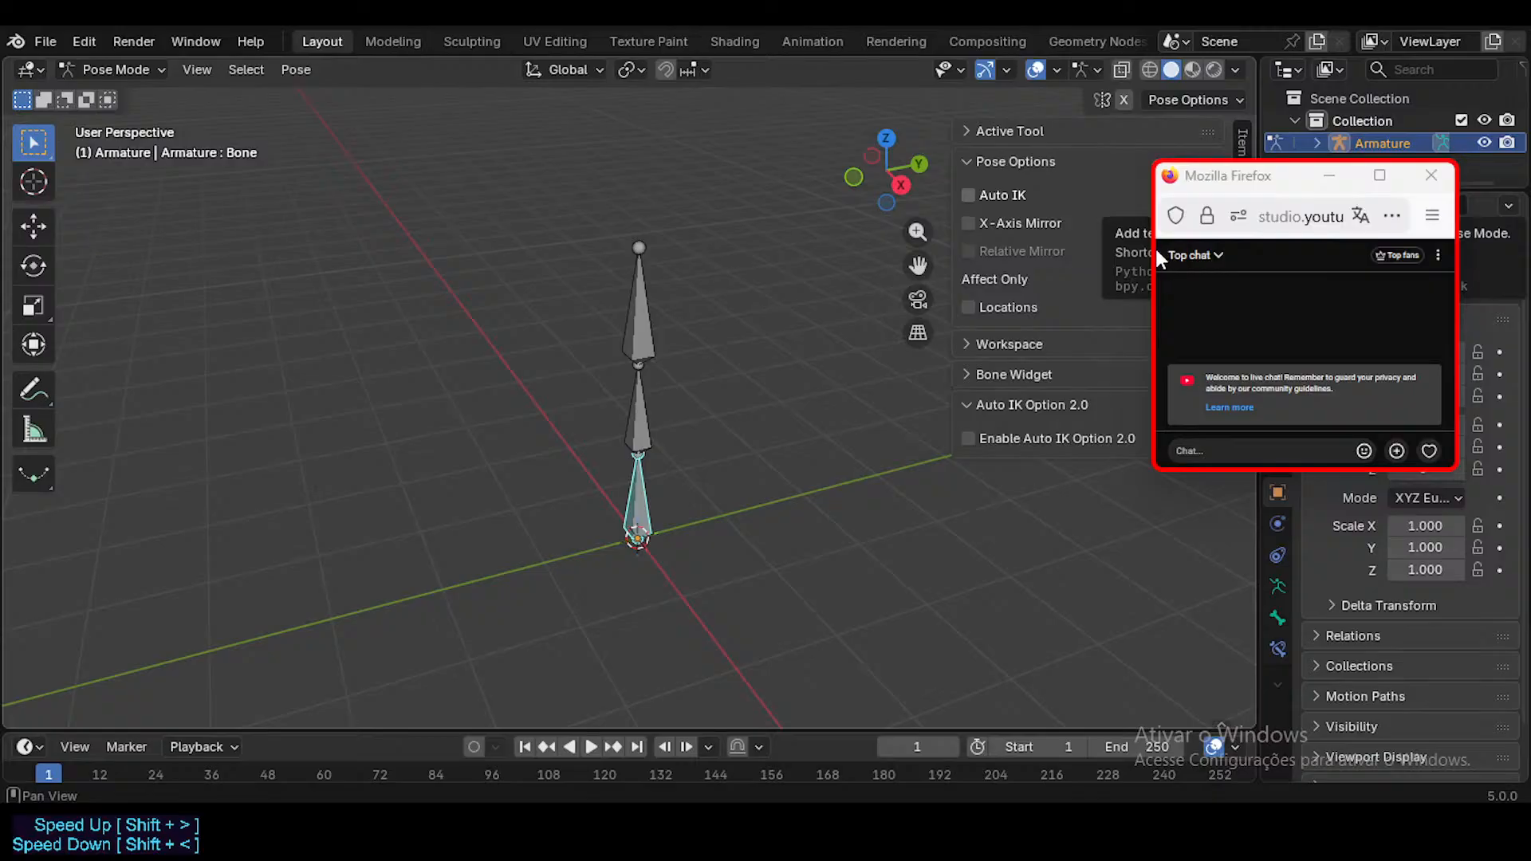
Step: Narrow the floating live chat window and move it aside, clear of the 3D viewport
{"action": "left_click_drag", "start_coordinate": [1156, 246], "coordinate": [1206, 246]}
{"action": "left_click_drag", "start_coordinate": [1285, 177], "coordinate": [1343, 180]}
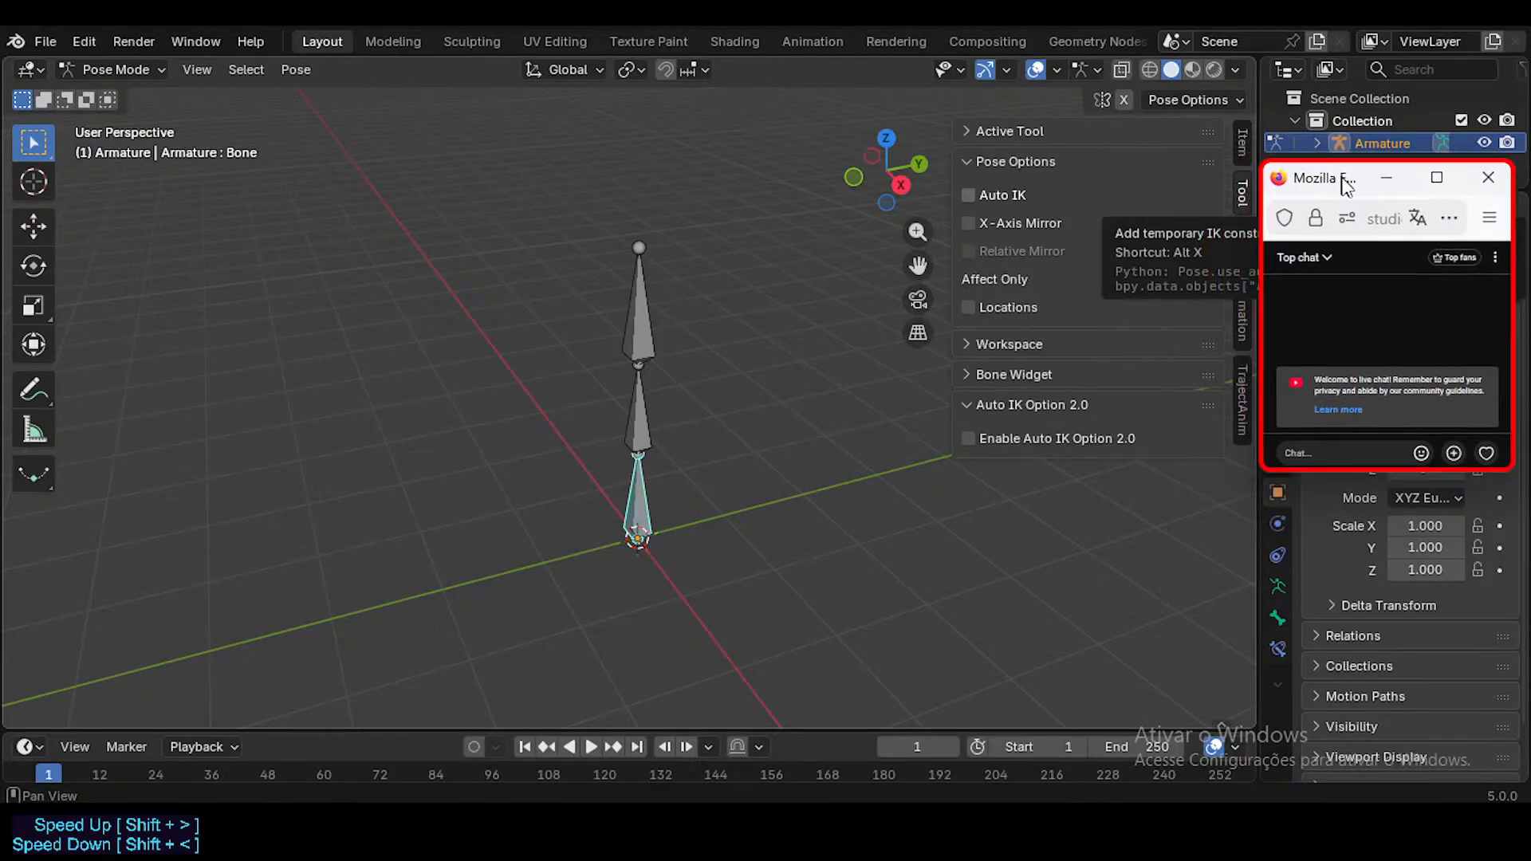
Step: Hide the Navigate gizmo in the 3D viewport
{"action": "middle_click_drag", "start_coordinate": [875, 278], "coordinate": [850, 310], "text": "shift"}
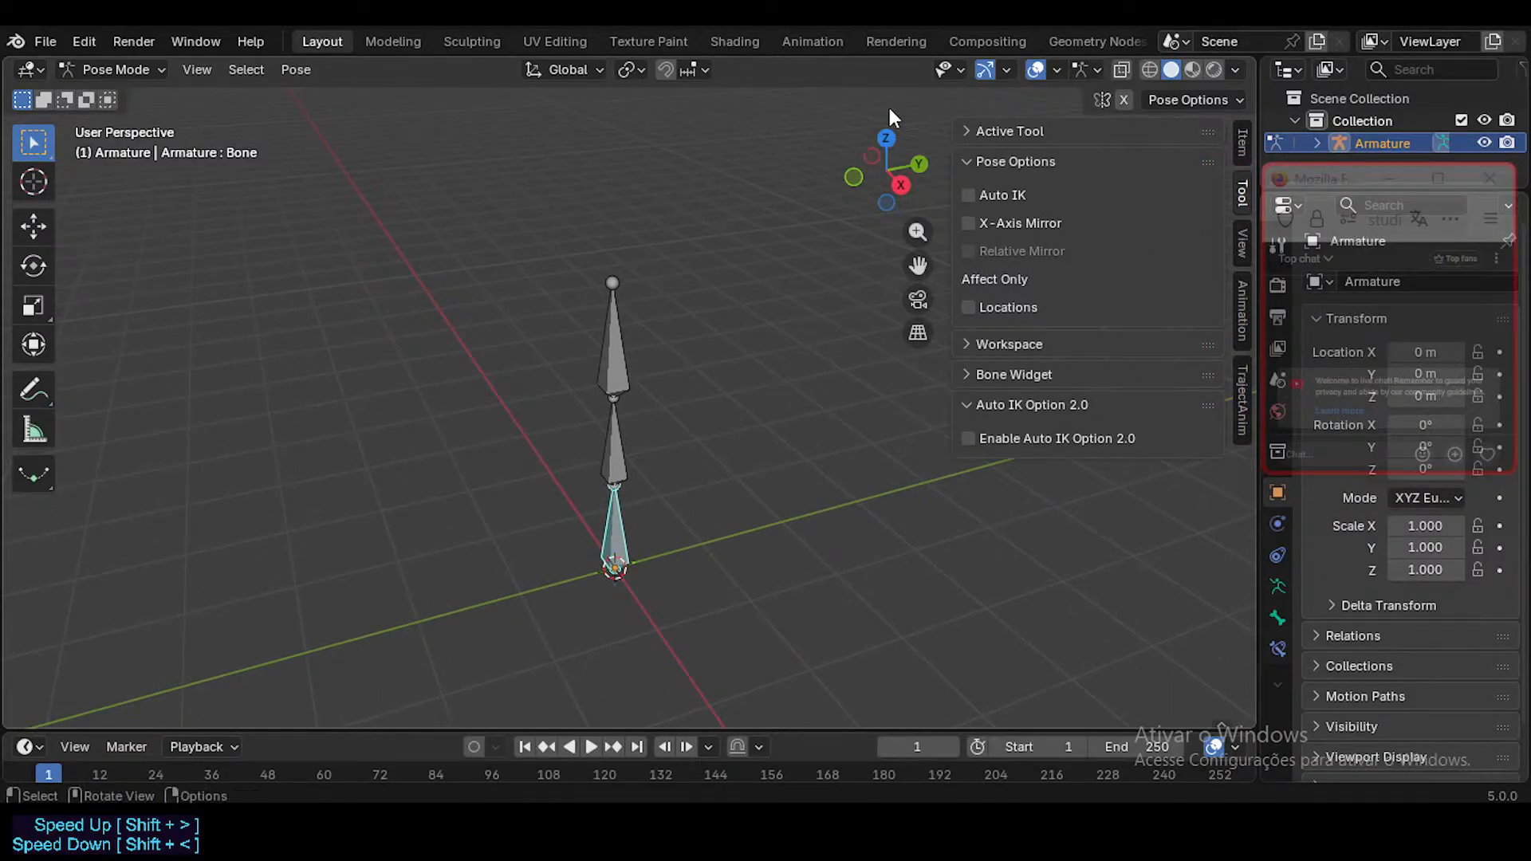
{"action": "left_click", "coordinate": [1008, 69]}
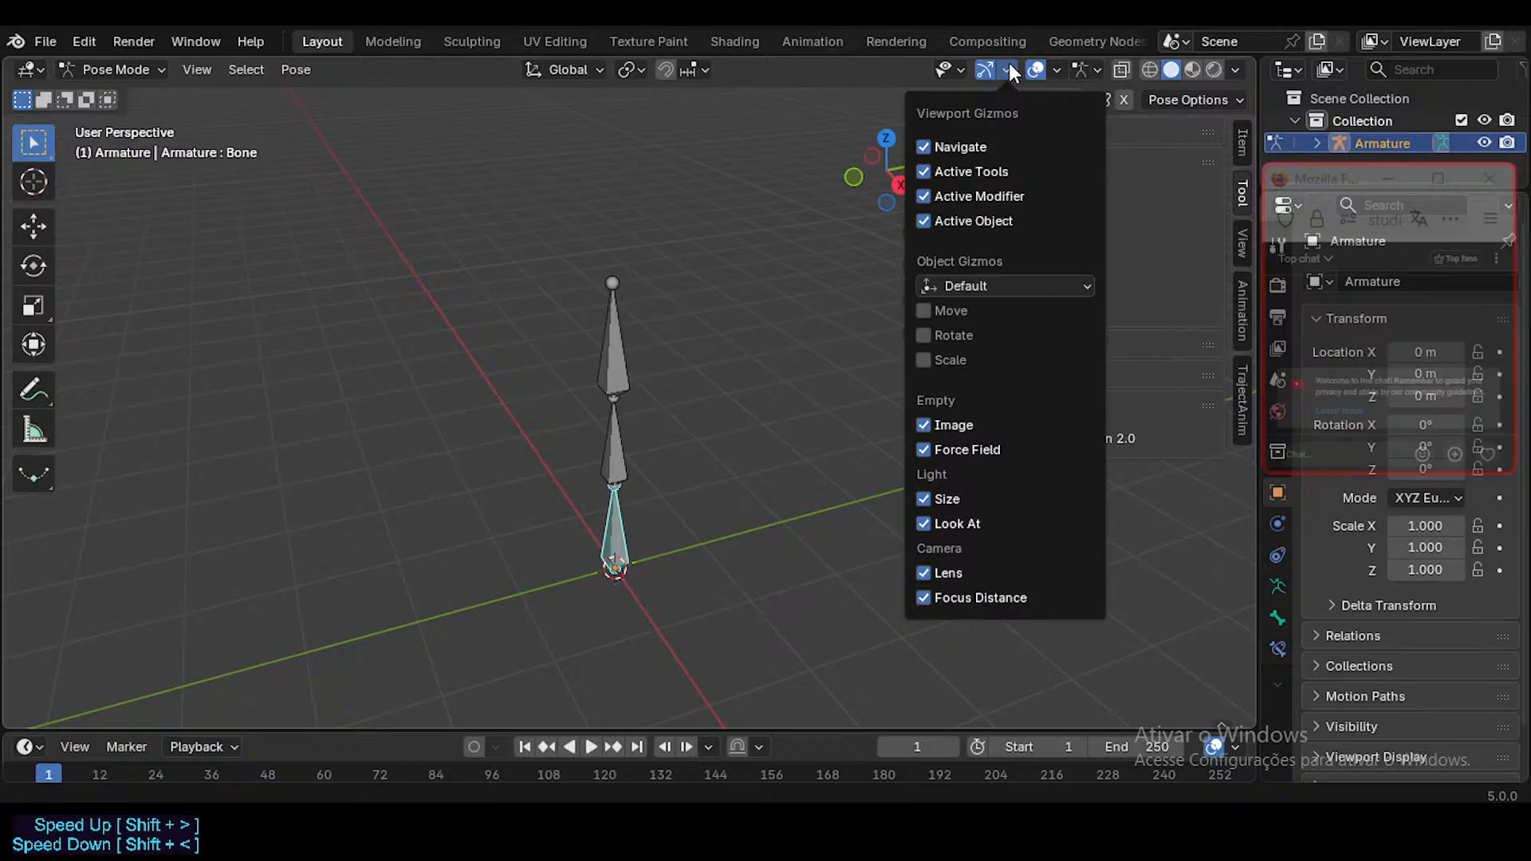
{"action": "left_click", "coordinate": [959, 146]}
{"action": "middle_click_drag", "start_coordinate": [758, 262], "coordinate": [696, 370]}
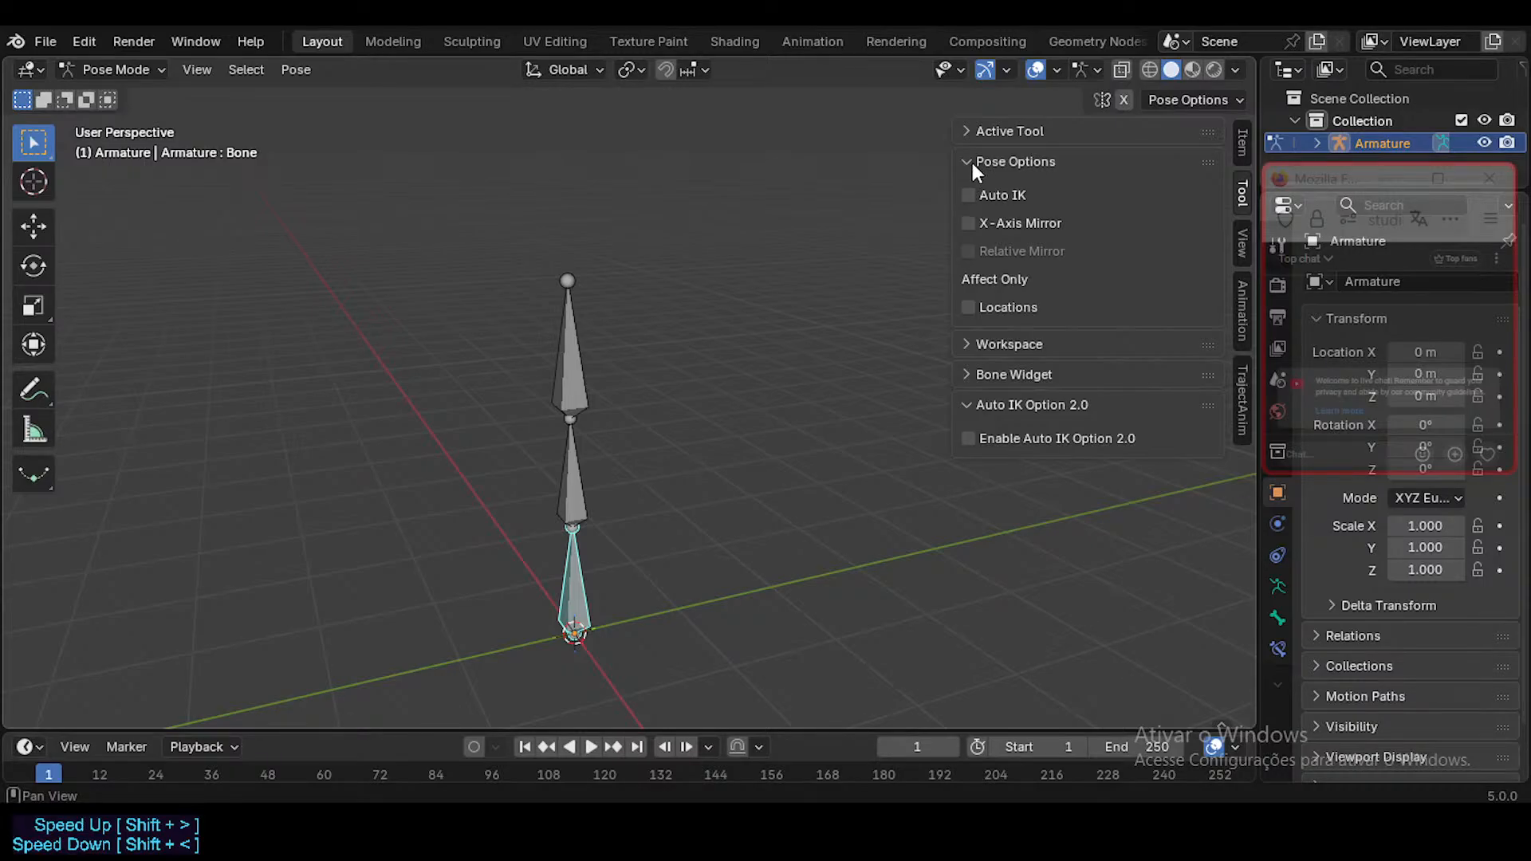
Step: Switch to the main Firefox window and show the GitHub Copilot chat page
{"action": "mouse_move", "coordinate": [719, 703]}
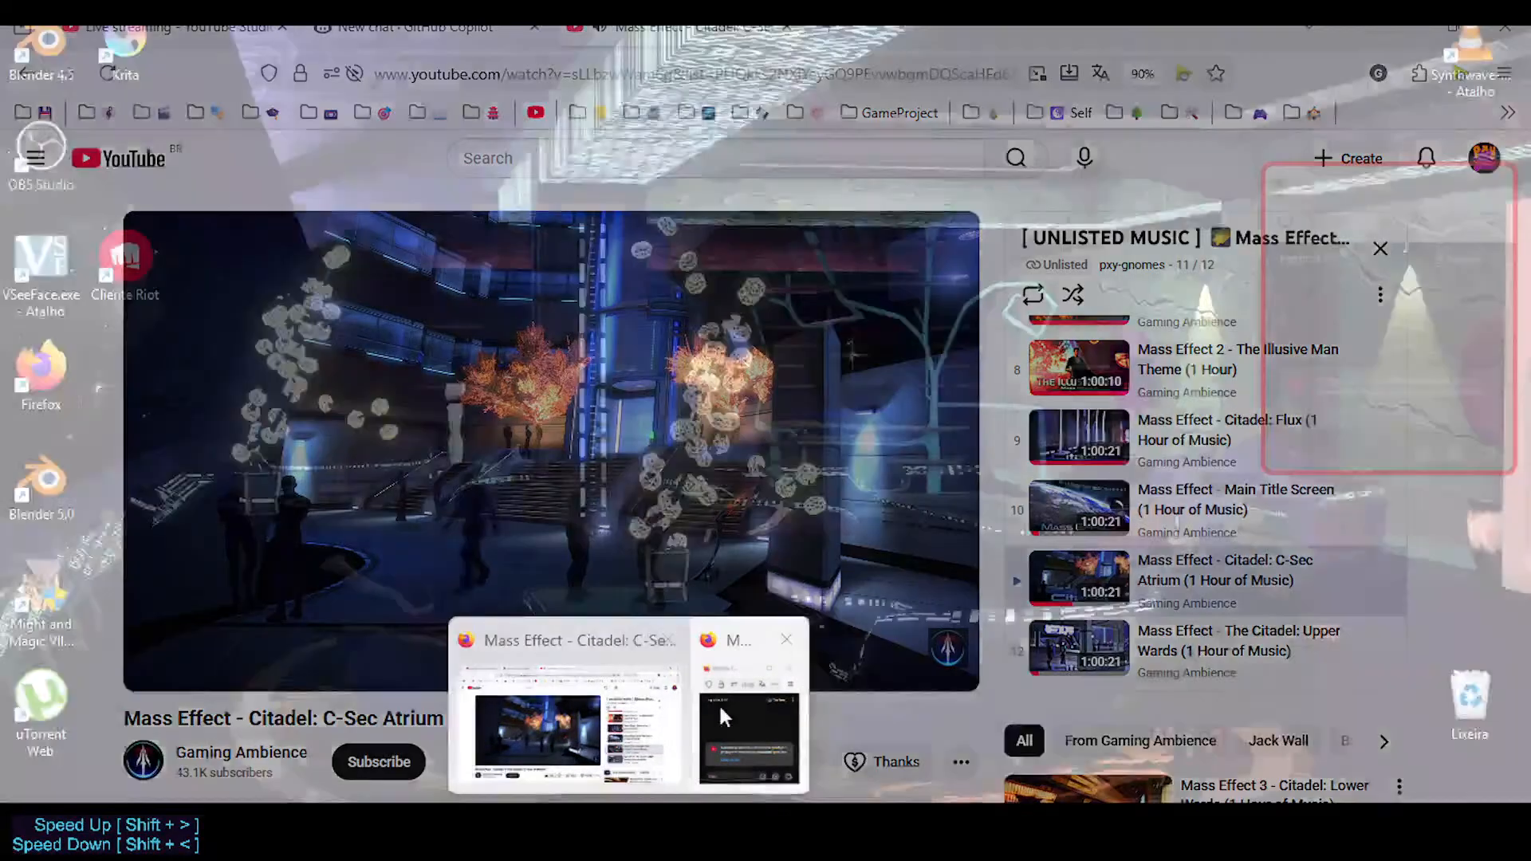
{"action": "left_click", "coordinate": [563, 708]}
{"action": "left_click", "coordinate": [428, 29]}
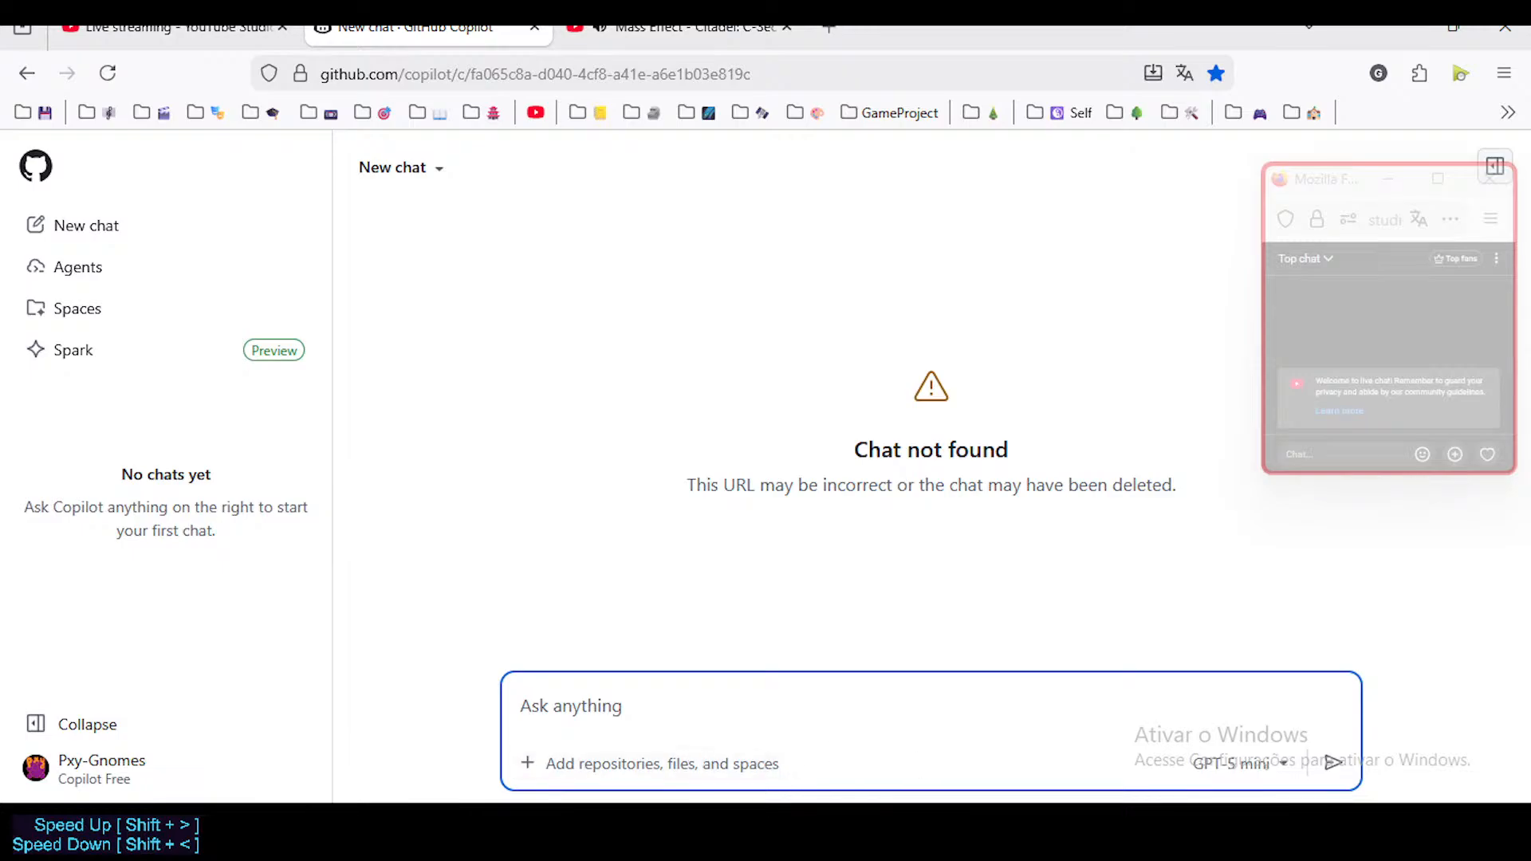
{"action": "left_click", "coordinate": [933, 826]}
{"action": "middle_click_drag", "start_coordinate": [618, 421], "coordinate": [613, 567], "text": "shift"}
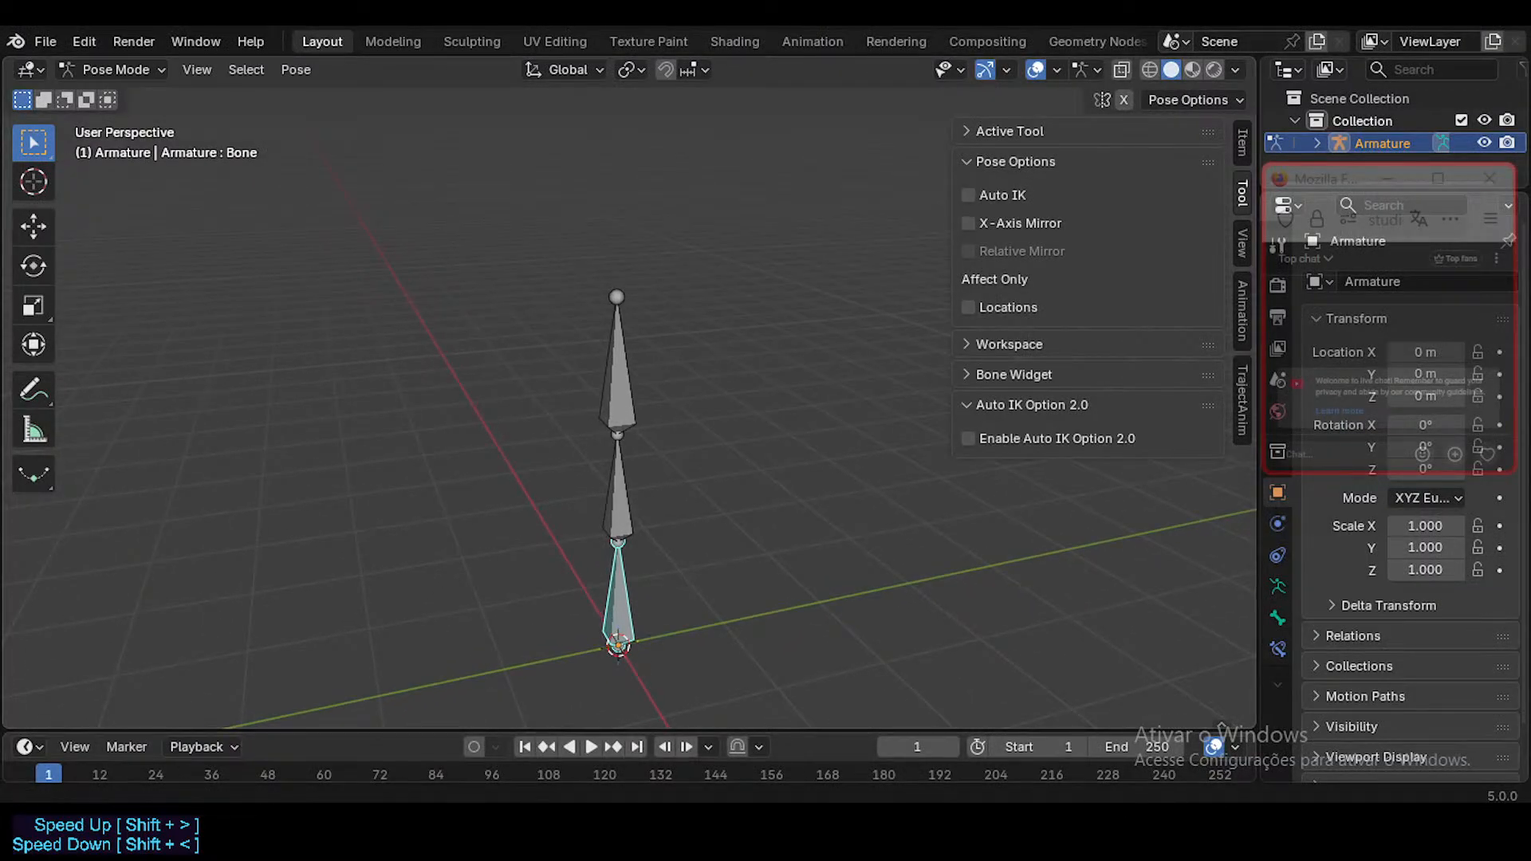
{"action": "mouse_move", "coordinate": [624, 827]}
{"action": "left_click", "coordinate": [609, 764]}
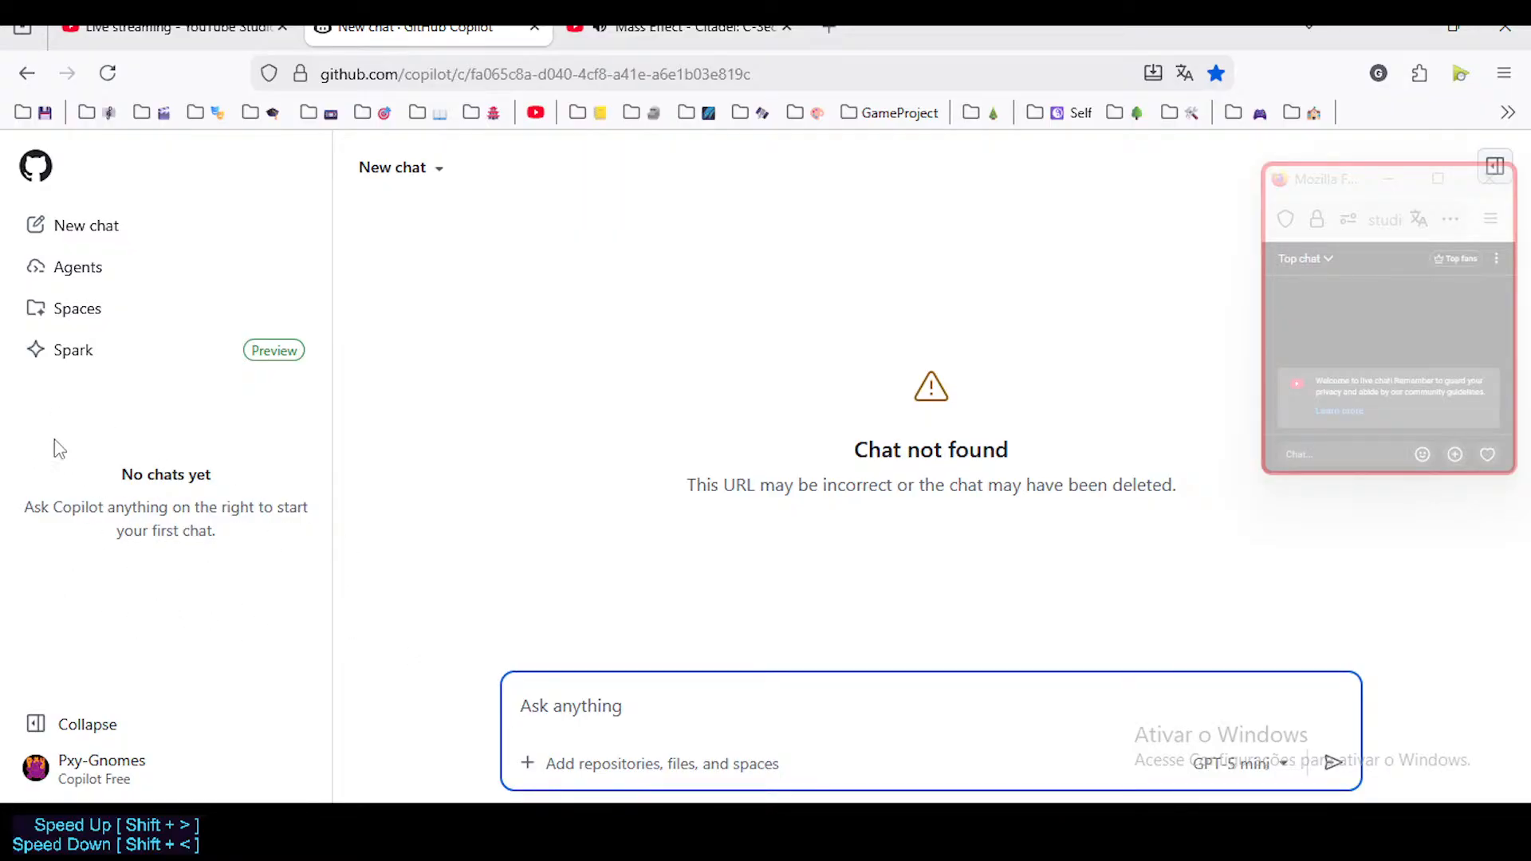
{"action": "left_click", "coordinate": [652, 737]}
{"action": "left_click", "coordinate": [655, 702]}
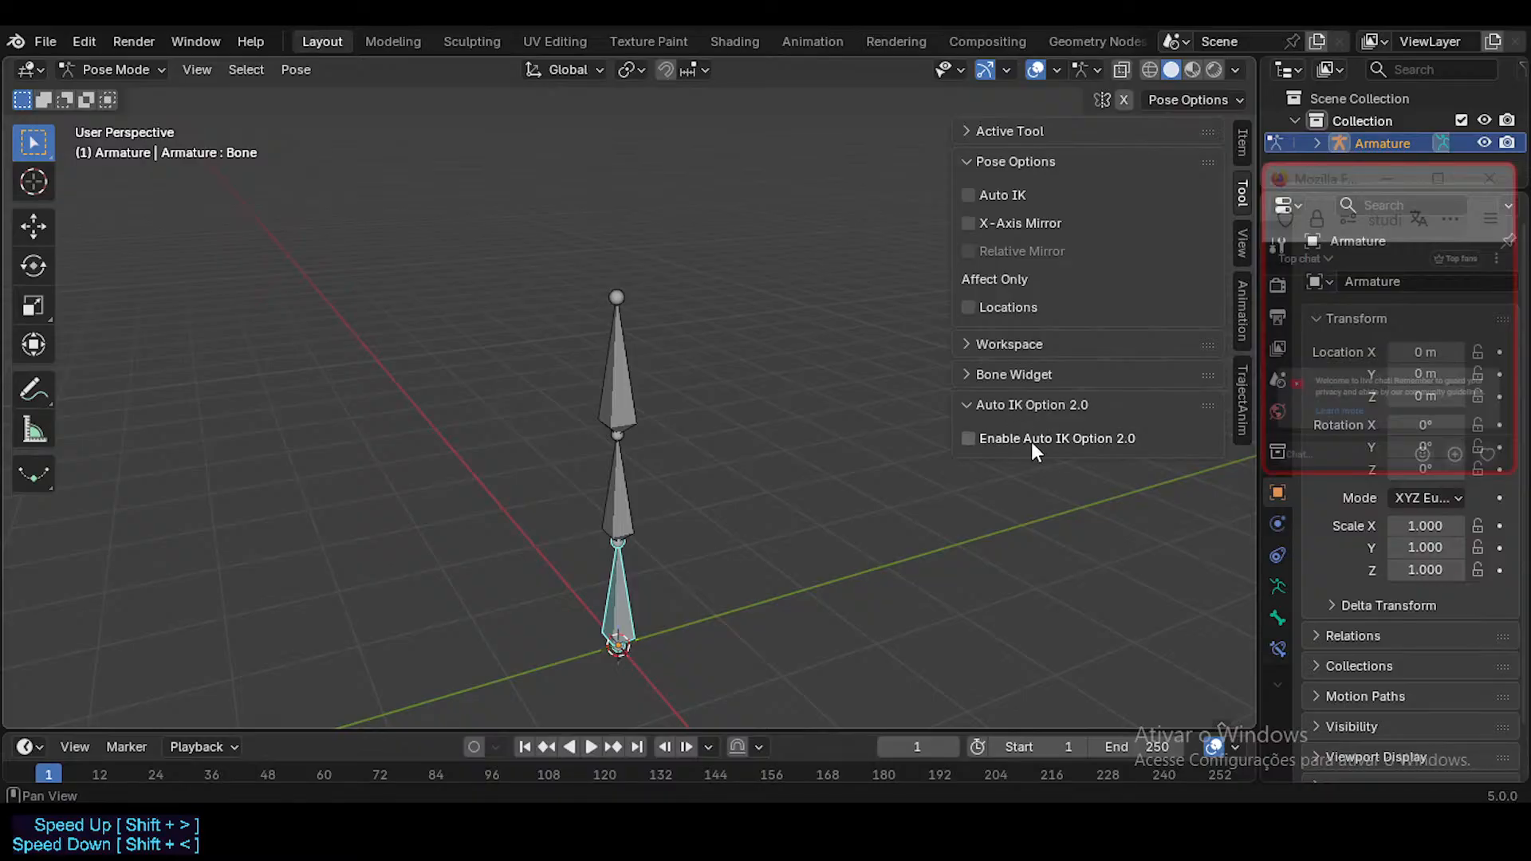
Step: In Firefox, send GitHub Copilot the prompt "Hi, I'm using Blender 5.0, the Official Release; can you make Addon for me?"
{"action": "mouse_move", "coordinate": [628, 824]}
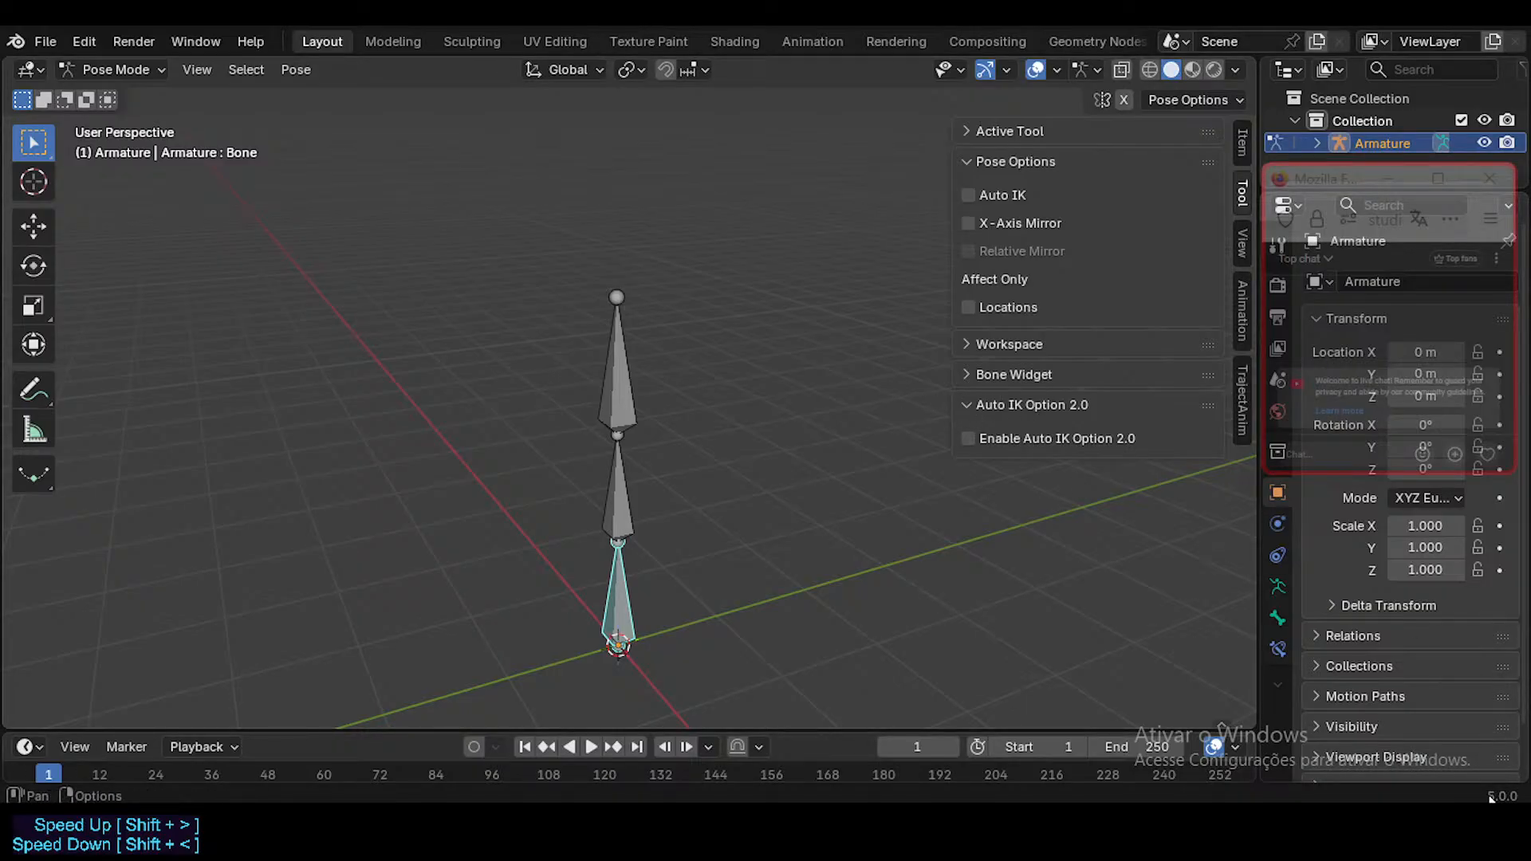
{"action": "left_click", "coordinate": [552, 724]}
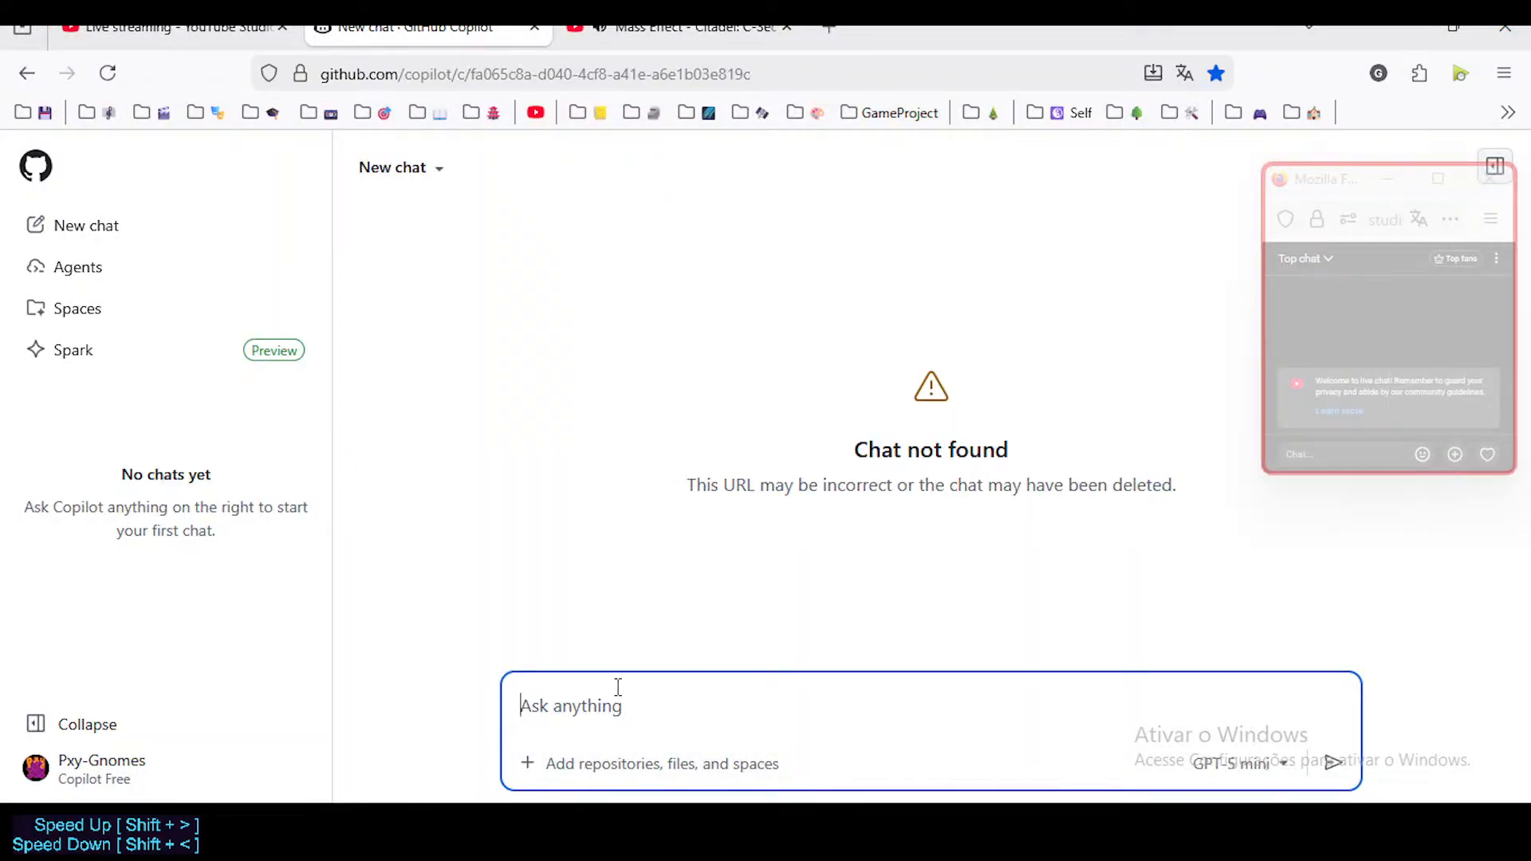
{"action": "type", "text": "Hi, I'm using Blender 5.0"}
{"action": "key", "text": "BackSpace"}
{"action": "type", "text": ".0,"}
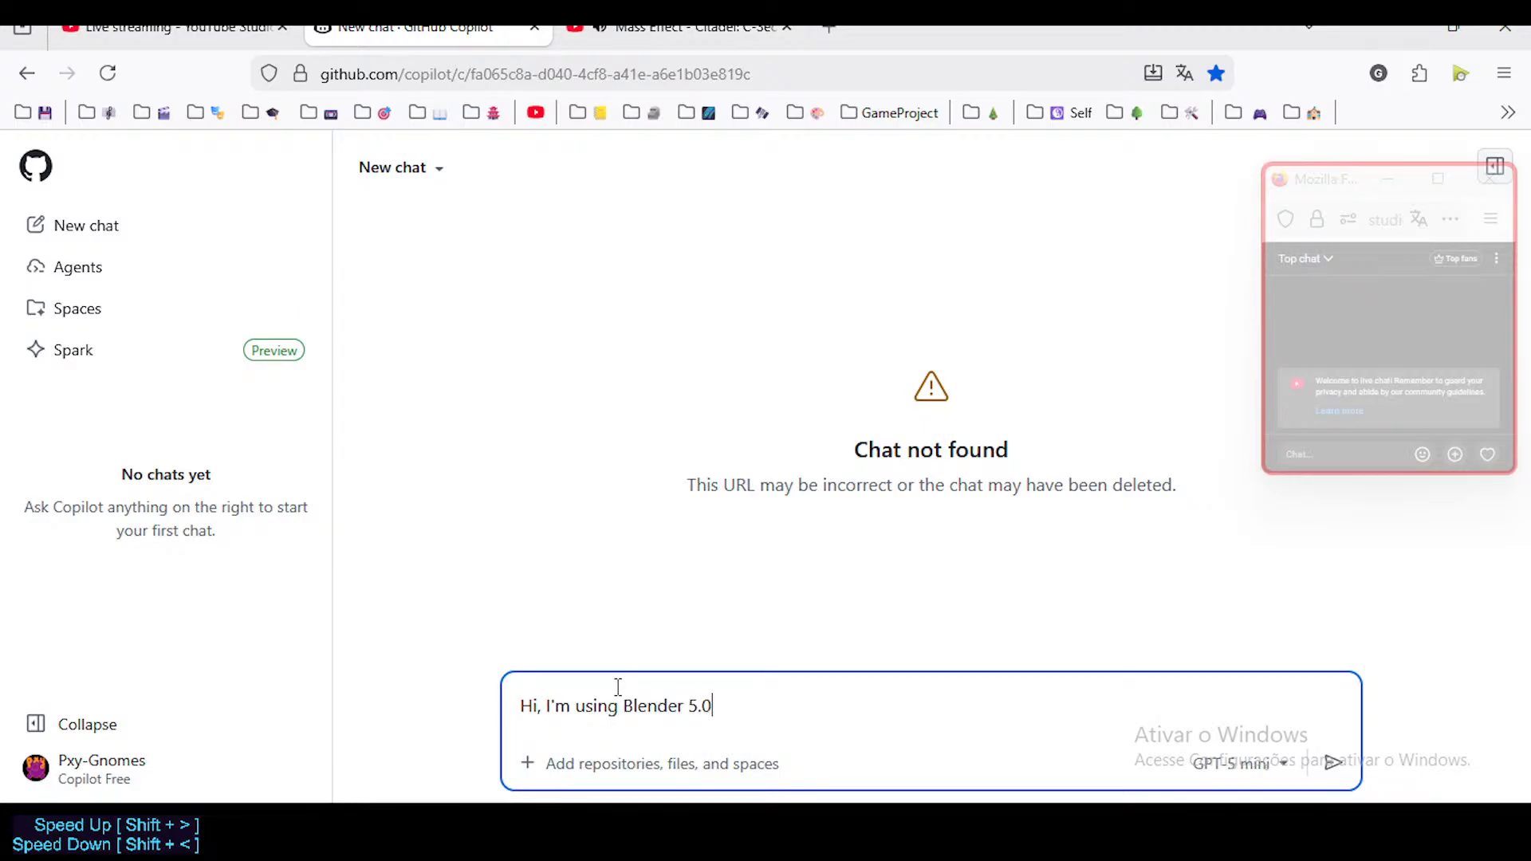
{"action": "key", "text": "BackSpace"}
{"action": "type", "text": ", the Official Release"}
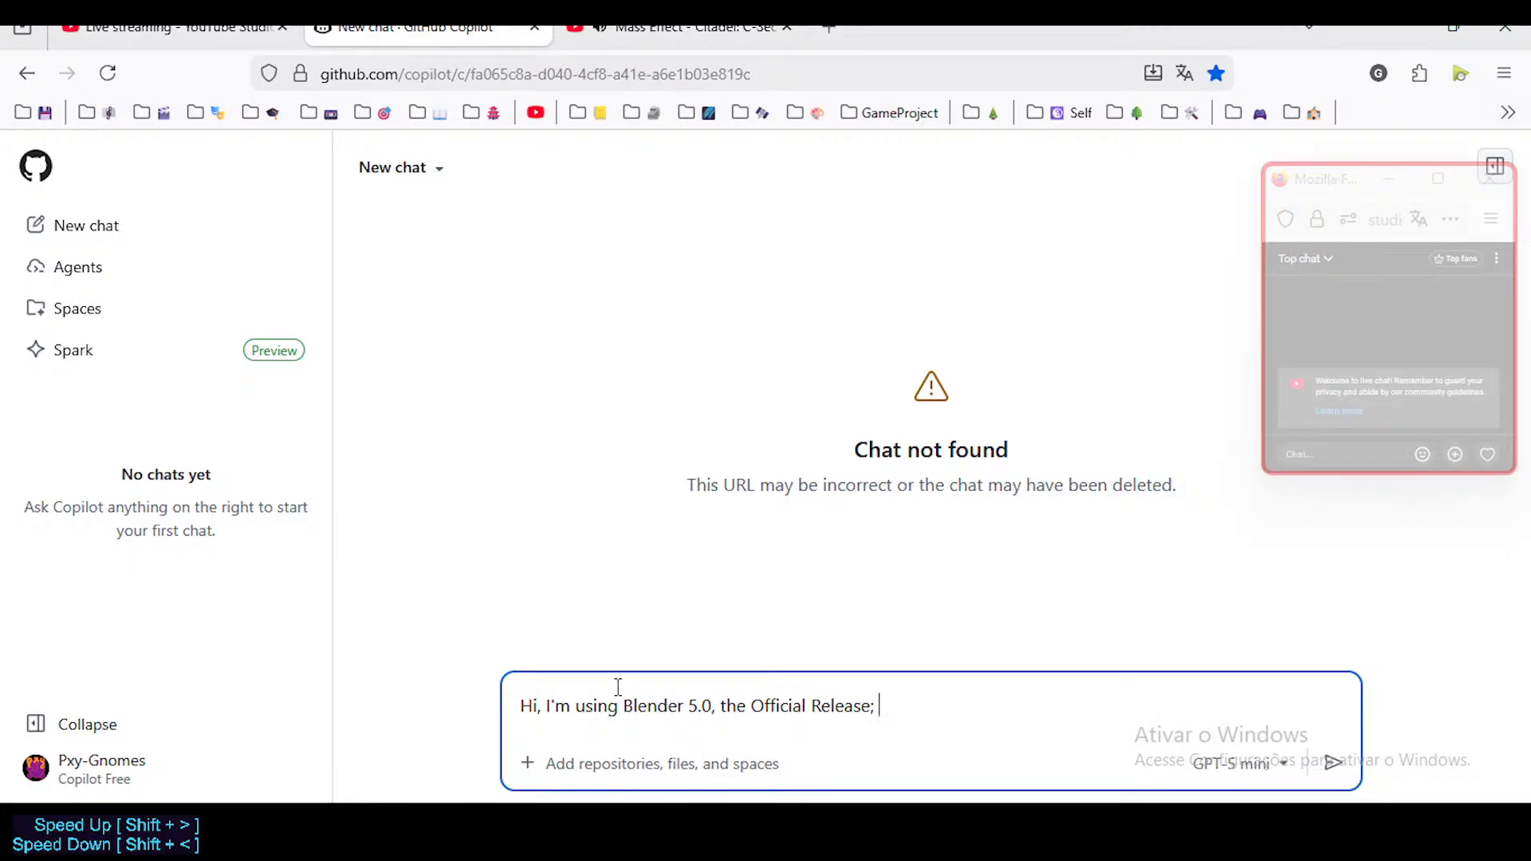
{"action": "type", "text": "; can you make Addon for me"}
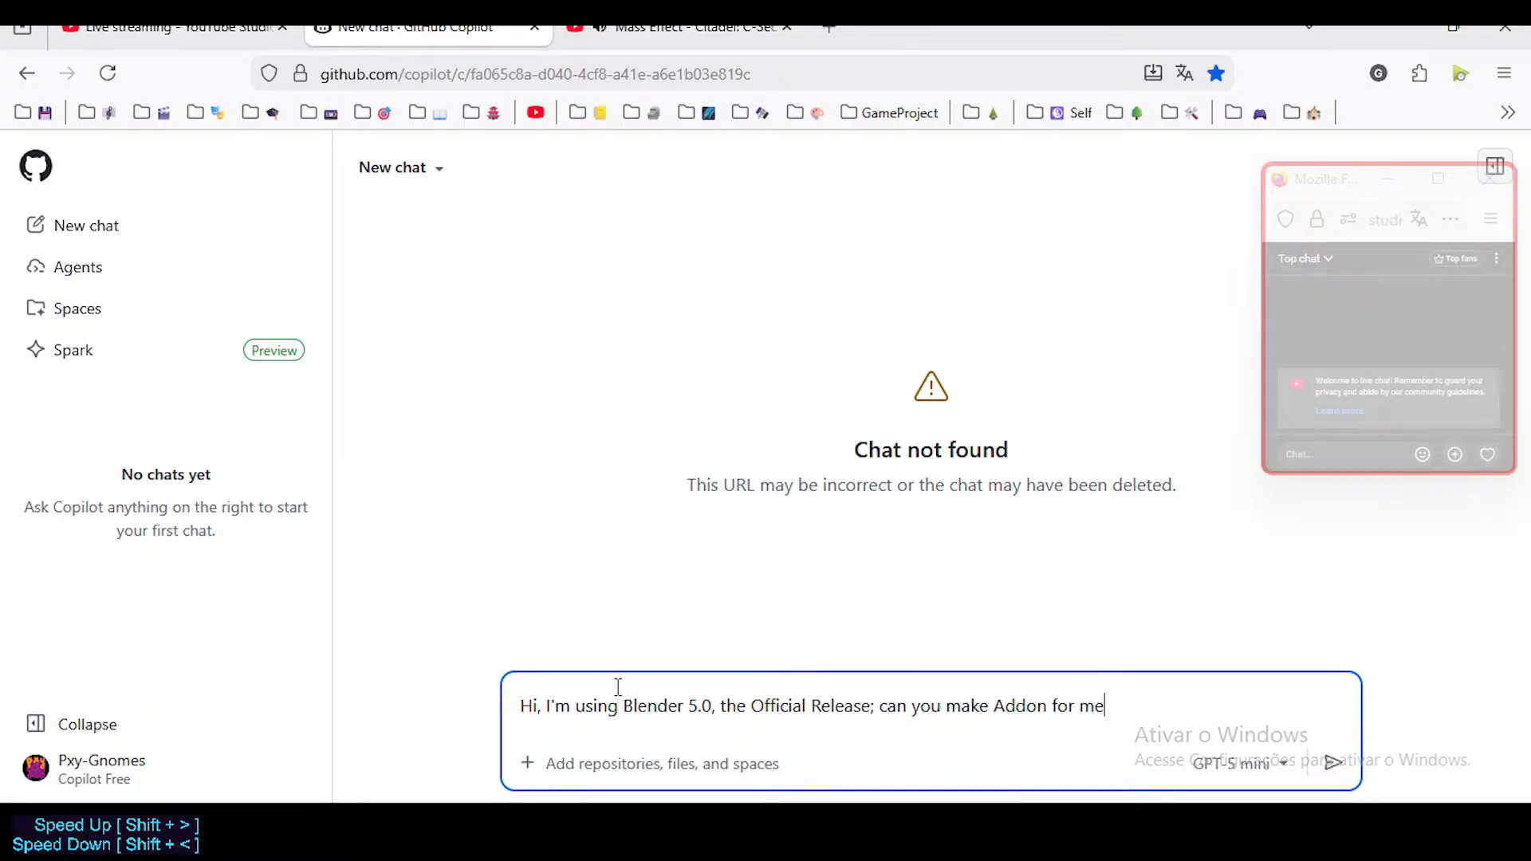
{"action": "key", "text": "Return"}
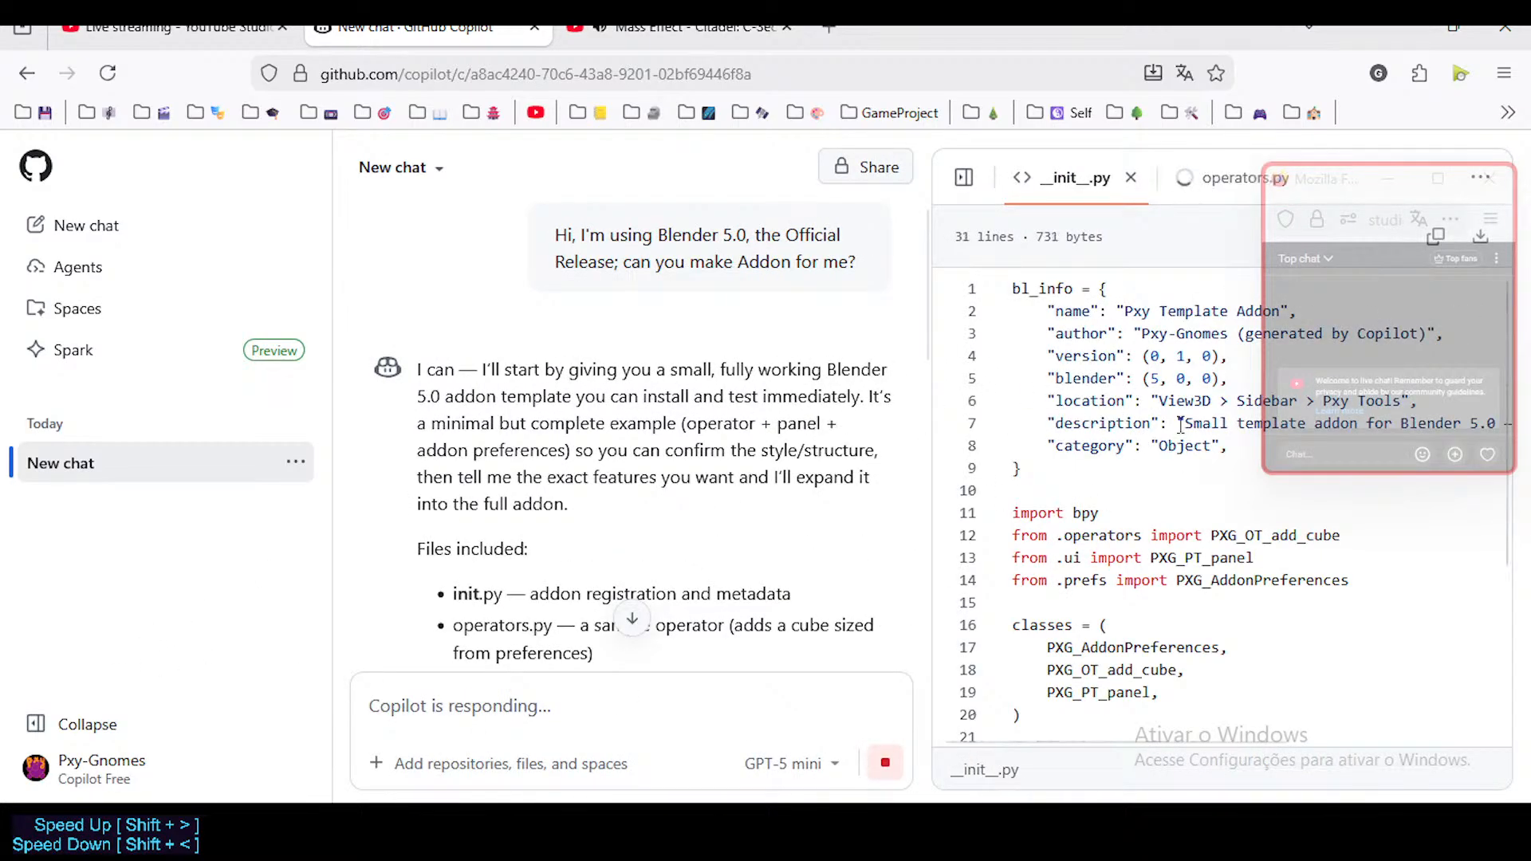
Step: Review the bl_info block of the generated __init__.py and the introduction and file list in Copilot's reply
{"action": "scroll", "coordinate": [1196, 520], "scroll_direction": "down", "scroll_amount": 3}
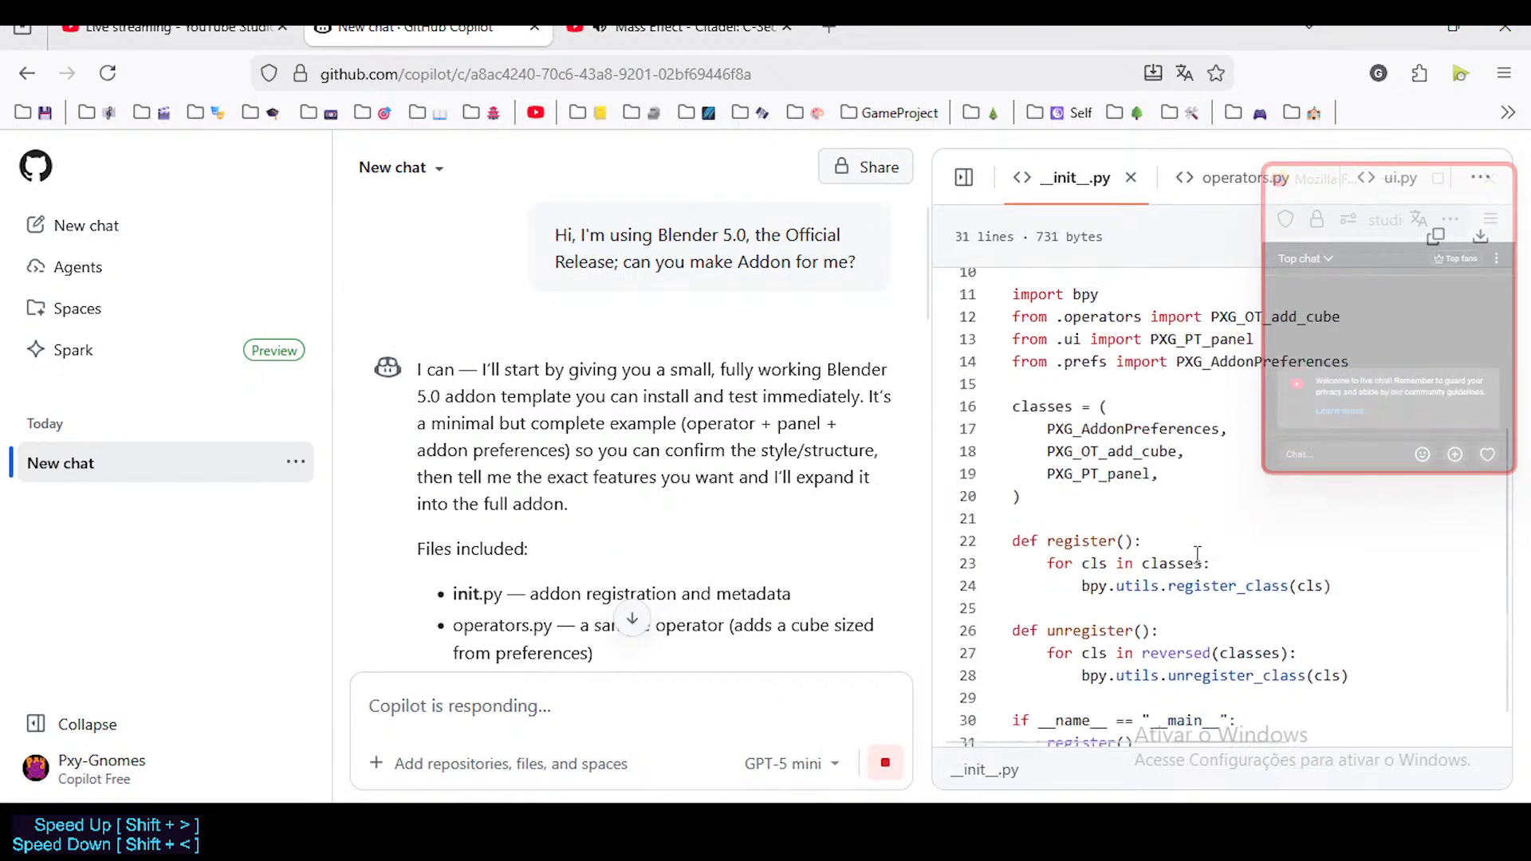
{"action": "scroll", "coordinate": [1180, 550], "scroll_direction": "up", "scroll_amount": 3}
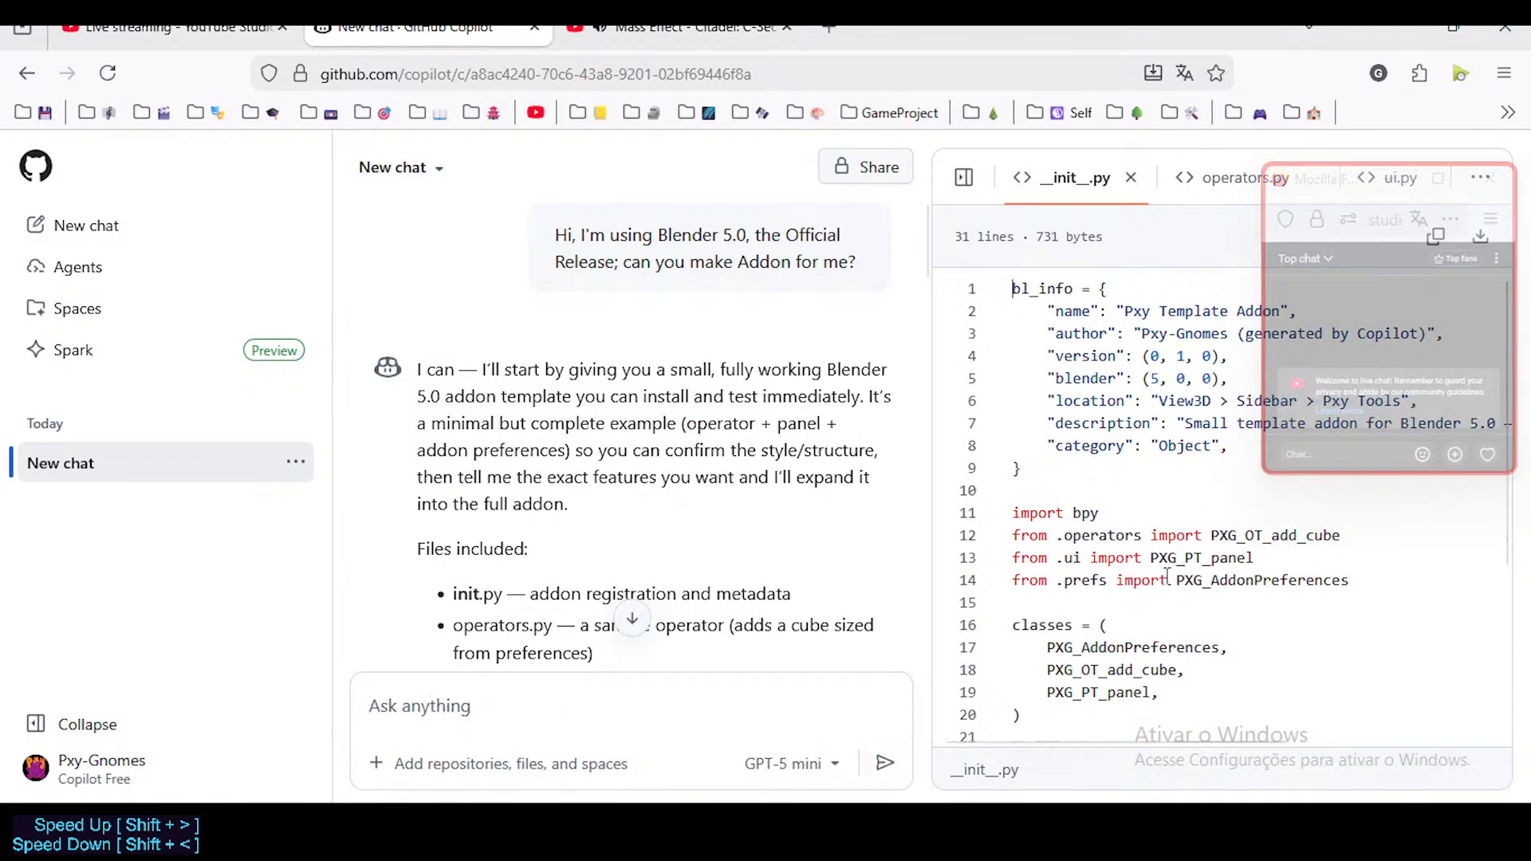
{"action": "scroll", "coordinate": [482, 335], "scroll_direction": "down", "scroll_amount": 2}
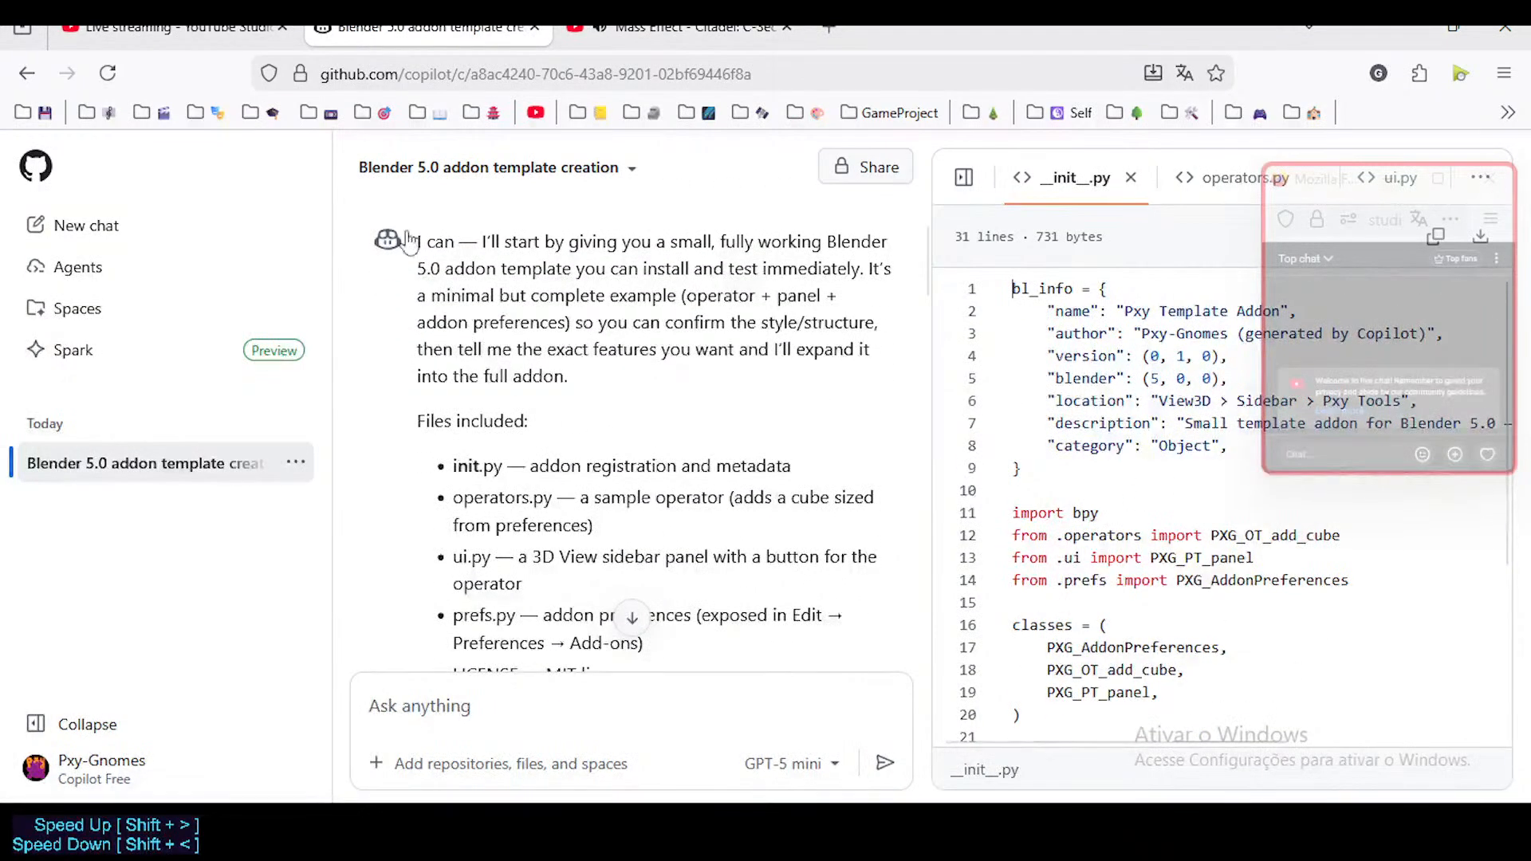
{"action": "scroll", "coordinate": [481, 306], "scroll_direction": "up", "scroll_amount": 2}
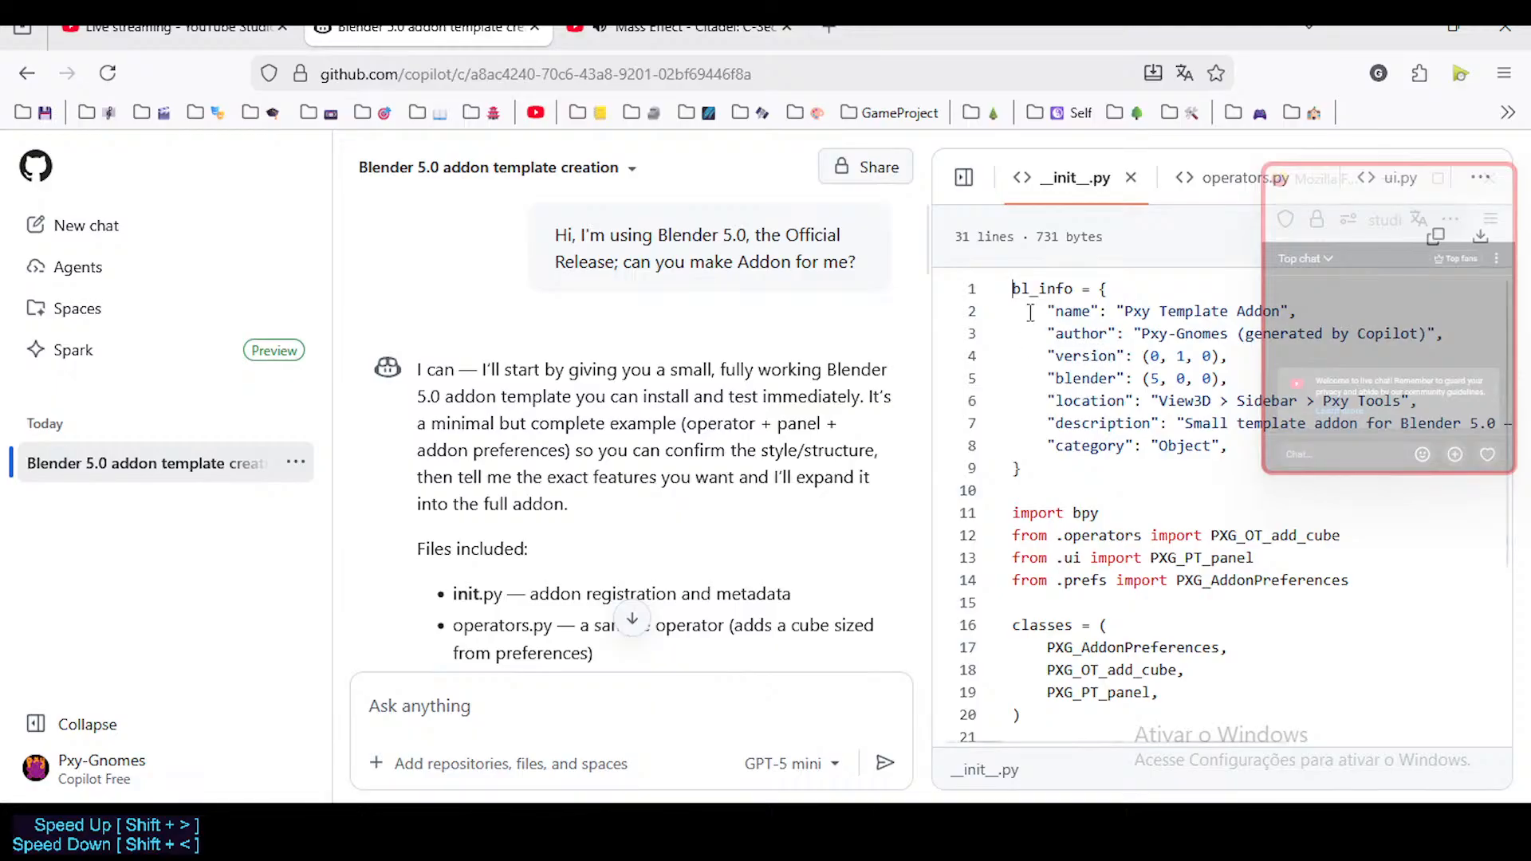
{"action": "left_click_drag", "start_coordinate": [1063, 295], "coordinate": [1024, 471]}
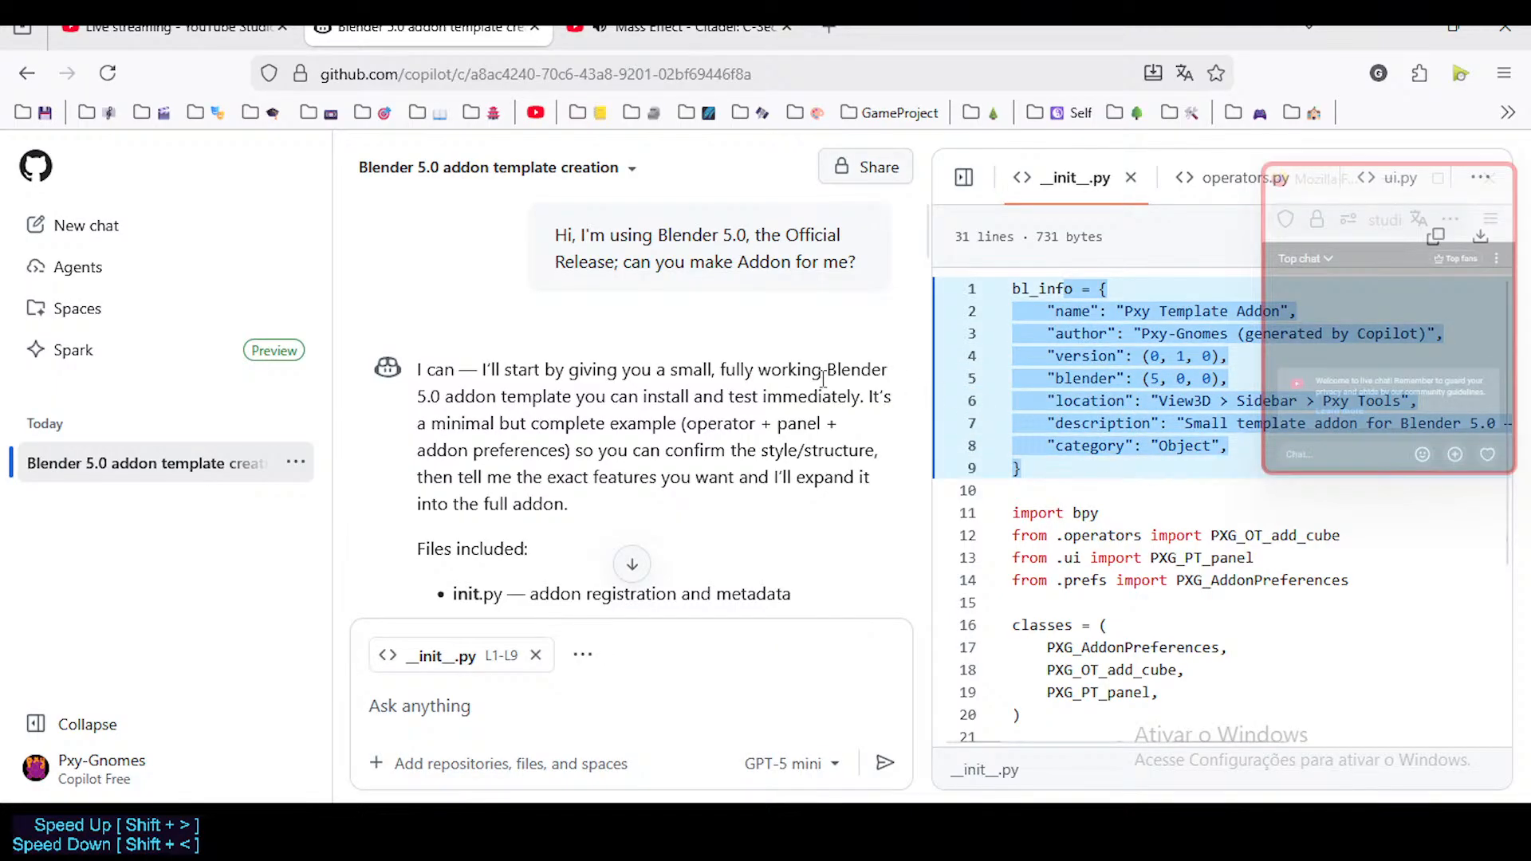
{"action": "scroll", "coordinate": [630, 422], "scroll_direction": "down", "scroll_amount": 2}
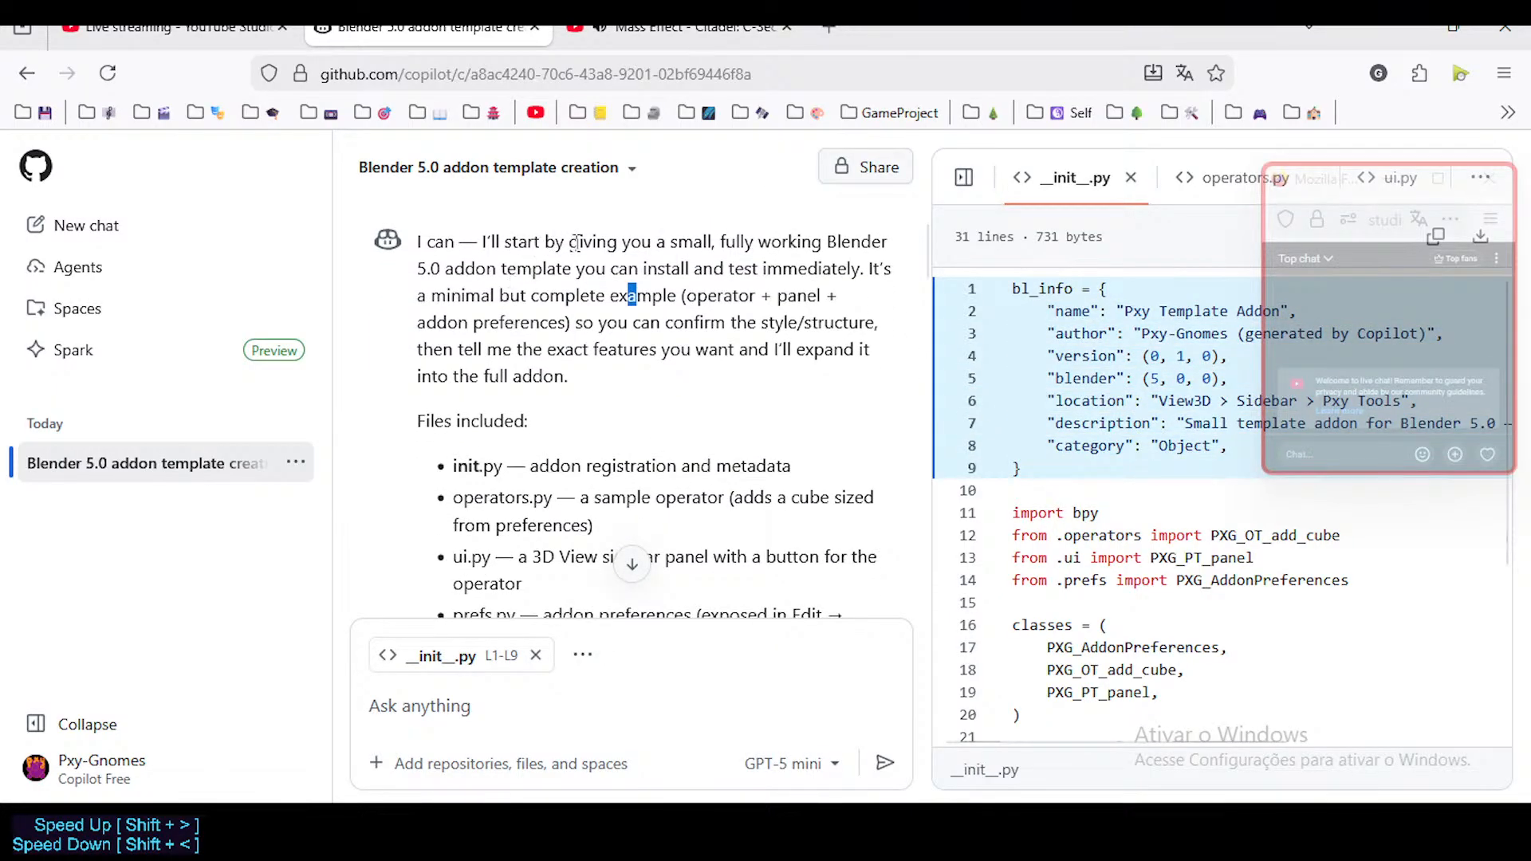
{"action": "left_click_drag", "start_coordinate": [481, 279], "coordinate": [619, 323]}
{"action": "left_click", "coordinate": [620, 326]}
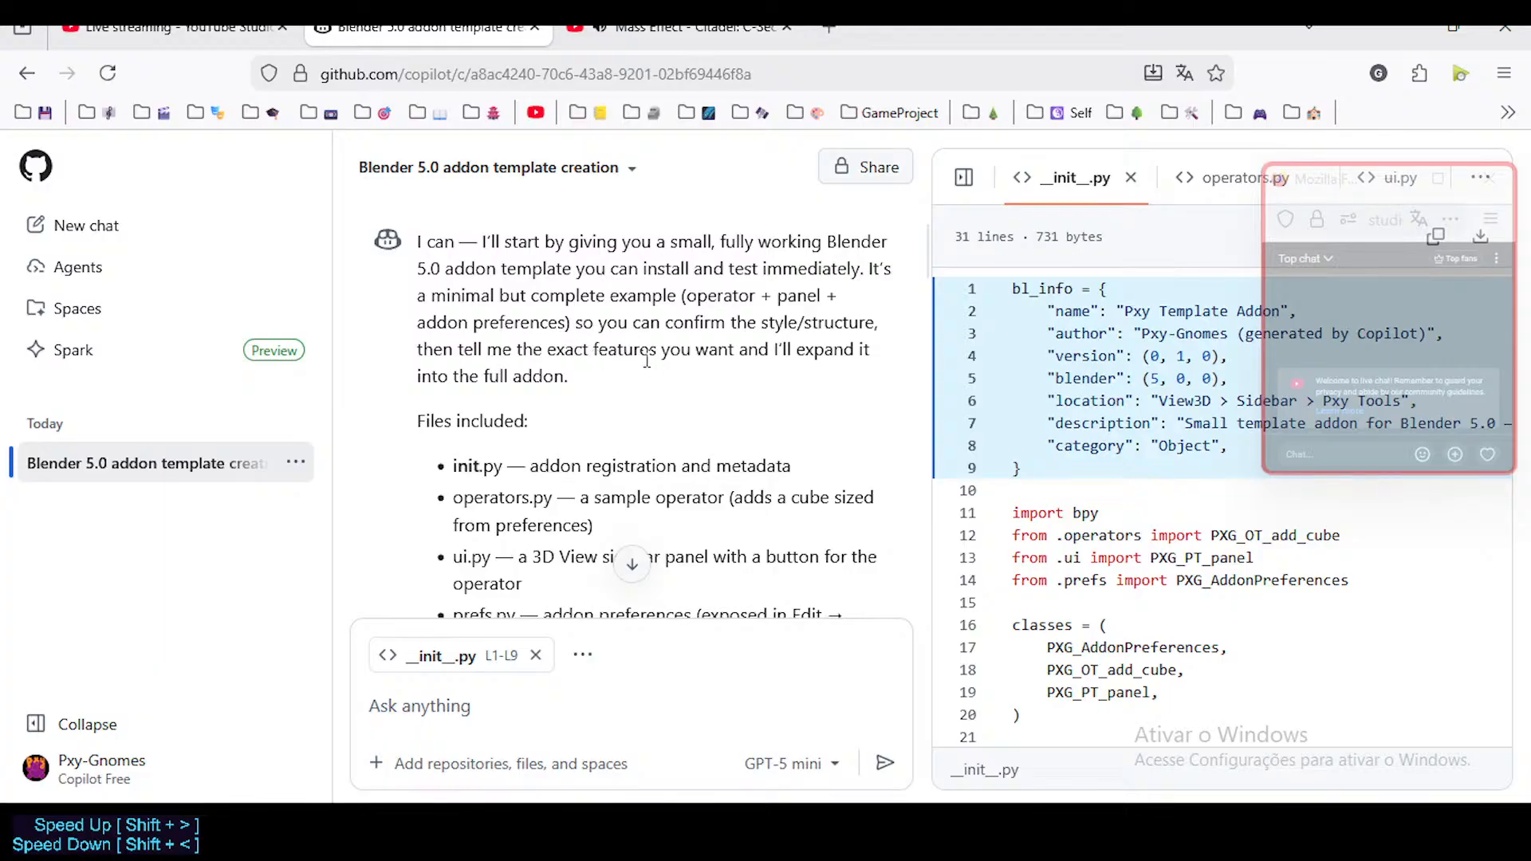
{"action": "scroll", "coordinate": [574, 405], "scroll_direction": "down", "scroll_amount": 3}
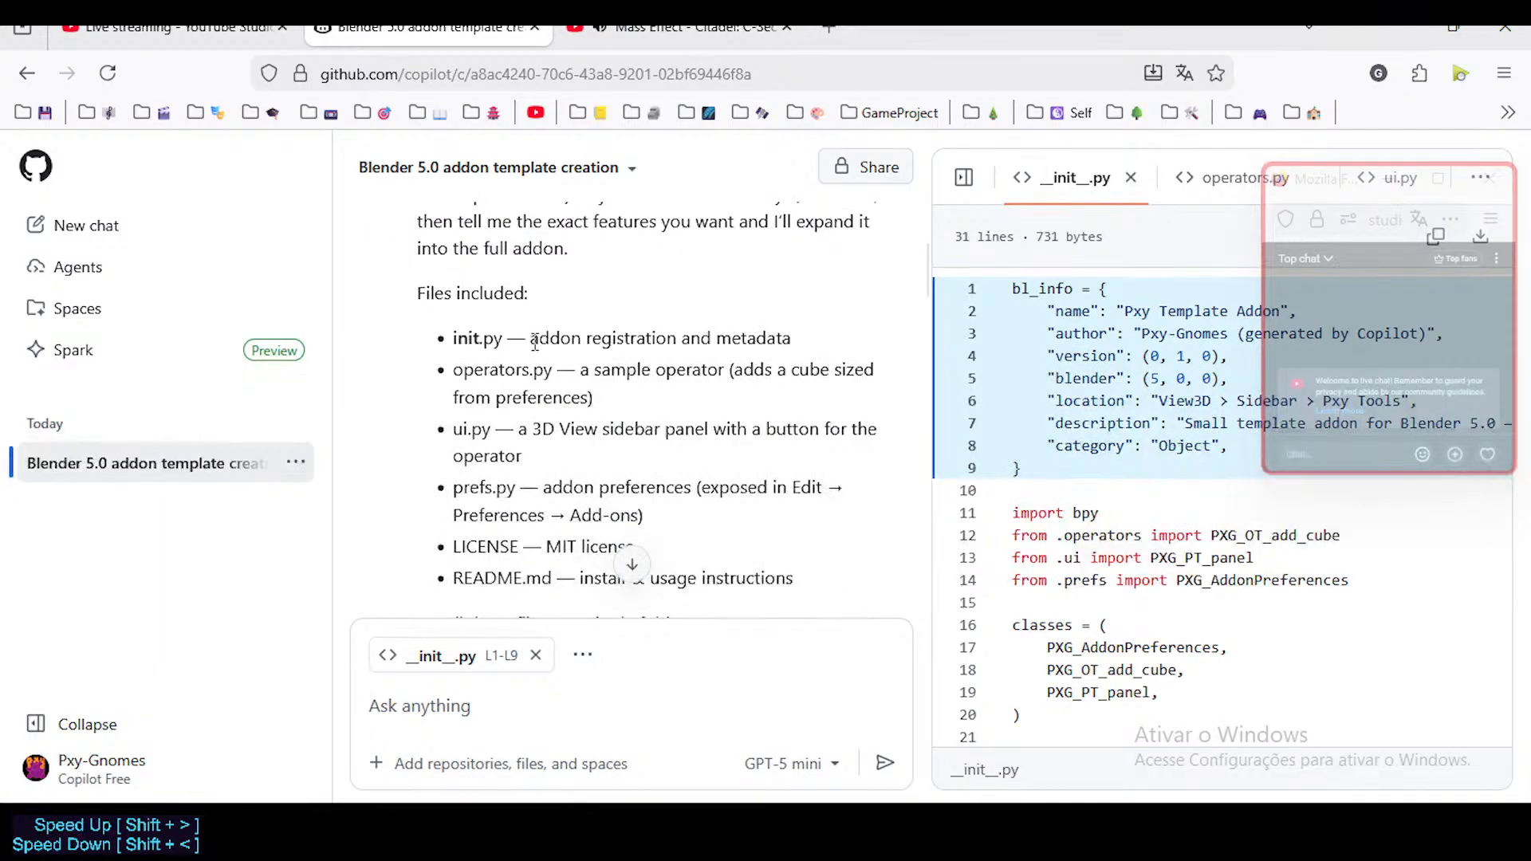
{"action": "scroll", "coordinate": [542, 341], "scroll_direction": "up", "scroll_amount": 3}
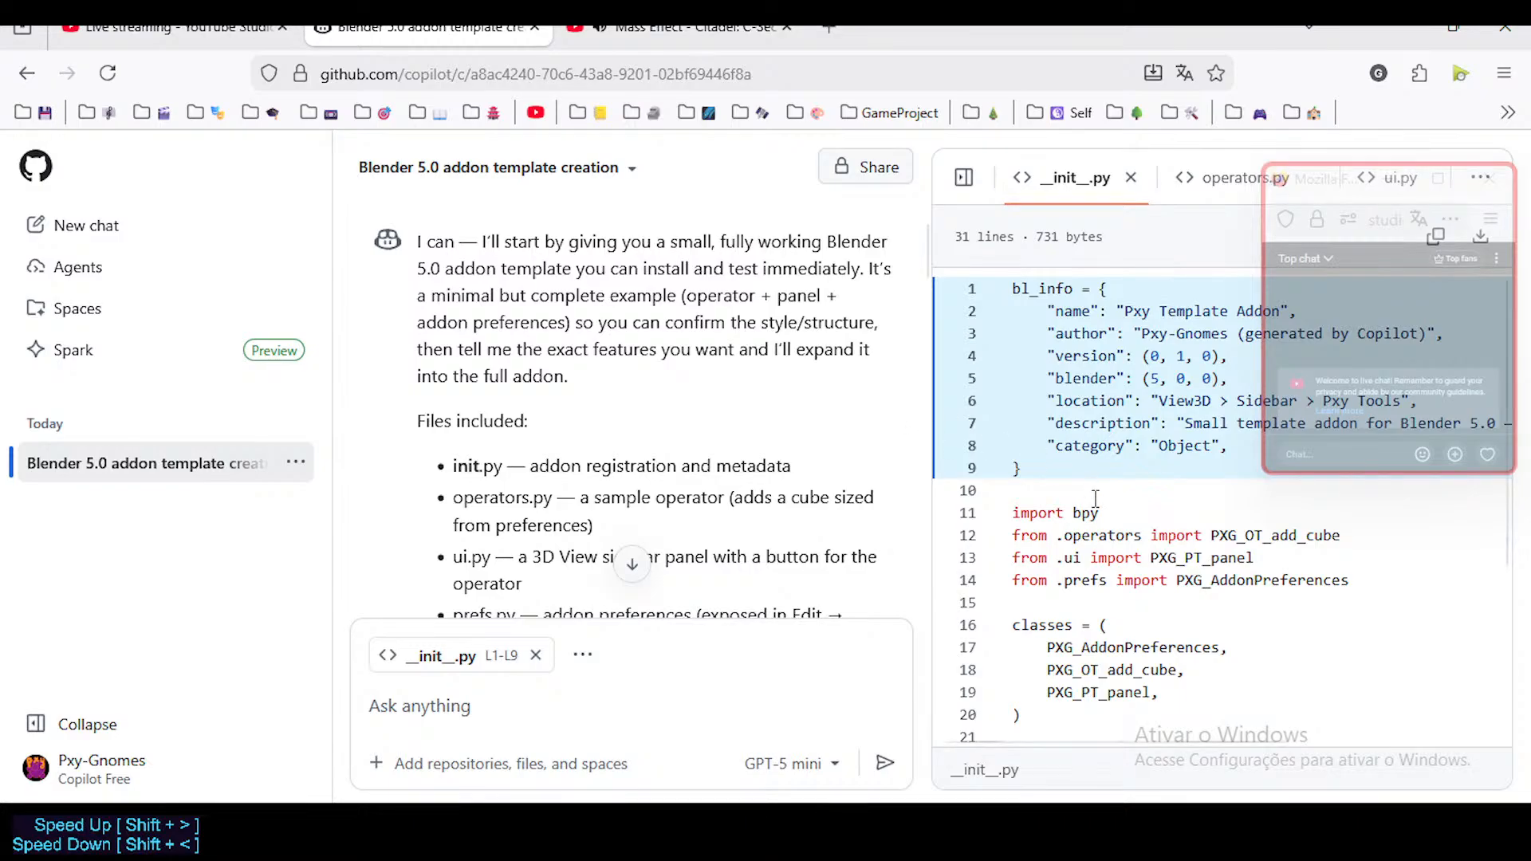
Step: Examine the import statements, the classes tuple and the register functions in __init__.py
{"action": "scroll", "coordinate": [1119, 563], "scroll_direction": "down", "scroll_amount": 3}
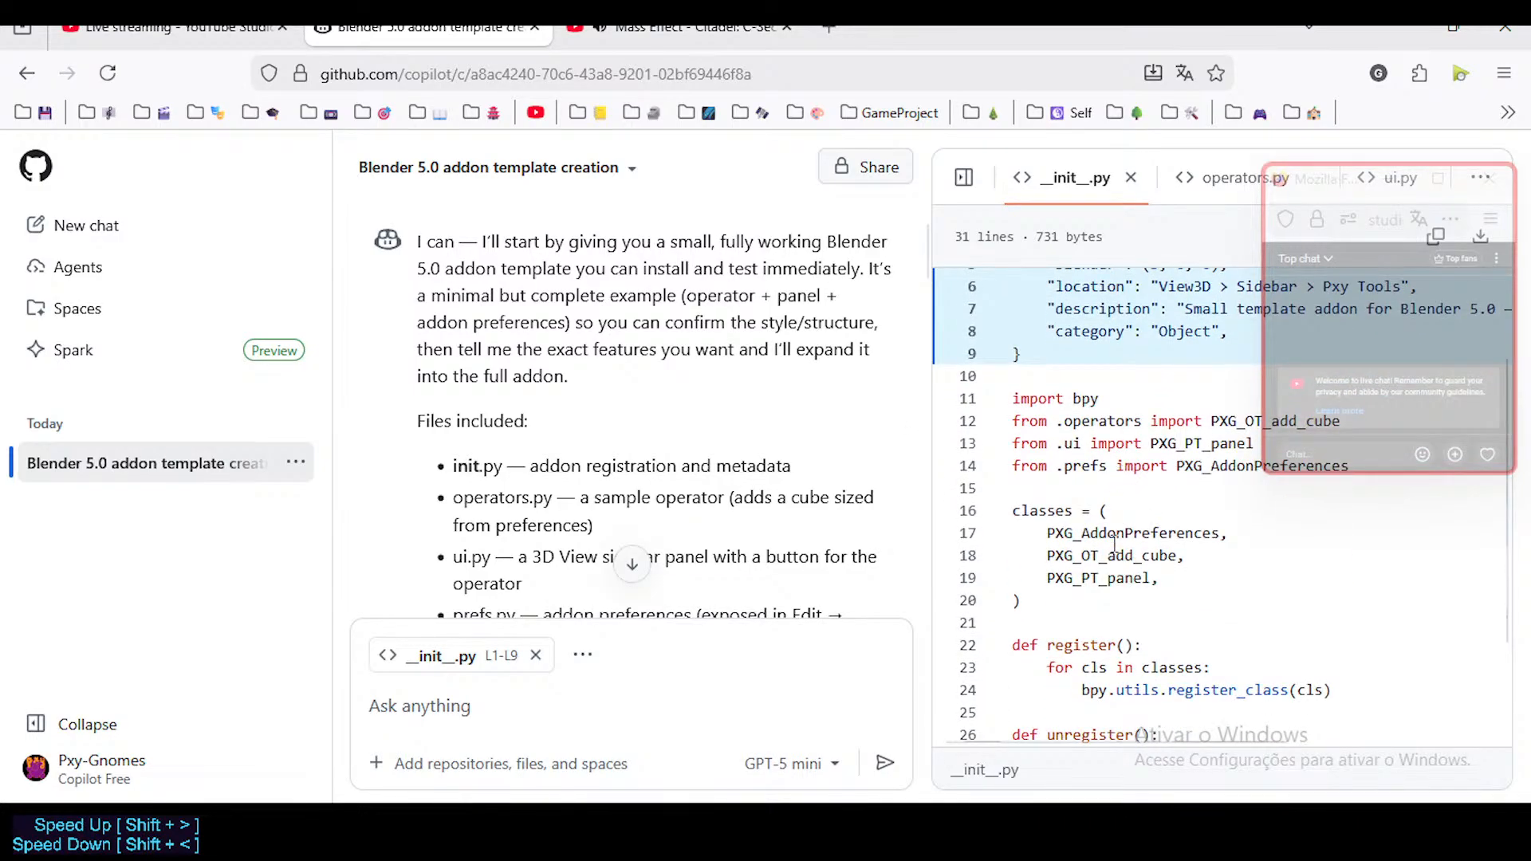
{"action": "left_click", "coordinate": [1077, 532]}
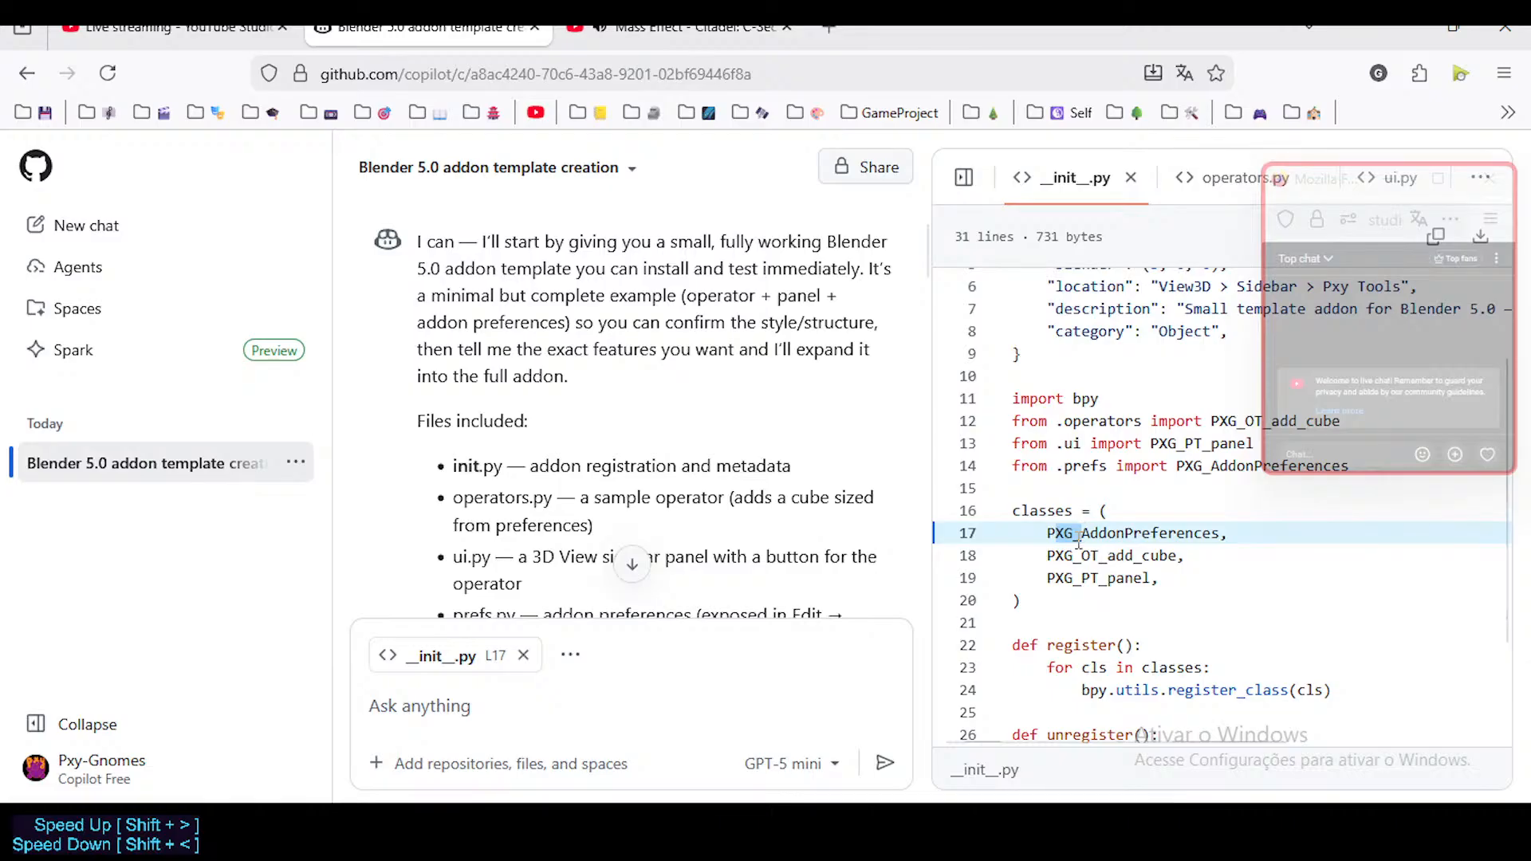
{"action": "left_click", "coordinate": [1056, 535]}
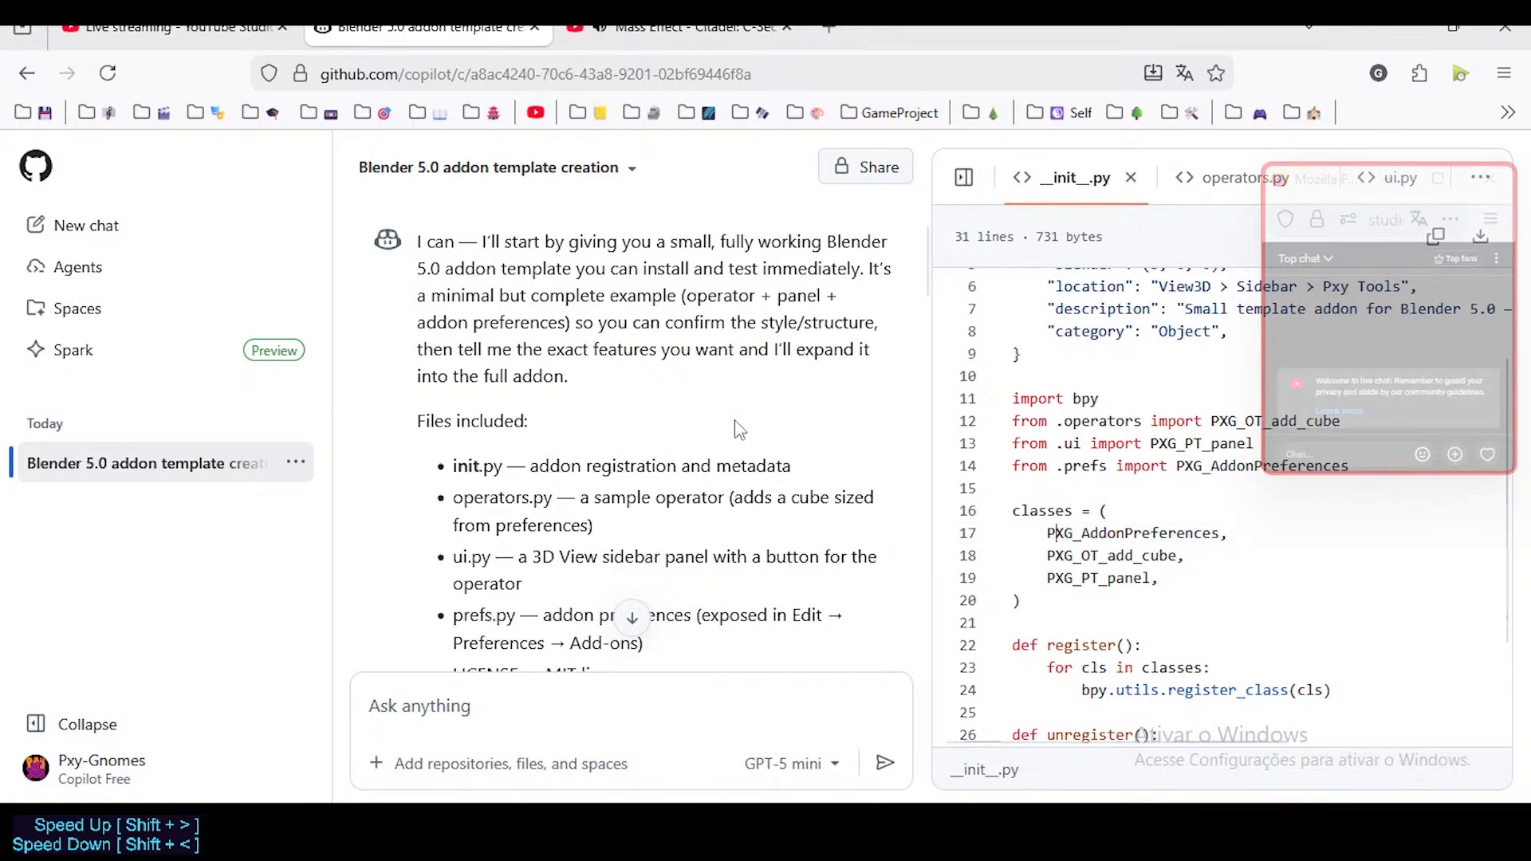
{"action": "scroll", "coordinate": [740, 429], "scroll_direction": "down", "scroll_amount": 2}
{"action": "scroll", "coordinate": [1073, 423], "scroll_direction": "up", "scroll_amount": 3}
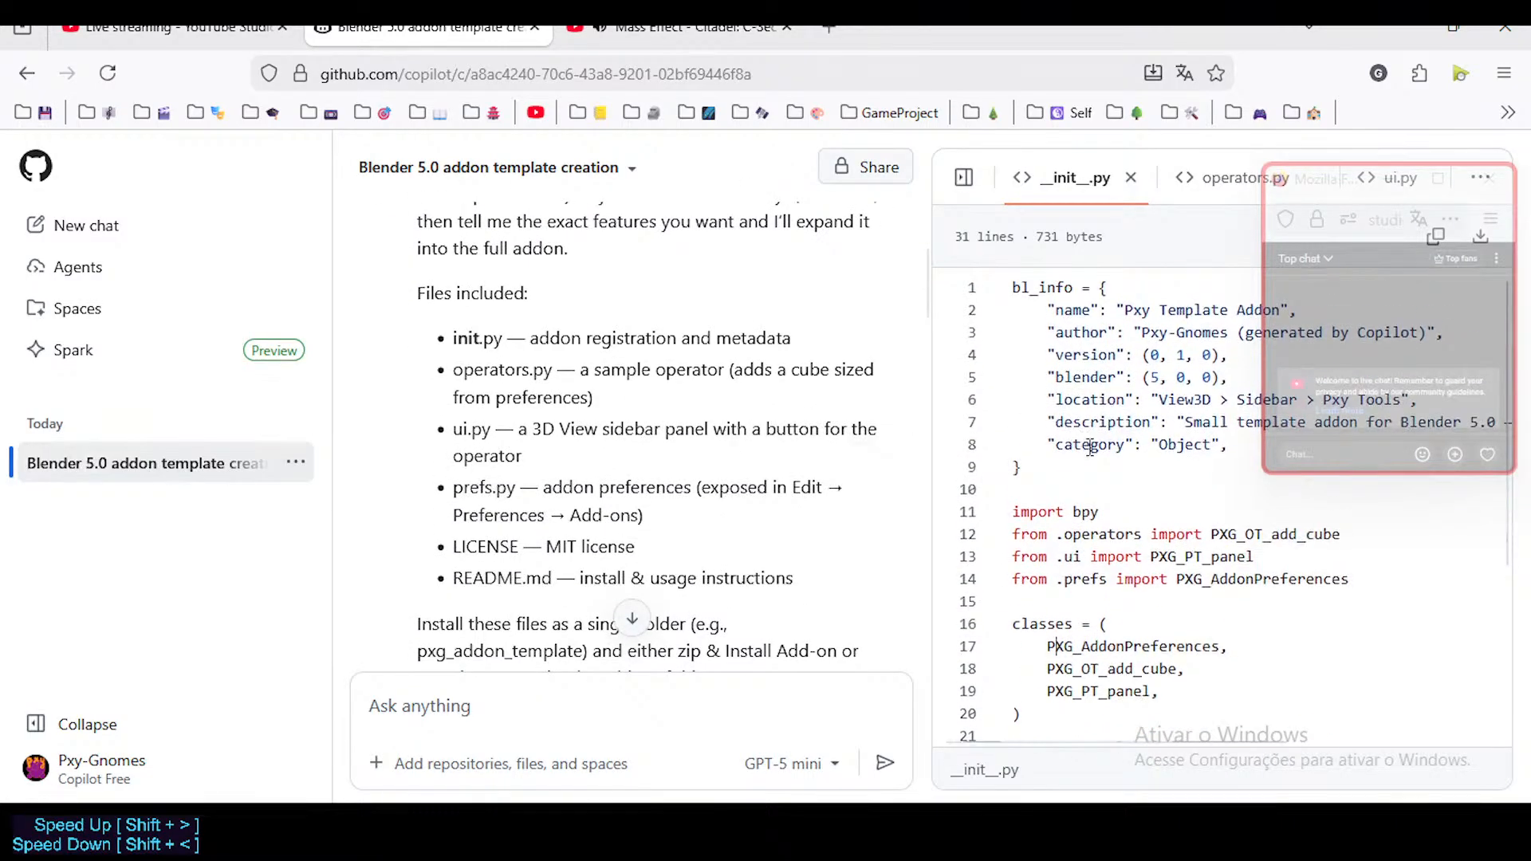
{"action": "scroll", "coordinate": [1090, 447], "scroll_direction": "down", "scroll_amount": 3}
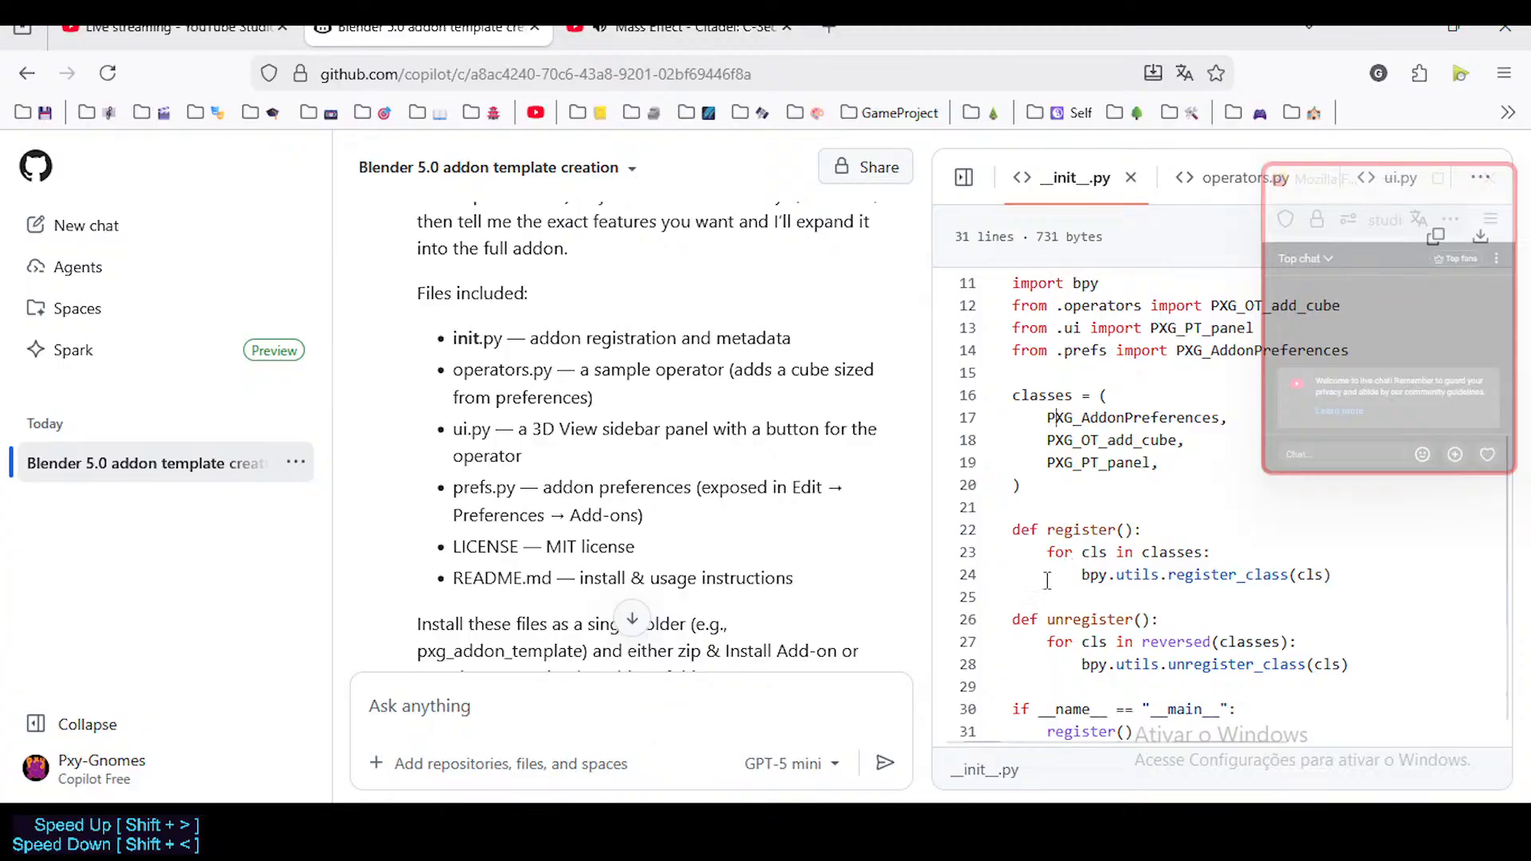
{"action": "scroll", "coordinate": [1051, 506], "scroll_direction": "up", "scroll_amount": 3}
{"action": "left_click_drag", "start_coordinate": [1018, 520], "coordinate": [1282, 563]}
{"action": "left_click", "coordinate": [1211, 535]}
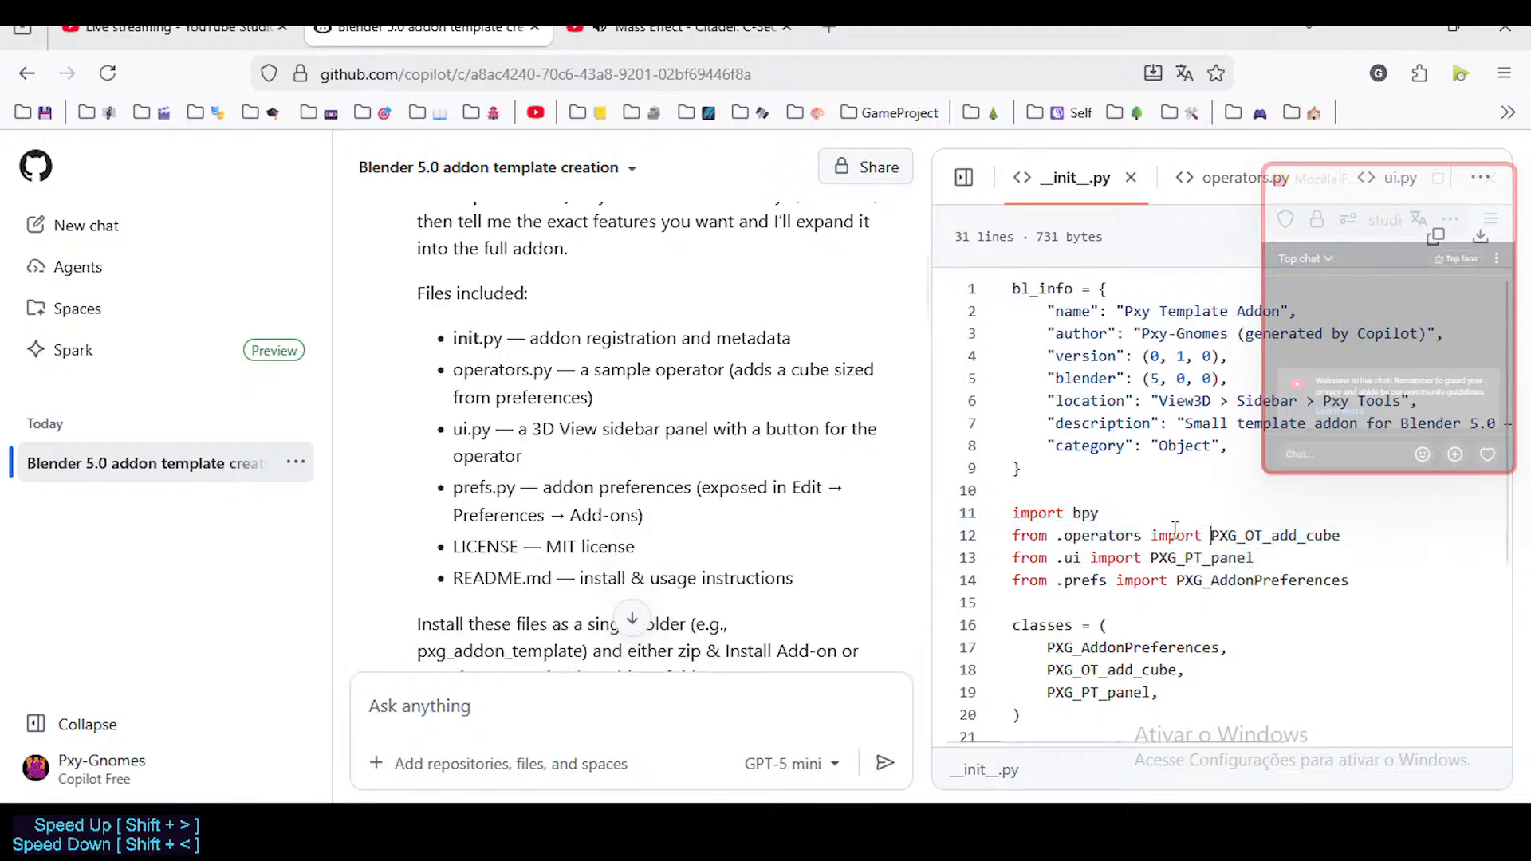
Step: Read through Copilot's reply, from the install instructions and file previews down to its closing questions
{"action": "scroll", "coordinate": [749, 426], "scroll_direction": "down", "scroll_amount": 3}
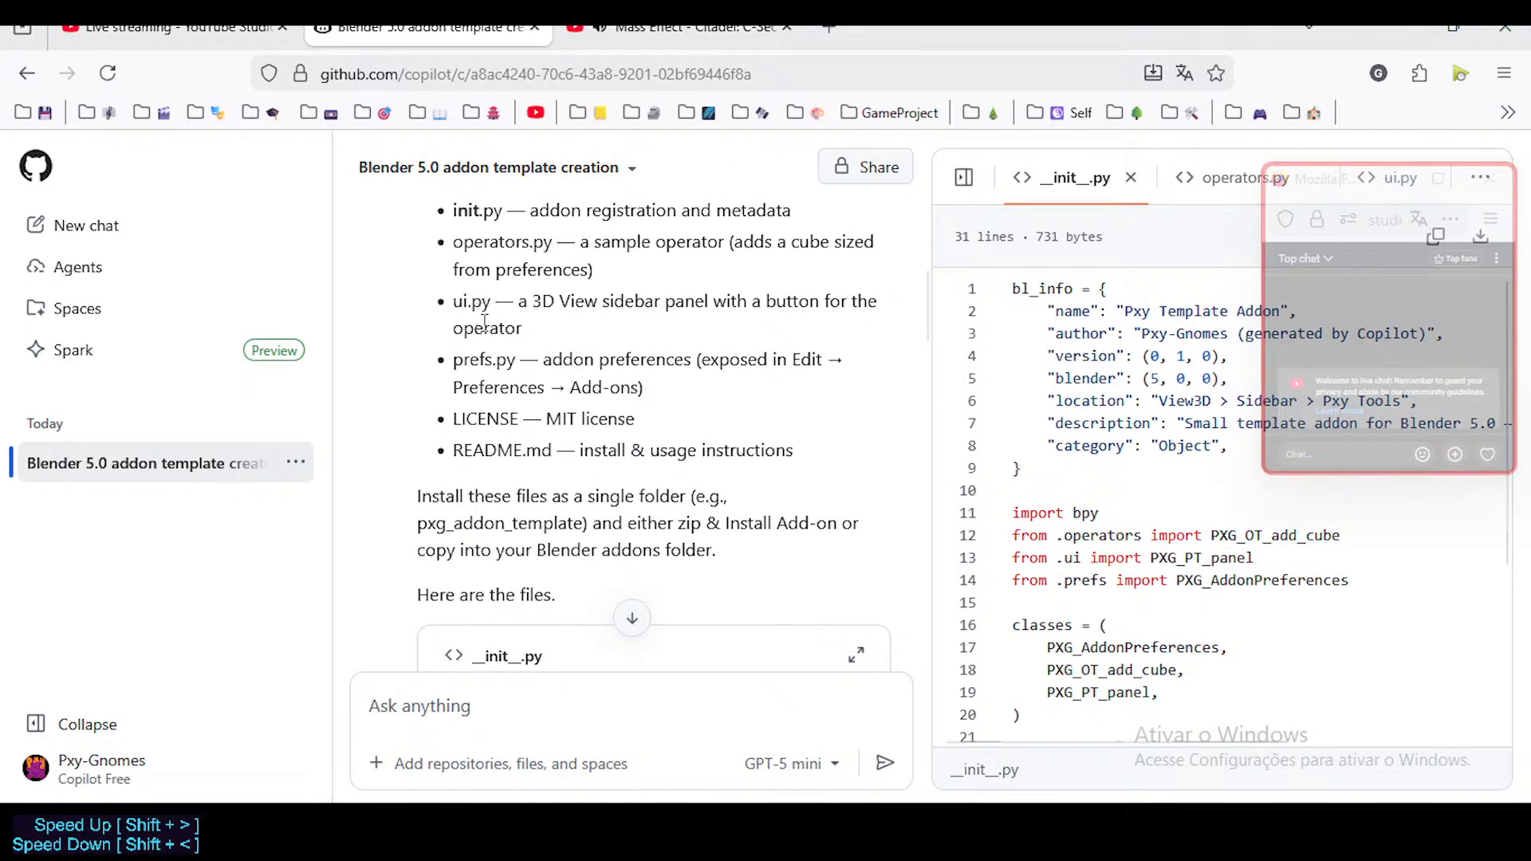
{"action": "scroll", "coordinate": [578, 350], "scroll_direction": "down", "scroll_amount": 4}
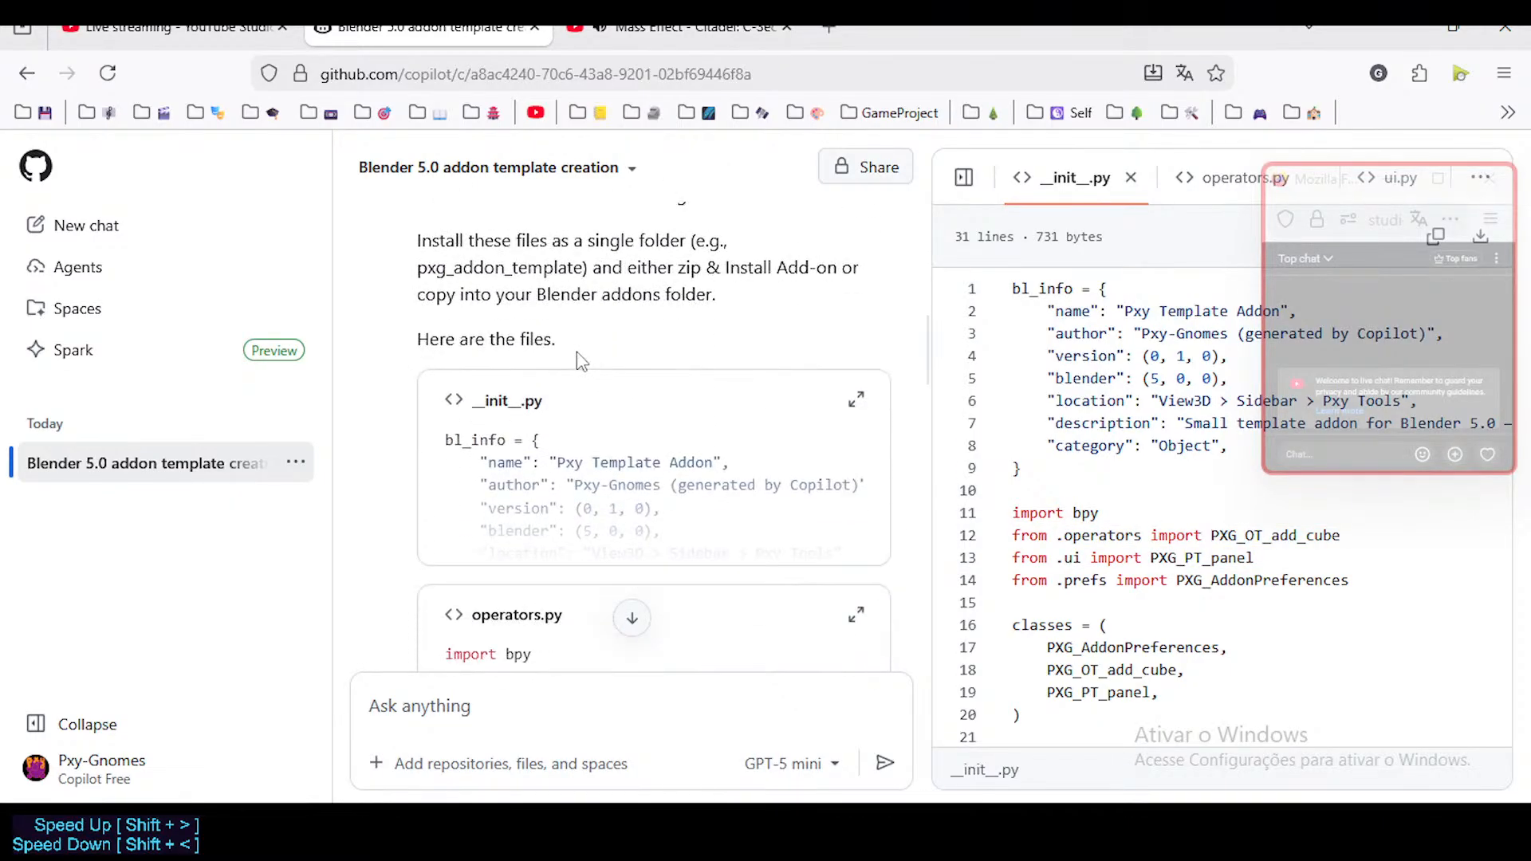
{"action": "scroll", "coordinate": [492, 366], "scroll_direction": "up", "scroll_amount": 9}
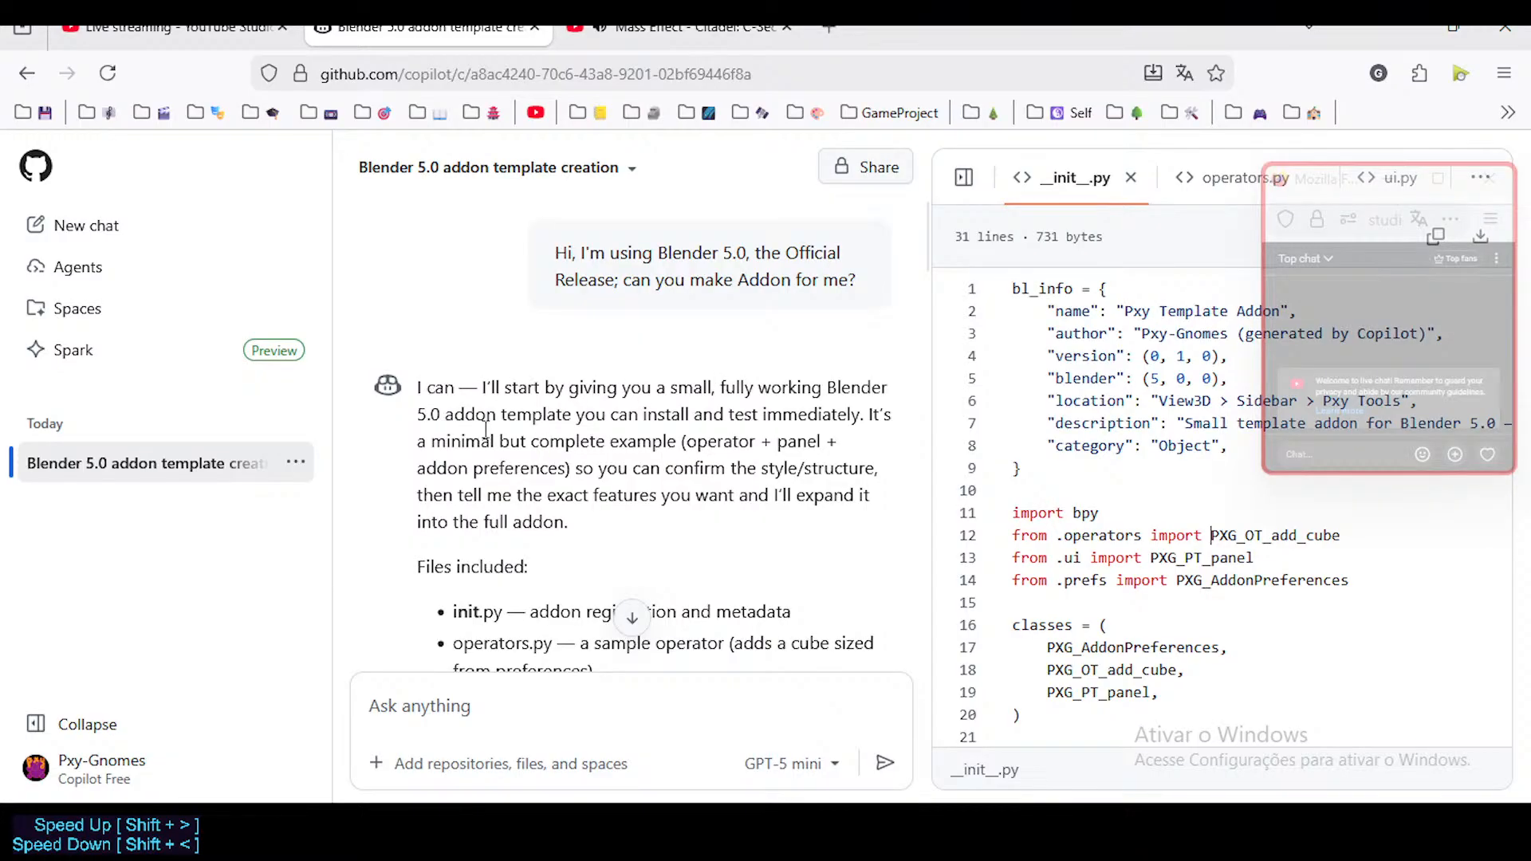
{"action": "scroll", "coordinate": [483, 432], "scroll_direction": "down", "scroll_amount": 4}
{"action": "scroll", "coordinate": [483, 432], "scroll_direction": "down", "scroll_amount": 18}
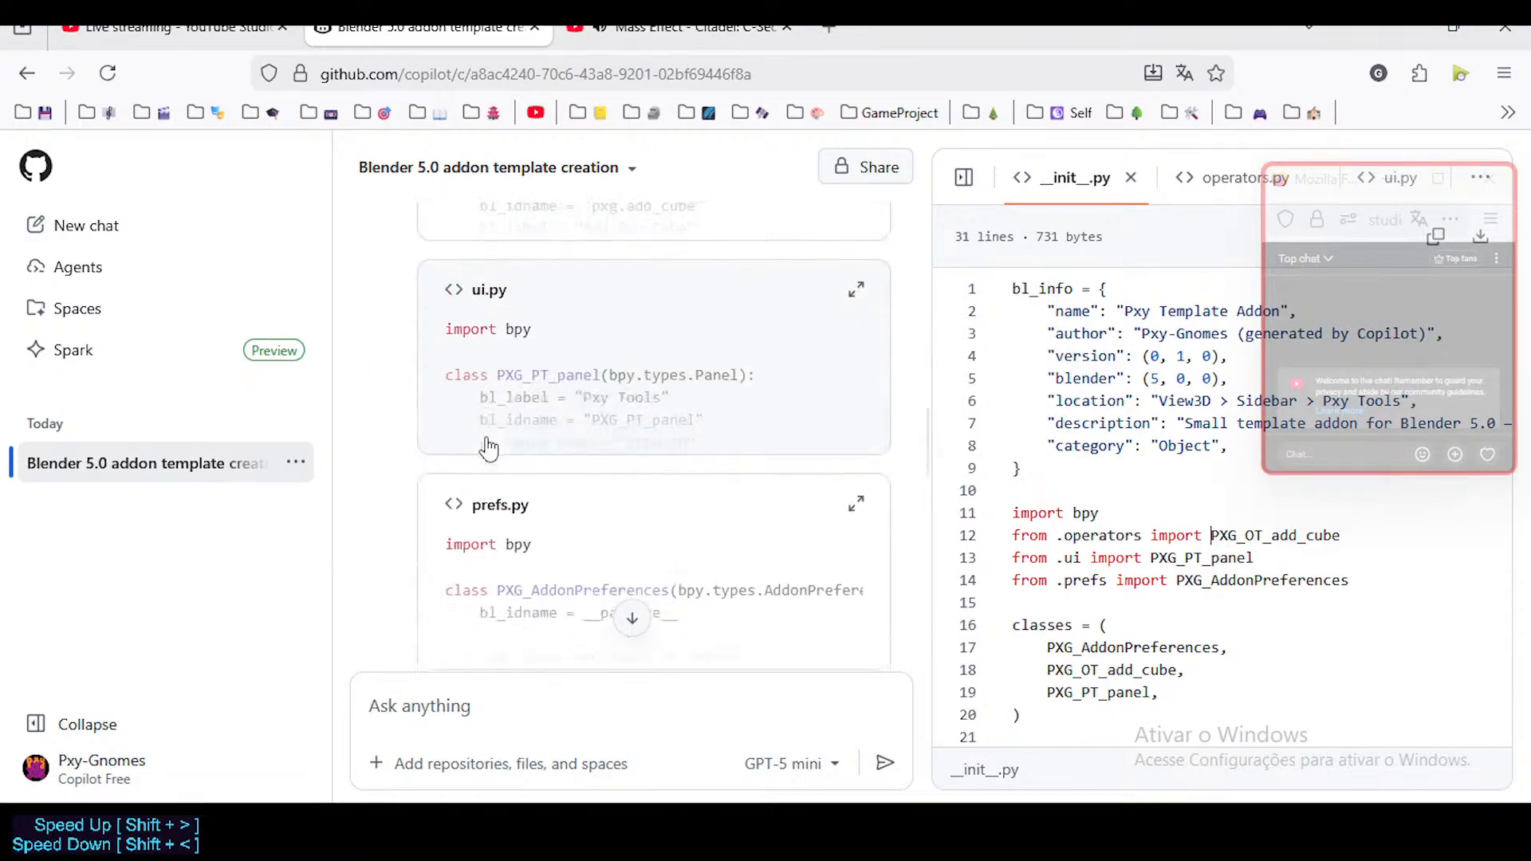
{"action": "scroll", "coordinate": [514, 643], "scroll_direction": "down", "scroll_amount": 2}
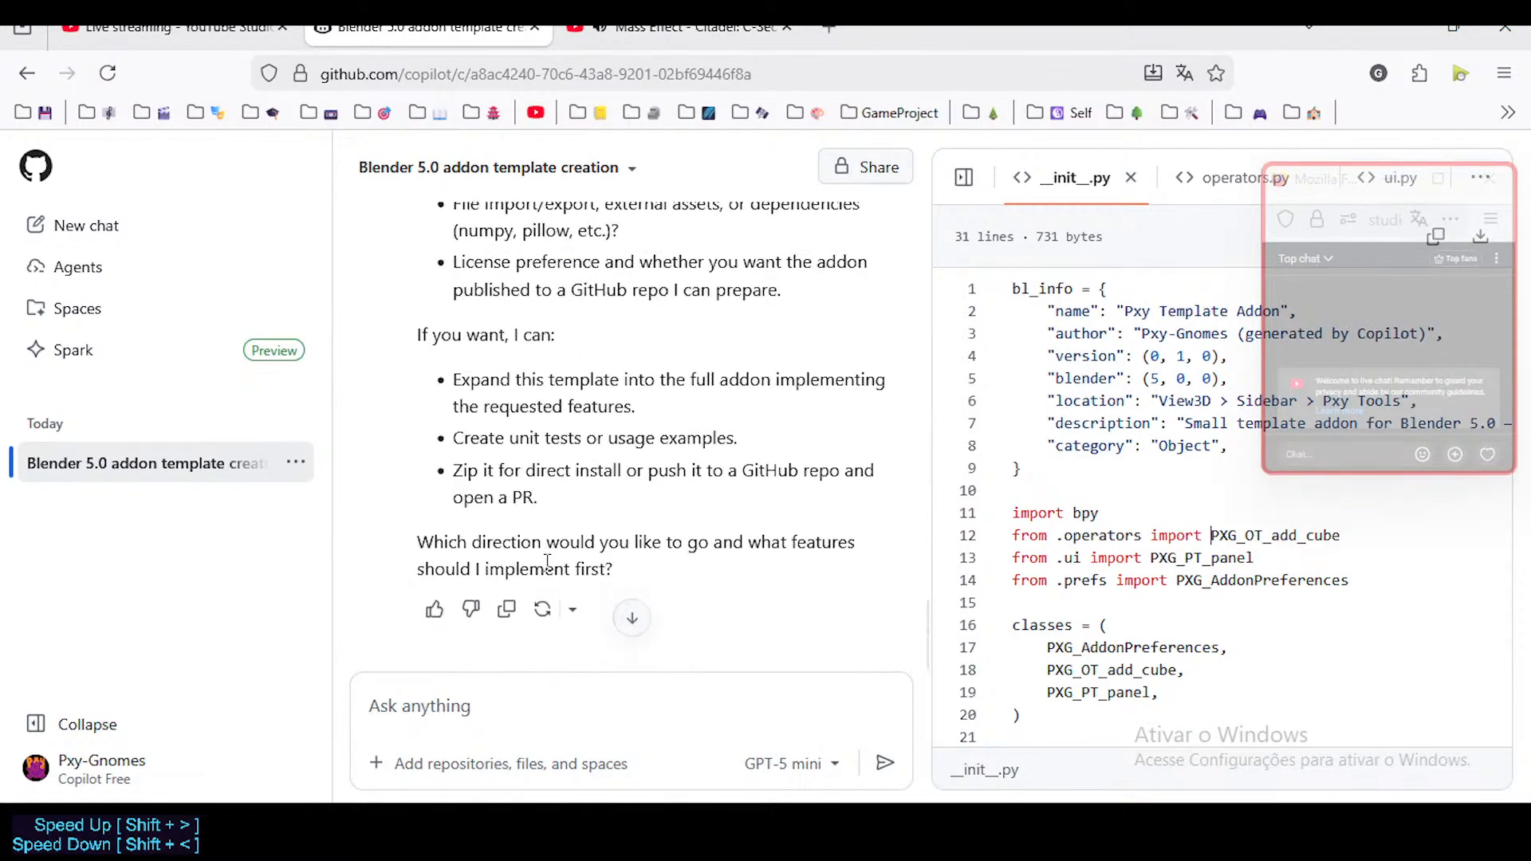
Step: Send Copilot the follow-up prompt "Do you understand the Blender 5.0 version updates so far in the Code?"
{"action": "left_click", "coordinate": [495, 709]}
{"action": "type", "text": "Do you unde"}
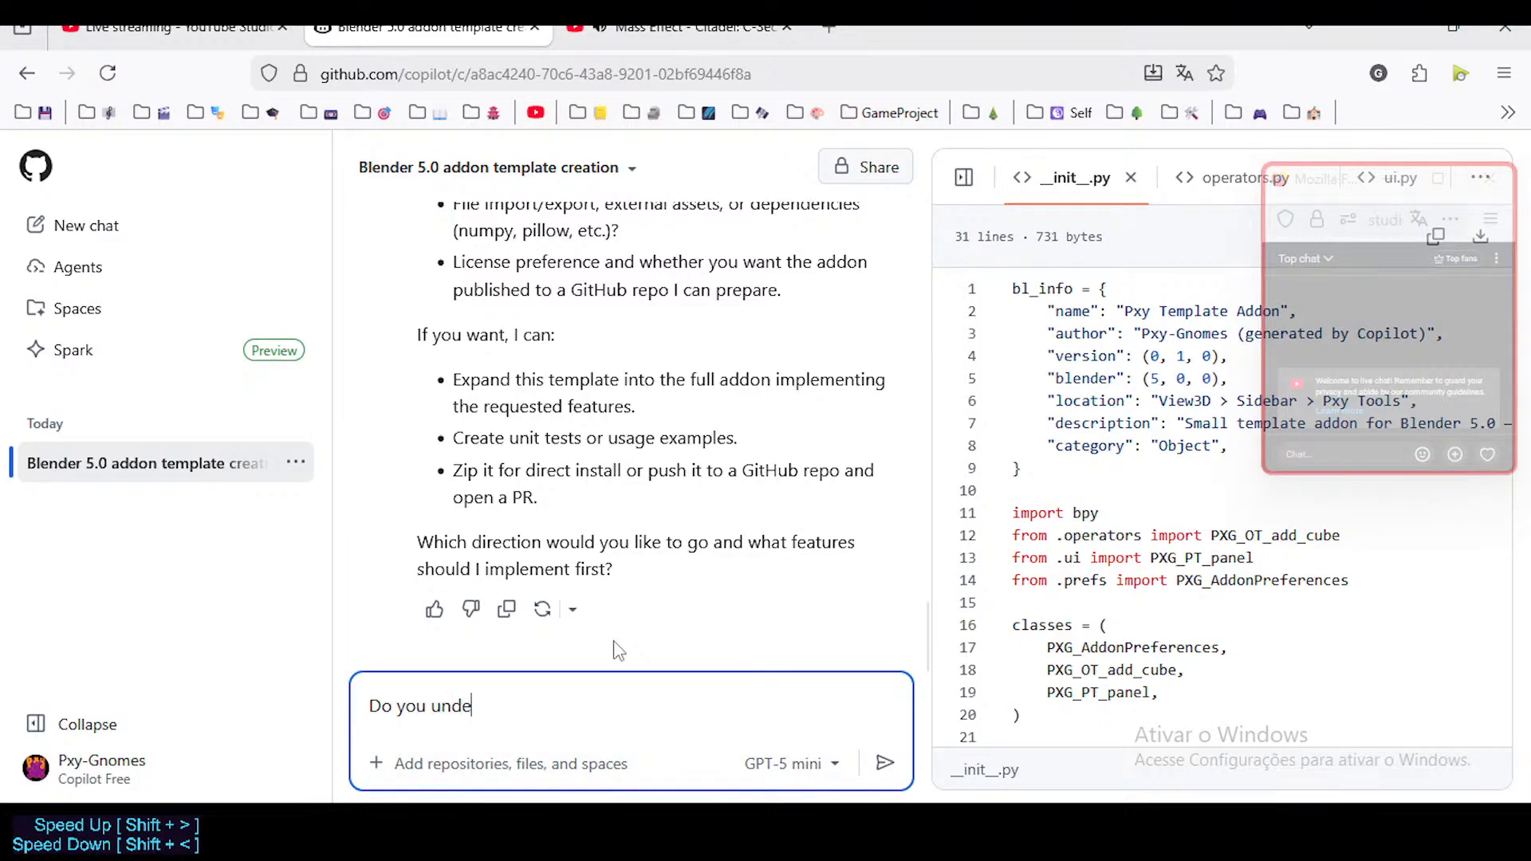
{"action": "type", "text": "rstand the Blend"}
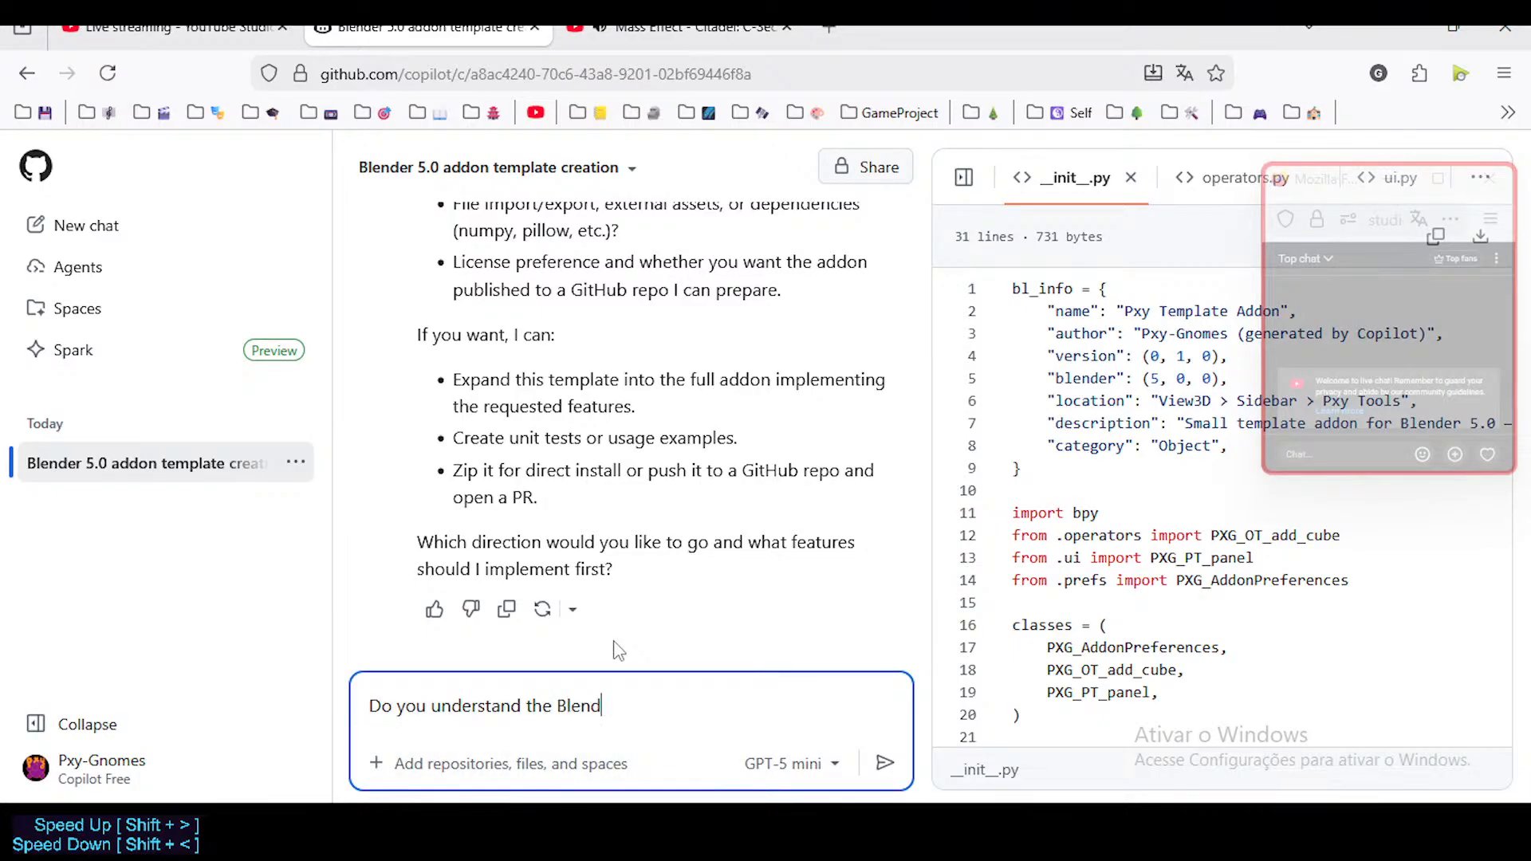
{"action": "type", "text": "er 5.0 version updates sof"}
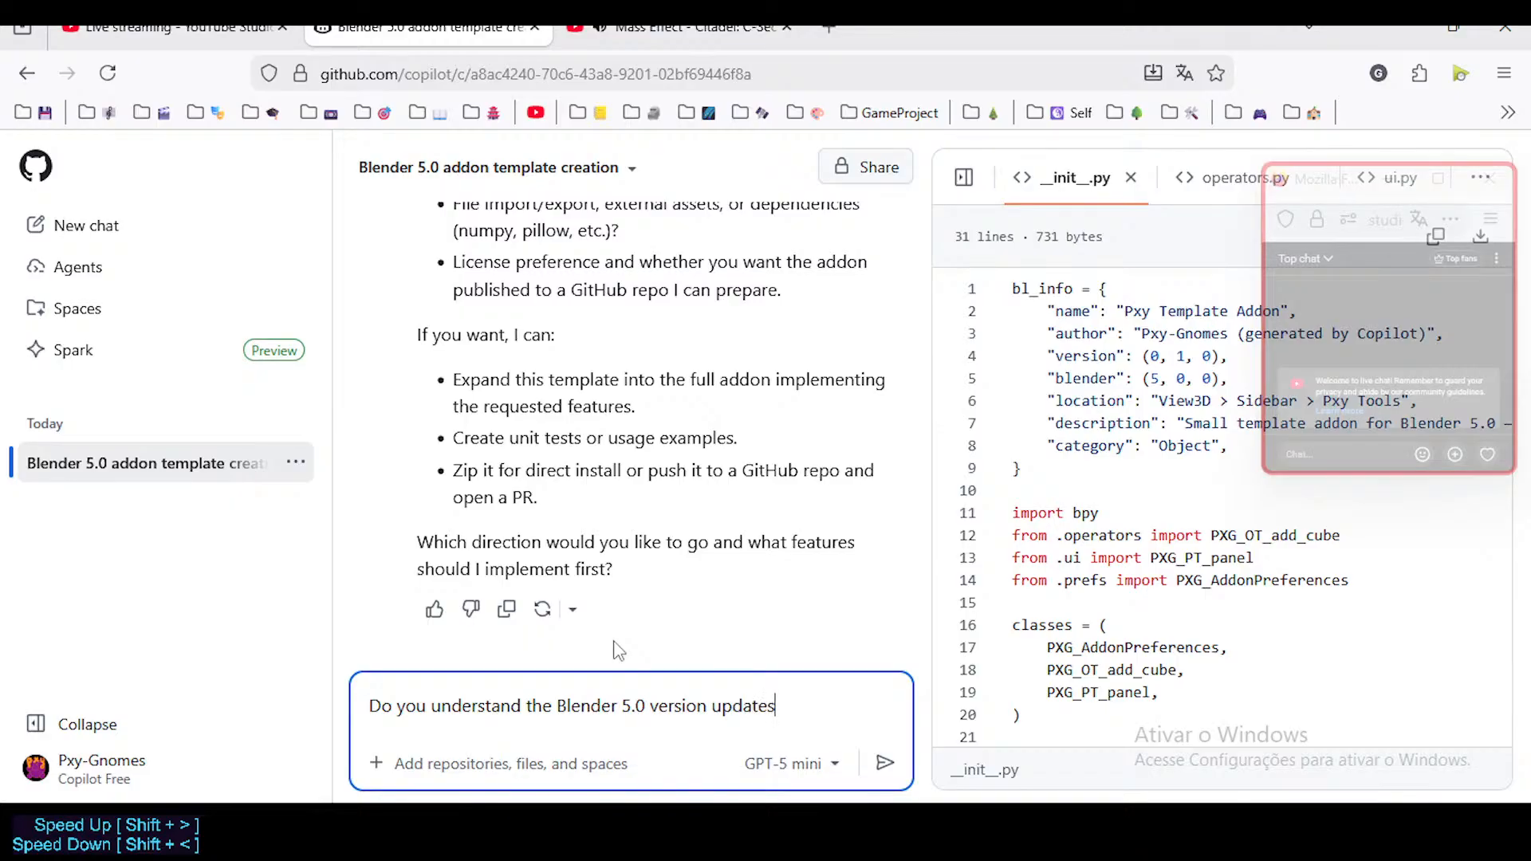
{"action": "key", "text": "BackSpace"}
{"action": "type", "text": "fa"}
{"action": "key", "text": "BackSpace"}
{"action": "key", "text": "BackSpace"}
{"action": "key", "text": "BackSpace"}
{"action": "type", "text": "far in the Code?"}
{"action": "key", "text": "Return"}
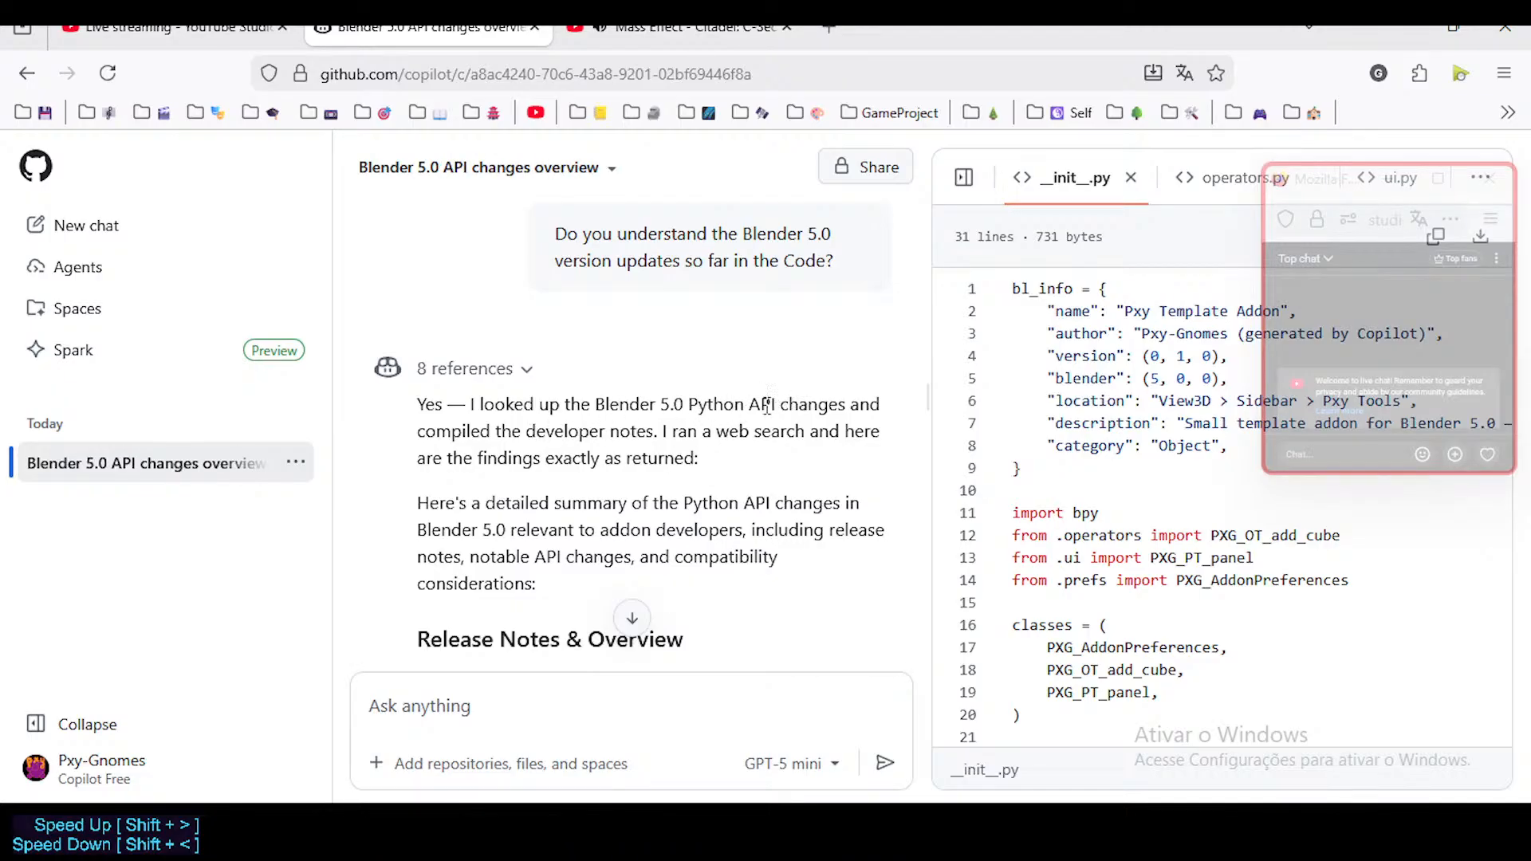
Step: Read the introduction of Copilot's new reply and its Release Notes & Overview section, up to the Notable API Changes heading
{"action": "left_click_drag", "start_coordinate": [764, 404], "coordinate": [463, 459]}
{"action": "scroll", "coordinate": [648, 461], "scroll_direction": "down", "scroll_amount": 2}
{"action": "left_click", "coordinate": [616, 302]}
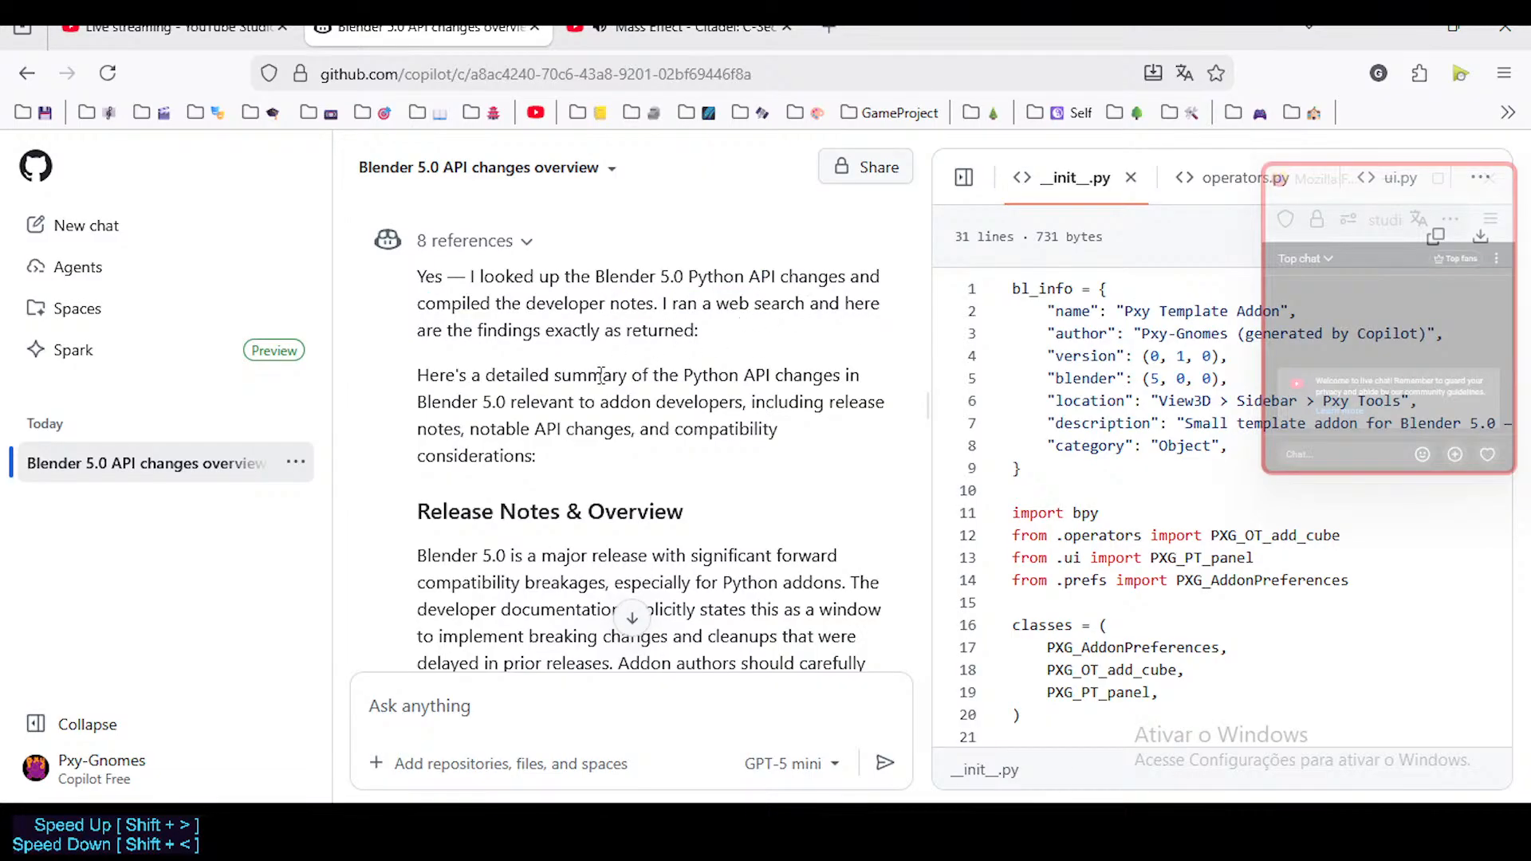
{"action": "left_click_drag", "start_coordinate": [505, 377], "coordinate": [737, 515]}
{"action": "scroll", "coordinate": [742, 527], "scroll_direction": "down", "scroll_amount": 3}
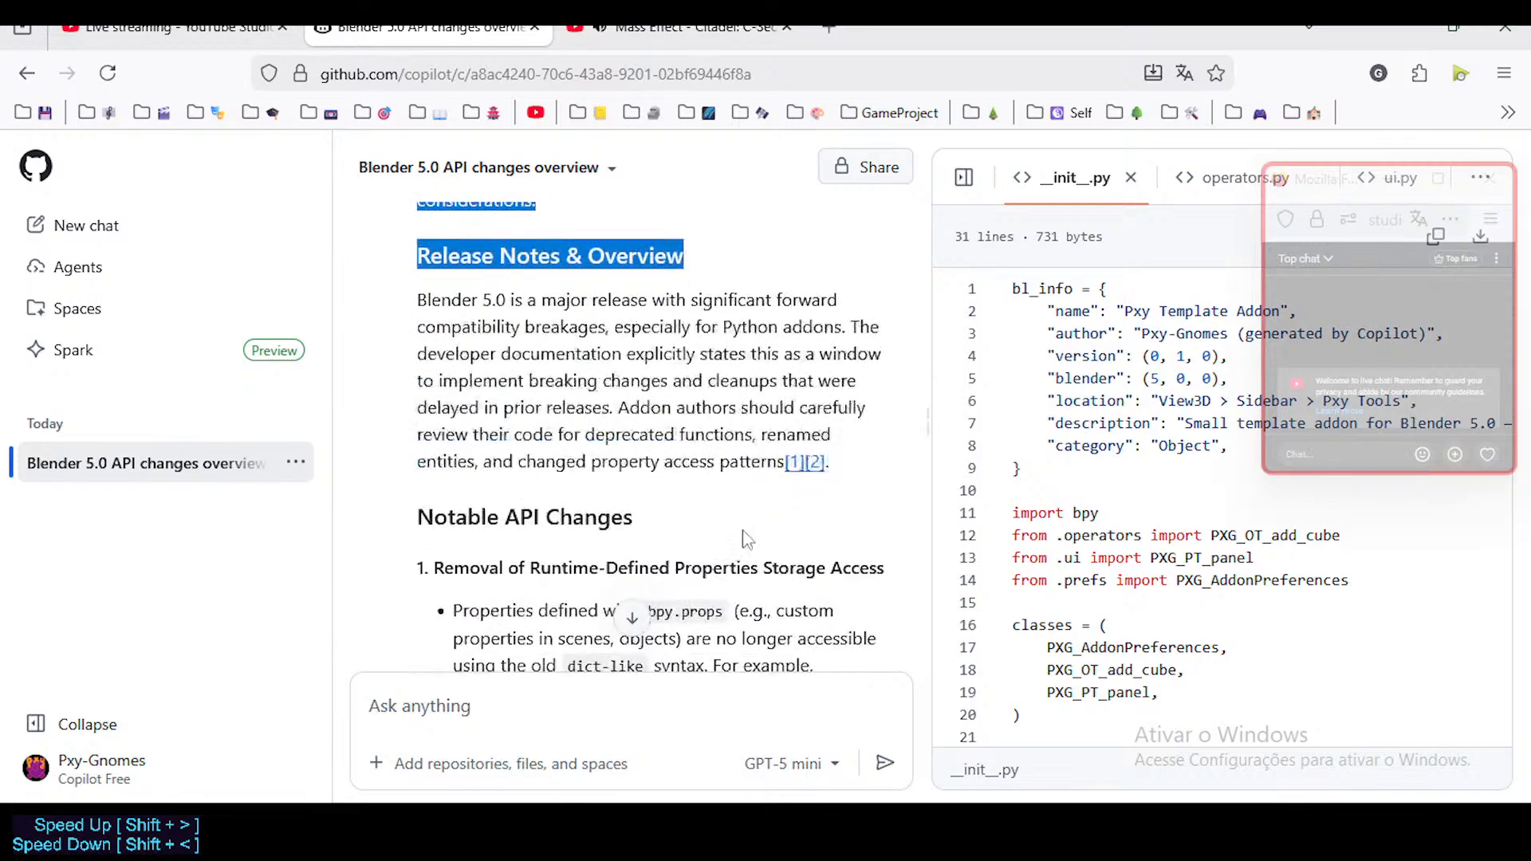
{"action": "left_click_drag", "start_coordinate": [448, 517], "coordinate": [712, 567]}
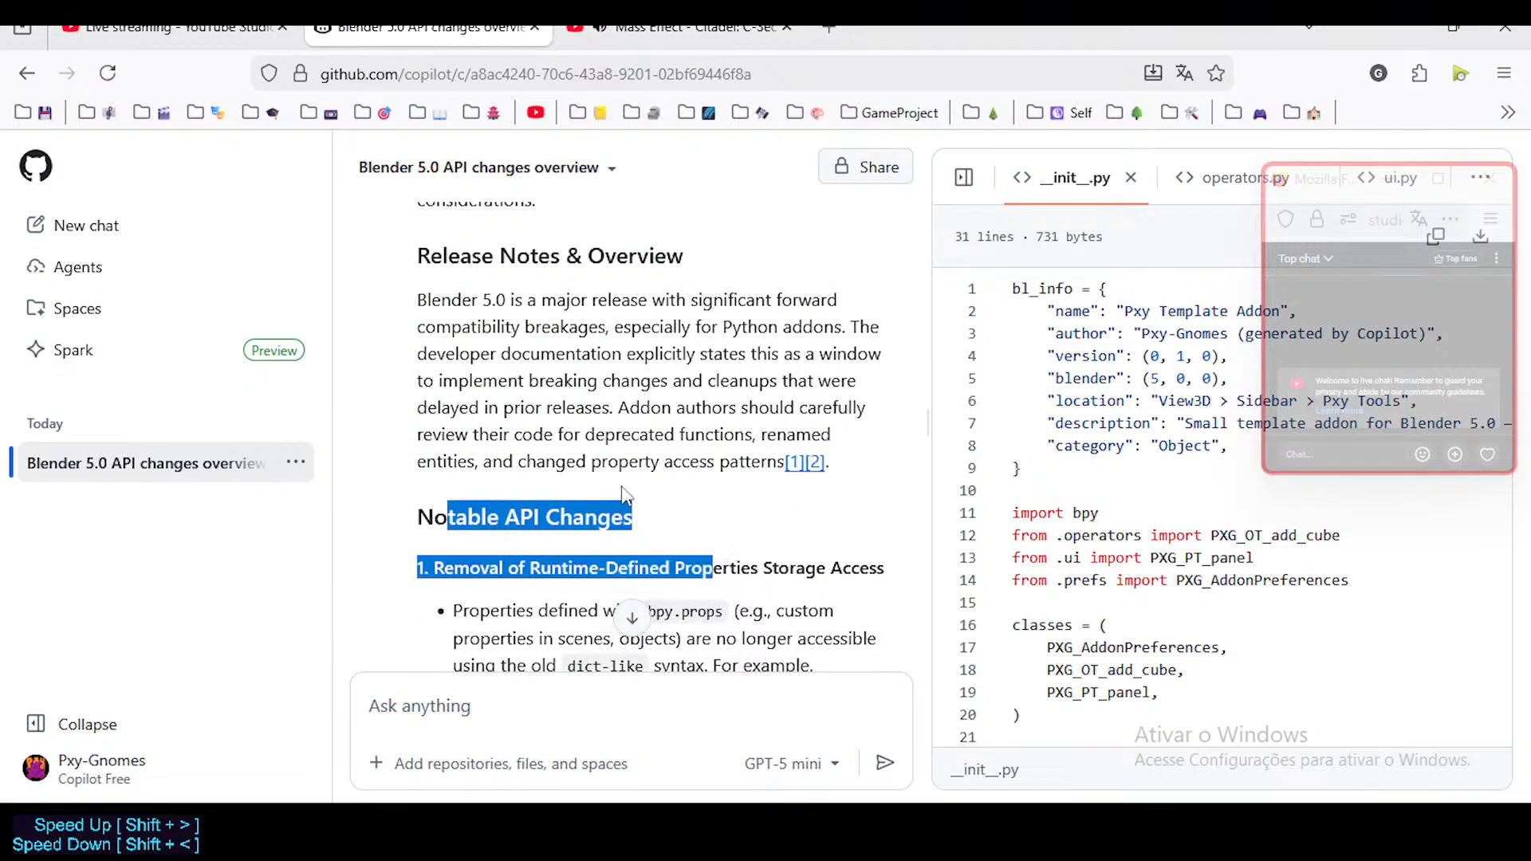
{"action": "scroll", "coordinate": [510, 447], "scroll_direction": "up", "scroll_amount": 4}
{"action": "scroll", "coordinate": [508, 443], "scroll_direction": "down", "scroll_amount": 4}
{"action": "scroll", "coordinate": [515, 446], "scroll_direction": "up", "scroll_amount": 4}
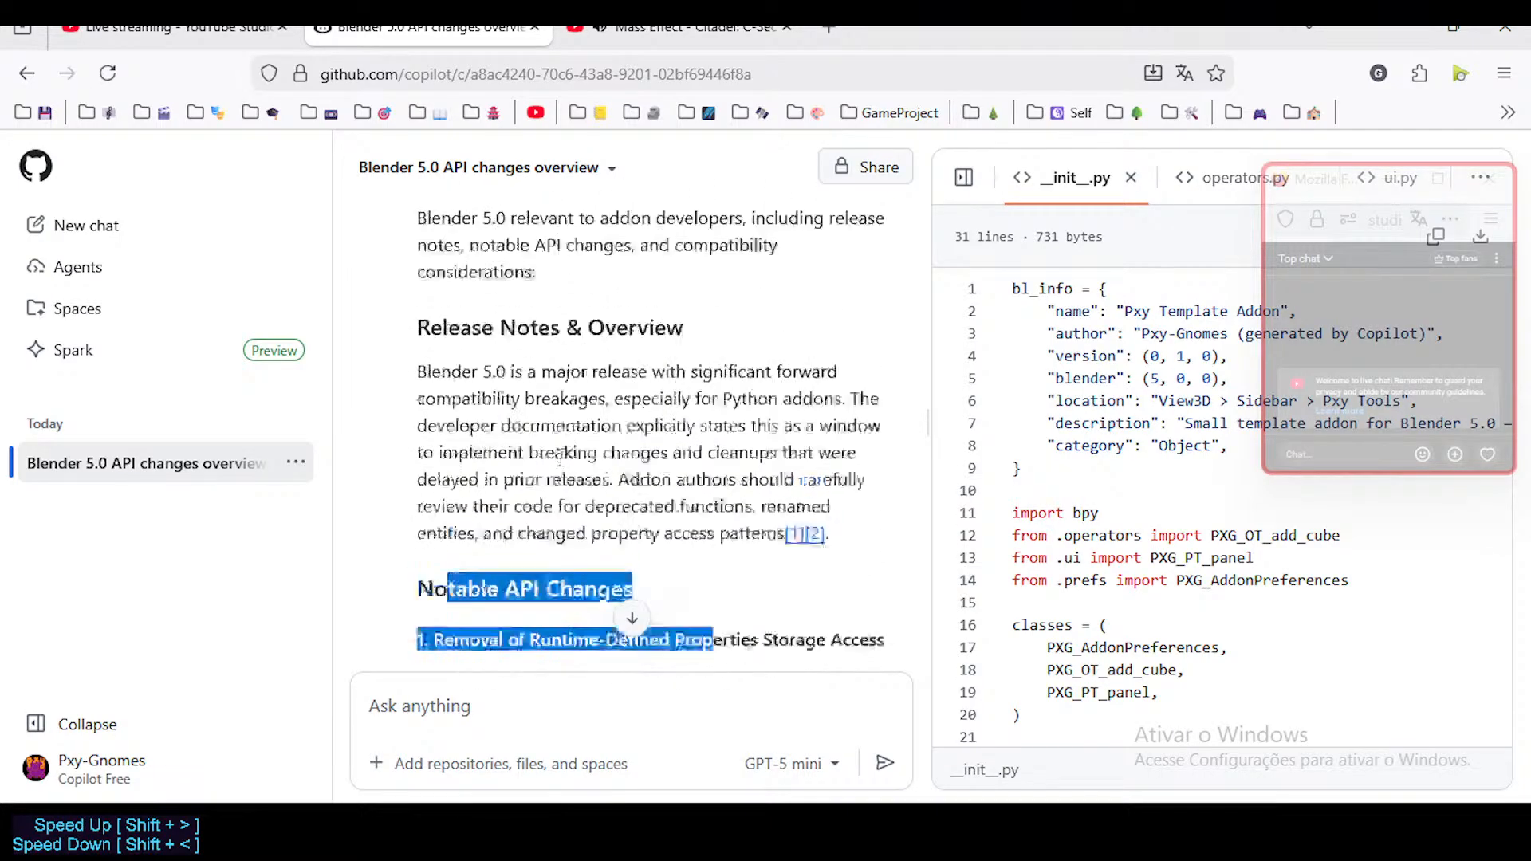
{"action": "scroll", "coordinate": [566, 466], "scroll_direction": "down", "scroll_amount": 4}
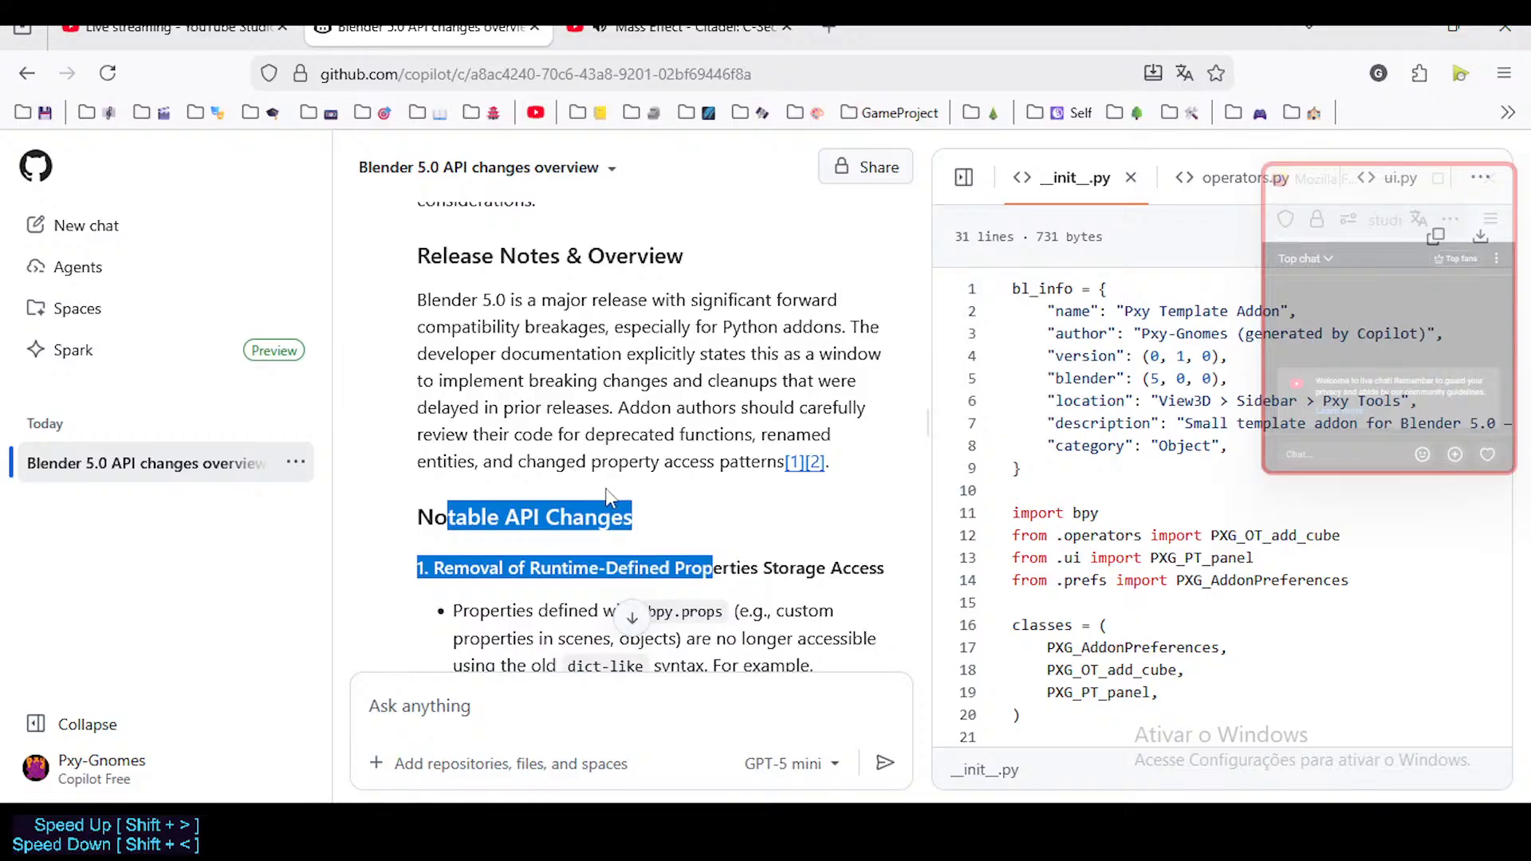
Step: Skim the Notable API Changes through to the Additional Resources and References, and return to the start of the conversation
{"action": "scroll", "coordinate": [598, 451], "scroll_direction": "down", "scroll_amount": 3}
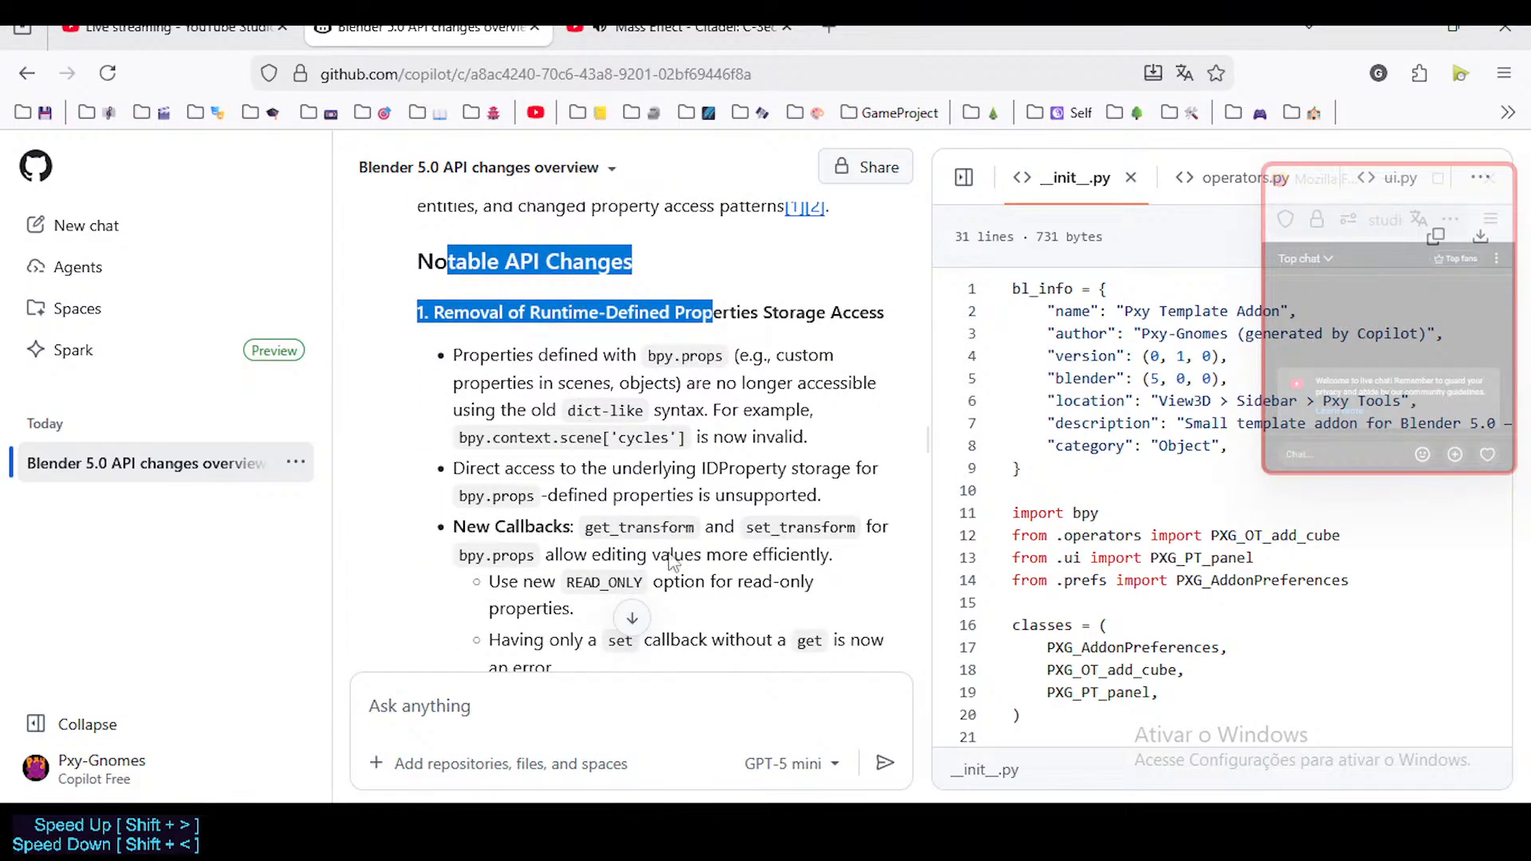
{"action": "scroll", "coordinate": [594, 462], "scroll_direction": "down", "scroll_amount": 3}
{"action": "scroll", "coordinate": [598, 466], "scroll_direction": "down", "scroll_amount": 15}
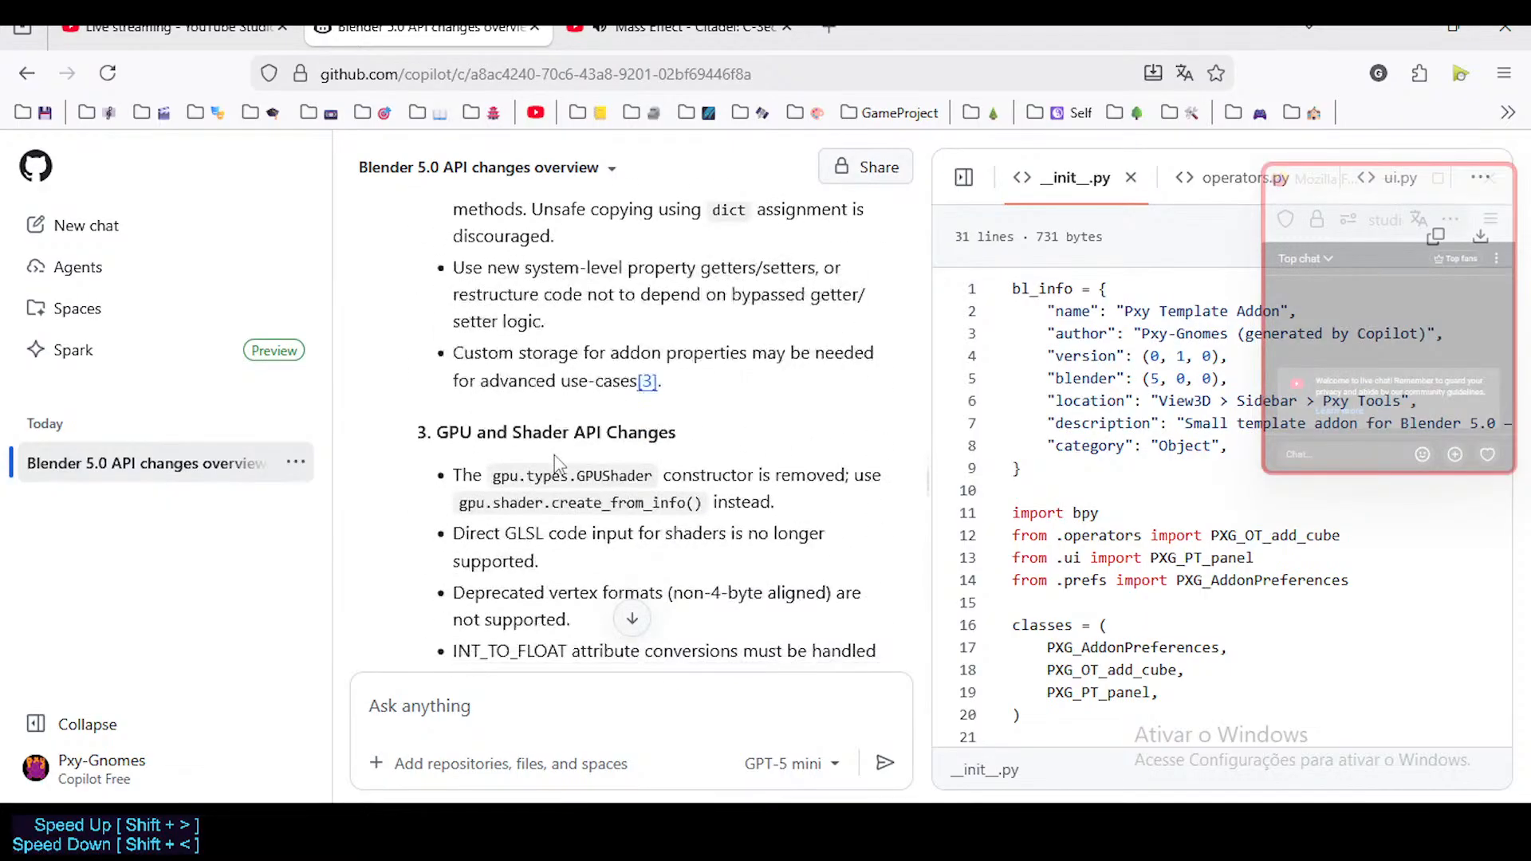
{"action": "scroll", "coordinate": [616, 473], "scroll_direction": "down", "scroll_amount": 15}
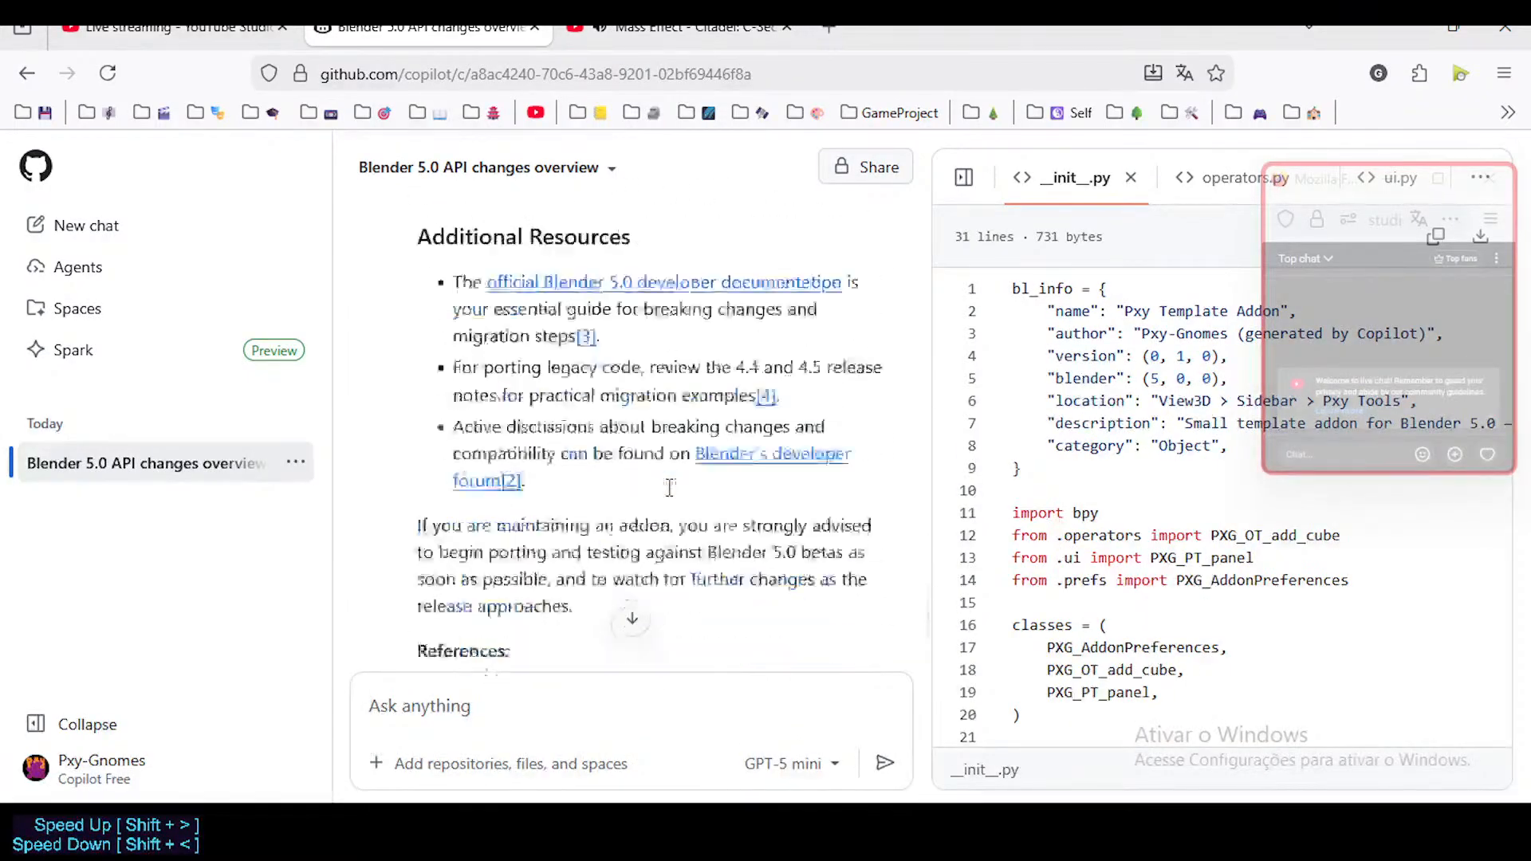
{"action": "scroll", "coordinate": [823, 439], "scroll_direction": "up", "scroll_amount": 10}
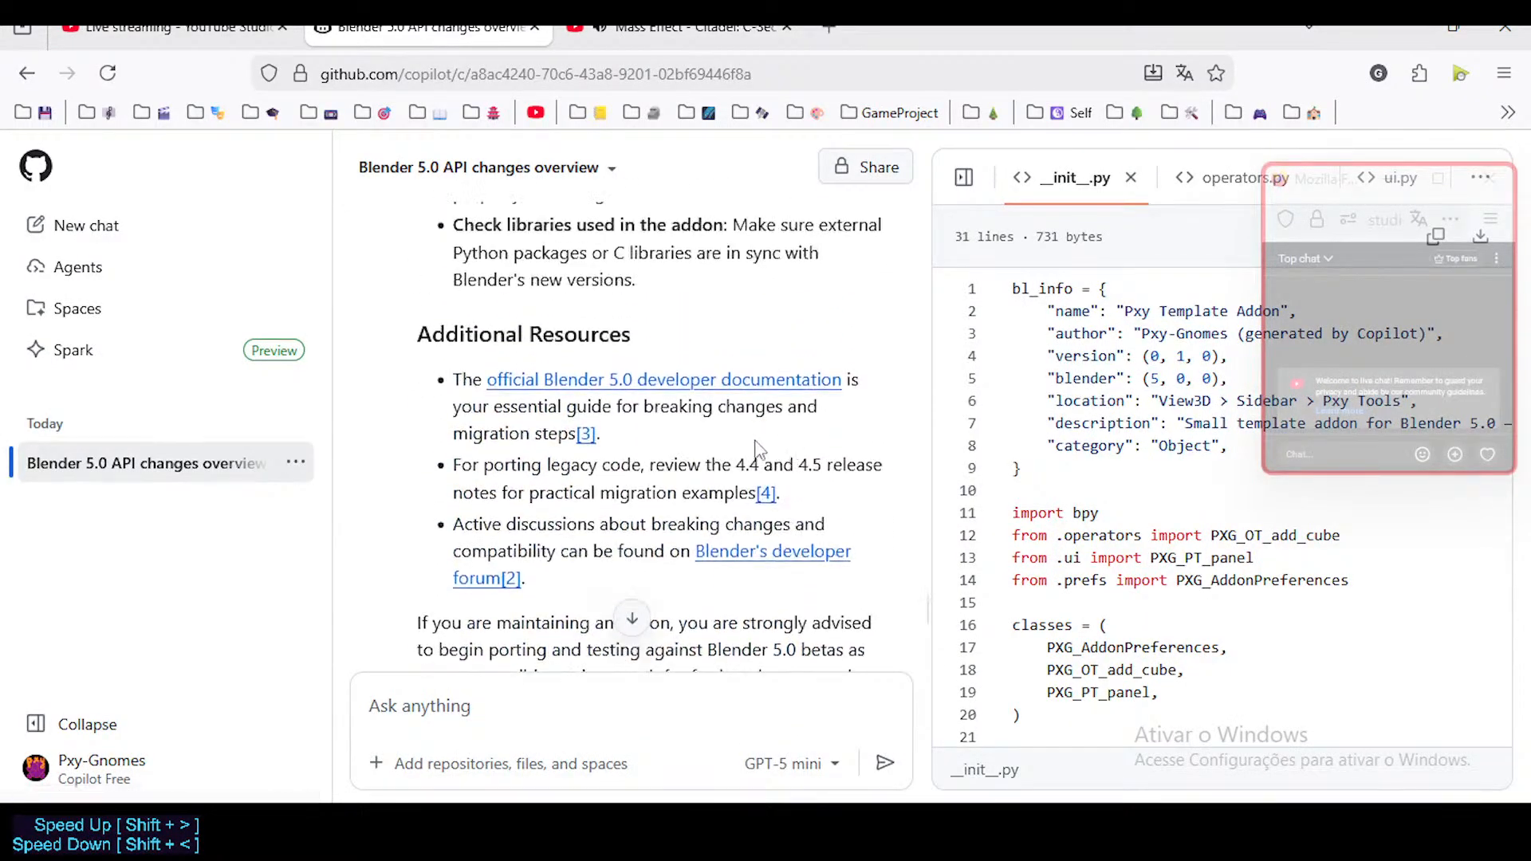
{"action": "scroll", "coordinate": [730, 450], "scroll_direction": "down", "scroll_amount": 8}
{"action": "scroll", "coordinate": [718, 452], "scroll_direction": "up", "scroll_amount": 20}
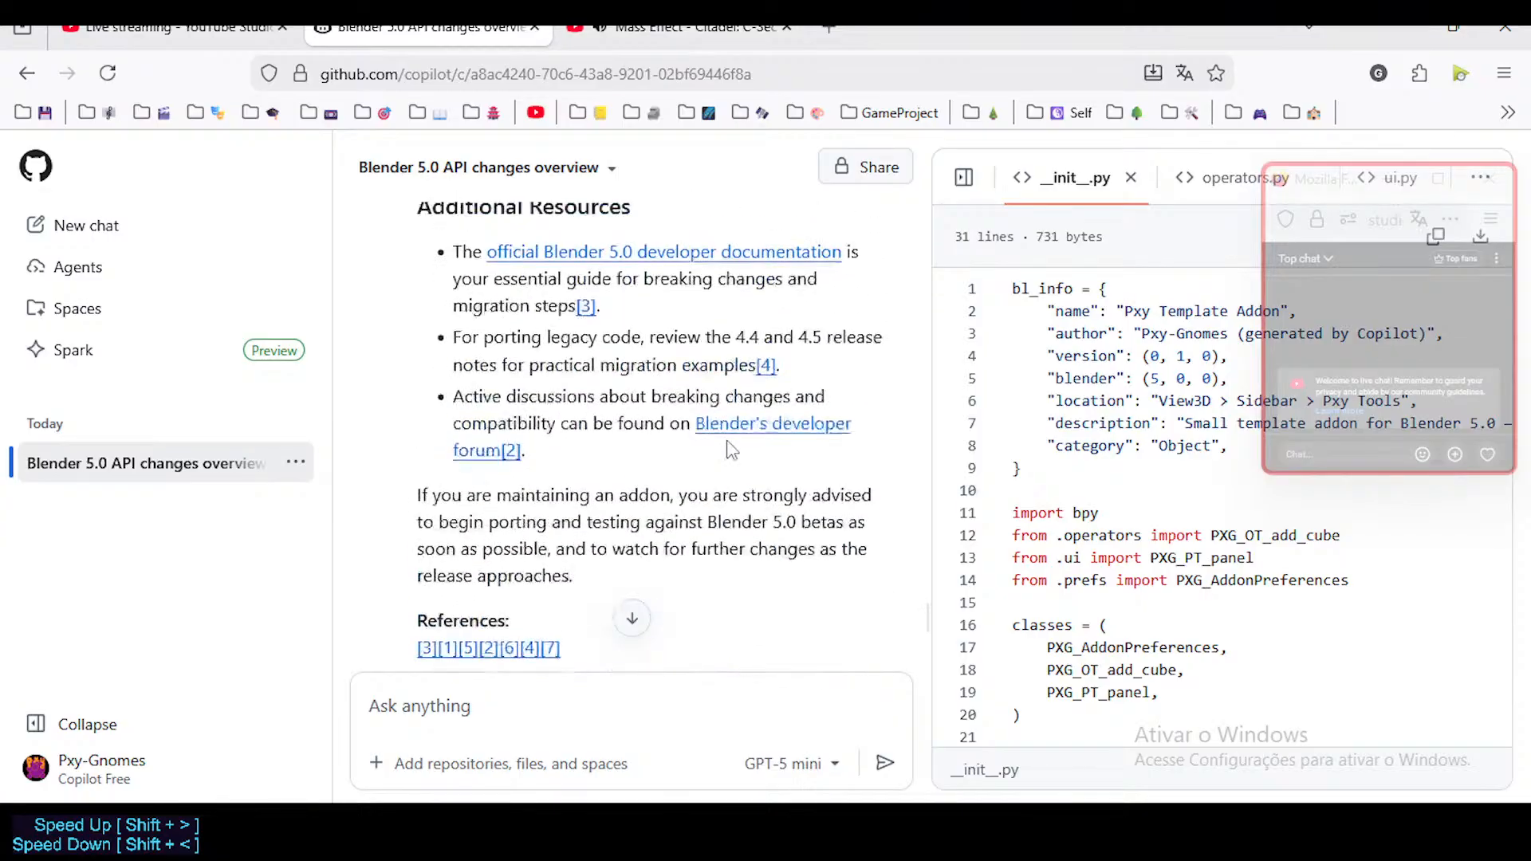
{"action": "scroll", "coordinate": [712, 453], "scroll_direction": "up", "scroll_amount": 20}
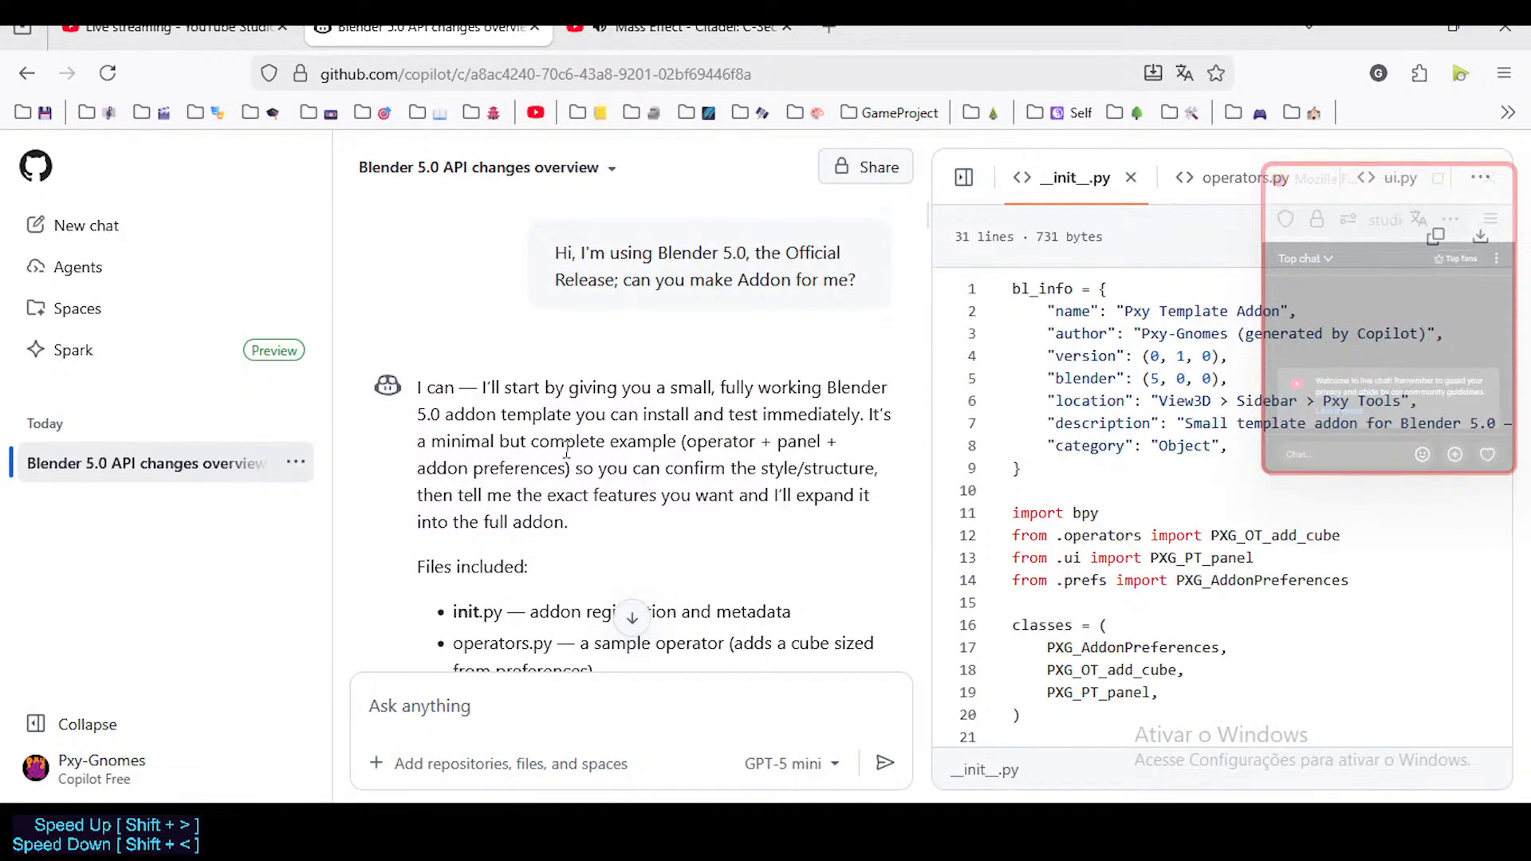
Step: Begin a new prompt to Copilot with the words "So, my objective"
{"action": "left_click", "coordinate": [504, 709]}
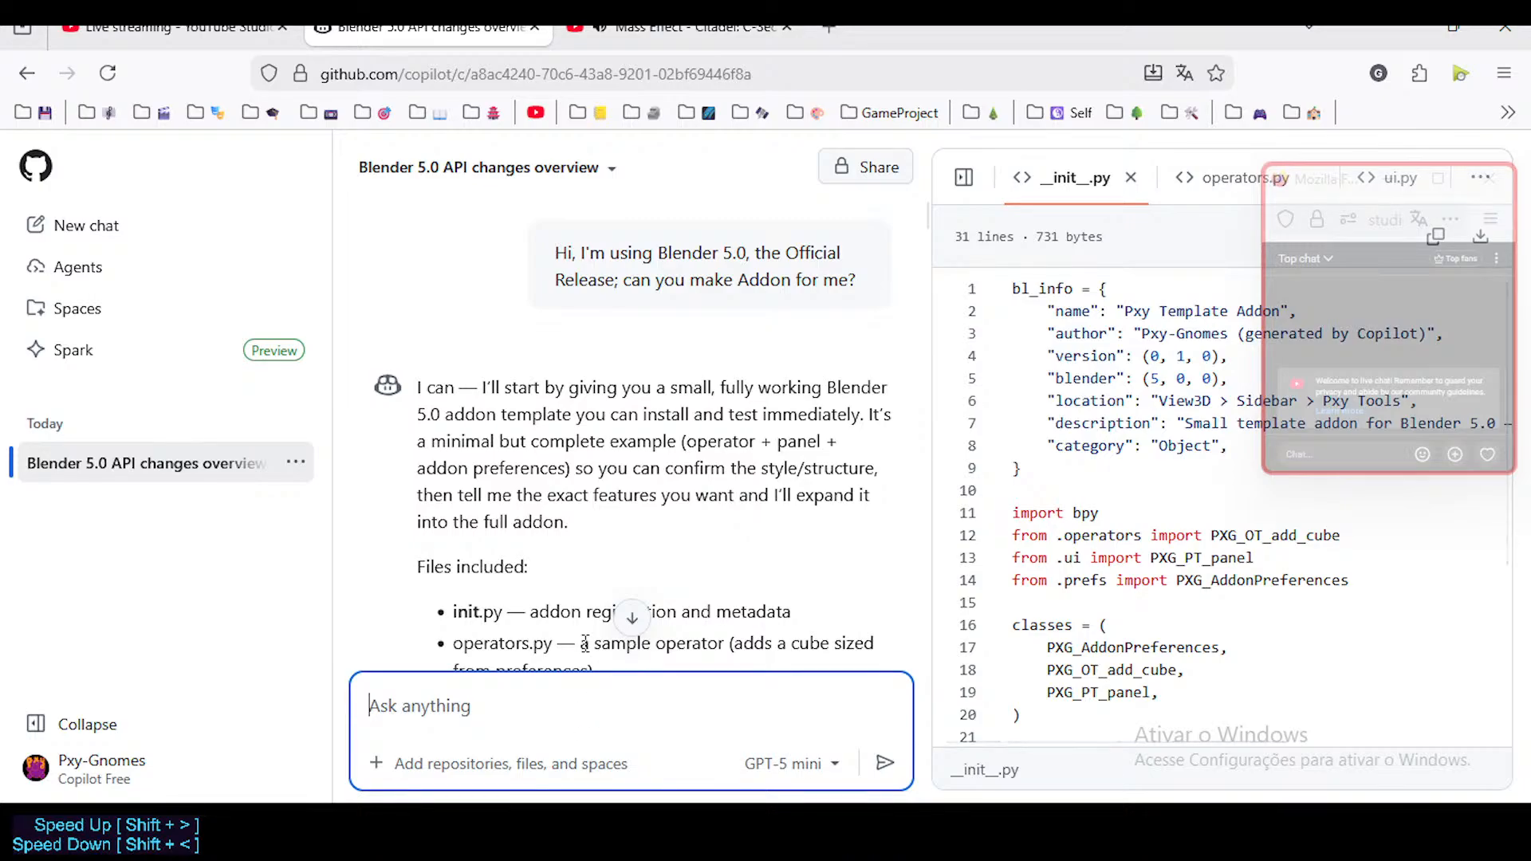
{"action": "type", "text": "So, I"}
{"action": "key", "text": "BackSpace"}
{"action": "key", "text": "BackSpace"}
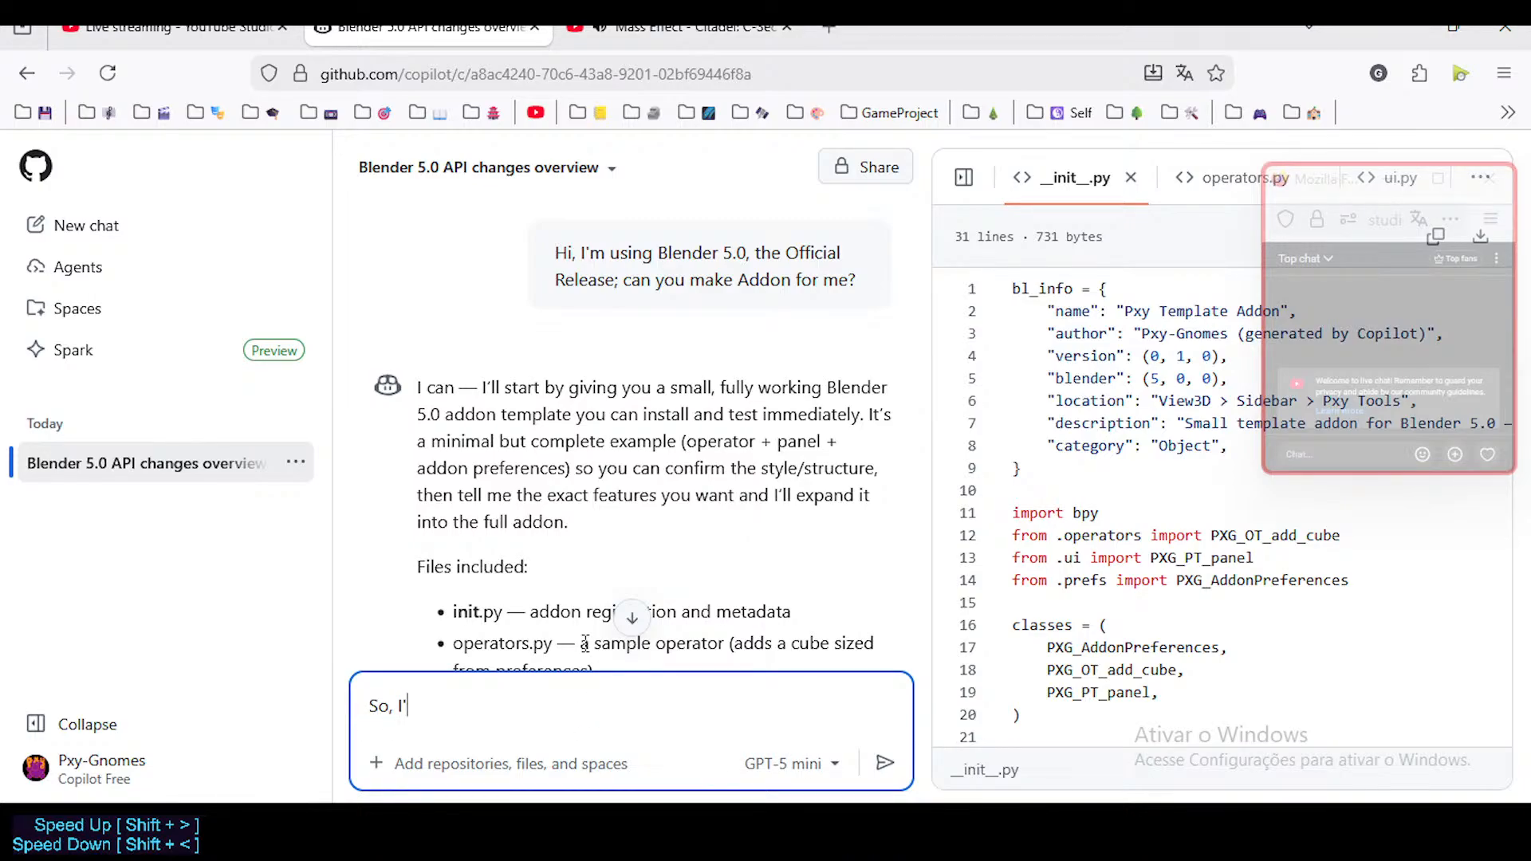
{"action": "type", "text": "my plan"}
{"action": "key", "text": "BackSpace"}
{"action": "key", "text": "BackSpace"}
{"action": "key", "text": "BackSpace"}
{"action": "key", "text": "BackSpace"}
{"action": "type", "text": "object "}
Step: Insert "I'm assuming we can do this correctly in Blender 5.0 (because it's the version I'm using right now)." before "my objective" in the prompt
{"action": "type", "text": "I'm assumin"}
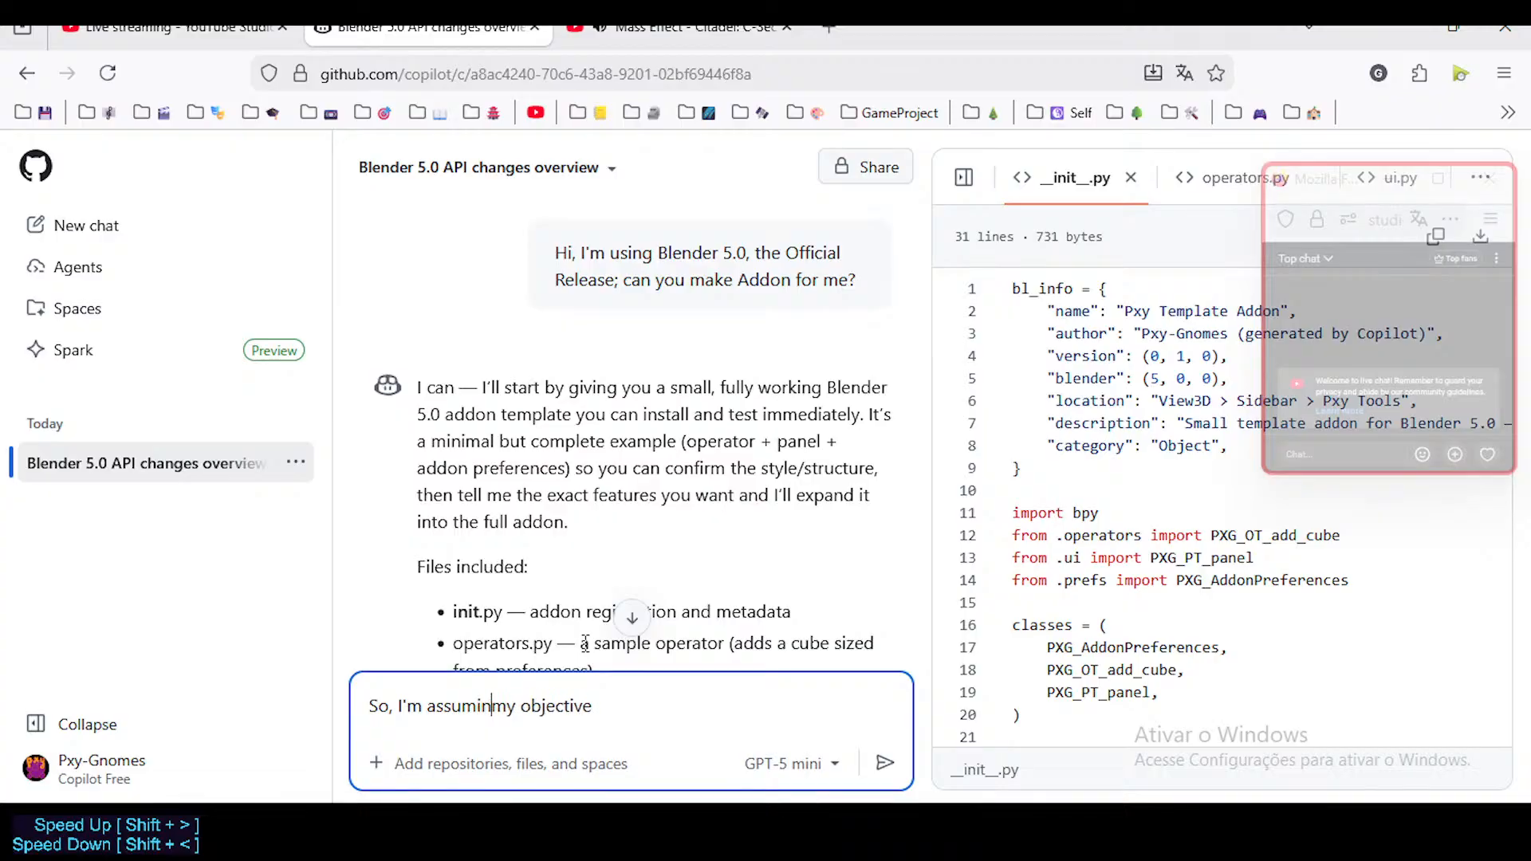
{"action": "type", "text": "g we can do this "}
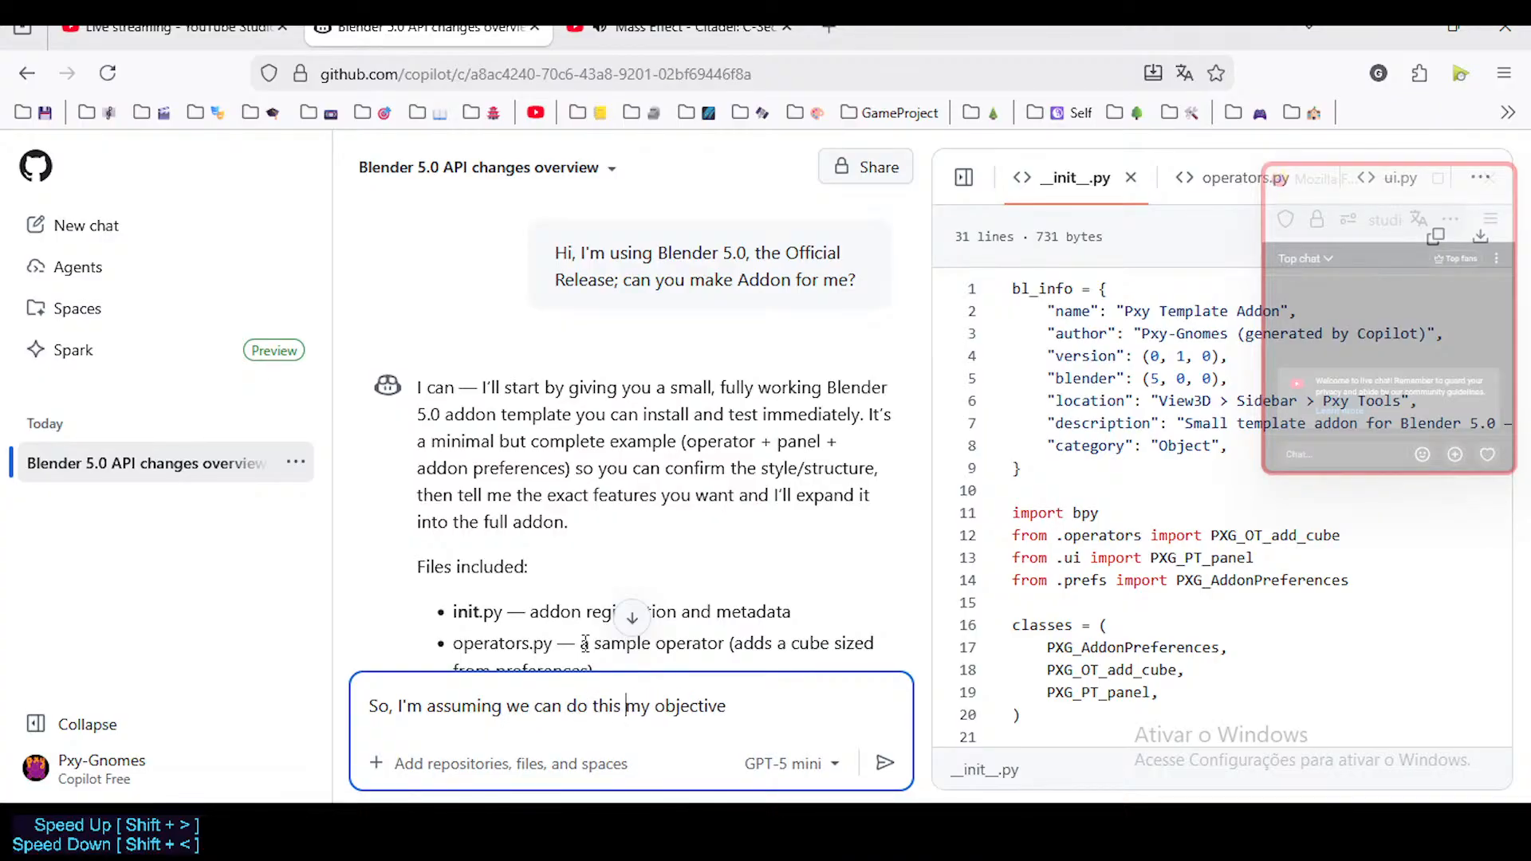
{"action": "type", "text": "correctly "}
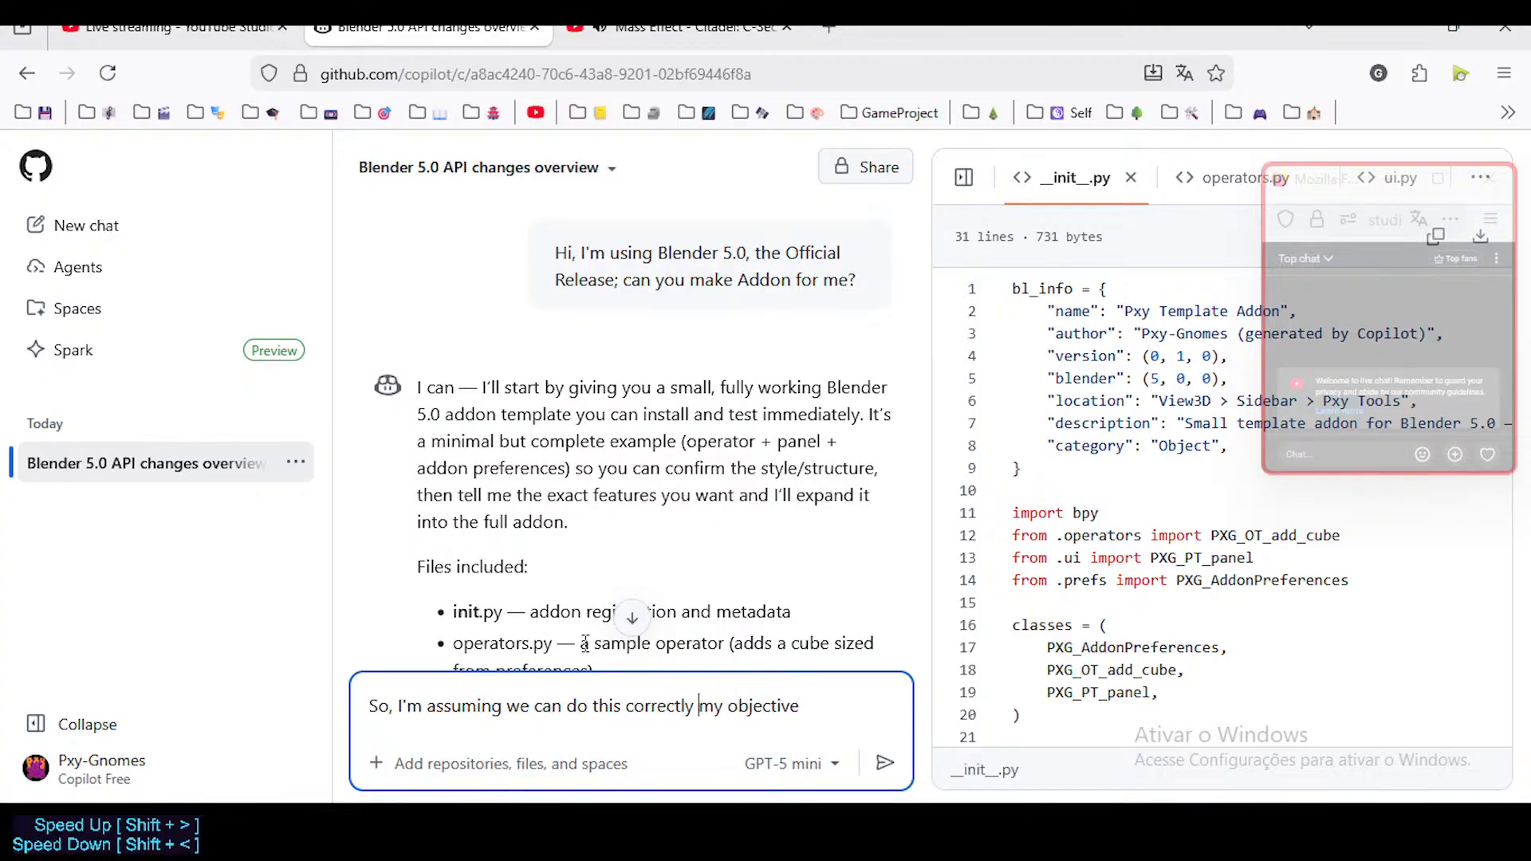
{"action": "type", "text": "in Blender 5"}
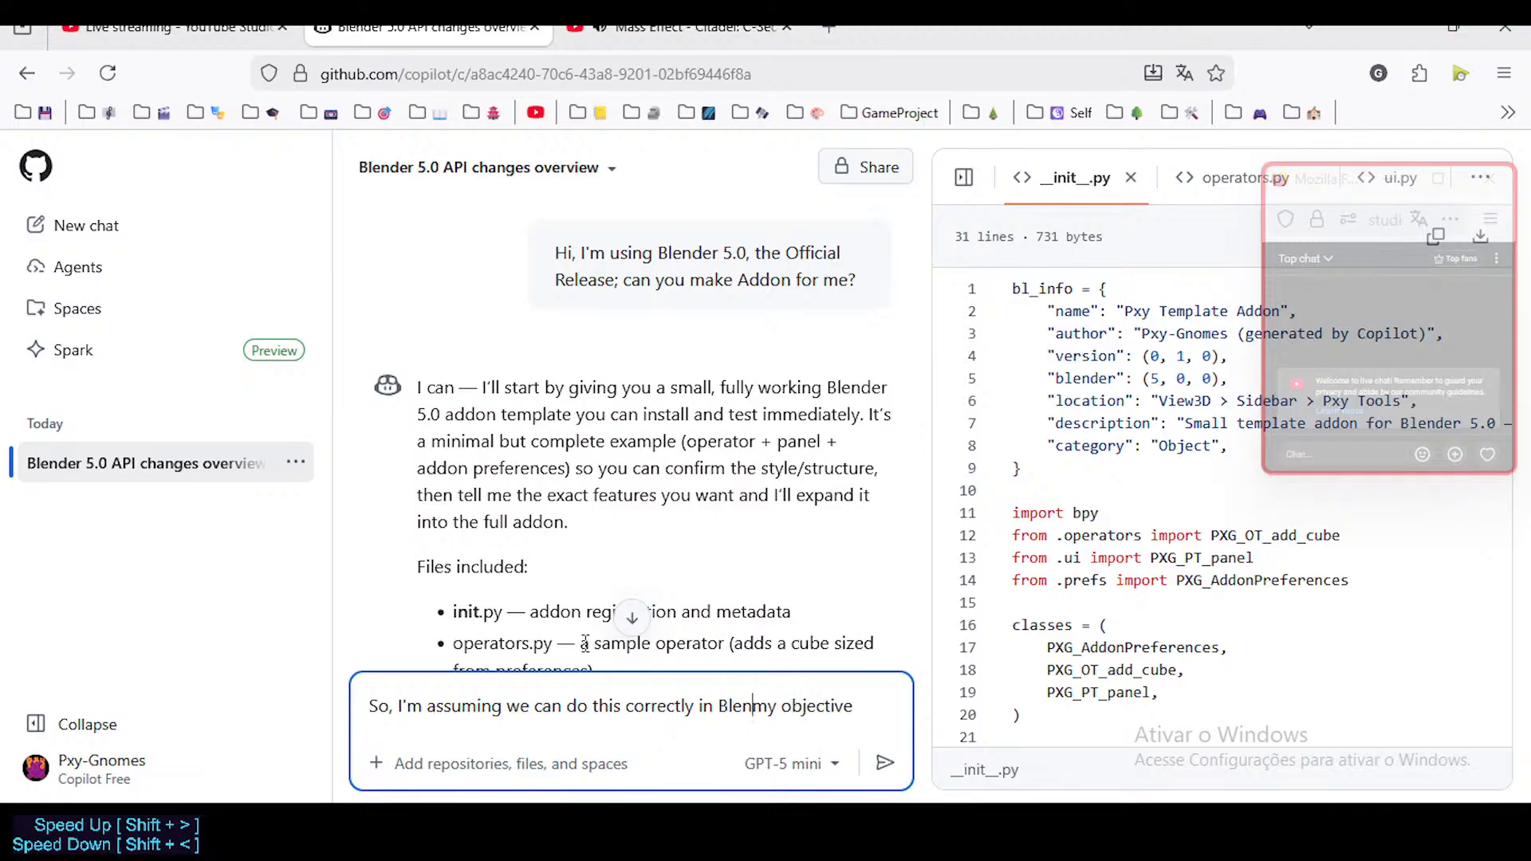
{"action": "type", "text": ".0 (because it"}
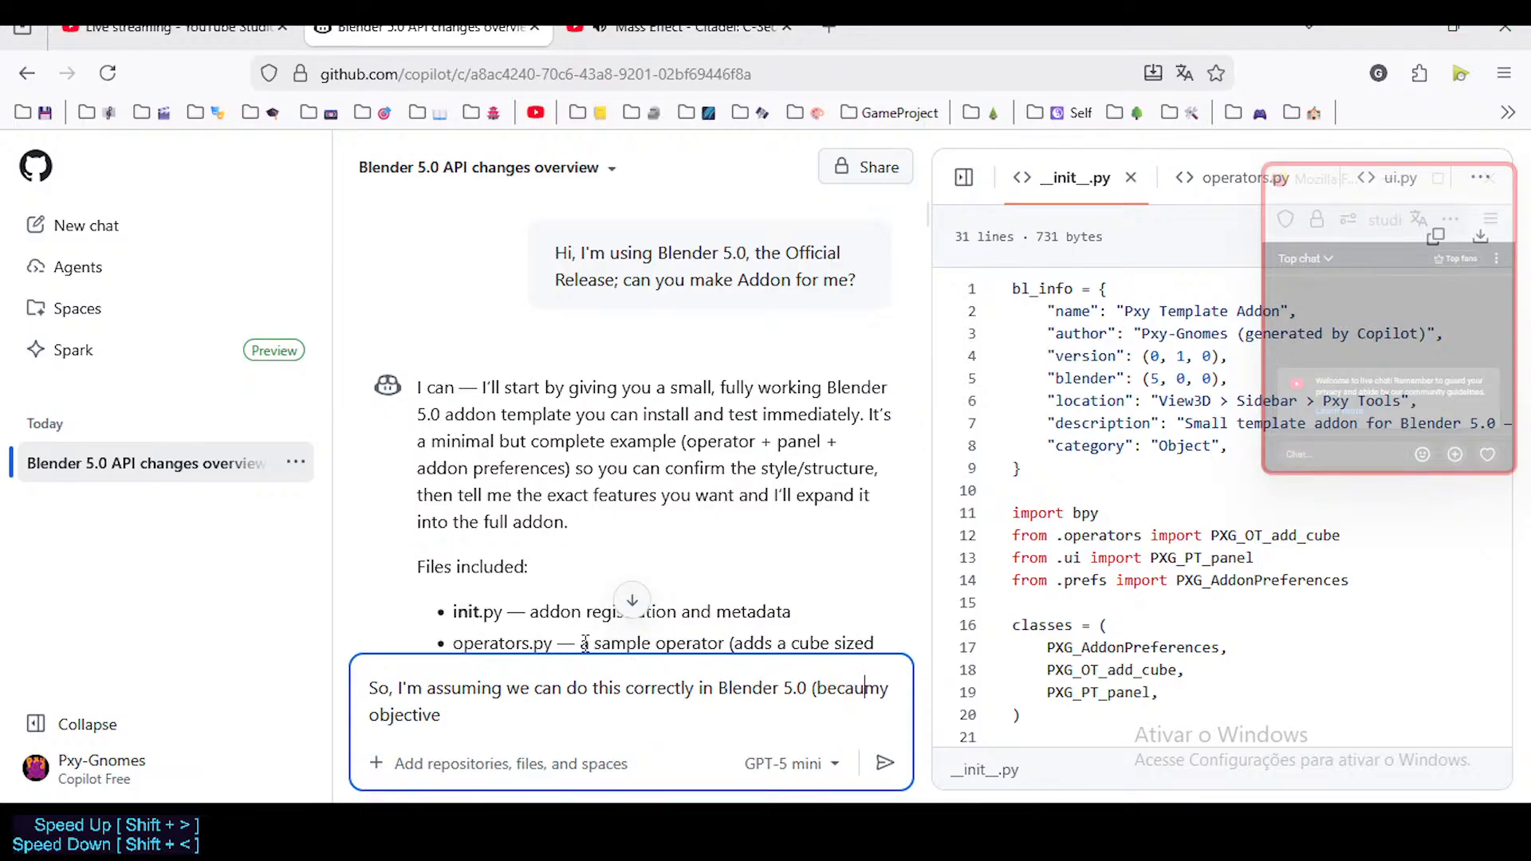
{"action": "type", "text": "'s the v"}
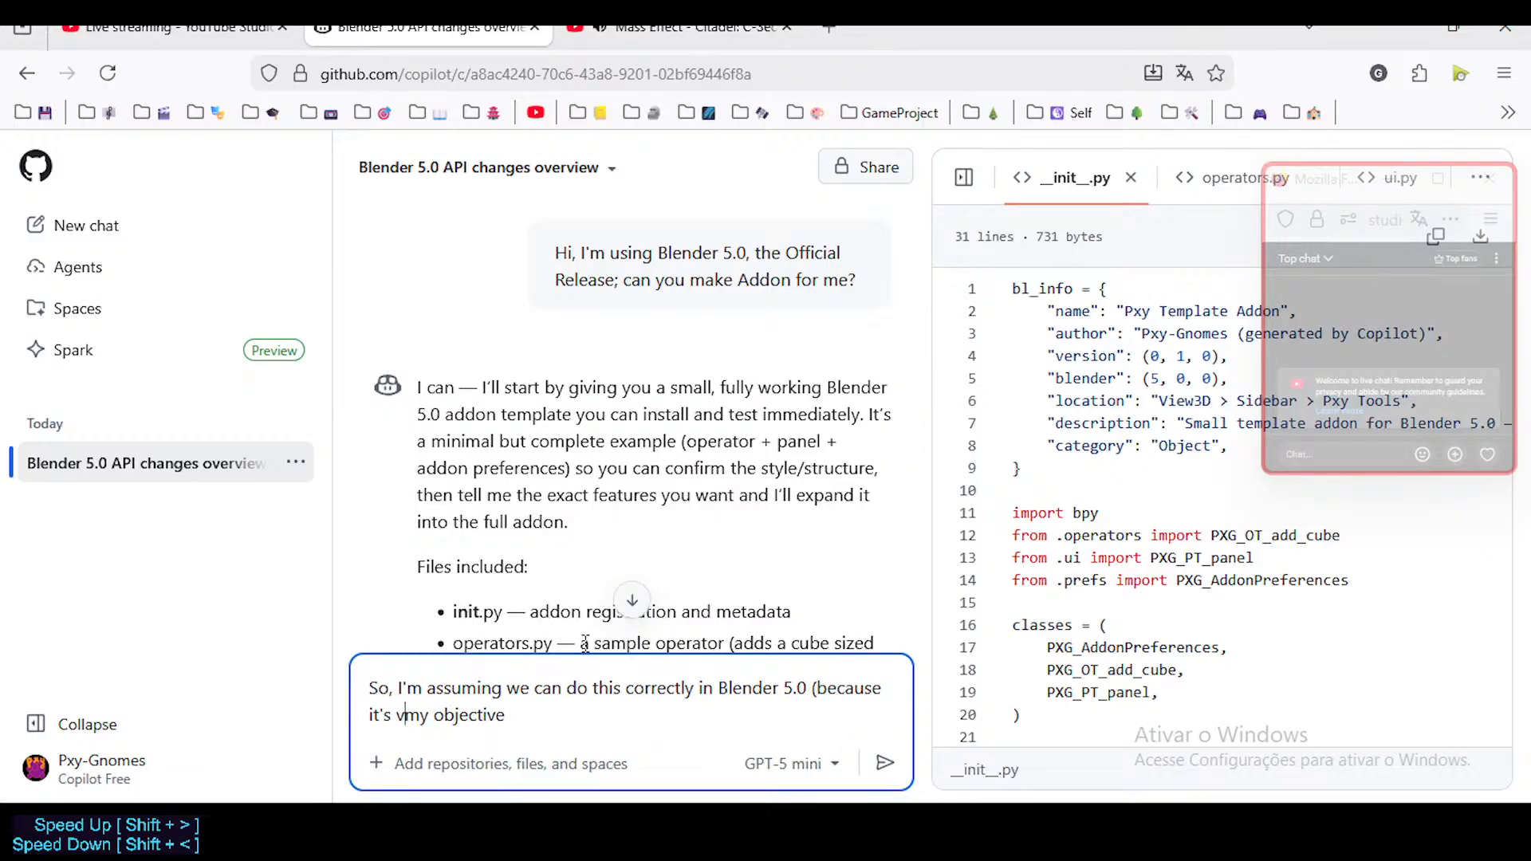
{"action": "type", "text": "ersion I'm using "}
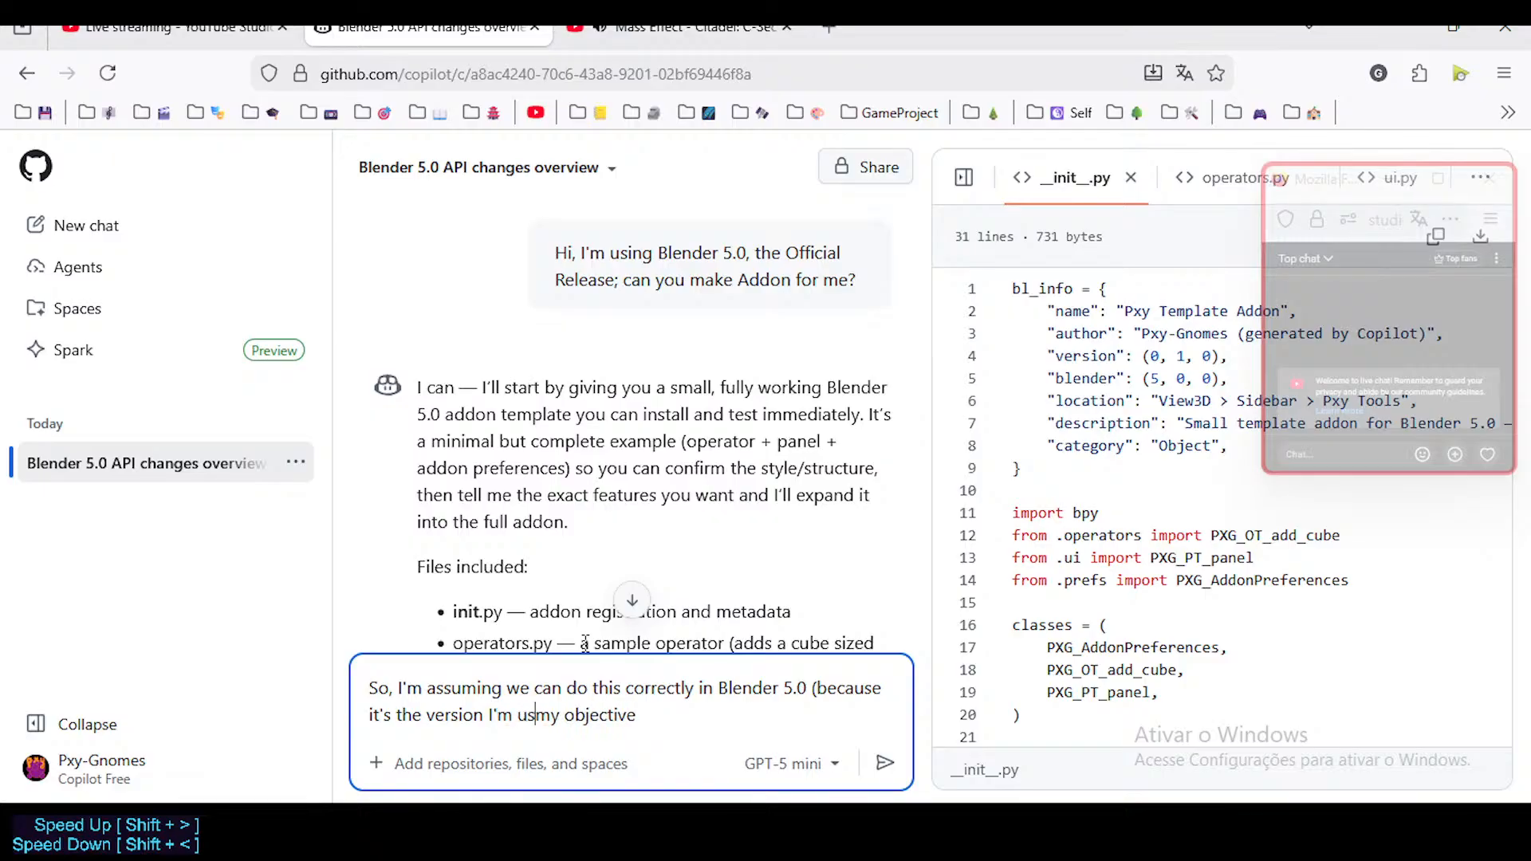
{"action": "type", "text": "right now)."}
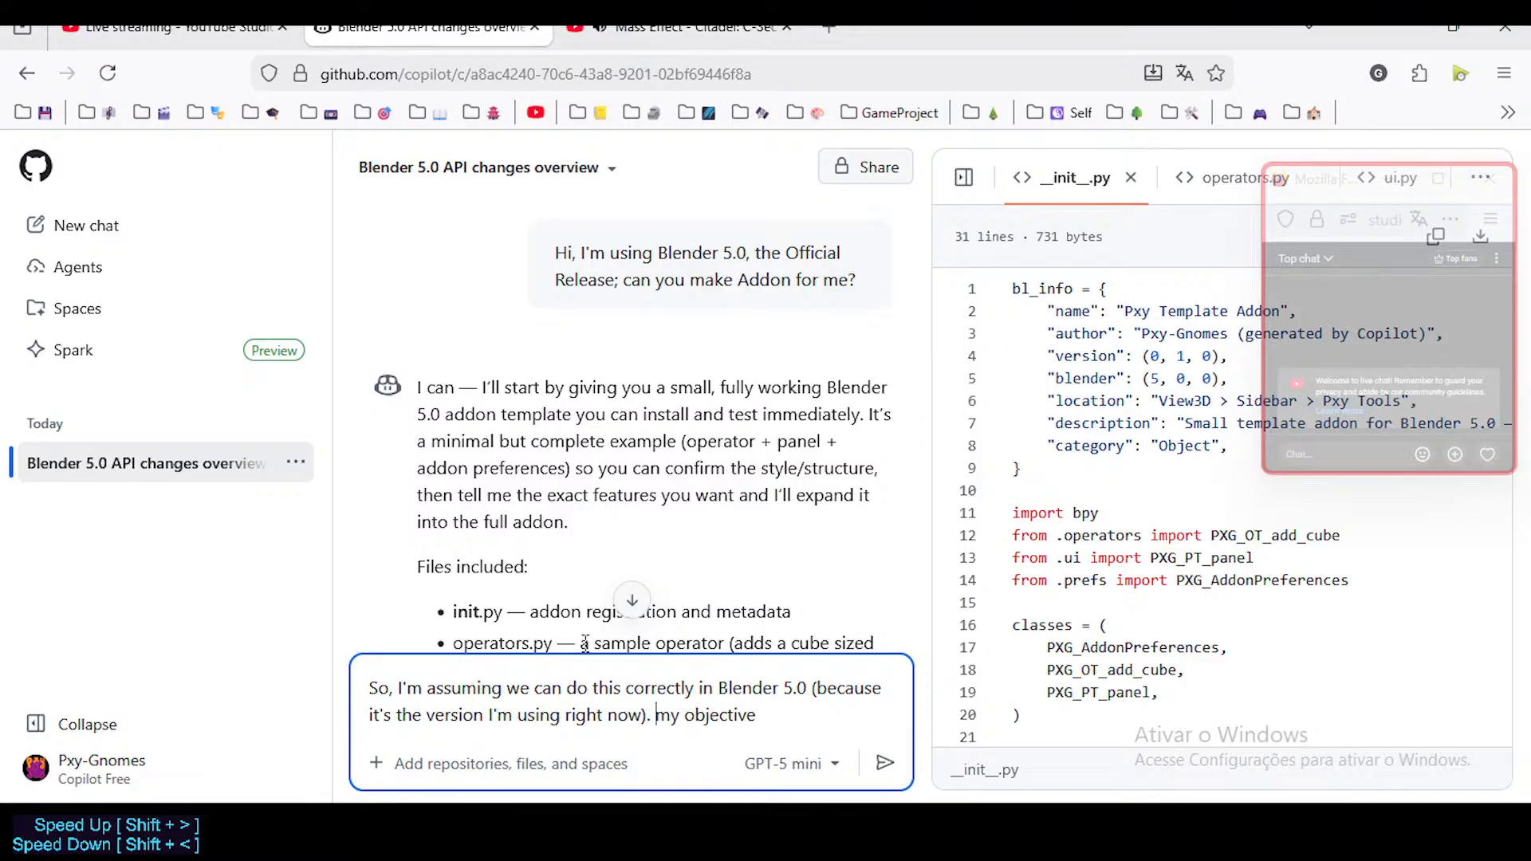
Step: Start a separate paragraph in the prompt reading "My objective is to make an Addon that can mimic the Auto IK Option"
{"action": "key", "text": "shift+Return"}
{"action": "key", "text": "shift+Return"}
{"action": "key", "text": "Delete"}
{"action": "type", "text": "My objective i"}
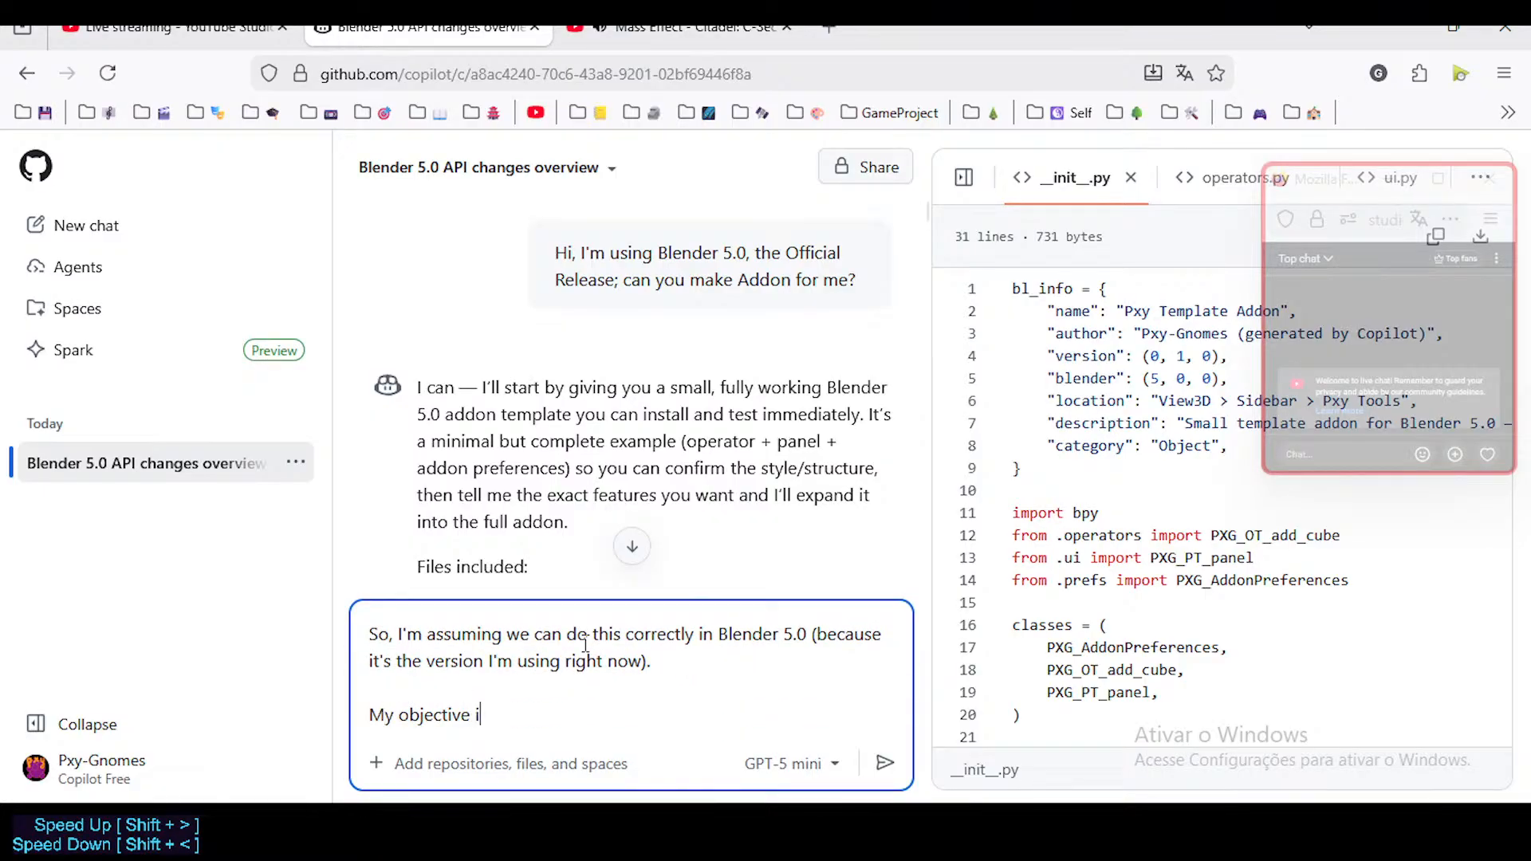
{"action": "type", "text": "s to make an Addo"}
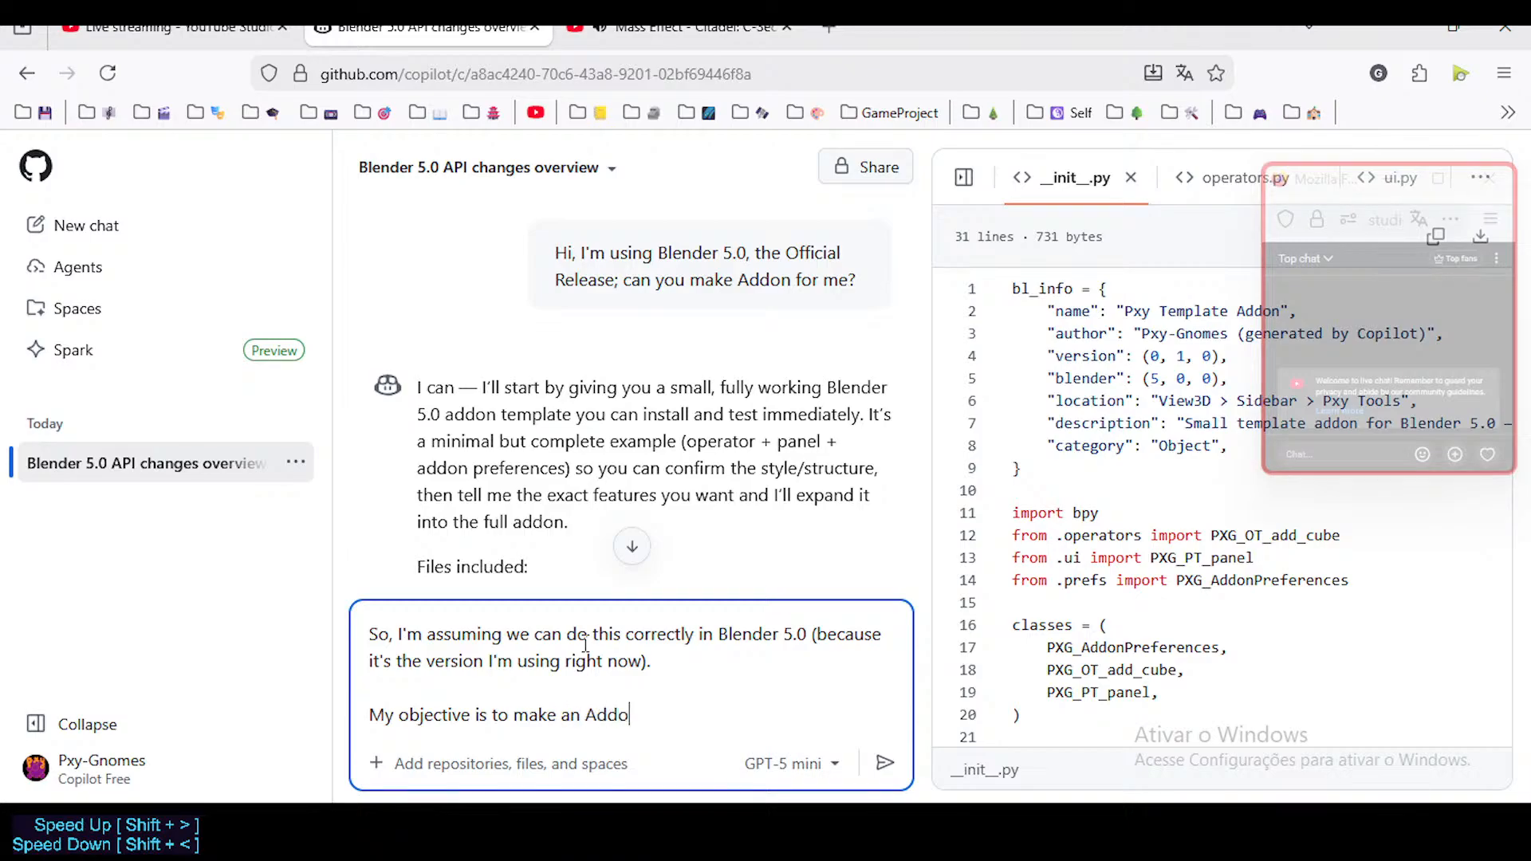
{"action": "type", "text": "n that can mimmi"}
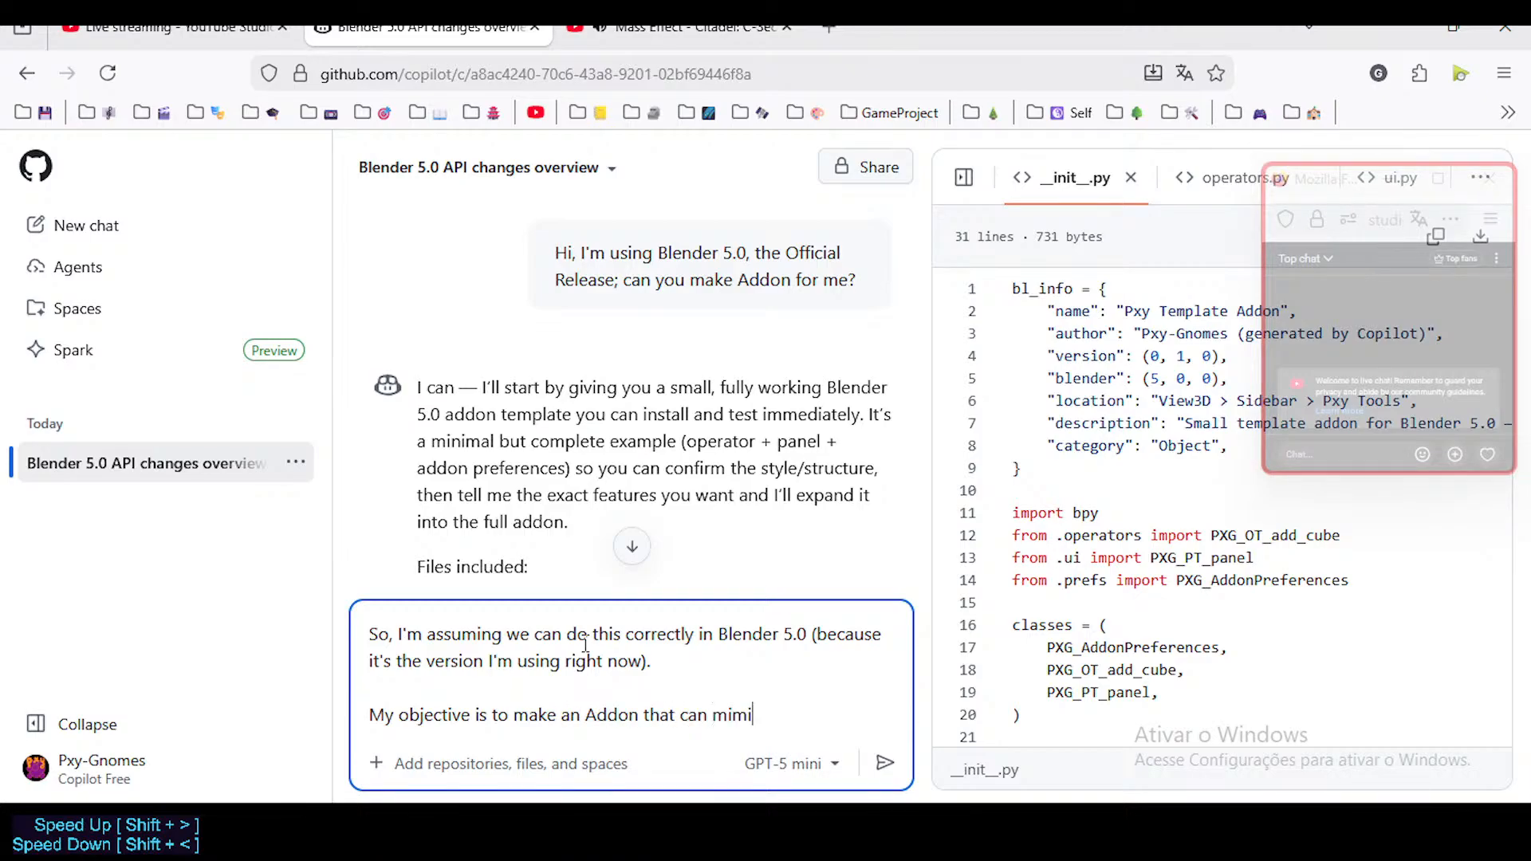
{"action": "key", "text": "BackSpace"}
{"action": "key", "text": "BackSpace"}
{"action": "type", "text": "ick the"}
{"action": "key", "text": "BackSpace"}
{"action": "key", "text": "BackSpace"}
{"action": "key", "text": "BackSpace"}
{"action": "key", "text": "BackSpace"}
{"action": "type", "text": "the Auto IK Option"}
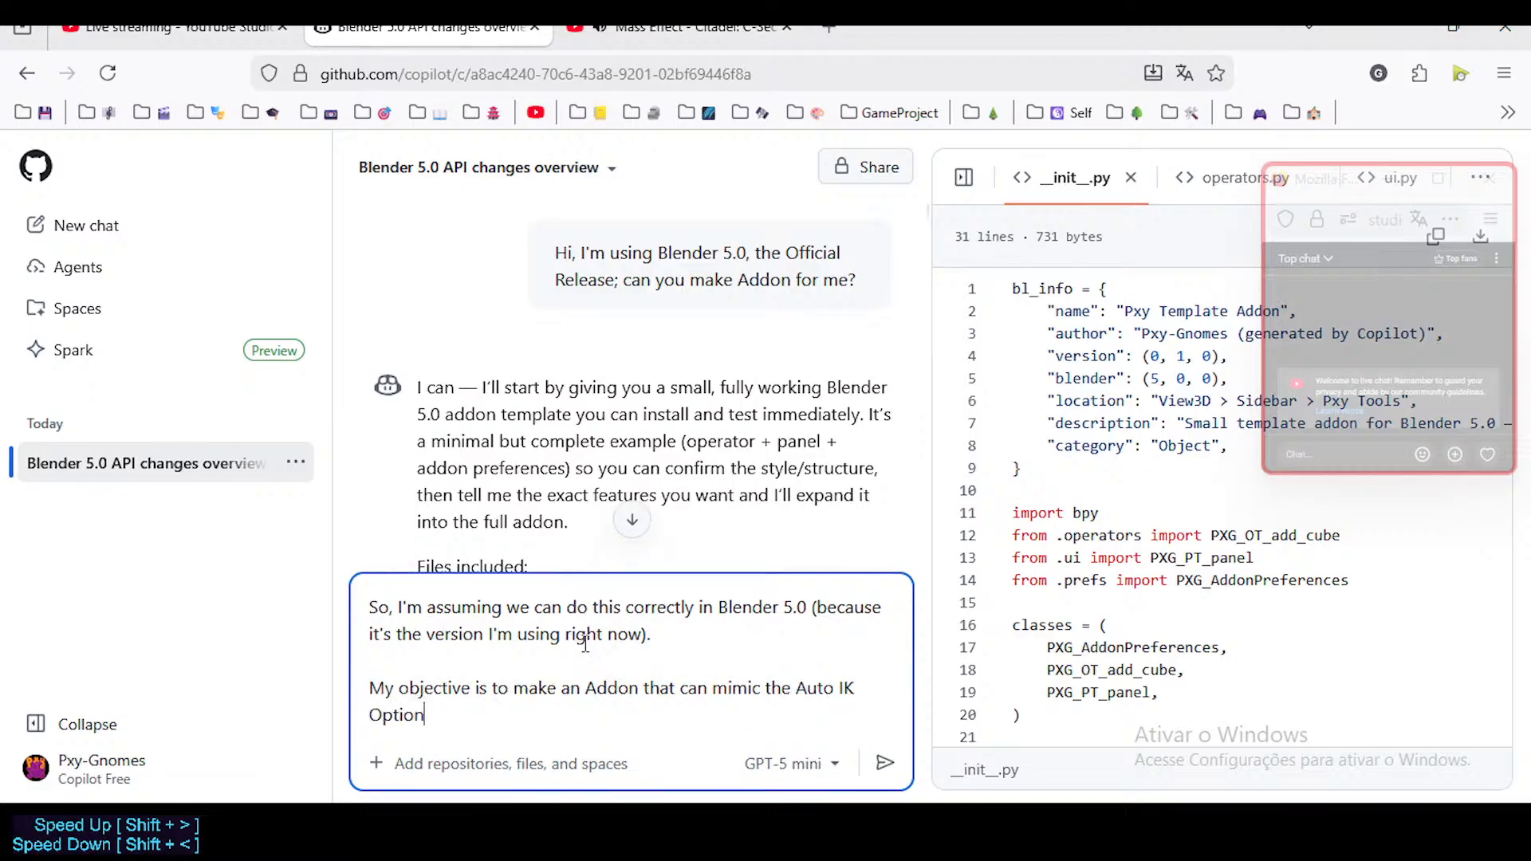
Step: Enclose Auto IK in double quotation marks and add "on Pose Mode" at the end of the prompt
{"action": "key", "text": "ctrl+Left"}
{"action": "key", "text": "ctrl+Left"}
{"action": "type", "text": "\""}
{"action": "key", "text": "End"}
{"action": "type", "text": "\""}
{"action": "key", "text": "ctrl+End"}
{"action": "type", "text": "on Pose Mode"}
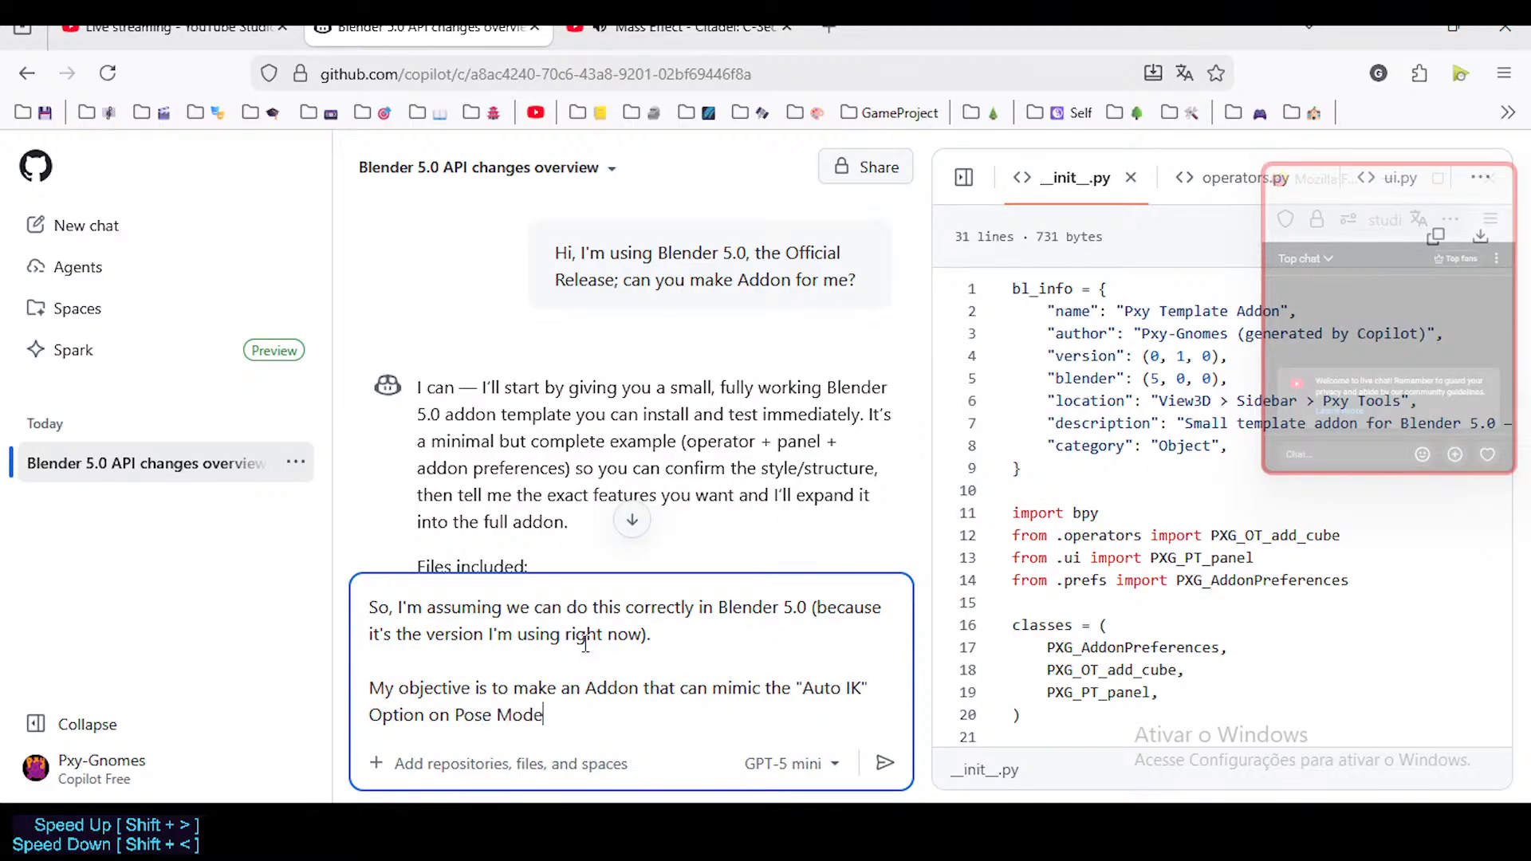
Step: Continue the prompt's sentence with ", which seems to have been built in C code, and not"
{"action": "type", "text": ", which seems "}
{"action": "type", "text": "to "}
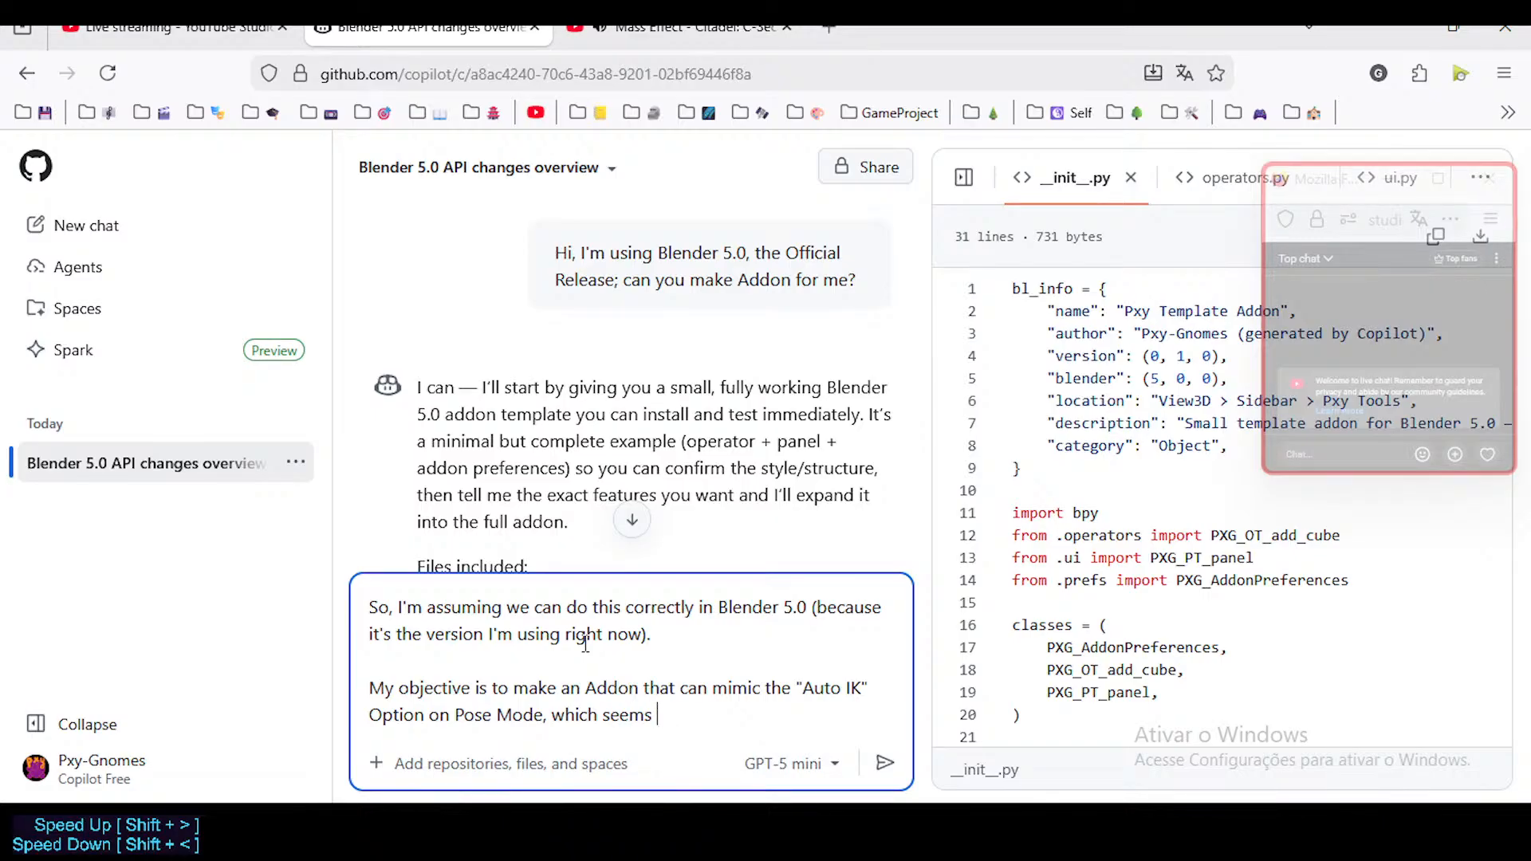
{"action": "type", "text": "have been built in C"}
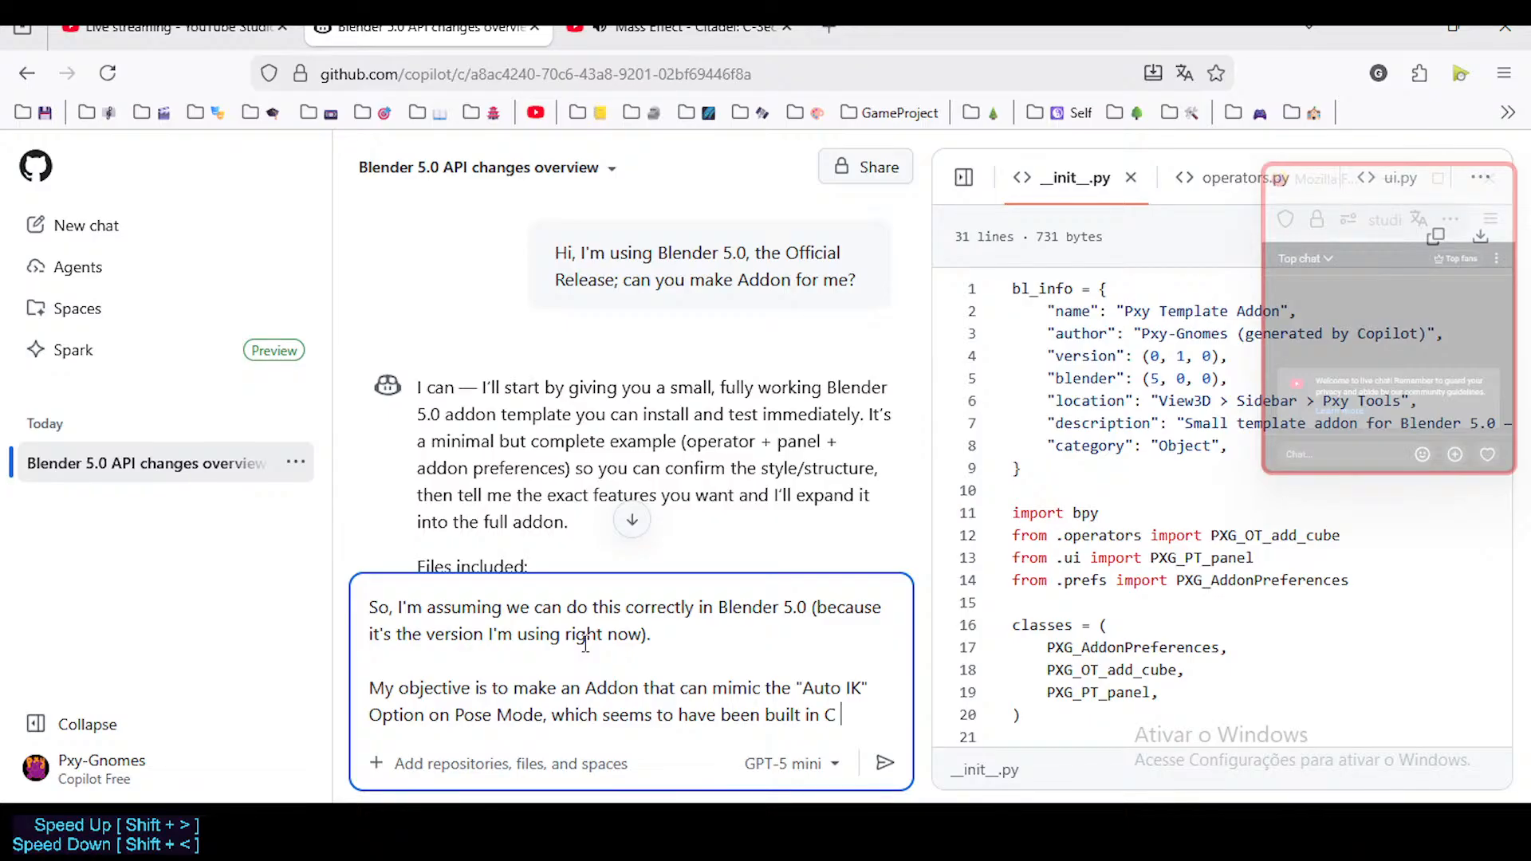
{"action": "type", "text": " code, bu"}
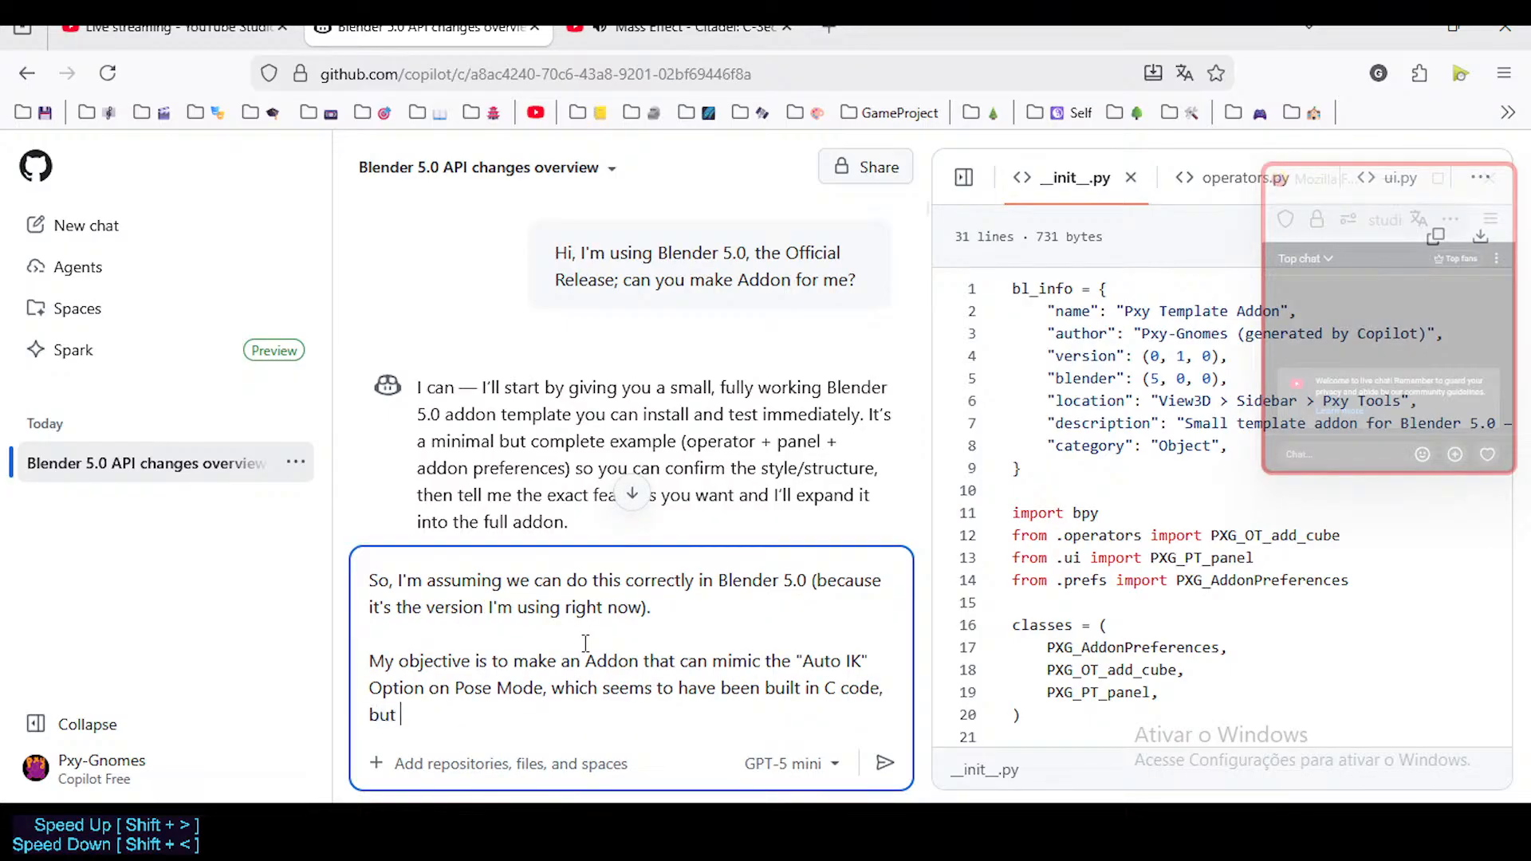
{"action": "type", "text": "t"}
{"action": "key", "text": "BackSpace"}
{"action": "key", "text": "BackSpace"}
{"action": "key", "text": "BackSpace"}
{"action": "type", "text": "and not"}
Step: Insert ", hard-coded" after "built" in the prompt's last sentence
{"action": "key", "text": "BackSpace"}
{"action": "type", "text": ", "}
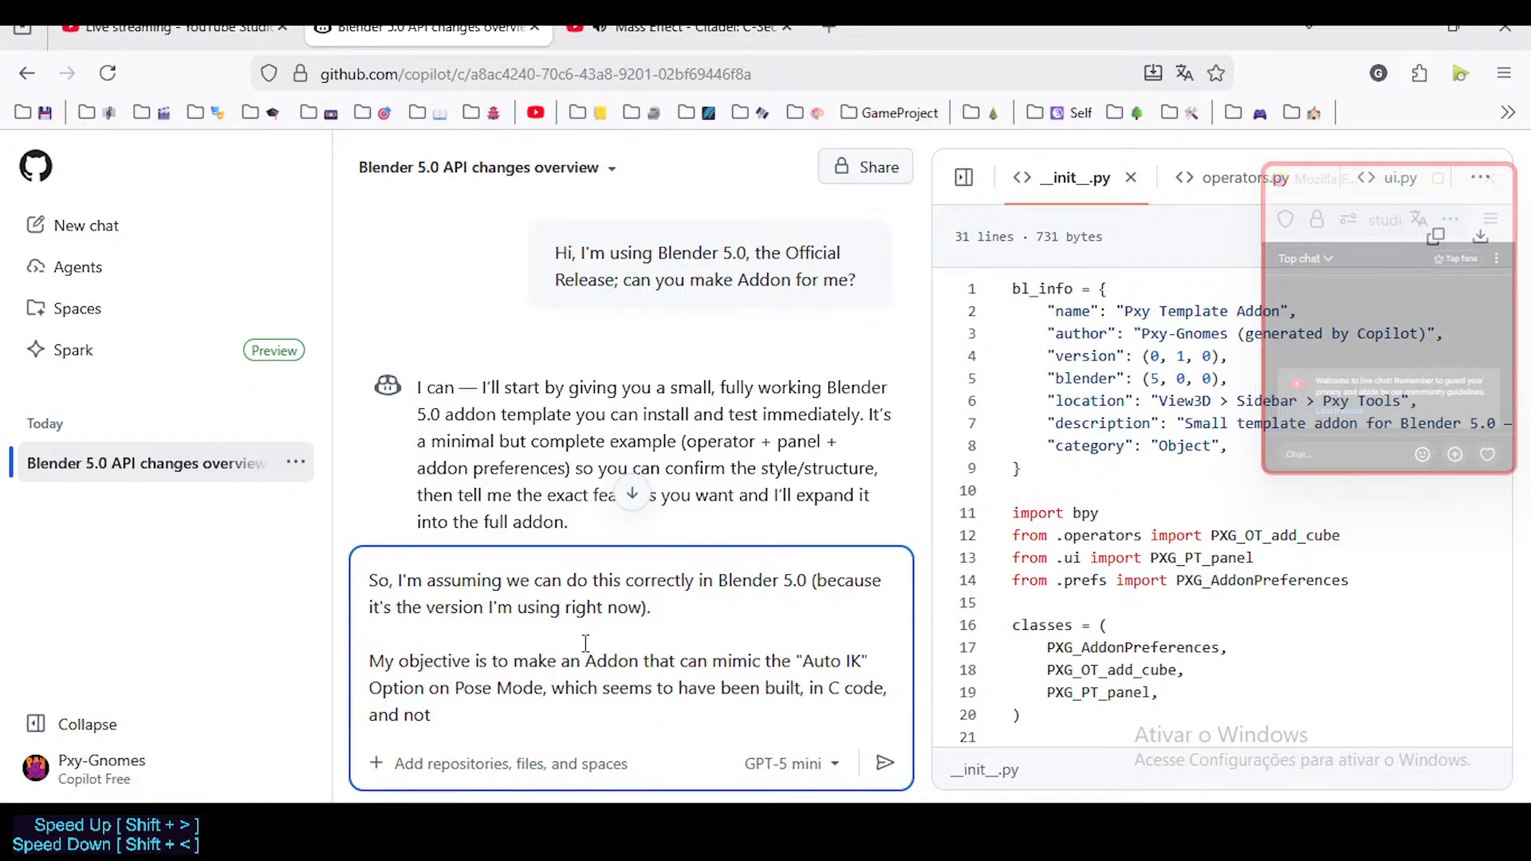
{"action": "type", "text": "hard-coded"}
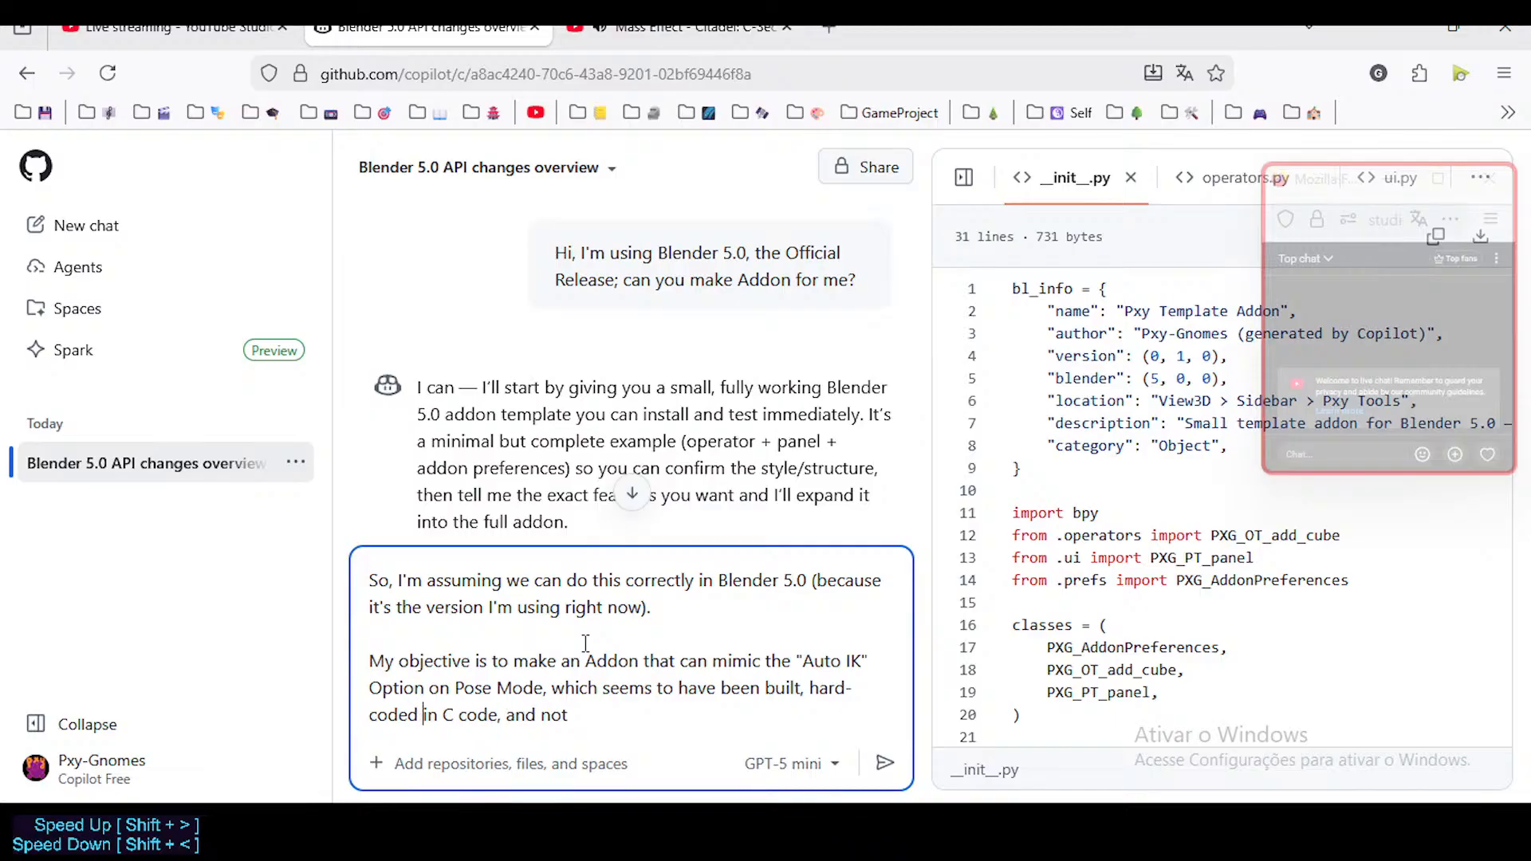
Step: Add a comma after "hard-coded" and replace the prompt's trailing "and not" with "instead of more accessible"
{"action": "key", "text": "BackSpace"}
{"action": "type", "text": ","}
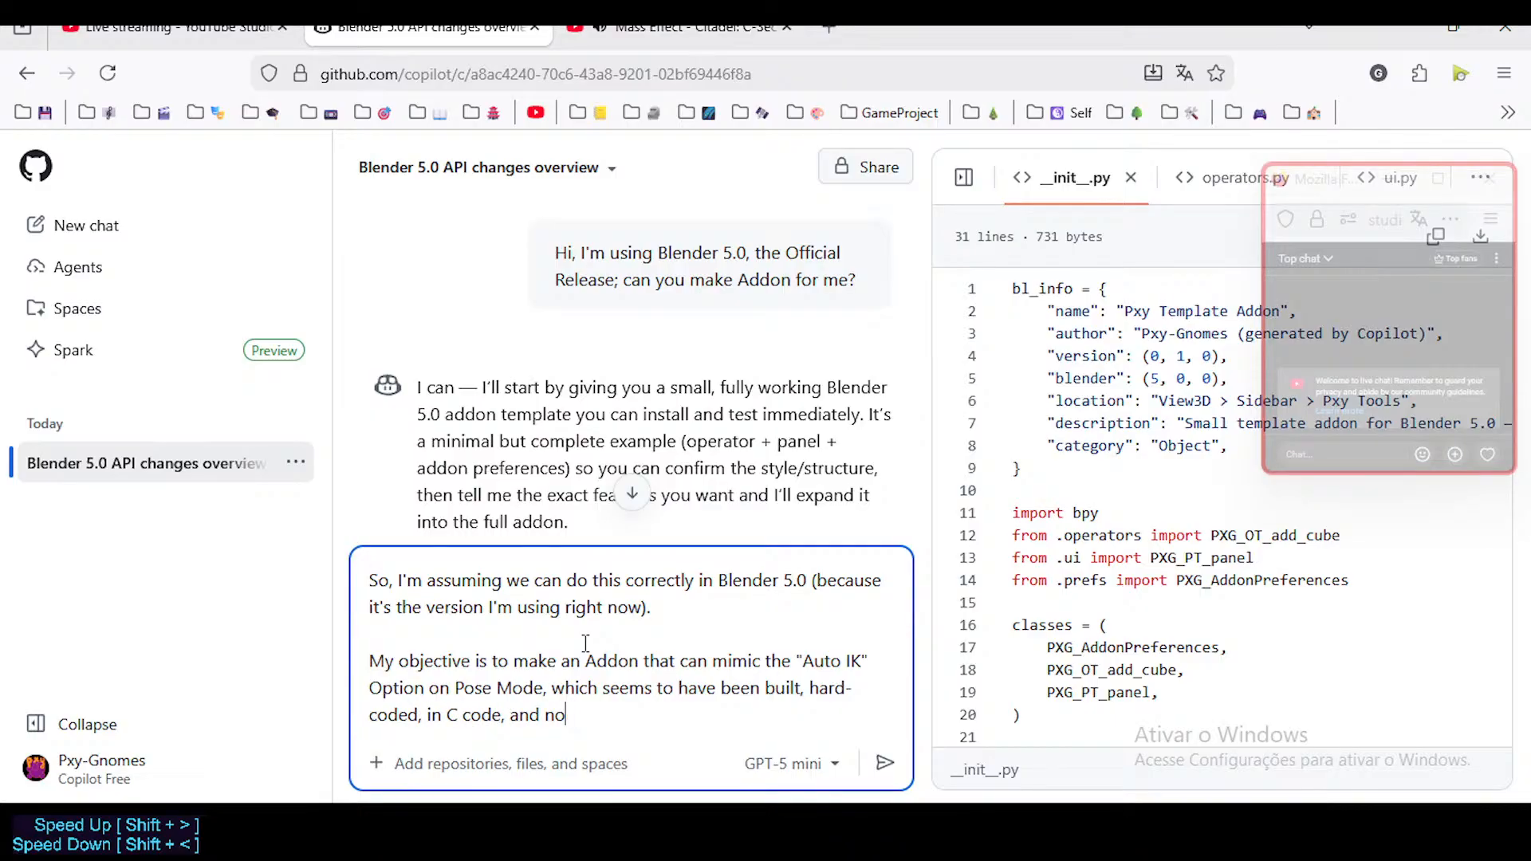
{"action": "key", "text": "BackSpace"}
{"action": "key", "text": "BackSpace"}
{"action": "key", "text": "BackSpace"}
{"action": "key", "text": "BackSpace"}
{"action": "key", "text": "BackSpace"}
{"action": "key", "text": "BackSpace"}
{"action": "type", "text": "instead of more accessible "}
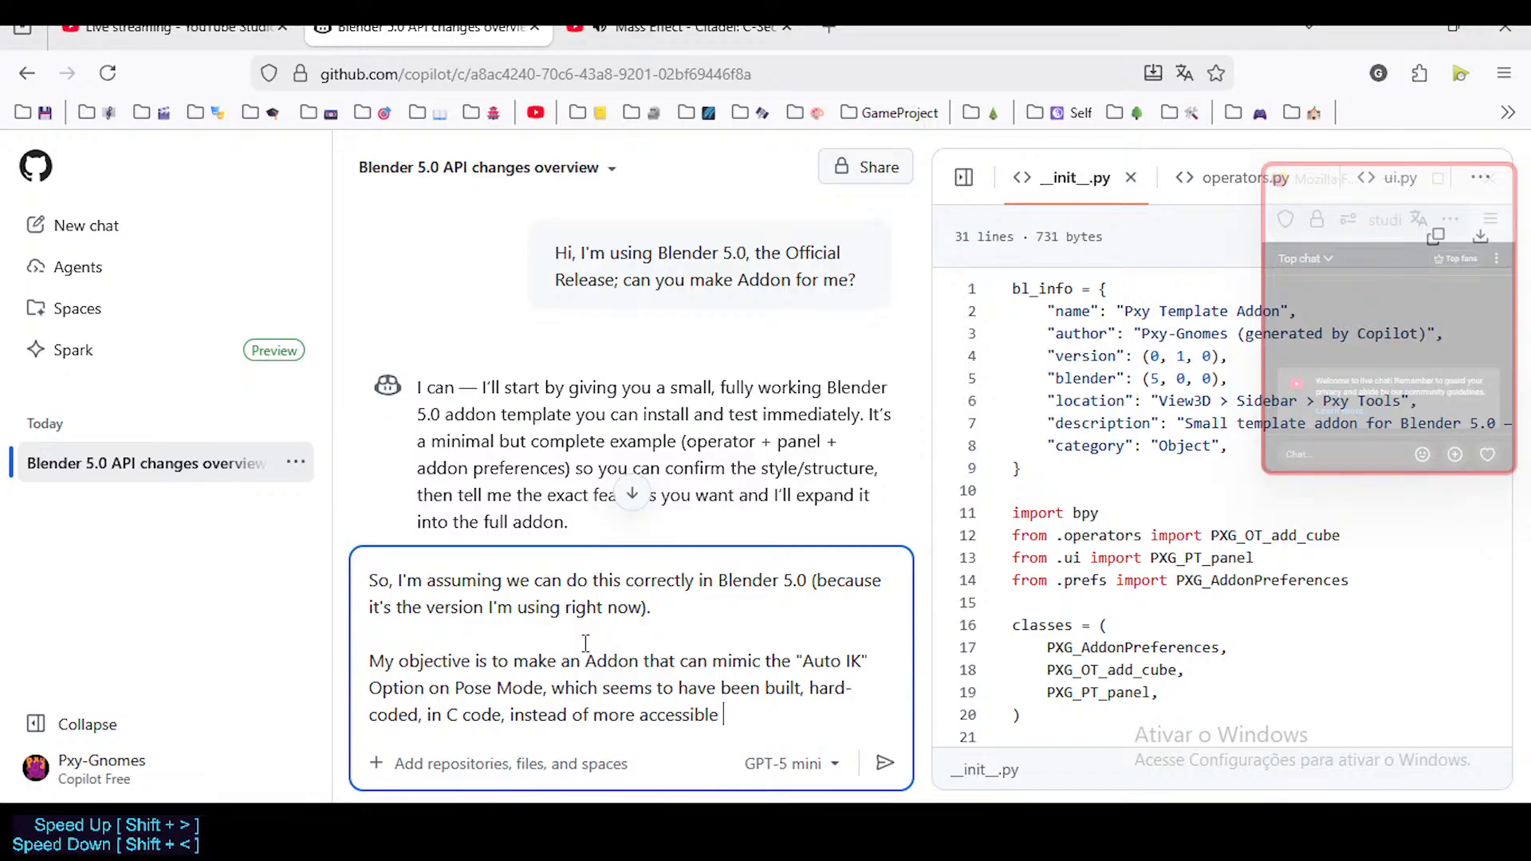
Step: Continue the prompt with "Python Script; this is why I'd like to, after having it fully remade in Python Script"
{"action": "type", "text": "Python Script; this is wh"}
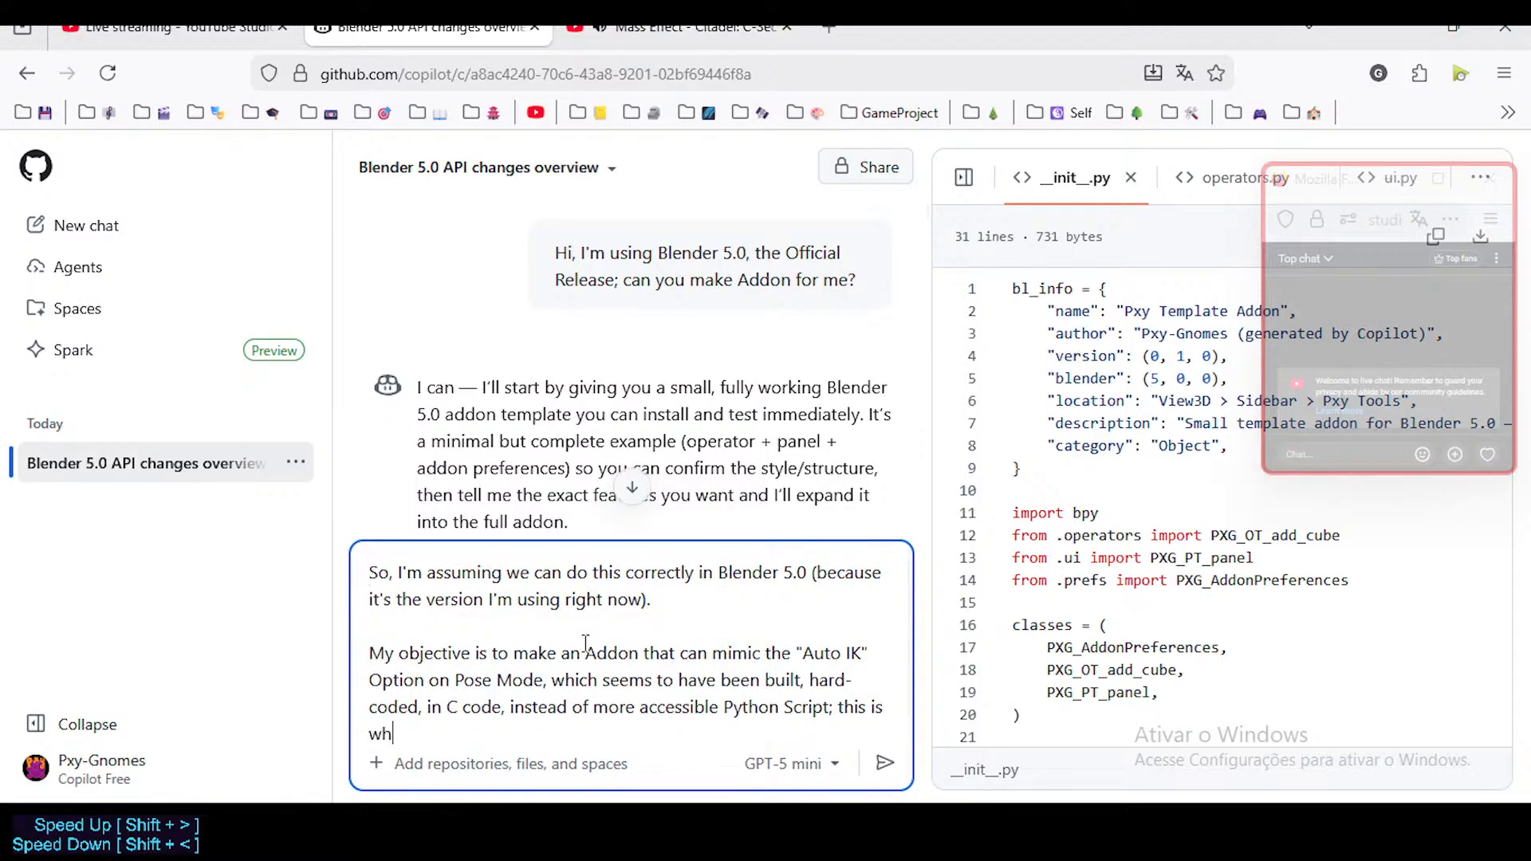
{"action": "type", "text": "y I'd l"}
{"action": "type", "text": "o"}
{"action": "key", "text": "BackSpace"}
{"action": "type", "text": ", after havin"}
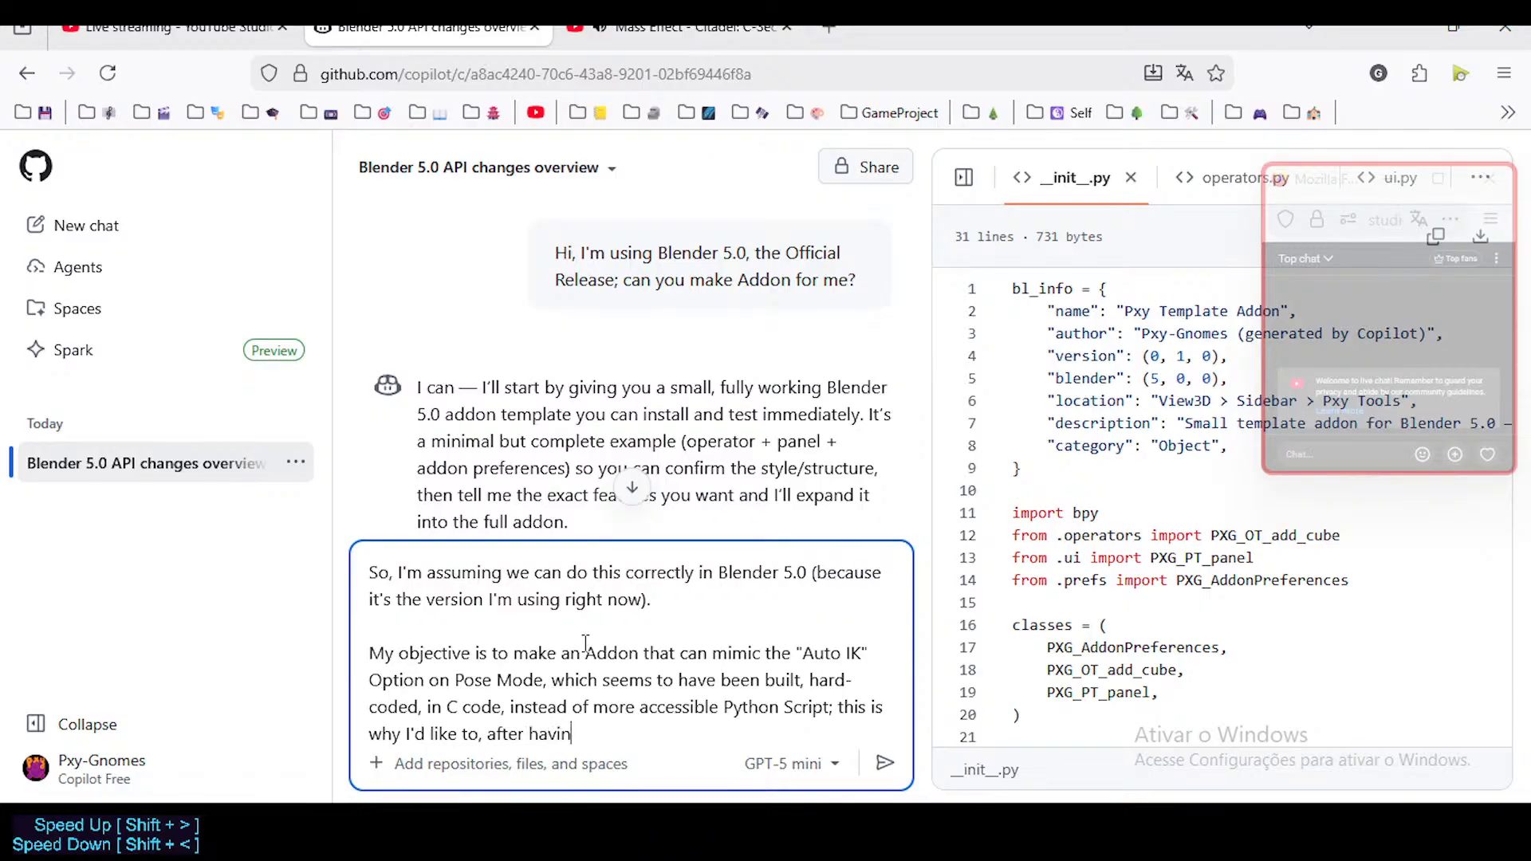
{"action": "type", "text": "g it fully rm"}
{"action": "key", "text": "BackSpace"}
{"action": "type", "text": "ea"}
{"action": "key", "text": "BackSpace"}
{"action": "key", "text": "BackSpace"}
{"action": "type", "text": "emade "}
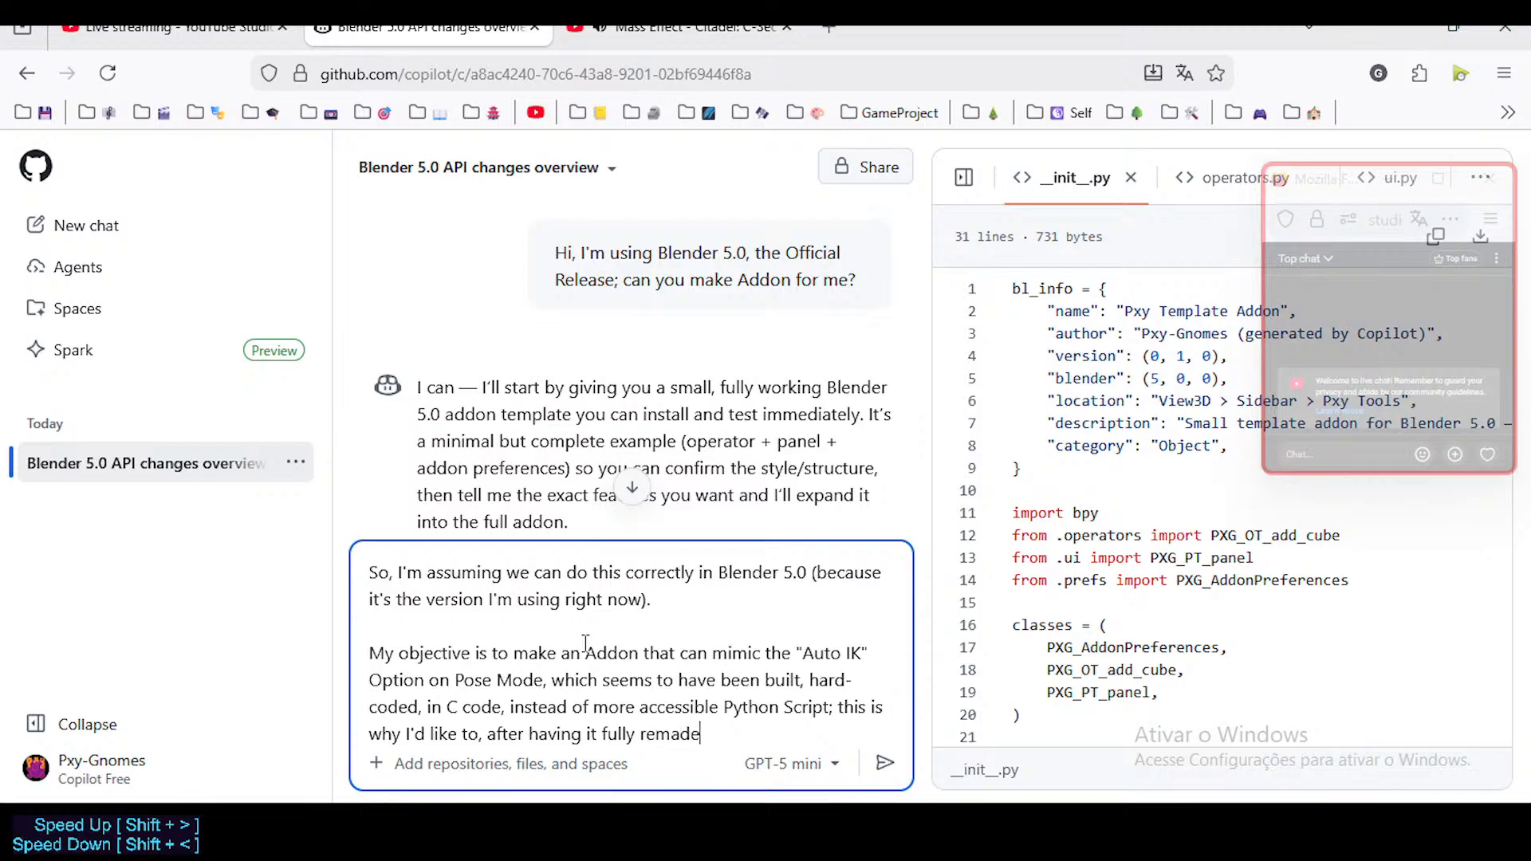
{"action": "type", "text": "in Python Script"}
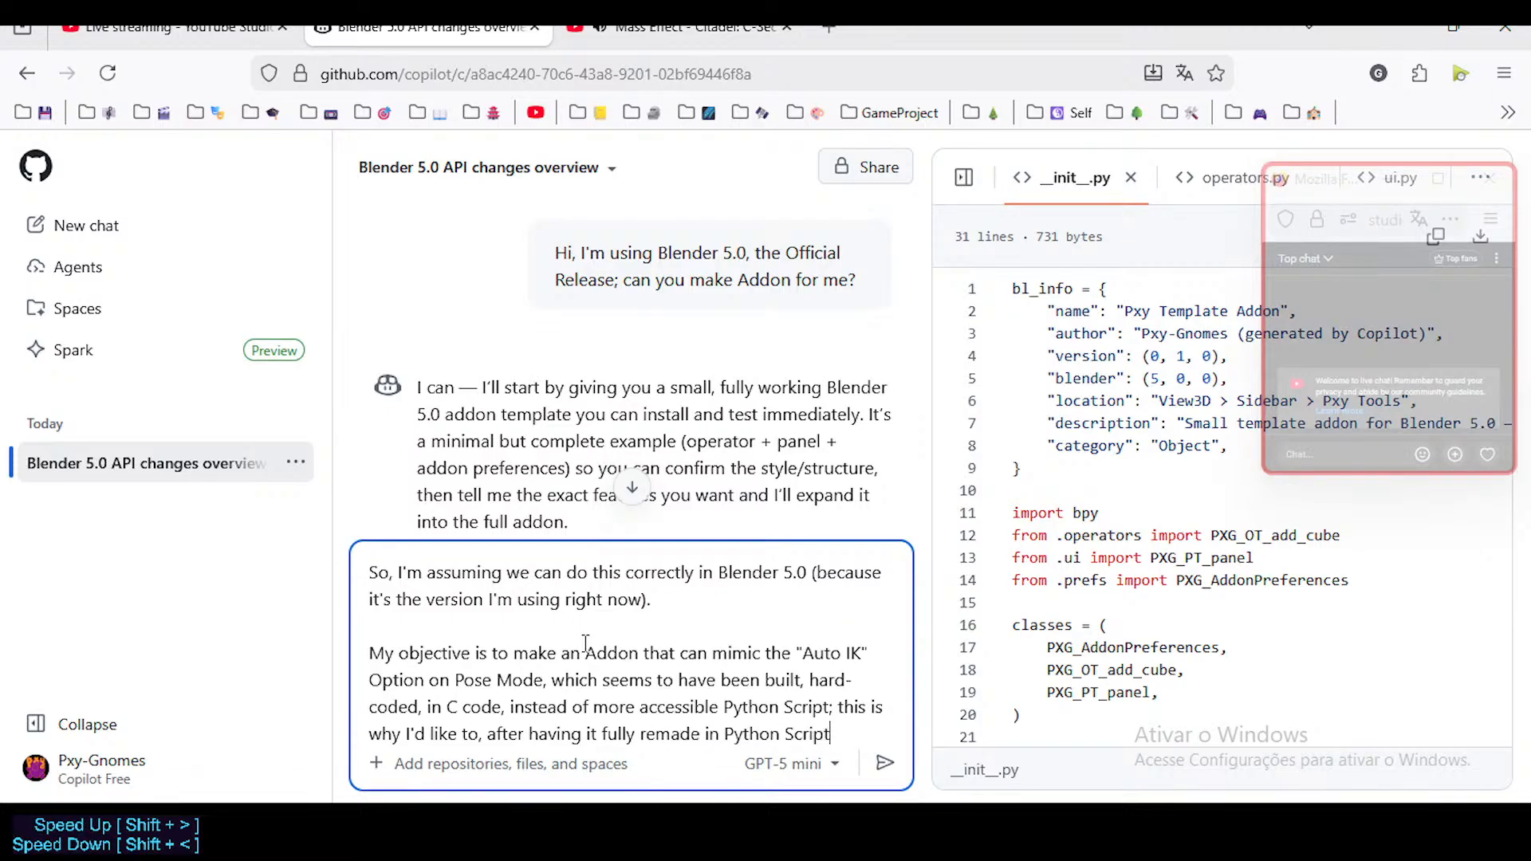
Step: Extend the sentence with "with your assistance, hopefully, we'll be making a different "Auto IK" Option from that"
{"action": "type", "text": " with your"}
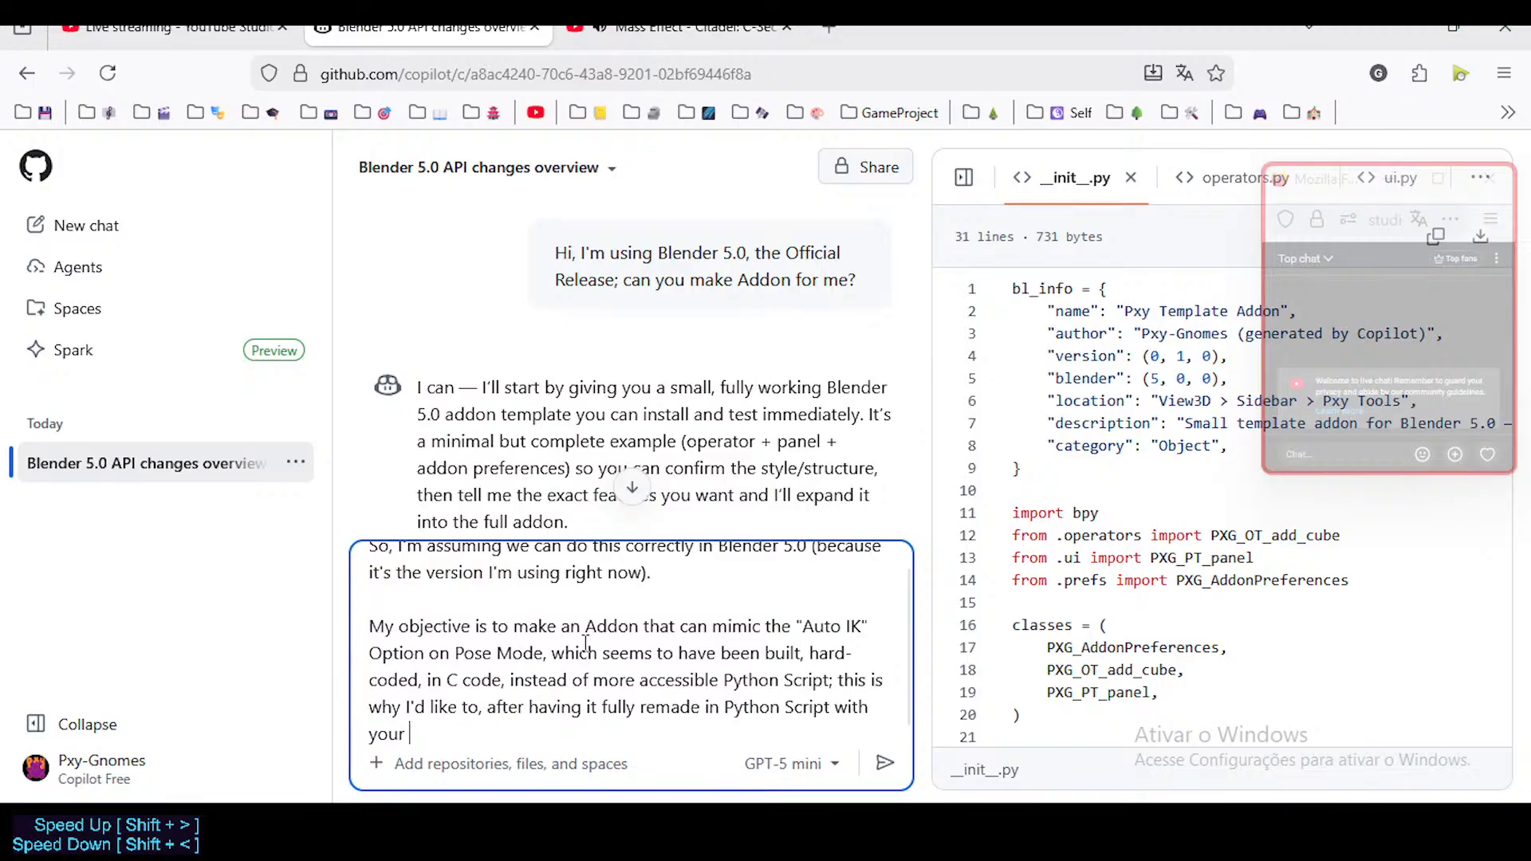
{"action": "type", "text": " assistance,"}
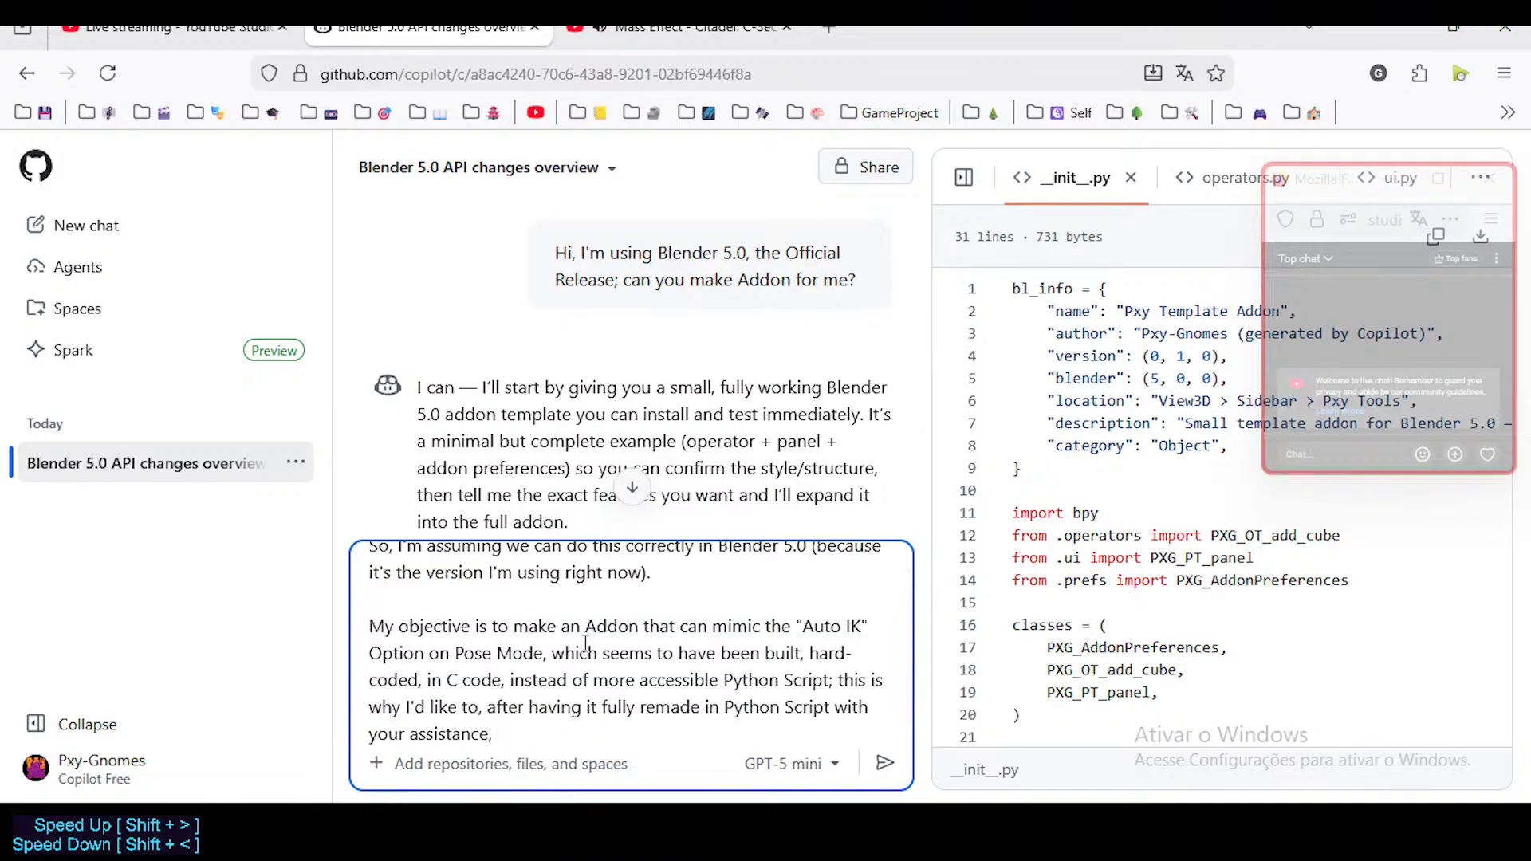
{"action": "type", "text": " hopefully, we'll be making "}
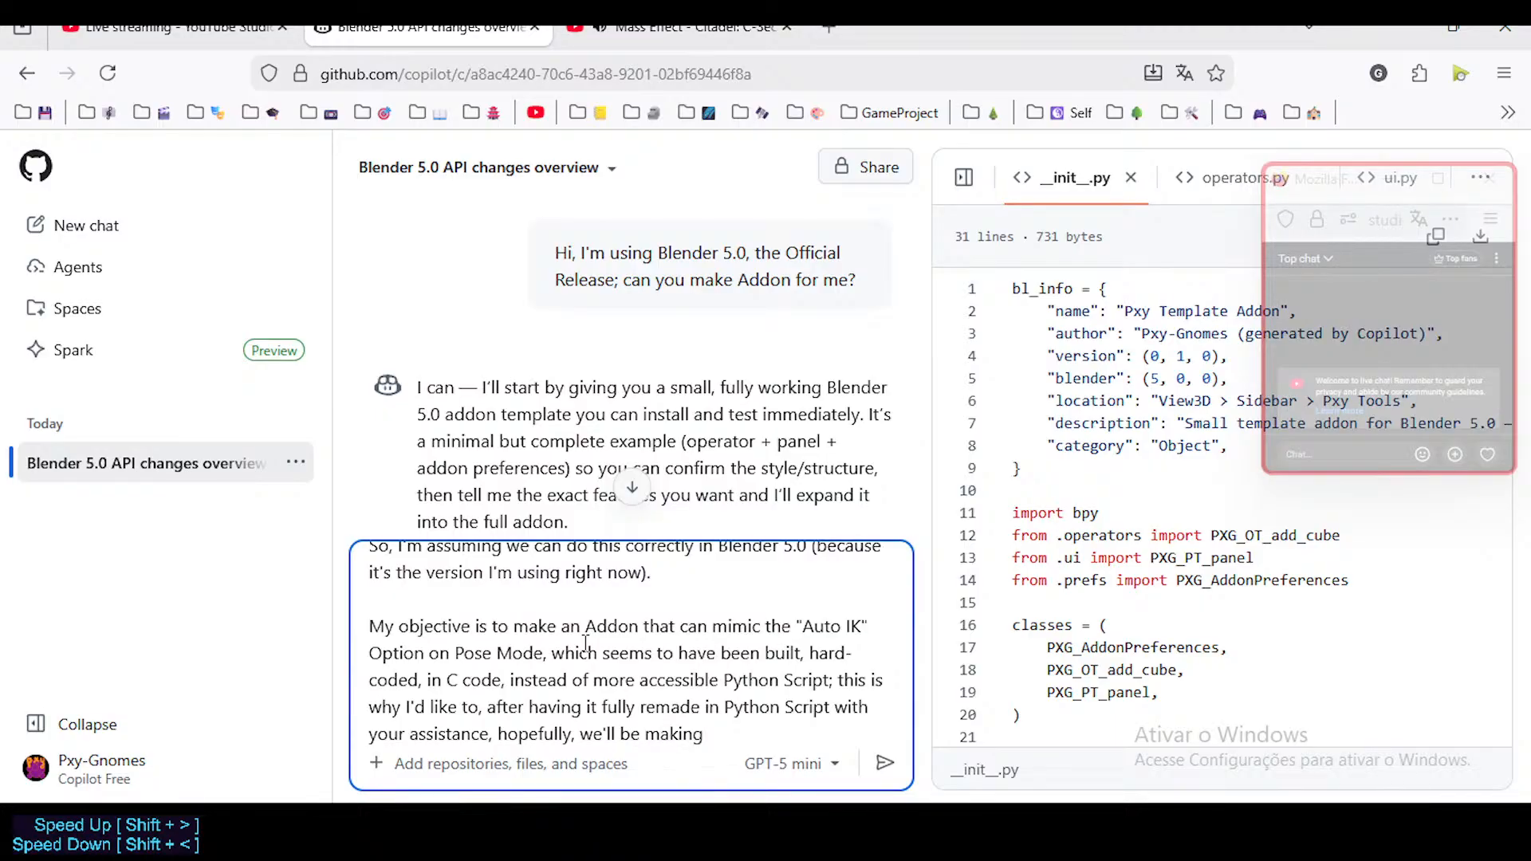
{"action": "type", "text": "a different \"Auto"}
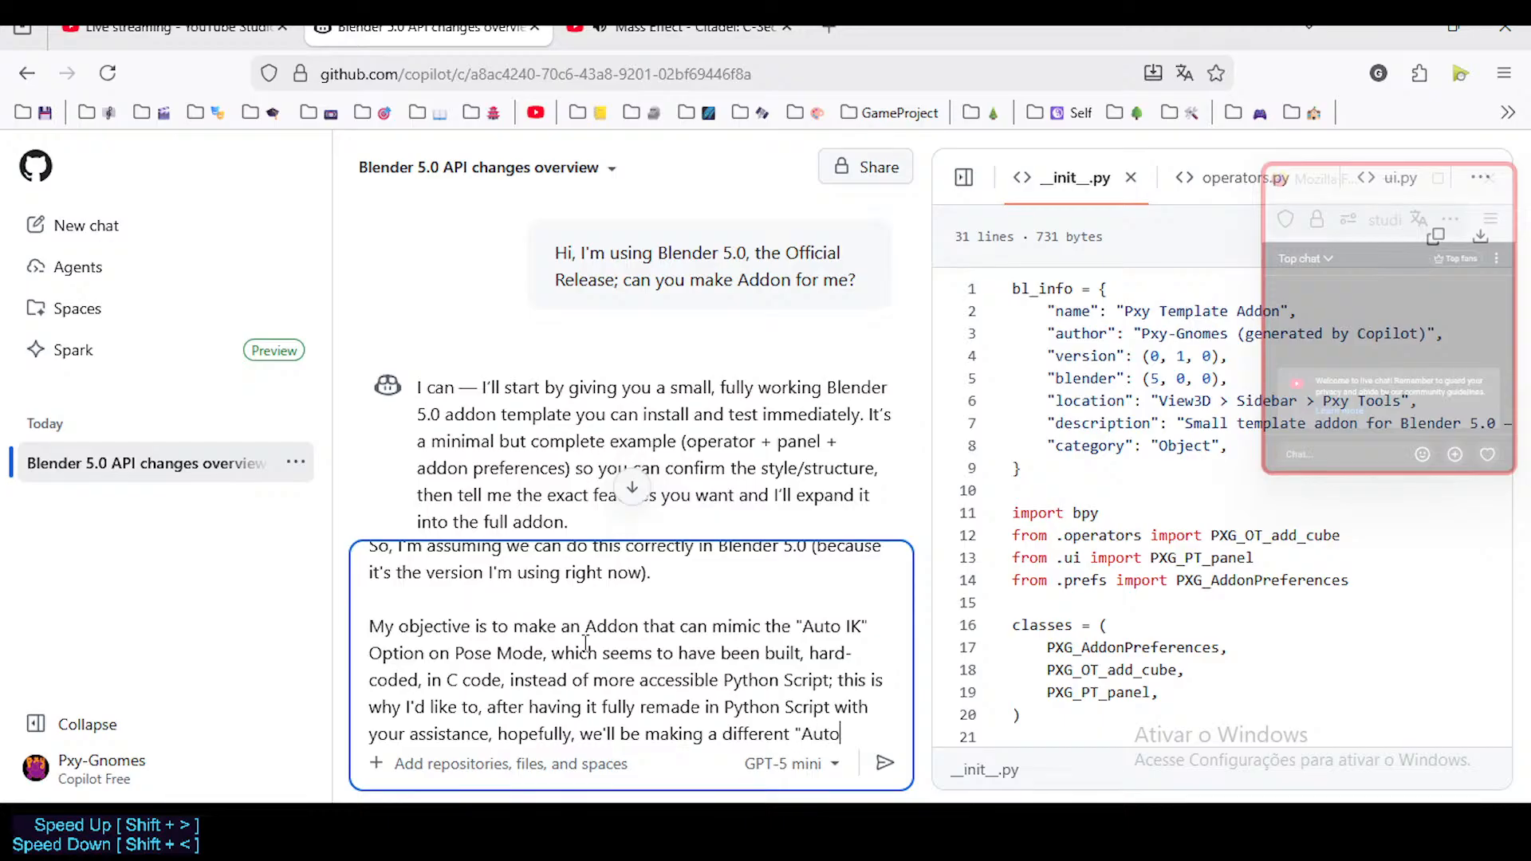
{"action": "type", "text": " IK\" Option fr"}
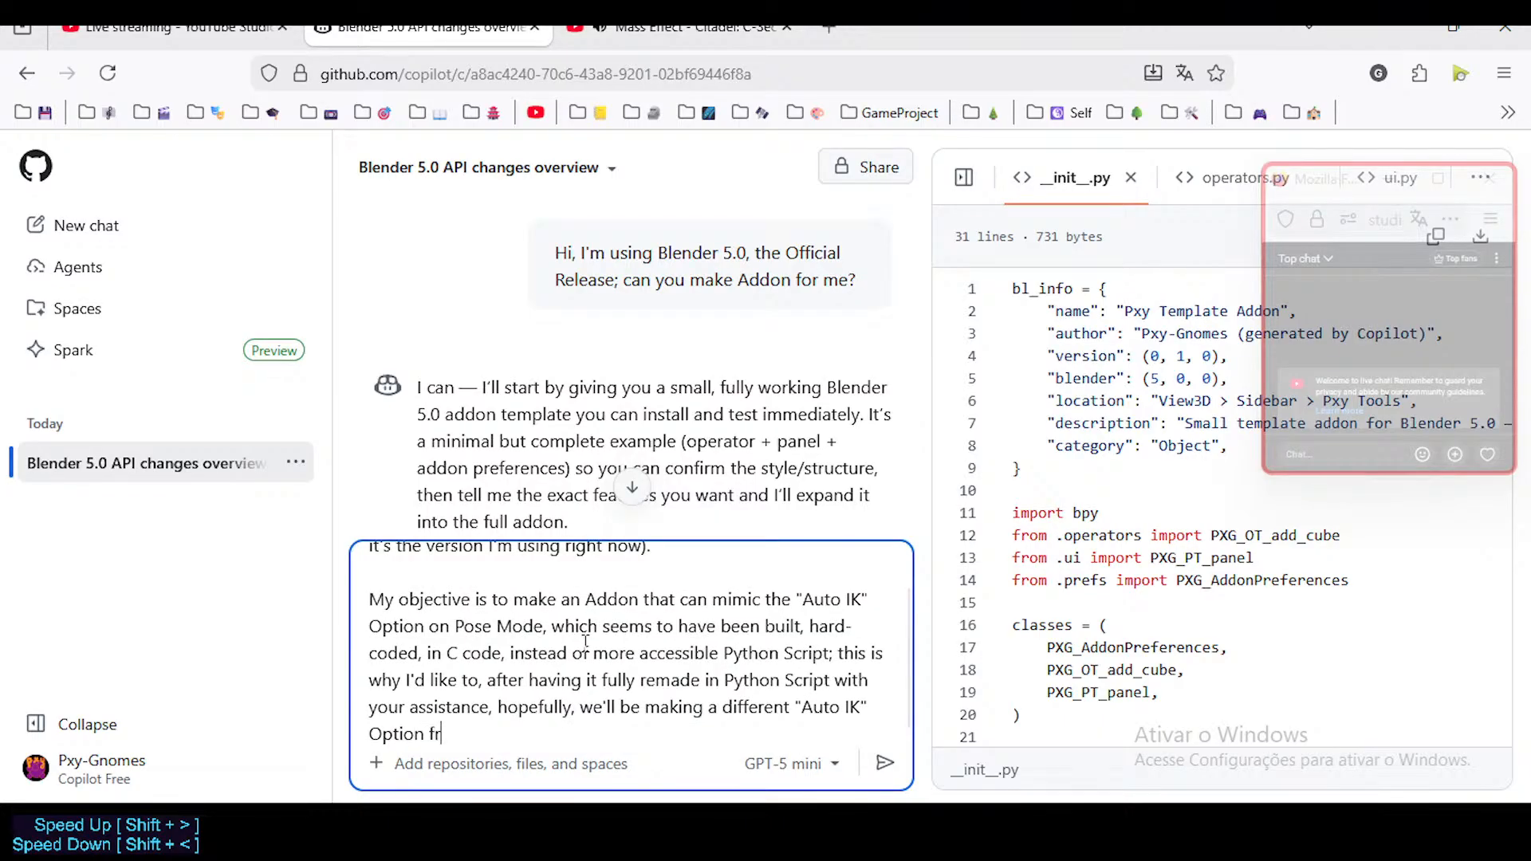
{"action": "type", "text": "om that,"}
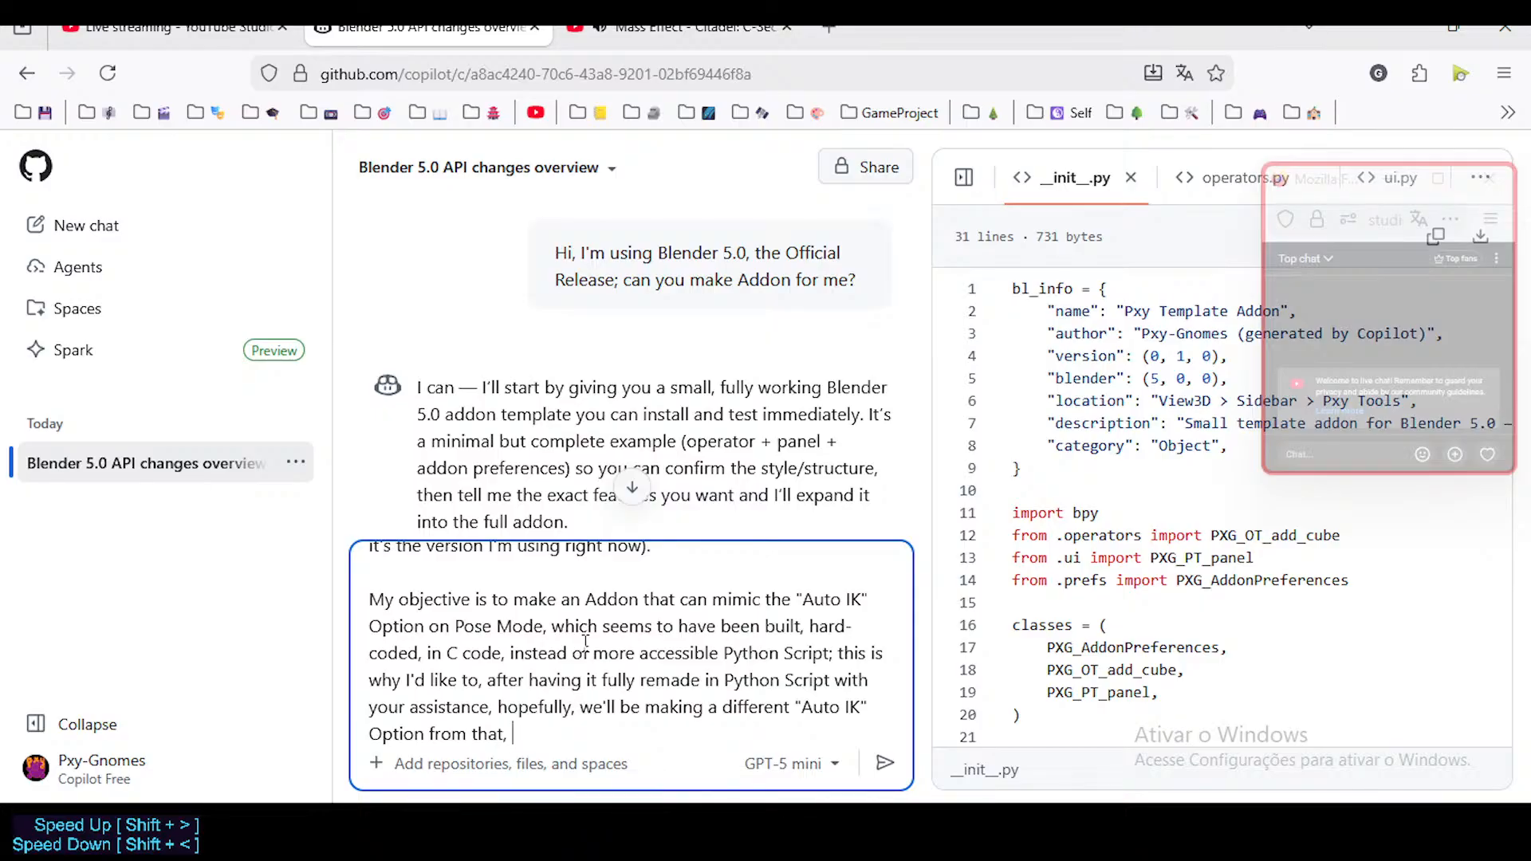
Step: Finish the prompt with "Addon: an 'Auto IK Option 2.0', because we're gonna make some changes." and send it
{"action": "key", "text": "BackSpace"}
{"action": "key", "text": "BackSpace"}
{"action": "type", "text": "Addon,"}
{"action": "type", "text": " a "}
{"action": "type", "text": "\"Auto I"}
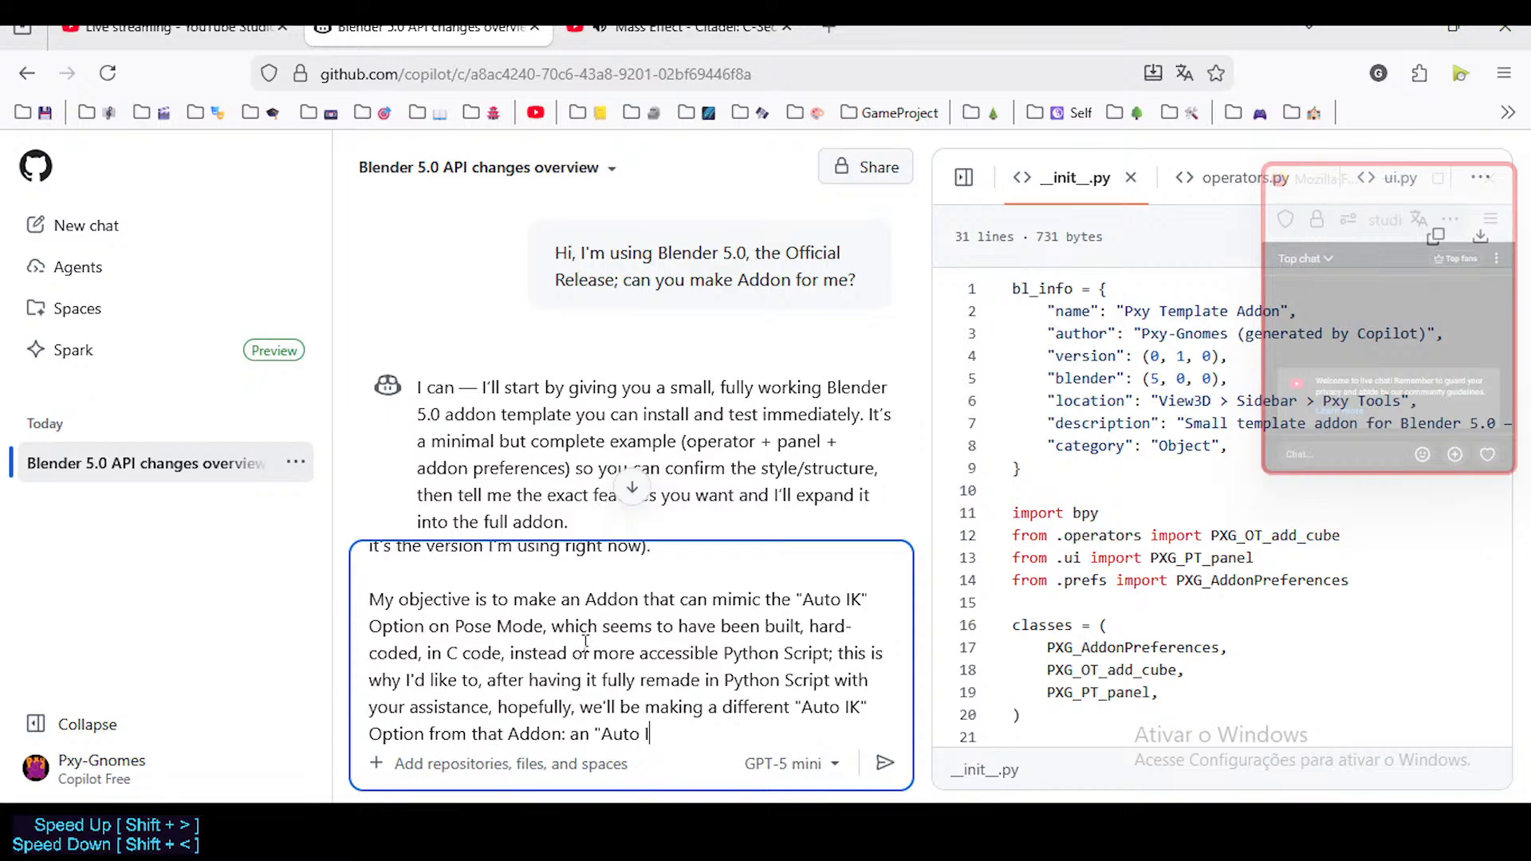
{"action": "type", "text": "K Option 2.o"}
{"action": "key", "text": "BackSpace"}
{"action": "type", "text": "0'"}
{"action": "key", "text": "Delete"}
{"action": "type", "text": "'"}
{"action": "key", "text": "End"}
{"action": "type", "text": ","}
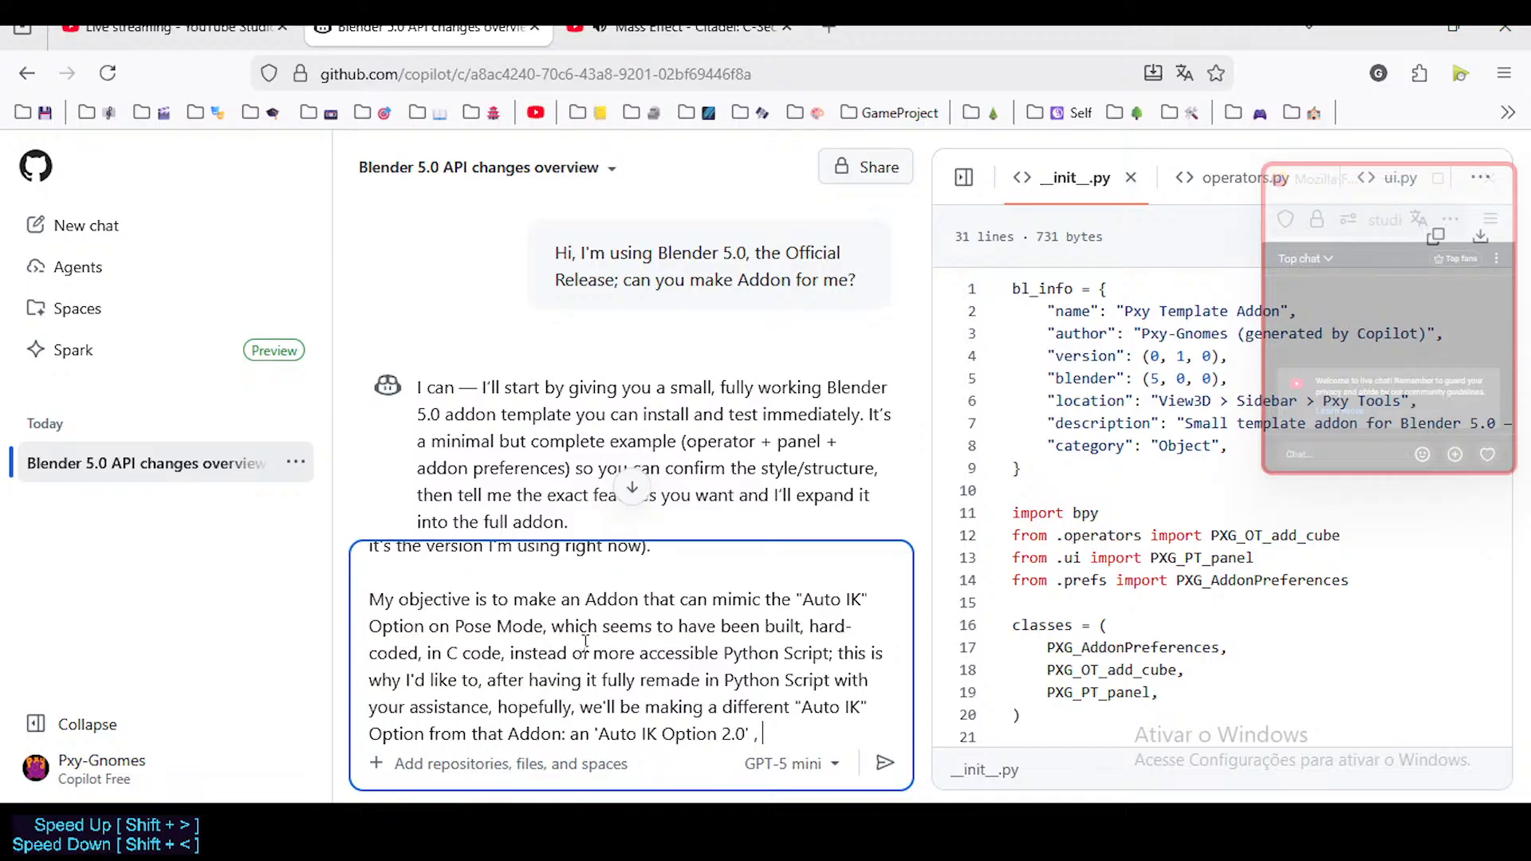
{"action": "type", "text": " because we're gonna make some changes."}
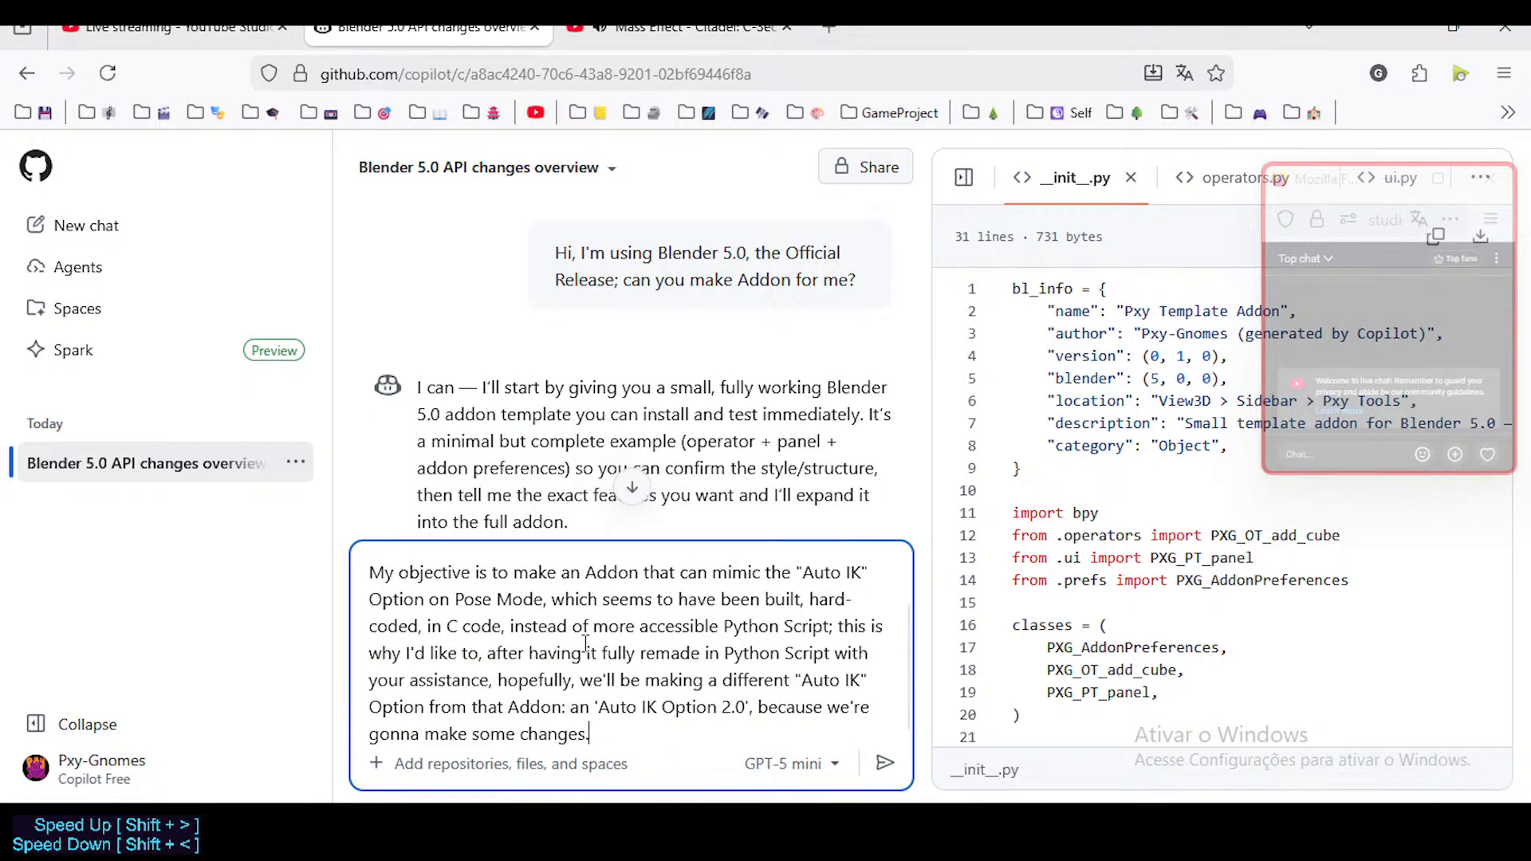
{"action": "key", "text": "Return"}
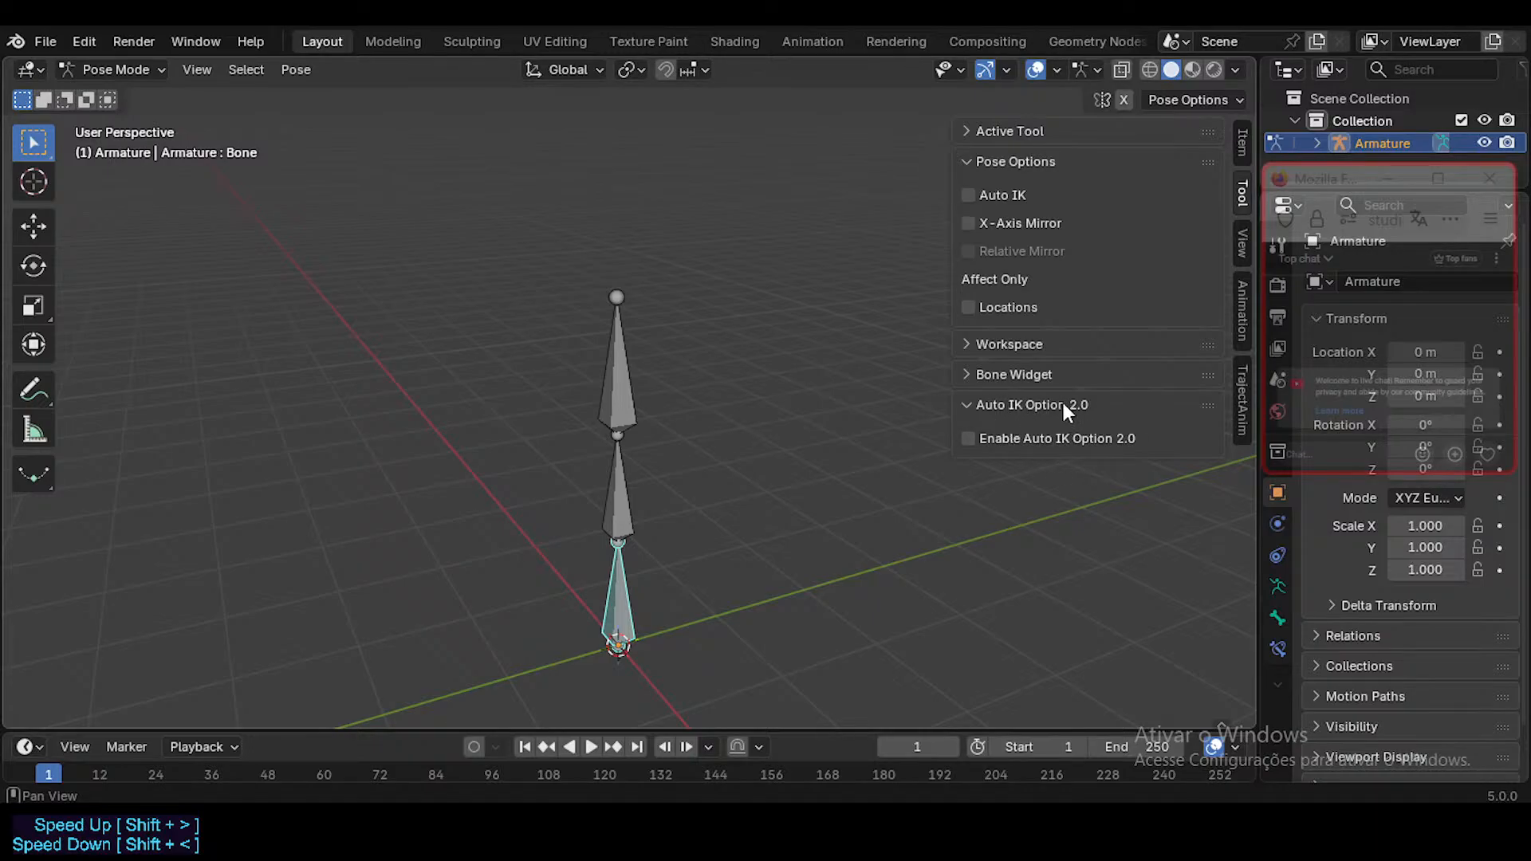
Step: Switch to Blender, enable Auto IK Option 2.0 to examine its settings, and disable it again
{"action": "left_click", "coordinate": [970, 440]}
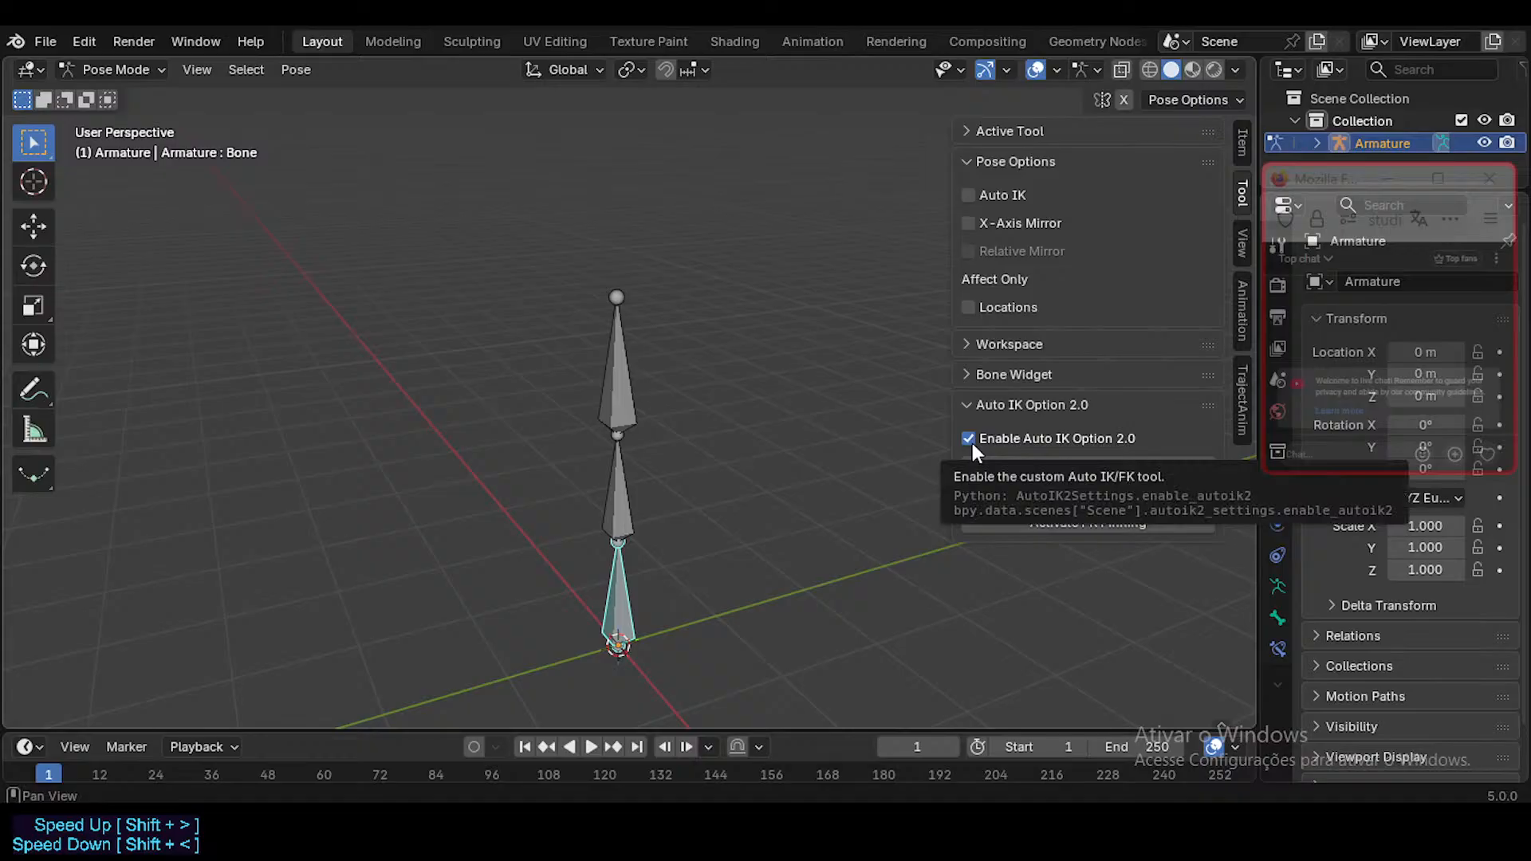
{"action": "middle_click_drag", "start_coordinate": [624, 634], "coordinate": [629, 629]}
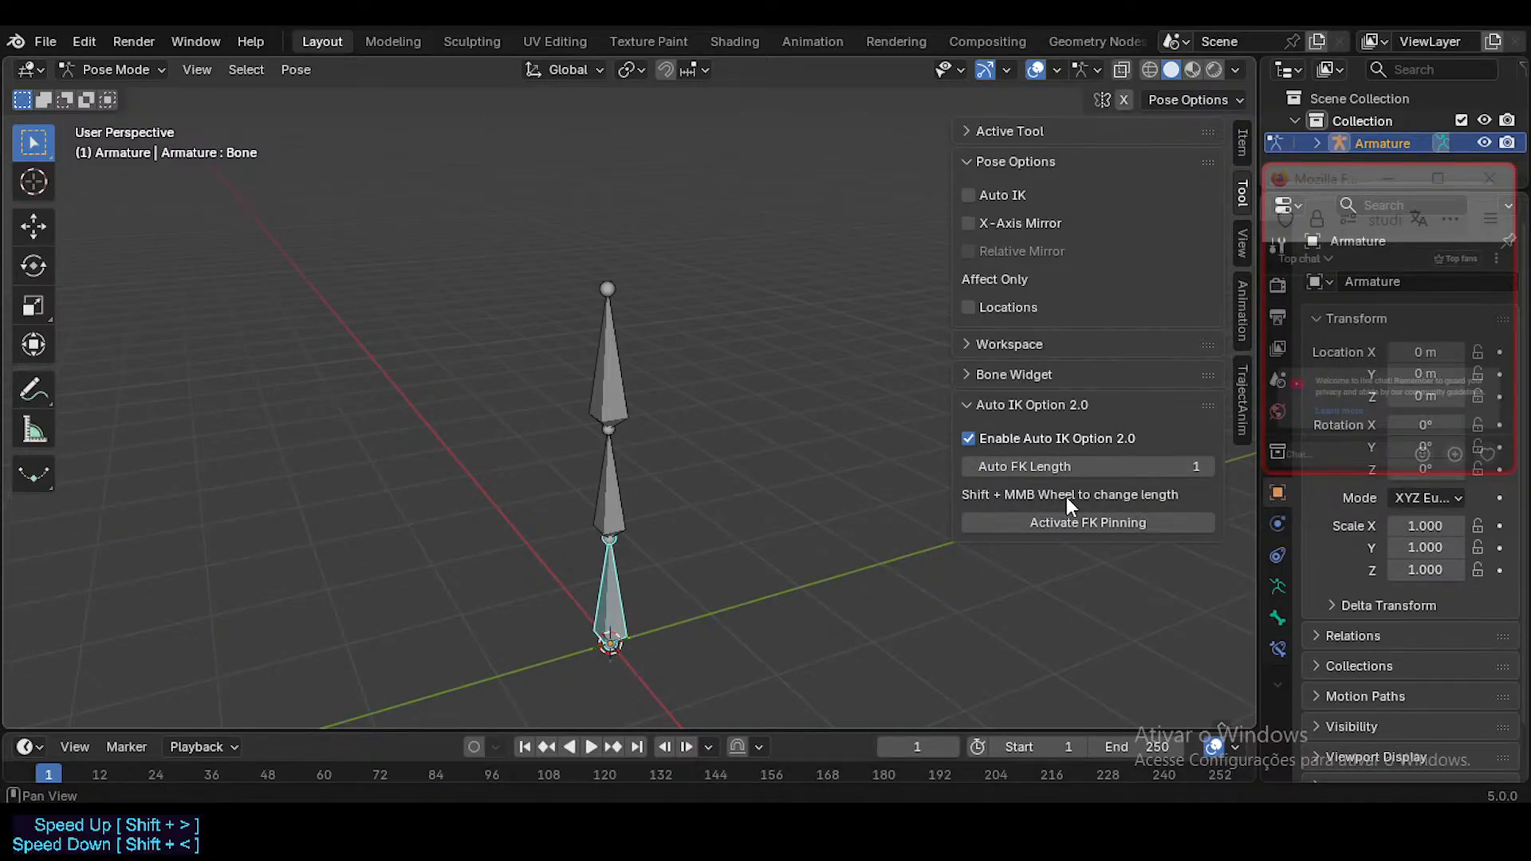
{"action": "middle_click_drag", "start_coordinate": [598, 638], "coordinate": [597, 591]}
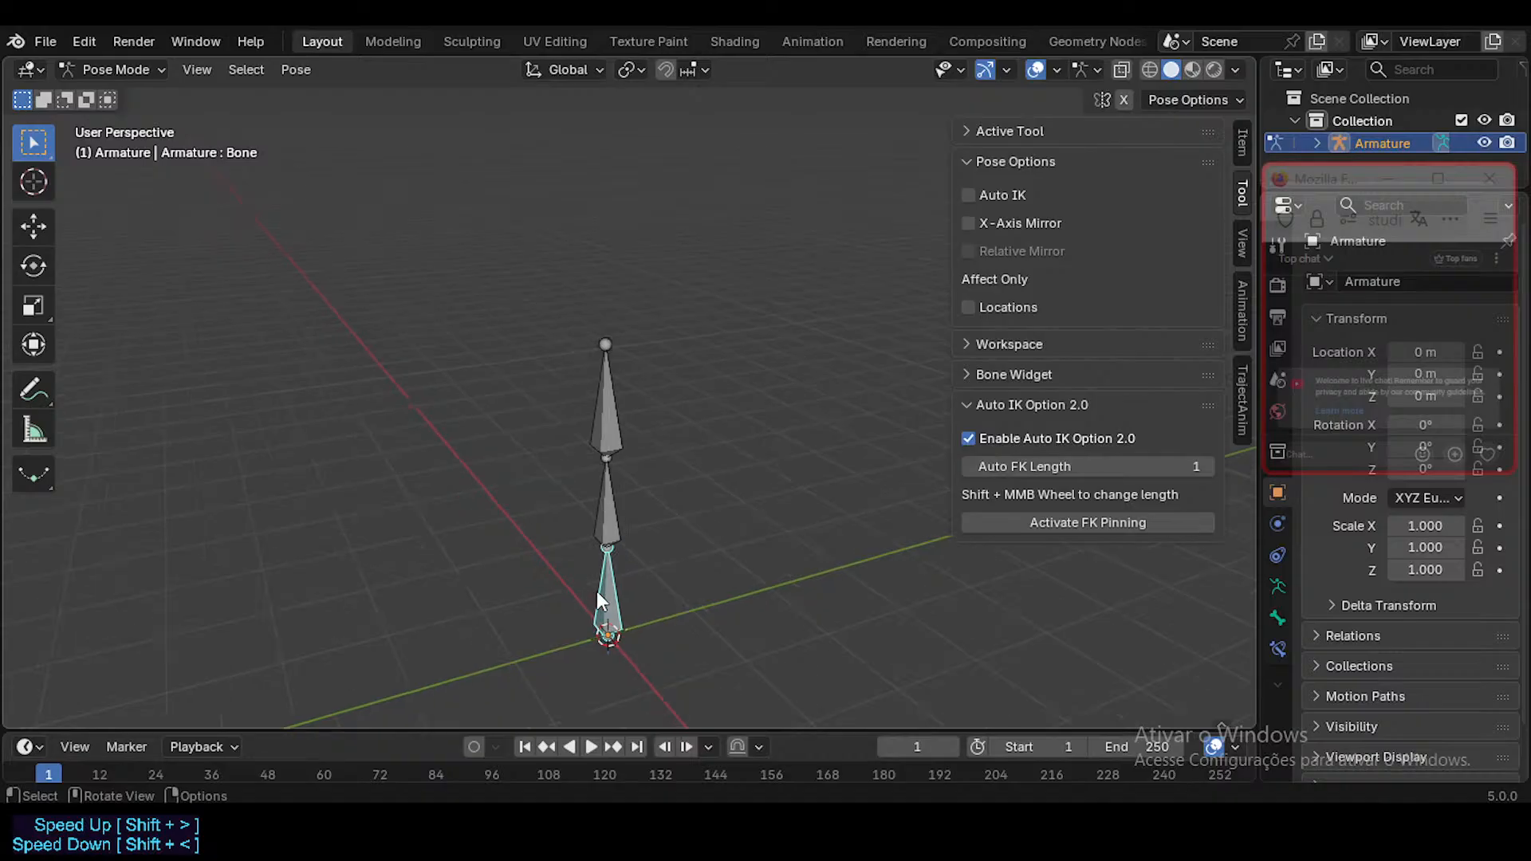
{"action": "scroll", "coordinate": [597, 591], "scroll_direction": "up", "scroll_amount": 1}
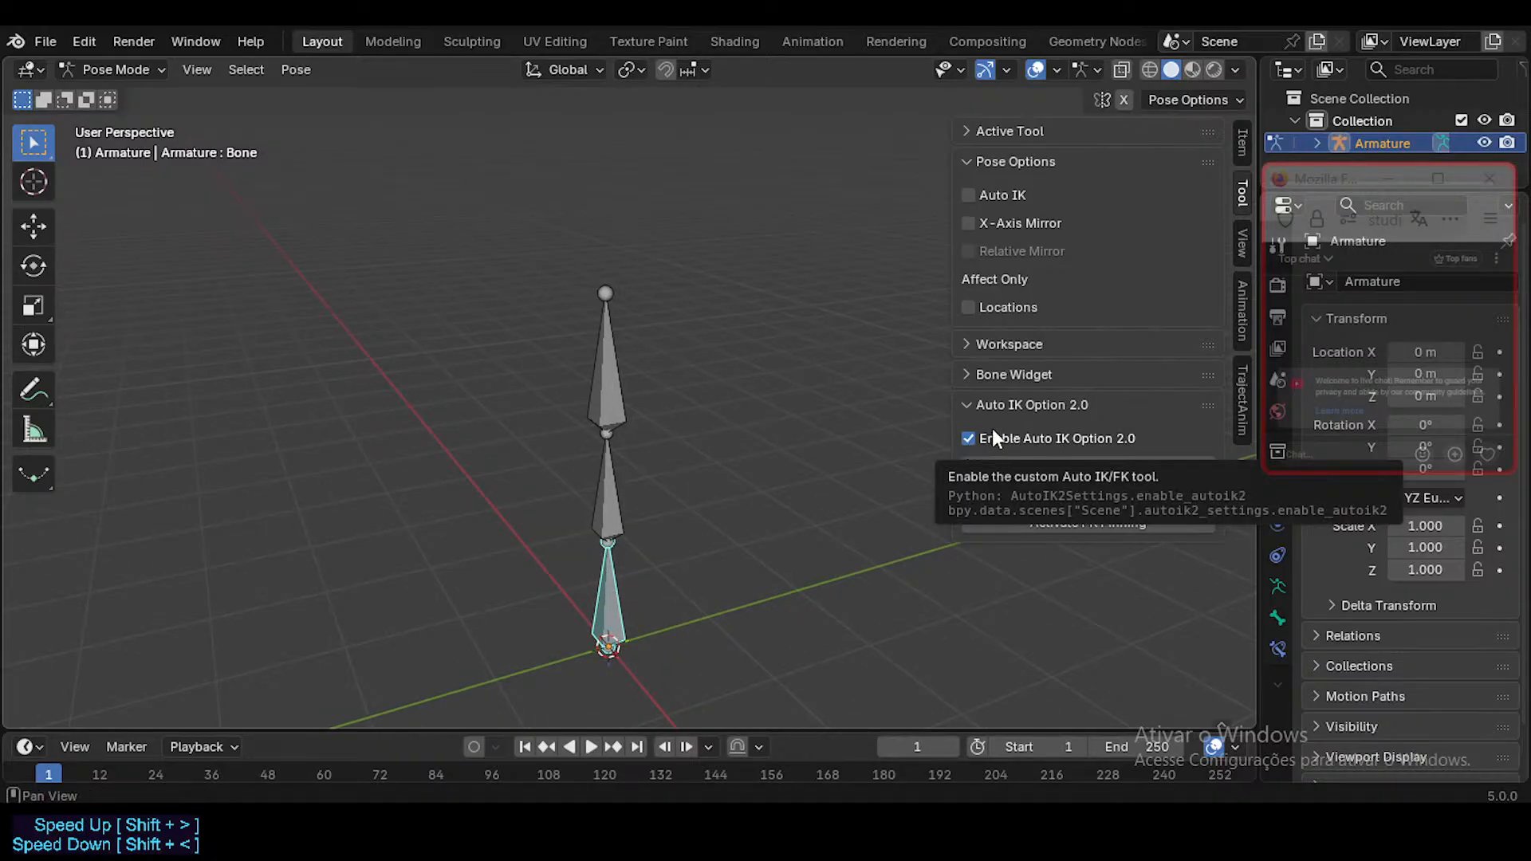
{"action": "left_click", "coordinate": [968, 440]}
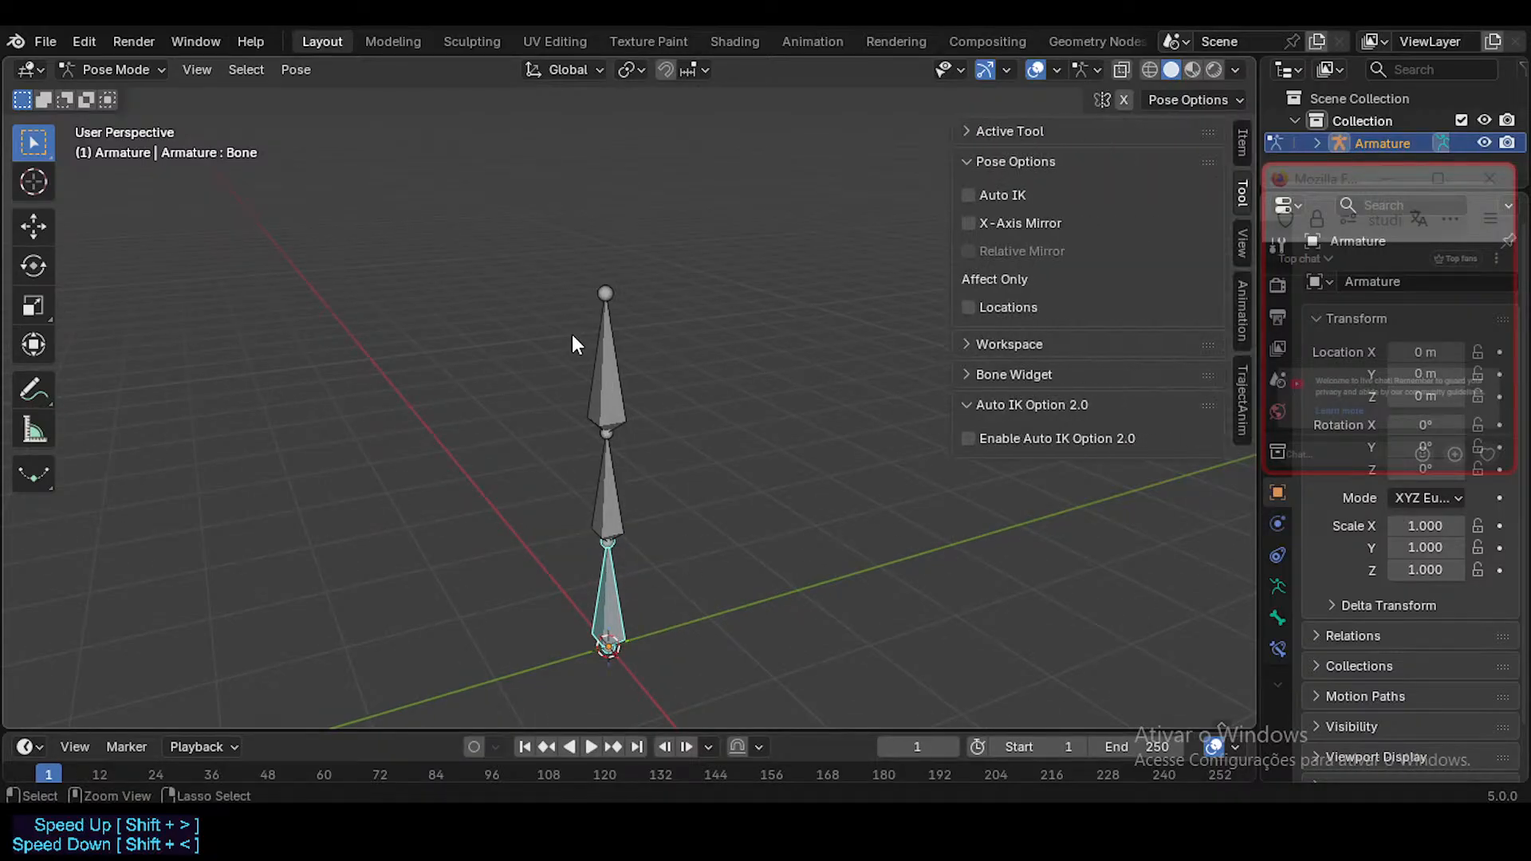
Step: Remove the "Auto IK Option 2.0 (with FK Pinning)" add-on through Blender's preferences
{"action": "key", "text": "ctrl+comma"}
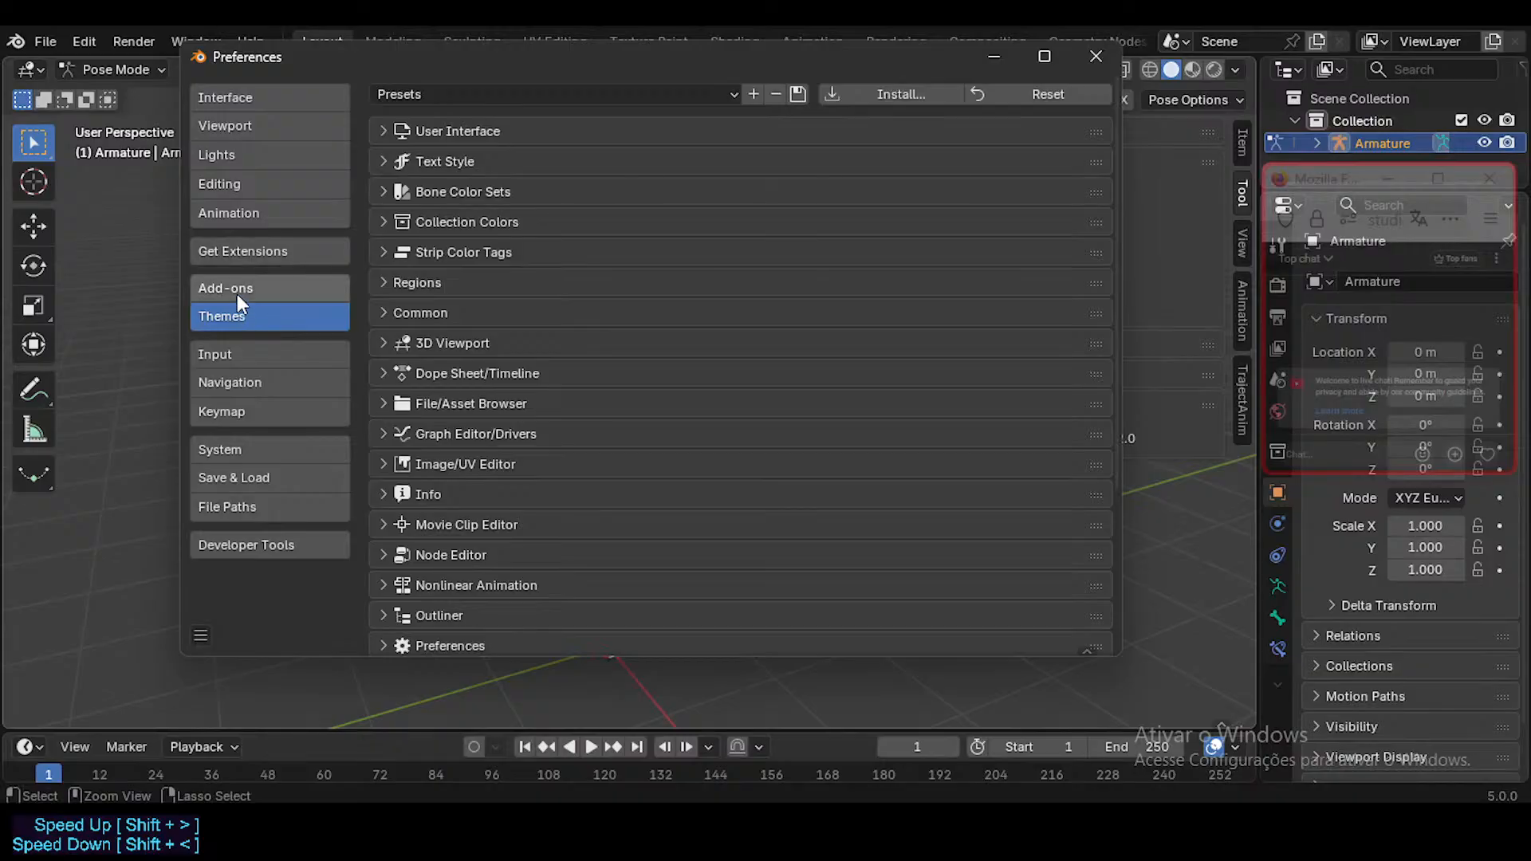
{"action": "left_click", "coordinate": [236, 292]}
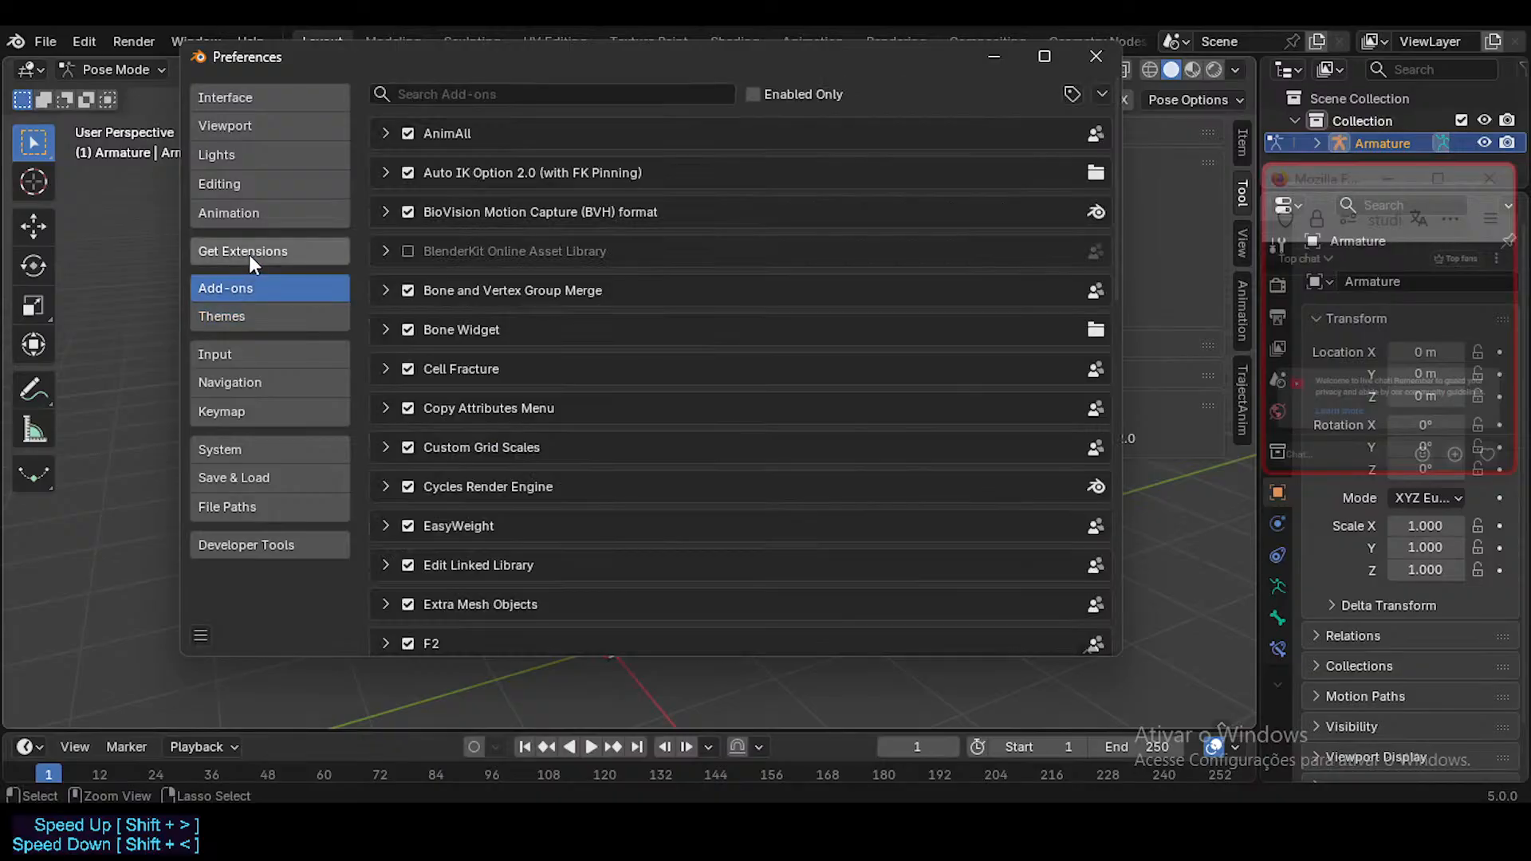
{"action": "left_click", "coordinate": [409, 172]}
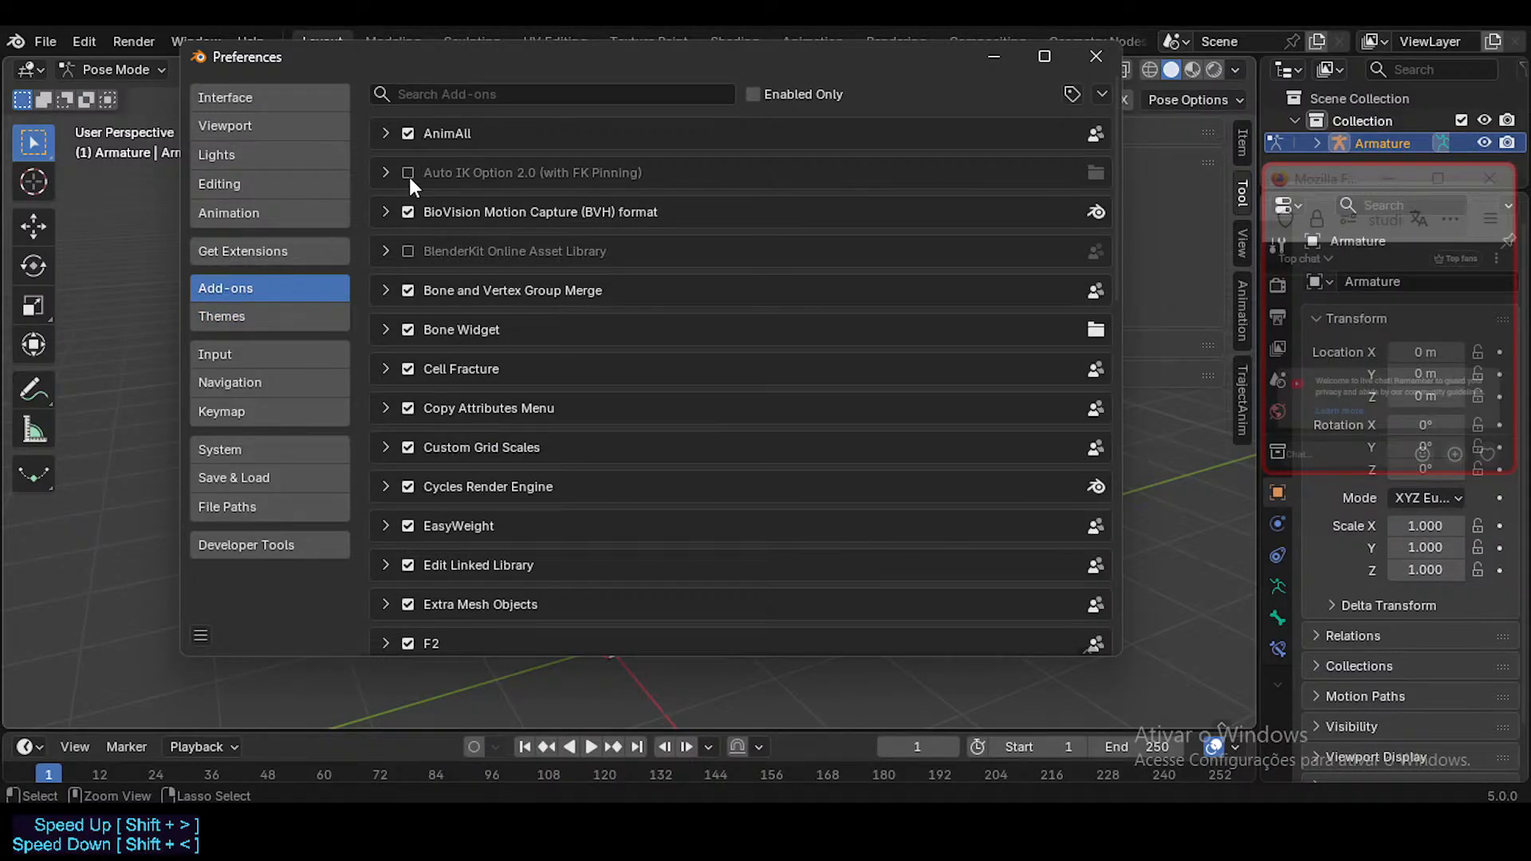
{"action": "left_click", "coordinate": [408, 174]}
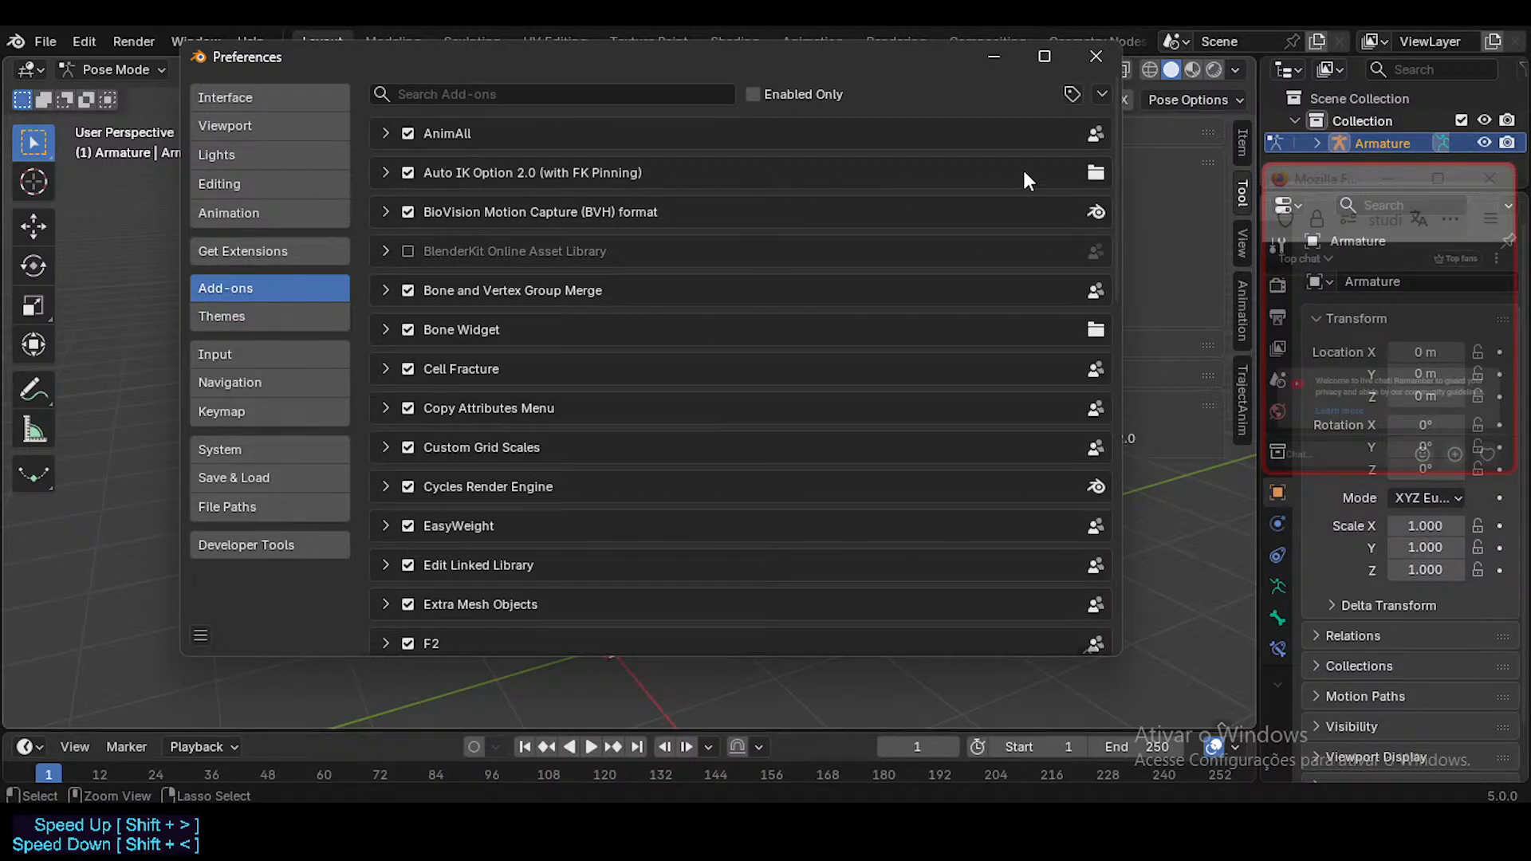
{"action": "left_click", "coordinate": [386, 173]}
{"action": "left_click", "coordinate": [1064, 204]}
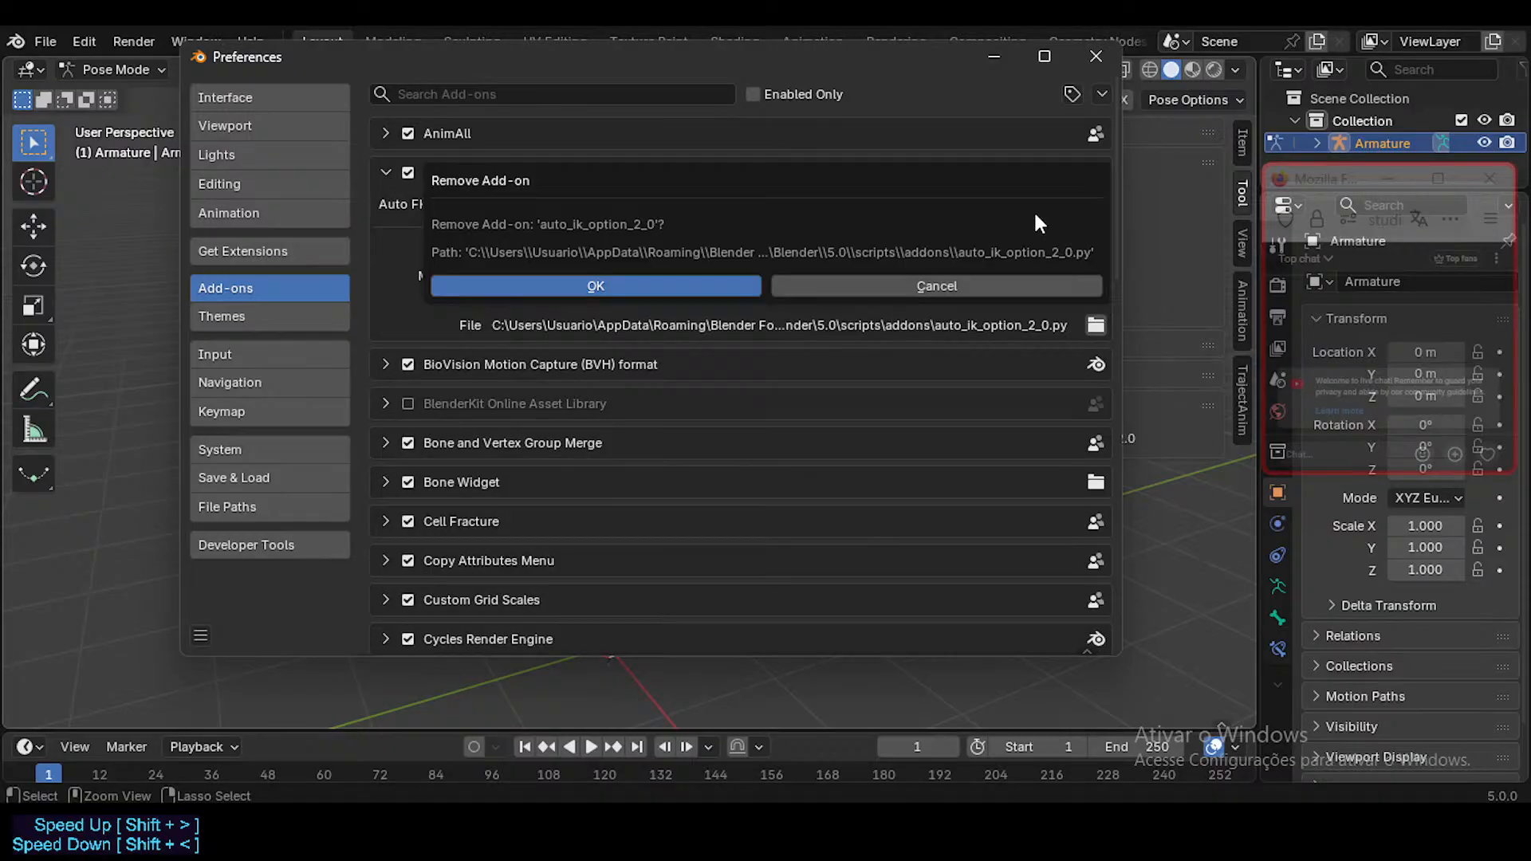
{"action": "left_click", "coordinate": [677, 291]}
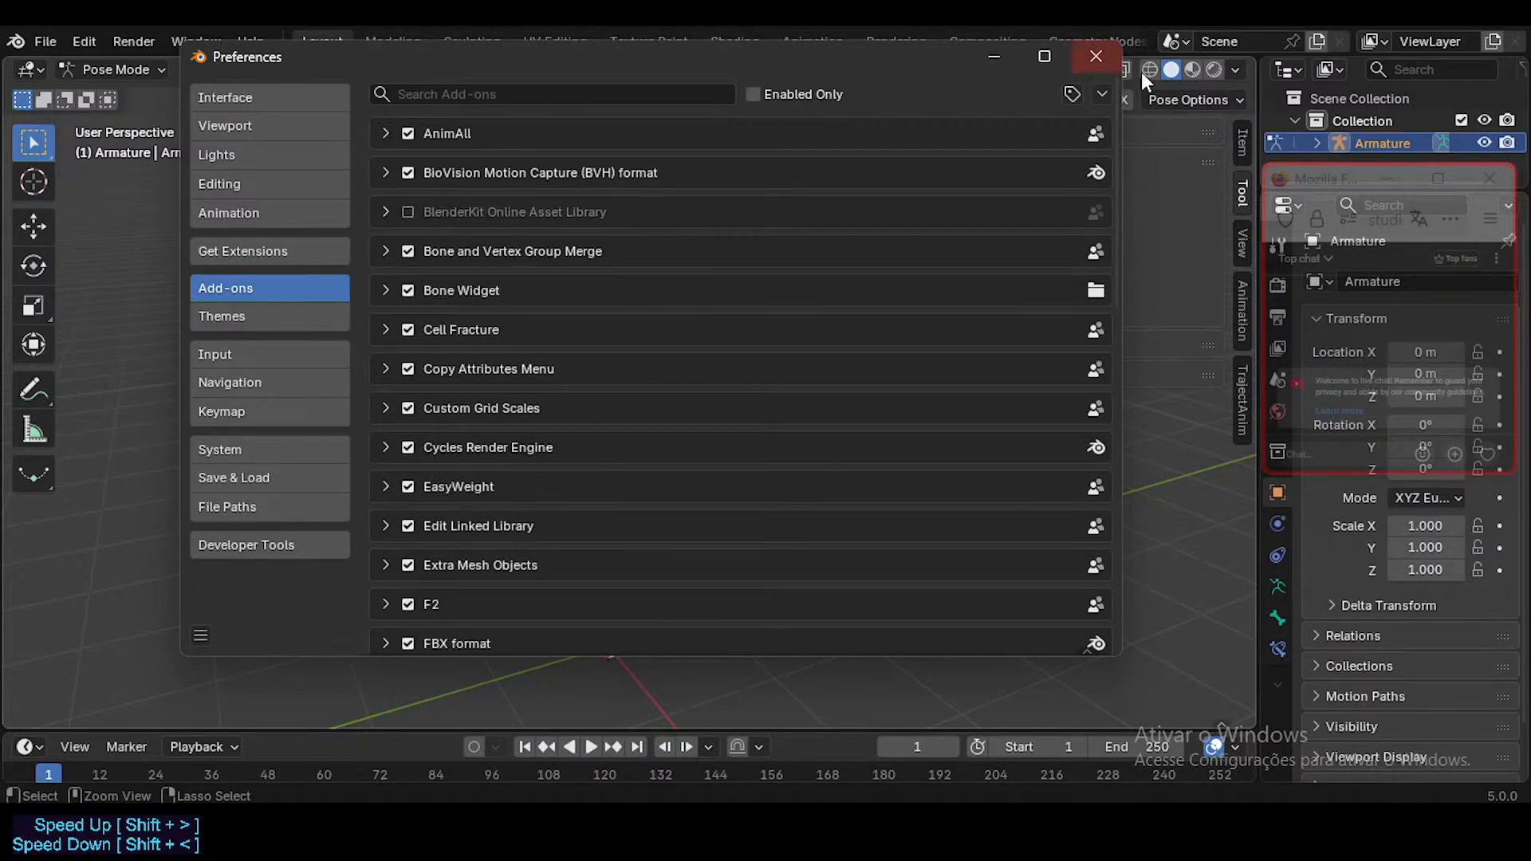
Step: Save the Blender preferences and close their window
{"action": "left_click", "coordinate": [200, 634]}
{"action": "left_click", "coordinate": [241, 567]}
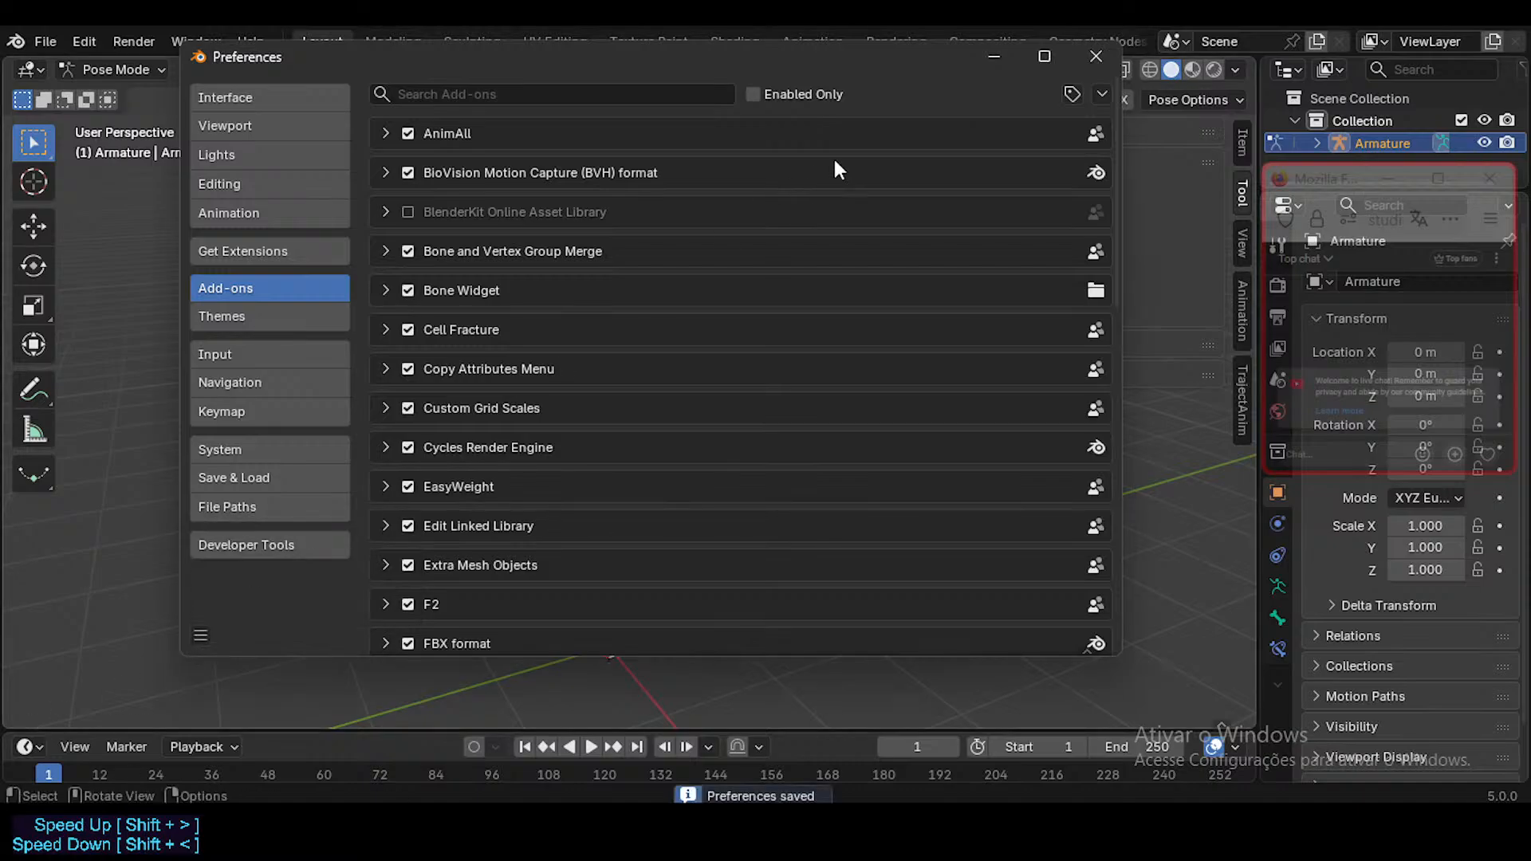
{"action": "left_click", "coordinate": [1095, 56]}
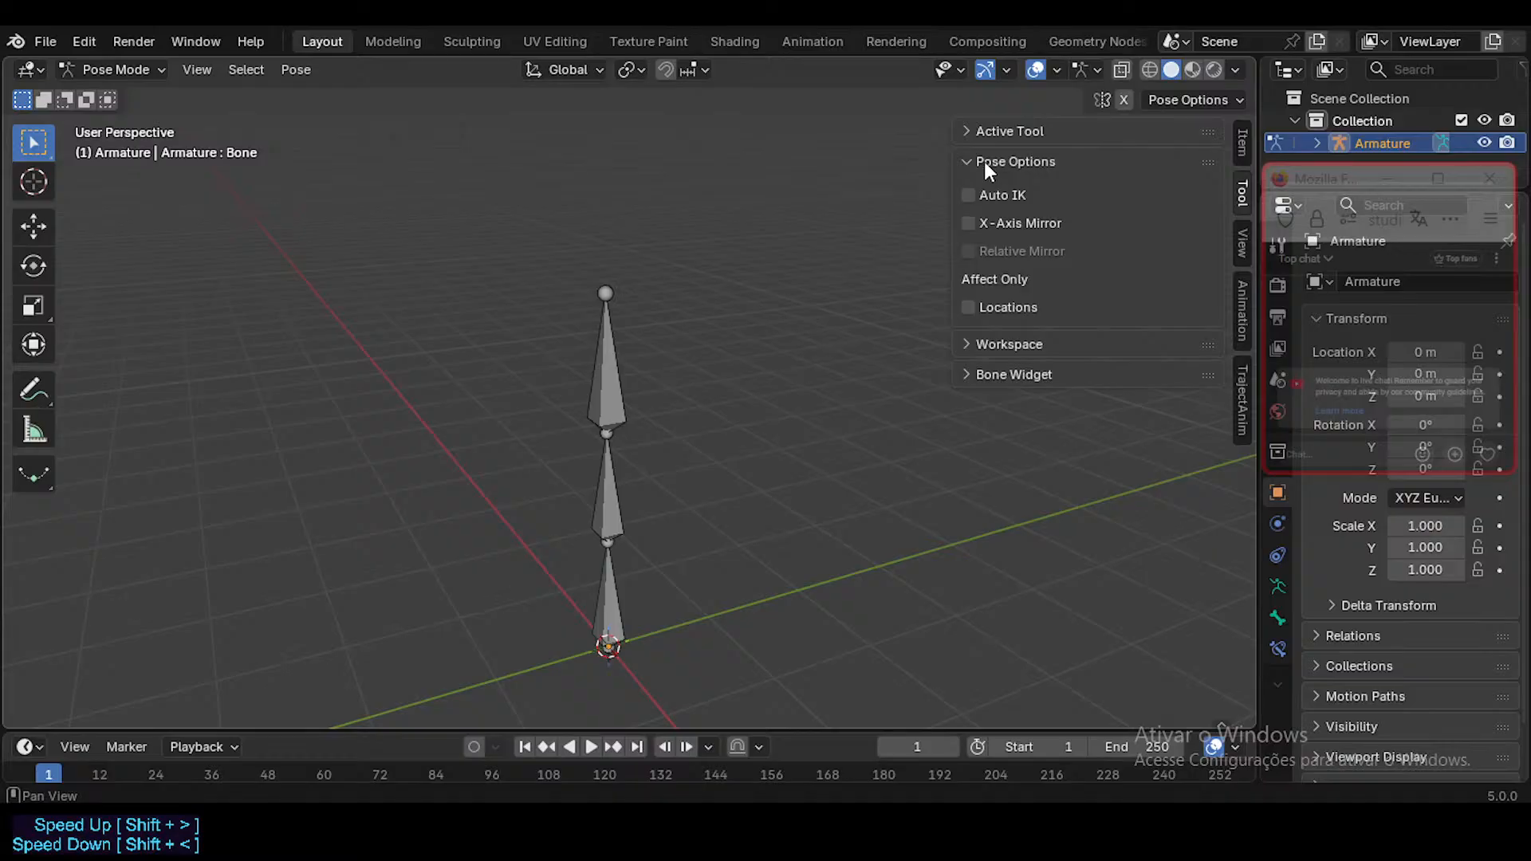
Step: Switch to the Copilot chat in Firefox and read the reply's introduction and its summary of the MVP approach
{"action": "mouse_move", "coordinate": [629, 829]}
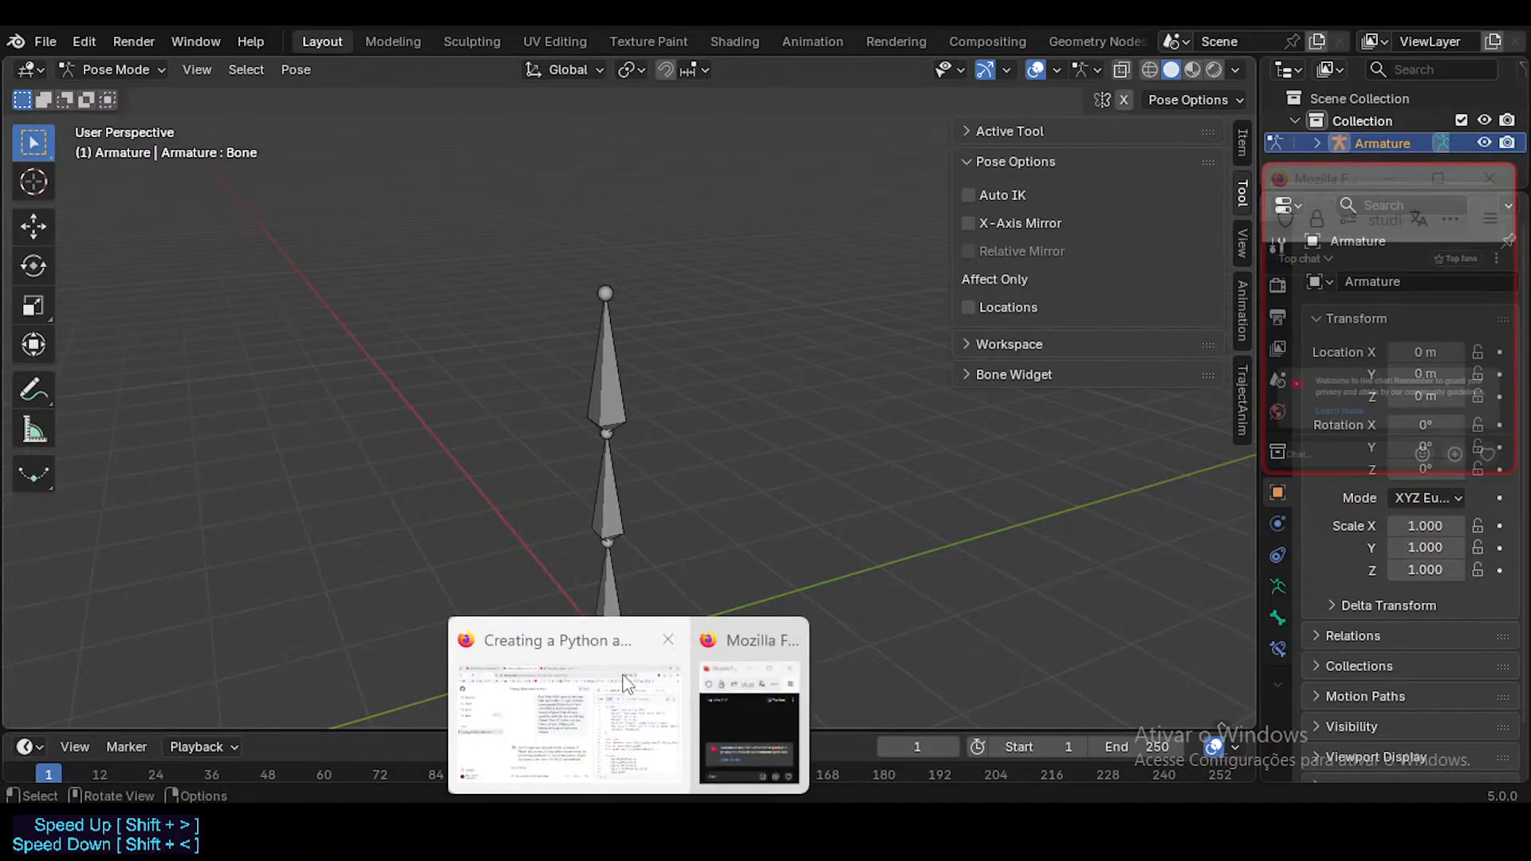
{"action": "left_click", "coordinate": [594, 728]}
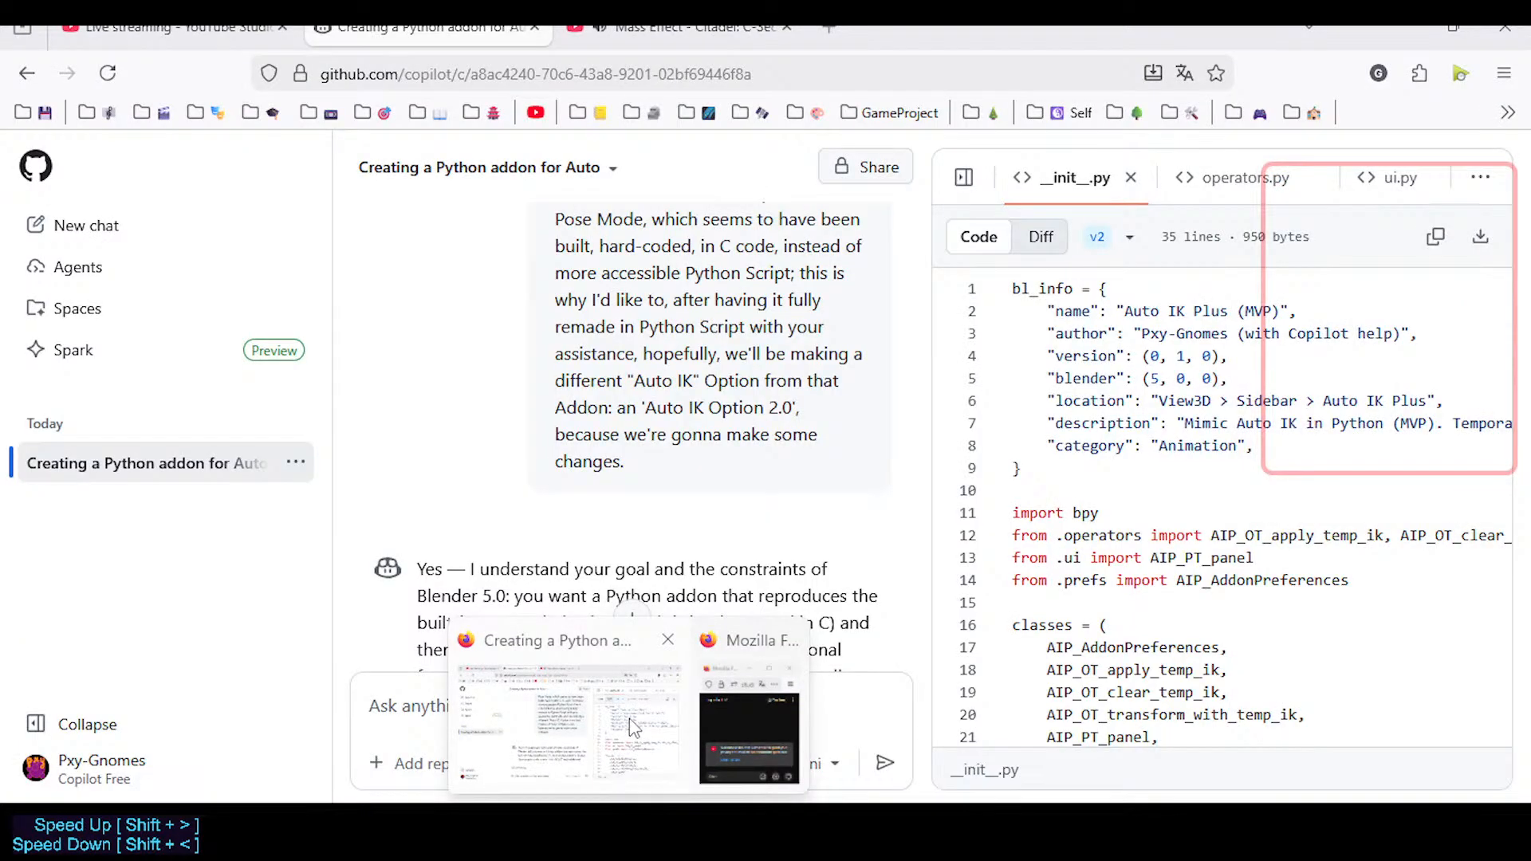
{"action": "scroll", "coordinate": [594, 542], "scroll_direction": "down", "scroll_amount": 3}
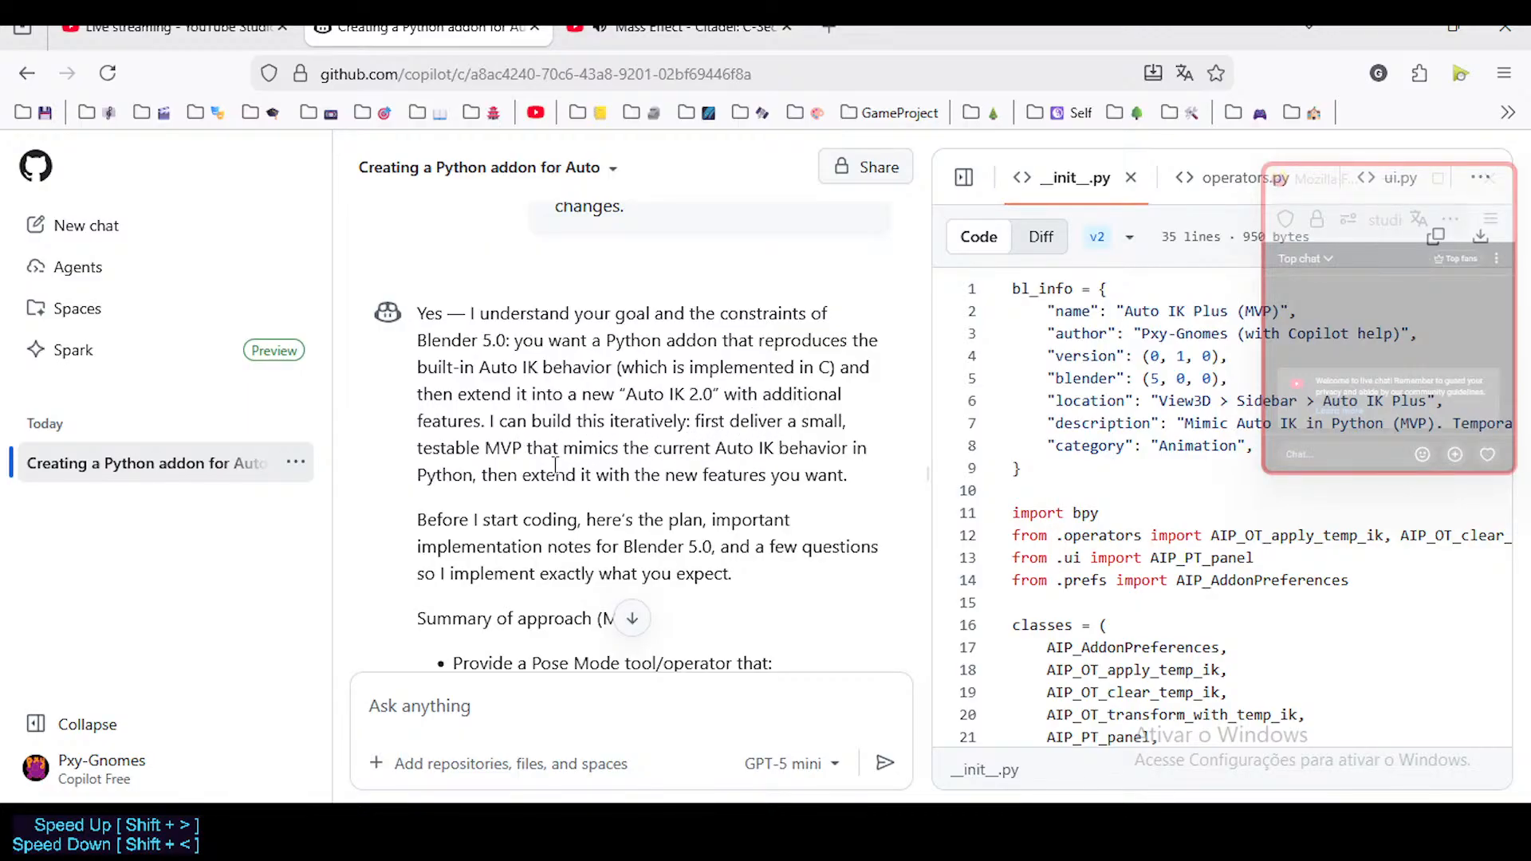
{"action": "left_click_drag", "start_coordinate": [488, 452], "coordinate": [526, 453]}
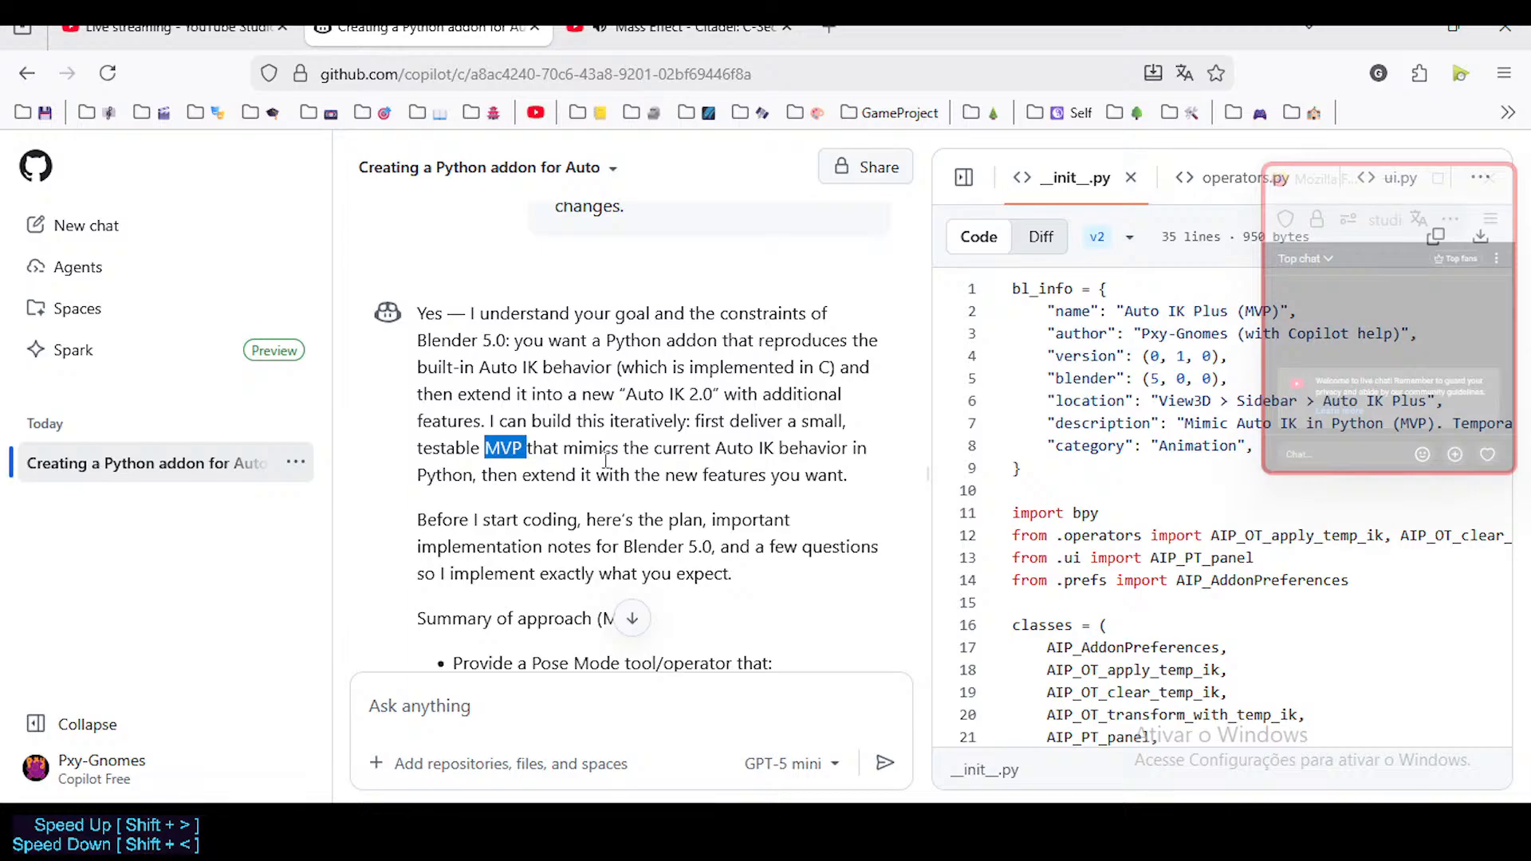
{"action": "left_click", "coordinate": [612, 470]}
{"action": "scroll", "coordinate": [611, 468], "scroll_direction": "down", "scroll_amount": 2}
{"action": "left_click_drag", "start_coordinate": [671, 320], "coordinate": [814, 334]}
{"action": "left_click", "coordinate": [767, 348]}
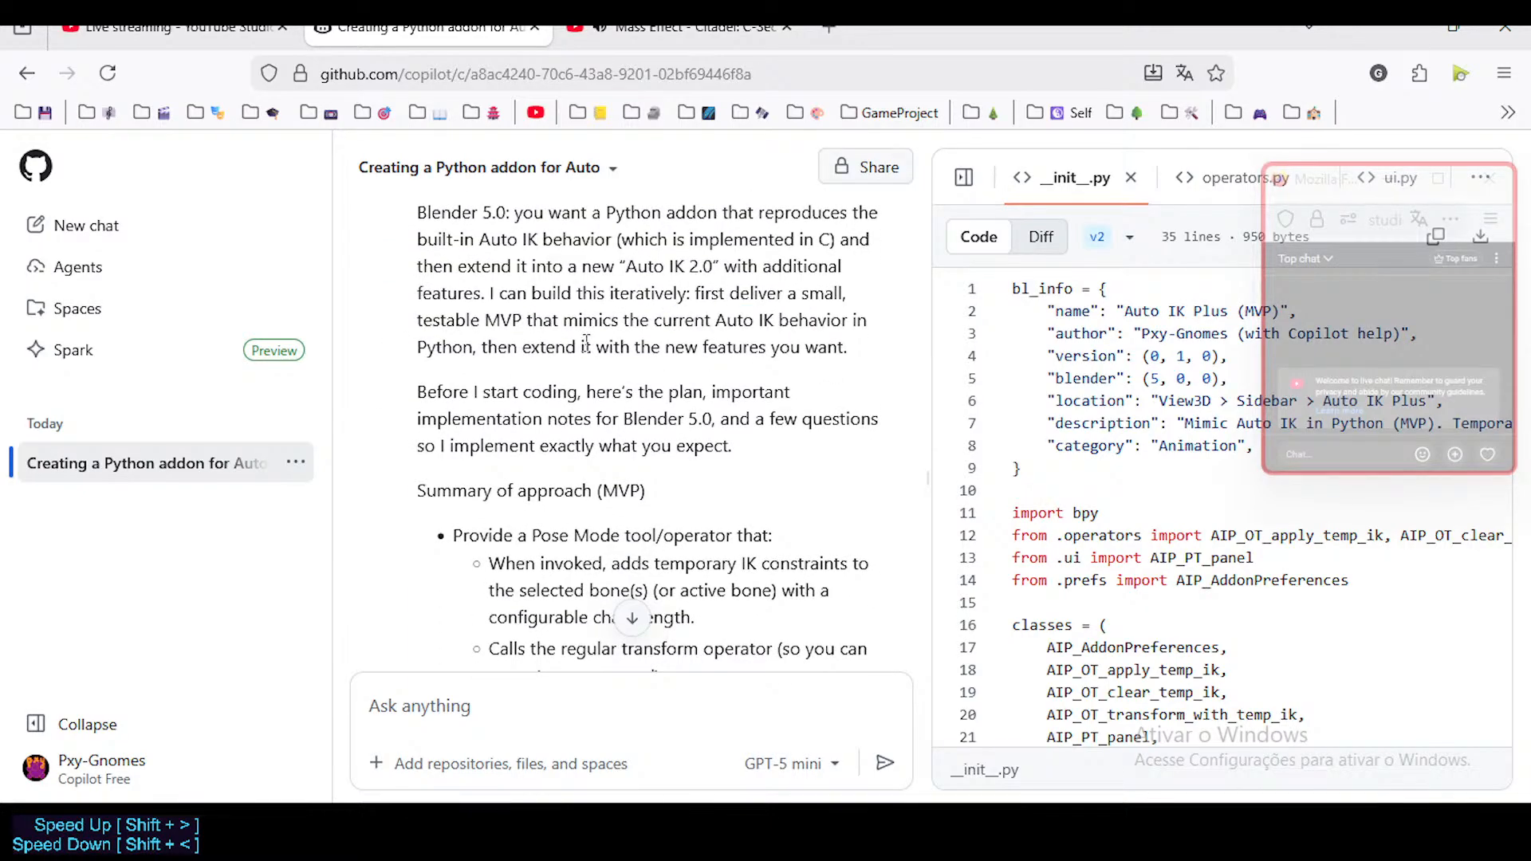
{"action": "left_click_drag", "start_coordinate": [584, 347], "coordinate": [772, 348]}
{"action": "left_click", "coordinate": [686, 355]}
{"action": "left_click_drag", "start_coordinate": [528, 395], "coordinate": [694, 420]}
{"action": "left_click", "coordinate": [694, 420]}
{"action": "scroll", "coordinate": [648, 367], "scroll_direction": "down", "scroll_amount": 2}
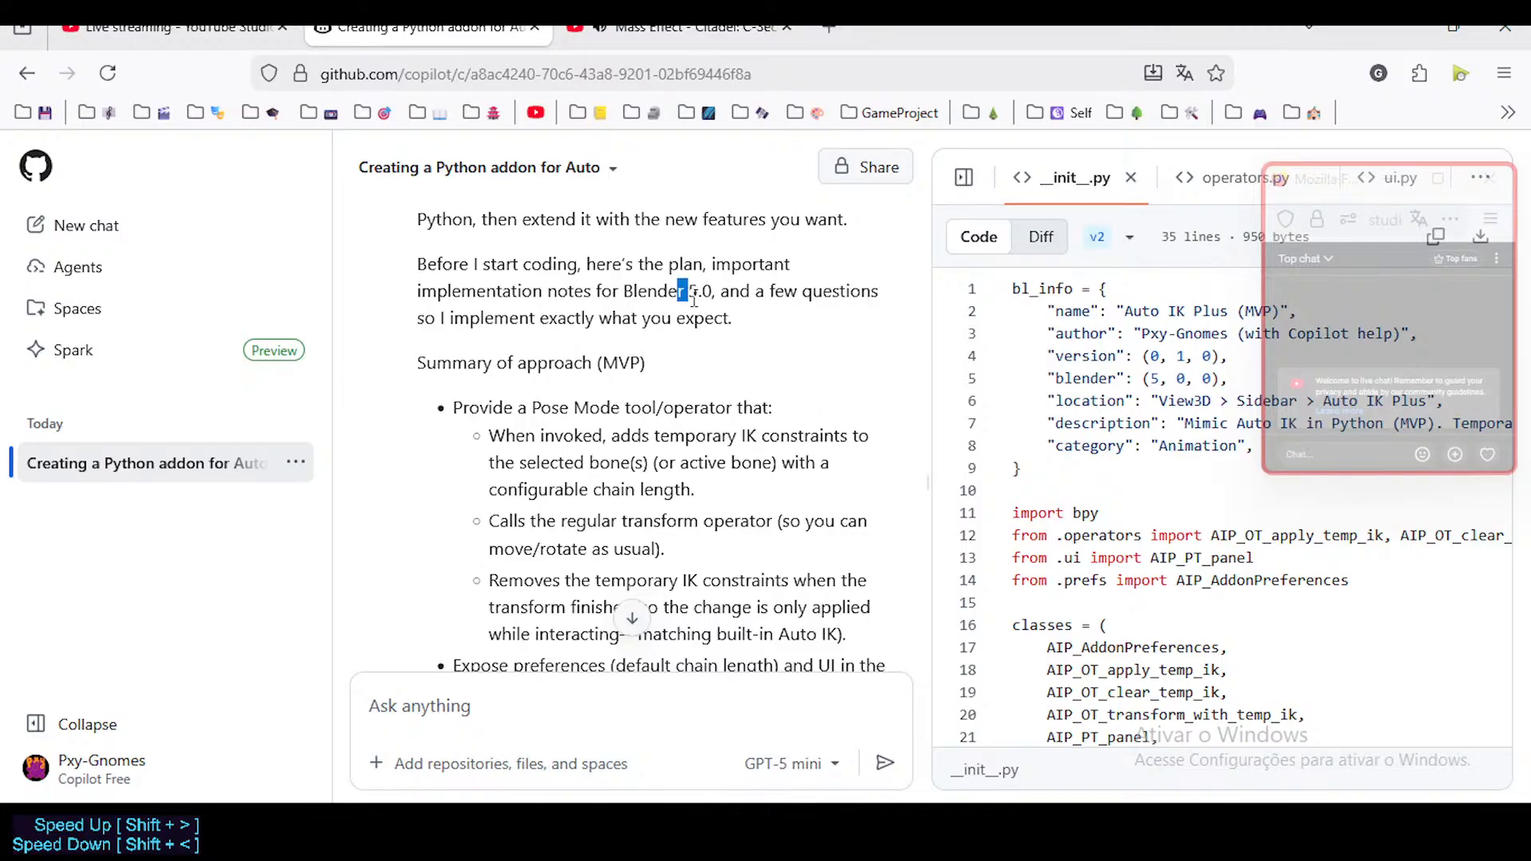
Step: Read the reply's paragraph introducing the plan, the Blender 5.0 implementation notes and the questions
{"action": "left_click_drag", "start_coordinate": [684, 291], "coordinate": [541, 265]}
{"action": "scroll", "coordinate": [478, 303], "scroll_direction": "up", "scroll_amount": 5}
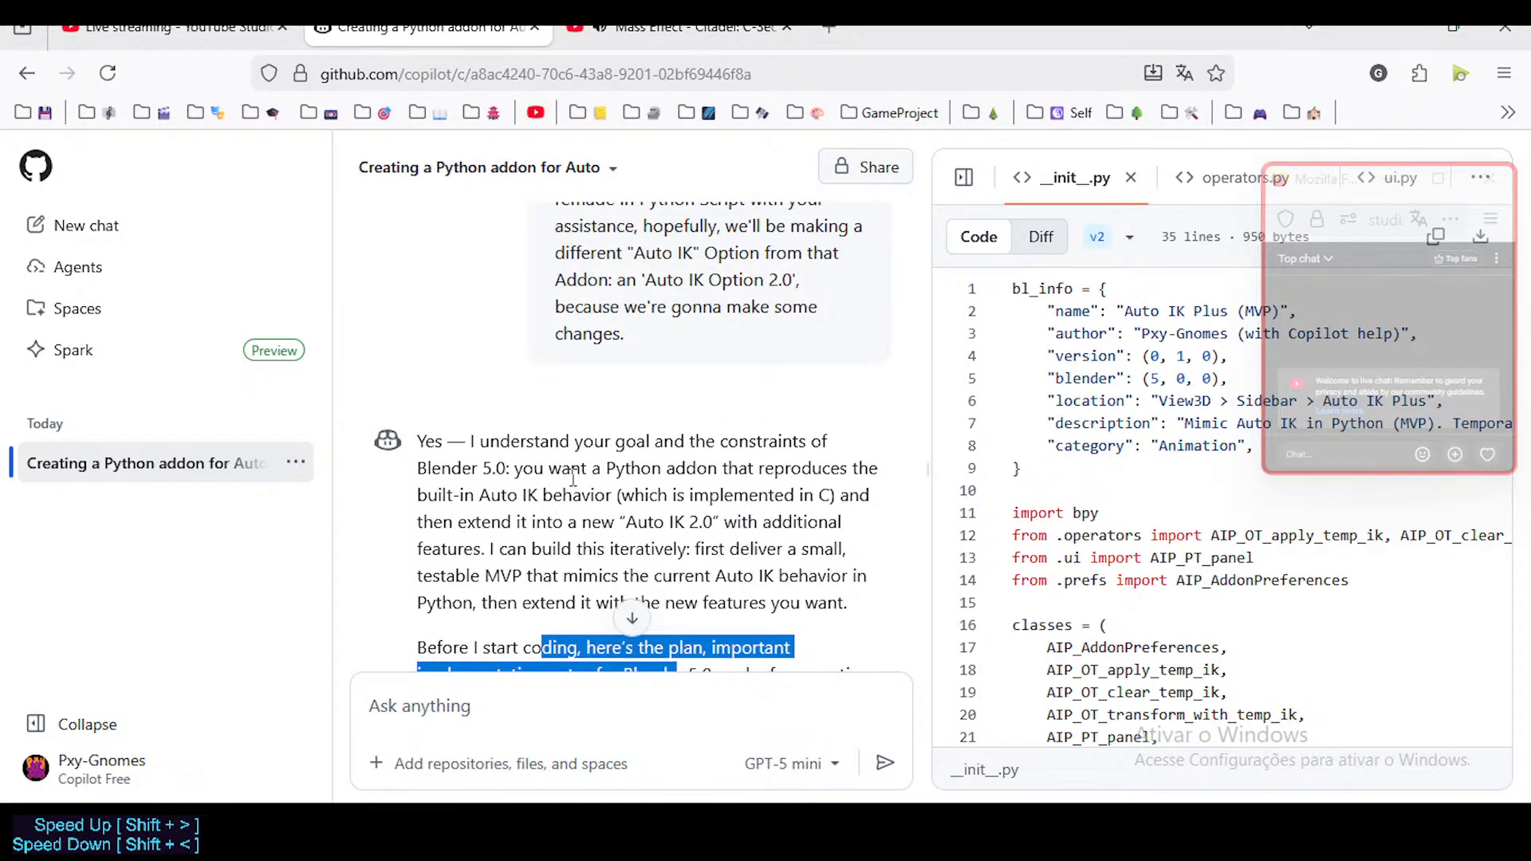
{"action": "scroll", "coordinate": [574, 479], "scroll_direction": "down", "scroll_amount": 3}
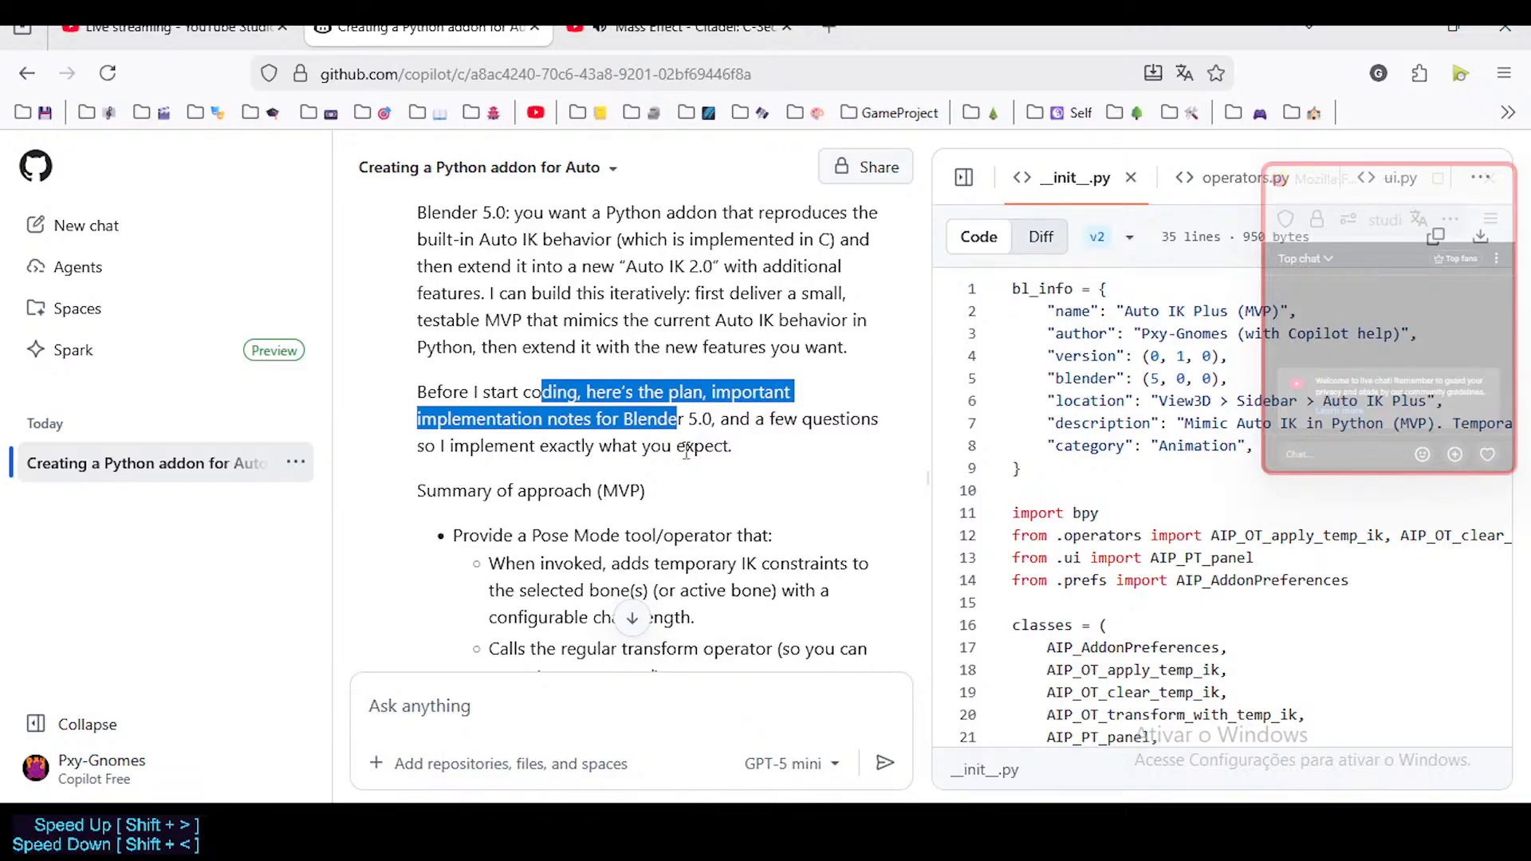
{"action": "left_click", "coordinate": [559, 401]}
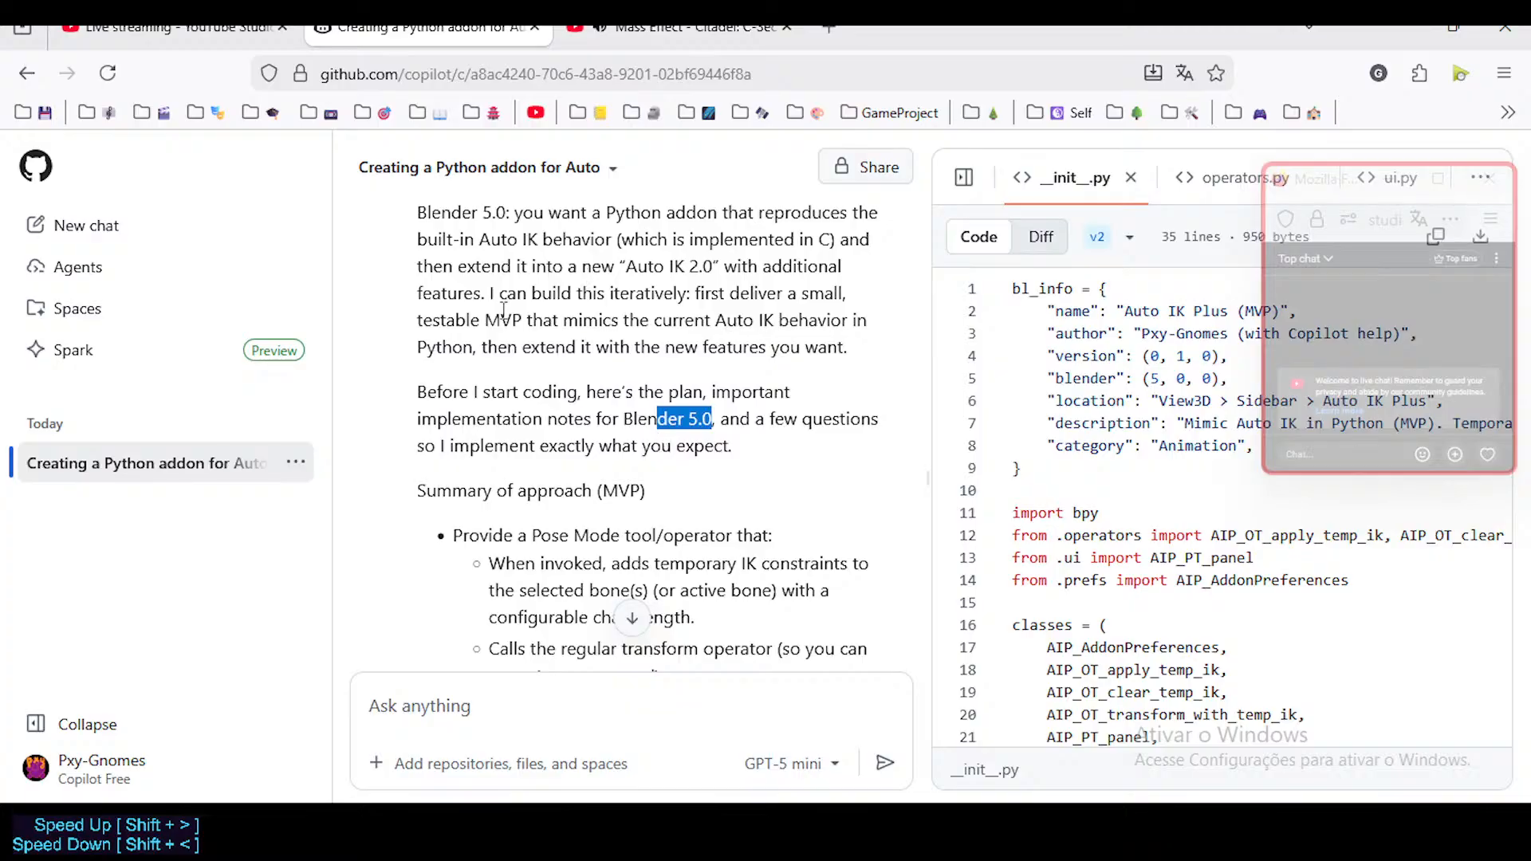
{"action": "left_click_drag", "start_coordinate": [460, 394], "coordinate": [693, 446]}
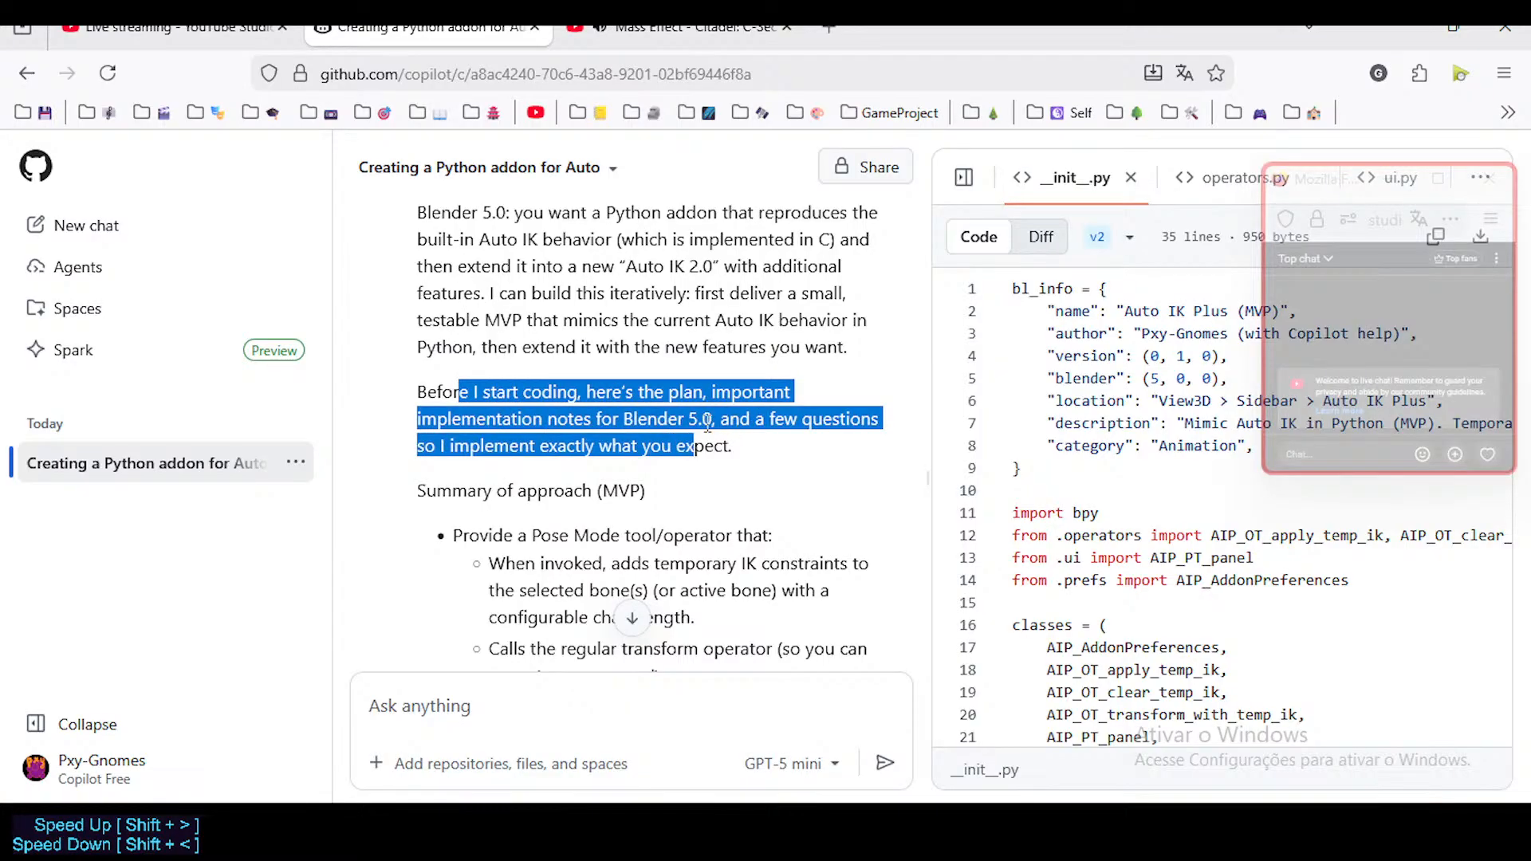
{"action": "scroll", "coordinate": [780, 335], "scroll_direction": "up", "scroll_amount": 2}
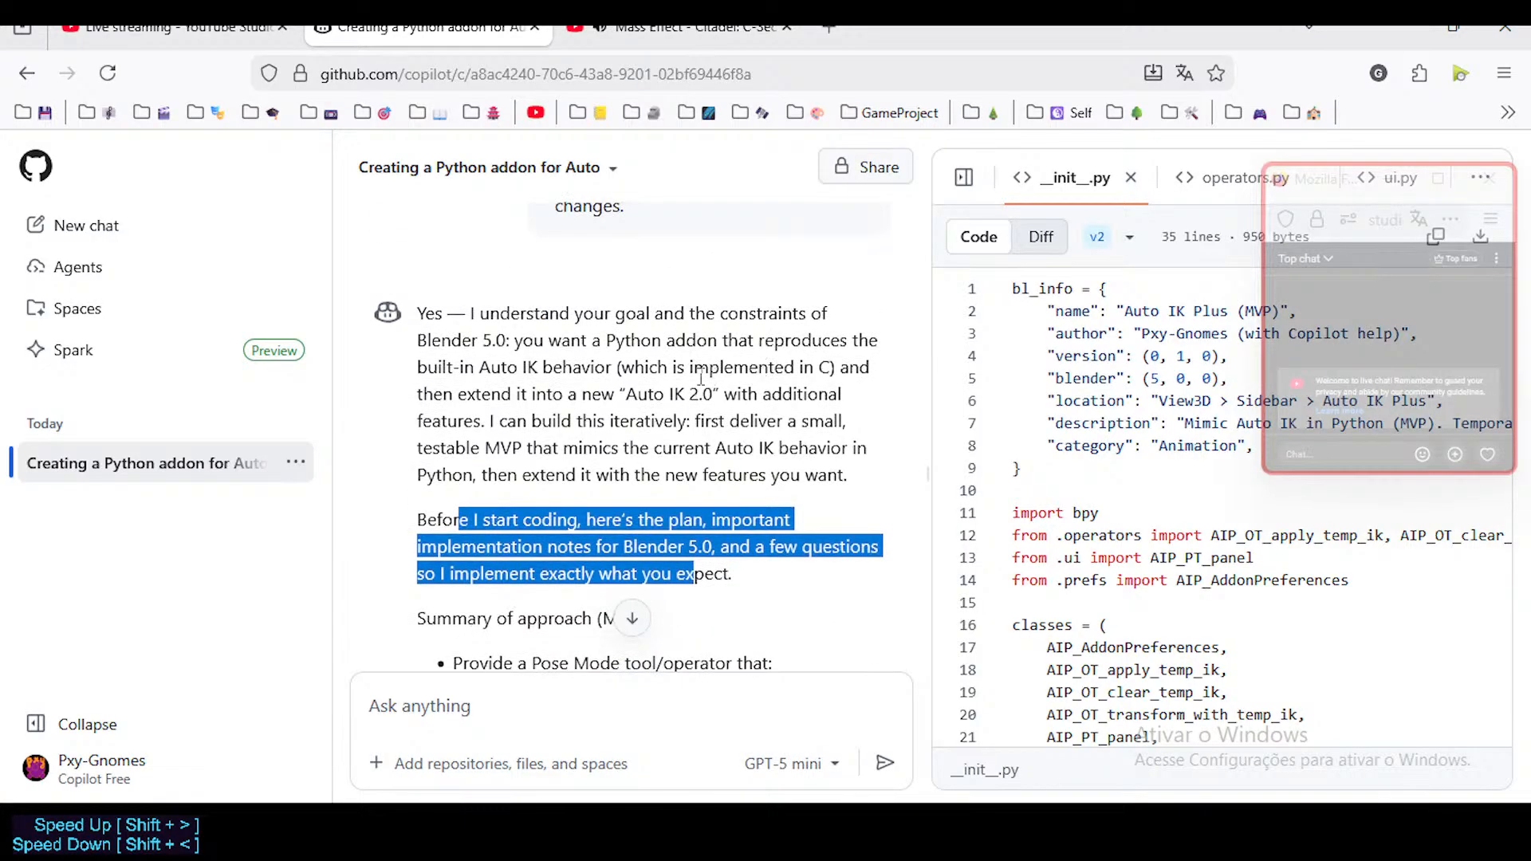
{"action": "scroll", "coordinate": [700, 377], "scroll_direction": "down", "scroll_amount": 2}
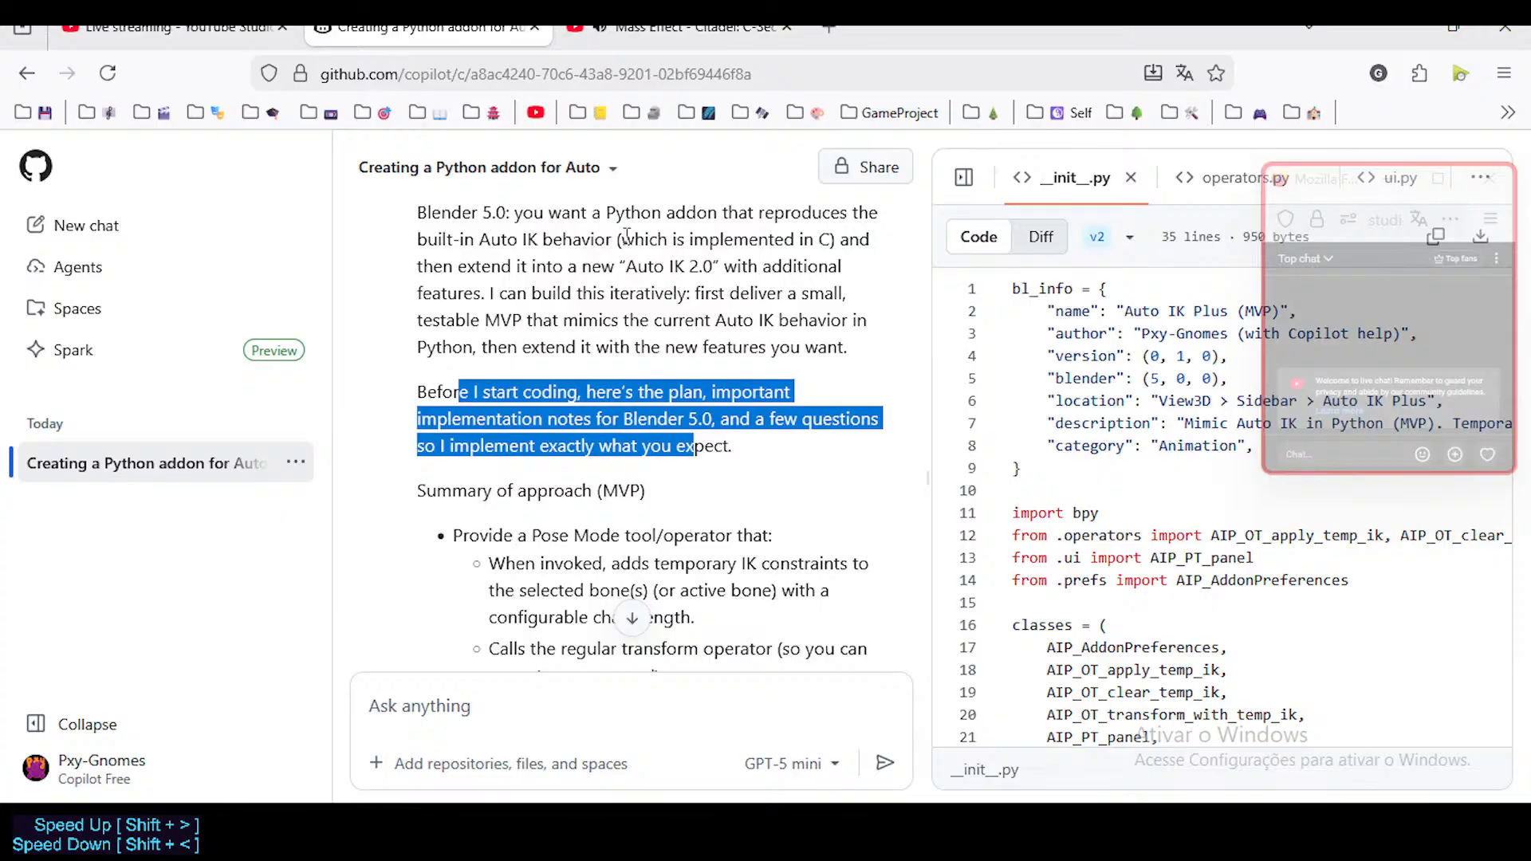
Step: Examine the reply's sentence about the built-in Auto IK behavior and the language it is implemented in
{"action": "left_click_drag", "start_coordinate": [479, 239], "coordinate": [540, 239]}
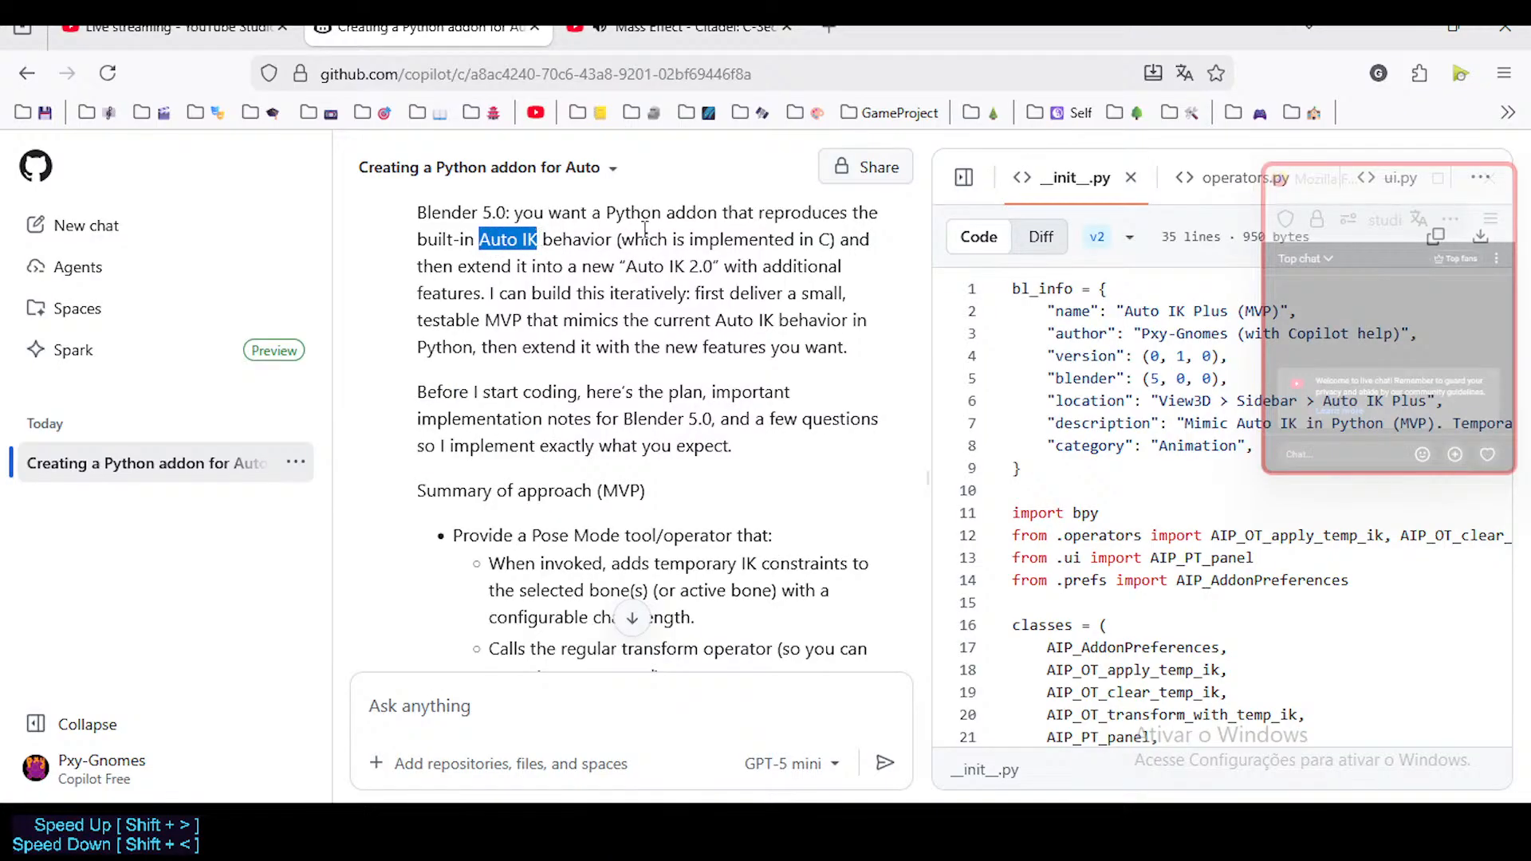
{"action": "double_click", "coordinate": [825, 238]}
{"action": "left_click", "coordinate": [500, 239]}
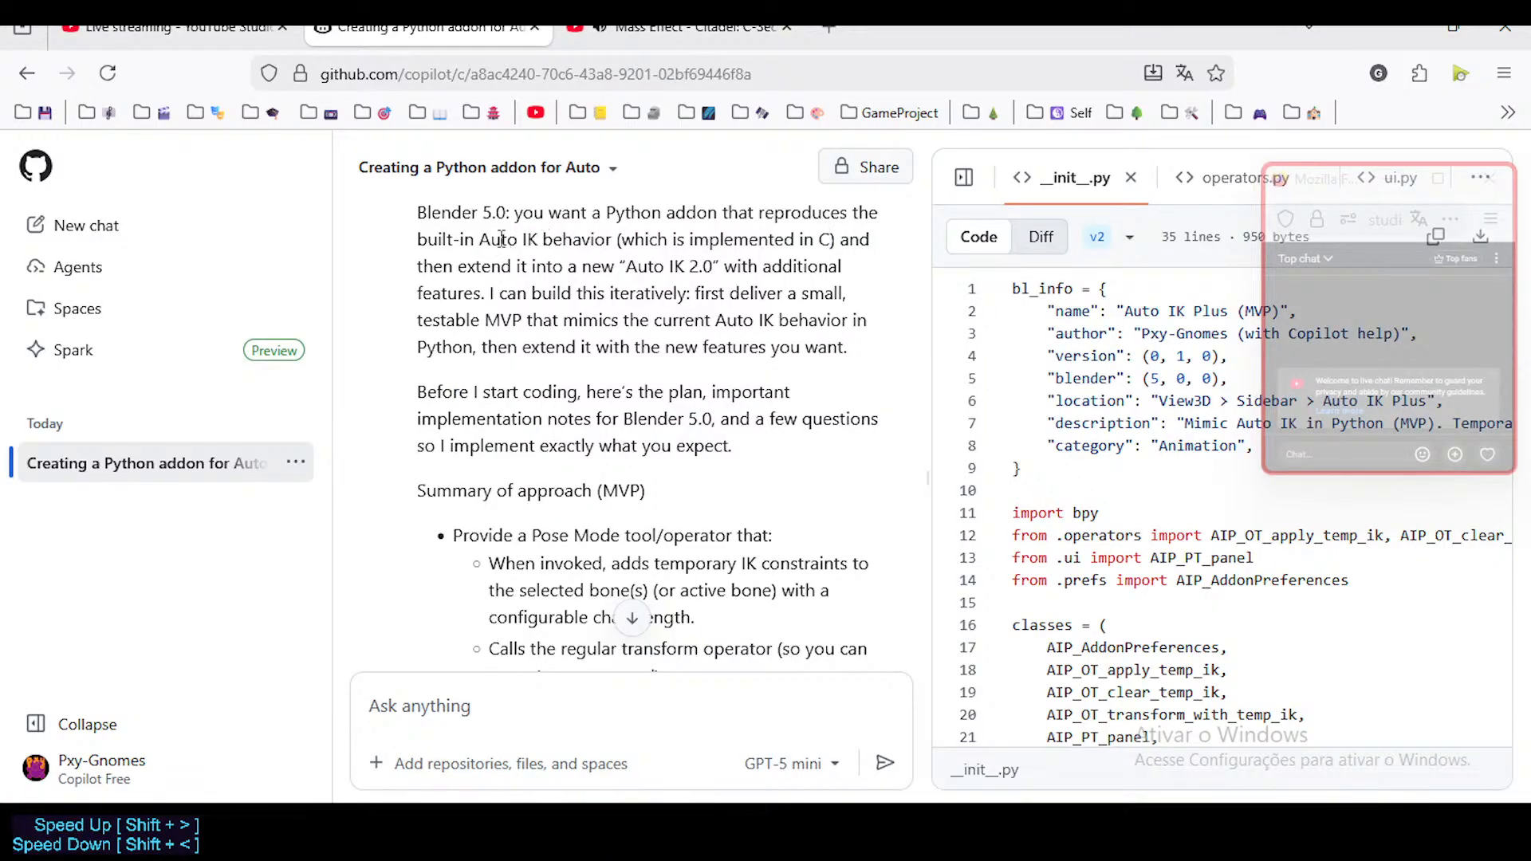
{"action": "left_click_drag", "start_coordinate": [481, 239], "coordinate": [540, 239]}
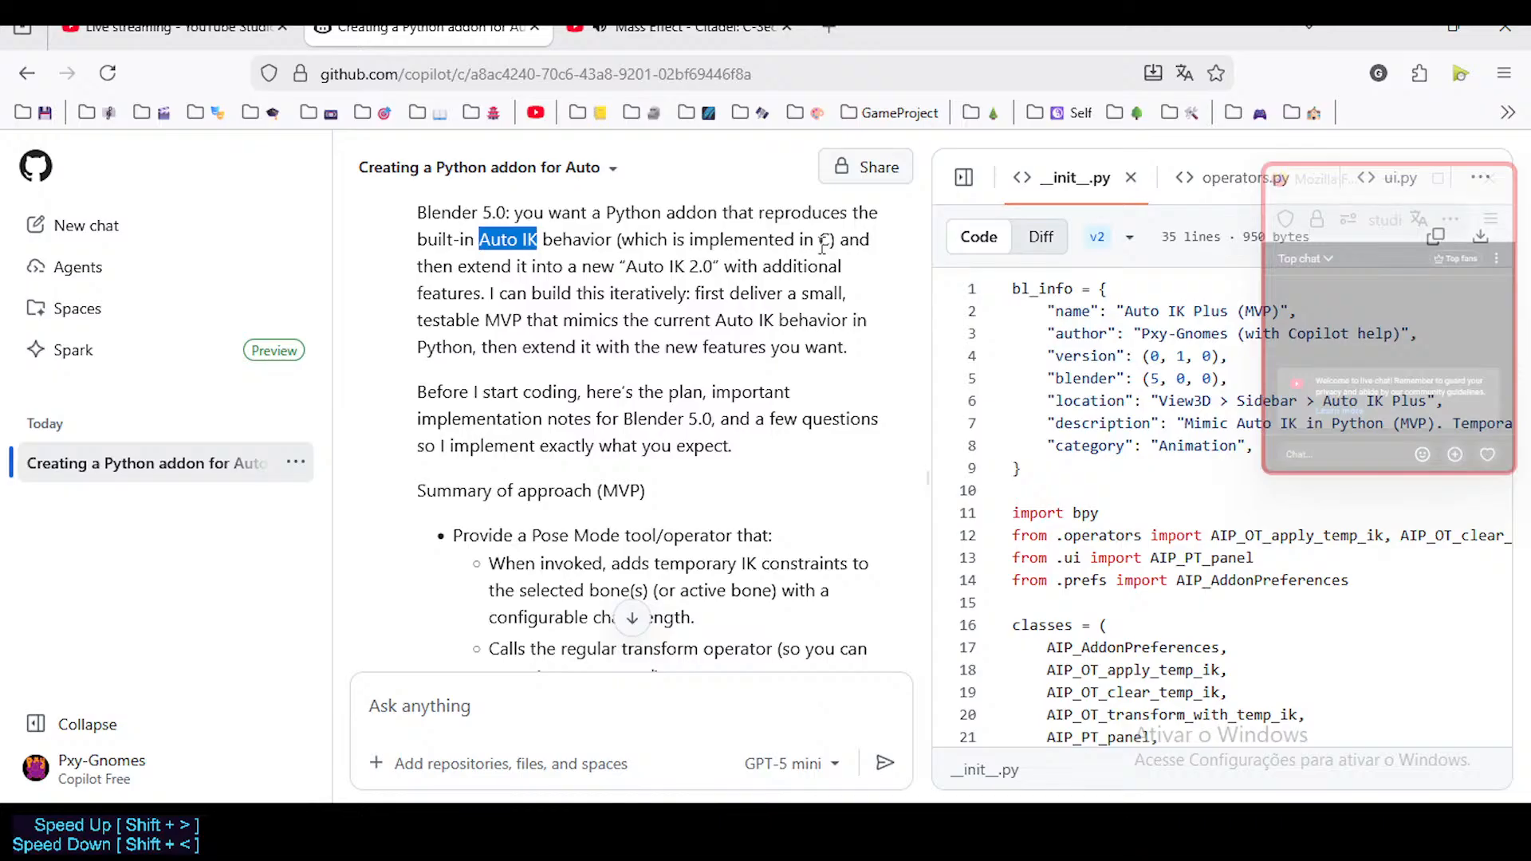
{"action": "left_click_drag", "start_coordinate": [831, 241], "coordinate": [572, 235]}
{"action": "left_click", "coordinate": [507, 236]}
{"action": "left_click_drag", "start_coordinate": [474, 240], "coordinate": [692, 275]}
{"action": "left_click", "coordinate": [681, 279]}
{"action": "left_click_drag", "start_coordinate": [510, 239], "coordinate": [829, 239]}
{"action": "left_click", "coordinate": [831, 240]}
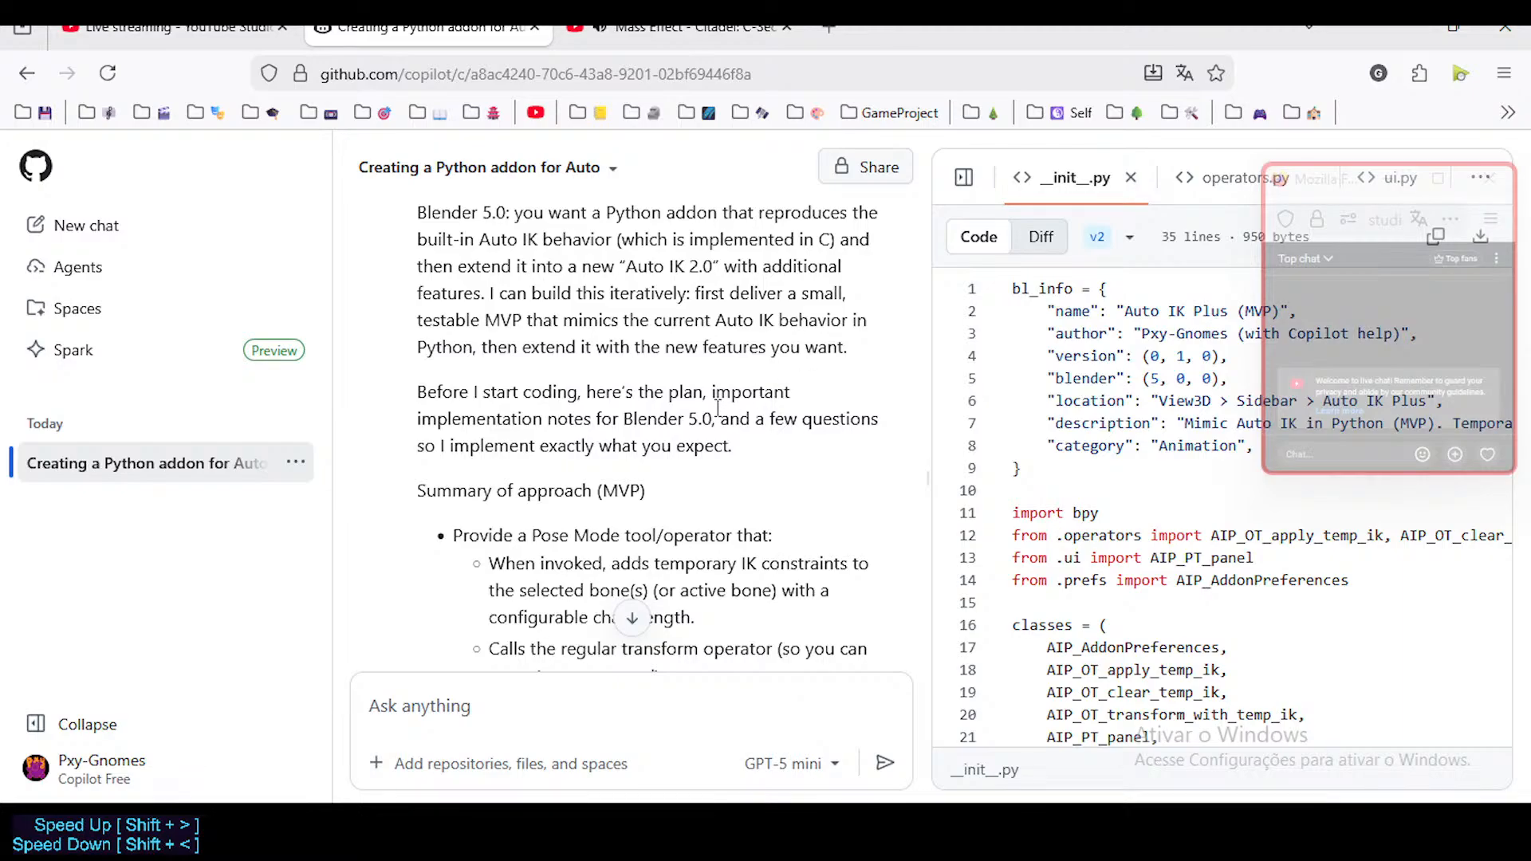
Step: Switch to Blender and select the topmost bone of the armature in Pose Mode
{"action": "left_click", "coordinate": [1004, 833]}
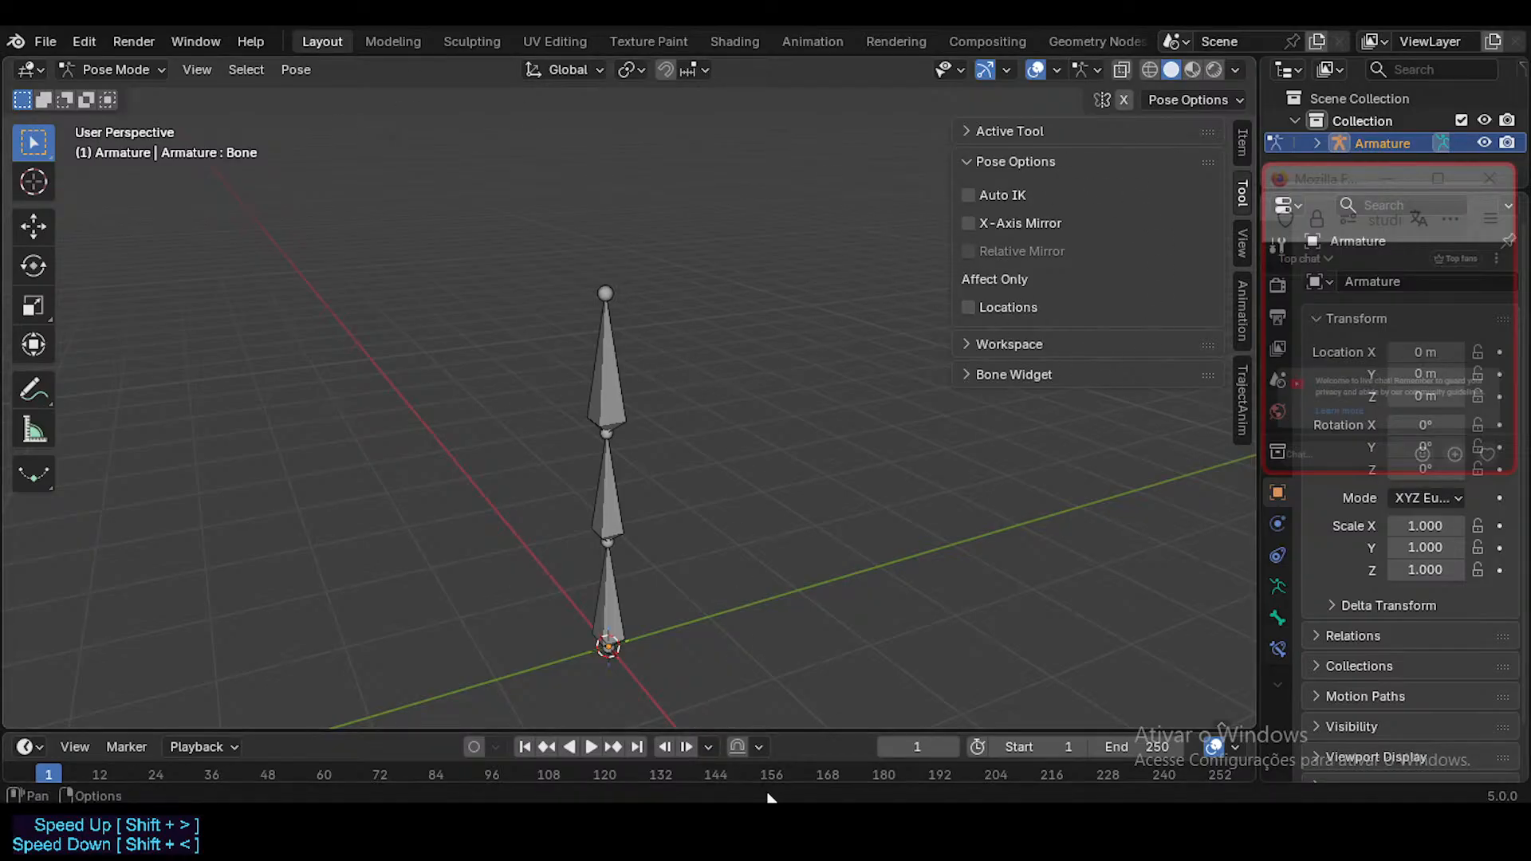
{"action": "mouse_move", "coordinate": [630, 832]}
{"action": "left_click", "coordinate": [610, 749]}
{"action": "left_click", "coordinate": [631, 411]}
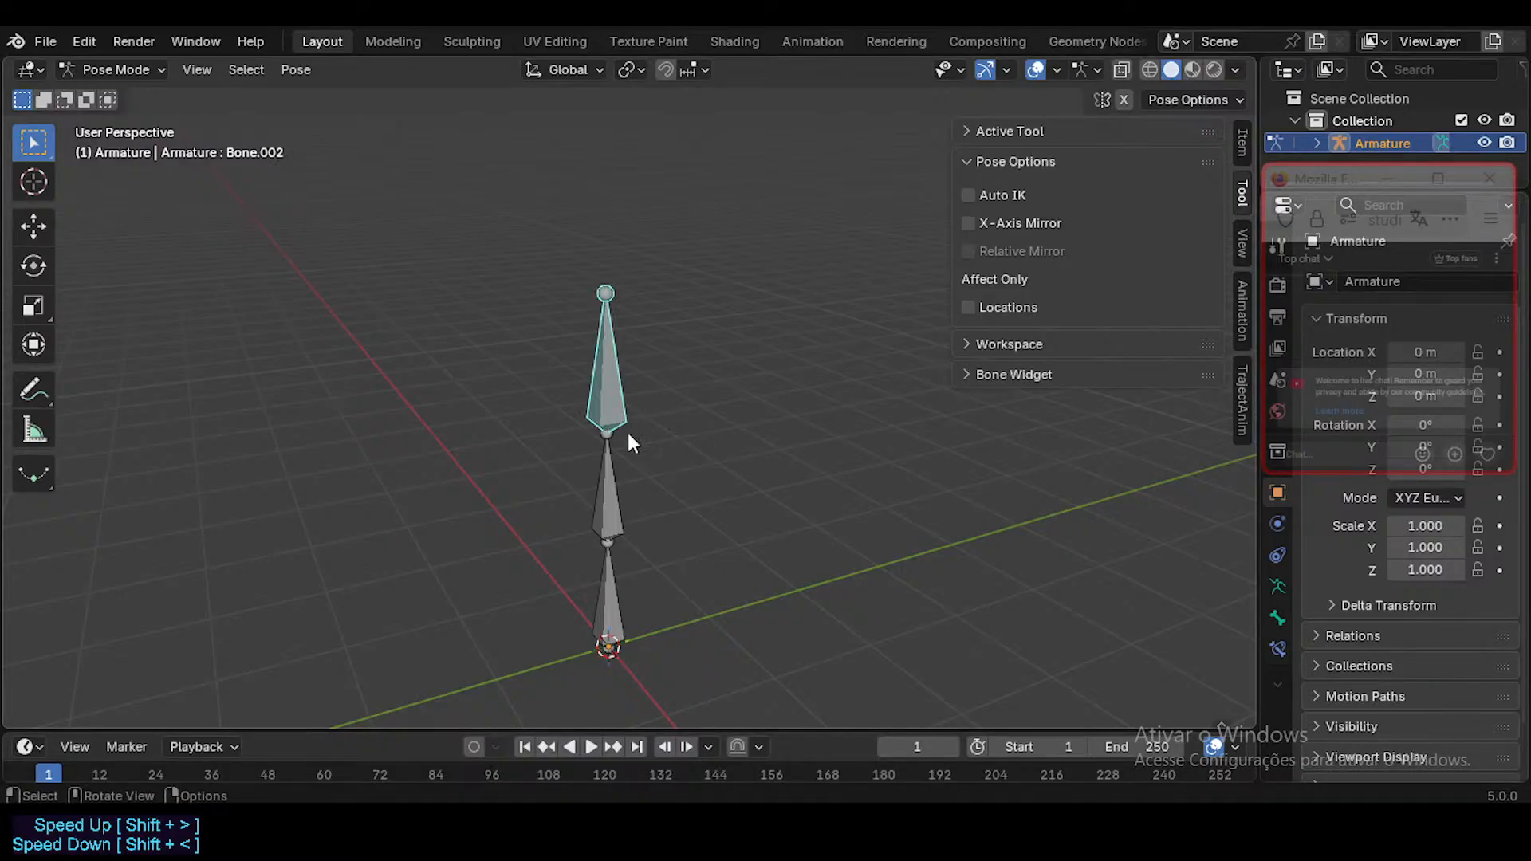
{"action": "key", "text": "Tab"}
{"action": "key", "text": "g"}
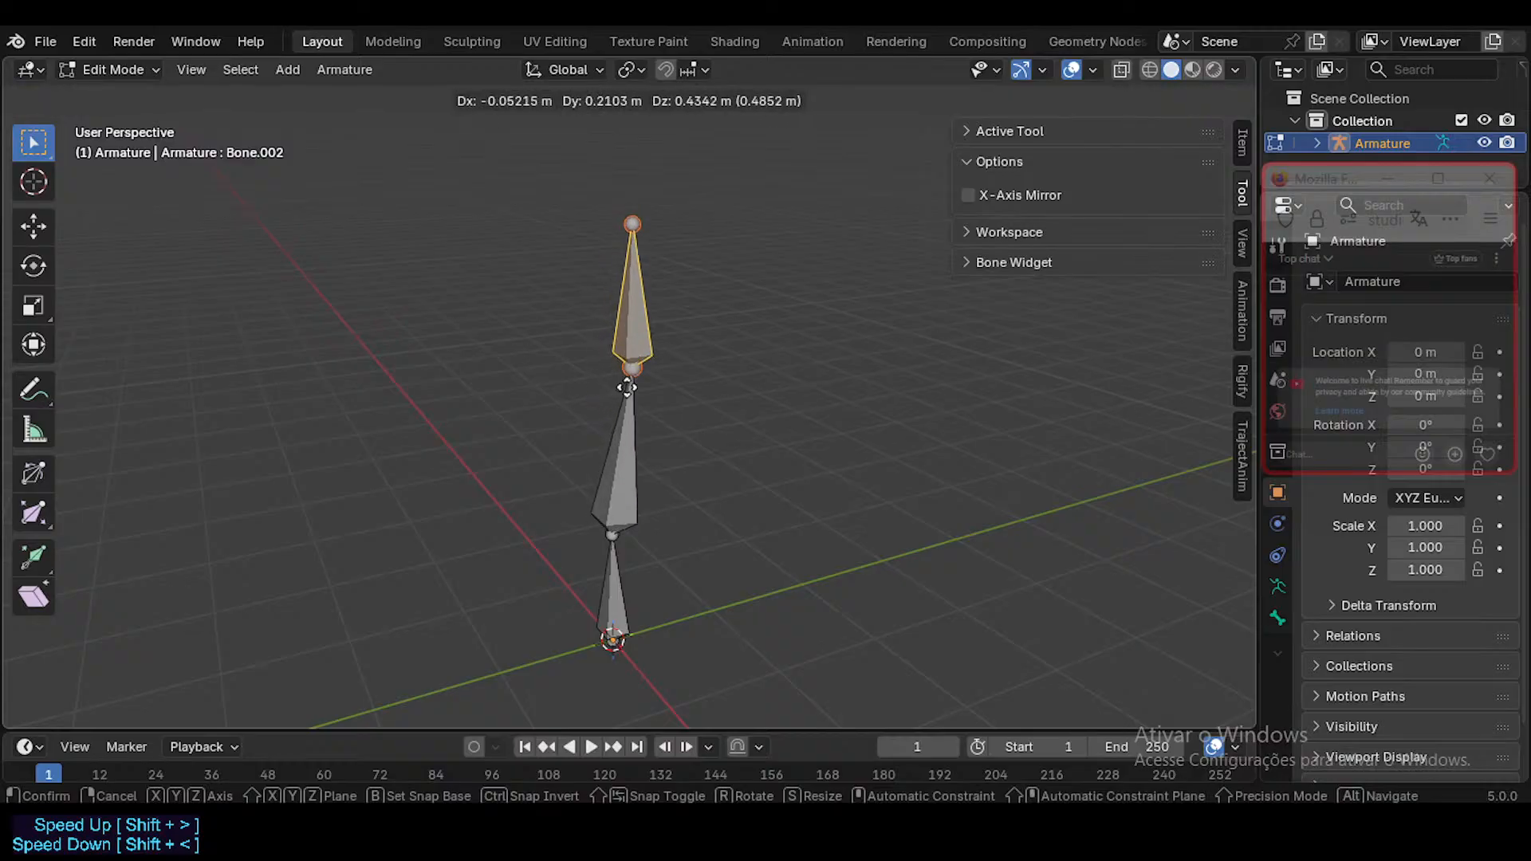
{"action": "key", "text": "Escape"}
{"action": "key", "text": "g"}
{"action": "right_click", "coordinate": [579, 374]}
{"action": "key", "text": "ctrl+Tab"}
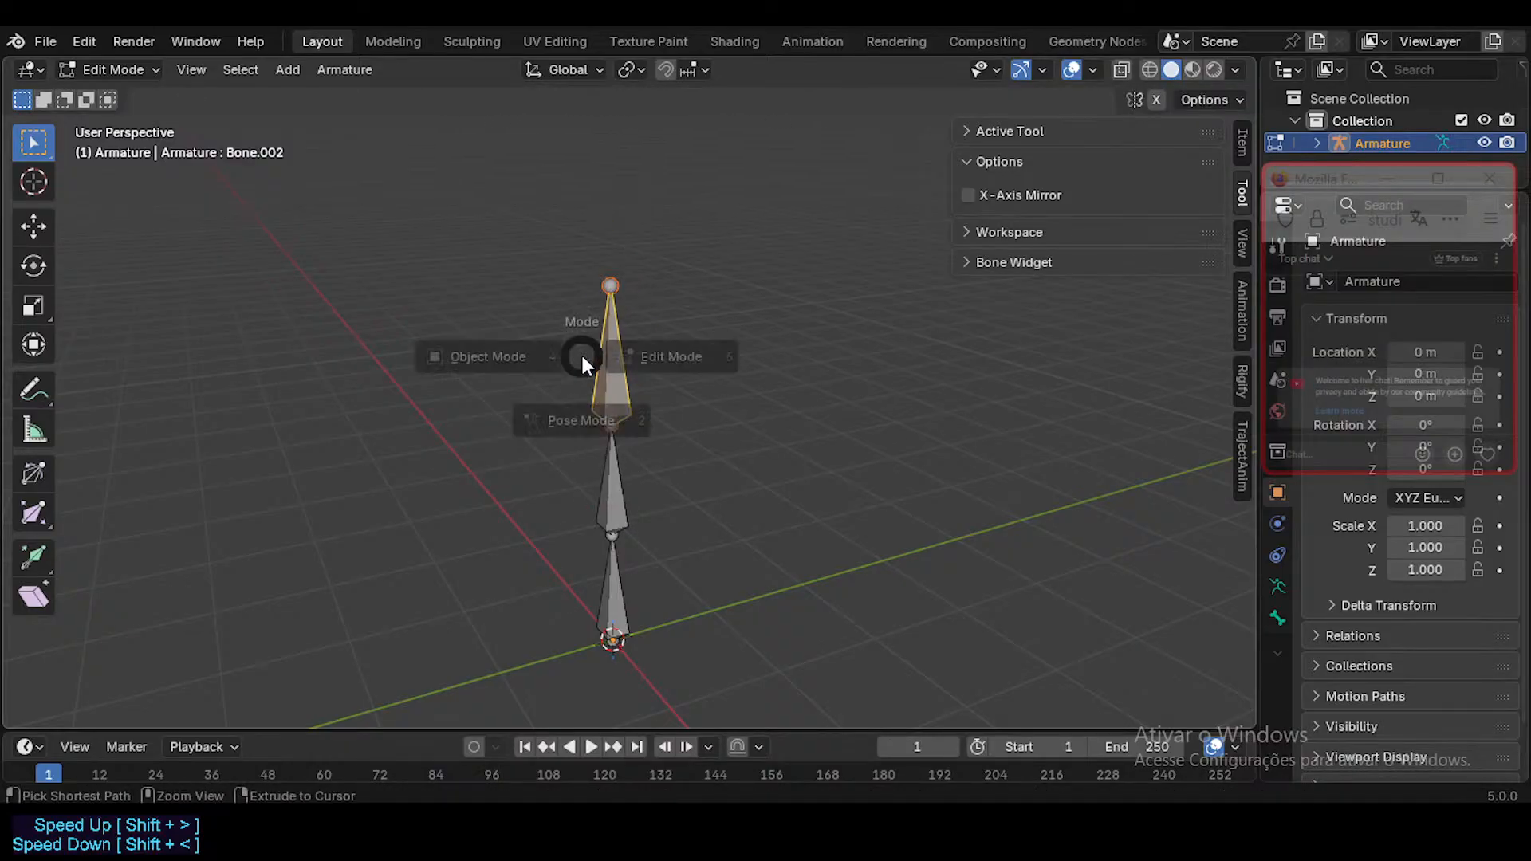
{"action": "left_click", "coordinate": [583, 415]}
{"action": "key", "text": "r"}
{"action": "right_click", "coordinate": [630, 436]}
Step: Enable Auto IK in the pose options and move the topmost bone with an Auto IK chain length of 2
{"action": "left_click", "coordinate": [968, 195]}
{"action": "key", "text": "g"}
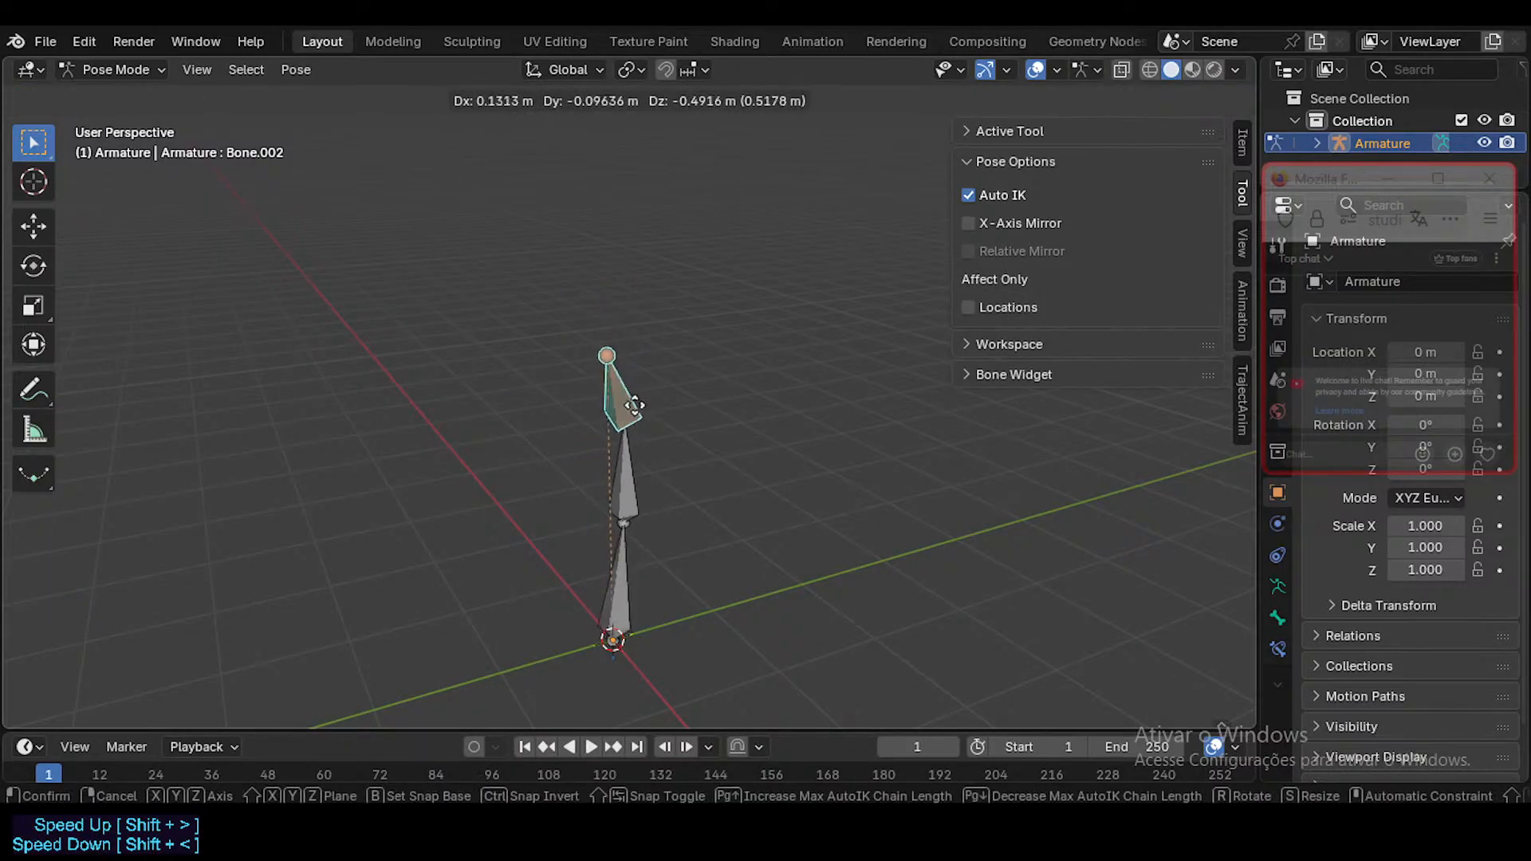
{"action": "key", "text": "Page_Up"}
{"action": "key", "text": "Page_Up"}
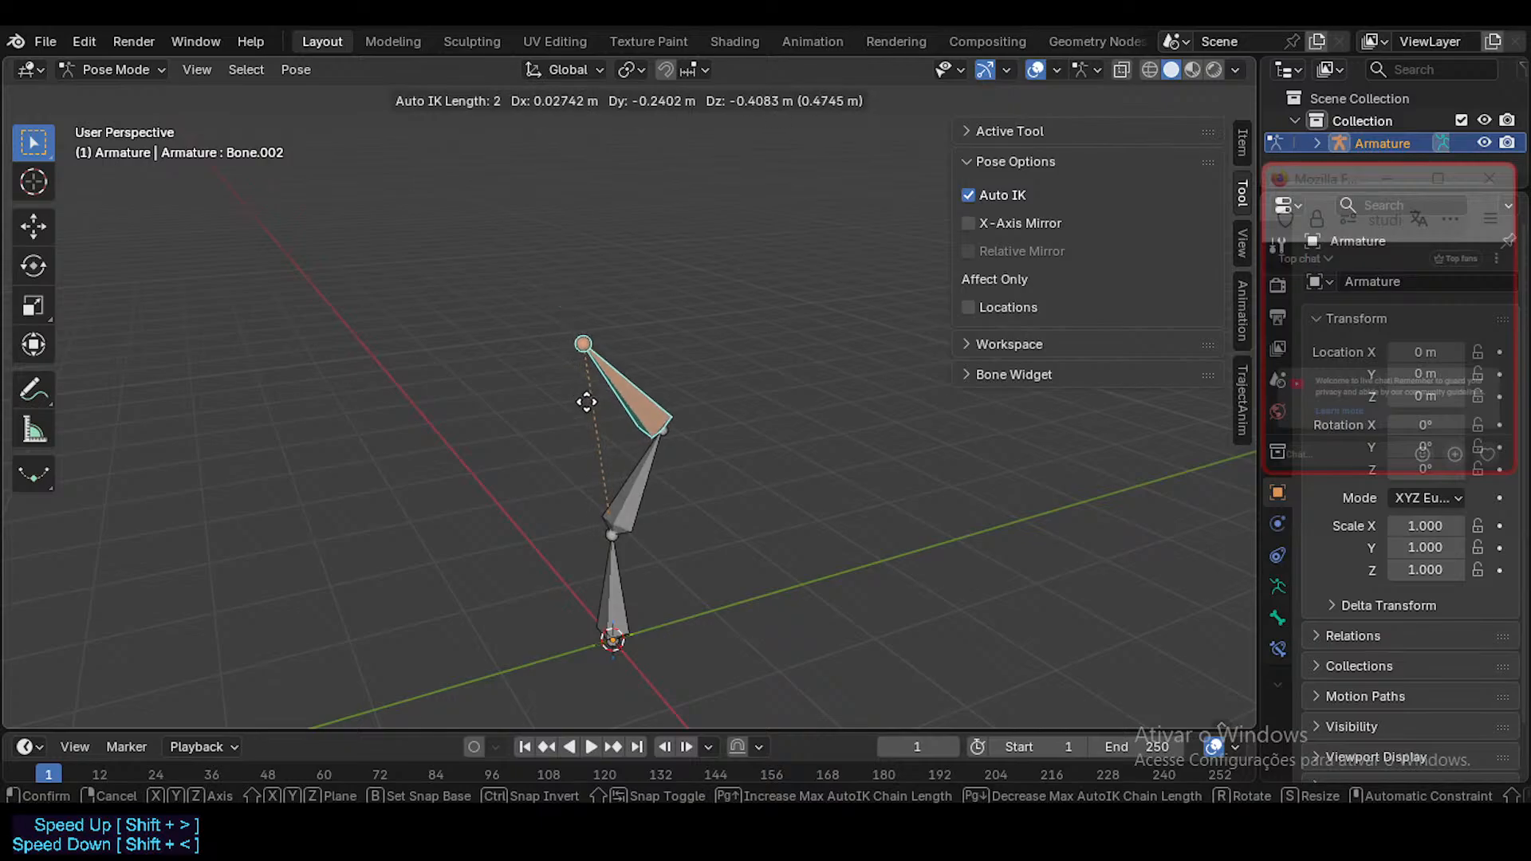
{"action": "left_click", "coordinate": [632, 308]}
Step: Clear the rotation of all bones and select the topmost bone again
{"action": "key", "text": "a"}
{"action": "key", "text": "alt+r"}
{"action": "left_click", "coordinate": [627, 370]}
Step: In Edit Mode, switch to Rendered shading and extrude a new bone upward along Z from the chain's top end
{"action": "key", "text": "Tab"}
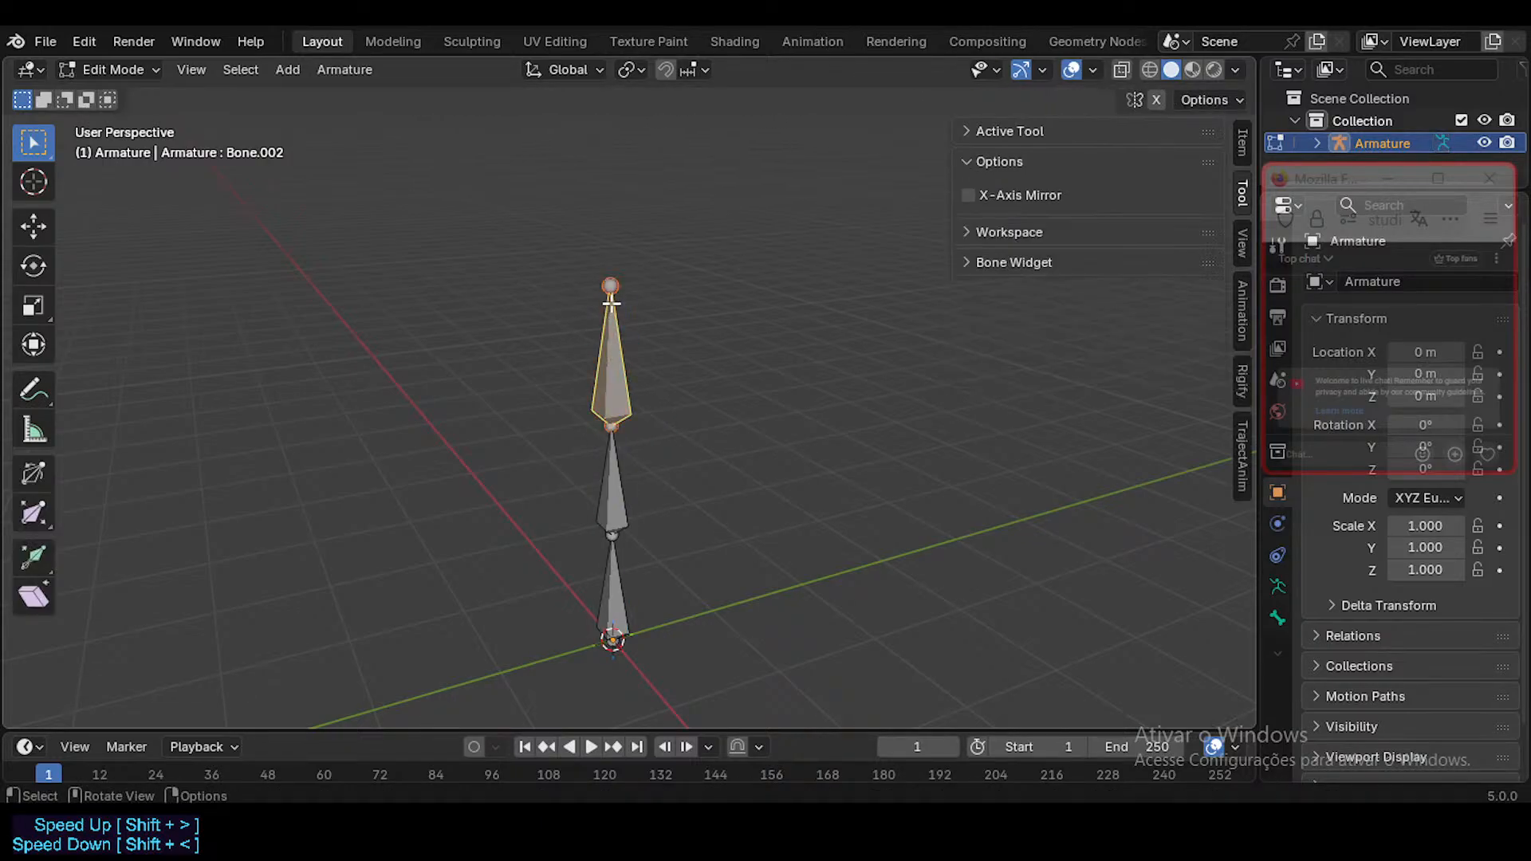
{"action": "key", "text": "alt+a"}
{"action": "key", "text": "z"}
{"action": "left_click", "coordinate": [629, 381]}
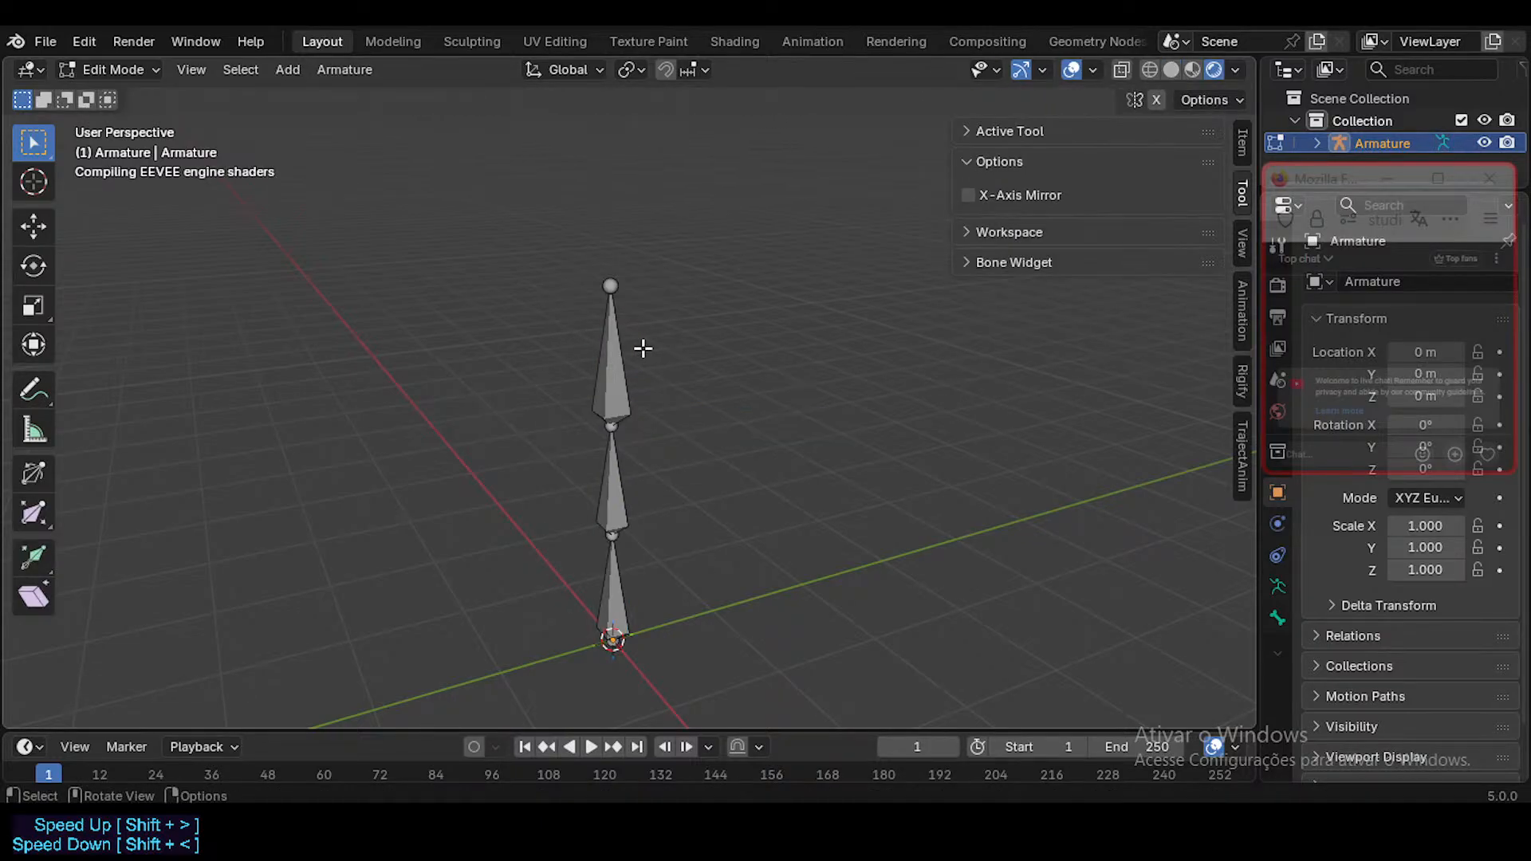
{"action": "left_click", "coordinate": [610, 286]}
{"action": "key", "text": "e"}
{"action": "key", "text": "z"}
{"action": "left_click", "coordinate": [616, 173]}
{"action": "left_click", "coordinate": [623, 239]}
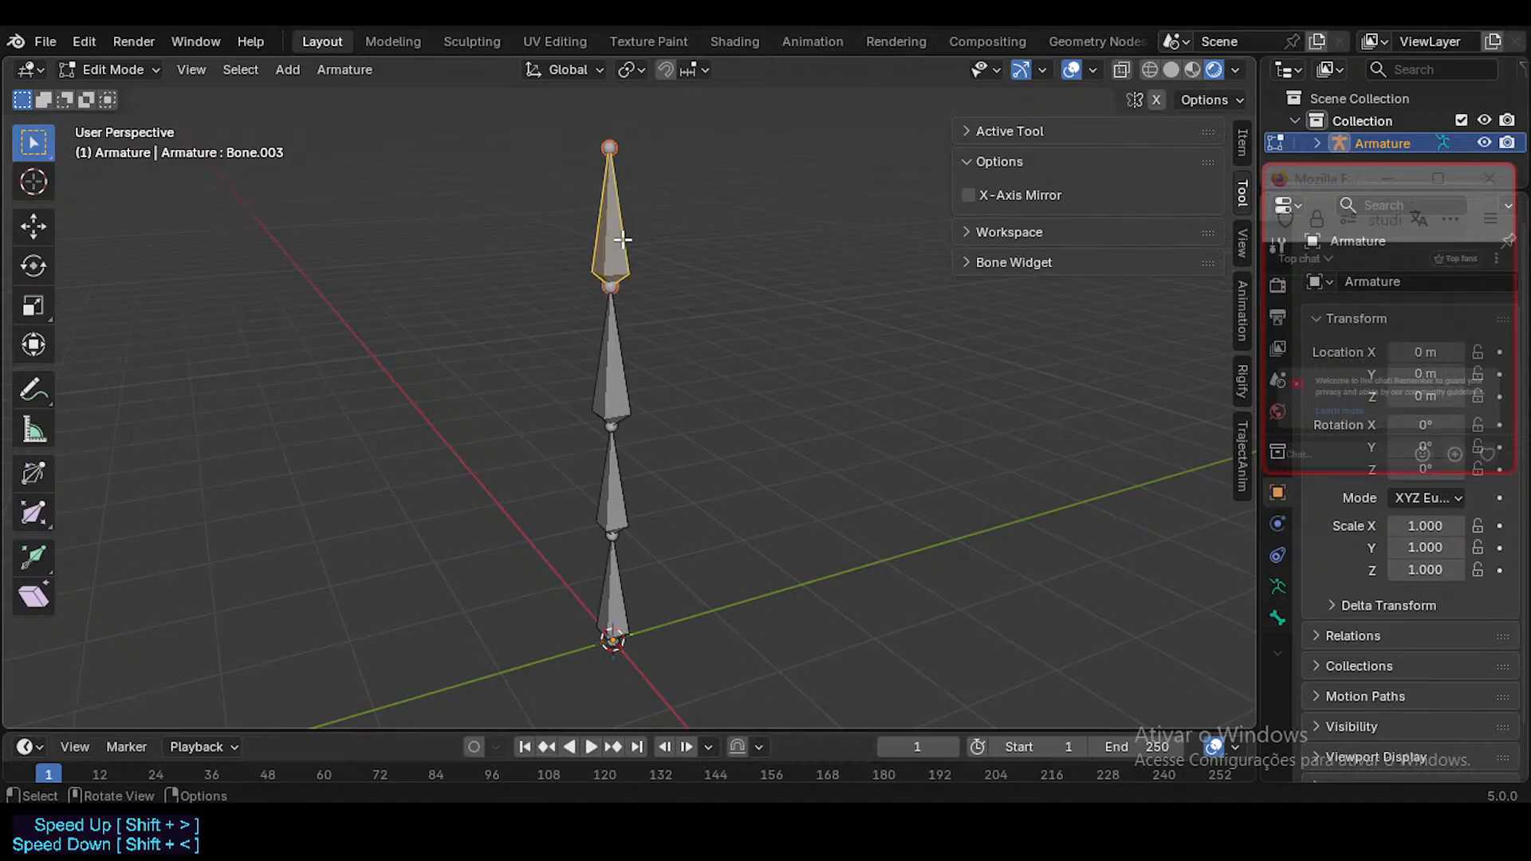
Step: Show the bone axes and disconnect the new topmost bone from its parent
{"action": "key", "text": "a"}
{"action": "key", "text": "alt+r"}
{"action": "left_click", "coordinate": [622, 239]}
{"action": "key", "text": "alt+p"}
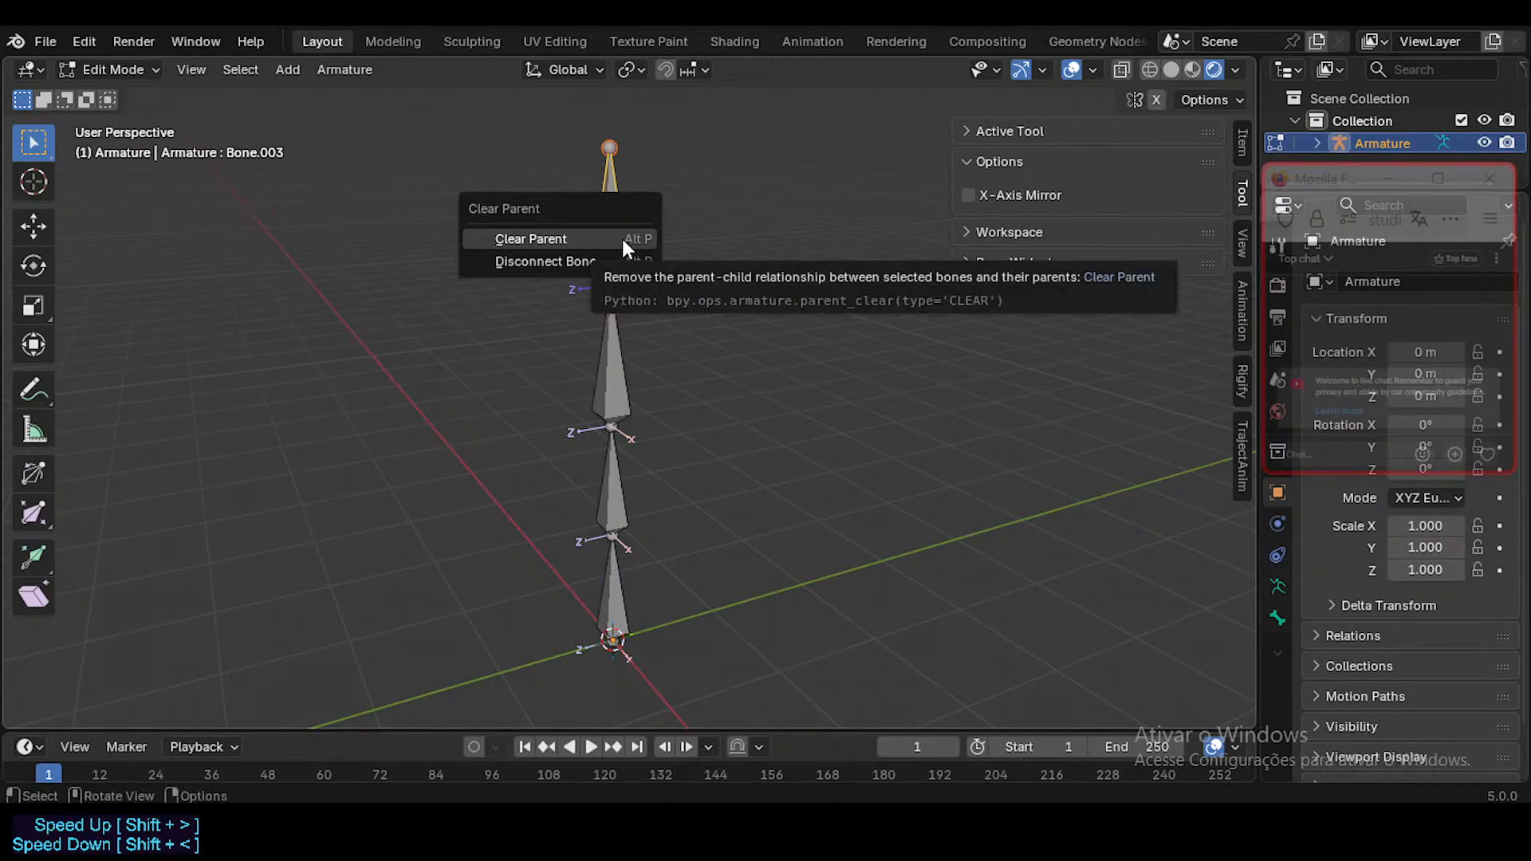
{"action": "key", "text": "Down"}
{"action": "key", "text": "Return"}
Step: Return to Pose Mode and try moving the disconnected topmost bone with Auto IK enabled
{"action": "key", "text": "ctrl+Tab"}
{"action": "left_click", "coordinate": [622, 351]}
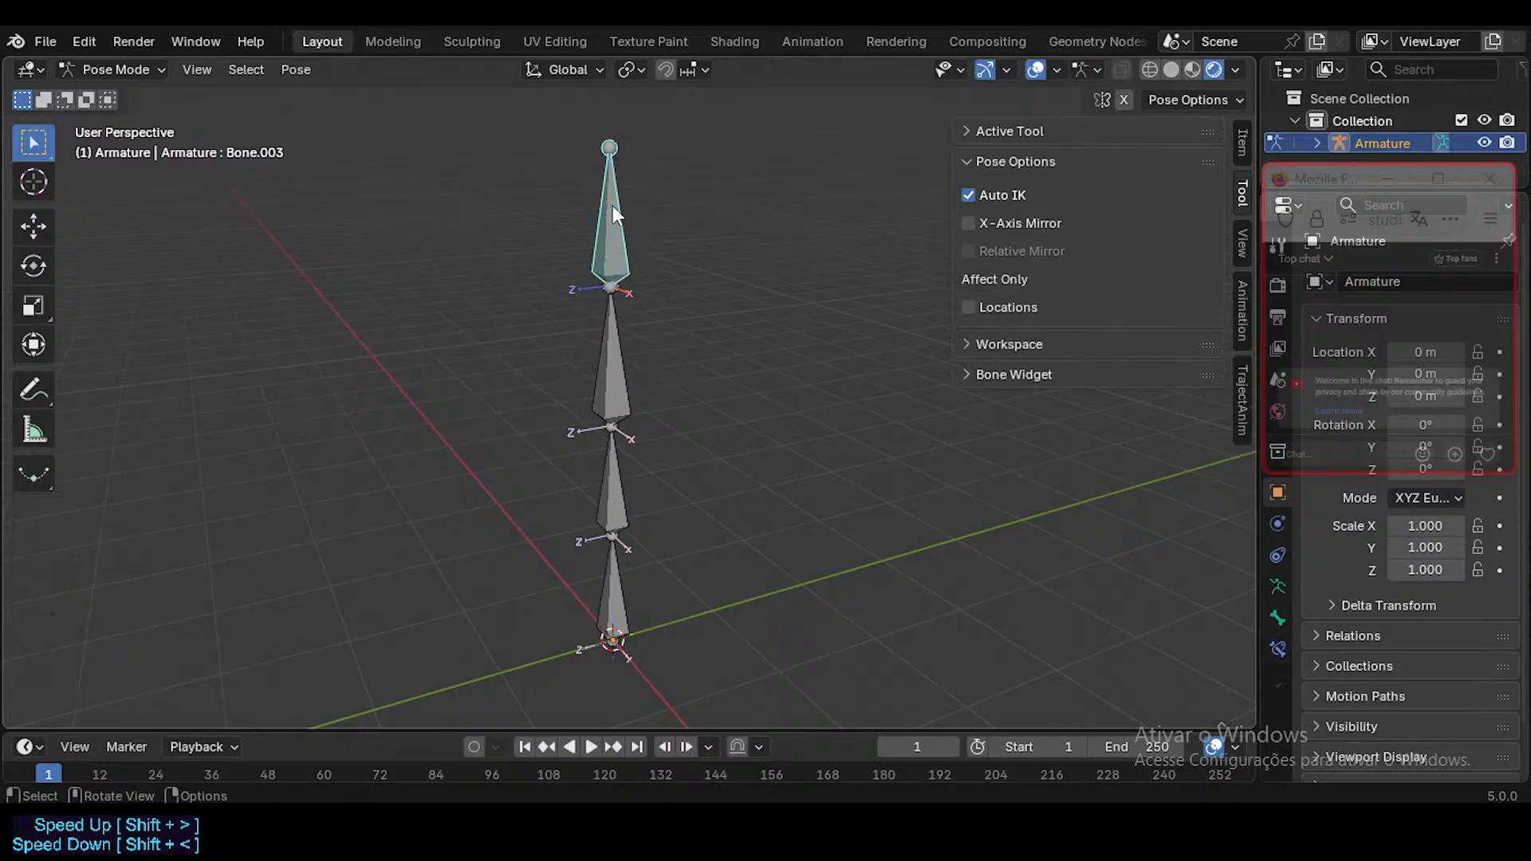
{"action": "key", "text": "g"}
{"action": "right_click", "coordinate": [628, 213]}
{"action": "key", "text": "g"}
{"action": "right_click", "coordinate": [612, 271]}
{"action": "key", "text": "g"}
{"action": "right_click", "coordinate": [655, 196]}
Step: Try rotating the bone directly below the topmost bone, then reselect the topmost bone
{"action": "left_click", "coordinate": [627, 354]}
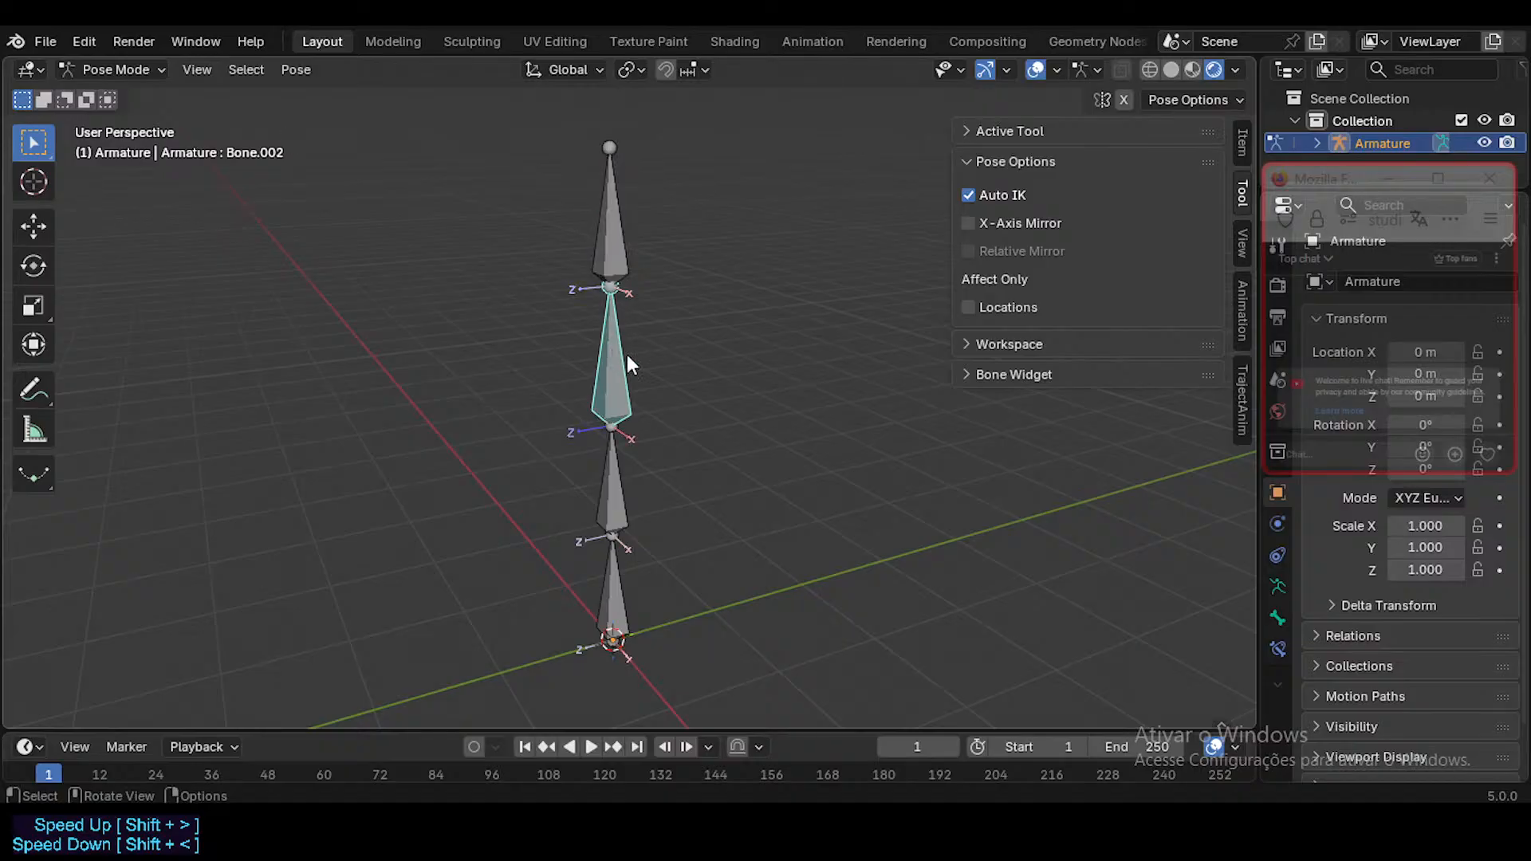
{"action": "key", "text": "r"}
{"action": "right_click", "coordinate": [660, 406]}
{"action": "left_click", "coordinate": [605, 259]}
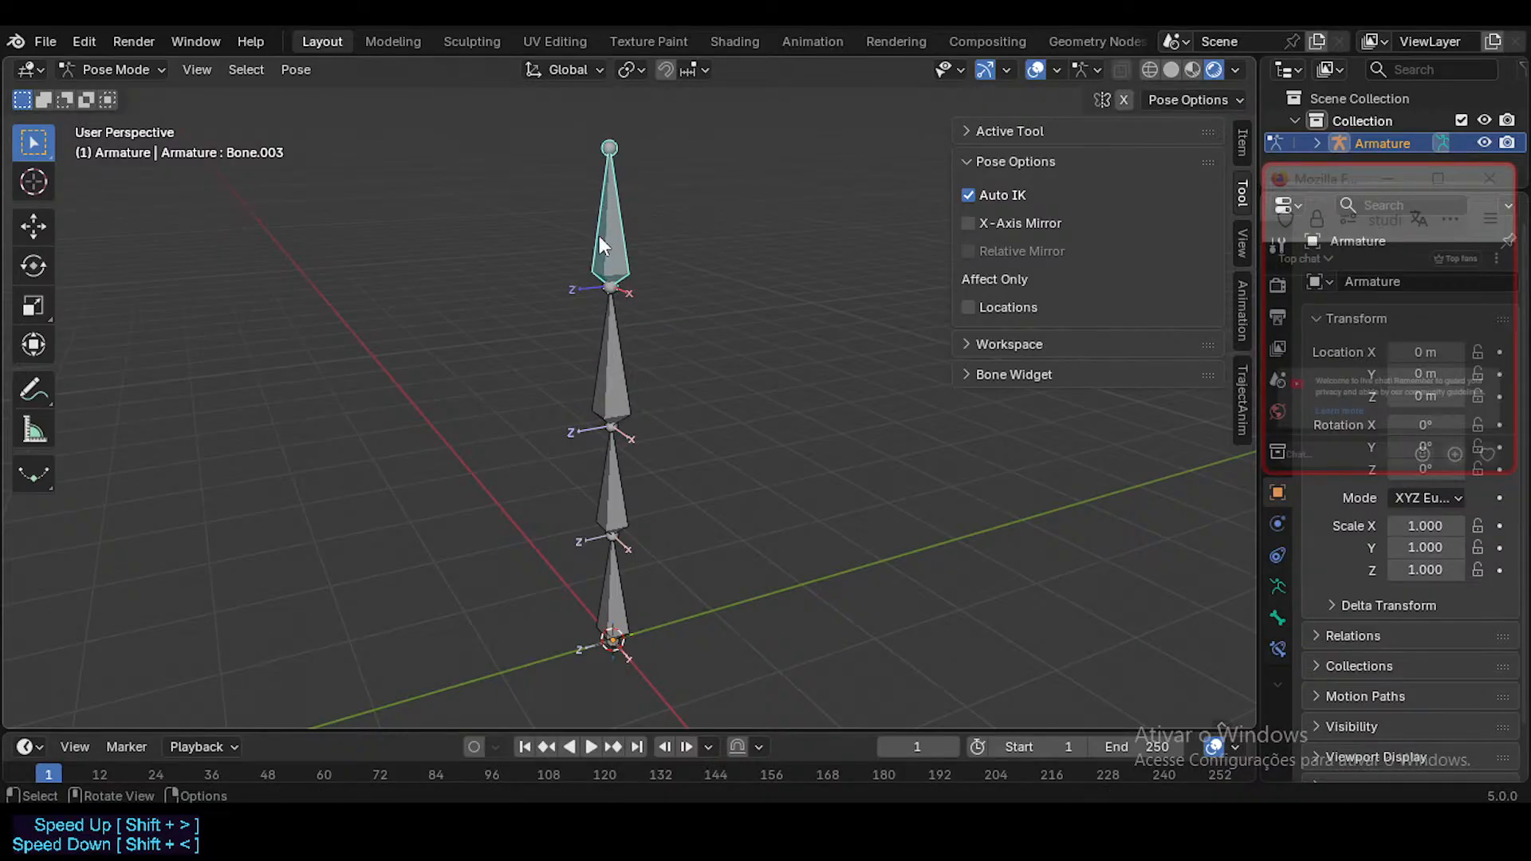
Step: Move the chain's bottom bone up and away from the armature's origin with an Auto IK length of 2
{"action": "middle_click_drag", "start_coordinate": [603, 175], "coordinate": [633, 342]}
{"action": "left_click", "coordinate": [654, 581]}
{"action": "left_click", "coordinate": [668, 695]}
{"action": "key", "text": "g"}
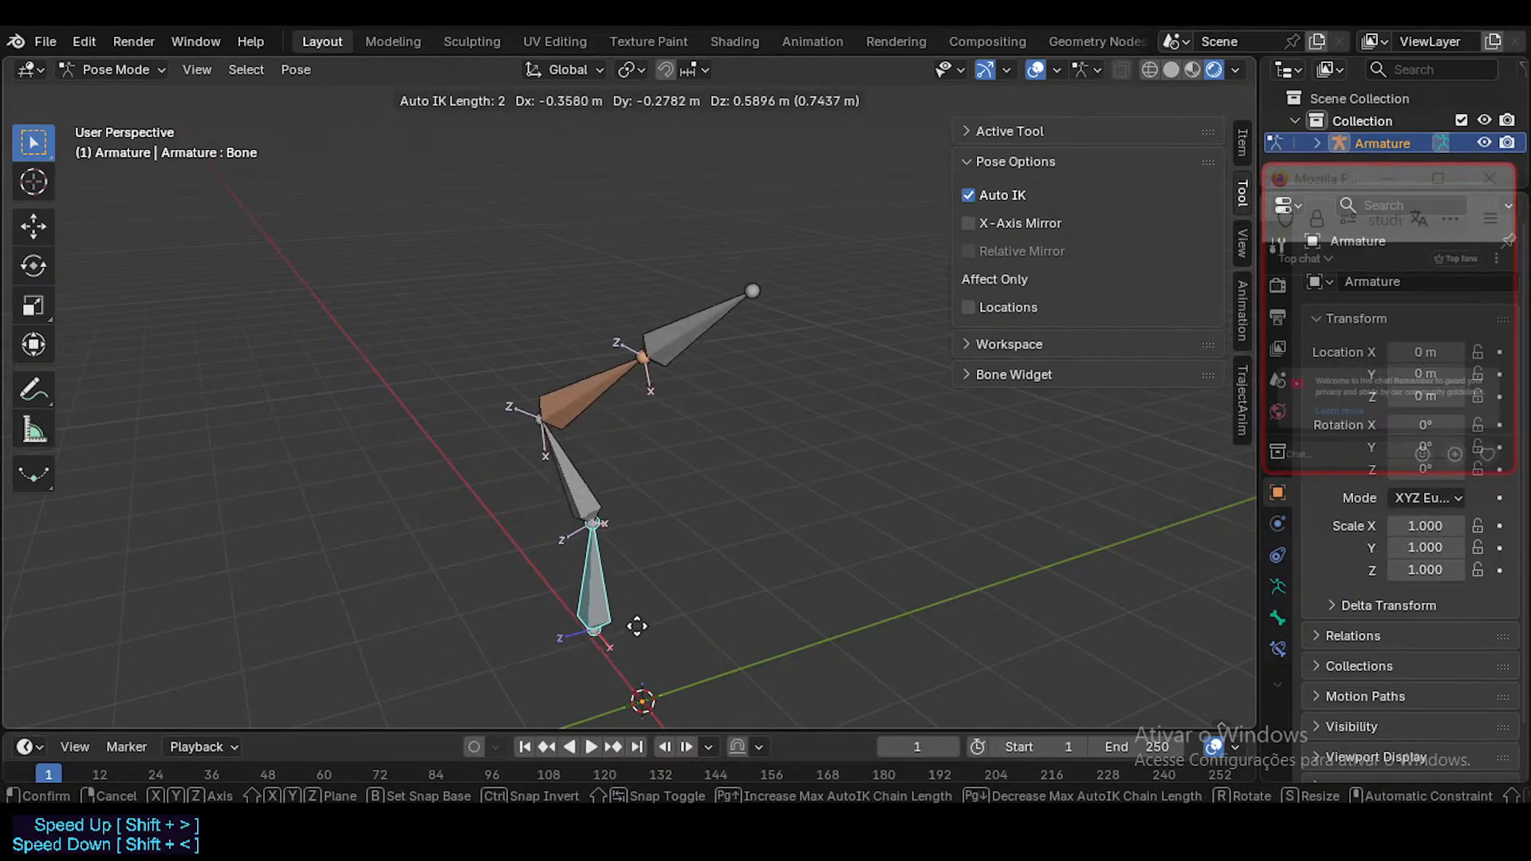
{"action": "left_click", "coordinate": [644, 633]}
Step: Reposition the bottom bone twice with Auto IK, shifting it sideways and slightly upward, and select the third bone from the bottom
{"action": "left_click", "coordinate": [600, 424]}
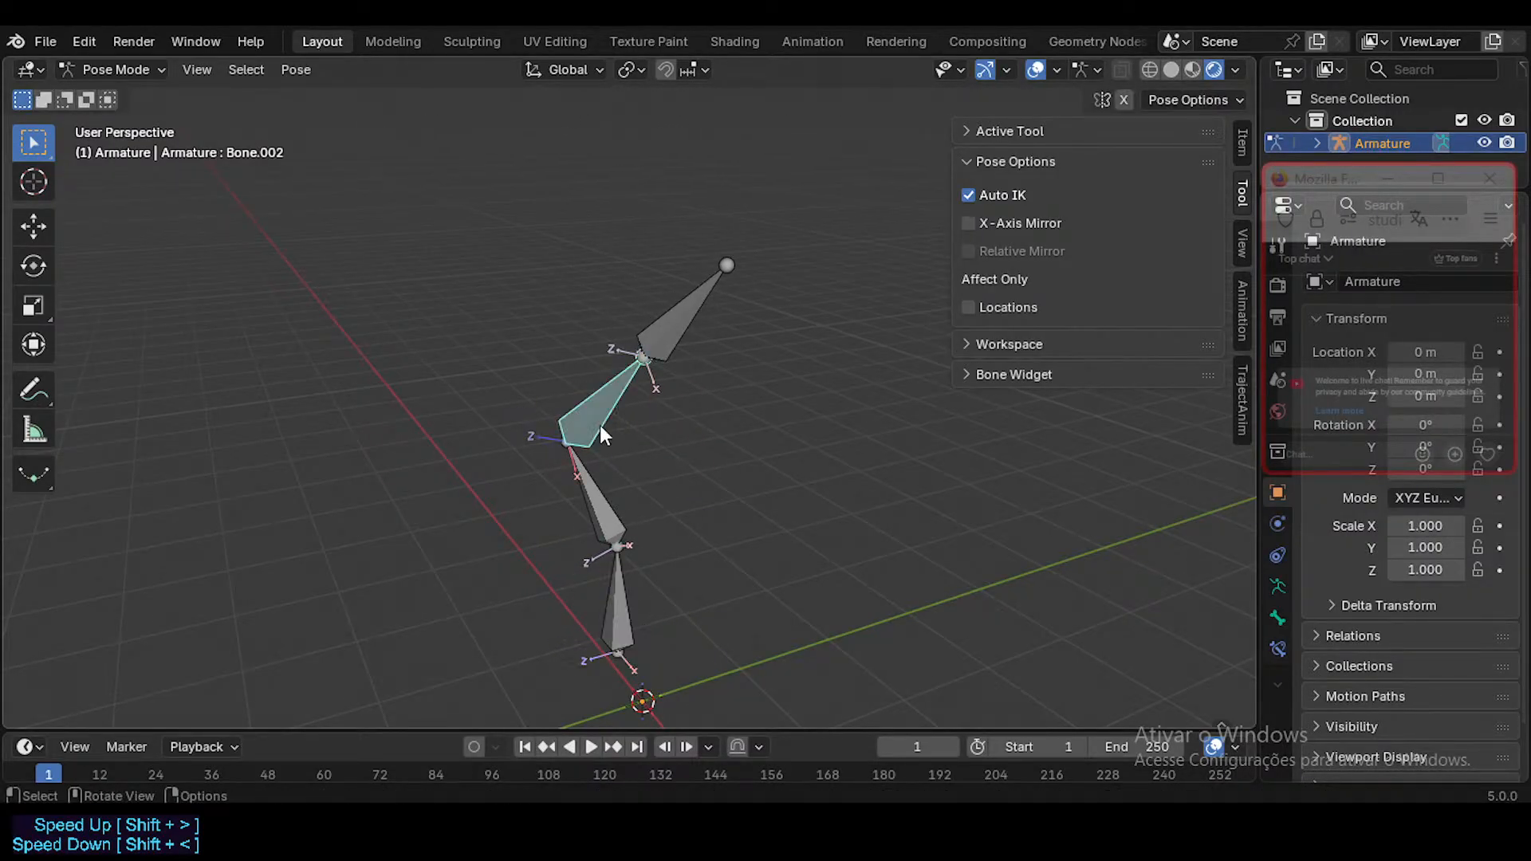
{"action": "left_click", "coordinate": [605, 621]}
{"action": "key", "text": "g"}
{"action": "left_click", "coordinate": [637, 618]}
{"action": "left_click", "coordinate": [601, 408]}
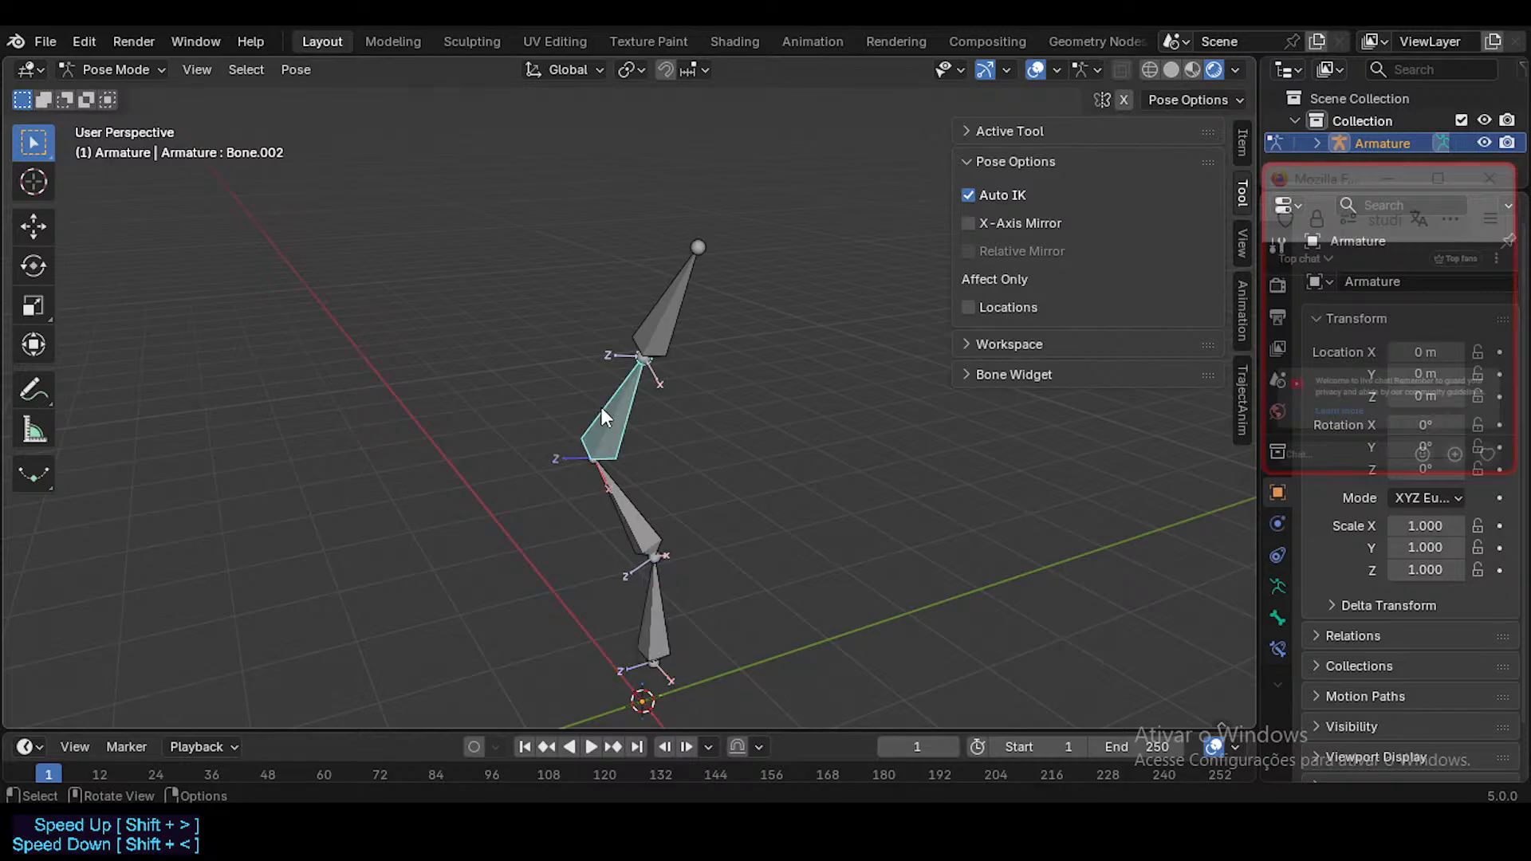
{"action": "left_click", "coordinate": [641, 615]}
{"action": "key", "text": "g"}
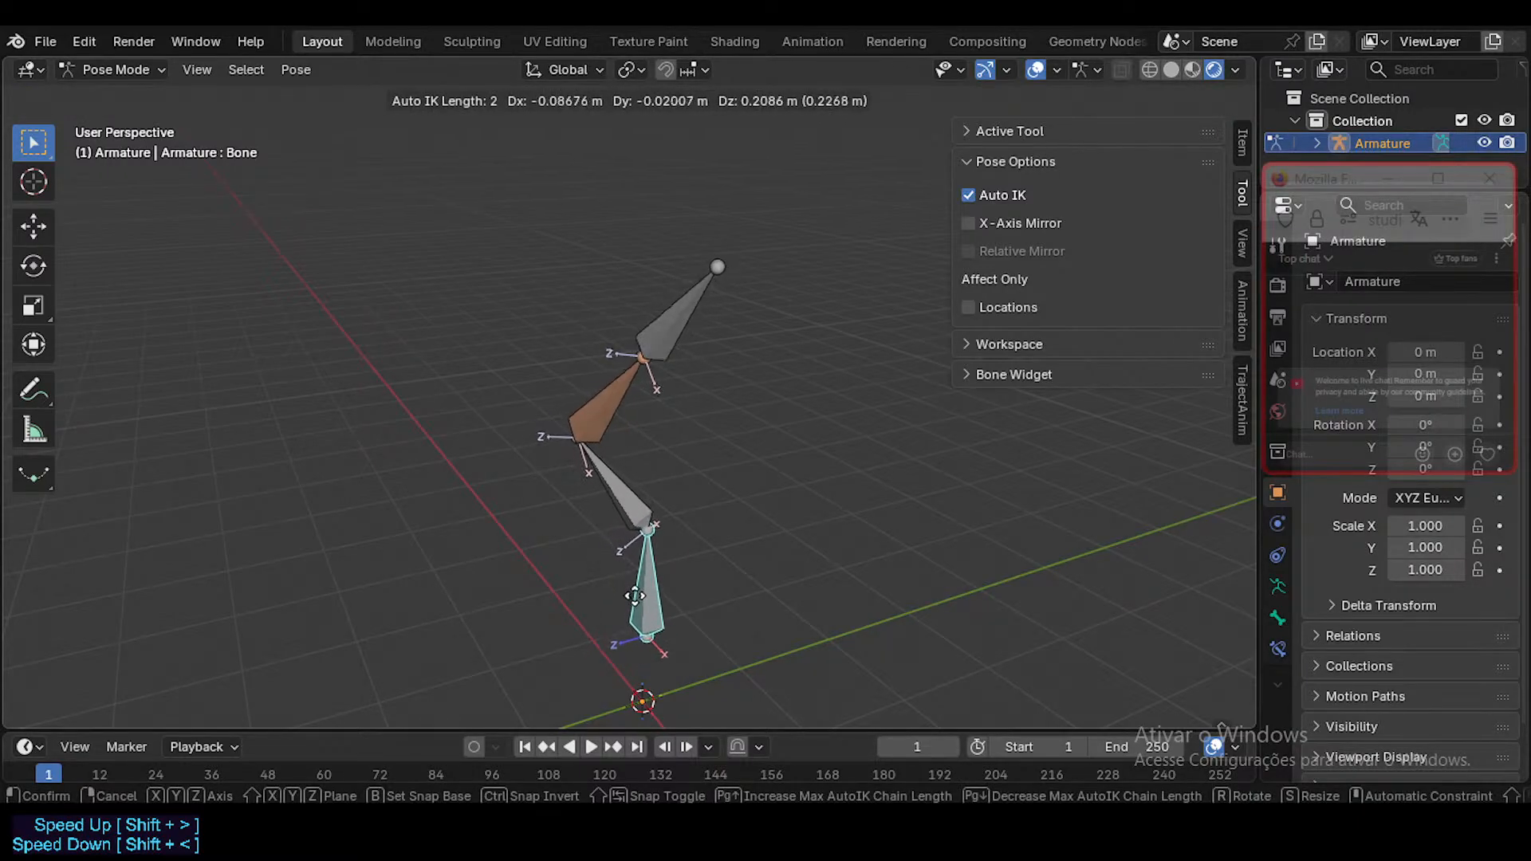
{"action": "left_click", "coordinate": [650, 597]}
{"action": "left_click", "coordinate": [620, 423]}
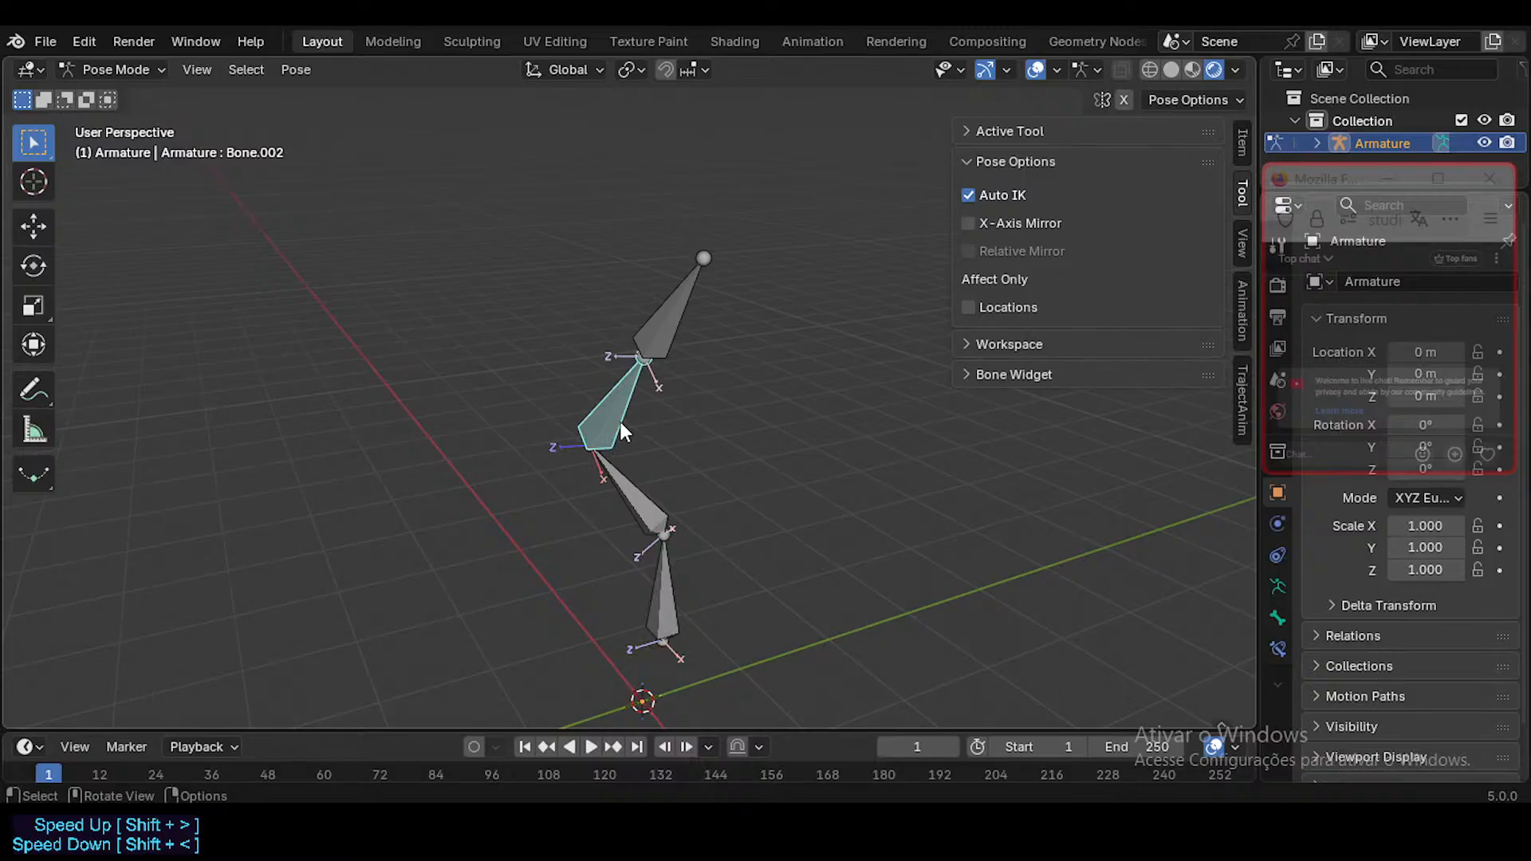
Step: Try moving and rotating the bottom bone with Auto IK enabled
{"action": "left_click", "coordinate": [656, 587]}
{"action": "key", "text": "g"}
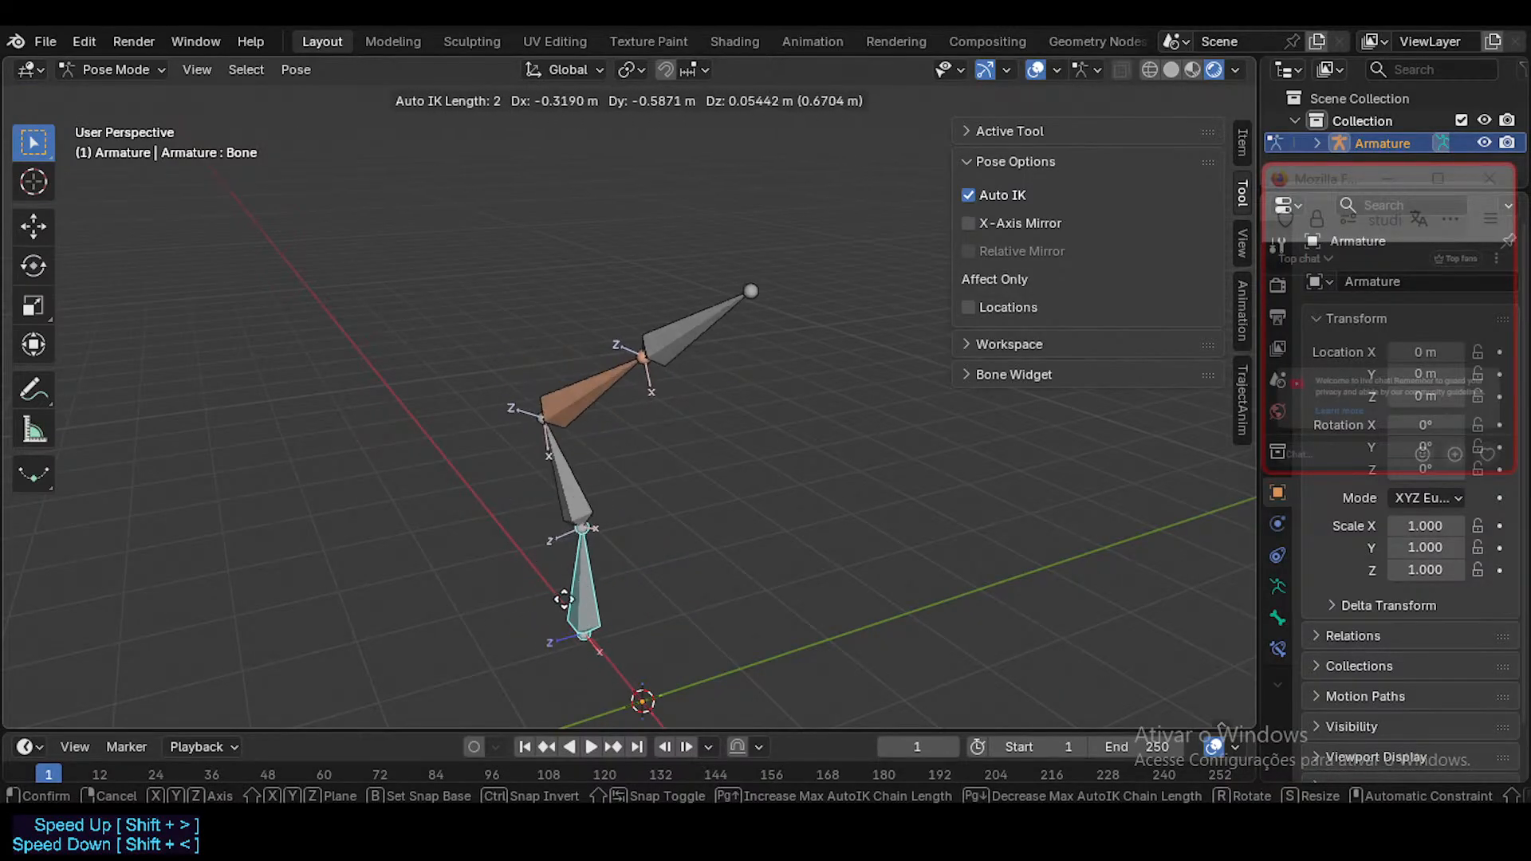
{"action": "key", "text": "r"}
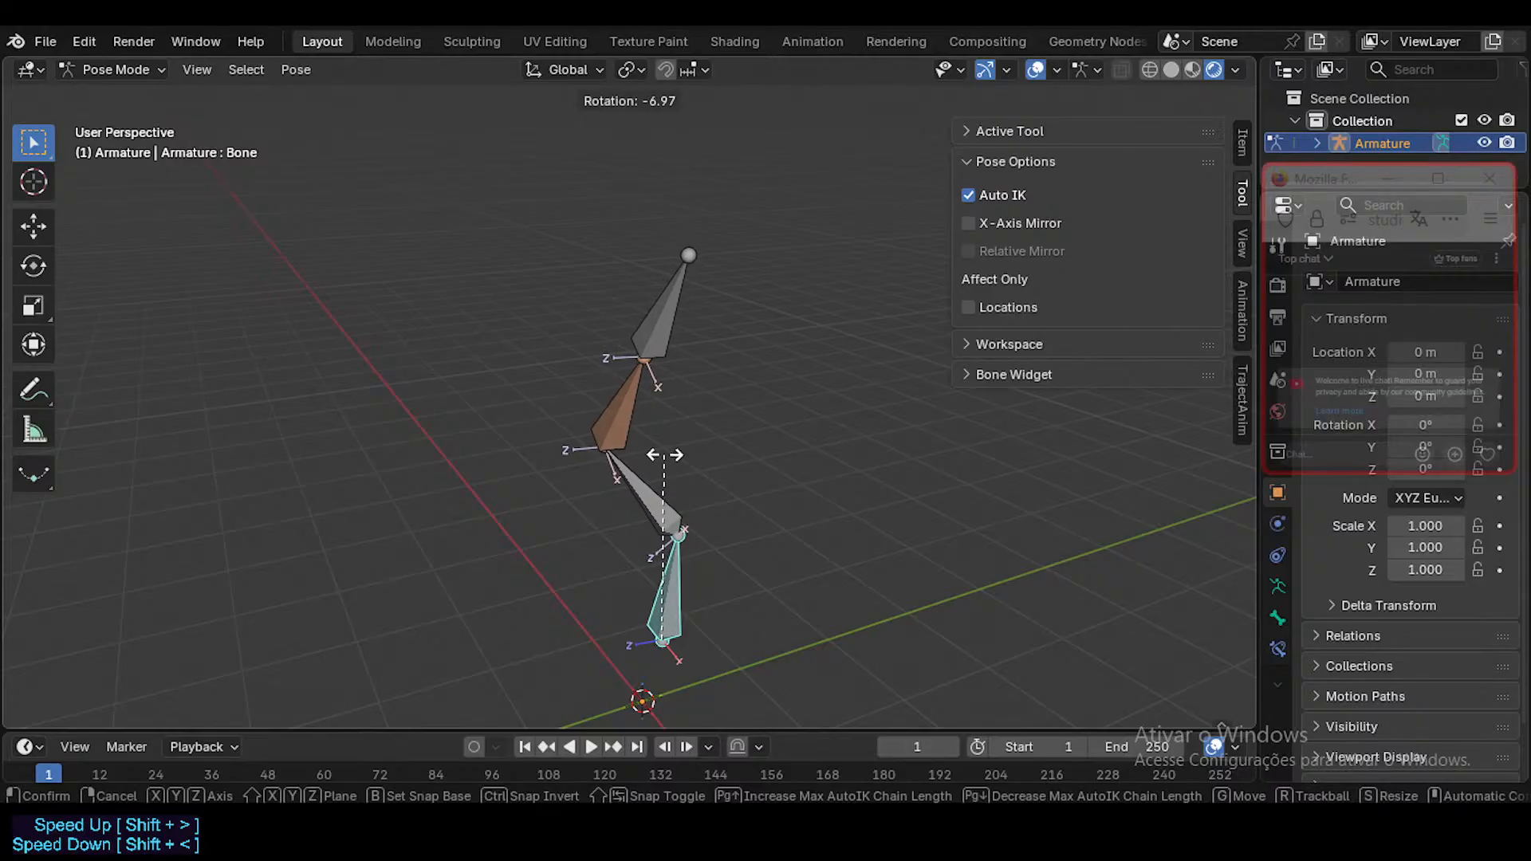
{"action": "left_click", "coordinate": [702, 558]}
{"action": "left_click", "coordinate": [724, 513]}
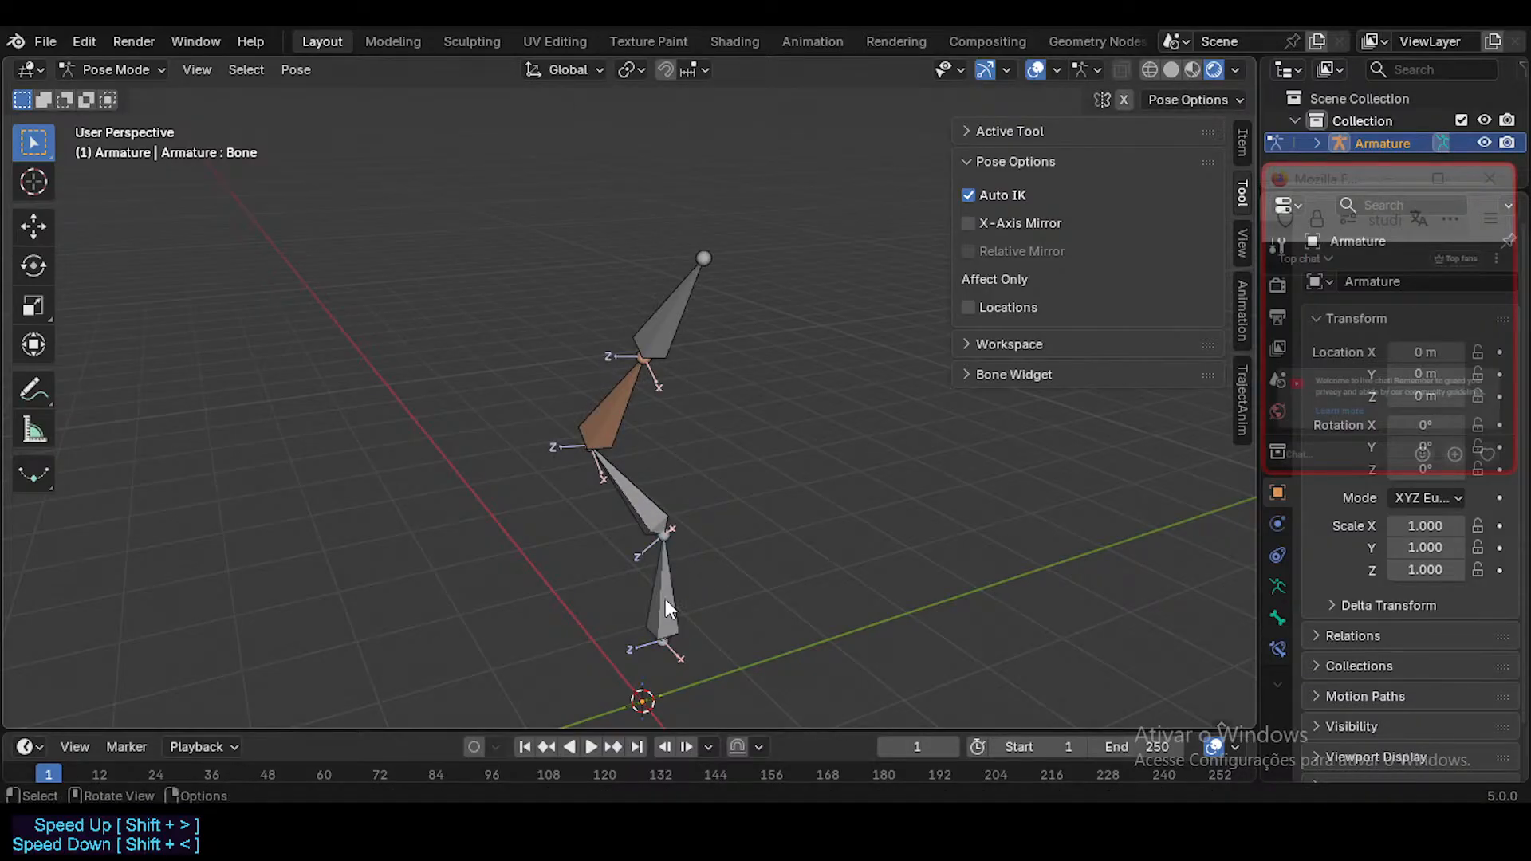
Step: Reset all bones to their straight rest pose and select the bottom bone
{"action": "key", "text": "a"}
{"action": "key", "text": "alt+r"}
{"action": "left_click", "coordinate": [646, 653]}
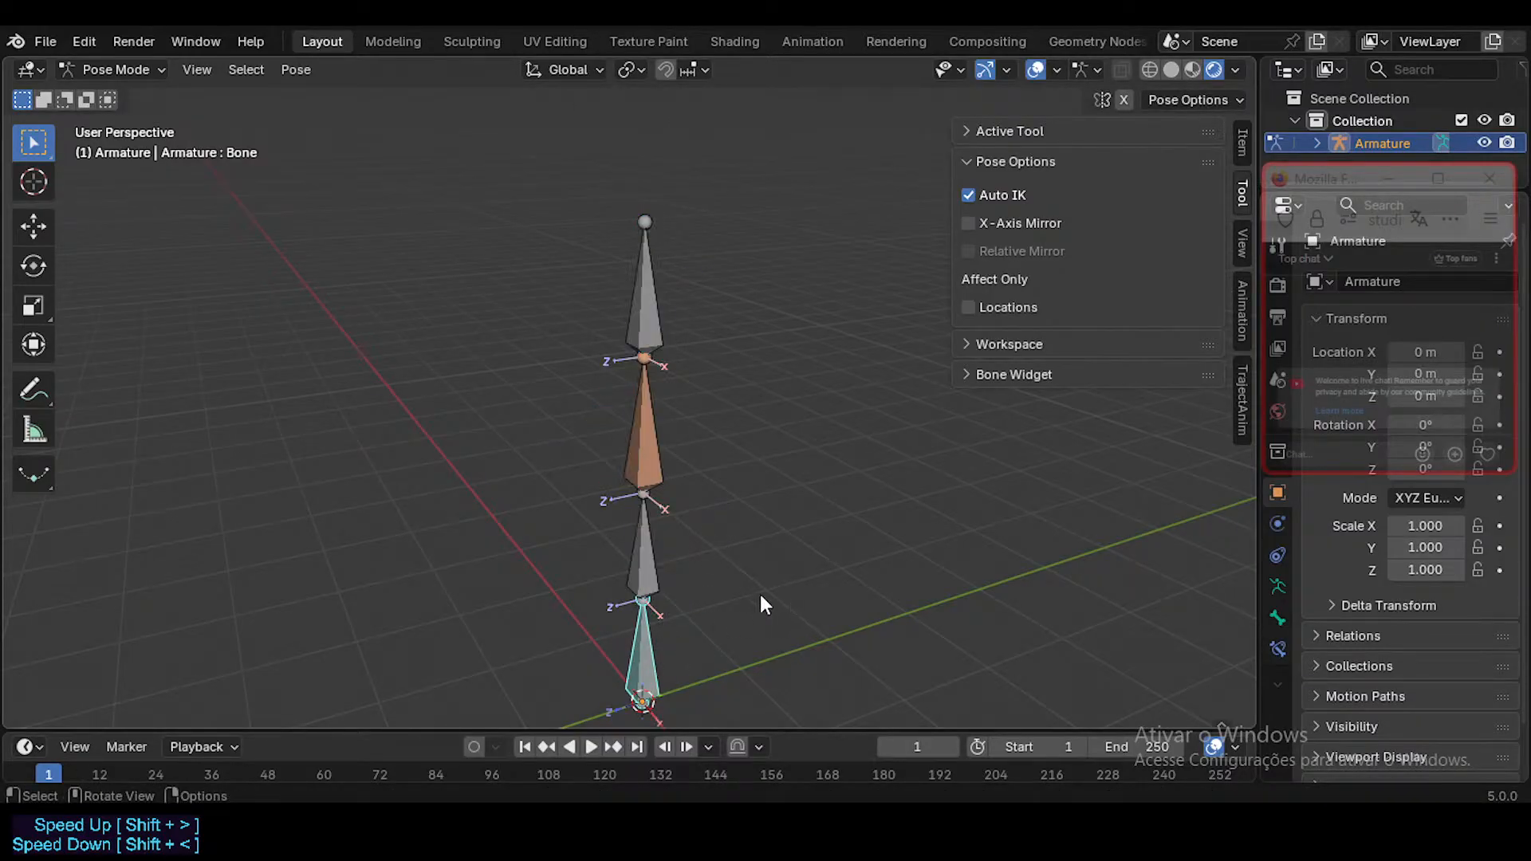
Step: Select the third bone from the bottom, then turn Auto IK off and back on
{"action": "left_click", "coordinate": [759, 595]}
{"action": "left_click", "coordinate": [648, 466]}
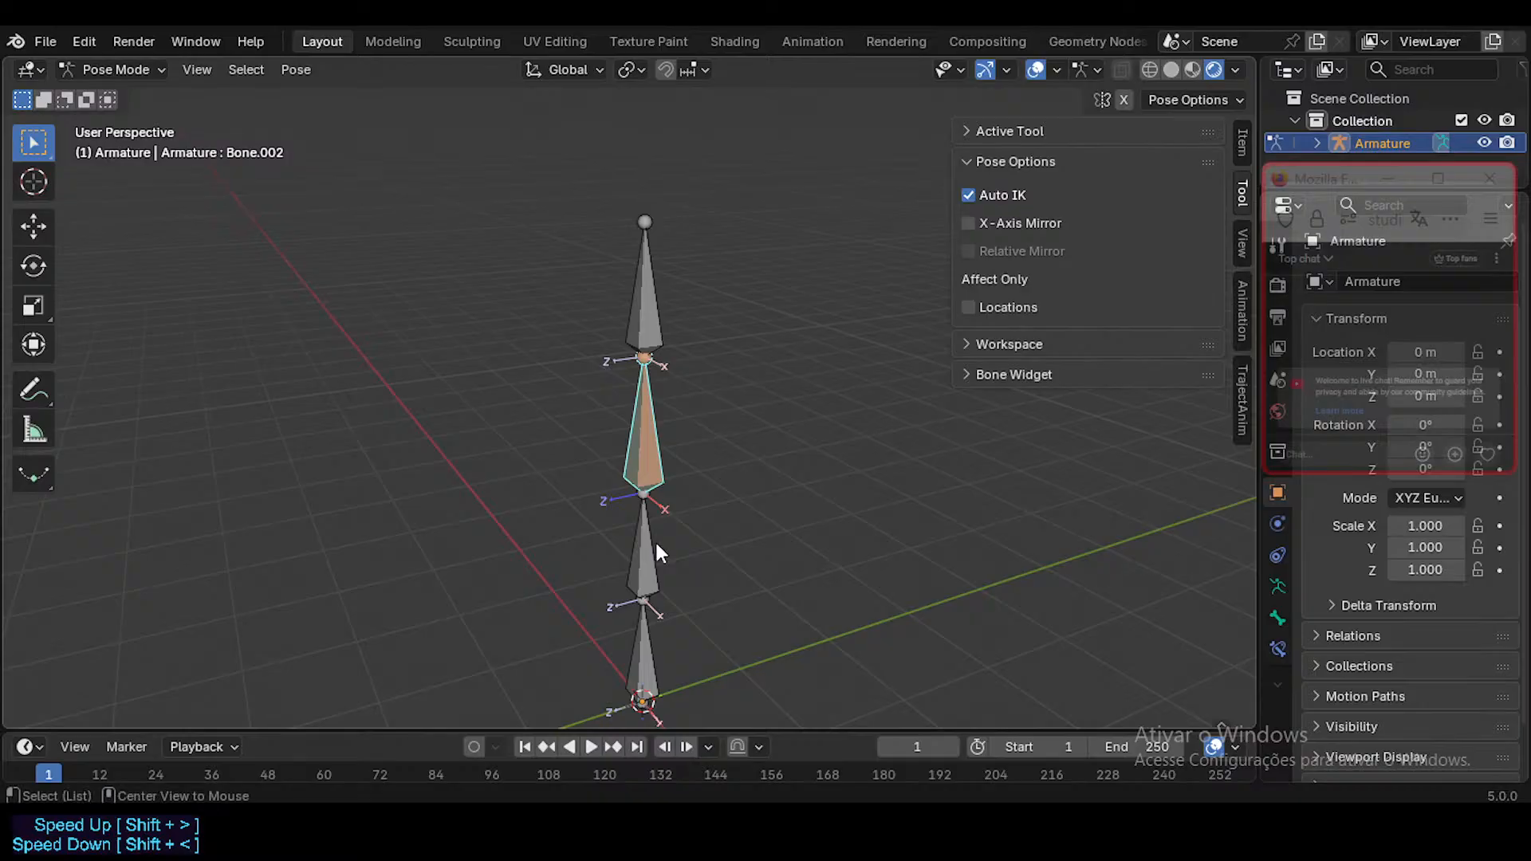
{"action": "key", "text": "alt+i"}
{"action": "left_click", "coordinate": [803, 598]}
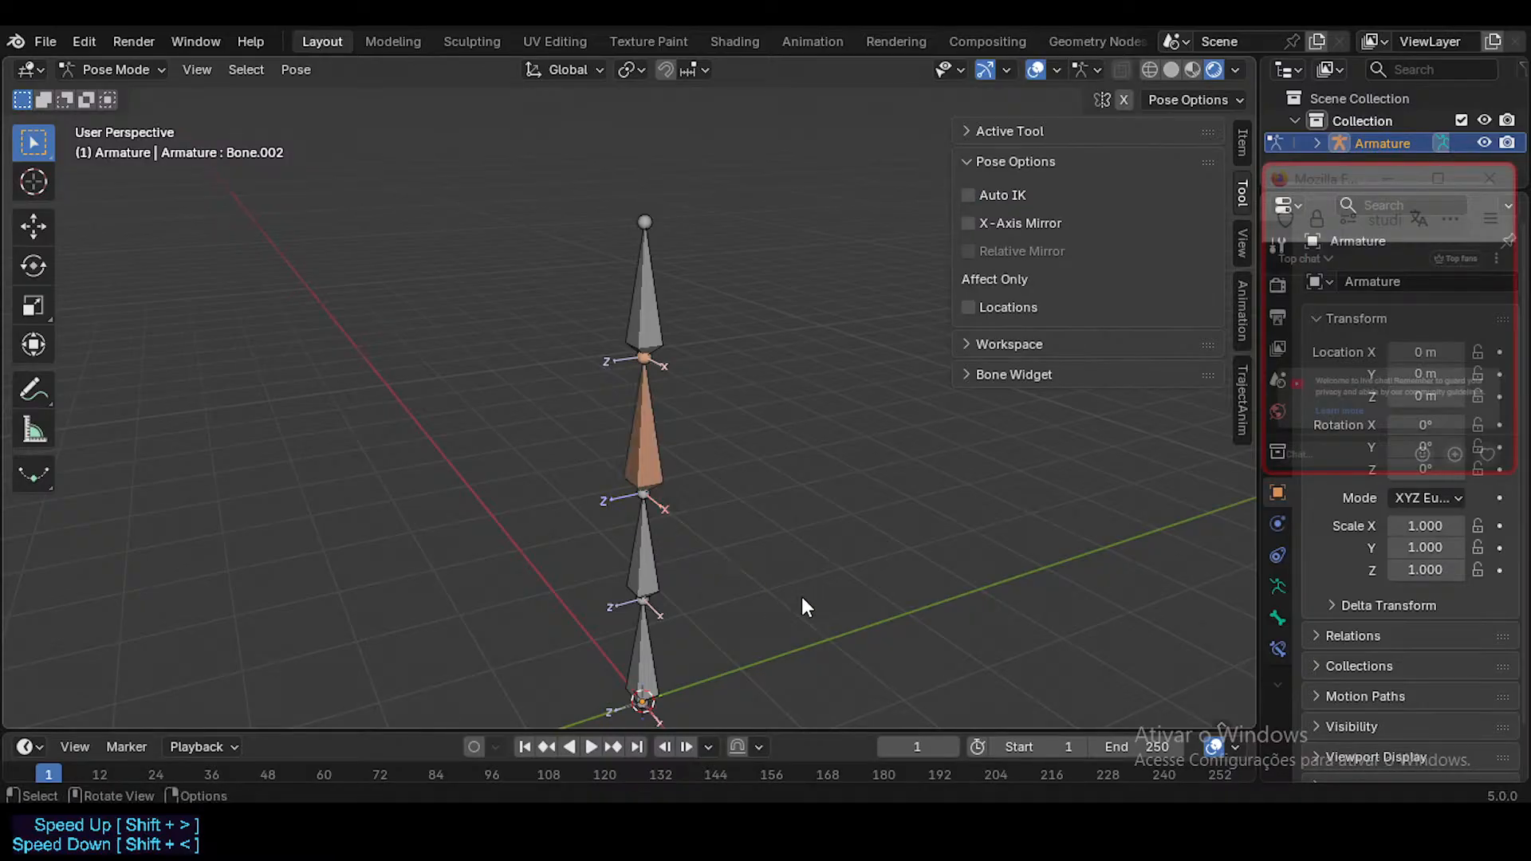
{"action": "key", "text": "alt+i"}
Step: Move the bottom bone slightly upward off the origin with Auto IK enabled
{"action": "left_click", "coordinate": [661, 631]}
{"action": "key", "text": "g"}
{"action": "left_click", "coordinate": [668, 613]}
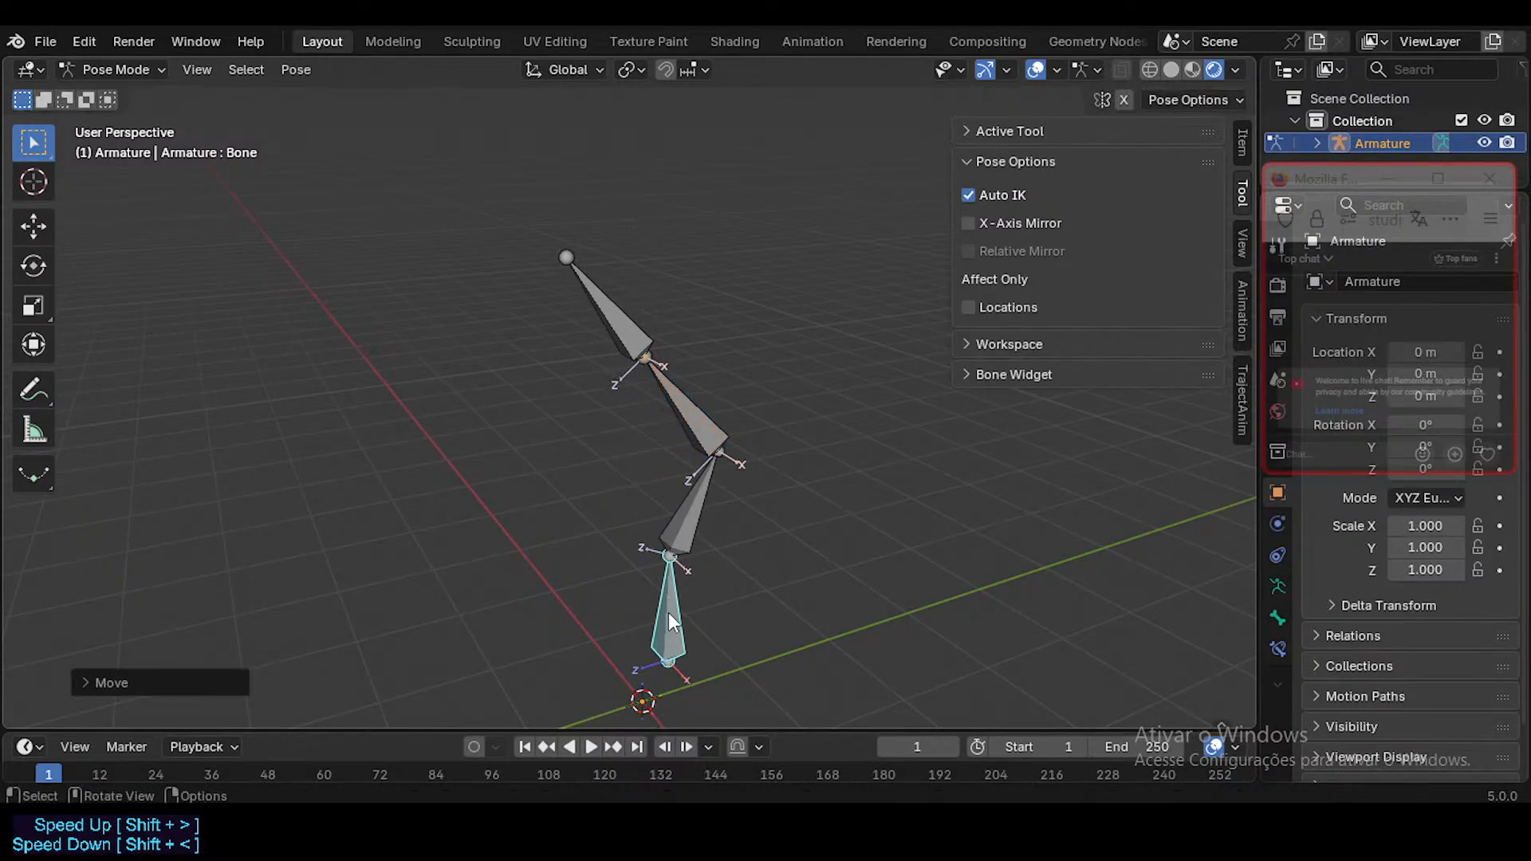
Step: Rotate the bottom bone with Auto IK enabled and clear the location and rotation of all bones
{"action": "key", "text": "r"}
{"action": "left_click", "coordinate": [630, 610]}
{"action": "key", "text": "a"}
{"action": "key", "text": "alt+g"}
{"action": "key", "text": "alt+r"}
Step: Select the bottom bone and try moving it freely off the origin with Auto IK enabled
{"action": "left_click", "coordinate": [644, 628]}
{"action": "key", "text": "g"}
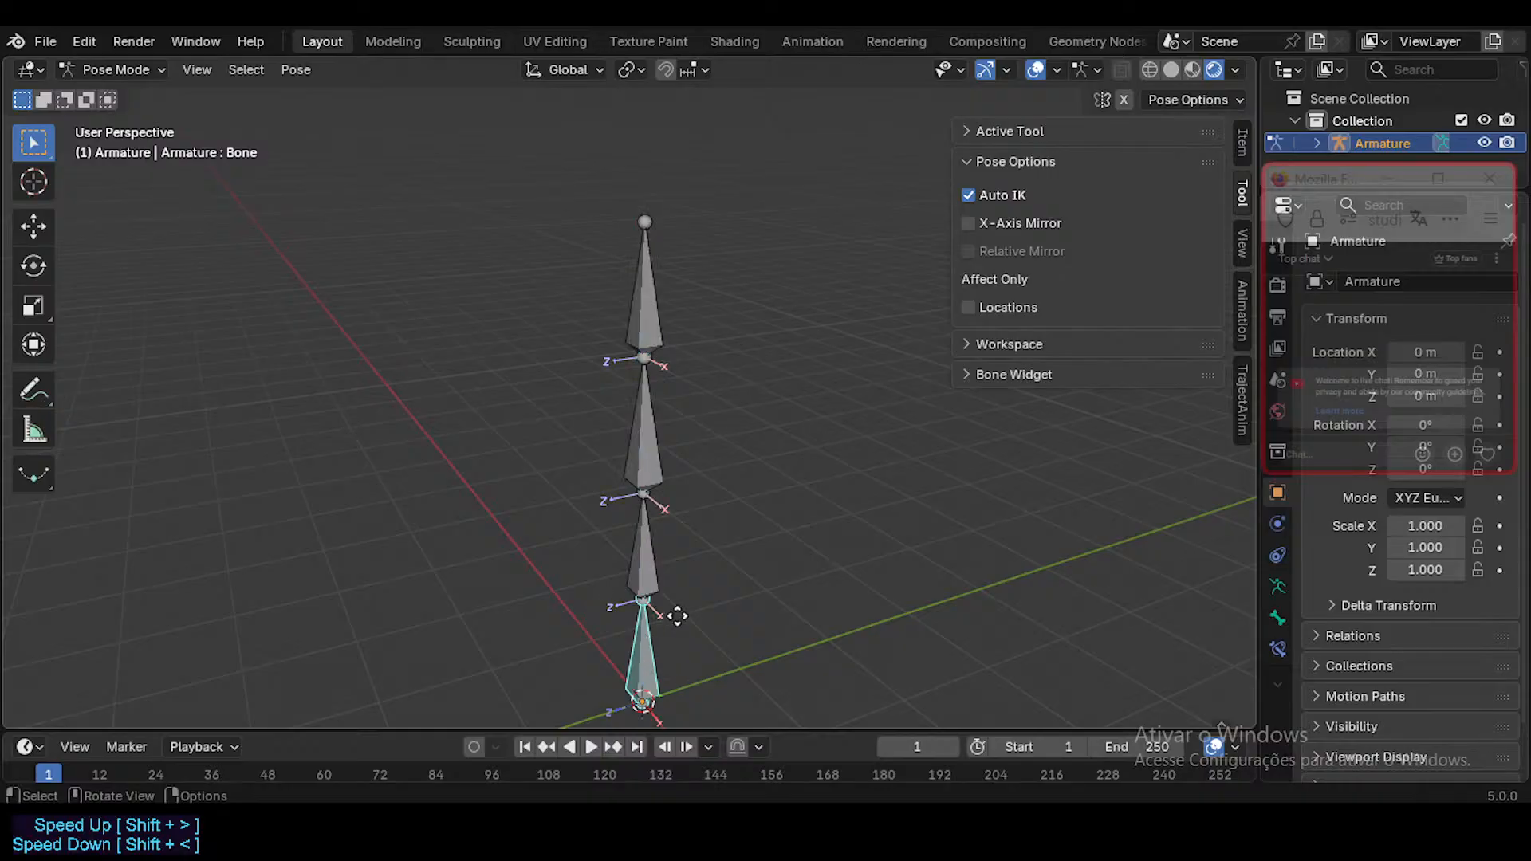
{"action": "left_click", "coordinate": [646, 564]}
{"action": "key", "text": "g"}
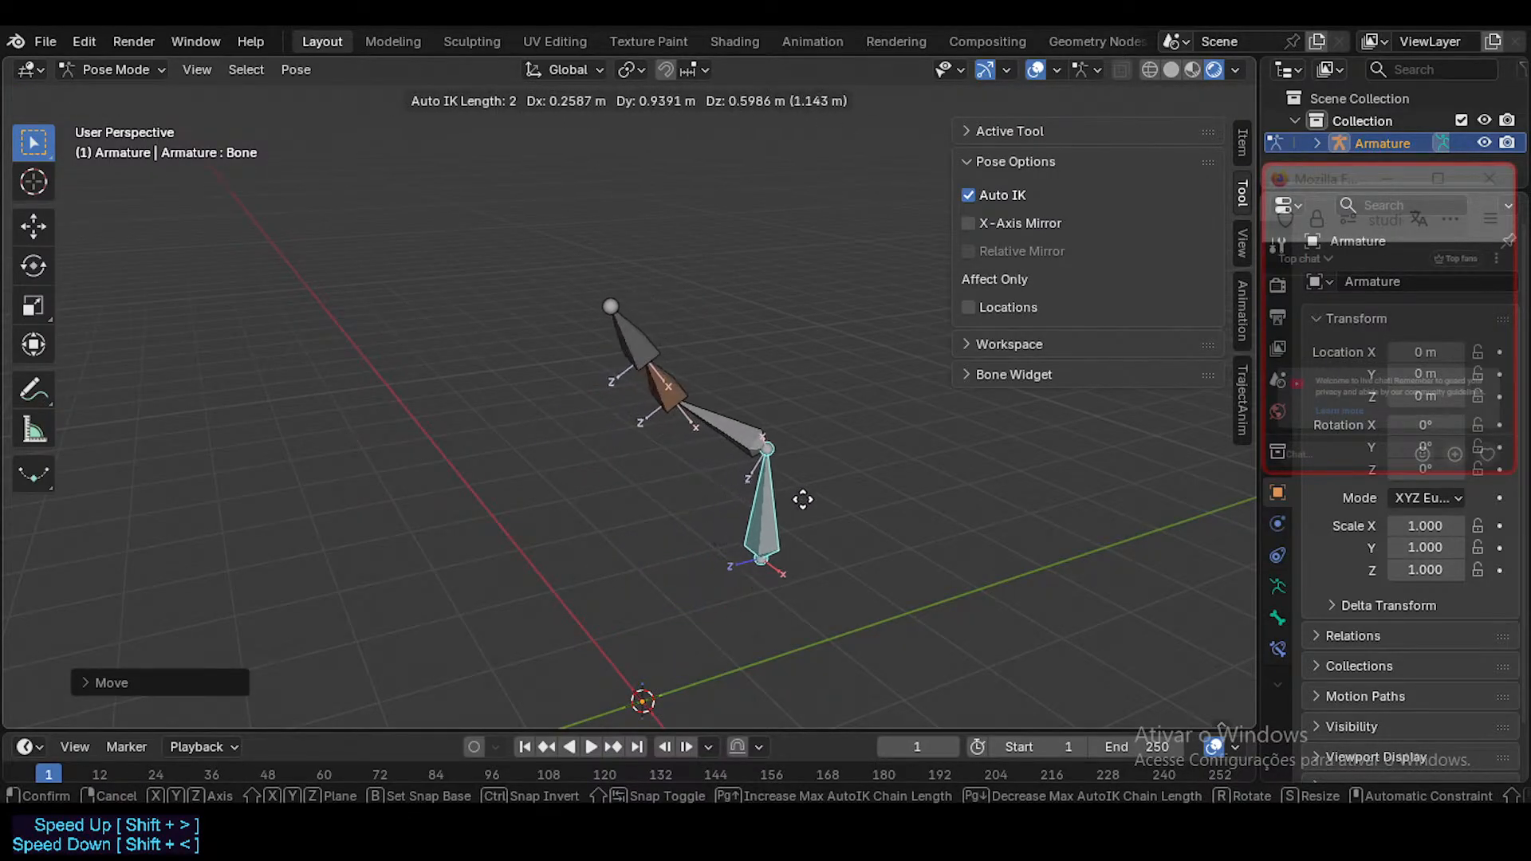
Step: Try rotating the bottom bone freely, in trackball mode, and constrained to the global X and Y axes
{"action": "key", "text": "r"}
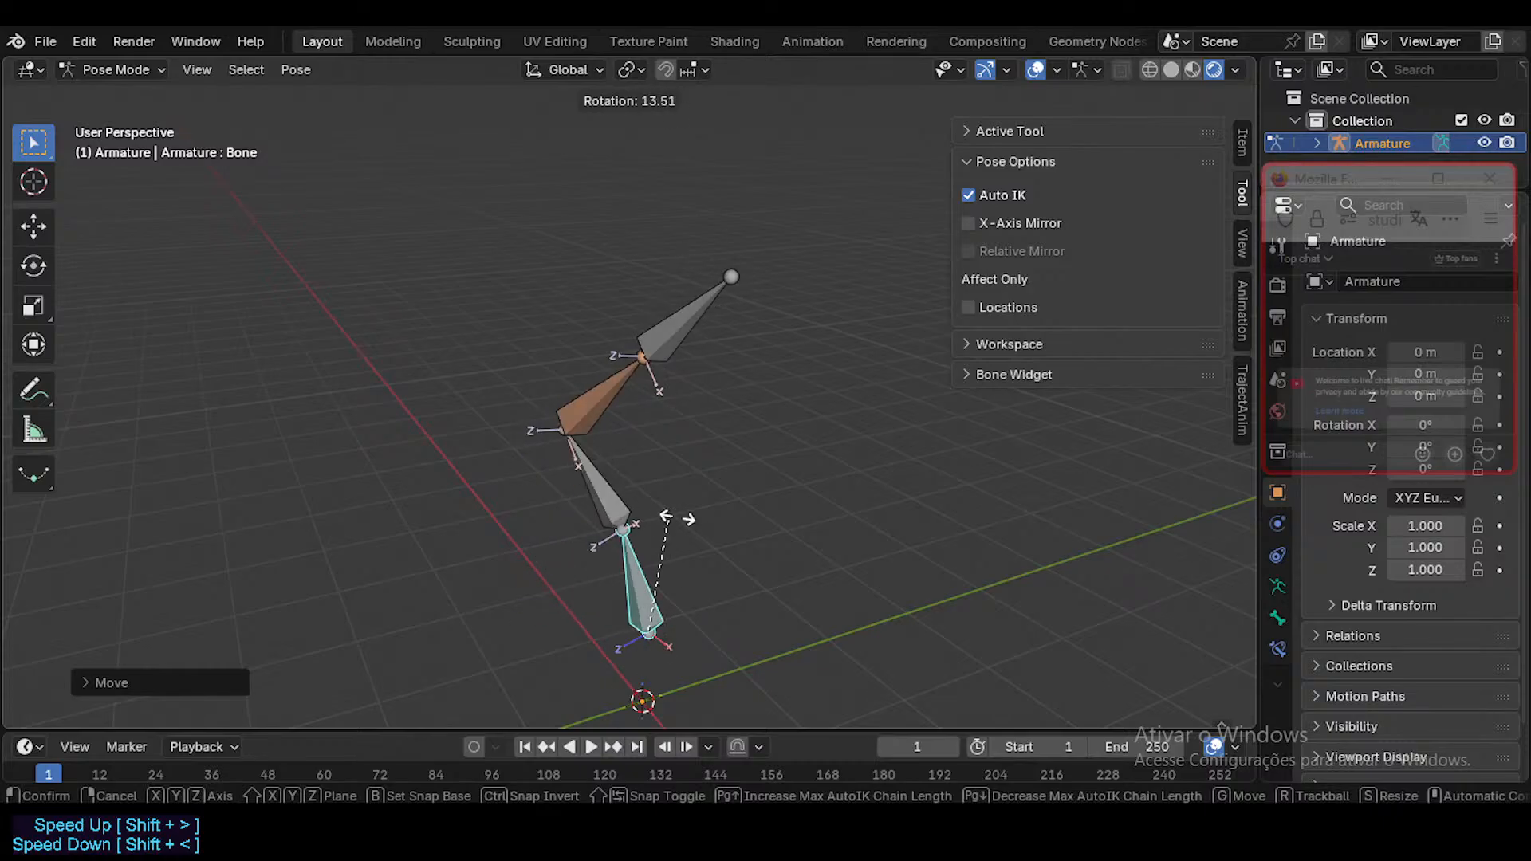
{"action": "key", "text": "r"}
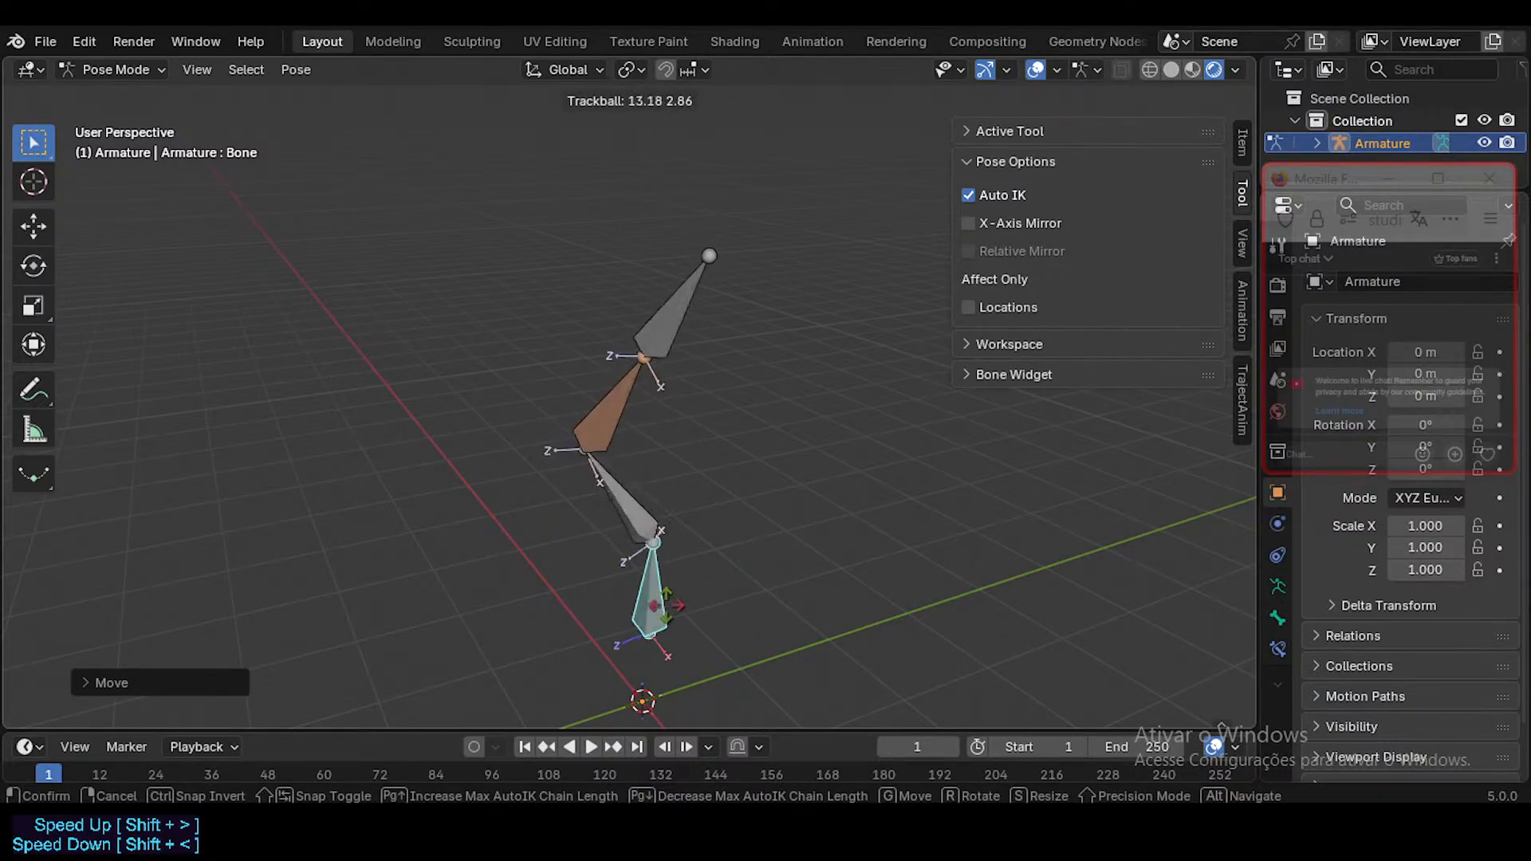
{"action": "key", "text": "r"}
{"action": "key", "text": "x"}
{"action": "key", "text": "y"}
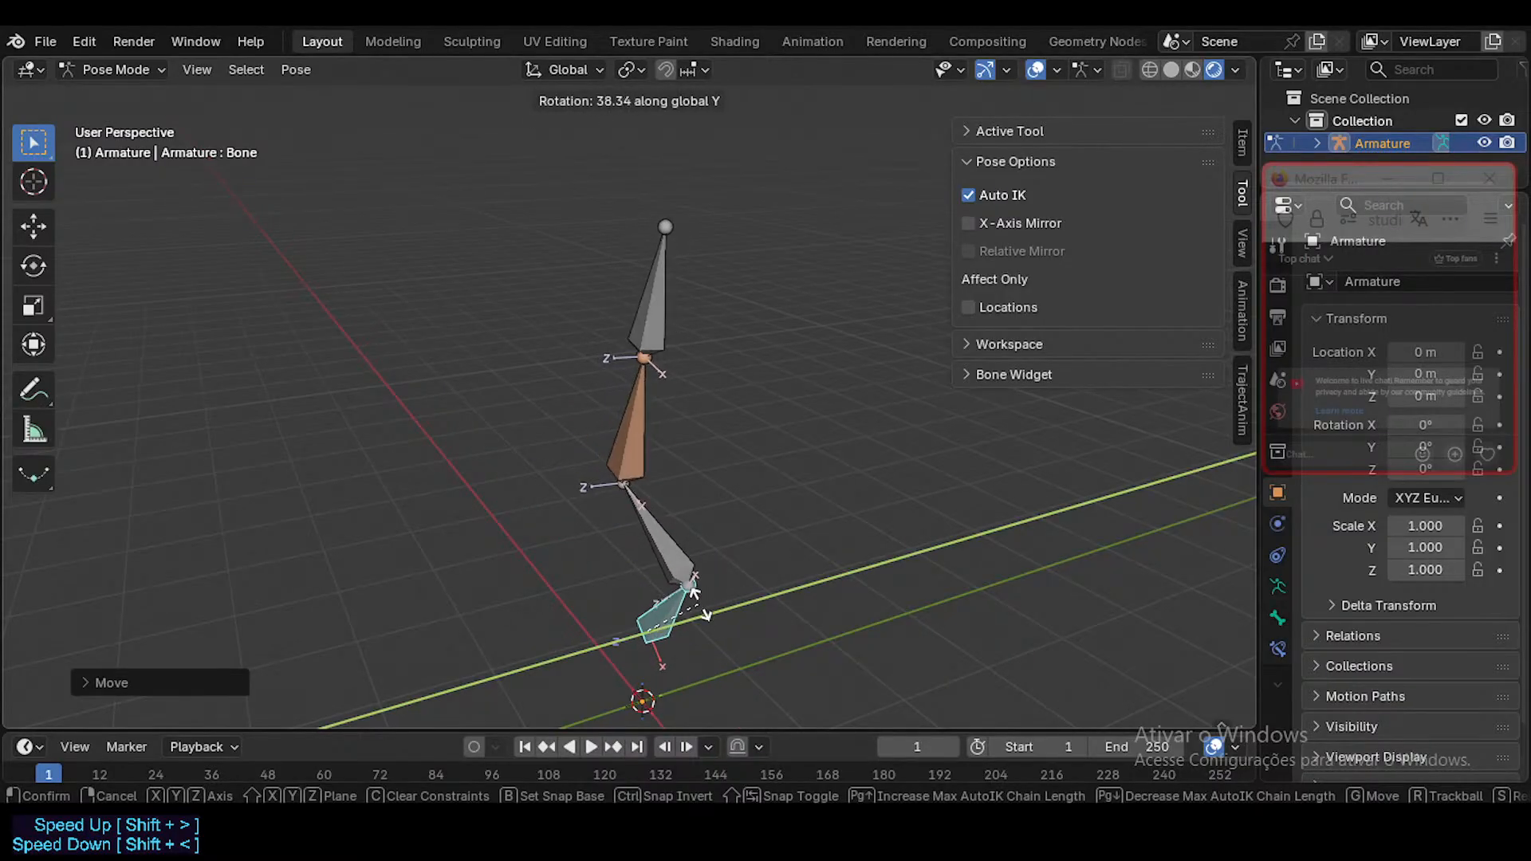
{"action": "left_click", "coordinate": [683, 563]}
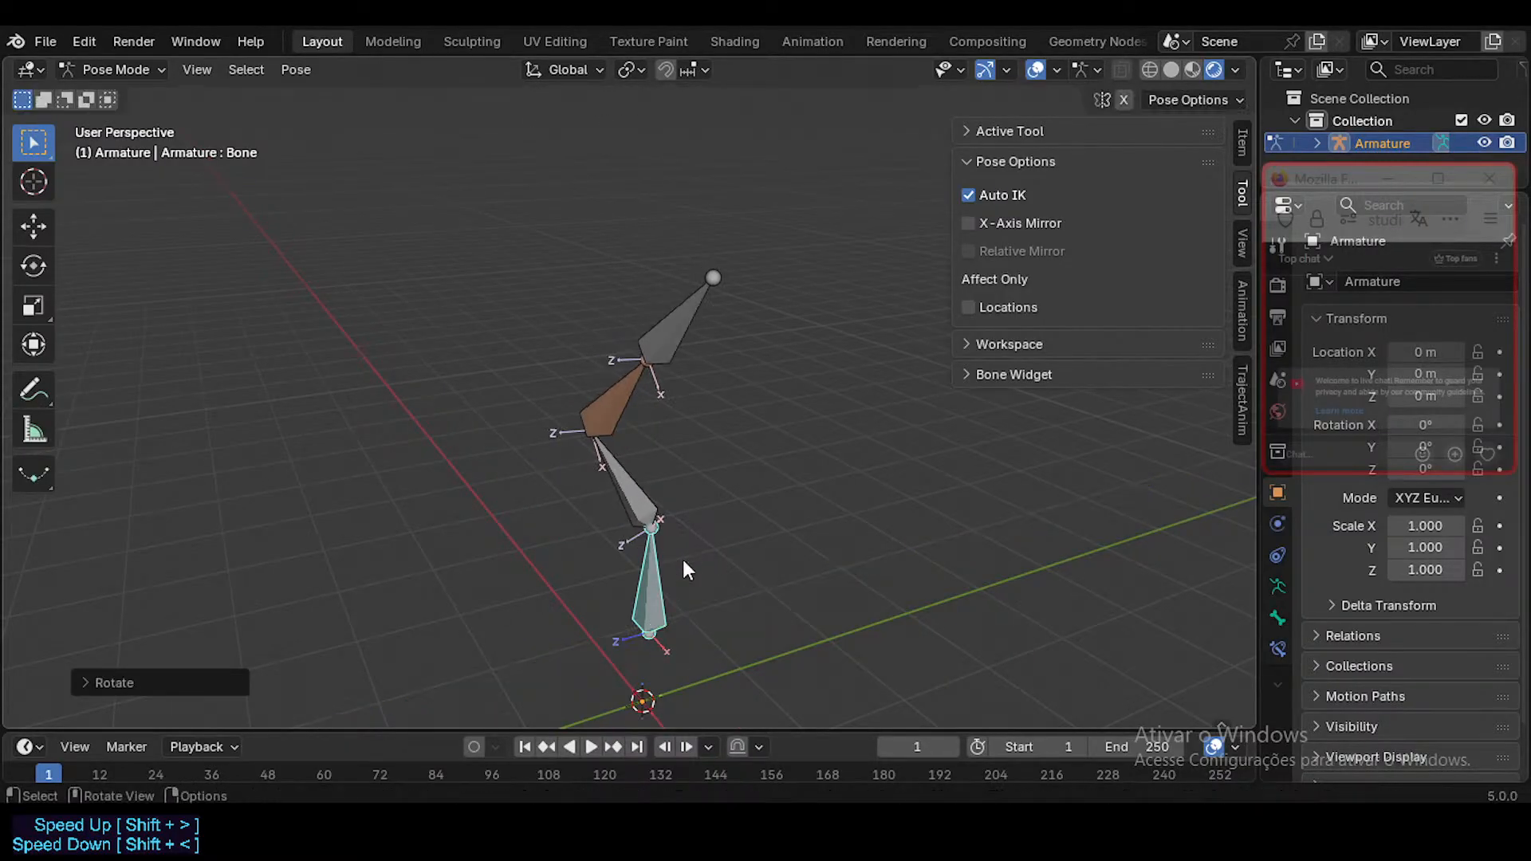
Step: Alternate between moving and rotating the bottom bone to compare how the Auto IK chain responds
{"action": "key", "text": "g"}
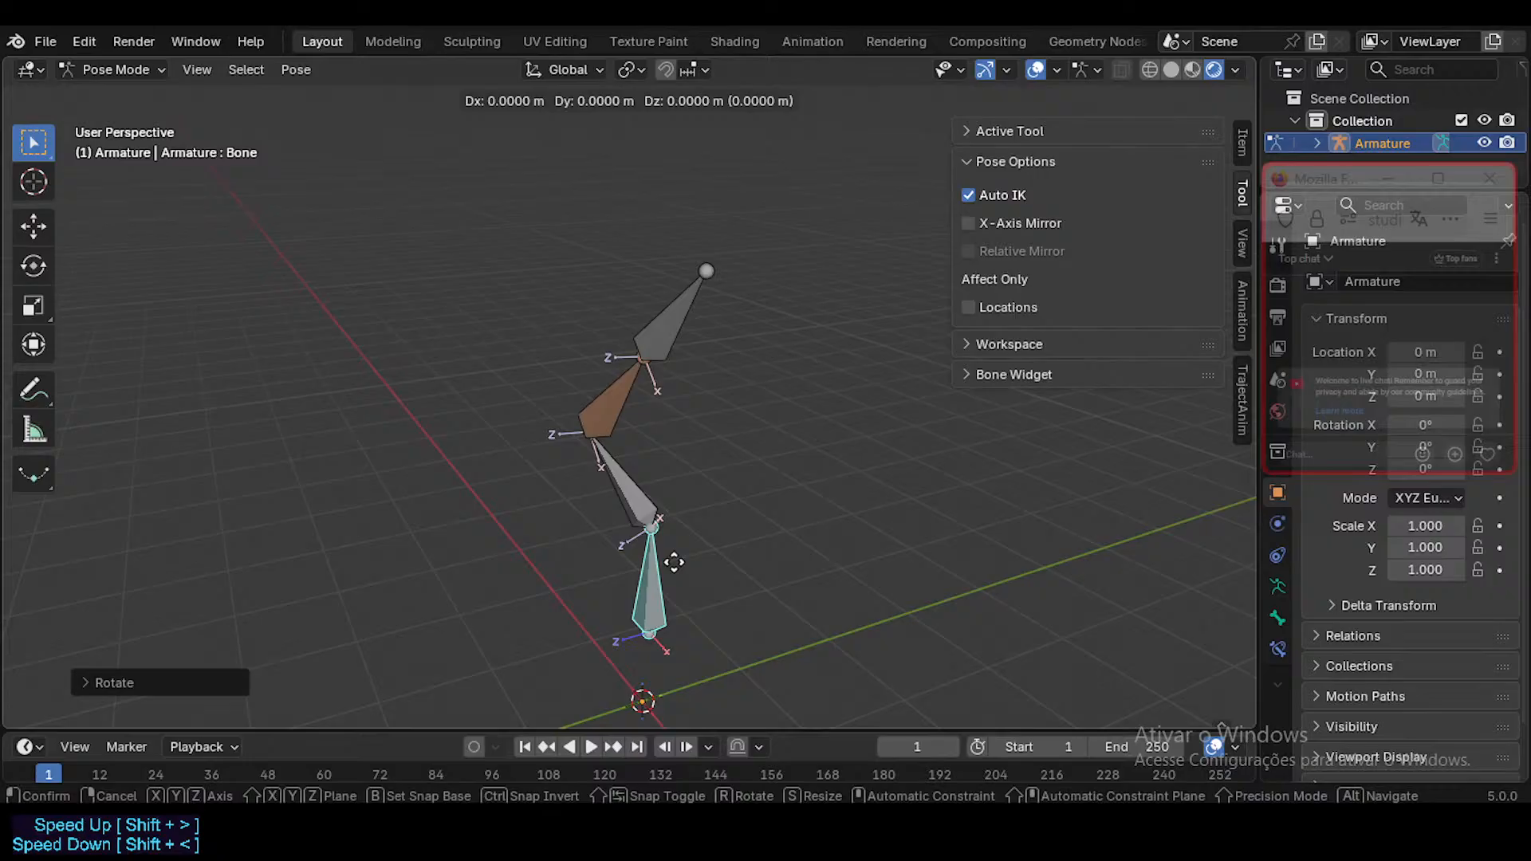
{"action": "left_click", "coordinate": [673, 563]}
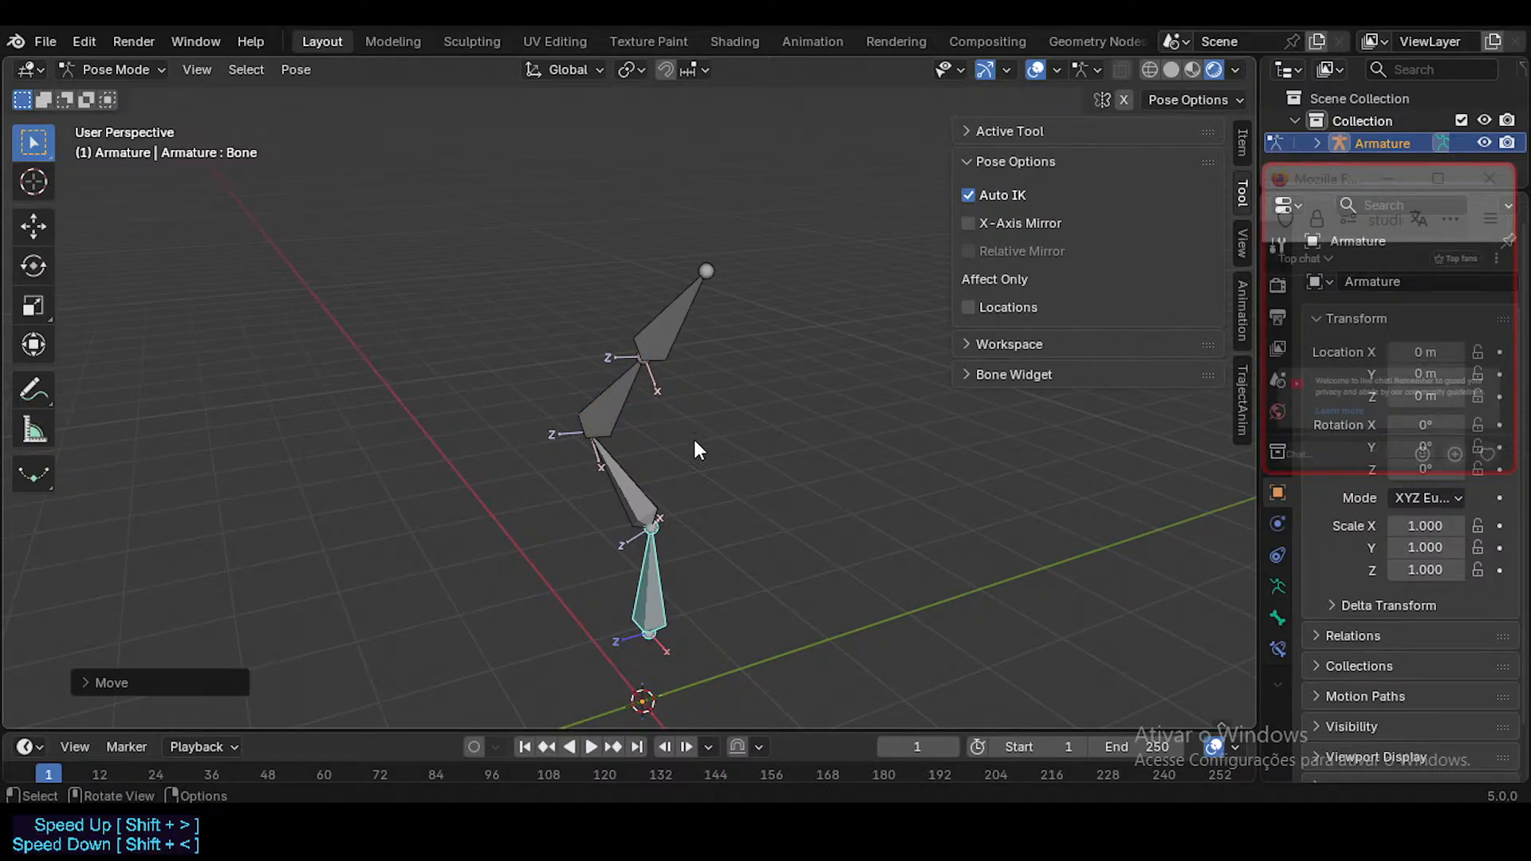
{"action": "key", "text": "g"}
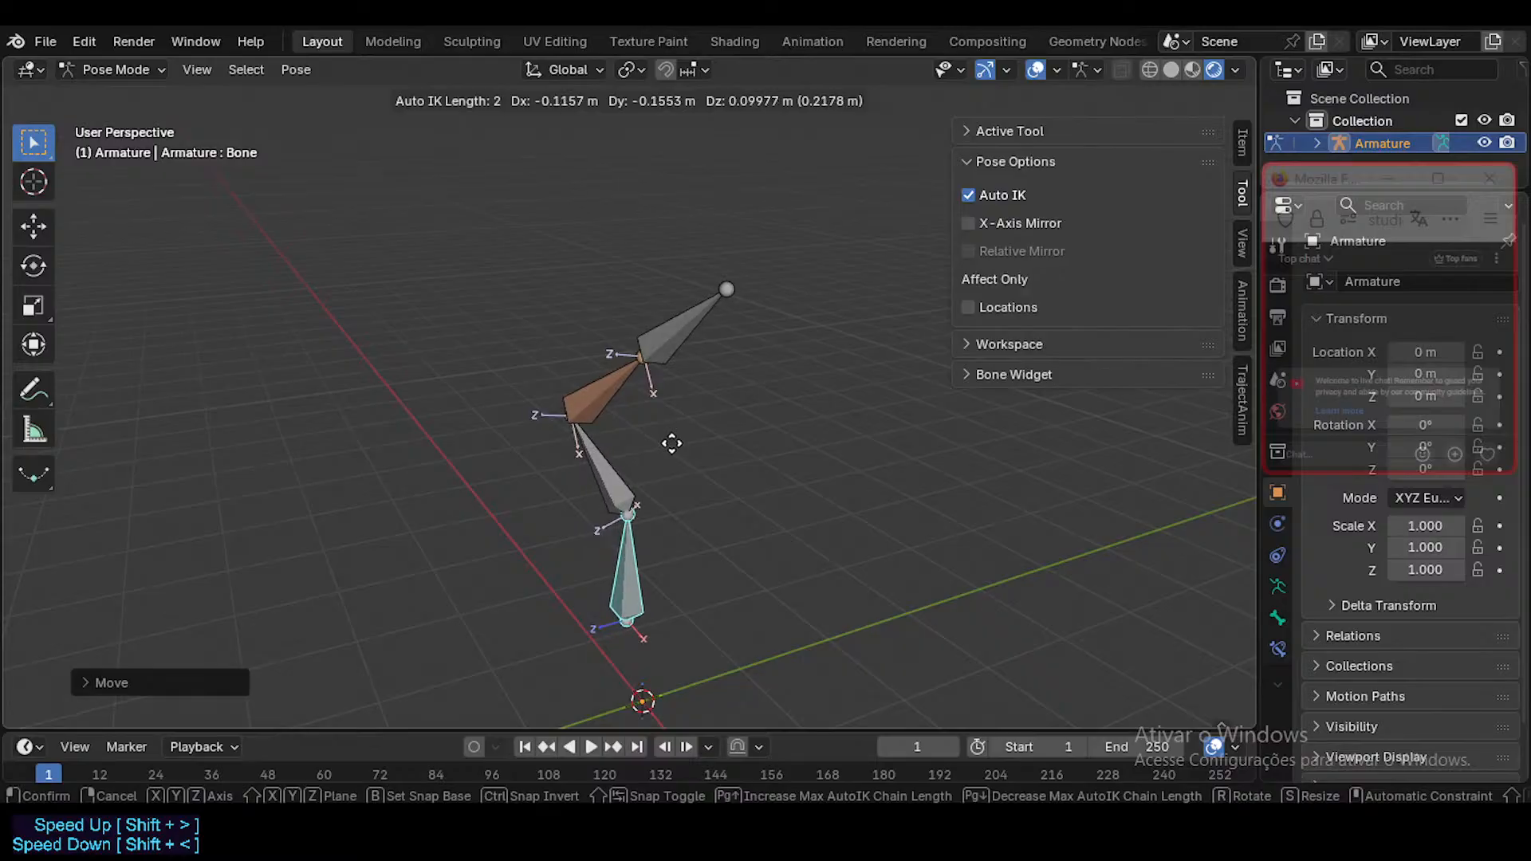
{"action": "key", "text": "r"}
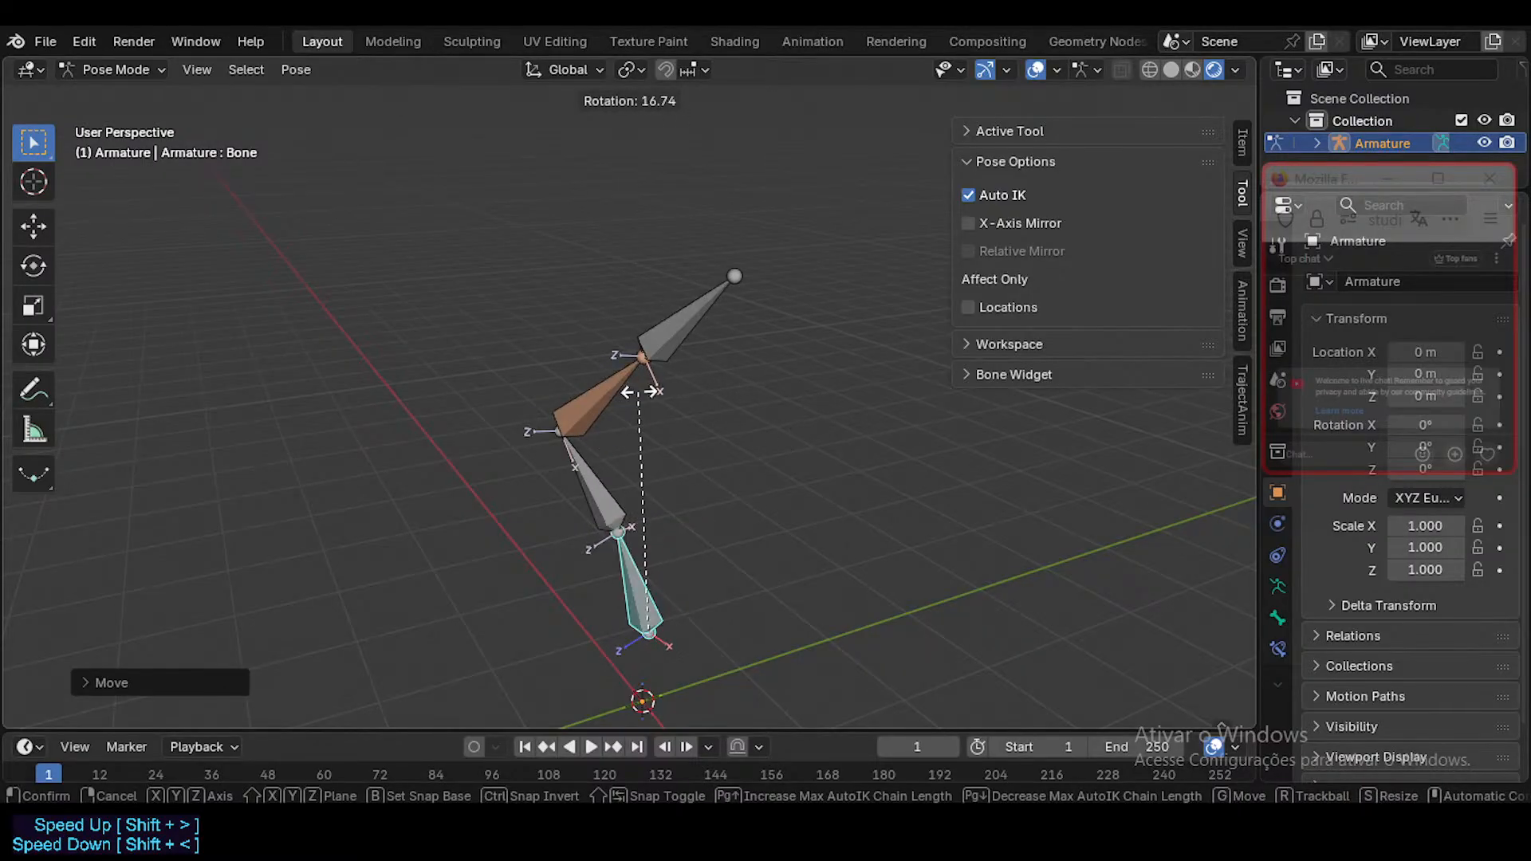
{"action": "left_click", "coordinate": [743, 419]}
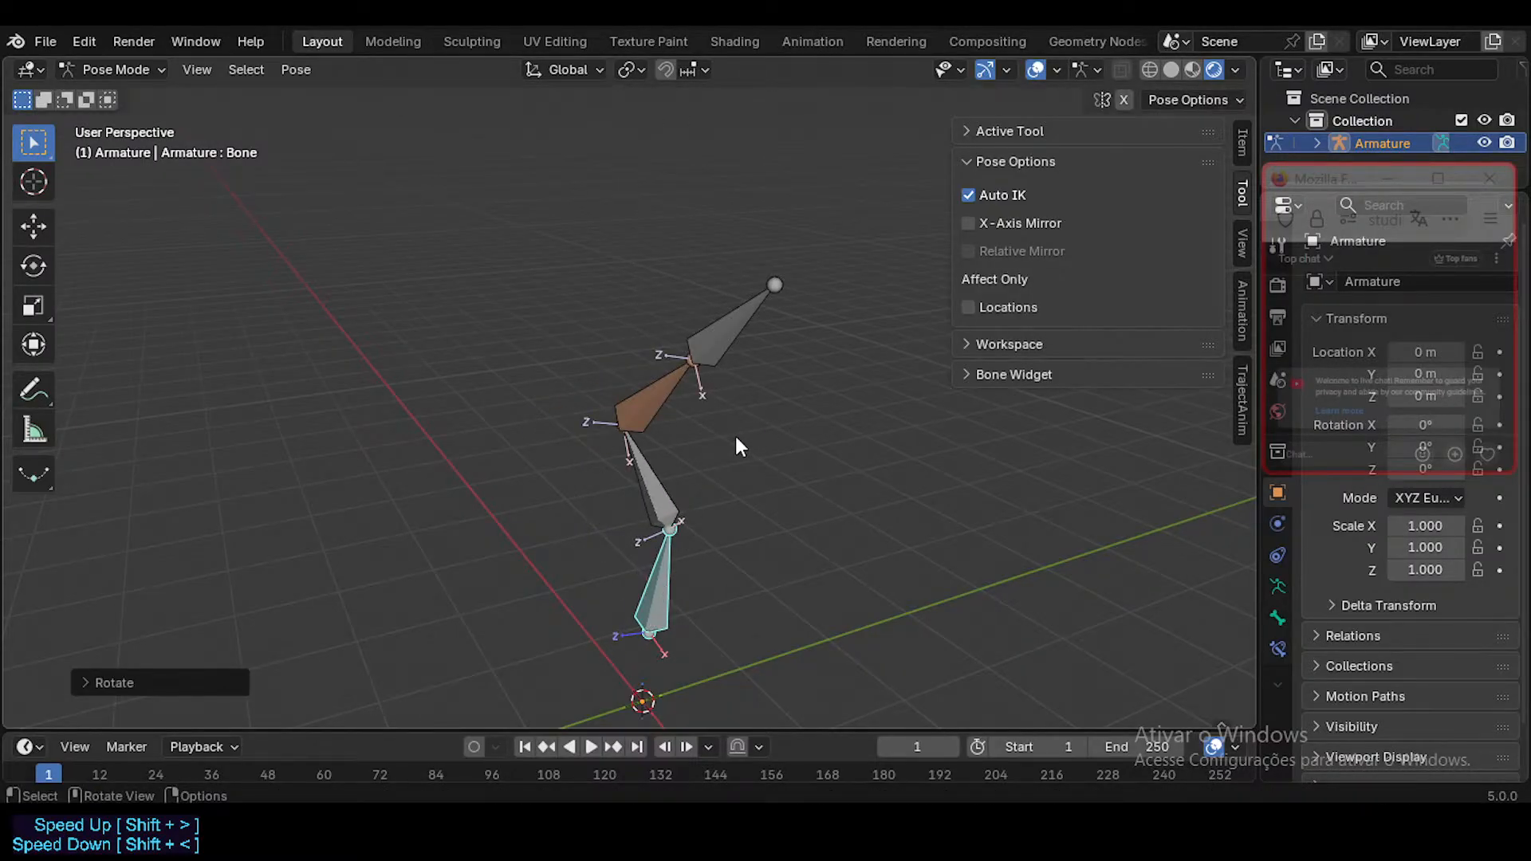
Step: Move the bottom bone again with Auto IK, shifting it away from the origin along the green axis
{"action": "key", "text": "g"}
{"action": "left_click", "coordinate": [735, 436]}
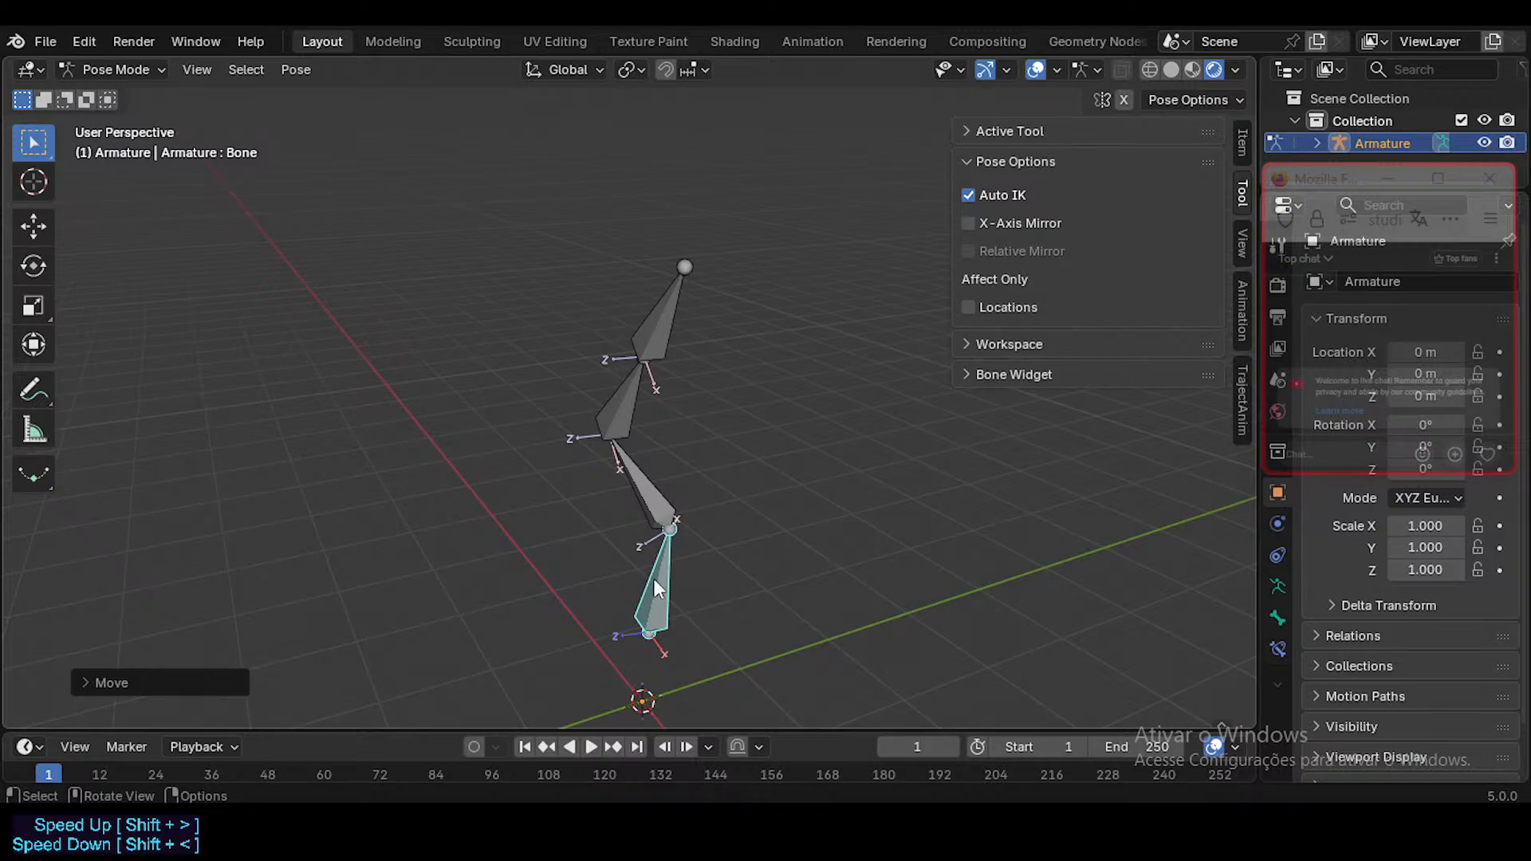
{"action": "key", "text": "g"}
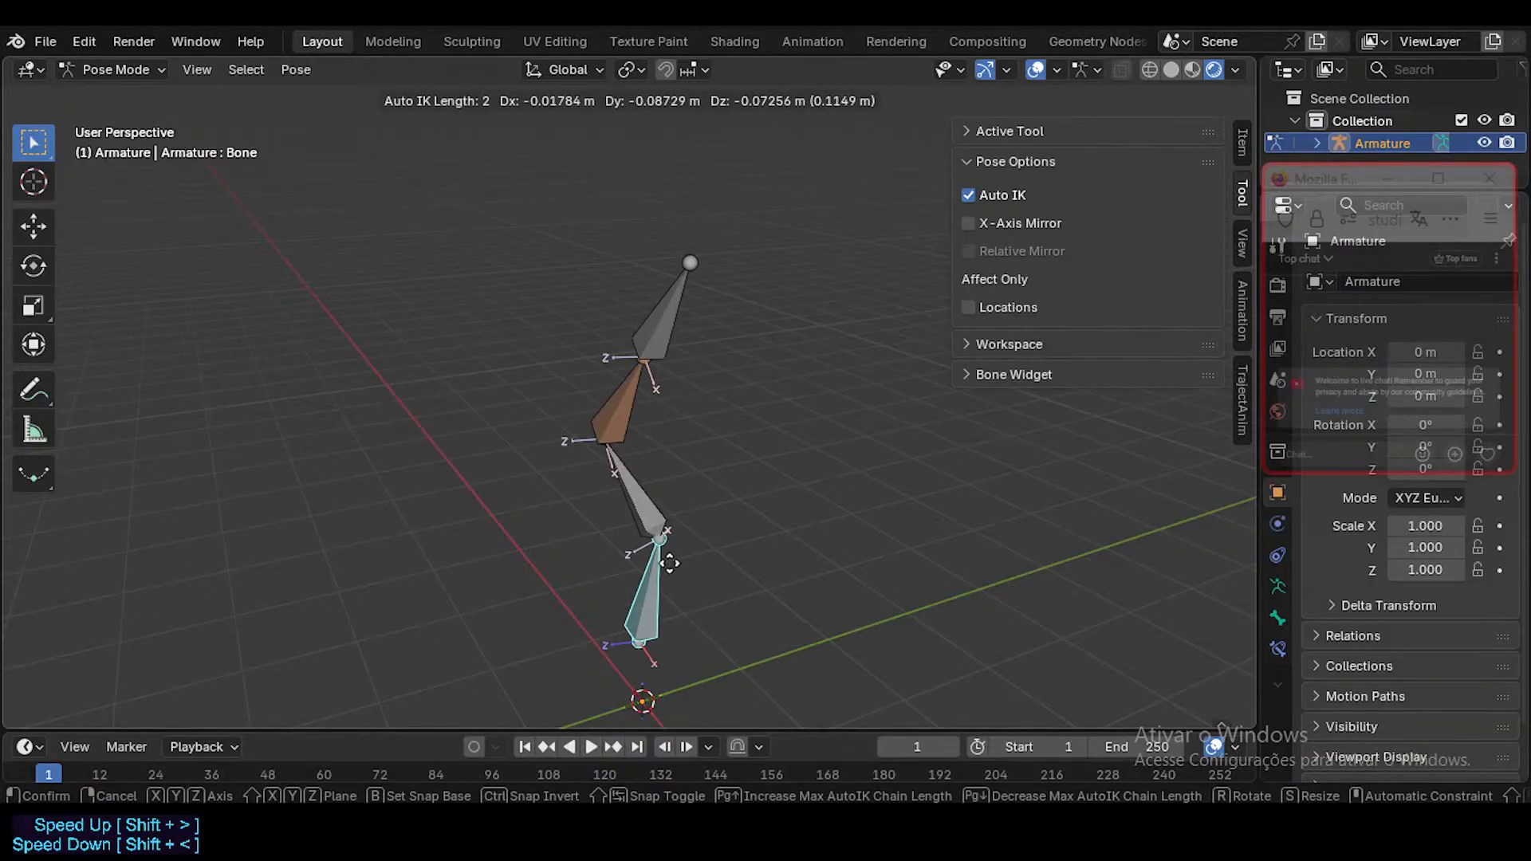
{"action": "left_click", "coordinate": [747, 570]}
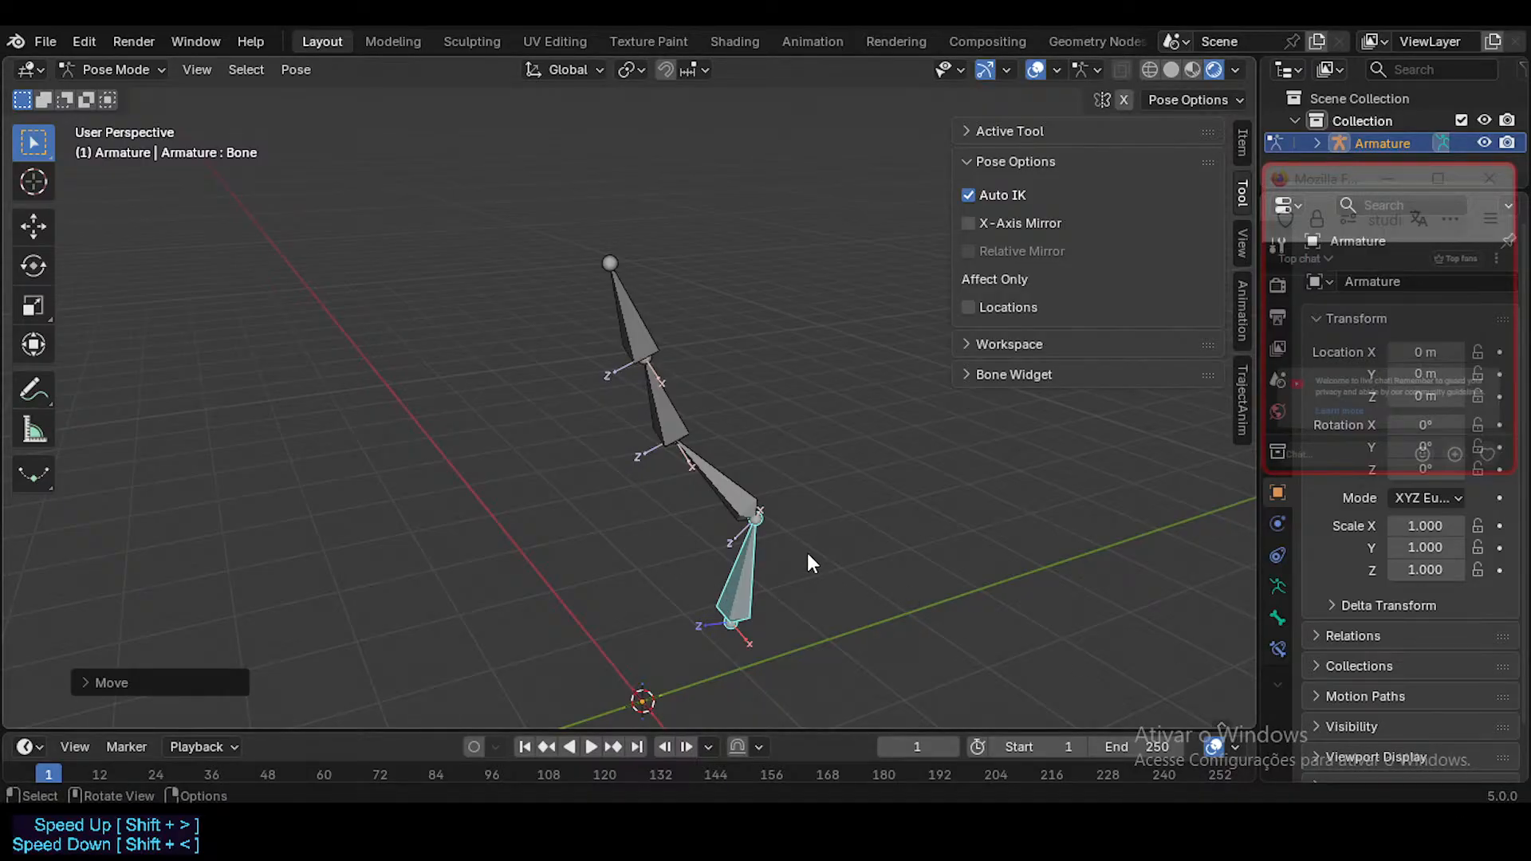
Step: Clear all bones' location and rotation, and move the bottom bone up off the origin with Auto IK
{"action": "key", "text": "a"}
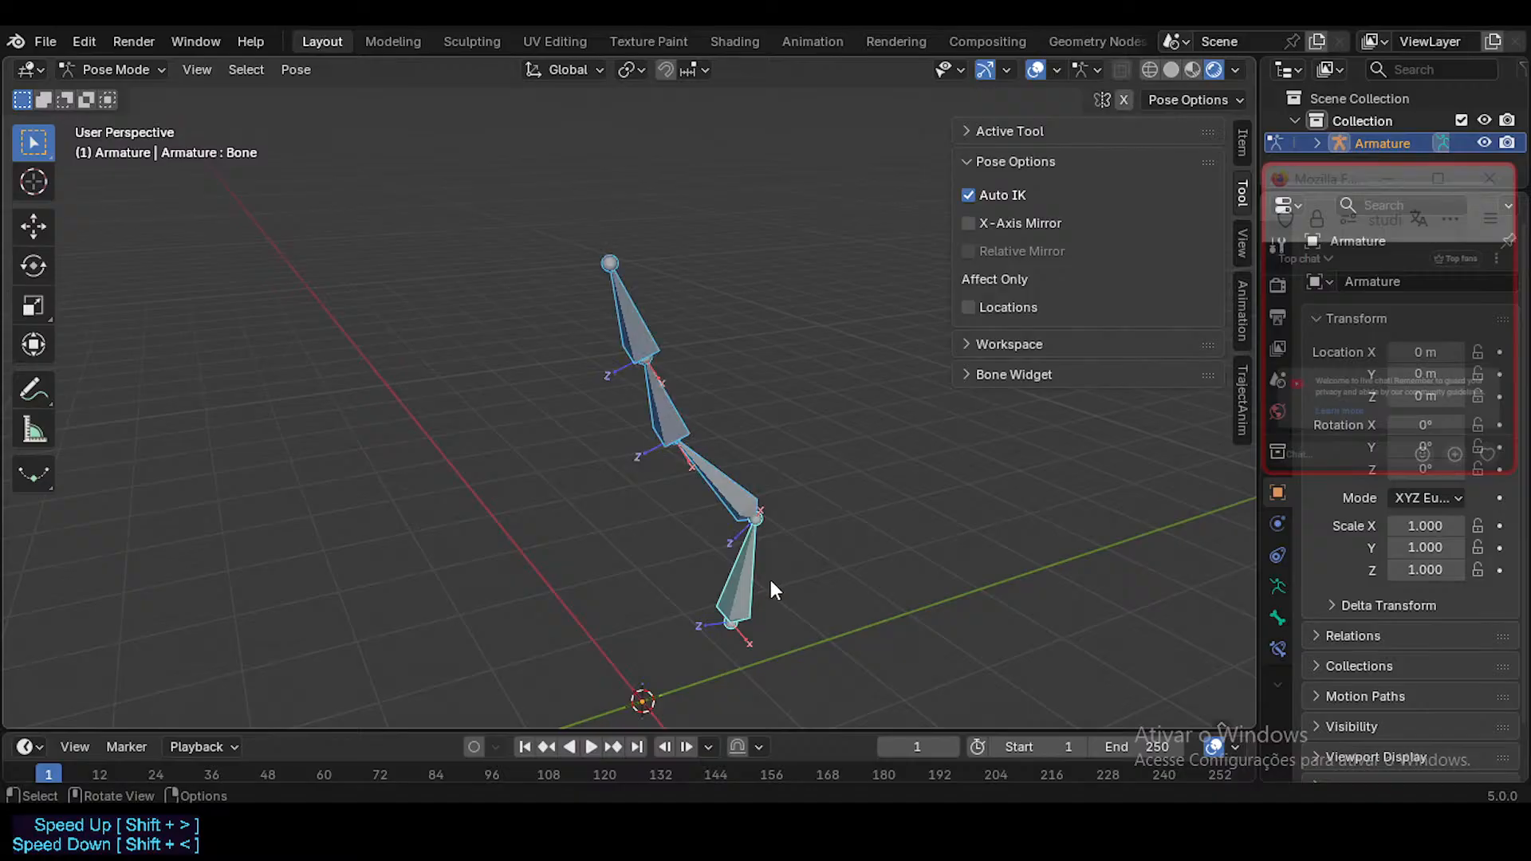
{"action": "key", "text": "alt+g"}
{"action": "key", "text": "alt+r"}
{"action": "left_click", "coordinate": [664, 616]}
{"action": "key", "text": "g"}
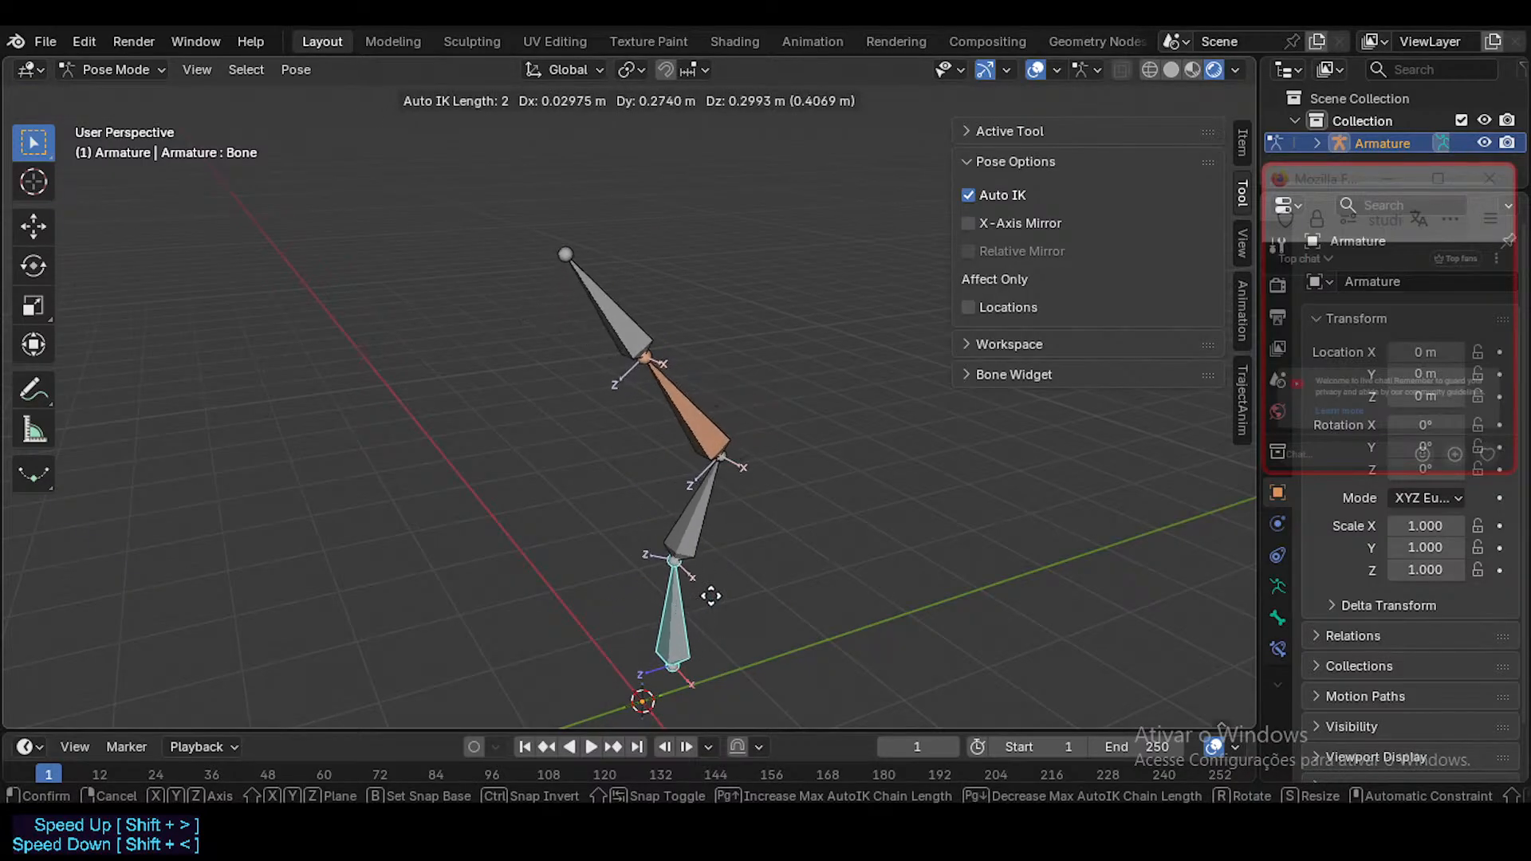
{"action": "left_click", "coordinate": [719, 598]}
Step: Alternate between selecting the top bone and moving the bottom bone slightly with Auto IK
{"action": "left_click", "coordinate": [616, 335]}
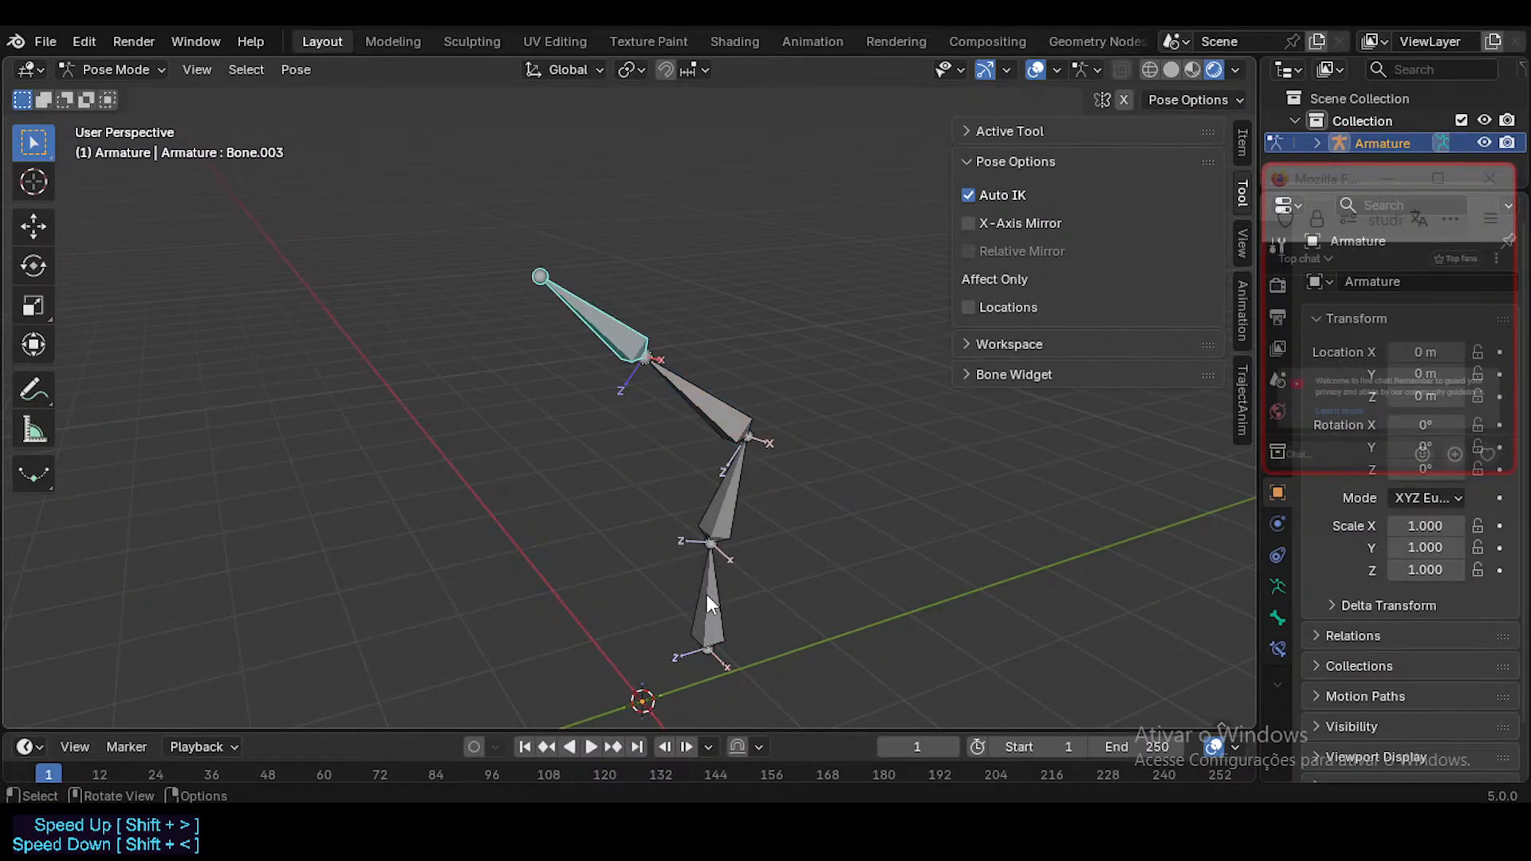
{"action": "left_click", "coordinate": [707, 596]}
{"action": "key", "text": "g"}
{"action": "left_click", "coordinate": [689, 602]}
{"action": "left_click", "coordinate": [595, 320]}
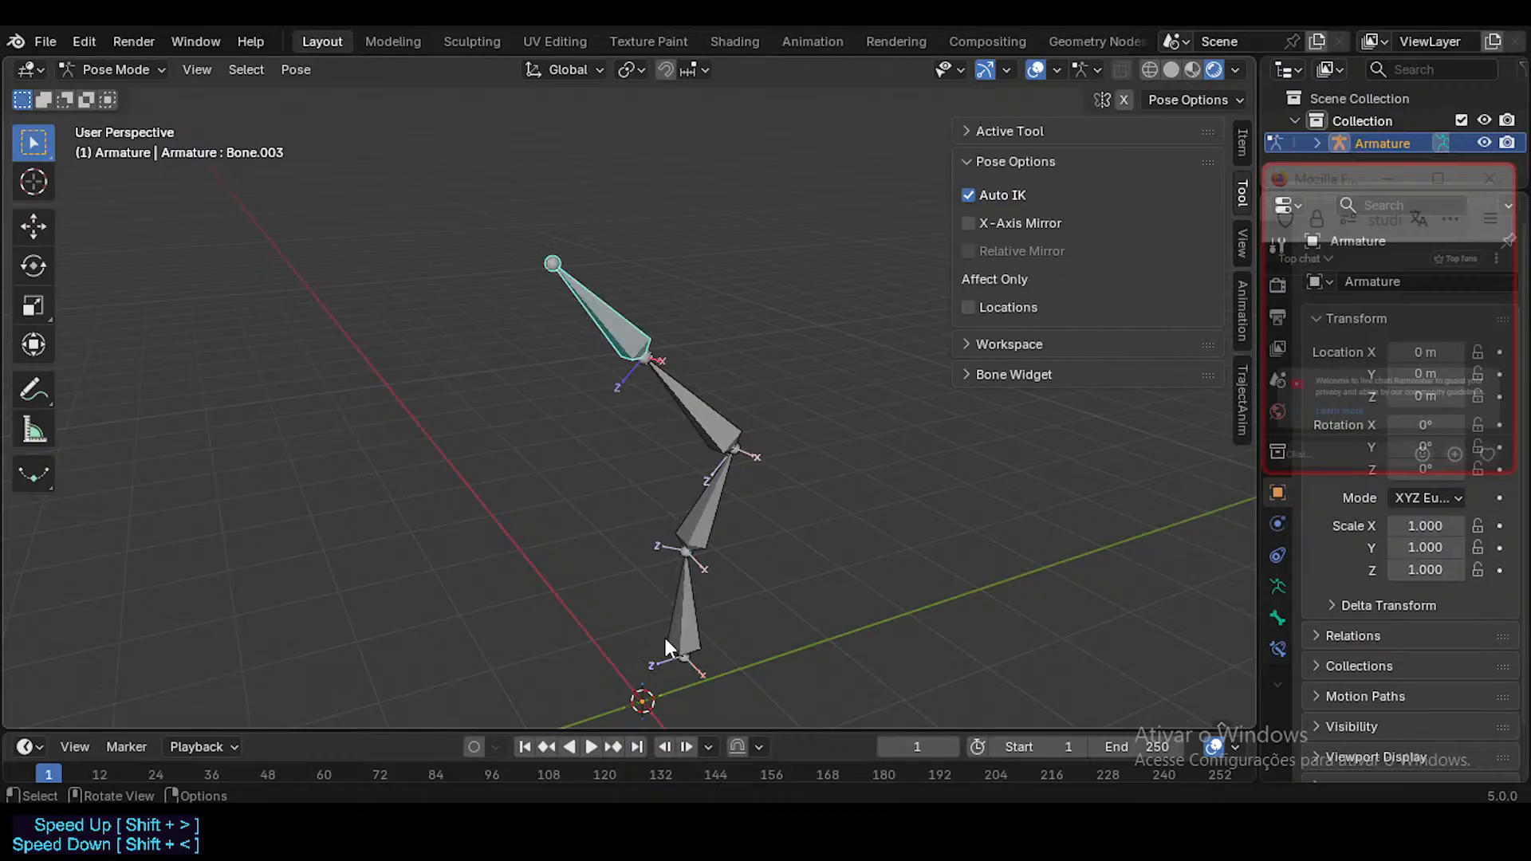
{"action": "left_click", "coordinate": [665, 638]}
{"action": "key", "text": "g"}
{"action": "left_click", "coordinate": [657, 629]}
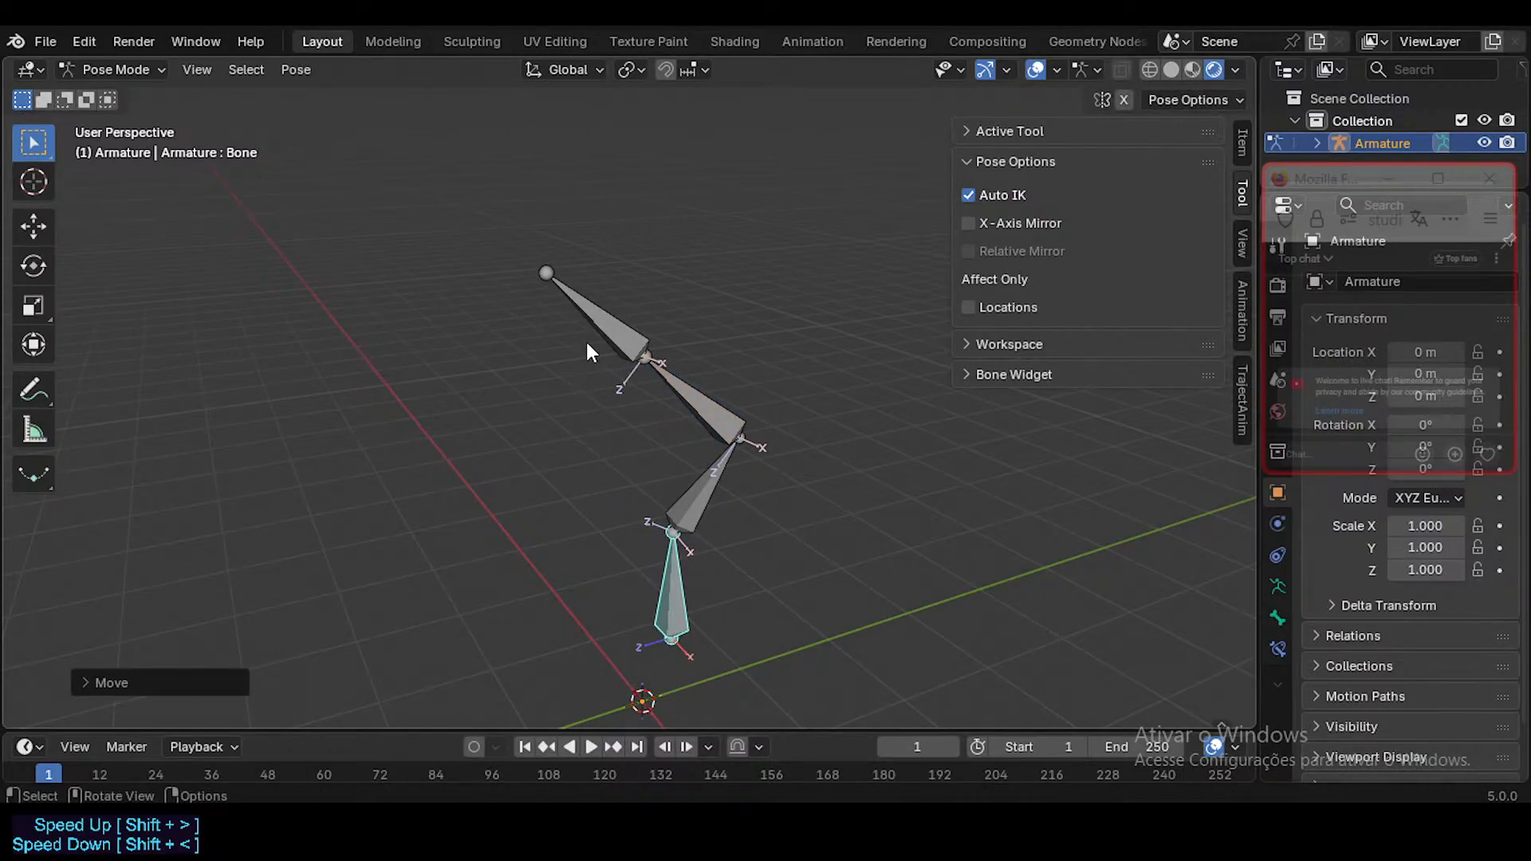
Step: Select the top bone, reselect the bottom bone and move it twice around the origin with Auto IK
{"action": "left_click", "coordinate": [631, 334]}
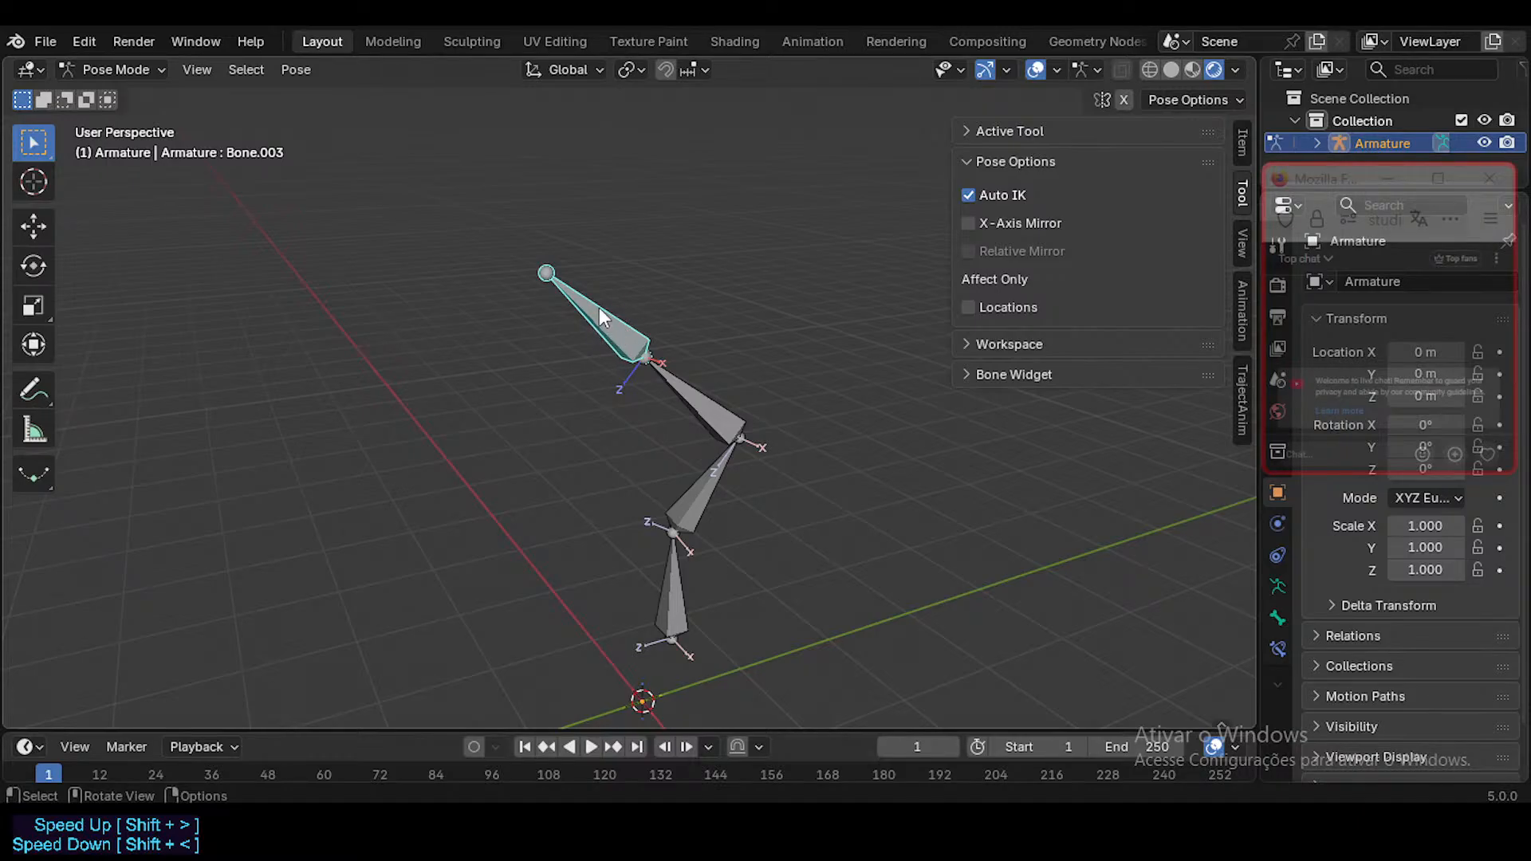
{"action": "left_click", "coordinate": [671, 599]}
{"action": "key", "text": "g"}
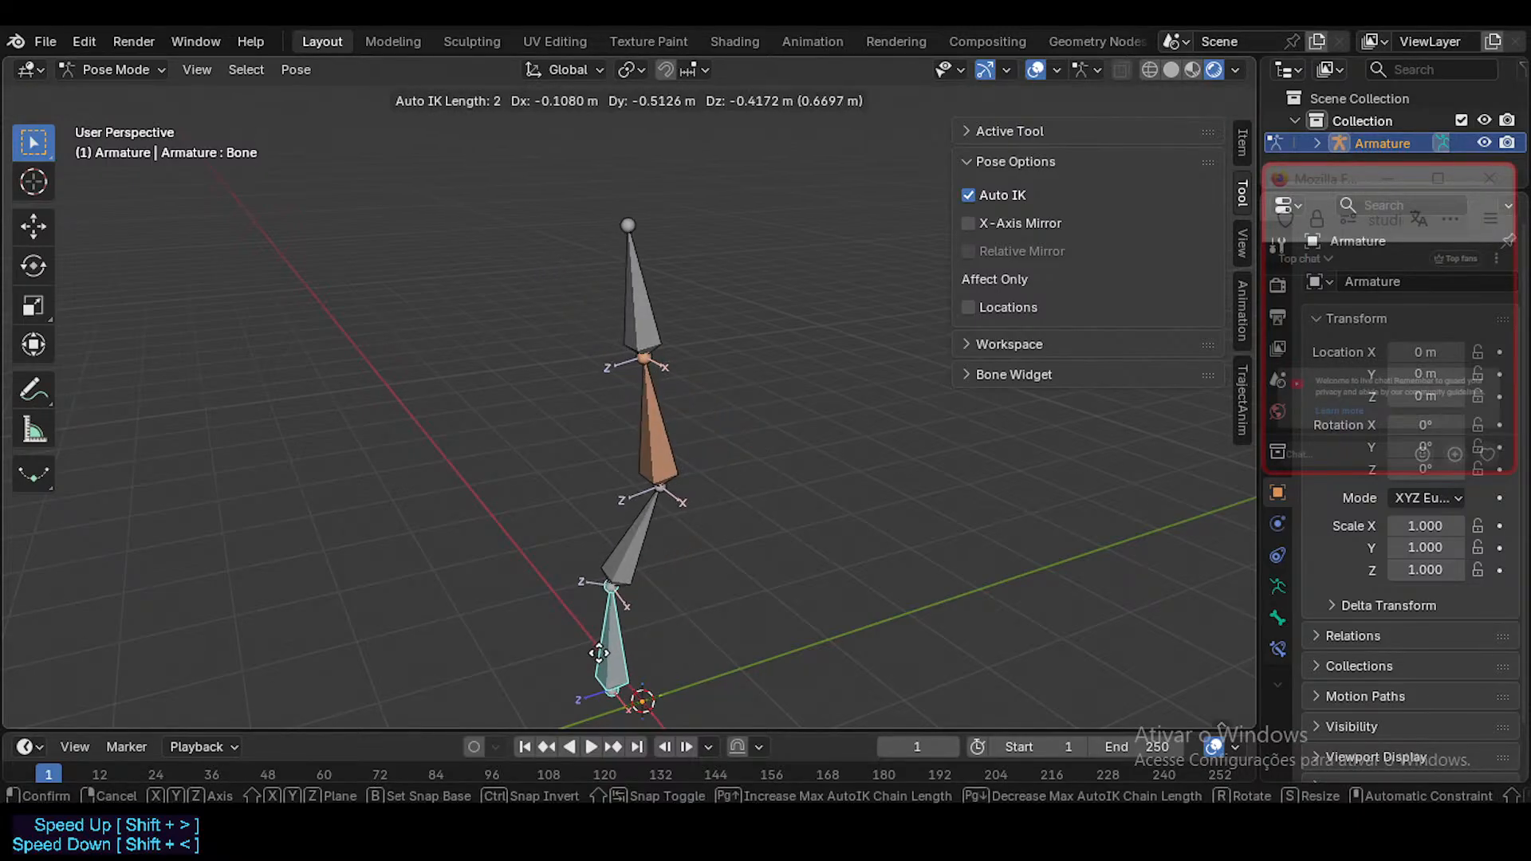
{"action": "left_click", "coordinate": [581, 581]}
{"action": "key", "text": "g"}
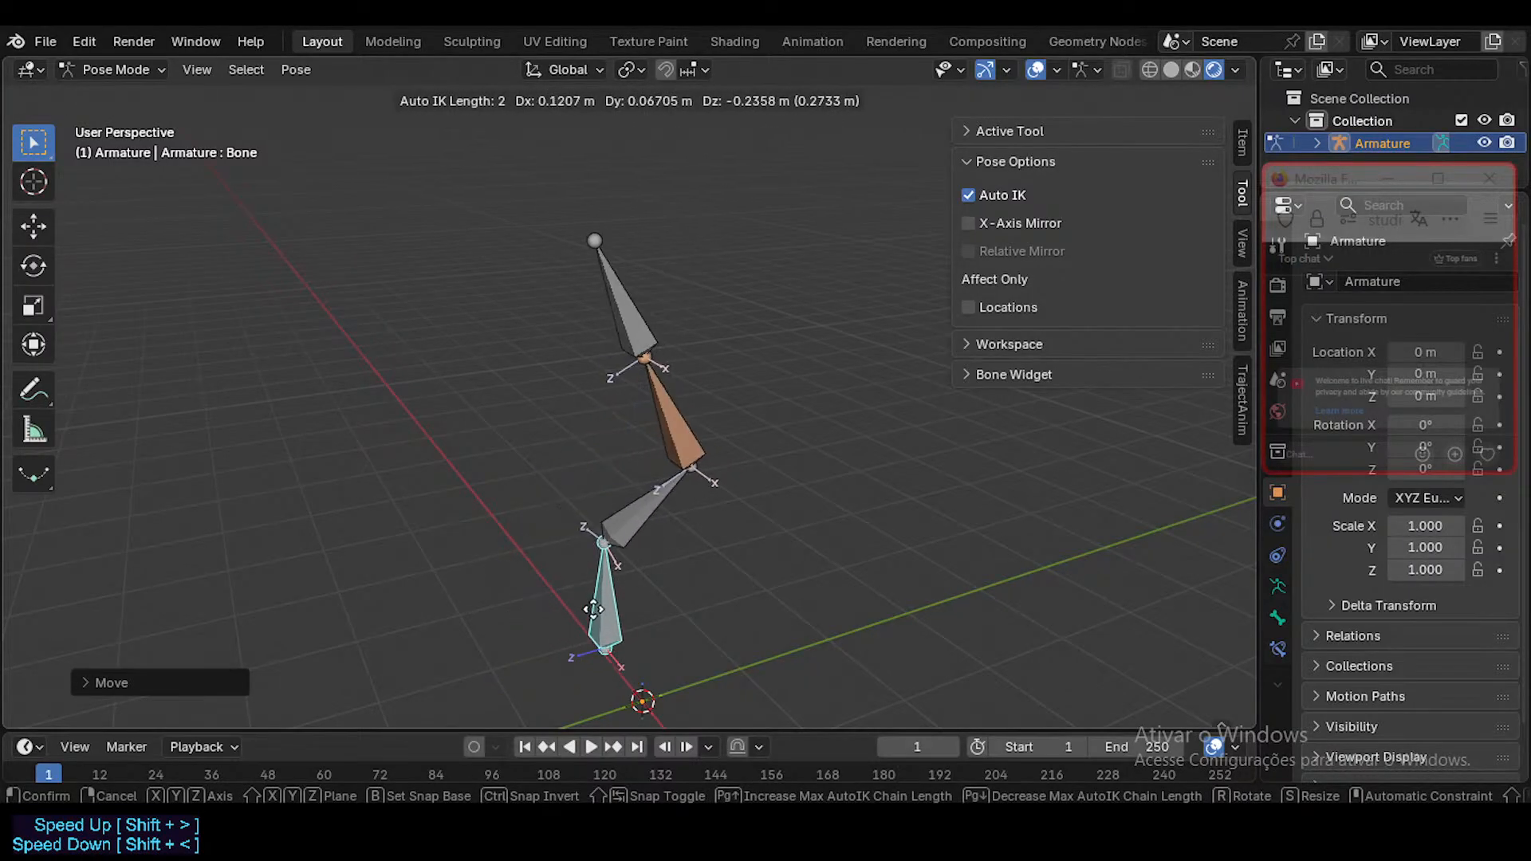
{"action": "left_click", "coordinate": [577, 612]}
Step: Clear the location and rotation of all bones and select the top bone
{"action": "key", "text": "a"}
{"action": "key", "text": "alt+g"}
{"action": "key", "text": "alt+r"}
{"action": "left_click", "coordinate": [653, 342]}
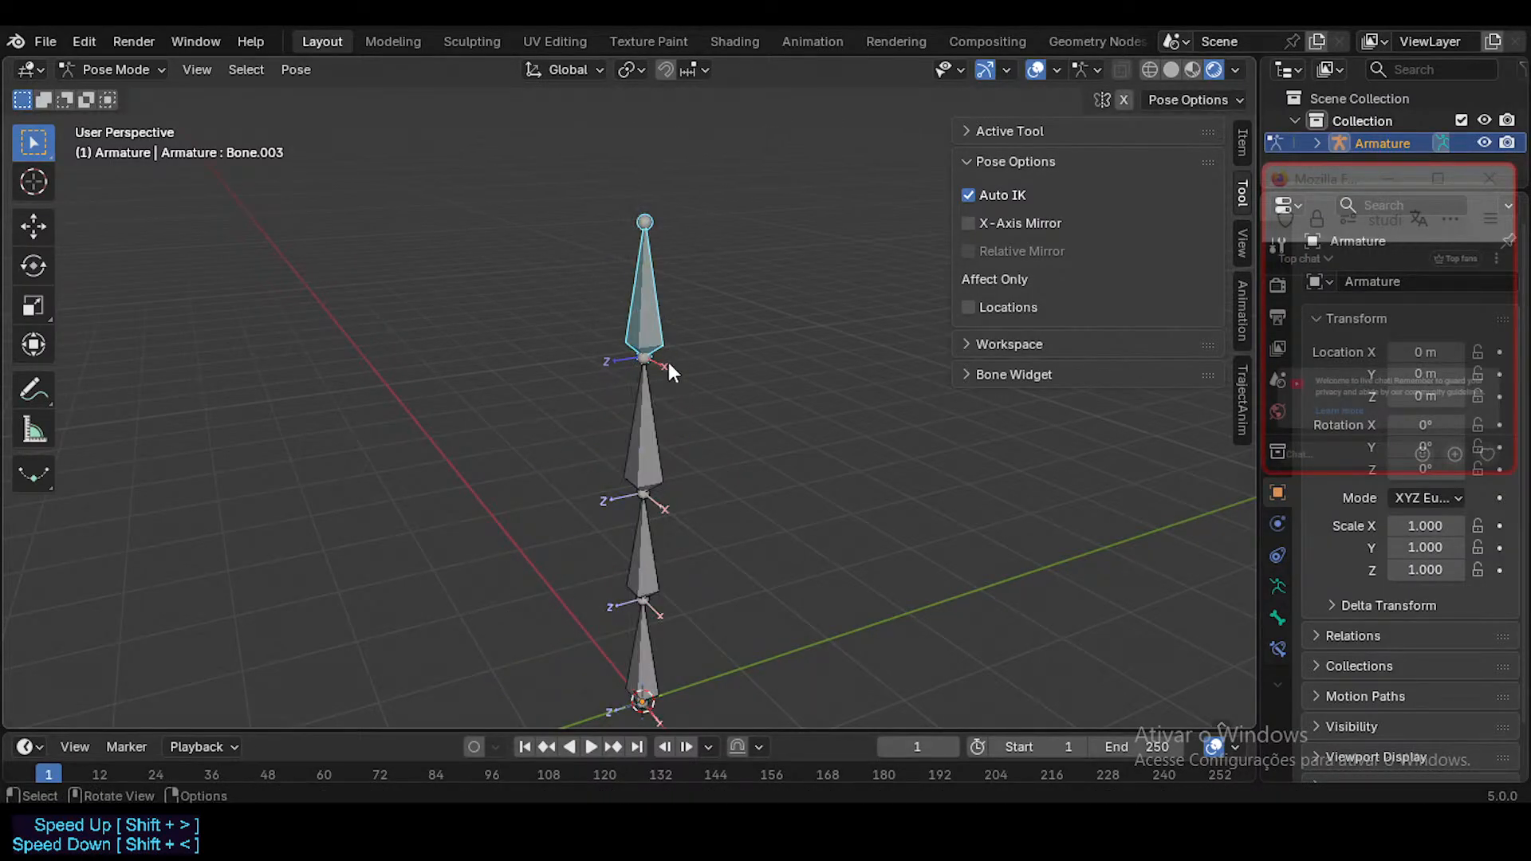
Step: Try moving the top bone in Edit Mode to check its connection, and return to Pose Mode
{"action": "key", "text": "Tab"}
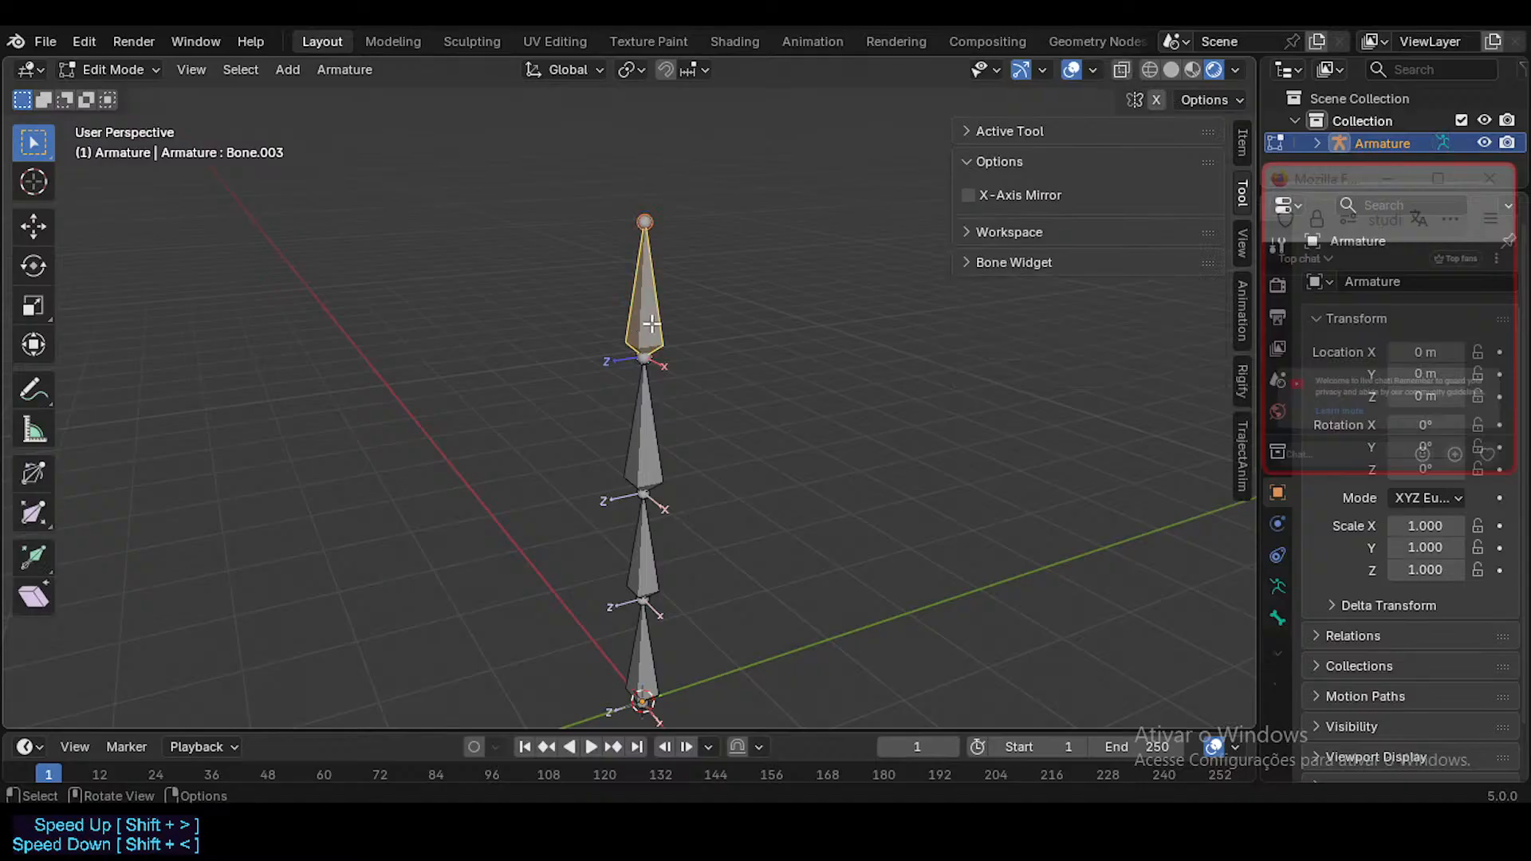
{"action": "key", "text": "g"}
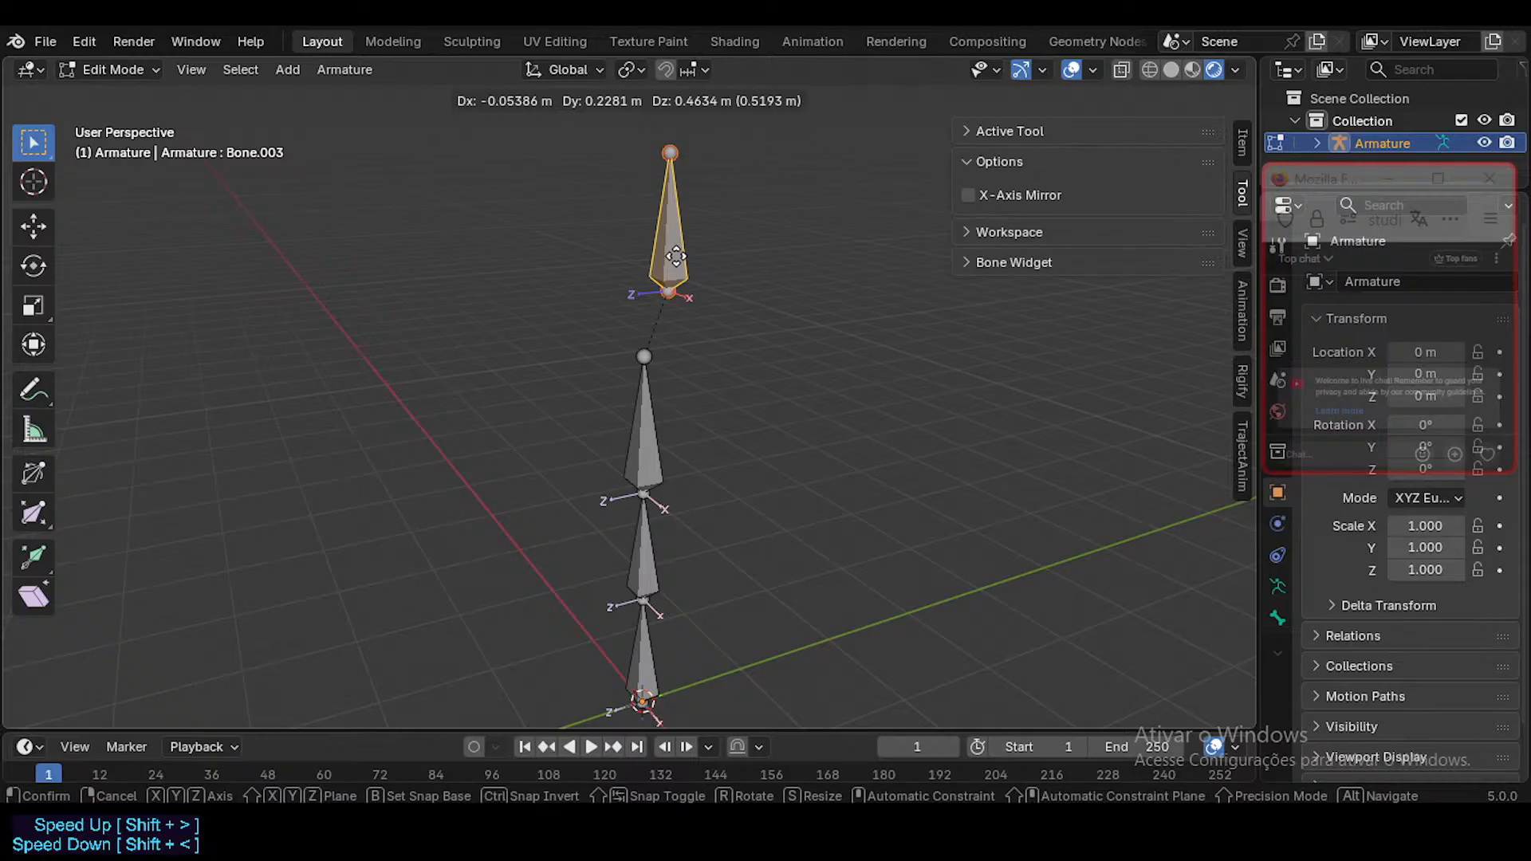
{"action": "key", "text": "Escape"}
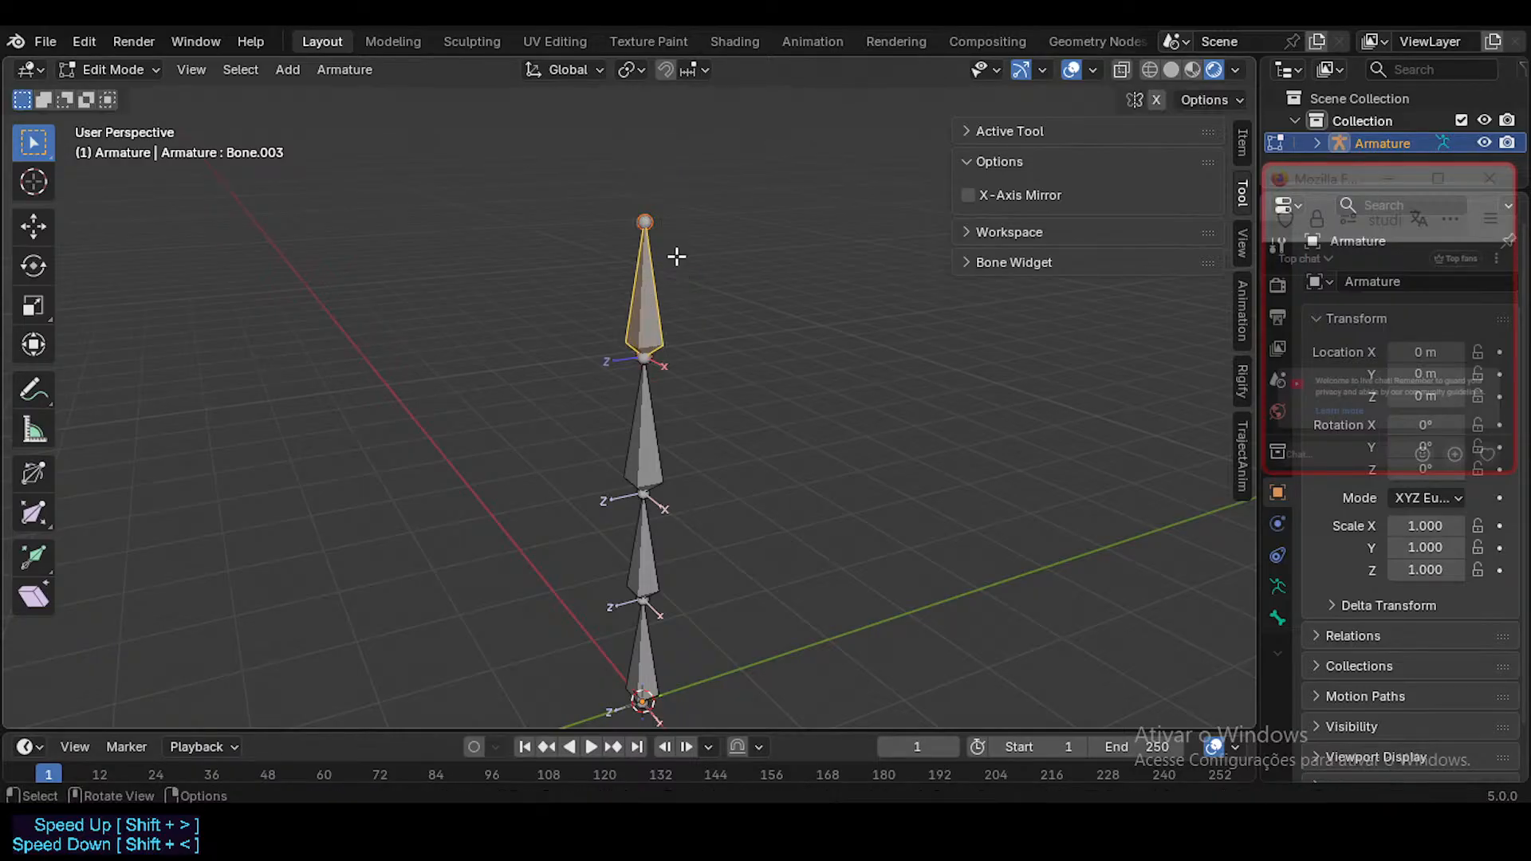
{"action": "key", "text": "g"}
{"action": "key", "text": "Escape"}
{"action": "key", "text": "ctrl+Tab"}
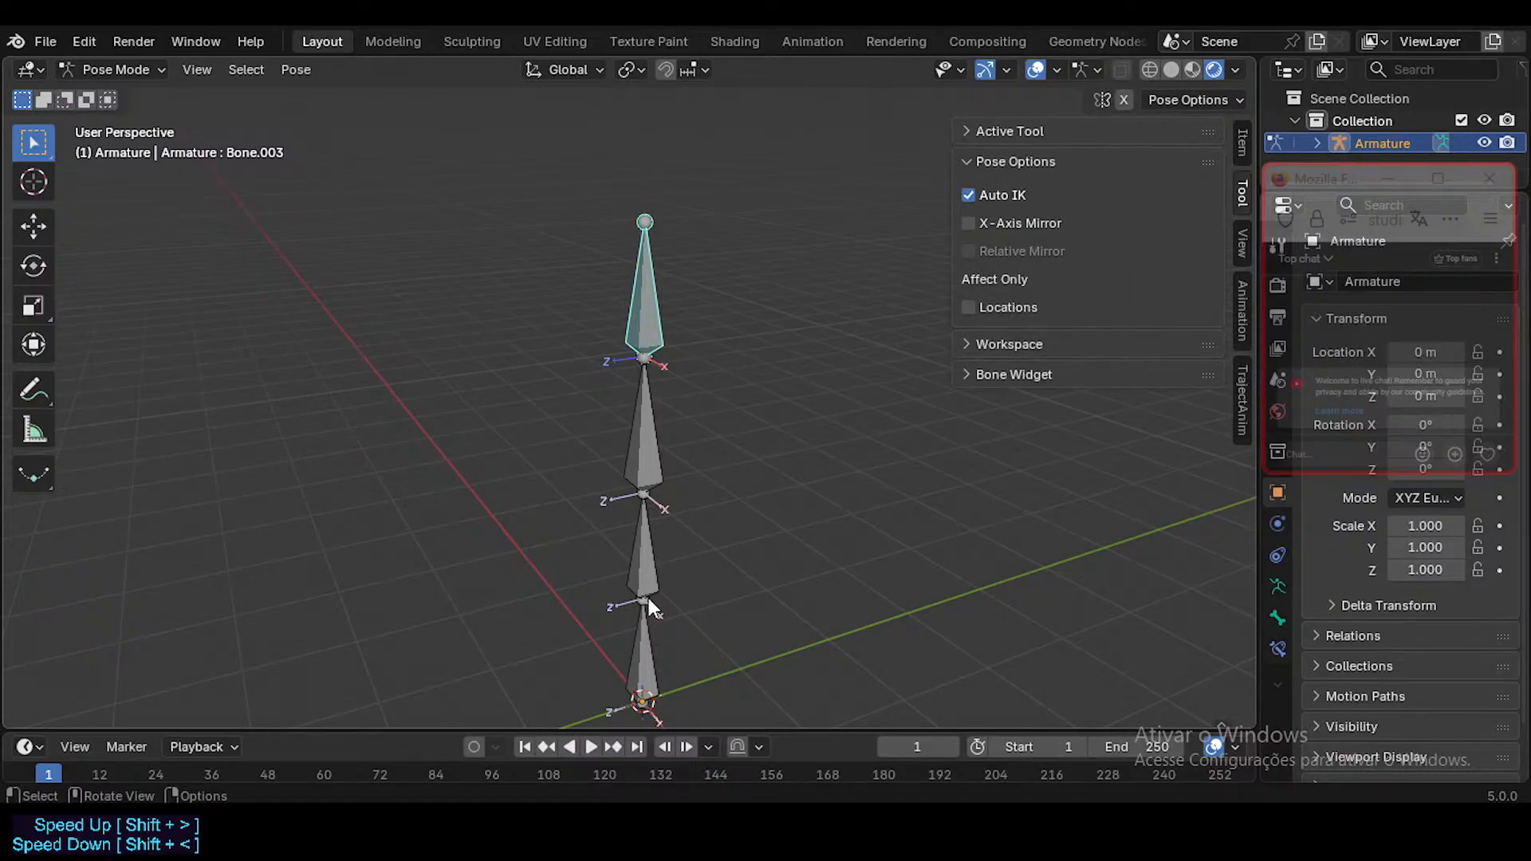
Step: Try moving the bottom bone in Pose Mode and select the third bone from the bottom
{"action": "left_click", "coordinate": [657, 654]}
{"action": "key", "text": "g"}
{"action": "key", "text": "Escape"}
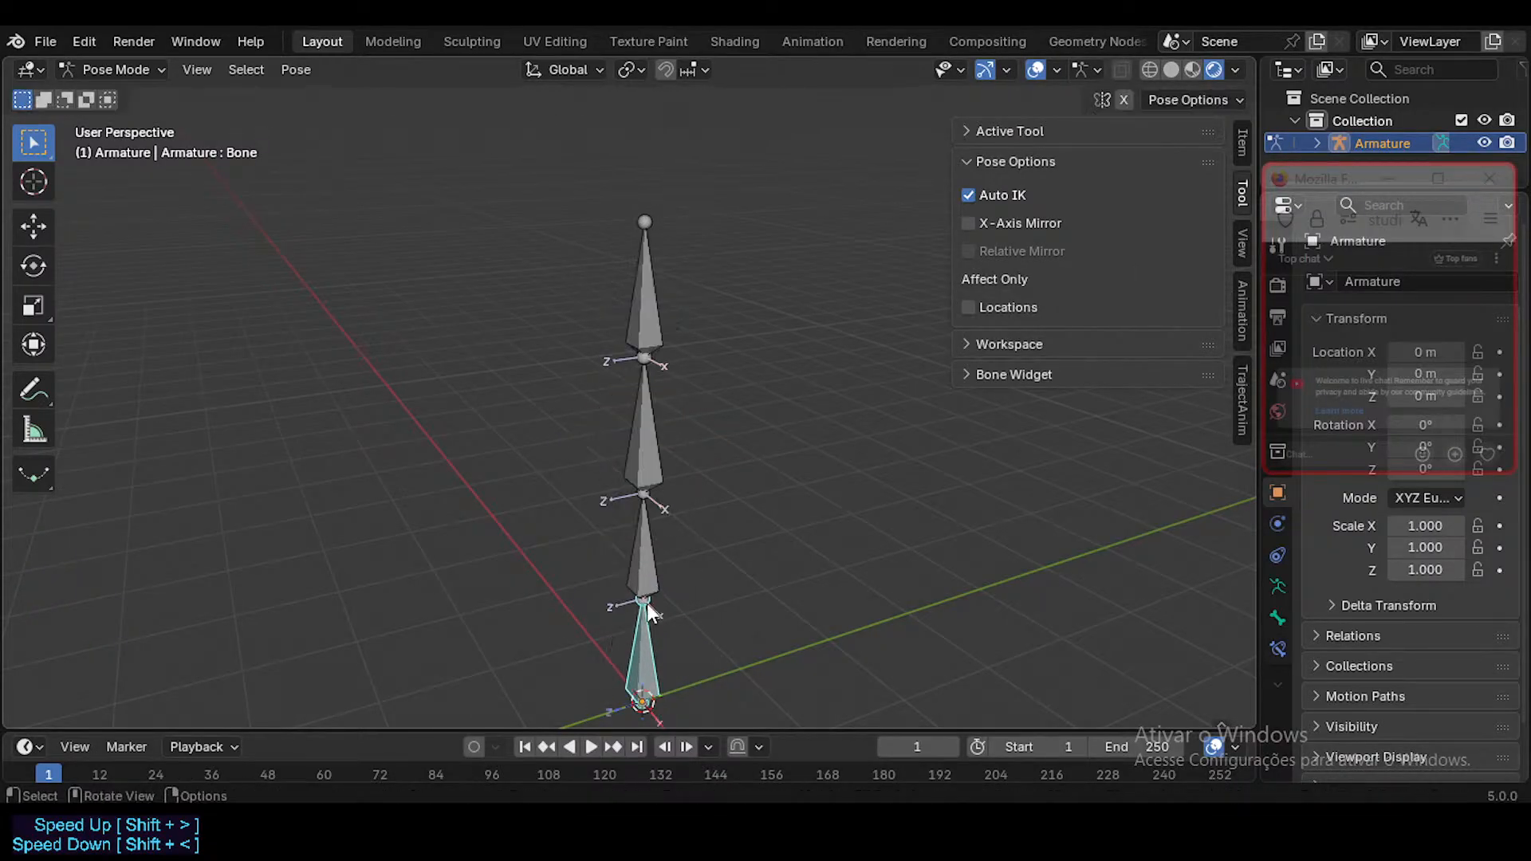
{"action": "left_click", "coordinate": [636, 435]}
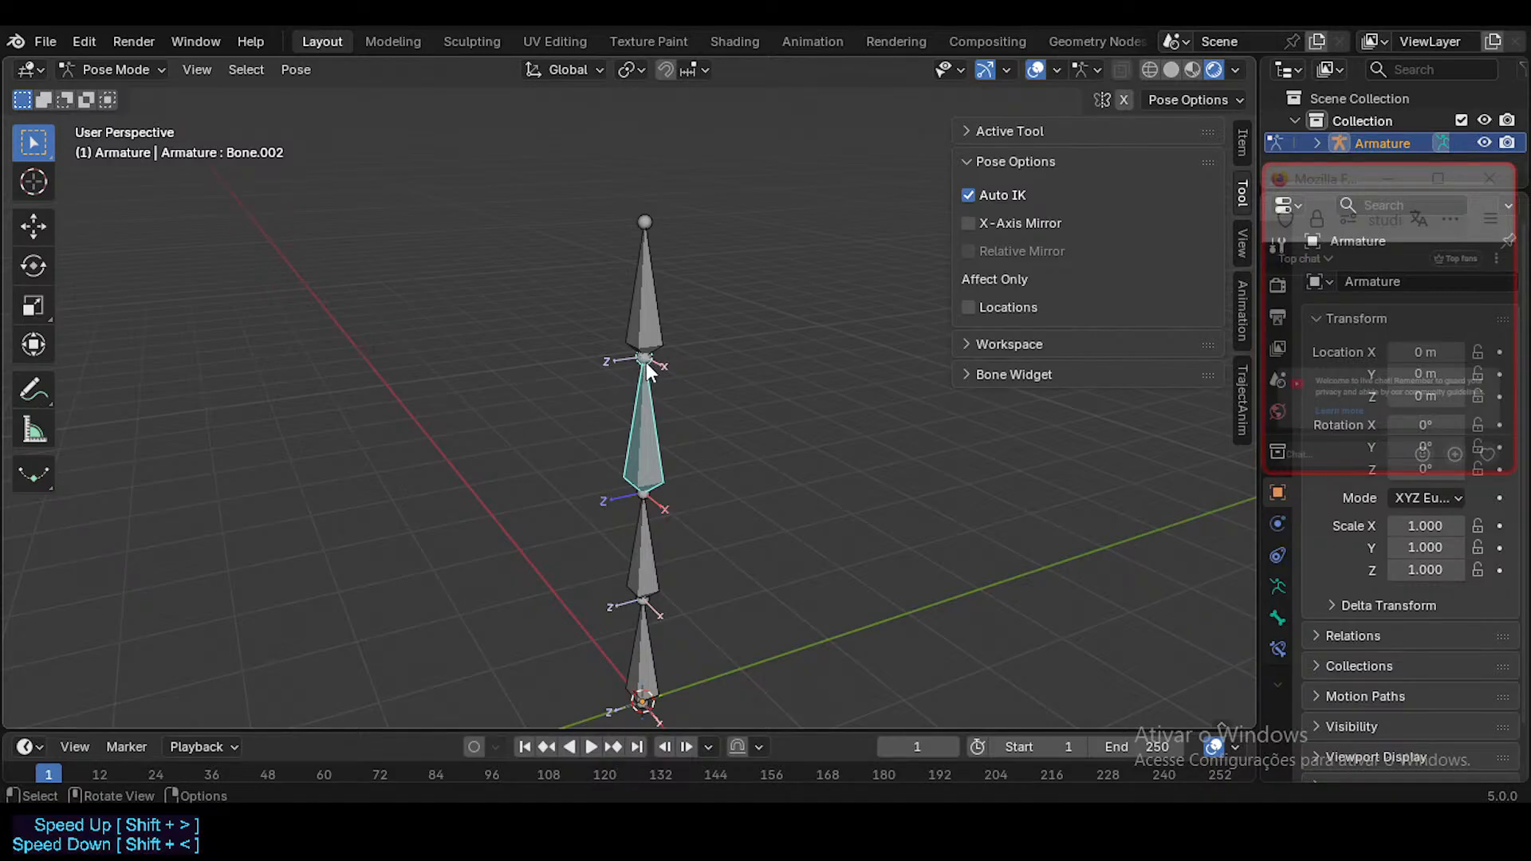
Step: Parent the top bone to the bone directly below it as connected in Edit Mode, and return to Pose Mode
{"action": "left_click", "coordinate": [644, 312]}
{"action": "key", "text": "Tab"}
{"action": "left_click", "coordinate": [645, 407], "text": "shift"}
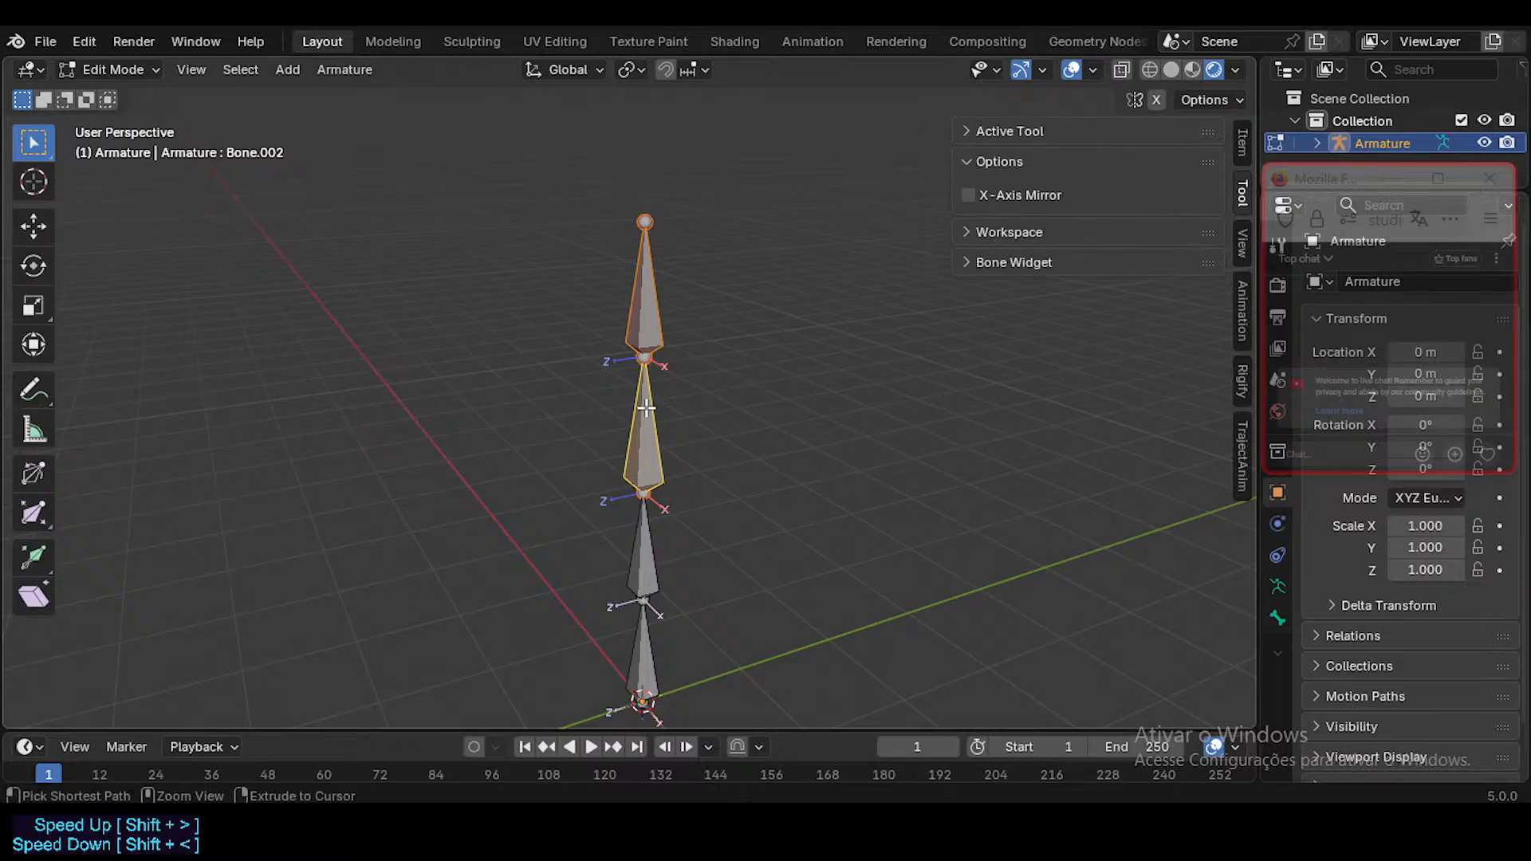
{"action": "key", "text": "ctrl+p"}
{"action": "left_click", "coordinate": [644, 429]}
{"action": "key", "text": "ctrl+Tab"}
Step: Select the bottom bone and move it twice with Auto IK to test the chain including the top bone
{"action": "left_click", "coordinate": [646, 533]}
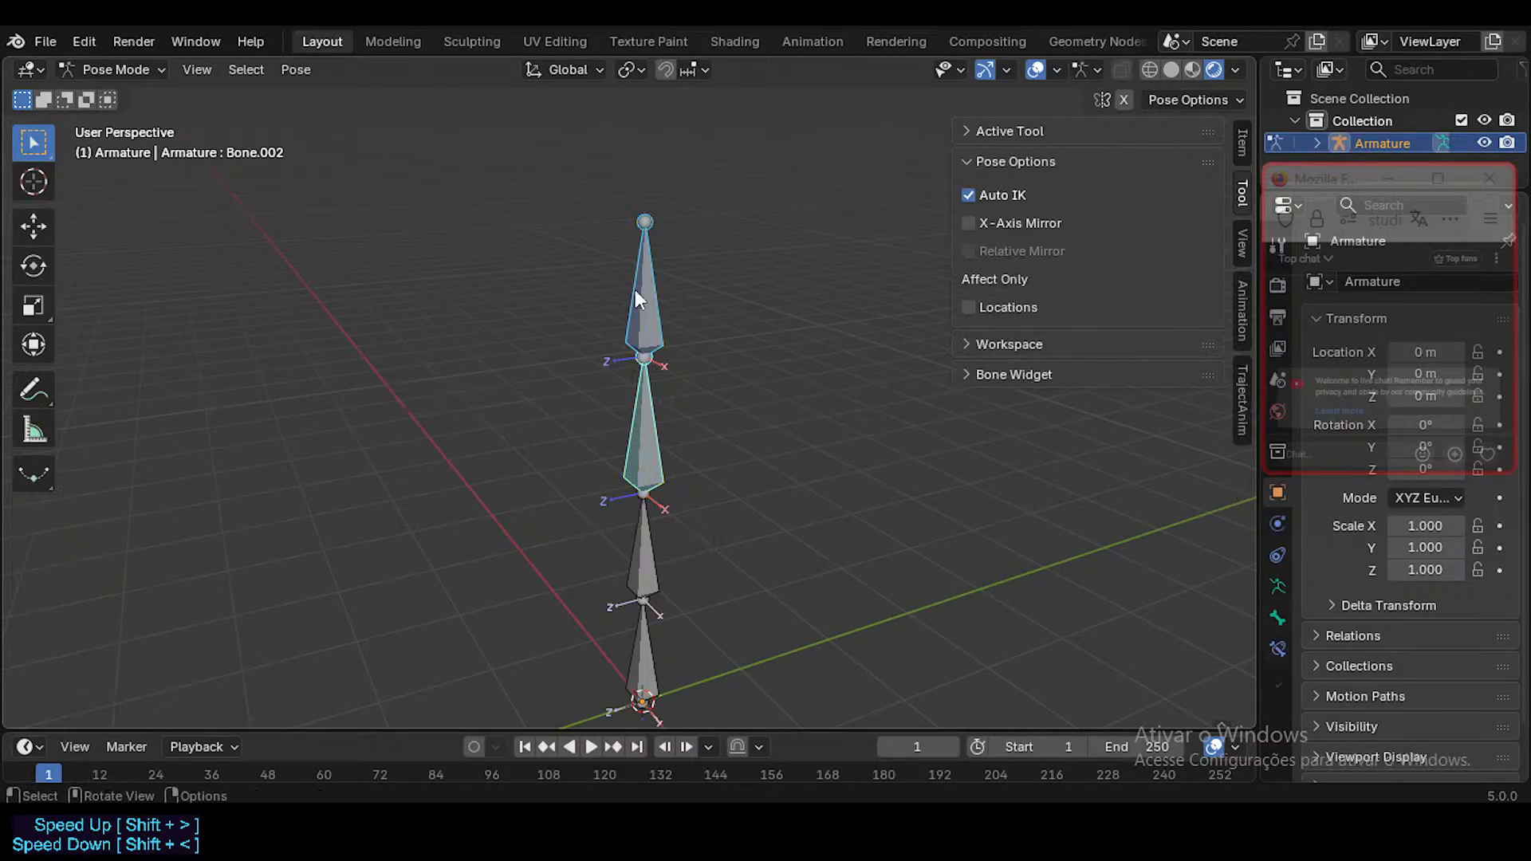
{"action": "left_click", "coordinate": [639, 633]}
{"action": "key", "text": "g"}
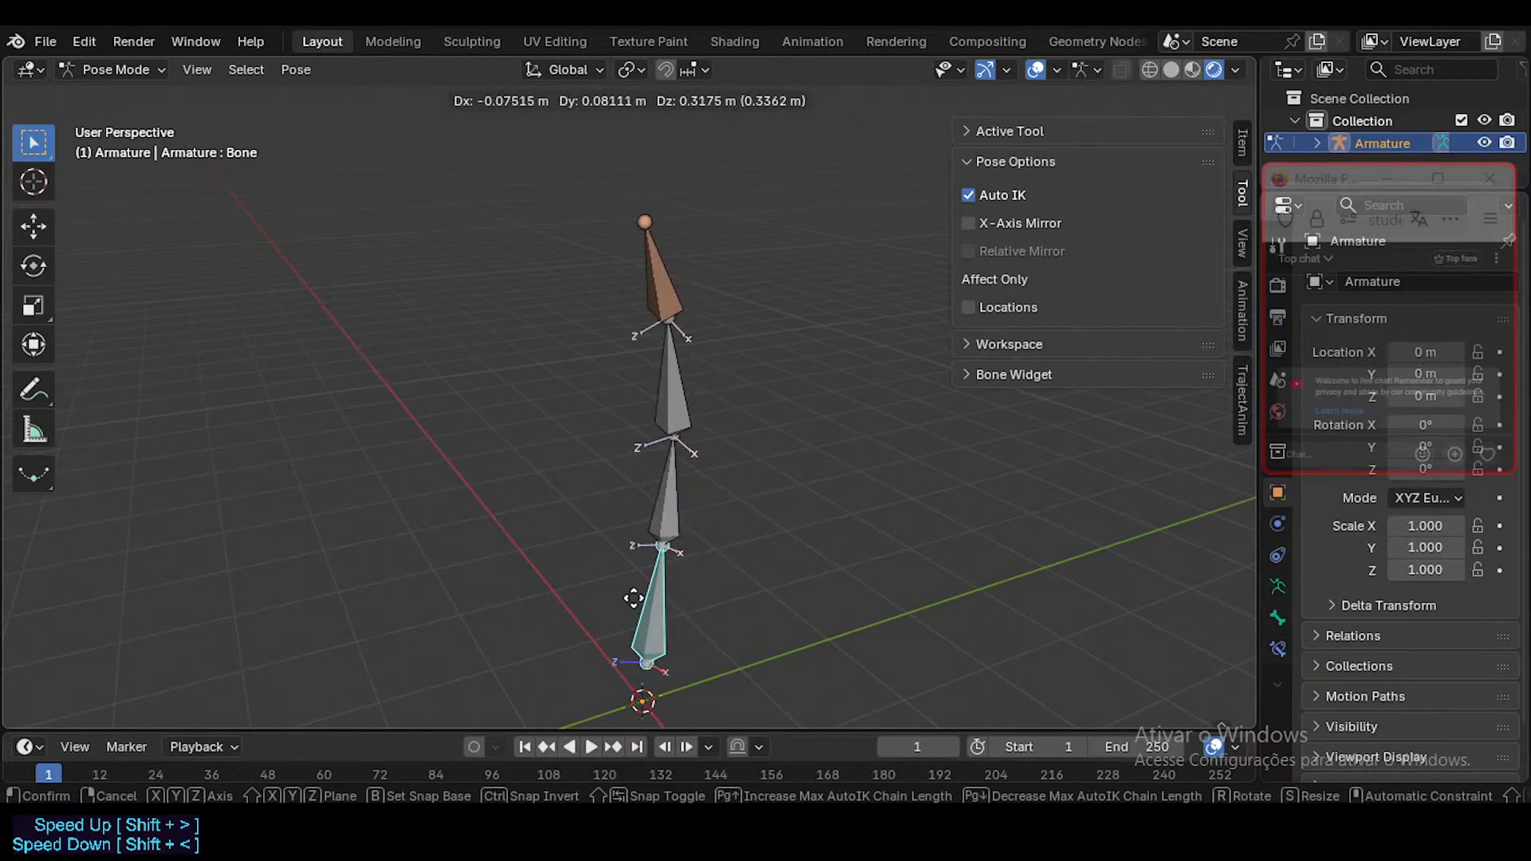
{"action": "left_click", "coordinate": [641, 529]}
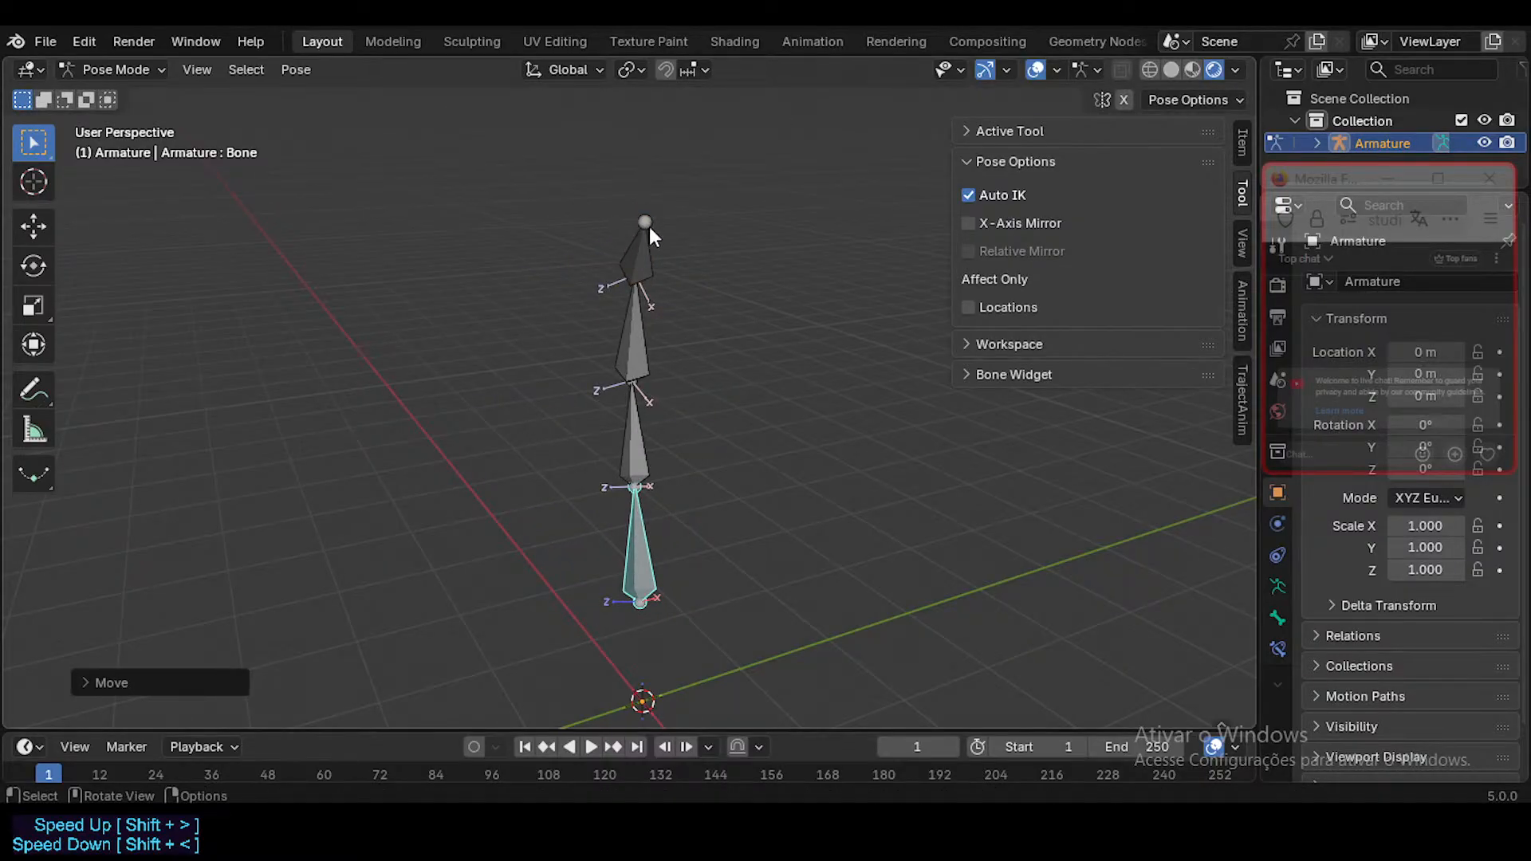
{"action": "key", "text": "g"}
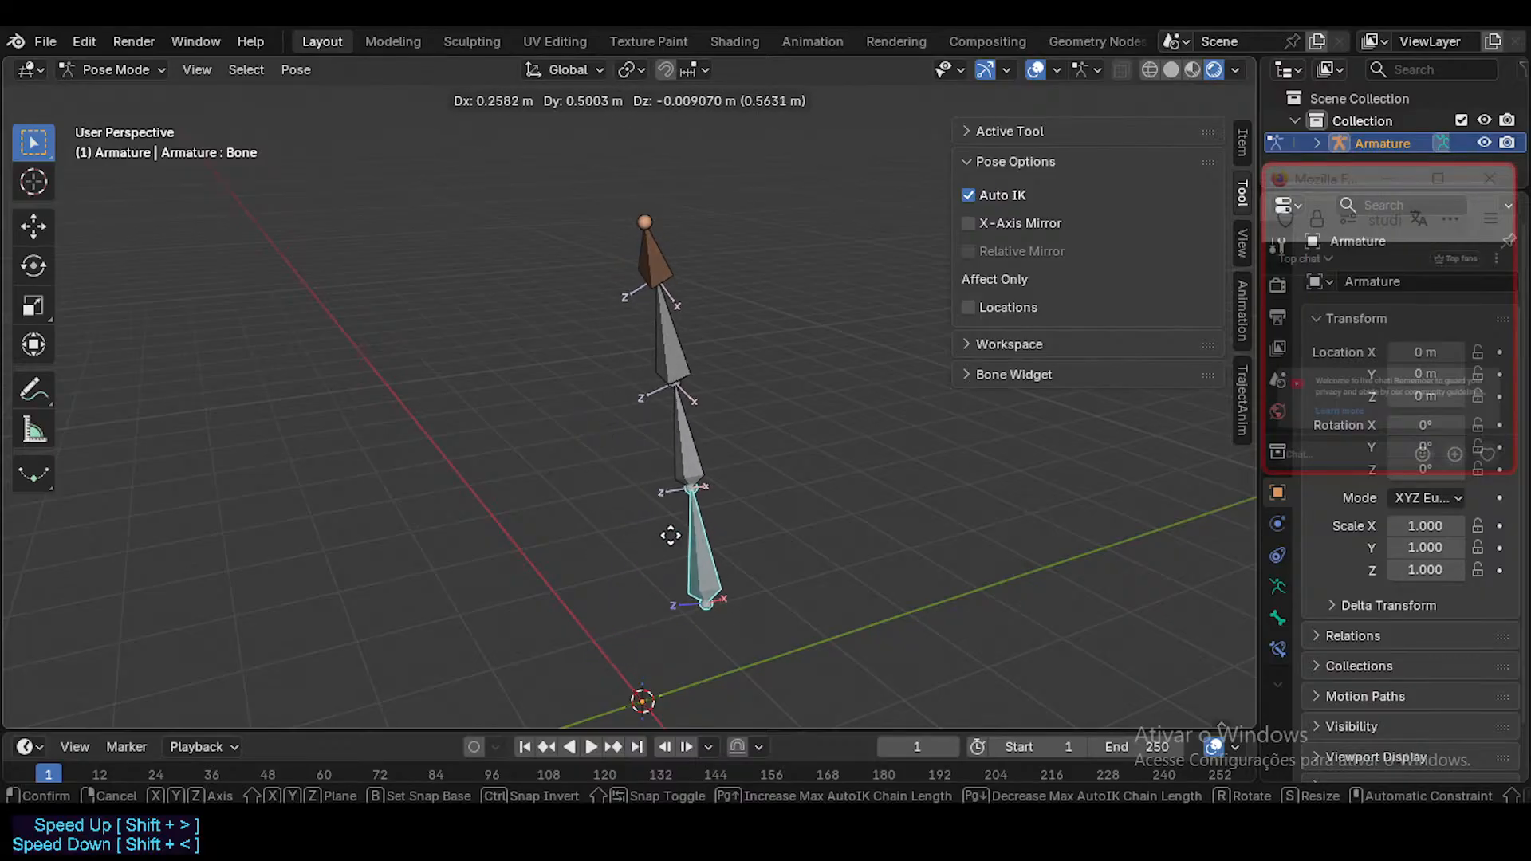
{"action": "left_click", "coordinate": [766, 464]}
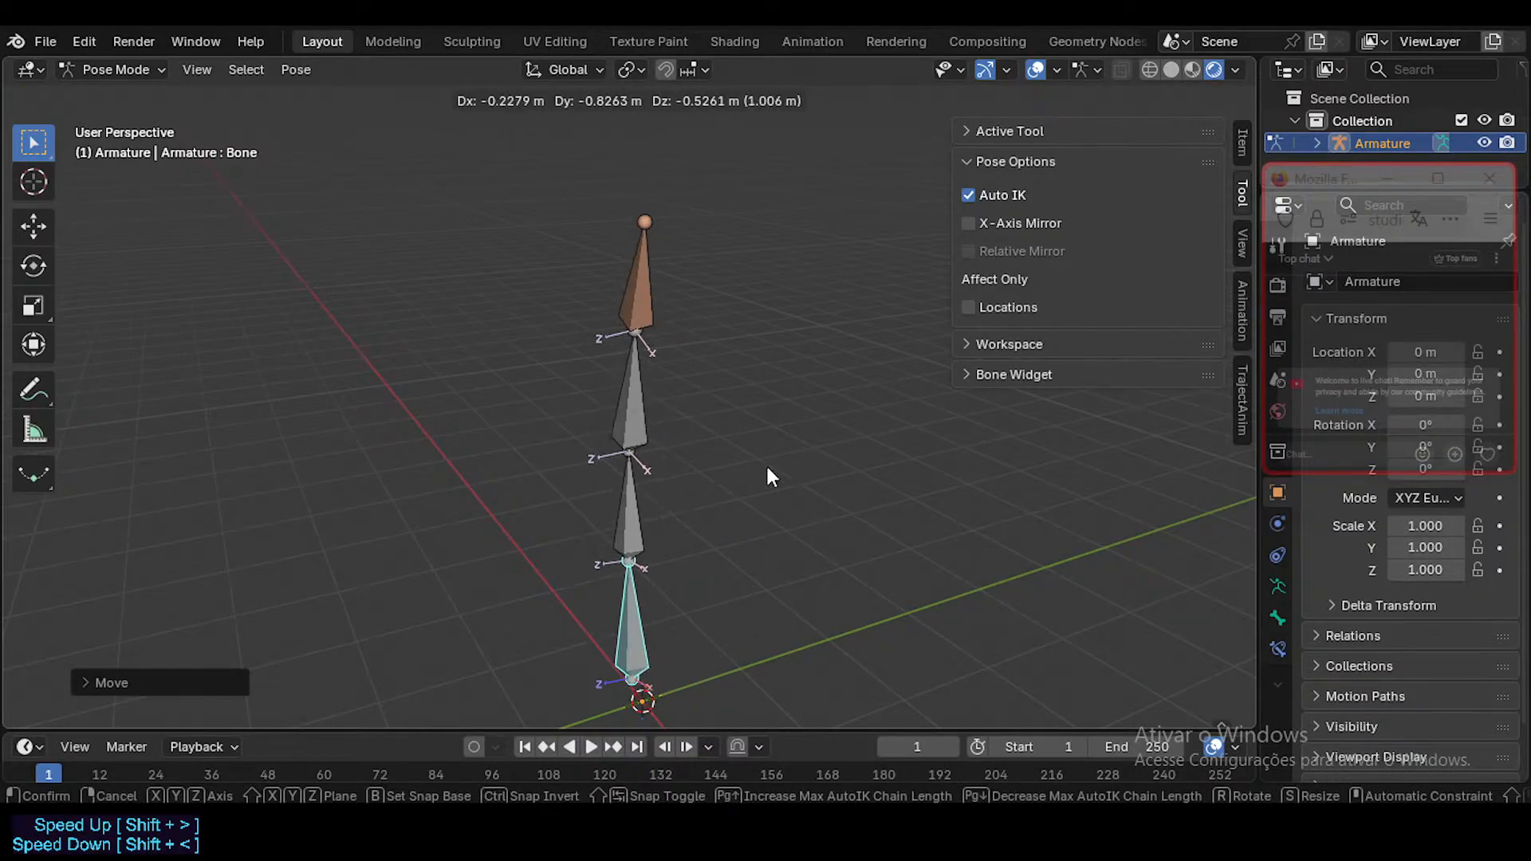
Step: Move the bottom bone repeatedly with Auto IK to test how the whole chain bends
{"action": "middle_click_drag", "start_coordinate": [767, 464], "coordinate": [803, 427]}
{"action": "key", "text": "g"}
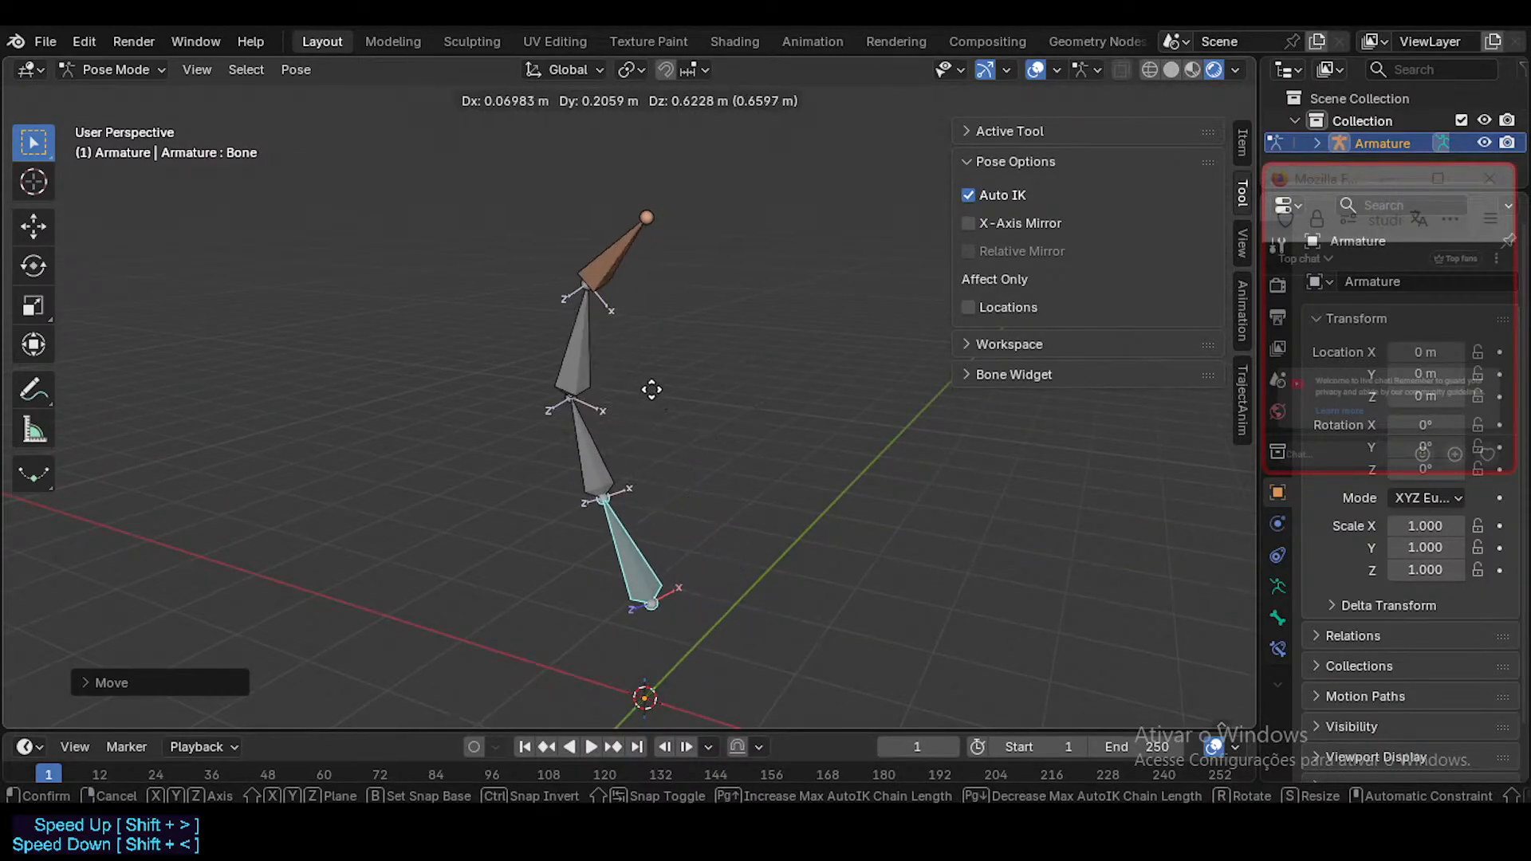
{"action": "left_click", "coordinate": [655, 235]}
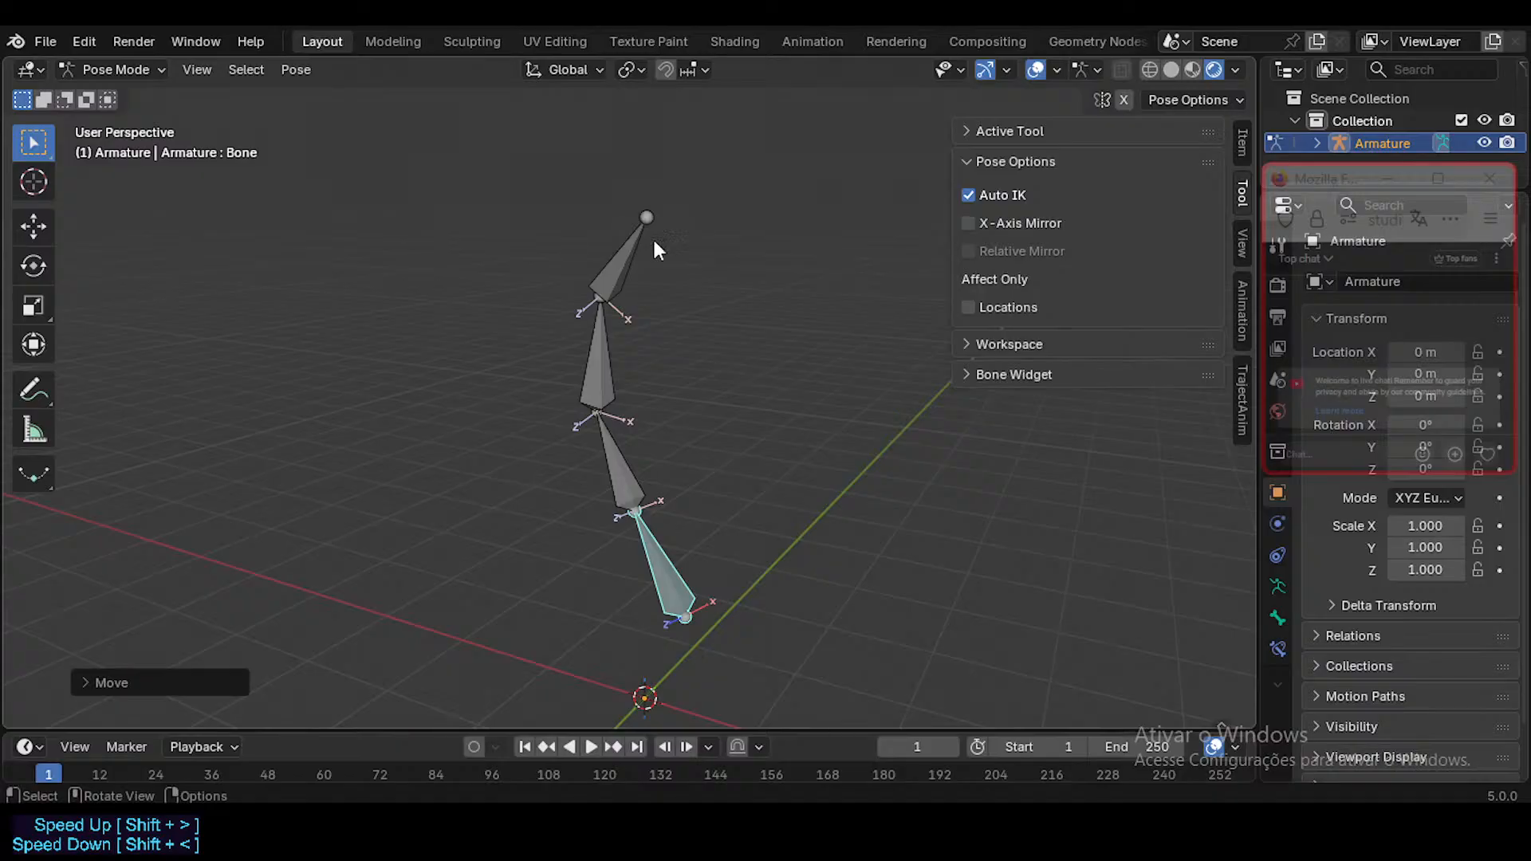
{"action": "left_click", "coordinate": [653, 244]}
{"action": "key", "text": "g"}
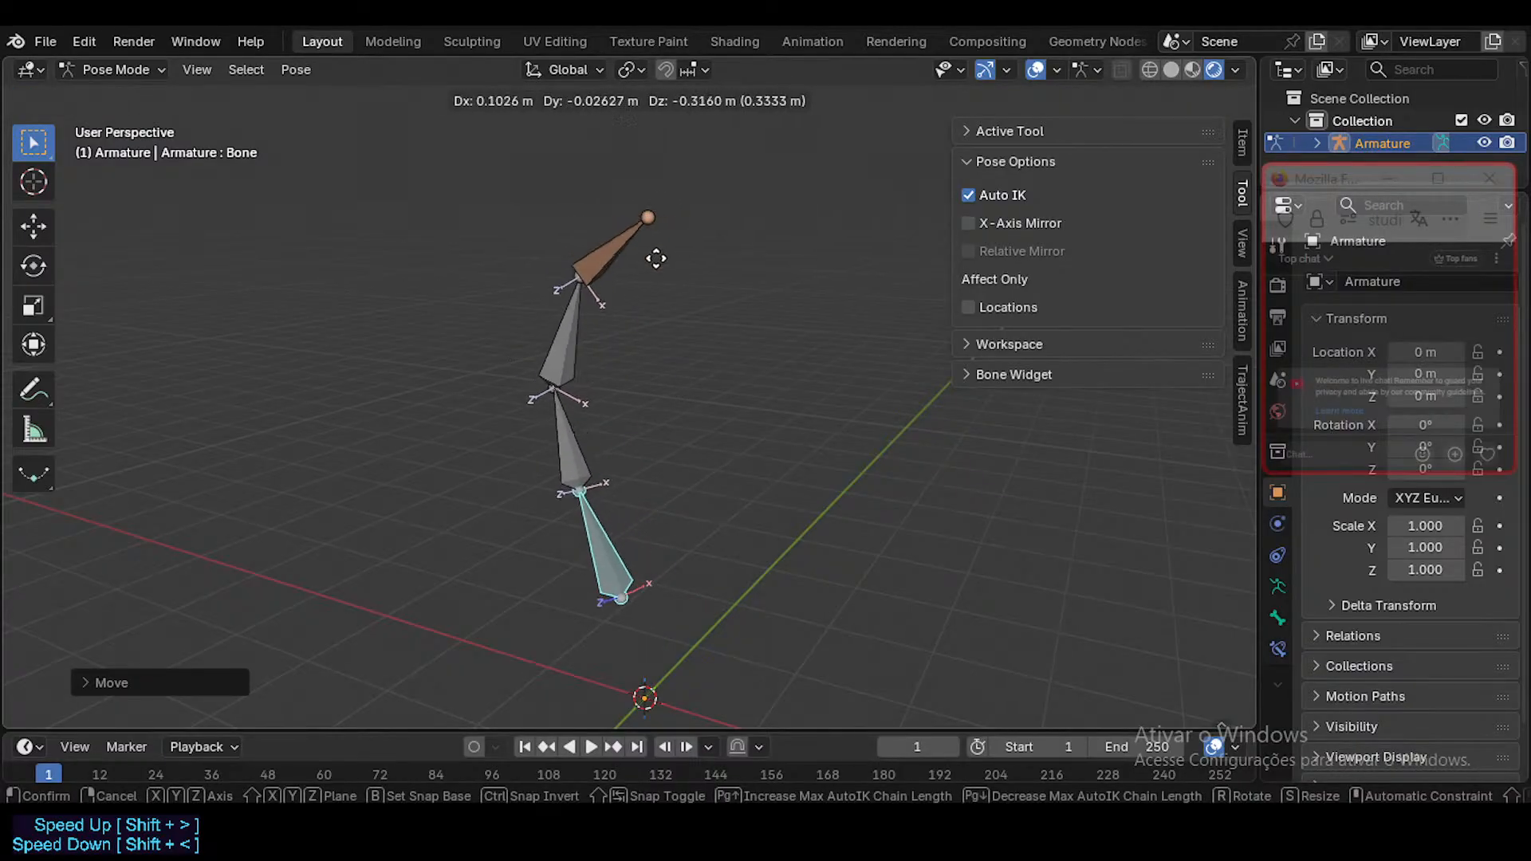
{"action": "left_click", "coordinate": [654, 216]}
{"action": "key", "text": "g"}
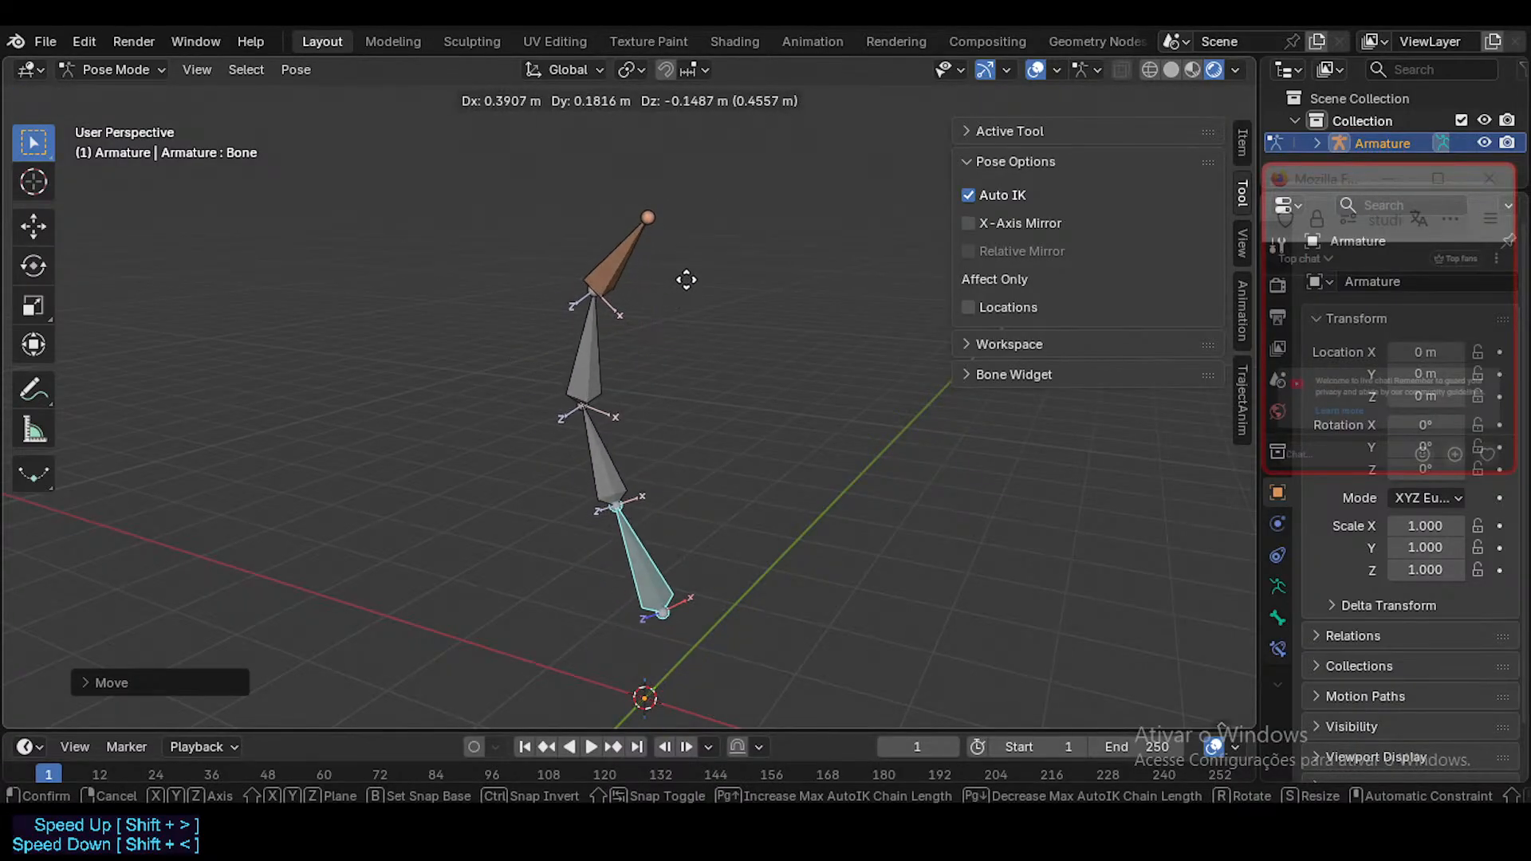
{"action": "left_click", "coordinate": [666, 217]}
{"action": "key", "text": "g"}
{"action": "left_click", "coordinate": [703, 451]}
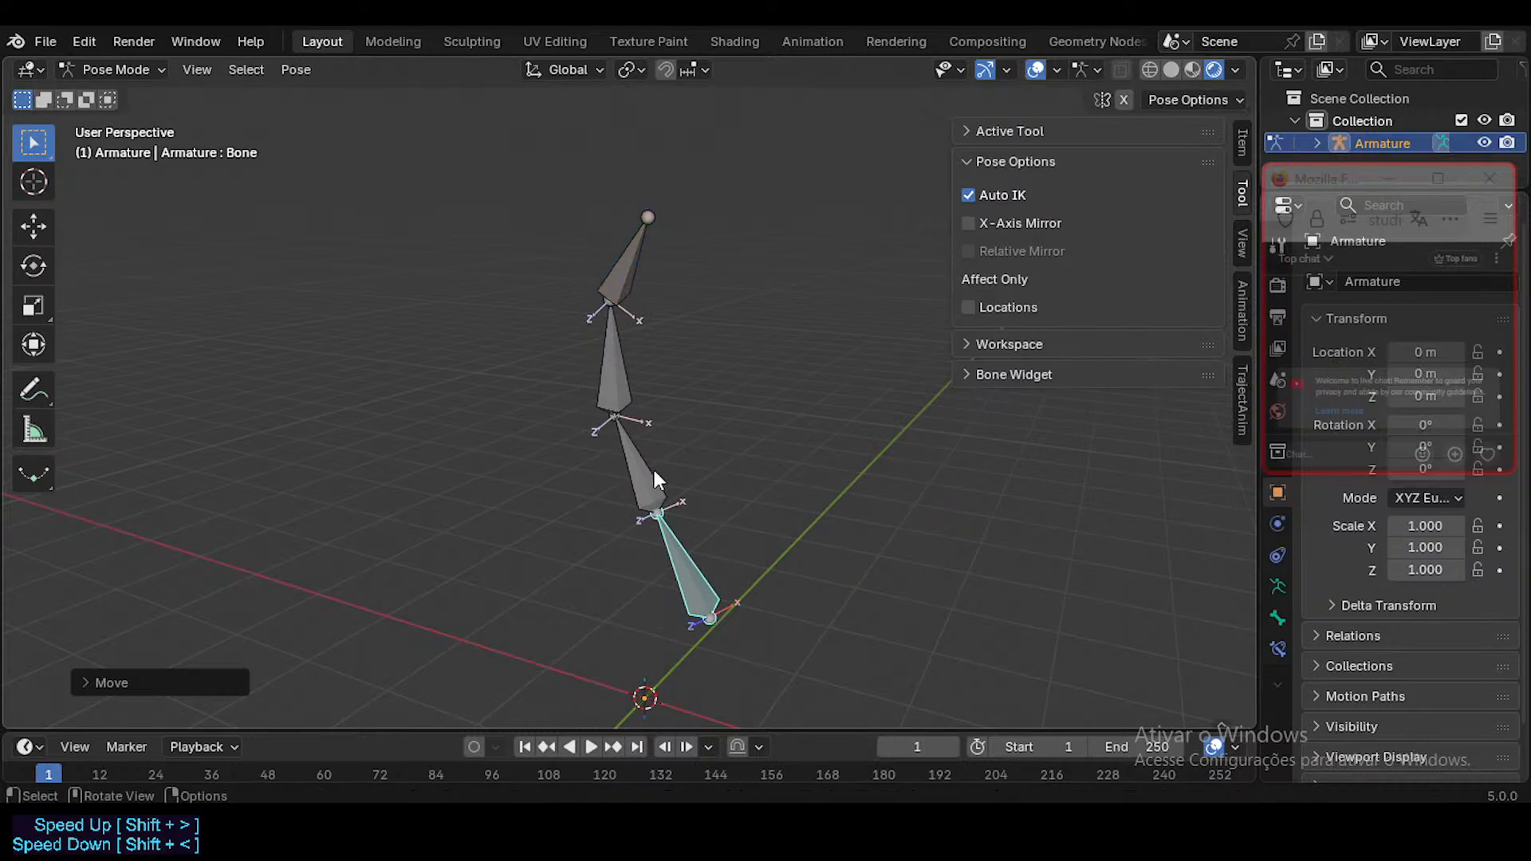
{"action": "key", "text": "g"}
{"action": "left_click", "coordinate": [679, 461]}
Step: Clear the location and rotation of all bones in the armature
{"action": "key", "text": "a"}
{"action": "key", "text": "alt+g"}
{"action": "key", "text": "alt+r"}
Step: Select the bottom bone and move it twice with Auto IK, using a chain length of 1 for the second move
{"action": "left_click", "coordinate": [643, 643]}
{"action": "key", "text": "g"}
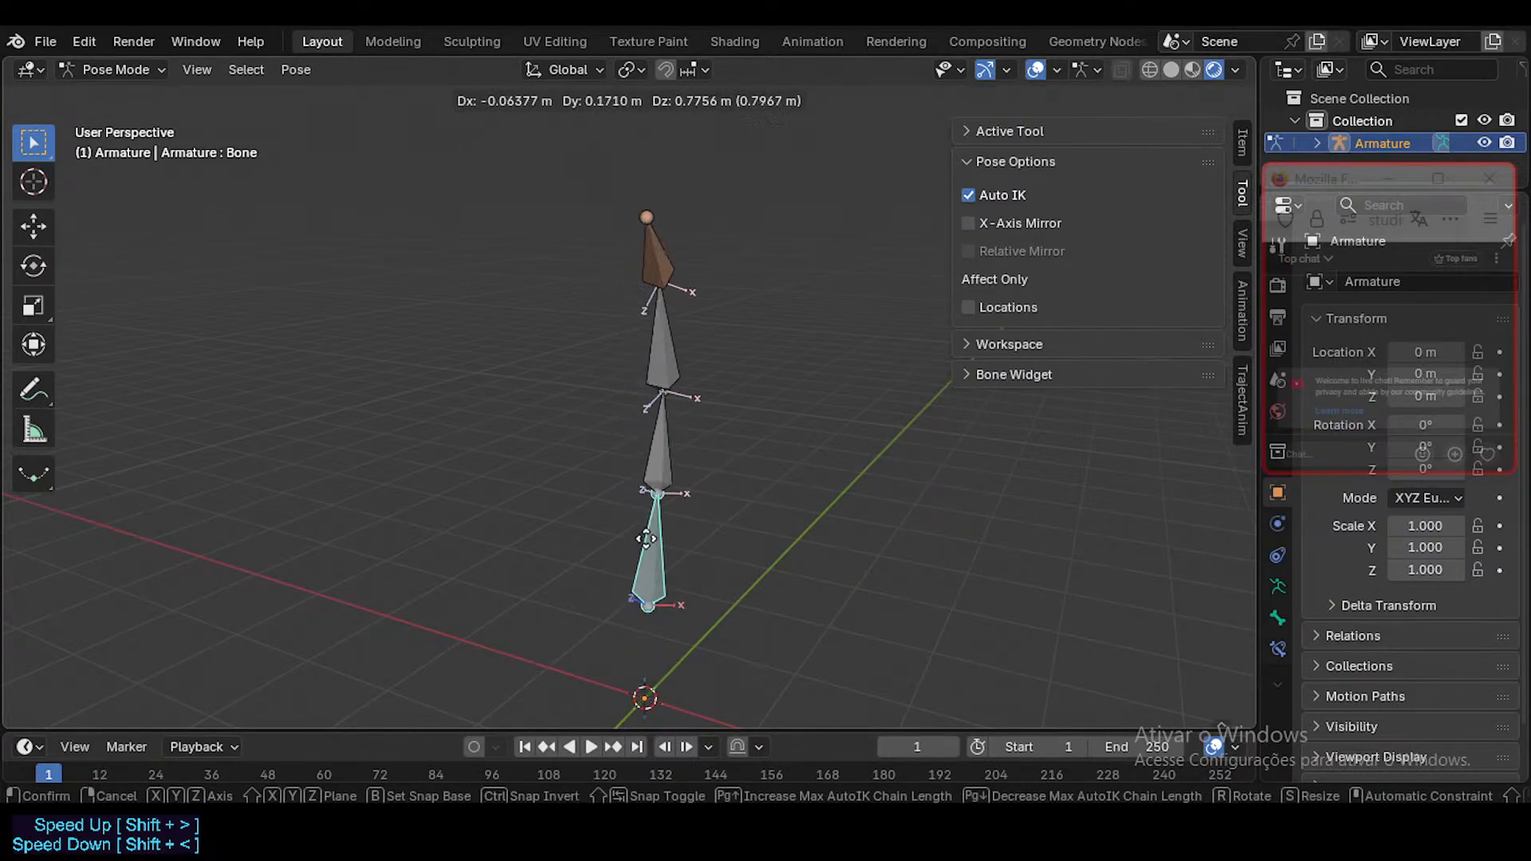
{"action": "left_click", "coordinate": [650, 530]}
{"action": "middle_click_drag", "start_coordinate": [650, 522], "coordinate": [445, 498]}
{"action": "key", "text": "g"}
{"action": "key", "text": "Page_Up"}
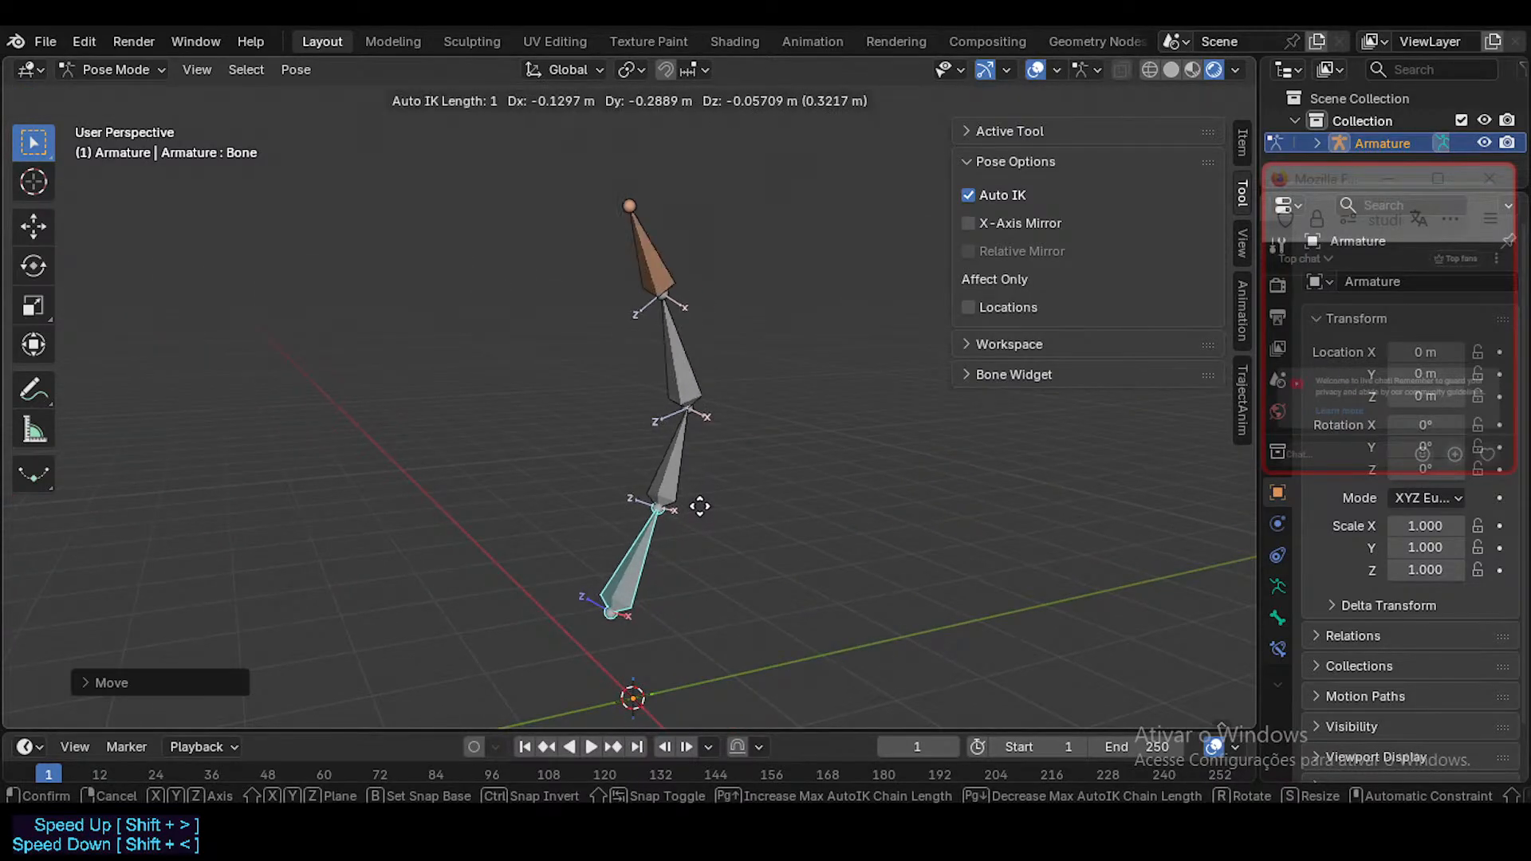
{"action": "left_click", "coordinate": [674, 524]}
Step: Move the third bone from the bottom with an Auto IK chain length of 2
{"action": "left_click", "coordinate": [687, 369]}
{"action": "key", "text": "g"}
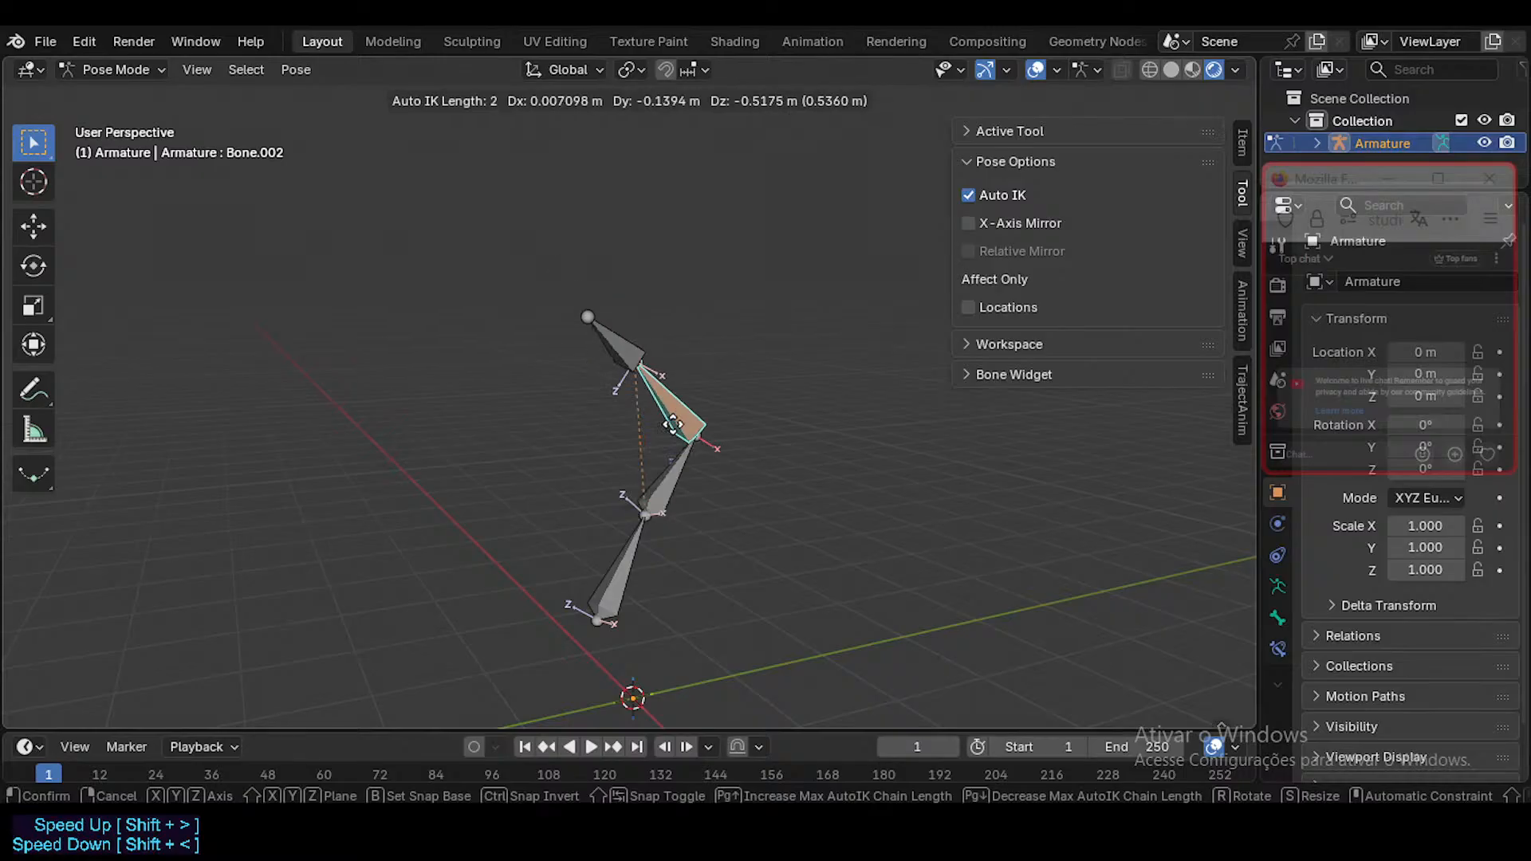
{"action": "left_click", "coordinate": [638, 415]}
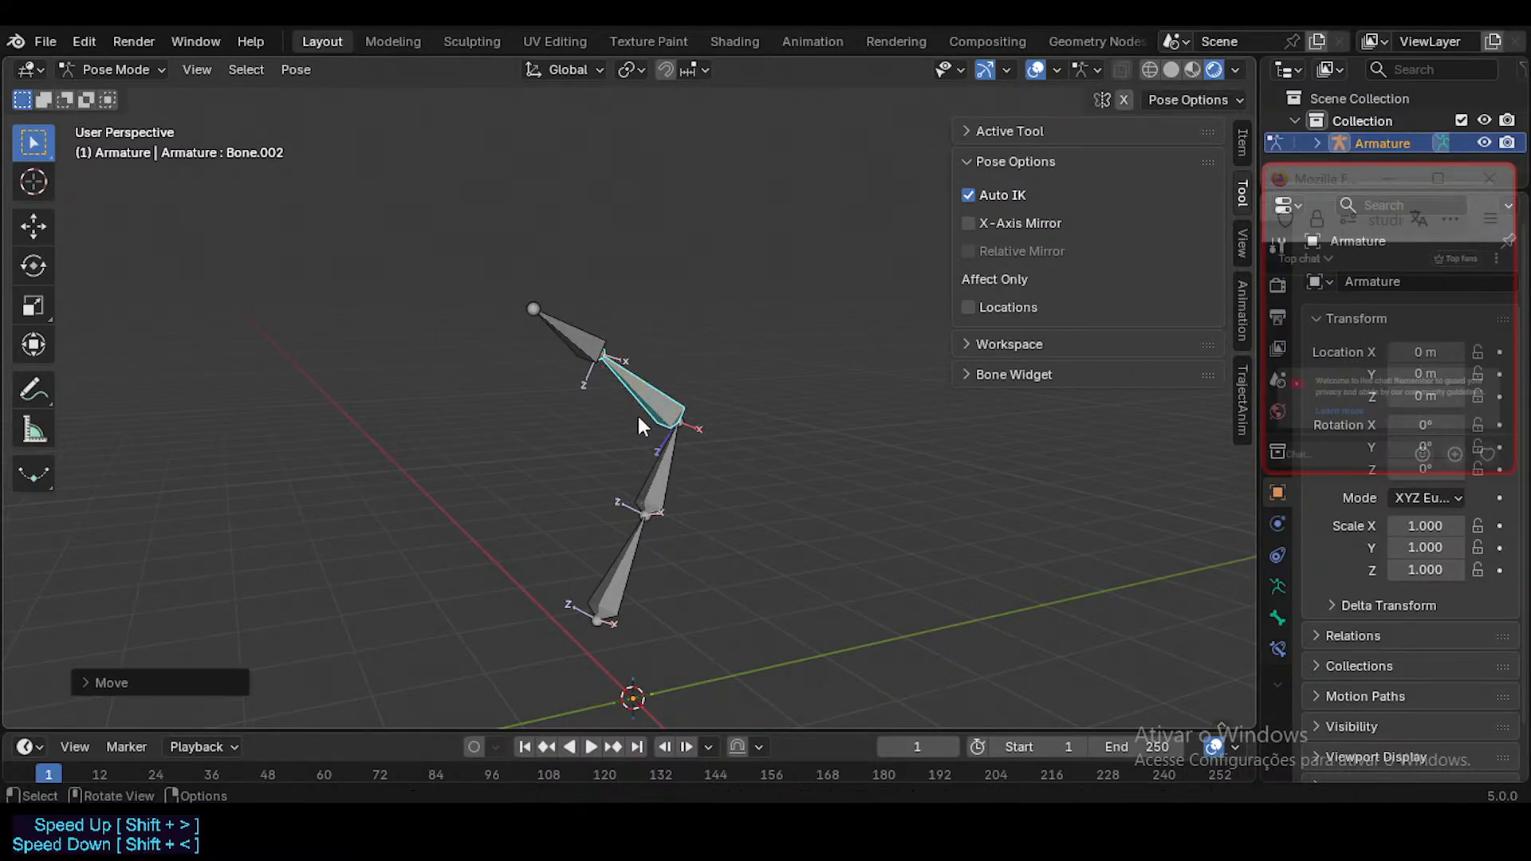
Step: Clear the rotation of all bones in the armature
{"action": "left_click", "coordinate": [576, 319]}
{"action": "key", "text": "a"}
{"action": "key", "text": "alt+r"}
Step: Select the bottom bone, move it with the Auto IK chain length raised to 5, and move it again
{"action": "left_click", "coordinate": [634, 602]}
{"action": "key", "text": "g"}
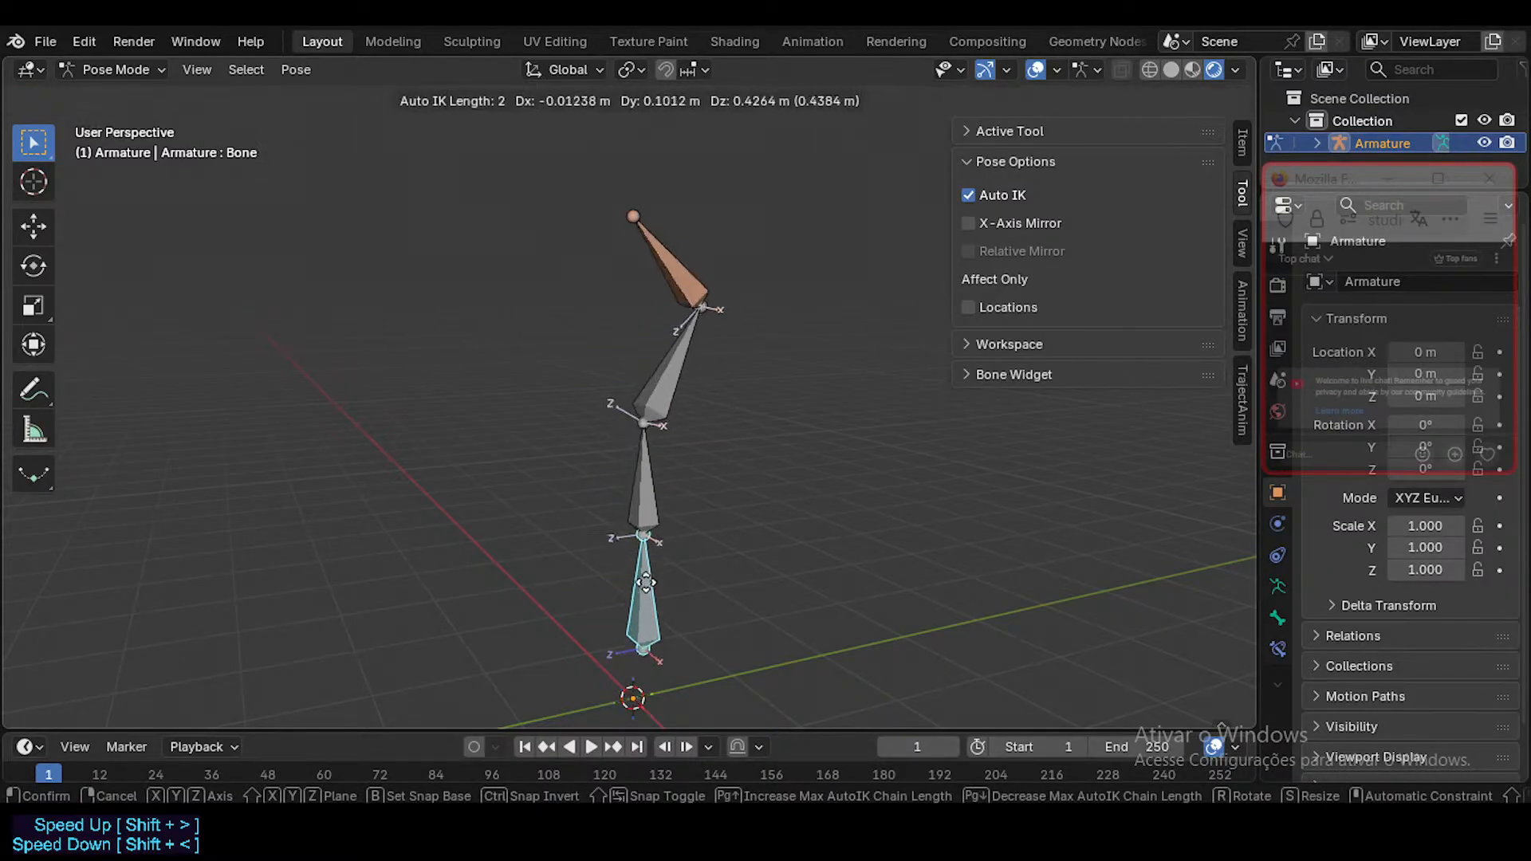
{"action": "key", "text": "Page_Up"}
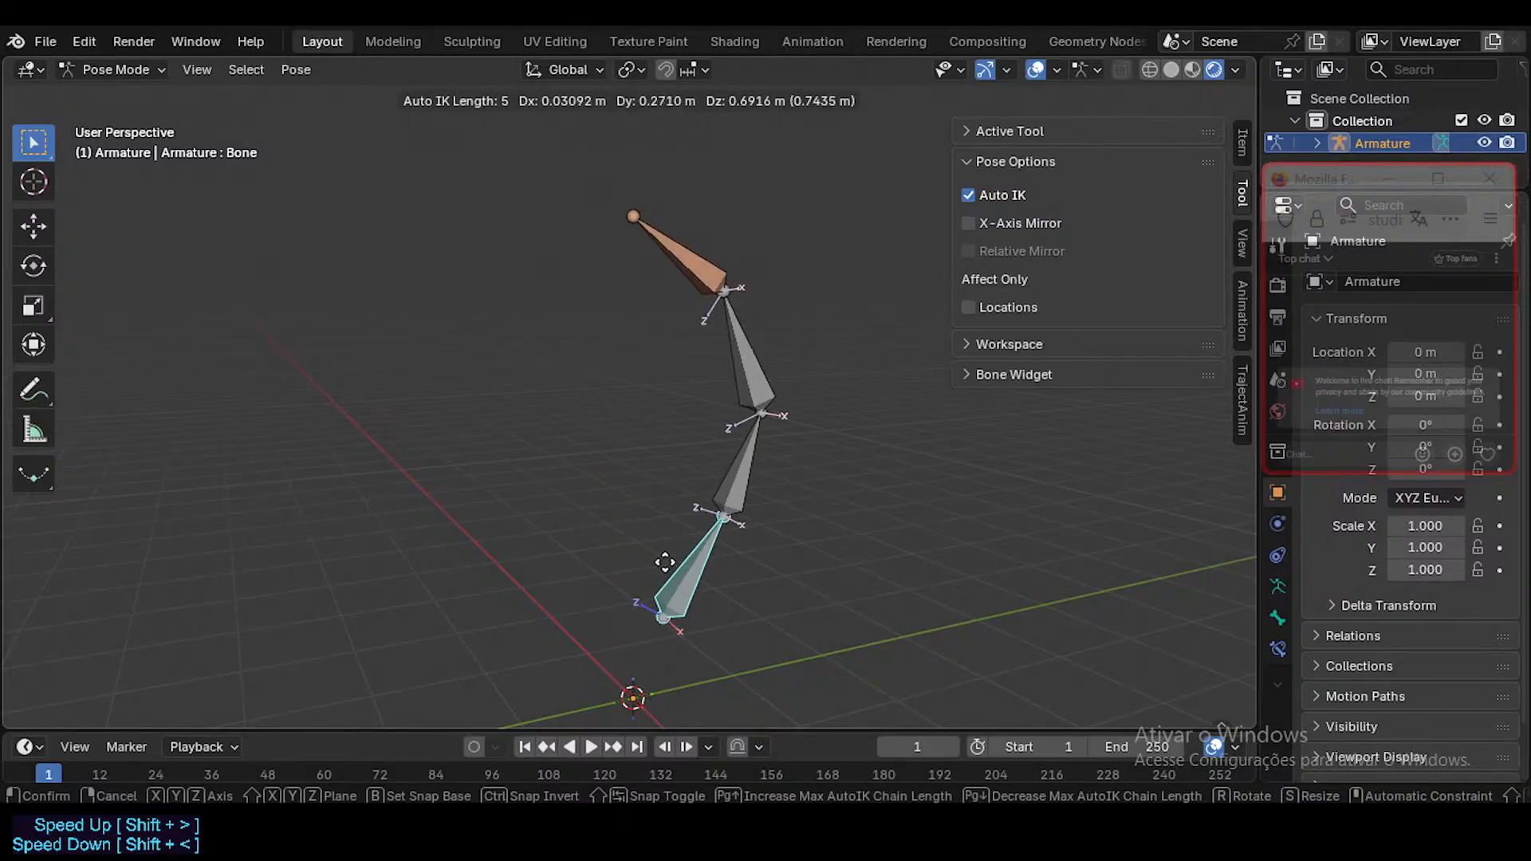
{"action": "left_click", "coordinate": [670, 478]}
{"action": "key", "text": "g"}
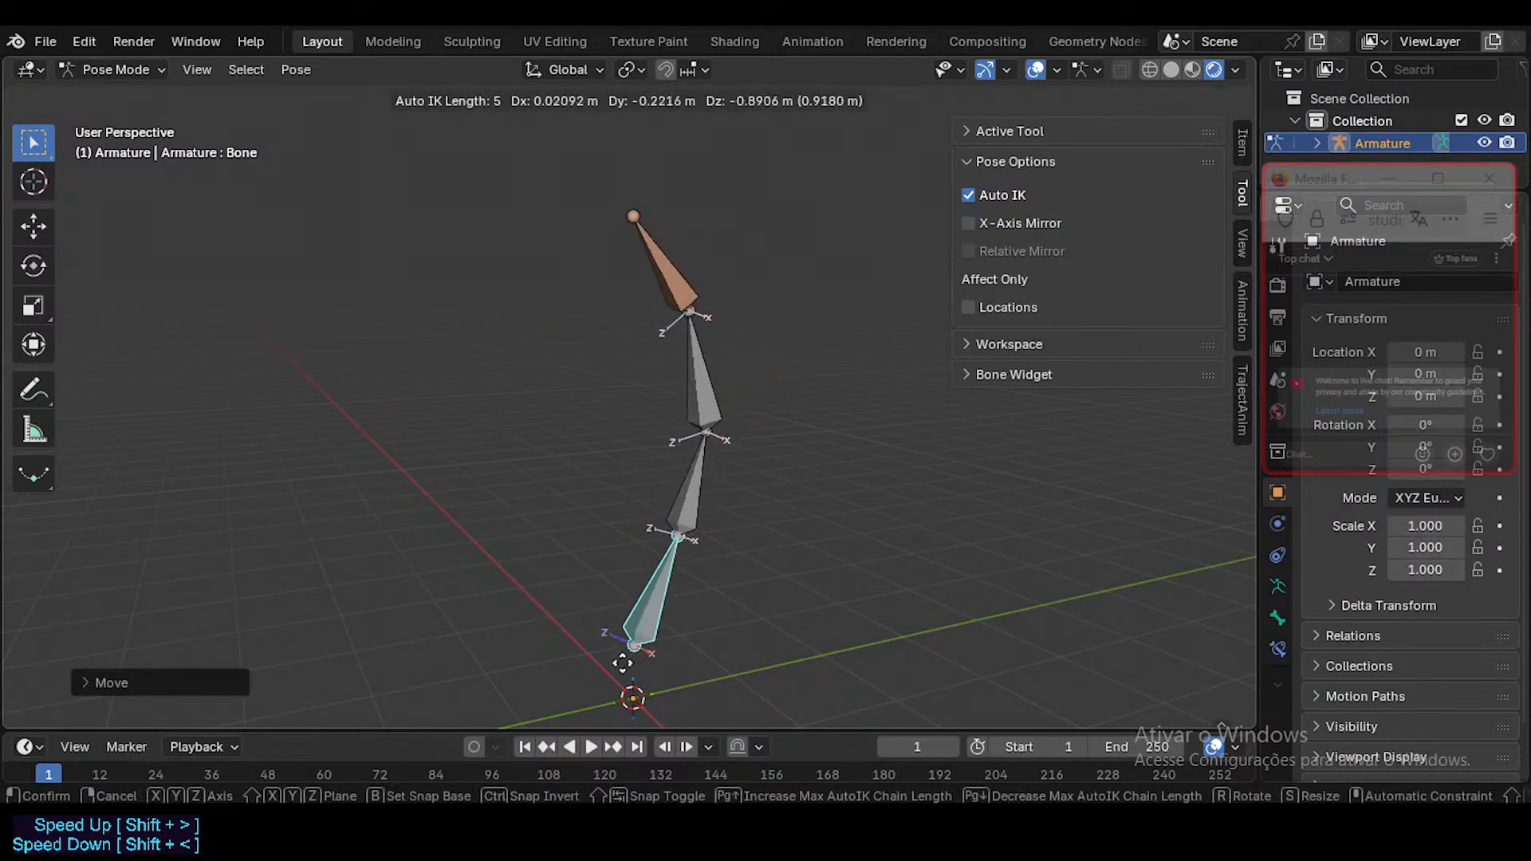
{"action": "left_click", "coordinate": [622, 597]}
Step: Select the top bone, reselect the bottom bone, and move it with Auto IK
{"action": "left_click", "coordinate": [658, 262]}
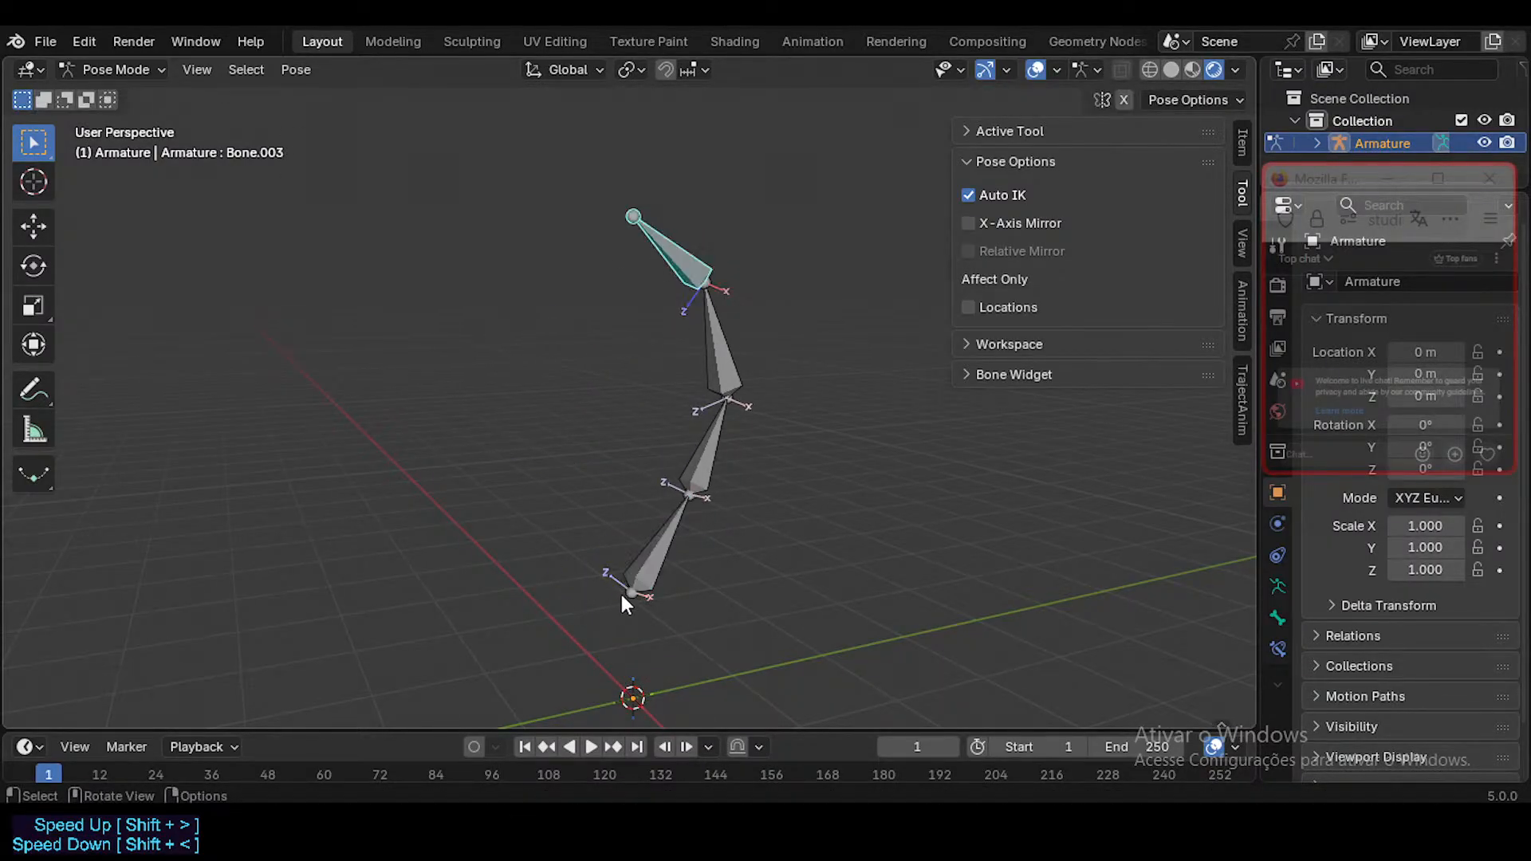
{"action": "left_click", "coordinate": [632, 564]}
{"action": "key", "text": "g"}
{"action": "left_click", "coordinate": [626, 585]}
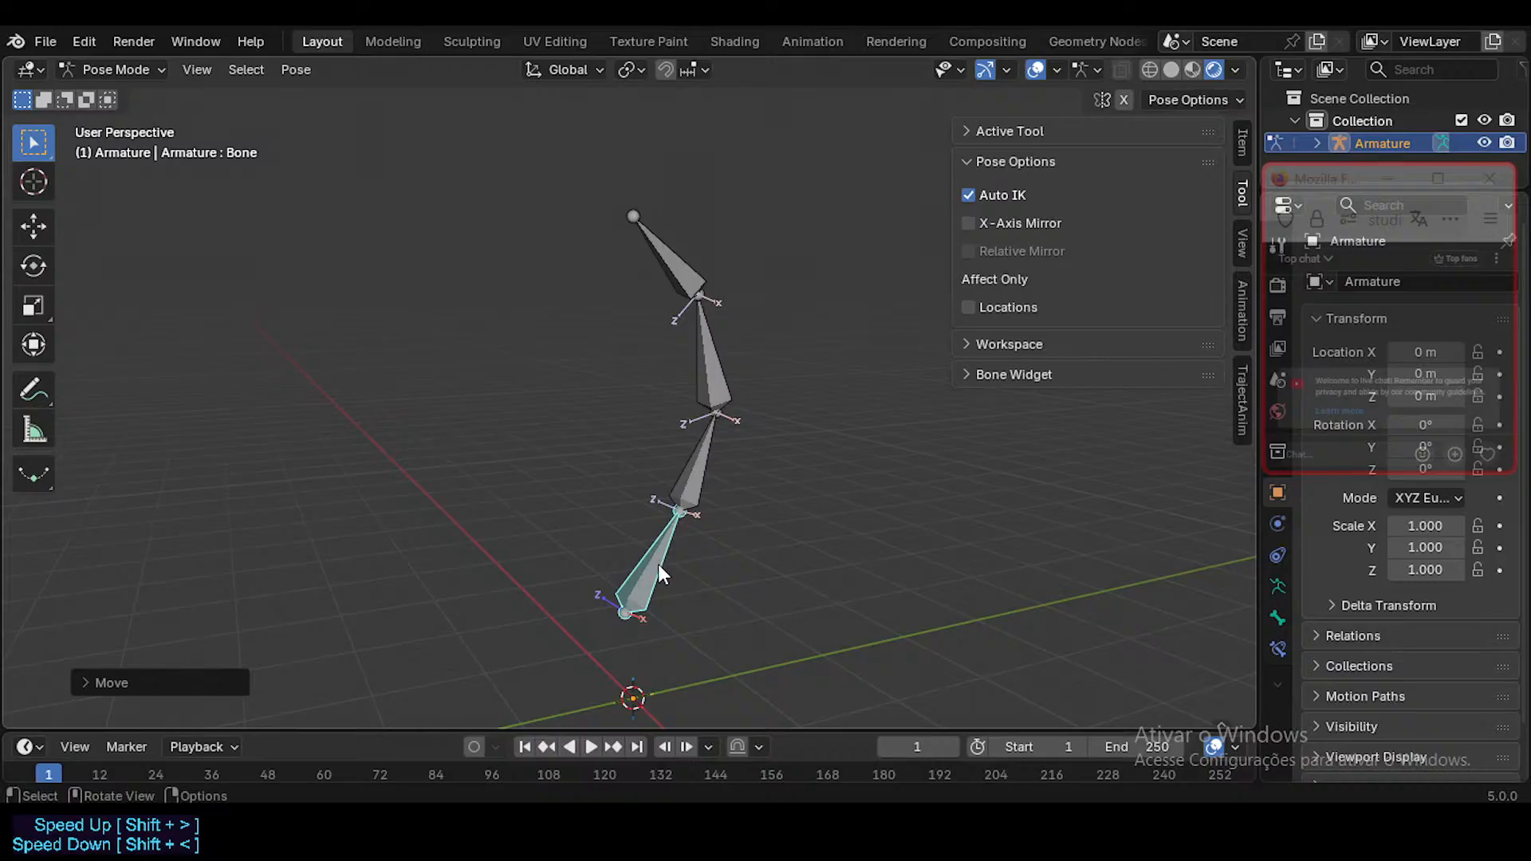
Step: Show the bottom bone's Relations properties, collapsing its Transform section and moving the chat window clear of the properties
{"action": "left_click", "coordinate": [1277, 619]}
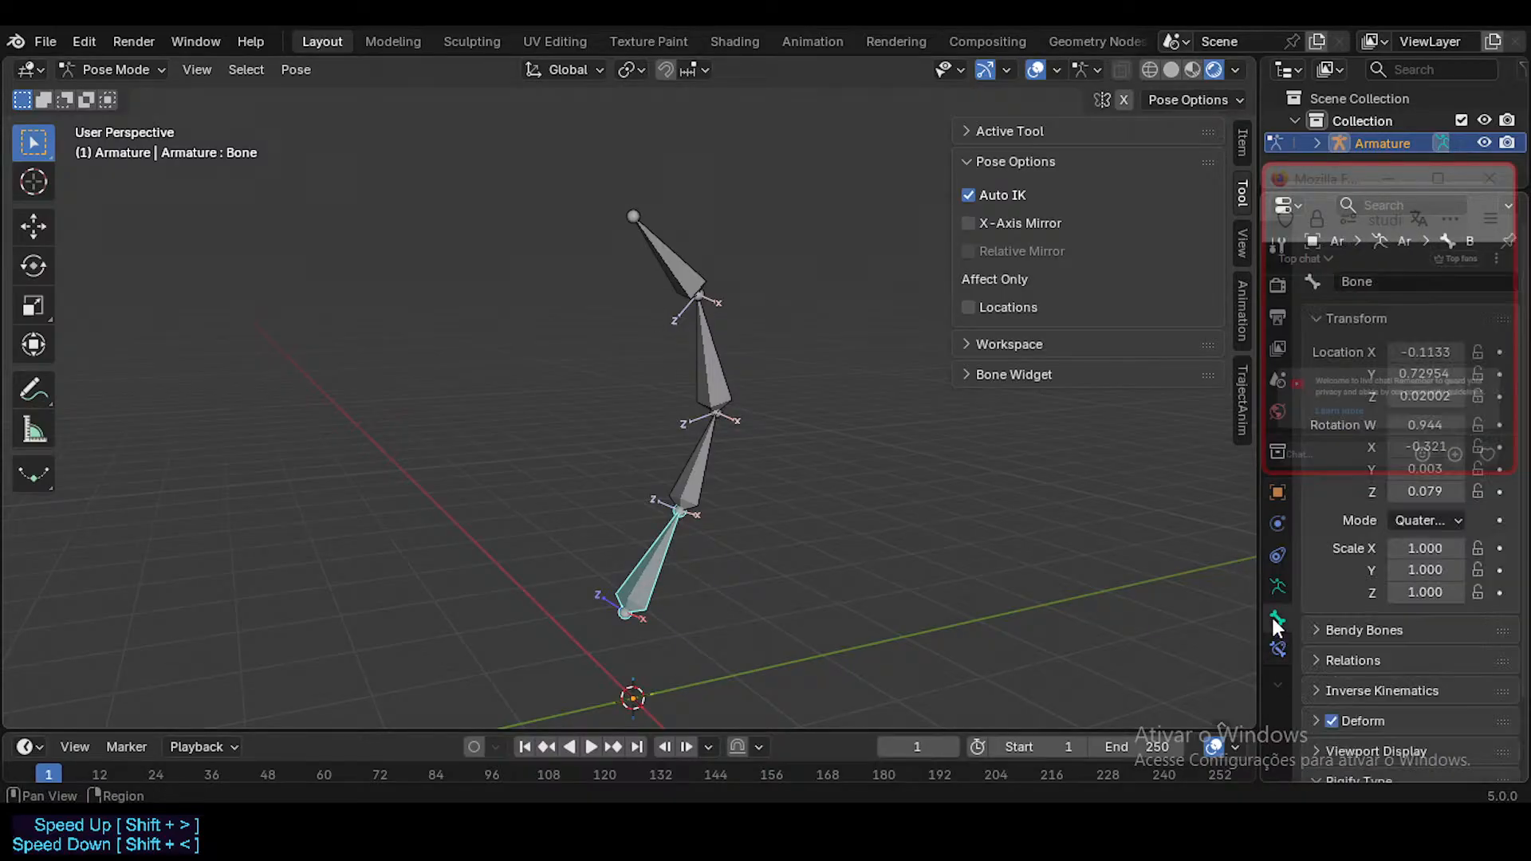
{"action": "left_click_drag", "start_coordinate": [1330, 180], "coordinate": [1083, 138]}
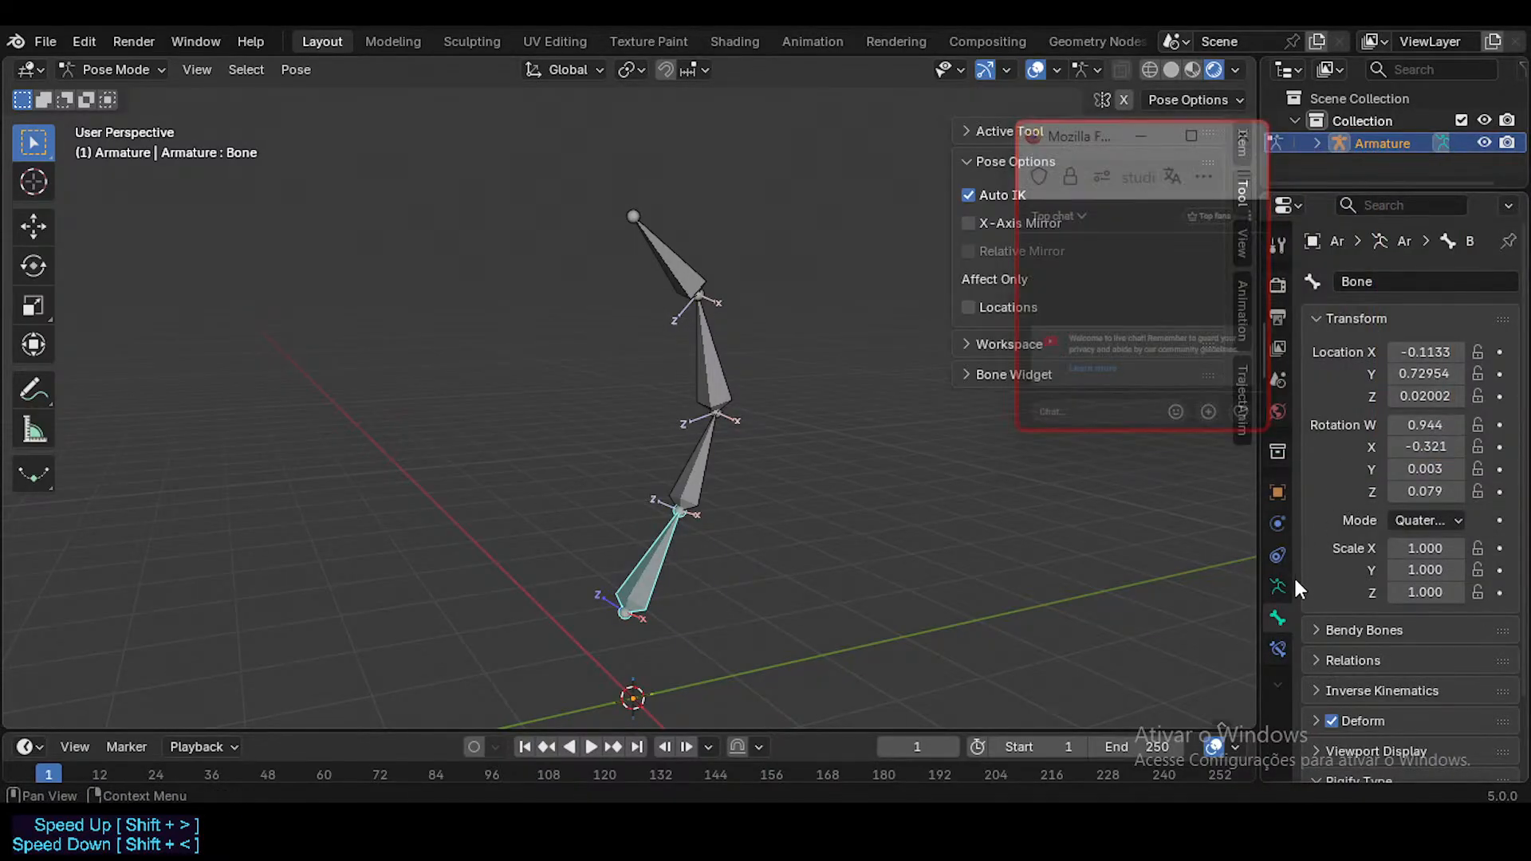
{"action": "left_click", "coordinate": [1370, 316]}
{"action": "left_click", "coordinate": [1351, 379]}
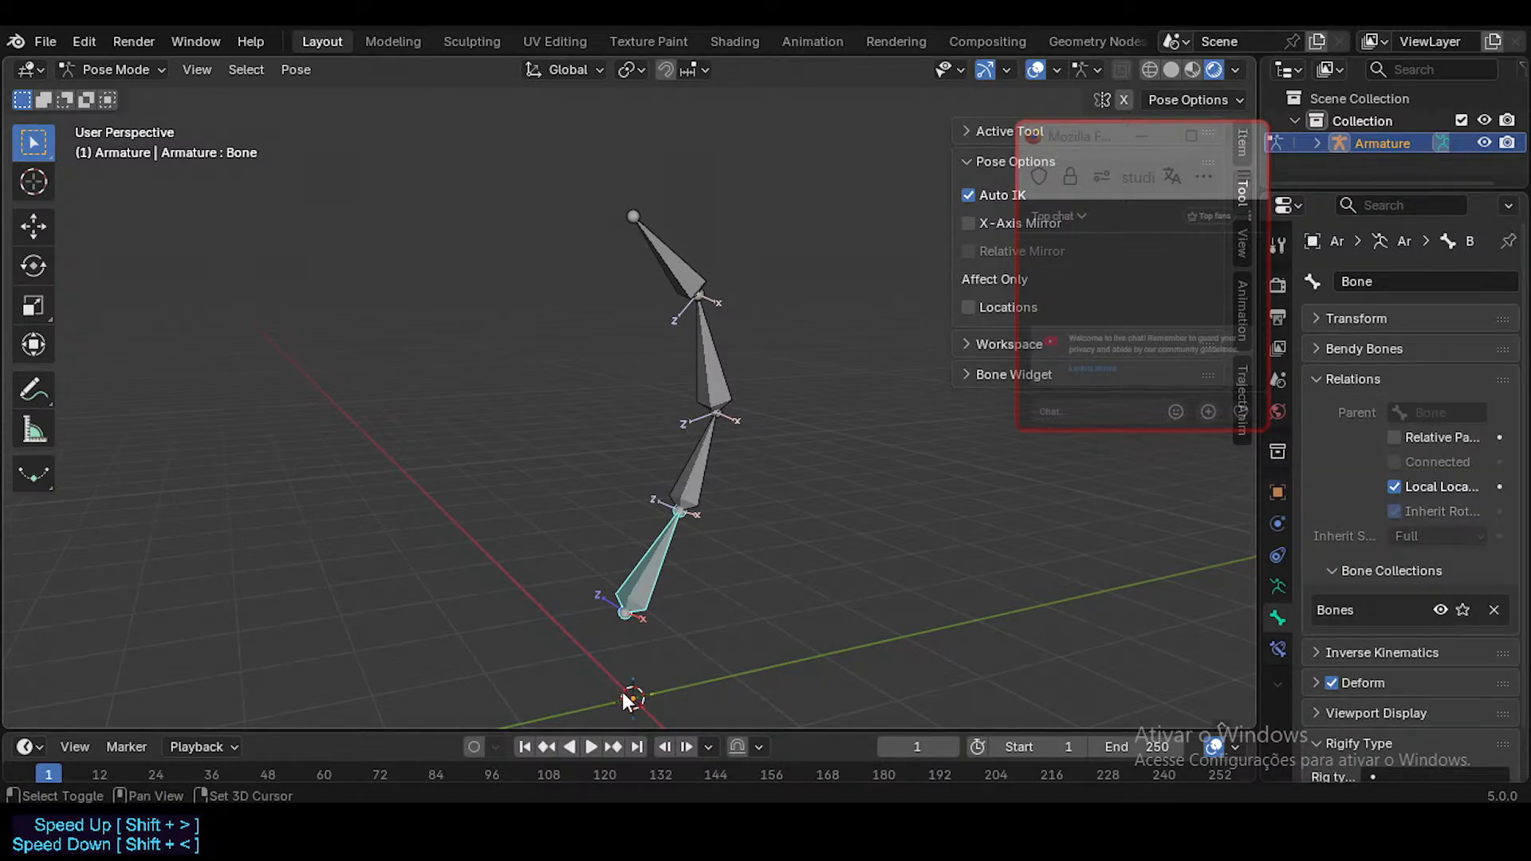
Step: Select the top bone and then the bottom bone to compare their parent relations
{"action": "middle_click_drag", "start_coordinate": [624, 692], "coordinate": [647, 658], "text": "shift"}
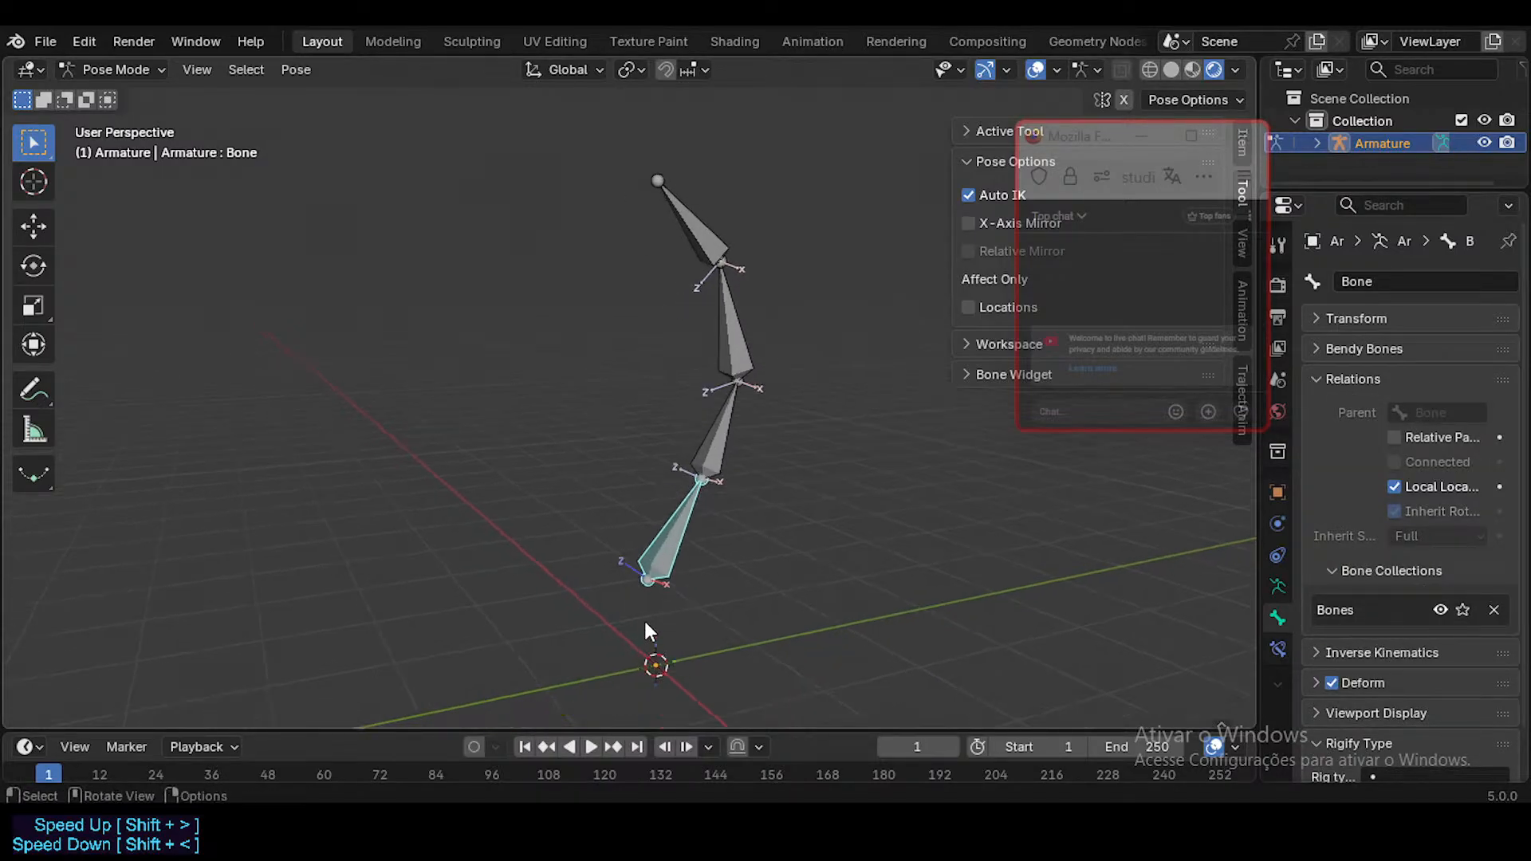
{"action": "left_click", "coordinate": [677, 209]}
{"action": "left_click", "coordinate": [673, 526]}
{"action": "middle_click_drag", "start_coordinate": [622, 650], "coordinate": [657, 599], "text": "shift"}
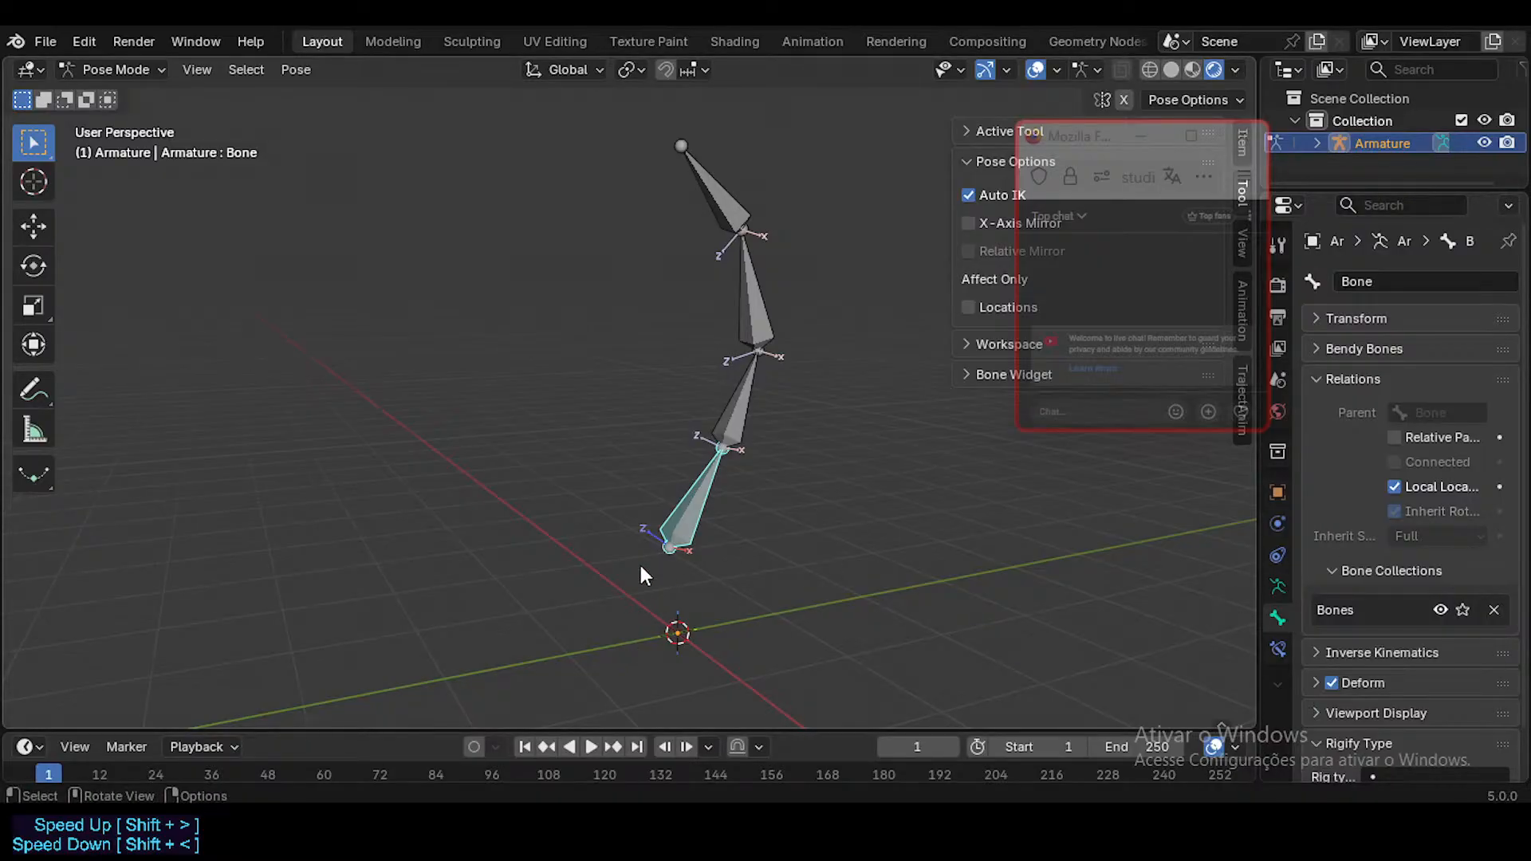
{"action": "middle_click_drag", "start_coordinate": [655, 648], "coordinate": [706, 525], "text": "shift"}
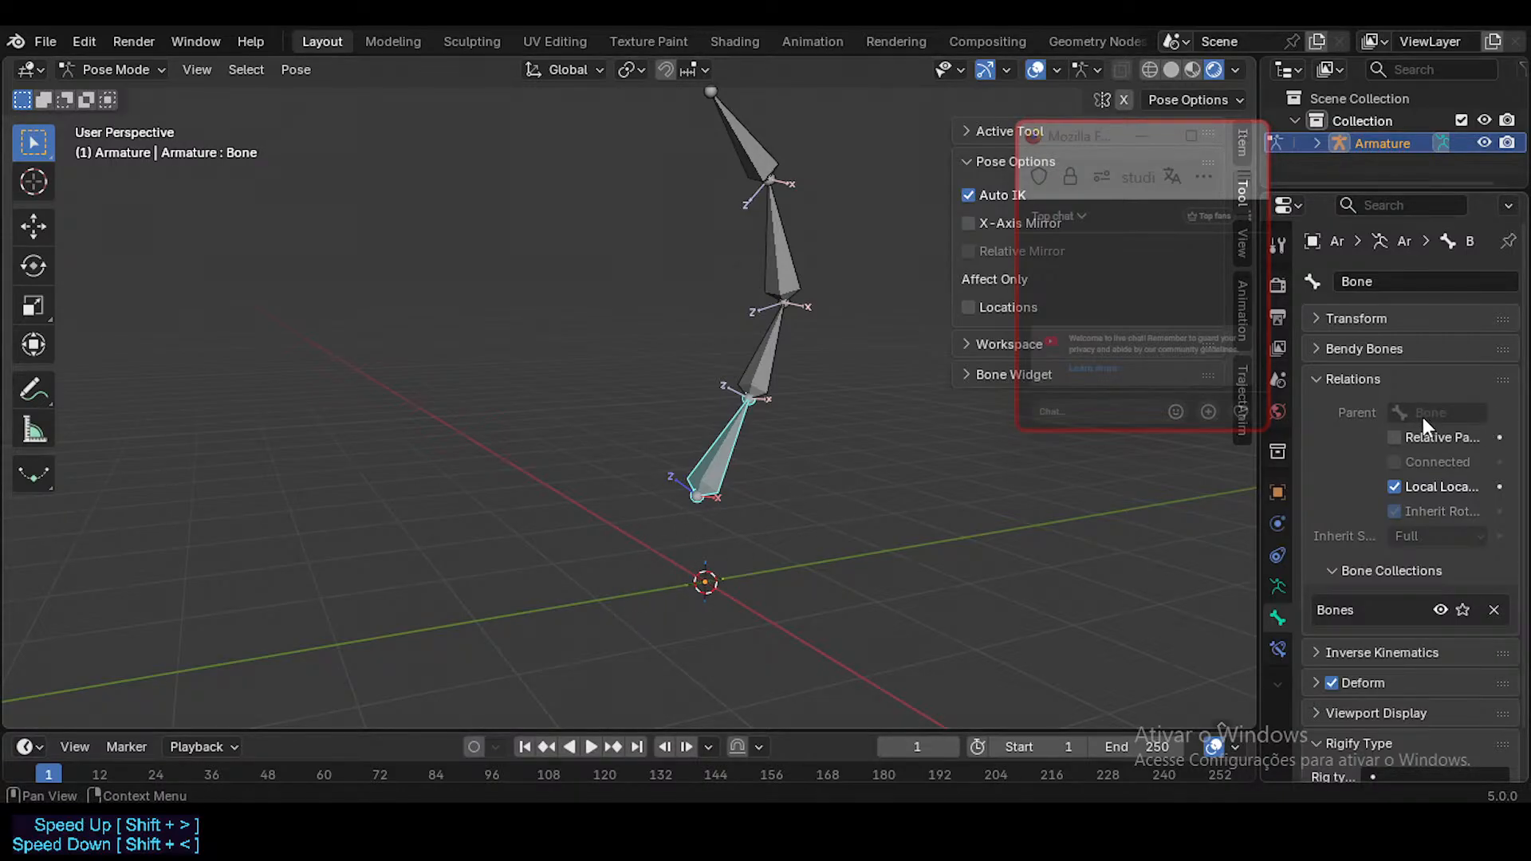
Step: Move the bottom bone several times with an Auto IK chain length of 5 to test the chain's response
{"action": "middle_click_drag", "start_coordinate": [739, 357], "coordinate": [738, 424], "text": "shift"}
{"action": "key", "text": "g"}
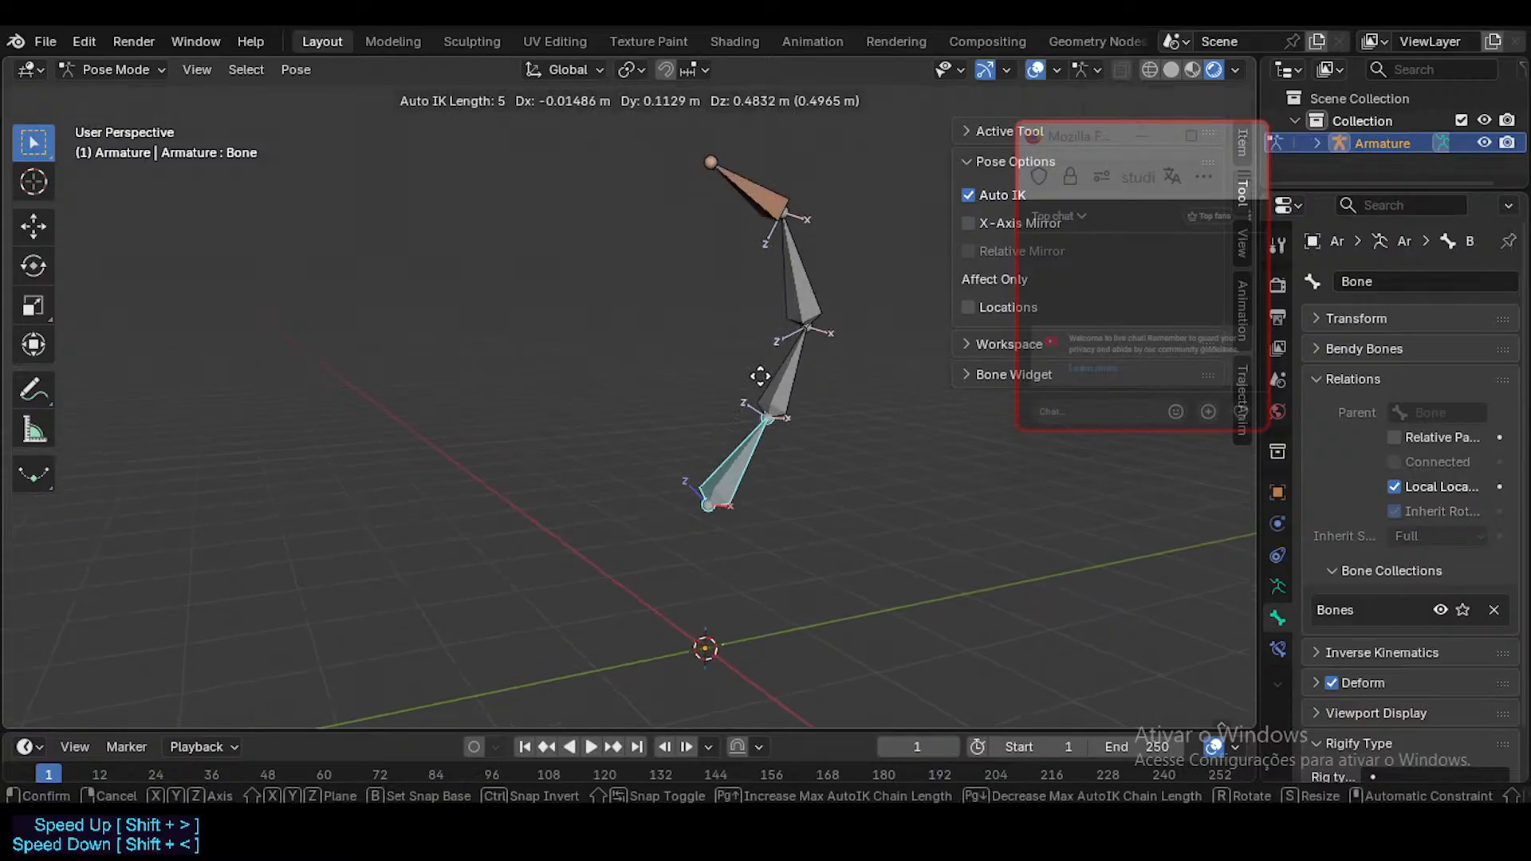
{"action": "right_click", "coordinate": [726, 466]}
{"action": "key", "text": "g"}
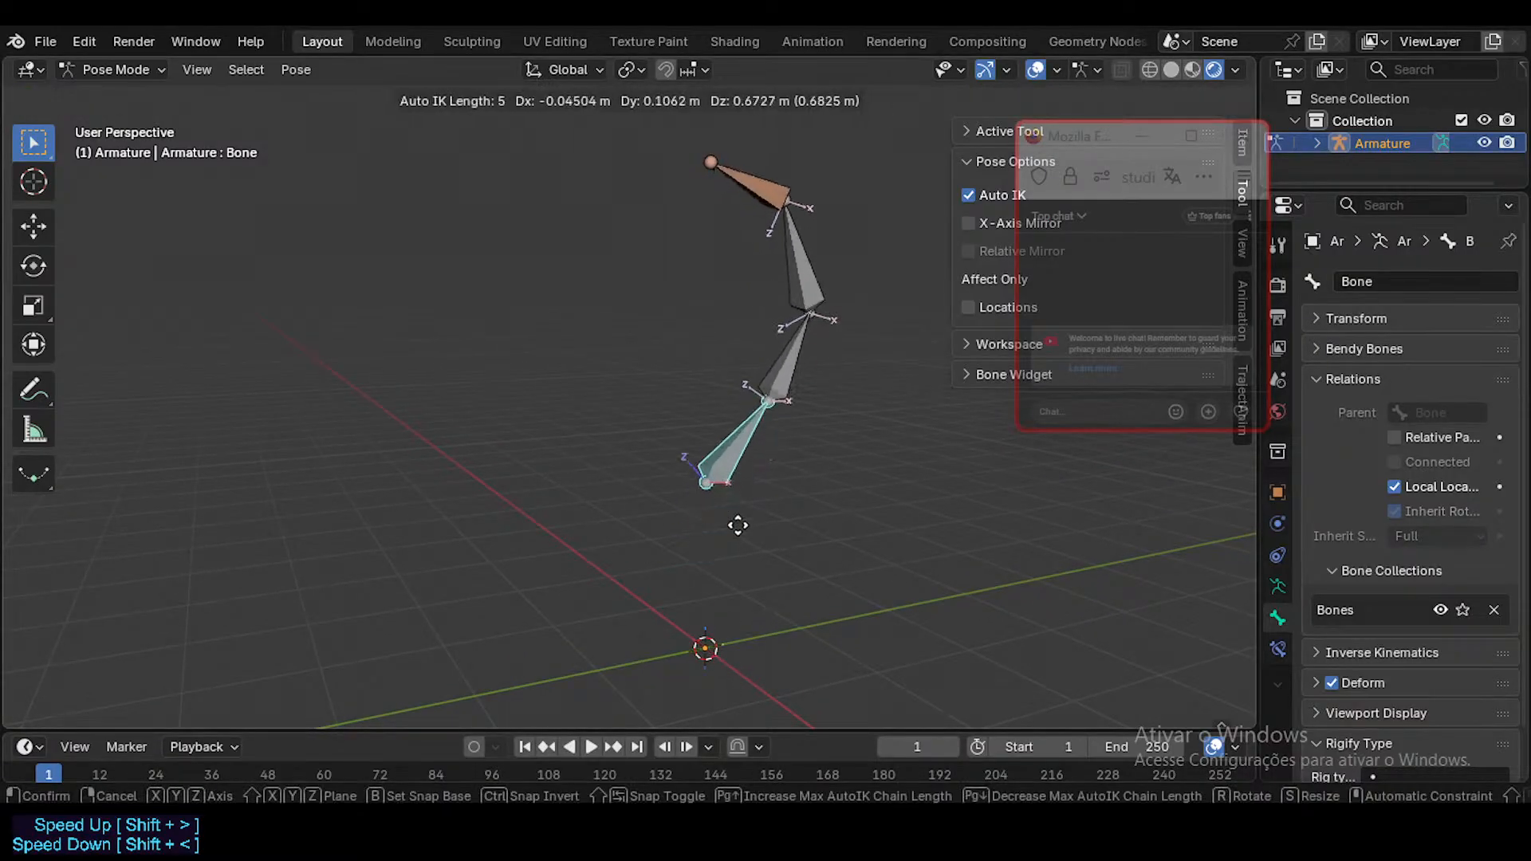
{"action": "left_click", "coordinate": [742, 586]}
{"action": "key", "text": "g"}
{"action": "left_click", "coordinate": [742, 494]}
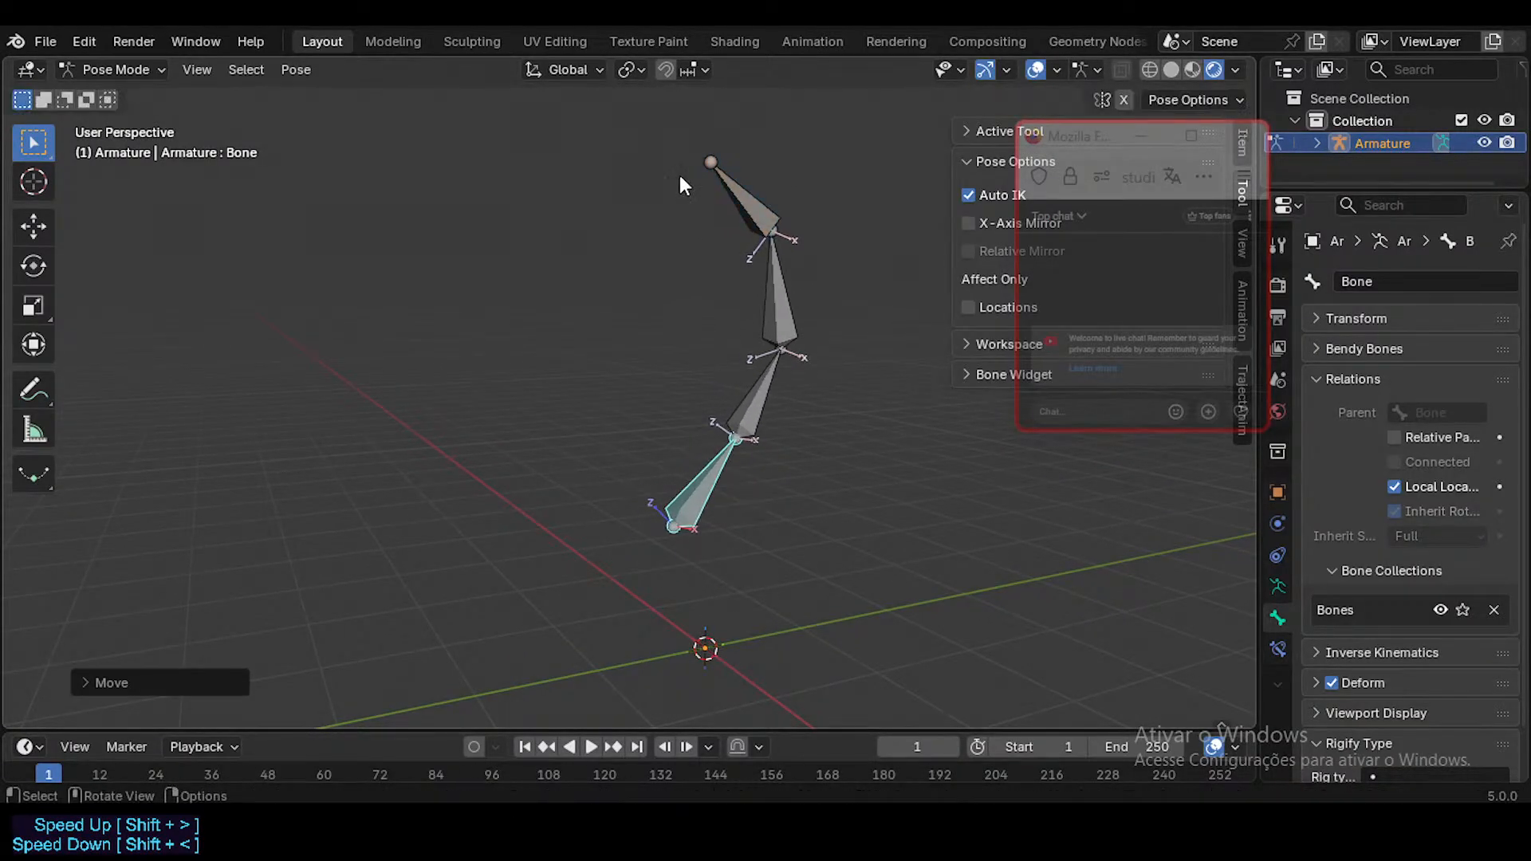
{"action": "key", "text": "g"}
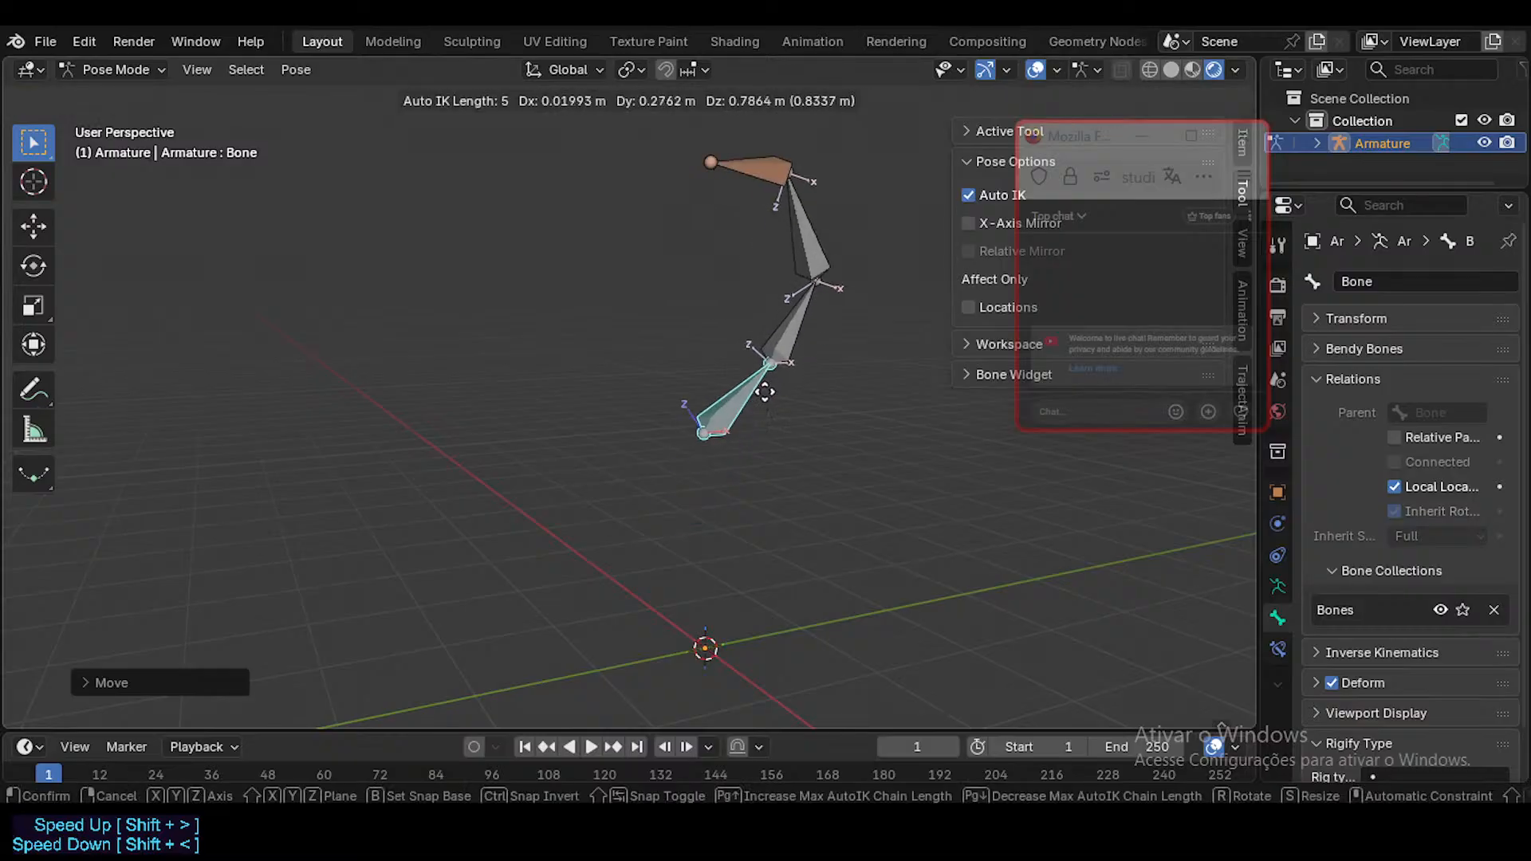
{"action": "left_click", "coordinate": [720, 526]}
{"action": "key", "text": "g"}
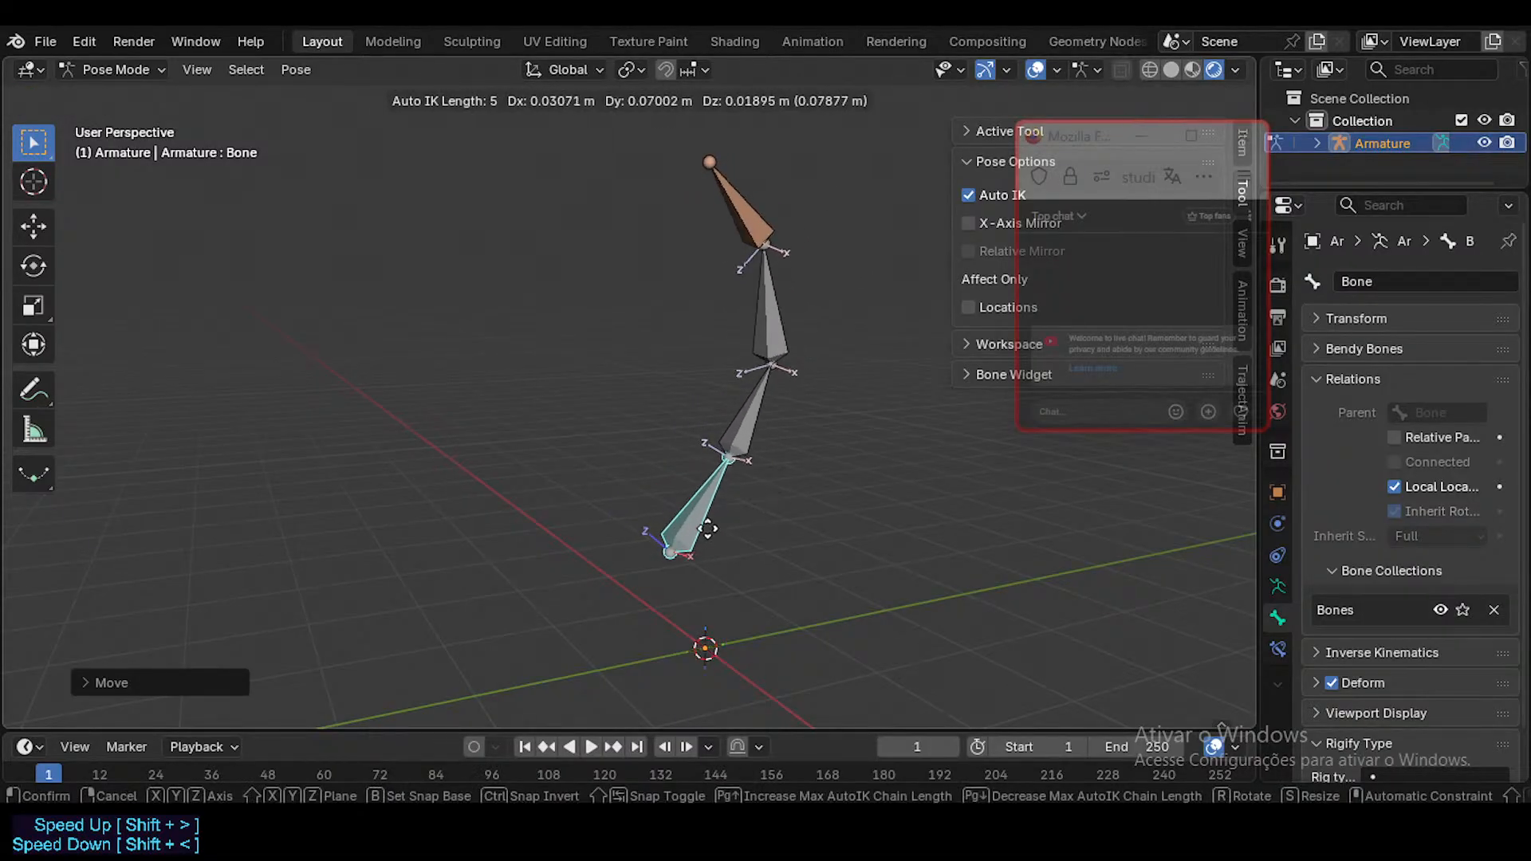
{"action": "left_click", "coordinate": [774, 502]}
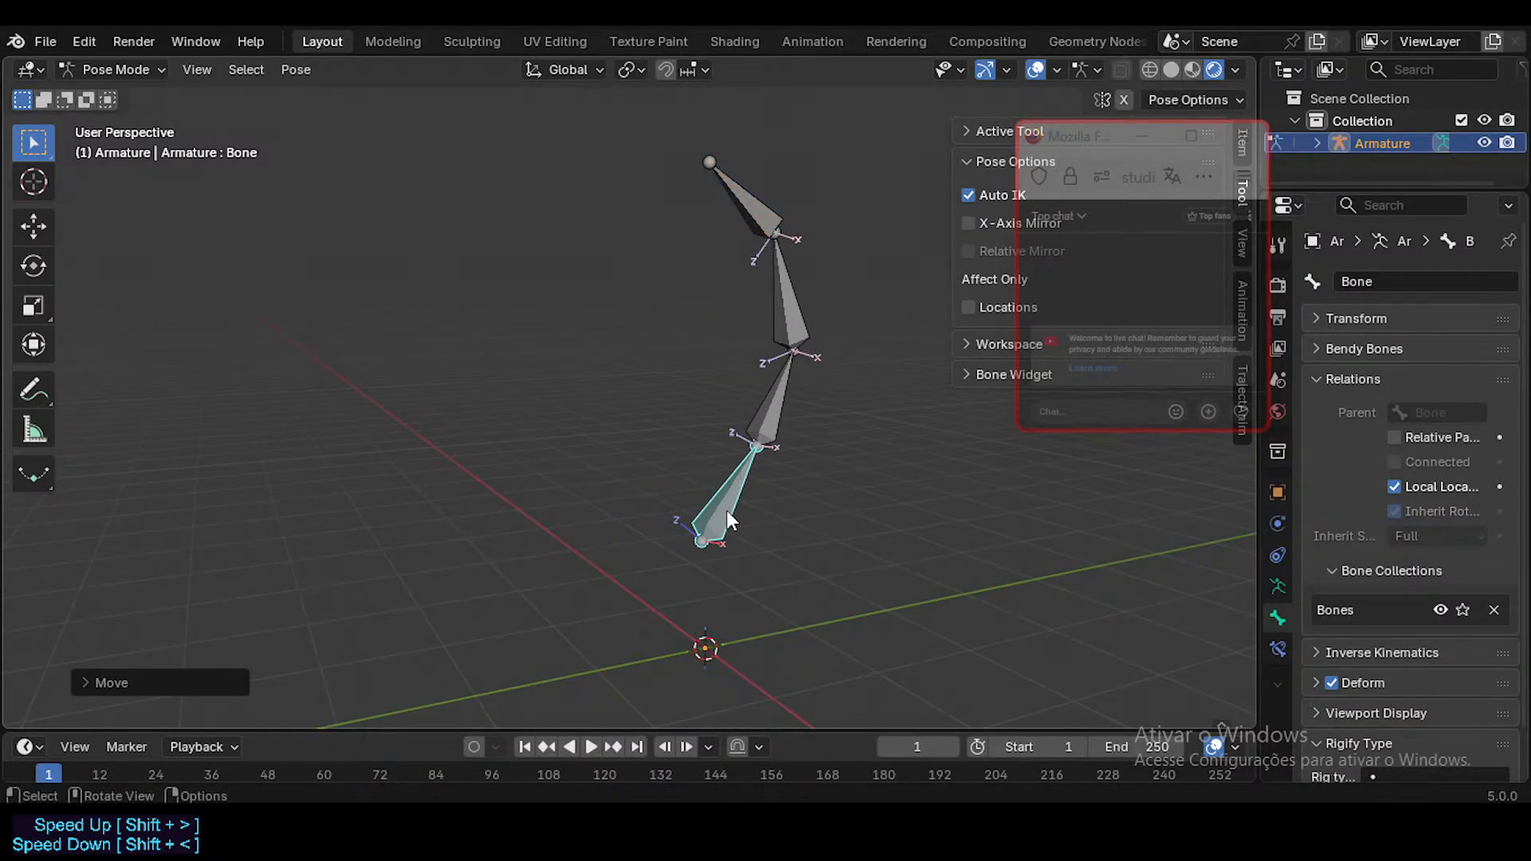
Step: Move the bottom bone while lowering the Auto IK chain length step by step past 1
{"action": "key", "text": "g"}
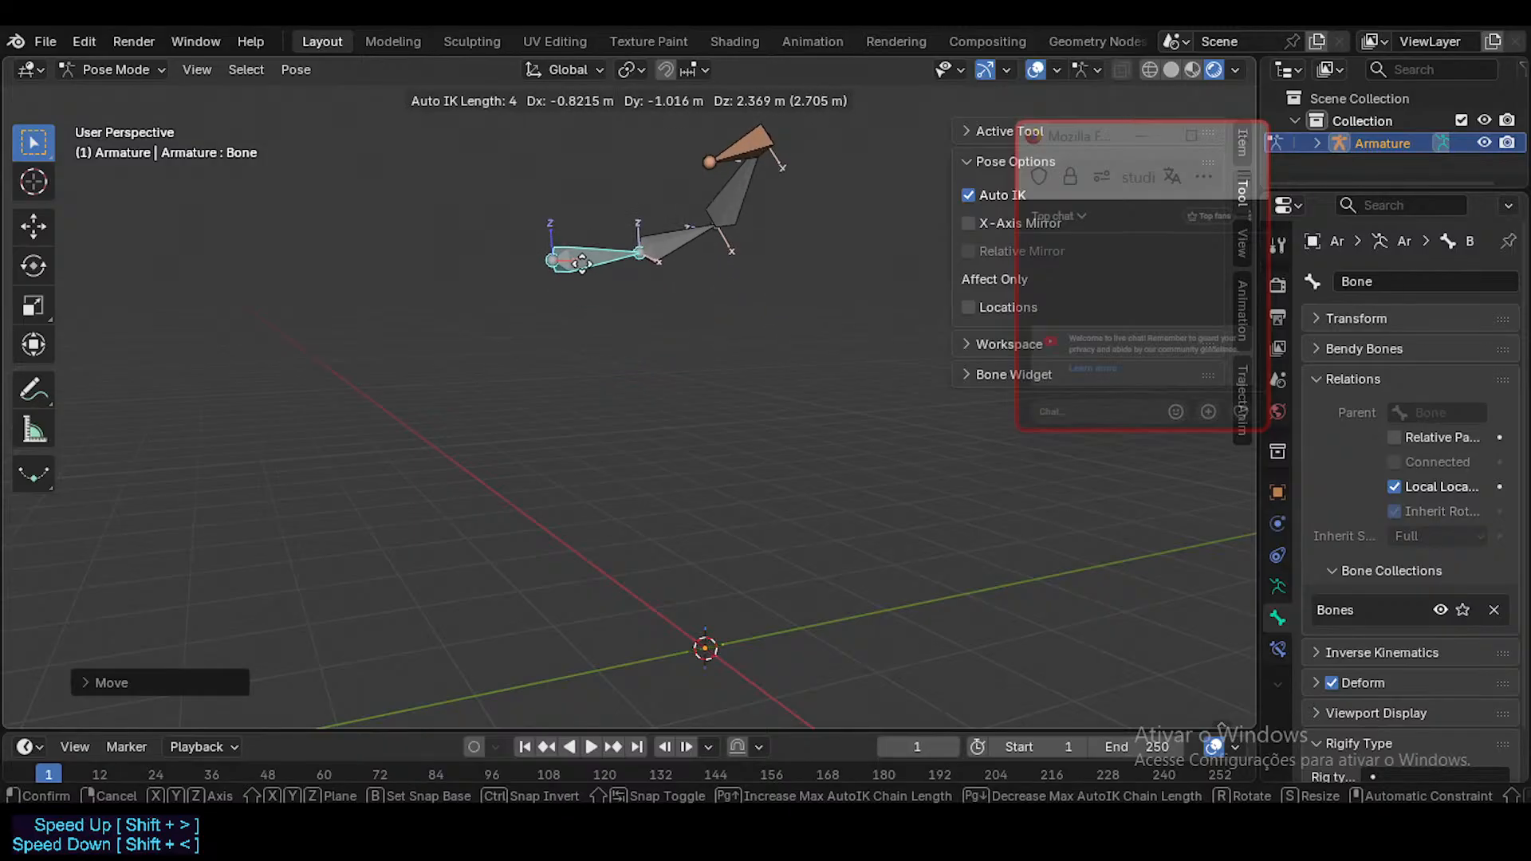
{"action": "key", "text": "Page_Down"}
{"action": "key", "text": "Page_Down"}
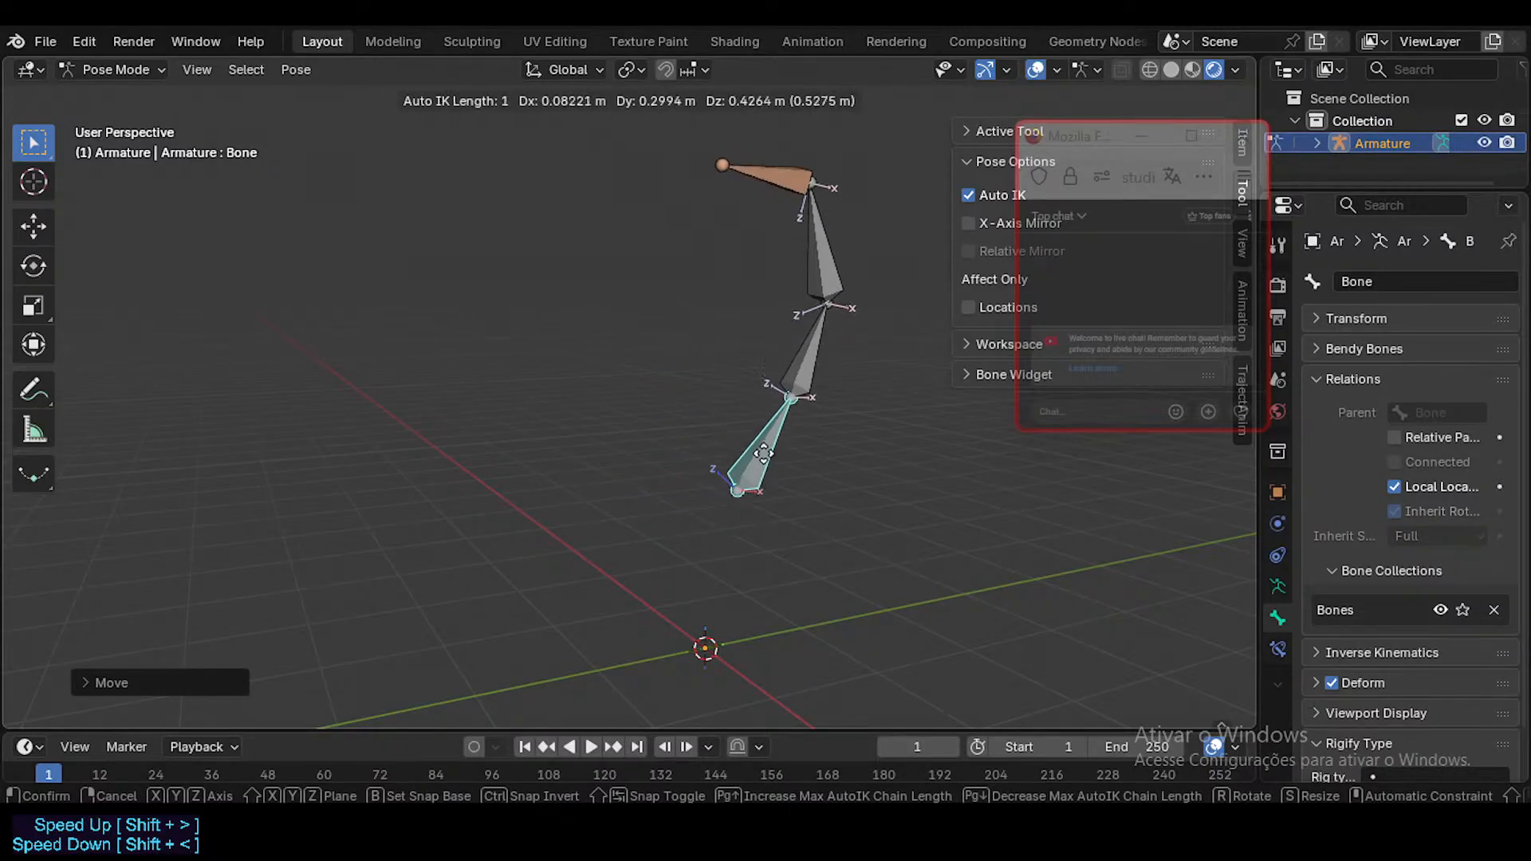
{"action": "key", "text": "Page_Down"}
{"action": "key", "text": "Page_Down"}
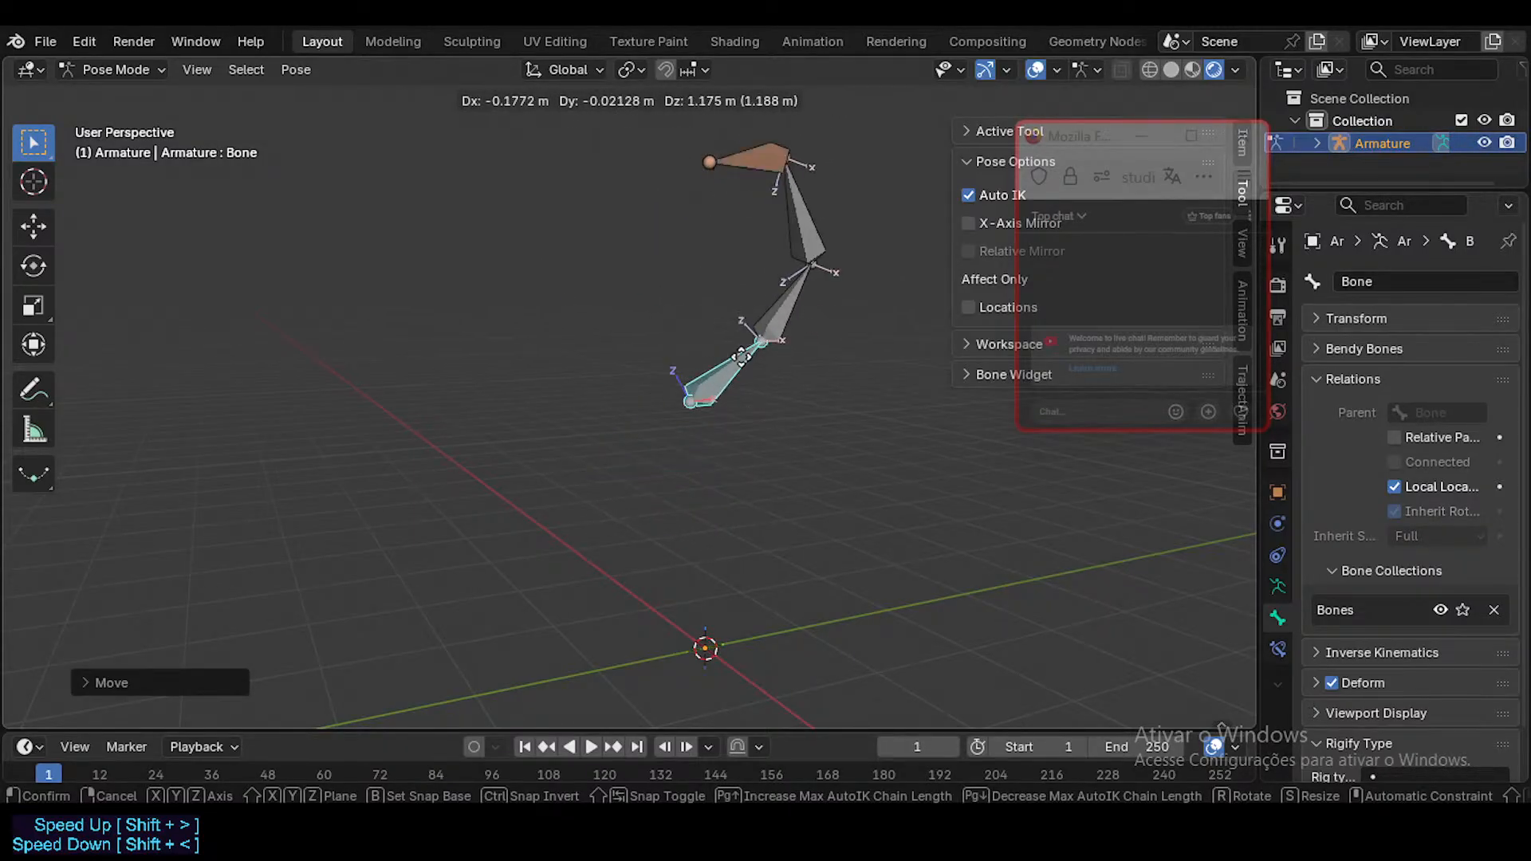
Step: Raise the Auto IK chain length to 7 during the bottom bone's move
{"action": "key", "text": "Page_Up"}
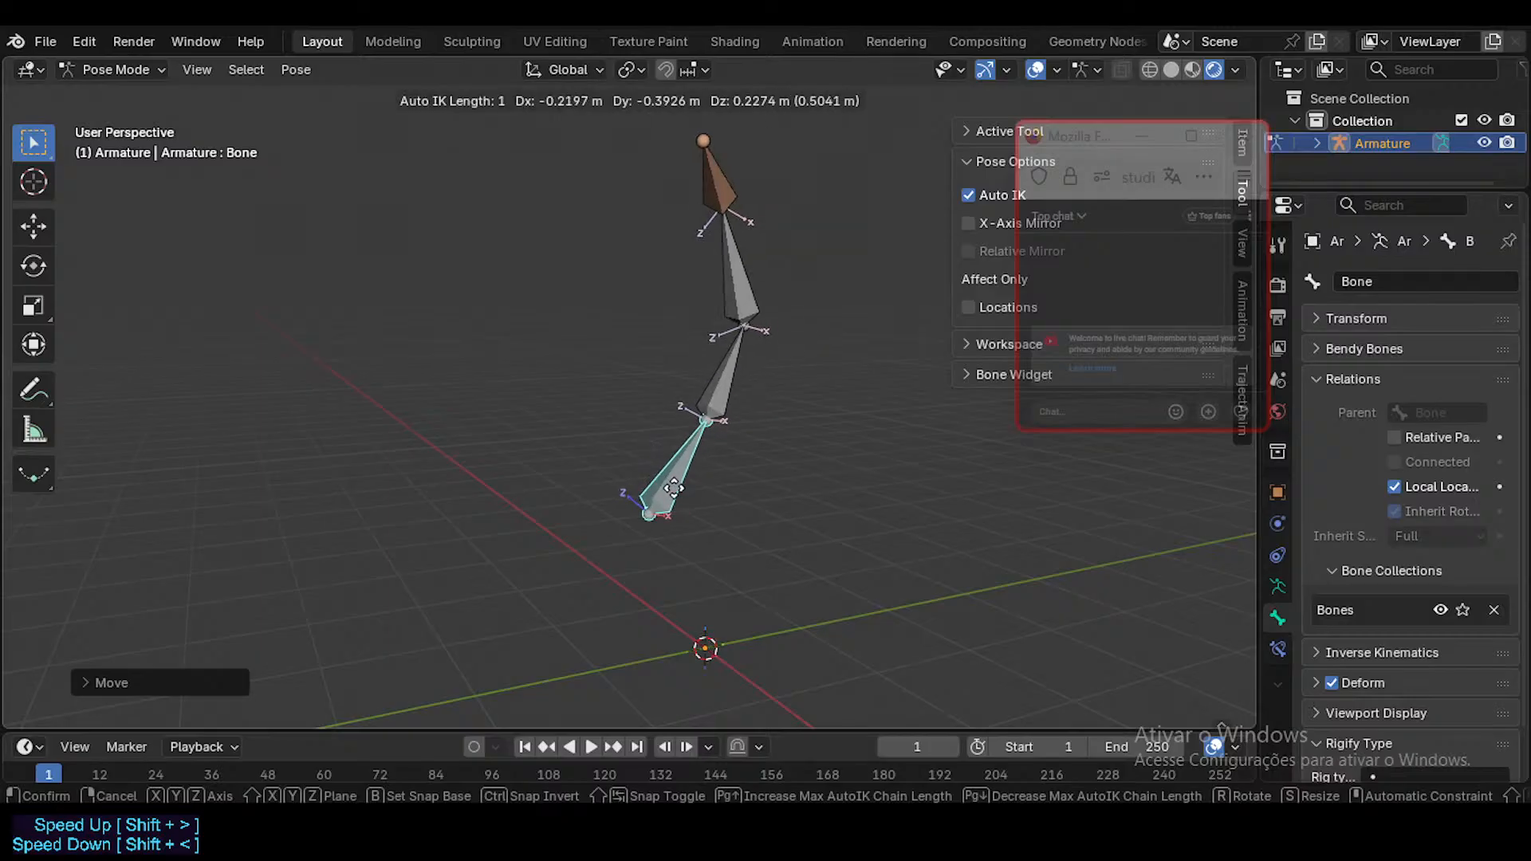
{"action": "key", "text": "Page_Up"}
{"action": "key", "text": "Page_Up"}
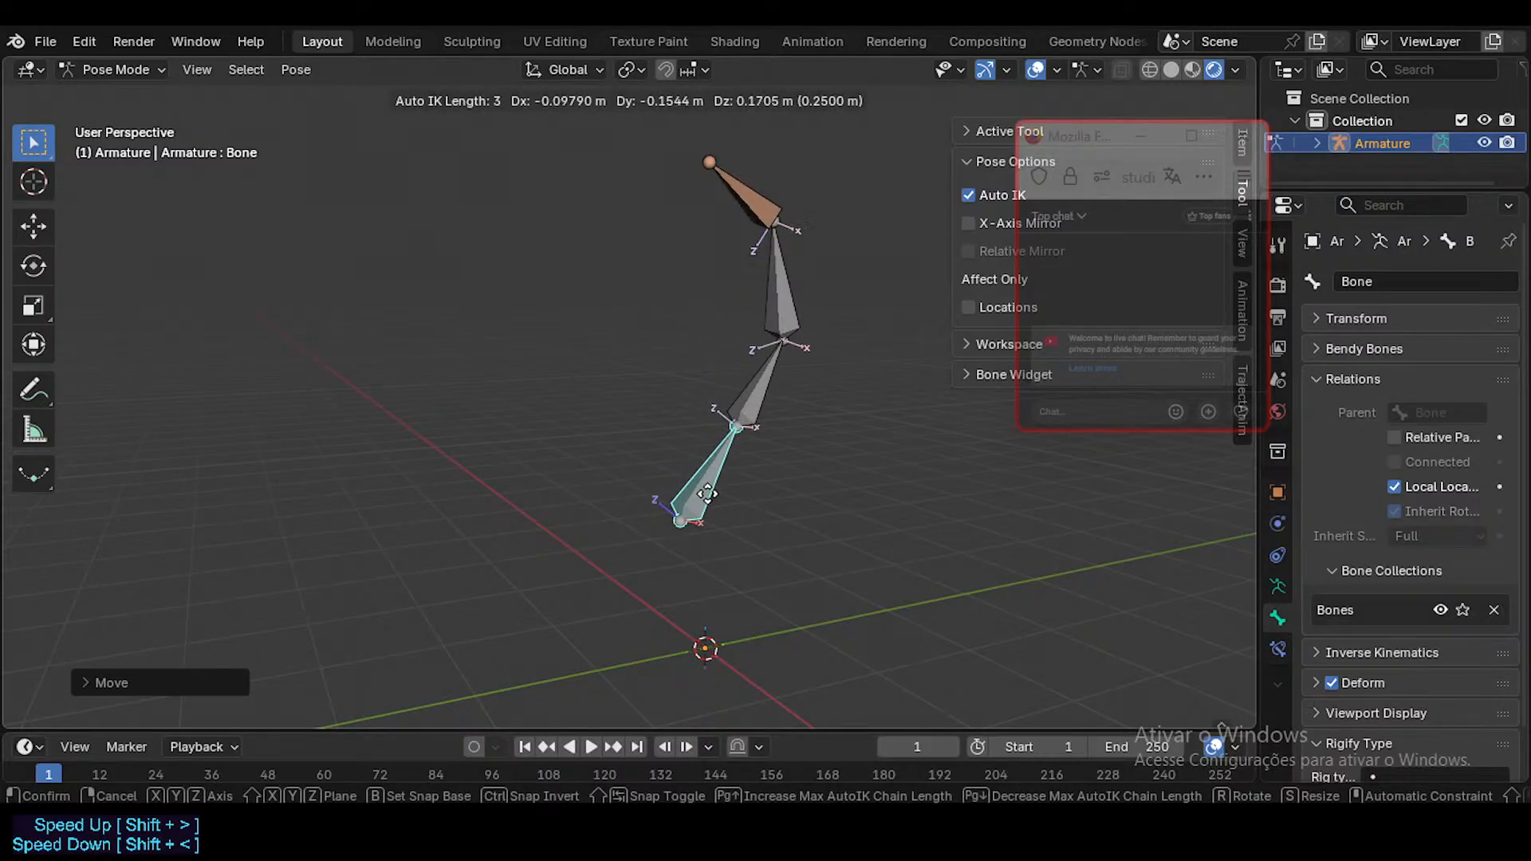
{"action": "key", "text": "Page_Up"}
{"action": "key", "text": "Page_Up"}
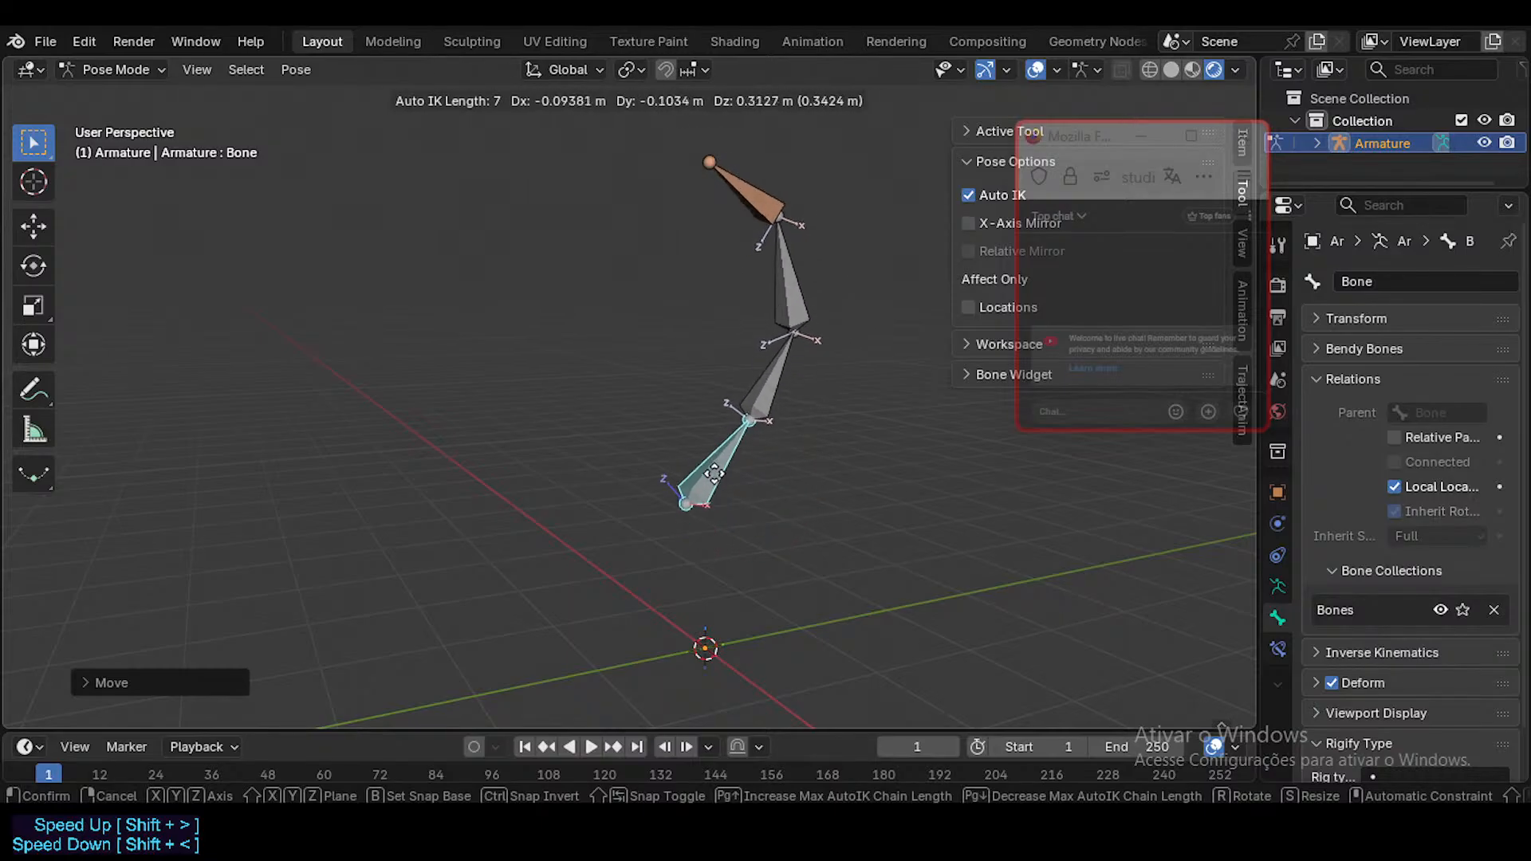
Step: Raise the Auto IK chain length to 33 while moving the bottom bone
{"action": "key", "text": "Page_Up"}
{"action": "key", "text": "Page_Up"}
{"action": "key", "text": "Page_Up"}
{"action": "key", "text": "Page_Up"}
{"action": "key", "text": "Page_Up"}
{"action": "key", "text": "Page_Up"}
{"action": "key", "text": "Page_Up"}
{"action": "key", "text": "Page_Up"}
{"action": "key", "text": "Page_Up"}
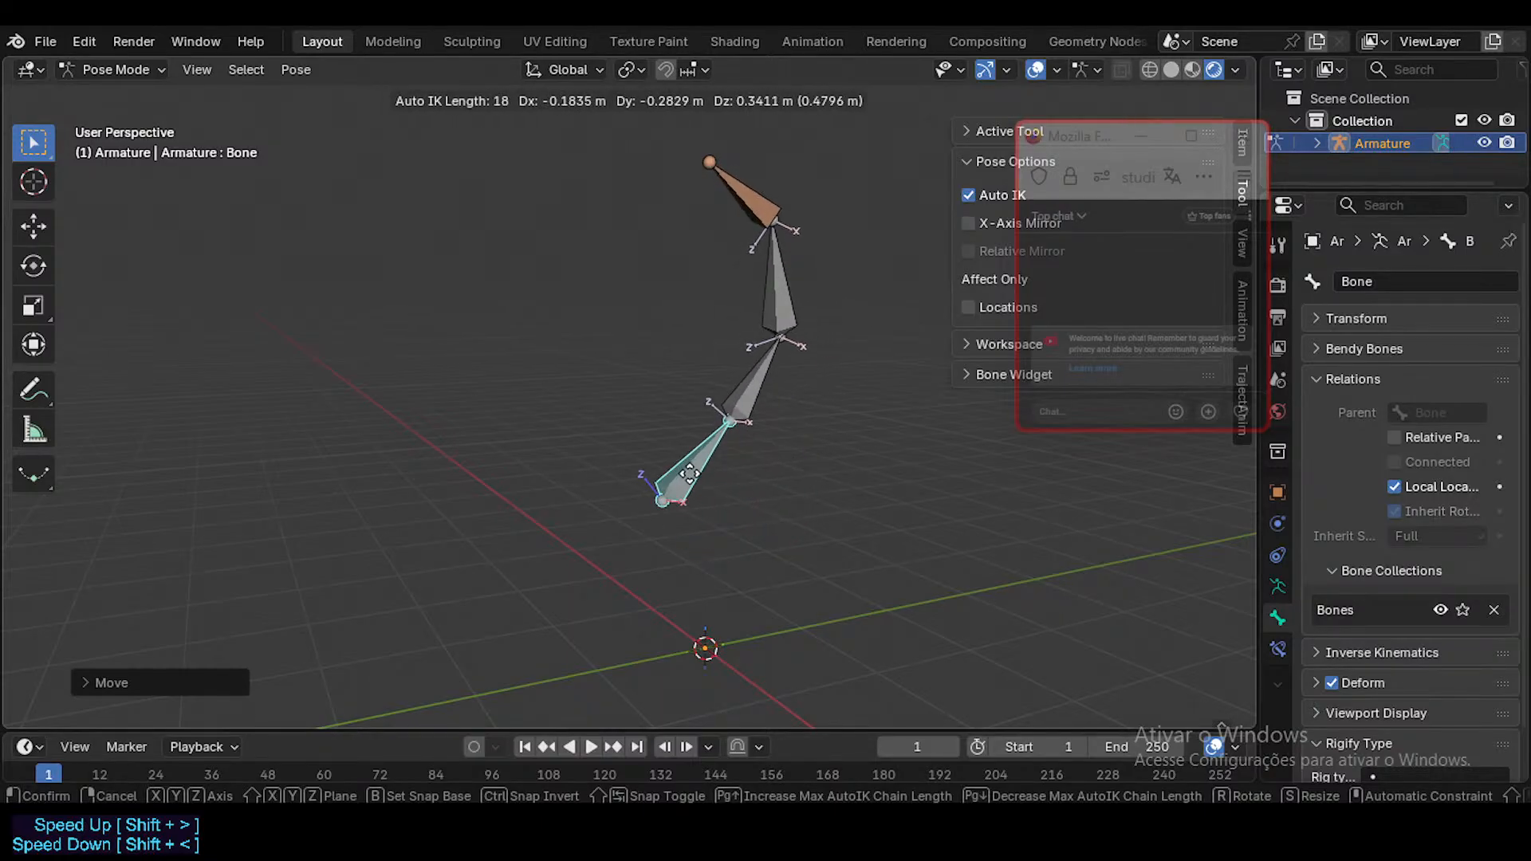
{"action": "scroll", "coordinate": [723, 523], "scroll_direction": "down", "scroll_amount": 19}
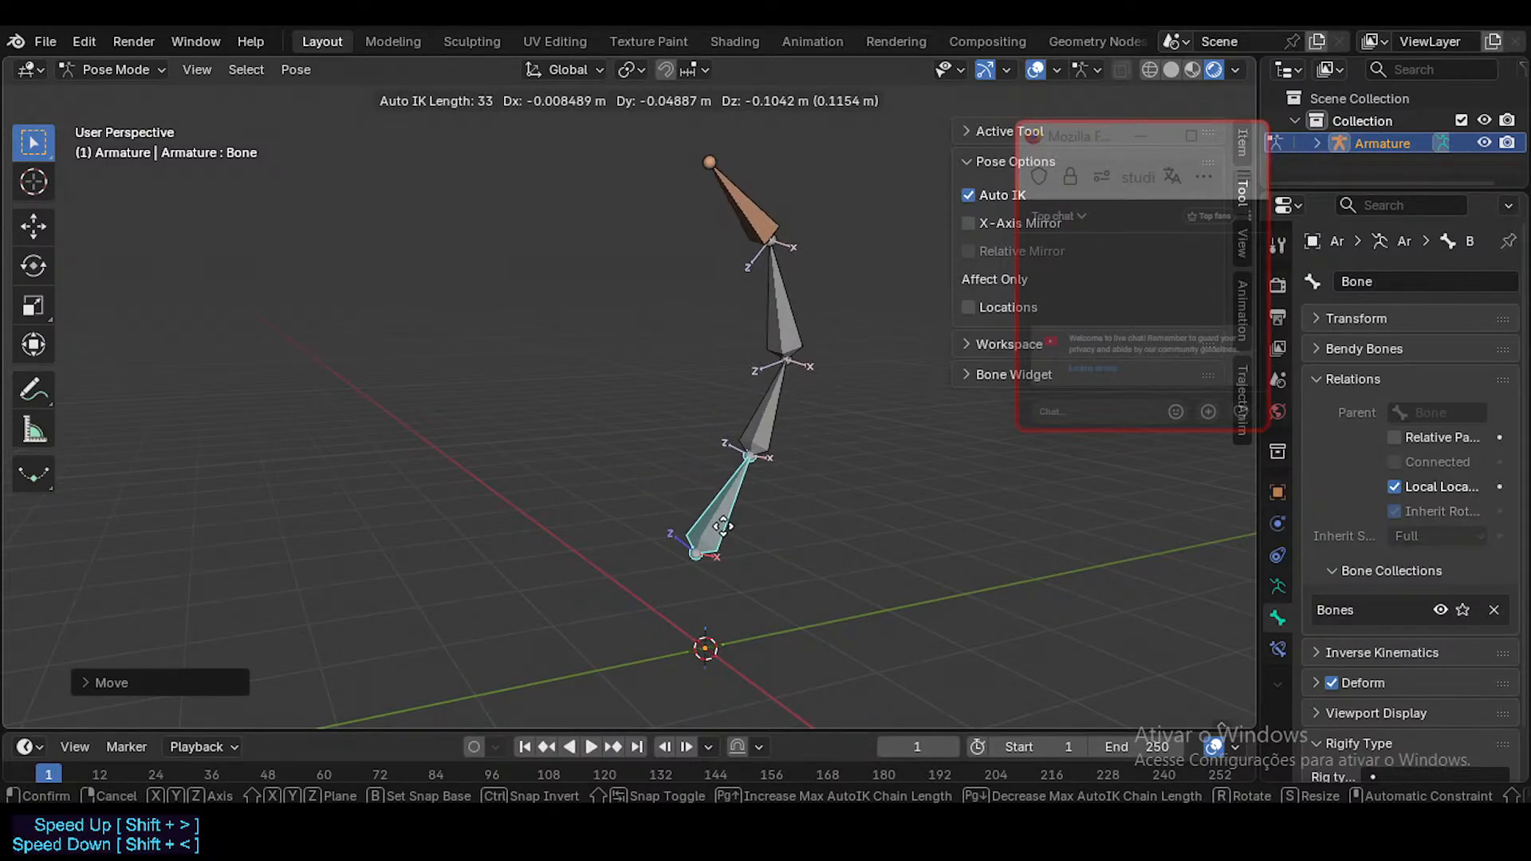
Step: Lower the Auto IK chain length until it switches off, set it to 2, and place the bottom bone
{"action": "scroll", "coordinate": [723, 510], "scroll_direction": "up", "scroll_amount": 20}
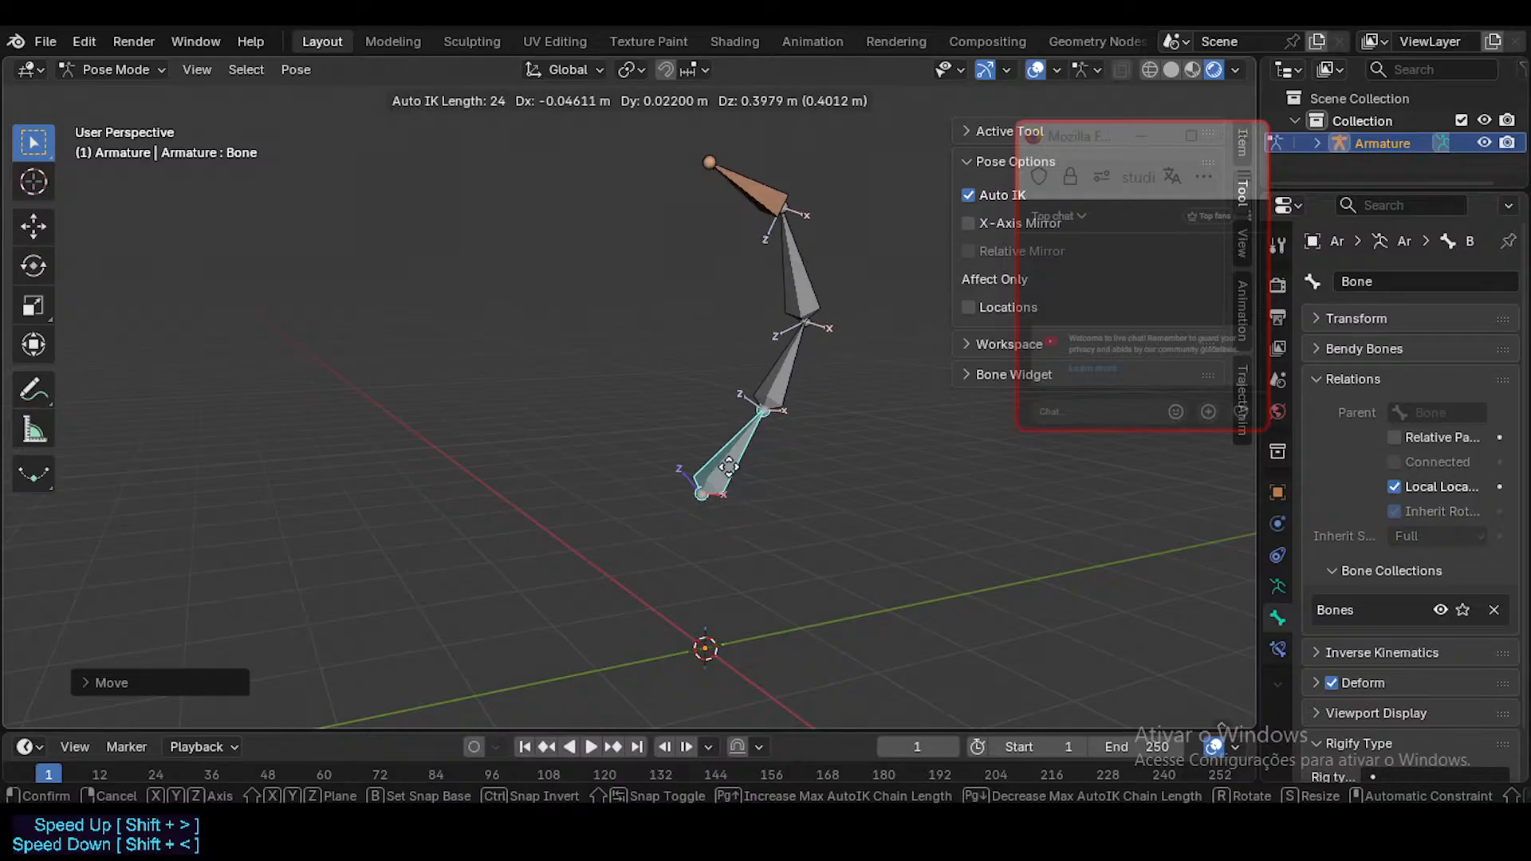
{"action": "scroll", "coordinate": [725, 490], "scroll_direction": "up", "scroll_amount": 2}
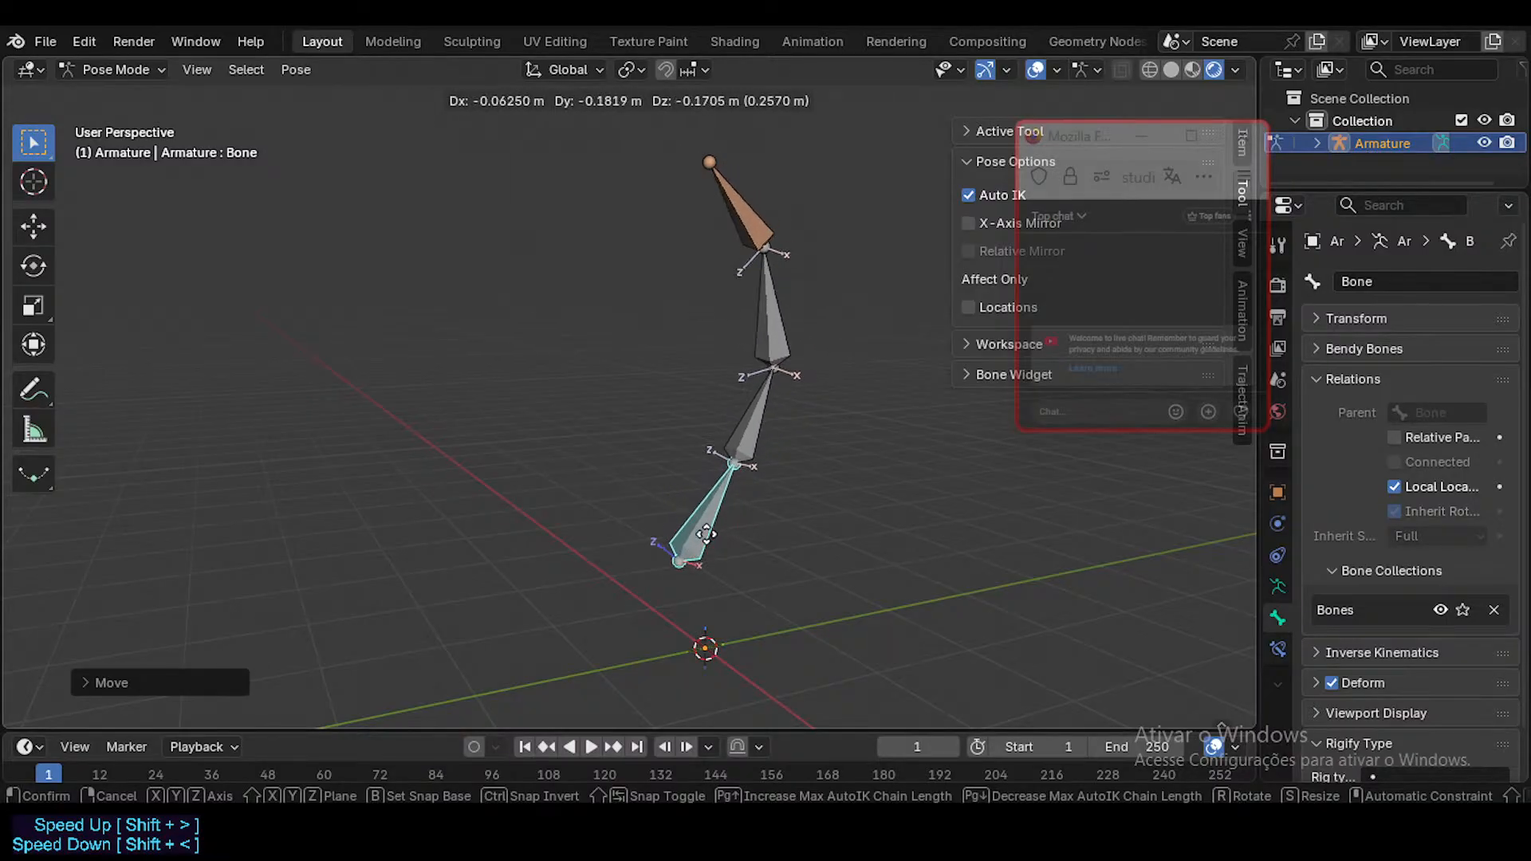
{"action": "scroll", "coordinate": [741, 496], "scroll_direction": "down", "scroll_amount": 1}
{"action": "scroll", "coordinate": [739, 501], "scroll_direction": "up", "scroll_amount": 1}
{"action": "scroll", "coordinate": [726, 526], "scroll_direction": "down", "scroll_amount": 2}
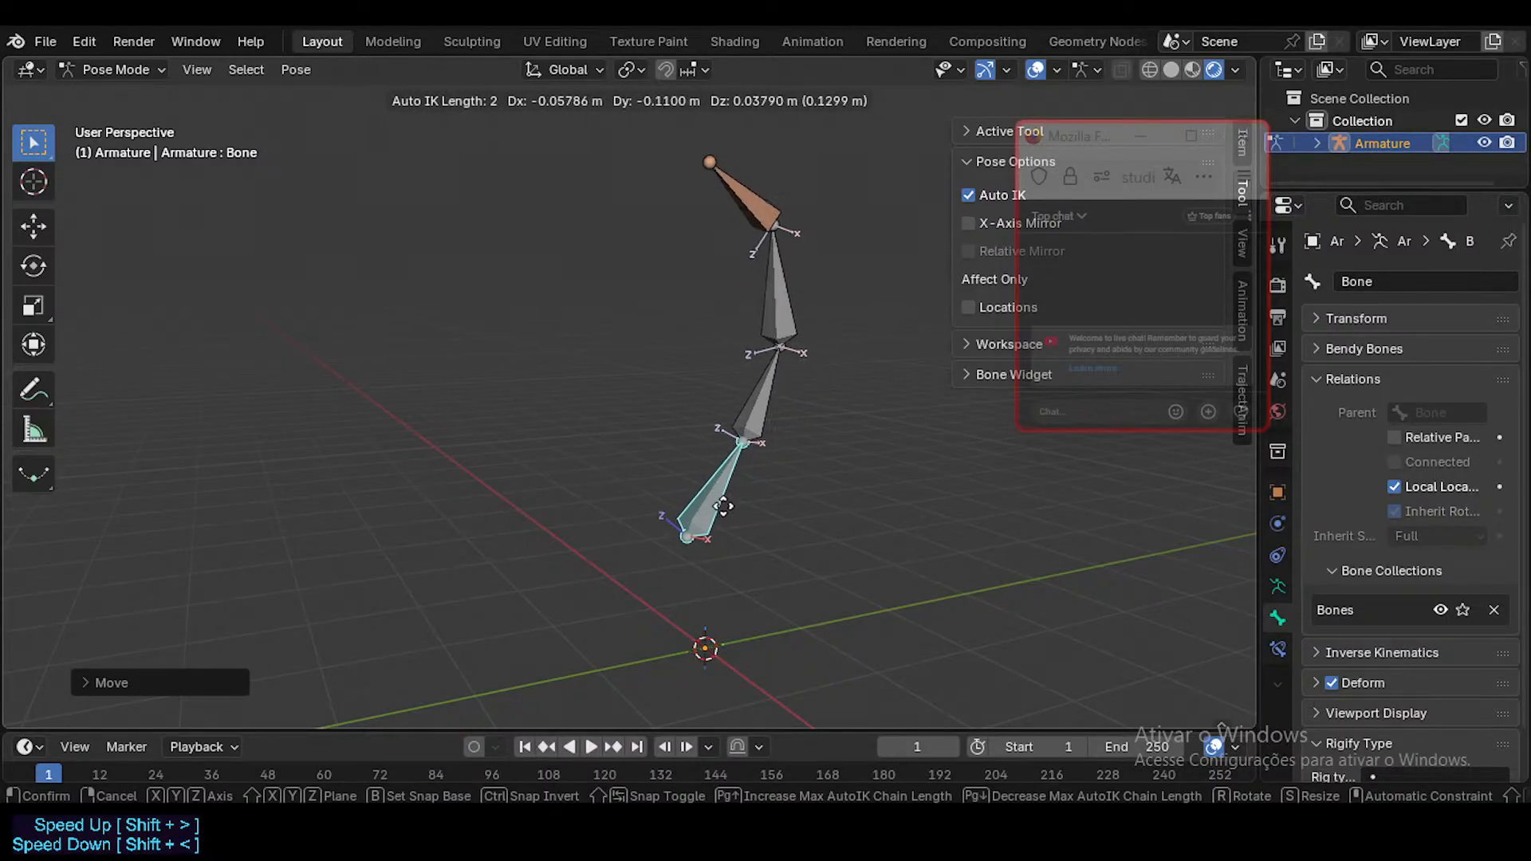
{"action": "left_click", "coordinate": [720, 576]}
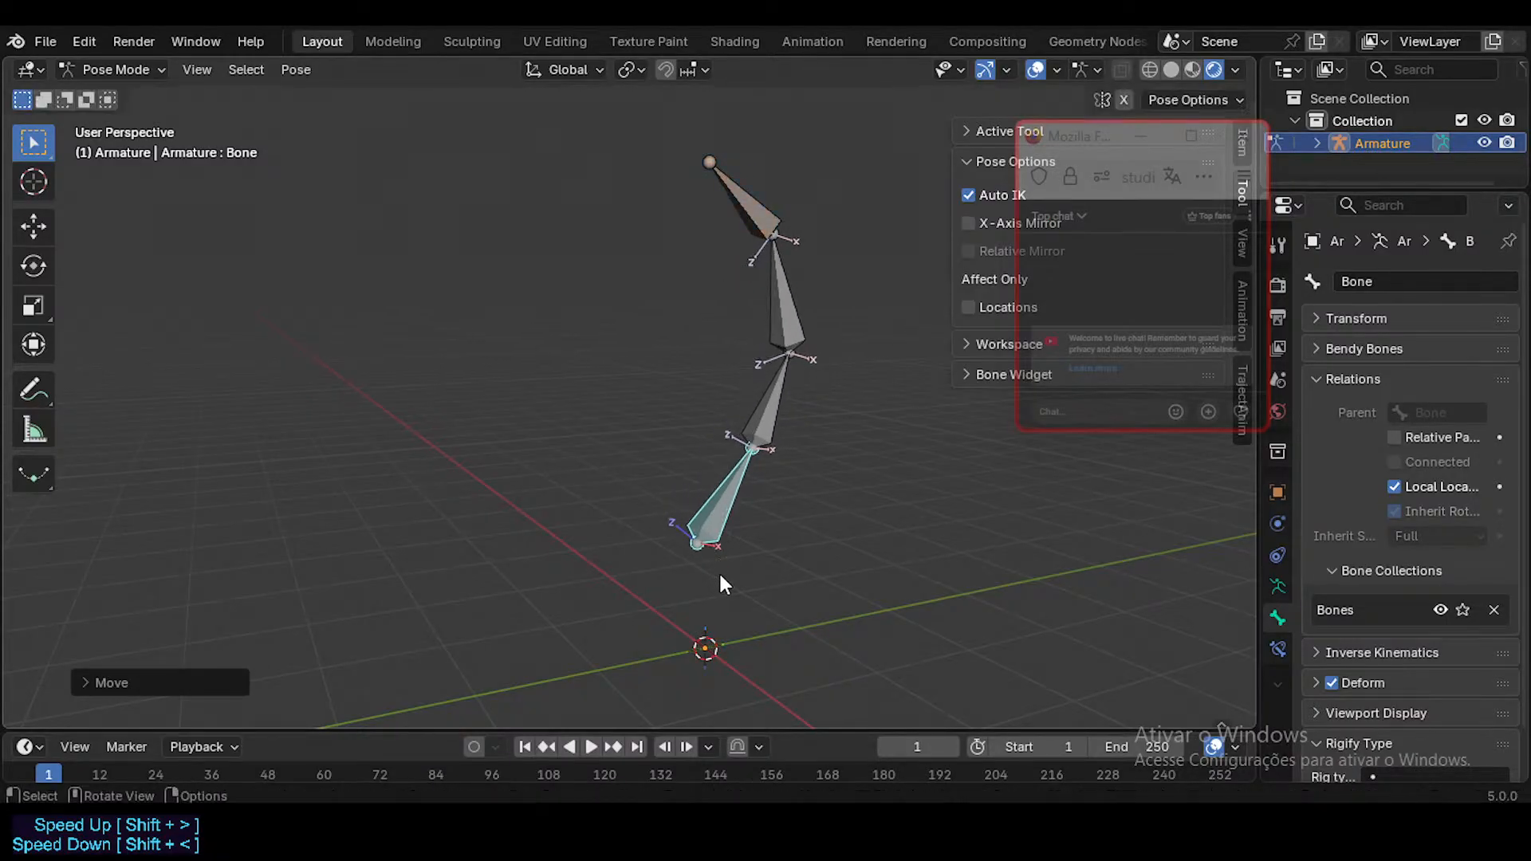
Step: Move the bottom bone repeatedly with an Auto IK chain length of 2 to test how the chain follows
{"action": "key", "text": "g"}
{"action": "left_click", "coordinate": [705, 471]}
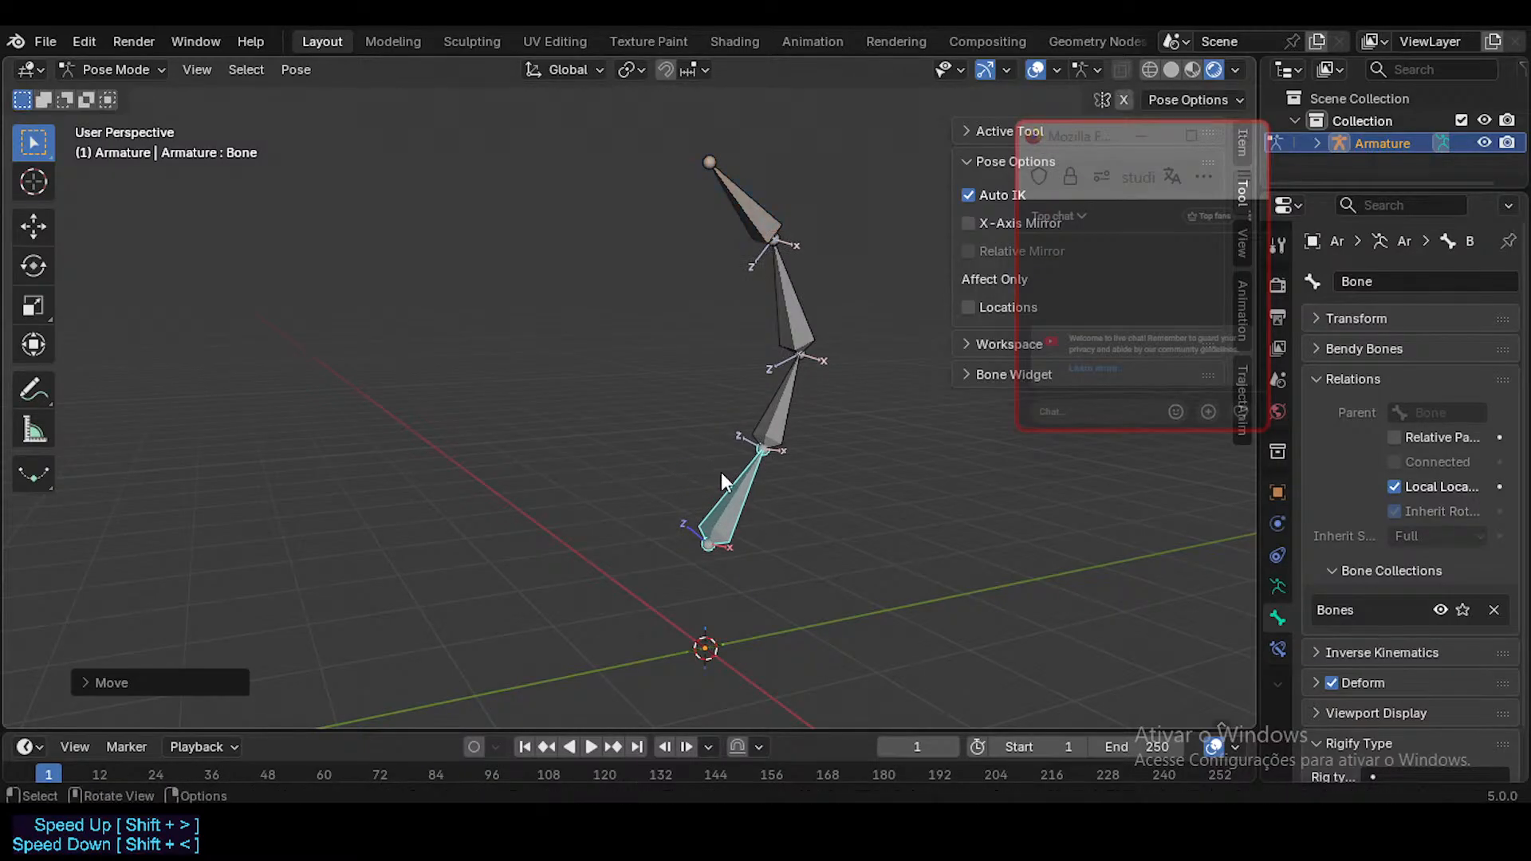
{"action": "key", "text": "g"}
{"action": "left_click", "coordinate": [710, 474]}
{"action": "key", "text": "g"}
{"action": "left_click", "coordinate": [705, 486]}
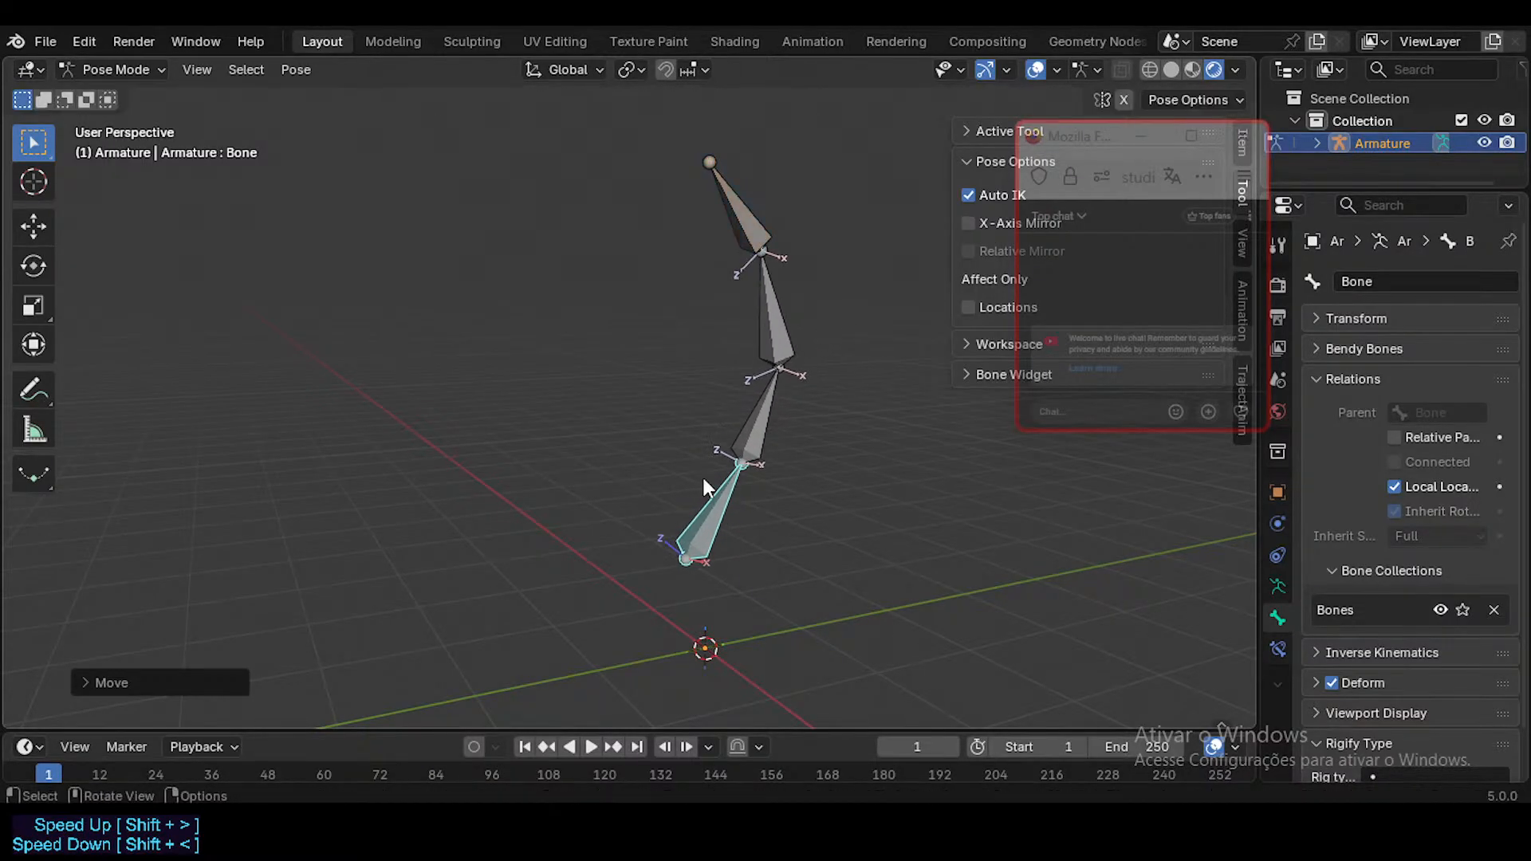
{"action": "key", "text": "g"}
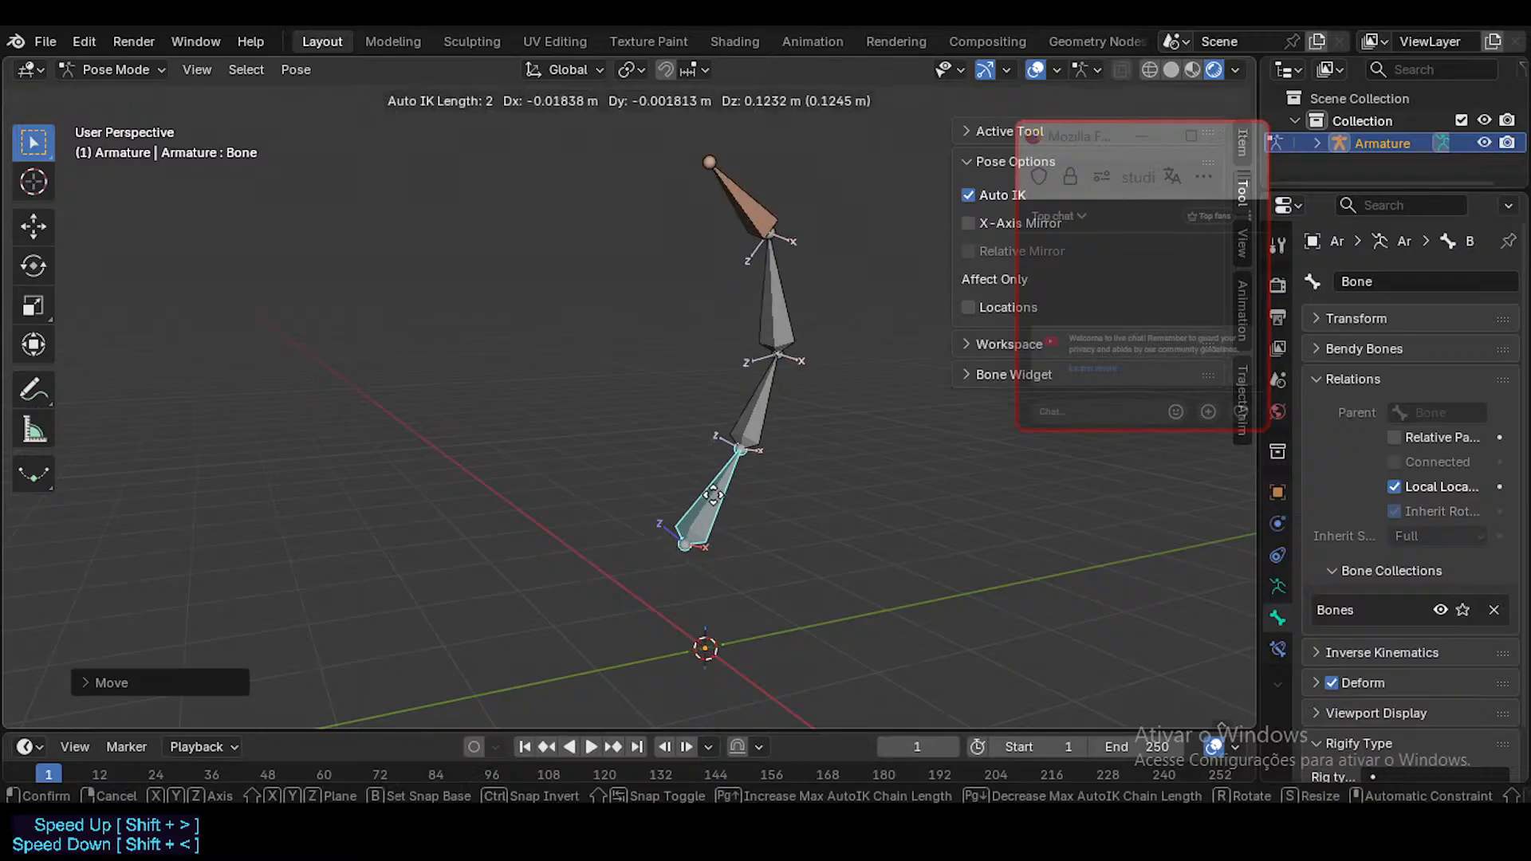
{"action": "left_click", "coordinate": [712, 495]}
{"action": "key", "text": "g"}
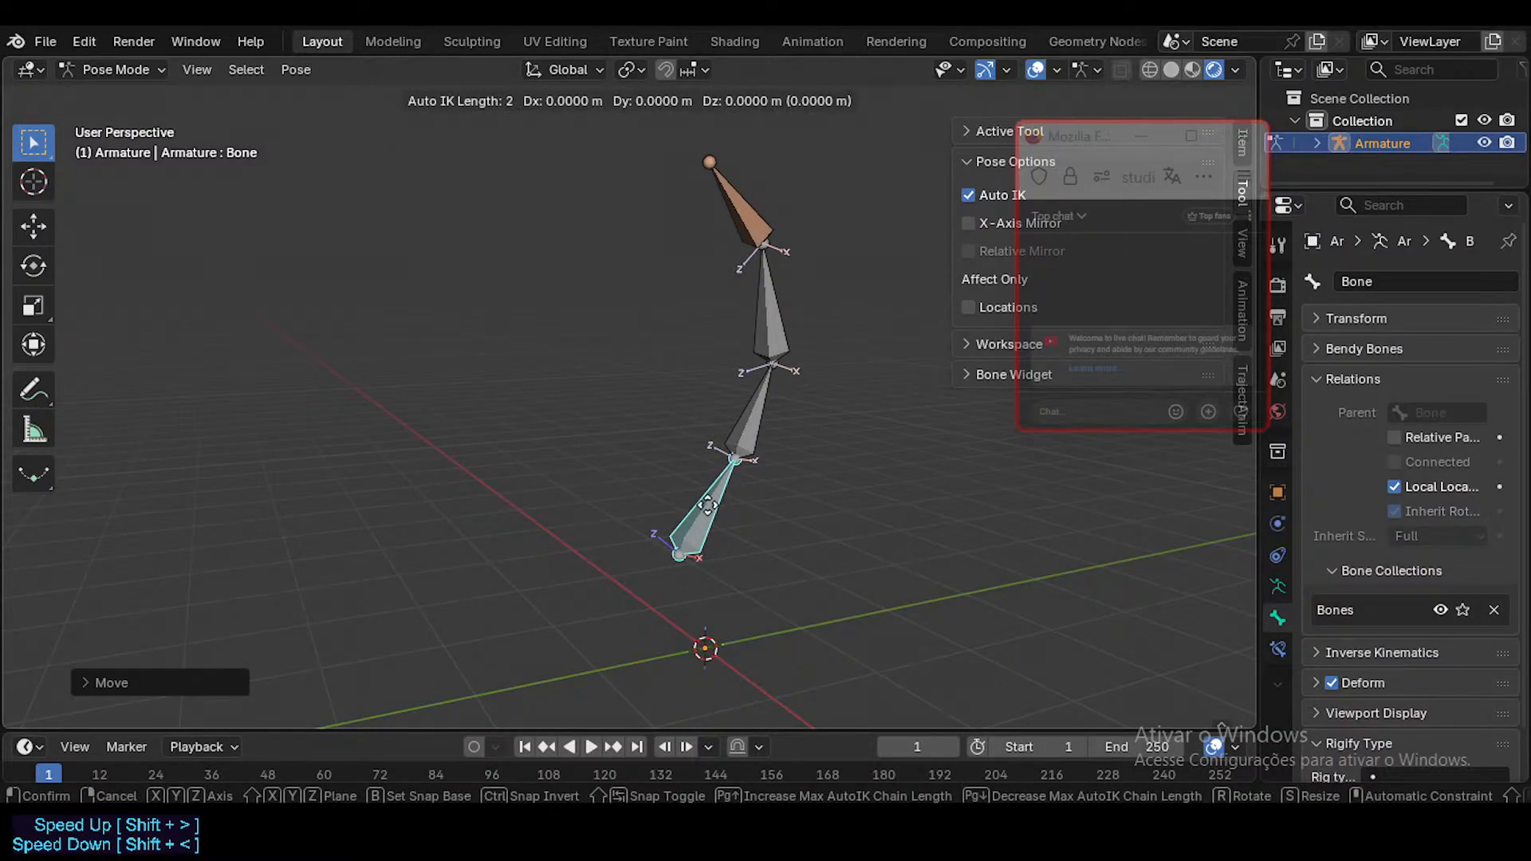
{"action": "left_click", "coordinate": [719, 496]}
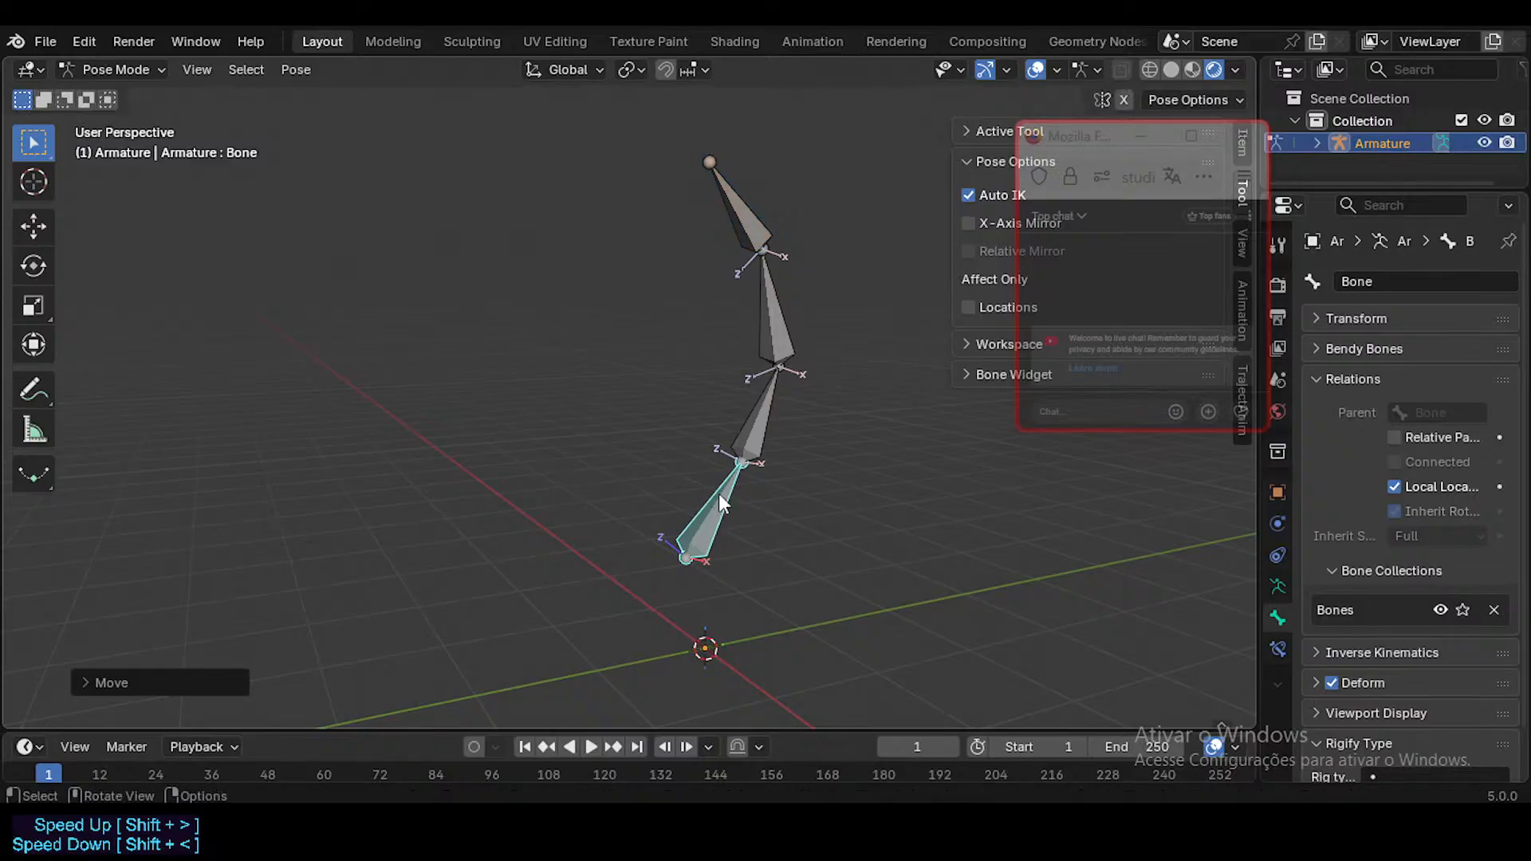
Step: Duplicate the top bone in Edit Mode and place the copy beside the chain
{"action": "left_click", "coordinate": [743, 241]}
{"action": "key", "text": "Tab"}
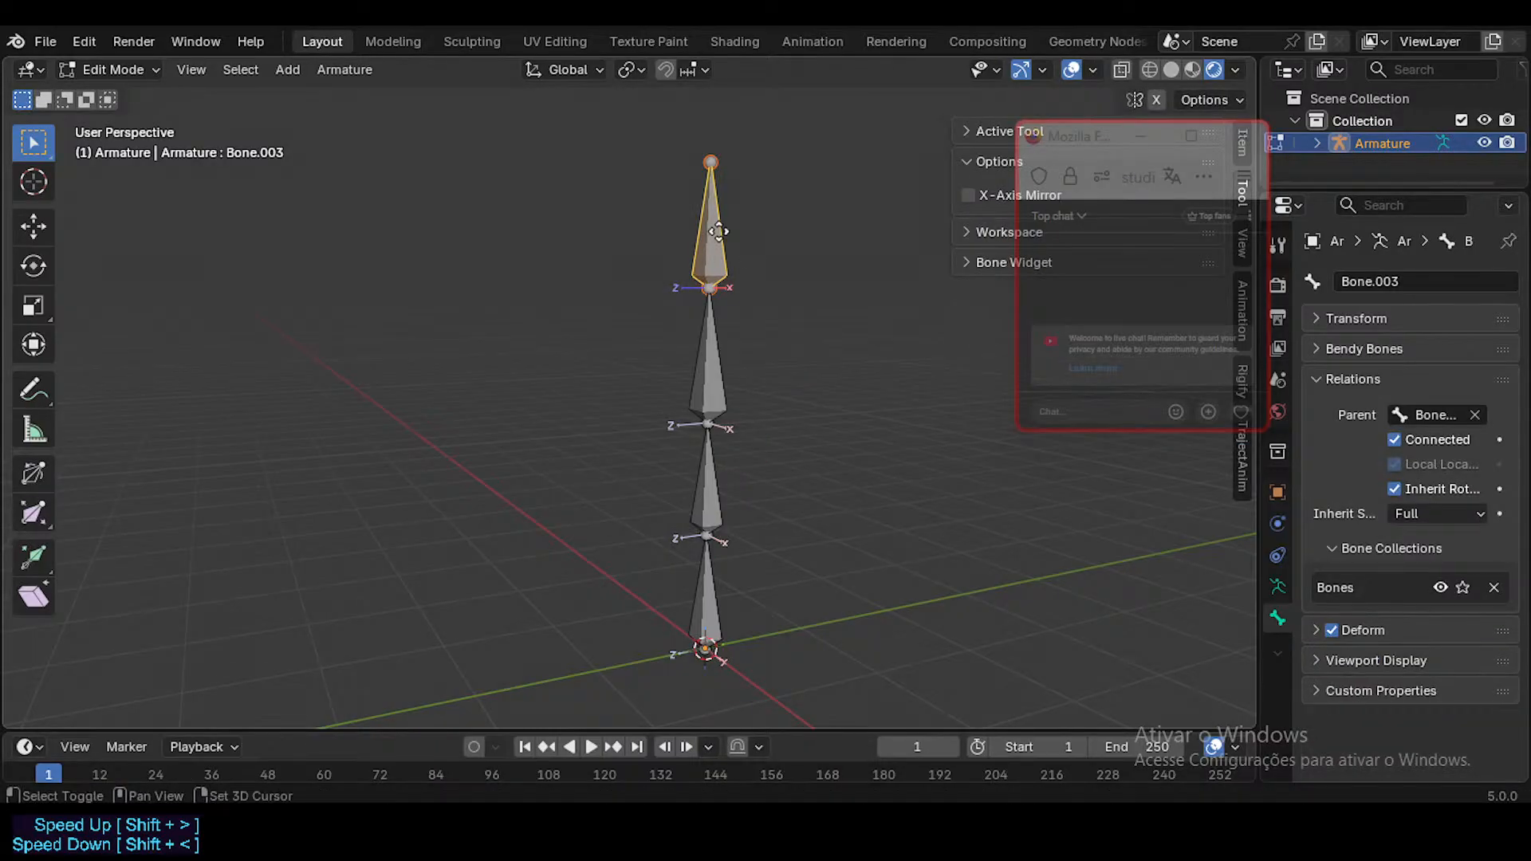
{"action": "key", "text": "shift+d"}
{"action": "left_click", "coordinate": [550, 299]}
Step: Move the duplicated bone around in Pose Mode to test Auto IK on a disconnected child bone
{"action": "key", "text": "Tab"}
{"action": "key", "text": "g"}
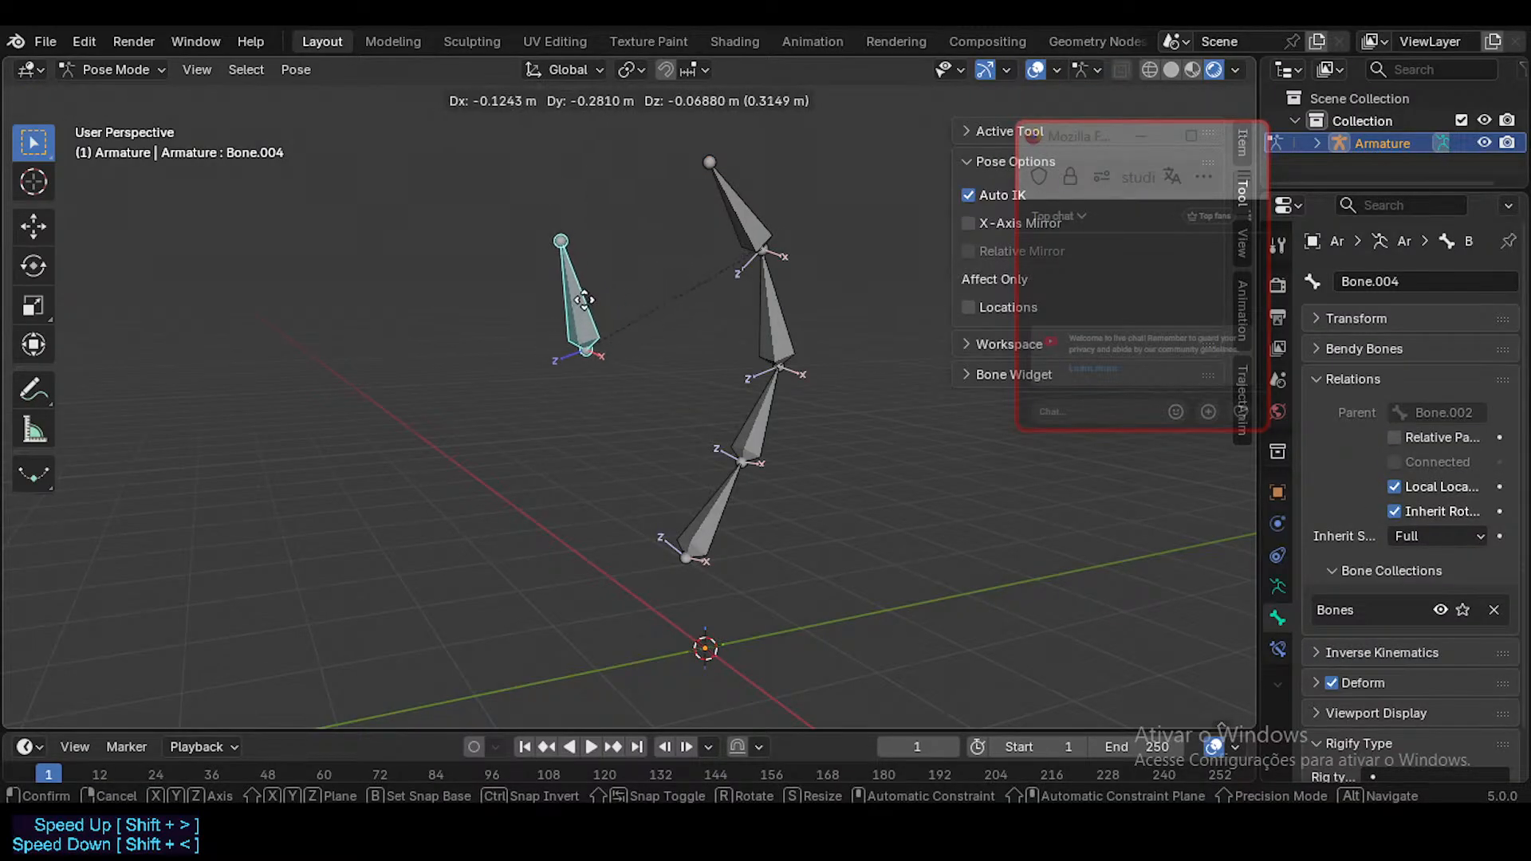
{"action": "left_click", "coordinate": [582, 327]}
{"action": "key", "text": "g"}
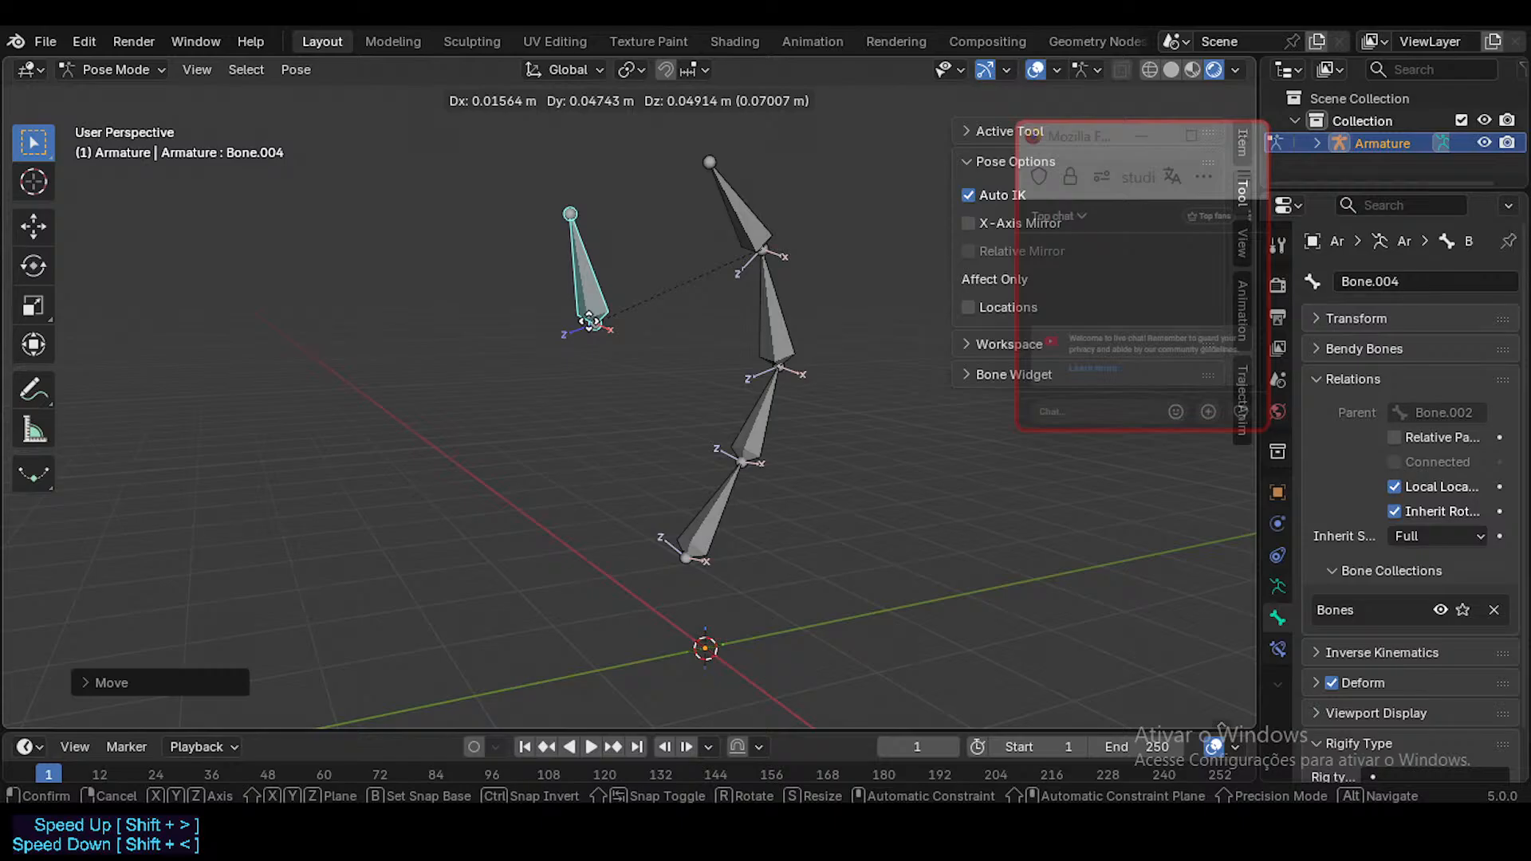
{"action": "left_click", "coordinate": [599, 259]}
Step: Extrude a new bone upward from the tip of the duplicated bone in Edit Mode
{"action": "key", "text": "Tab"}
{"action": "key", "text": "e"}
{"action": "left_click", "coordinate": [539, 132]}
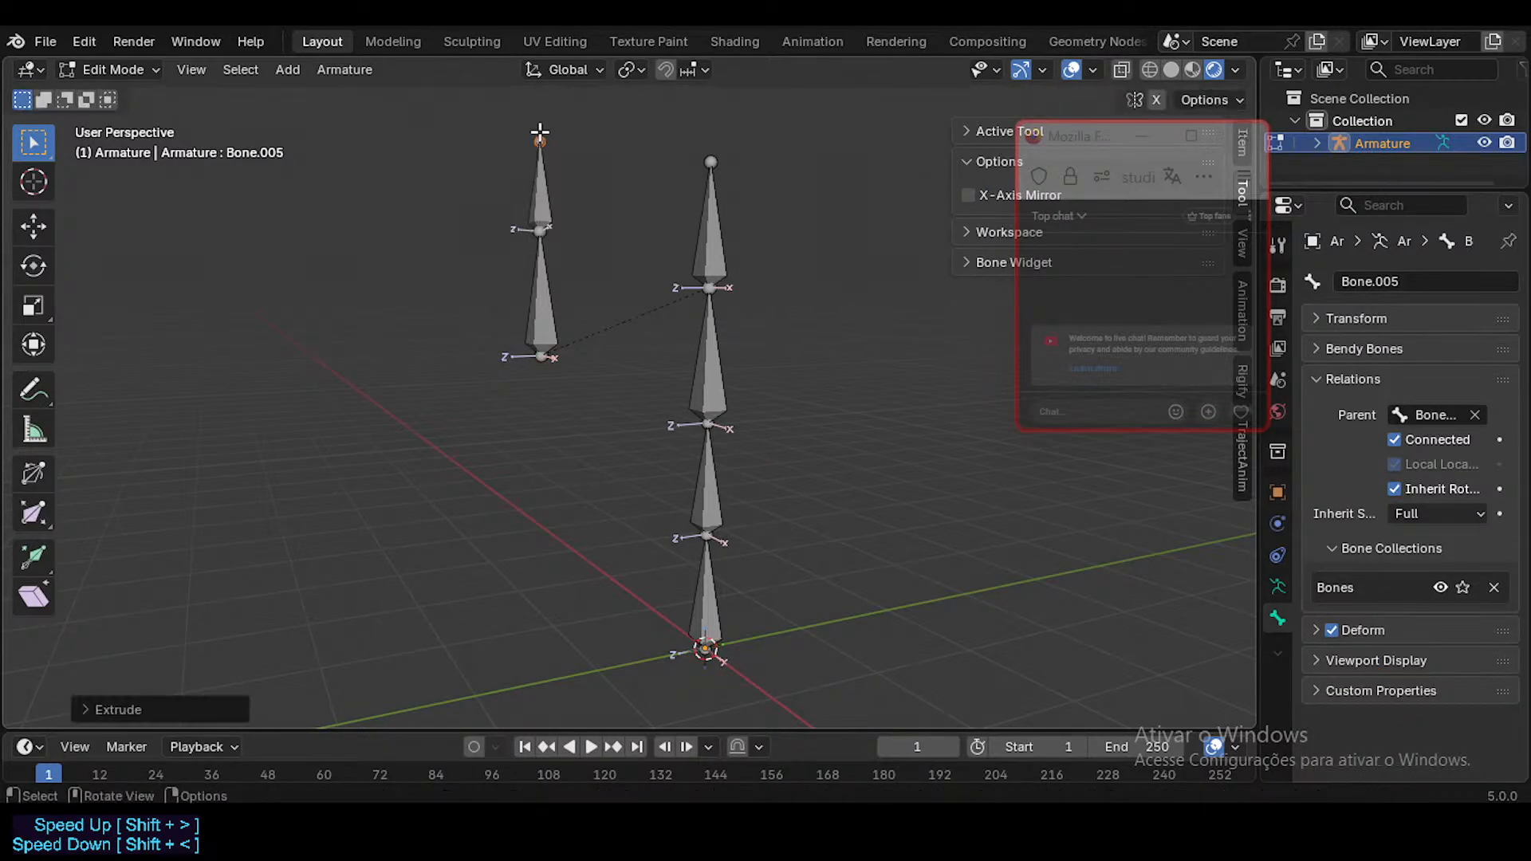
Step: Test moving the duplicated bone in Pose Mode with an Auto IK chain length of 1
{"action": "key", "text": "ctrl+Tab"}
{"action": "left_click", "coordinate": [558, 331]}
{"action": "key", "text": "g"}
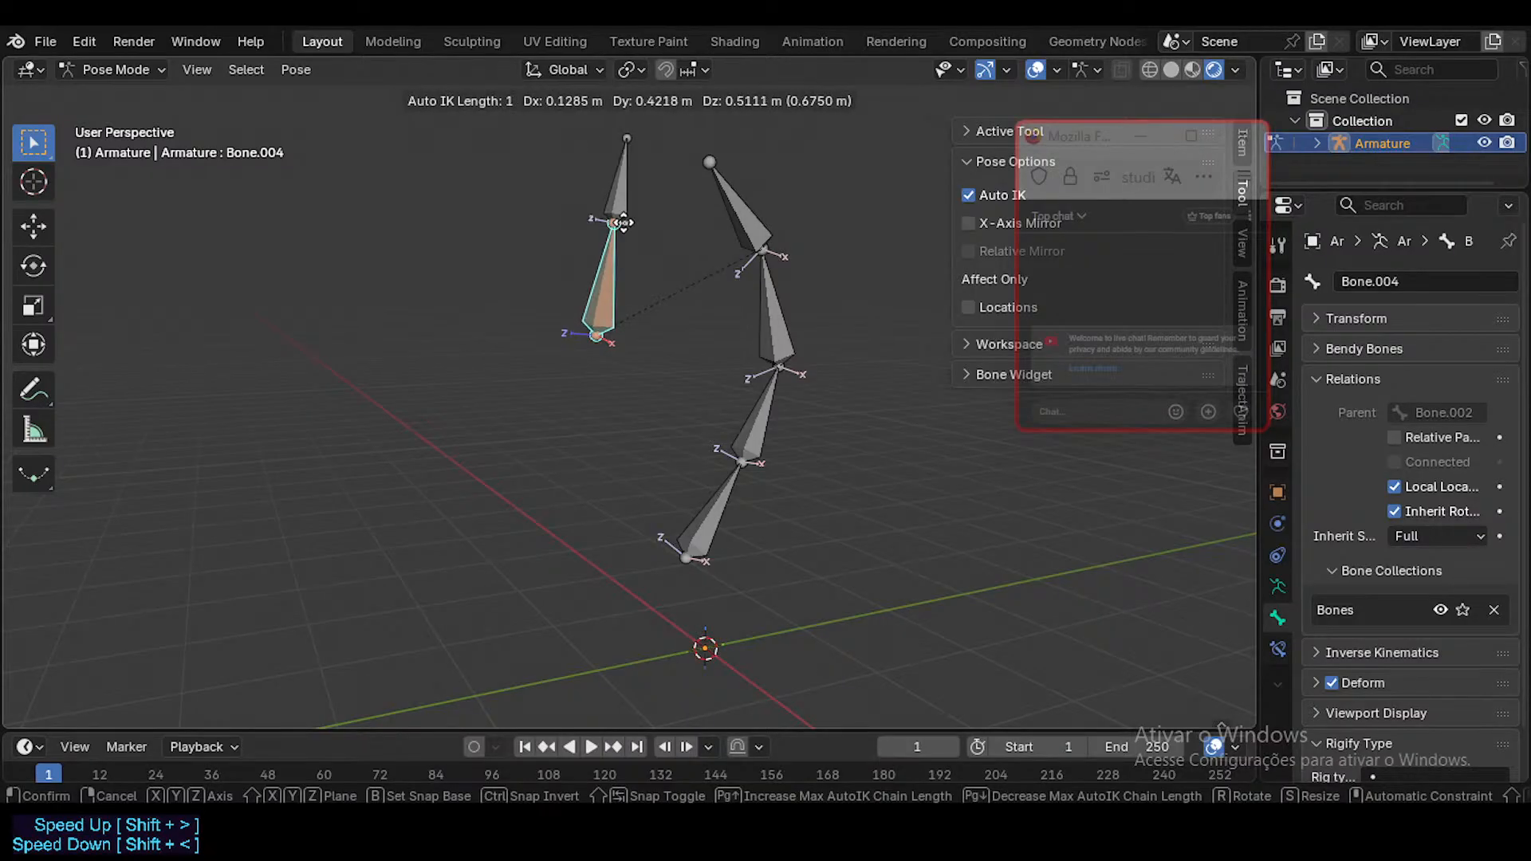
{"action": "left_click", "coordinate": [587, 187]}
{"action": "key", "text": "g"}
{"action": "key", "text": "Escape"}
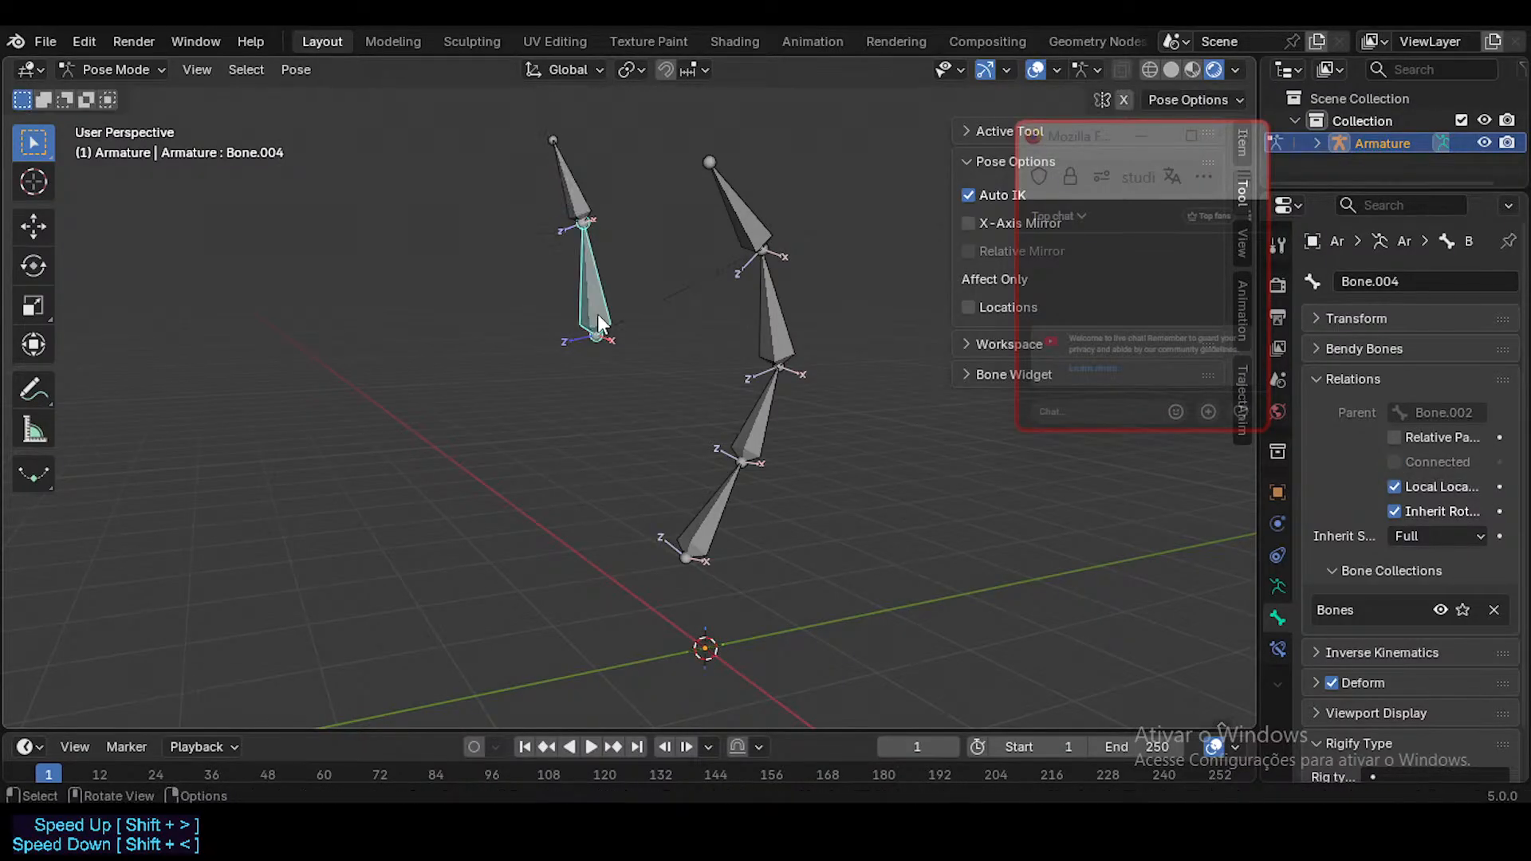
Step: Clear the duplicated bone's parent in Edit Mode and move the bone in Pose Mode to test Auto IK
{"action": "key", "text": "Tab"}
{"action": "key", "text": "alt+p"}
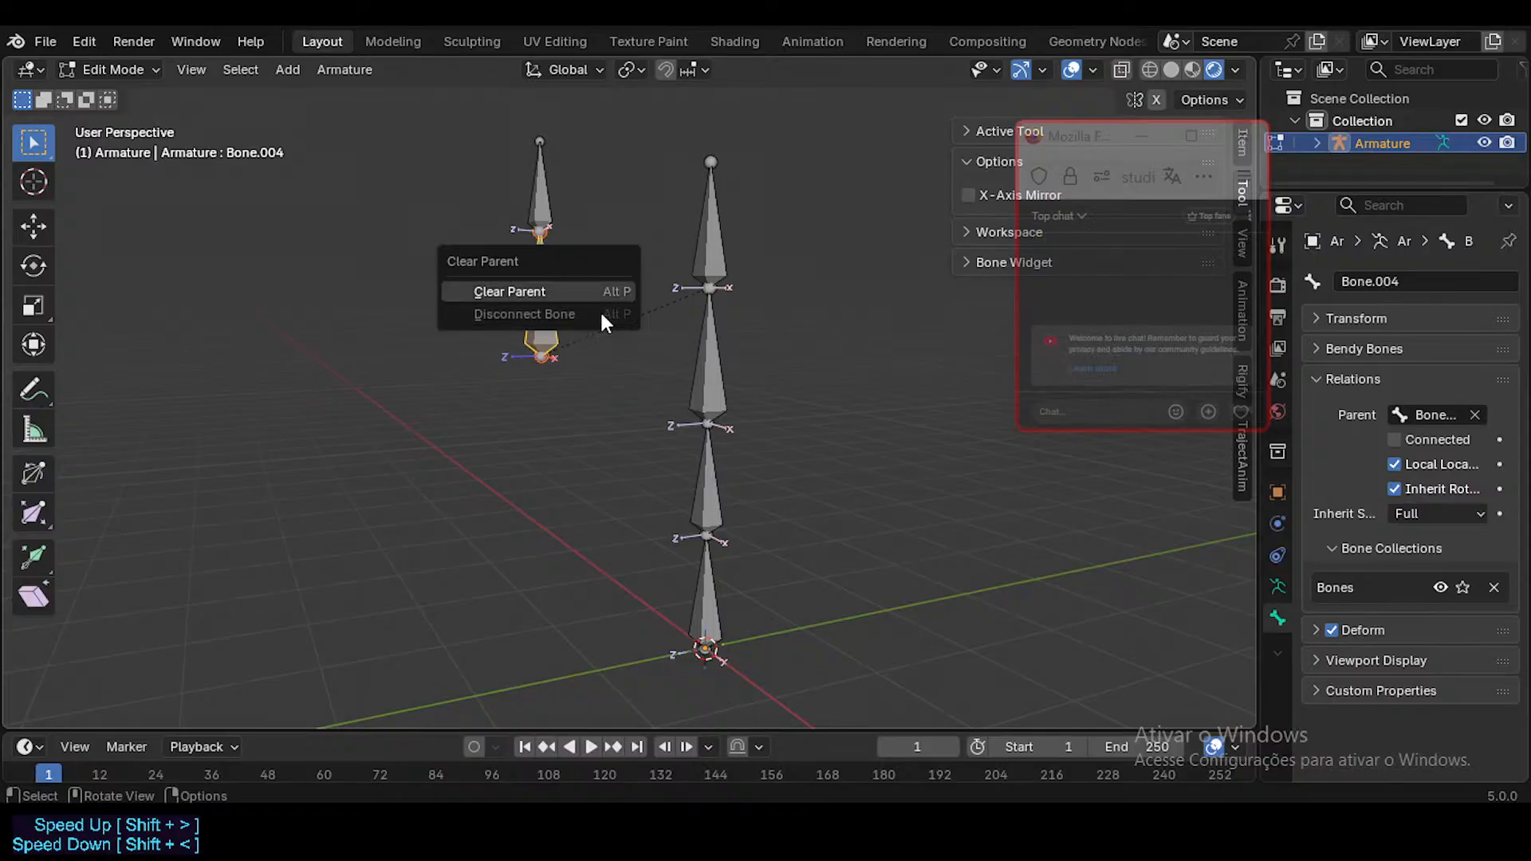
{"action": "left_click", "coordinate": [600, 307]}
{"action": "key", "text": "Tab"}
{"action": "key", "text": "g"}
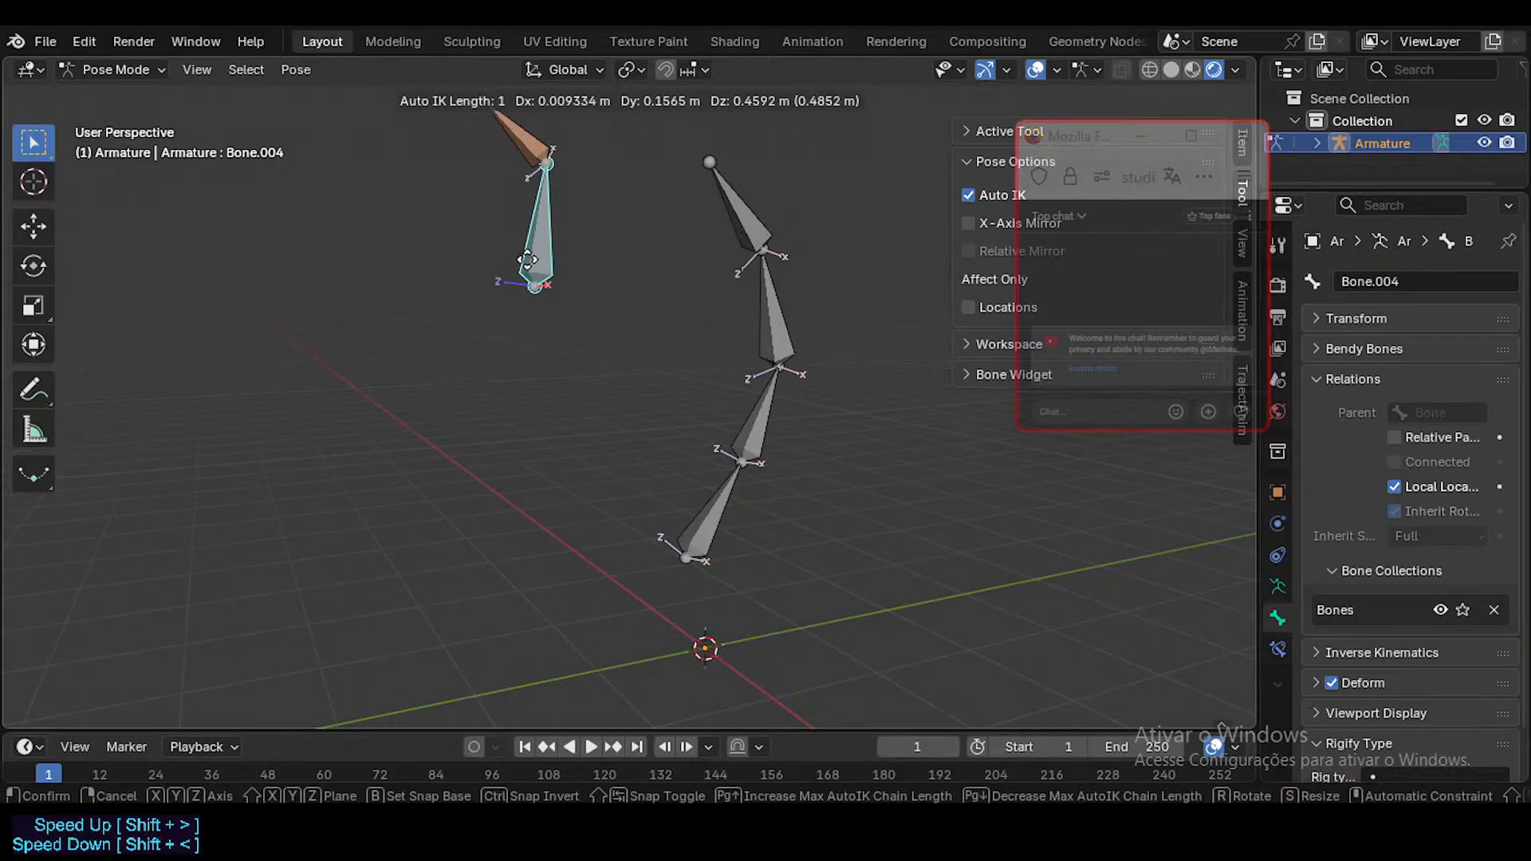
Step: Delete the bone extruded from the duplicated bone's tip in Edit Mode
{"action": "left_click", "coordinate": [511, 138]}
{"action": "key", "text": "Tab"}
{"action": "key", "text": "alt+p"}
{"action": "left_click", "coordinate": [540, 178]}
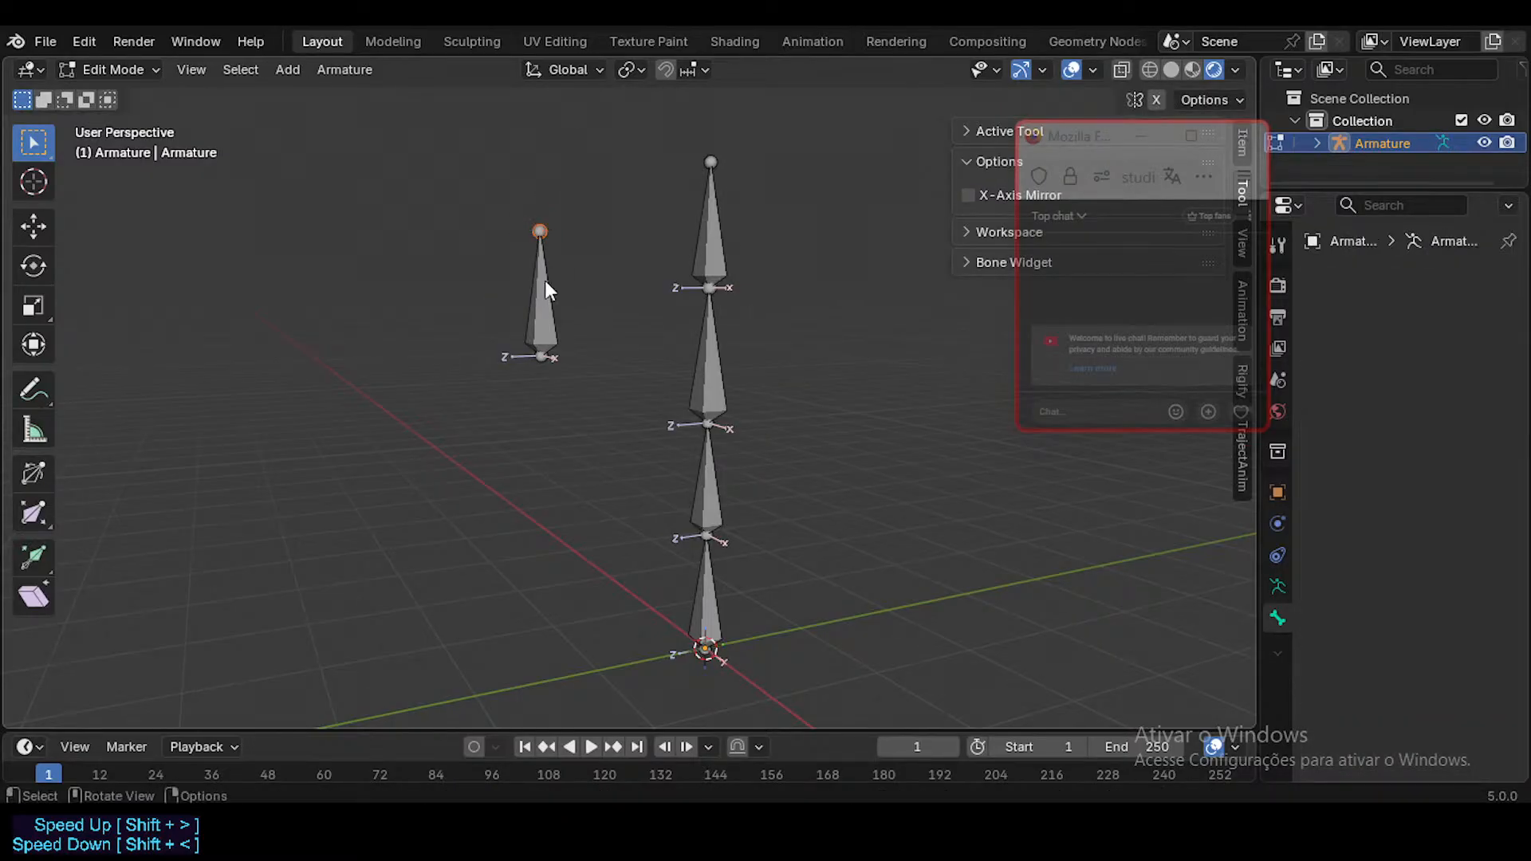
Step: Move the unparented single bone in Pose Mode to test how it behaves with Auto IK enabled
{"action": "key", "text": "Tab"}
{"action": "left_click", "coordinate": [541, 272]}
{"action": "key", "text": "g"}
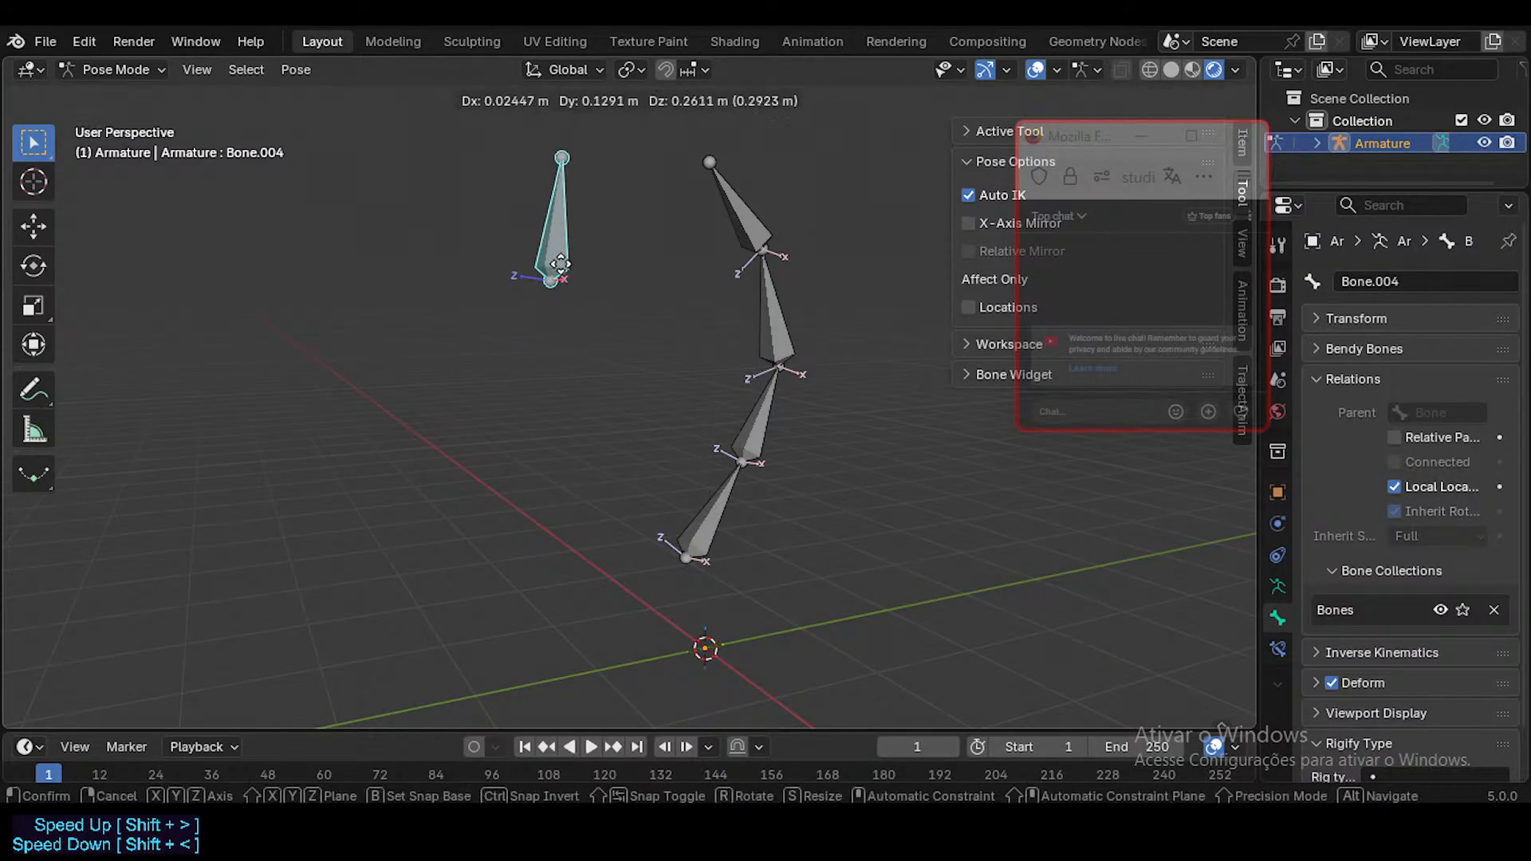
{"action": "left_click", "coordinate": [528, 260]}
{"action": "key", "text": "g"}
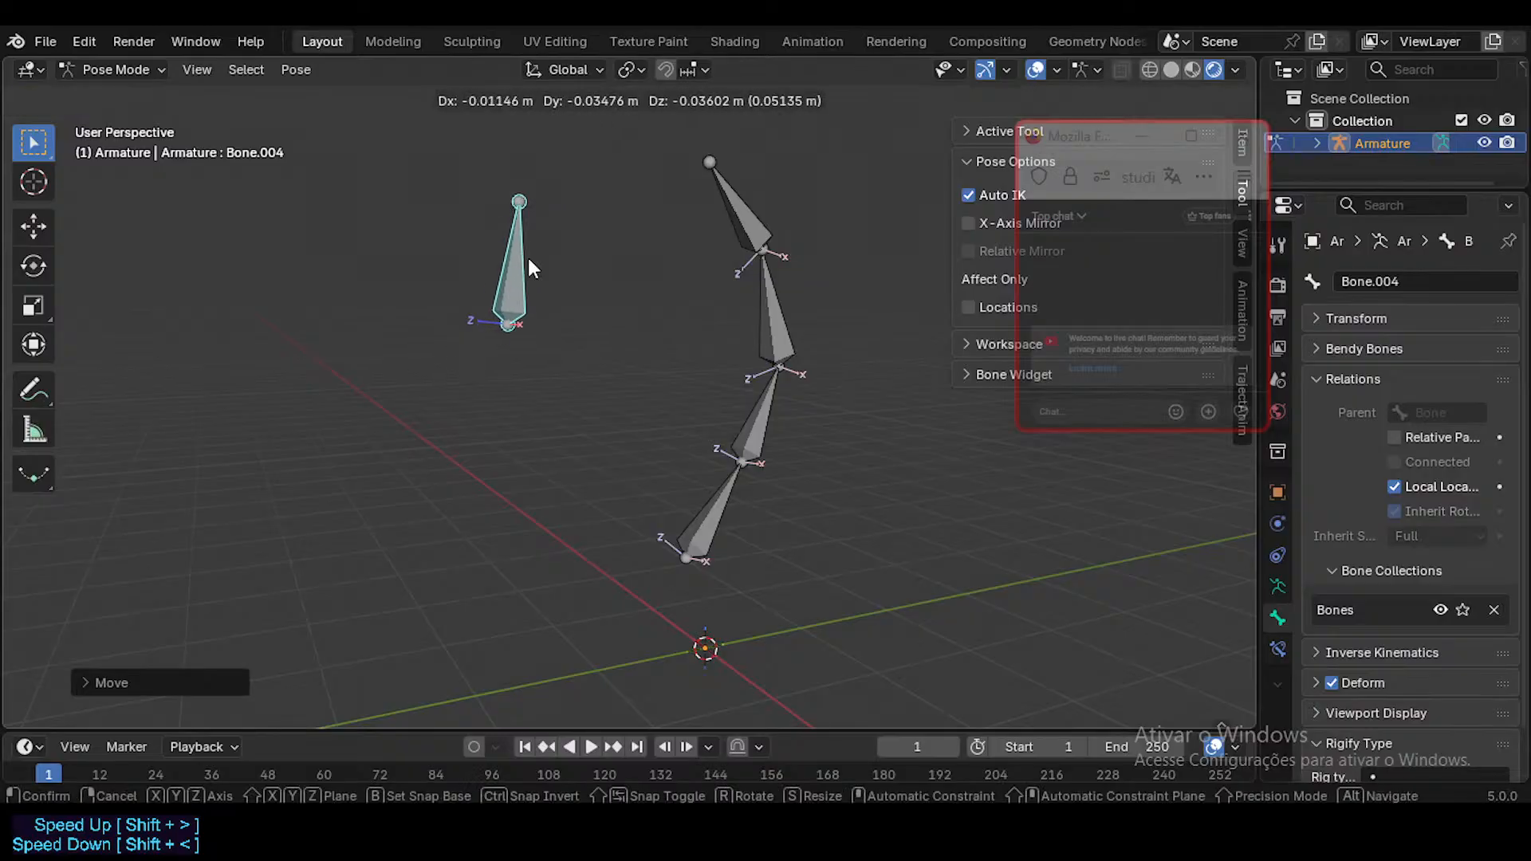
{"action": "key", "text": "Escape"}
{"action": "key", "text": "Tab"}
{"action": "key", "text": "x"}
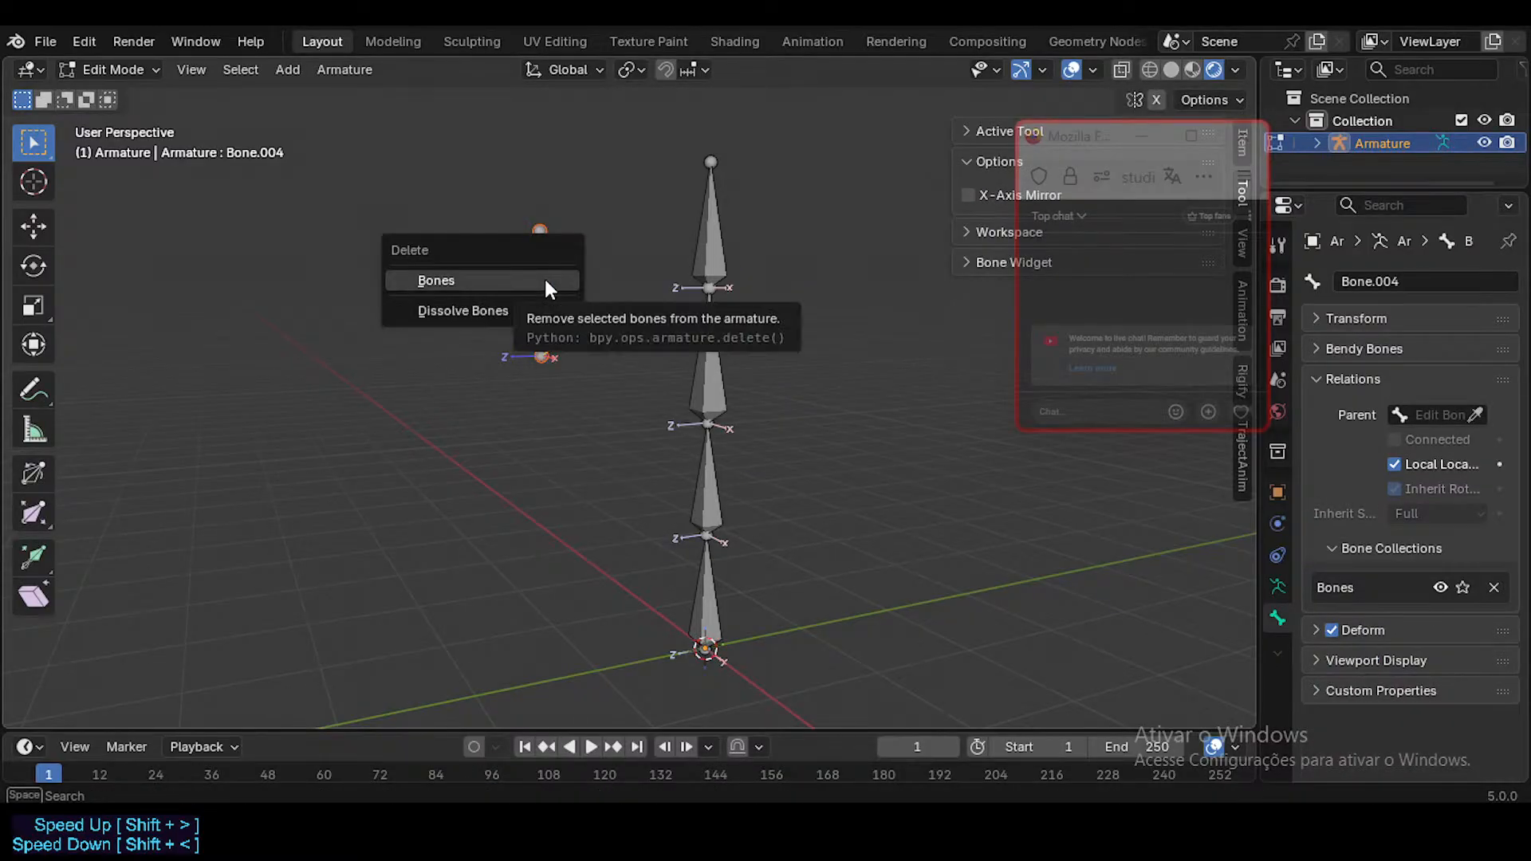
{"action": "key", "text": "Escape"}
{"action": "key", "text": "Tab"}
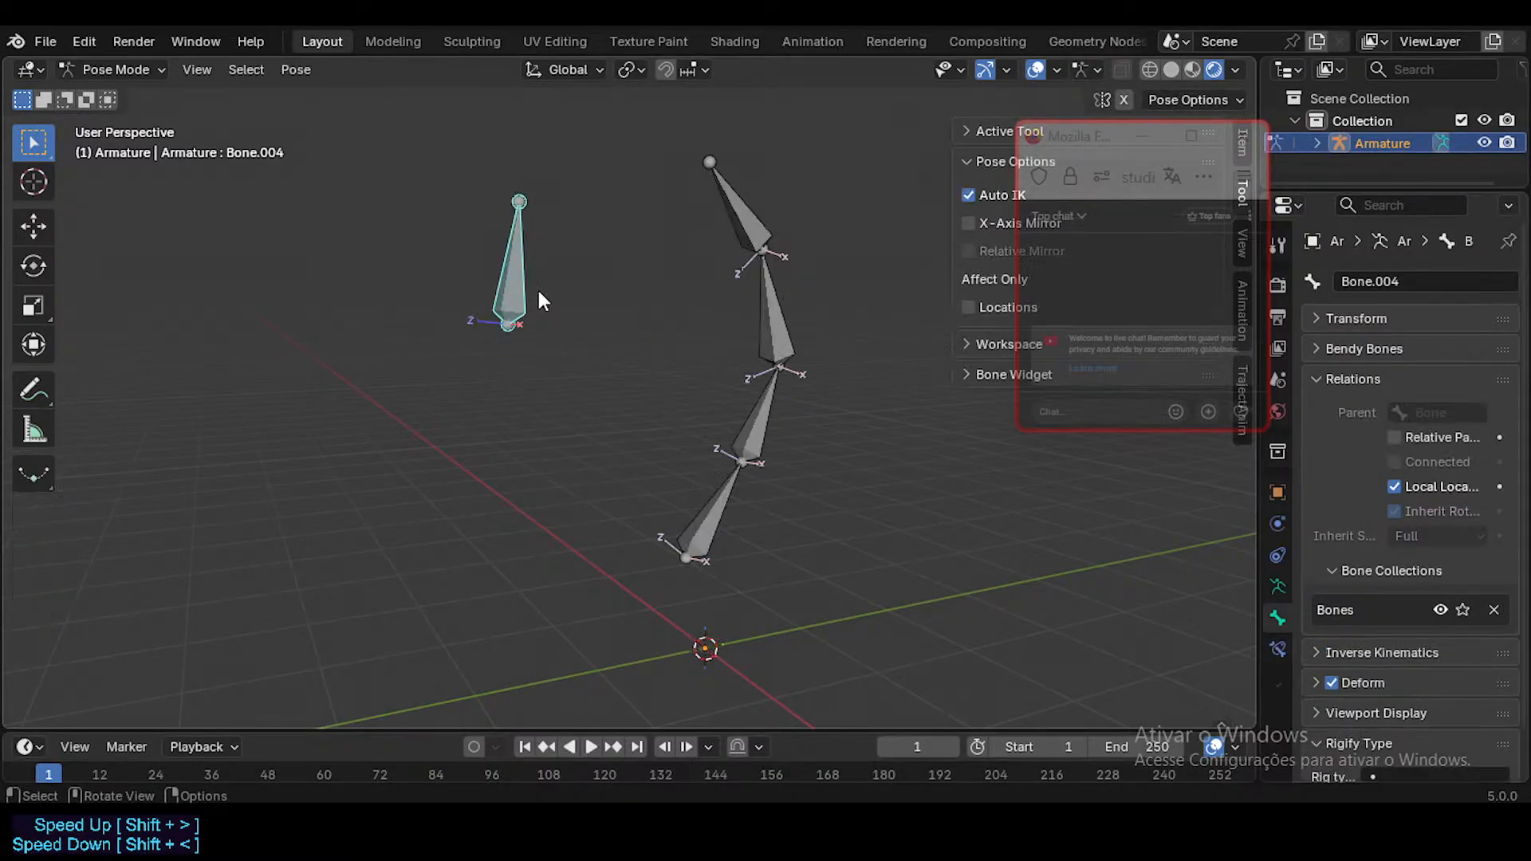
Step: Try rotating and moving the unparented bone, and move the main chain's third bone with an Auto IK chain length of 2
{"action": "key", "text": "r"}
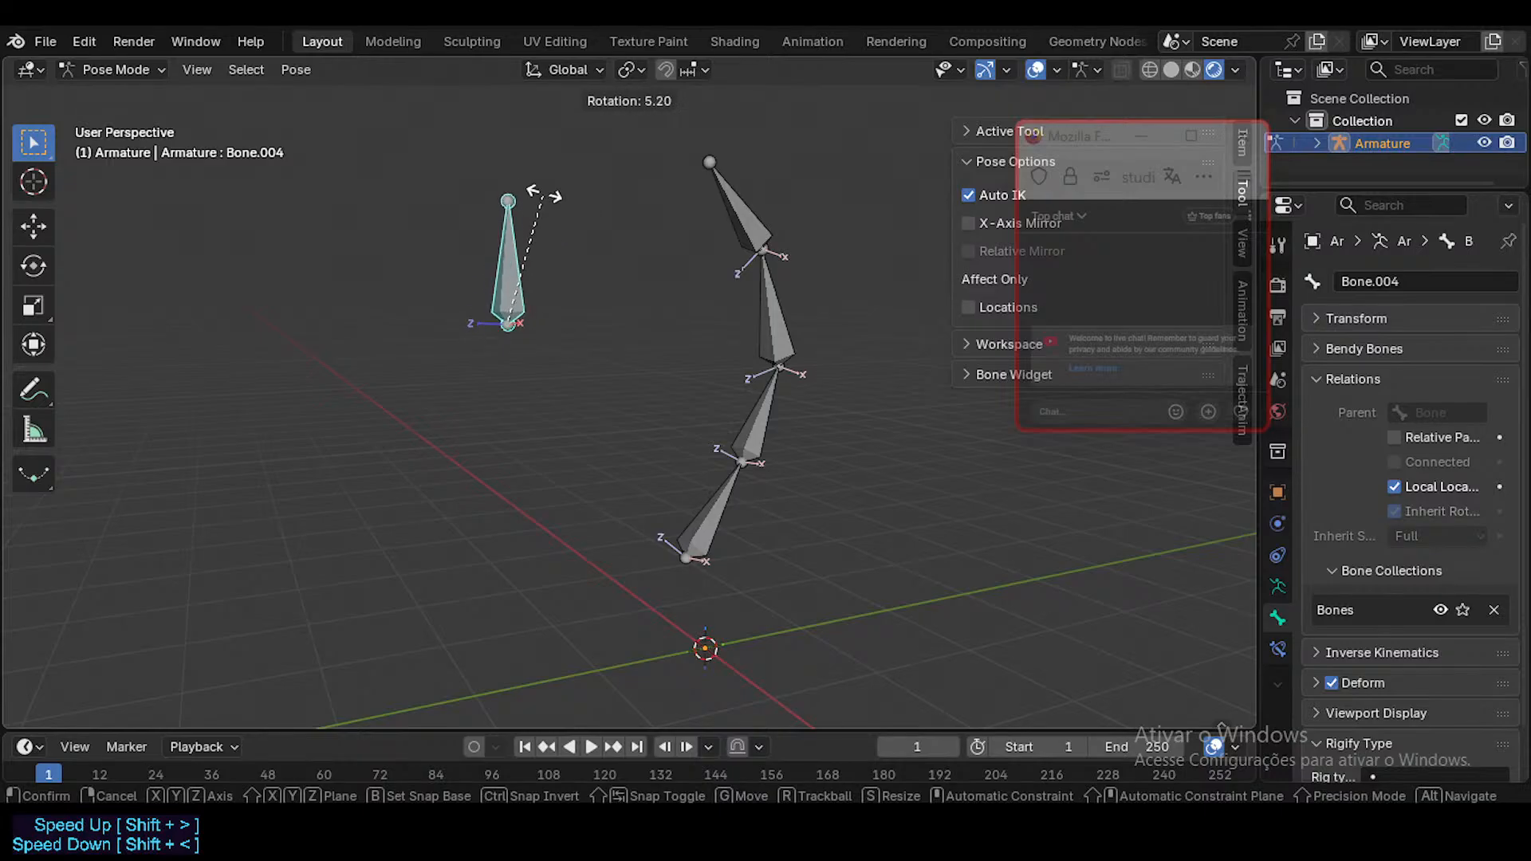
{"action": "key", "text": "g"}
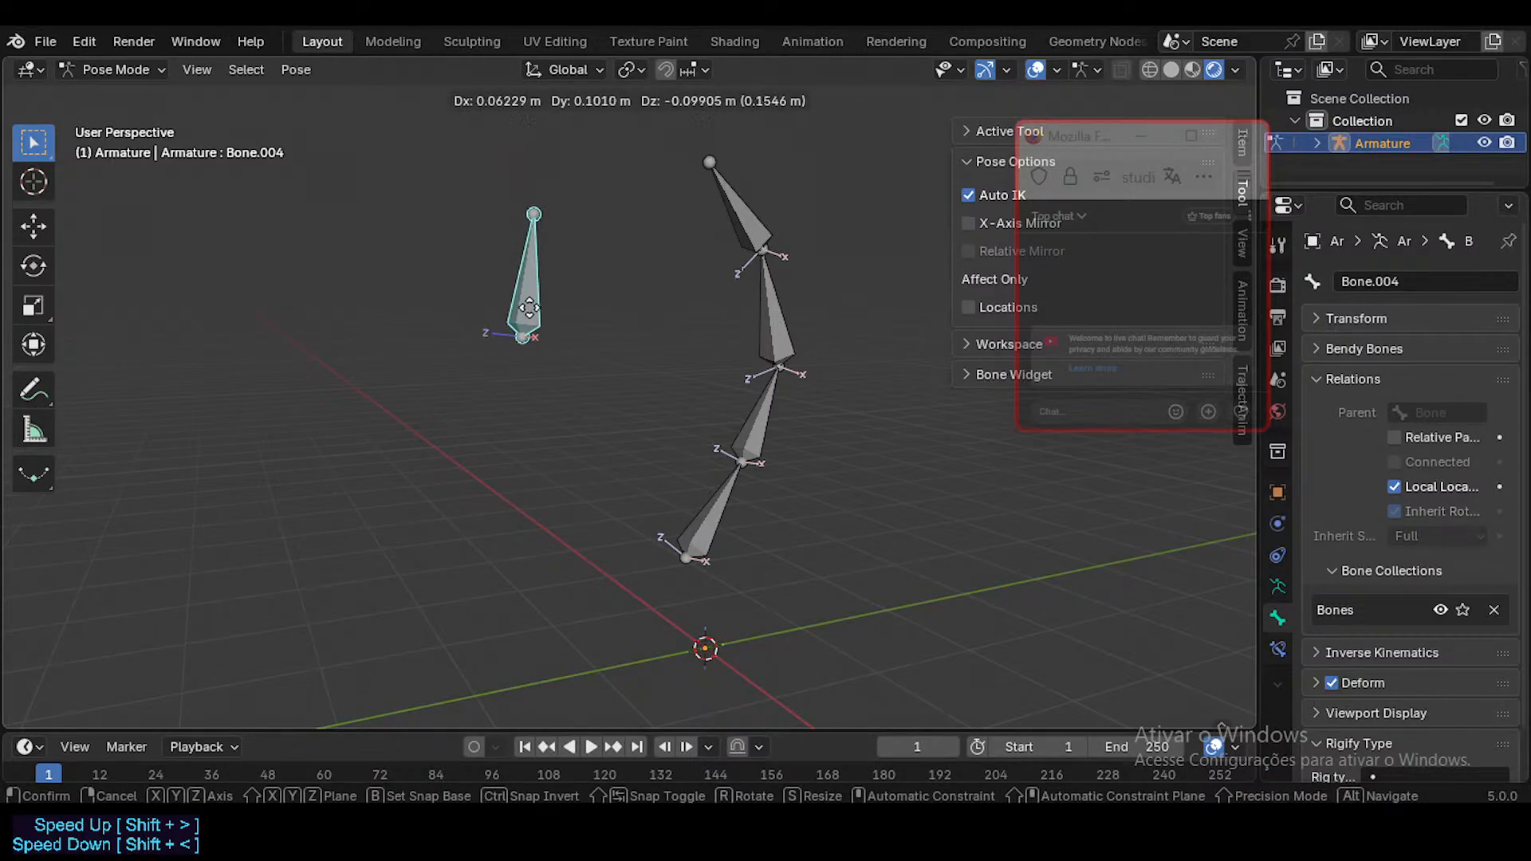
{"action": "left_click", "coordinate": [526, 319]}
{"action": "left_click", "coordinate": [771, 317]}
{"action": "key", "text": "g"}
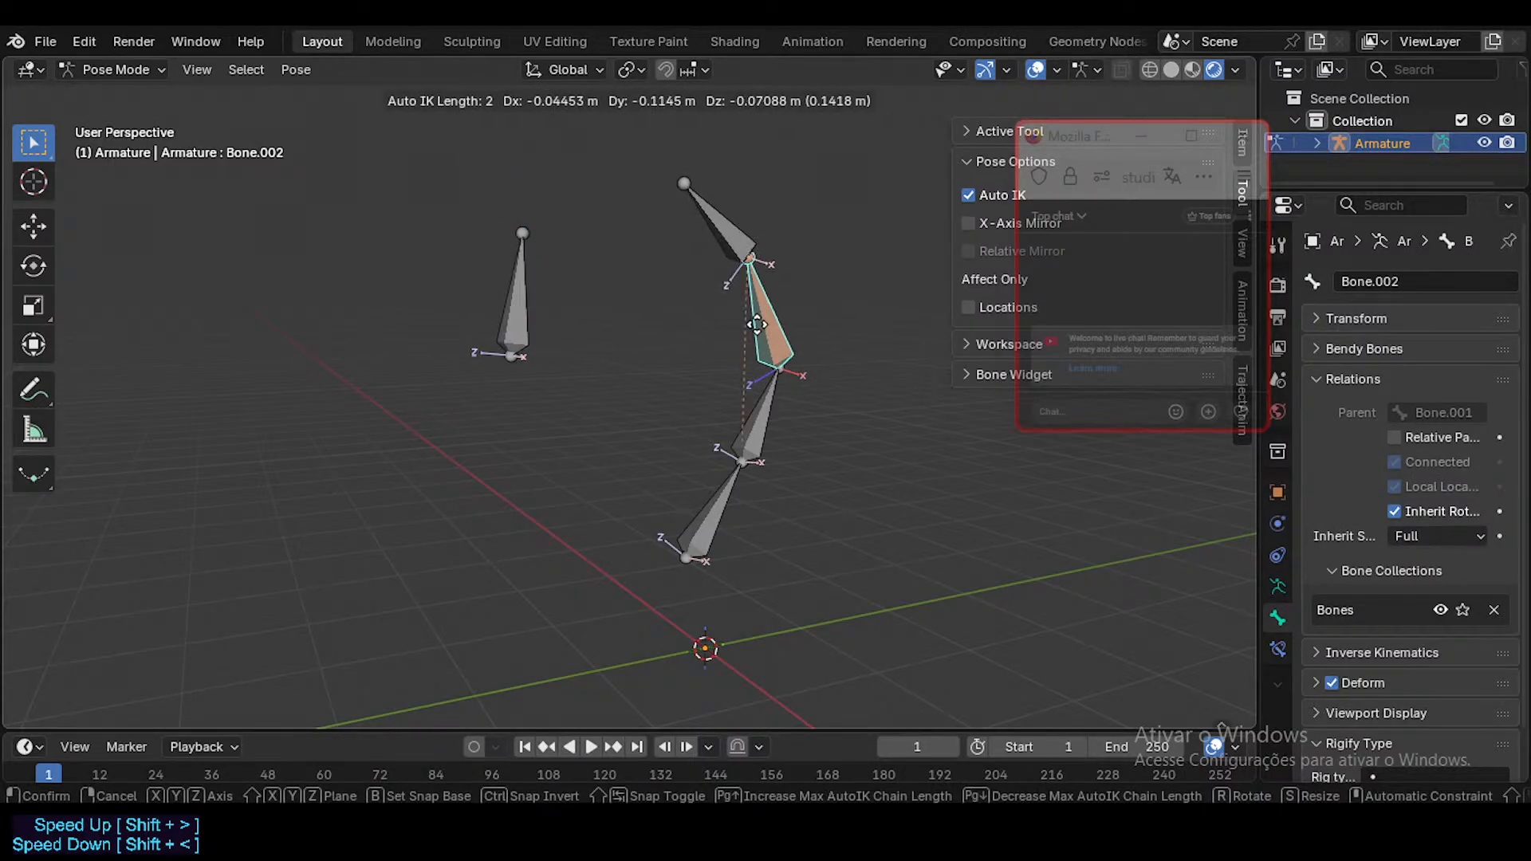
{"action": "left_click", "coordinate": [754, 314]}
Step: Test moving and rotating the unparented bone again, and place it beside the main chain
{"action": "left_click", "coordinate": [519, 284]}
{"action": "key", "text": "g"}
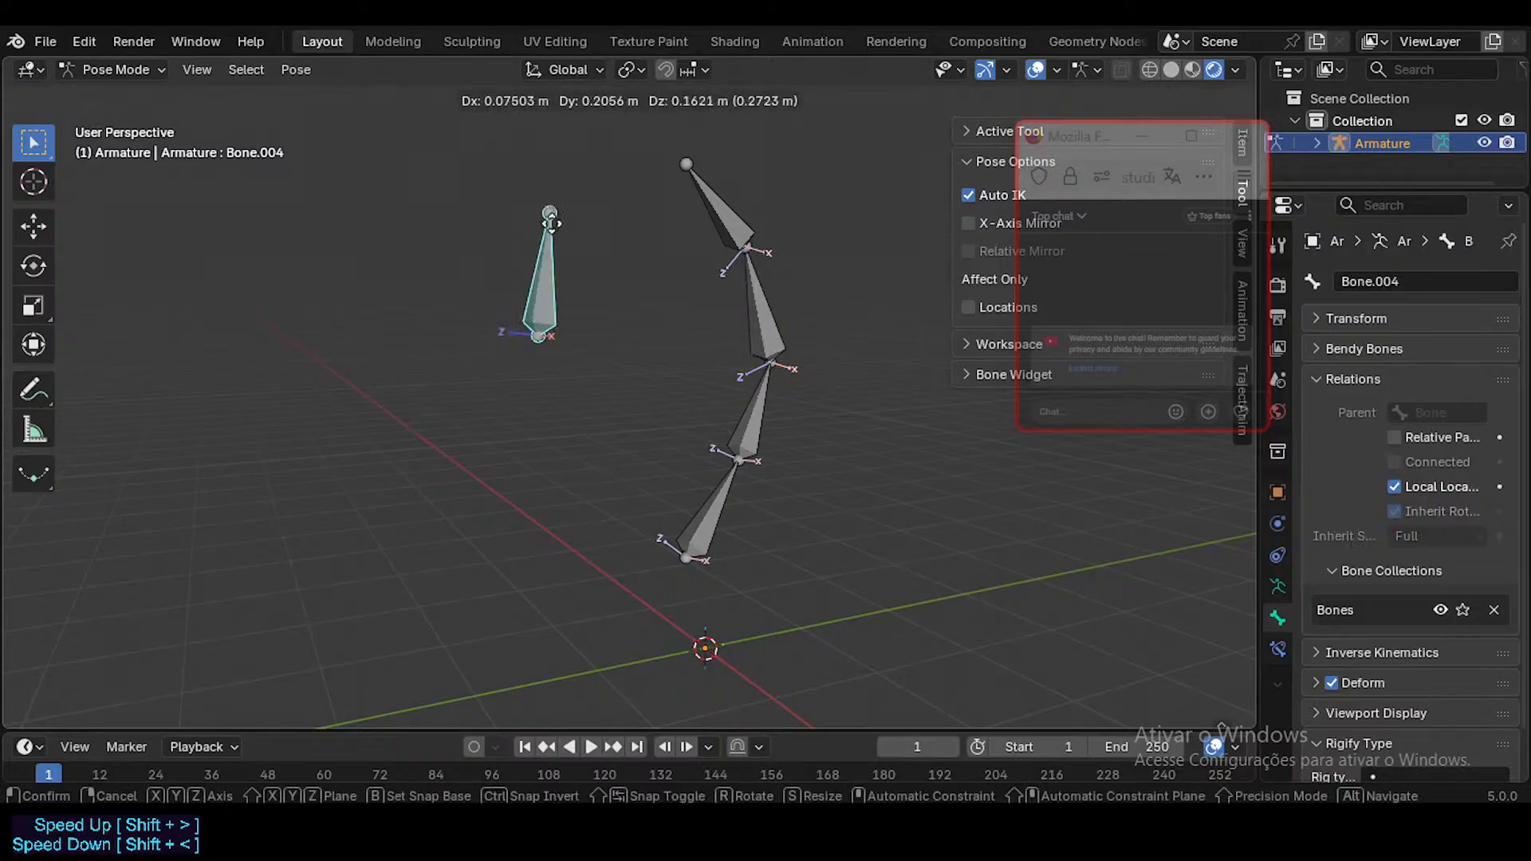
{"action": "key", "text": "r"}
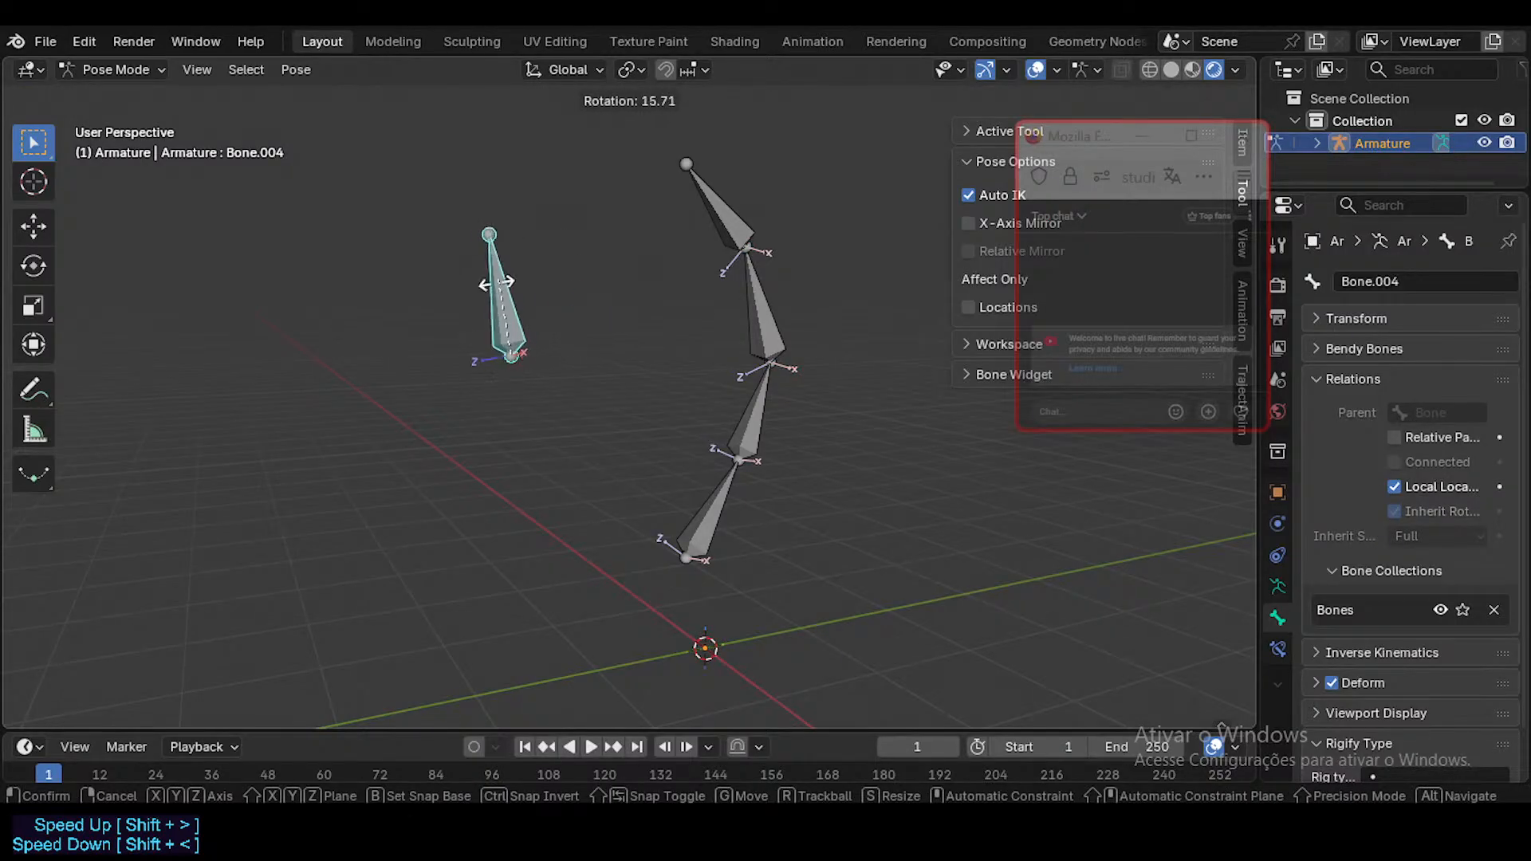
{"action": "key", "text": "r"}
{"action": "key", "text": "g"}
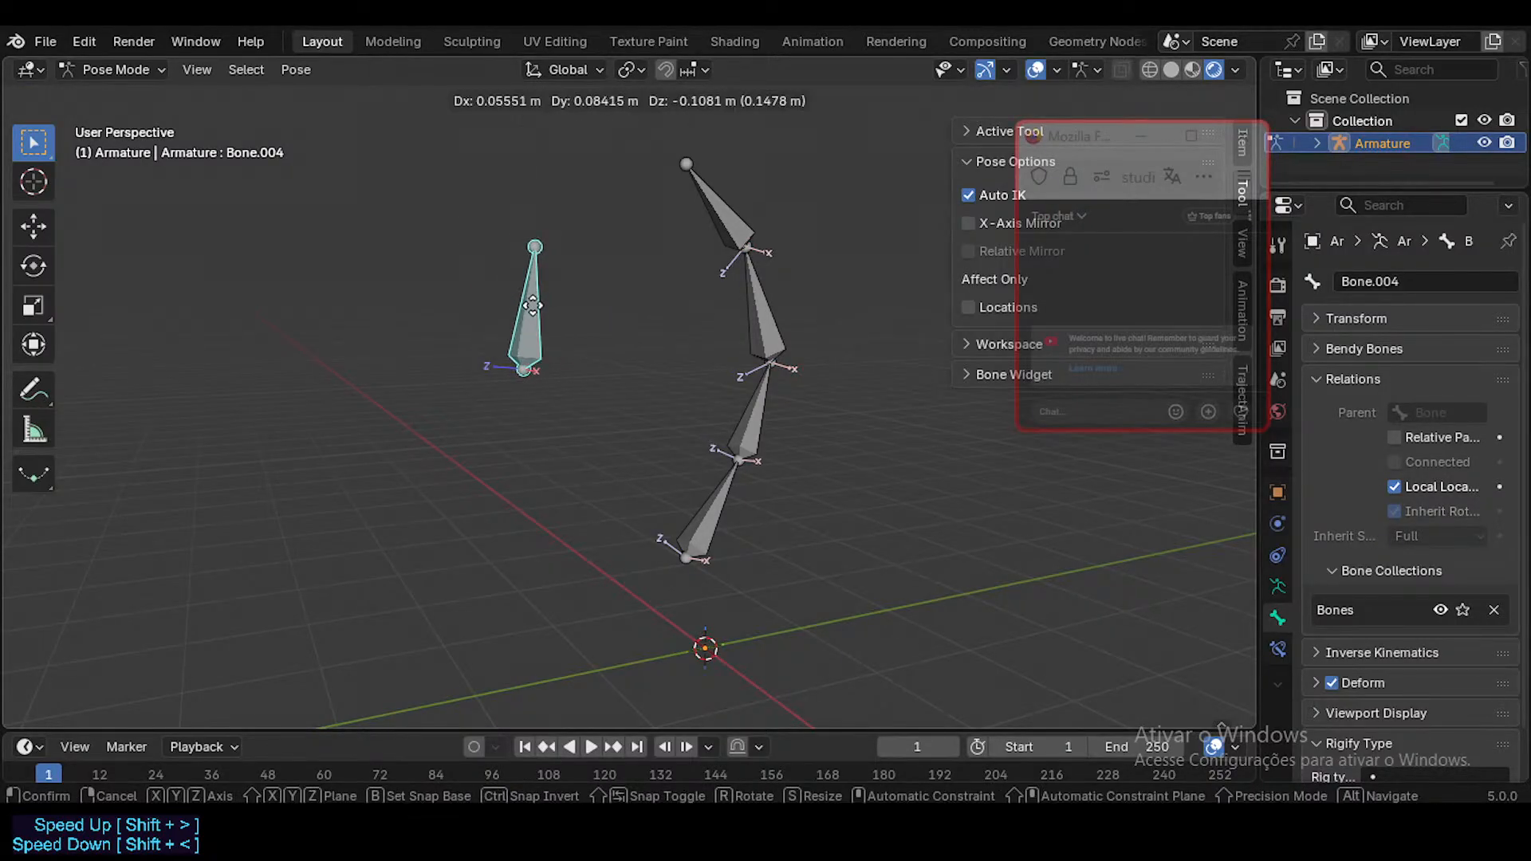
{"action": "left_click", "coordinate": [531, 305]}
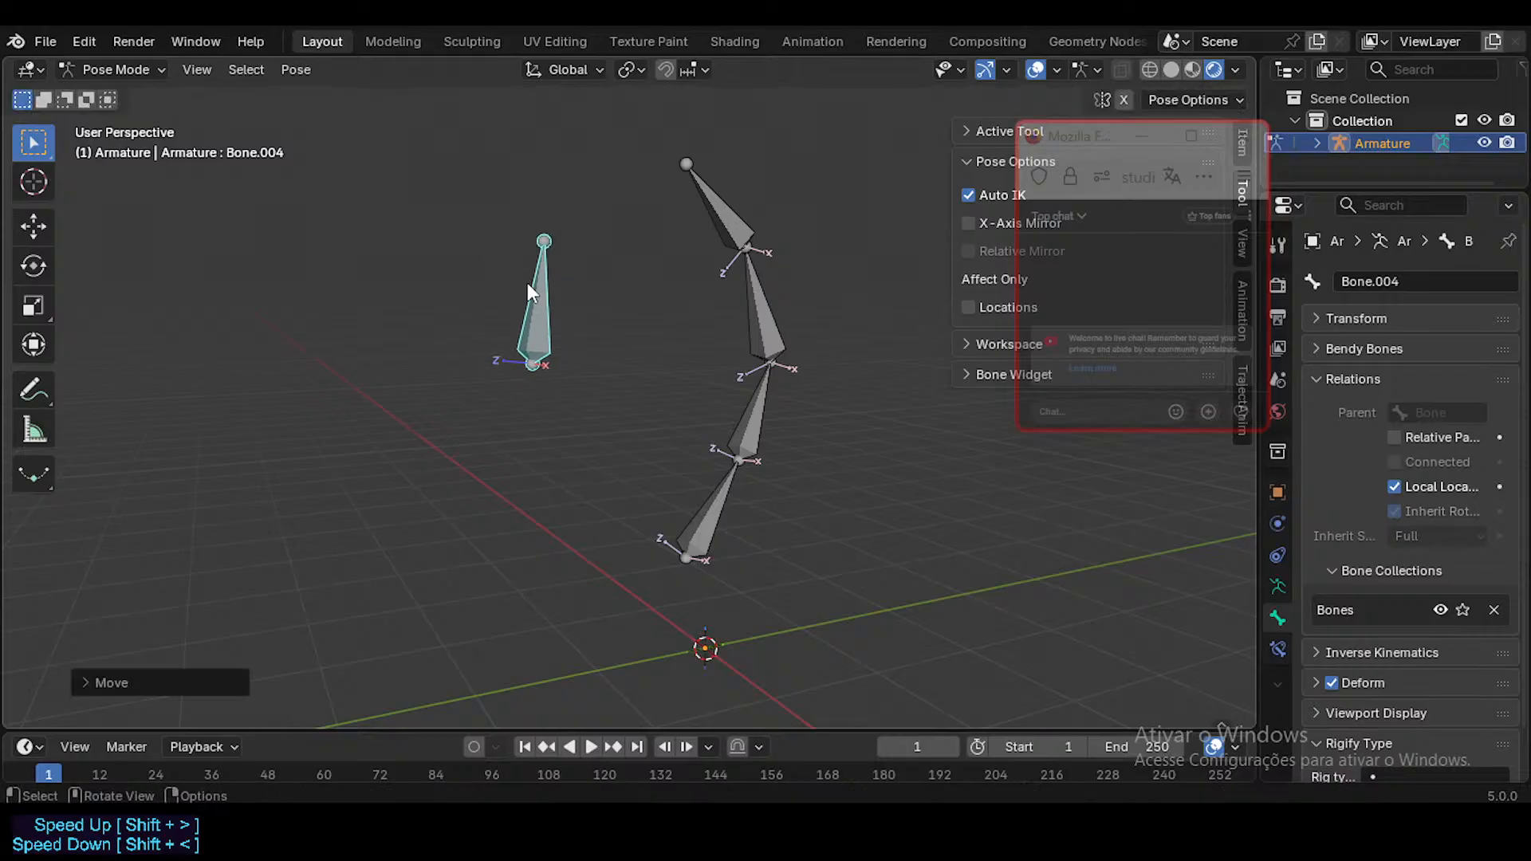
Step: Delete the unparented bone in Edit Mode and return to Pose Mode
{"action": "key", "text": "Tab"}
{"action": "key", "text": "x"}
{"action": "left_click", "coordinate": [528, 282]}
{"action": "key", "text": "Tab"}
Step: Reset all bones of the chain to their rest pose and select the bottom bone
{"action": "key", "text": "a"}
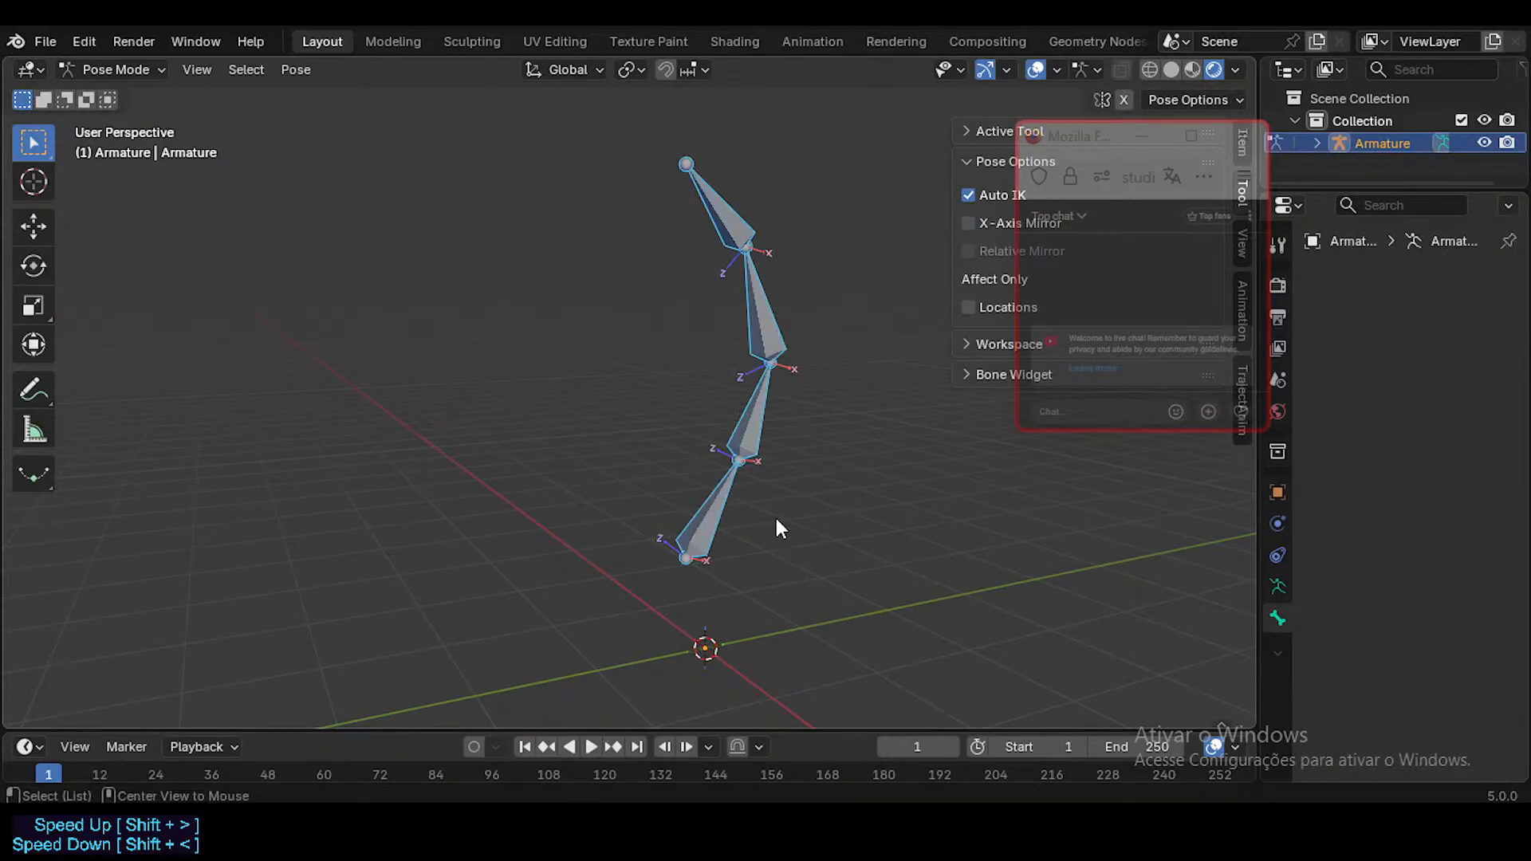
{"action": "key", "text": "Tab"}
{"action": "left_click", "coordinate": [718, 589]}
{"action": "key", "text": "g"}
{"action": "right_click", "coordinate": [740, 536]}
{"action": "key", "text": "Tab"}
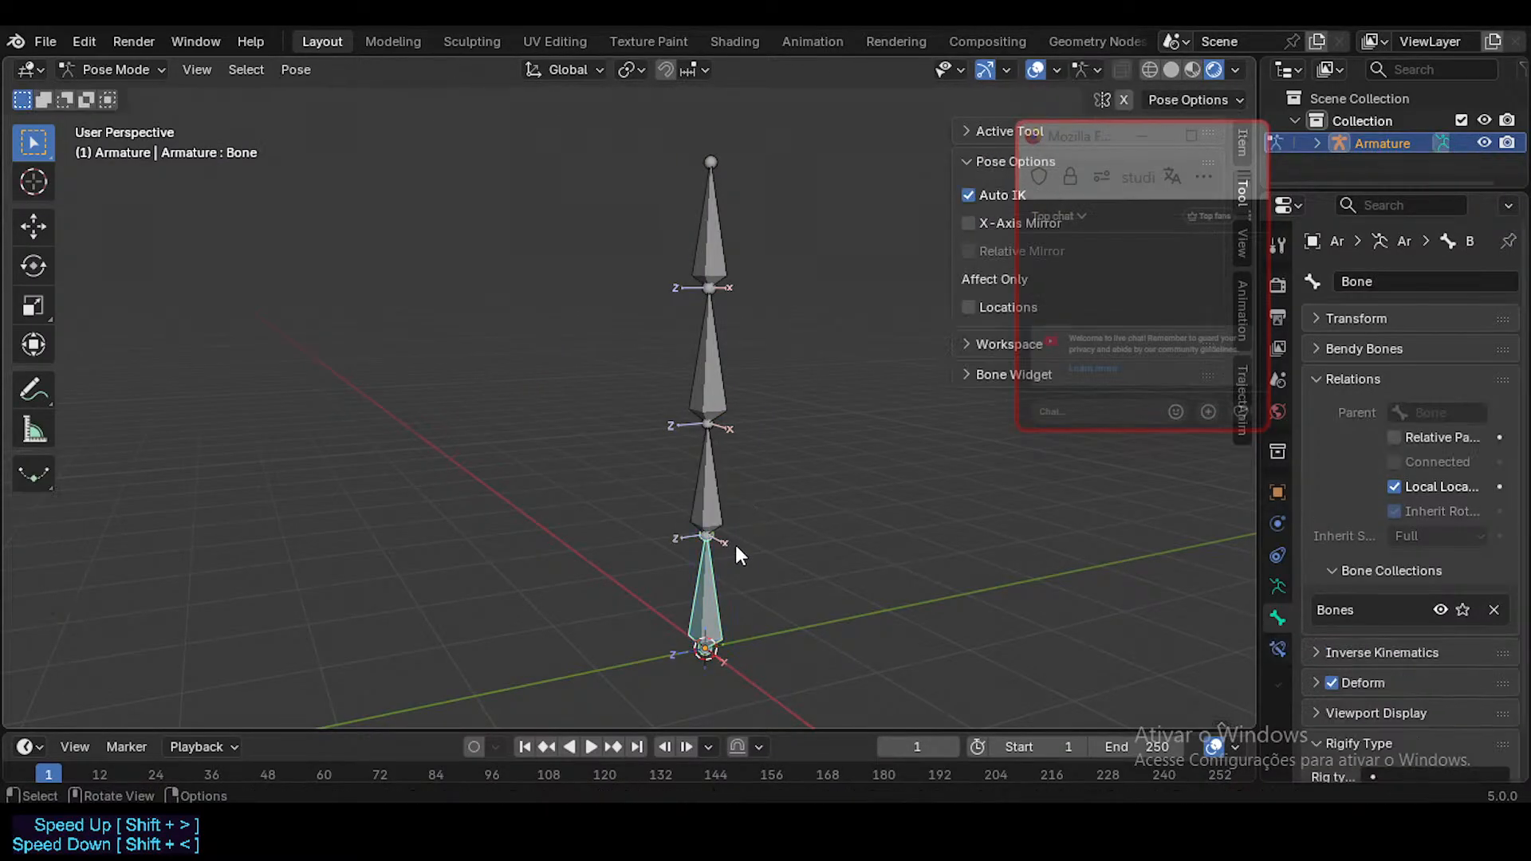
Step: Try moving the bottom bone with the Auto IK chain length raised to 7, cancel the move, and select the top bone
{"action": "key", "text": "g"}
{"action": "key", "text": "Page_Up"}
{"action": "key", "text": "Page_Up"}
{"action": "key", "text": "Page_Up"}
{"action": "key", "text": "Page_Up"}
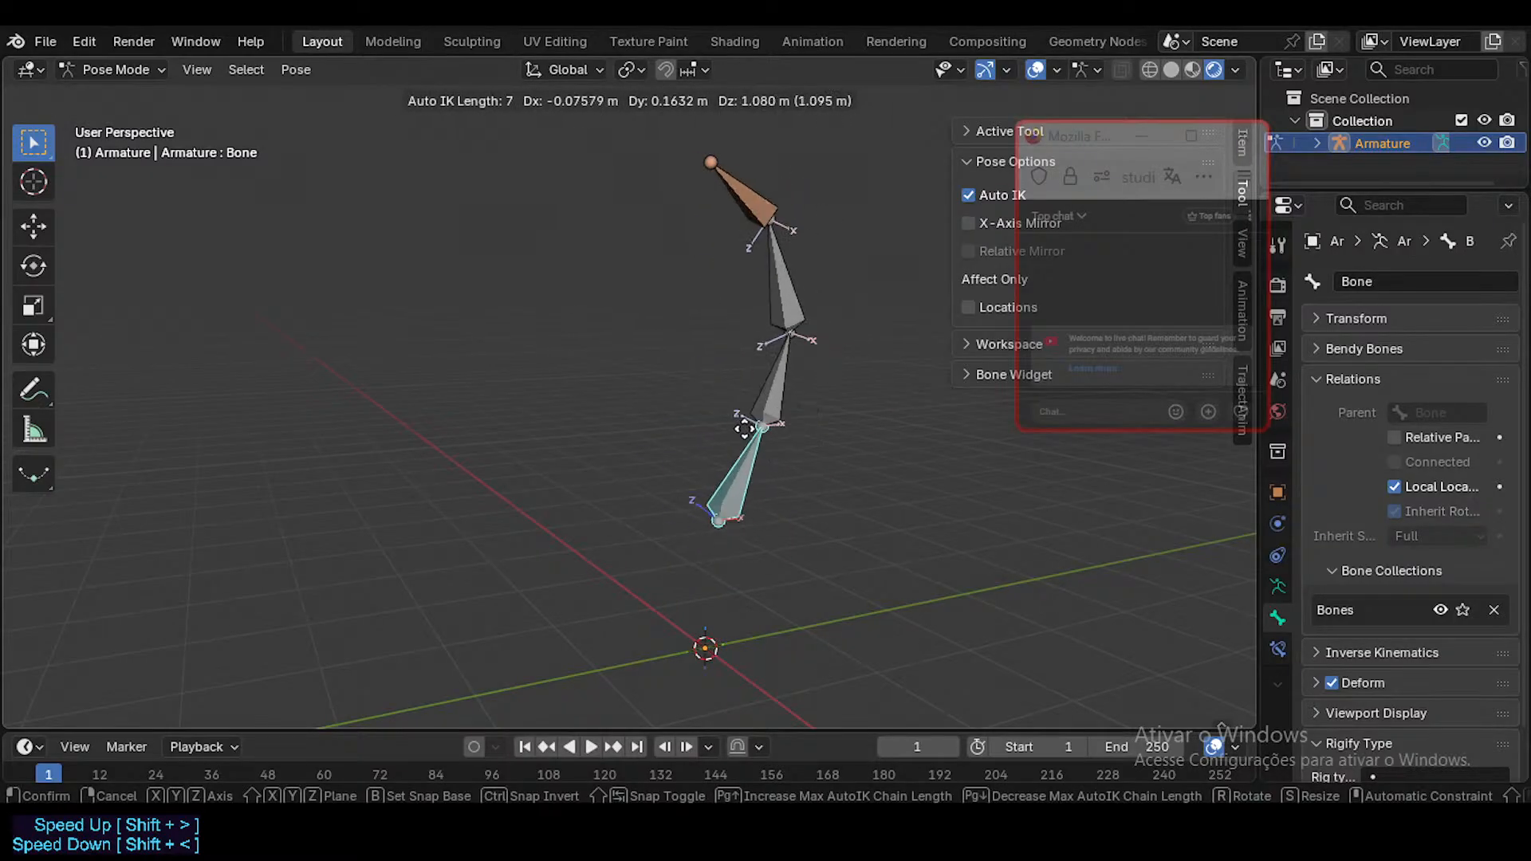
{"action": "right_click", "coordinate": [735, 438]}
{"action": "left_click", "coordinate": [710, 259]}
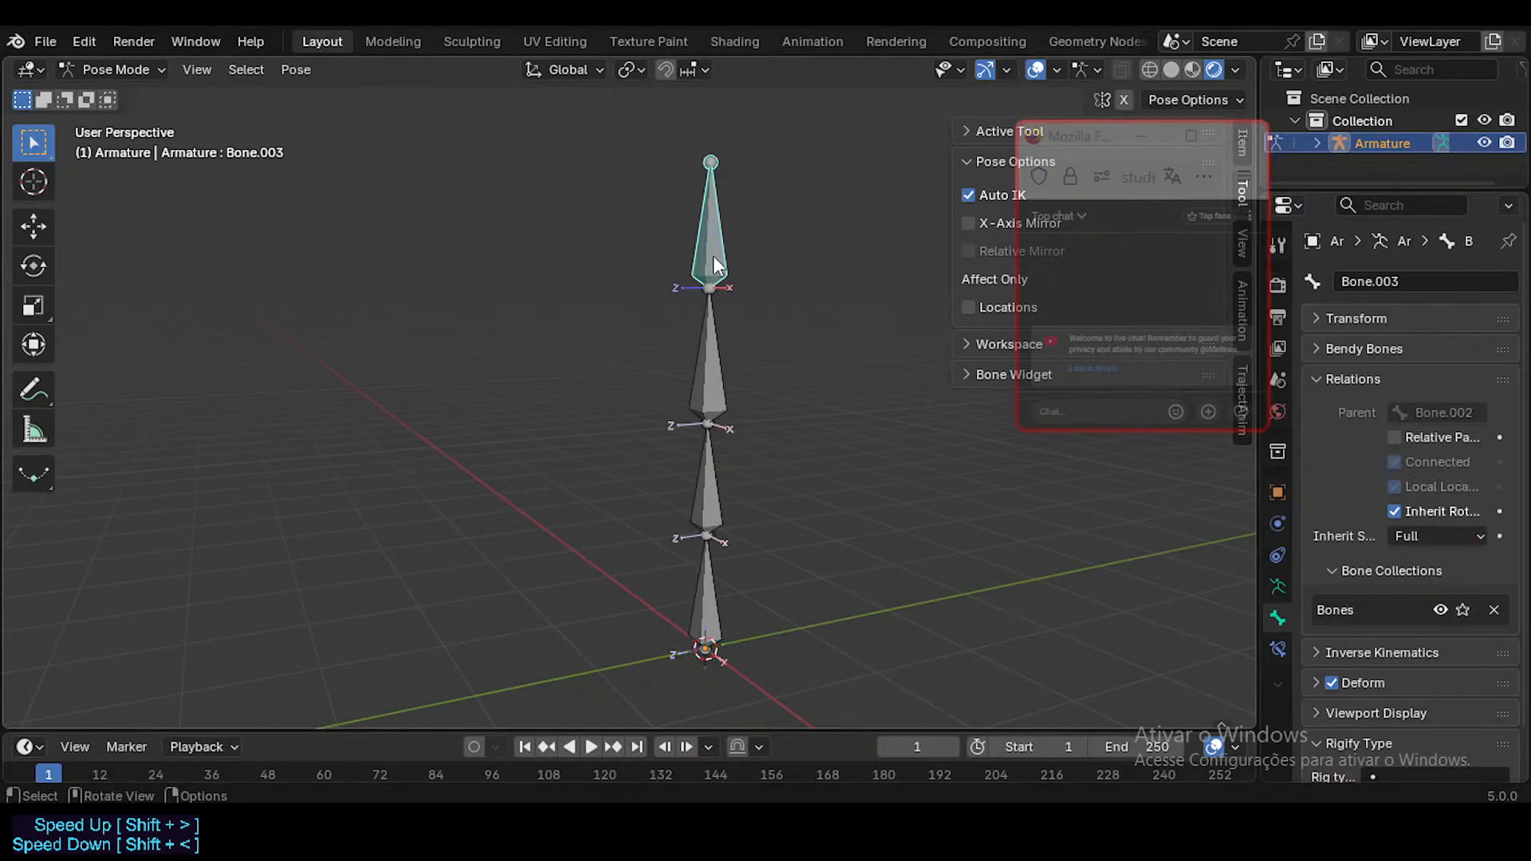
Step: Try moving the bottom bone with Auto IK, cancel the move, and select the top bone
{"action": "left_click", "coordinate": [712, 328]}
{"action": "left_click", "coordinate": [700, 582]}
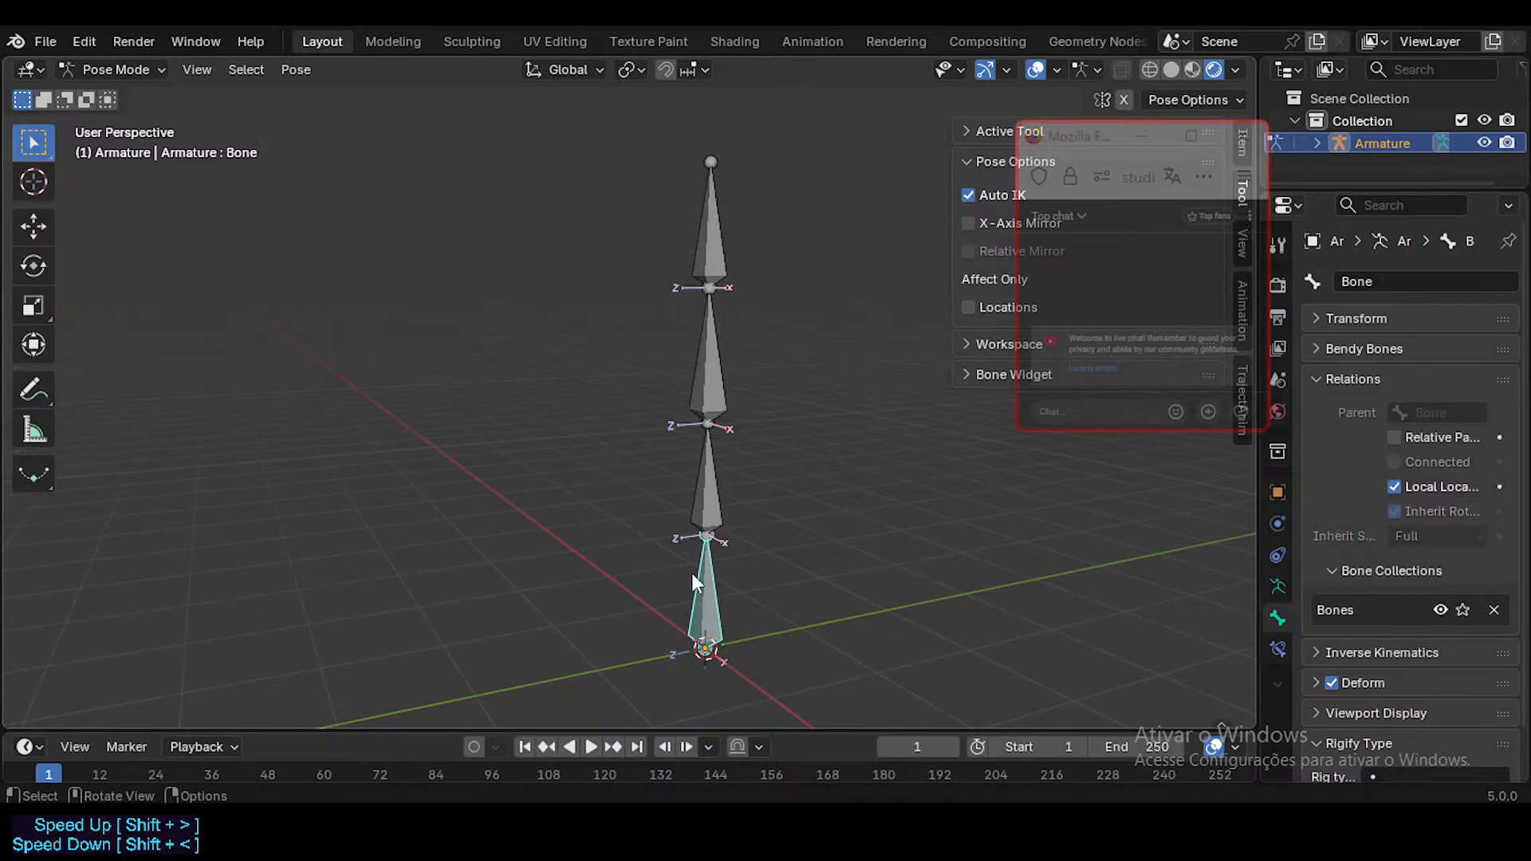
{"action": "key", "text": "g"}
{"action": "key", "text": "Escape"}
{"action": "left_click", "coordinate": [706, 321]}
{"action": "left_click", "coordinate": [703, 274]}
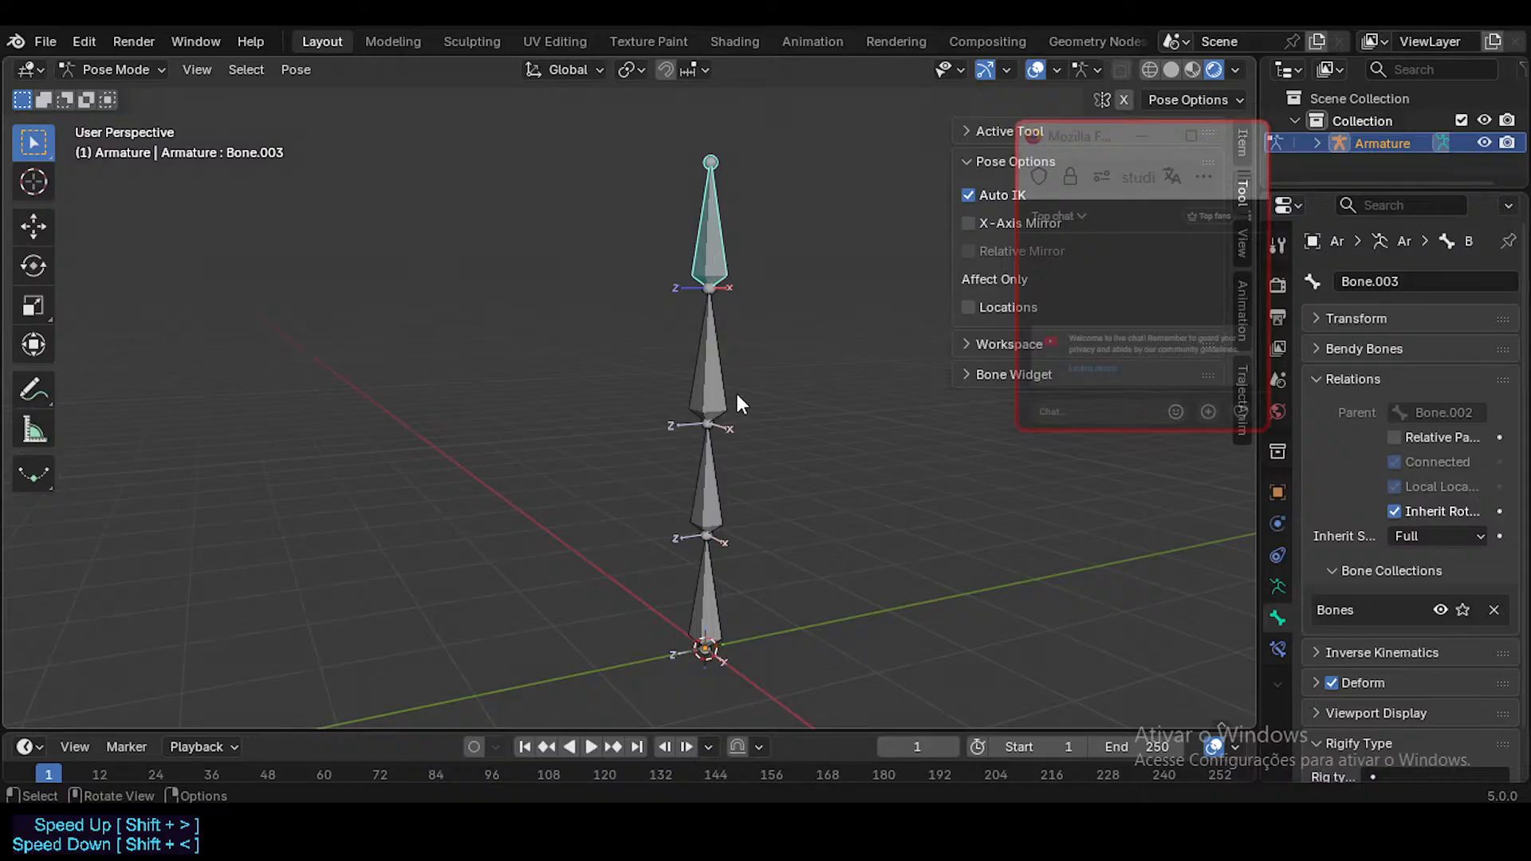
Step: Try moving the top bone and the bone below it with Auto IK, cancelling each move
{"action": "left_click", "coordinate": [703, 327]}
{"action": "left_click", "coordinate": [714, 247]}
{"action": "key", "text": "g"}
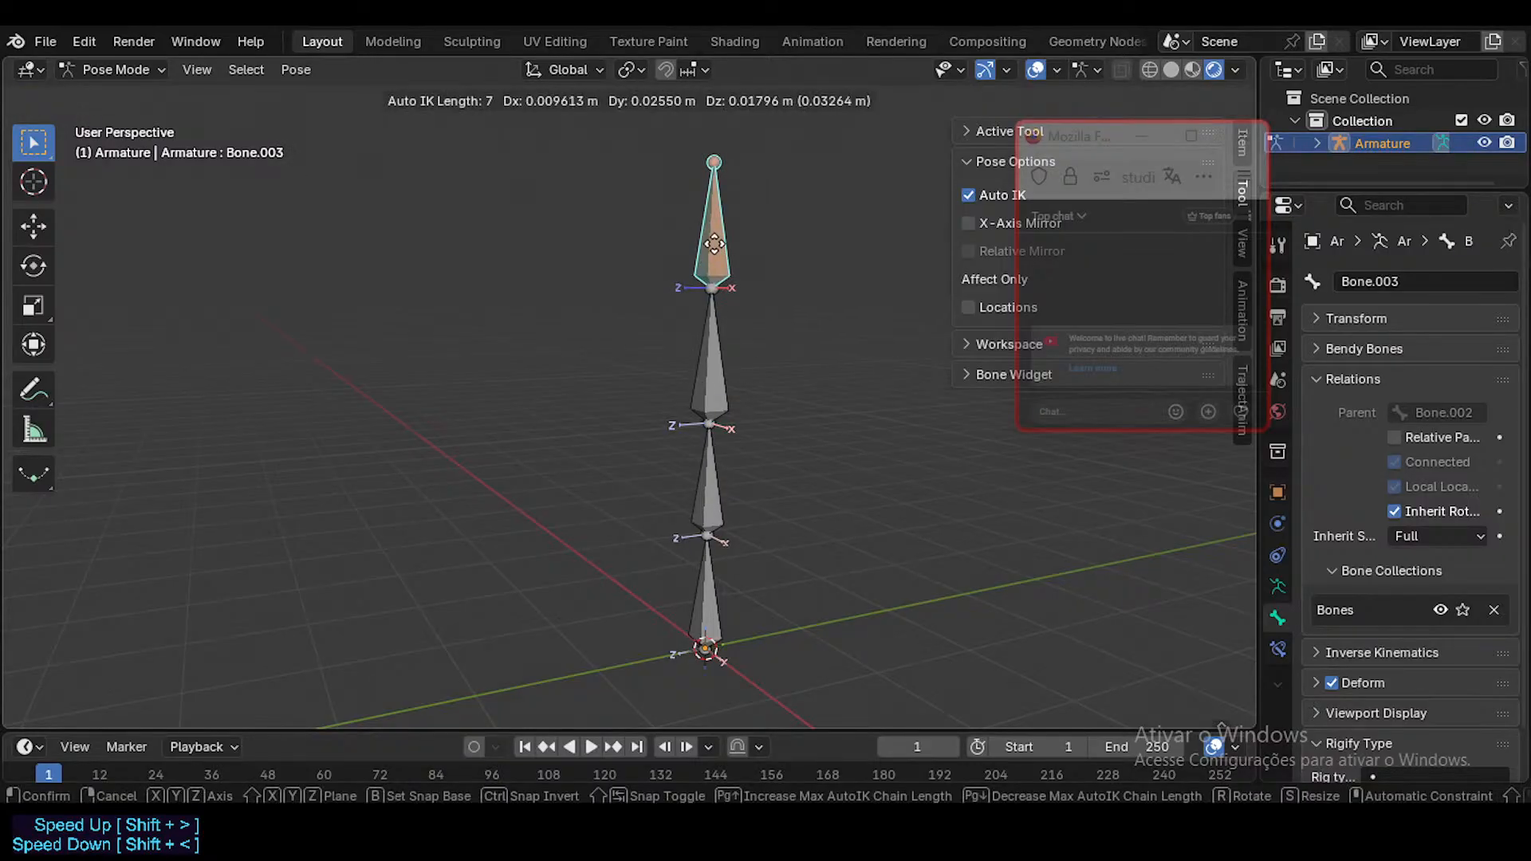
{"action": "right_click", "coordinate": [713, 259]}
{"action": "left_click", "coordinate": [710, 407]}
{"action": "key", "text": "g"}
{"action": "right_click", "coordinate": [739, 360]}
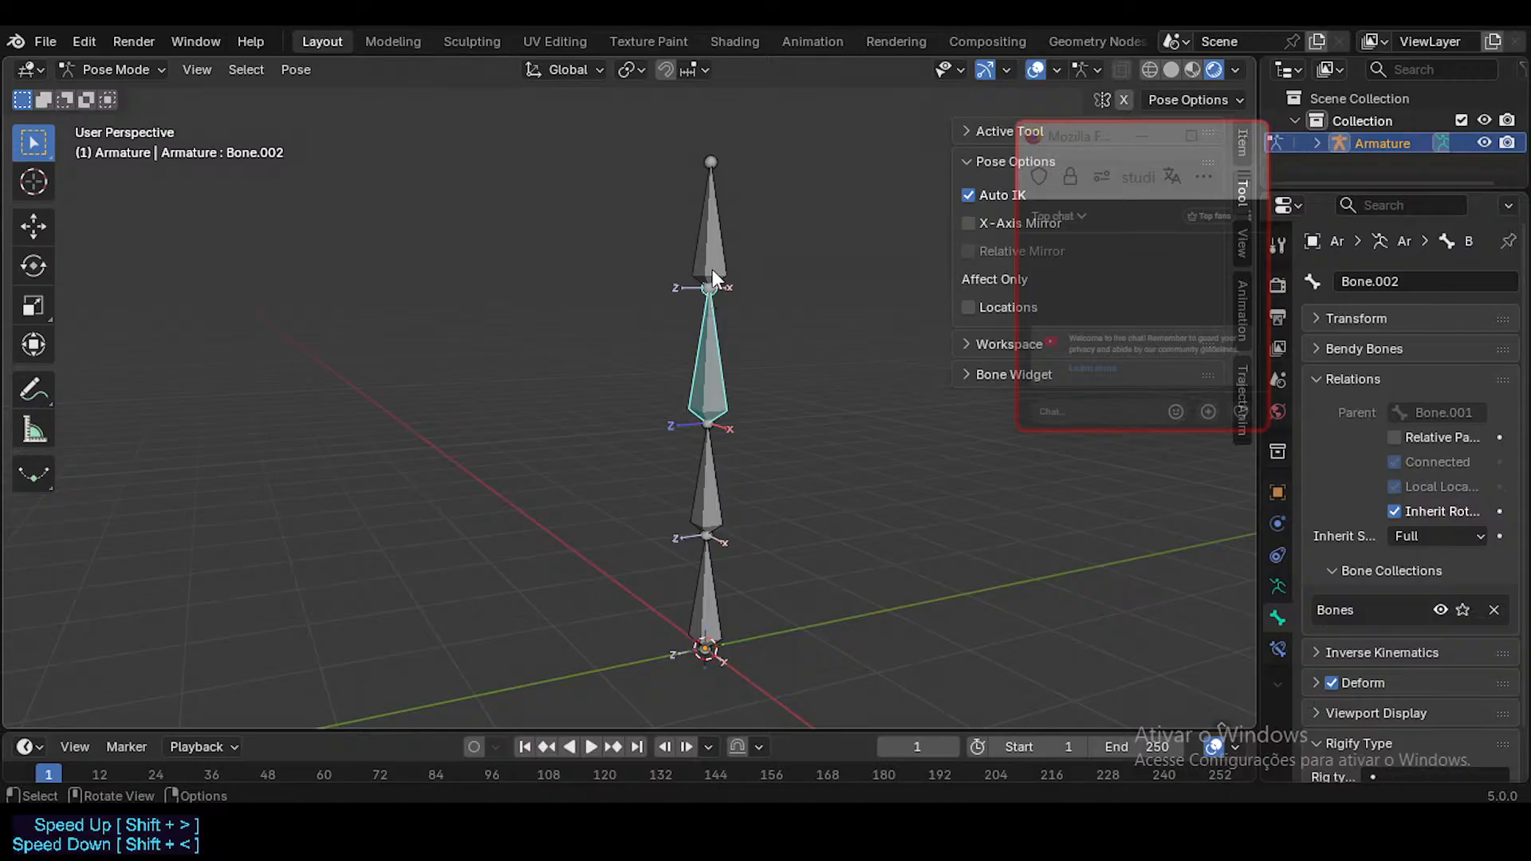
{"action": "left_click", "coordinate": [707, 242]}
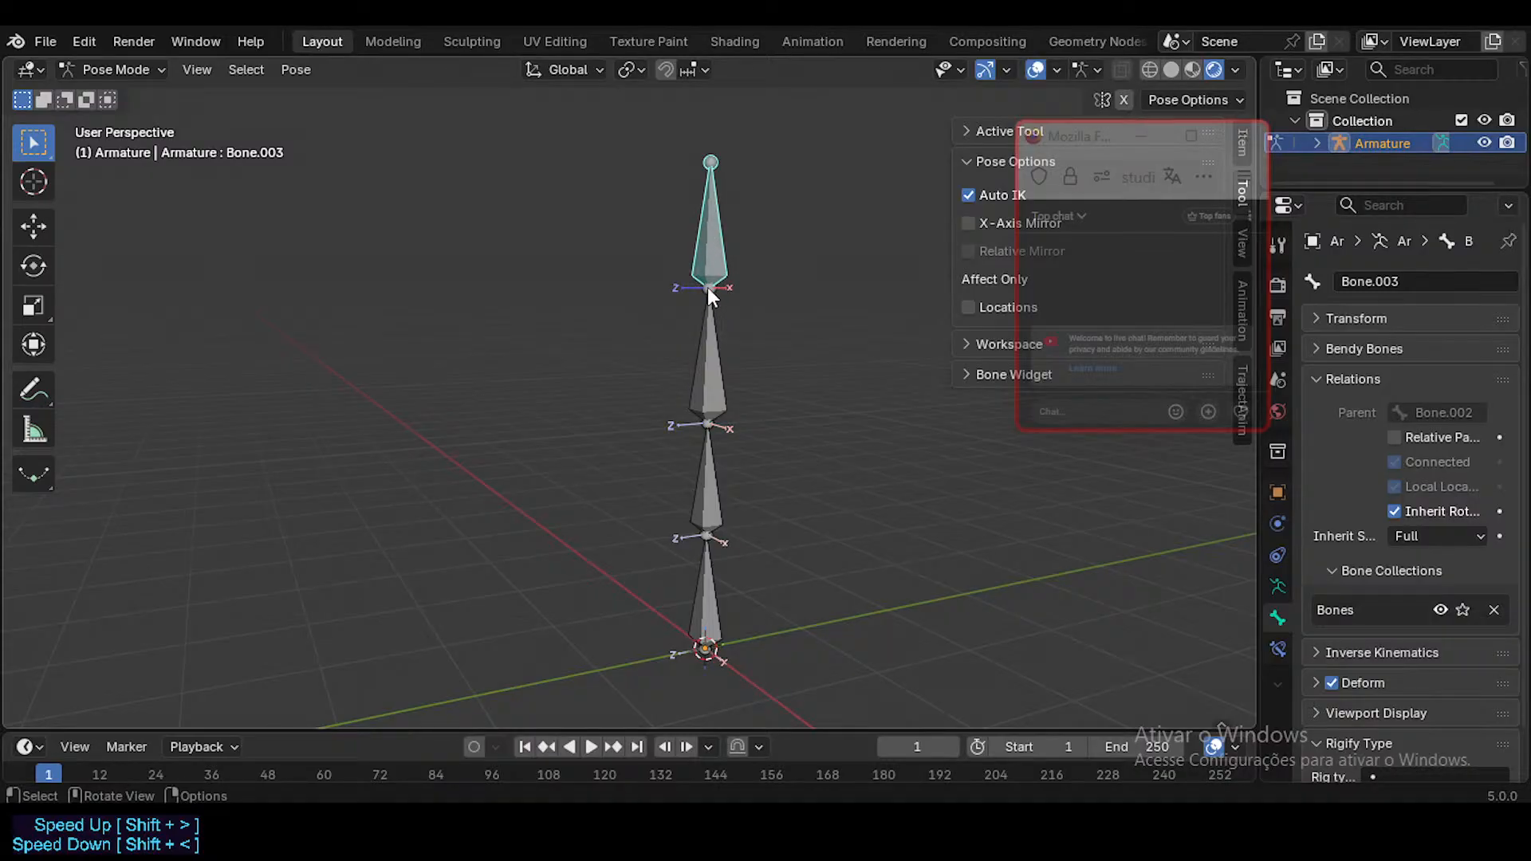
Step: Test bending the chain by moving its bottom bone with Auto IK, and reset all bones to their rest pose
{"action": "left_click", "coordinate": [700, 582]}
{"action": "key", "text": "g"}
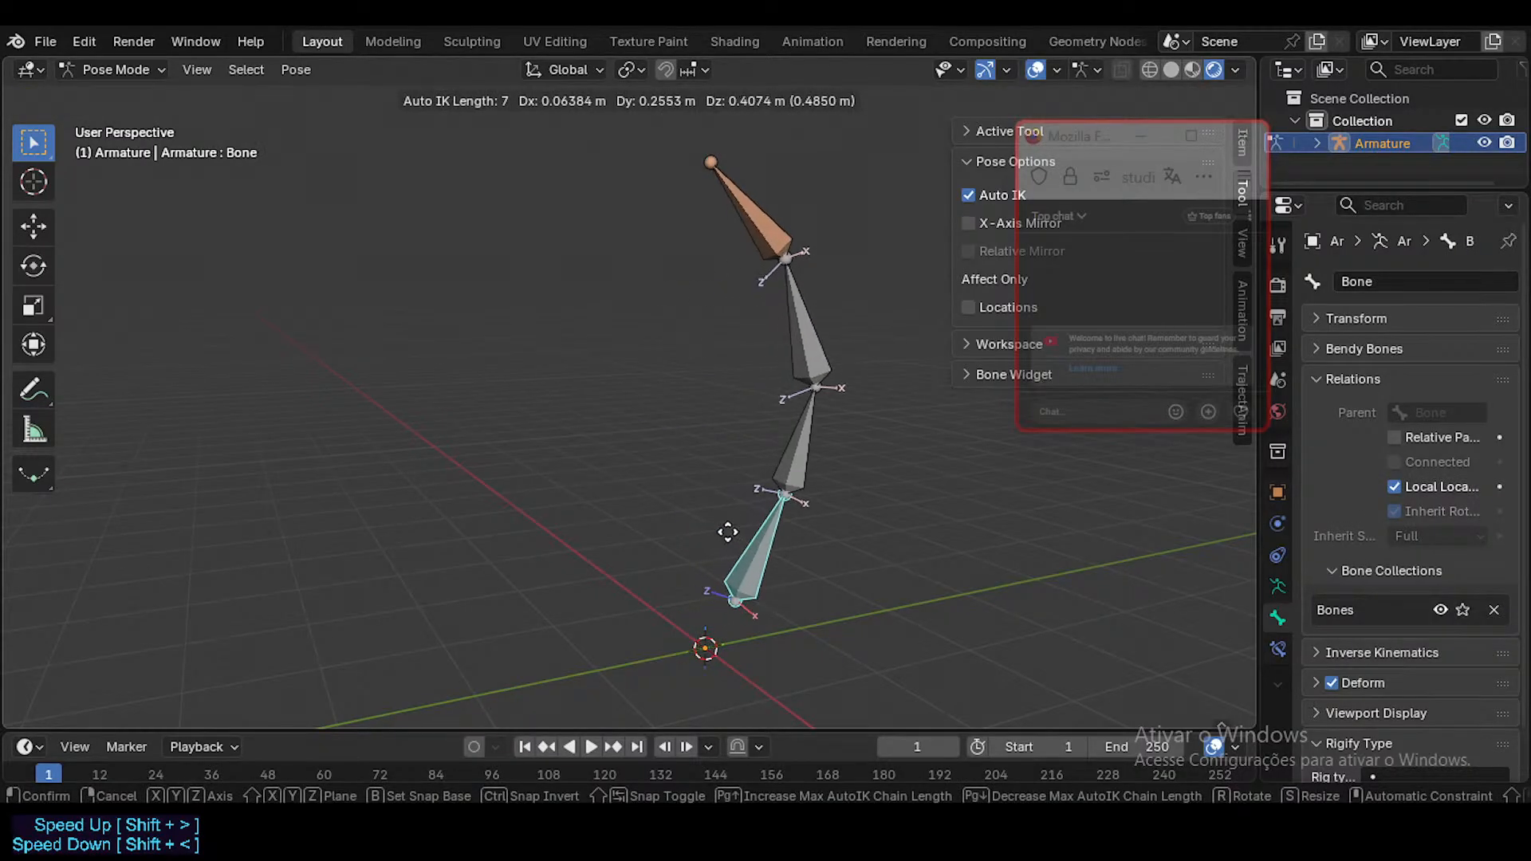
{"action": "left_click", "coordinate": [758, 513]}
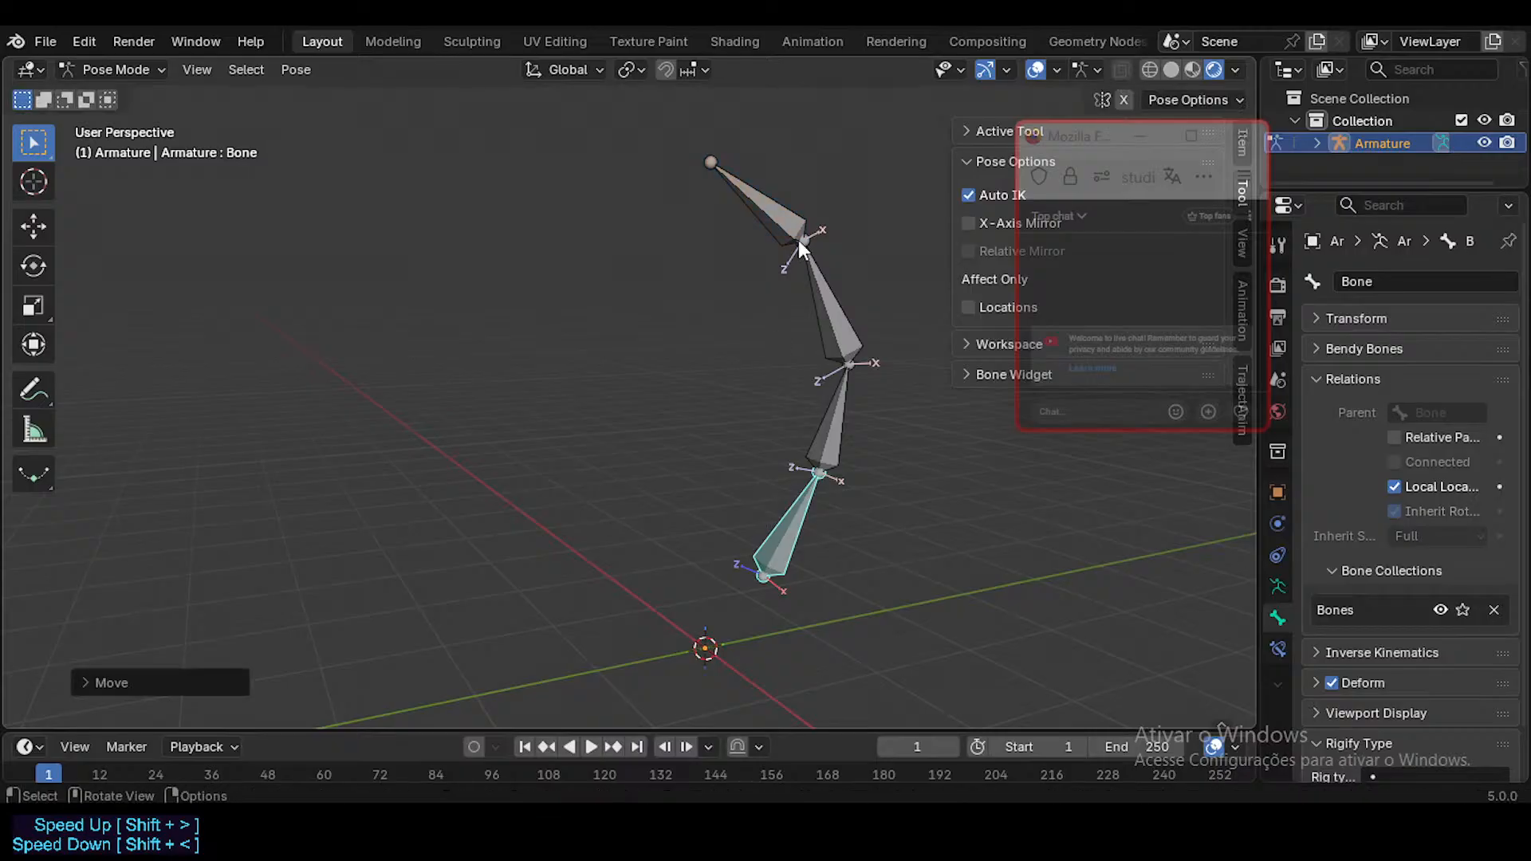
{"action": "left_click", "coordinate": [802, 249]}
{"action": "key", "text": "a"}
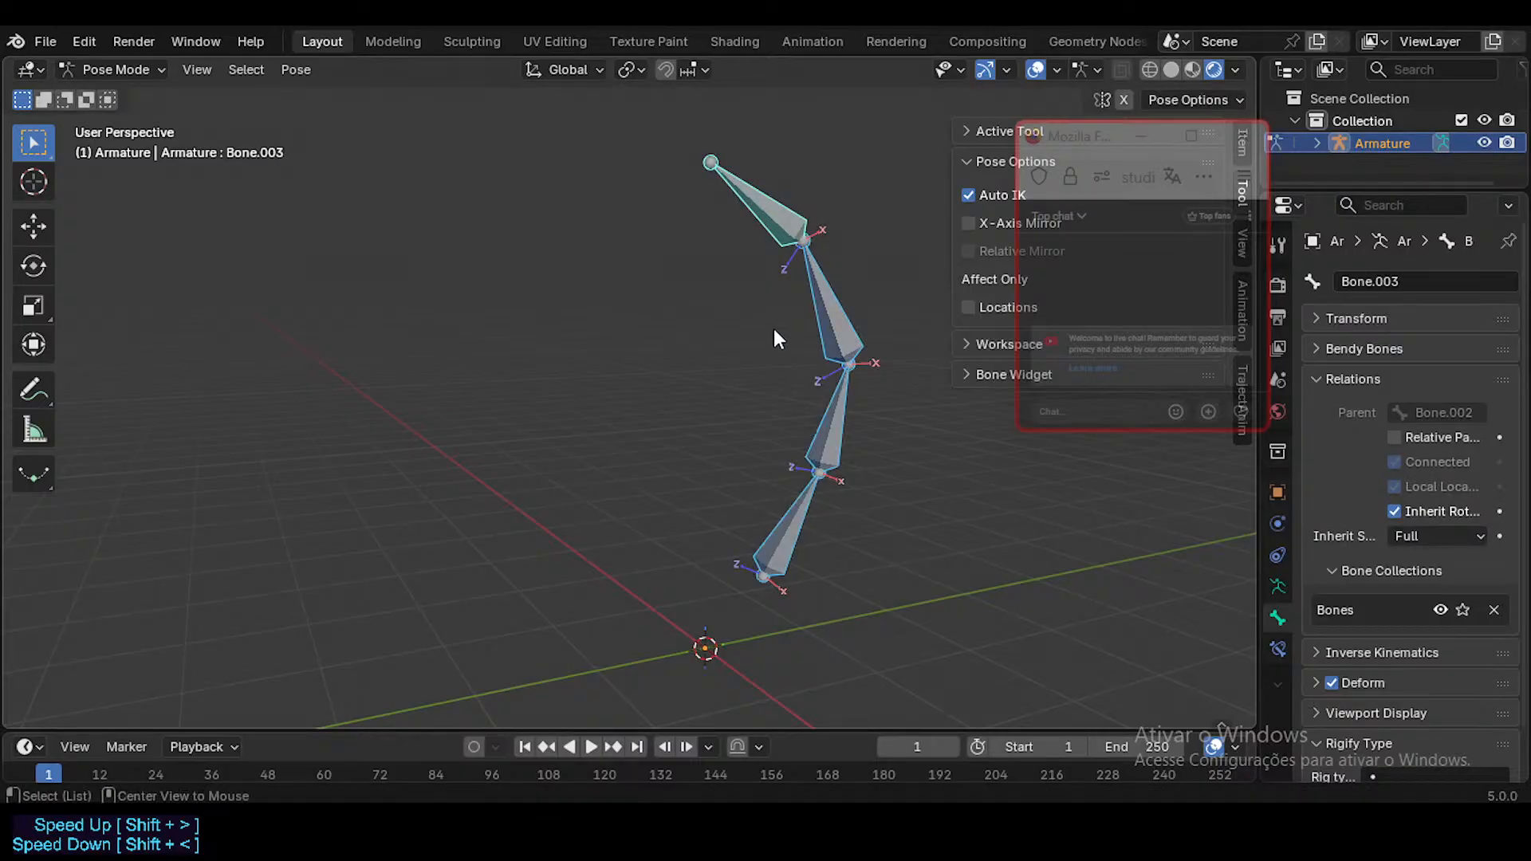
{"action": "key", "text": "alt+r"}
Step: Add a Damped Track constraint to the third bone of the chain, targeting the top bone
{"action": "left_click", "coordinate": [721, 372]}
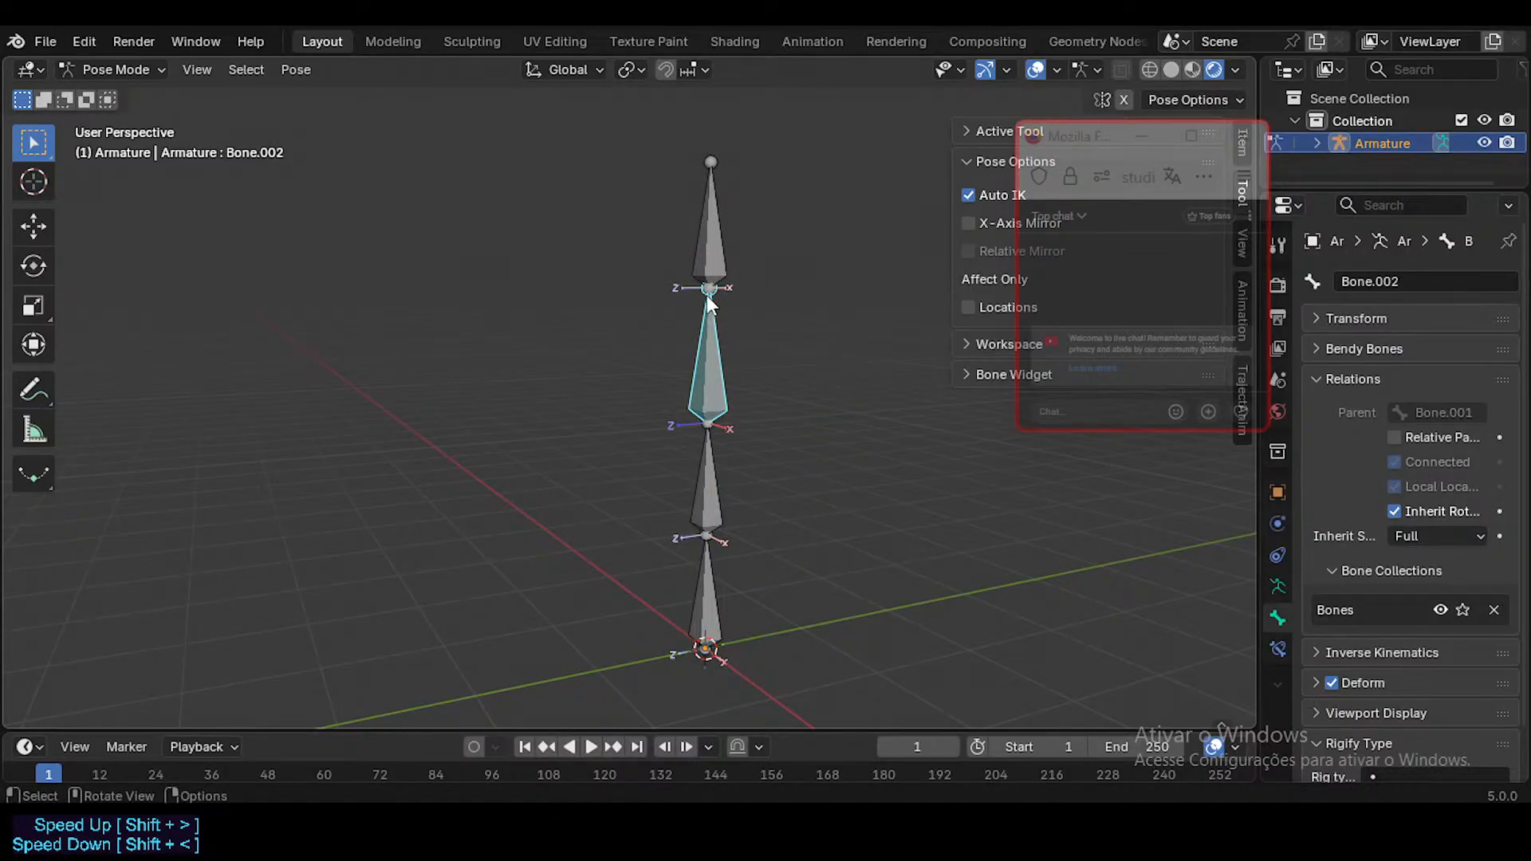
{"action": "left_click", "coordinate": [704, 295]}
{"action": "left_click", "coordinate": [707, 300]}
{"action": "left_click", "coordinate": [722, 271]}
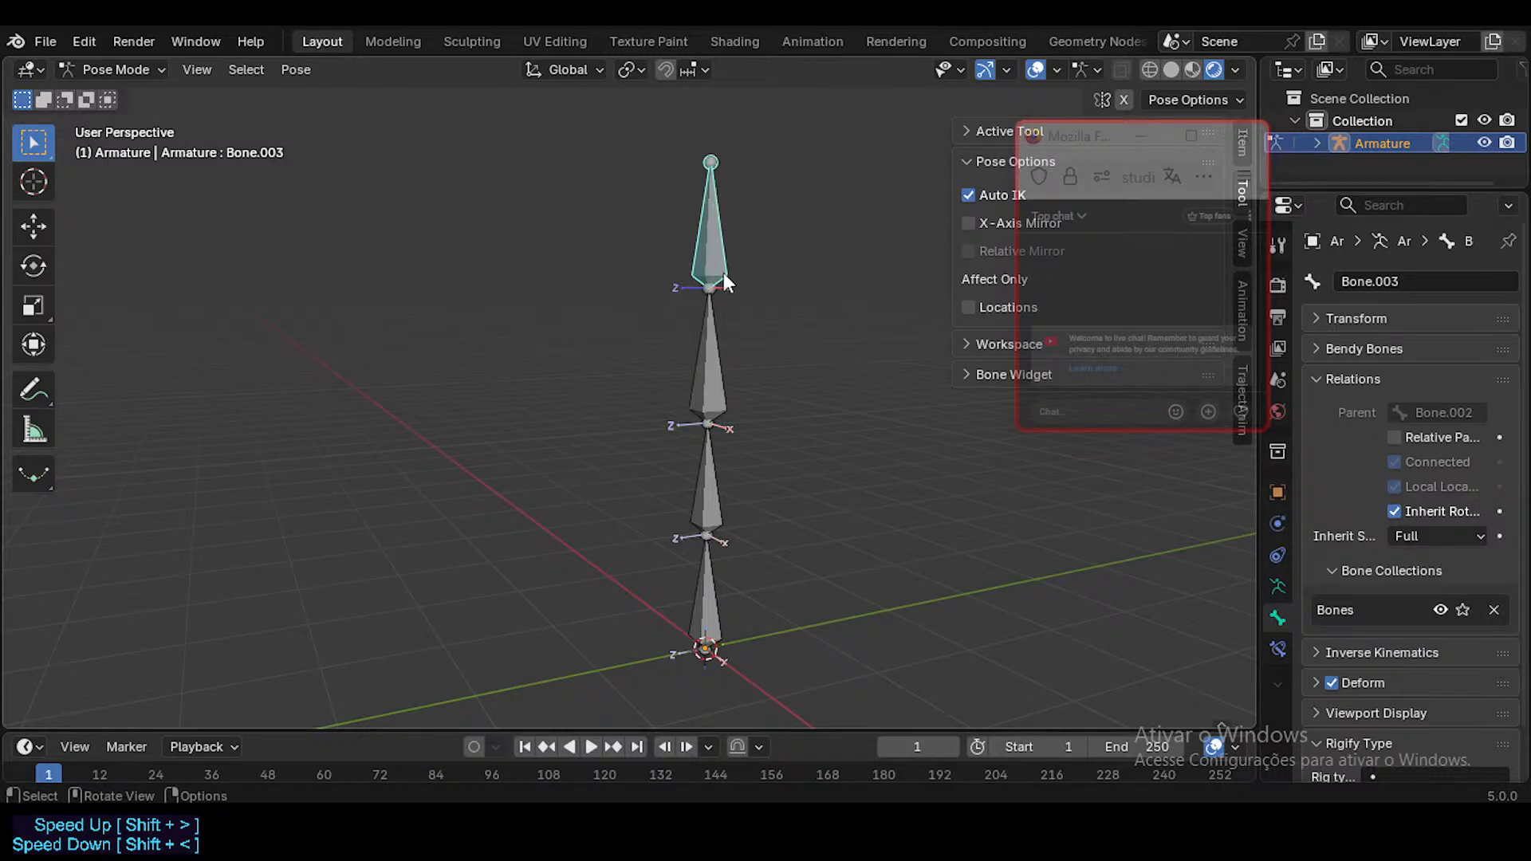
{"action": "left_click", "coordinate": [705, 284]}
{"action": "left_click", "coordinate": [702, 224]}
{"action": "left_click", "coordinate": [711, 319]}
{"action": "left_click", "coordinate": [714, 231], "text": "shift"}
{"action": "left_click", "coordinate": [701, 334], "text": "shift"}
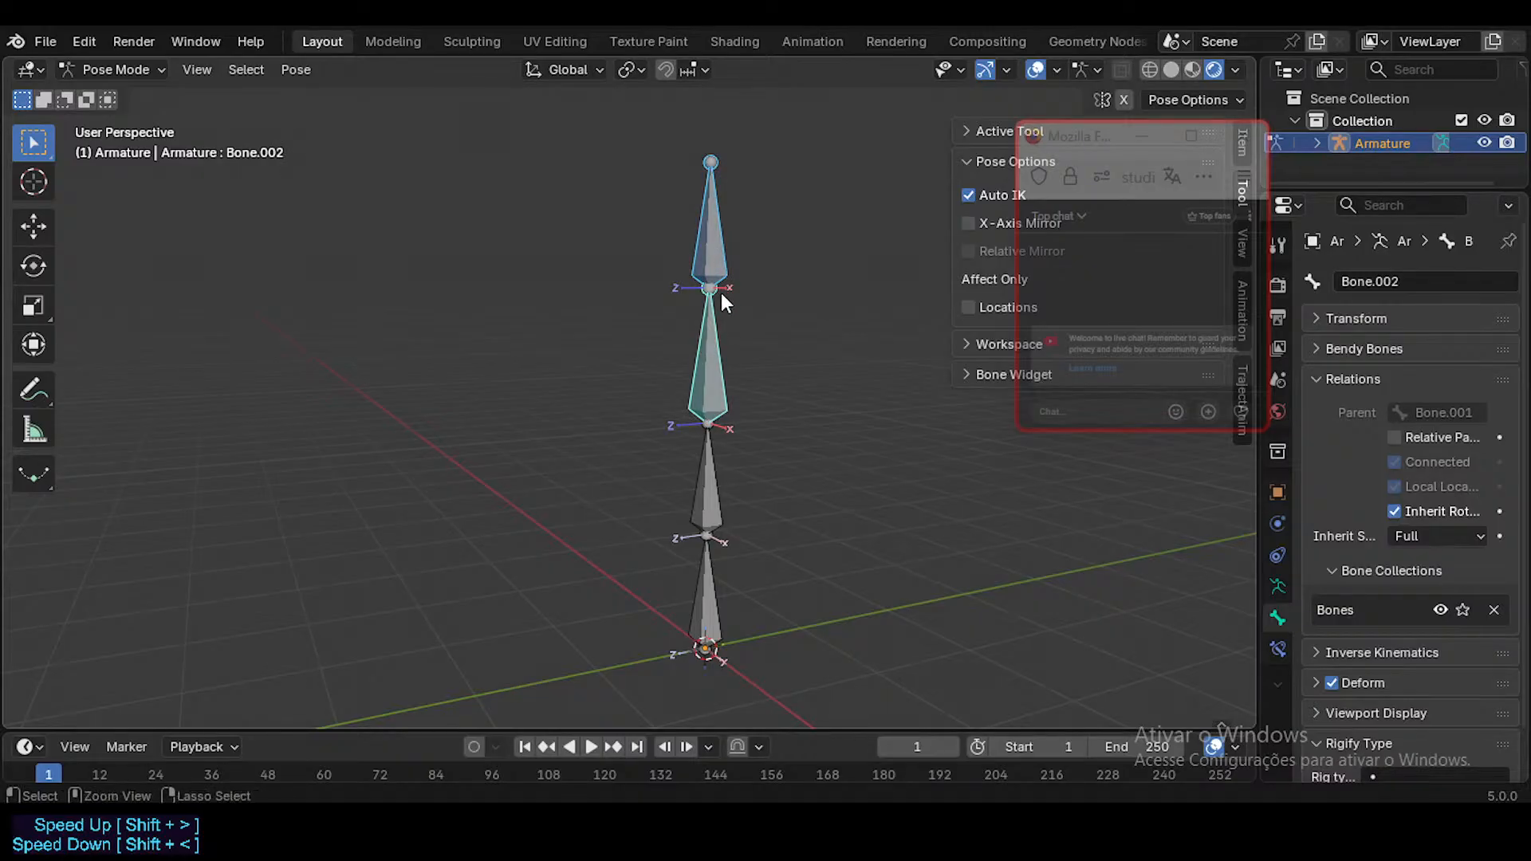
{"action": "key", "text": "shift+ctrl+c"}
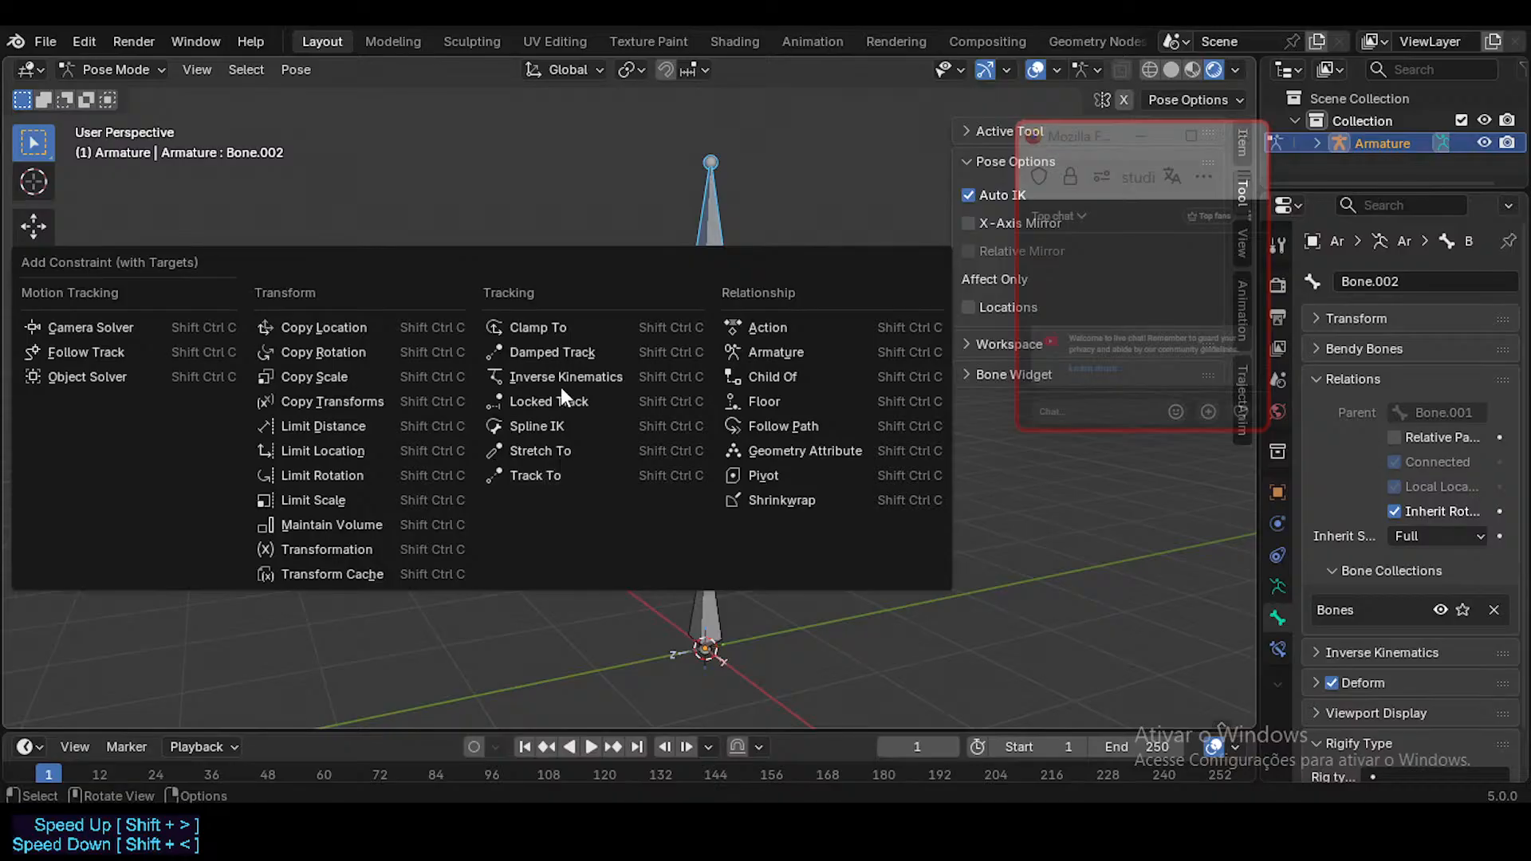
{"action": "left_click", "coordinate": [555, 352]}
Step: Test moving the bottom bone with the Damped Track constraint in place, and clear the location and rotation of all bones
{"action": "left_click", "coordinate": [702, 585]}
{"action": "key", "text": "g"}
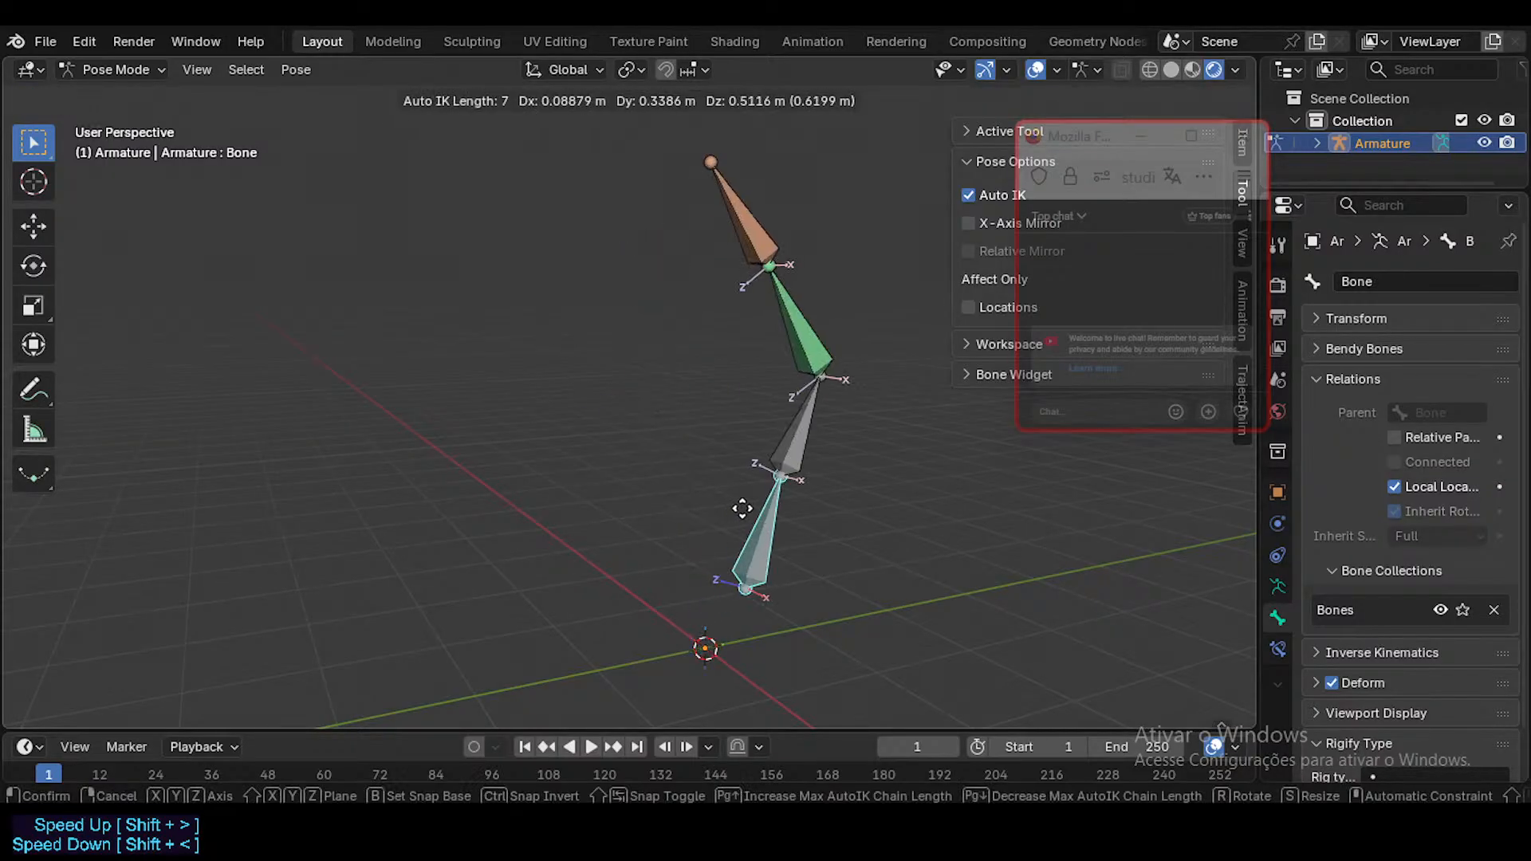
{"action": "left_click", "coordinate": [731, 485]}
{"action": "key", "text": "a"}
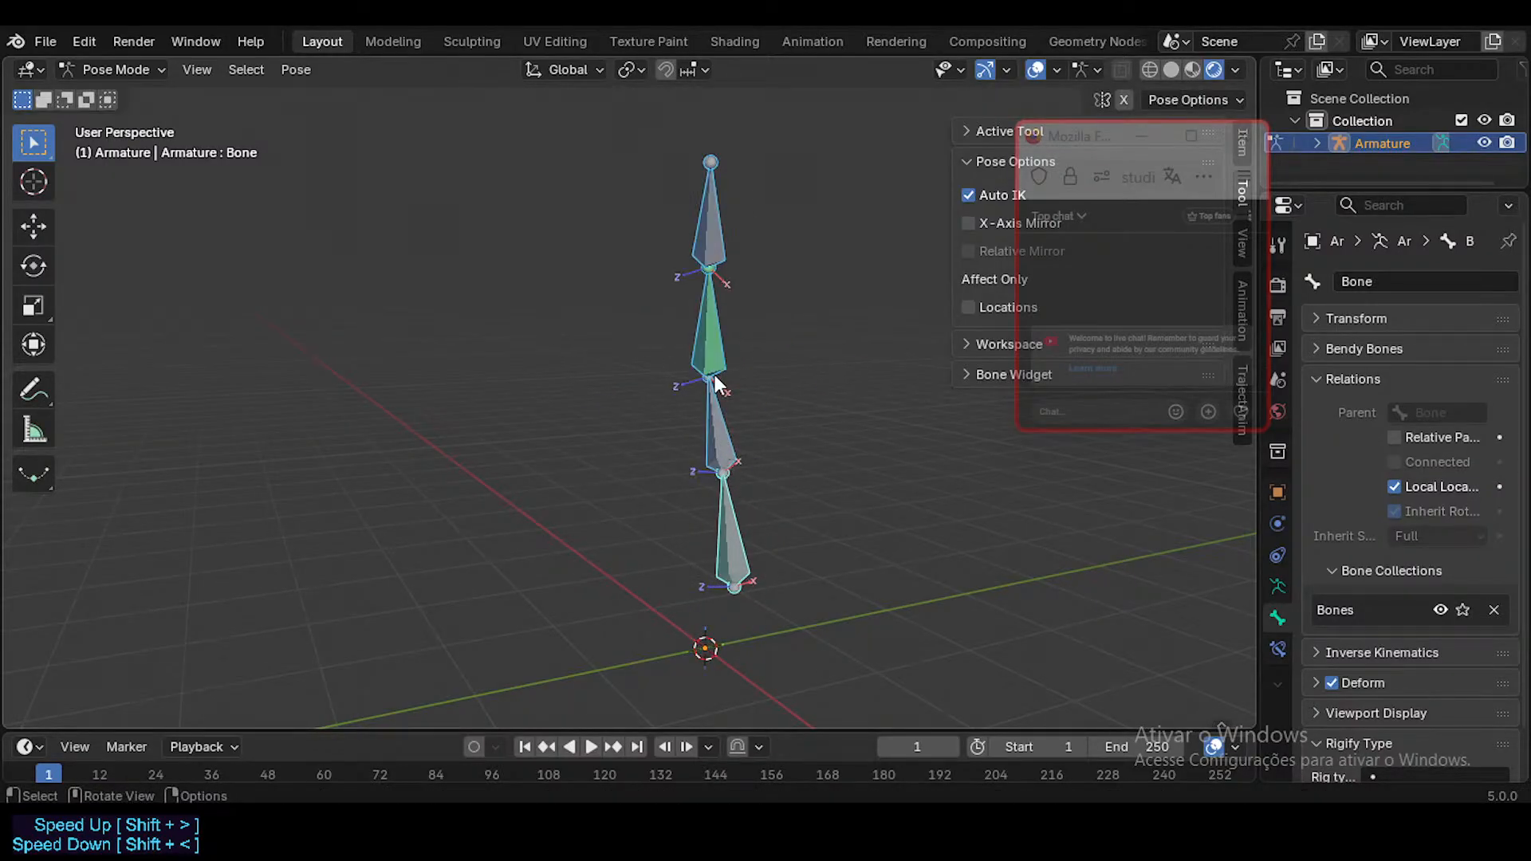
{"action": "key", "text": "alt+g"}
{"action": "key", "text": "alt+r"}
Step: Clear the Damped Track constraint from the third bone of the chain in Pose Mode
{"action": "key", "text": "alt+Tab"}
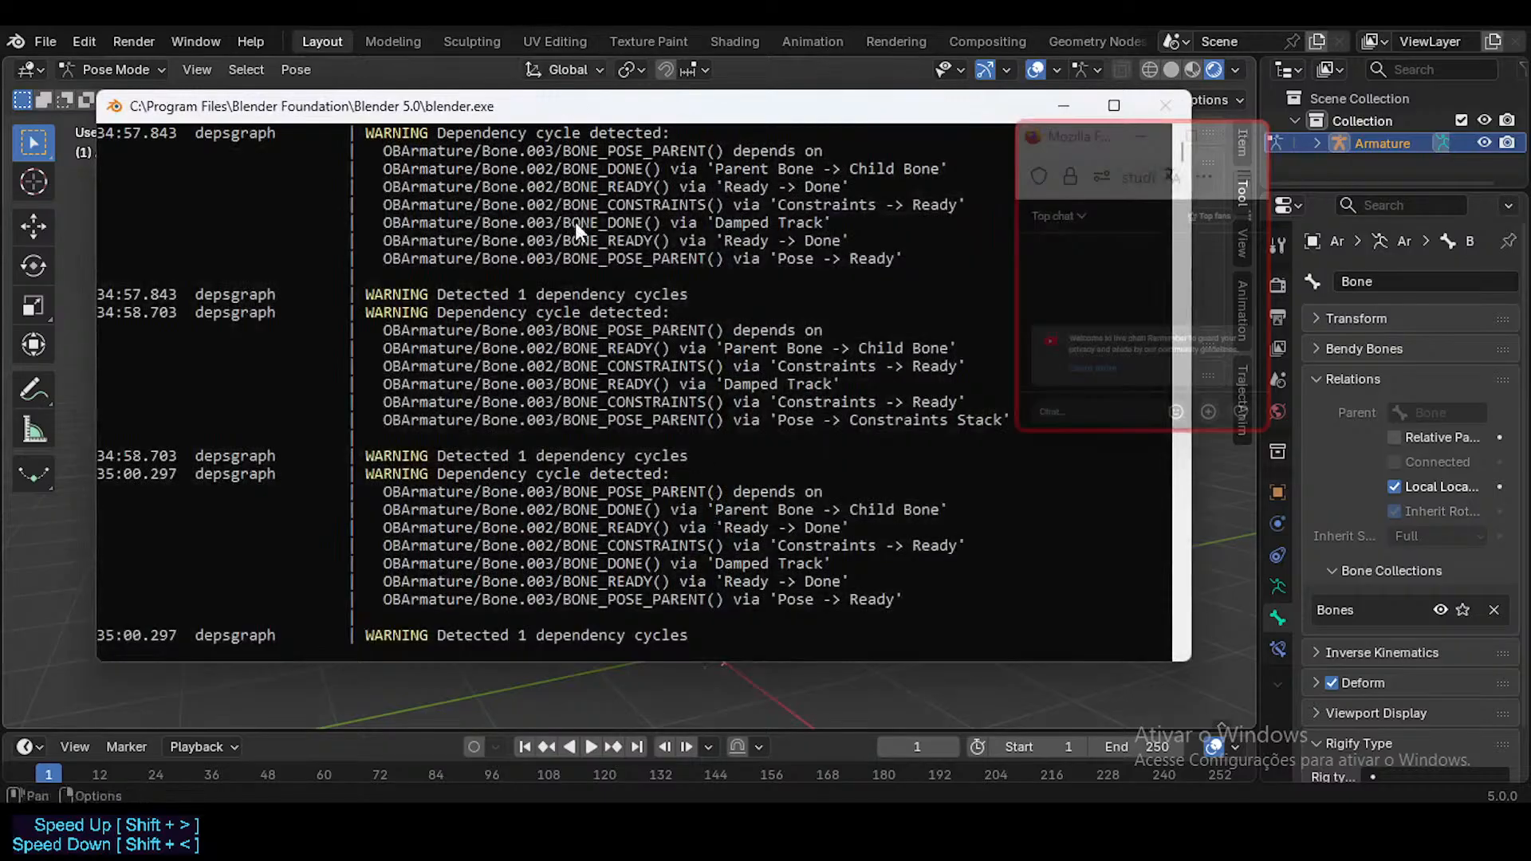
{"action": "key", "text": "alt+Tab"}
{"action": "key", "text": "alt+a"}
{"action": "key", "text": "Tab"}
{"action": "left_click", "coordinate": [705, 366]}
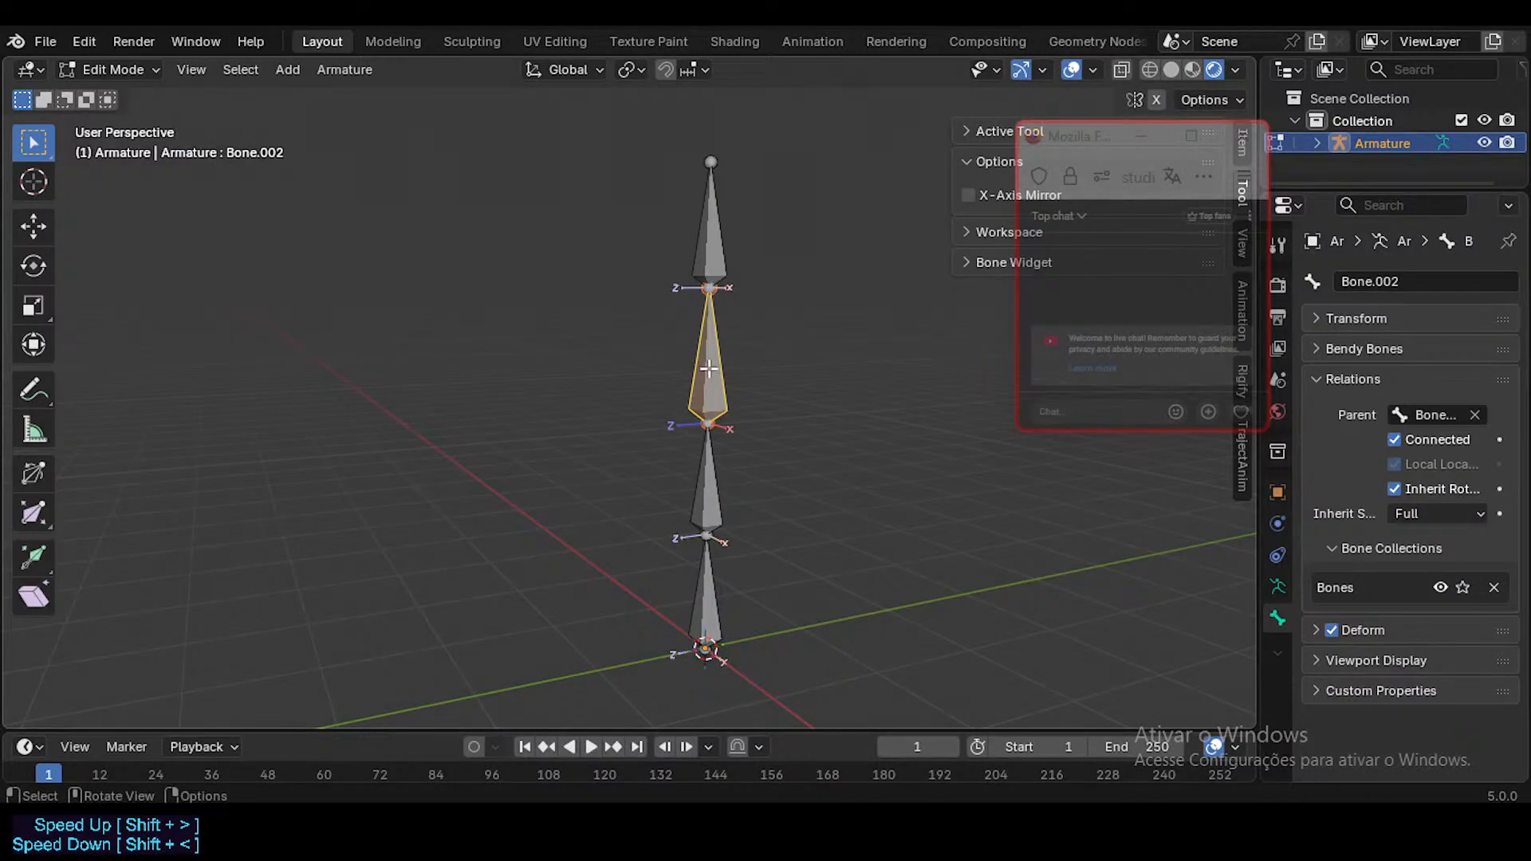
{"action": "key", "text": "Tab"}
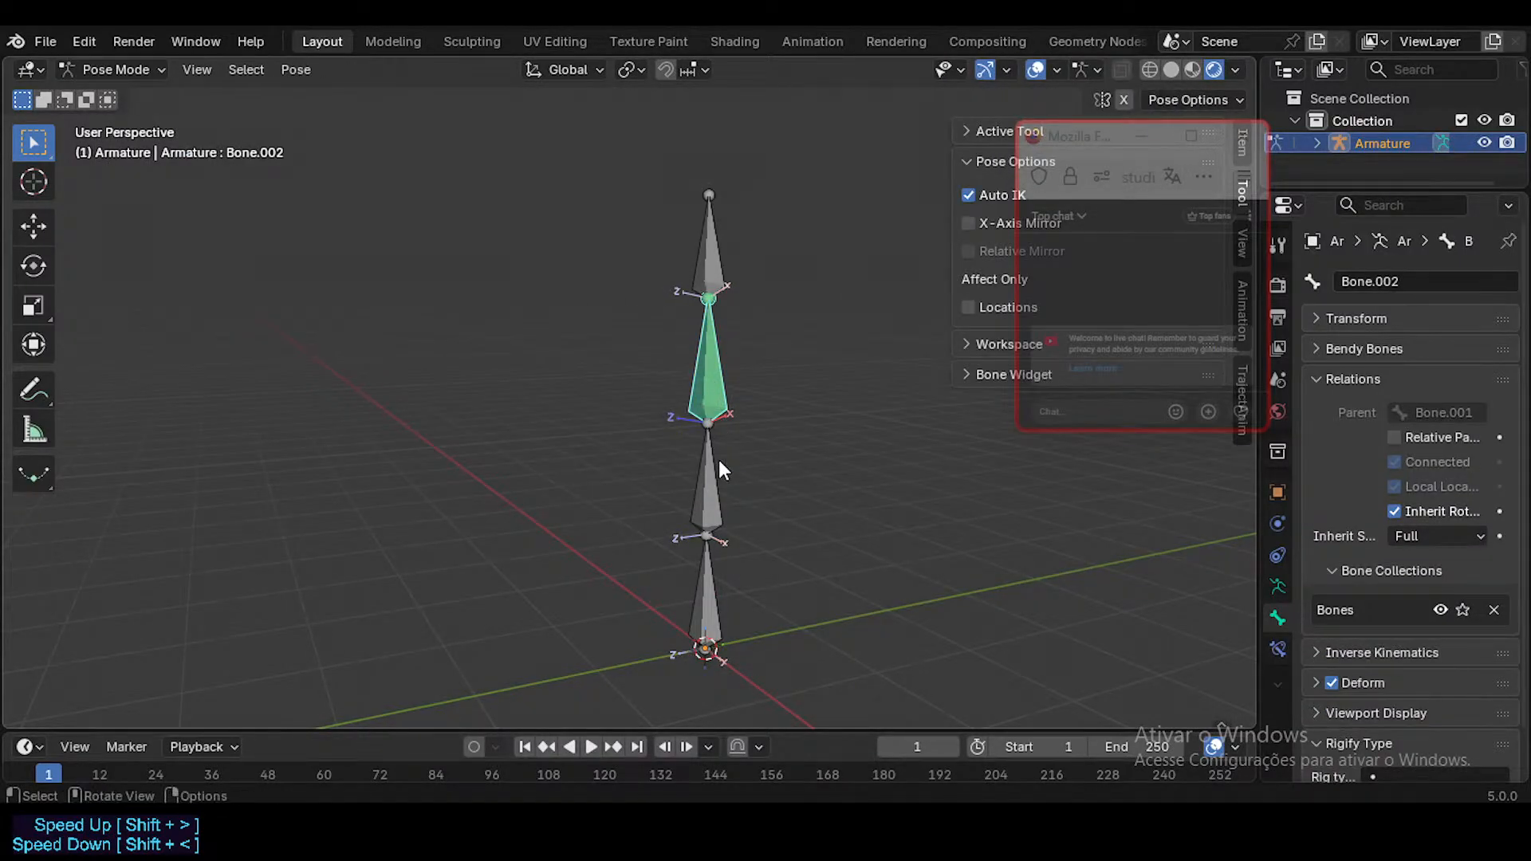
{"action": "key", "text": "ctrl+alt+c"}
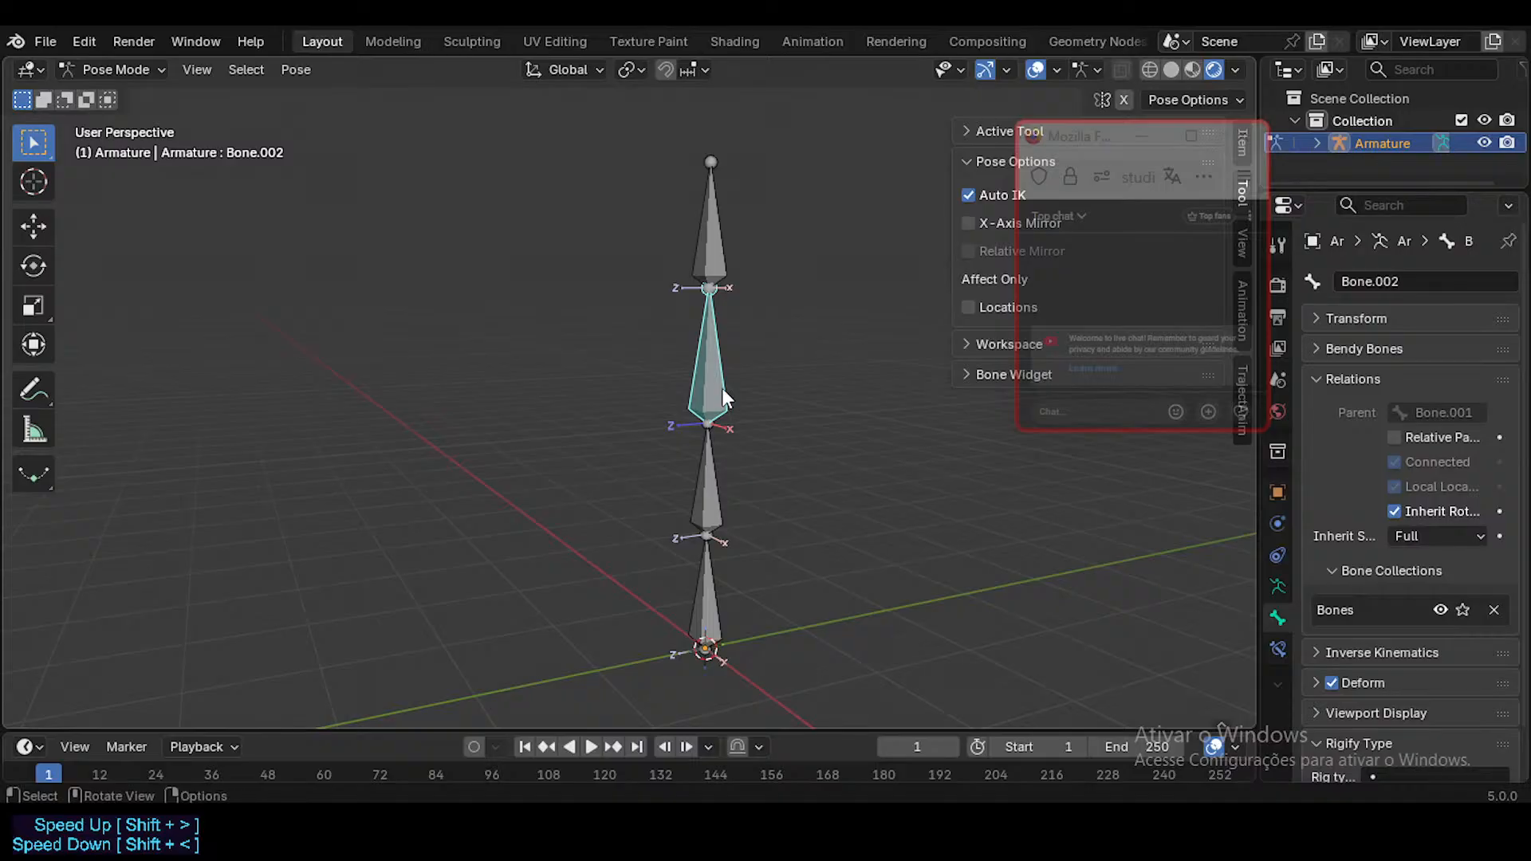
Step: Add a Limit Location constraint to the top bone of the chain
{"action": "key", "text": "Tab"}
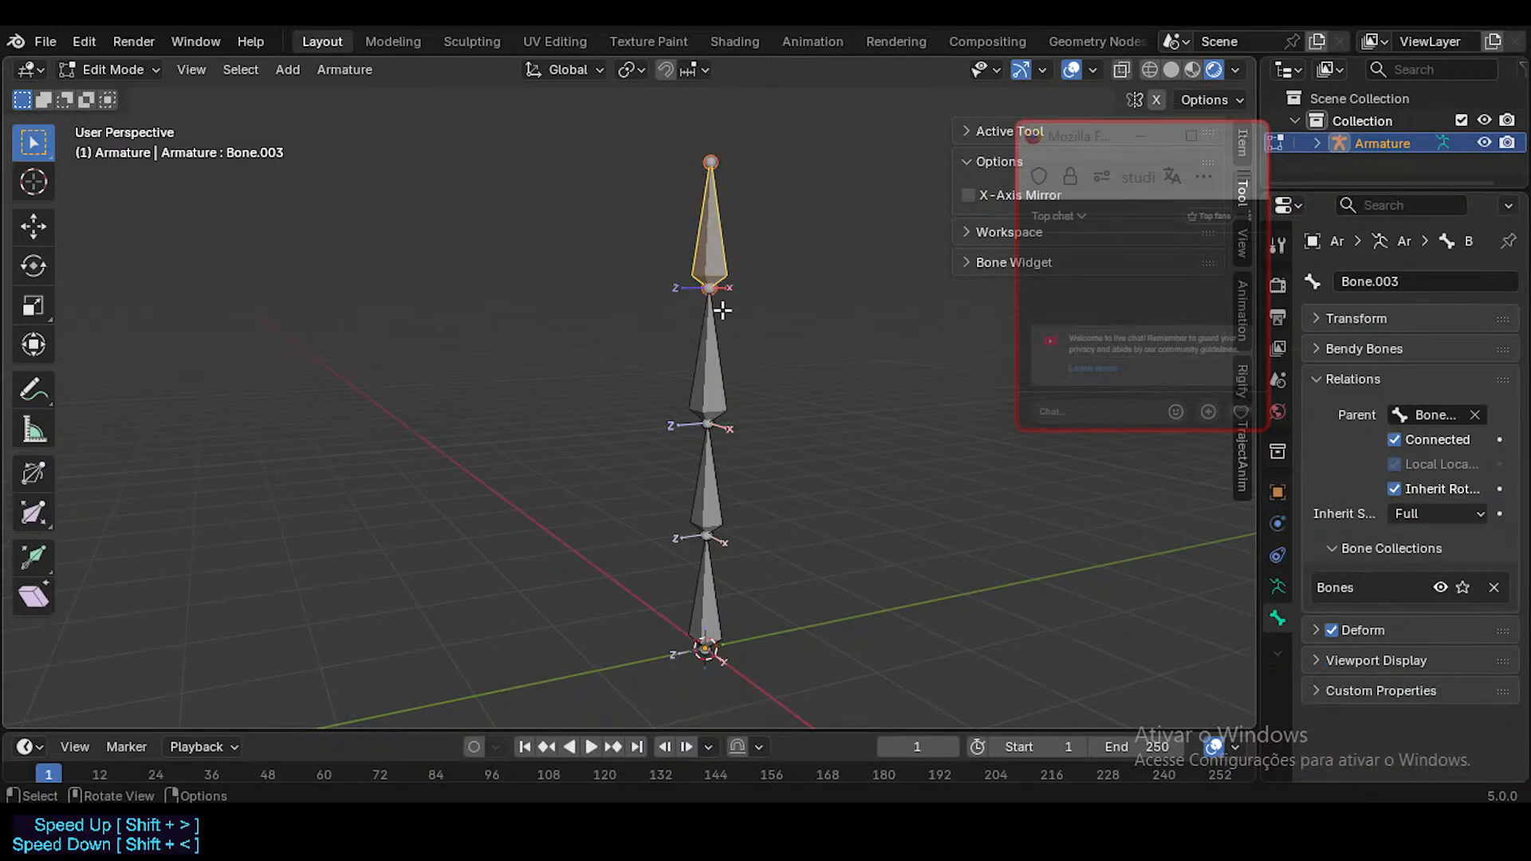
{"action": "left_click", "coordinate": [725, 313]}
{"action": "key", "text": "Tab"}
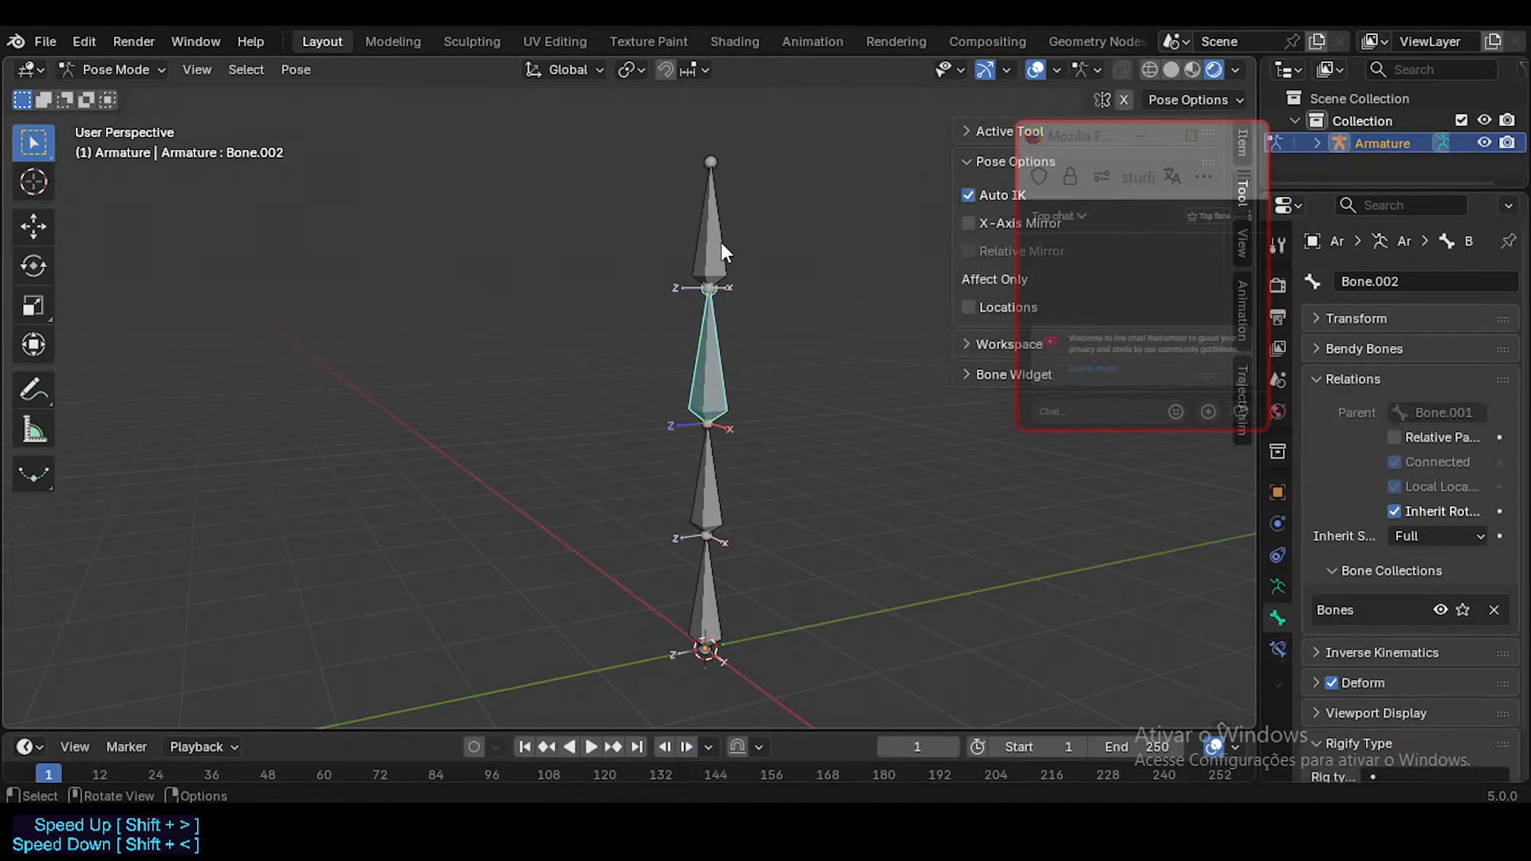
{"action": "left_click", "coordinate": [721, 243]}
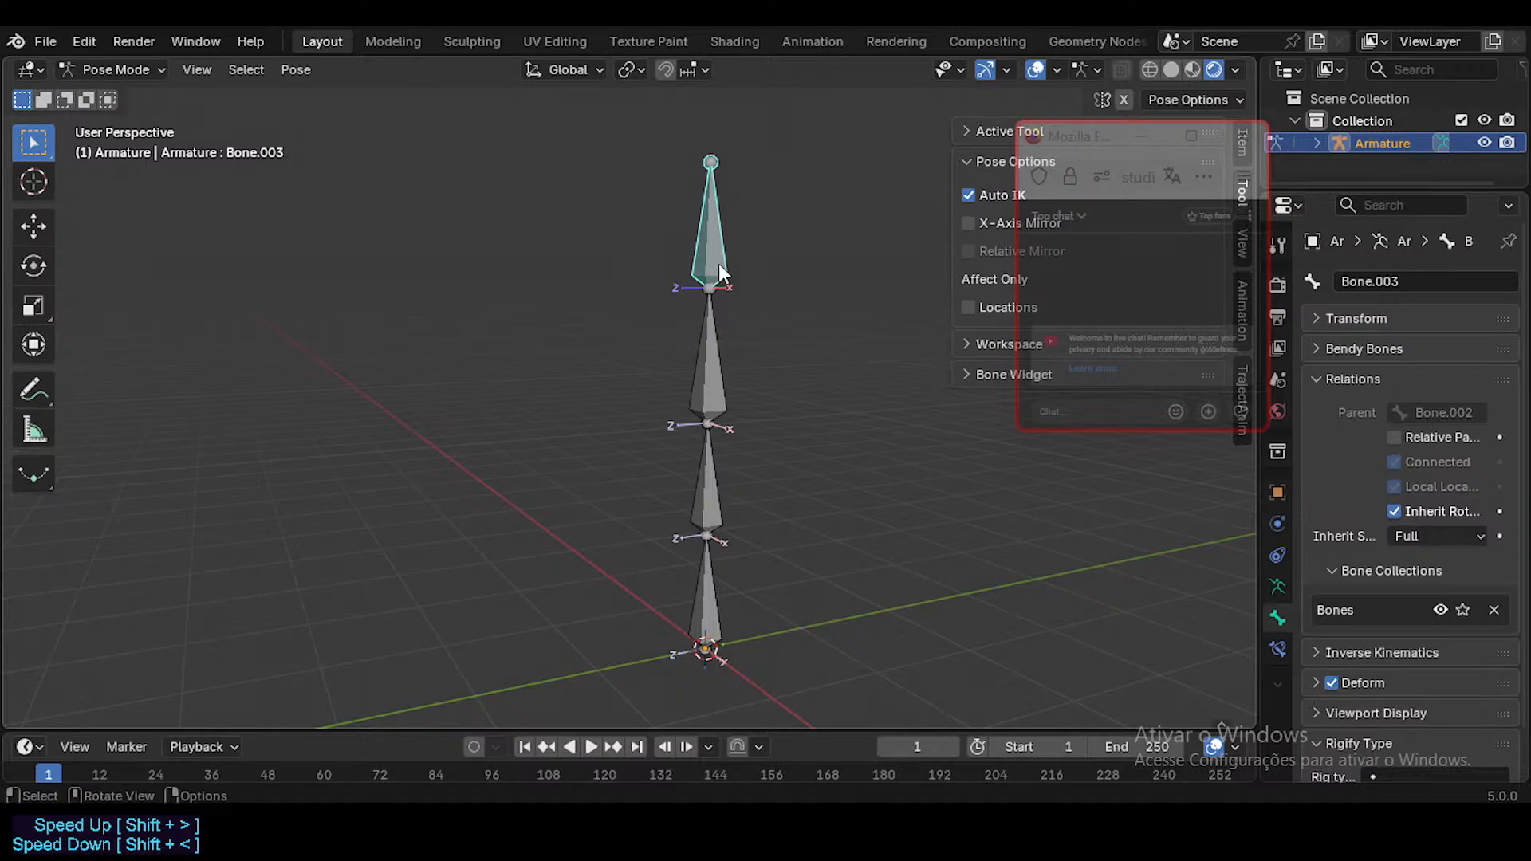
{"action": "left_click", "coordinate": [1277, 649]}
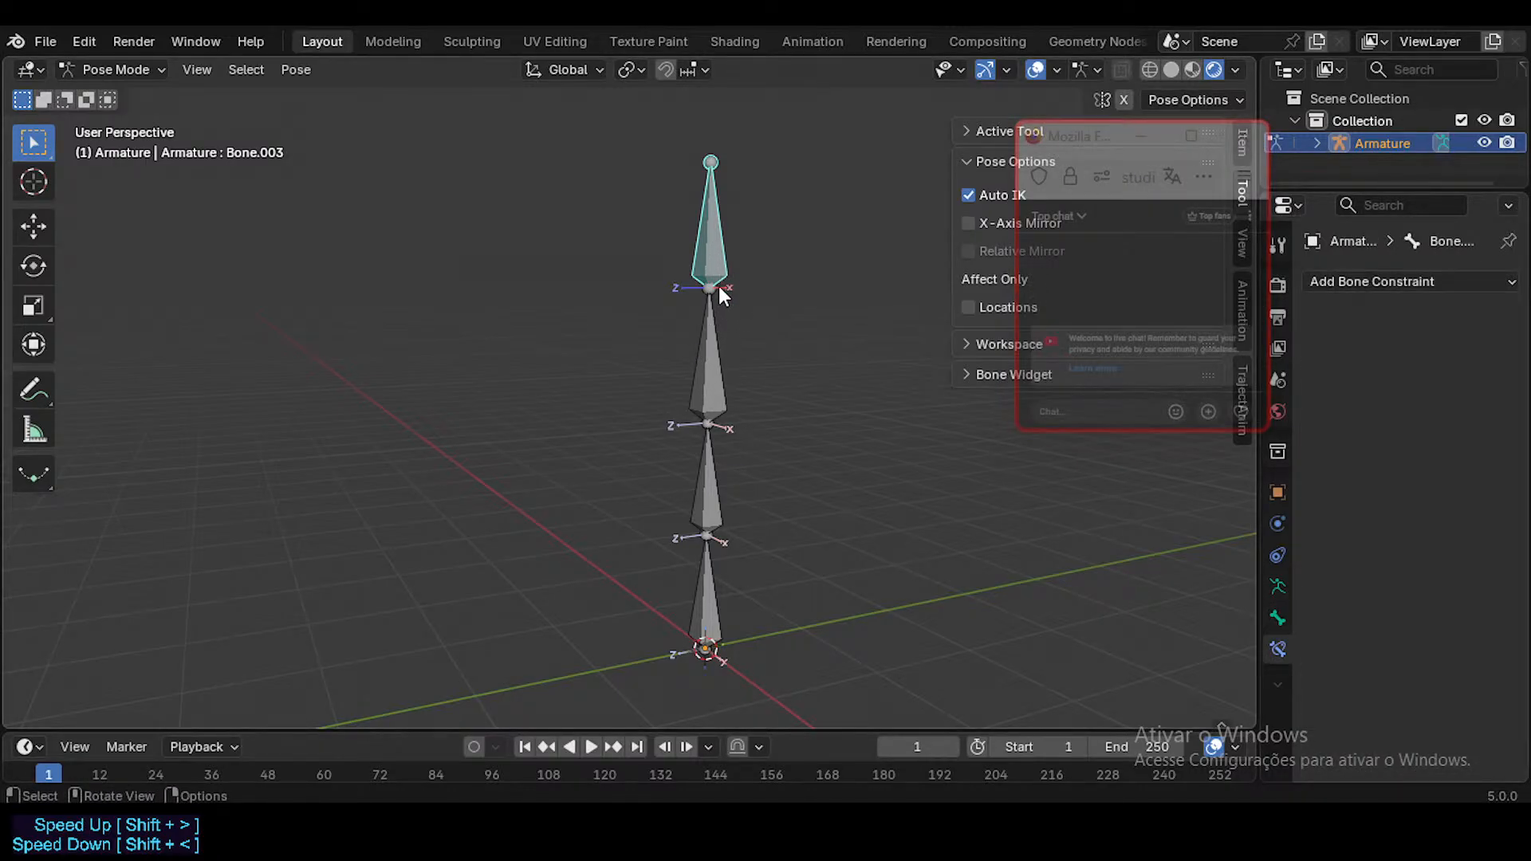
{"action": "left_click", "coordinate": [1380, 287]}
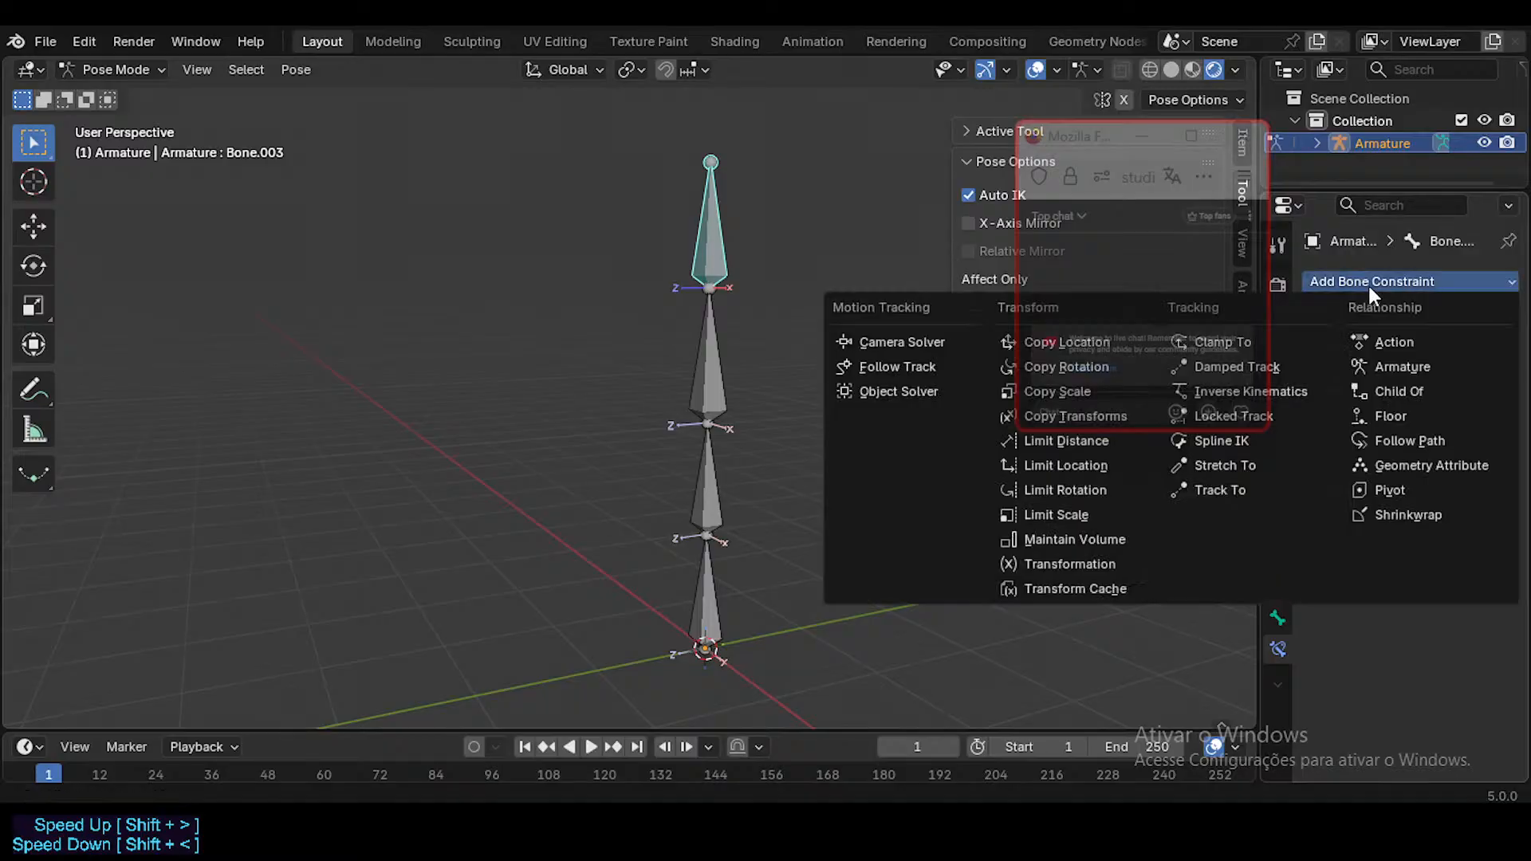
{"action": "left_click", "coordinate": [1045, 467]}
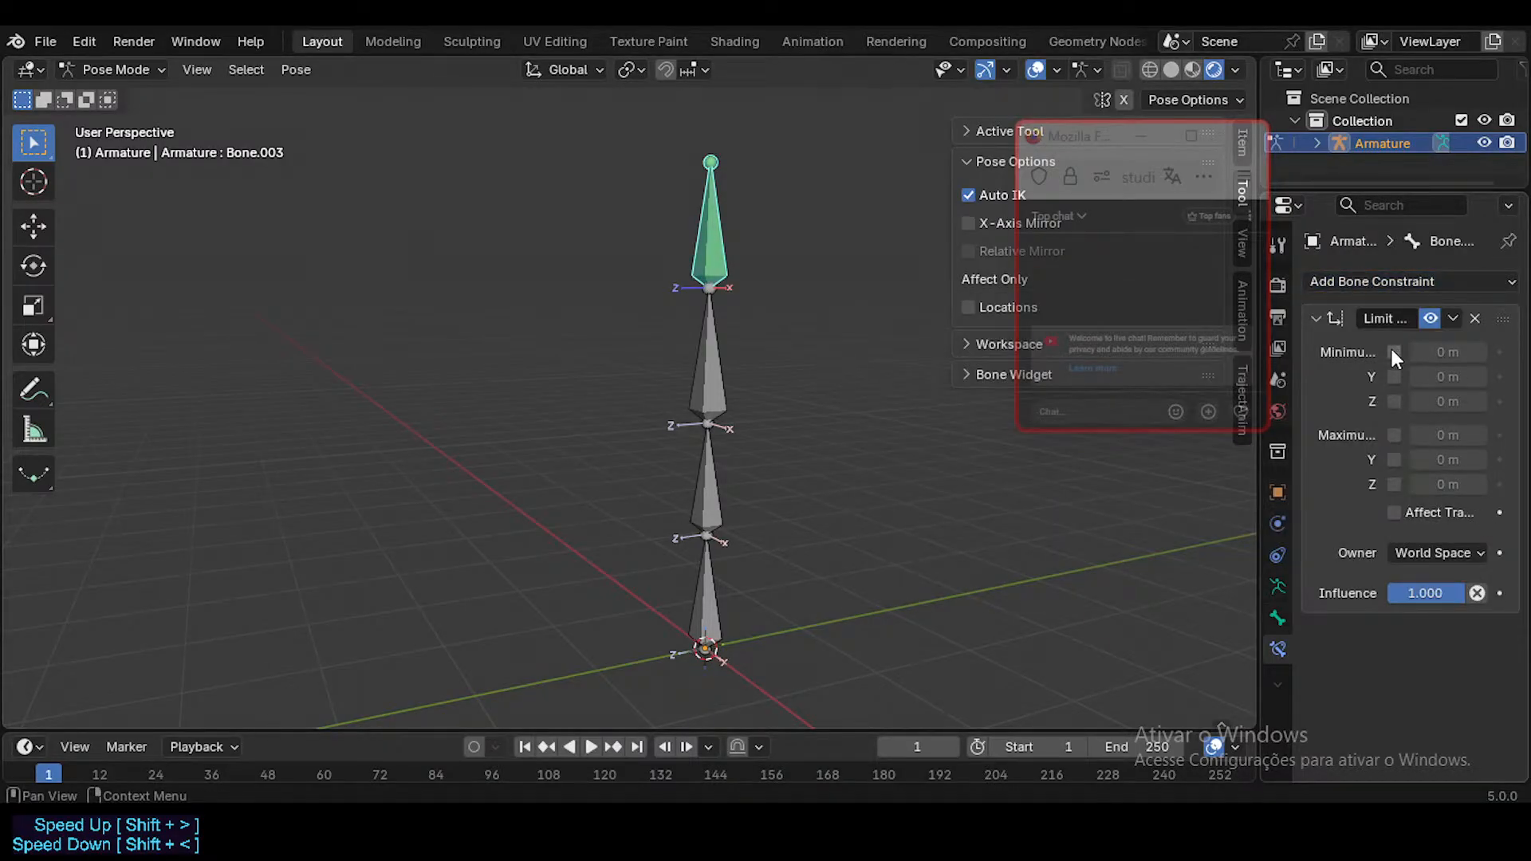
Step: Enable all minimum and maximum X, Y, Z limits and Affect Transform, and set the constraint's owner to Local Space
{"action": "left_click_drag", "start_coordinate": [1394, 354], "coordinate": [1405, 517]}
{"action": "left_click", "coordinate": [1406, 550]}
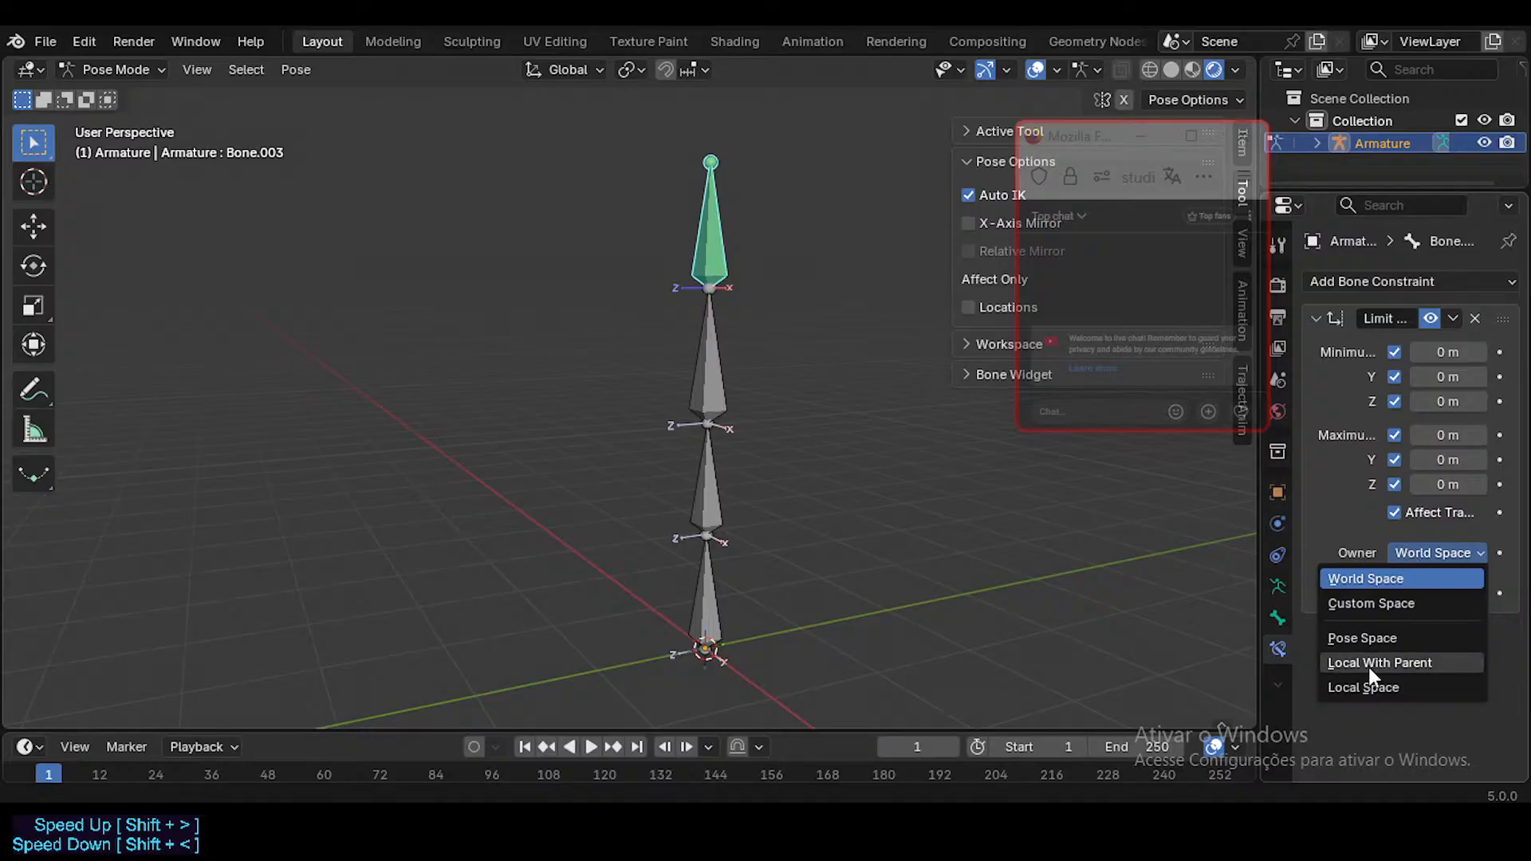
{"action": "left_click", "coordinate": [1364, 687]}
Step: Test moving the bottom bone with Auto IK while the top bone has the Limit Location constraint
{"action": "left_click", "coordinate": [716, 586]}
{"action": "key", "text": "g"}
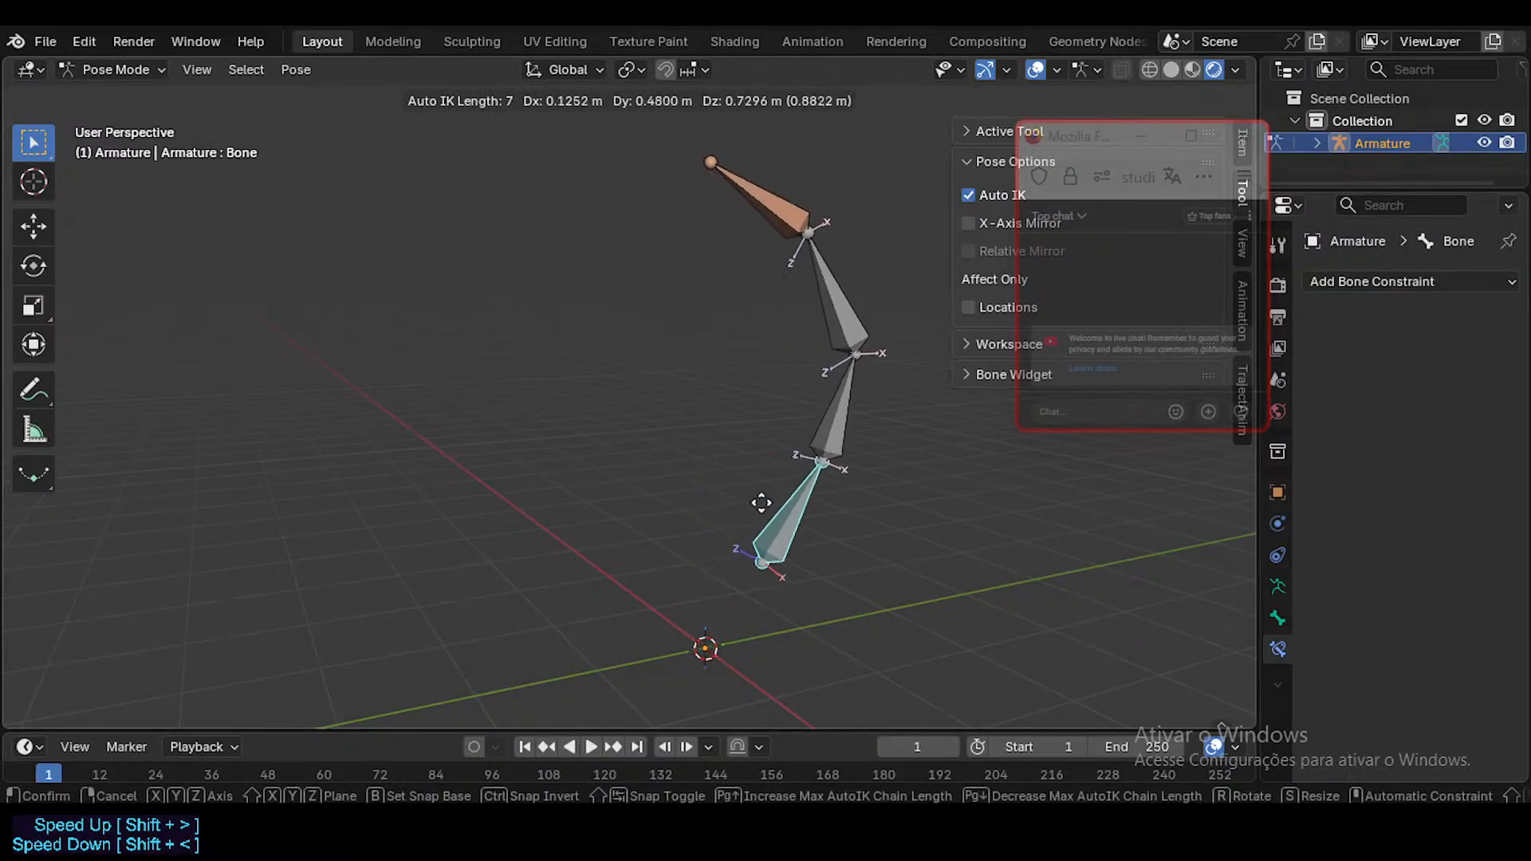
{"action": "left_click", "coordinate": [732, 534]}
{"action": "left_click", "coordinate": [766, 253]}
{"action": "left_click", "coordinate": [787, 284]}
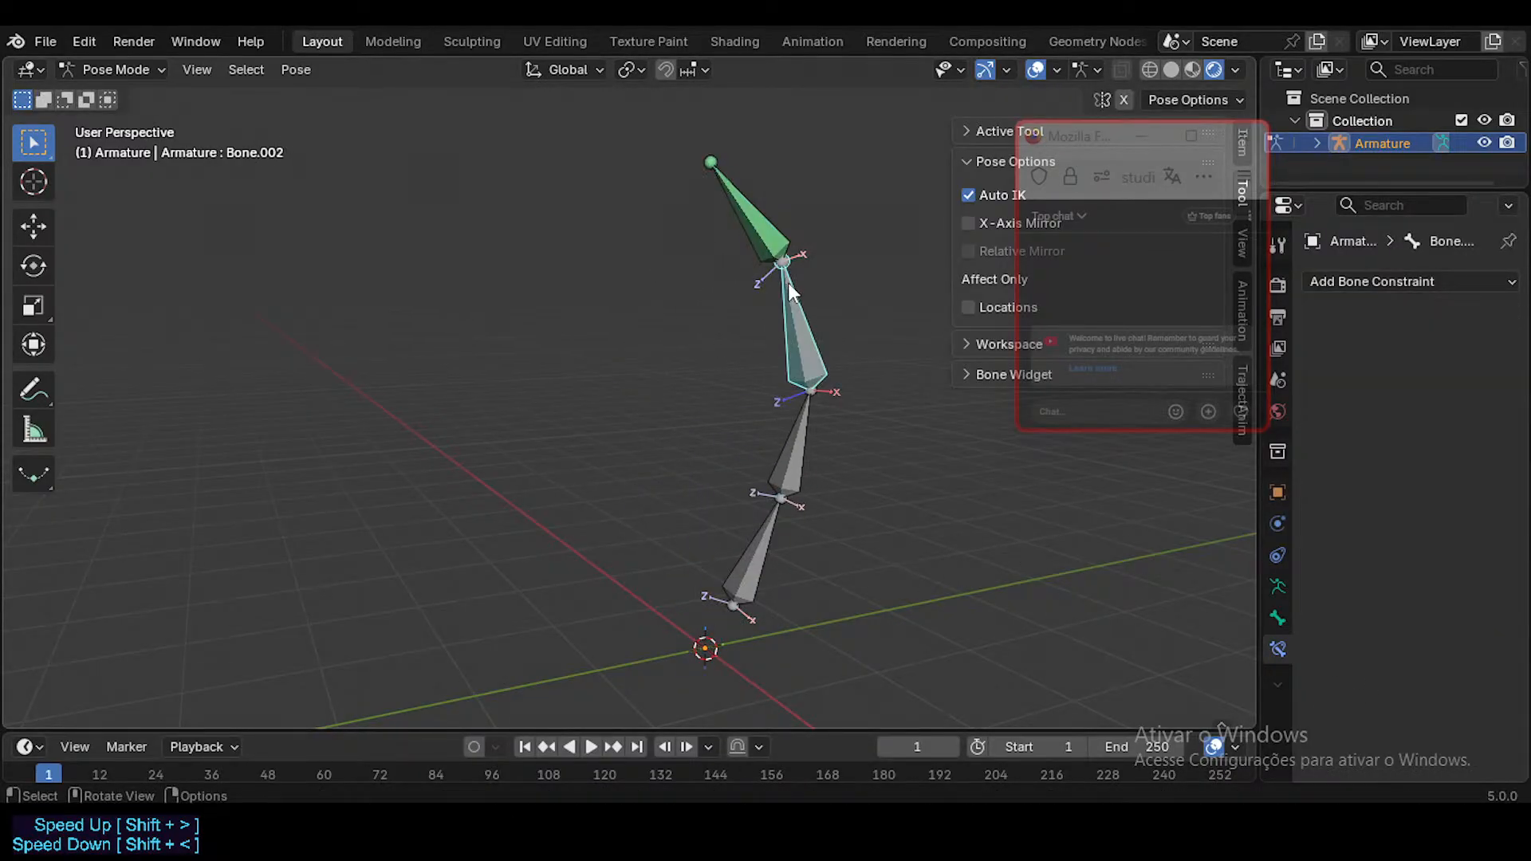
Step: Clear the top bone's parent in Edit Mode and return to Pose Mode
{"action": "left_click", "coordinate": [764, 218]}
{"action": "key", "text": "Tab"}
{"action": "key", "text": "alt+p"}
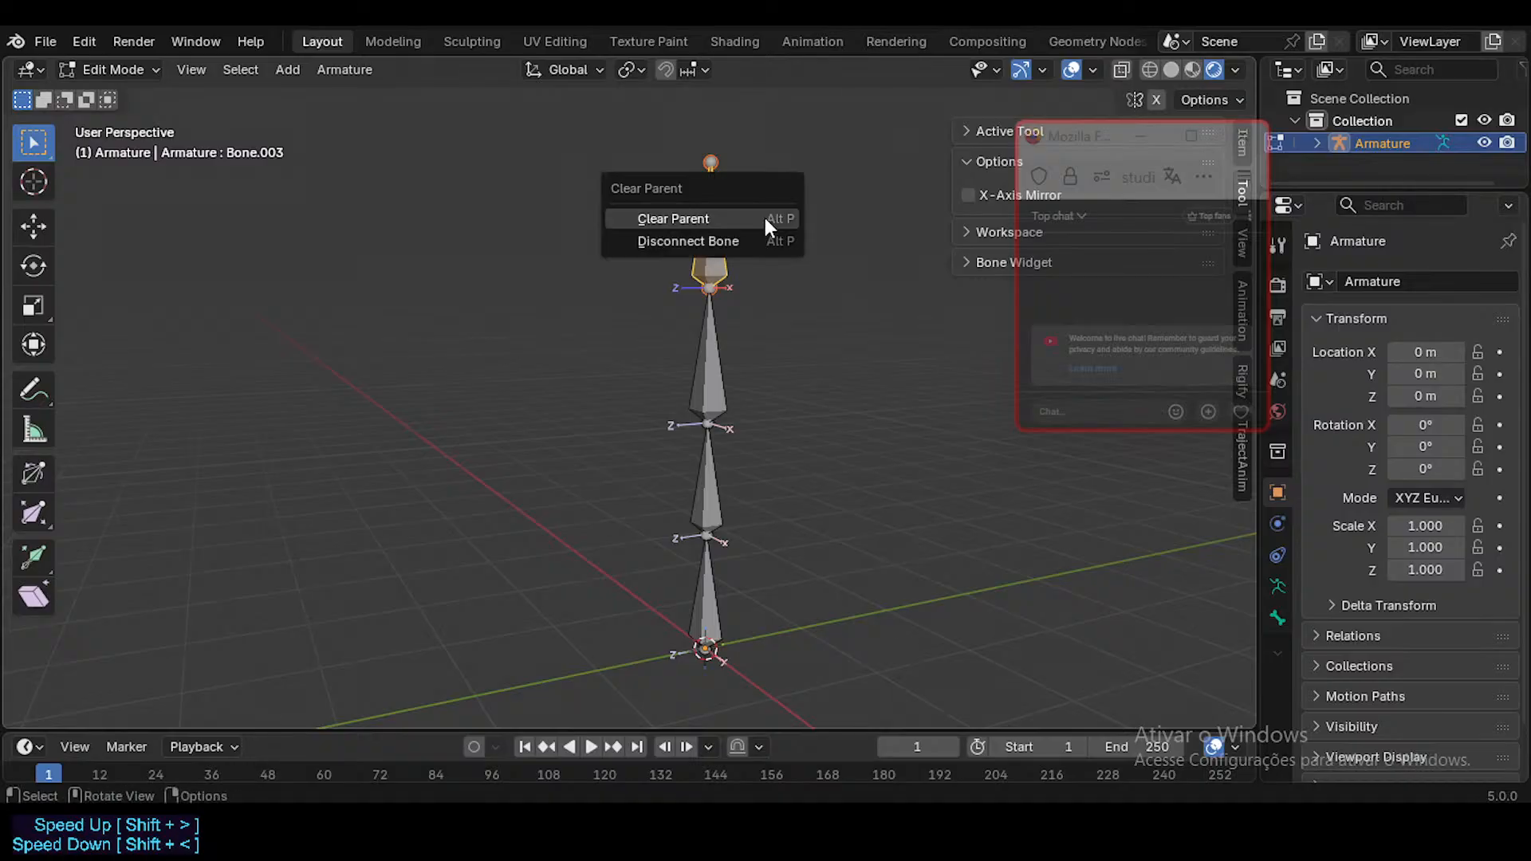
{"action": "left_click", "coordinate": [764, 218]}
{"action": "key", "text": "Tab"}
Step: Test moving the unparented top bone and the chain's bottom bone separately, and return all bones to their rest pose
{"action": "key", "text": "g"}
{"action": "left_click", "coordinate": [690, 236]}
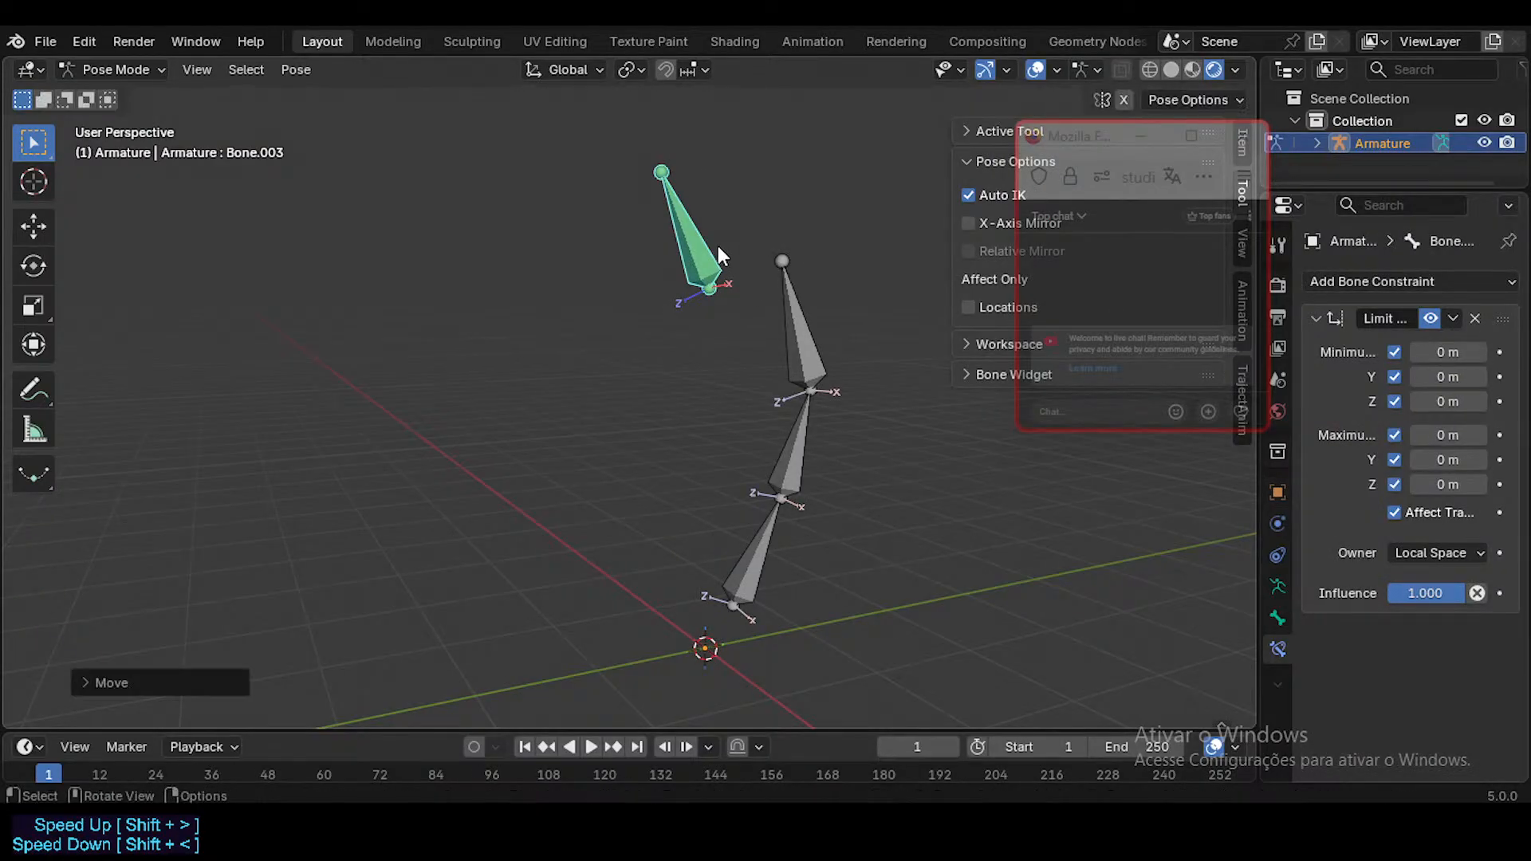
{"action": "left_click", "coordinate": [759, 551]}
{"action": "key", "text": "g"}
{"action": "left_click", "coordinate": [750, 510]}
{"action": "left_click", "coordinate": [703, 254]}
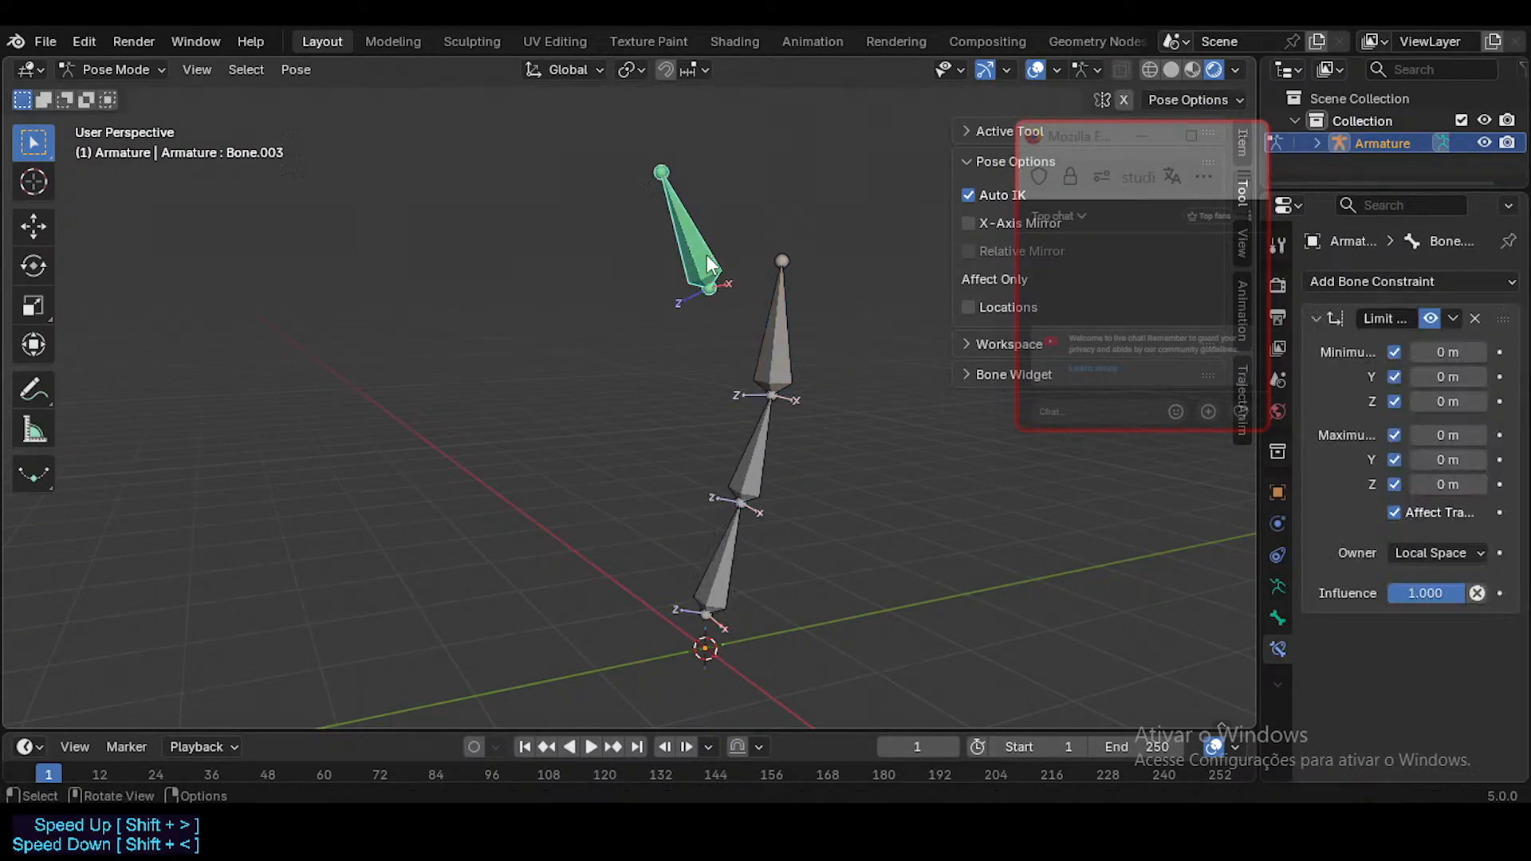
{"action": "key", "text": "g"}
{"action": "right_click", "coordinate": [734, 316]}
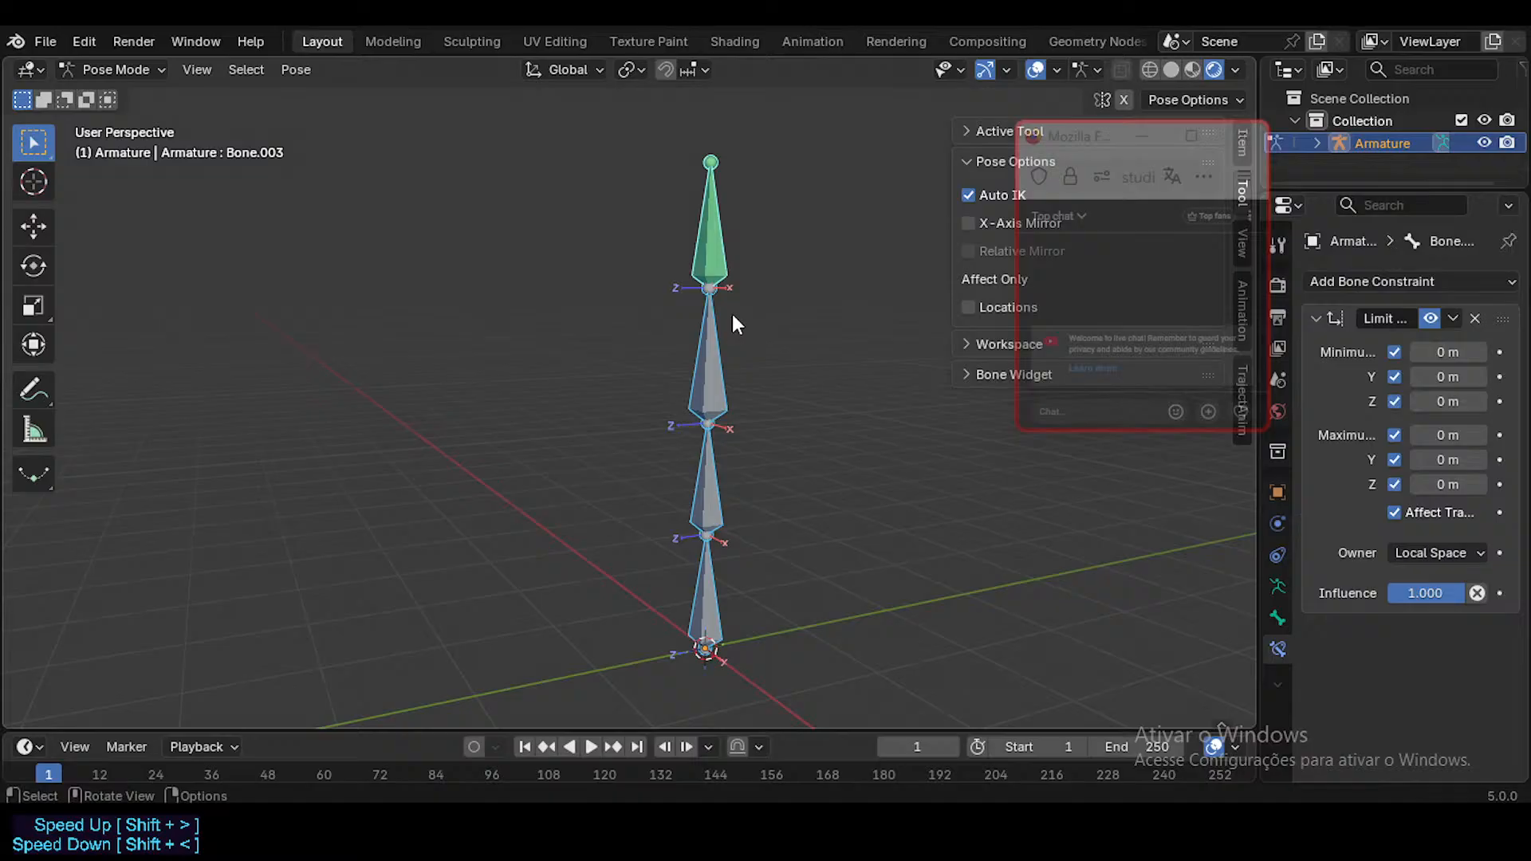
Step: Clear the top bone's parent again in Edit Mode, and parent it to the bone below it
{"action": "key", "text": "Tab"}
{"action": "key", "text": "alt+p"}
{"action": "left_click", "coordinate": [715, 236]}
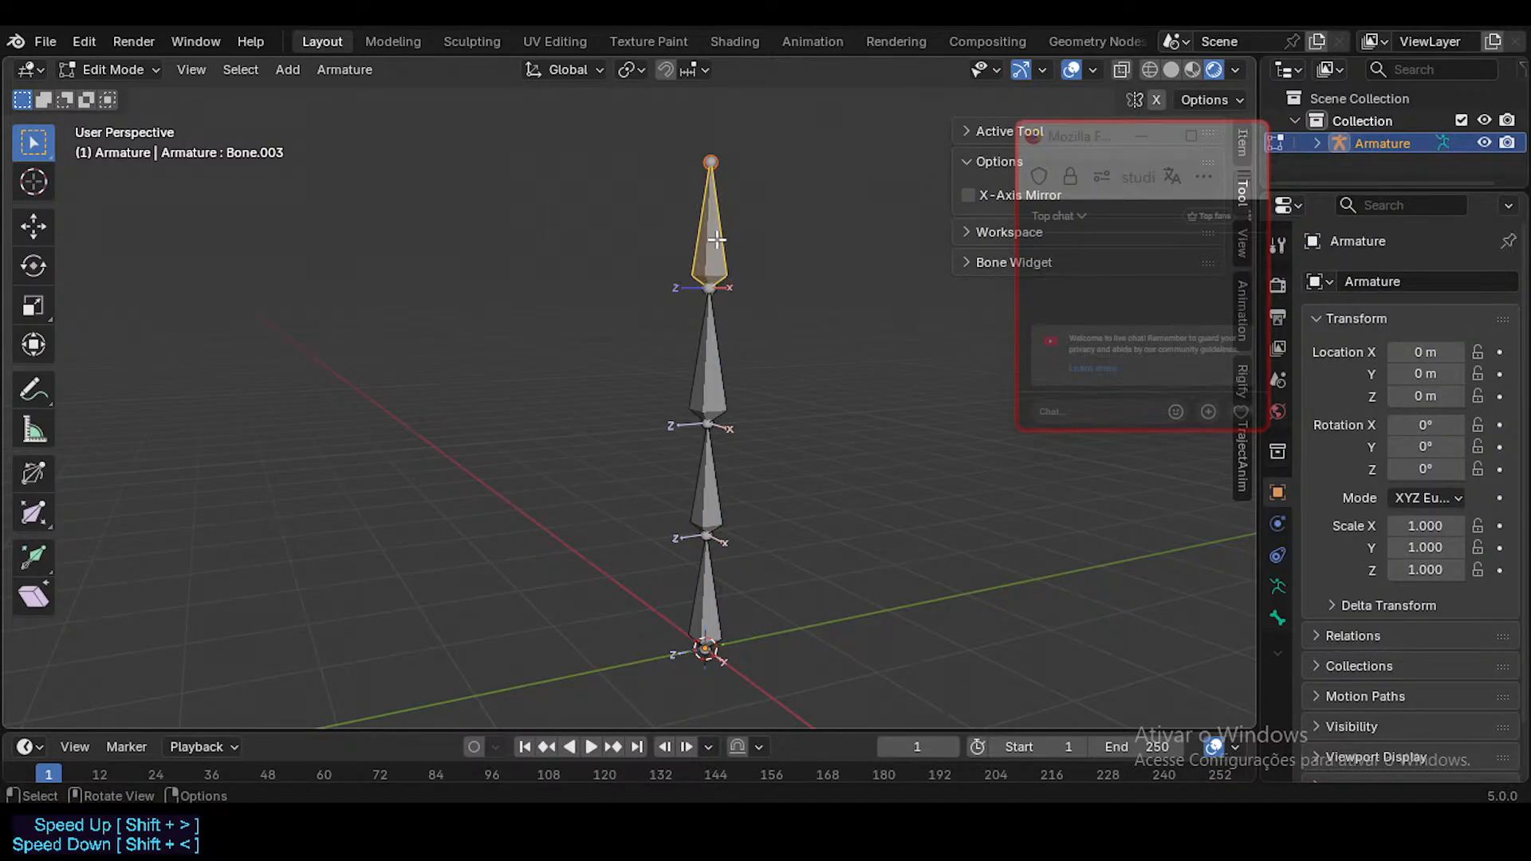
{"action": "key", "text": "alt+p"}
{"action": "left_click", "coordinate": [716, 239]}
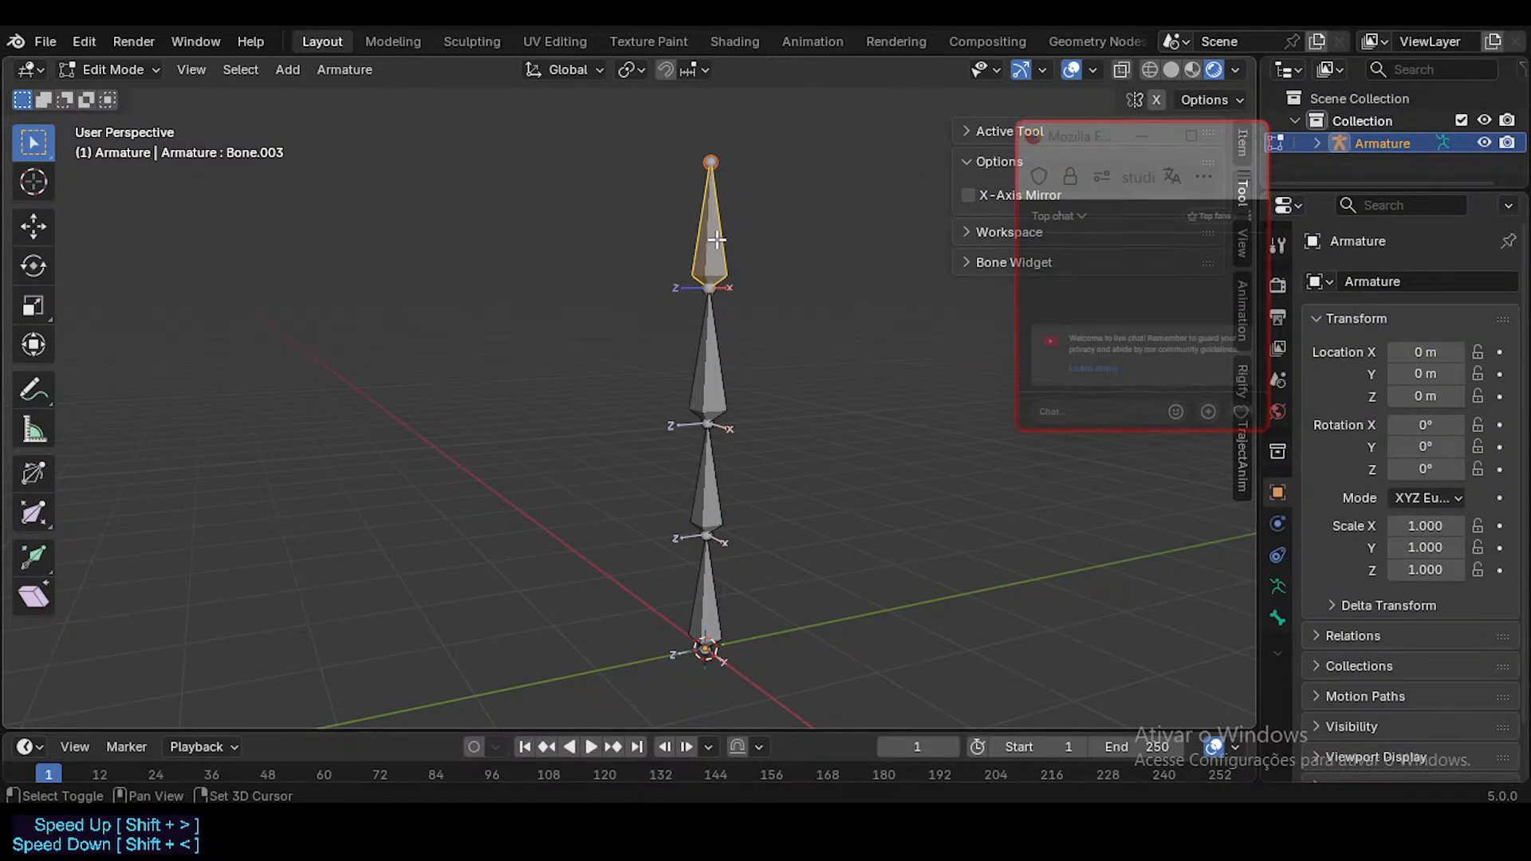
{"action": "left_click", "coordinate": [706, 306], "text": "shift"}
{"action": "key", "text": "ctrl+p"}
{"action": "left_click", "coordinate": [707, 307]}
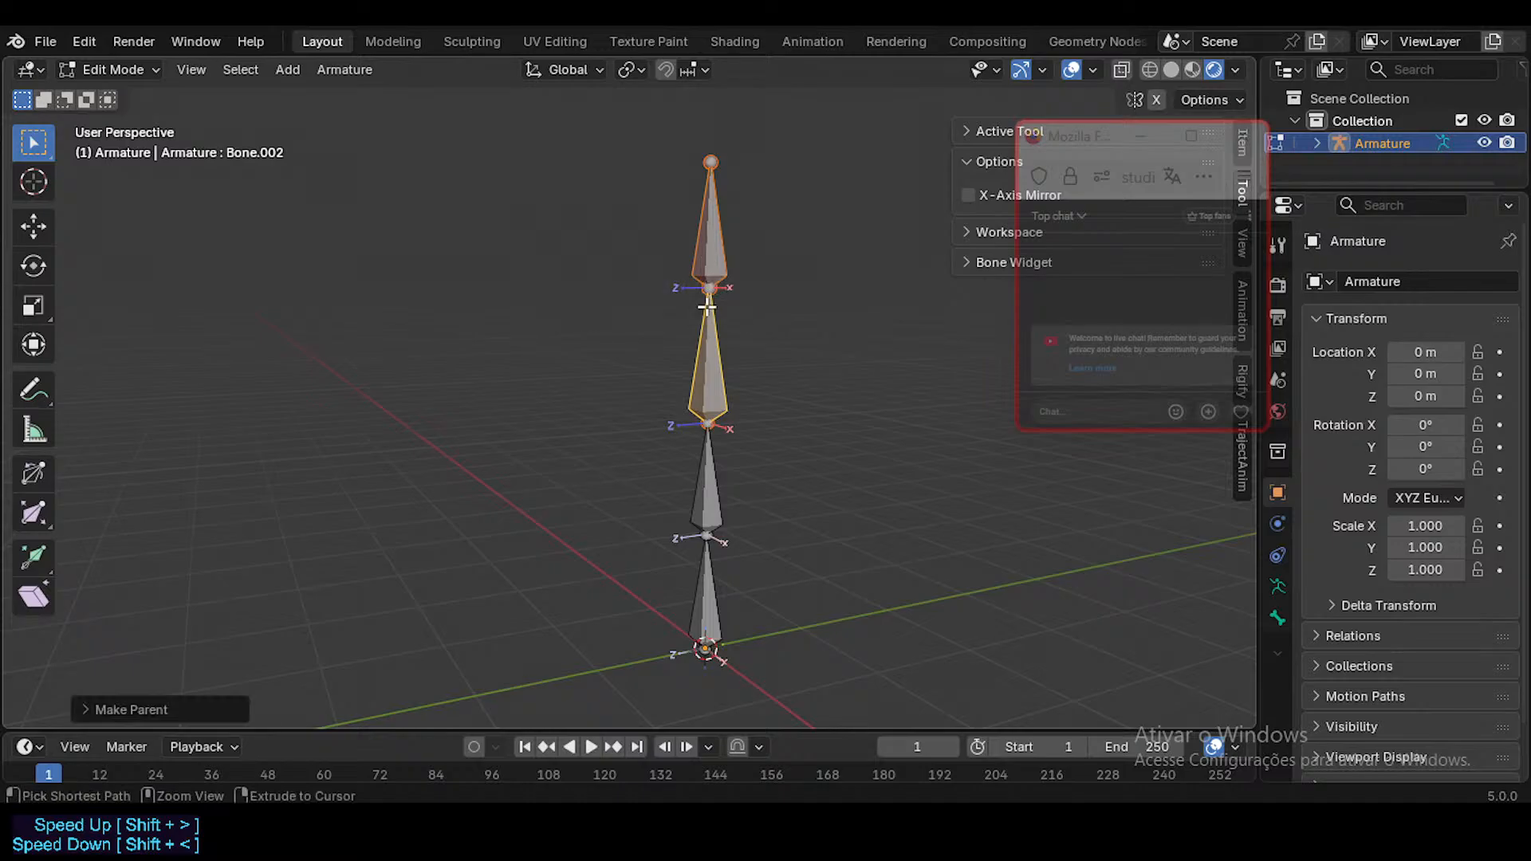
Step: Return to Pose Mode and test moving the chain's bottom bone with the reparented top bone
{"action": "key", "text": "ctrl+Tab"}
{"action": "left_click", "coordinate": [706, 436]}
{"action": "mouse_move", "coordinate": [726, 601]}
{"action": "left_mouse_down"}
{"action": "mouse_move", "coordinate": [697, 534]}
{"action": "mouse_move", "coordinate": [670, 547]}
{"action": "mouse_move", "coordinate": [714, 618]}
{"action": "left_mouse_up"}
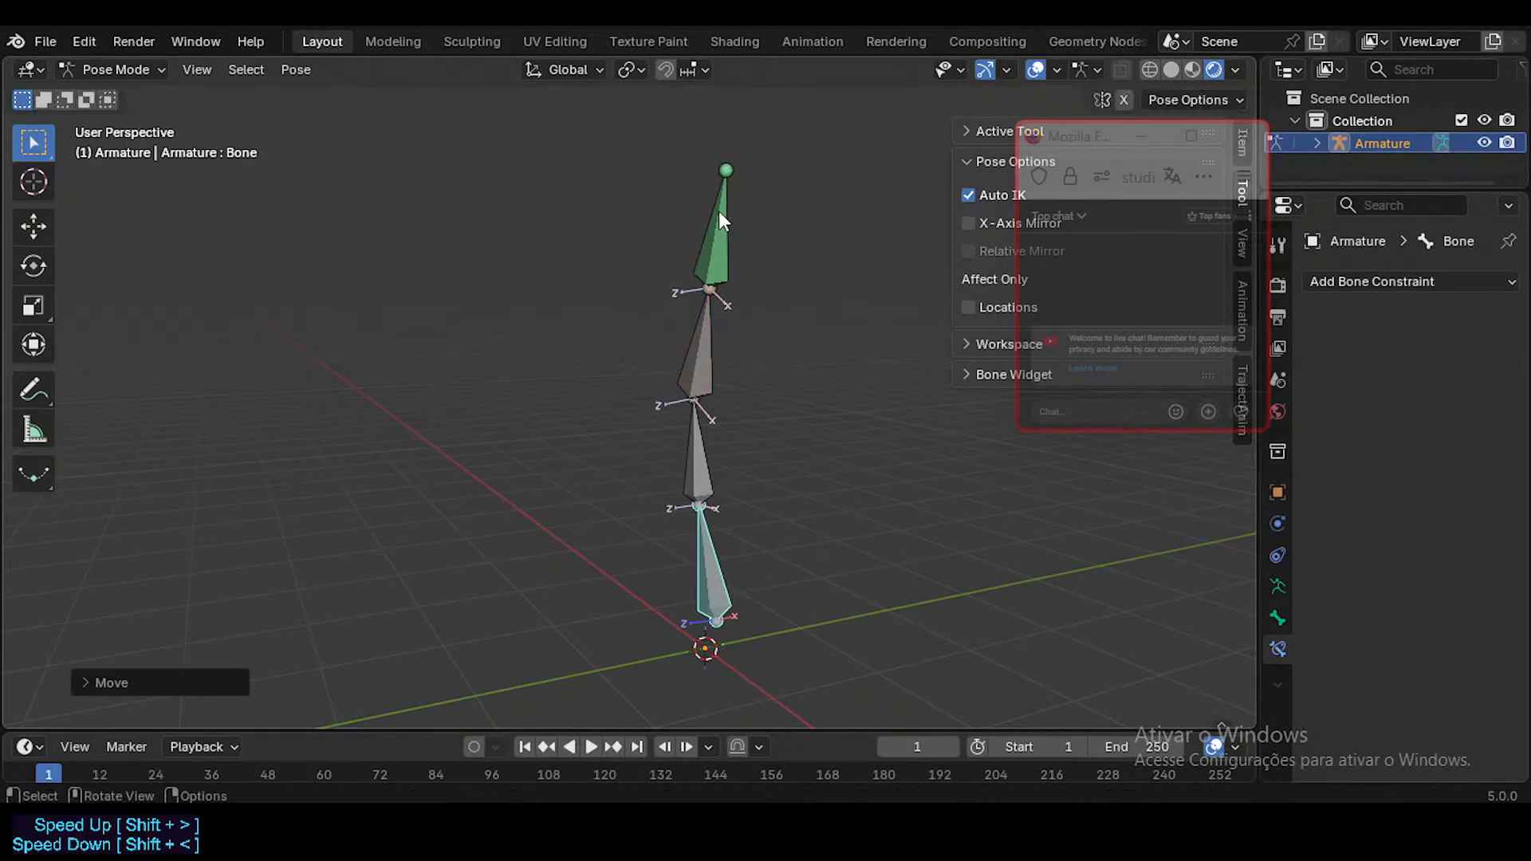
Step: Collapse the top bone's Limit Location constraint and test moving the chain's bottom bone
{"action": "left_click", "coordinate": [719, 231]}
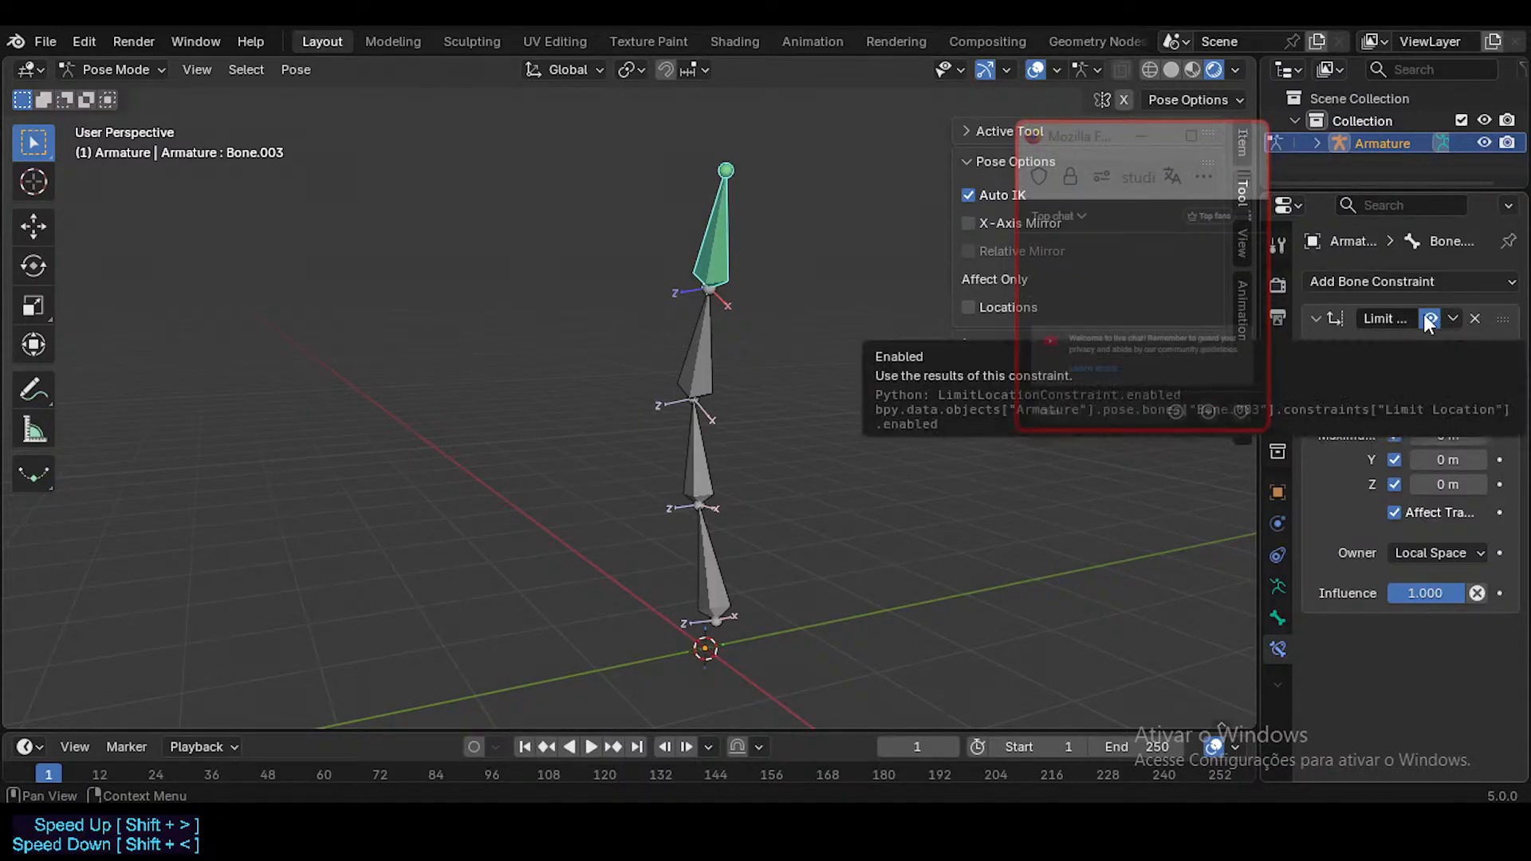
{"action": "left_click", "coordinate": [1325, 313]}
{"action": "left_click", "coordinate": [1340, 284]}
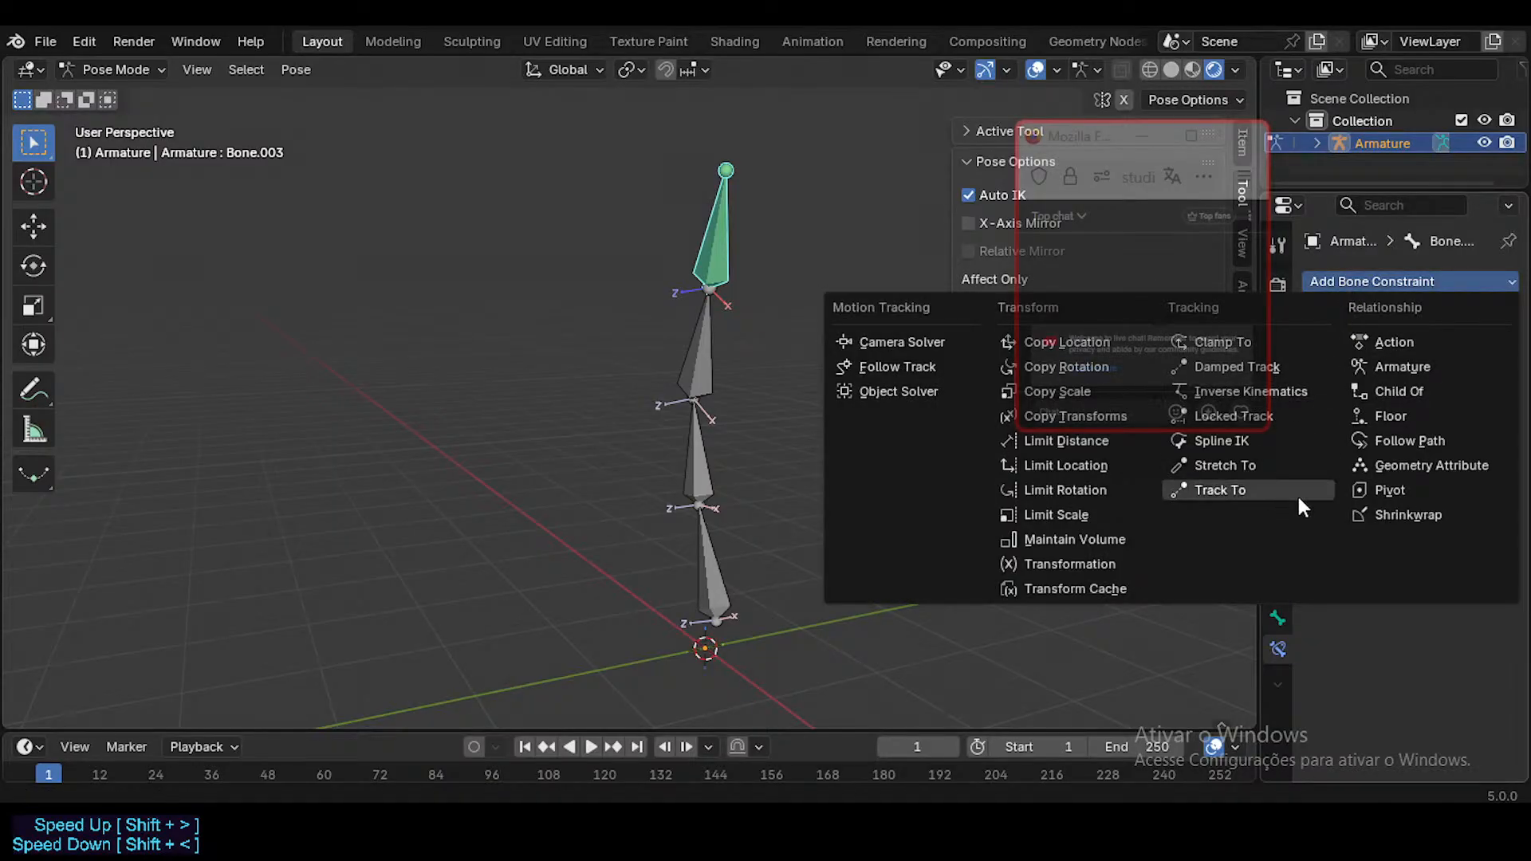
{"action": "left_click_drag", "start_coordinate": [1076, 140], "coordinate": [1157, 496]}
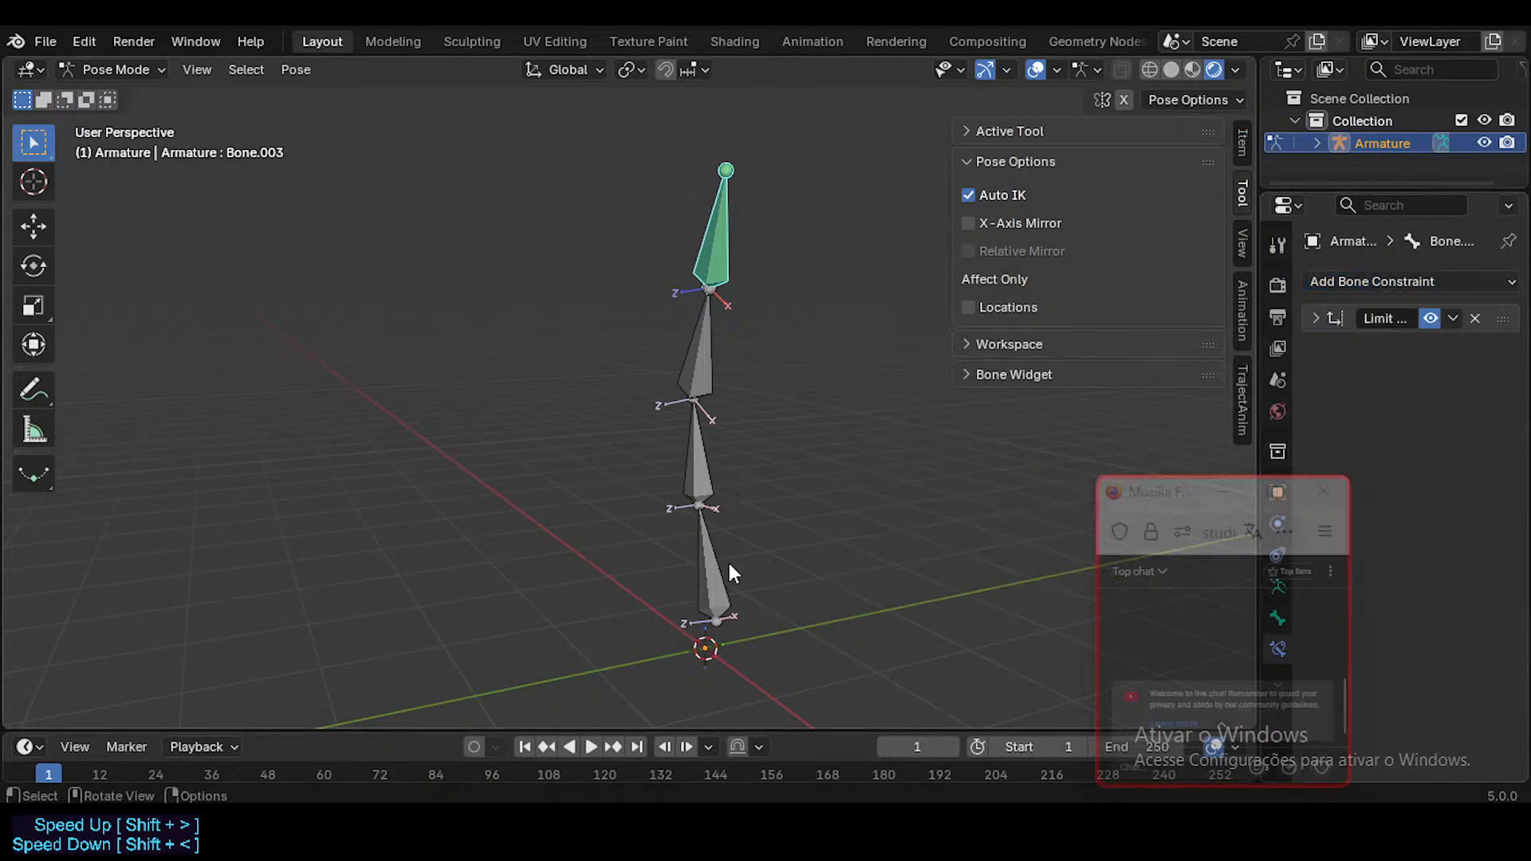
{"action": "left_click", "coordinate": [724, 571]}
{"action": "key", "text": "g"}
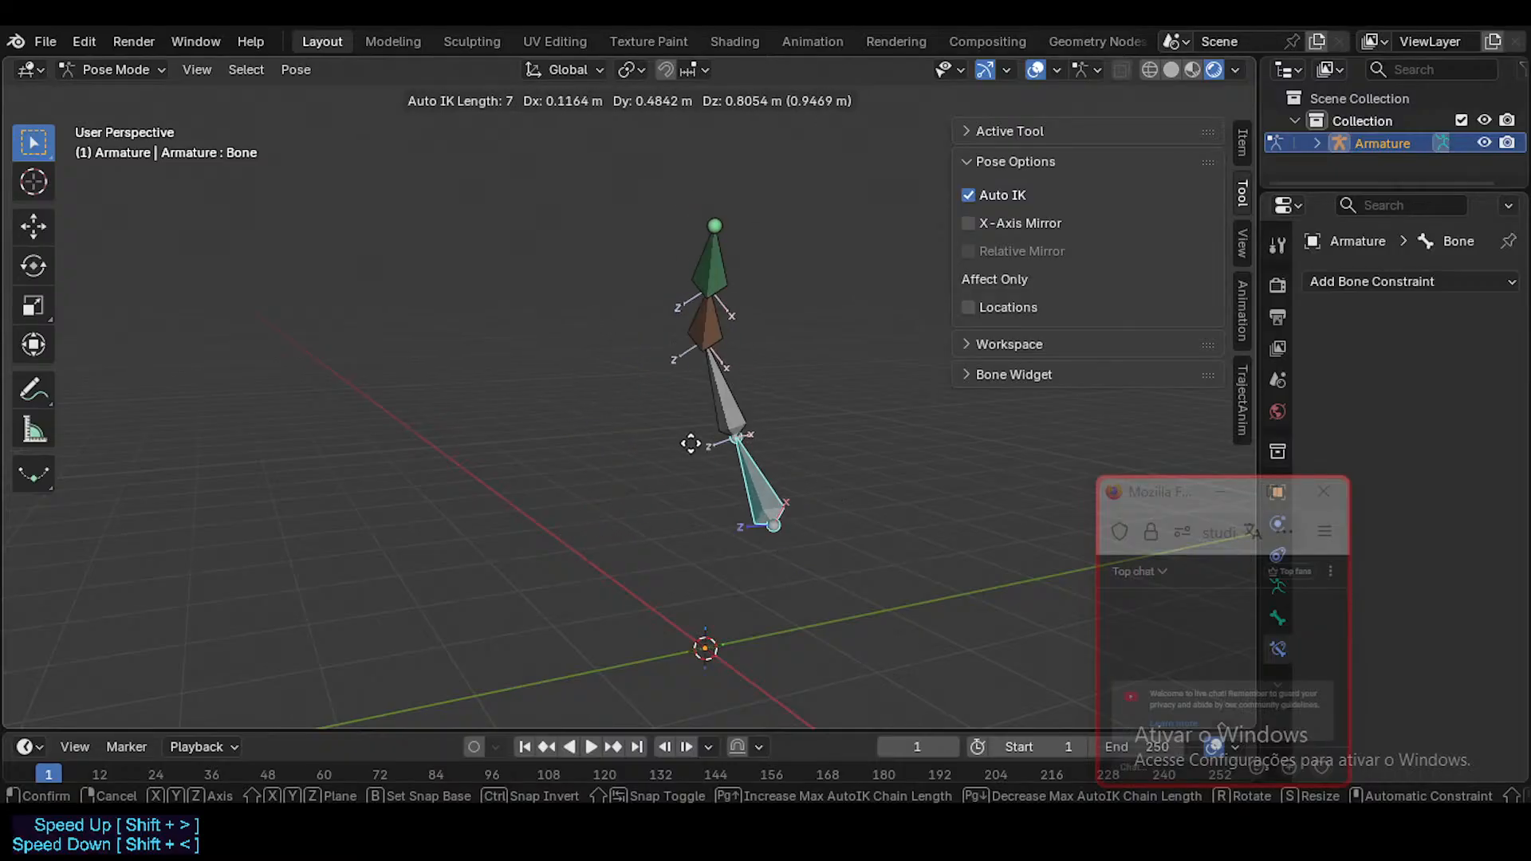
{"action": "left_click", "coordinate": [771, 530]}
{"action": "left_click", "coordinate": [762, 245]}
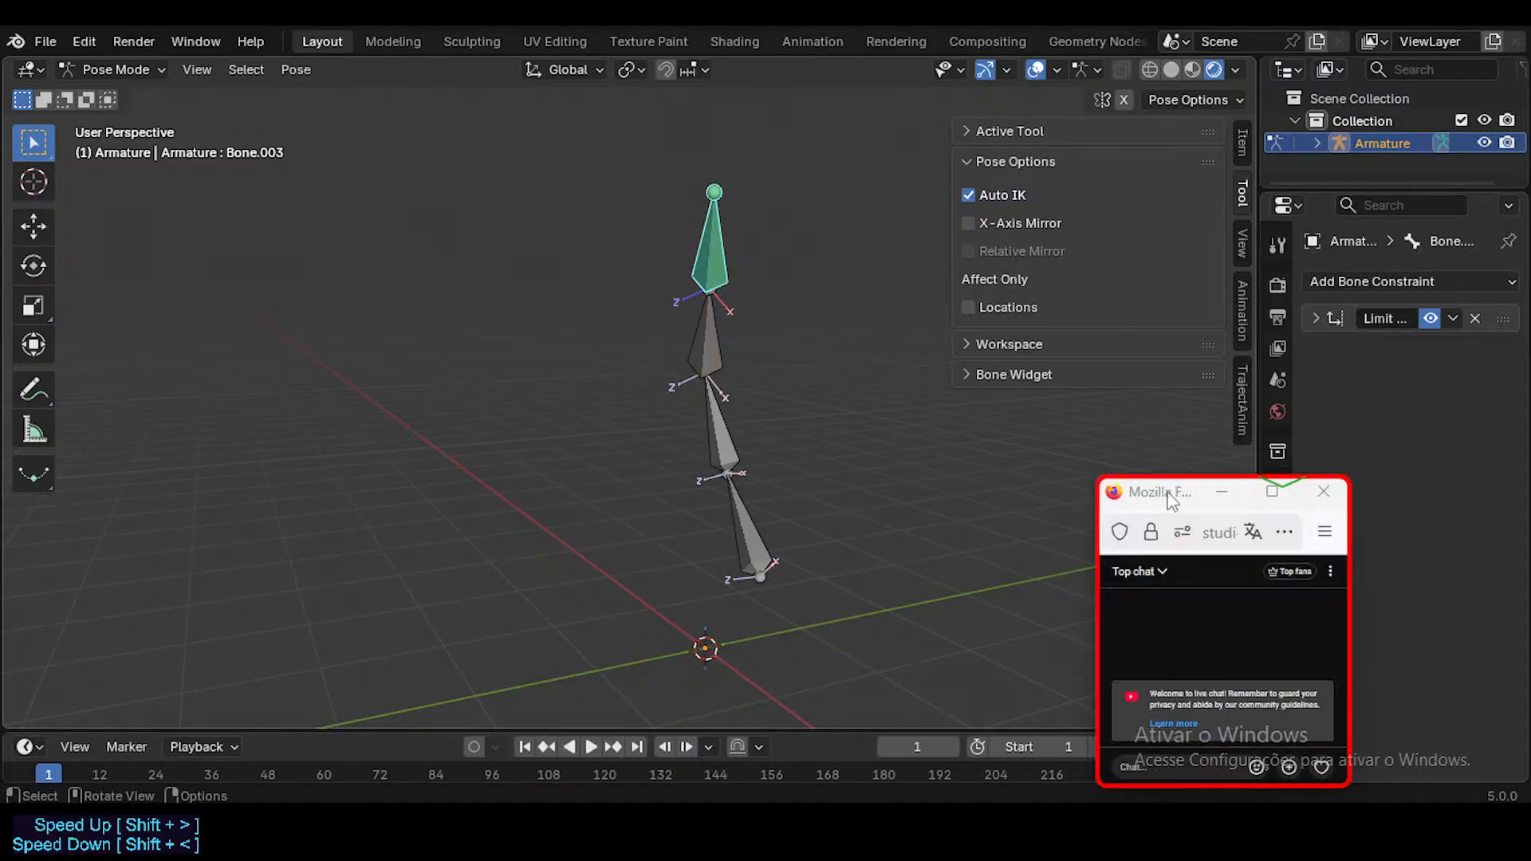
{"action": "left_click_drag", "start_coordinate": [1143, 492], "coordinate": [1015, 467]}
{"action": "left_click", "coordinate": [1329, 284]}
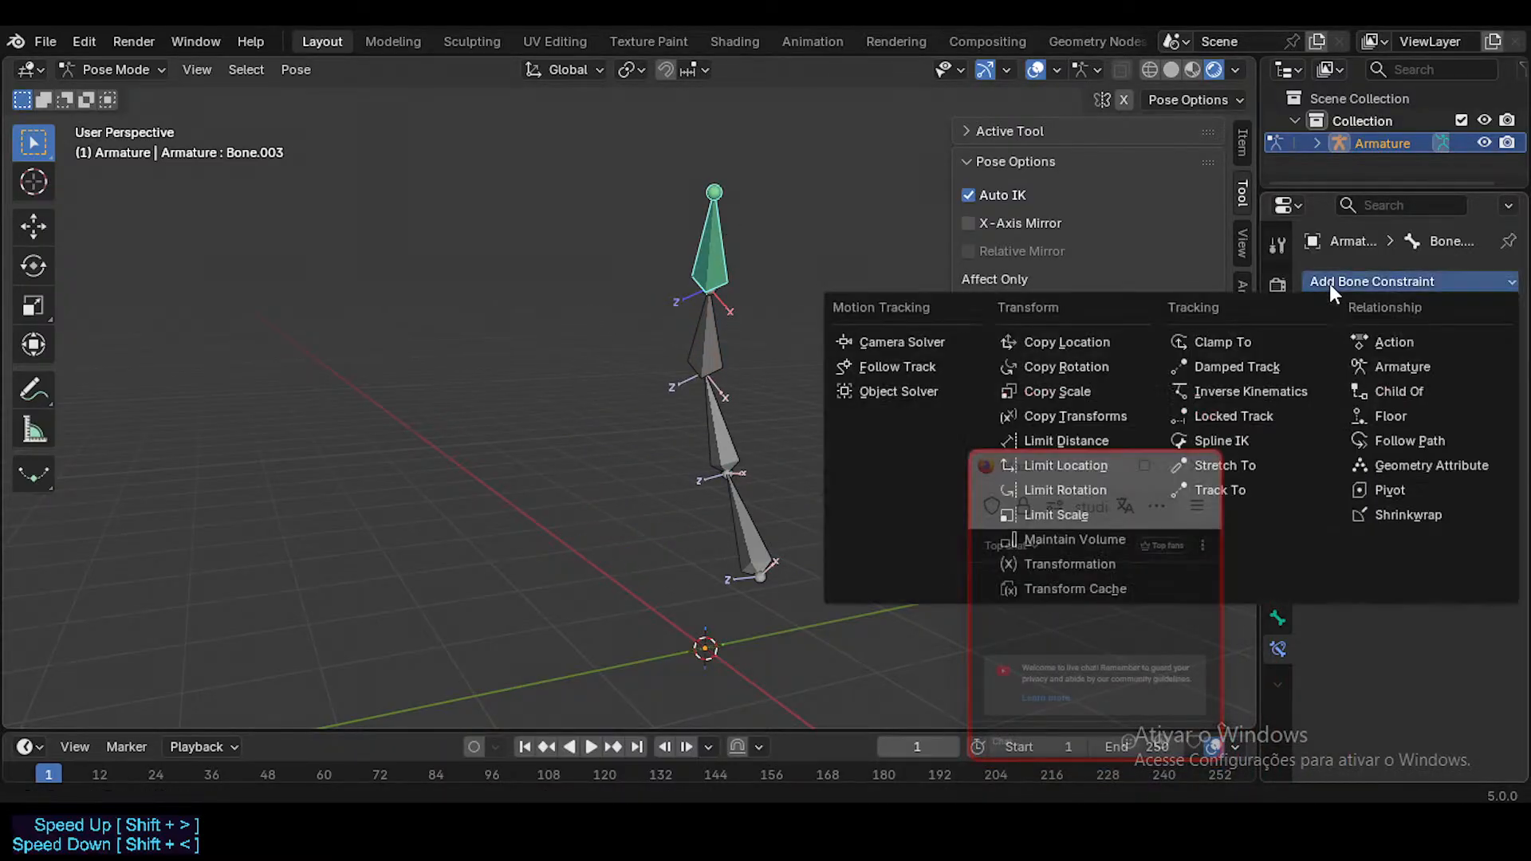
{"action": "left_click", "coordinate": [1093, 365]}
{"action": "left_click", "coordinate": [1470, 379]}
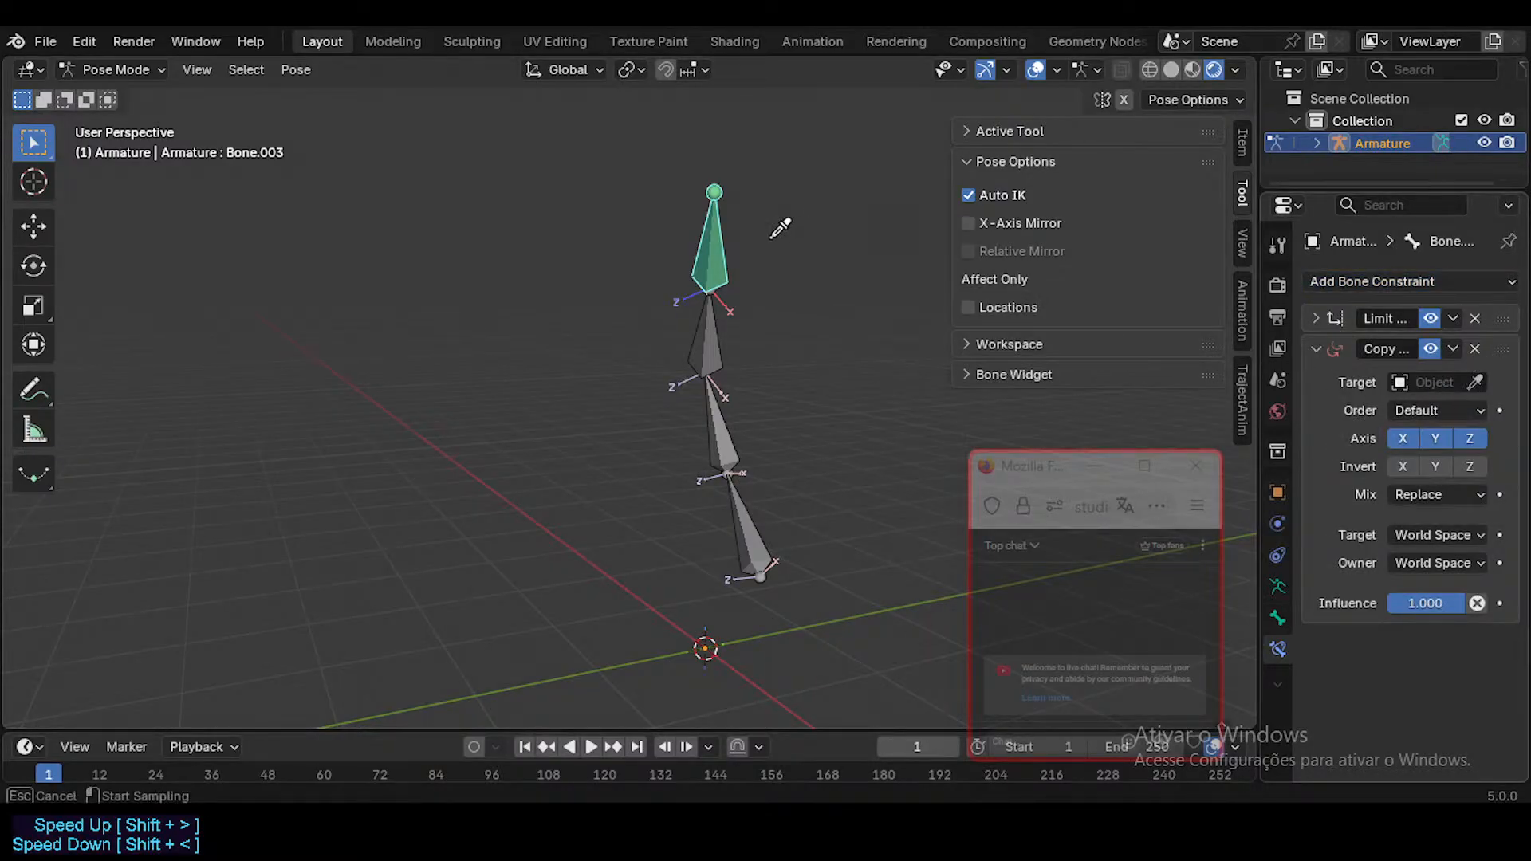
{"action": "key", "text": "Escape"}
{"action": "left_click", "coordinate": [1474, 349]}
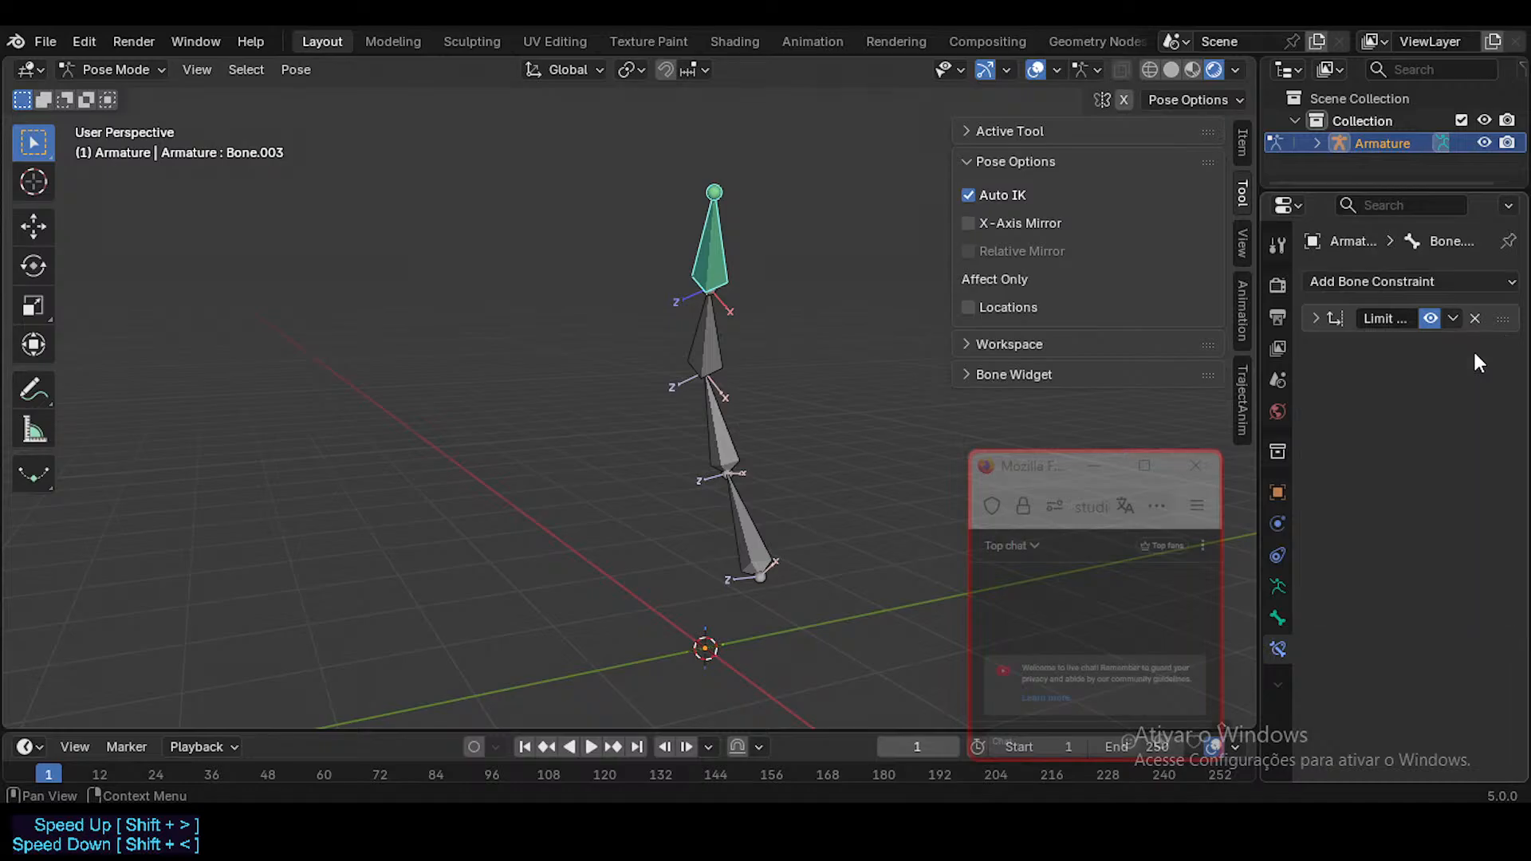
Step: Add a Limit Rotation constraint to the top bone, limiting X, Y and Z to 0°, with Affect Transform enabled and Local Space as owner
{"action": "left_click", "coordinate": [1338, 281]}
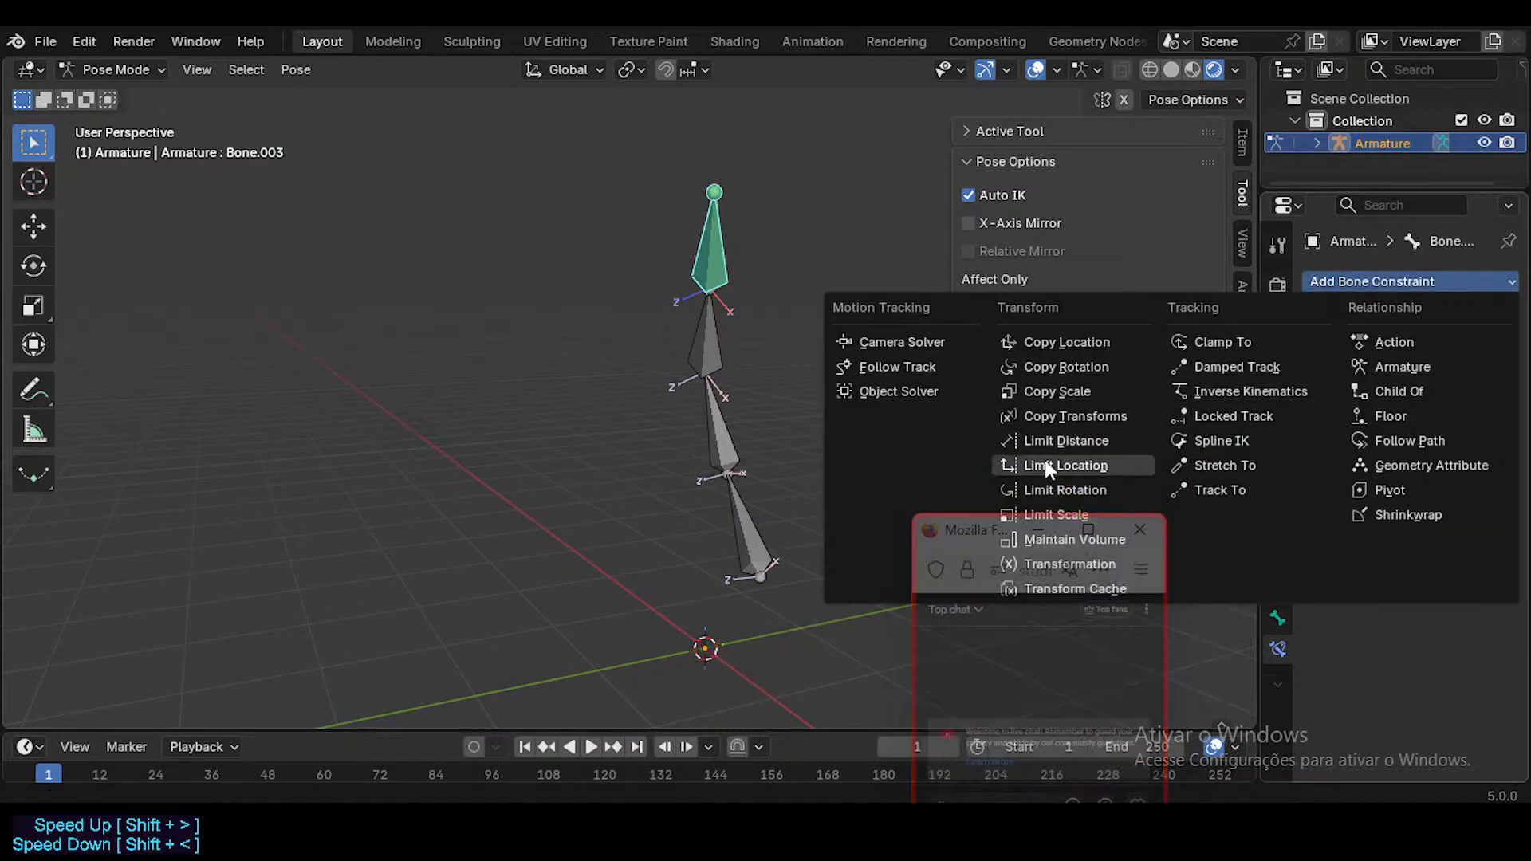
{"action": "left_click", "coordinate": [1065, 489]}
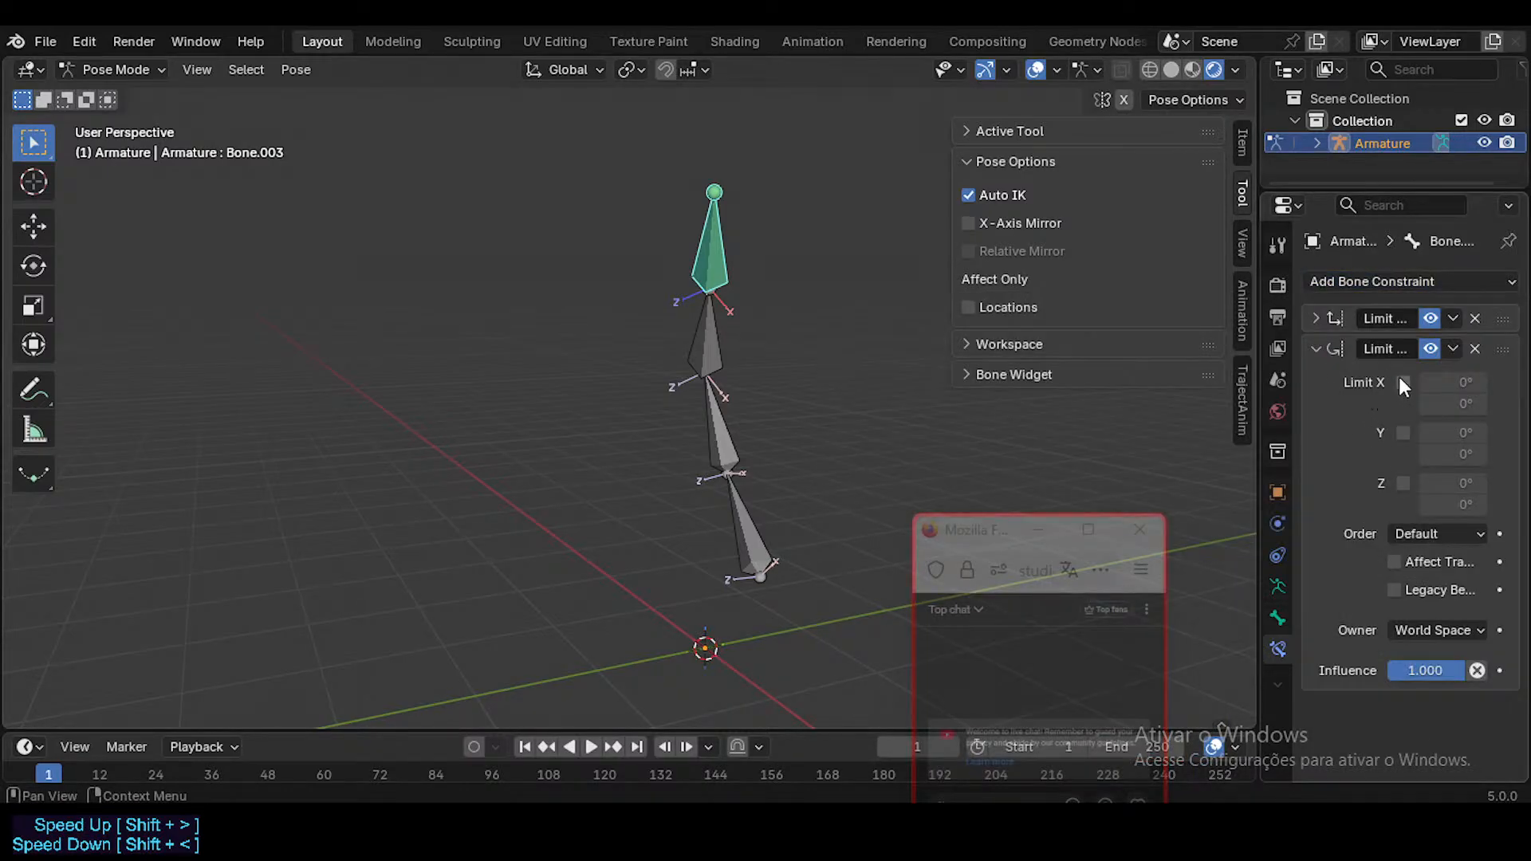
{"action": "left_click_drag", "start_coordinate": [1404, 384], "coordinate": [1401, 505]}
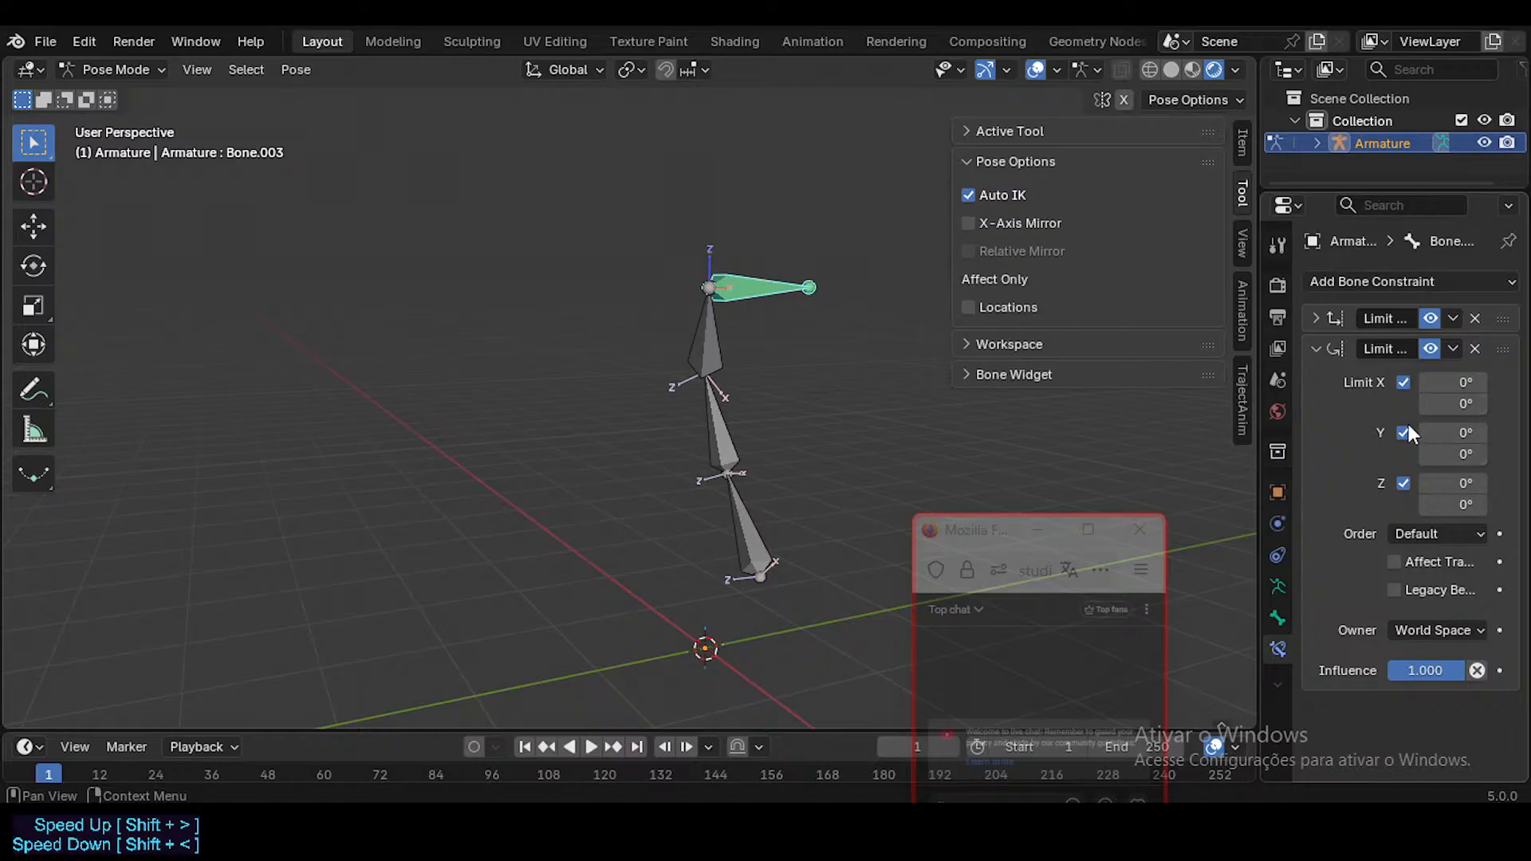
{"action": "left_click", "coordinate": [1394, 563]}
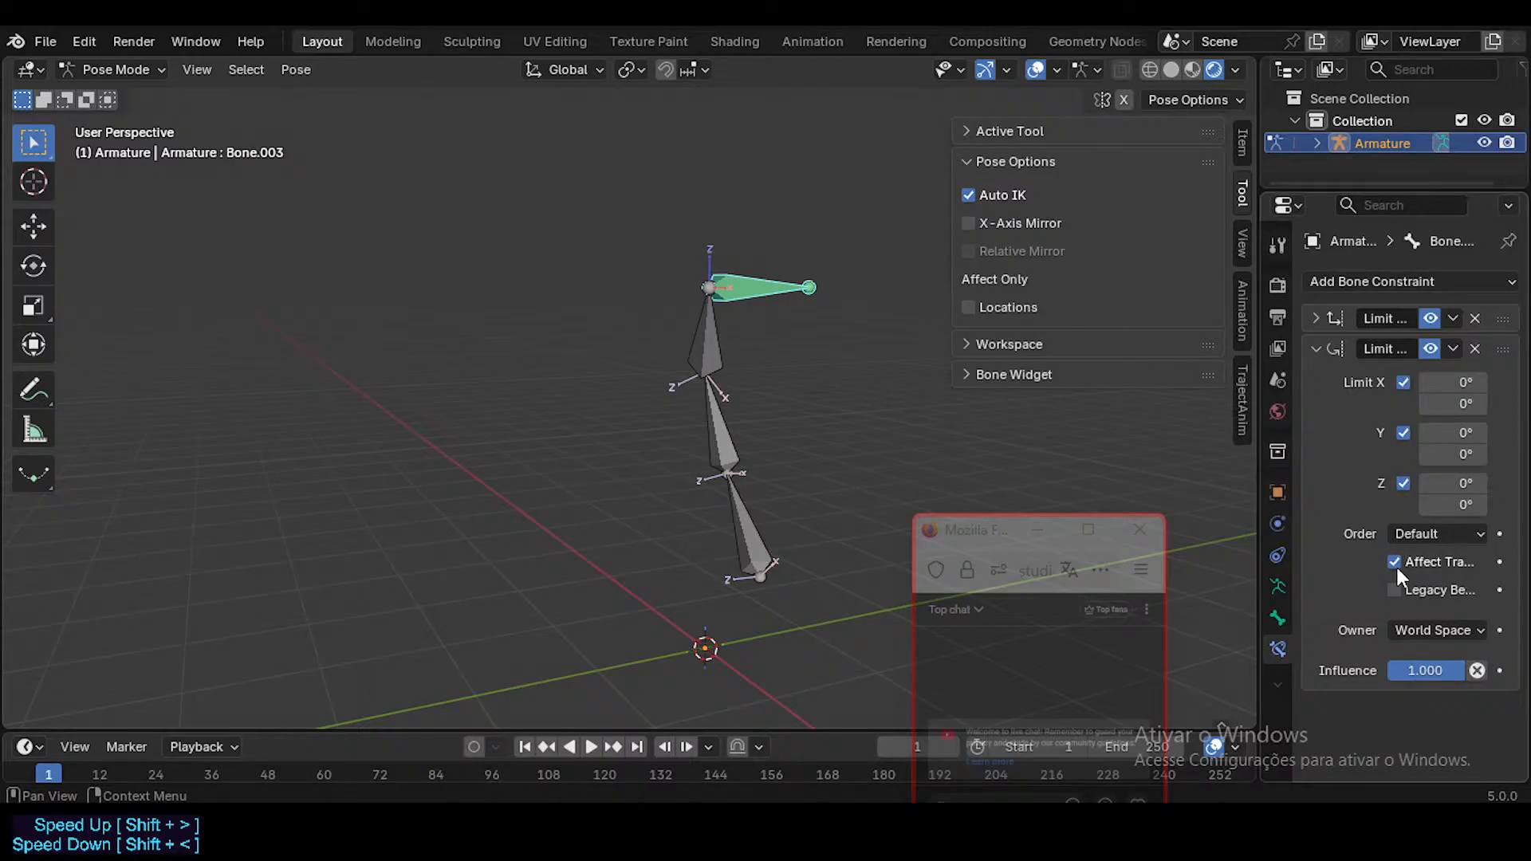
{"action": "left_click", "coordinate": [1424, 626]}
{"action": "left_click", "coordinate": [1375, 763]}
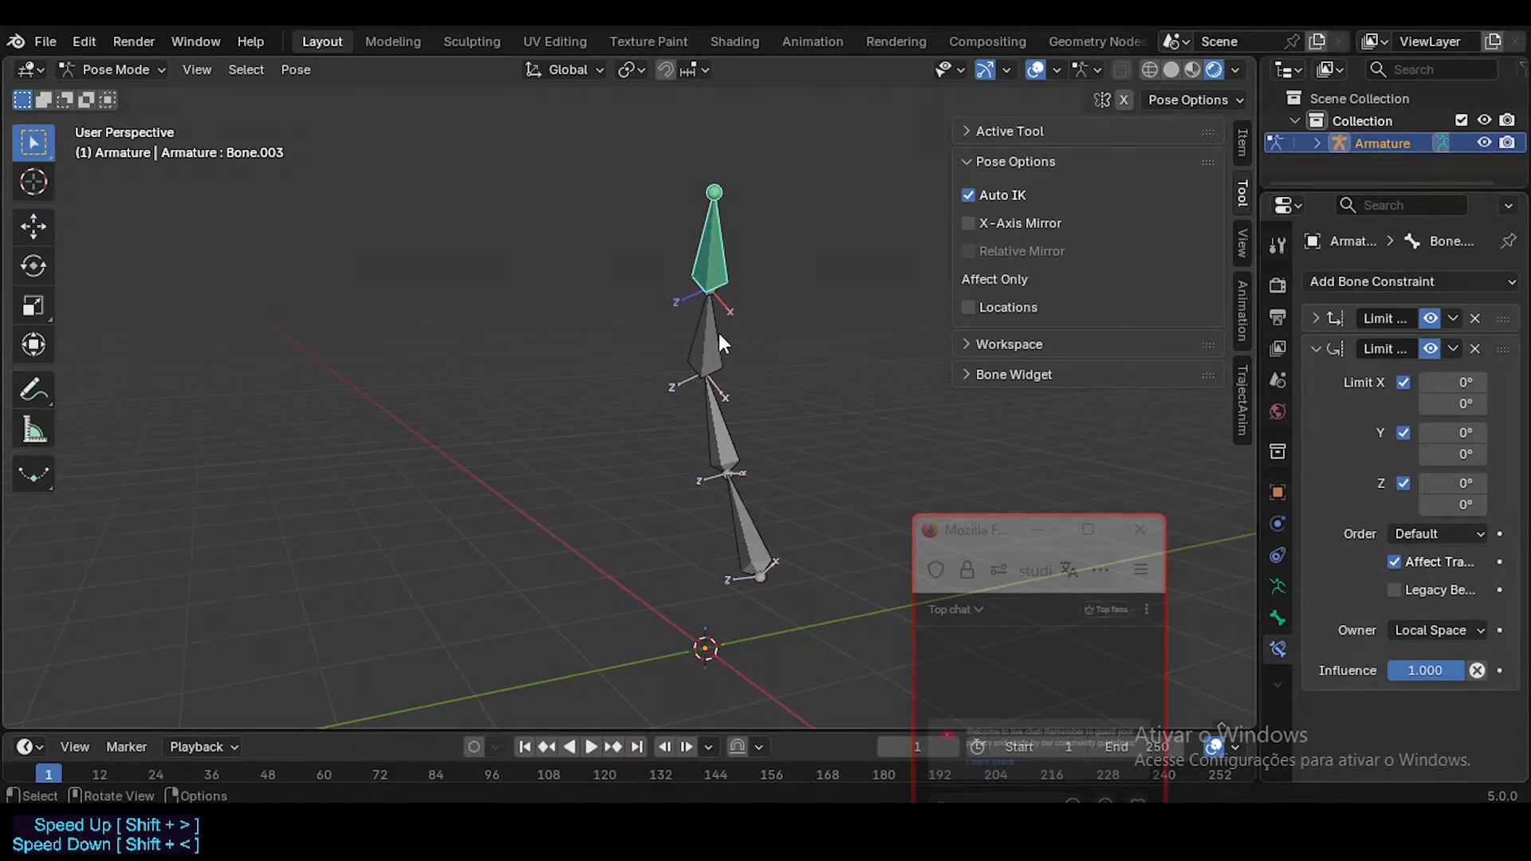
Step: Return all bones to their rest pose and test moving the chain's bottom bone
{"action": "key", "text": "a"}
{"action": "left_click", "coordinate": [737, 592]}
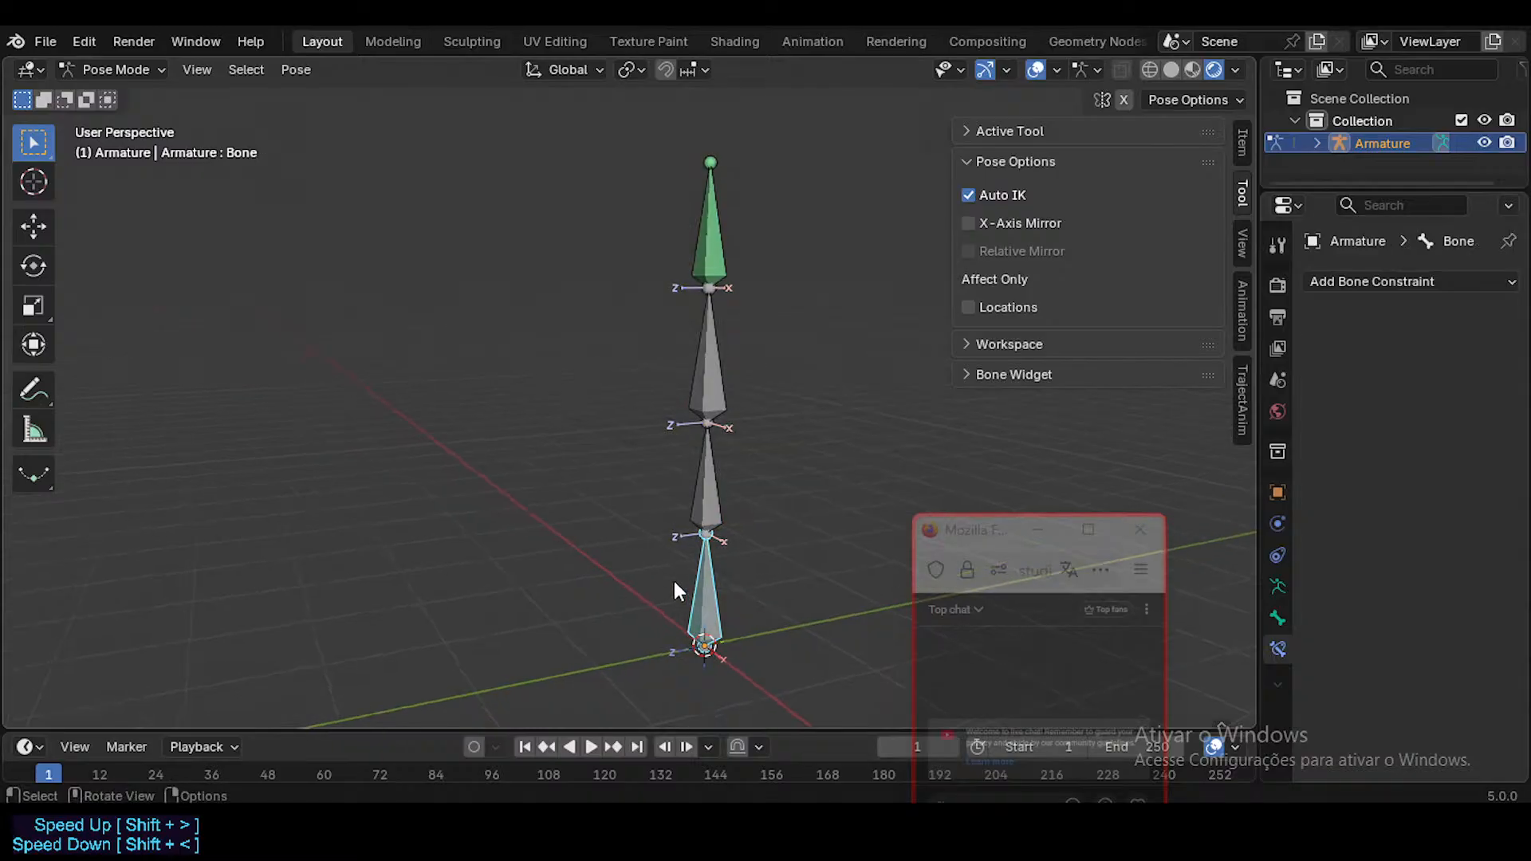
{"action": "key", "text": "g"}
{"action": "left_click", "coordinate": [698, 482]}
Step: Select the top bone and widen the Properties editor so its constraint settings are fully readable
{"action": "left_click", "coordinate": [688, 263]}
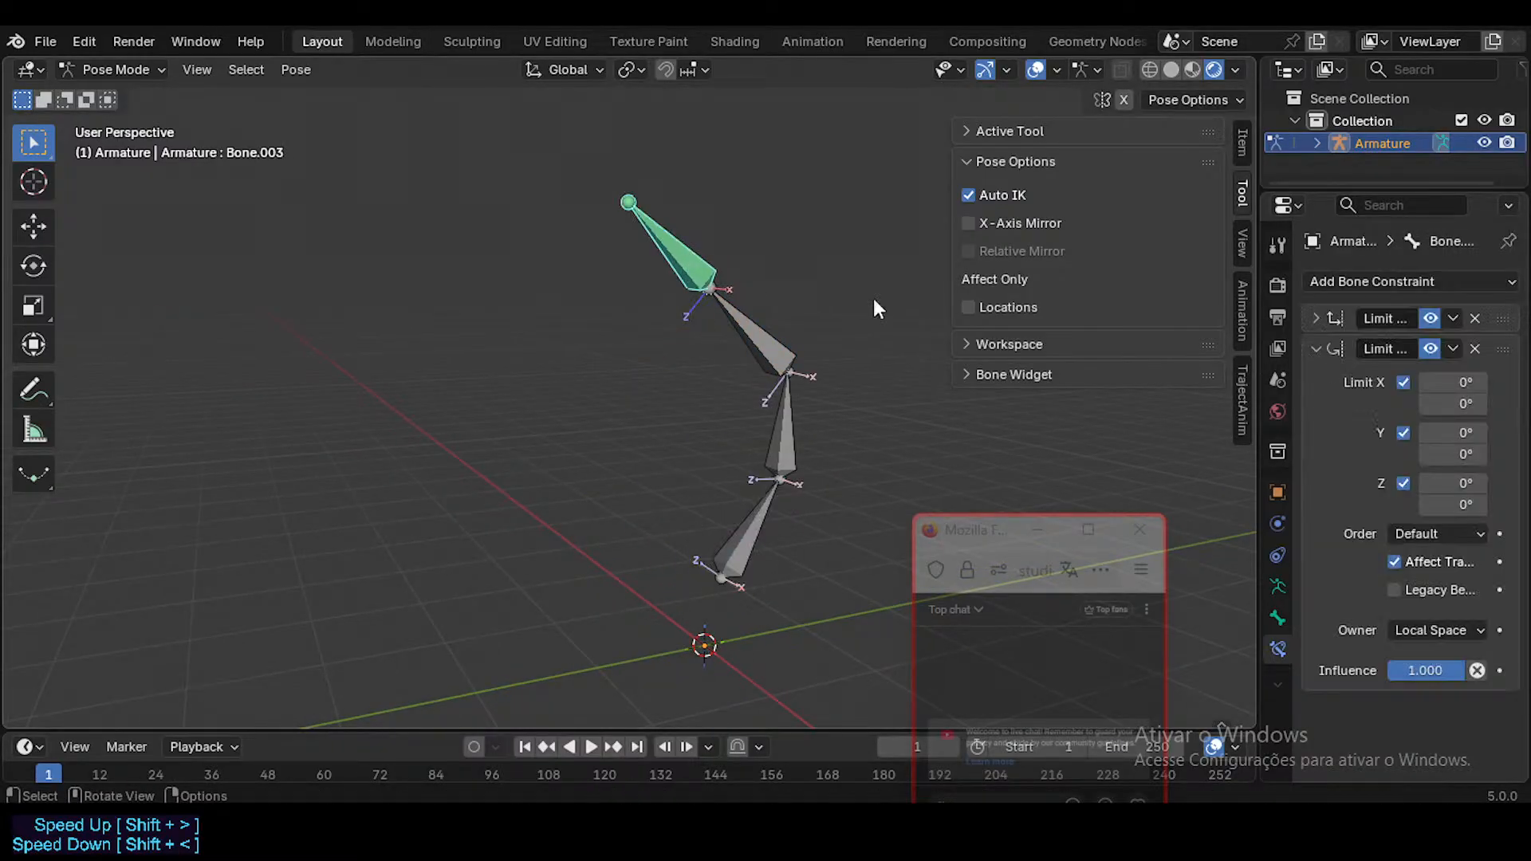
{"action": "left_click_drag", "start_coordinate": [1258, 485], "coordinate": [1179, 485]}
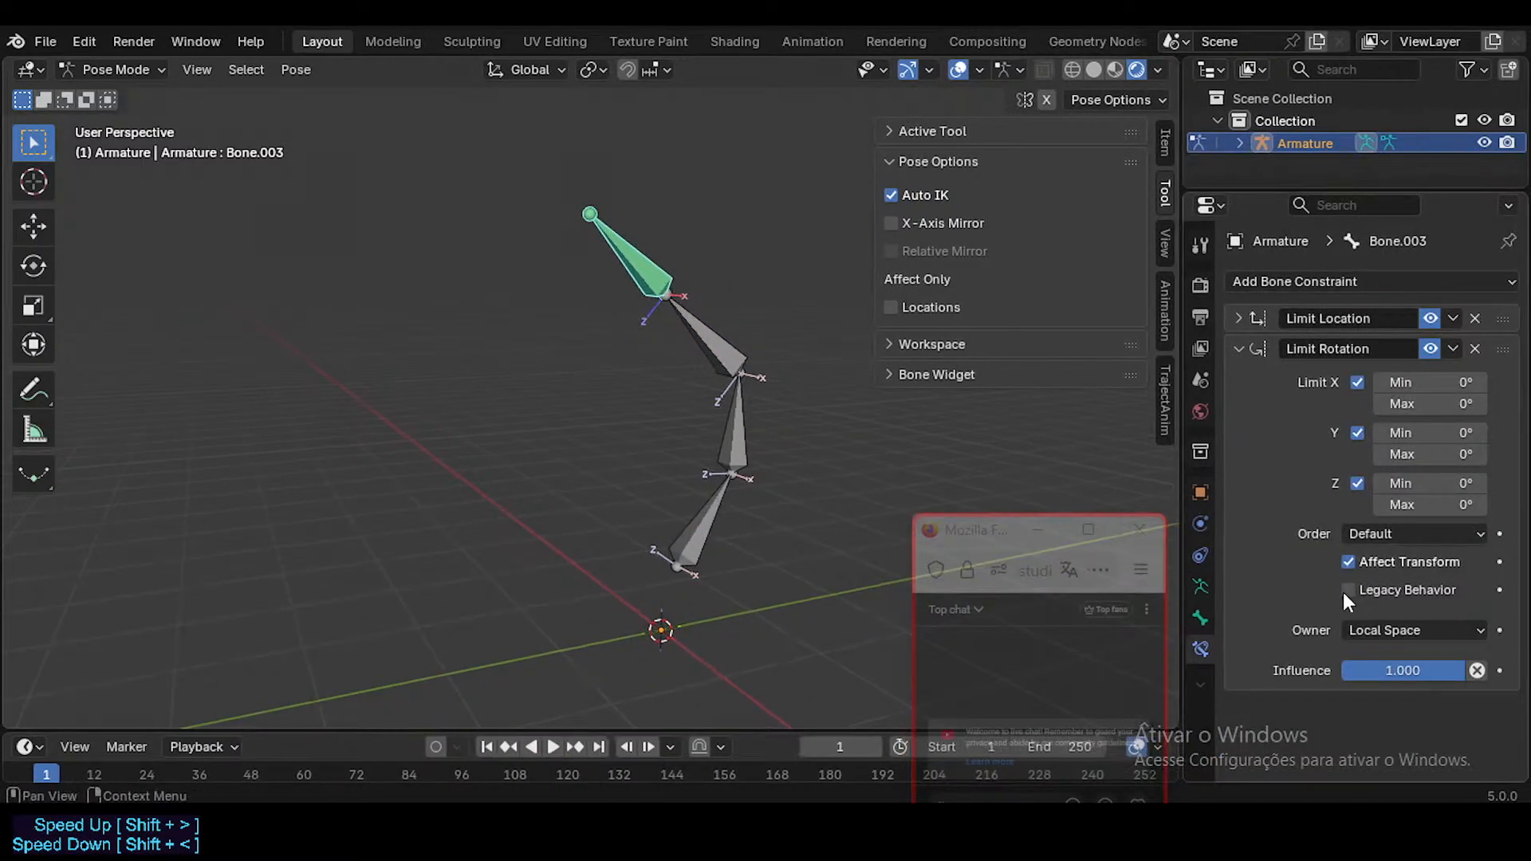
{"action": "left_click", "coordinate": [1370, 542]}
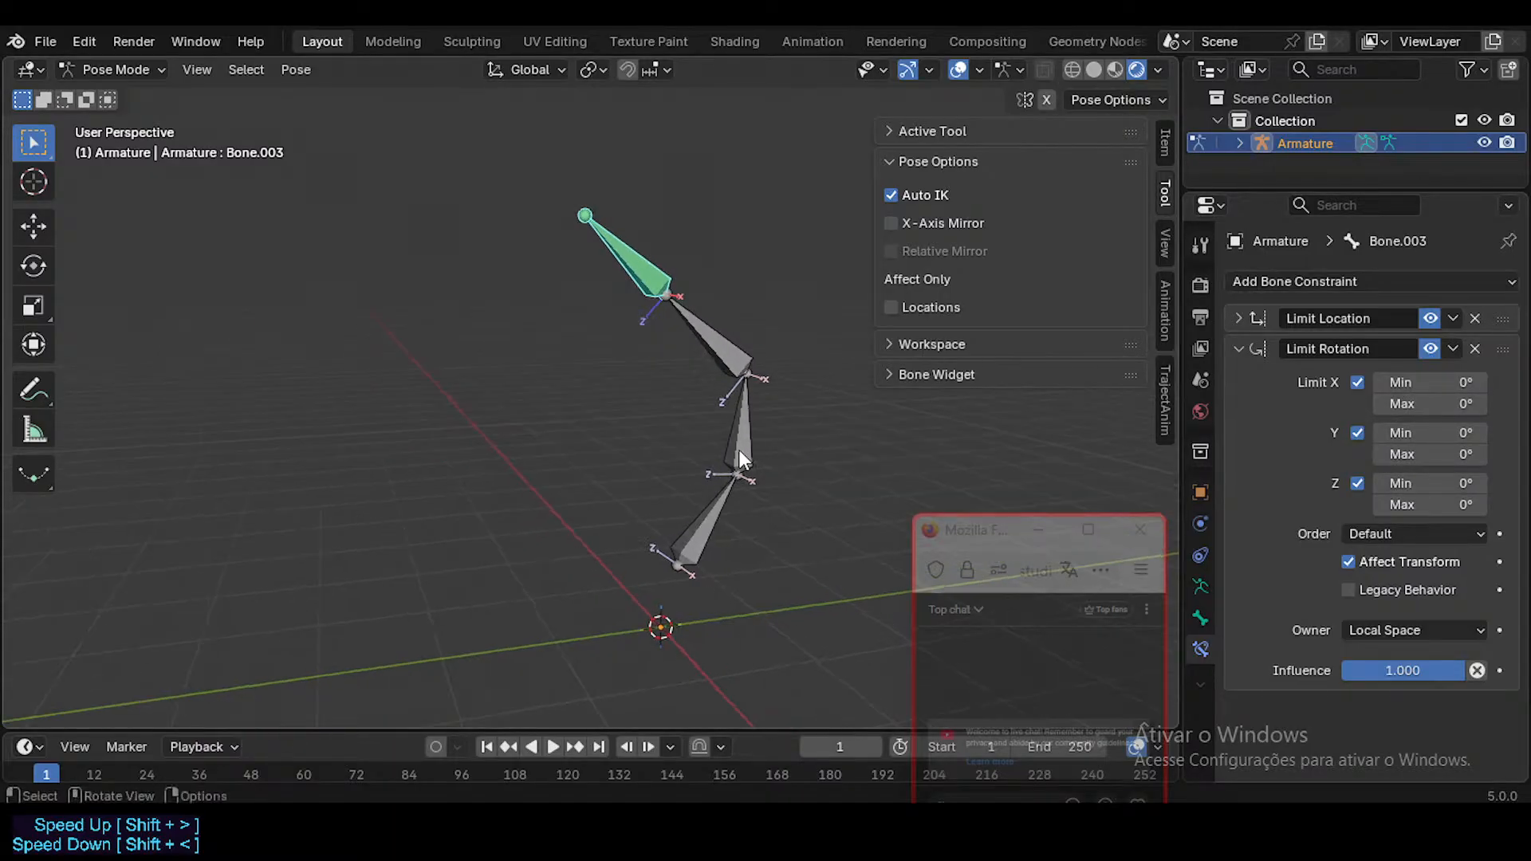
Step: Reset the whole pose and test moving the bottom bone again with the Limit Rotation owner kept in Local Space
{"action": "key", "text": "a"}
{"action": "key", "text": "alt+r"}
{"action": "left_click", "coordinate": [677, 579]}
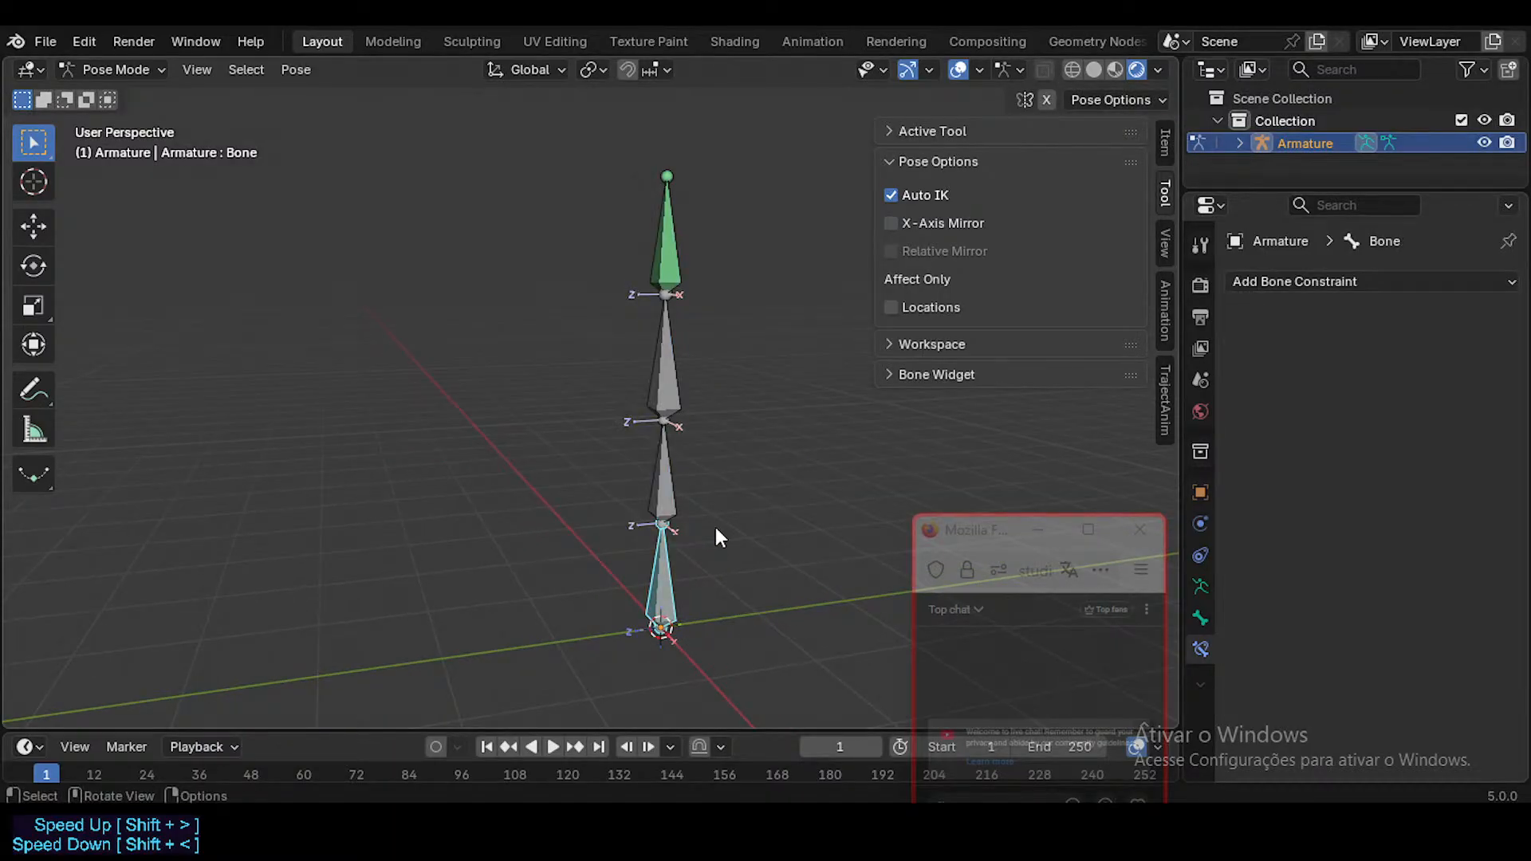
{"action": "left_click", "coordinate": [673, 245]}
{"action": "left_click", "coordinate": [1374, 631]}
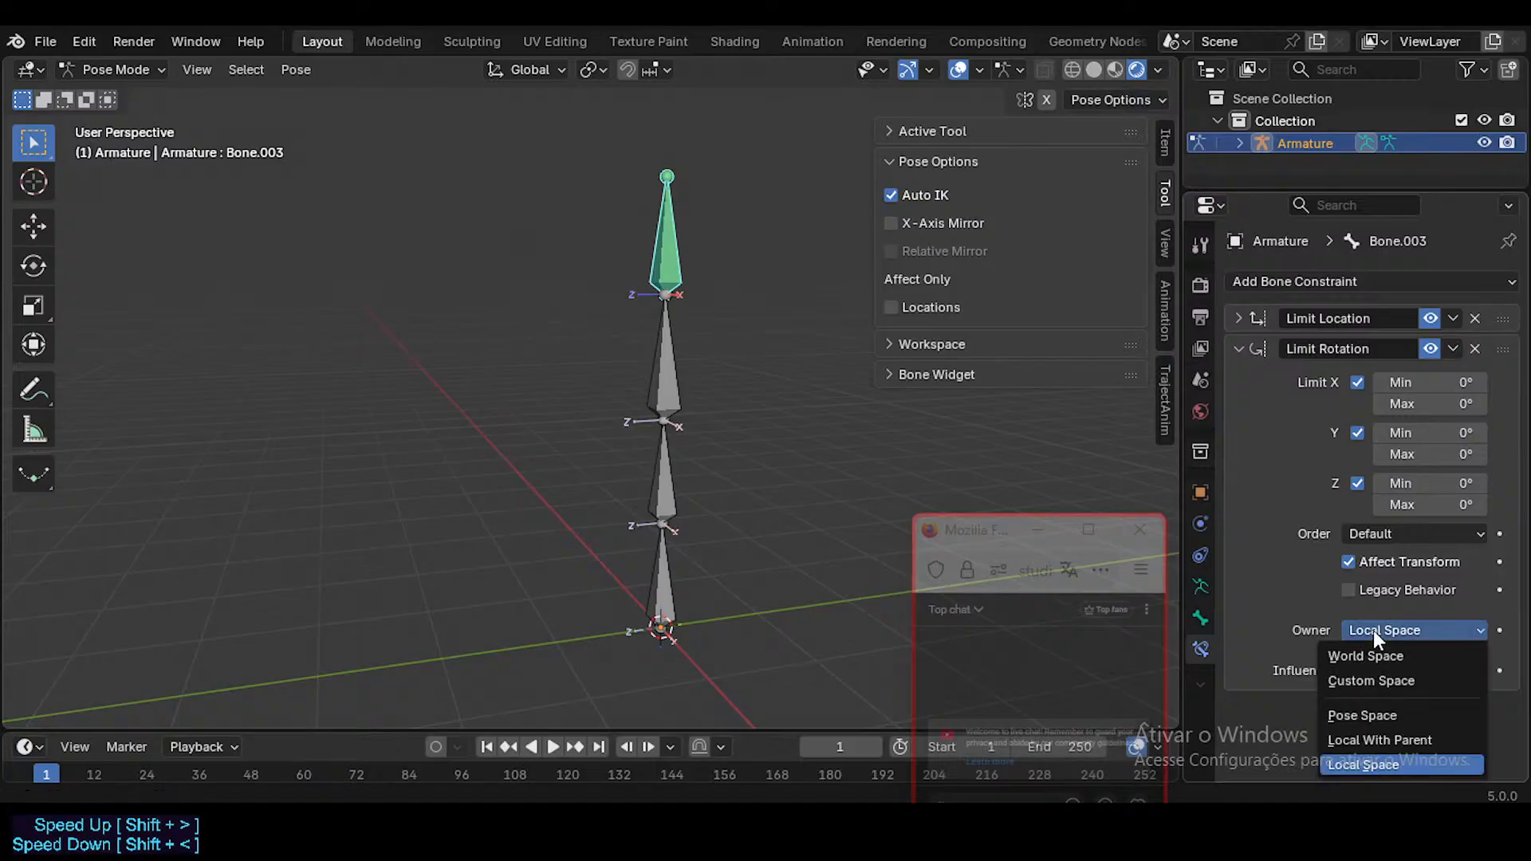
{"action": "left_click", "coordinate": [660, 607]}
{"action": "key", "text": "g"}
{"action": "left_click", "coordinate": [676, 548]}
Step: Set the top bone's Limit Rotation owner to Local With Parent and undo the bottom bone's test moves
{"action": "left_click", "coordinate": [620, 251]}
{"action": "left_click", "coordinate": [1387, 630]}
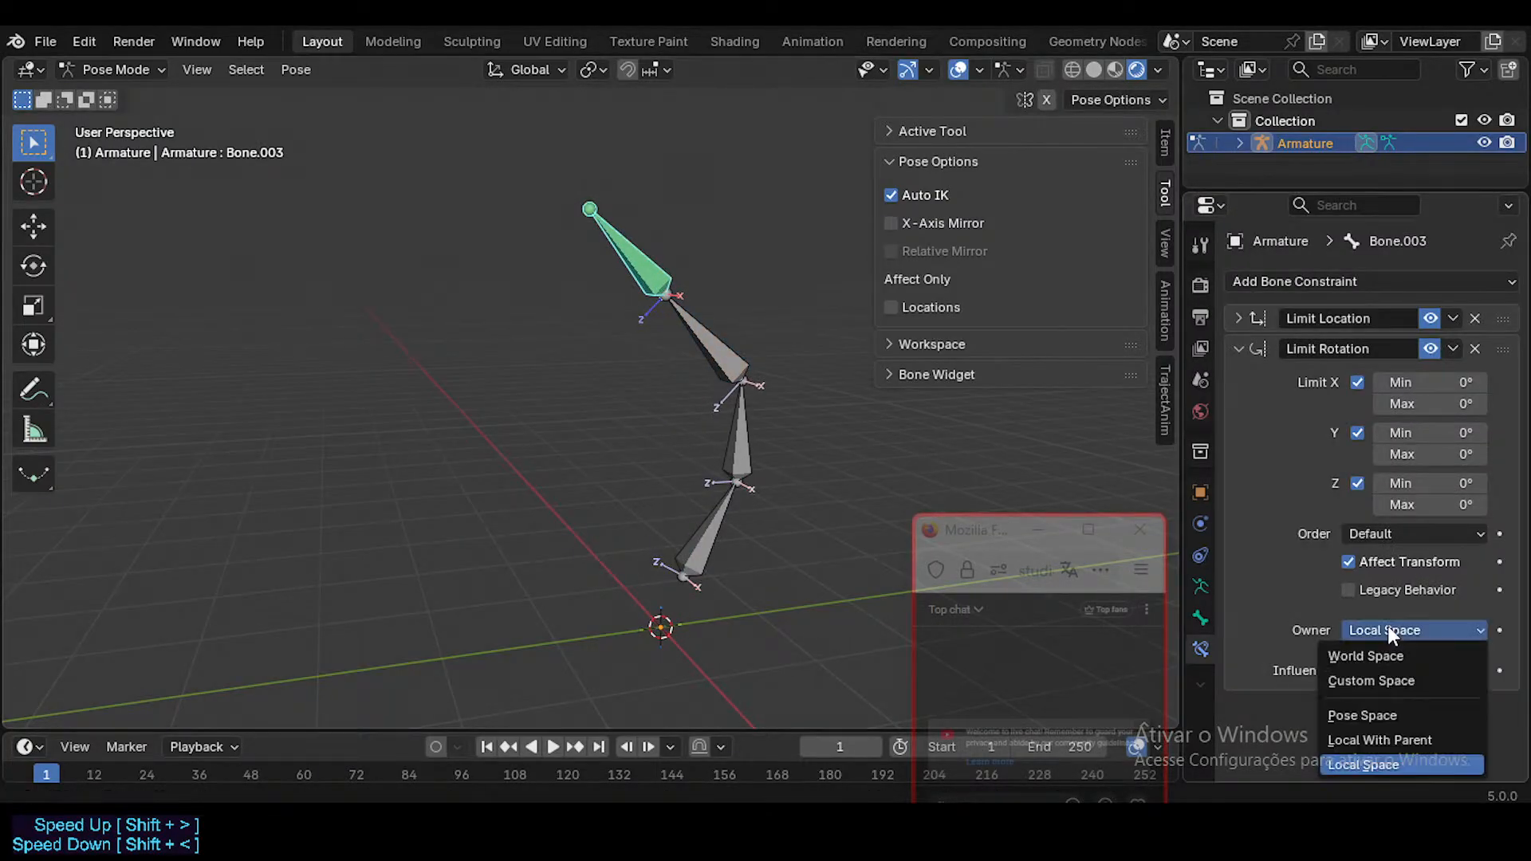
{"action": "left_click", "coordinate": [1367, 738]}
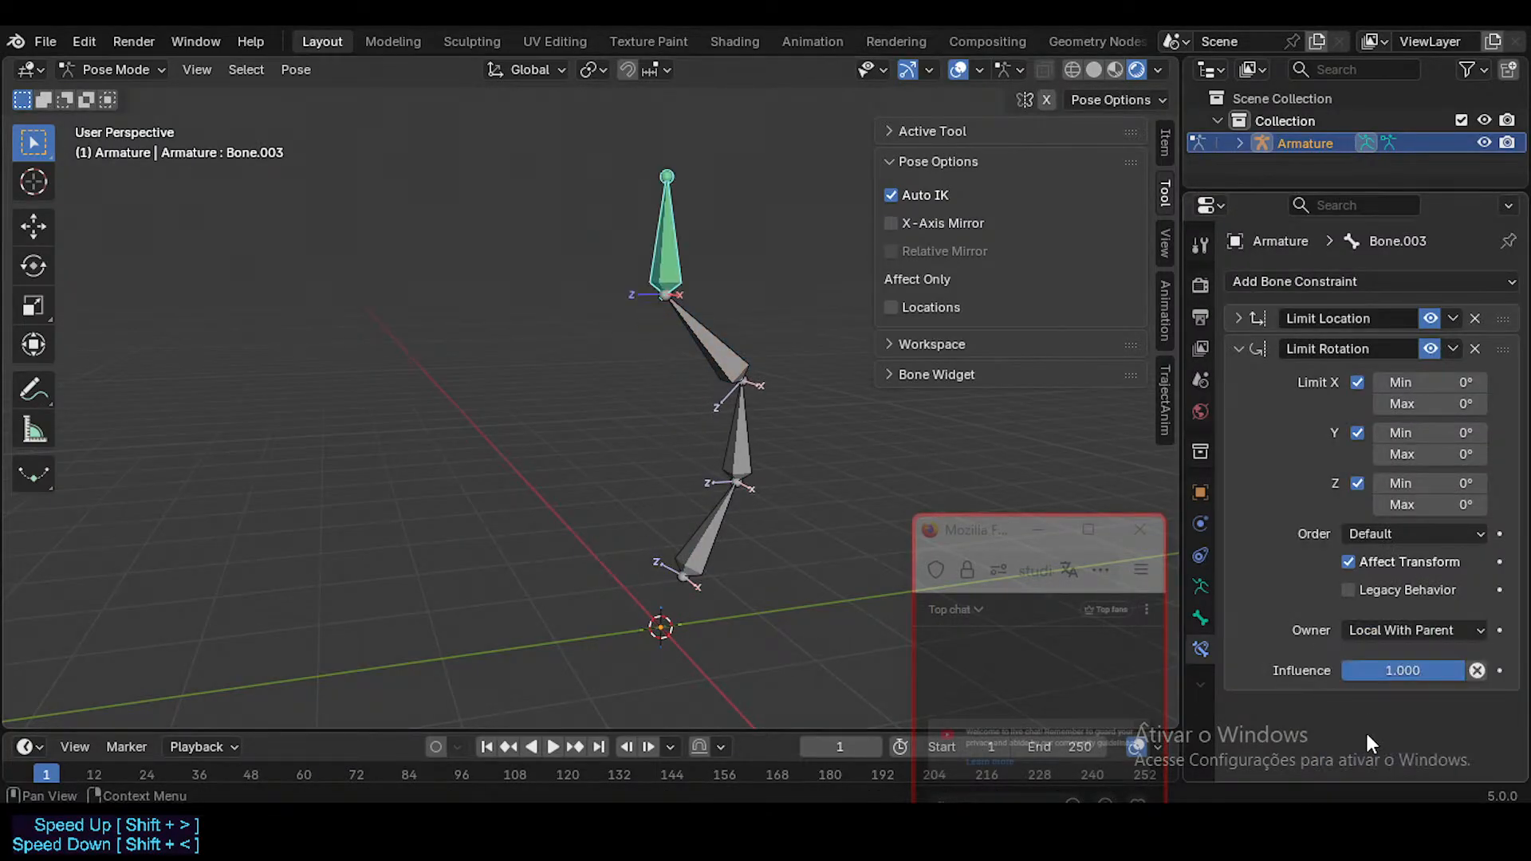
{"action": "left_click", "coordinate": [722, 519]}
{"action": "key", "text": "g"}
{"action": "left_click", "coordinate": [692, 490]}
{"action": "key", "text": "ctrl+z"}
{"action": "key", "text": "ctrl+z"}
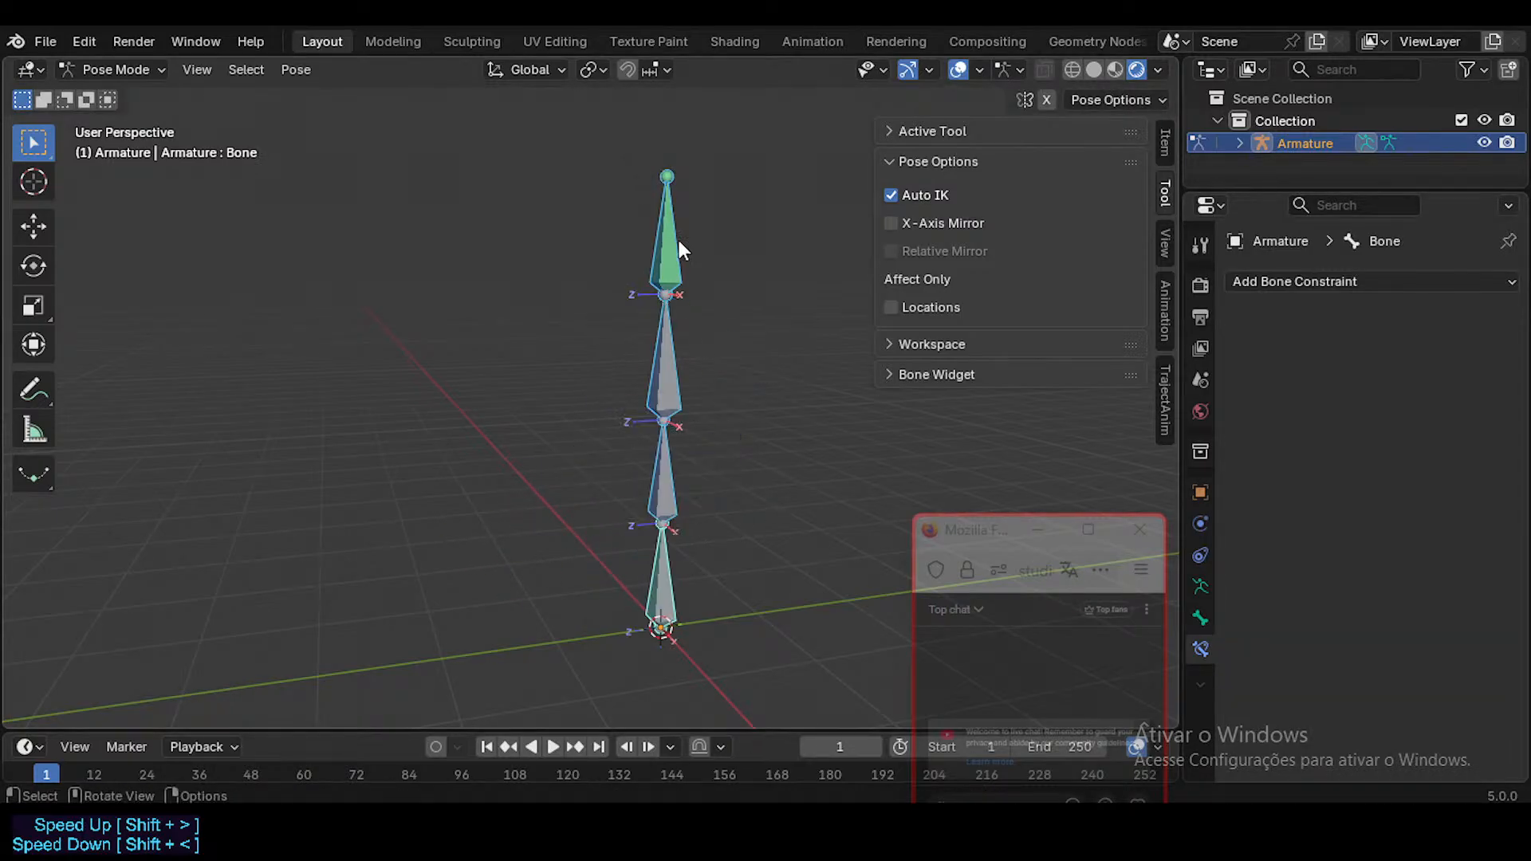
{"action": "left_click", "coordinate": [1383, 630]}
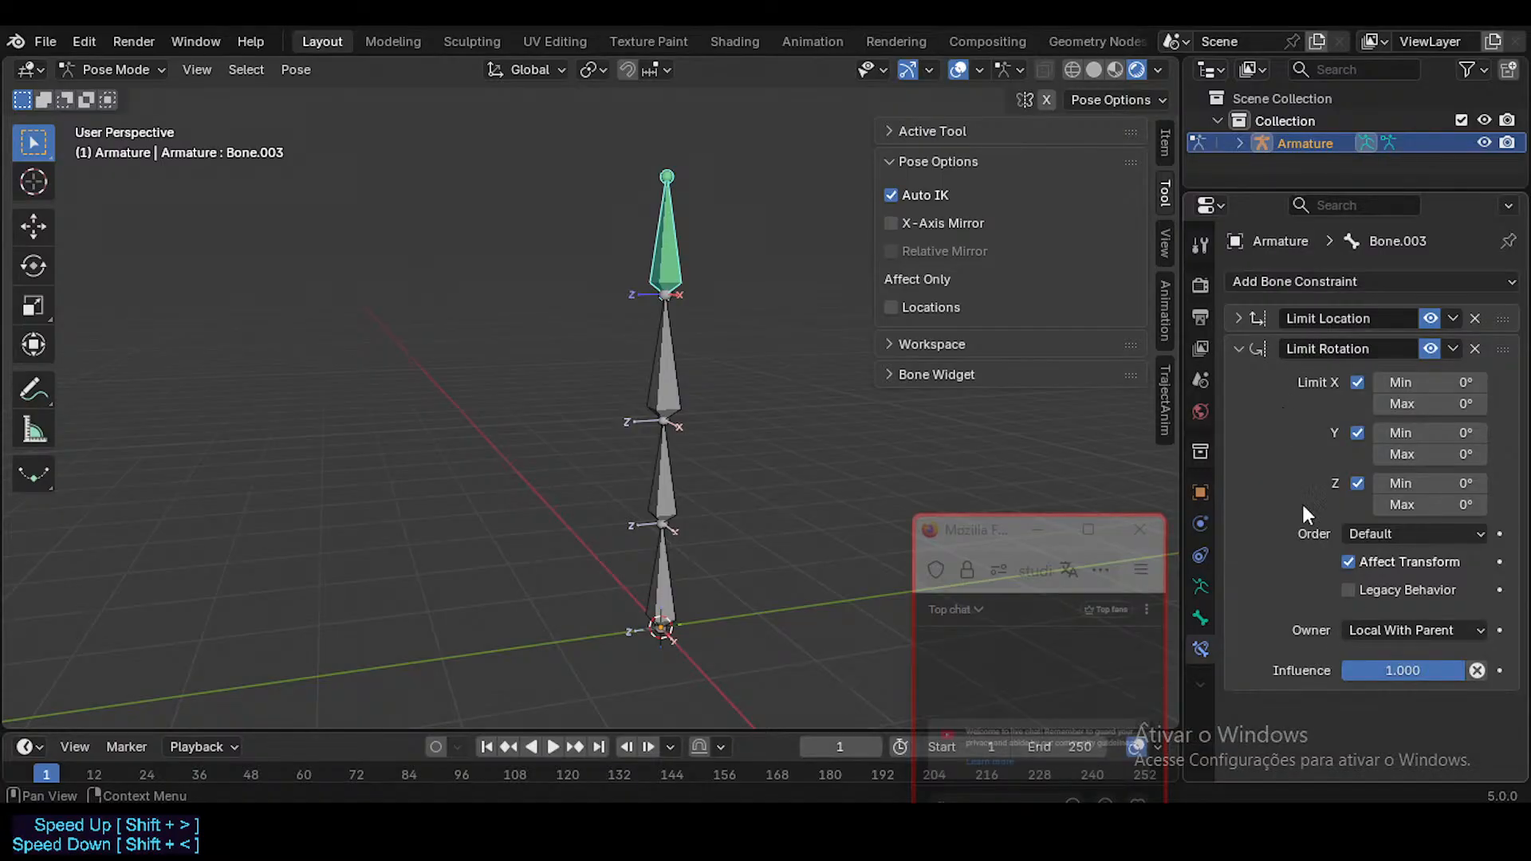
Step: Test moving the bottom bone in several directions with the new owner space, and return all bones to their rest pose
{"action": "left_click", "coordinate": [669, 576]}
{"action": "key", "text": "g"}
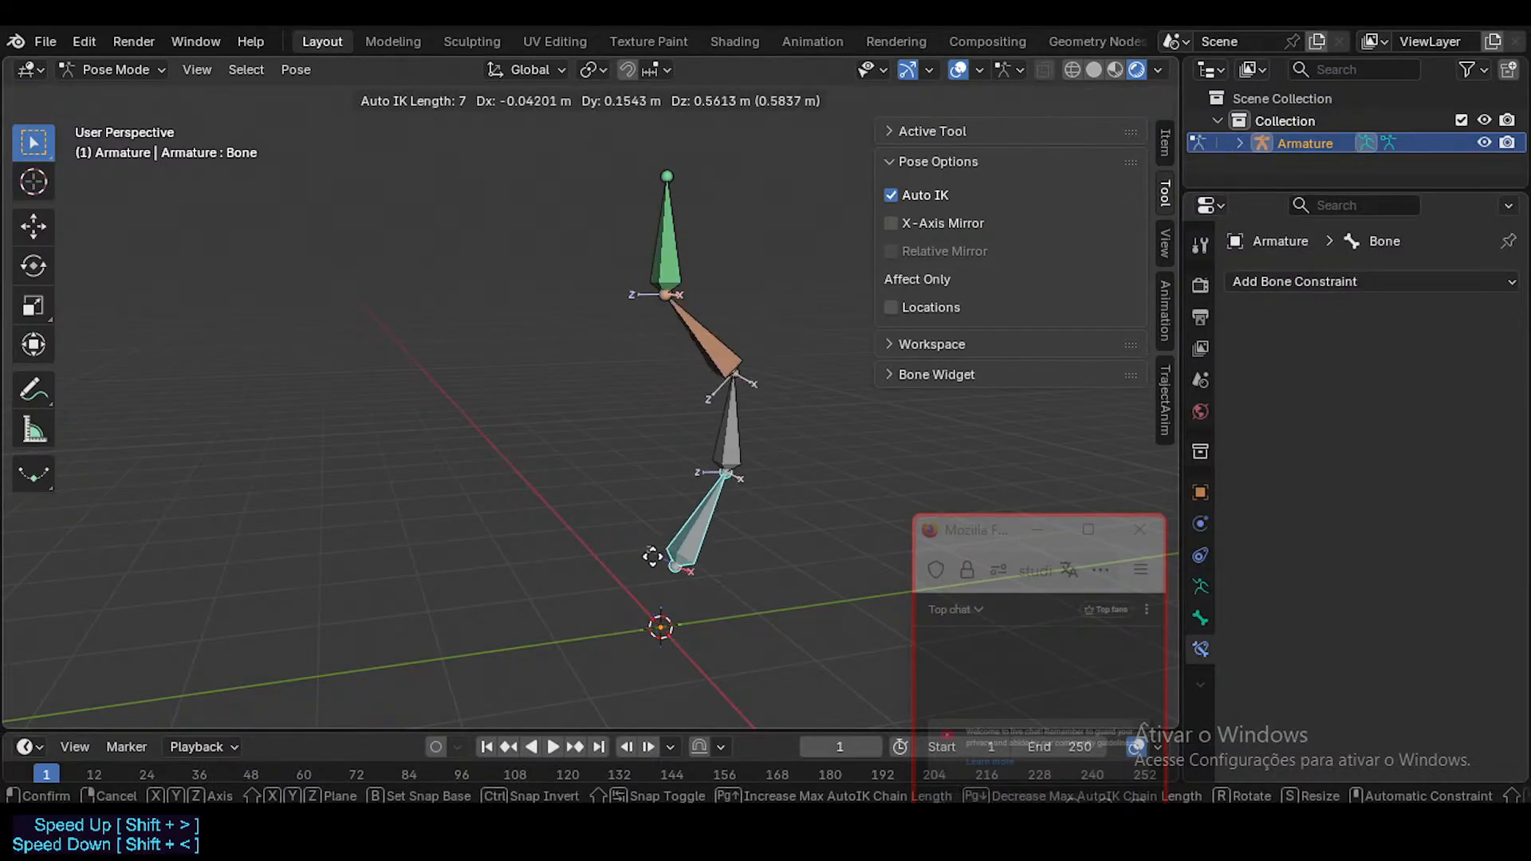
{"action": "left_click", "coordinate": [601, 536]}
{"action": "key", "text": "g"}
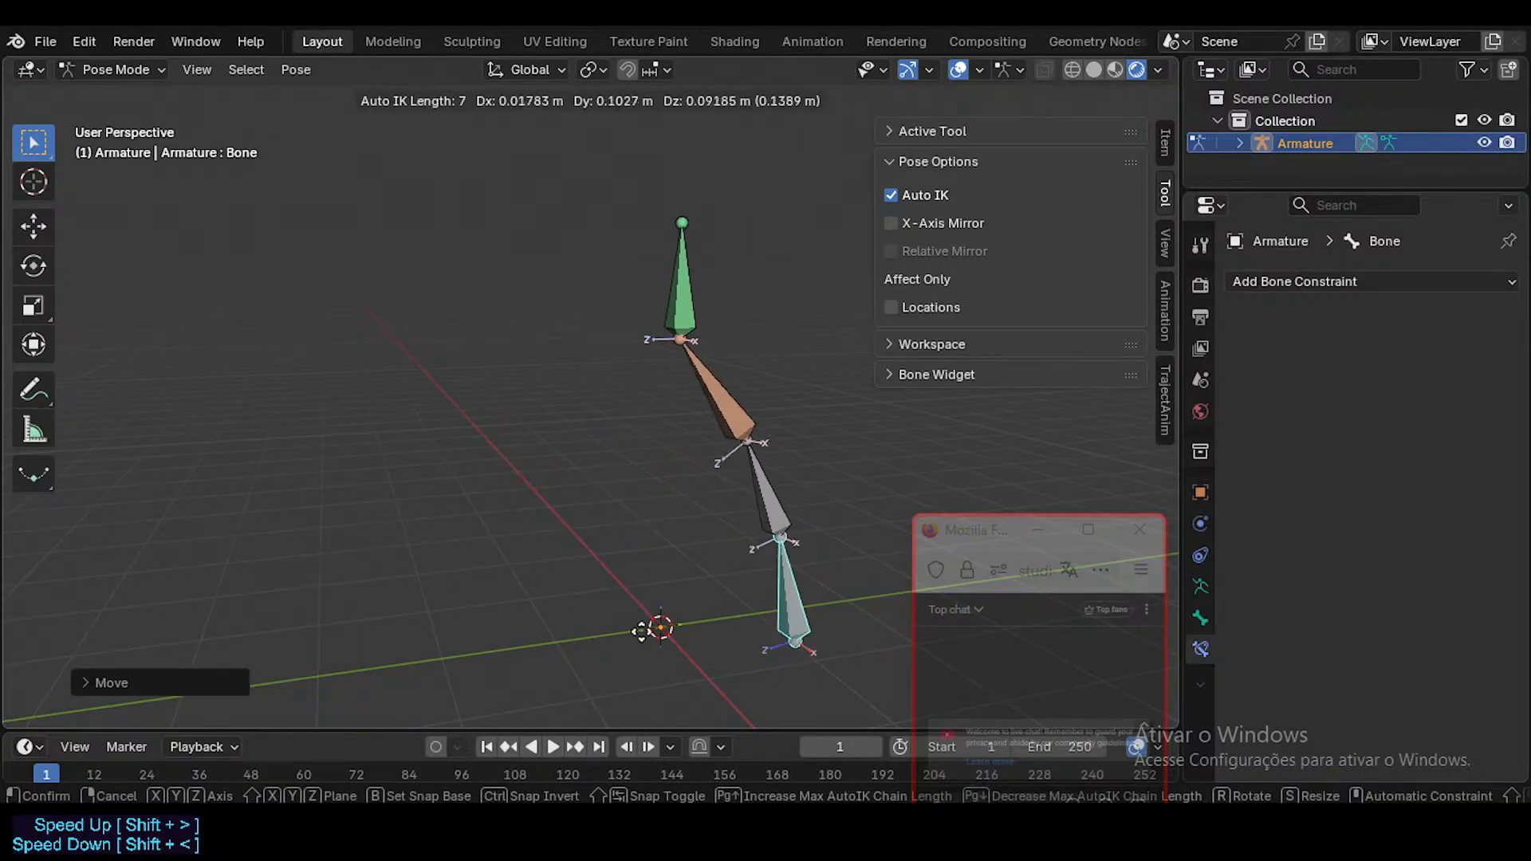
{"action": "left_click", "coordinate": [608, 579]}
{"action": "key", "text": "a"}
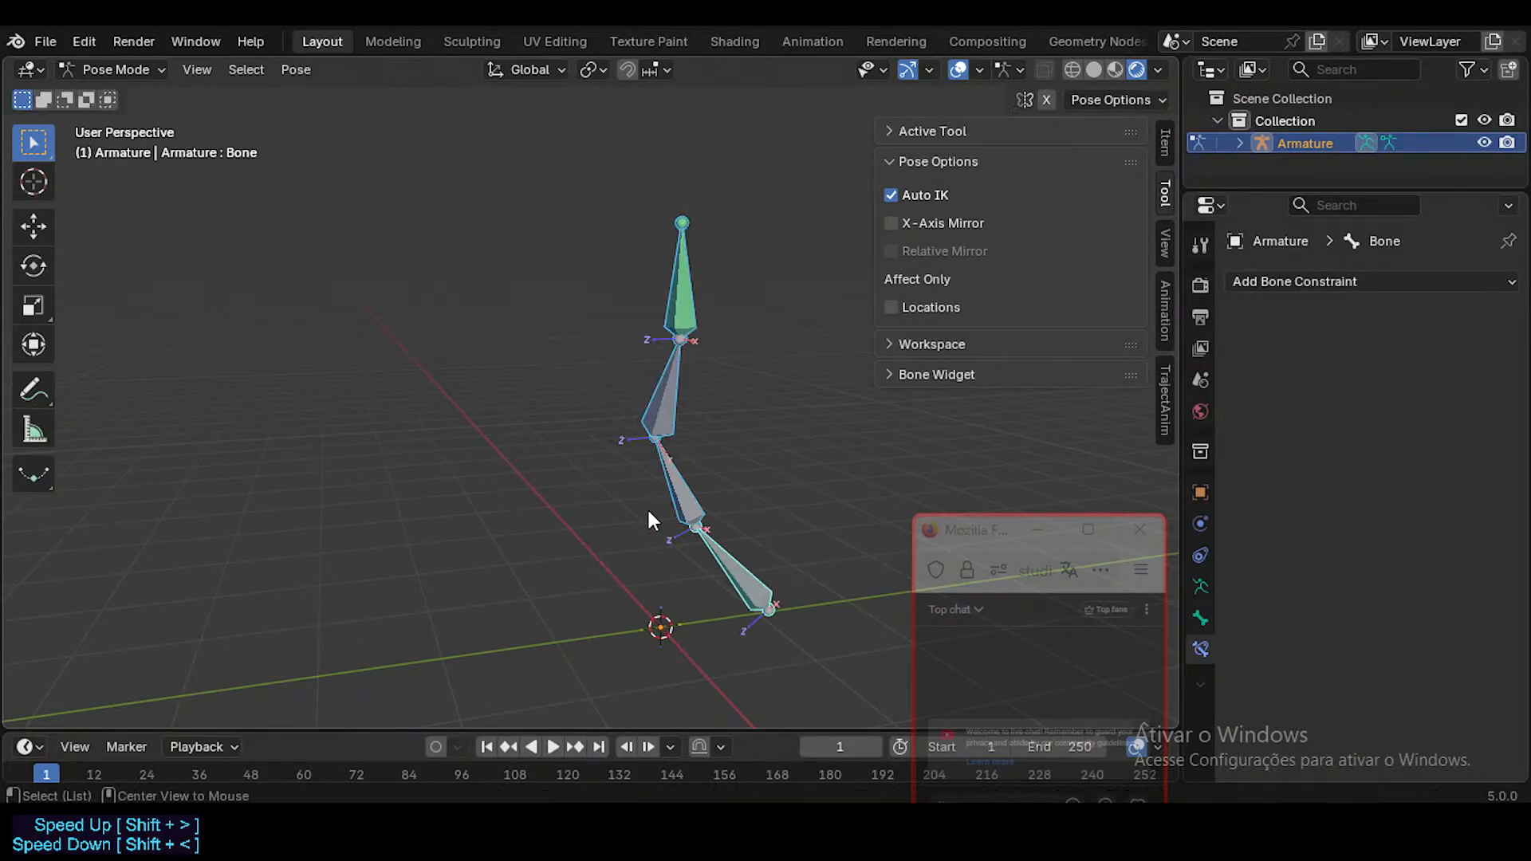
{"action": "key", "text": "alt+g"}
{"action": "key", "text": "alt+r"}
Step: Move the bottom bone repeatedly from the rest pose to test the chain below the rotation-limited bone
{"action": "left_click", "coordinate": [668, 585]}
{"action": "key", "text": "g"}
{"action": "left_click", "coordinate": [691, 552]}
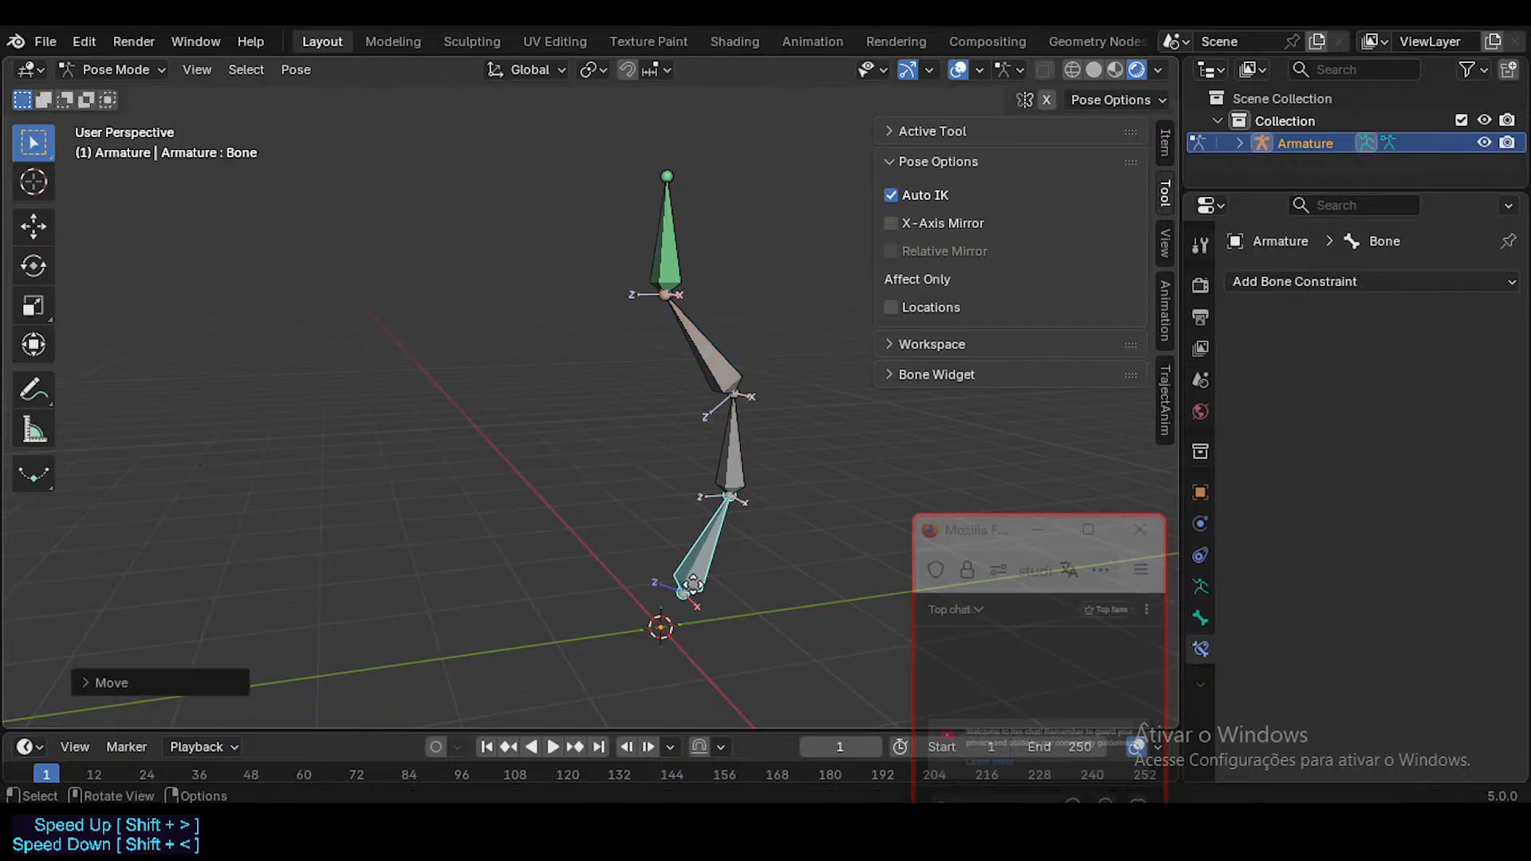
{"action": "key", "text": "g"}
{"action": "left_click", "coordinate": [773, 467]}
{"action": "key", "text": "g"}
{"action": "left_click", "coordinate": [637, 356]}
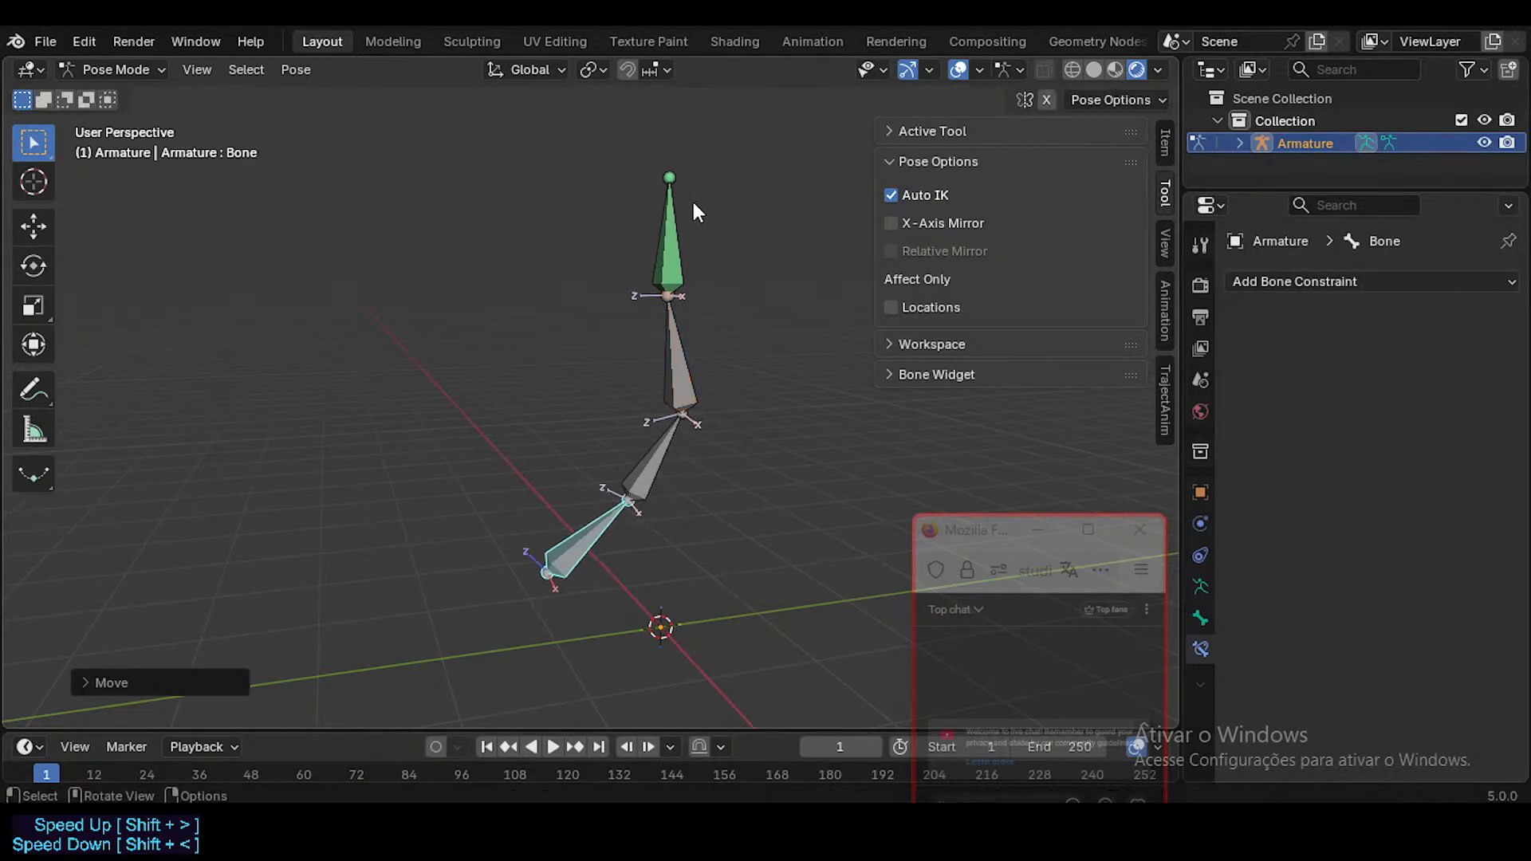
Step: Extrude three more bones from the top bone's tip in Edit Mode and return to Pose Mode
{"action": "key", "text": "Tab"}
{"action": "middle_click_drag", "start_coordinate": [676, 150], "coordinate": [617, 309], "text": "shift"}
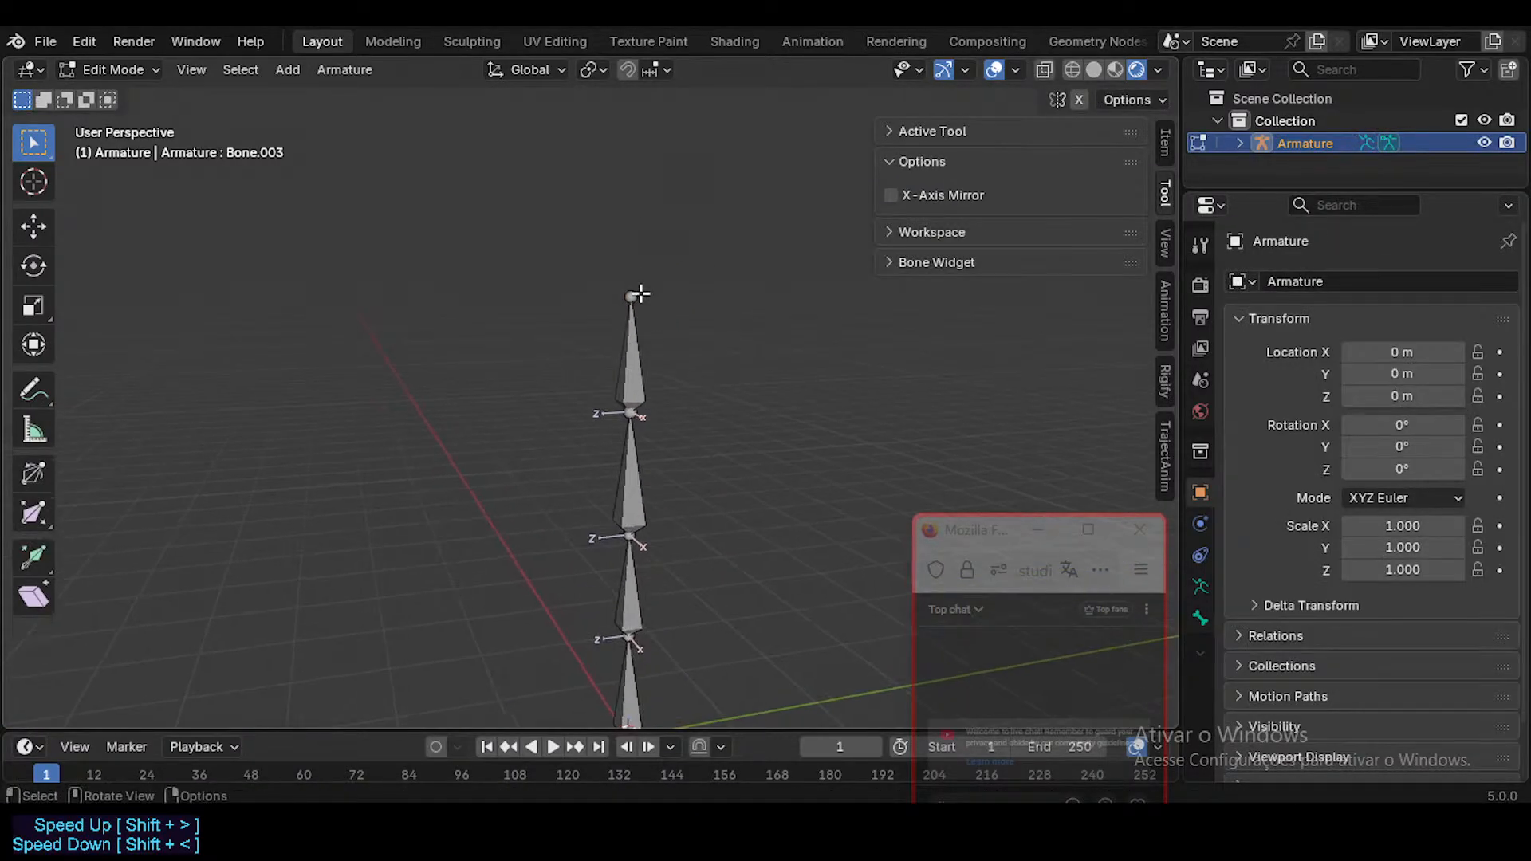
{"action": "key", "text": "e"}
{"action": "left_click", "coordinate": [703, 229]}
{"action": "key", "text": "e"}
{"action": "left_click", "coordinate": [758, 155]}
{"action": "key", "text": "e"}
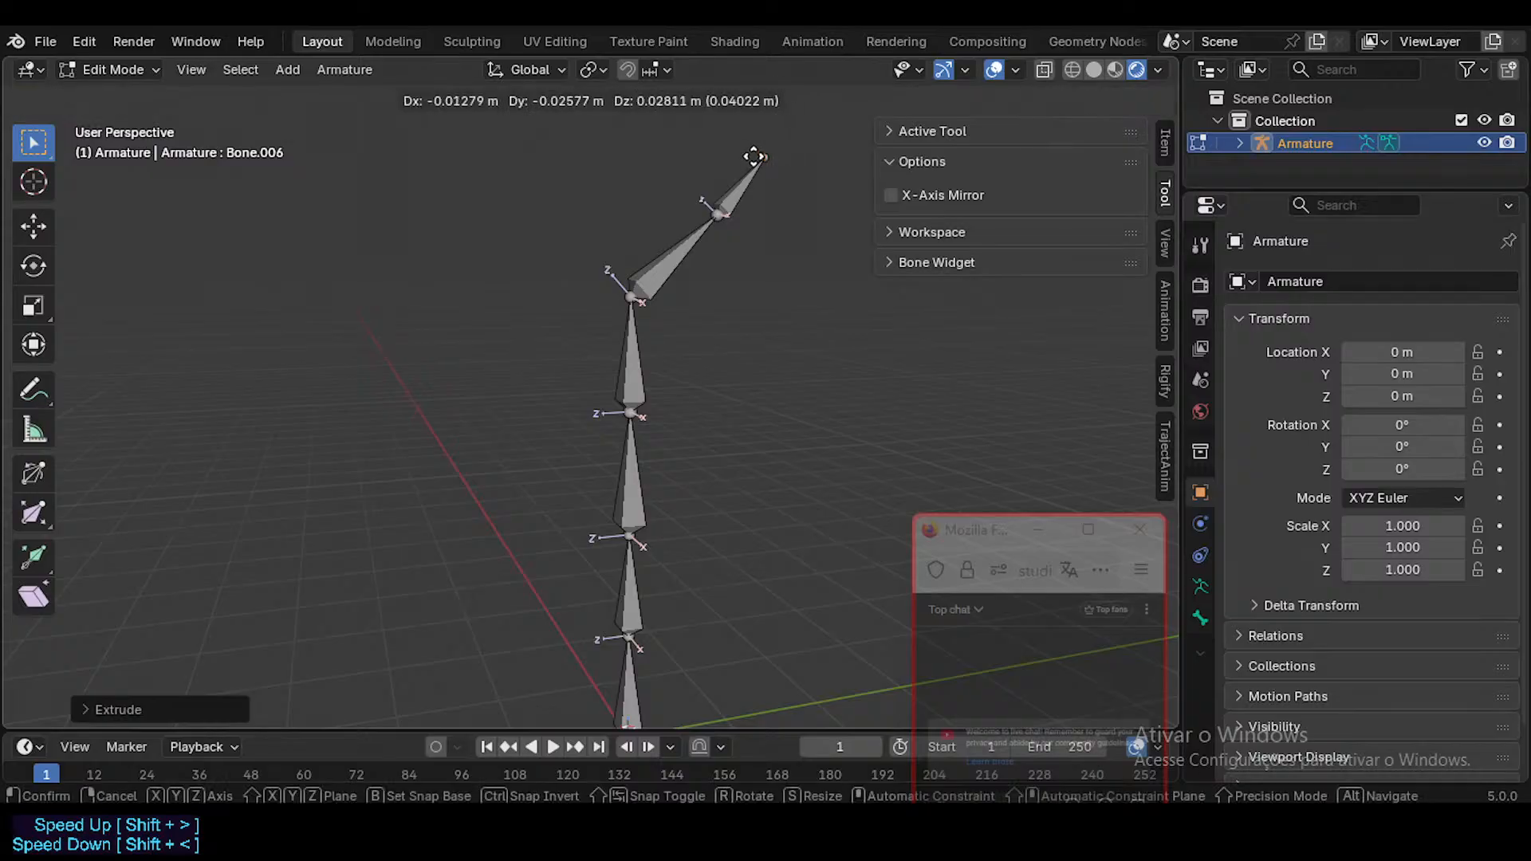
{"action": "left_click", "coordinate": [737, 123]}
{"action": "key", "text": "Tab"}
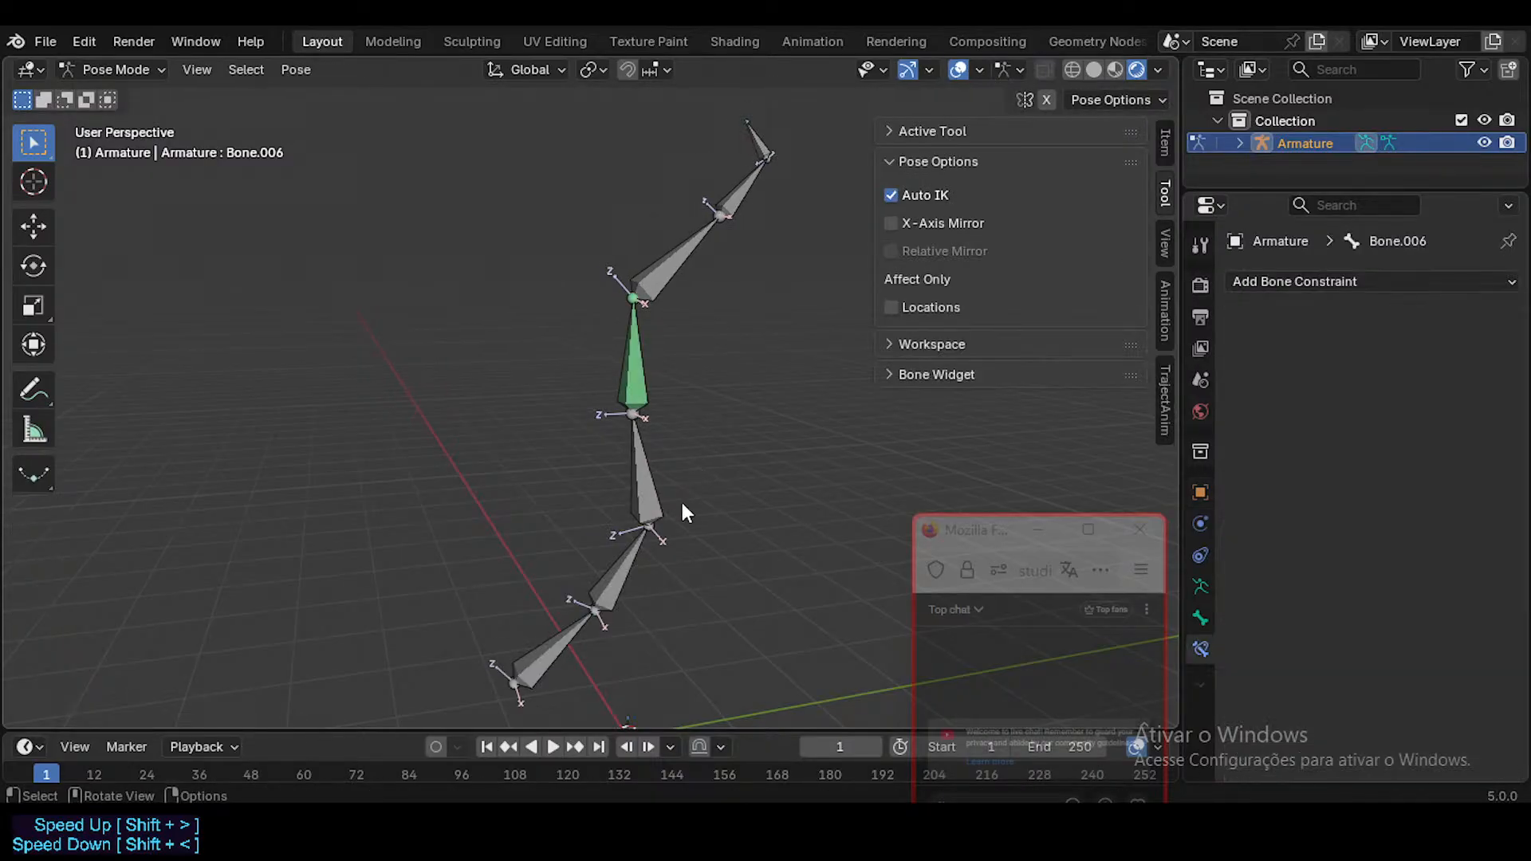
Step: Reset the pose of the extended chain and test moving its bottom bone with Auto IK from different view angles
{"action": "key", "text": "a"}
{"action": "key", "text": "alt+g"}
{"action": "key", "text": "alt+r"}
{"action": "left_click", "coordinate": [620, 687]}
{"action": "key", "text": "g"}
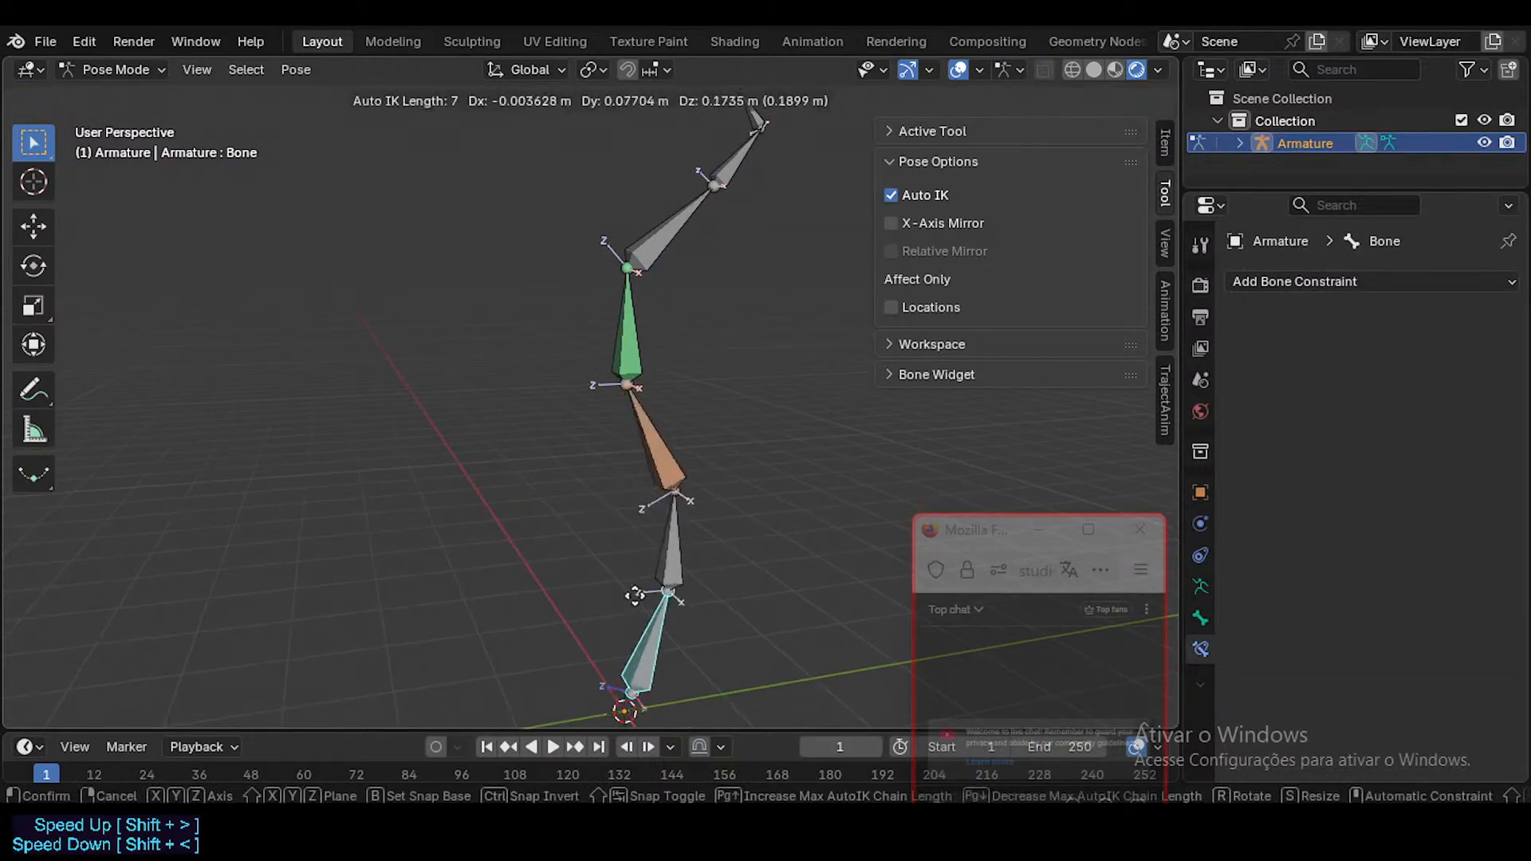
{"action": "left_click", "coordinate": [619, 585]}
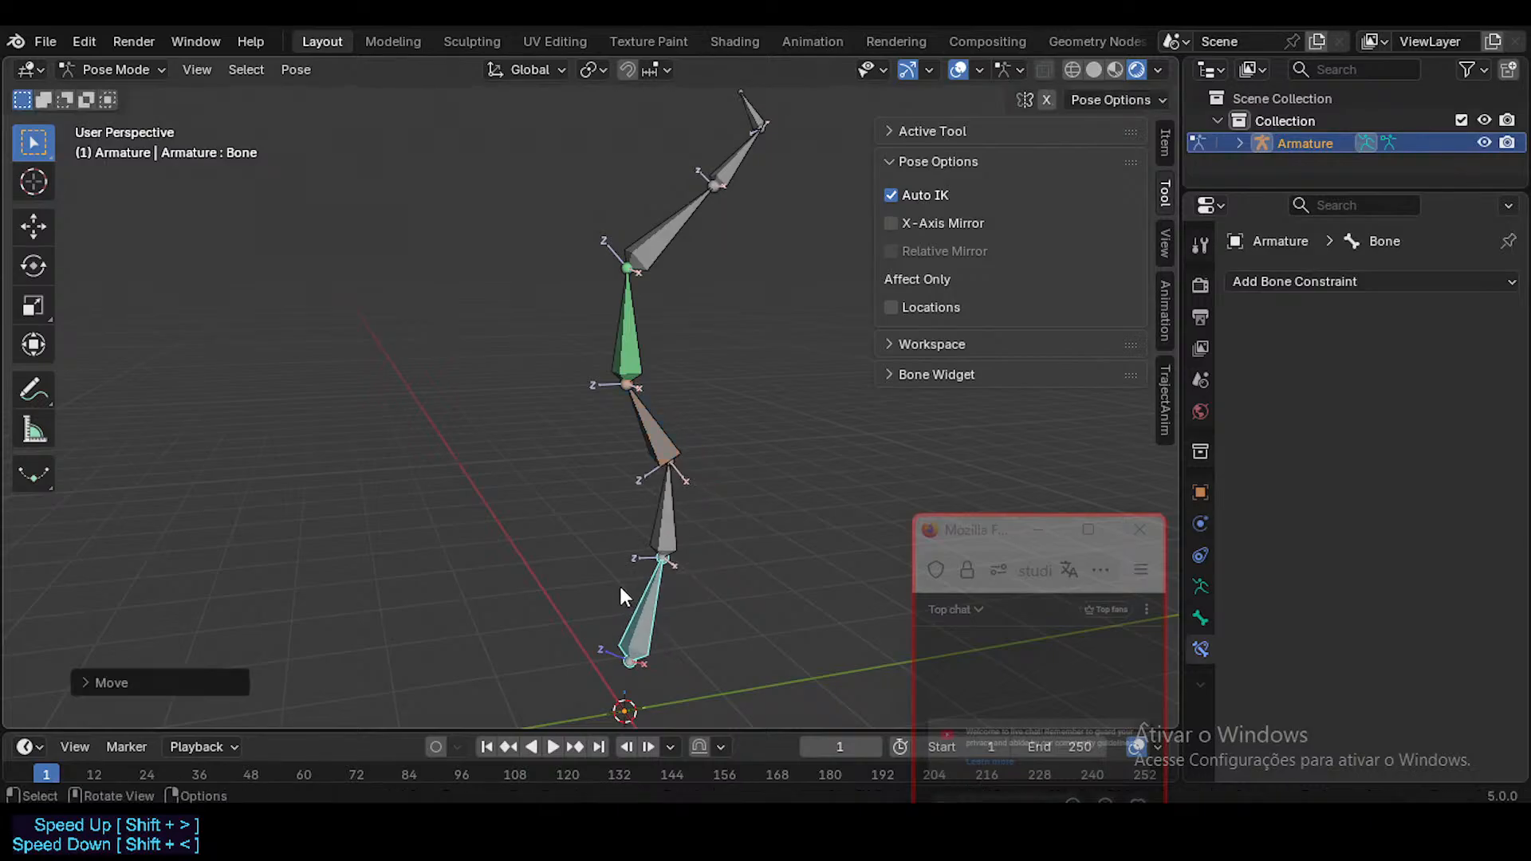
{"action": "key", "text": "g"}
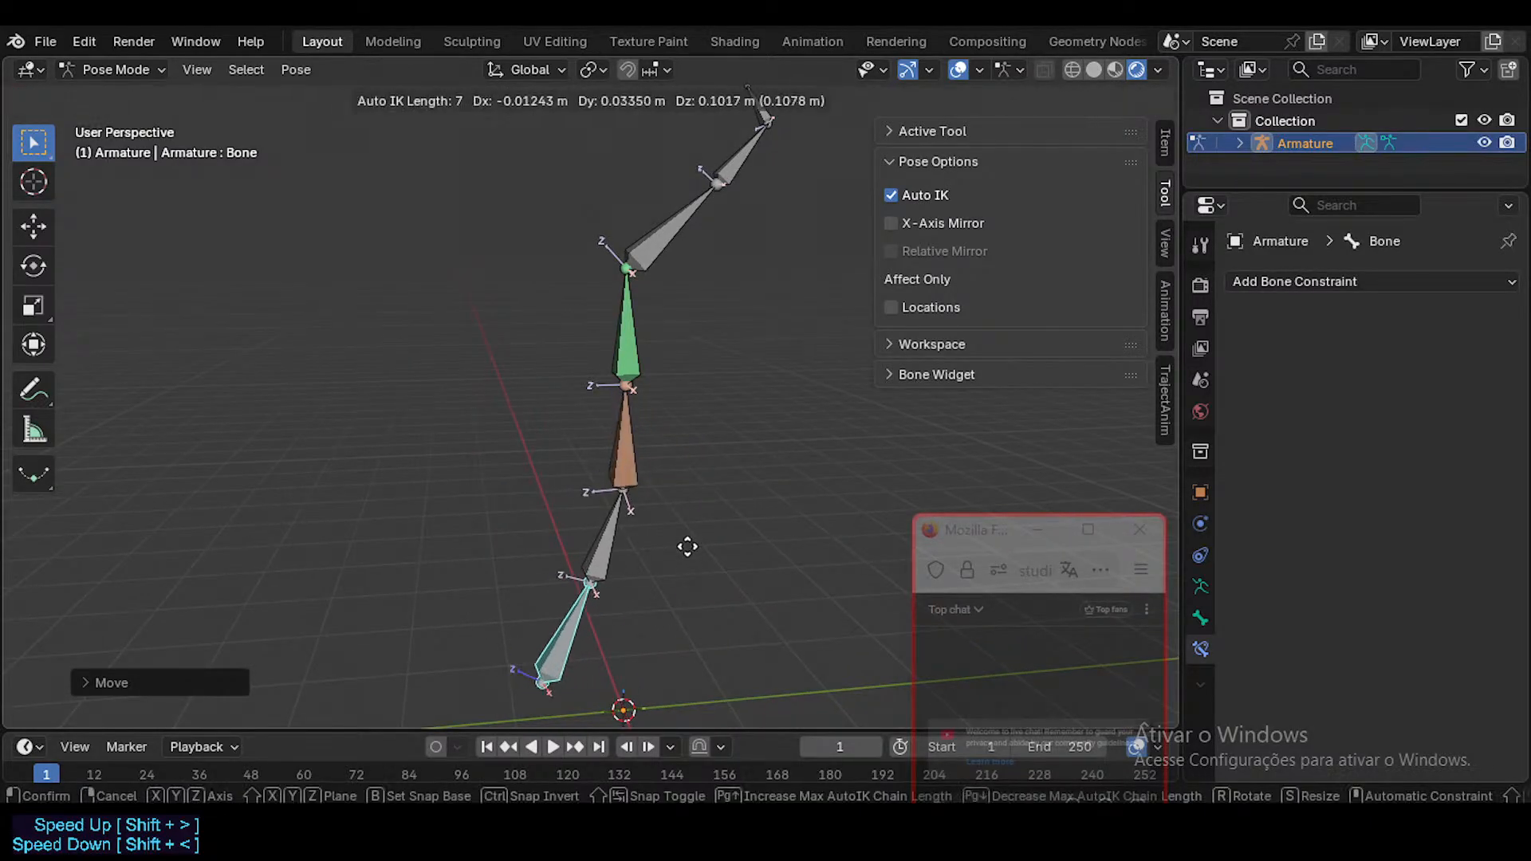
{"action": "left_click", "coordinate": [657, 590]}
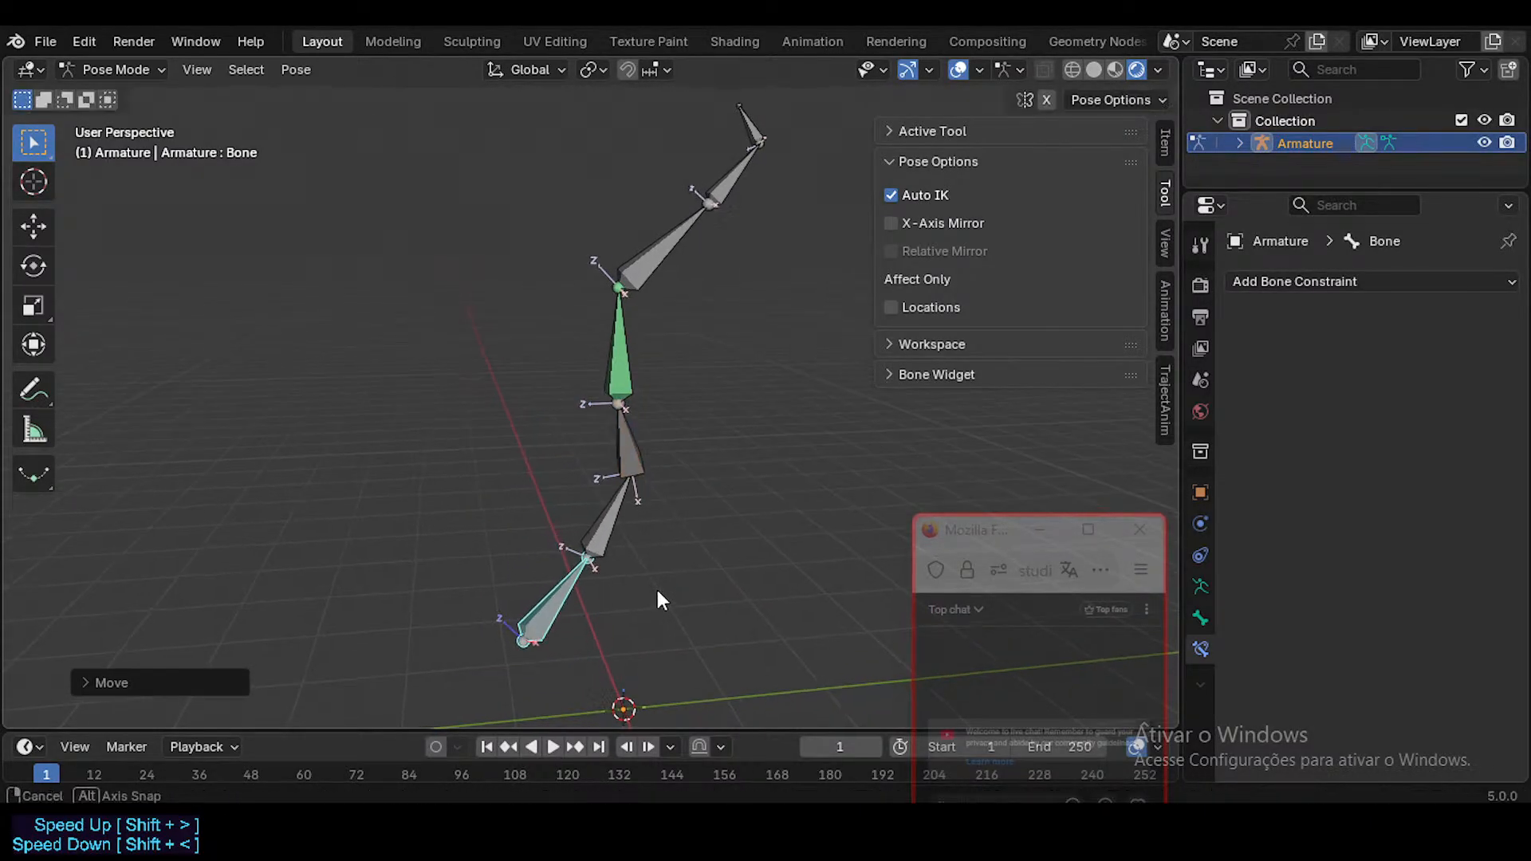
{"action": "middle_click_drag", "start_coordinate": [657, 590], "coordinate": [431, 545]}
{"action": "key", "text": "g"}
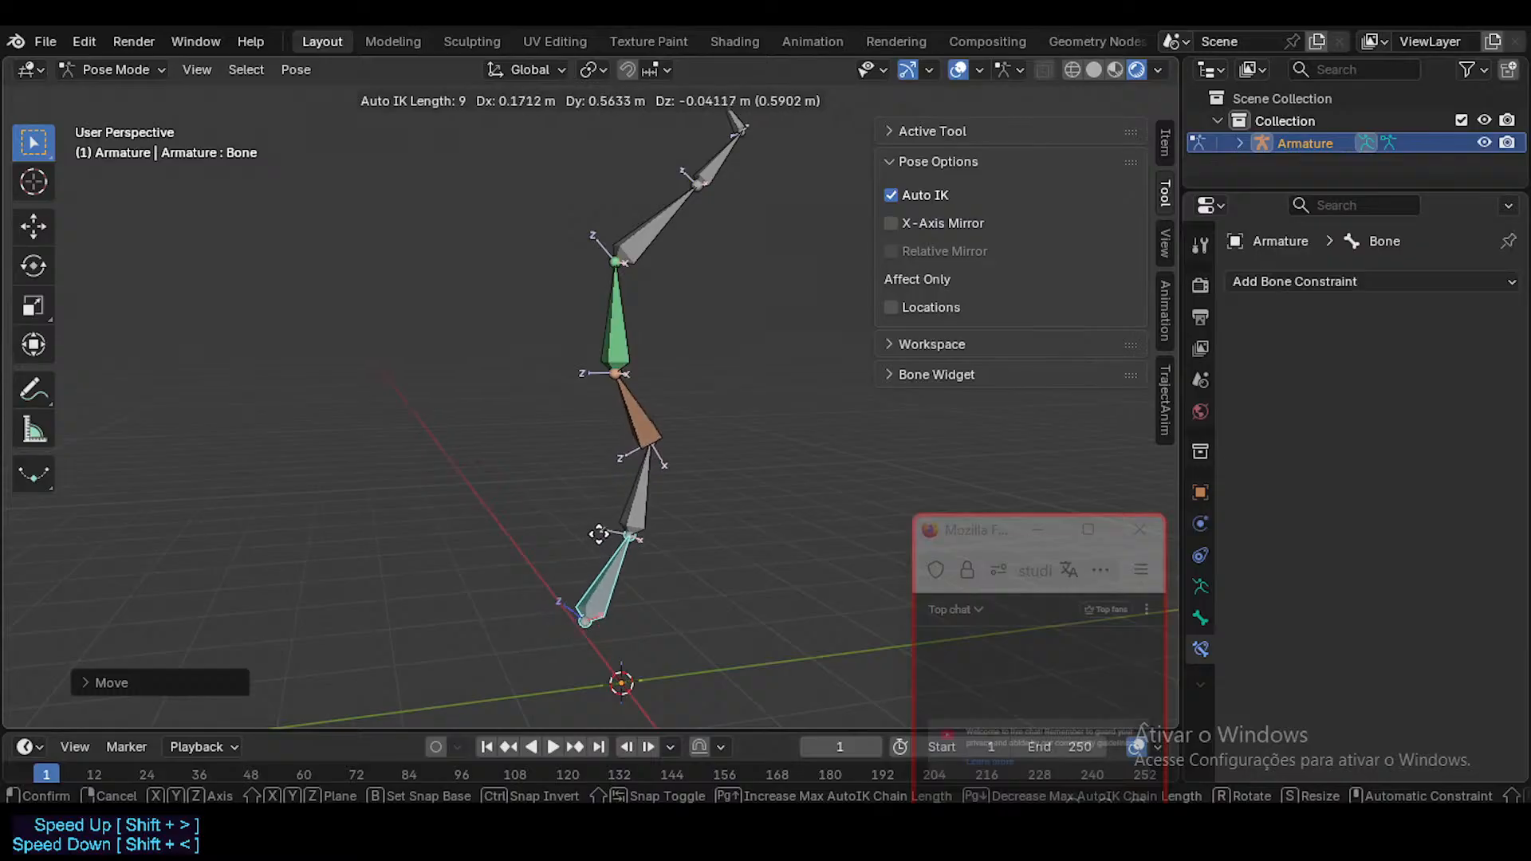
{"action": "left_click", "coordinate": [607, 530]}
Step: Test moving the first extruded bone above the constrained bone, and return all bones to their rest pose
{"action": "left_click", "coordinate": [641, 222]}
{"action": "key", "text": "g"}
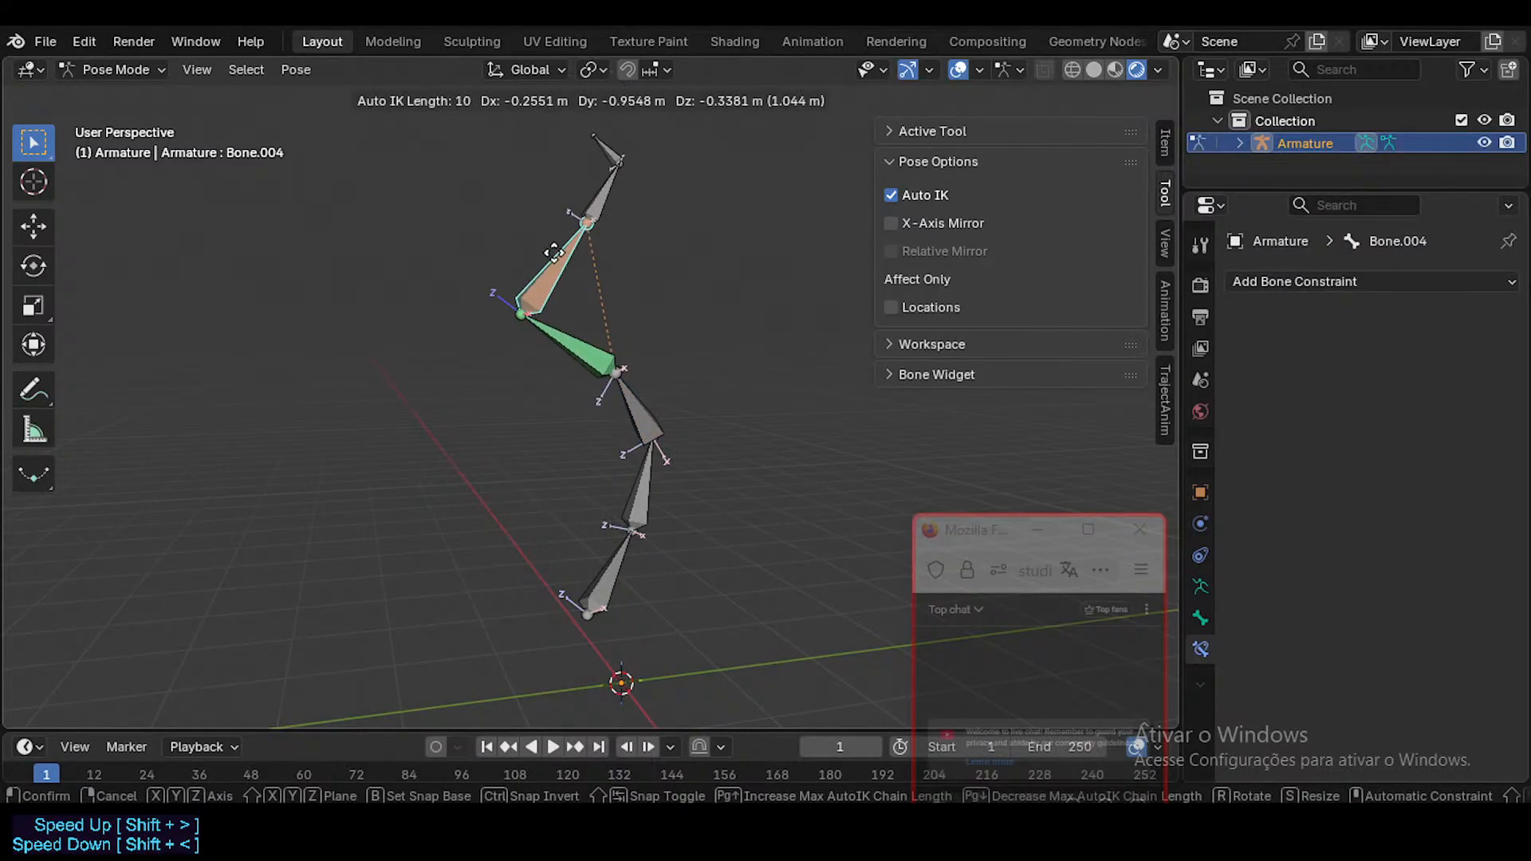
{"action": "left_click", "coordinate": [587, 234]}
{"action": "key", "text": "g"}
{"action": "left_click", "coordinate": [667, 218]}
{"action": "key", "text": "a"}
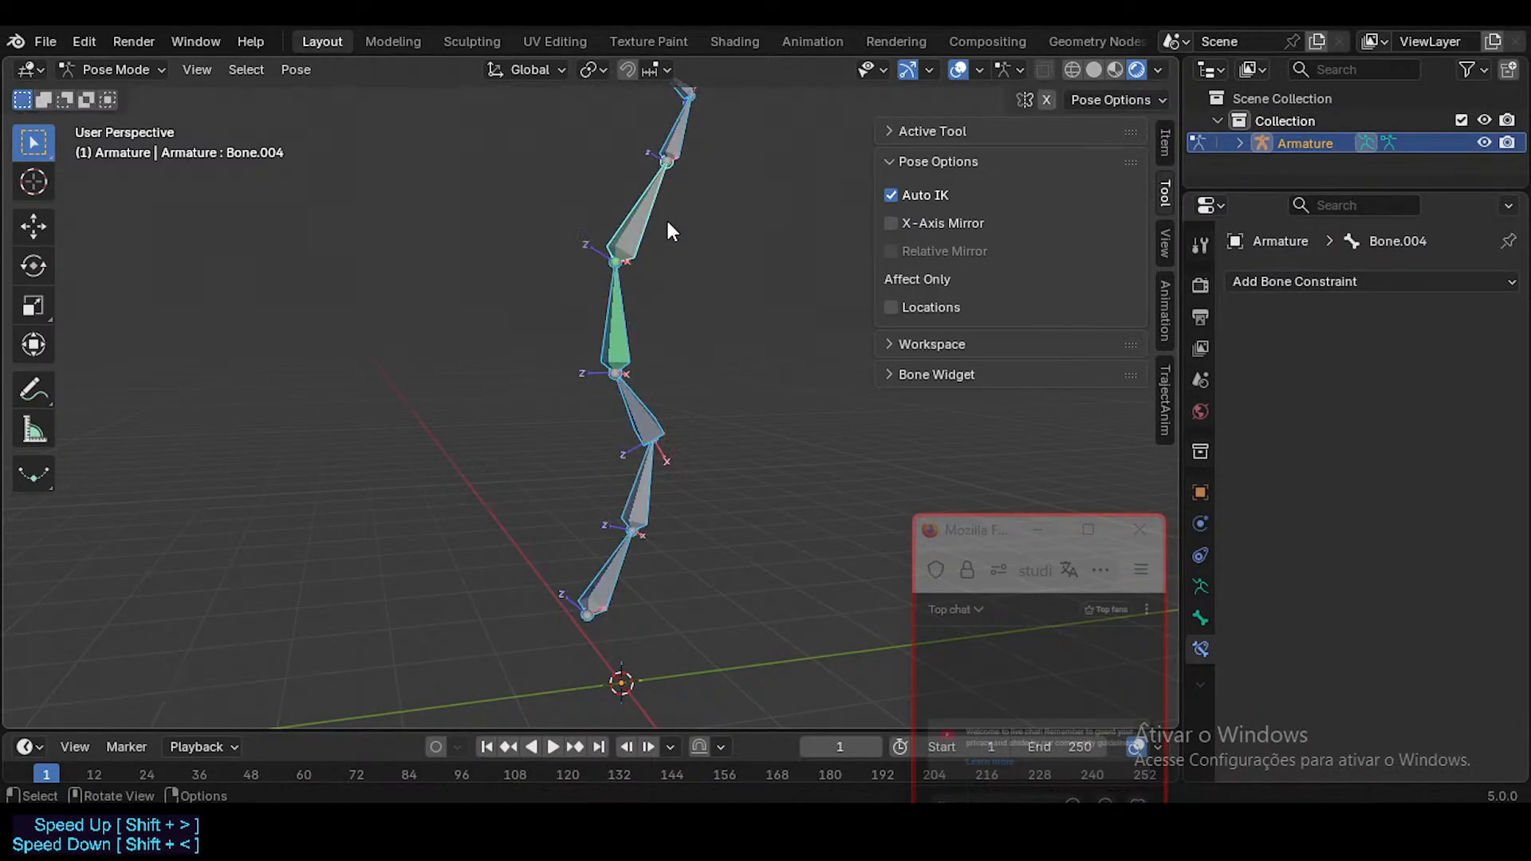
{"action": "key", "text": "alt+g"}
{"action": "key", "text": "alt+r"}
Step: Move the first extruded bone repeatedly from the rest pose to test Auto IK above the constrained bone
{"action": "left_click", "coordinate": [668, 213]}
{"action": "key", "text": "g"}
{"action": "left_click", "coordinate": [513, 275]}
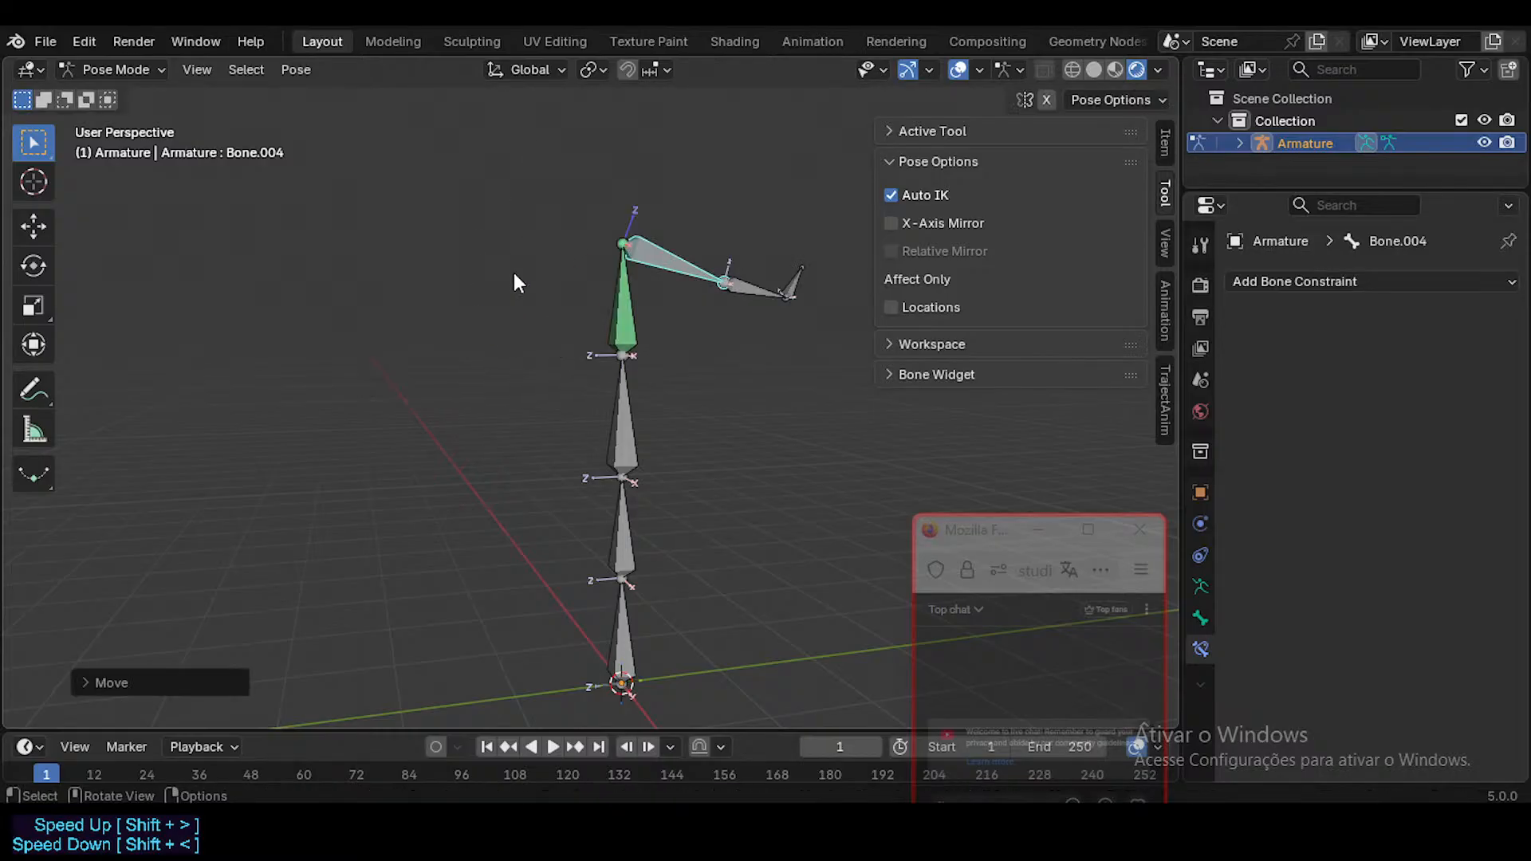
{"action": "key", "text": "g"}
{"action": "left_click", "coordinate": [678, 271]}
{"action": "middle_click_drag", "start_coordinate": [676, 271], "coordinate": [654, 301], "text": "shift"}
{"action": "key", "text": "g"}
{"action": "left_click", "coordinate": [688, 177]}
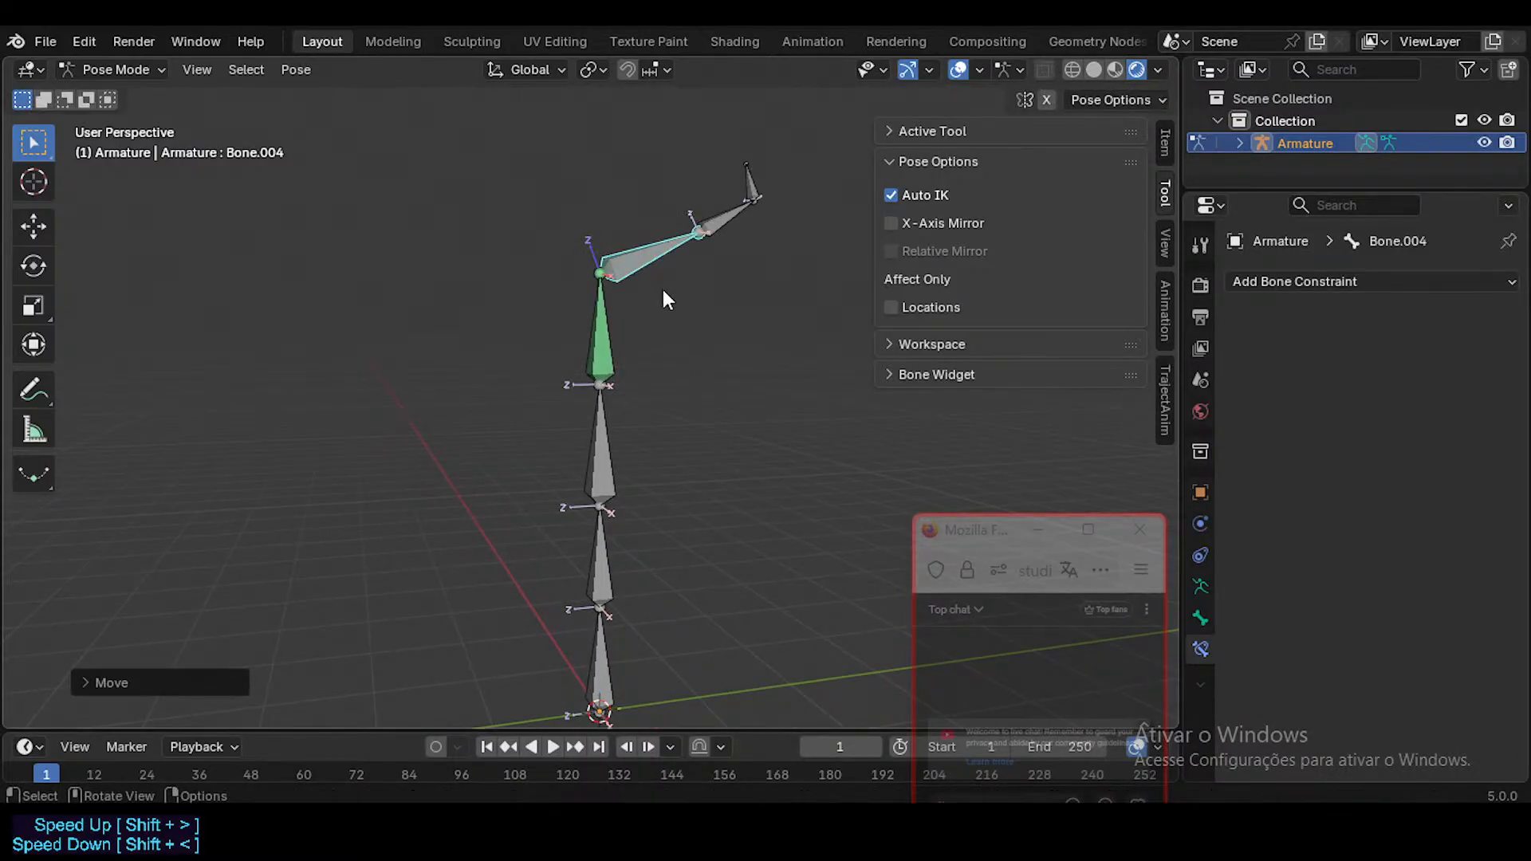
Step: Reposition Bone.004, just above the green bone, with an Auto IK chain length of 5, and clear the rotation of all bones
{"action": "key", "text": "g"}
{"action": "left_click", "coordinate": [581, 219]}
{"action": "key", "text": "g"}
{"action": "scroll", "coordinate": [621, 227], "scroll_direction": "up", "scroll_amount": 3}
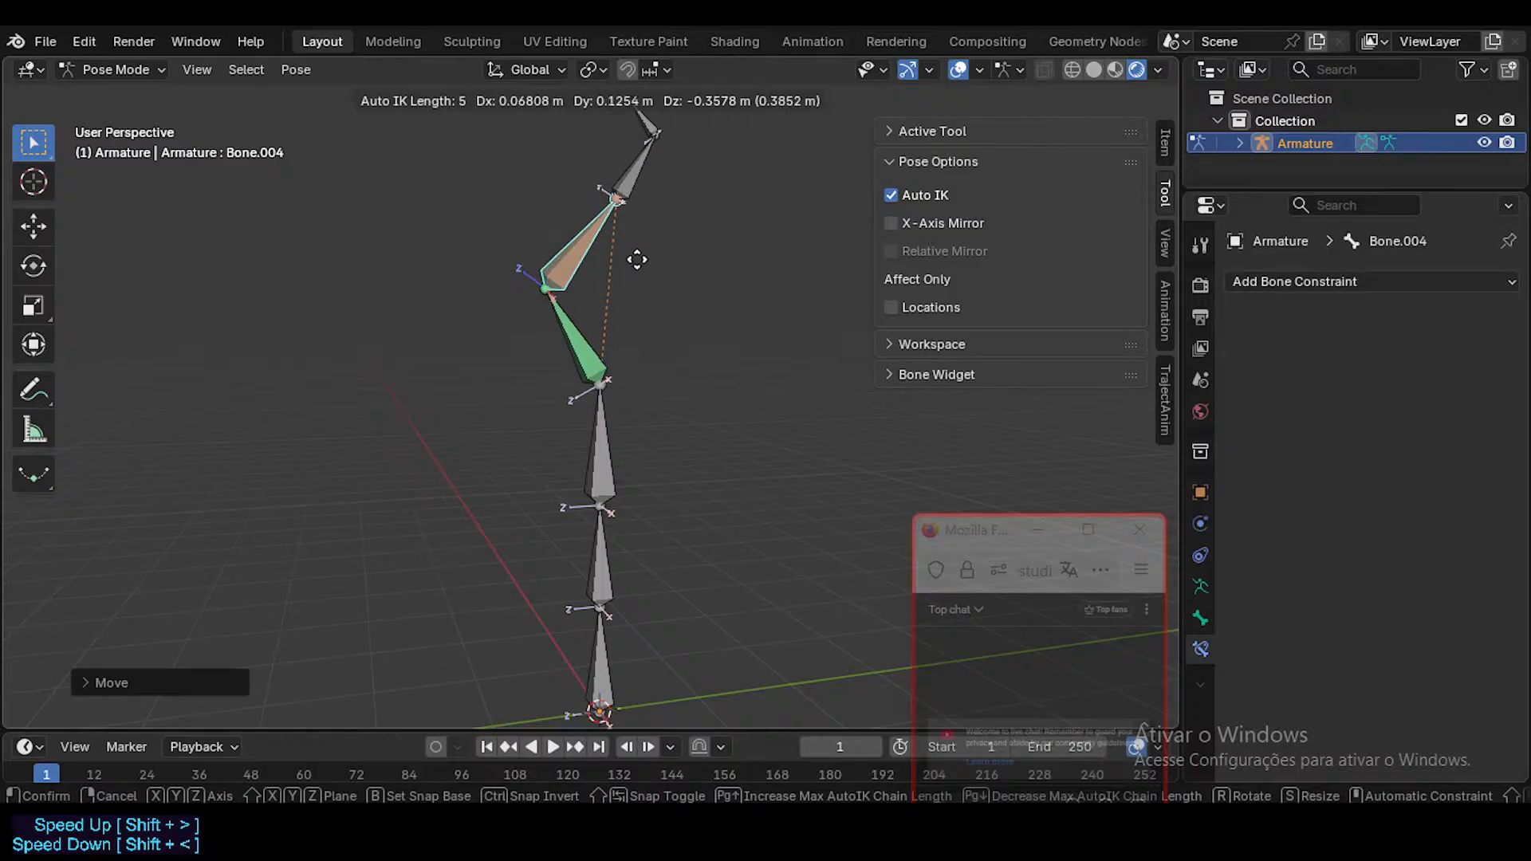
{"action": "left_click", "coordinate": [637, 259]}
{"action": "left_click", "coordinate": [720, 220]}
{"action": "key", "text": "a"}
{"action": "key", "text": "alt+r"}
Step: Move Bone.005, second from the armature's tip, reducing the Auto IK chain length to 2
{"action": "left_click", "coordinate": [698, 171]}
{"action": "key", "text": "g"}
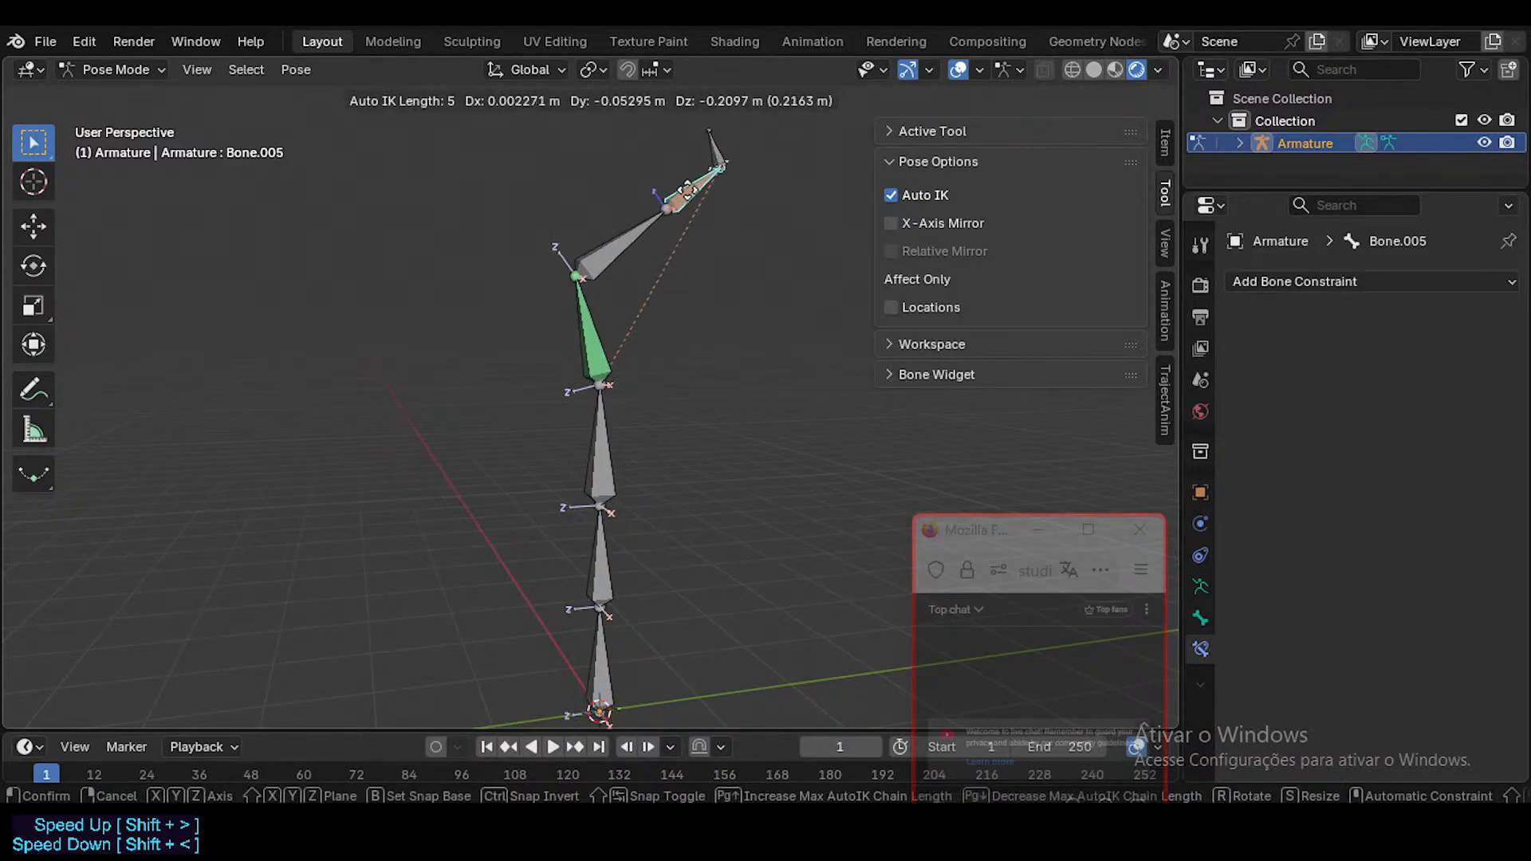
{"action": "scroll", "coordinate": [680, 176], "scroll_direction": "up", "scroll_amount": 6}
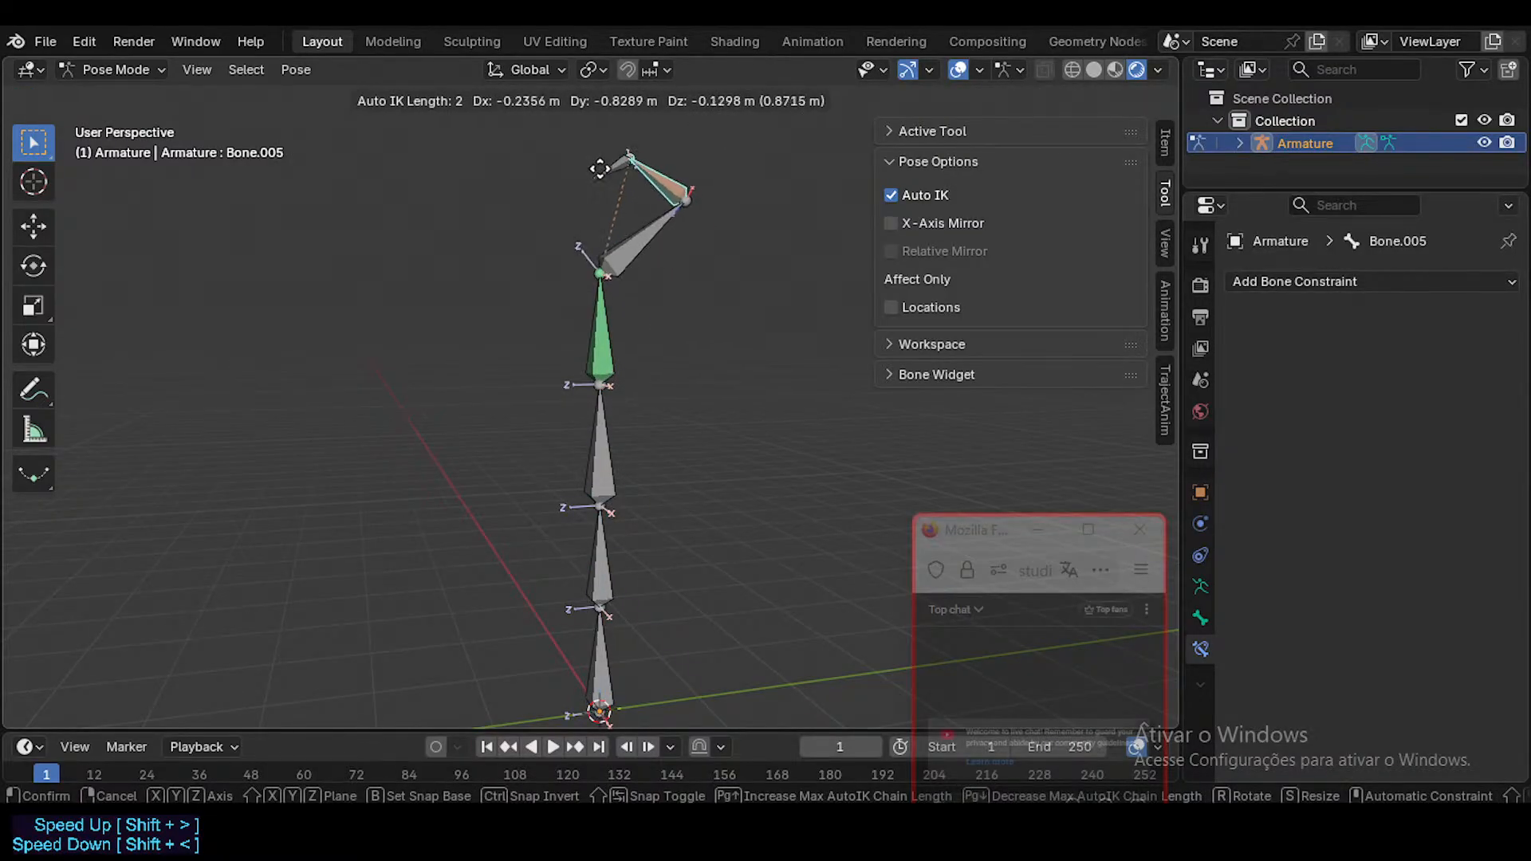
{"action": "left_click", "coordinate": [654, 185]}
Step: Move the tip bone, Bone.006, with an Auto IK chain length of 3
{"action": "left_click", "coordinate": [656, 146]}
{"action": "key", "text": "g"}
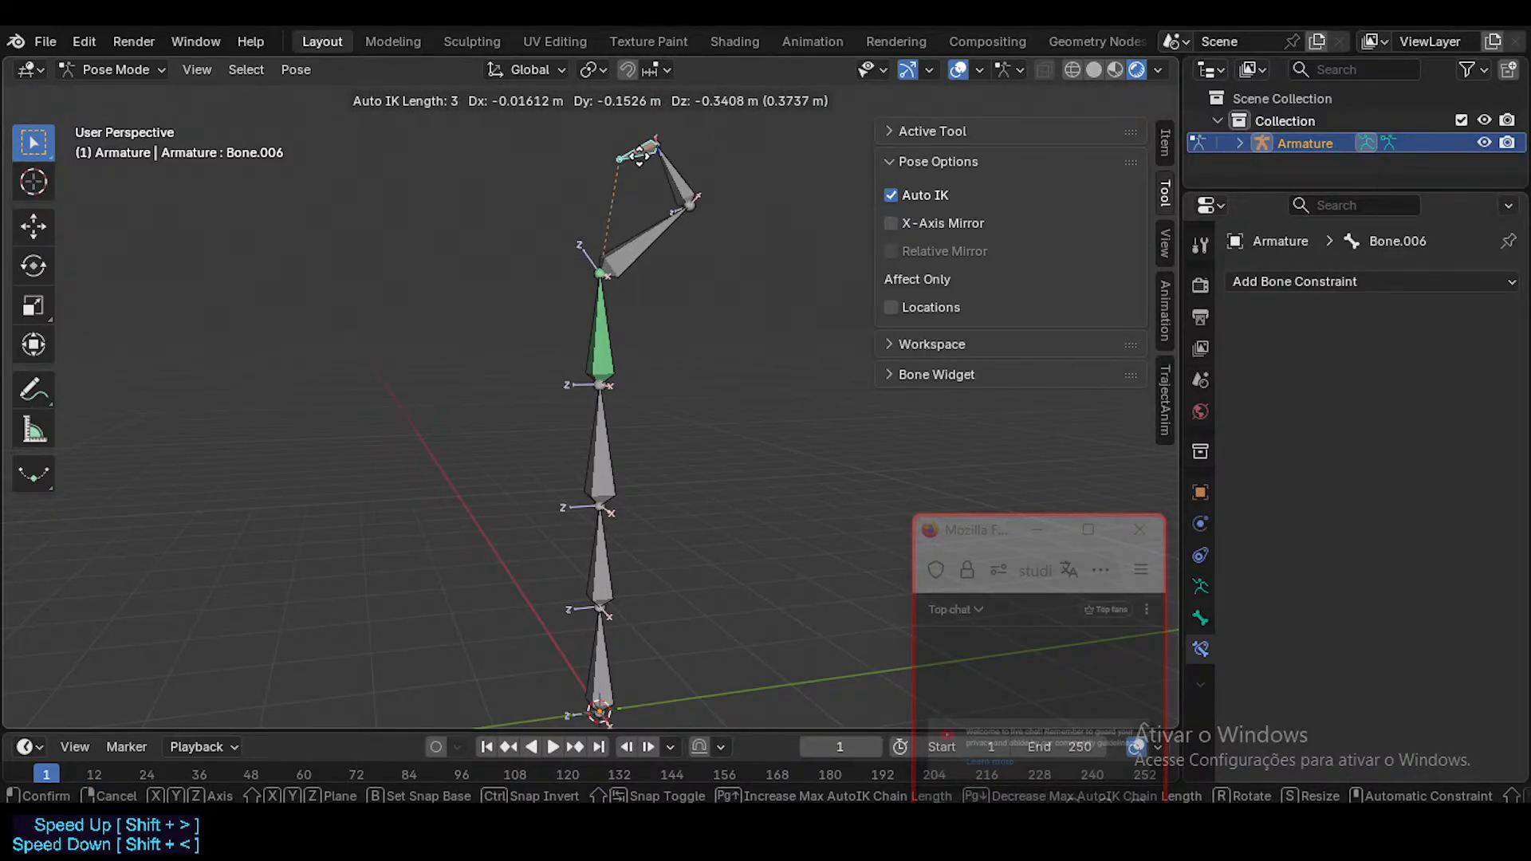
{"action": "left_click", "coordinate": [661, 185]}
{"action": "key", "text": "g"}
Step: Reposition Bone.002, directly below the green bone, using Auto IK to bend the lower chain
{"action": "left_click", "coordinate": [638, 452]}
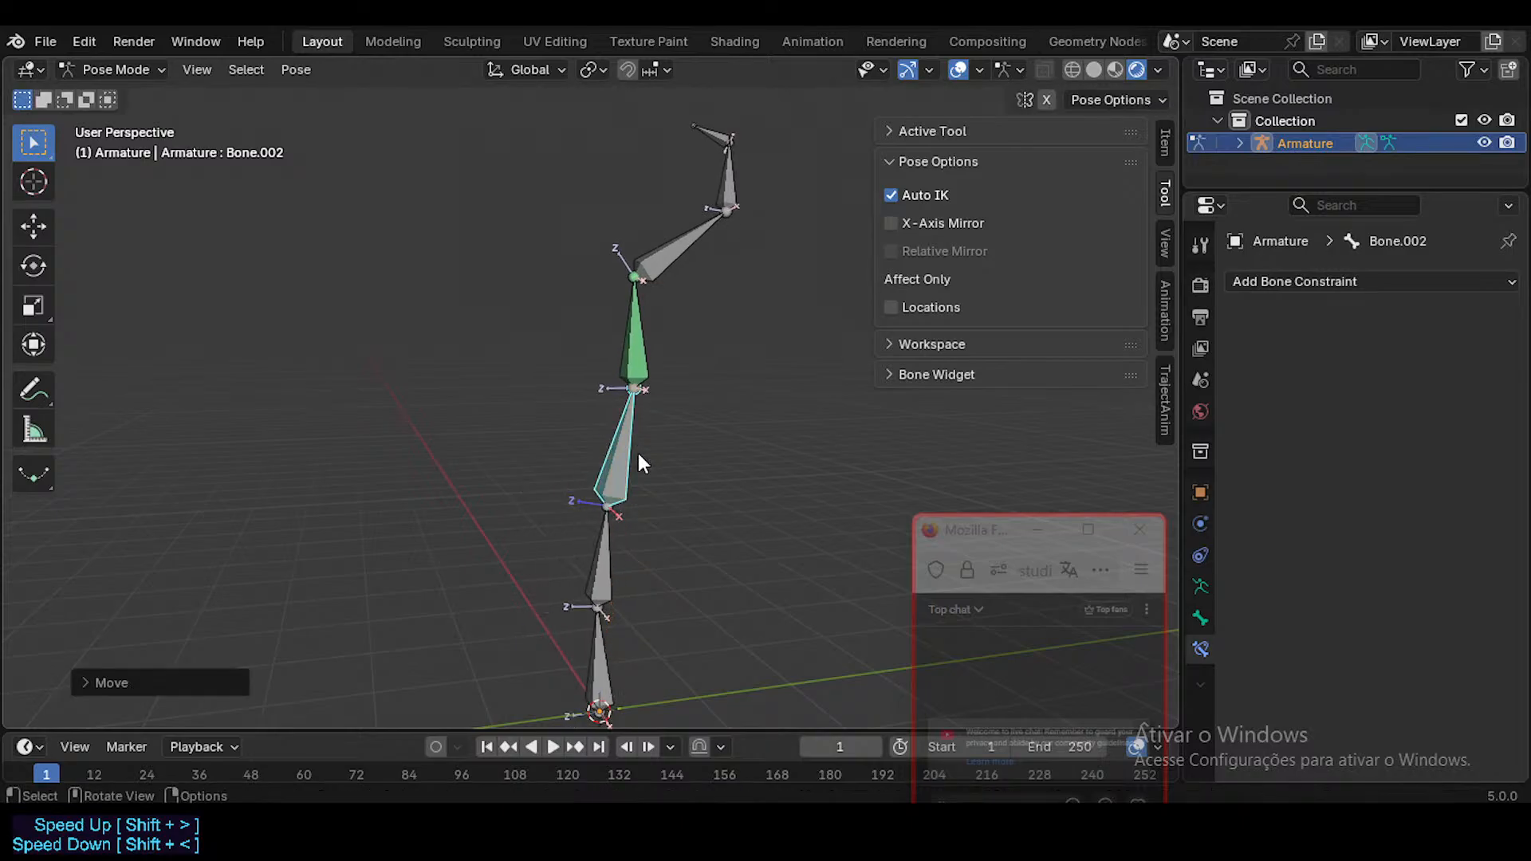
{"action": "key", "text": "g"}
{"action": "left_click", "coordinate": [591, 485]}
{"action": "key", "text": "g"}
{"action": "left_click", "coordinate": [574, 432]}
Step: Lift the lowest bone of the armature off the origin with Auto IK so the lower chain bends
{"action": "key", "text": "g"}
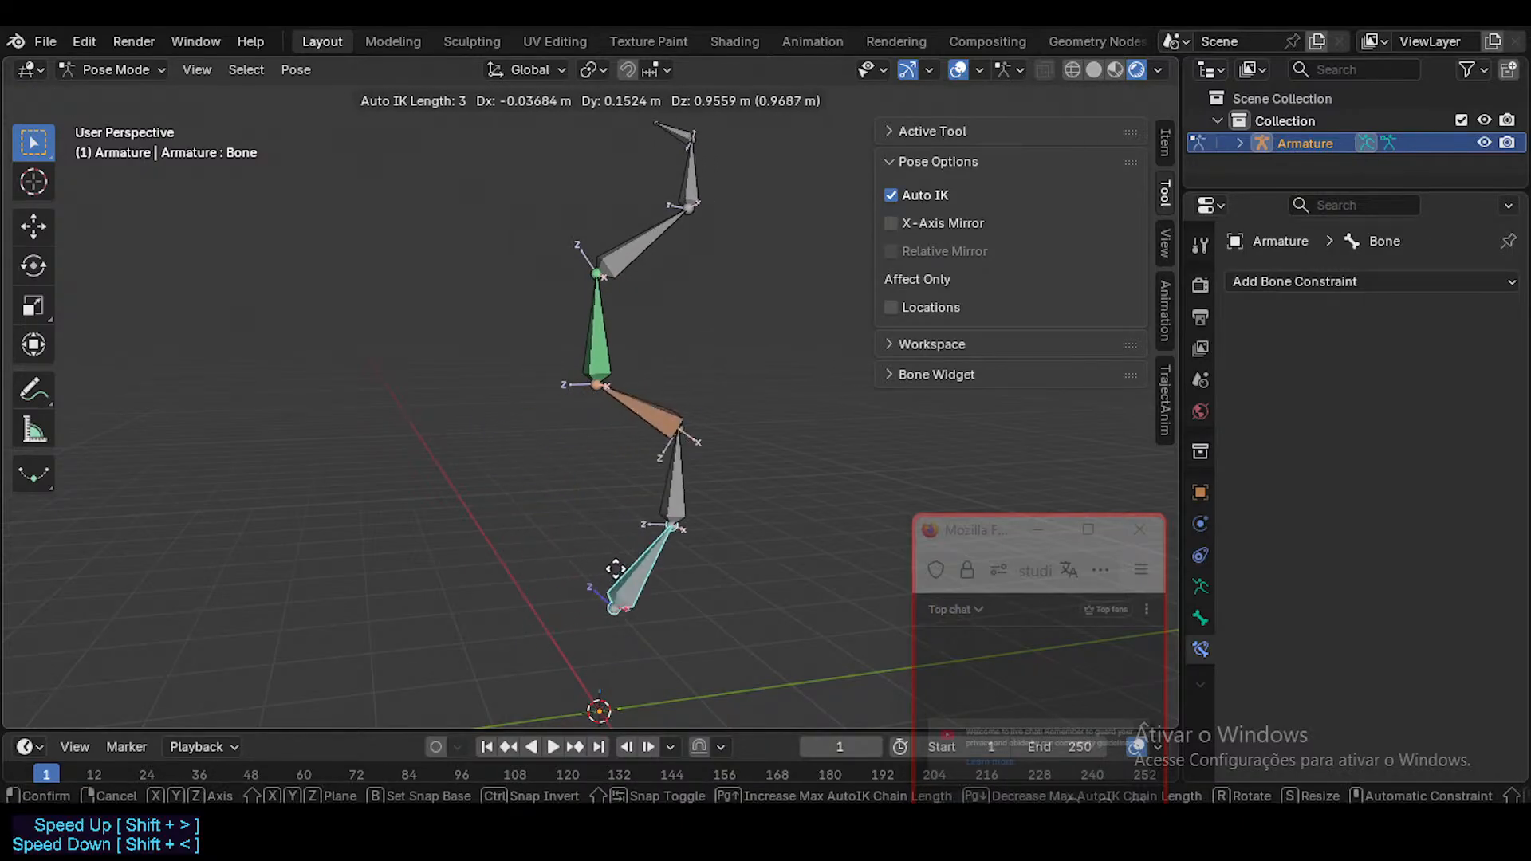
{"action": "left_click", "coordinate": [617, 598]}
{"action": "key", "text": "g"}
{"action": "left_click", "coordinate": [598, 566]}
Step: Lower Bone.004 and raise Bone.005 above the green bone with an Auto IK chain length of 3
{"action": "left_click", "coordinate": [637, 249]}
{"action": "key", "text": "g"}
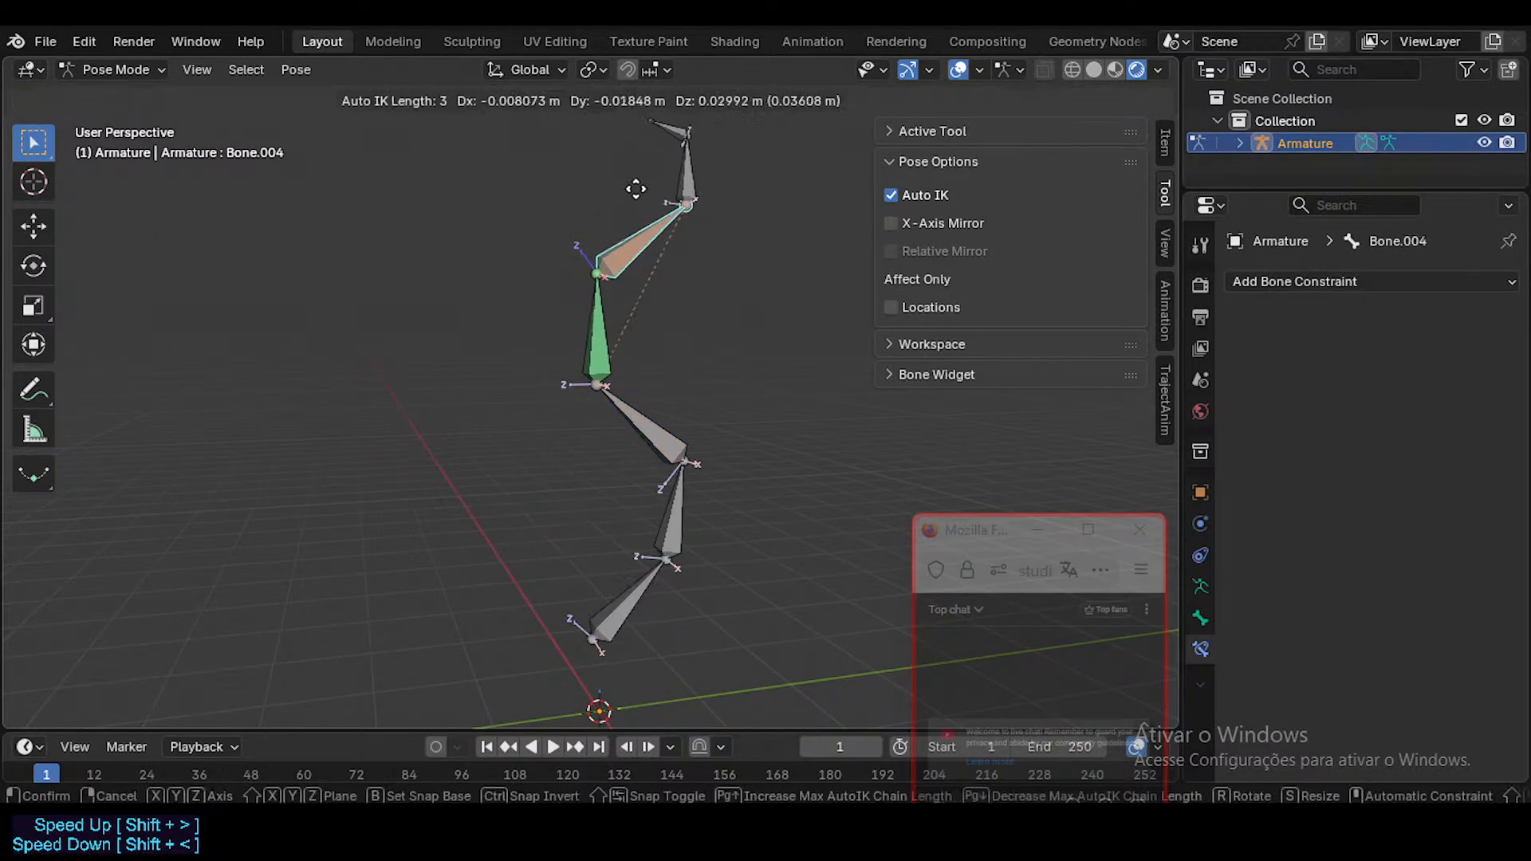
{"action": "left_click", "coordinate": [638, 368]}
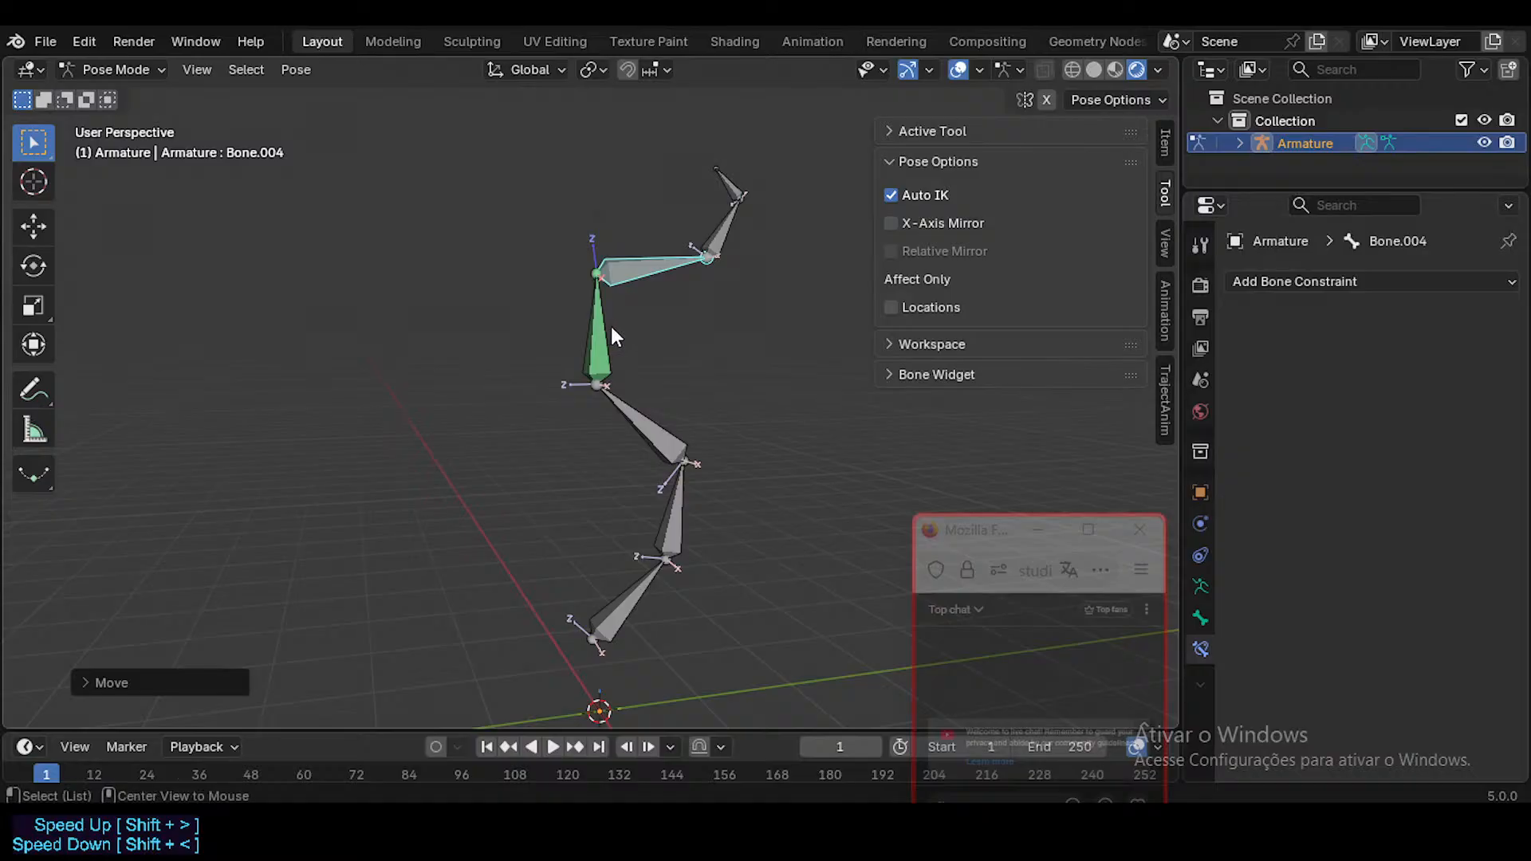
{"action": "left_click", "coordinate": [724, 226]}
{"action": "key", "text": "g"}
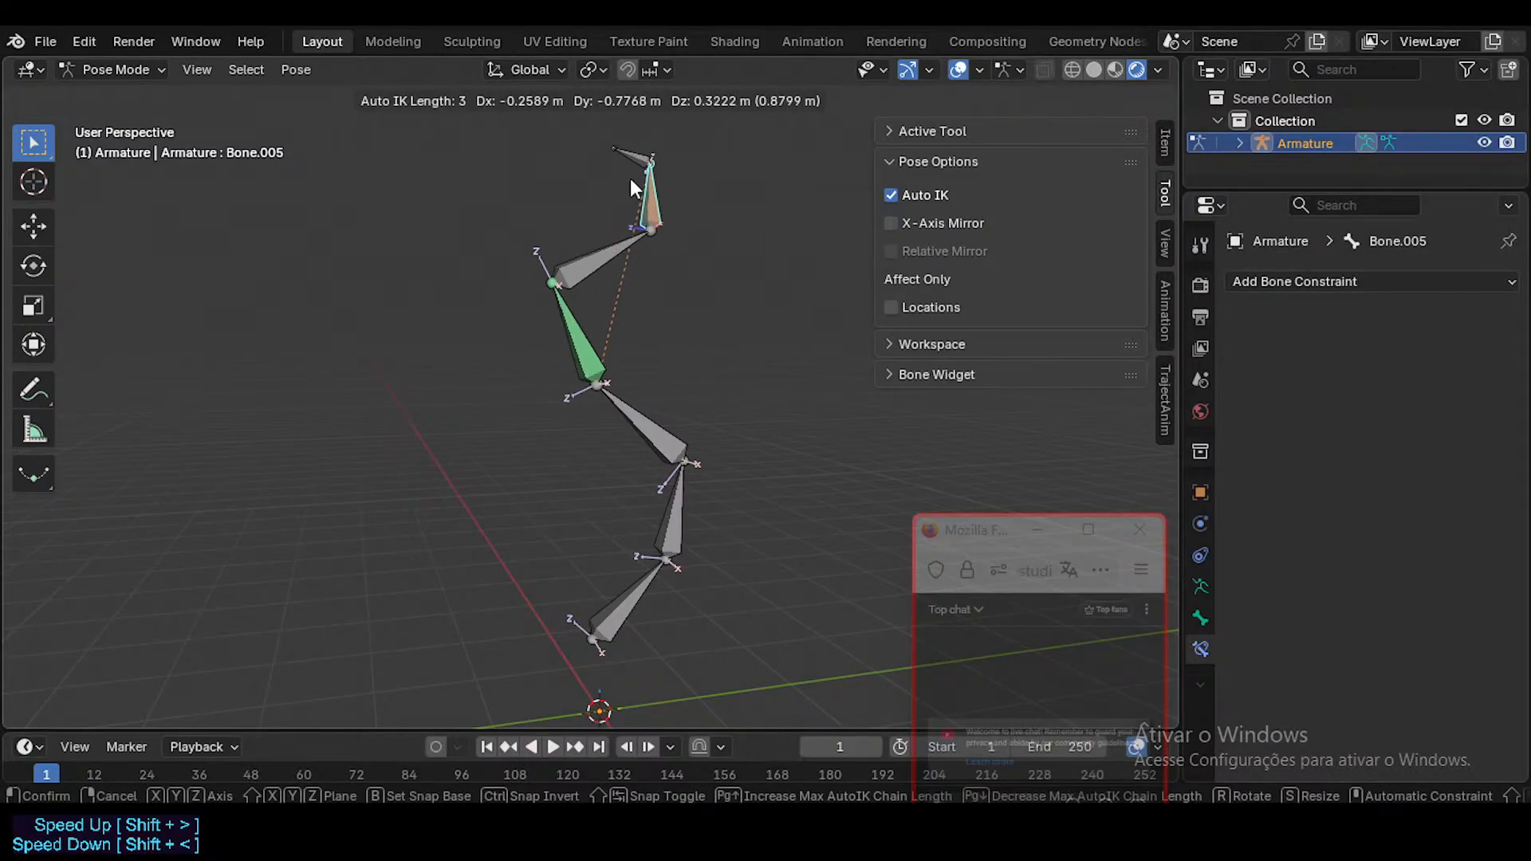
{"action": "left_click", "coordinate": [723, 206]}
Step: Move the tip bone, Bone.006, and raise its Auto IK chain length from 2 to 3
{"action": "key", "text": "g"}
{"action": "left_click", "coordinate": [654, 65]}
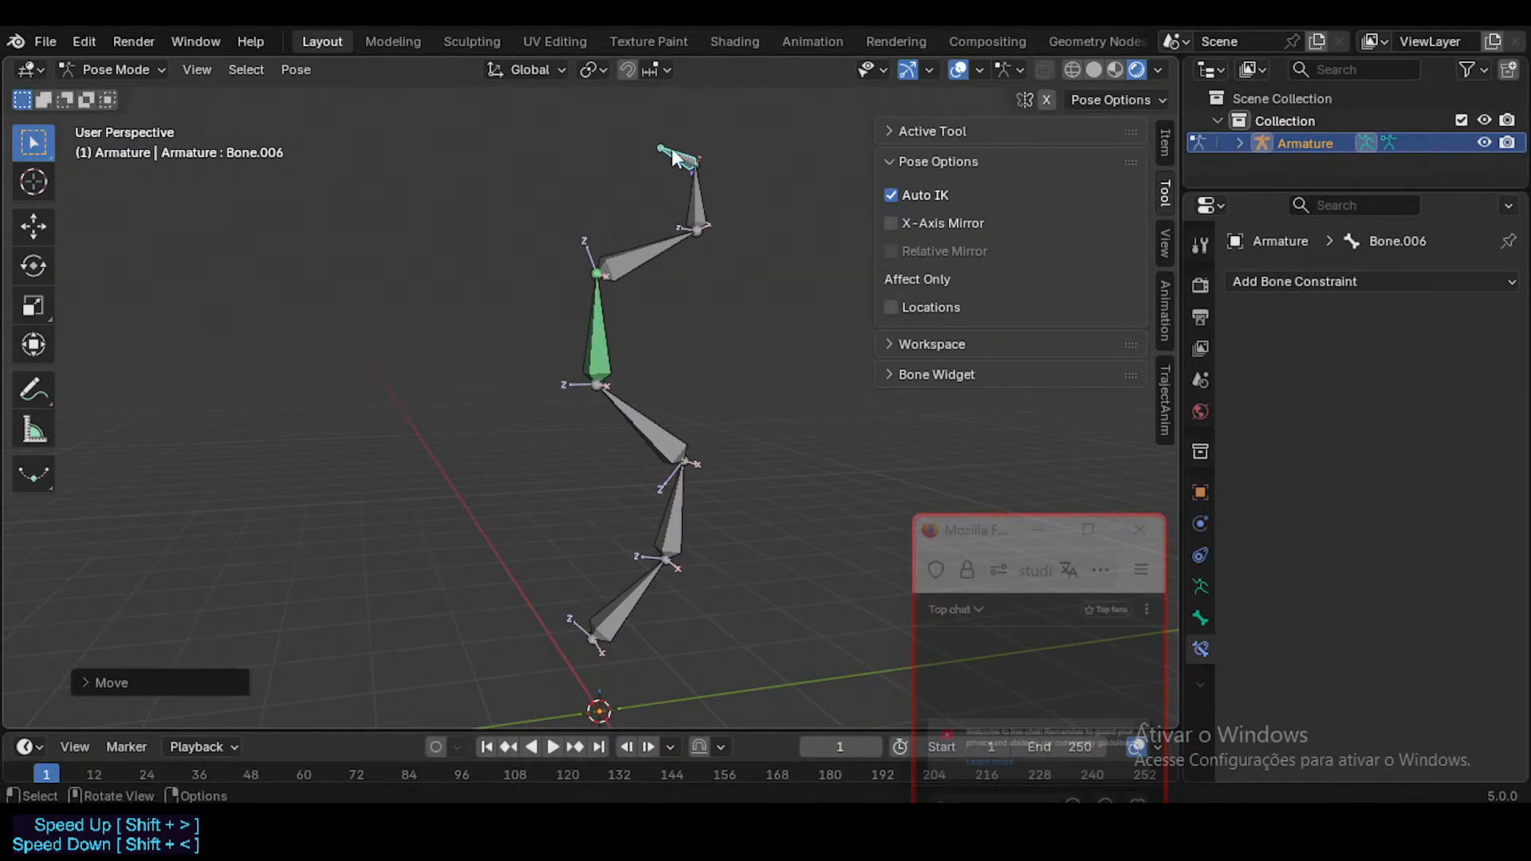
{"action": "key", "text": "g"}
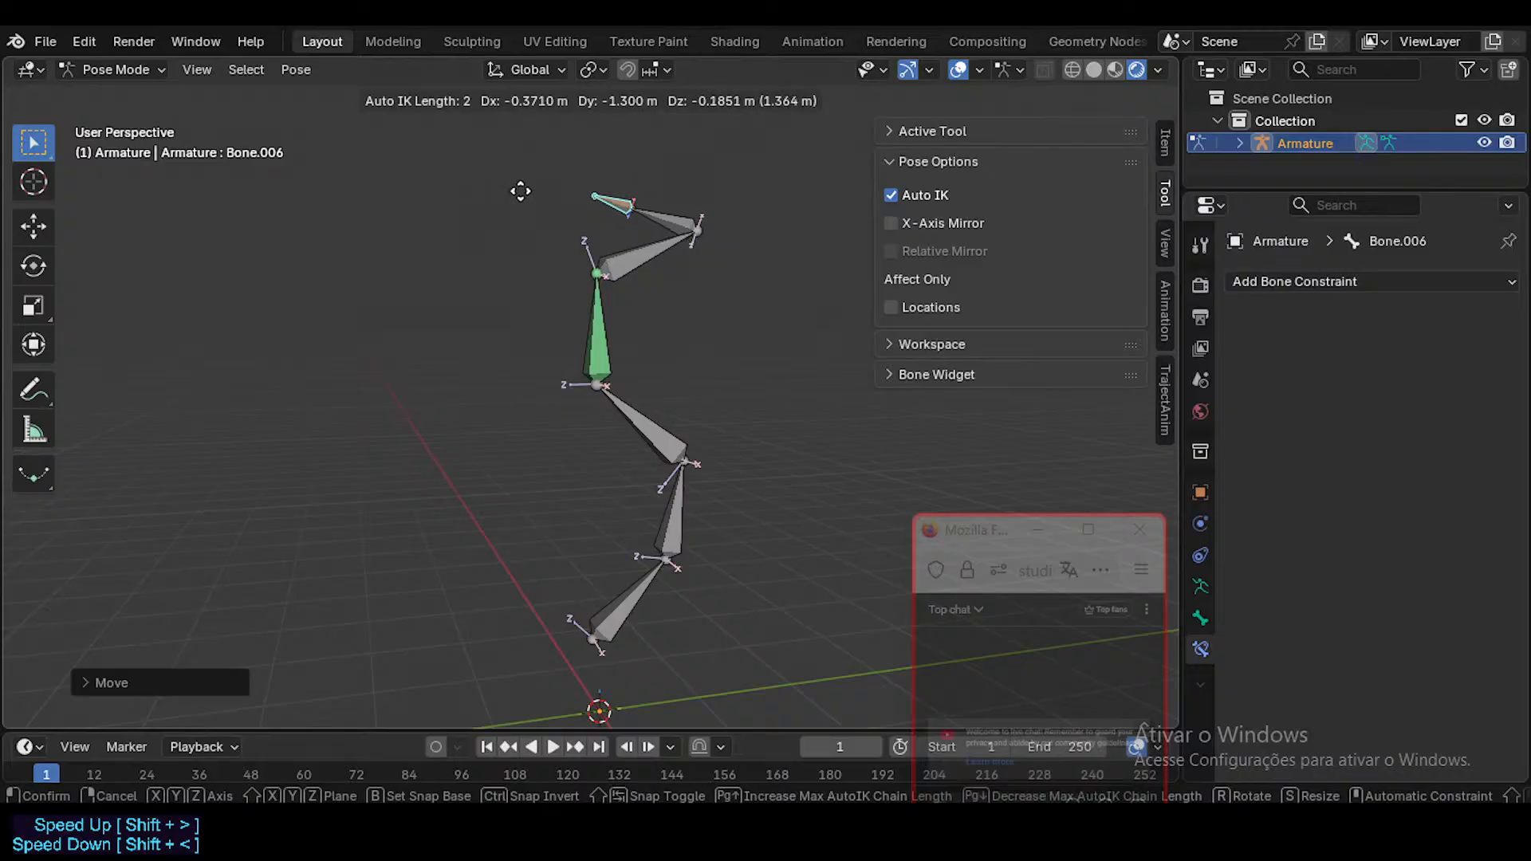
{"action": "key", "text": "Page_Up"}
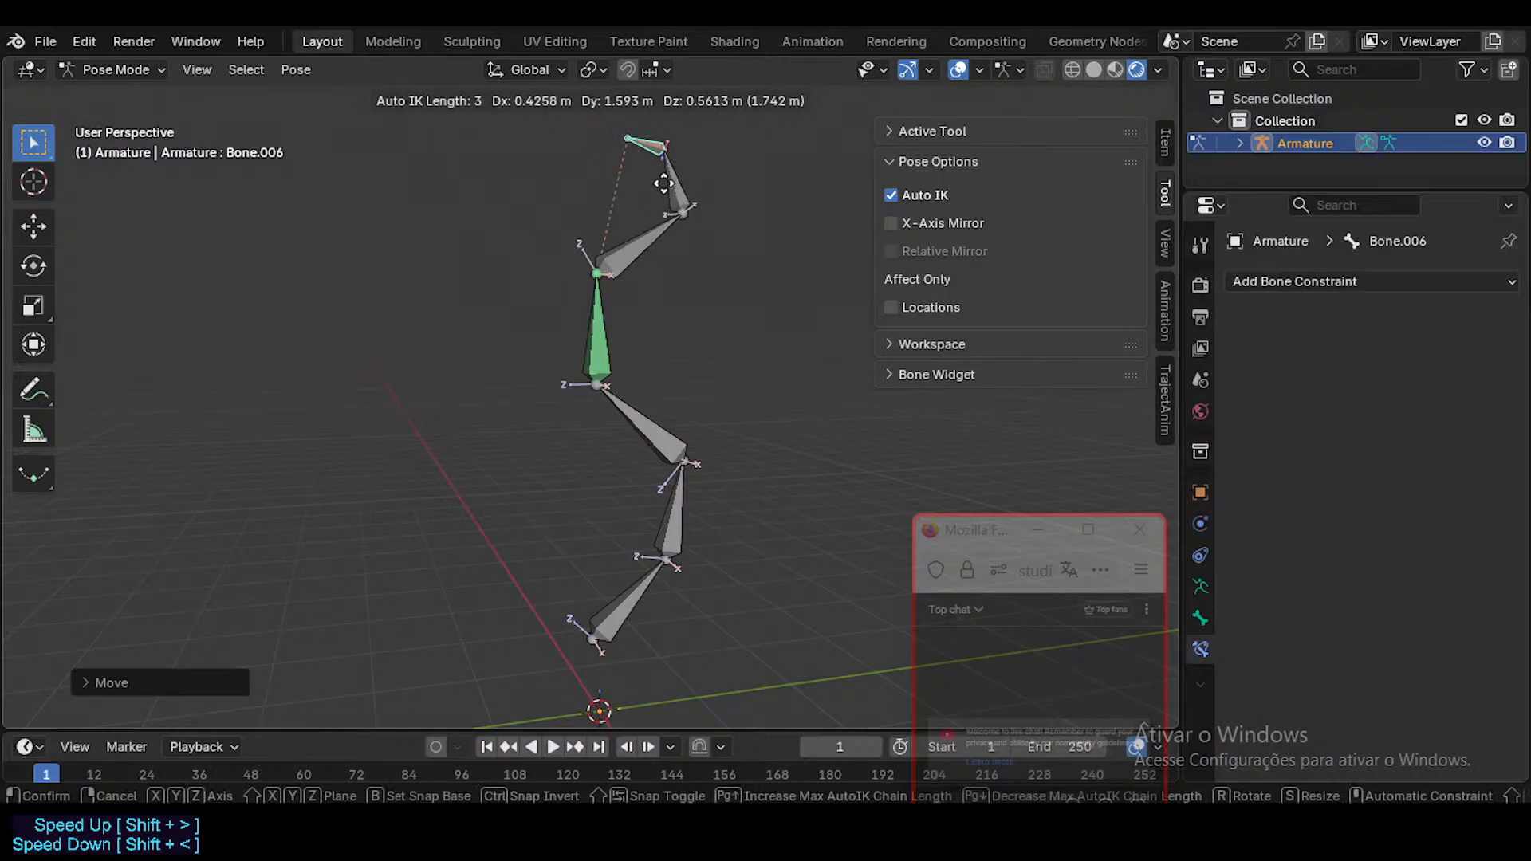
{"action": "left_click", "coordinate": [691, 177]}
Step: Shift Bone.002 slightly and try to move the constrained green bone, Bone.003
{"action": "left_click_drag", "start_coordinate": [642, 461], "coordinate": [619, 402]}
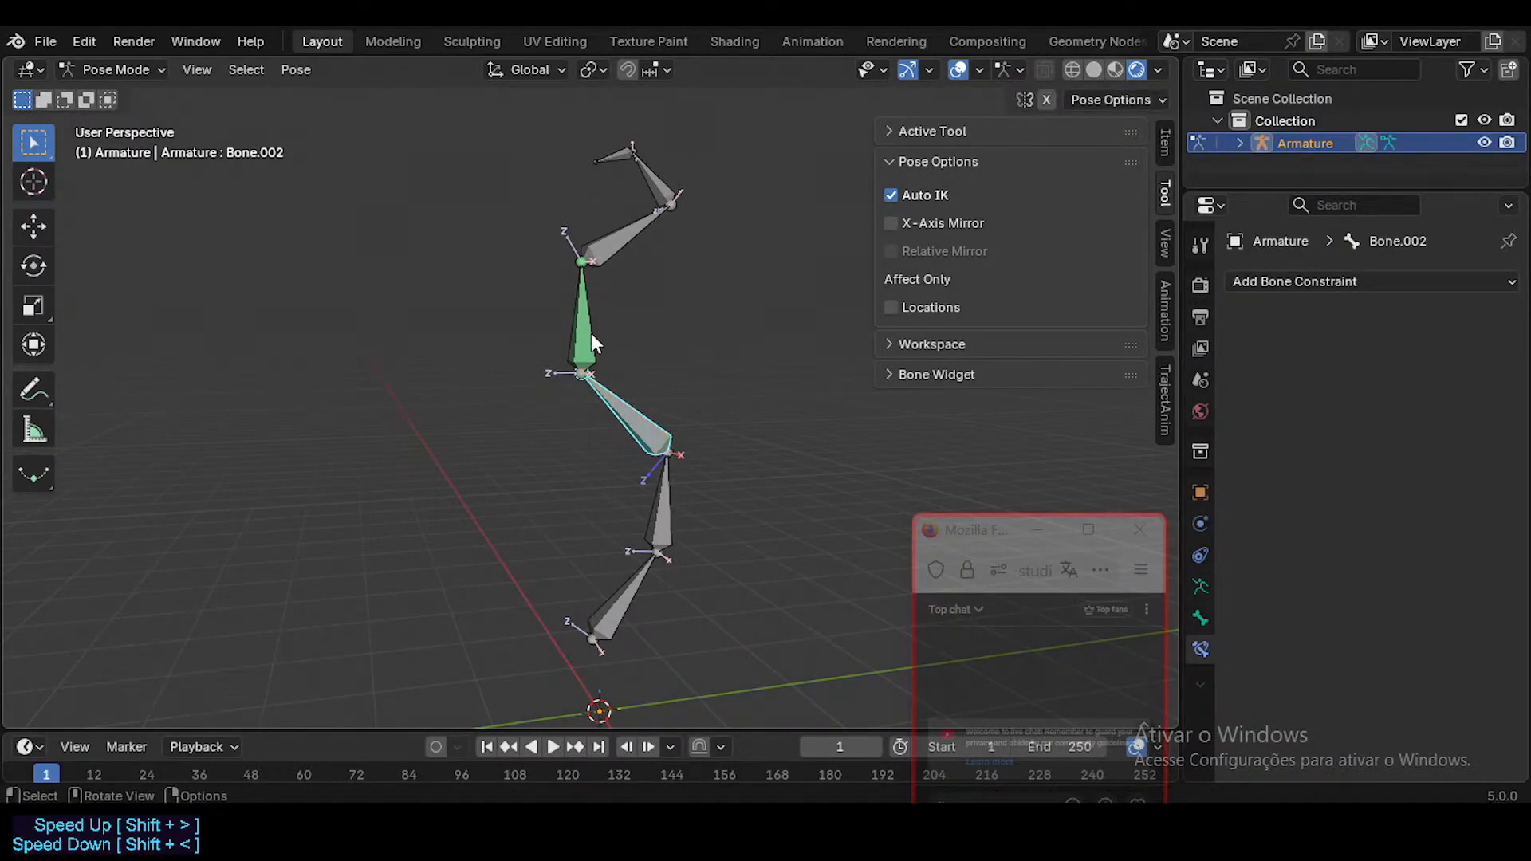
{"action": "mouse_move", "coordinate": [591, 334]}
{"action": "left_mouse_down"}
{"action": "mouse_move", "coordinate": [591, 288]}
{"action": "mouse_move", "coordinate": [569, 348]}
{"action": "left_mouse_up"}
{"action": "left_click", "coordinate": [564, 360]}
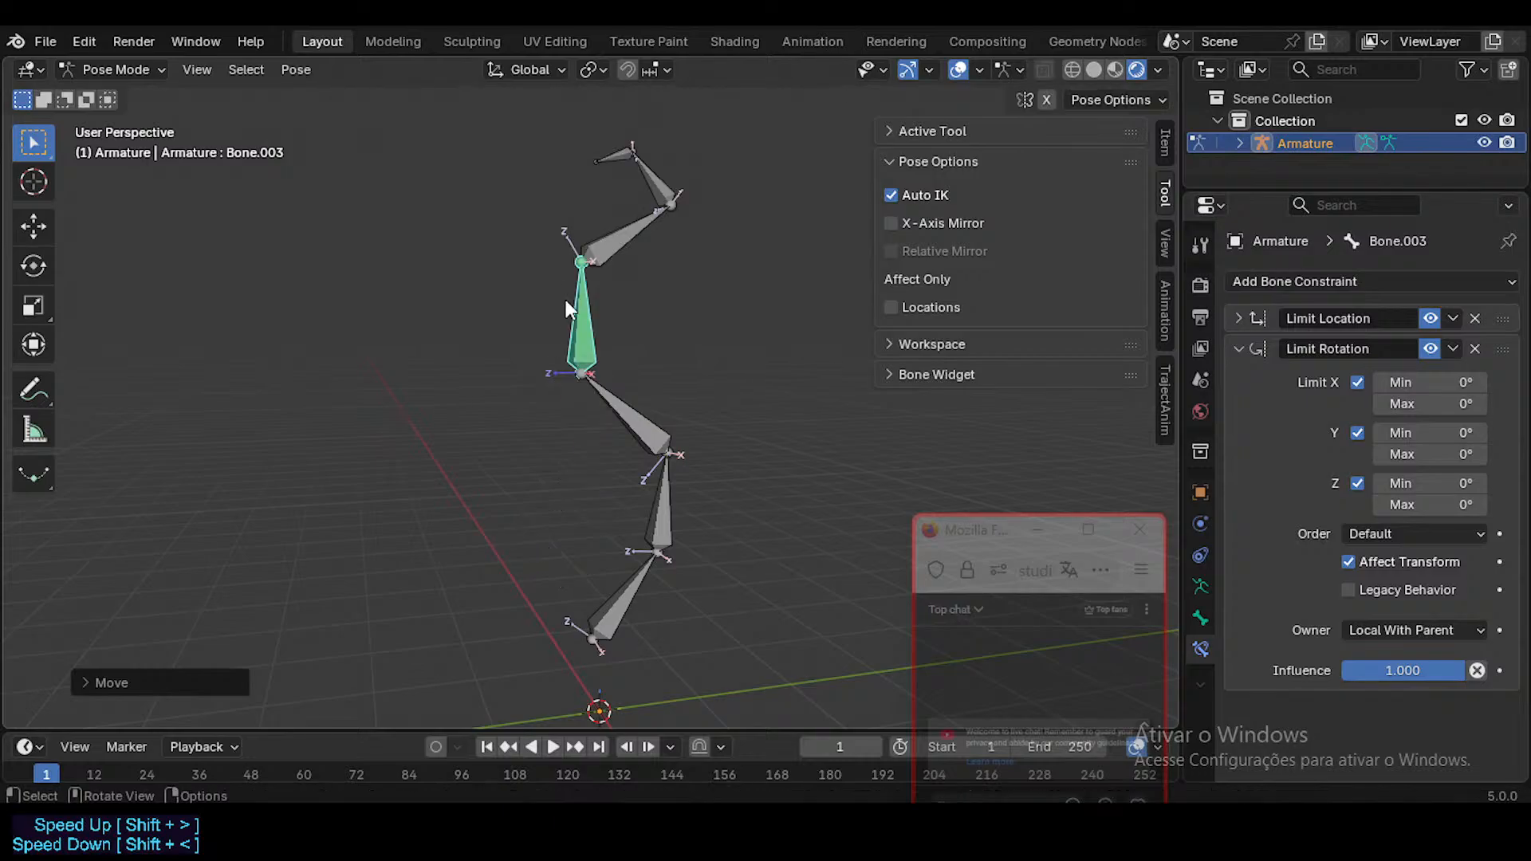
{"action": "key", "text": "g"}
{"action": "left_click", "coordinate": [565, 345]}
Step: Move Bone.002 up and down several times with Auto IK to swing the green bone above it
{"action": "left_click", "coordinate": [619, 408]}
{"action": "key", "text": "g"}
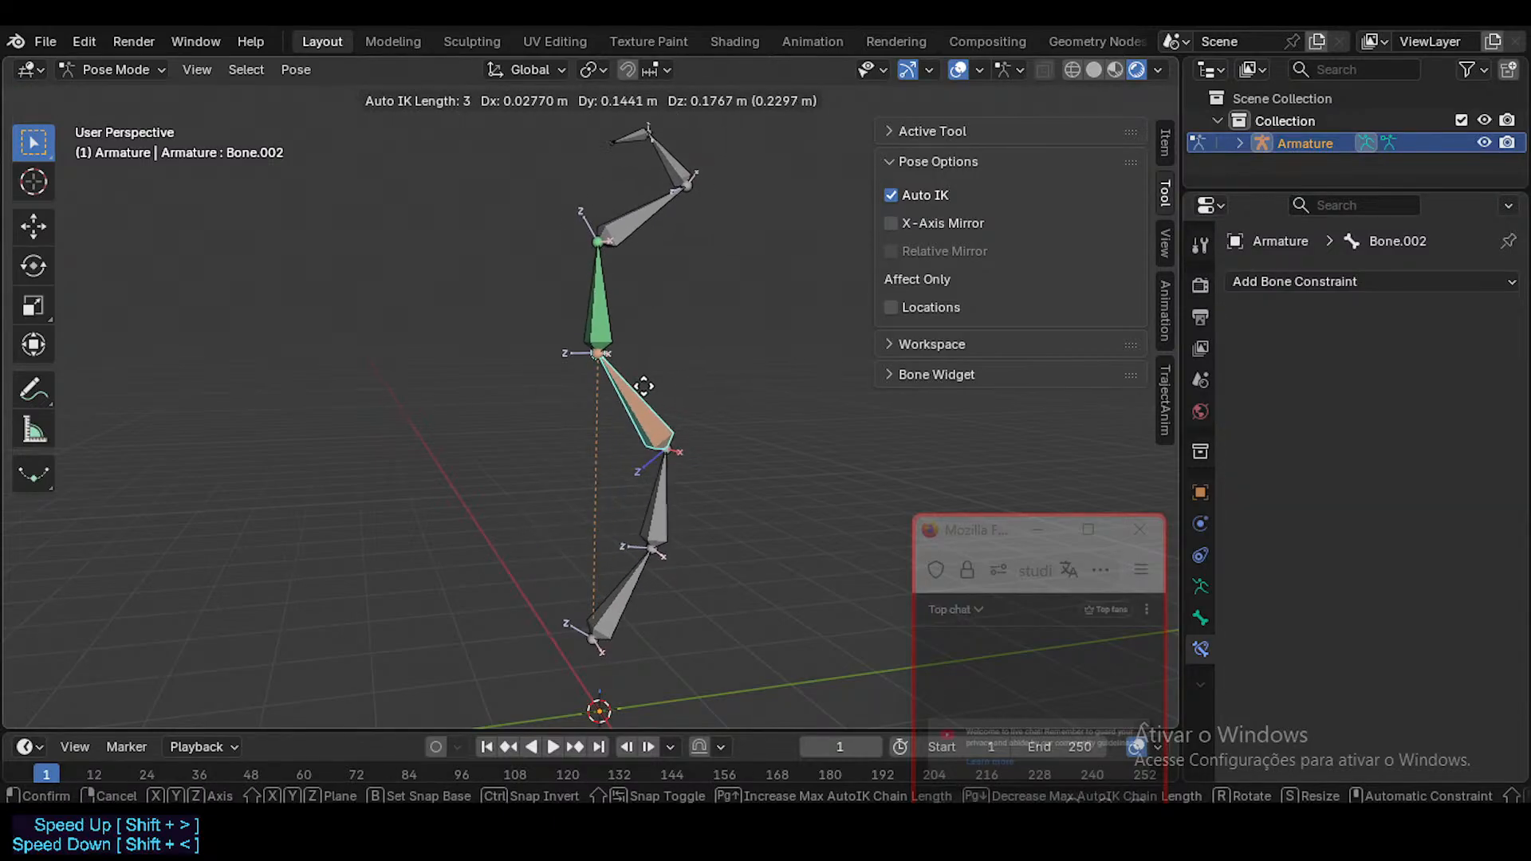
{"action": "left_click", "coordinate": [627, 367]}
{"action": "key", "text": "g"}
{"action": "left_click", "coordinate": [650, 419]}
{"action": "key", "text": "g"}
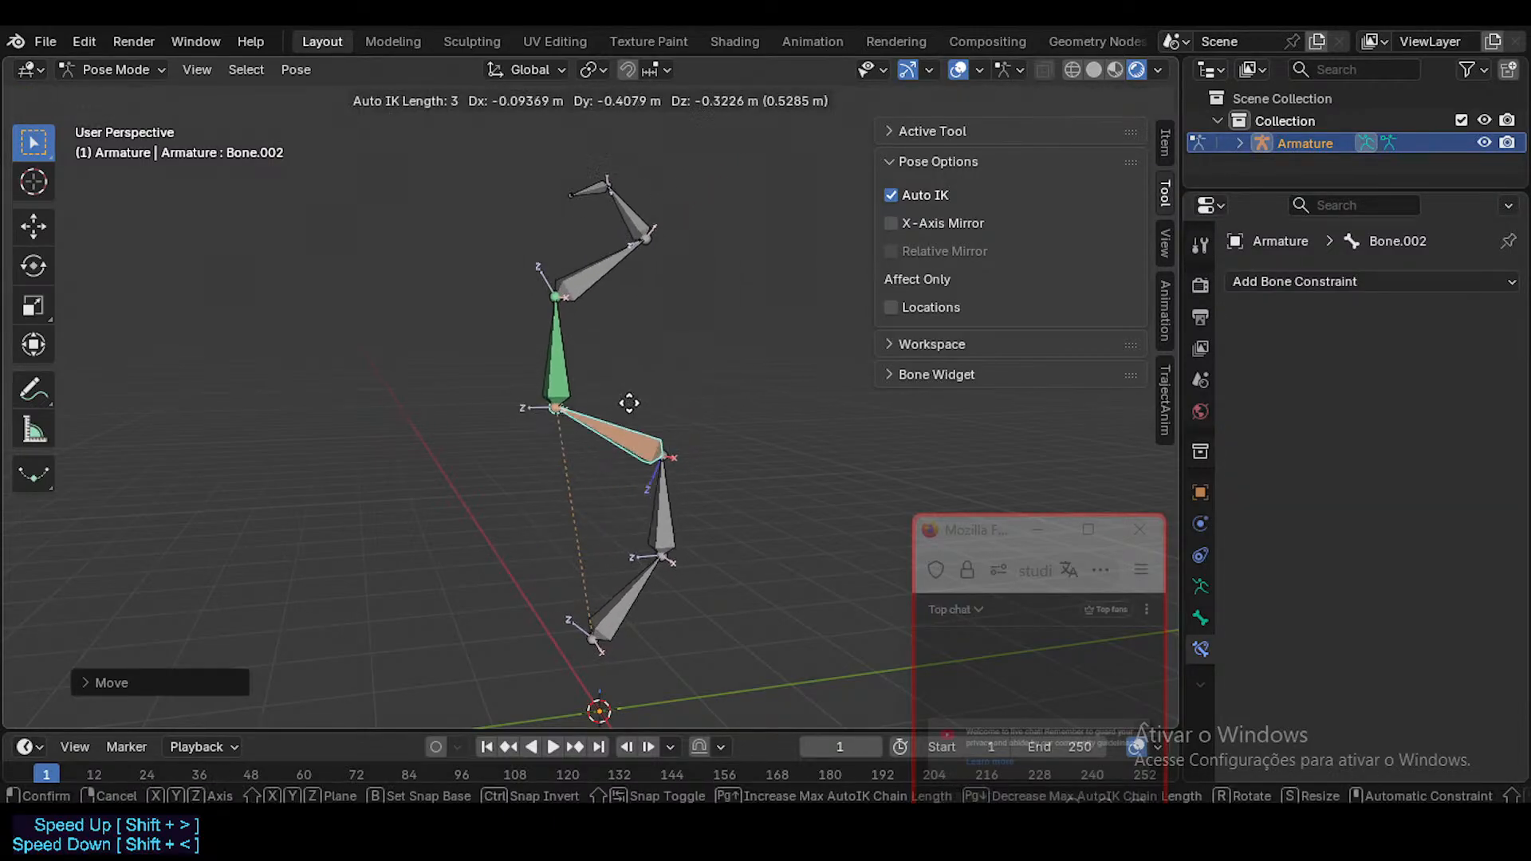
{"action": "left_click", "coordinate": [649, 437]}
Step: Expand Bone.003's Limit Location constraint and move Bone.002 repeatedly to check how the green bone behaves
{"action": "left_click", "coordinate": [594, 352]}
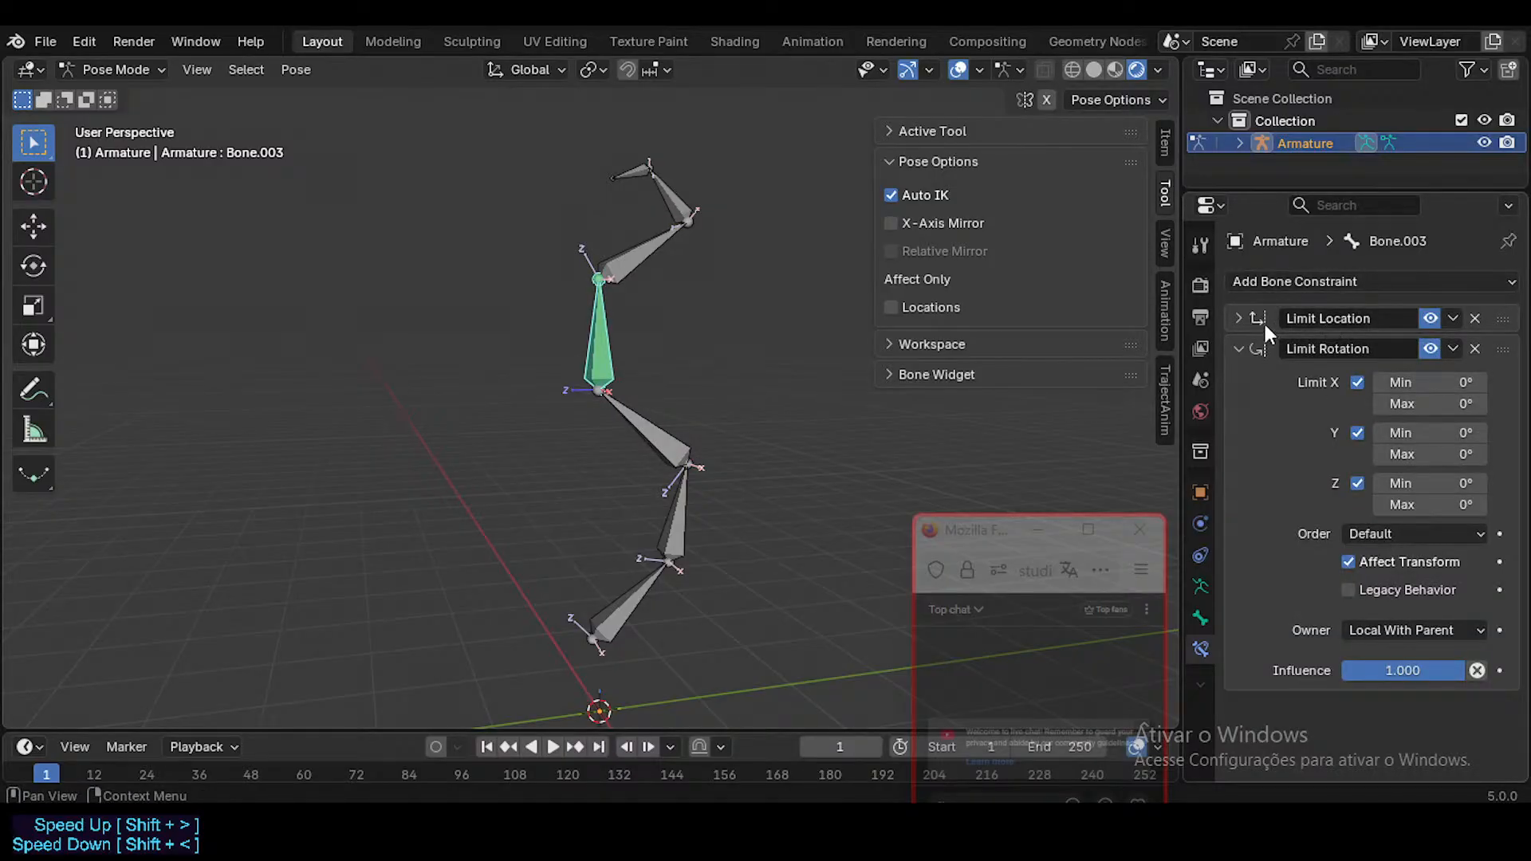
{"action": "left_click", "coordinate": [1238, 318]}
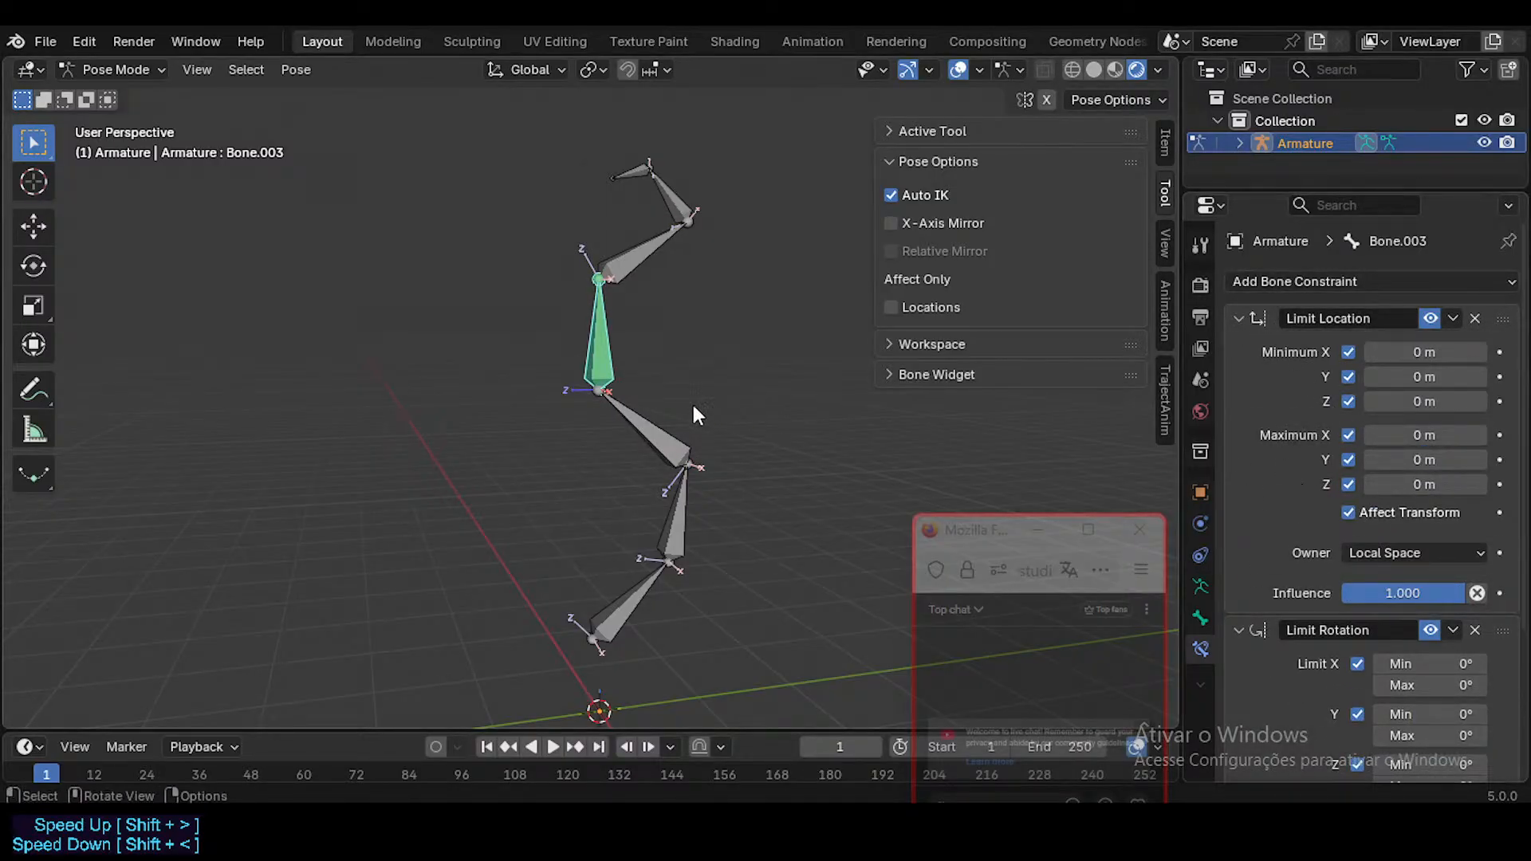
{"action": "left_click", "coordinate": [649, 436]}
{"action": "key", "text": "g"}
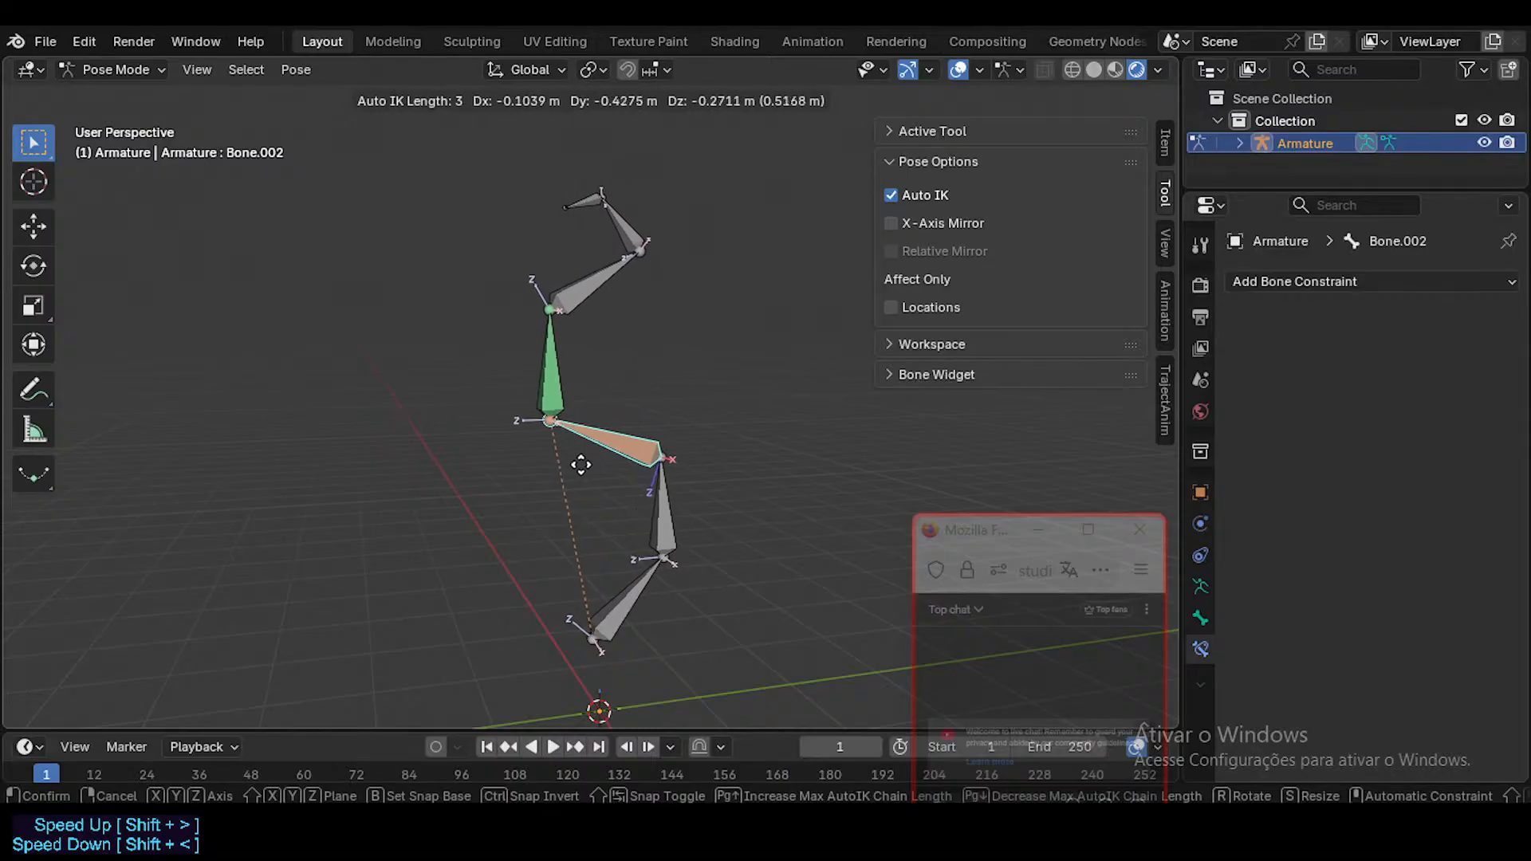
{"action": "left_click", "coordinate": [620, 403]}
{"action": "key", "text": "g"}
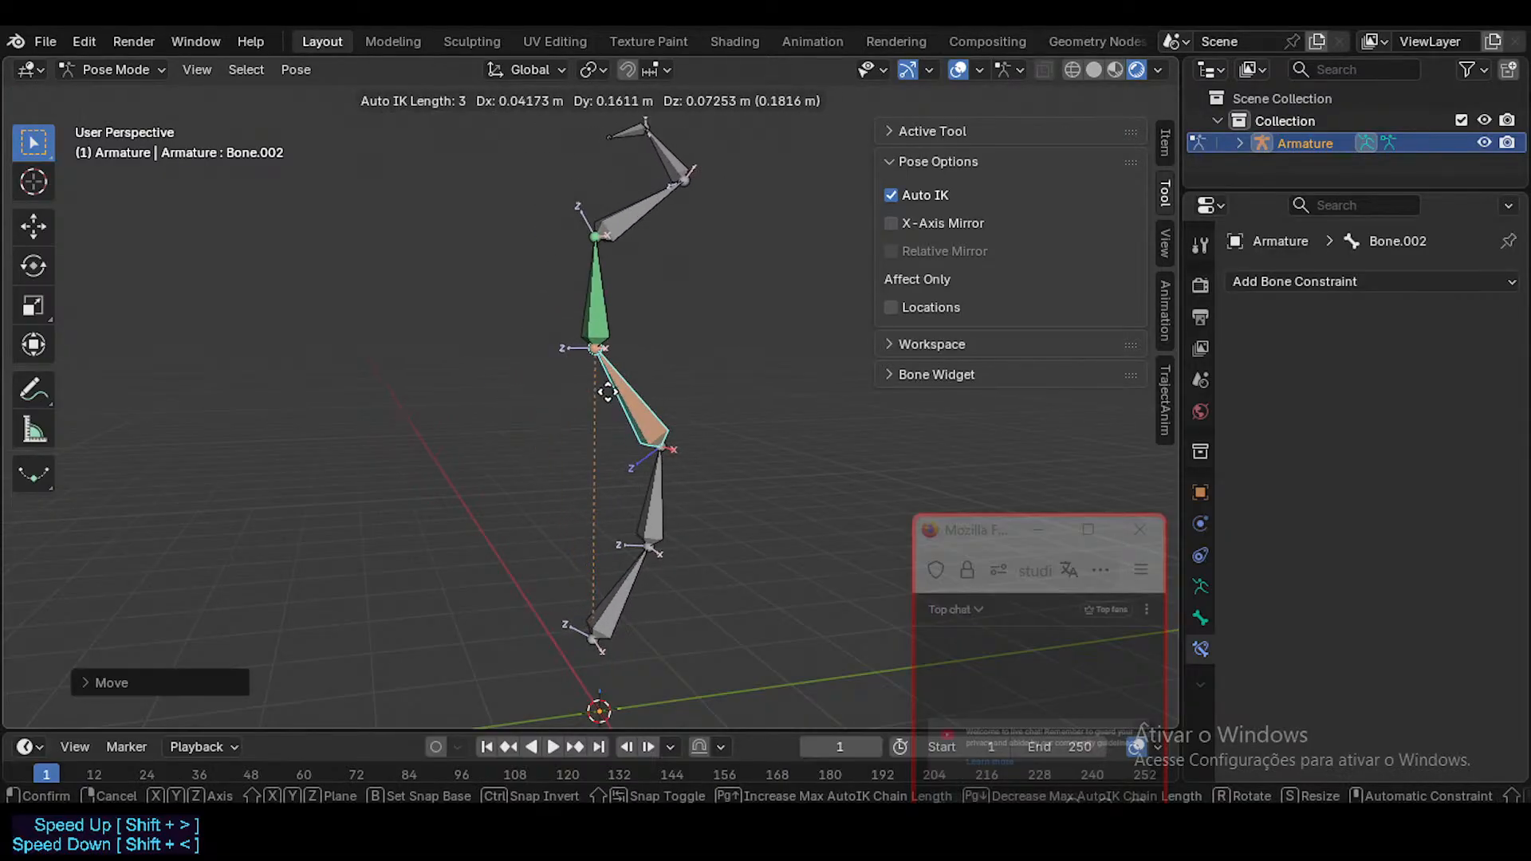
{"action": "left_click", "coordinate": [610, 405]}
{"action": "key", "text": "g"}
{"action": "left_click", "coordinate": [612, 439]}
{"action": "left_click", "coordinate": [597, 357]}
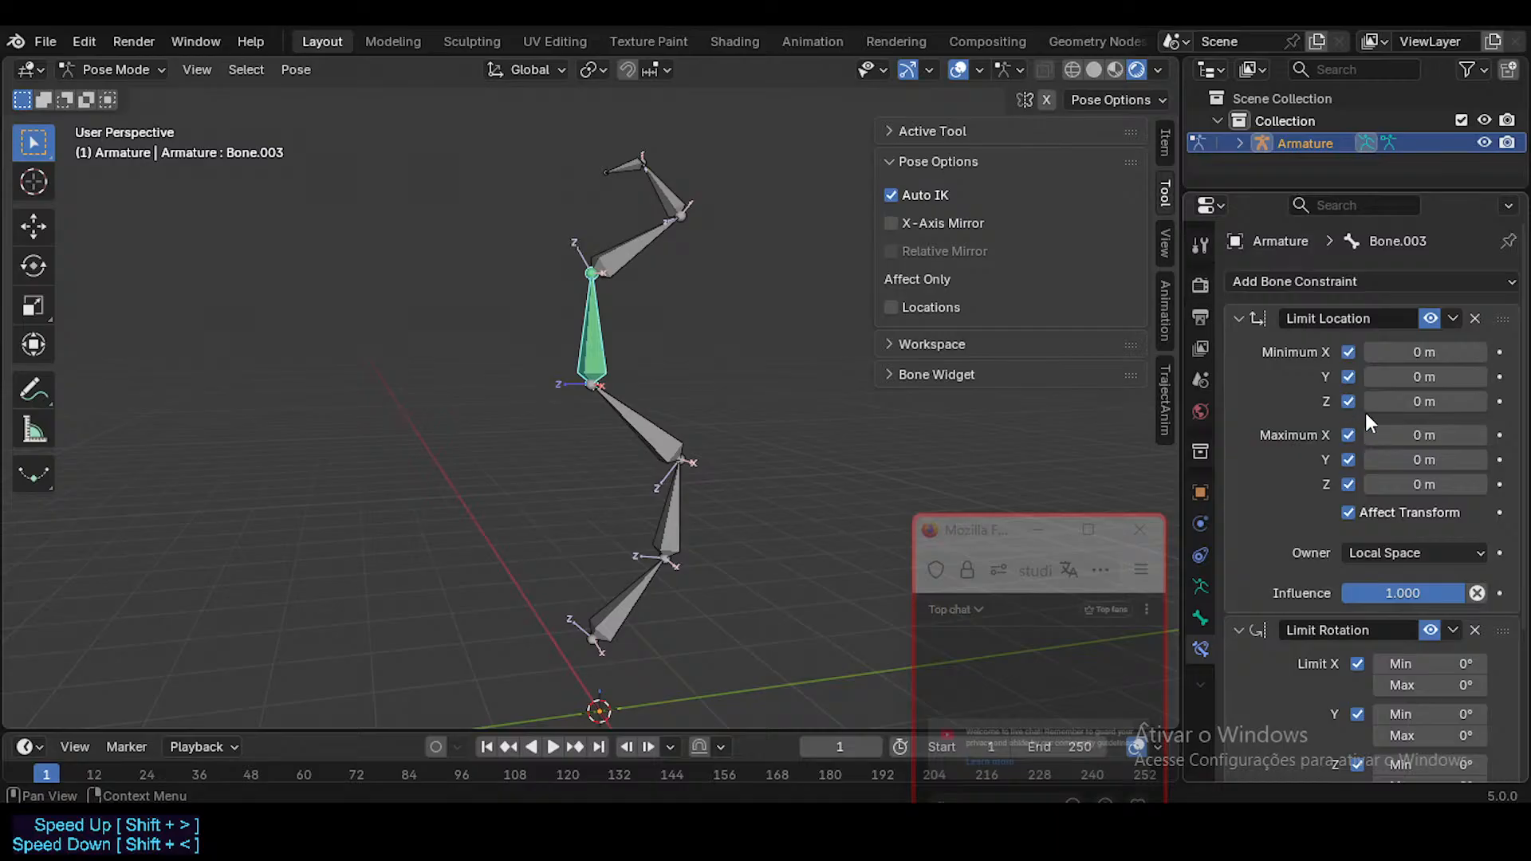
{"action": "left_click", "coordinate": [1399, 548]}
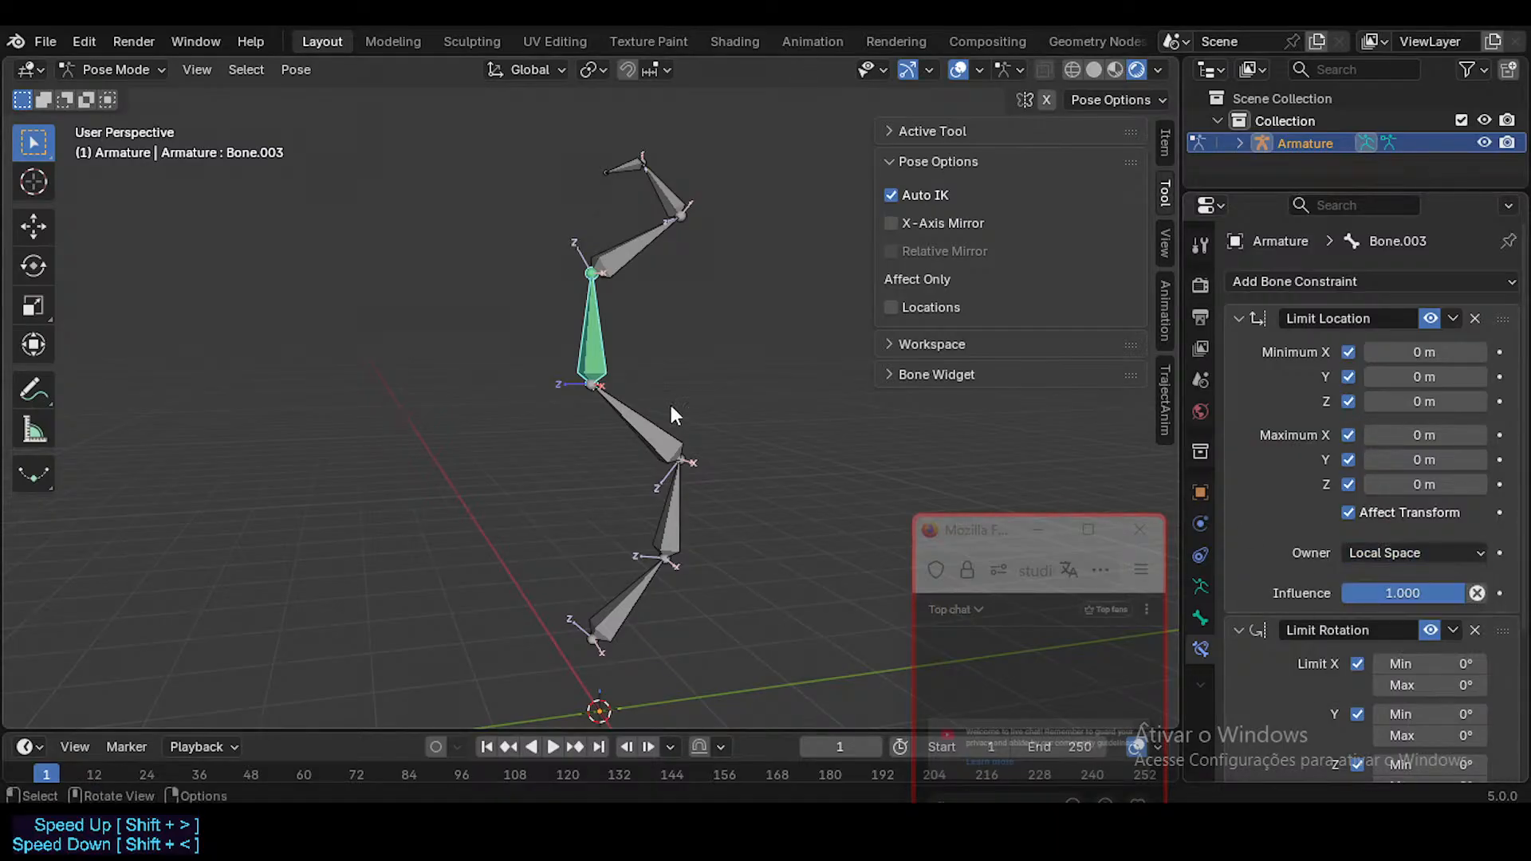
{"action": "key", "text": "Tab"}
{"action": "key", "text": "g"}
{"action": "right_click", "coordinate": [626, 371]}
{"action": "key", "text": "Tab"}
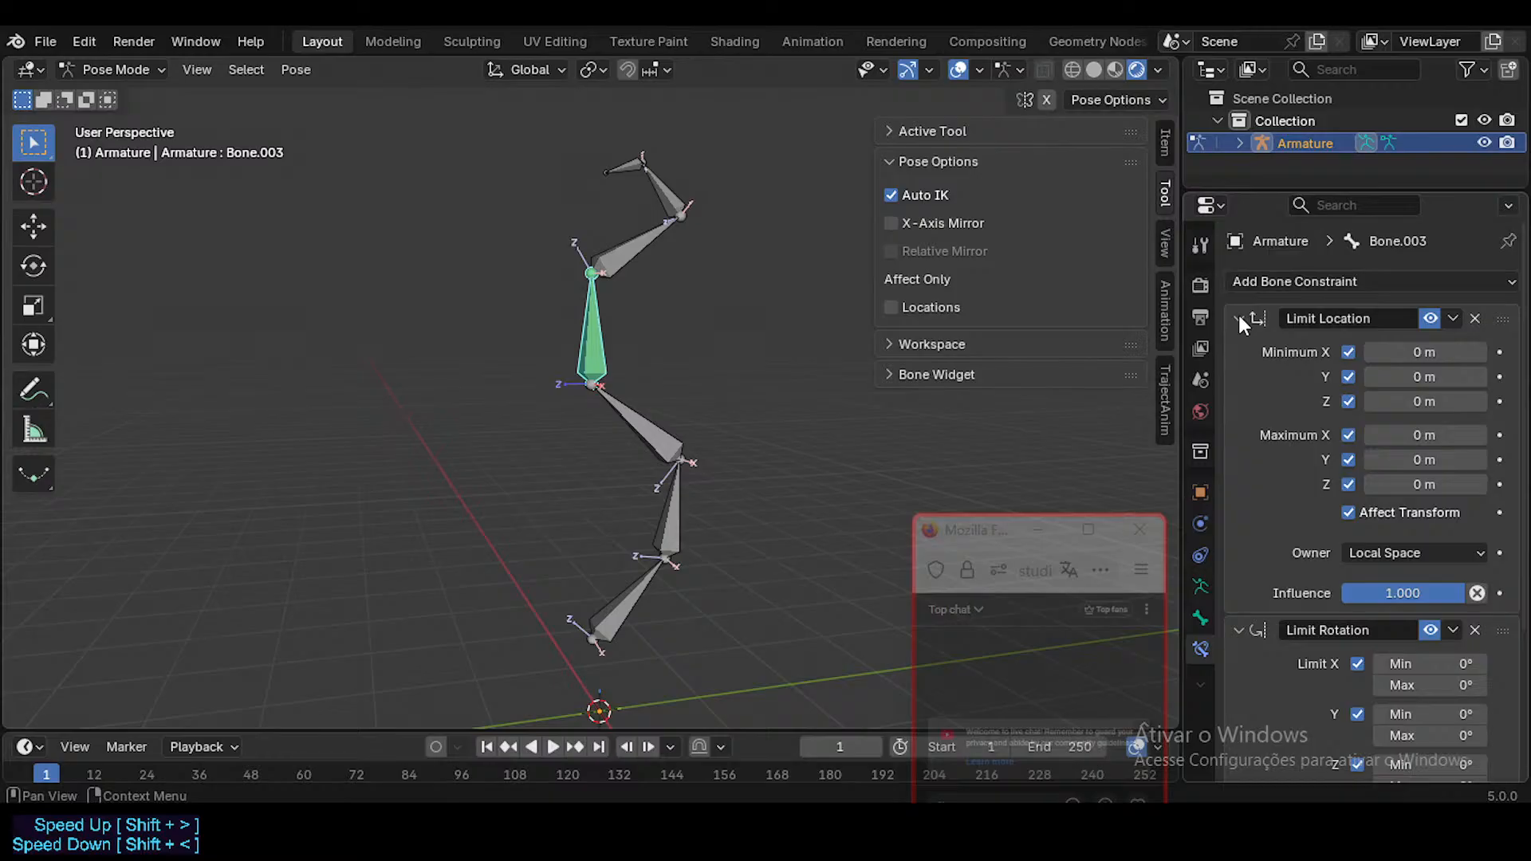
Step: Rotate Bone.002, directly below the green bone, around its base
{"action": "left_click", "coordinate": [680, 439]}
{"action": "key", "text": "r"}
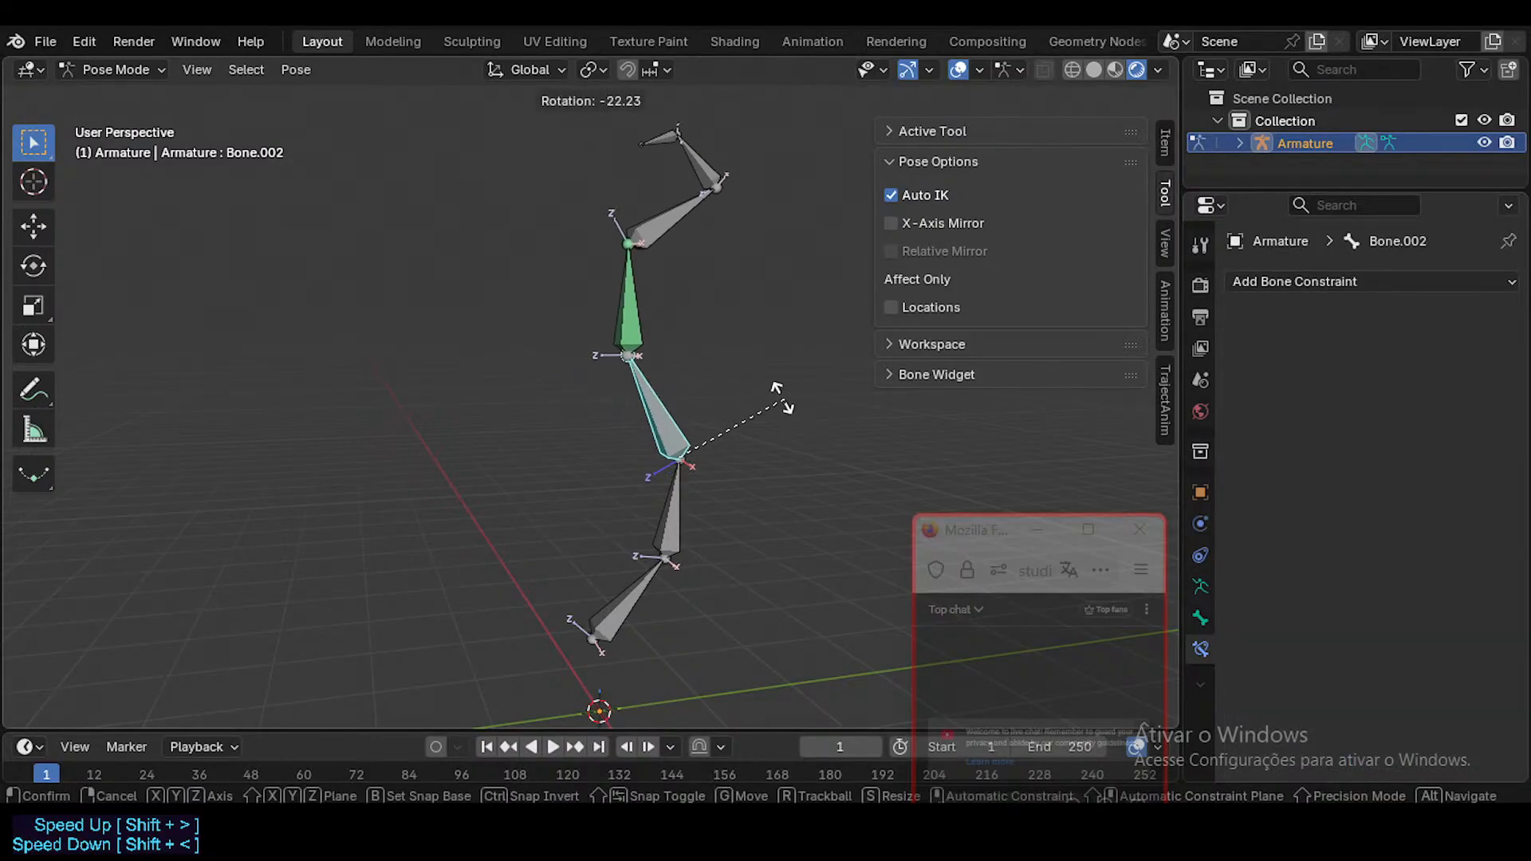
{"action": "left_click", "coordinate": [785, 396]}
Step: Disable Affect Transform on Bone.003's Limit Location constraint and set its owner space to Local With Parent
{"action": "left_click", "coordinate": [611, 304]}
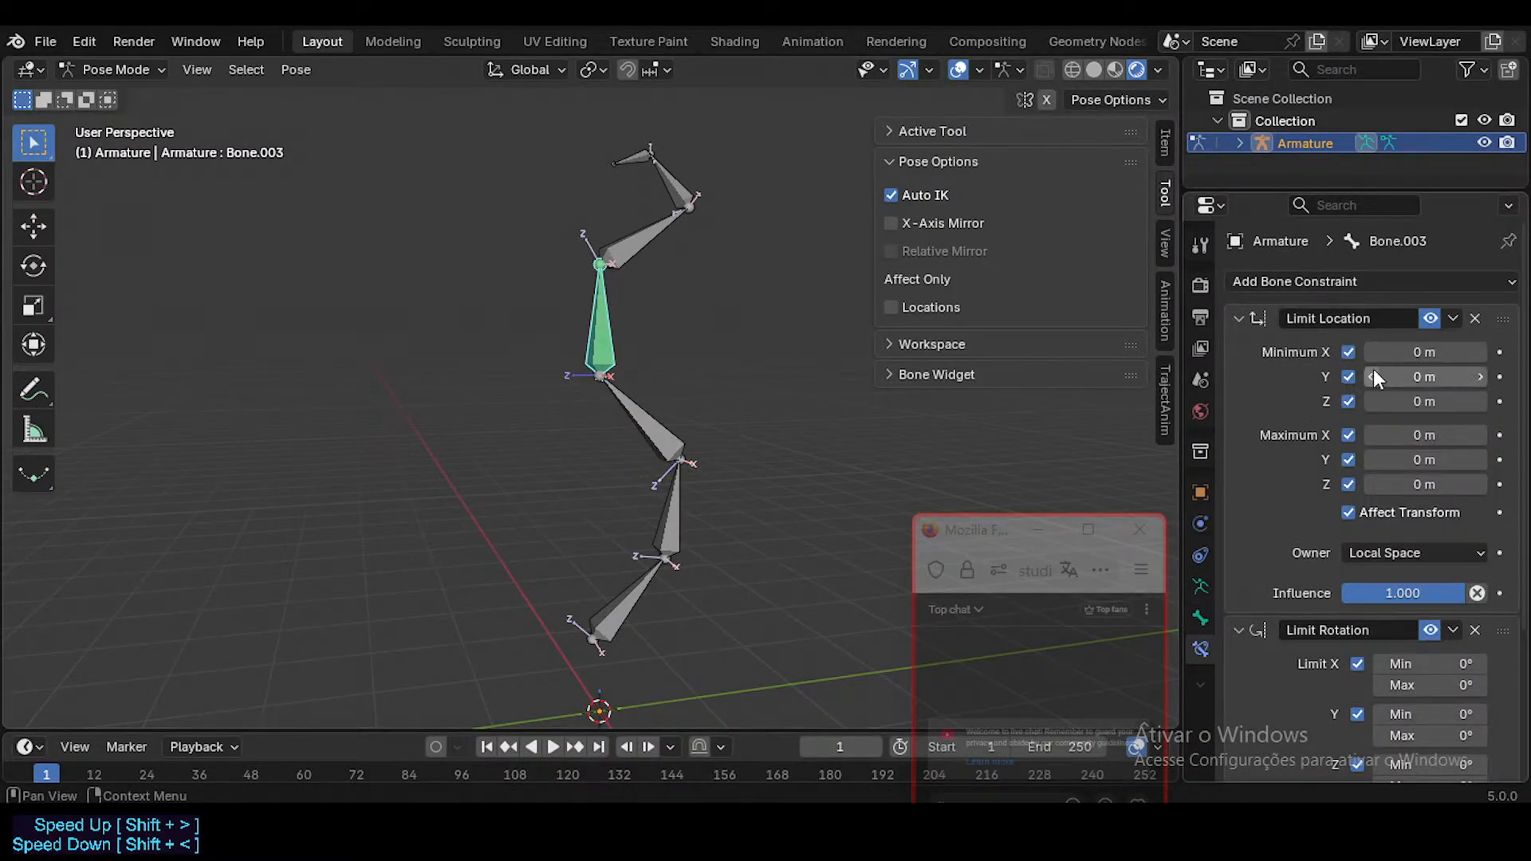
{"action": "left_click", "coordinate": [1349, 512]}
{"action": "key", "text": "g"}
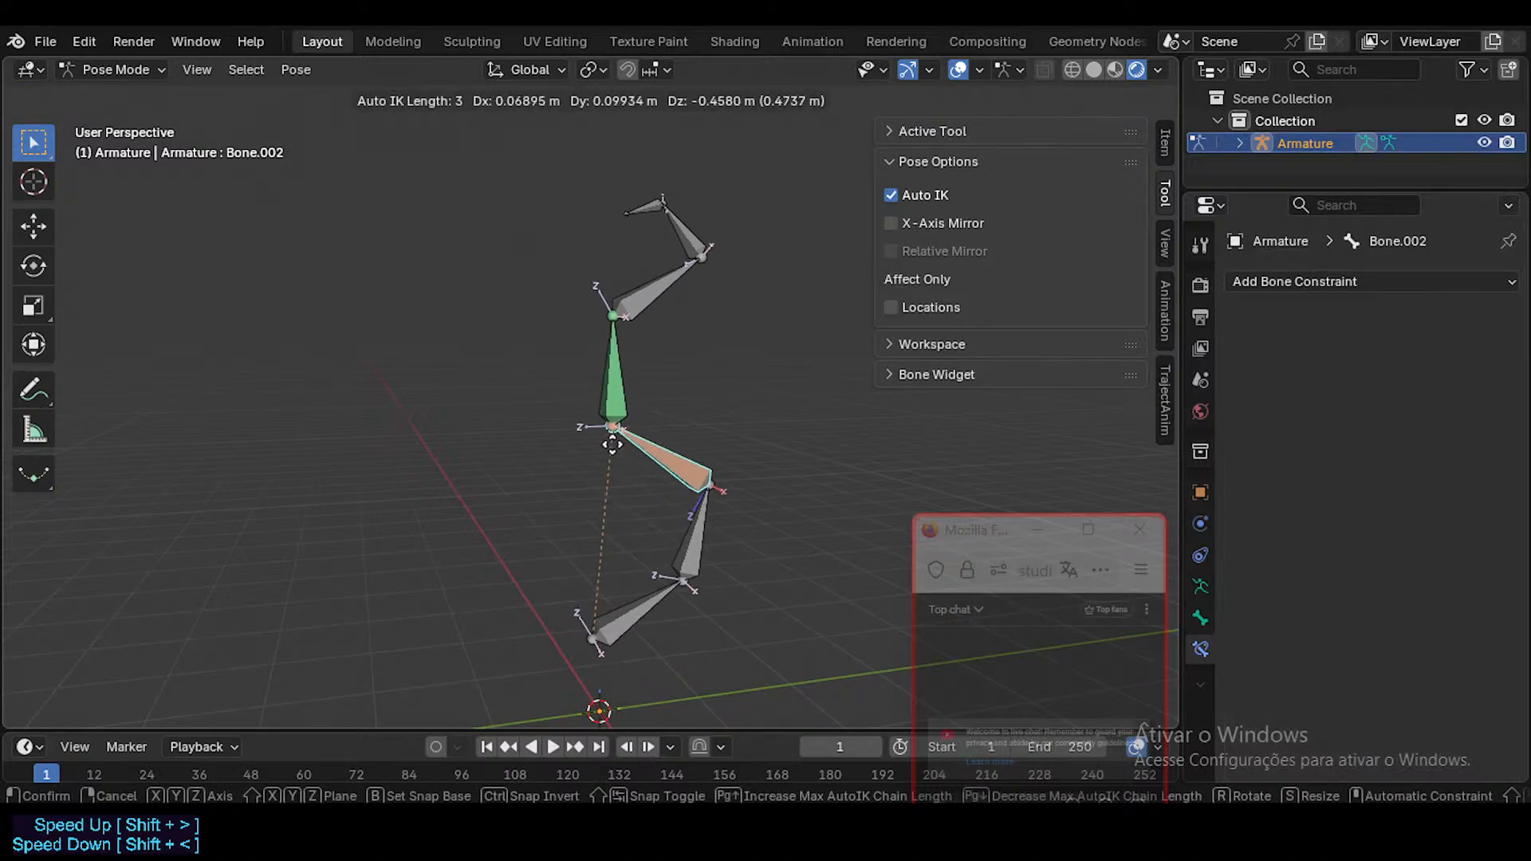
{"action": "left_click", "coordinate": [586, 332]}
{"action": "left_click", "coordinate": [1413, 552]}
{"action": "left_click", "coordinate": [1388, 663]}
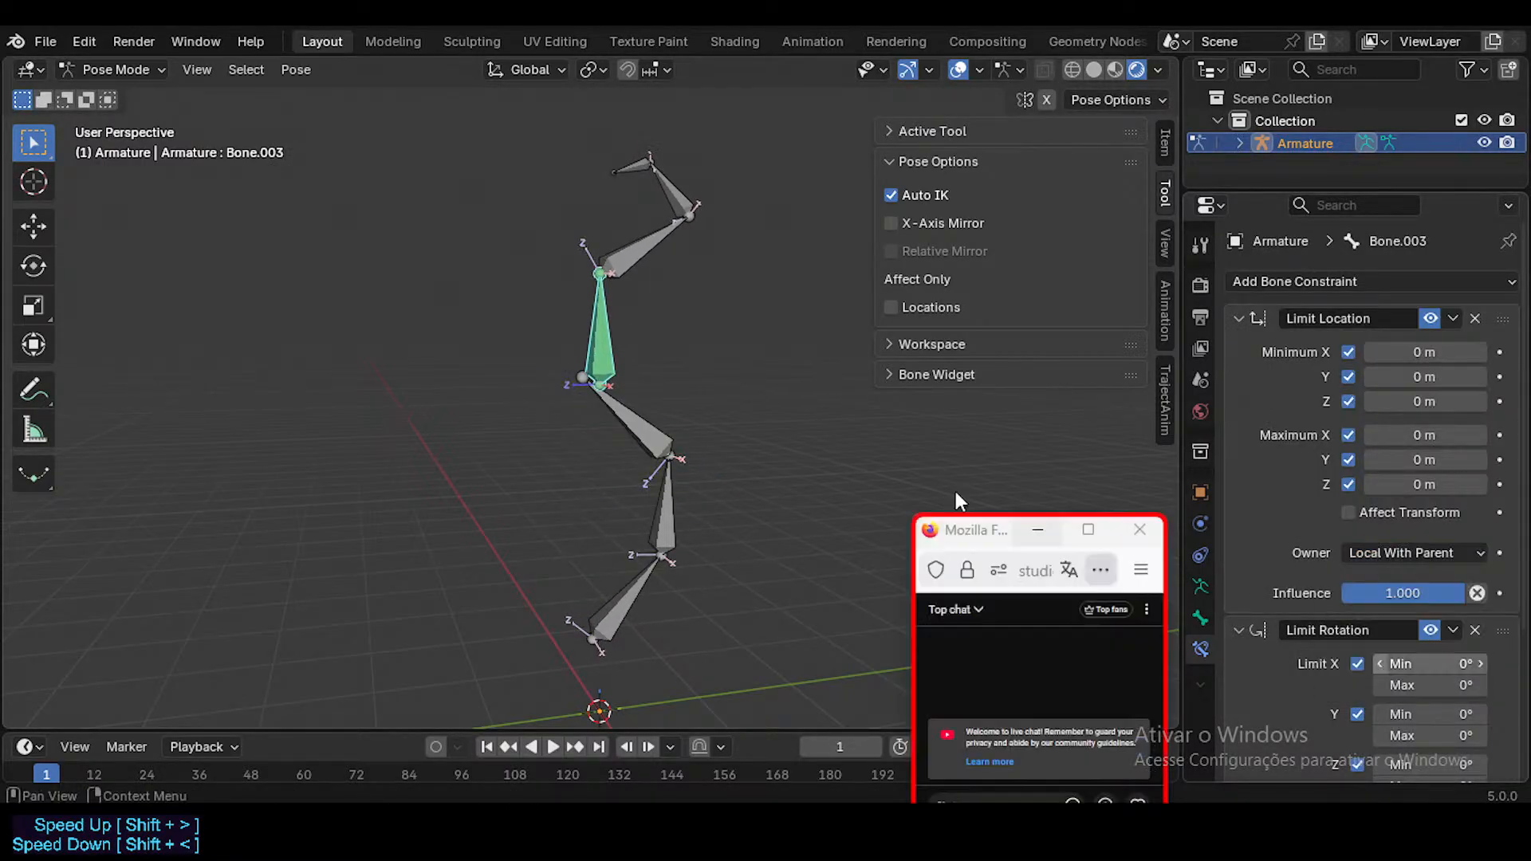
Step: Clear the location and rotation of all bones in the armature
{"action": "key", "text": "a"}
{"action": "key", "text": "alt+g"}
{"action": "key", "text": "alt+r"}
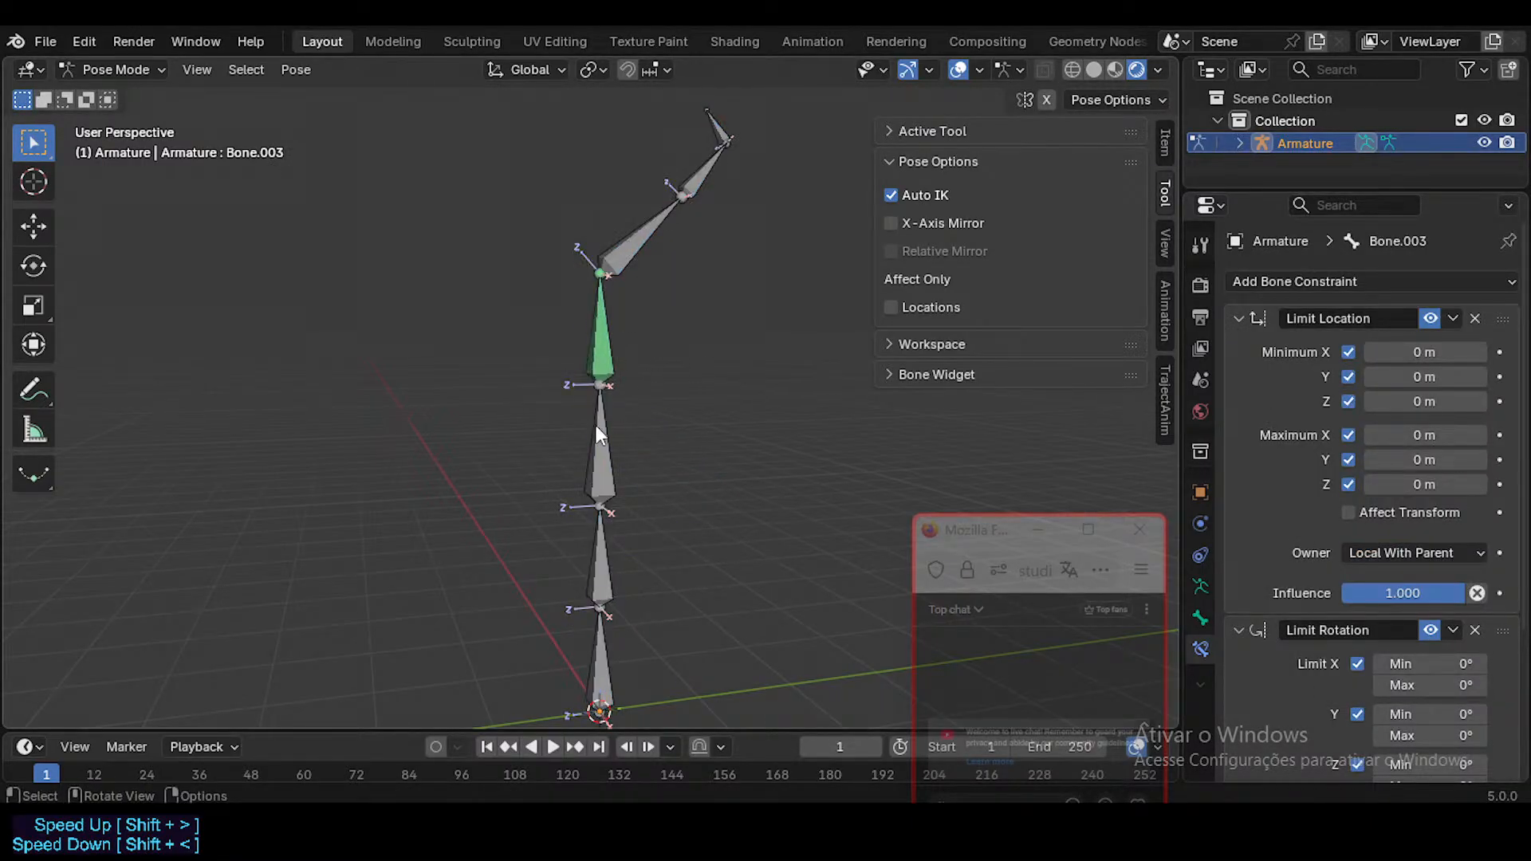
Step: Move the armature's lowest bone away from the origin with Auto IK from the cleared pose
{"action": "left_click", "coordinate": [604, 566]}
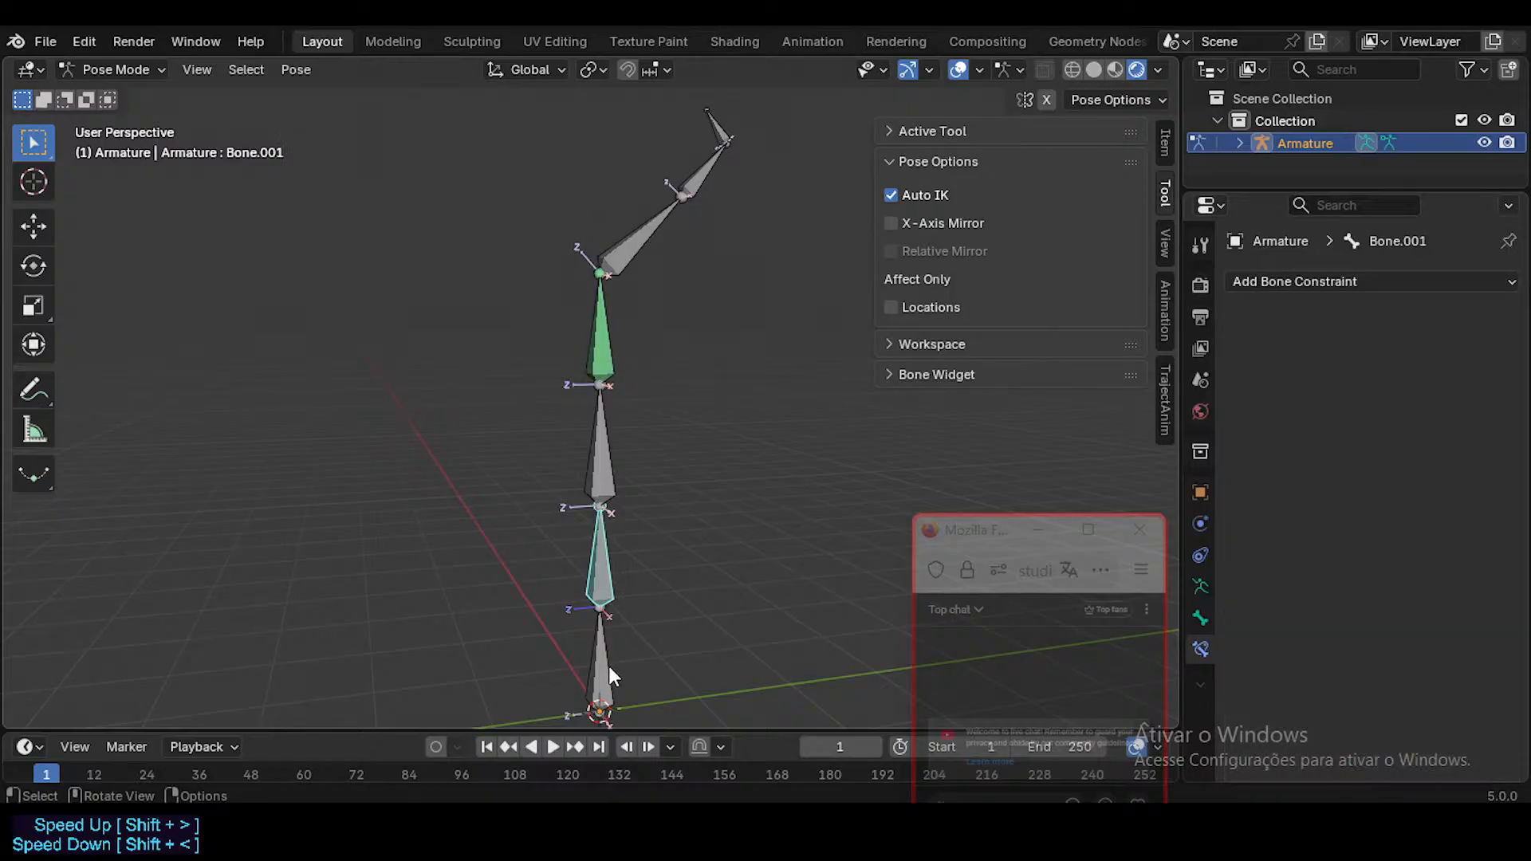
{"action": "left_click", "coordinate": [610, 666]}
{"action": "key", "text": "g"}
{"action": "left_click", "coordinate": [672, 614]}
Step: Try moving Bone.004 and the green Bone.003 with Auto IK, cancelling each move
{"action": "left_click", "coordinate": [658, 231]}
{"action": "key", "text": "g"}
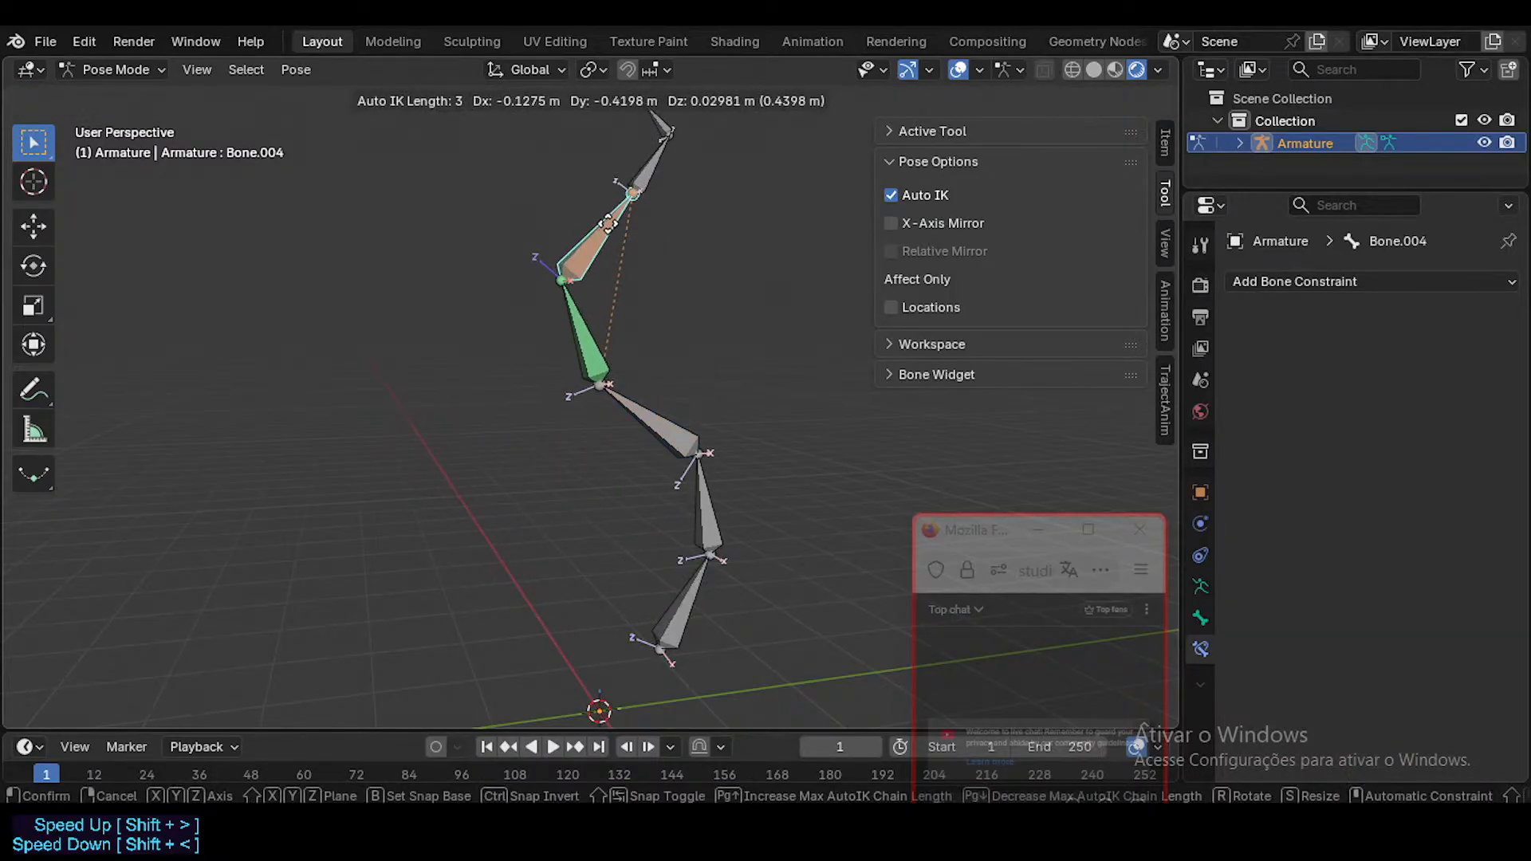
{"action": "right_click", "coordinate": [612, 279]}
{"action": "left_click", "coordinate": [603, 371]}
{"action": "key", "text": "g"}
{"action": "right_click", "coordinate": [552, 347]}
Step: Try swinging the lowest bone sideways with Auto IK against the fixed green bone
{"action": "left_click", "coordinate": [681, 598]}
{"action": "key", "text": "g"}
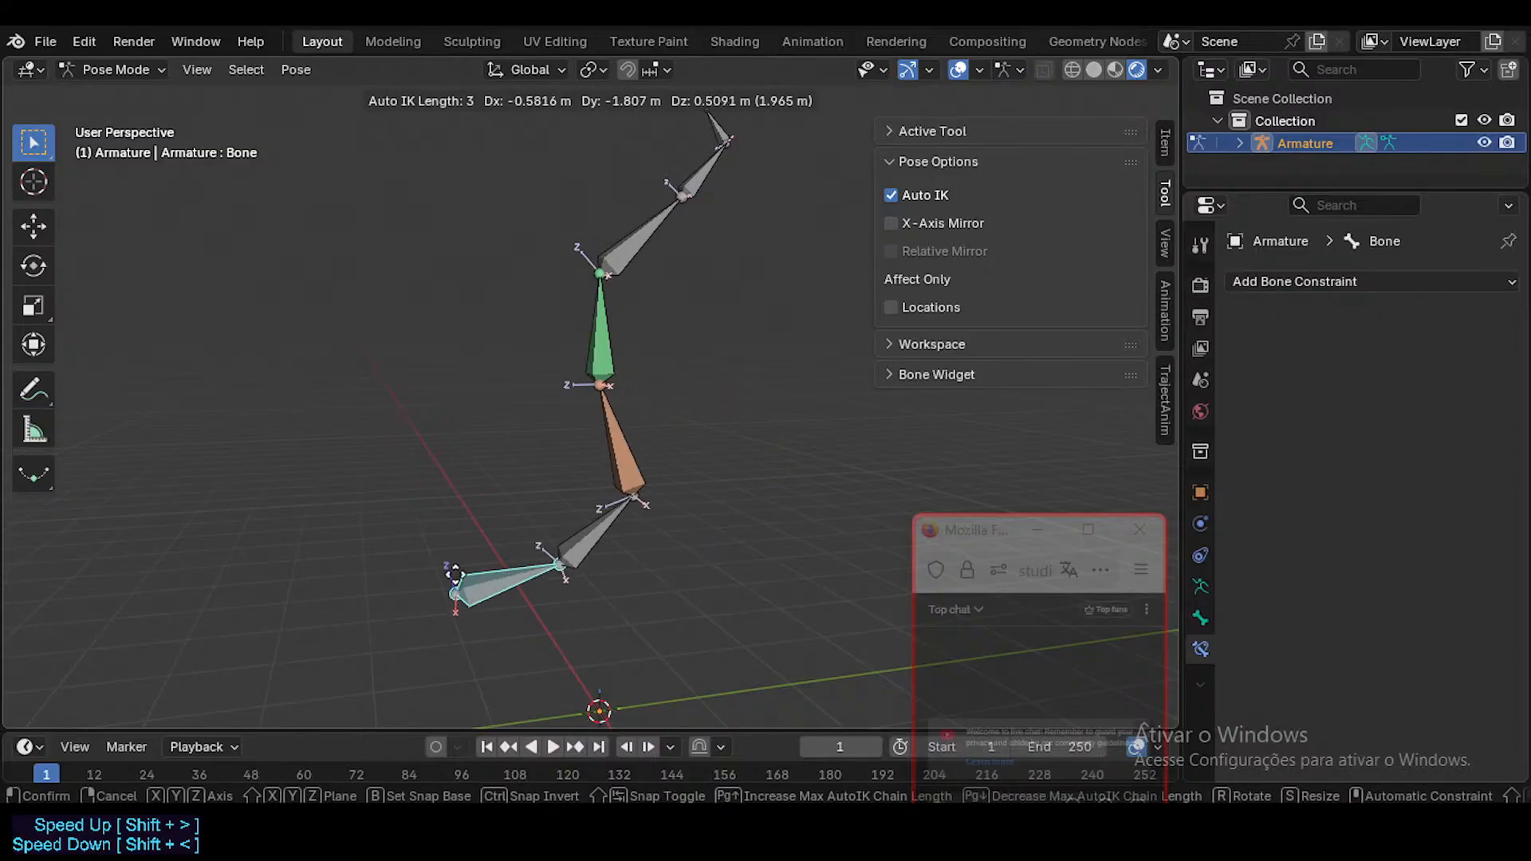
{"action": "right_click", "coordinate": [670, 582]}
Step: Choose the owner space of Bone.003's Limit Location constraint again, keeping Local With Parent
{"action": "left_click", "coordinate": [600, 339]}
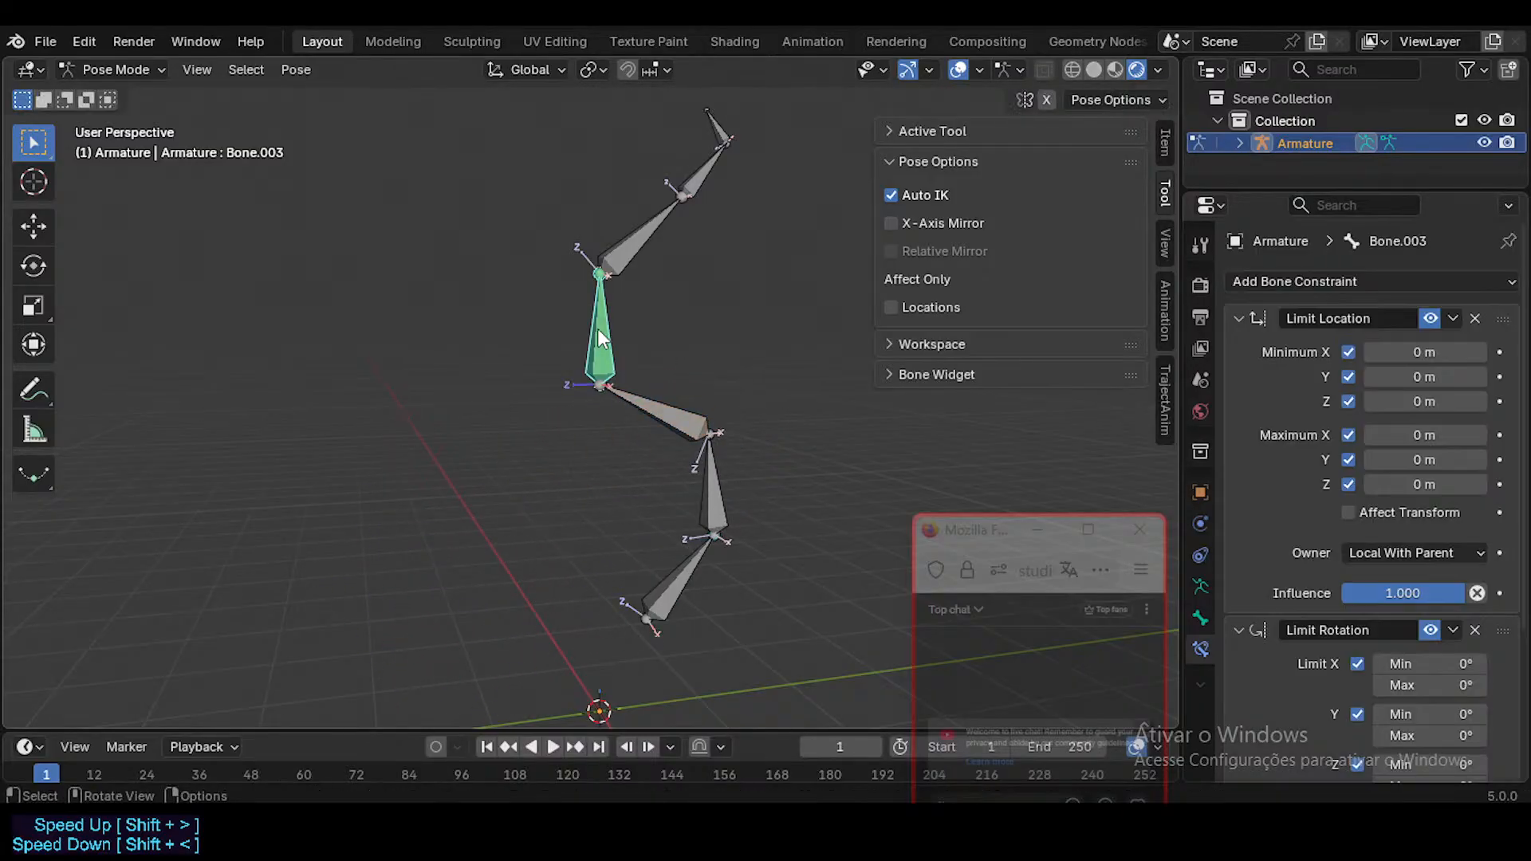
{"action": "left_click", "coordinate": [1378, 553]}
{"action": "left_click", "coordinate": [1360, 688]}
Step: Test the lowest bone's movement with Auto IK again, and return to Bone.003 with the whole pose reset
{"action": "left_click", "coordinate": [704, 567]}
{"action": "key", "text": "g"}
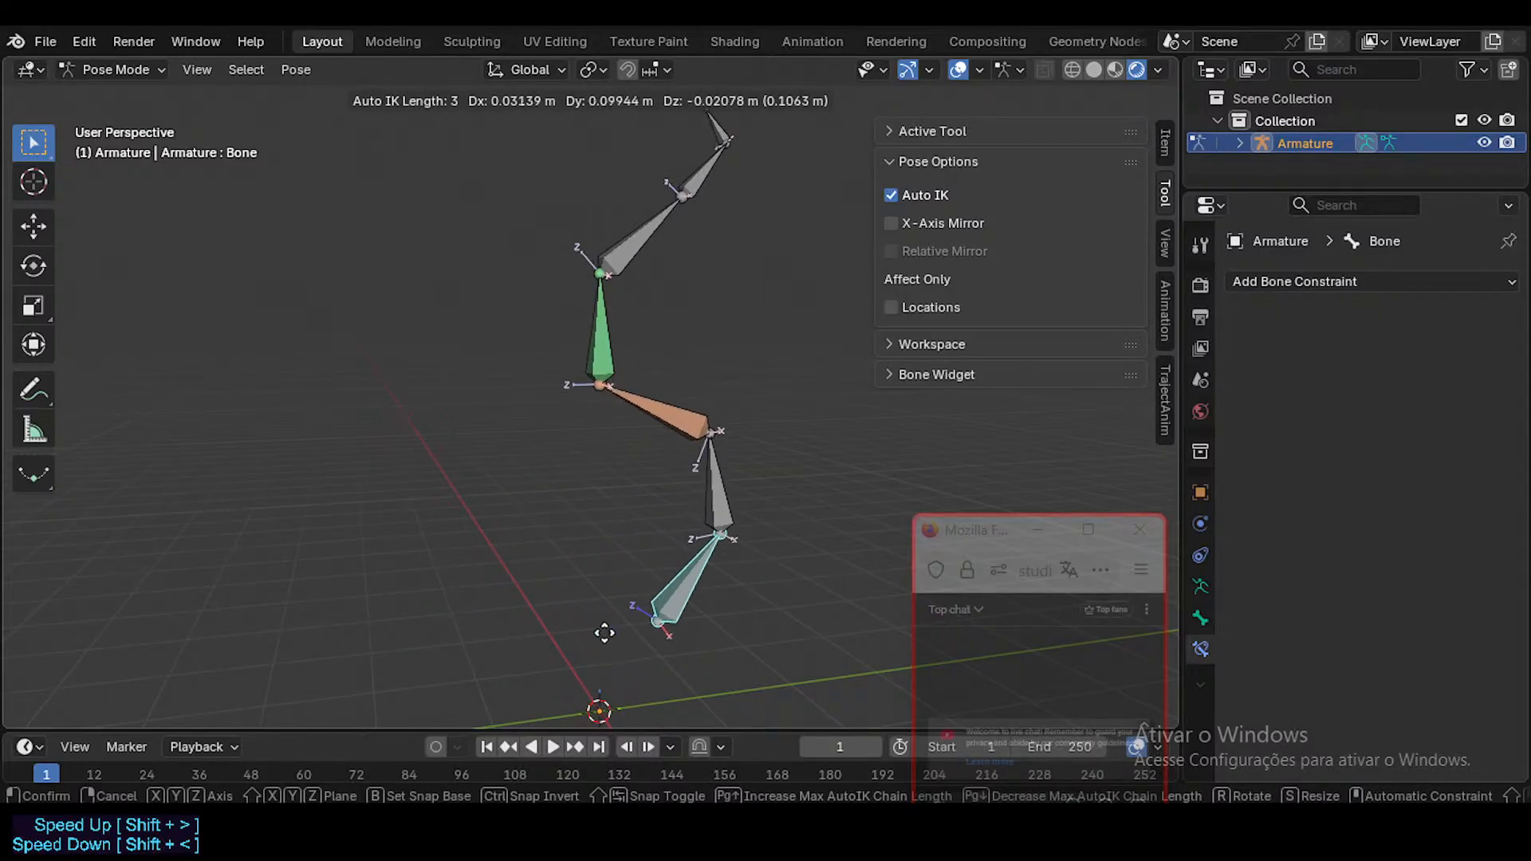
{"action": "left_click", "coordinate": [695, 561]}
{"action": "key", "text": "g"}
{"action": "right_click", "coordinate": [639, 545]}
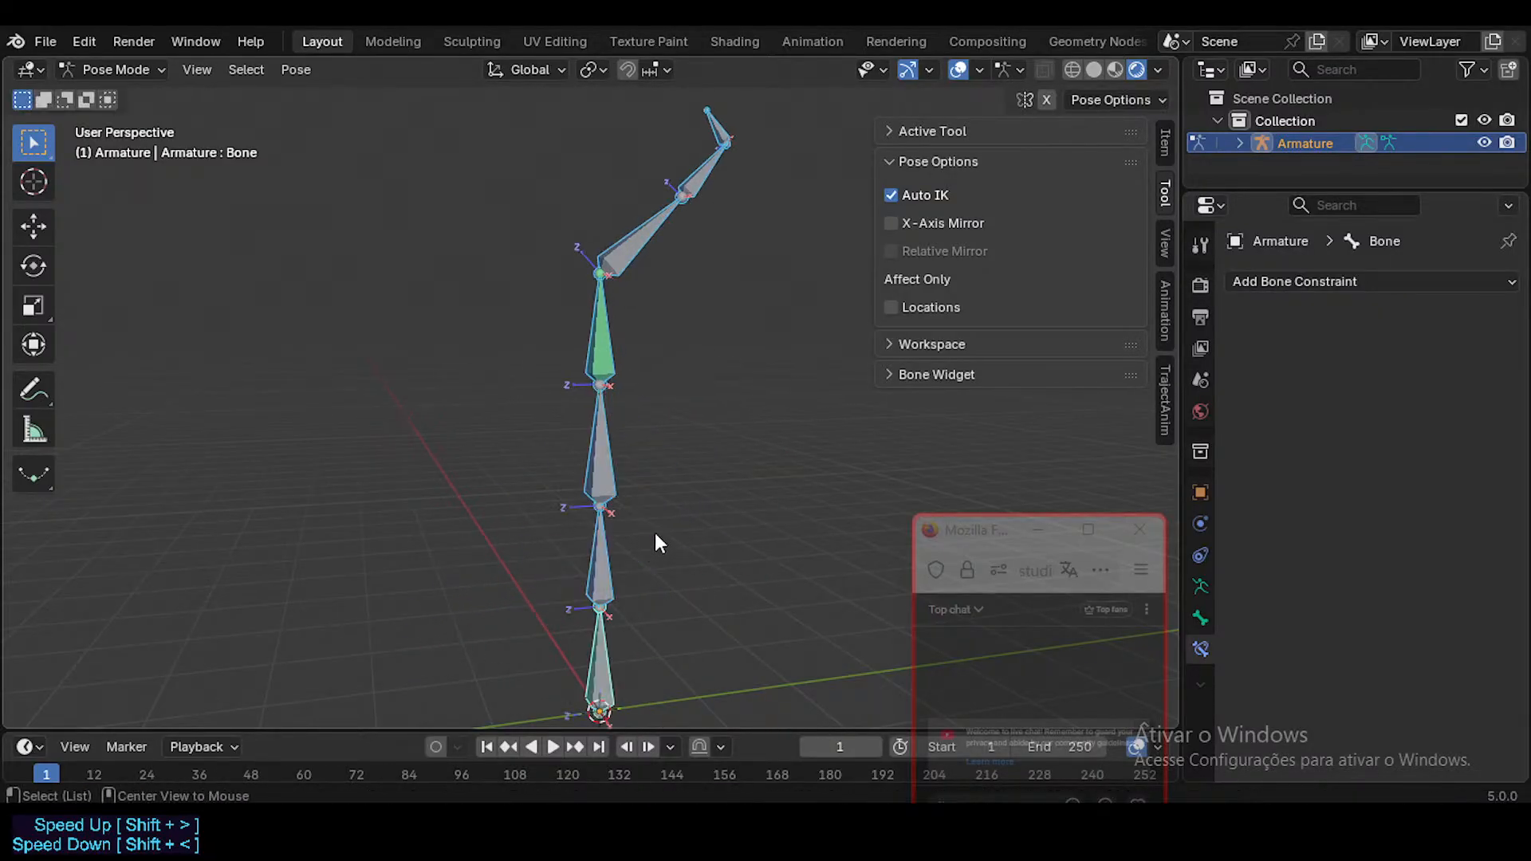
{"action": "left_click", "coordinate": [638, 327]}
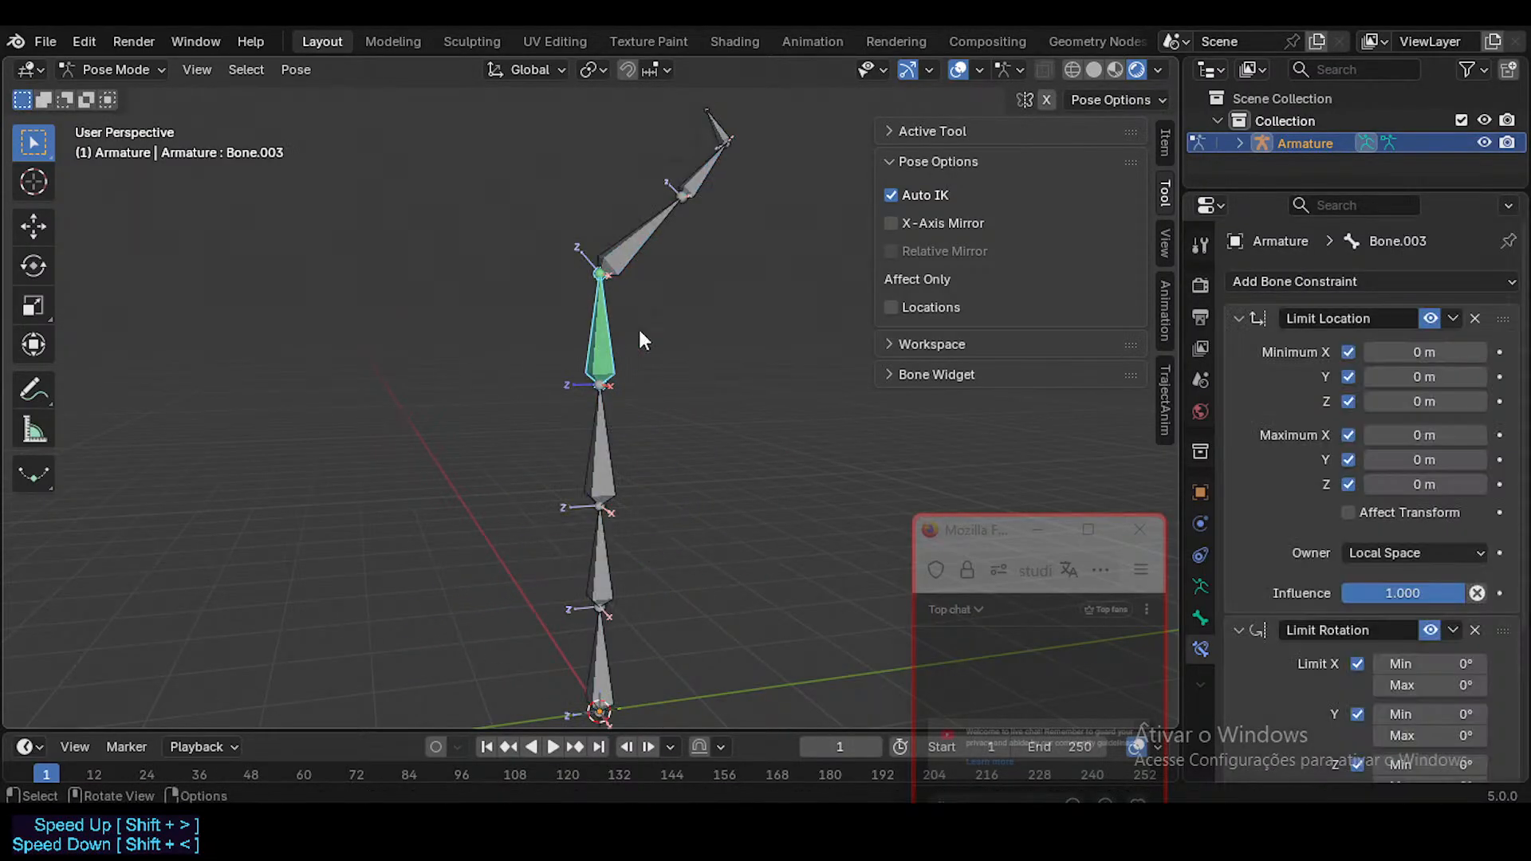
Step: Enable Affect Transform on Bone.003's Limit Location constraint and test the lowest bone's movement with Auto IK
{"action": "left_click", "coordinate": [1238, 318]}
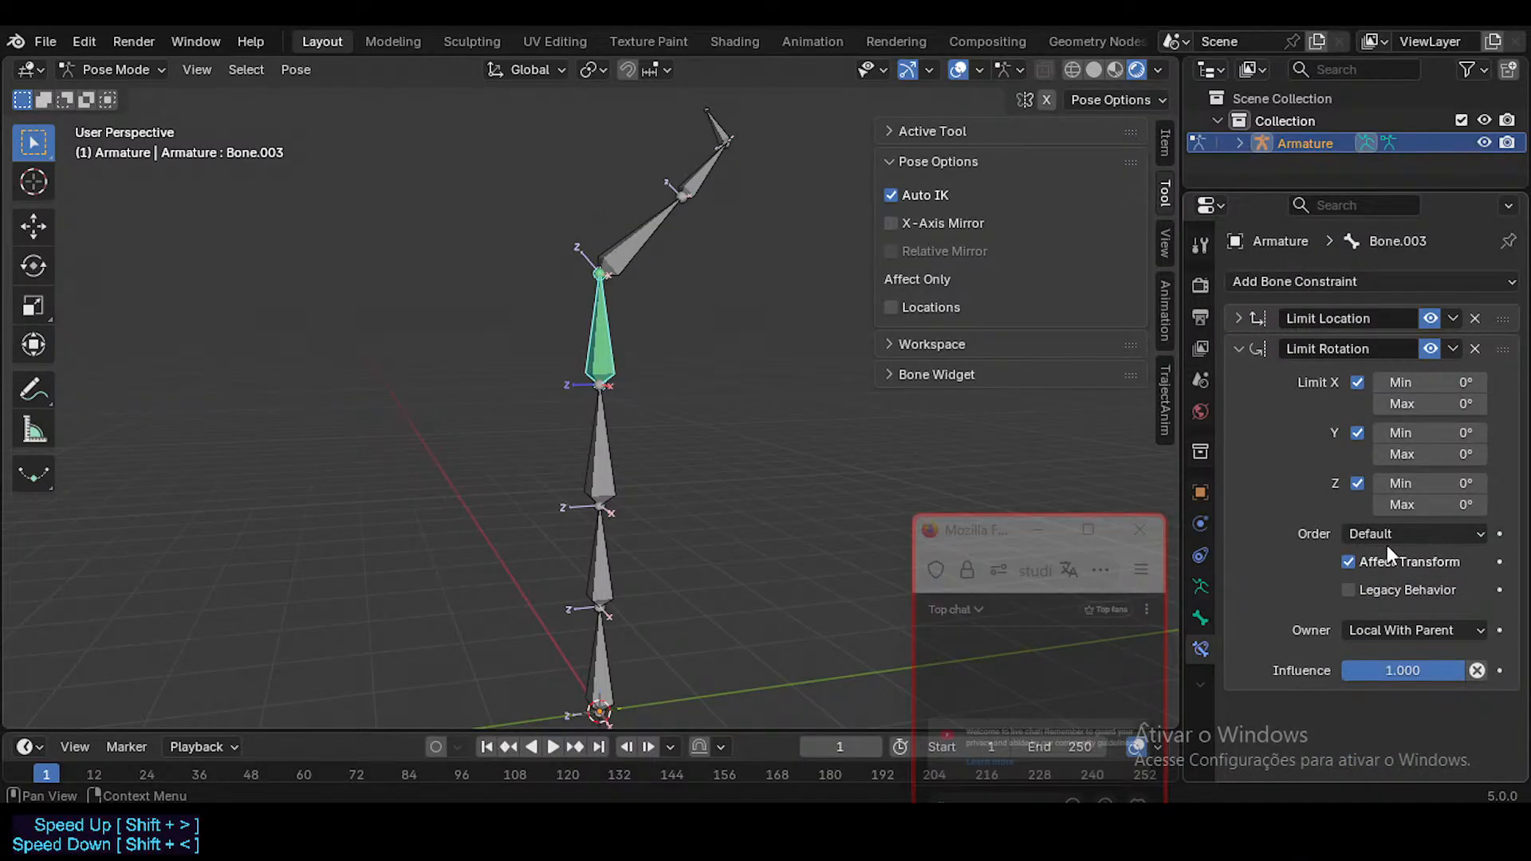
{"action": "left_click", "coordinate": [1239, 316]}
{"action": "left_click", "coordinate": [601, 670]}
{"action": "key", "text": "g"}
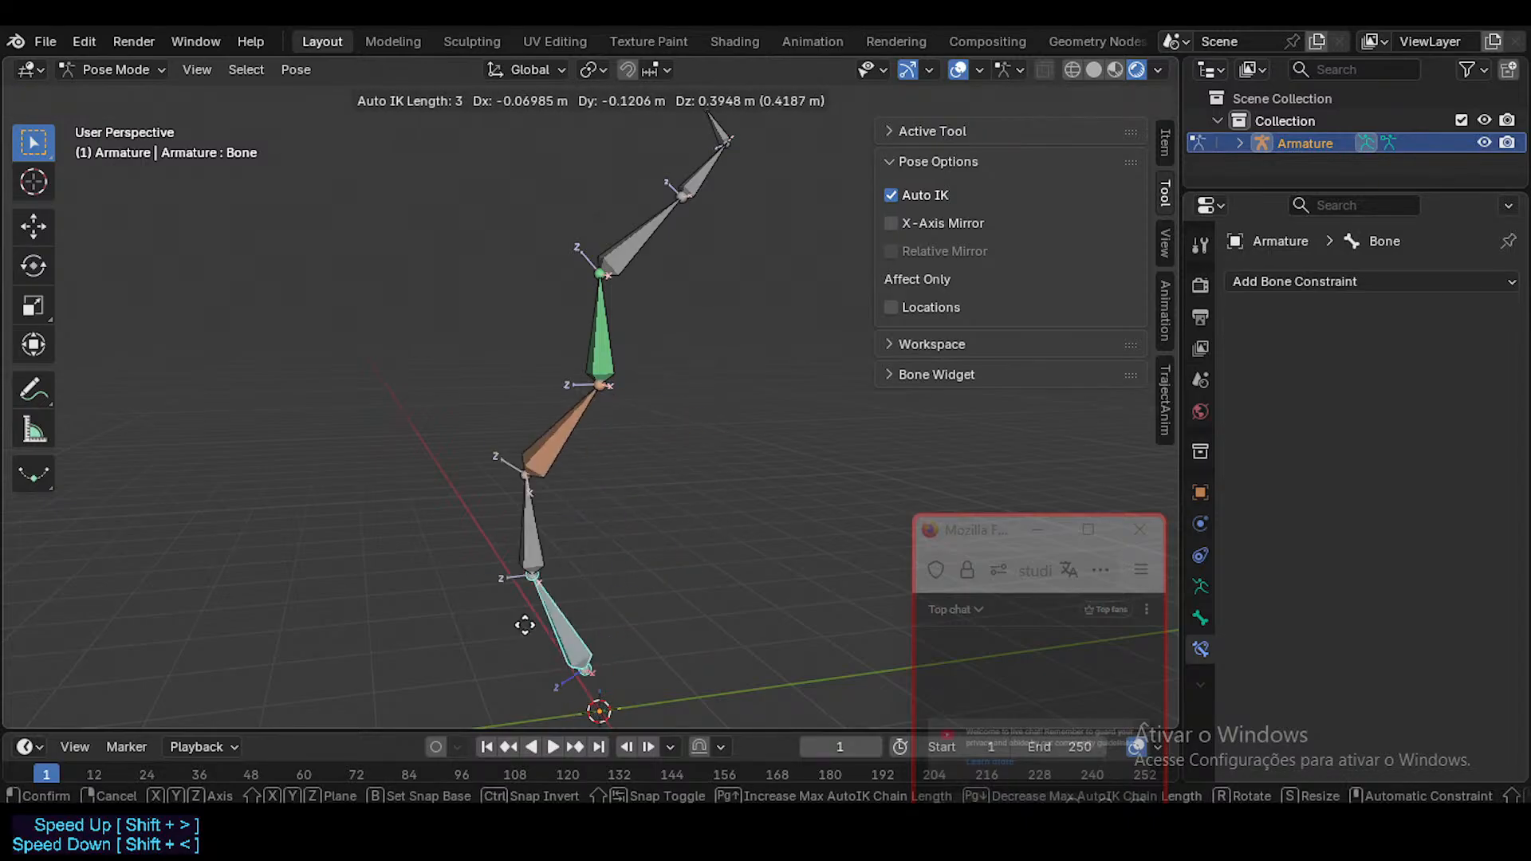
{"action": "left_click", "coordinate": [600, 577]}
Step: Compare Local Space and Local With Parent as the owner of Bone.003's Limit Rotation, ending on Local With Parent with Affect Transform enabled
{"action": "left_click", "coordinate": [610, 352]}
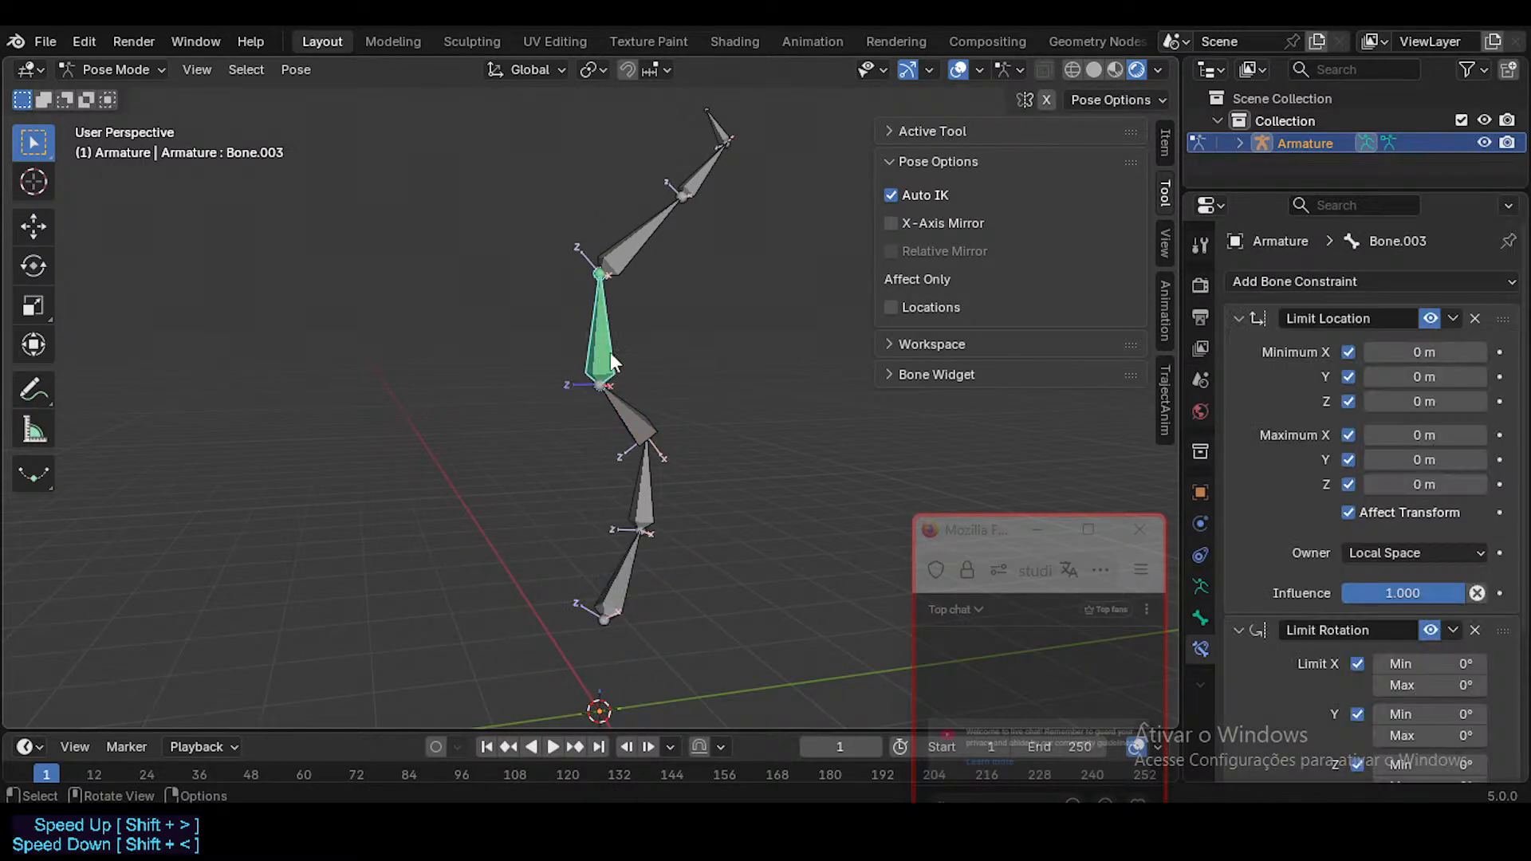
{"action": "left_click", "coordinate": [1239, 318]}
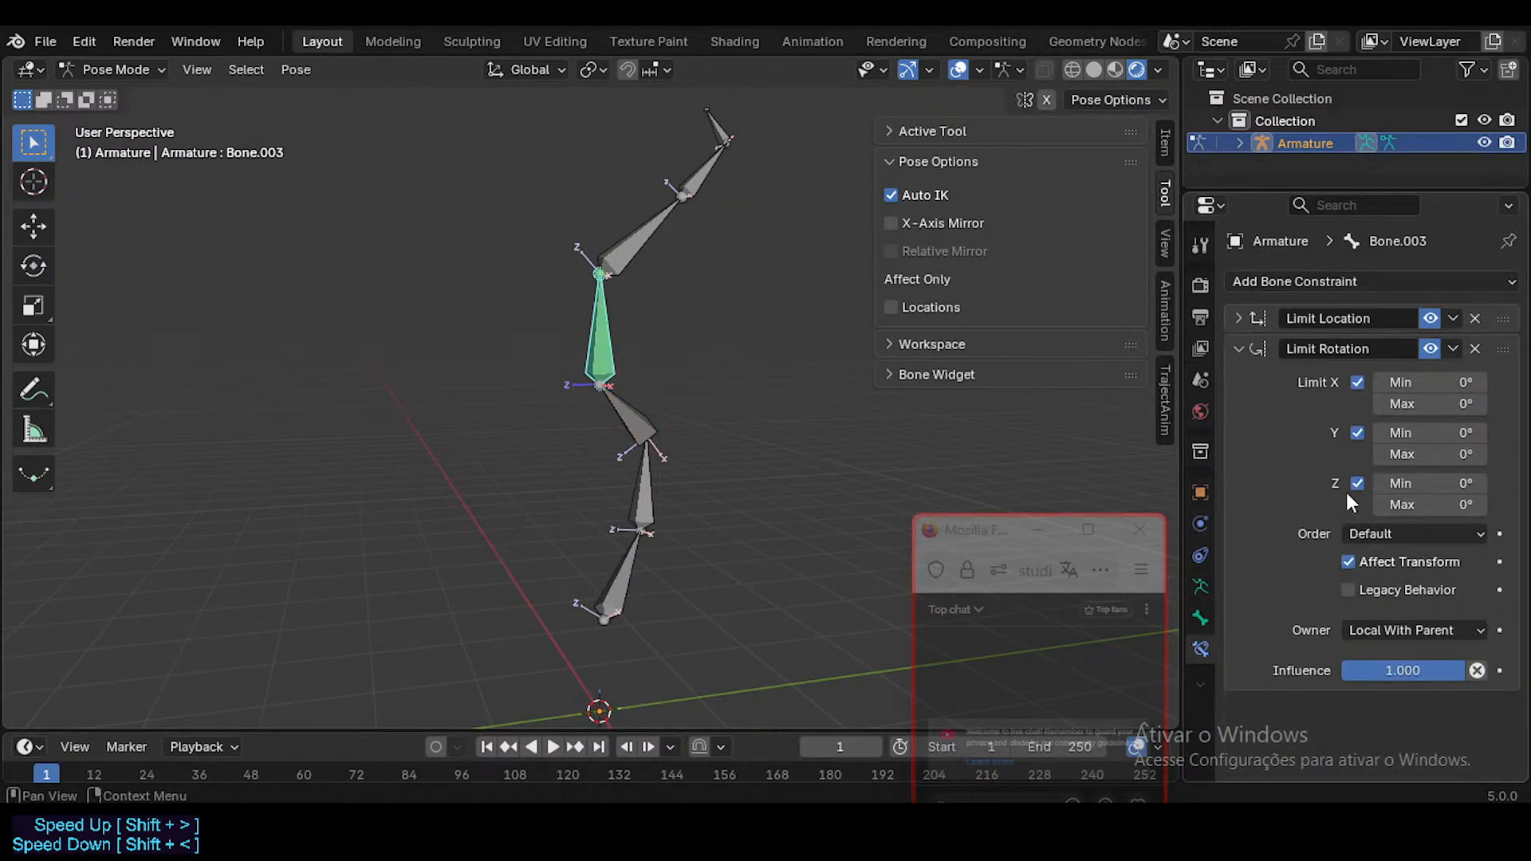
{"action": "left_click", "coordinate": [1391, 634]}
{"action": "left_click", "coordinate": [1351, 764]}
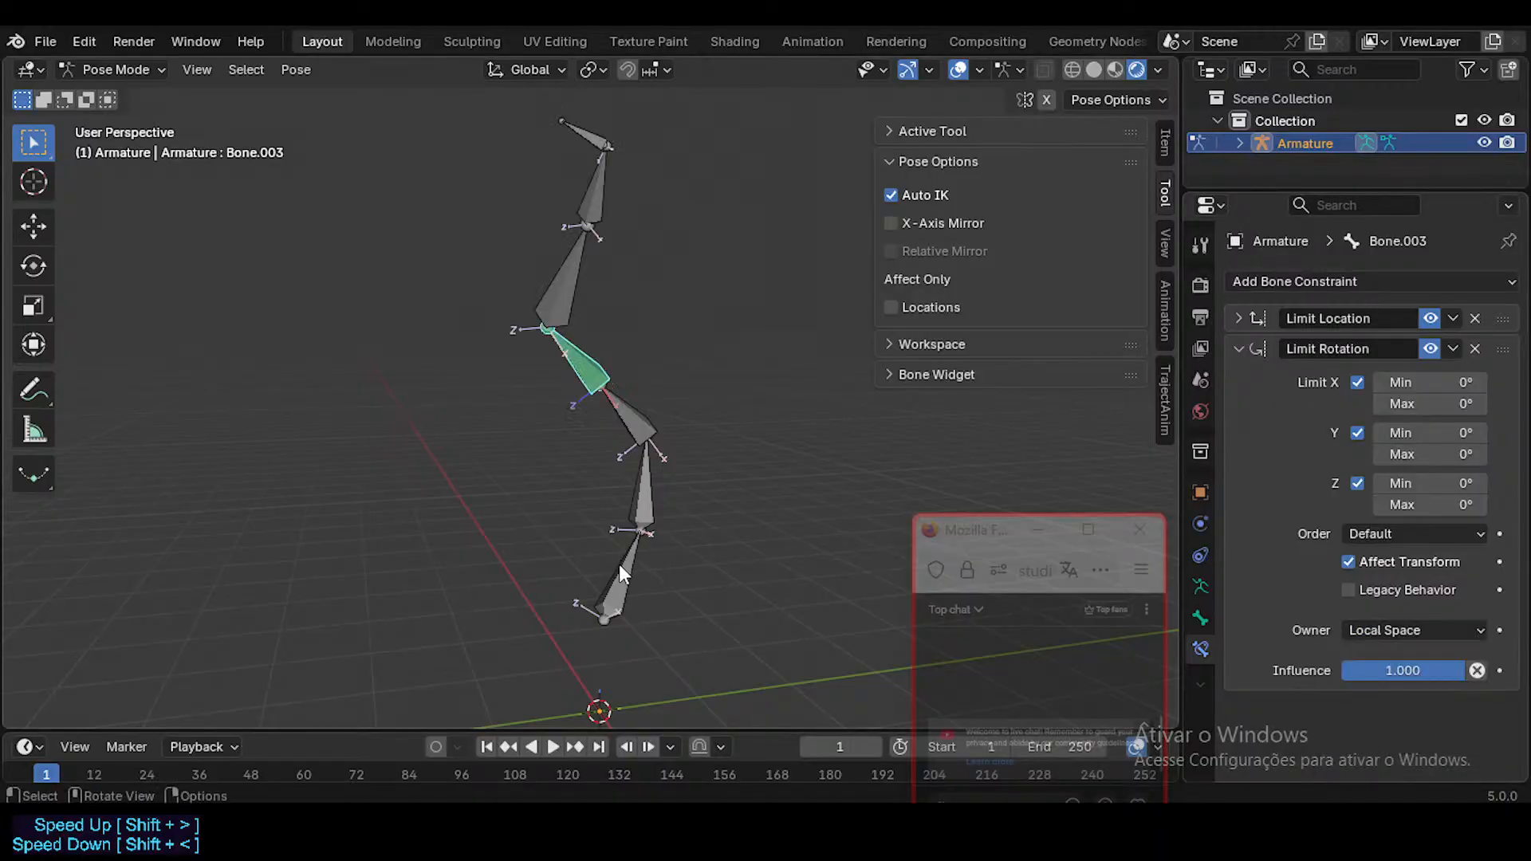
{"action": "left_click", "coordinate": [1377, 634]}
{"action": "left_click", "coordinate": [1365, 740]}
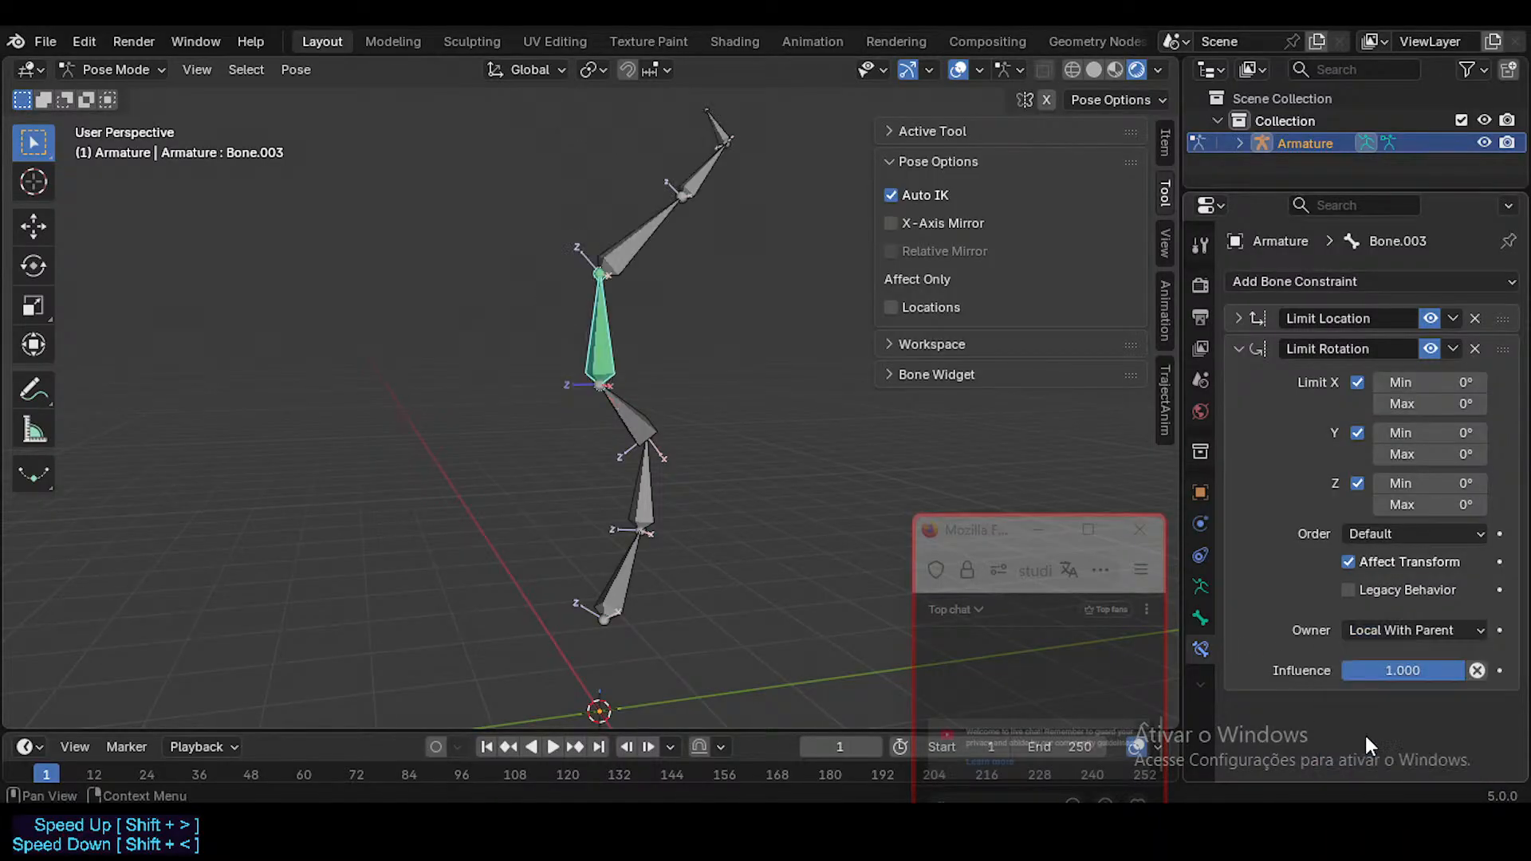
{"action": "left_click", "coordinate": [1376, 622]}
{"action": "left_click", "coordinate": [1357, 757]}
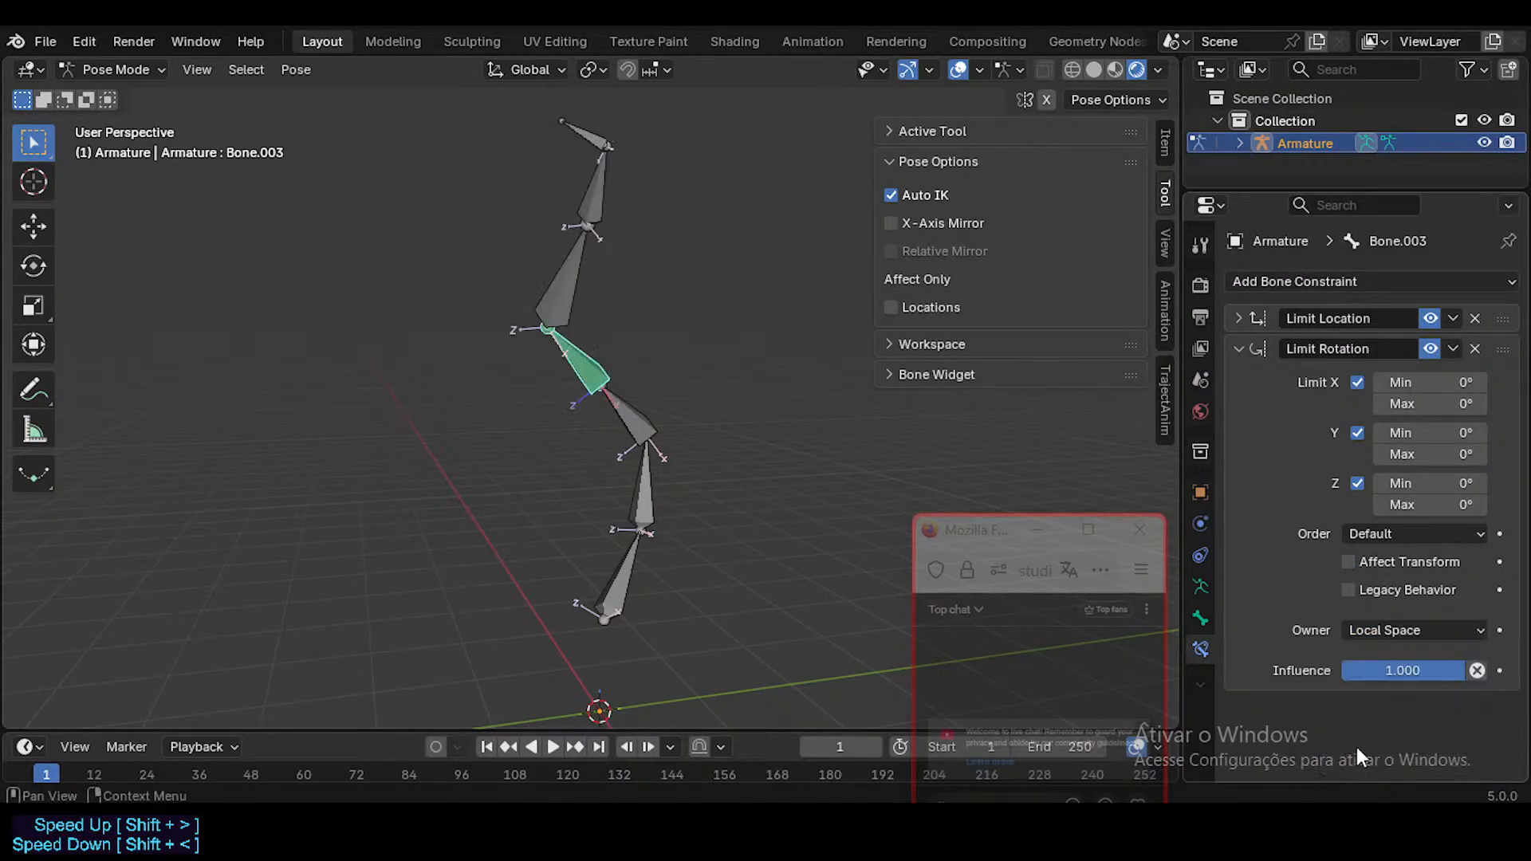
{"action": "left_click", "coordinate": [1381, 631]}
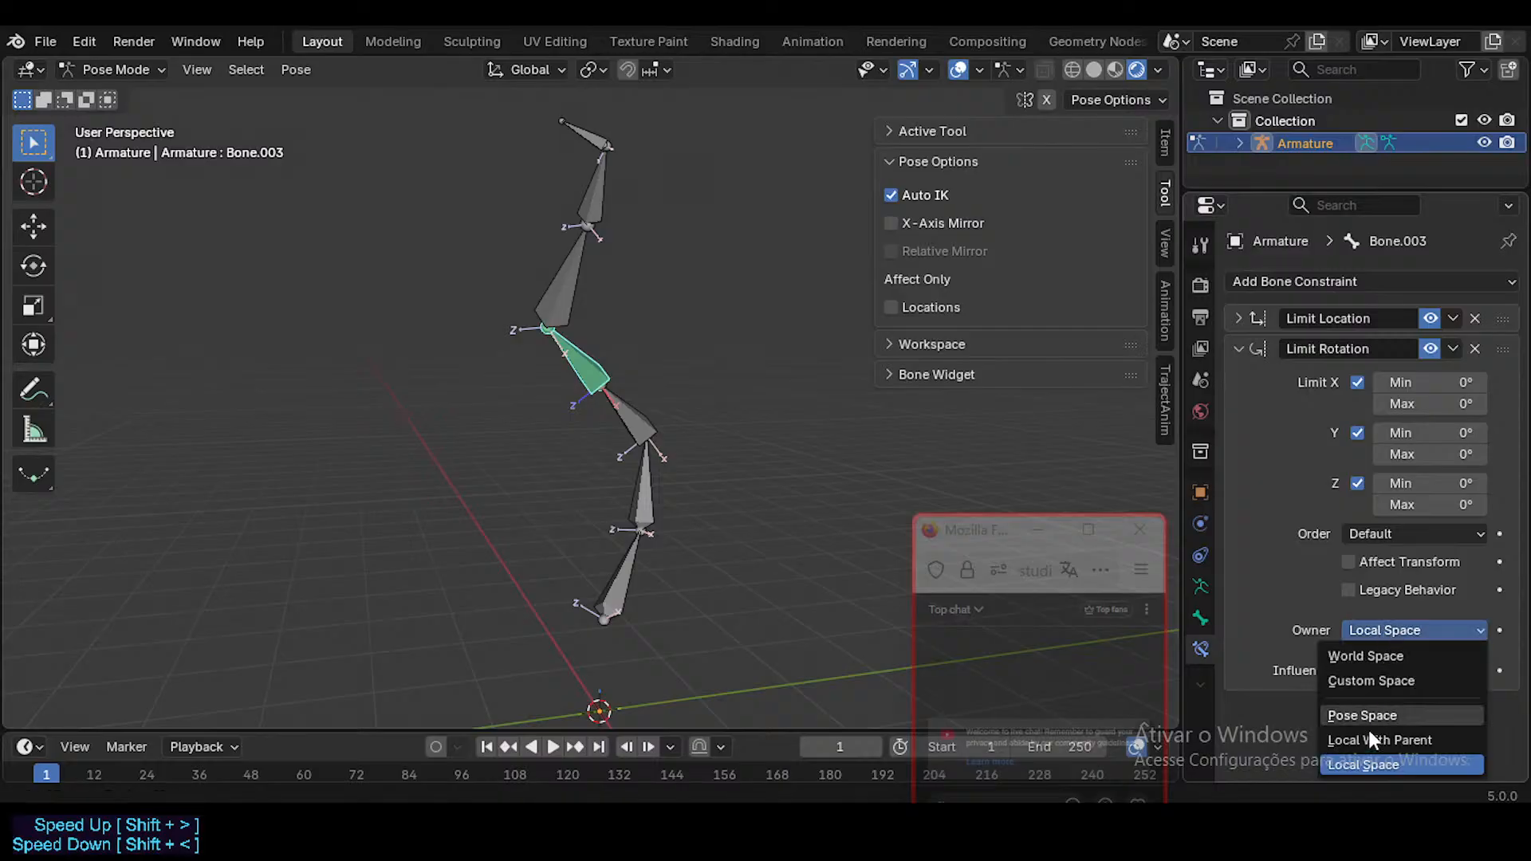
{"action": "left_click", "coordinate": [1369, 740]}
{"action": "left_click", "coordinate": [1360, 556]}
Step: Reset the location and rotation of all bones in the chain
{"action": "left_click", "coordinate": [622, 547]}
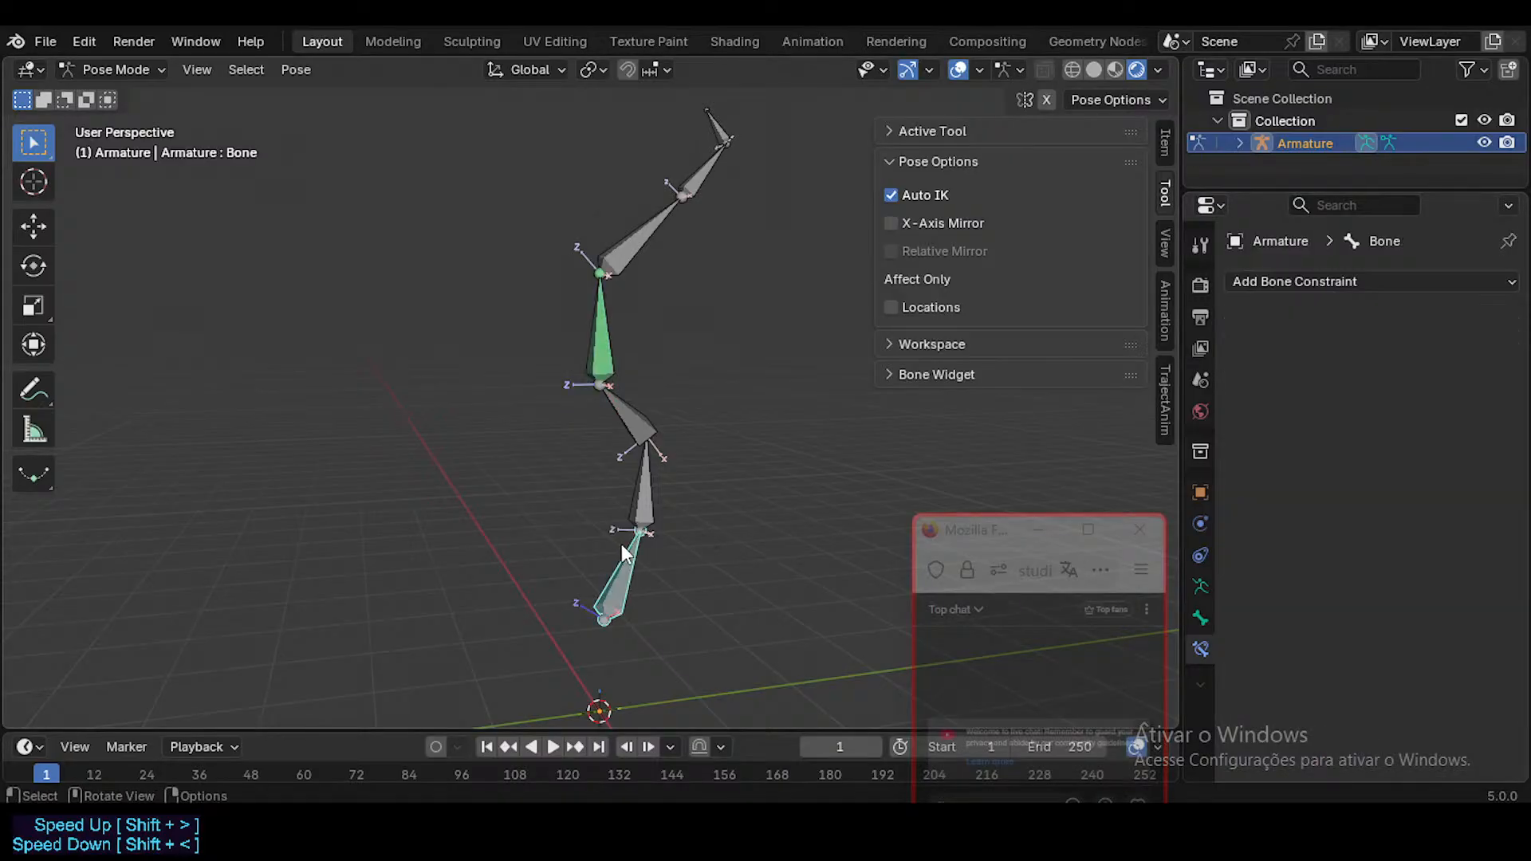
{"action": "key", "text": "a"}
{"action": "key", "text": "alt+g"}
{"action": "key", "text": "alt+r"}
Step: Swing the lowest bone in several directions with Auto IK to test the three-bone chain below the green bone
{"action": "left_click_drag", "start_coordinate": [590, 651], "coordinate": [666, 595]}
{"action": "key", "text": "g"}
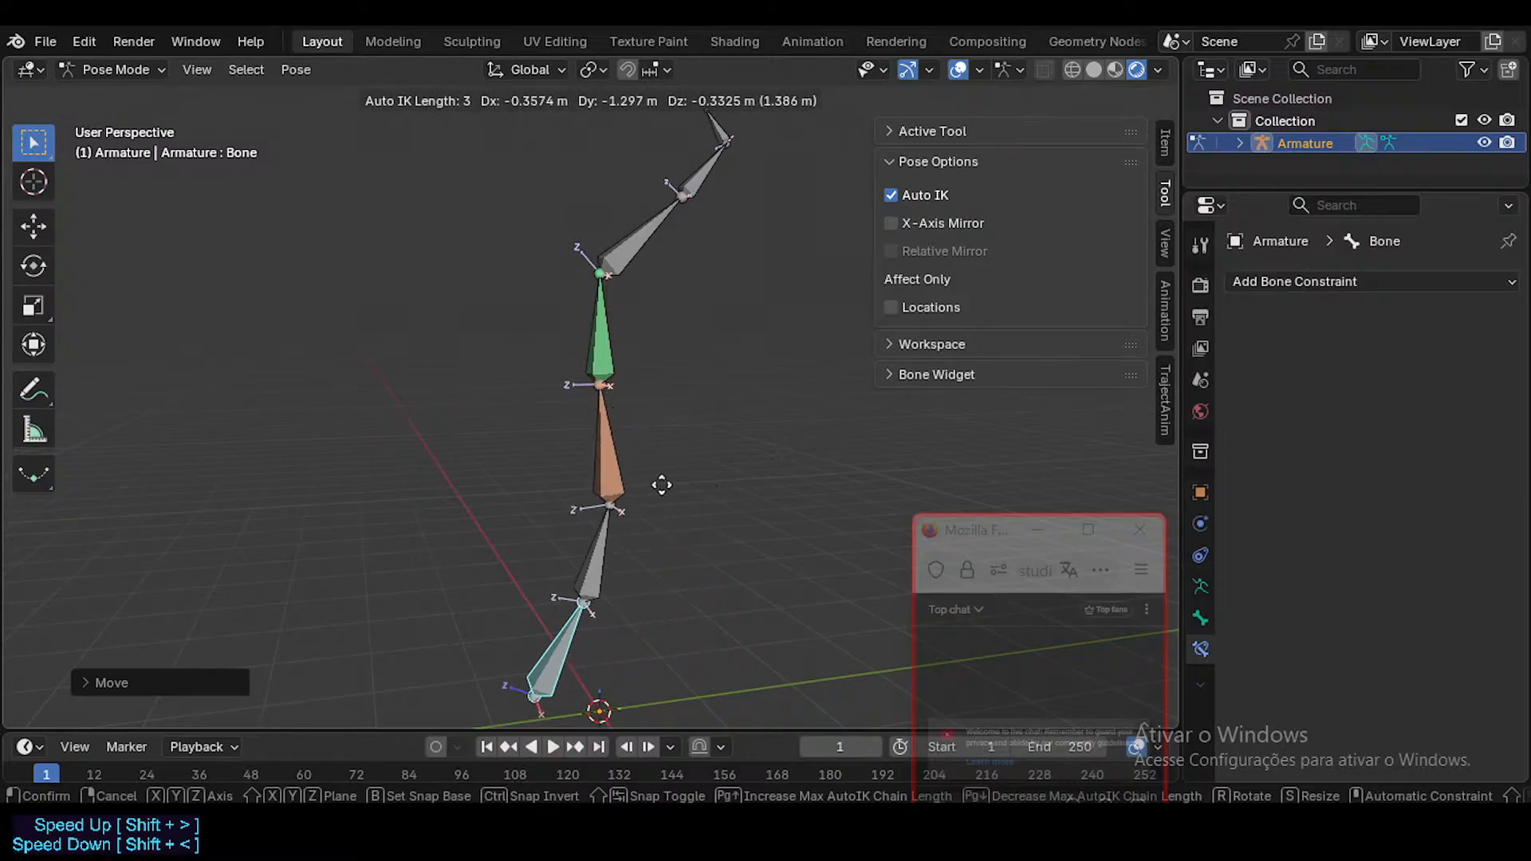
{"action": "left_click", "coordinate": [612, 470]}
{"action": "key", "text": "g"}
{"action": "left_click", "coordinate": [835, 576]}
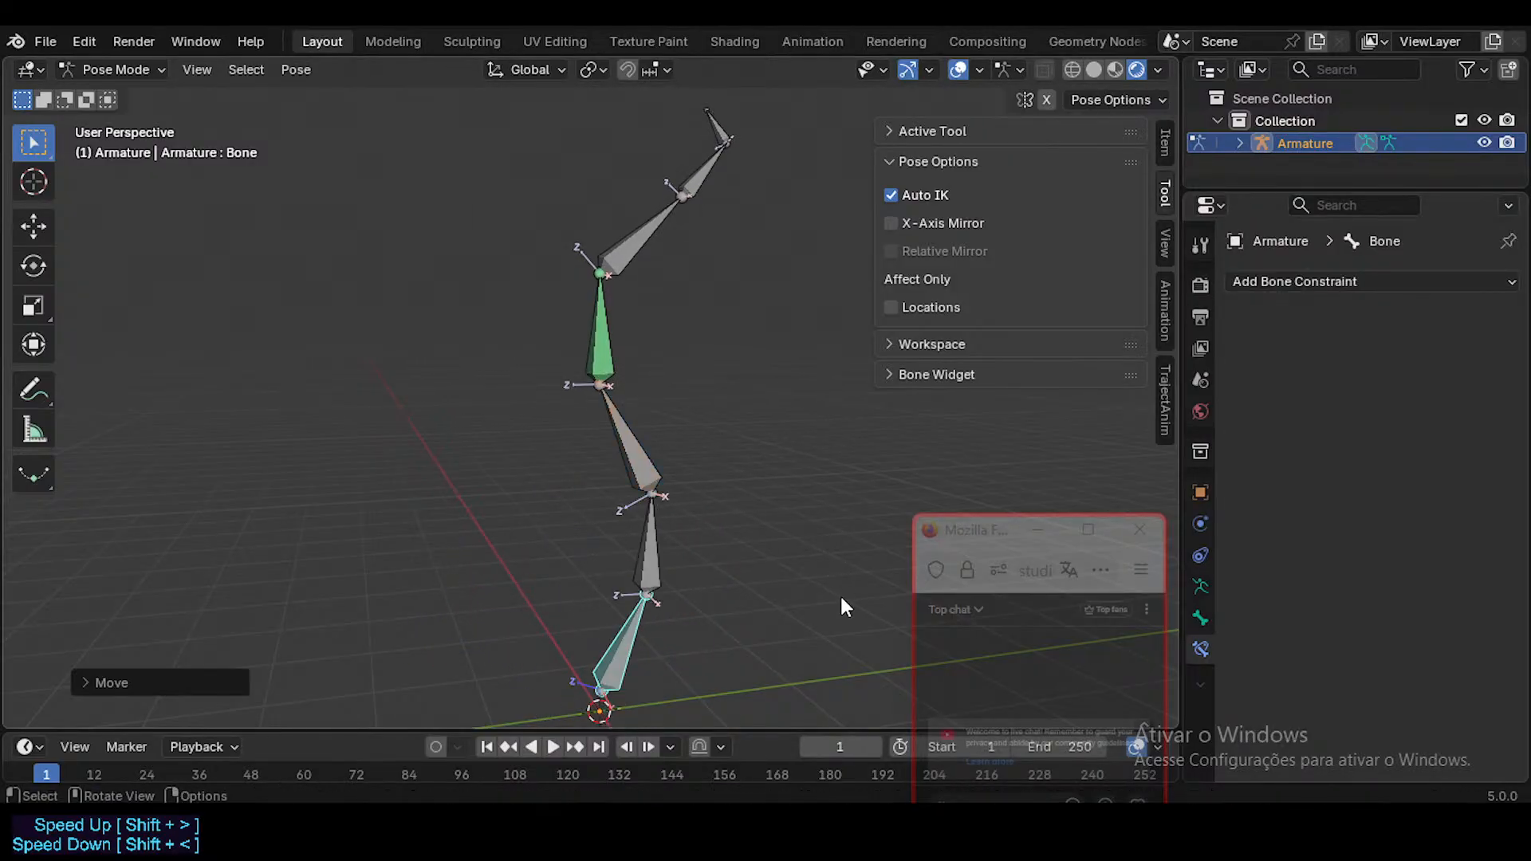
{"action": "key", "text": "g"}
{"action": "left_click", "coordinate": [661, 491]}
{"action": "key", "text": "g"}
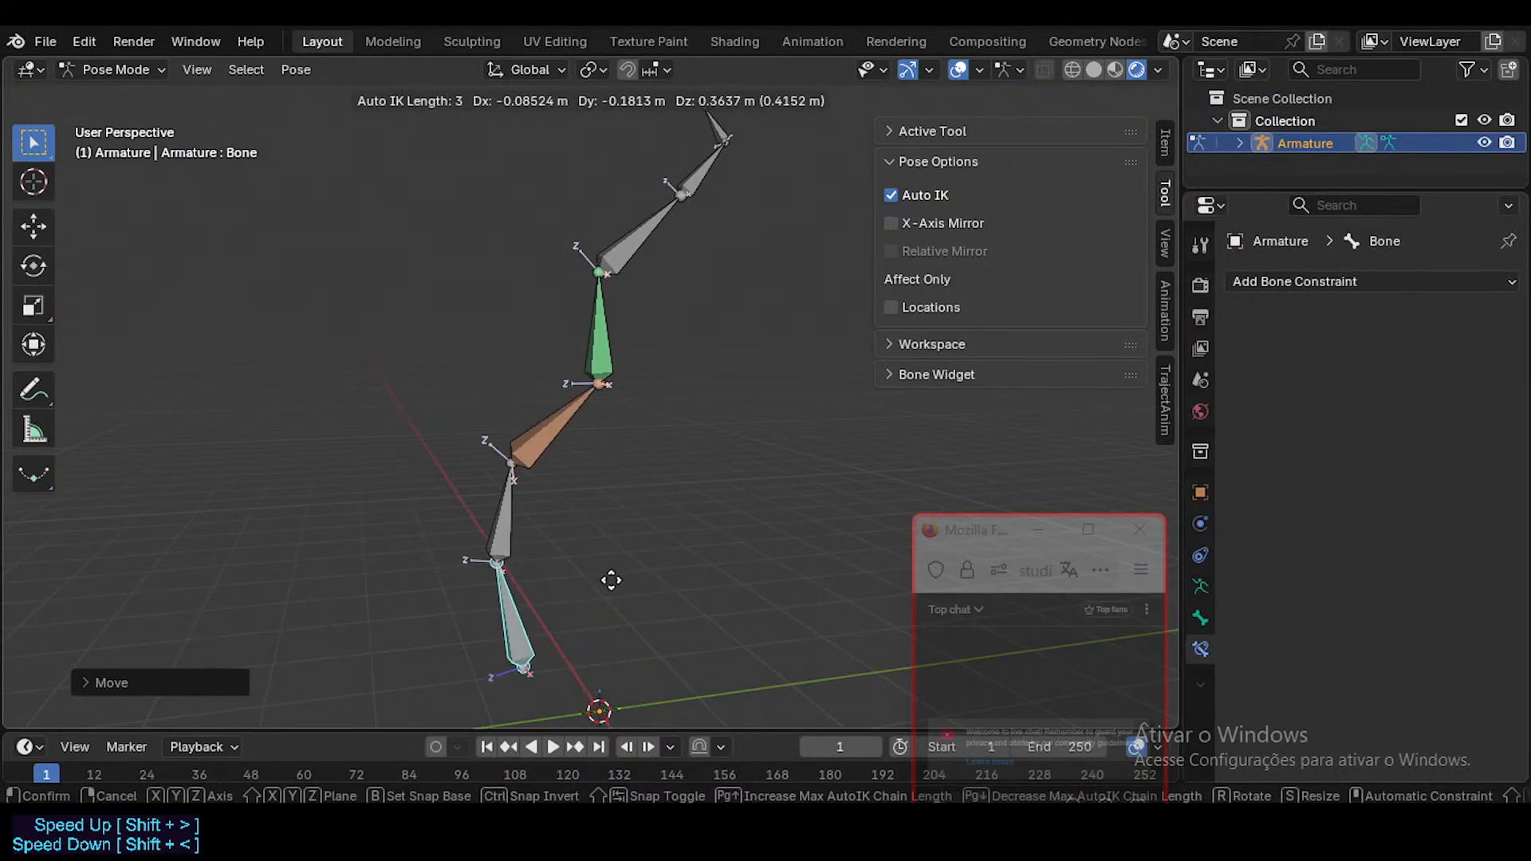
{"action": "left_click", "coordinate": [634, 546]}
{"action": "key", "text": "g"}
{"action": "left_click", "coordinate": [697, 538]}
{"action": "key", "text": "g"}
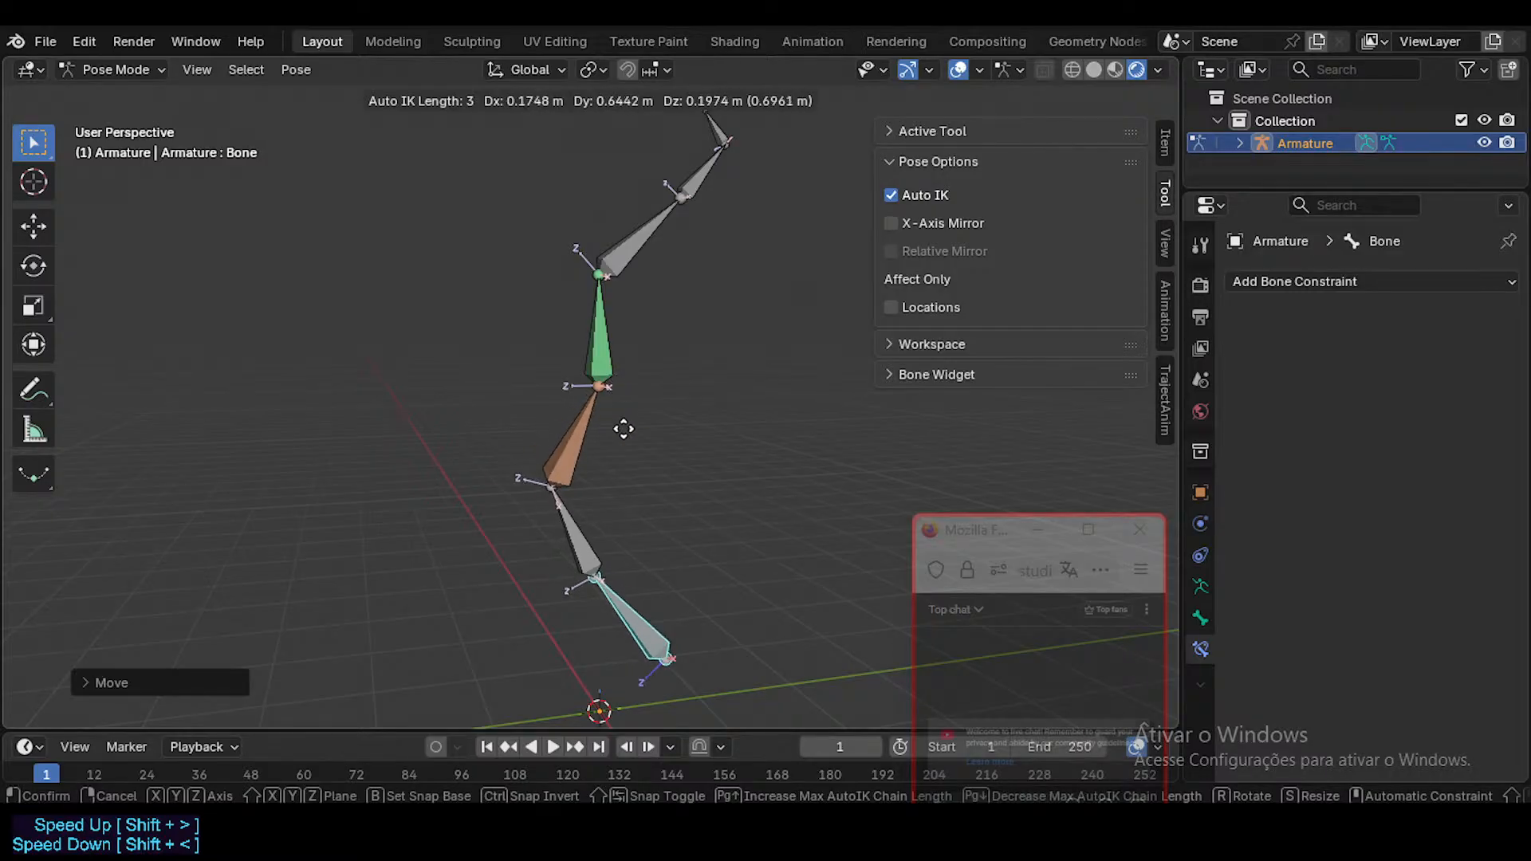
{"action": "left_click", "coordinate": [622, 424]}
Step: Duplicate the whole bone chain in Edit Mode and place the copy beside the original along the Y axis
{"action": "key", "text": "a"}
{"action": "key", "text": "alt+r"}
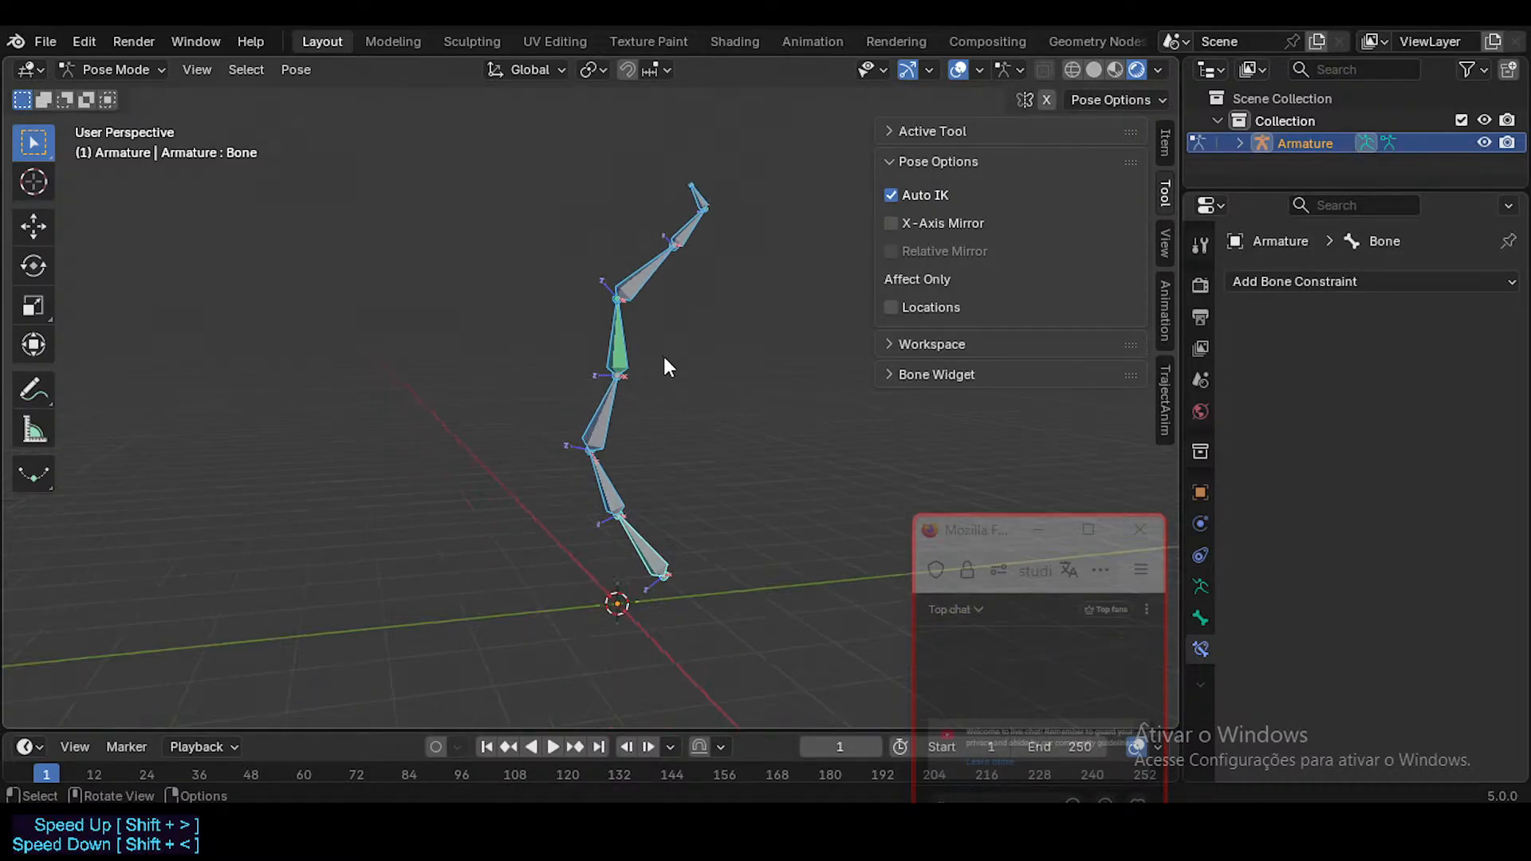
{"action": "key", "text": "Tab"}
{"action": "key", "text": "shift+d"}
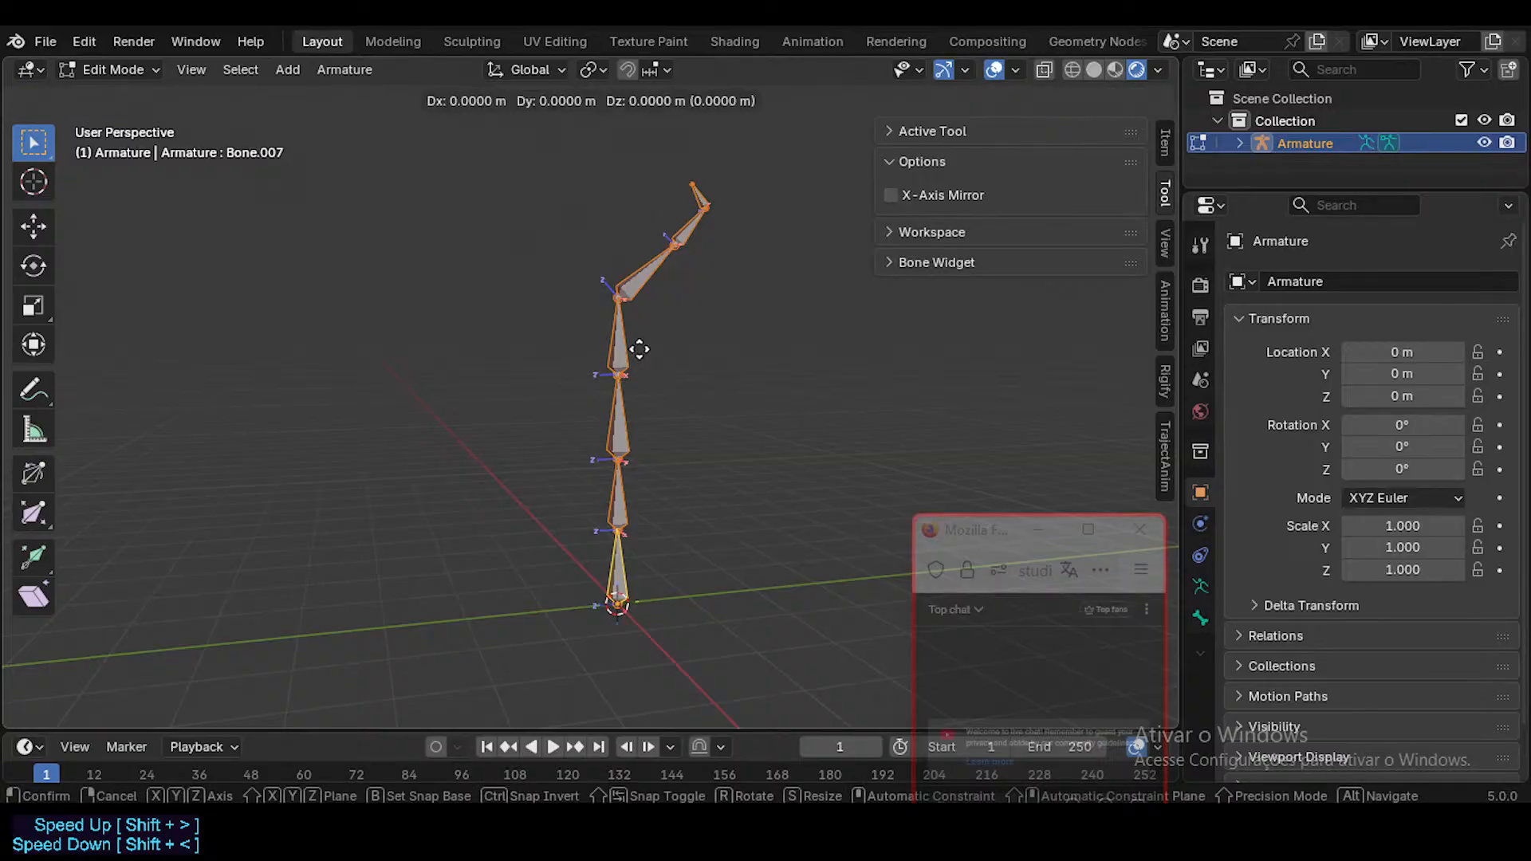
{"action": "key", "text": "x"}
{"action": "key", "text": "y"}
{"action": "left_click", "coordinate": [755, 321]}
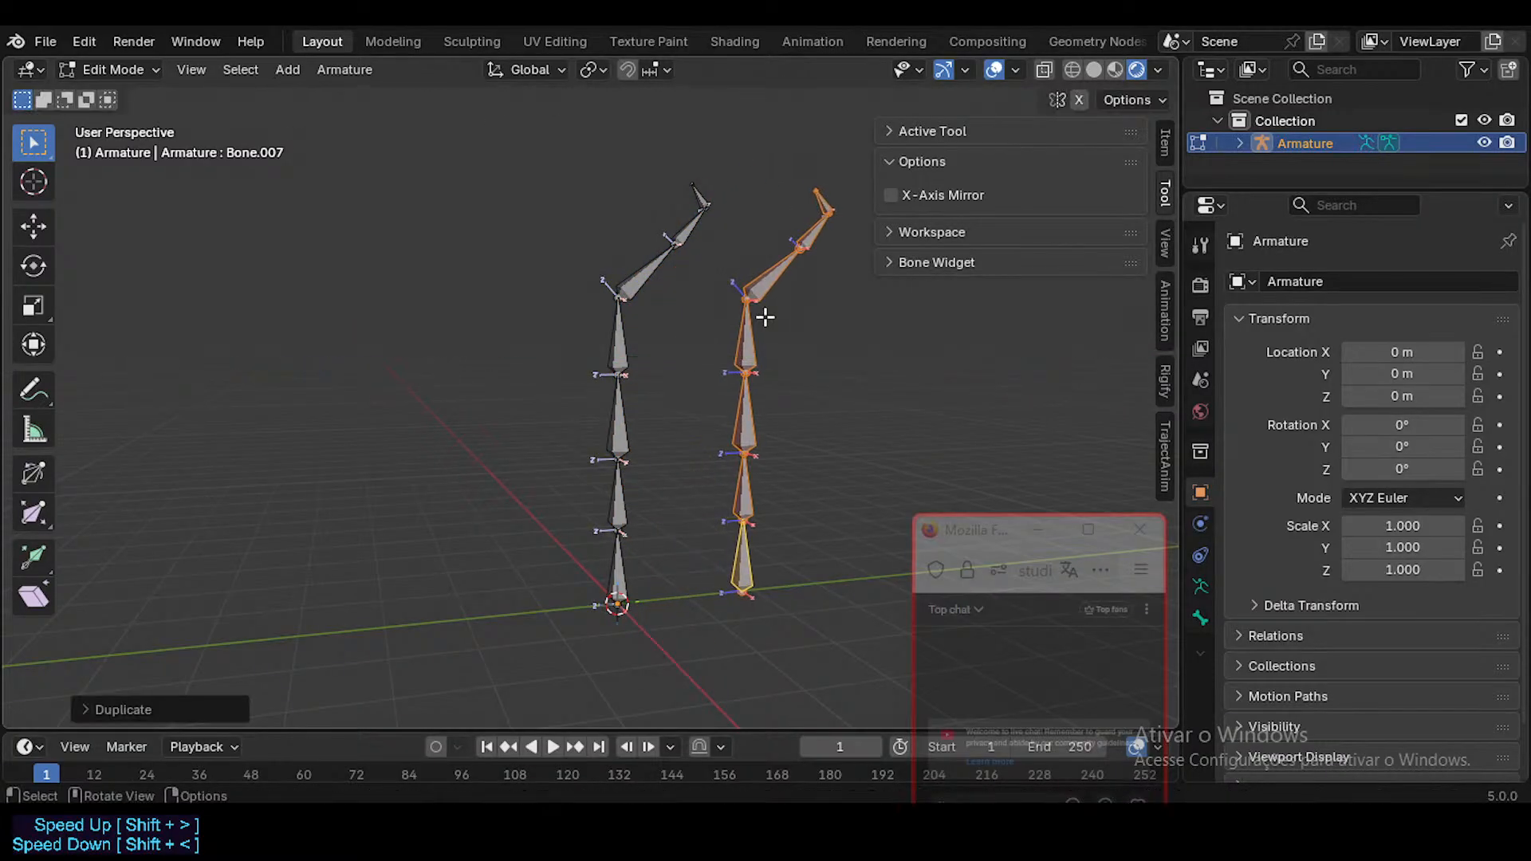
{"action": "key", "text": "Tab"}
{"action": "key", "text": "Tab"}
{"action": "key", "text": "Tab"}
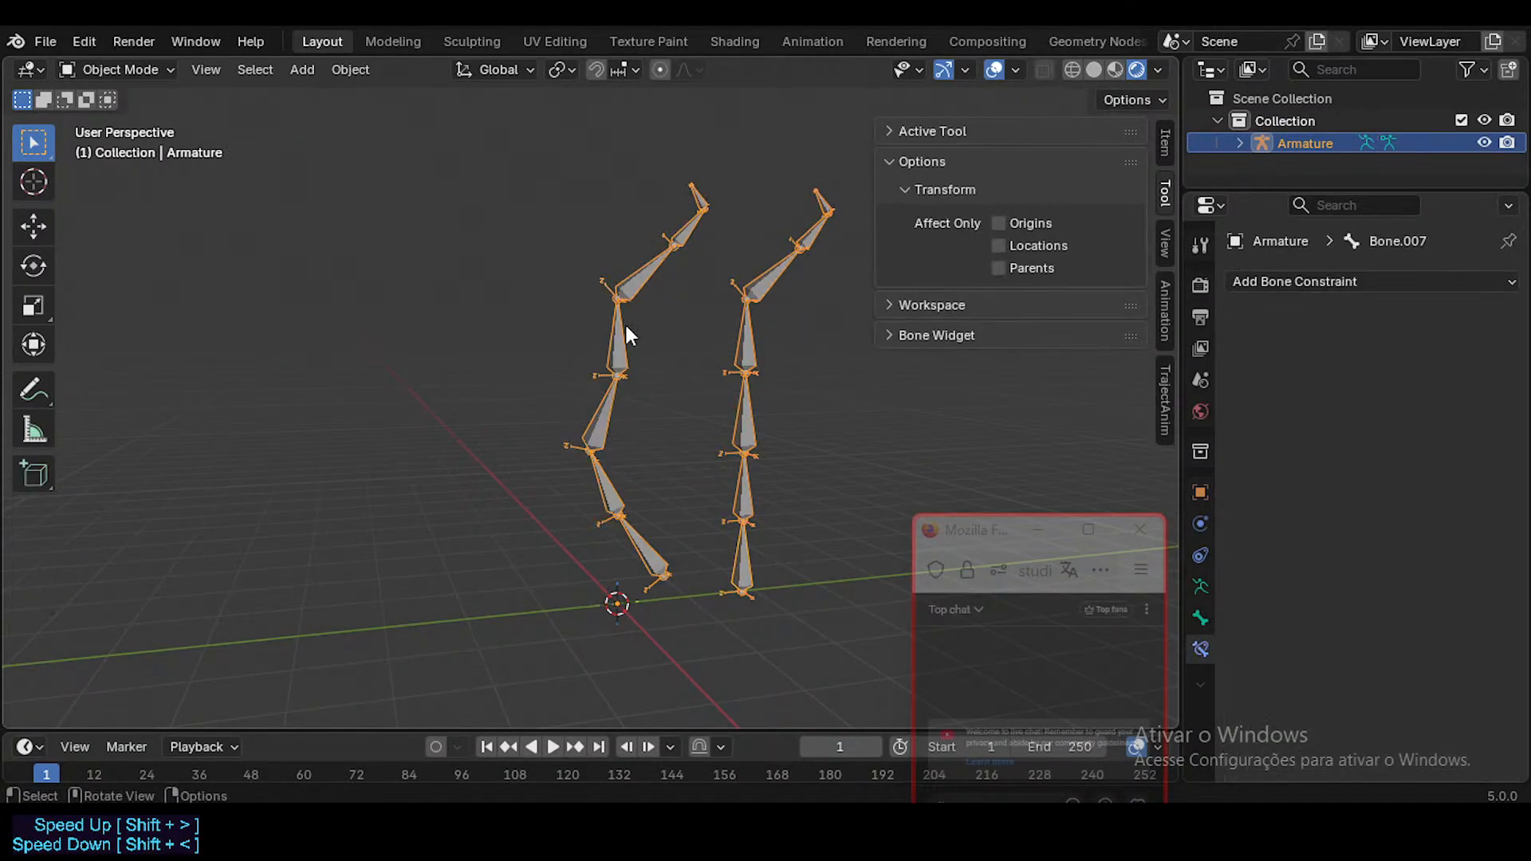
{"action": "key", "text": "g"}
{"action": "key", "text": "x"}
{"action": "right_click", "coordinate": [668, 414]}
Step: Reset the location and rotation of every bone in both chains, and return to Edit Mode
{"action": "key", "text": "ctrl+Tab"}
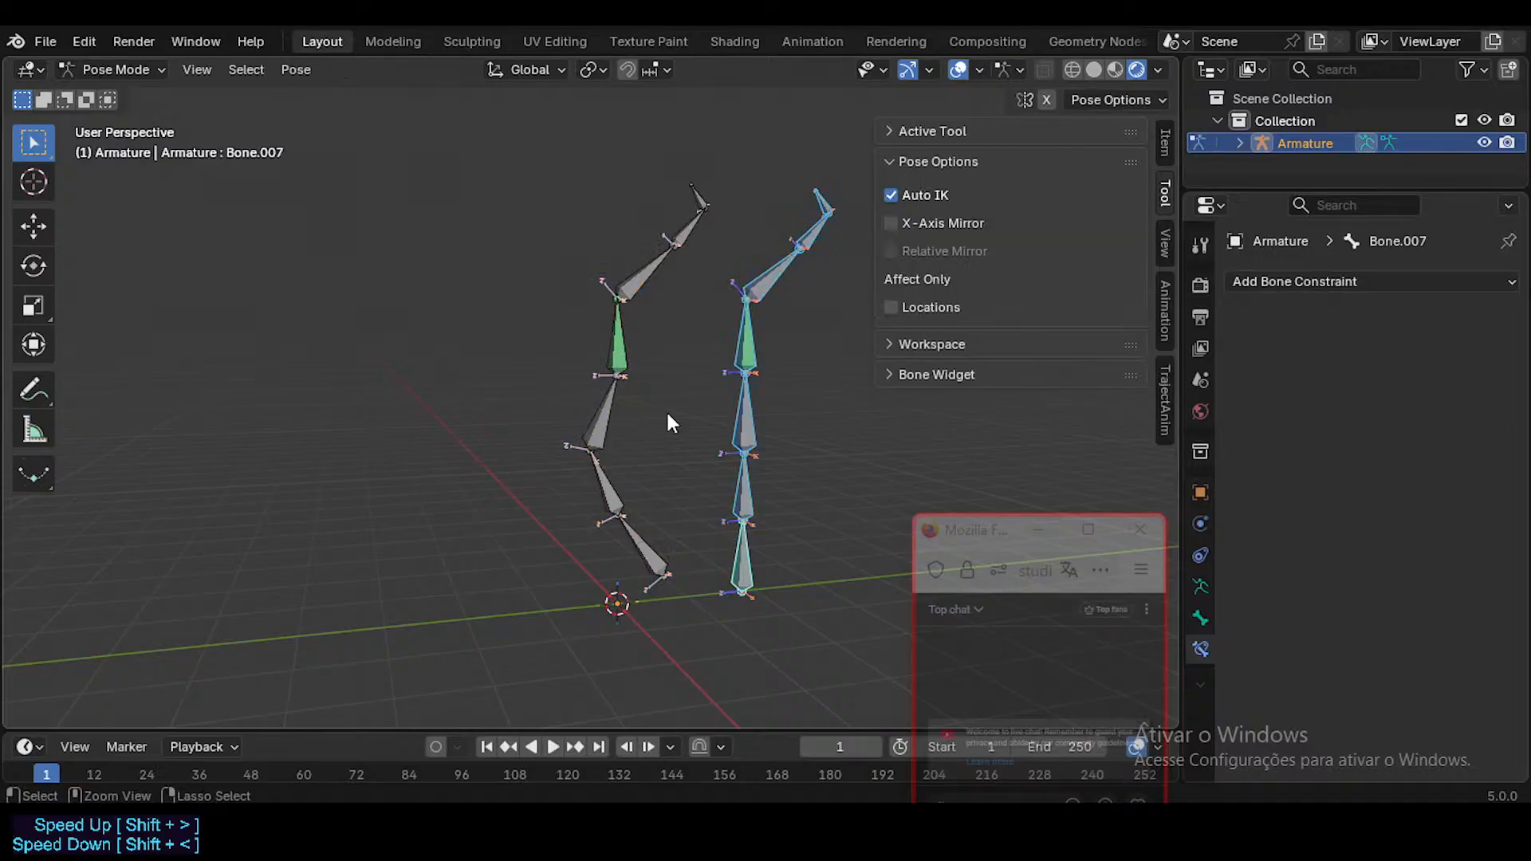
{"action": "key", "text": "a"}
{"action": "key", "text": "alt+g"}
{"action": "key", "text": "alt+r"}
{"action": "key", "text": "Tab"}
{"action": "key", "text": "ctrl+Tab"}
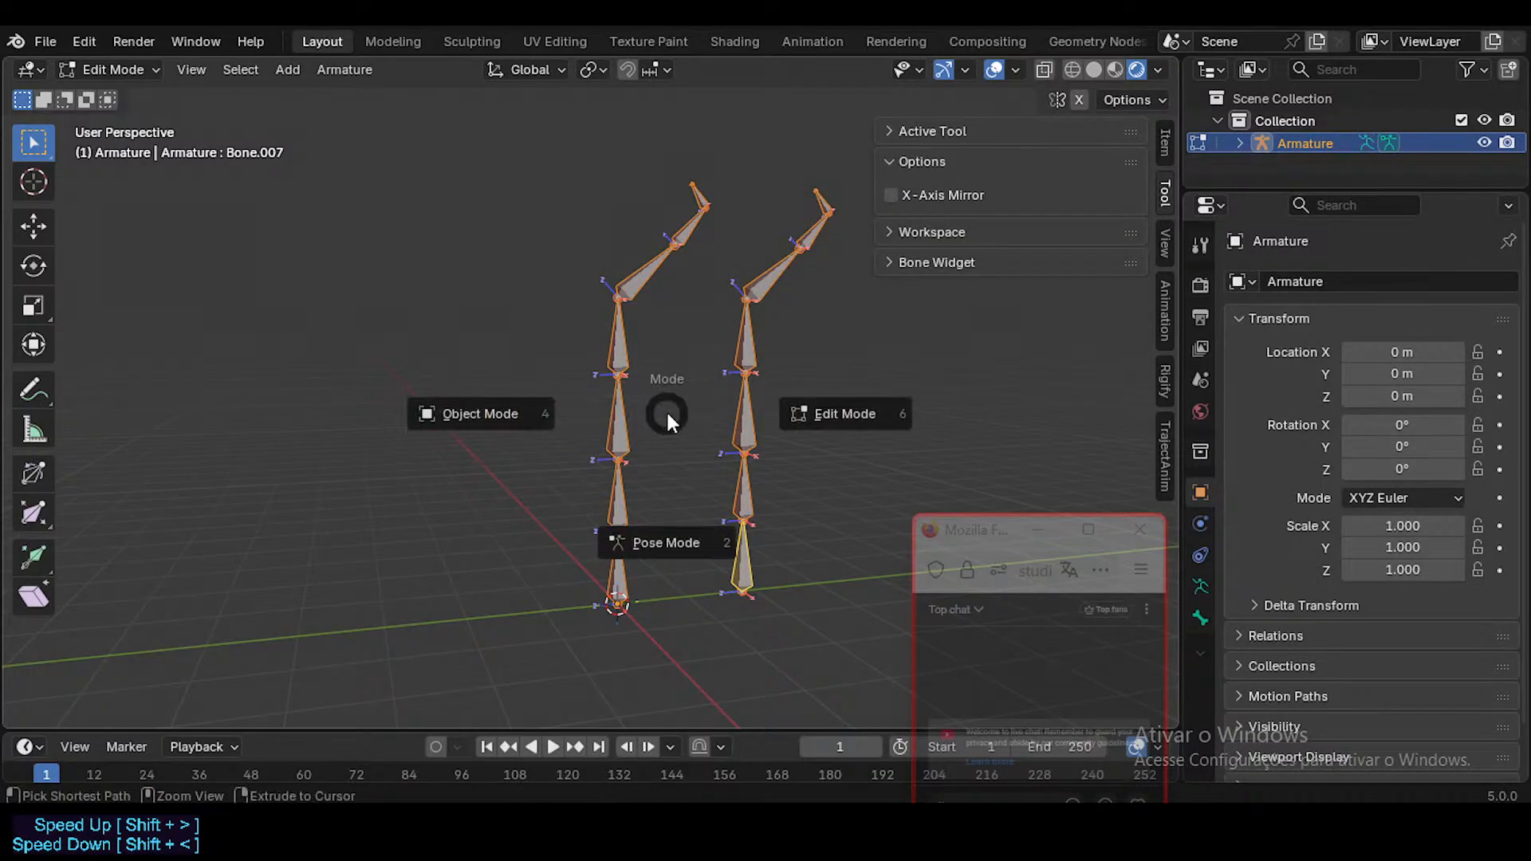
{"action": "left_click", "coordinate": [609, 342]}
{"action": "key", "text": "g"}
{"action": "key", "text": "x"}
{"action": "right_click", "coordinate": [502, 352]}
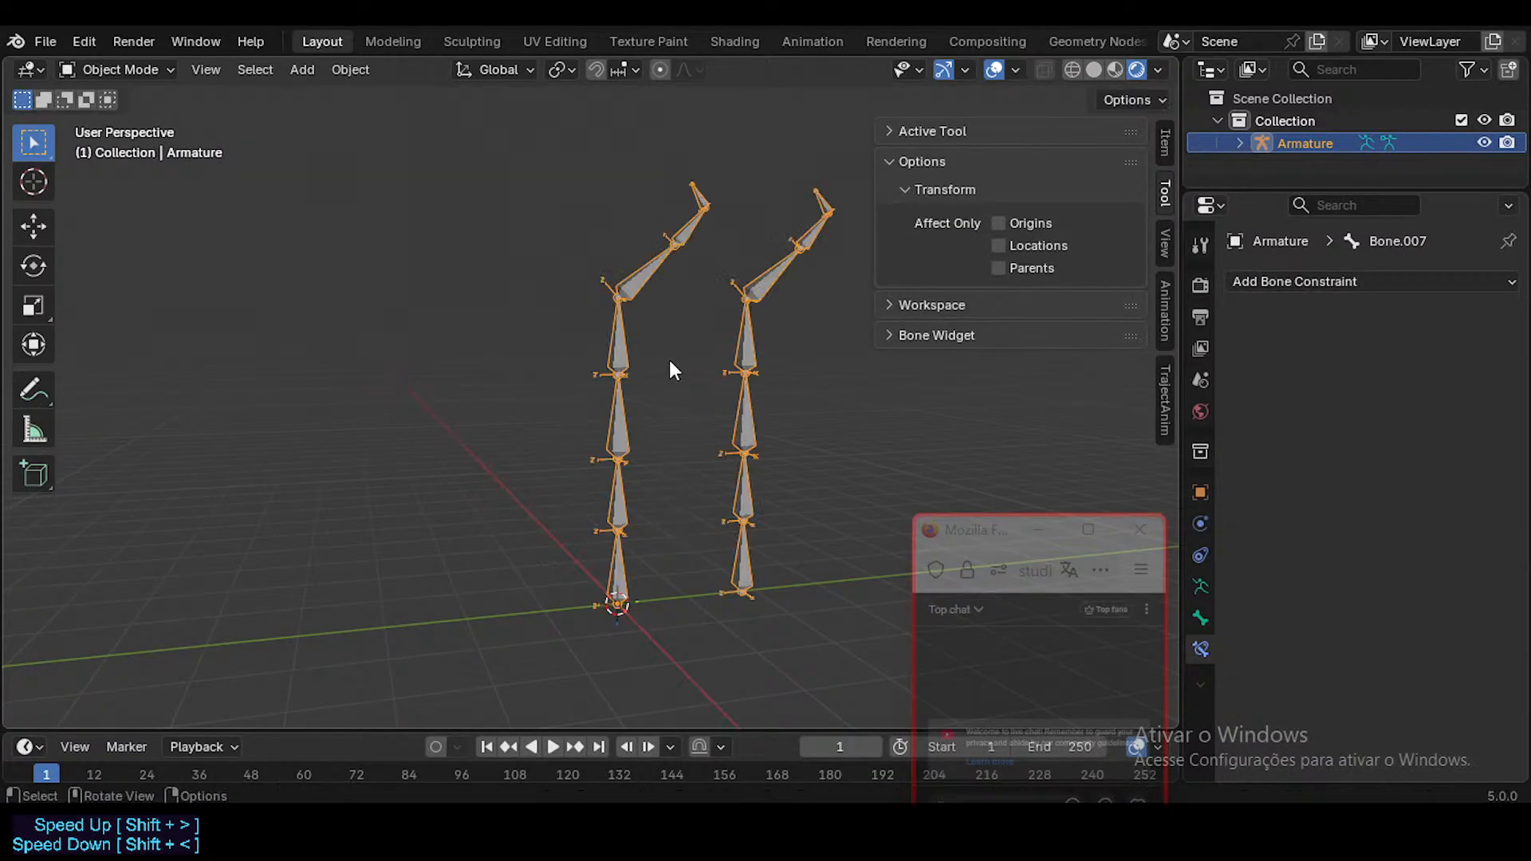
{"action": "left_click", "coordinate": [669, 360]}
{"action": "left_click", "coordinate": [609, 343]}
Step: Separate the duplicated bone chain into its own armature object and return to Object Mode
{"action": "key", "text": "Tab"}
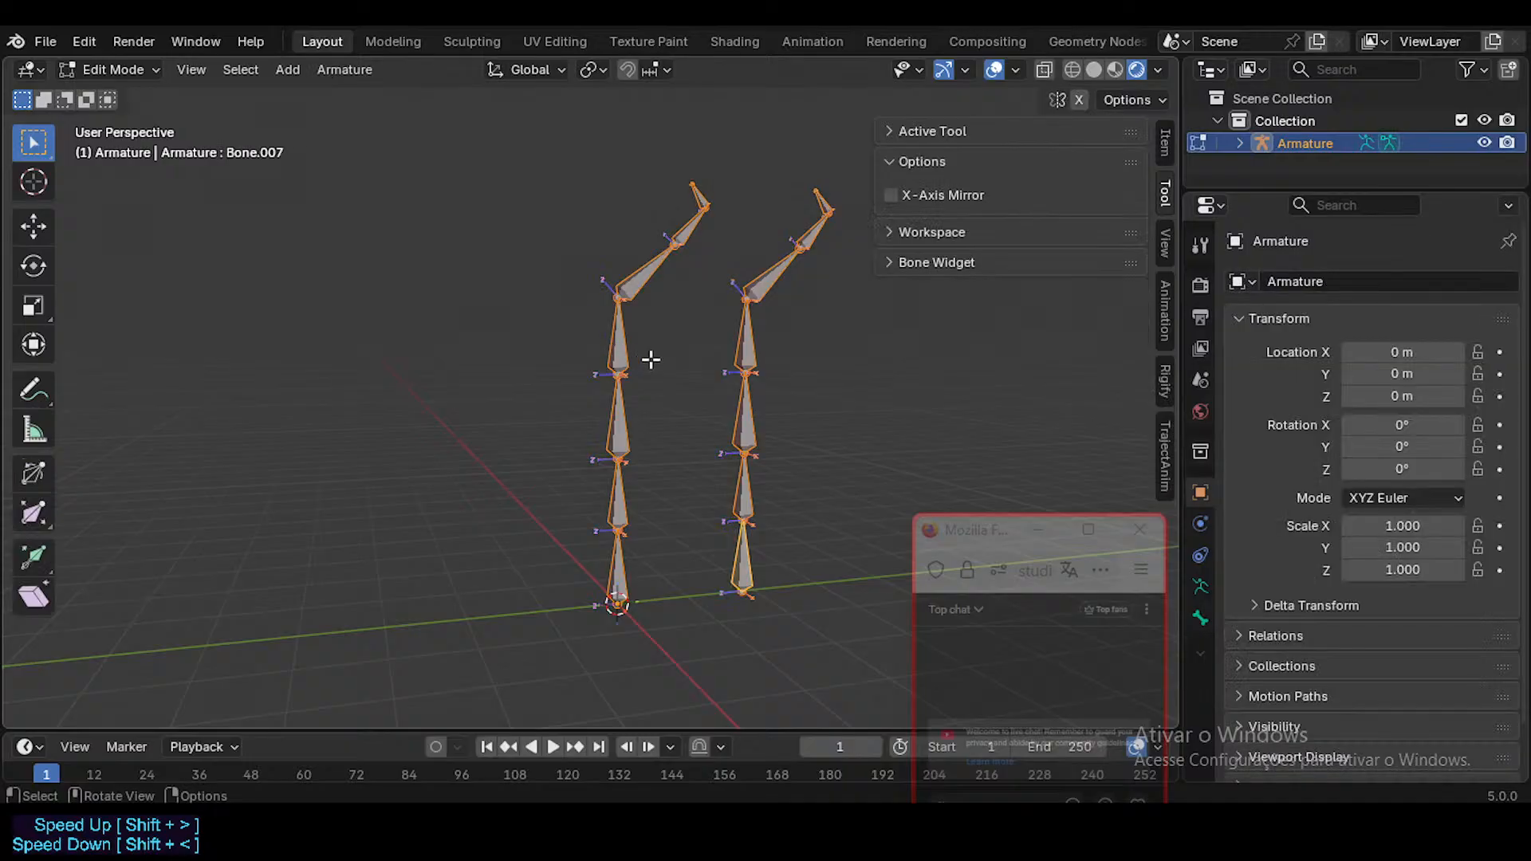
{"action": "left_click_drag", "start_coordinate": [848, 144], "coordinate": [708, 636]}
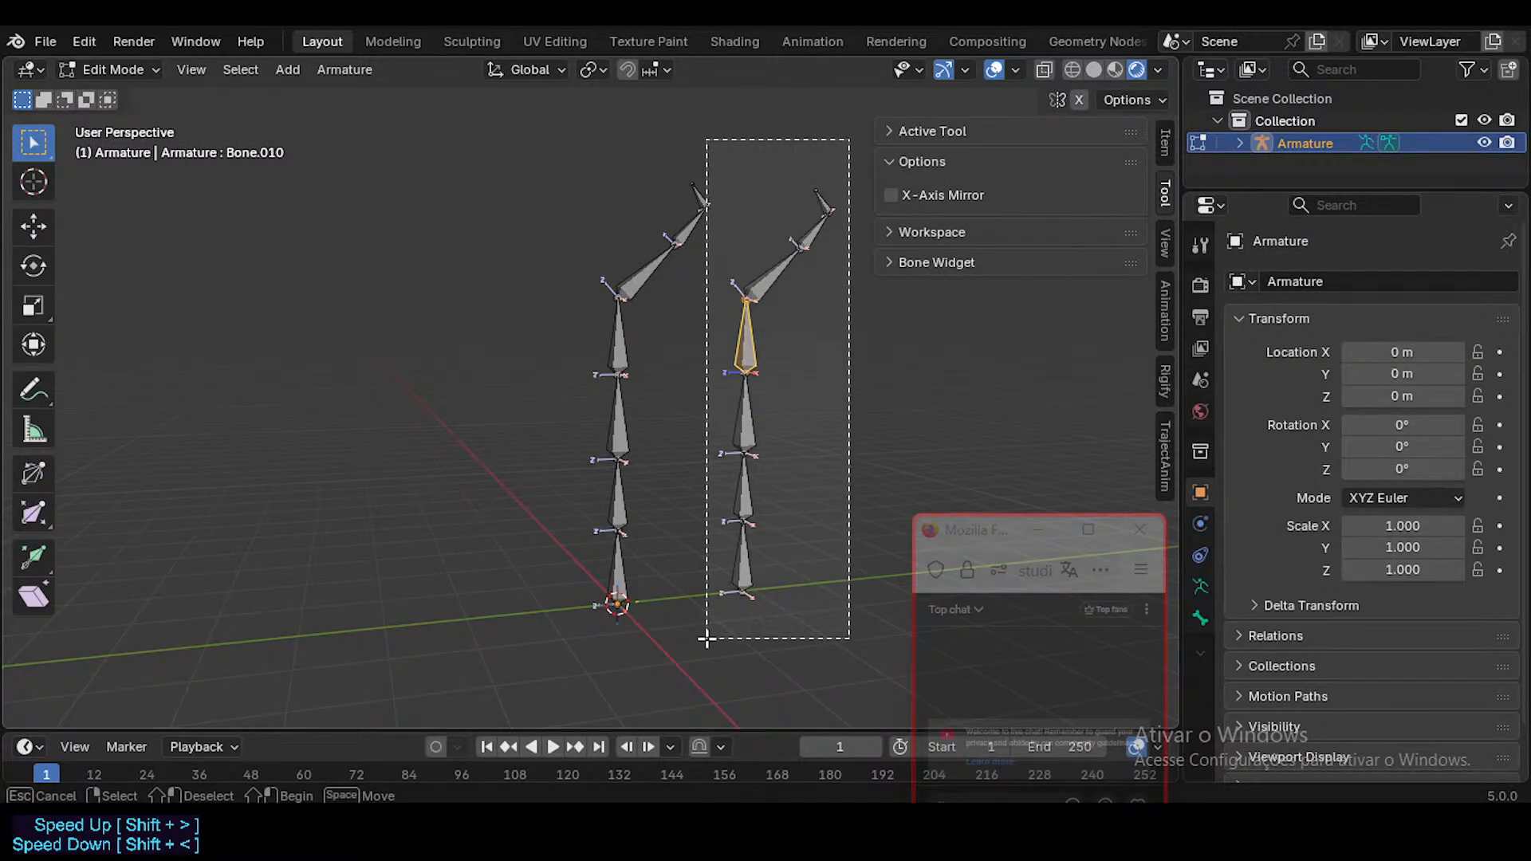
{"action": "key", "text": "Tab"}
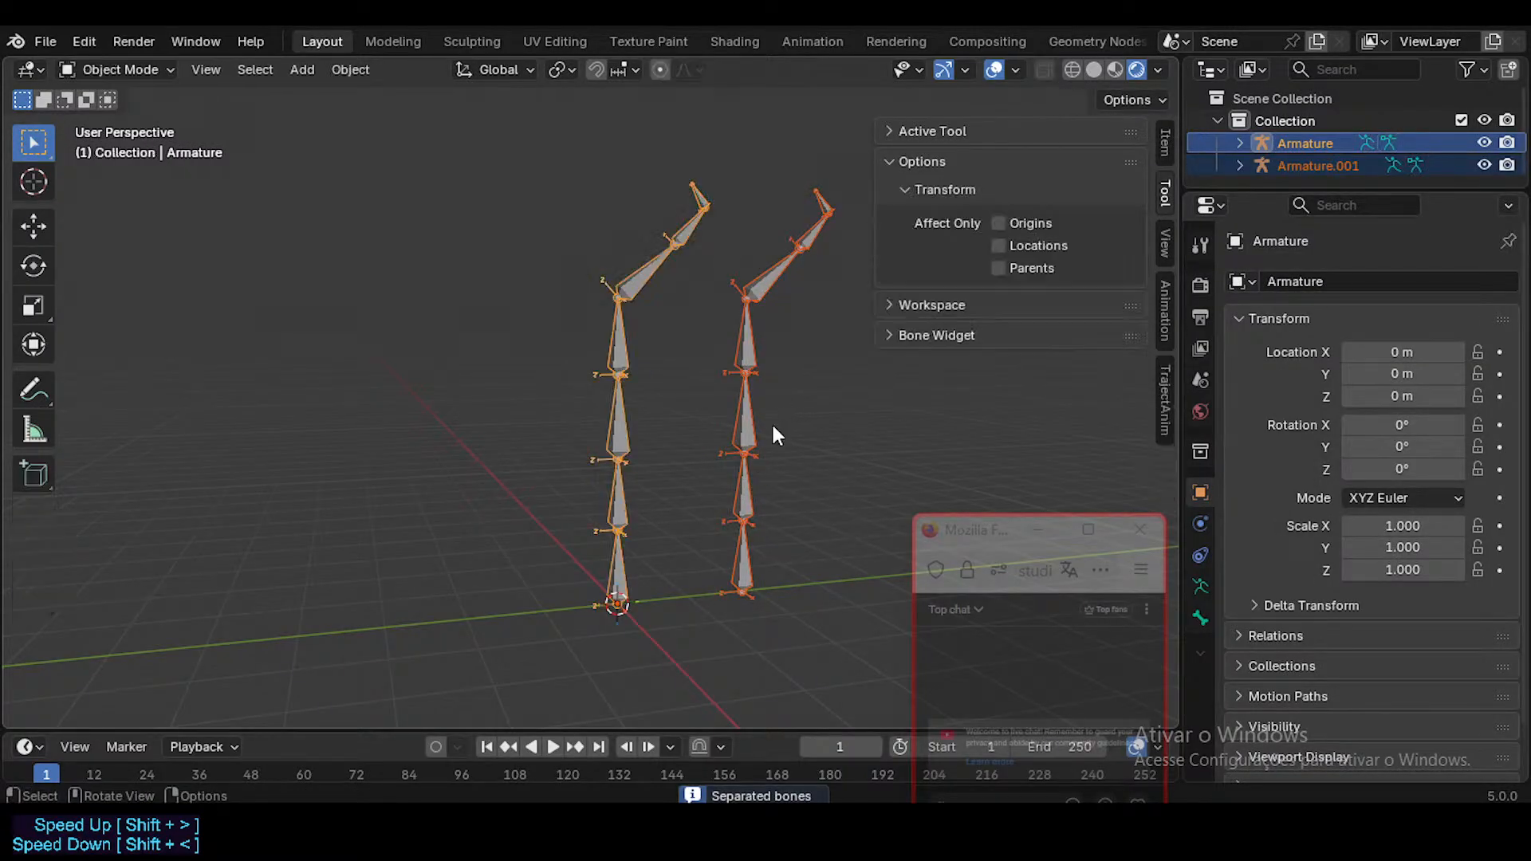
{"action": "key", "text": "g"}
{"action": "key", "text": "x"}
{"action": "key", "text": "Escape"}
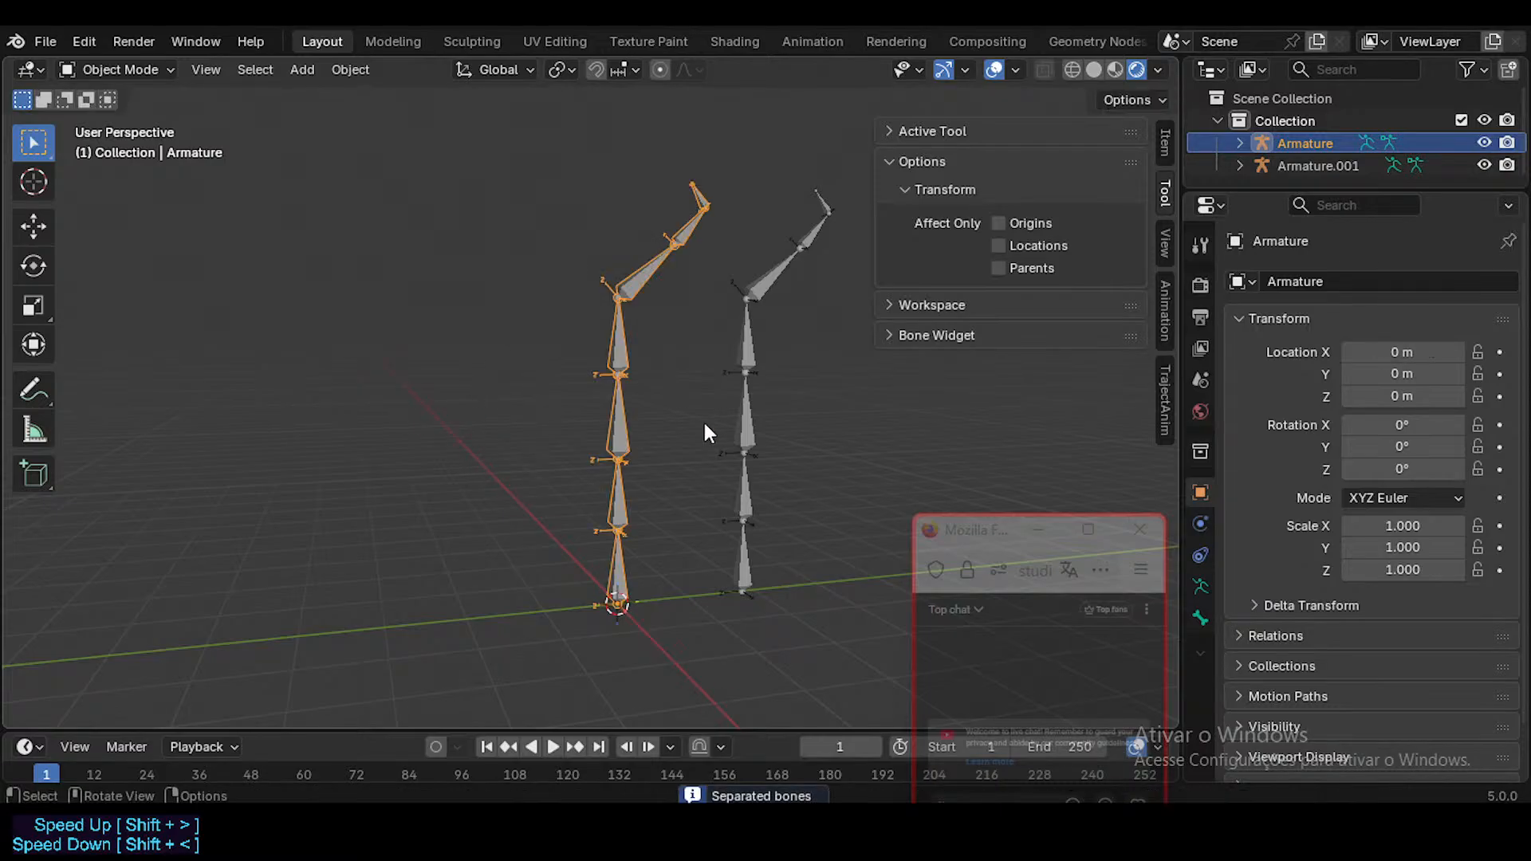
Step: Select only the separated armature and move it to the opposite side of the original, clear of it in the front view
{"action": "left_click", "coordinate": [748, 418]}
{"action": "key", "text": "g"}
{"action": "key", "text": "x"}
{"action": "left_click", "coordinate": [426, 494]}
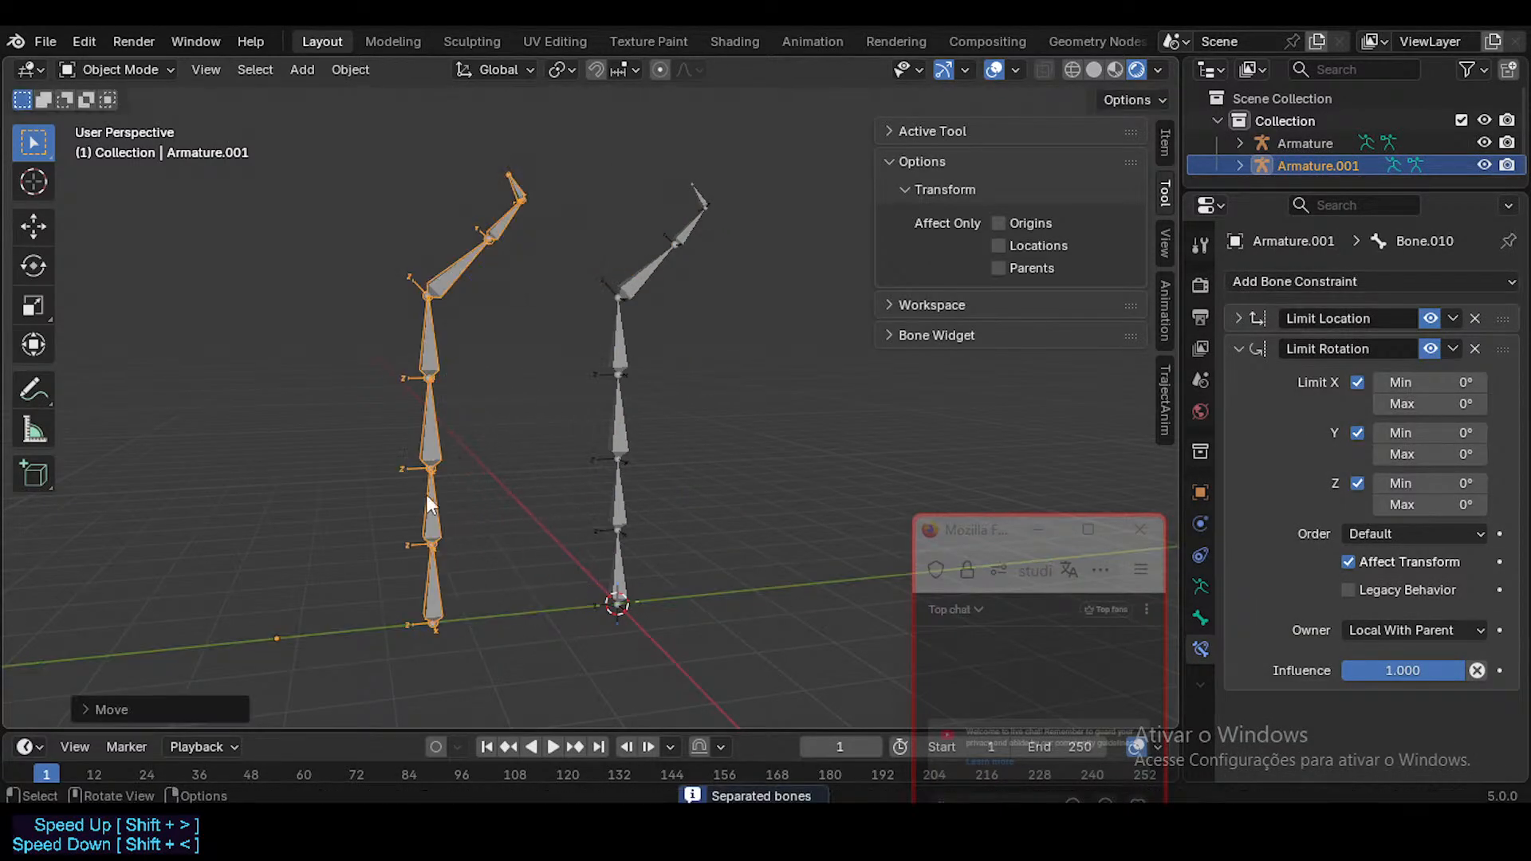
{"action": "middle_click_drag", "start_coordinate": [426, 495], "coordinate": [552, 544]}
{"action": "key", "text": "KP_1"}
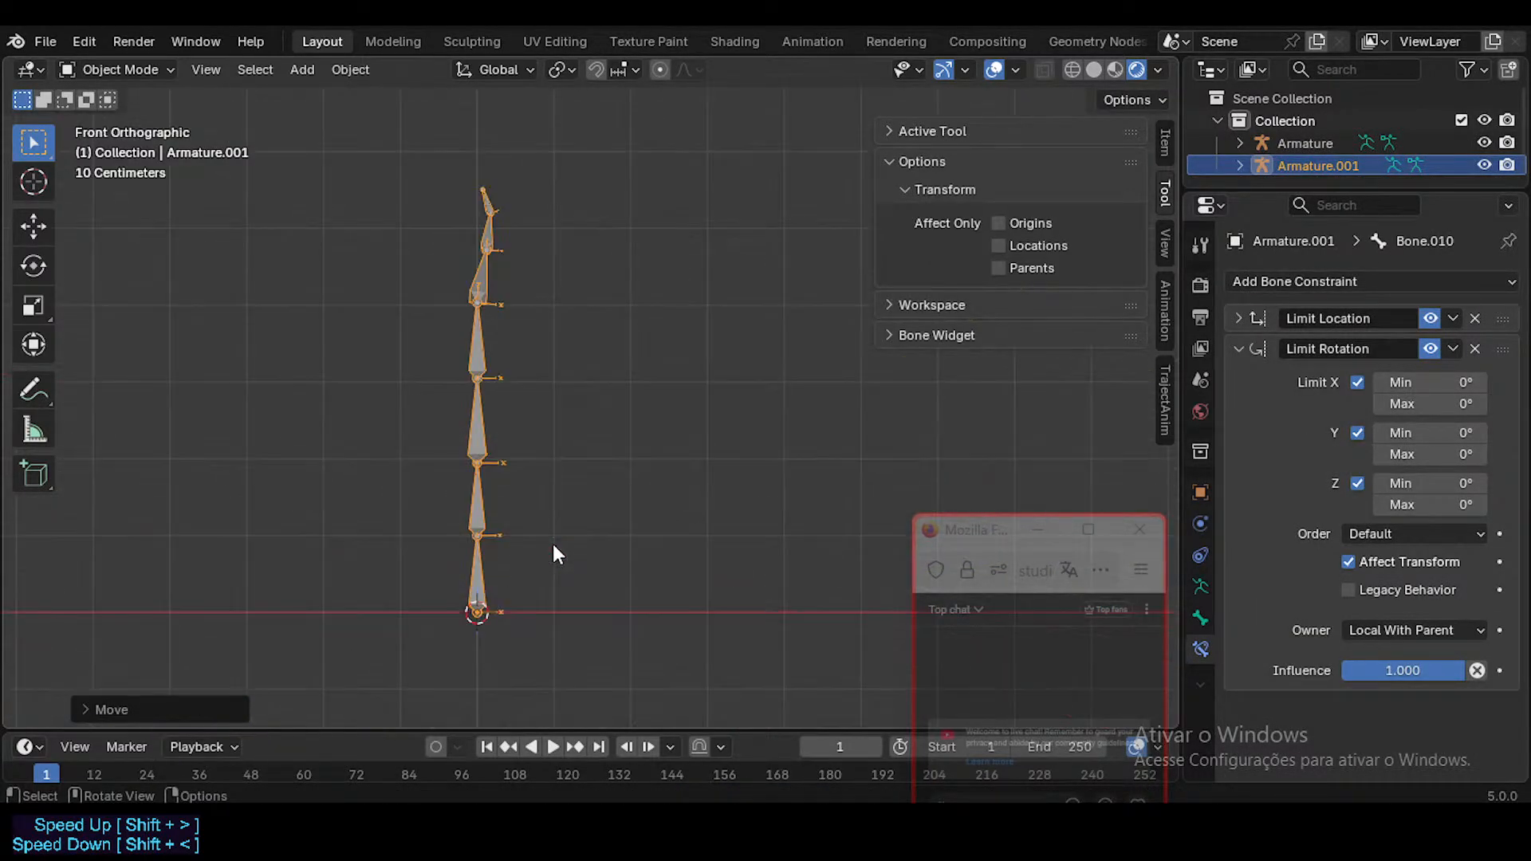
{"action": "middle_click_drag", "start_coordinate": [342, 241], "coordinate": [657, 539]}
{"action": "key", "text": "g"}
{"action": "left_click", "coordinate": [418, 518]}
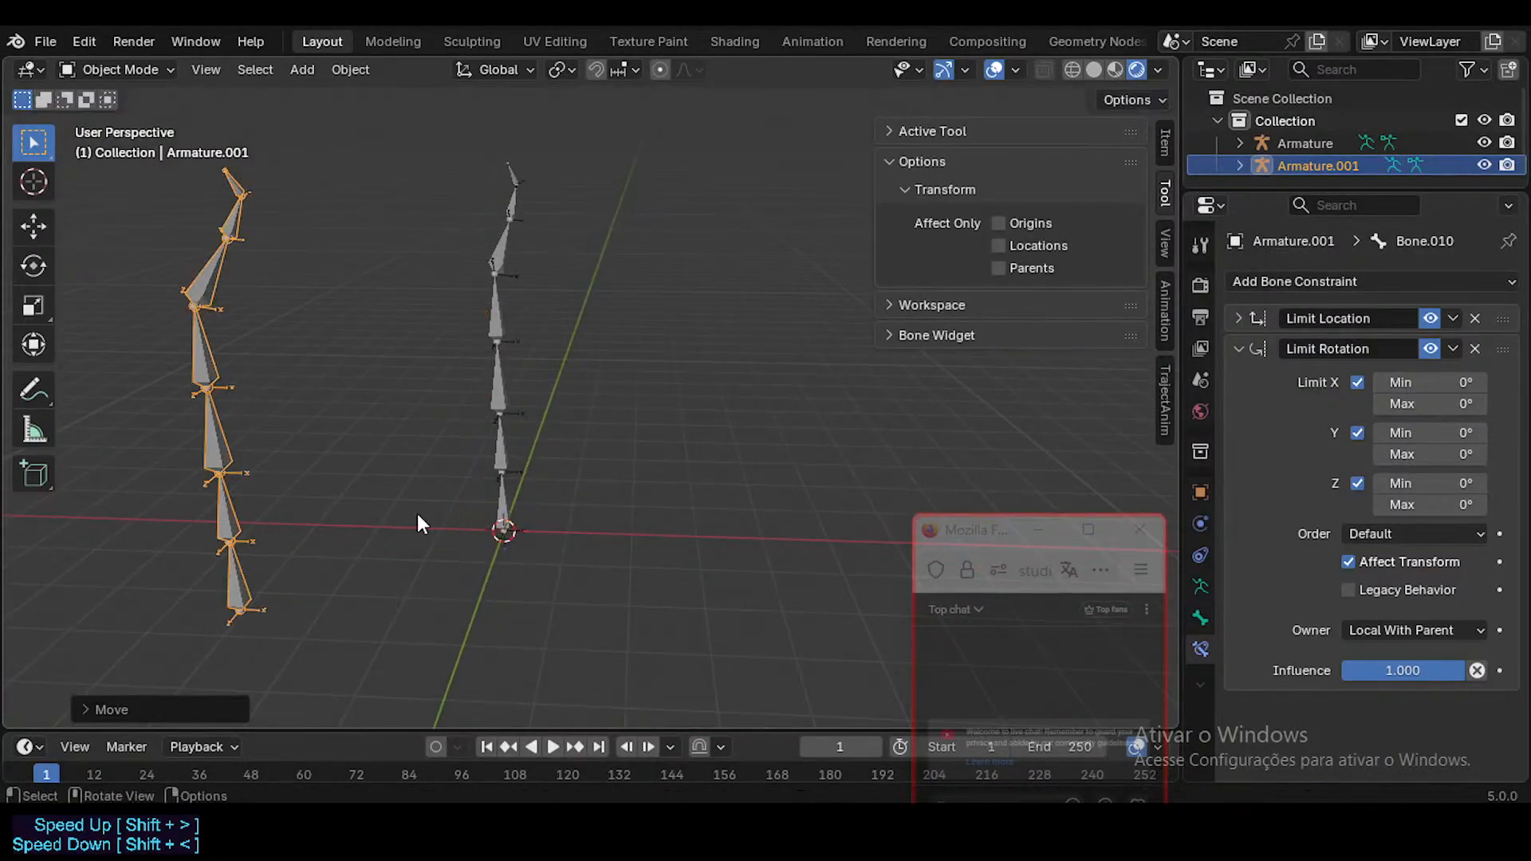
Step: Rename the separated armature to BAK and shift it along the Y axis beside the original
{"action": "key", "text": "F2"}
{"action": "type", "text": "BAK"}
{"action": "key", "text": "Return"}
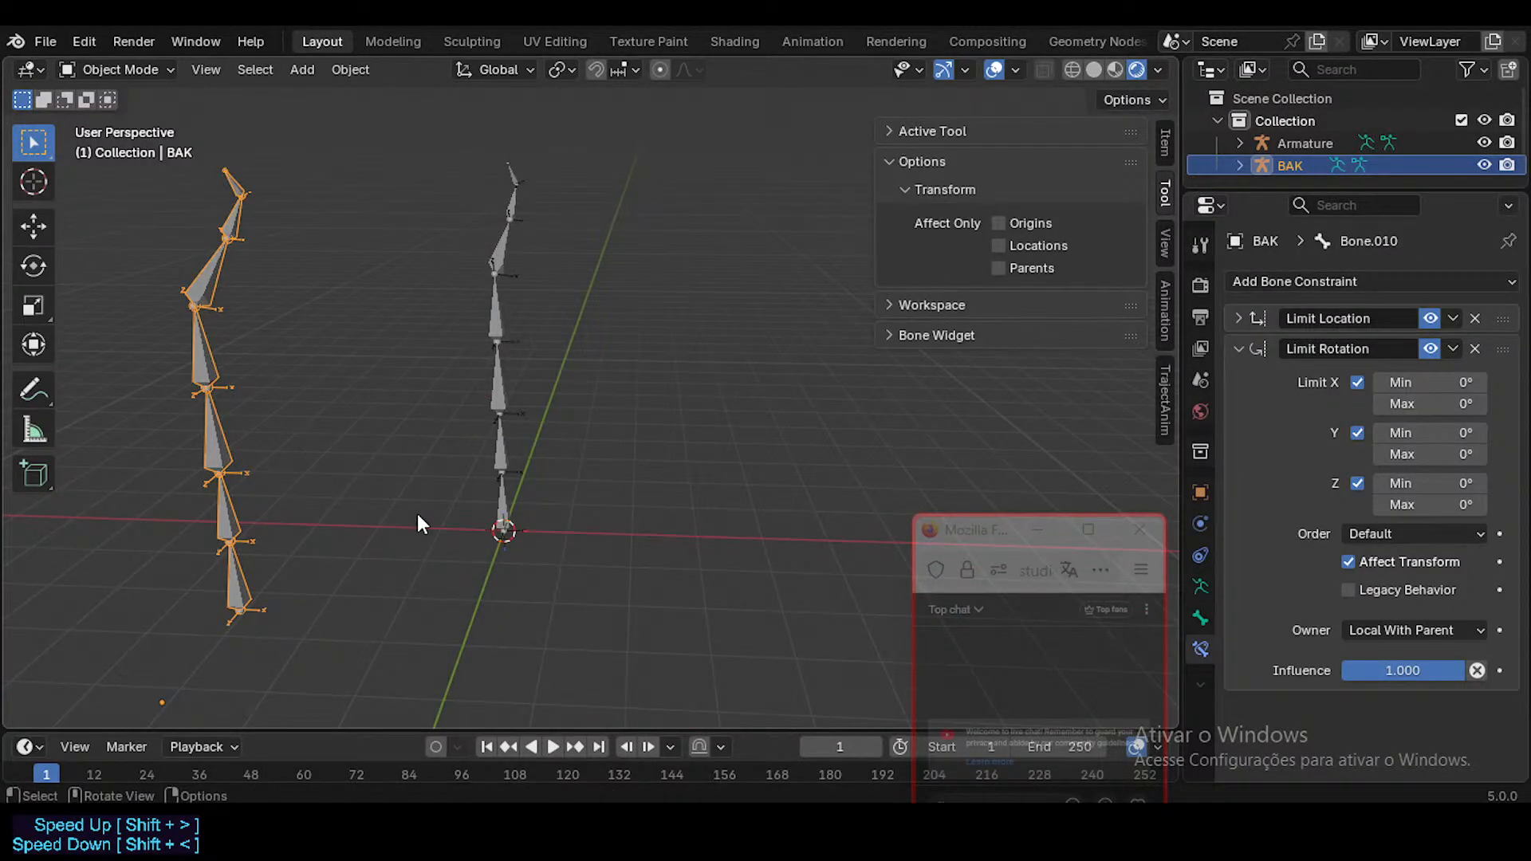
{"action": "key", "text": "g"}
{"action": "key", "text": "y"}
{"action": "left_click", "coordinate": [365, 379]}
Step: Select the original armature with BAK temporarily hidden, and unhide BAK
{"action": "key", "text": "h"}
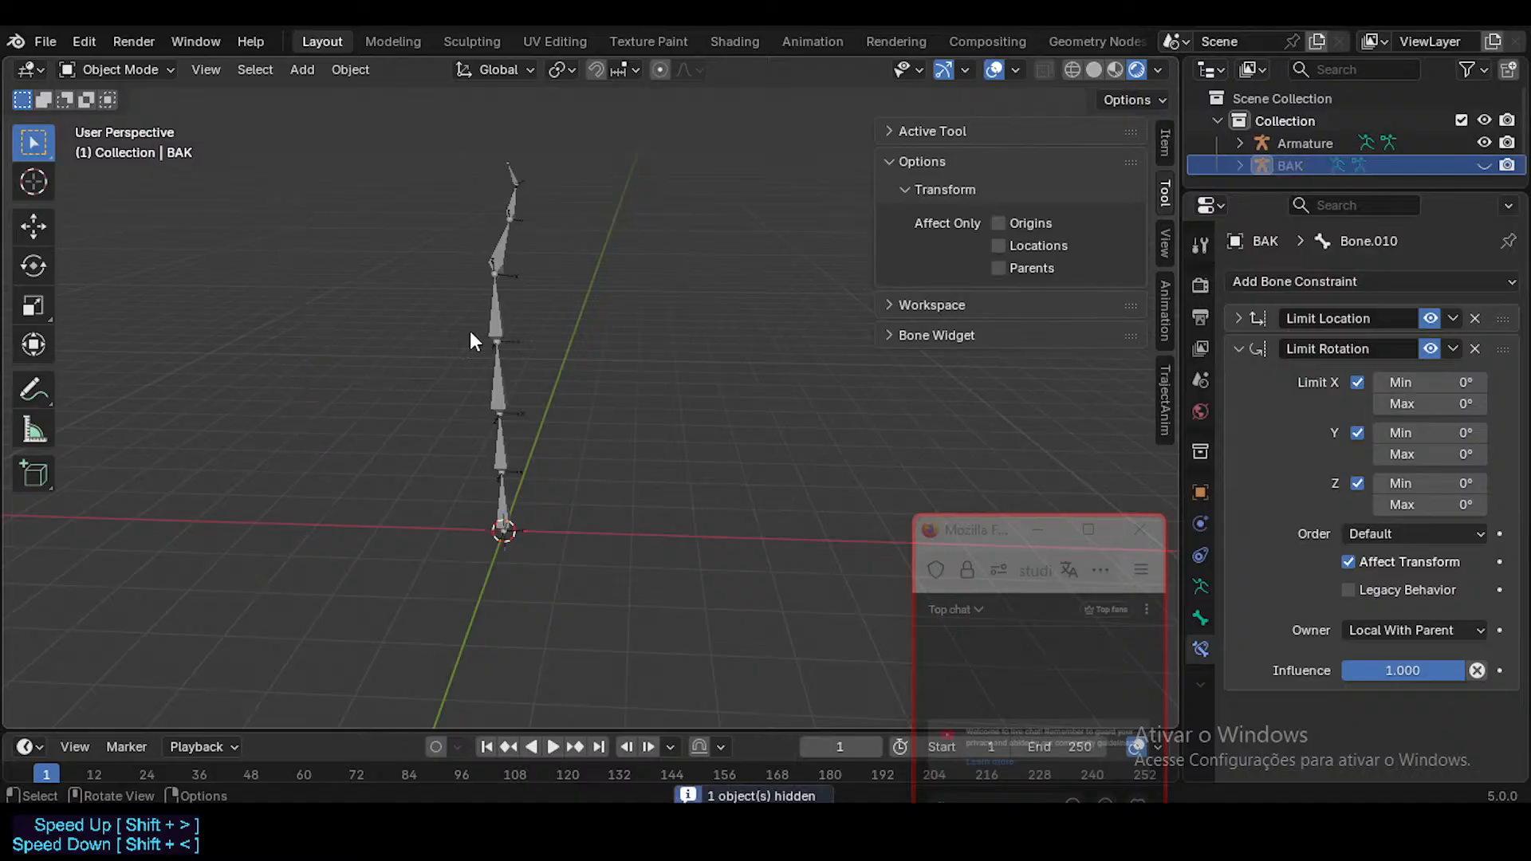
{"action": "left_click", "coordinate": [505, 305]}
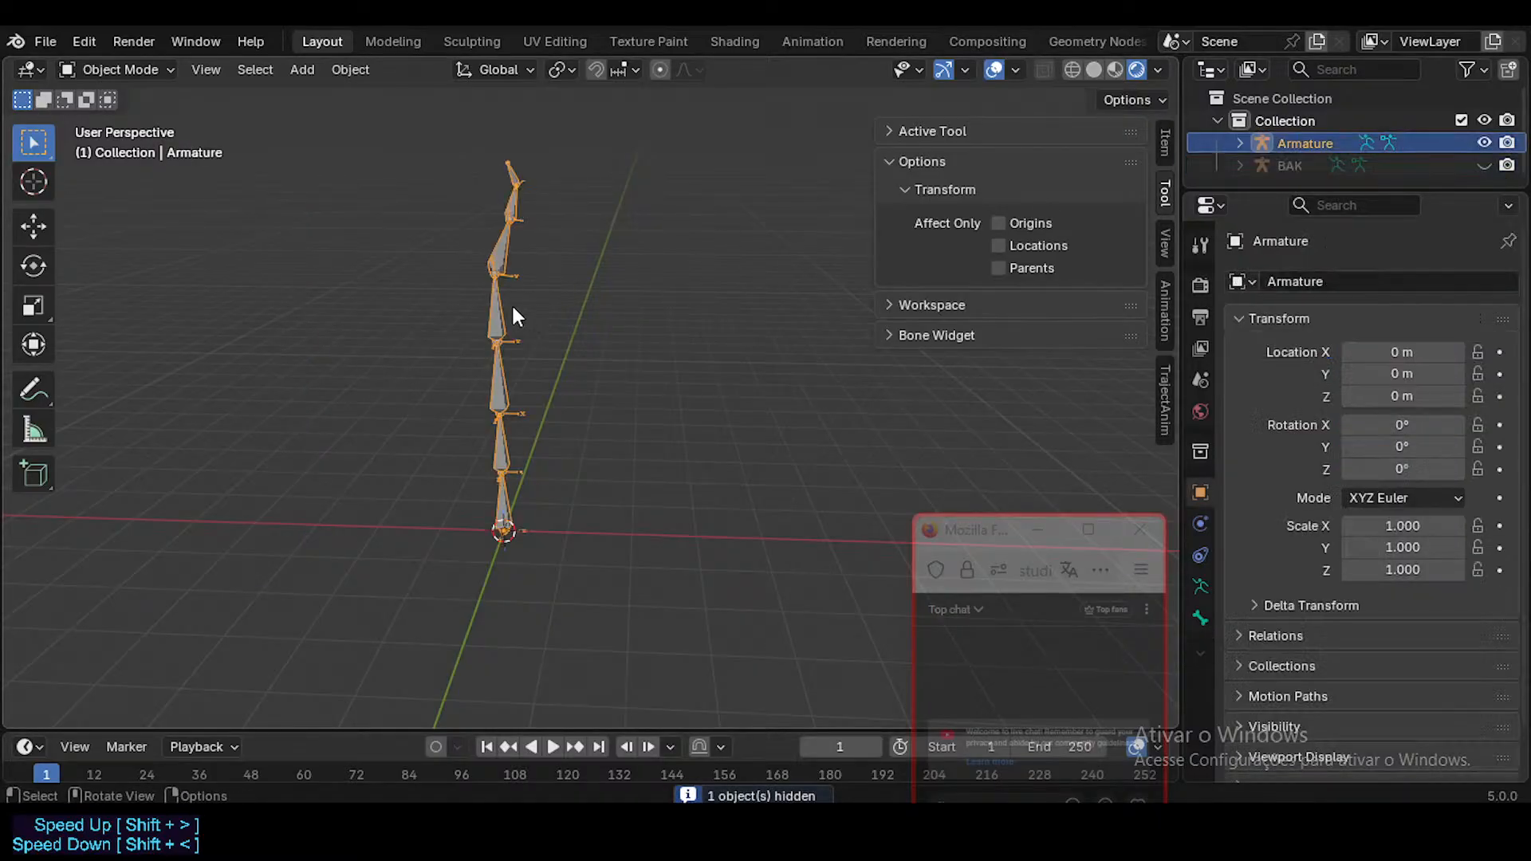
{"action": "key", "text": "Tab"}
{"action": "middle_click_drag", "start_coordinate": [530, 341], "coordinate": [605, 396]}
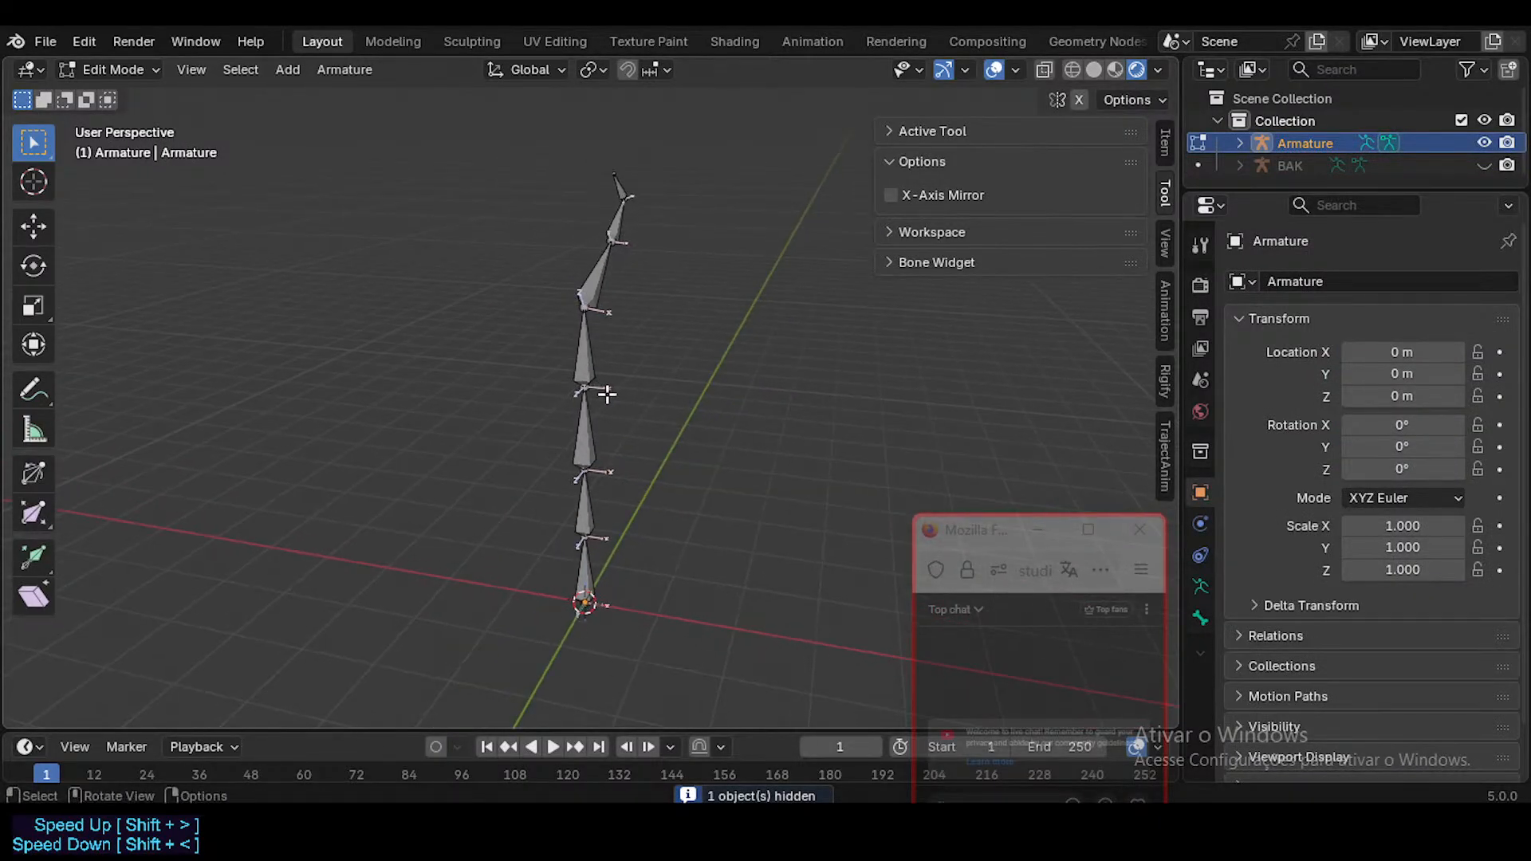
{"action": "key", "text": "Tab"}
{"action": "key", "text": "alt+h"}
Step: Delete the top four bones of the original armature in Edit Mode, from the former green bone upward
{"action": "key", "text": "Tab"}
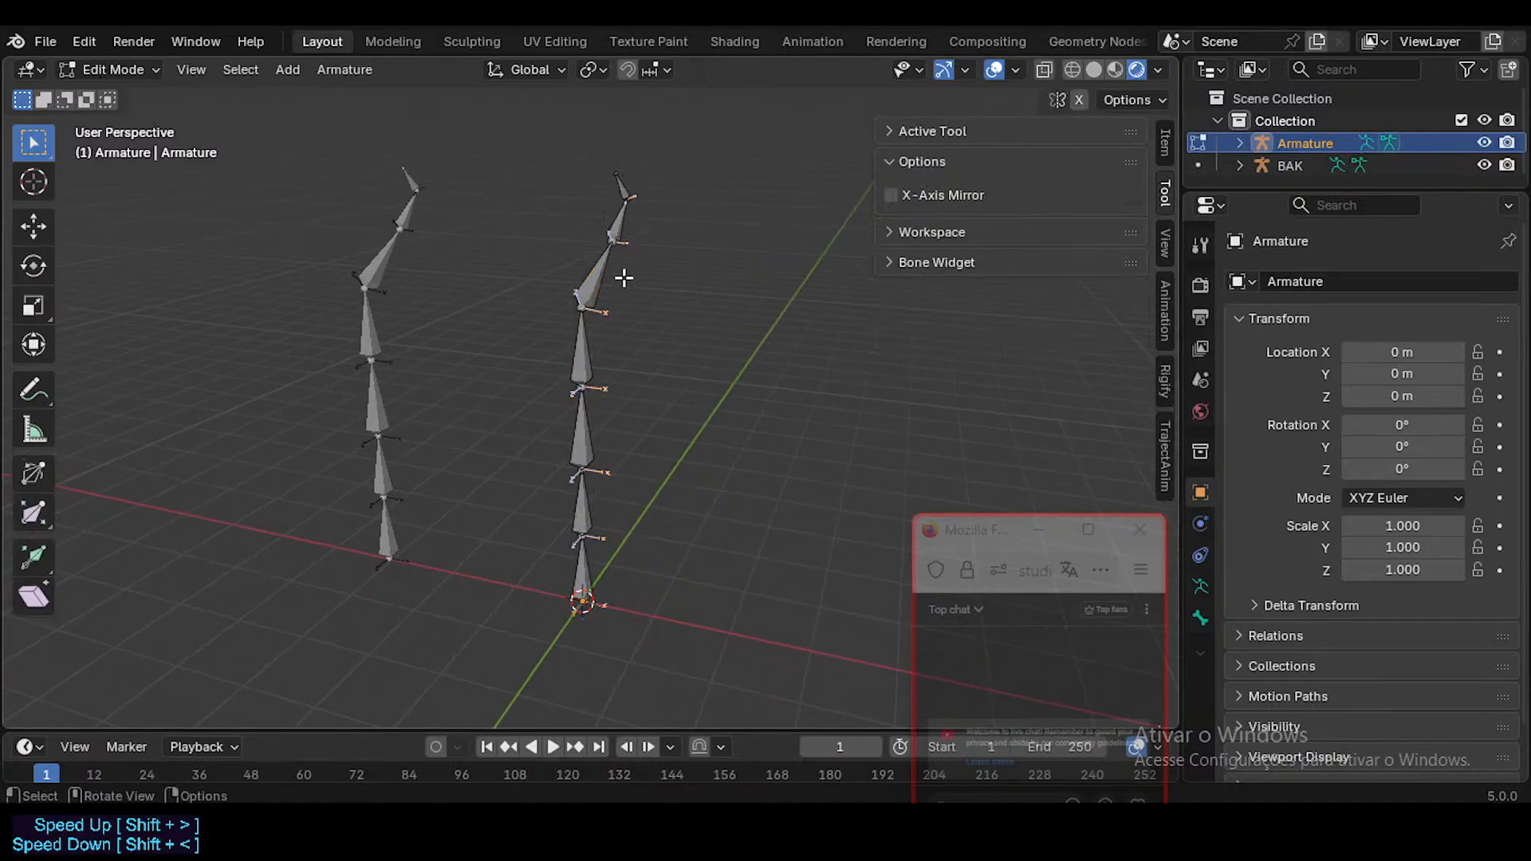
{"action": "key", "text": "c"}
{"action": "left_click_drag", "start_coordinate": [621, 177], "coordinate": [581, 348]}
{"action": "right_click", "coordinate": [582, 348]}
{"action": "key", "text": "x"}
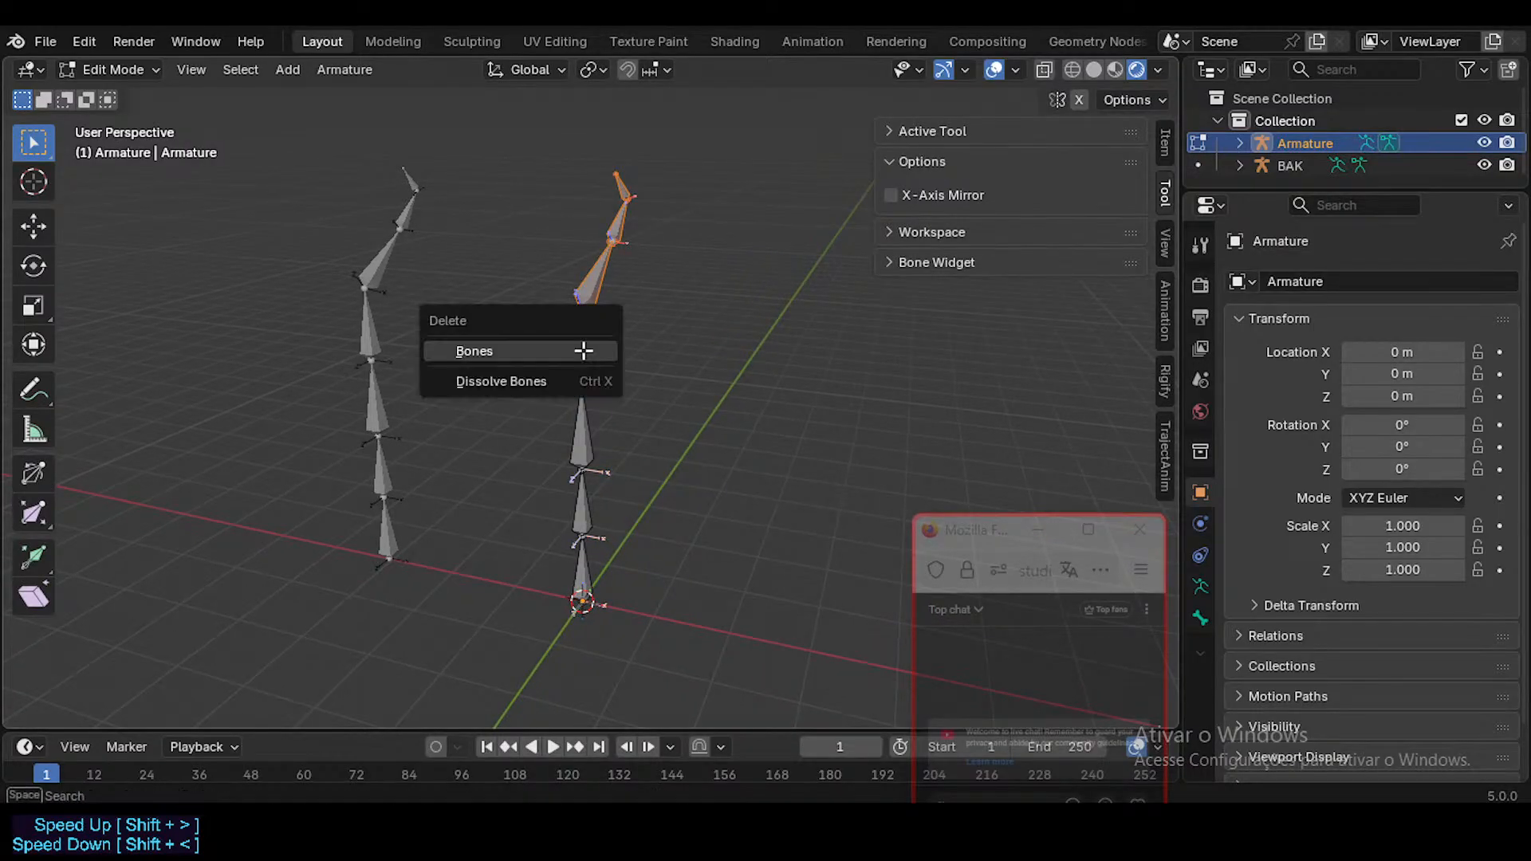
{"action": "left_click", "coordinate": [584, 350]}
Step: Try moving Bone.002 with Auto IK on the shortened chain in Pose Mode, cancelling the move
{"action": "key", "text": "Tab"}
{"action": "key", "text": "ctrl+Tab"}
{"action": "left_click", "coordinate": [585, 450]}
{"action": "key", "text": "g"}
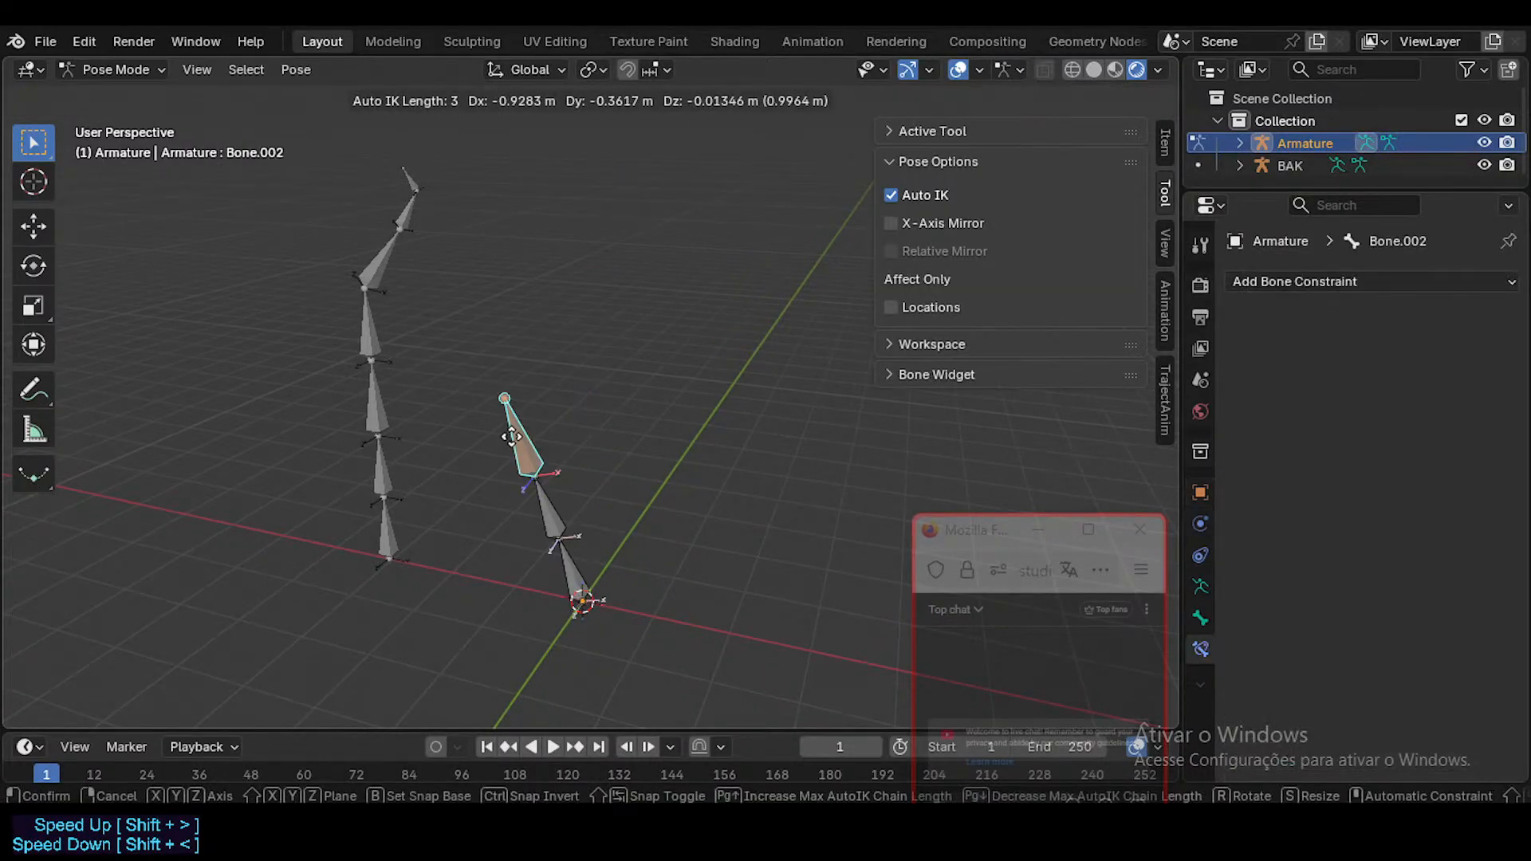
{"action": "right_click", "coordinate": [536, 520]}
Step: Save the Blender file as AutoIKOption20 in the 03_OtherProjects folder
{"action": "key", "text": "ctrl+s"}
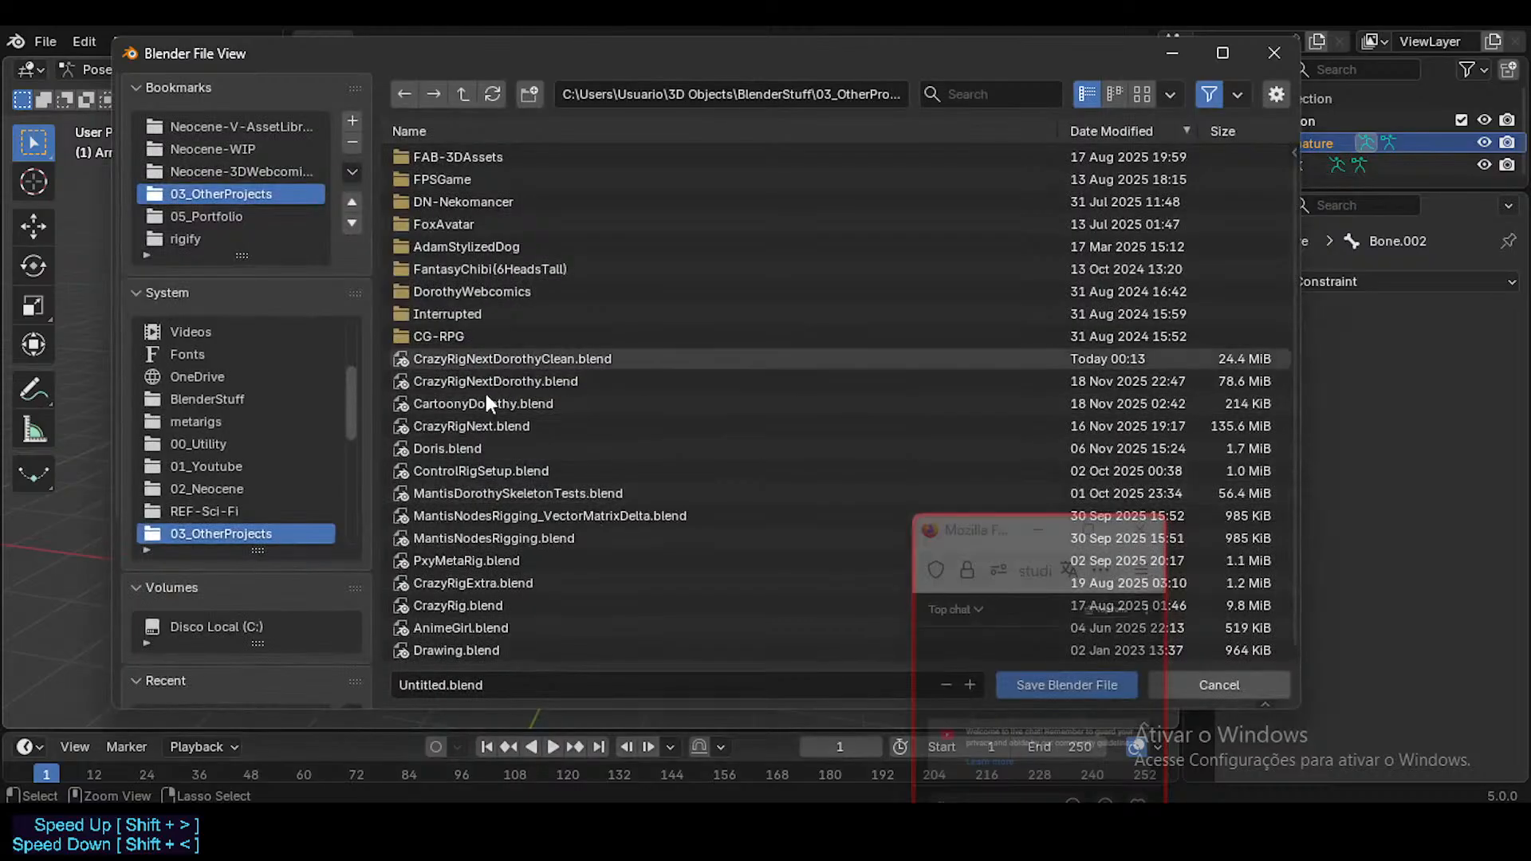
{"action": "double_click", "coordinate": [447, 685]}
{"action": "type", "text": "Au"}
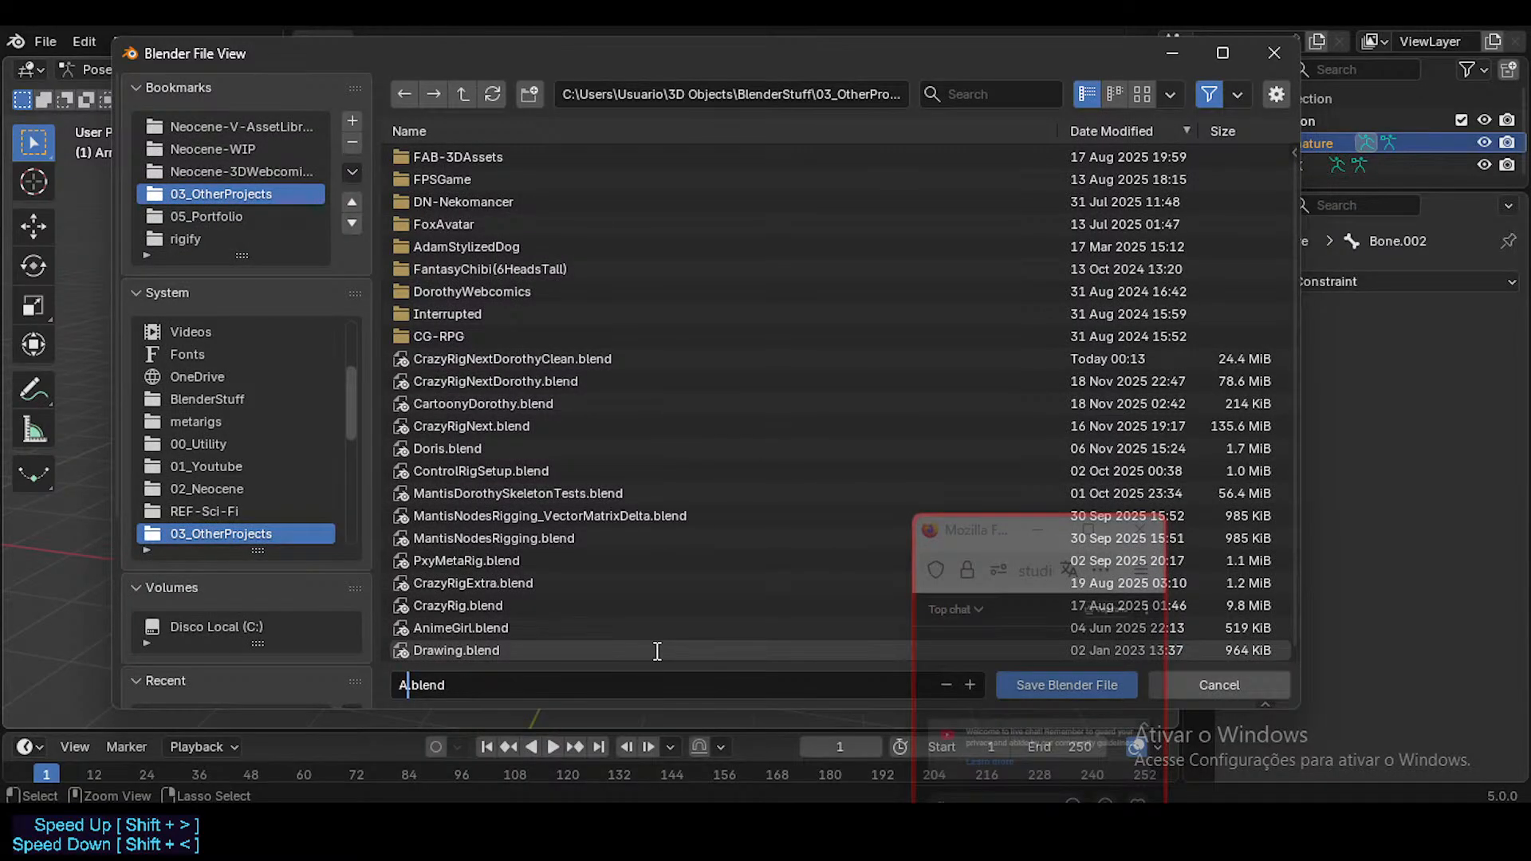
{"action": "type", "text": "toIKOption20"}
{"action": "key", "text": "Return"}
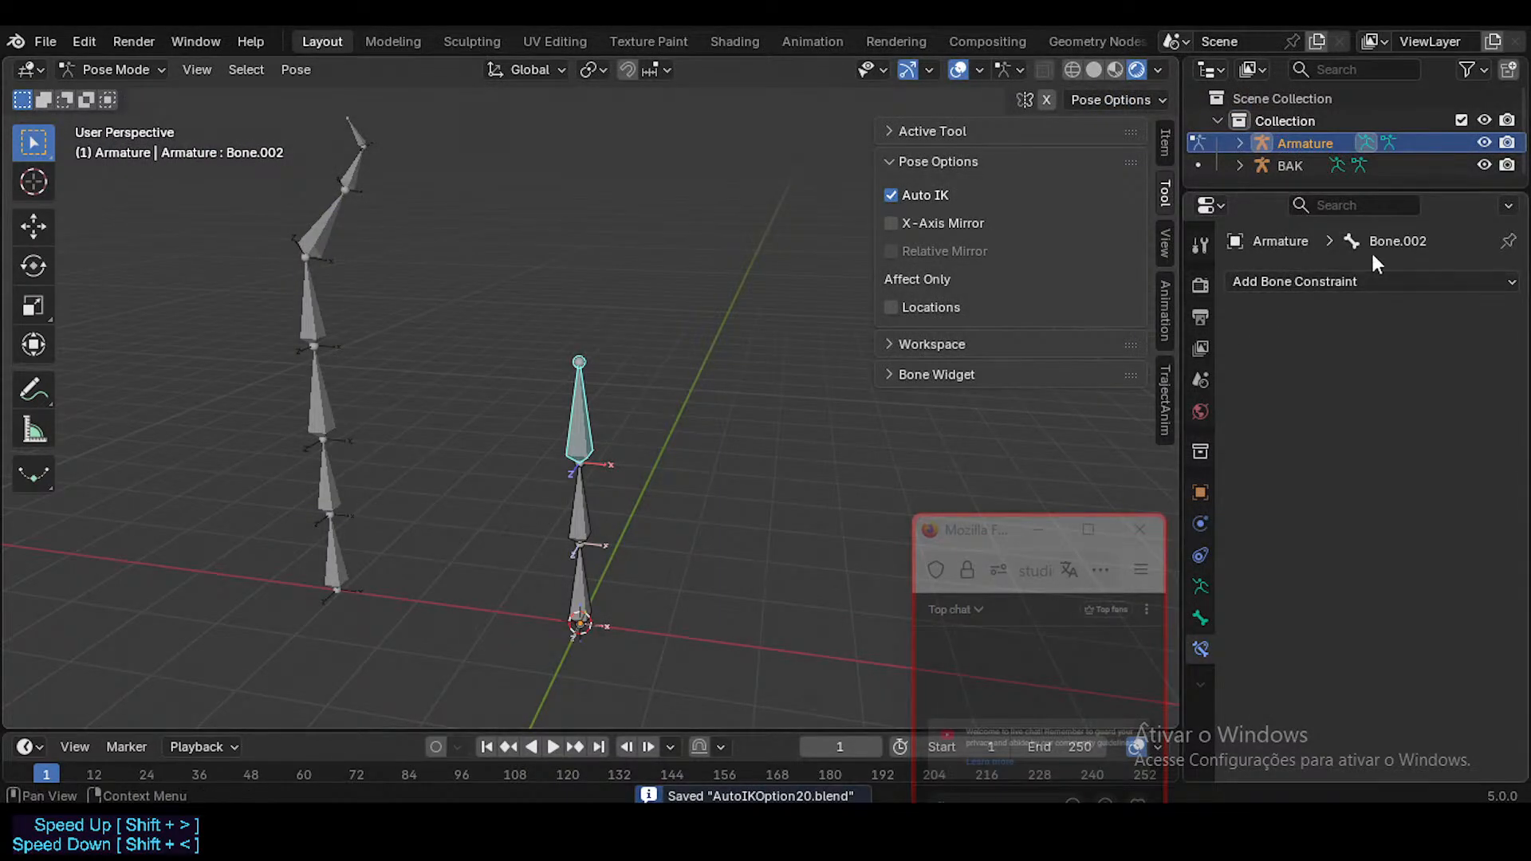
{"action": "middle_click_drag", "start_coordinate": [630, 518], "coordinate": [577, 517]}
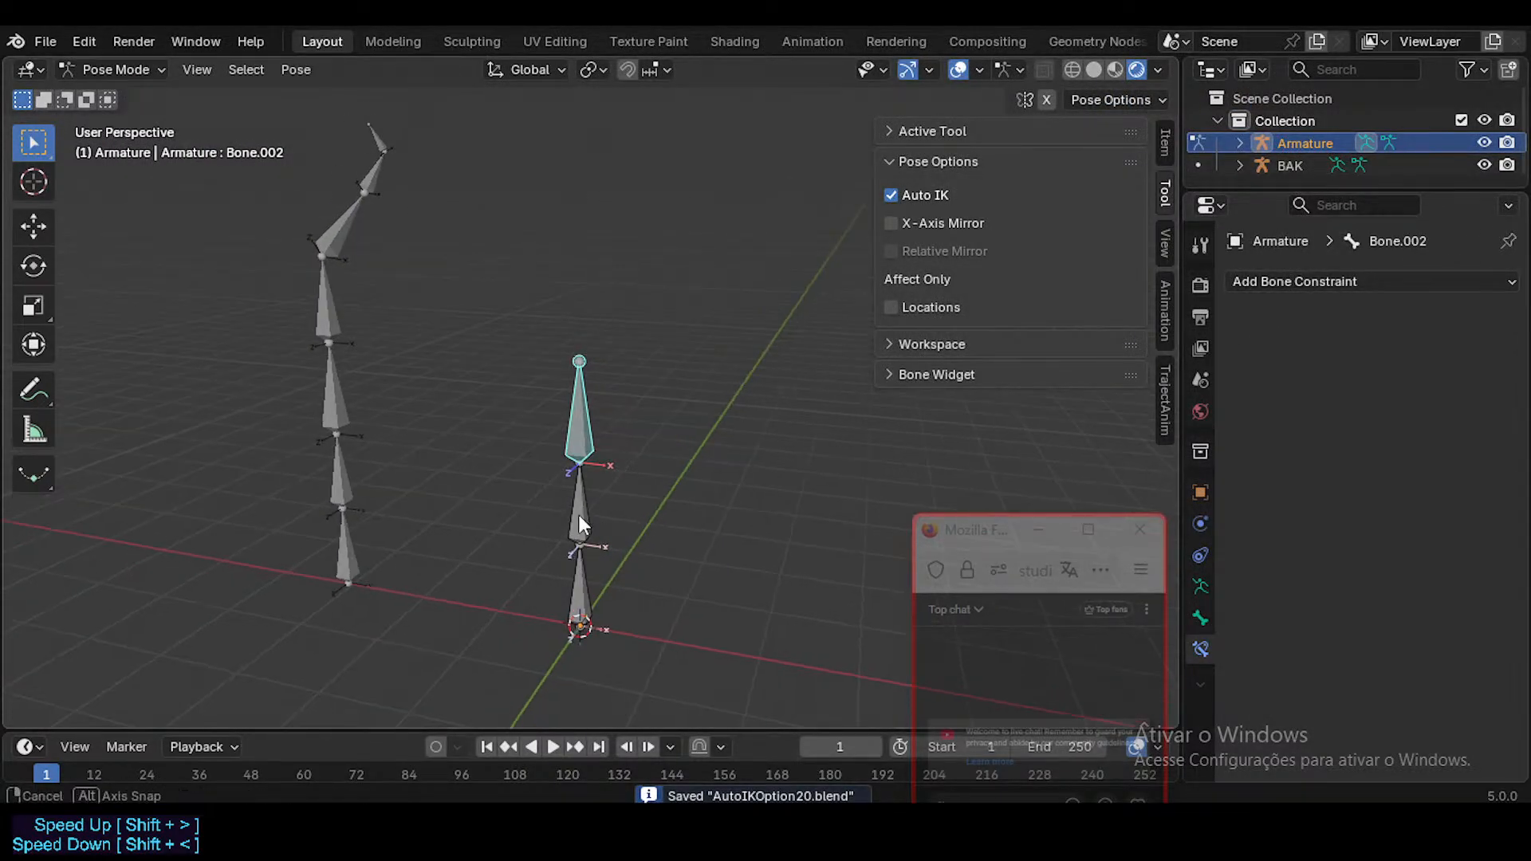
Step: Move the floating chat window aside, switch to the GitHub Copilot conversation in the browser, and read the introduction to its MVP add-on plan
{"action": "left_click", "coordinate": [992, 532]}
{"action": "left_click_drag", "start_coordinate": [1006, 526], "coordinate": [1328, 310]}
{"action": "left_click", "coordinate": [564, 742]}
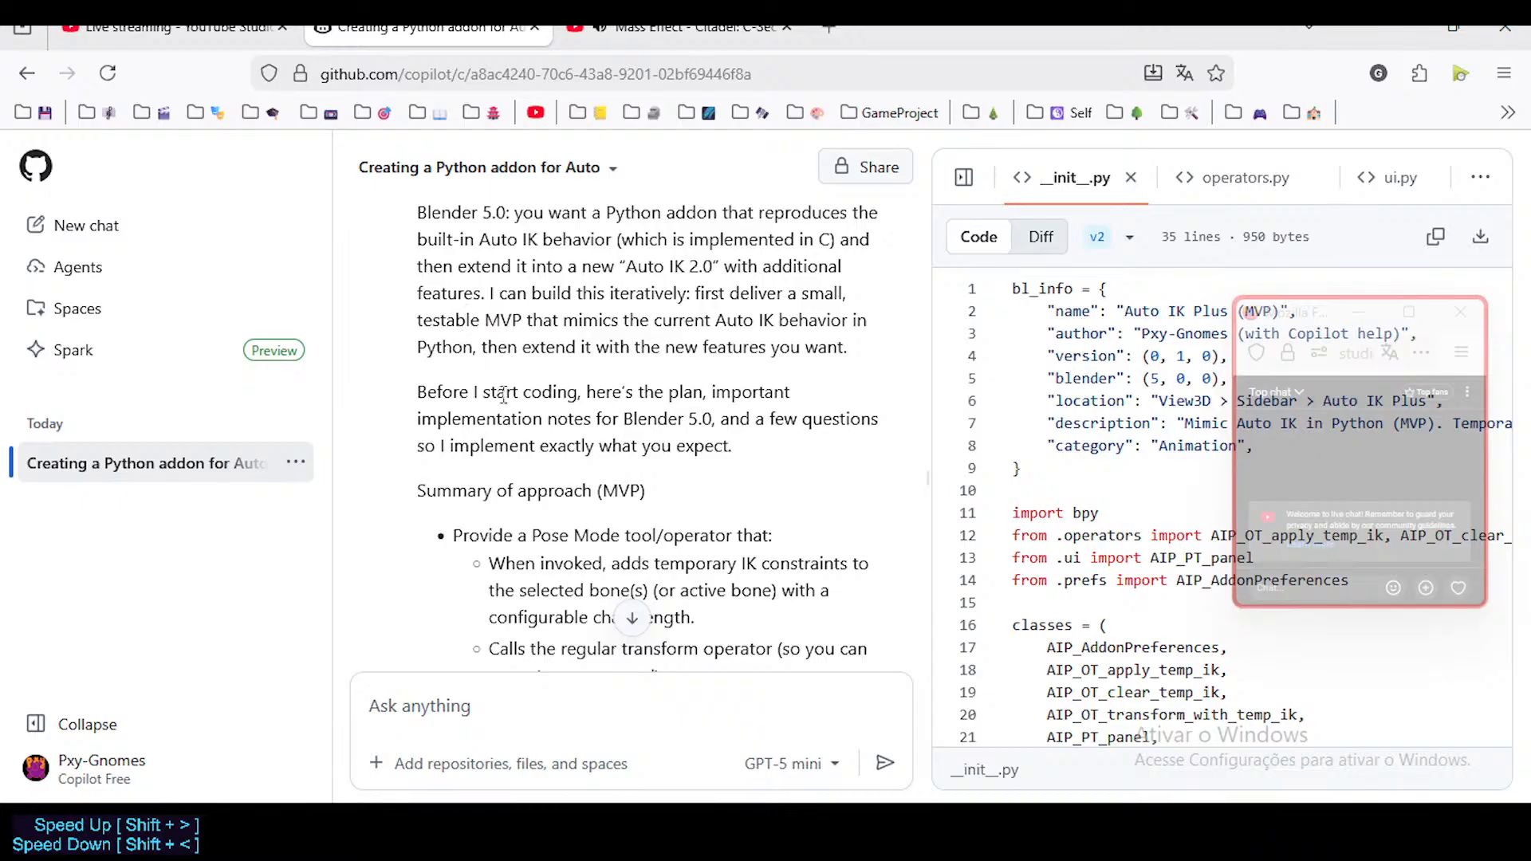
{"action": "left_click_drag", "start_coordinate": [543, 419], "coordinate": [777, 446]}
{"action": "left_click", "coordinate": [596, 445]}
{"action": "left_click_drag", "start_coordinate": [637, 445], "coordinate": [755, 467]}
{"action": "left_click_drag", "start_coordinate": [712, 320], "coordinate": [770, 347]}
{"action": "left_click", "coordinate": [724, 297]}
{"action": "left_click_drag", "start_coordinate": [478, 319], "coordinate": [780, 347]}
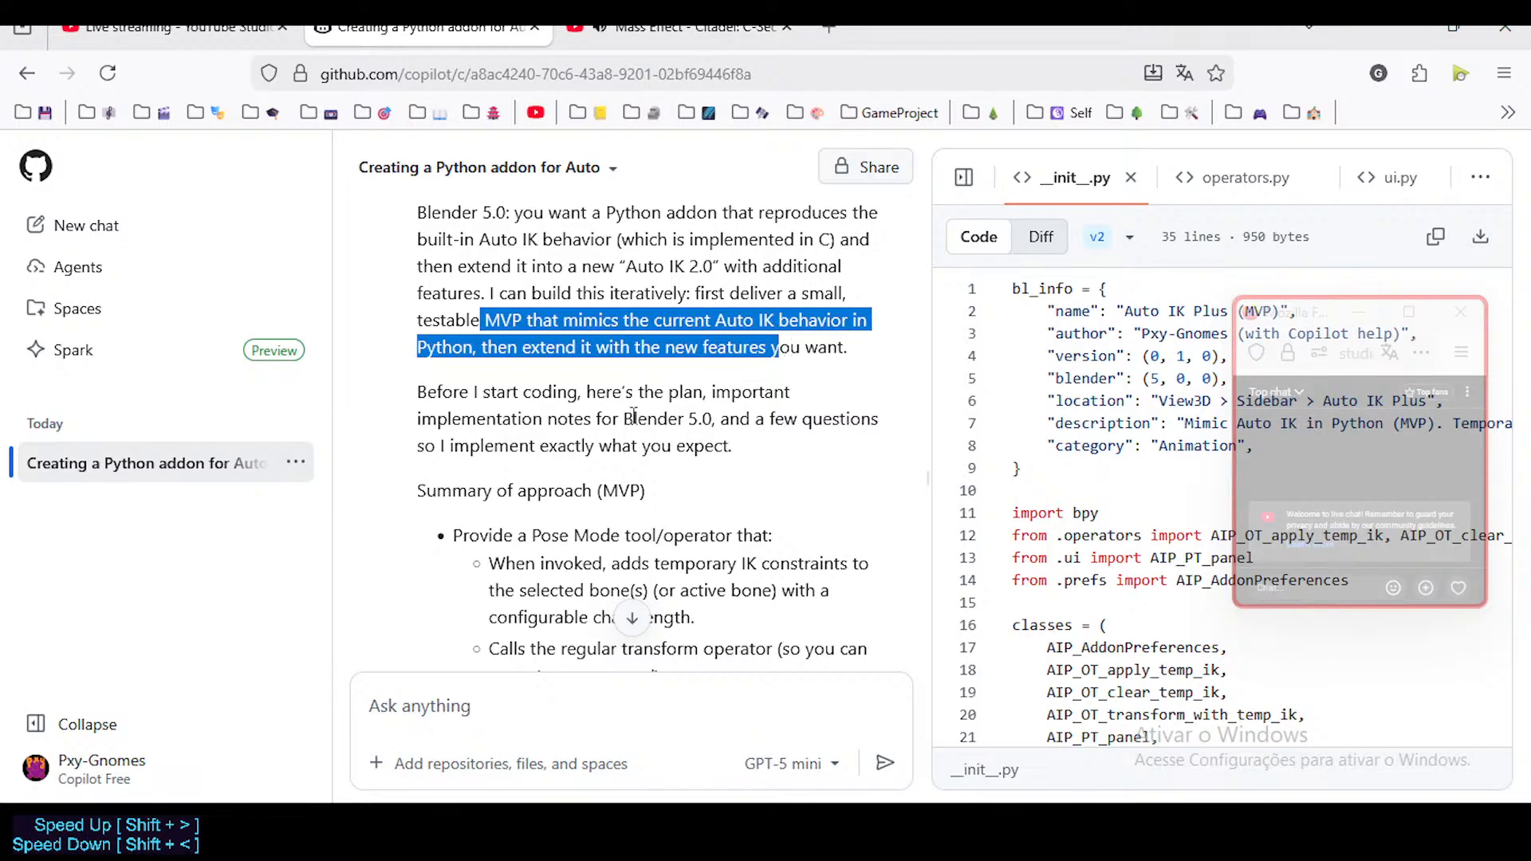
{"action": "scroll", "coordinate": [634, 416], "scroll_direction": "down", "scroll_amount": 2}
{"action": "scroll", "coordinate": [586, 359], "scroll_direction": "down", "scroll_amount": 2}
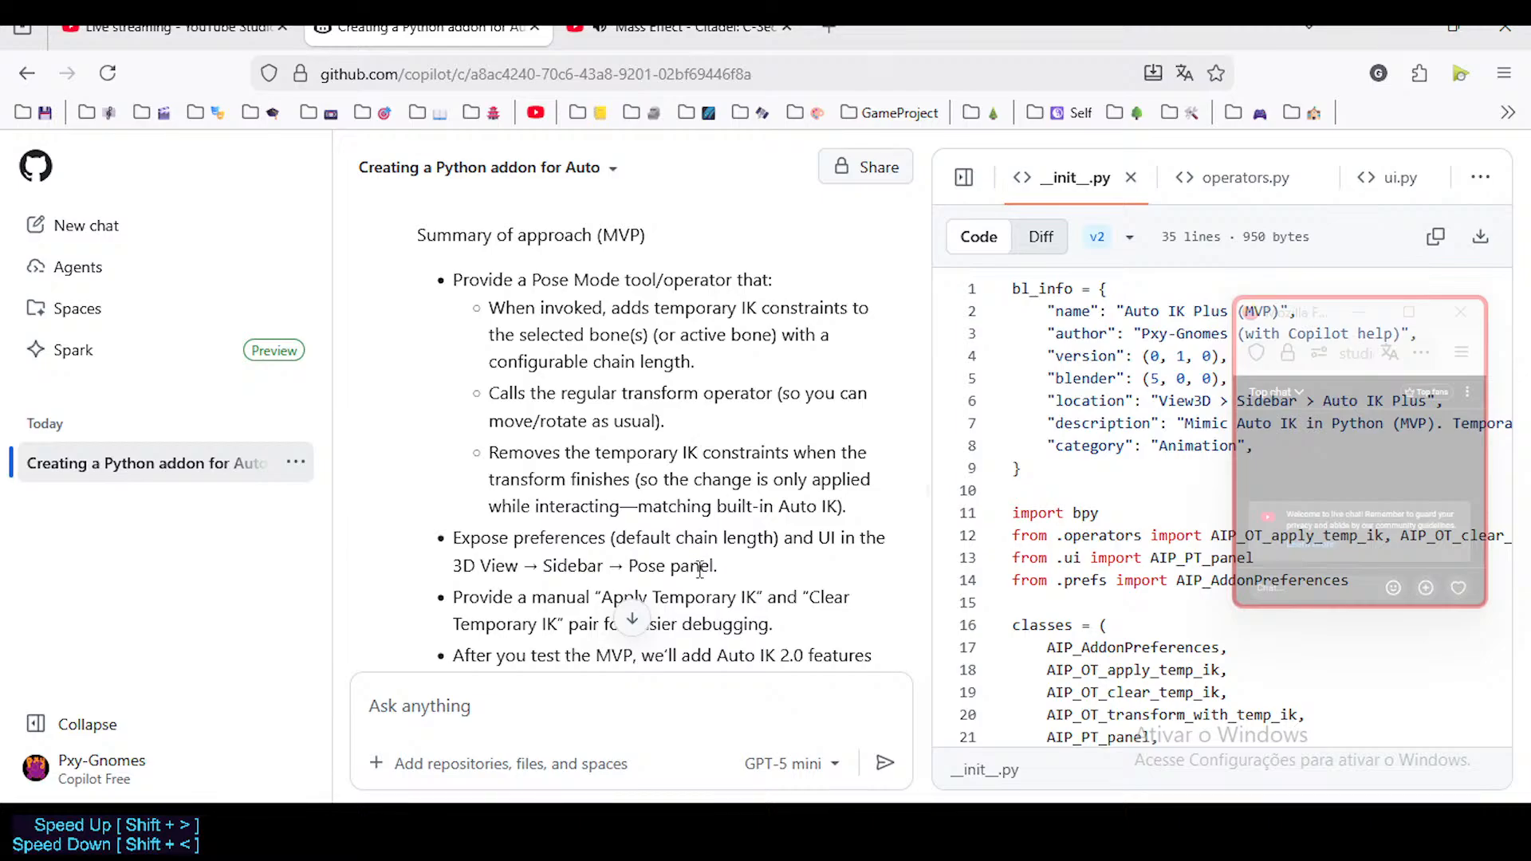
Step: Examine the plan's point about removing the temporary IK constraints when the transform finishes
{"action": "scroll", "coordinate": [699, 569], "scroll_direction": "down", "scroll_amount": 3}
{"action": "left_click_drag", "start_coordinate": [576, 323], "coordinate": [847, 379]}
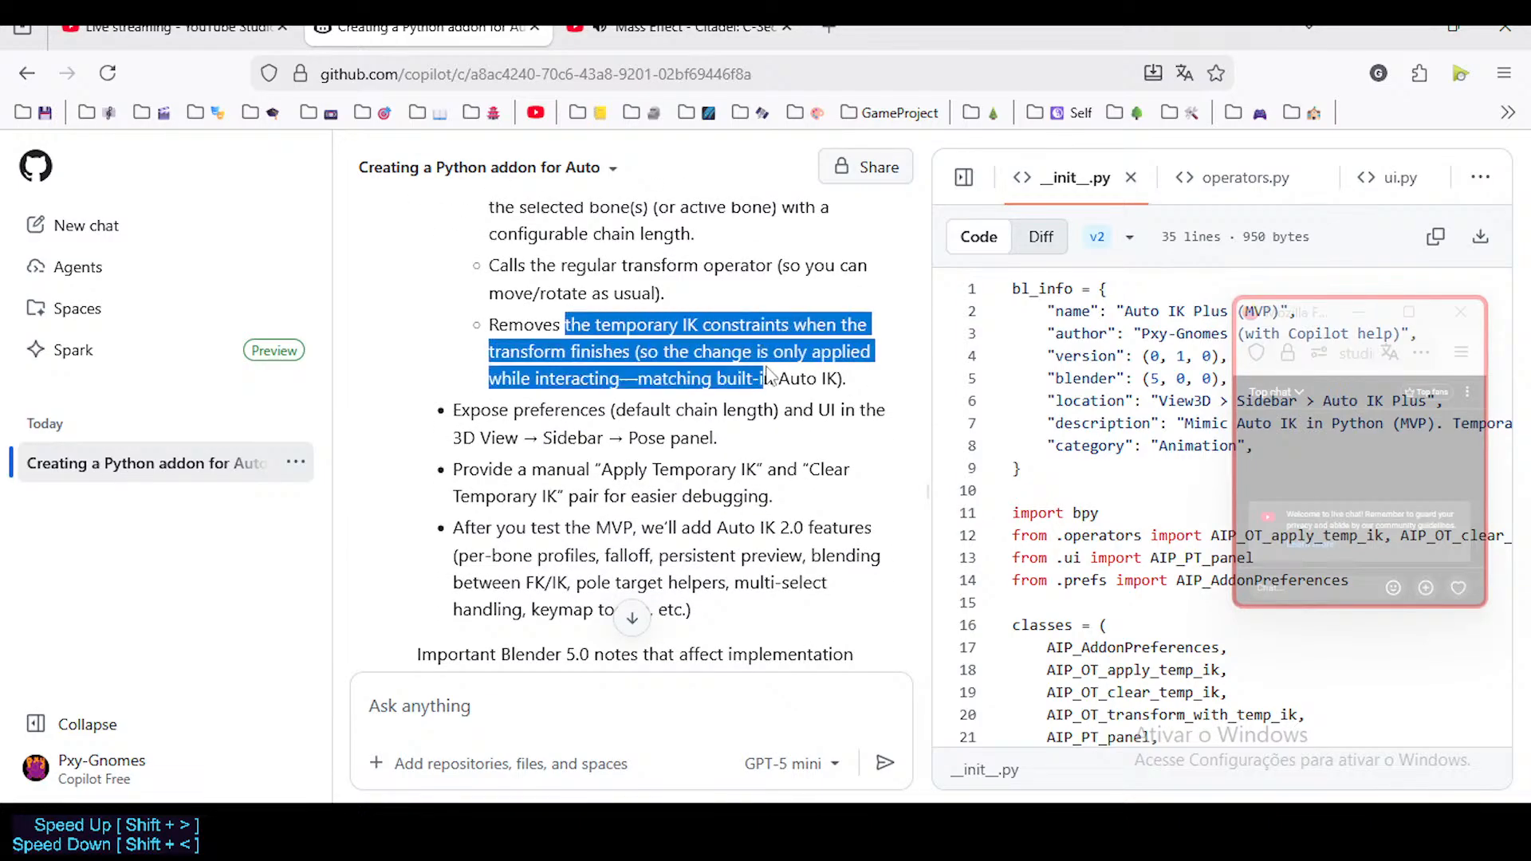
{"action": "left_click_drag", "start_coordinate": [600, 325], "coordinate": [757, 379]}
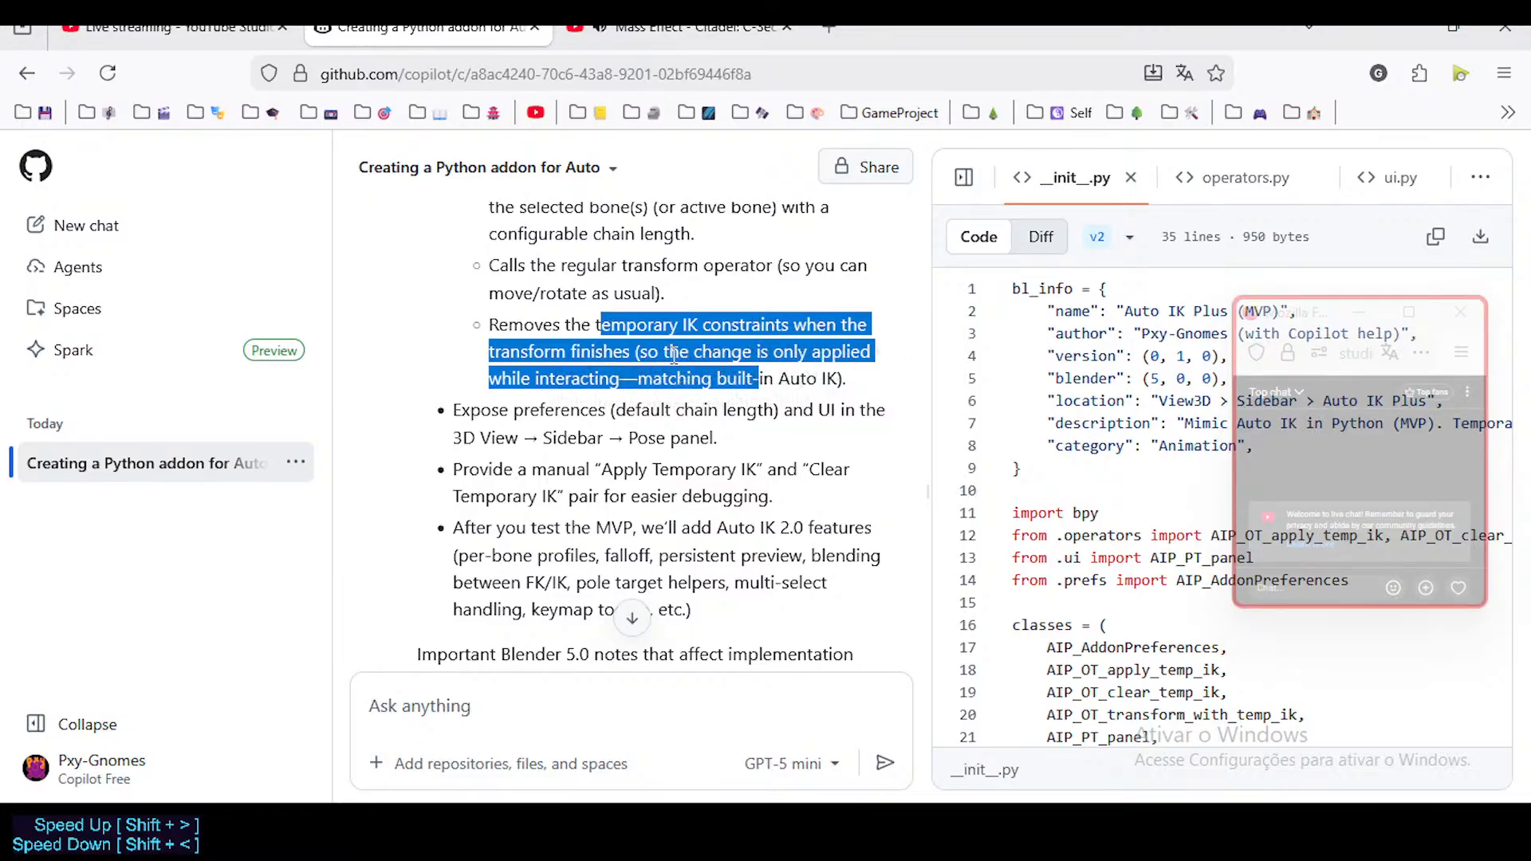
{"action": "left_click_drag", "start_coordinate": [592, 325], "coordinate": [756, 361]}
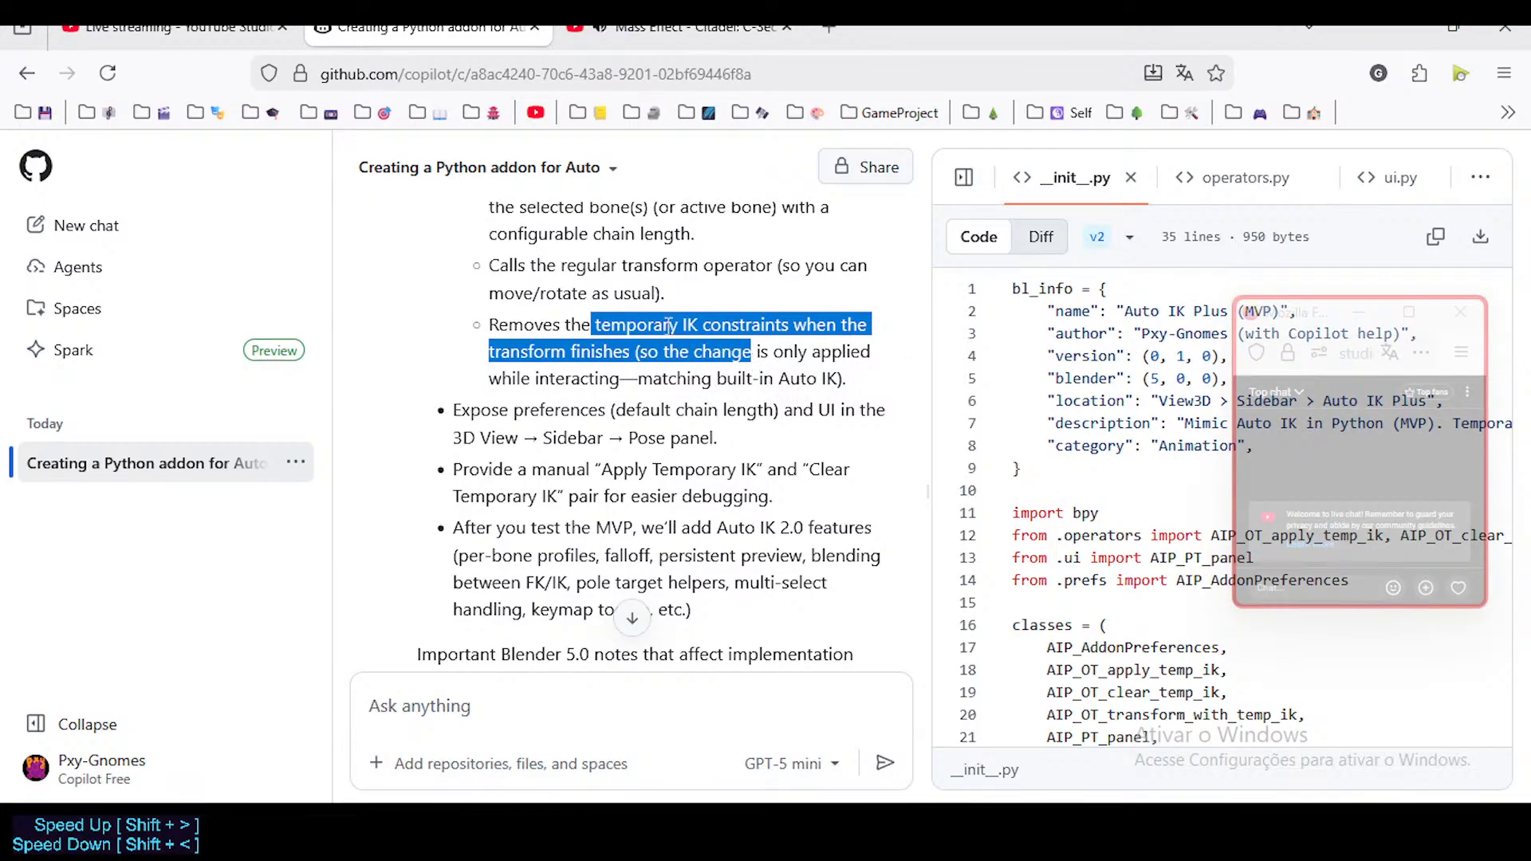
{"action": "left_click_drag", "start_coordinate": [592, 325], "coordinate": [663, 352]}
{"action": "left_click_drag", "start_coordinate": [581, 325], "coordinate": [712, 351]}
{"action": "left_click_drag", "start_coordinate": [581, 325], "coordinate": [700, 375]}
{"action": "left_click_drag", "start_coordinate": [601, 321], "coordinate": [647, 352]}
Step: Switch to Blender, test moving Bone.002 twice with Auto IK, and clear the rotation of all bones
{"action": "key", "text": "alt+Tab"}
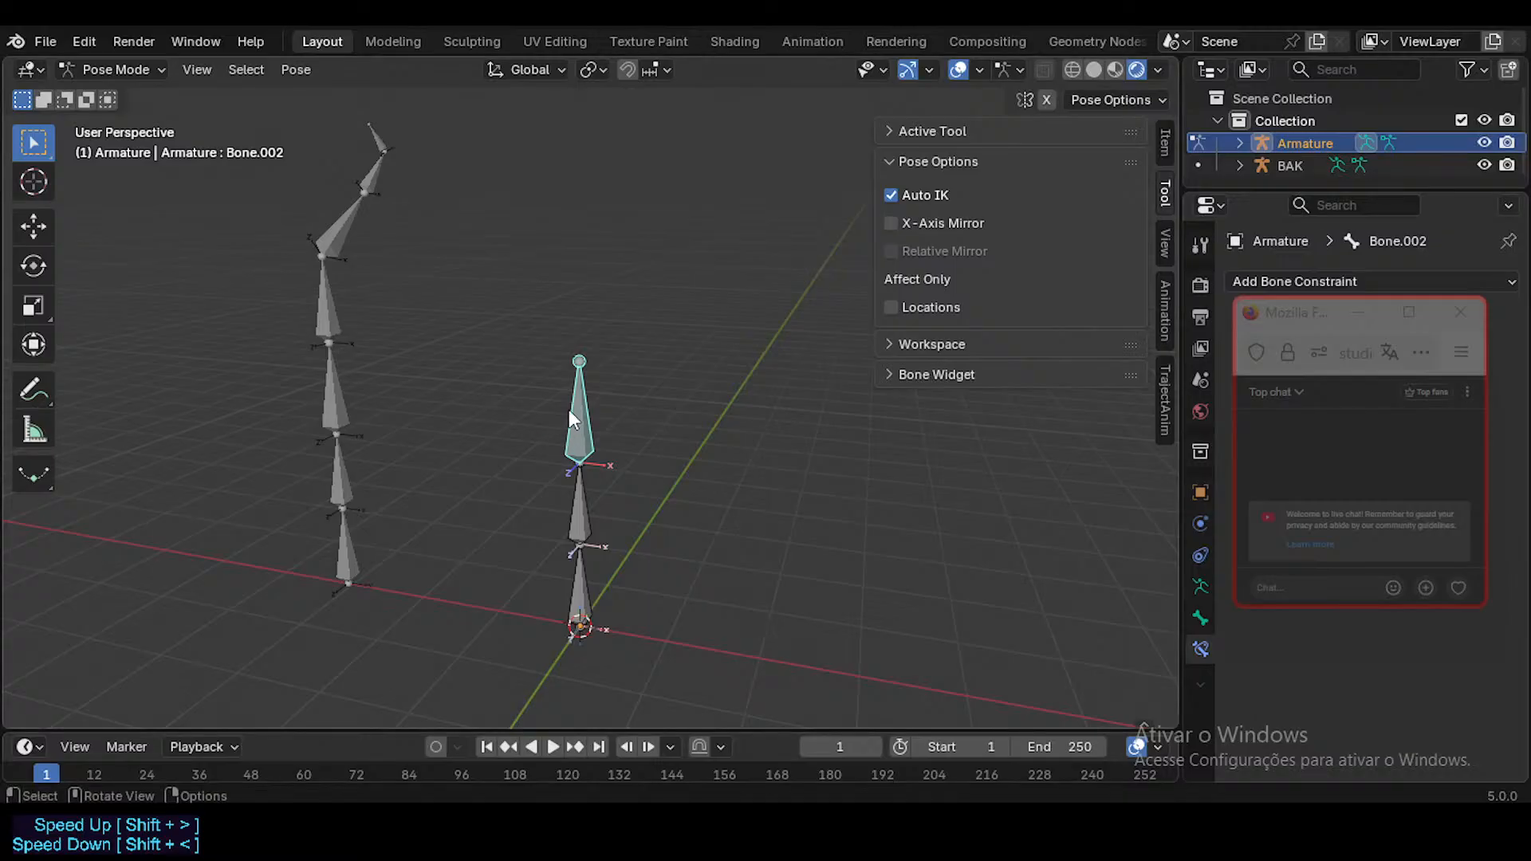
{"action": "key", "text": "g"}
{"action": "left_click", "coordinate": [543, 463]}
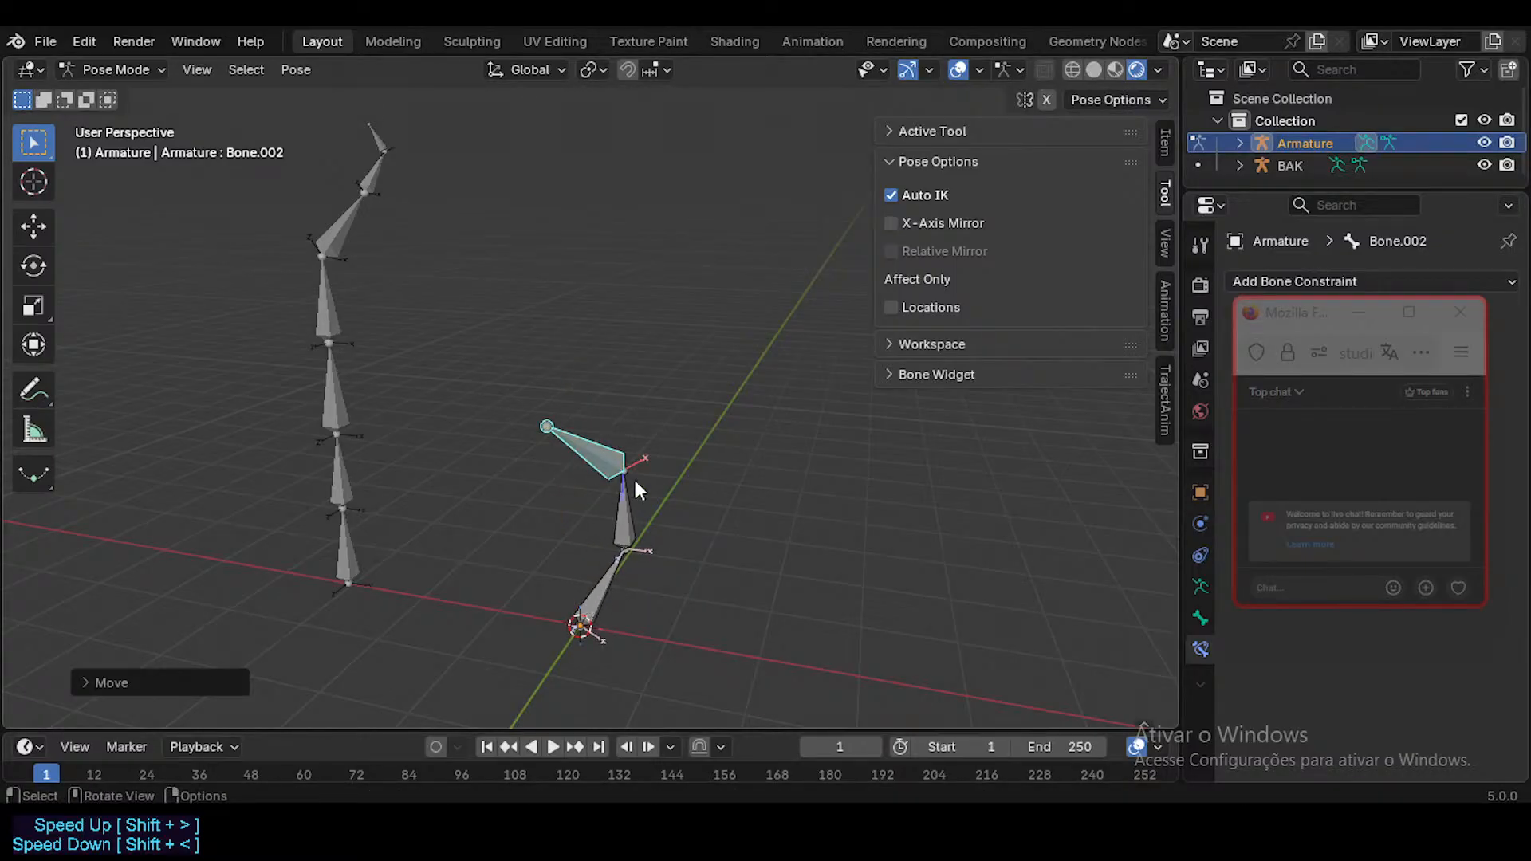
{"action": "key", "text": "g"}
{"action": "left_click", "coordinate": [561, 463]}
{"action": "key", "text": "a"}
{"action": "key", "text": "alt+r"}
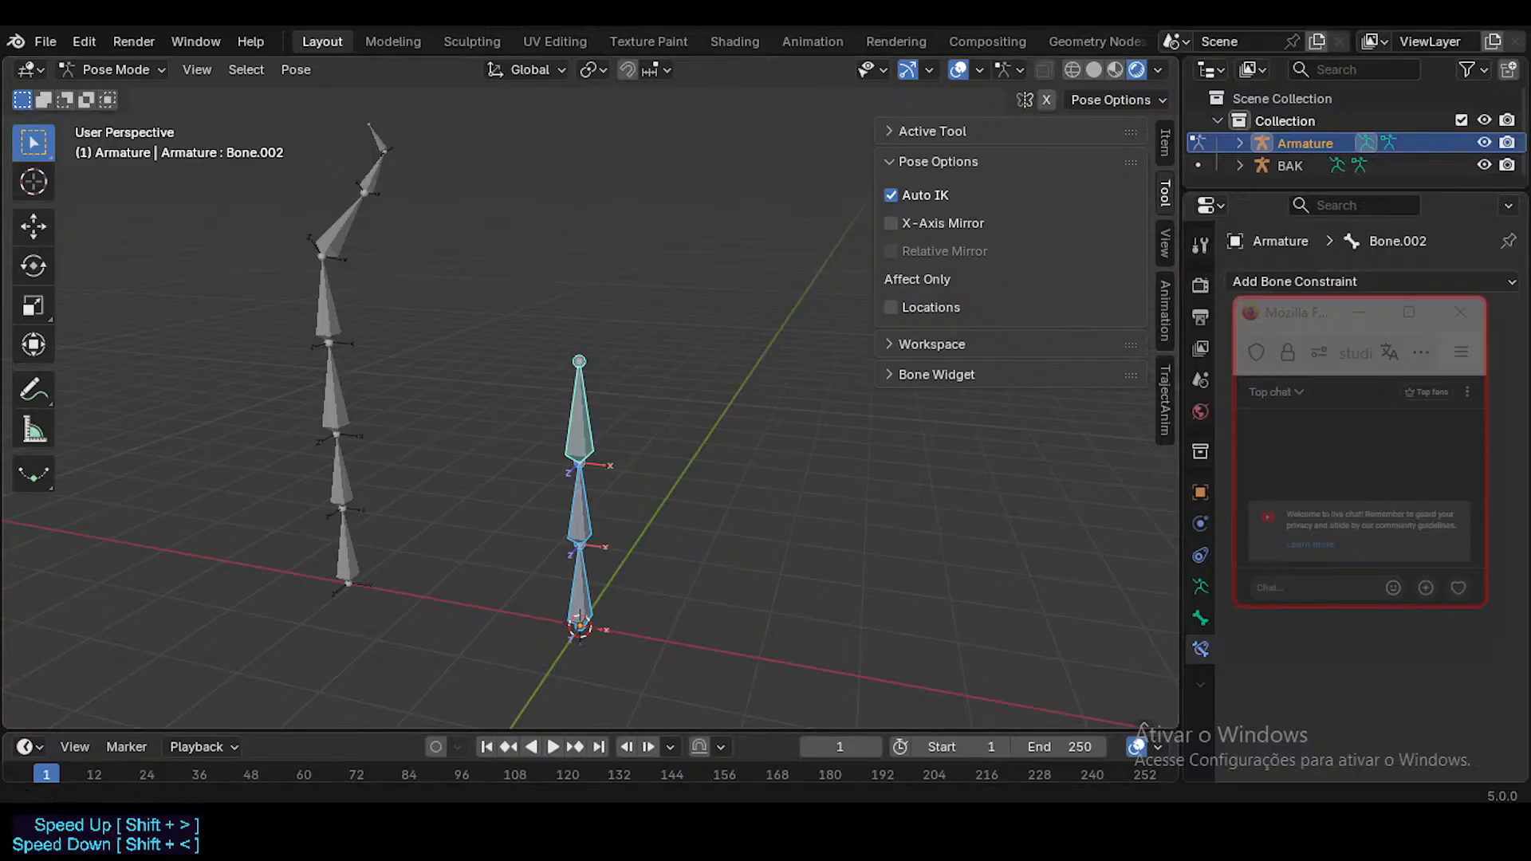
Step: Return to the Copilot conversation and review the points on temporary IK constraints and on exposing preferences and the sidebar UI
{"action": "left_click", "coordinate": [643, 727]}
{"action": "left_click", "coordinate": [565, 440], "text": "shift"}
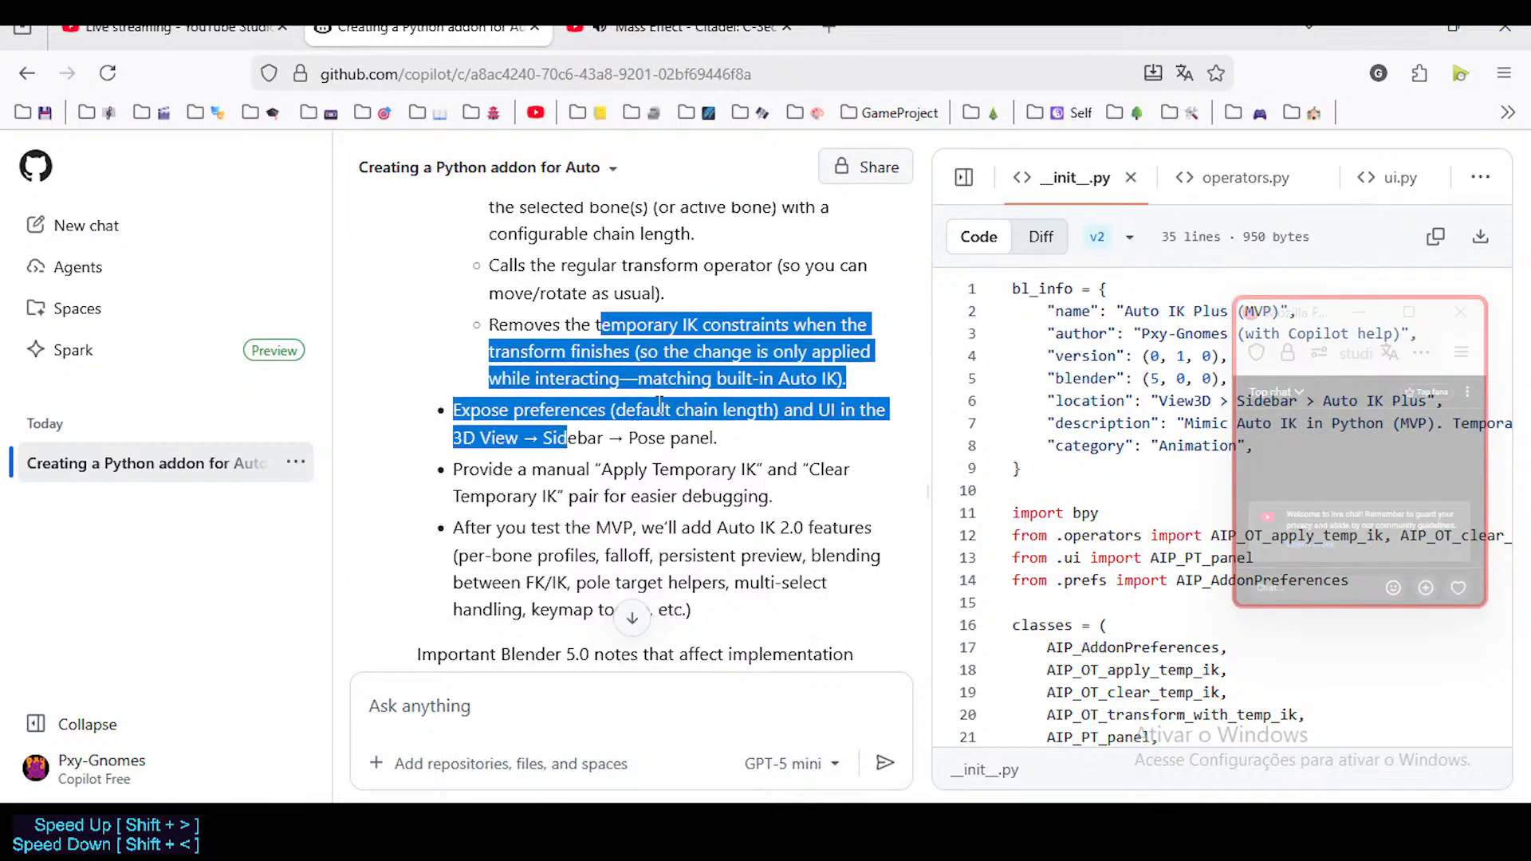
{"action": "left_click", "coordinate": [709, 317]}
{"action": "scroll", "coordinate": [664, 416], "scroll_direction": "down", "scroll_amount": 3}
{"action": "scroll", "coordinate": [664, 416], "scroll_direction": "up", "scroll_amount": 3}
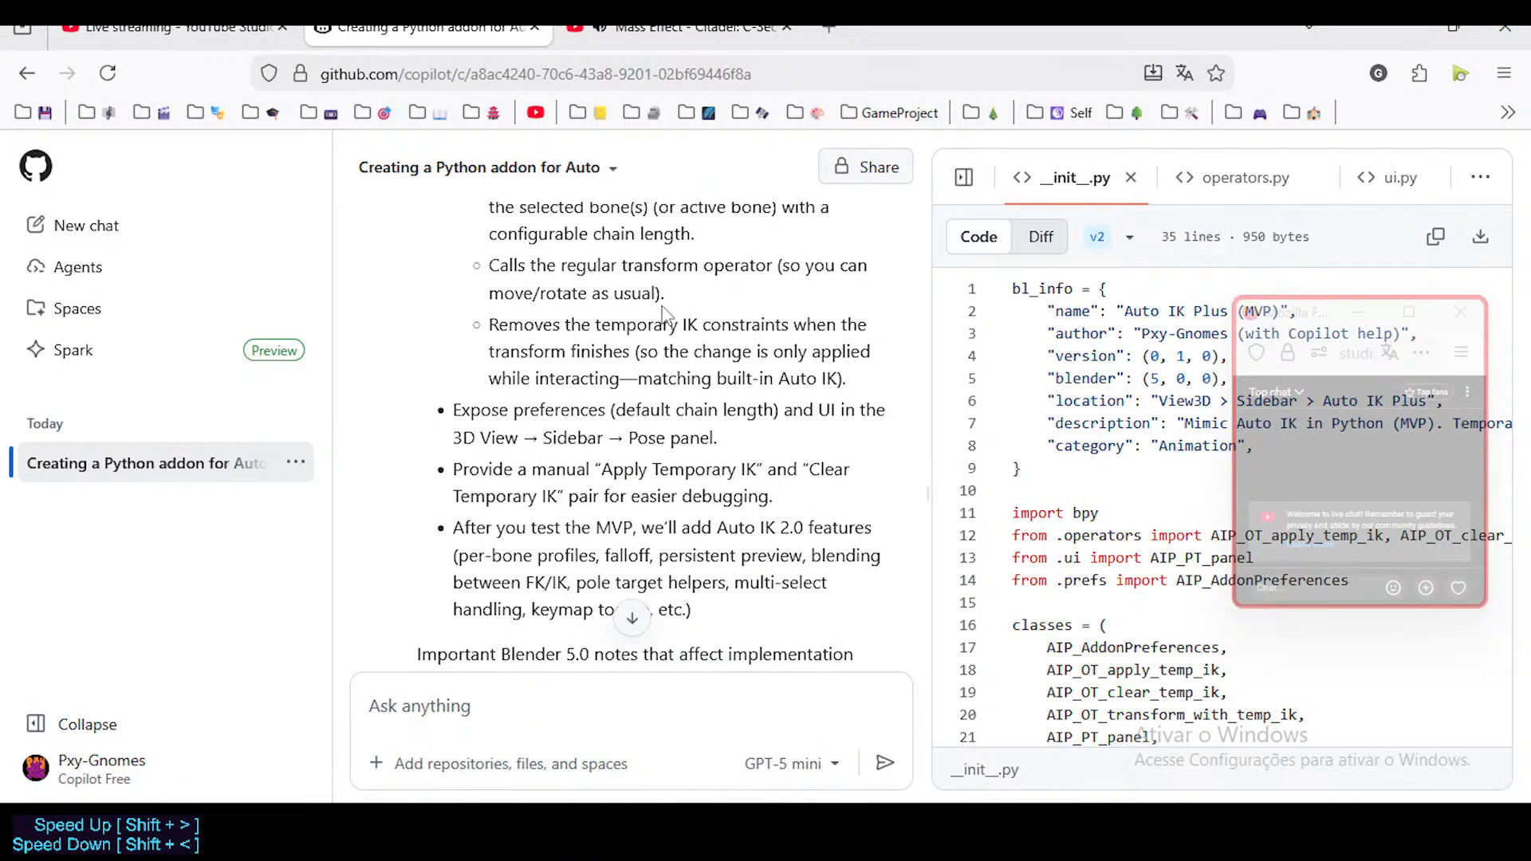
{"action": "left_click_drag", "start_coordinate": [461, 409], "coordinate": [626, 402]}
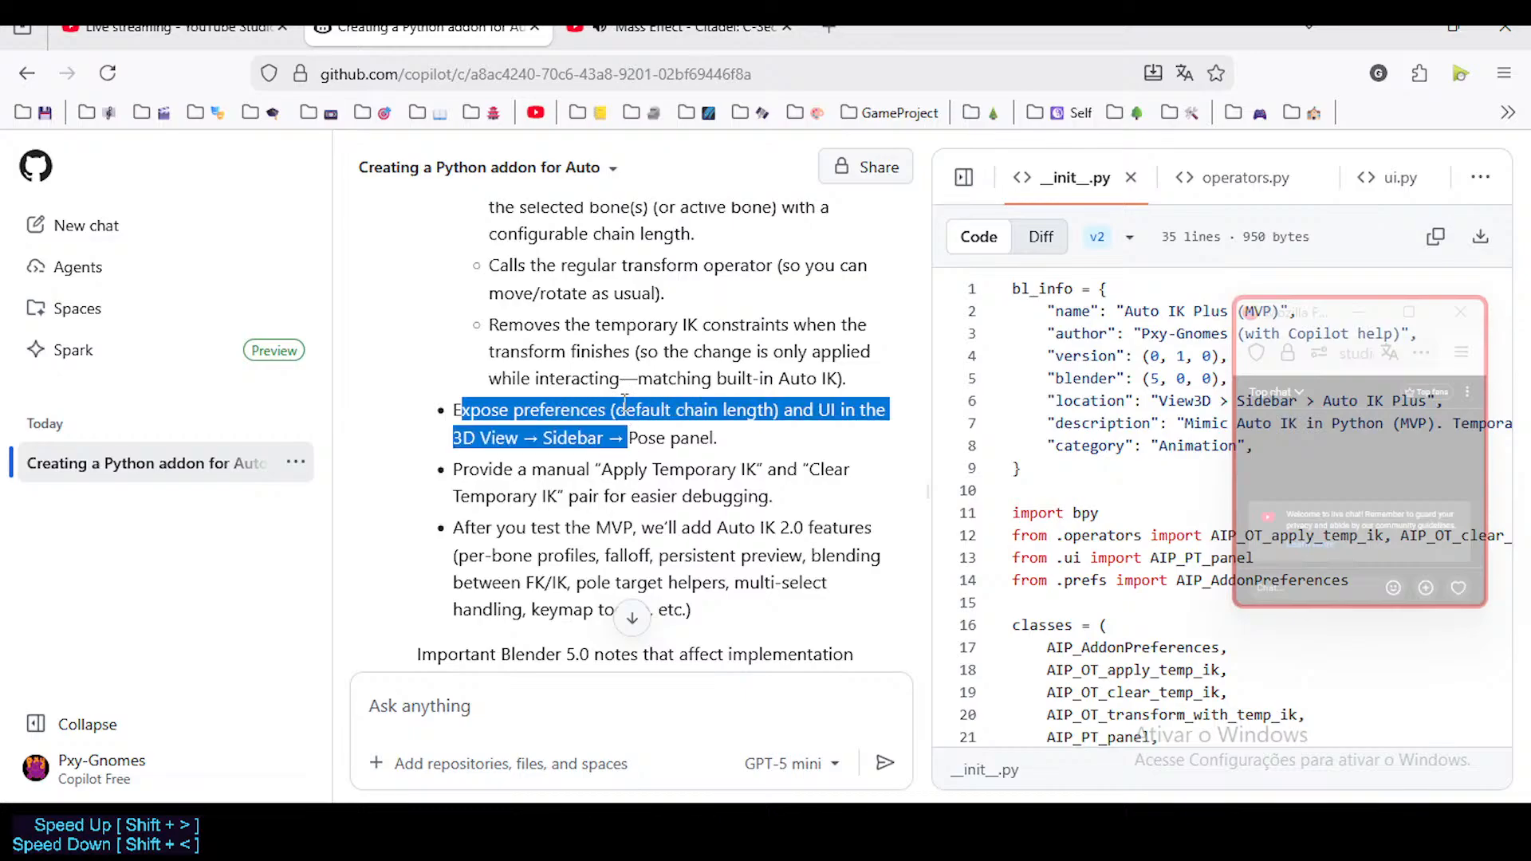
{"action": "left_click", "coordinate": [618, 415]}
{"action": "left_click_drag", "start_coordinate": [602, 324], "coordinate": [662, 375]}
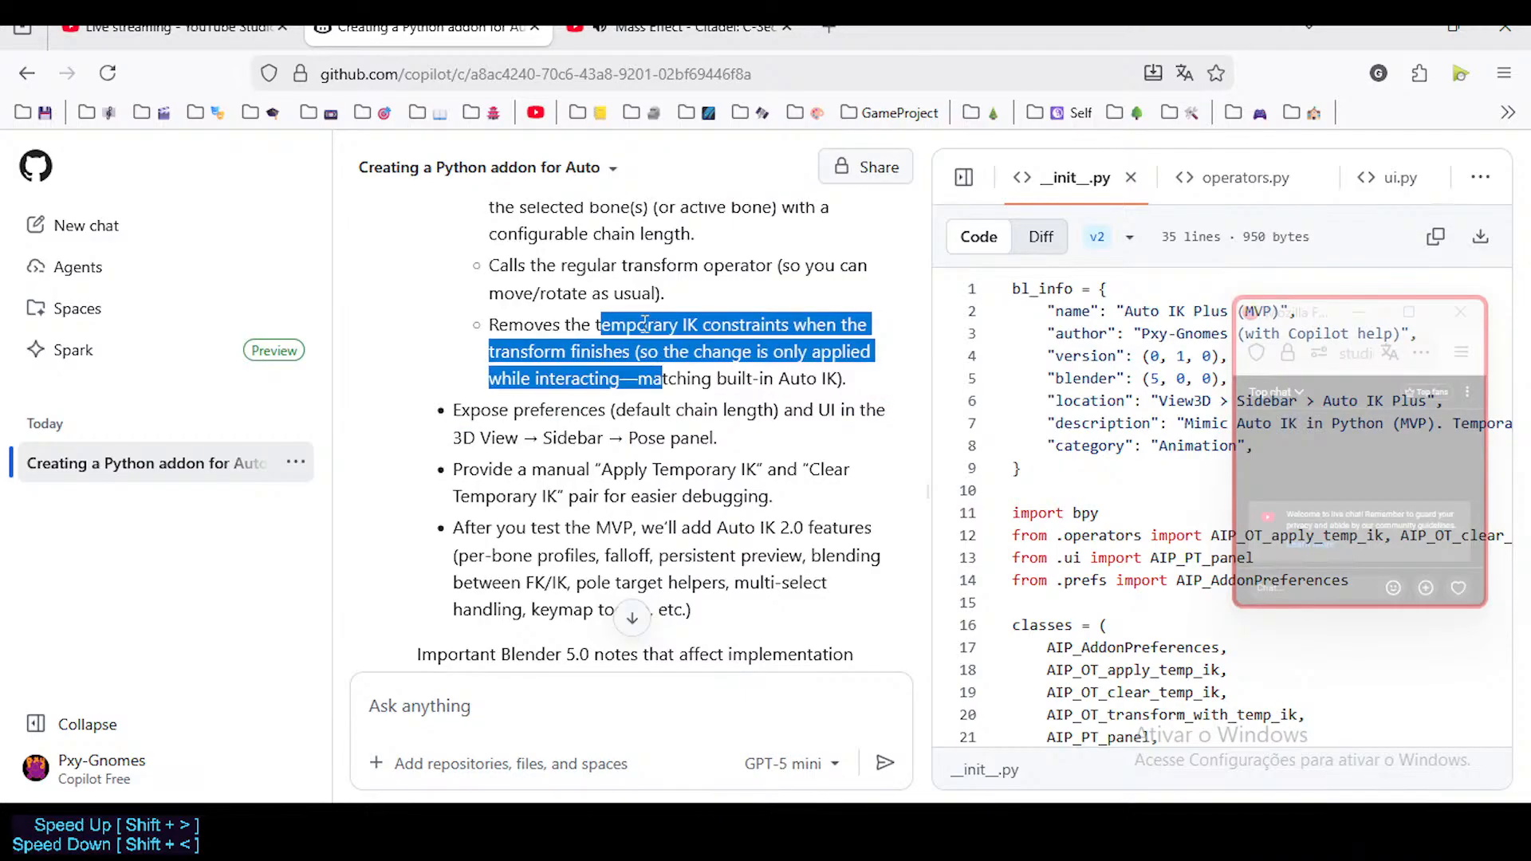
{"action": "left_click", "coordinate": [677, 325]}
{"action": "left_click_drag", "start_coordinate": [708, 324], "coordinate": [833, 325]}
{"action": "left_click", "coordinate": [550, 416]}
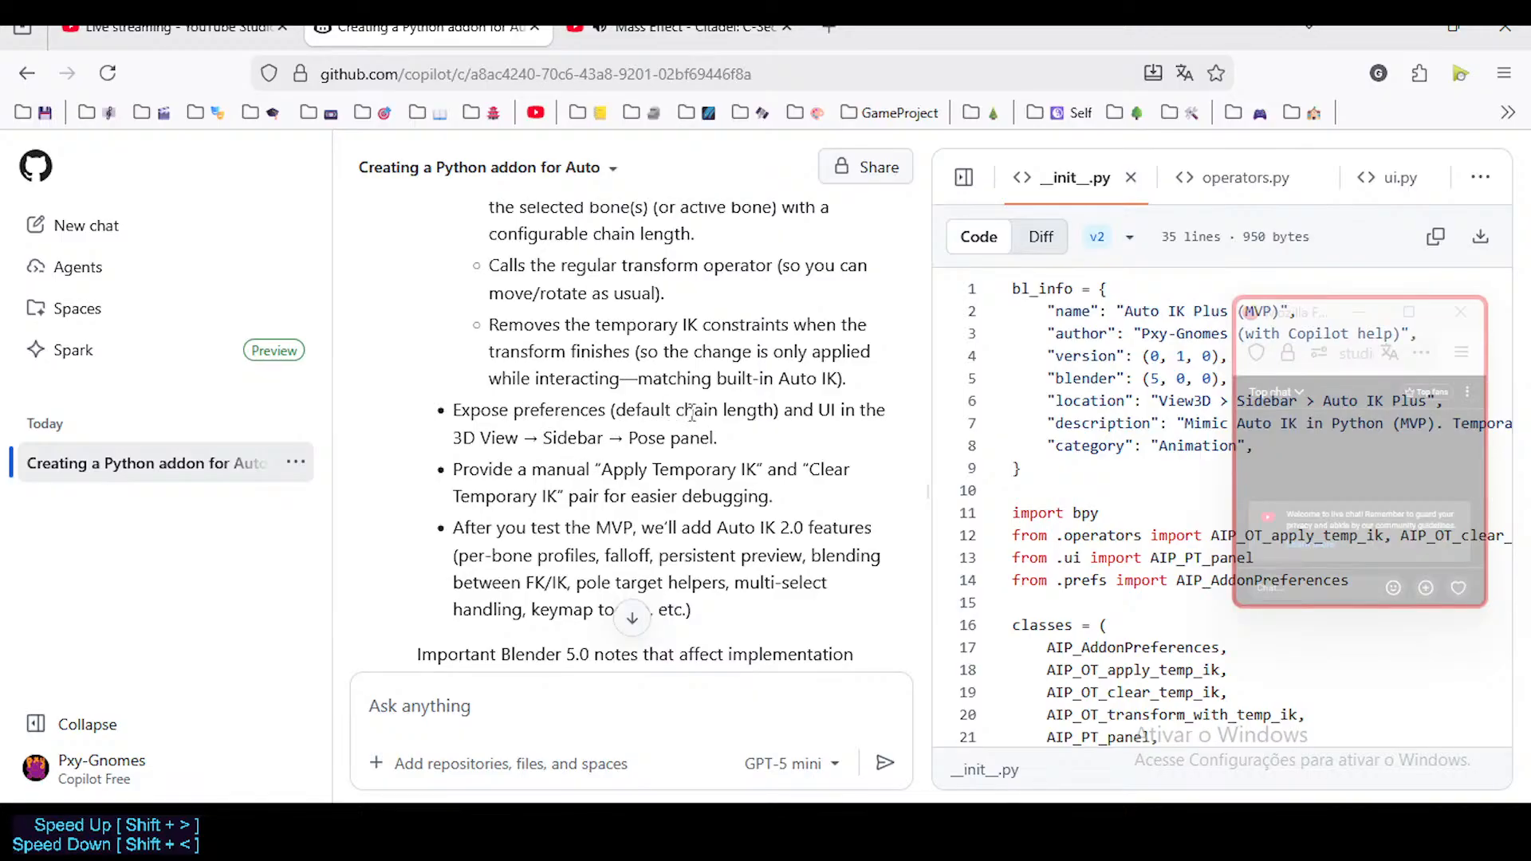
{"action": "left_click_drag", "start_coordinate": [774, 410], "coordinate": [833, 443]}
{"action": "left_click", "coordinate": [833, 443]}
{"action": "scroll", "coordinate": [707, 489], "scroll_direction": "down", "scroll_amount": 2}
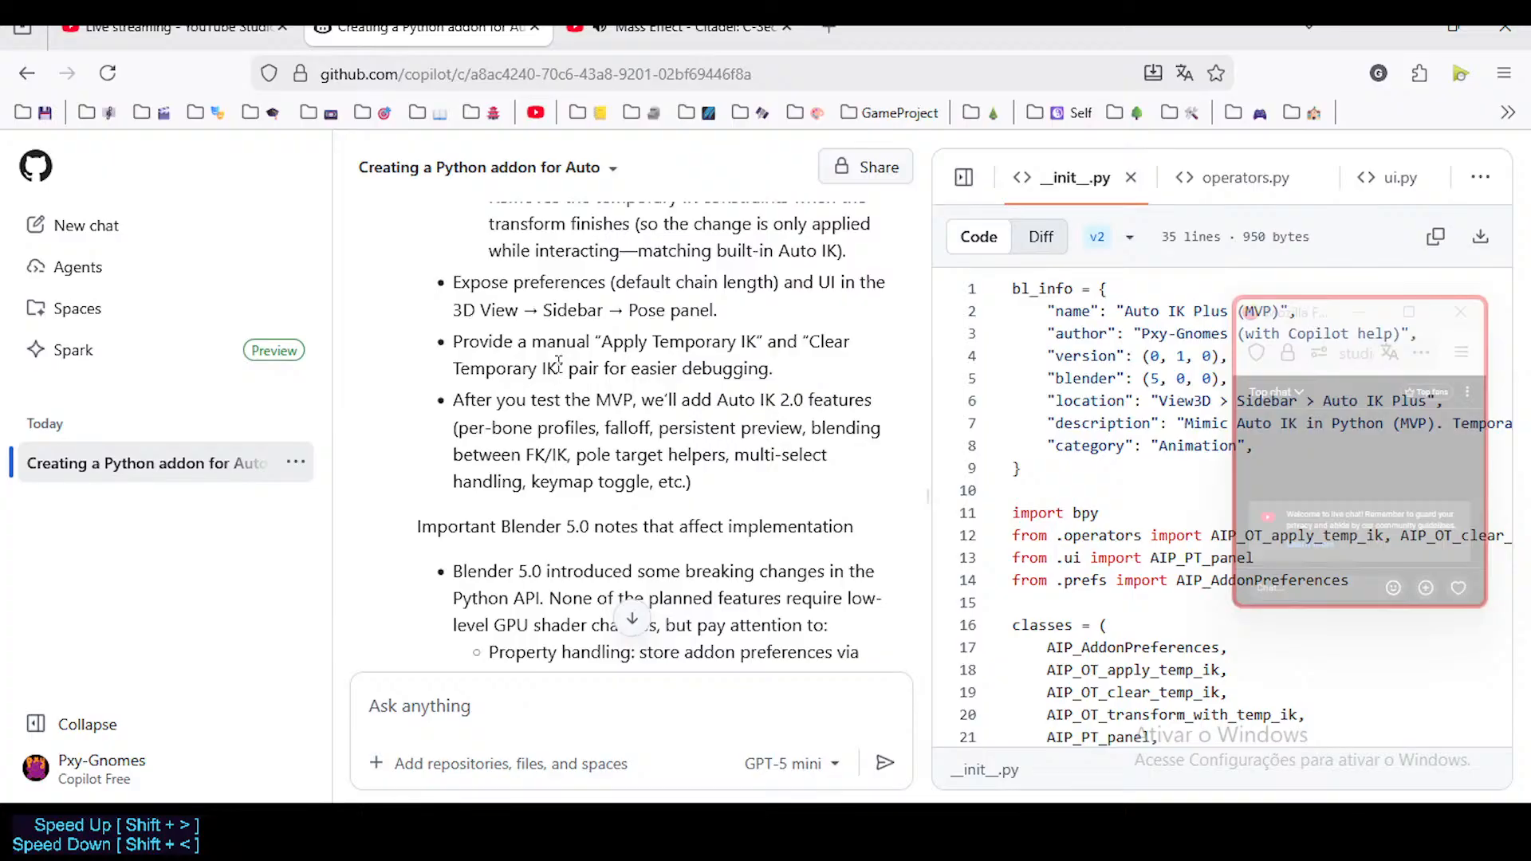
Step: Read about the manual Apply and Clear Temporary IK pair and the planned Auto IK 2.0 features, including pole target helpers
{"action": "left_click_drag", "start_coordinate": [533, 342], "coordinate": [671, 378]}
{"action": "left_click", "coordinate": [651, 360]}
{"action": "left_click_drag", "start_coordinate": [598, 348], "coordinate": [727, 354]}
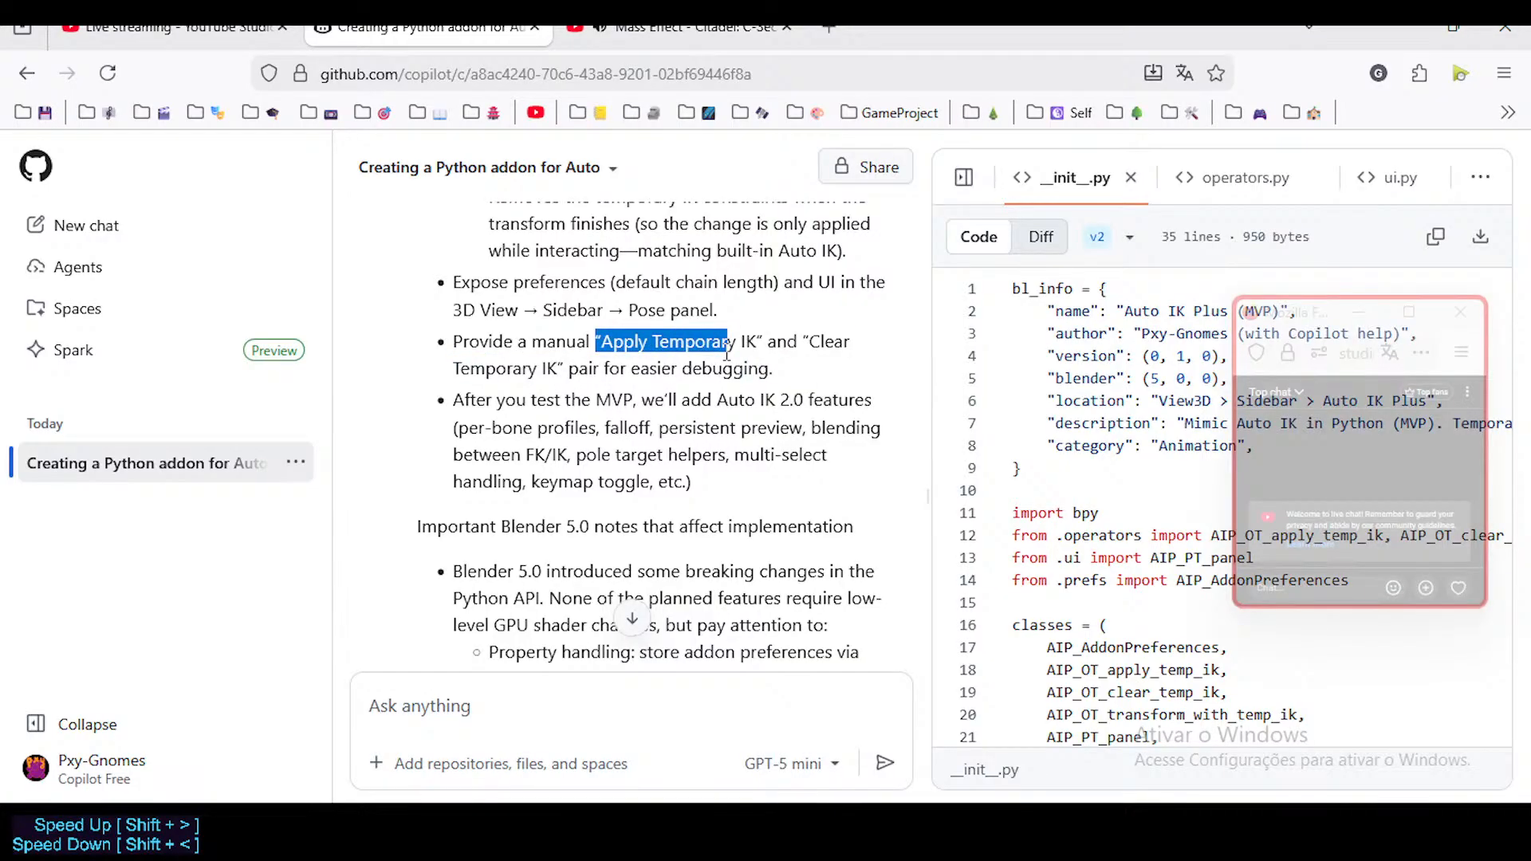
{"action": "left_click_drag", "start_coordinate": [603, 348], "coordinate": [753, 348]}
{"action": "left_click_drag", "start_coordinate": [644, 397], "coordinate": [808, 428]}
{"action": "left_click", "coordinate": [728, 468]}
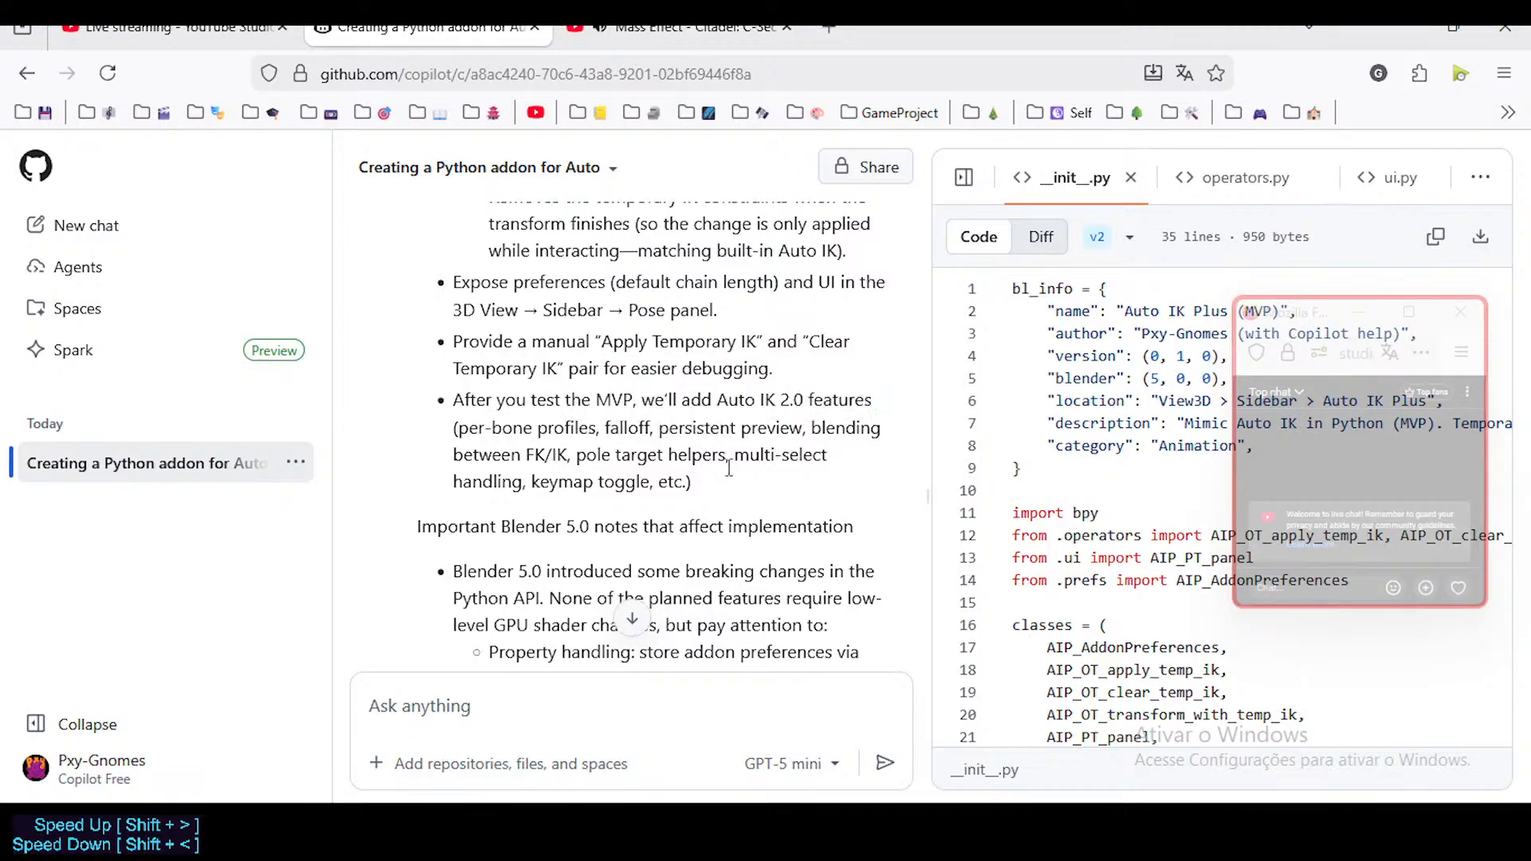
{"action": "scroll", "coordinate": [724, 438], "scroll_direction": "down", "scroll_amount": 2}
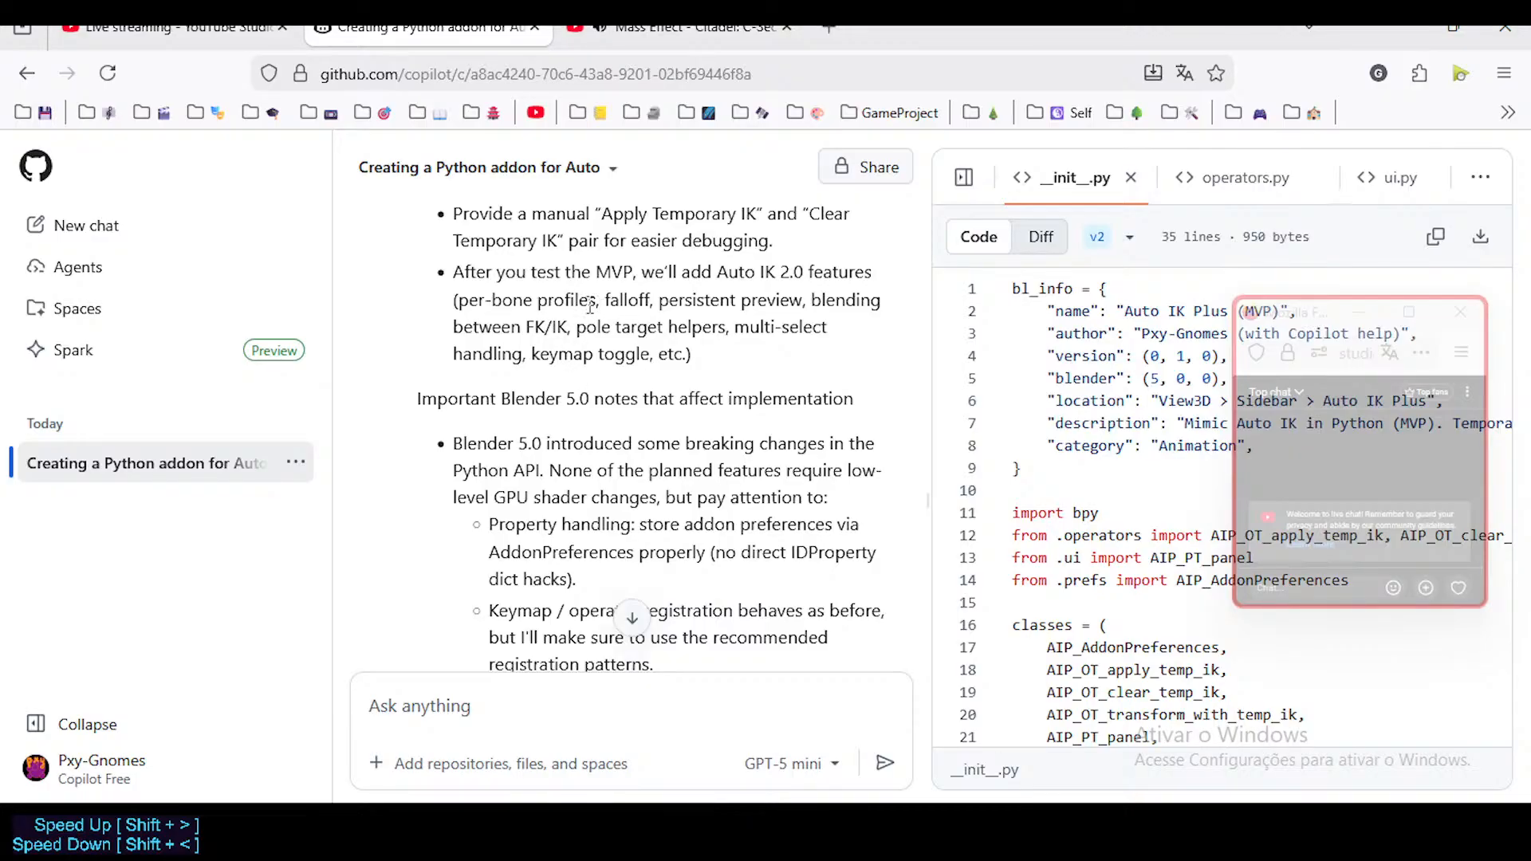
{"action": "left_click_drag", "start_coordinate": [559, 327], "coordinate": [681, 327]}
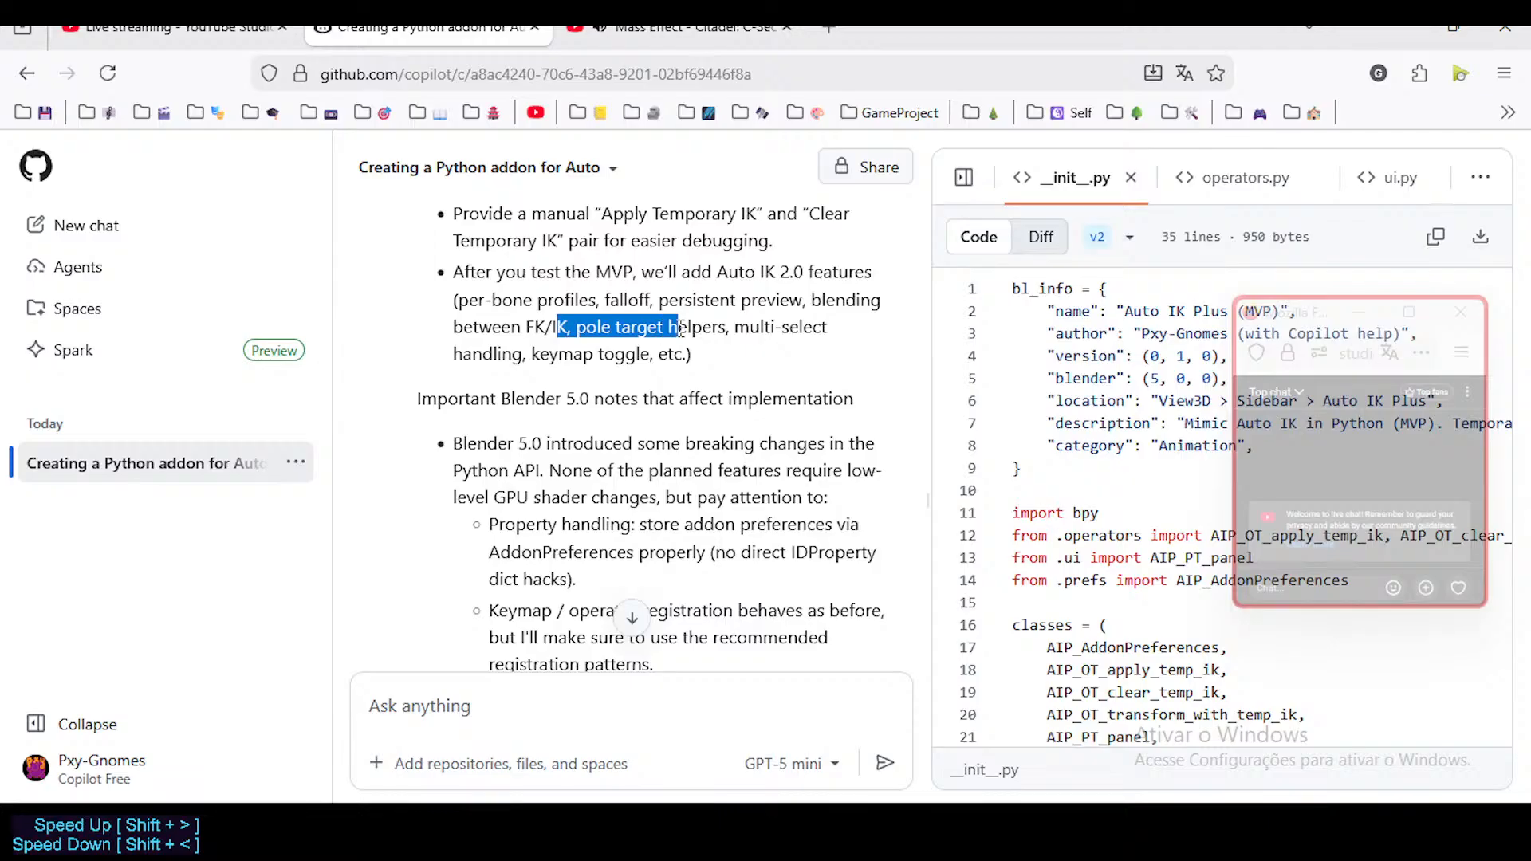
{"action": "left_click", "coordinate": [633, 293]}
{"action": "left_click_drag", "start_coordinate": [552, 327], "coordinate": [740, 328]}
{"action": "left_click", "coordinate": [765, 326]}
{"action": "left_click", "coordinate": [590, 323]}
{"action": "left_click", "coordinate": [611, 317]}
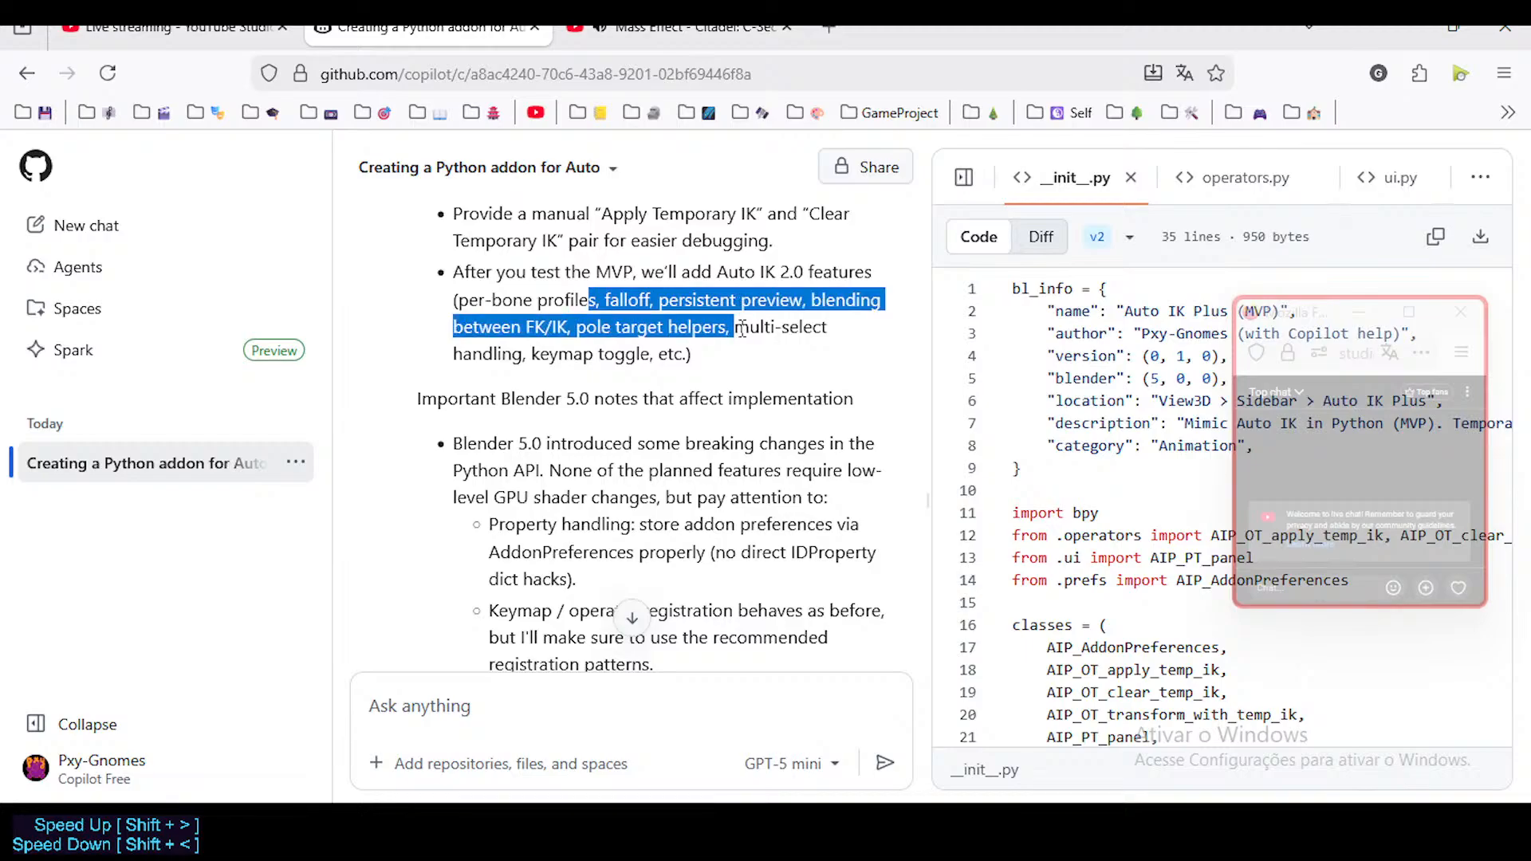
{"action": "left_click", "coordinate": [740, 330]}
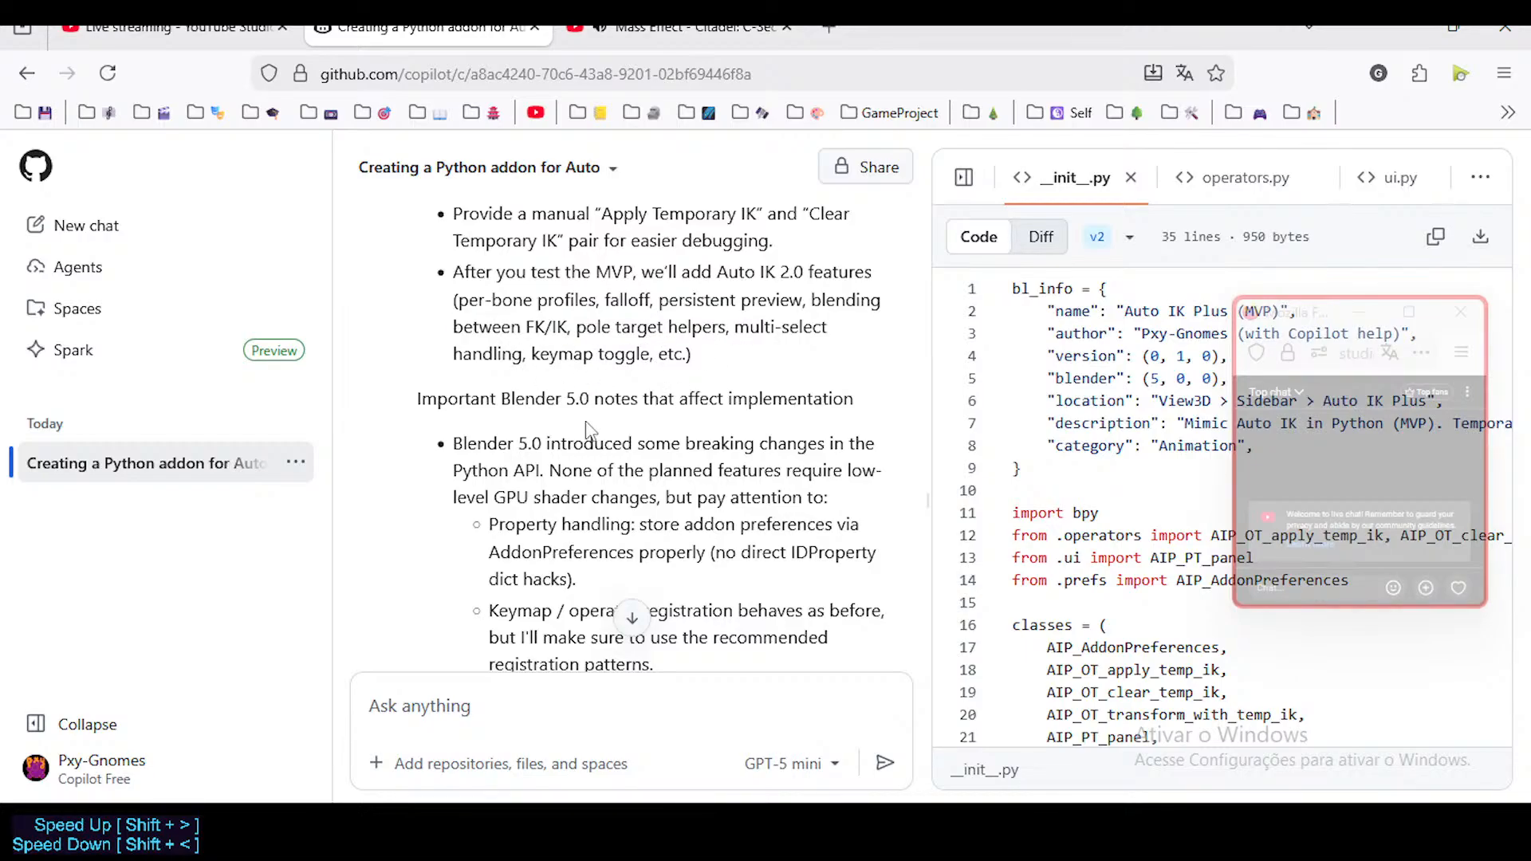
Step: Review the planned multi-select handling and the Blender 5.0 notes on add-on property handling and keymap registration
{"action": "scroll", "coordinate": [590, 423], "scroll_direction": "down", "scroll_amount": 3}
{"action": "scroll", "coordinate": [536, 315], "scroll_direction": "up", "scroll_amount": 3}
{"action": "left_click_drag", "start_coordinate": [758, 327], "coordinate": [522, 356]}
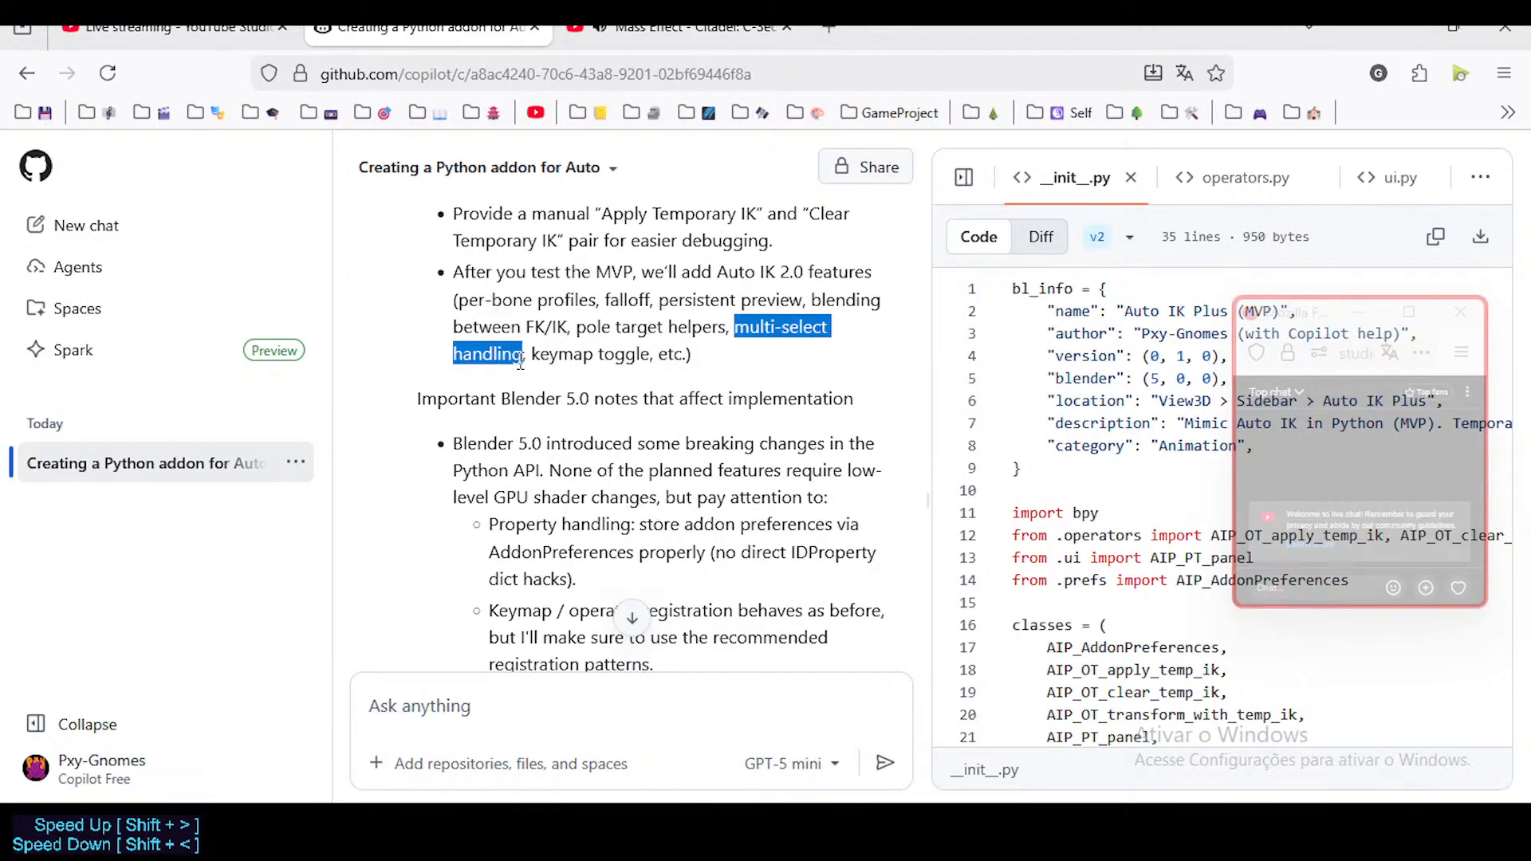
{"action": "scroll", "coordinate": [580, 438], "scroll_direction": "down", "scroll_amount": 3}
{"action": "scroll", "coordinate": [575, 437], "scroll_direction": "up", "scroll_amount": 3}
{"action": "scroll", "coordinate": [668, 467], "scroll_direction": "down", "scroll_amount": 3}
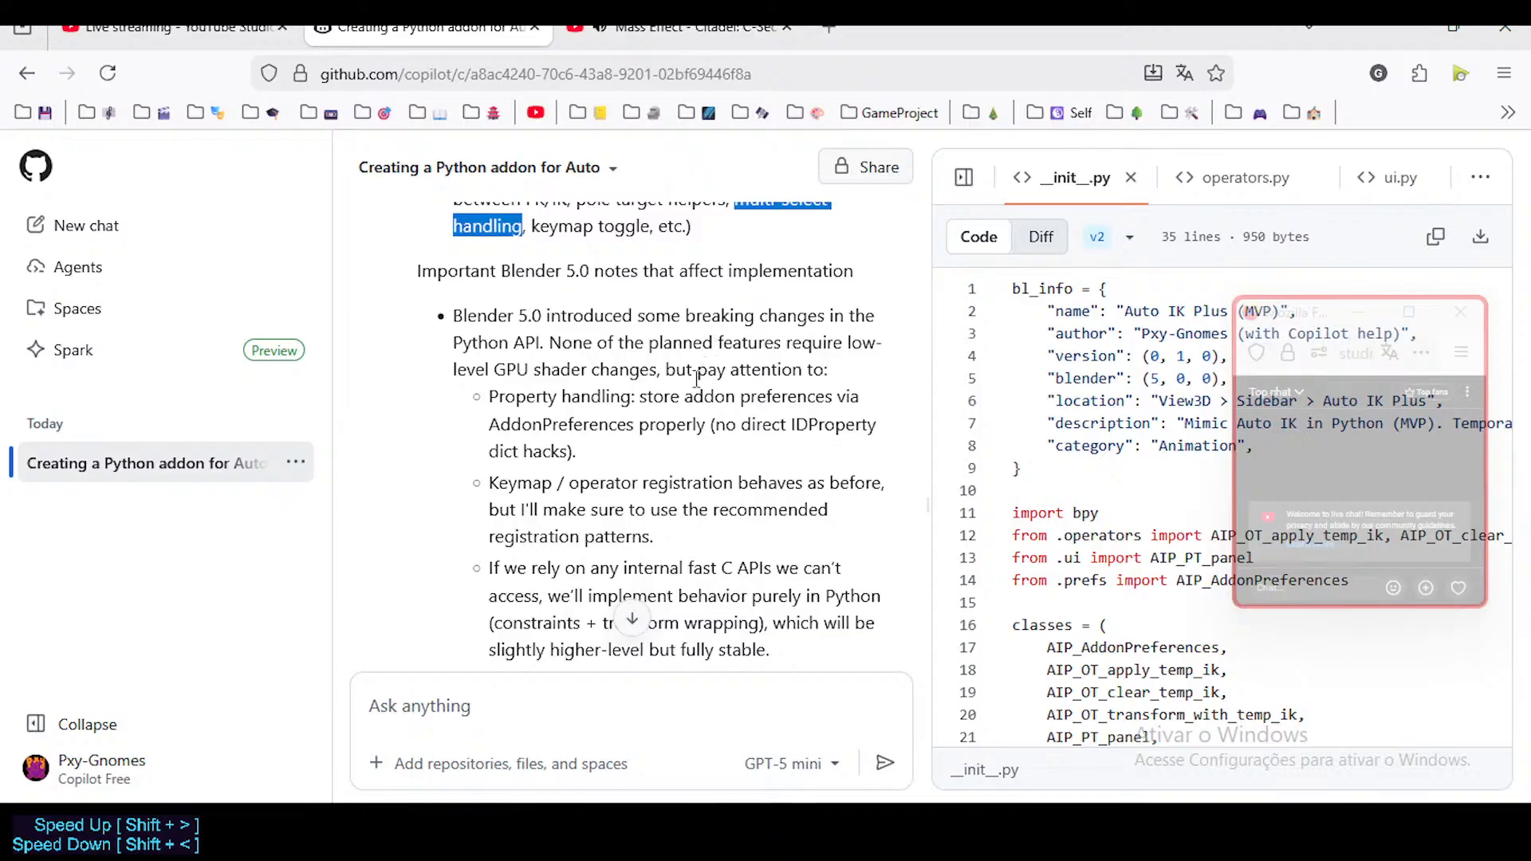
{"action": "scroll", "coordinate": [685, 402], "scroll_direction": "down", "scroll_amount": 3}
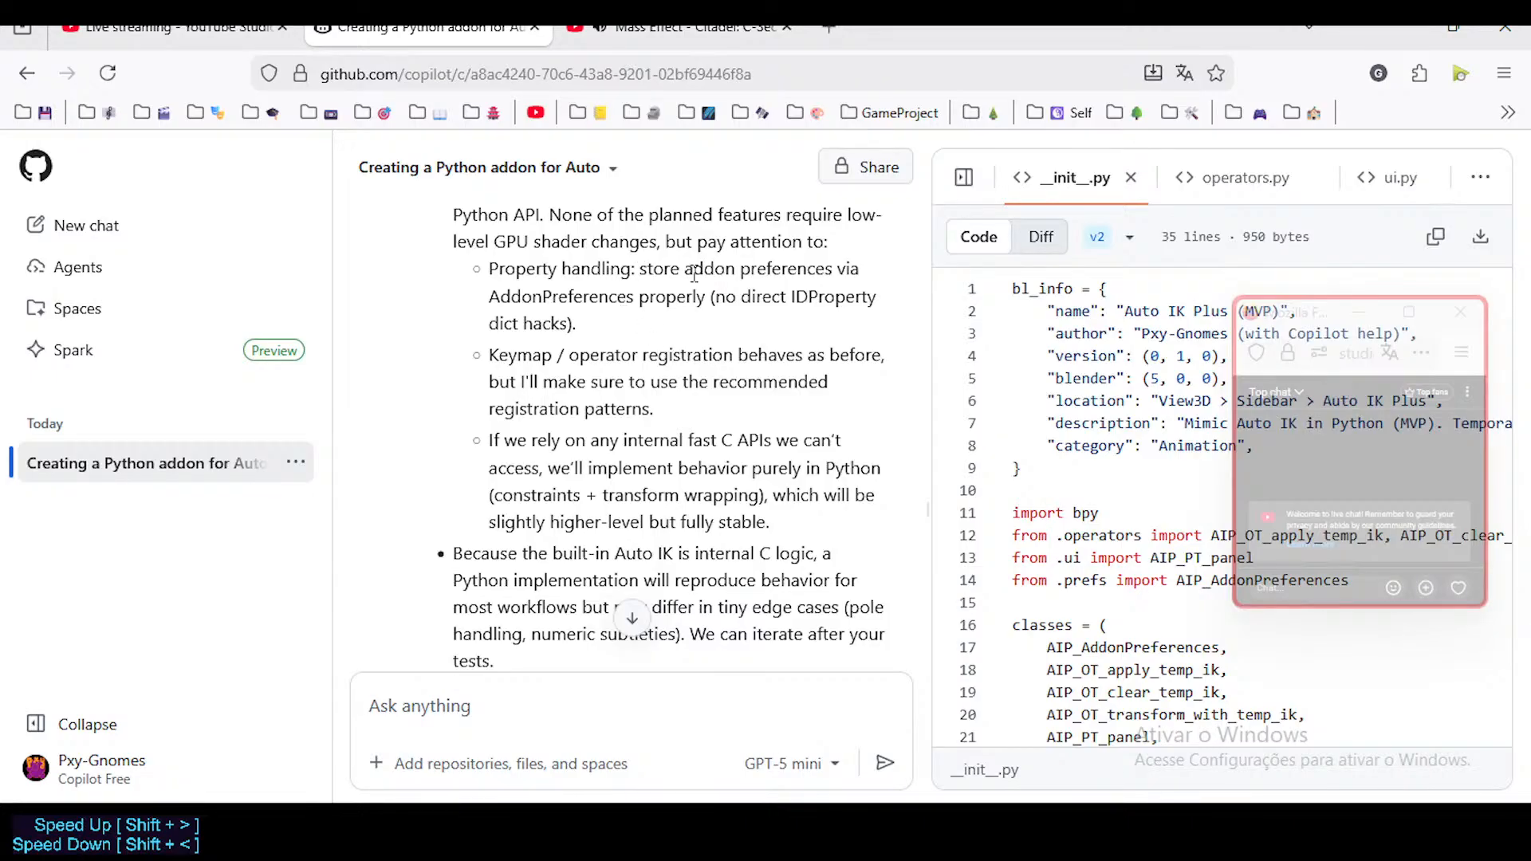
{"action": "left_click_drag", "start_coordinate": [767, 268], "coordinate": [626, 408]}
{"action": "left_click", "coordinate": [586, 354]}
{"action": "scroll", "coordinate": [696, 375], "scroll_direction": "down", "scroll_amount": 3}
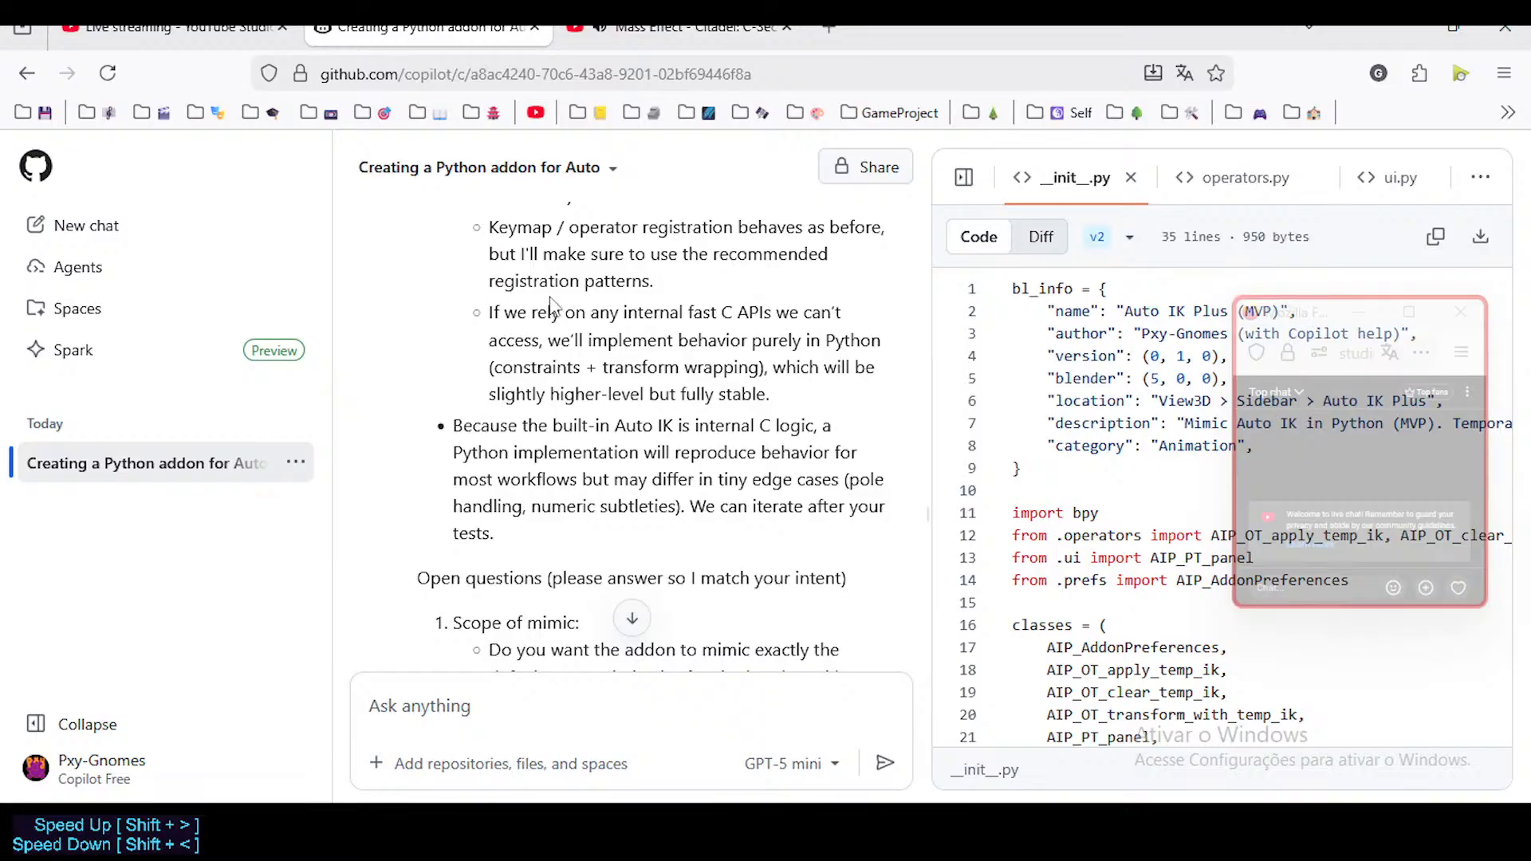
{"action": "left_click_drag", "start_coordinate": [517, 227], "coordinate": [618, 312]}
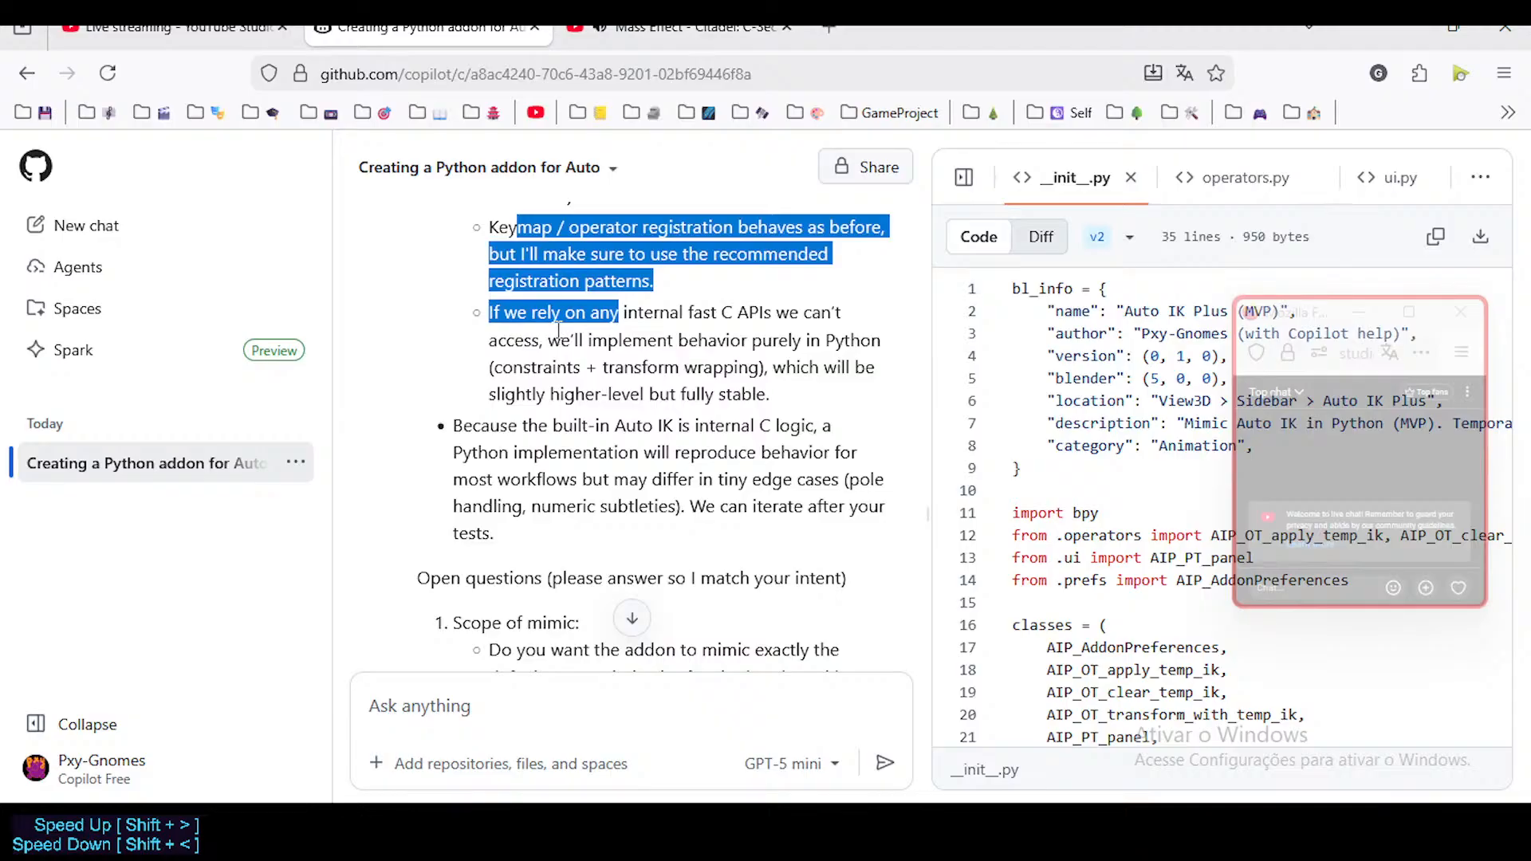
{"action": "left_click", "coordinate": [606, 257]}
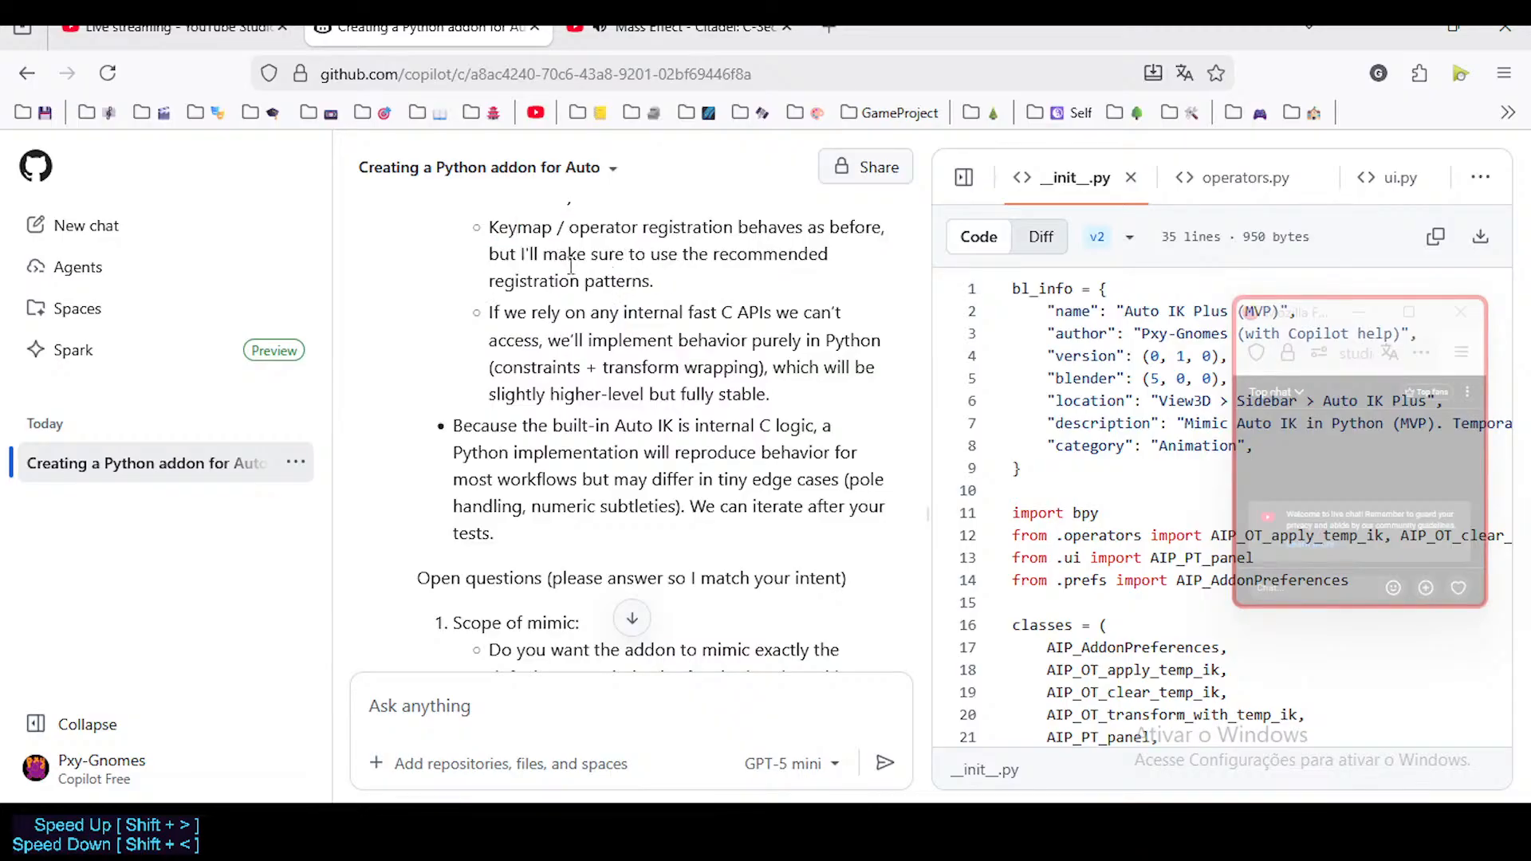
Step: Examine the notes on avoiding internal C APIs and implementing Auto IK purely in Python with constraints and transform wrapping
{"action": "left_click_drag", "start_coordinate": [514, 281], "coordinate": [698, 303]}
{"action": "left_click", "coordinate": [684, 307]}
{"action": "left_click_drag", "start_coordinate": [519, 322], "coordinate": [593, 321]}
{"action": "left_click_drag", "start_coordinate": [471, 315], "coordinate": [693, 358]}
{"action": "scroll", "coordinate": [679, 318], "scroll_direction": "down", "scroll_amount": 1}
{"action": "scroll", "coordinate": [722, 347], "scroll_direction": "up", "scroll_amount": 1}
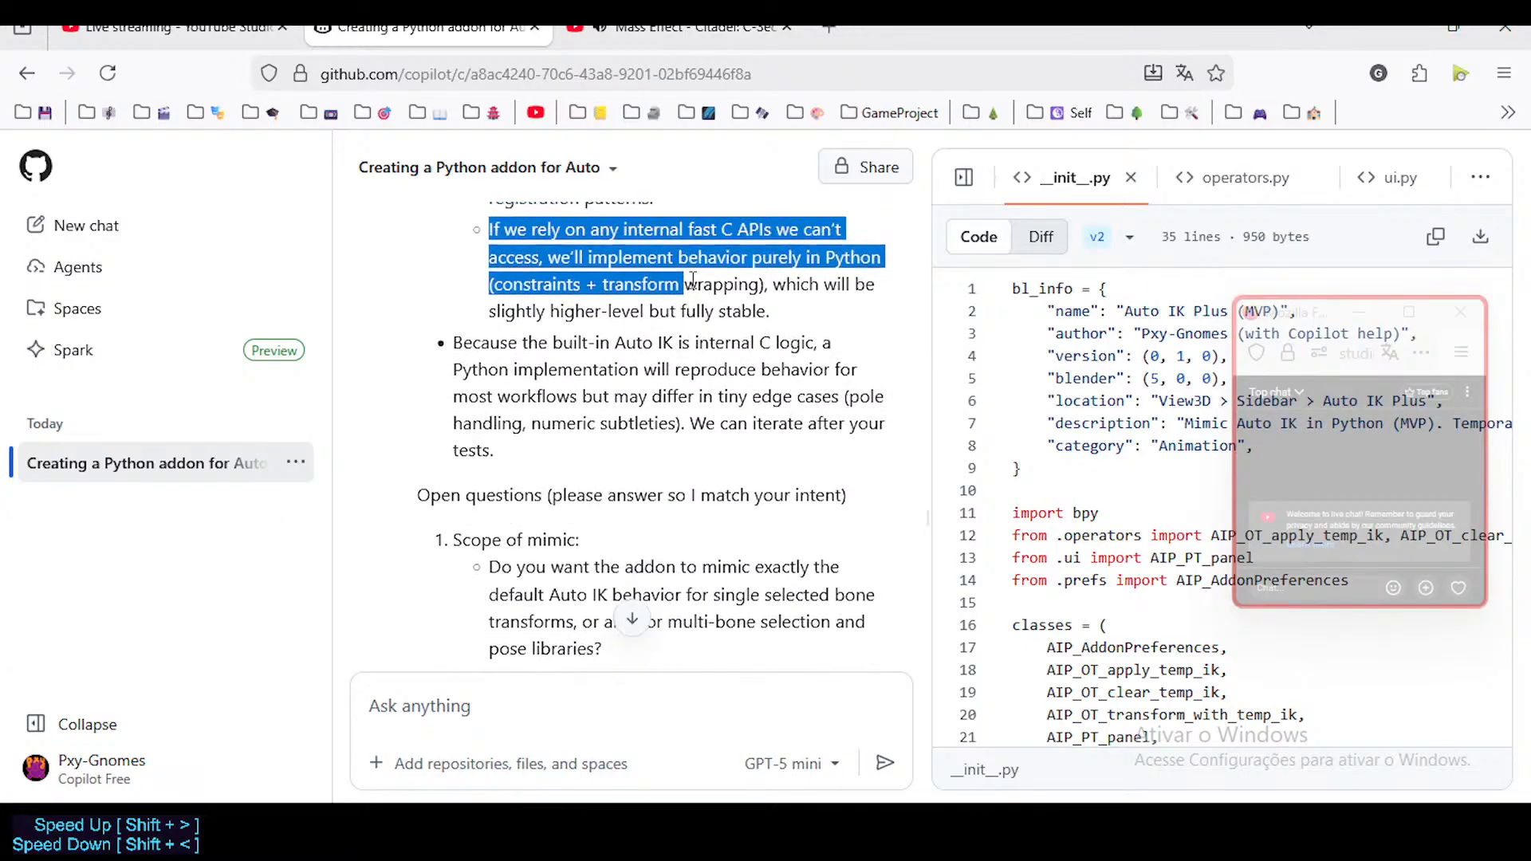
{"action": "left_click", "coordinate": [661, 317]}
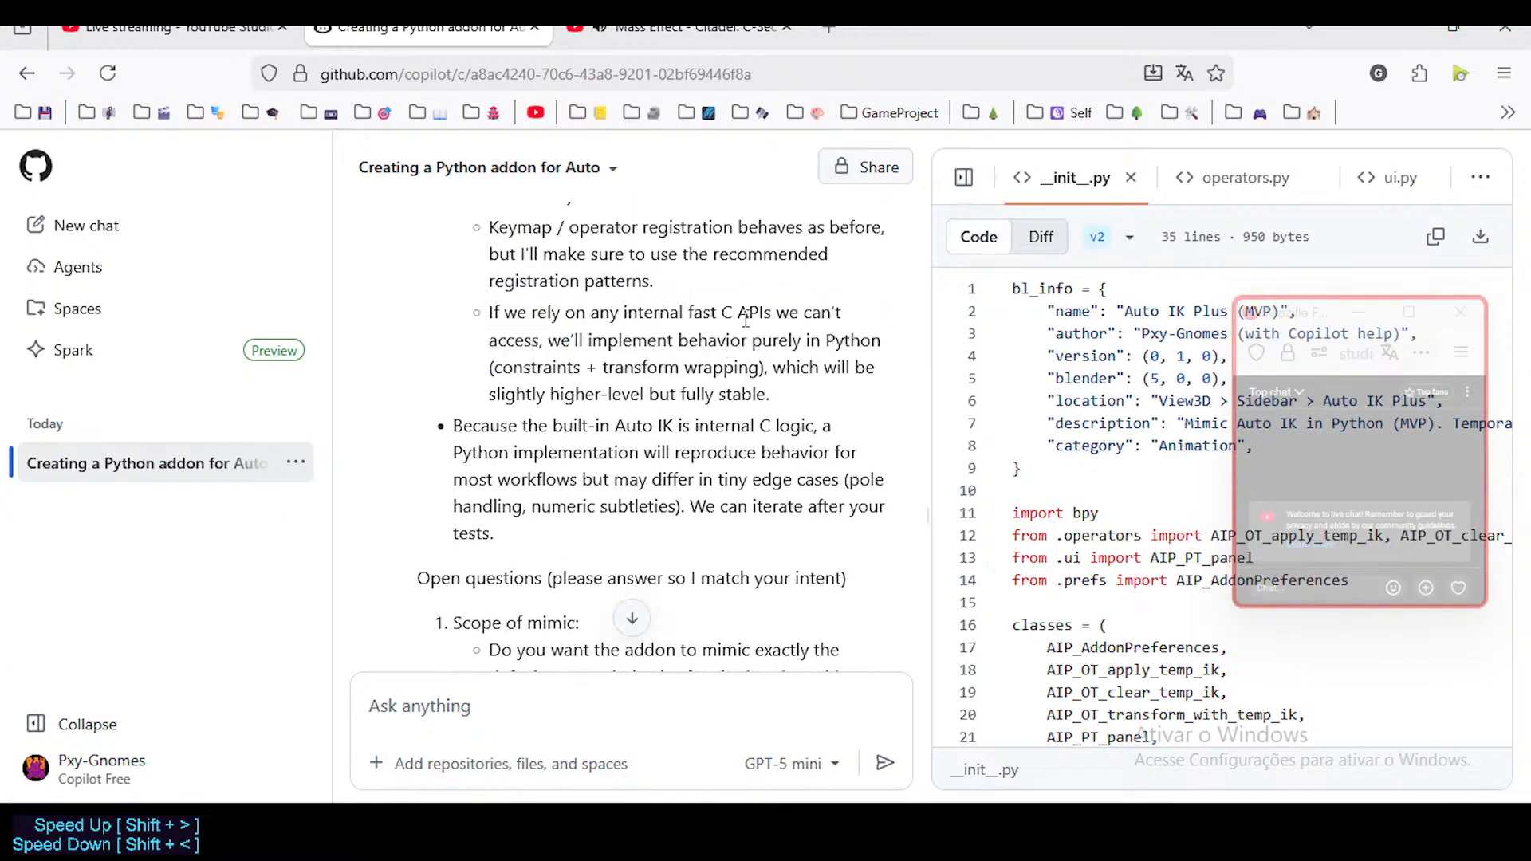
{"action": "left_click_drag", "start_coordinate": [721, 365], "coordinate": [698, 393]}
{"action": "left_click", "coordinate": [613, 390]}
{"action": "left_click_drag", "start_coordinate": [596, 367], "coordinate": [621, 394]}
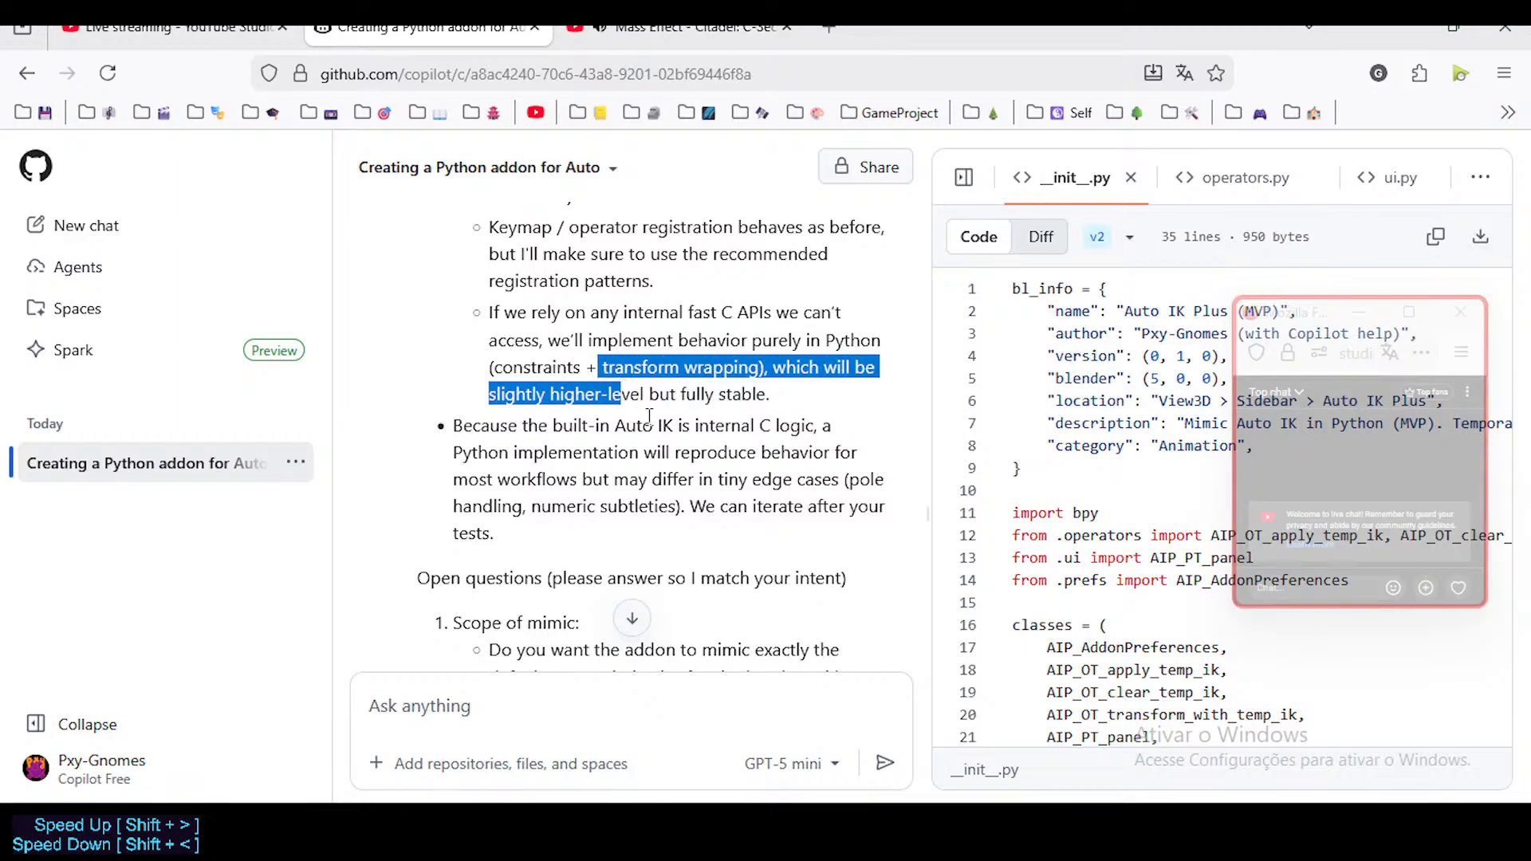
{"action": "scroll", "coordinate": [650, 418], "scroll_direction": "down", "scroll_amount": 2}
{"action": "left_click", "coordinate": [622, 274]}
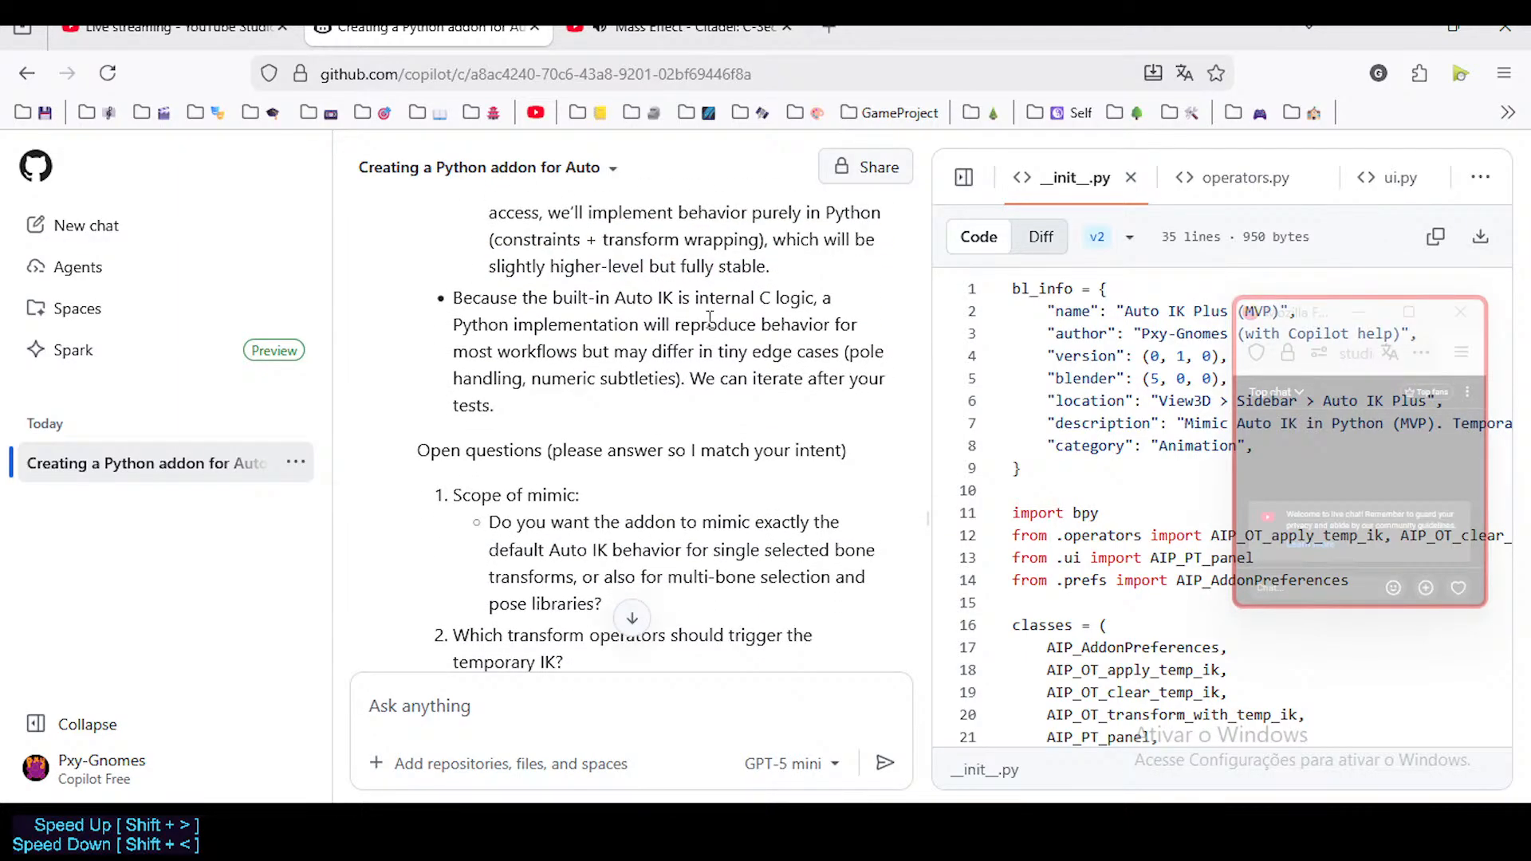
Step: Review the note on Python edge-case differences and the open questions on mimic scope, transform operators and default chain length
{"action": "scroll", "coordinate": [712, 317], "scroll_direction": "up", "scroll_amount": 2}
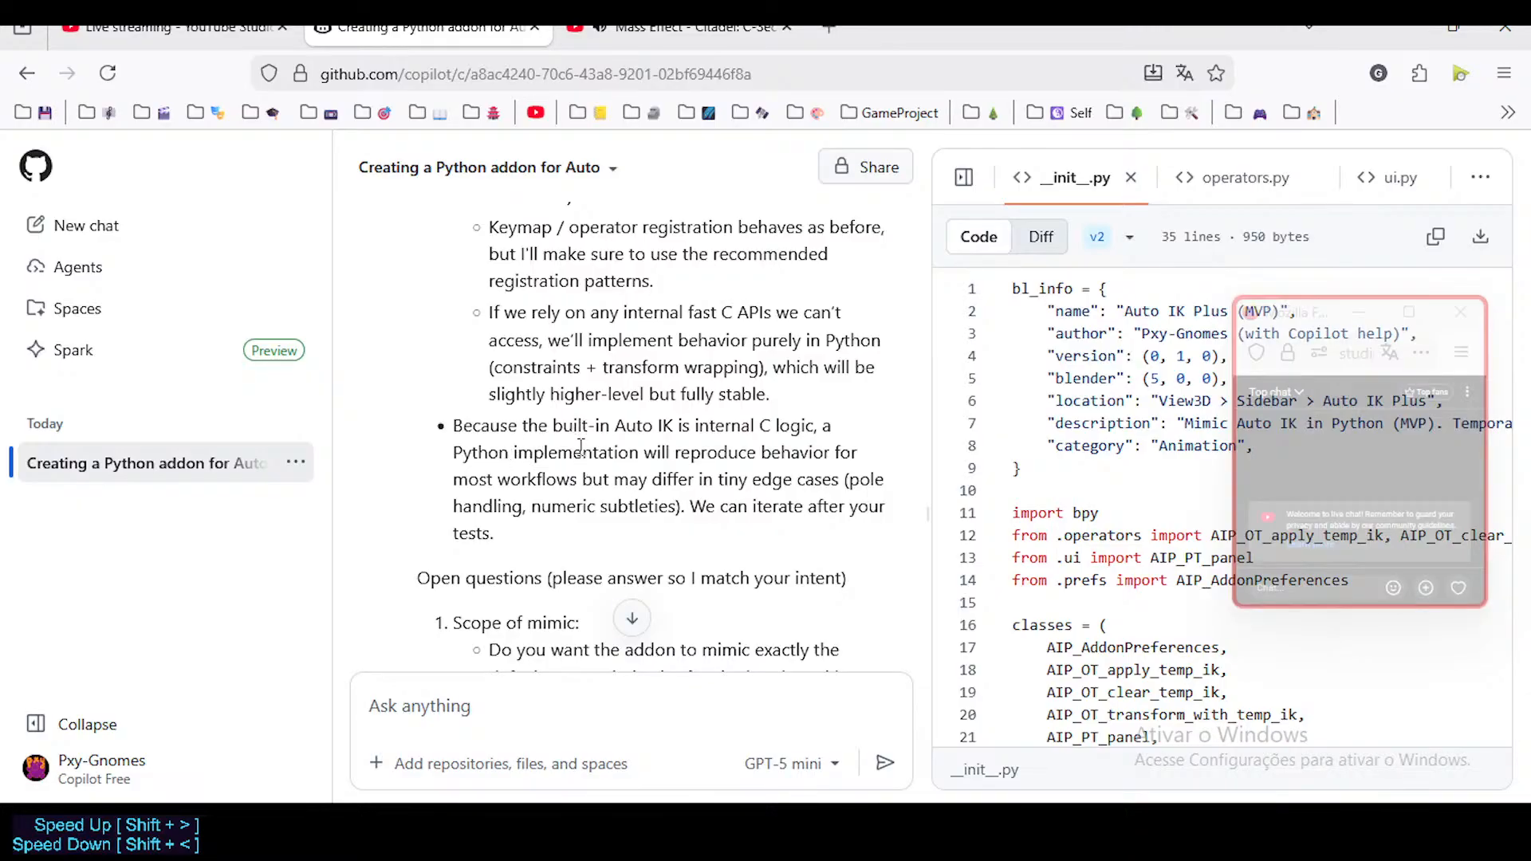
{"action": "scroll", "coordinate": [582, 448], "scroll_direction": "down", "scroll_amount": 2}
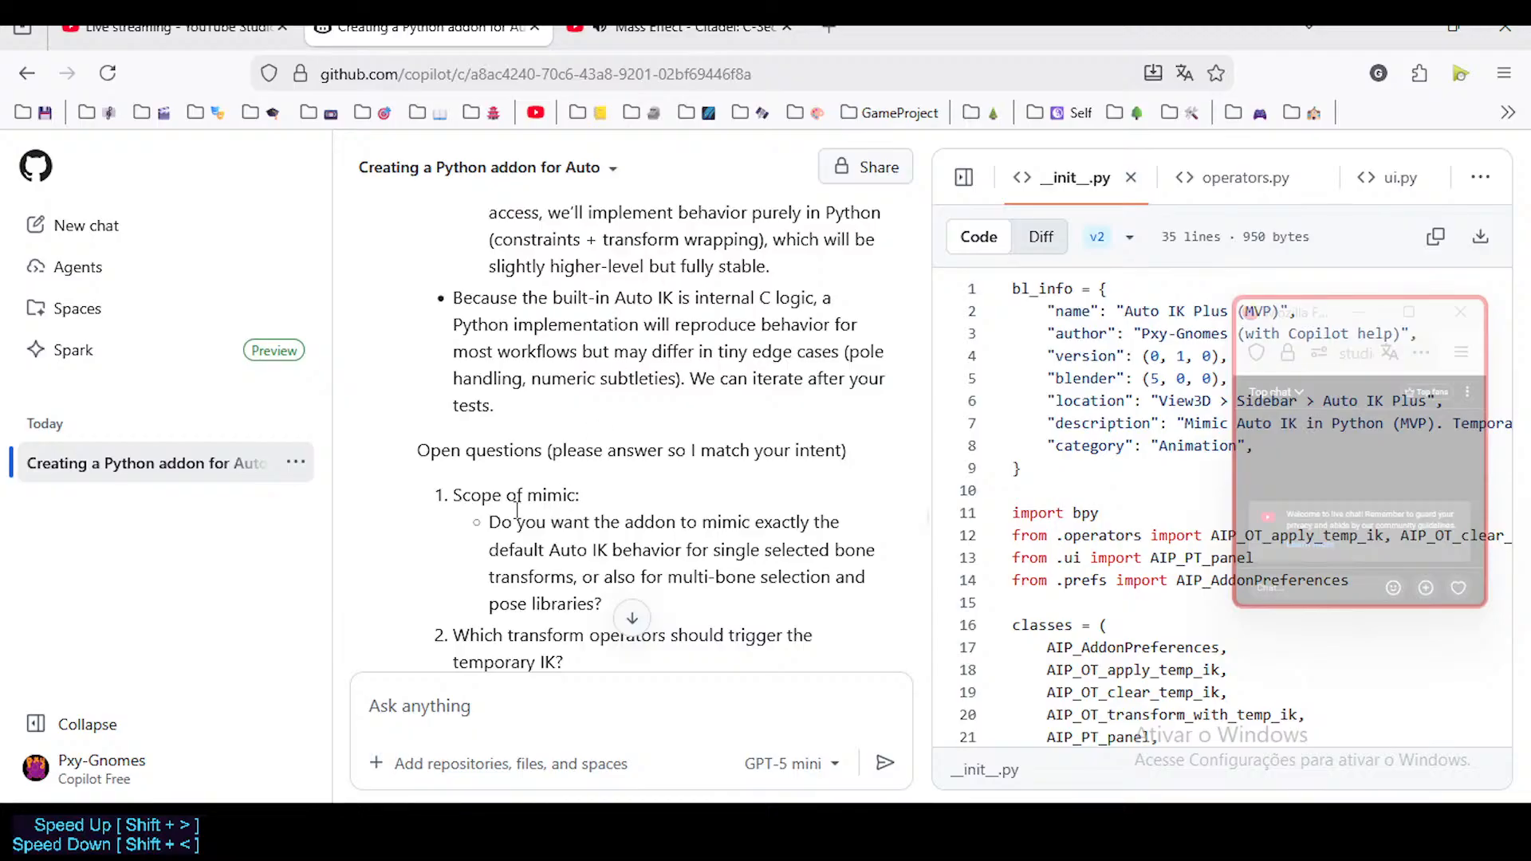
{"action": "scroll", "coordinate": [614, 319], "scroll_direction": "down", "scroll_amount": 3}
{"action": "scroll", "coordinate": [587, 230], "scroll_direction": "up", "scroll_amount": 1}
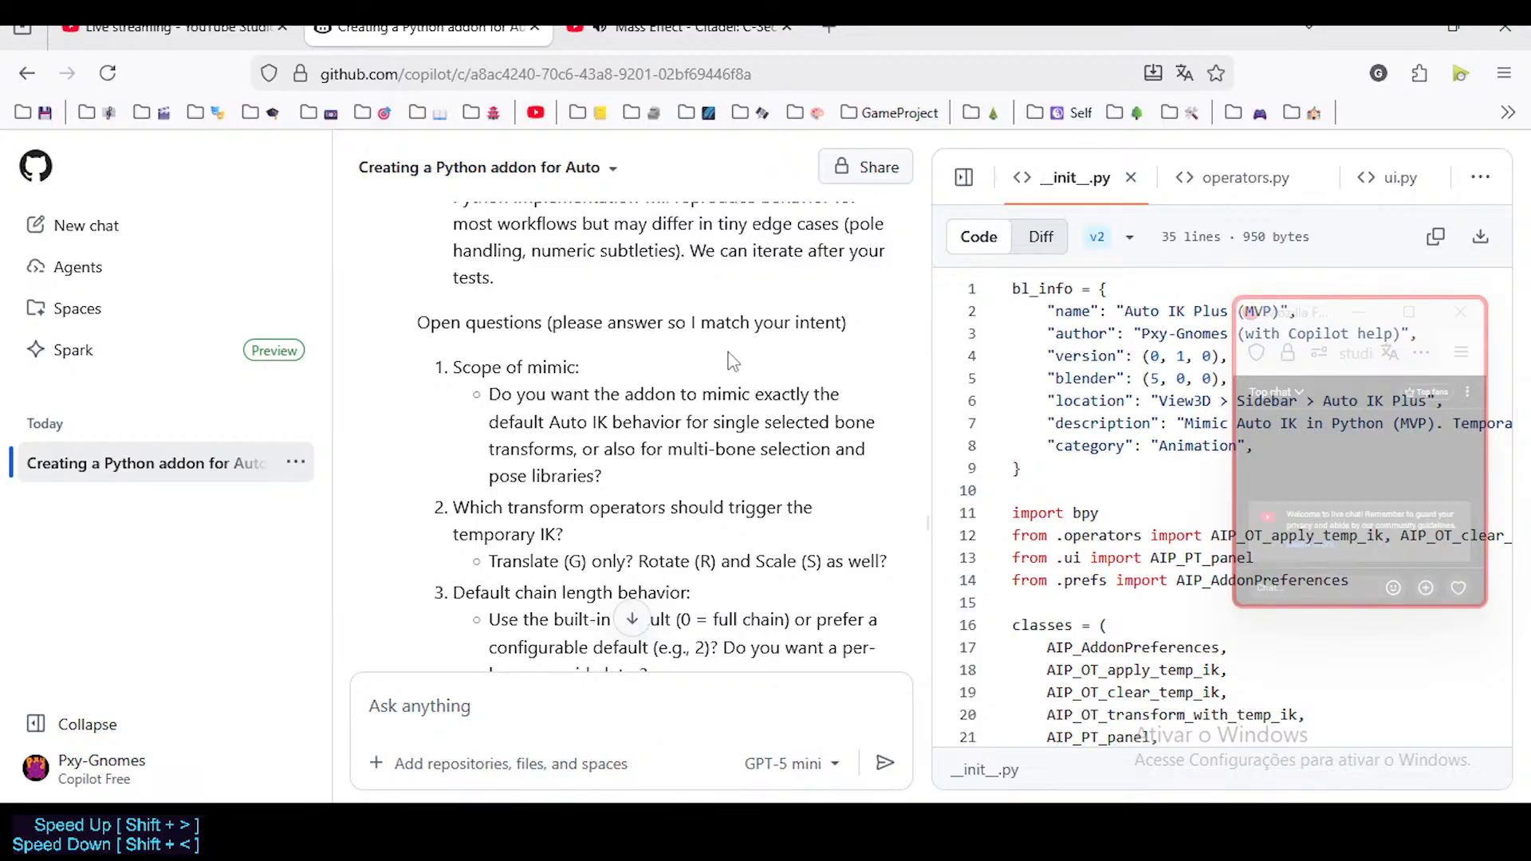
{"action": "scroll", "coordinate": [679, 386], "scroll_direction": "down", "scroll_amount": 2}
{"action": "scroll", "coordinate": [556, 435], "scroll_direction": "up", "scroll_amount": 2}
{"action": "scroll", "coordinate": [565, 438], "scroll_direction": "down", "scroll_amount": 2}
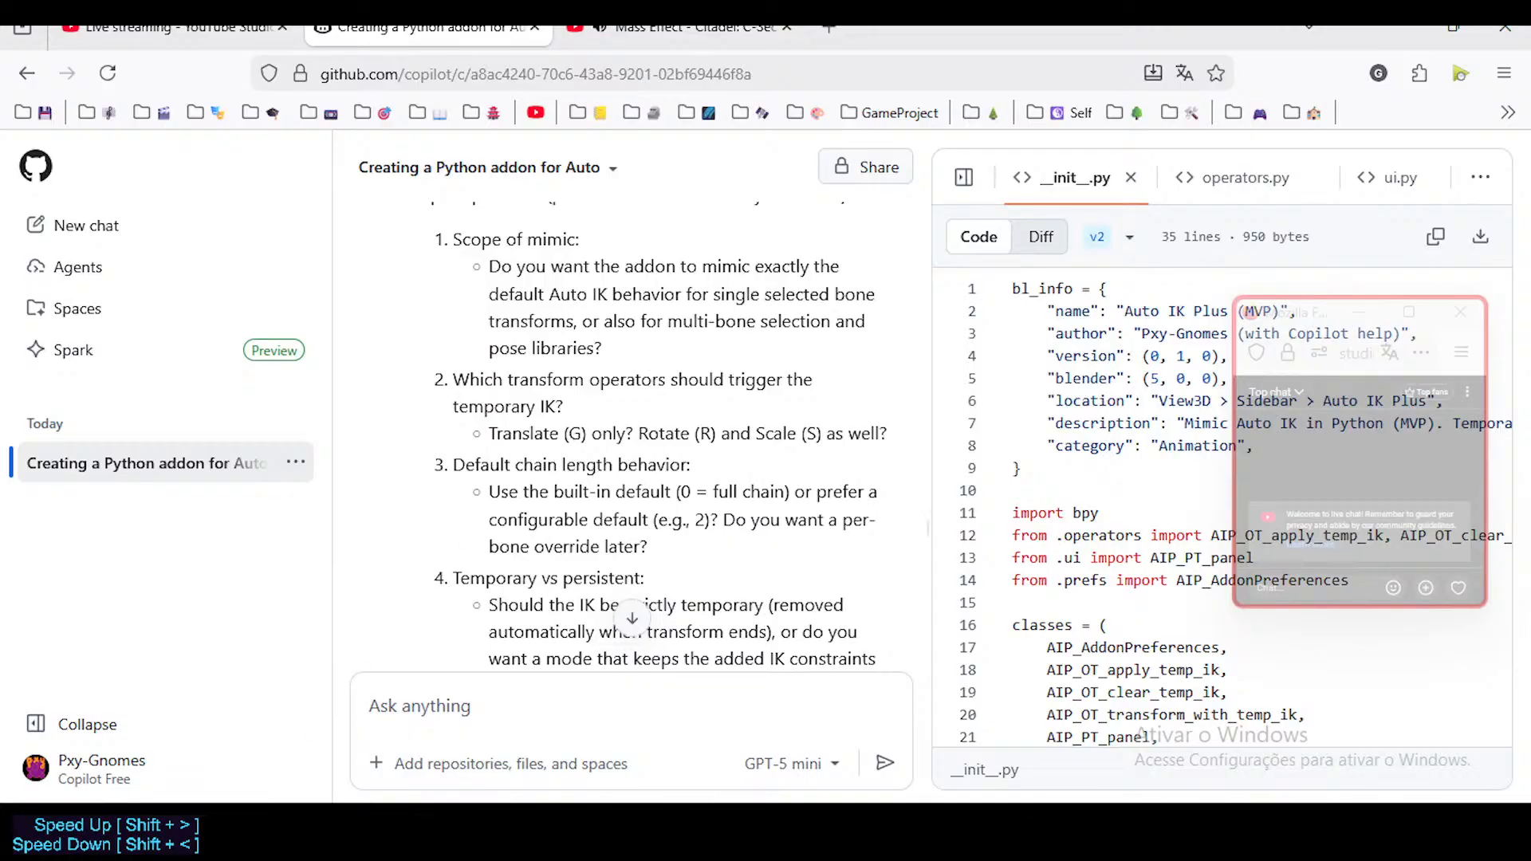
Step: Begin a reply with the first answer: "1. It is supposed to be working on a Multi-Selection of Bones as well."
{"action": "left_click", "coordinate": [411, 698]}
{"action": "type", "text": "1)"}
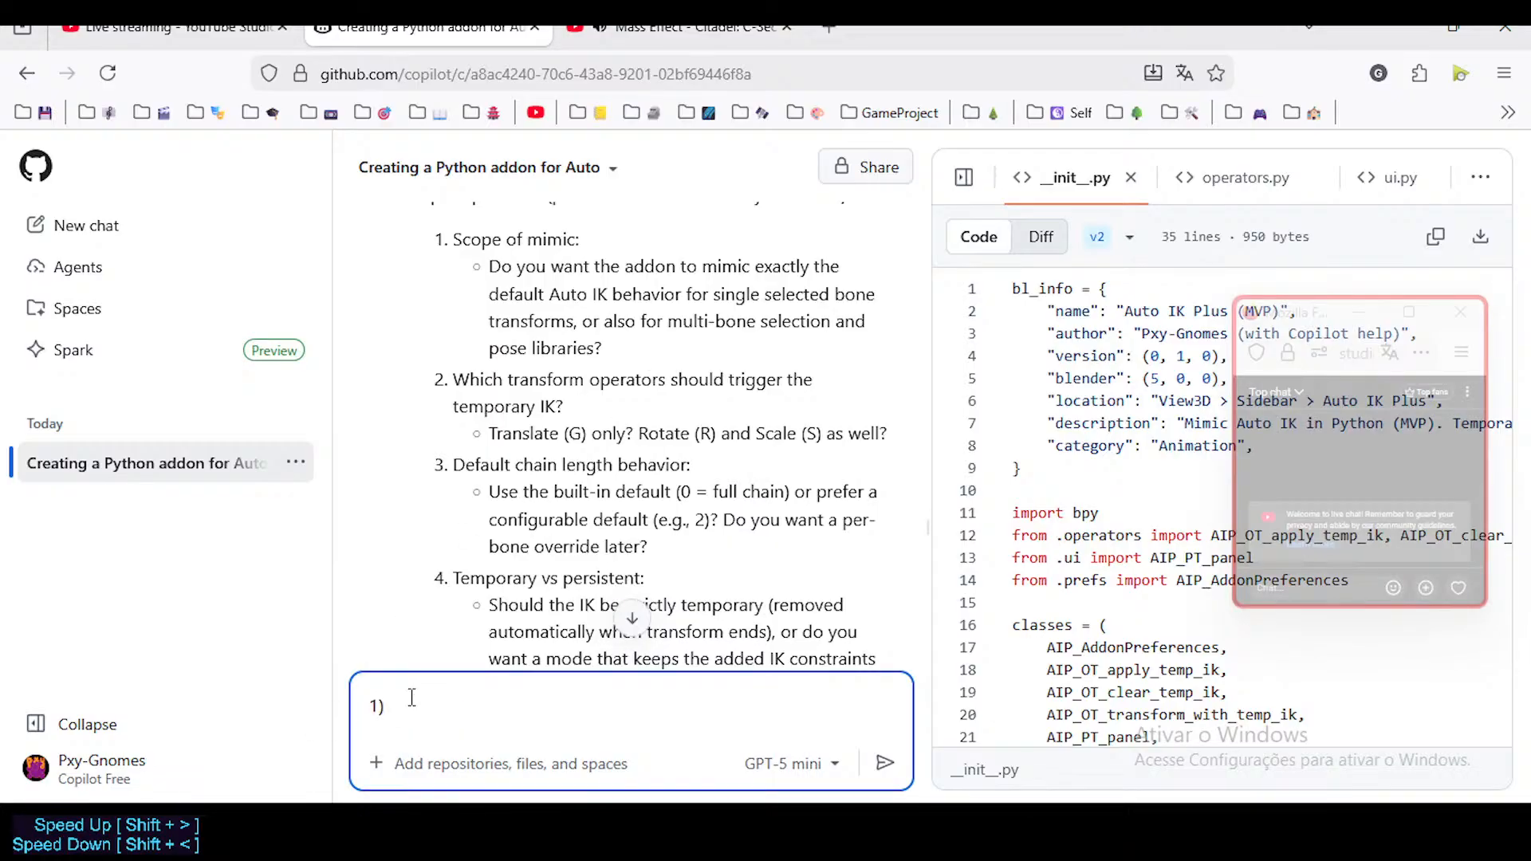
{"action": "key", "text": "BackSpace"}
{"action": "type", "text": ". It is supposed to be working on "}
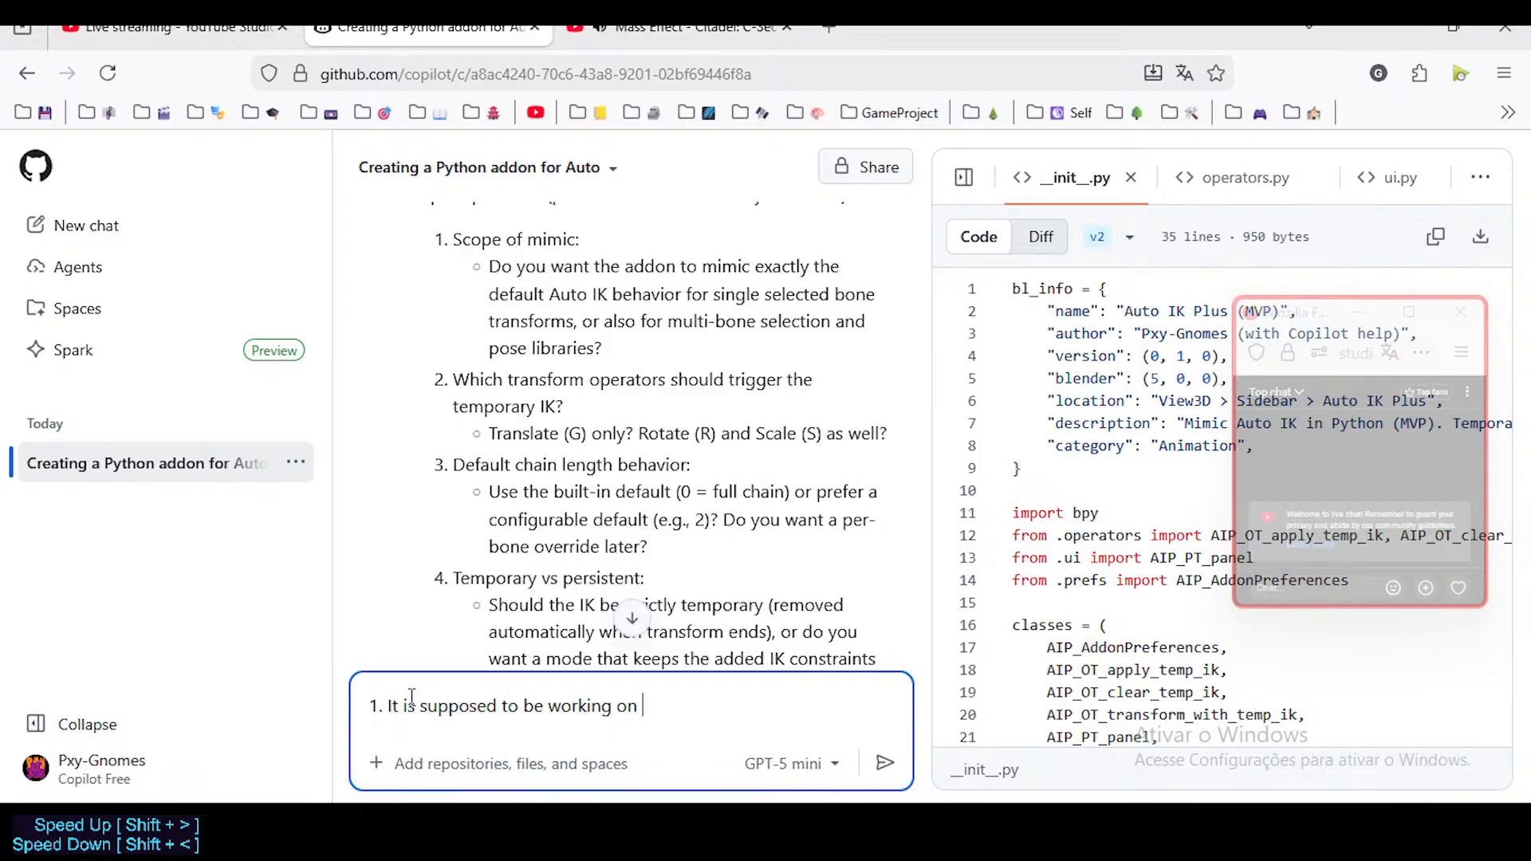
{"action": "type", "text": "a Multi-Selection of Bones as "}
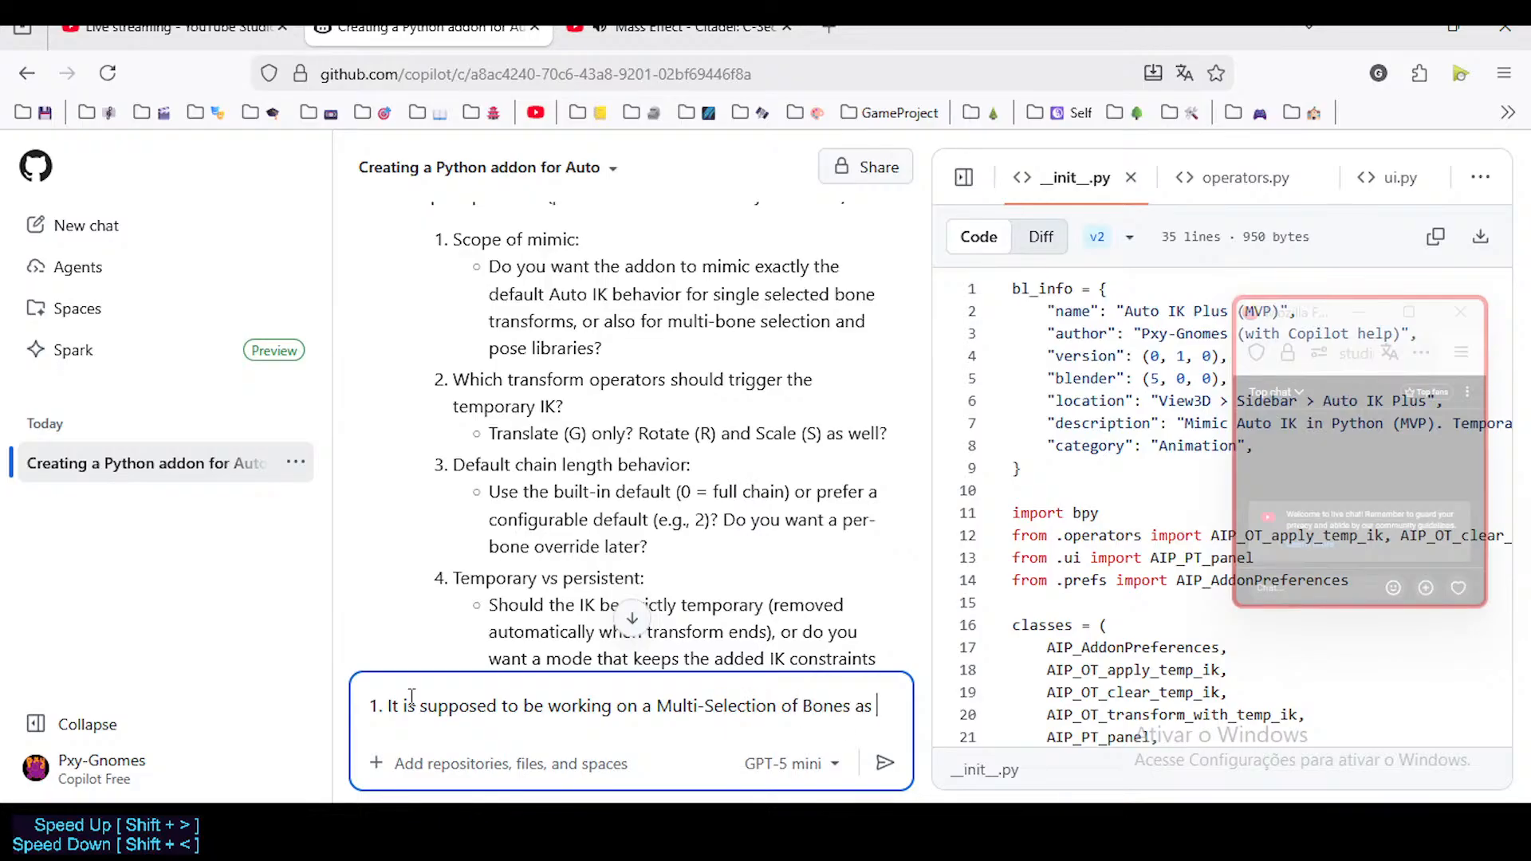
{"action": "type", "text": "well."}
{"action": "key", "text": "shift+Return"}
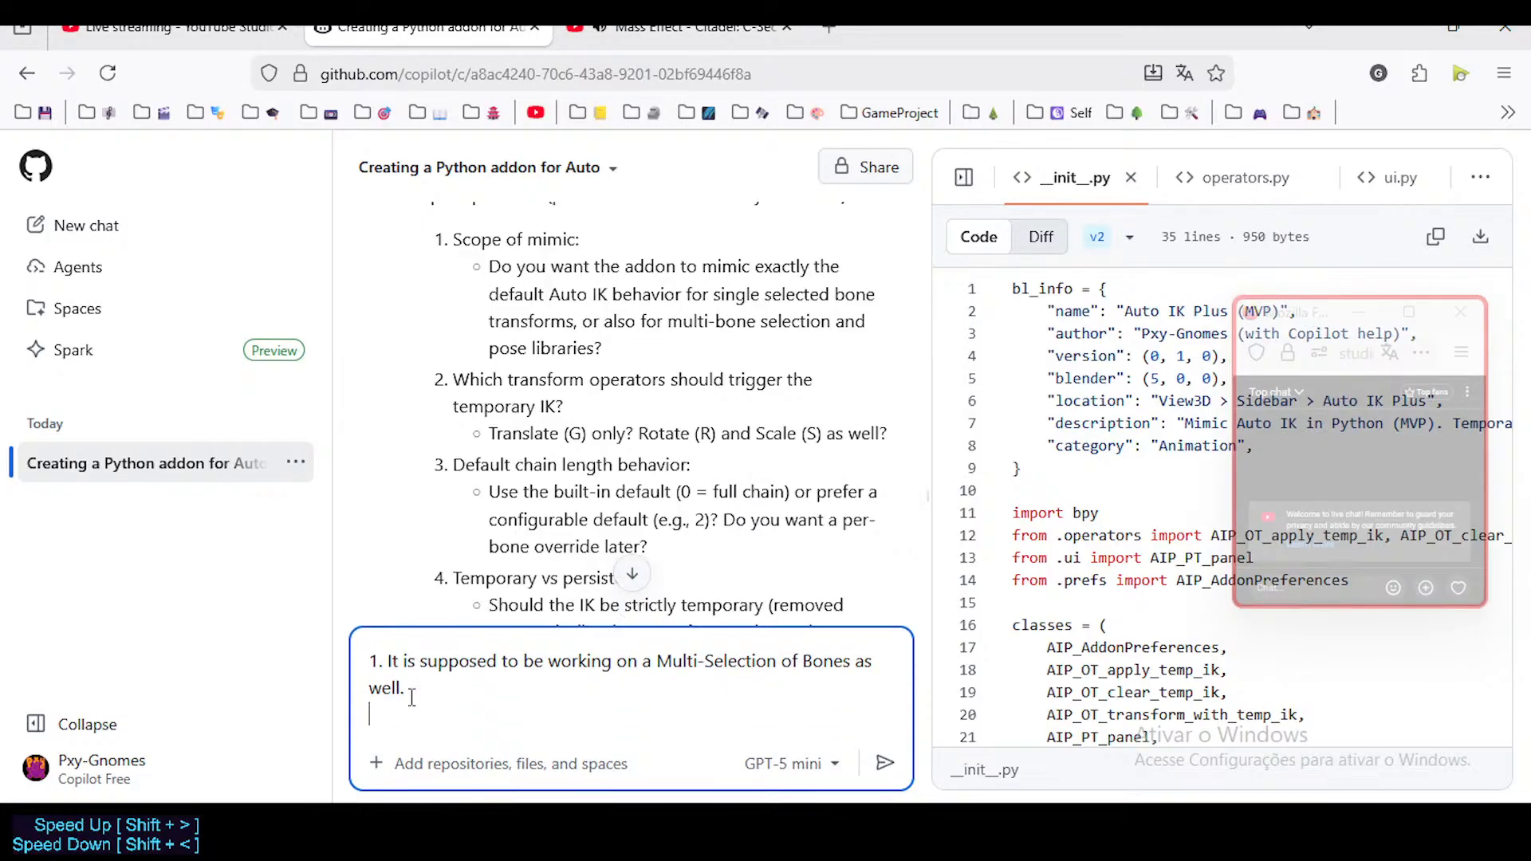
Step: Start the second answer of the reply with "2. Grab and Rotate."
{"action": "type", "text": "2>"}
{"action": "type", "text": "."}
{"action": "type", "text": "Tr"}
{"action": "key", "text": "BackSpace"}
{"action": "key", "text": "BackSpace"}
{"action": "type", "text": "Grab, Rotate"}
{"action": "key", "text": "BackSpace"}
{"action": "key", "text": "BackSpace"}
{"action": "key", "text": "BackSpace"}
{"action": "key", "text": "BackSpace"}
{"action": "key", "text": "BackSpace"}
{"action": "key", "text": "BackSpace"}
{"action": "key", "text": "BackSpace"}
{"action": "key", "text": "BackSpace"}
{"action": "type", "text": "and Rotate. The Rotat"}
{"action": "key", "text": "BackSpace"}
{"action": "key", "text": "BackSpace"}
{"action": "key", "text": "BackSpace"}
{"action": "key", "text": "BackSpace"}
{"action": "key", "text": "BackSpace"}
{"action": "key", "text": "BackSpace"}
{"action": "key", "text": "BackSpace"}
{"action": "key", "text": "BackSpace"}
{"action": "key", "text": "BackSpace"}
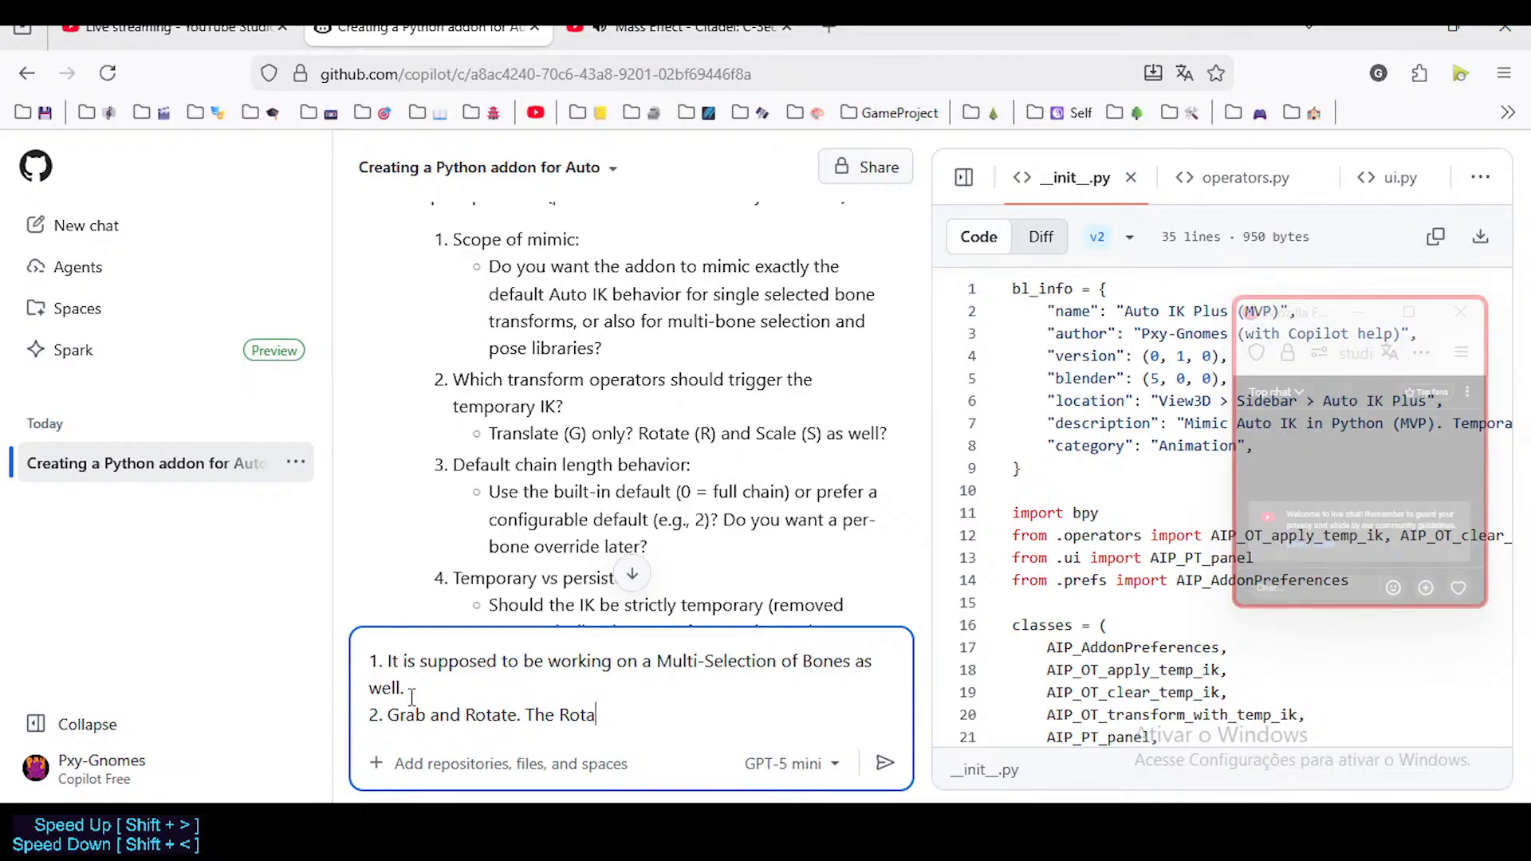
Step: Add to the second answer: "Note that the Rotate is broken/glitchy/inconsistent in current Blender,"
{"action": "type", "text": "Note that the Rotate"}
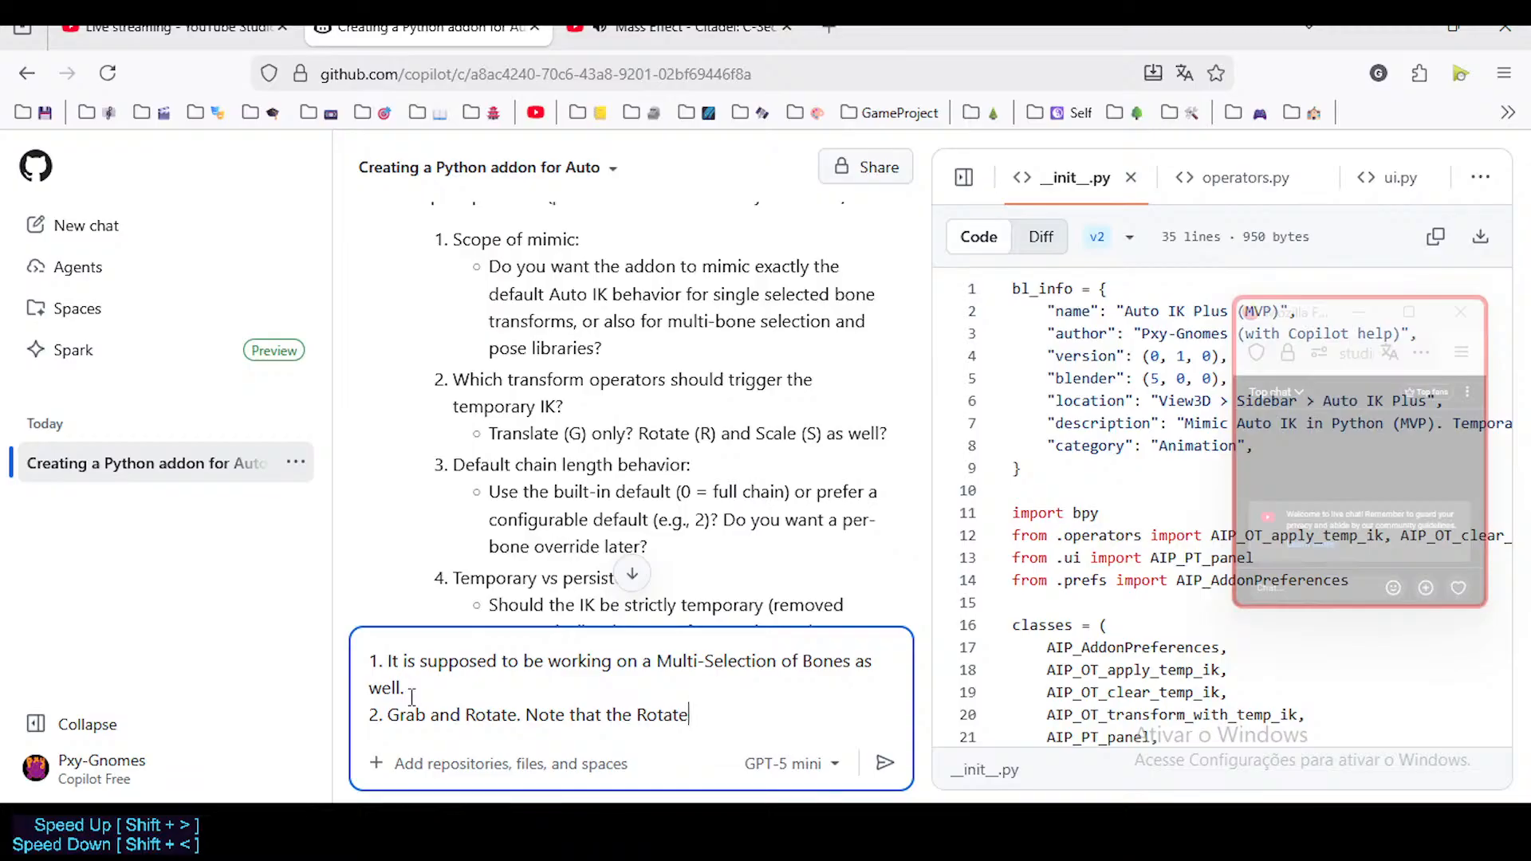
{"action": "key", "text": "BackSpace"}
{"action": "type", "text": "i"}
{"action": "key", "text": "BackSpace"}
{"action": "type", "text": "e is bu"}
{"action": "key", "text": "BackSpace"}
{"action": "key", "text": "BackSpace"}
{"action": "type", "text": "broken/glitchy/inconsistent in du"}
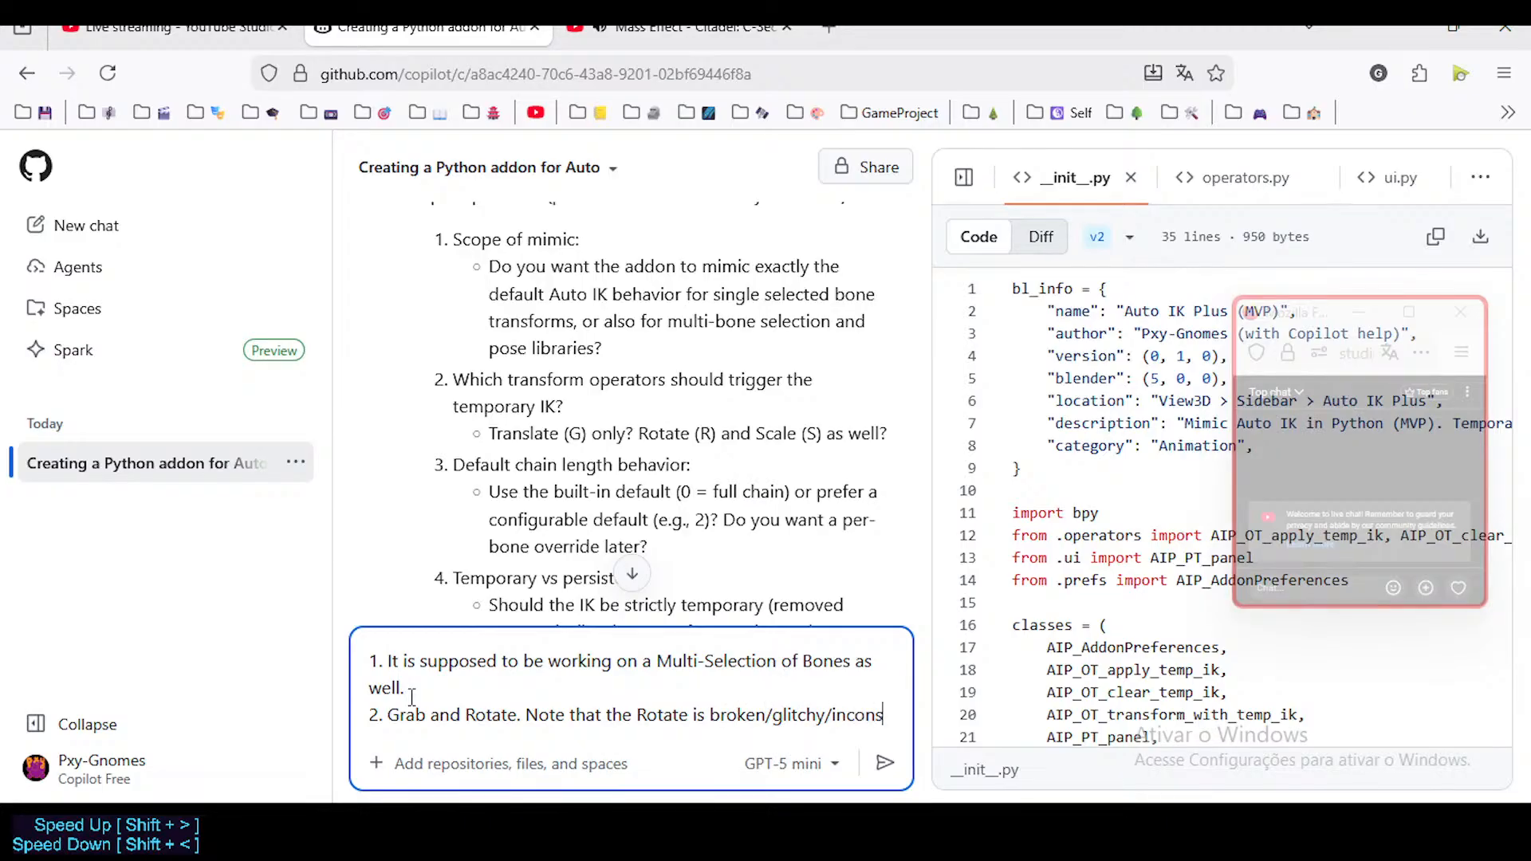
{"action": "key", "text": "BackSpace"}
{"action": "key", "text": "BackSpace"}
{"action": "type", "text": "current P"}
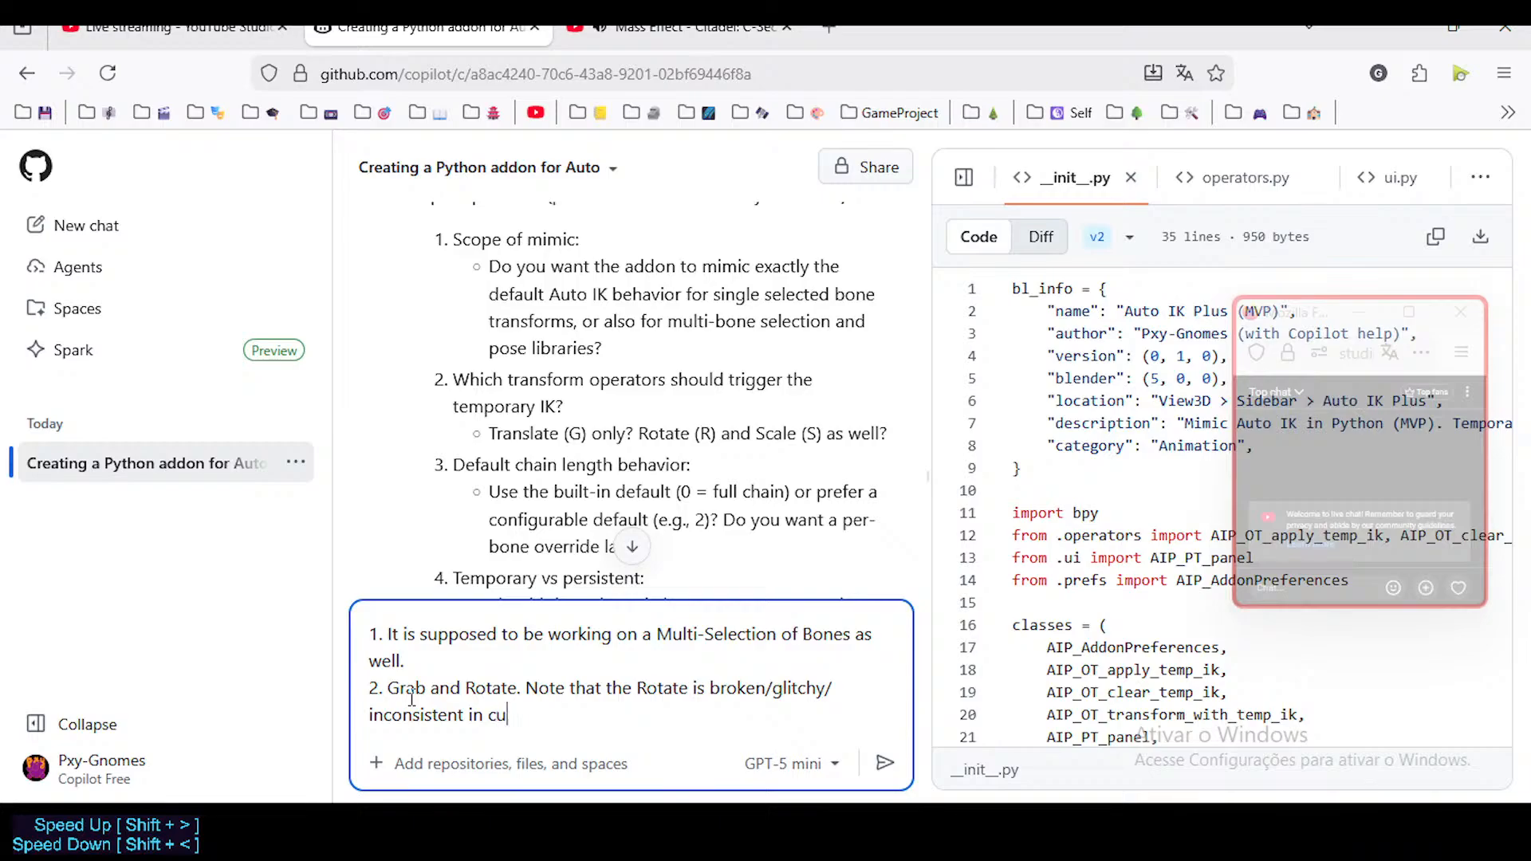
{"action": "key", "text": "BackSpace"}
{"action": "type", "text": "Belnder"}
{"action": "key", "text": "BackSpace"}
{"action": "key", "text": "BackSpace"}
{"action": "key", "text": "BackSpace"}
{"action": "key", "text": "BackSpace"}
{"action": "key", "text": "BackSpace"}
{"action": "key", "text": "BackSpace"}
{"action": "type", "text": "lender"}
{"action": "type", "text": ";"}
{"action": "key", "text": "BackSpace"}
{"action": "key", "text": "BackSpace"}
{"action": "type", "text": ", "}
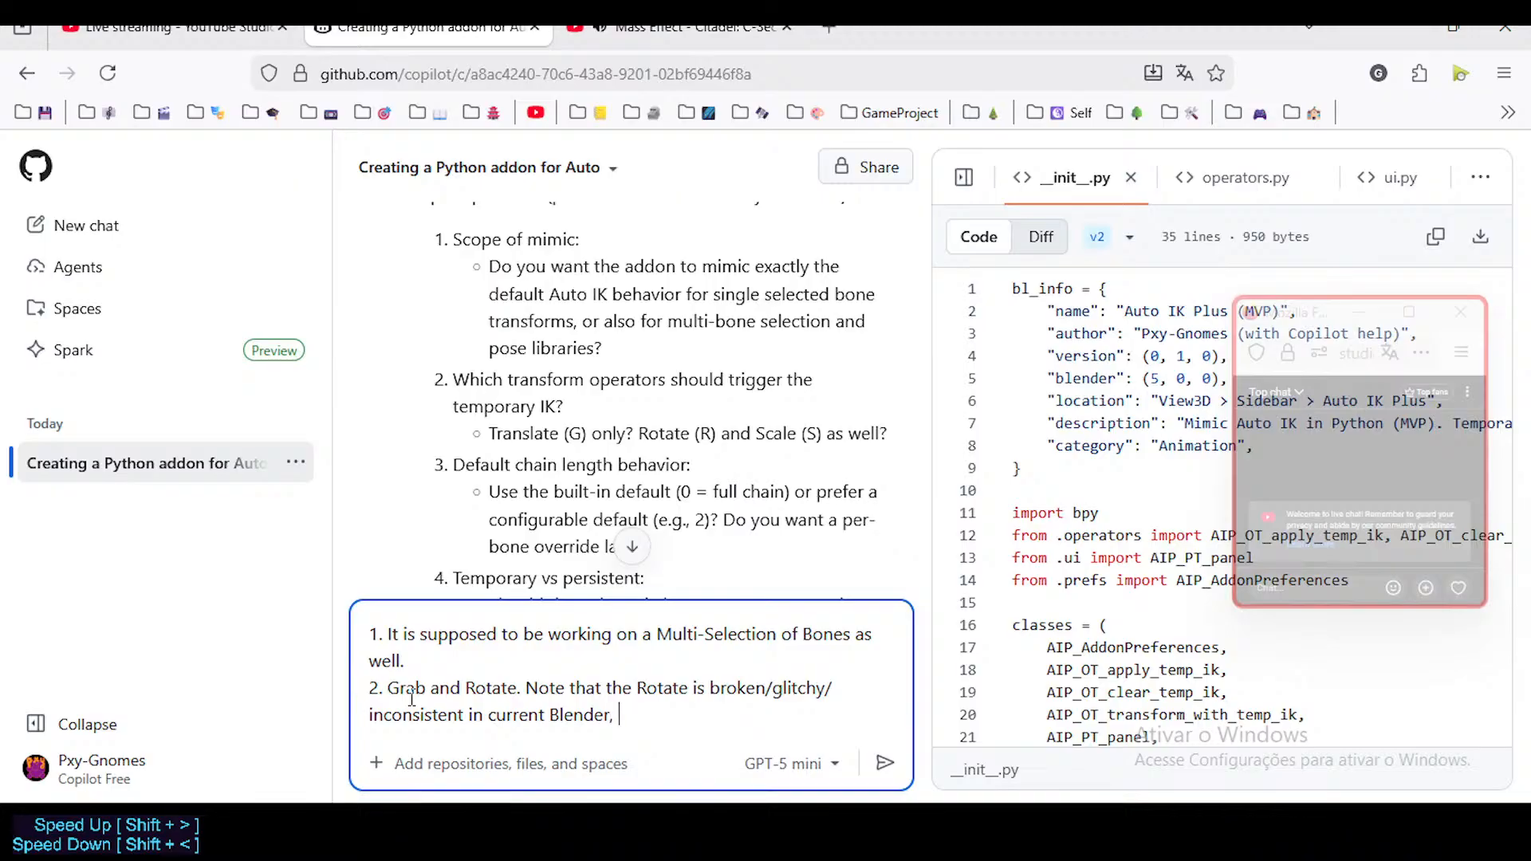
Step: Continue the Rotate note with "I don't know why, but I want to make the Rotation better"
{"action": "type", "text": "I don't know why, "}
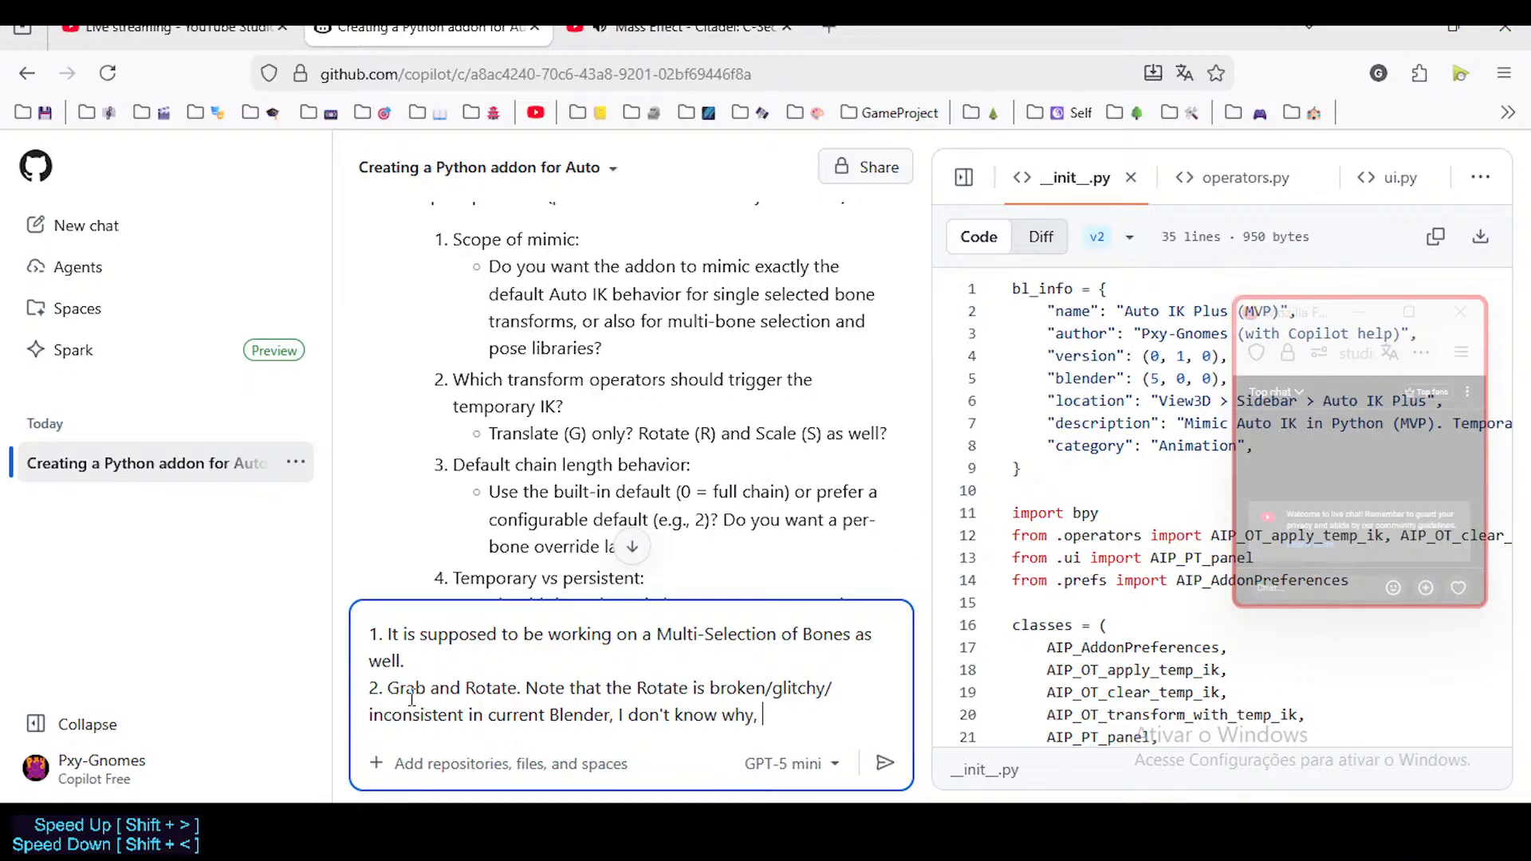
{"action": "type", "text": "but I want to make the Rotati"}
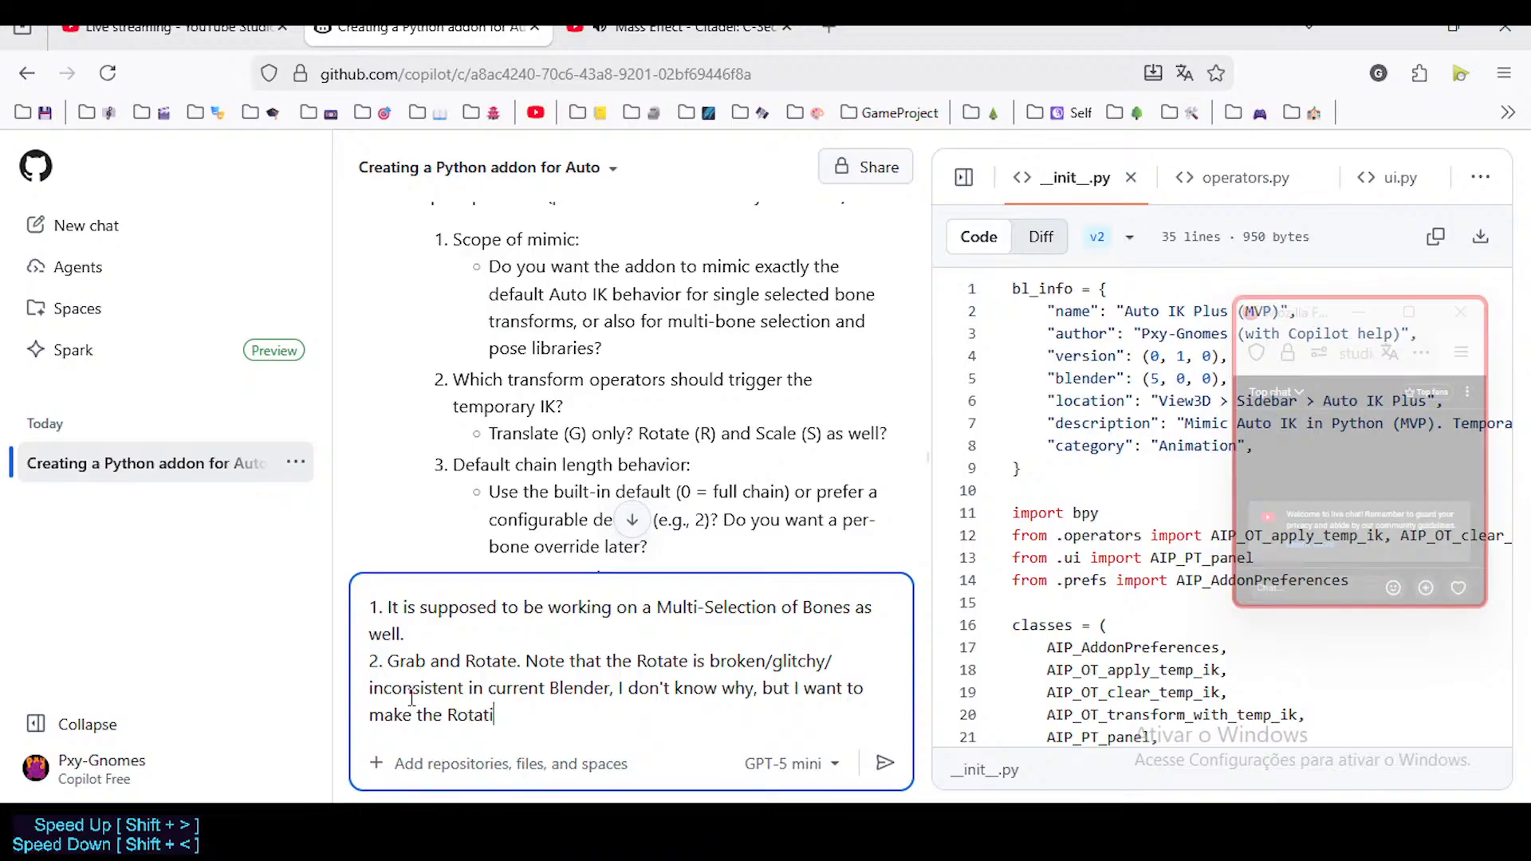
{"action": "type", "text": "o"}
{"action": "key", "text": "BackSpace"}
{"action": "key", "text": "BackSpace"}
{"action": "type", "text": "e"}
{"action": "key", "text": "BackSpace"}
{"action": "key", "text": "BackSpace"}
{"action": "type", "text": "ion work"}
{"action": "key", "text": "BackSpace"}
{"action": "key", "text": "BackSpace"}
{"action": "key", "text": "BackSpace"}
{"action": "key", "text": "BackSpace"}
{"action": "type", "text": "better"}
Step: Delete the whole note about Rotate, keeping only "Grab and Rotate." in the second answer
{"action": "key", "text": "shift+Up"}
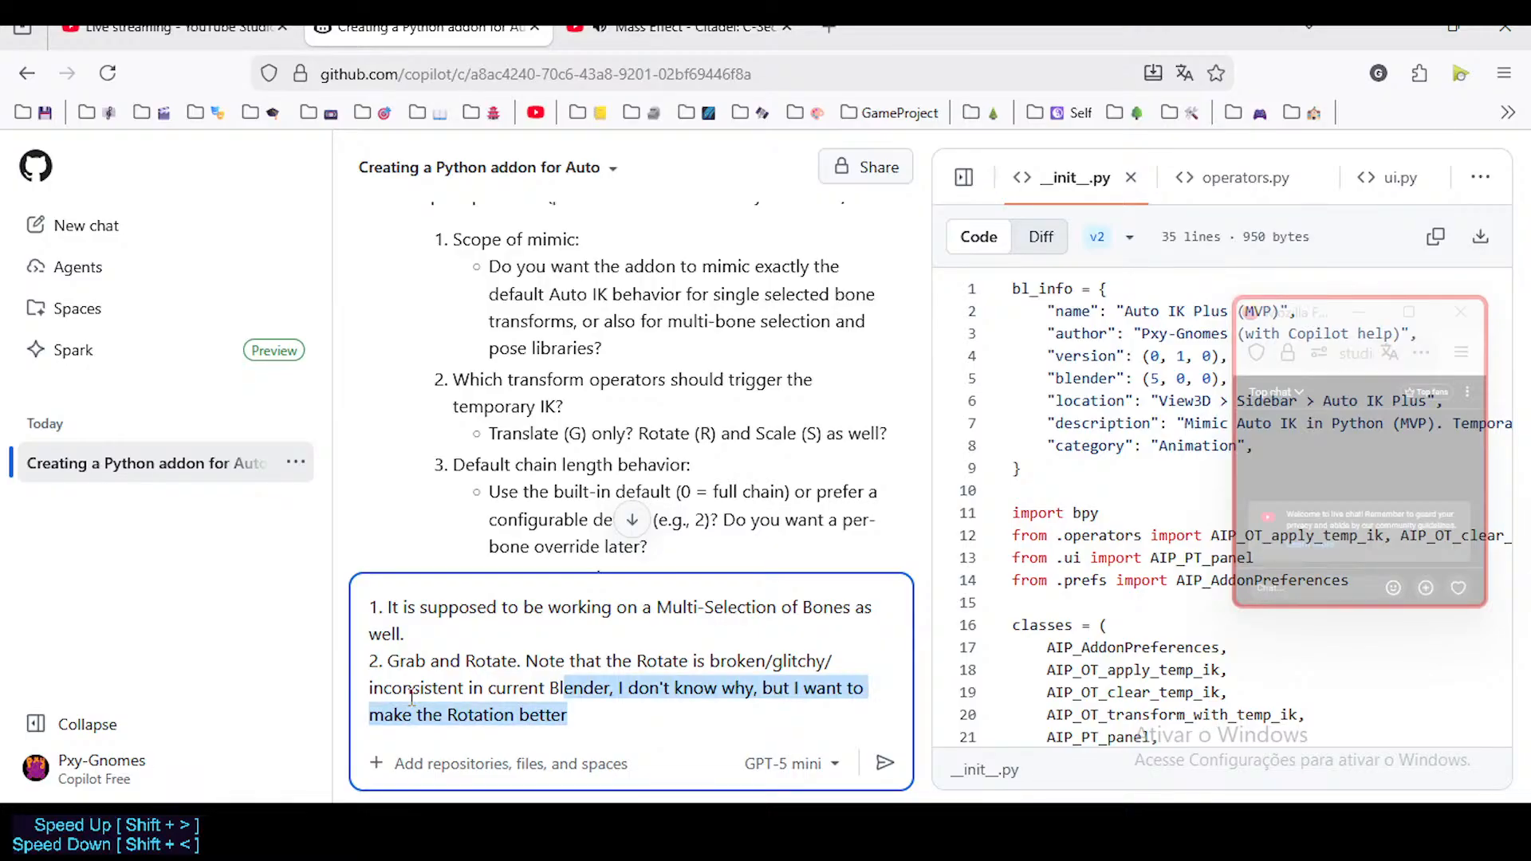
{"action": "key", "text": "shift+Up"}
{"action": "key", "text": "shift+Left"}
{"action": "key", "text": "shift+Left"}
{"action": "key", "text": "shift+Left"}
{"action": "key", "text": "shift+Left"}
{"action": "key", "text": "shift+Left"}
{"action": "key", "text": "BackSpace"}
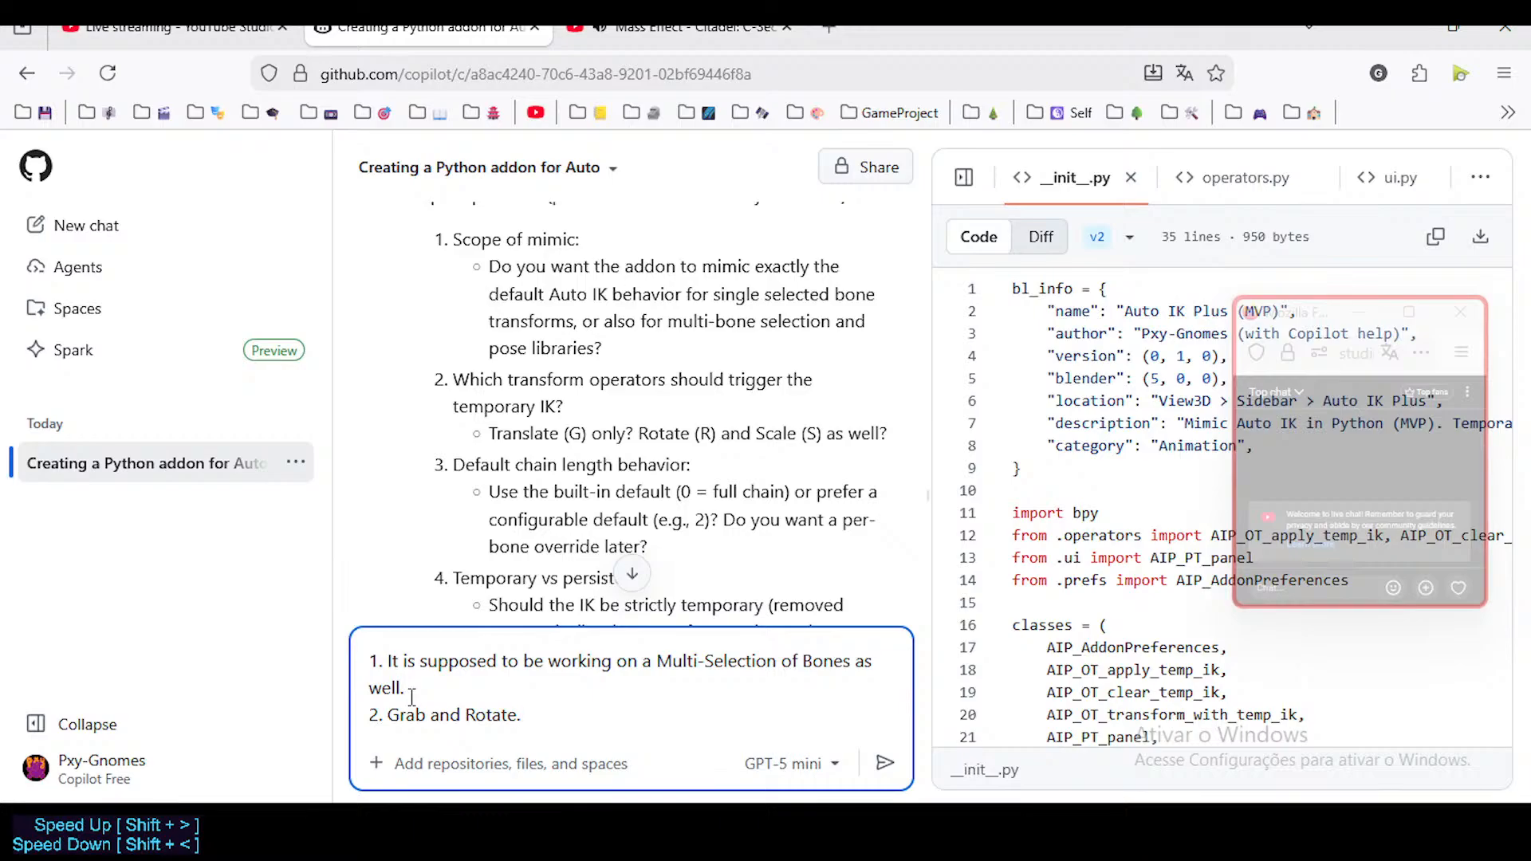
Step: Reword the second answer to "2. Grab and Rotate is fine." and add a new line numbered 3
{"action": "key", "text": "BackSpace"}
{"action": "type", "text": "is fine."}
{"action": "key", "text": "shift+Return"}
{"action": "type", "text": "3."}
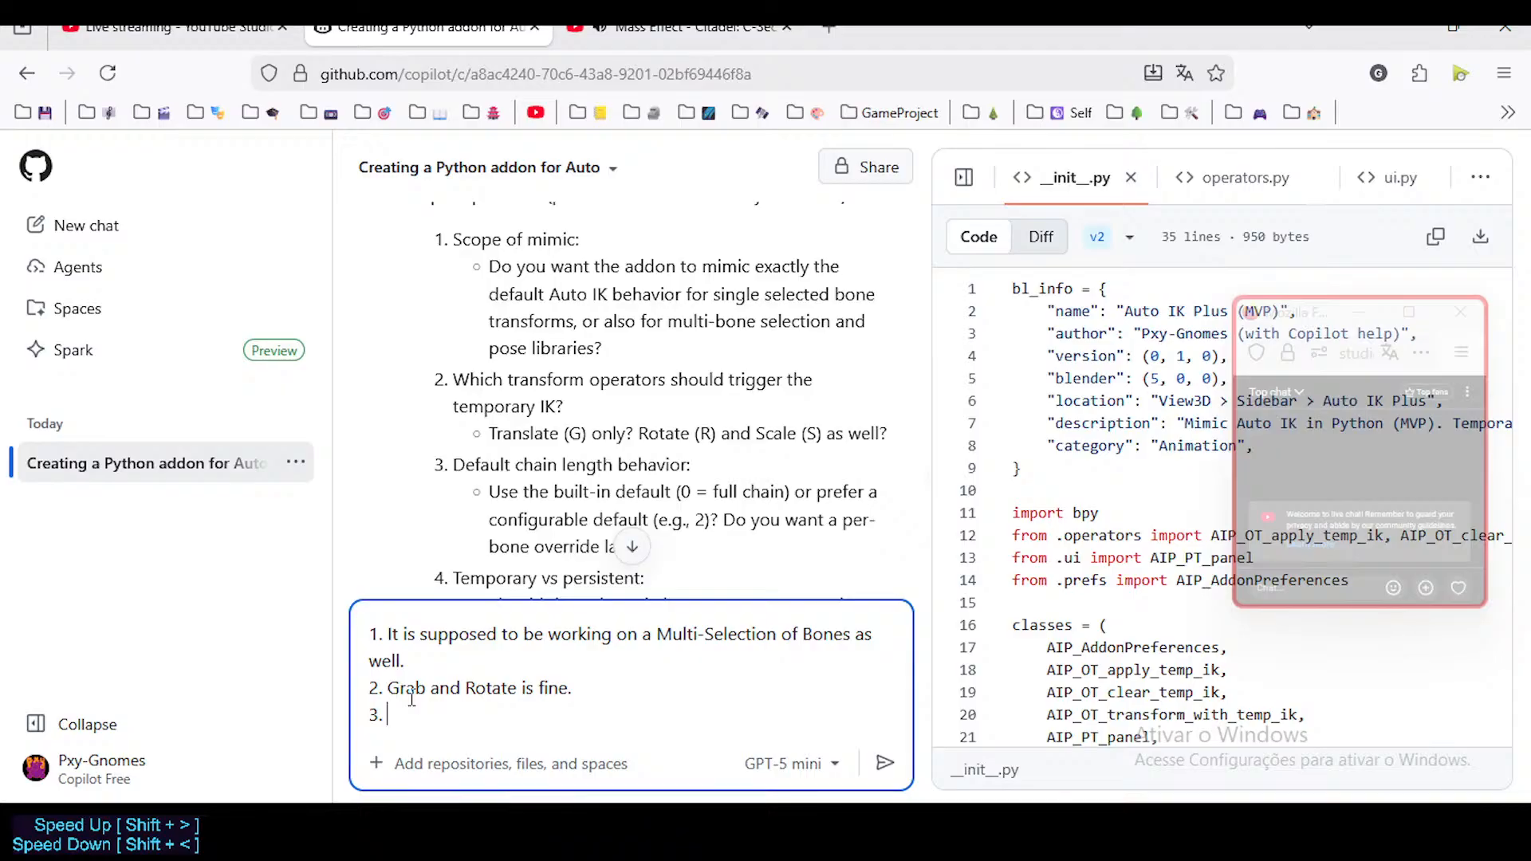
Step: Try answering the chain length question with "Default Auto IK Length = 2 seems better"
{"action": "scroll", "coordinate": [551, 486], "scroll_direction": "down", "scroll_amount": 2}
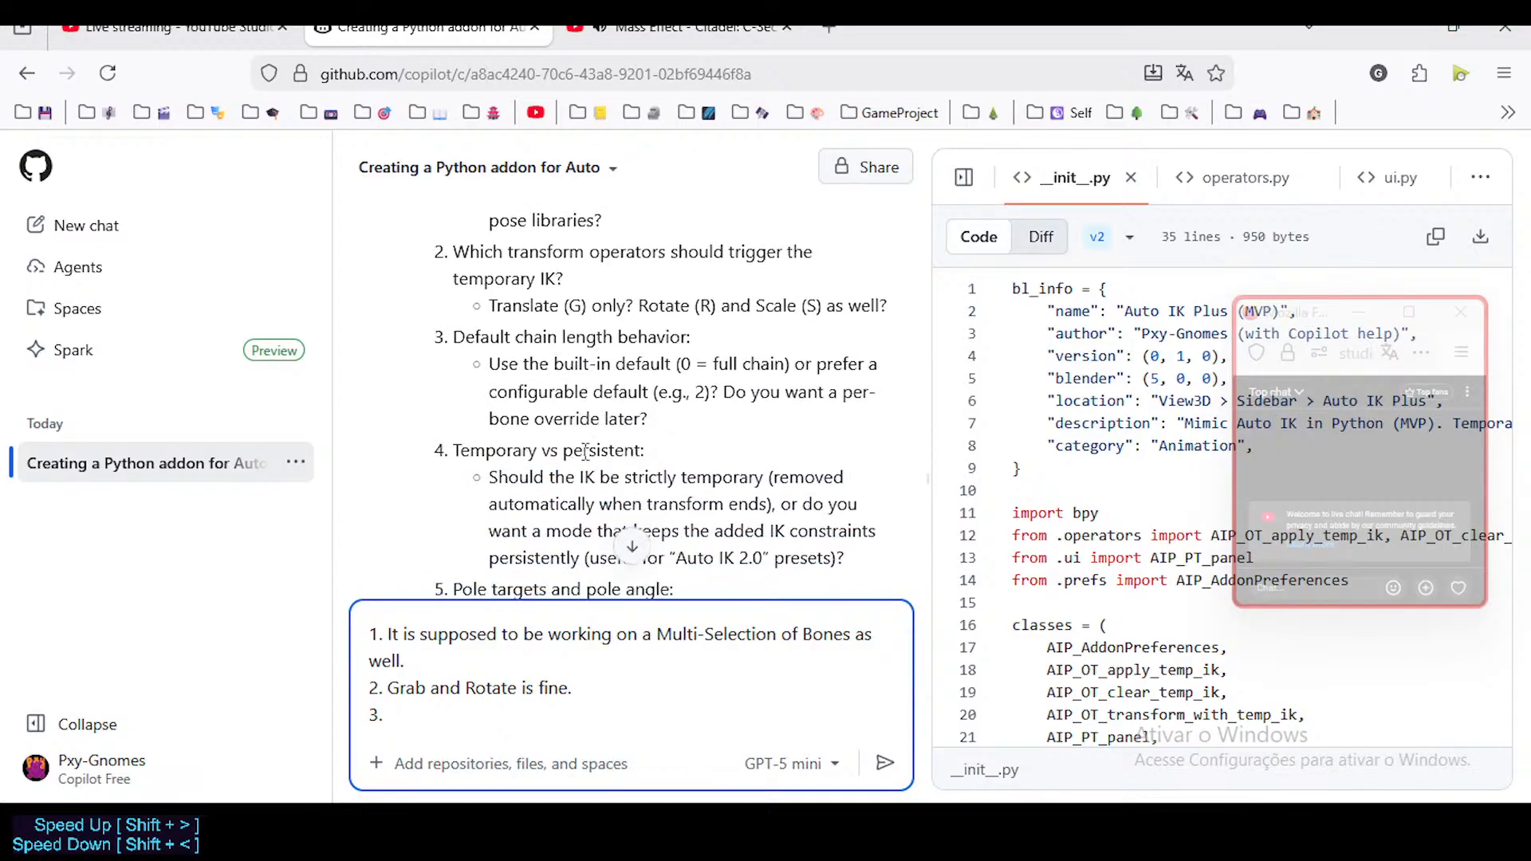
{"action": "scroll", "coordinate": [587, 447], "scroll_direction": "up", "scroll_amount": 2}
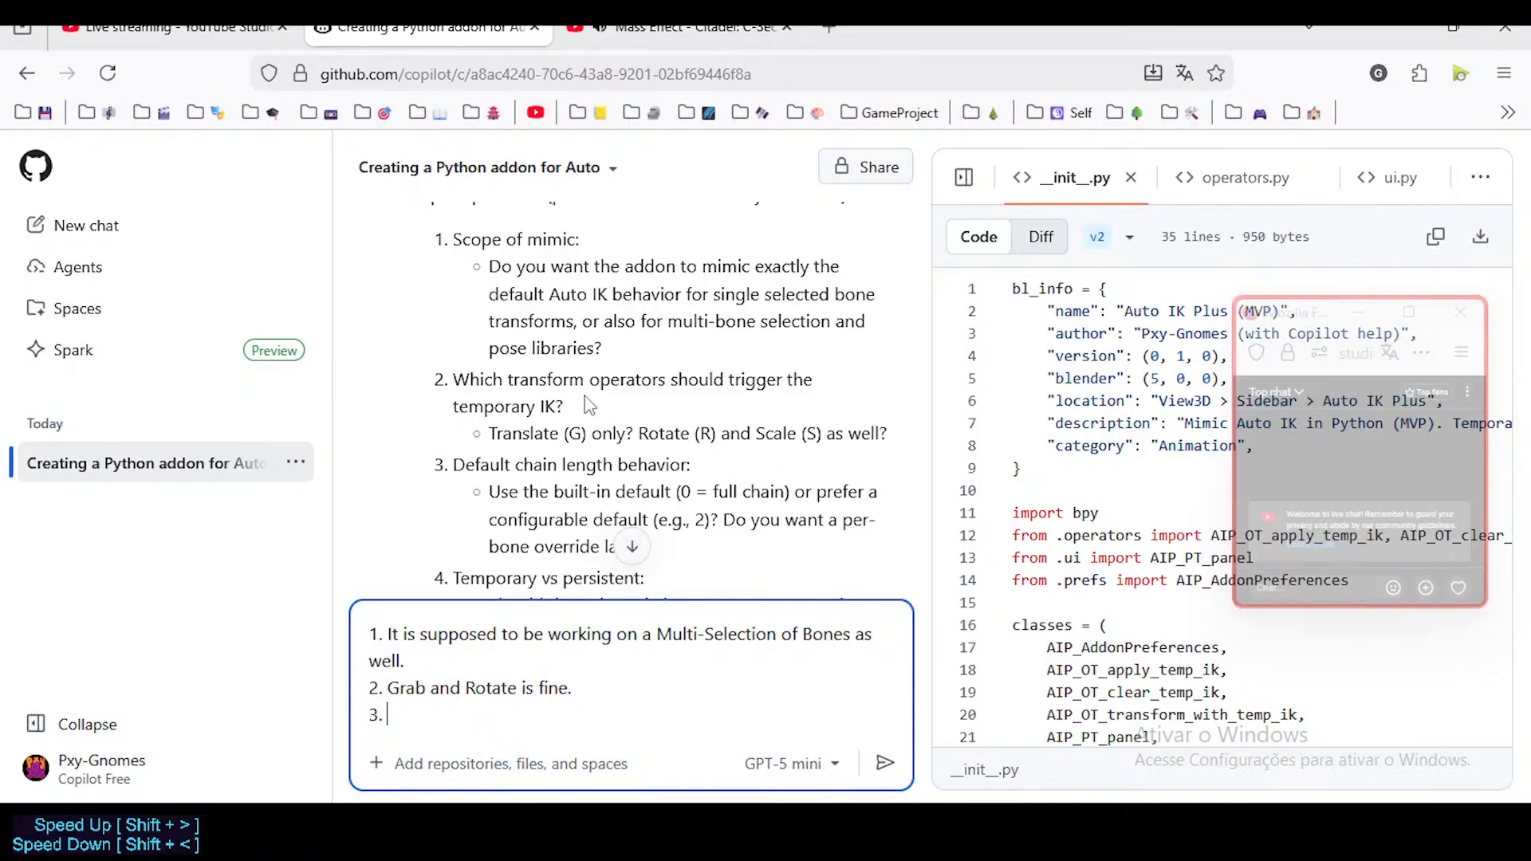
{"action": "type", "text": "Default Auto IK Length "}
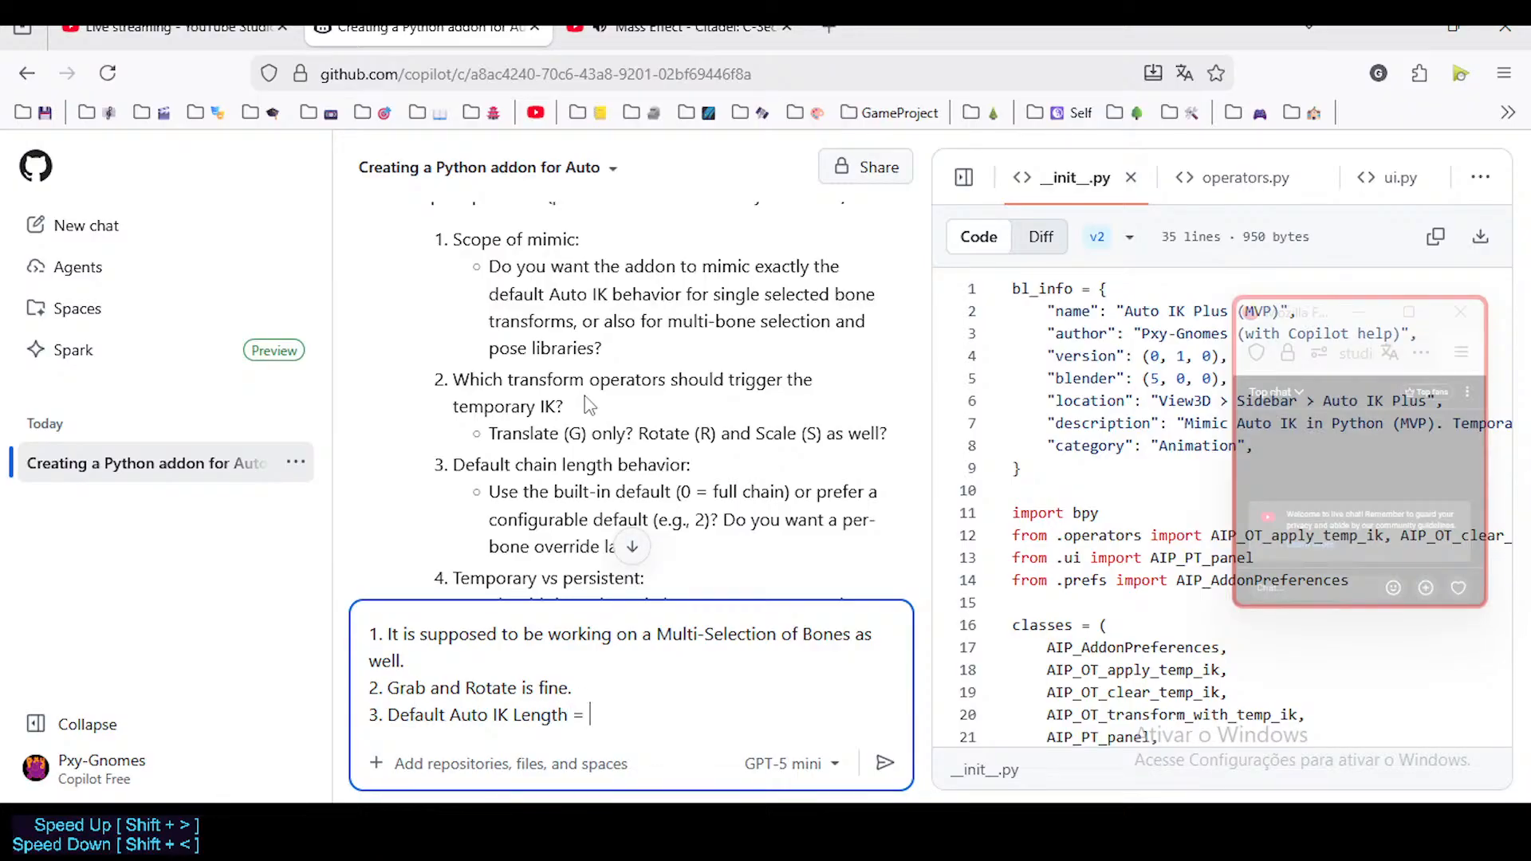
{"action": "type", "text": "= 2 seems better"}
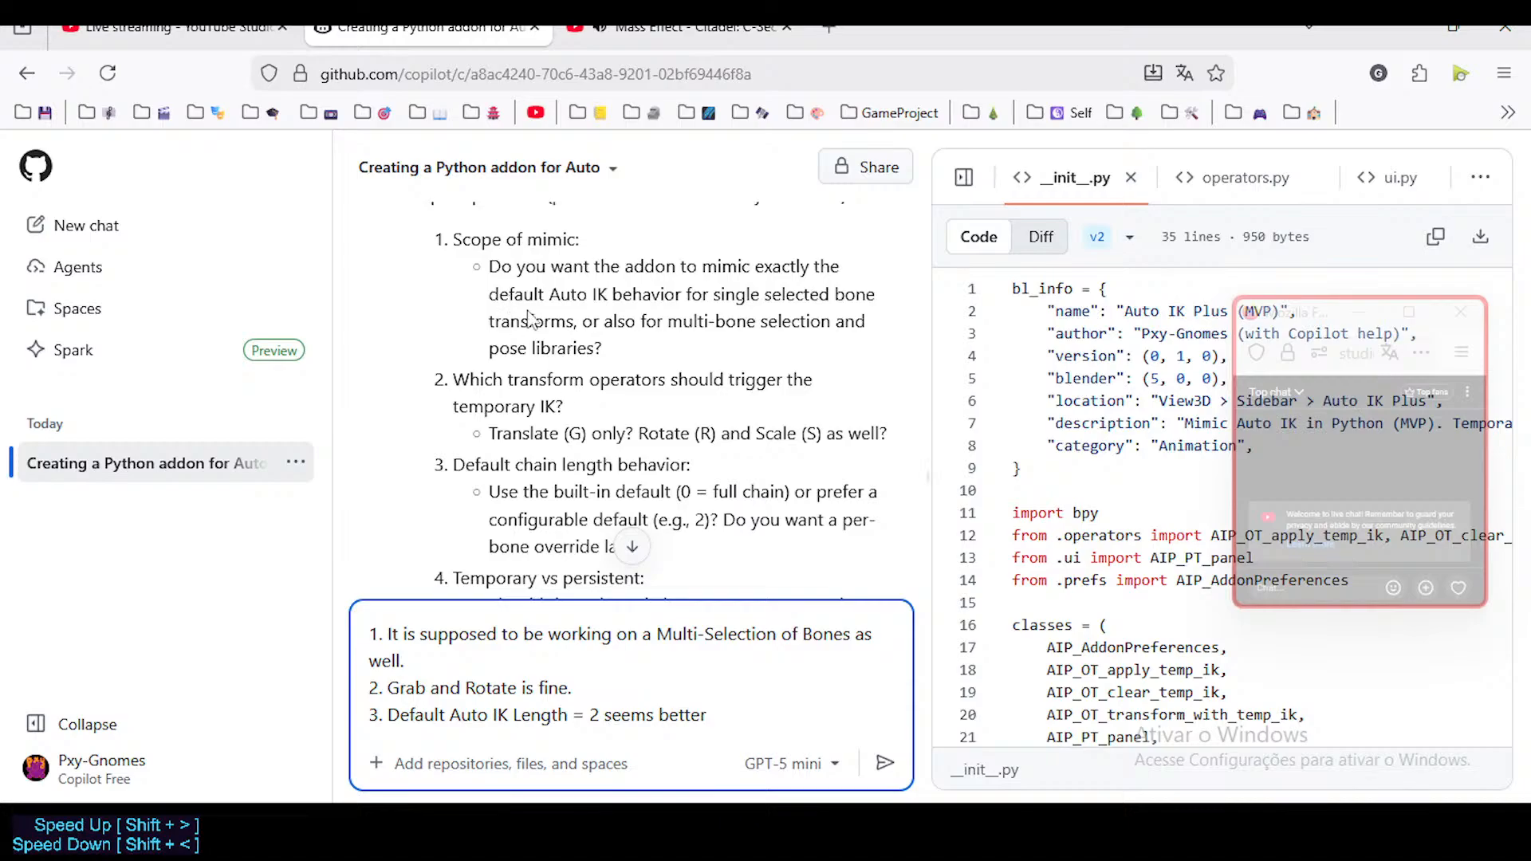
{"action": "scroll", "coordinate": [558, 351], "scroll_direction": "down", "scroll_amount": 2}
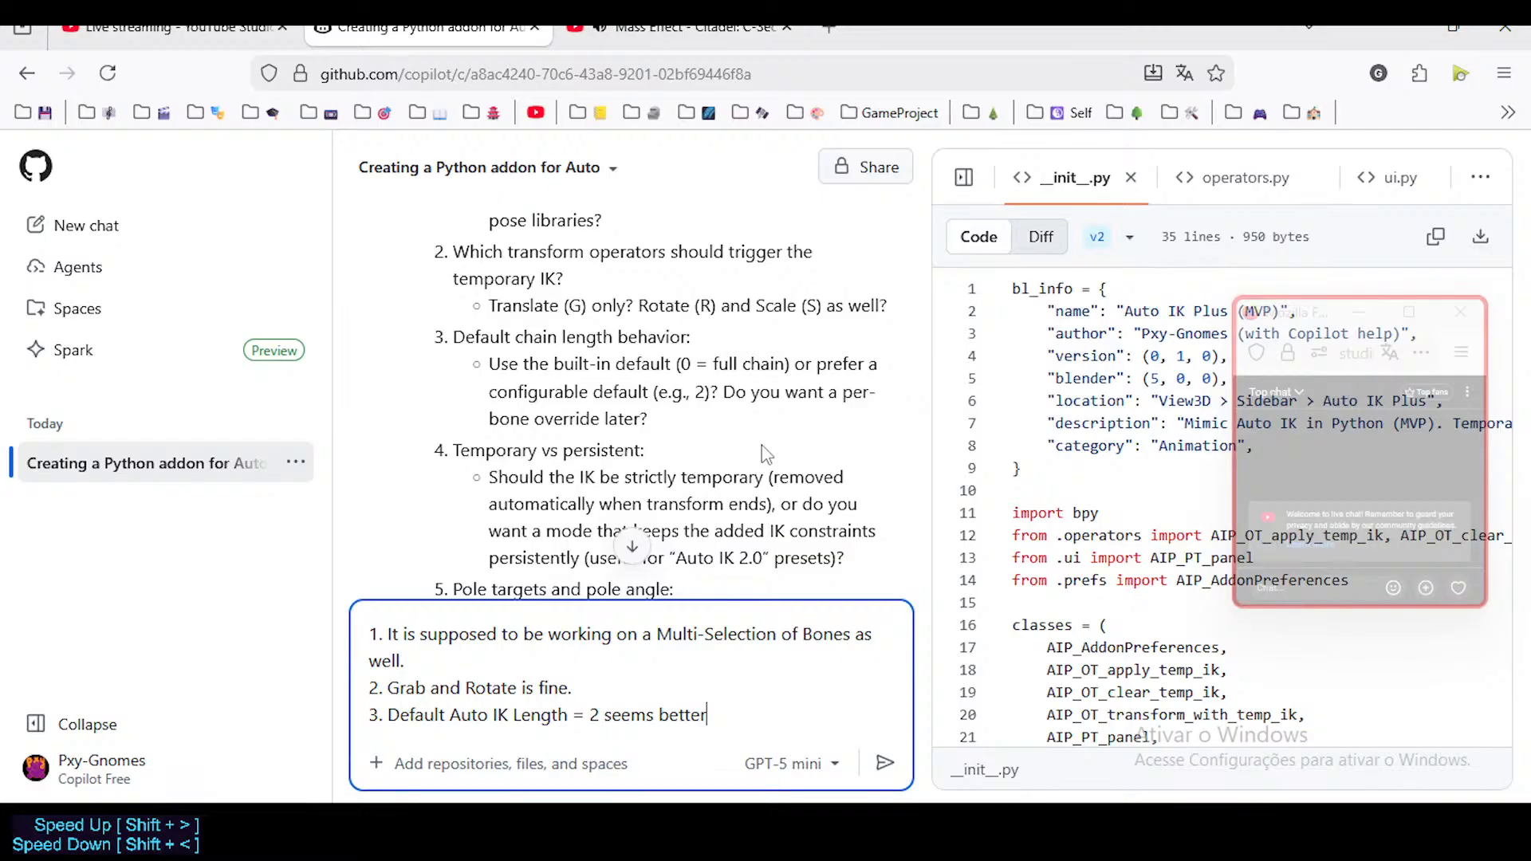
Step: Erase the text of the third answer, leaving only its number
{"action": "key", "text": "BackSpace"}
{"action": "key", "text": "BackSpace"}
{"action": "key", "text": "BackSpace"}
{"action": "key", "text": "BackSpace"}
{"action": "key", "text": "BackSpace"}
{"action": "key", "text": "BackSpace"}
{"action": "key", "text": "BackSpace"}
{"action": "key", "text": "BackSpace"}
{"action": "key", "text": "BackSpace"}
{"action": "key", "text": "BackSpace"}
{"action": "key", "text": "BackSpace"}
{"action": "key", "text": "BackSpace"}
{"action": "key", "text": "shift+Home"}
{"action": "key", "text": "shift+Right"}
{"action": "key", "text": "shift+Right"}
{"action": "key", "text": "BackSpace"}
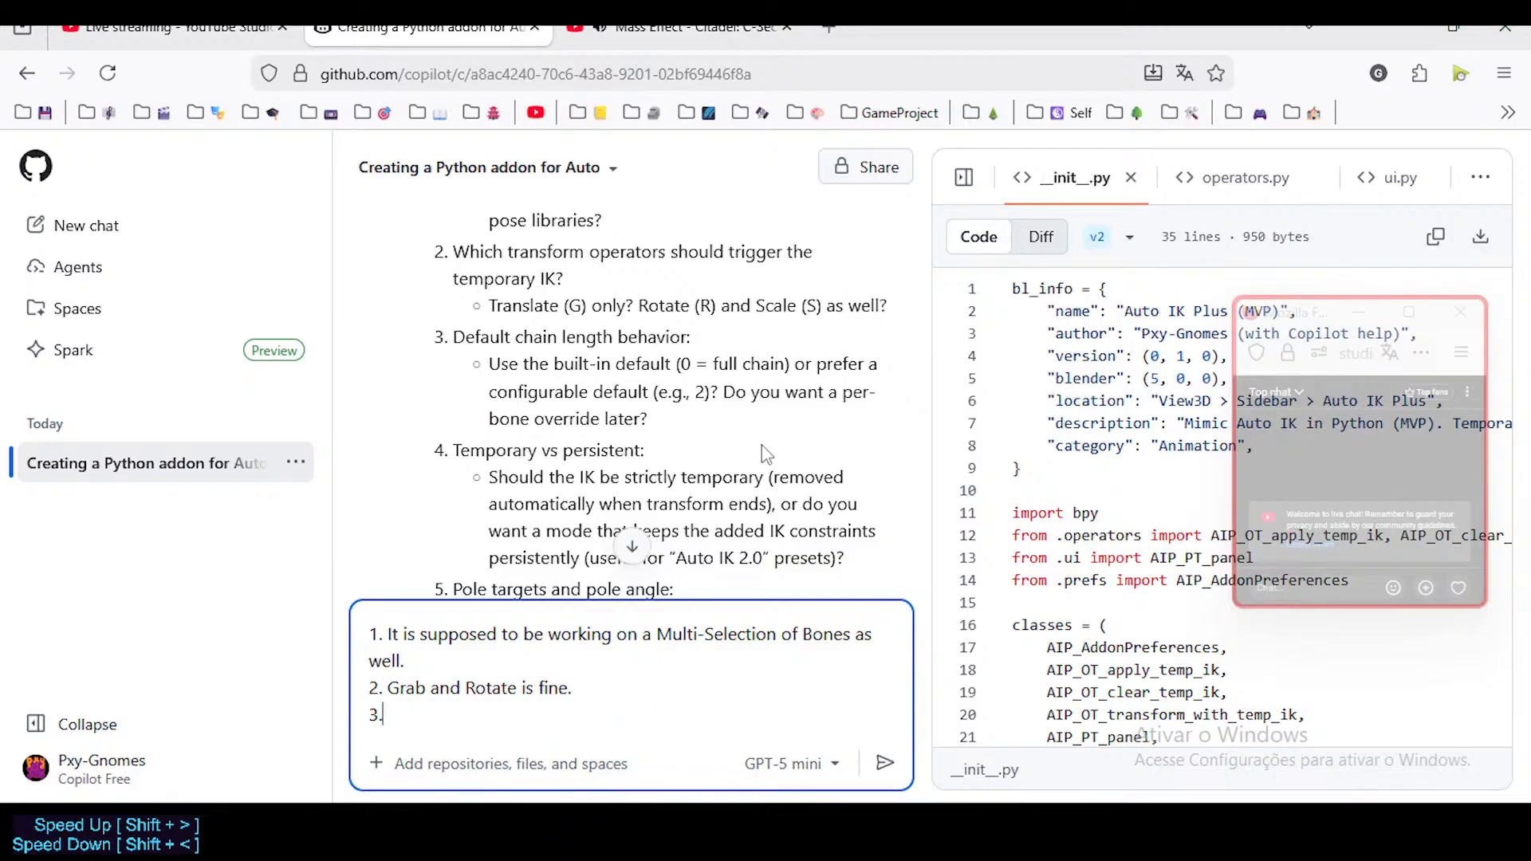
Step: Write the third answer as "Auto IK Lenght = 2 seems a better default, but sure Per-Bone Override is even better."
{"action": "type", "text": "P"}
{"action": "type", "text": "er-Bone Overr"}
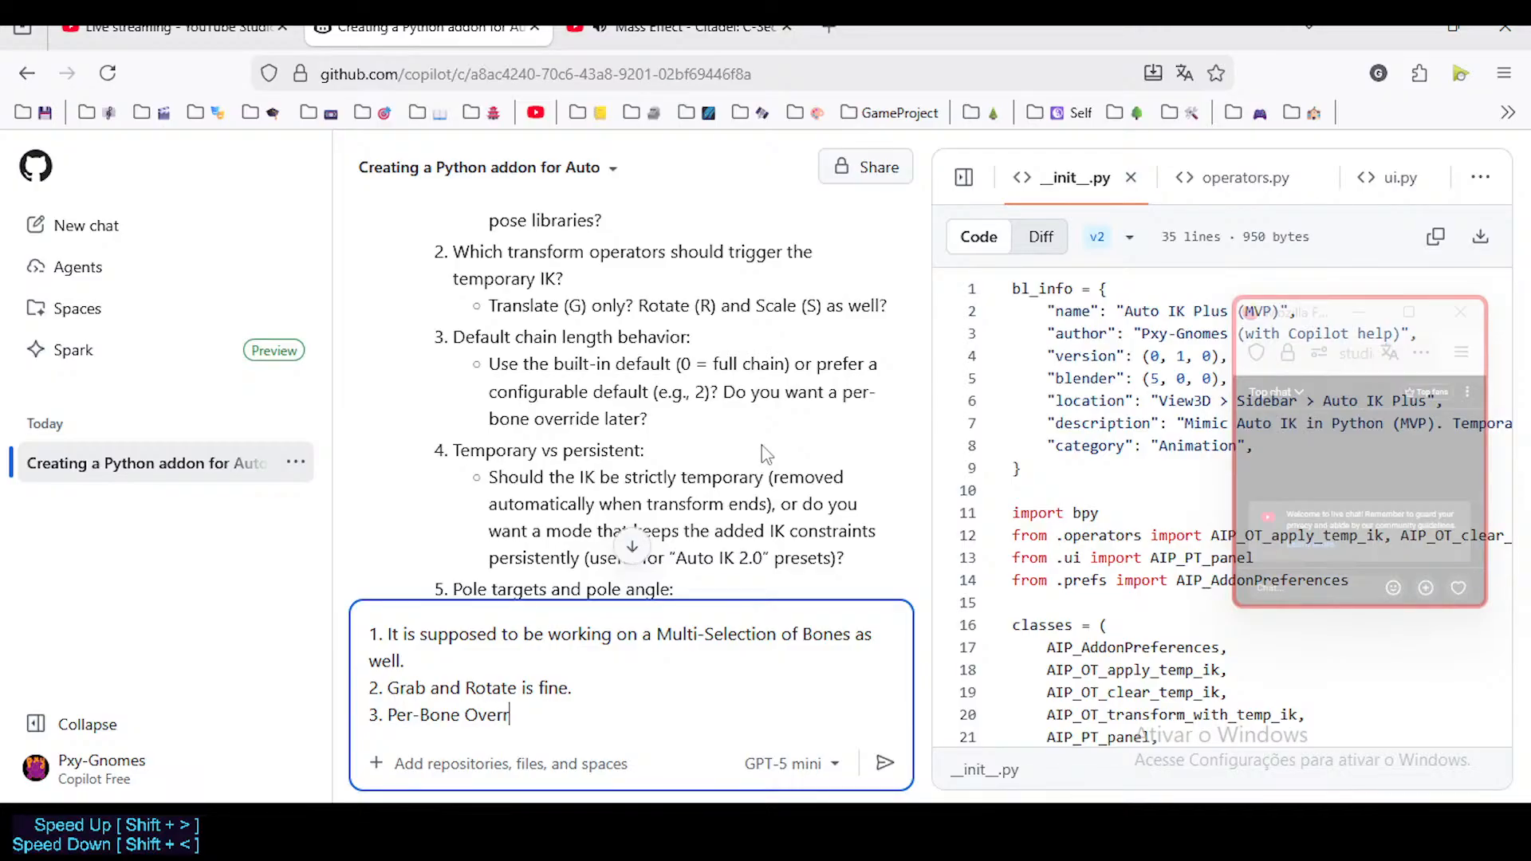
{"action": "type", "text": "ide "}
{"action": "type", "text": "Auto L"}
{"action": "key", "text": "BackSpace"}
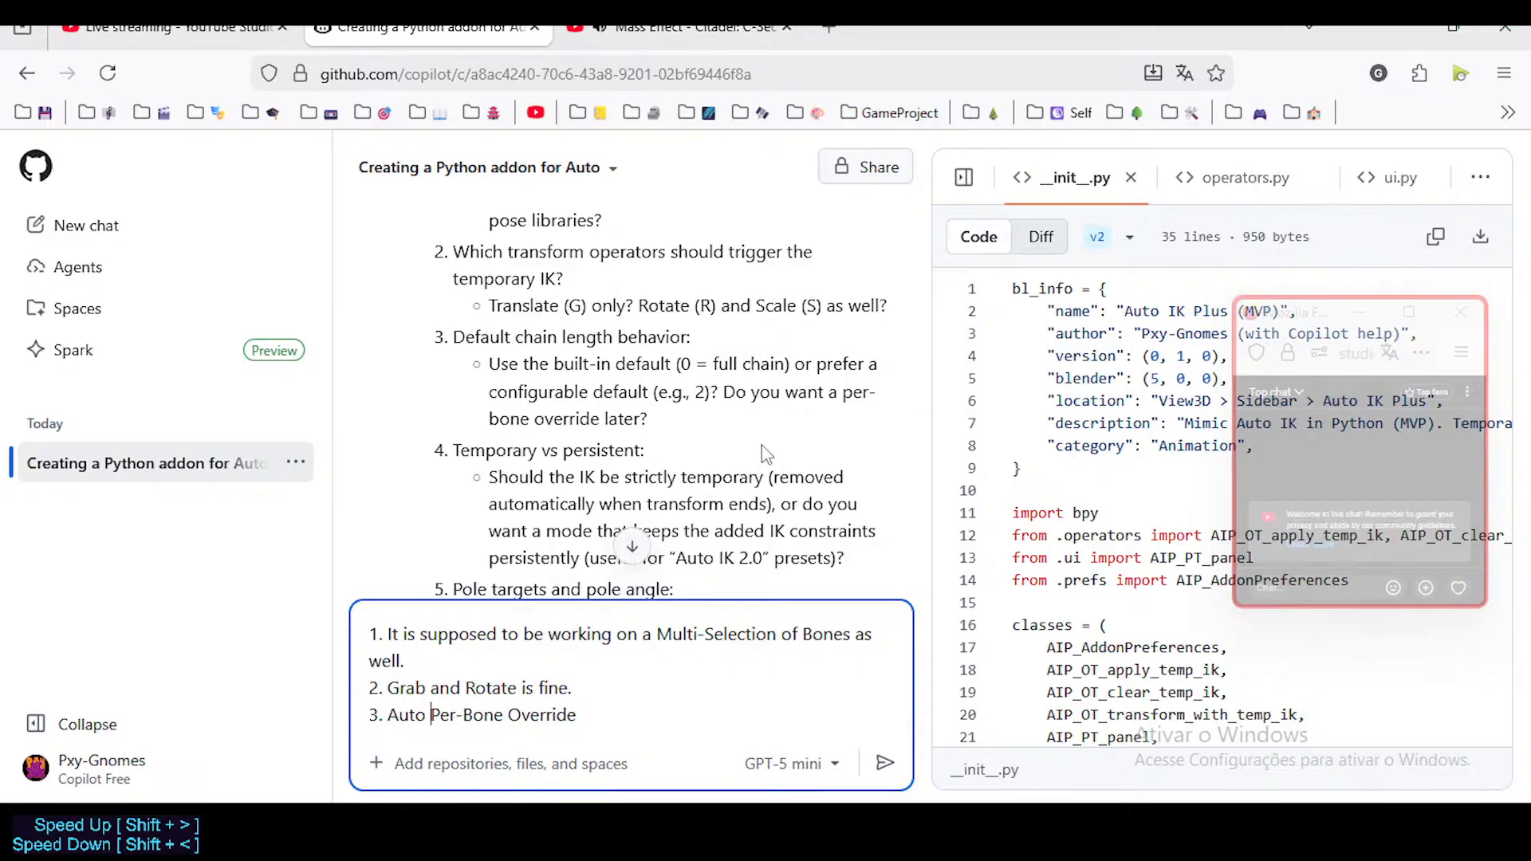
{"action": "type", "text": "IK Le"}
{"action": "type", "text": "nght =2 seems "}
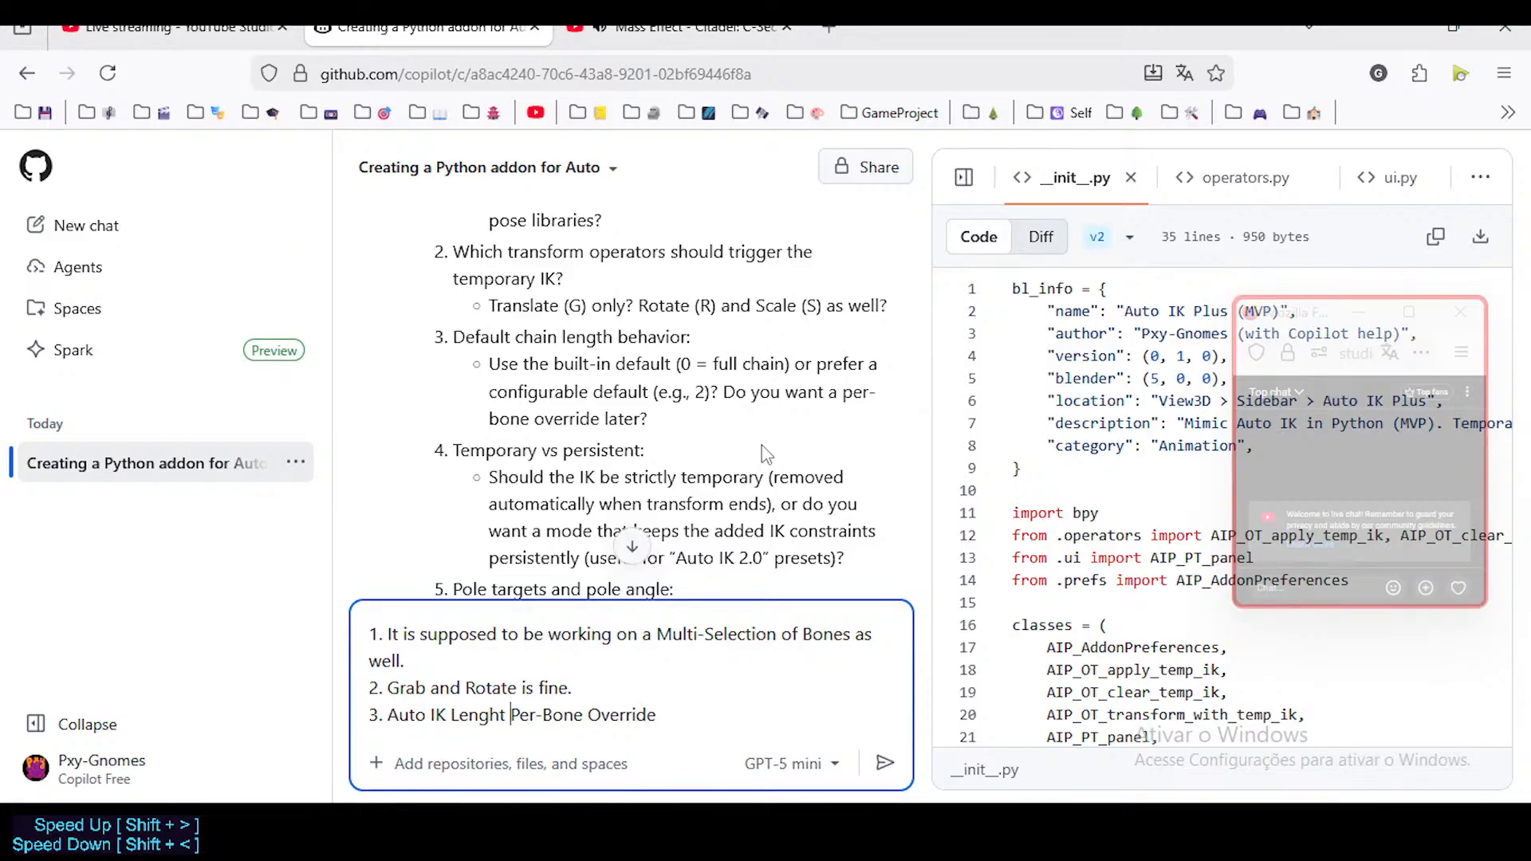
{"action": "type", "text": "a better de"}
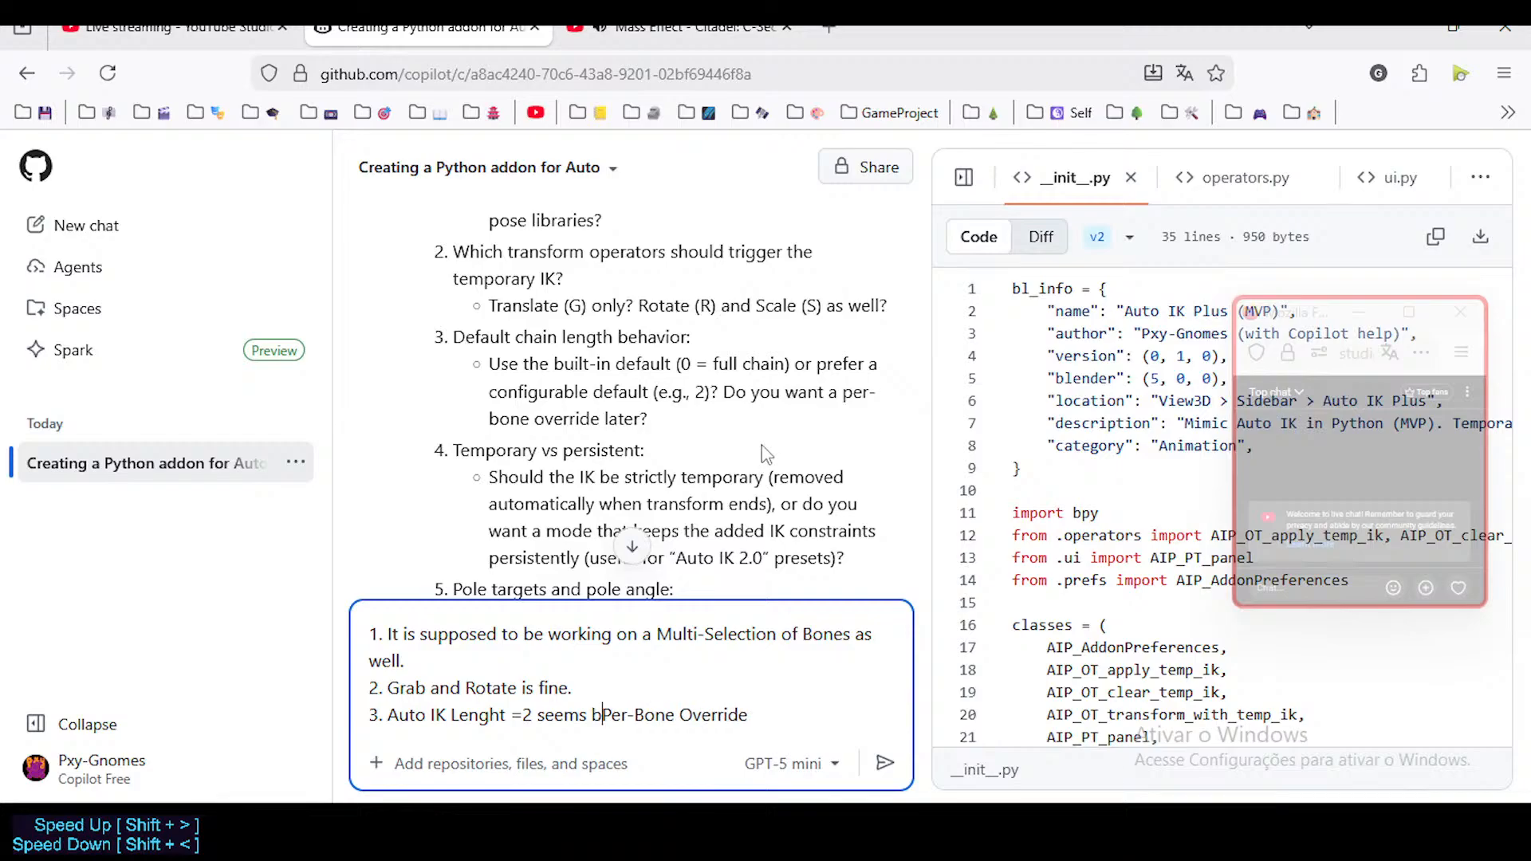
{"action": "type", "text": "fault, but "}
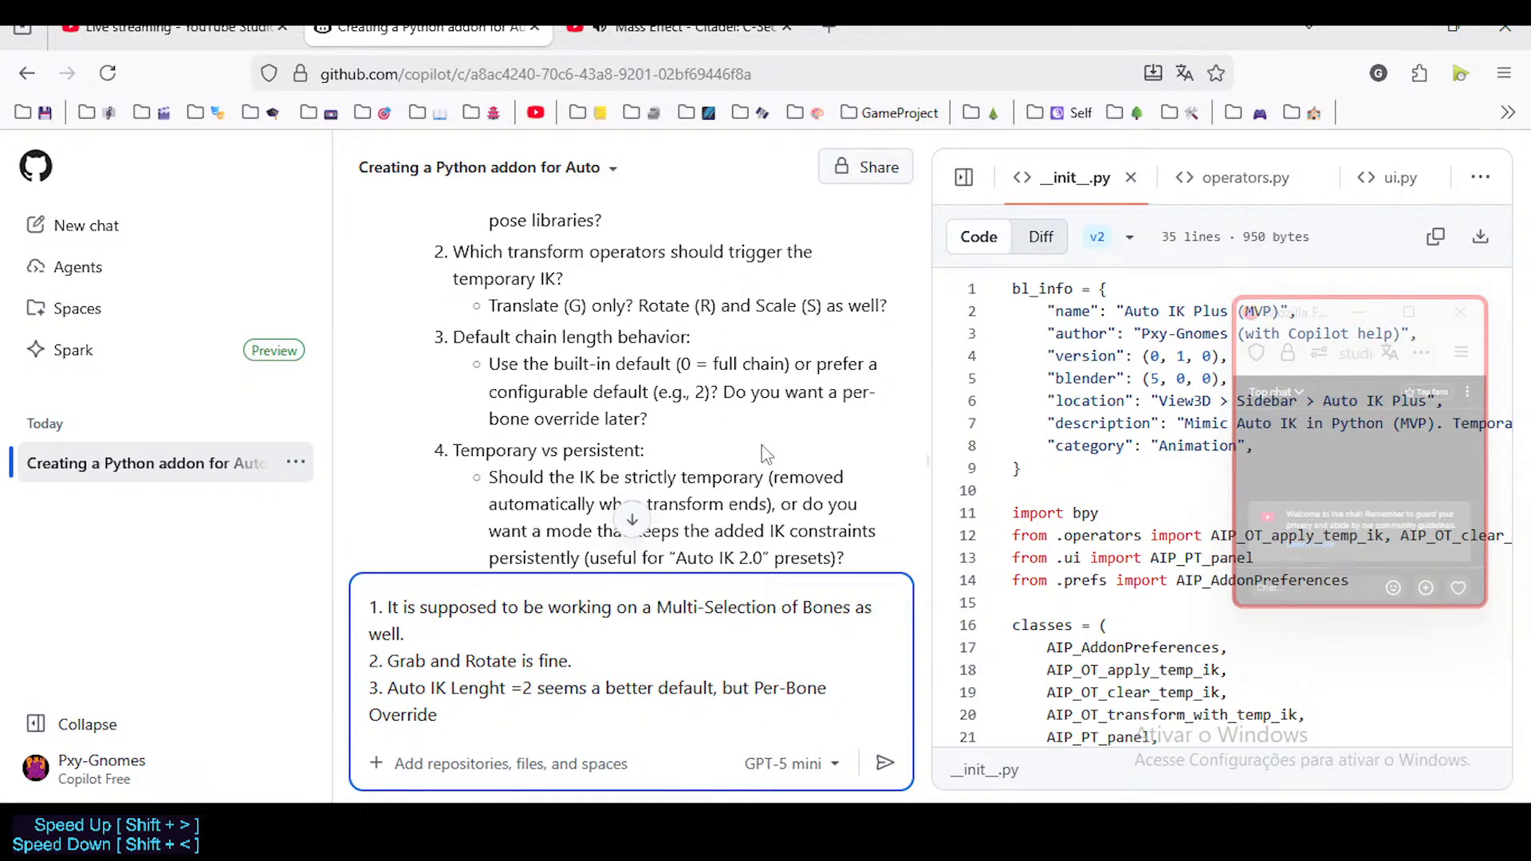
{"action": "type", "text": "sure Per-Bone Override i"}
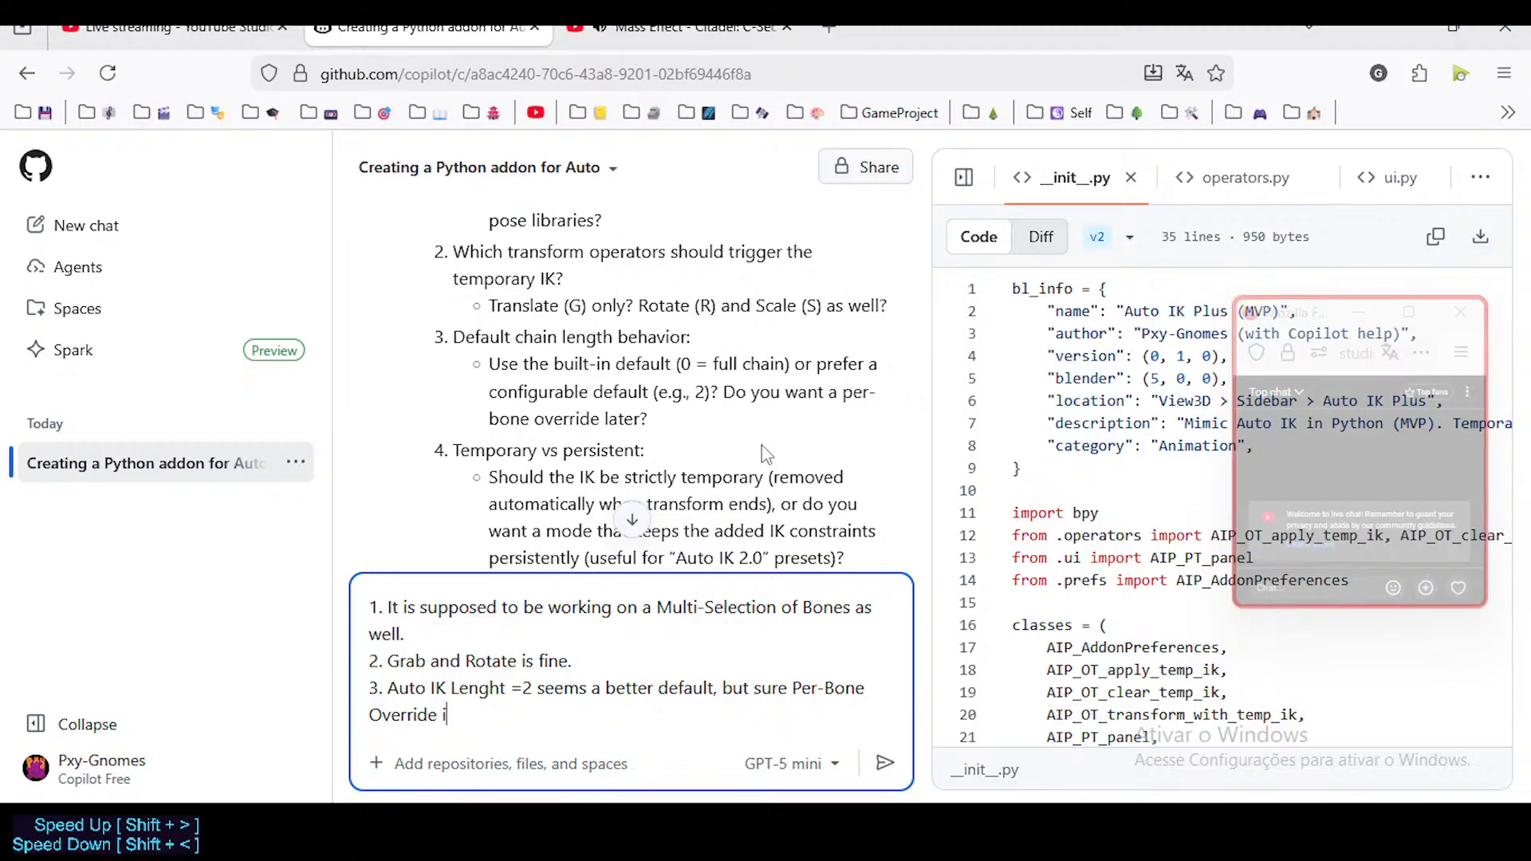
{"action": "type", "text": "s even better."}
Step: Extend the end of the third answer so it closes with "even better (later). Thanks!"
{"action": "key", "text": "Left"}
{"action": "key", "text": "Left"}
{"action": "key", "text": "Left"}
{"action": "key", "text": "BackSpace"}
{"action": "type", "text": "(later)."}
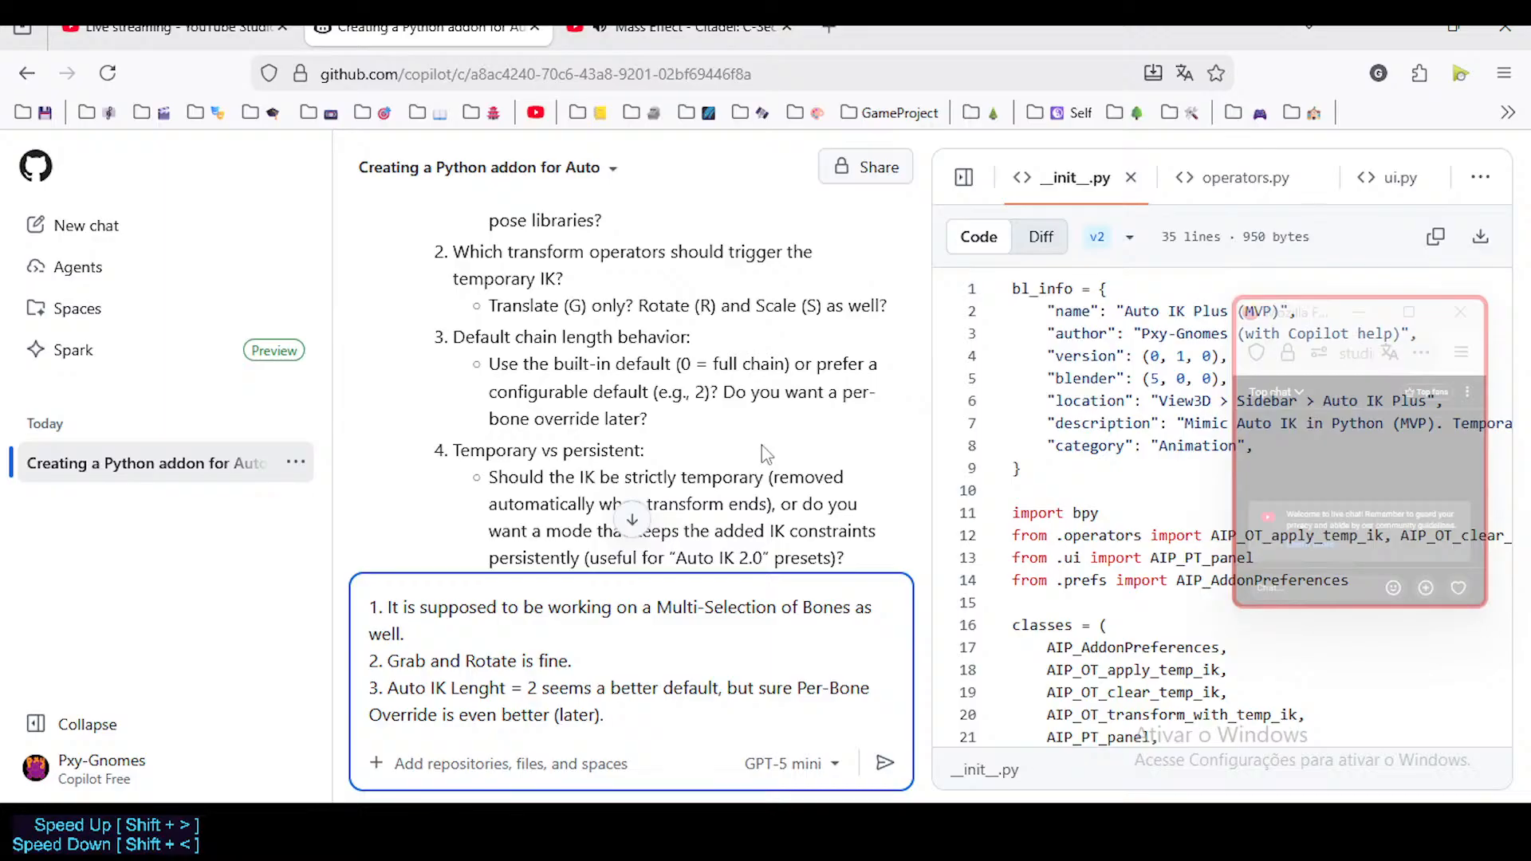
{"action": "type", "text": " Thanks!"}
Step: Add a fourth answer on a new line reading "4. I want temporary Constraints."
{"action": "key", "text": "shift+Return"}
{"action": "type", "text": "4."}
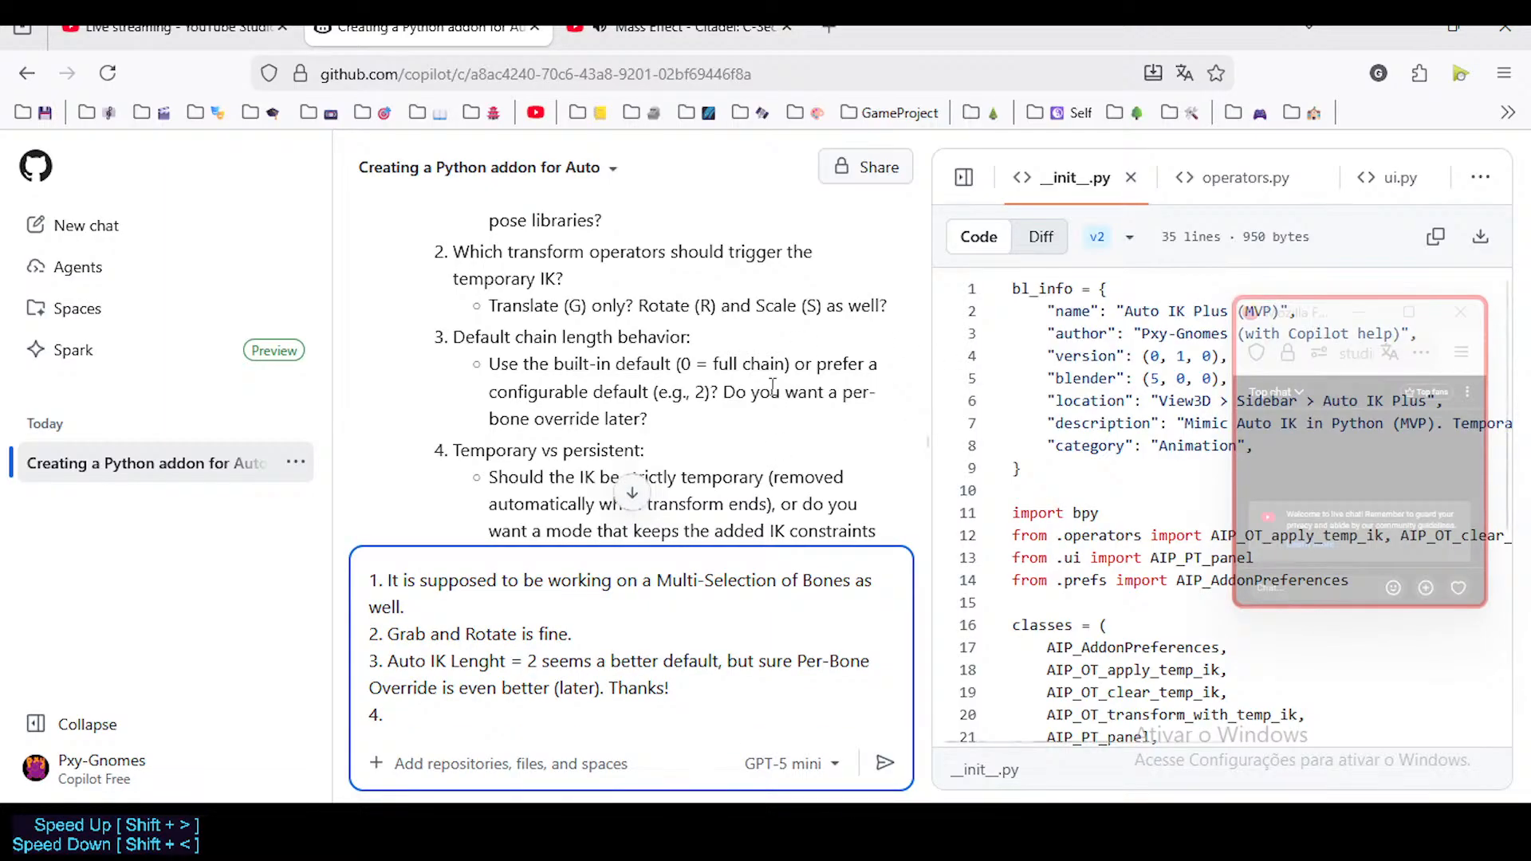
{"action": "scroll", "coordinate": [772, 386], "scroll_direction": "down", "scroll_amount": 2}
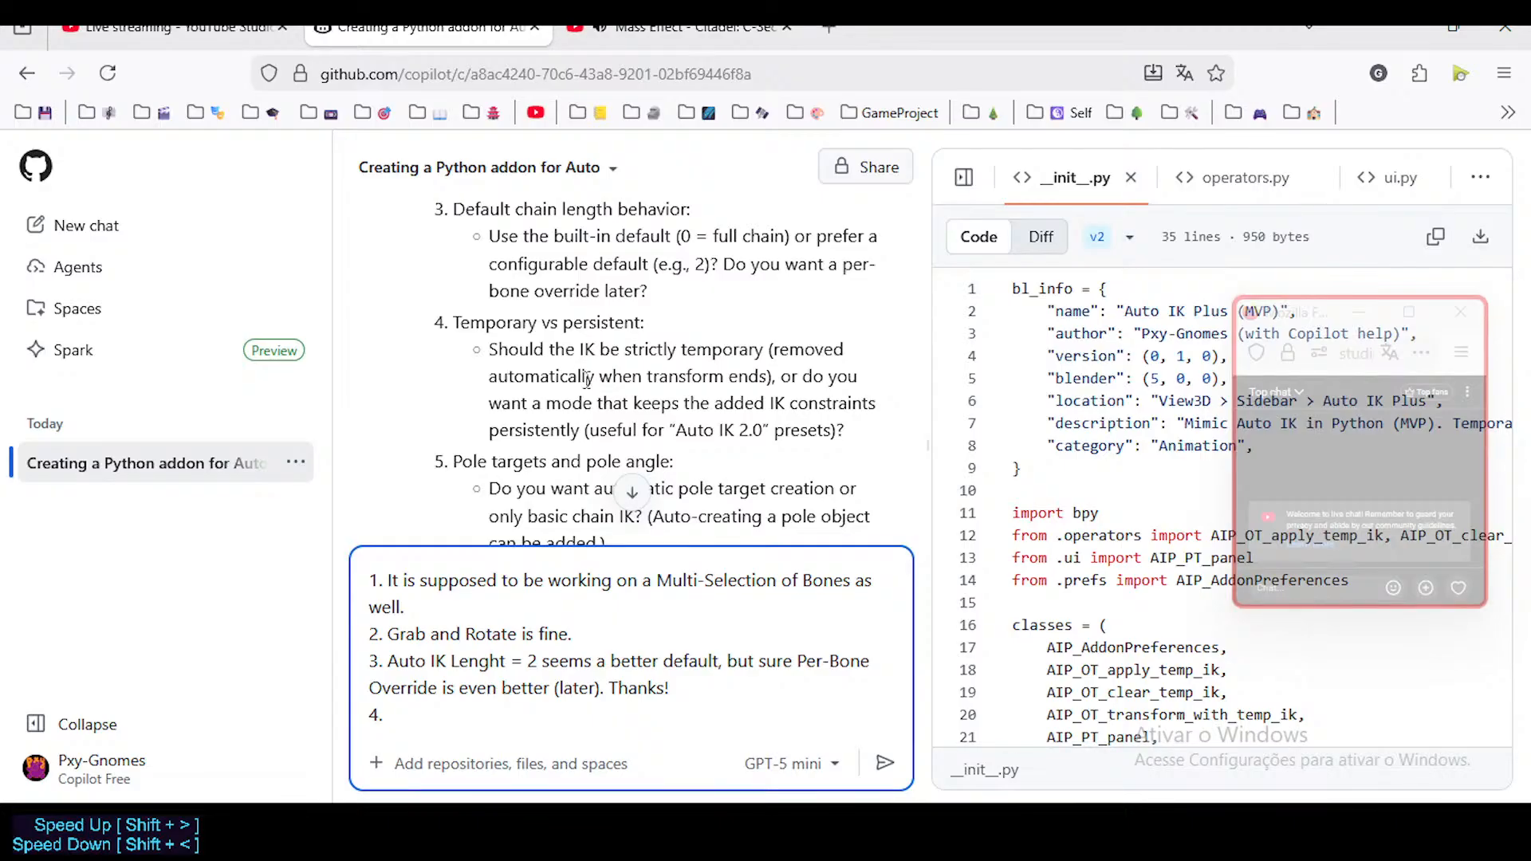
{"action": "scroll", "coordinate": [587, 379], "scroll_direction": "down", "scroll_amount": 10}
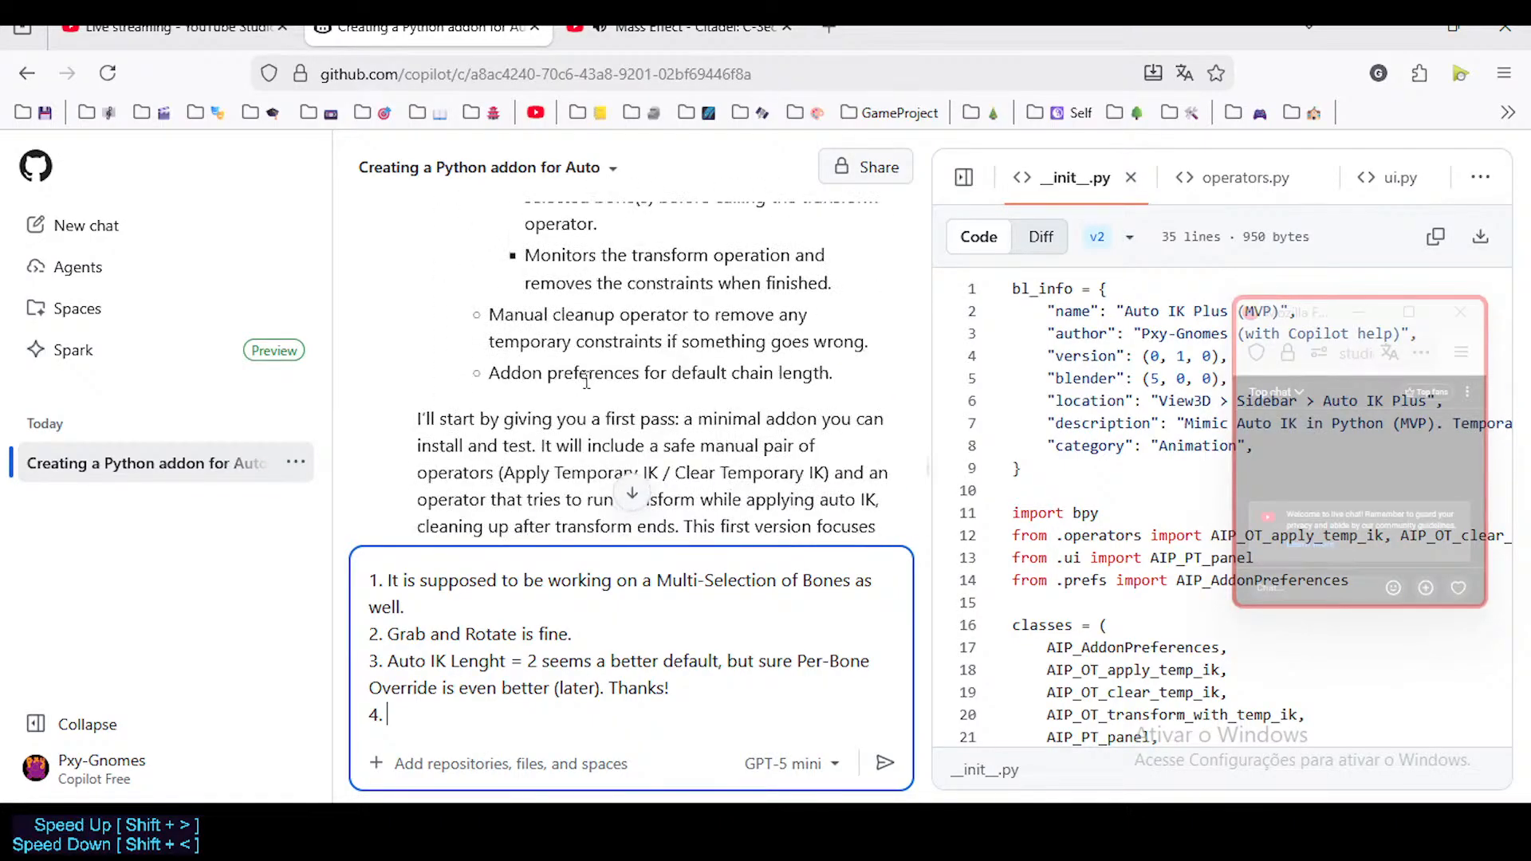
{"action": "scroll", "coordinate": [588, 389], "scroll_direction": "up", "scroll_amount": 5}
{"action": "scroll", "coordinate": [590, 390], "scroll_direction": "up", "scroll_amount": 9}
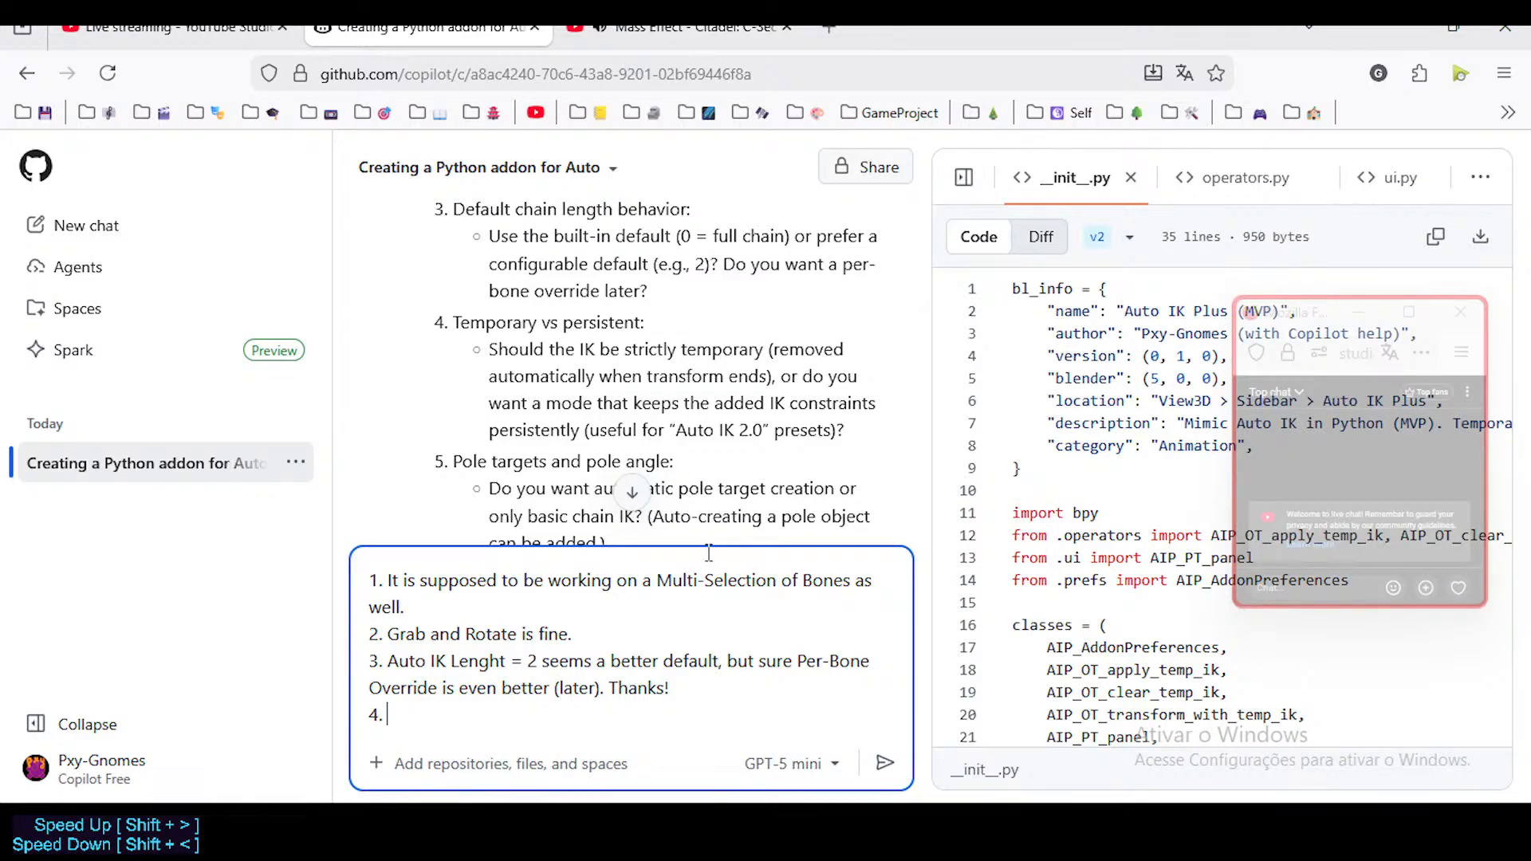
{"action": "type", "text": "I want tempora"}
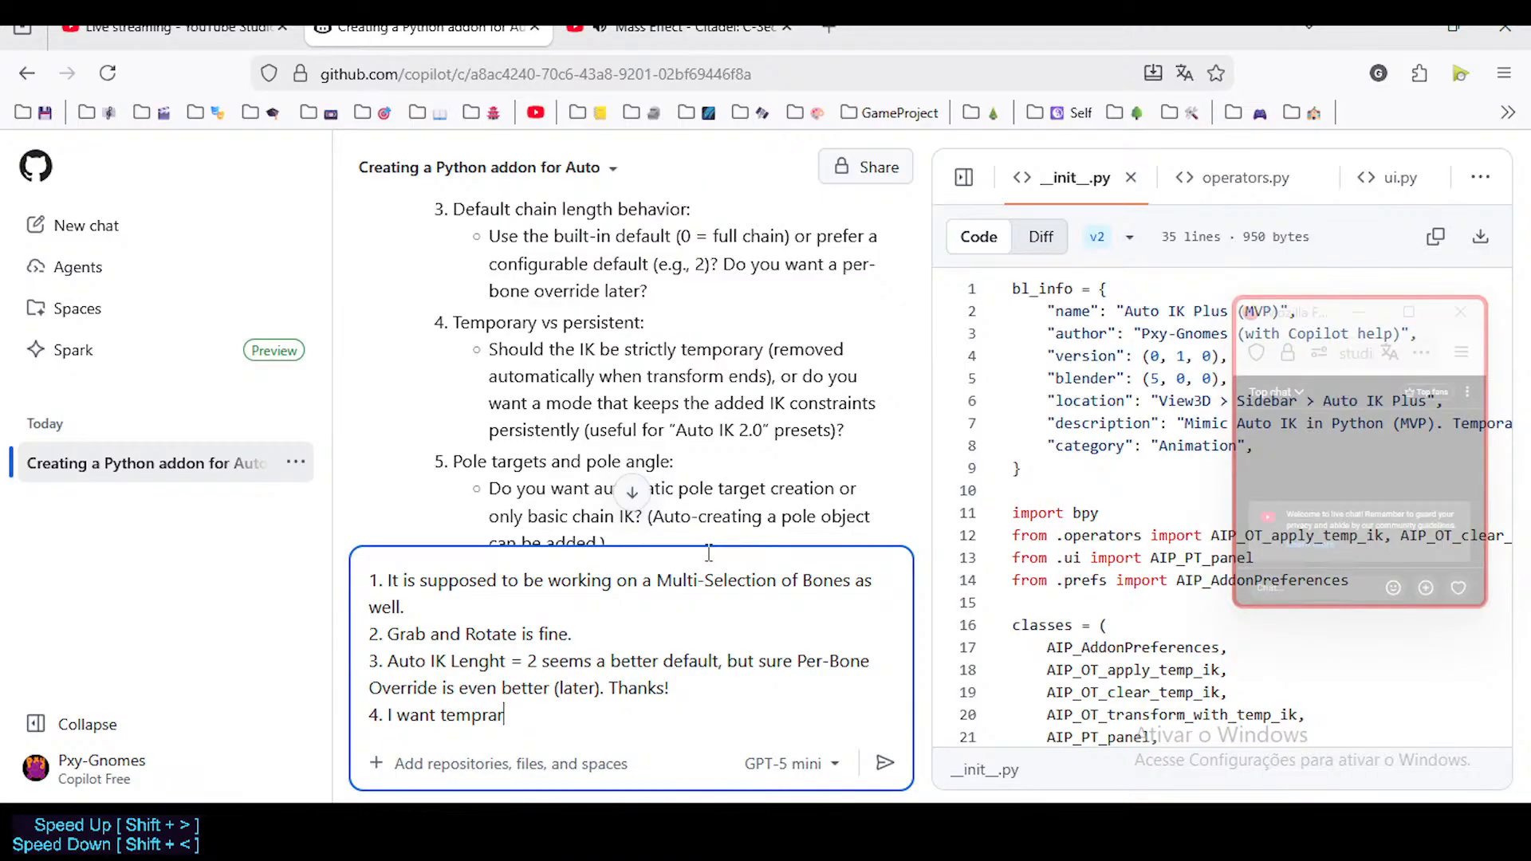
{"action": "type", "text": "ry Constraints."}
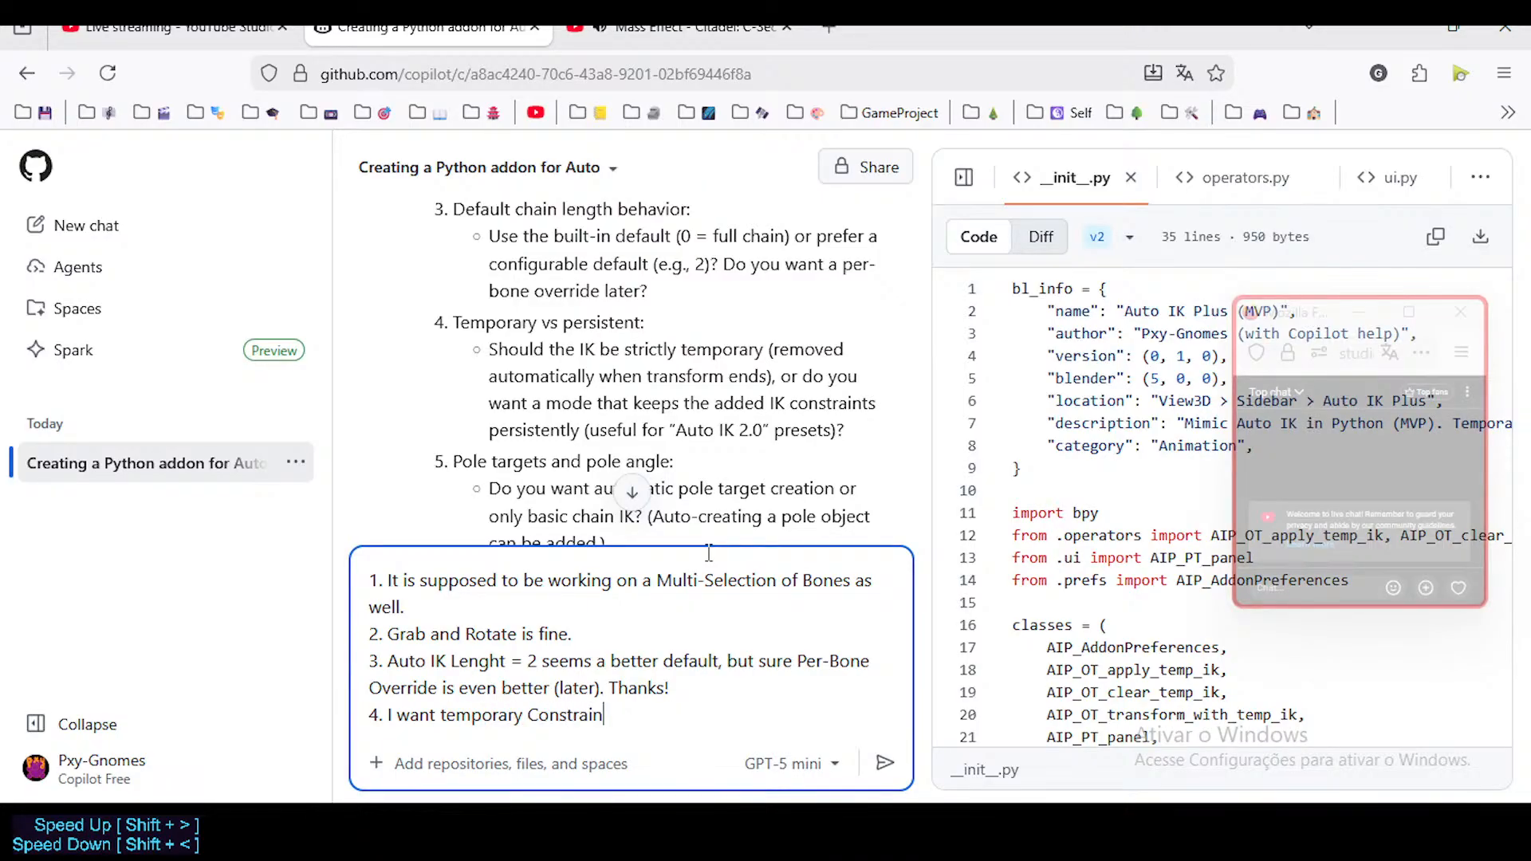
Step: Capitalise the word "Temporary" in the fourth answer
{"action": "key", "text": "Left"}
{"action": "key", "text": "Left"}
{"action": "key", "text": "Left"}
{"action": "key", "text": "Left"}
{"action": "key", "text": "Left"}
{"action": "key", "text": "Left"}
{"action": "key", "text": "Left"}
{"action": "key", "text": "Left"}
{"action": "key", "text": "Left"}
{"action": "key", "text": "Left"}
{"action": "key", "text": "Left"}
{"action": "key", "text": "Left"}
{"action": "scroll", "coordinate": [682, 395], "scroll_direction": "down", "scroll_amount": 3}
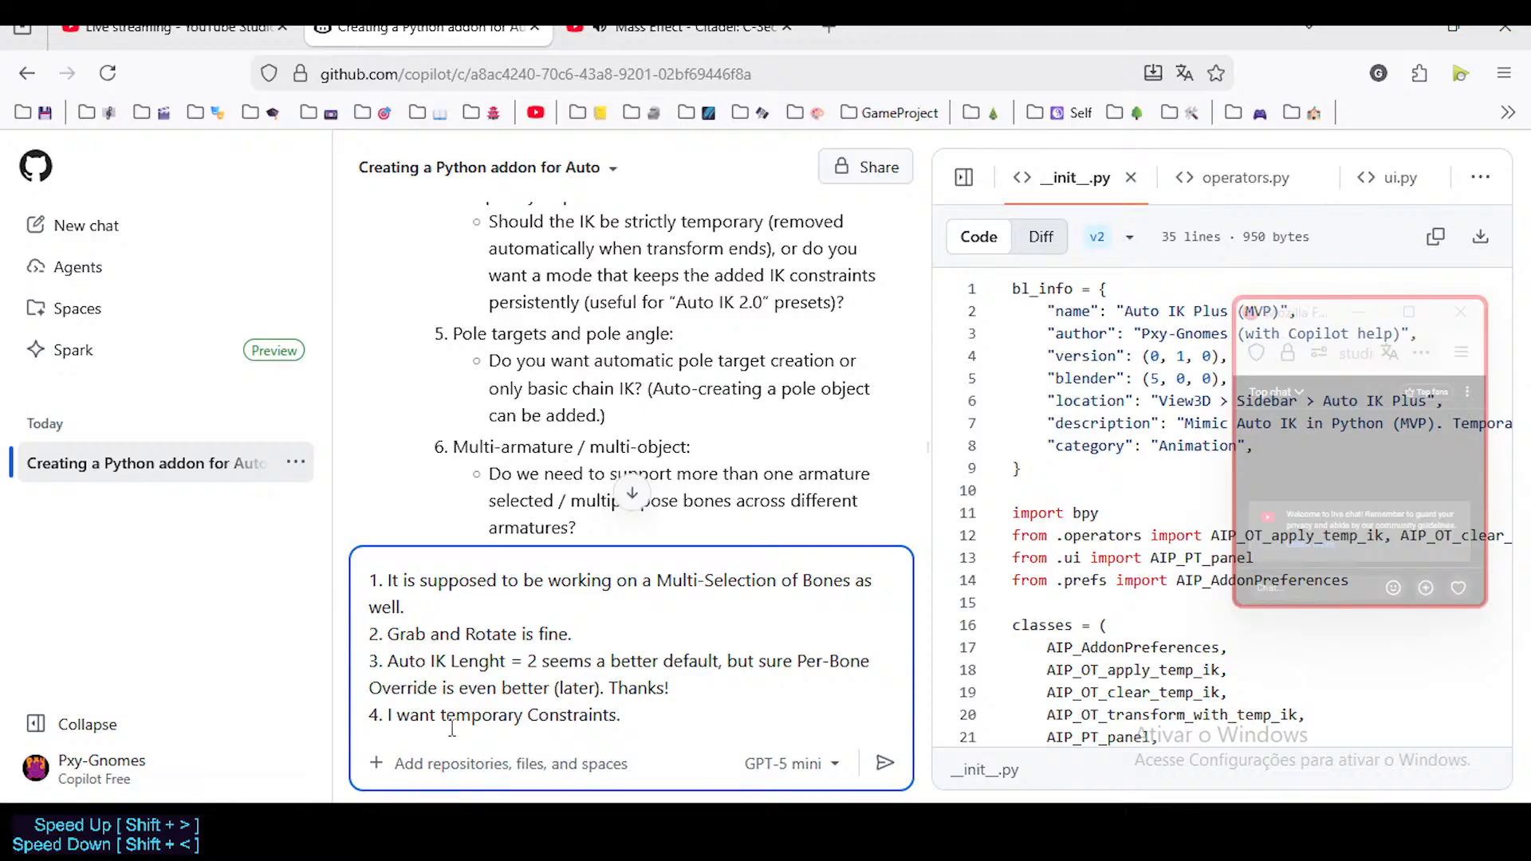
{"action": "left_click", "coordinate": [442, 715]}
{"action": "key", "text": "Delete"}
{"action": "type", "text": "T"}
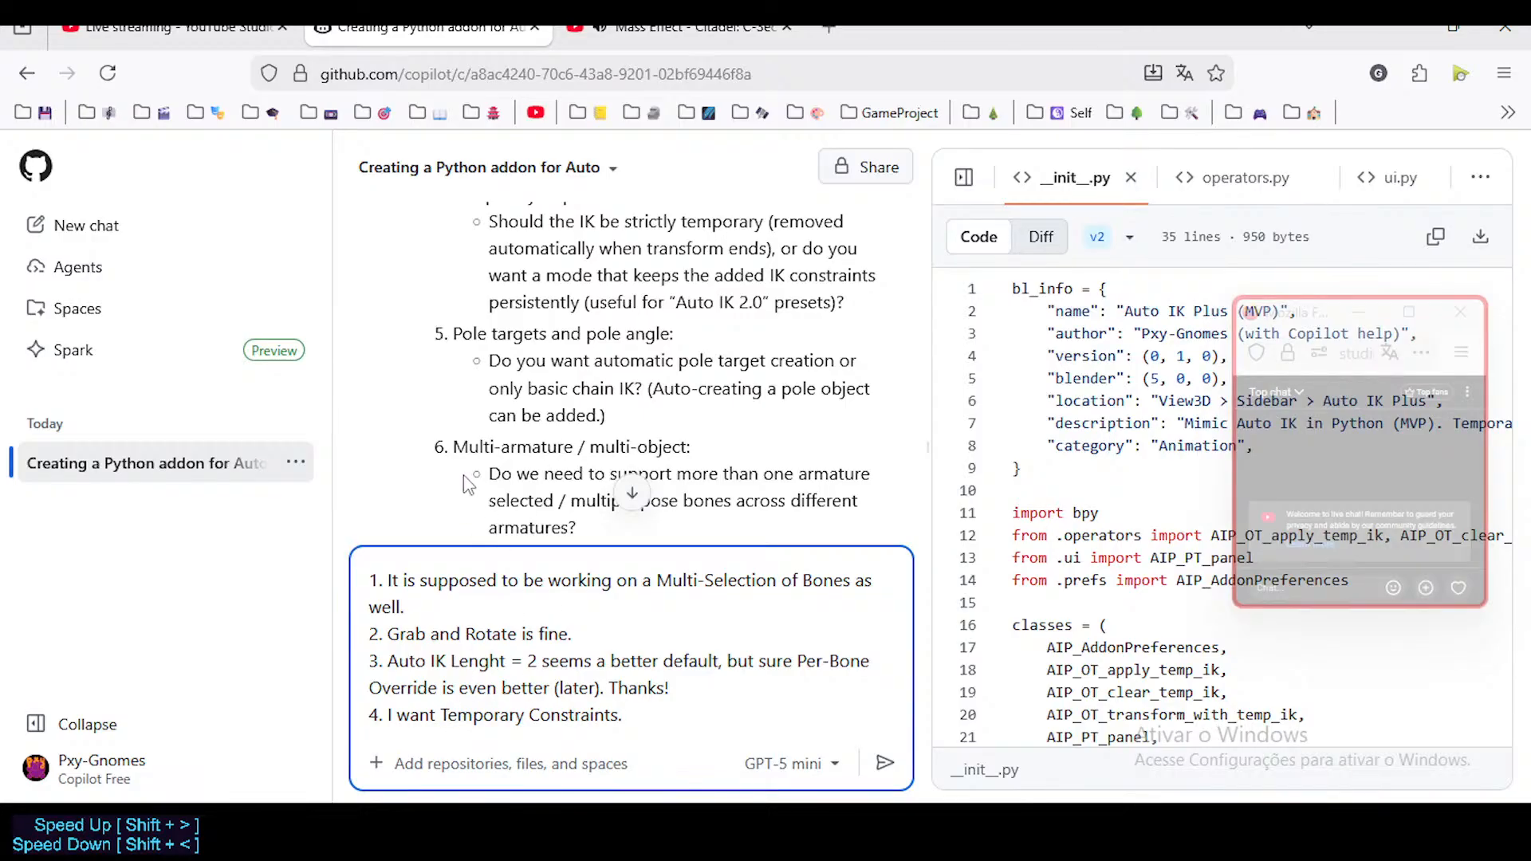
Step: Add a fifth answer on a new line reading "5. No need of Pole Targets."
{"action": "scroll", "coordinate": [507, 366], "scroll_direction": "down", "scroll_amount": 3}
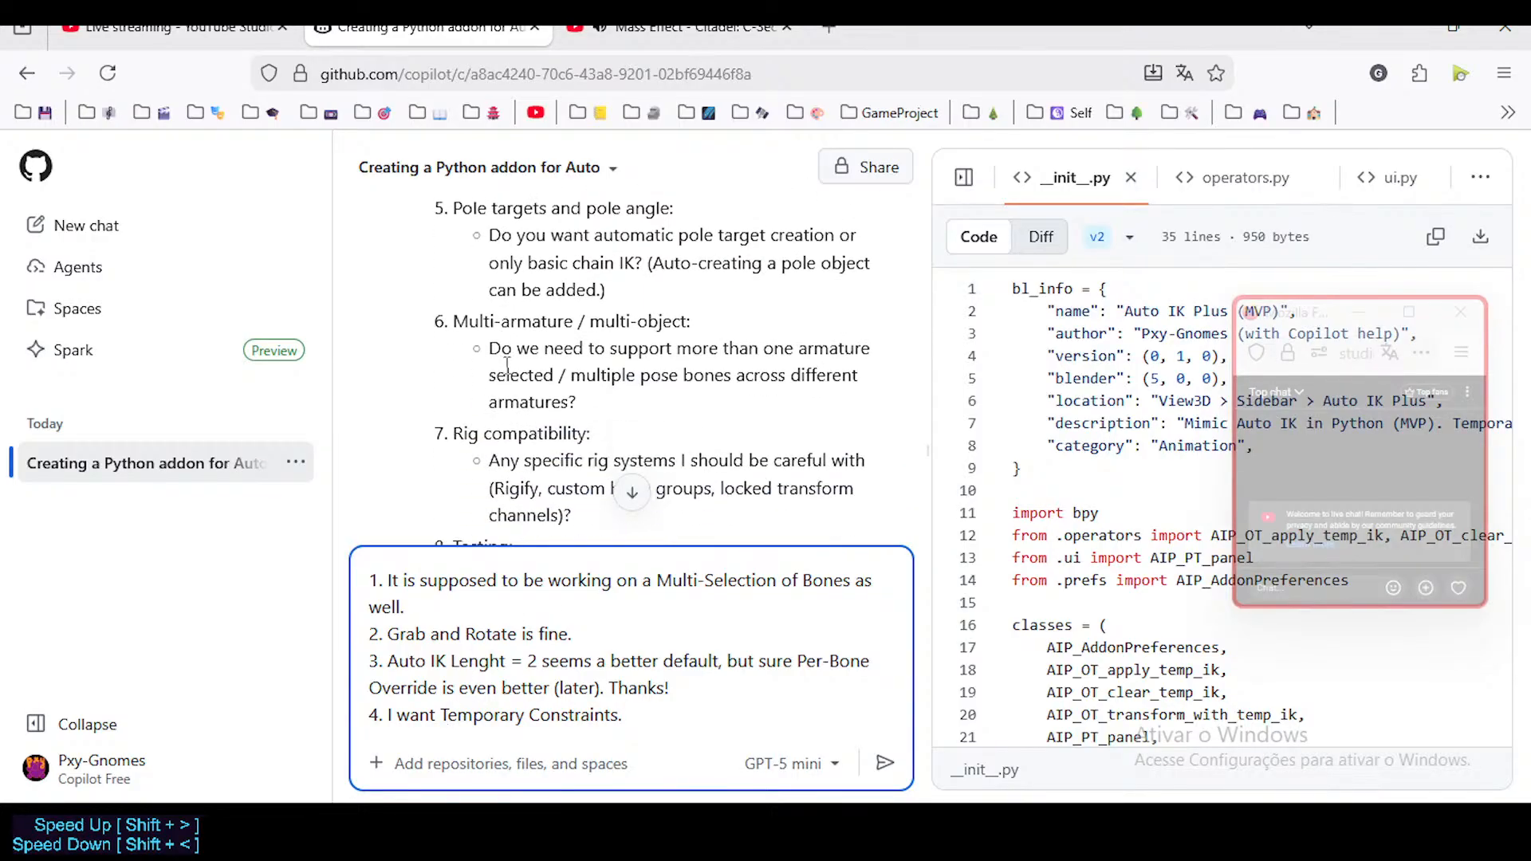
{"action": "scroll", "coordinate": [508, 370], "scroll_direction": "up", "scroll_amount": 3}
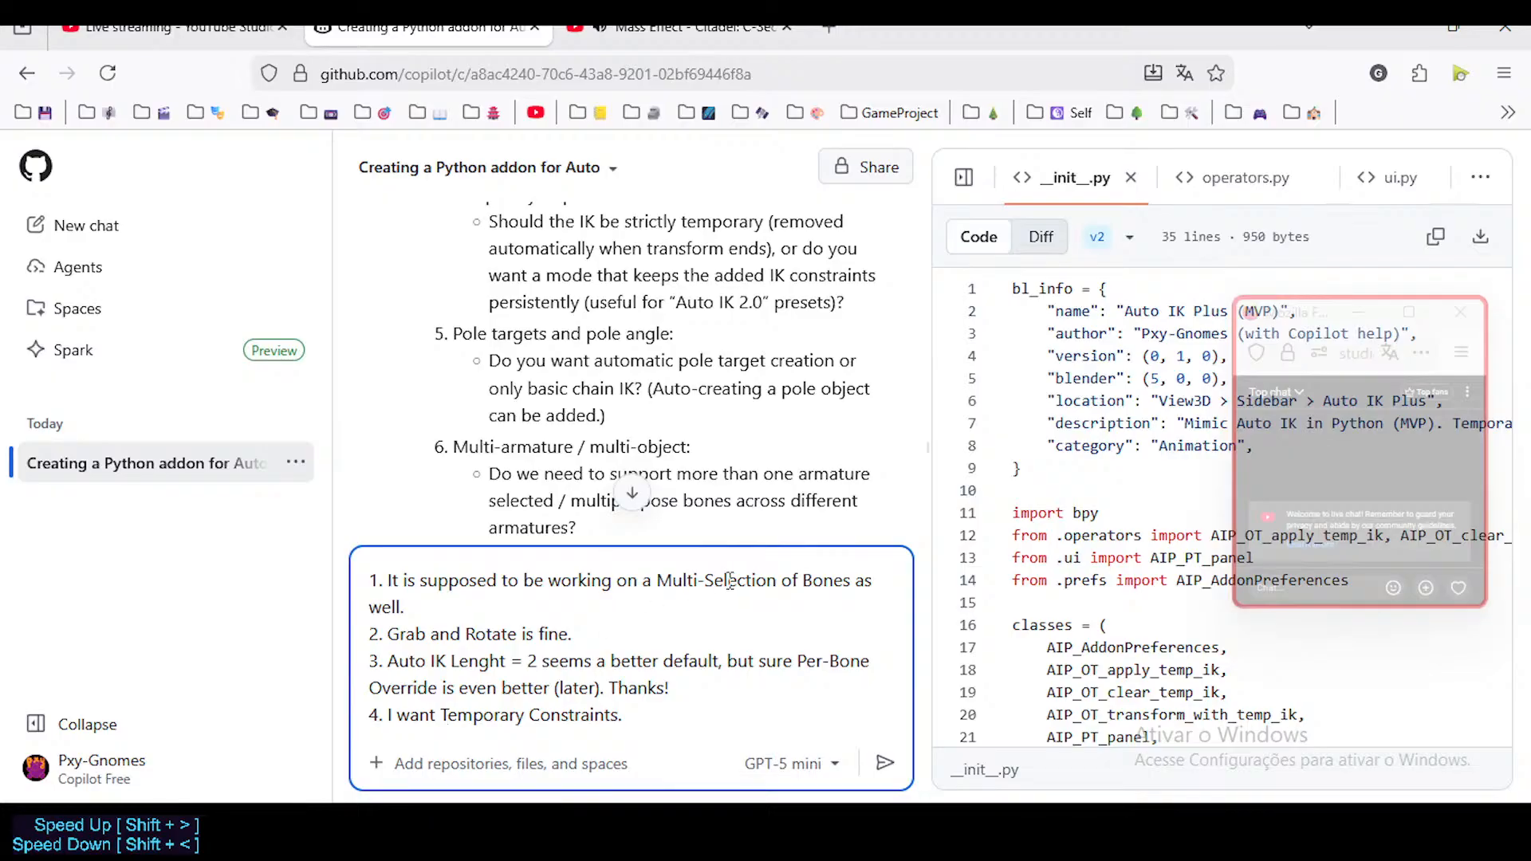
{"action": "left_click", "coordinate": [672, 730]}
{"action": "key", "text": "shift+Return"}
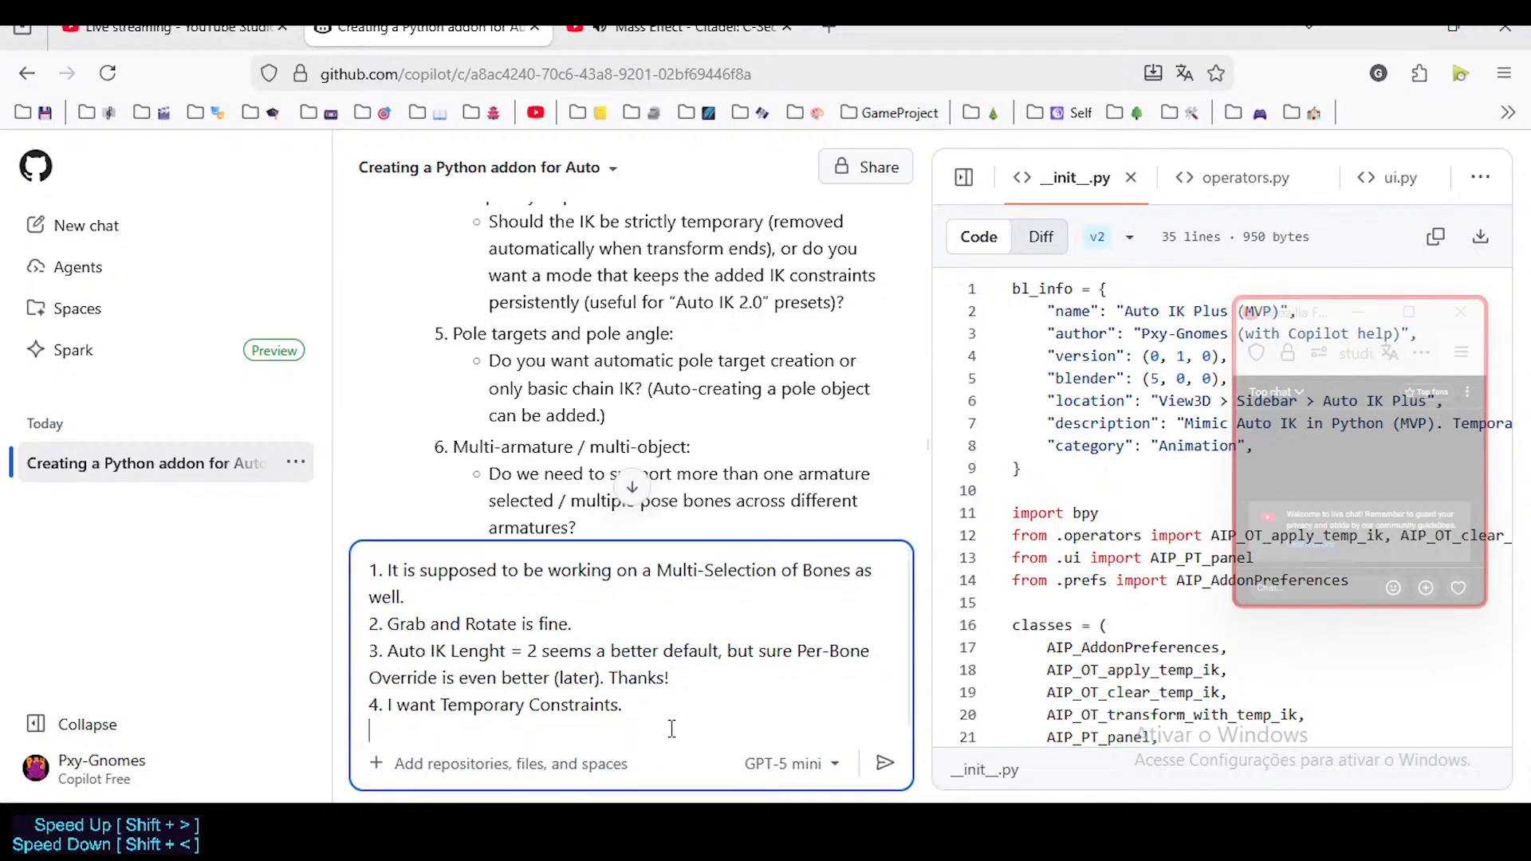
{"action": "type", "text": "5. No need of Pole Targets."}
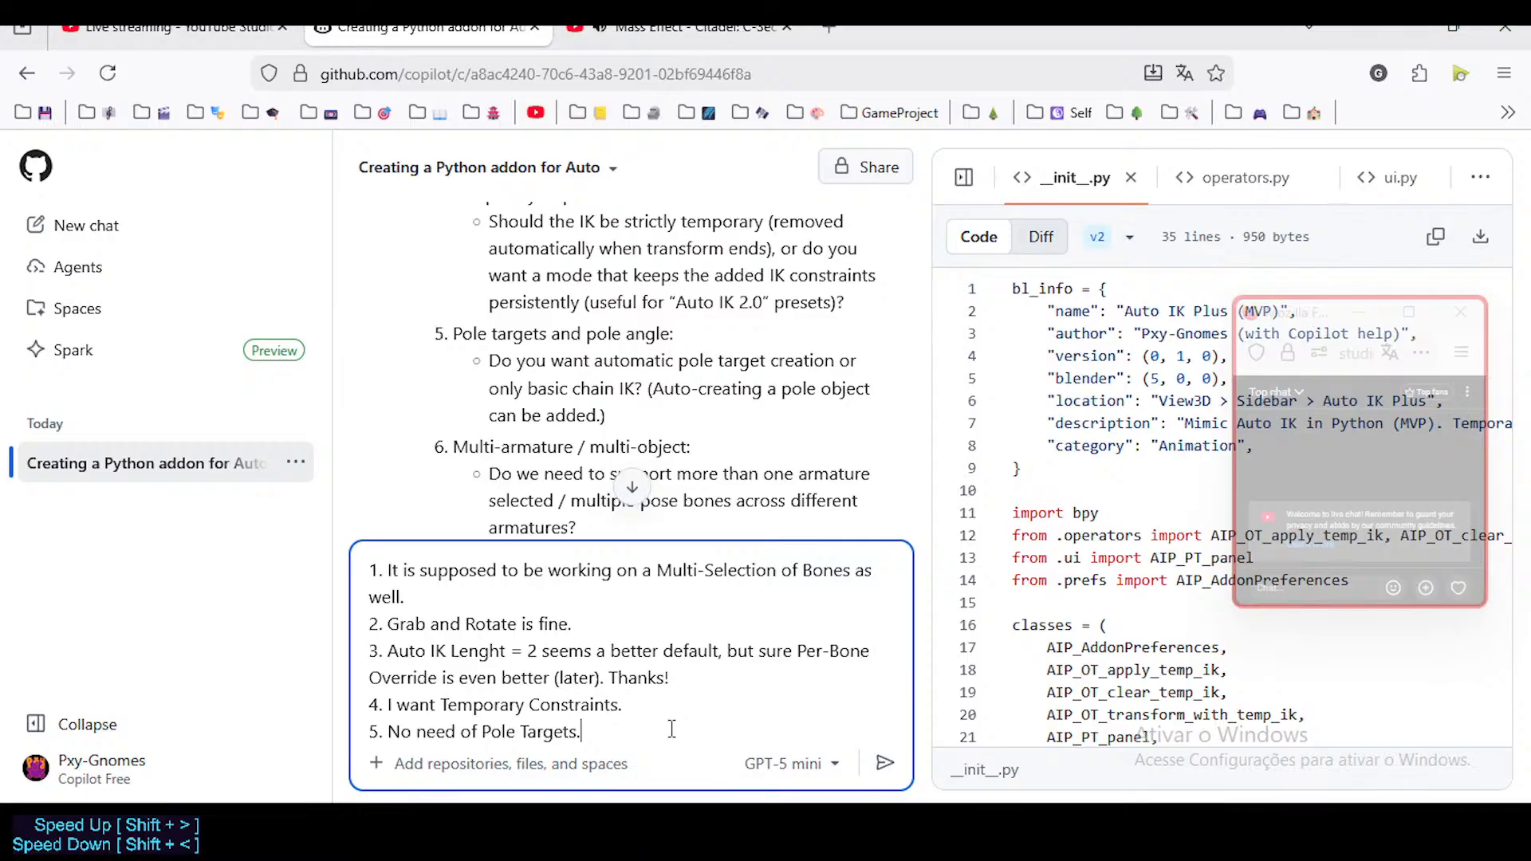
Step: Add a sixth answer on a new line reading "6. No, not needed Multi-Armatures support."
{"action": "key", "text": "shift+Return"}
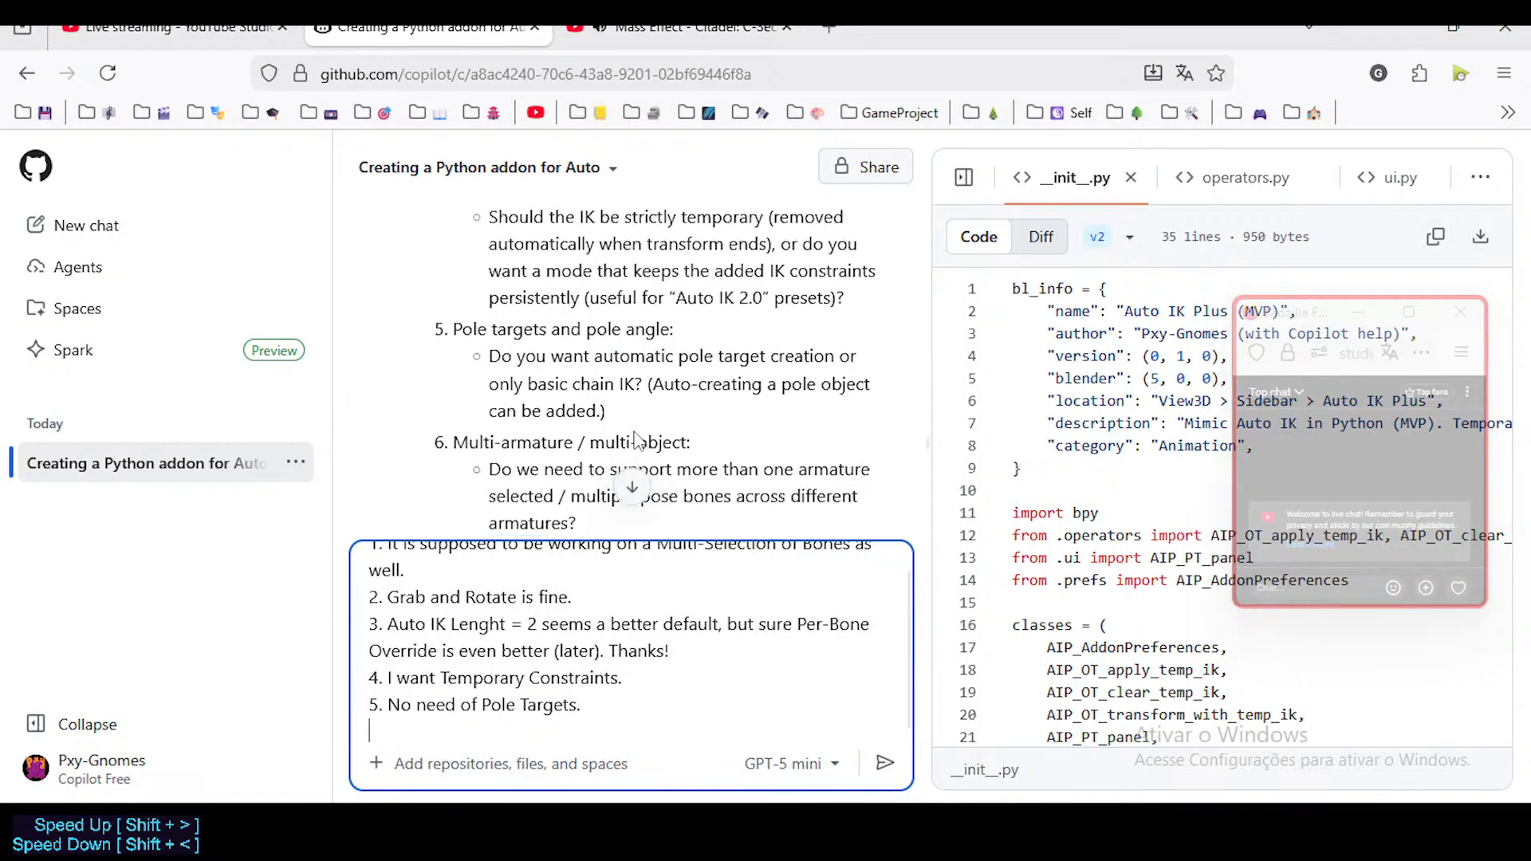
{"action": "scroll", "coordinate": [737, 364], "scroll_direction": "down", "scroll_amount": 2}
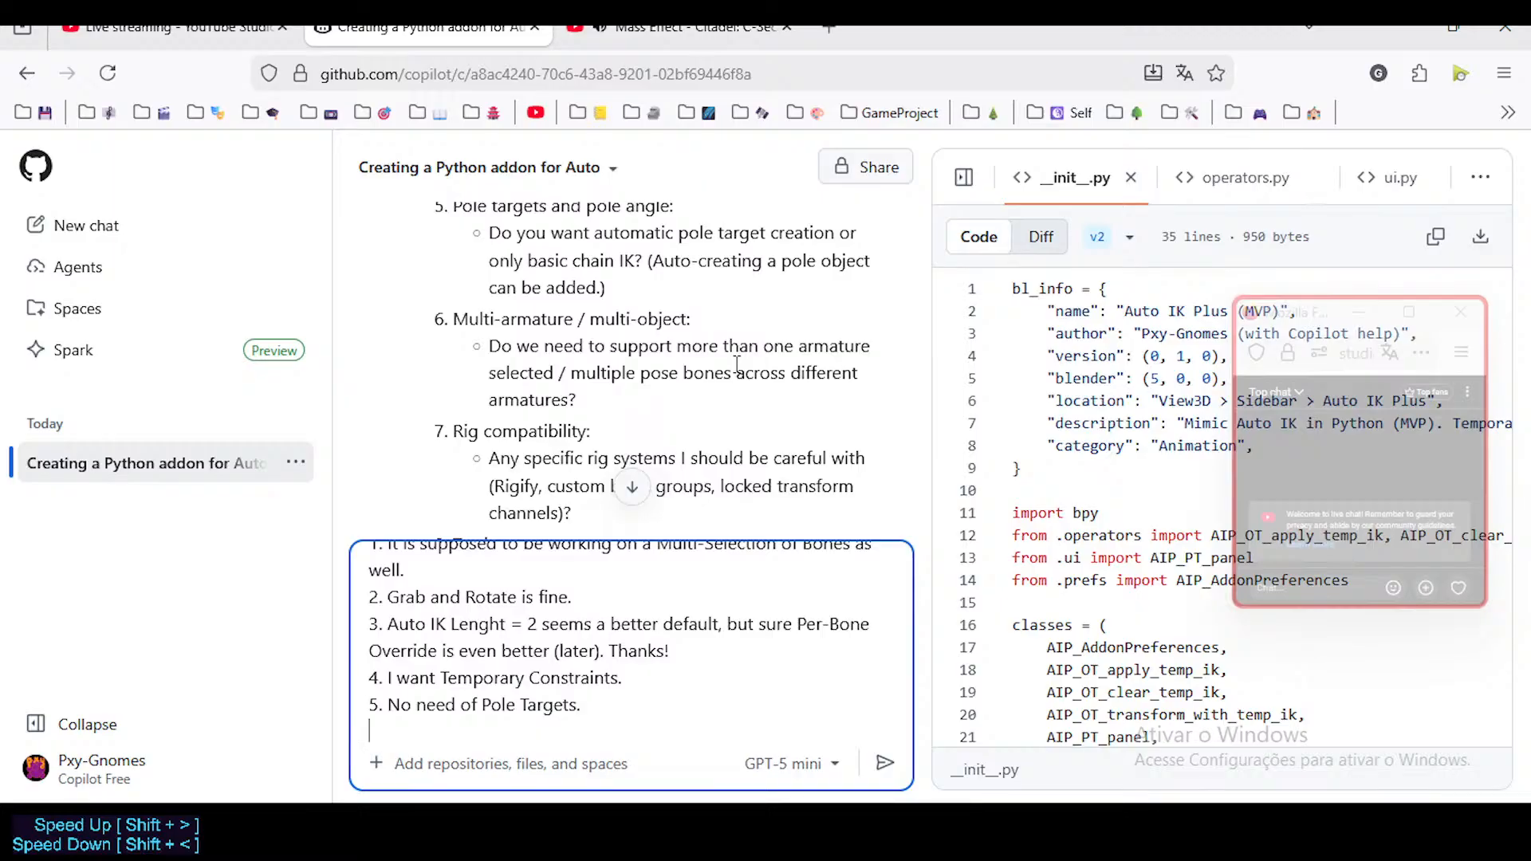
{"action": "type", "text": "No,"}
{"action": "key", "text": "BackSpace"}
{"action": "key", "text": "BackSpace"}
{"action": "type", "text": "6. No, not d"}
{"action": "key", "text": "BackSpace"}
{"action": "type", "text": "needed "}
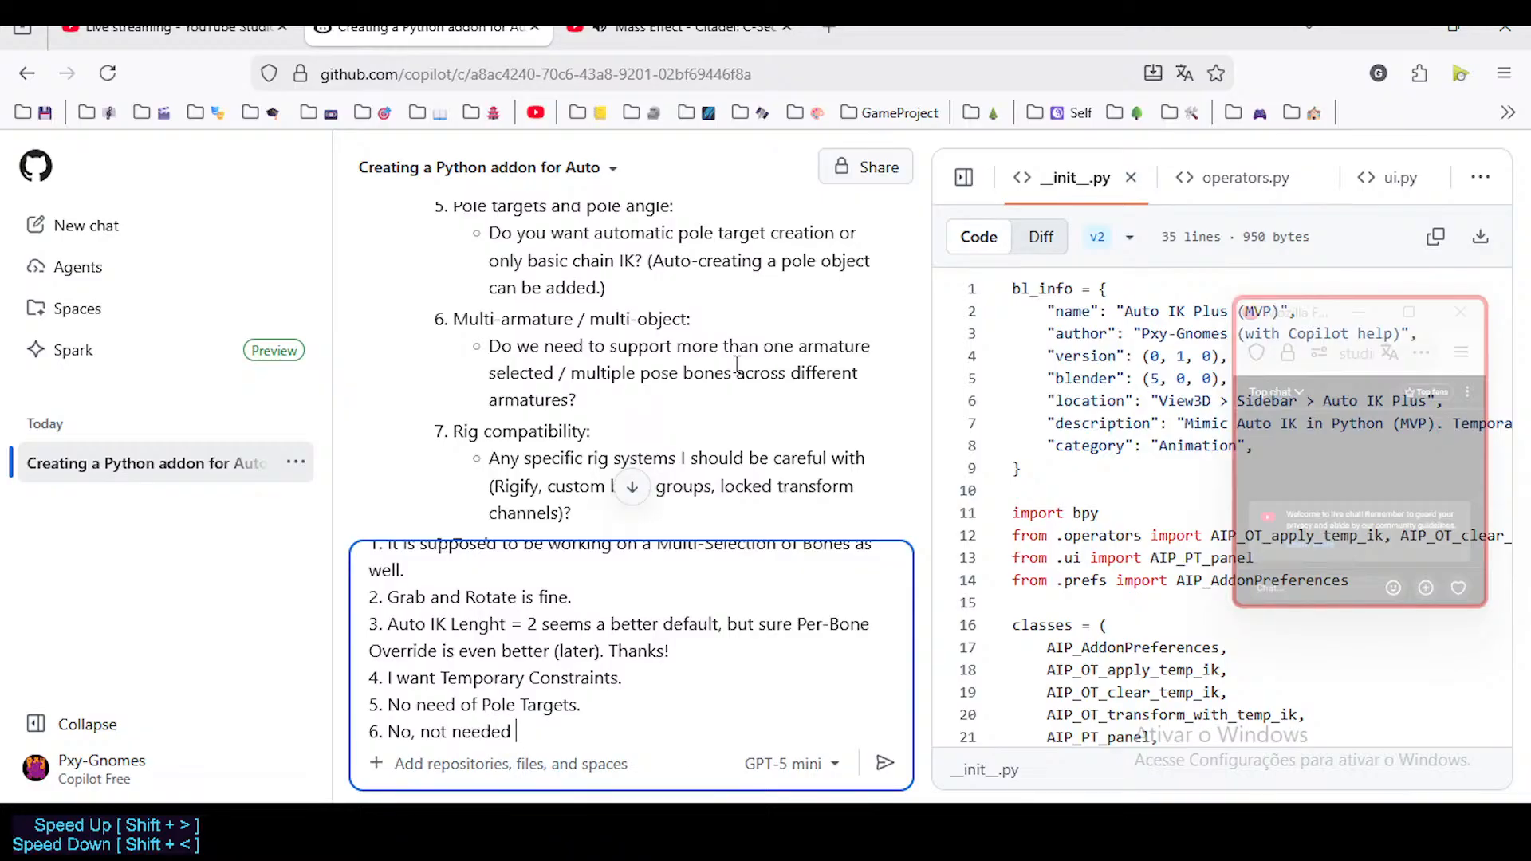
{"action": "type", "text": "Multi-Armatures support"}
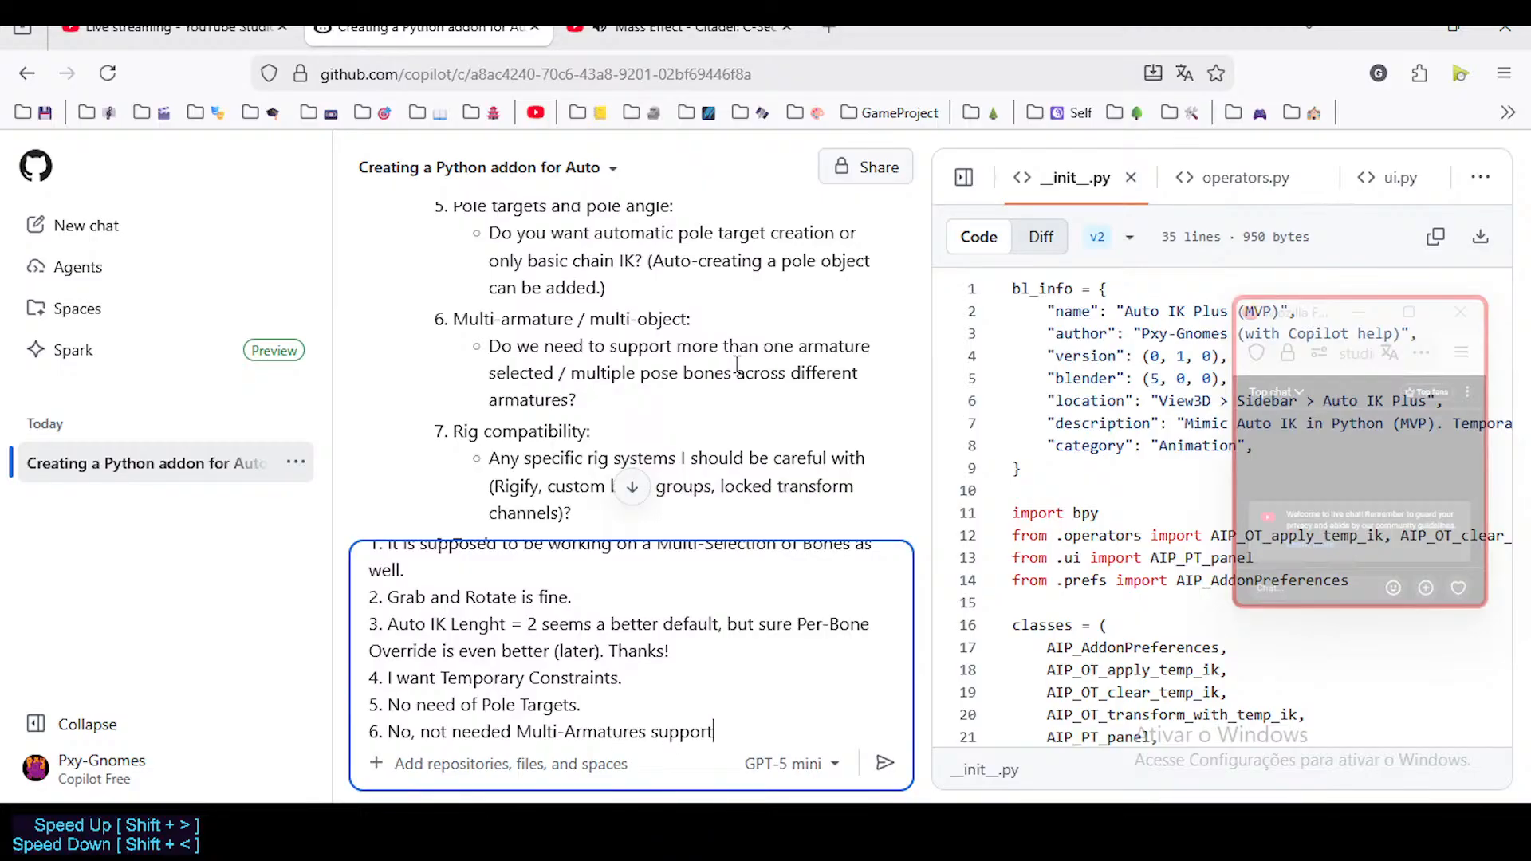
{"action": "type", "text": "."}
Step: Add a seventh answer on a new line reading "7. Not that I'm aware of; I intend to use this system for "vanilla" Blender only."
{"action": "key", "text": "shift+Return"}
{"action": "type", "text": "7."}
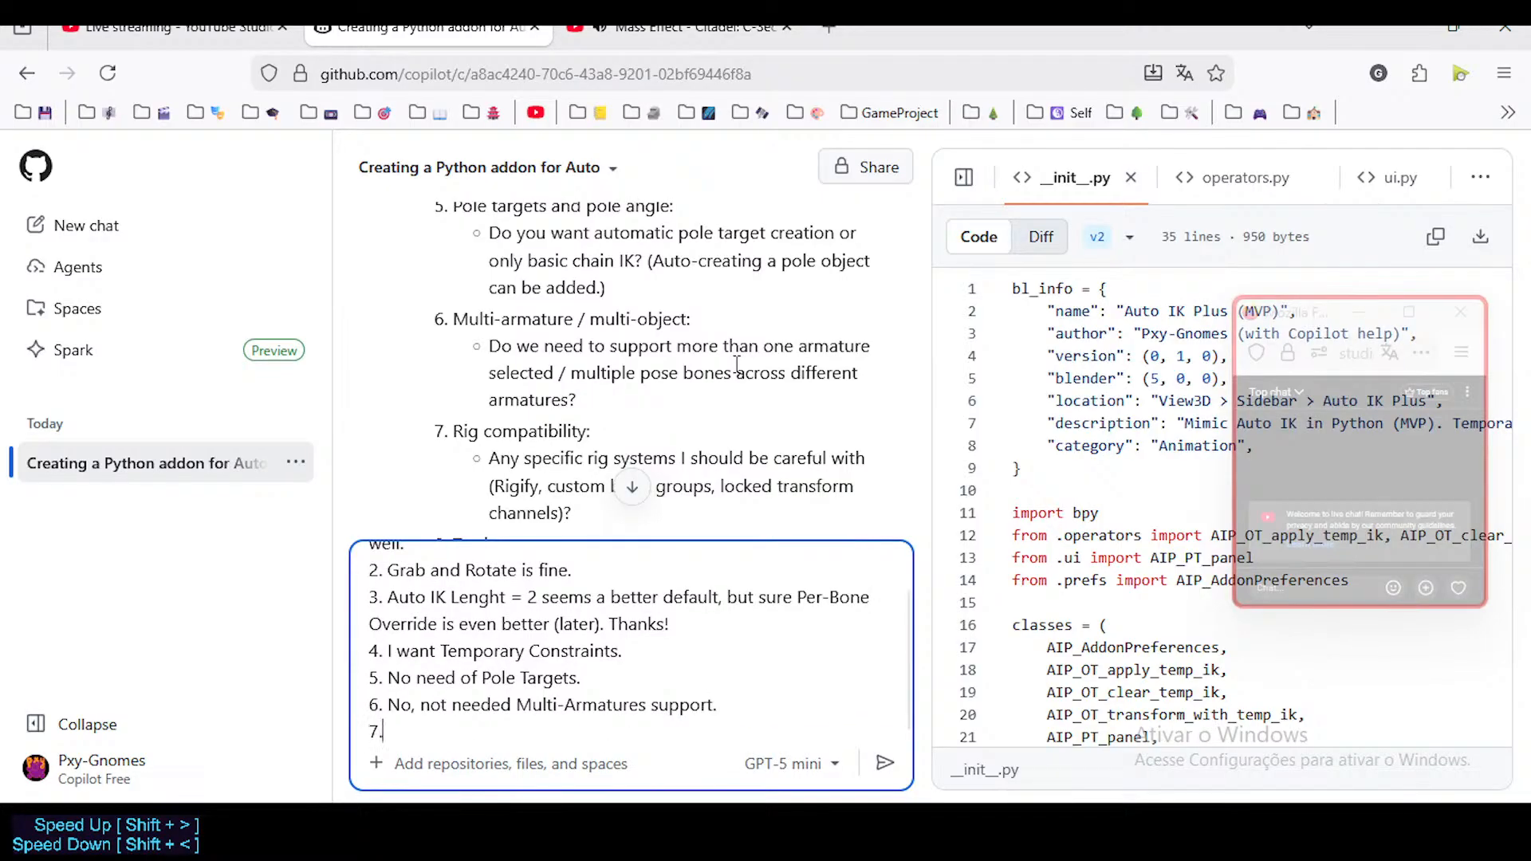
{"action": "scroll", "coordinate": [690, 307], "scroll_direction": "down", "scroll_amount": 3}
{"action": "scroll", "coordinate": [691, 307], "scroll_direction": "up", "scroll_amount": 2}
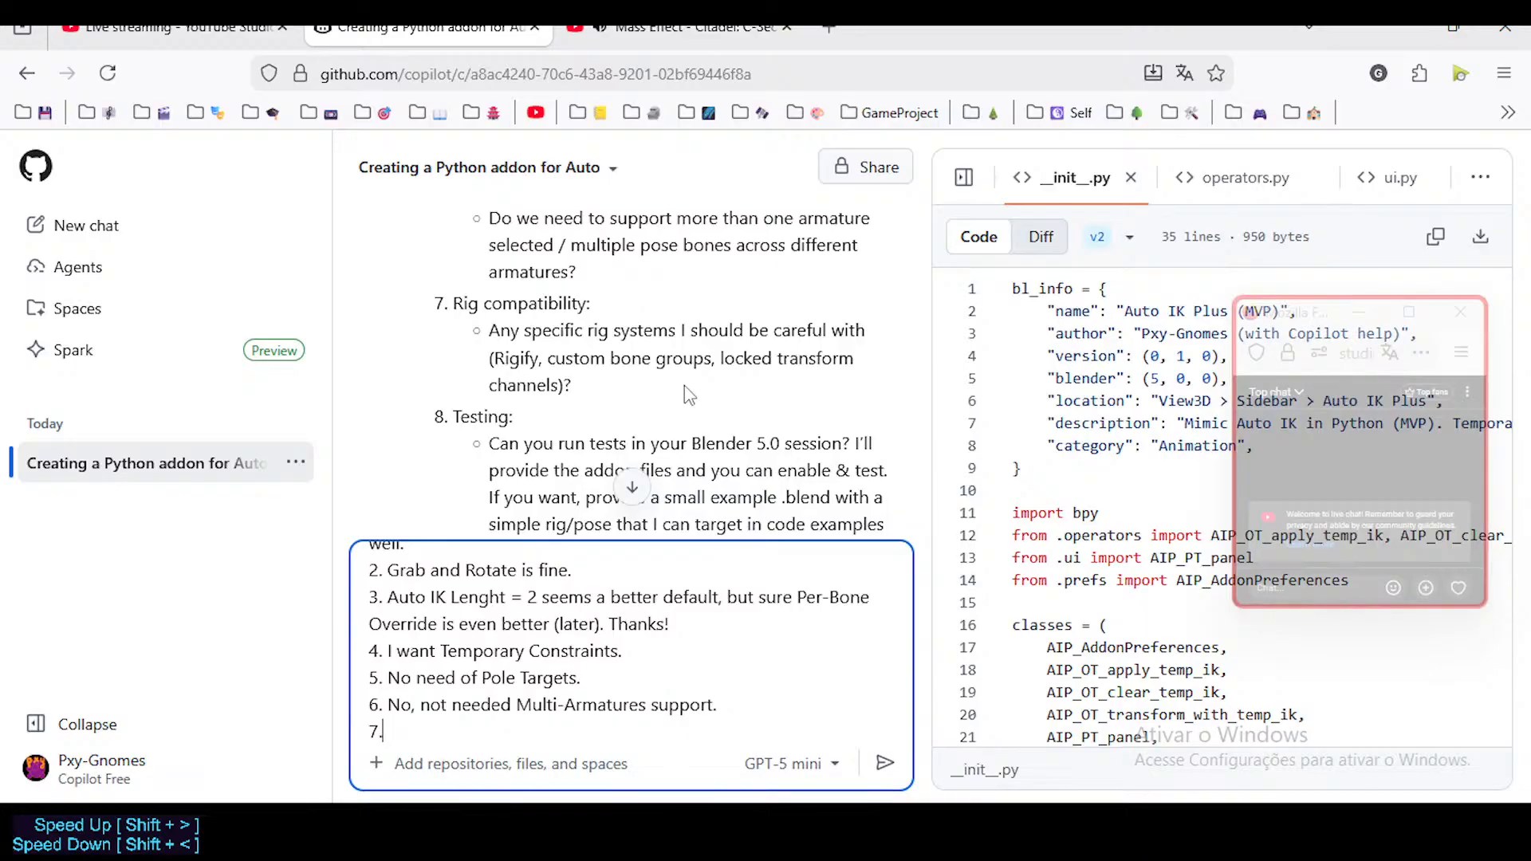
{"action": "type", "text": "Not that I'm aware of."}
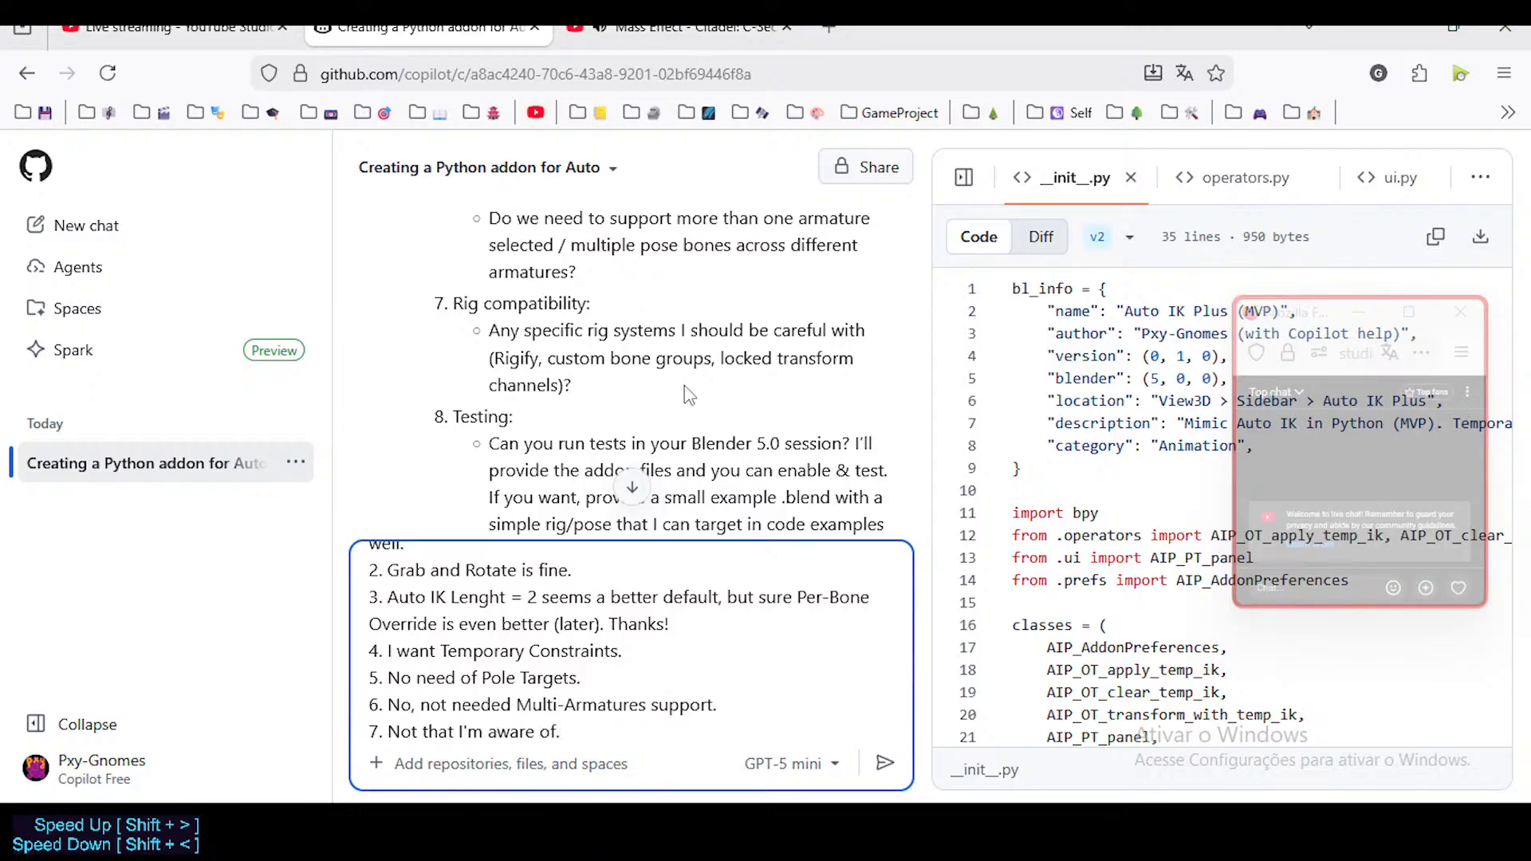
{"action": "key", "text": "BackSpace"}
{"action": "type", "text": "; I intend to use this syste"}
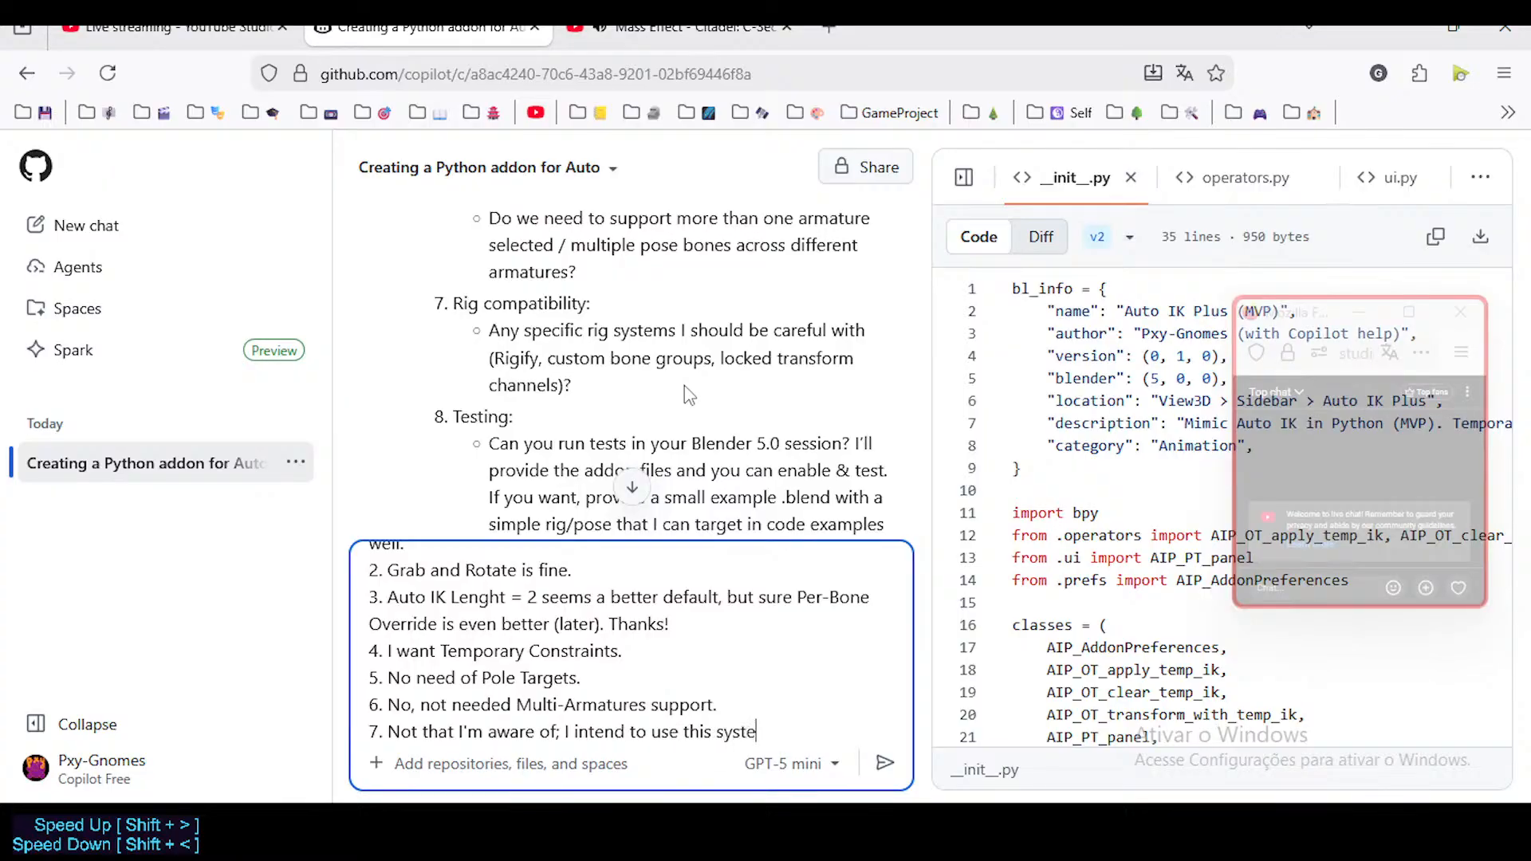
{"action": "type", "text": "m for \"vanilla\" Blender only."}
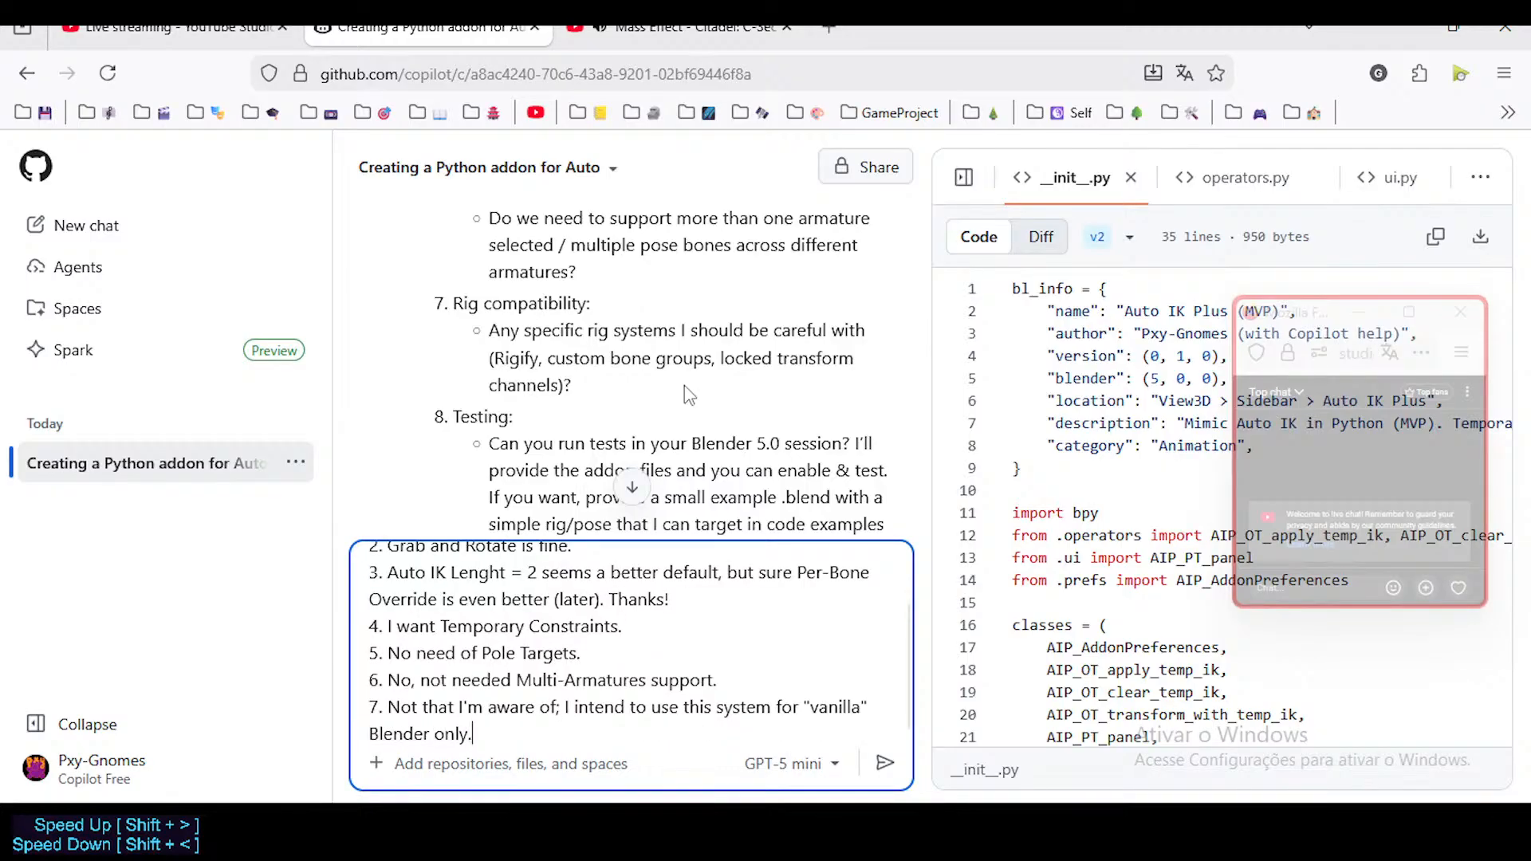
Step: Extend the end of the seventh answer with "(except for this Addon we'll be making of course)."
{"action": "key", "text": "BackSpace"}
{"action": "type", "text": " (except that his"}
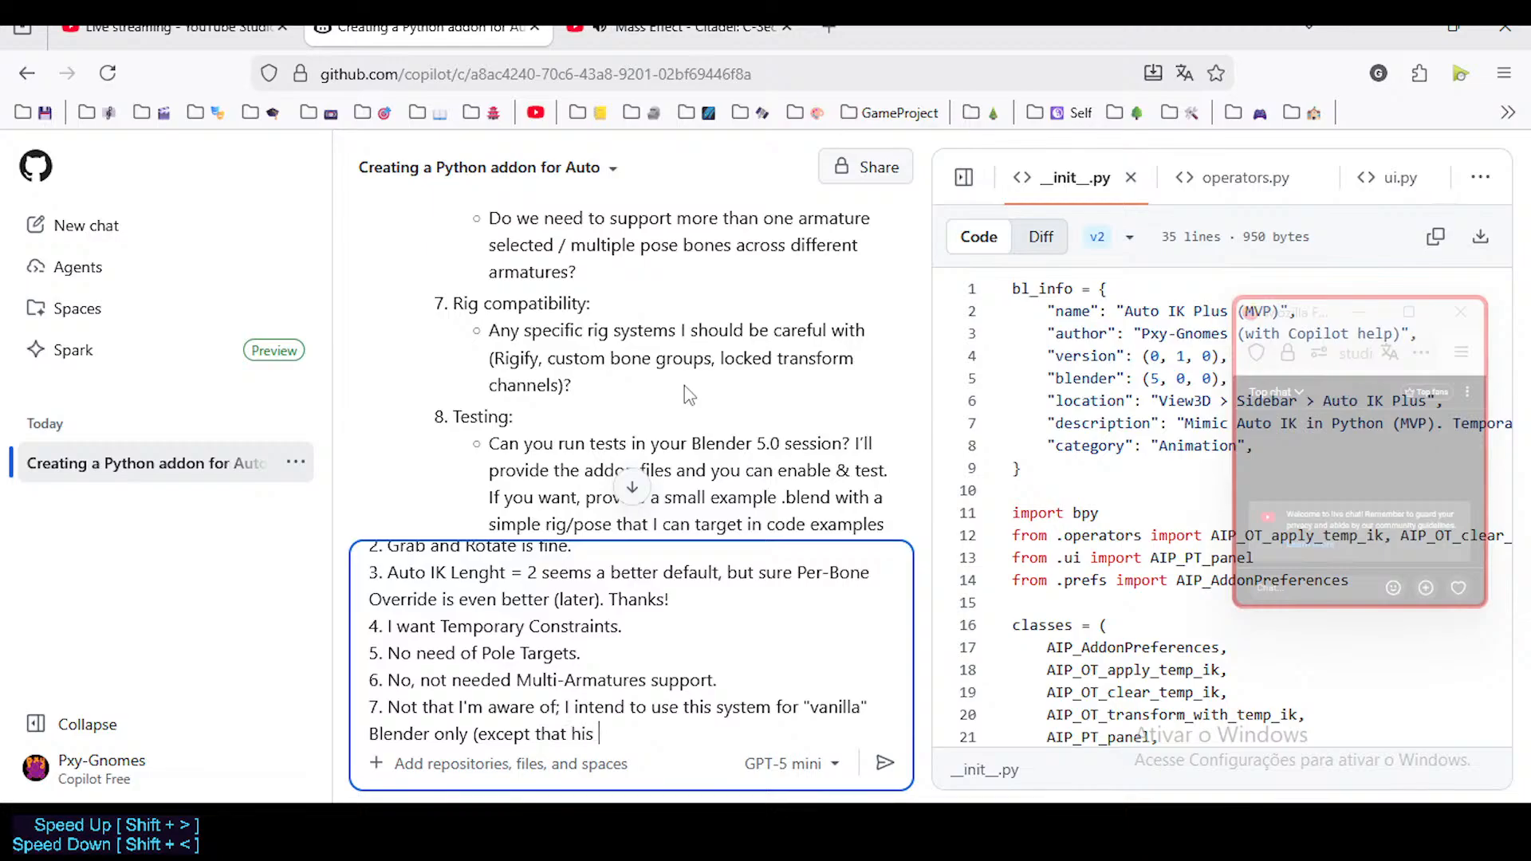
{"action": "key", "text": "BackSpace"}
{"action": "key", "text": "BackSpace"}
{"action": "key", "text": "BackSpace"}
{"action": "type", "text": "this is i"}
{"action": "key", "text": "BackSpace"}
{"action": "key", "text": "BackSpace"}
{"action": "key", "text": "BackSpace"}
{"action": "key", "text": "BackSpace"}
{"action": "type", "text": "will be an Addo"}
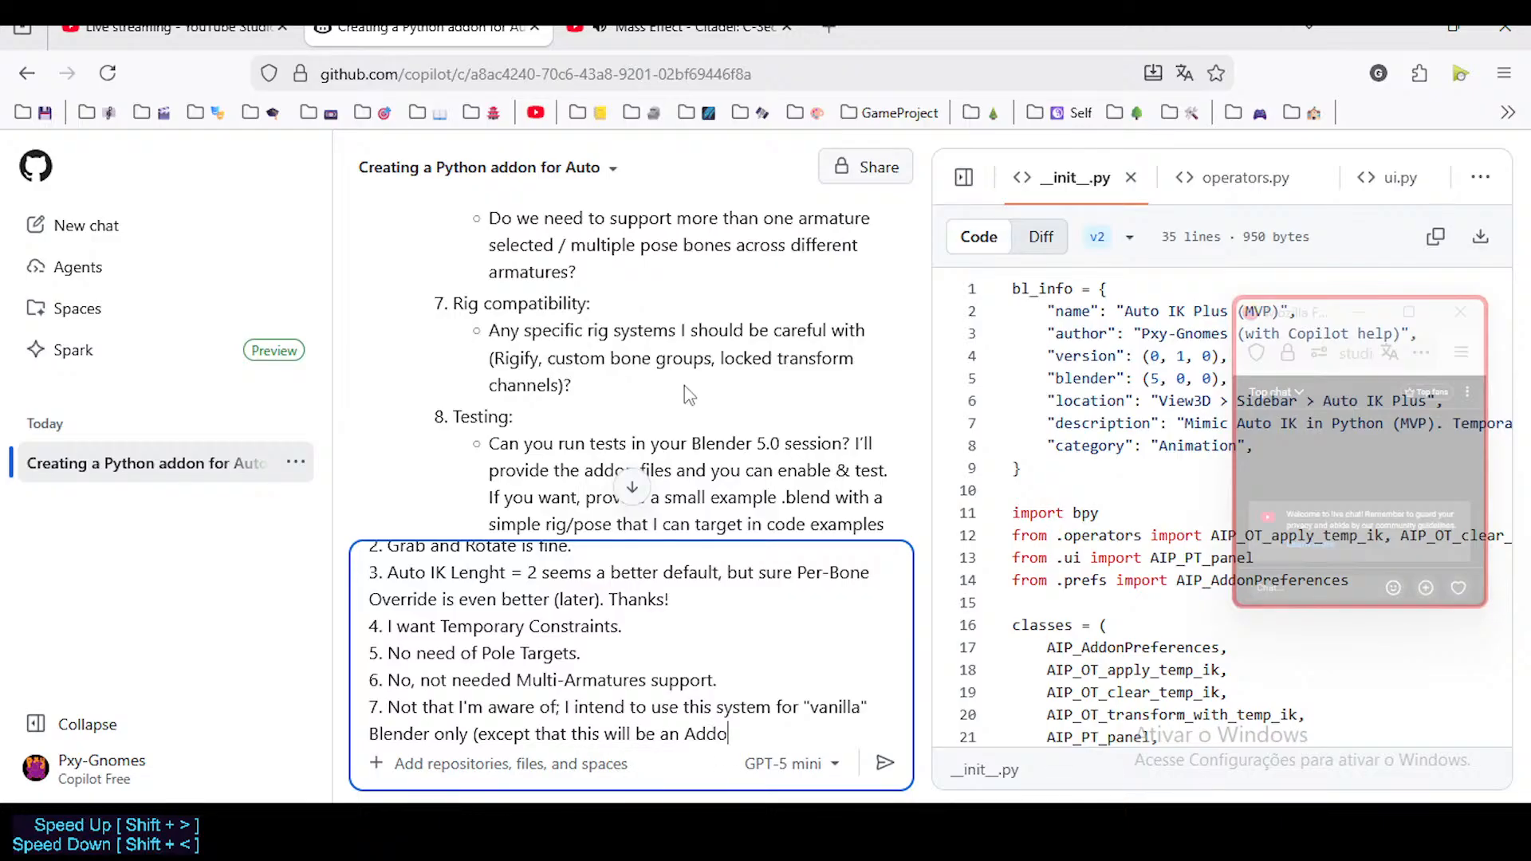
{"action": "type", "text": "n of course).for this Ad"}
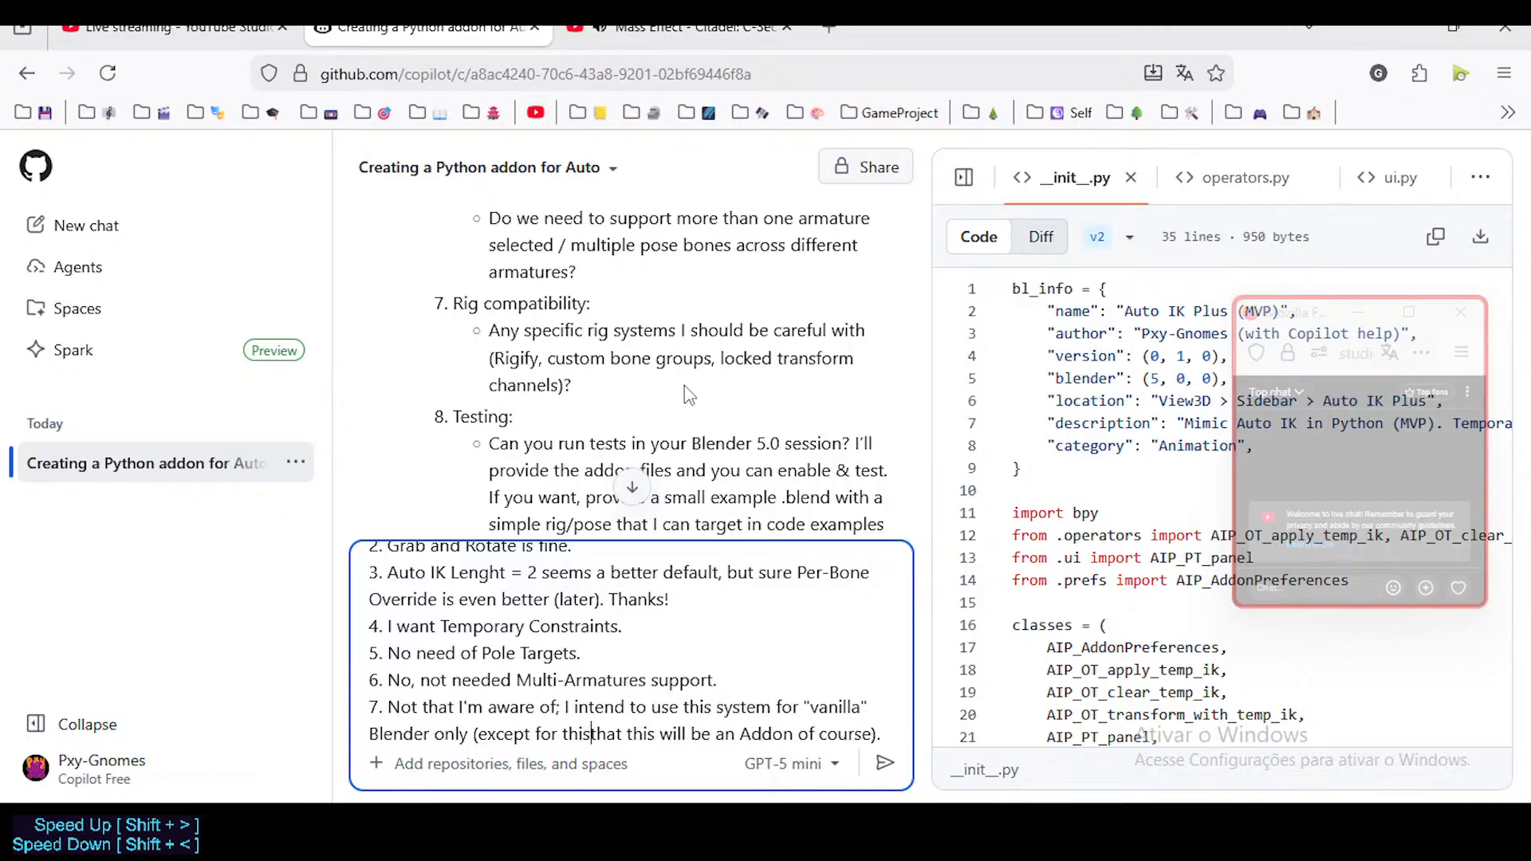
{"action": "type", "text": "don we'll be making"}
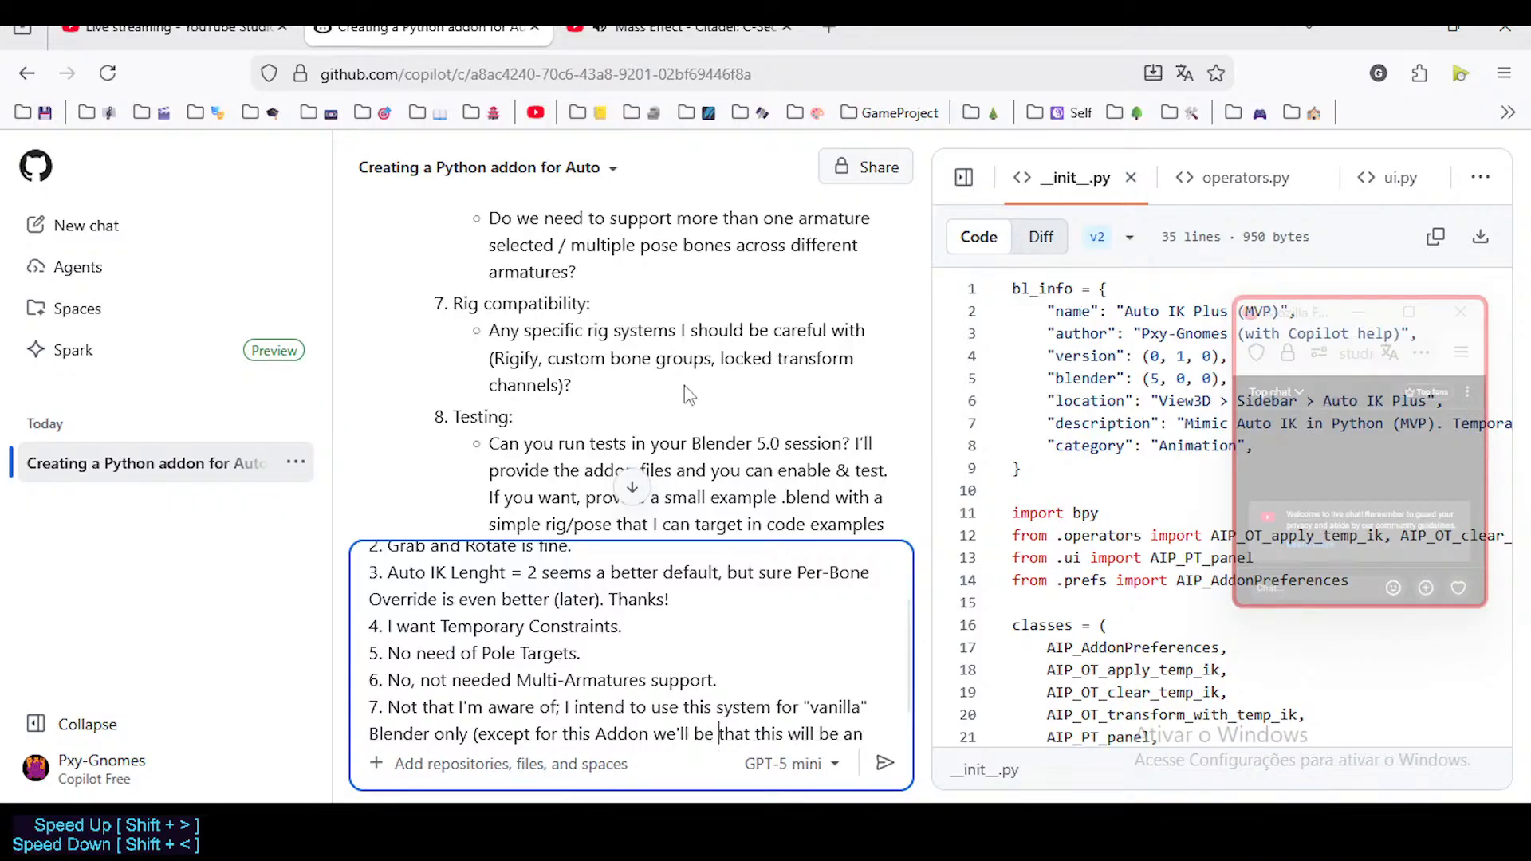
{"action": "type", "text": " of course)"}
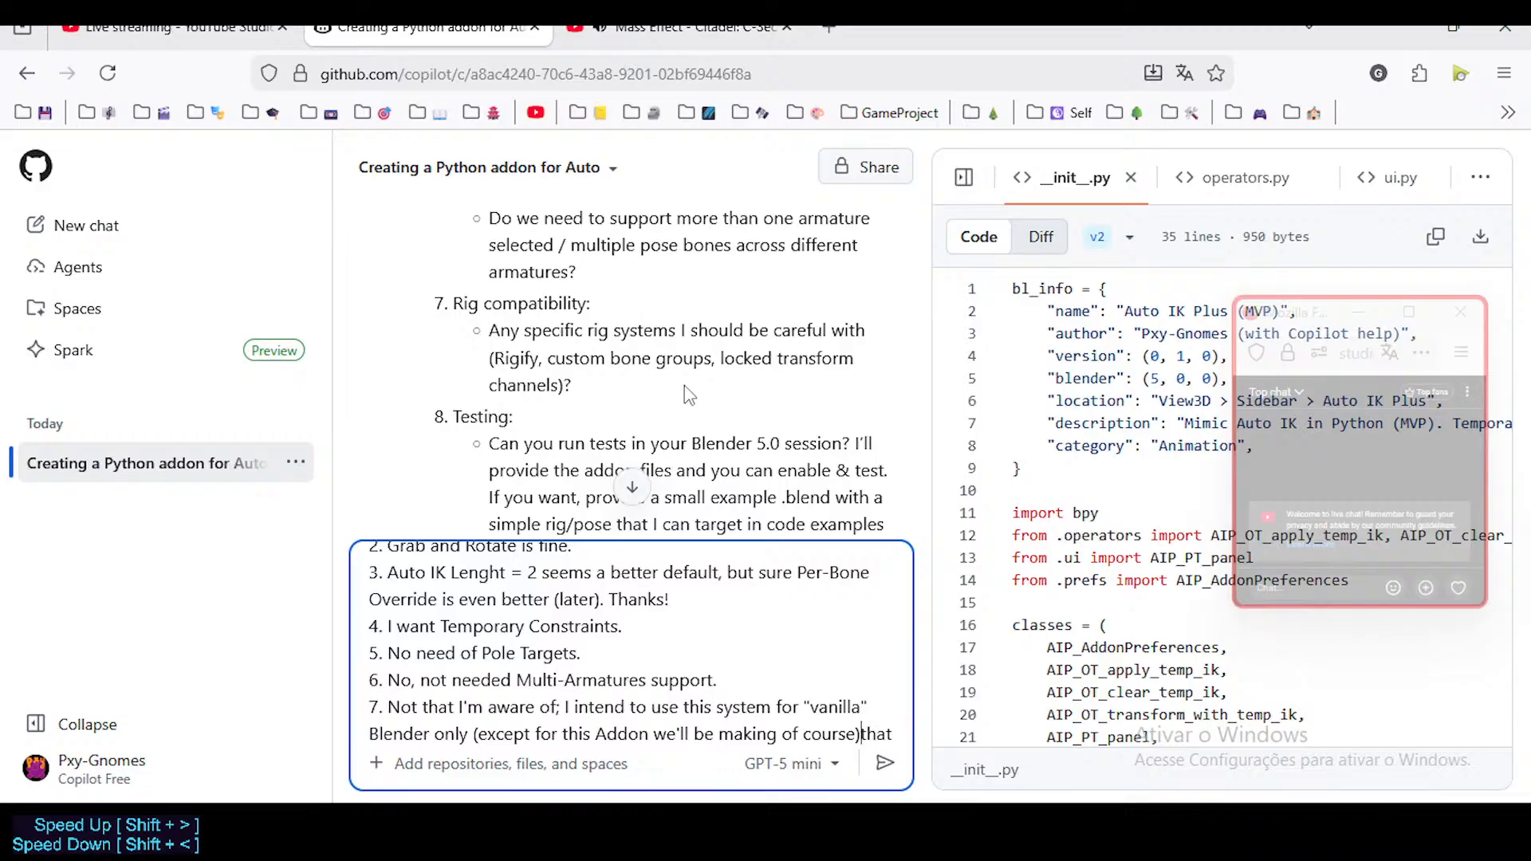
{"action": "key", "text": "shift+Down"}
{"action": "key", "text": "Delete"}
{"action": "type", "text": "."}
Step: Add an eighth answer on a new line reading "8. I can run tests yes."
{"action": "key", "text": "shift+Return"}
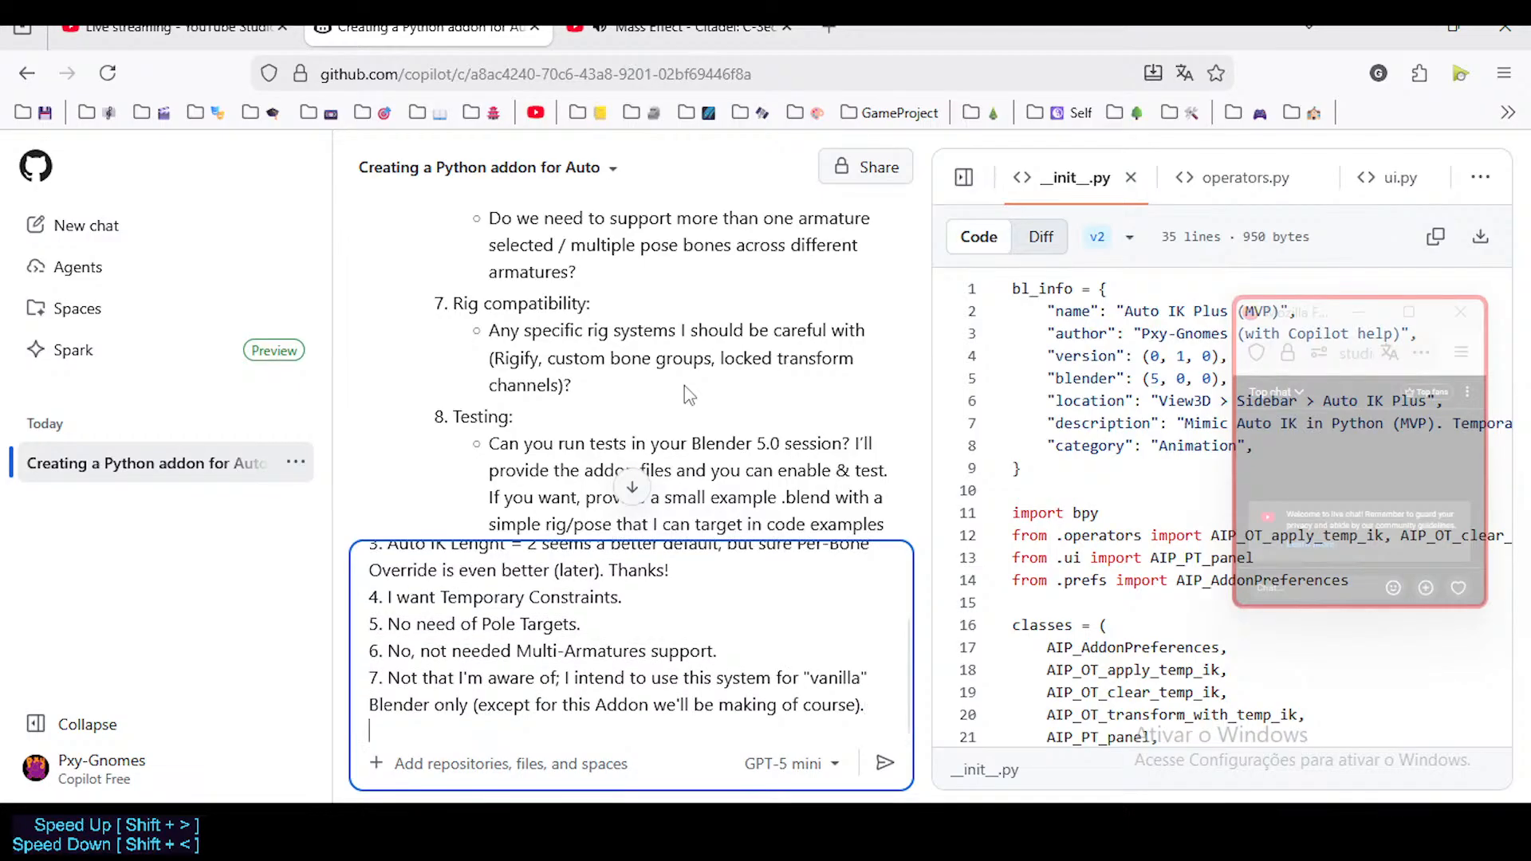
{"action": "type", "text": "8."}
{"action": "scroll", "coordinate": [721, 402], "scroll_direction": "down", "scroll_amount": 2}
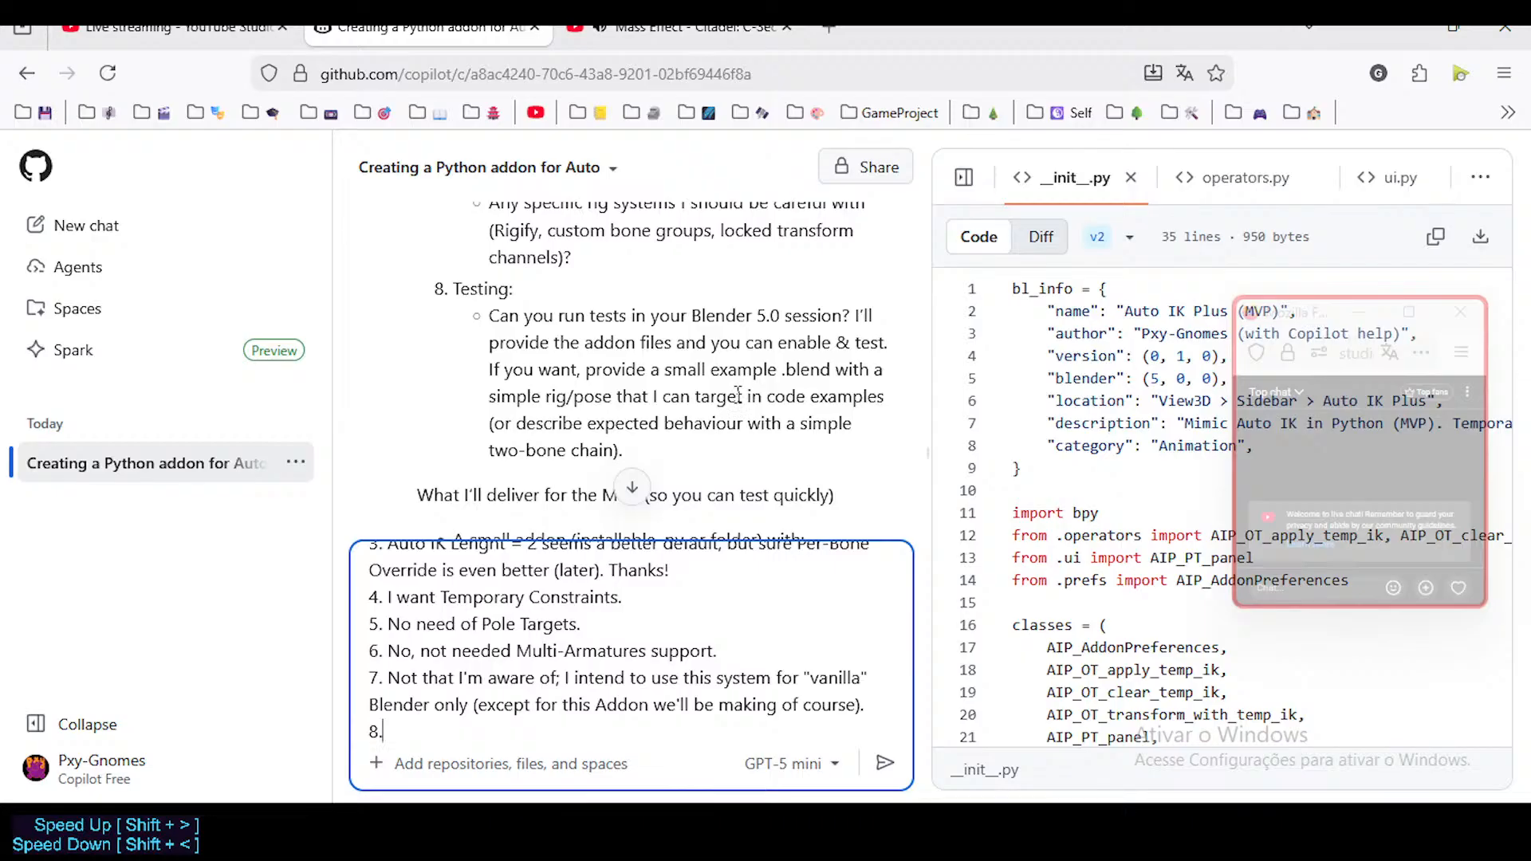
{"action": "type", "text": "I can run tests yes."}
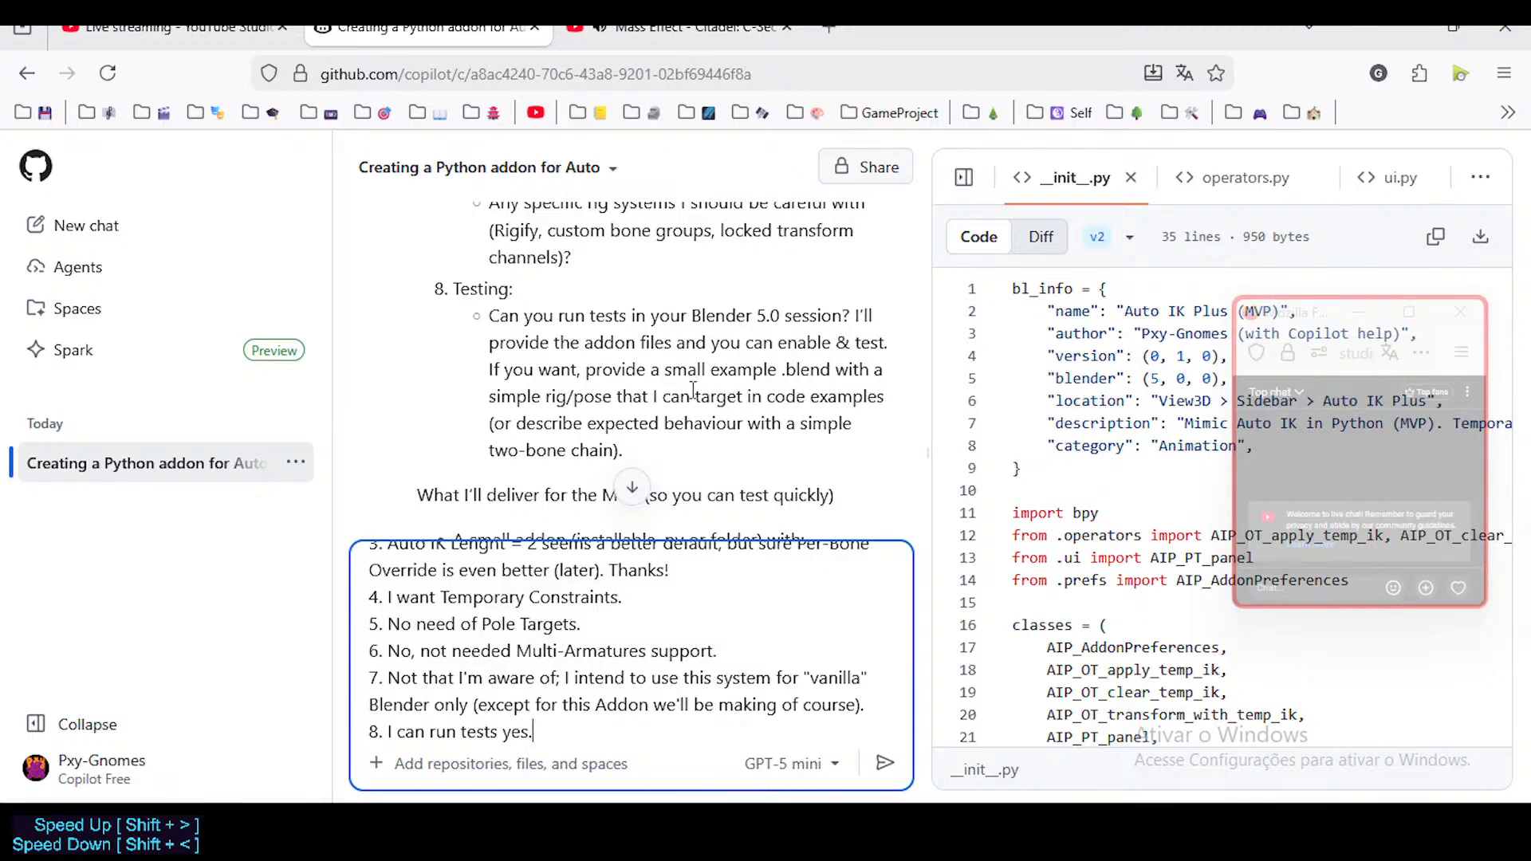
Step: Reread the testing question and extend the eighth answer with "We'll see about the Blend files if really necessary later."
{"action": "scroll", "coordinate": [713, 394], "scroll_direction": "down", "scroll_amount": 1}
{"action": "scroll", "coordinate": [730, 399], "scroll_direction": "up", "scroll_amount": 1}
{"action": "left_click_drag", "start_coordinate": [787, 369], "coordinate": [817, 398]}
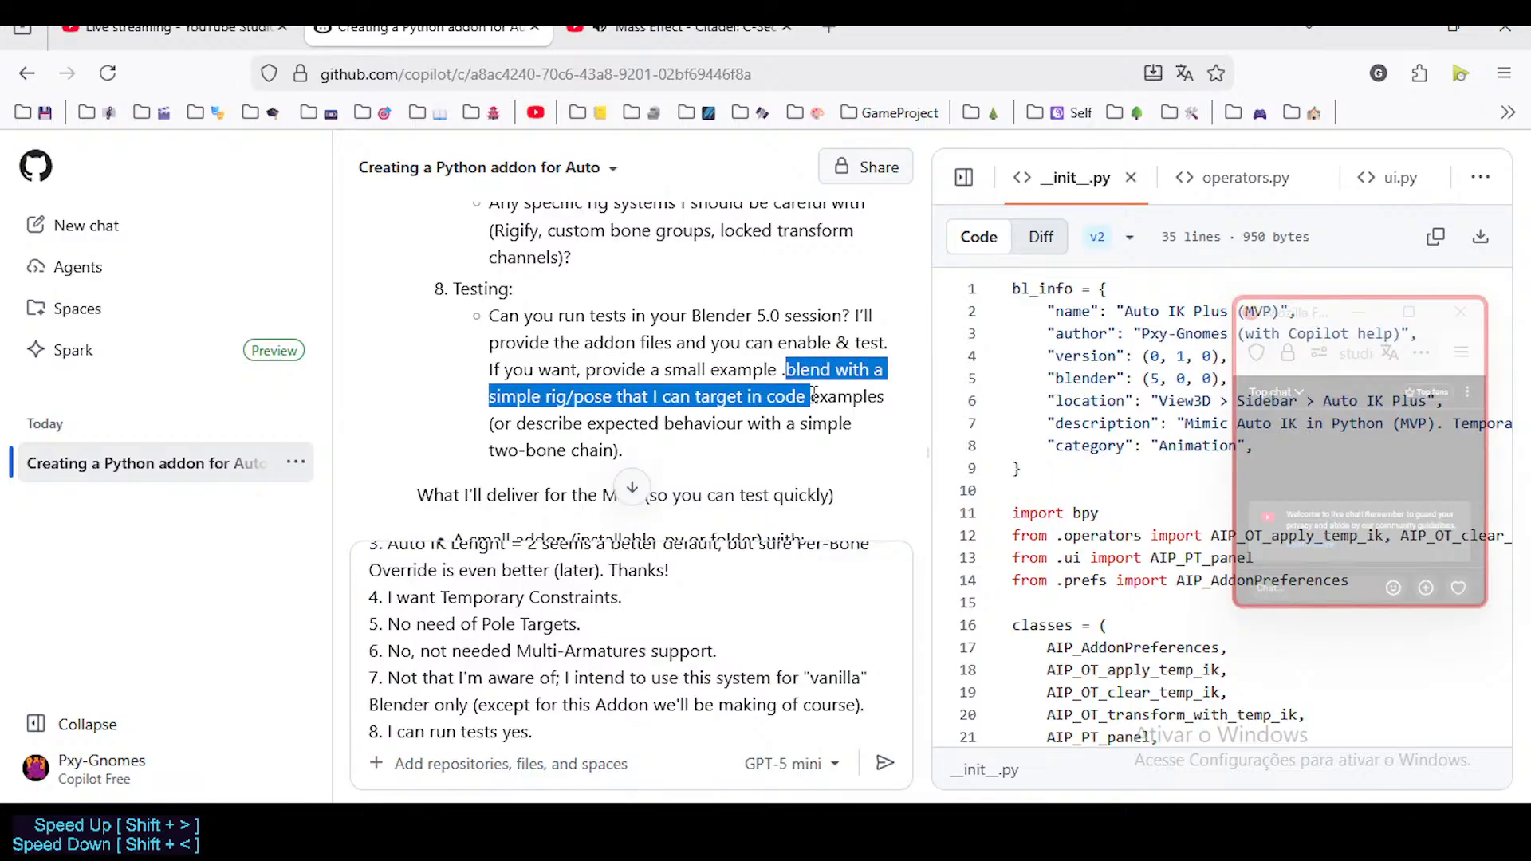
{"action": "scroll", "coordinate": [804, 391], "scroll_direction": "down", "scroll_amount": 2}
{"action": "scroll", "coordinate": [642, 351], "scroll_direction": "up", "scroll_amount": 2}
{"action": "scroll", "coordinate": [632, 360], "scroll_direction": "down", "scroll_amount": 2}
{"action": "scroll", "coordinate": [633, 361], "scroll_direction": "up", "scroll_amount": 2}
{"action": "scroll", "coordinate": [615, 431], "scroll_direction": "down", "scroll_amount": 2}
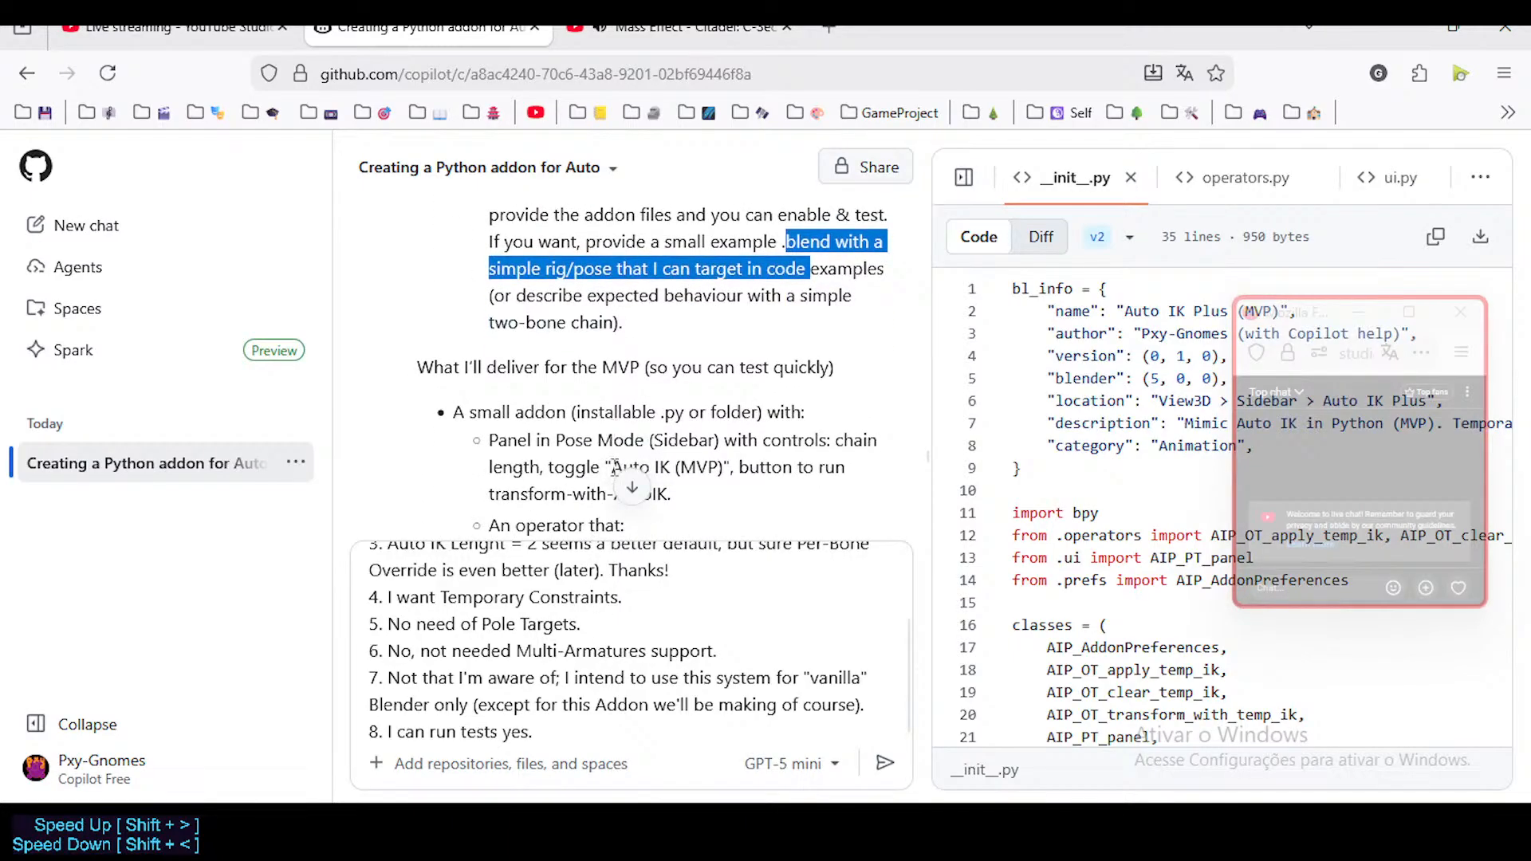
{"action": "left_click", "coordinate": [589, 718]}
{"action": "type", "text": "We'll see about "}
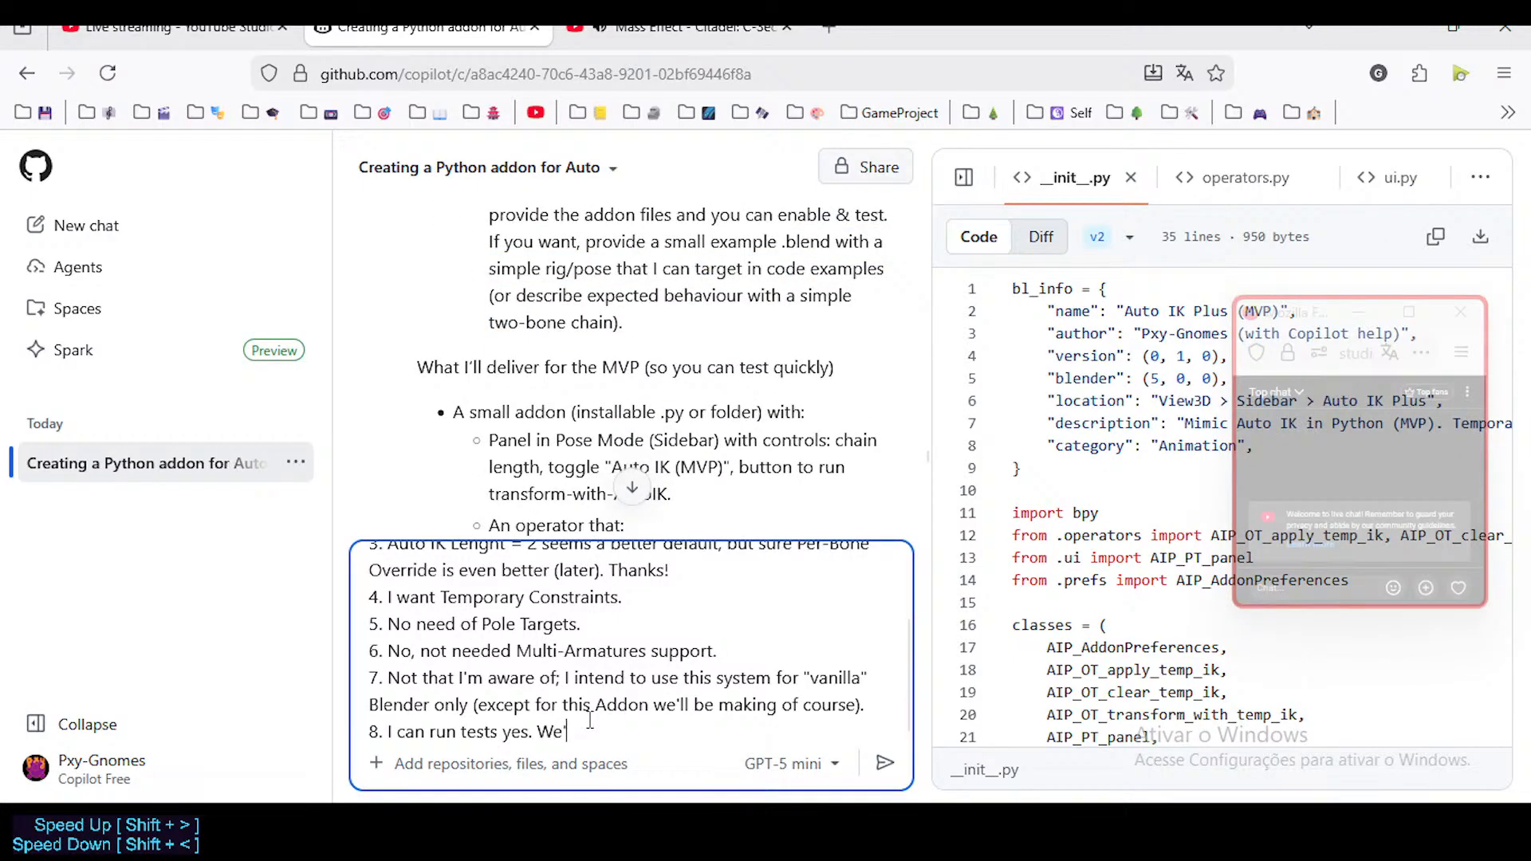
{"action": "type", "text": "the"}
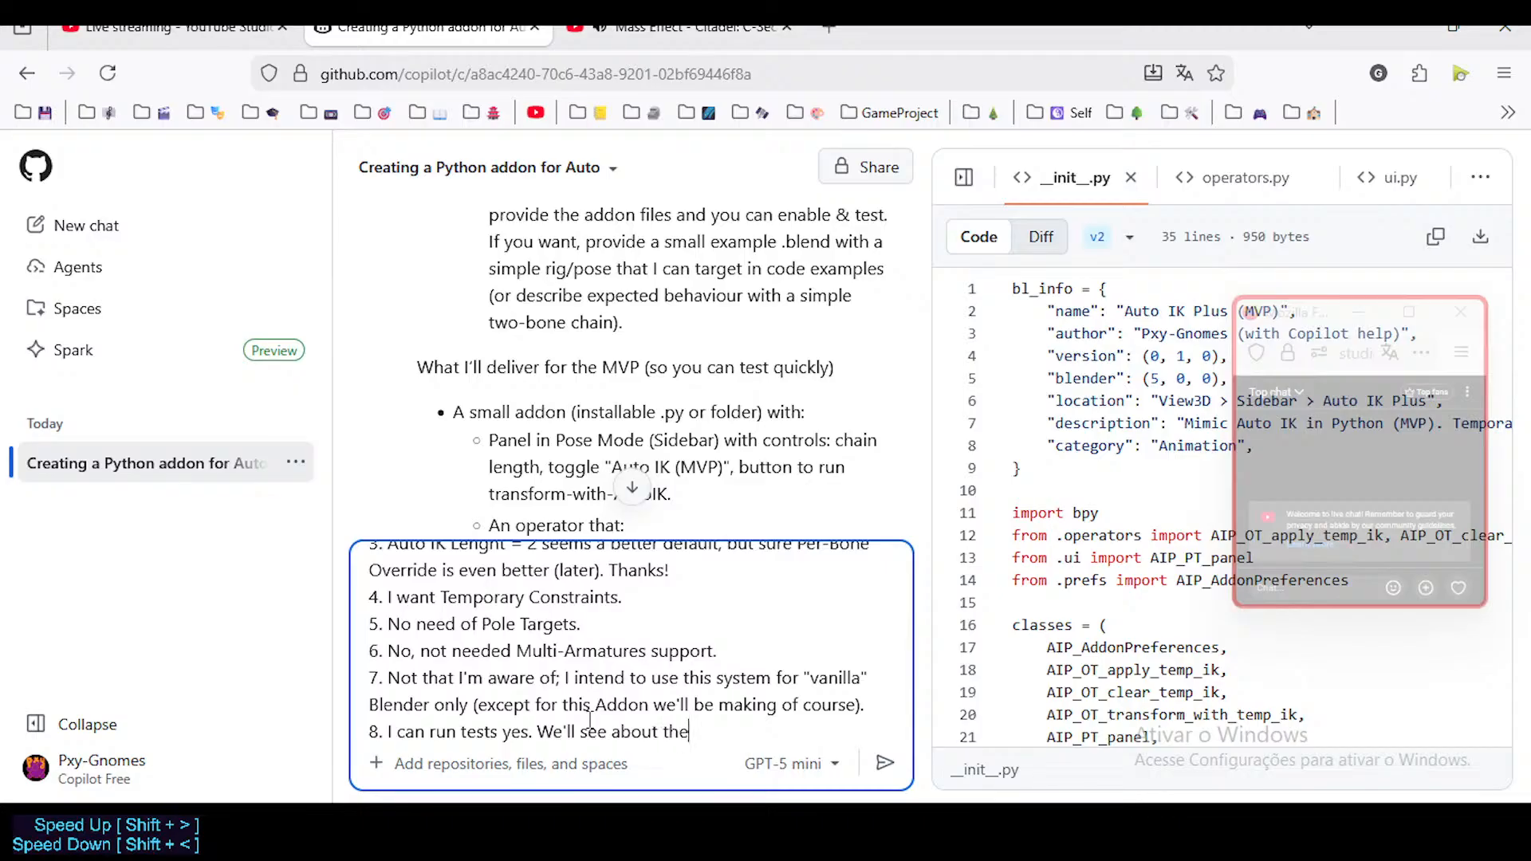
{"action": "type", "text": " Blend files if really necessary later."}
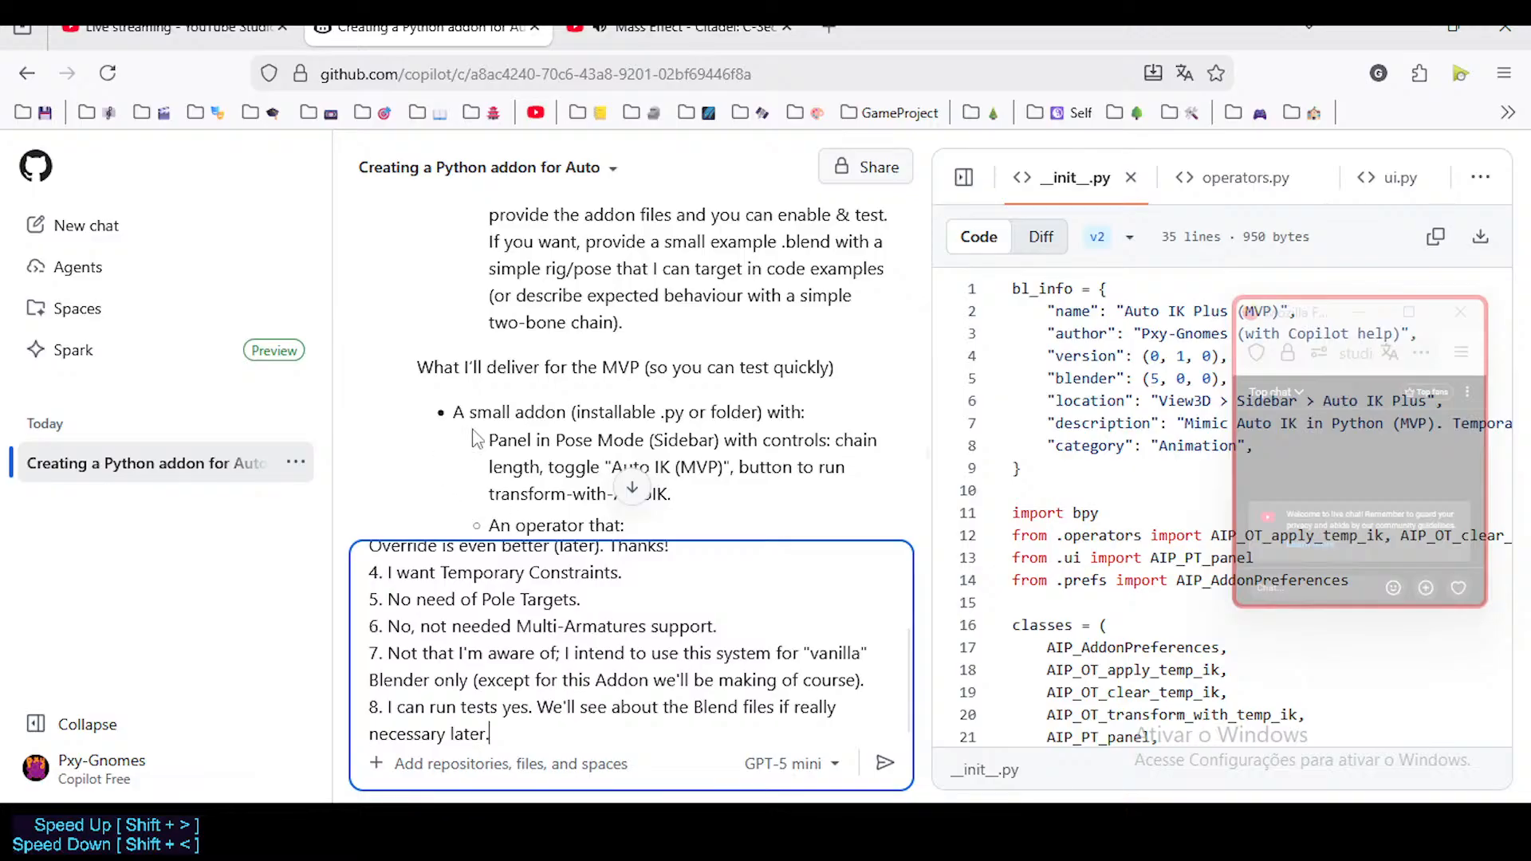
{"action": "scroll", "coordinate": [489, 418], "scroll_direction": "down", "scroll_amount": 2}
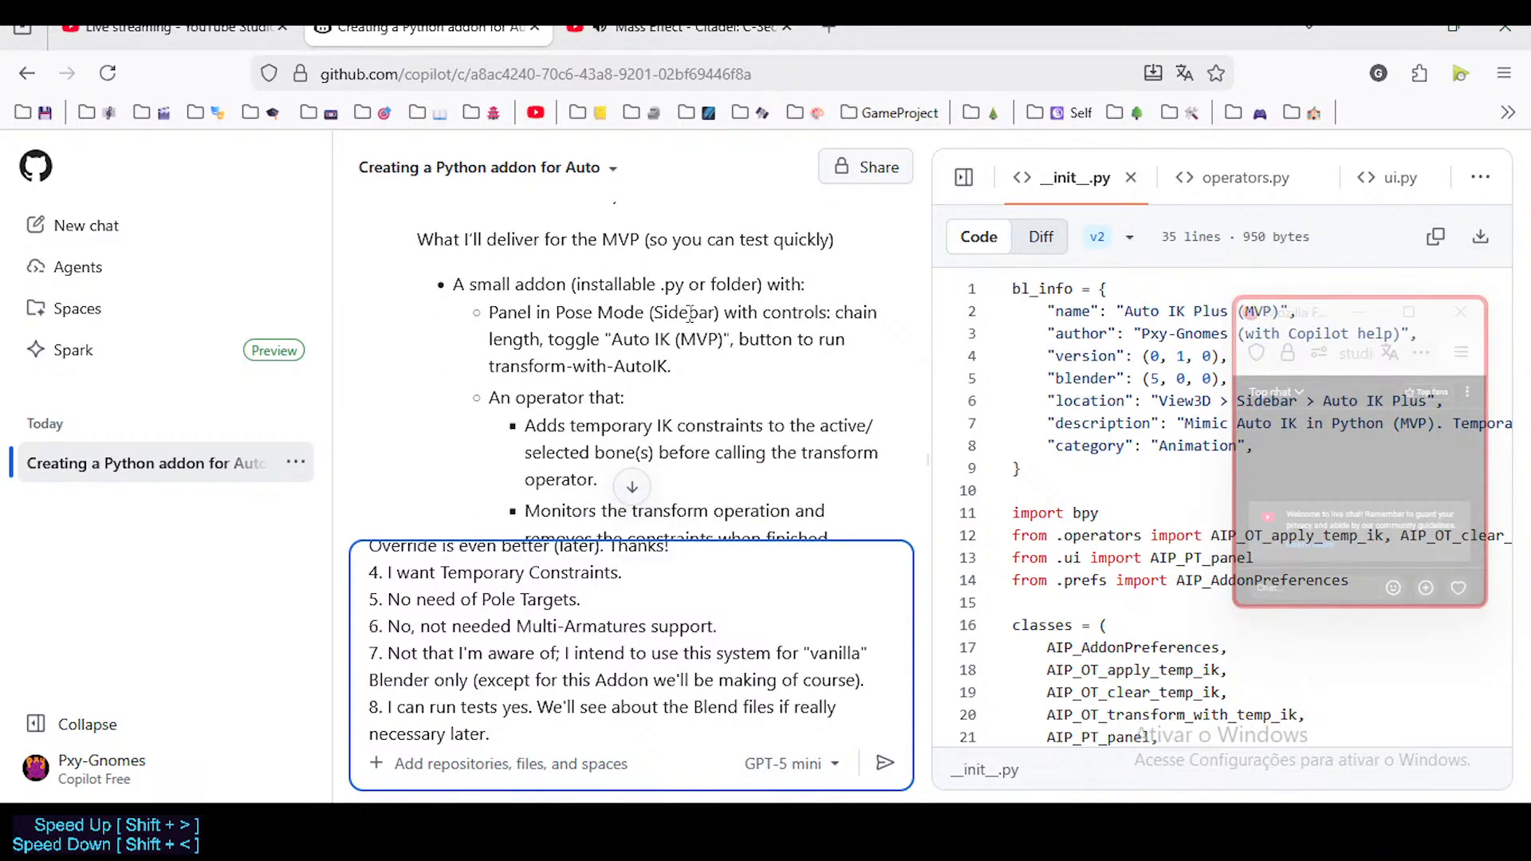
Step: Review Copilot's planned MVP deliverables, including the Pose Mode panel, temporary IK operators, cleanup operator and addon preferences
{"action": "scroll", "coordinate": [698, 293], "scroll_direction": "down", "scroll_amount": 10}
{"action": "scroll", "coordinate": [698, 297], "scroll_direction": "up", "scroll_amount": 8}
{"action": "scroll", "coordinate": [678, 396], "scroll_direction": "down", "scroll_amount": 2}
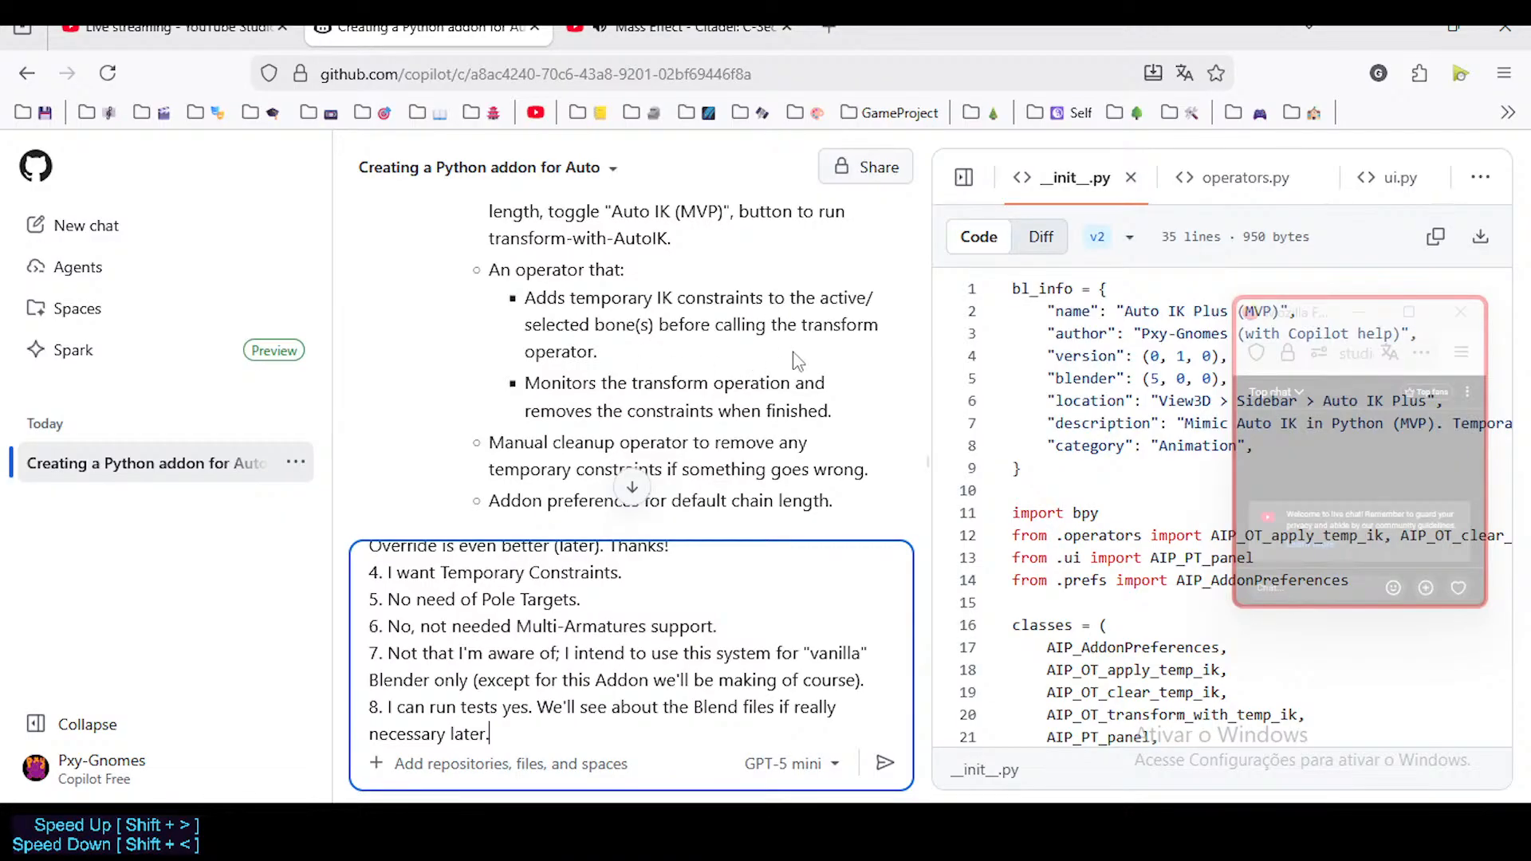
{"action": "scroll", "coordinate": [682, 401], "scroll_direction": "down", "scroll_amount": 2}
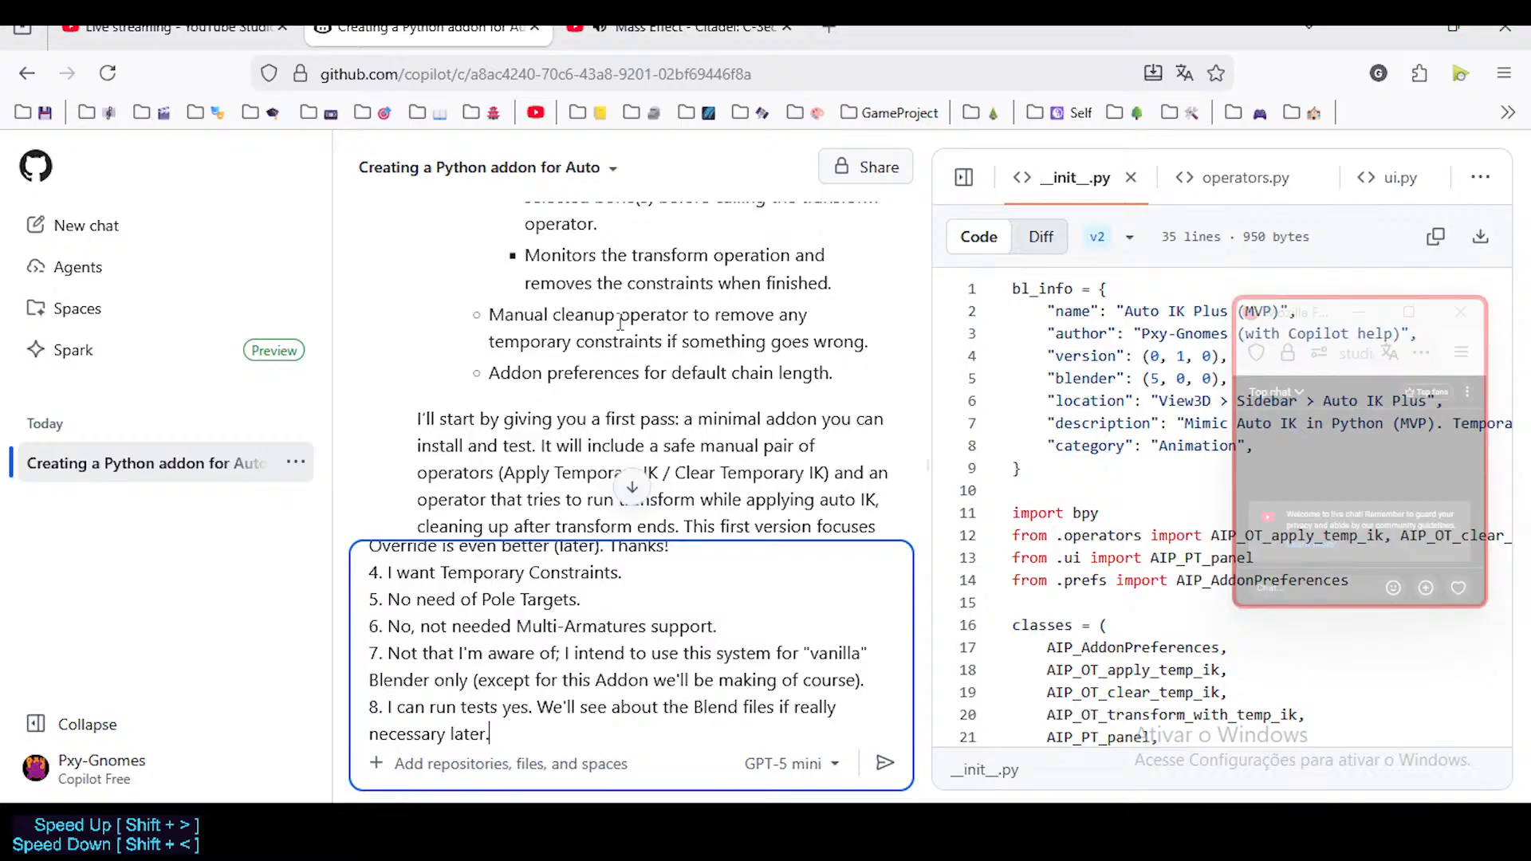
{"action": "scroll", "coordinate": [624, 340], "scroll_direction": "down", "scroll_amount": 2}
{"action": "scroll", "coordinate": [624, 340], "scroll_direction": "down", "scroll_amount": 8}
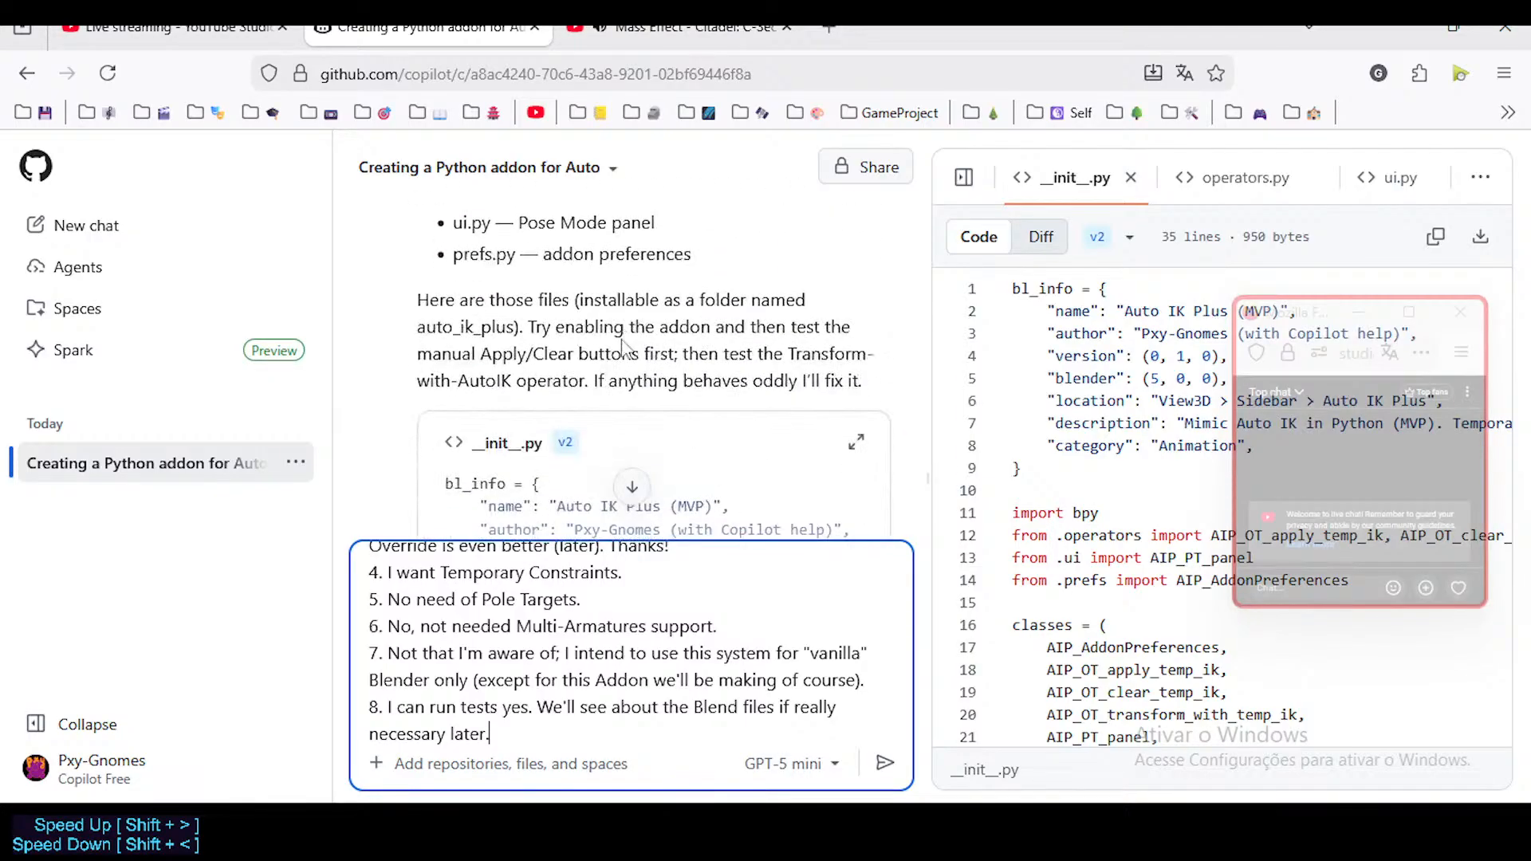
{"action": "scroll", "coordinate": [624, 340], "scroll_direction": "up", "scroll_amount": 10}
{"action": "scroll", "coordinate": [624, 341], "scroll_direction": "up", "scroll_amount": 2}
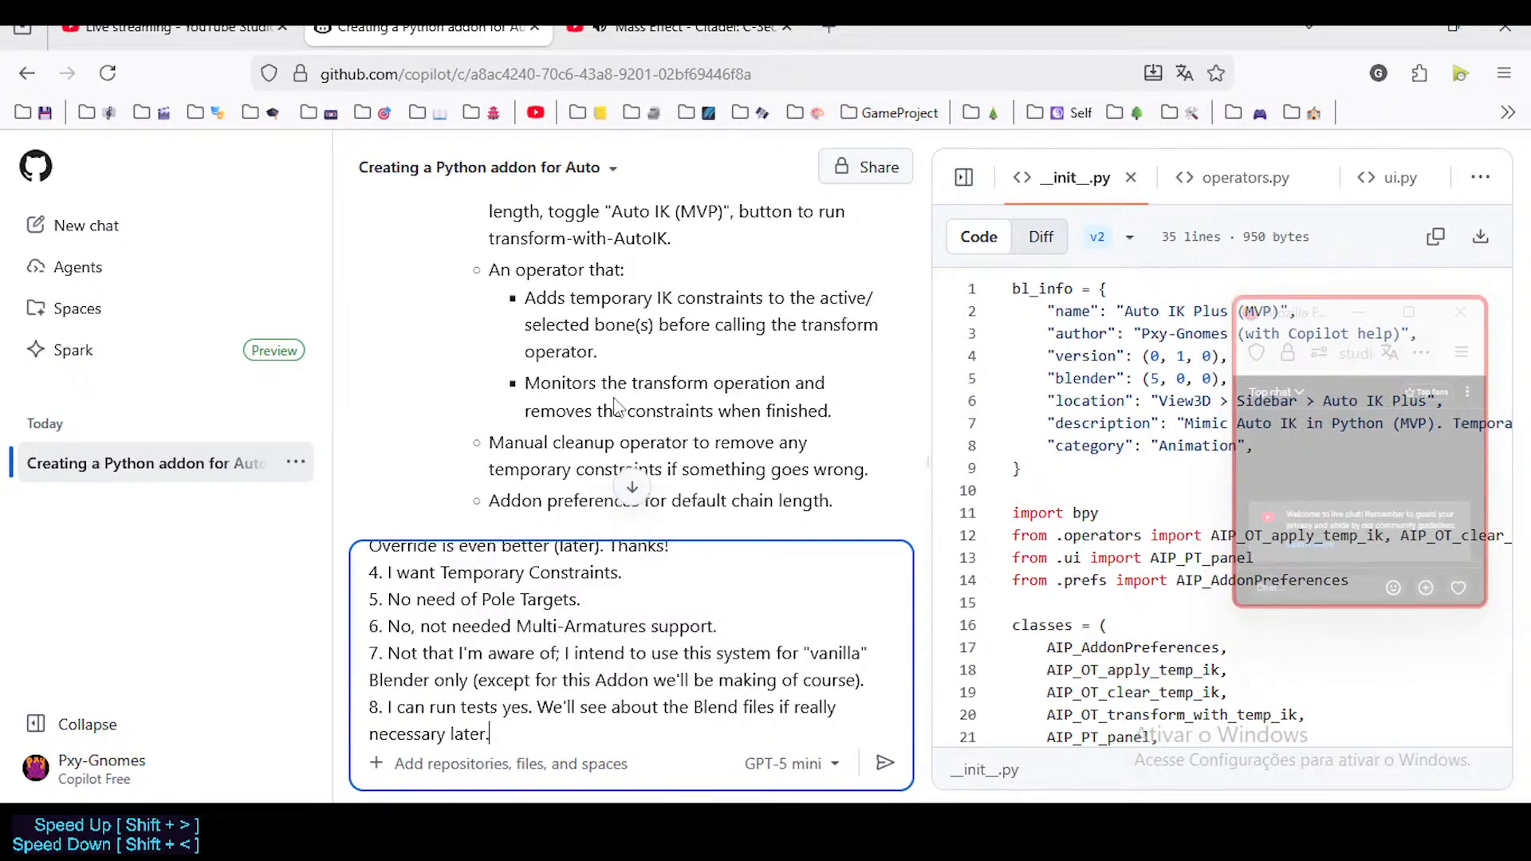
{"action": "scroll", "coordinate": [644, 401], "scroll_direction": "down", "scroll_amount": 2}
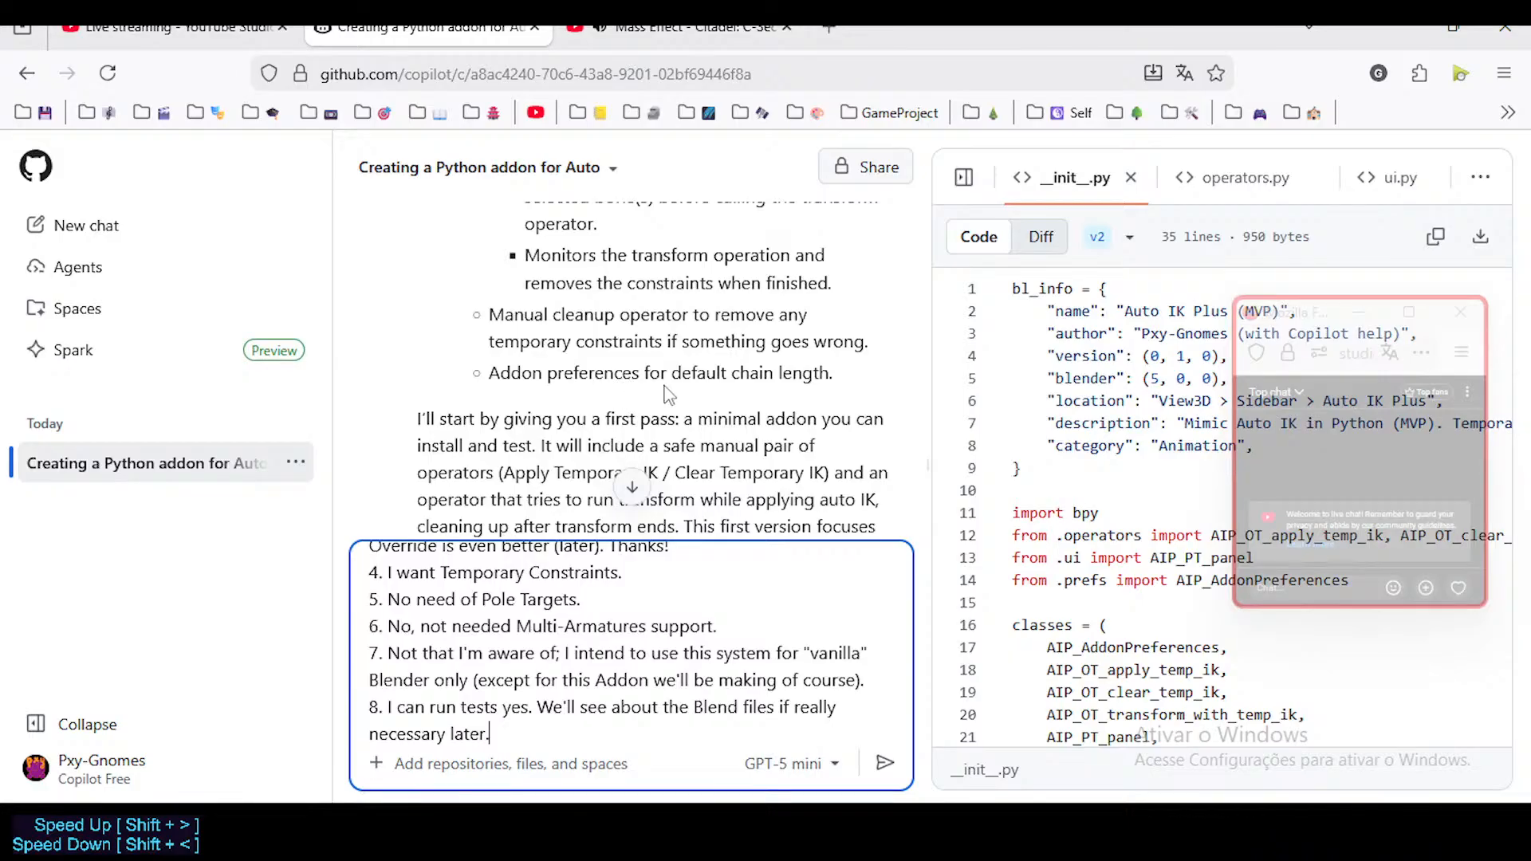
{"action": "scroll", "coordinate": [707, 394], "scroll_direction": "down", "scroll_amount": 2}
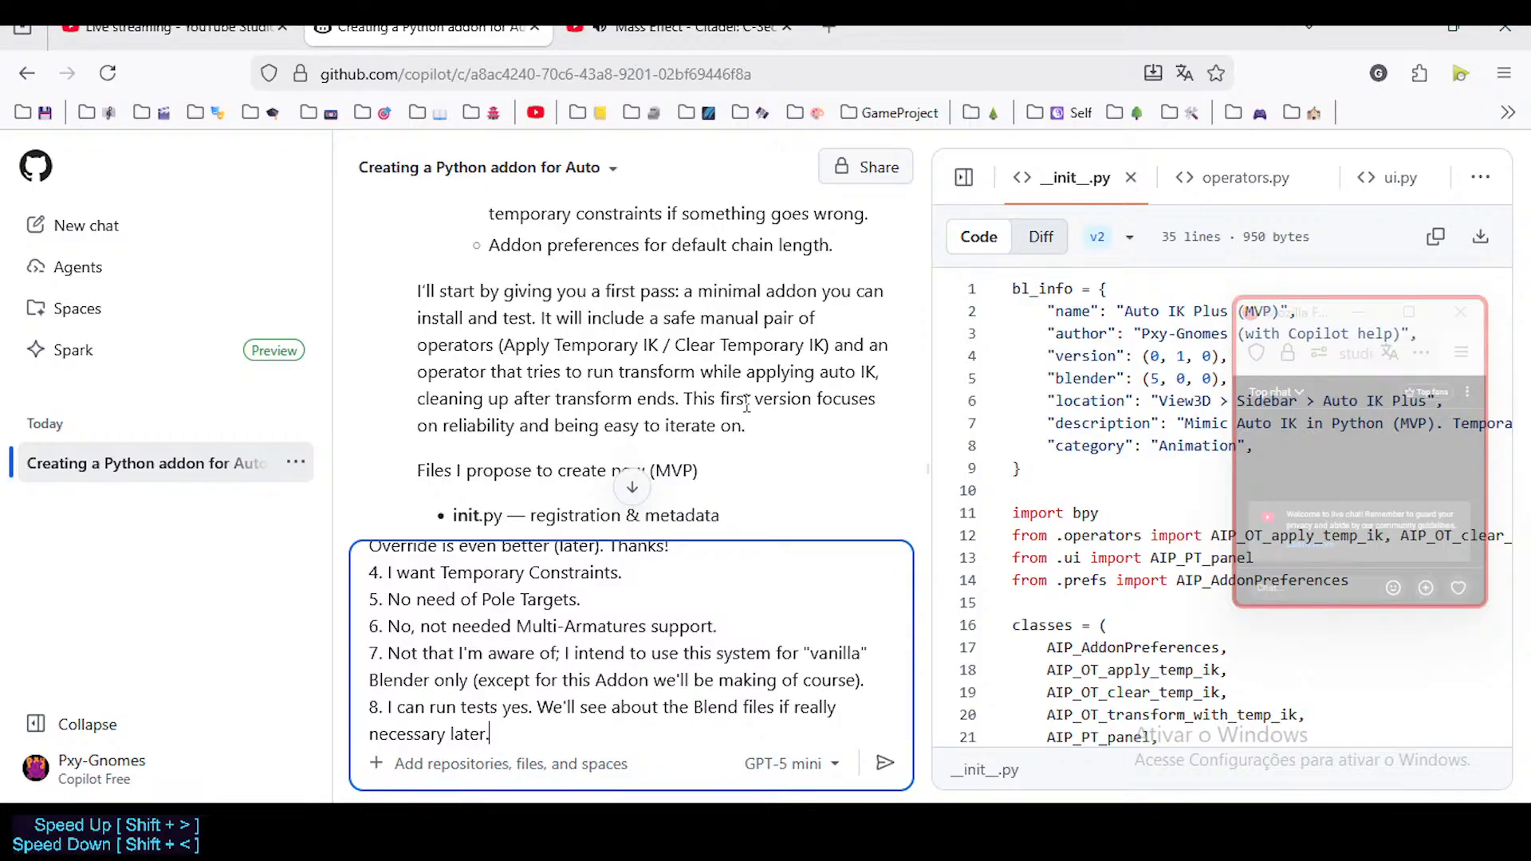
Step: Read the list of proposed MVP files and the instructions for installing and testing the addon
{"action": "scroll", "coordinate": [582, 270], "scroll_direction": "down", "scroll_amount": 2}
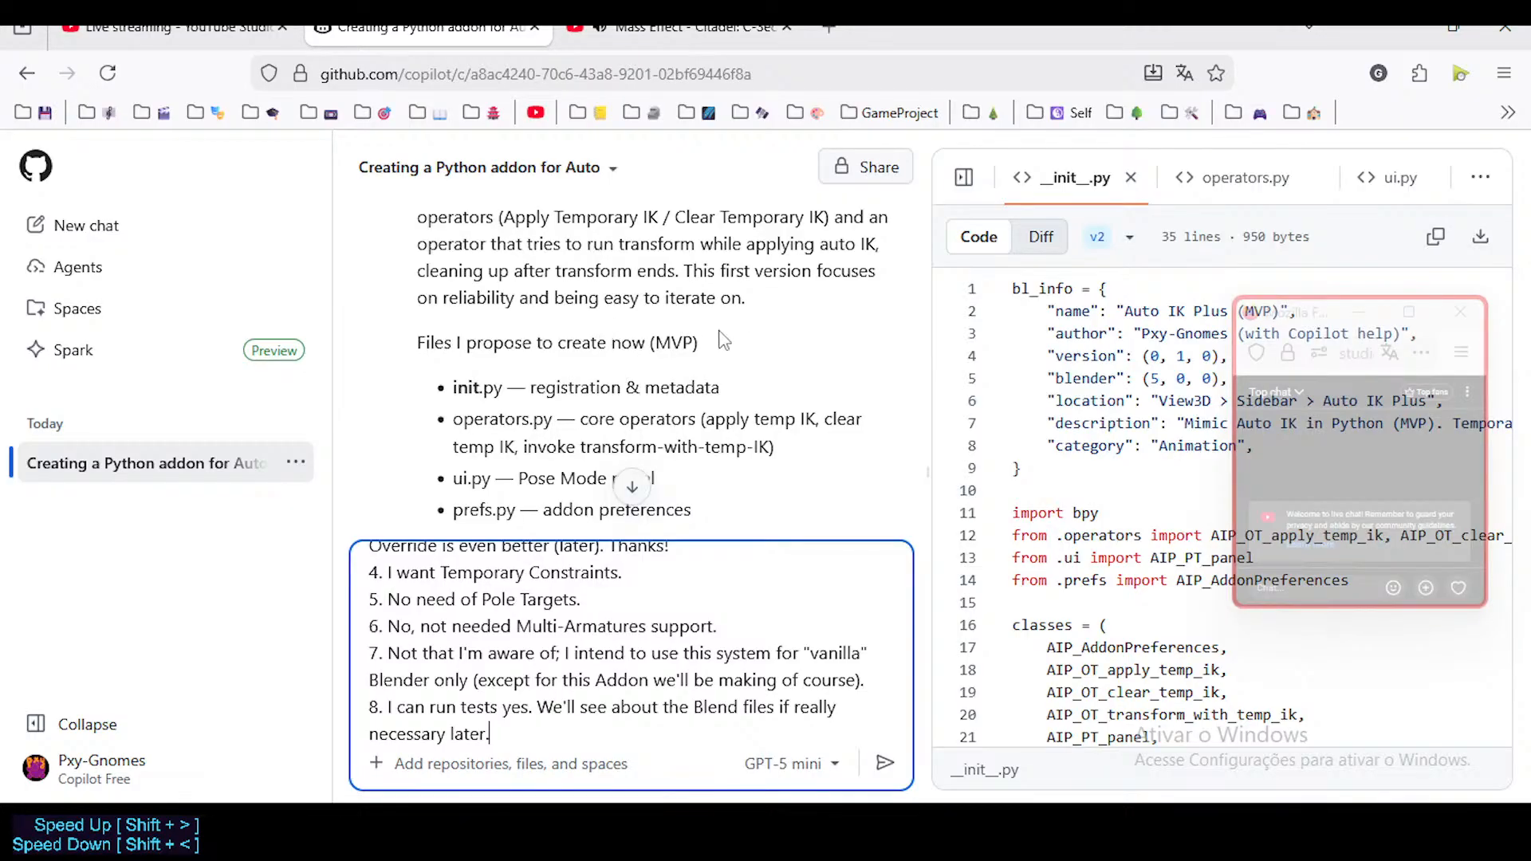
{"action": "scroll", "coordinate": [694, 357], "scroll_direction": "down", "scroll_amount": 2}
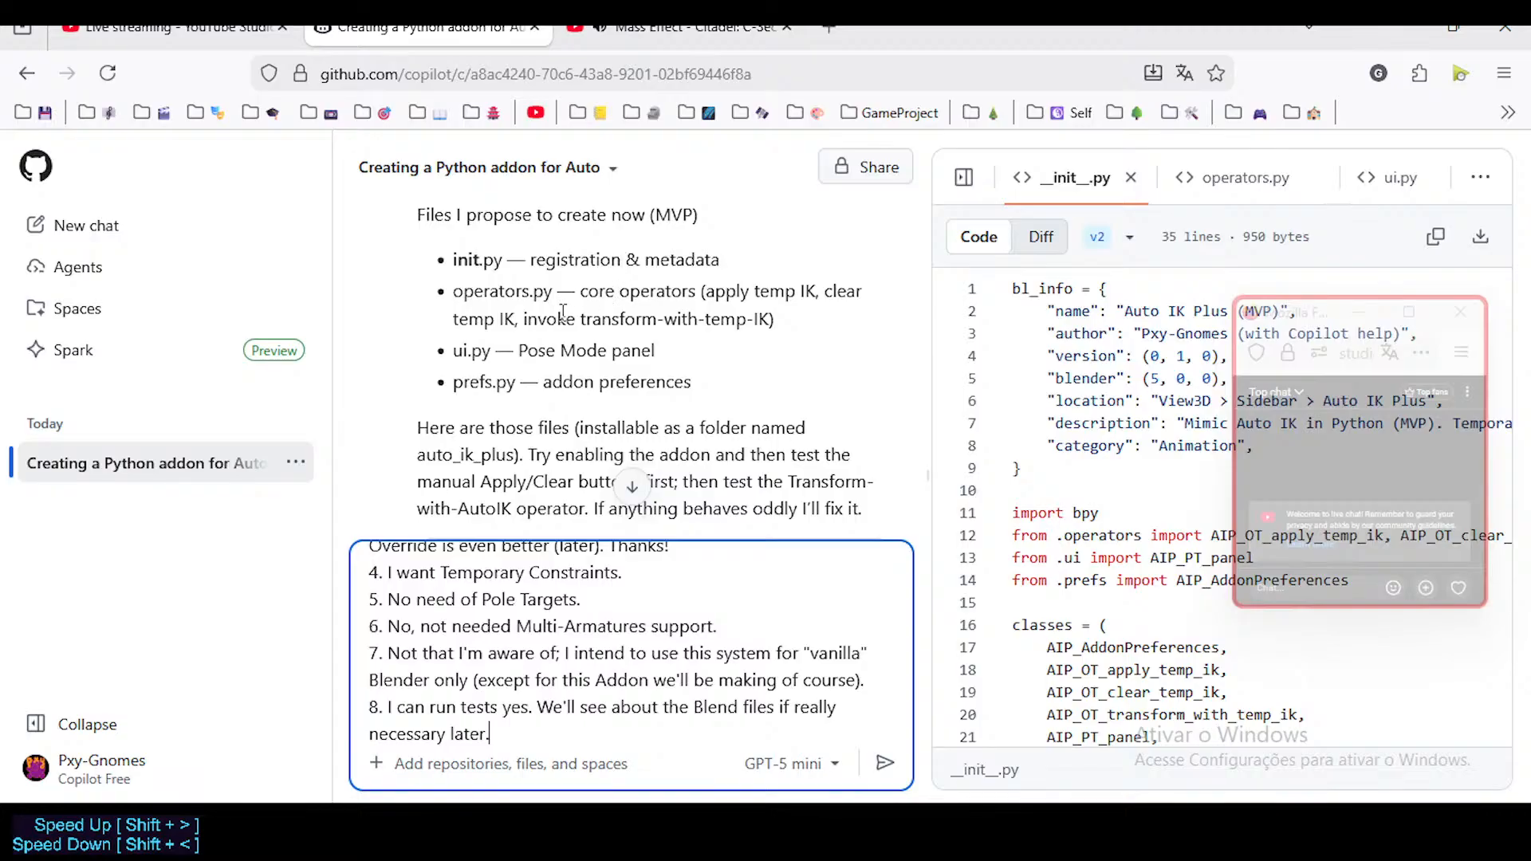
{"action": "scroll", "coordinate": [533, 326], "scroll_direction": "down", "scroll_amount": 2}
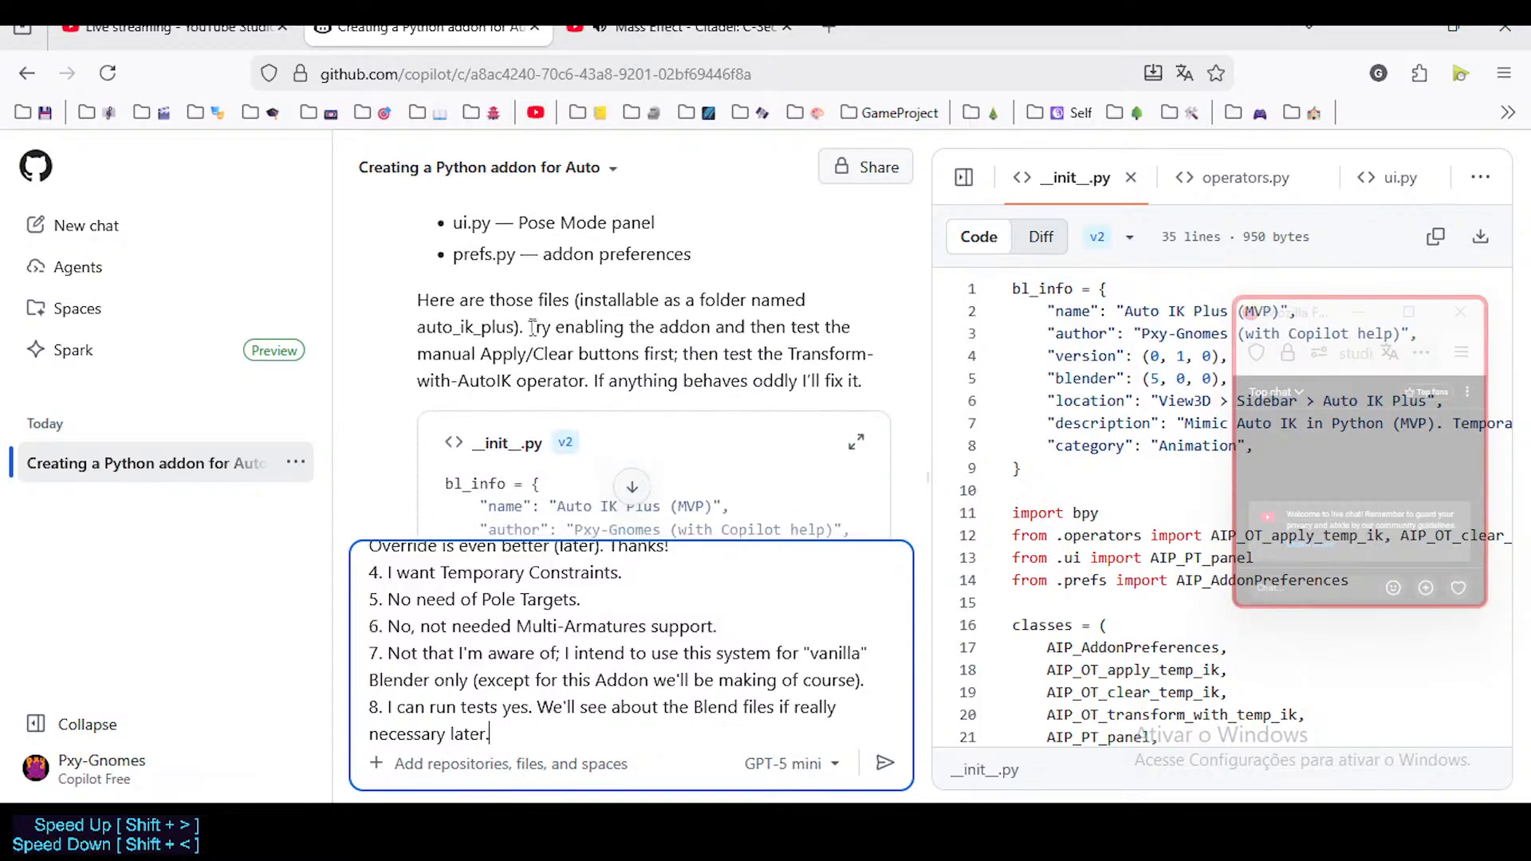
{"action": "scroll", "coordinate": [614, 303], "scroll_direction": "up", "scroll_amount": 2}
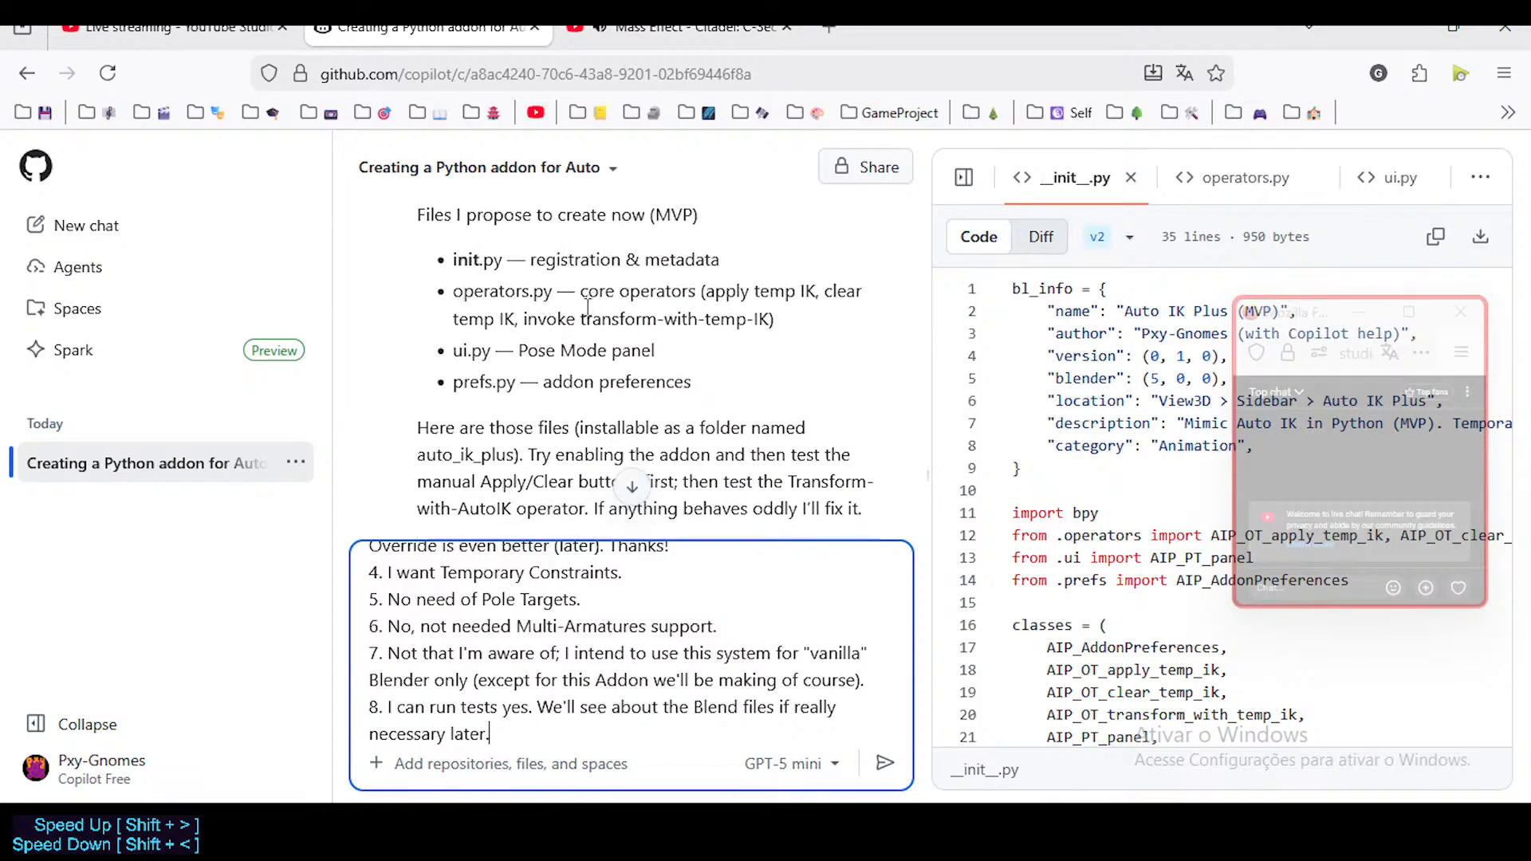
{"action": "scroll", "coordinate": [582, 319], "scroll_direction": "down", "scroll_amount": 2}
{"action": "scroll", "coordinate": [554, 343], "scroll_direction": "up", "scroll_amount": 4}
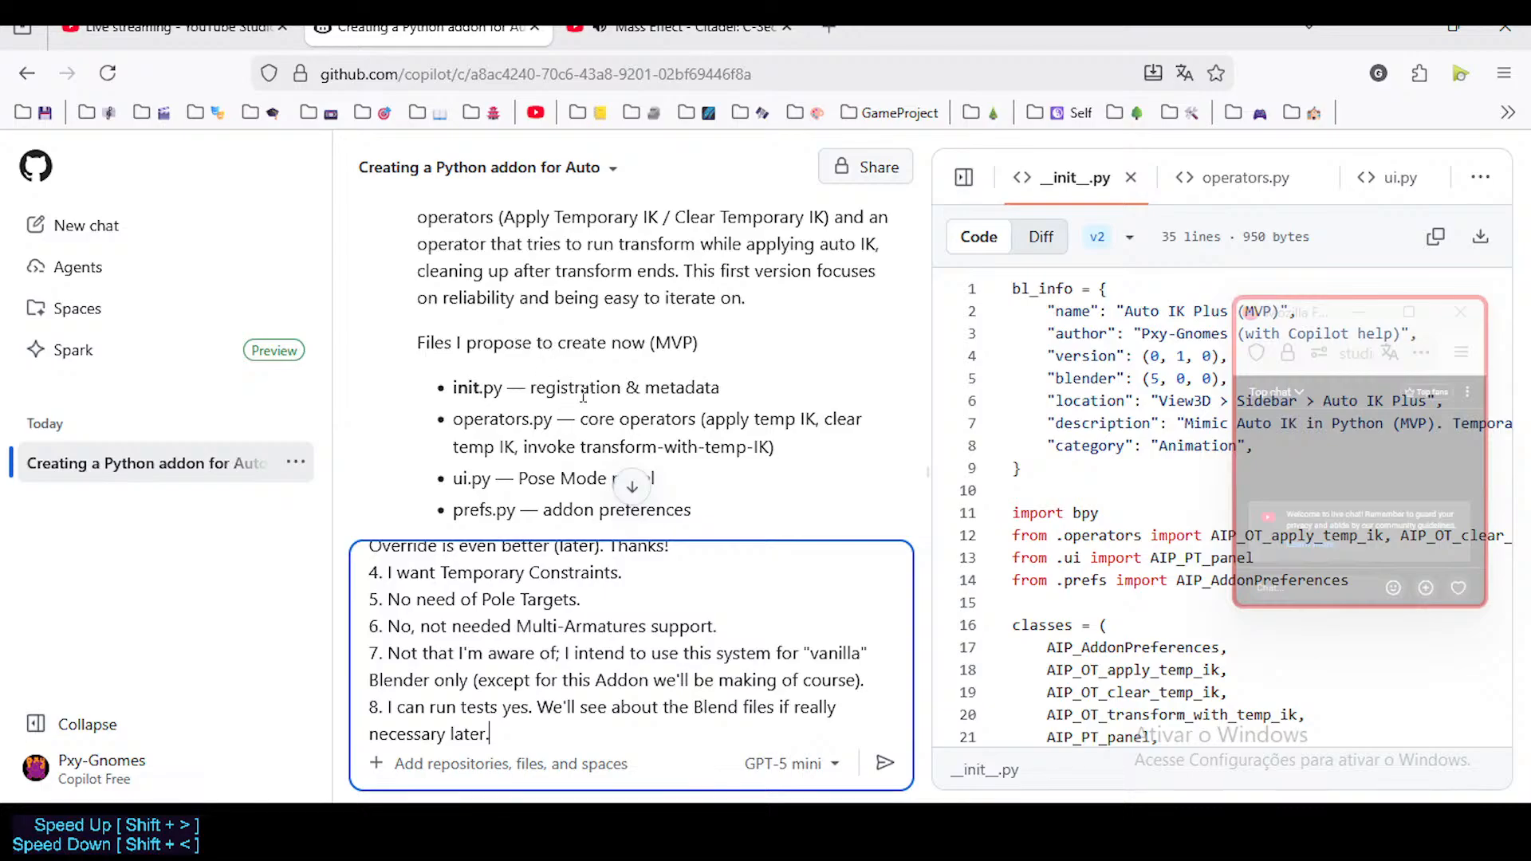
{"action": "scroll", "coordinate": [606, 363], "scroll_direction": "down", "scroll_amount": 5}
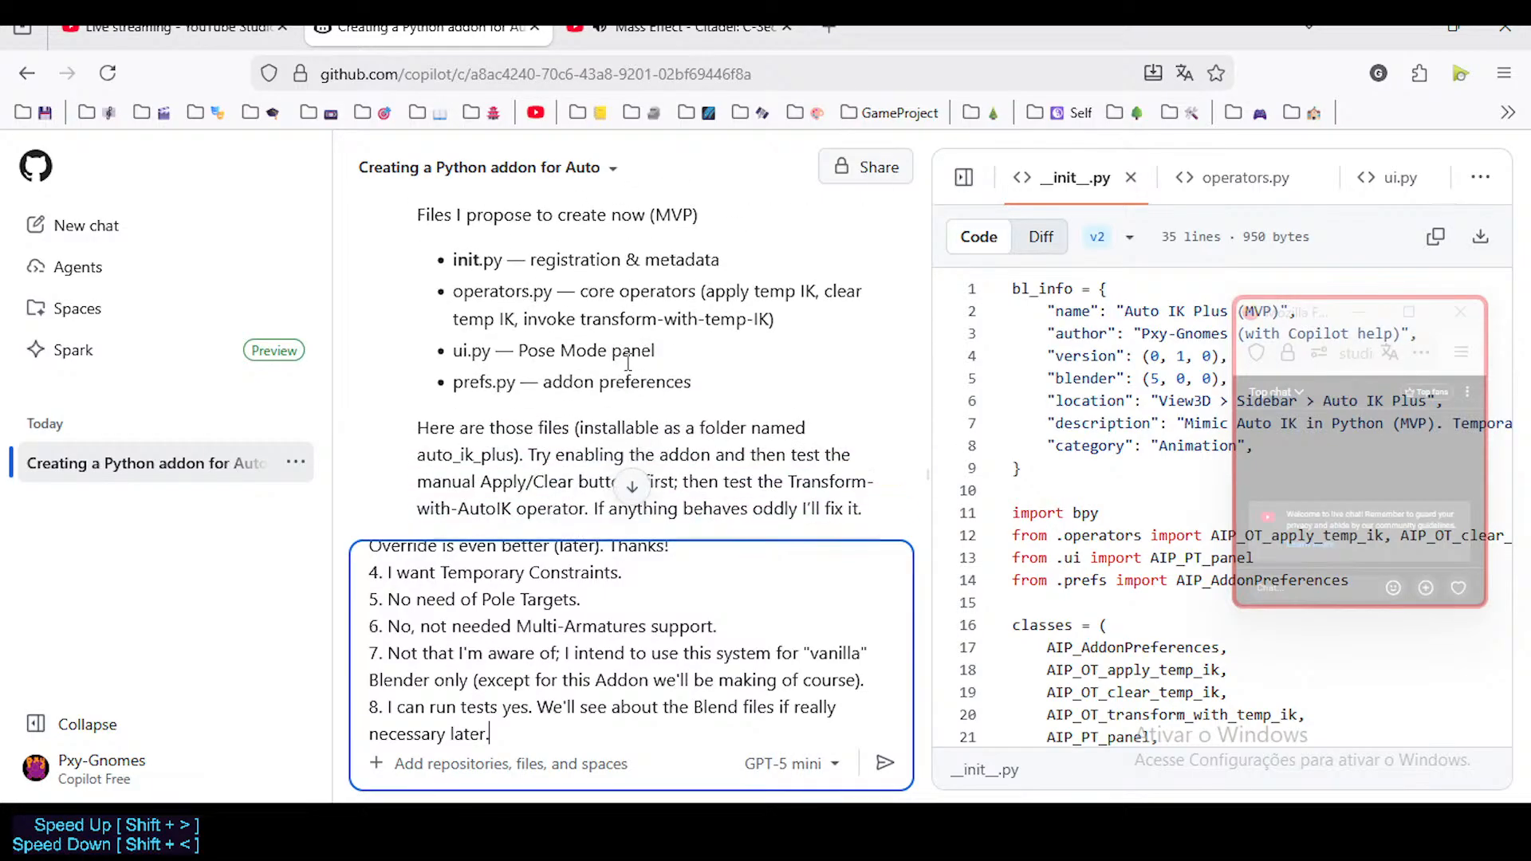
{"action": "scroll", "coordinate": [612, 368], "scroll_direction": "up", "scroll_amount": 1}
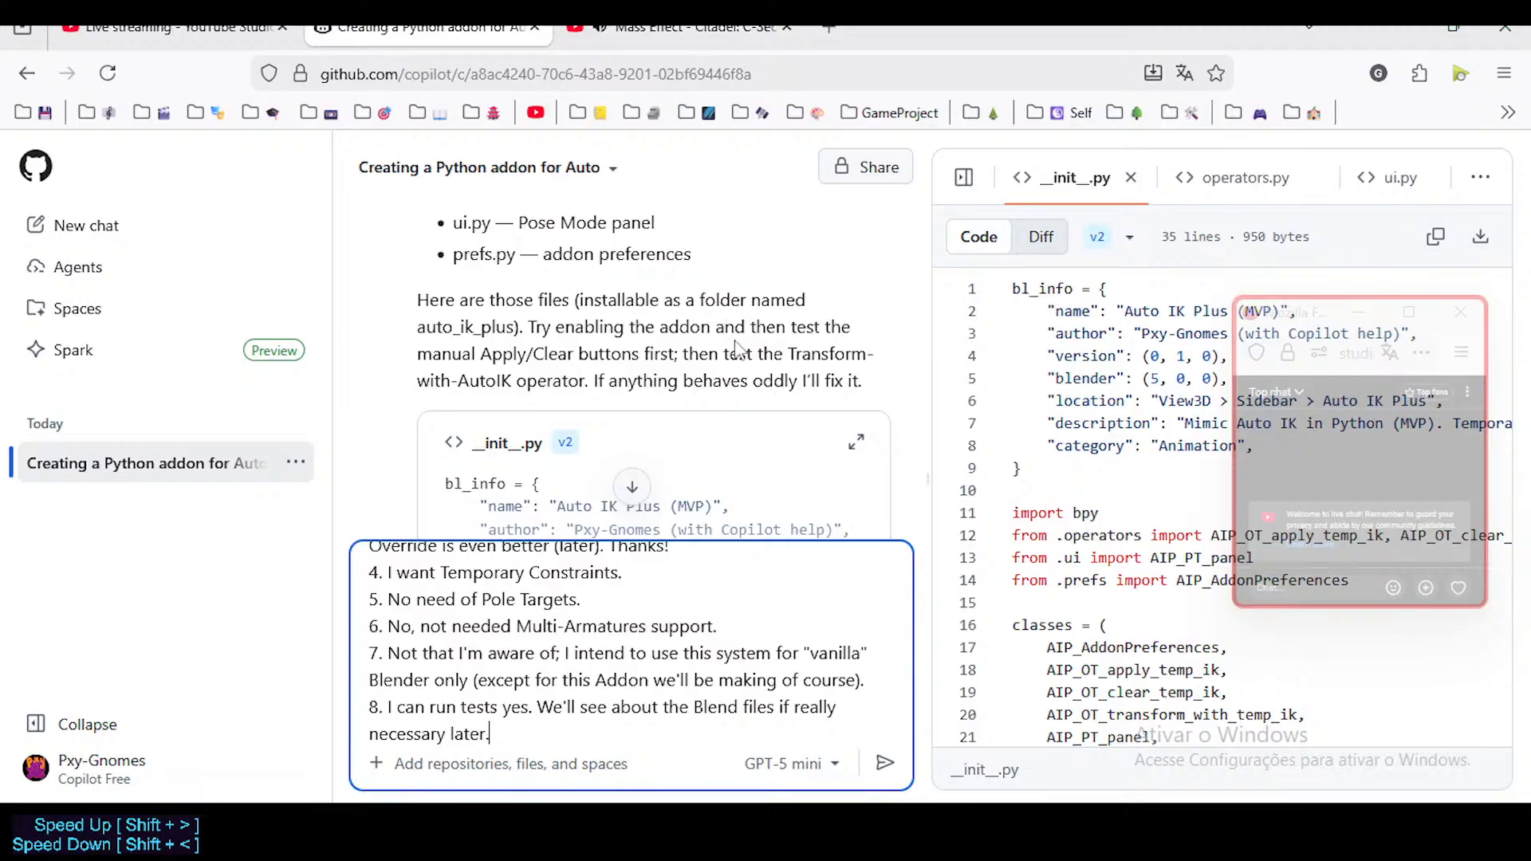
Step: Look through the code and testing notes, future improvements and the closing options Copilot offers
{"action": "scroll", "coordinate": [732, 351], "scroll_direction": "down", "scroll_amount": 15}
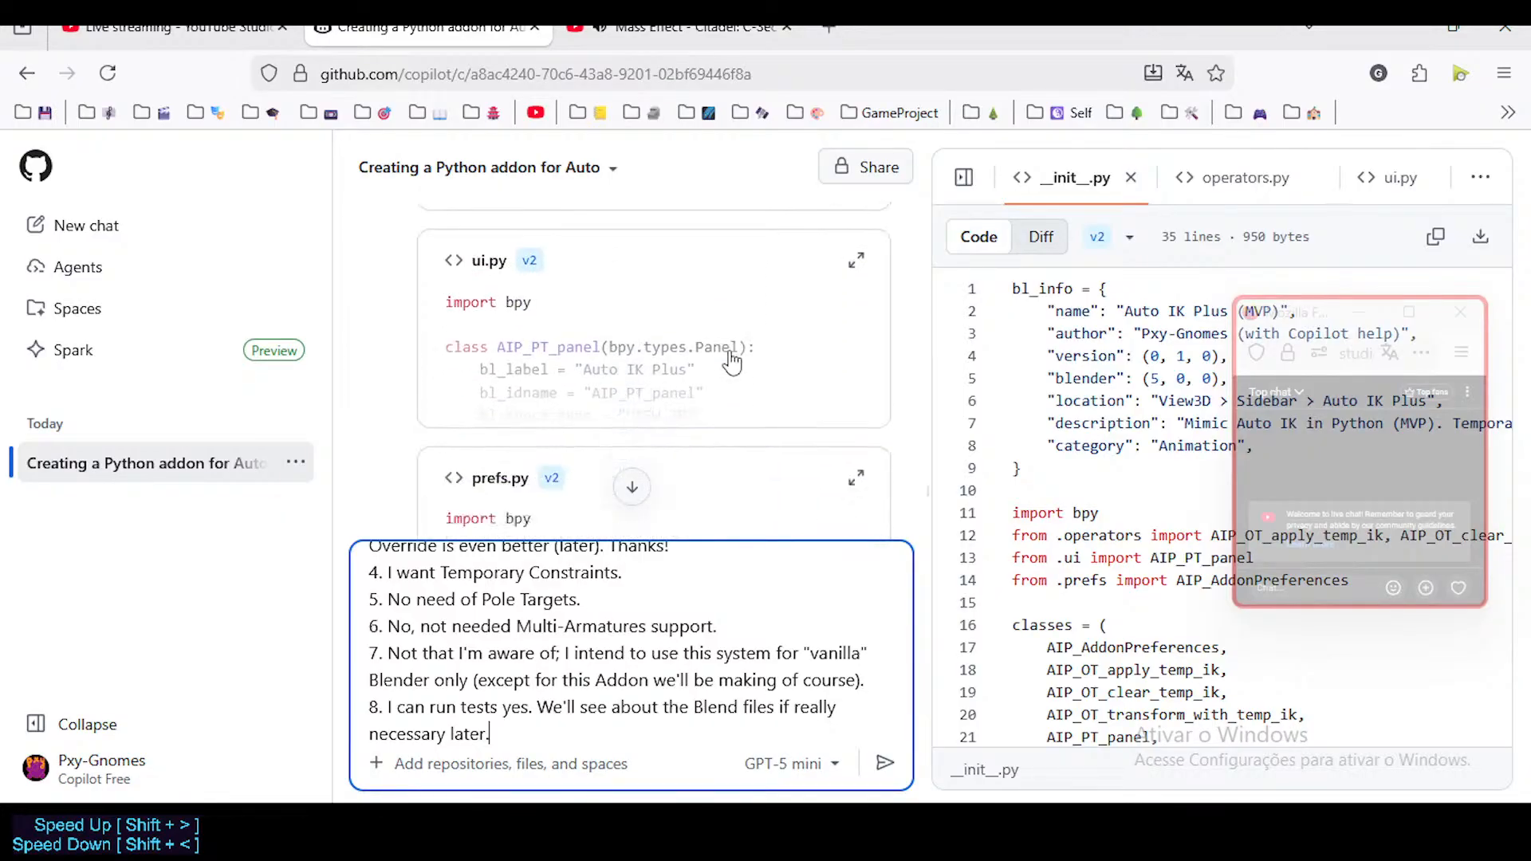
{"action": "scroll", "coordinate": [731, 351], "scroll_direction": "up", "scroll_amount": 5}
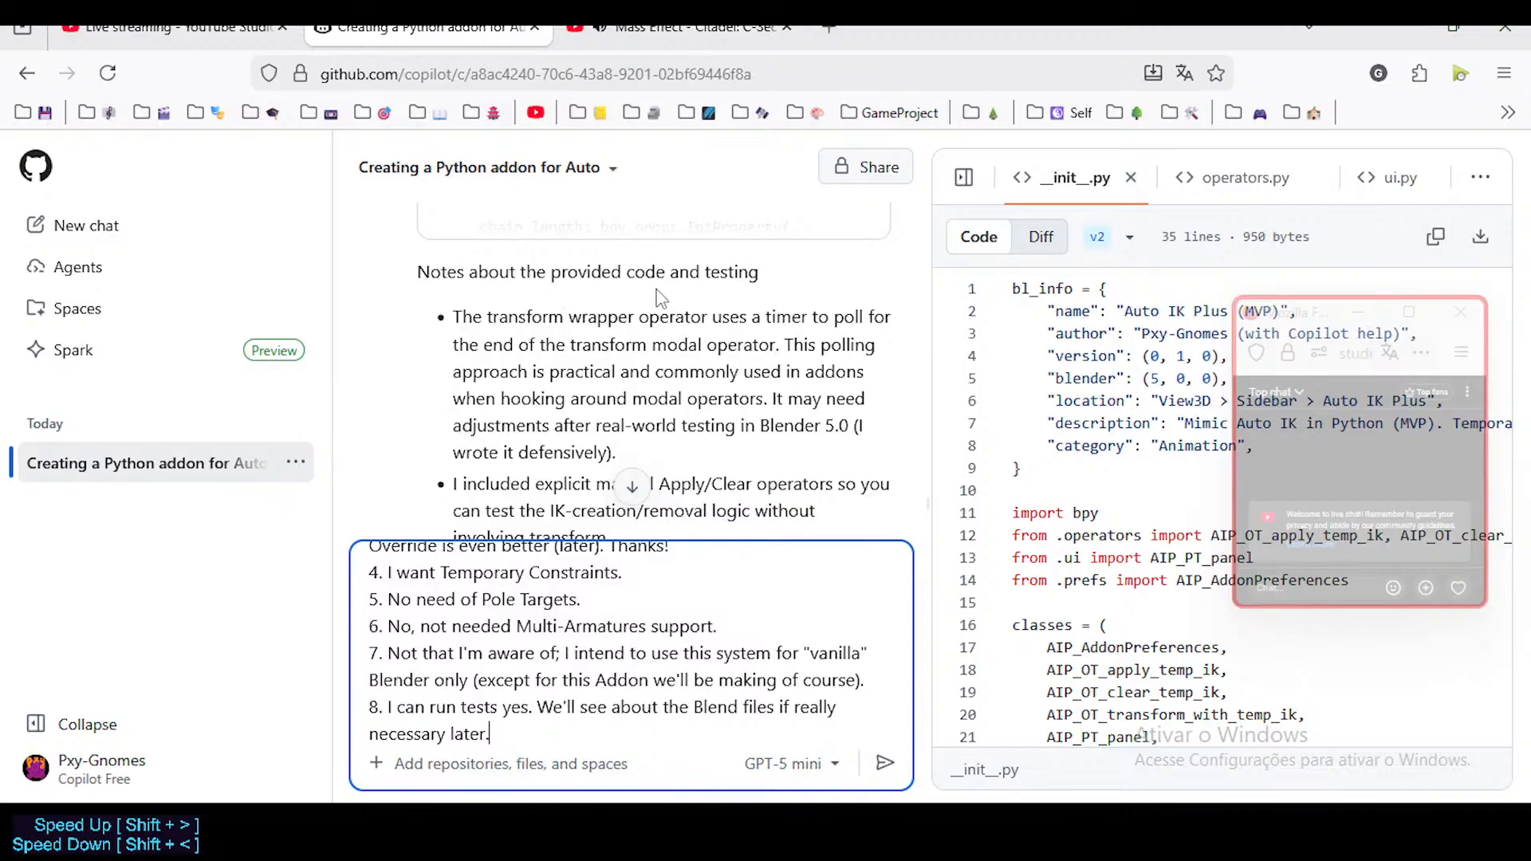
{"action": "scroll", "coordinate": [686, 385], "scroll_direction": "down", "scroll_amount": 5}
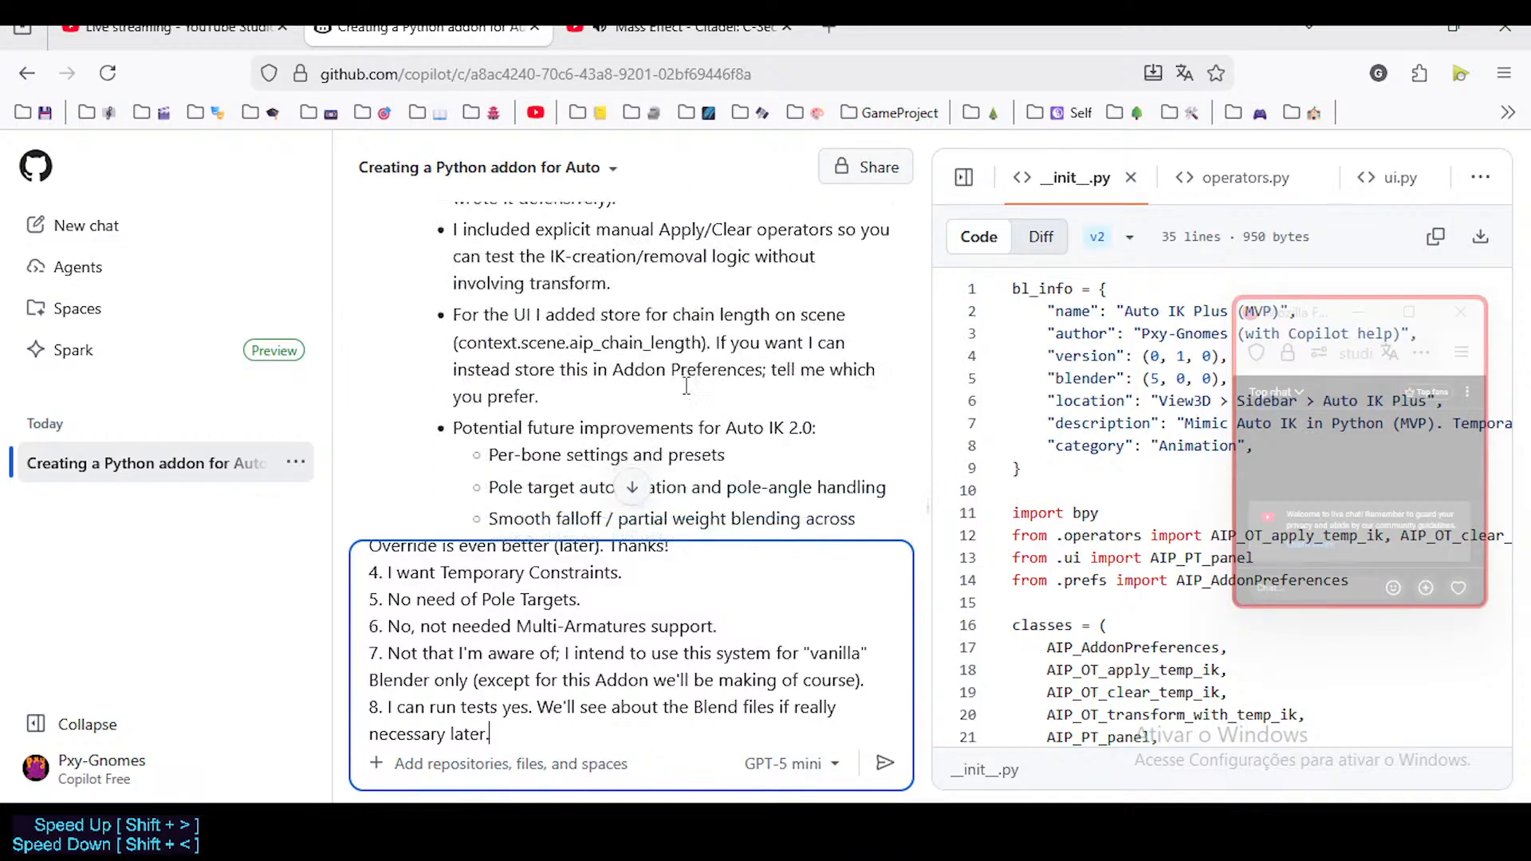
{"action": "scroll", "coordinate": [686, 386], "scroll_direction": "down", "scroll_amount": 10}
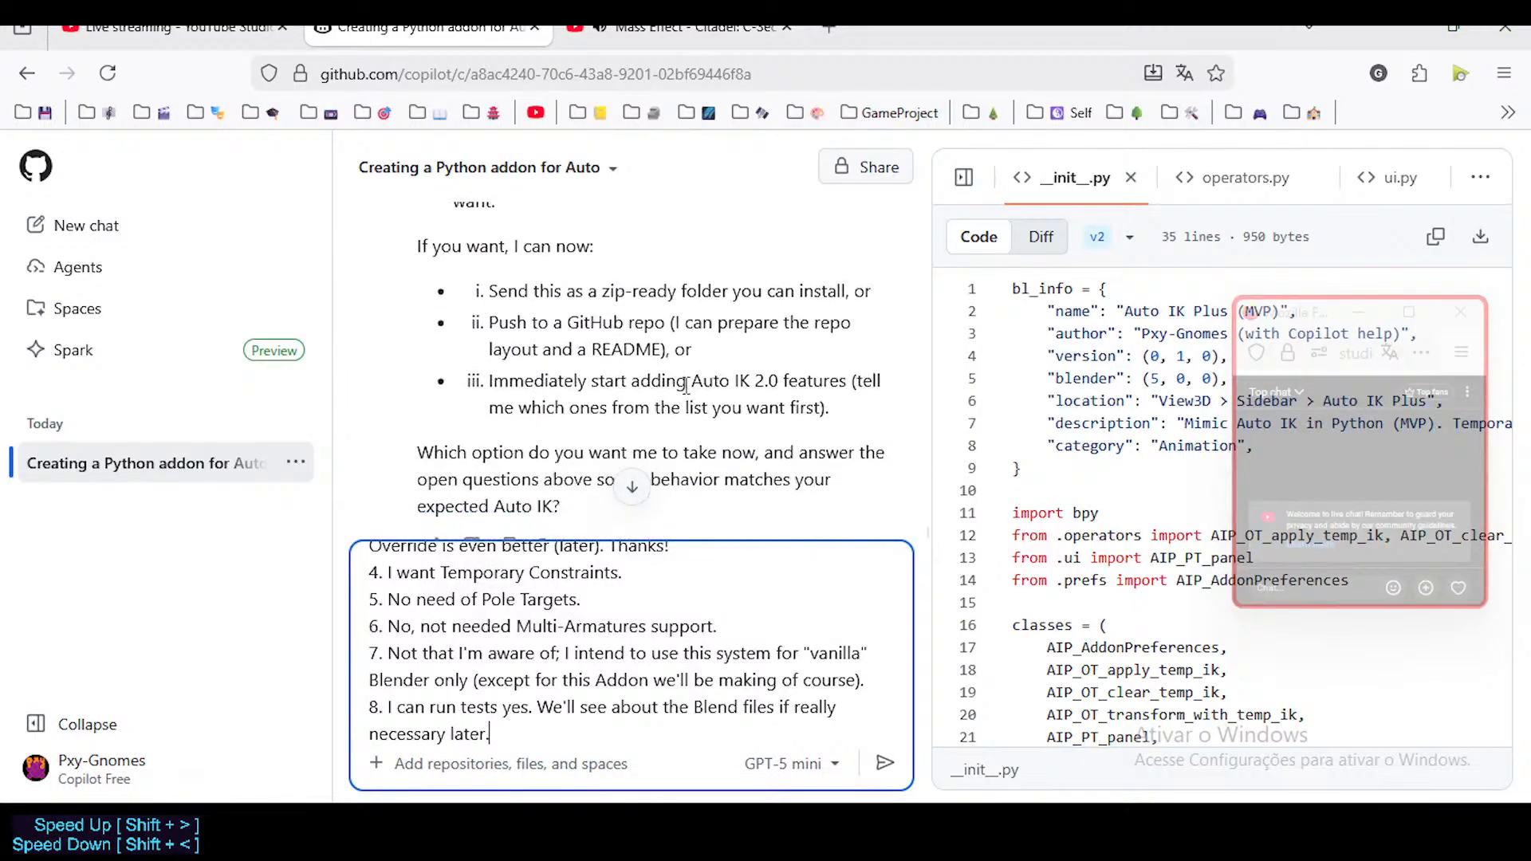
{"action": "scroll", "coordinate": [622, 433], "scroll_direction": "up", "scroll_amount": 2}
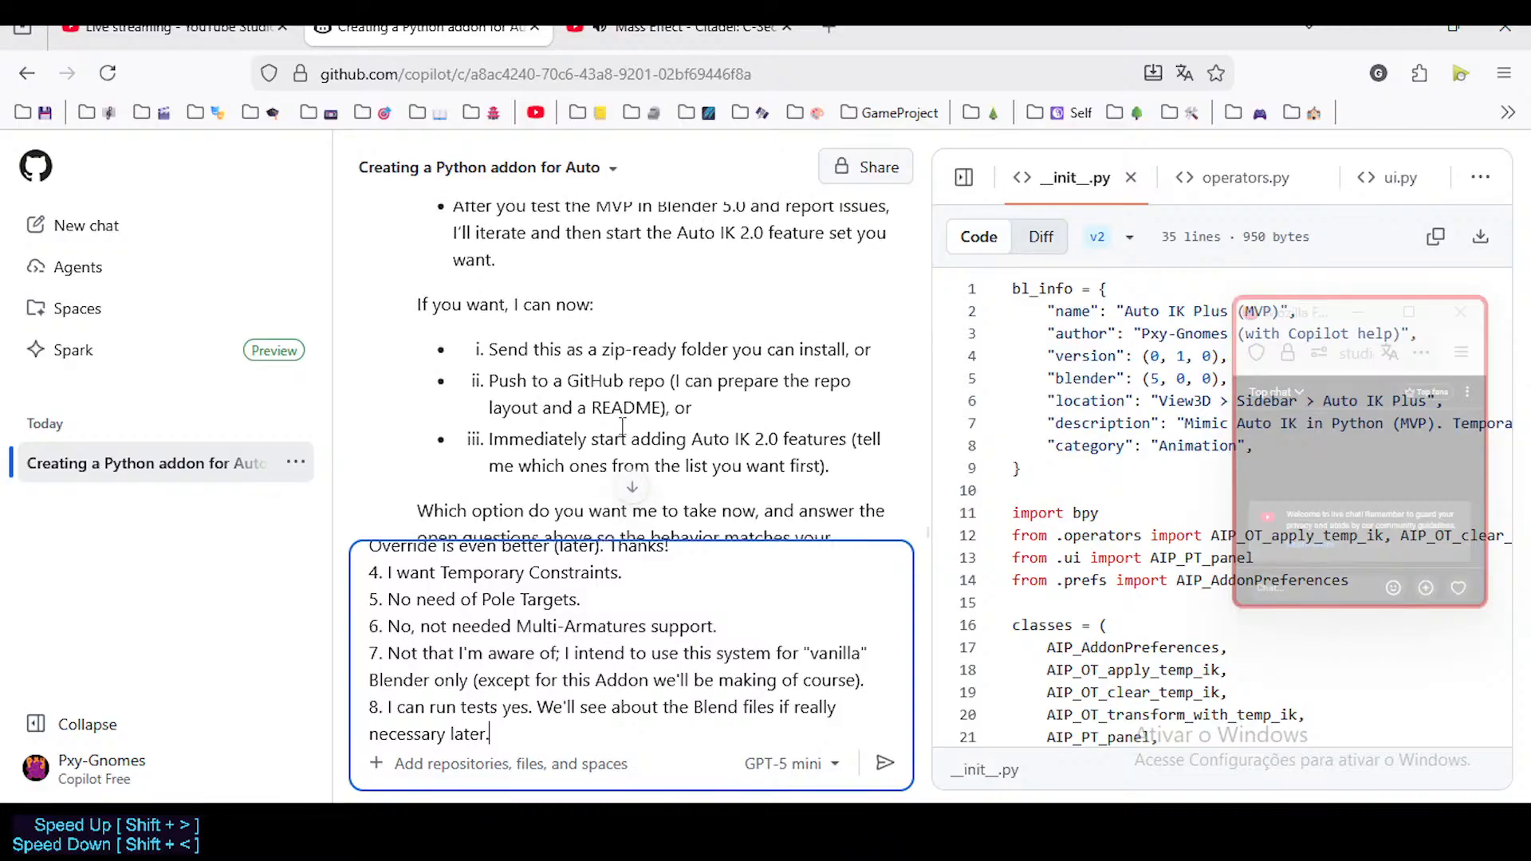
{"action": "scroll", "coordinate": [626, 435], "scroll_direction": "up", "scroll_amount": 2}
{"action": "scroll", "coordinate": [630, 434], "scroll_direction": "down", "scroll_amount": 5}
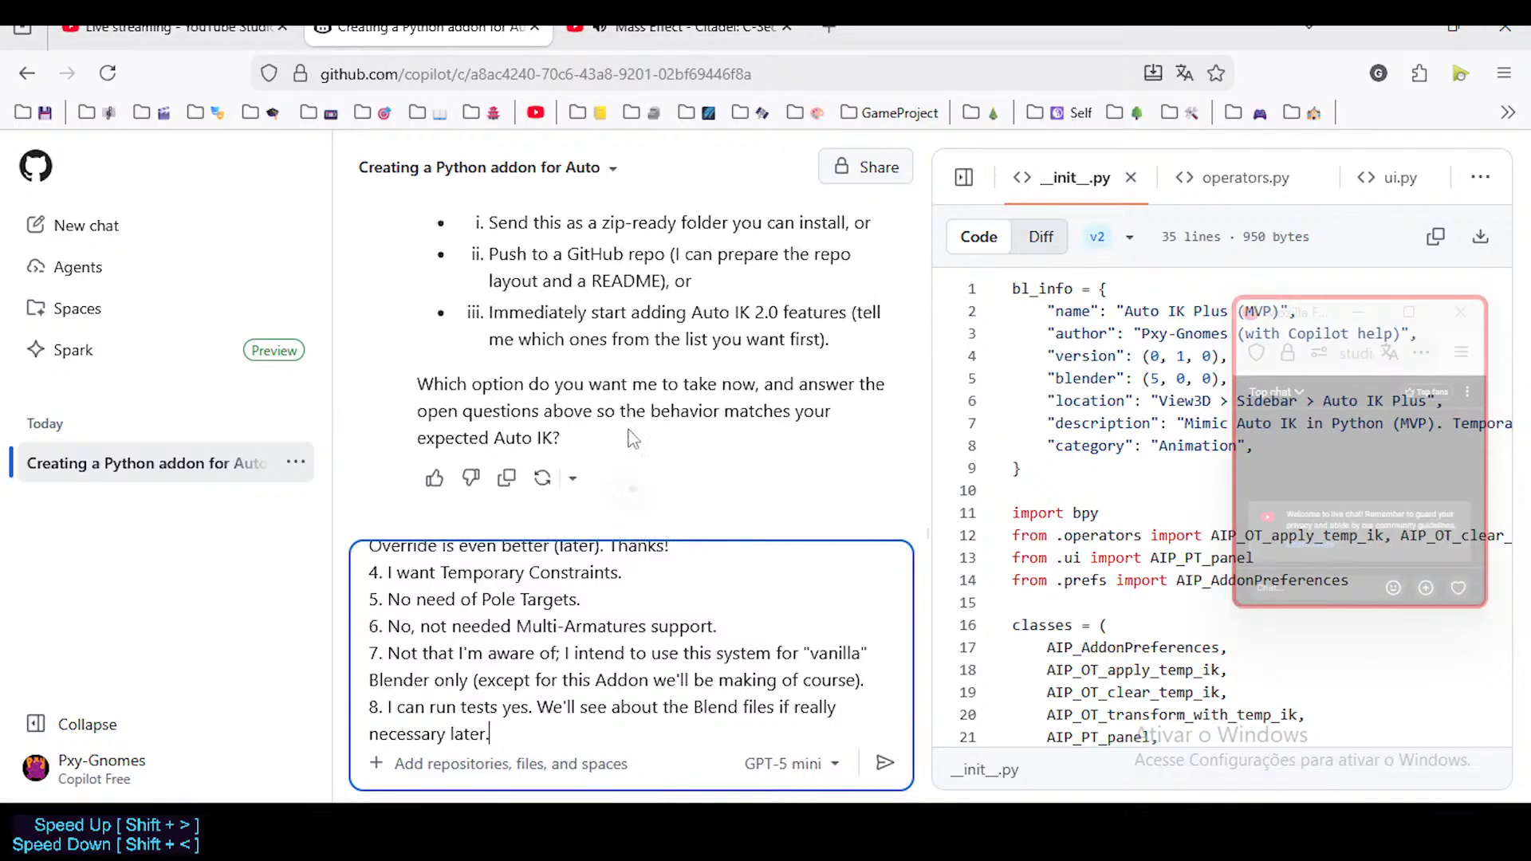
Step: Leave a blank line after the eighth answer and add "Too much information on the files."
{"action": "key", "text": "shift+Return"}
{"action": "key", "text": "shift+Return"}
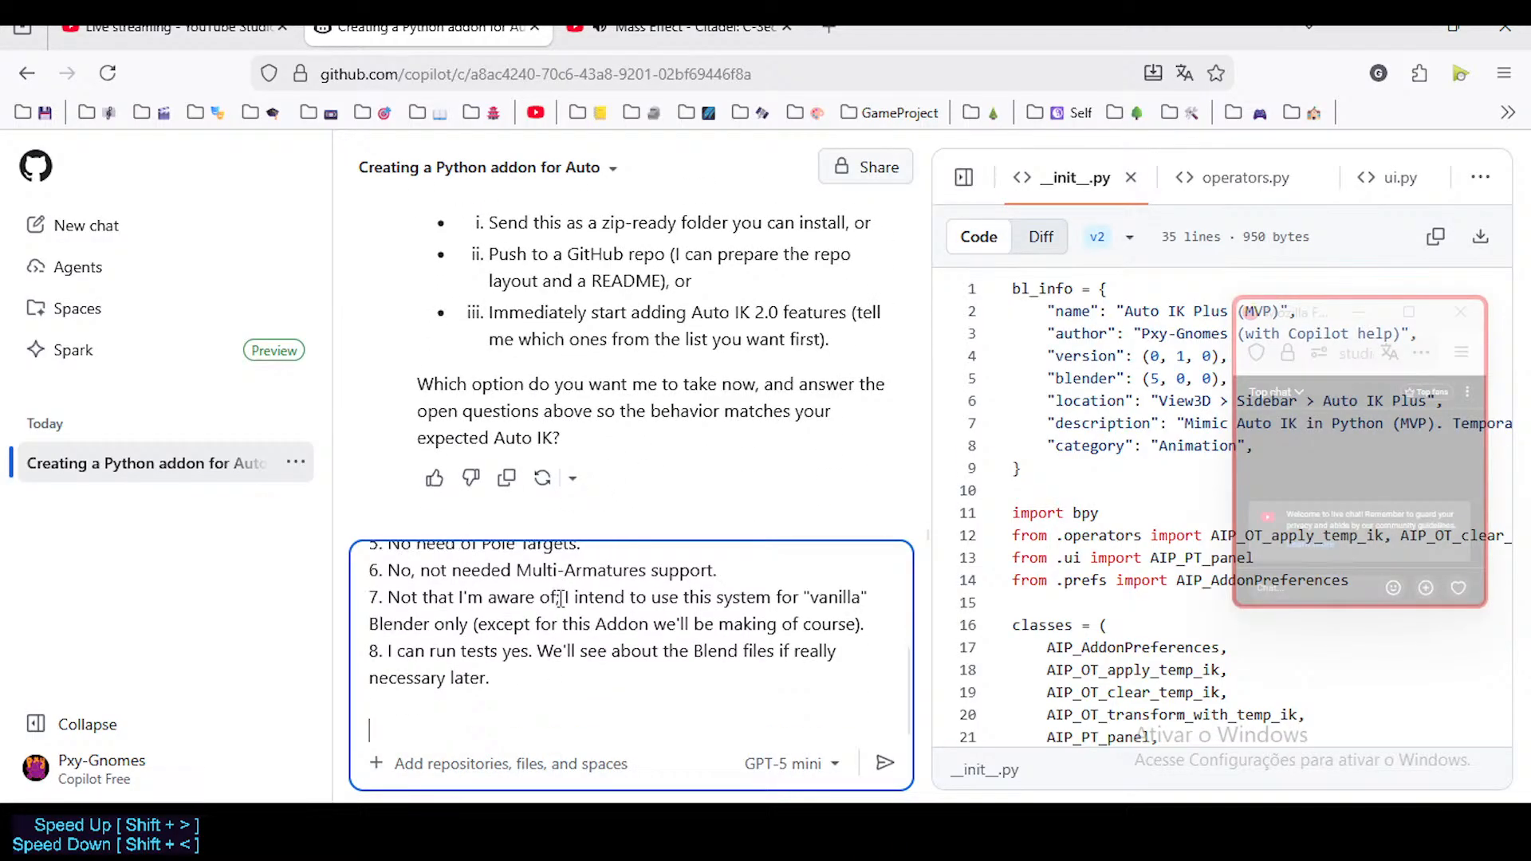
{"action": "type", "text": "Too much information"}
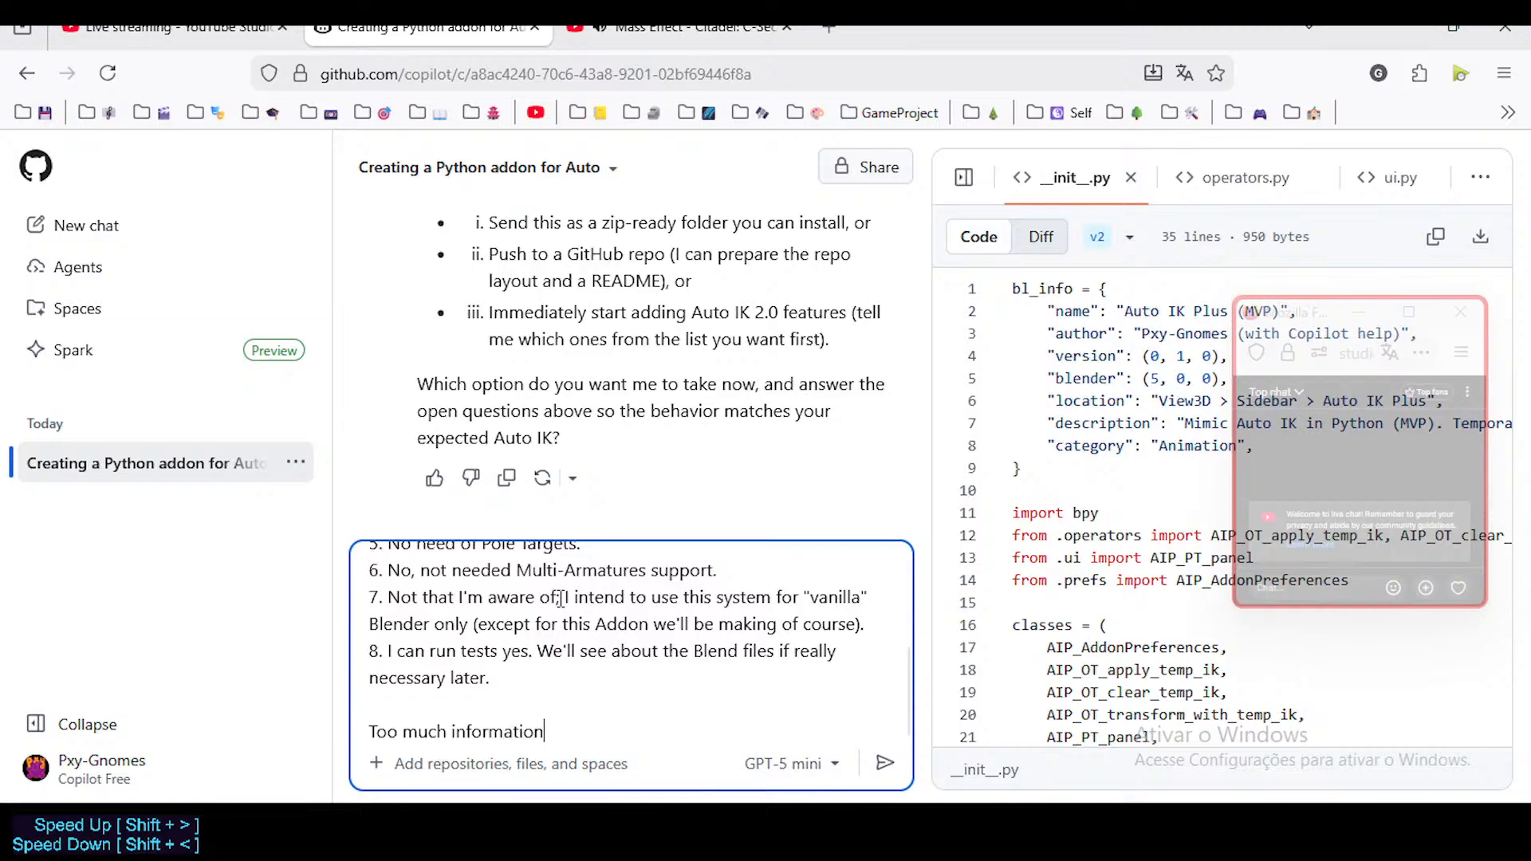
{"action": "type", "text": " on the files"}
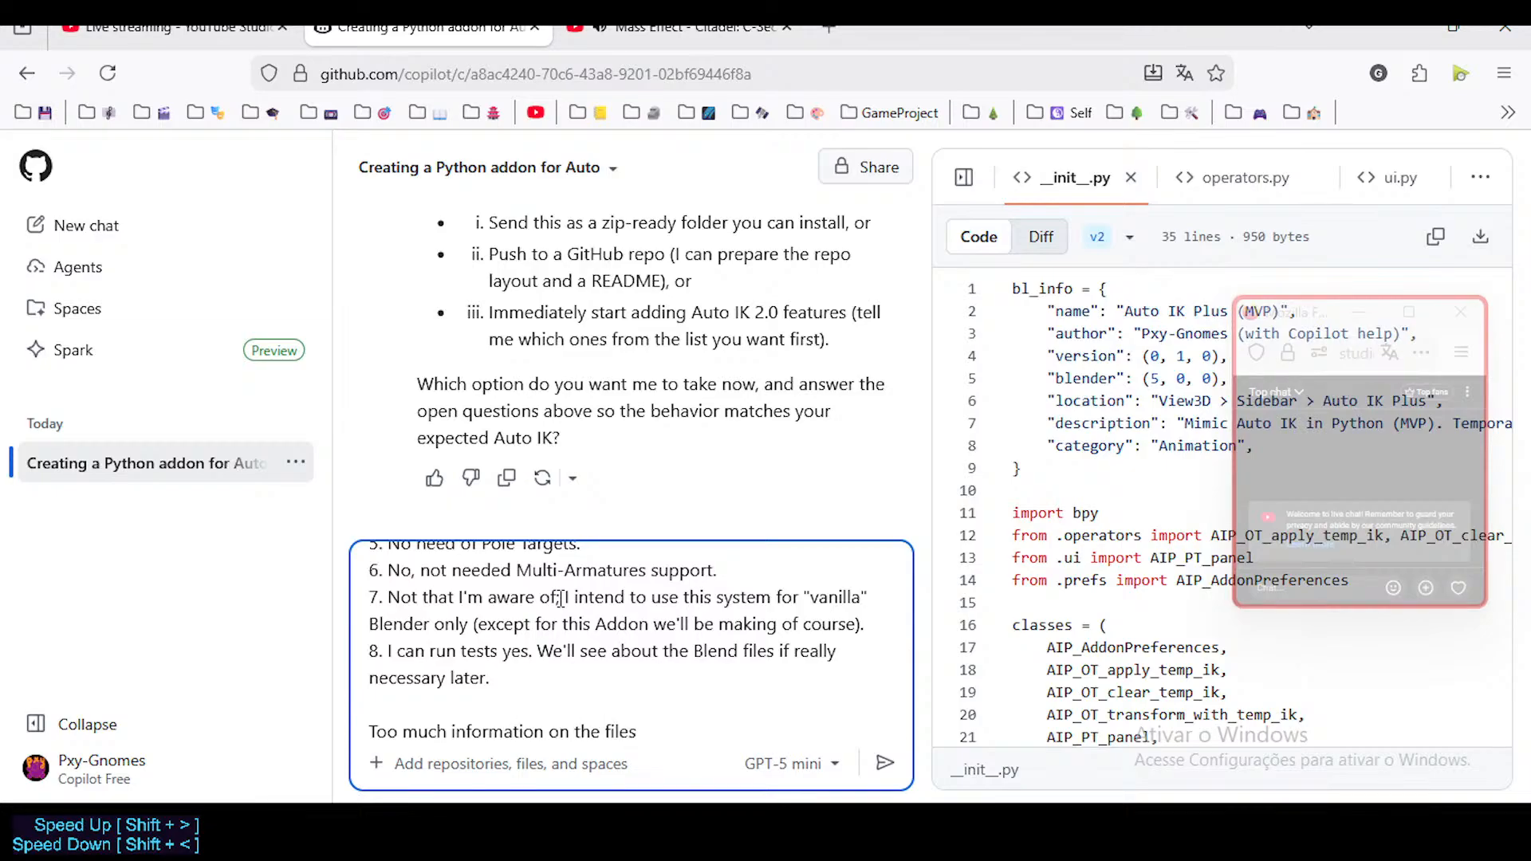
{"action": "type", "text": "."}
Step: On a new line, write "First, just let me know if these informations here in my reply"
{"action": "key", "text": "shift+Return"}
{"action": "type", "text": "First"}
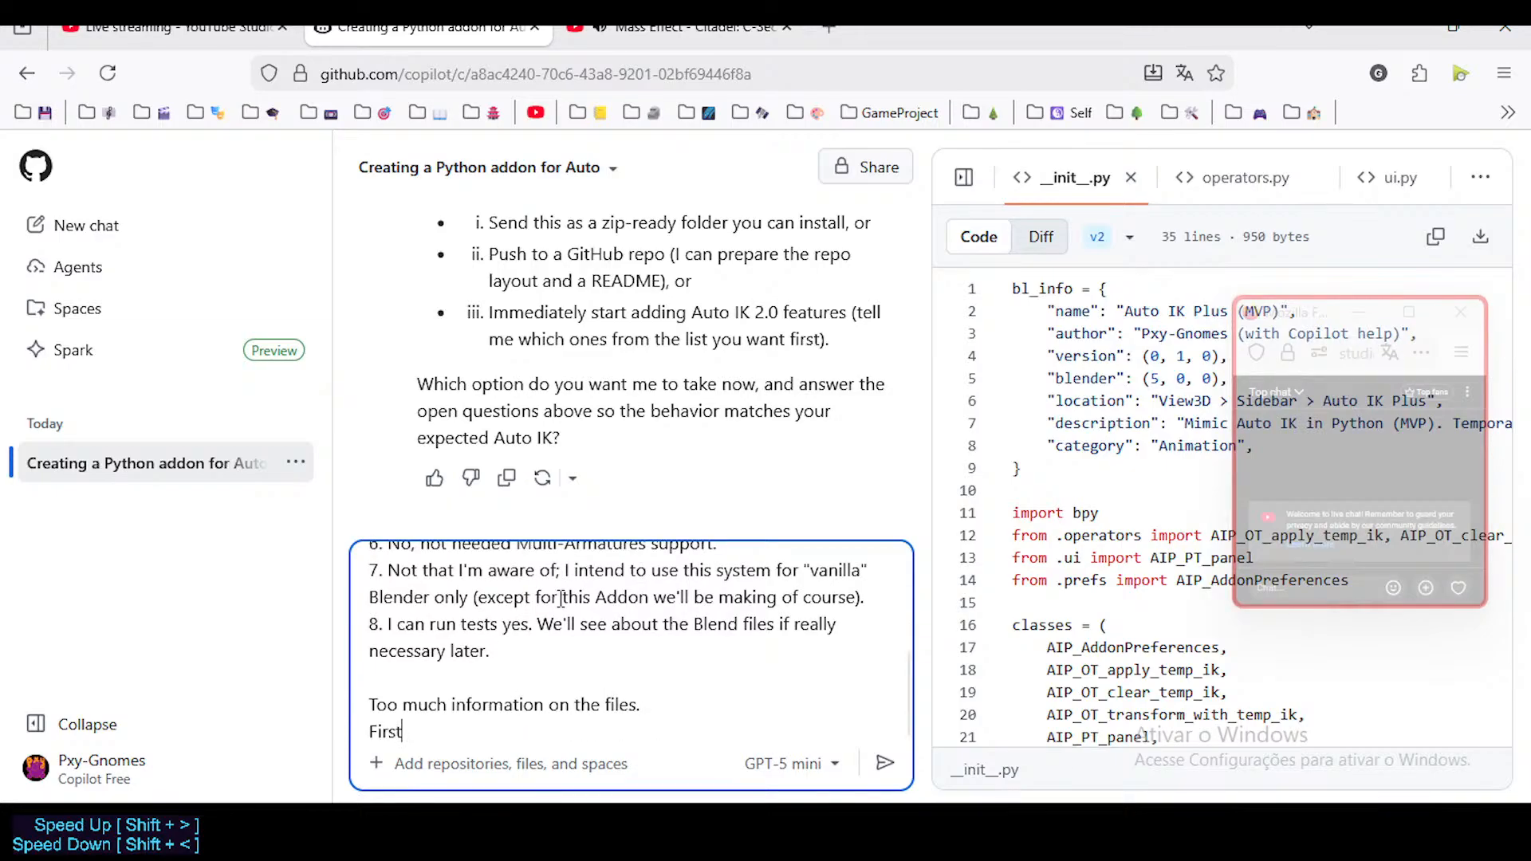
{"action": "type", "text": " ,, just let me know if t"}
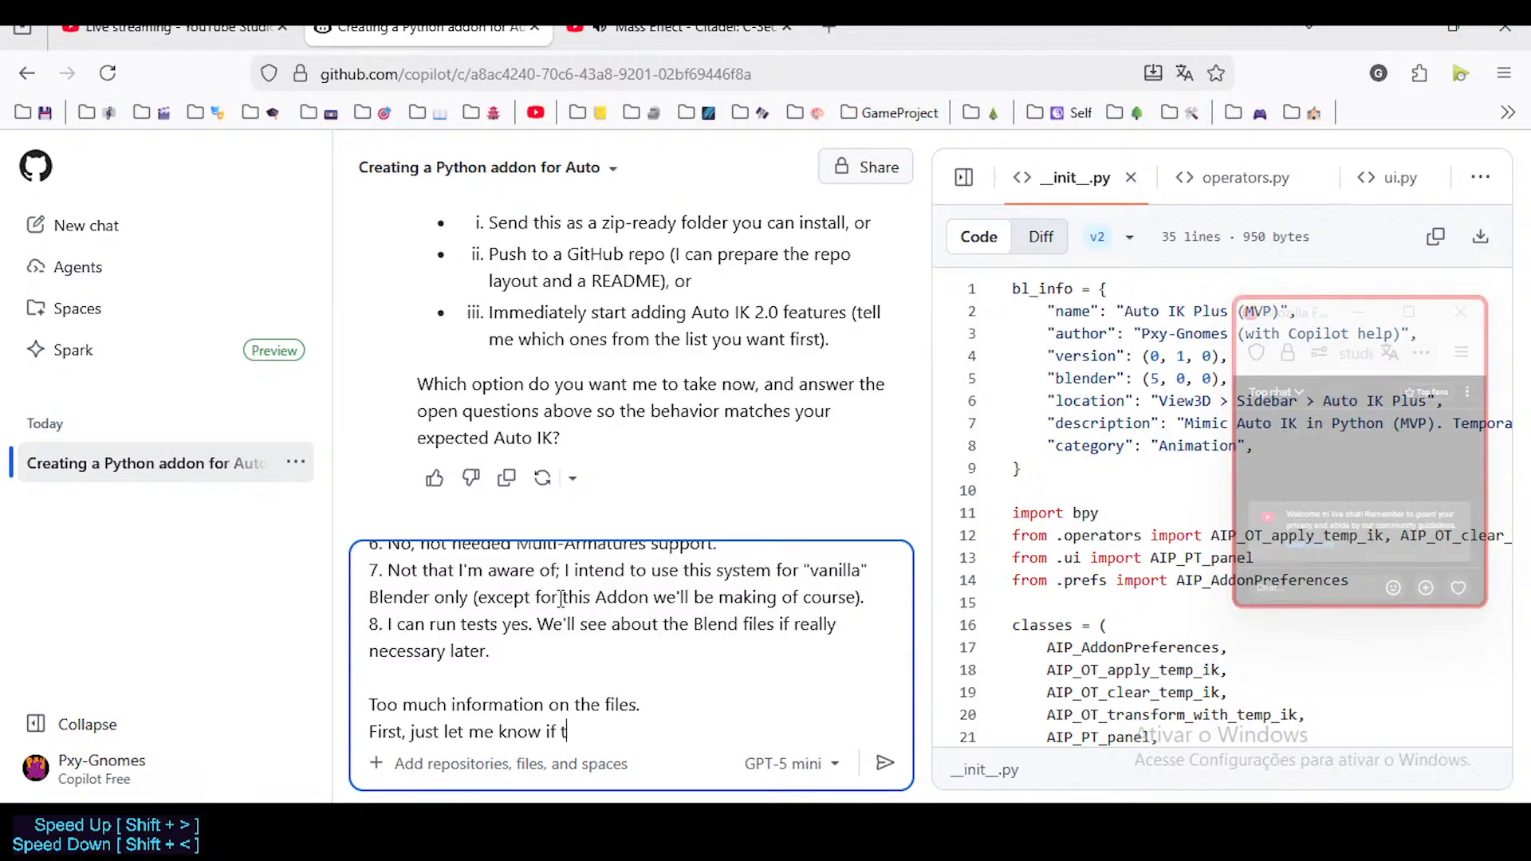
{"action": "type", "text": "hese informations here a"}
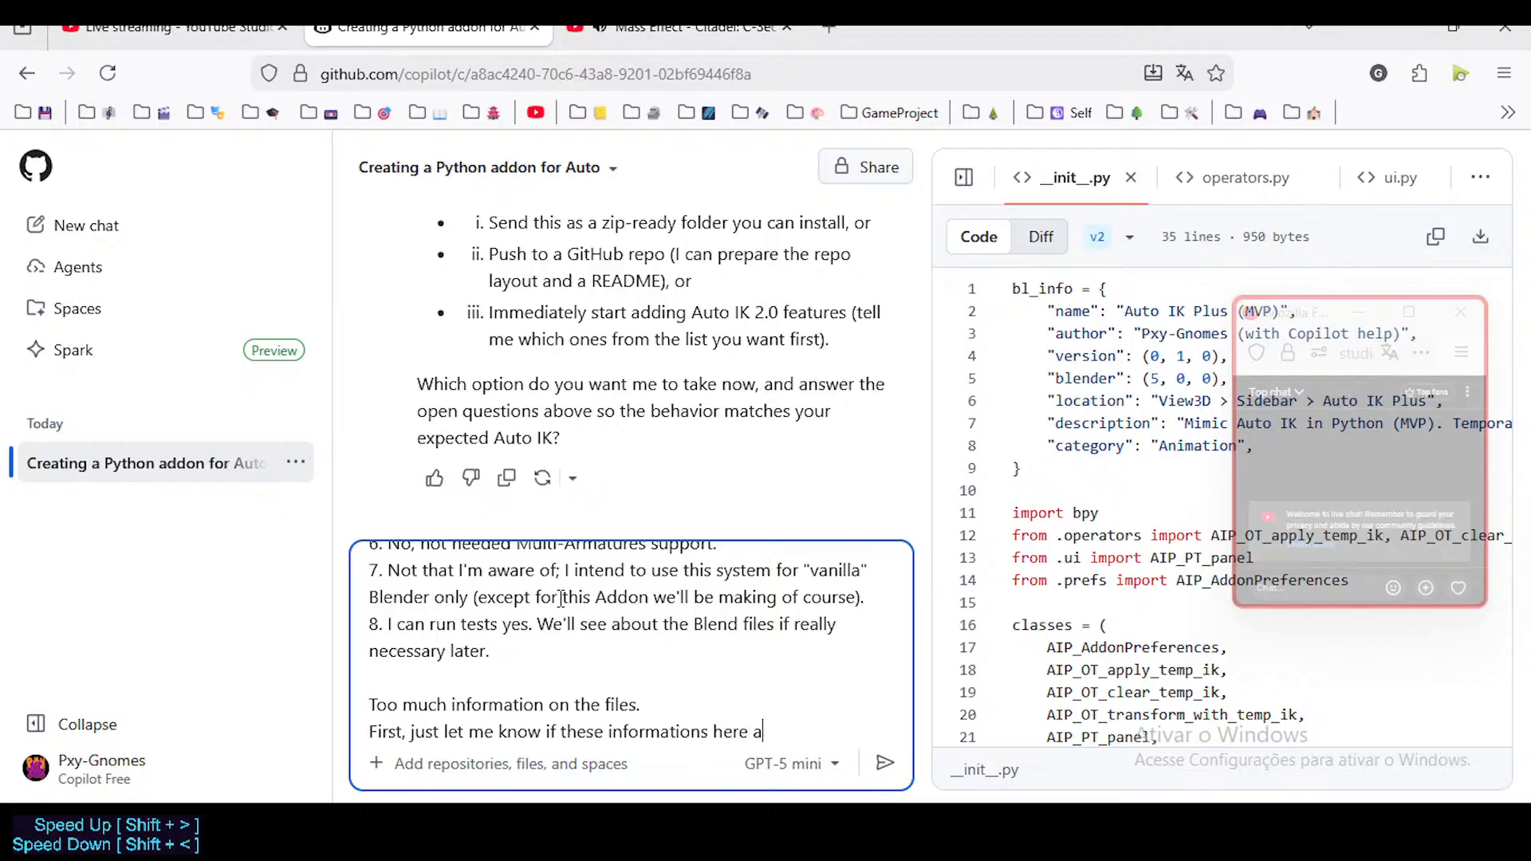
{"action": "key", "text": "BackSpace"}
{"action": "key", "text": "BackSpace"}
{"action": "key", "text": "BackSpace"}
{"action": "key", "text": "BackSpace"}
{"action": "key", "text": "BackSpace"}
{"action": "key", "text": "BackSpace"}
{"action": "key", "text": "BackSpace"}
{"action": "key", "text": "BackSpace"}
{"action": "key", "text": "BackSpace"}
{"action": "type", "text": "here in my repl"}
Step: Revise the sentence about the files to read "Too much information on the py files right now."
{"action": "key", "text": "BackSpace"}
{"action": "key", "text": "BackSpace"}
{"action": "key", "text": "BackSpace"}
{"action": "key", "text": "BackSpace"}
{"action": "type", "text": "Pyth"}
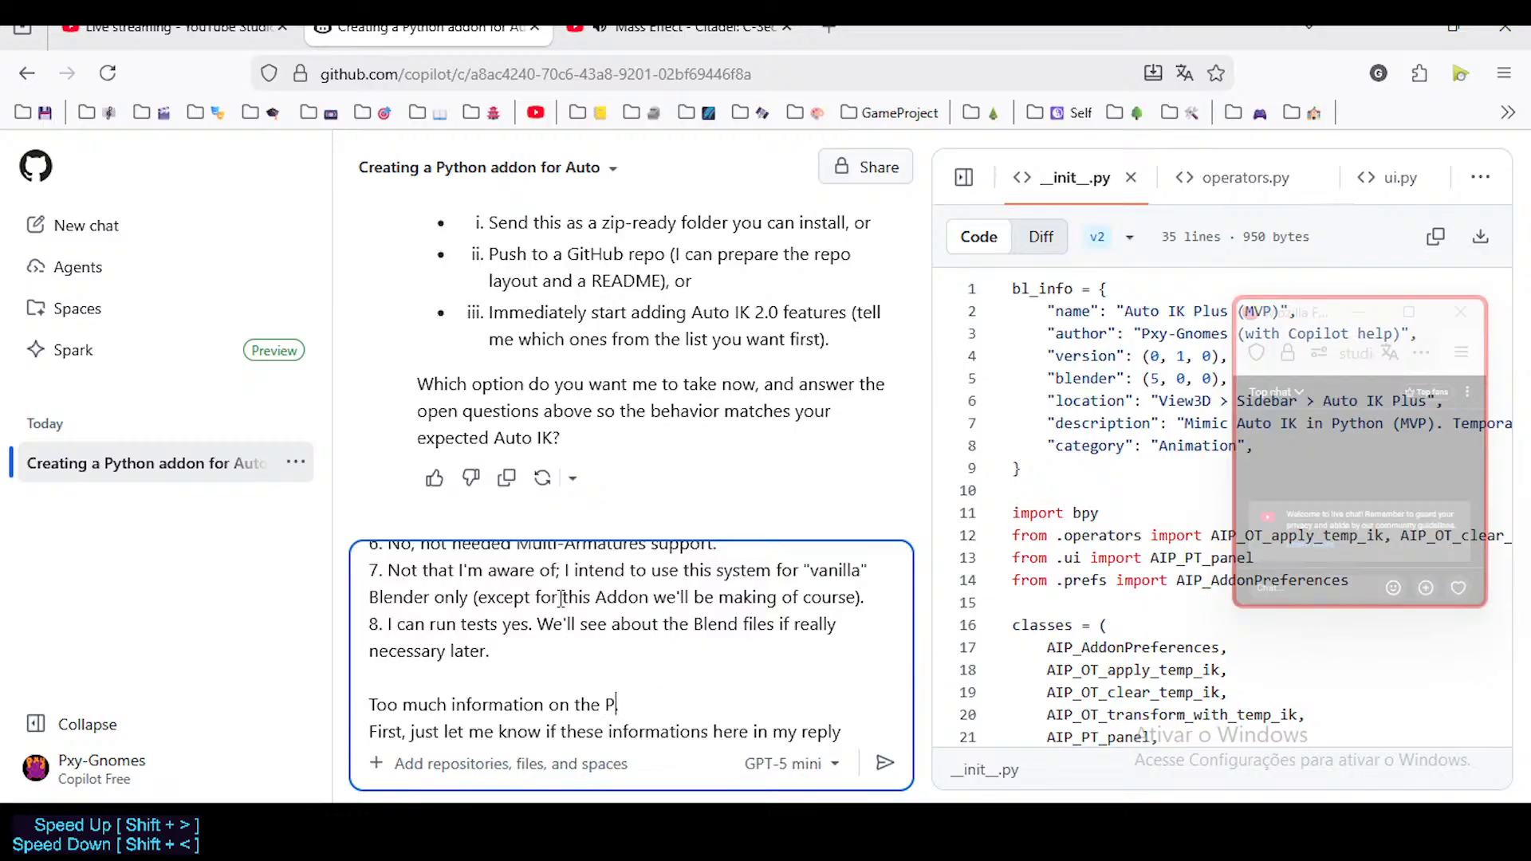
{"action": "key", "text": "BackSpace"}
{"action": "key", "text": "BackSpace"}
{"action": "type", "text": "thon"}
{"action": "key", "text": "BackSpace"}
{"action": "key", "text": "BackSpace"}
{"action": "key", "text": "BackSpace"}
{"action": "key", "text": "BackSpace"}
{"action": "key", "text": "BackSpace"}
{"action": "key", "text": "BackSpace"}
{"action": "type", "text": "py"}
{"action": "type", "text": " files"}
{"action": "type", "text": " and"}
{"action": "key", "text": "BackSpace"}
{"action": "key", "text": "BackSpace"}
{"action": "key", "text": "BackSpace"}
{"action": "key", "text": "BackSpace"}
{"action": "type", "text": "for now"}
{"action": "key", "text": "BackSpace"}
{"action": "key", "text": "BackSpace"}
{"action": "key", "text": "BackSpace"}
{"action": "key", "text": "BackSpace"}
{"action": "key", "text": "BackSpace"}
{"action": "key", "text": "BackSpace"}
{"action": "key", "text": "BackSpace"}
{"action": "type", "text": "right now."}
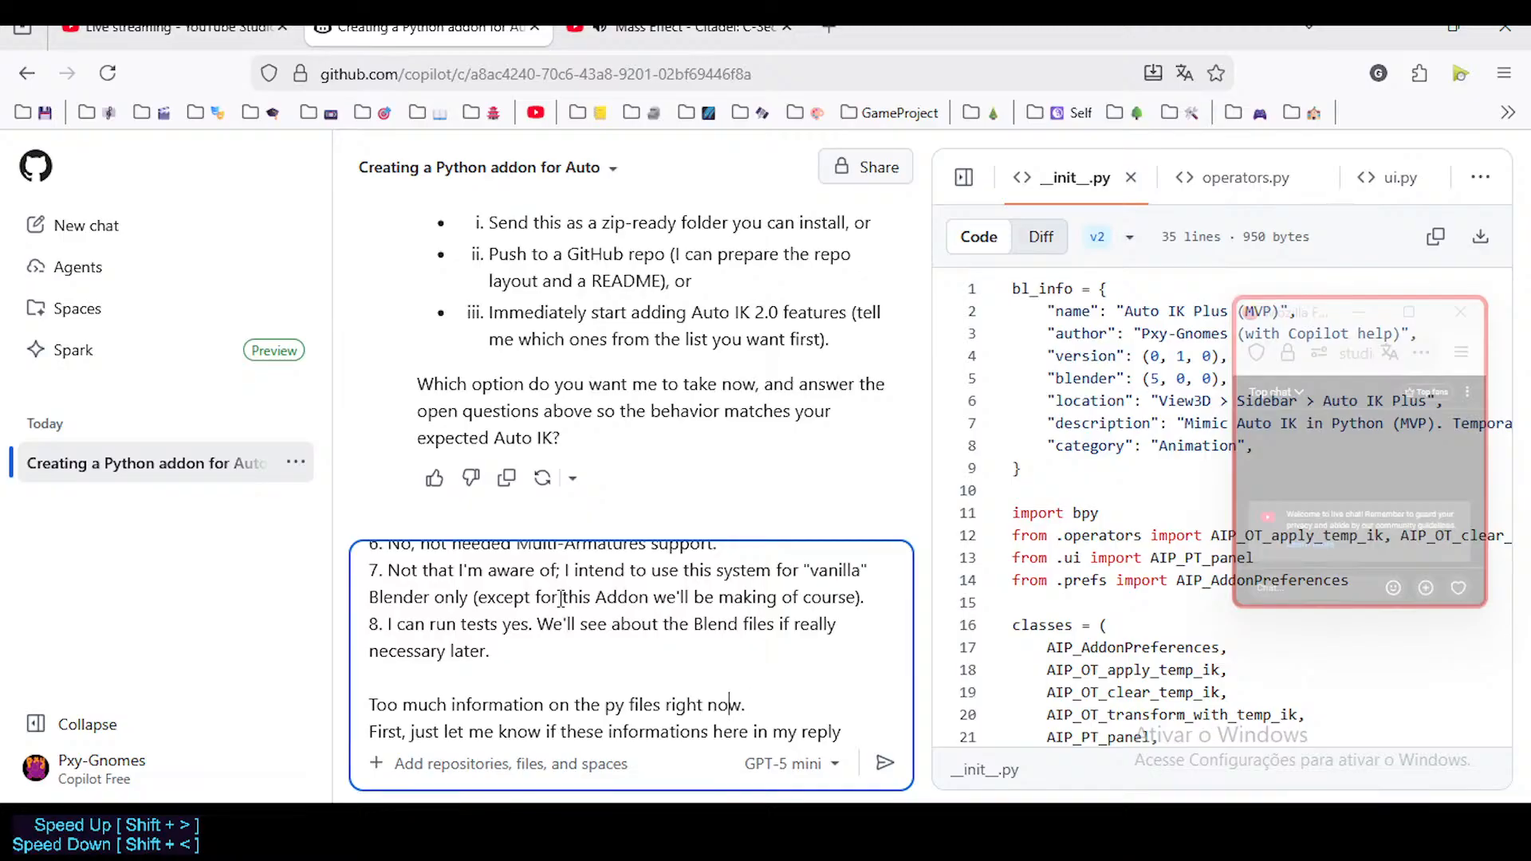
Step: Complete the unfinished question with "are good for start?" and send the whole reply to Copilot
{"action": "key", "text": "ctrl+Left"}
{"action": "key", "text": "ctrl+Left"}
{"action": "key", "text": "ctrl+Left"}
{"action": "key", "text": "ctrl+Left"}
{"action": "key", "text": "ctrl+Left"}
{"action": "key", "text": "ctrl+Left"}
{"action": "key", "text": "Left"}
{"action": "key", "text": "Right"}
{"action": "key", "text": "Right"}
{"action": "key", "text": "Right"}
{"action": "key", "text": "Right"}
{"action": "key", "text": "Right"}
{"action": "key", "text": "Right"}
{"action": "key", "text": "Right"}
{"action": "key", "text": "Right"}
{"action": "key", "text": "Right"}
{"action": "key", "text": "Right"}
{"action": "key", "text": "Right"}
{"action": "key", "text": "Right"}
{"action": "key", "text": "Right"}
{"action": "key", "text": "Right"}
{"action": "key", "text": "Right"}
{"action": "type", "text": "are"}
{"action": "type", "text": "good"}
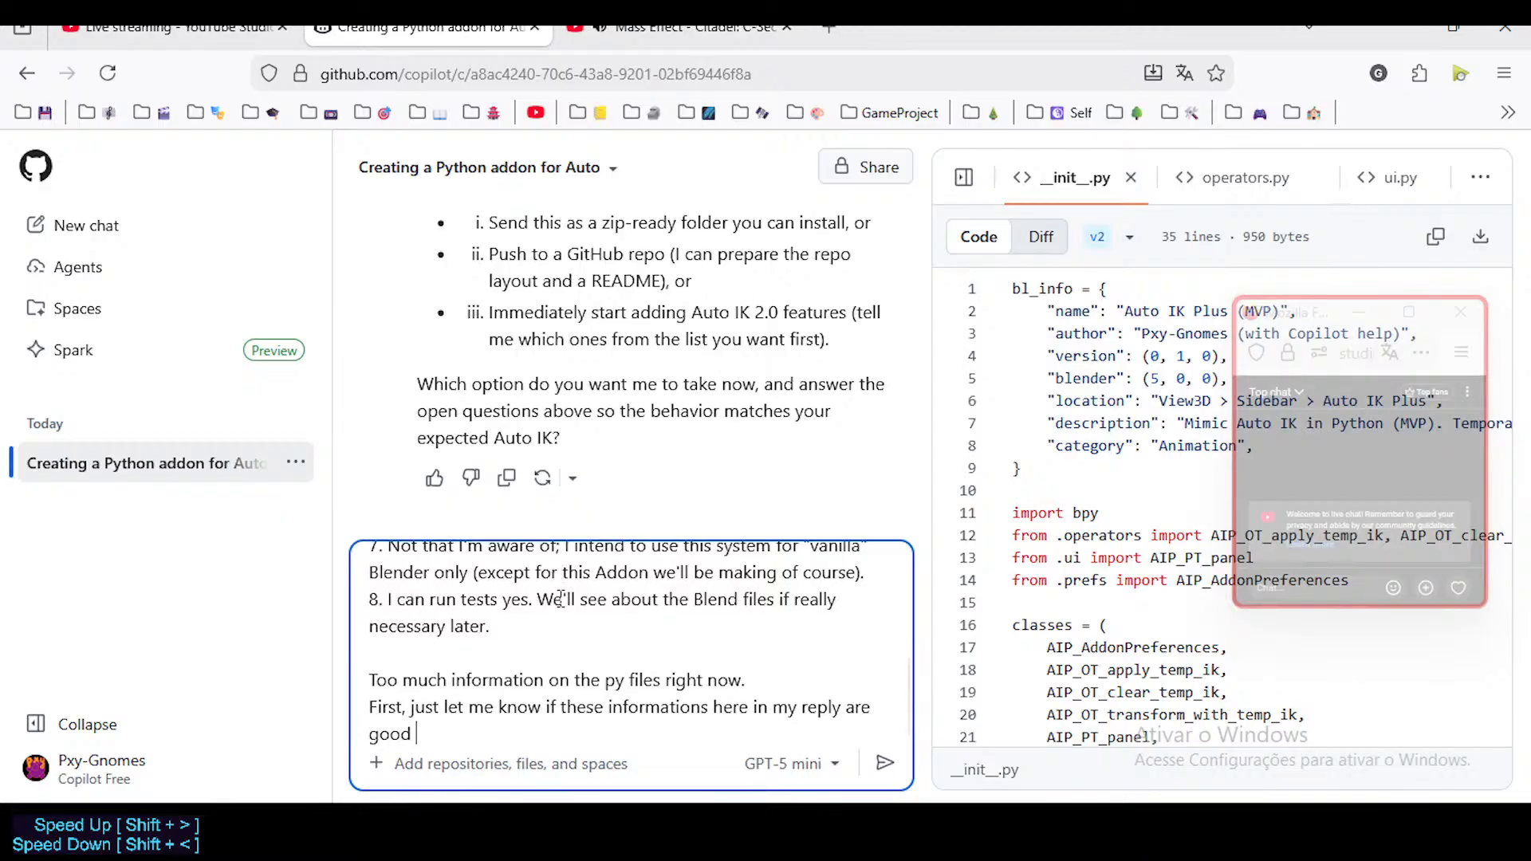
{"action": "type", "text": "r start?"}
{"action": "key", "text": "Return"}
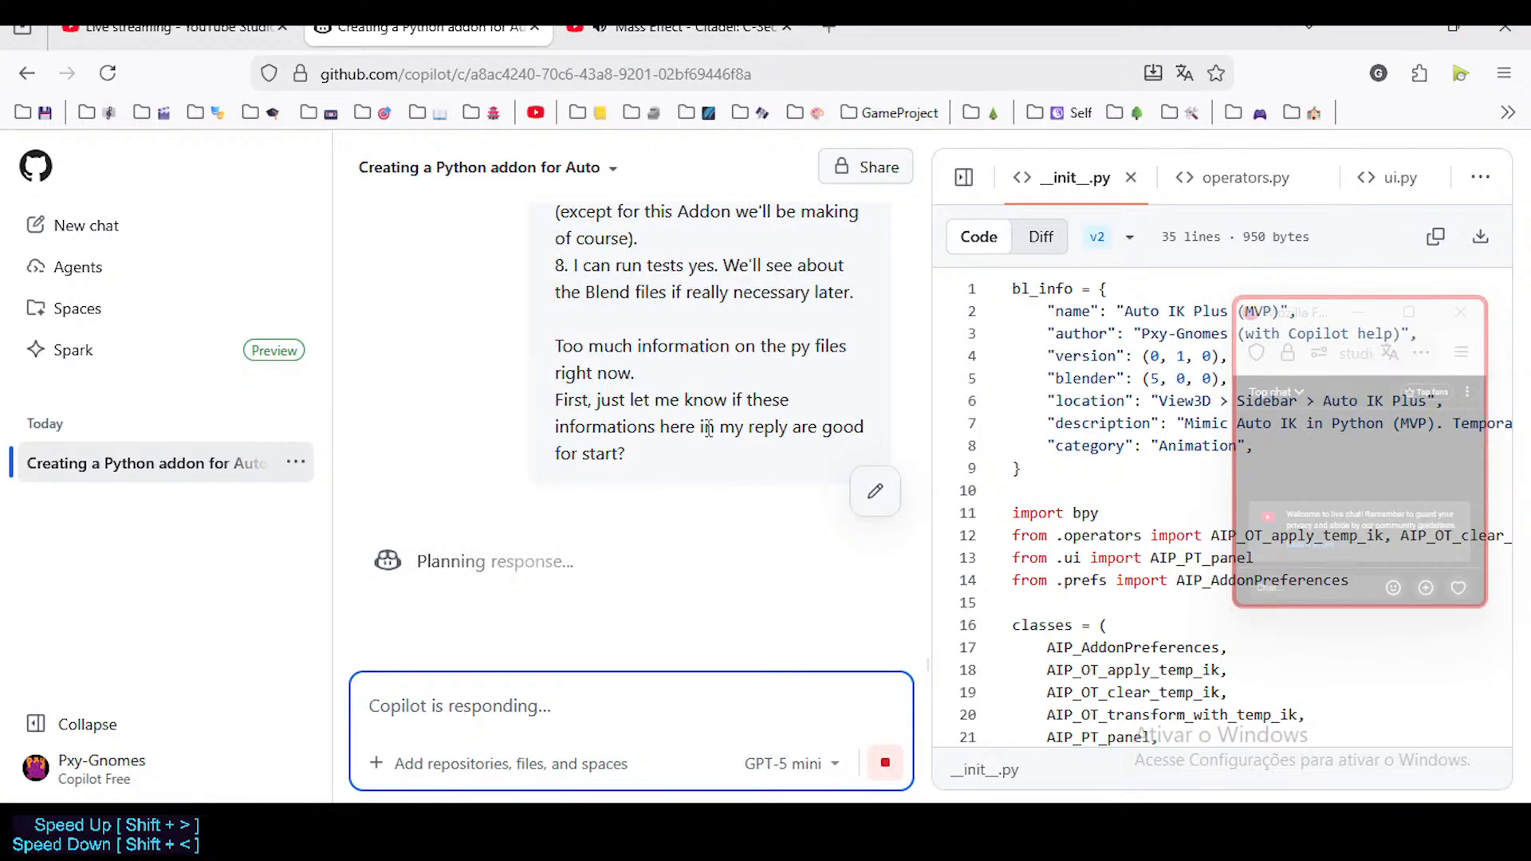
Step: Read Copilot's verdict on whether the answers are enough to start, and check its MVP summary against them
{"action": "scroll", "coordinate": [718, 435], "scroll_direction": "up", "scroll_amount": 5}
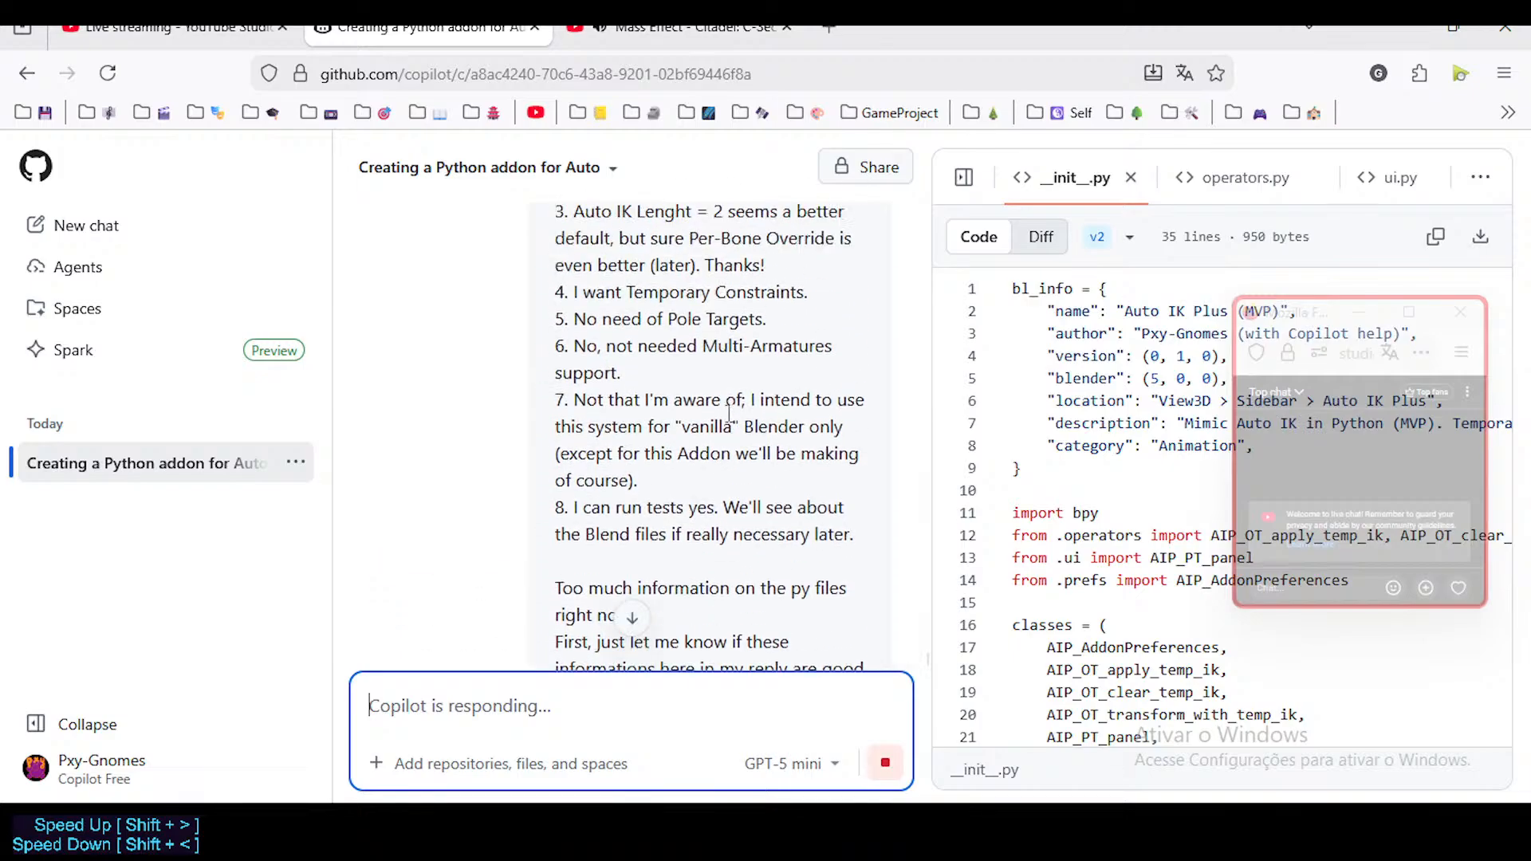
{"action": "scroll", "coordinate": [728, 414], "scroll_direction": "down", "scroll_amount": 5}
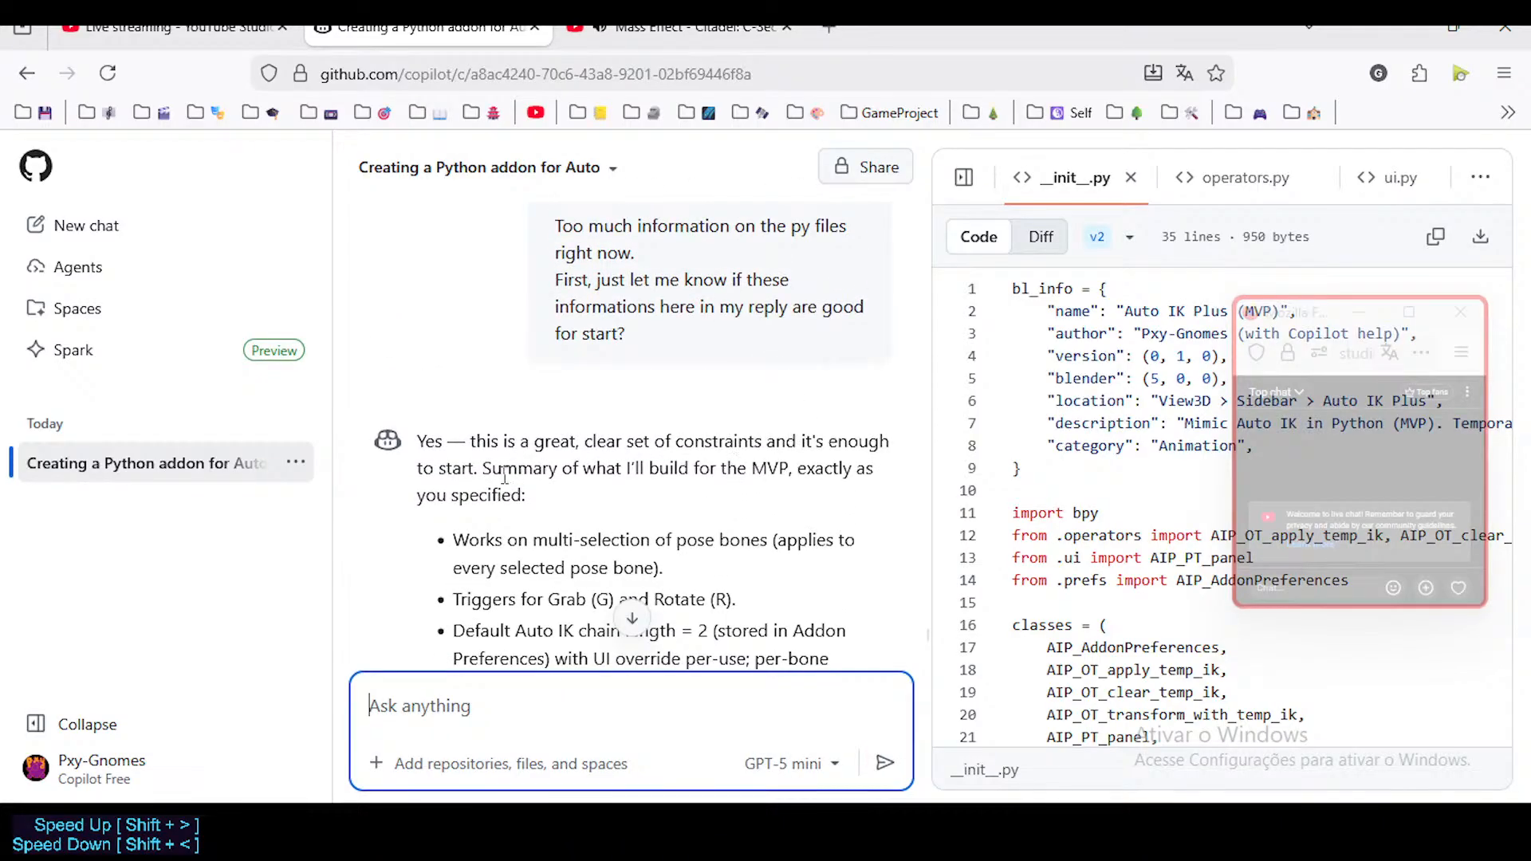
{"action": "scroll", "coordinate": [569, 464], "scroll_direction": "down", "scroll_amount": 3}
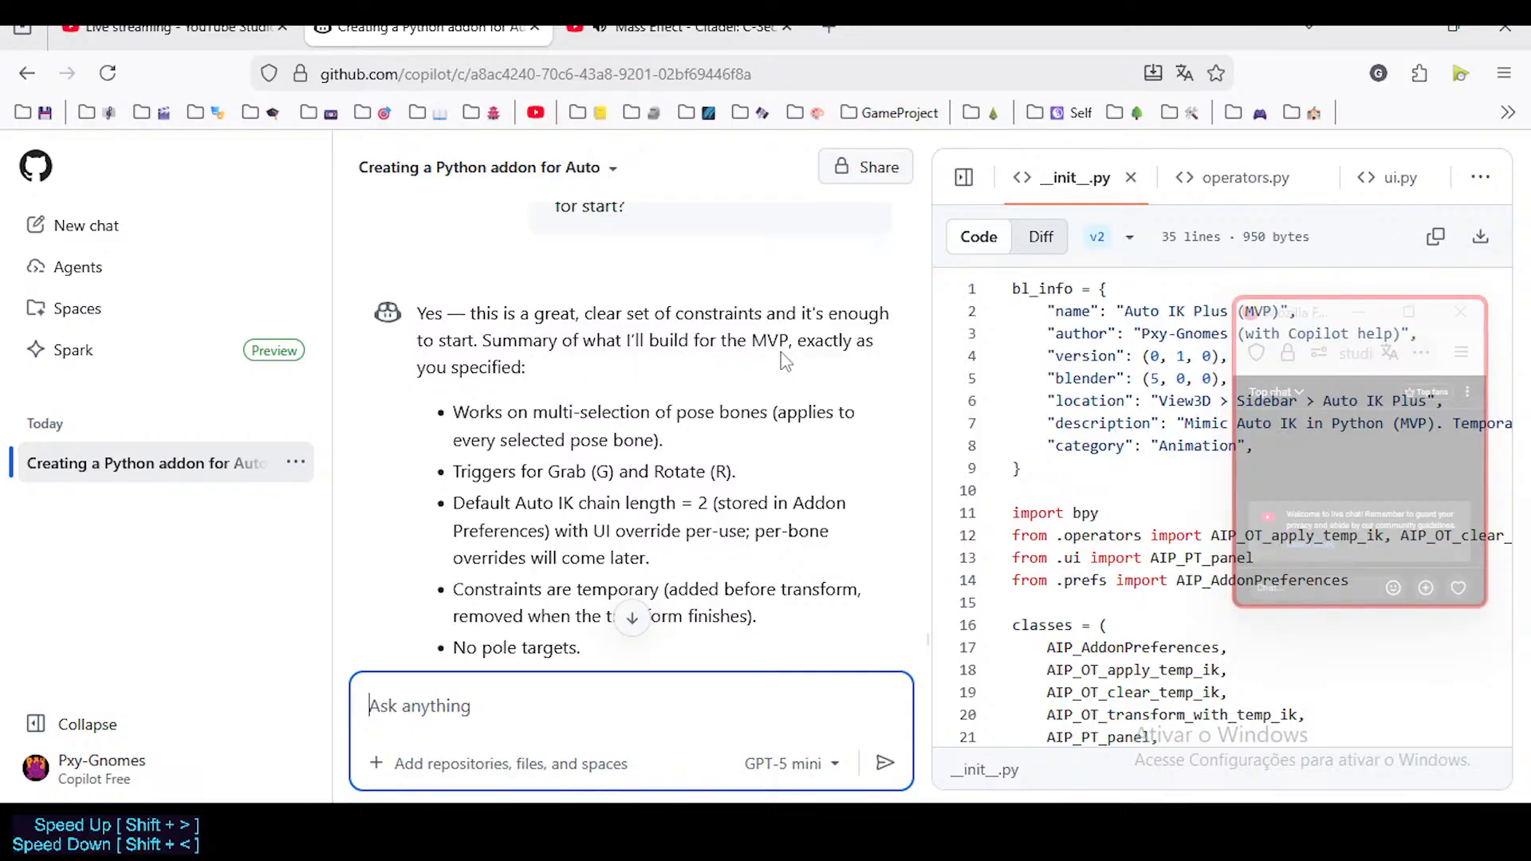
{"action": "scroll", "coordinate": [591, 426], "scroll_direction": "down", "scroll_amount": 3}
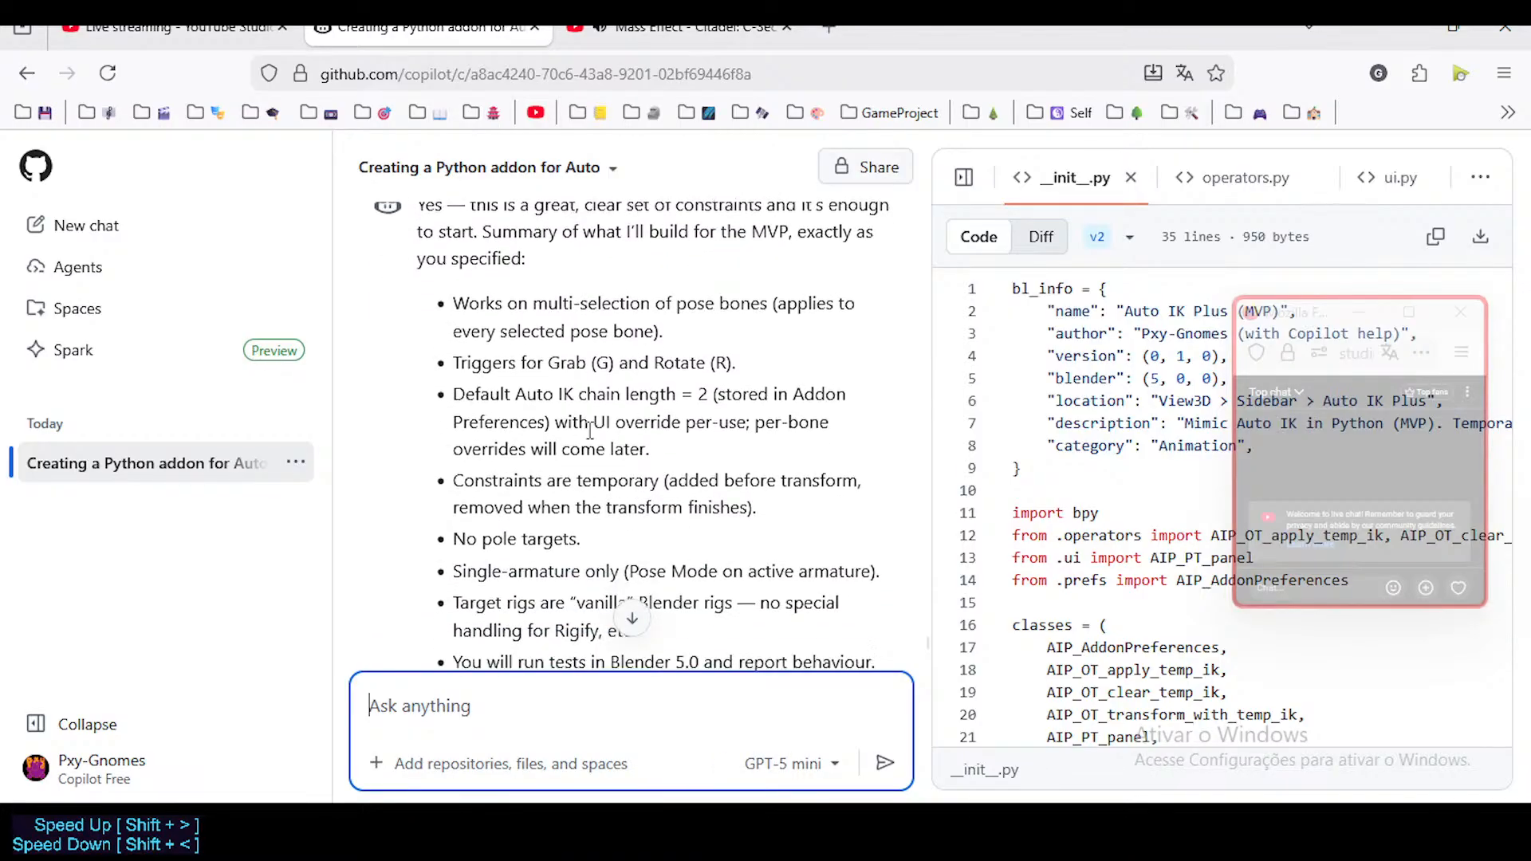
{"action": "scroll", "coordinate": [594, 407], "scroll_direction": "up", "scroll_amount": 3}
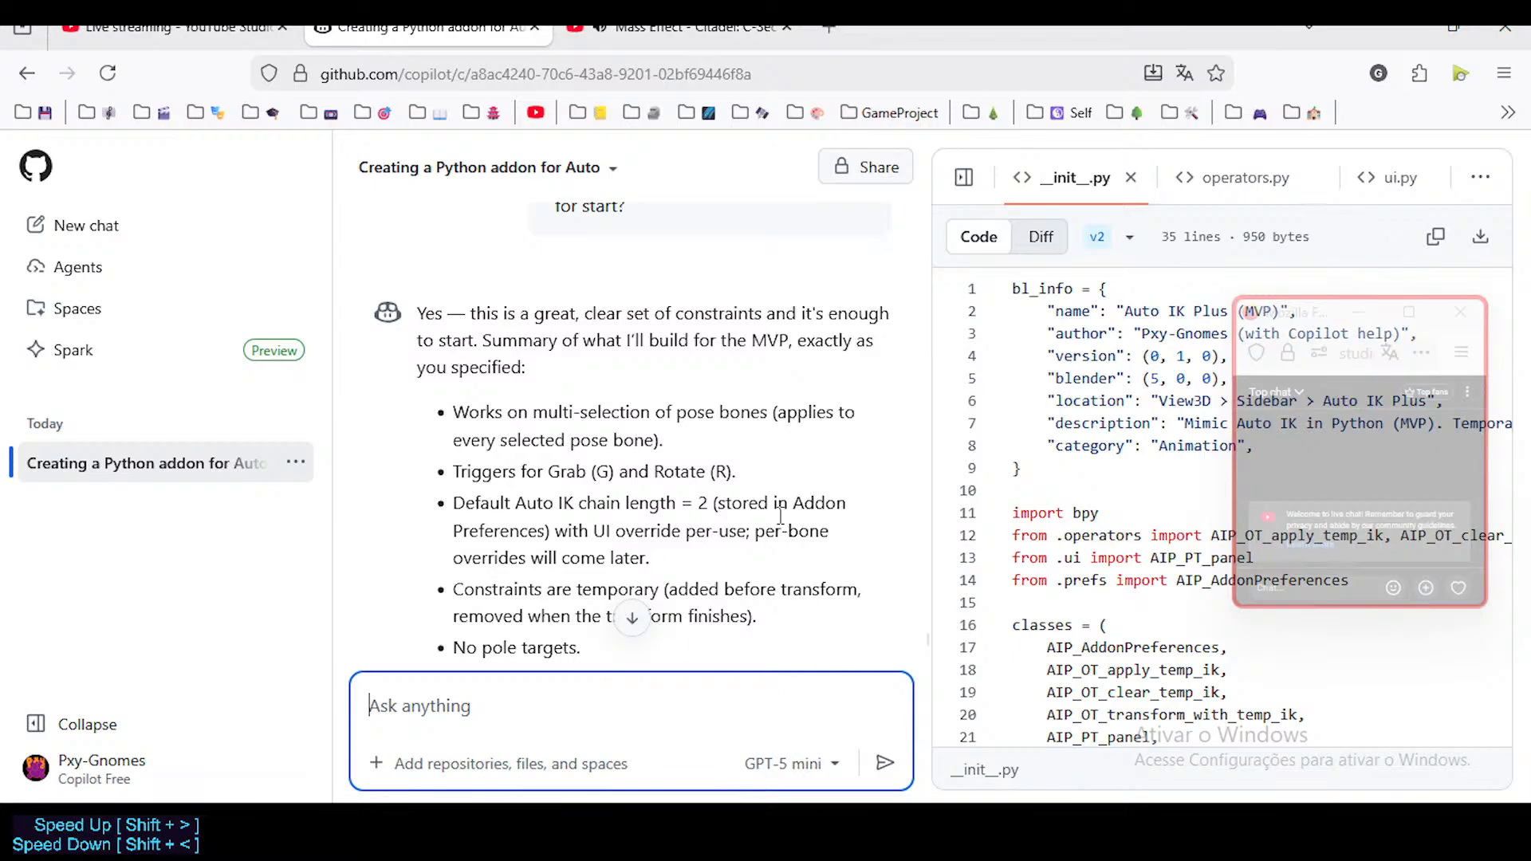
{"action": "scroll", "coordinate": [610, 494], "scroll_direction": "down", "scroll_amount": 2}
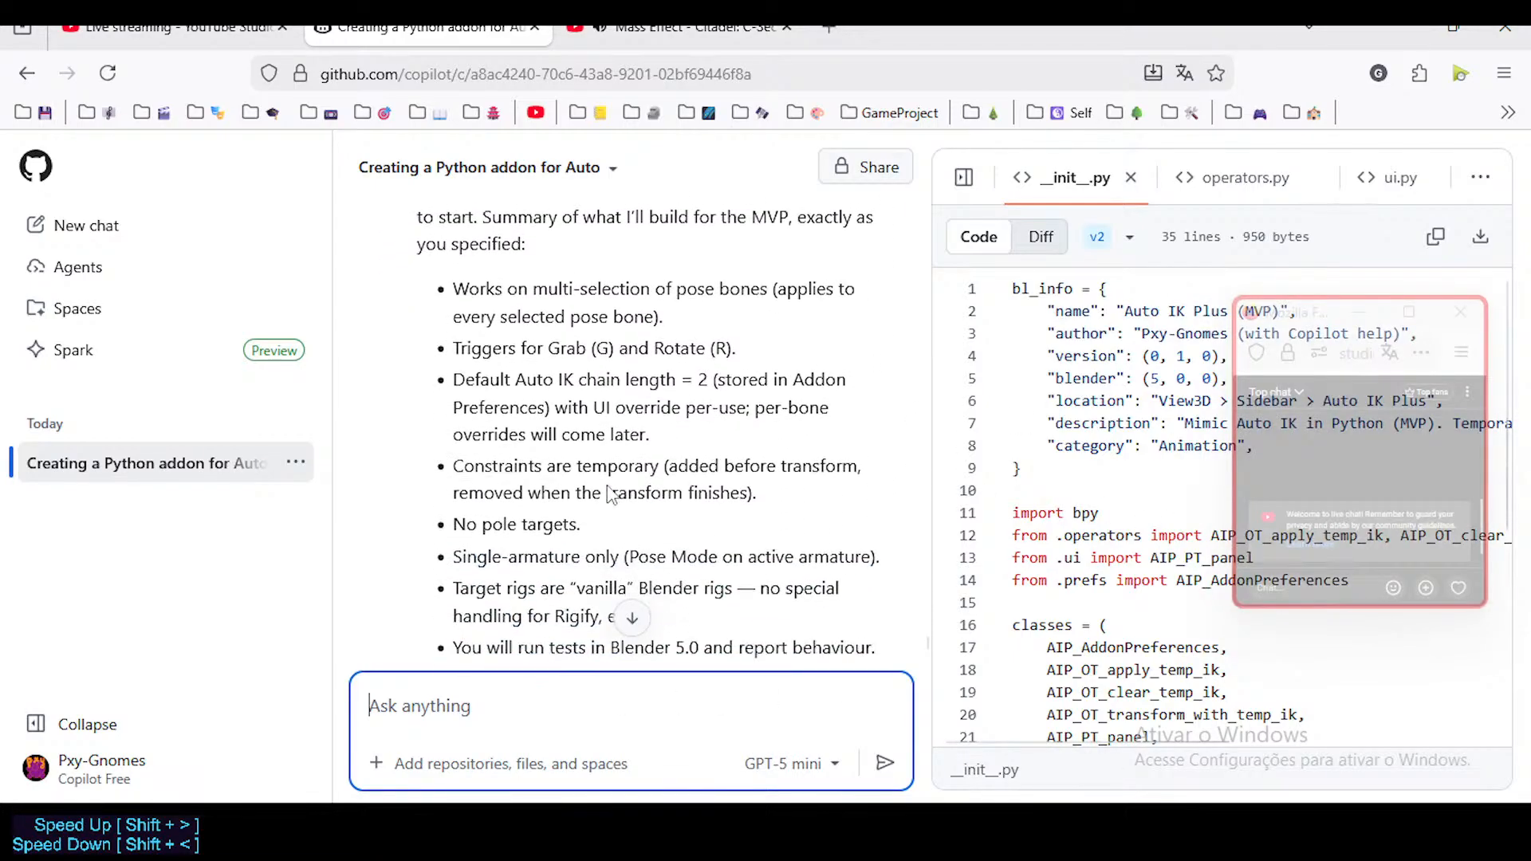
{"action": "scroll", "coordinate": [610, 495], "scroll_direction": "up", "scroll_amount": 2}
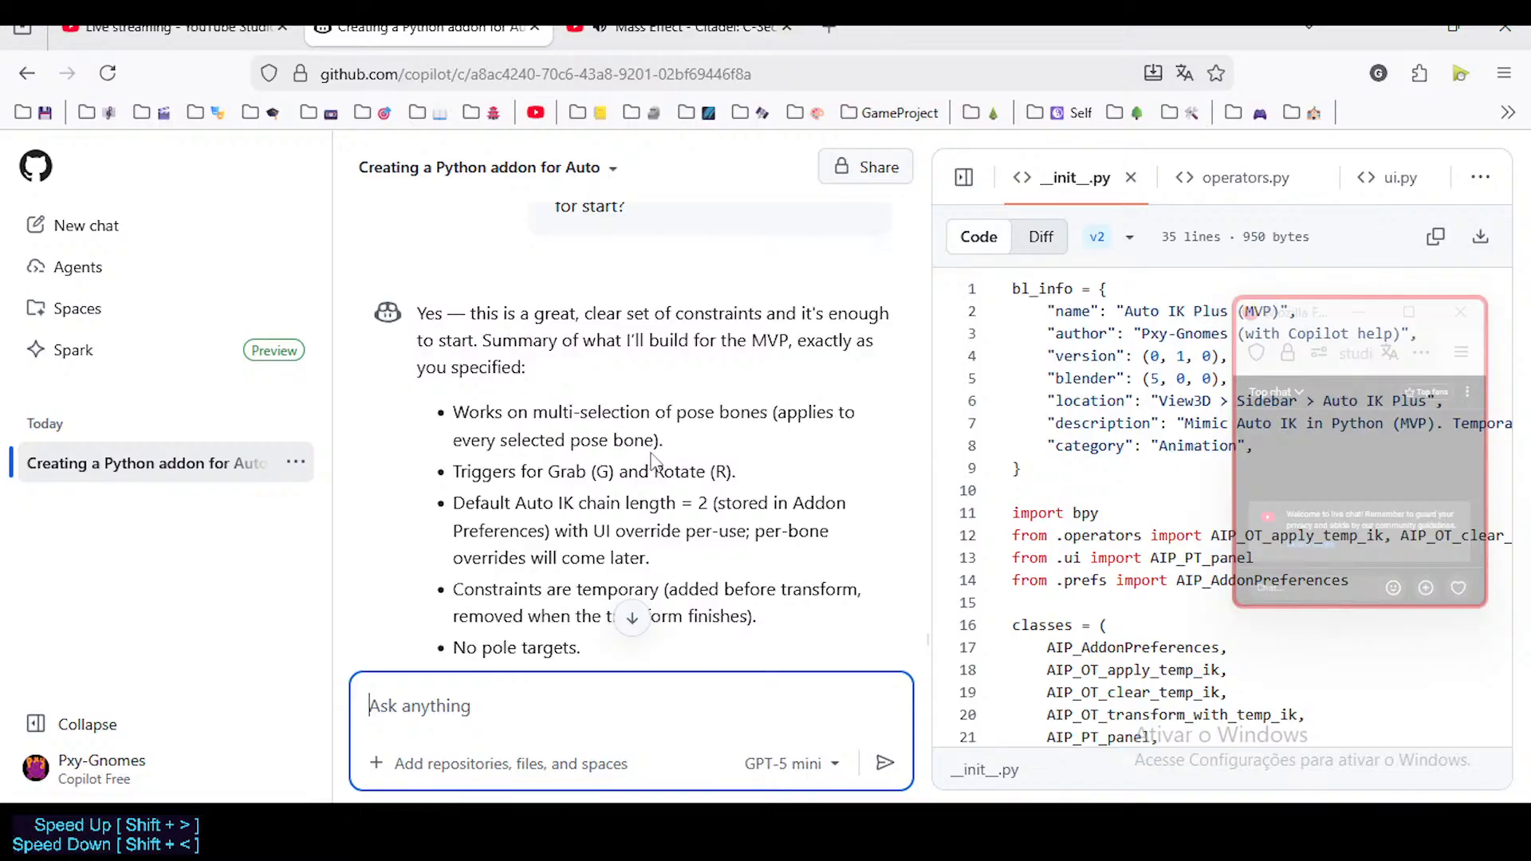
{"action": "scroll", "coordinate": [645, 486], "scroll_direction": "down", "scroll_amount": 5}
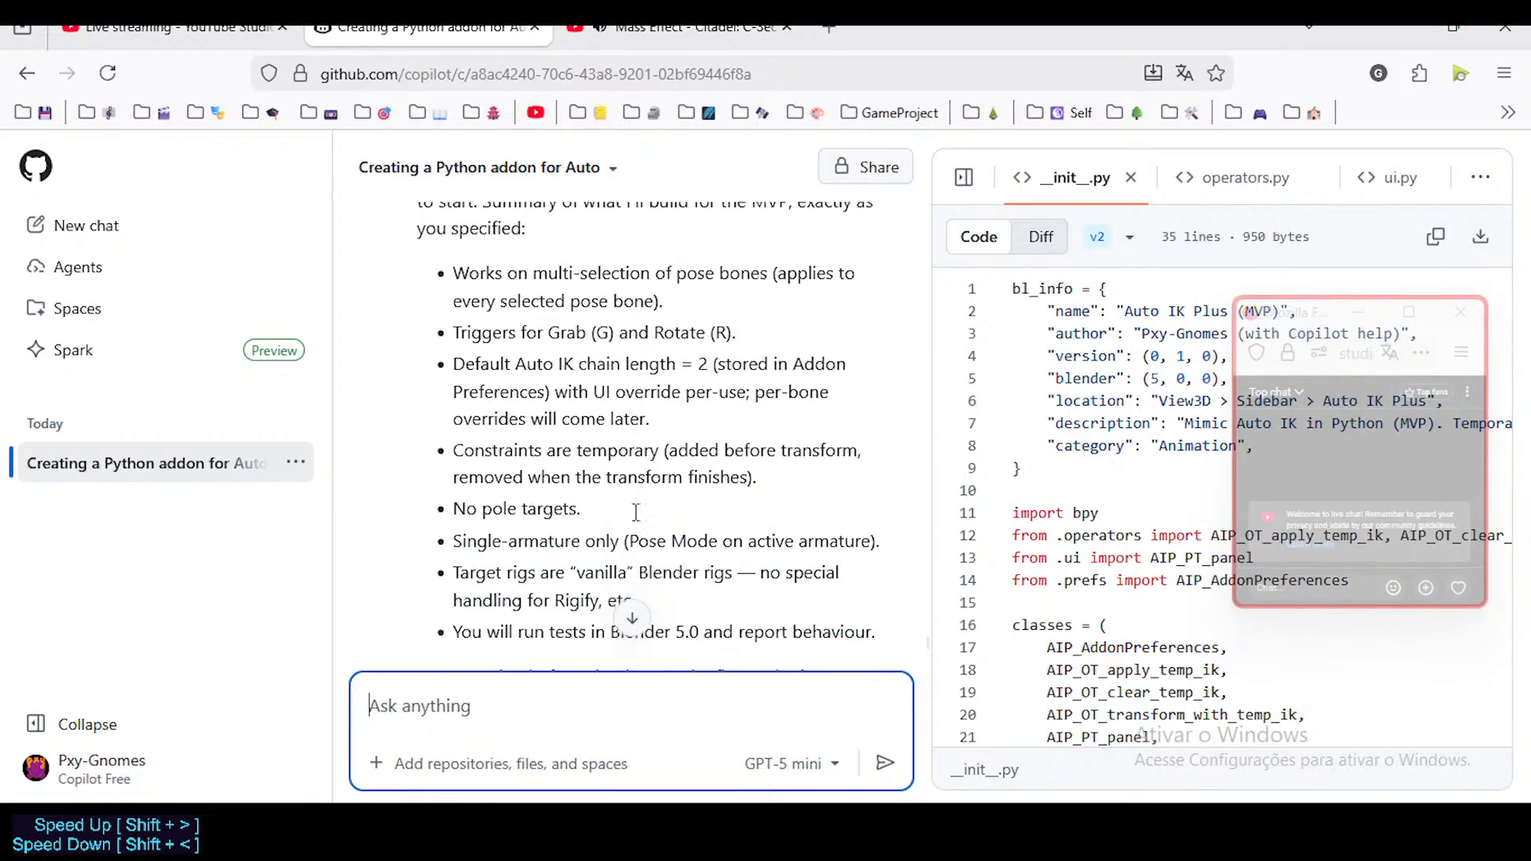
{"action": "scroll", "coordinate": [636, 511], "scroll_direction": "up", "scroll_amount": 3}
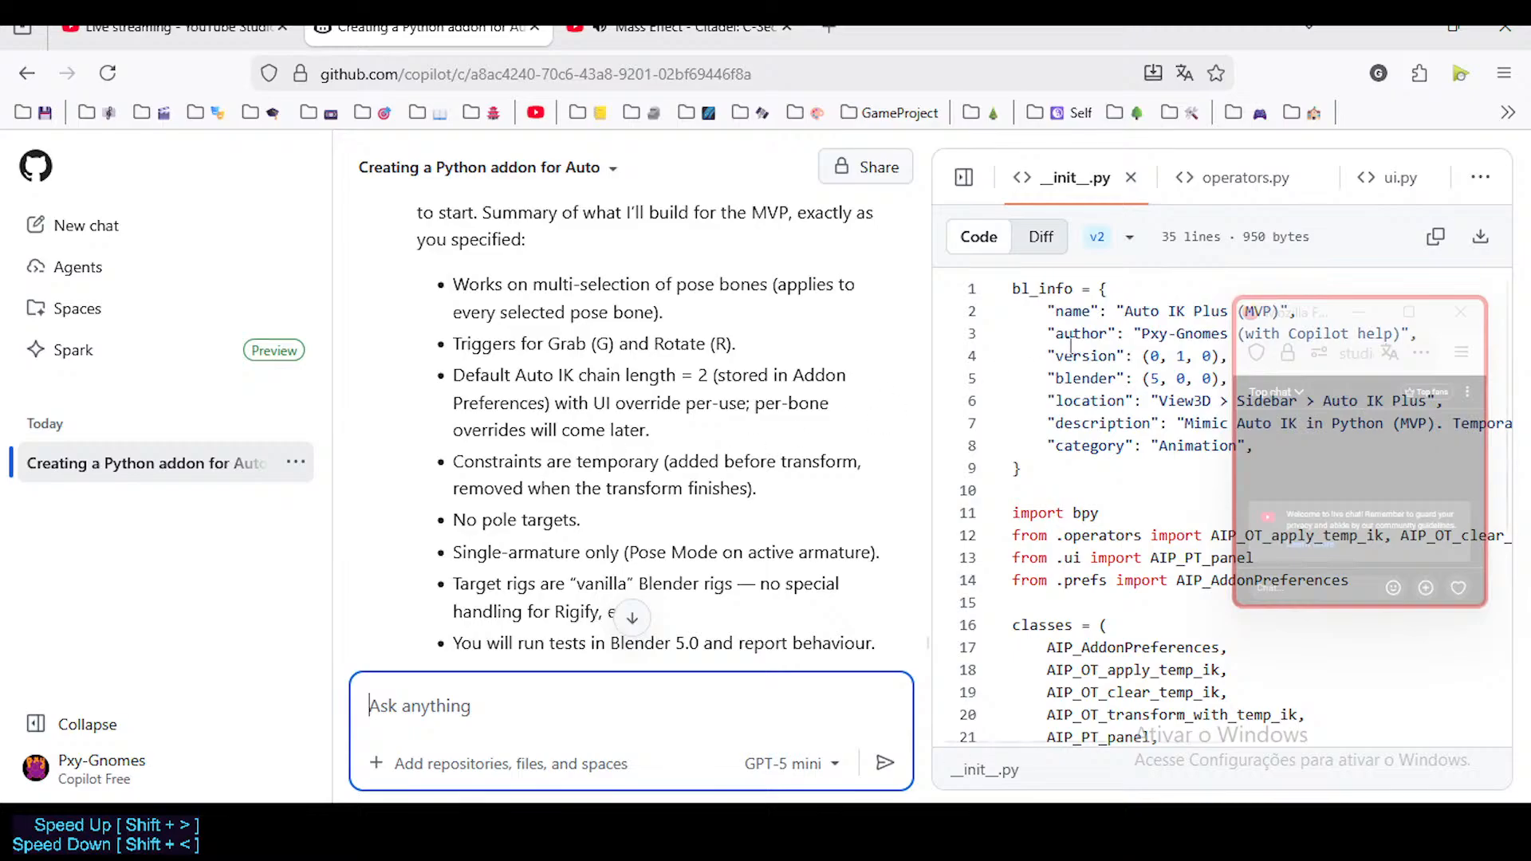
{"action": "scroll", "coordinate": [604, 543], "scroll_direction": "down", "scroll_amount": 10}
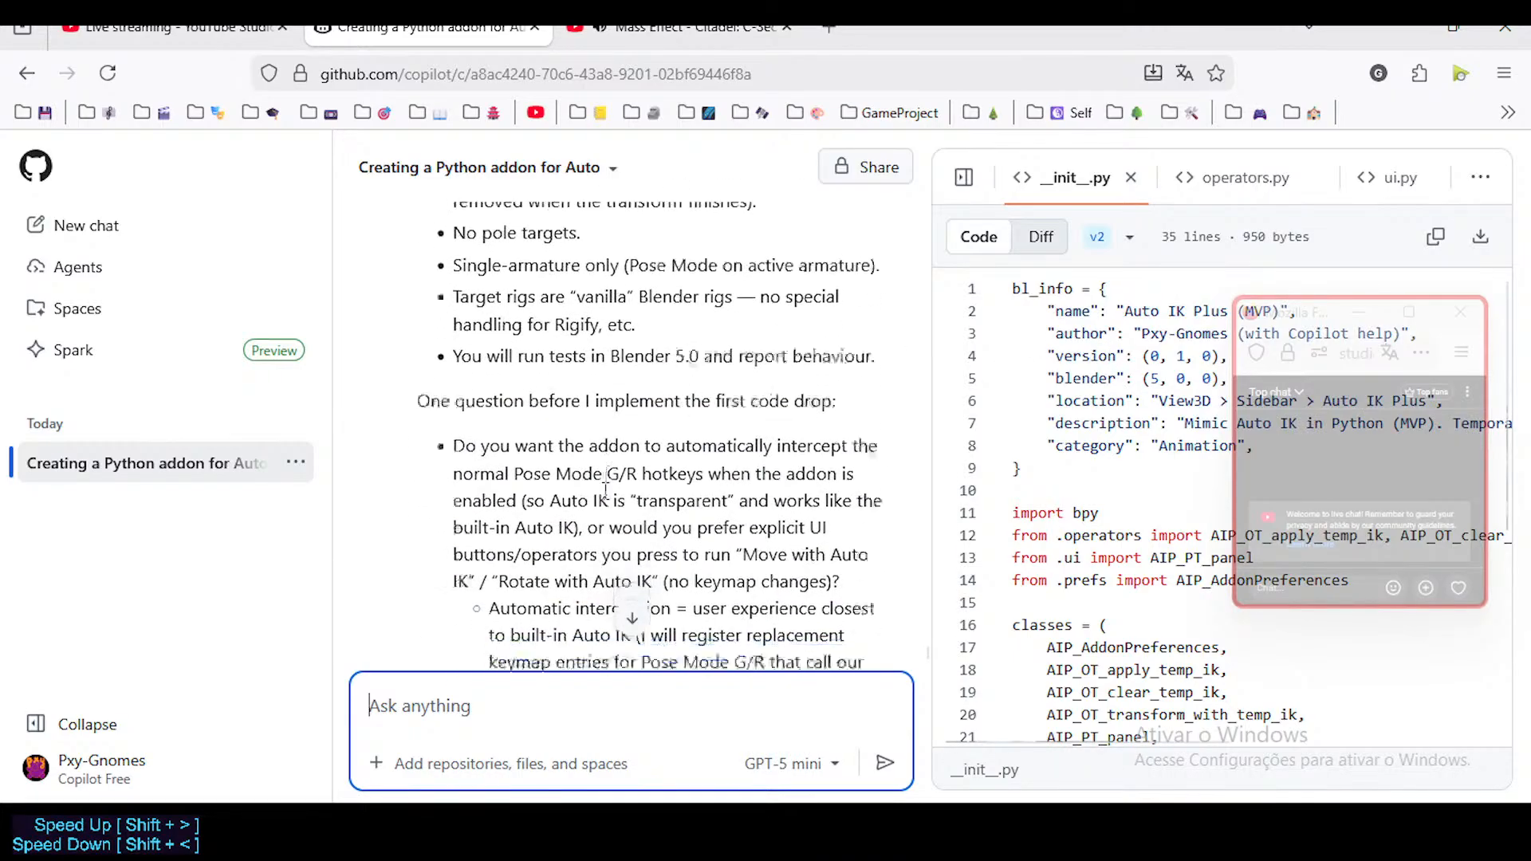
{"action": "scroll", "coordinate": [604, 543], "scroll_direction": "up", "scroll_amount": 10}
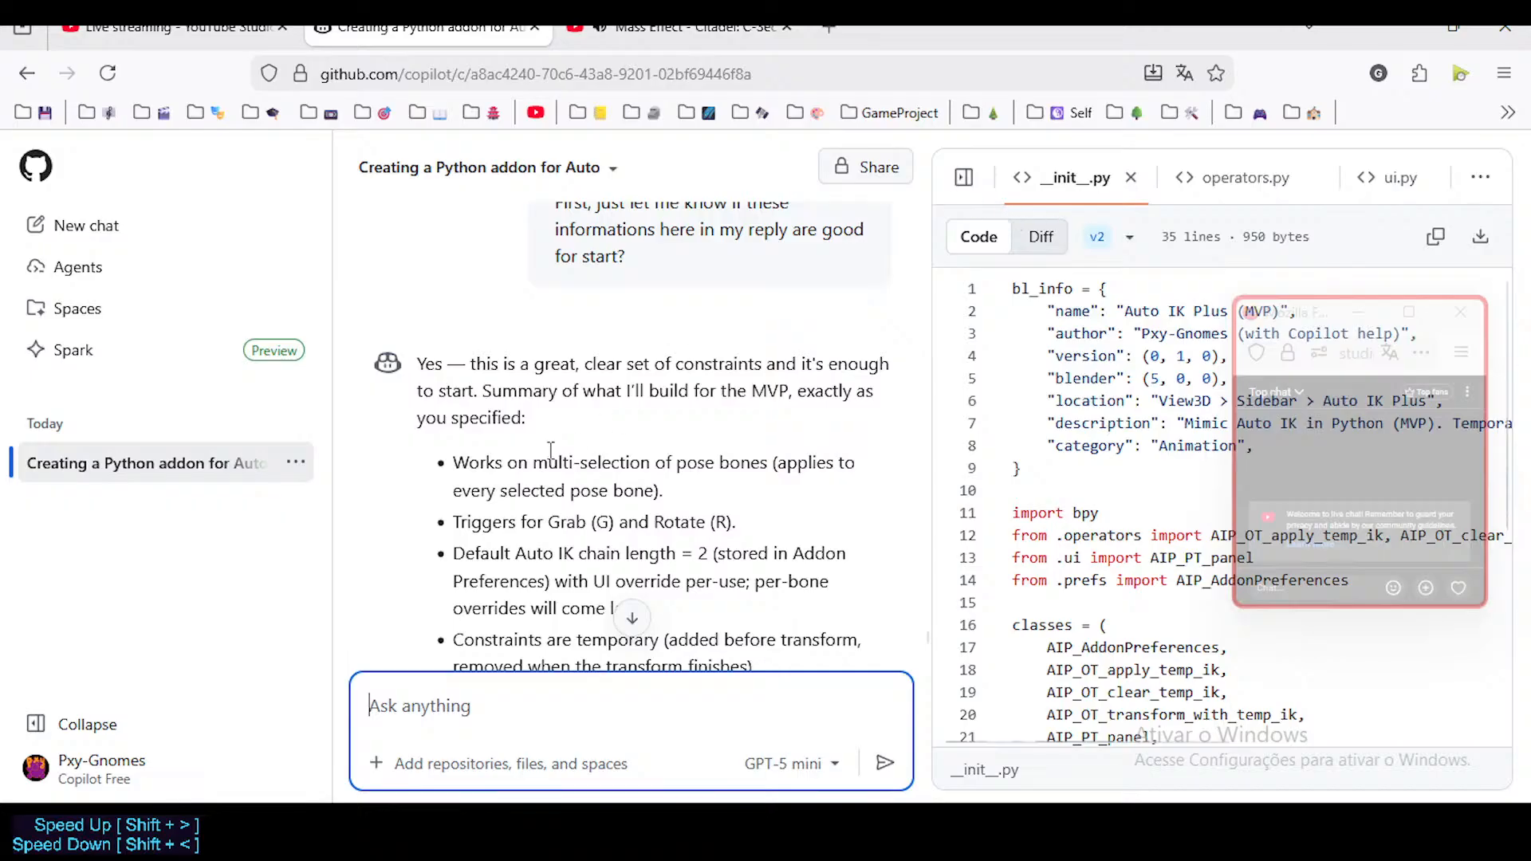
Step: Re-read the summary points on chain length, temporary constraints, single armature, vanilla rigs and testing in Blender 5.0
{"action": "scroll", "coordinate": [483, 336], "scroll_direction": "down", "scroll_amount": 2}
{"action": "left_click", "coordinate": [586, 423]}
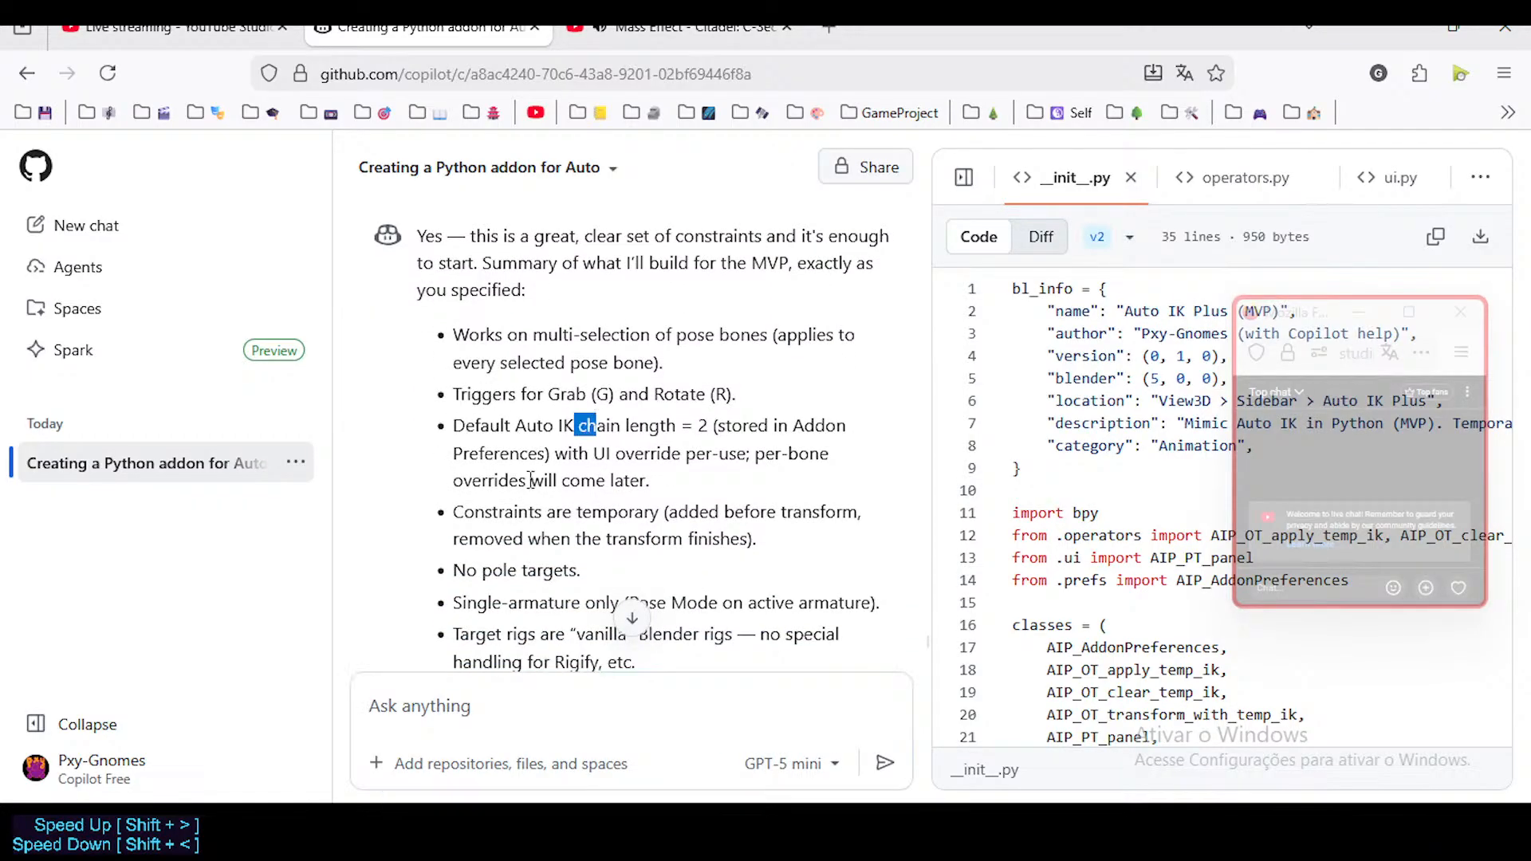
{"action": "scroll", "coordinate": [531, 479], "scroll_direction": "down", "scroll_amount": 2}
{"action": "left_click_drag", "start_coordinate": [492, 384], "coordinate": [585, 416]}
{"action": "scroll", "coordinate": [538, 440], "scroll_direction": "down", "scroll_amount": 2}
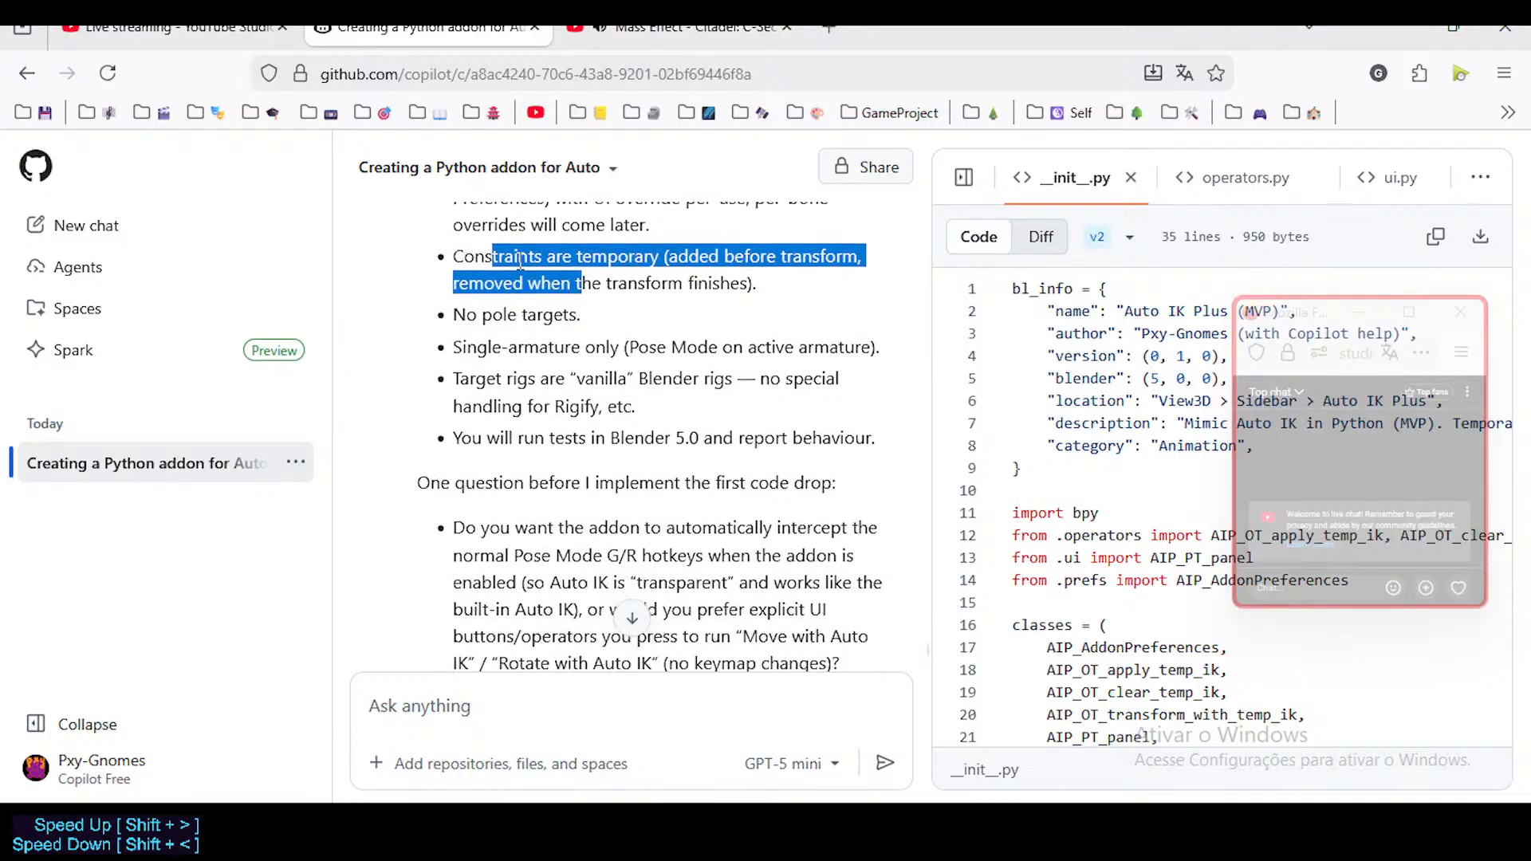
{"action": "left_click", "coordinate": [511, 343]}
{"action": "scroll", "coordinate": [511, 343], "scroll_direction": "up", "scroll_amount": 2}
{"action": "left_click_drag", "start_coordinate": [486, 475], "coordinate": [576, 520]}
{"action": "scroll", "coordinate": [515, 438], "scroll_direction": "down", "scroll_amount": 2}
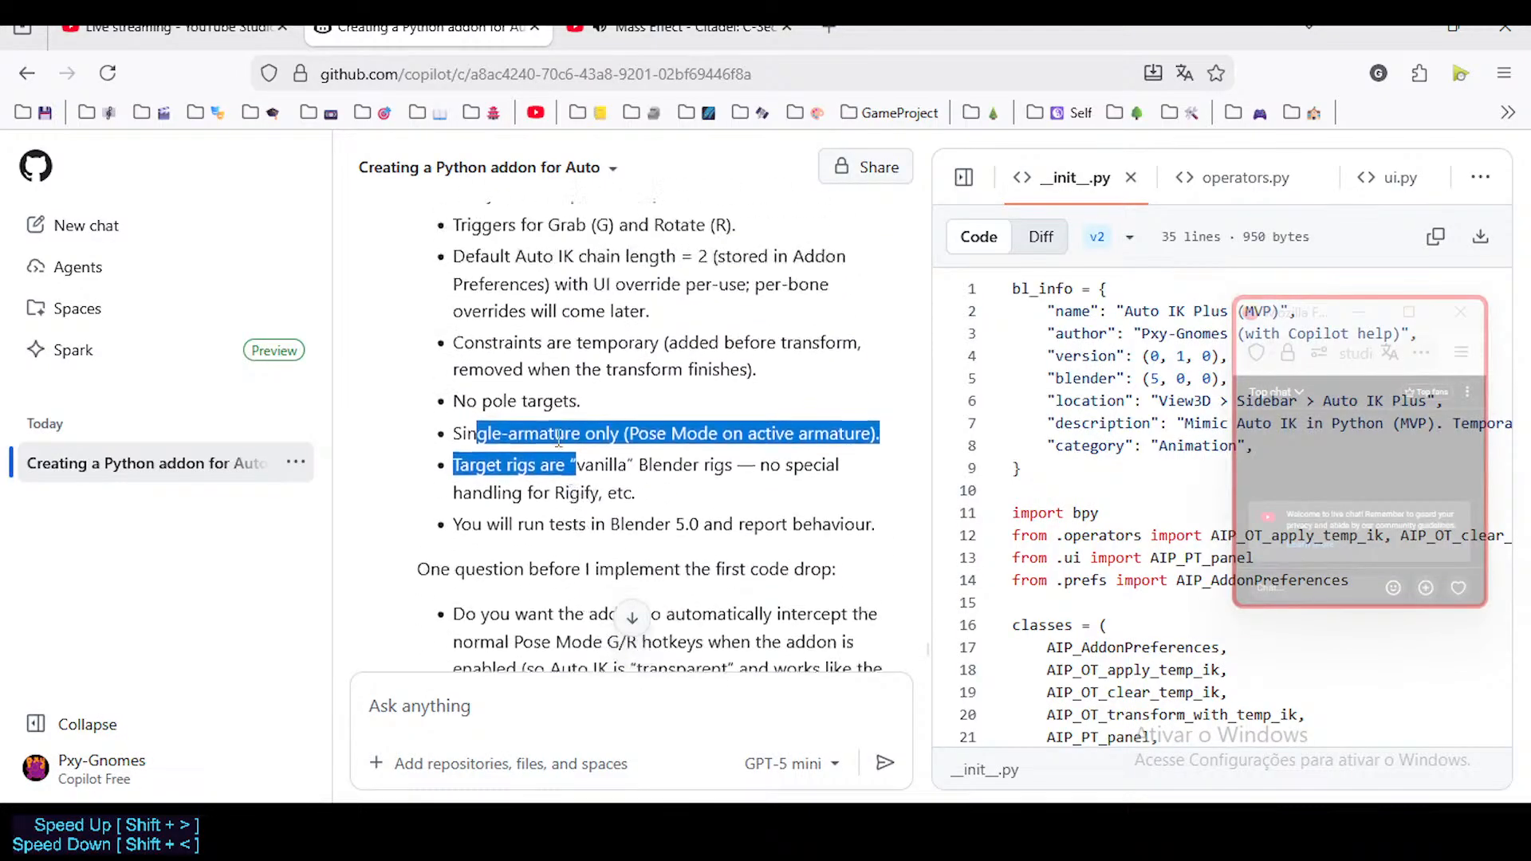
{"action": "scroll", "coordinate": [515, 438], "scroll_direction": "up", "scroll_amount": 2}
{"action": "scroll", "coordinate": [515, 438], "scroll_direction": "down", "scroll_amount": 4}
{"action": "left_click", "coordinate": [516, 309]}
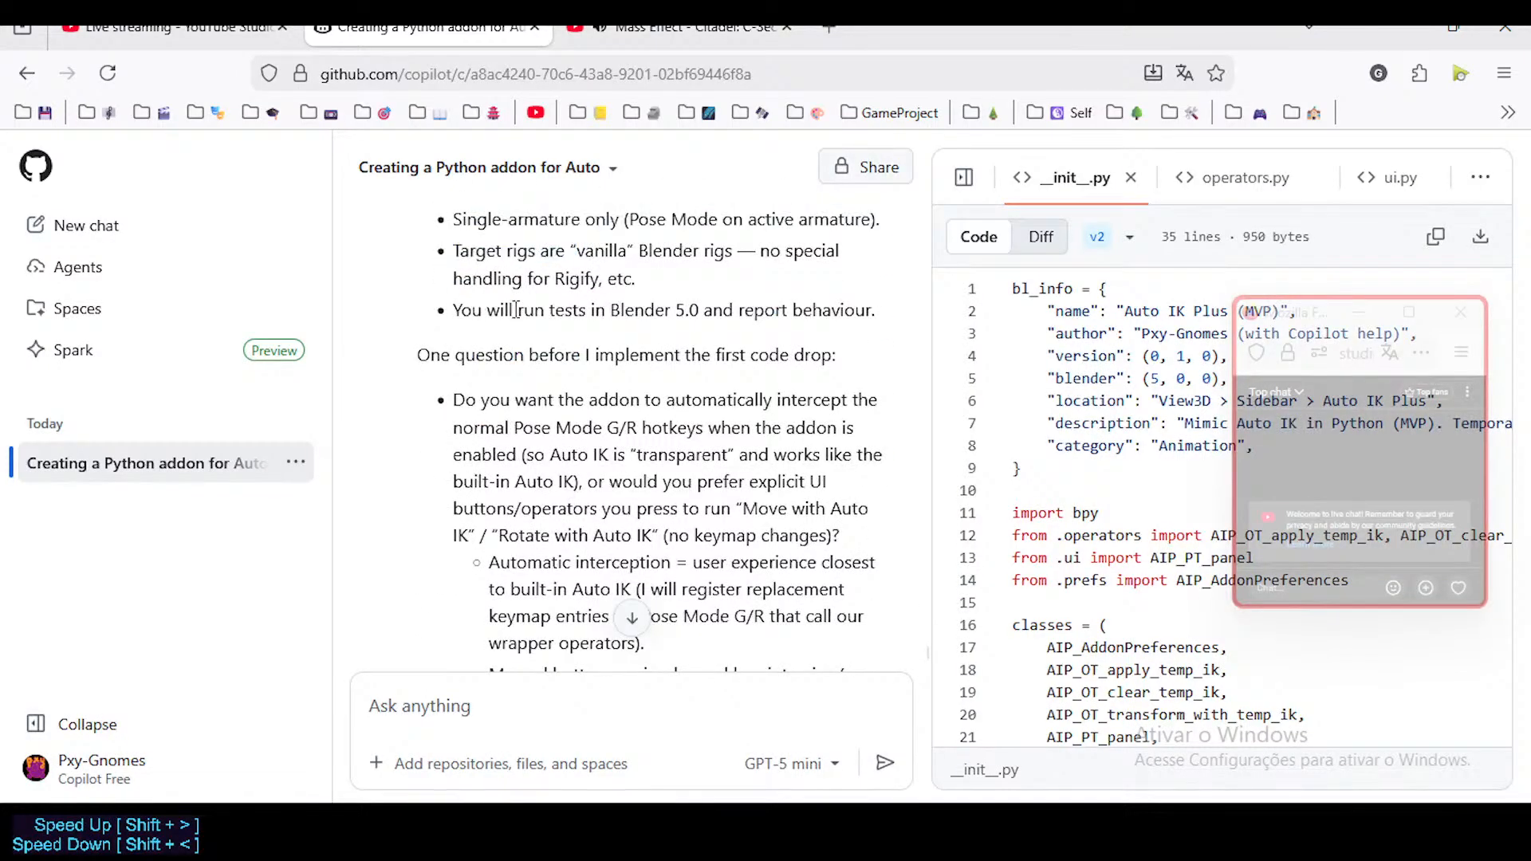
{"action": "double_click", "coordinate": [636, 315]}
Step: Examine Copilot's remaining question about automatic G/R hotkey interception versus explicit Move and Rotate with Auto IK buttons
{"action": "left_click", "coordinate": [647, 385]}
{"action": "left_click_drag", "start_coordinate": [529, 355], "coordinate": [672, 400]}
{"action": "left_click", "coordinate": [716, 447]}
{"action": "scroll", "coordinate": [696, 436], "scroll_direction": "down", "scroll_amount": 2}
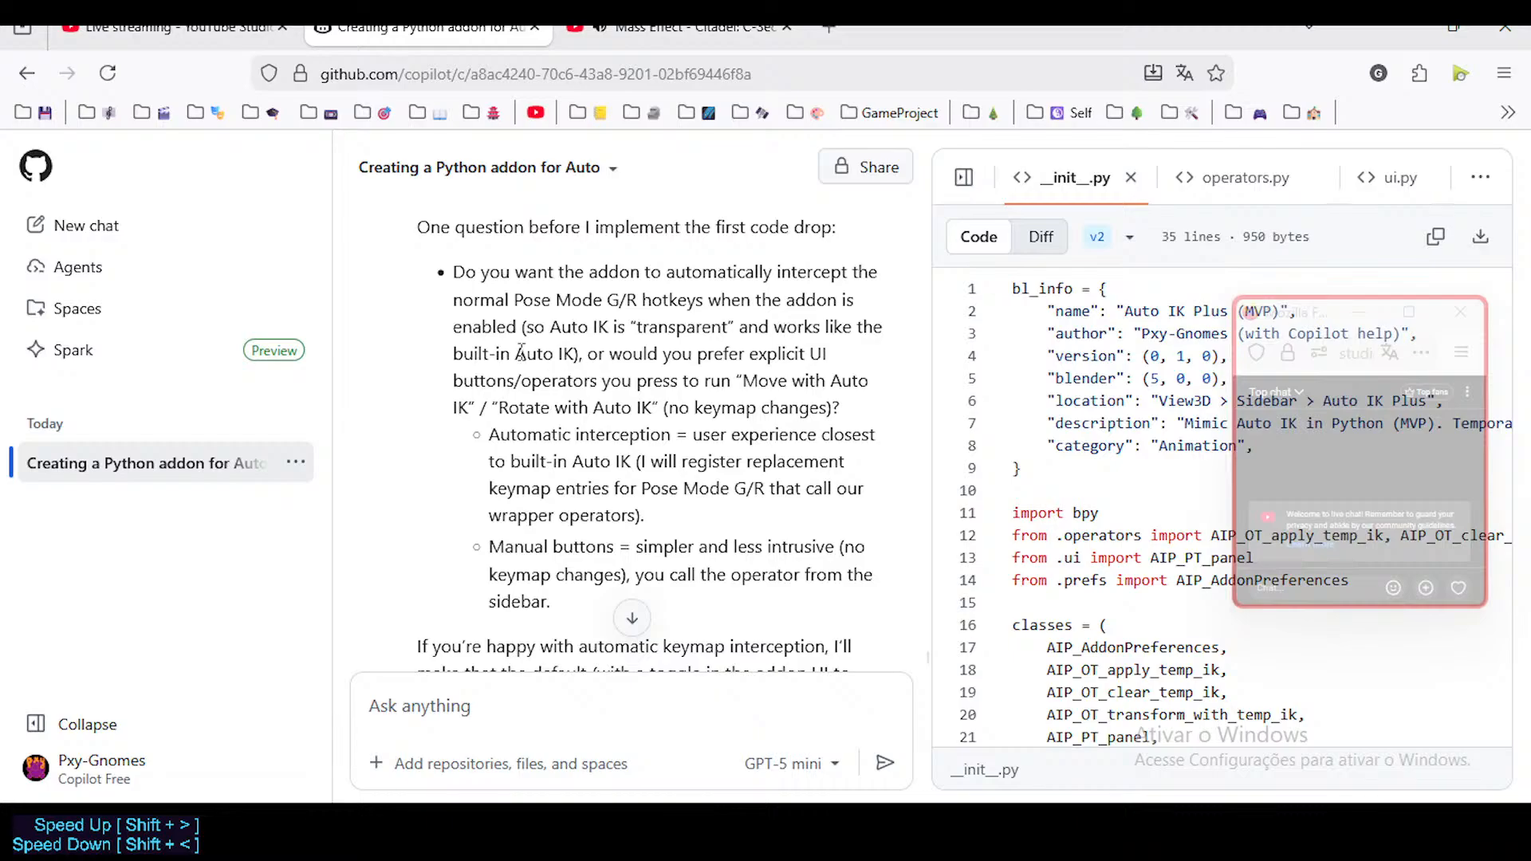
{"action": "mouse_move", "coordinate": [516, 356]}
{"action": "left_mouse_down"}
{"action": "mouse_move", "coordinate": [759, 356]}
{"action": "mouse_move", "coordinate": [655, 383]}
{"action": "mouse_move", "coordinate": [532, 381]}
{"action": "left_mouse_up"}
{"action": "left_click", "coordinate": [616, 357]}
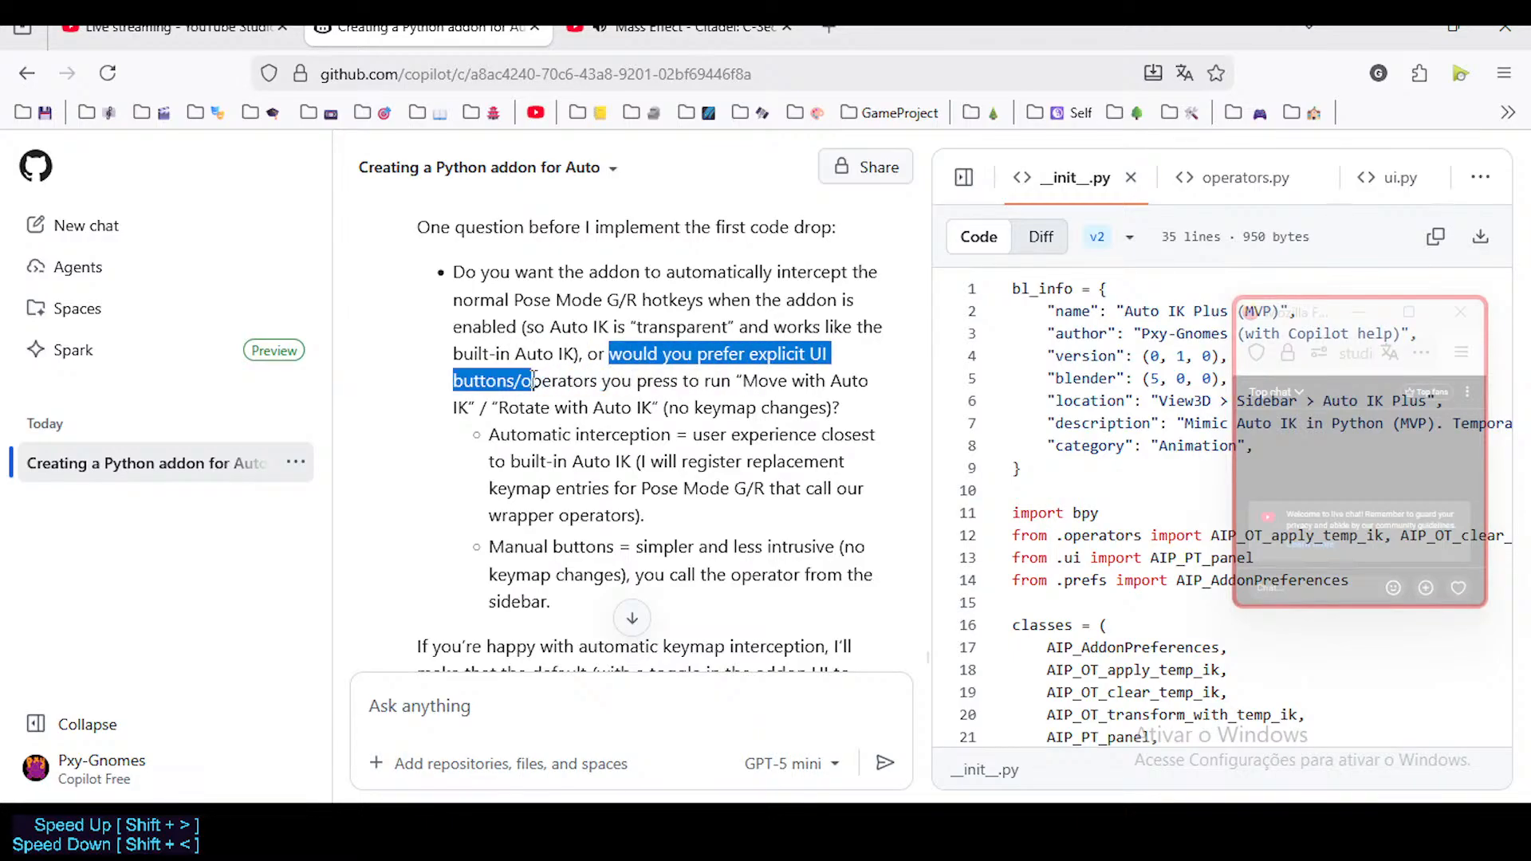
{"action": "left_click", "coordinate": [558, 380]}
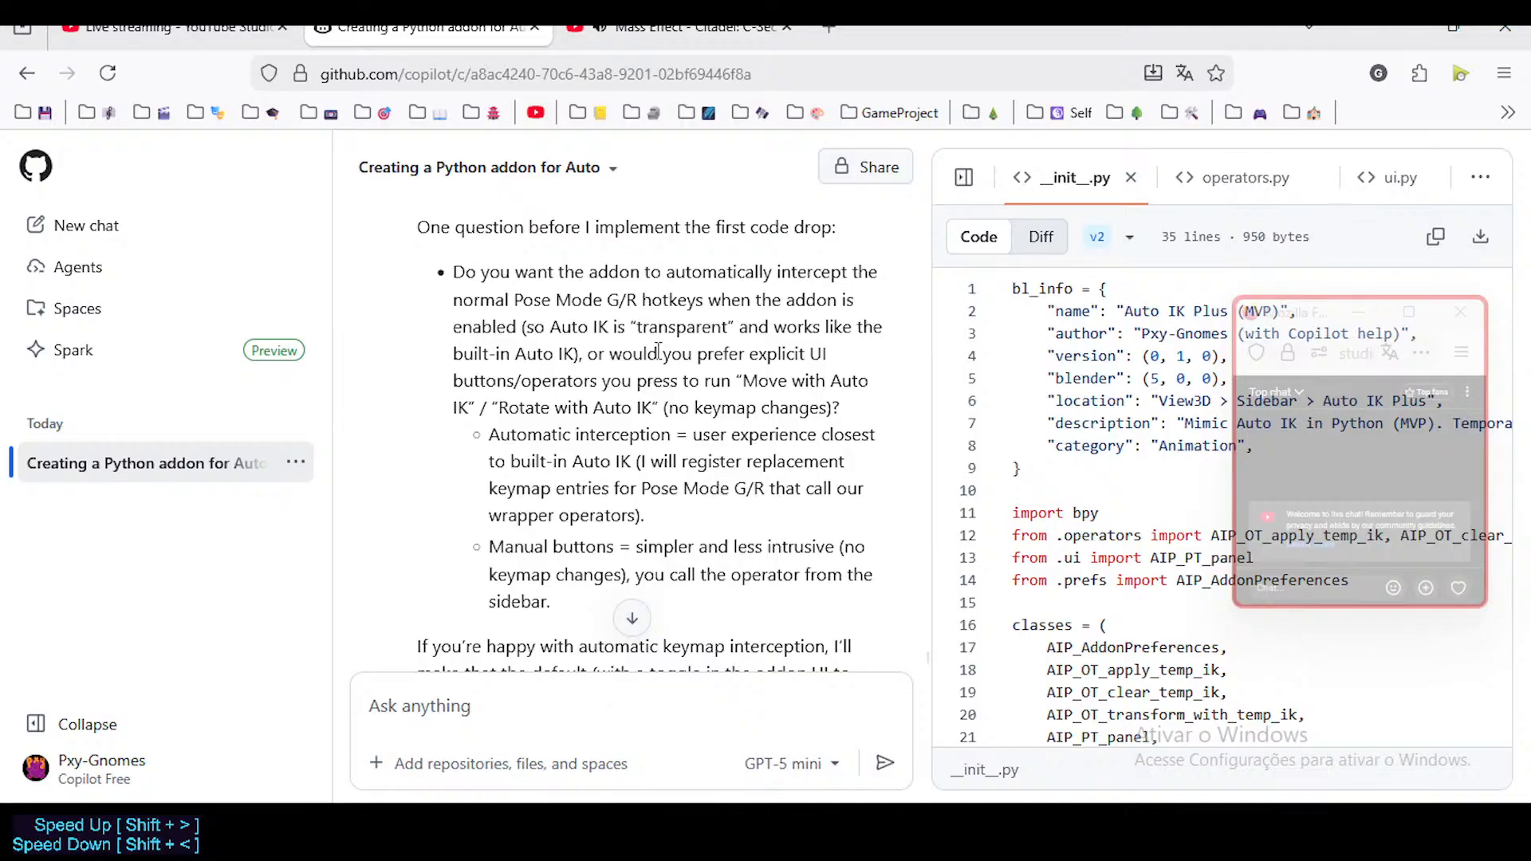
{"action": "left_click_drag", "start_coordinate": [684, 381], "coordinate": [654, 405]}
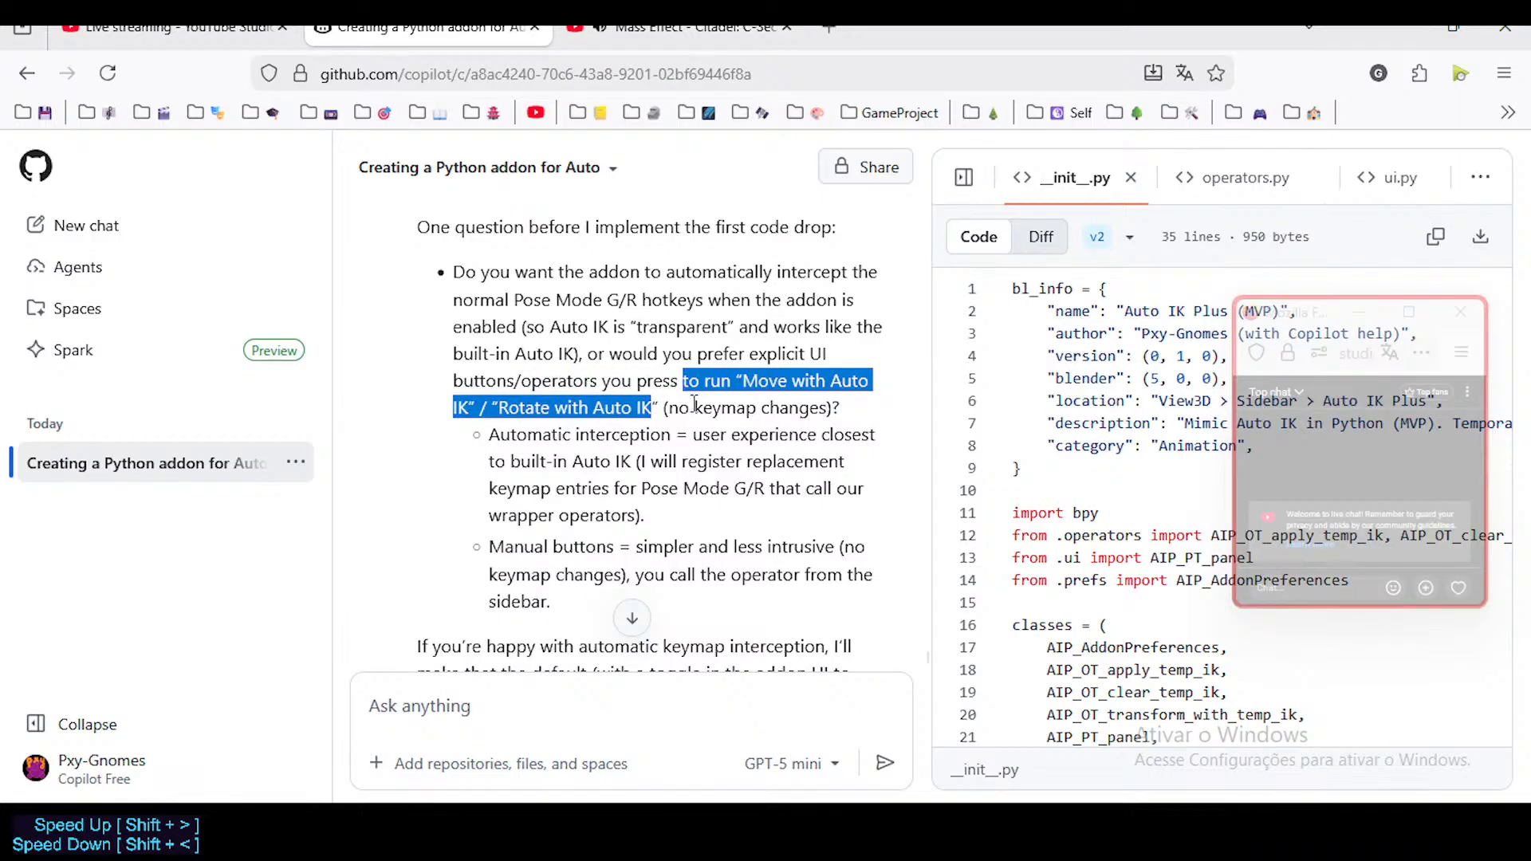
{"action": "left_click", "coordinate": [693, 405]}
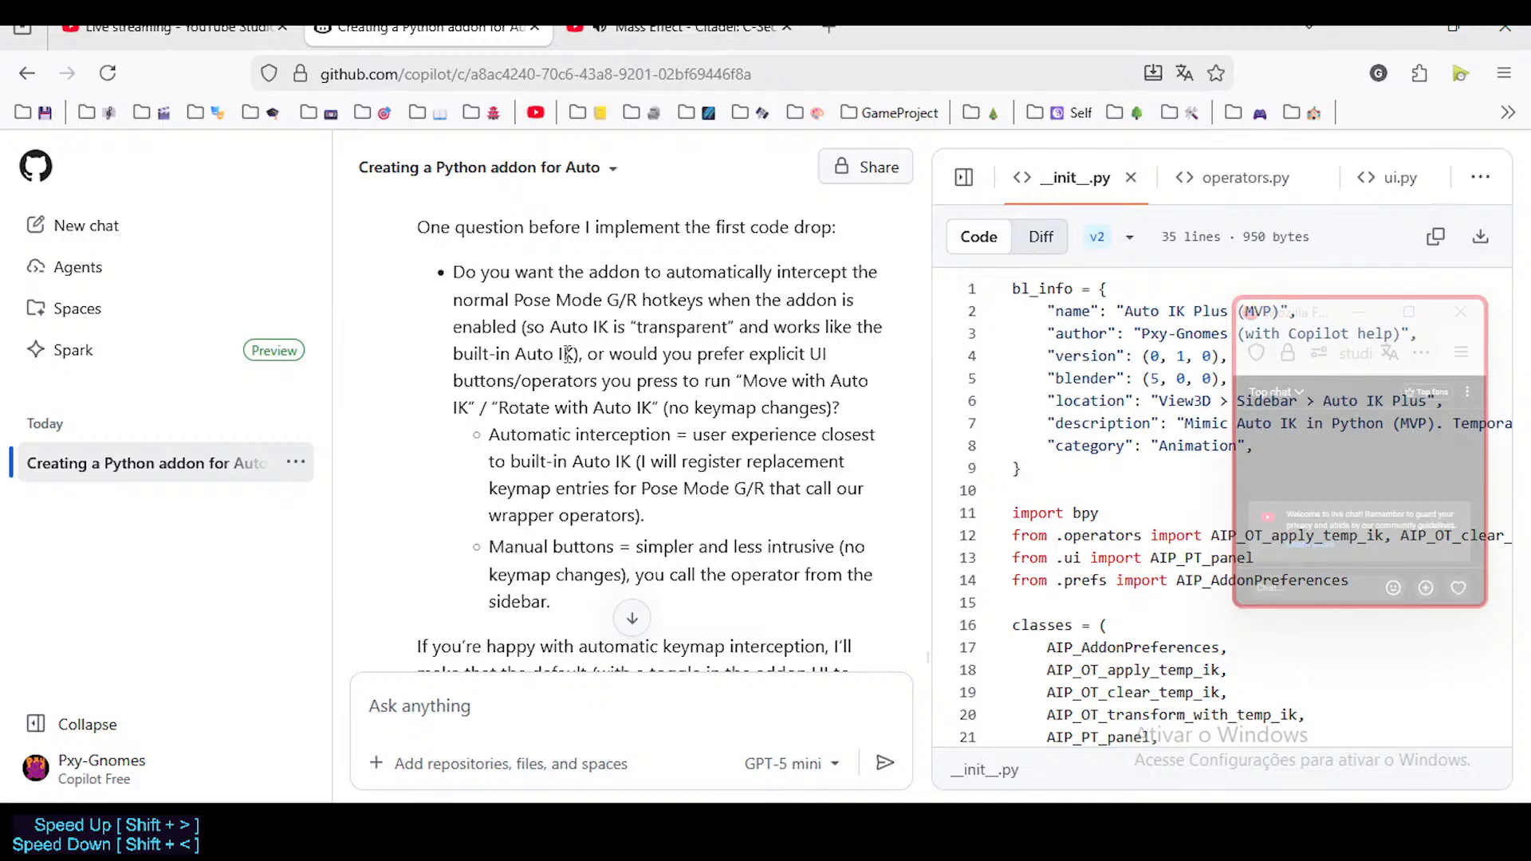
{"action": "scroll", "coordinate": [570, 375], "scroll_direction": "down", "scroll_amount": 2}
{"action": "scroll", "coordinate": [569, 439], "scroll_direction": "up", "scroll_amount": 2}
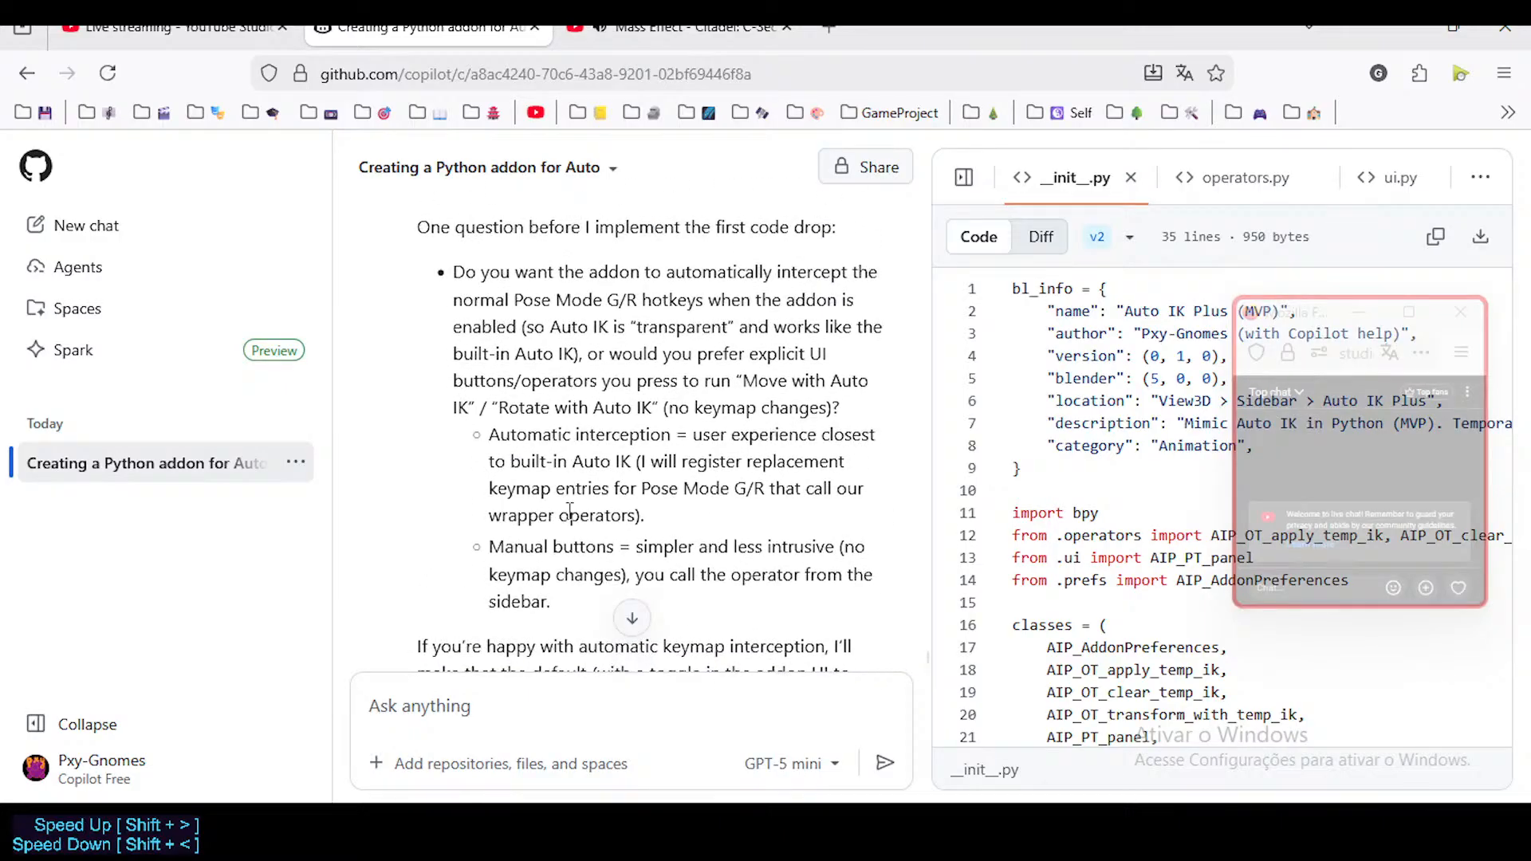
Step: Write the reply "I prefer that it uses the same Keymap as the original Auto IK Option, since I won't be using them simultaneously, right?"
{"action": "left_click", "coordinate": [556, 767]}
{"action": "key", "text": "Escape"}
{"action": "left_click", "coordinate": [550, 698]}
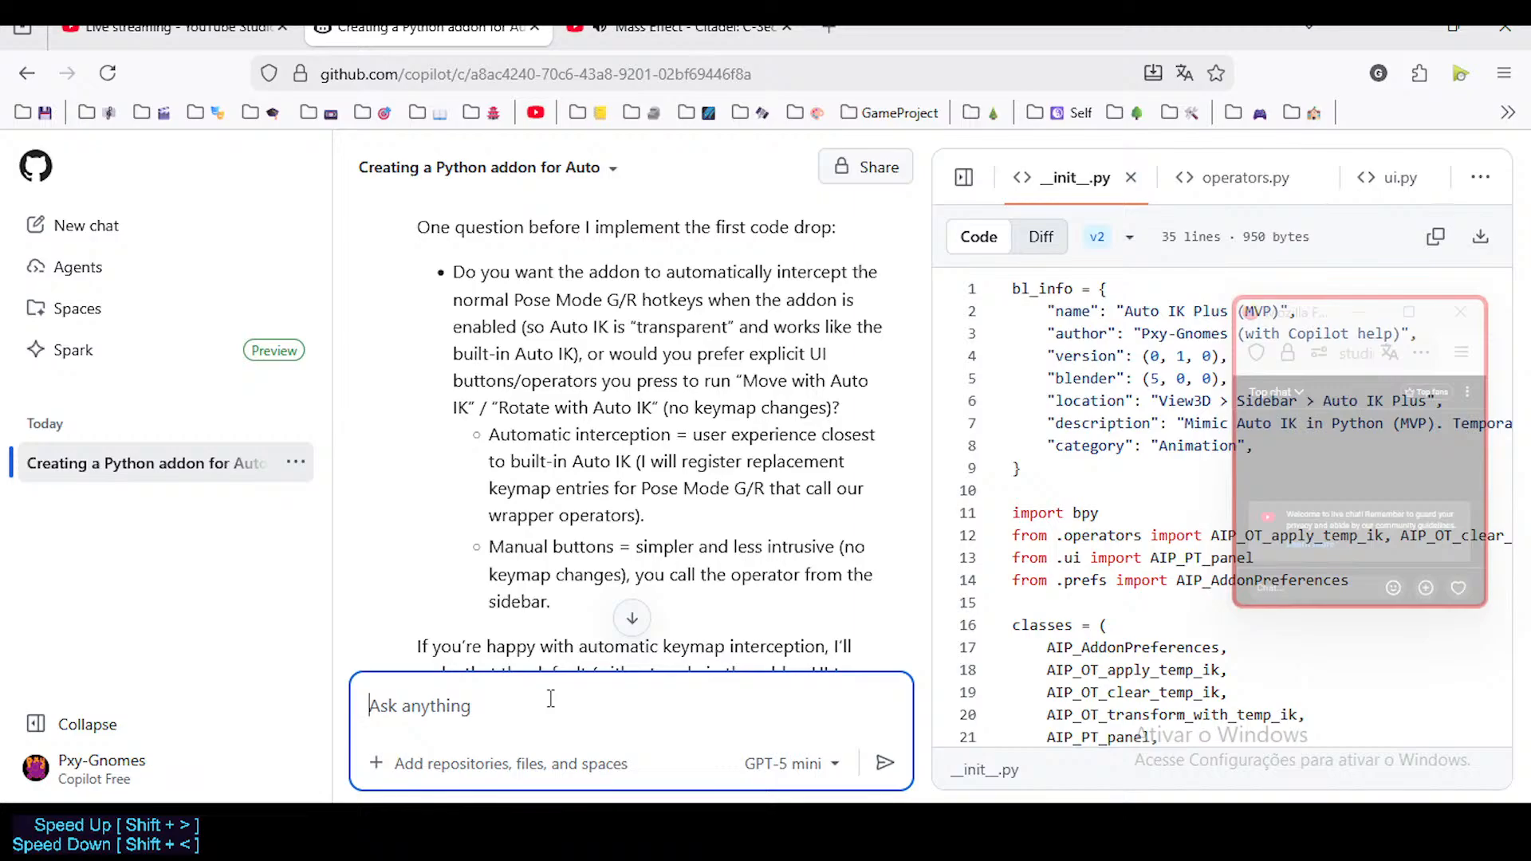
{"action": "type", "text": "I prefer that it uses the same "}
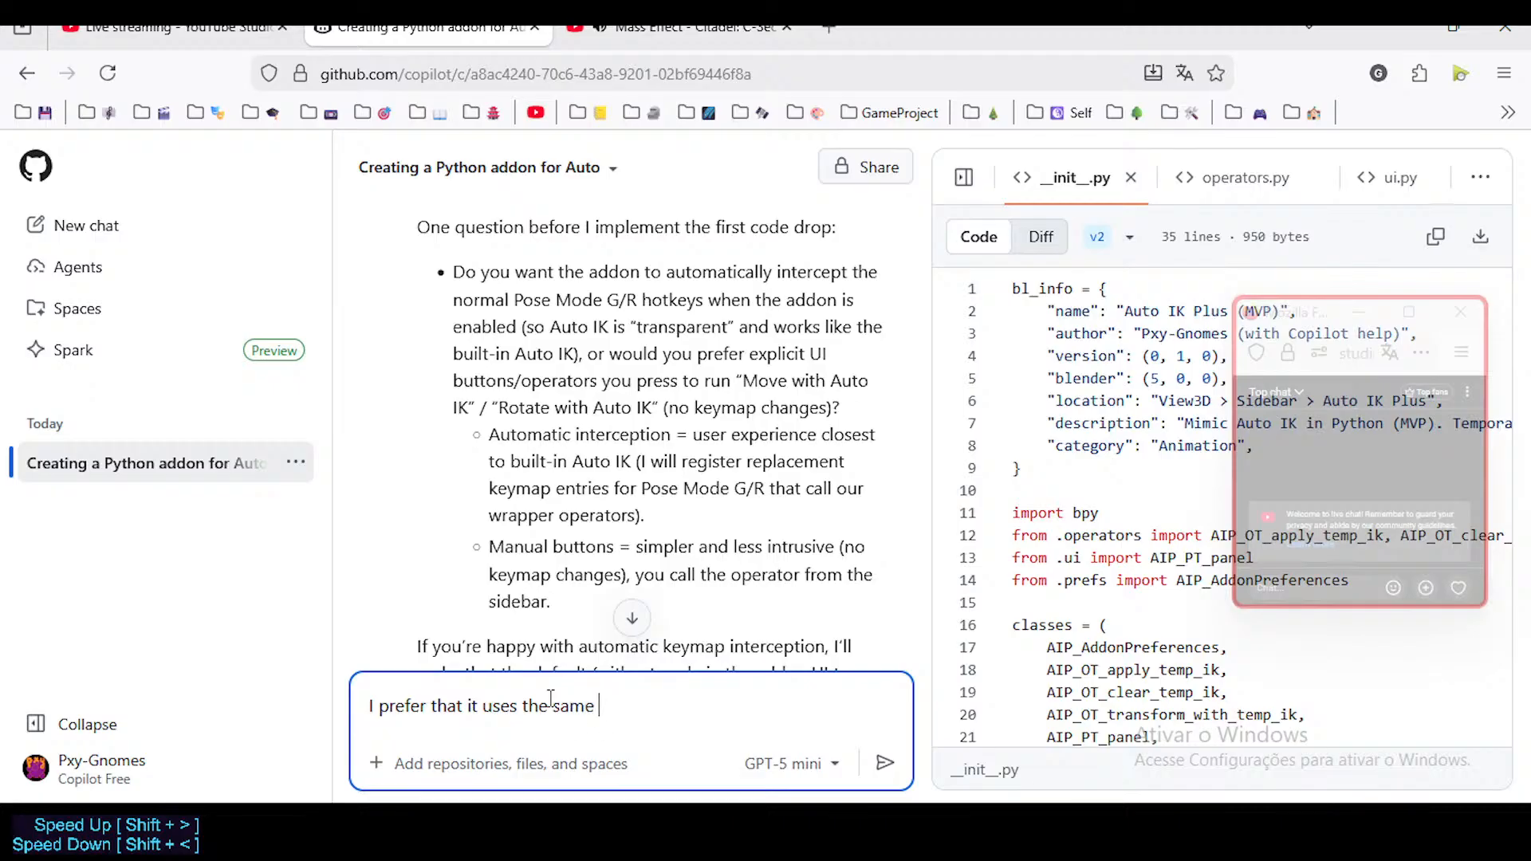
{"action": "type", "text": "Keymap as the original Auto IK"}
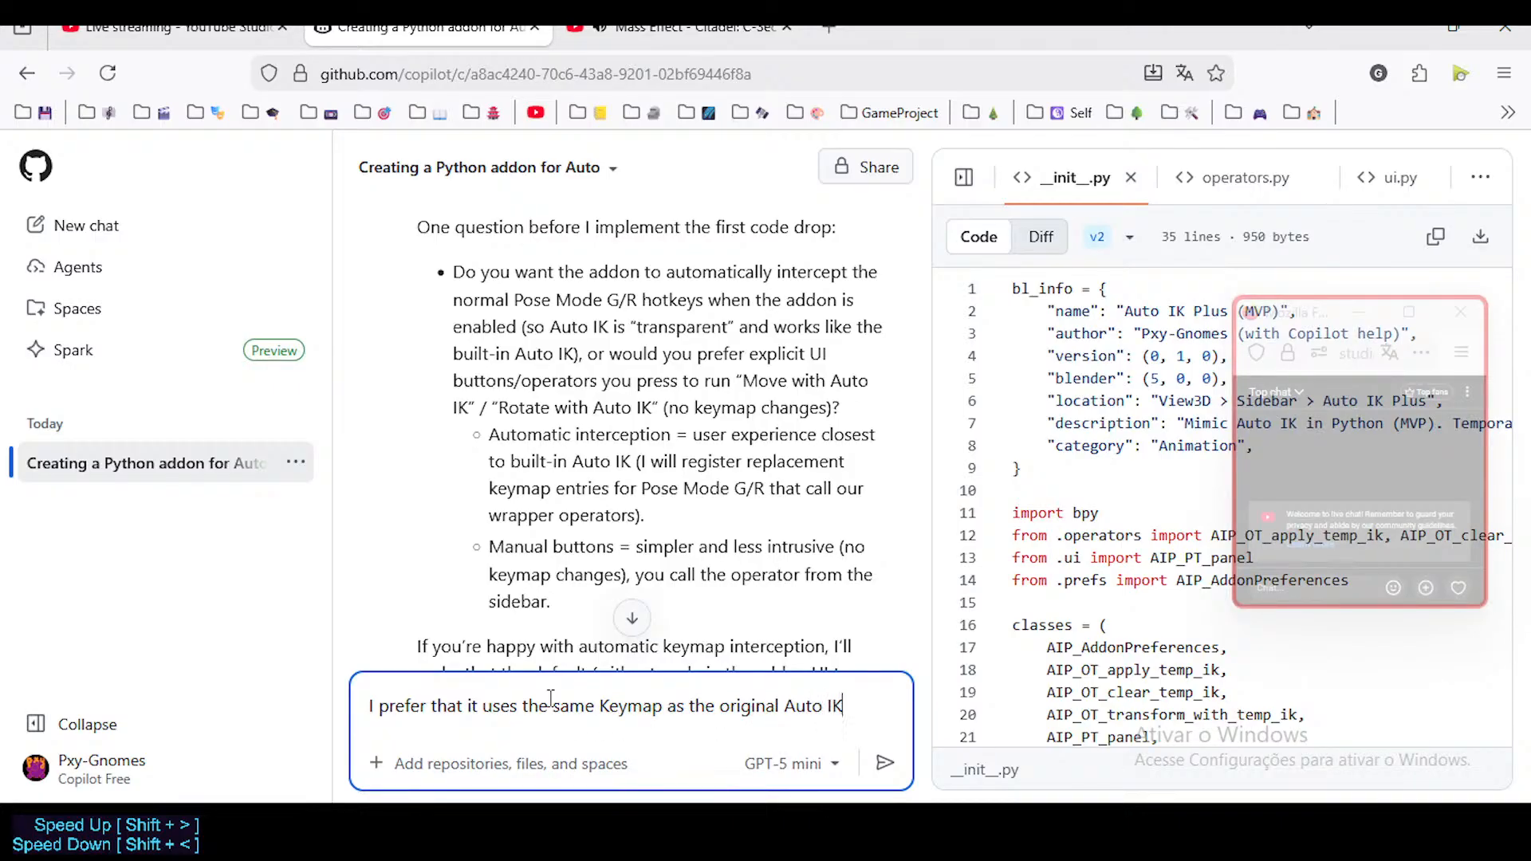
{"action": "type", "text": " Option, since "}
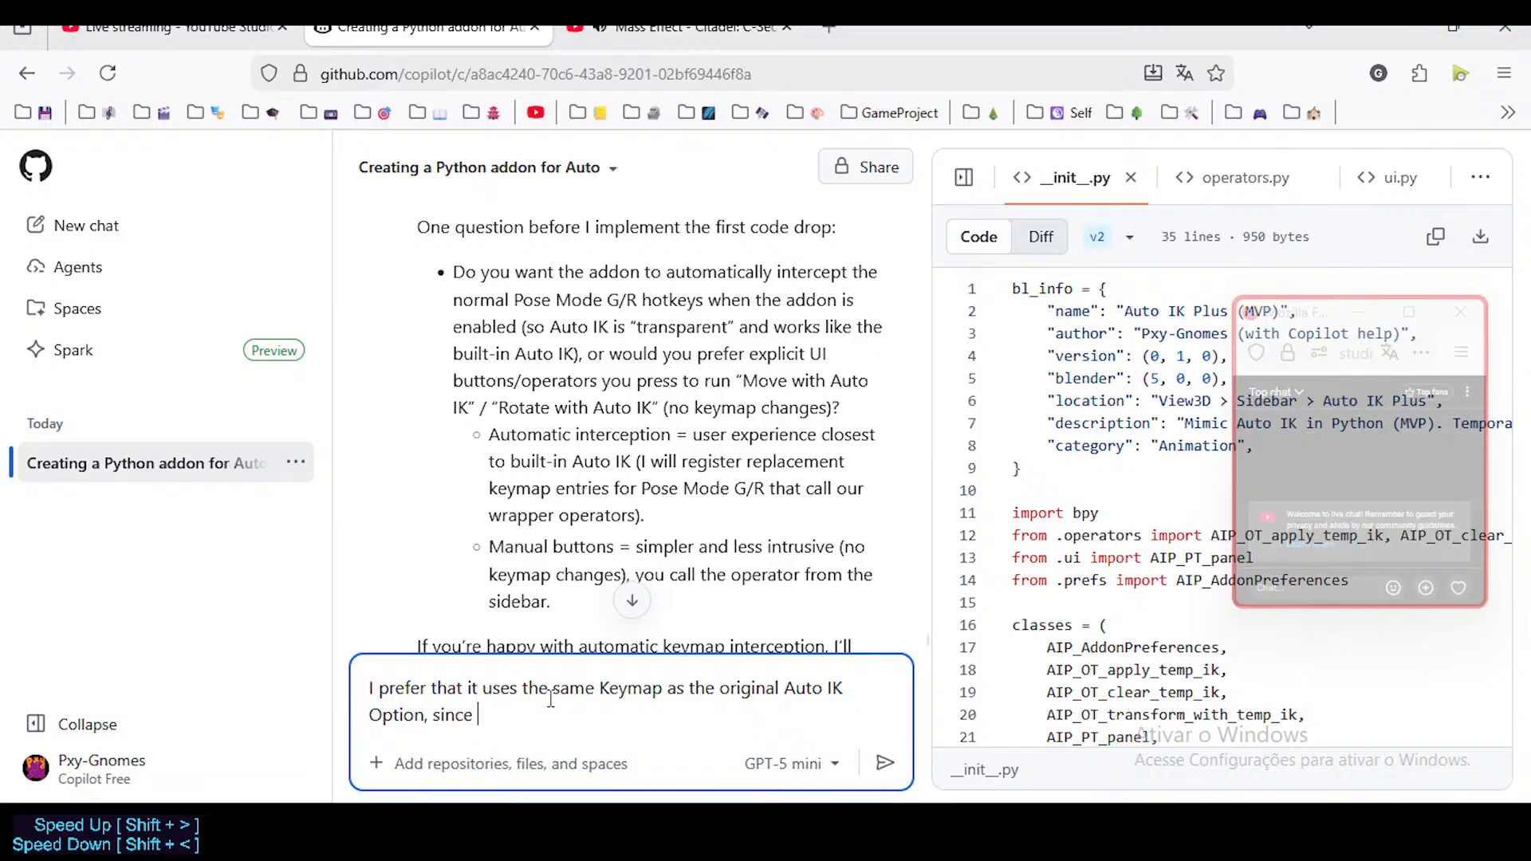
{"action": "type", "text": "I won'"}
{"action": "key", "text": "BackSpace"}
{"action": "type", "text": "won't be using them "}
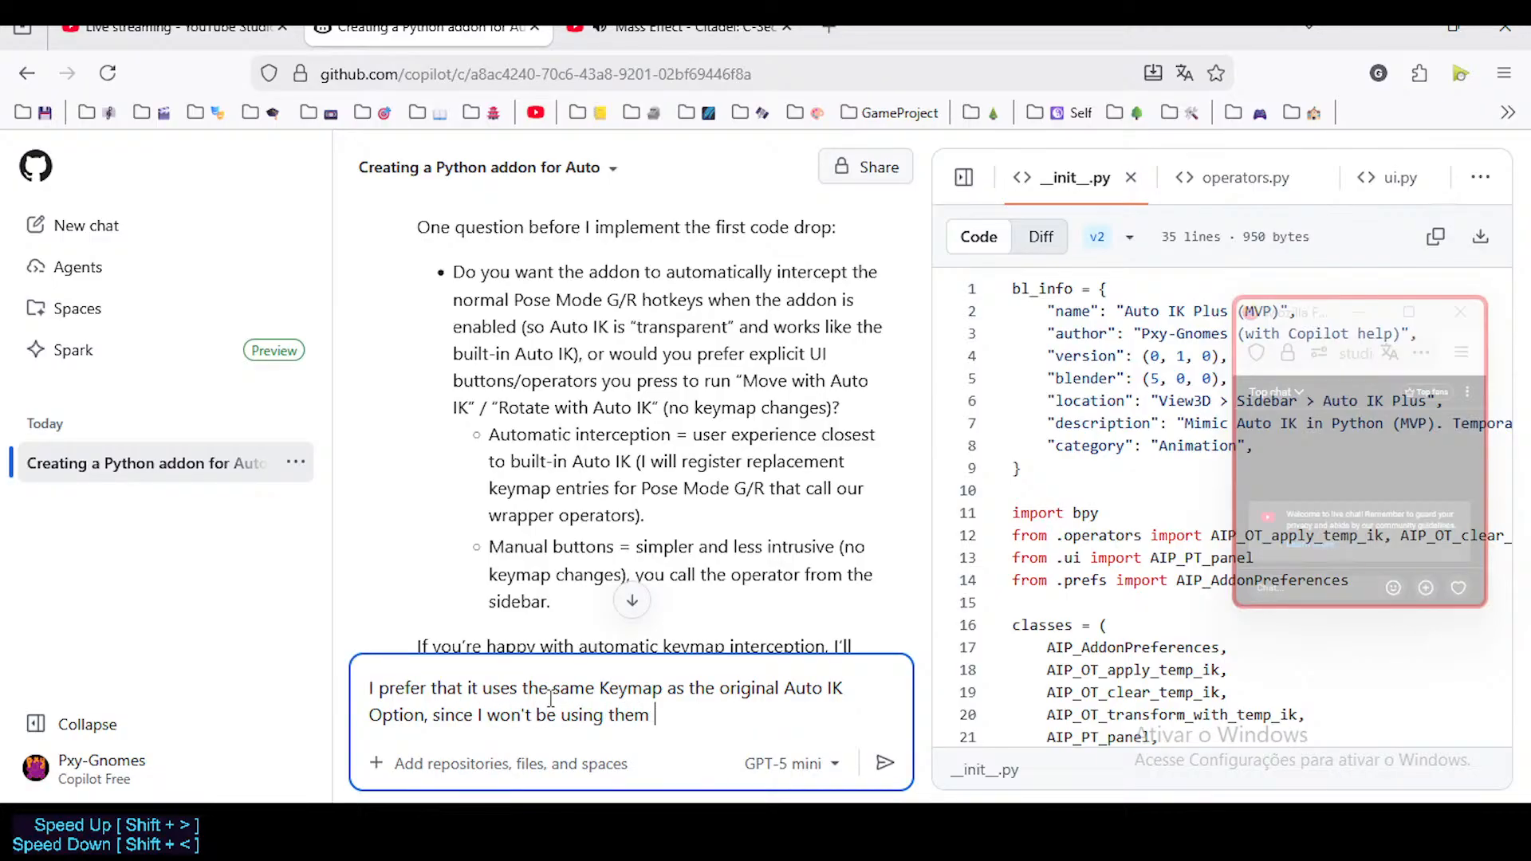
{"action": "type", "text": "simultaneousl"}
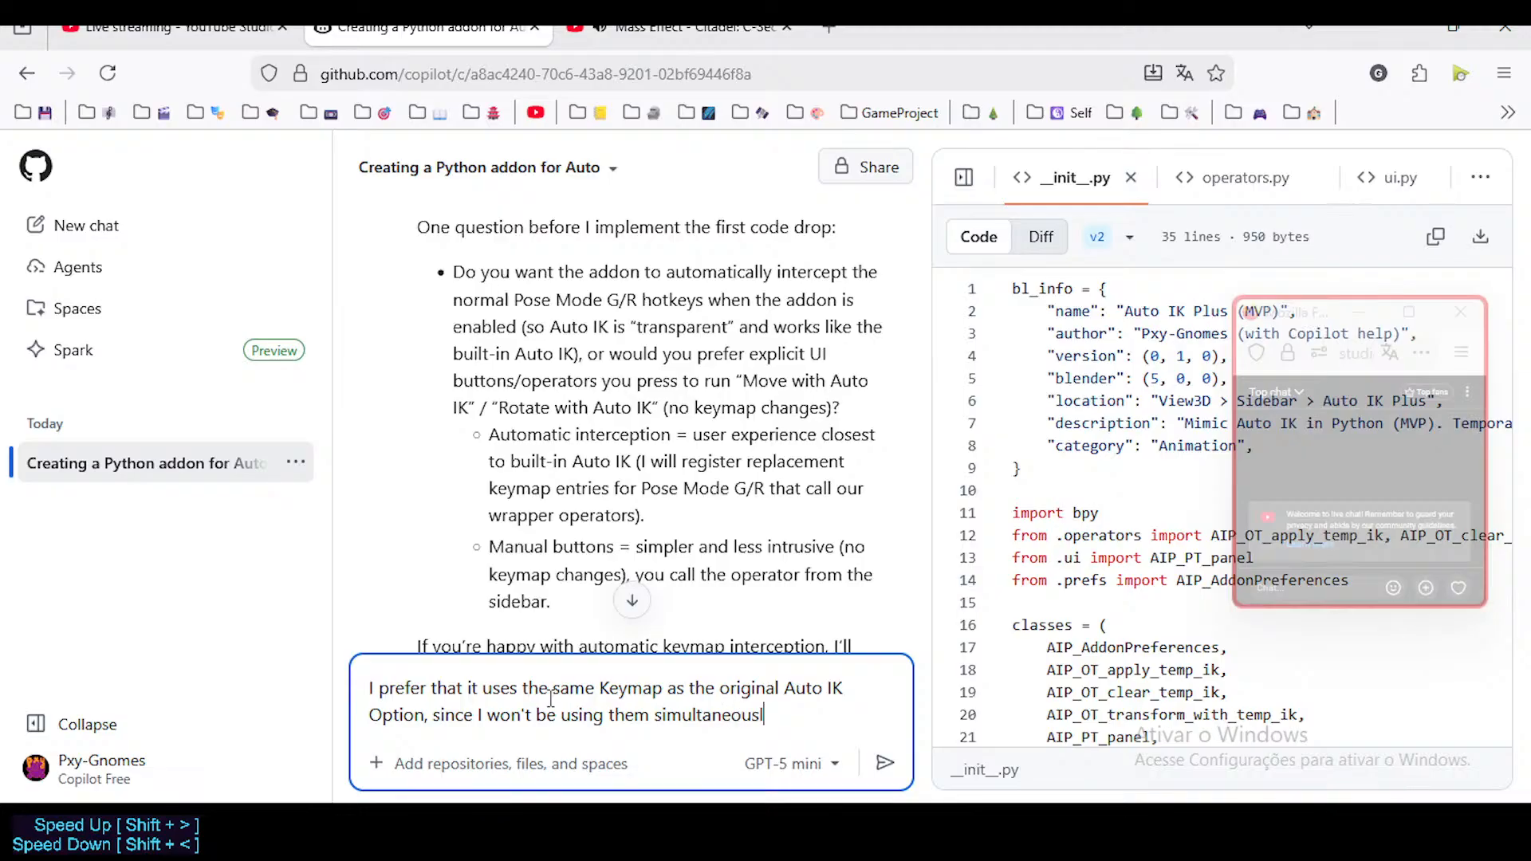
{"action": "type", "text": "y, right?"}
Step: Check the rest of Copilot's keymap explanation, add "Not intended to happen." to the reply and send it
{"action": "scroll", "coordinate": [637, 457], "scroll_direction": "down", "scroll_amount": 3}
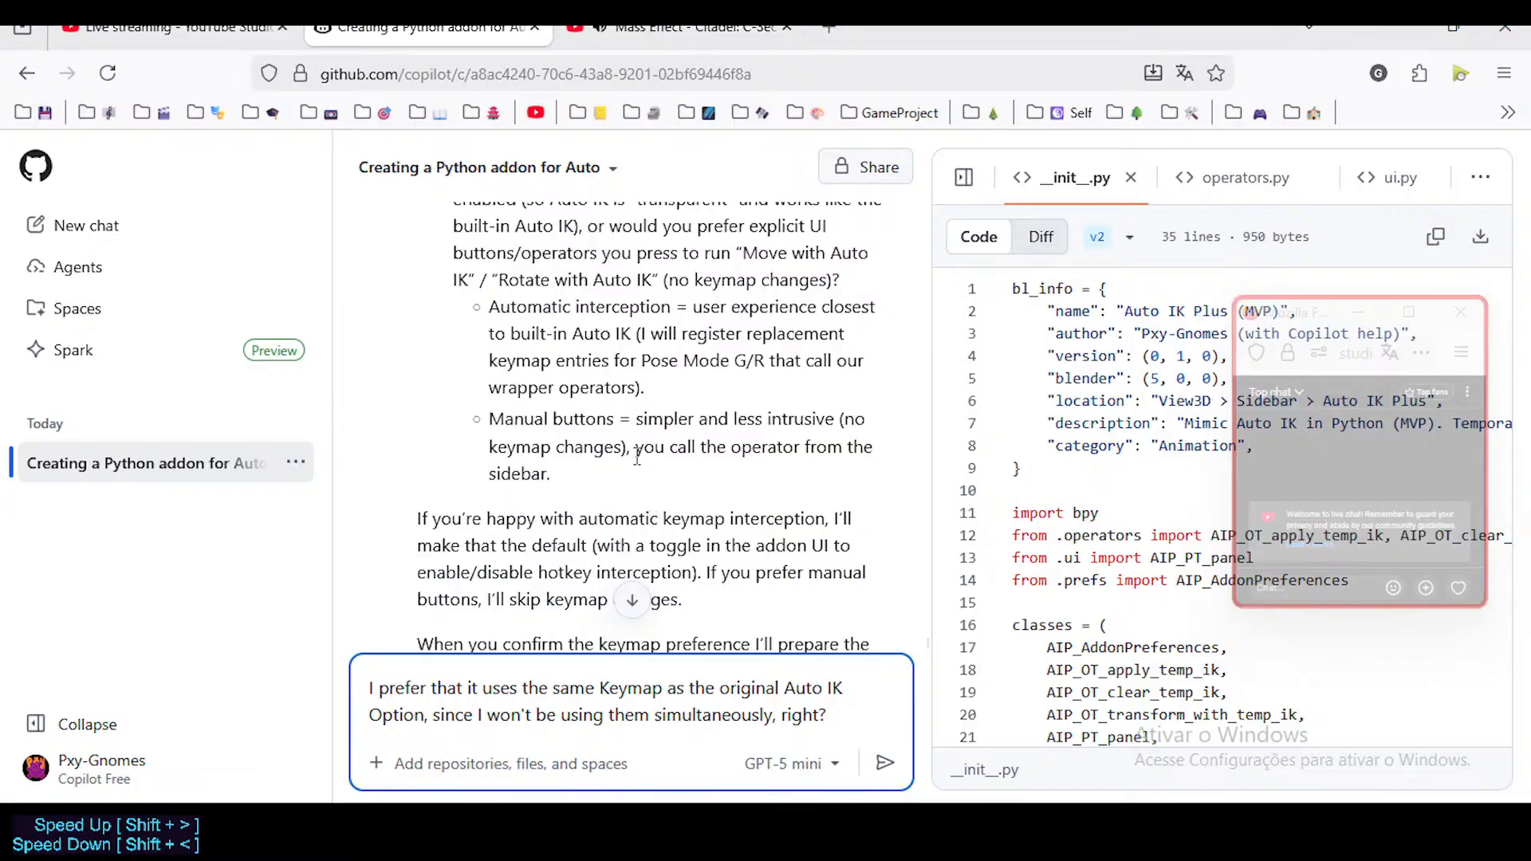
{"action": "type", "text": "? Not intende"}
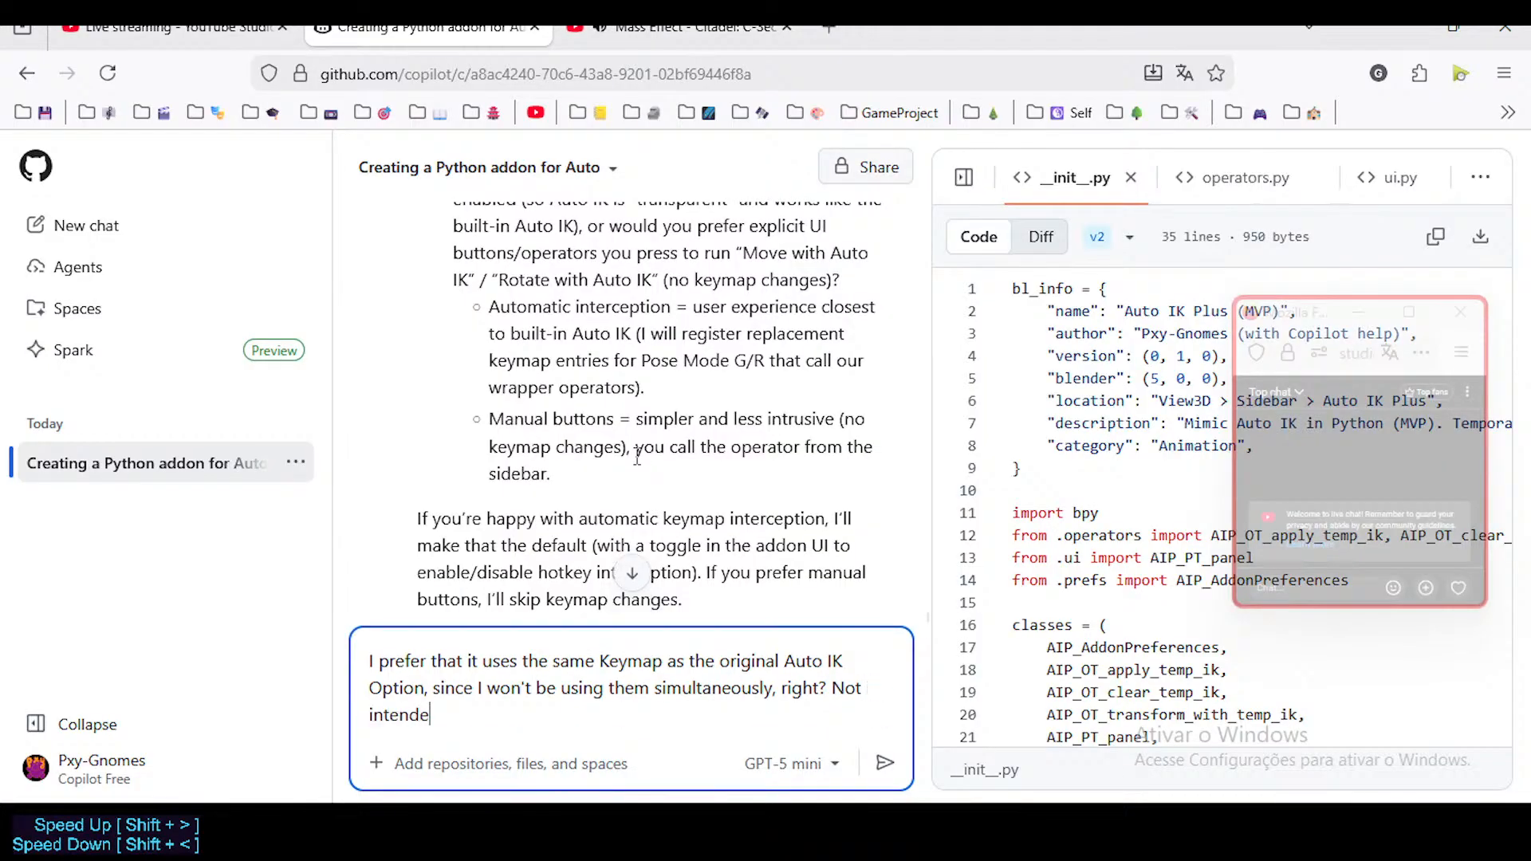
{"action": "type", "text": "d to happen."}
{"action": "scroll", "coordinate": [705, 503], "scroll_direction": "down", "scroll_amount": 2}
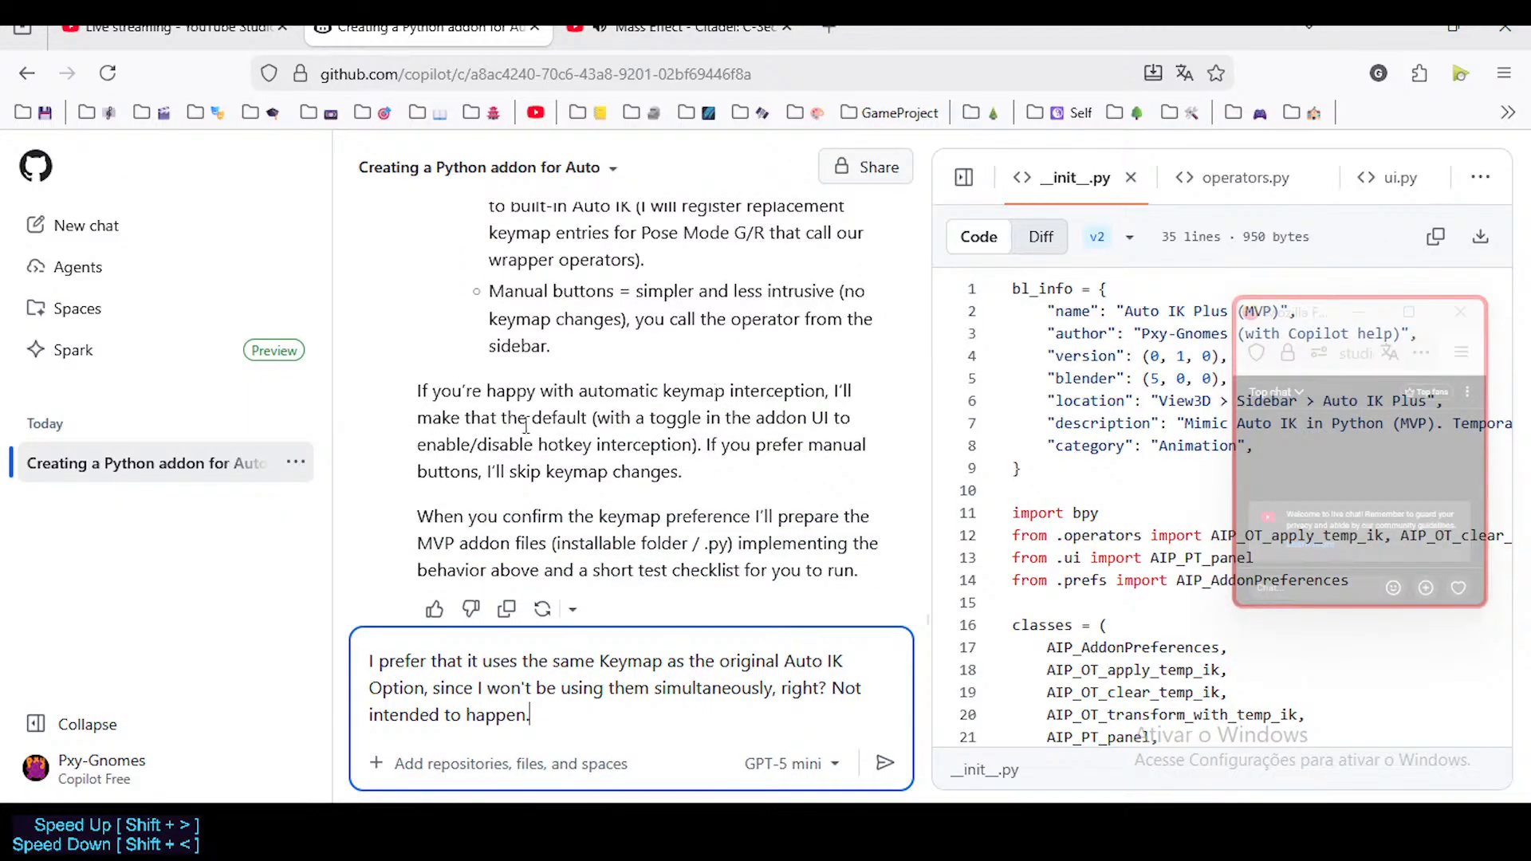
{"action": "scroll", "coordinate": [670, 416], "scroll_direction": "down", "scroll_amount": 1}
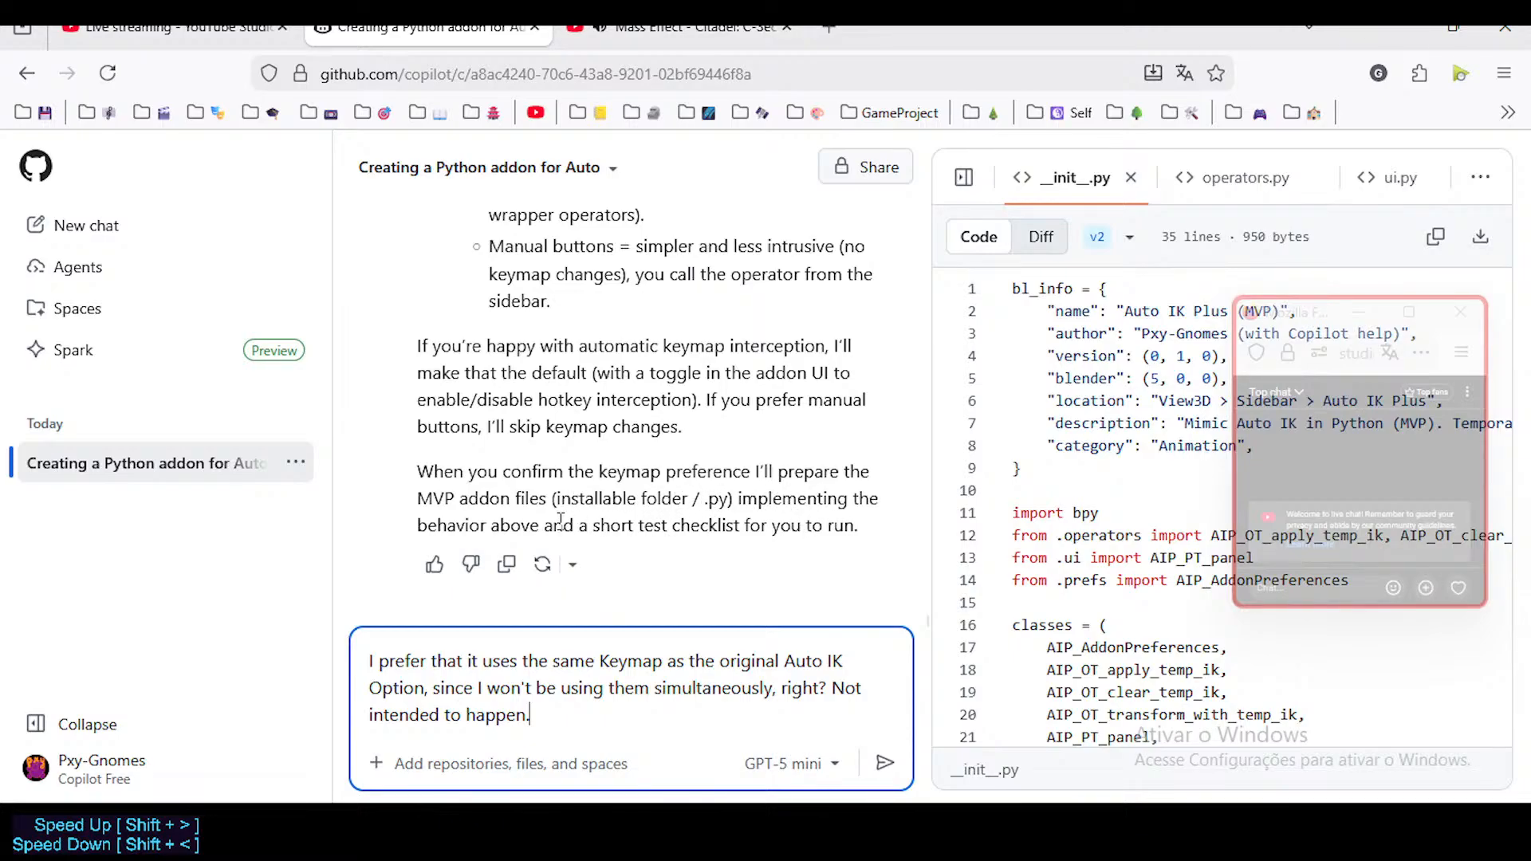
{"action": "key", "text": "Return"}
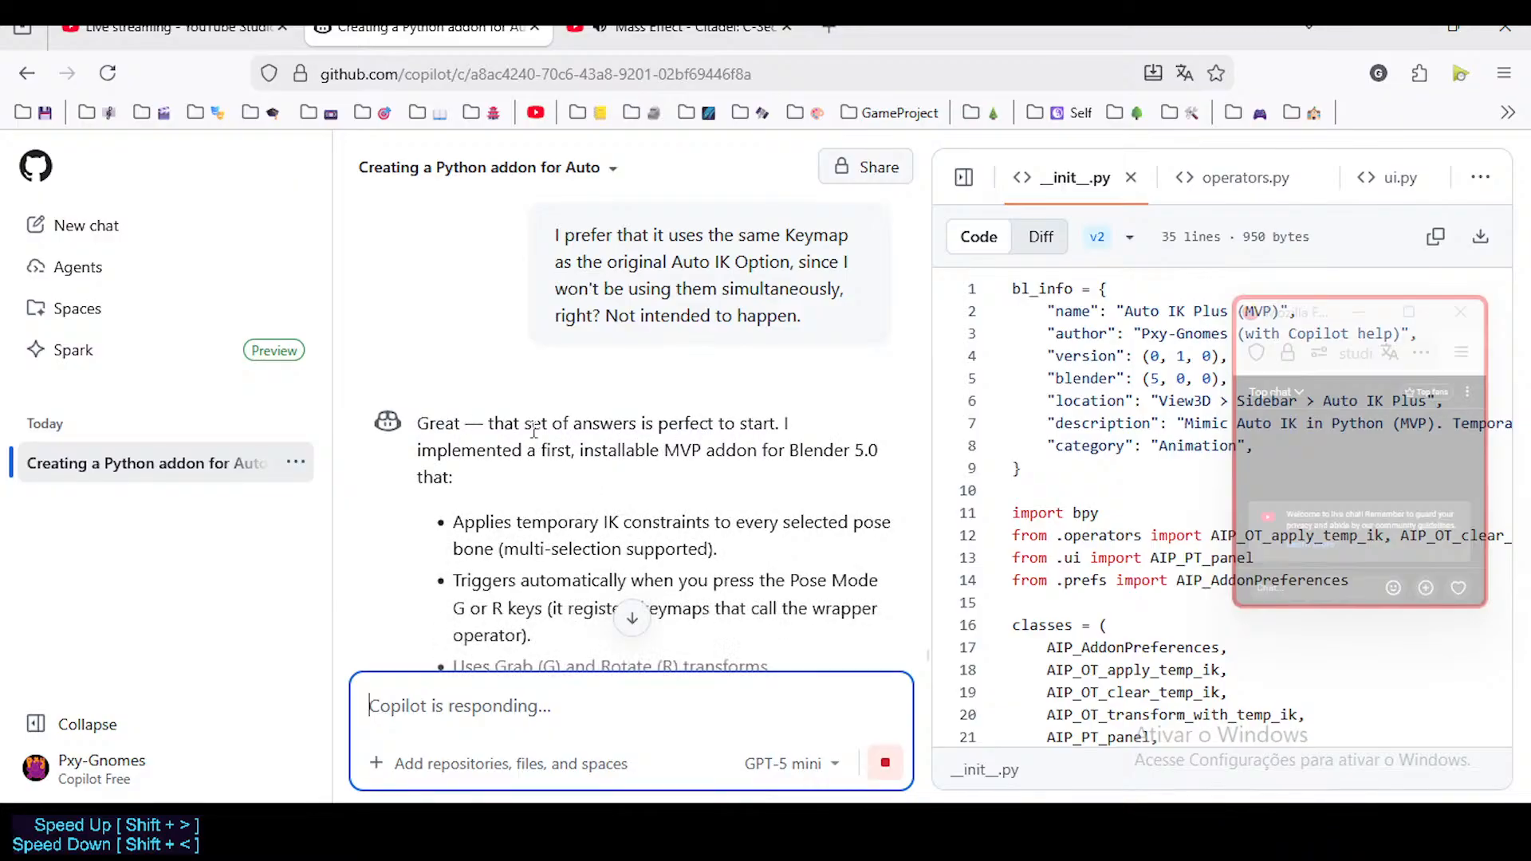
Step: Look through Copilot's new response, covering the list of implemented features and the generated __init__.py and operators.py files
{"action": "left_click", "coordinate": [588, 427]}
{"action": "scroll", "coordinate": [600, 449], "scroll_direction": "down", "scroll_amount": 2}
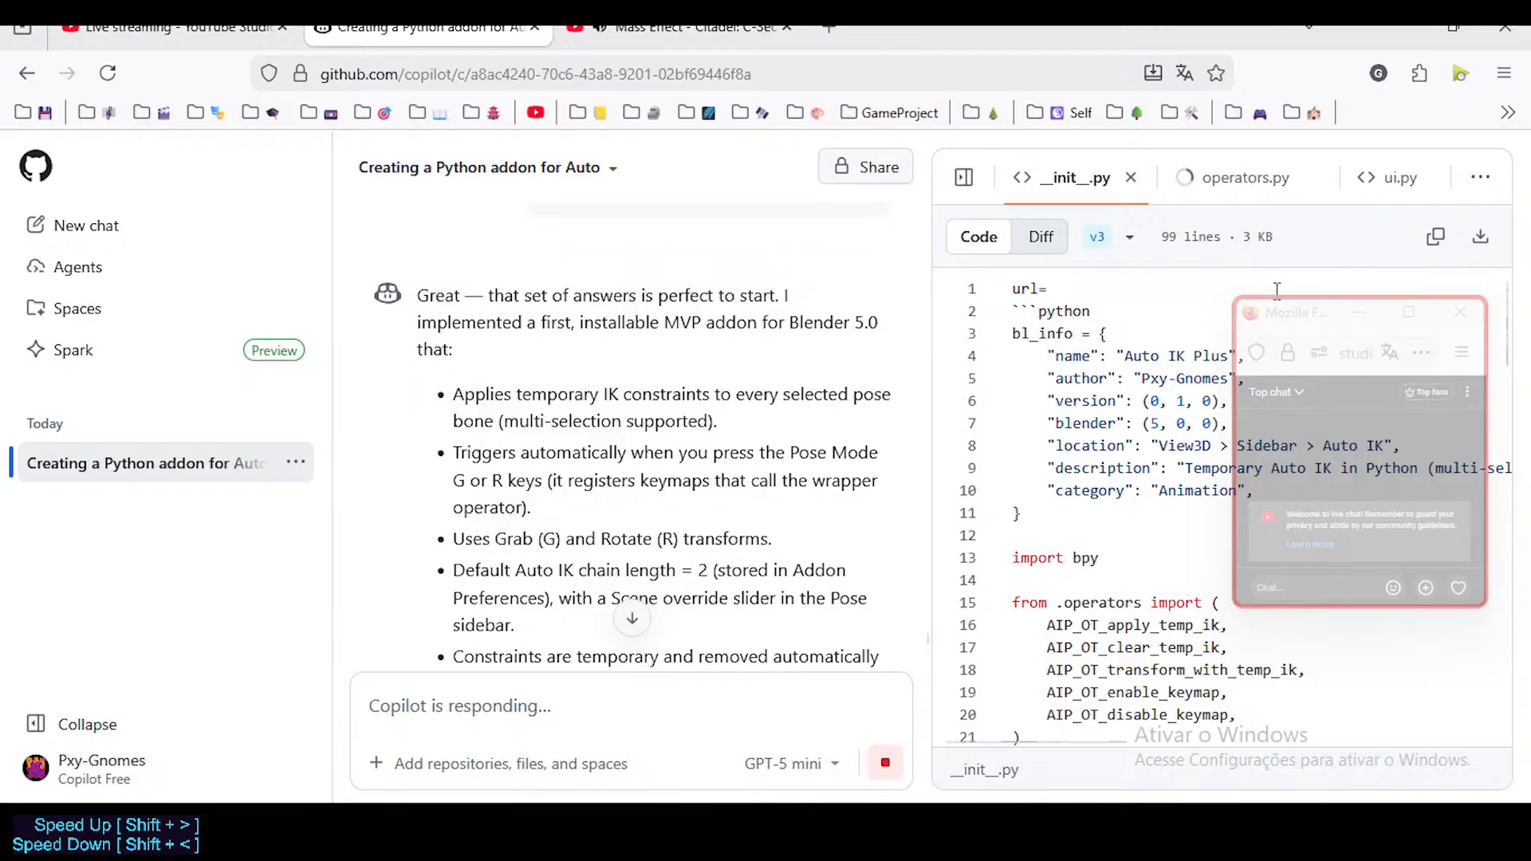
{"action": "scroll", "coordinate": [698, 474], "scroll_direction": "down", "scroll_amount": 10}
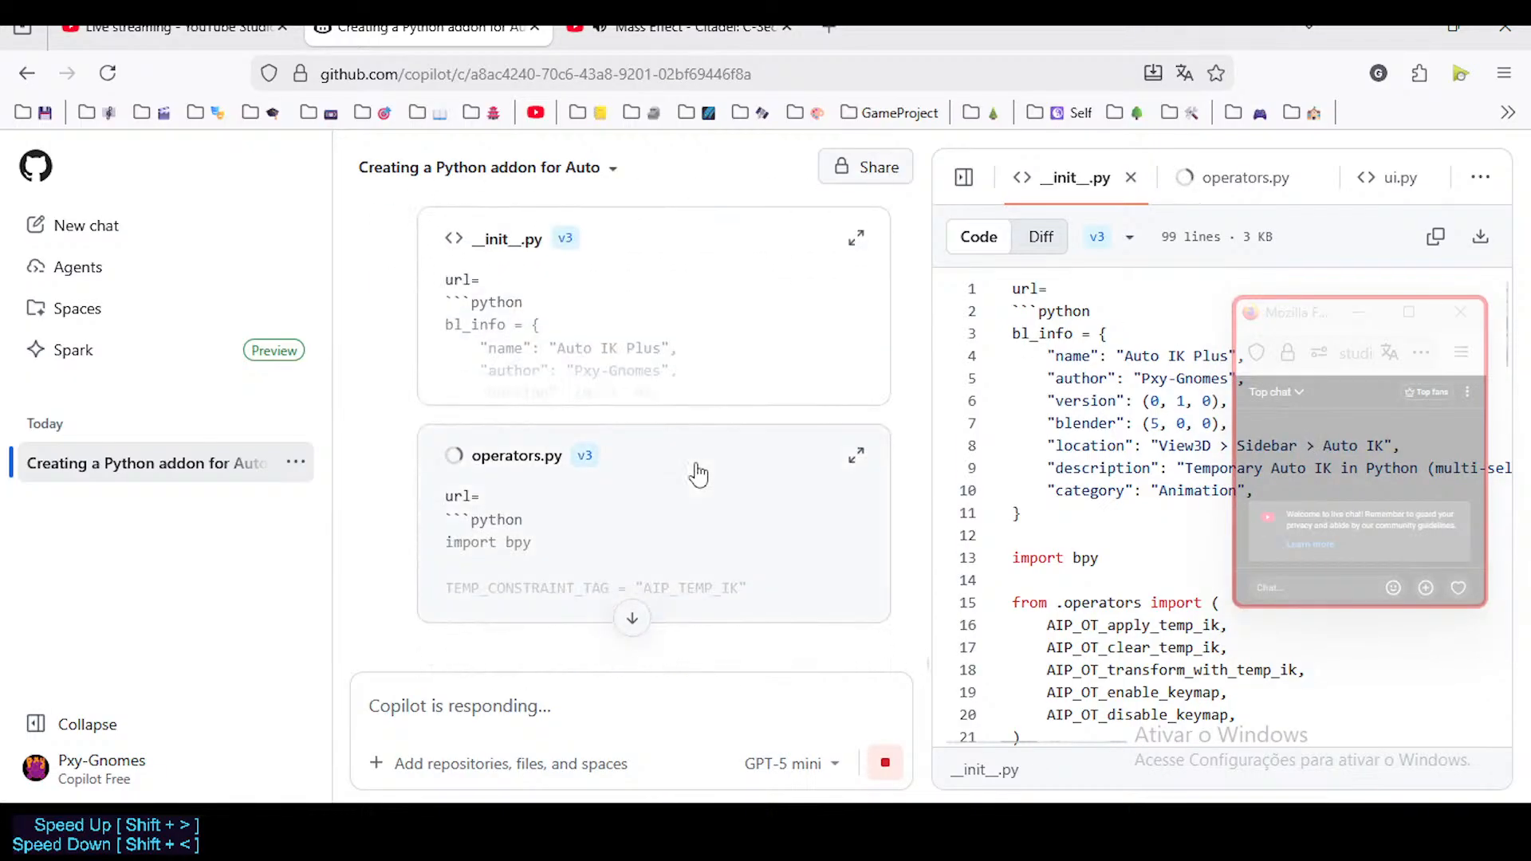
{"action": "scroll", "coordinate": [670, 493], "scroll_direction": "down", "scroll_amount": 1}
{"action": "scroll", "coordinate": [636, 499], "scroll_direction": "up", "scroll_amount": 3}
{"action": "scroll", "coordinate": [590, 466], "scroll_direction": "down", "scroll_amount": 3}
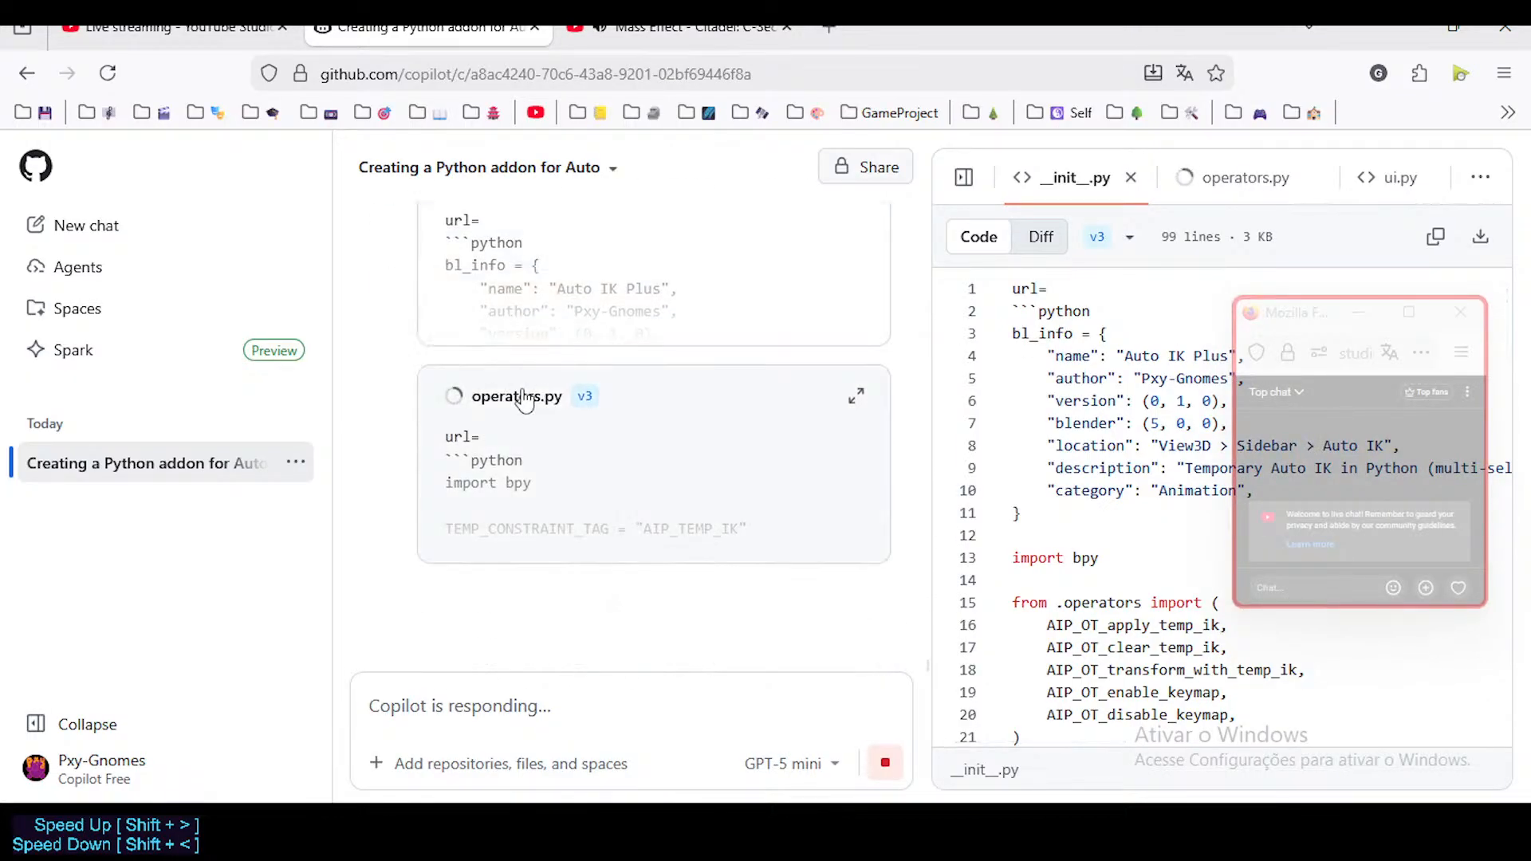
Step: Review Copilot's list of implemented Auto IK features and the add-on files while the response is being generated
{"action": "scroll", "coordinate": [540, 428], "scroll_direction": "up", "scroll_amount": 2}
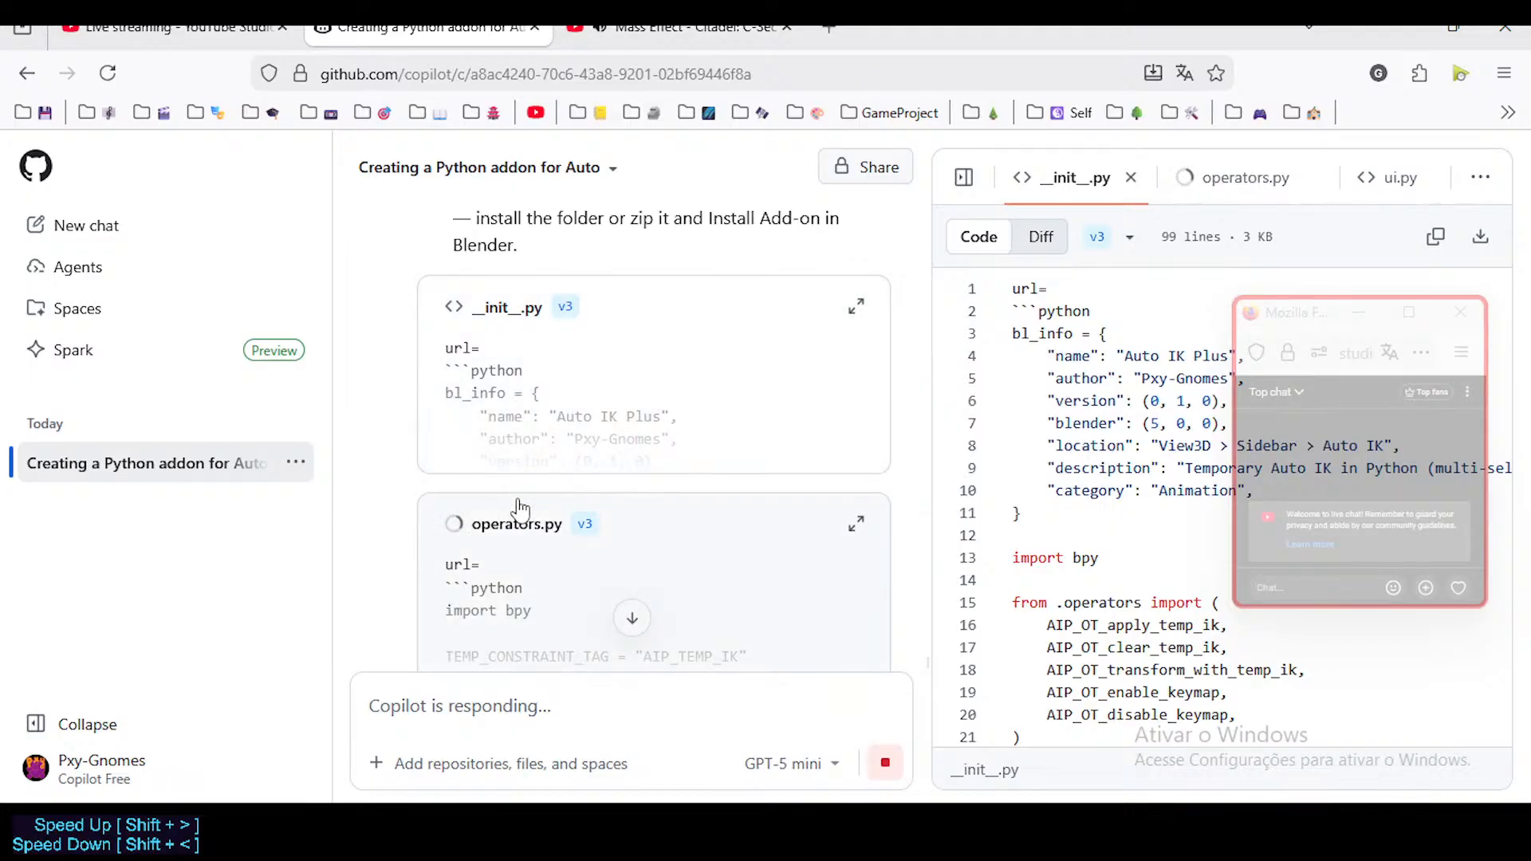
{"action": "scroll", "coordinate": [517, 399], "scroll_direction": "up", "scroll_amount": 5}
{"action": "scroll", "coordinate": [590, 502], "scroll_direction": "down", "scroll_amount": 6}
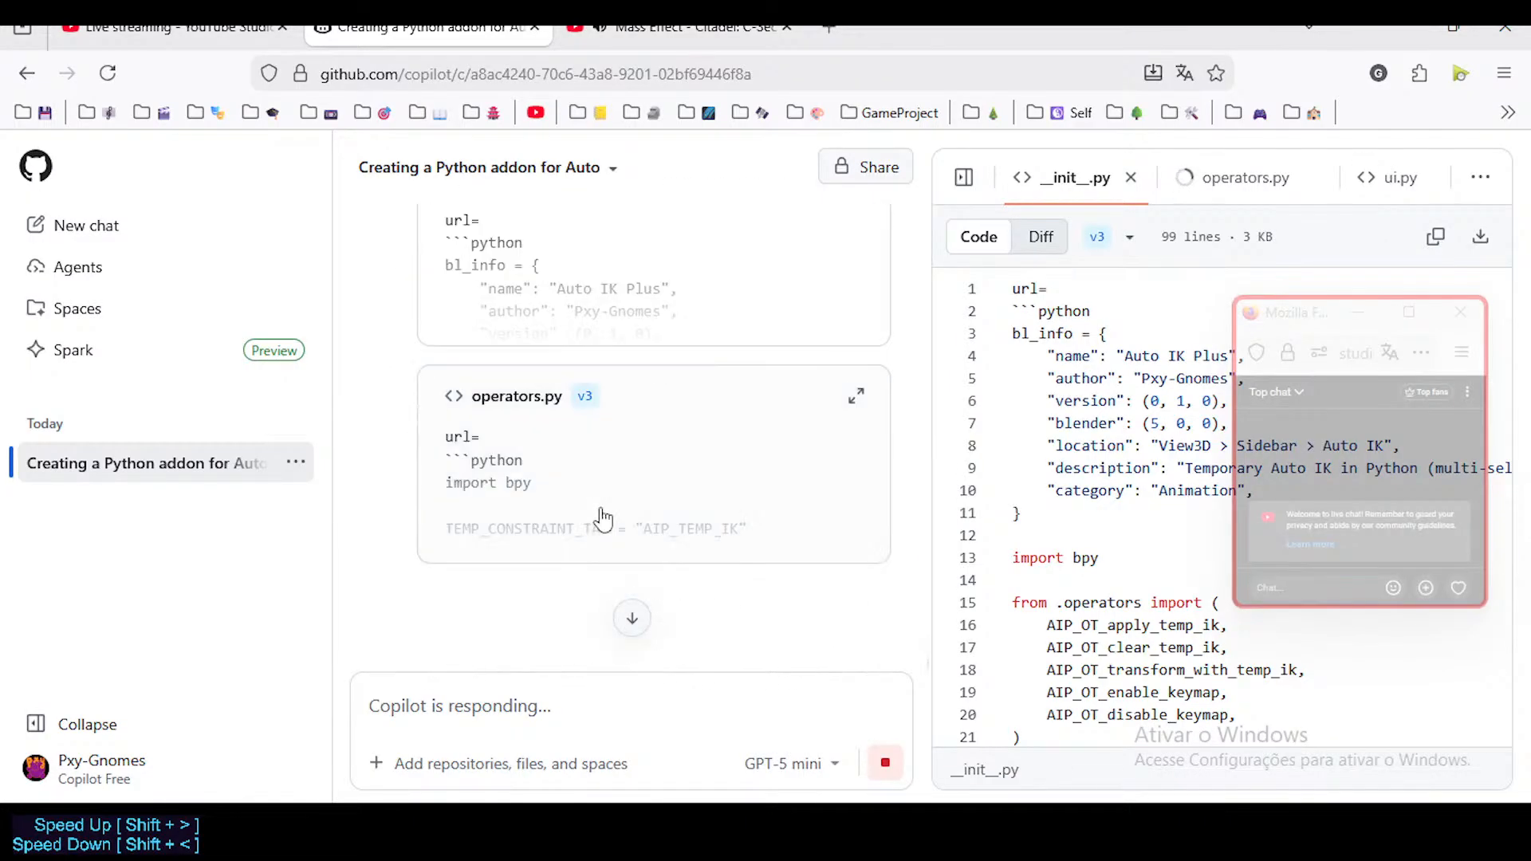
{"action": "scroll", "coordinate": [604, 519], "scroll_direction": "down", "scroll_amount": 3}
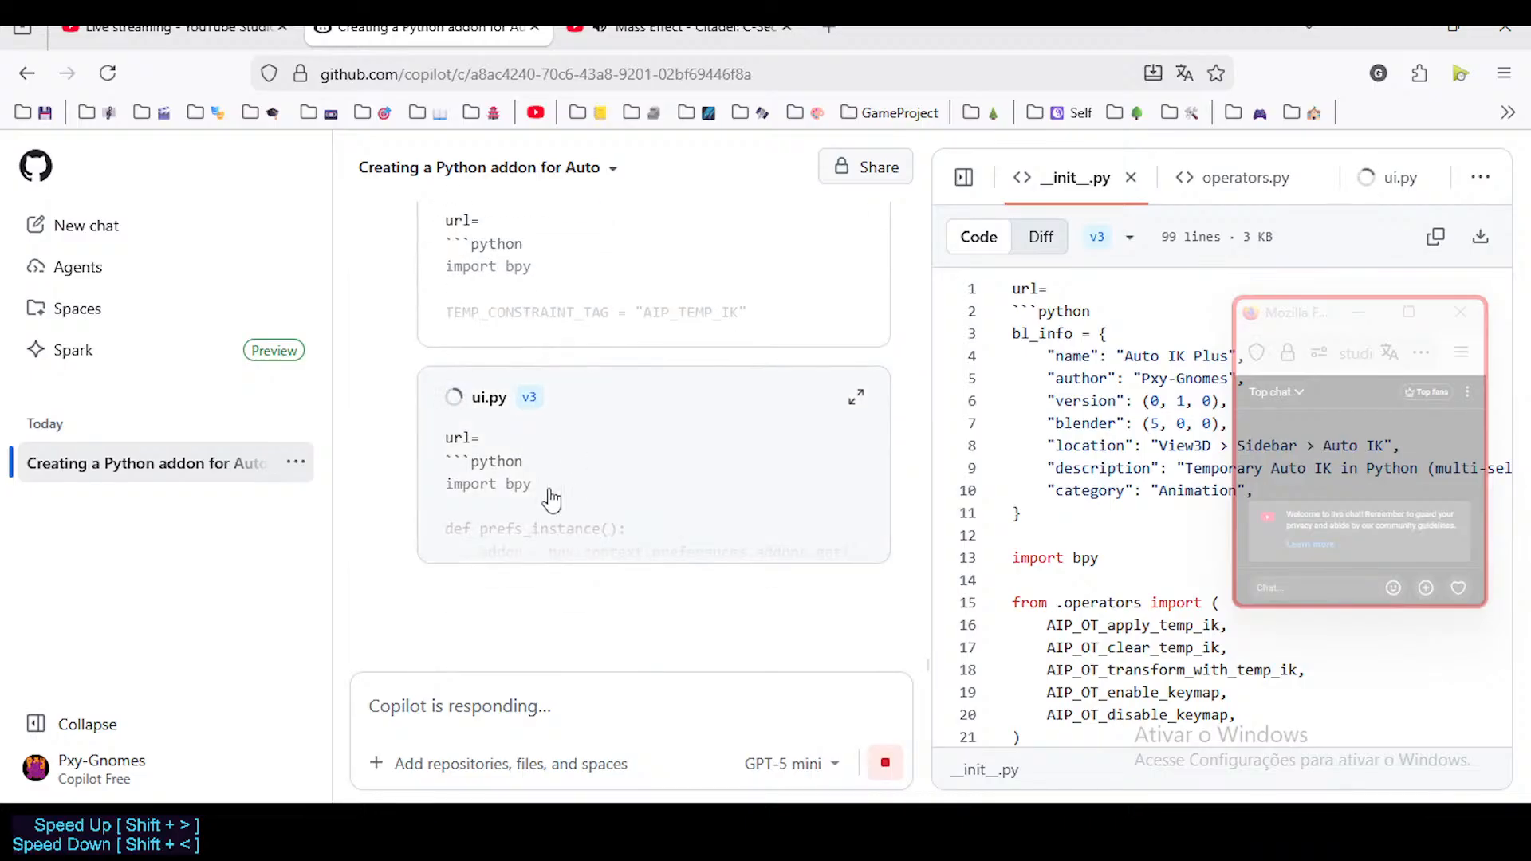
{"action": "scroll", "coordinate": [550, 500], "scroll_direction": "up", "scroll_amount": 3}
{"action": "scroll", "coordinate": [581, 495], "scroll_direction": "down", "scroll_amount": 8}
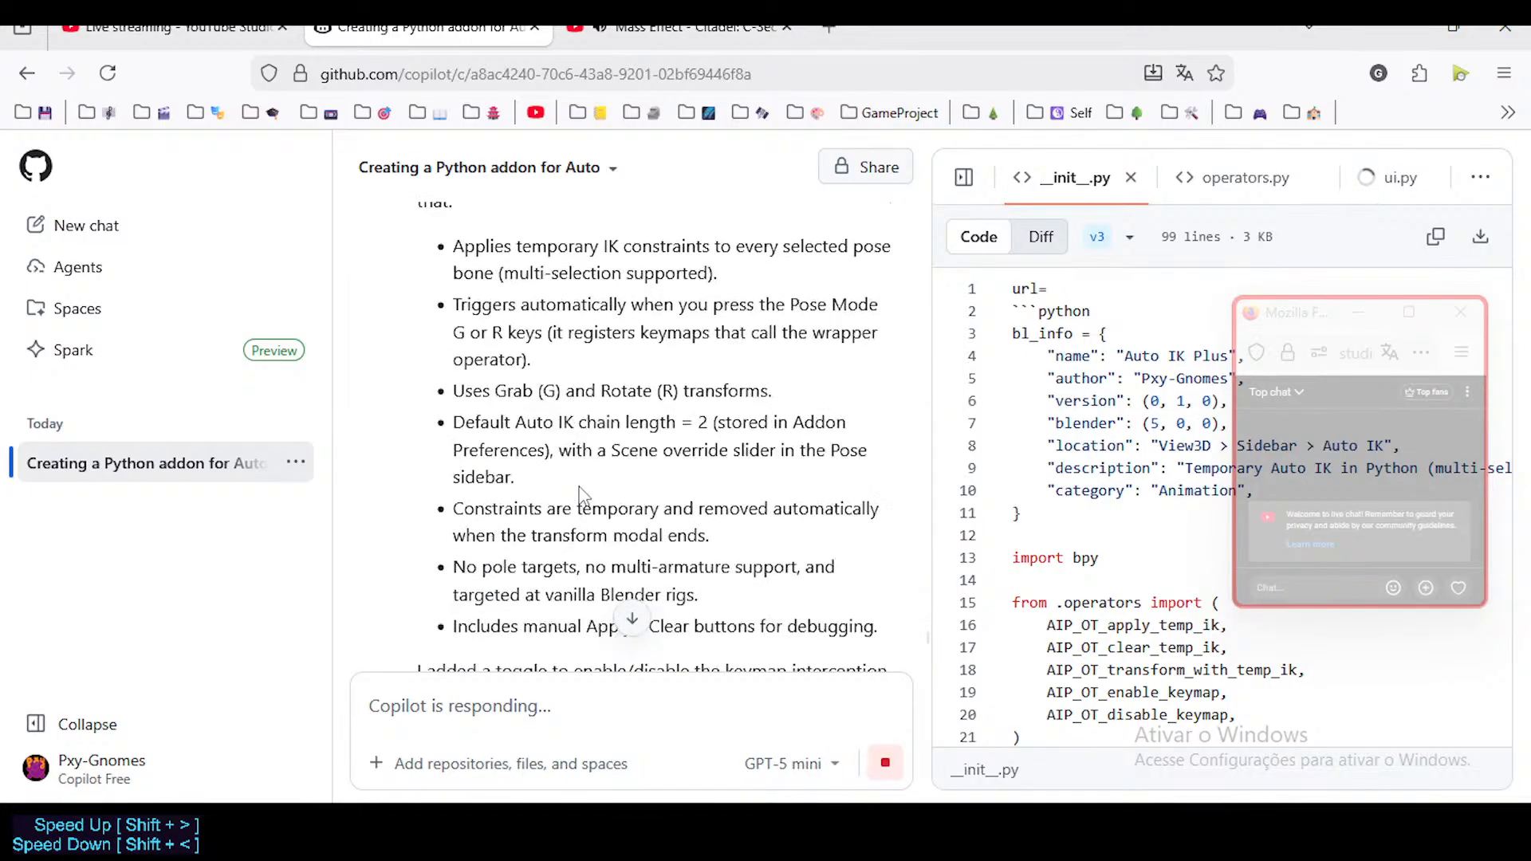
{"action": "scroll", "coordinate": [575, 493], "scroll_direction": "up", "scroll_amount": 3}
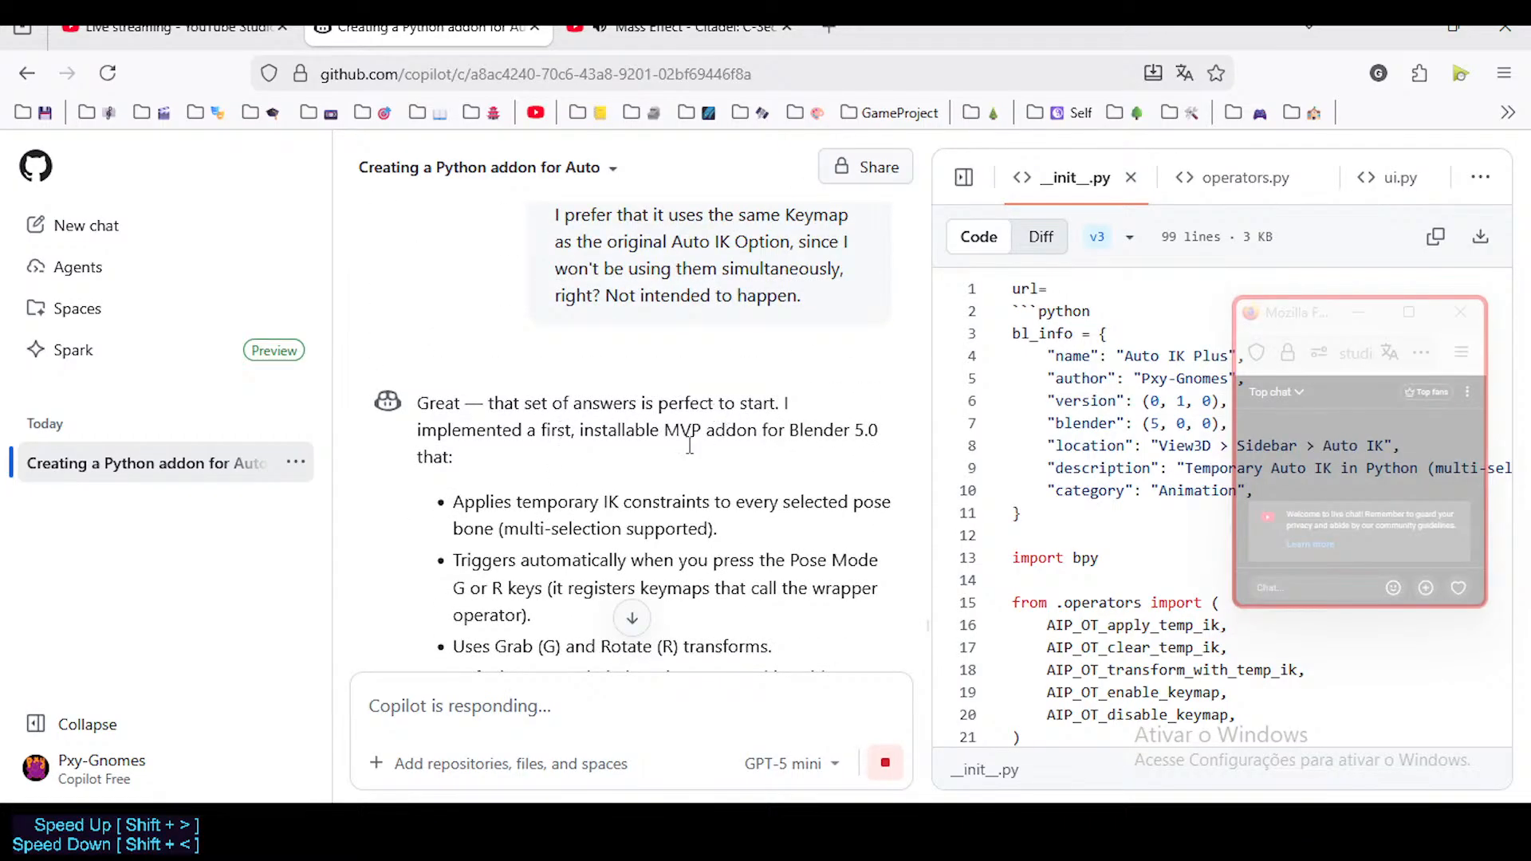
{"action": "scroll", "coordinate": [690, 445], "scroll_direction": "down", "scroll_amount": 2}
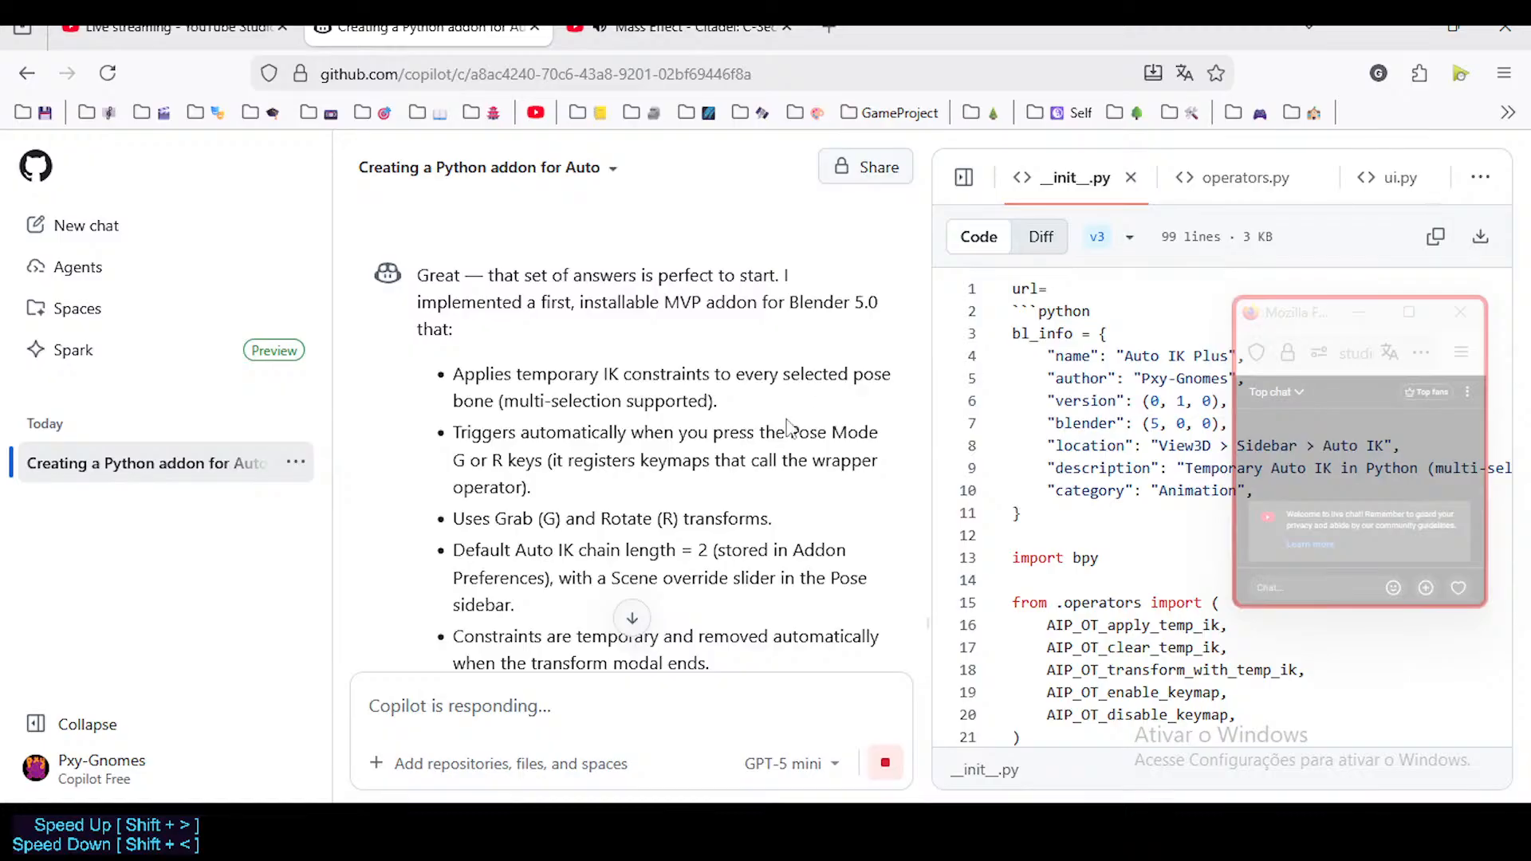
{"action": "scroll", "coordinate": [598, 443], "scroll_direction": "down", "scroll_amount": 6}
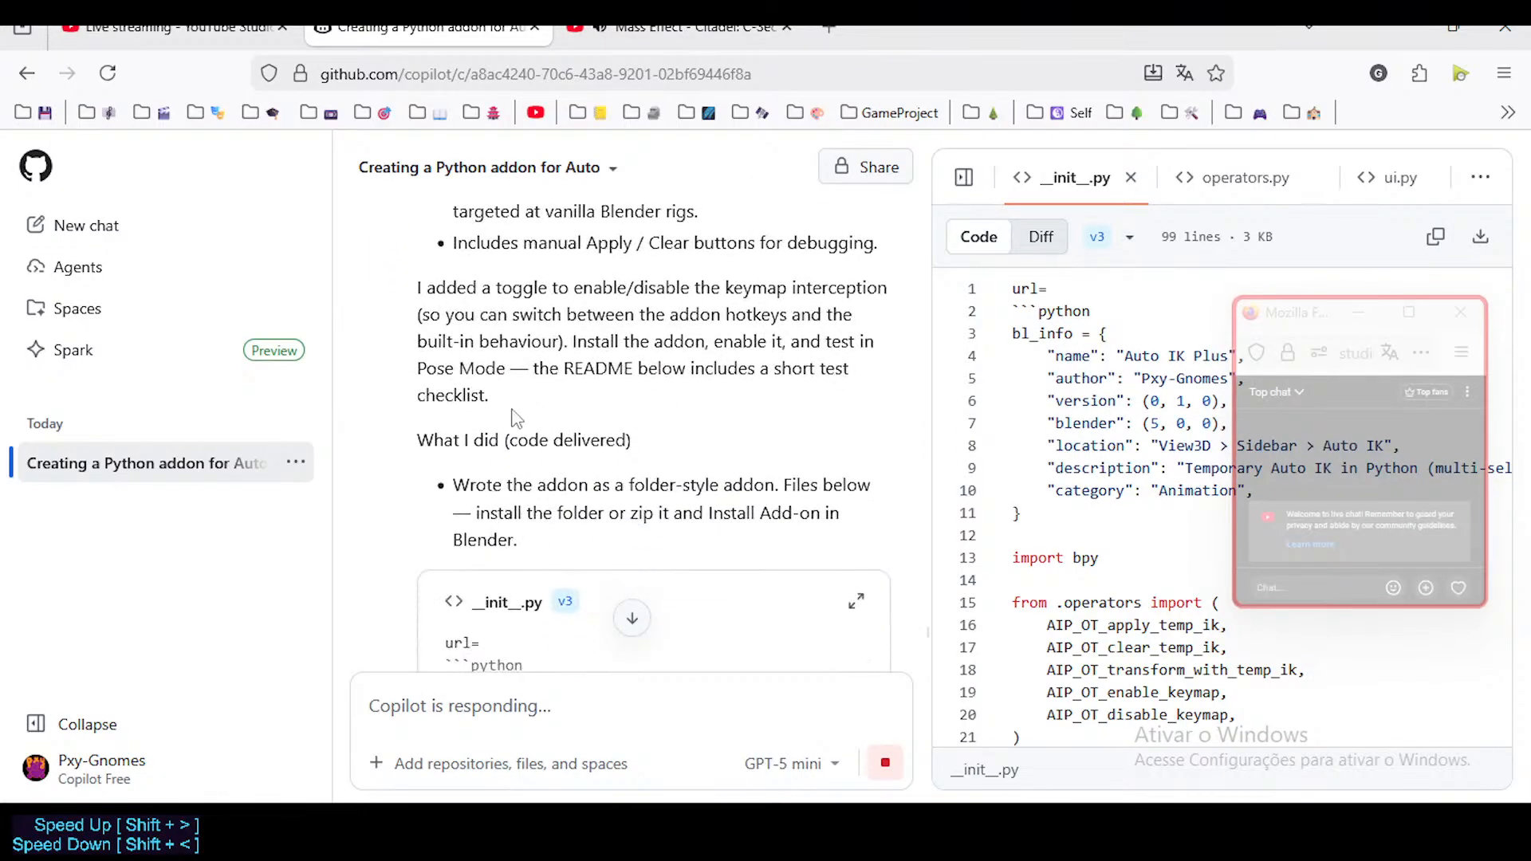
Step: Read the keymap toggle and installation notes, the remaining generated files, and Copilot's closing summary with its zip or GitHub repo offers
{"action": "scroll", "coordinate": [513, 412], "scroll_direction": "up", "scroll_amount": 2}
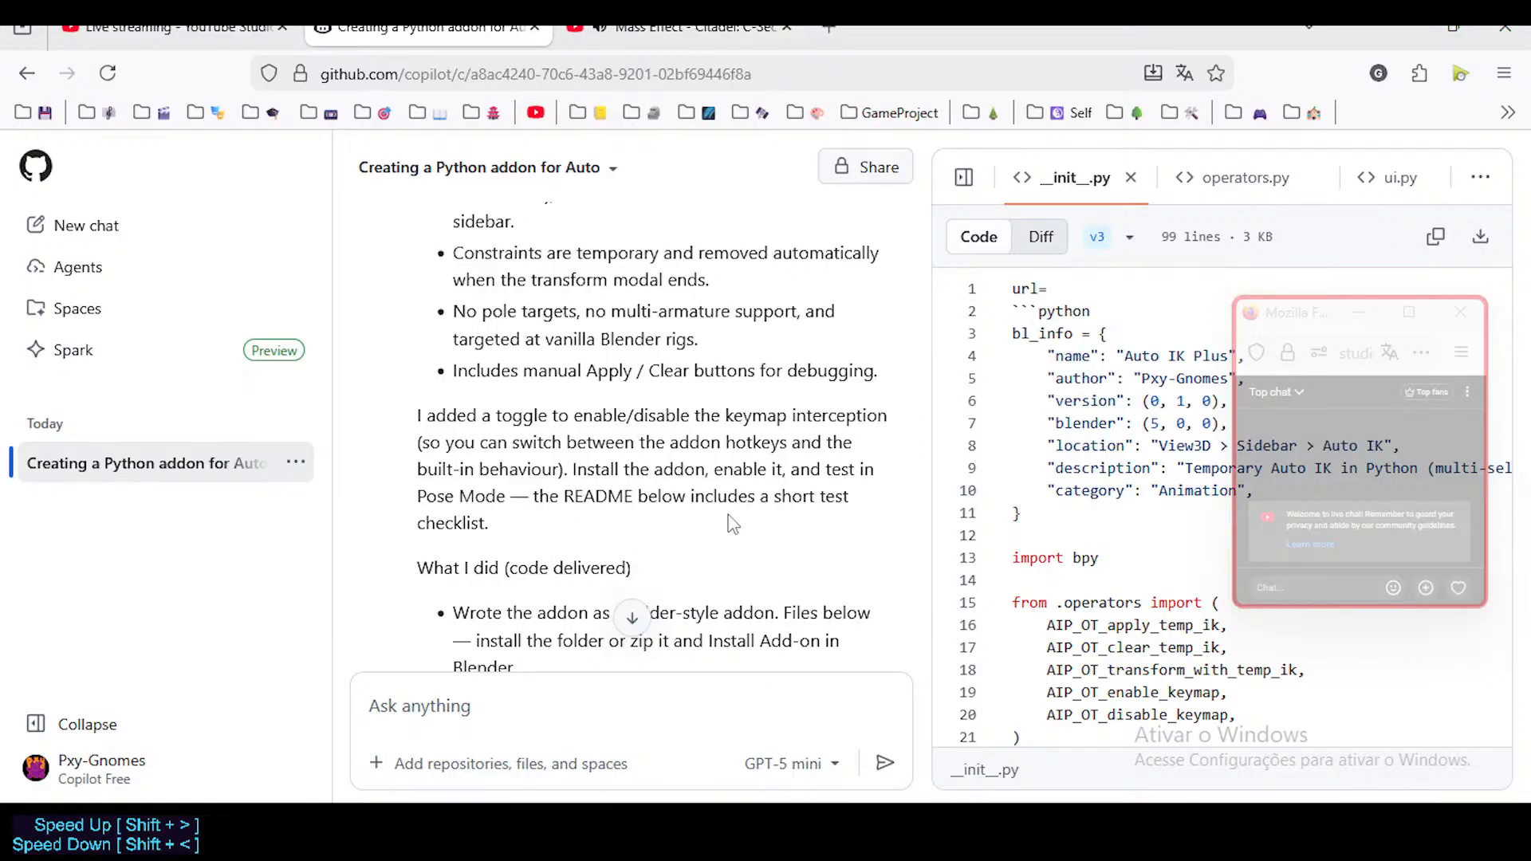
{"action": "scroll", "coordinate": [732, 524], "scroll_direction": "down", "scroll_amount": 2}
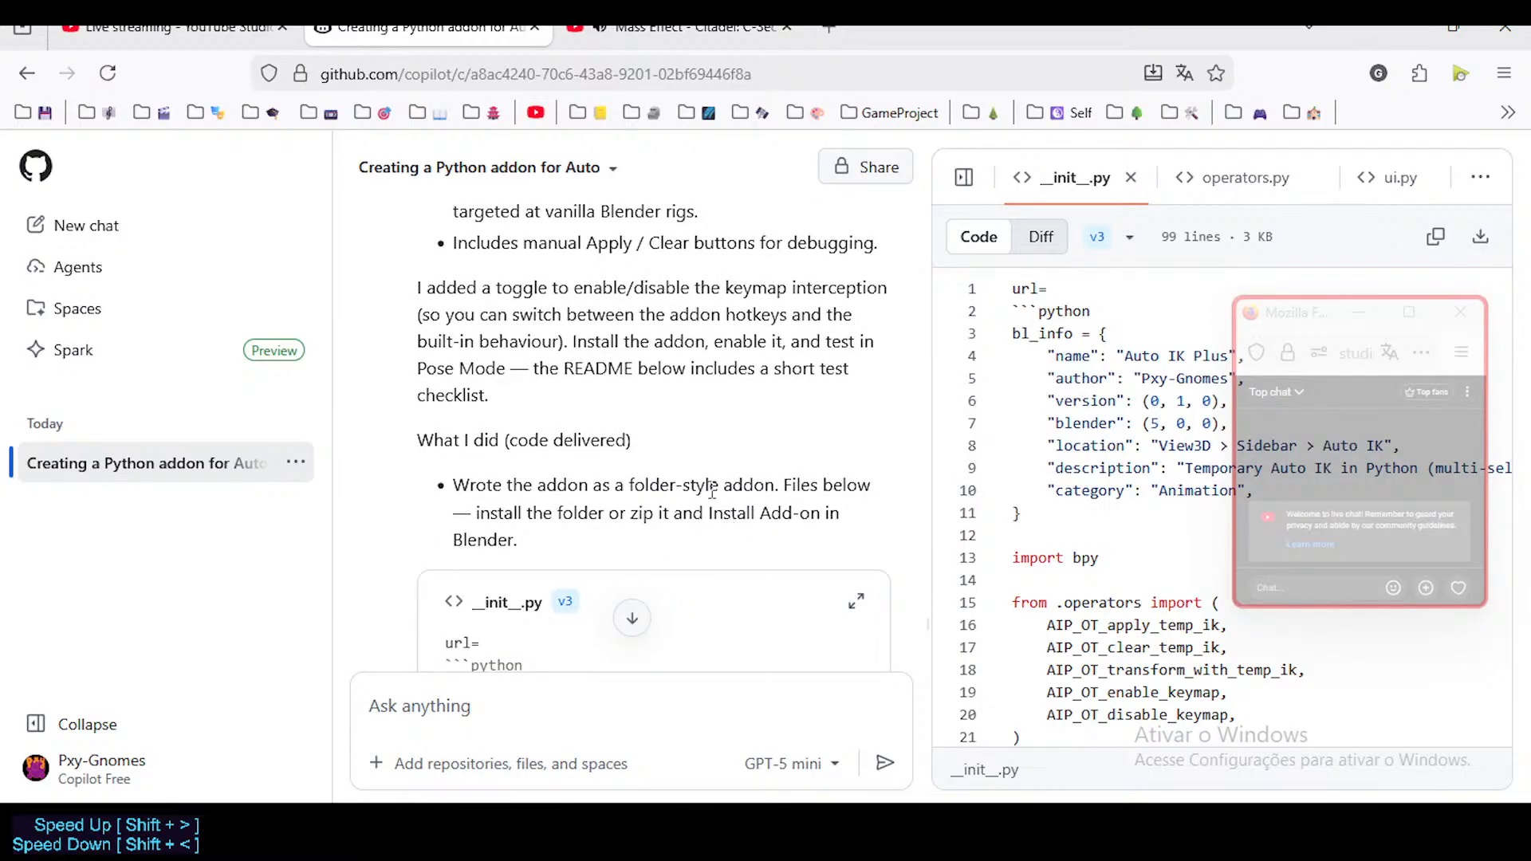
{"action": "scroll", "coordinate": [661, 491], "scroll_direction": "down", "scroll_amount": 2}
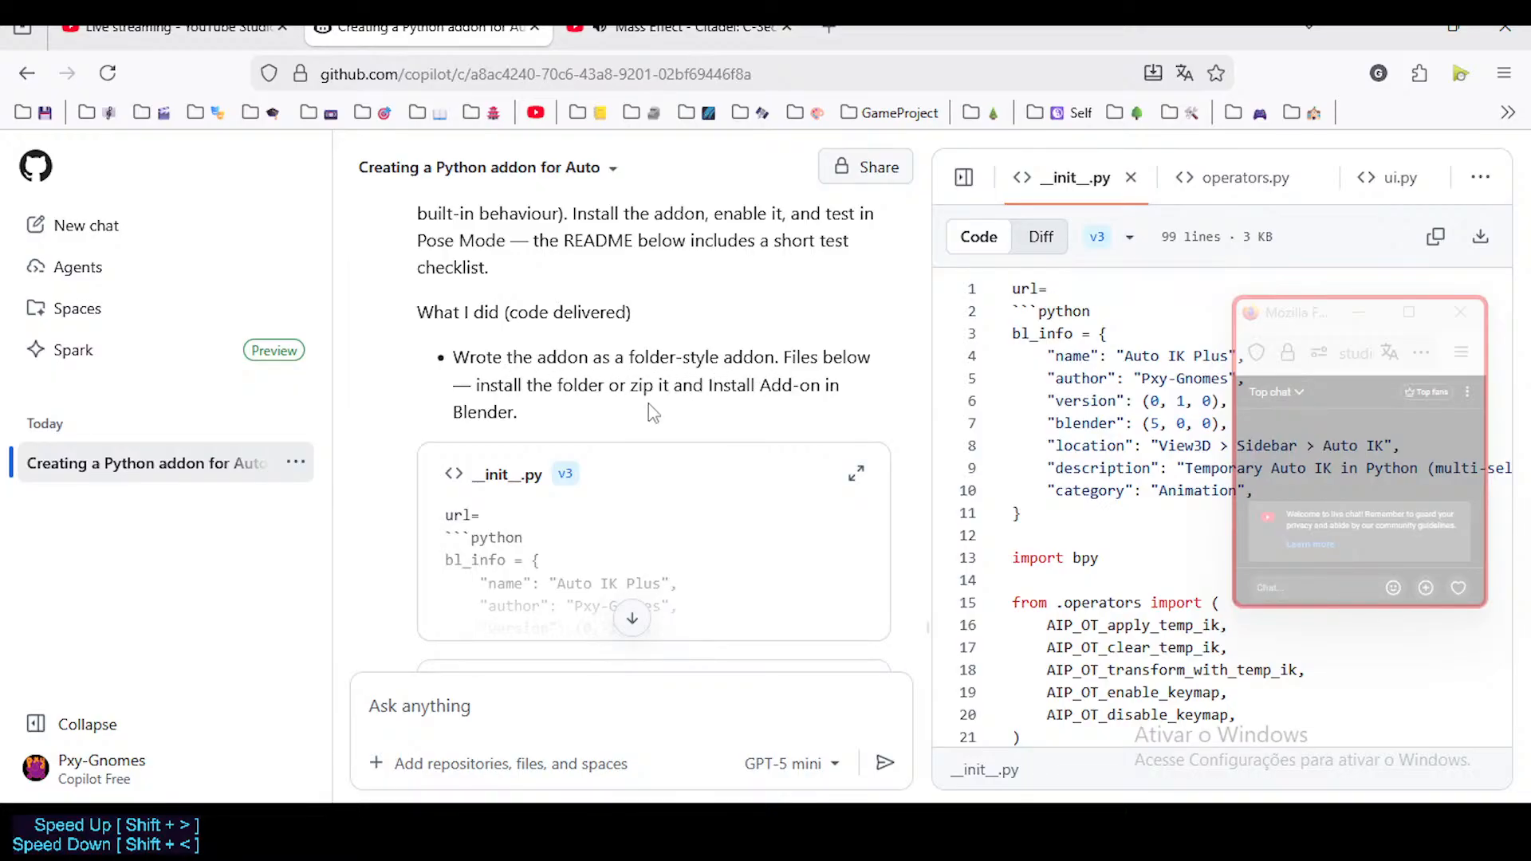
{"action": "scroll", "coordinate": [654, 411], "scroll_direction": "down", "scroll_amount": 2}
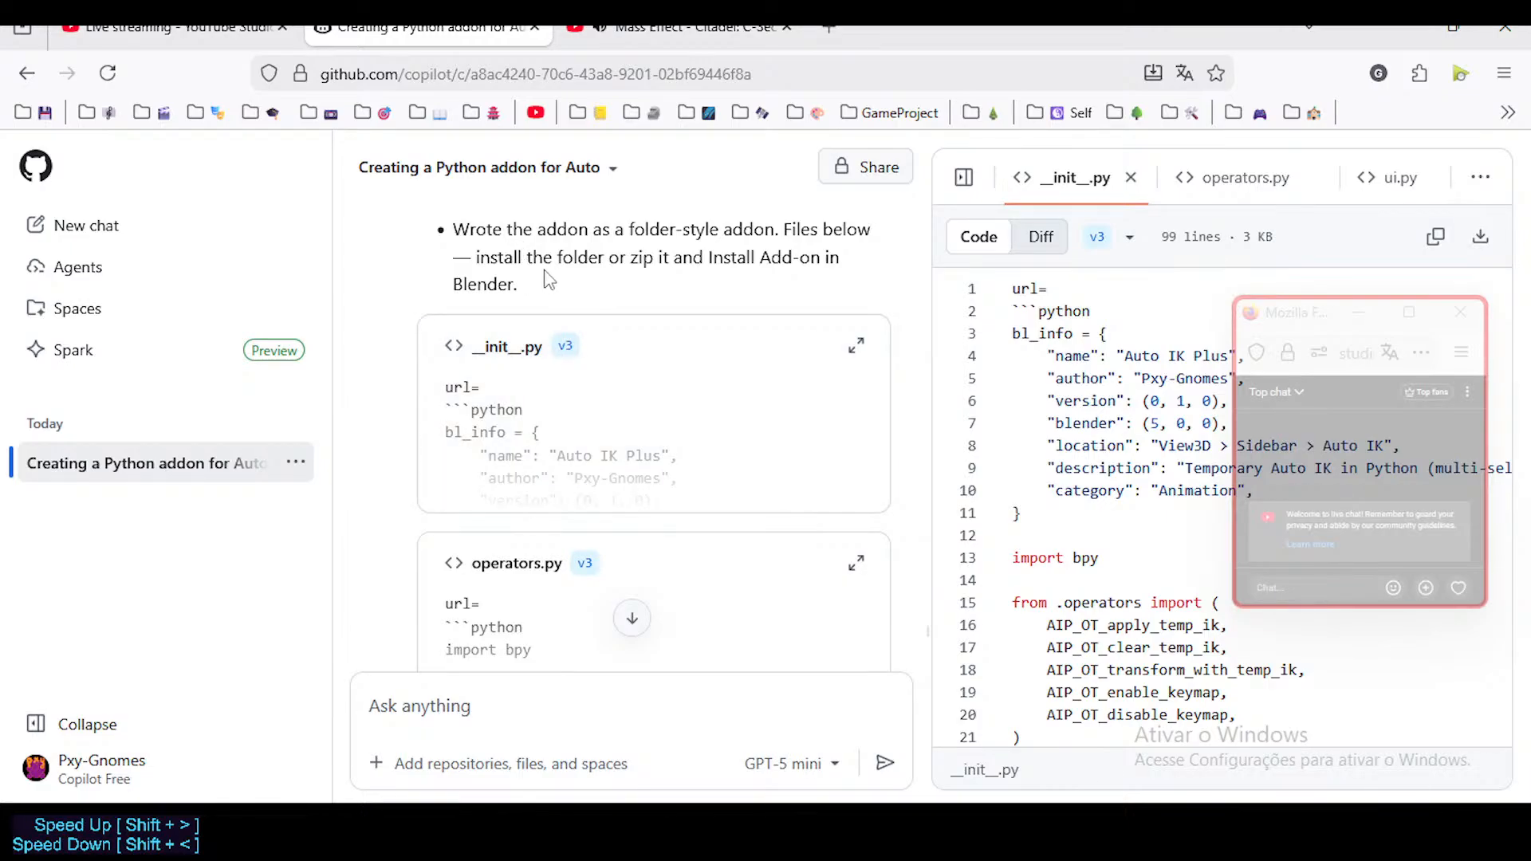
{"action": "scroll", "coordinate": [576, 429], "scroll_direction": "down", "scroll_amount": 8}
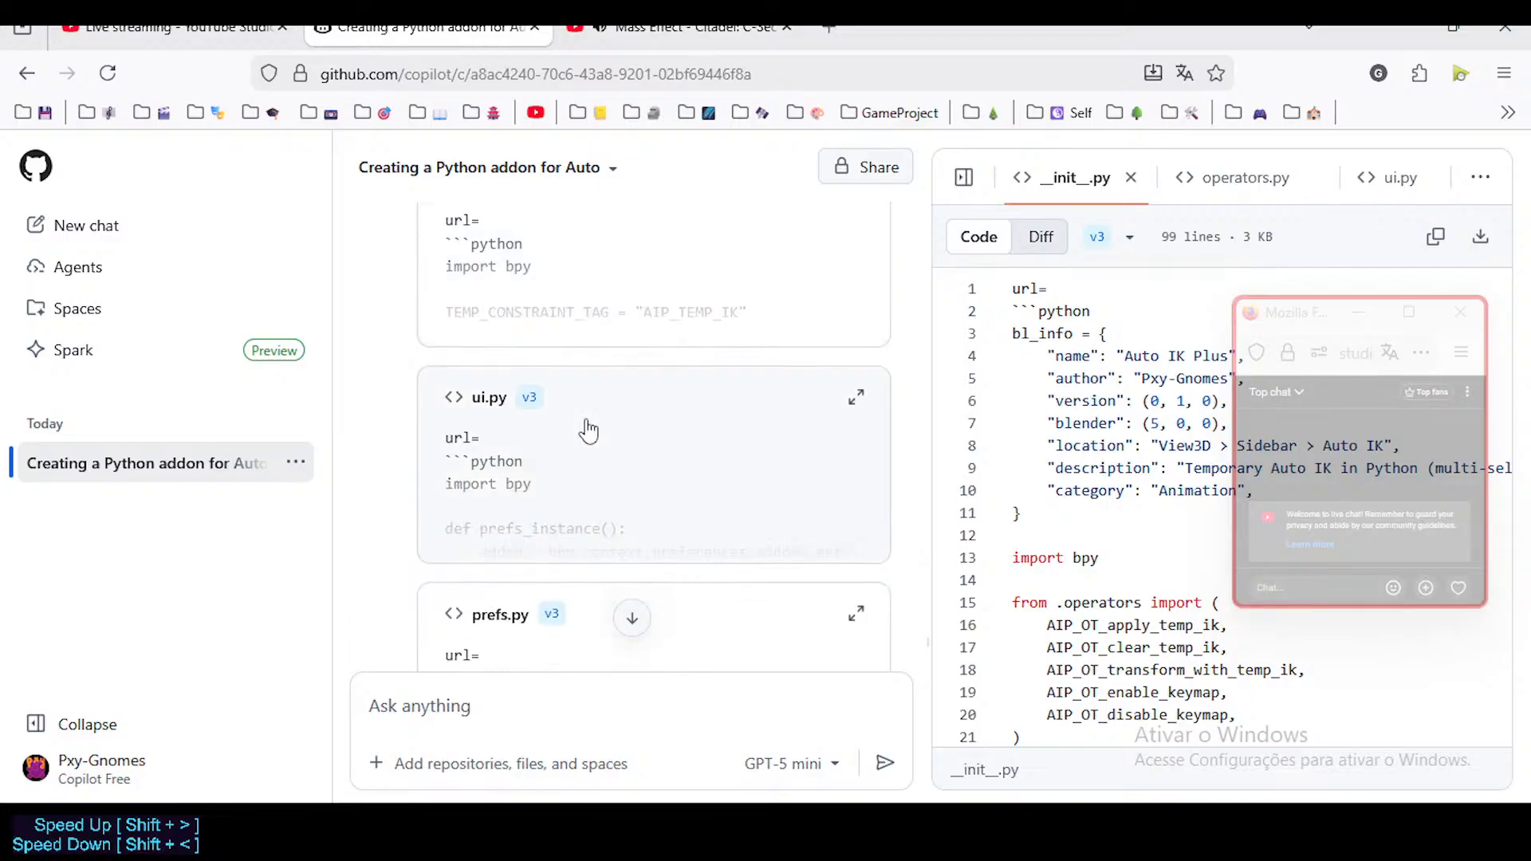
{"action": "scroll", "coordinate": [522, 419], "scroll_direction": "down", "scroll_amount": 3}
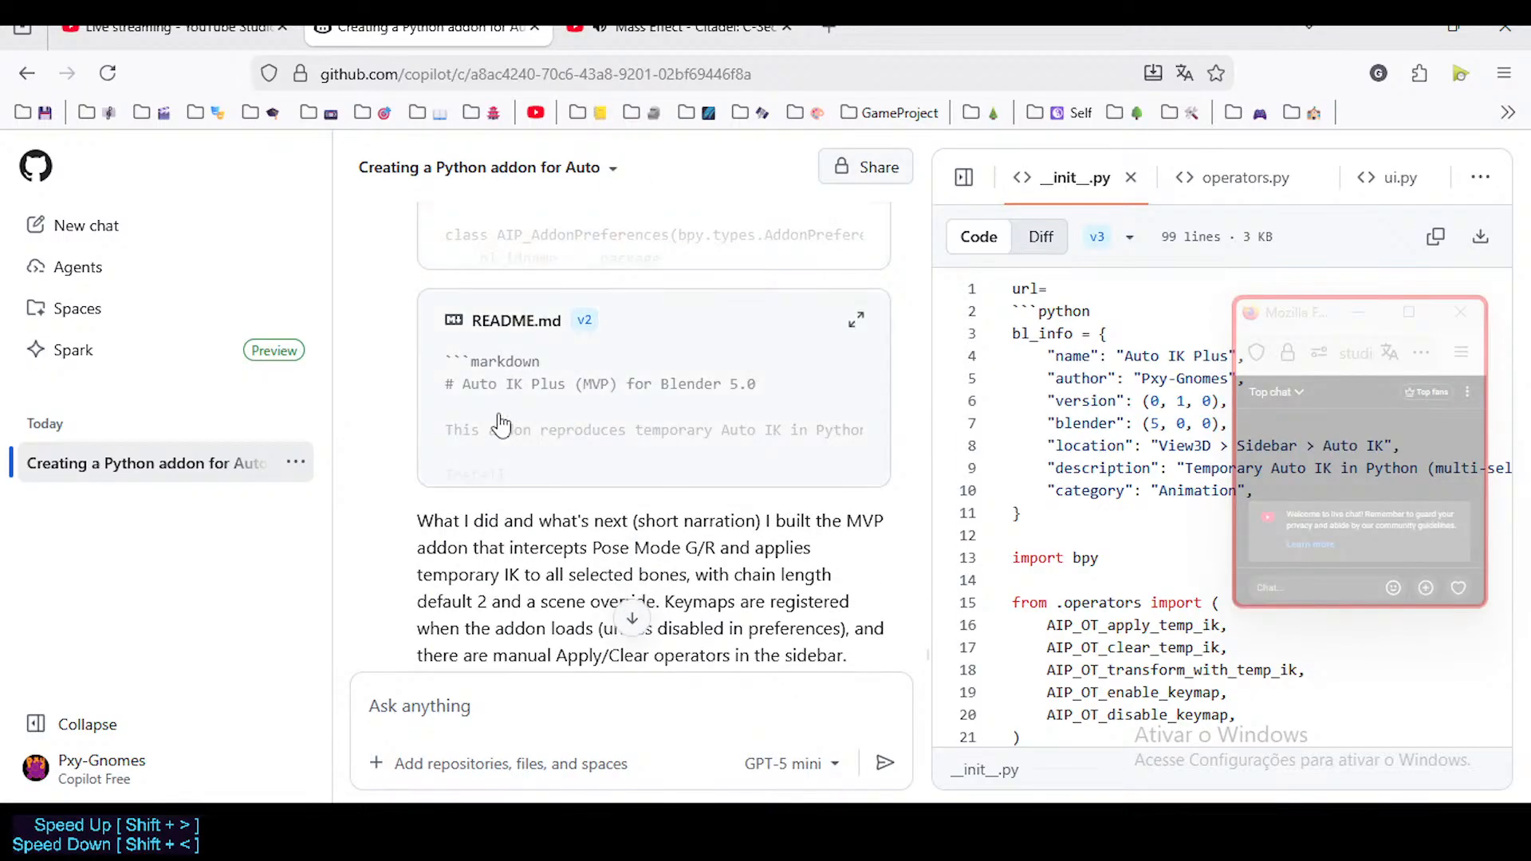
{"action": "scroll", "coordinate": [501, 422], "scroll_direction": "down", "scroll_amount": 3}
{"action": "scroll", "coordinate": [503, 423], "scroll_direction": "up", "scroll_amount": 1}
{"action": "scroll", "coordinate": [509, 429], "scroll_direction": "down", "scroll_amount": 3}
{"action": "scroll", "coordinate": [513, 419], "scroll_direction": "up", "scroll_amount": 3}
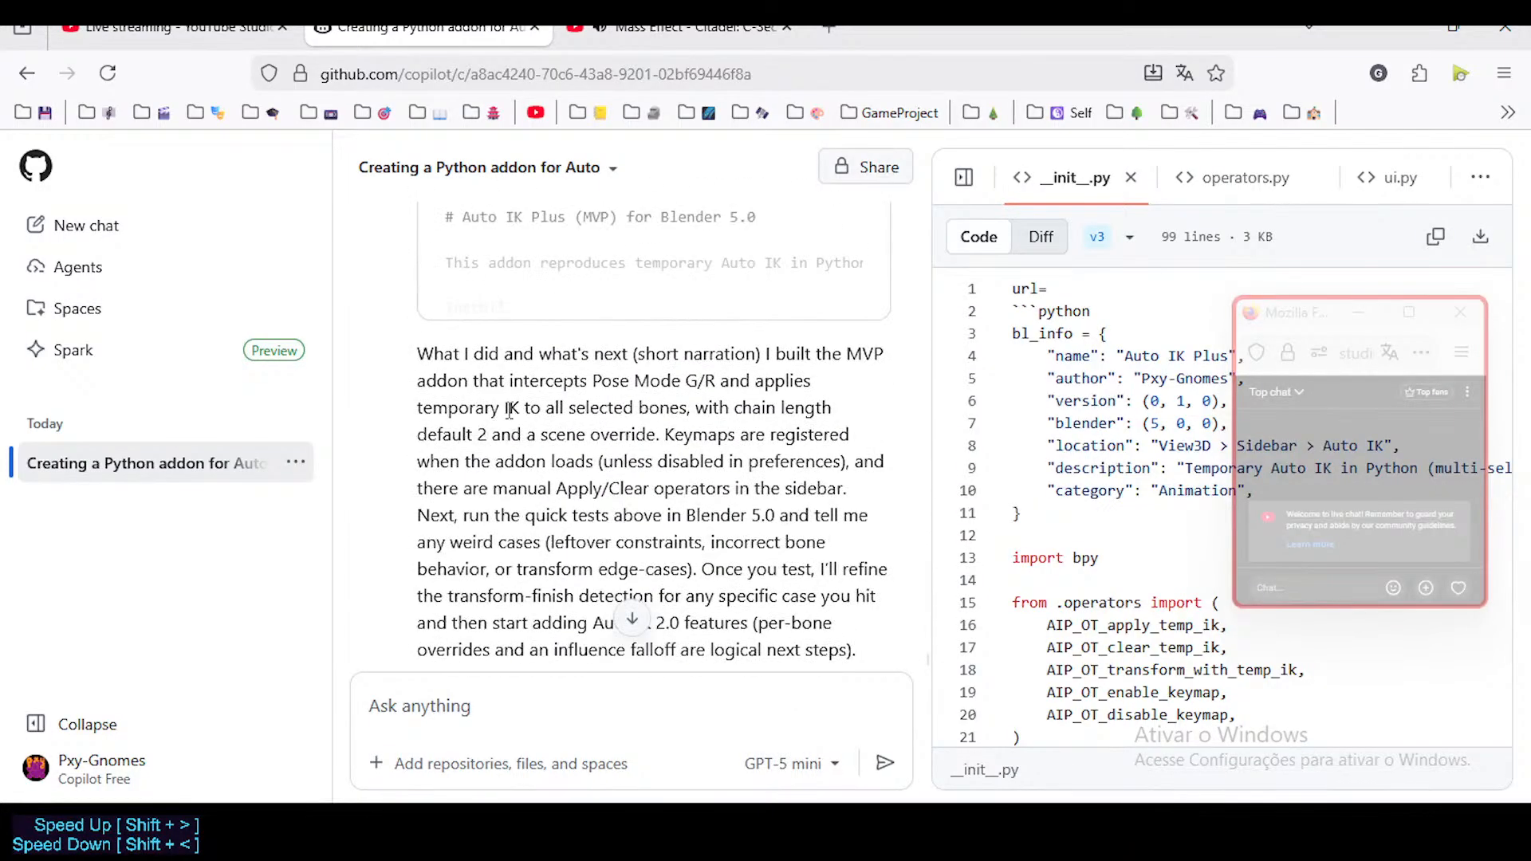
{"action": "scroll", "coordinate": [515, 411], "scroll_direction": "down", "scroll_amount": 3}
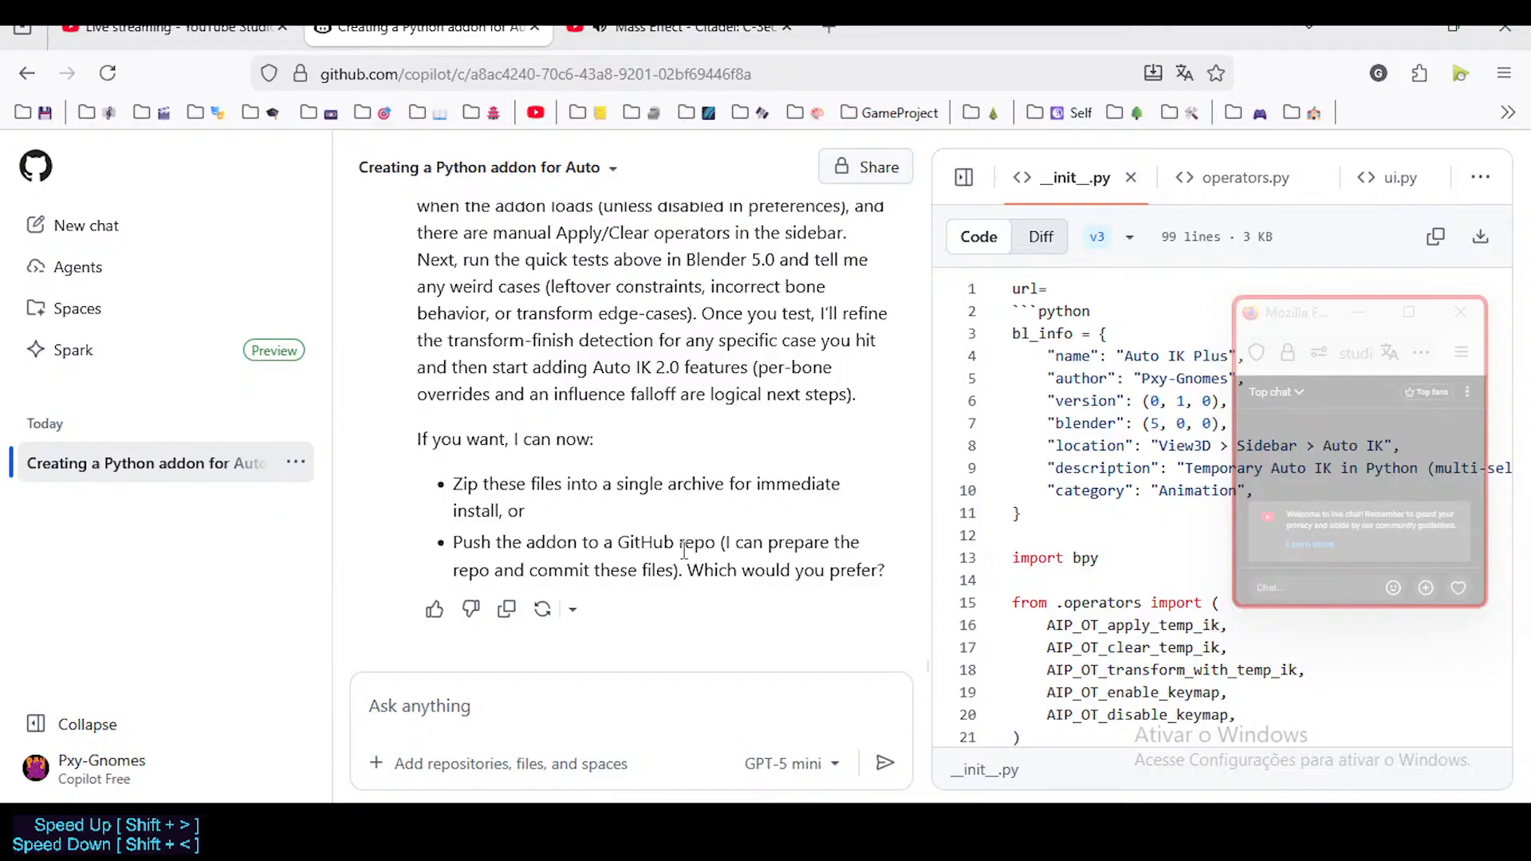
{"action": "scroll", "coordinate": [570, 518], "scroll_direction": "up", "scroll_amount": 2}
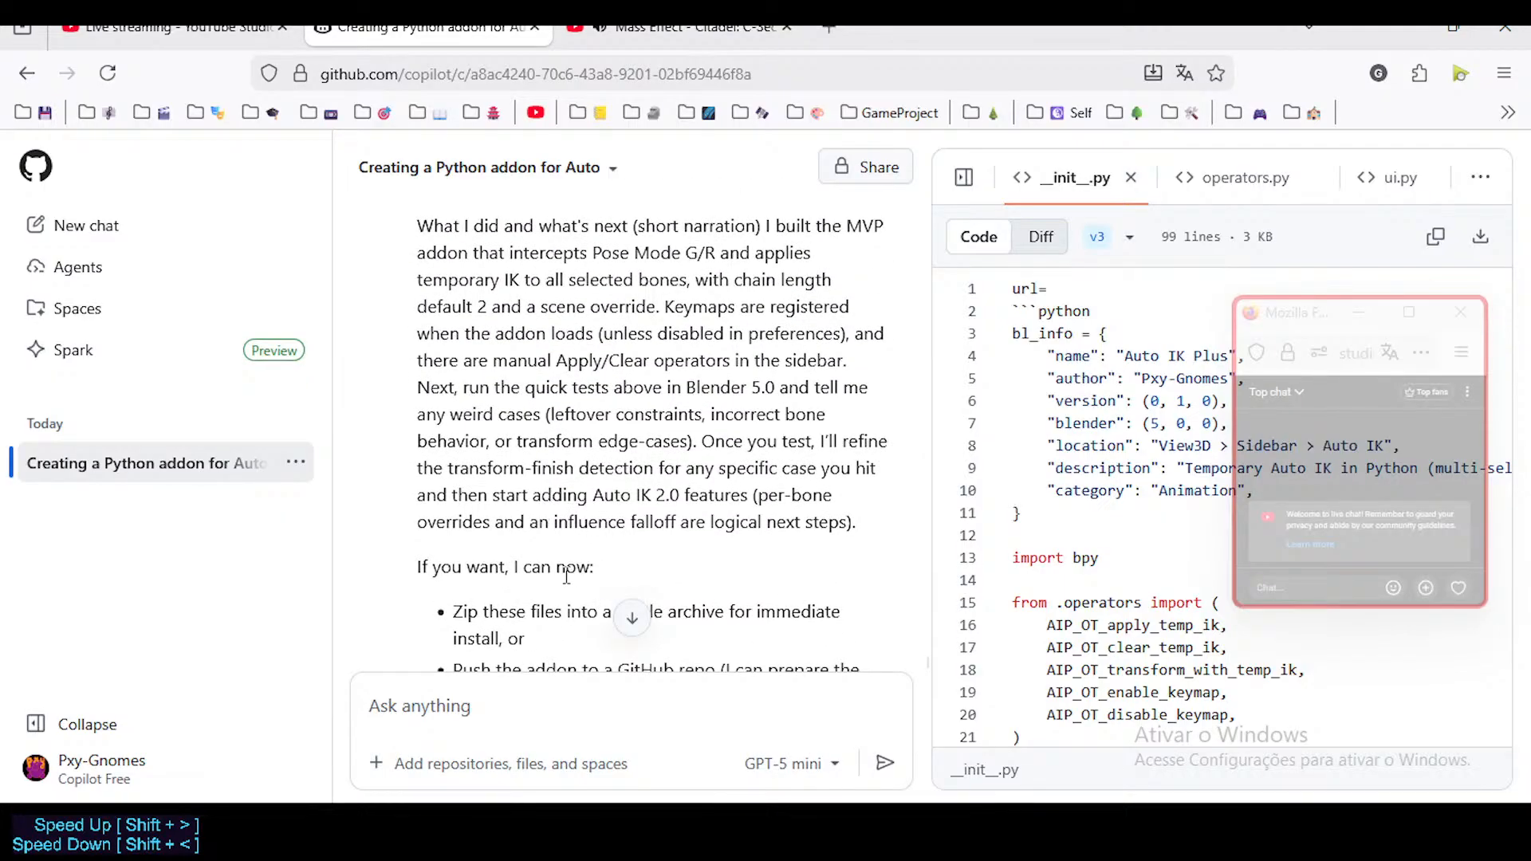
Step: Go back to the add-on's file list and download version 3 of __init__.py
{"action": "scroll", "coordinate": [598, 550], "scroll_direction": "up", "scroll_amount": 10}
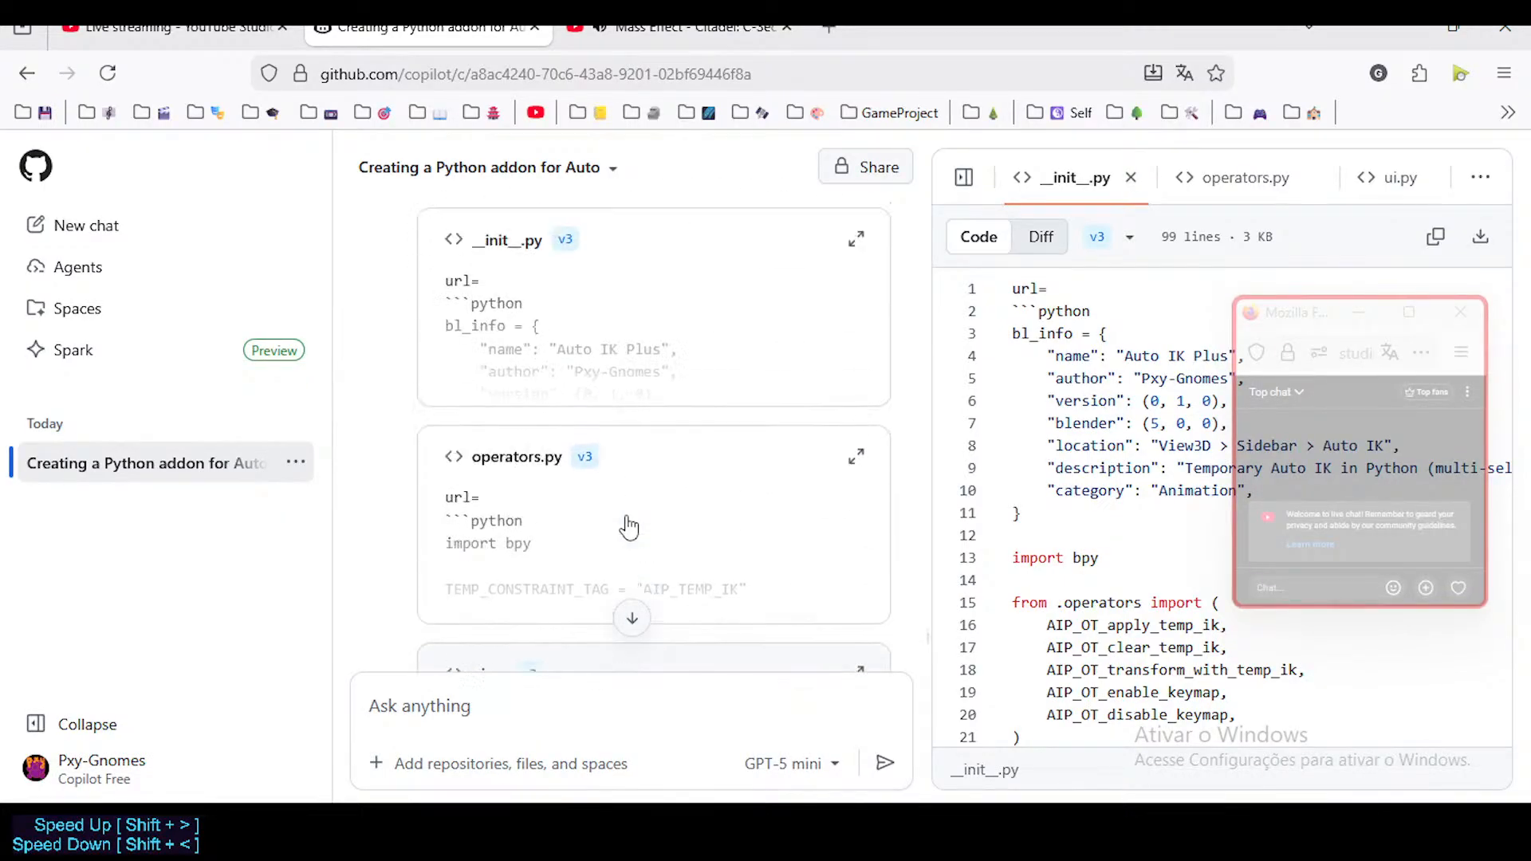
{"action": "scroll", "coordinate": [629, 527], "scroll_direction": "up", "scroll_amount": 7}
{"action": "scroll", "coordinate": [574, 510], "scroll_direction": "down", "scroll_amount": 4}
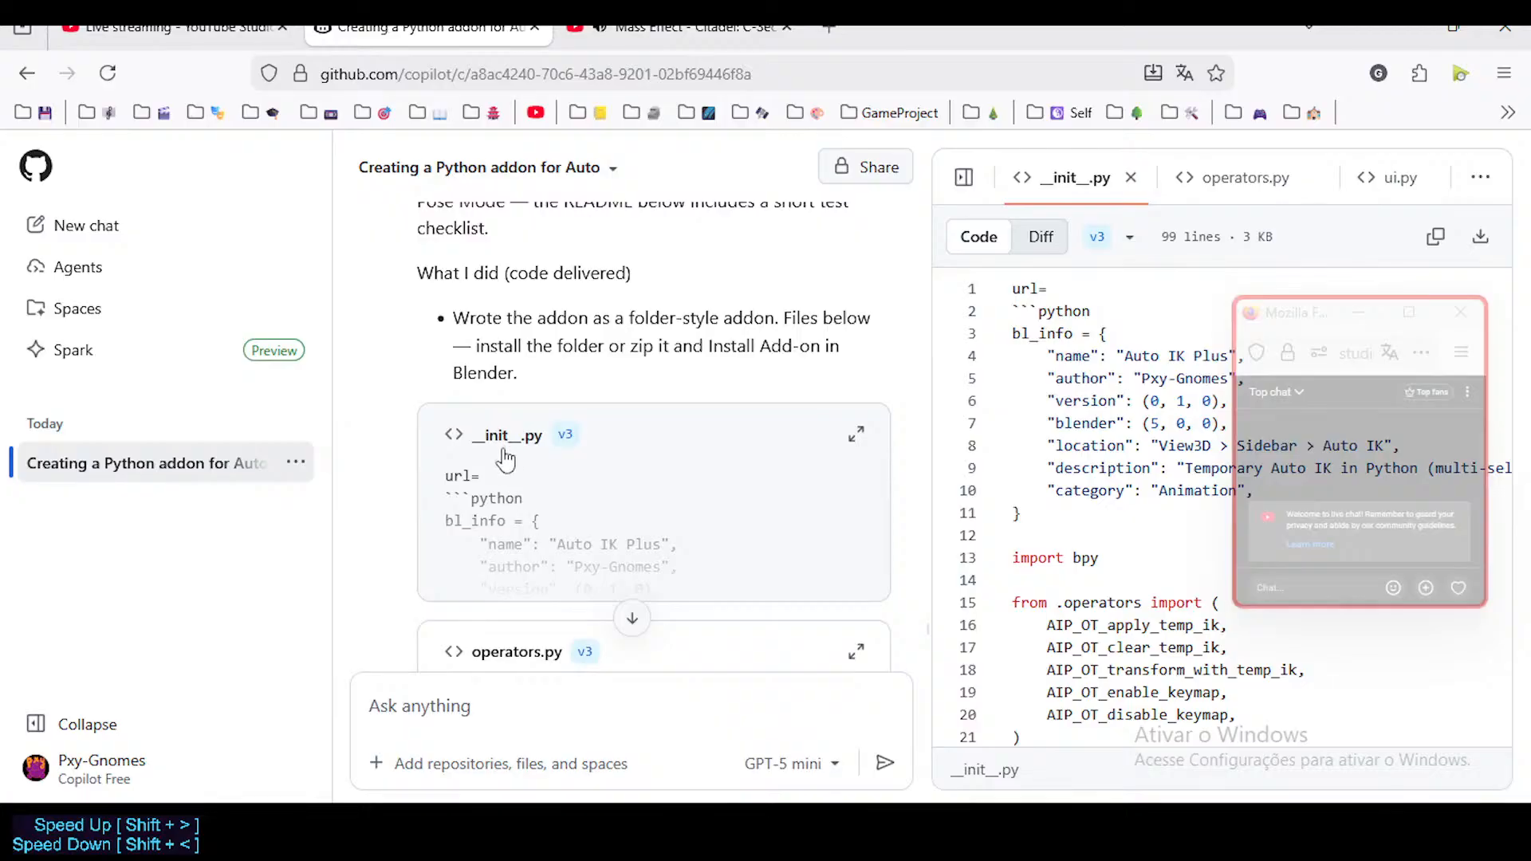
{"action": "left_click", "coordinate": [535, 652]}
{"action": "left_click", "coordinate": [536, 511]}
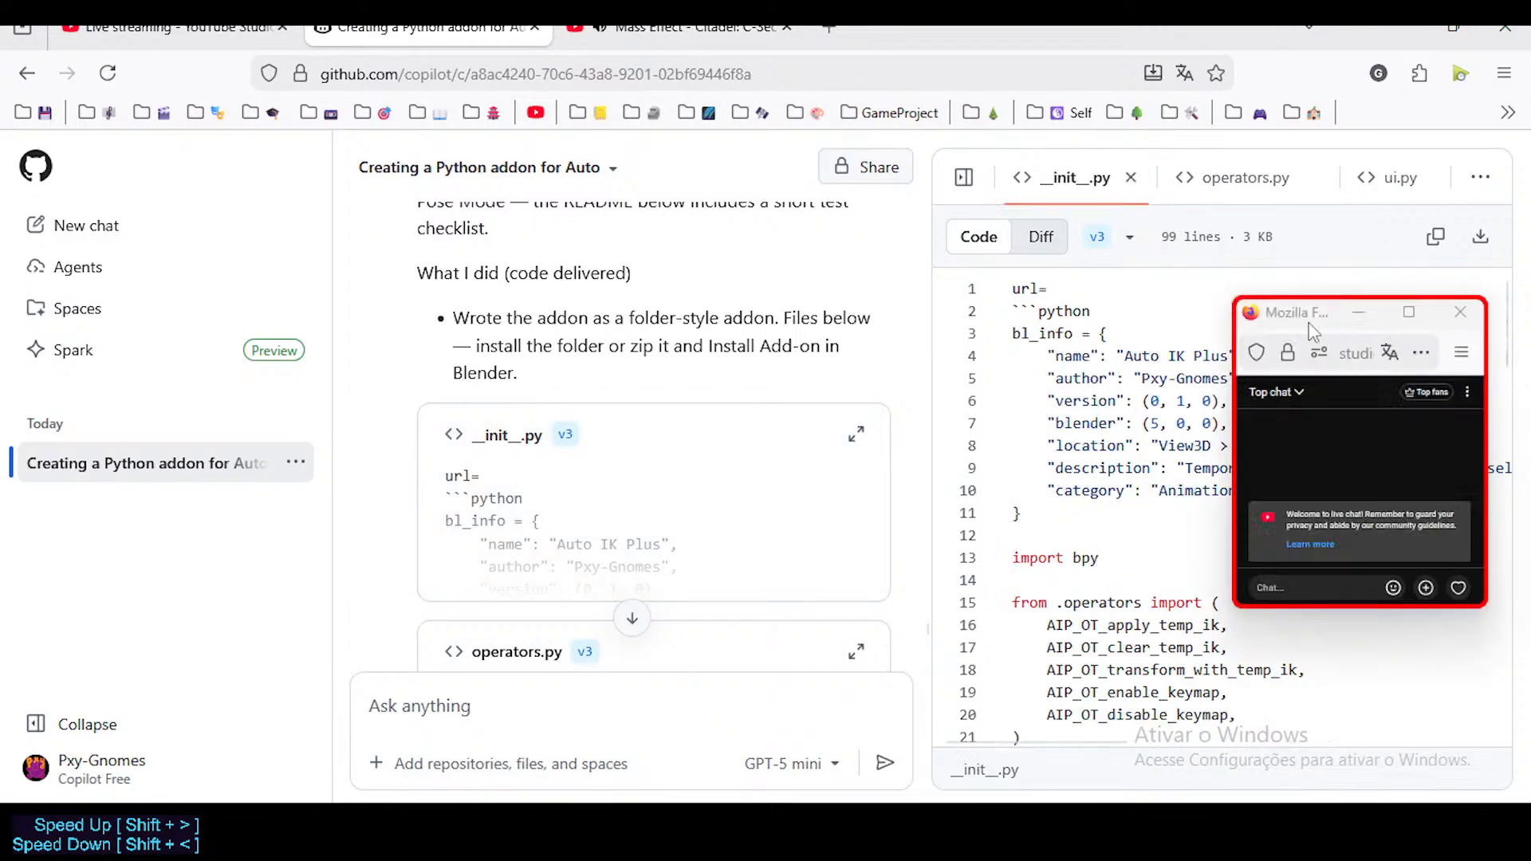
{"action": "left_click", "coordinate": [1483, 239]}
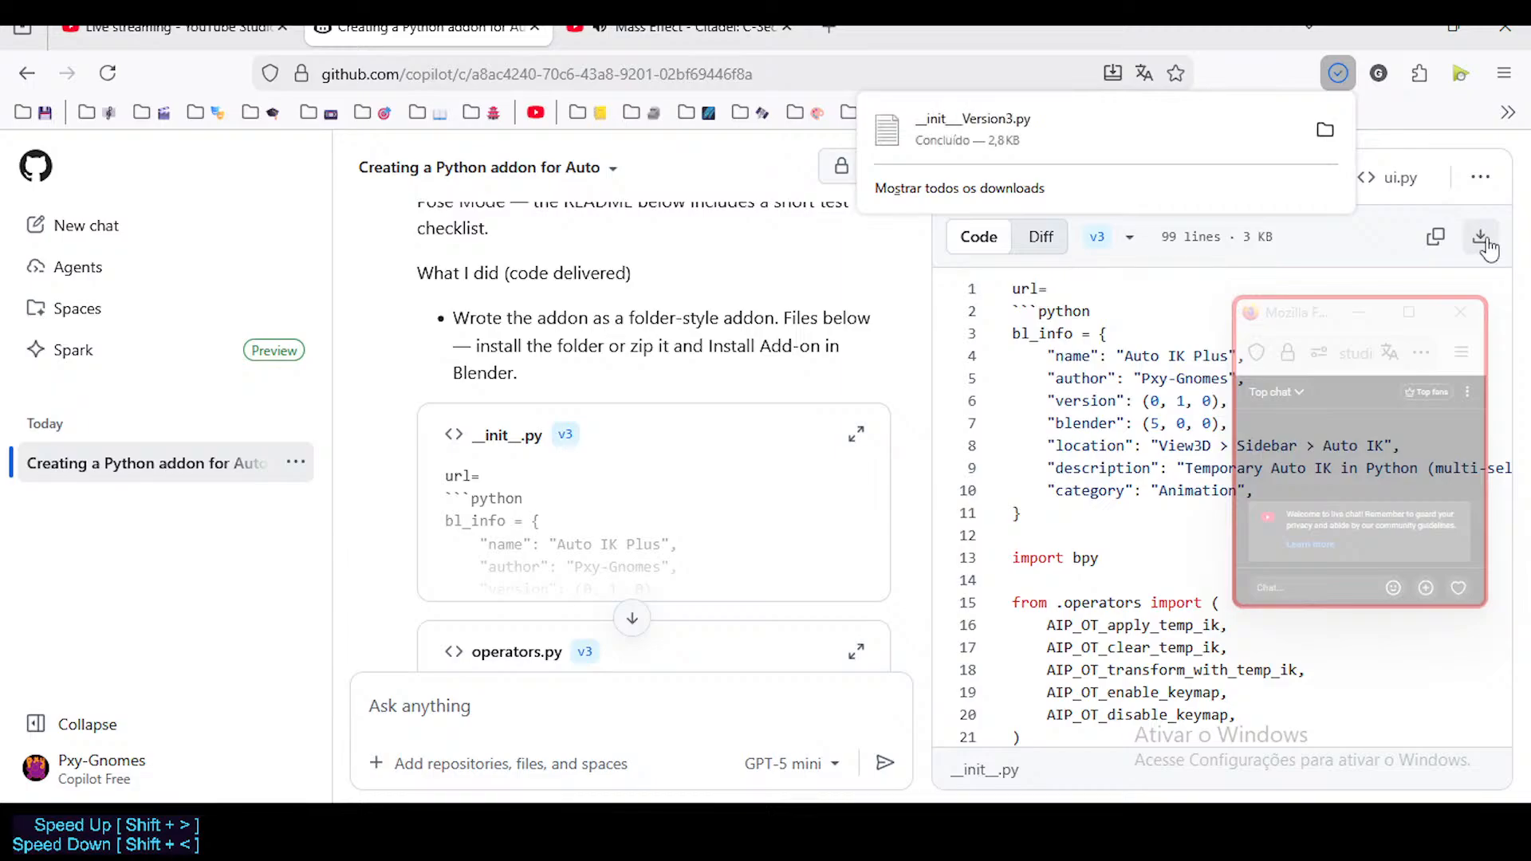
Step: Download version 3 of operators.py and ui.py from Copilot's response
{"action": "scroll", "coordinate": [653, 550], "scroll_direction": "down", "scroll_amount": 3}
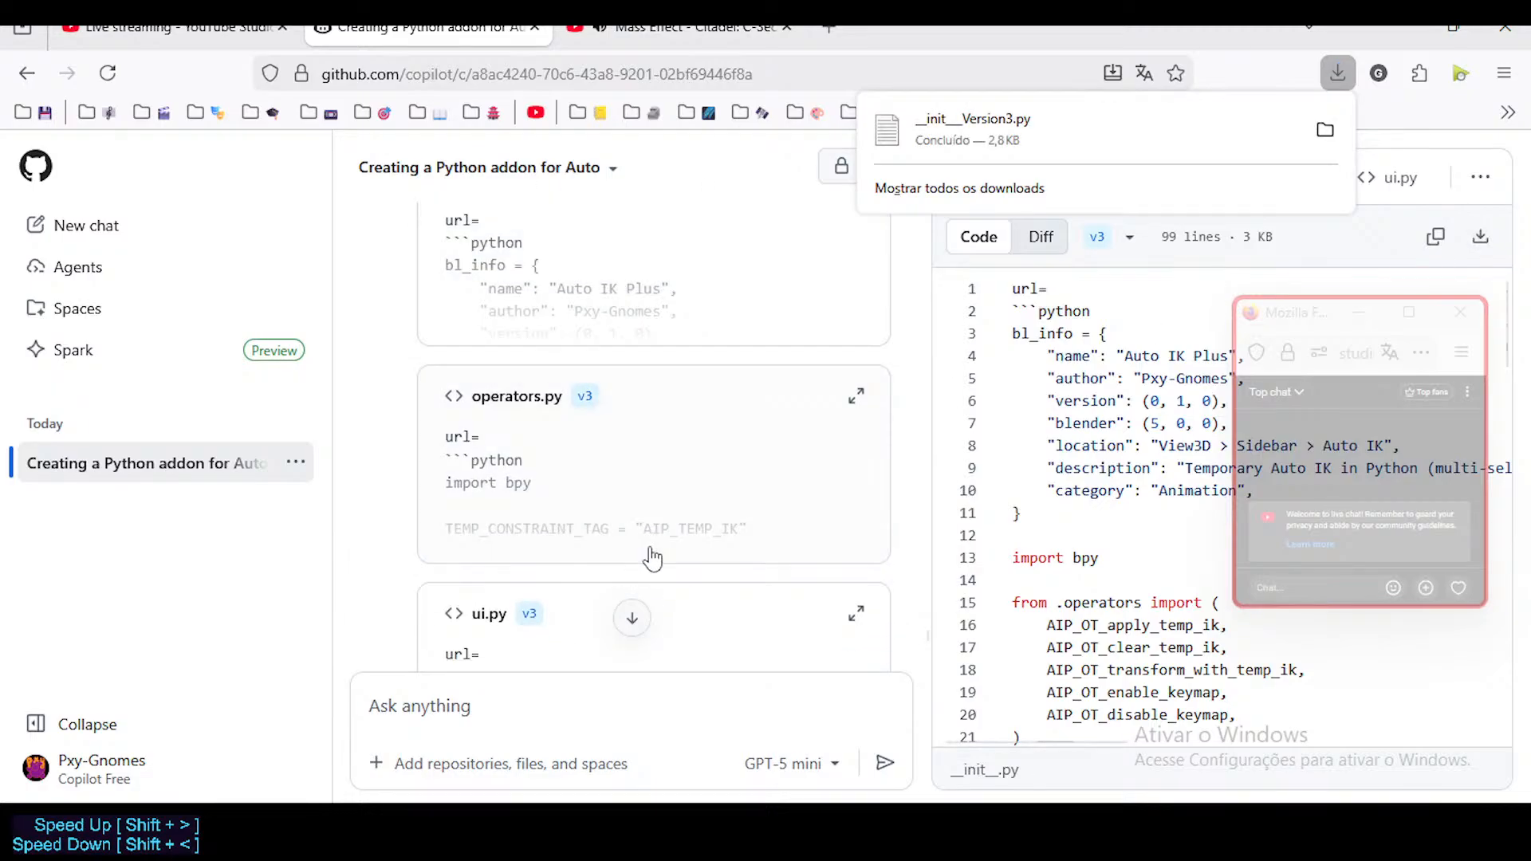
{"action": "left_click", "coordinate": [854, 403]}
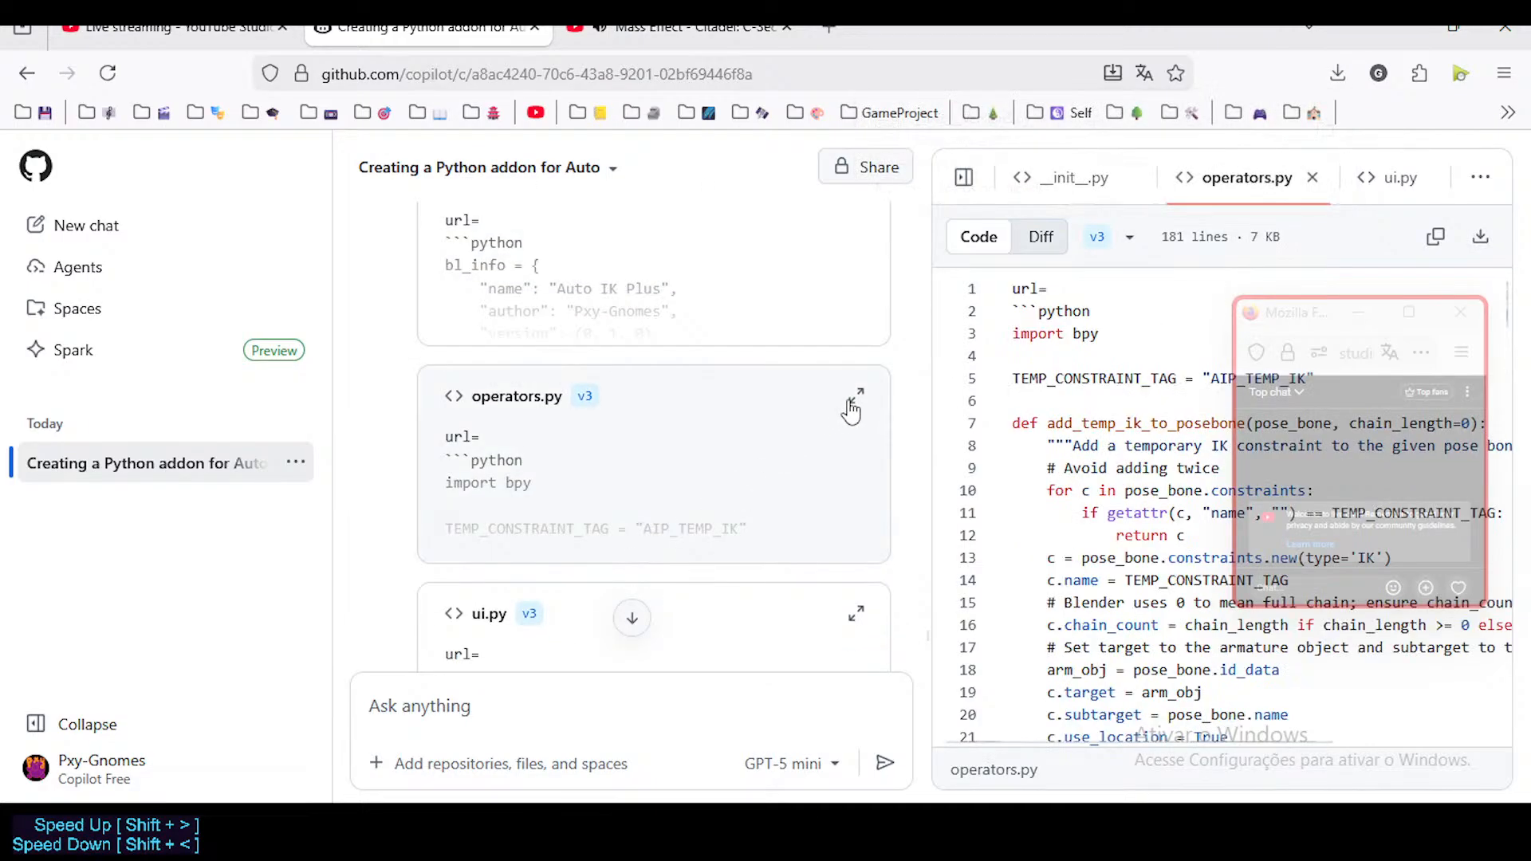
{"action": "left_click", "coordinate": [1480, 237]}
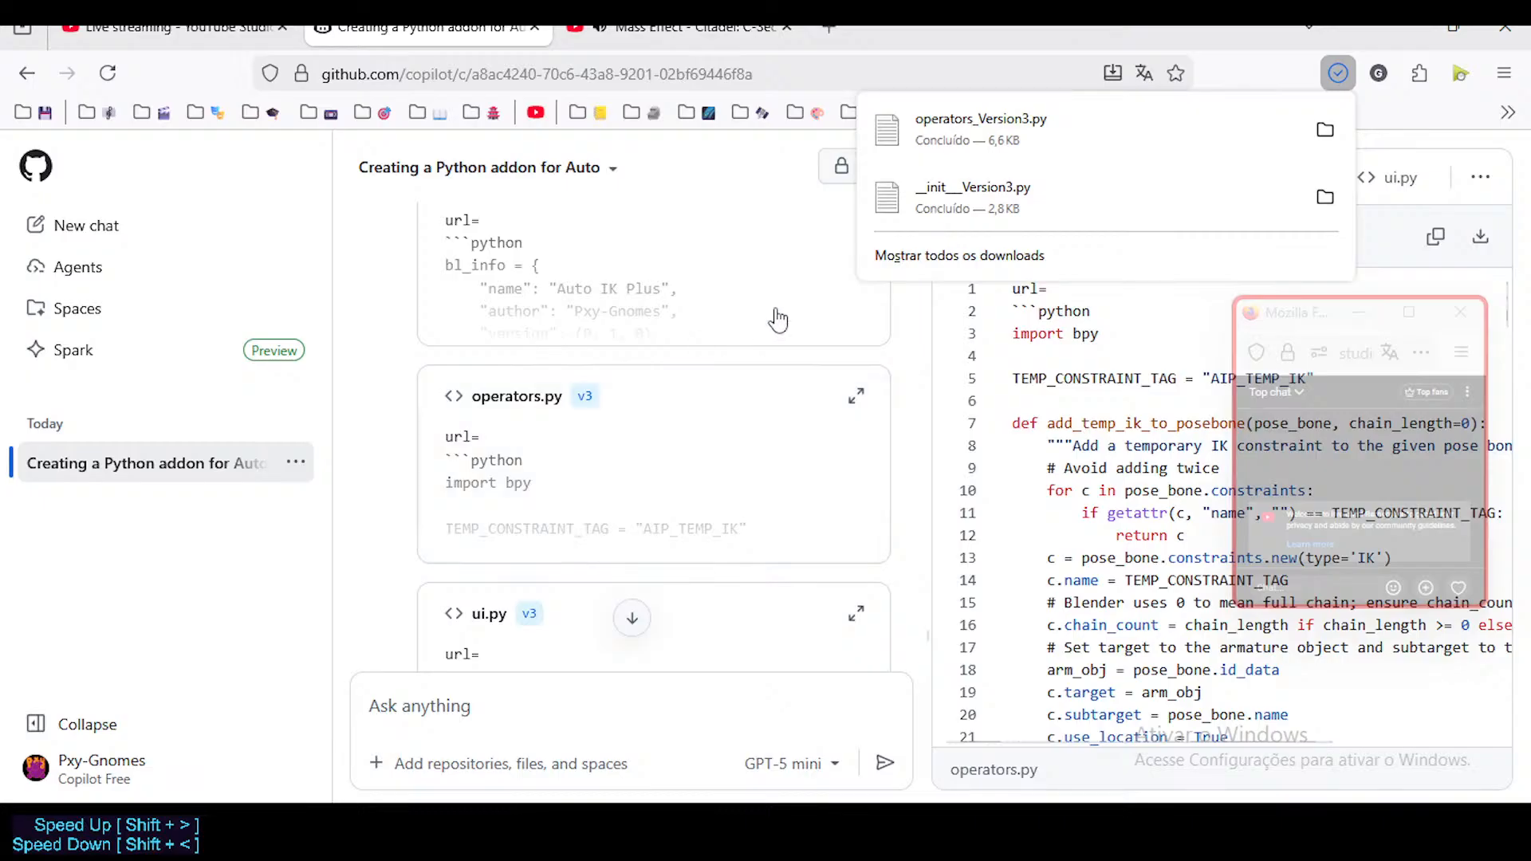
{"action": "scroll", "coordinate": [606, 511], "scroll_direction": "down", "scroll_amount": 2}
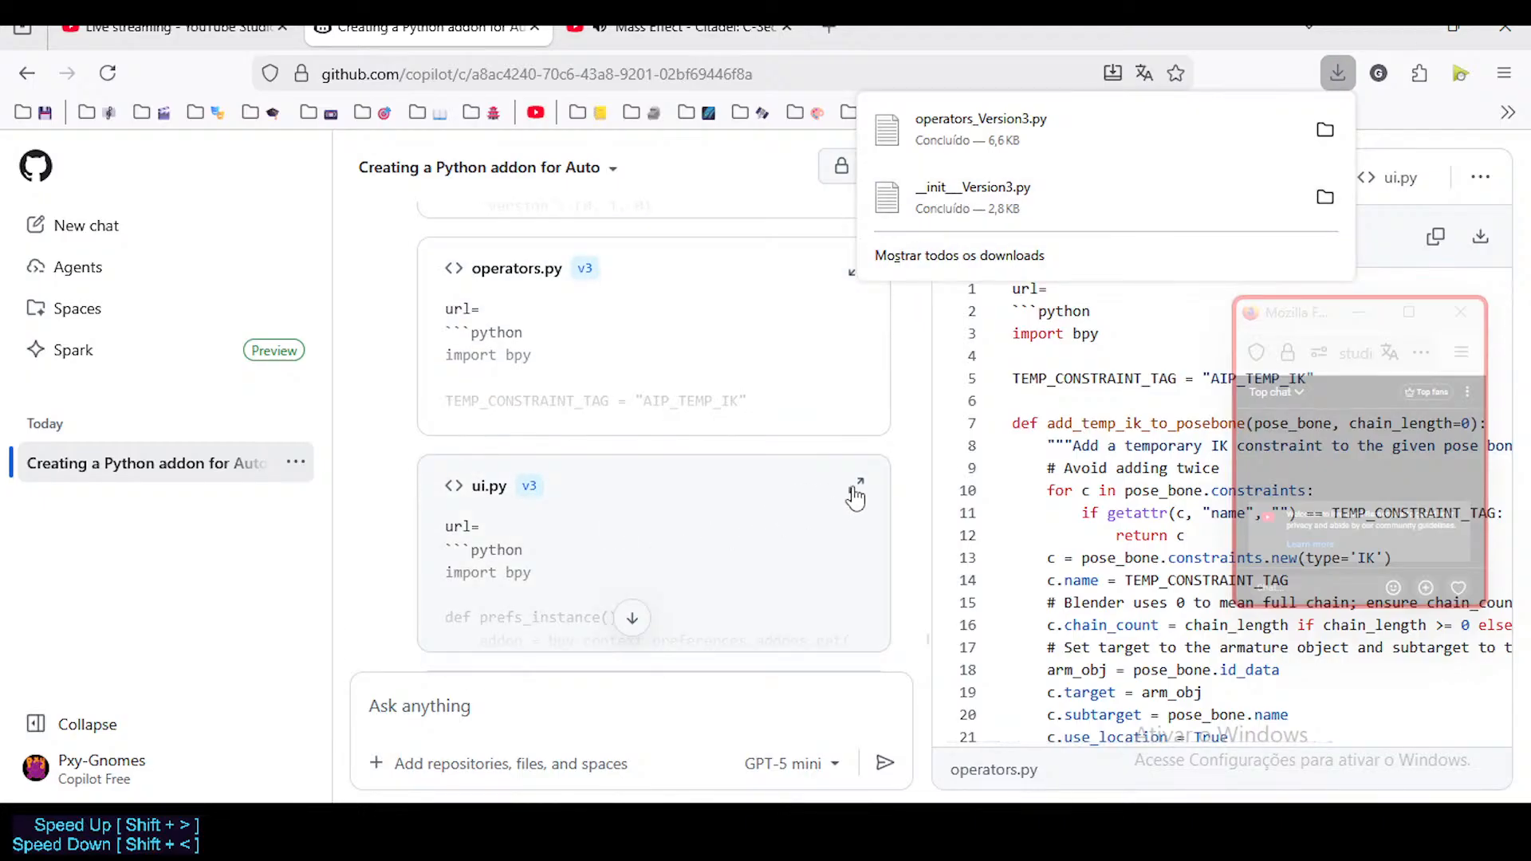
{"action": "left_click", "coordinate": [854, 488]}
{"action": "left_click", "coordinate": [1480, 237]}
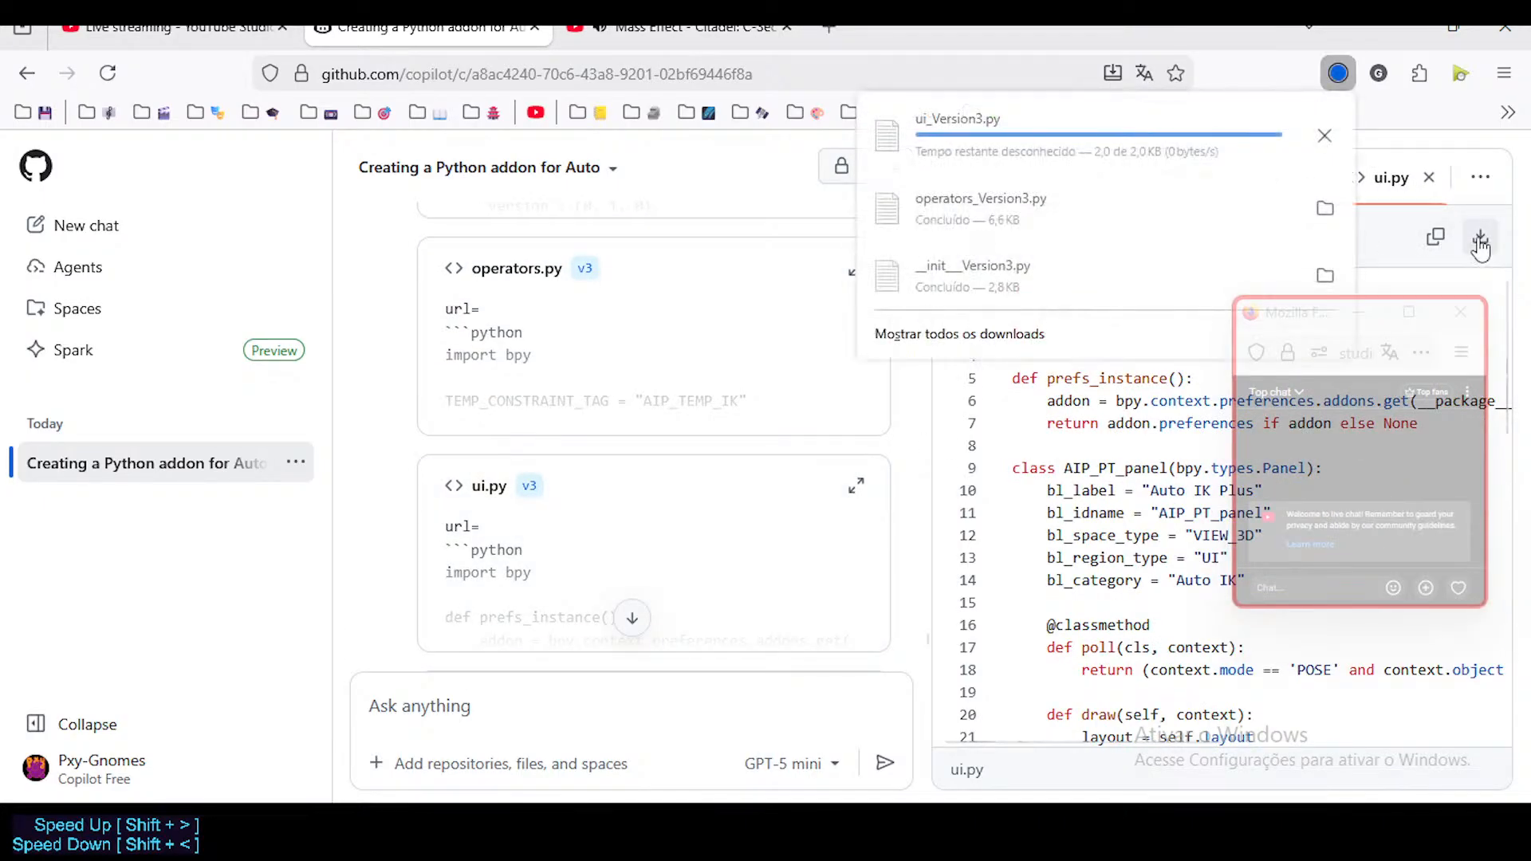
Step: Download version 3 of prefs.py and version 2 of README.md from Copilot's response
{"action": "scroll", "coordinate": [598, 510], "scroll_direction": "down", "scroll_amount": 3}
{"action": "left_click", "coordinate": [667, 462]}
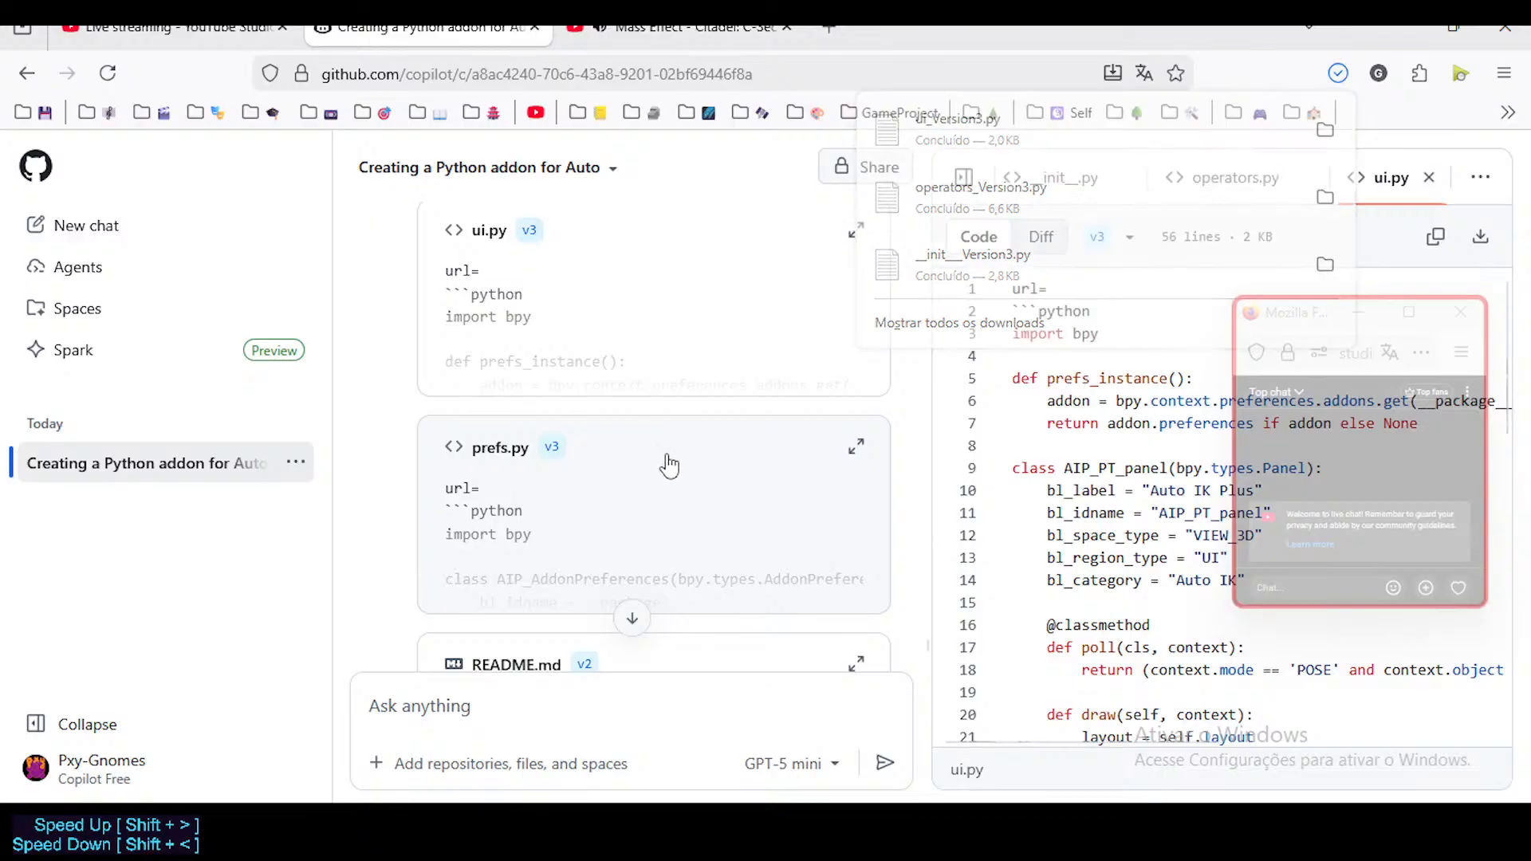
{"action": "left_click", "coordinate": [1480, 236]}
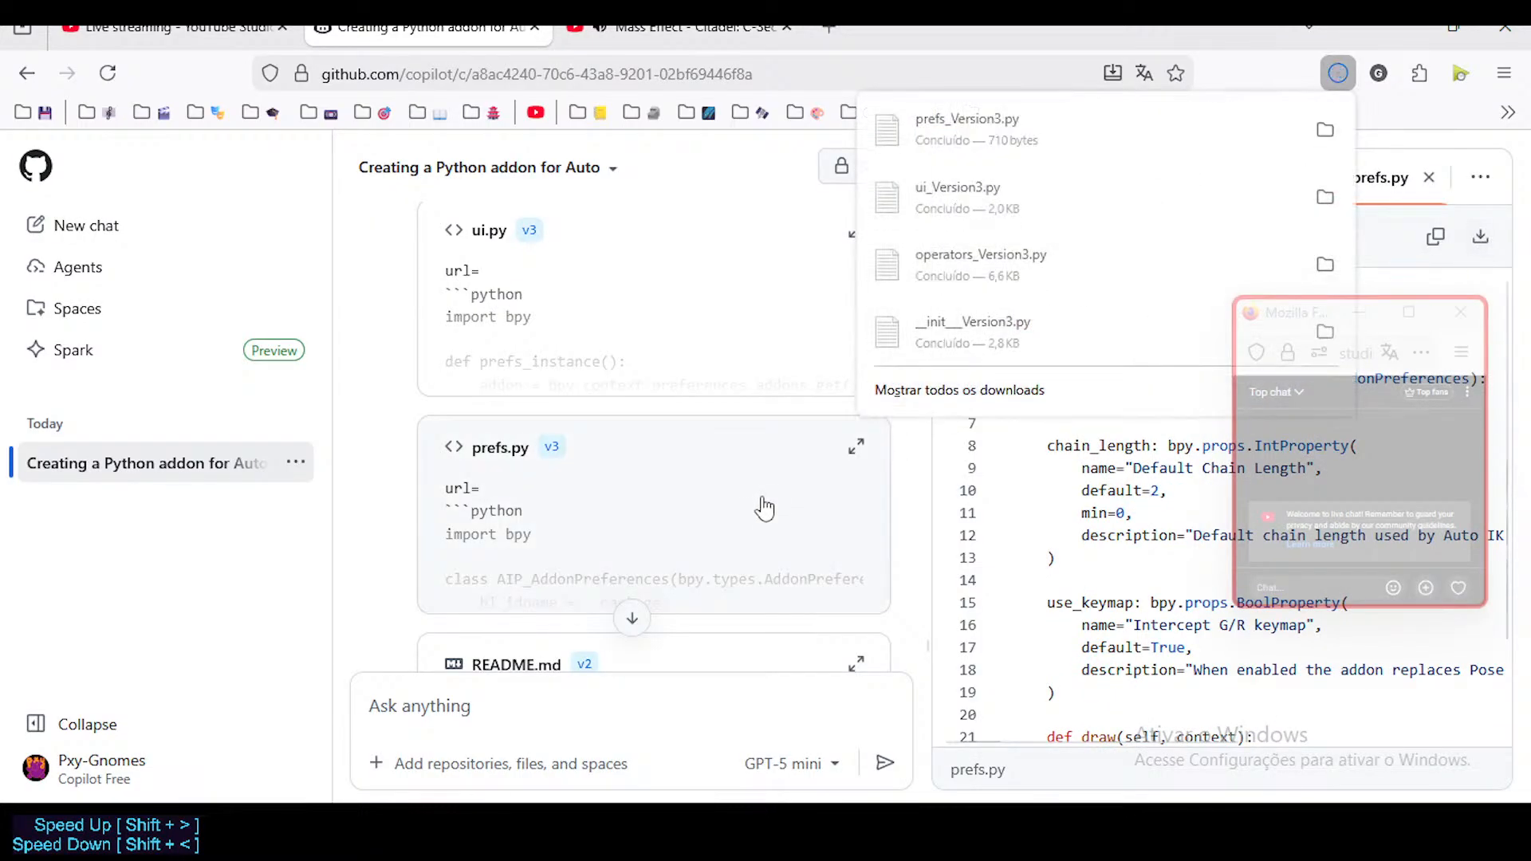
{"action": "scroll", "coordinate": [733, 471], "scroll_direction": "down", "scroll_amount": 3}
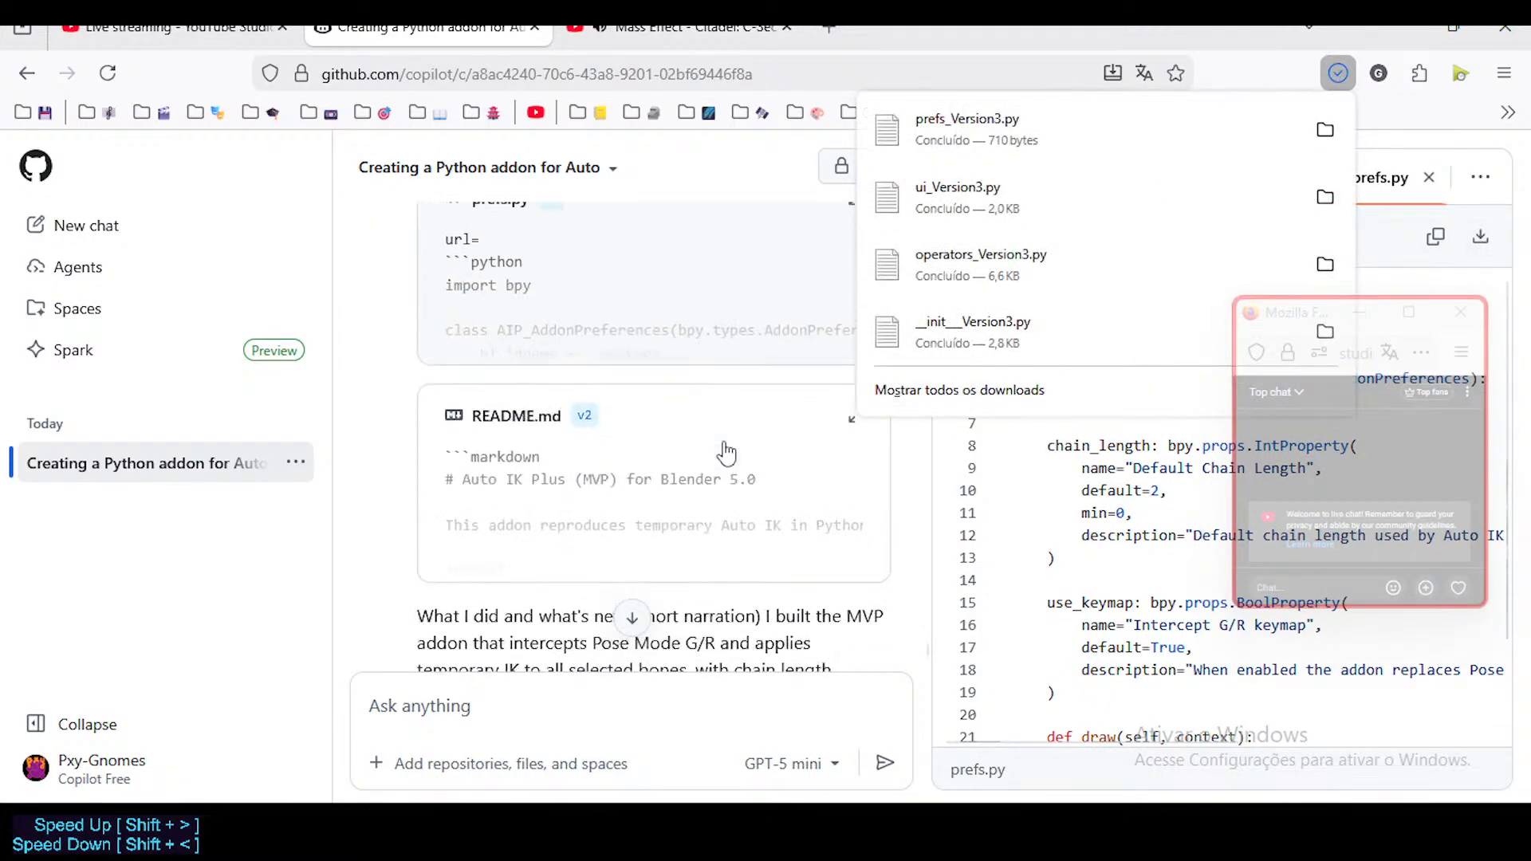
{"action": "left_click", "coordinate": [826, 420]}
{"action": "left_click", "coordinate": [1480, 236]}
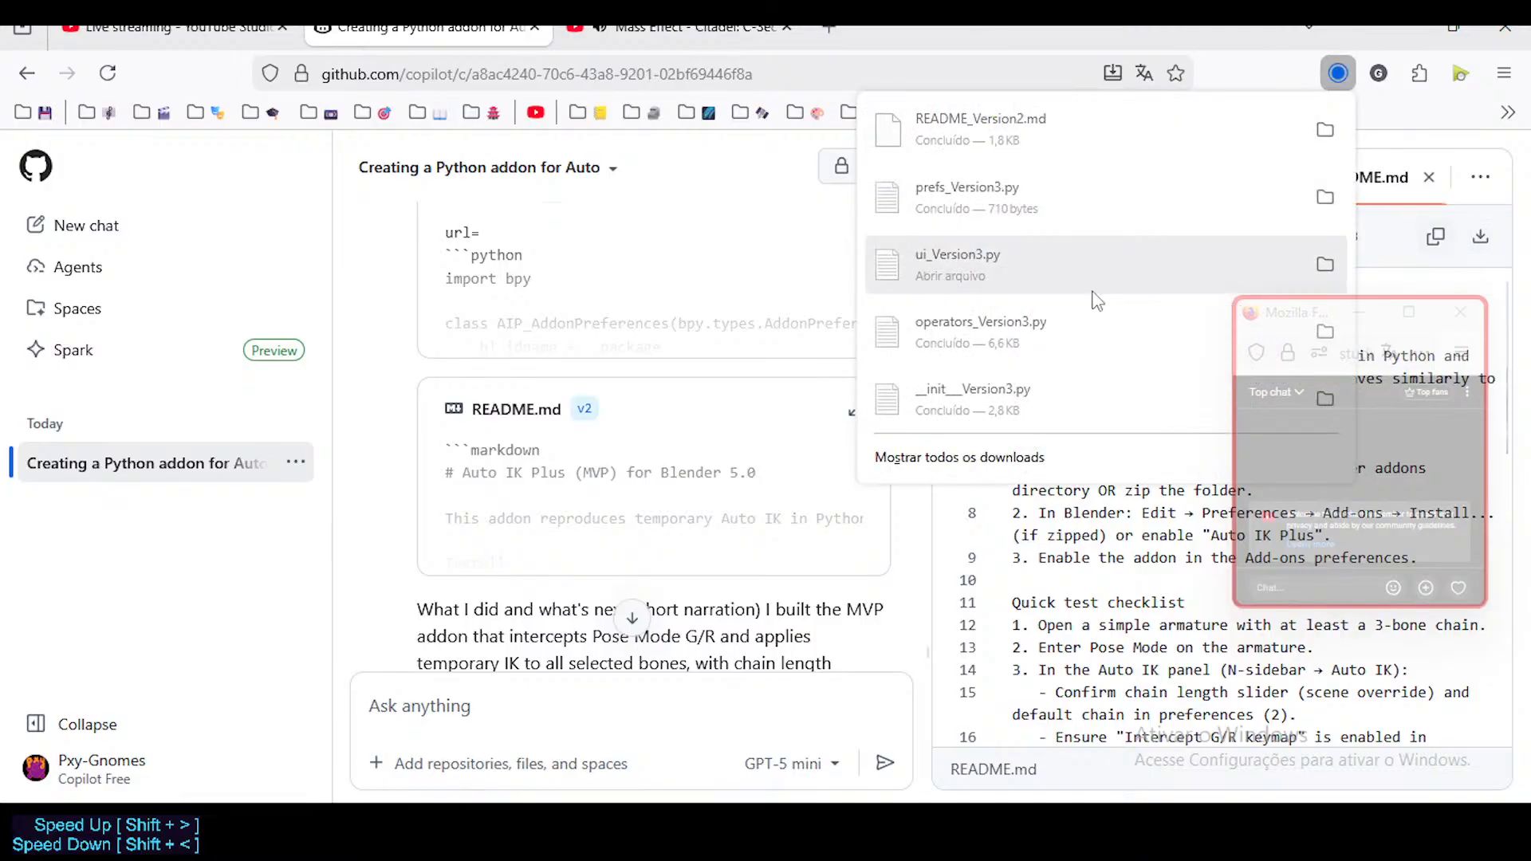
Step: Reread Copilot's closing summary and its question about zipping the files or pushing the add-on to a GitHub repo
{"action": "scroll", "coordinate": [443, 578], "scroll_direction": "down", "scroll_amount": 3}
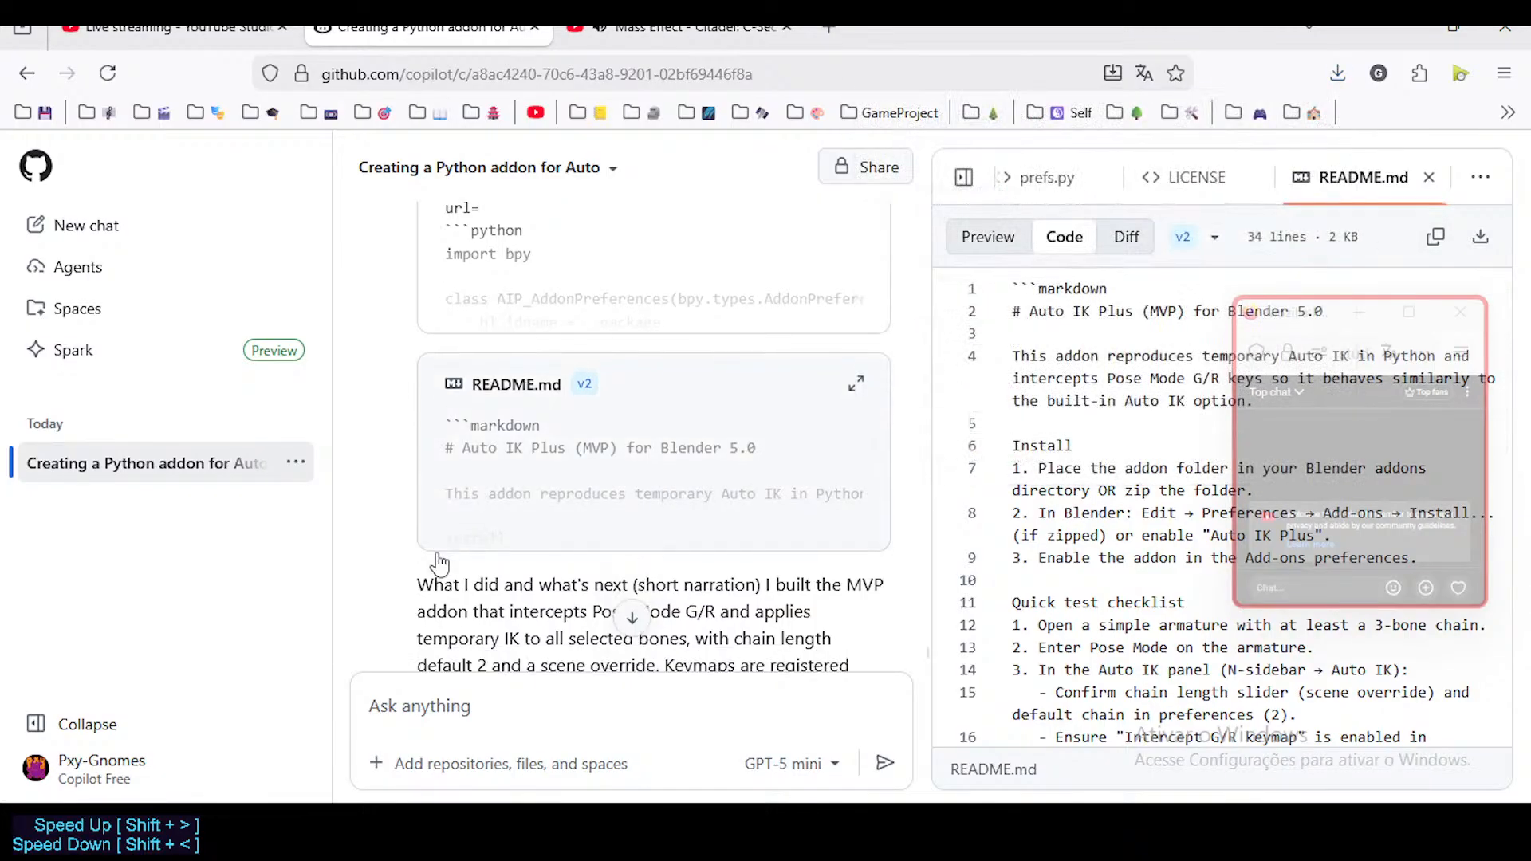
{"action": "scroll", "coordinate": [630, 510], "scroll_direction": "down", "scroll_amount": 6}
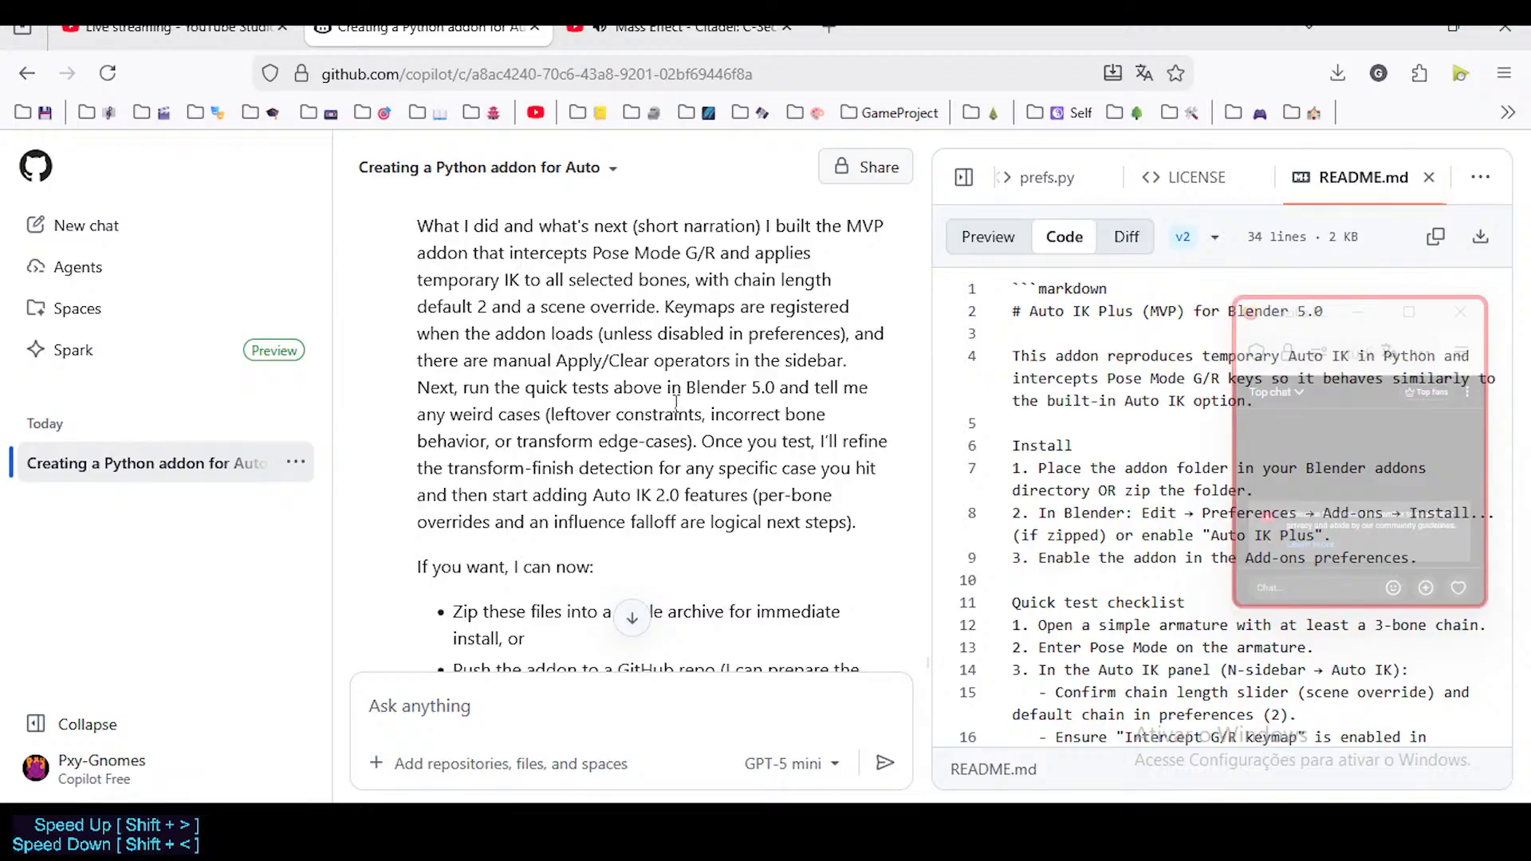
{"action": "scroll", "coordinate": [677, 403], "scroll_direction": "up", "scroll_amount": 3}
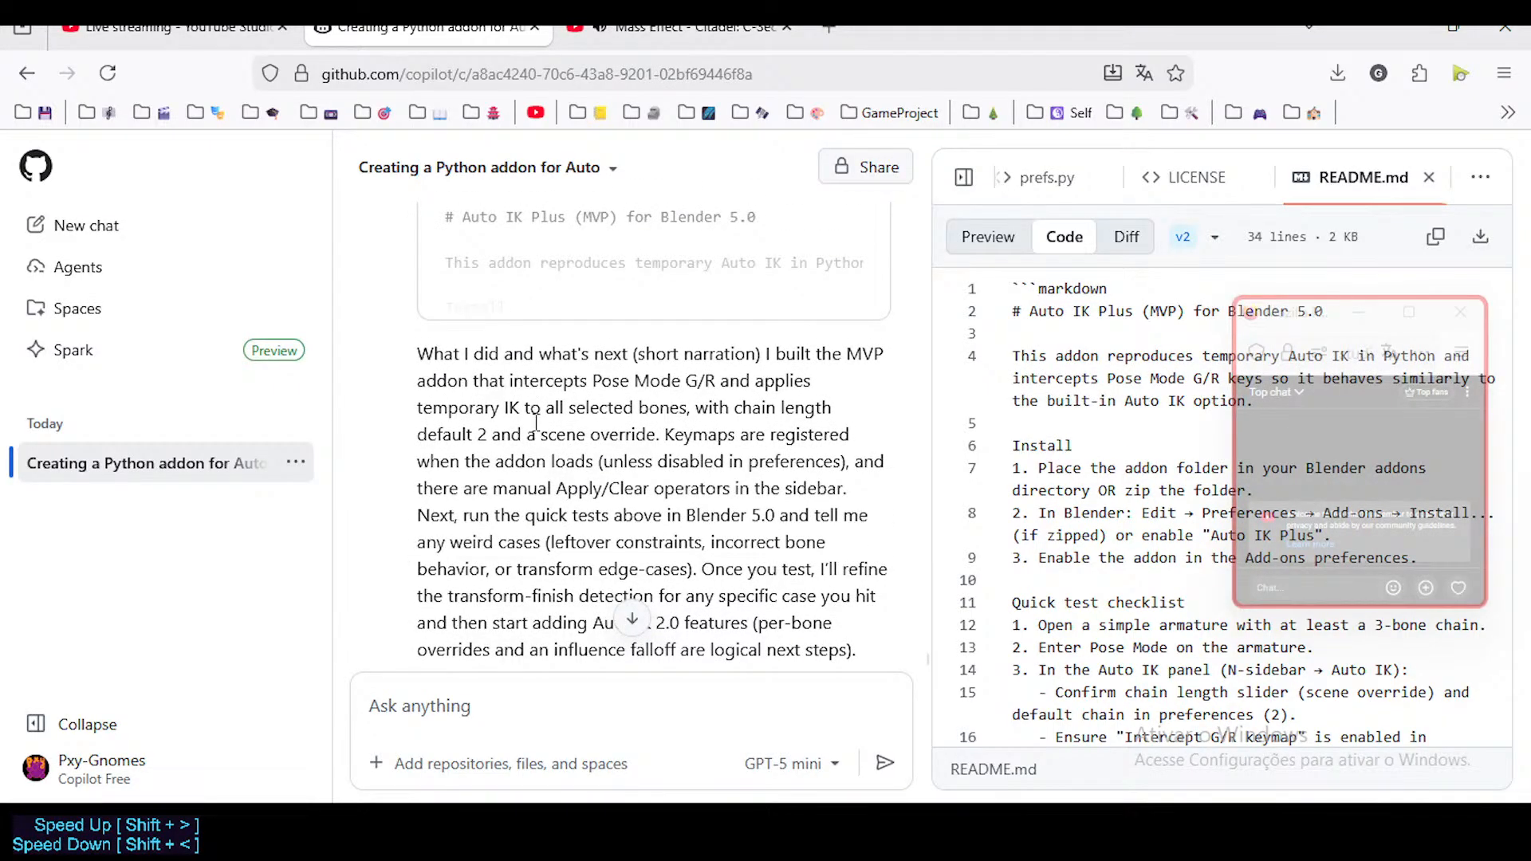
{"action": "scroll", "coordinate": [532, 471], "scroll_direction": "down", "scroll_amount": 3}
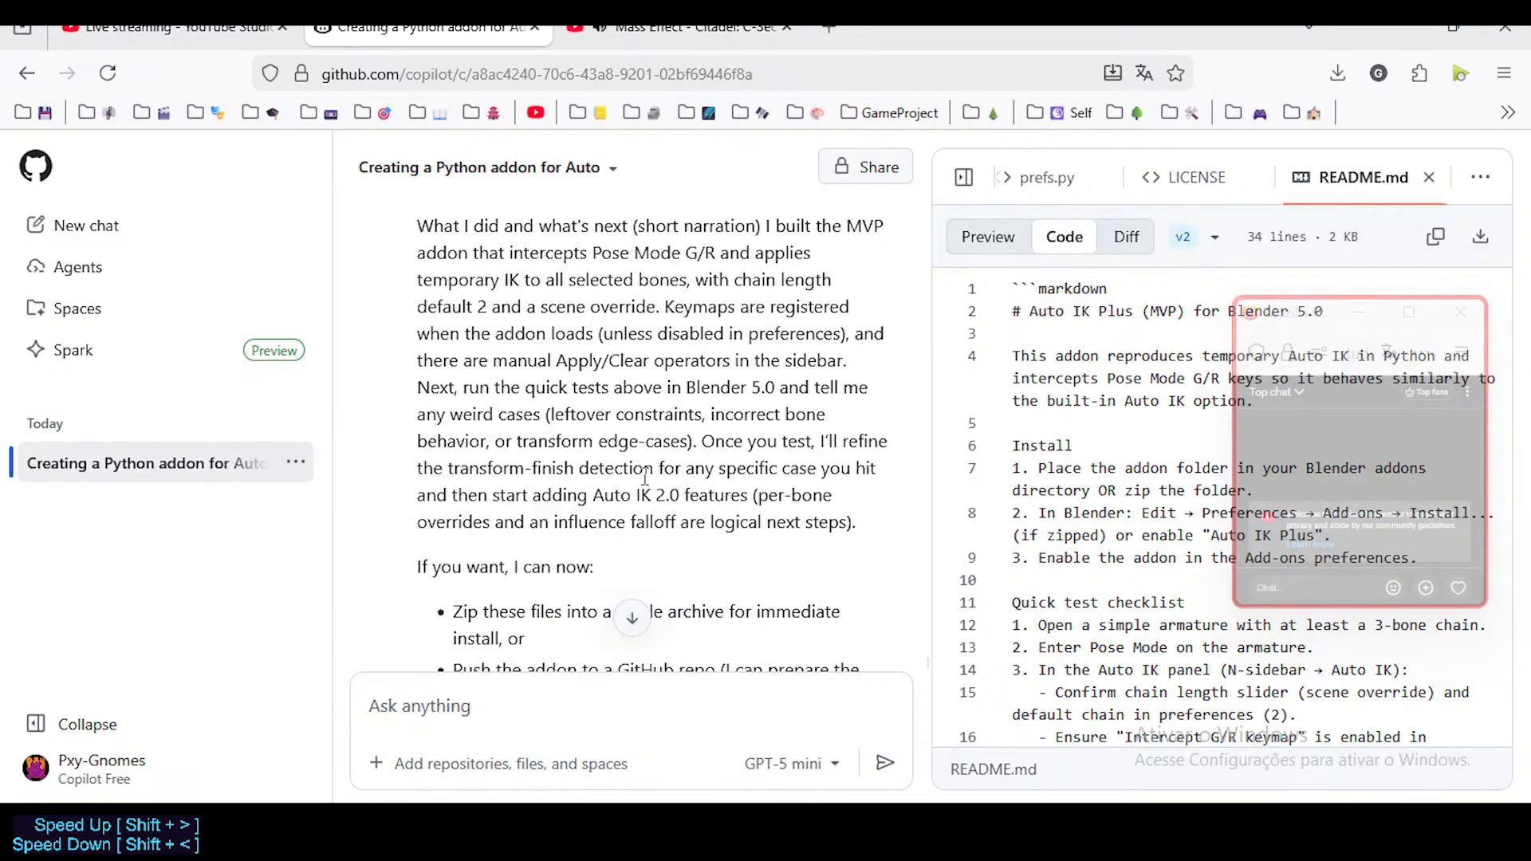
{"action": "scroll", "coordinate": [598, 457], "scroll_direction": "down", "scroll_amount": 3}
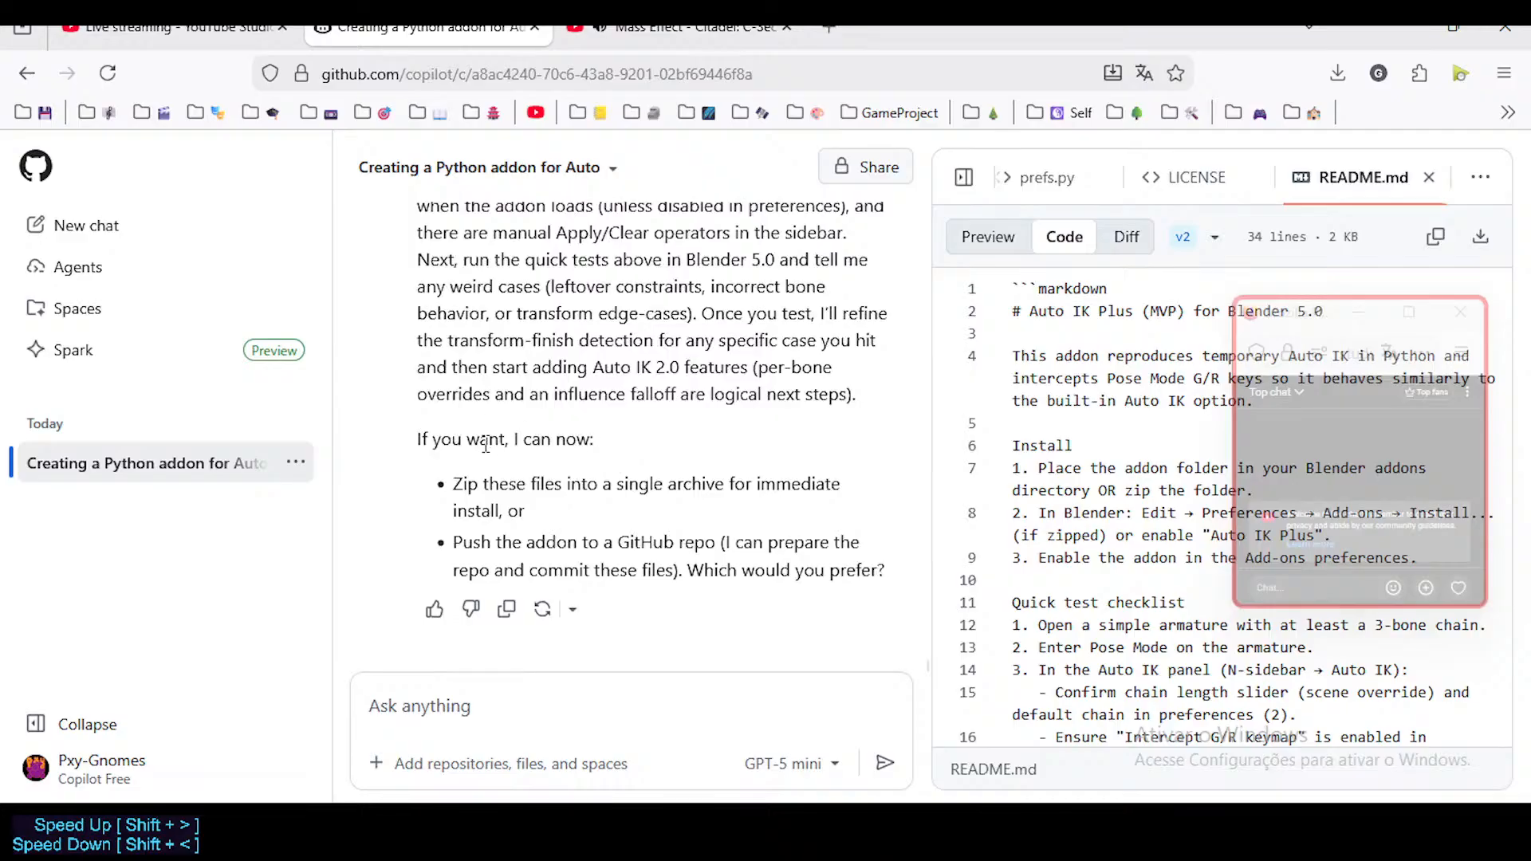
{"action": "left_click_drag", "start_coordinate": [467, 441], "coordinate": [641, 449]}
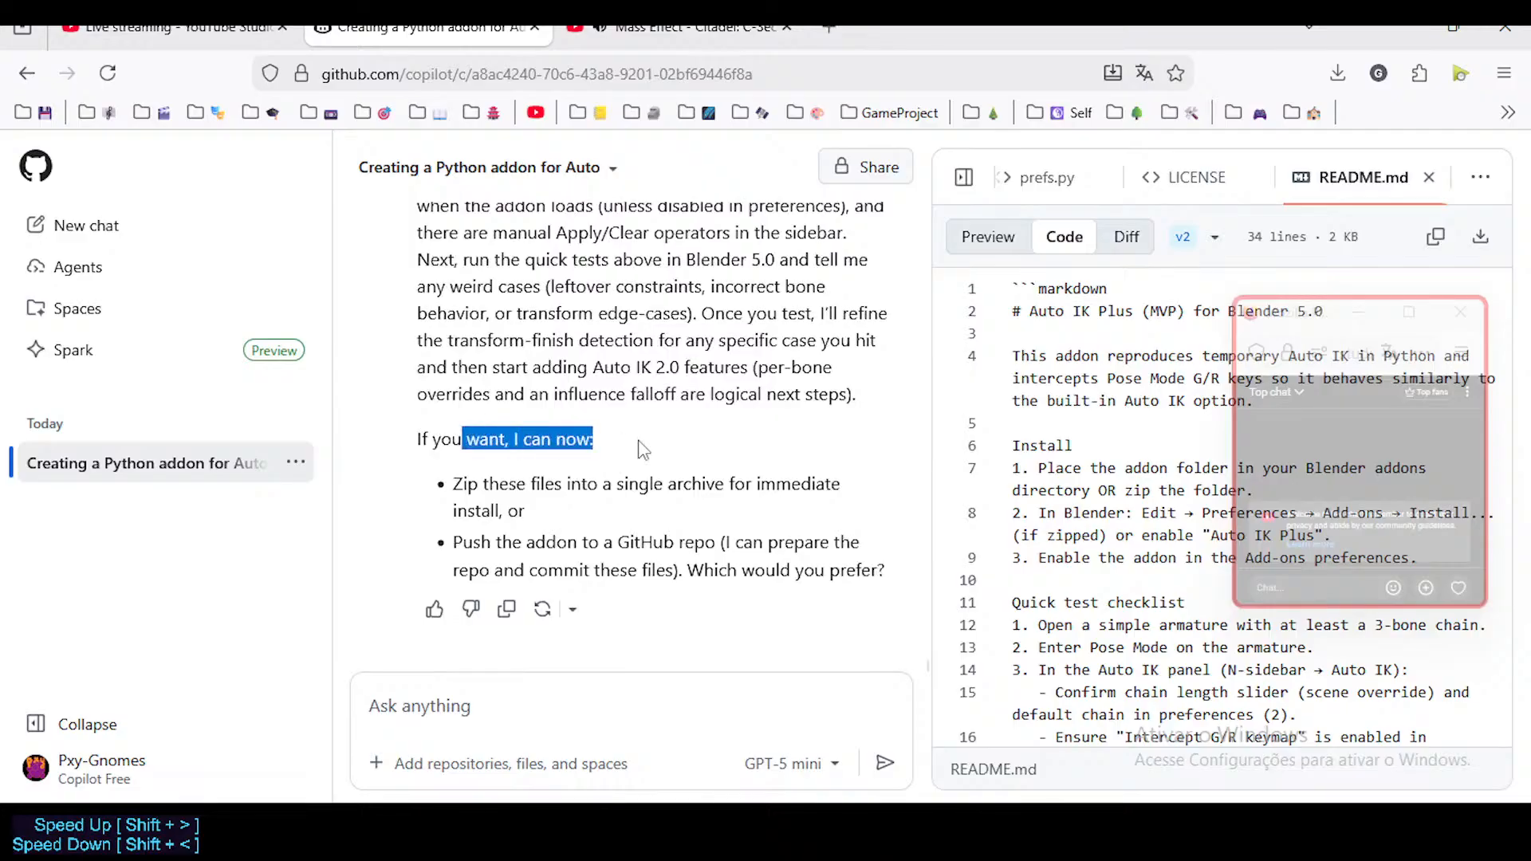
Step: Reply to Copilot's zip offer with "Yes, please zip them for installation, it's easier for me."
{"action": "left_click", "coordinate": [507, 441]}
{"action": "left_click_drag", "start_coordinate": [470, 479], "coordinate": [647, 479]}
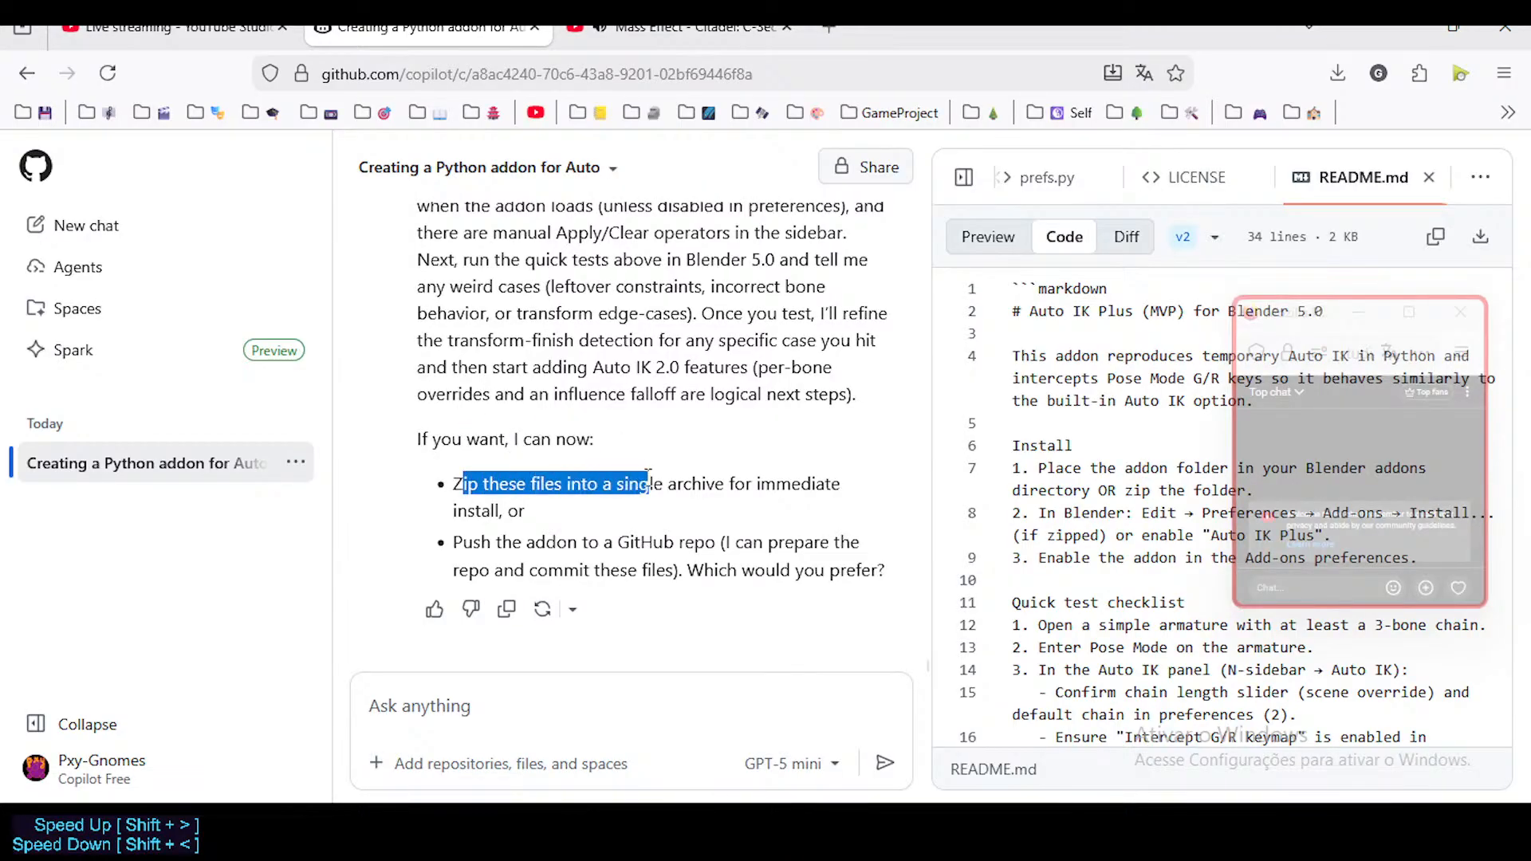
{"action": "left_click", "coordinate": [507, 482]}
{"action": "left_click", "coordinate": [542, 701]}
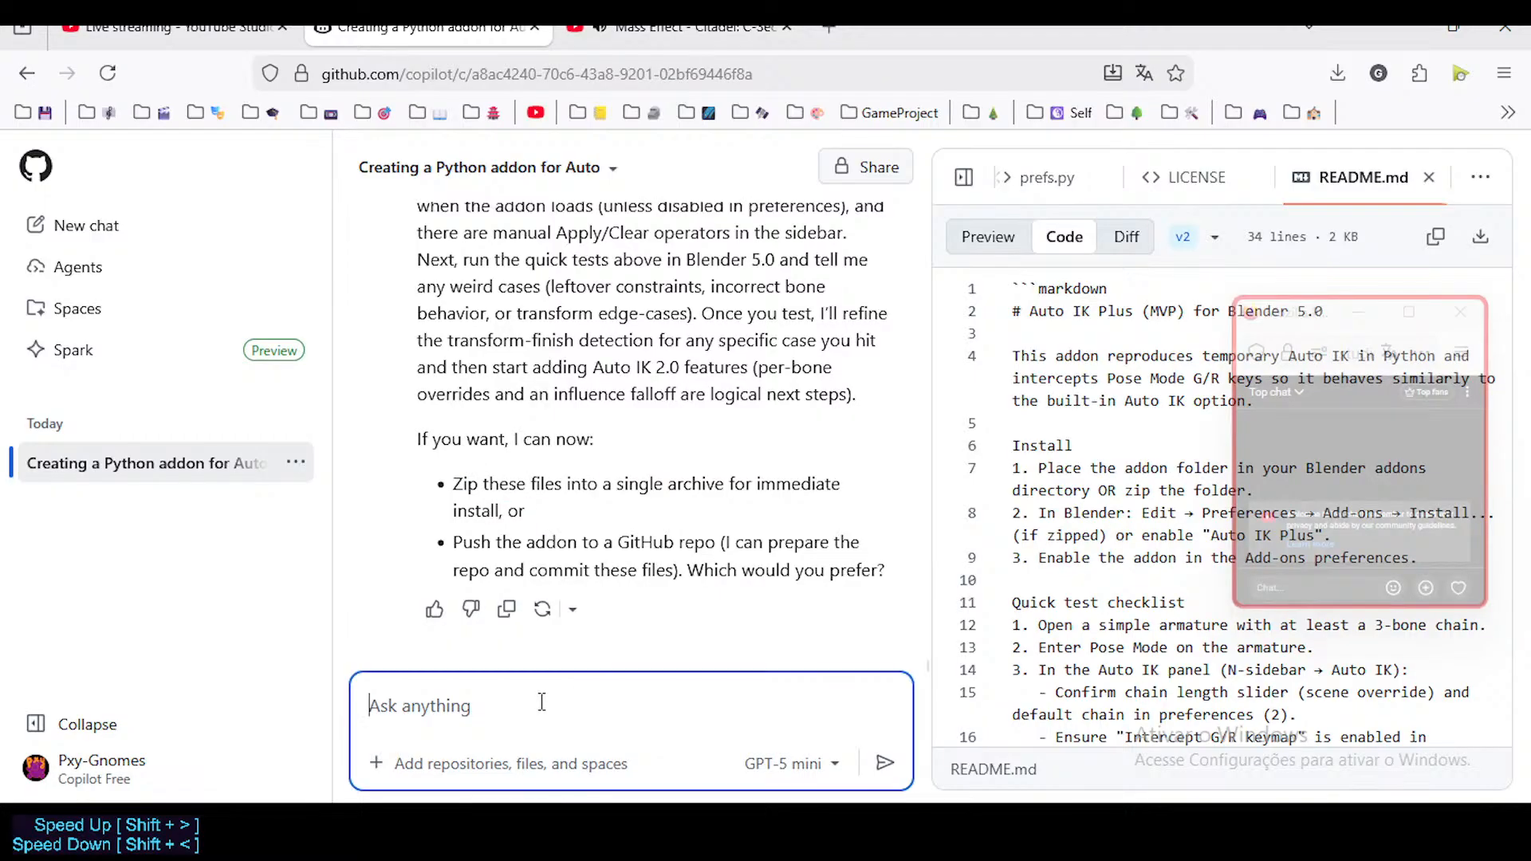
{"action": "type", "text": "Yes, please Zip them"}
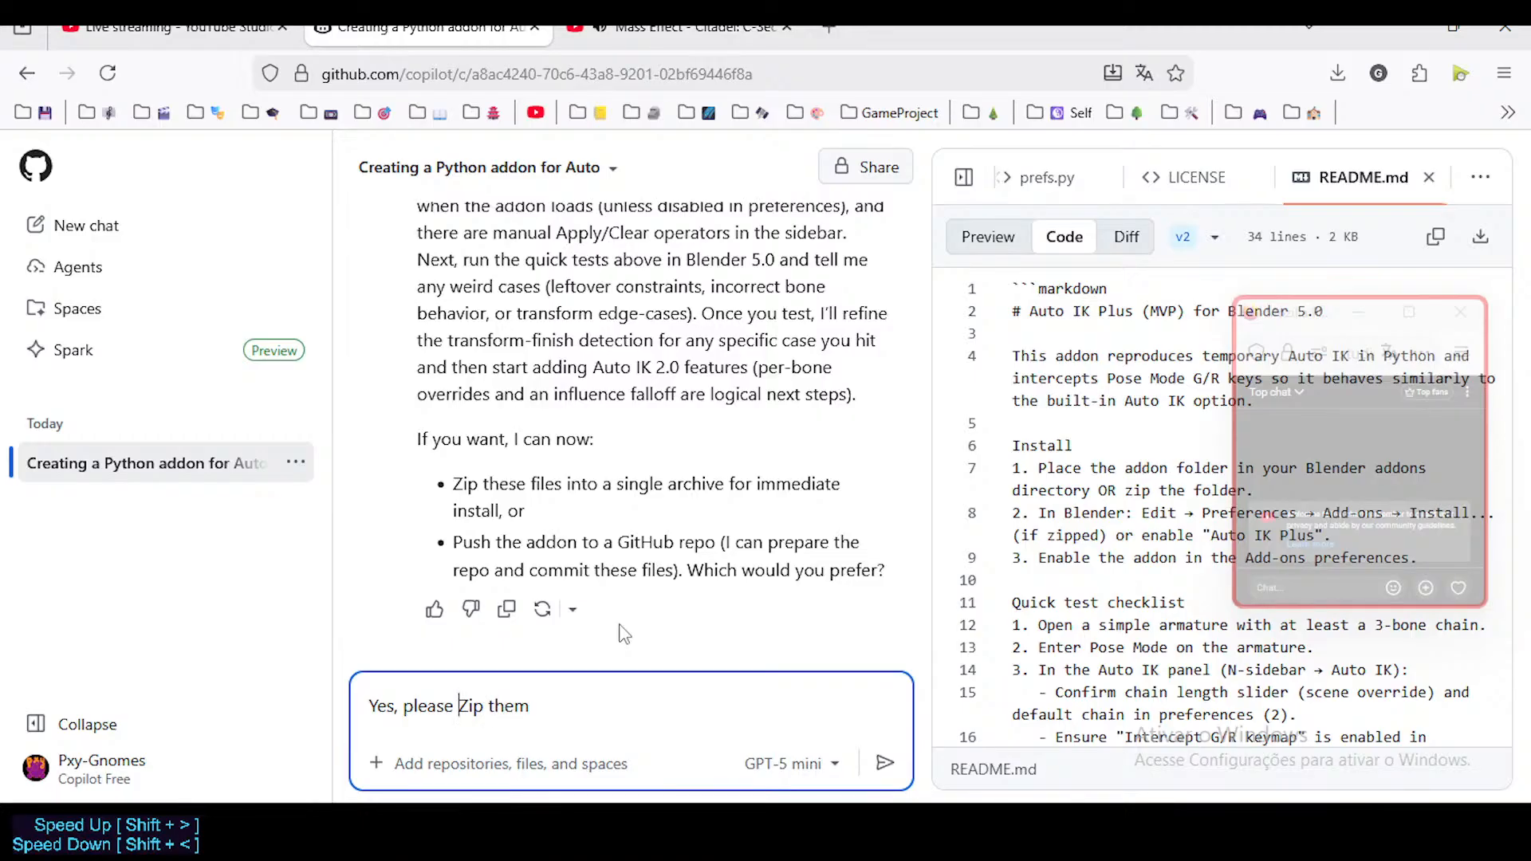
{"action": "key", "text": "Delete"}
{"action": "type", "text": "z"}
{"action": "key", "text": "End"}
{"action": "type", "text": "for installation"}
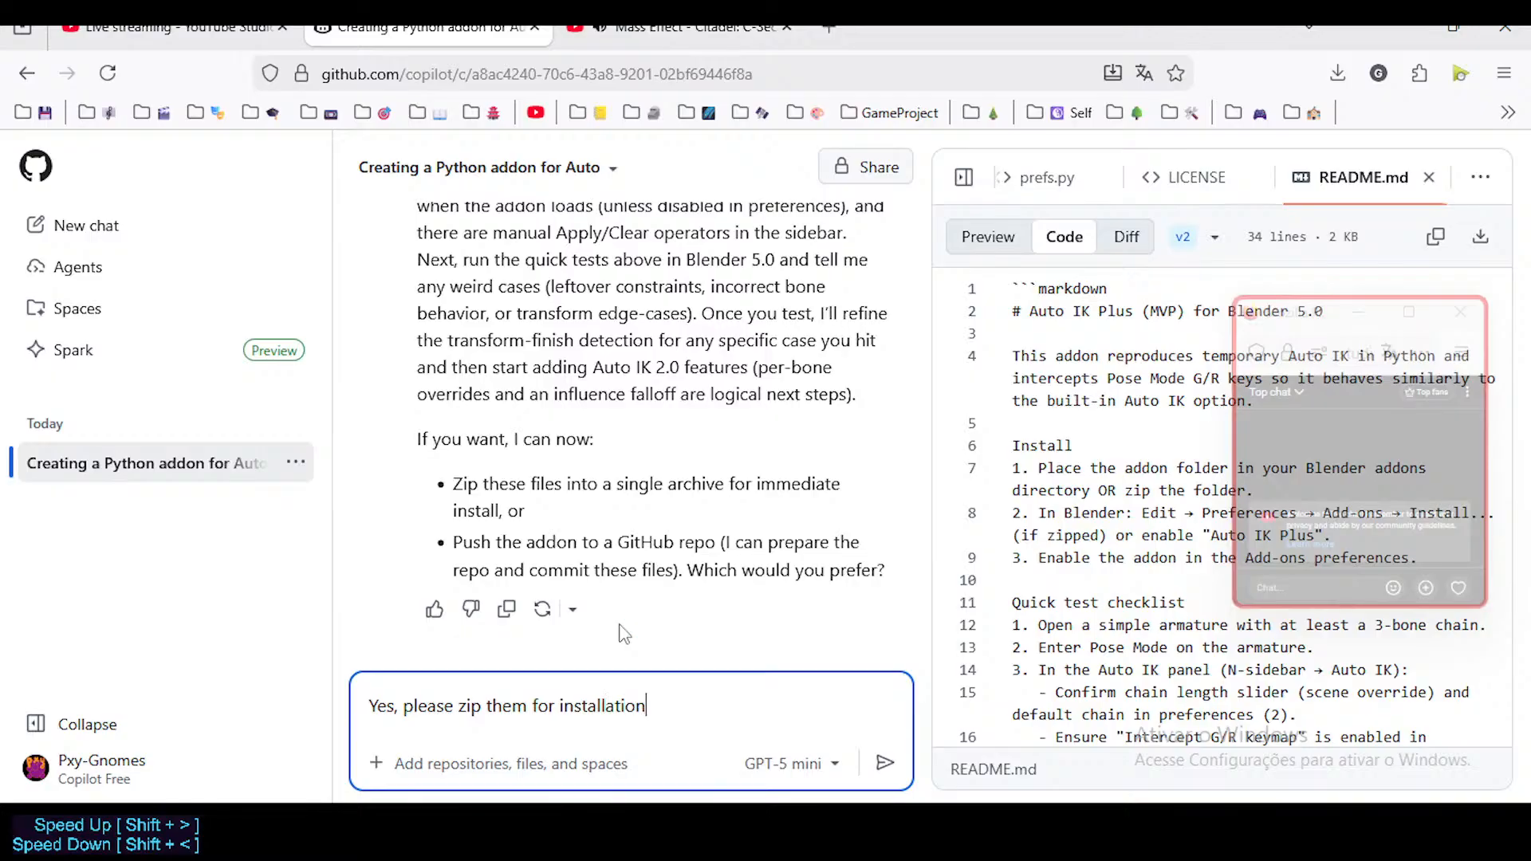
{"action": "type", "text": ", it's easier for me."}
{"action": "key", "text": "Return"}
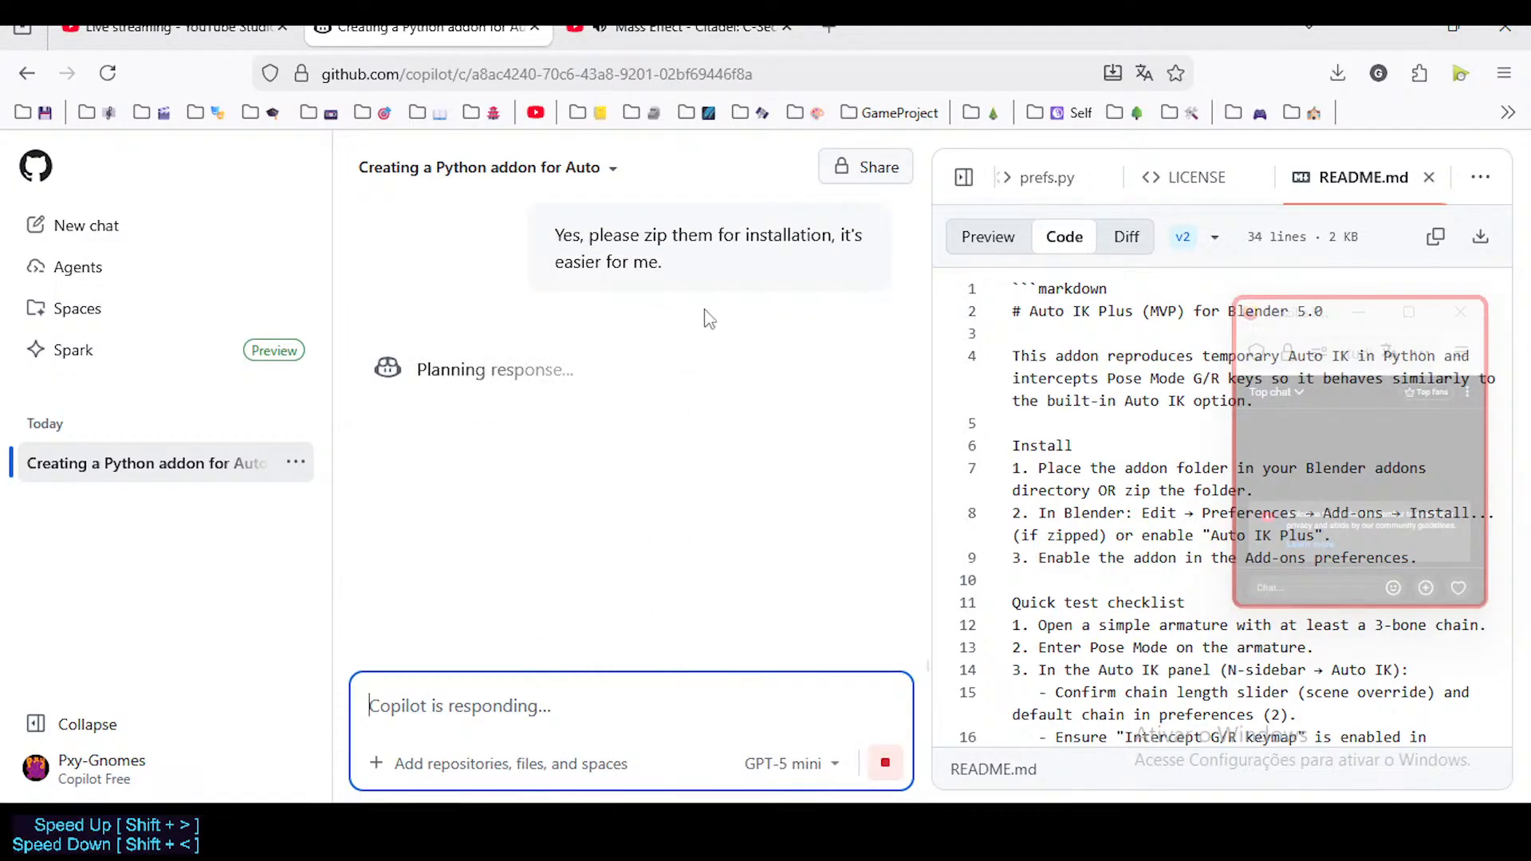
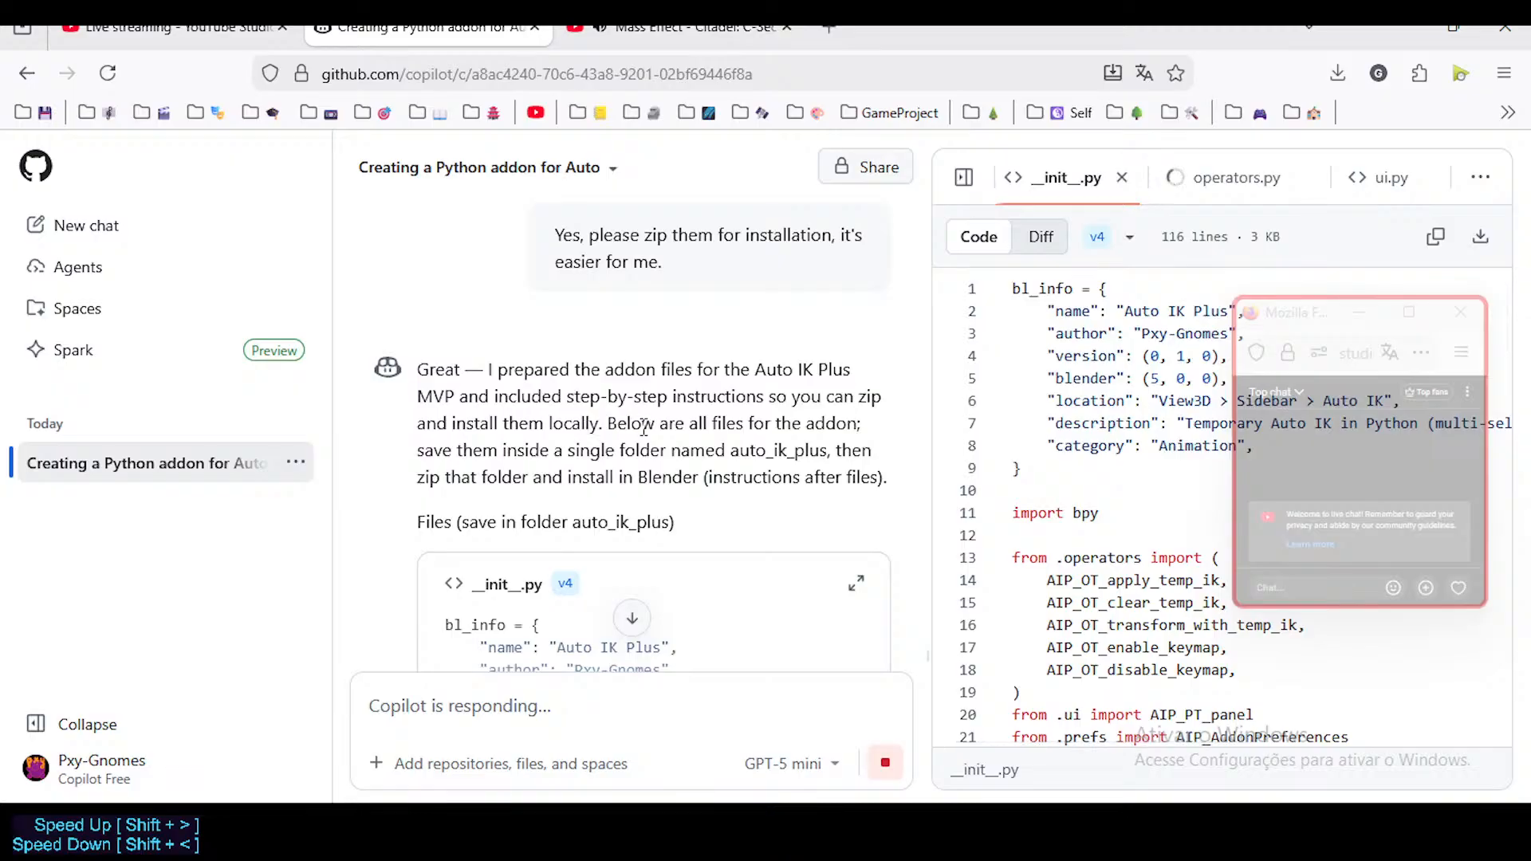
Step: Read the introduction of Copilot's new reply about saving the files in an auto_ik_plus folder, zipping it and installing it in Blender
{"action": "left_click_drag", "start_coordinate": [567, 371], "coordinate": [734, 372]}
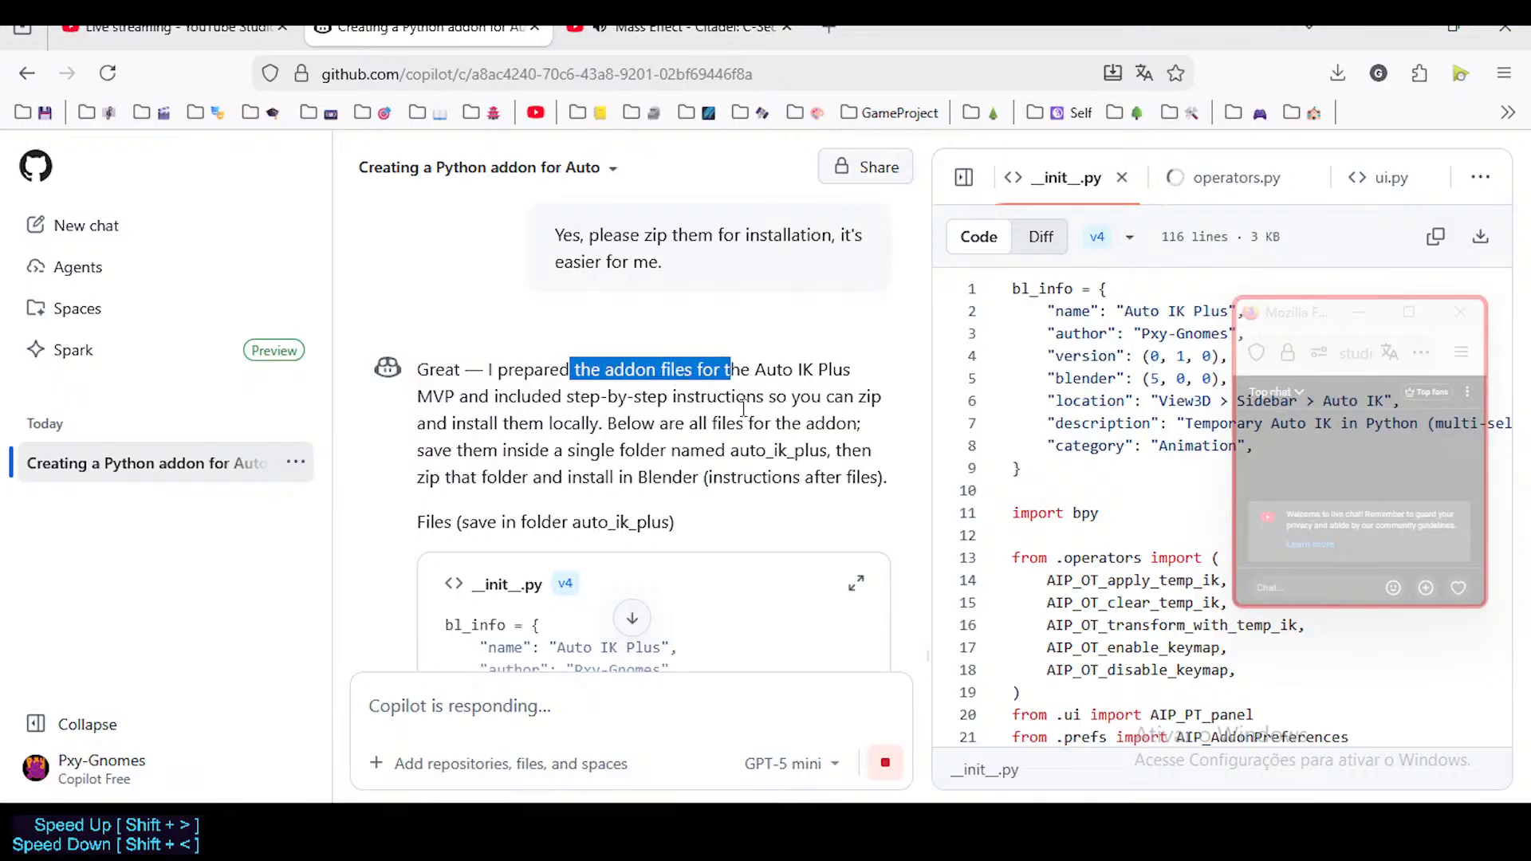
{"action": "left_click", "coordinate": [744, 409]}
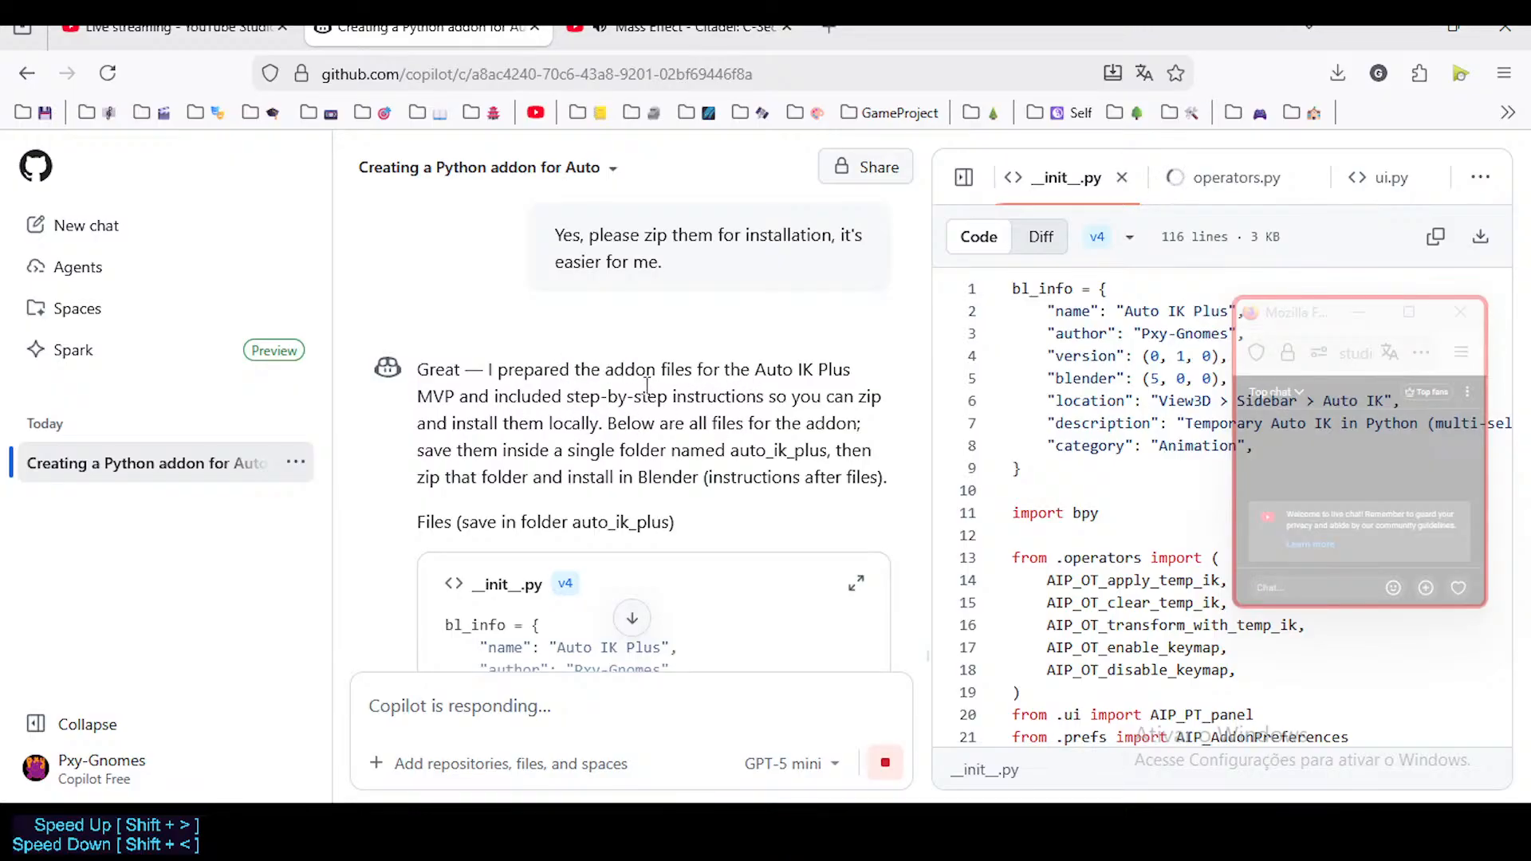
{"action": "left_click_drag", "start_coordinate": [487, 403], "coordinate": [660, 423]}
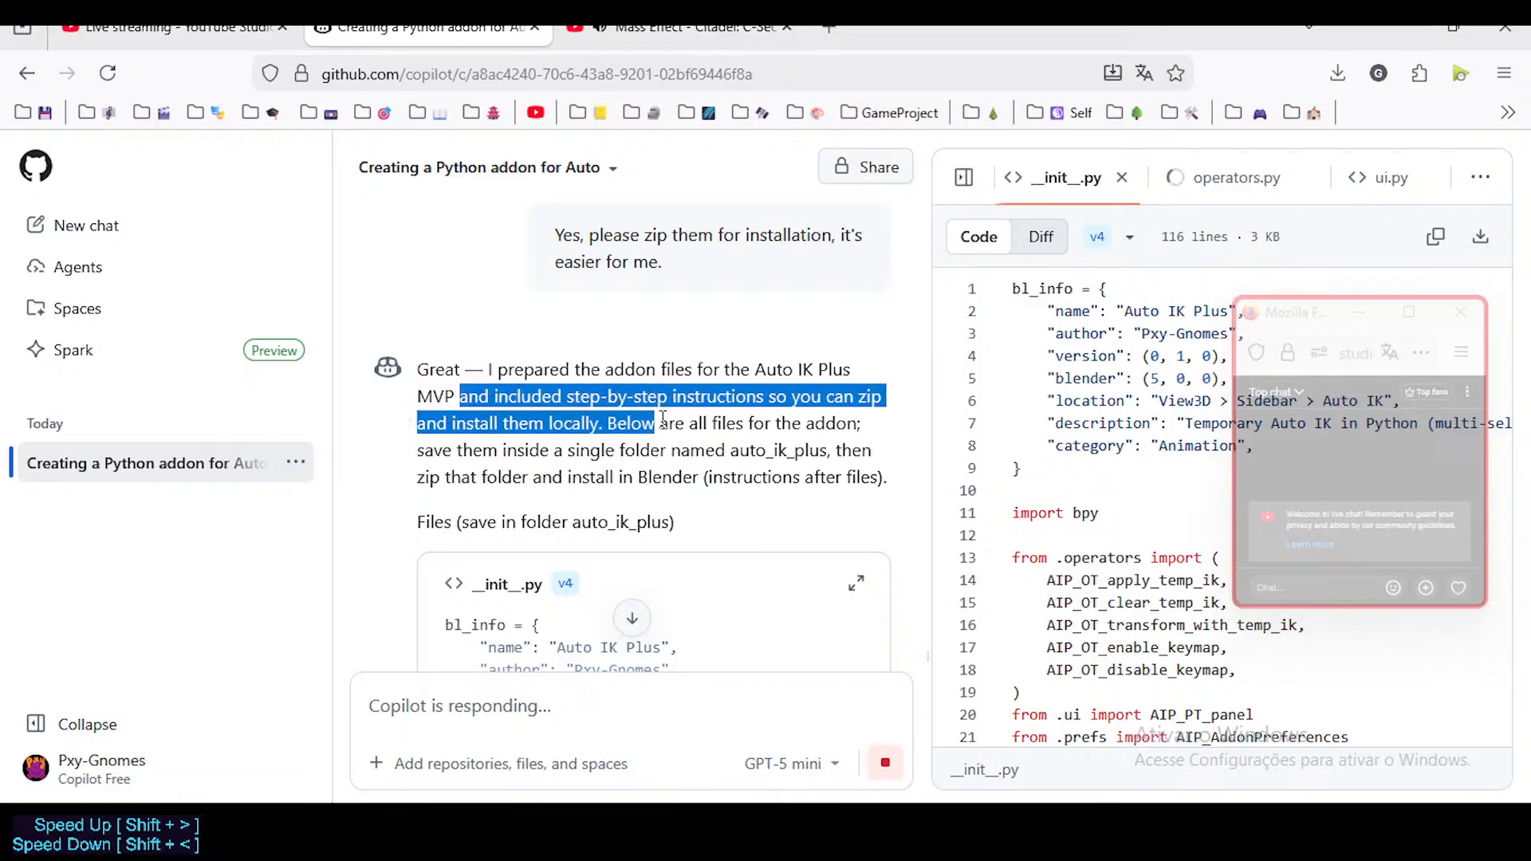
{"action": "left_click", "coordinate": [664, 419]}
{"action": "scroll", "coordinate": [718, 404], "scroll_direction": "down", "scroll_amount": 2}
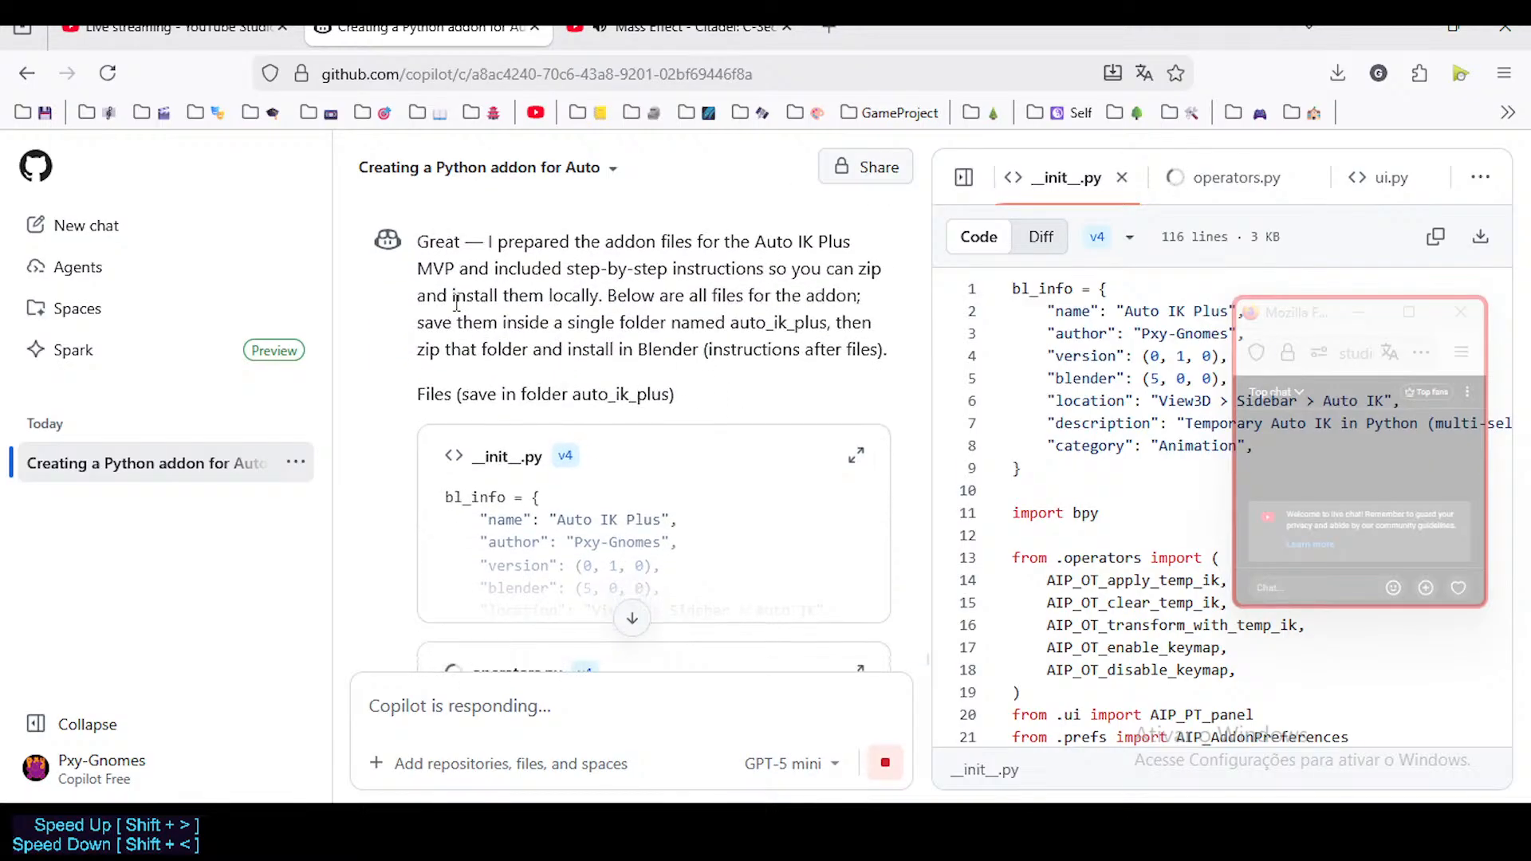
{"action": "left_click_drag", "start_coordinate": [448, 297], "coordinate": [634, 322]}
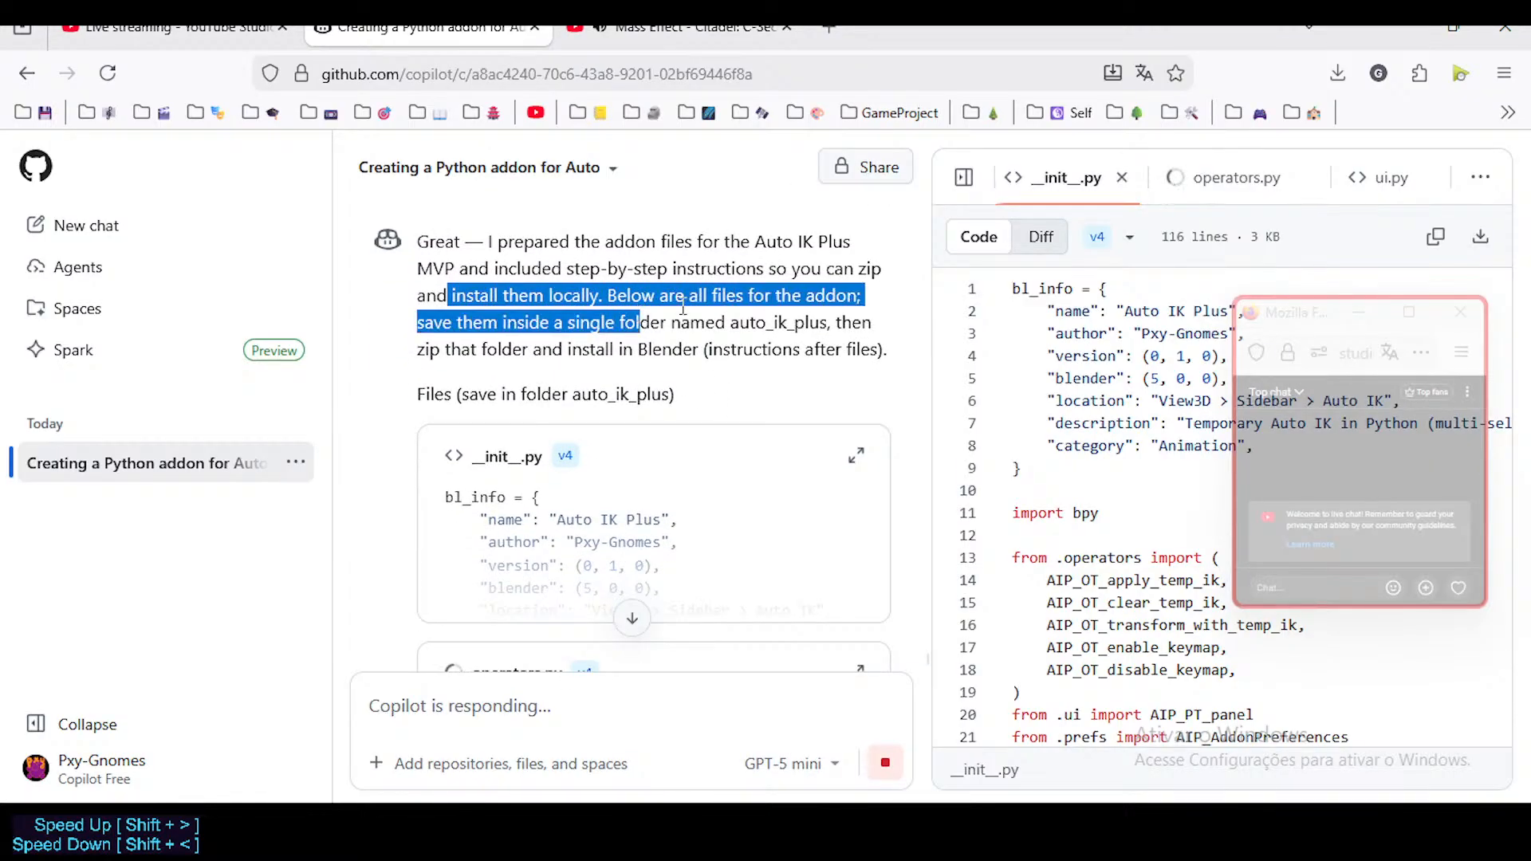
{"action": "left_click", "coordinate": [708, 297]}
{"action": "left_click_drag", "start_coordinate": [484, 324], "coordinate": [679, 321]}
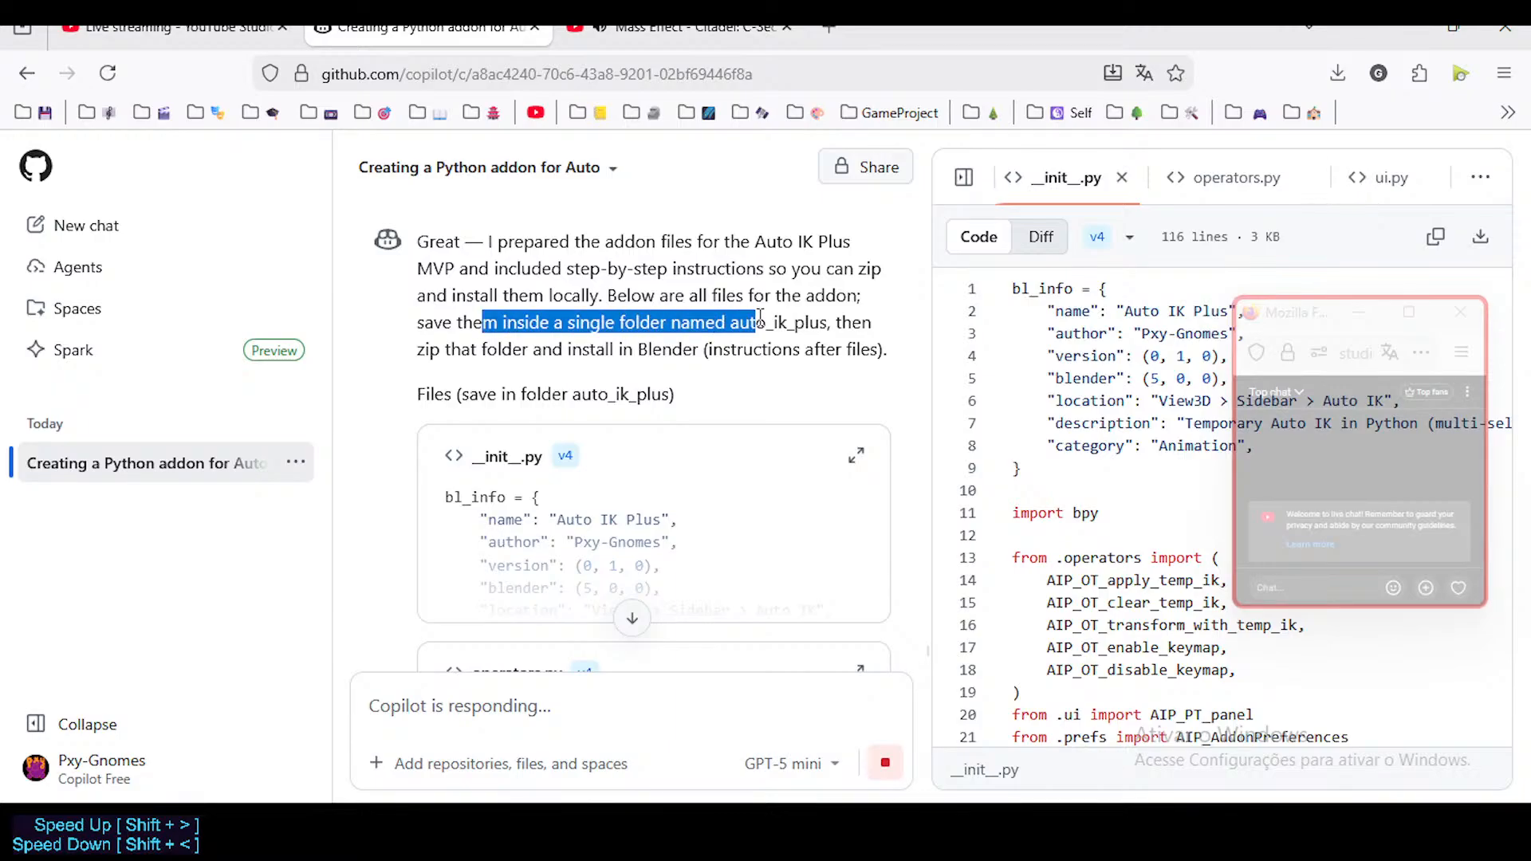
{"action": "left_click", "coordinate": [742, 323]}
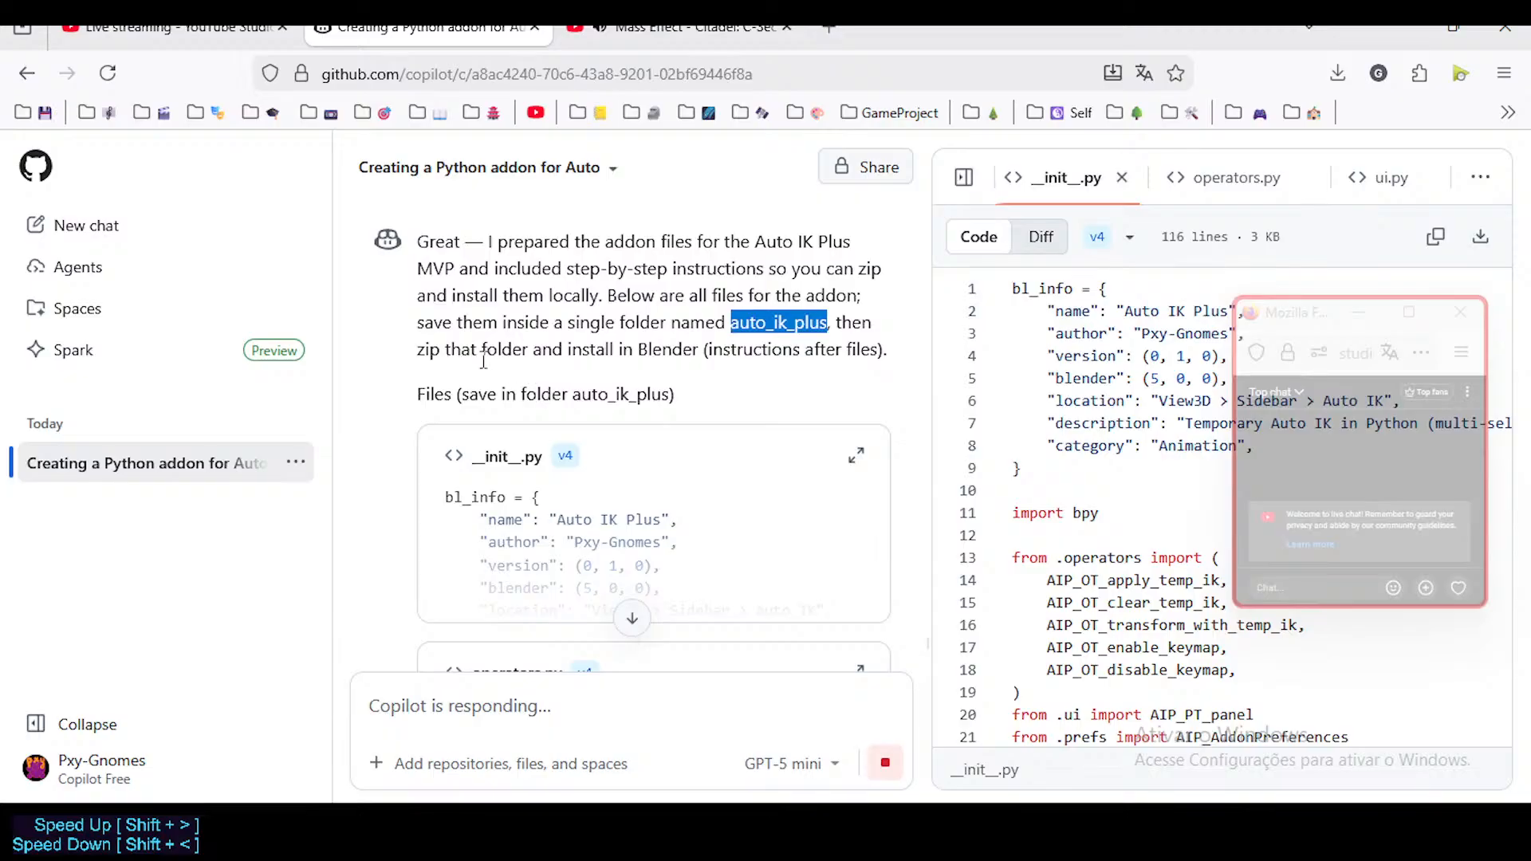
{"action": "left_click_drag", "start_coordinate": [552, 348], "coordinate": [684, 347]}
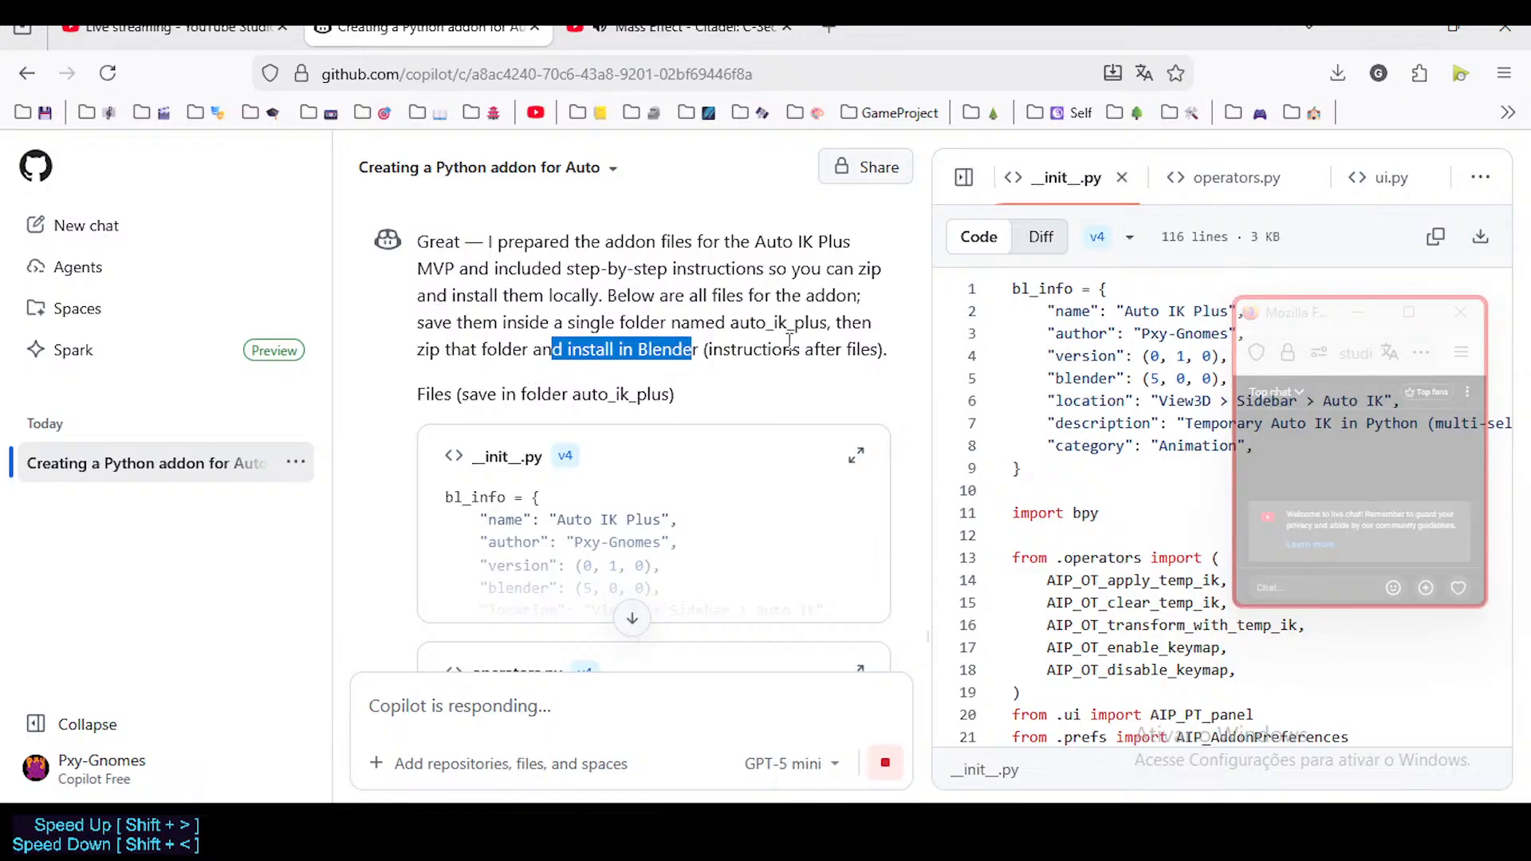
{"action": "left_click", "coordinate": [760, 355]}
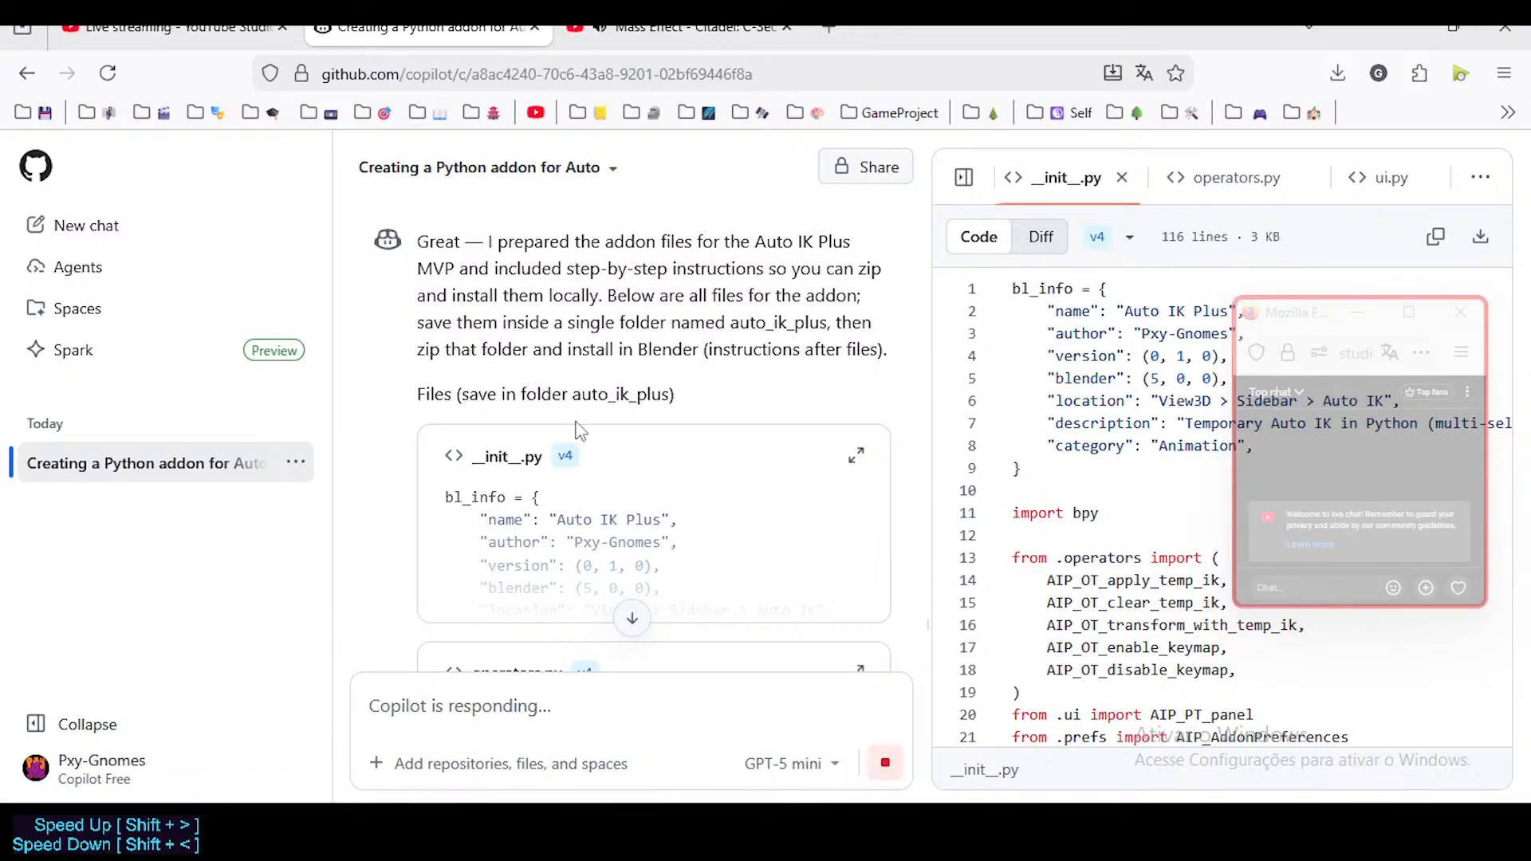
Step: Look through the regenerated add-on files and the zip and install summary, ending back at the start of the file list
{"action": "scroll", "coordinate": [581, 519], "scroll_direction": "down", "scroll_amount": 12}
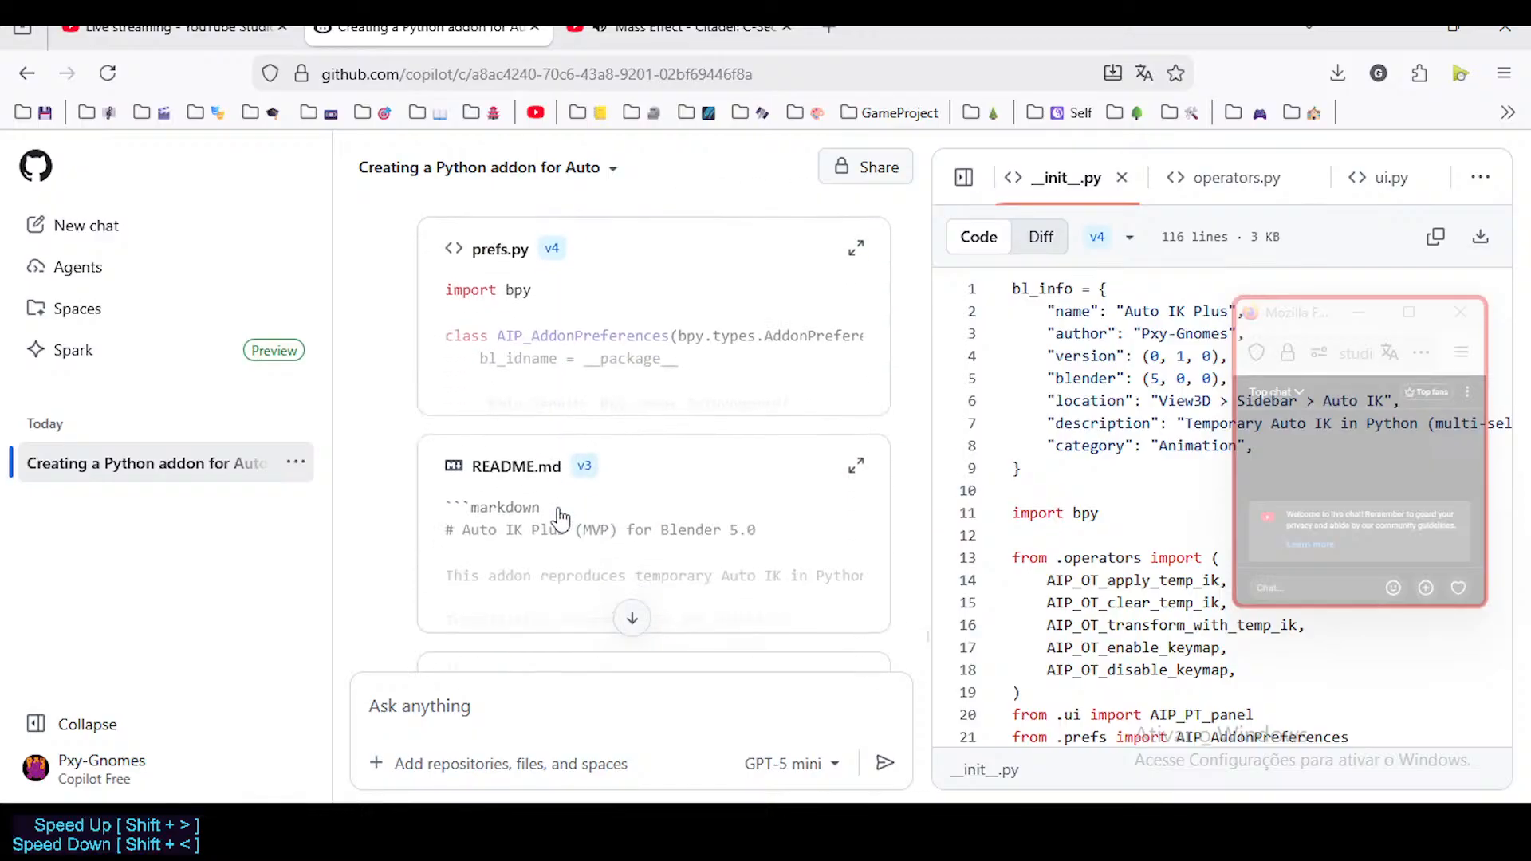
{"action": "scroll", "coordinate": [561, 519], "scroll_direction": "down", "scroll_amount": 2}
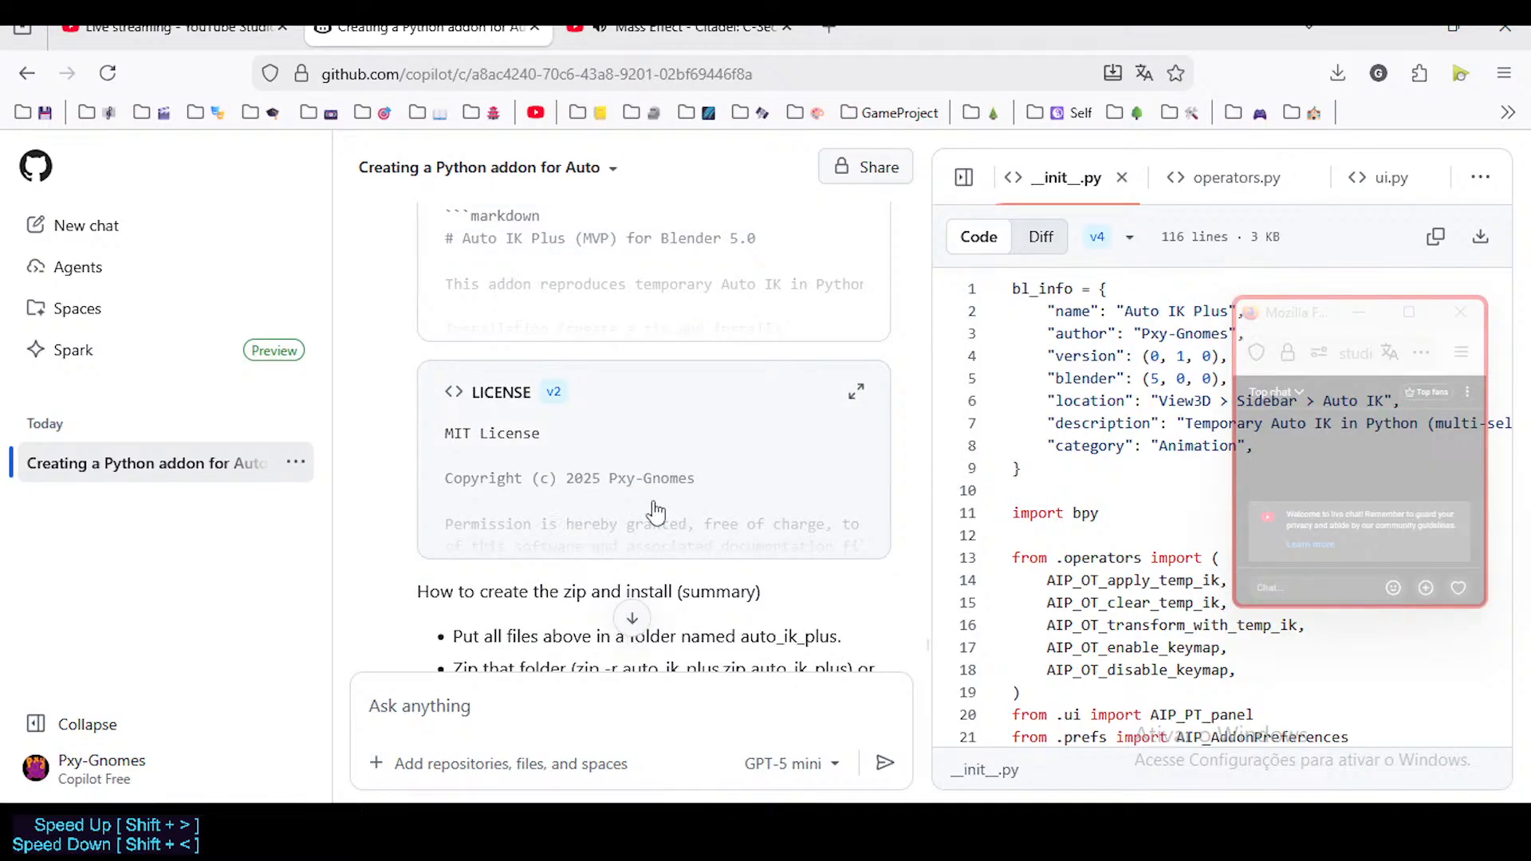
{"action": "scroll", "coordinate": [655, 511], "scroll_direction": "down", "scroll_amount": 5}
{"action": "scroll", "coordinate": [658, 502], "scroll_direction": "up", "scroll_amount": 5}
{"action": "scroll", "coordinate": [665, 476], "scroll_direction": "down", "scroll_amount": 2}
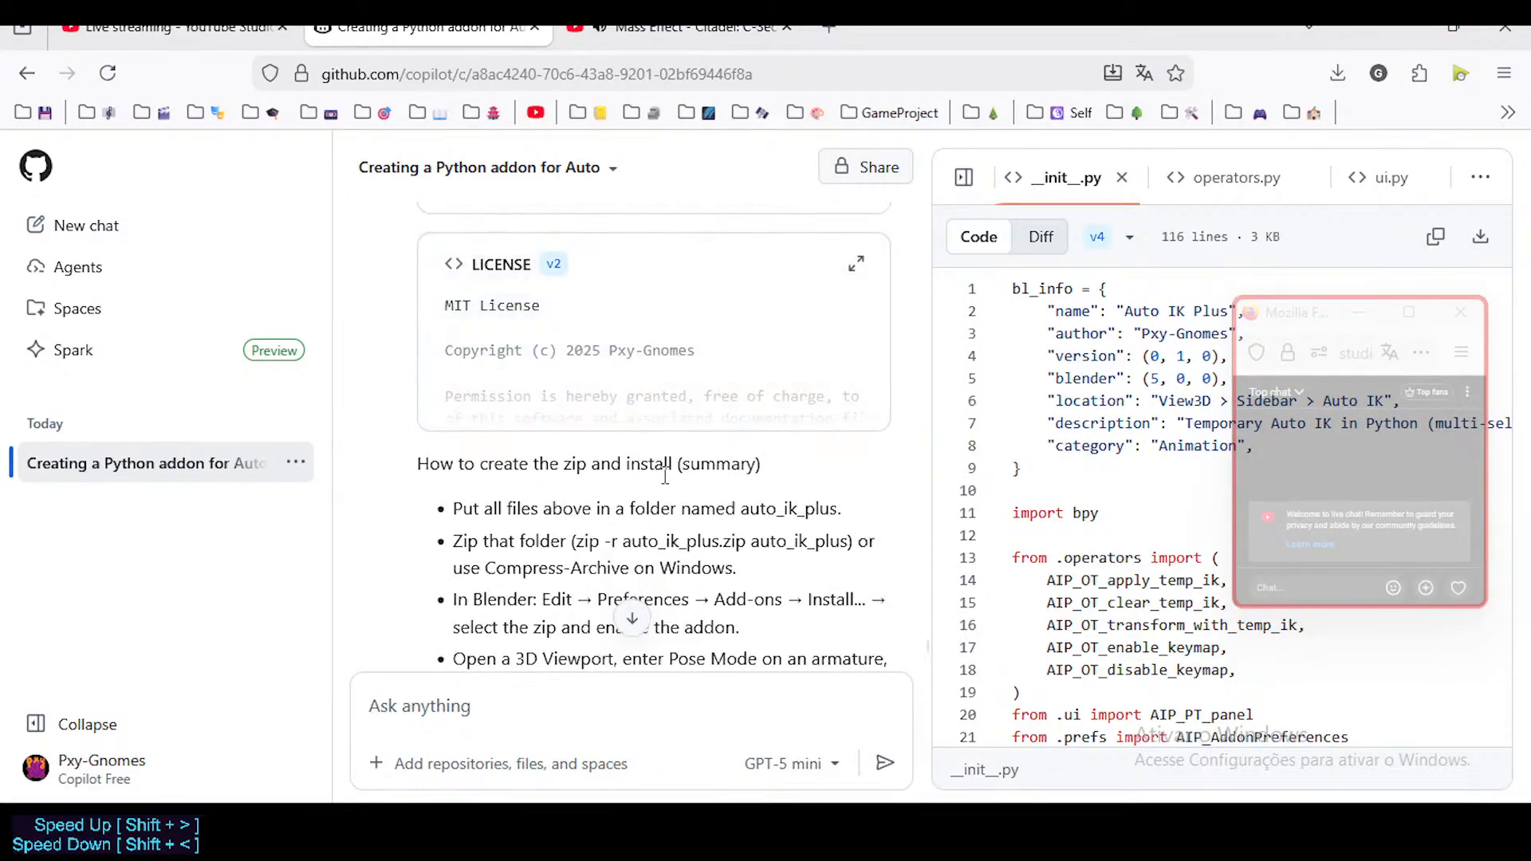
{"action": "scroll", "coordinate": [615, 401], "scroll_direction": "up", "scroll_amount": 12}
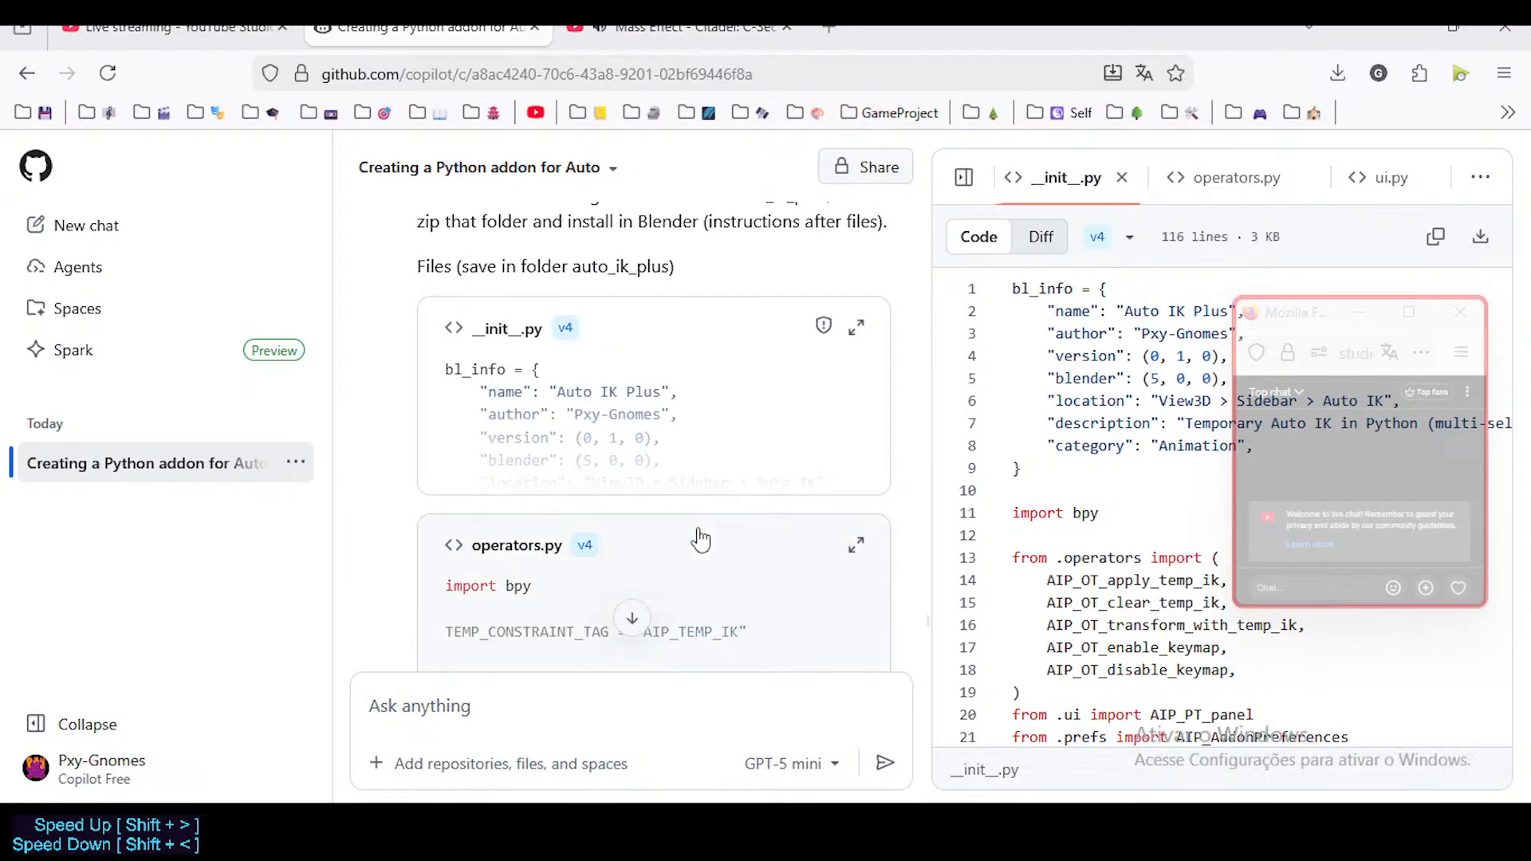
Step: Delete the Version3 copies of __init__, operators, prefs and ui (.py) from the Downloads folder in File Explorer
{"action": "key", "text": "super+e"}
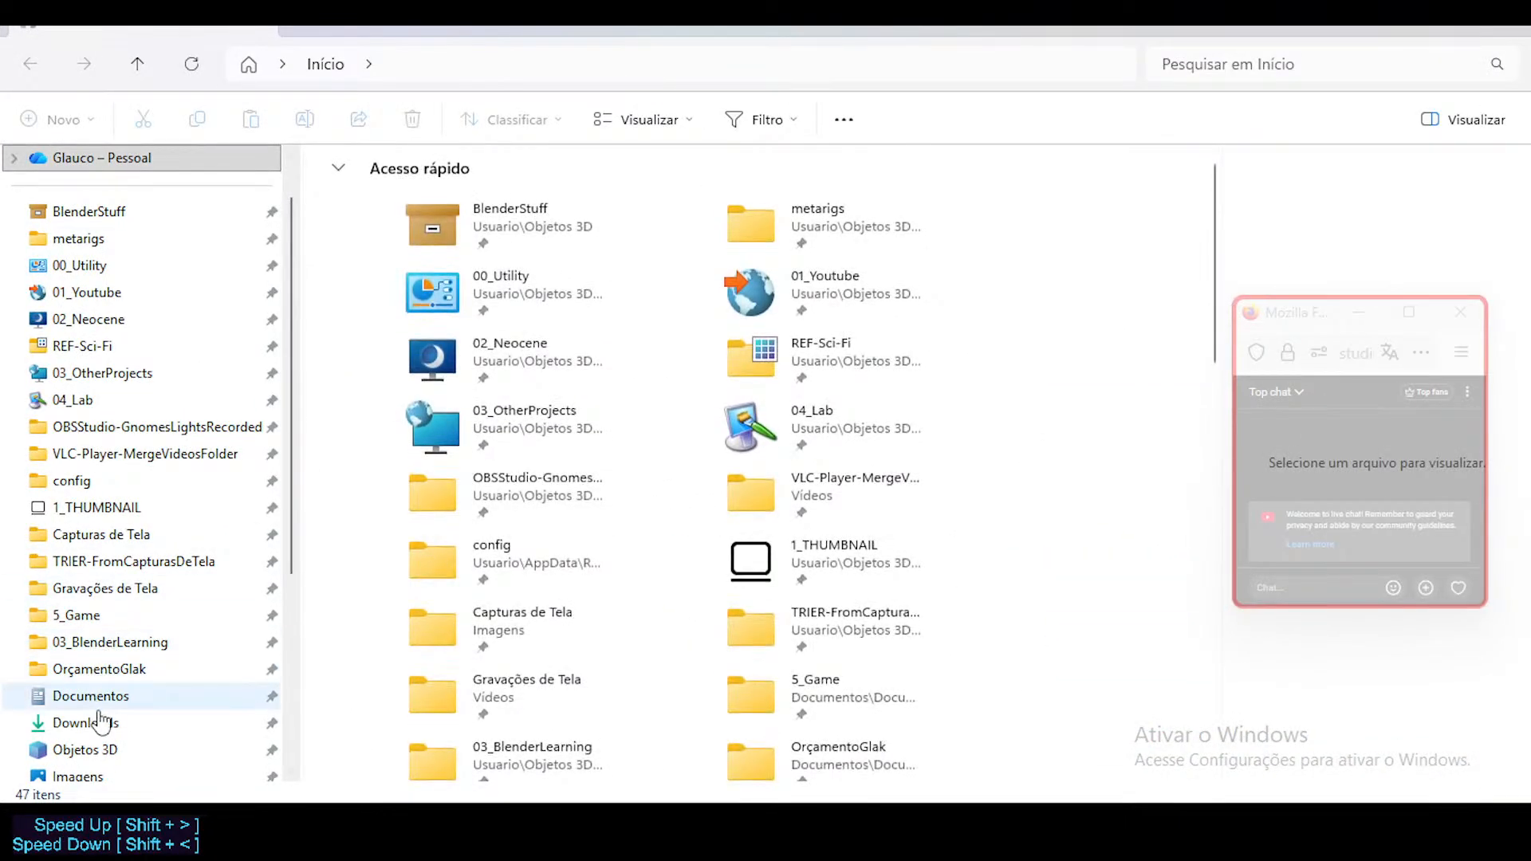
{"action": "left_click", "coordinate": [102, 722]}
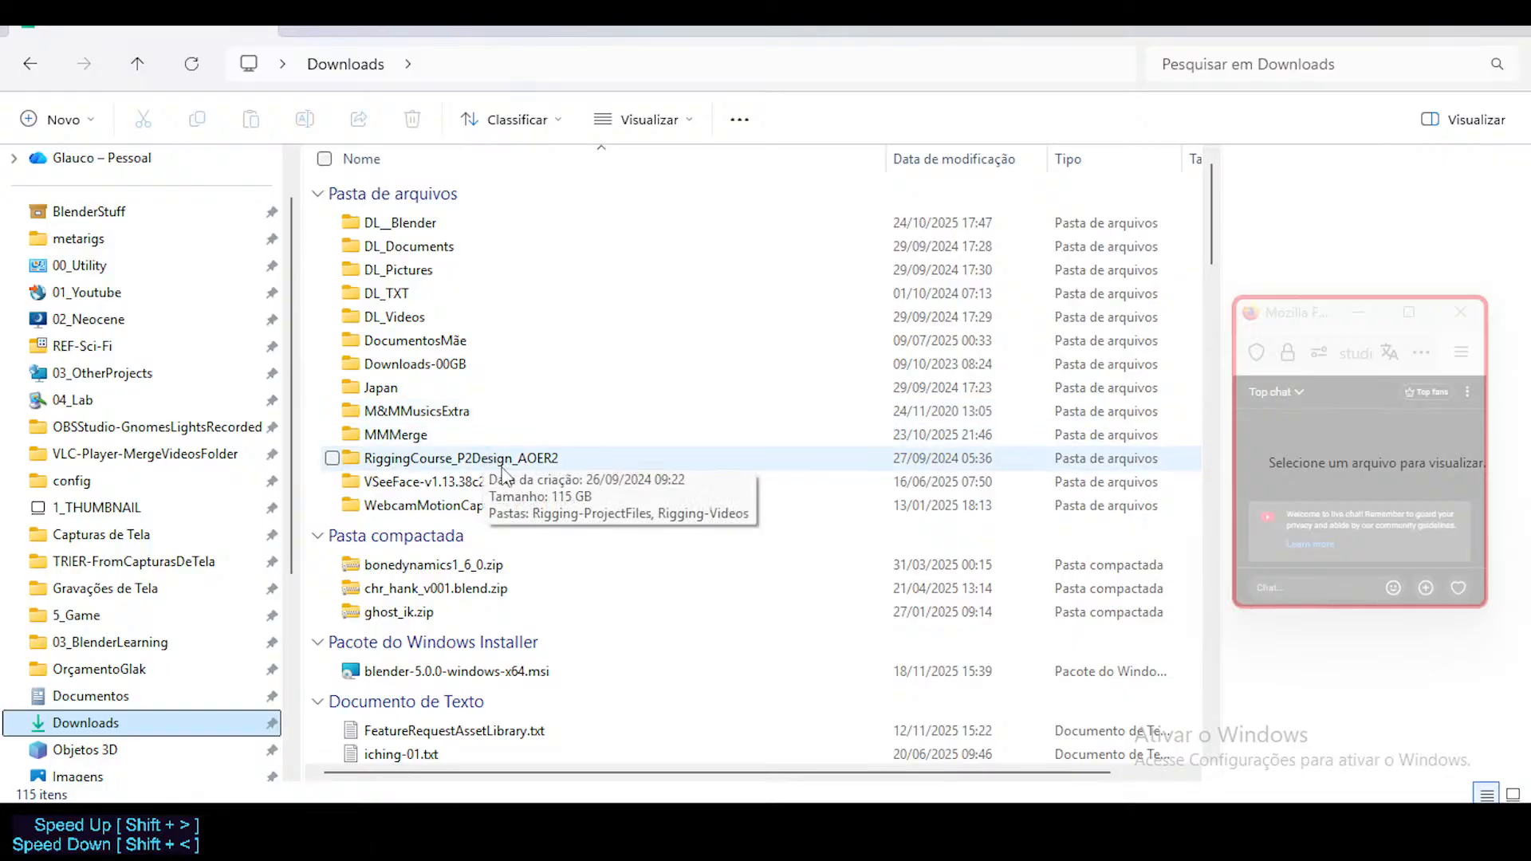
{"action": "scroll", "coordinate": [502, 470], "scroll_direction": "down", "scroll_amount": 20}
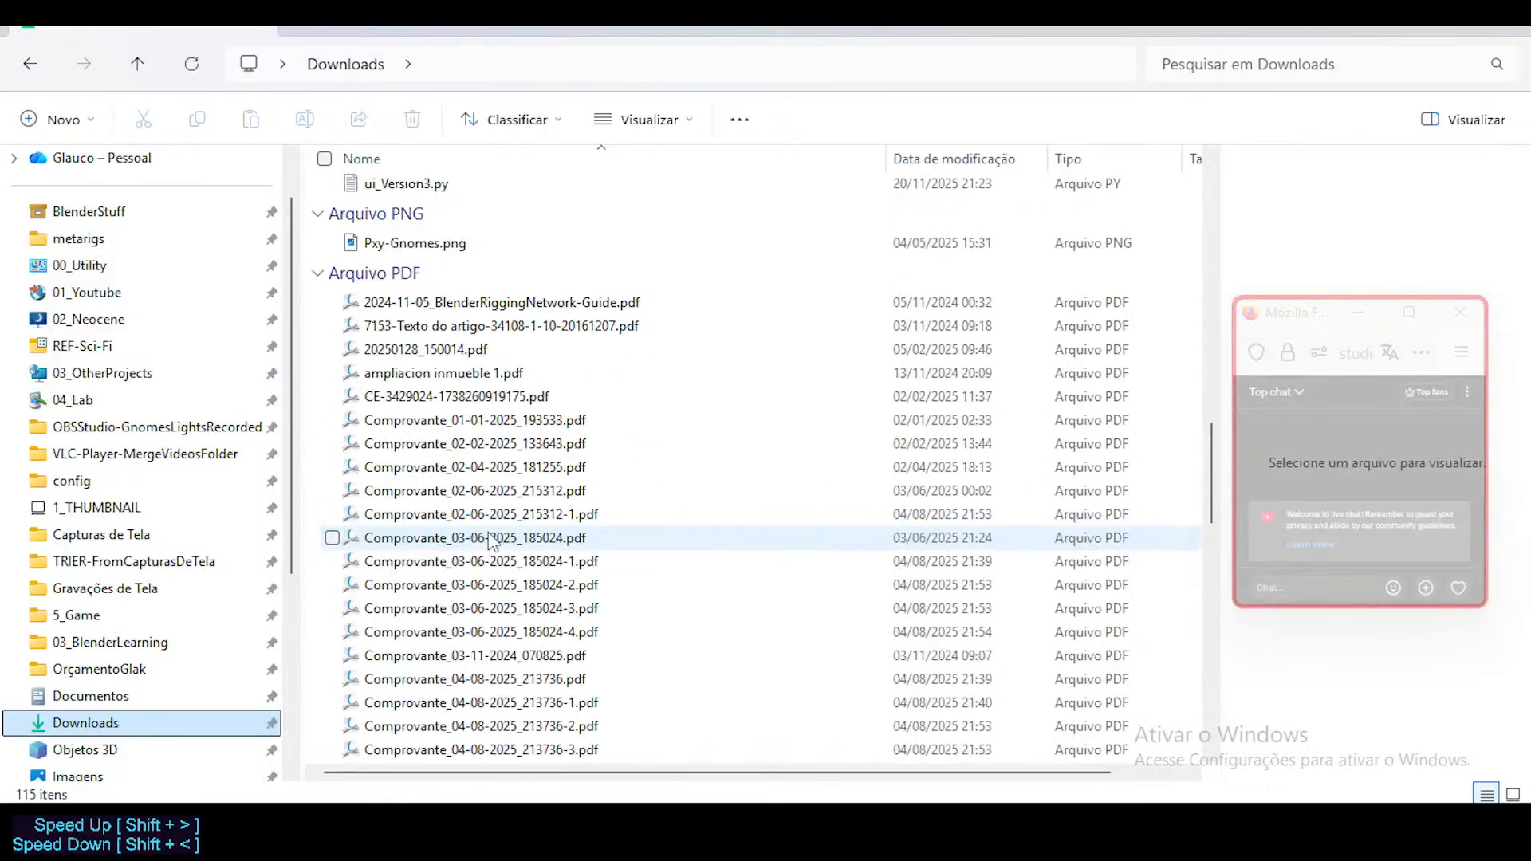
{"action": "scroll", "coordinate": [492, 543], "scroll_direction": "down", "scroll_amount": 15}
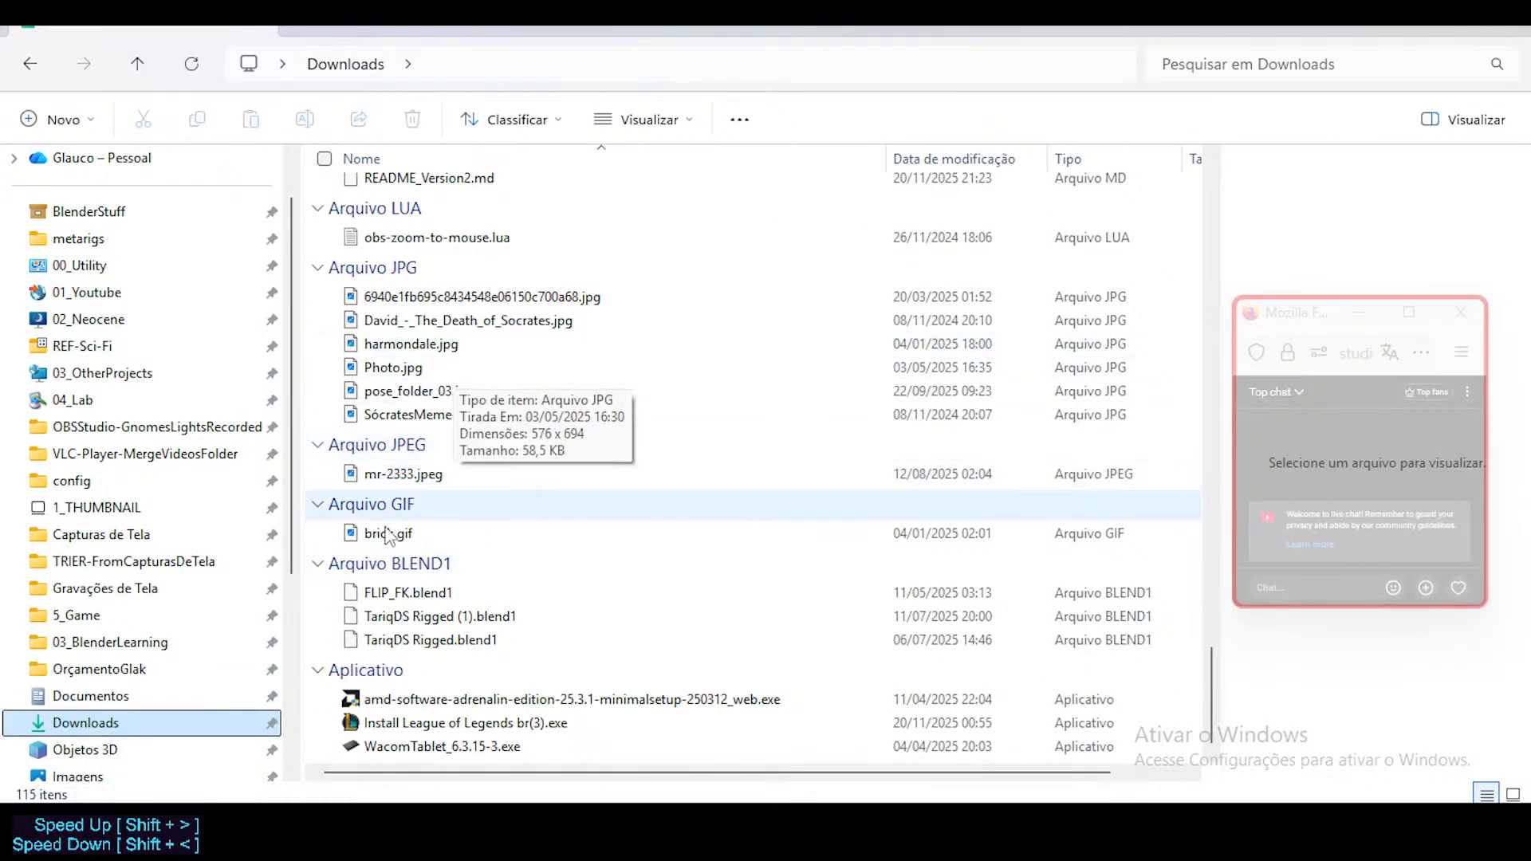
{"action": "scroll", "coordinate": [415, 574], "scroll_direction": "up", "scroll_amount": 9}
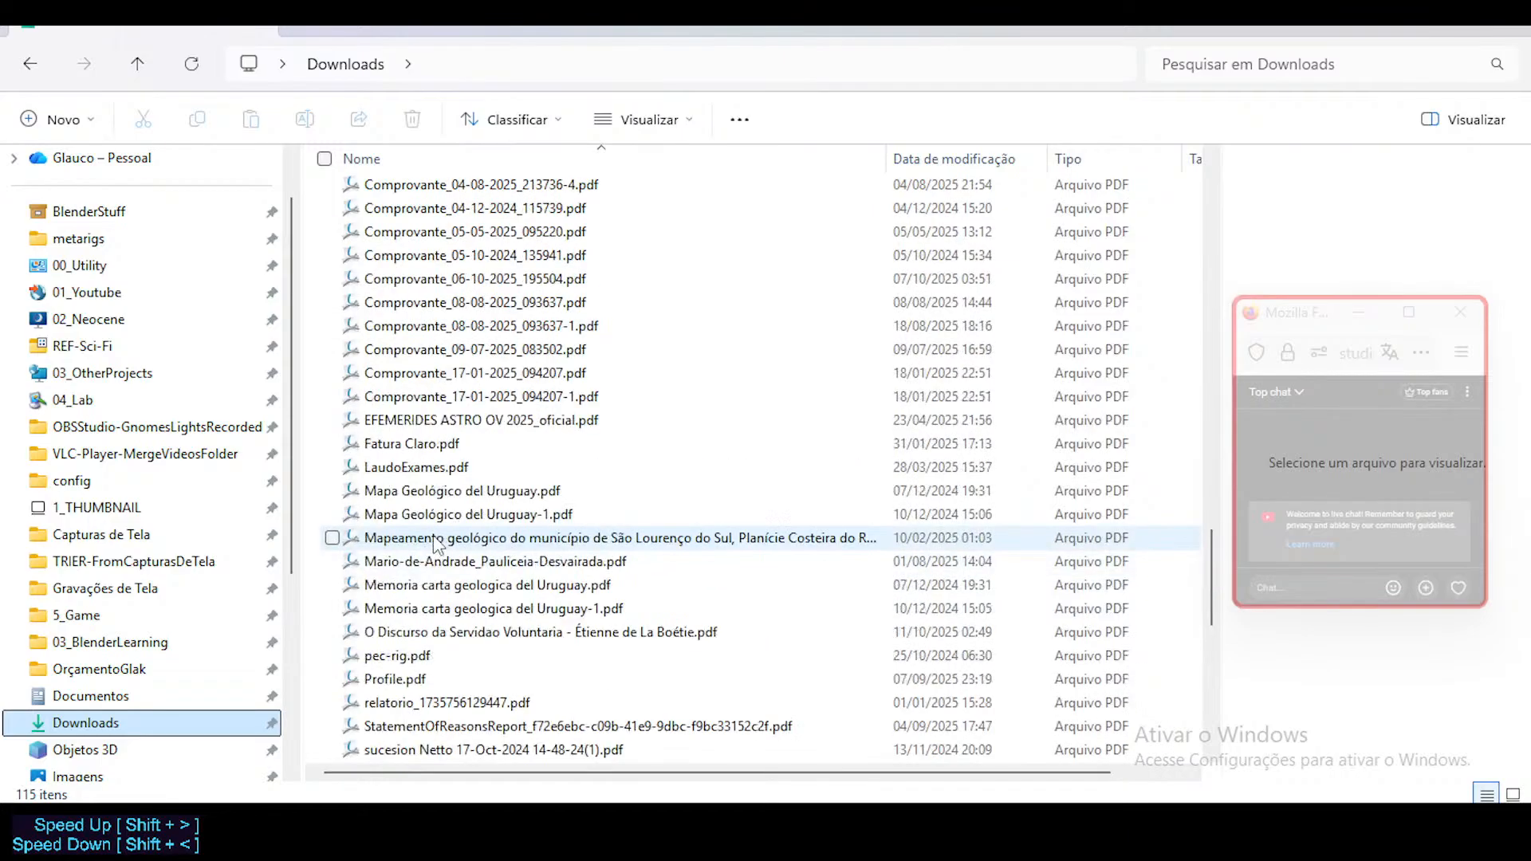
{"action": "scroll", "coordinate": [435, 545], "scroll_direction": "up", "scroll_amount": 10}
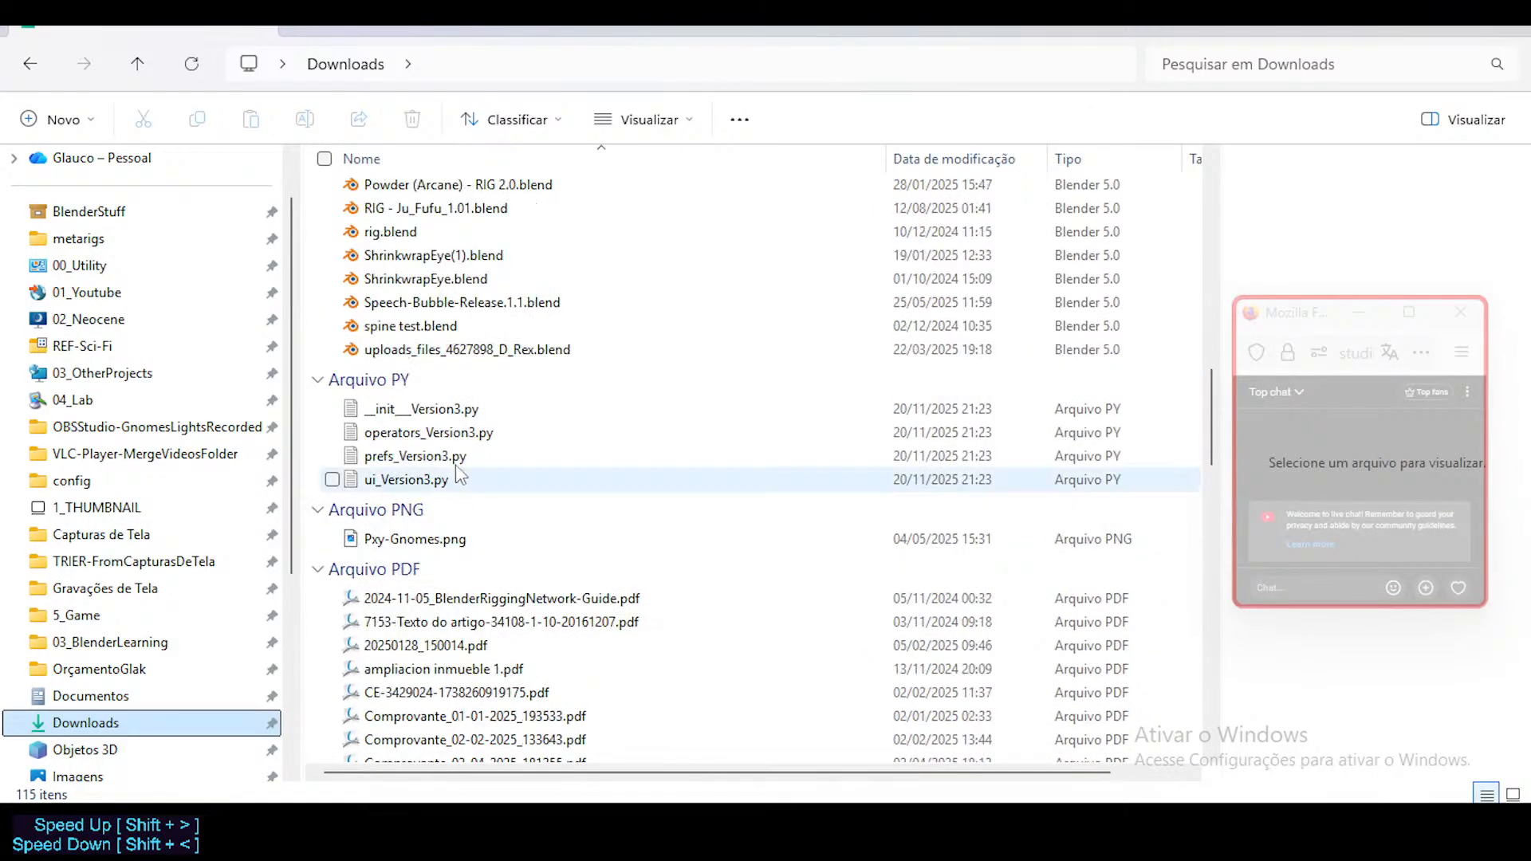
{"action": "left_click", "coordinate": [415, 408]}
{"action": "left_click", "coordinate": [412, 481], "text": "shift"}
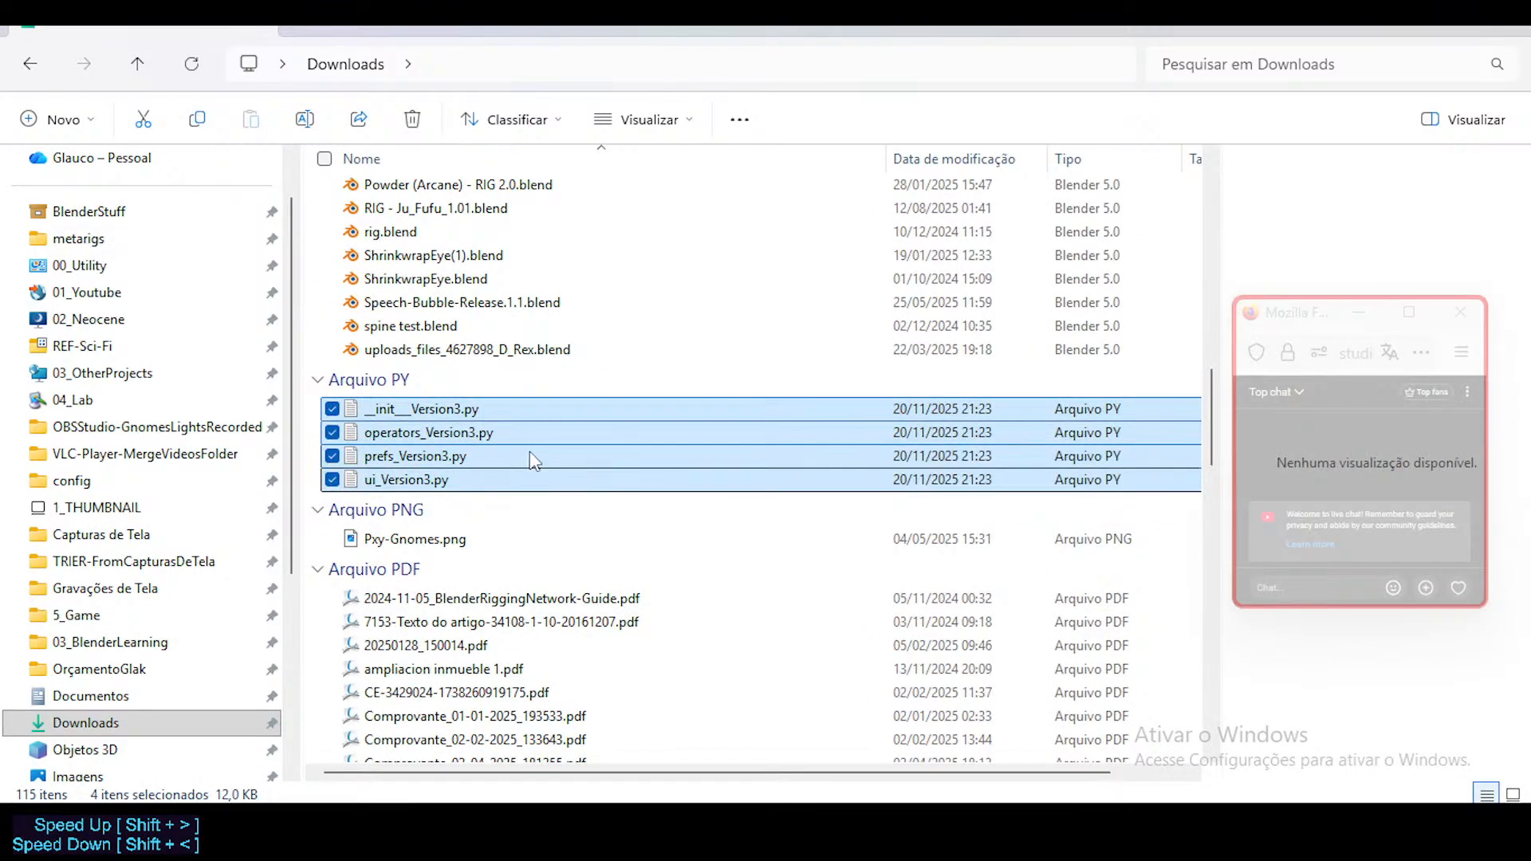
{"action": "key", "text": "Delete"}
Step: Switch back to Copilot in Firefox and download version 4 of __init__.py and operators.py
{"action": "mouse_move", "coordinate": [630, 828]}
{"action": "left_click", "coordinate": [644, 718]}
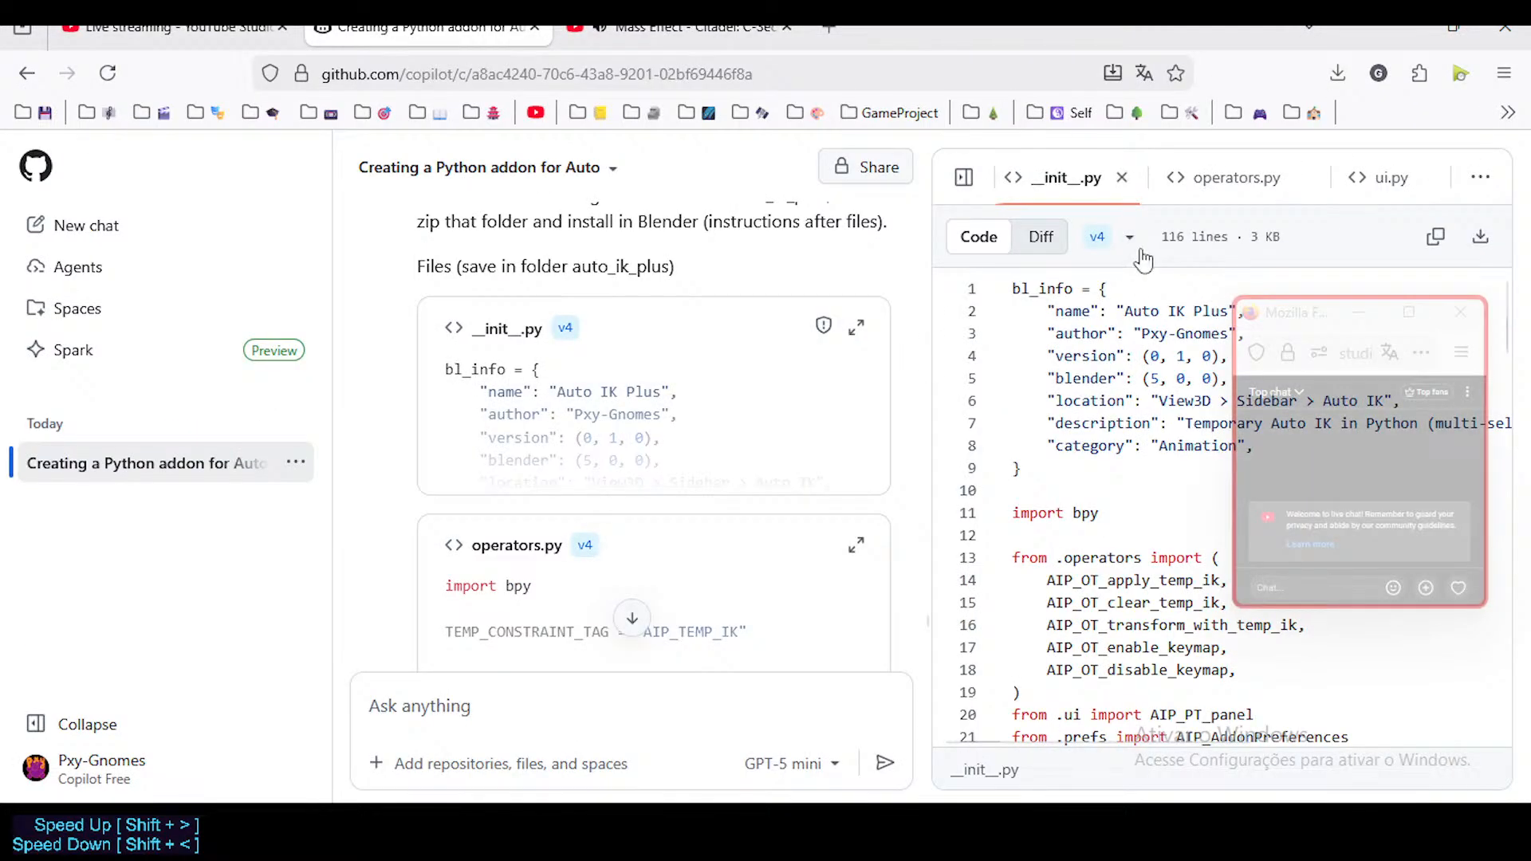
{"action": "left_click", "coordinate": [1480, 236]}
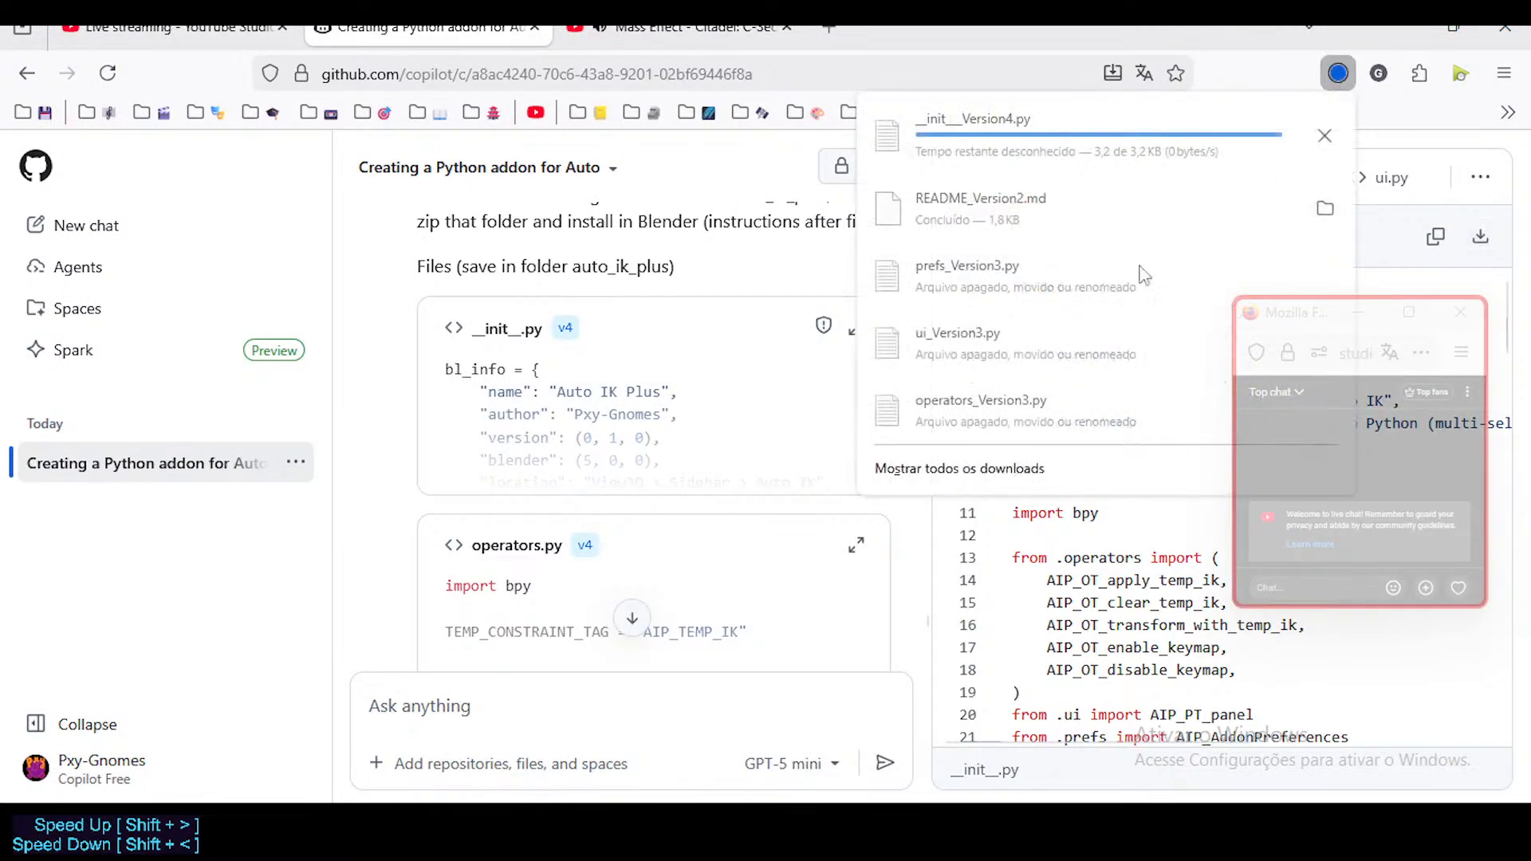
{"action": "left_click", "coordinate": [517, 546]}
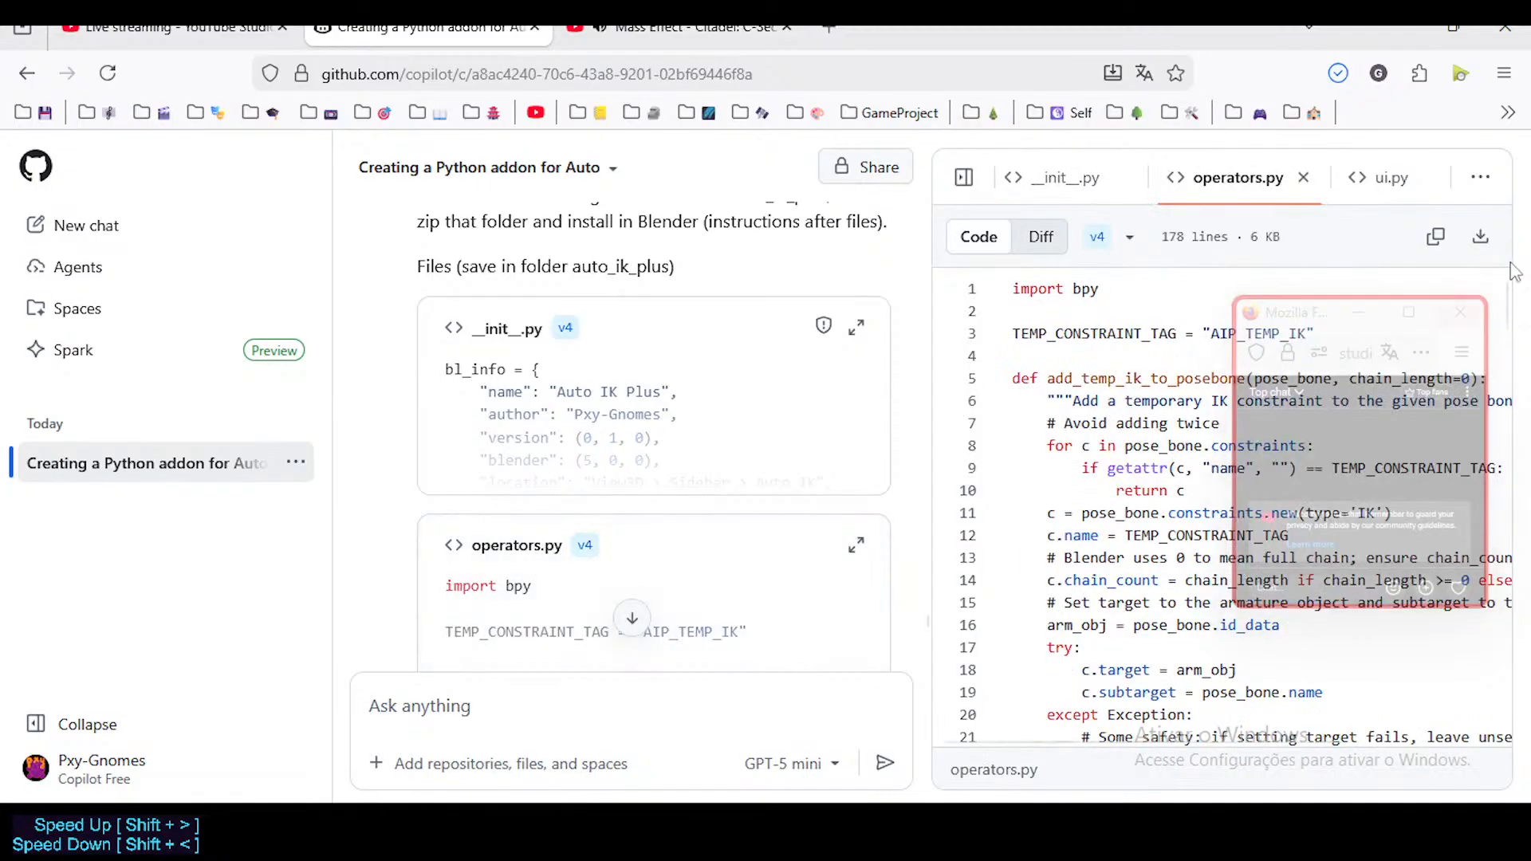
{"action": "left_click", "coordinate": [1480, 237]}
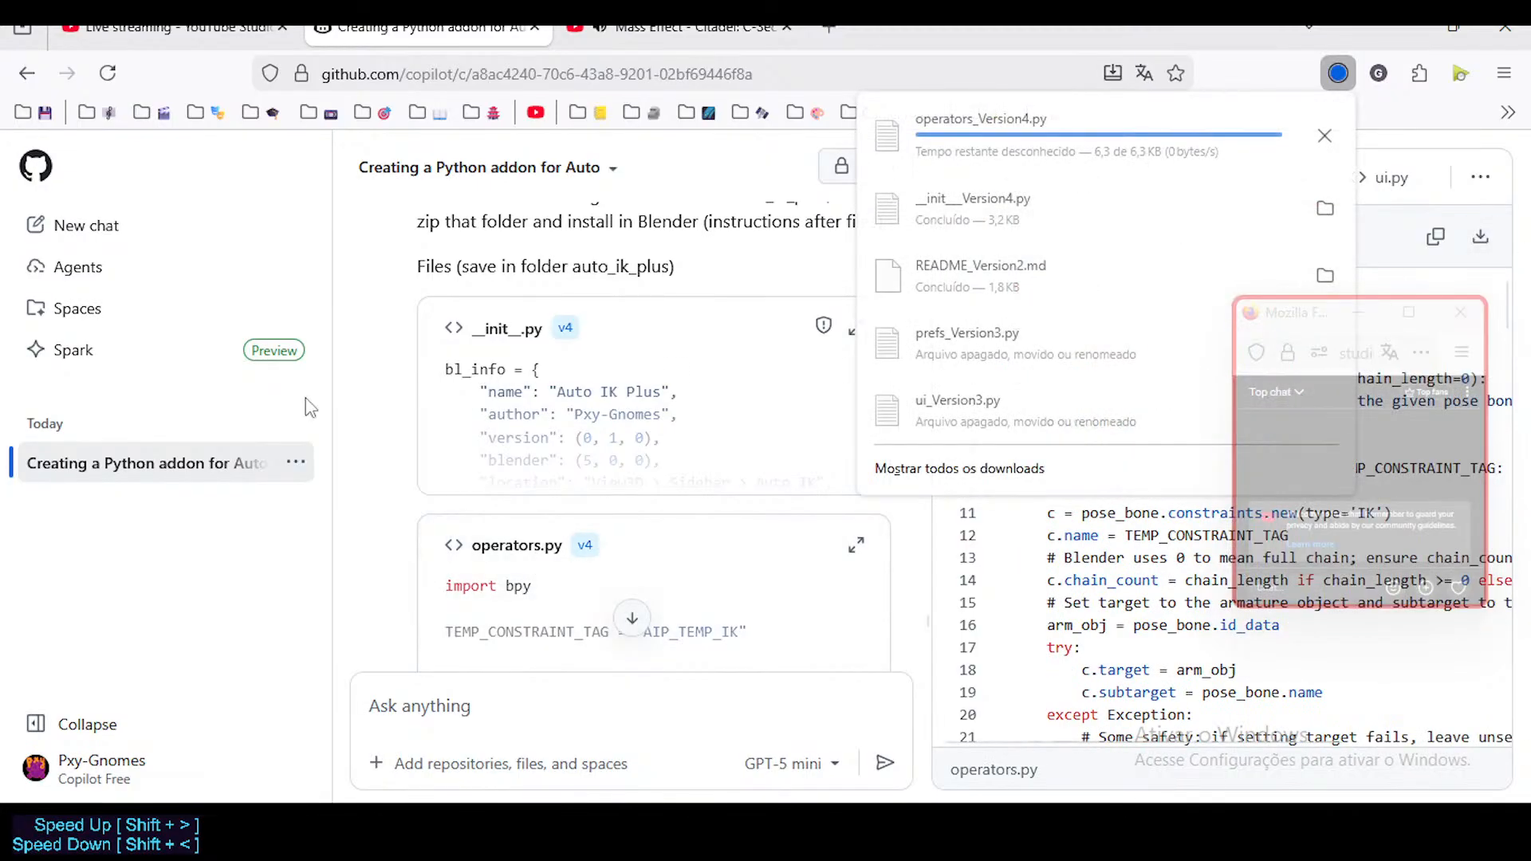
{"action": "left_click", "coordinate": [381, 401]}
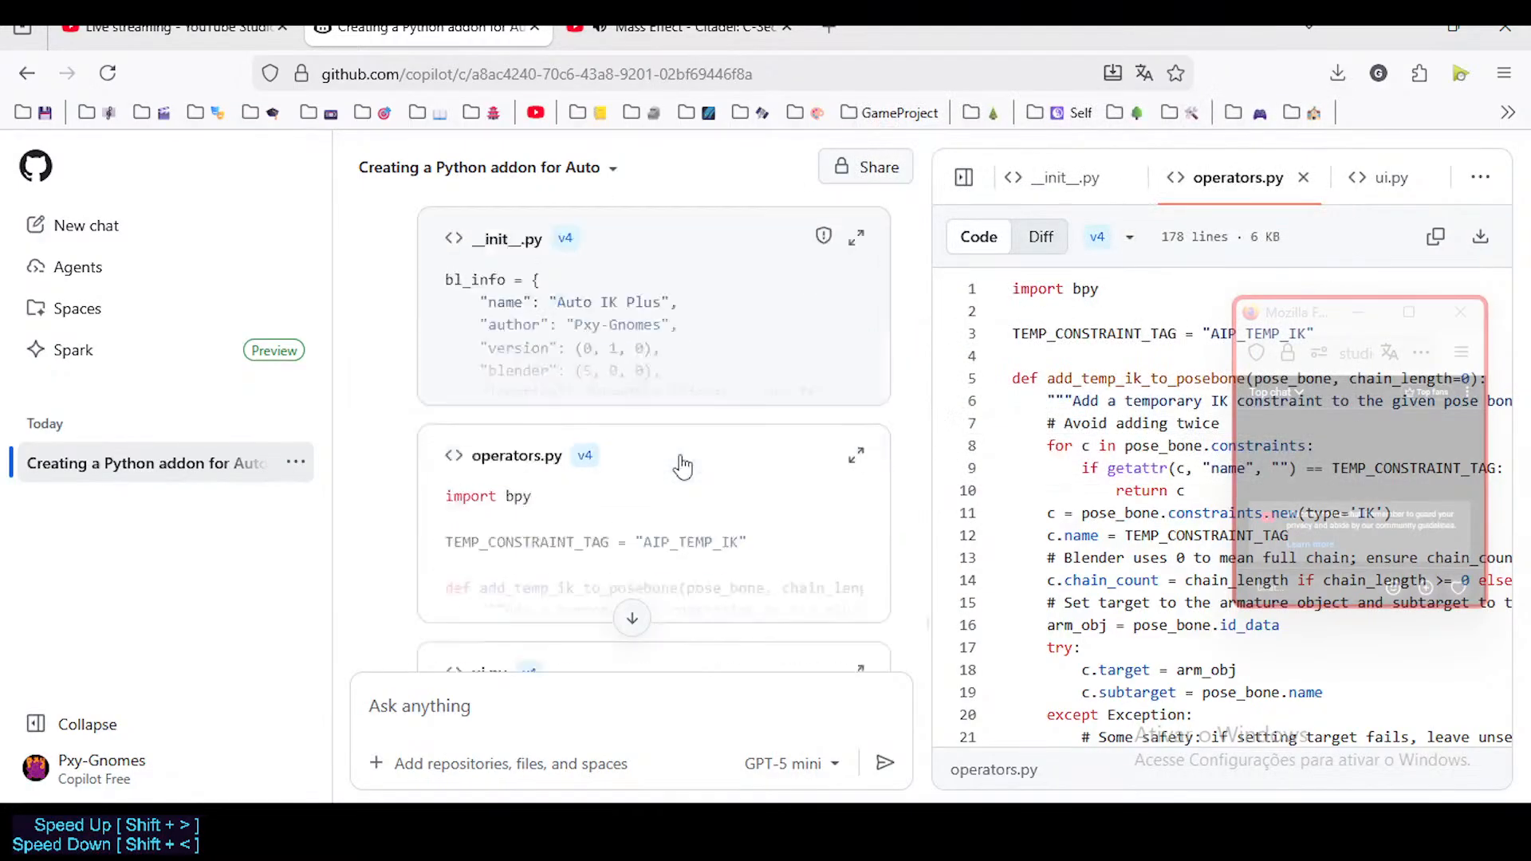
Step: Download version 4 of ui.py and prefs.py from Copilot's response
{"action": "scroll", "coordinate": [564, 430], "scroll_direction": "down", "scroll_amount": 3}
{"action": "left_click", "coordinate": [563, 430]}
{"action": "left_click", "coordinate": [1488, 248]}
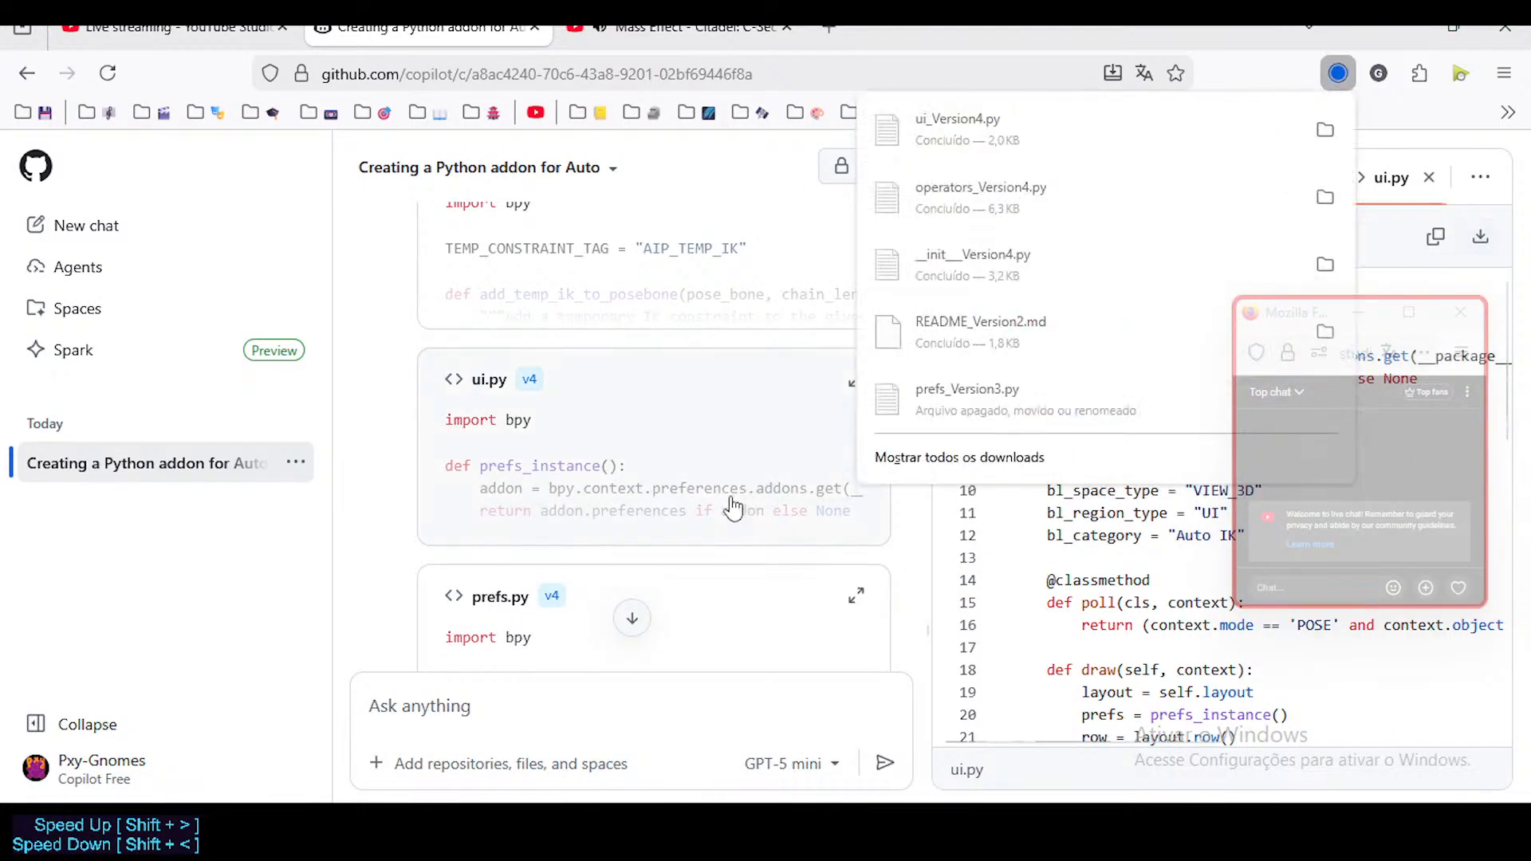
{"action": "scroll", "coordinate": [510, 399], "scroll_direction": "down", "scroll_amount": 3}
{"action": "left_click", "coordinate": [510, 390]}
{"action": "left_click", "coordinate": [1488, 244]}
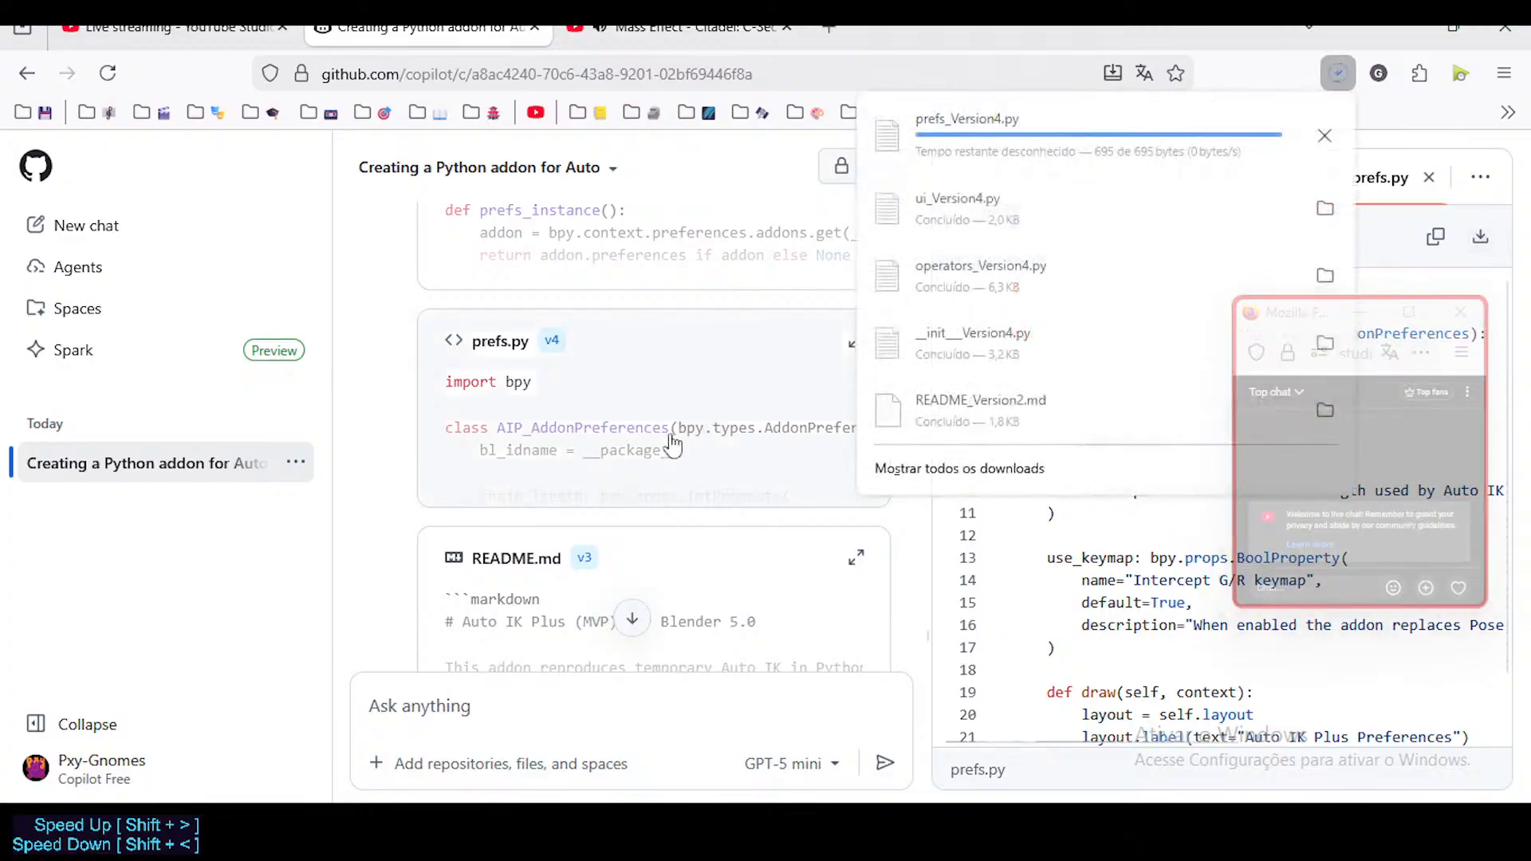
Step: Download version 3 of README.md and version 2 of LICENSE from Copilot's response
{"action": "scroll", "coordinate": [489, 434], "scroll_direction": "down", "scroll_amount": 3}
{"action": "left_click", "coordinate": [489, 434]}
{"action": "left_click", "coordinate": [1479, 248]}
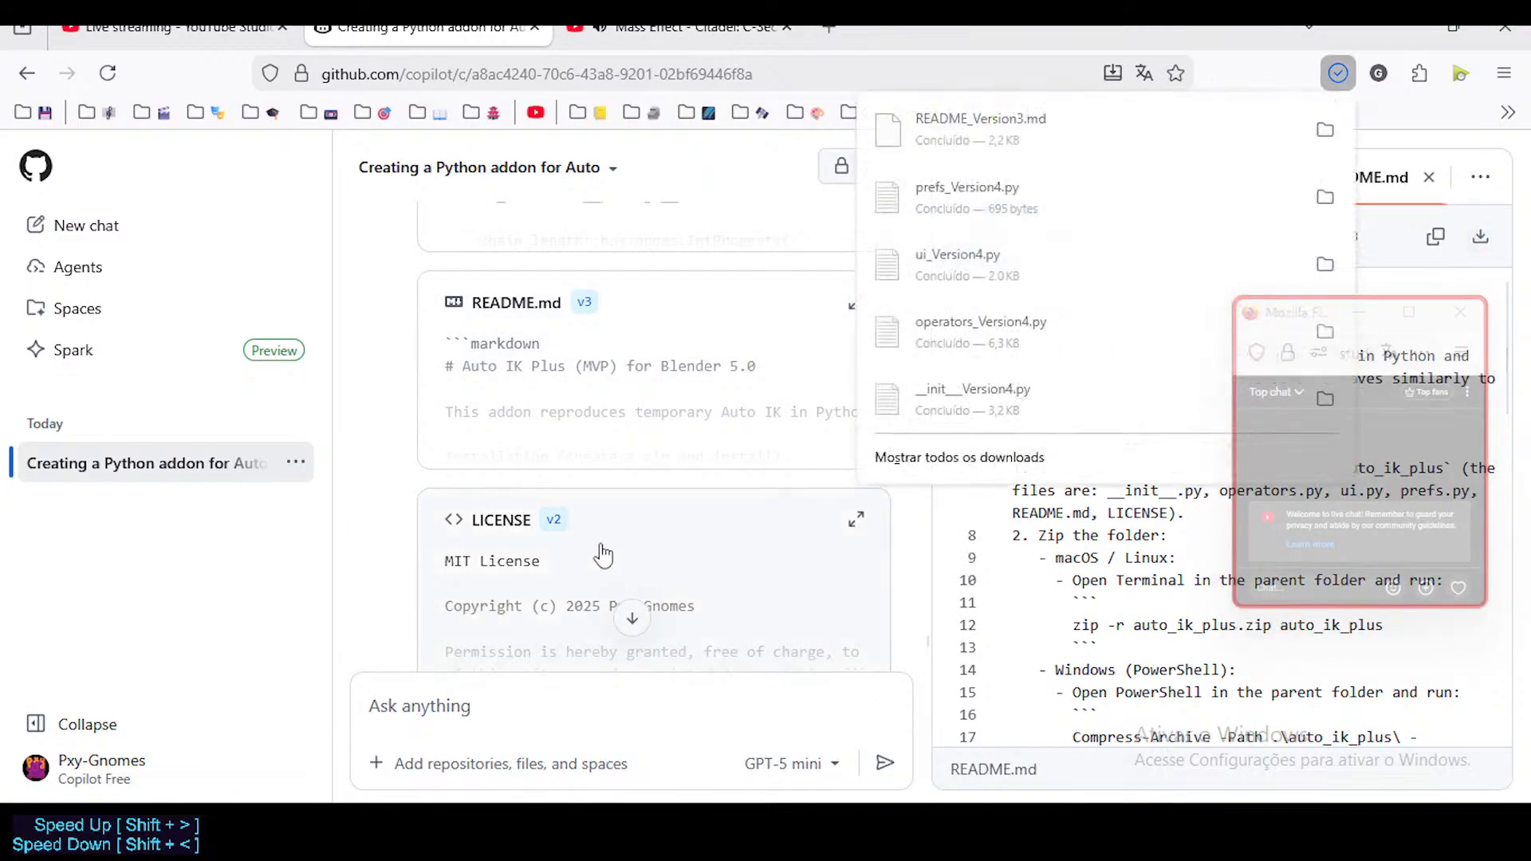
{"action": "left_click", "coordinate": [778, 487]}
{"action": "left_click", "coordinate": [1479, 236]}
{"action": "scroll", "coordinate": [538, 454], "scroll_direction": "down", "scroll_amount": 3}
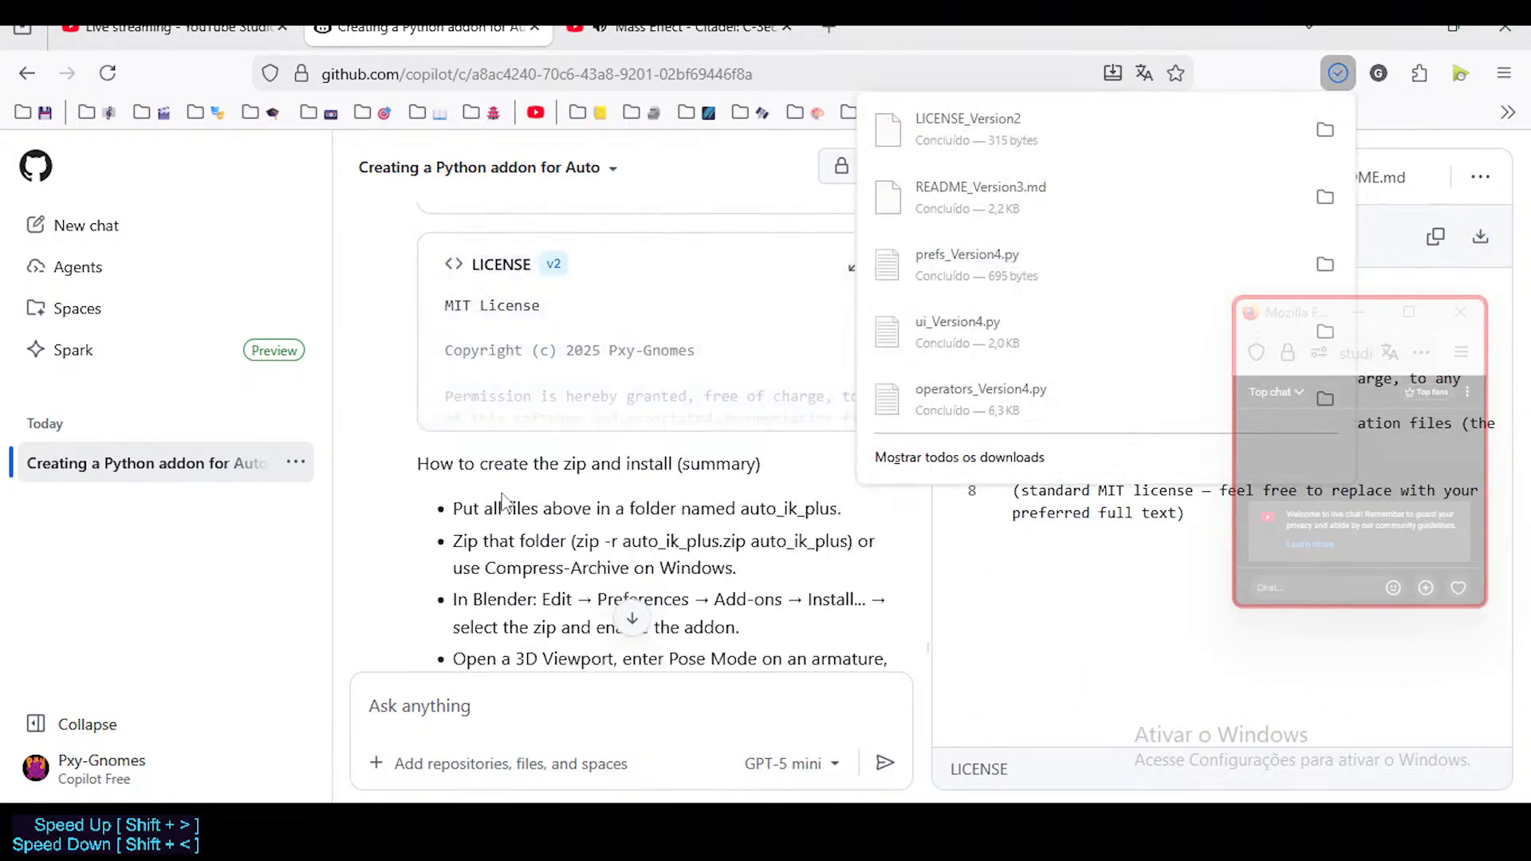
Step: Check Copilot's folder instructions, then switch to Downloads in File Explorer and cut the Version4 copies of __init__, operators, ui and prefs (.py)
{"action": "scroll", "coordinate": [530, 486], "scroll_direction": "up", "scroll_amount": 15}
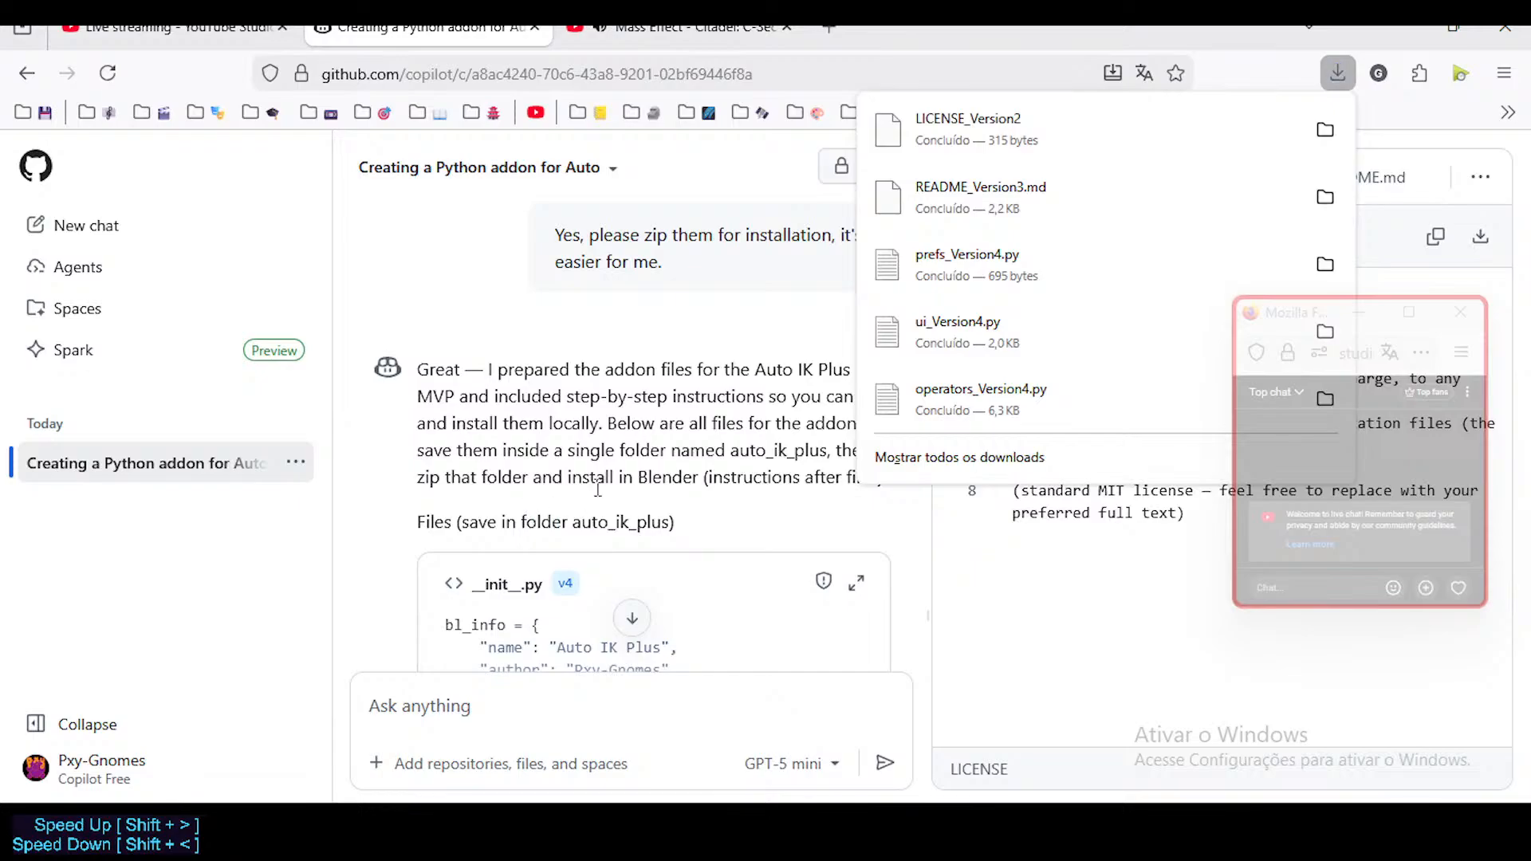
{"action": "left_click", "coordinate": [556, 401]}
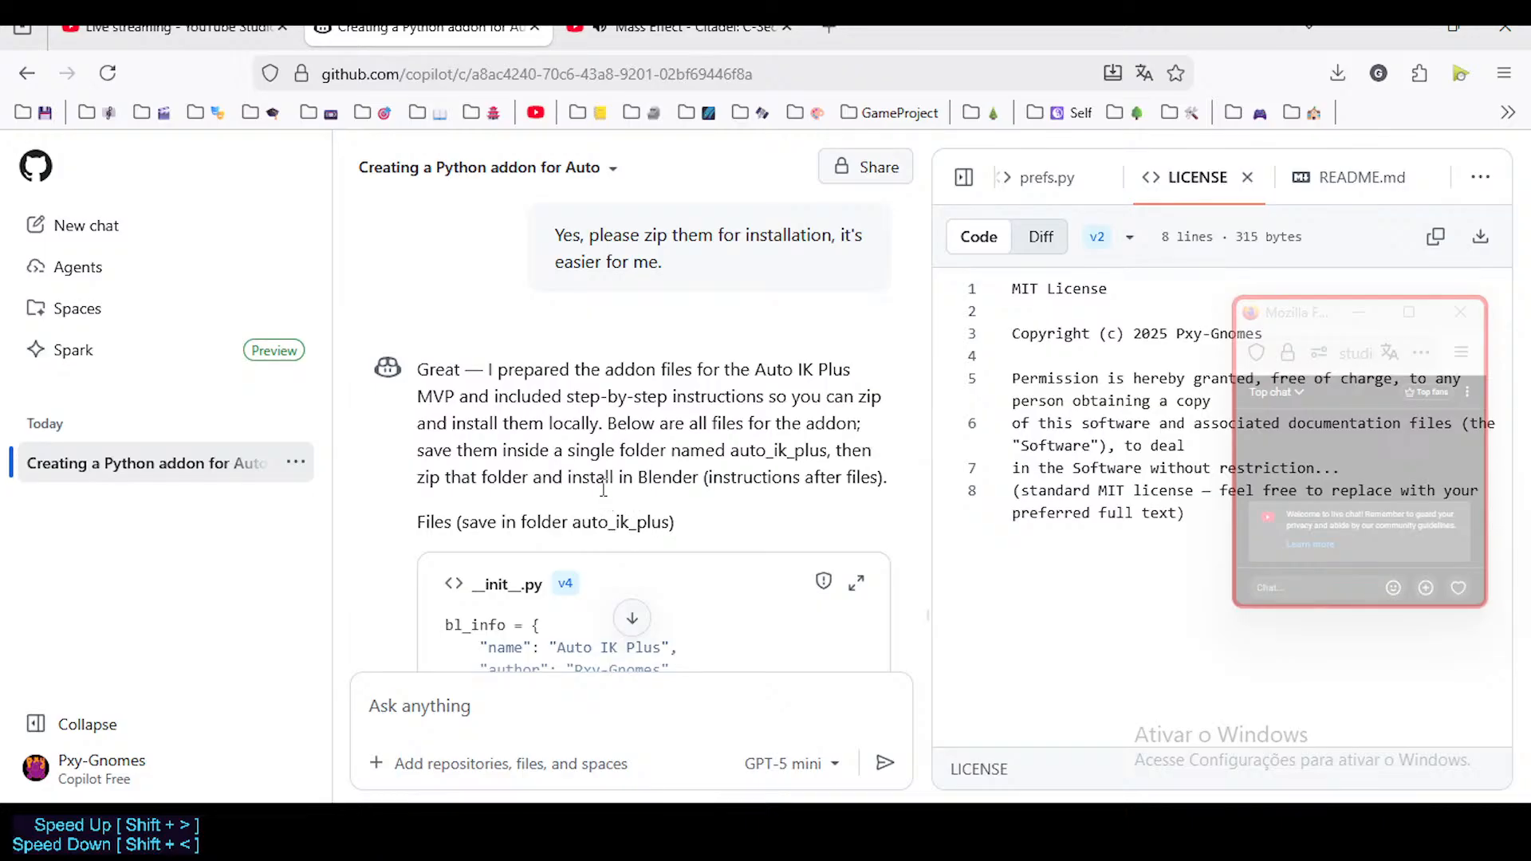
{"action": "scroll", "coordinate": [486, 521], "scroll_direction": "down", "scroll_amount": 3}
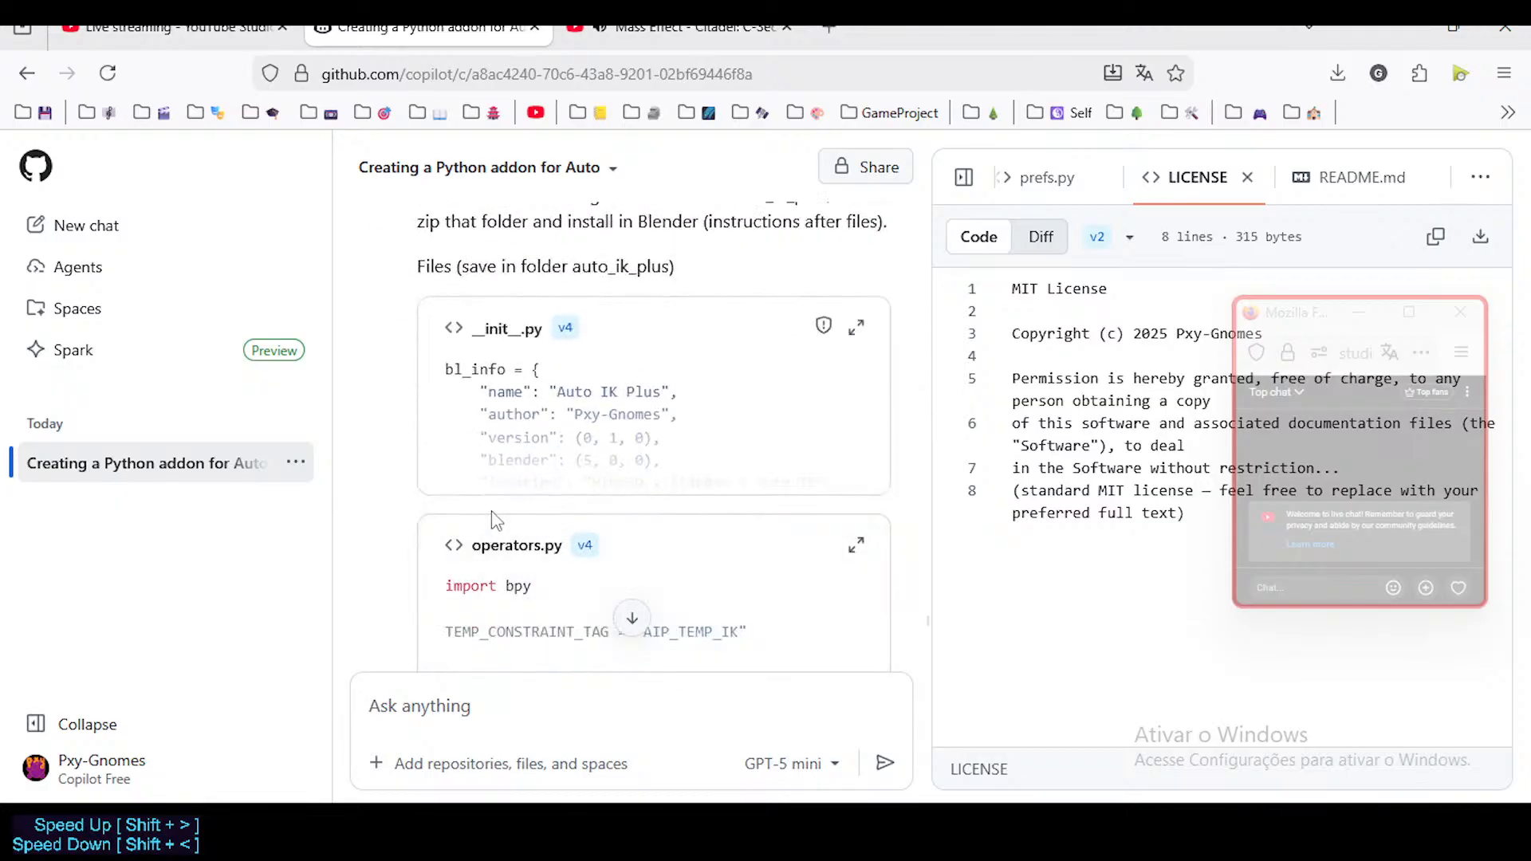
{"action": "scroll", "coordinate": [531, 452], "scroll_direction": "up", "scroll_amount": 2}
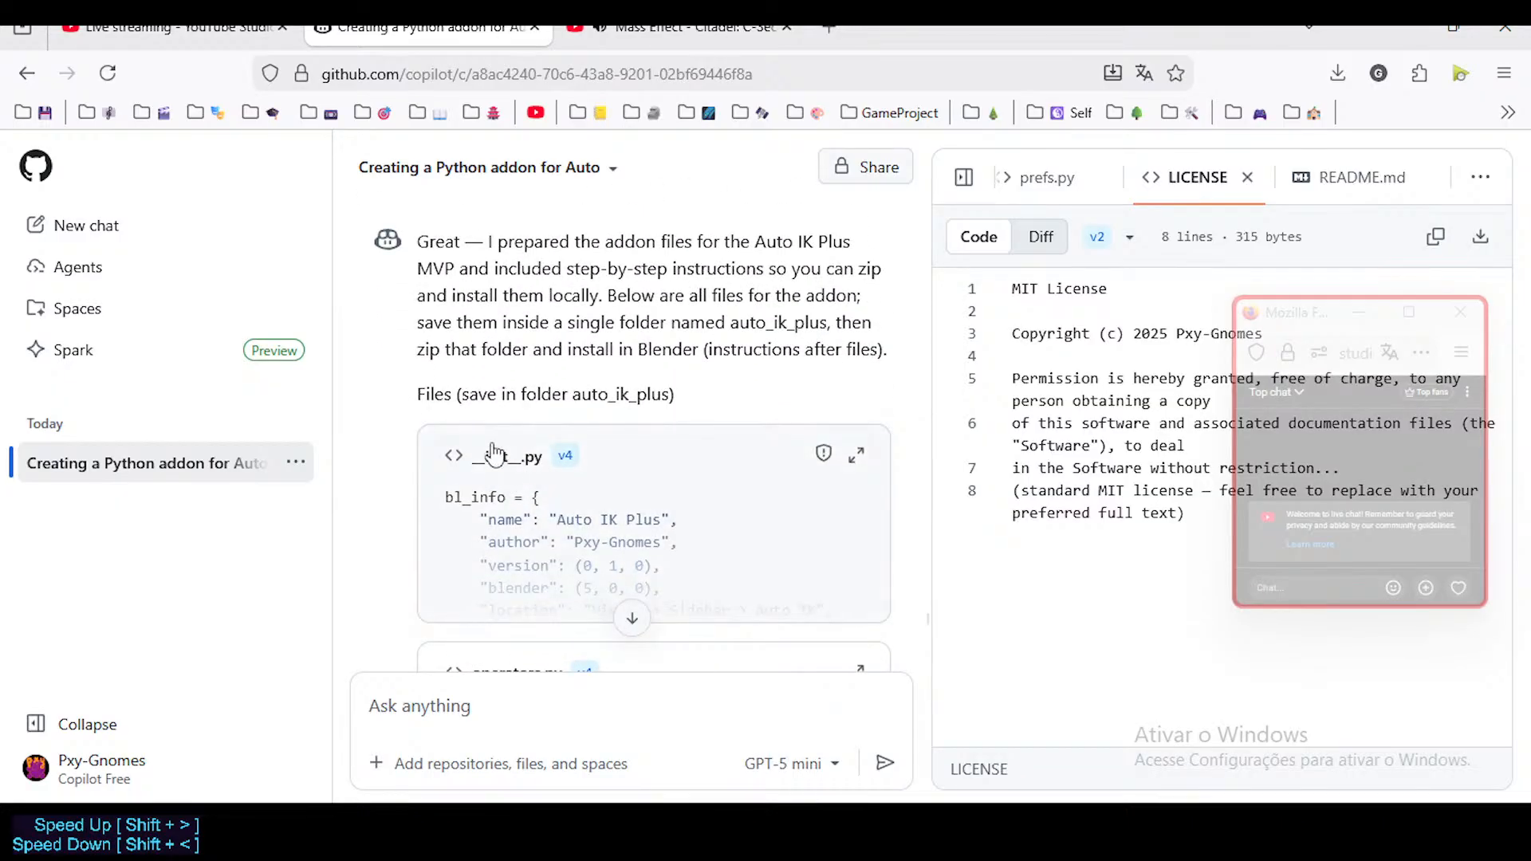
{"action": "left_click", "coordinate": [359, 828]}
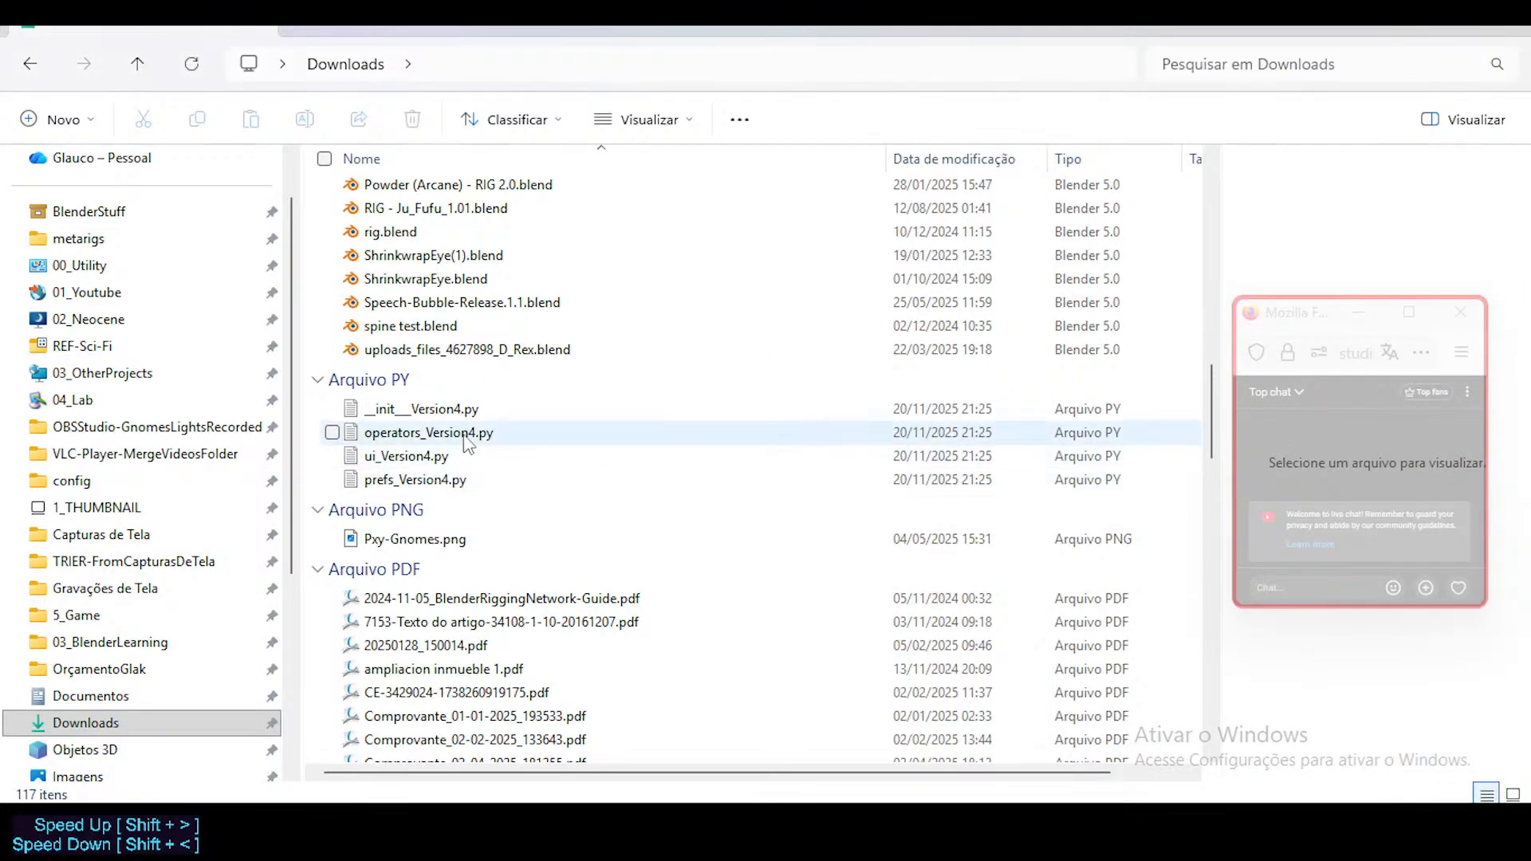
{"action": "left_click", "coordinate": [444, 414]}
{"action": "left_click", "coordinate": [433, 480], "text": "shift"}
{"action": "right_click", "coordinate": [445, 415]}
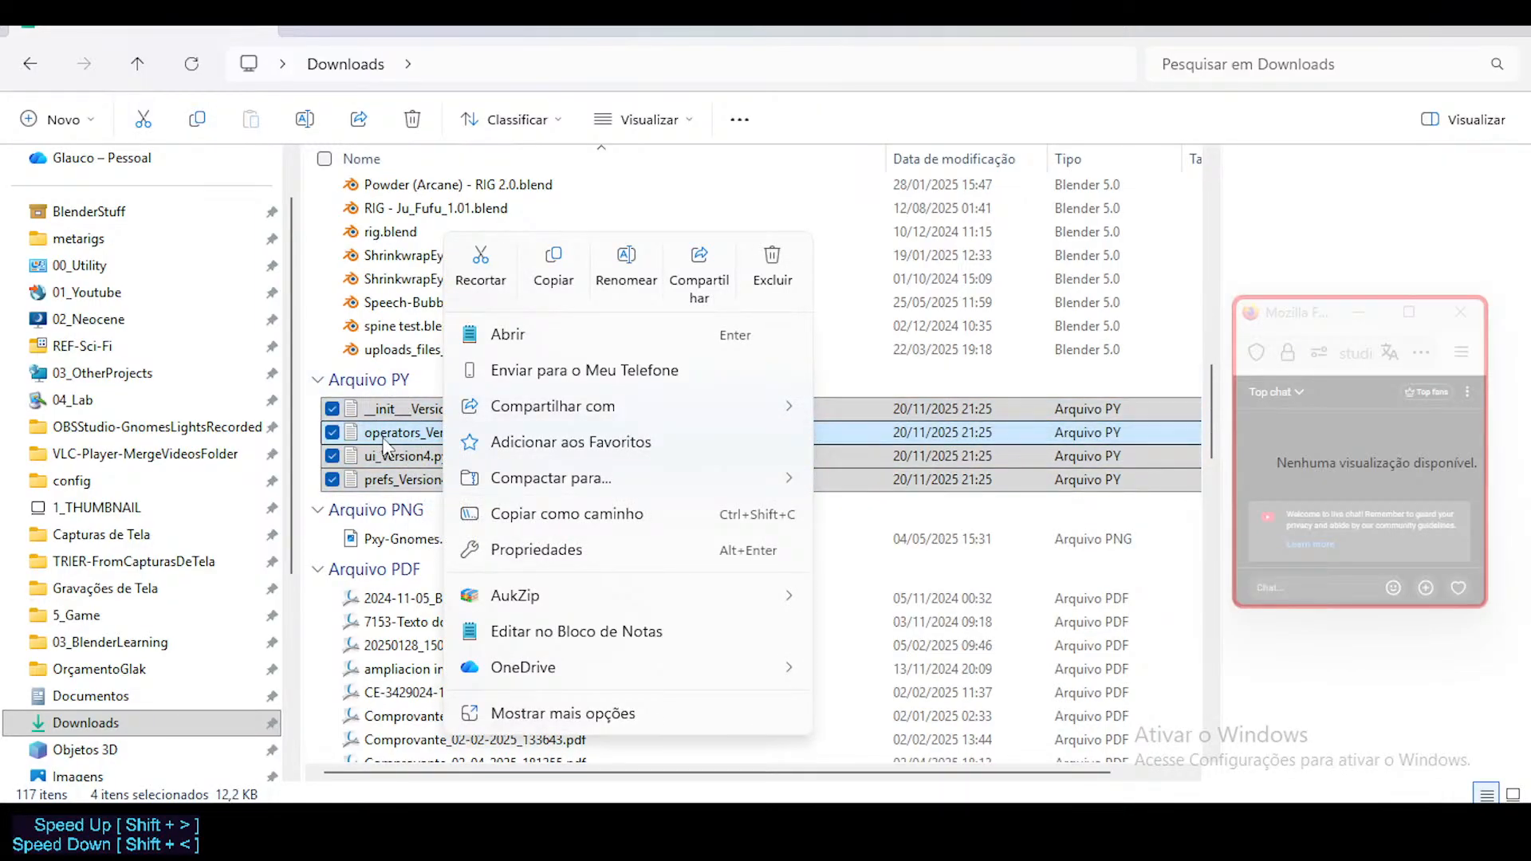
{"action": "key", "text": "ctrl+x"}
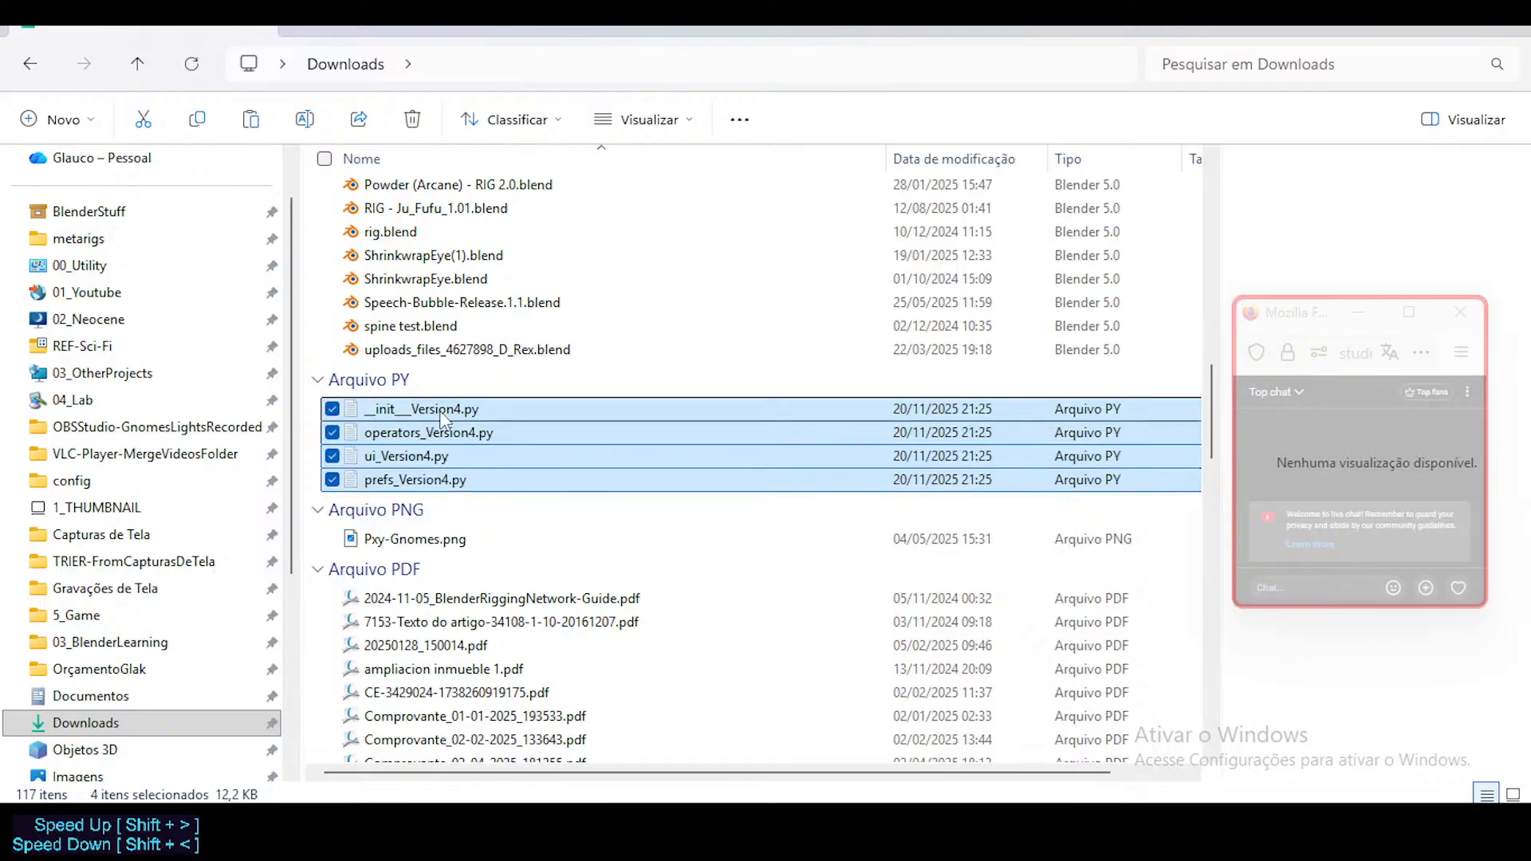
Step: Create a folder named auto_ik_plus in Downloads and move the four cut Python files into it
{"action": "right_click", "coordinate": [461, 399]}
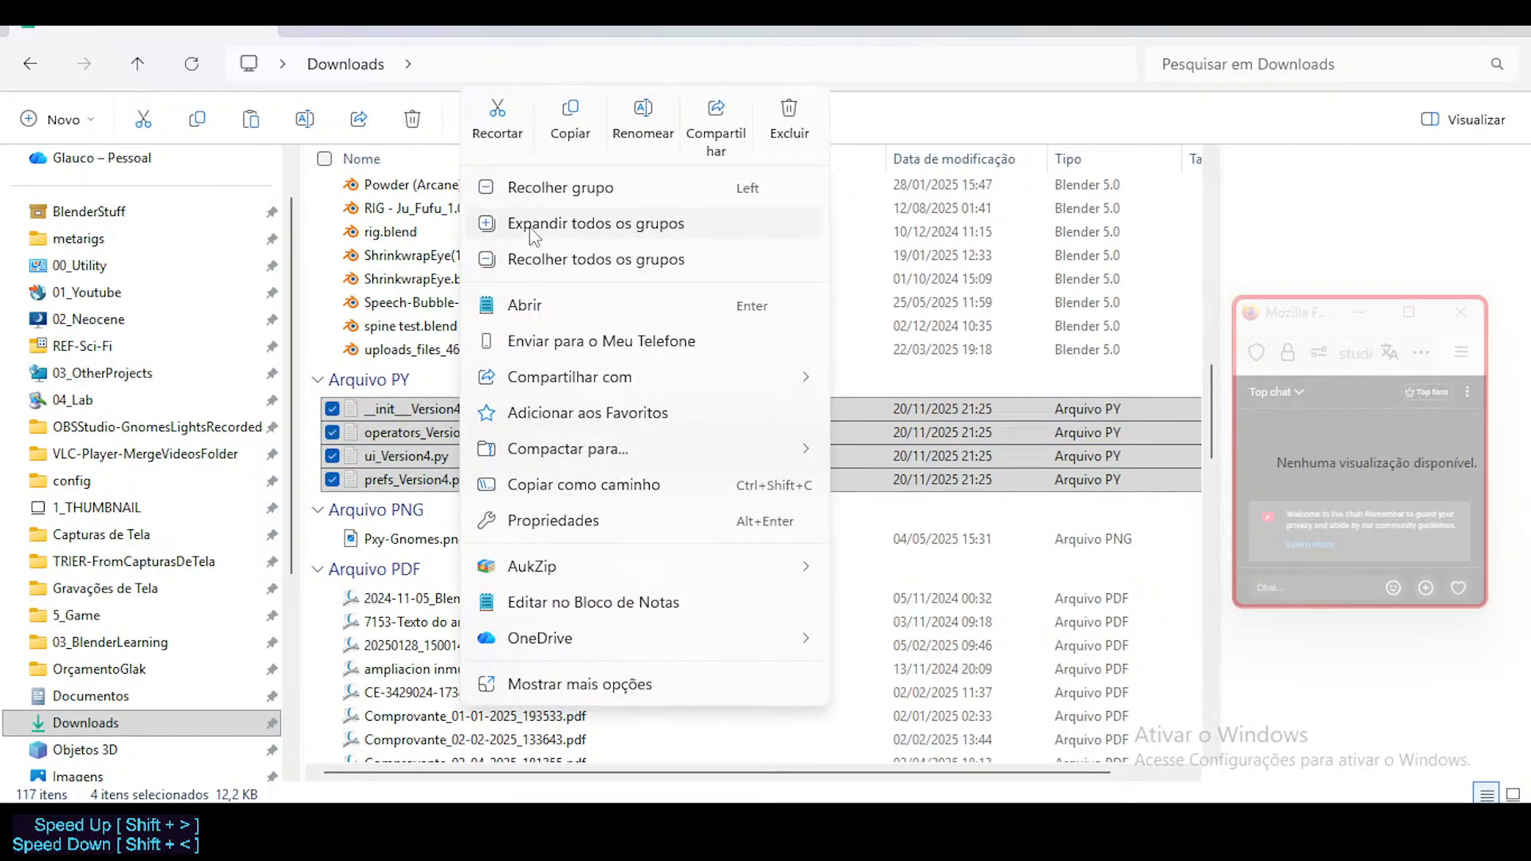
{"action": "key", "text": "Escape"}
{"action": "left_click", "coordinate": [55, 119]}
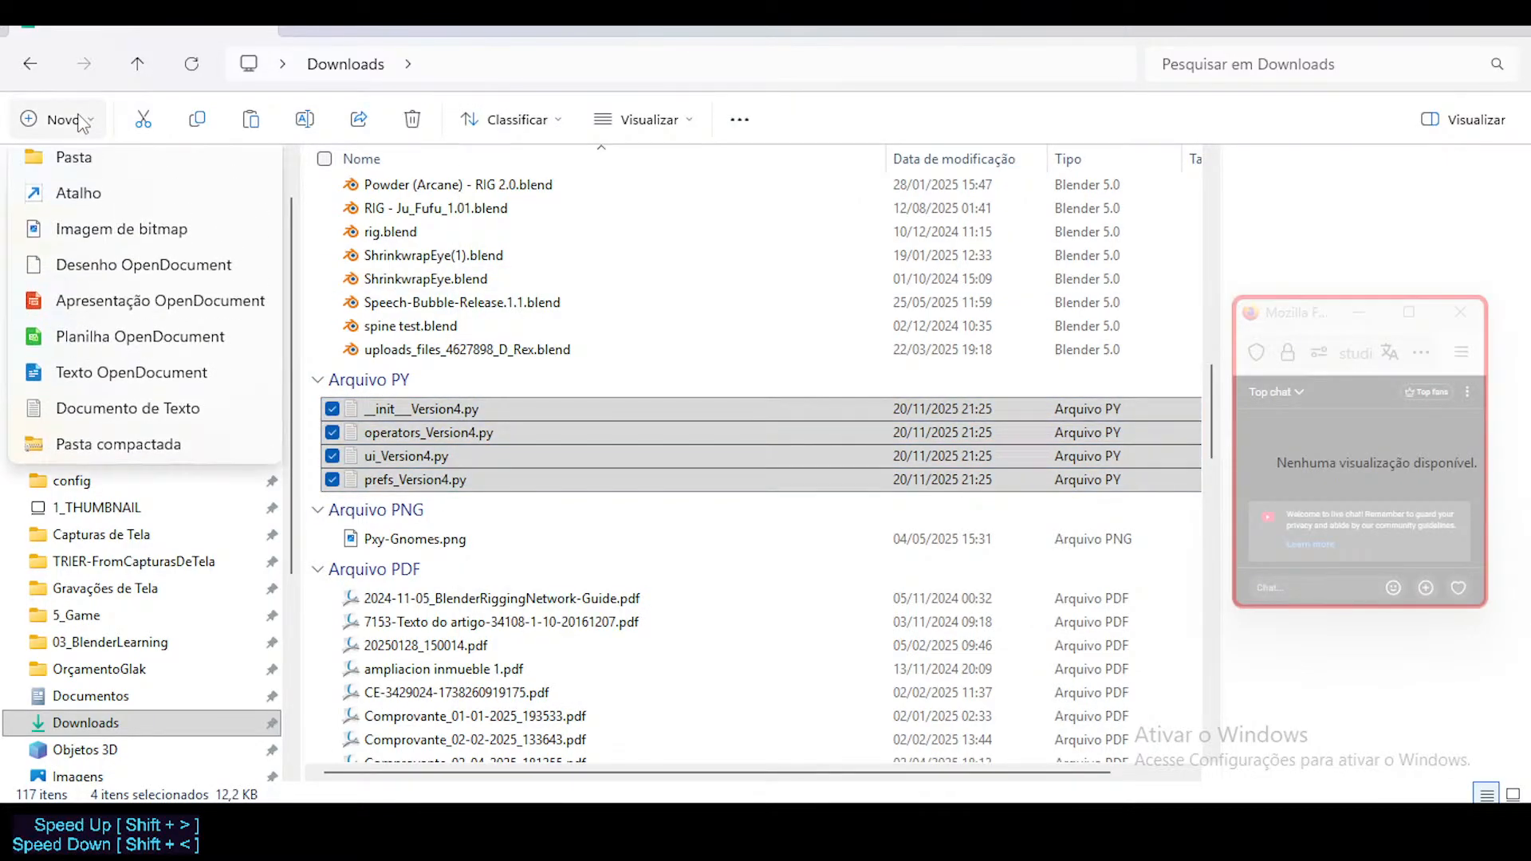
{"action": "left_click", "coordinate": [106, 168]}
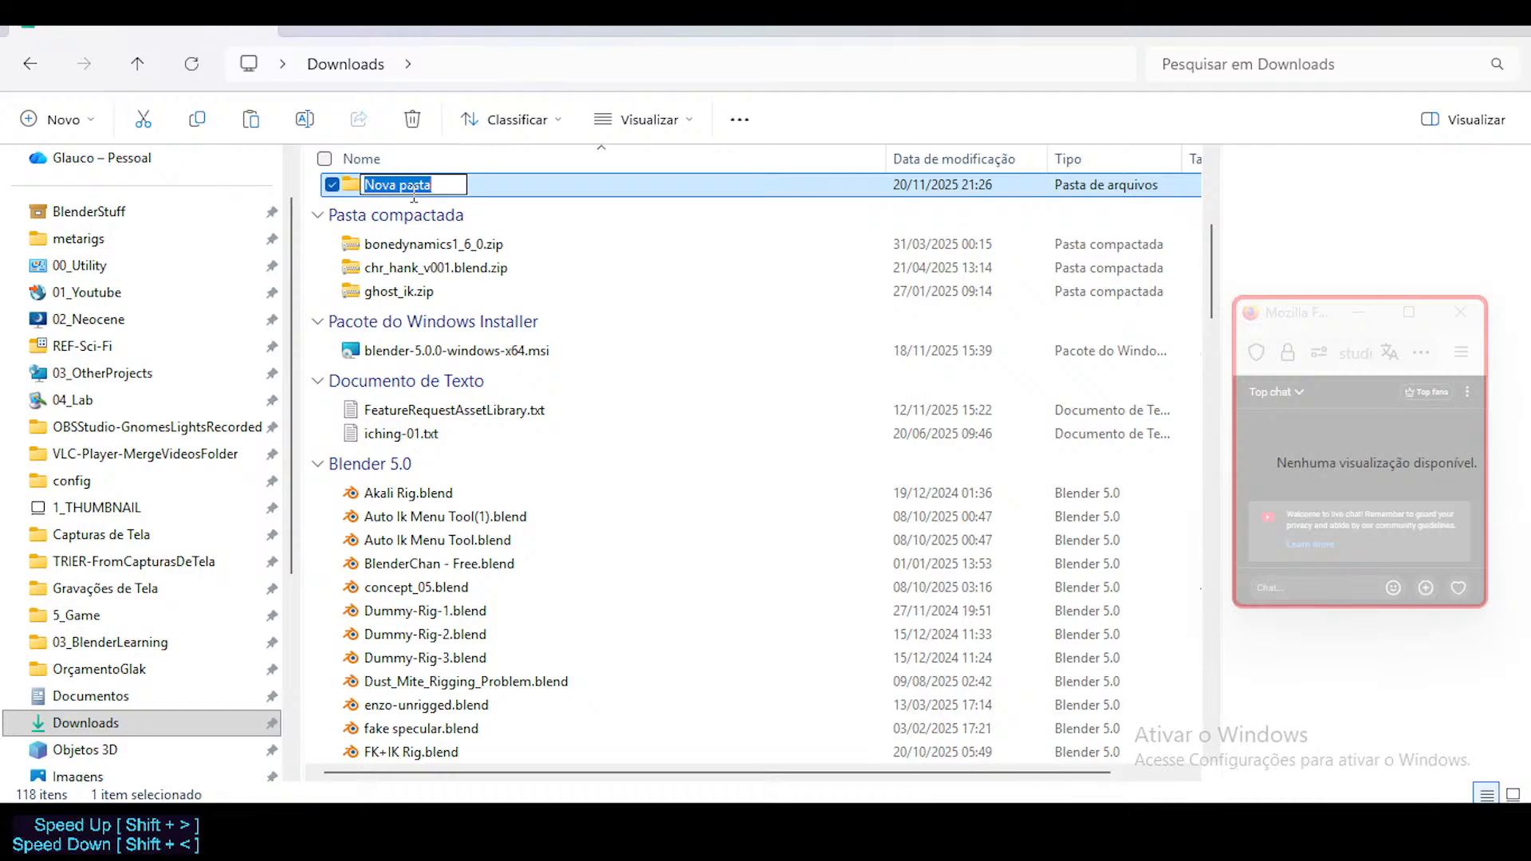
{"action": "type", "text": "auto_ik_plus"}
{"action": "key", "text": "Return"}
{"action": "double_click", "coordinate": [412, 194]}
{"action": "key", "text": "ctrl+a"}
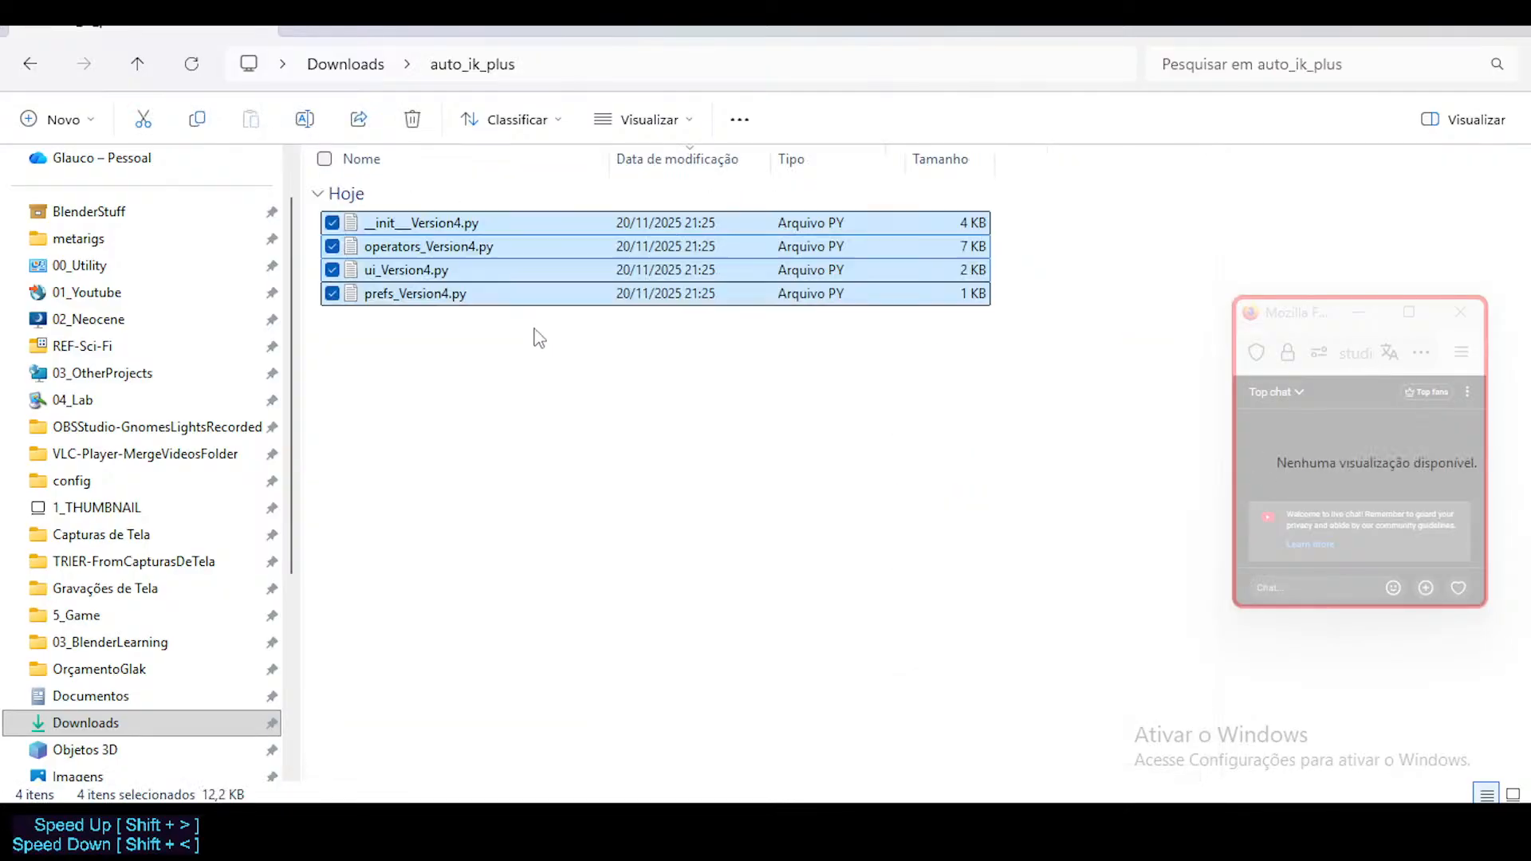
Step: Return to the Downloads folder, switch back to Copilot in Firefox and review the add-on files listed in its response
{"action": "key", "text": "alt+Left"}
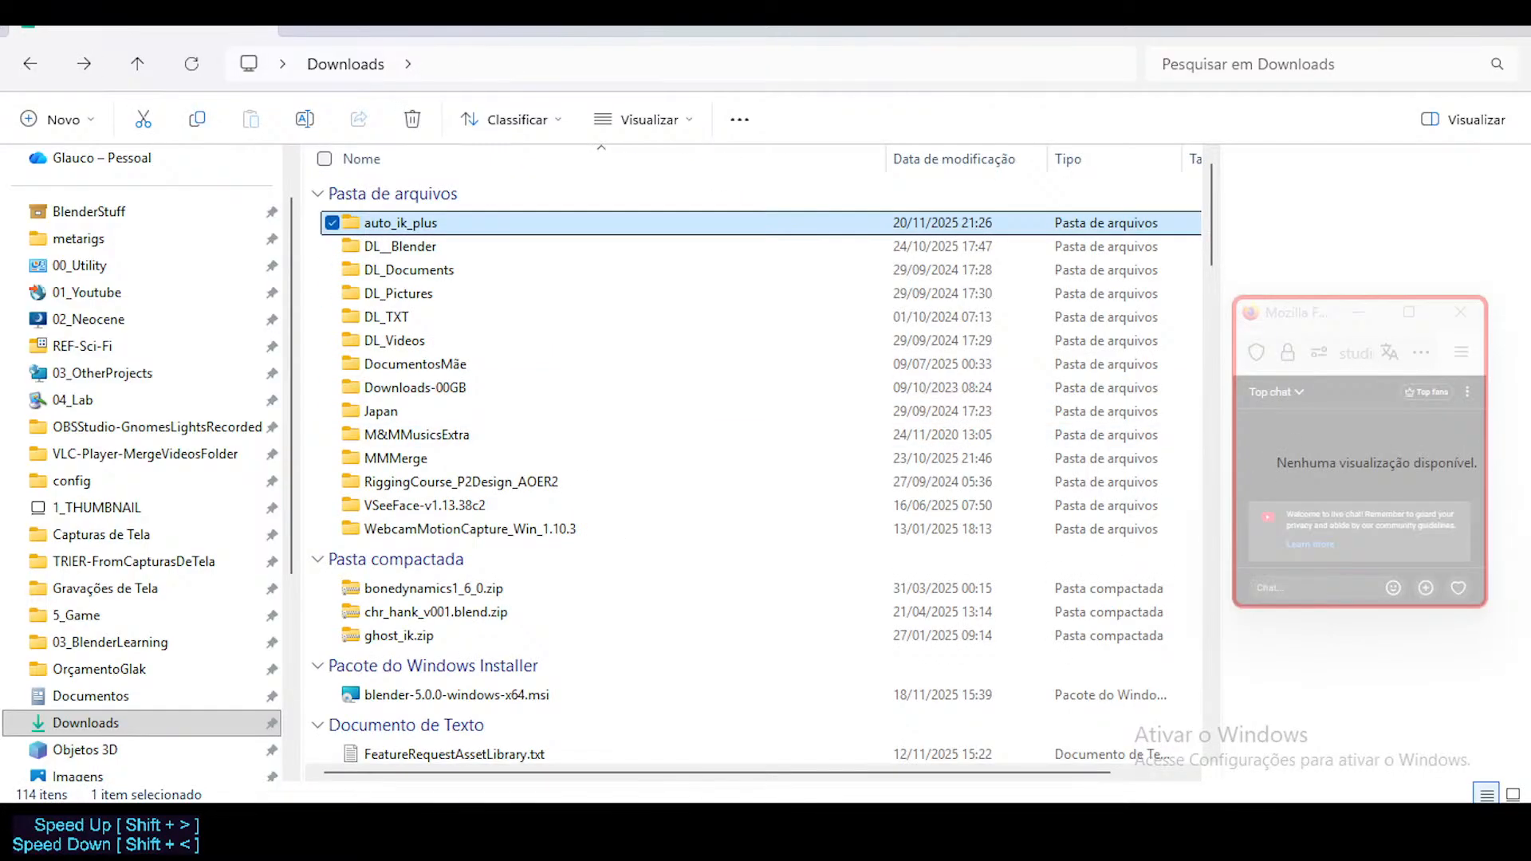
{"action": "left_click", "coordinate": [629, 831]}
{"action": "left_click", "coordinate": [572, 729]}
{"action": "scroll", "coordinate": [588, 434], "scroll_direction": "down", "scroll_amount": 15}
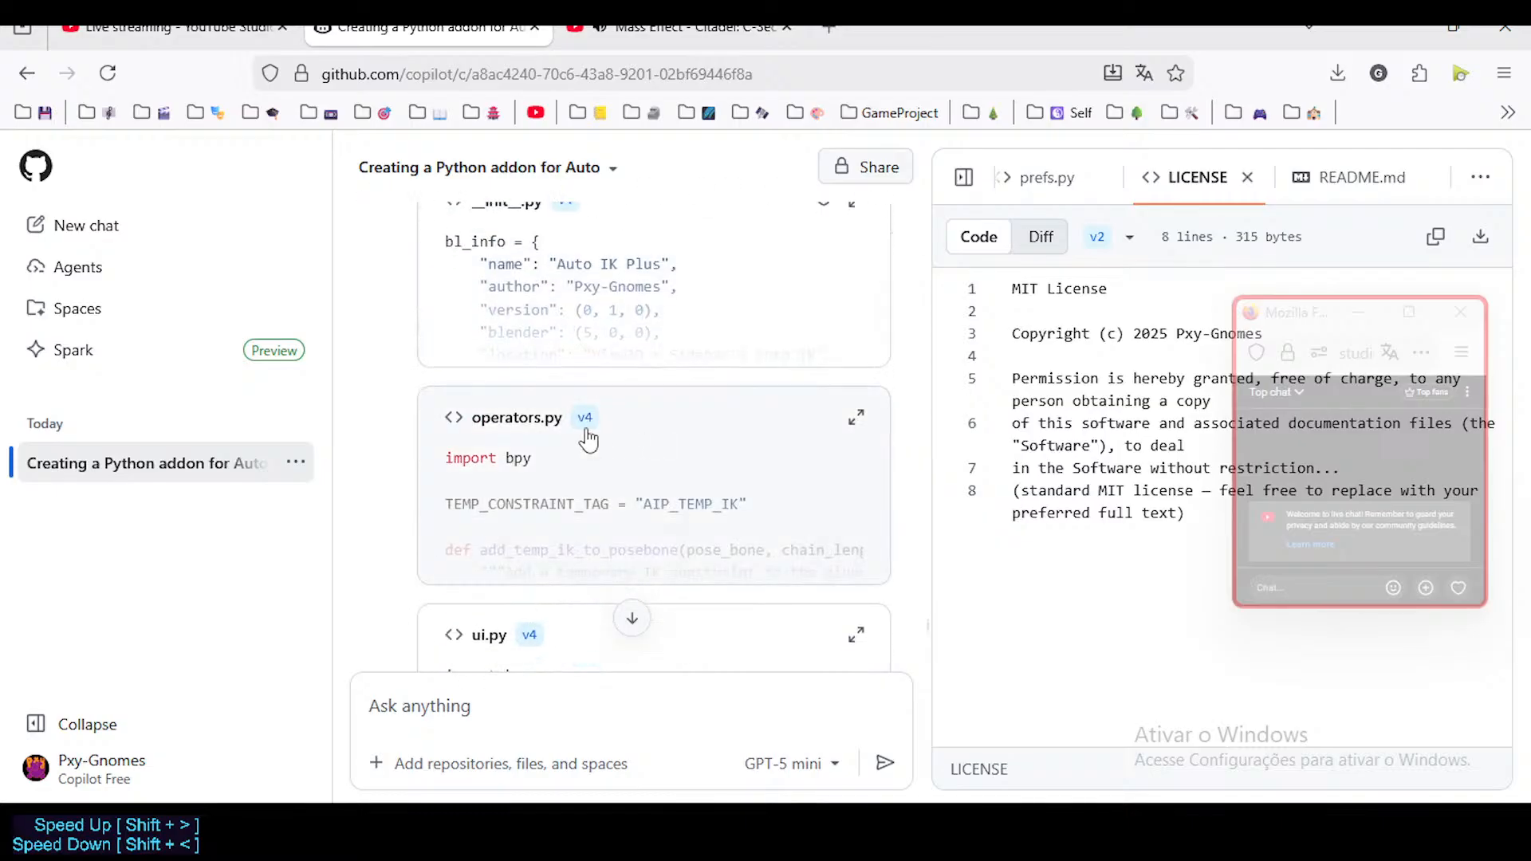
Step: Download version 4 of __init__.py and operators.py from the Copilot chat's list of addon files
{"action": "scroll", "coordinate": [556, 479], "scroll_direction": "up", "scroll_amount": 5}
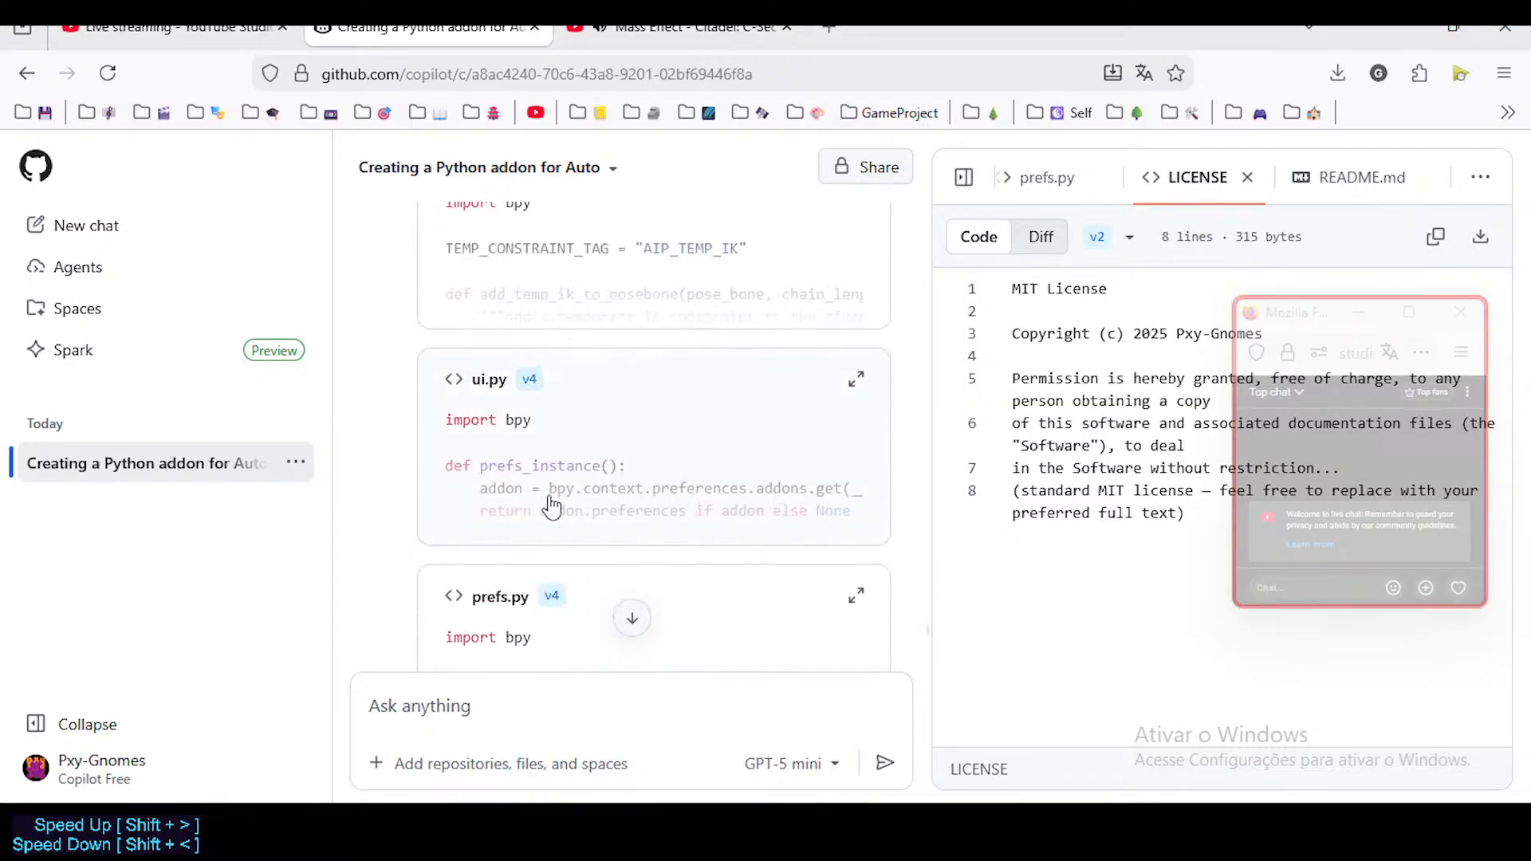
{"action": "scroll", "coordinate": [550, 494], "scroll_direction": "down", "scroll_amount": 8}
{"action": "scroll", "coordinate": [563, 507], "scroll_direction": "up", "scroll_amount": 6}
{"action": "scroll", "coordinate": [562, 507], "scroll_direction": "up", "scroll_amount": 8}
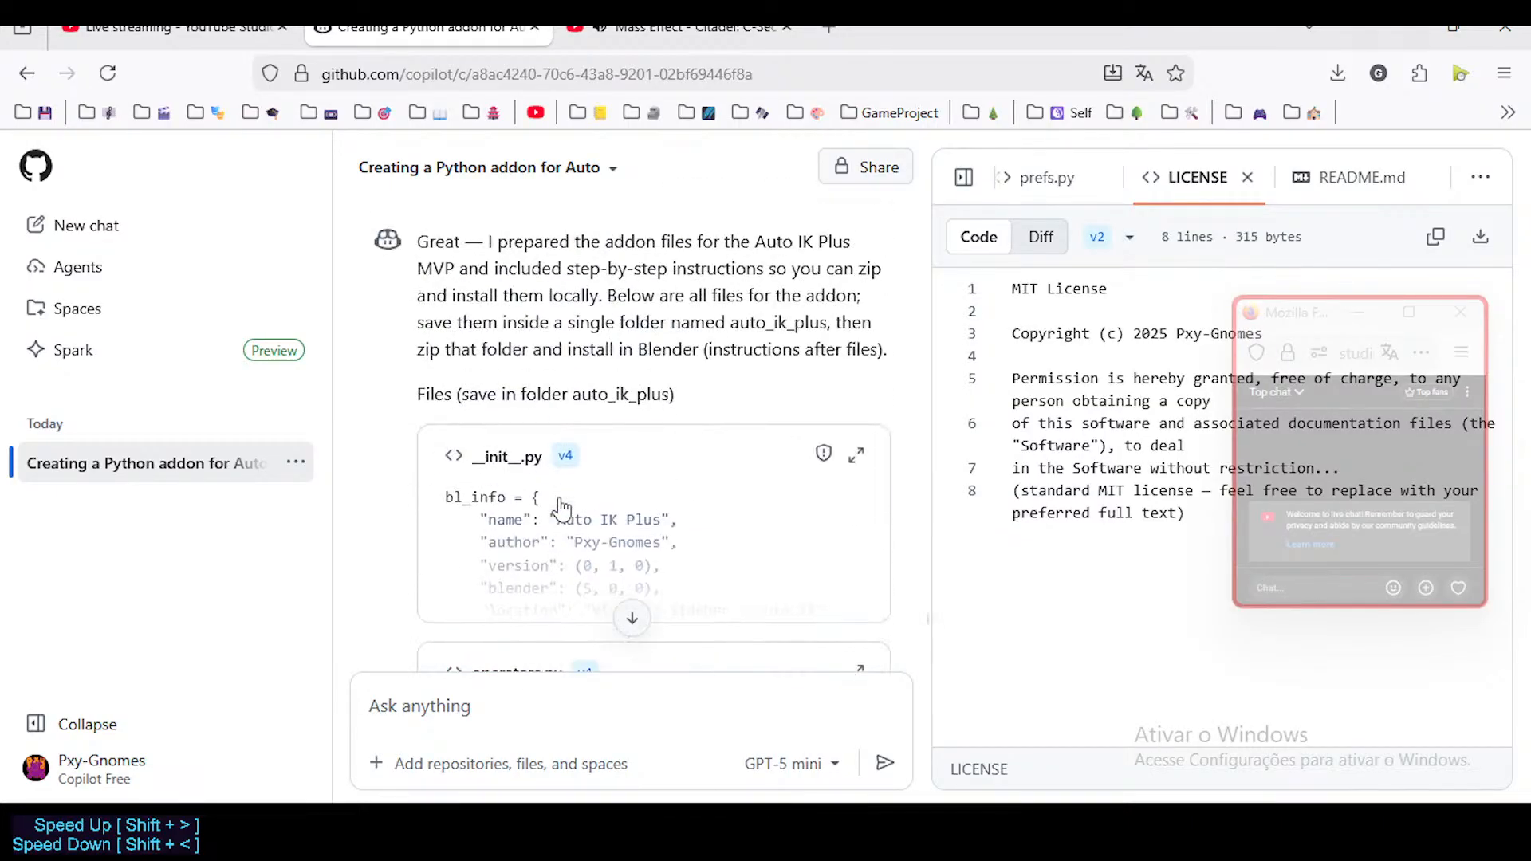
{"action": "scroll", "coordinate": [614, 399], "scroll_direction": "down", "scroll_amount": 2}
{"action": "left_click", "coordinate": [666, 391]}
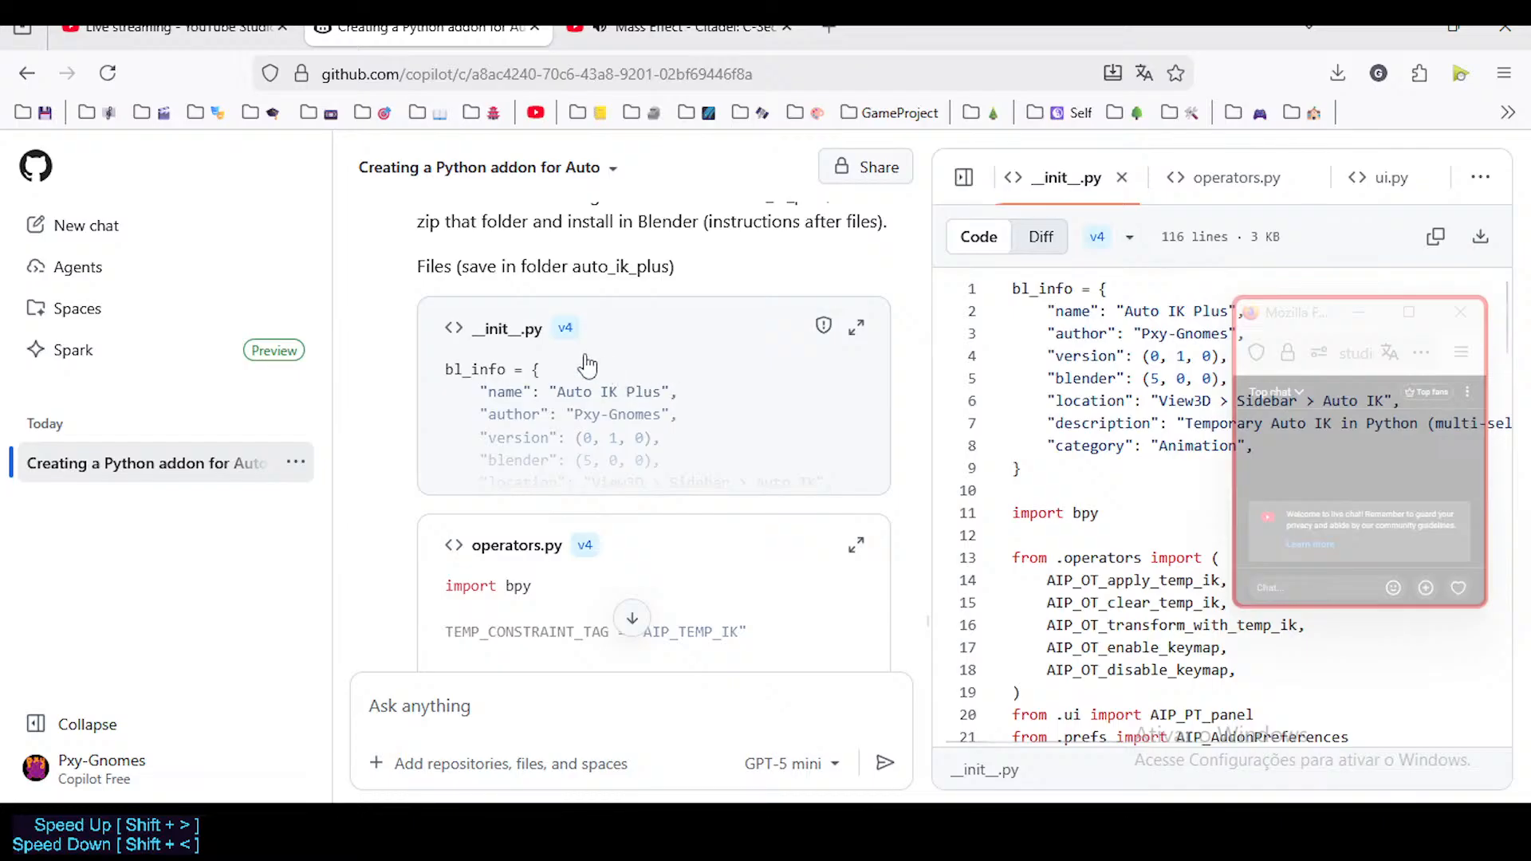
{"action": "left_click", "coordinate": [1480, 237]}
{"action": "left_click", "coordinate": [534, 476]}
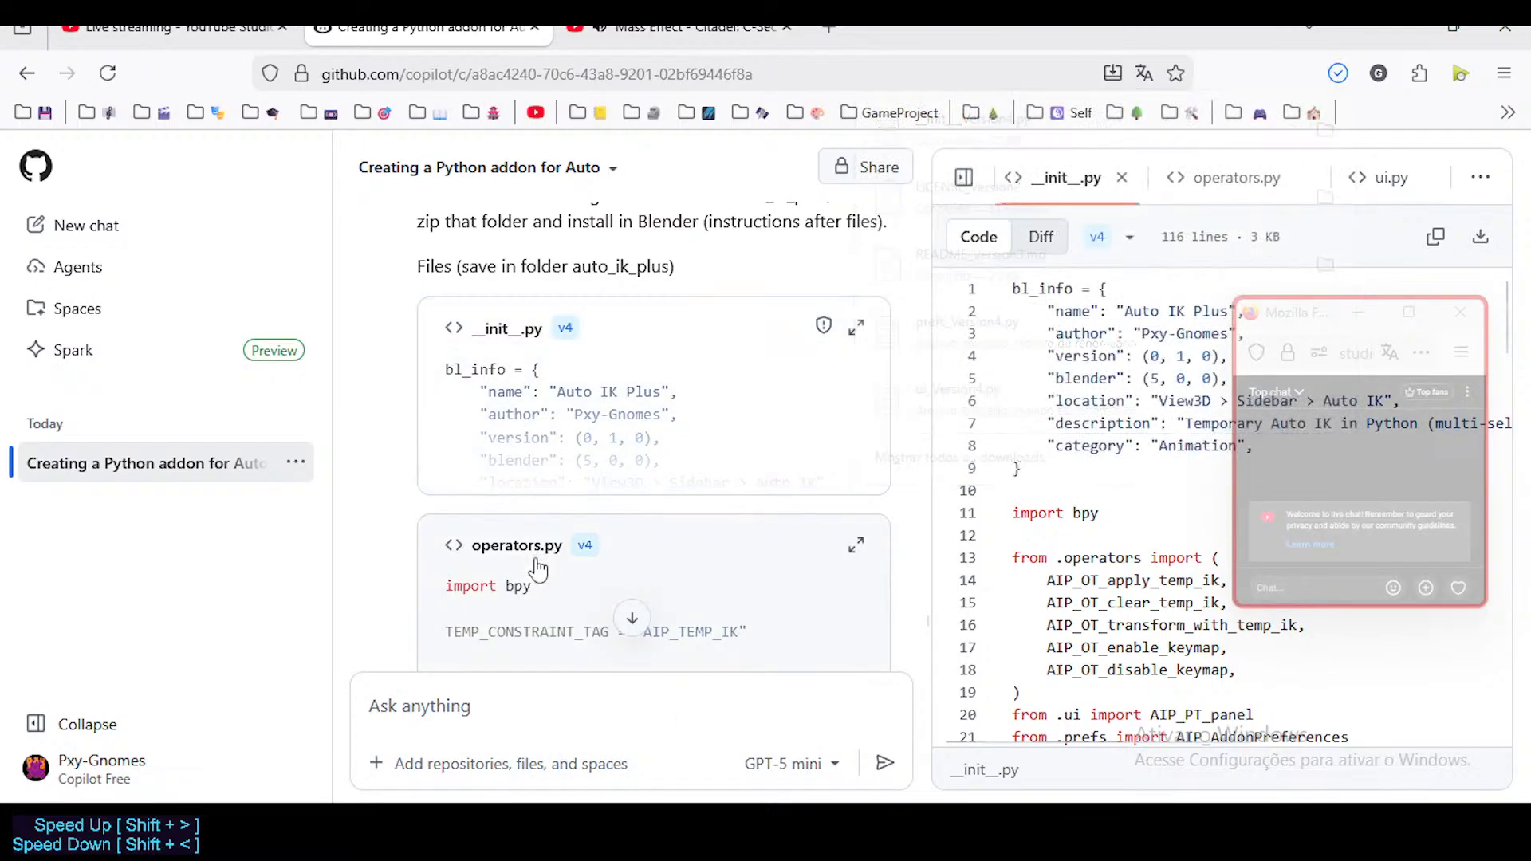
{"action": "left_click", "coordinate": [646, 528]}
{"action": "left_click", "coordinate": [1480, 237]}
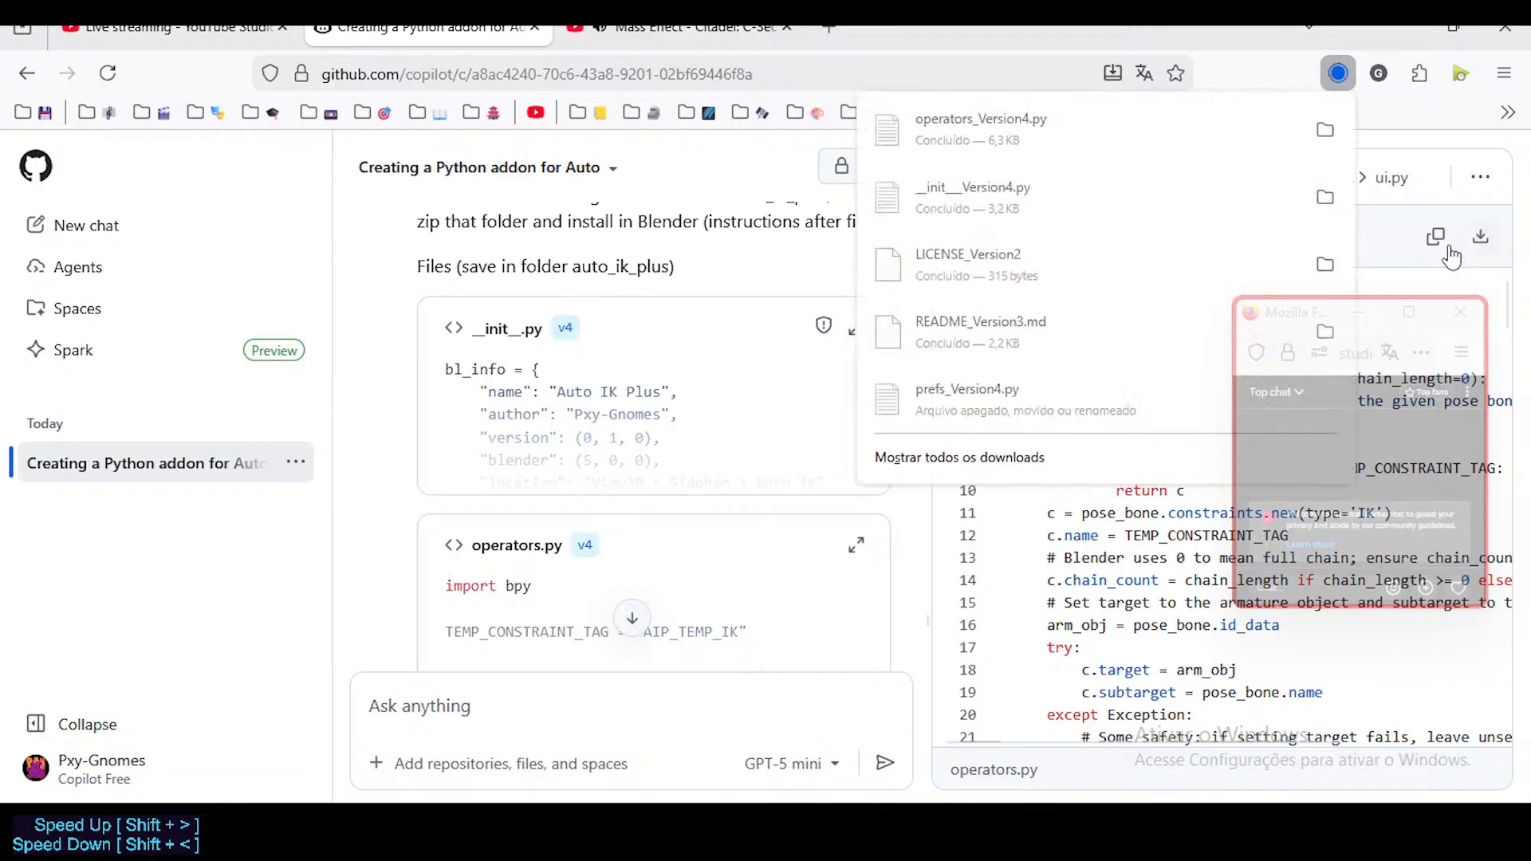
Step: Download version 4 of ui.py and prefs.py from the same list of addon files
{"action": "scroll", "coordinate": [649, 453], "scroll_direction": "down", "scroll_amount": 5}
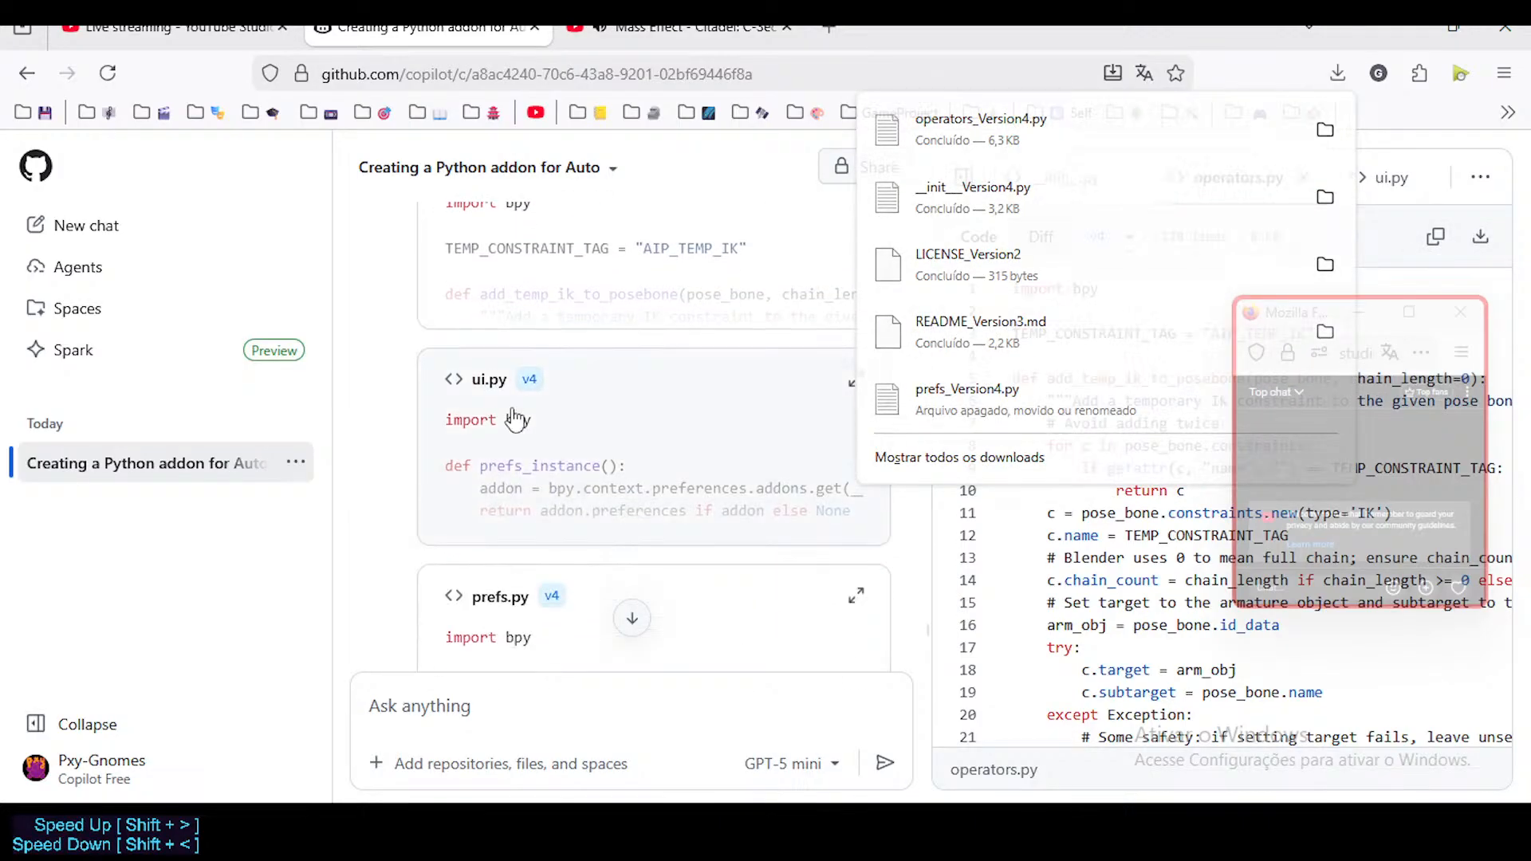
{"action": "left_click", "coordinate": [615, 420]}
{"action": "left_click", "coordinate": [1480, 237]}
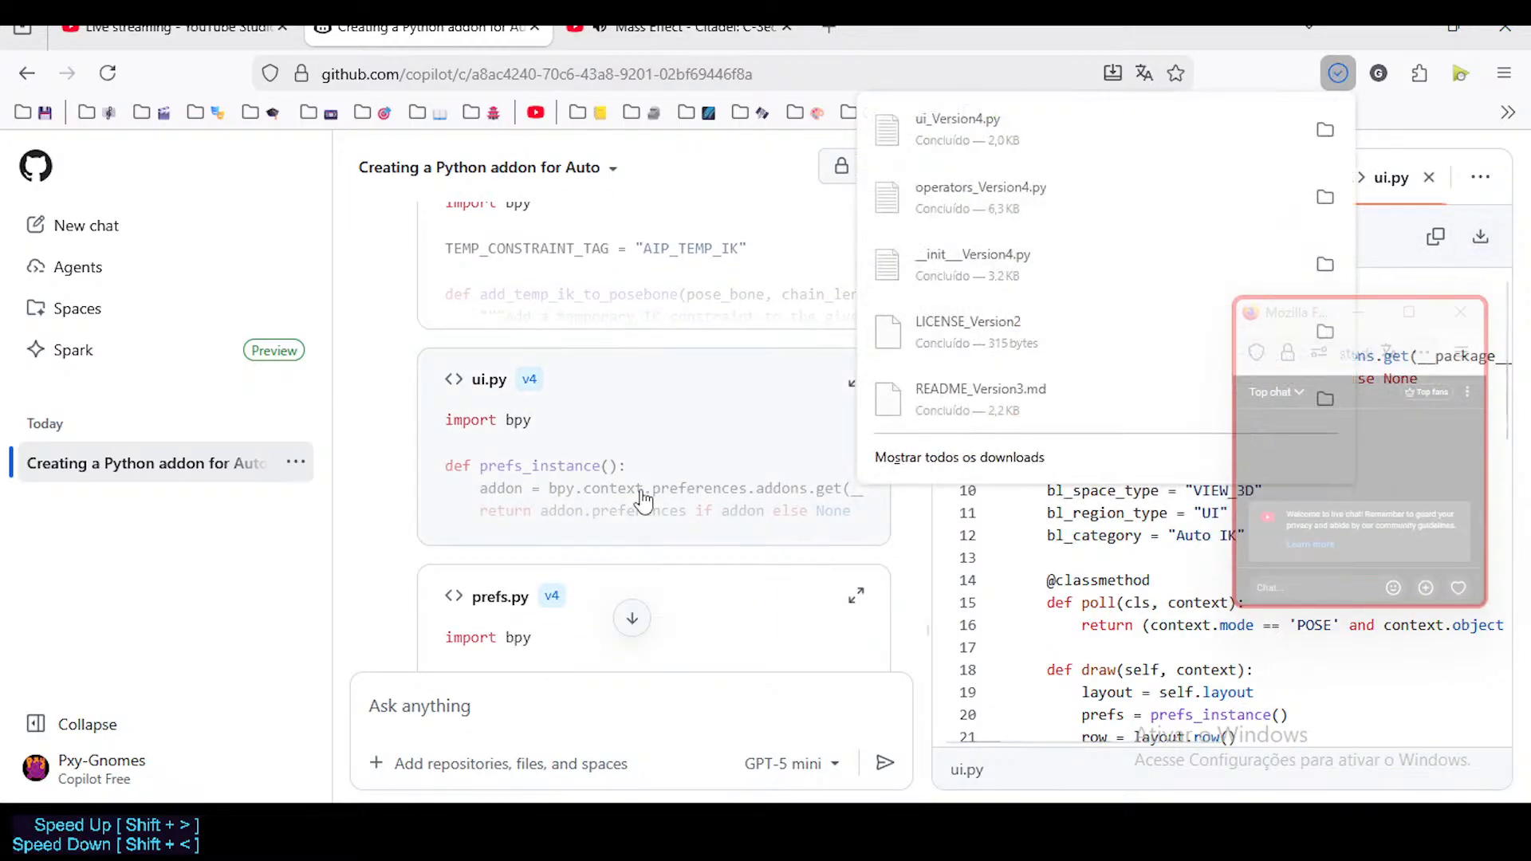
{"action": "left_click", "coordinate": [587, 594]}
{"action": "left_click", "coordinate": [1480, 237]}
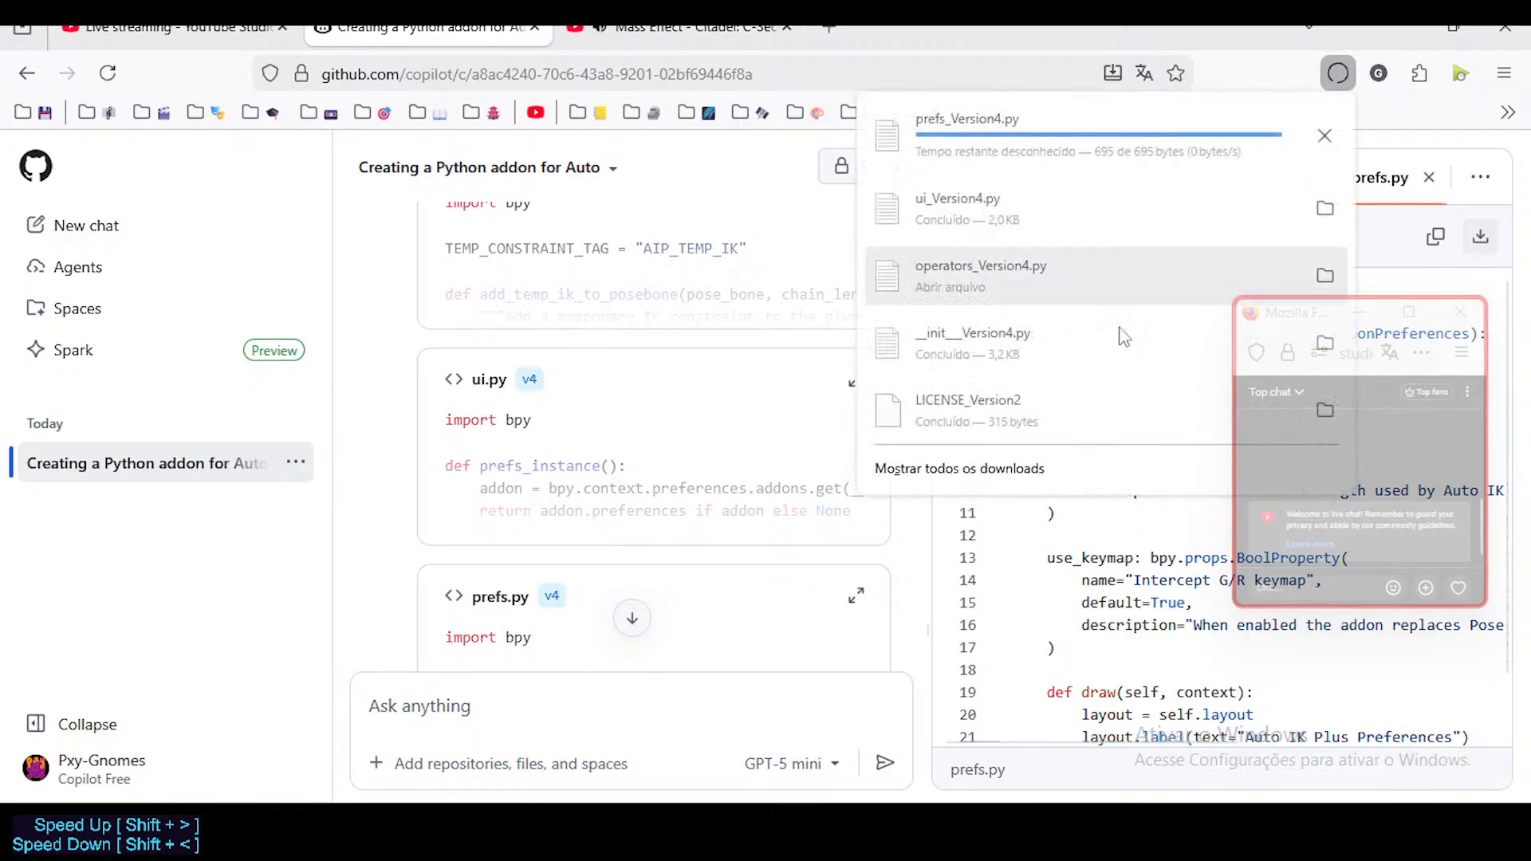
Step: Download README.md version 3 and LICENSE version 2 from the chat's addon files
{"action": "scroll", "coordinate": [526, 466], "scroll_direction": "down", "scroll_amount": 5}
{"action": "left_click", "coordinate": [702, 456]}
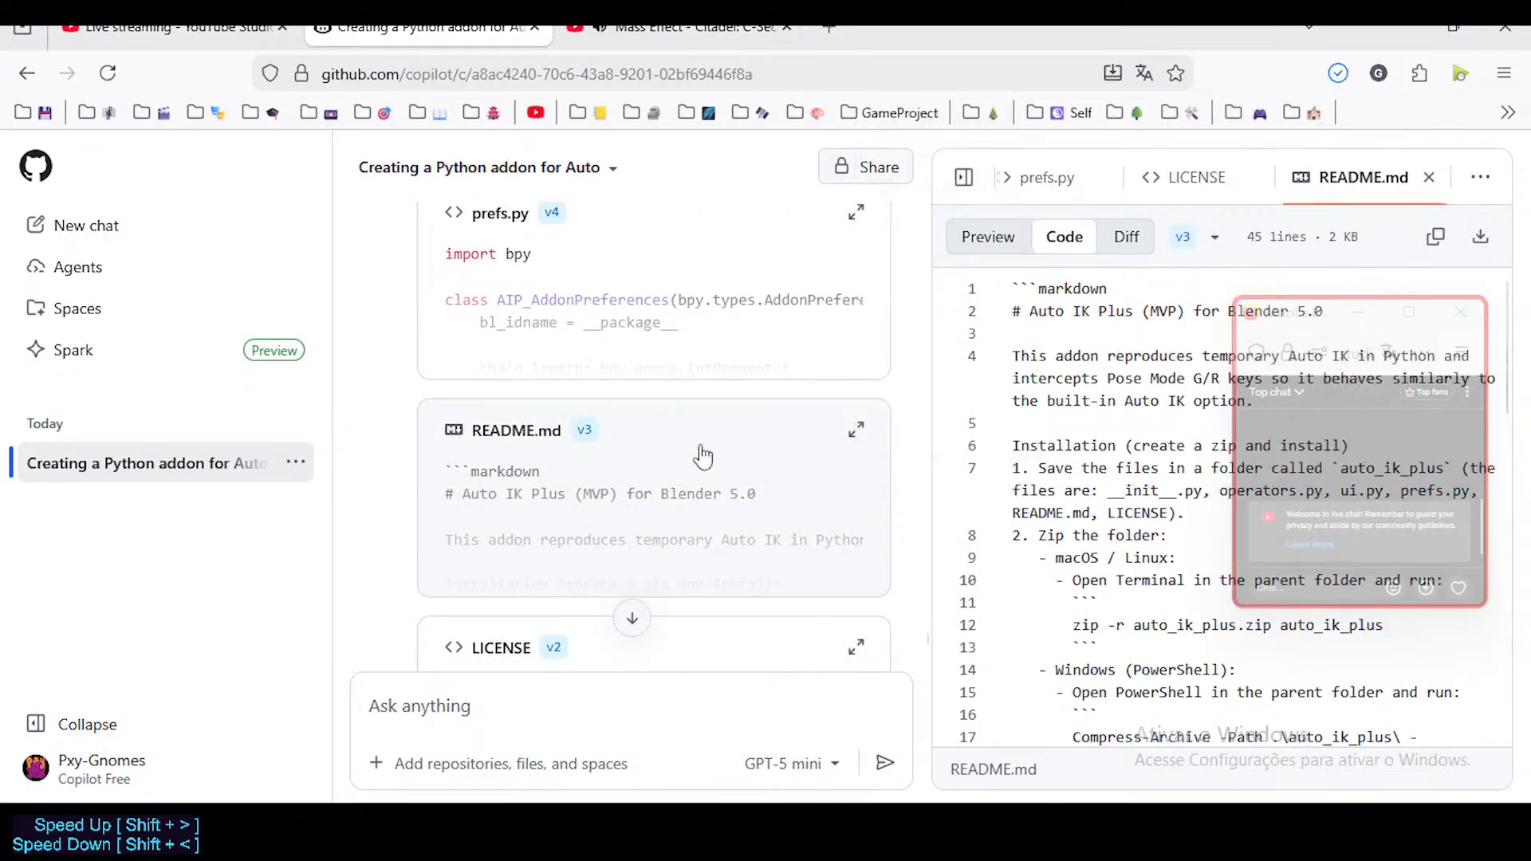
{"action": "left_click", "coordinate": [1480, 237]}
{"action": "scroll", "coordinate": [649, 444], "scroll_direction": "down", "scroll_amount": 4}
{"action": "left_click", "coordinate": [518, 403]}
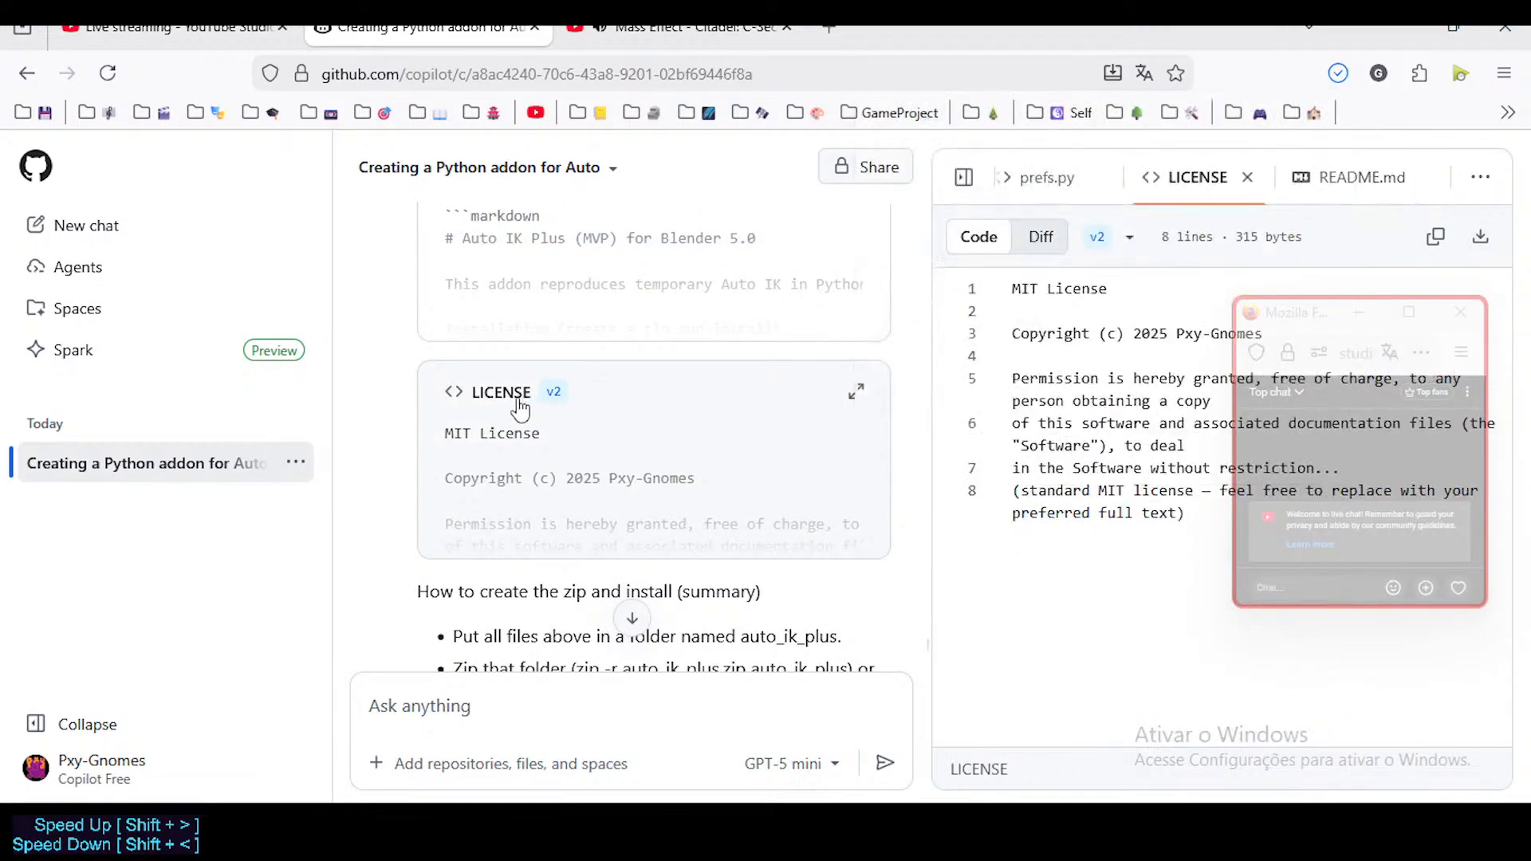
{"action": "left_click", "coordinate": [1480, 236]}
{"action": "scroll", "coordinate": [581, 399], "scroll_direction": "up", "scroll_amount": 2}
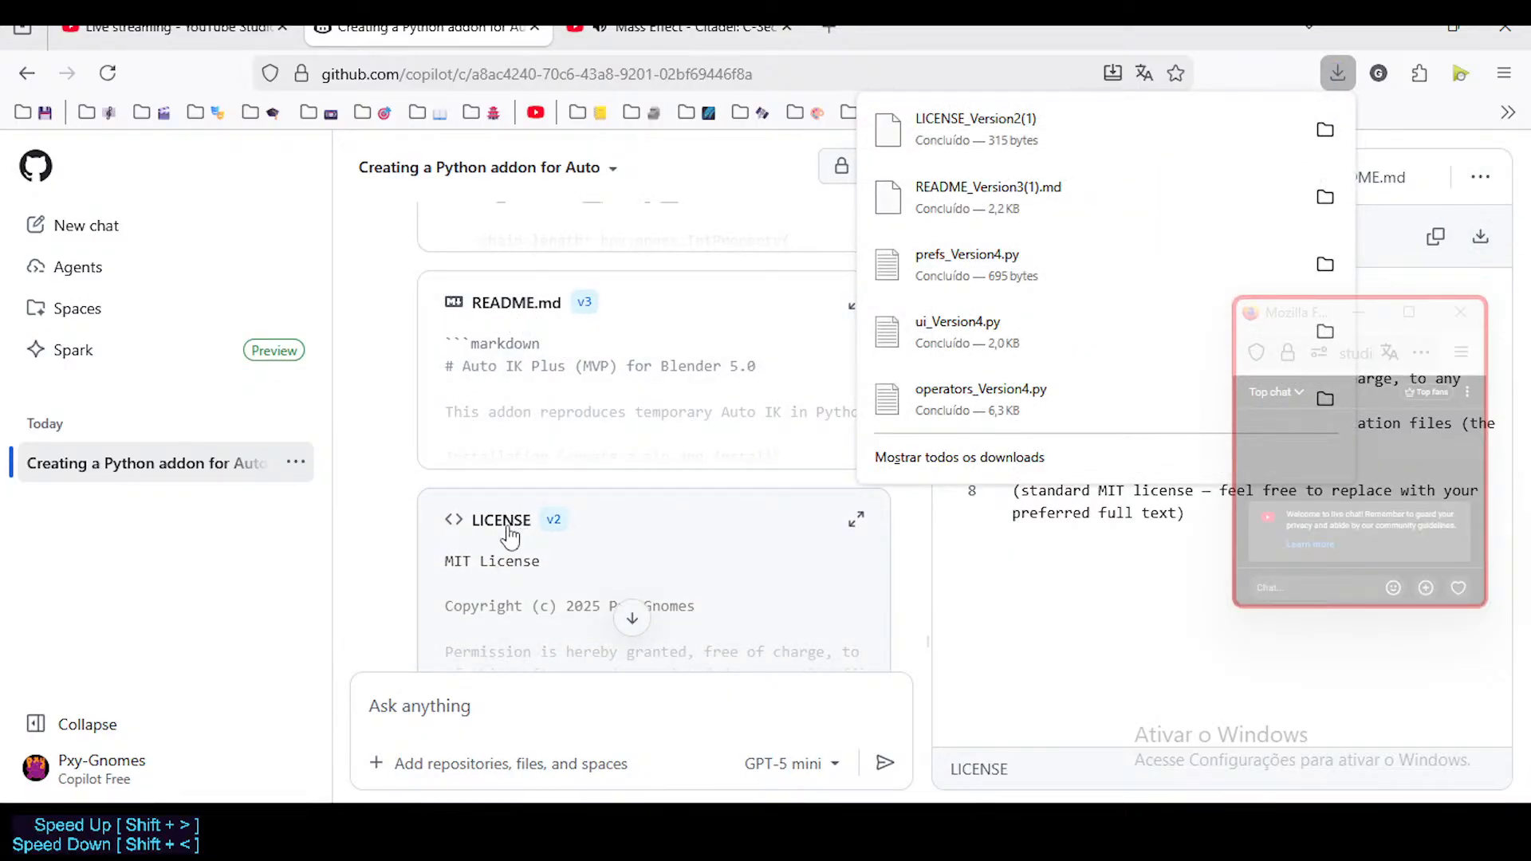
Step: Switch to File Explorer and move the four Version4 .py files from Downloads into auto_ik_plus, replacing the existing copies
{"action": "left_click", "coordinate": [515, 831]}
{"action": "scroll", "coordinate": [429, 659], "scroll_direction": "down", "scroll_amount": 2}
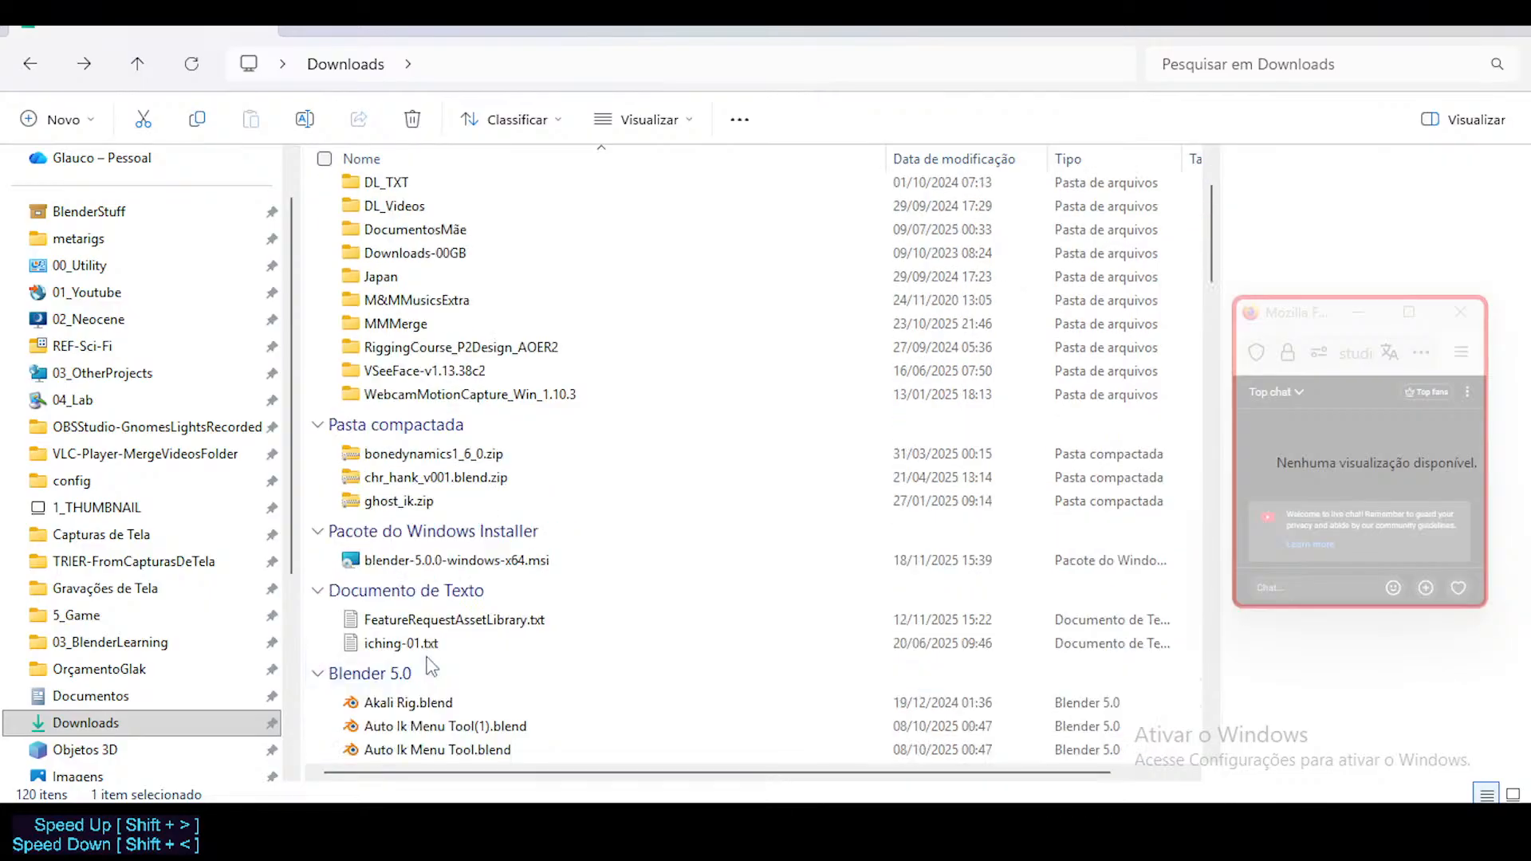
{"action": "scroll", "coordinate": [451, 626], "scroll_direction": "down", "scroll_amount": 2}
{"action": "scroll", "coordinate": [455, 599], "scroll_direction": "down", "scroll_amount": 15}
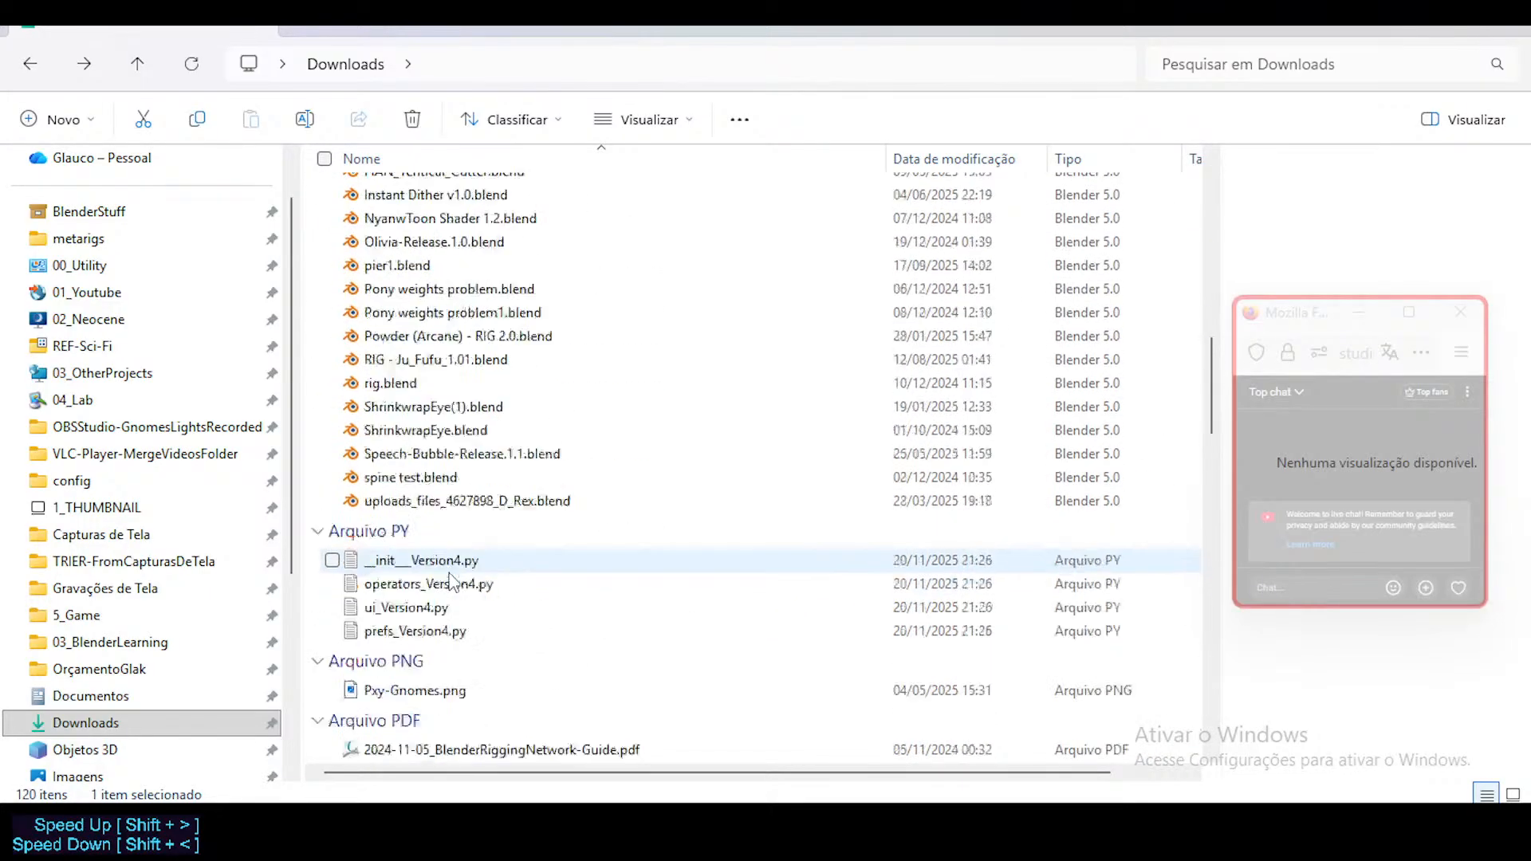
{"action": "left_click", "coordinate": [440, 352]}
{"action": "left_click", "coordinate": [427, 419], "text": "shift"}
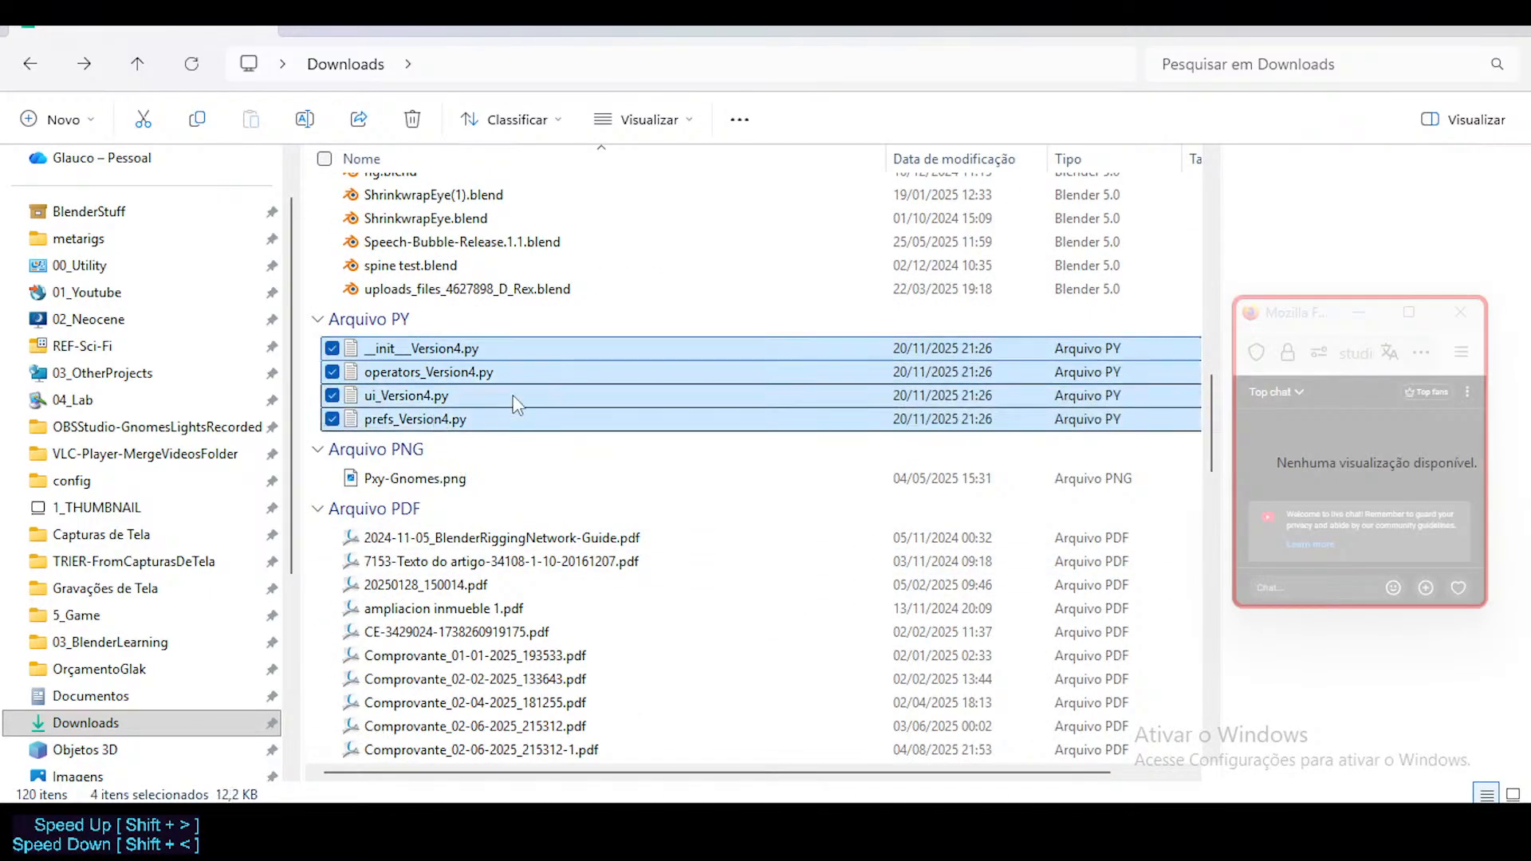
{"action": "scroll", "coordinate": [428, 402], "scroll_direction": "up", "scroll_amount": 15}
{"action": "scroll", "coordinate": [341, 274], "scroll_direction": "up", "scroll_amount": 3}
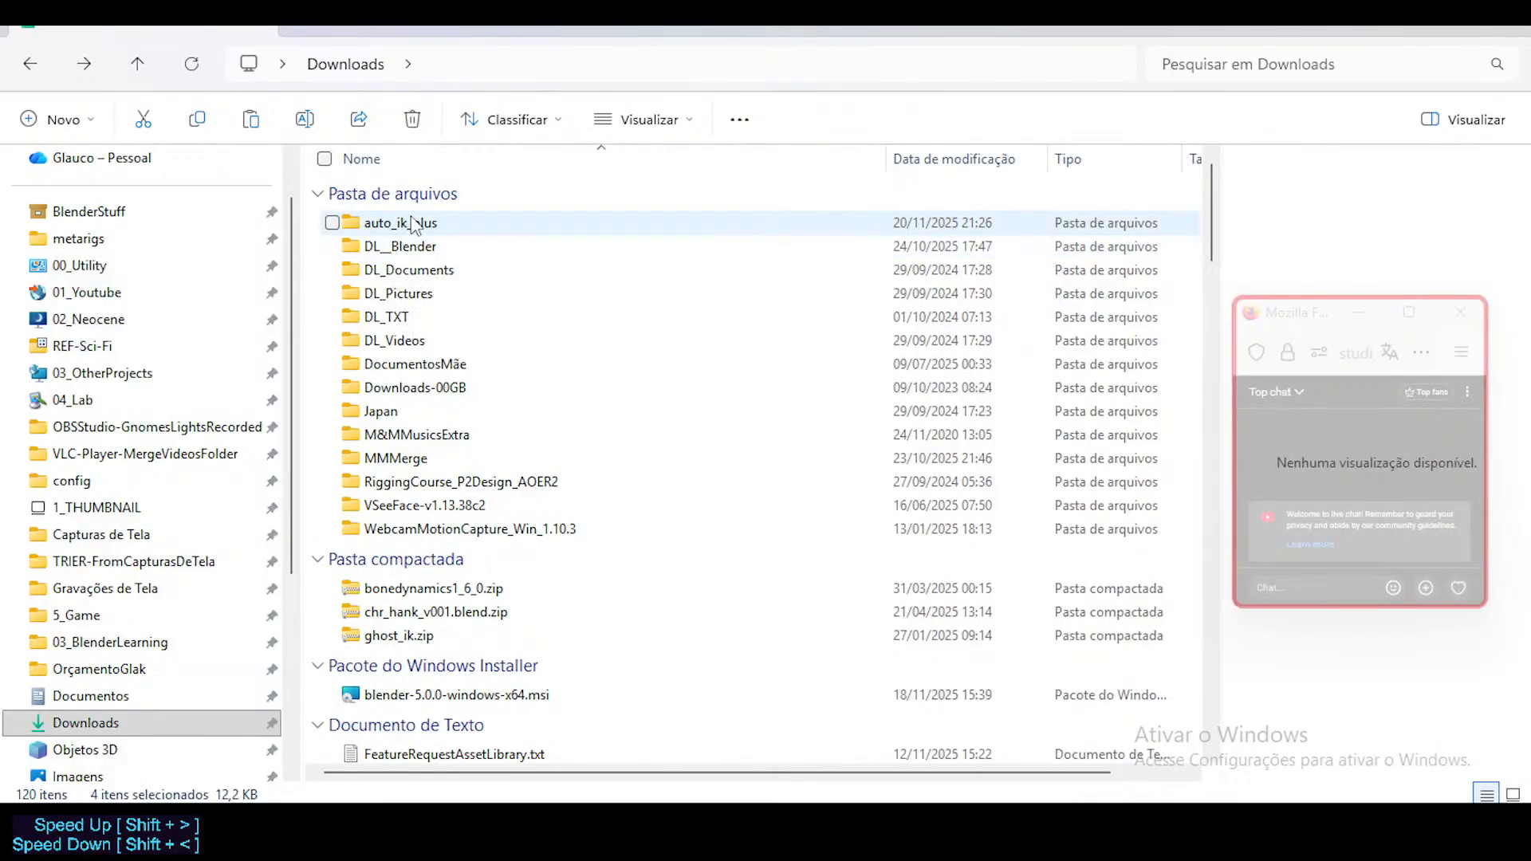
{"action": "double_click", "coordinate": [383, 216]}
{"action": "key", "text": "ctrl+v"}
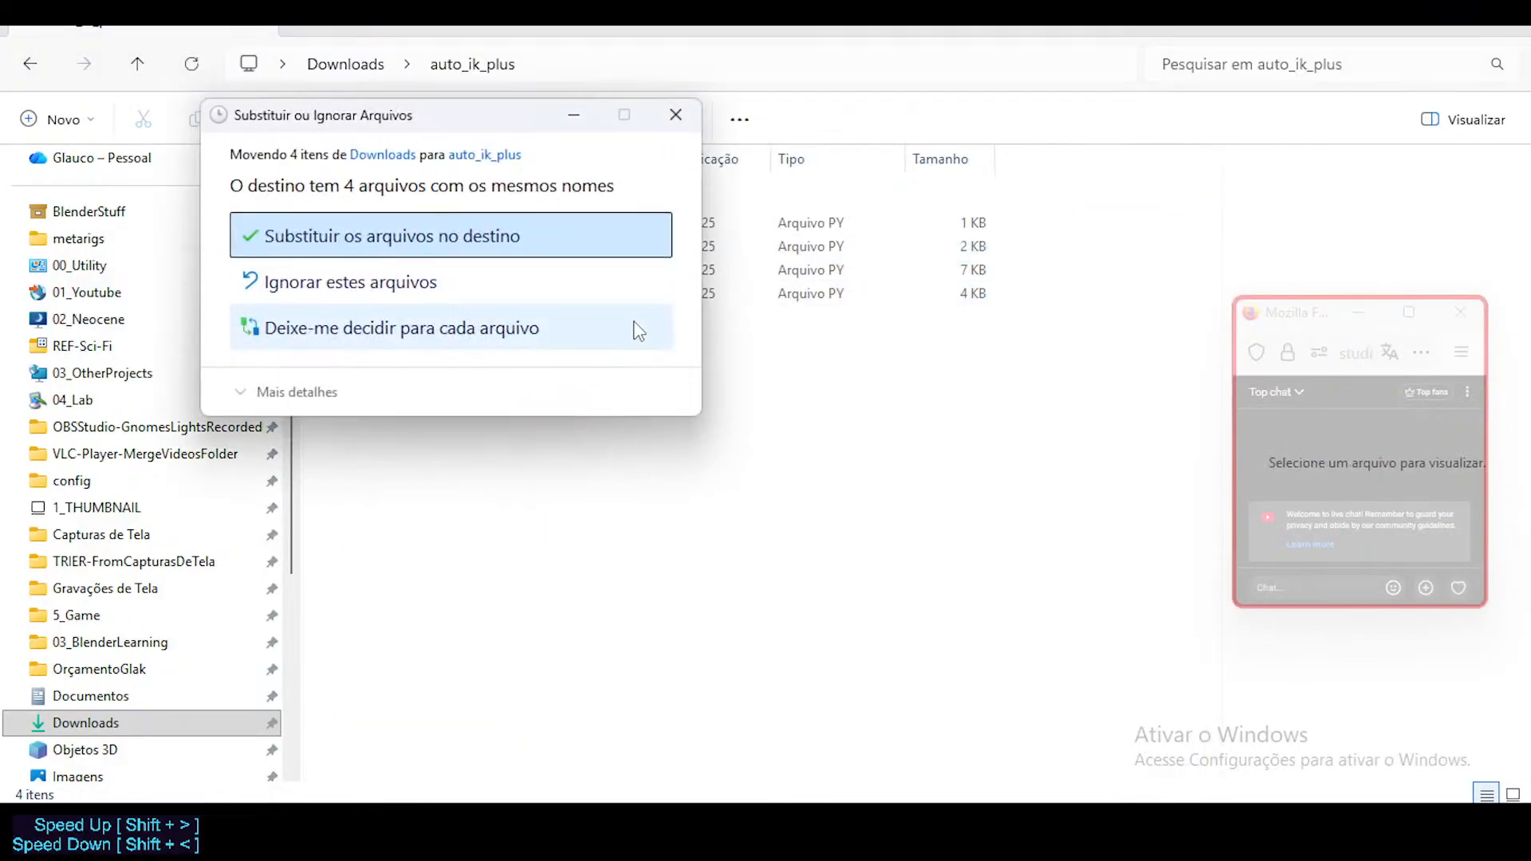
{"action": "left_click", "coordinate": [447, 237]}
Step: Return to Downloads and delete the outdated README_Version3.md and README_Version2.md files
{"action": "key", "text": "alt+Left"}
{"action": "scroll", "coordinate": [594, 477], "scroll_direction": "down", "scroll_amount": 9}
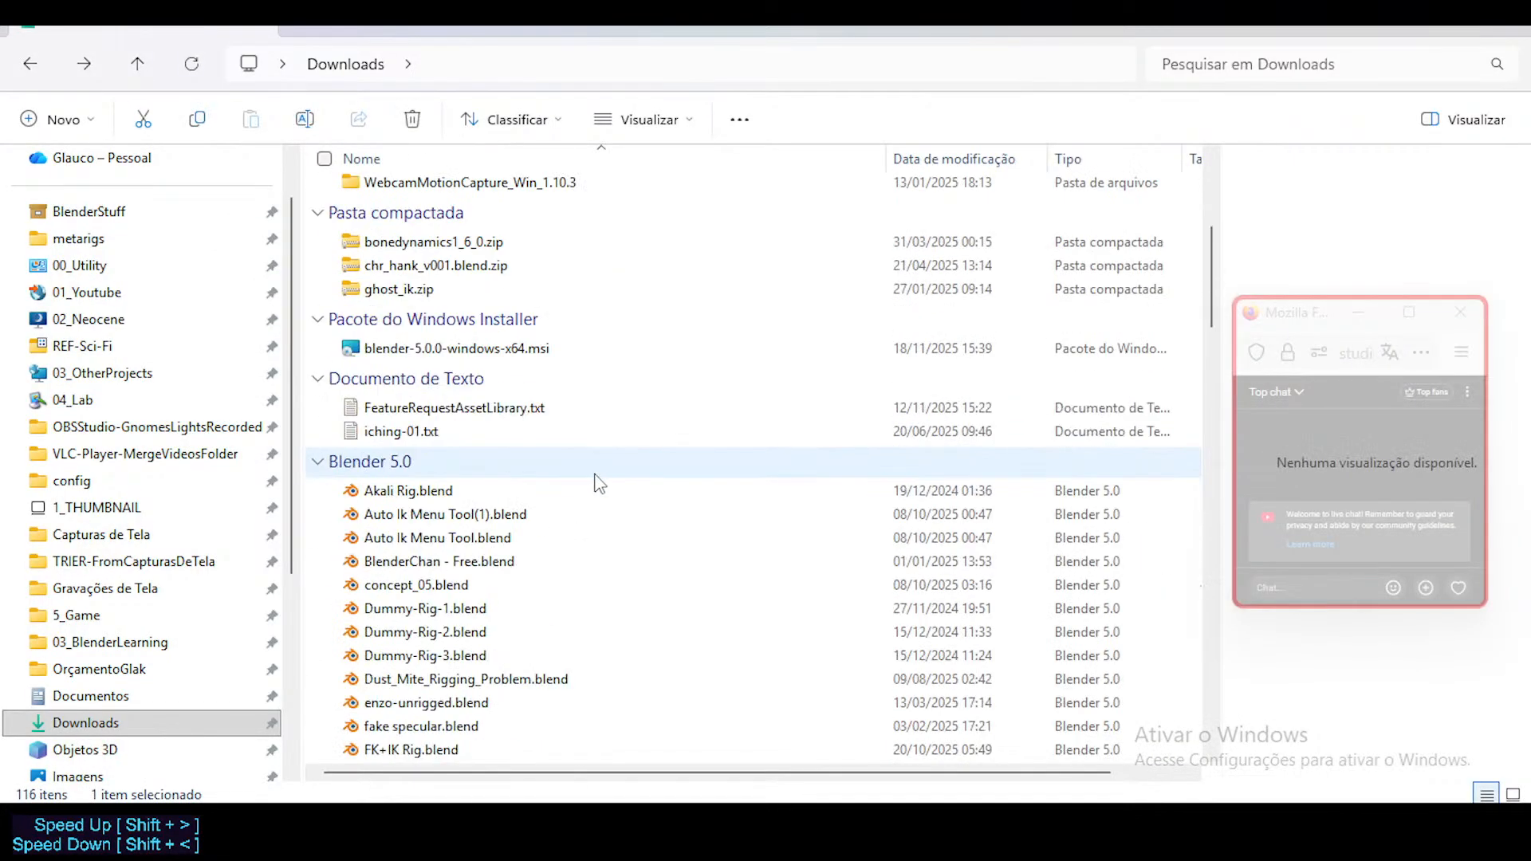
{"action": "scroll", "coordinate": [594, 477], "scroll_direction": "up", "scroll_amount": 6}
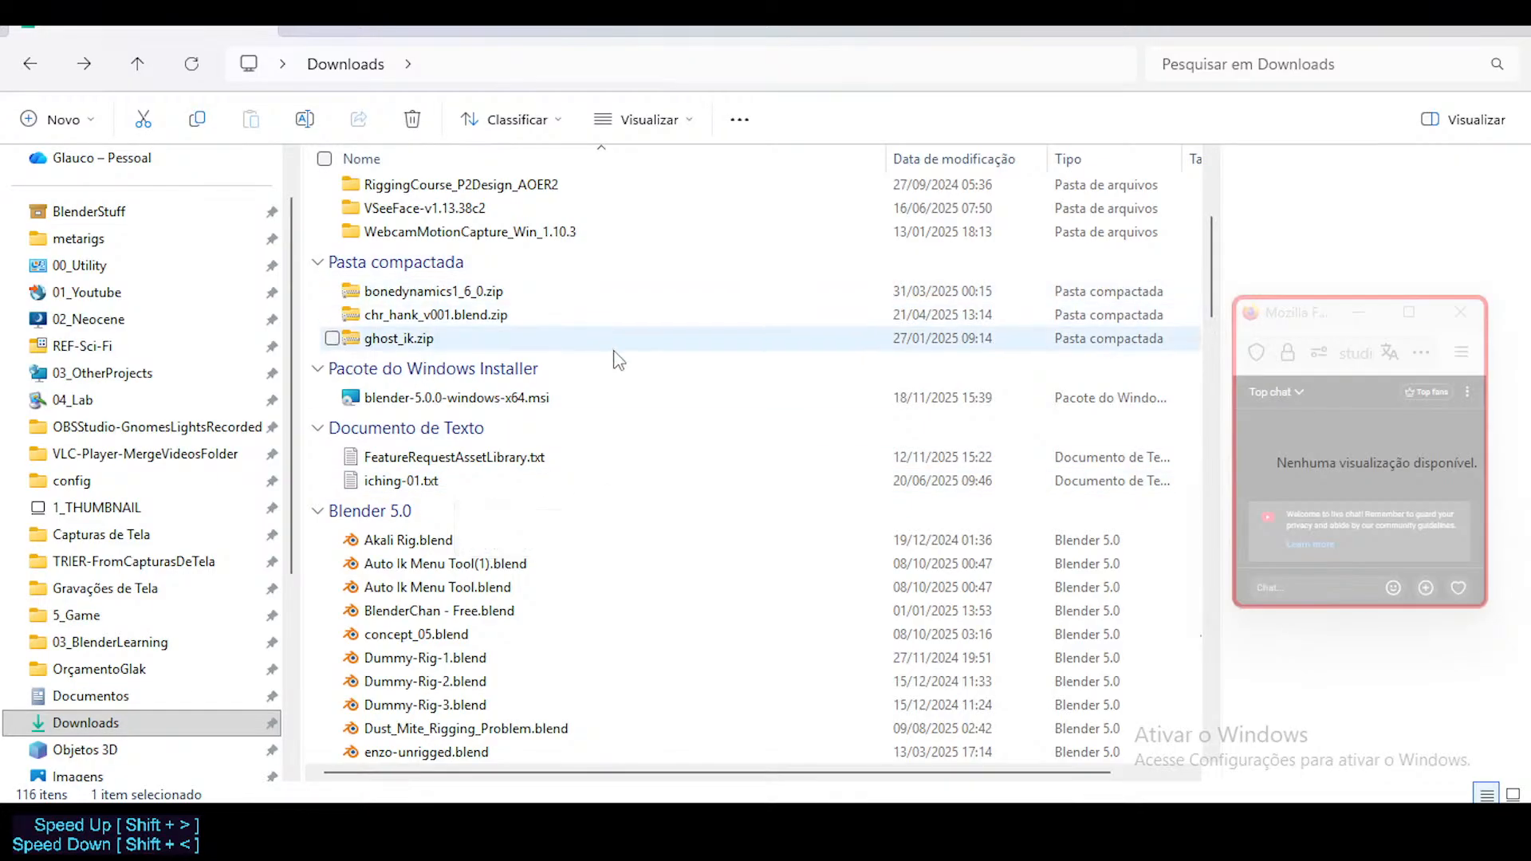
{"action": "scroll", "coordinate": [558, 362], "scroll_direction": "up", "scroll_amount": 1}
{"action": "scroll", "coordinate": [593, 415], "scroll_direction": "down", "scroll_amount": 11}
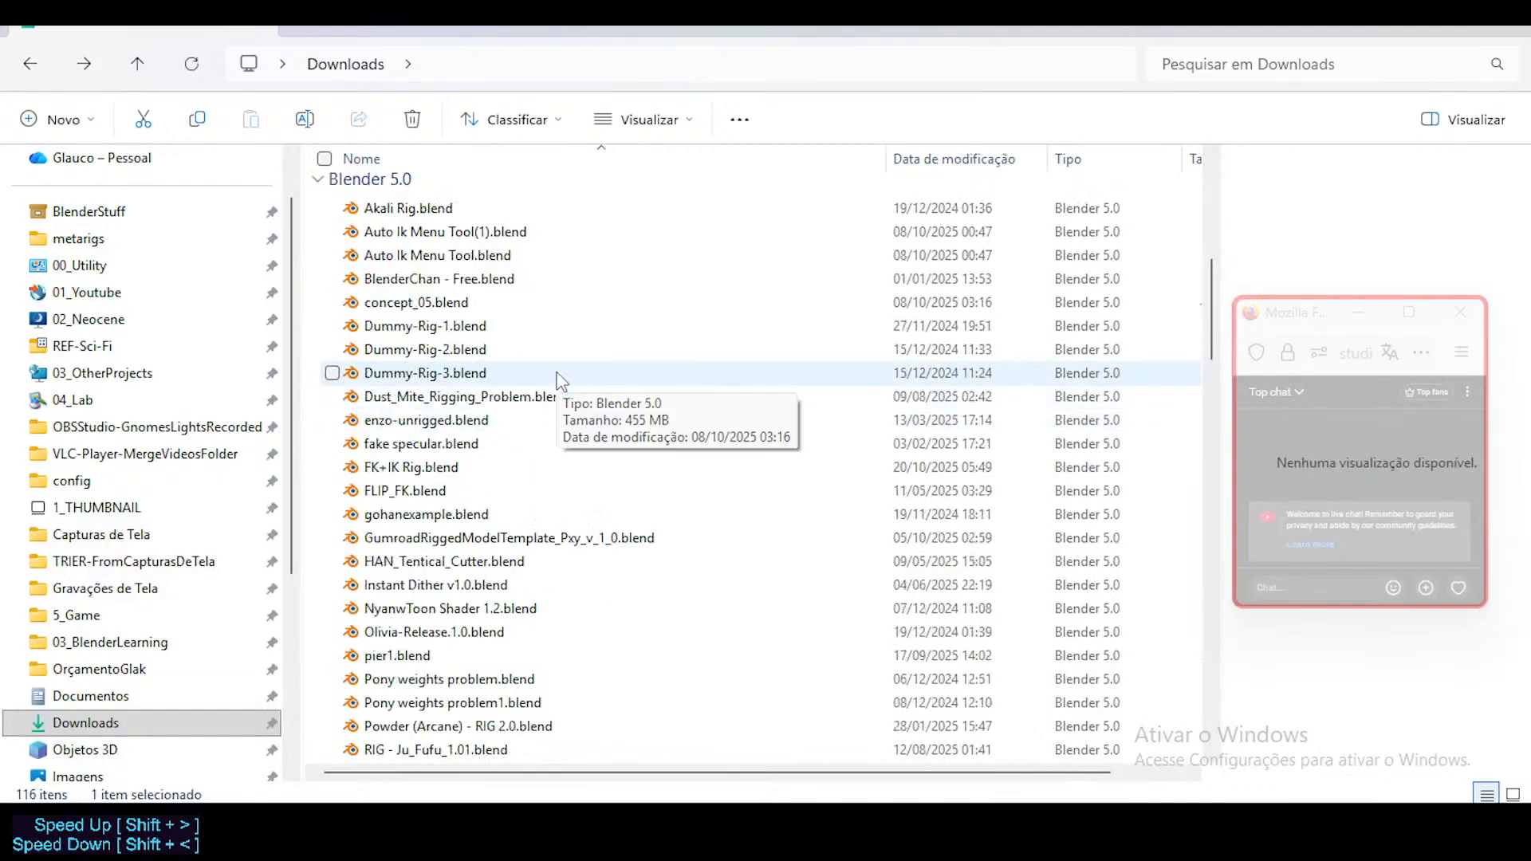
{"action": "scroll", "coordinate": [558, 408], "scroll_direction": "down", "scroll_amount": 13}
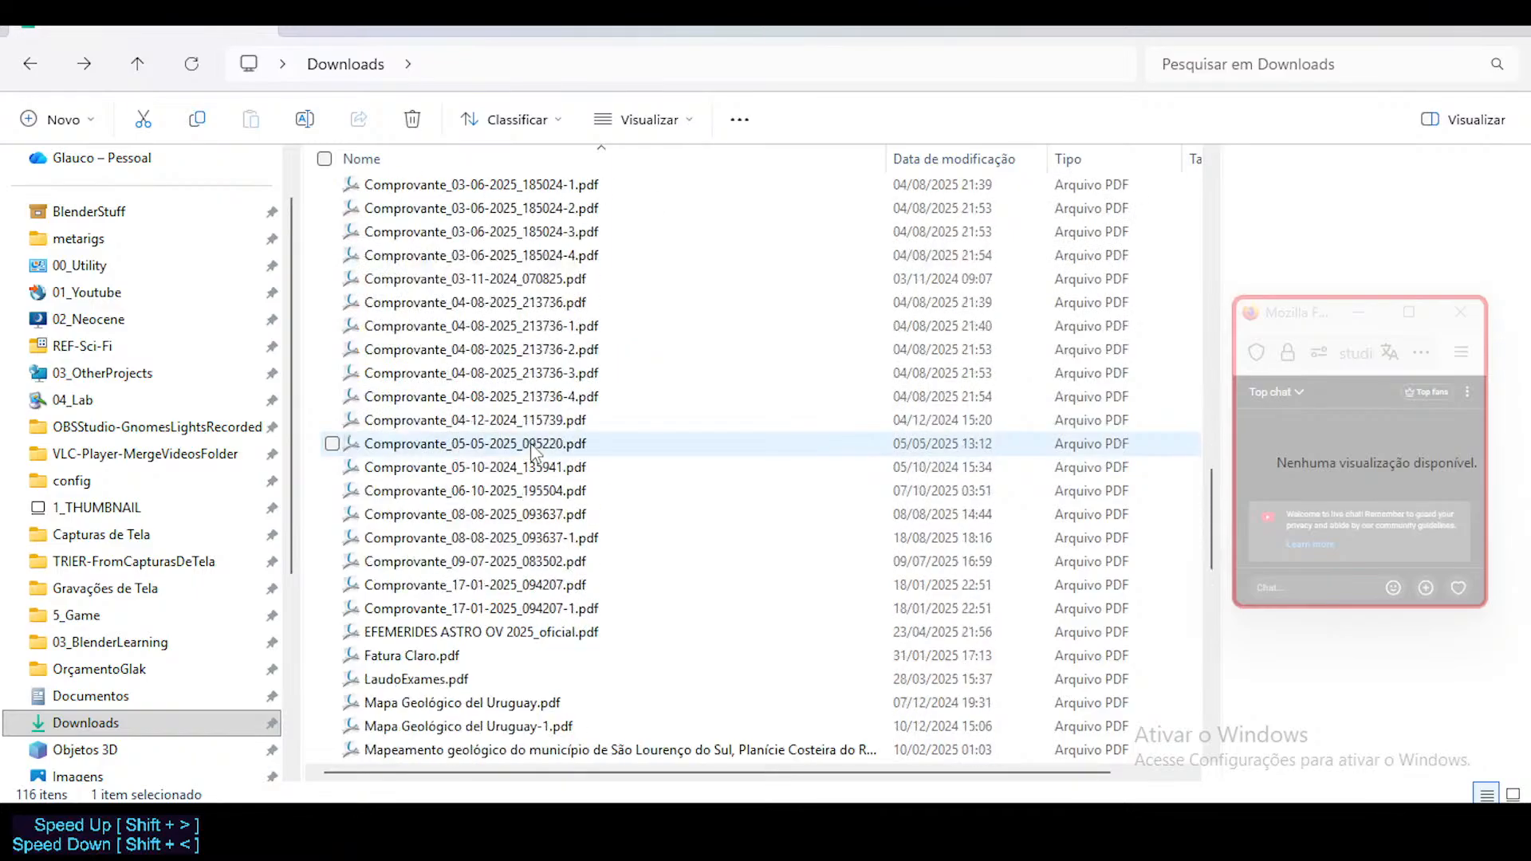
{"action": "scroll", "coordinate": [523, 487], "scroll_direction": "down", "scroll_amount": 5}
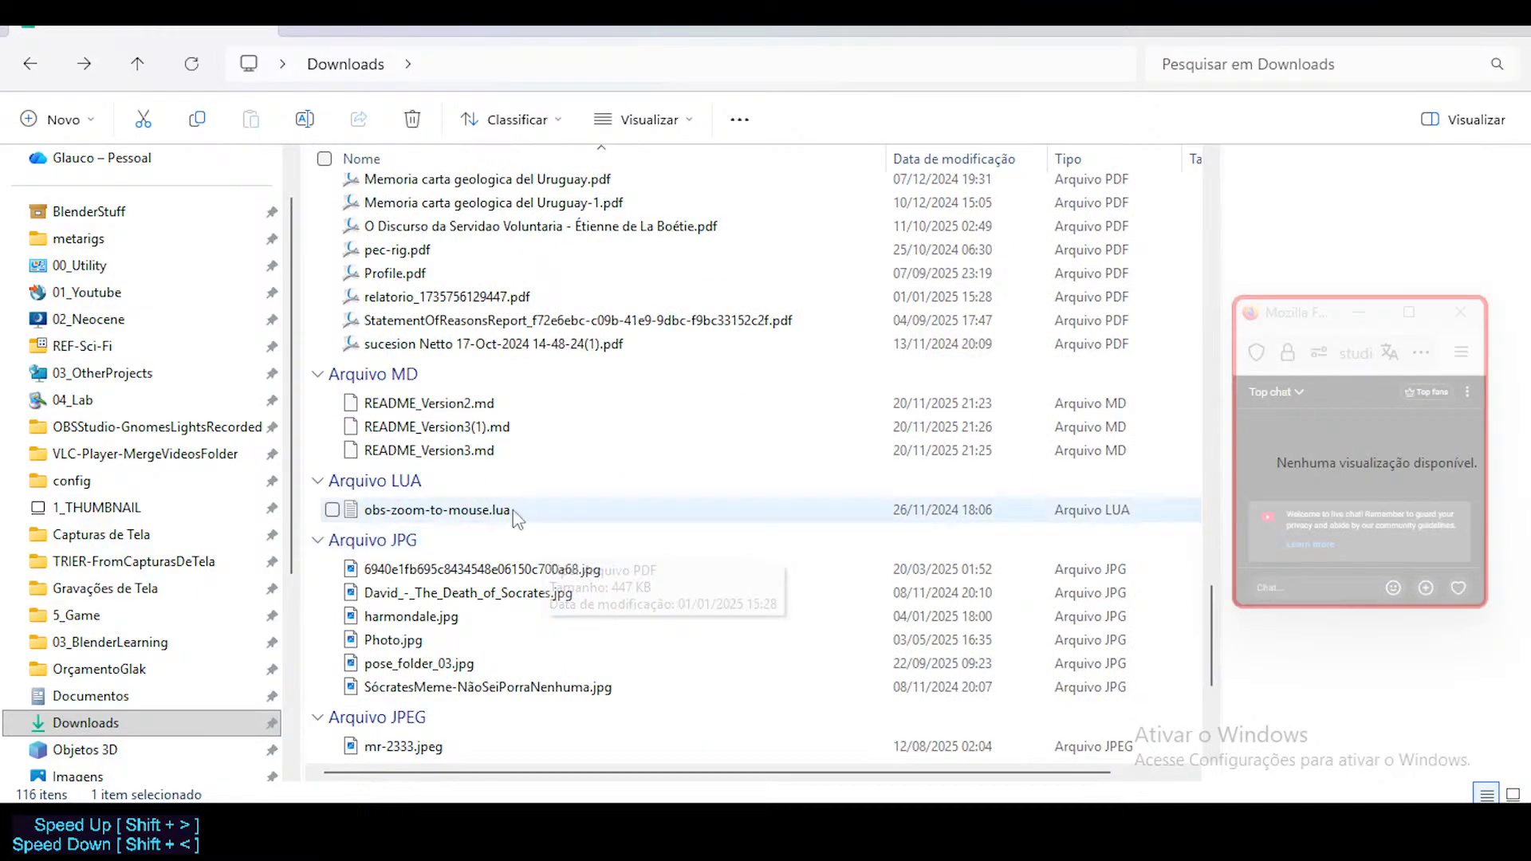
{"action": "left_click", "coordinate": [507, 431]}
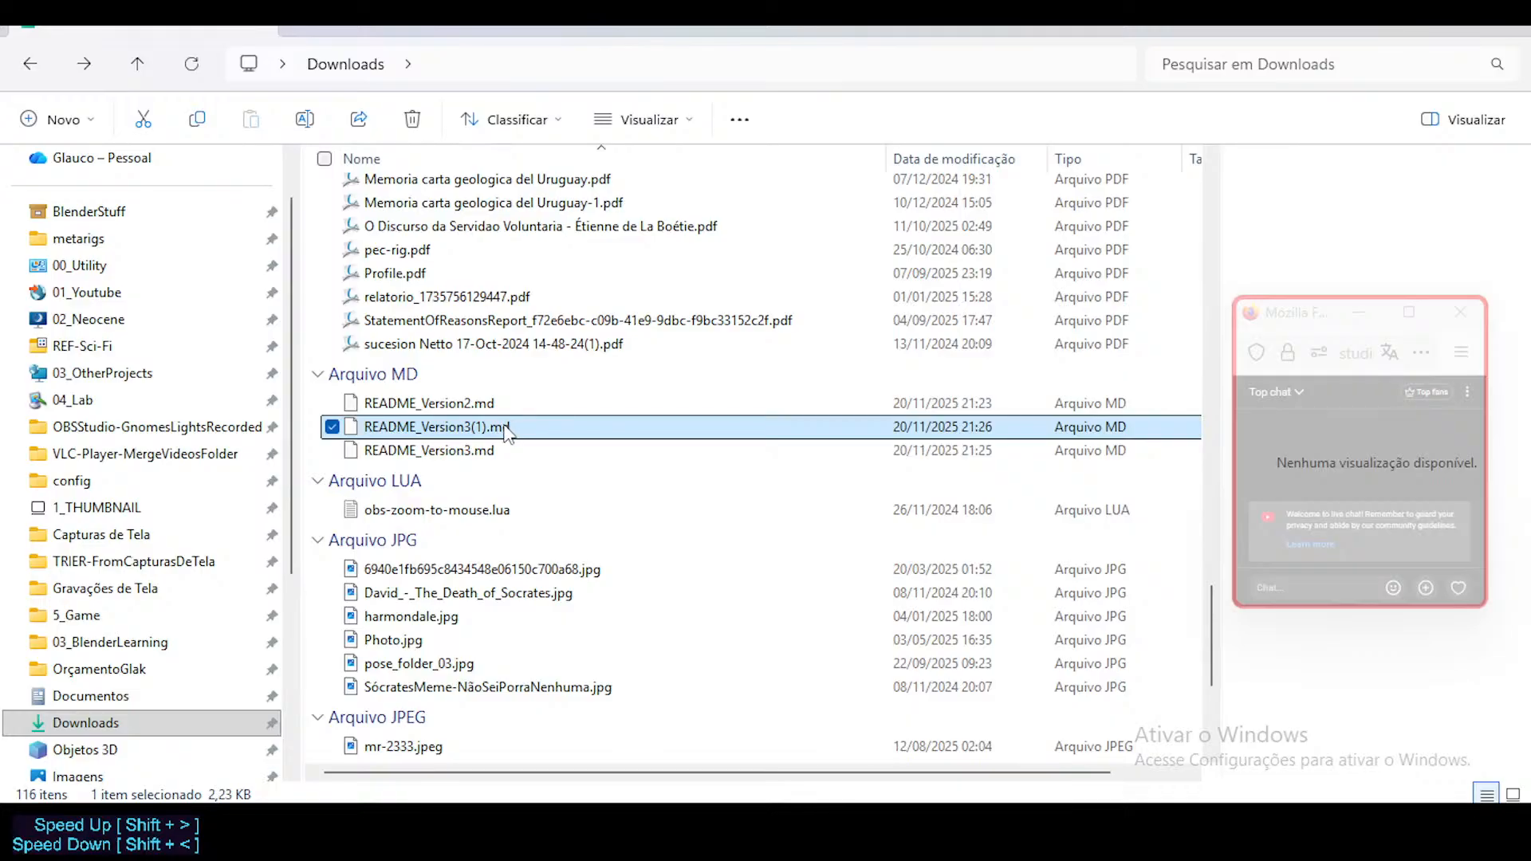
{"action": "left_click", "coordinate": [490, 450]}
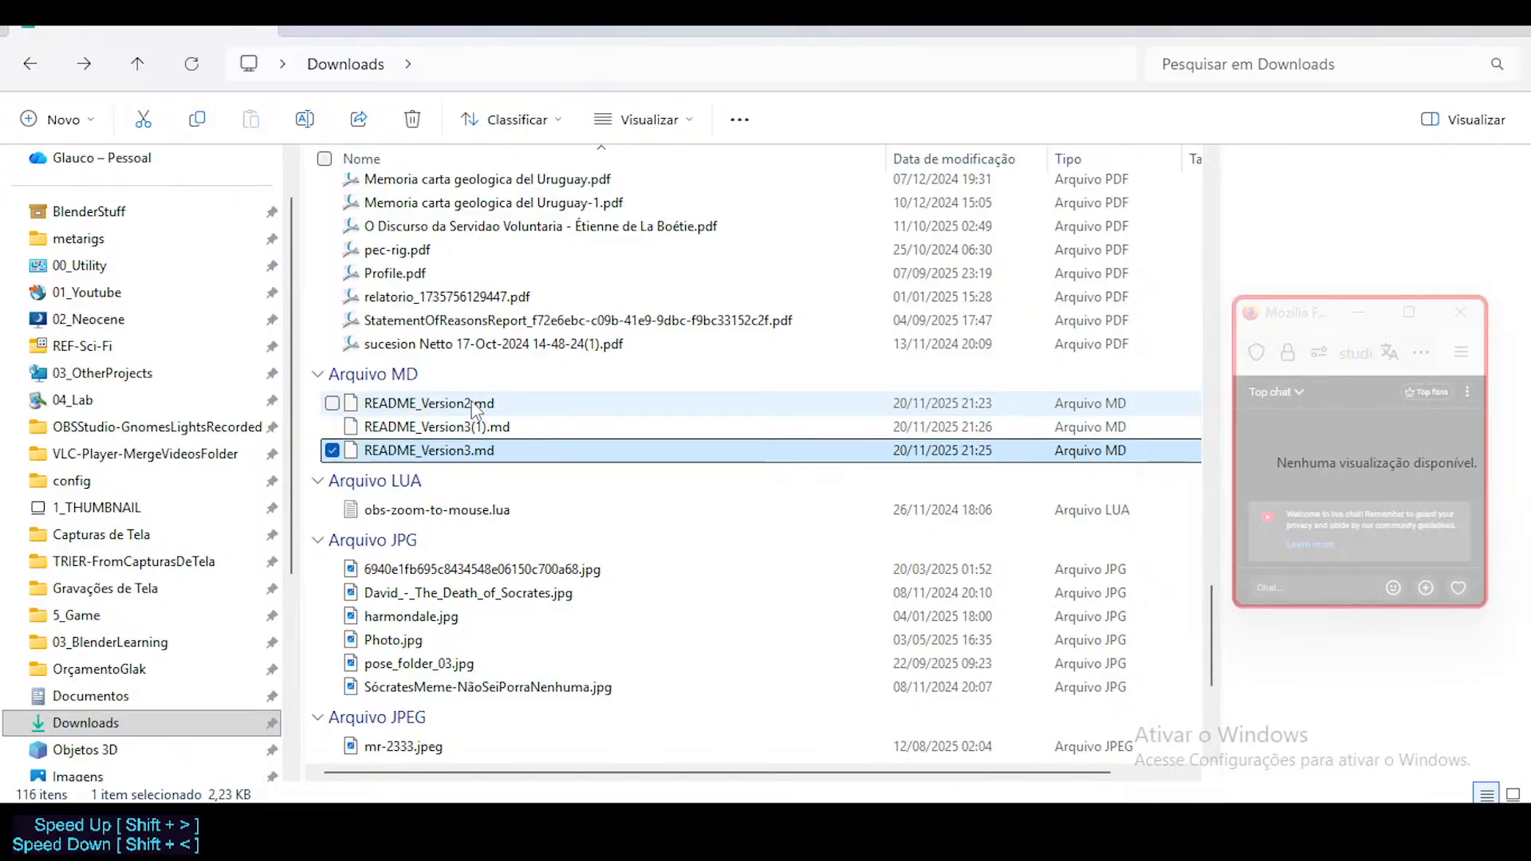
{"action": "key", "text": "Delete"}
{"action": "left_click", "coordinate": [477, 405]}
{"action": "key", "text": "Delete"}
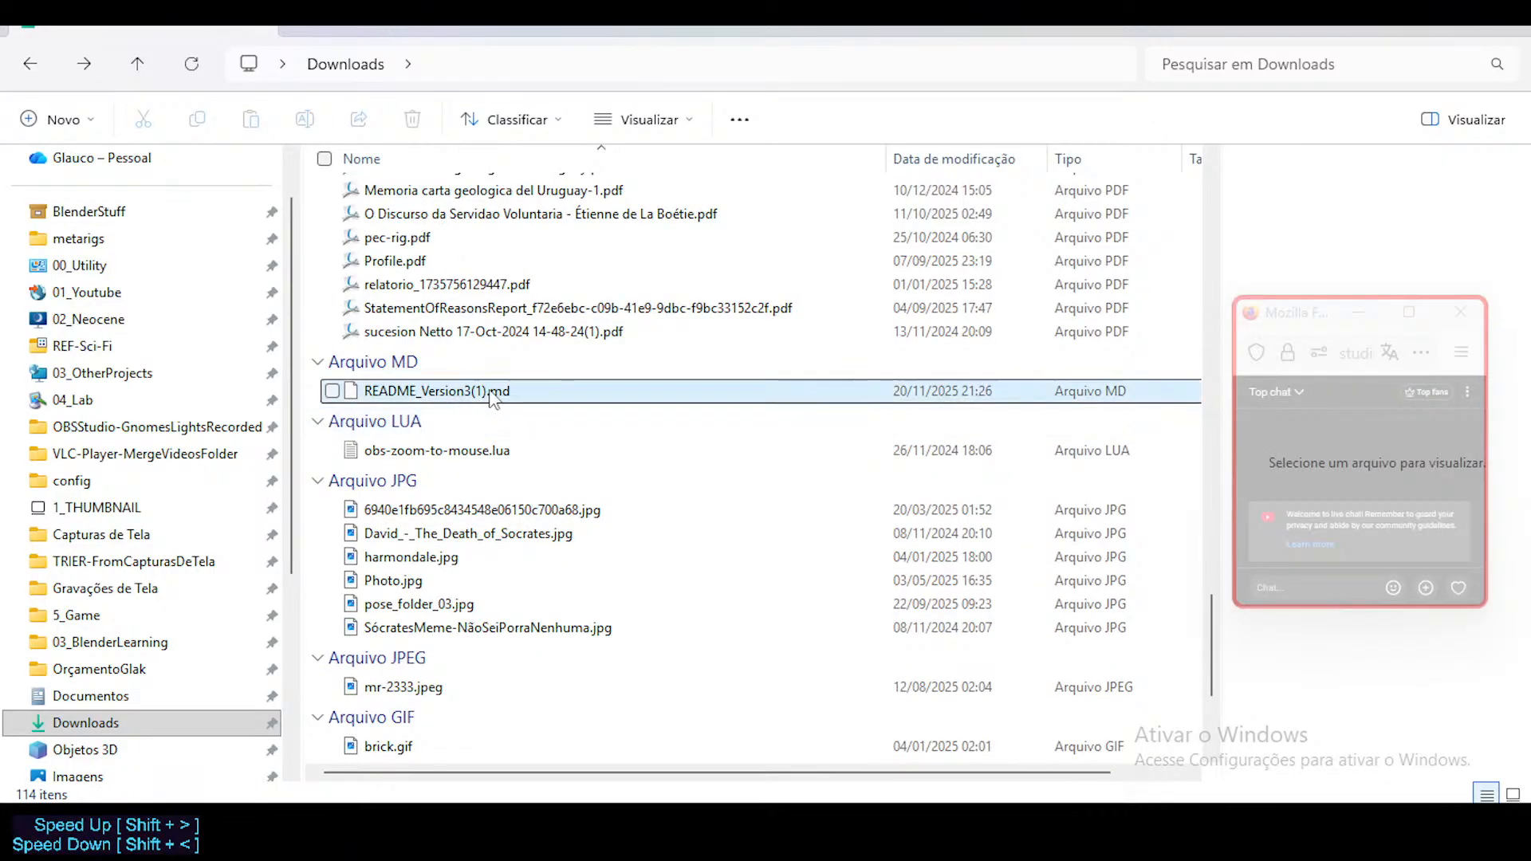
Step: Rename README_Version3(1).md as README_Version3.md
{"action": "left_click", "coordinate": [486, 392]}
{"action": "left_click", "coordinate": [486, 392]}
{"action": "left_click", "coordinate": [475, 391]}
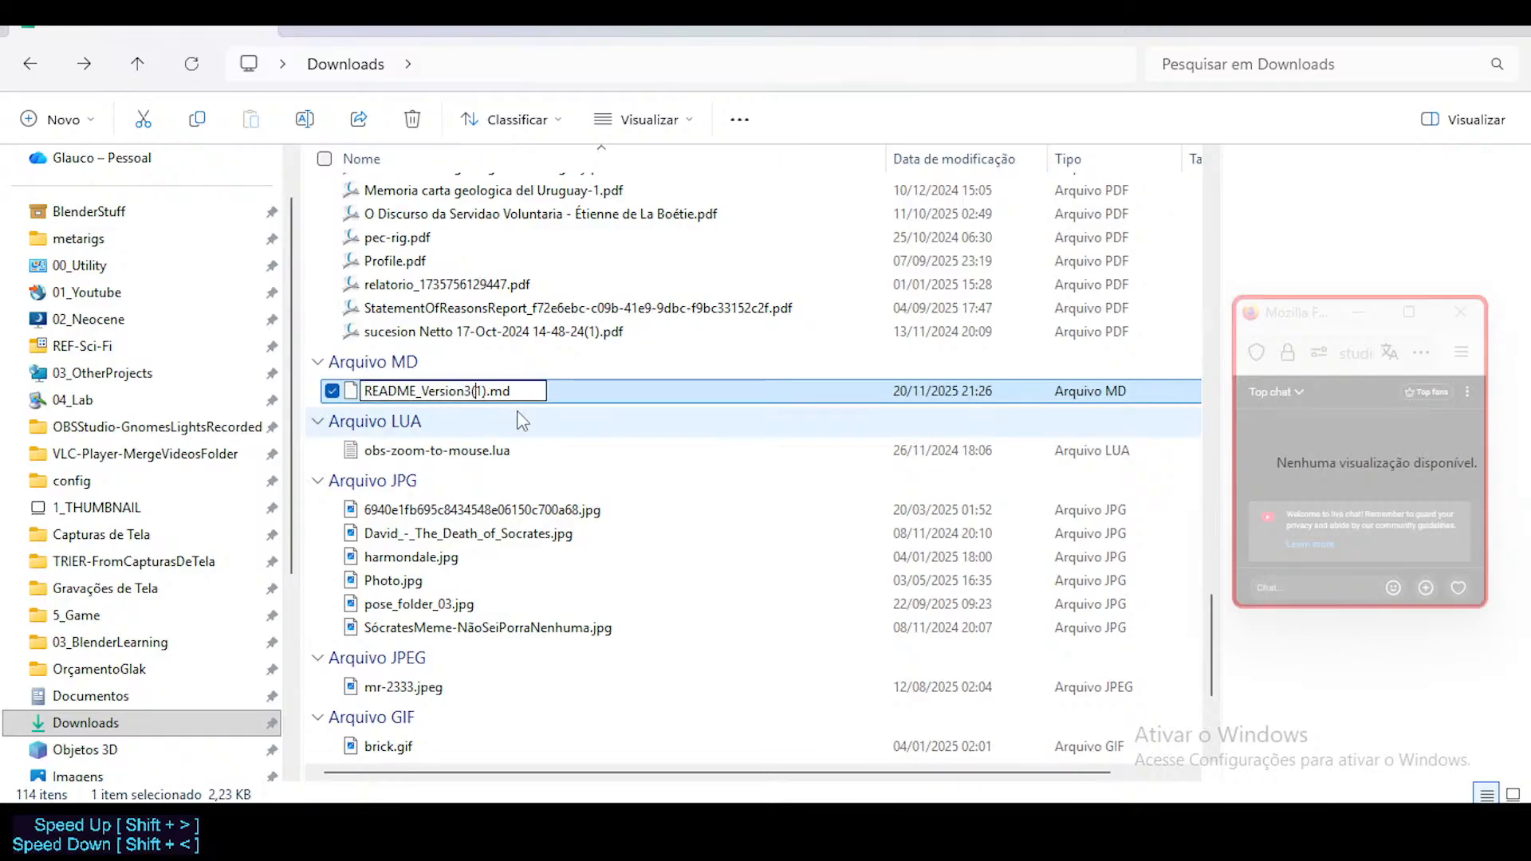
{"action": "key", "text": "Delete"}
{"action": "key", "text": "Return"}
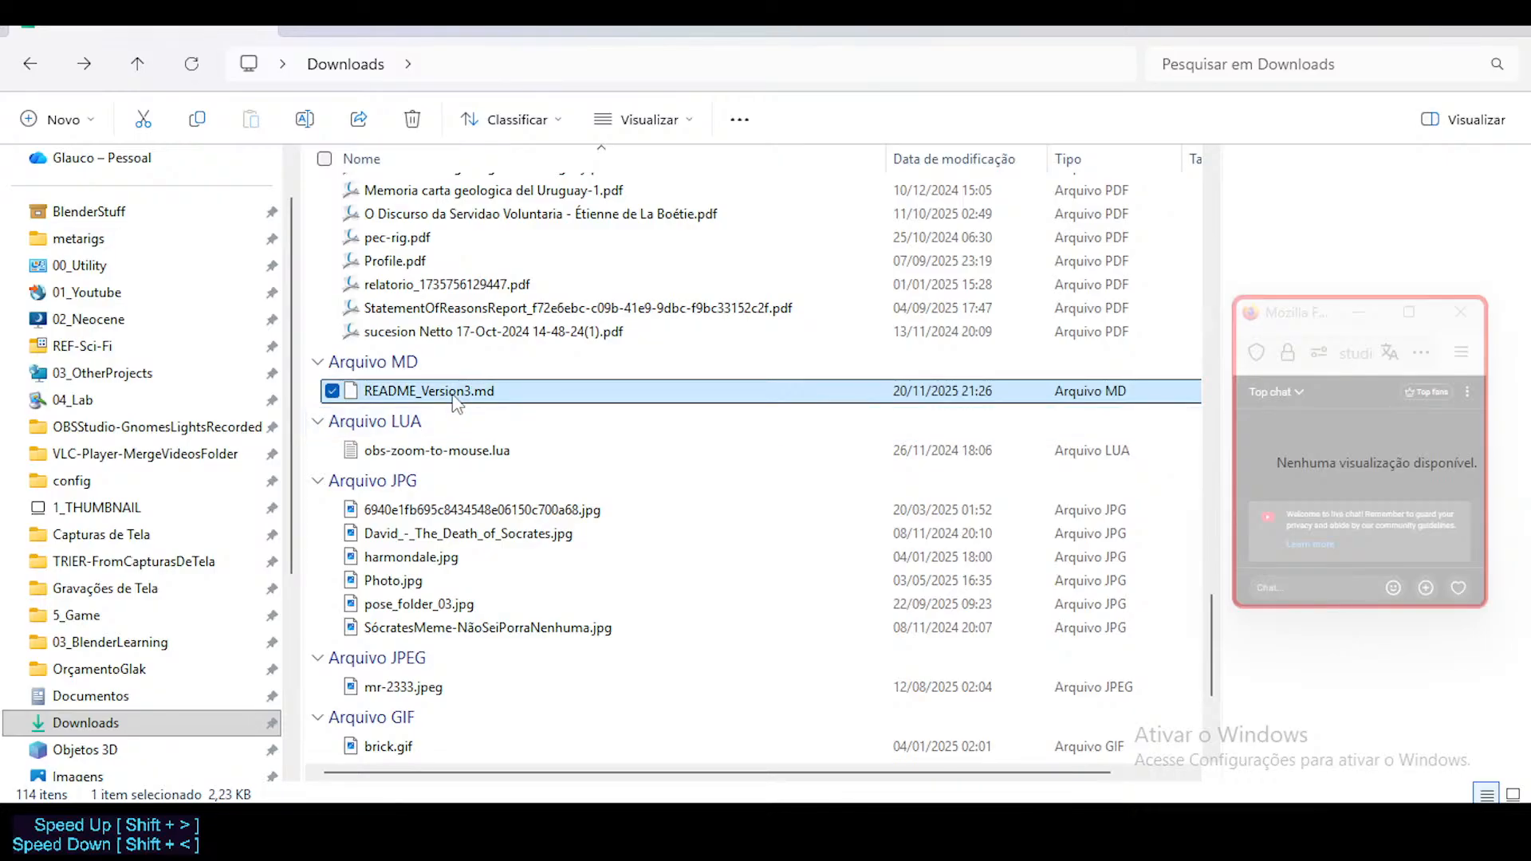
Step: Delete the older LICENSE_Version2 file and rename LICENSE_Version2(1) as LICENSE_Version2
{"action": "scroll", "coordinate": [460, 461], "scroll_direction": "down", "scroll_amount": 1}
{"action": "scroll", "coordinate": [466, 483], "scroll_direction": "down", "scroll_amount": 3}
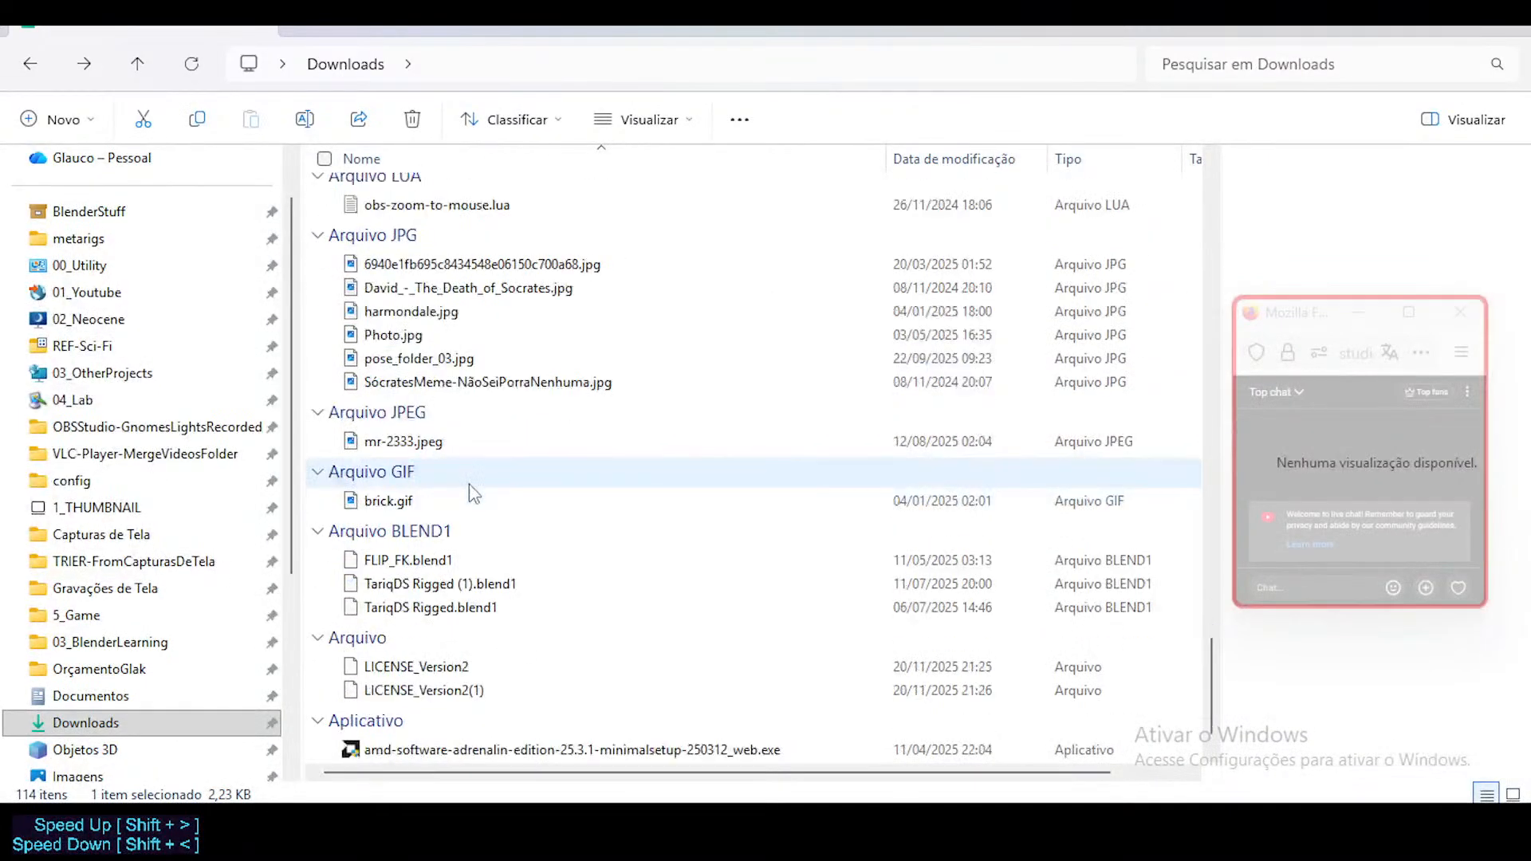
{"action": "left_click", "coordinate": [456, 638]}
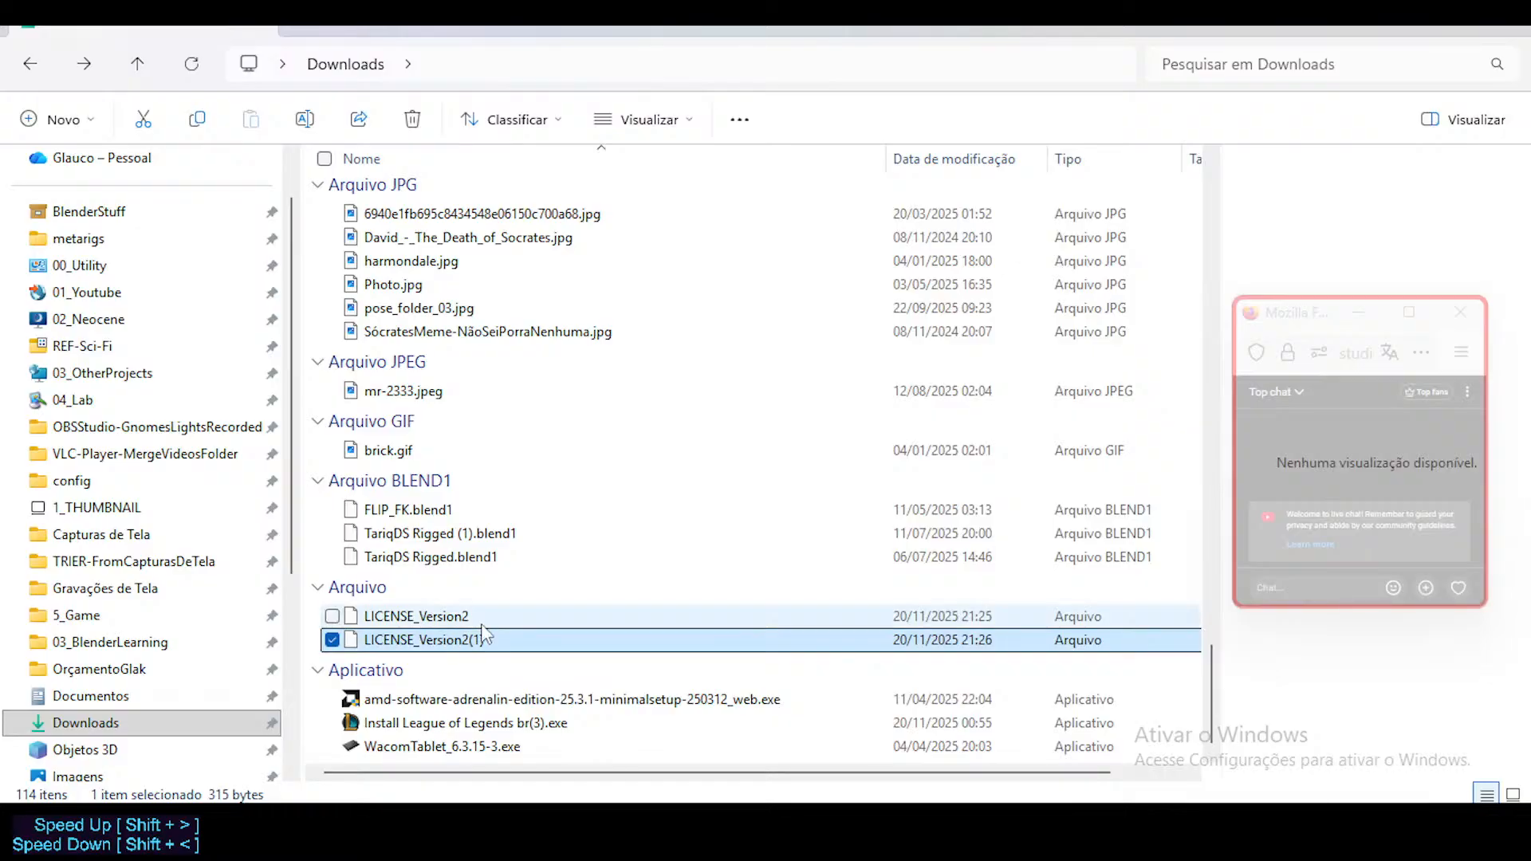
{"action": "left_click", "coordinate": [461, 619]}
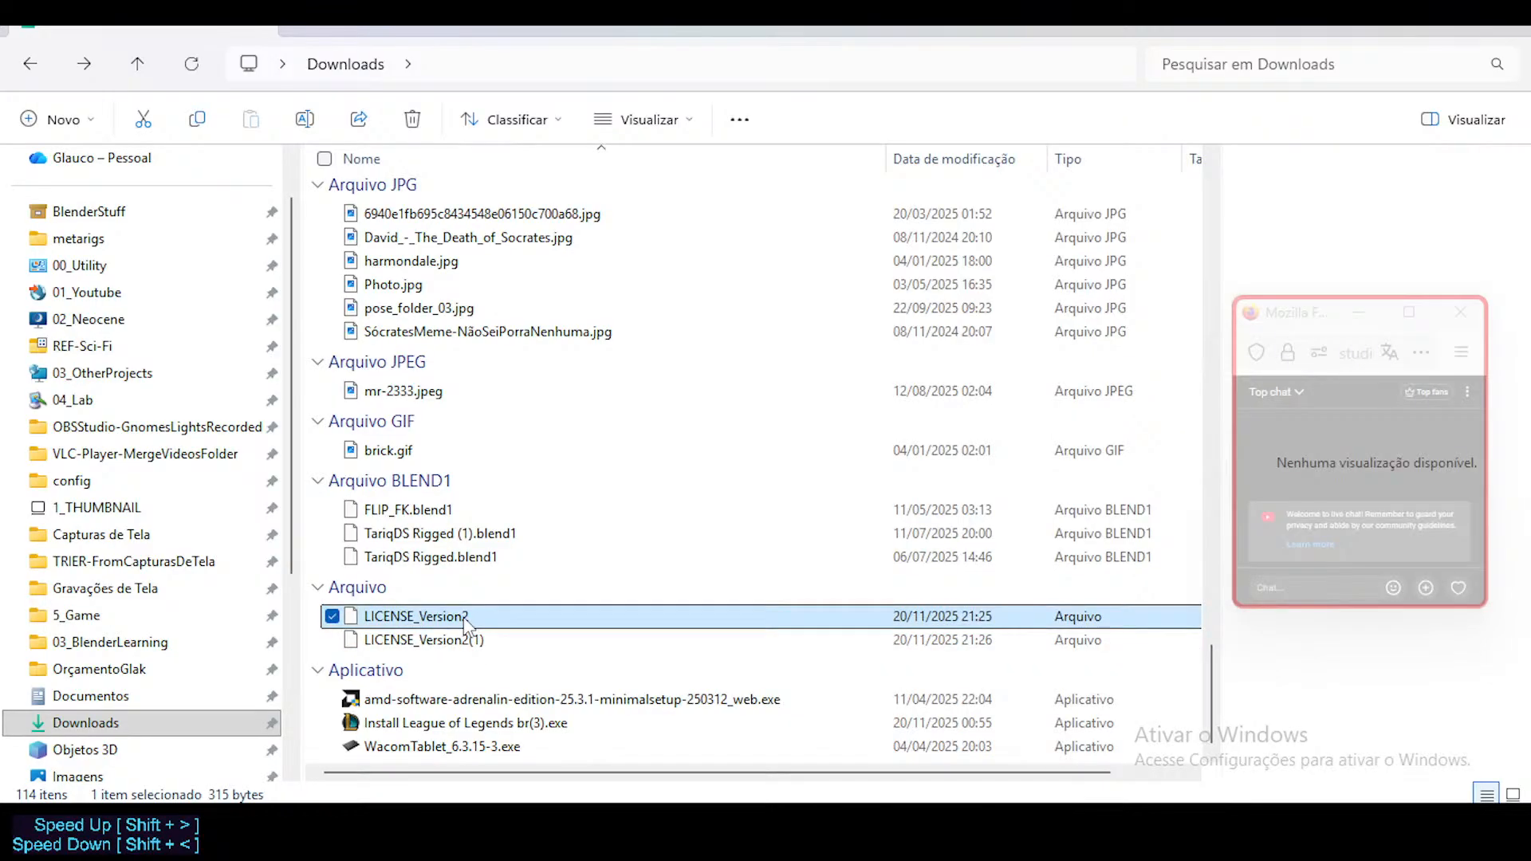
{"action": "key", "text": "Delete"}
{"action": "left_click", "coordinate": [470, 643]}
{"action": "key", "text": "F2"}
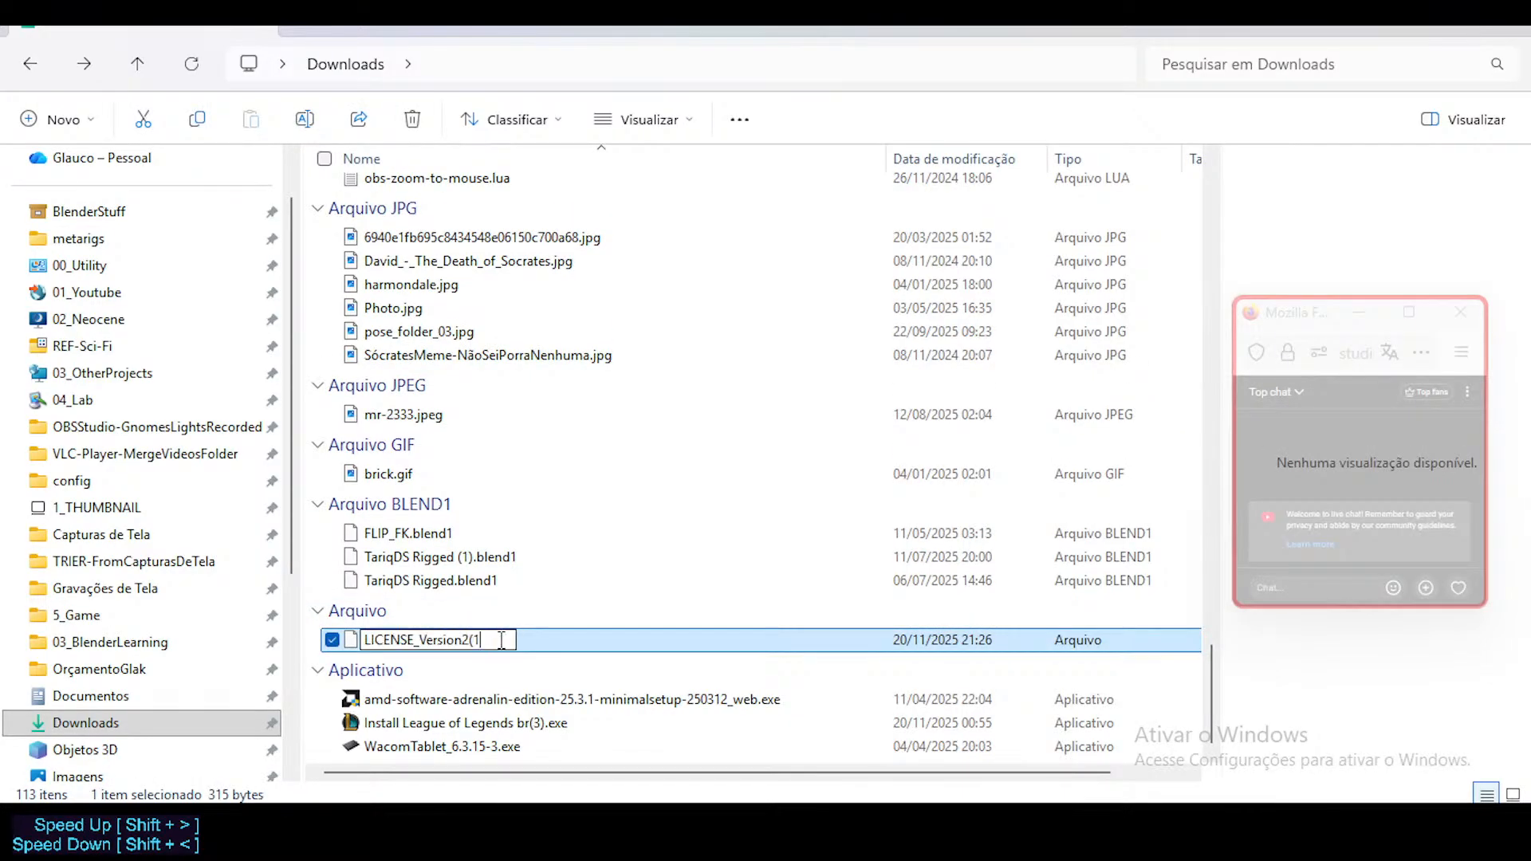
{"action": "key", "text": "Return"}
Step: Move README_Version3.md and LICENSE_Version2 from Downloads into the auto_ik_plus folder
{"action": "scroll", "coordinate": [480, 502], "scroll_direction": "up", "scroll_amount": 4}
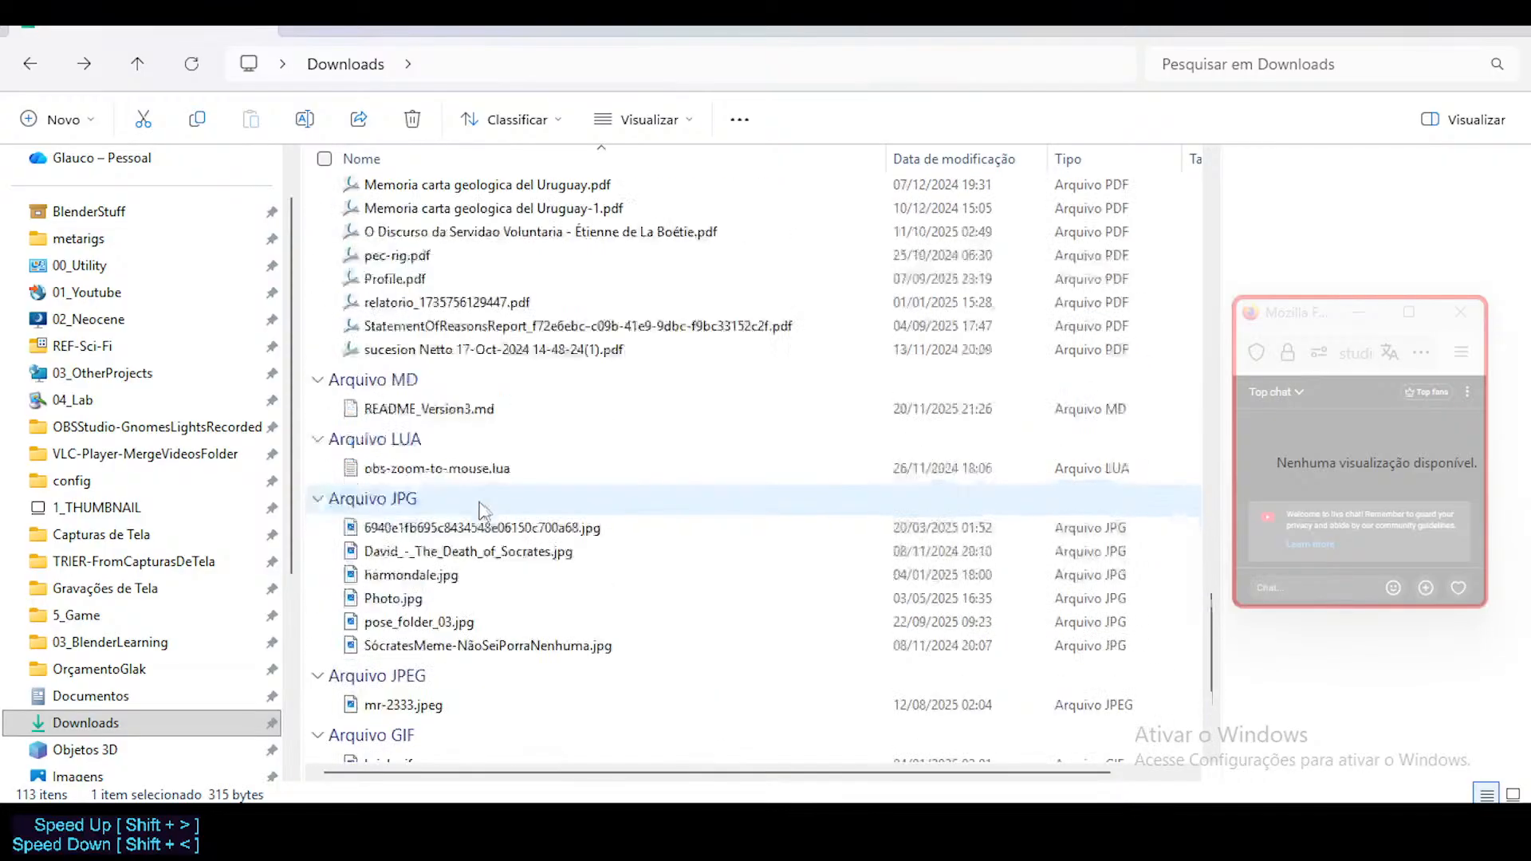
{"action": "scroll", "coordinate": [448, 429], "scroll_direction": "up", "scroll_amount": 5}
{"action": "scroll", "coordinate": [450, 436], "scroll_direction": "down", "scroll_amount": 3}
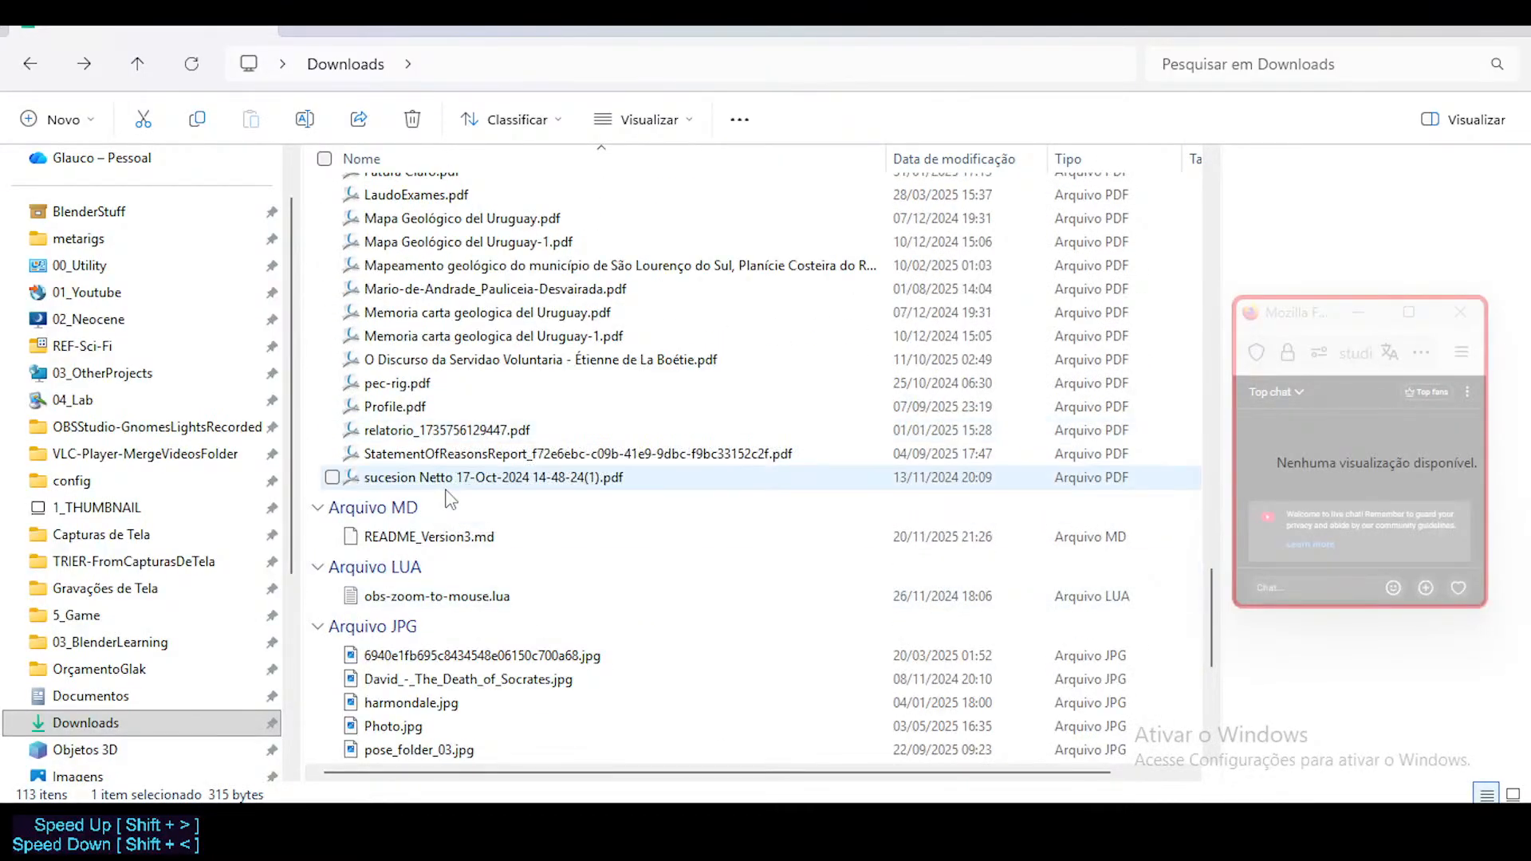
{"action": "scroll", "coordinate": [470, 606], "scroll_direction": "up", "scroll_amount": 2}
{"action": "left_click", "coordinate": [447, 667], "text": "ctrl"}
{"action": "scroll", "coordinate": [482, 511], "scroll_direction": "up", "scroll_amount": 10}
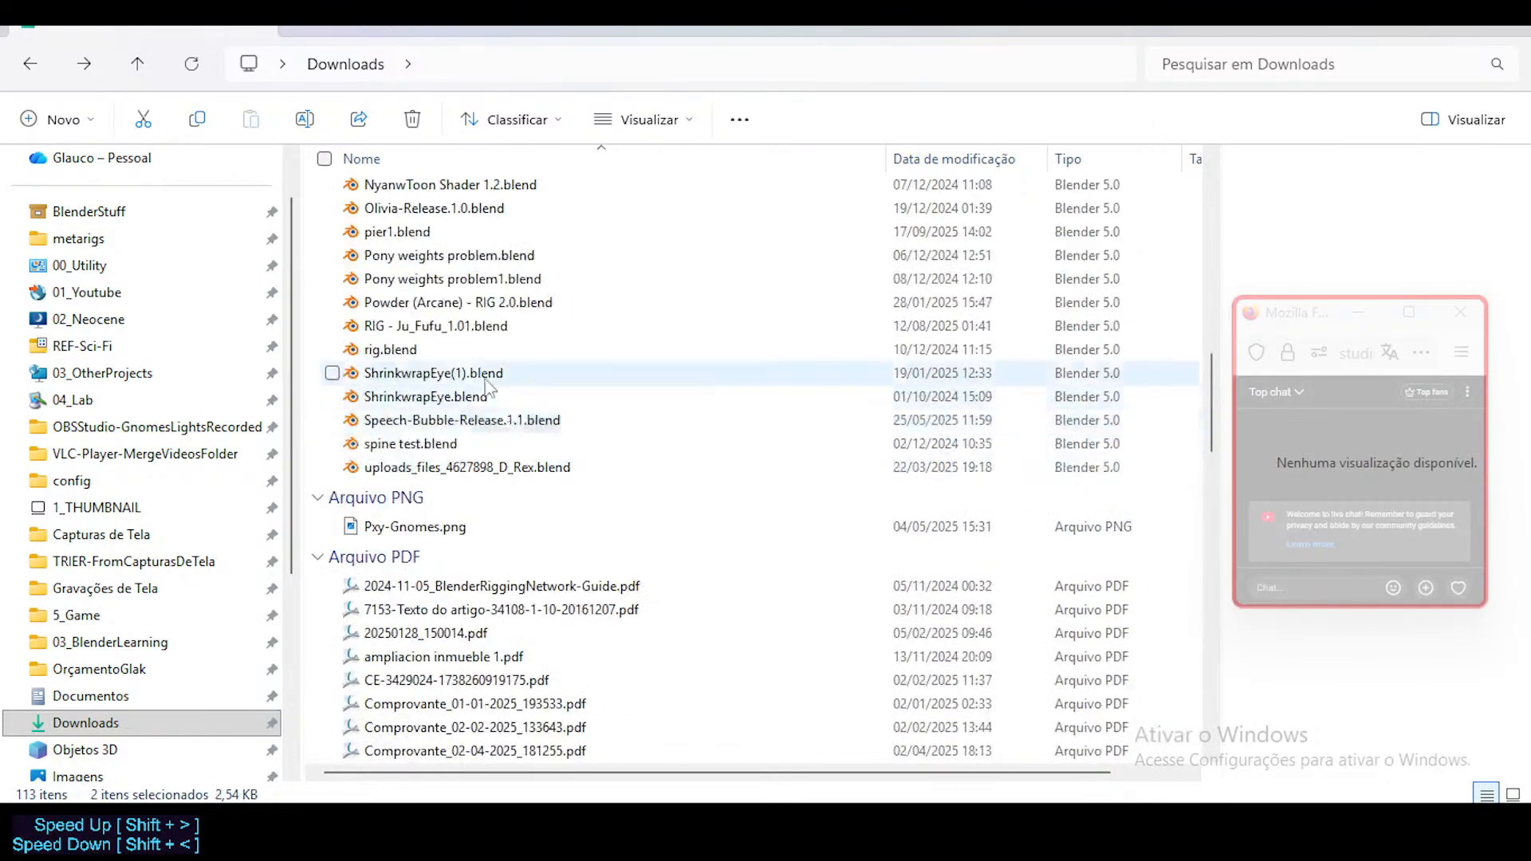
{"action": "scroll", "coordinate": [492, 320], "scroll_direction": "up", "scroll_amount": 15}
{"action": "double_click", "coordinate": [432, 224]}
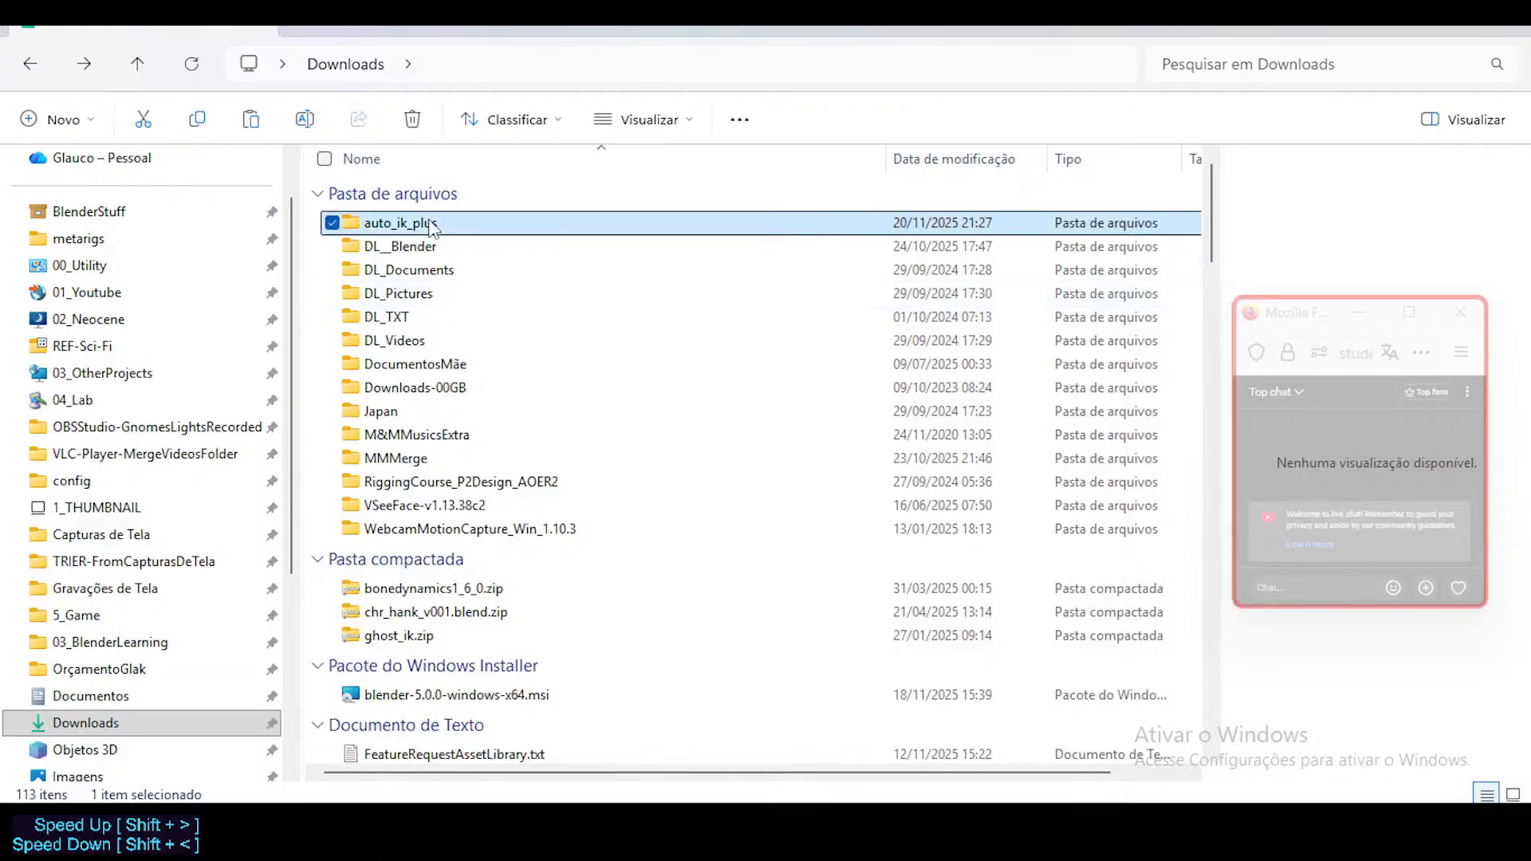
{"action": "key", "text": "ctrl+v"}
{"action": "left_click", "coordinate": [609, 626]}
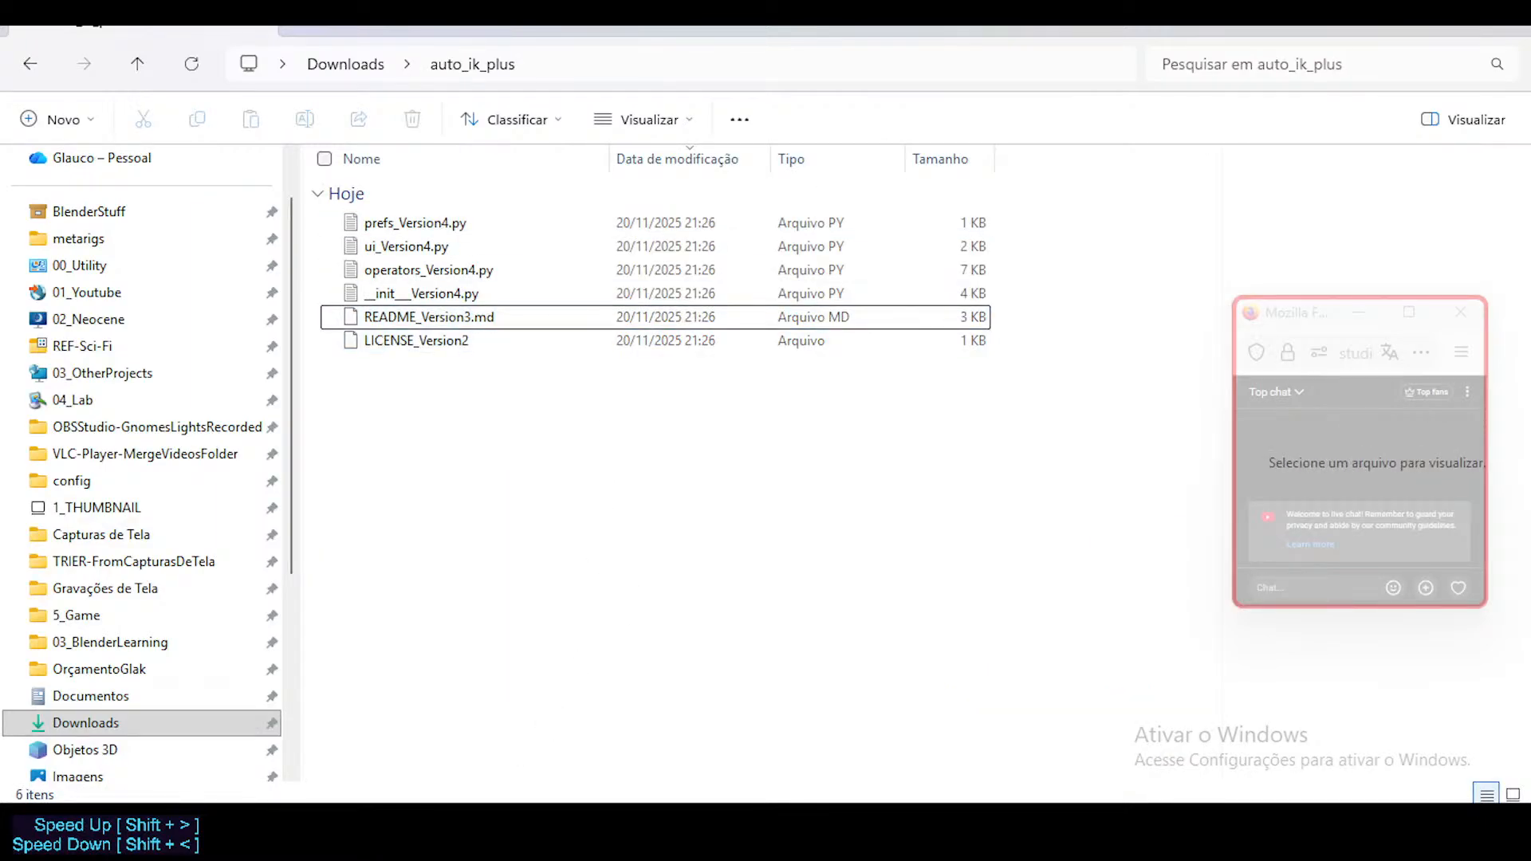
Step: Switch to the GitHub Copilot chat in Firefox and review the instructions for zipping the auto_ik_plus folder
{"action": "left_click", "coordinate": [542, 702]}
{"action": "scroll", "coordinate": [526, 439], "scroll_direction": "up", "scroll_amount": 5}
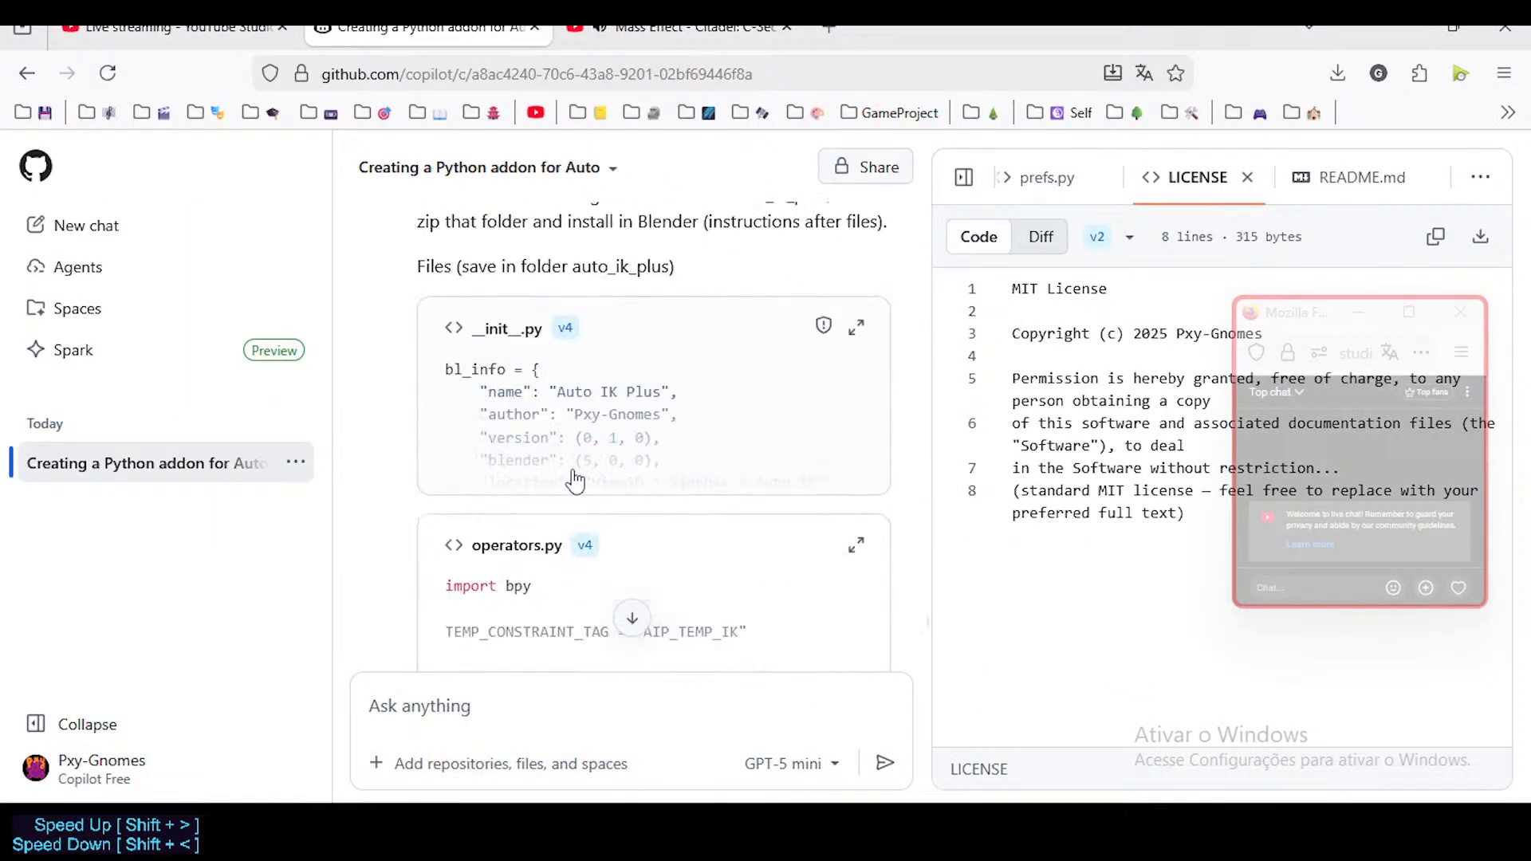
{"action": "scroll", "coordinate": [582, 470], "scroll_direction": "up", "scroll_amount": 2}
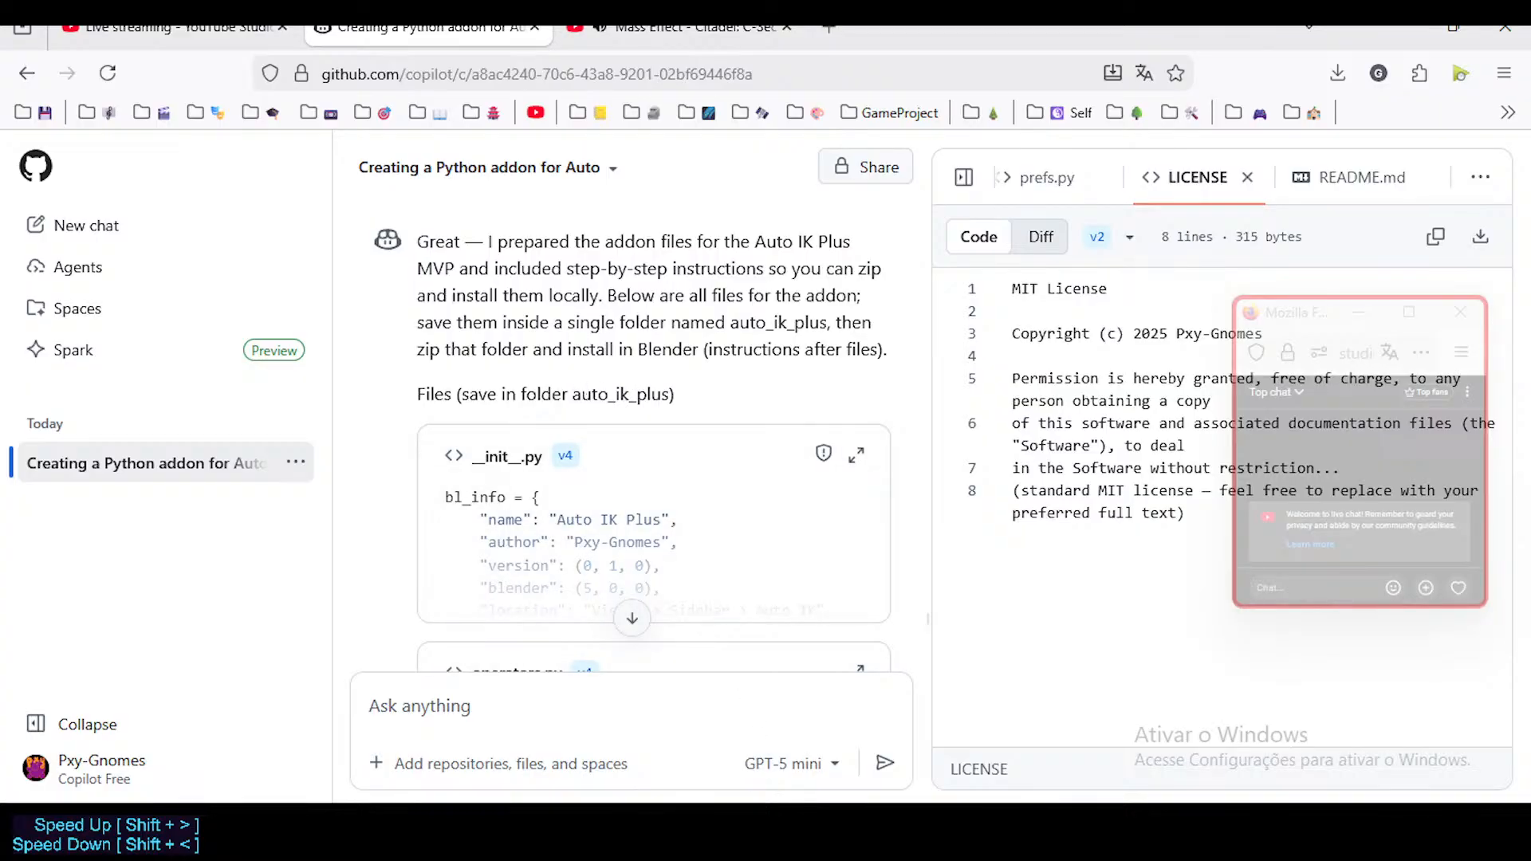
Step: Return to Downloads in File Explorer and compress the auto_ik_plus folder into auto_ik_plus.zip
{"action": "left_click", "coordinate": [326, 826]}
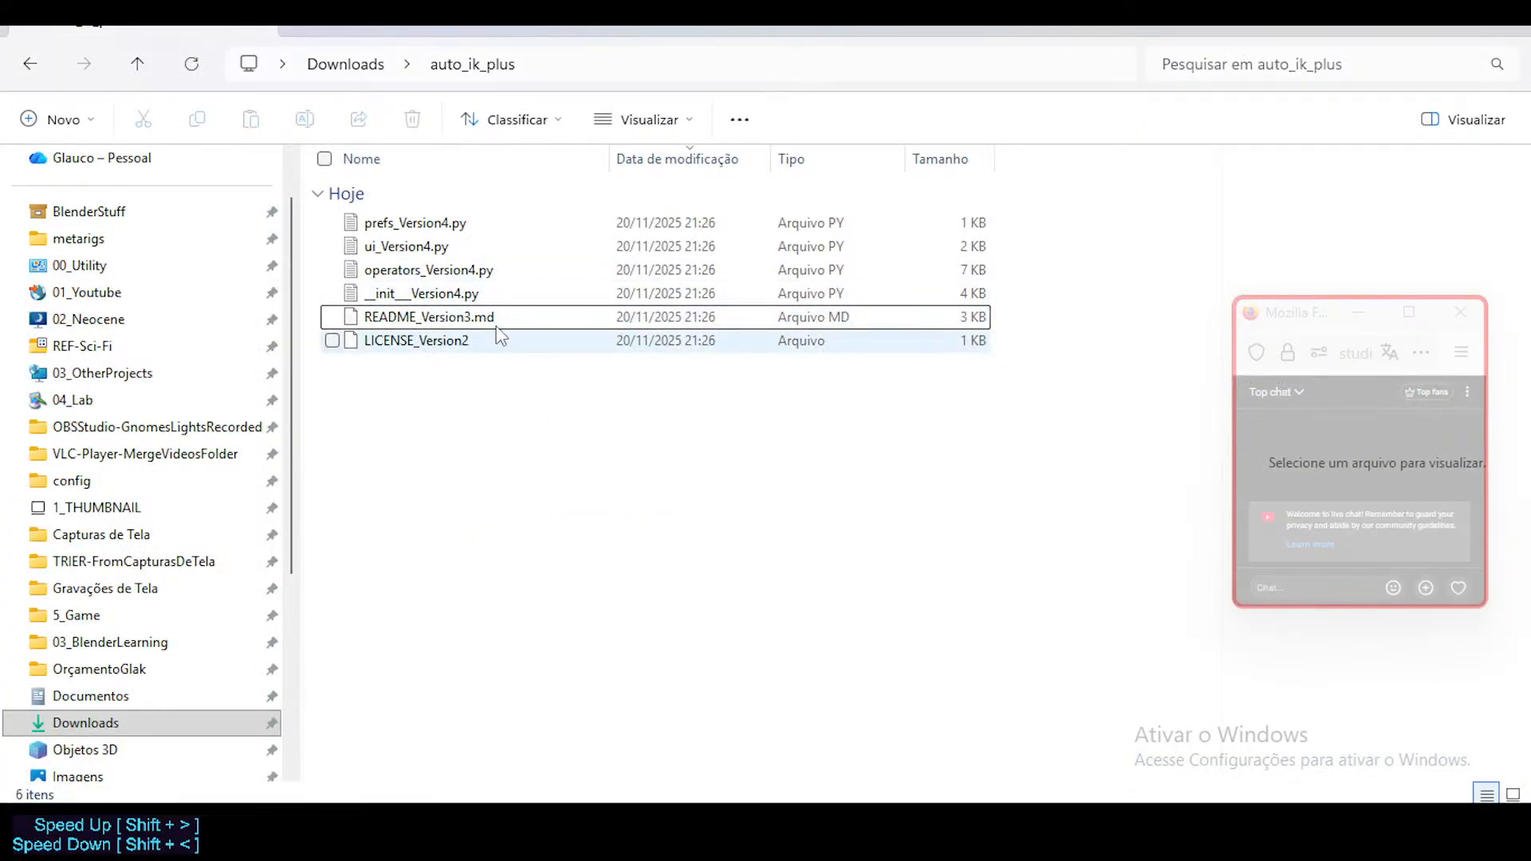
{"action": "key", "text": "alt+Left"}
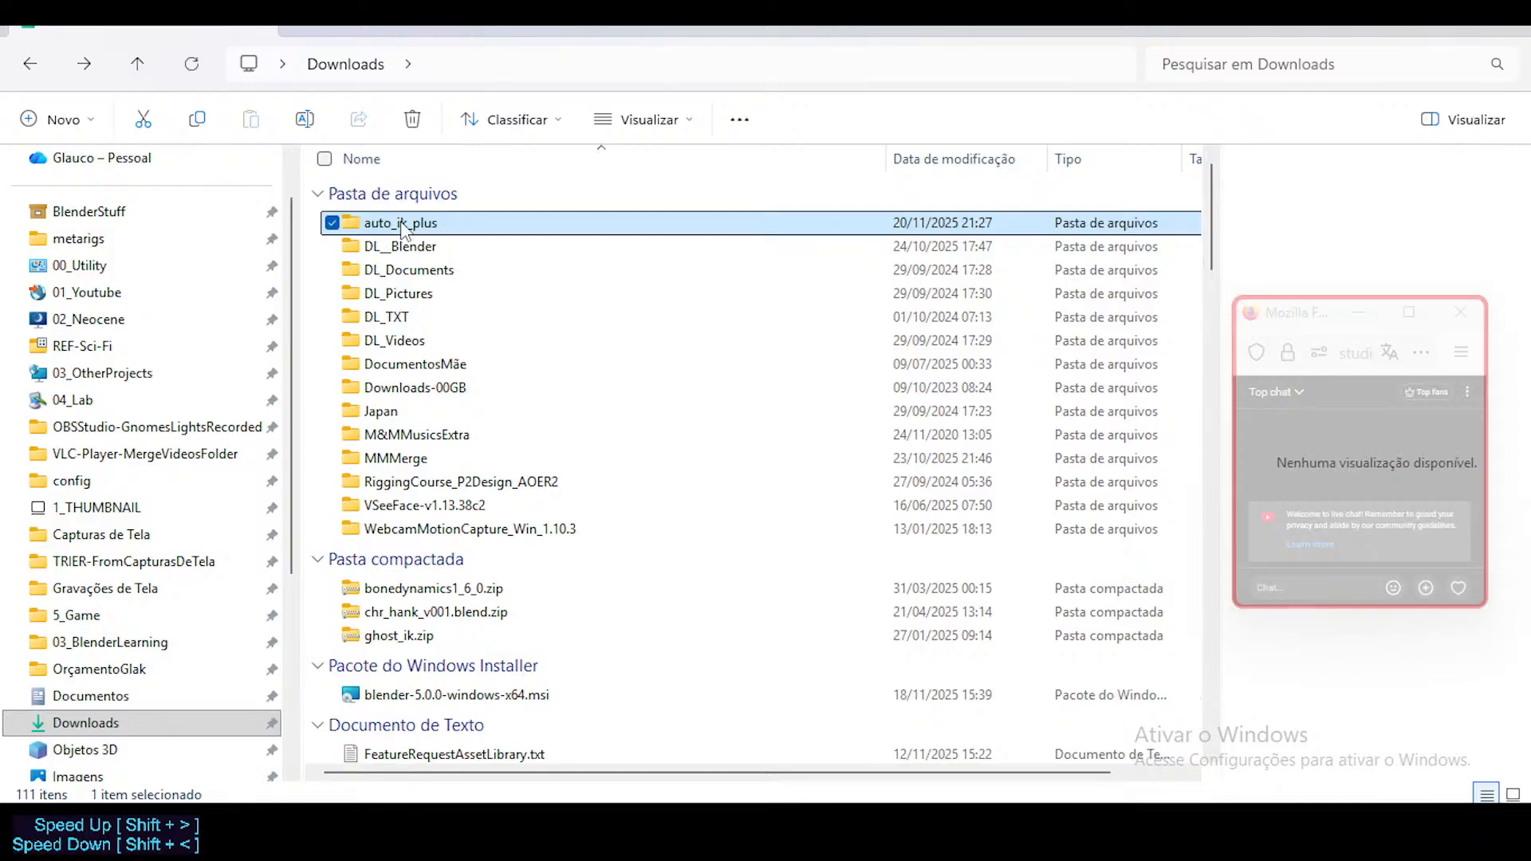
{"action": "right_click", "coordinate": [400, 222]}
{"action": "mouse_move", "coordinate": [514, 583]}
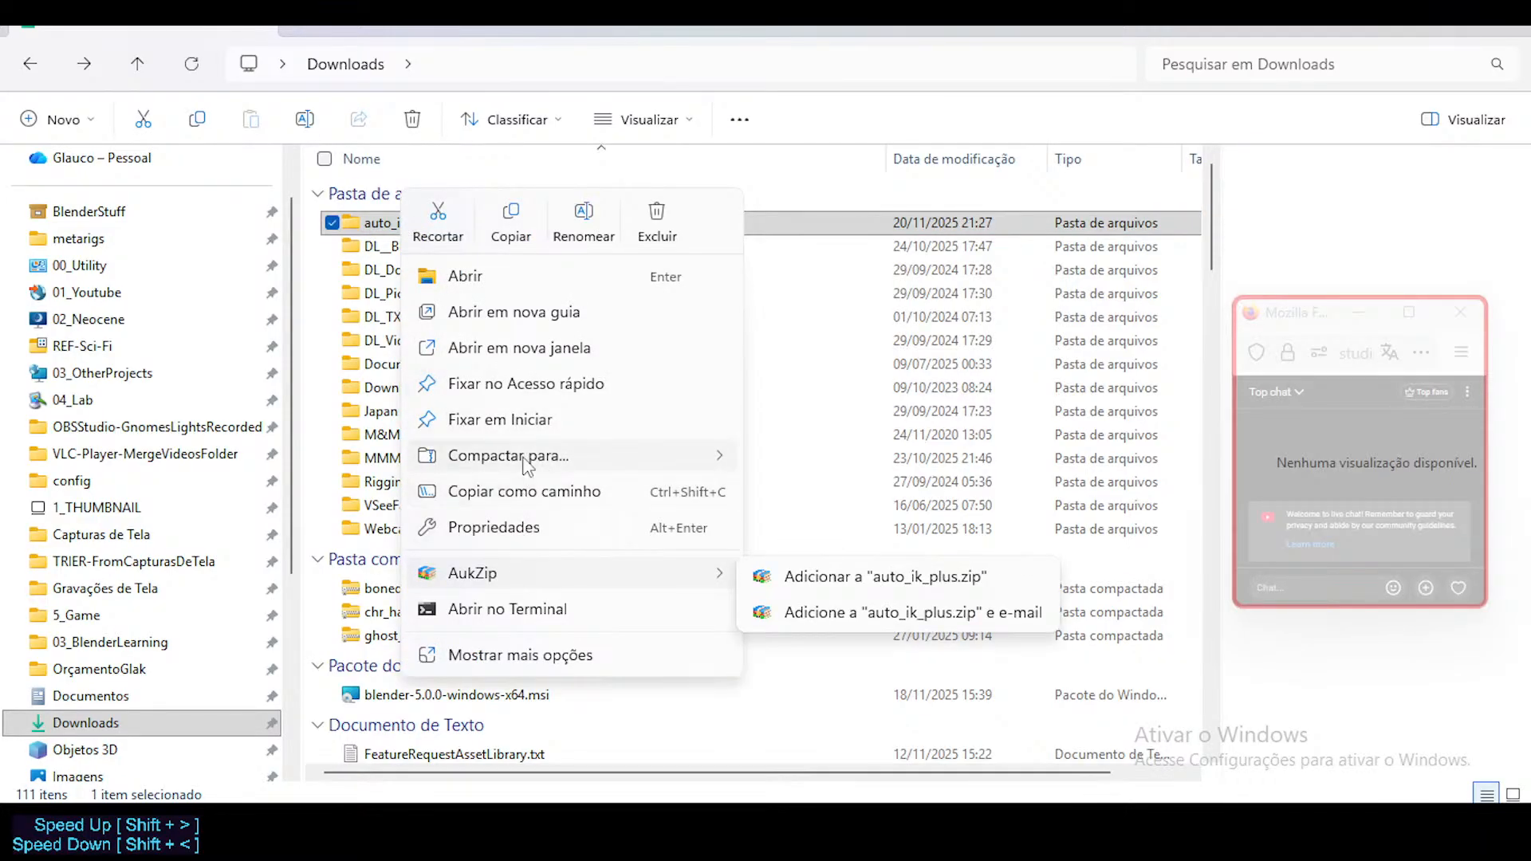
{"action": "mouse_move", "coordinate": [533, 465]}
{"action": "left_click", "coordinate": [772, 470]}
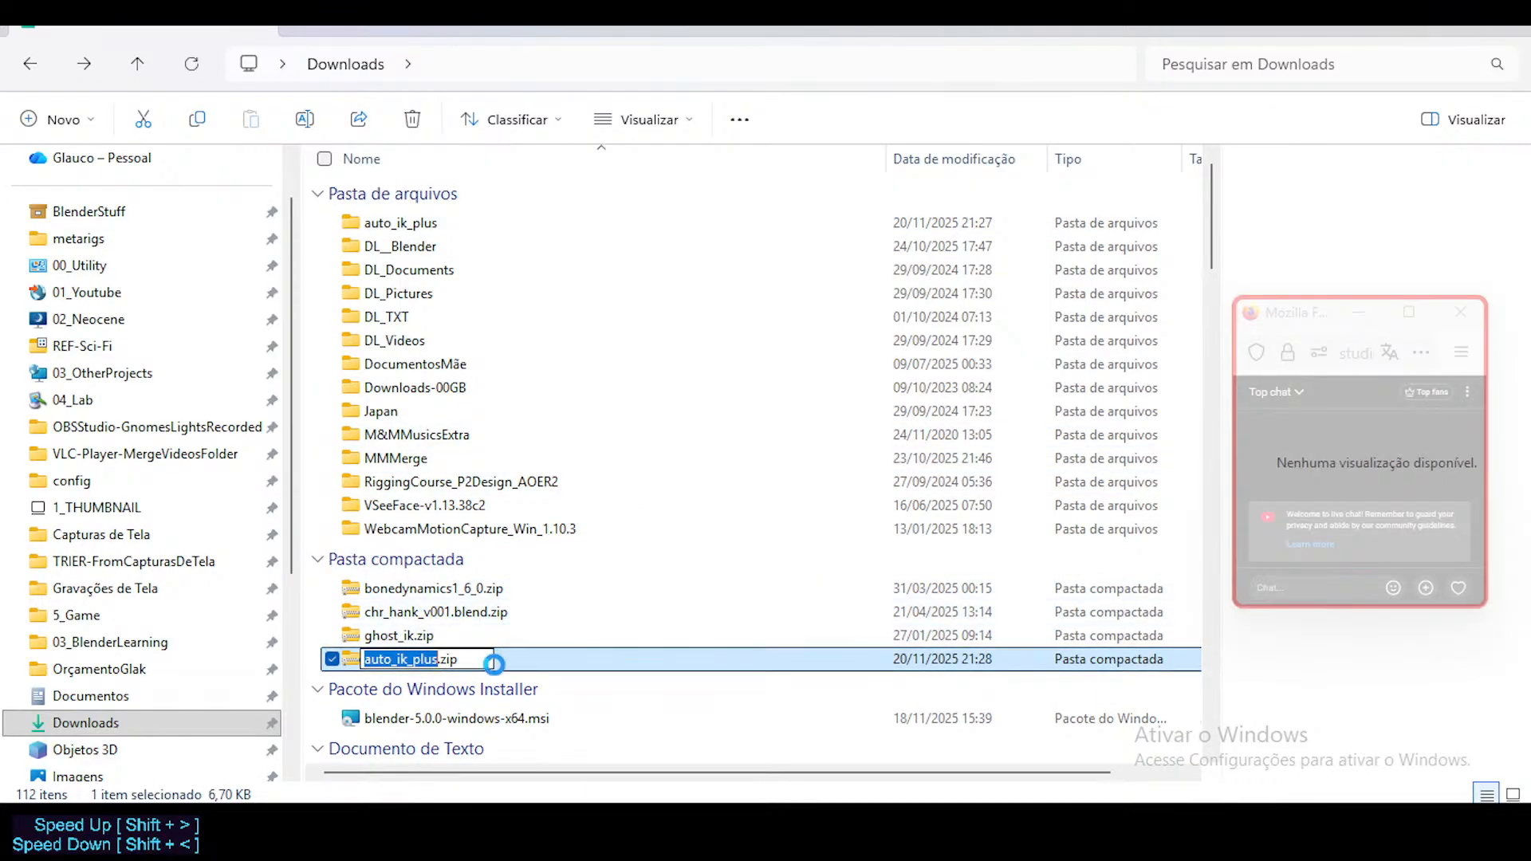
{"action": "key", "text": "Return"}
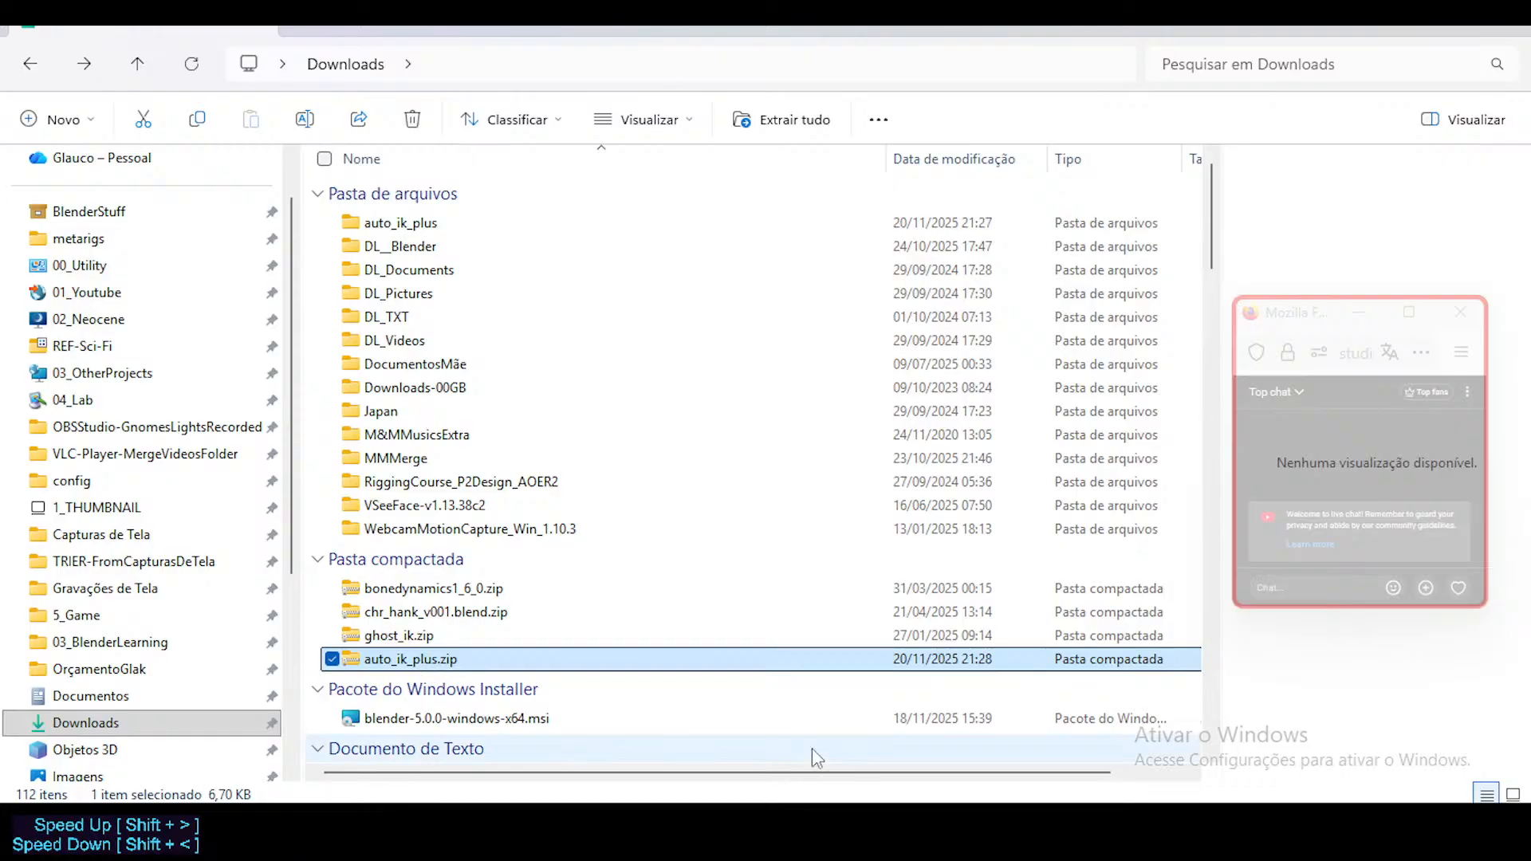
Step: Switch to Blender and install auto_ik_plus.zip from the Downloads folder as an add-on through Preferences
{"action": "left_click", "coordinate": [910, 826]}
{"action": "left_click", "coordinate": [462, 210]}
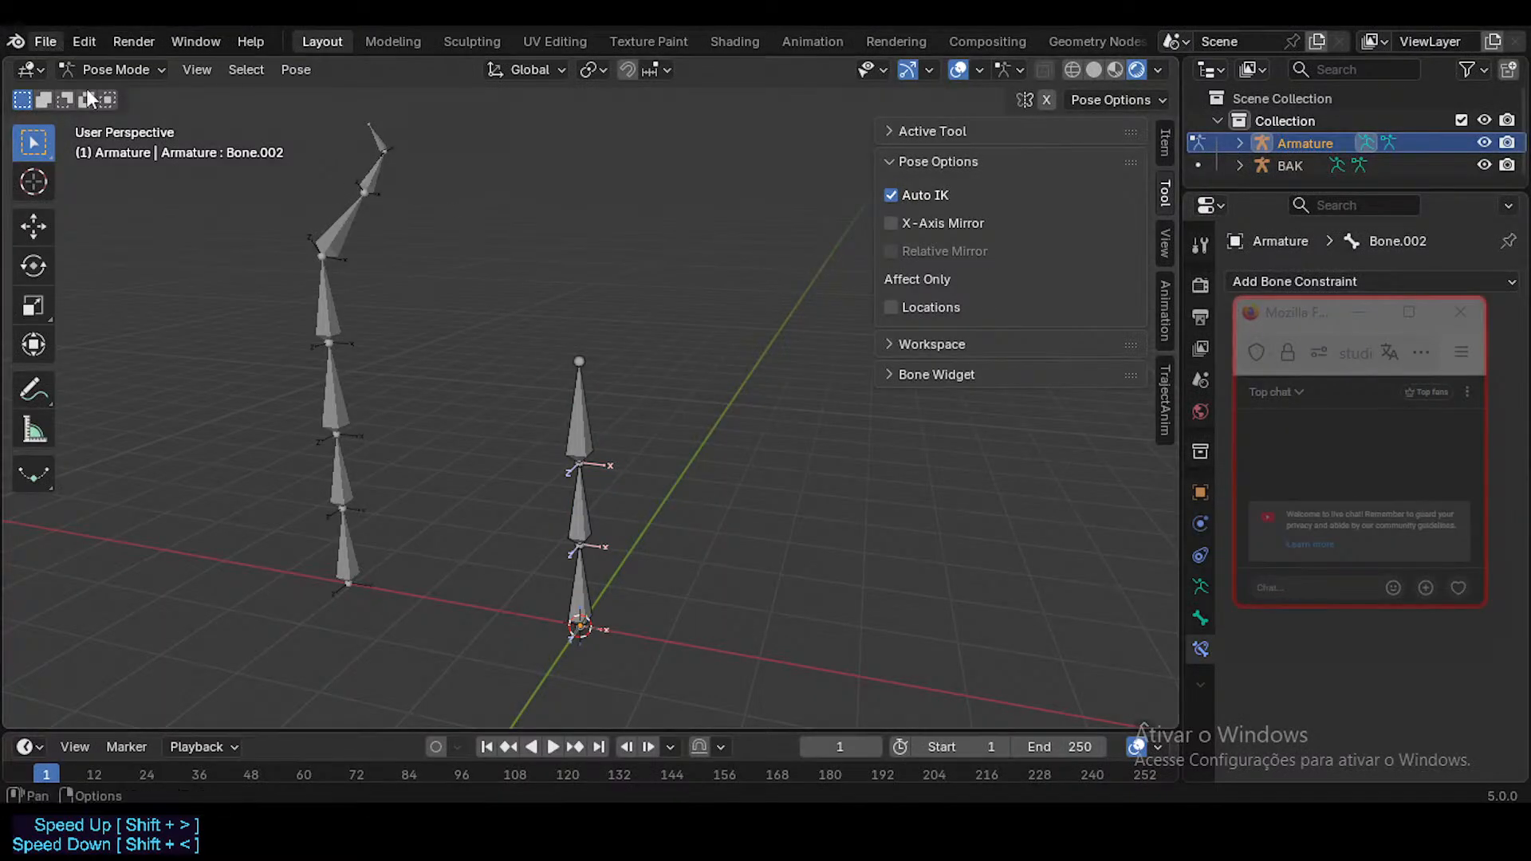
{"action": "key", "text": "ctrl+comma"}
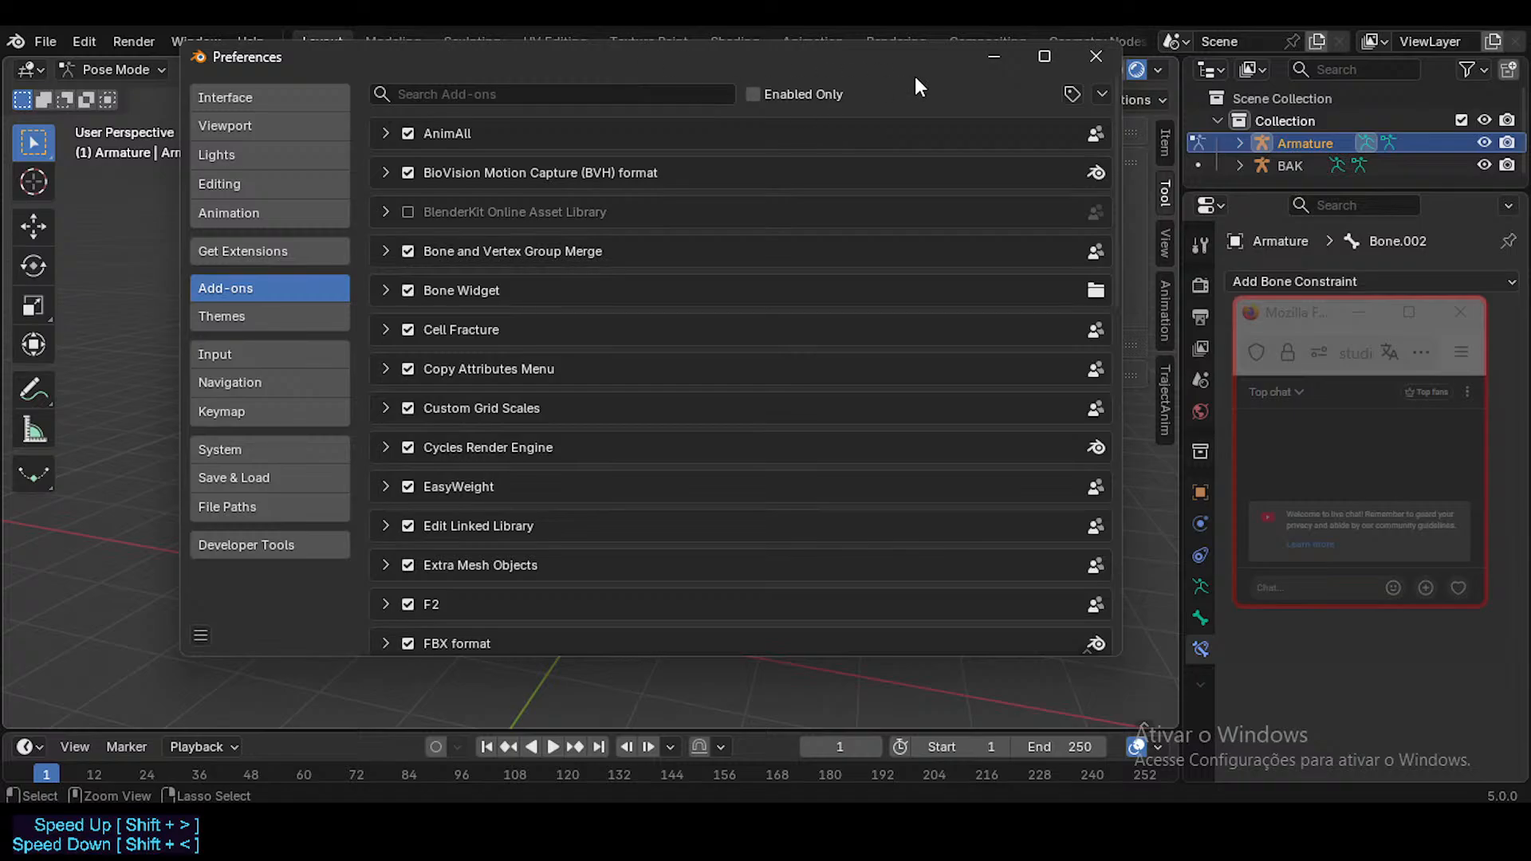
{"action": "left_click", "coordinate": [1102, 94]}
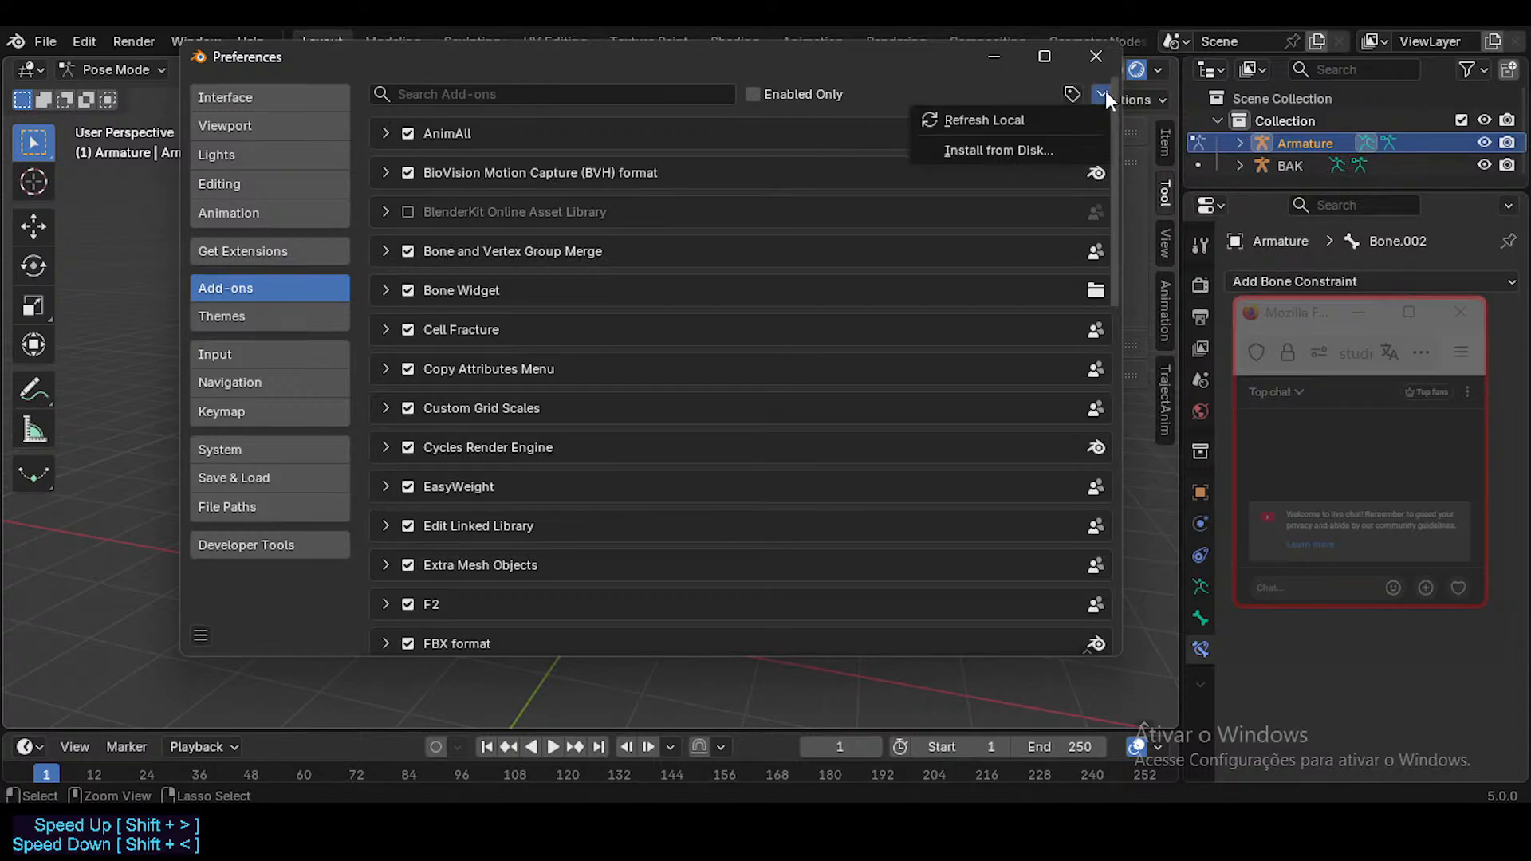
{"action": "left_click", "coordinate": [1104, 92]}
{"action": "left_click", "coordinate": [1093, 94]}
{"action": "left_click", "coordinate": [1023, 150]}
{"action": "scroll", "coordinate": [219, 467], "scroll_direction": "down", "scroll_amount": 5}
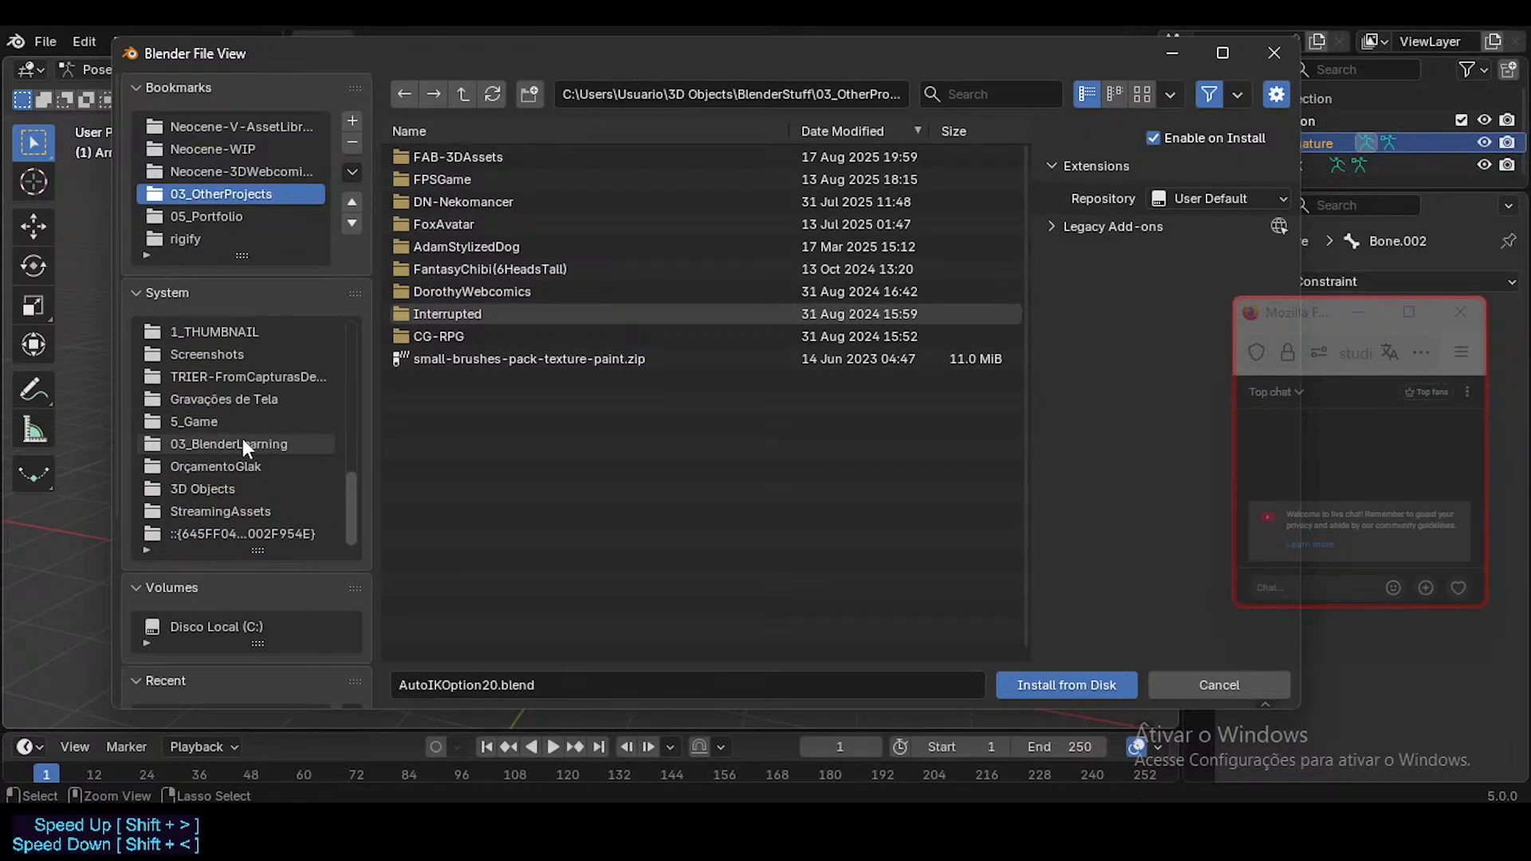
{"action": "scroll", "coordinate": [243, 438], "scroll_direction": "up", "scroll_amount": 6}
{"action": "scroll", "coordinate": [203, 435], "scroll_direction": "up", "scroll_amount": 4}
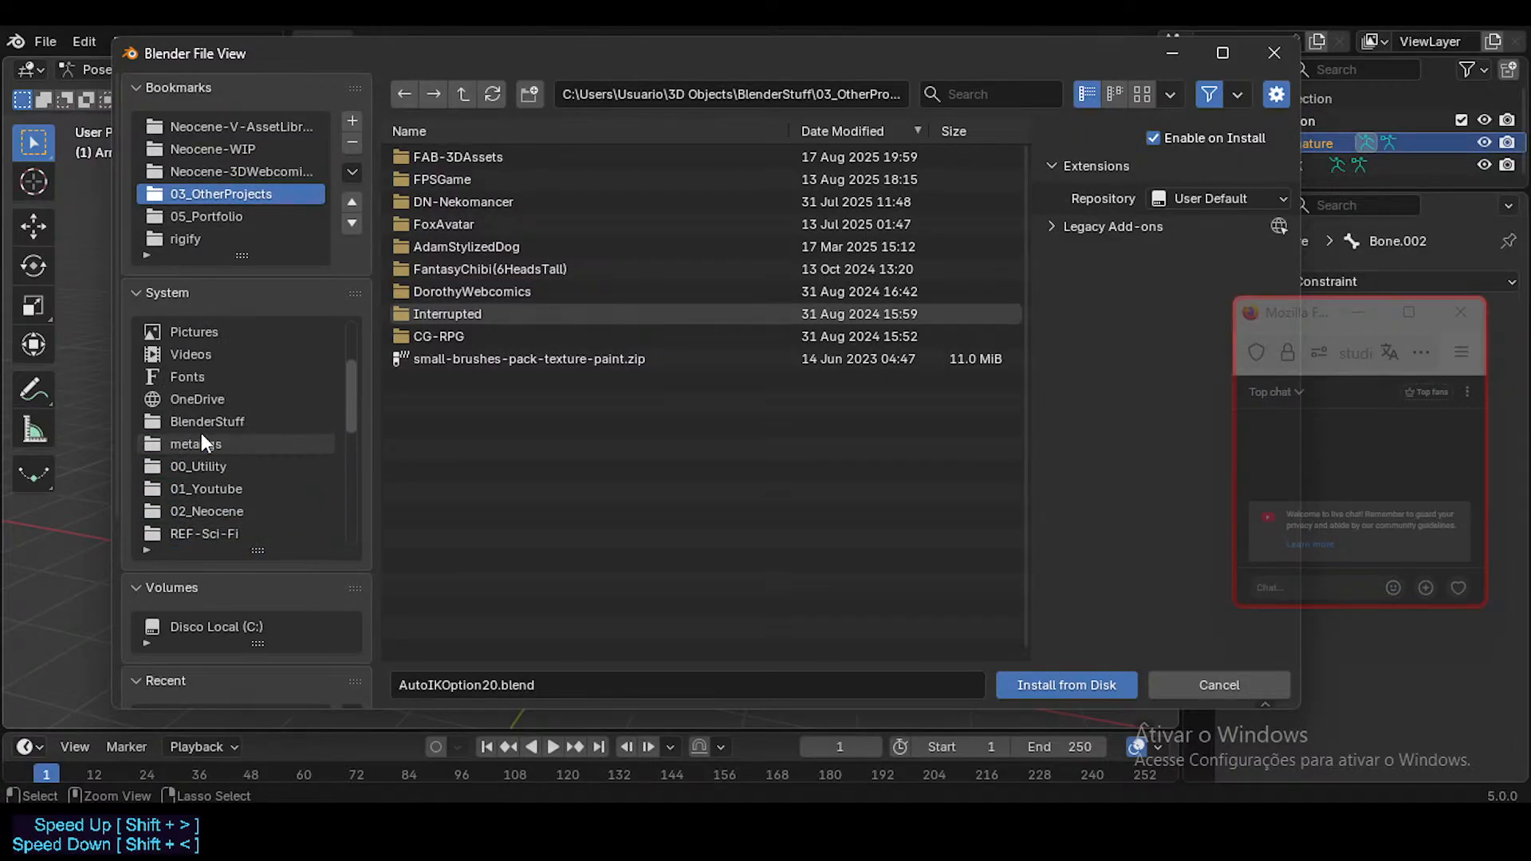
{"action": "left_click", "coordinate": [226, 405]}
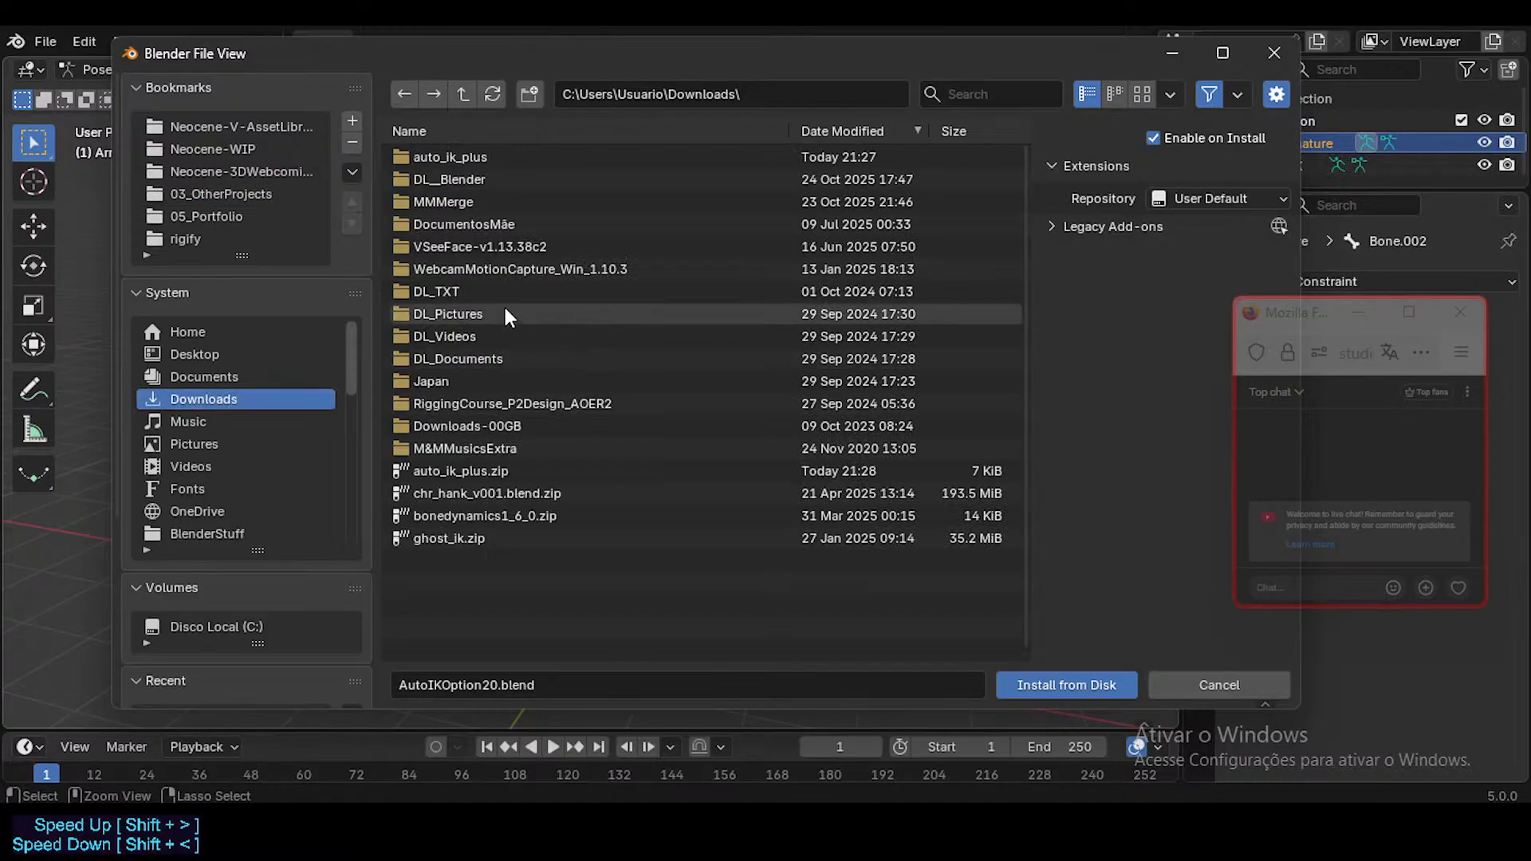
{"action": "double_click", "coordinate": [481, 472]}
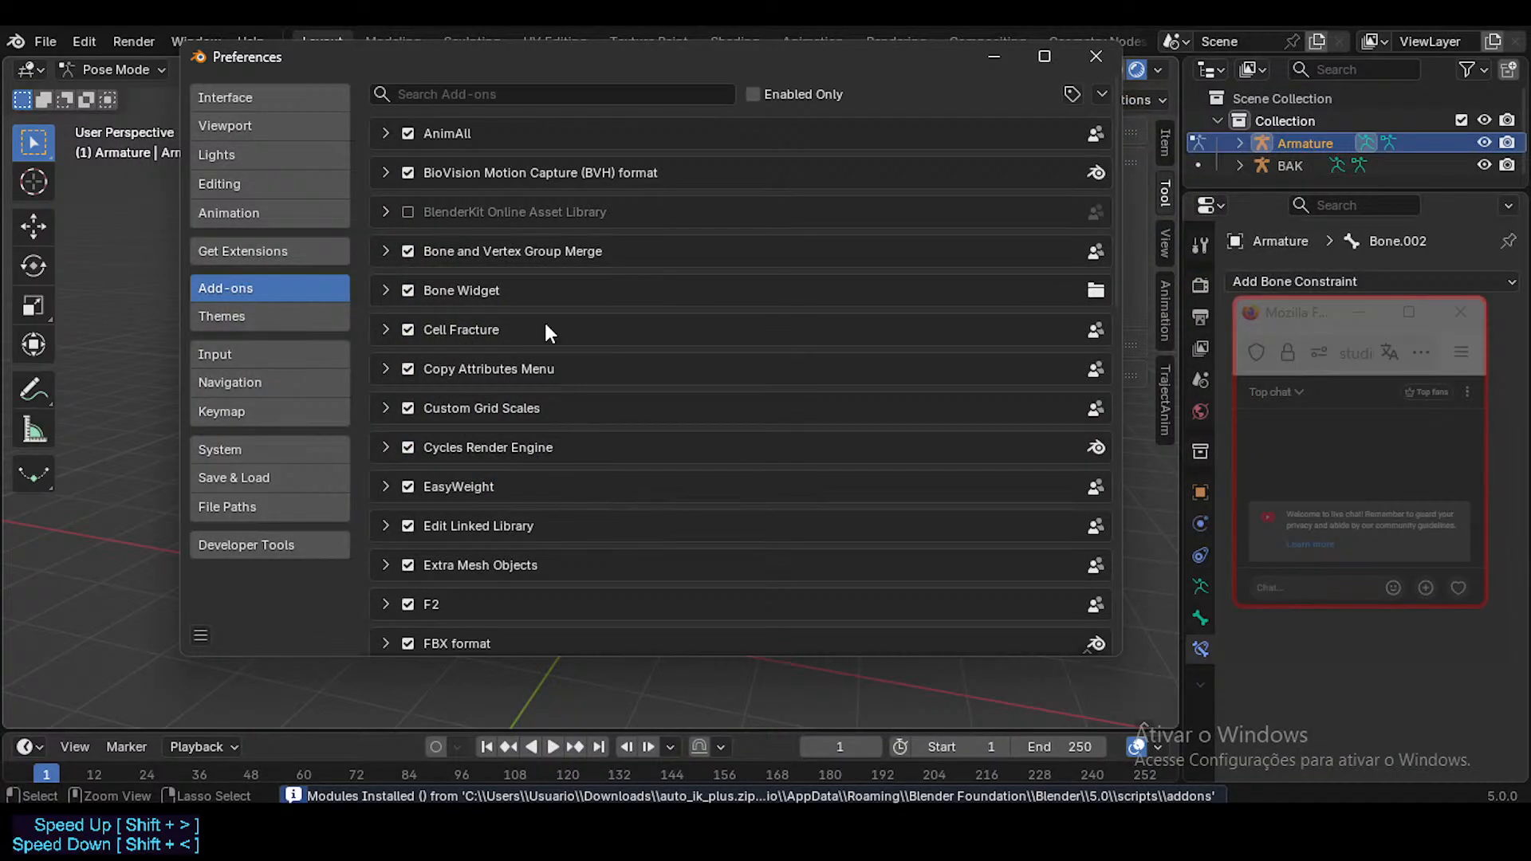
Step: Search the installed add-ons for "aut" and "ik", and clear the search
{"action": "left_click", "coordinate": [447, 94]}
{"action": "type", "text": "au"}
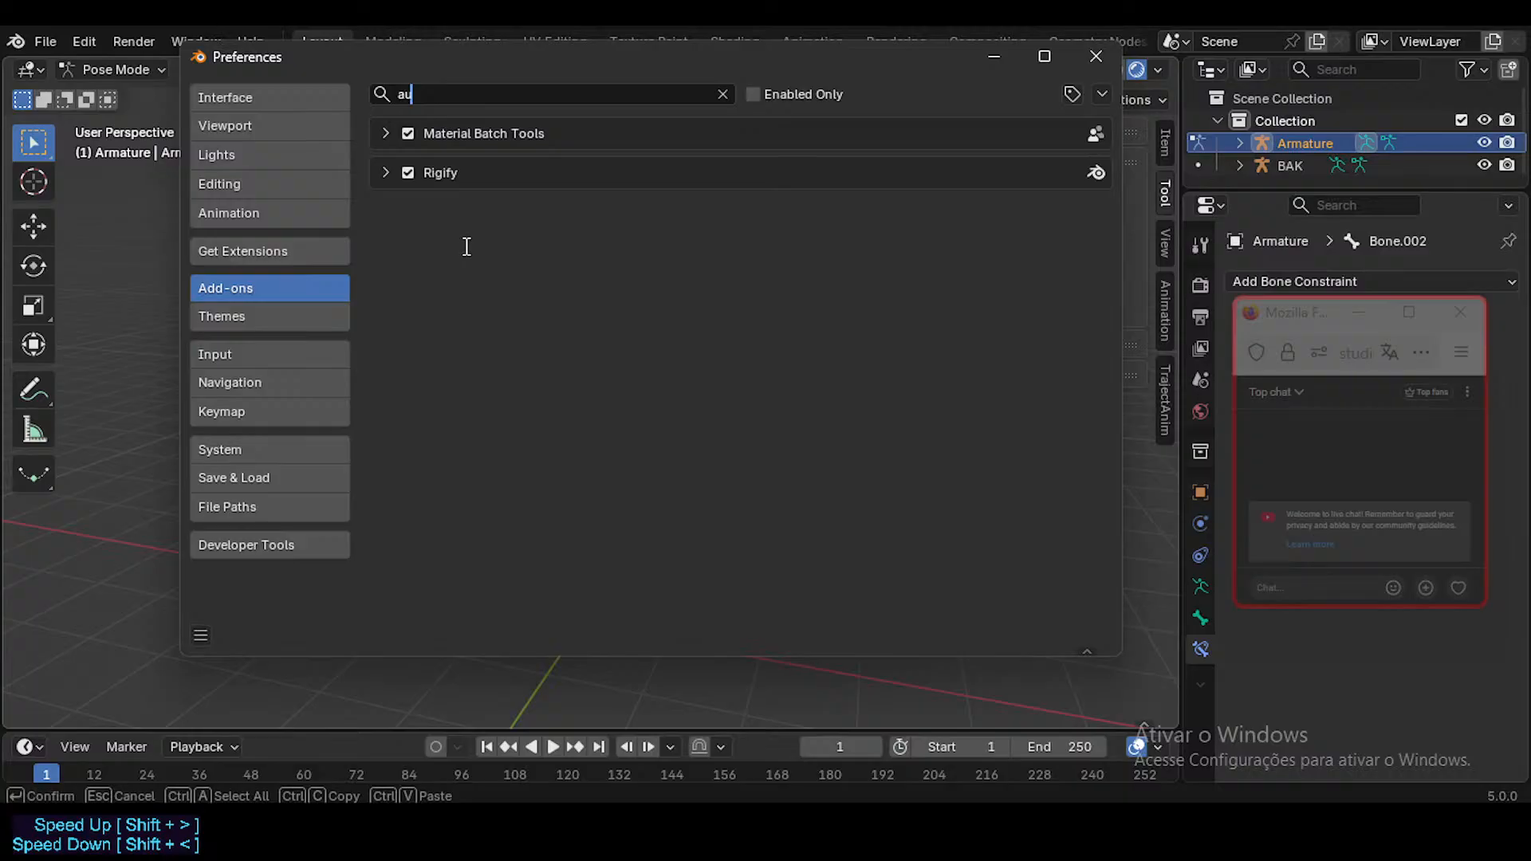
{"action": "type", "text": "t"}
{"action": "key", "text": "BackSpace"}
{"action": "key", "text": "BackSpace"}
{"action": "key", "text": "BackSpace"}
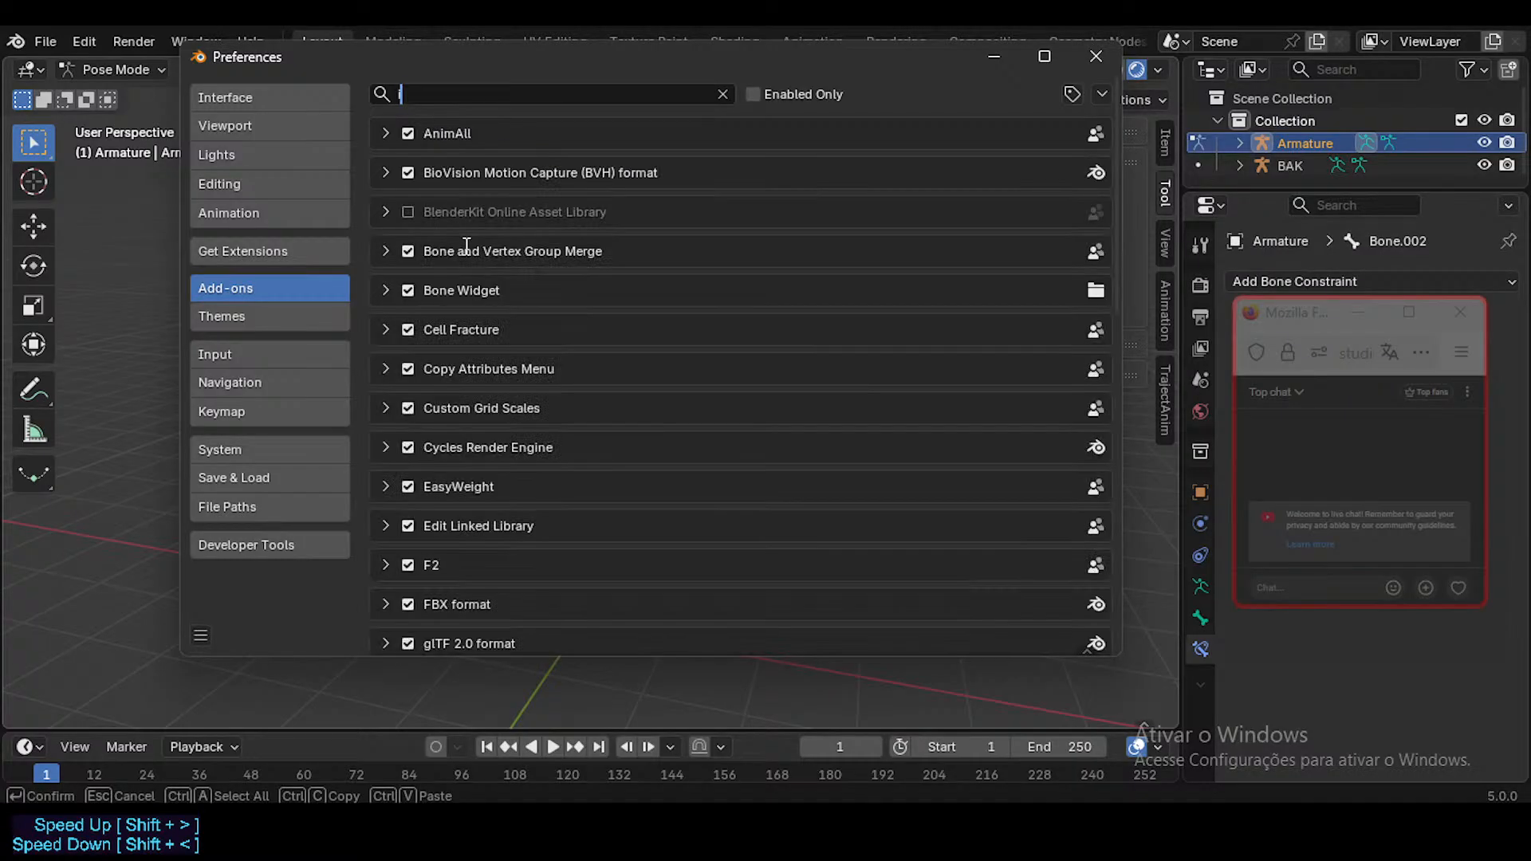
{"action": "type", "text": "ik"}
{"action": "left_click", "coordinate": [437, 96]}
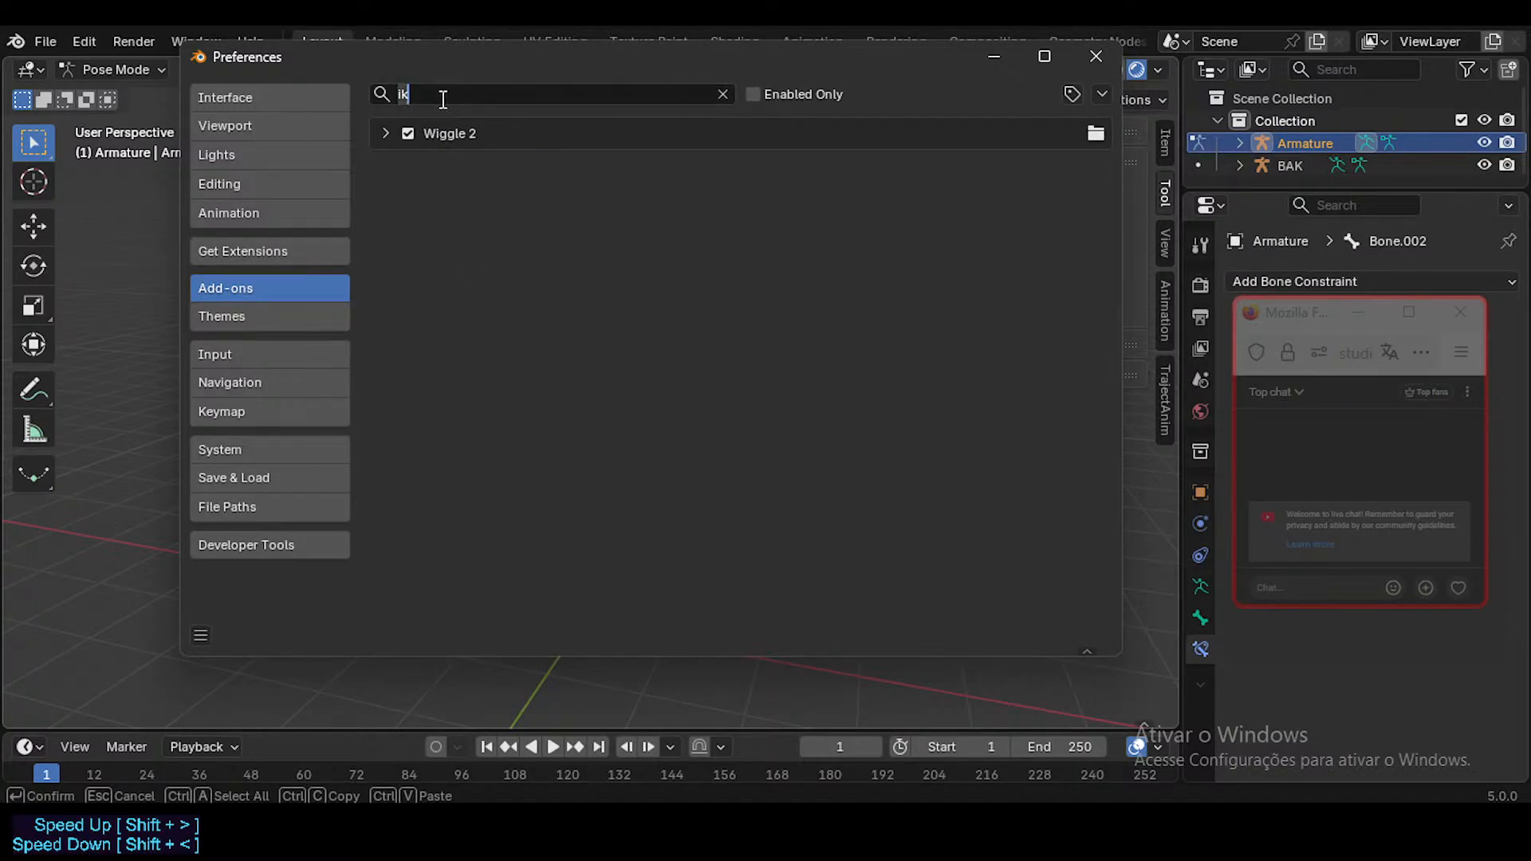
{"action": "key", "text": "BackSpace"}
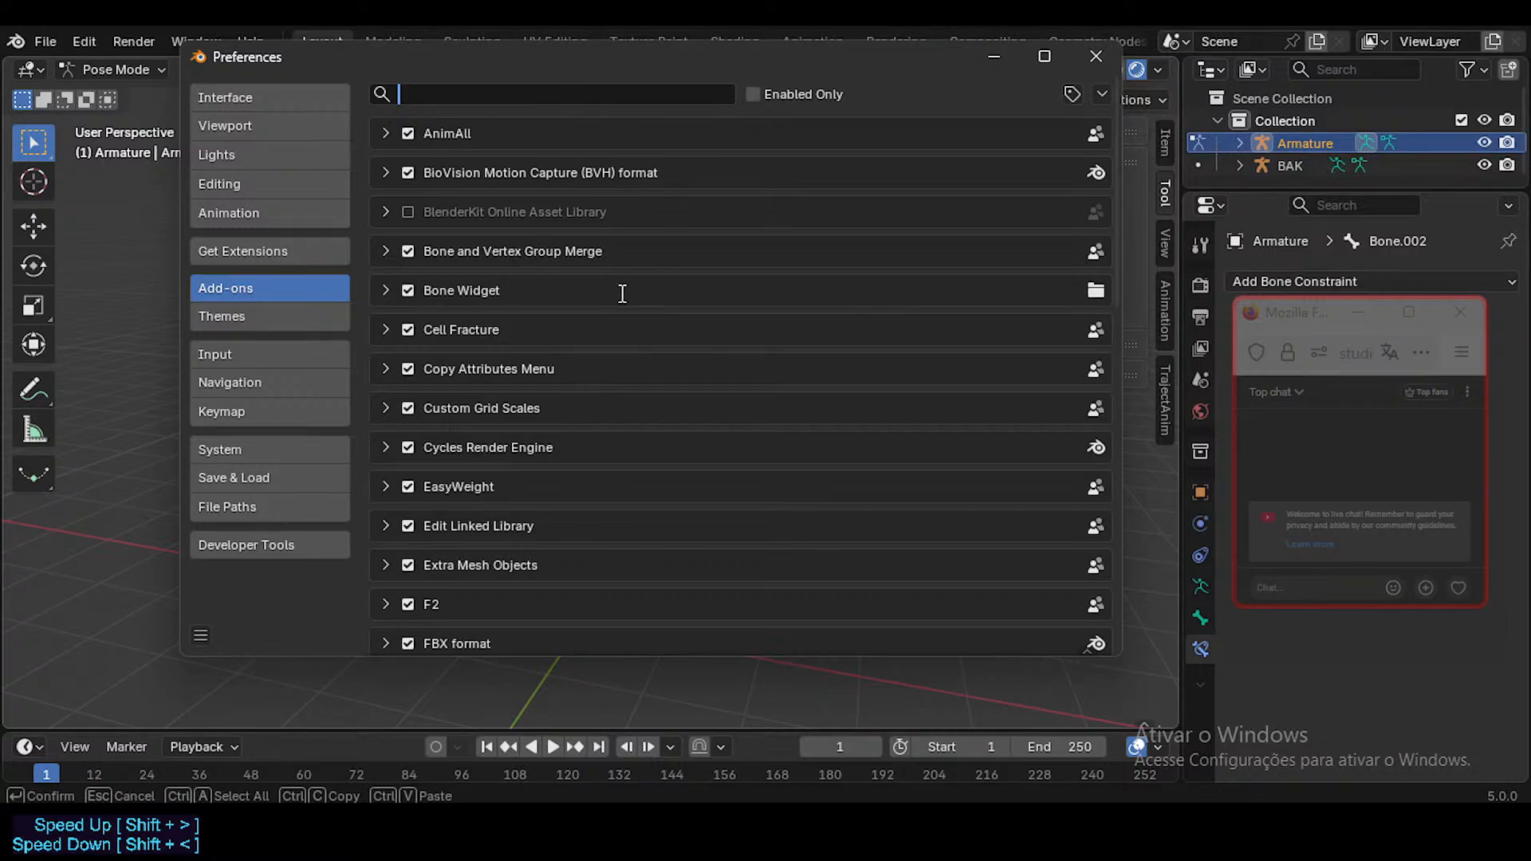
Step: Look through the full add-ons list for Auto IK Plus
{"action": "left_click", "coordinate": [361, 110]}
{"action": "scroll", "coordinate": [410, 472], "scroll_direction": "down", "scroll_amount": 10}
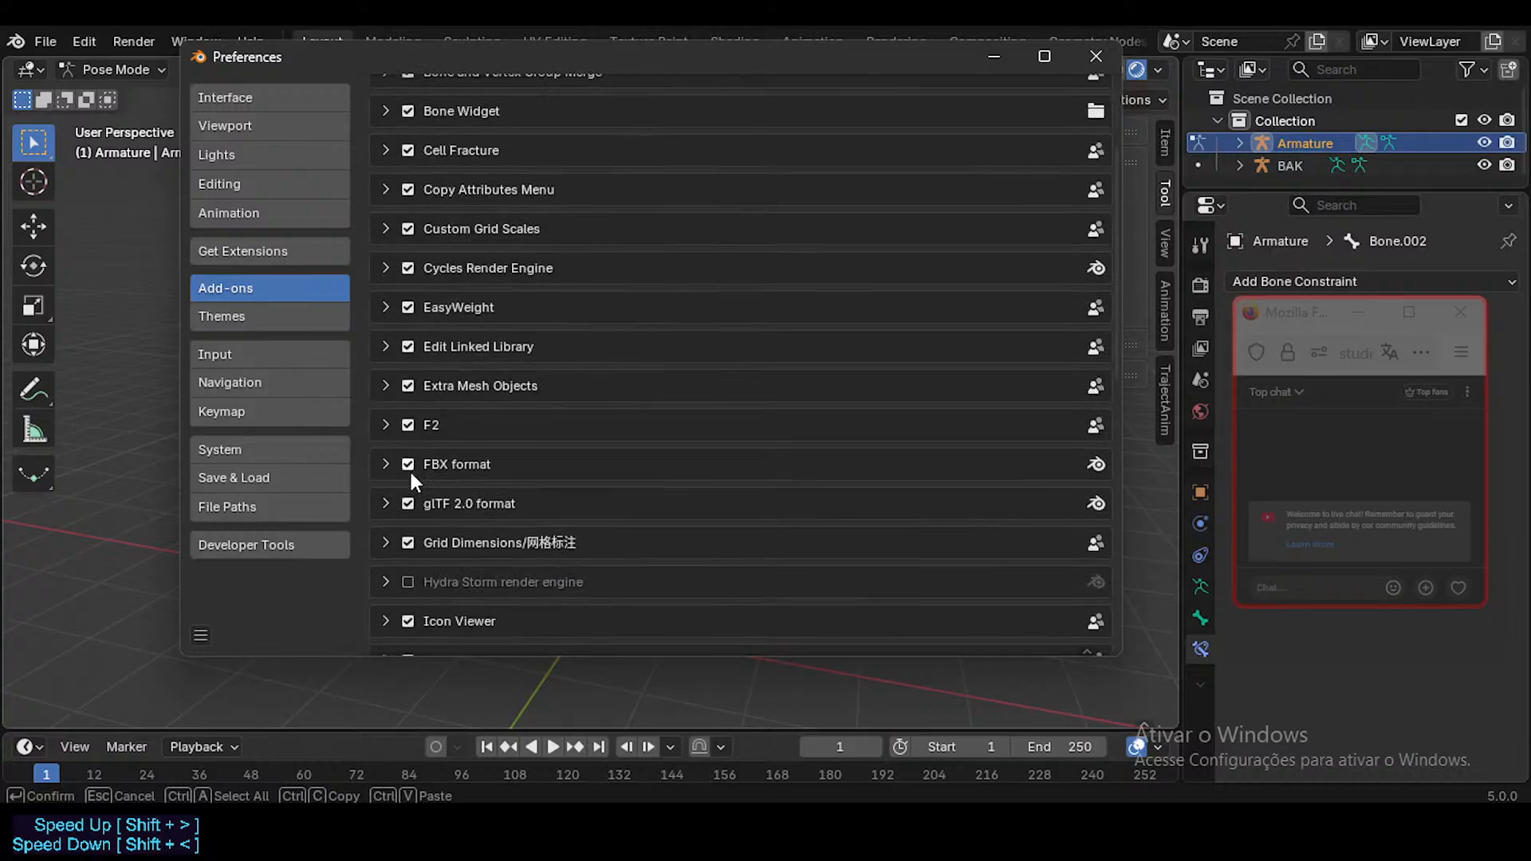
{"action": "scroll", "coordinate": [416, 462], "scroll_direction": "down", "scroll_amount": 8}
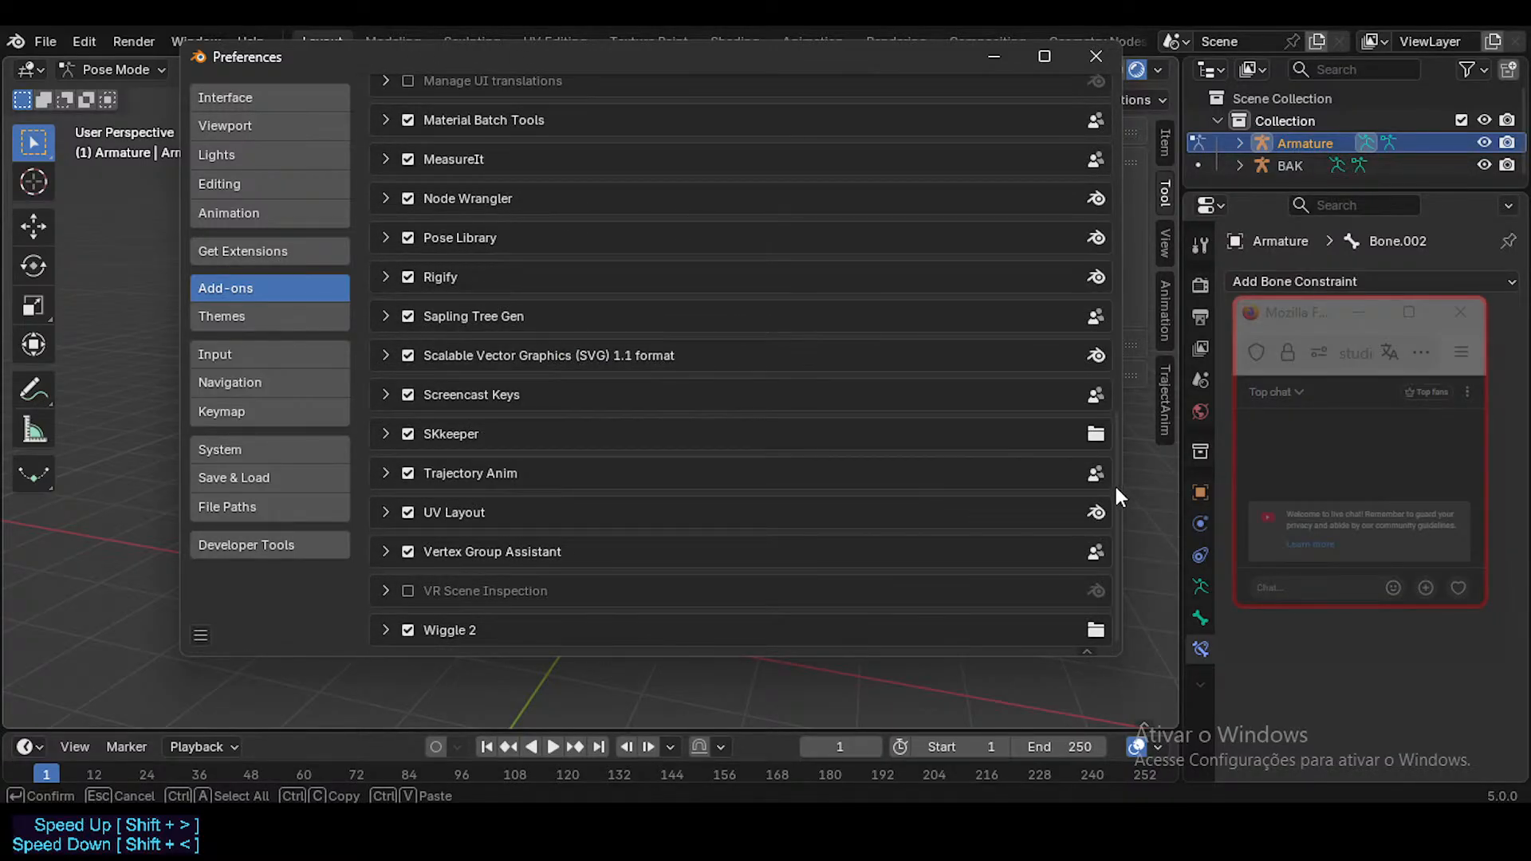
{"action": "left_click_drag", "start_coordinate": [1114, 488], "coordinate": [1145, 152]}
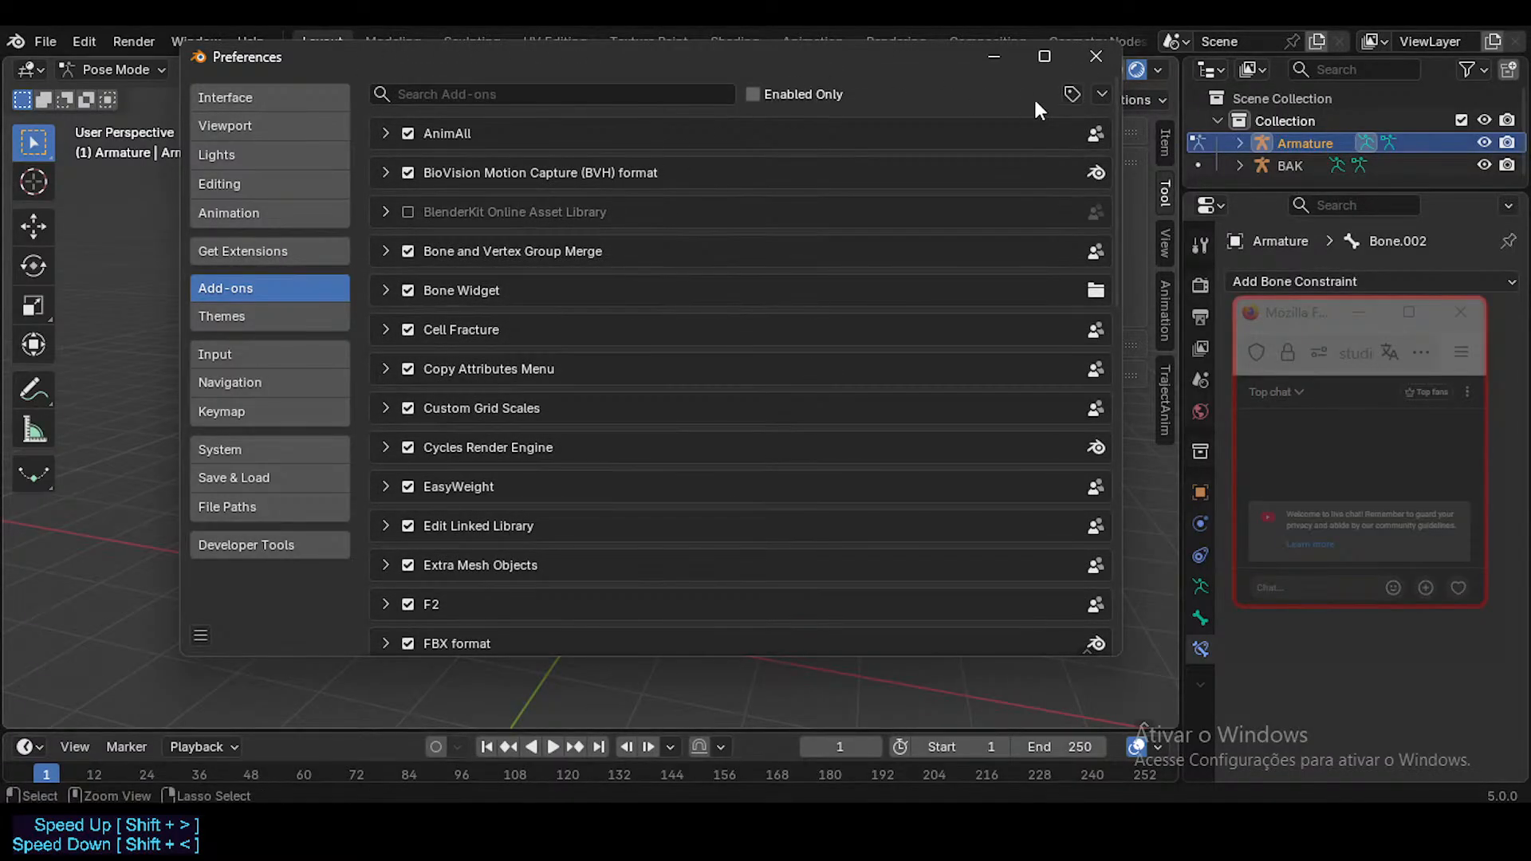
Step: Install auto_ik_plus.zip from the Downloads folder from disk once more
{"action": "left_click", "coordinate": [1101, 94]}
{"action": "left_click", "coordinate": [1101, 94]}
{"action": "left_click", "coordinate": [1032, 150]}
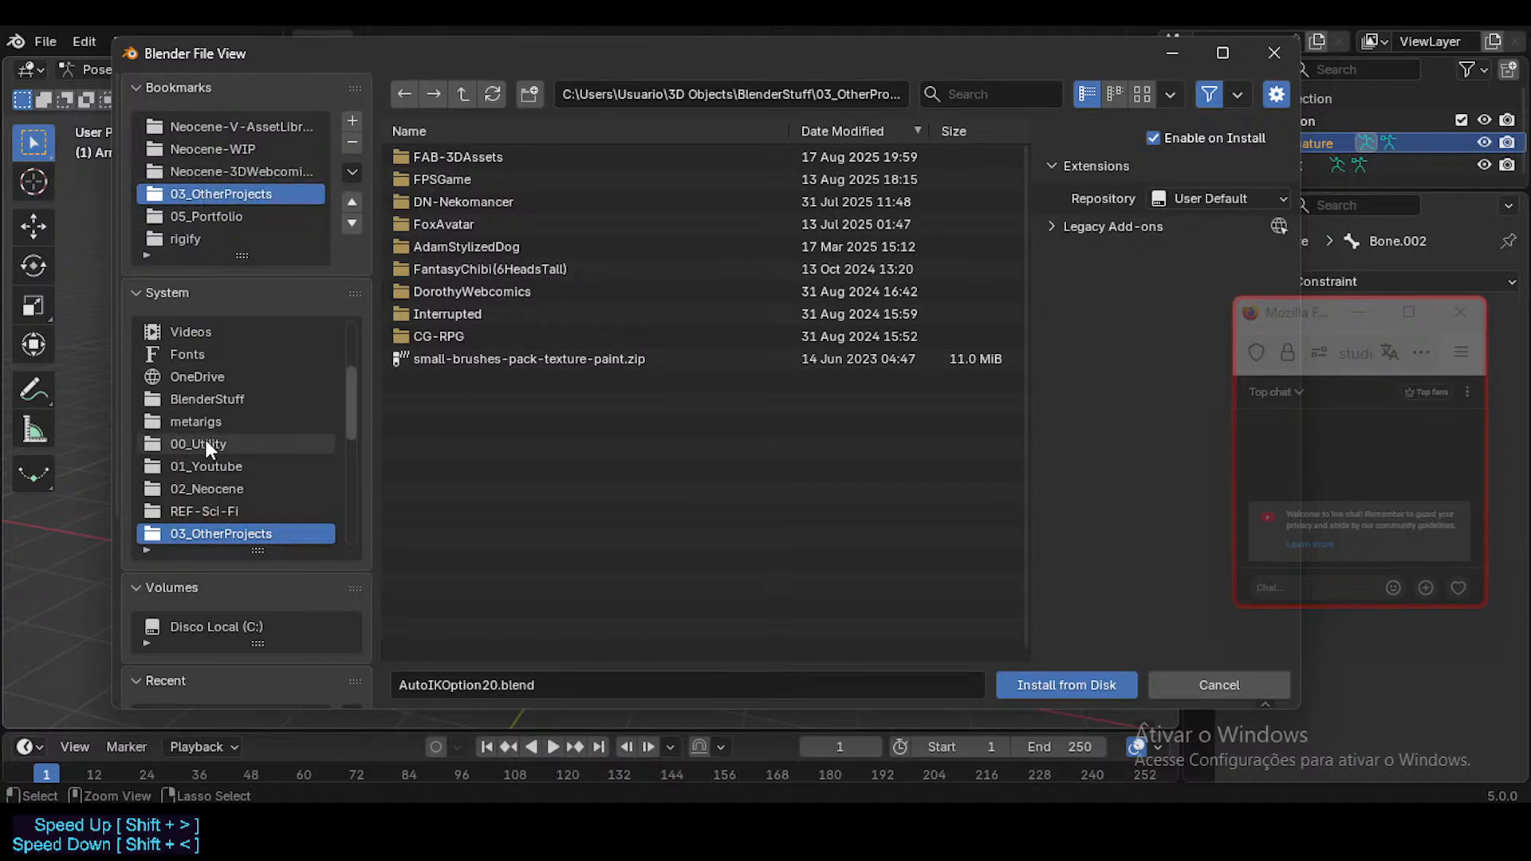
{"action": "scroll", "coordinate": [209, 441], "scroll_direction": "down", "scroll_amount": 2}
{"action": "scroll", "coordinate": [208, 461], "scroll_direction": "up", "scroll_amount": 8}
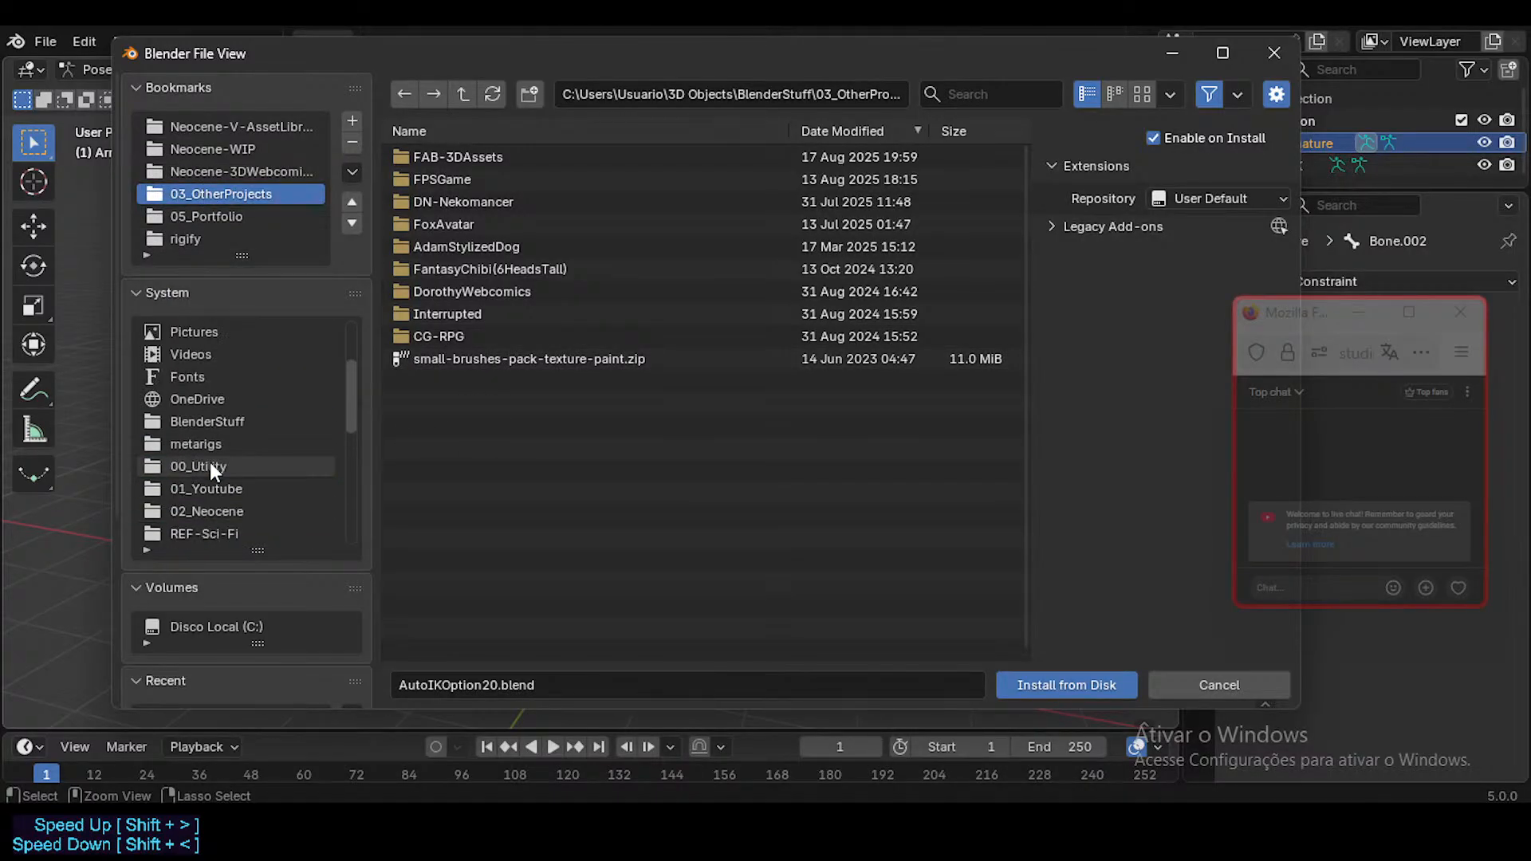
{"action": "left_click", "coordinate": [232, 400]}
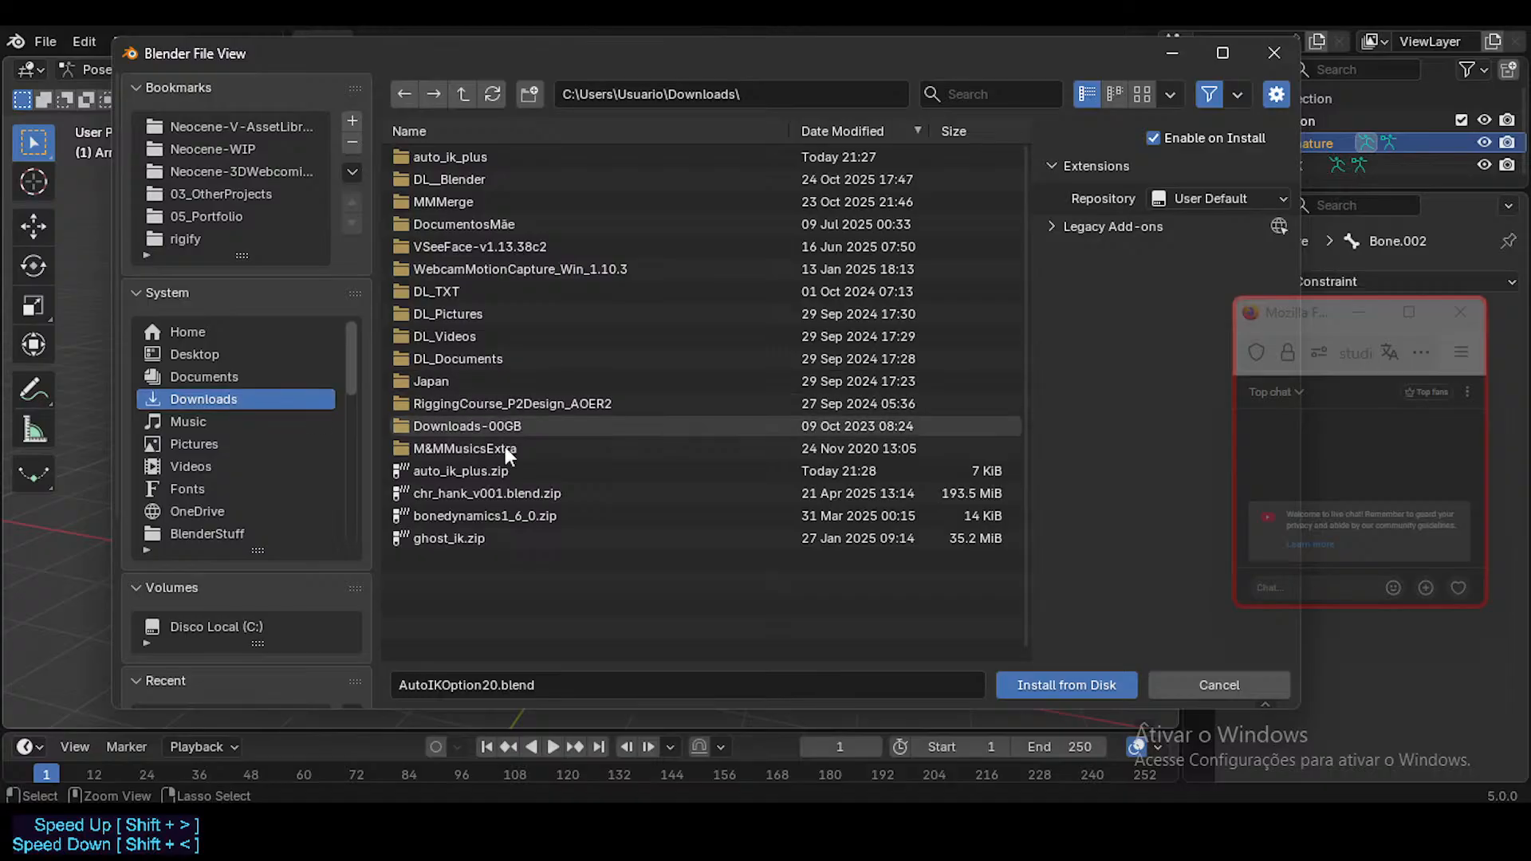
{"action": "left_click", "coordinate": [463, 477]}
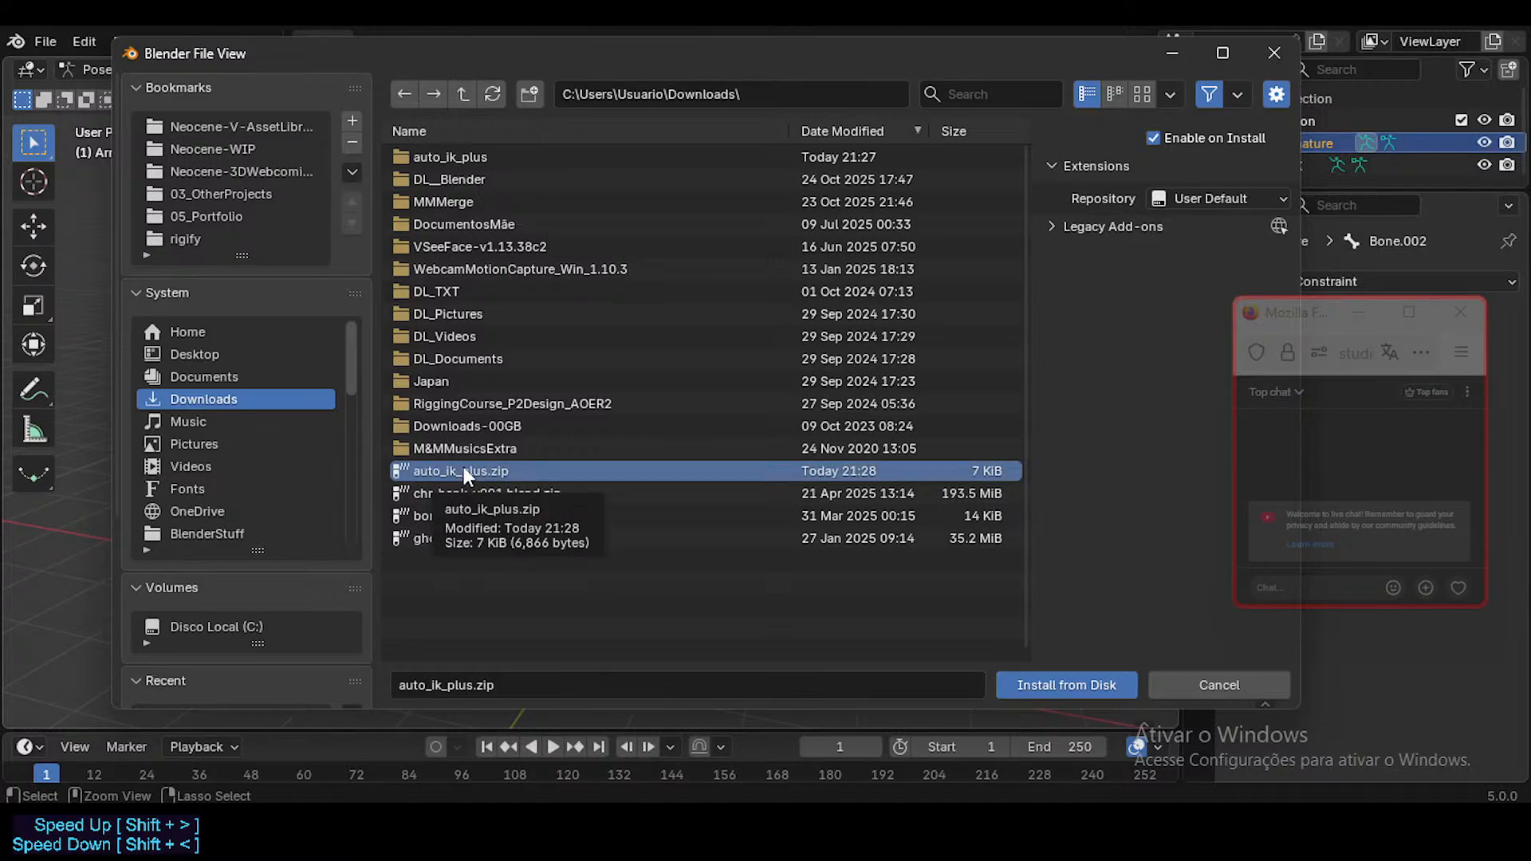
{"action": "double_click", "coordinate": [462, 471]}
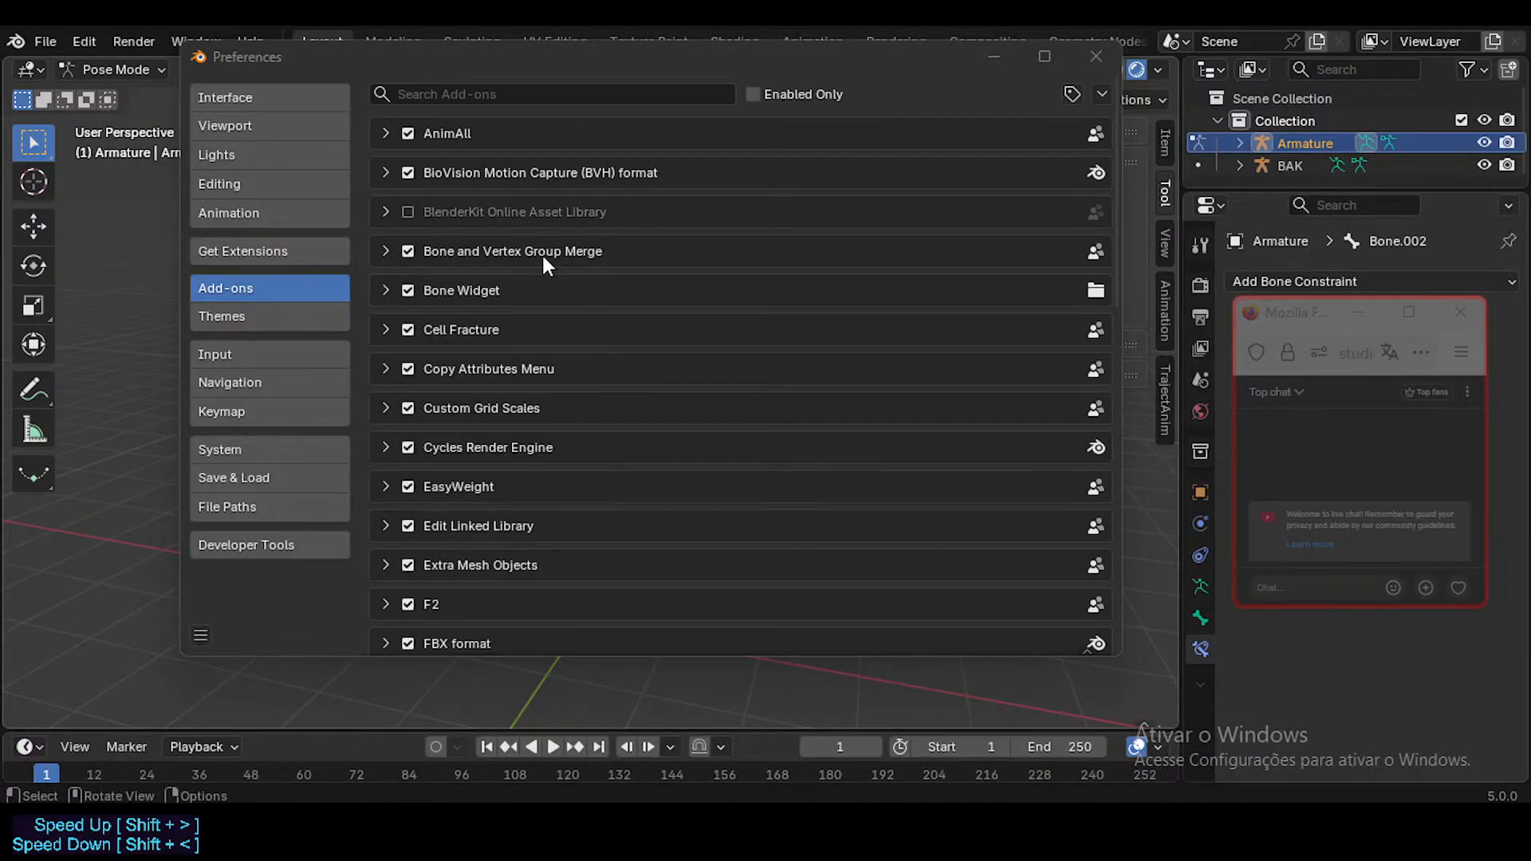
Step: Recheck the add-ons list for Auto IK Plus and close the Preferences window
{"action": "left_click", "coordinate": [524, 99]}
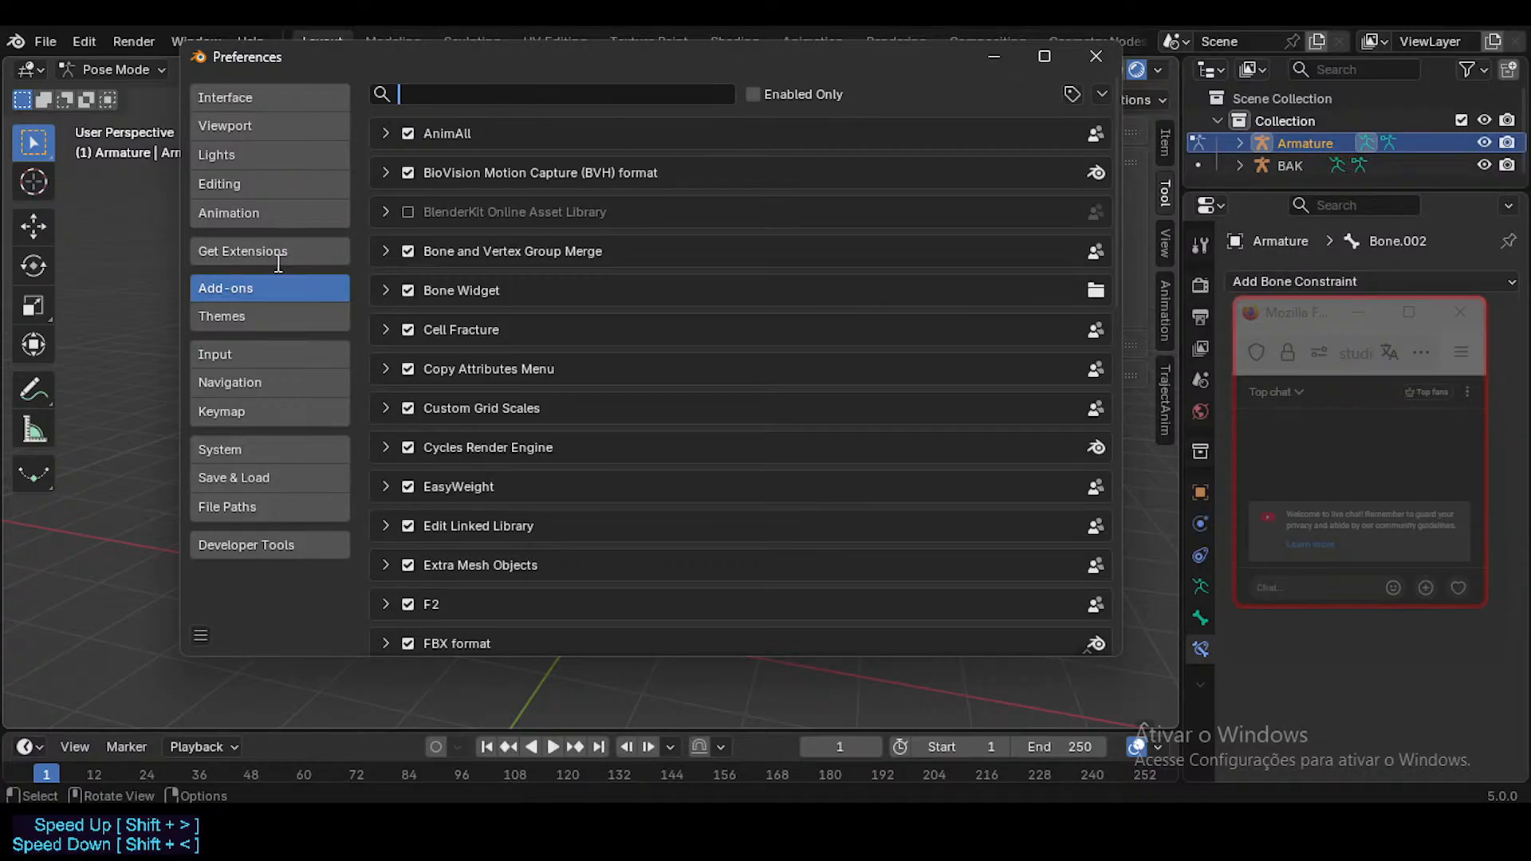
{"action": "left_click", "coordinate": [280, 289]}
{"action": "left_click_drag", "start_coordinate": [1110, 158], "coordinate": [1128, 78]}
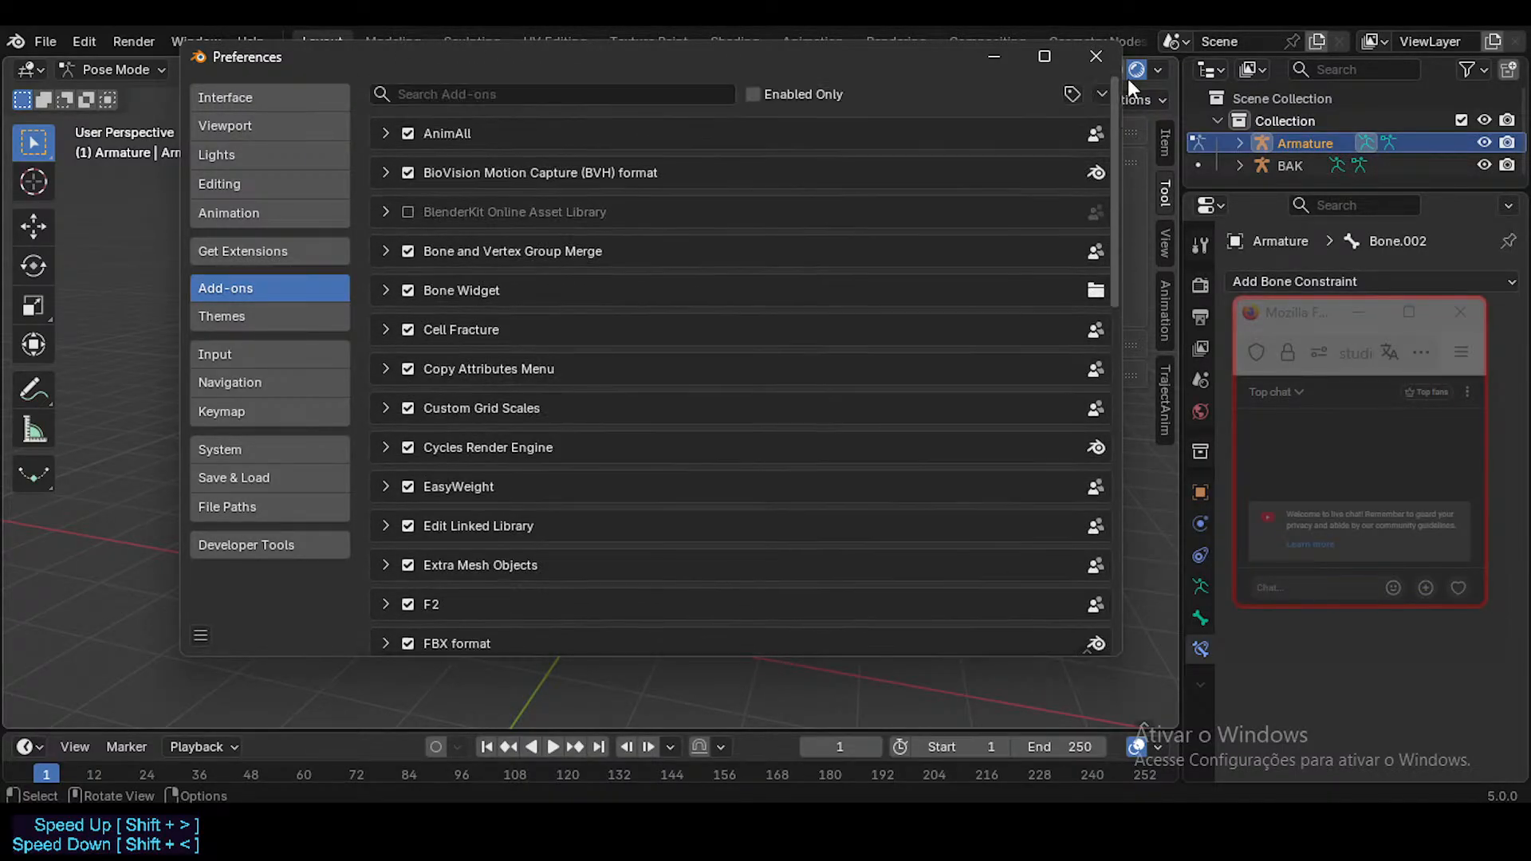
{"action": "left_click", "coordinate": [1097, 55]}
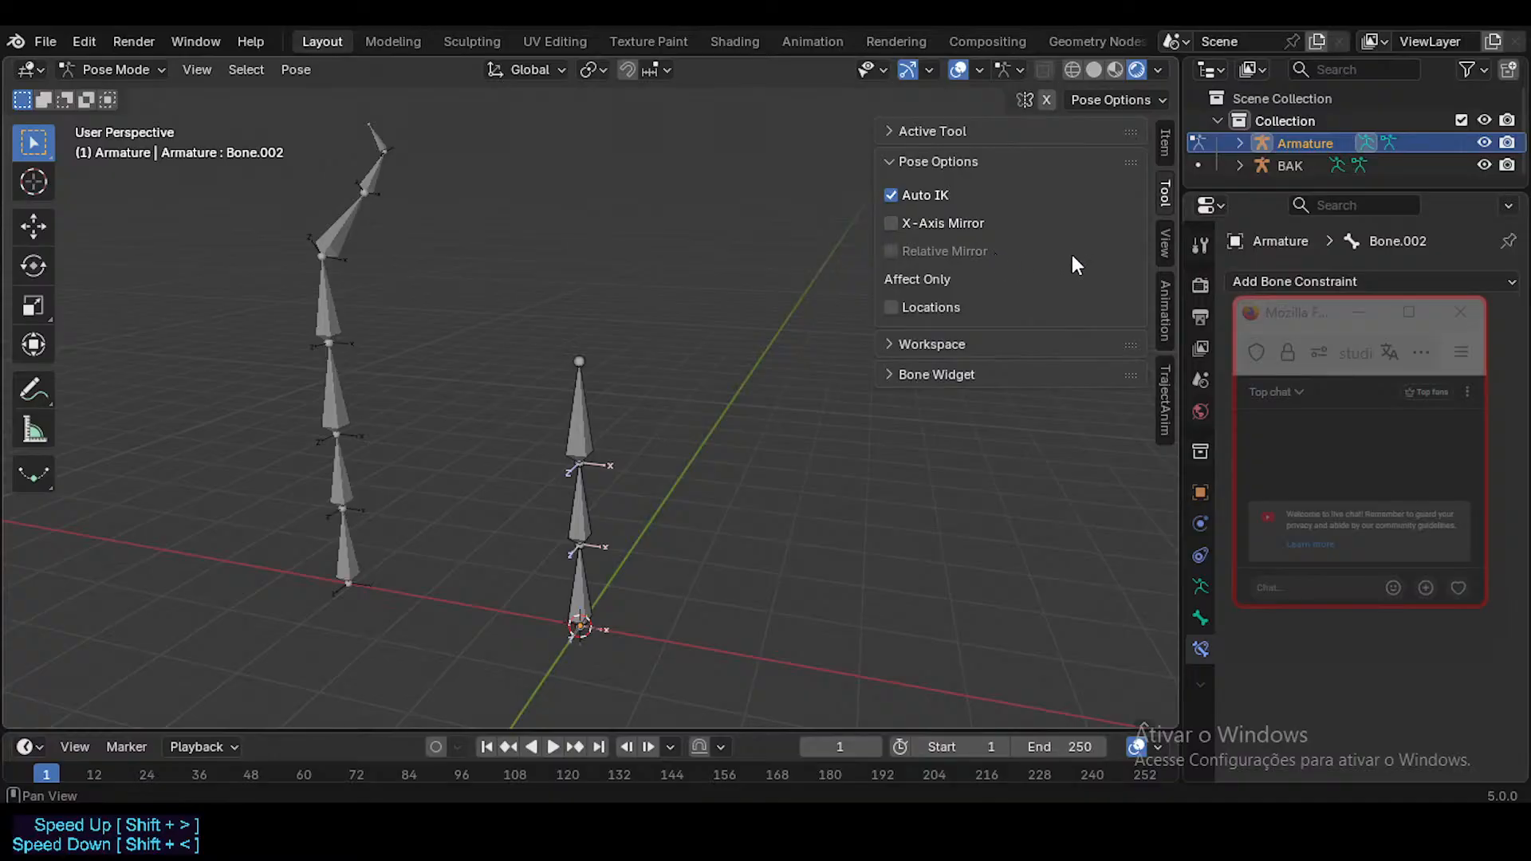
Step: Examine the TrajectAnim and Animation sections of the 3D viewport sidebar for Auto IK Plus controls
{"action": "left_click", "coordinate": [1165, 403]}
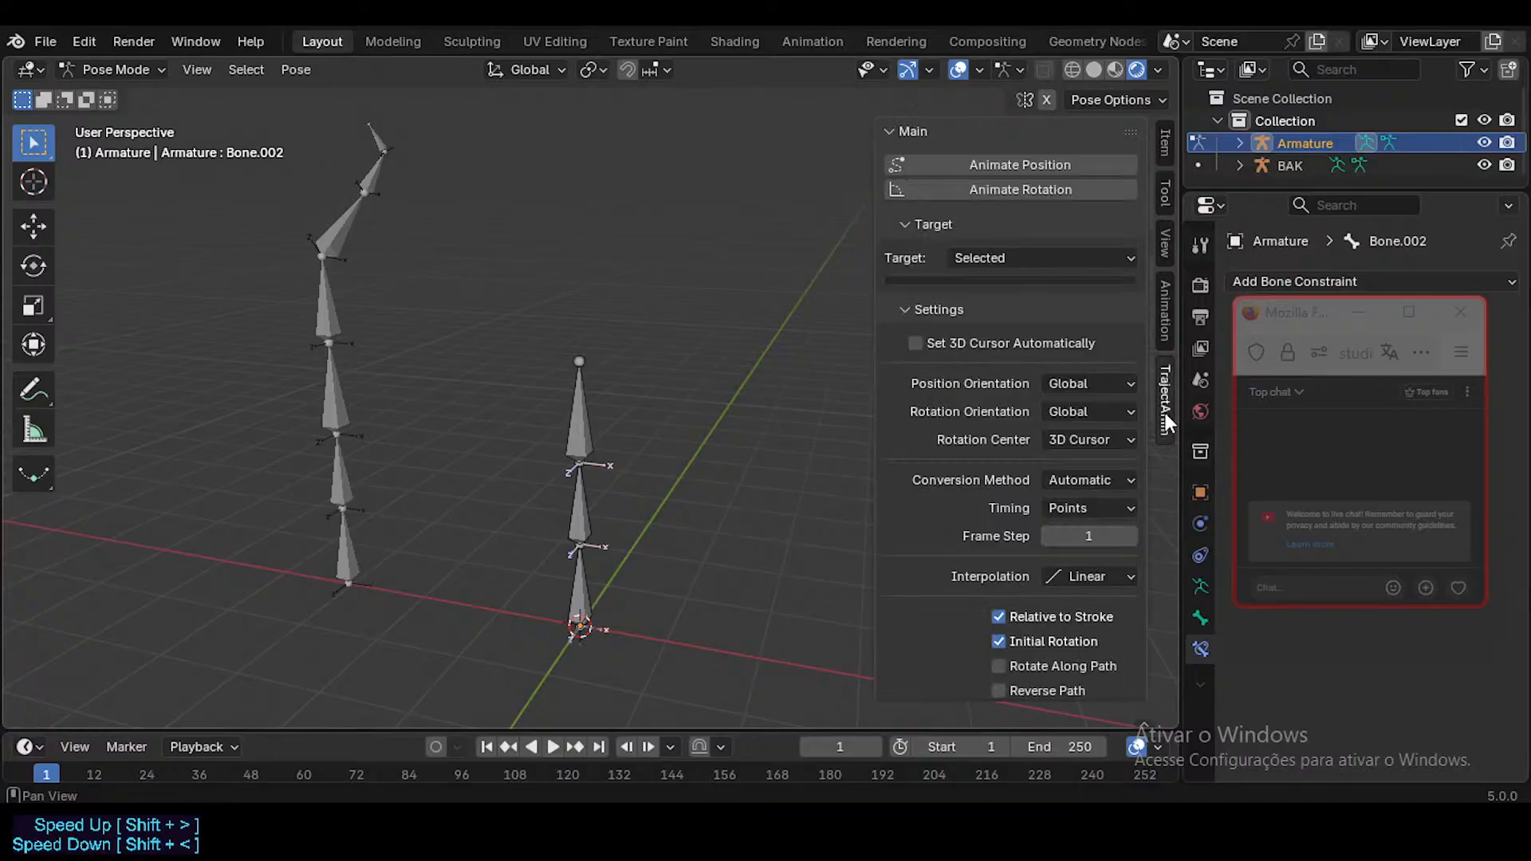
{"action": "left_click", "coordinate": [1162, 317]}
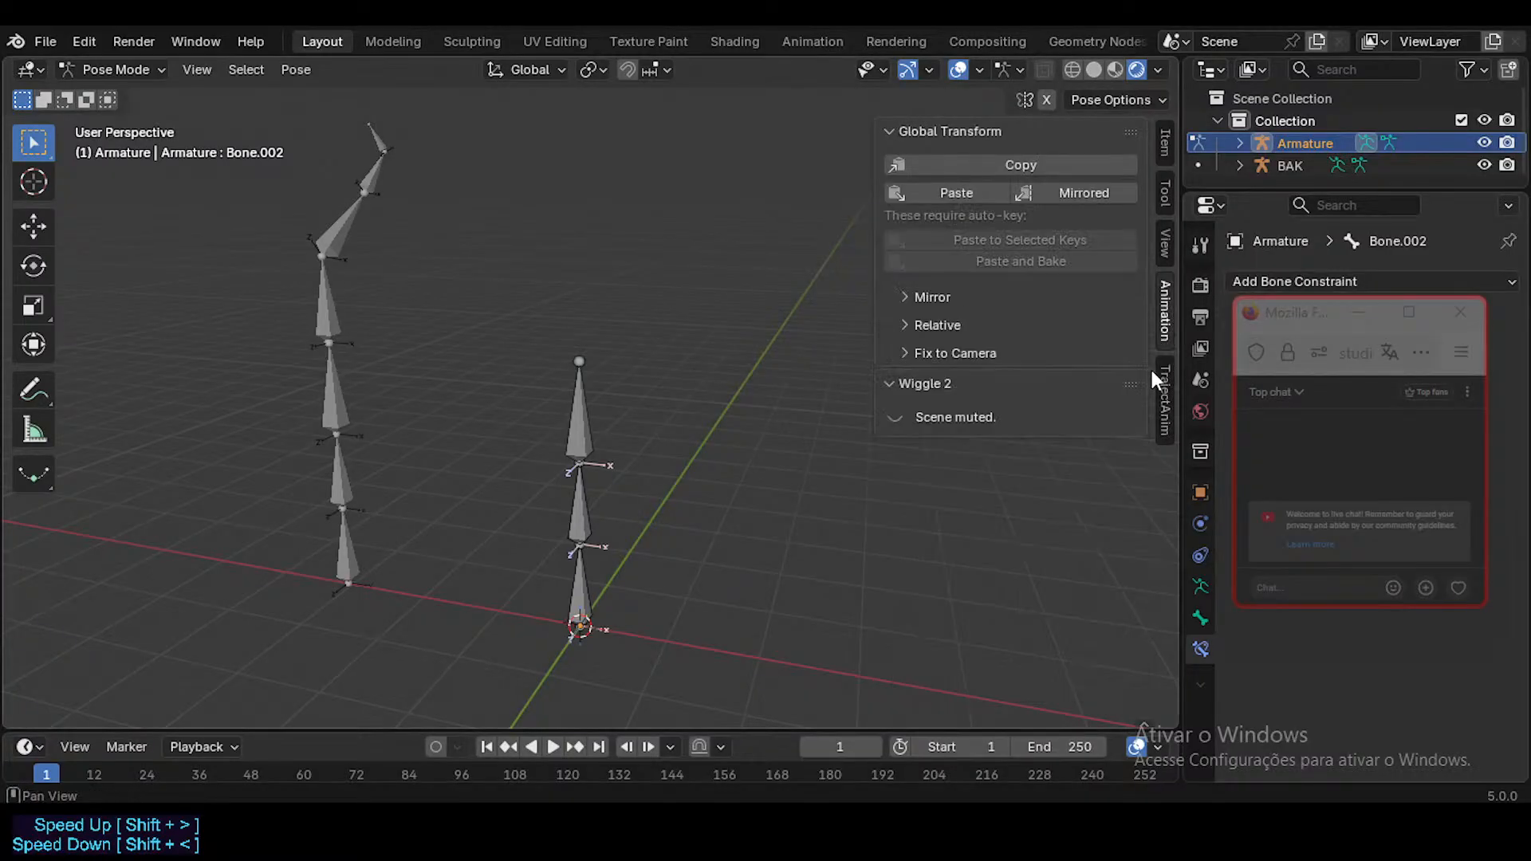
{"action": "left_click", "coordinate": [1169, 428]}
{"action": "scroll", "coordinate": [964, 312], "scroll_direction": "down", "scroll_amount": 8}
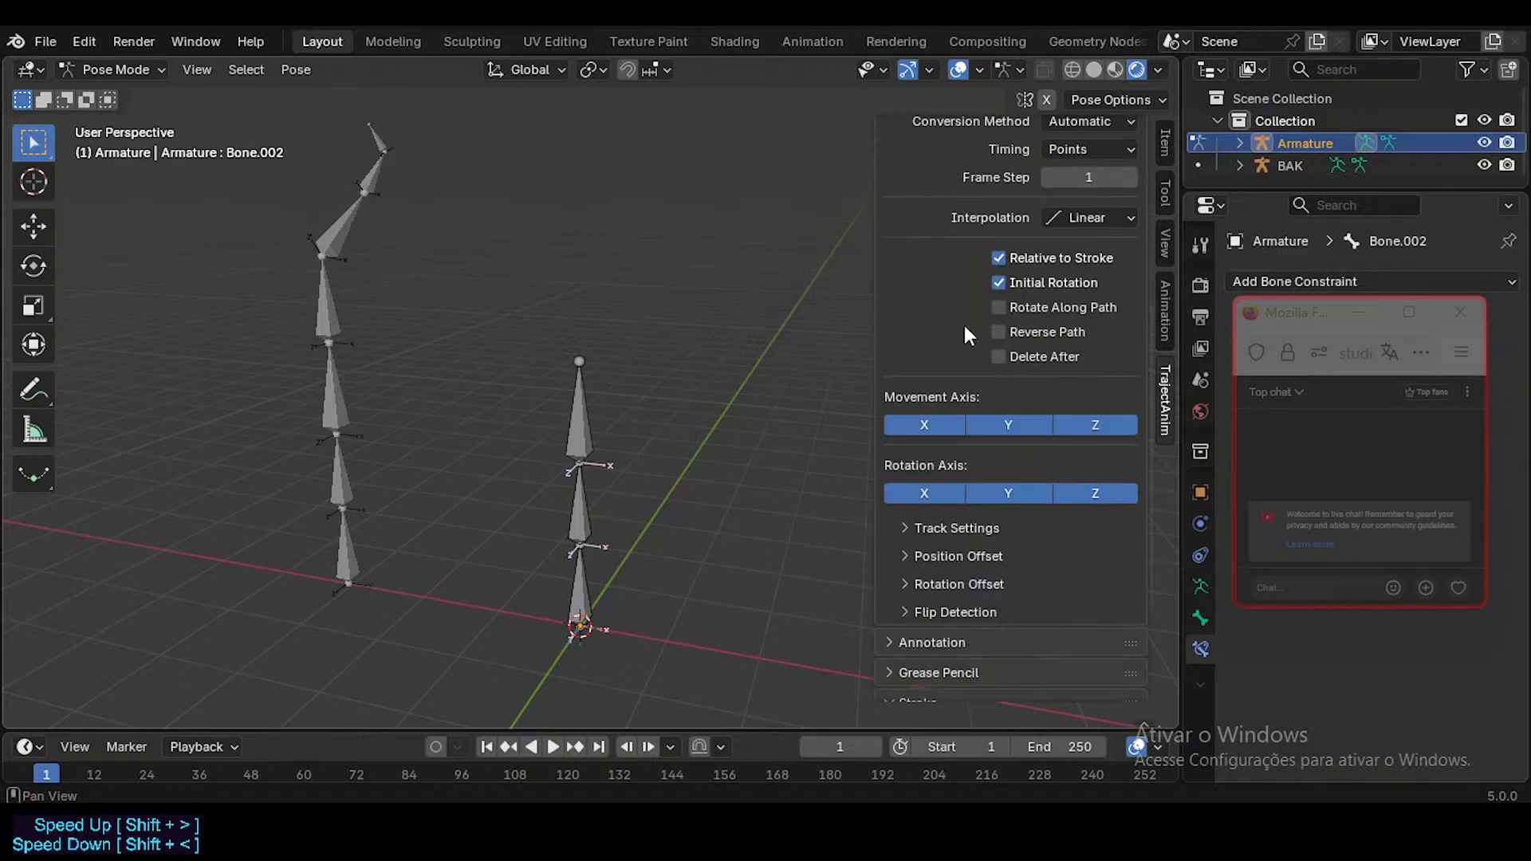
{"action": "scroll", "coordinate": [964, 326], "scroll_direction": "up", "scroll_amount": 8}
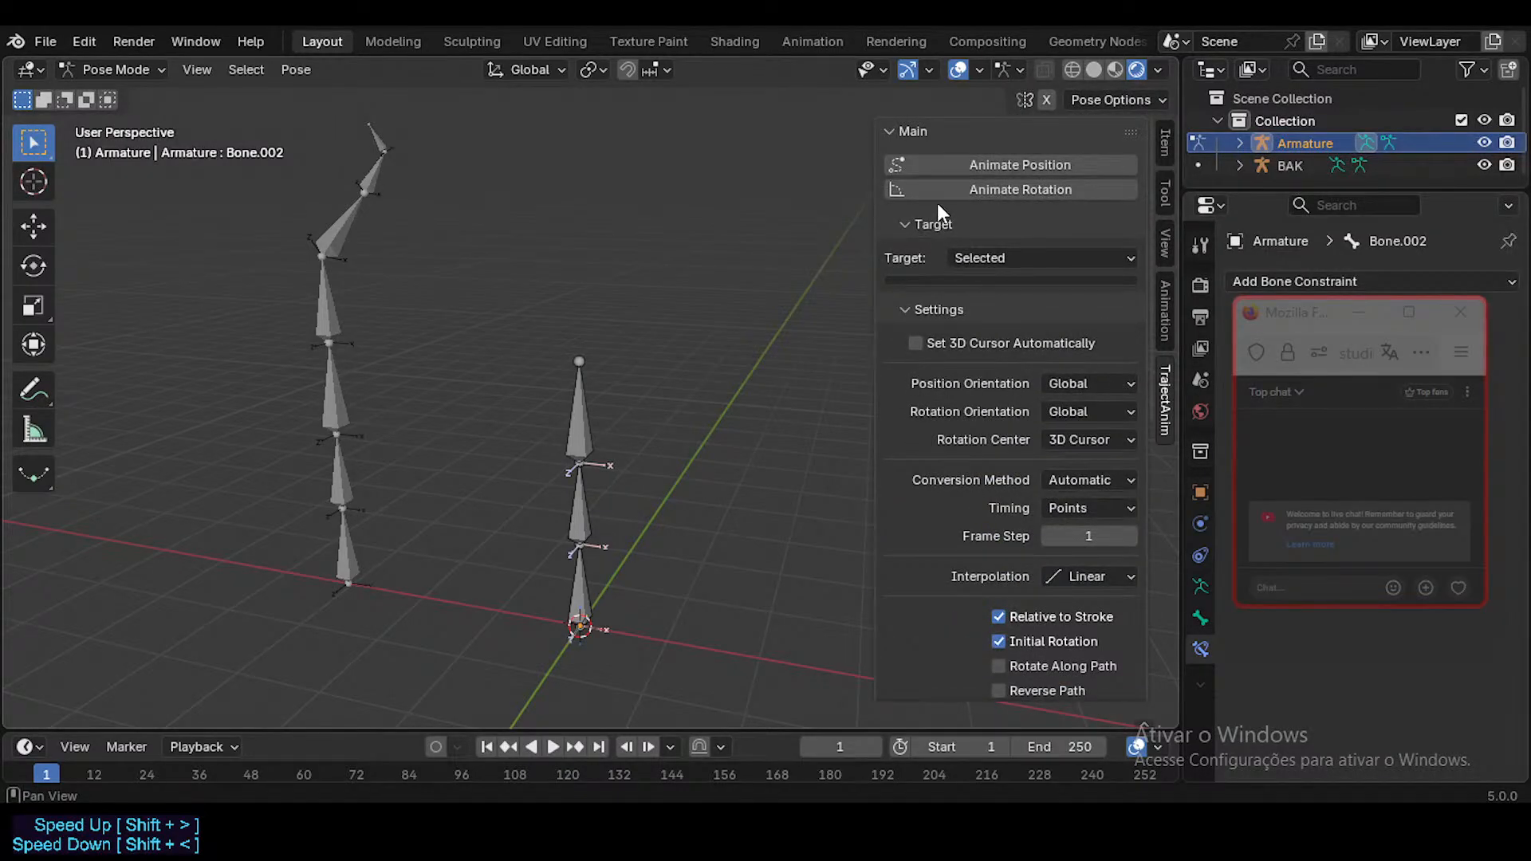
{"action": "scroll", "coordinate": [948, 251], "scroll_direction": "down", "scroll_amount": 8}
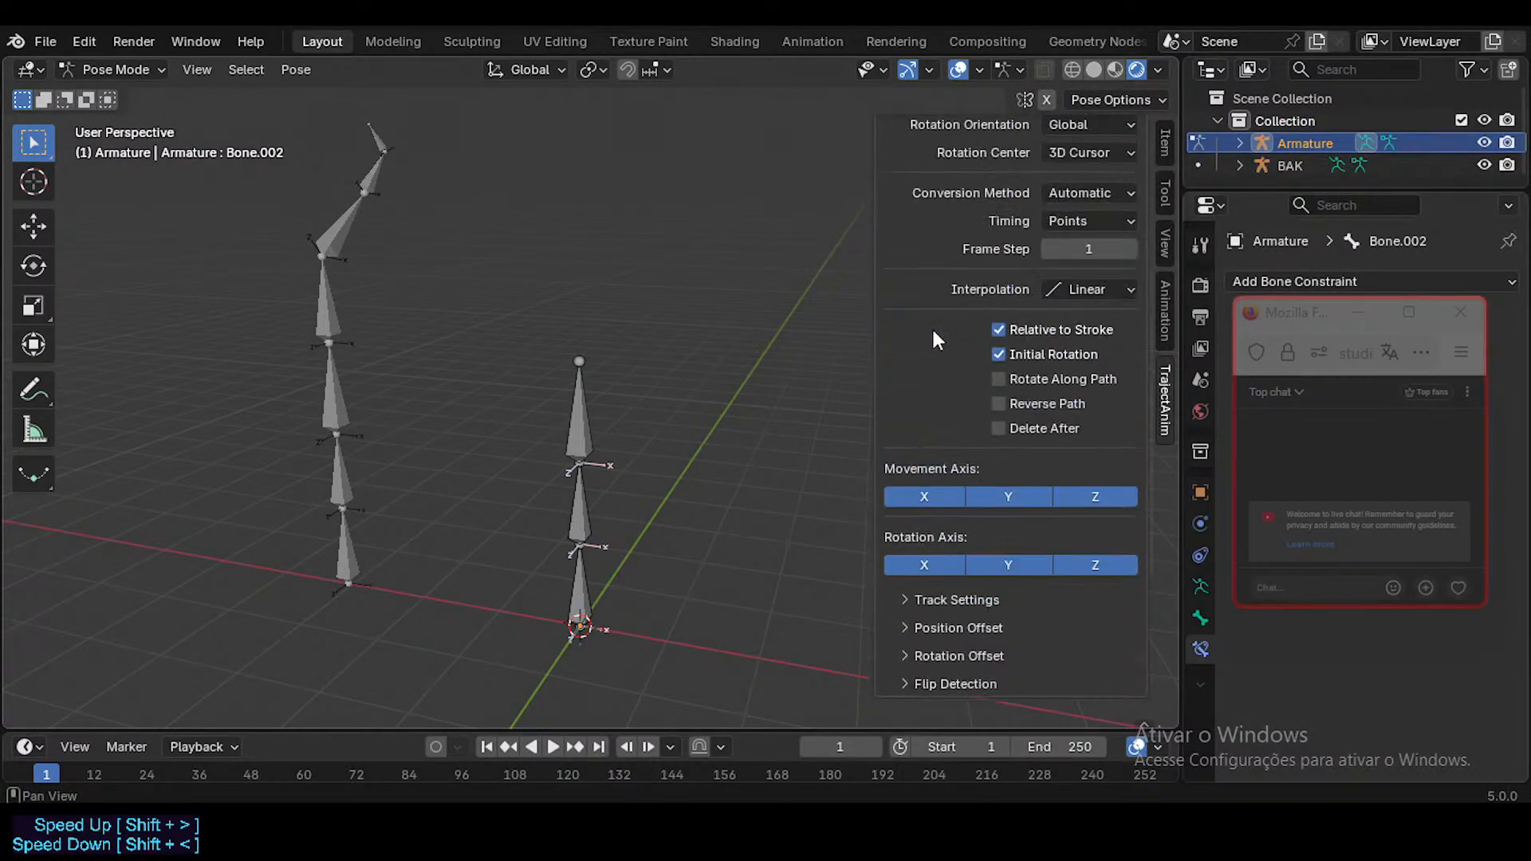
{"action": "scroll", "coordinate": [933, 330], "scroll_direction": "up", "scroll_amount": 8}
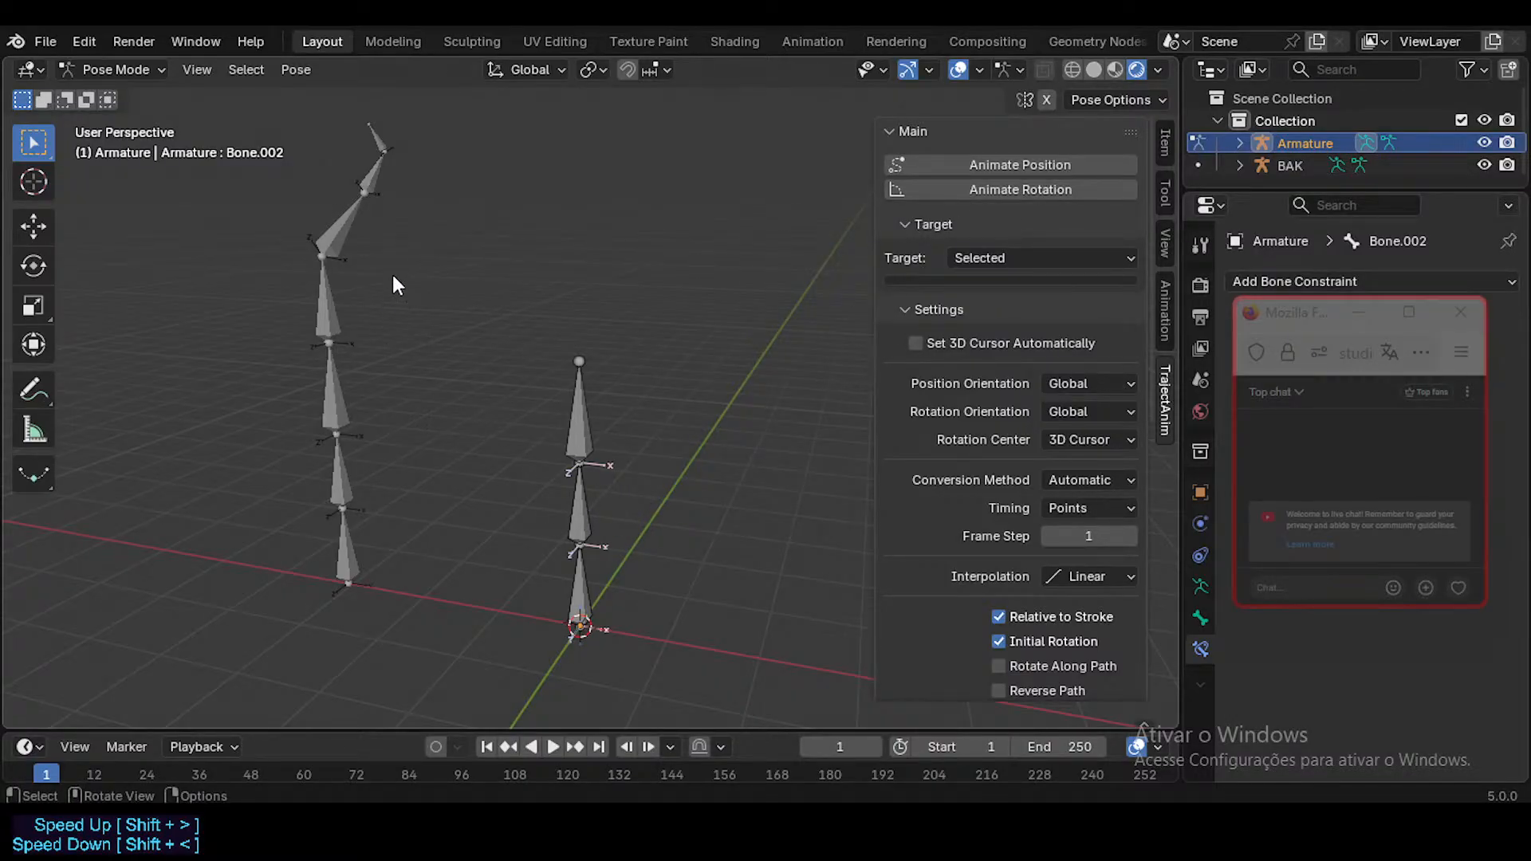
Step: Check the TrajectAnim, Animation and View sections of the 3D viewport sidebar for Auto IK Plus controls
{"action": "left_click", "coordinate": [926, 121]}
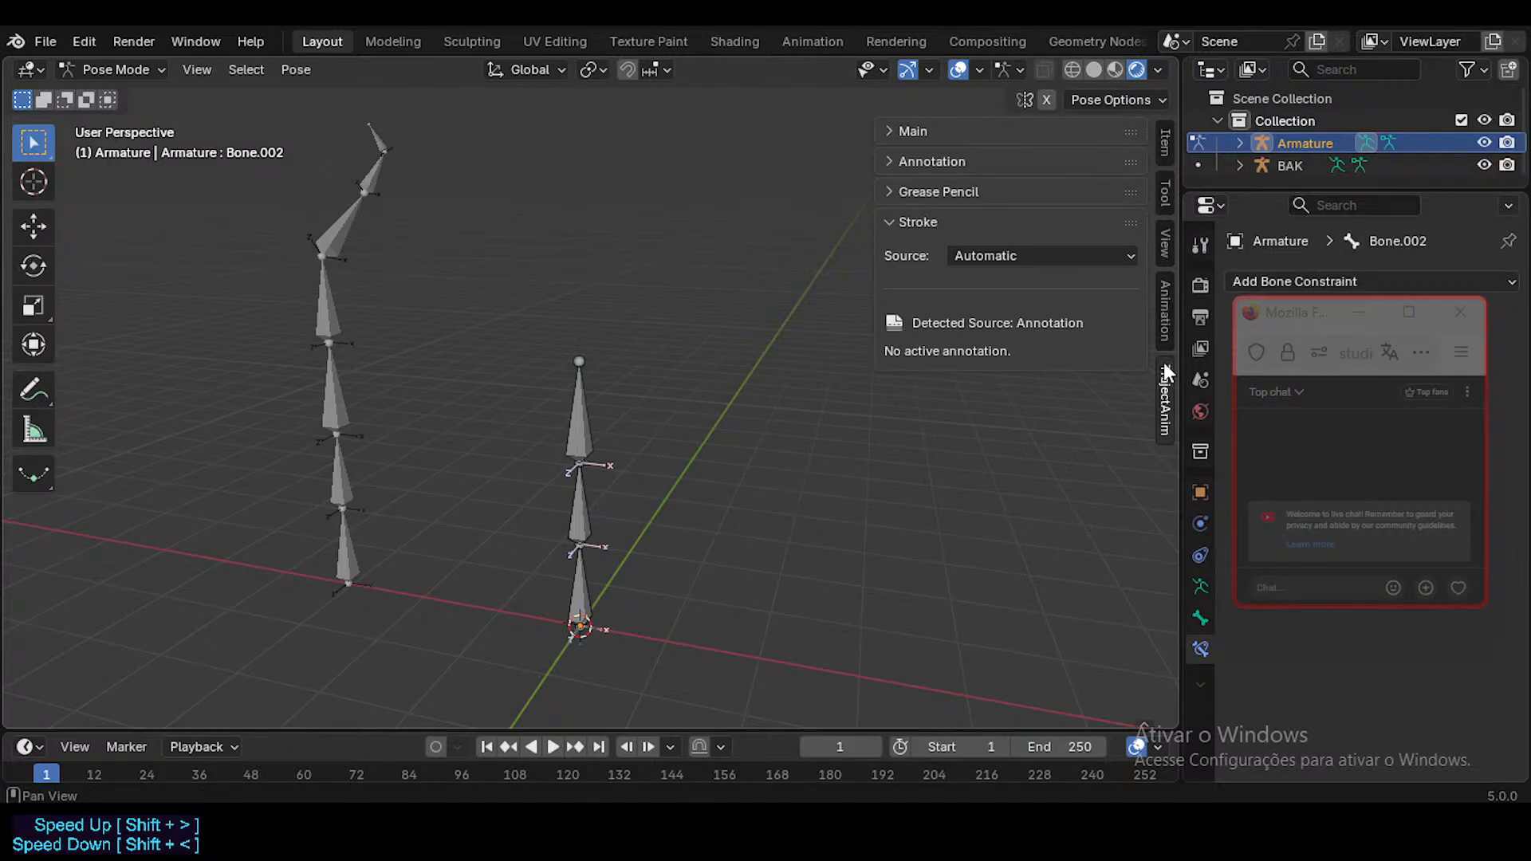
{"action": "left_click", "coordinate": [1163, 315]}
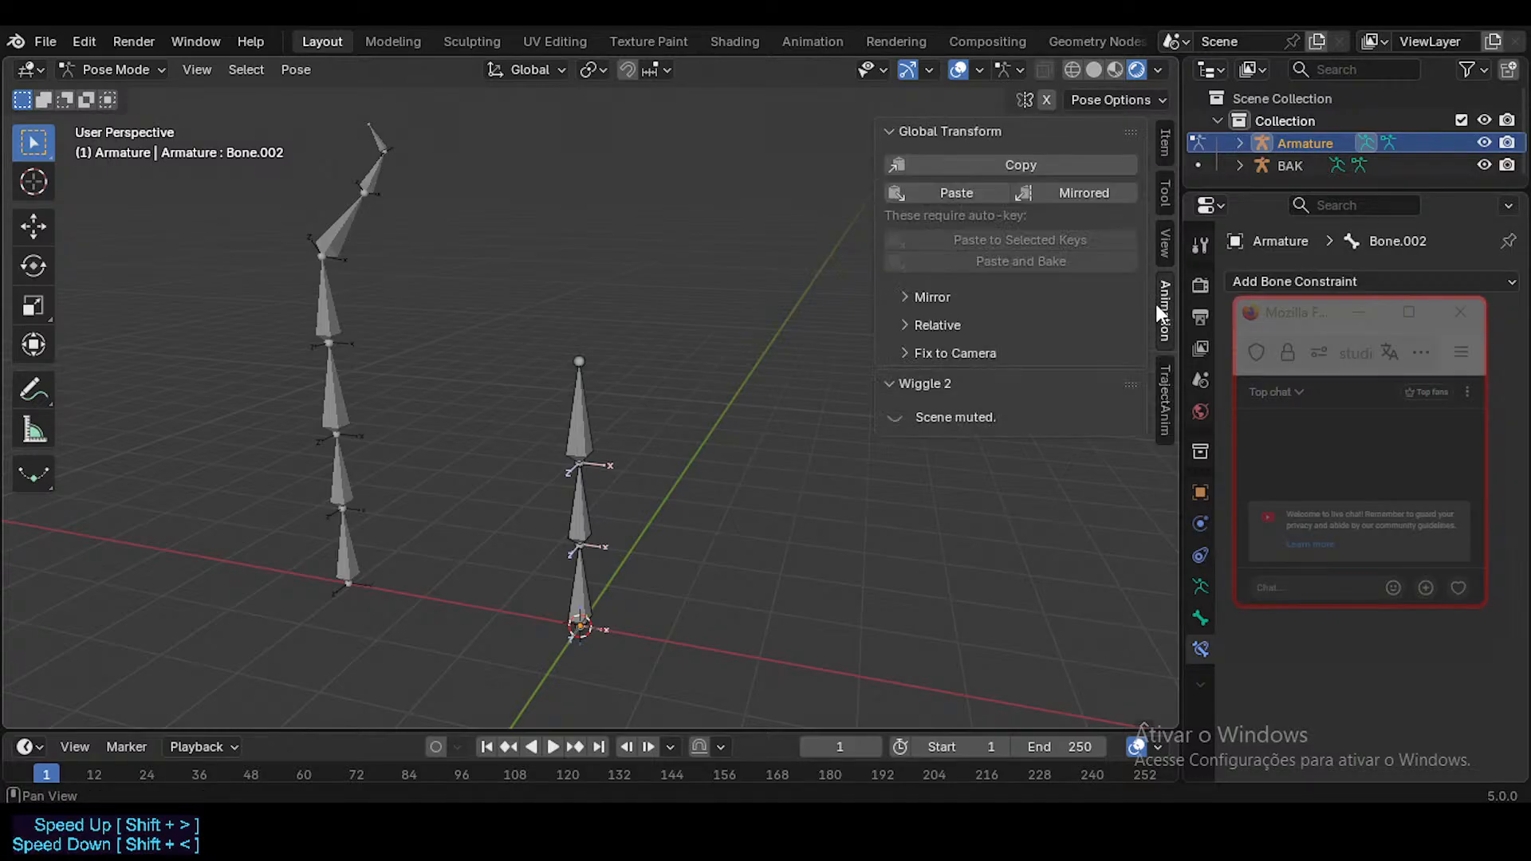
{"action": "left_click", "coordinate": [1164, 238]}
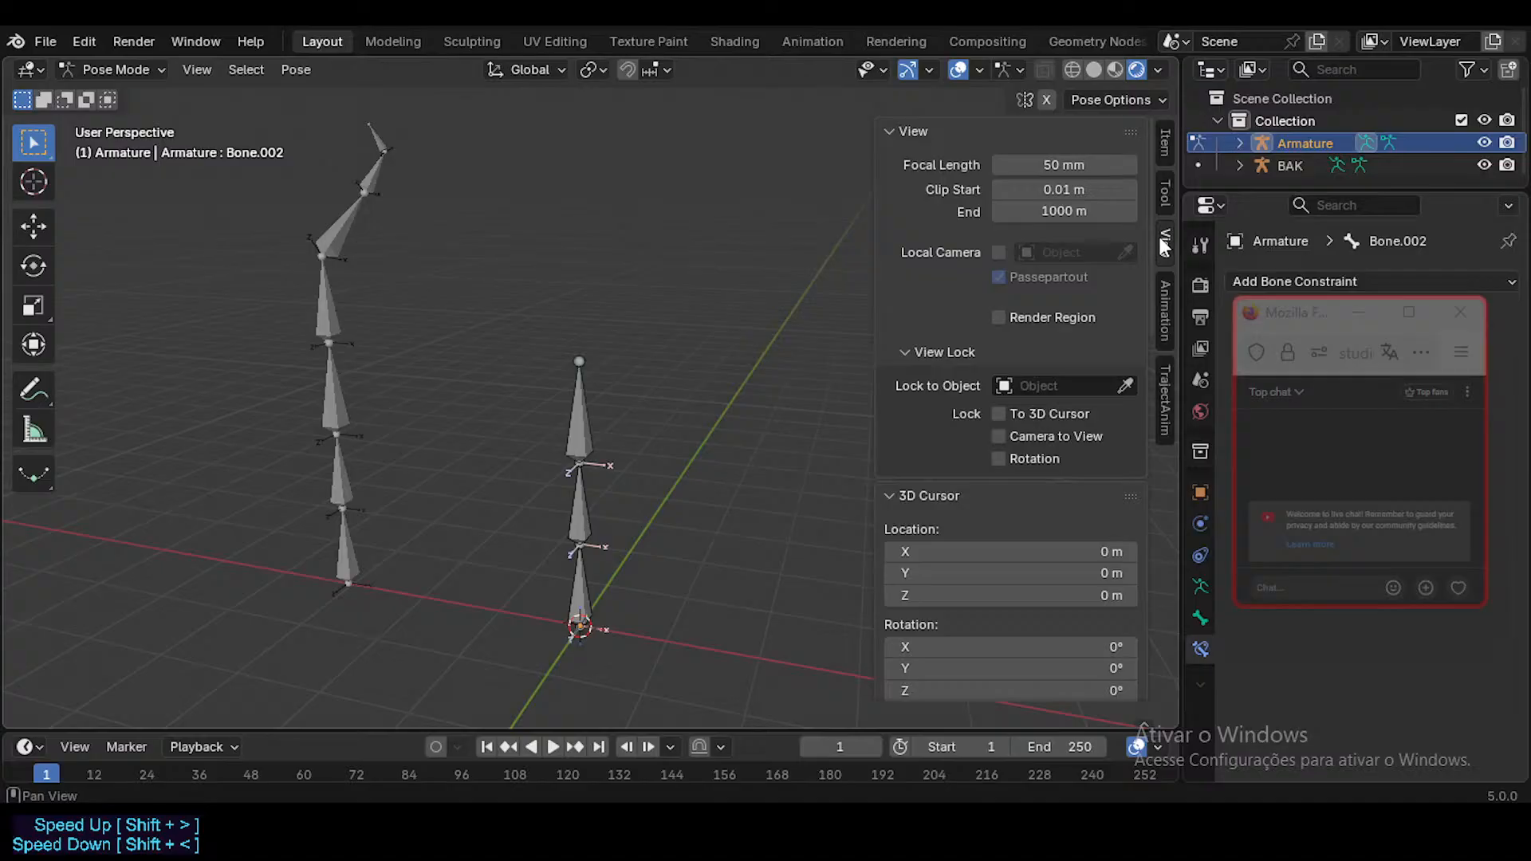
Step: Turn off Auto IK in the armature's pose options and check the sidebar's Item section
{"action": "left_click", "coordinate": [1161, 182]}
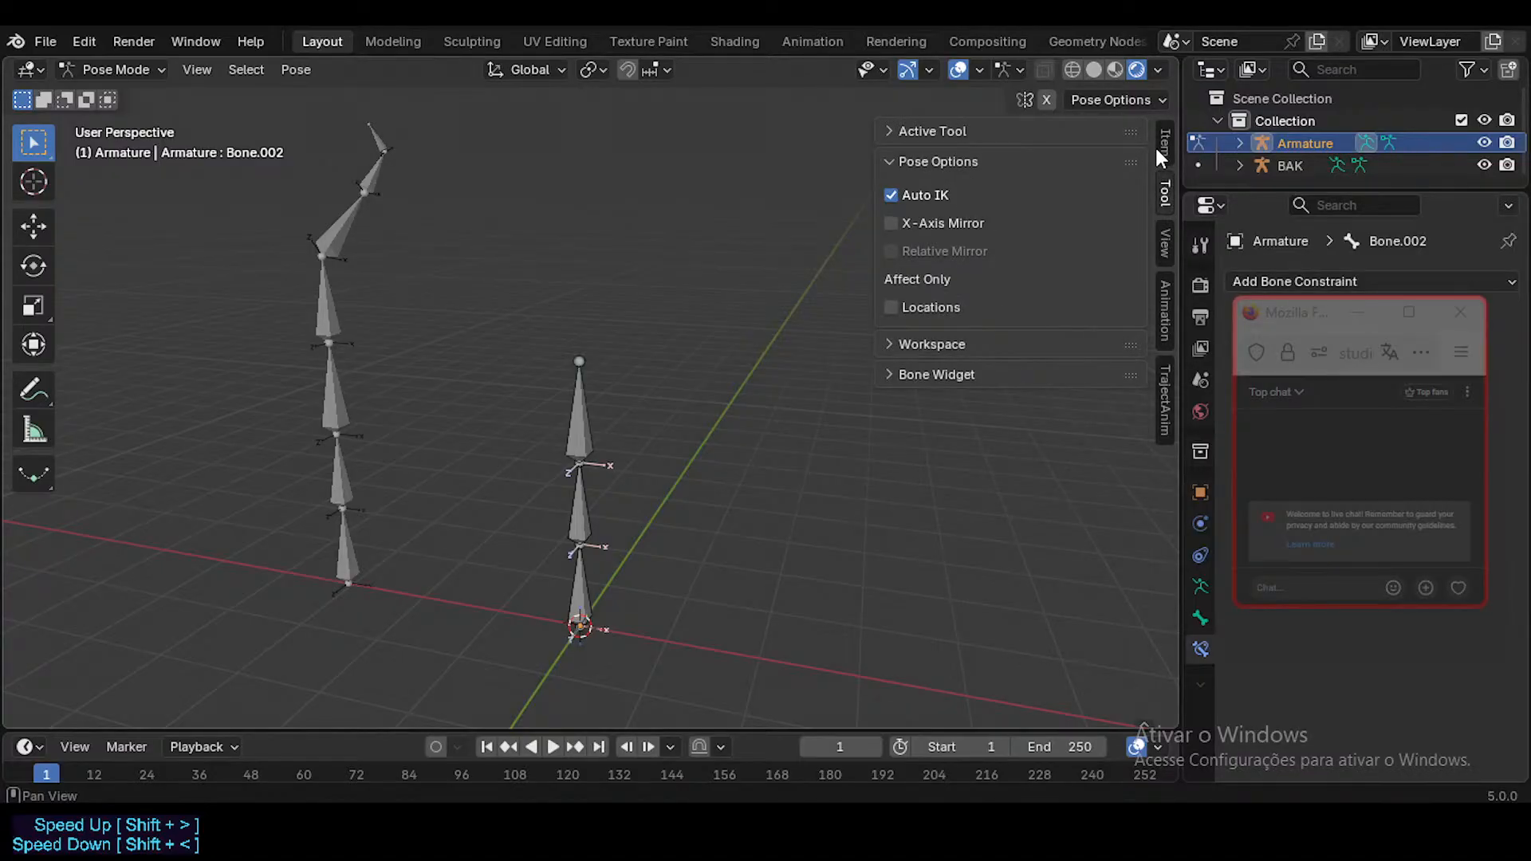
{"action": "left_click", "coordinate": [891, 195]}
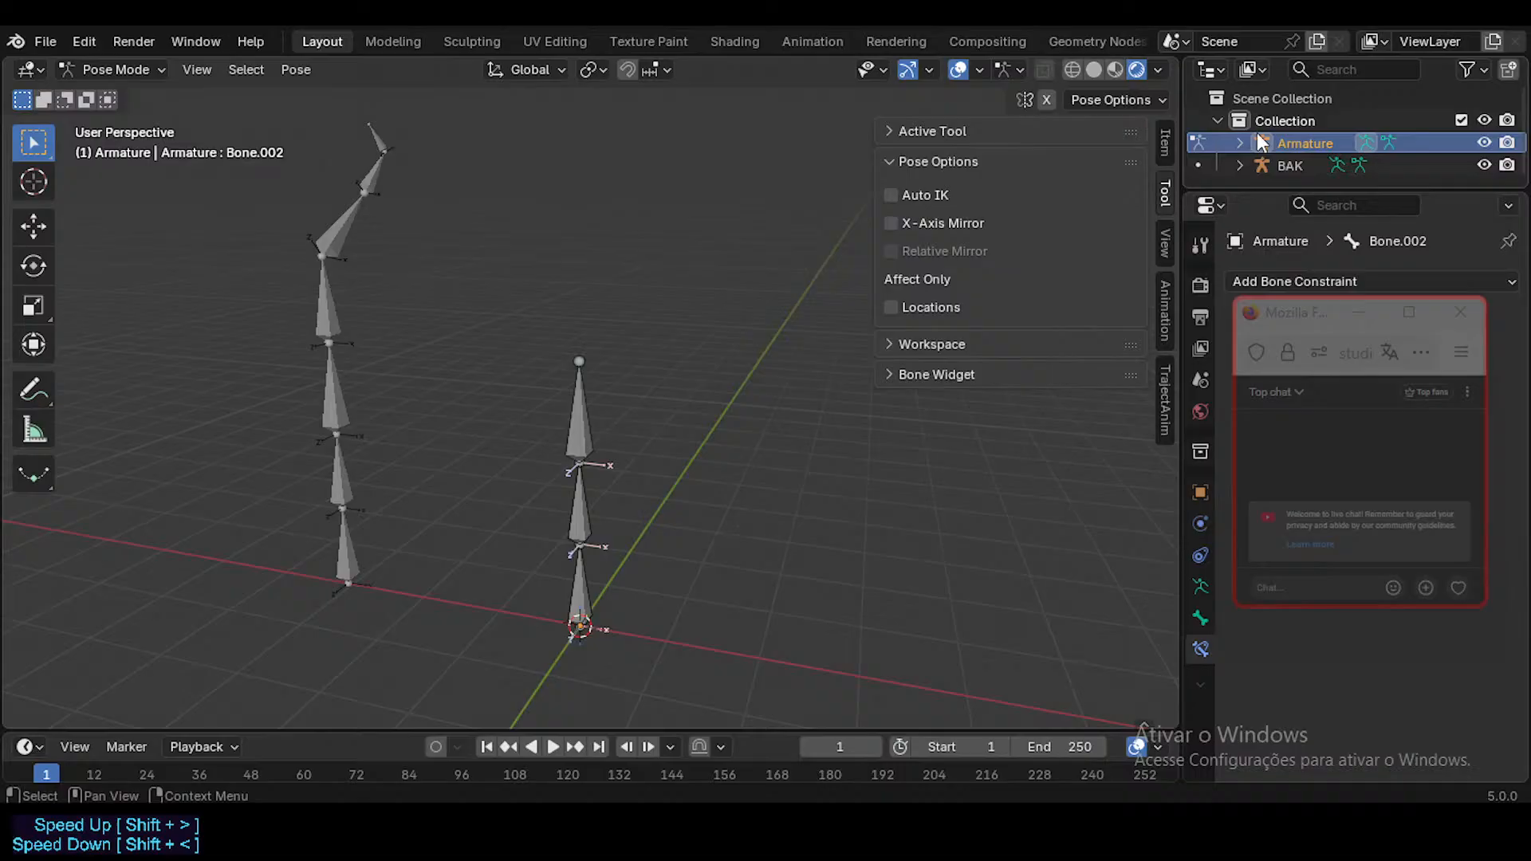
{"action": "left_click", "coordinate": [1164, 142]}
{"action": "left_click", "coordinate": [1165, 192]}
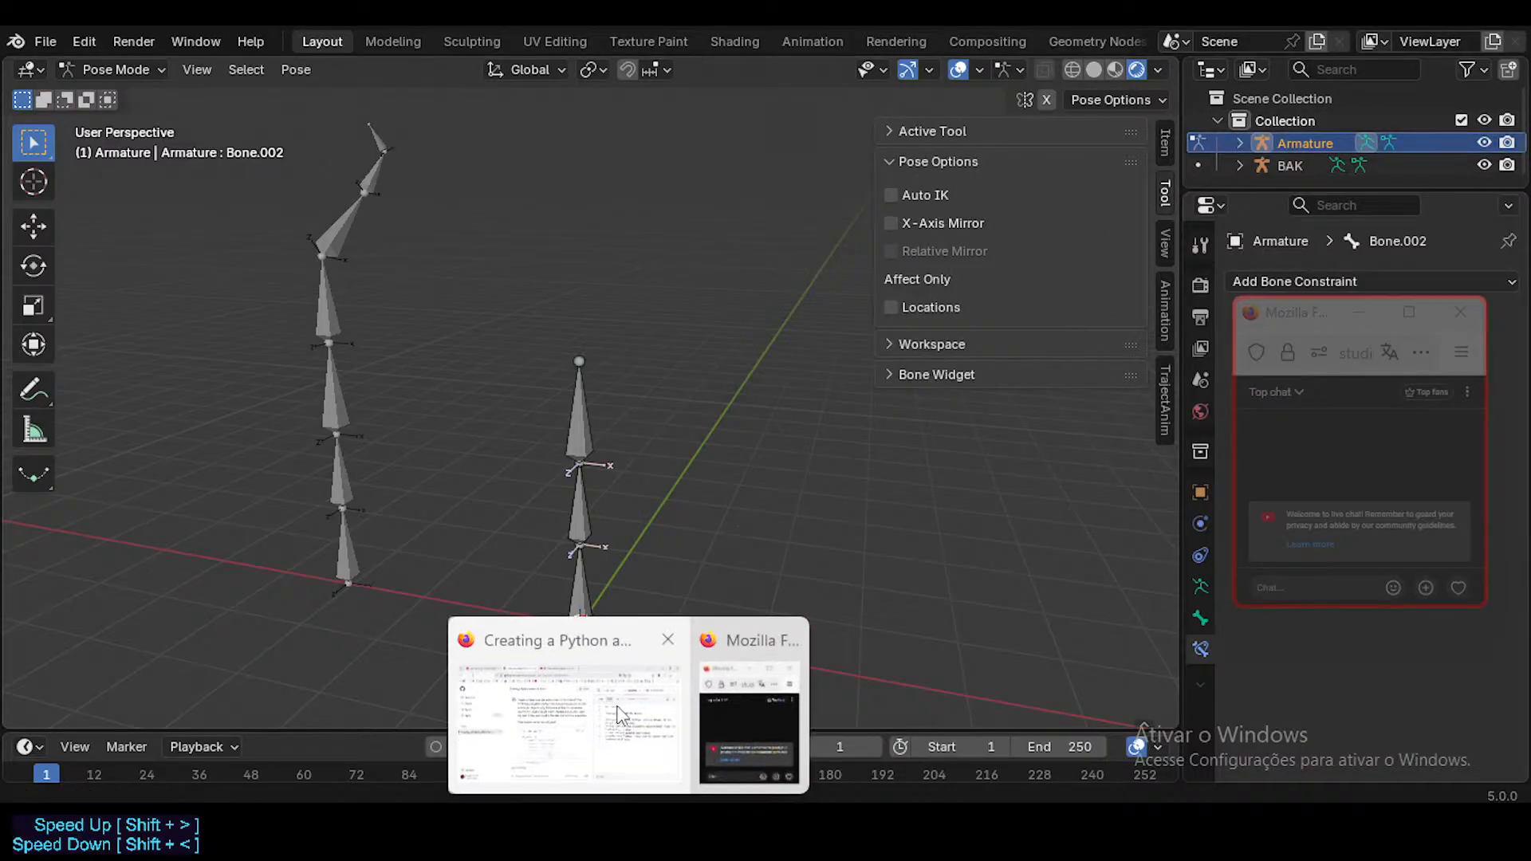
Step: Switch to the GitHub Copilot chat in Firefox and reread the summary on creating the zip, installing it and testing the addon
{"action": "left_click", "coordinate": [563, 701]}
{"action": "scroll", "coordinate": [576, 371], "scroll_direction": "up", "scroll_amount": 2}
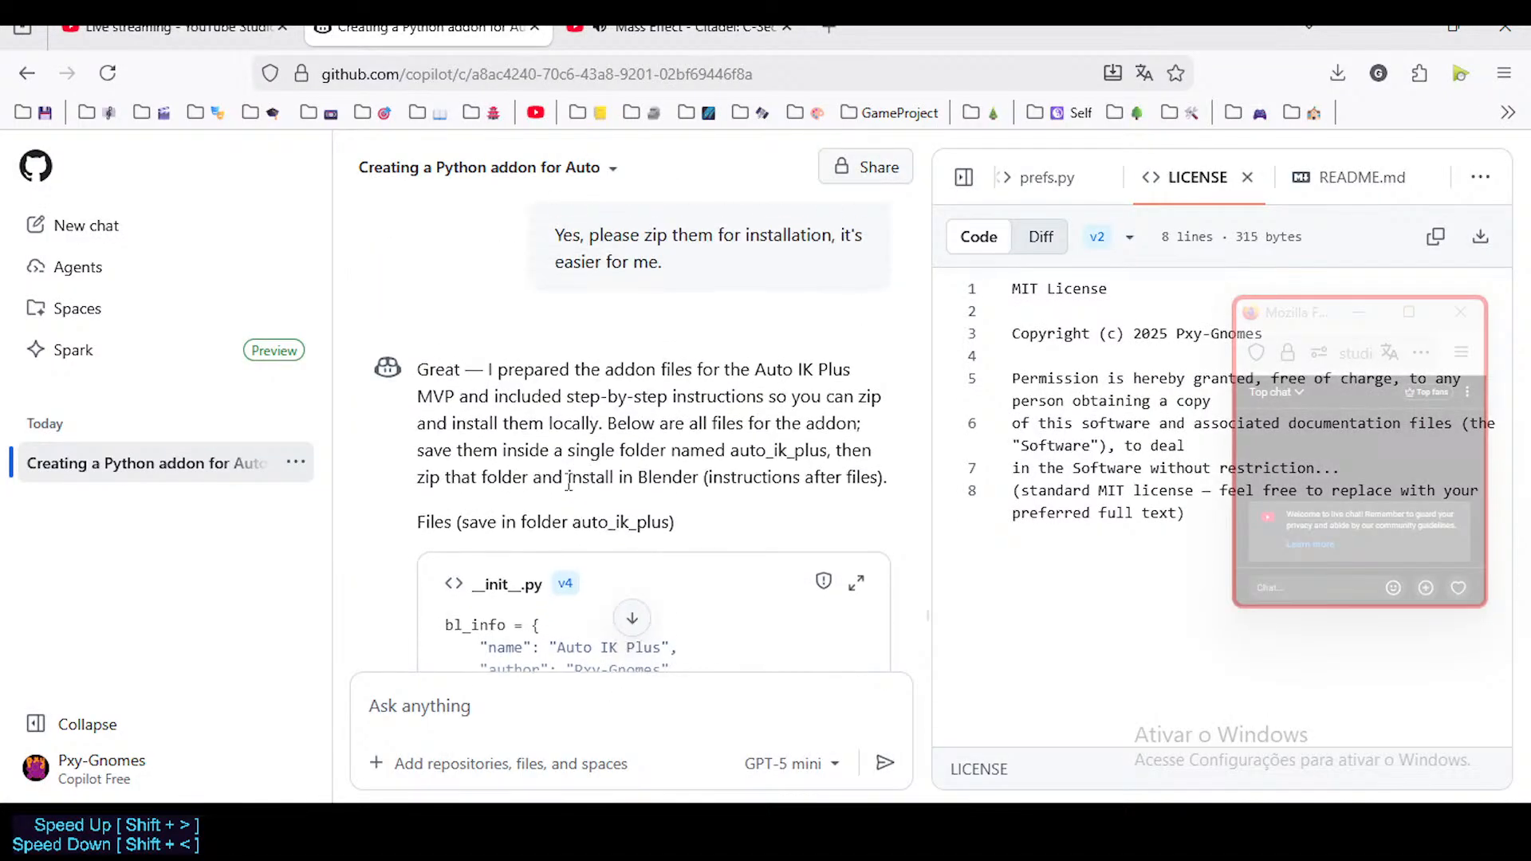
{"action": "scroll", "coordinate": [567, 527], "scroll_direction": "down", "scroll_amount": 8}
{"action": "scroll", "coordinate": [567, 533], "scroll_direction": "down", "scroll_amount": 15}
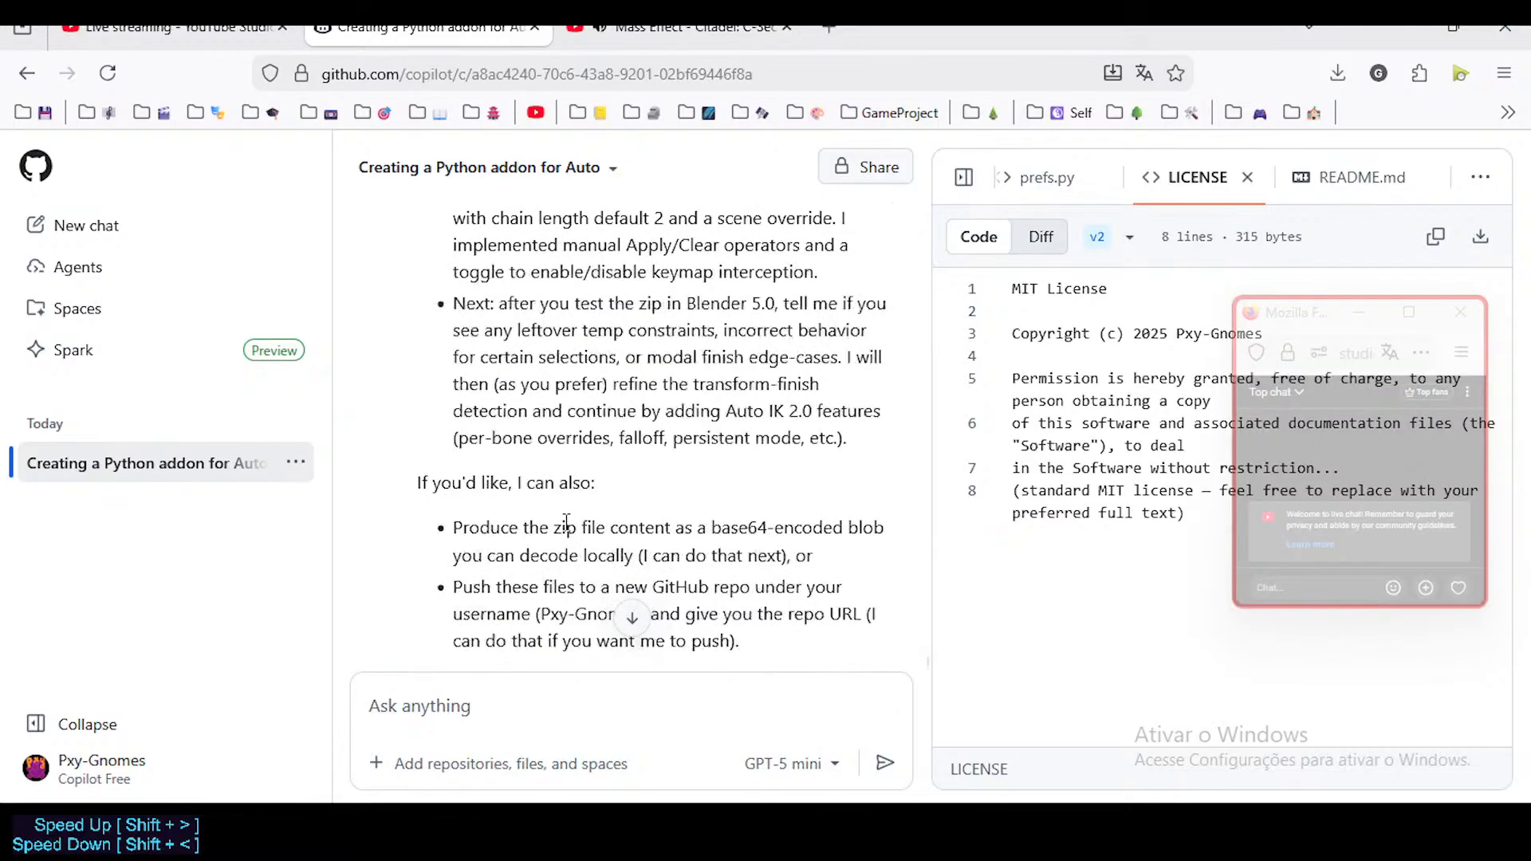
{"action": "scroll", "coordinate": [565, 532], "scroll_direction": "up", "scroll_amount": 10}
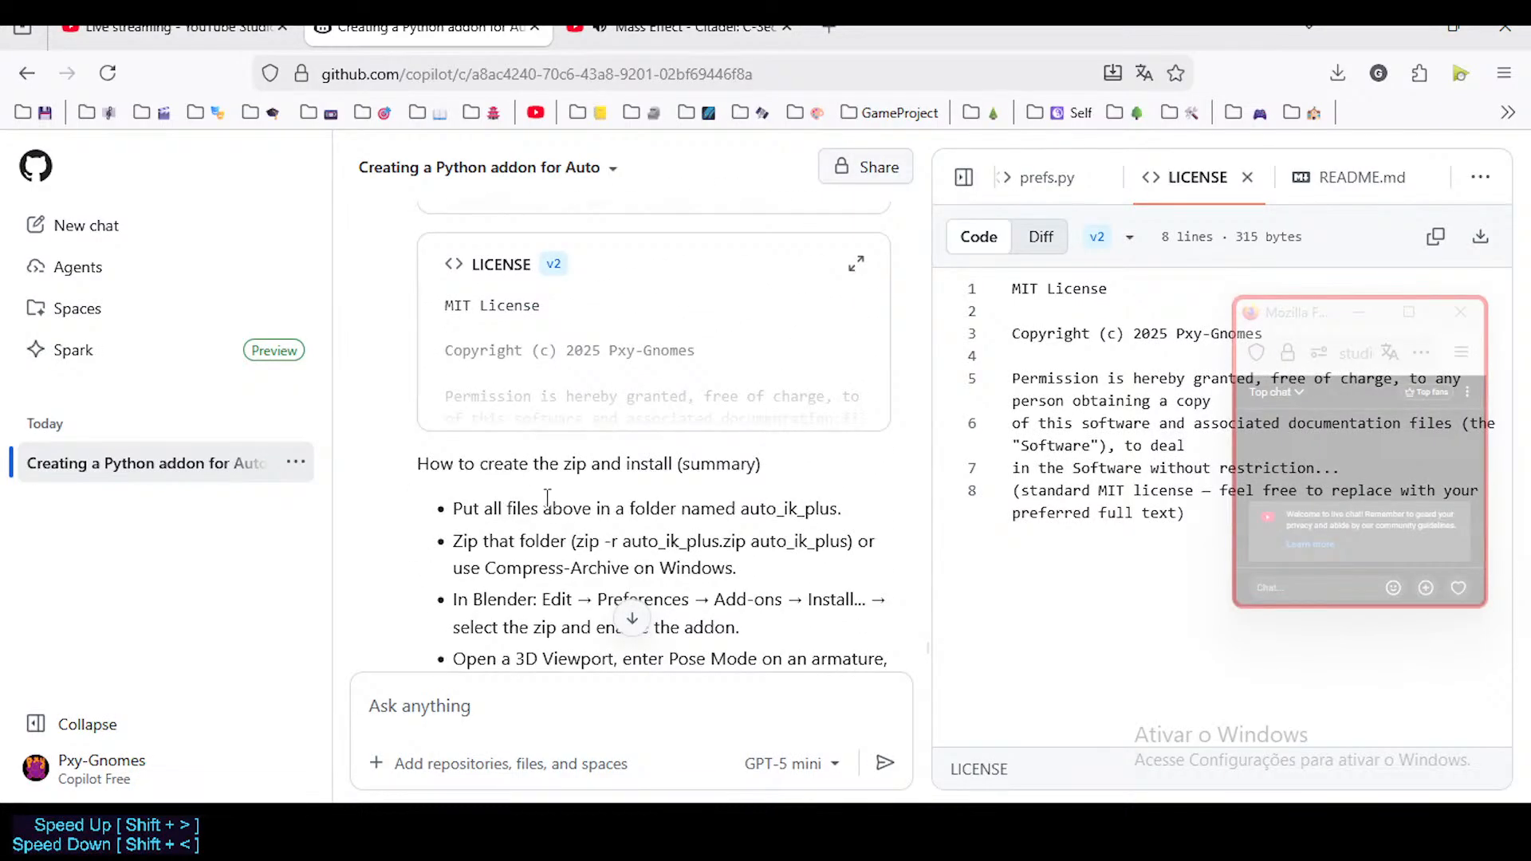
{"action": "scroll", "coordinate": [542, 490], "scroll_direction": "down", "scroll_amount": 3}
{"action": "scroll", "coordinate": [526, 447], "scroll_direction": "up", "scroll_amount": 2}
{"action": "left_click_drag", "start_coordinate": [480, 380], "coordinate": [729, 413]}
{"action": "left_click", "coordinate": [582, 413]}
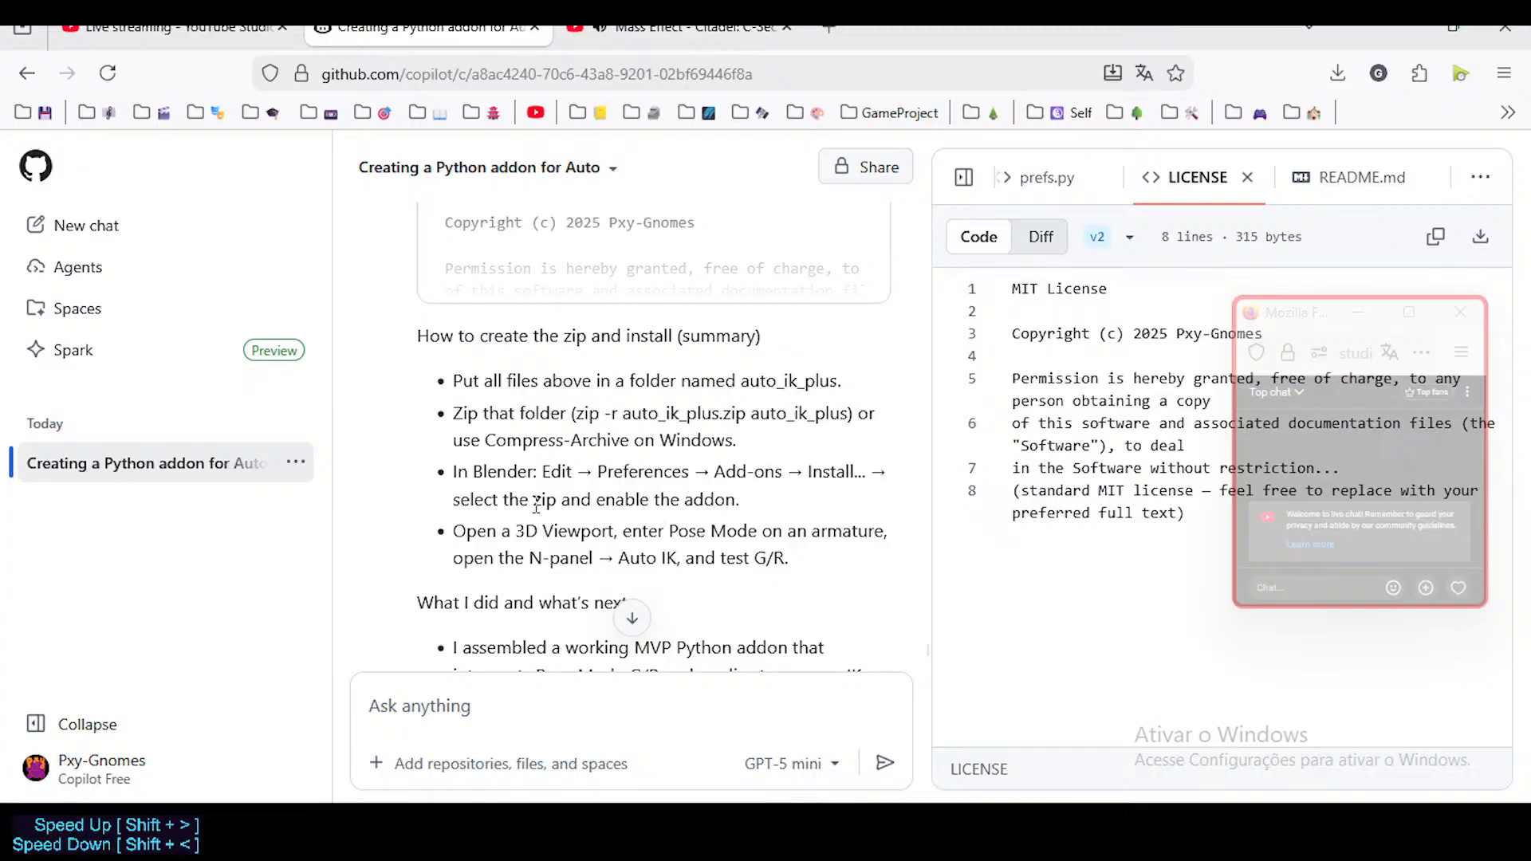
{"action": "scroll", "coordinate": [605, 554], "scroll_direction": "down", "scroll_amount": 2}
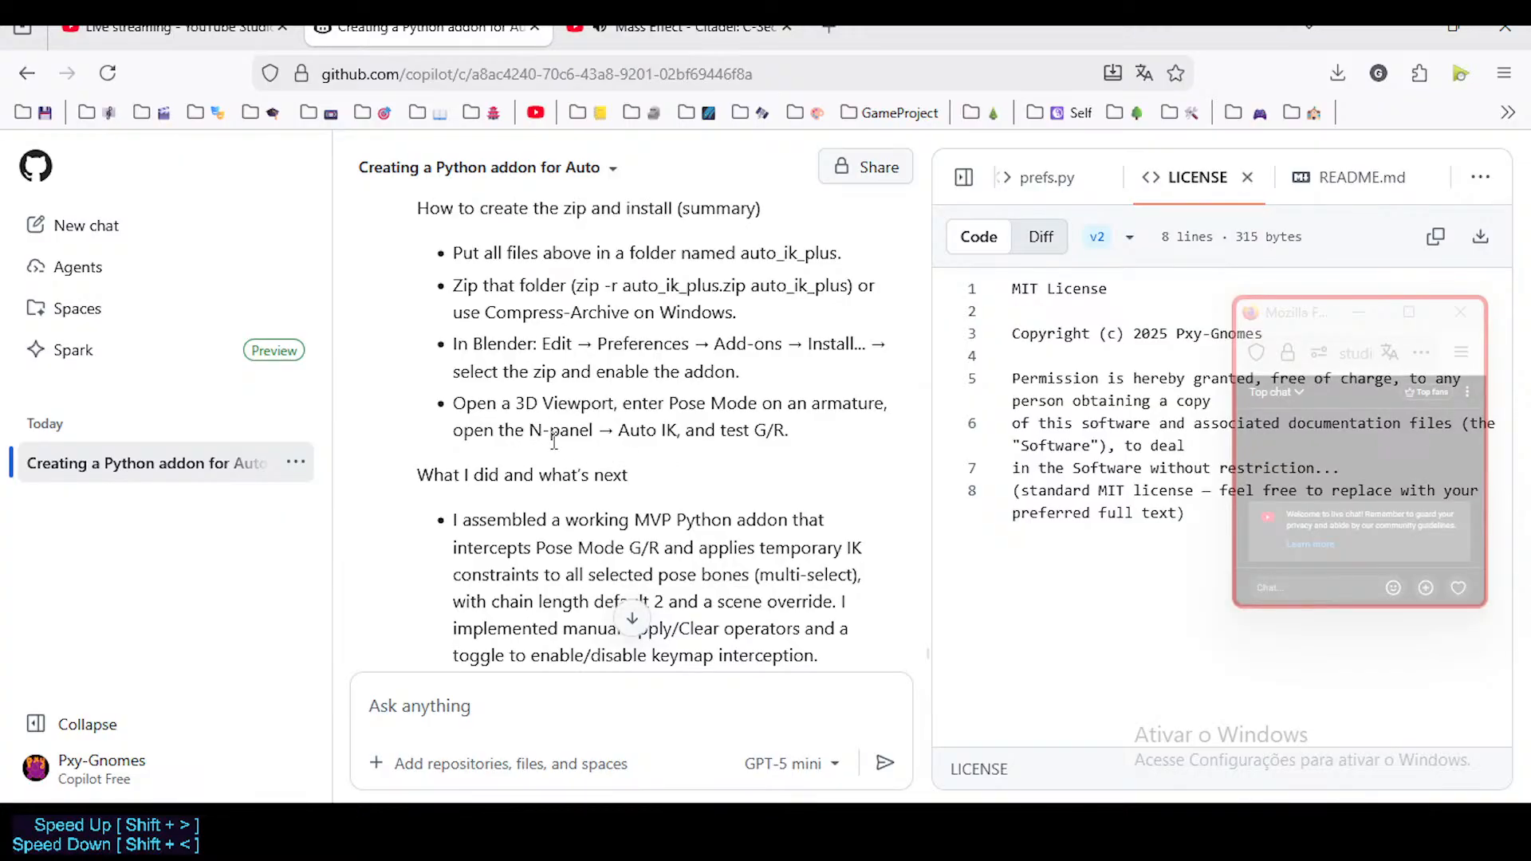
{"action": "scroll", "coordinate": [551, 439], "scroll_direction": "up", "scroll_amount": 2}
{"action": "scroll", "coordinate": [558, 470], "scroll_direction": "down", "scroll_amount": 4}
{"action": "scroll", "coordinate": [557, 470], "scroll_direction": "down", "scroll_amount": 2}
Step: Send Copilot the message "Installation didn't work. Is that __init__.py file supposed to be outside of the folder before zipping?"
{"action": "left_click", "coordinate": [545, 686]}
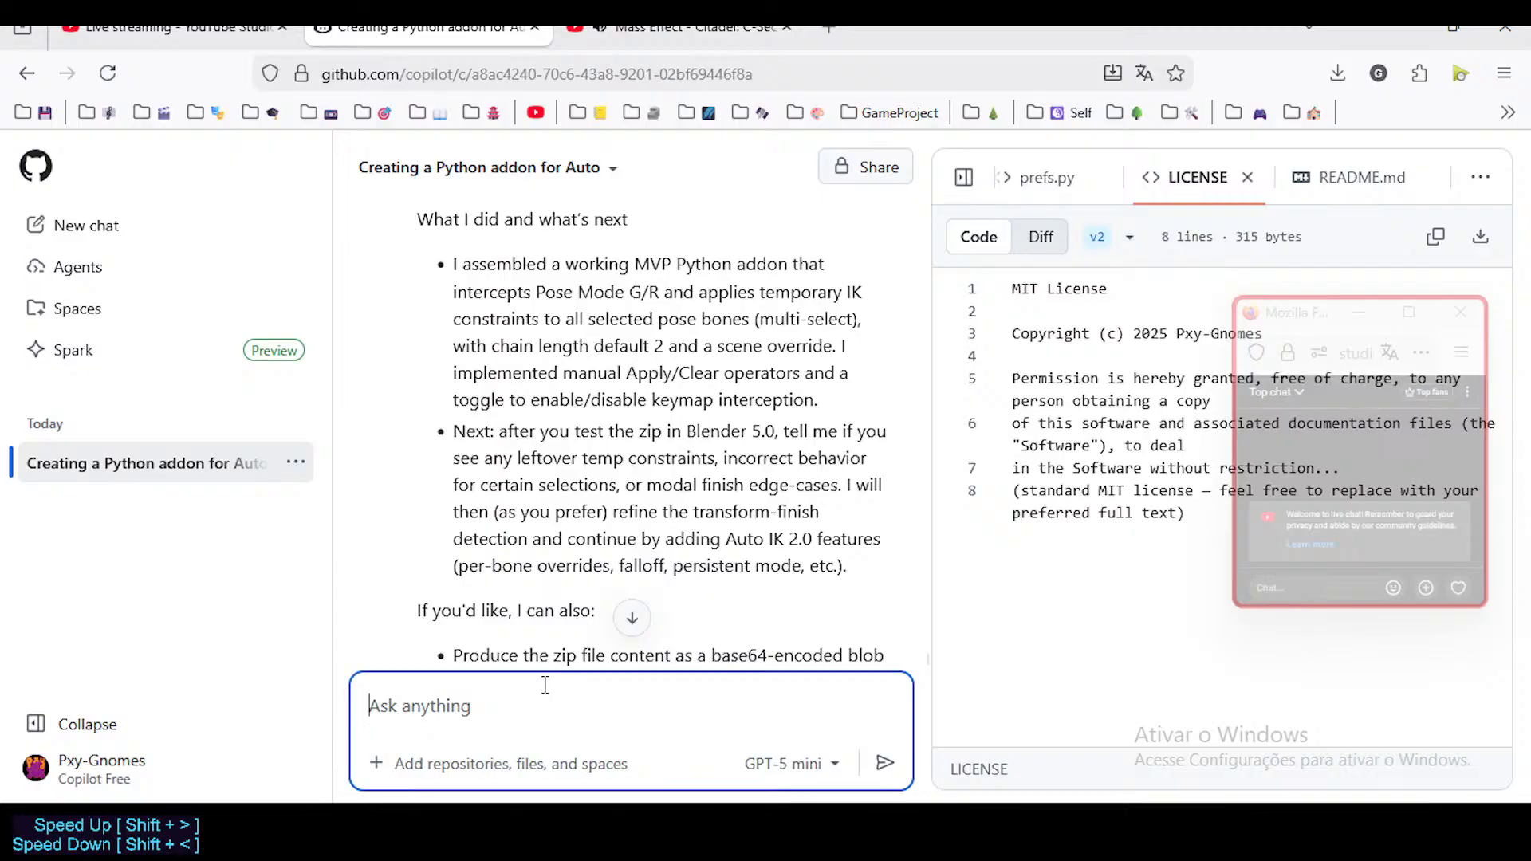
{"action": "type", "text": "installation didn't work"}
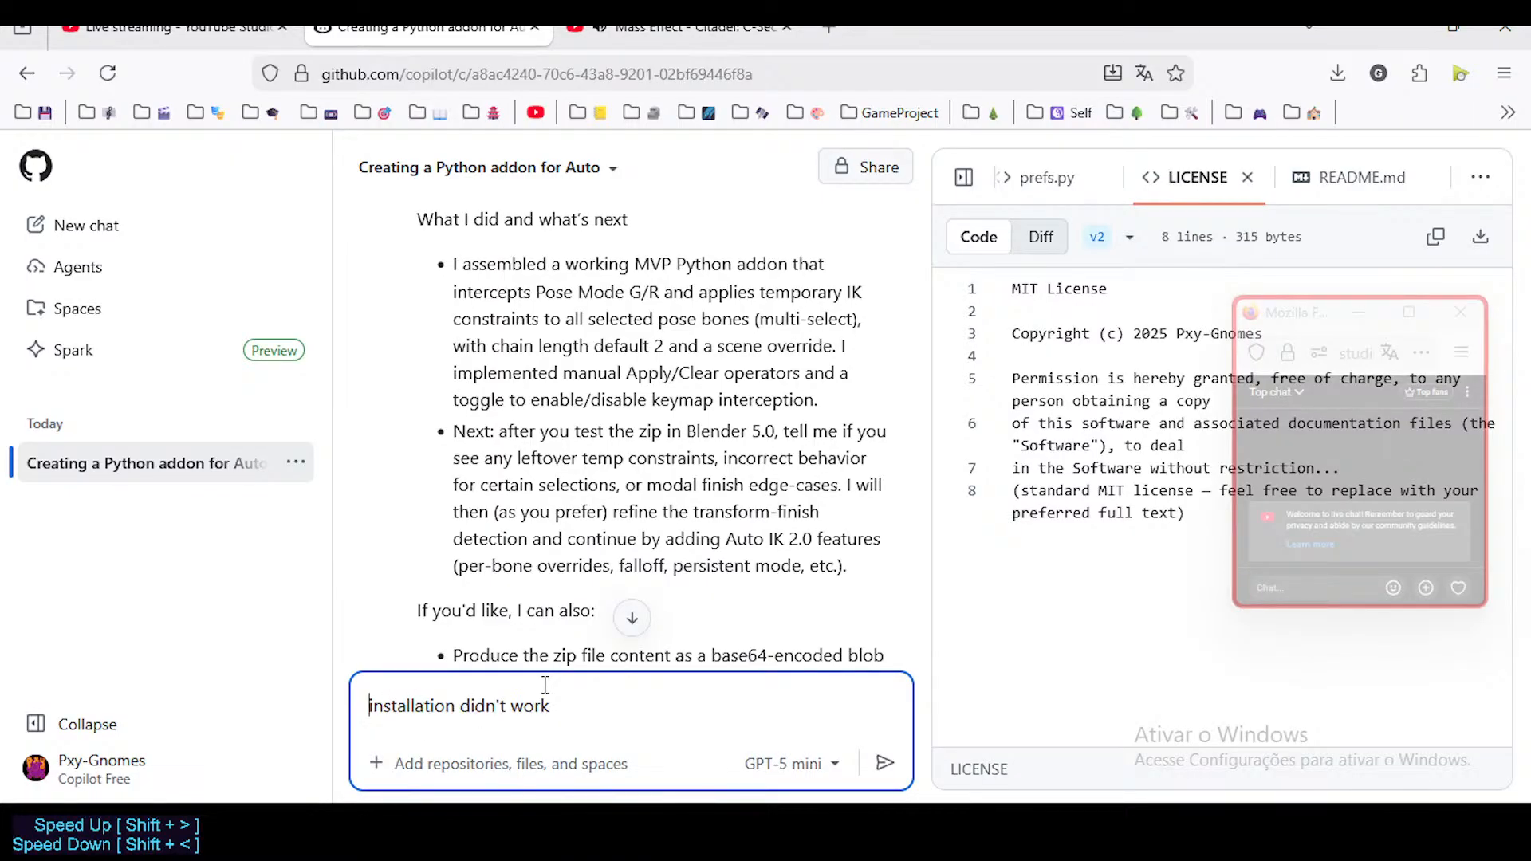
{"action": "key", "text": "Delete"}
{"action": "type", "text": "I"}
{"action": "type", "text": ". Is that __init__"}
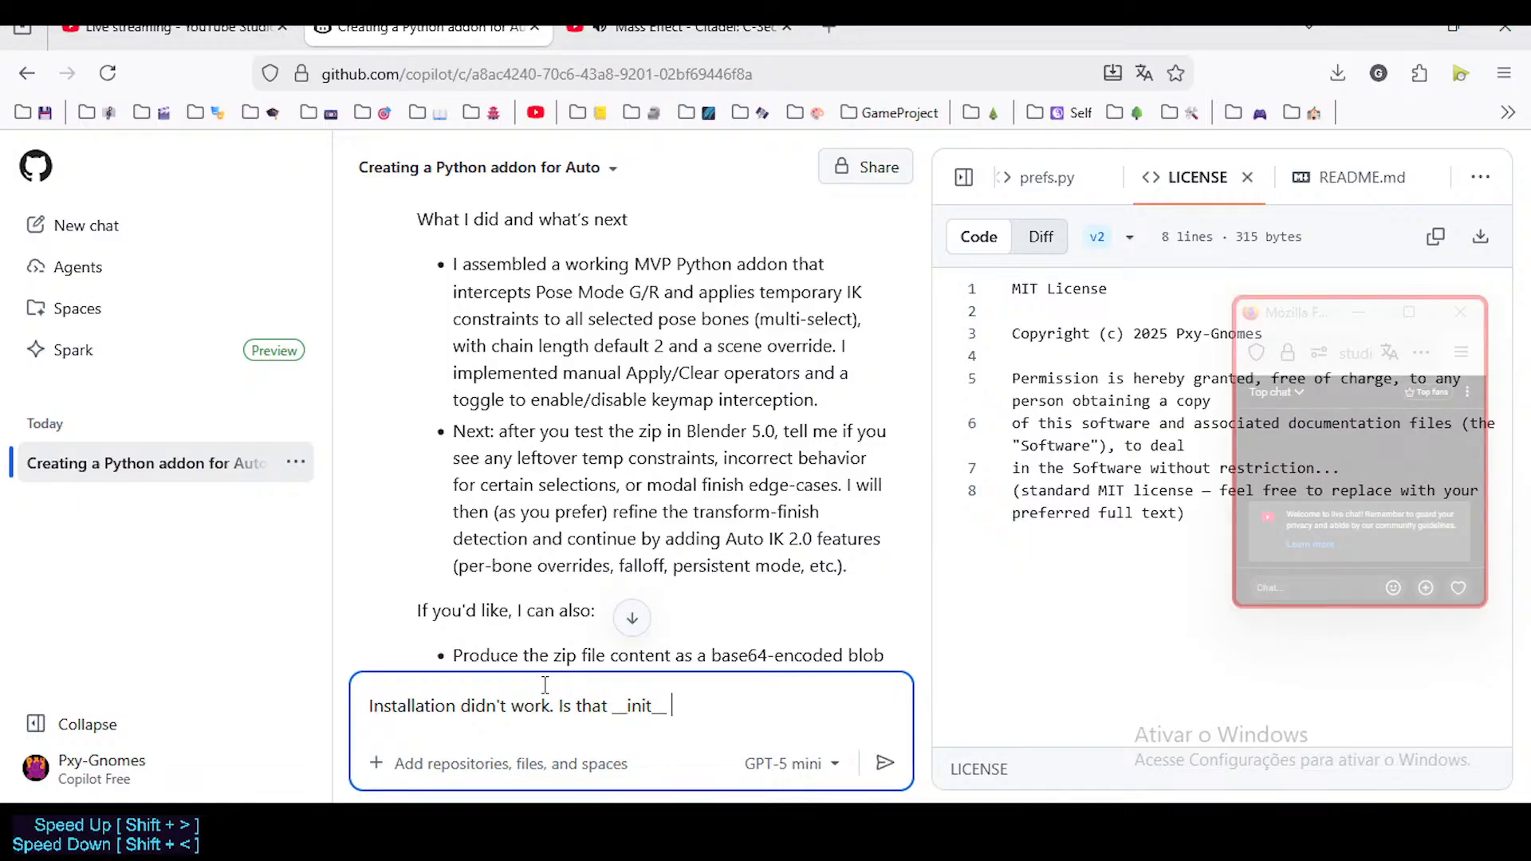
{"action": "type", "text": ".py file supposed to be "}
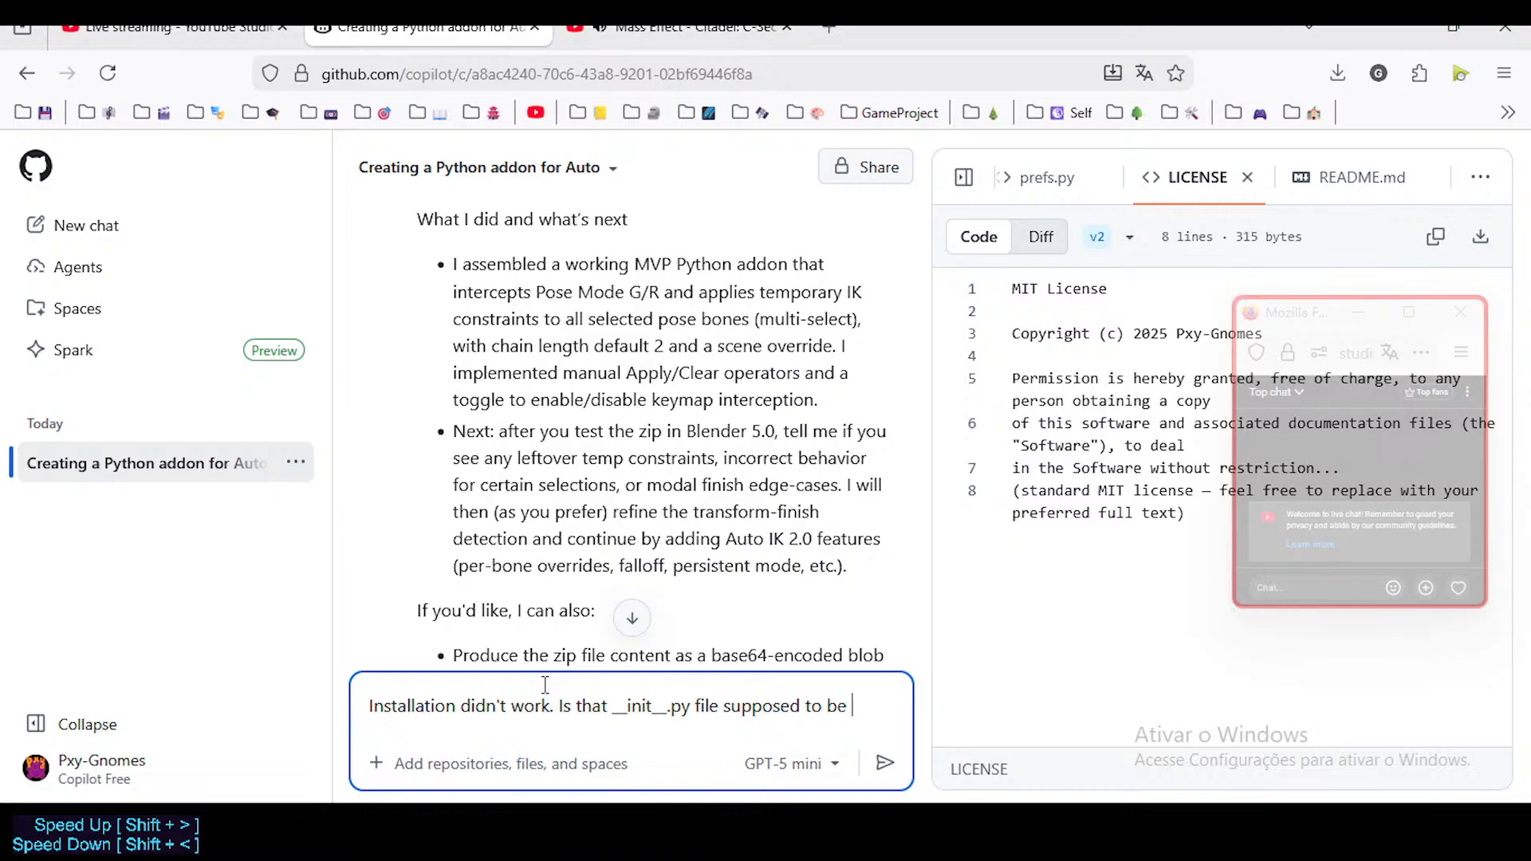
{"action": "type", "text": "outside of the "}
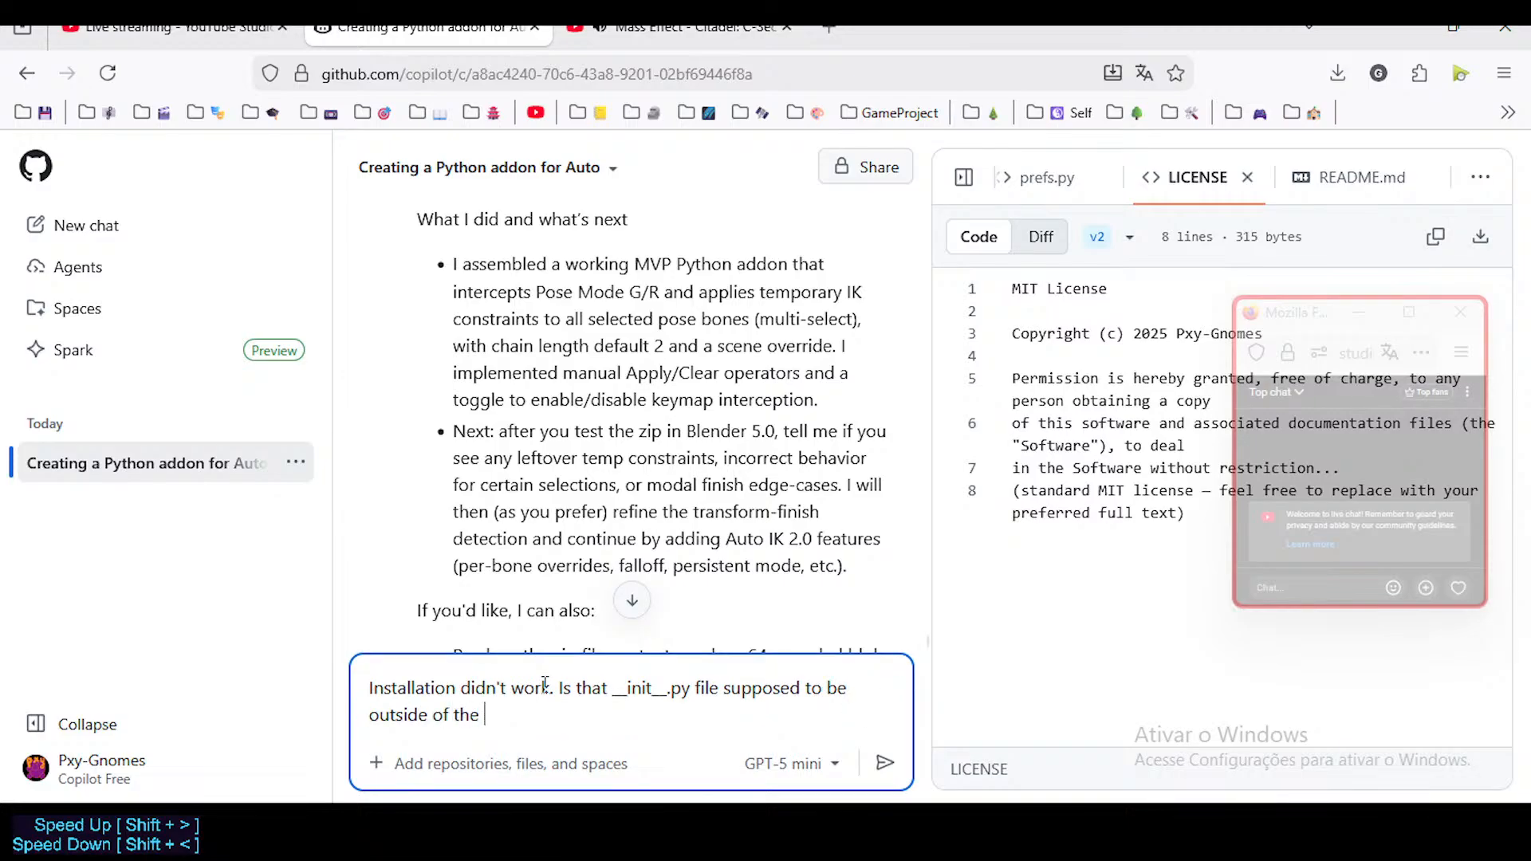
{"action": "type", "text": "folder?"}
{"action": "key", "text": "BackSpace"}
{"action": "type", "text": "before zipping?"}
{"action": "key", "text": "Return"}
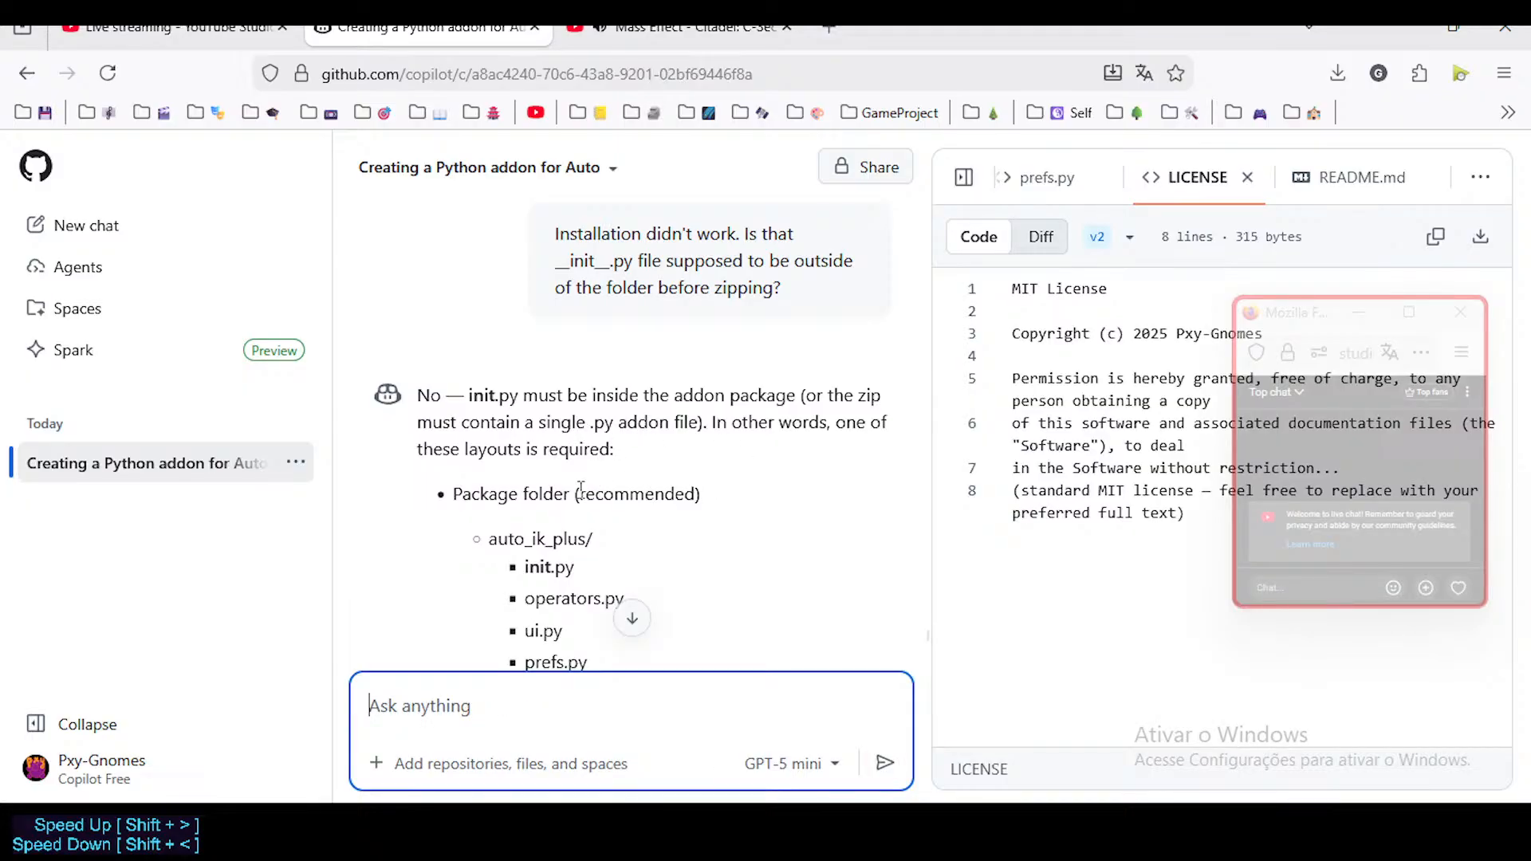
Step: Read Copilot's reply on the package-folder and single-file layouts for the addon
{"action": "scroll", "coordinate": [580, 488], "scroll_direction": "down", "scroll_amount": 3}
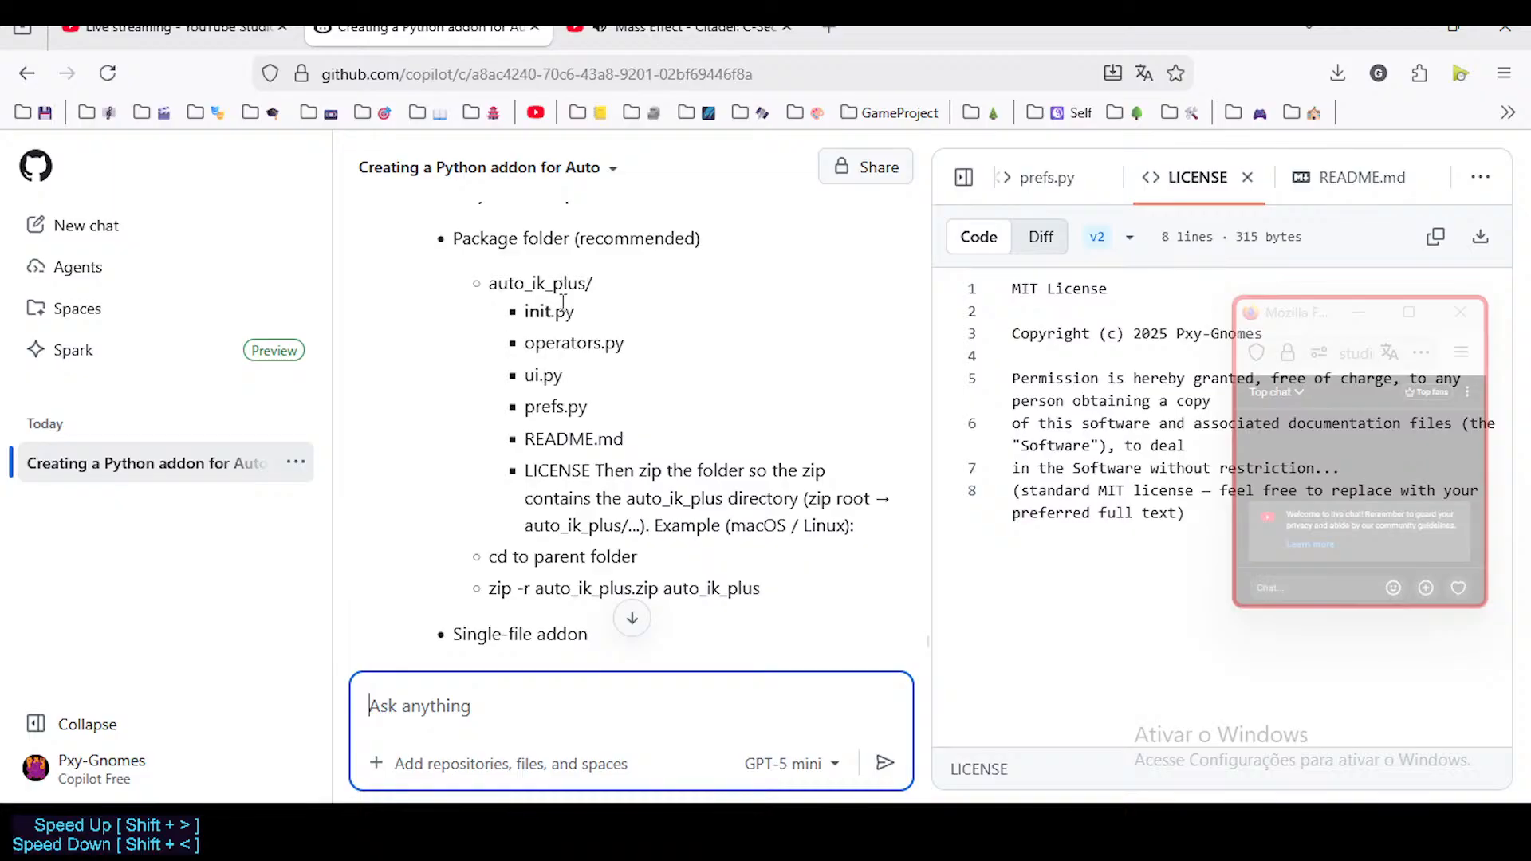
{"action": "left_click", "coordinate": [544, 341]}
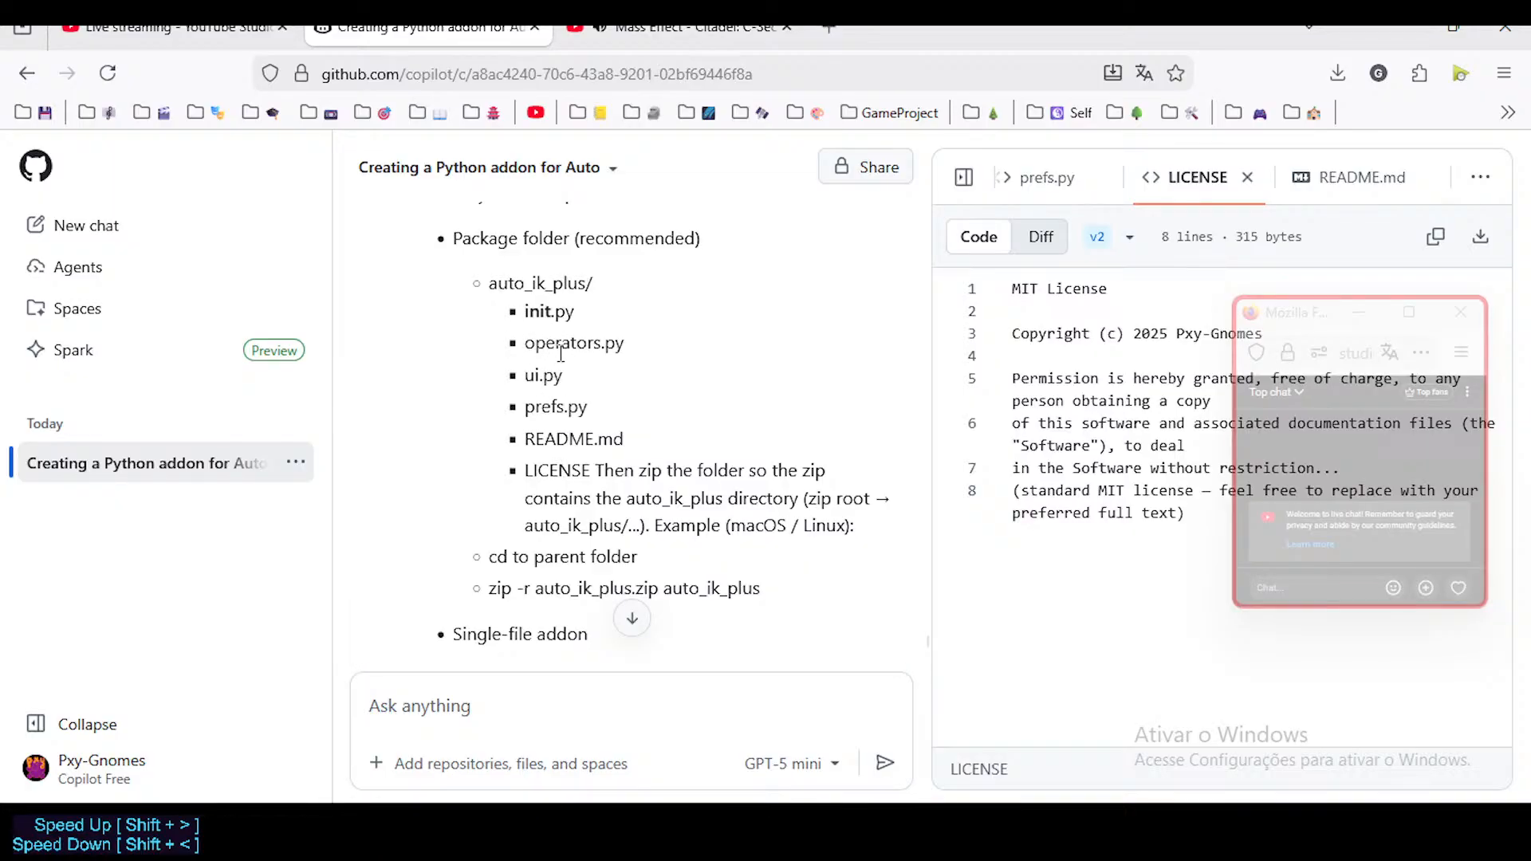
{"action": "scroll", "coordinate": [602, 460], "scroll_direction": "down", "scroll_amount": 2}
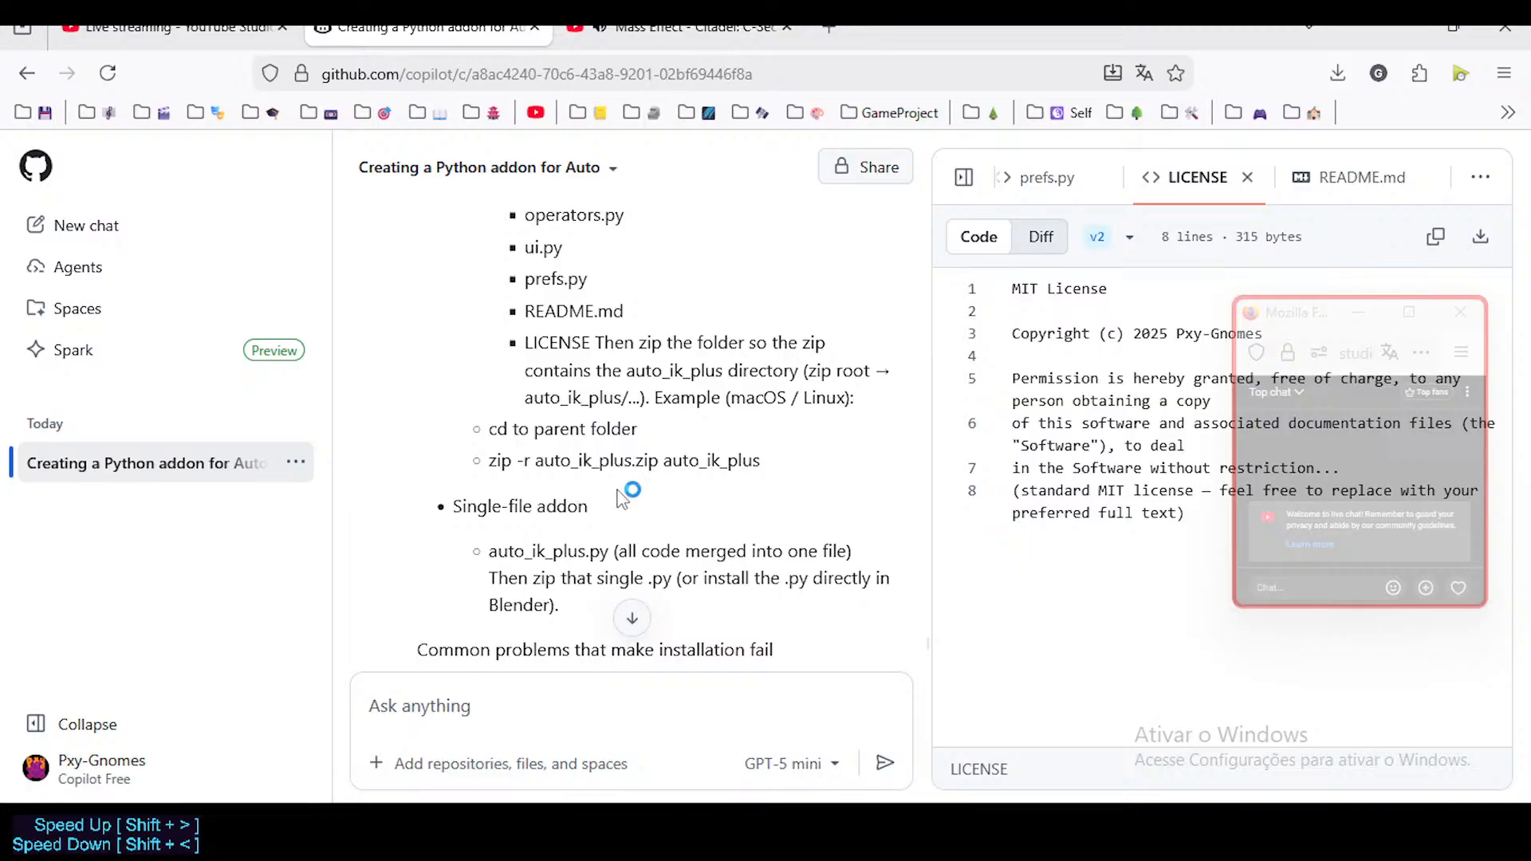
{"action": "scroll", "coordinate": [610, 490], "scroll_direction": "down", "scroll_amount": 2}
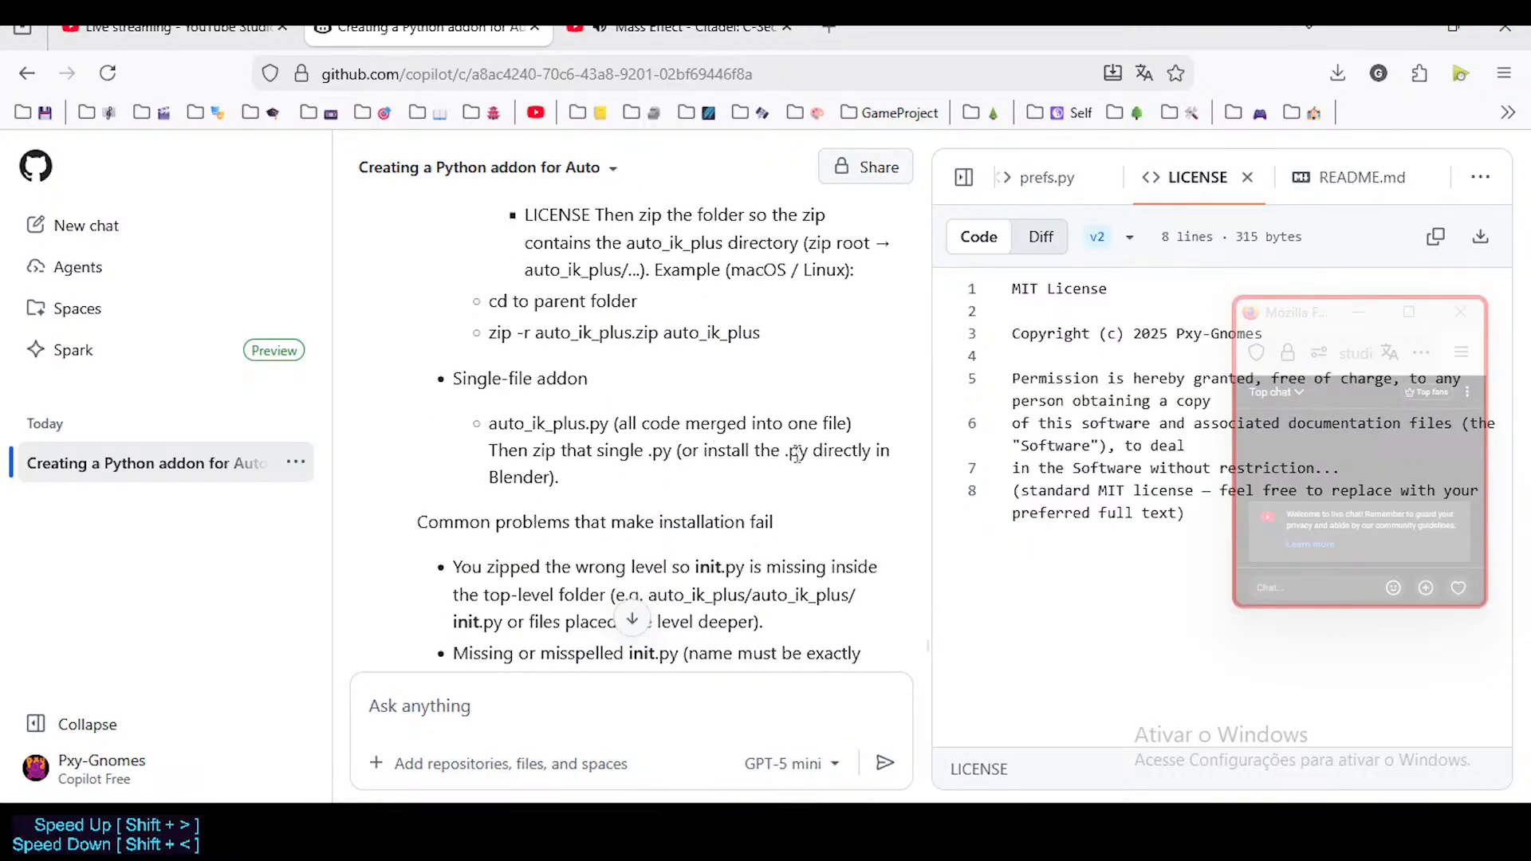
{"action": "left_click_drag", "start_coordinate": [699, 452], "coordinate": [748, 482]}
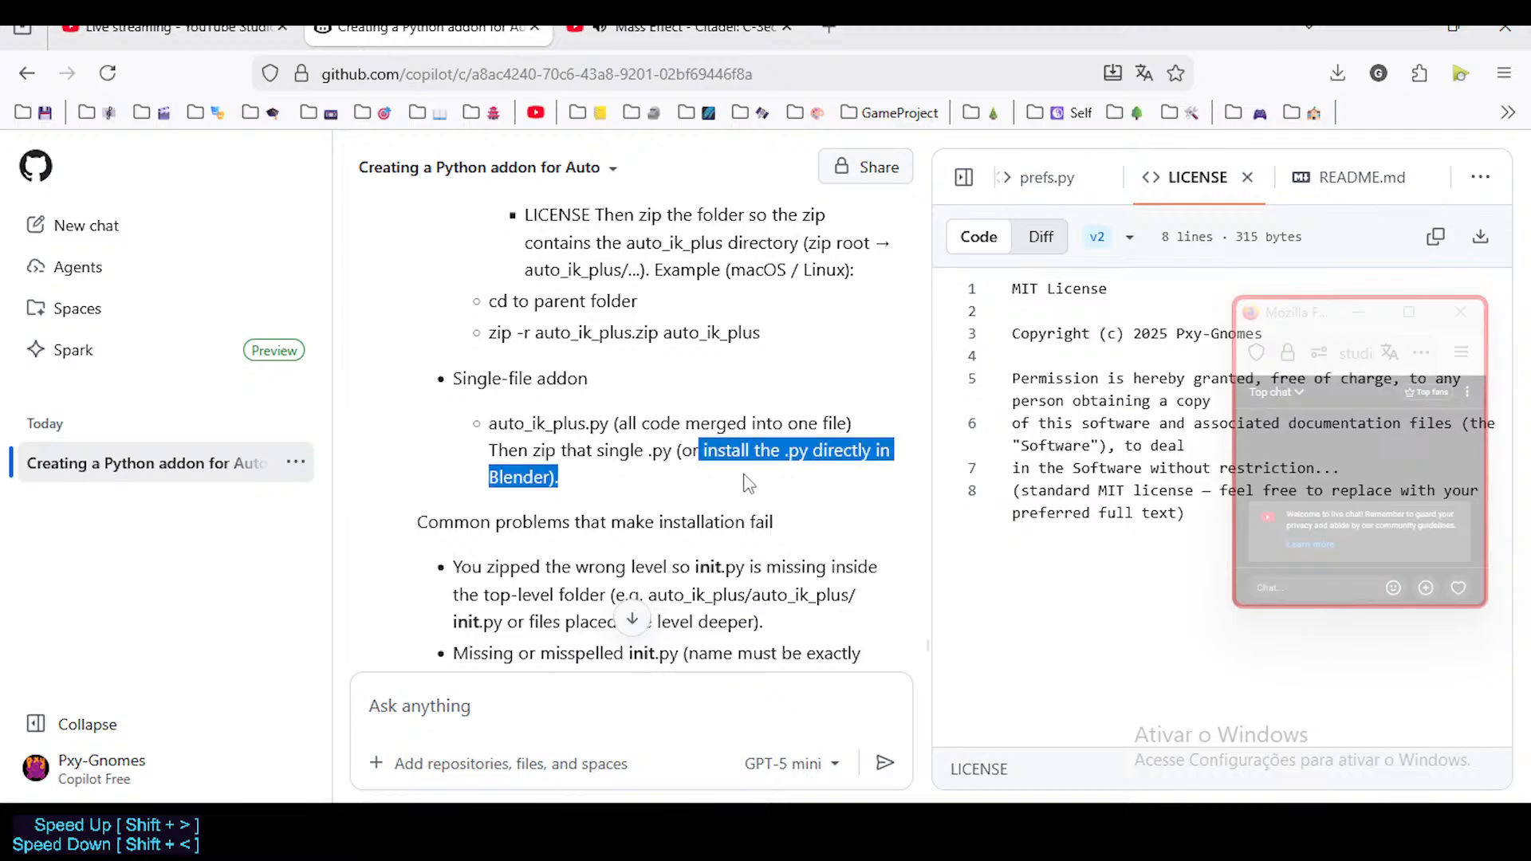
{"action": "left_click", "coordinate": [688, 460]}
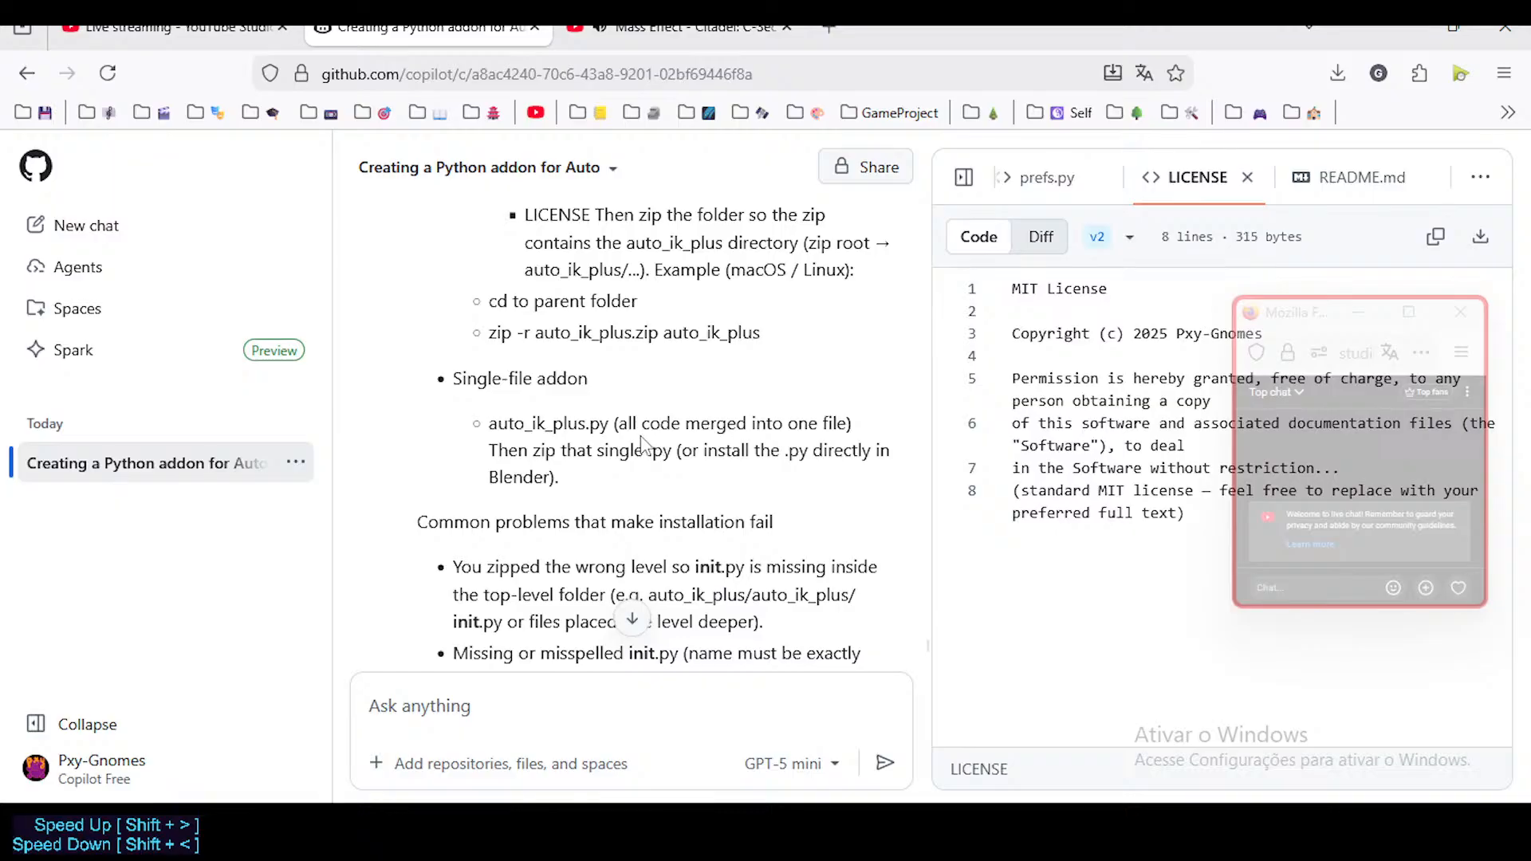
{"action": "left_click_drag", "start_coordinate": [523, 453], "coordinate": [571, 456]}
Step: Reread the recommended package folder structure and how the zip has to contain the auto_ik_plus directory
{"action": "scroll", "coordinate": [580, 448], "scroll_direction": "up", "scroll_amount": 3}
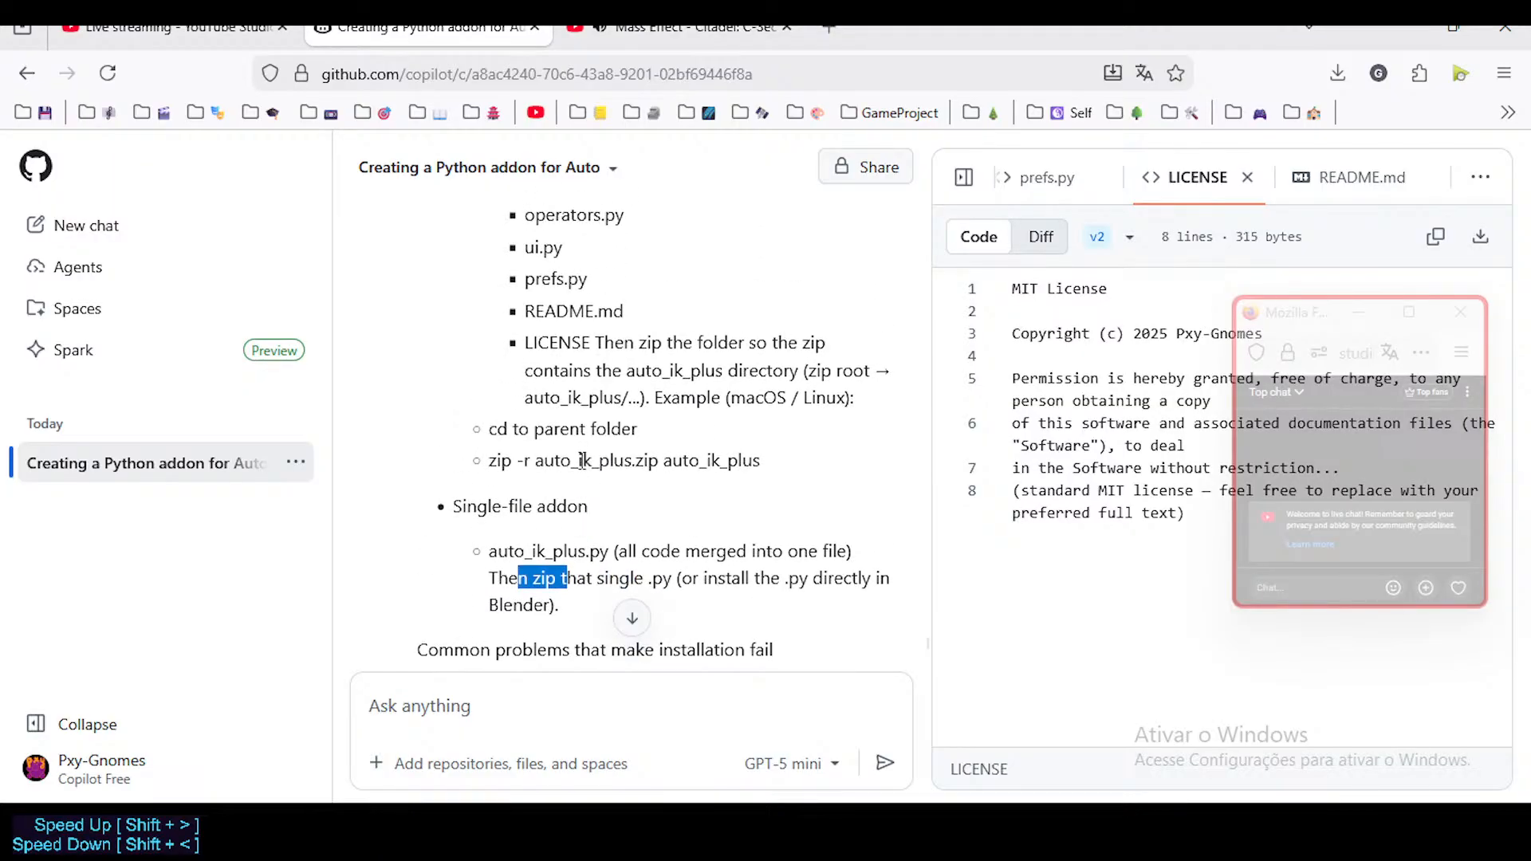
{"action": "left_click", "coordinate": [642, 363]}
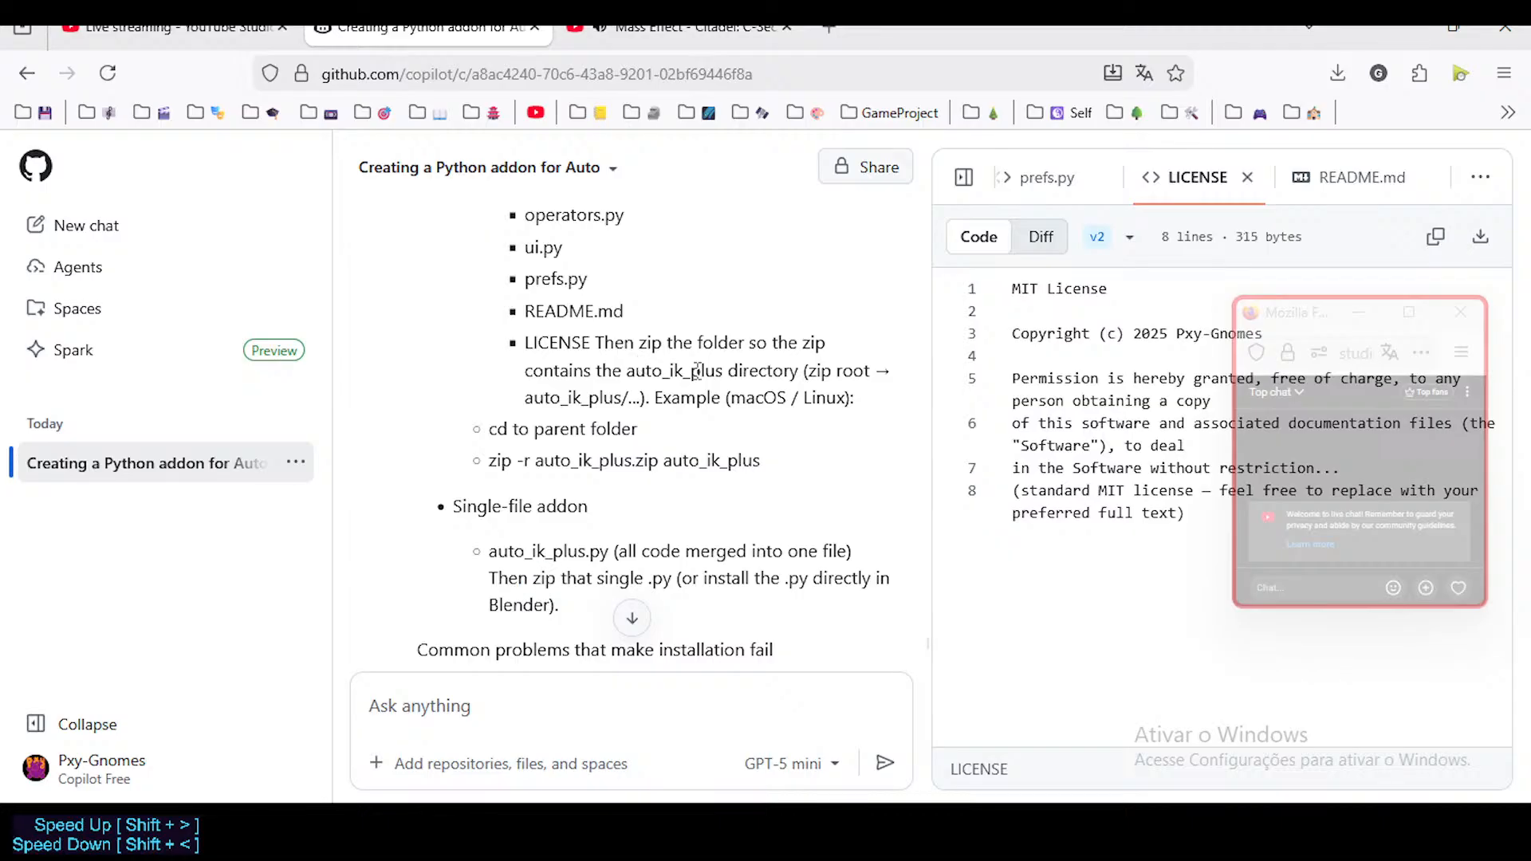
{"action": "left_click_drag", "start_coordinate": [624, 383], "coordinate": [665, 409]}
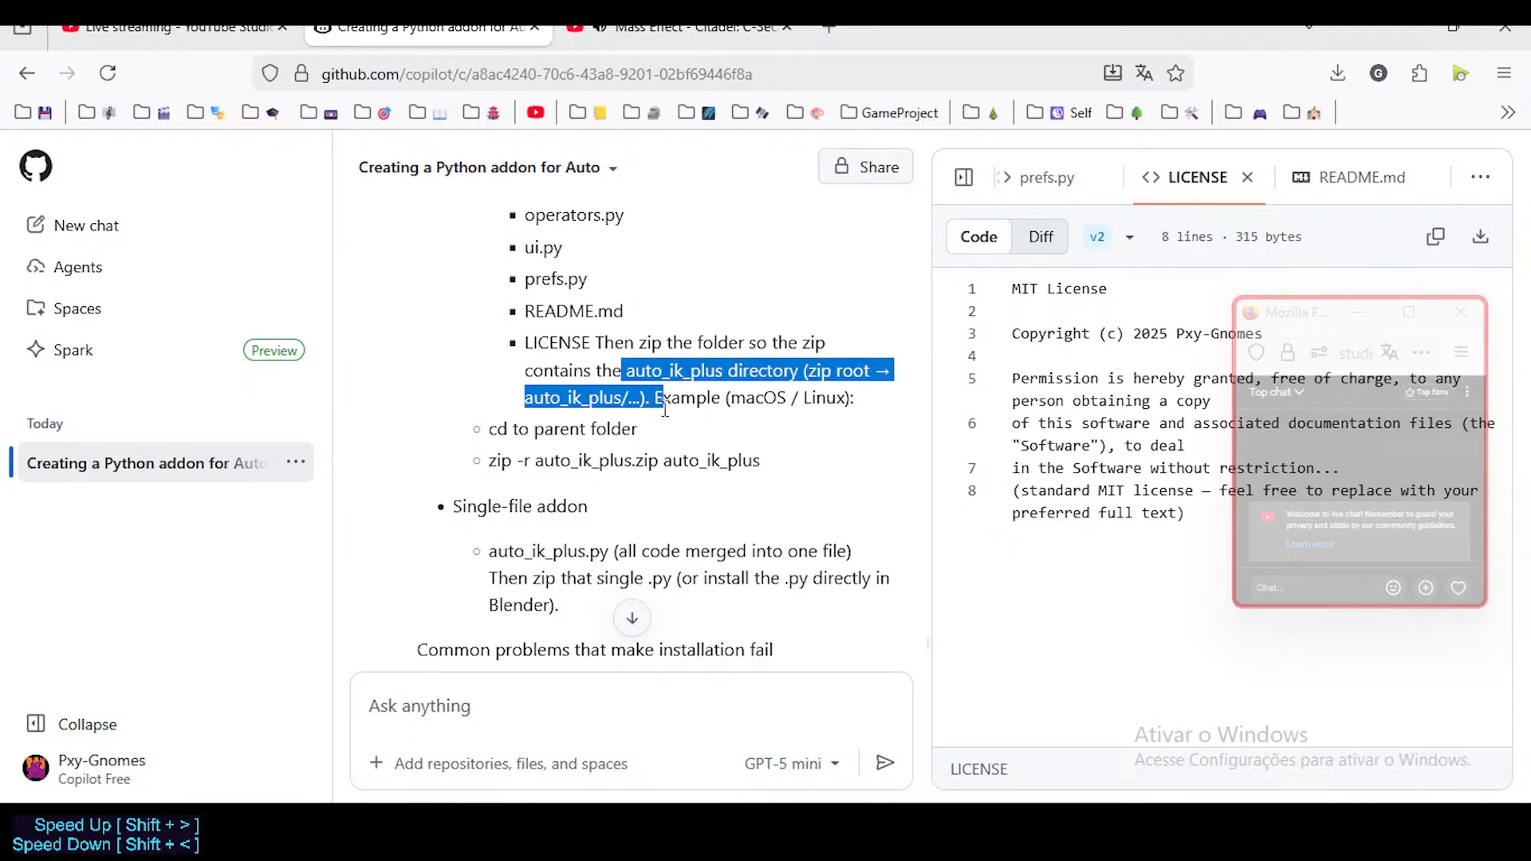
{"action": "left_click", "coordinate": [598, 468]}
{"action": "scroll", "coordinate": [590, 465], "scroll_direction": "up", "scroll_amount": 3}
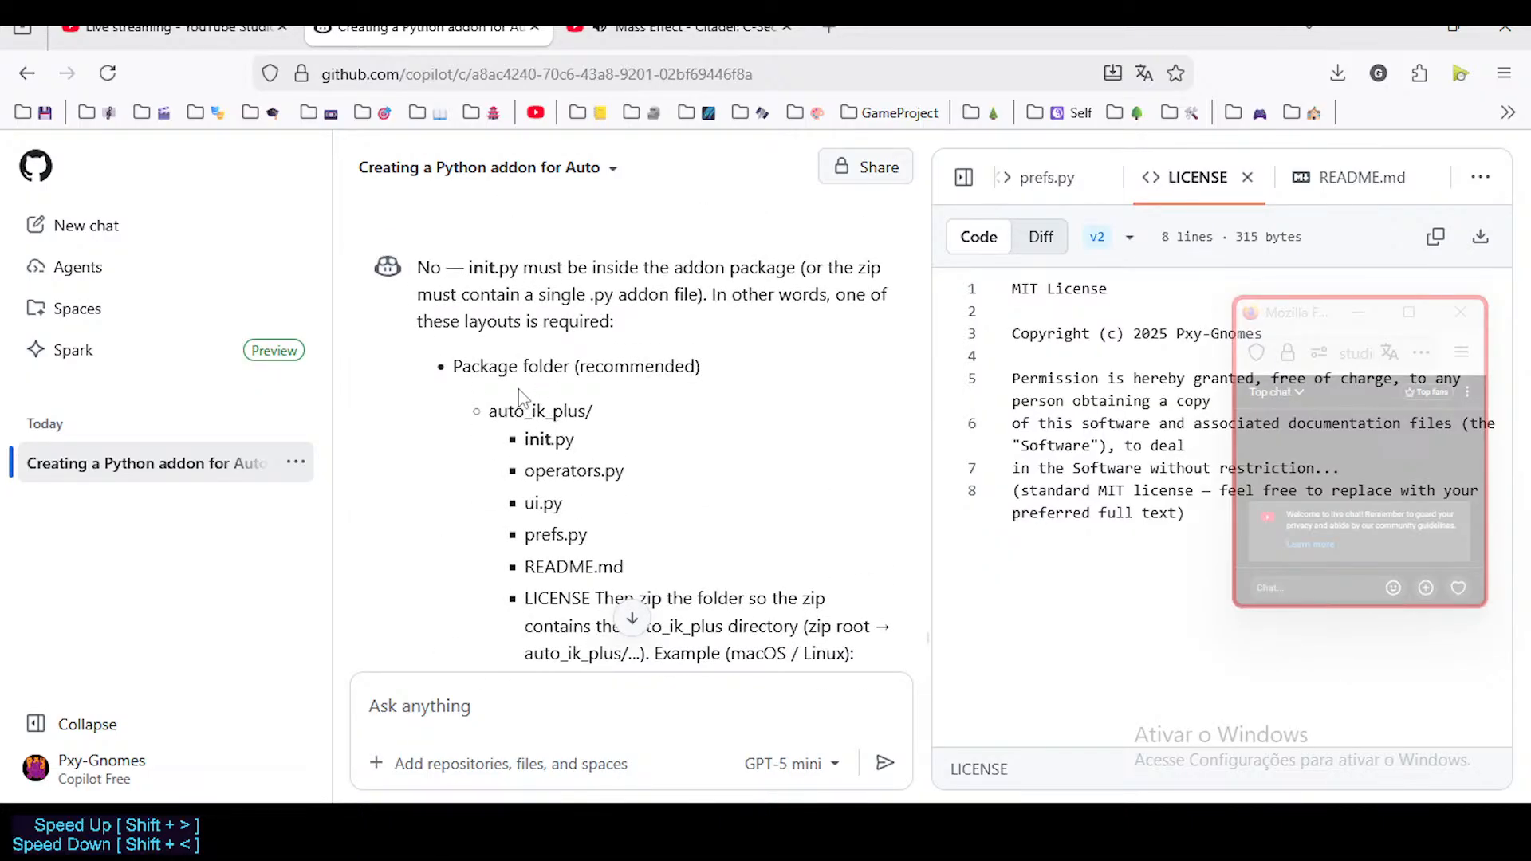
{"action": "left_click_drag", "start_coordinate": [499, 360], "coordinate": [660, 494]}
{"action": "left_click", "coordinate": [559, 361]}
Step: Read the reply's list of common problems that make installation fail, starting with zipping the wrong level
{"action": "scroll", "coordinate": [550, 439], "scroll_direction": "down", "scroll_amount": 6}
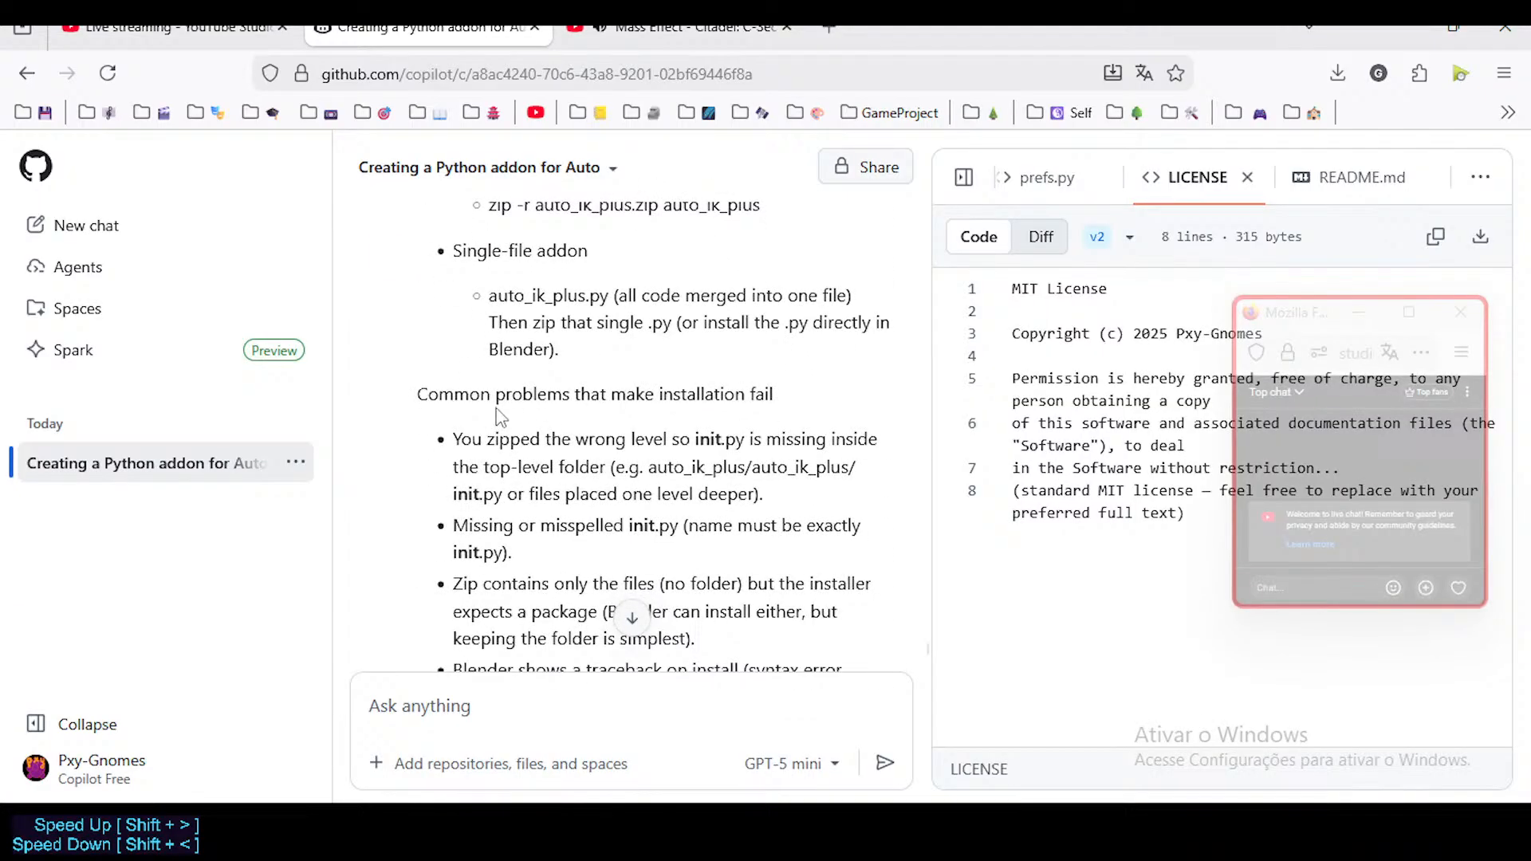
{"action": "scroll", "coordinate": [563, 456], "scroll_direction": "down", "scroll_amount": 2}
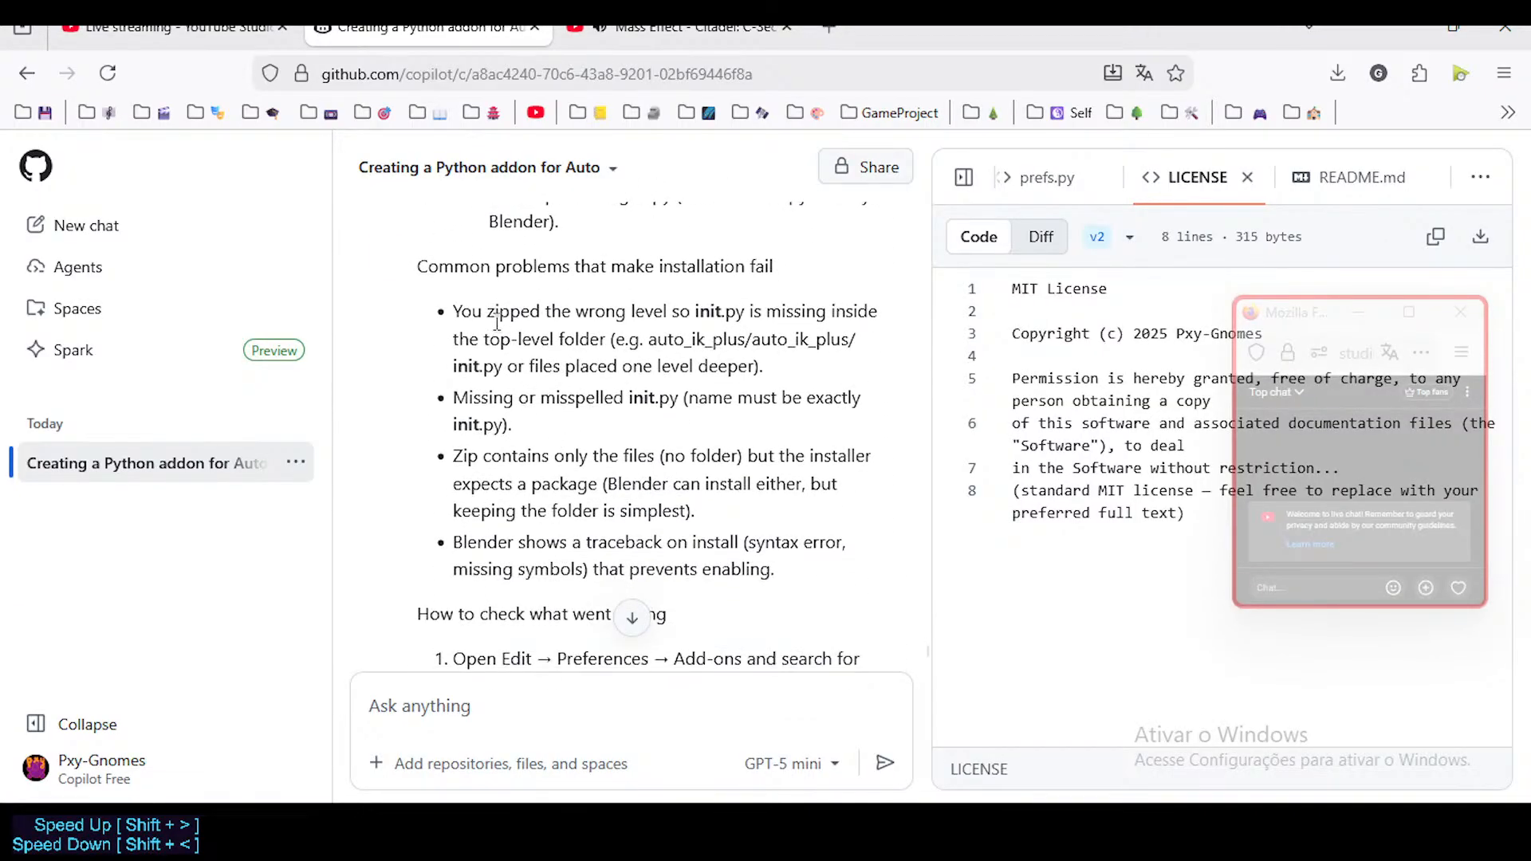
{"action": "left_click_drag", "start_coordinate": [493, 311], "coordinate": [646, 366]}
{"action": "left_click", "coordinate": [638, 339]}
Step: Switch to File Explorer, inspect the top level of auto_ik_plus.zip, and return to the Downloads folder
{"action": "left_click", "coordinate": [499, 833]}
{"action": "double_click", "coordinate": [402, 662]}
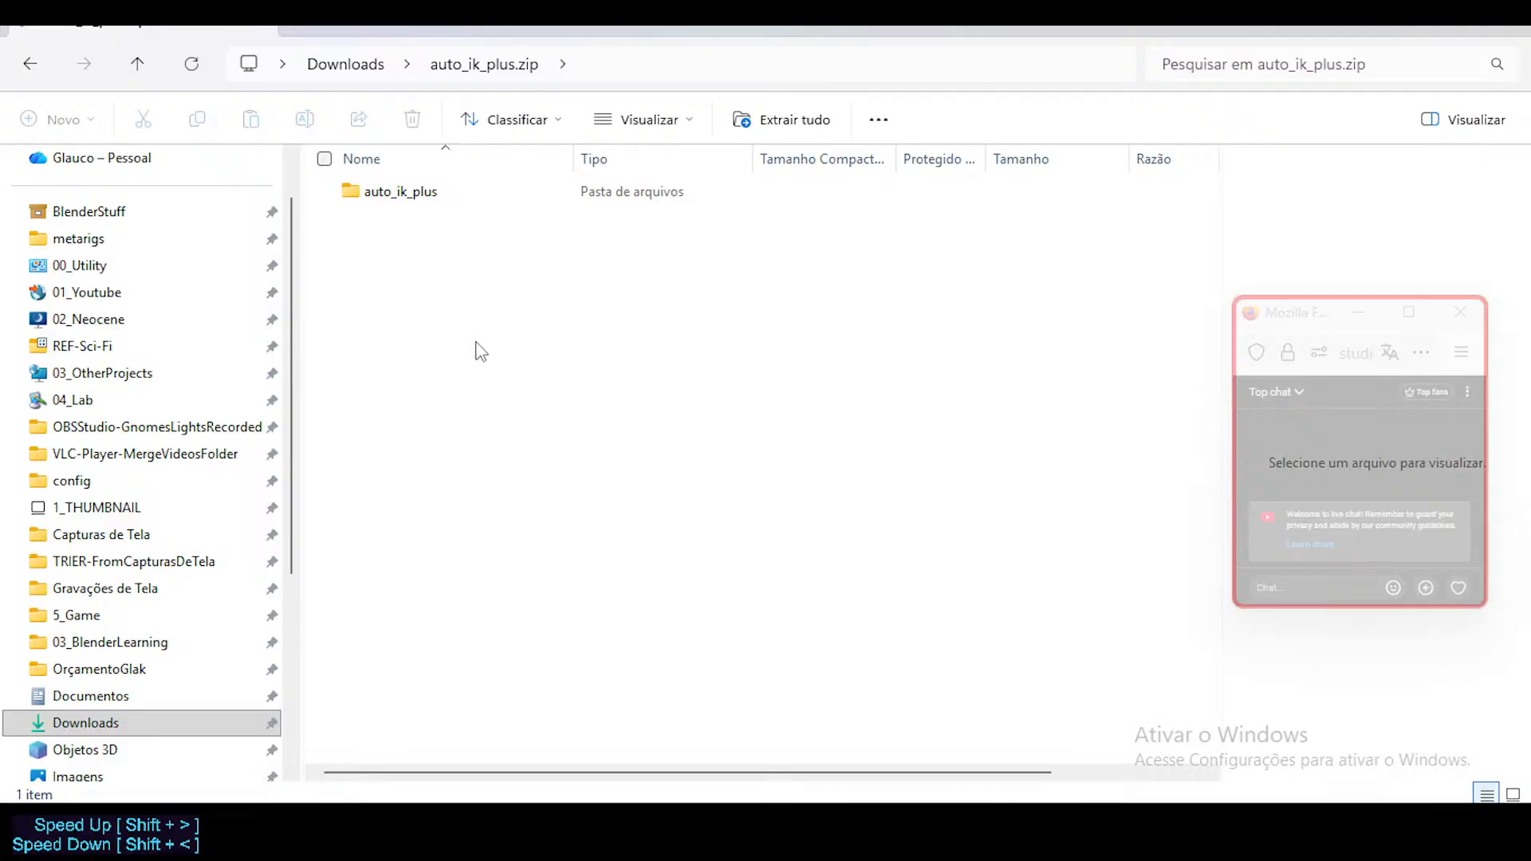
{"action": "key", "text": "alt+Left"}
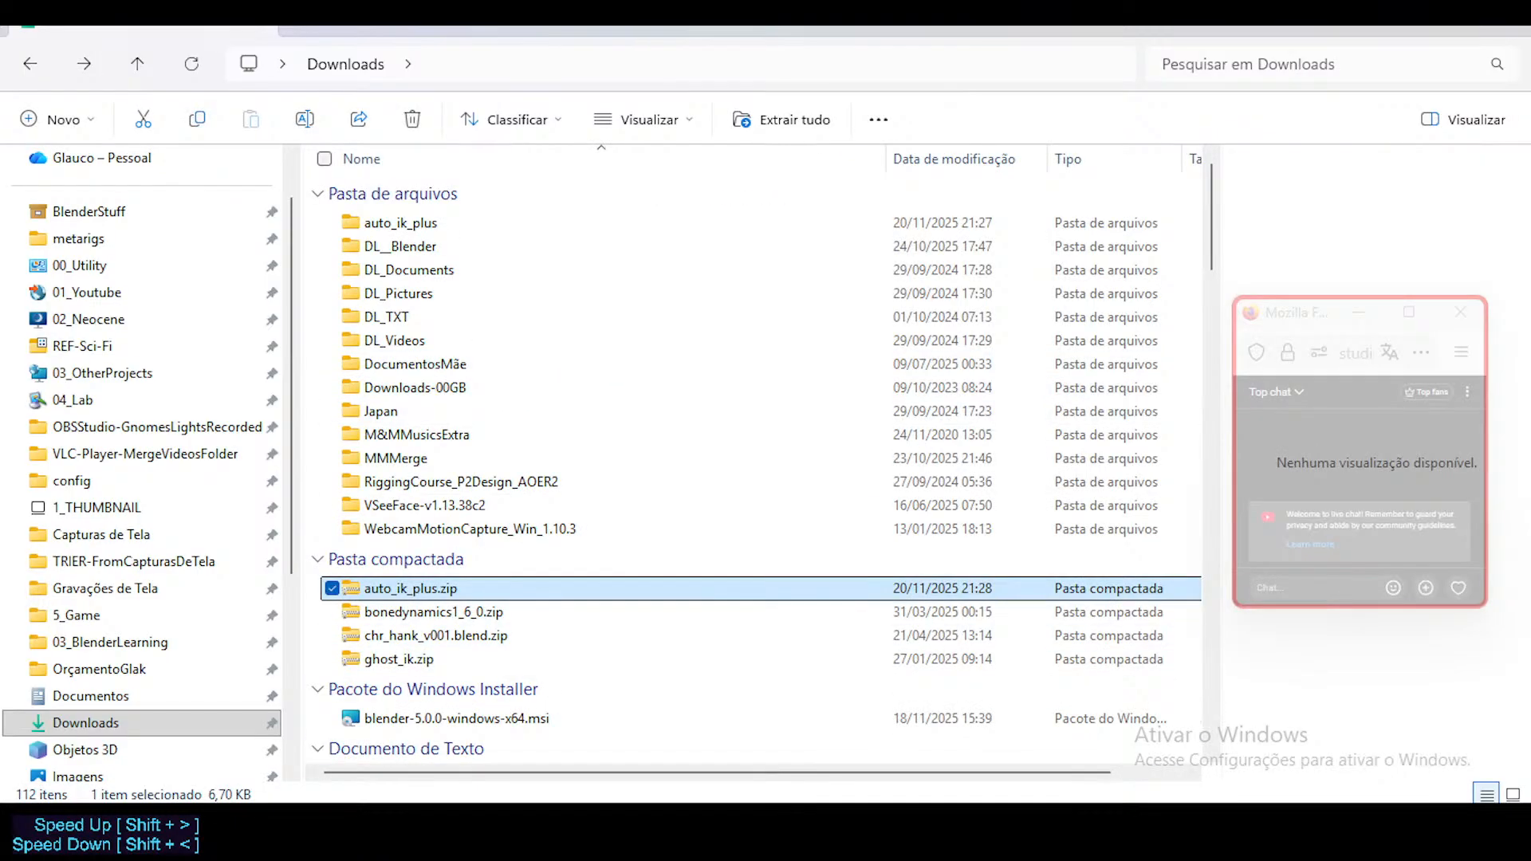
Step: Return to the Copilot chat and reread the points about the wrong zip level and a missing or misspelled init.py
{"action": "key", "text": "alt+Tab"}
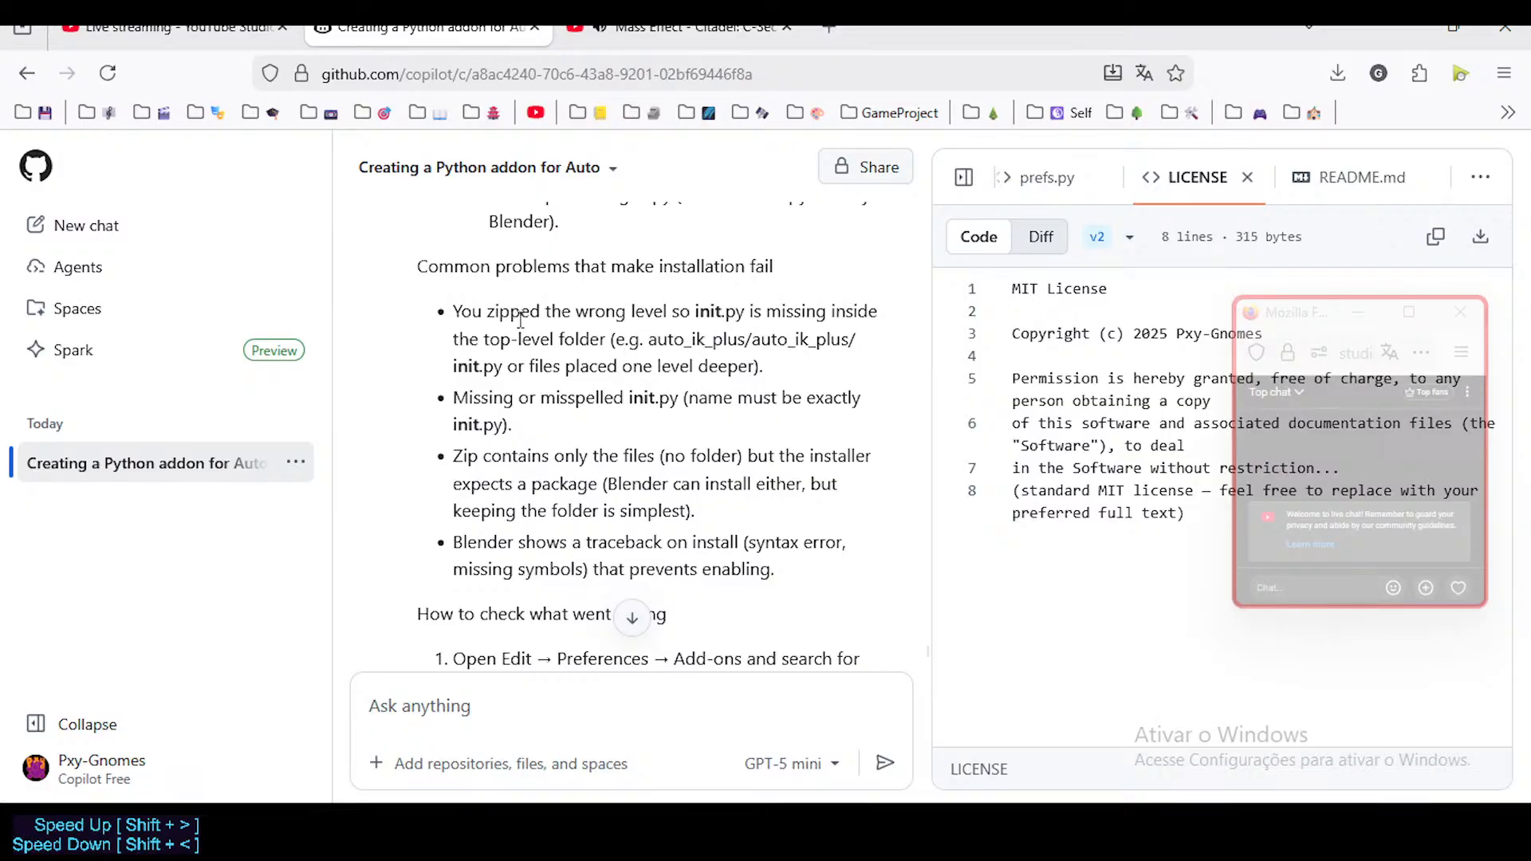
{"action": "left_click_drag", "start_coordinate": [550, 312], "coordinate": [750, 373]}
{"action": "left_click", "coordinate": [632, 358]}
{"action": "left_click_drag", "start_coordinate": [483, 391], "coordinate": [614, 444]}
{"action": "left_click", "coordinate": [622, 397]}
Step: Check the file names in the auto_ik_plus folder inside the zip in File Explorer and return to the Copilot chat
{"action": "left_click", "coordinate": [367, 821]}
{"action": "double_click", "coordinate": [396, 590]}
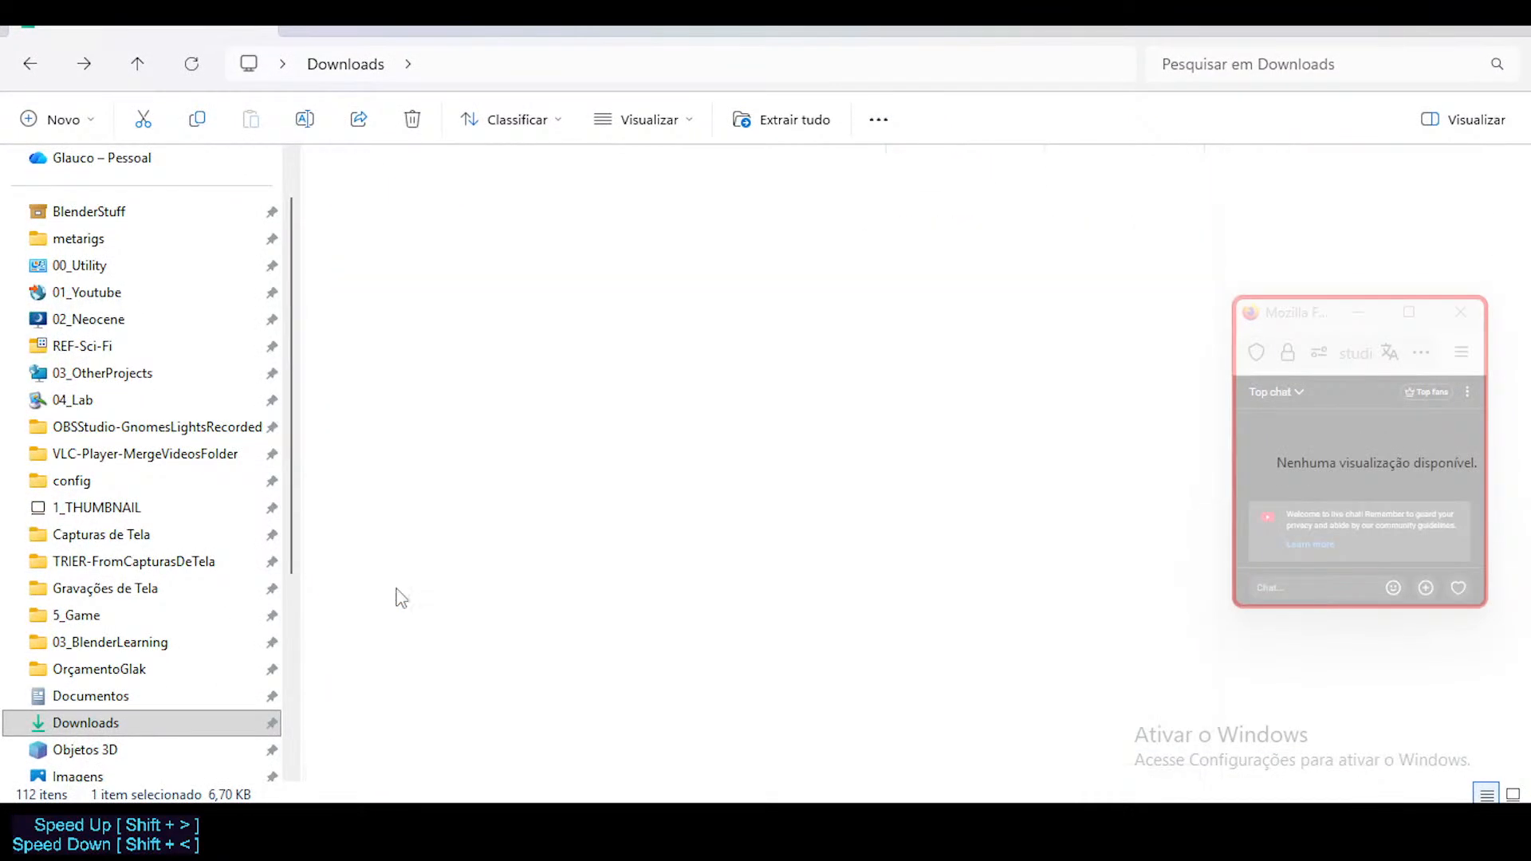
{"action": "double_click", "coordinate": [410, 198]}
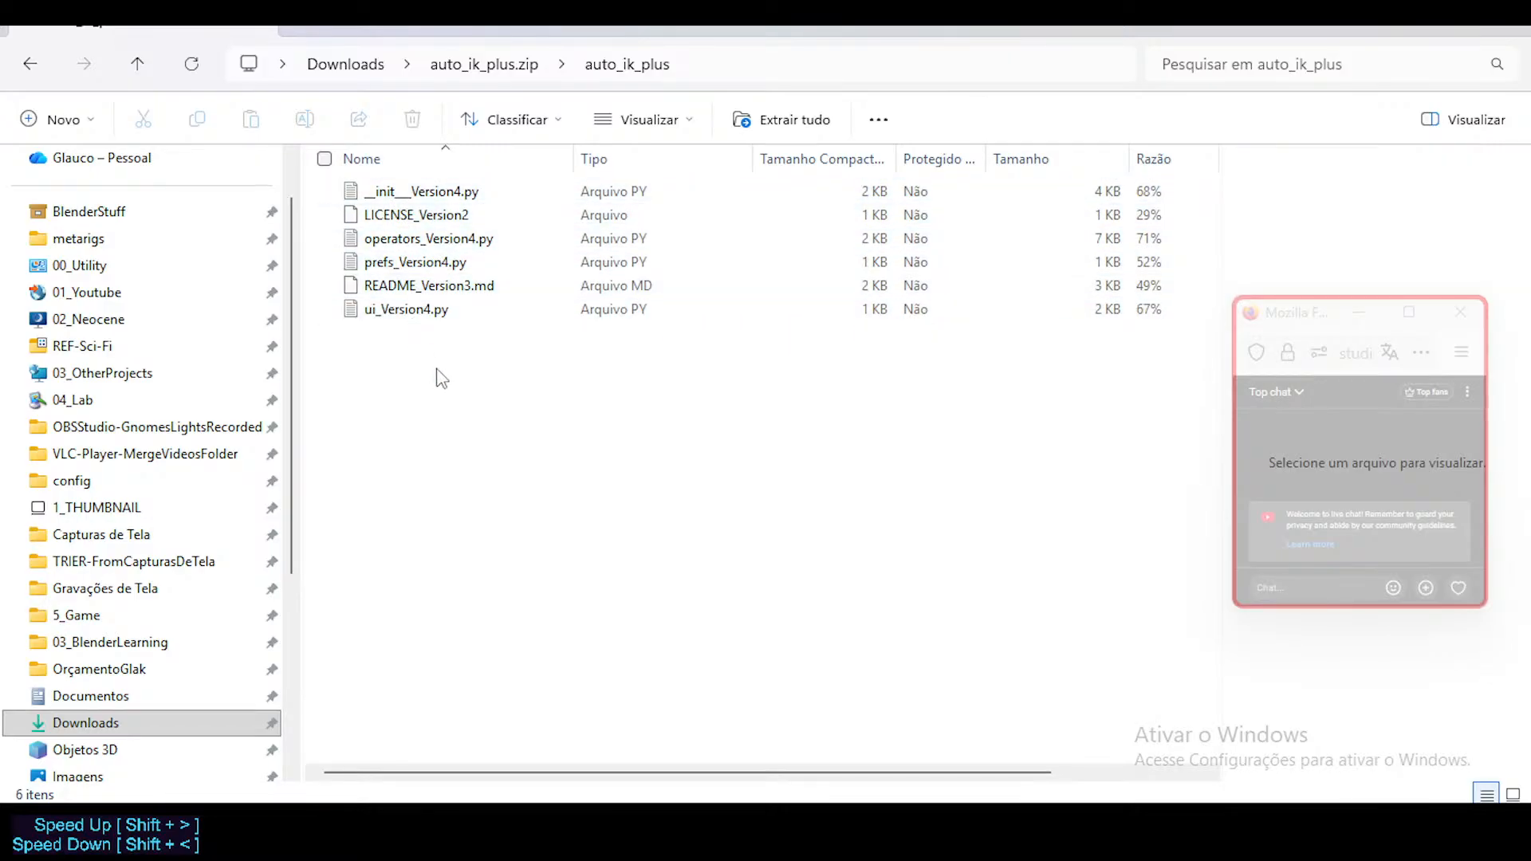
{"action": "left_click", "coordinate": [563, 643]}
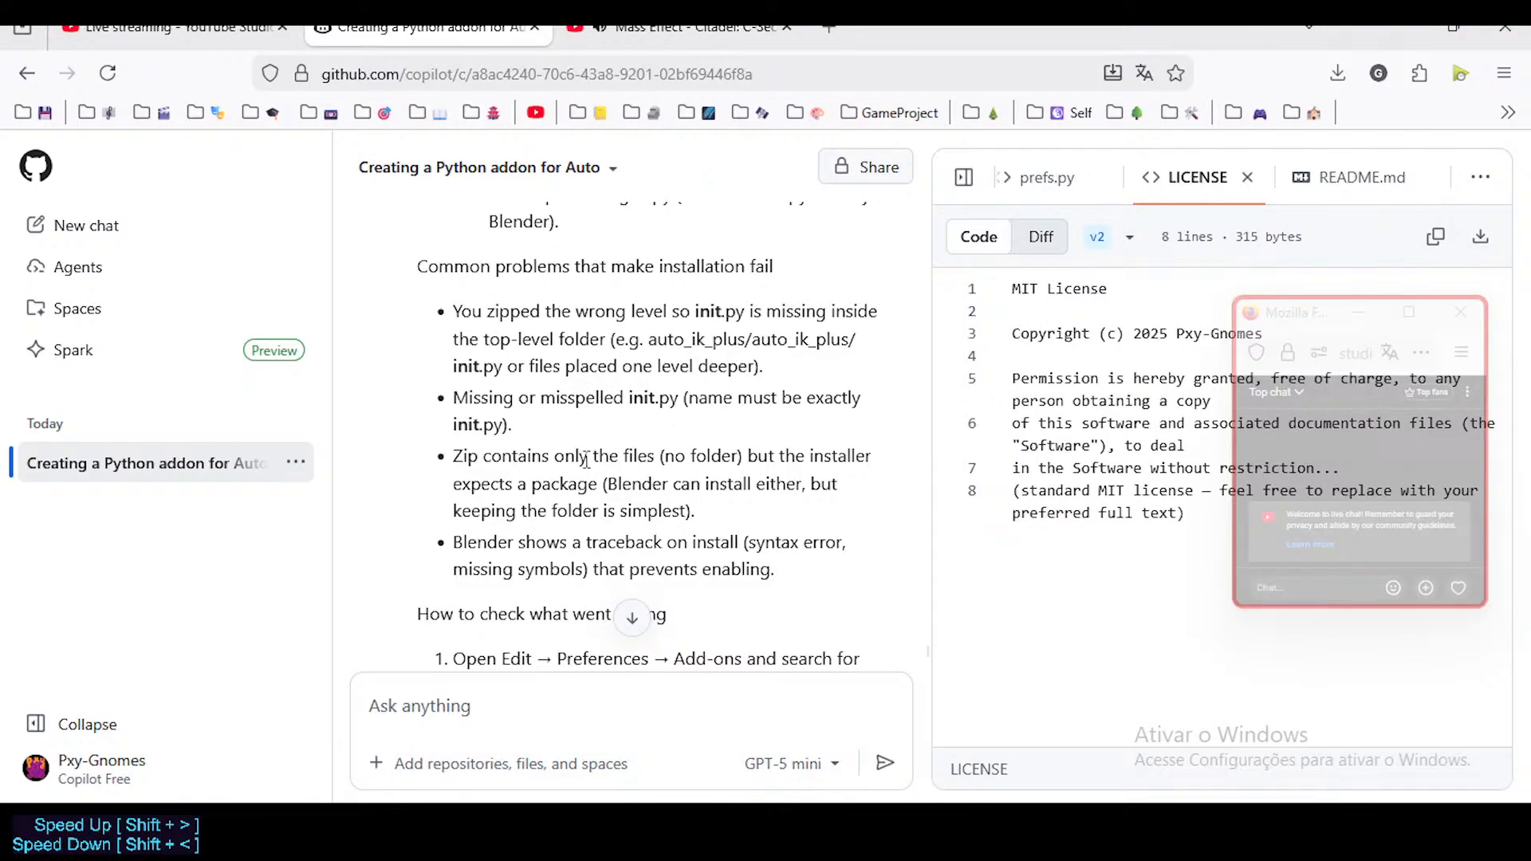
Step: Read the reply's remaining install problems, including a zip without a folder, and the steps for checking what went wrong
{"action": "scroll", "coordinate": [586, 461], "scroll_direction": "down", "scroll_amount": 3}
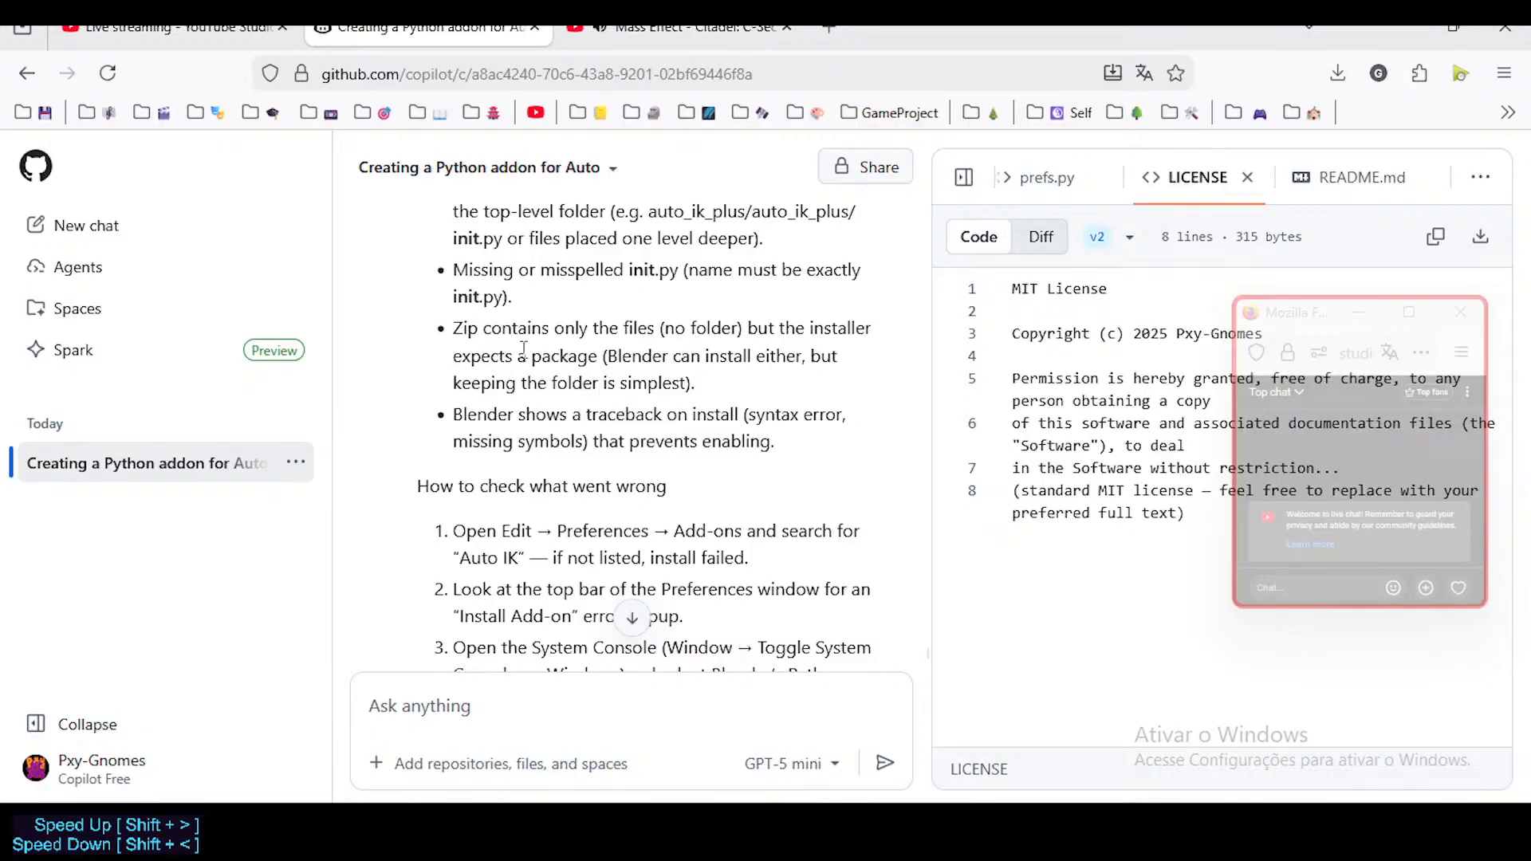
{"action": "left_click_drag", "start_coordinate": [524, 328], "coordinate": [753, 381]}
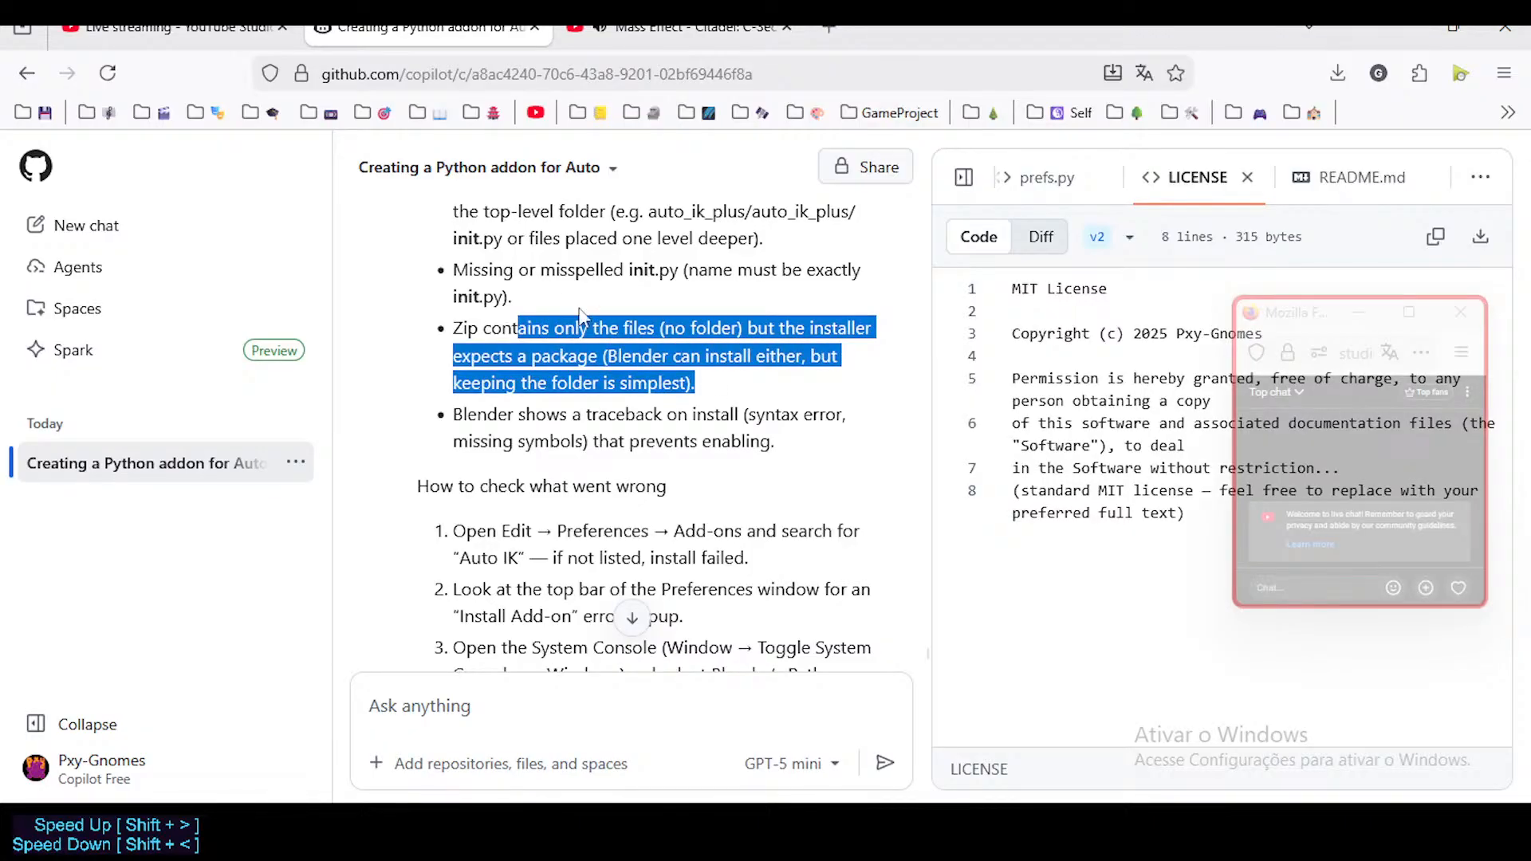
{"action": "left_click", "coordinate": [561, 291]}
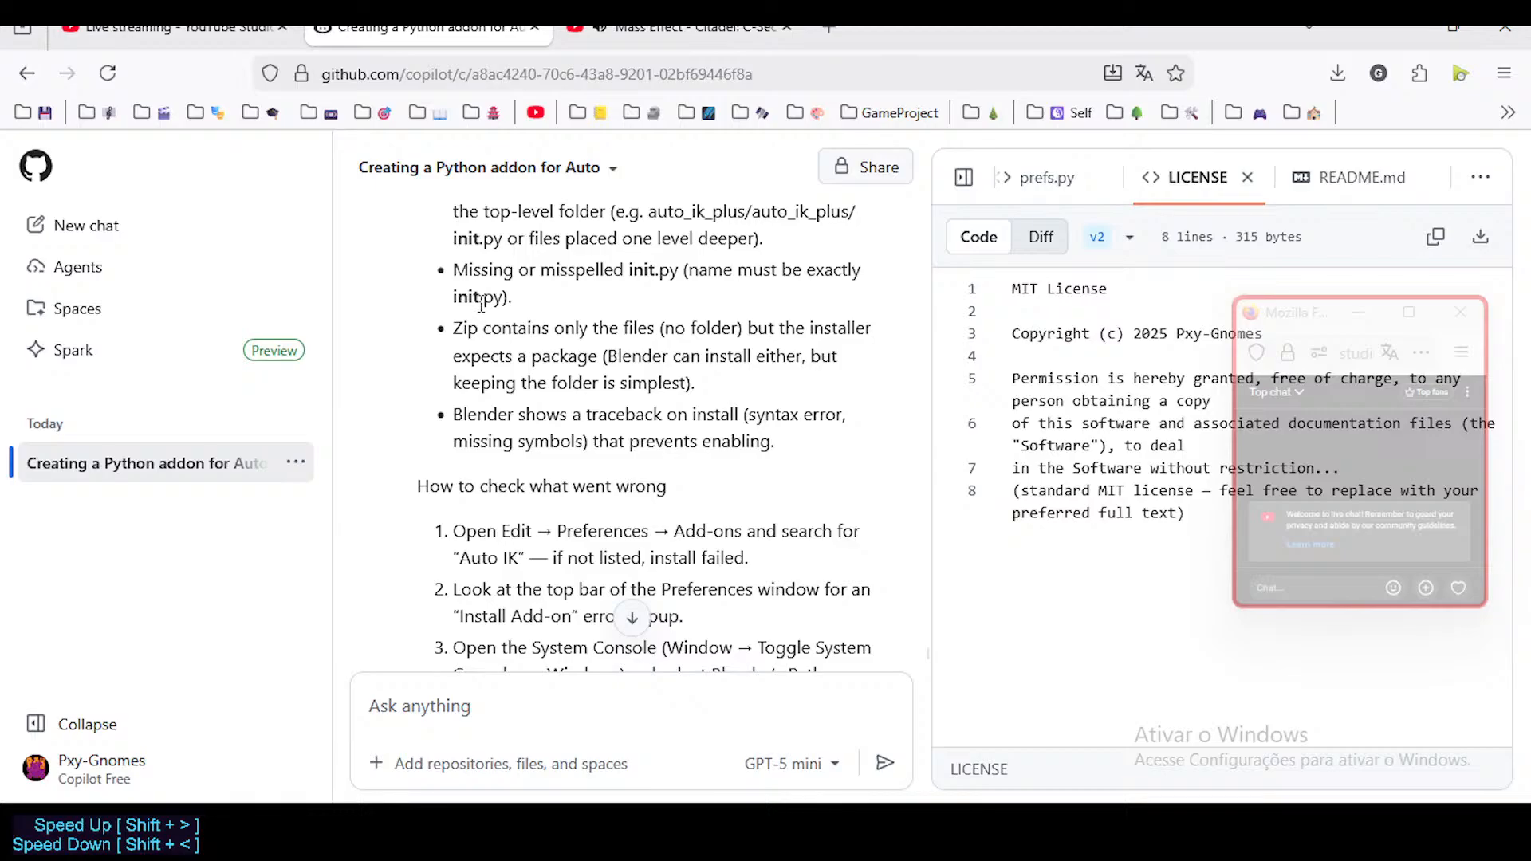
{"action": "scroll", "coordinate": [550, 446], "scroll_direction": "down", "scroll_amount": 2}
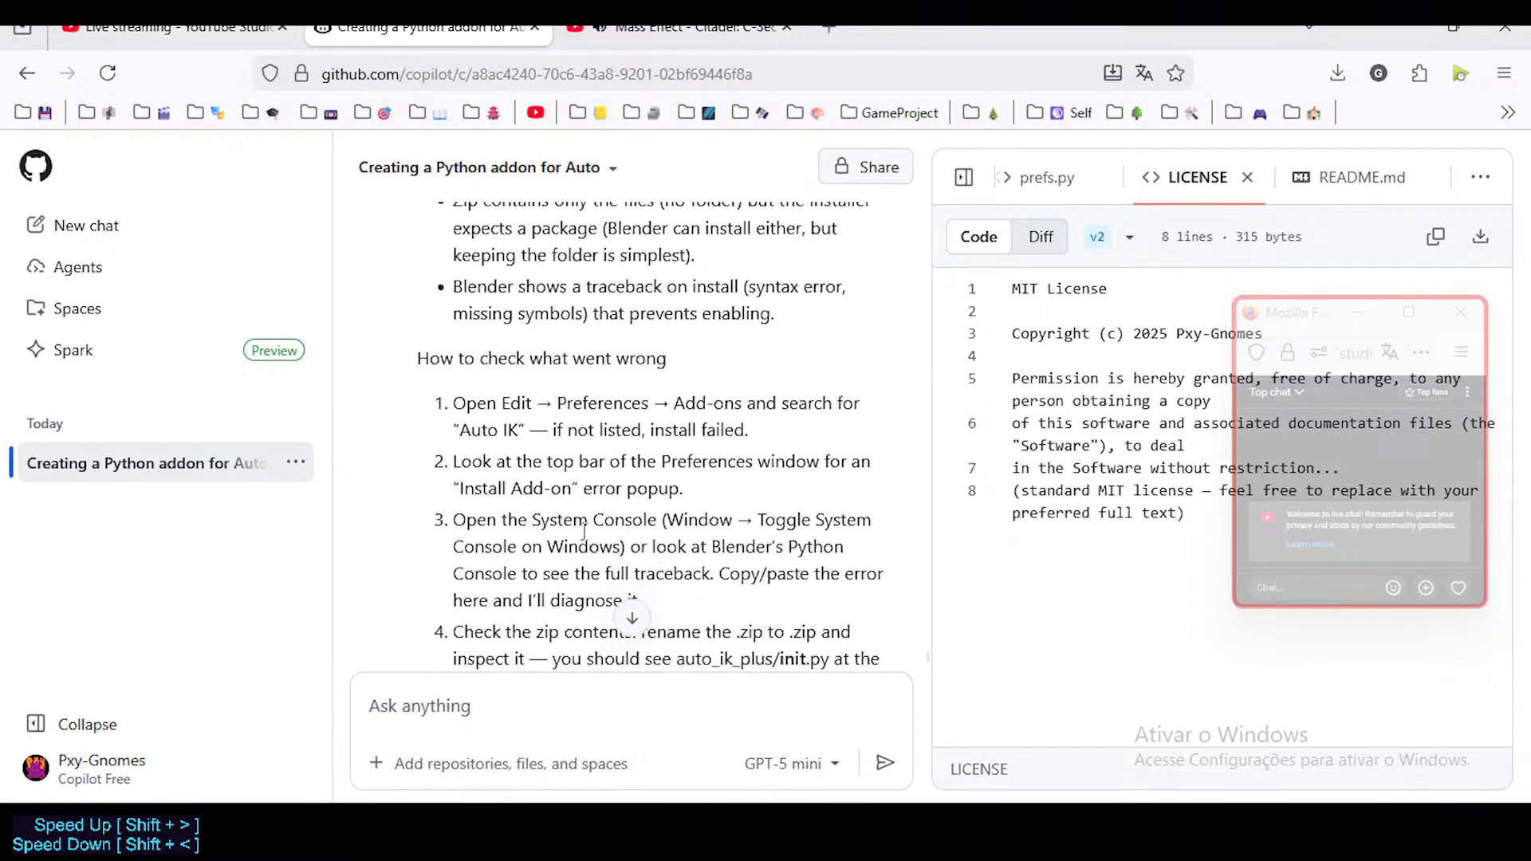
{"action": "scroll", "coordinate": [556, 441], "scroll_direction": "down", "scroll_amount": 1}
{"action": "scroll", "coordinate": [556, 440], "scroll_direction": "up", "scroll_amount": 3}
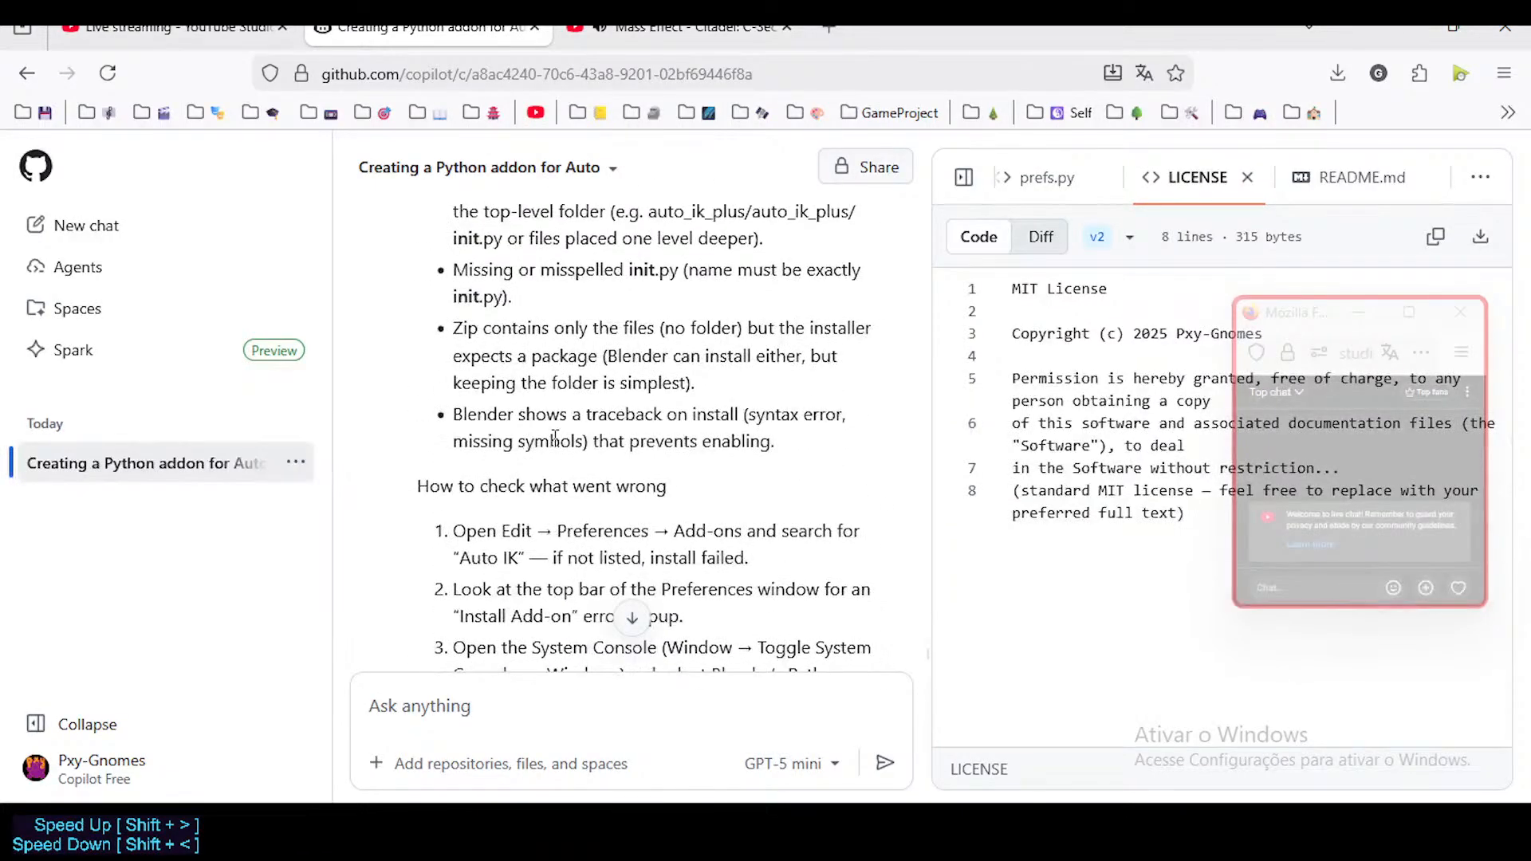
Step: Switch to File Explorer, check the __init___Version4.py file inside auto_ik_plus.zip, and close that window
{"action": "left_click", "coordinate": [478, 825]}
{"action": "left_click", "coordinate": [412, 191]}
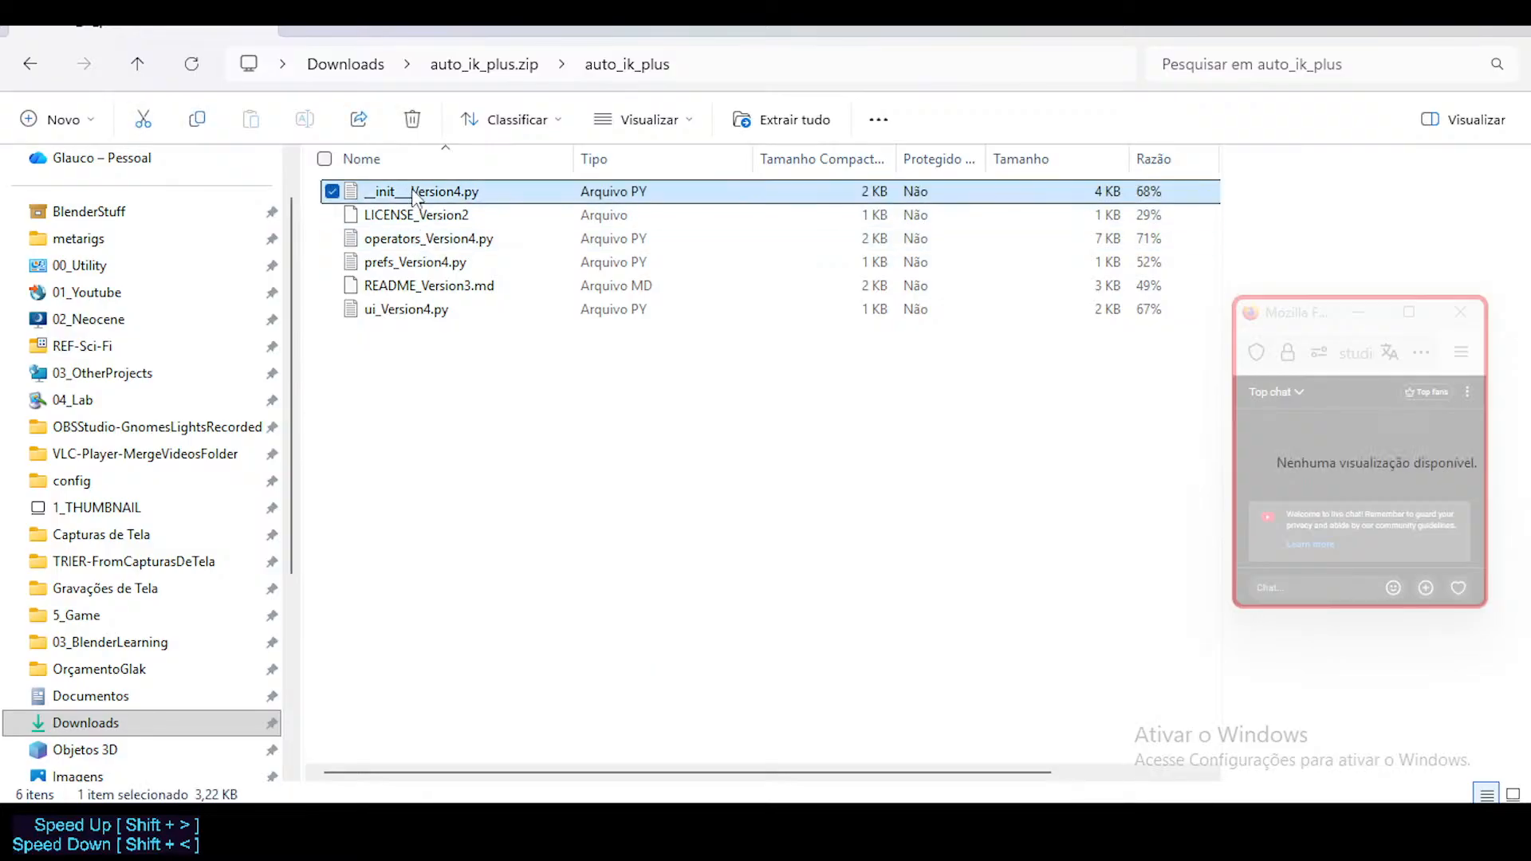
{"action": "key", "text": "ctrl+super+c"}
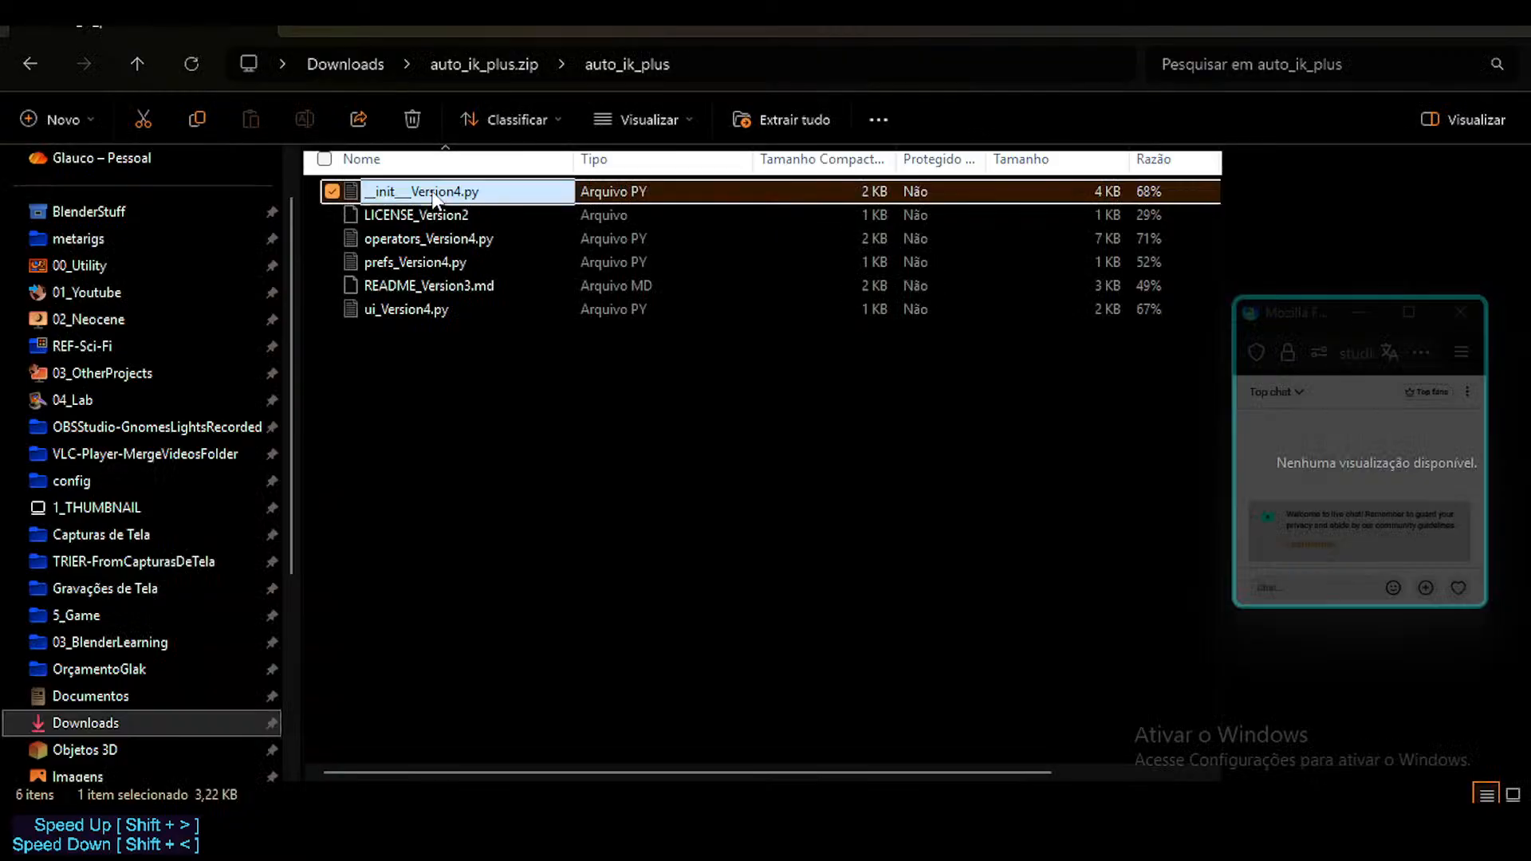
{"action": "key", "text": "ctrl+super+c"}
{"action": "left_click", "coordinate": [1504, 27]}
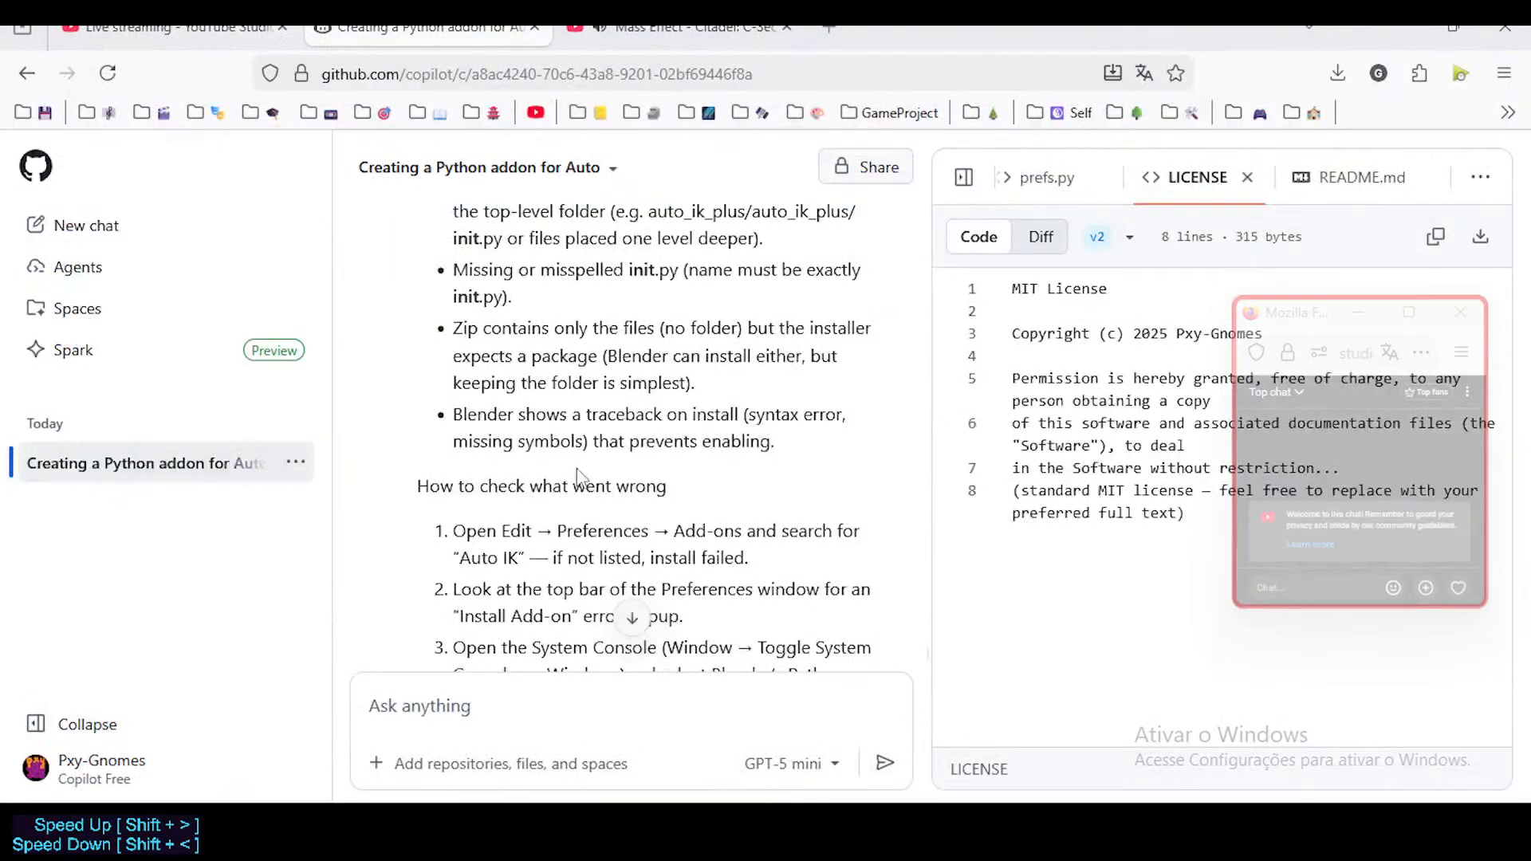
Step: Open the unzipped auto_ik_plus folder from Downloads in a new File Explorer window
{"action": "key", "text": "super+e"}
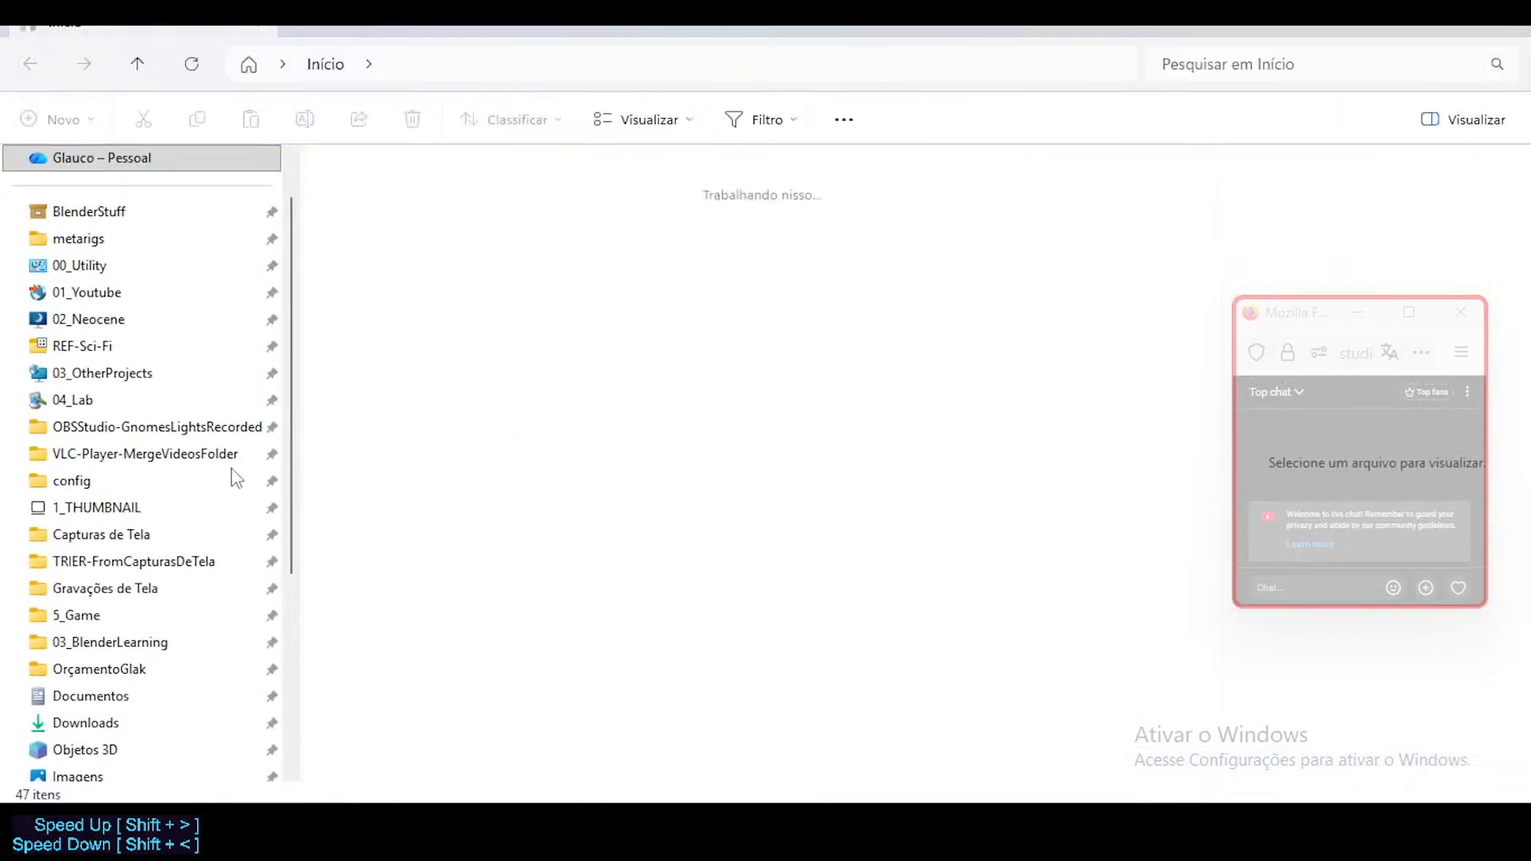
{"action": "left_click", "coordinate": [110, 725]}
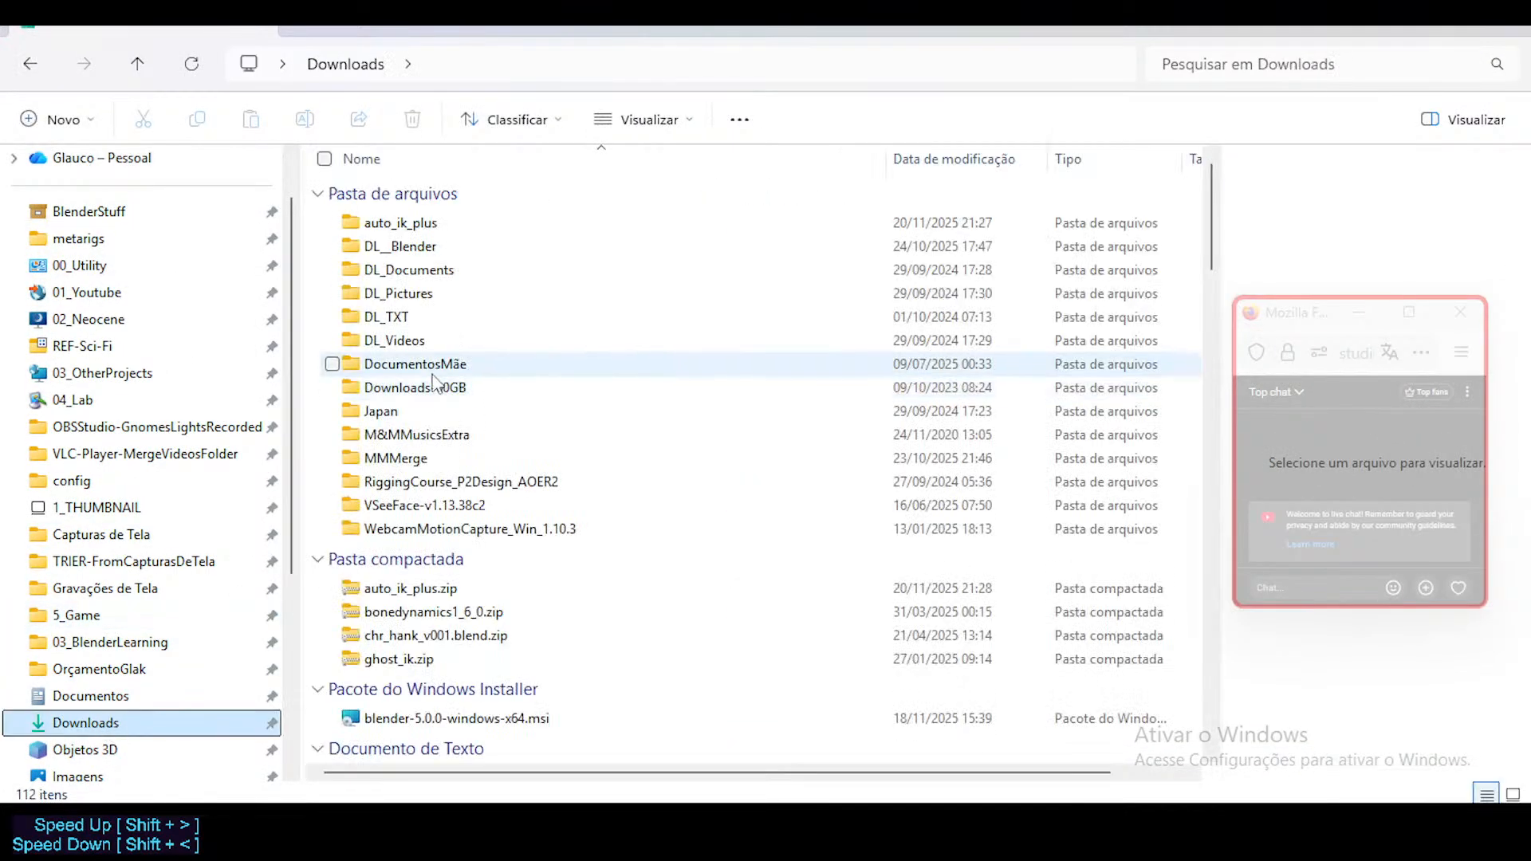
{"action": "double_click", "coordinate": [427, 229]}
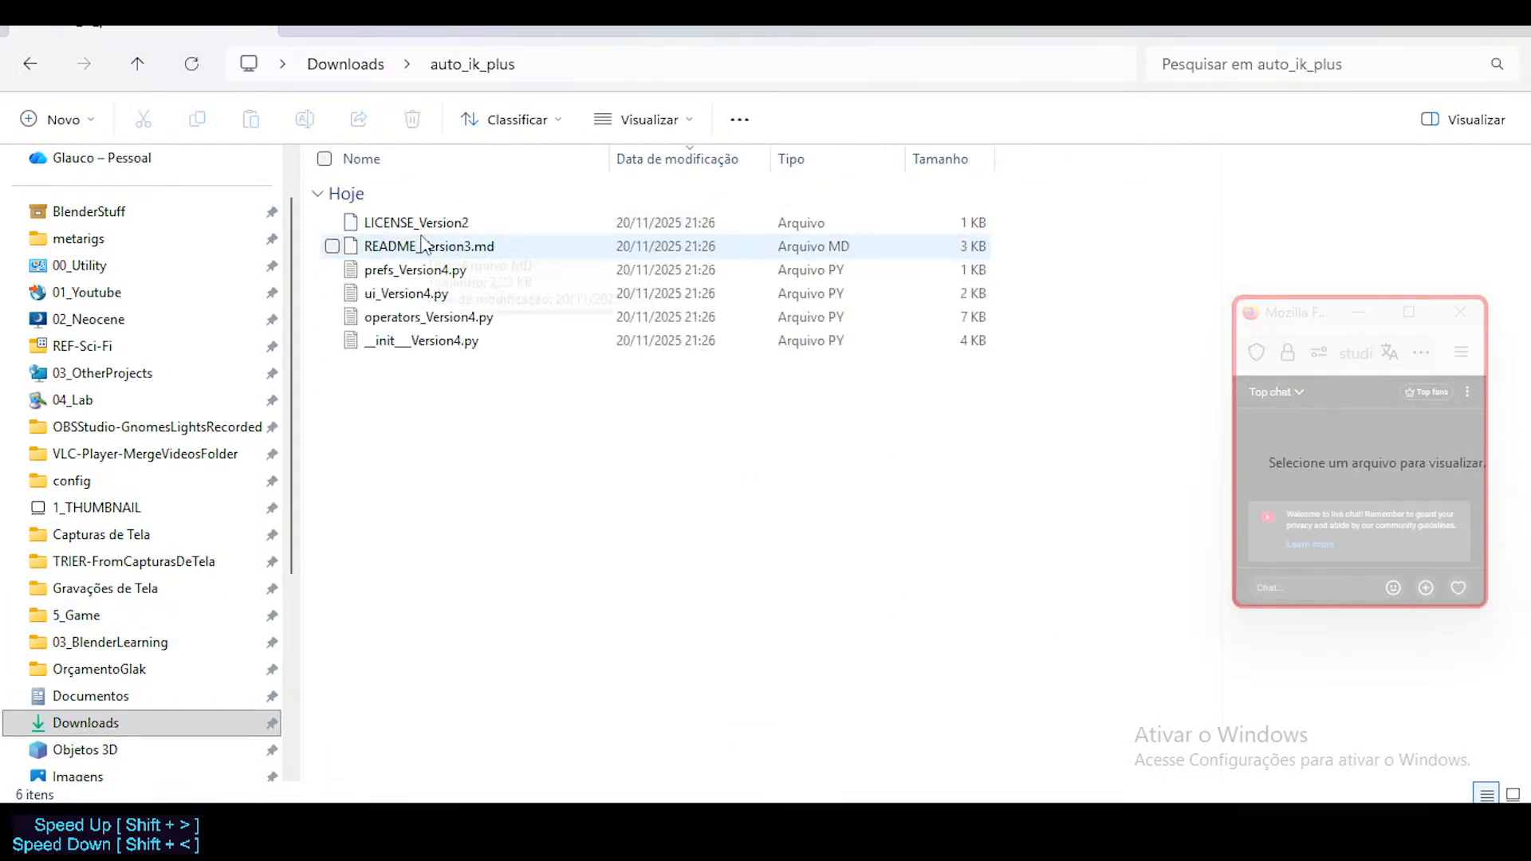
Step: Rename the file __init___Version4.py in the auto_ik_plus folder as init.py
{"action": "left_click", "coordinate": [427, 342]}
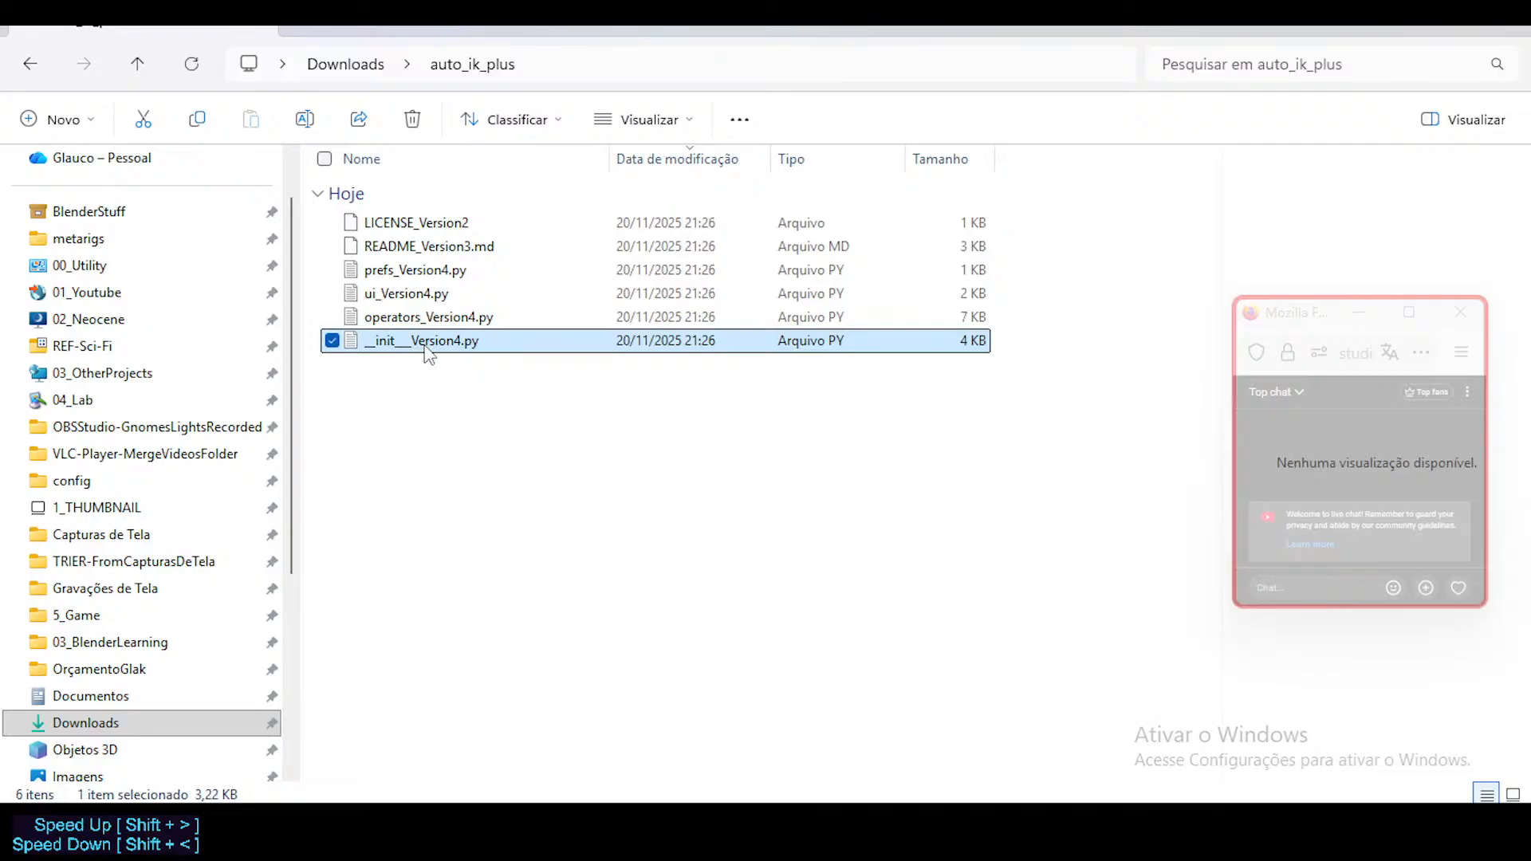
{"action": "key", "text": "F2"}
{"action": "key", "text": "Home"}
{"action": "key", "text": "Delete"}
{"action": "key", "text": "Delete"}
{"action": "key", "text": "Right"}
{"action": "key", "text": "Right"}
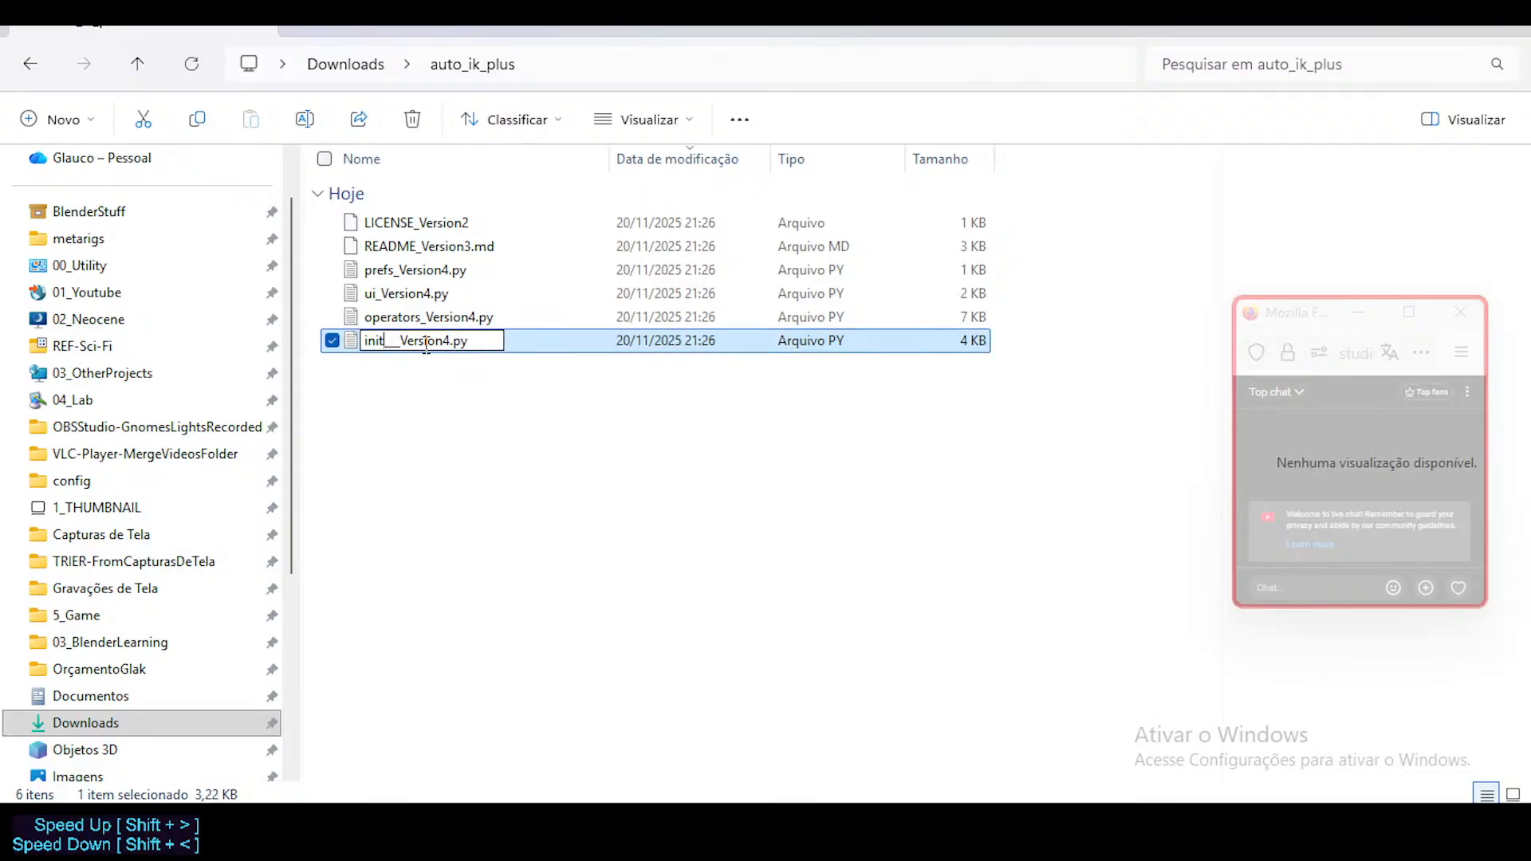
{"action": "key", "text": "shift+End"}
{"action": "key", "text": "shift+Left"}
{"action": "key", "text": "shift+Left"}
{"action": "key", "text": "Delete"}
{"action": "key", "text": "Return"}
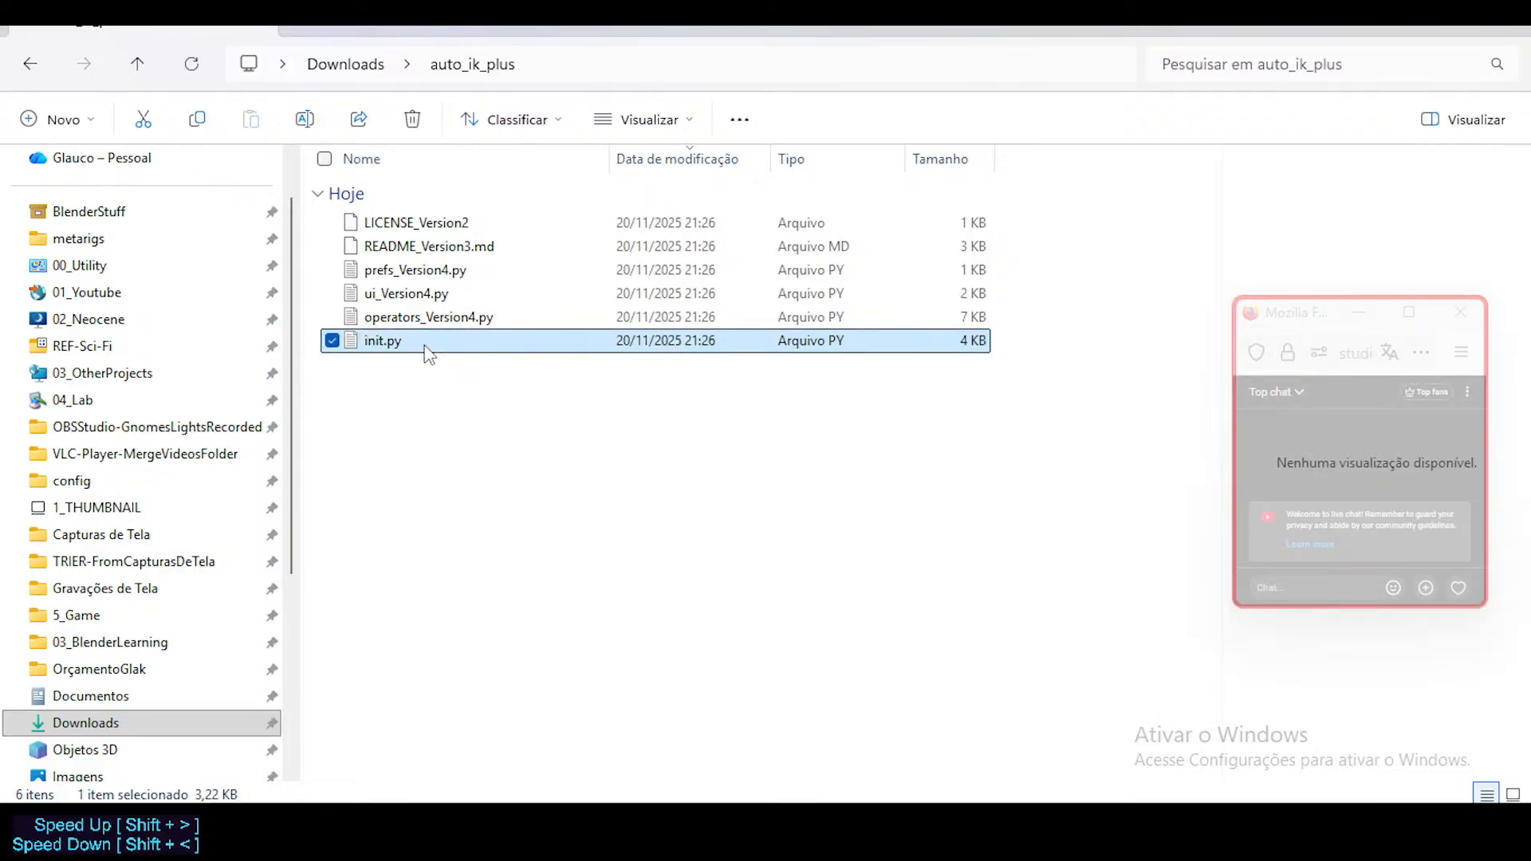
{"action": "left_click", "coordinate": [566, 461]}
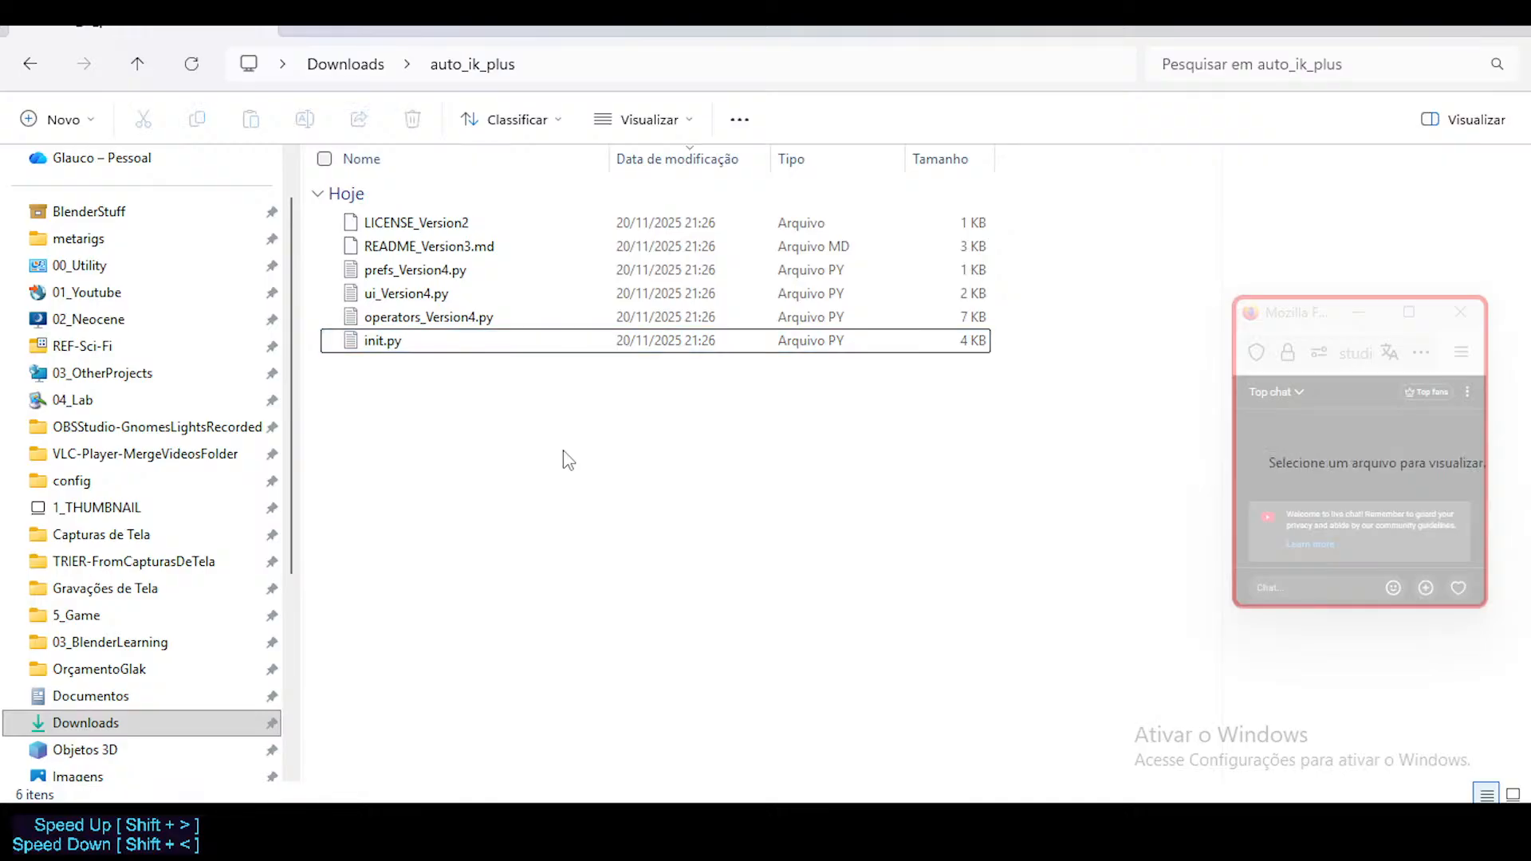
{"action": "left_click", "coordinate": [359, 345]}
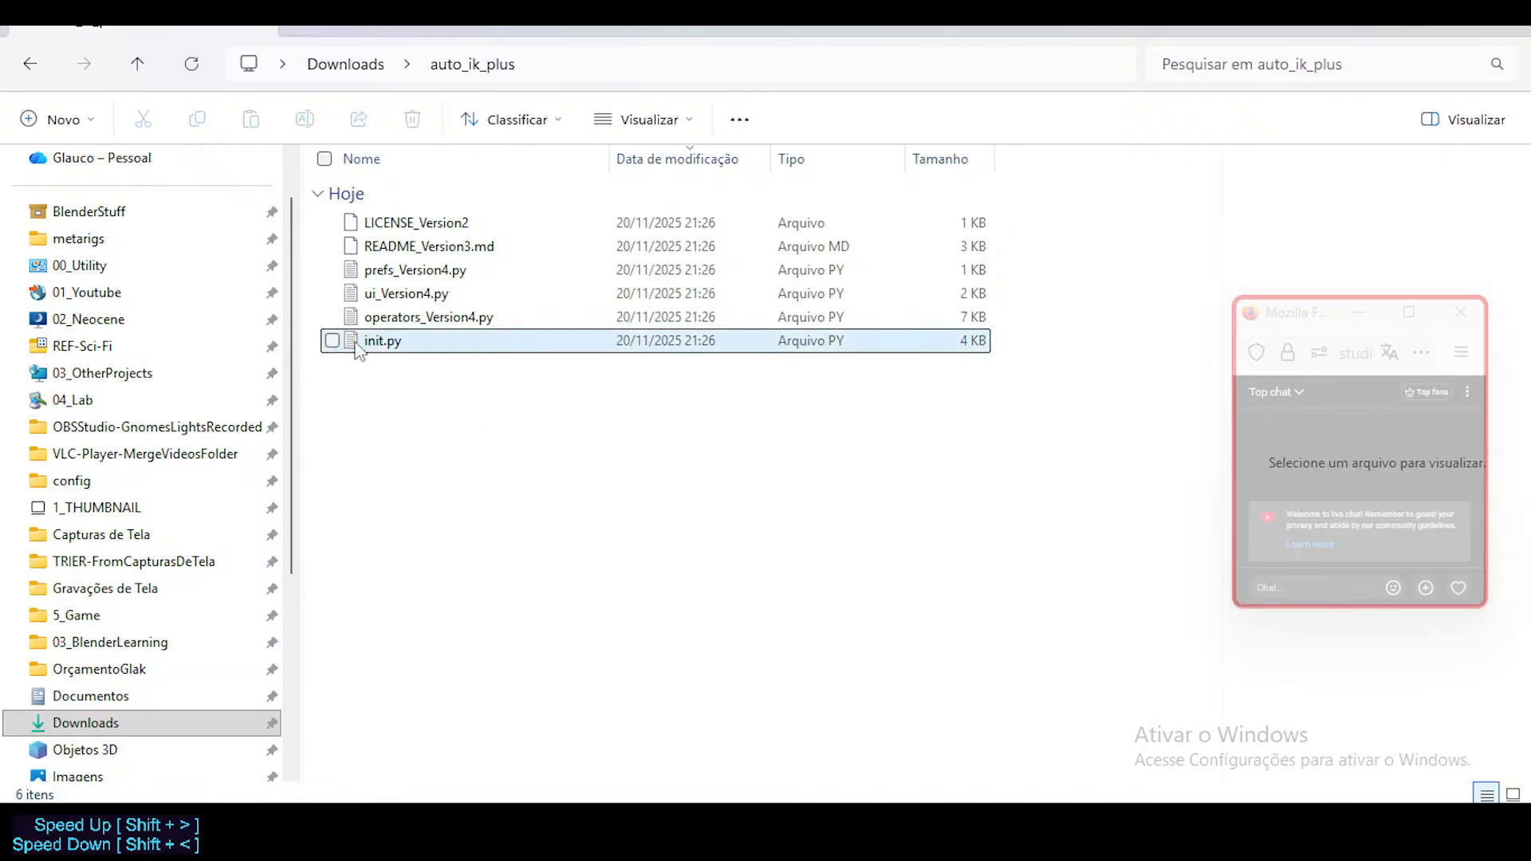
Step: Return to the Downloads folder and delete the old auto_ik_plus.zip
{"action": "key", "text": "alt+Left"}
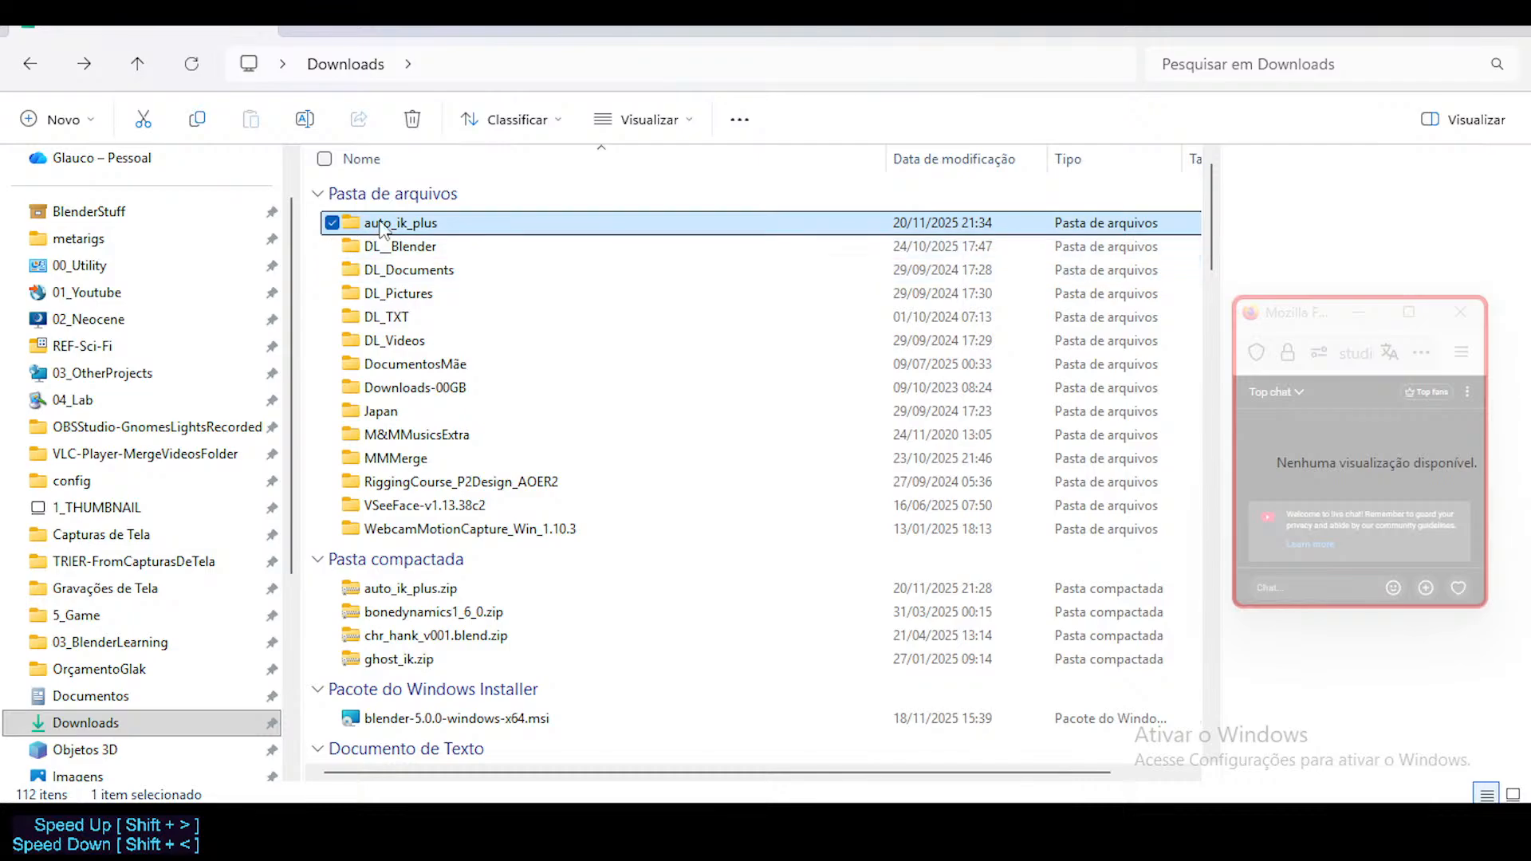
{"action": "scroll", "coordinate": [437, 577], "scroll_direction": "down", "scroll_amount": 10}
{"action": "scroll", "coordinate": [438, 577], "scroll_direction": "down", "scroll_amount": 20}
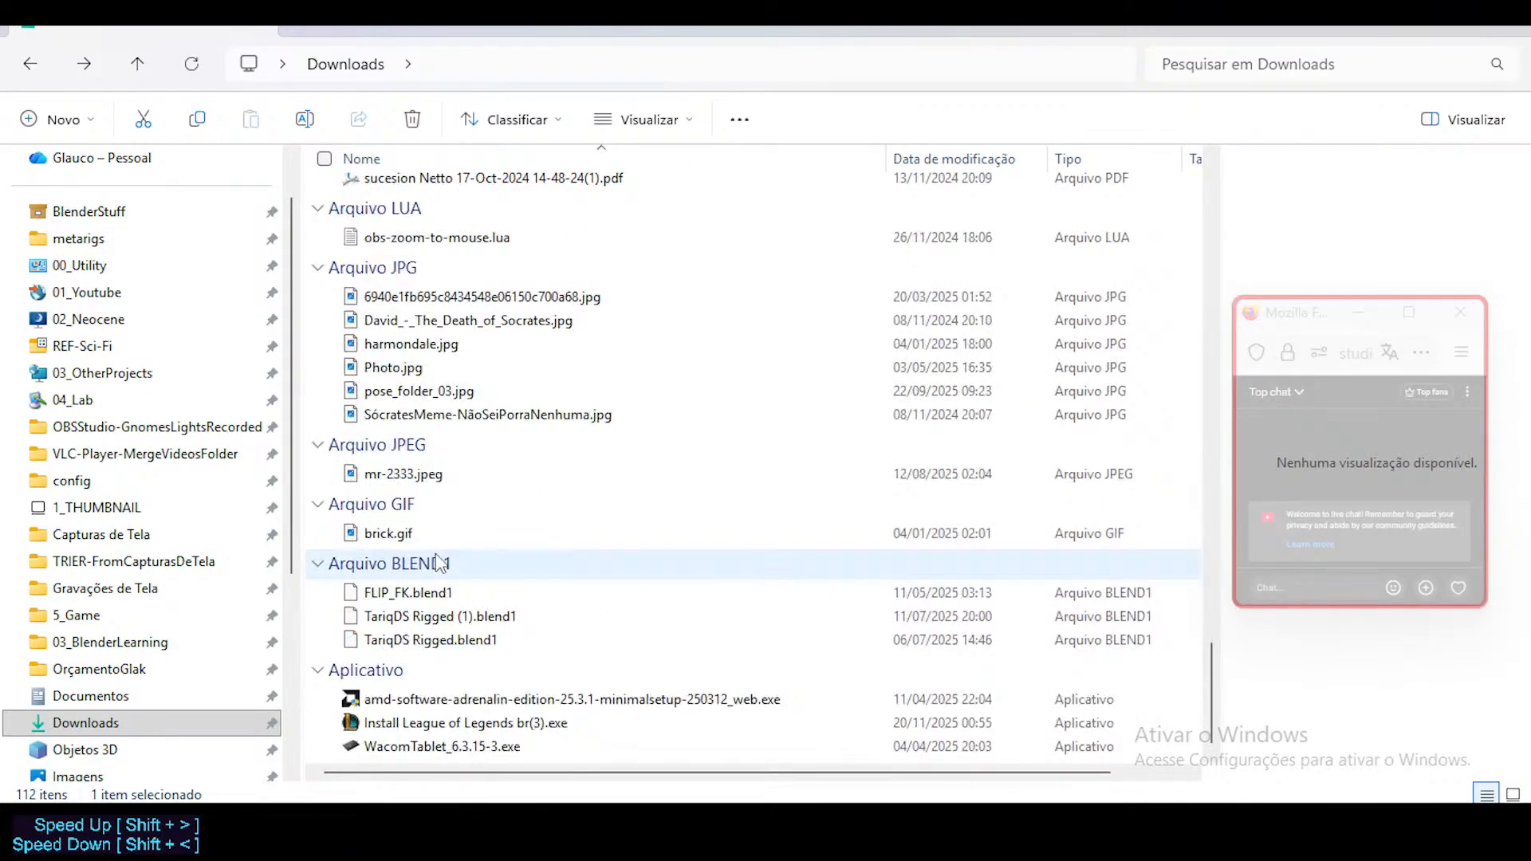
{"action": "scroll", "coordinate": [438, 558], "scroll_direction": "up", "scroll_amount": 20}
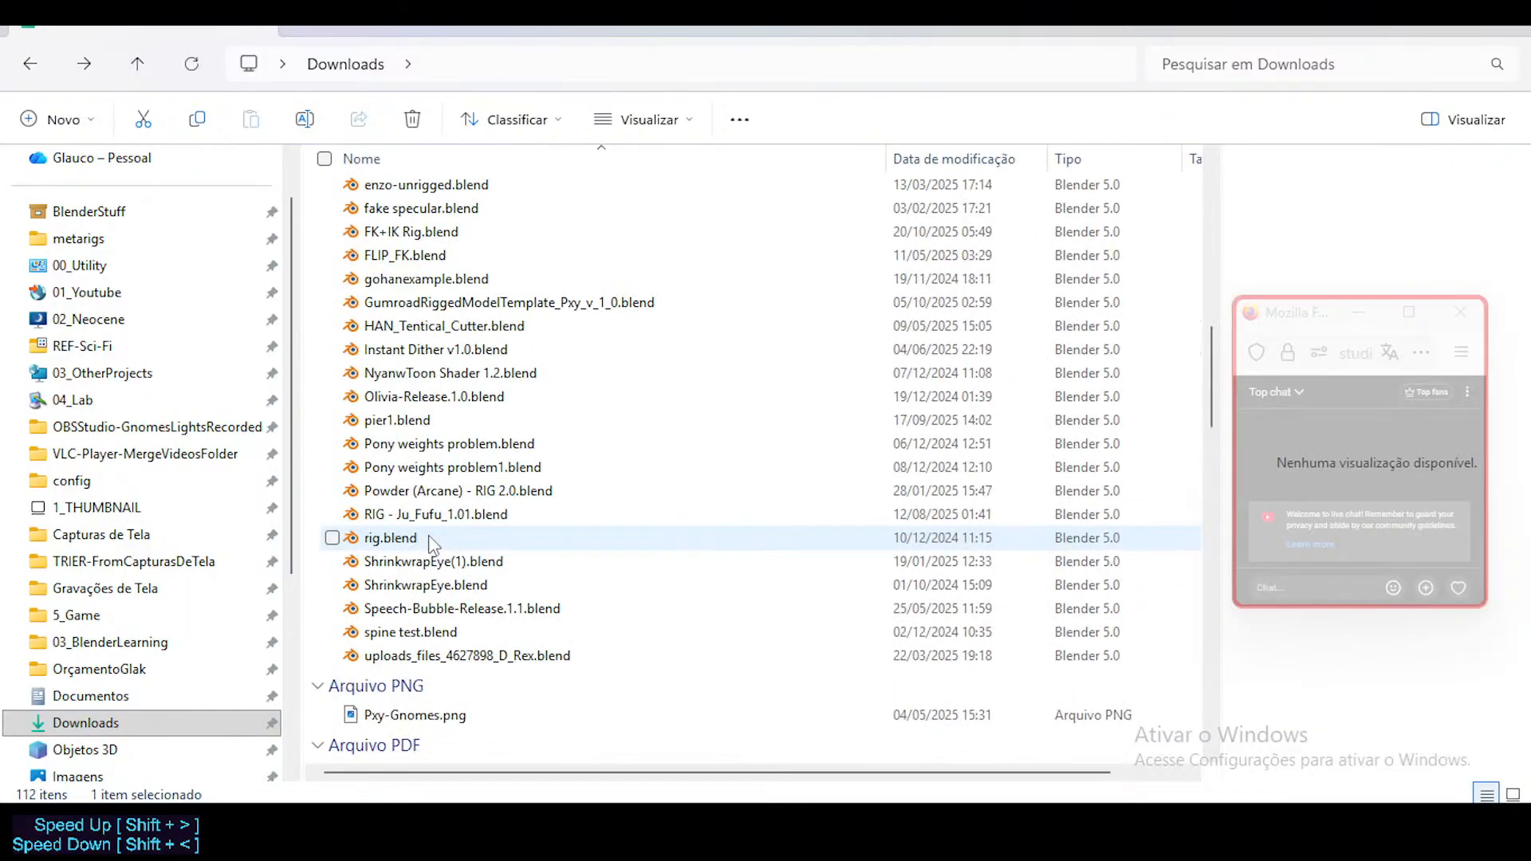
{"action": "scroll", "coordinate": [501, 649], "scroll_direction": "down", "scroll_amount": 3}
{"action": "scroll", "coordinate": [446, 647], "scroll_direction": "up", "scroll_amount": 15}
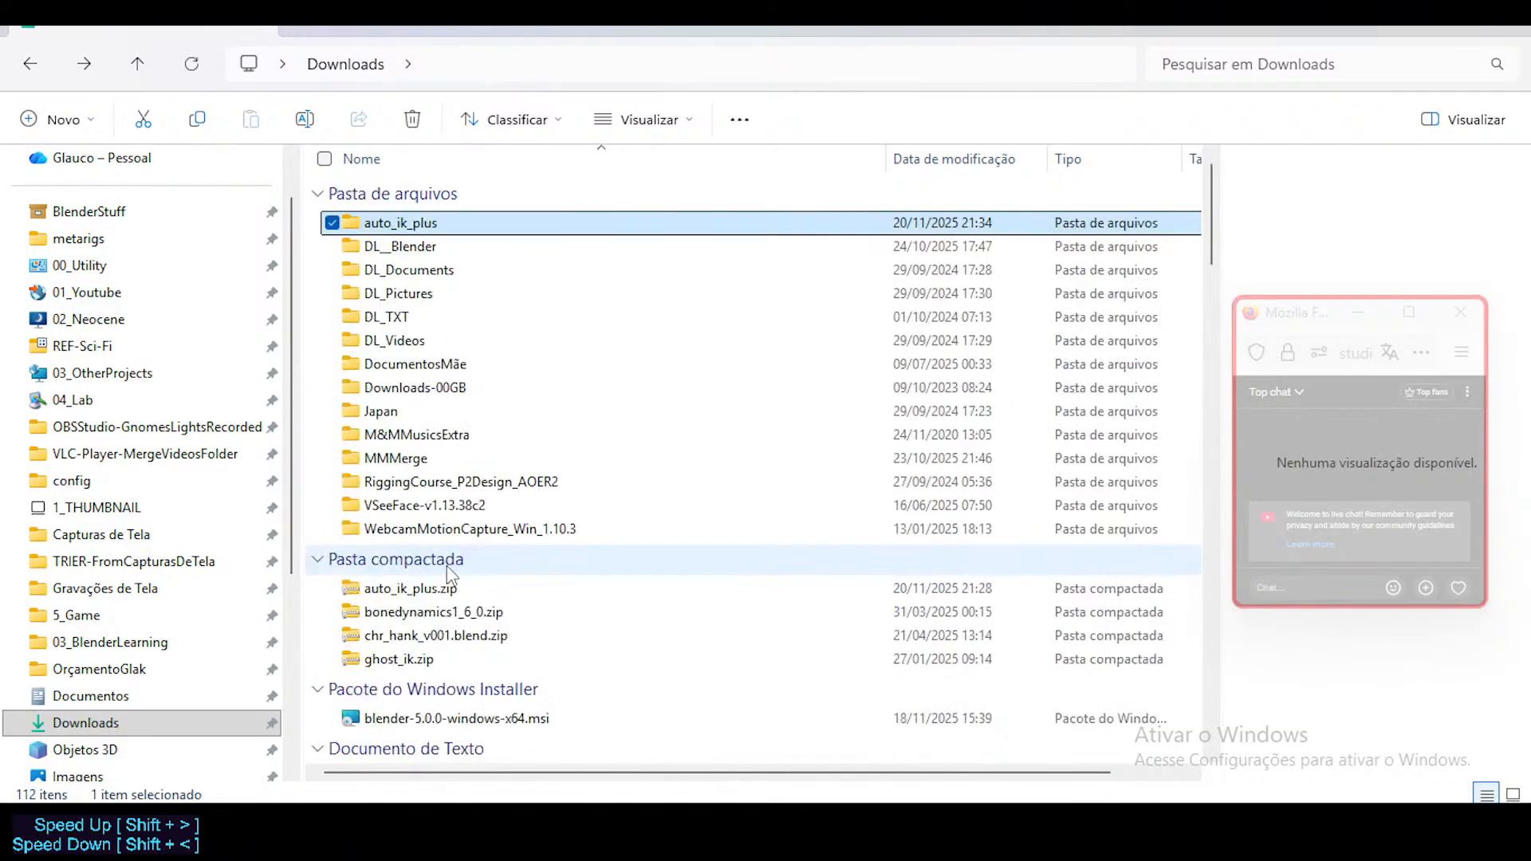
{"action": "scroll", "coordinate": [438, 646], "scroll_direction": "down", "scroll_amount": 1}
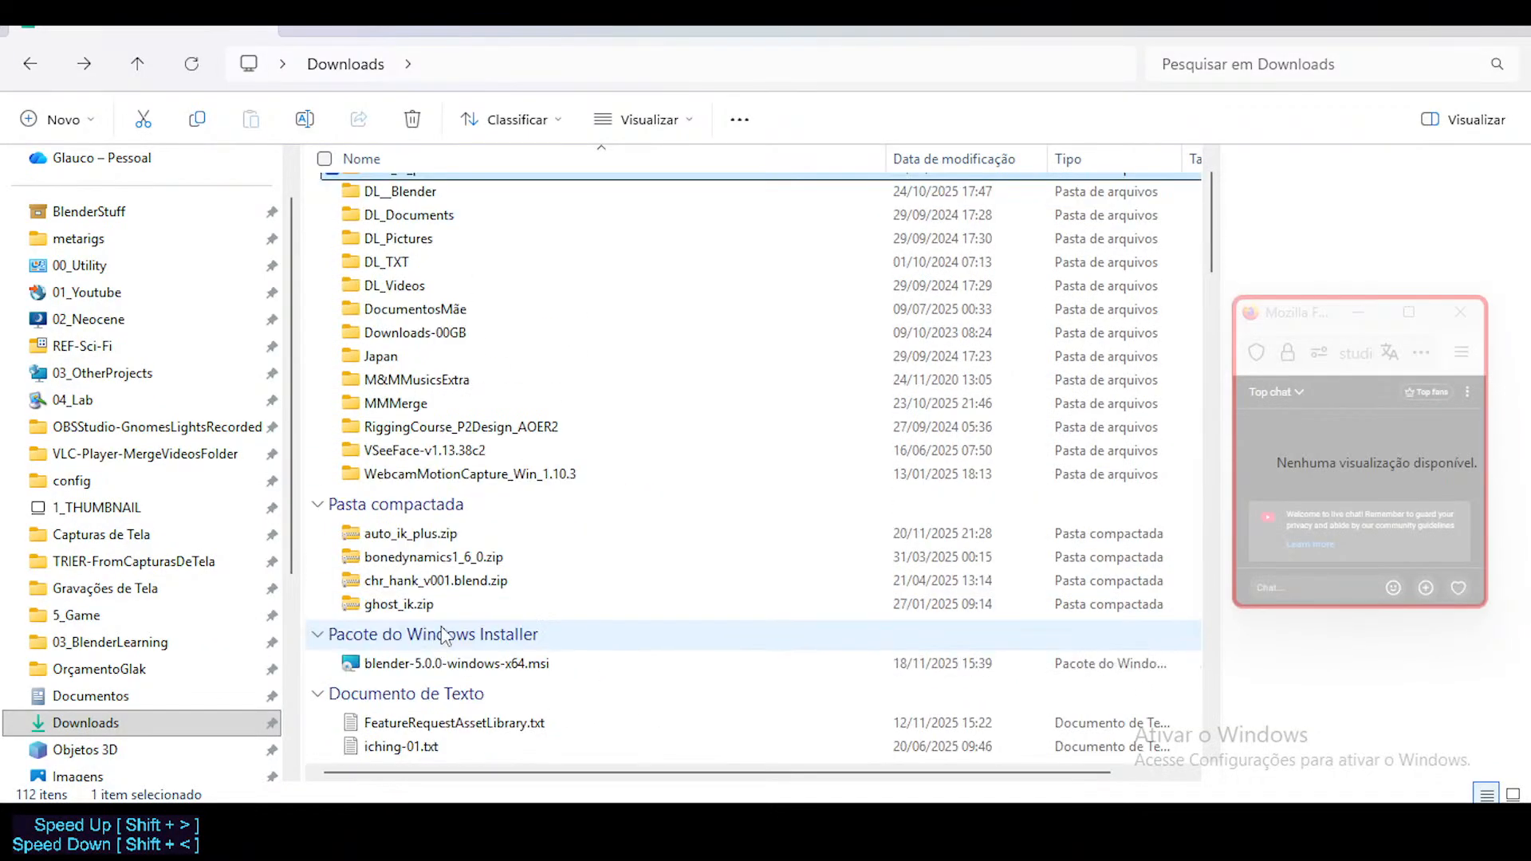
{"action": "left_click", "coordinate": [437, 532]}
{"action": "key", "text": "Delete"}
{"action": "scroll", "coordinate": [423, 359], "scroll_direction": "up", "scroll_amount": 1}
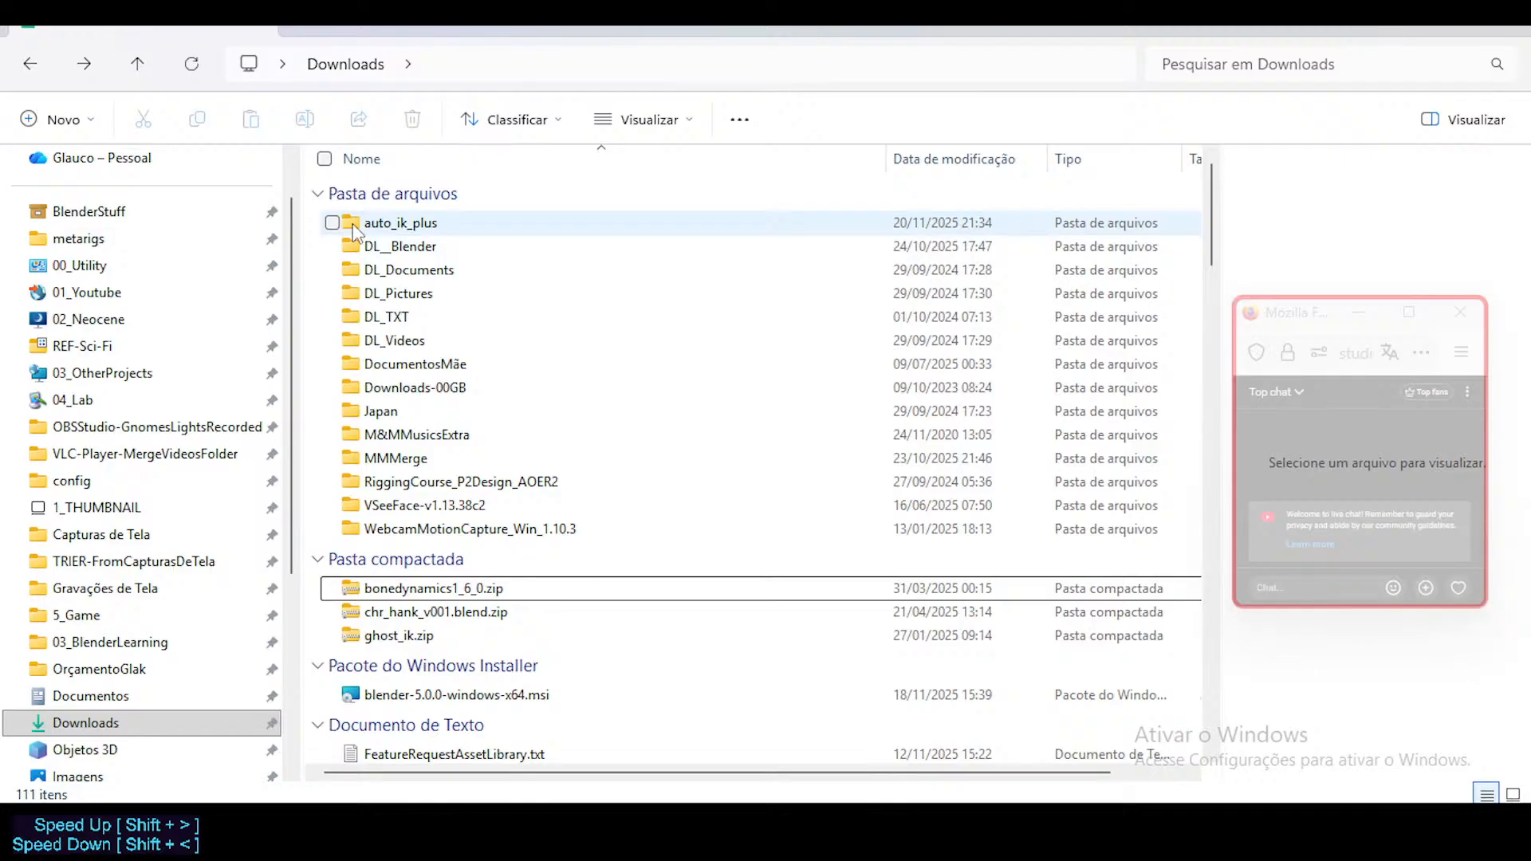
Step: Compress the auto_ik_plus folder into a ZIP file named auto_ik_plus.zip in Downloads
{"action": "left_click", "coordinate": [419, 227]}
{"action": "double_click", "coordinate": [419, 226]}
{"action": "key", "text": "alt+Left"}
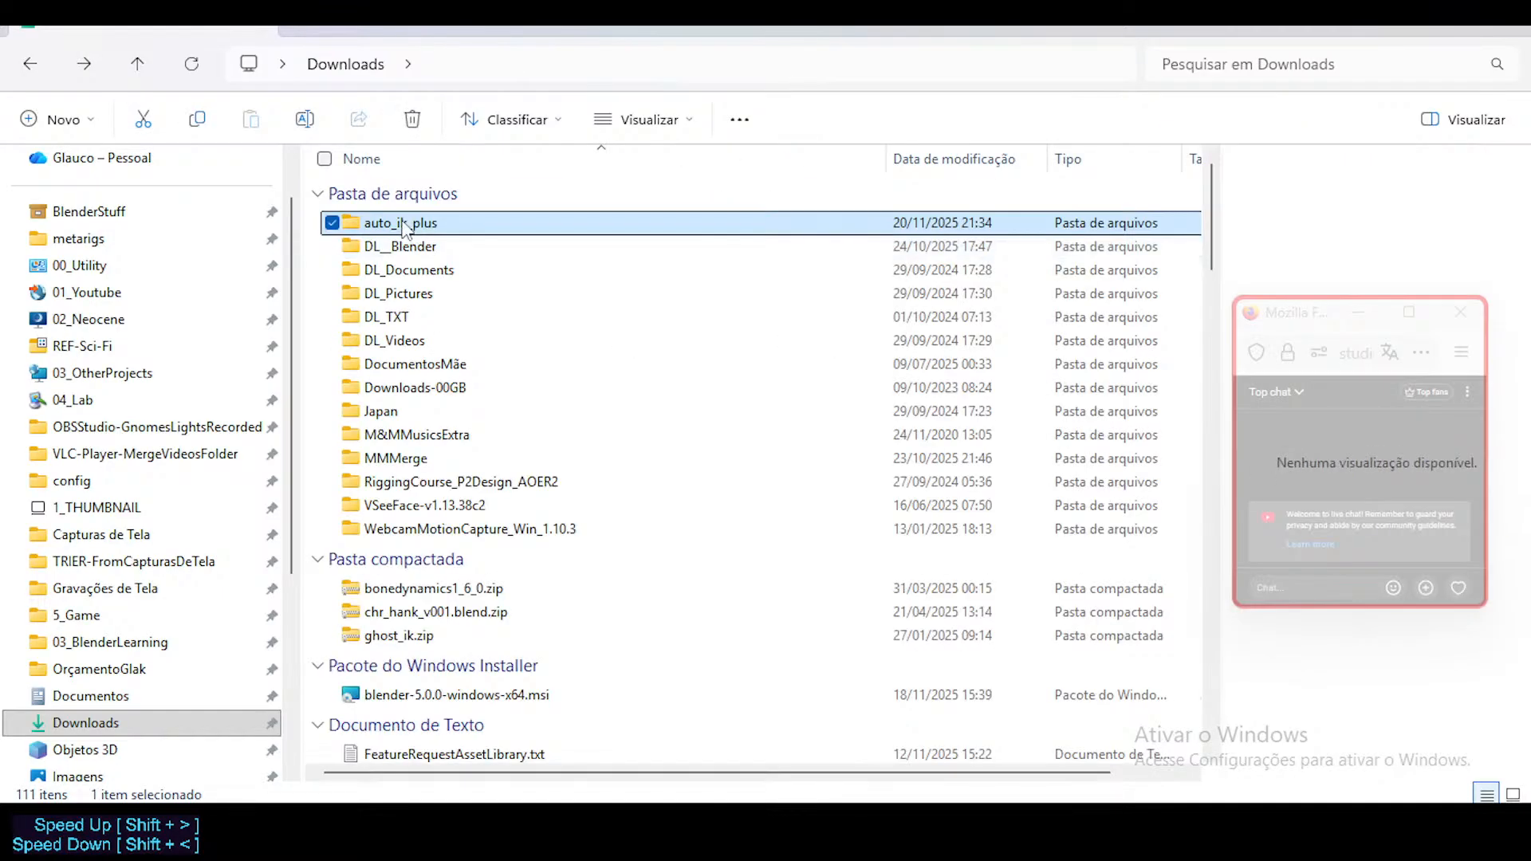
{"action": "right_click", "coordinate": [404, 229]}
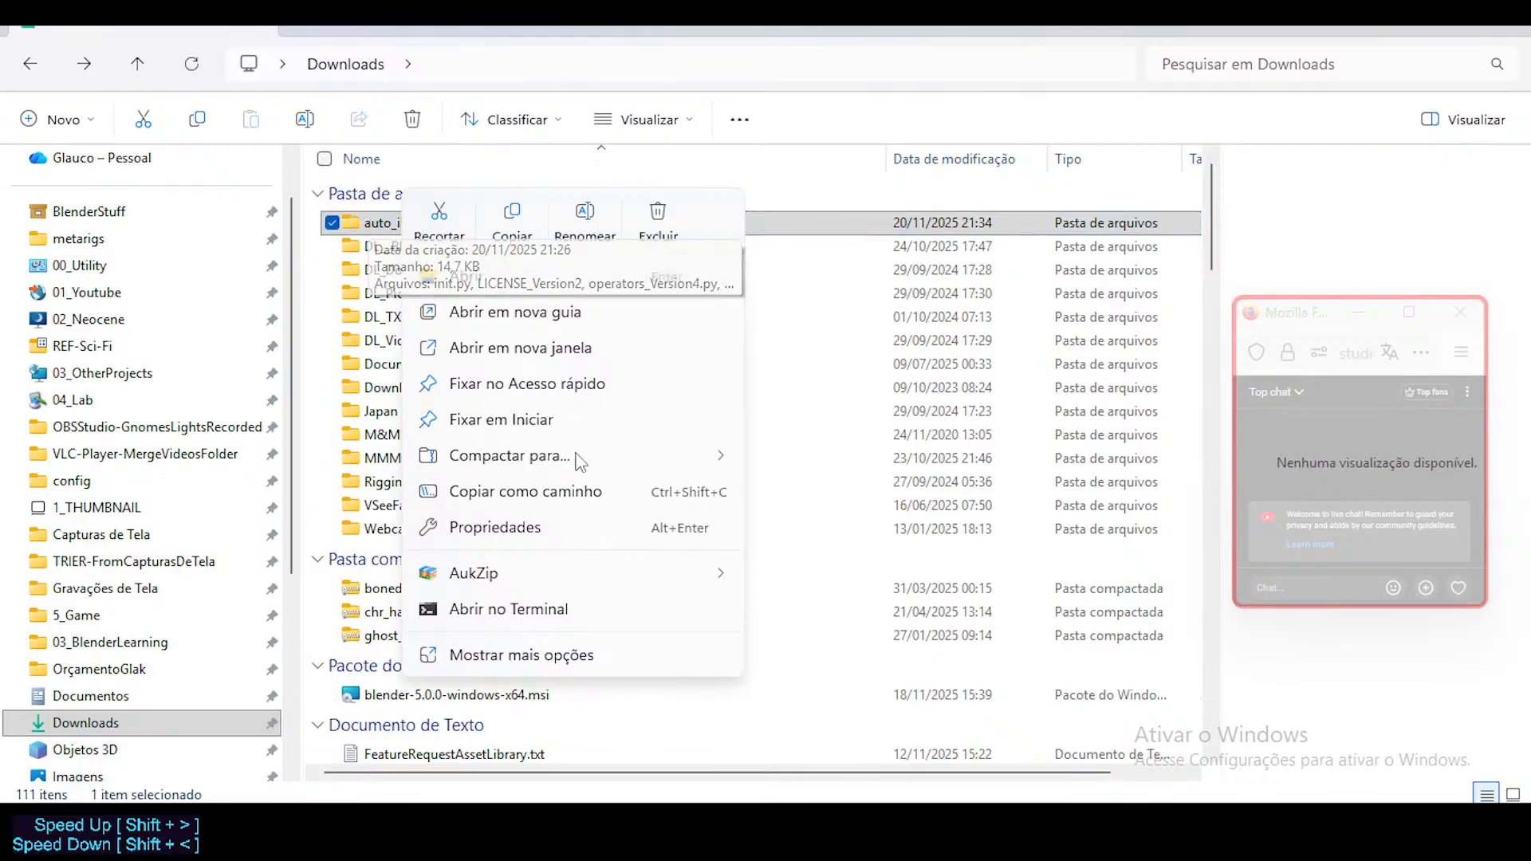
{"action": "mouse_move", "coordinate": [606, 456]}
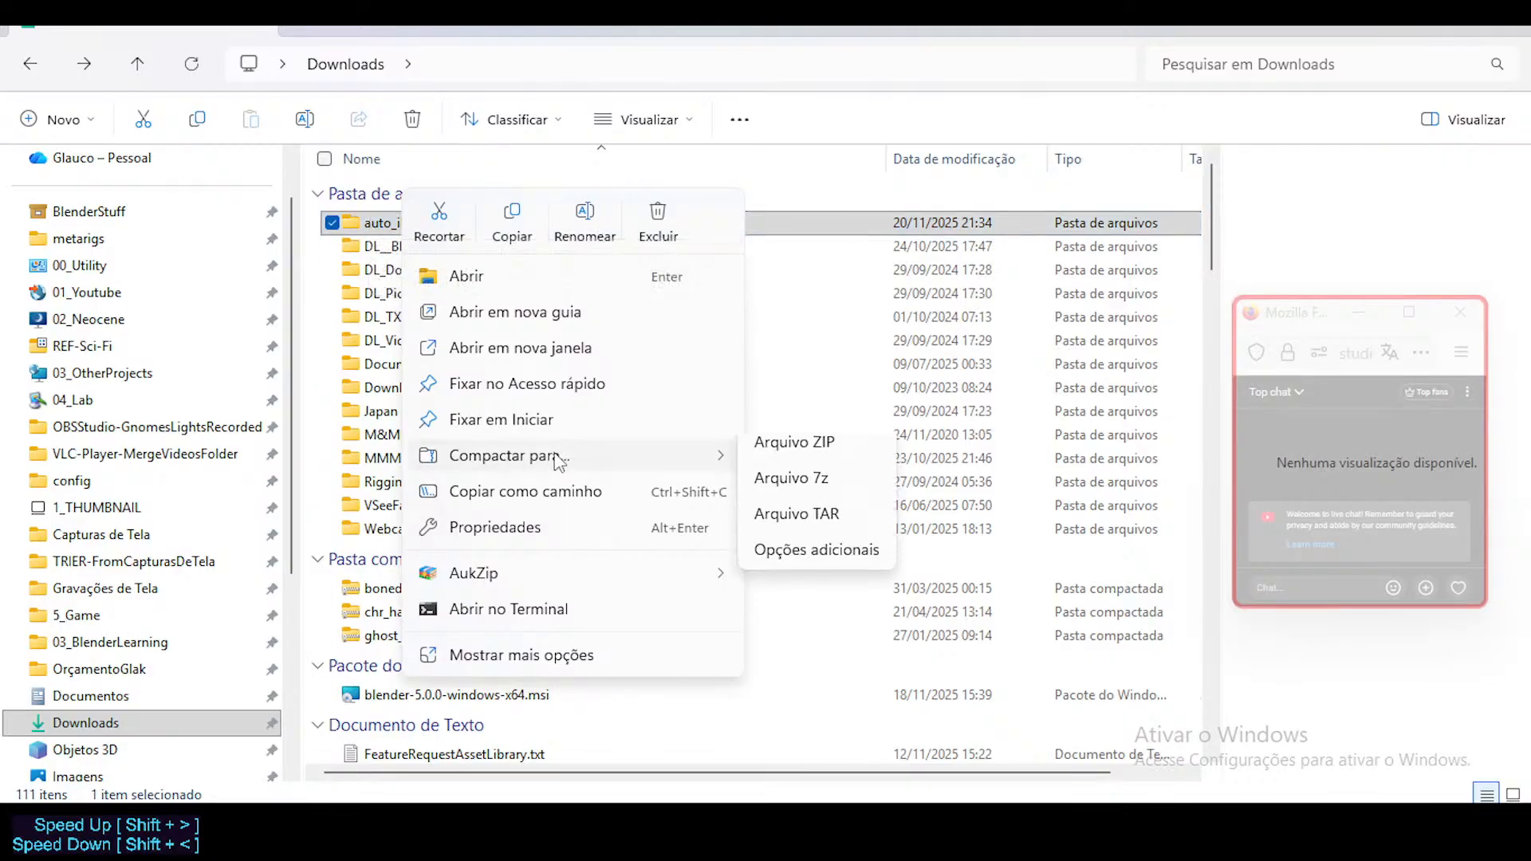
{"action": "left_click", "coordinate": [829, 461]}
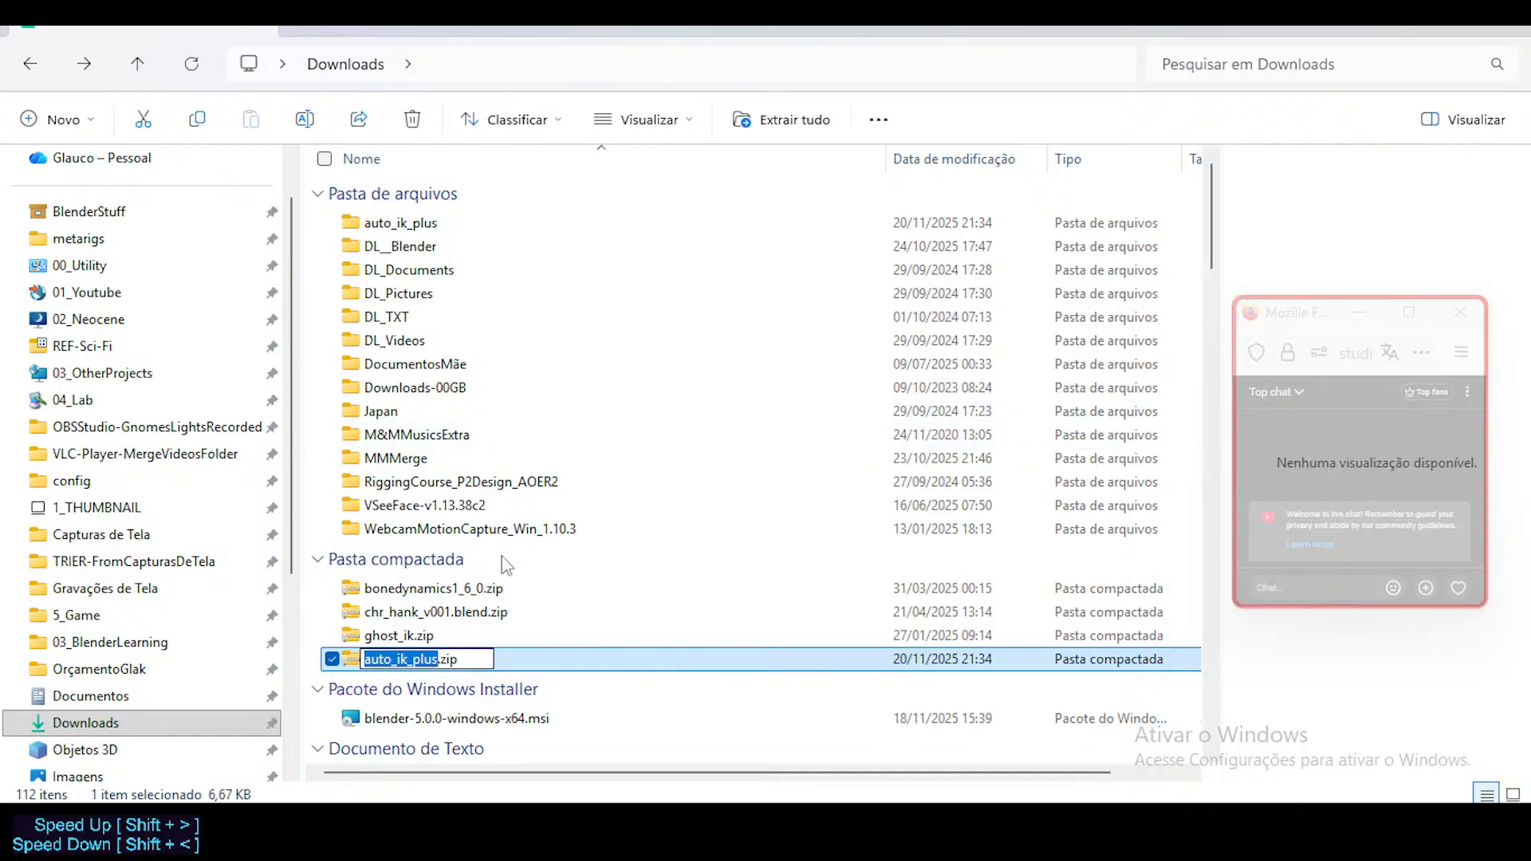
{"action": "key", "text": "Return"}
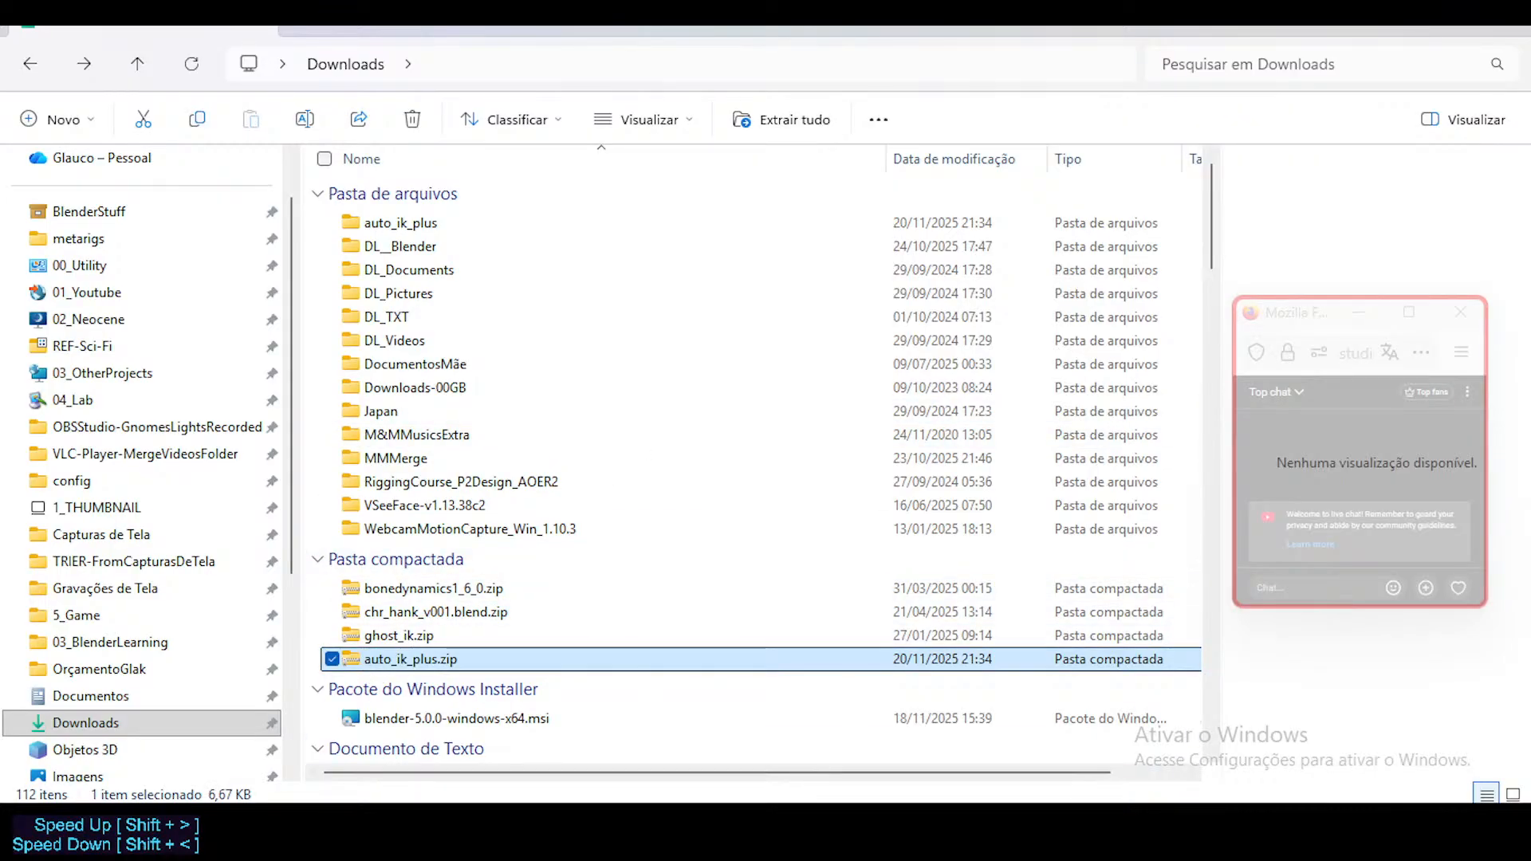
Step: Switch to Blender, open the add-on preferences, and look through the list of installed add-ons
{"action": "left_click", "coordinate": [865, 821]}
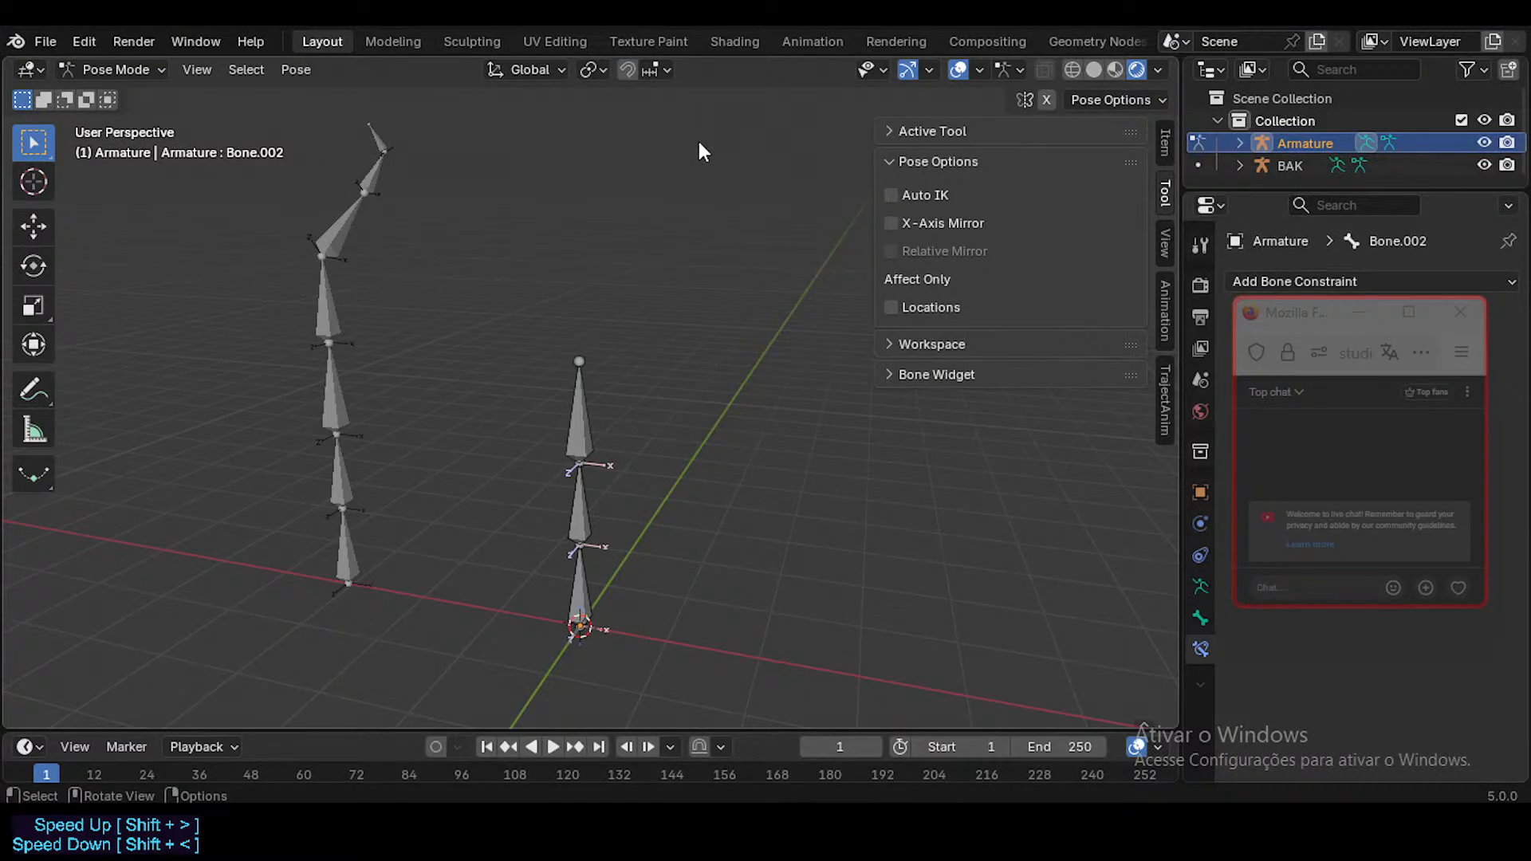
{"action": "key", "text": "ctrl+comma"}
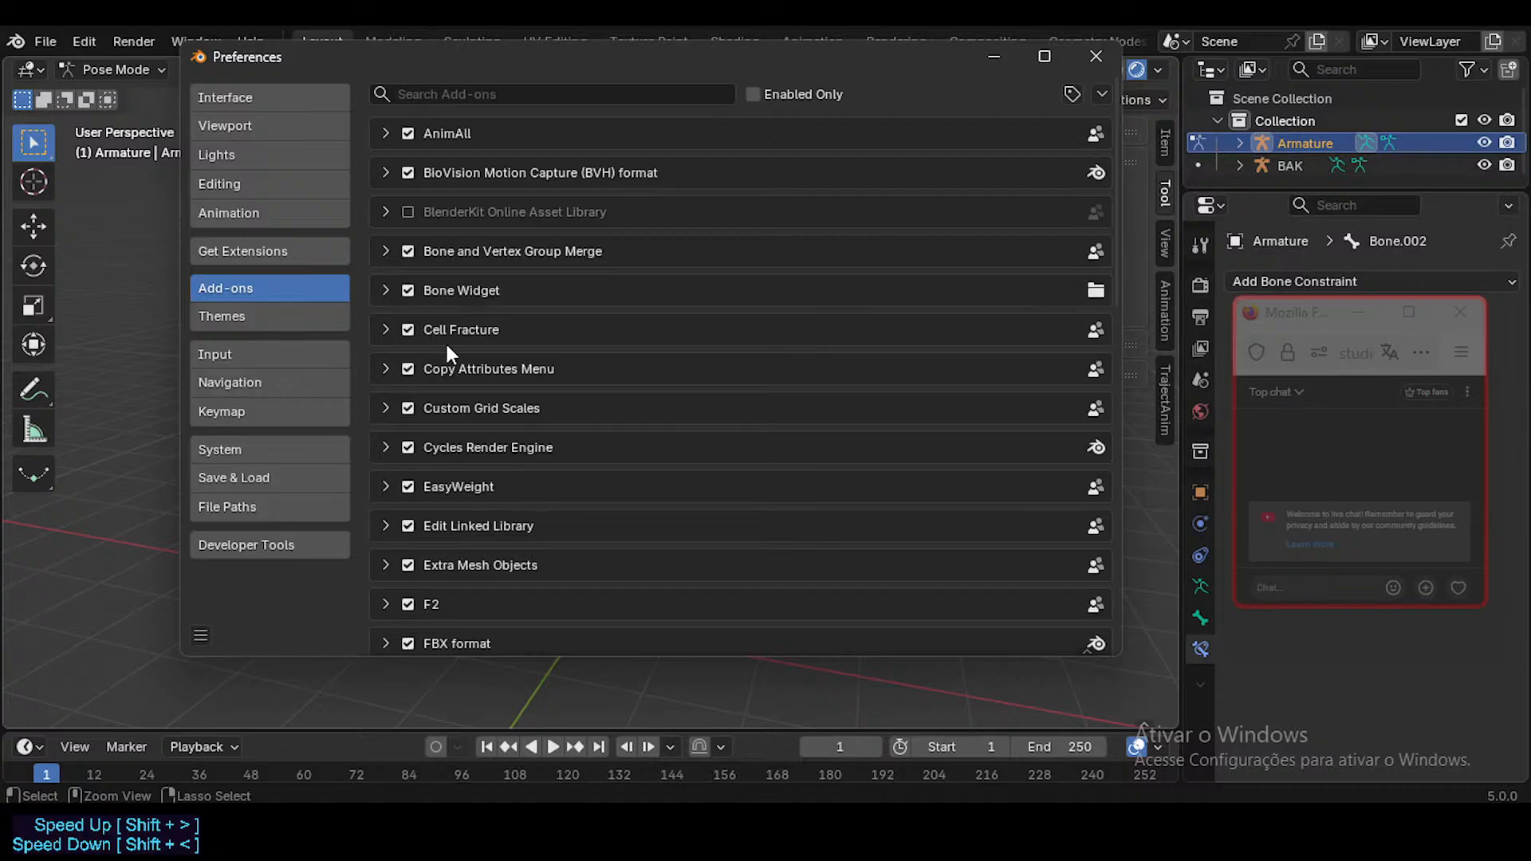
{"action": "scroll", "coordinate": [445, 341], "scroll_direction": "down", "scroll_amount": 2}
{"action": "scroll", "coordinate": [456, 408], "scroll_direction": "down", "scroll_amount": 2}
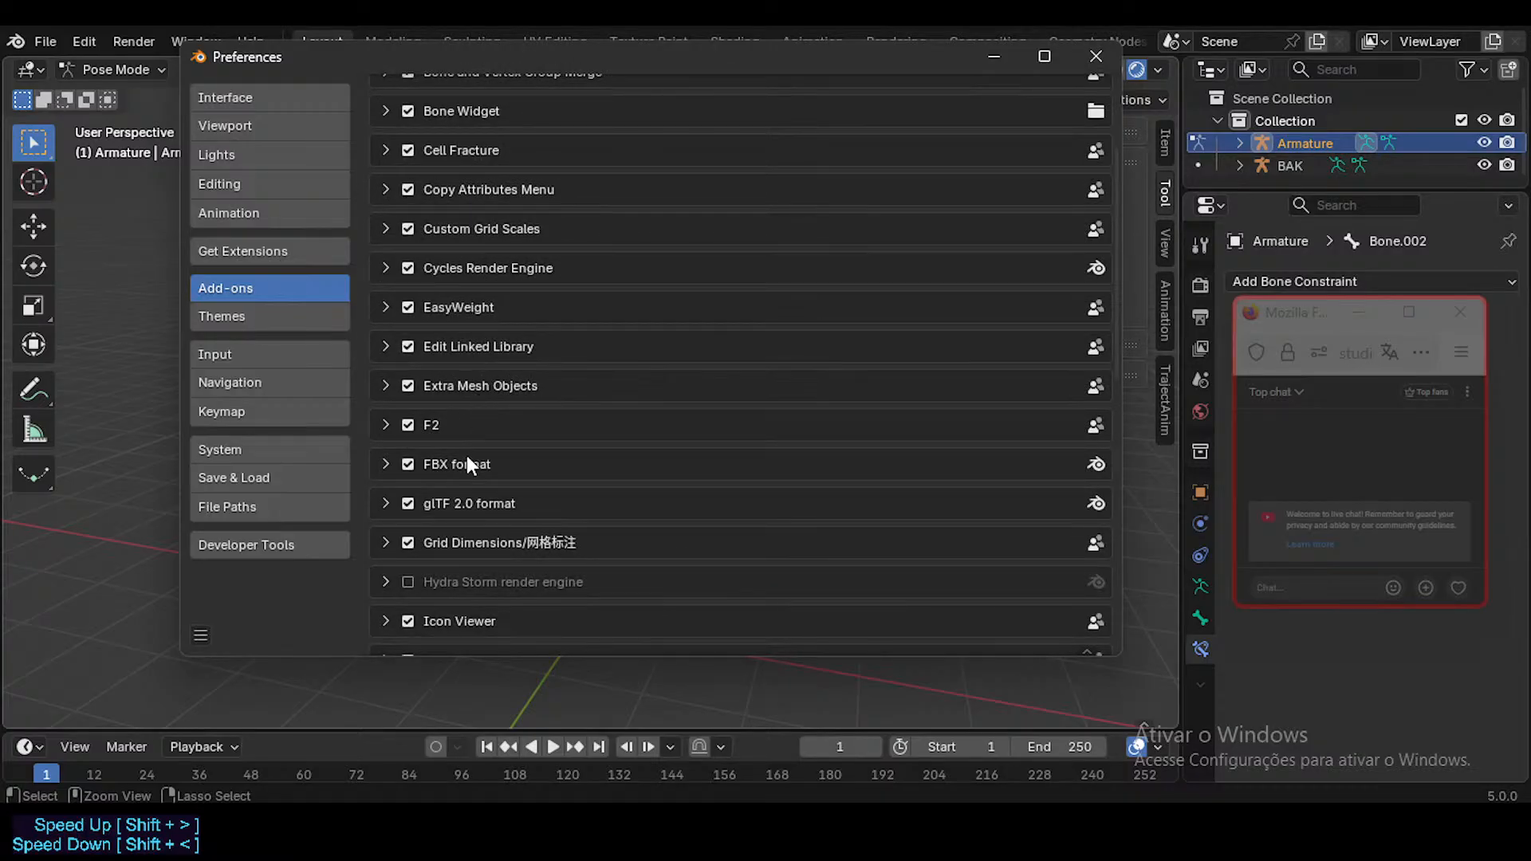
{"action": "scroll", "coordinate": [469, 461], "scroll_direction": "down", "scroll_amount": 13}
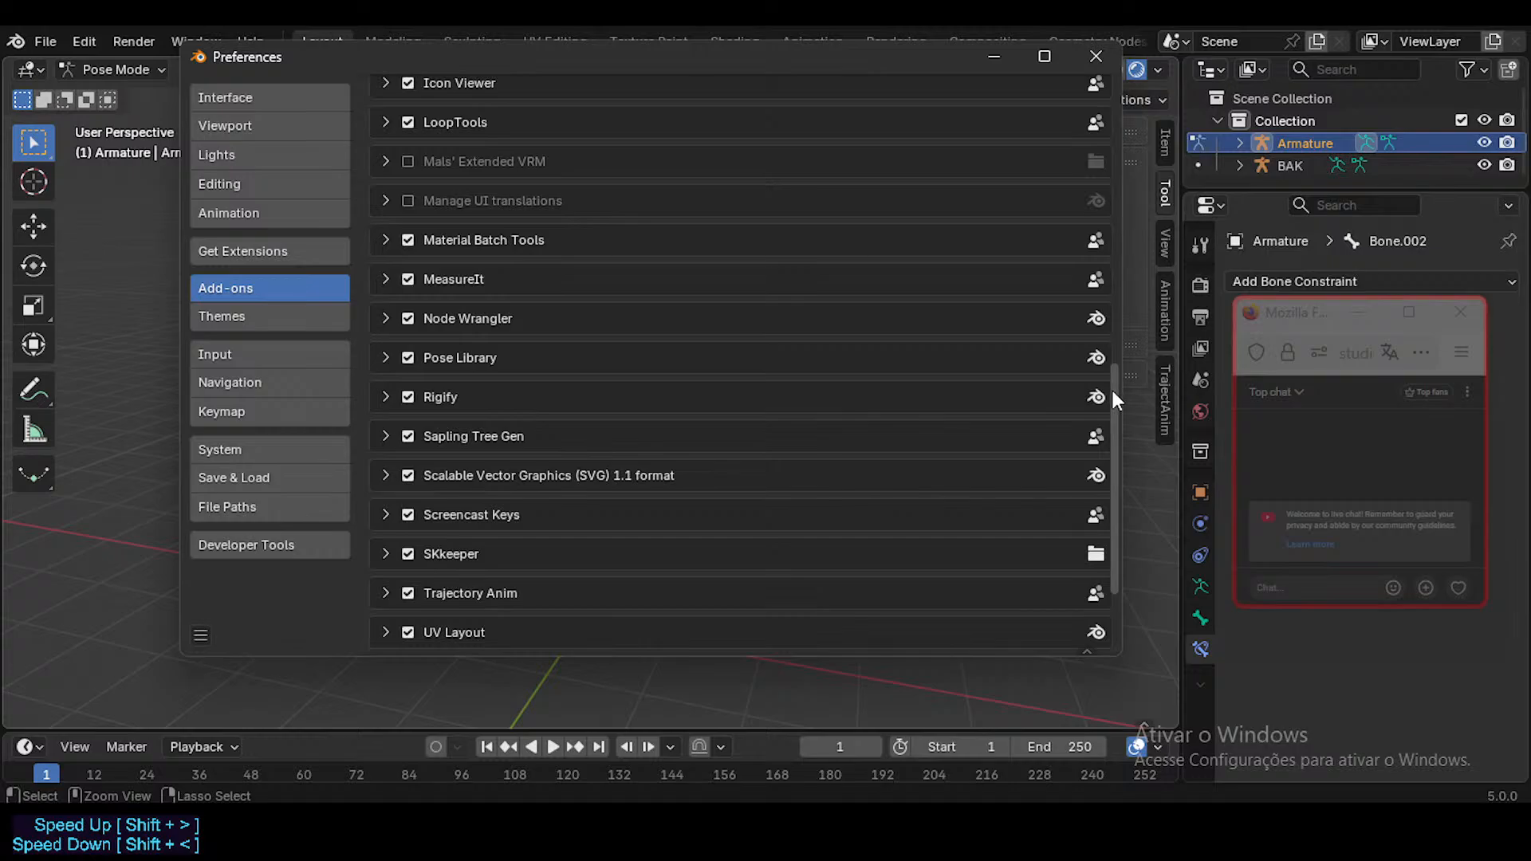
{"action": "left_click_drag", "start_coordinate": [1112, 386], "coordinate": [1113, 172]}
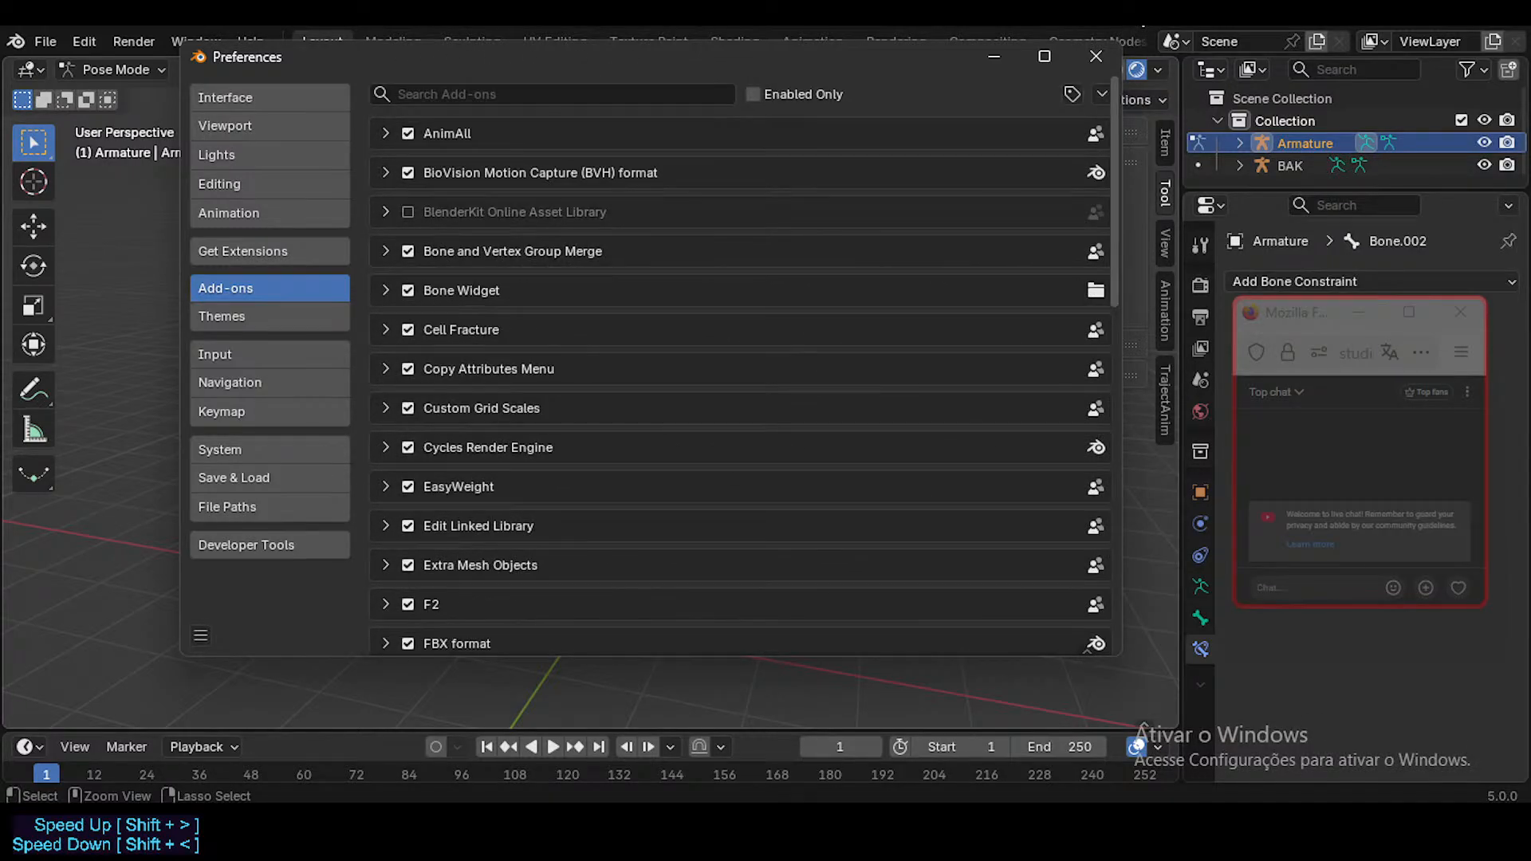
Step: Install the add-on from disk using auto_ik_plus.zip in the Downloads folder
{"action": "left_click", "coordinate": [1070, 94]}
{"action": "left_click", "coordinate": [1101, 94]}
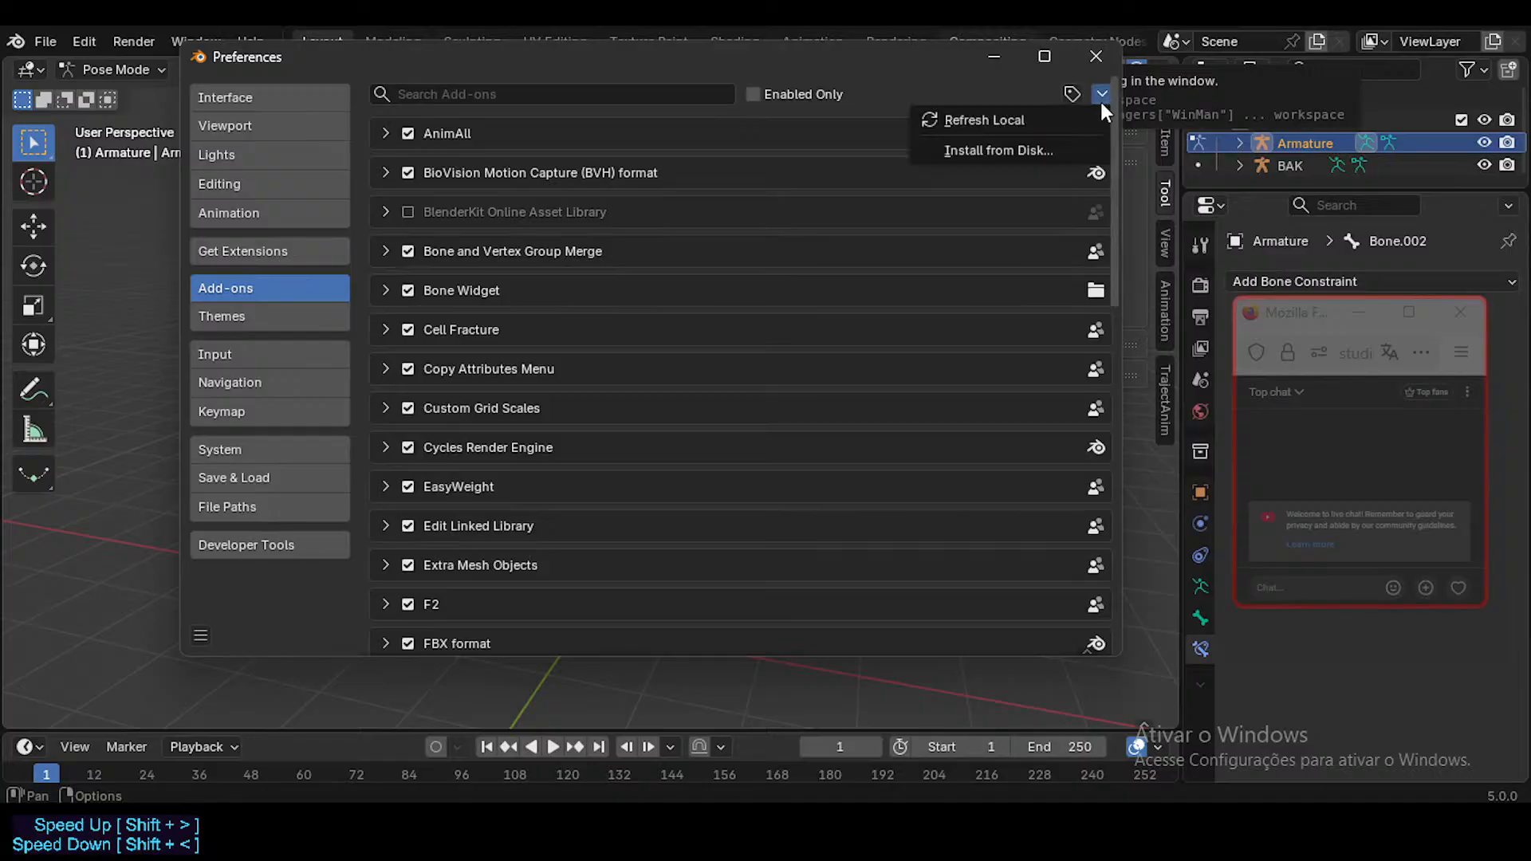
{"action": "left_click", "coordinate": [1008, 146]}
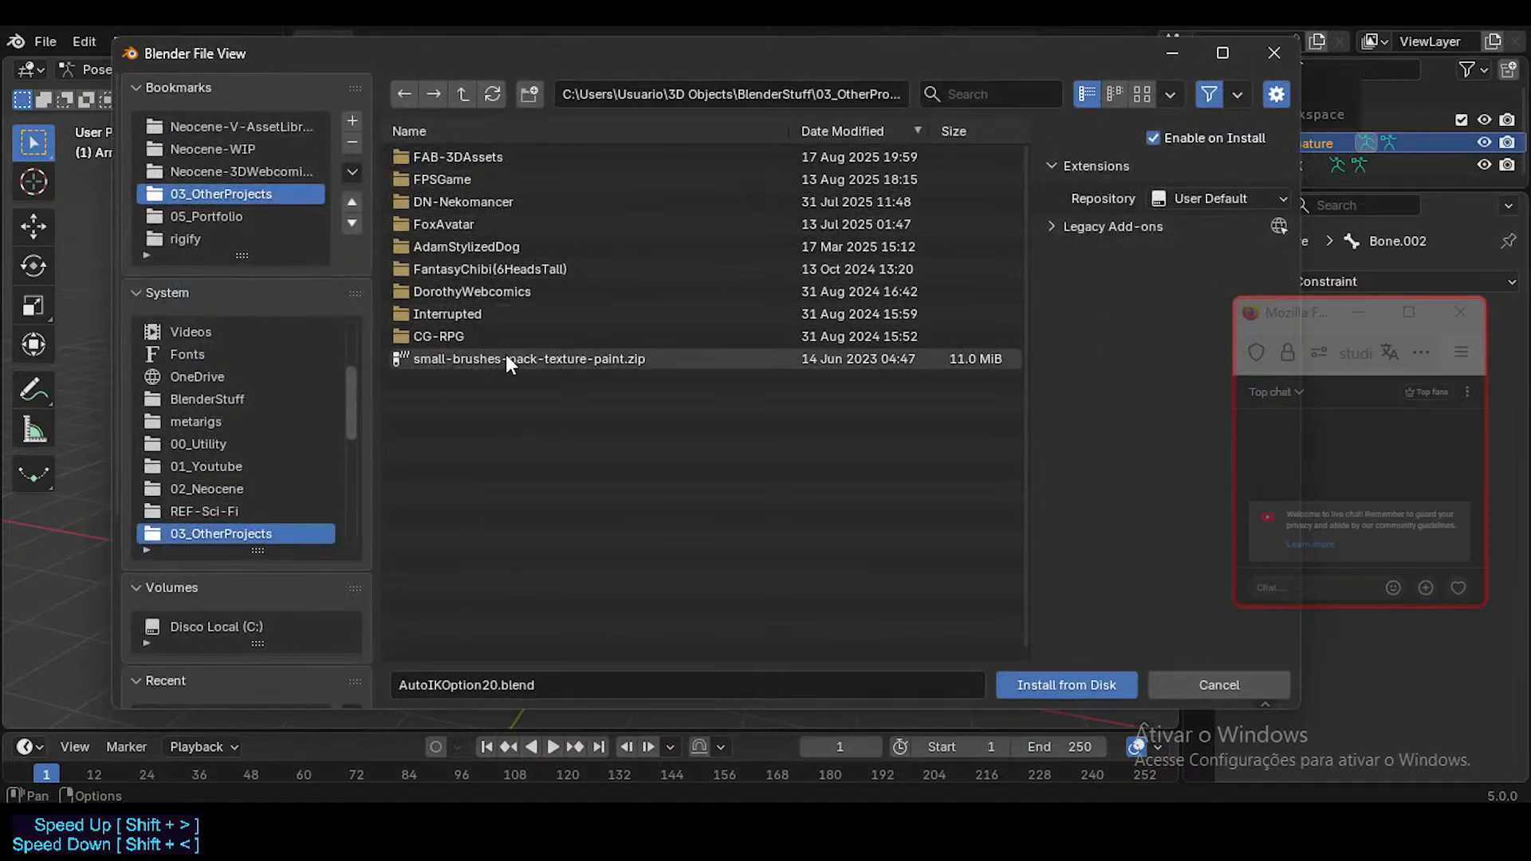
{"action": "scroll", "coordinate": [207, 448], "scroll_direction": "down", "scroll_amount": 2}
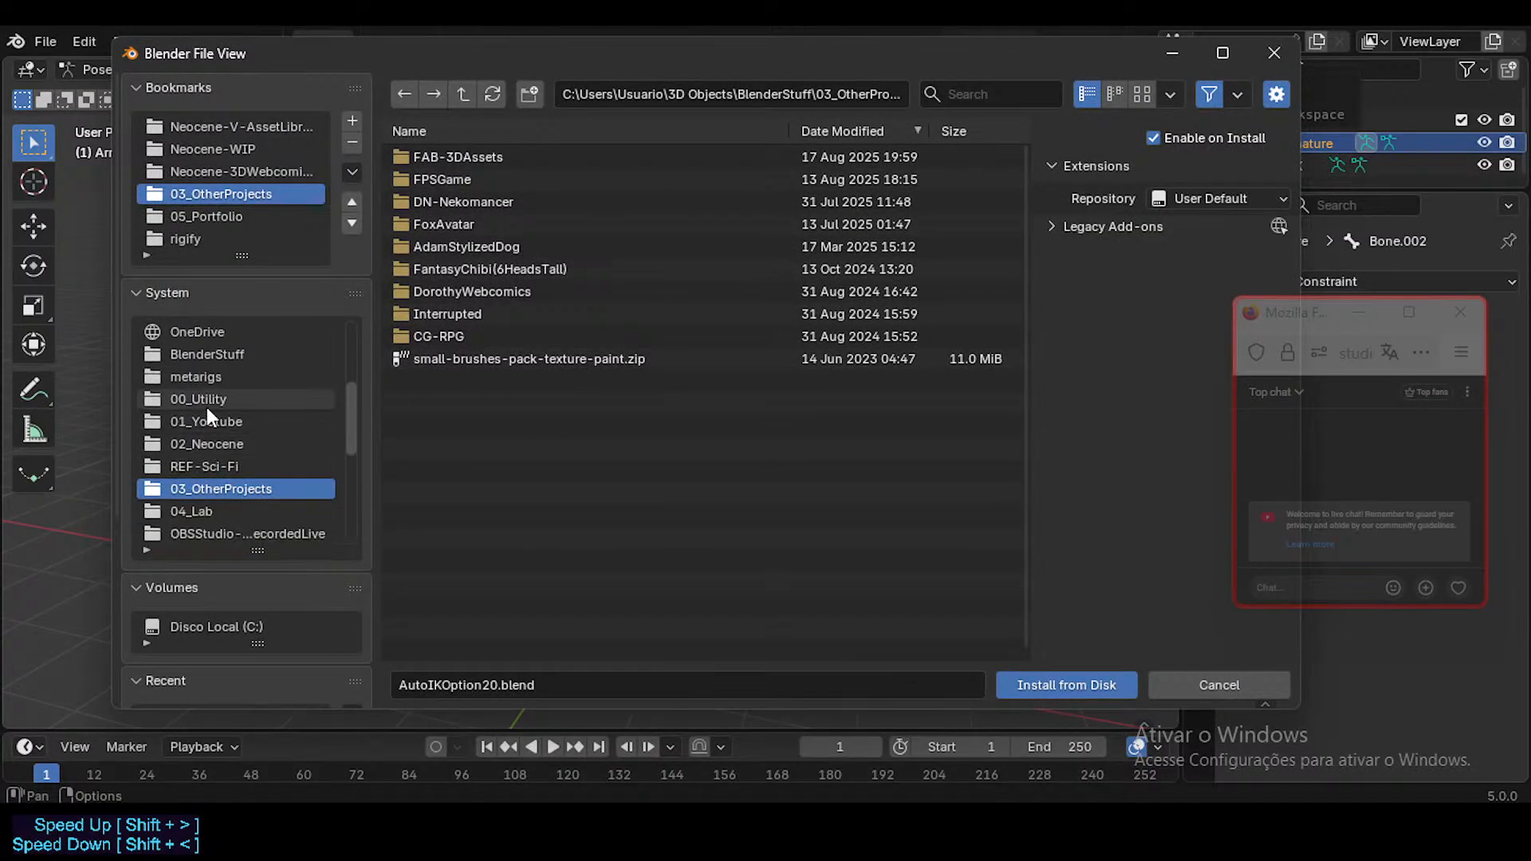
{"action": "scroll", "coordinate": [209, 423], "scroll_direction": "down", "scroll_amount": 12}
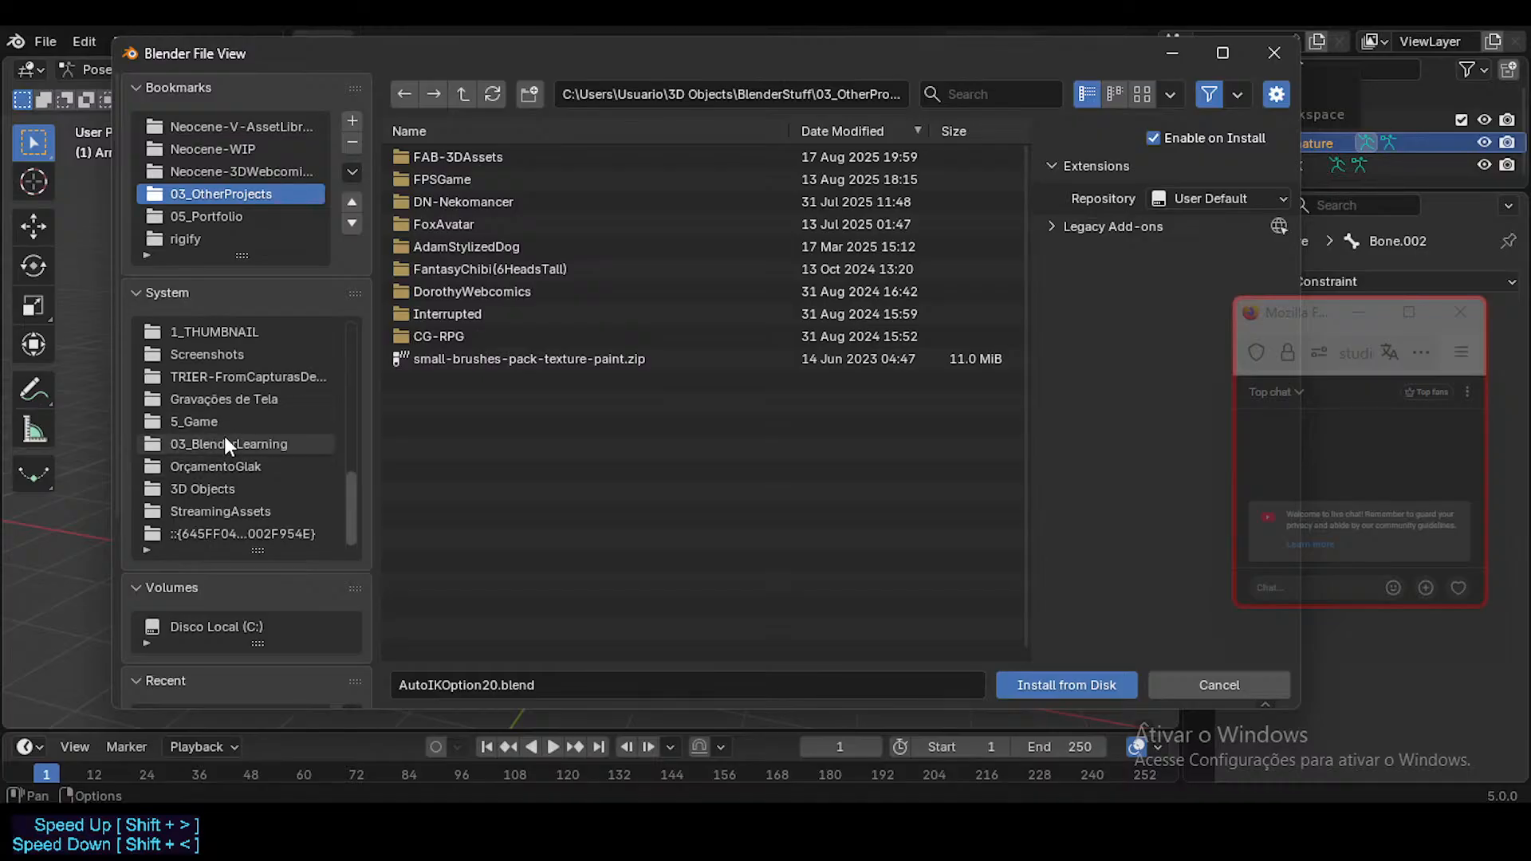
{"action": "scroll", "coordinate": [226, 433], "scroll_direction": "up", "scroll_amount": 14}
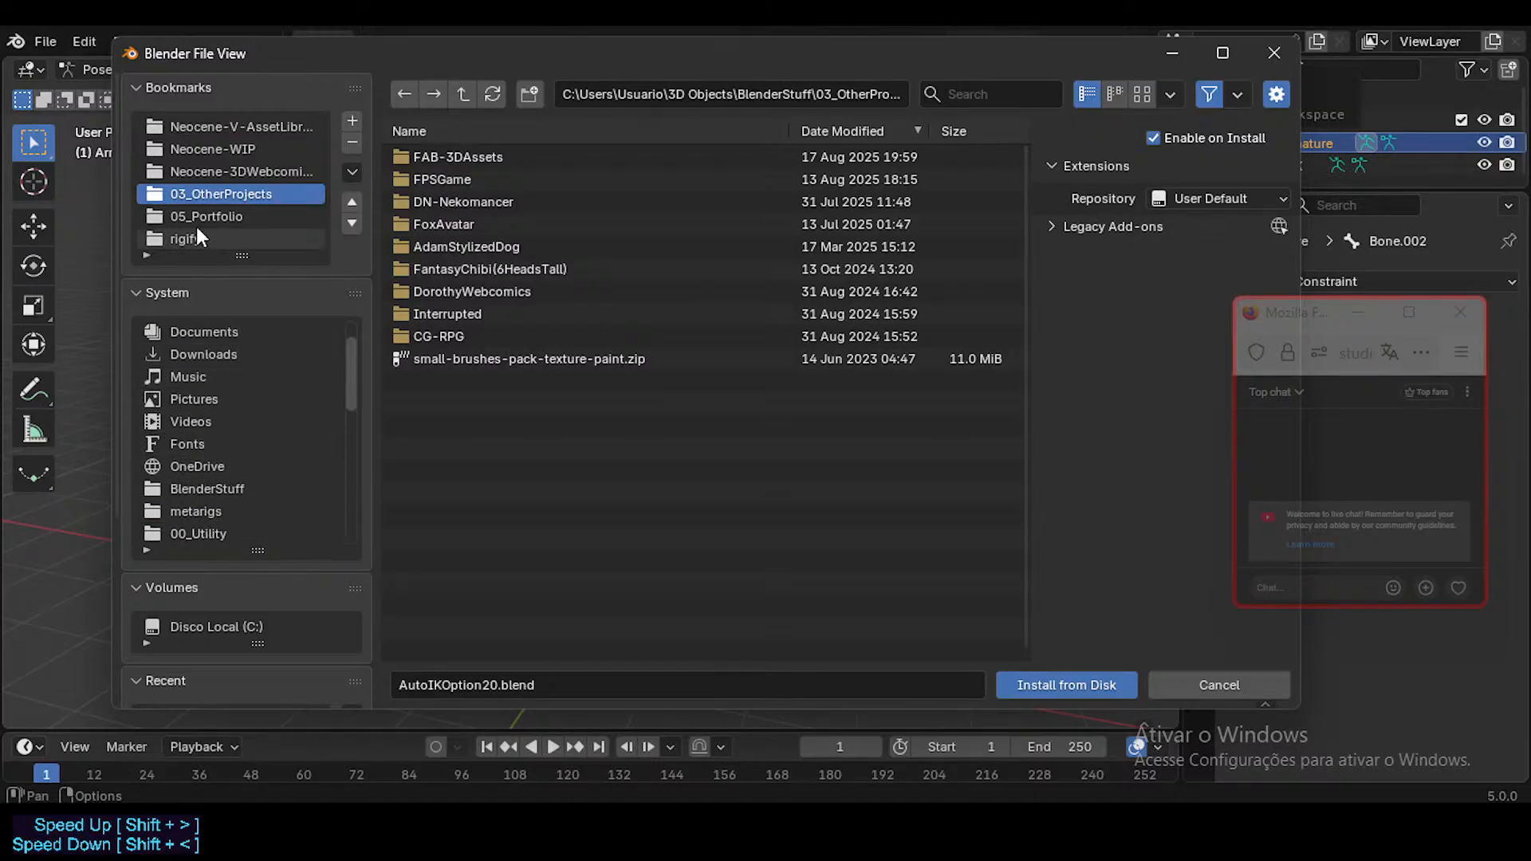
{"action": "left_click", "coordinate": [228, 356]}
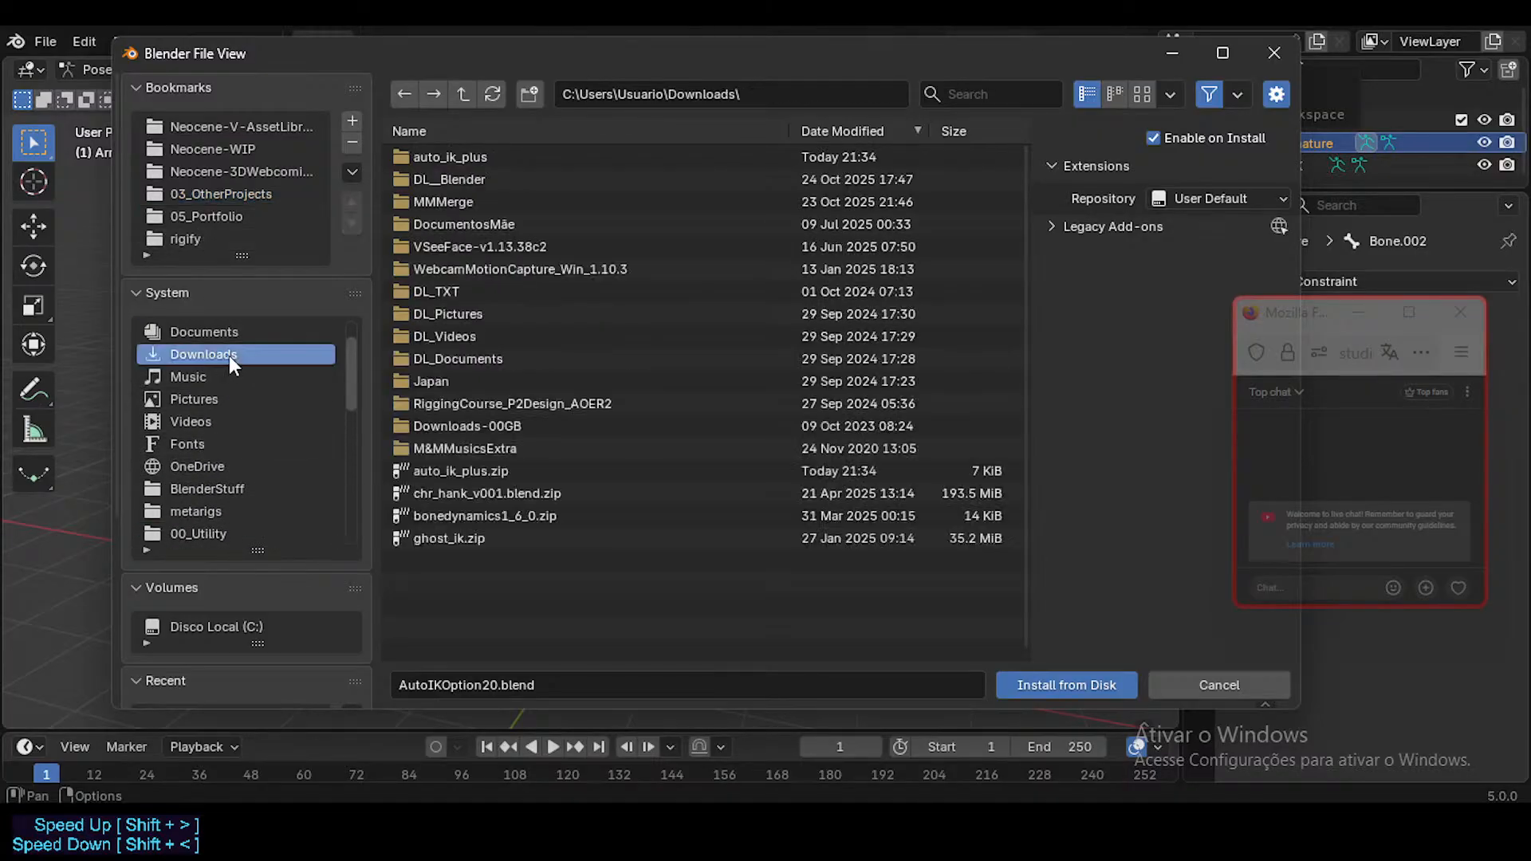
{"action": "double_click", "coordinate": [481, 472]}
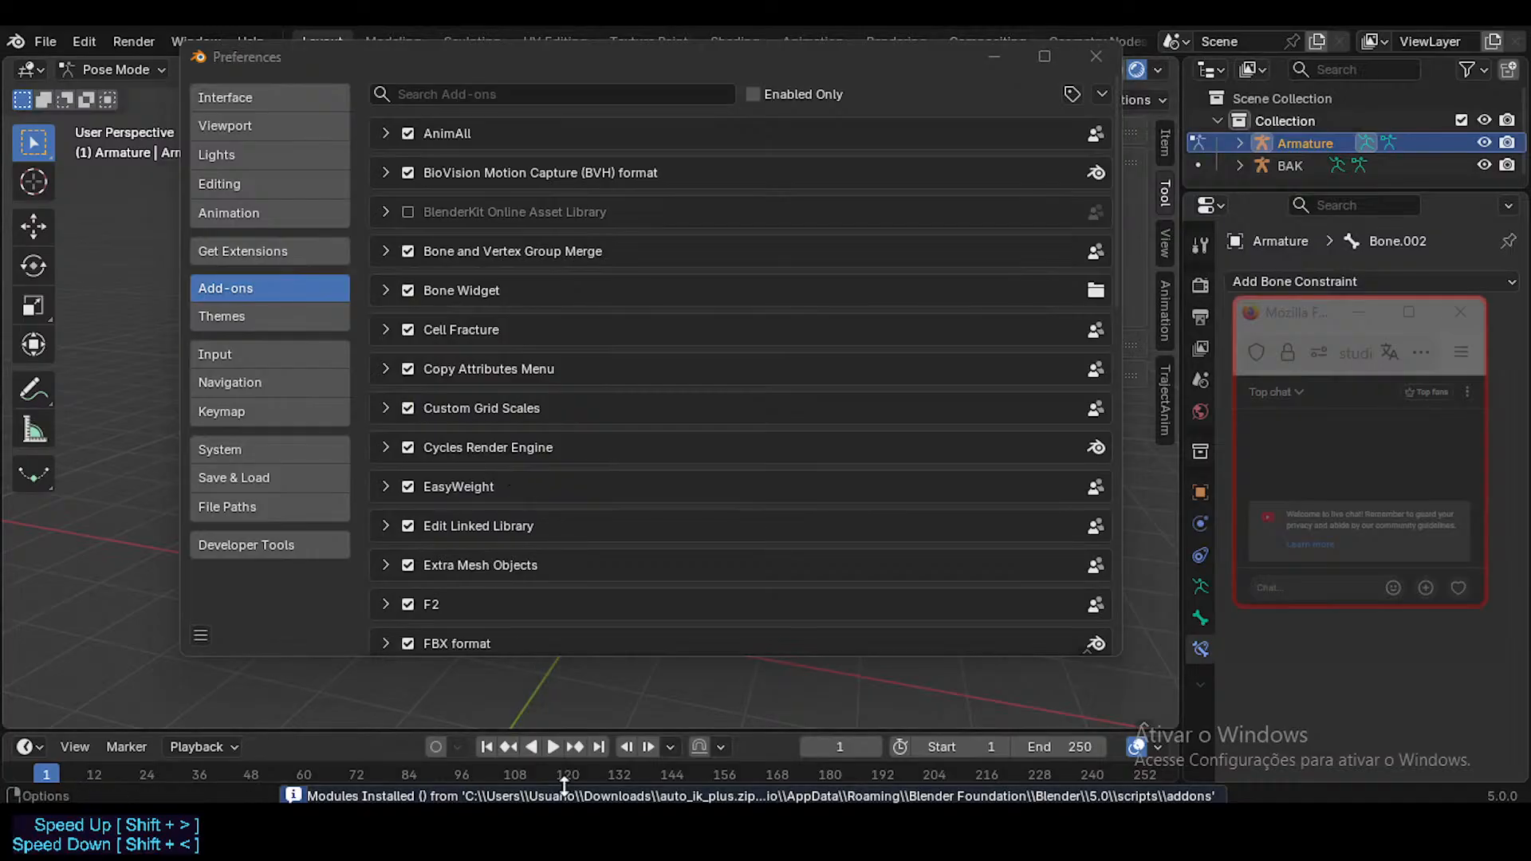
Step: Search the installed add-ons for "ik" and clear the search
{"action": "left_click", "coordinate": [522, 96]}
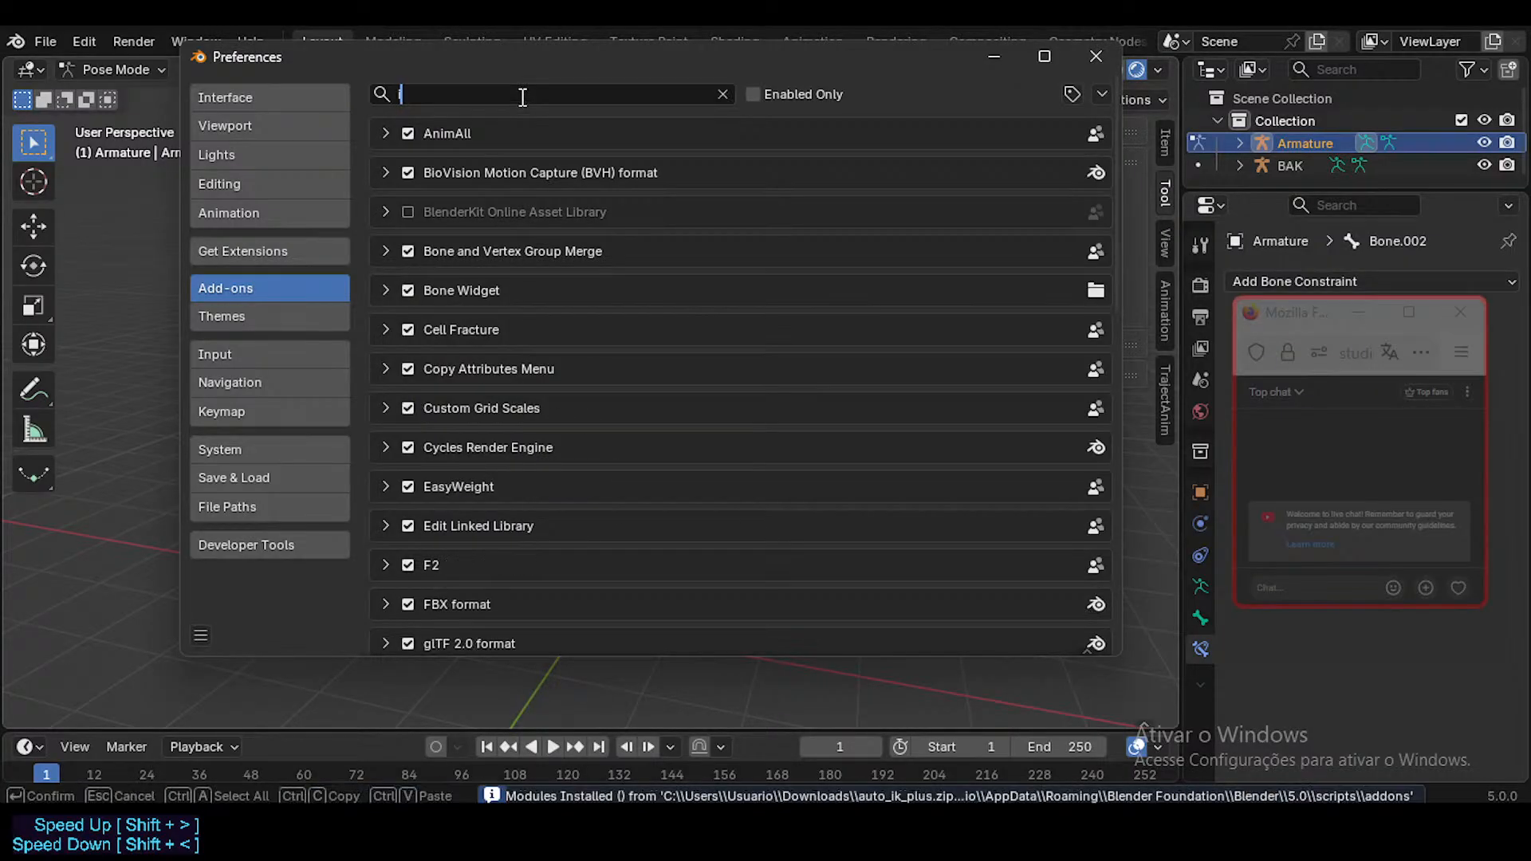
{"action": "type", "text": "ik"}
{"action": "key", "text": "Return"}
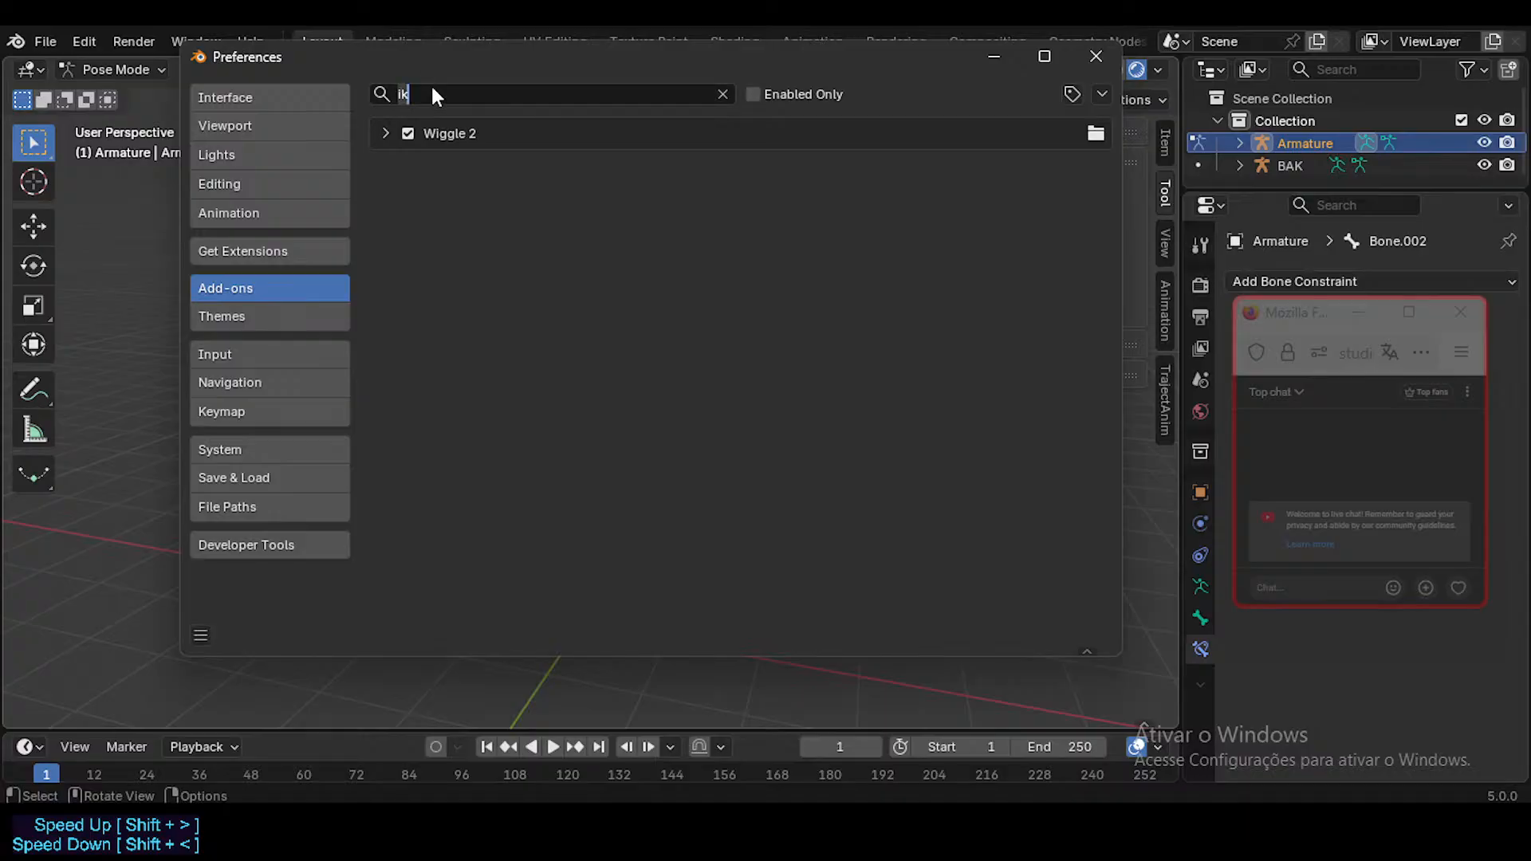
{"action": "left_click", "coordinate": [419, 93]}
{"action": "key", "text": "BackSpace"}
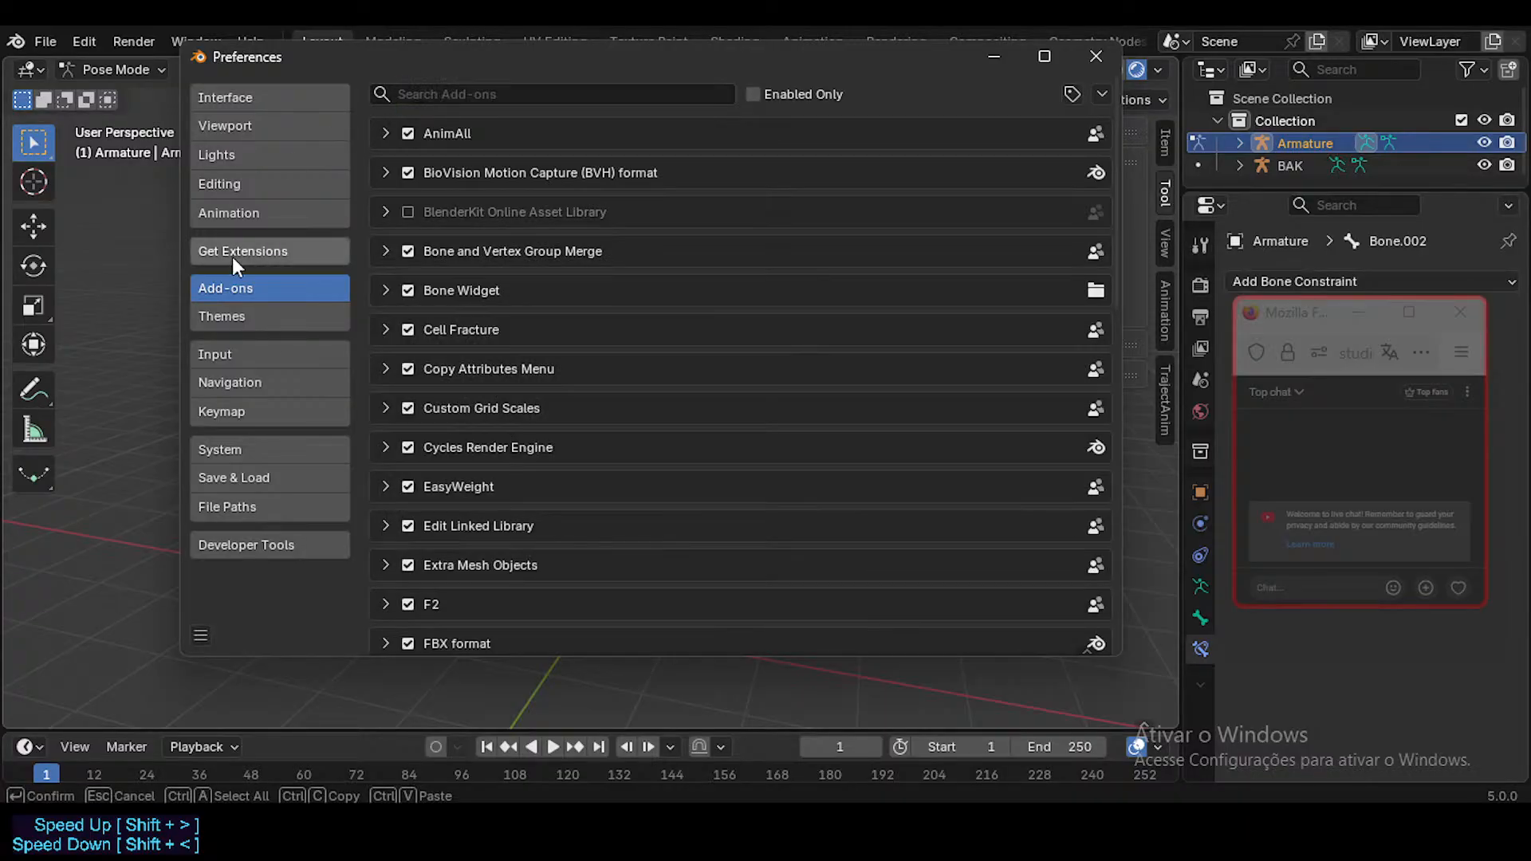
Step: Look through the available extensions, search them for "ik", clear the search, and close the preferences
{"action": "left_click", "coordinate": [274, 252]}
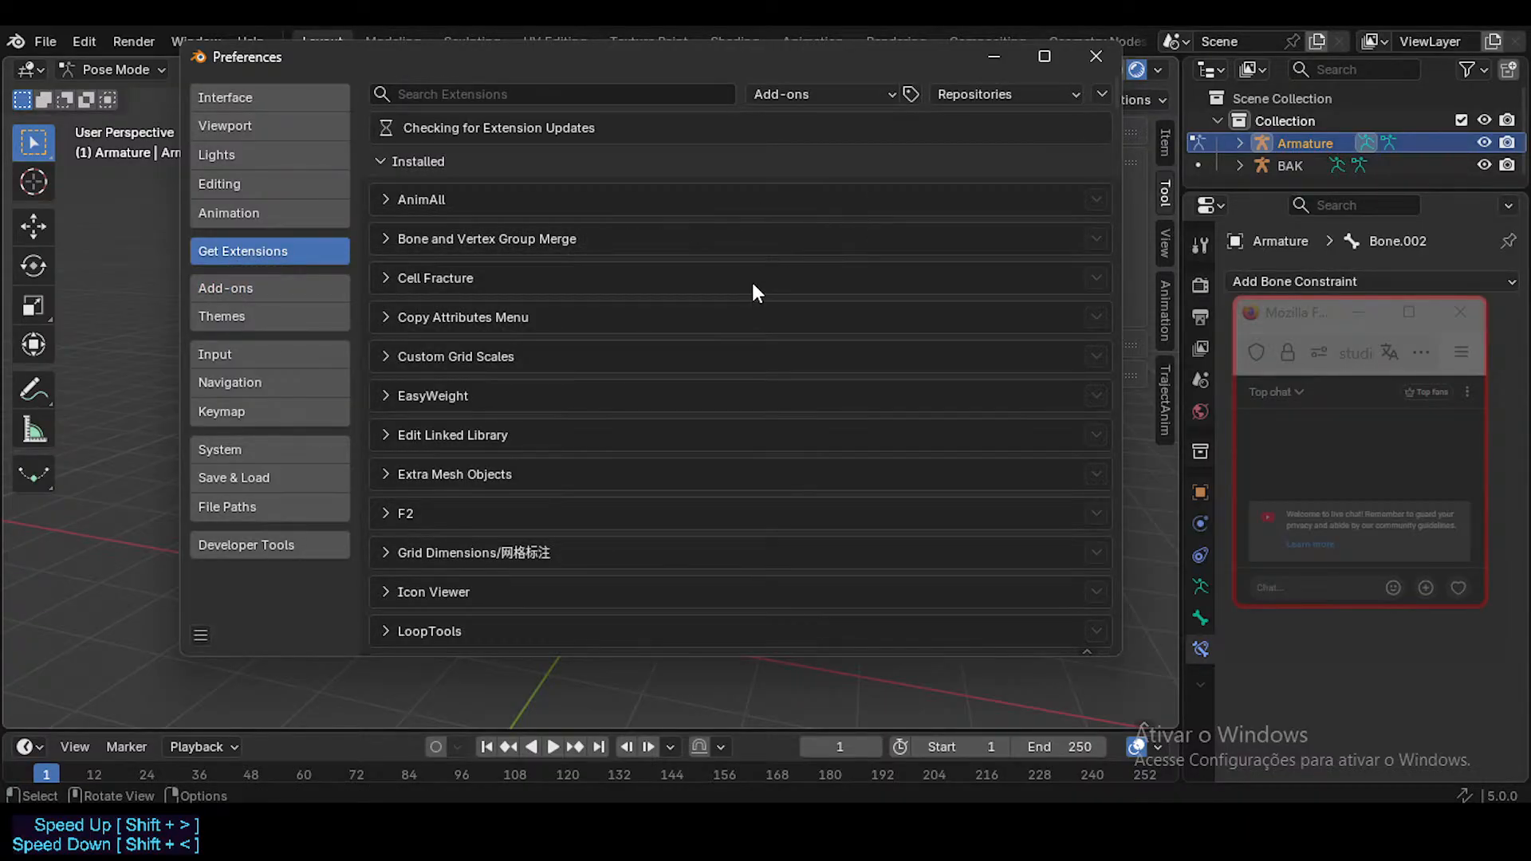
{"action": "scroll", "coordinate": [752, 279], "scroll_direction": "down", "scroll_amount": 15}
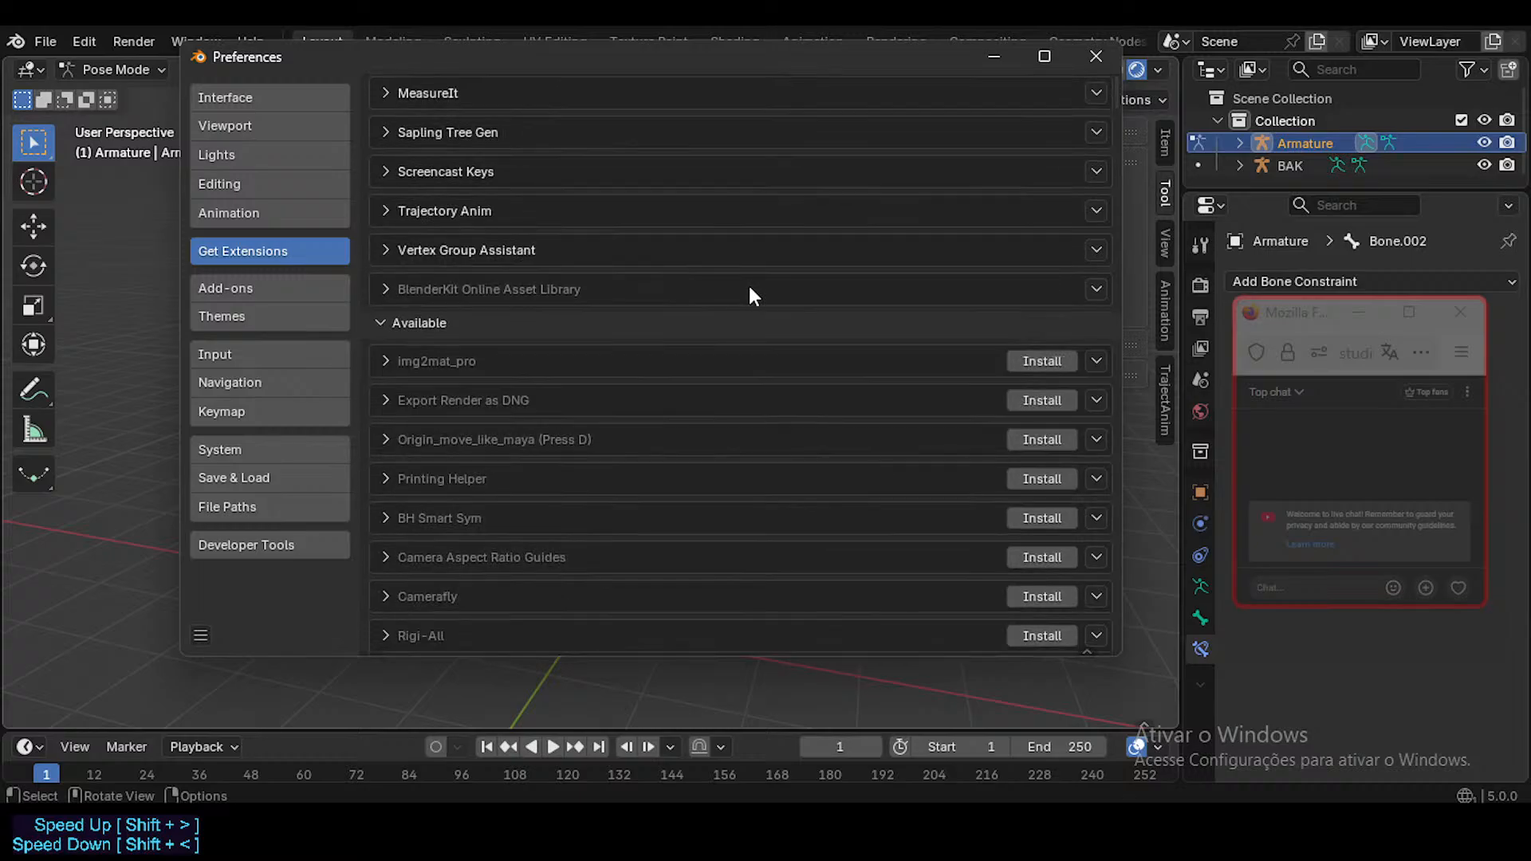
{"action": "scroll", "coordinate": [750, 295], "scroll_direction": "up", "scroll_amount": 15}
{"action": "left_click", "coordinate": [492, 95]}
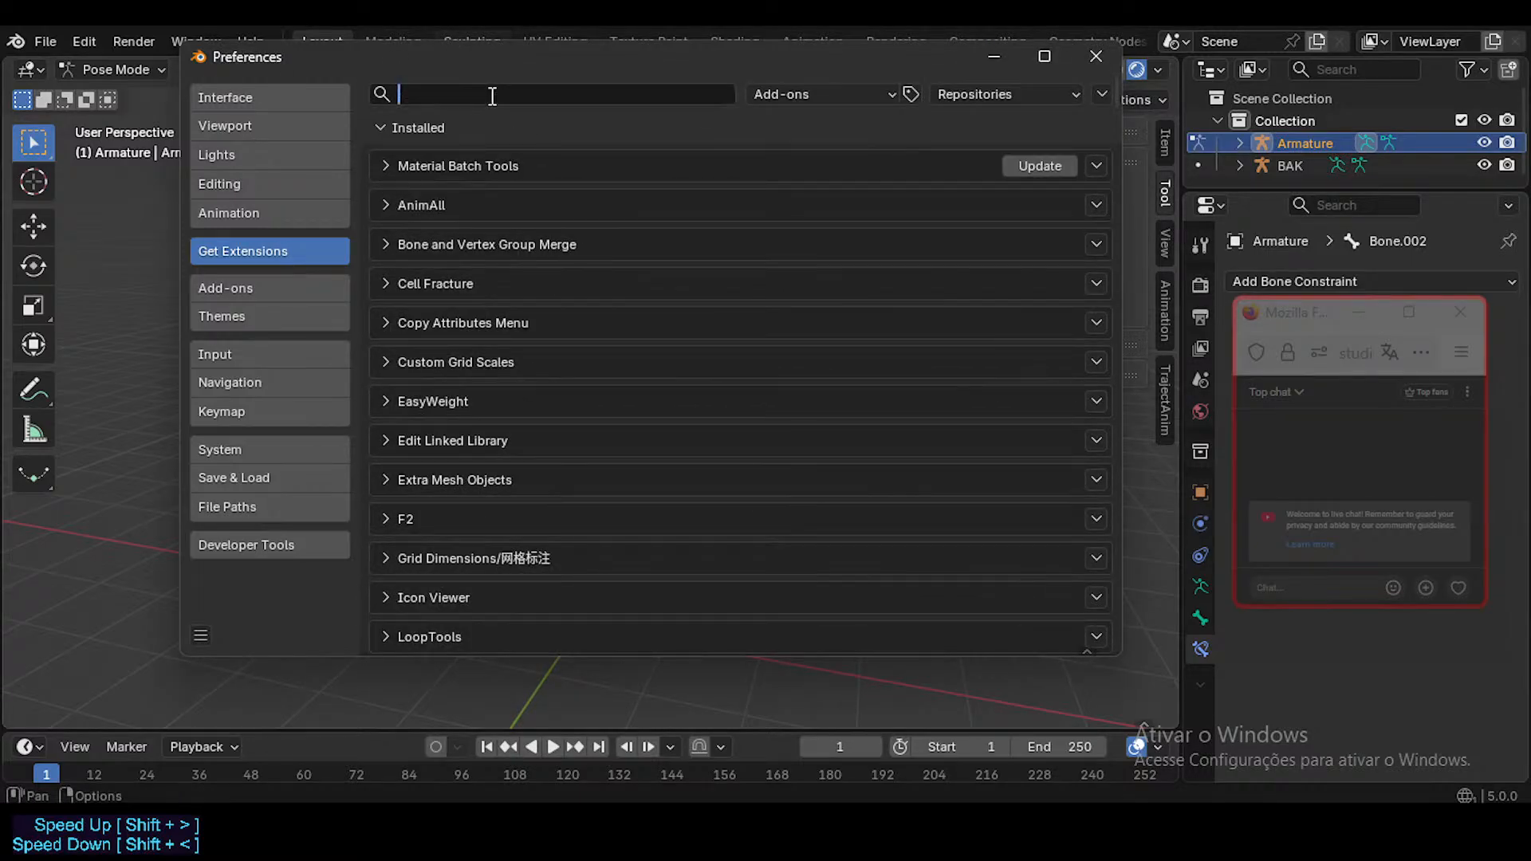
{"action": "type", "text": "ik"}
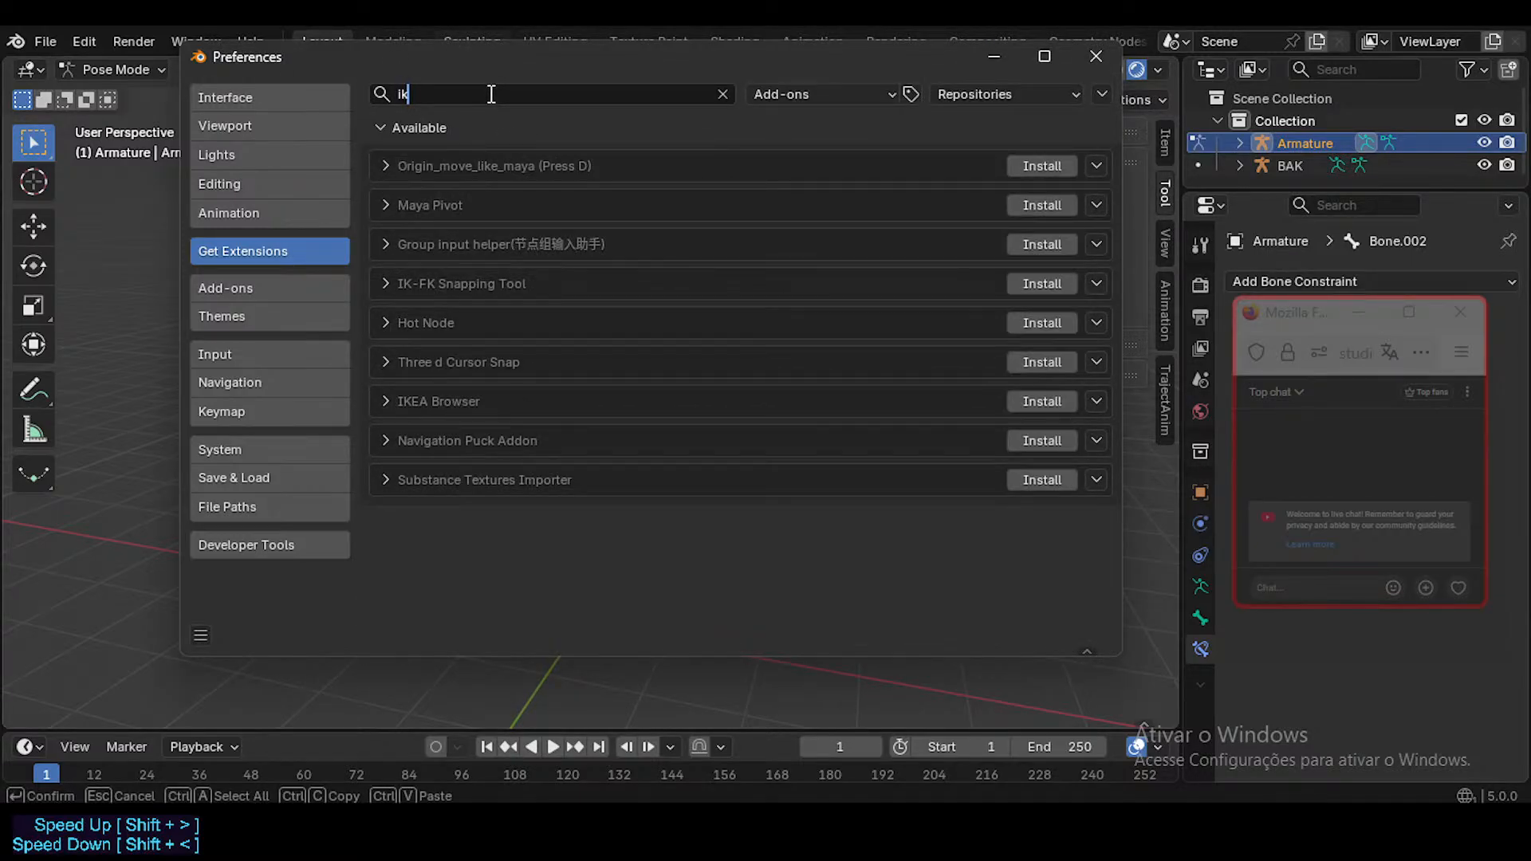
{"action": "key", "text": "BackSpace"}
{"action": "key", "text": "BackSpace"}
{"action": "left_click", "coordinate": [1096, 56]}
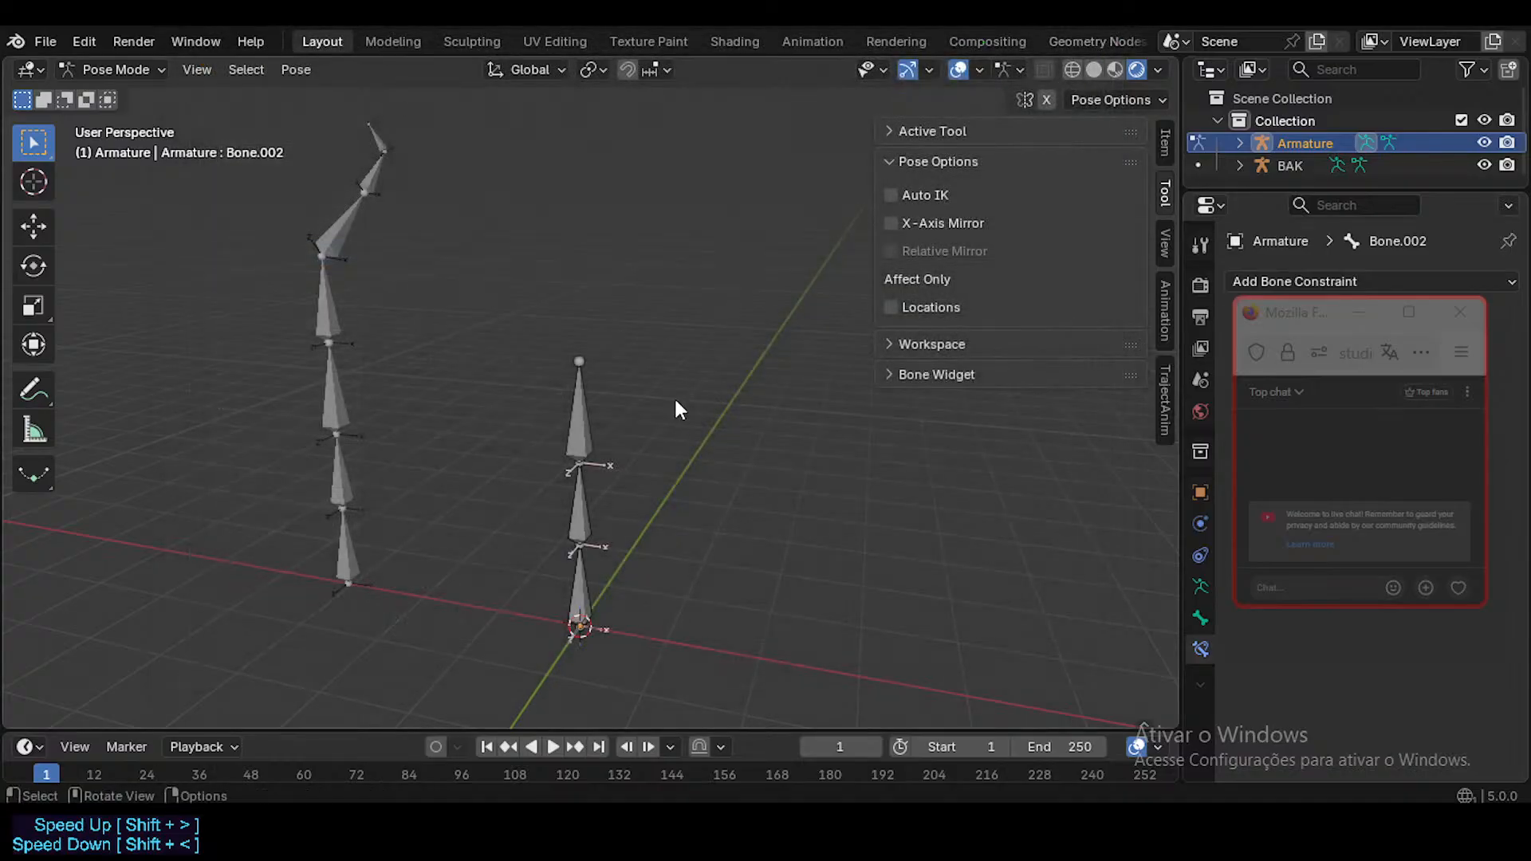
{"action": "middle_click_drag", "start_coordinate": [541, 415], "coordinate": [511, 418]}
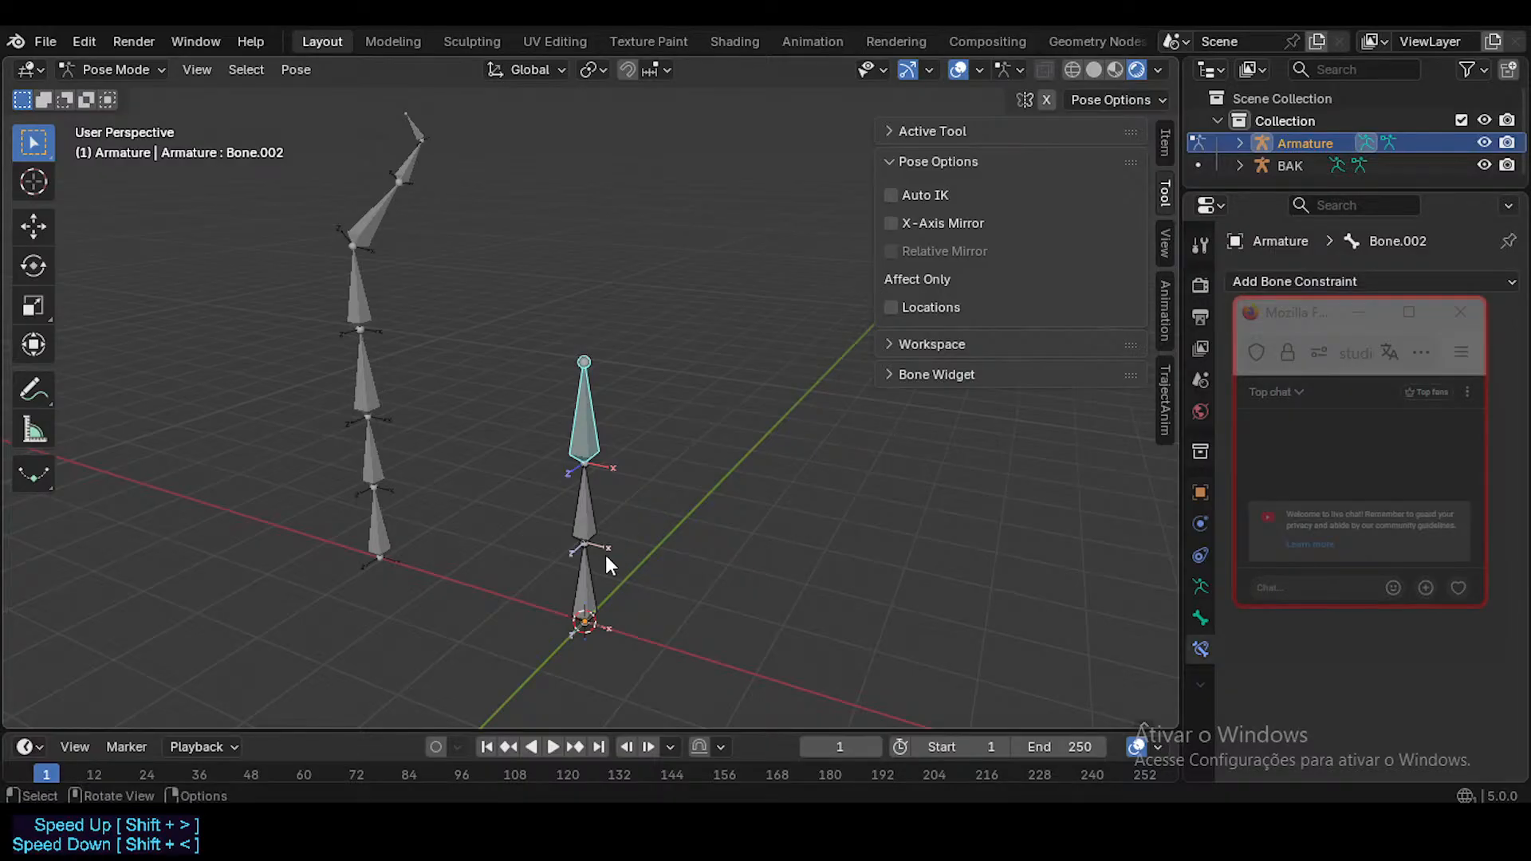
{"action": "left_click", "coordinate": [584, 606]}
{"action": "key", "text": "g"}
{"action": "key", "text": "Escape"}
{"action": "left_click", "coordinate": [405, 168]}
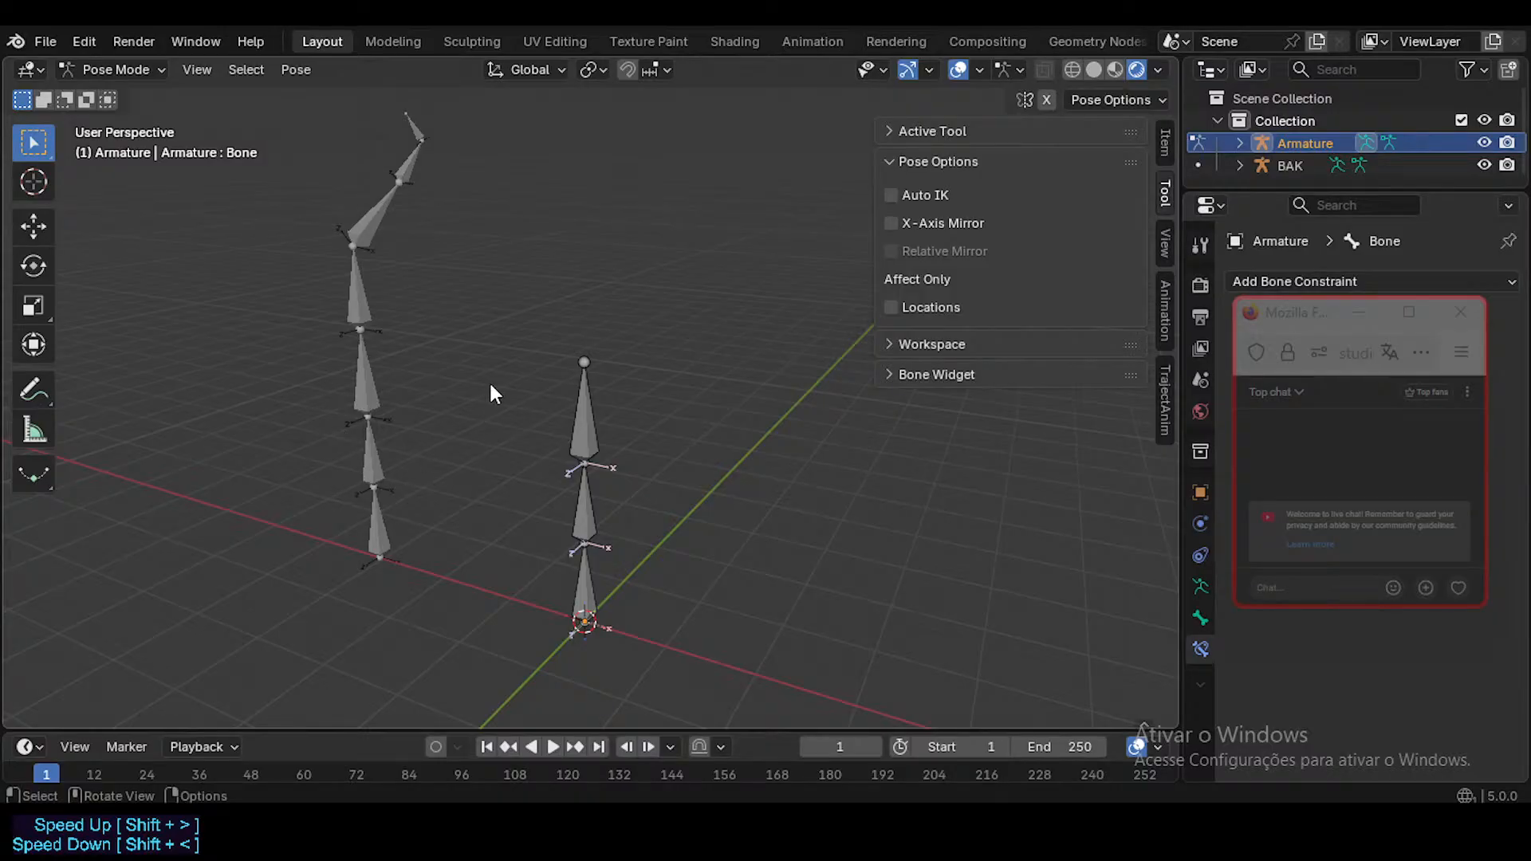
{"action": "left_click", "coordinate": [571, 576]}
{"action": "key", "text": "g"}
{"action": "key", "text": "Escape"}
Step: Try rotating the top bone of the three-bone armature, and clear the rotation of all its bones
{"action": "left_click", "coordinate": [577, 403]}
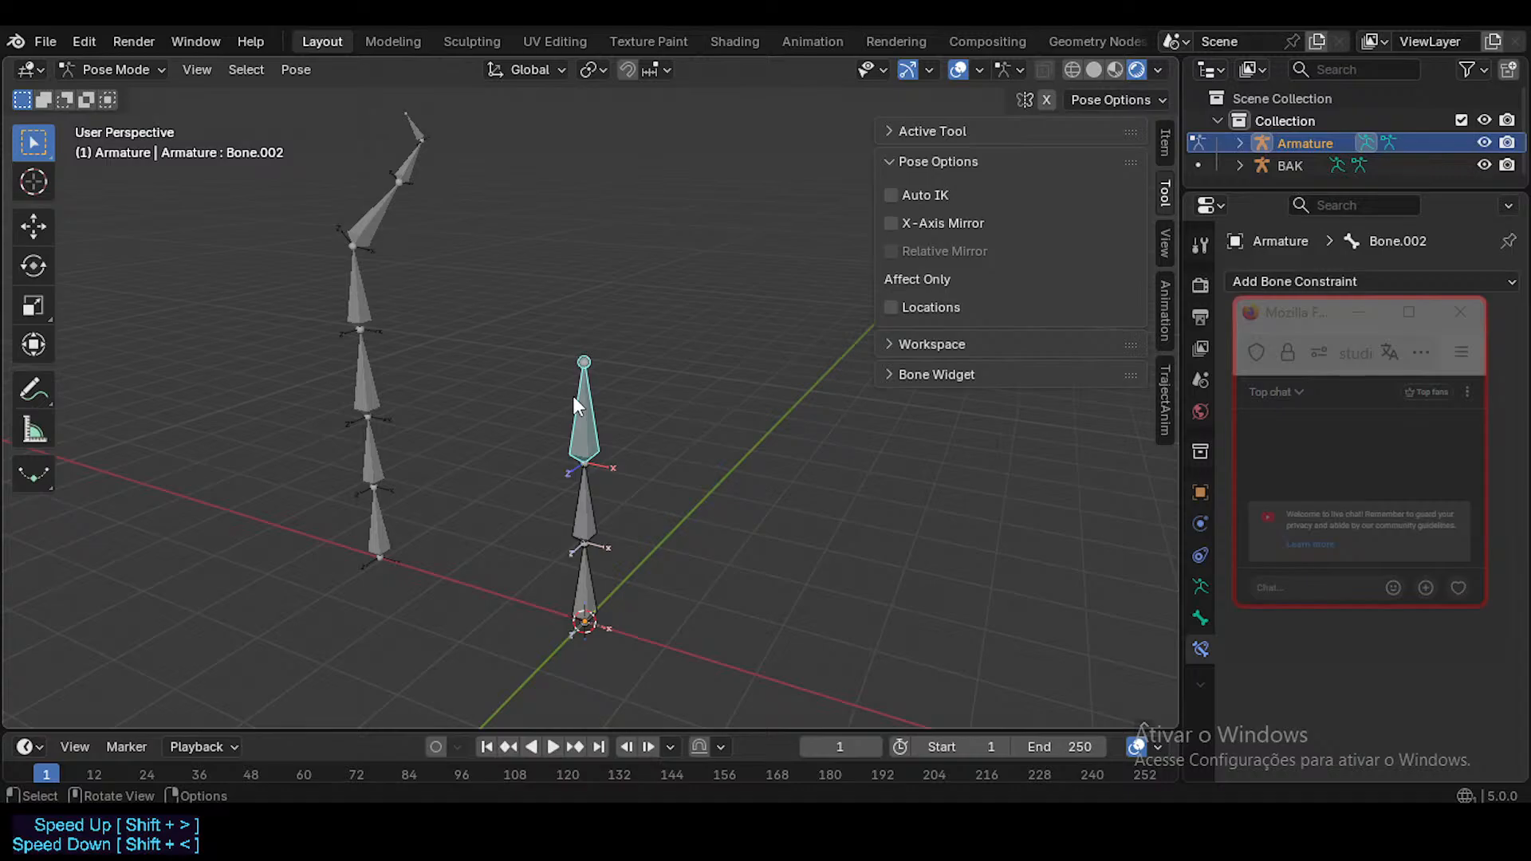
{"action": "key", "text": "r"}
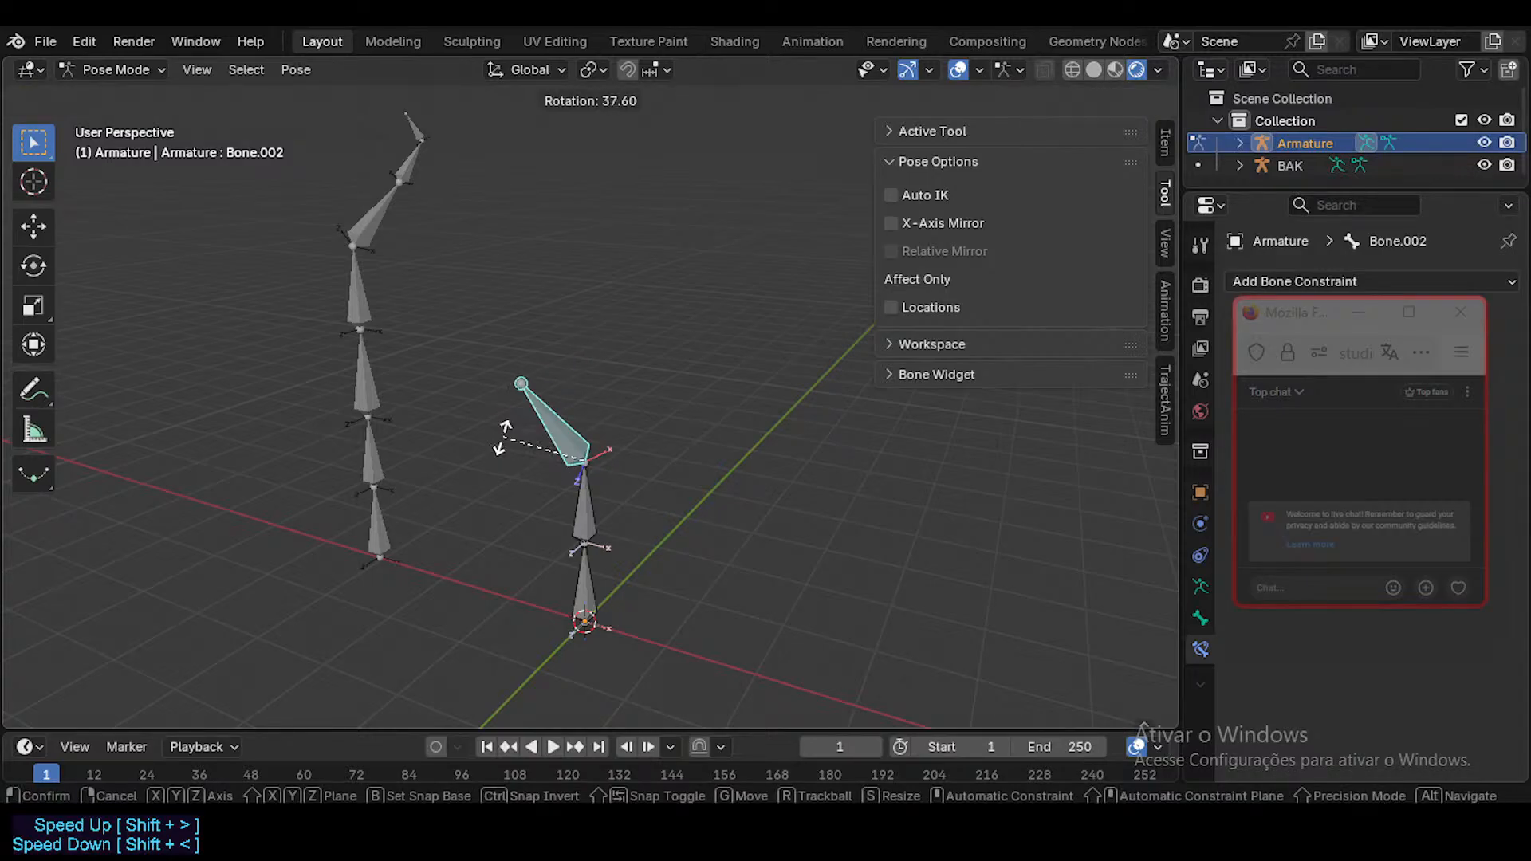
{"action": "left_click", "coordinate": [563, 390]}
{"action": "key", "text": "a"}
{"action": "key", "text": "alt+r"}
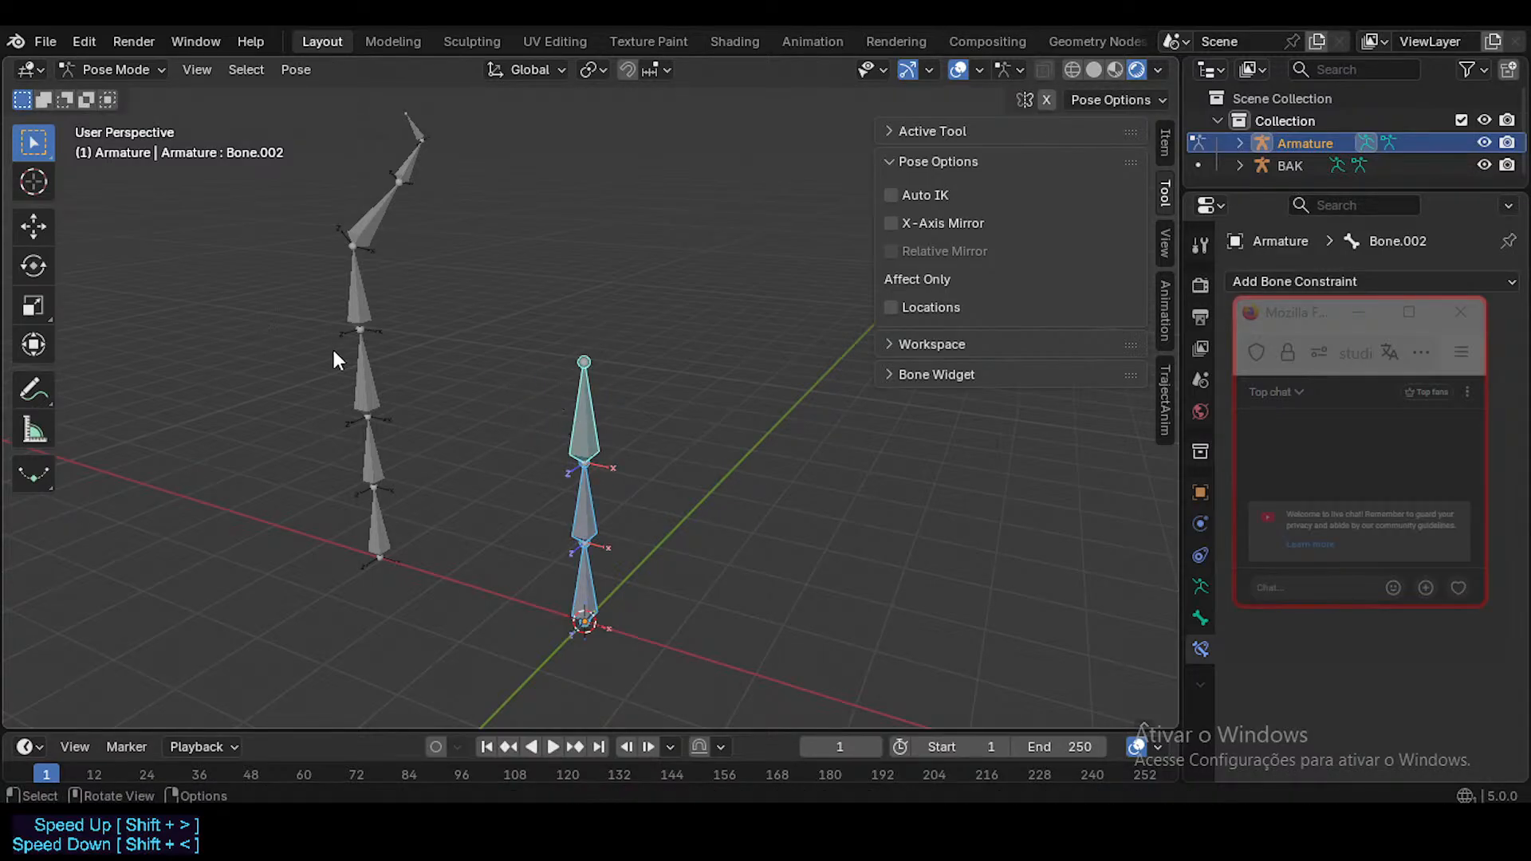
Step: Switch to Object Mode, select the BAK armature to view it, and reselect the three-bone Armature
{"action": "key", "text": "ctrl+Tab"}
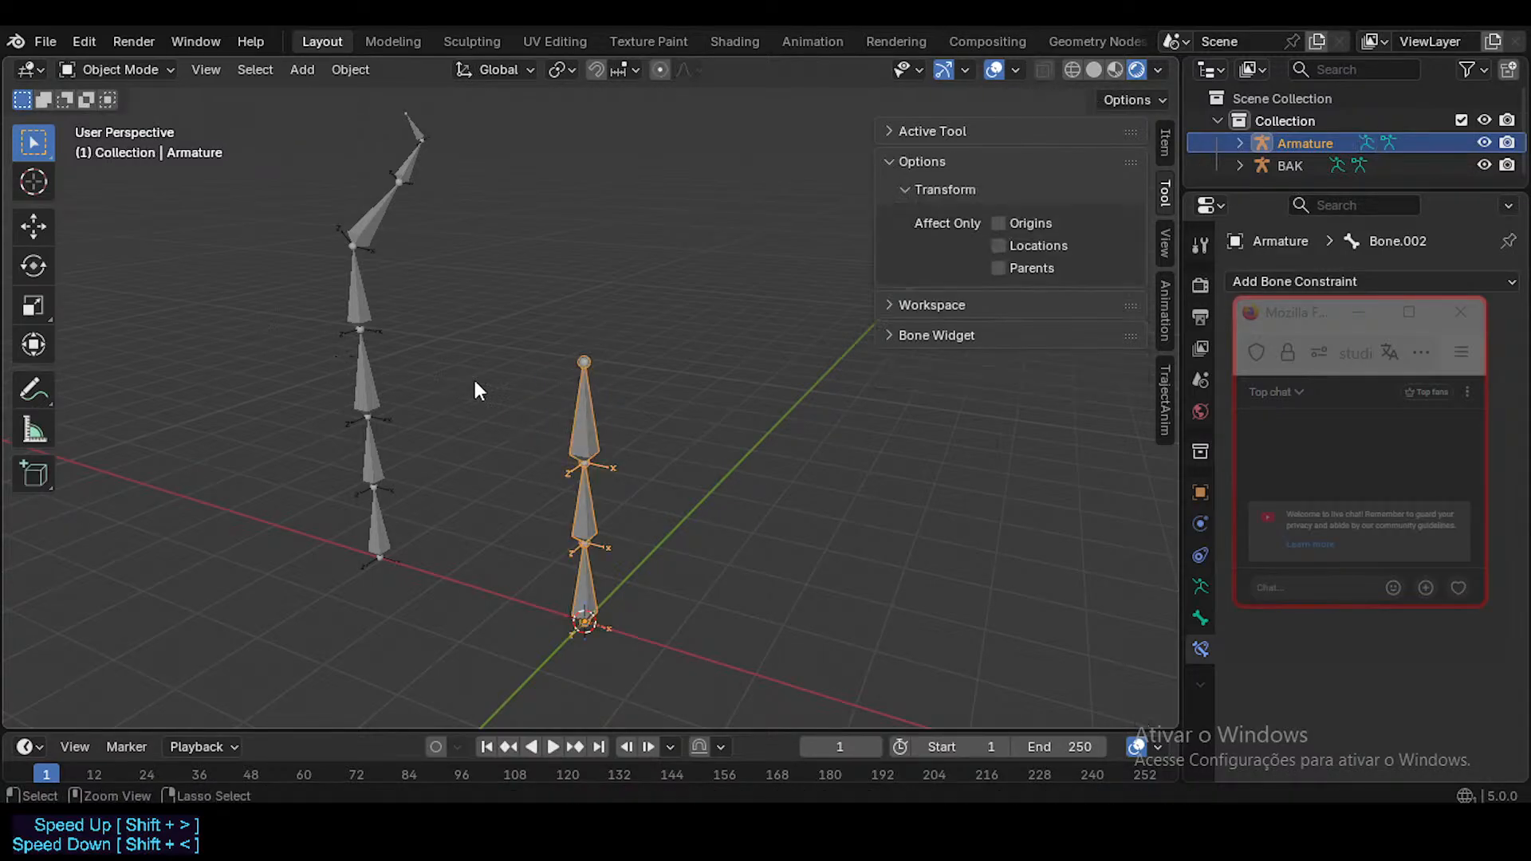
{"action": "left_click", "coordinate": [366, 343]}
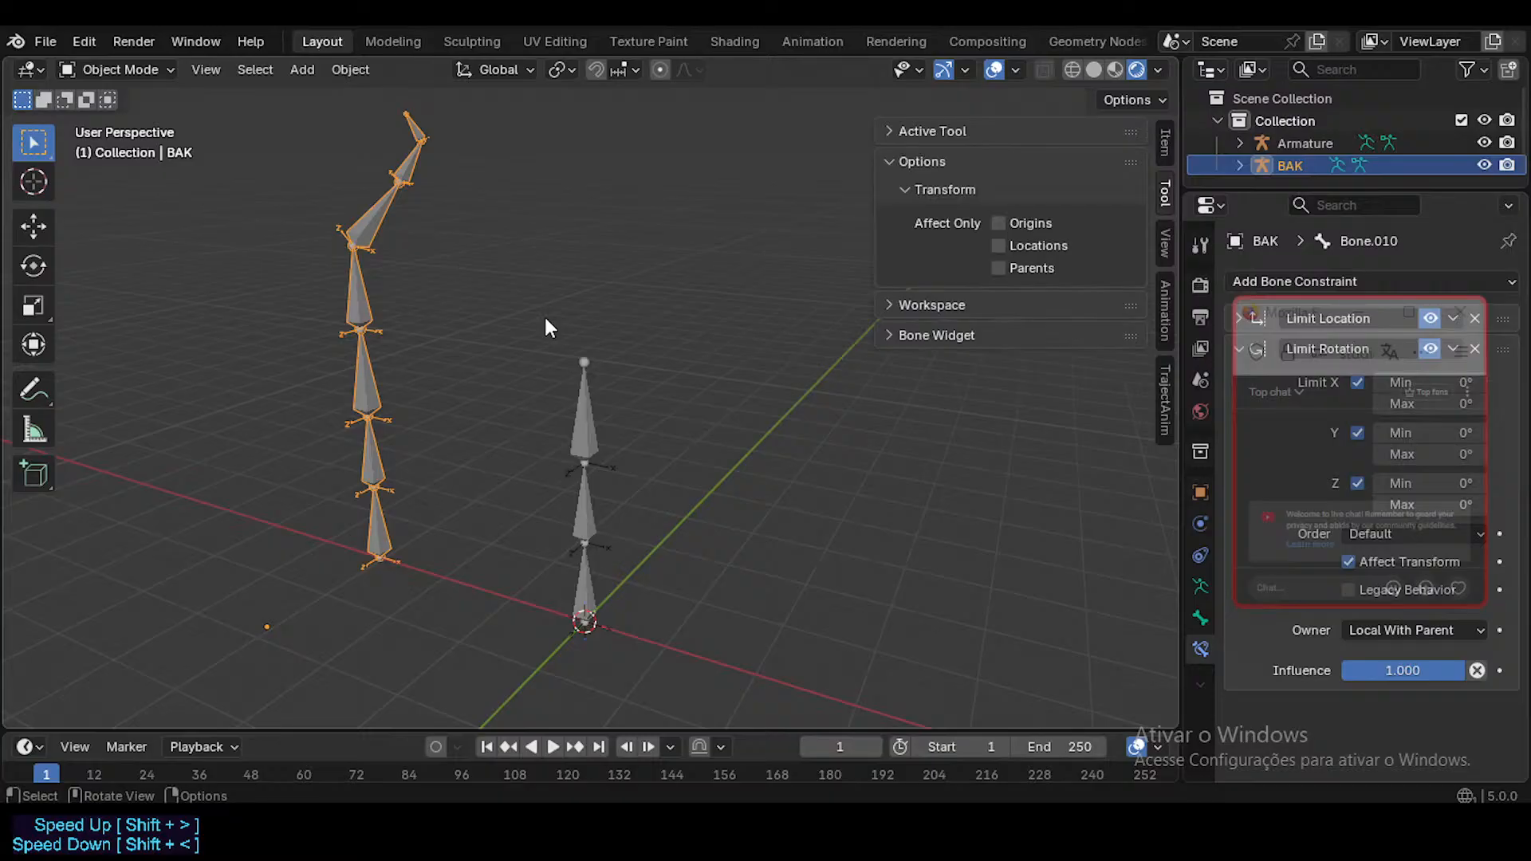
{"action": "middle_click_drag", "start_coordinate": [567, 351], "coordinate": [557, 396]}
{"action": "key", "text": "period"}
{"action": "left_click", "coordinate": [552, 372]}
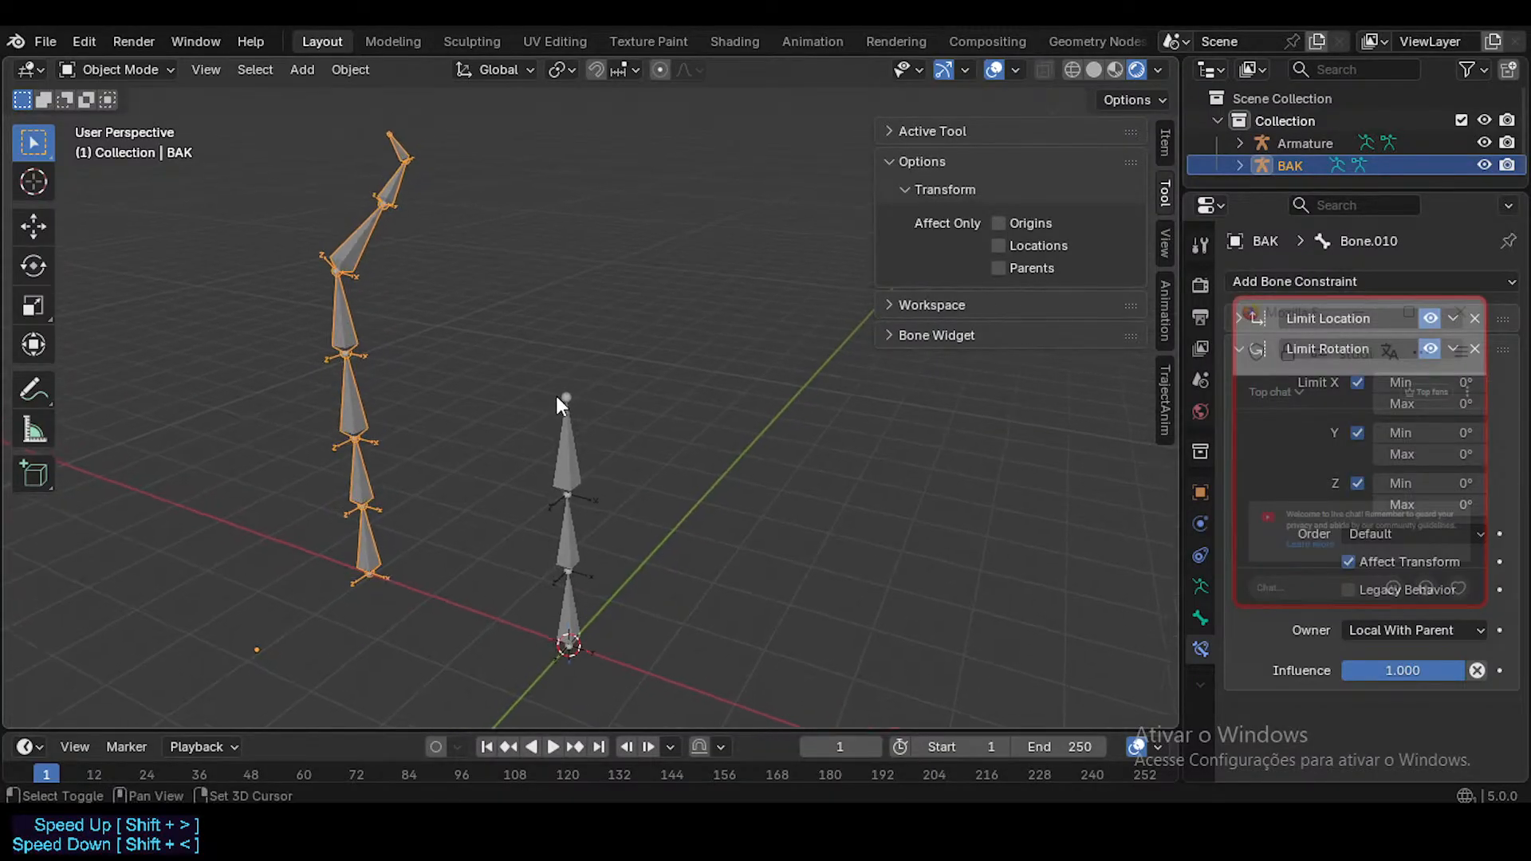
{"action": "left_click", "coordinate": [566, 437]}
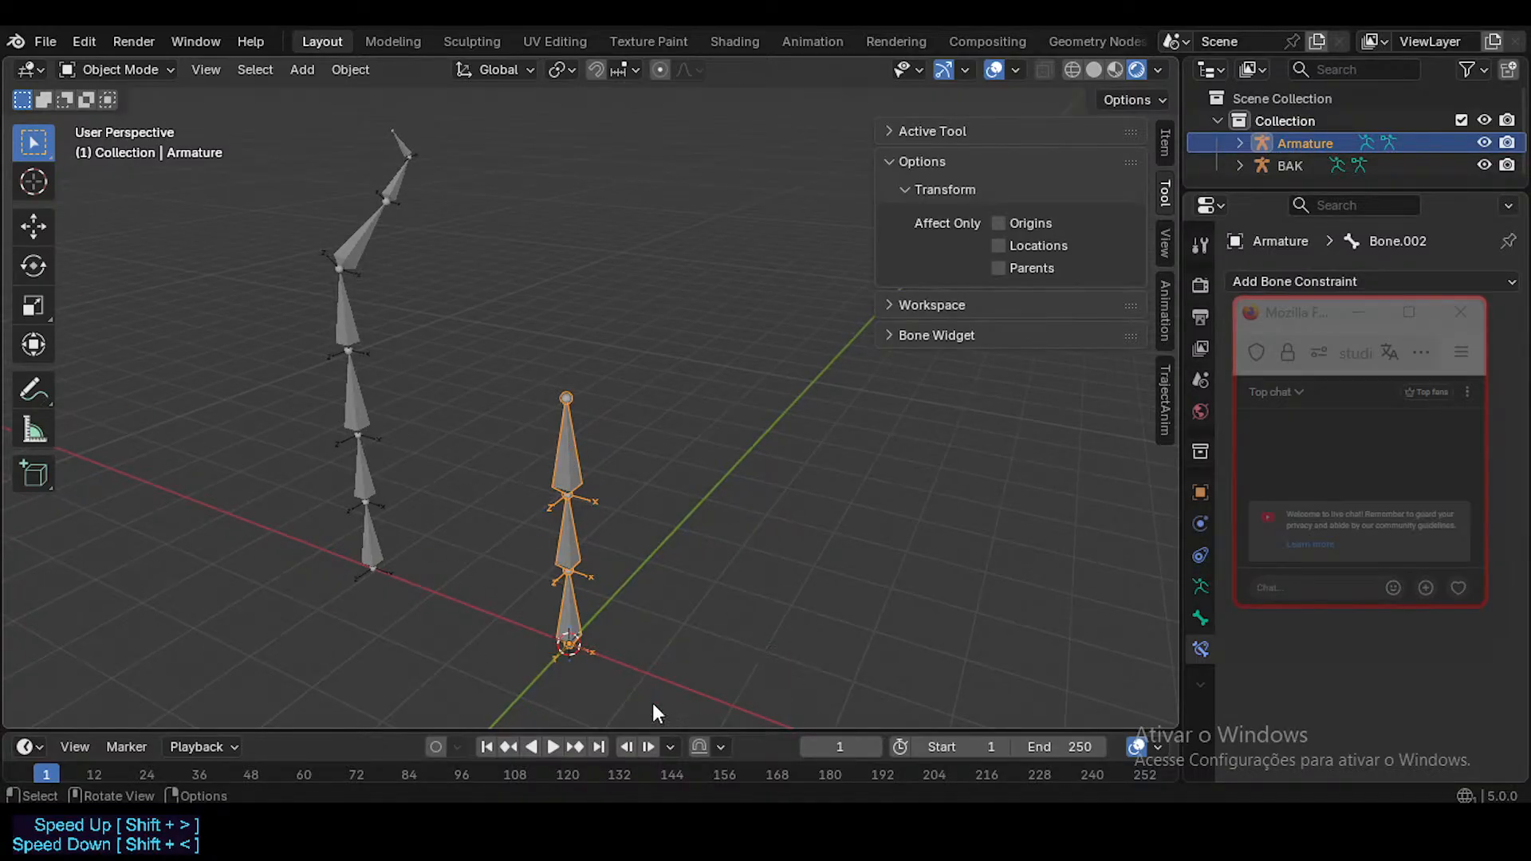
Step: Enlarge the timeline area below the viewport and reveal its channel list
{"action": "left_click_drag", "start_coordinate": [510, 730], "coordinate": [511, 620]}
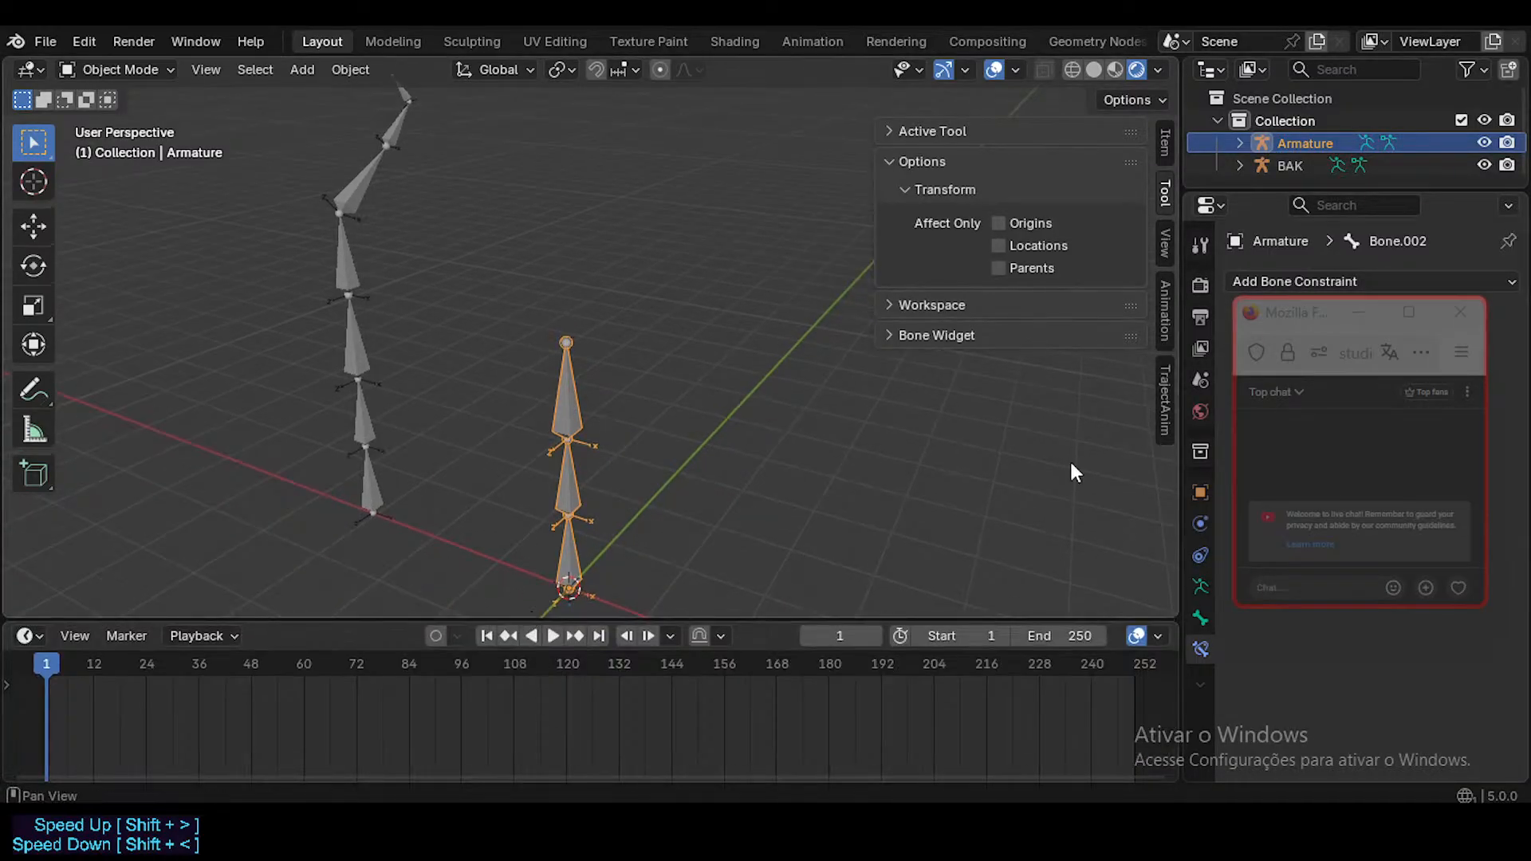
{"action": "middle_click_drag", "start_coordinate": [697, 522], "coordinate": [505, 537]}
{"action": "left_click_drag", "start_coordinate": [7, 684], "coordinate": [114, 681]}
{"action": "middle_click_drag", "start_coordinate": [384, 540], "coordinate": [536, 537]}
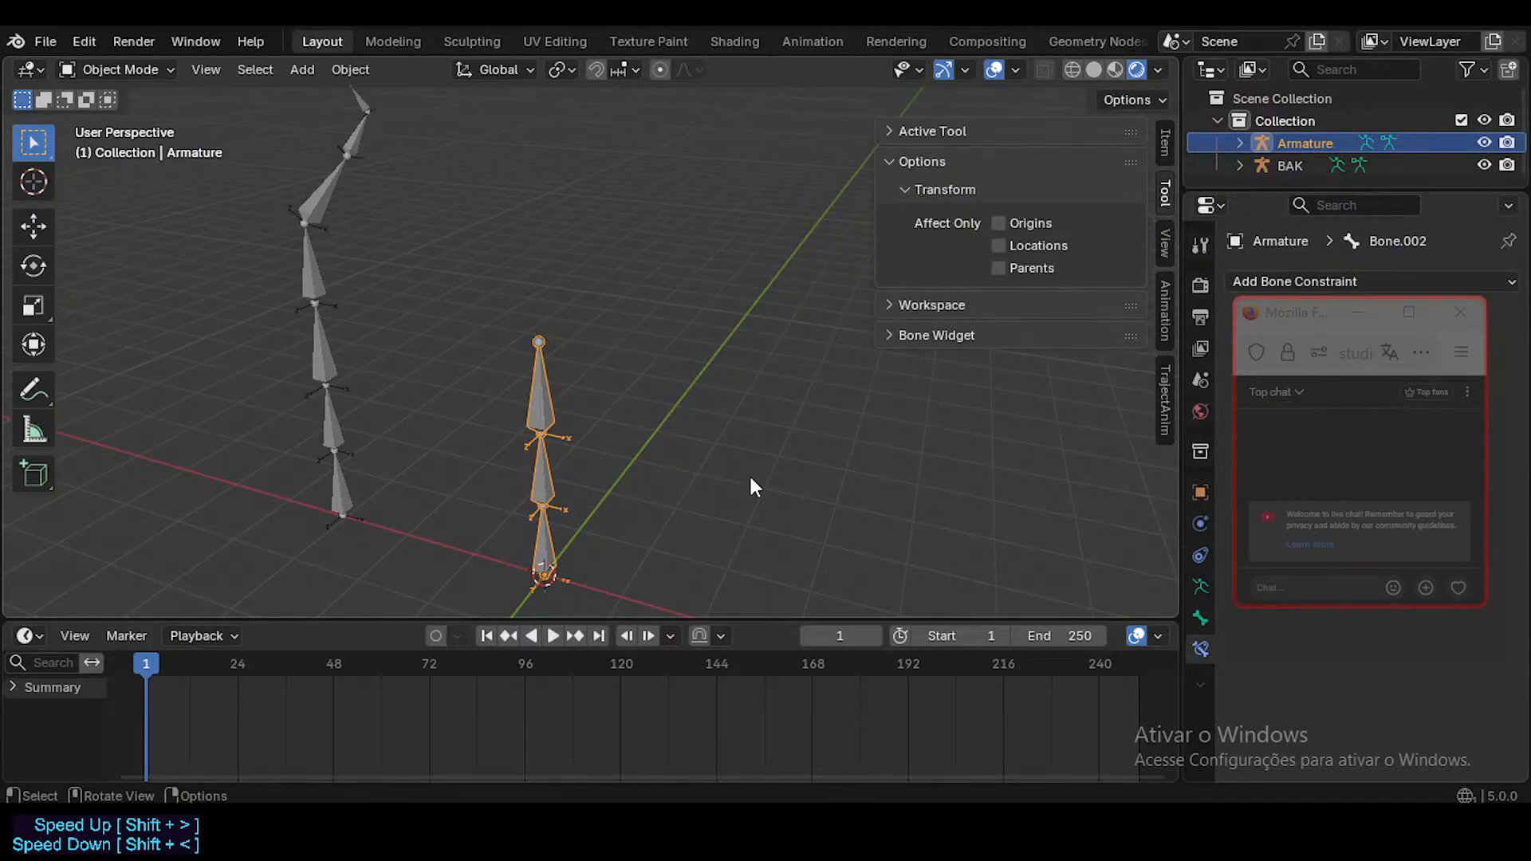
{"action": "middle_click_drag", "start_coordinate": [587, 379], "coordinate": [622, 434], "text": "shift"}
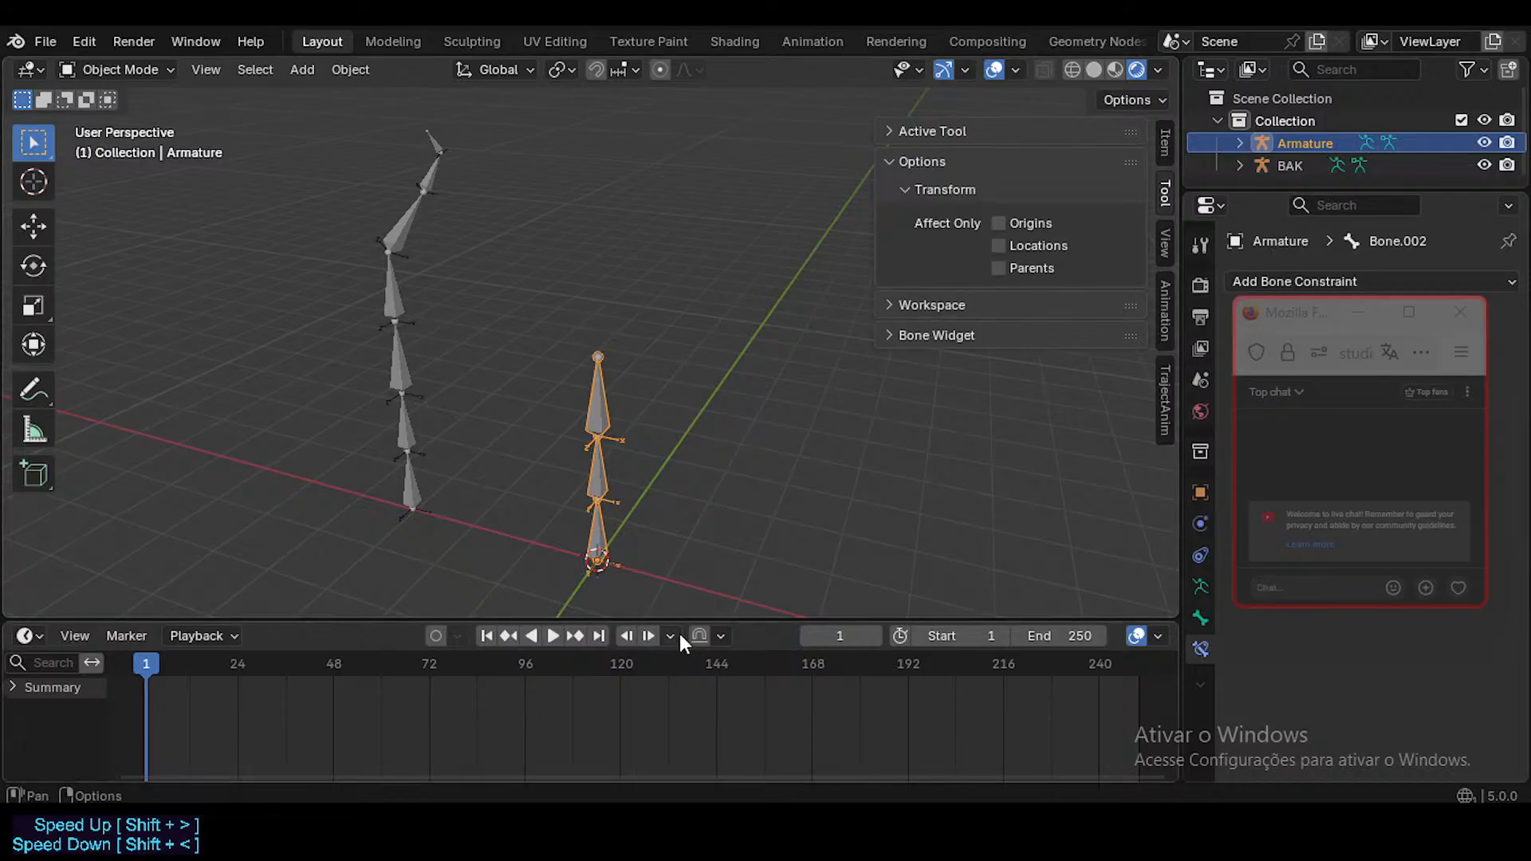
{"action": "left_click_drag", "start_coordinate": [684, 615], "coordinate": [688, 640]}
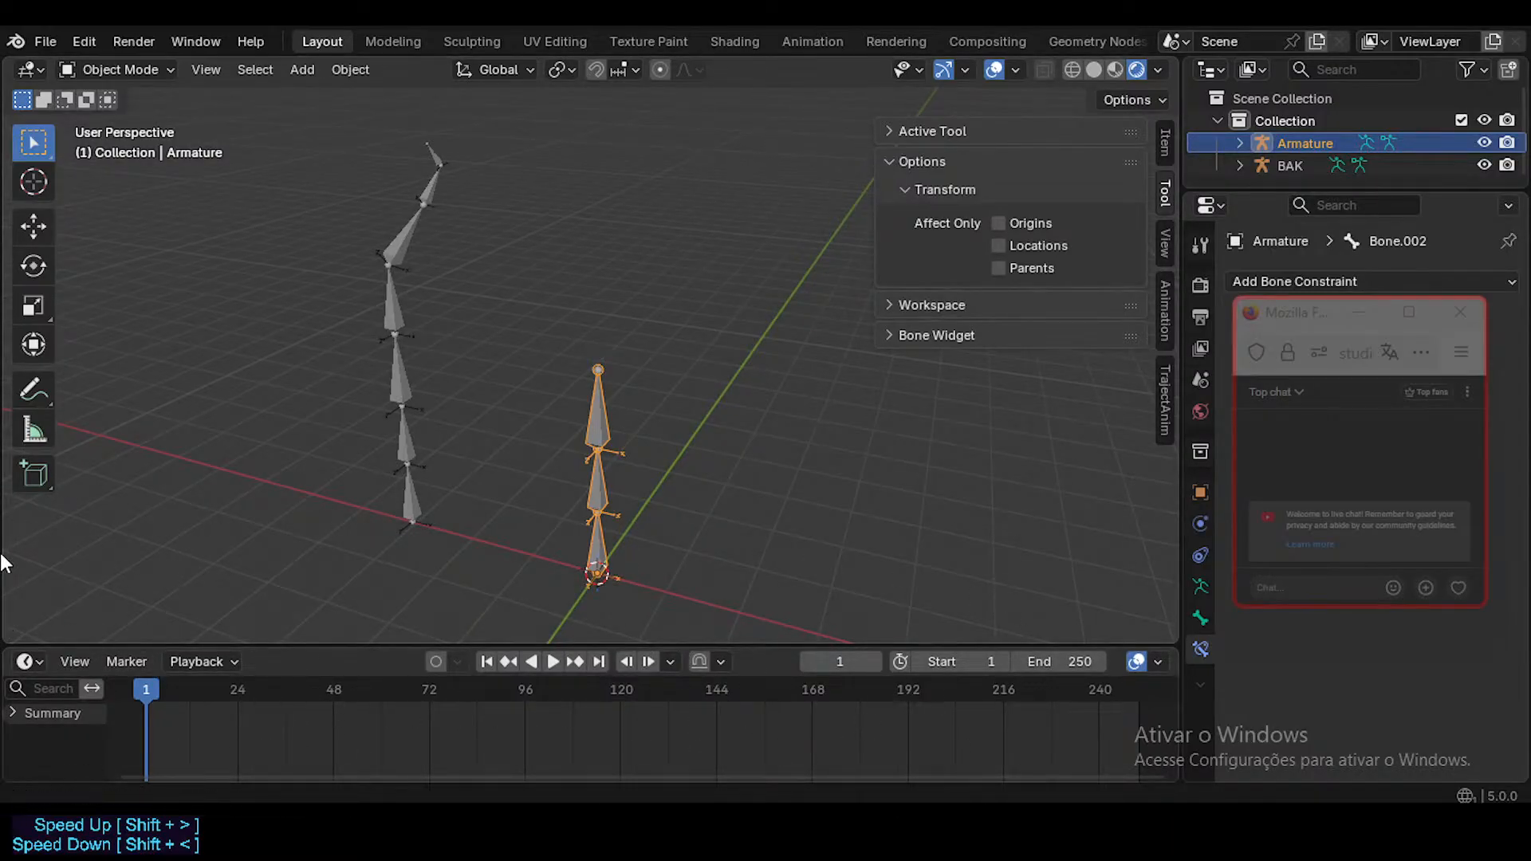
Step: In Edit Mode, duplicate the three-bone armature's top bone, place the copy beside the chain, and clear its parent
{"action": "scroll", "coordinate": [608, 572], "scroll_direction": "up", "scroll_amount": 1}
{"action": "scroll", "coordinate": [608, 572], "scroll_direction": "up", "scroll_amount": 1}
{"action": "scroll", "coordinate": [605, 566], "scroll_direction": "down", "scroll_amount": 1}
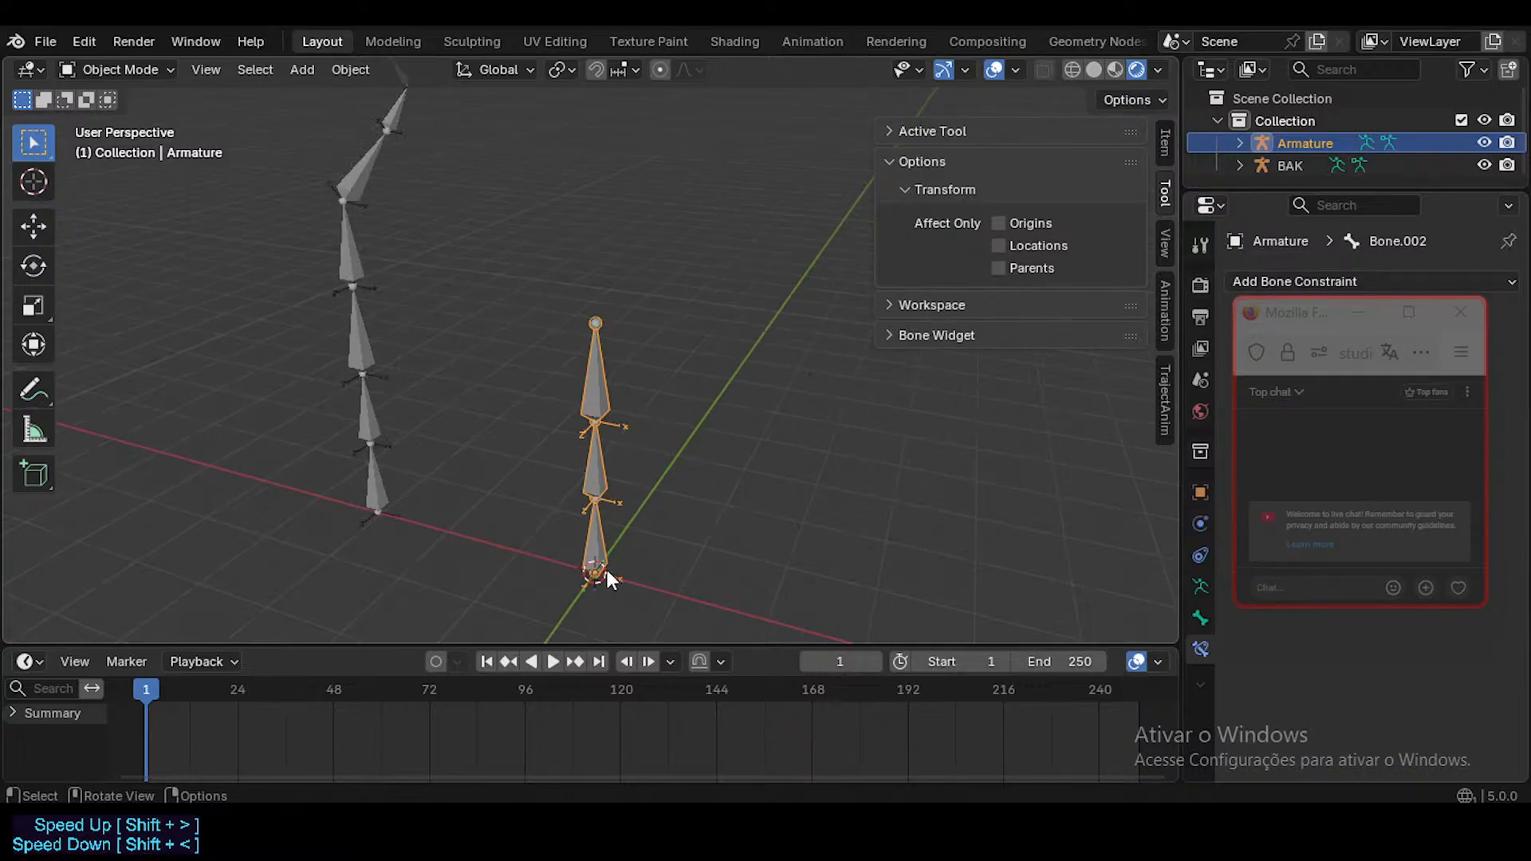
{"action": "middle_click_drag", "start_coordinate": [581, 425], "coordinate": [345, 389], "text": "shift"}
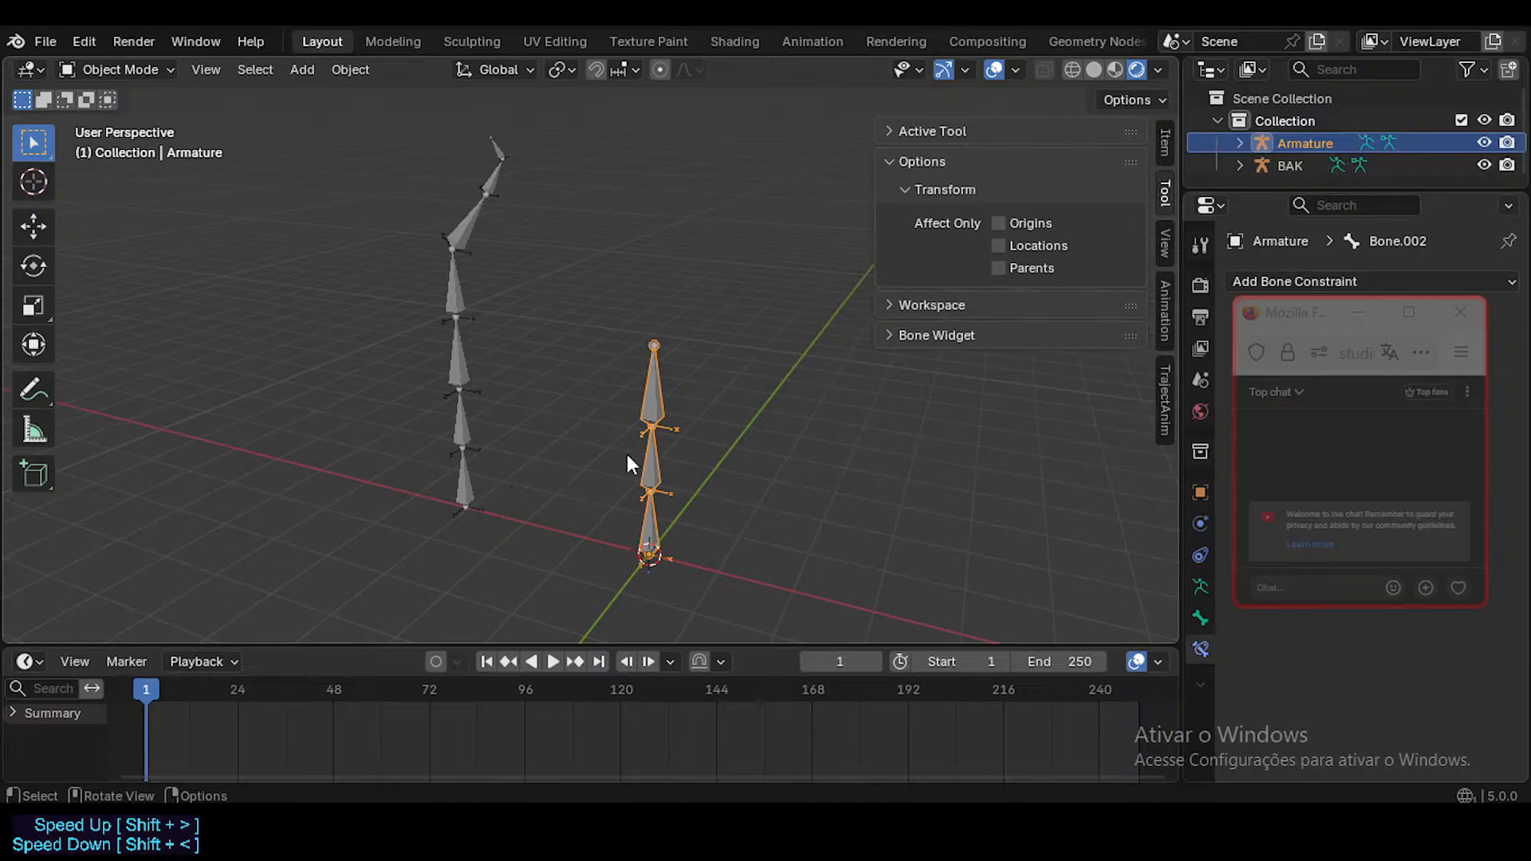
{"action": "key", "text": "Tab"}
{"action": "left_click", "coordinate": [672, 393]}
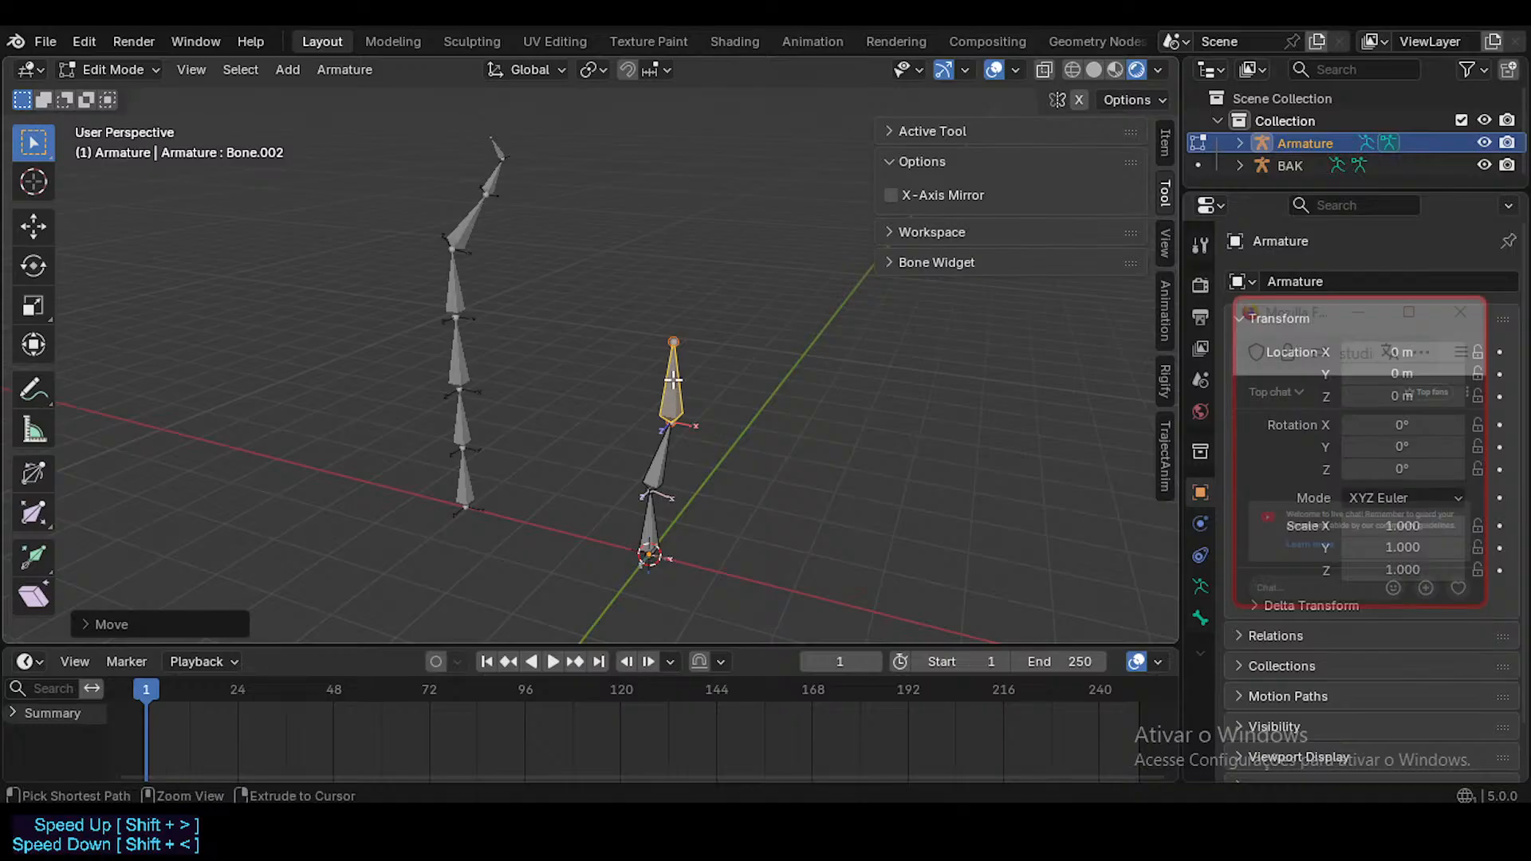
{"action": "key", "text": "shift+d"}
{"action": "left_click", "coordinate": [806, 413]}
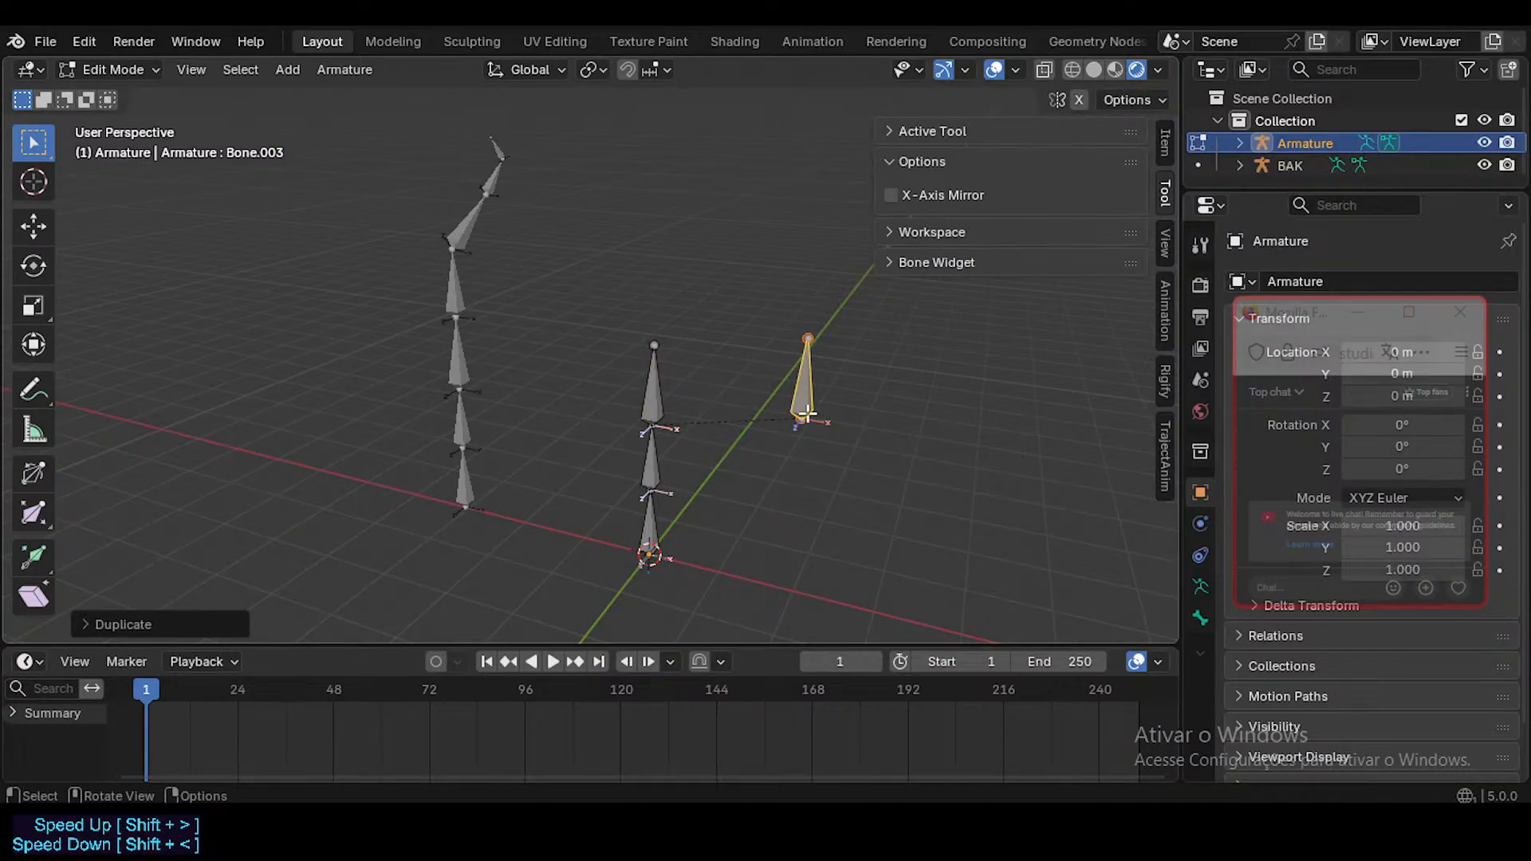
{"action": "key", "text": "alt+p"}
{"action": "left_click", "coordinate": [807, 388]}
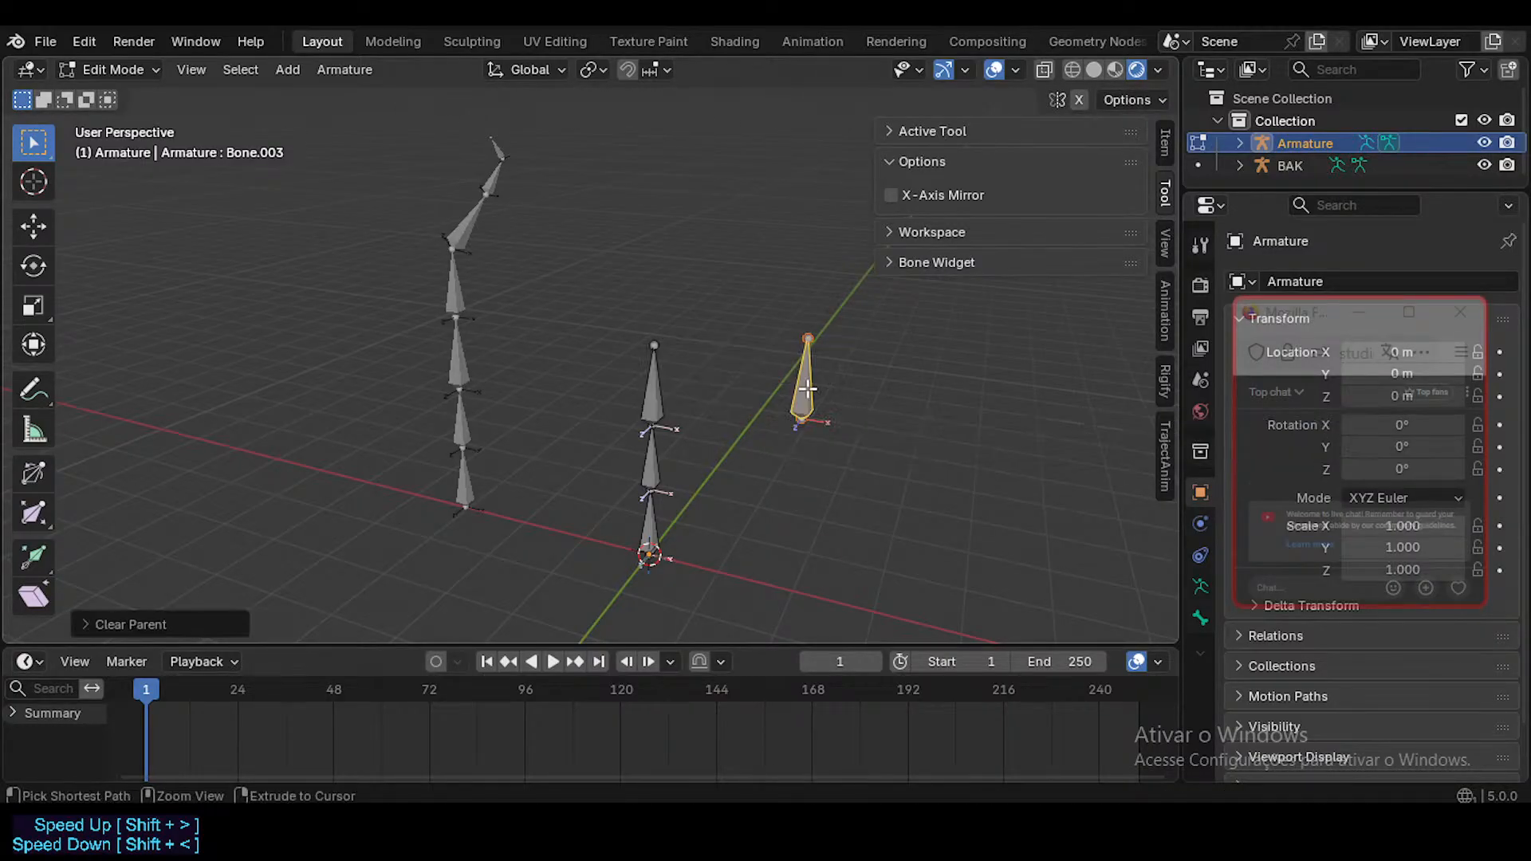
Step: Check the separated bone in Pose Mode, return to Edit Mode, and snap the 3D cursor to the bone's tip
{"action": "key", "text": "ctrl+Tab"}
{"action": "left_click", "coordinate": [801, 395]}
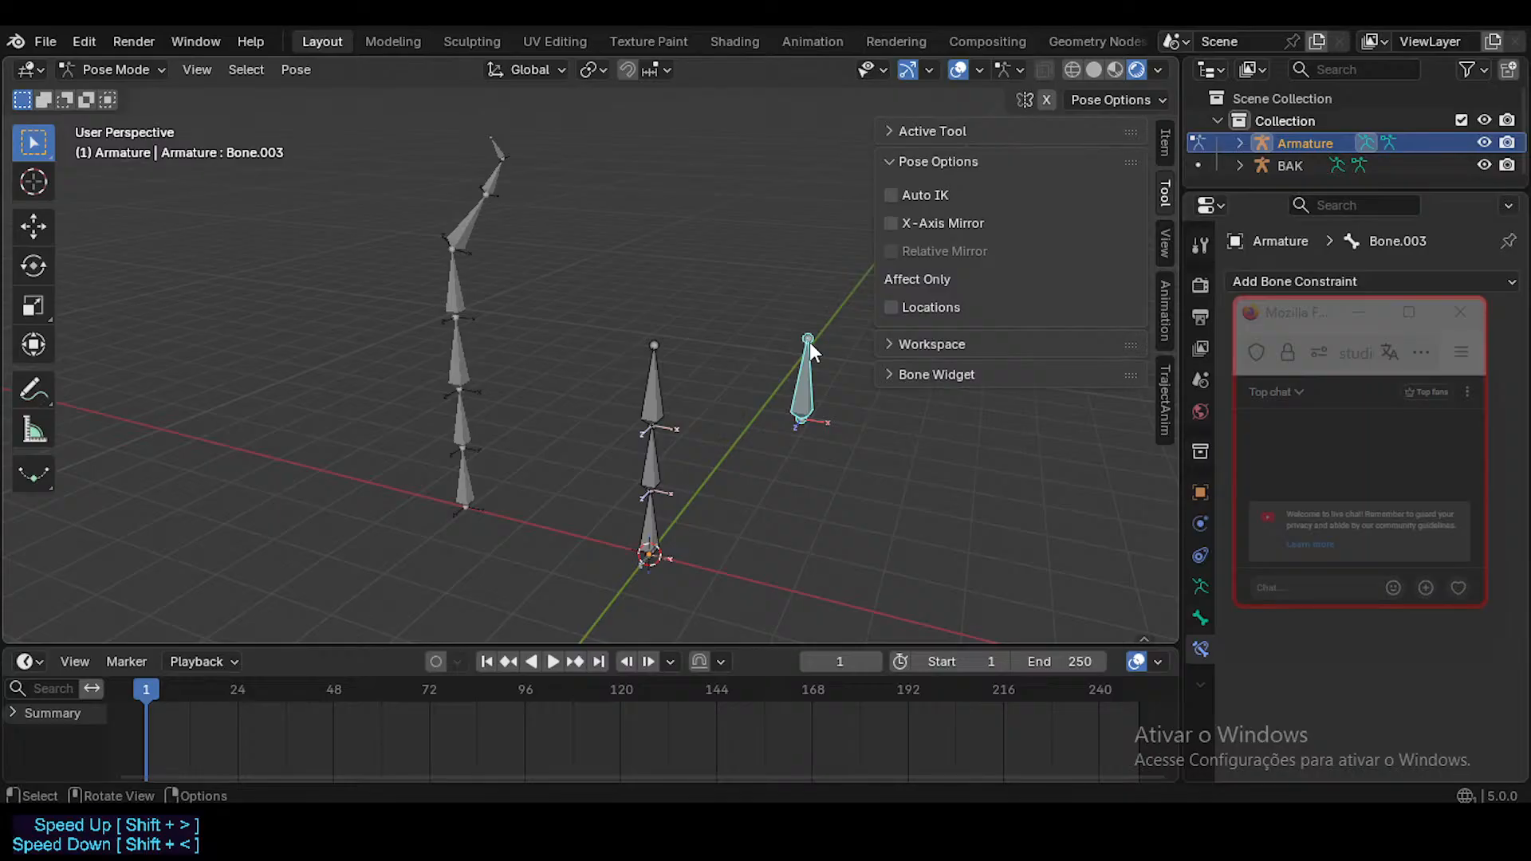
{"action": "key", "text": "Tab"}
{"action": "key", "text": "shift+s"}
{"action": "left_click", "coordinate": [804, 395]}
{"action": "left_click", "coordinate": [804, 396]}
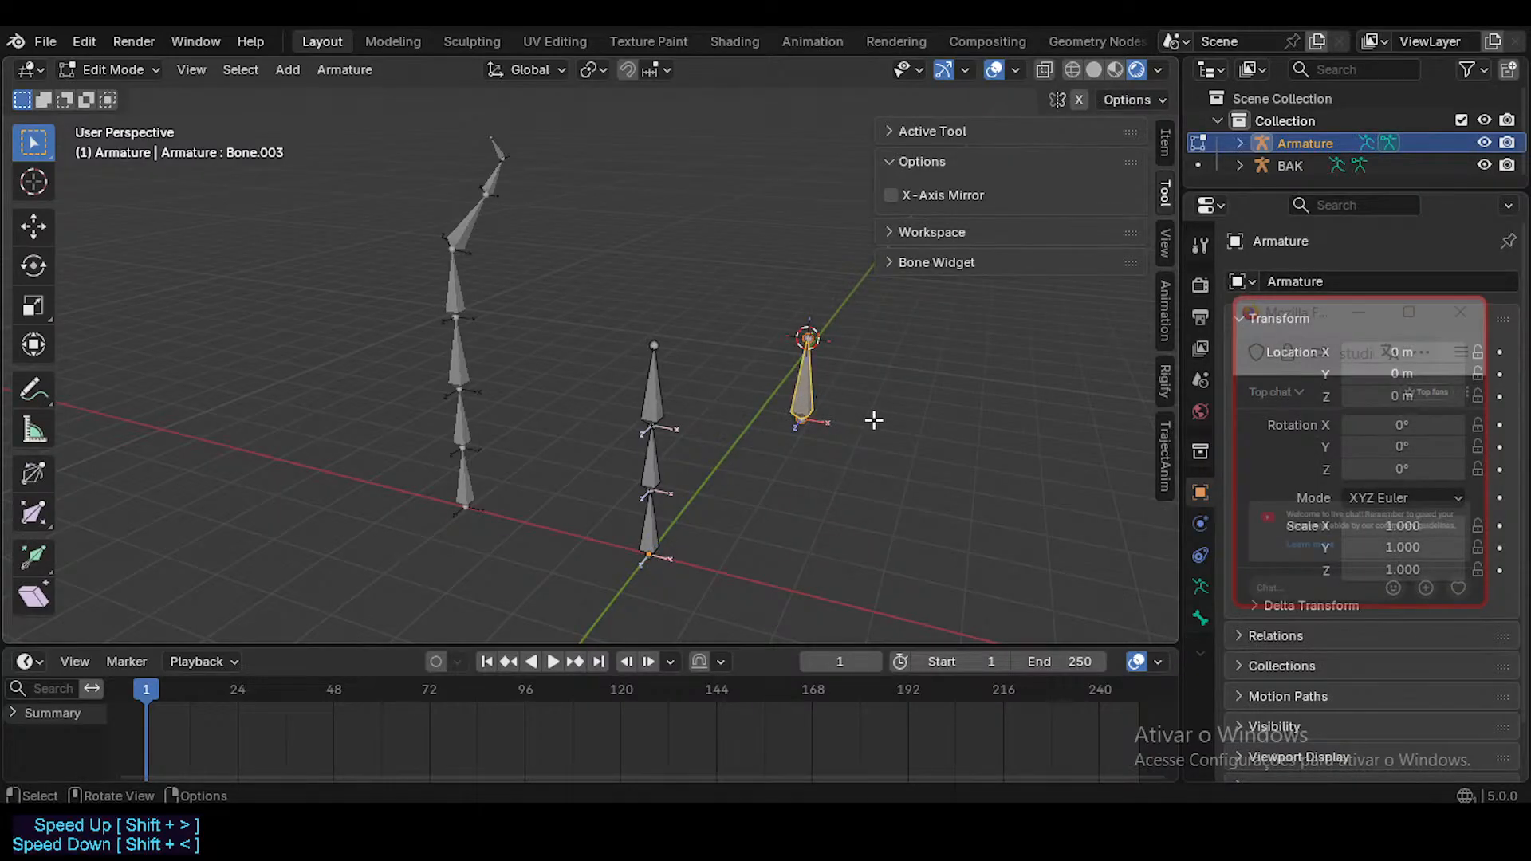
Step: Set the transform pivot point to 3D Cursor and rotate the separated bone about its tip to a slightly slanted rest position
{"action": "key", "text": "r"}
{"action": "key", "text": "Escape"}
{"action": "key", "text": "period"}
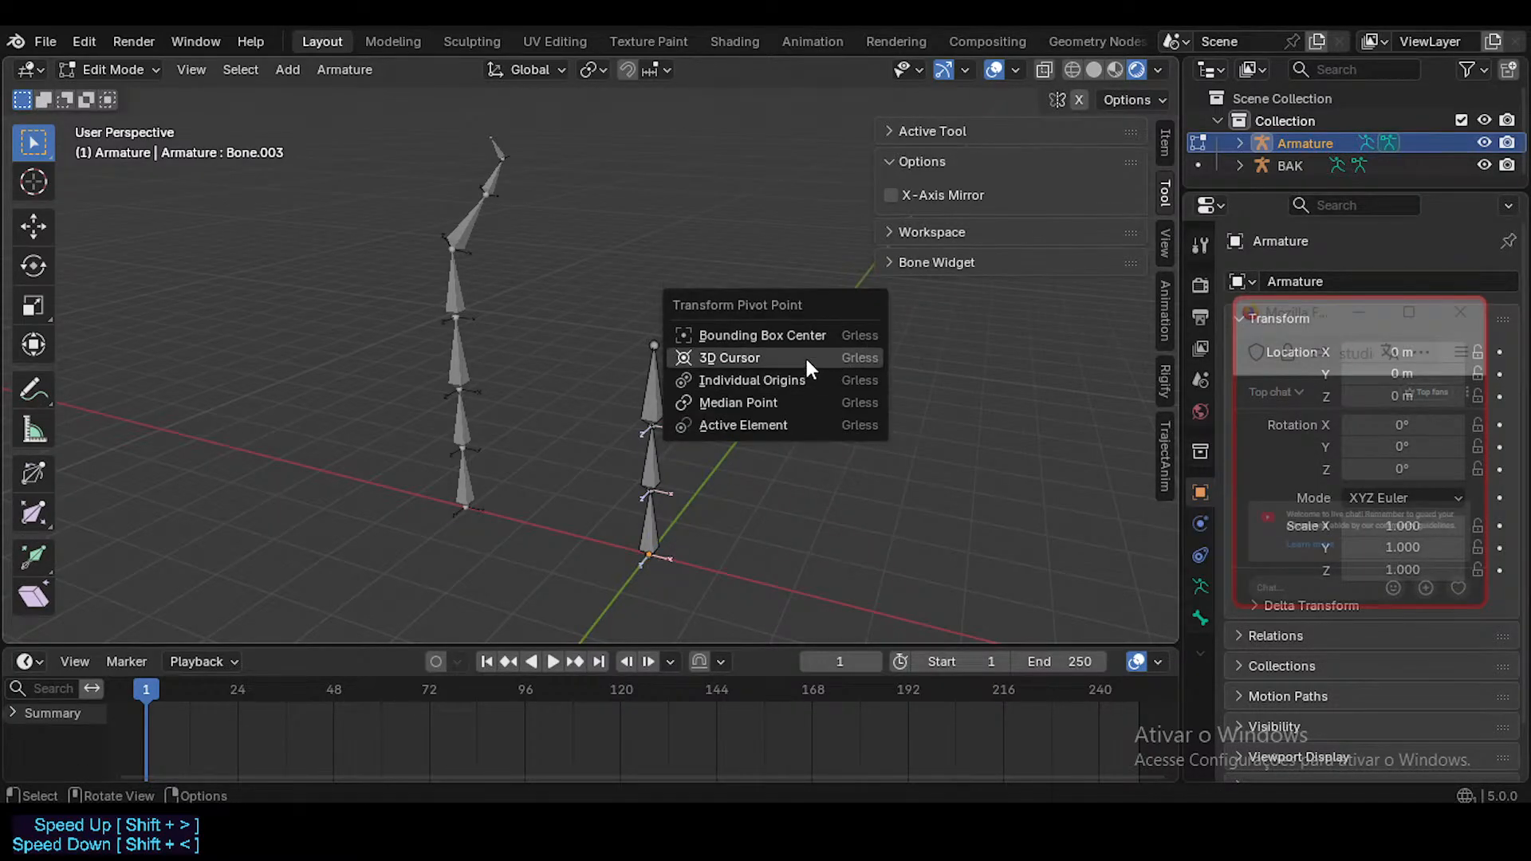
{"action": "left_click", "coordinate": [805, 355]}
{"action": "key", "text": "r"}
{"action": "left_click", "coordinate": [873, 446]}
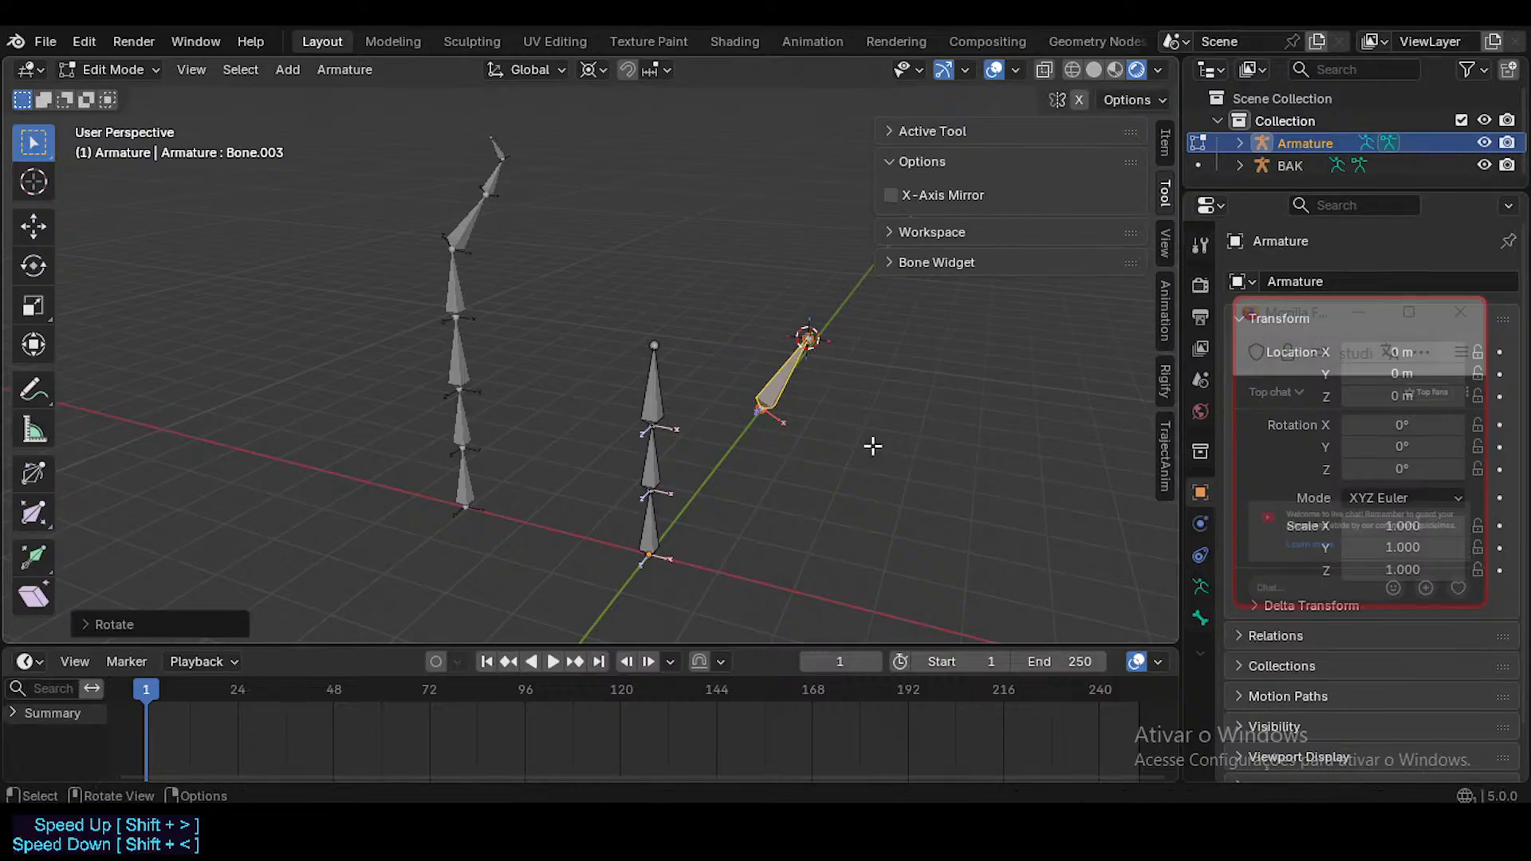
{"action": "key", "text": "r"}
{"action": "left_click", "coordinate": [789, 421]}
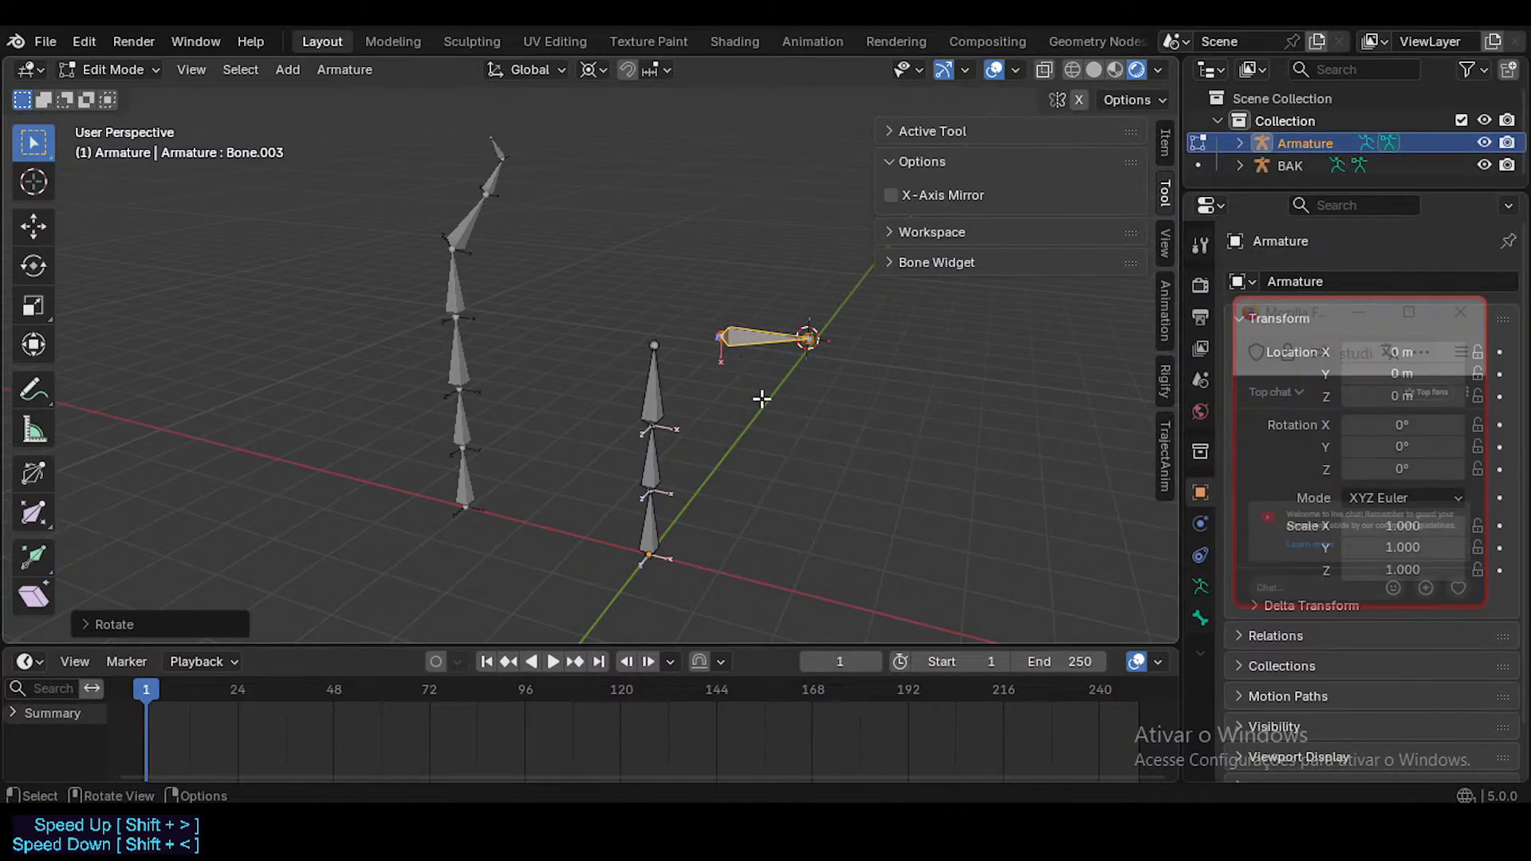
{"action": "key", "text": "r"}
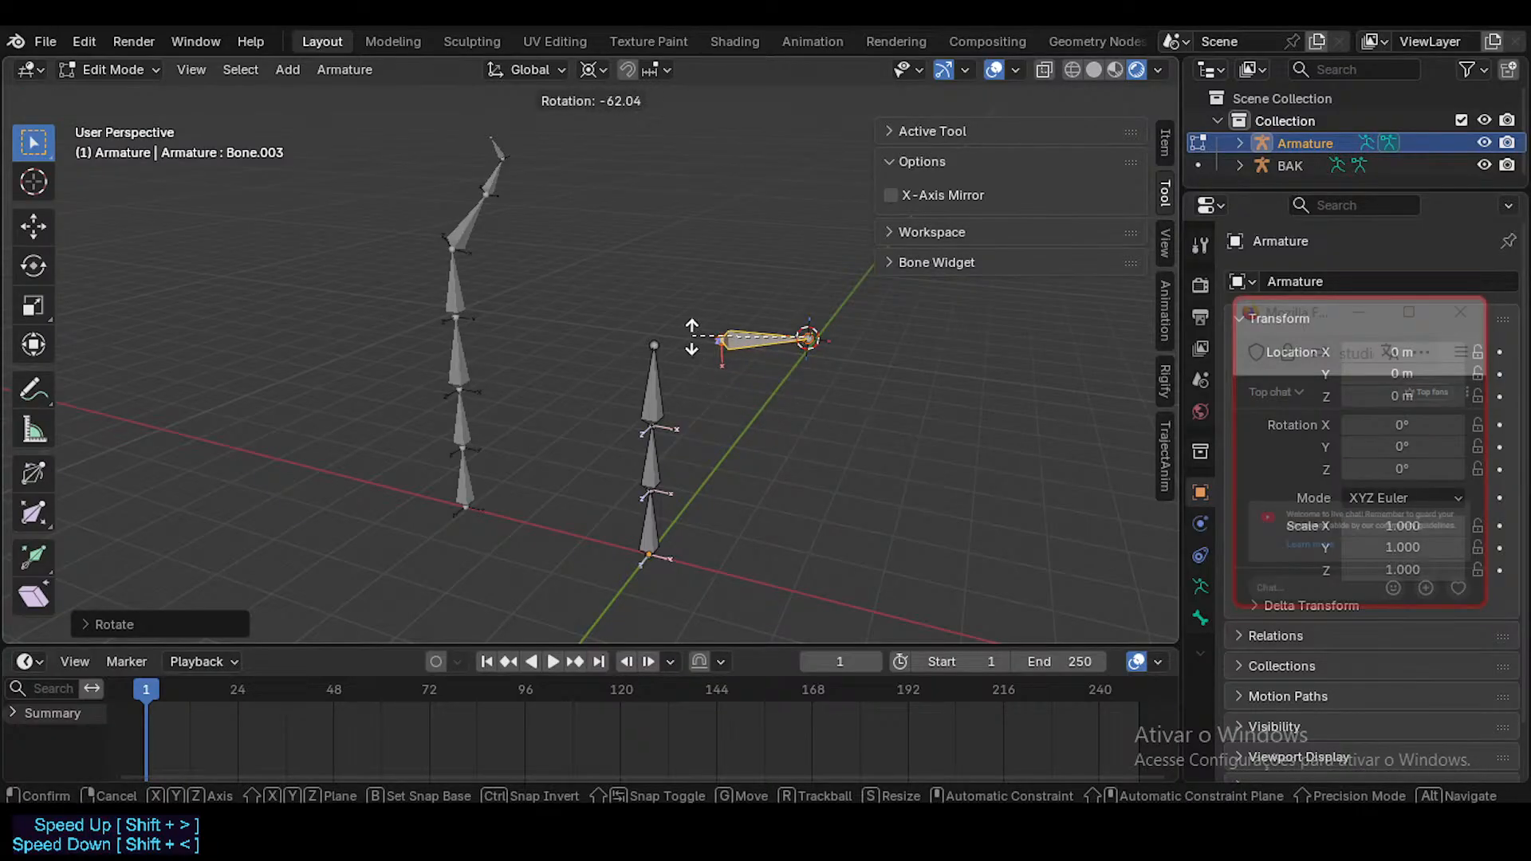
{"action": "left_click", "coordinate": [779, 422]}
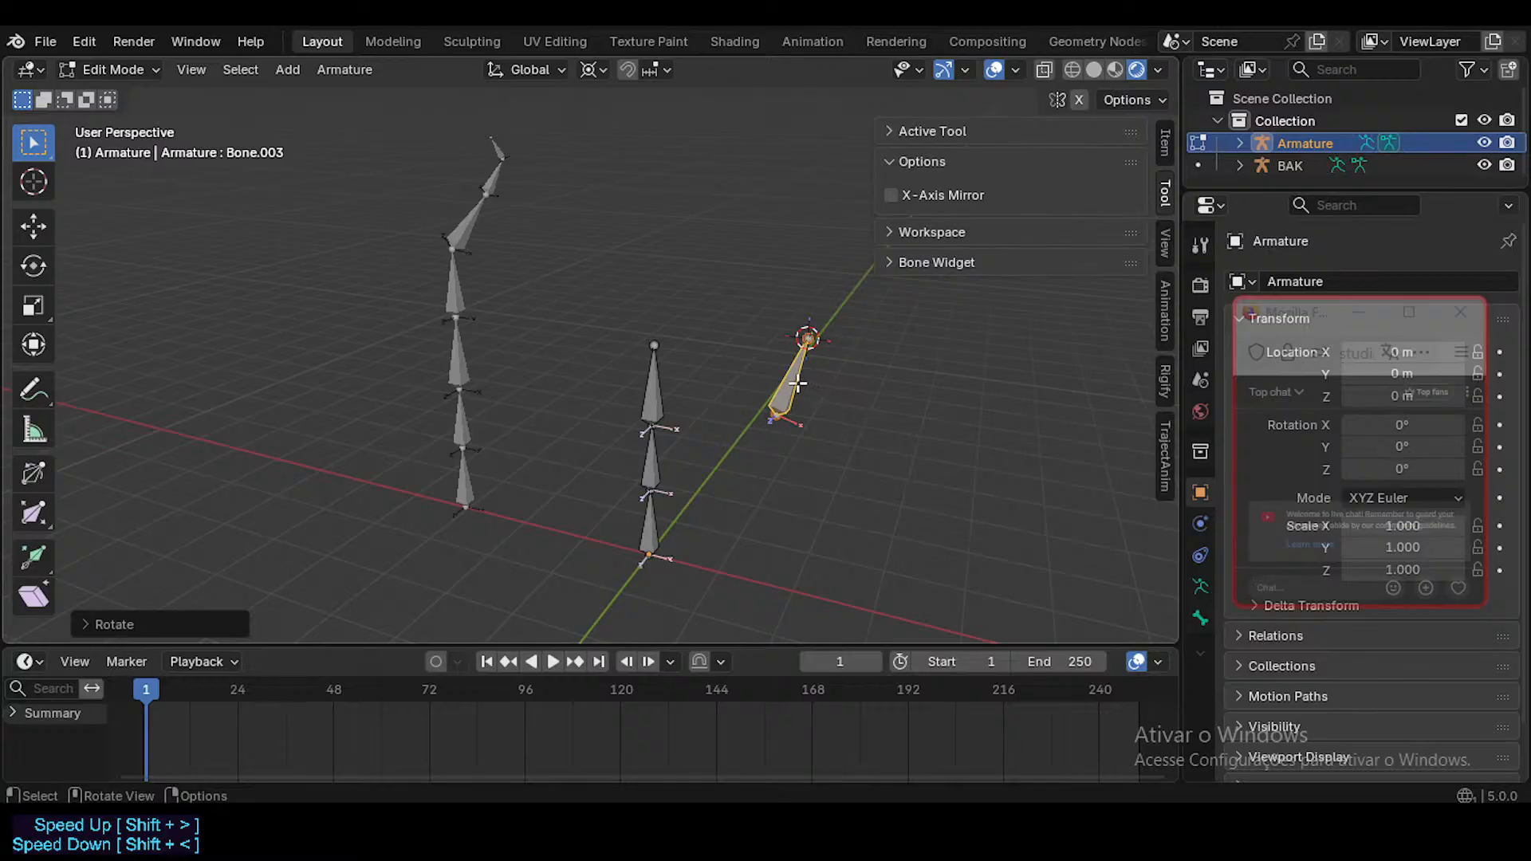
Step: Switch the armature to Pose Mode and create a new action for it in the Action Editor
{"action": "key", "text": "ctrl+Tab"}
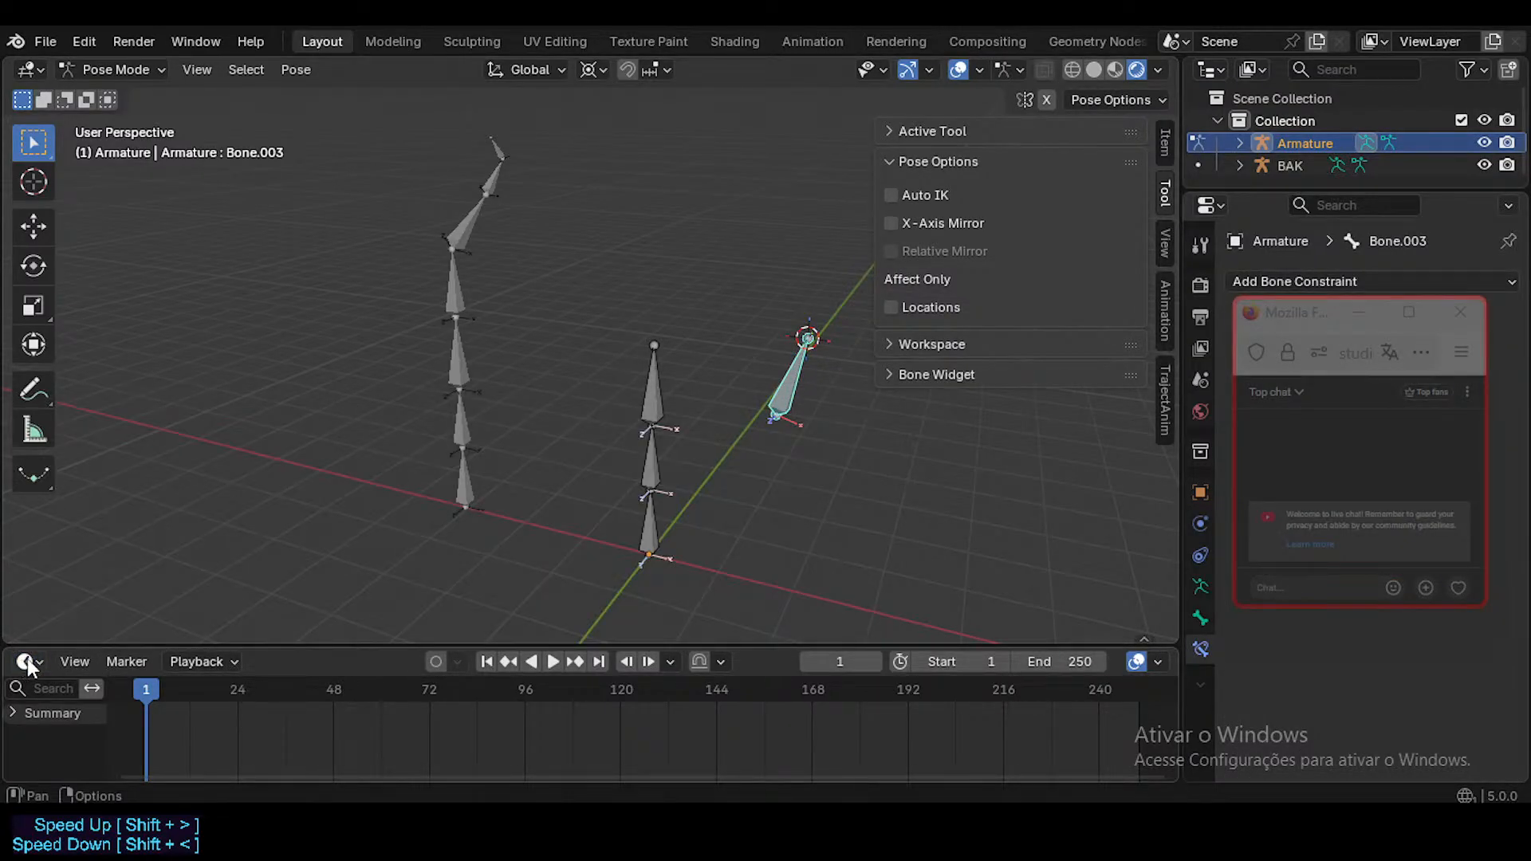
{"action": "scroll", "coordinate": [27, 663], "scroll_direction": "up", "scroll_amount": 1, "text": "ctrl"}
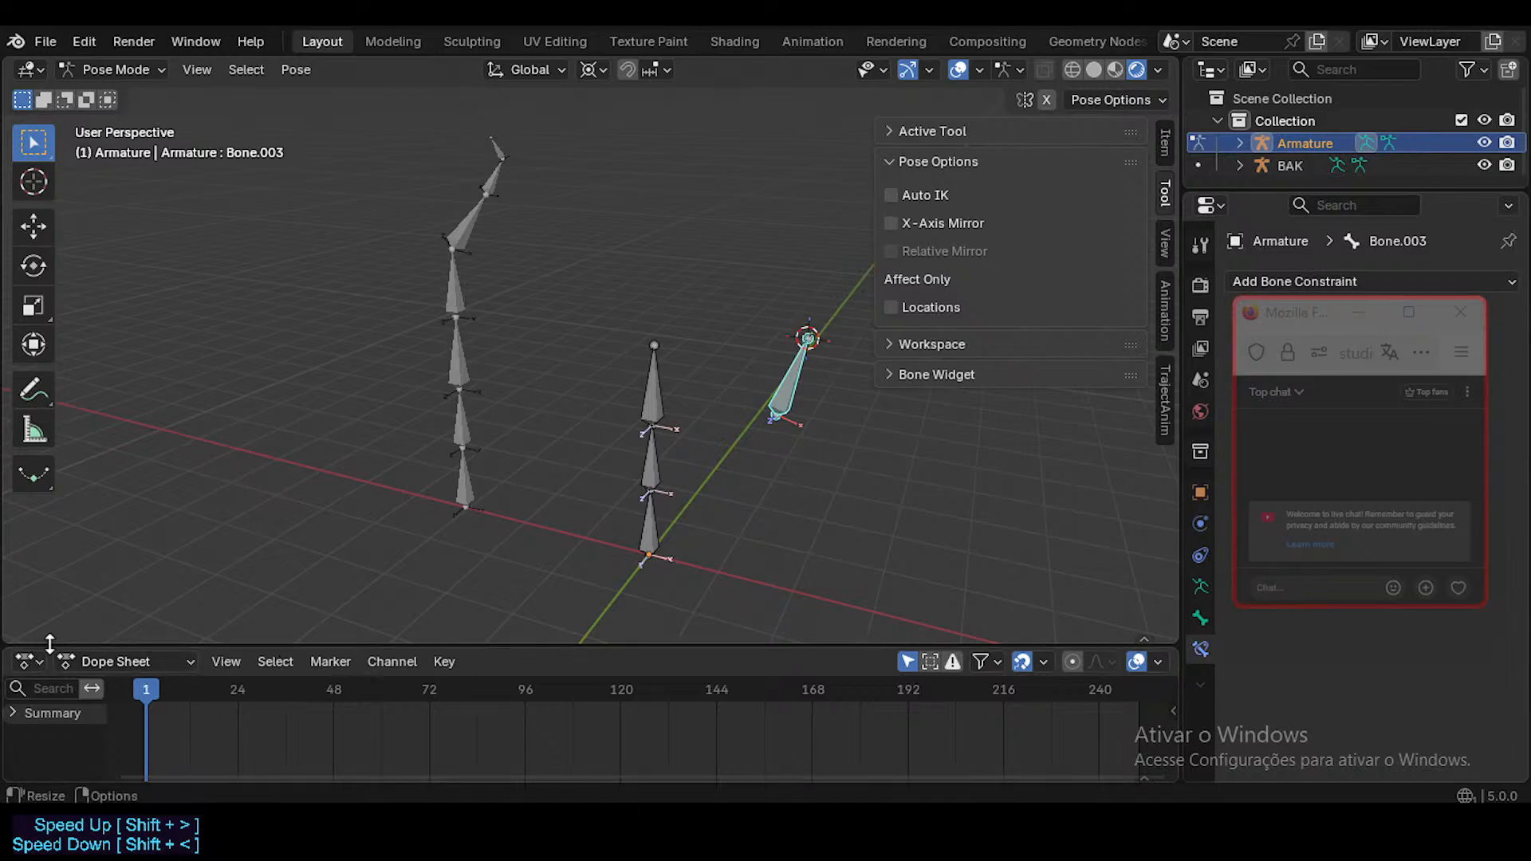
{"action": "left_click", "coordinate": [96, 661]}
{"action": "left_click", "coordinate": [123, 536]}
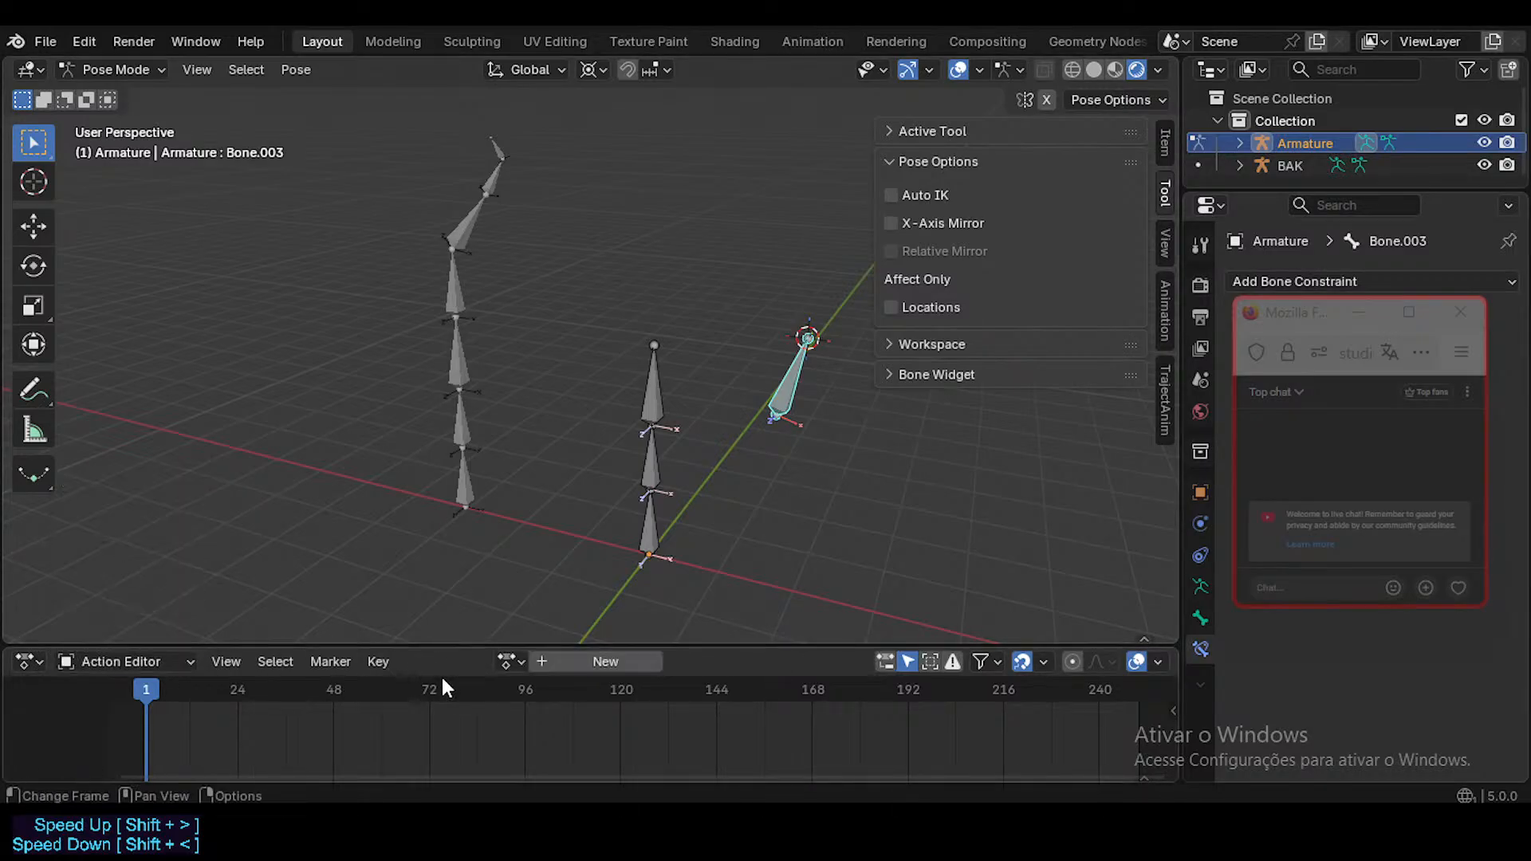
{"action": "left_click", "coordinate": [517, 661]}
{"action": "left_click", "coordinate": [549, 662]}
{"action": "left_click", "coordinate": [550, 663]}
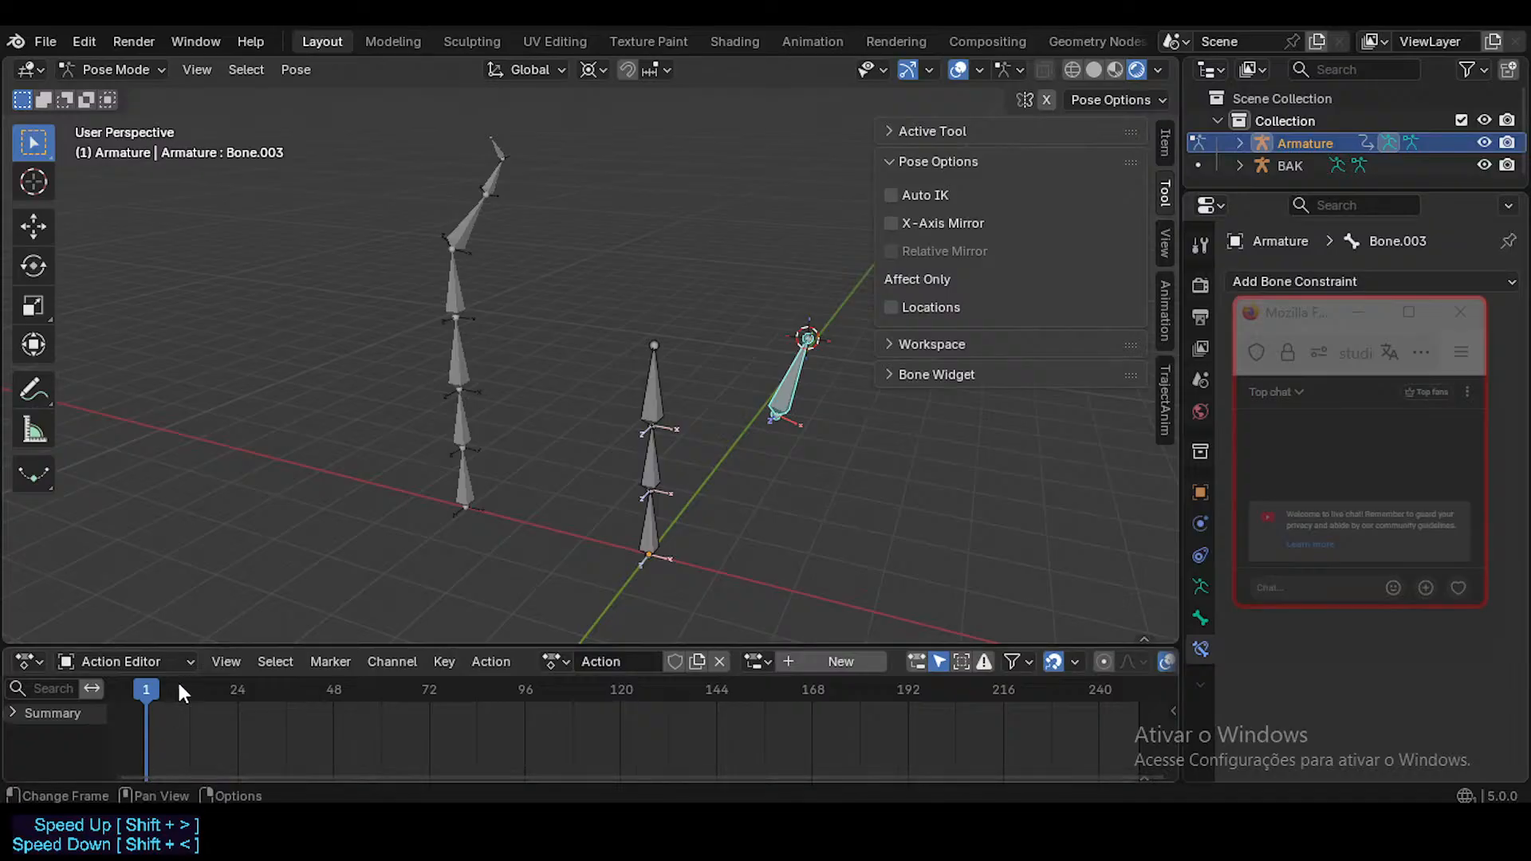
Step: Show the Action Editor's playback controls, enable auto keying, and key the separated bone's rotation at frame 1
{"action": "left_click", "coordinate": [217, 662]}
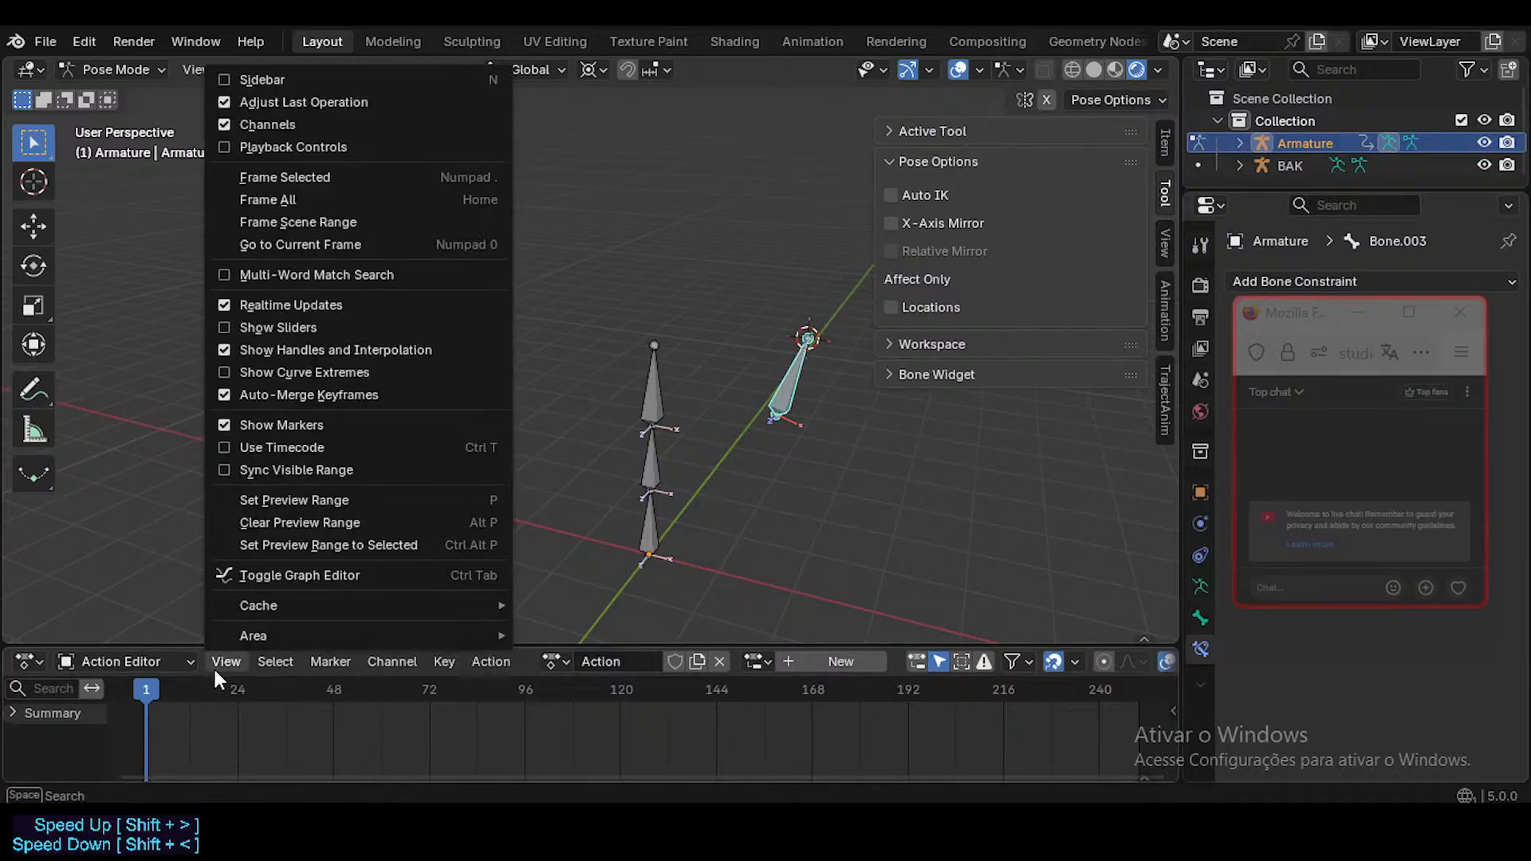
{"action": "left_click", "coordinate": [310, 148]}
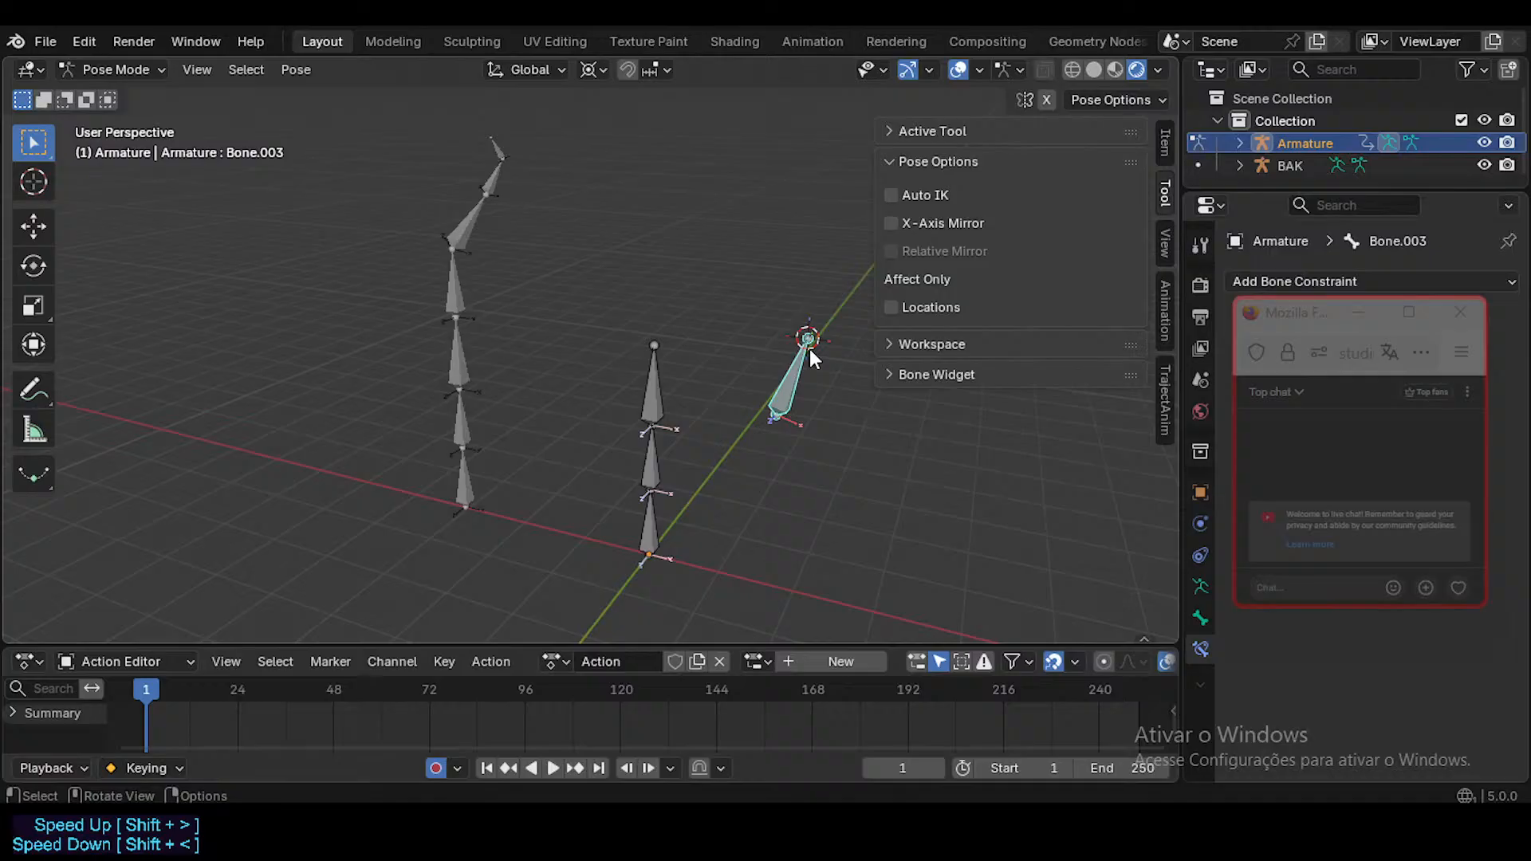
{"action": "key", "text": "r"}
{"action": "left_click", "coordinate": [829, 356]}
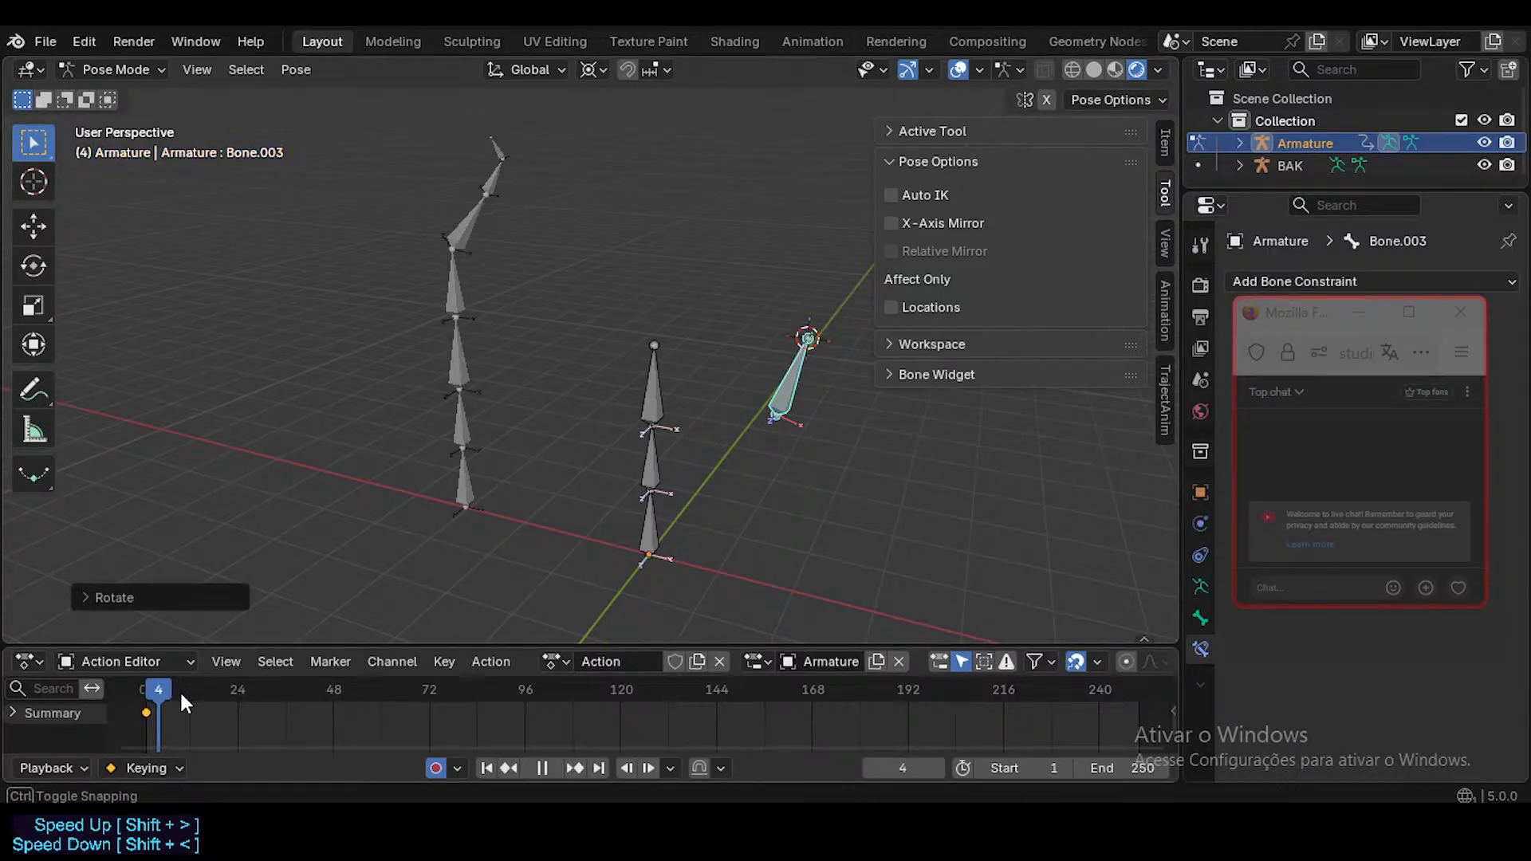
Step: At frame 23, calculate the bone's motion path at its head over the scene frame range, and rotate the bone to a nearly horizontal pose
{"action": "left_click", "coordinate": [232, 691]}
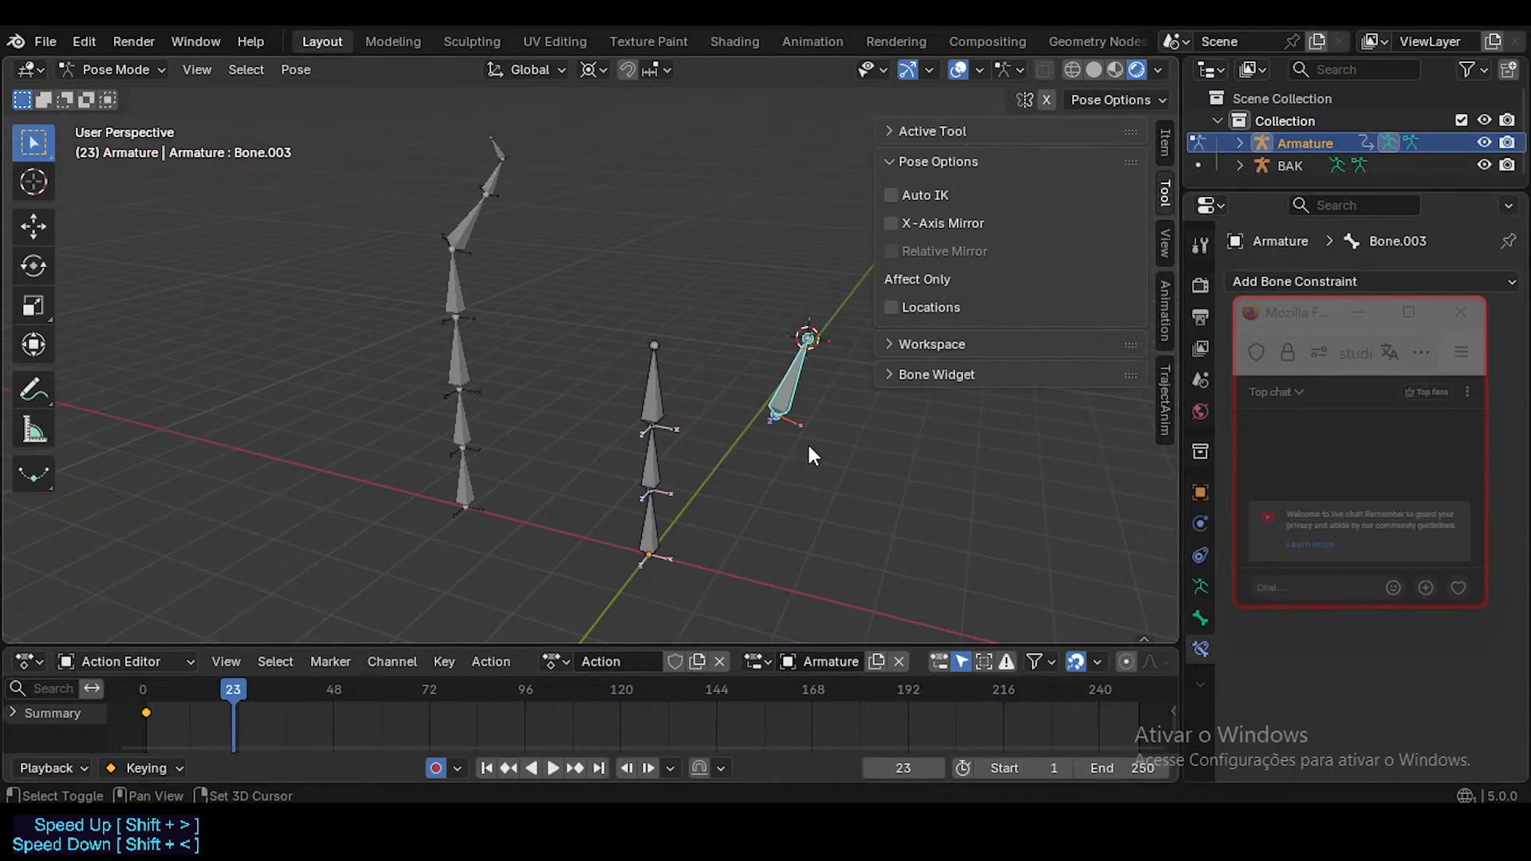
{"action": "key", "text": "ctrl+shift+m"}
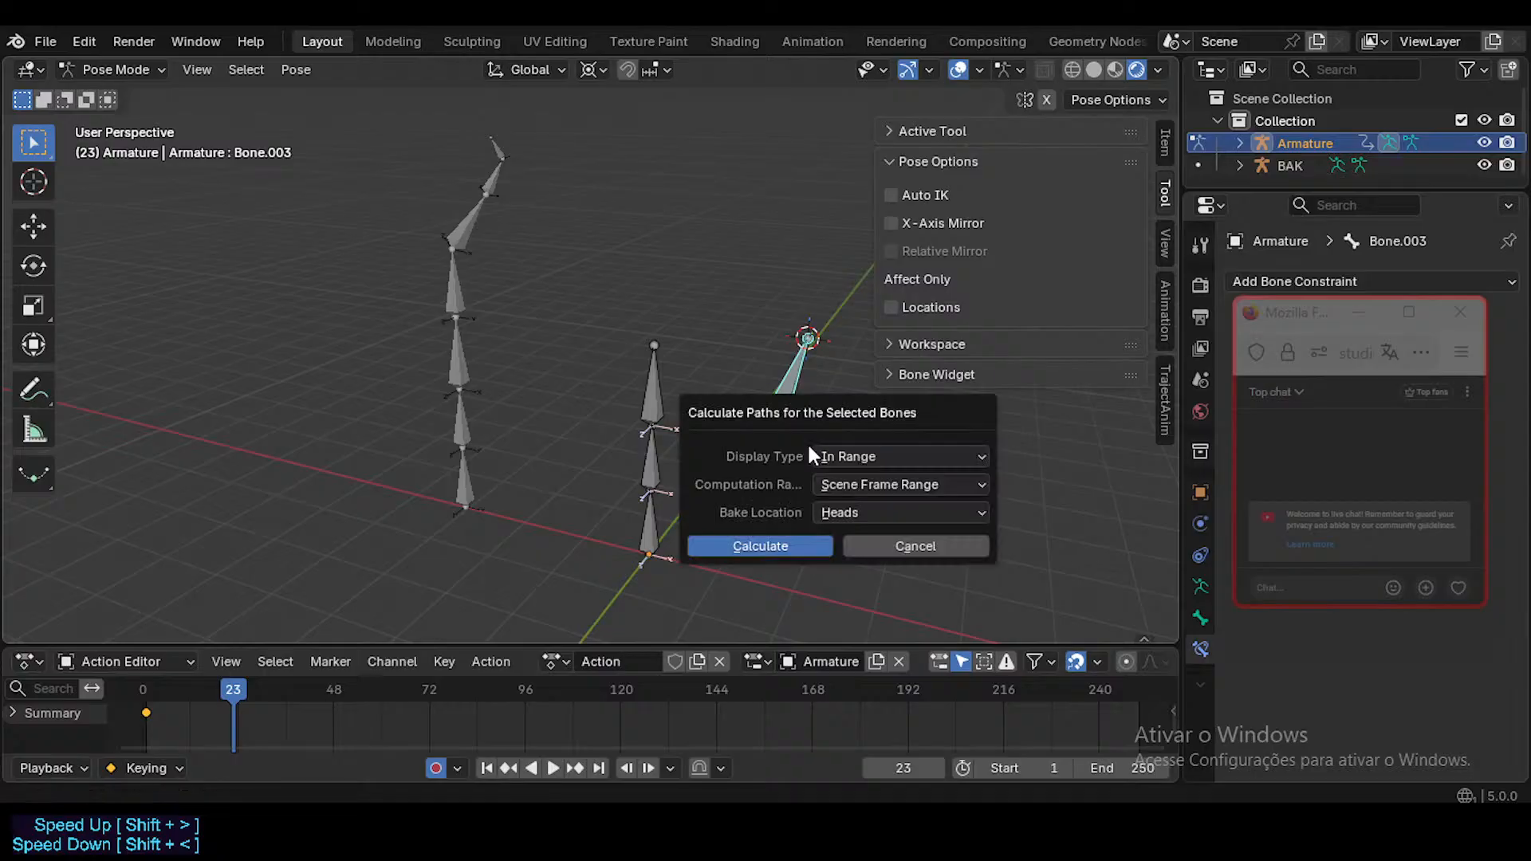
{"action": "left_click", "coordinate": [793, 542]}
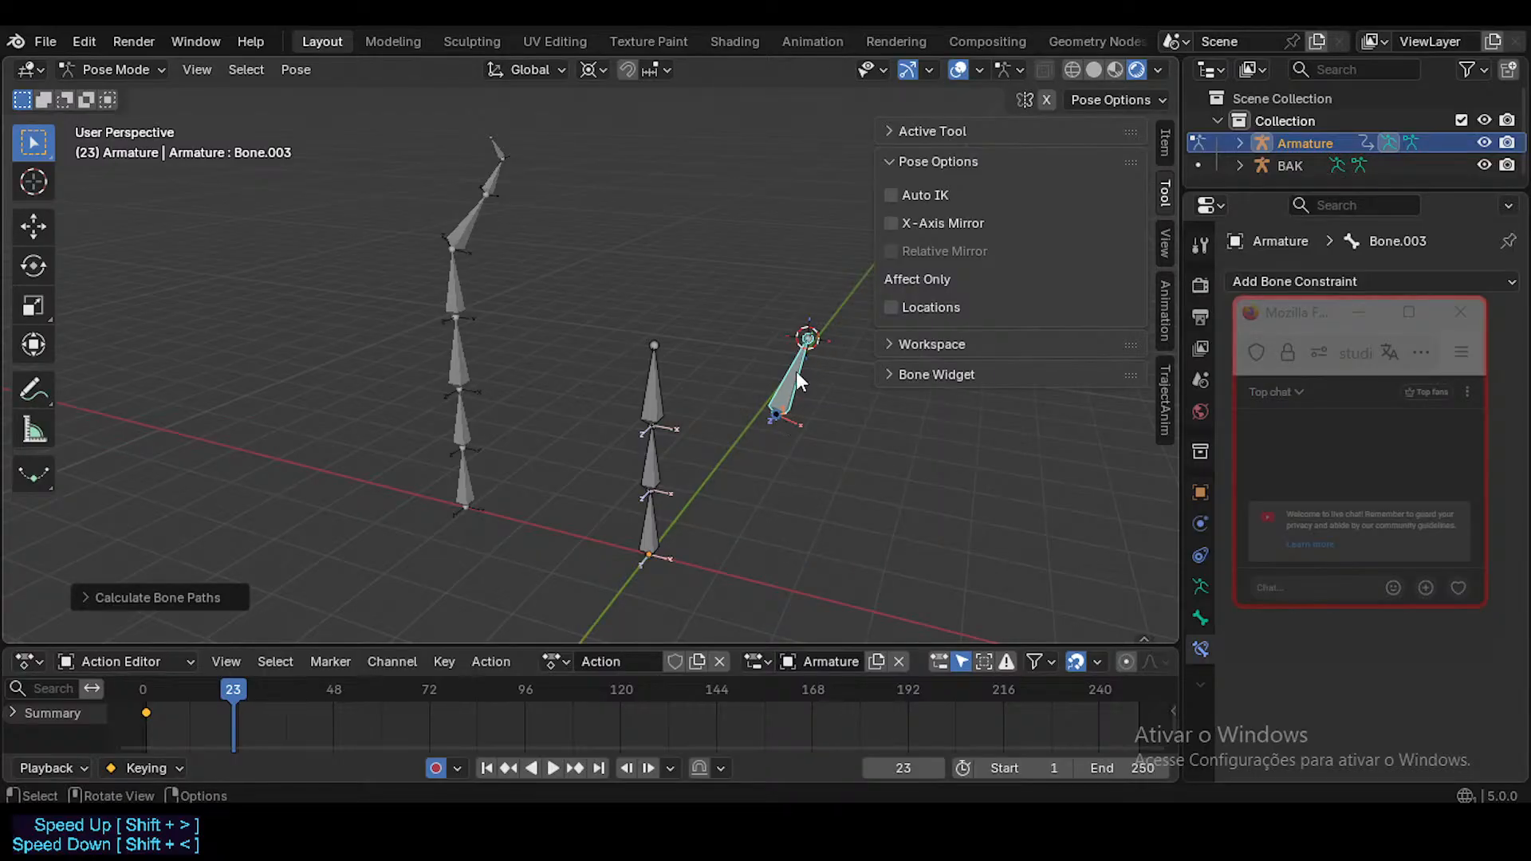
{"action": "key", "text": "r"}
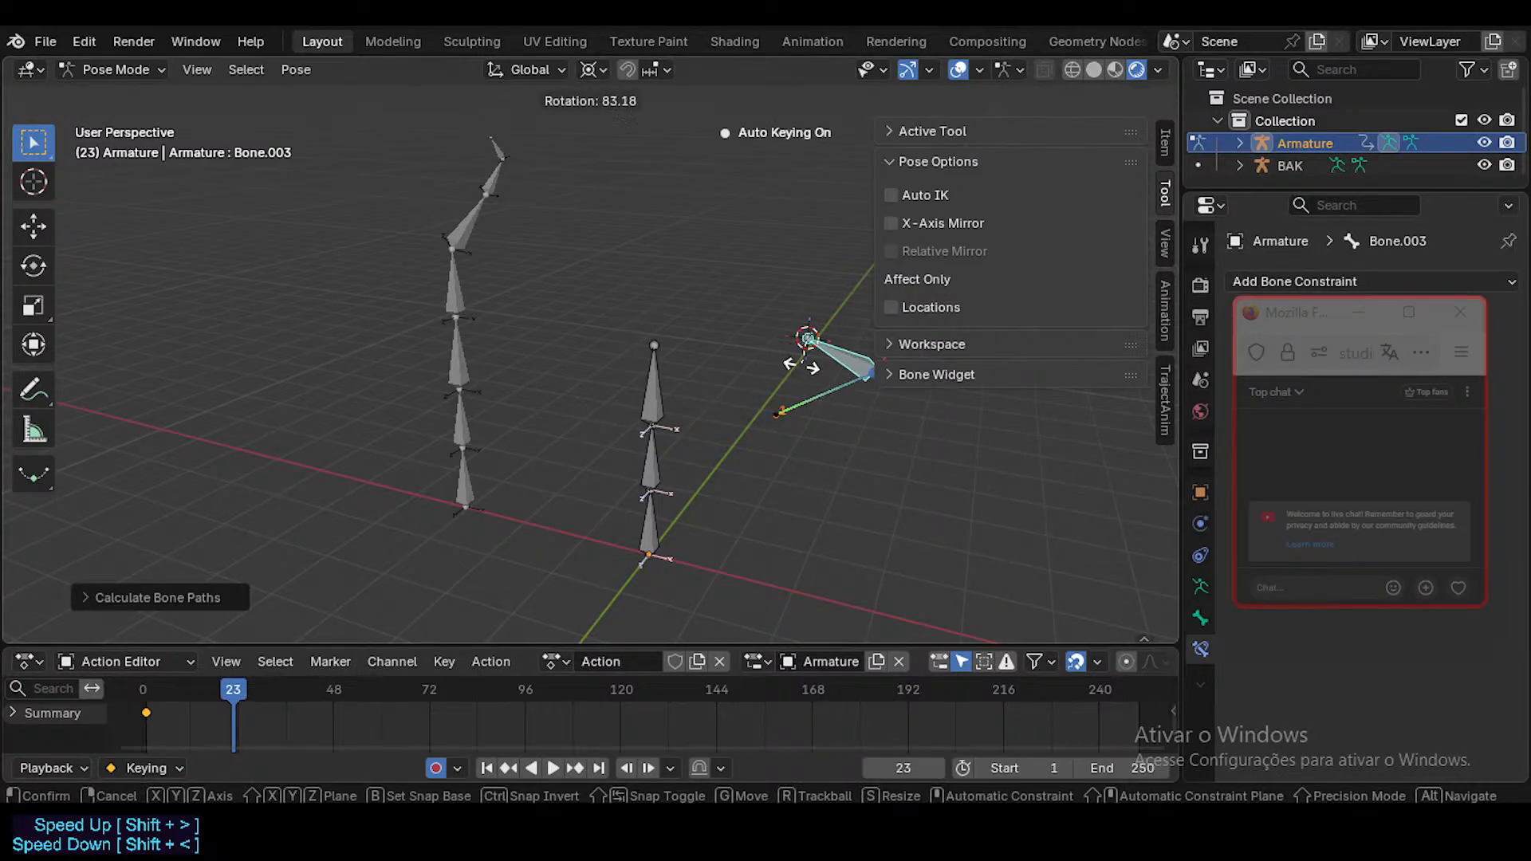
{"action": "left_click", "coordinate": [780, 285]}
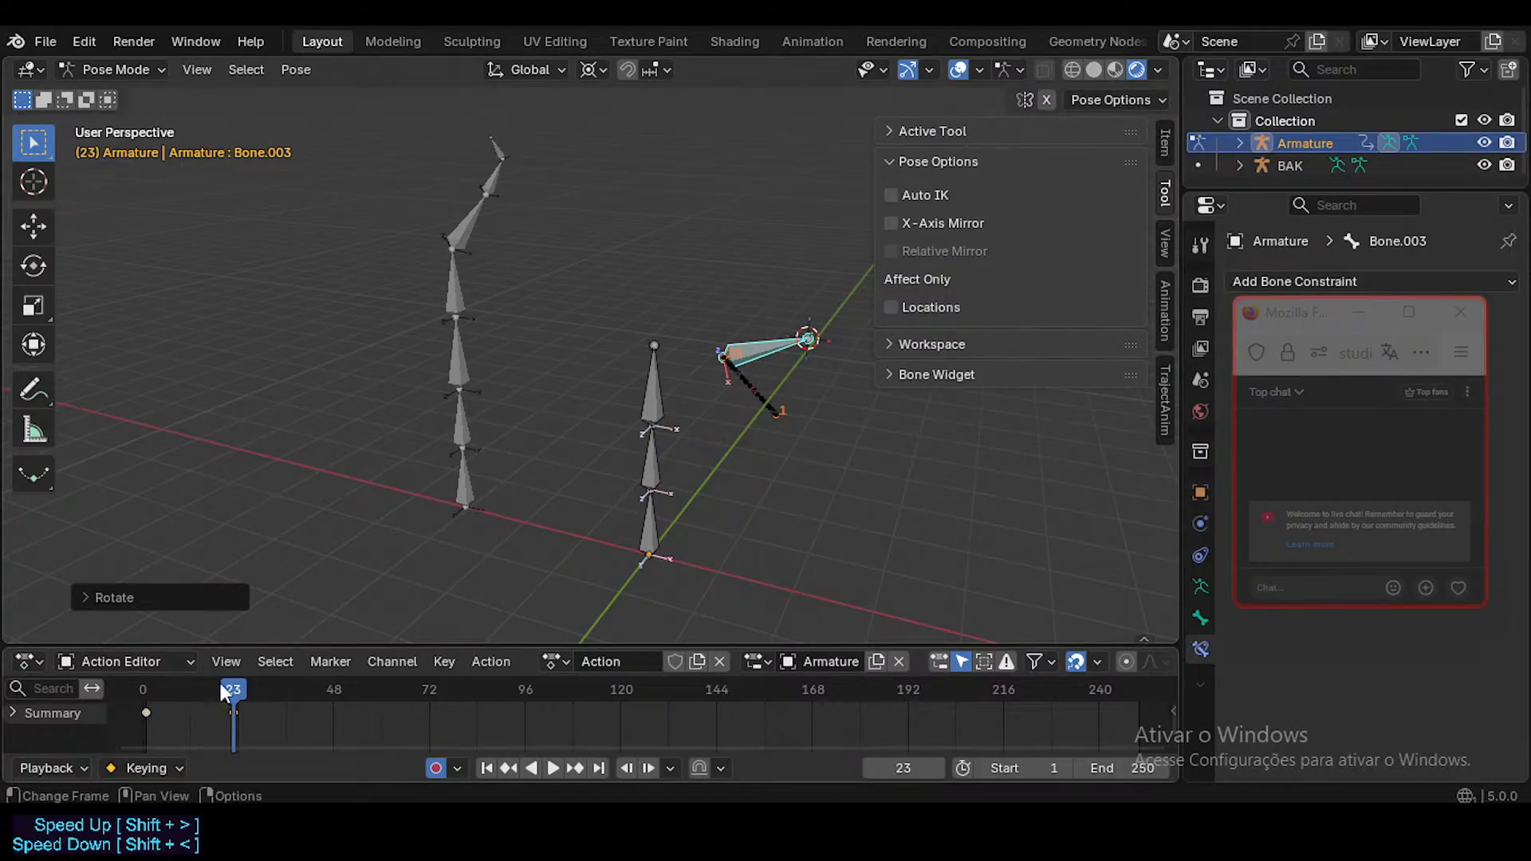
{"action": "mouse_move", "coordinate": [221, 682]}
{"action": "left_mouse_down"}
{"action": "mouse_move", "coordinate": [145, 679]}
{"action": "mouse_move", "coordinate": [233, 684]}
{"action": "left_mouse_up"}
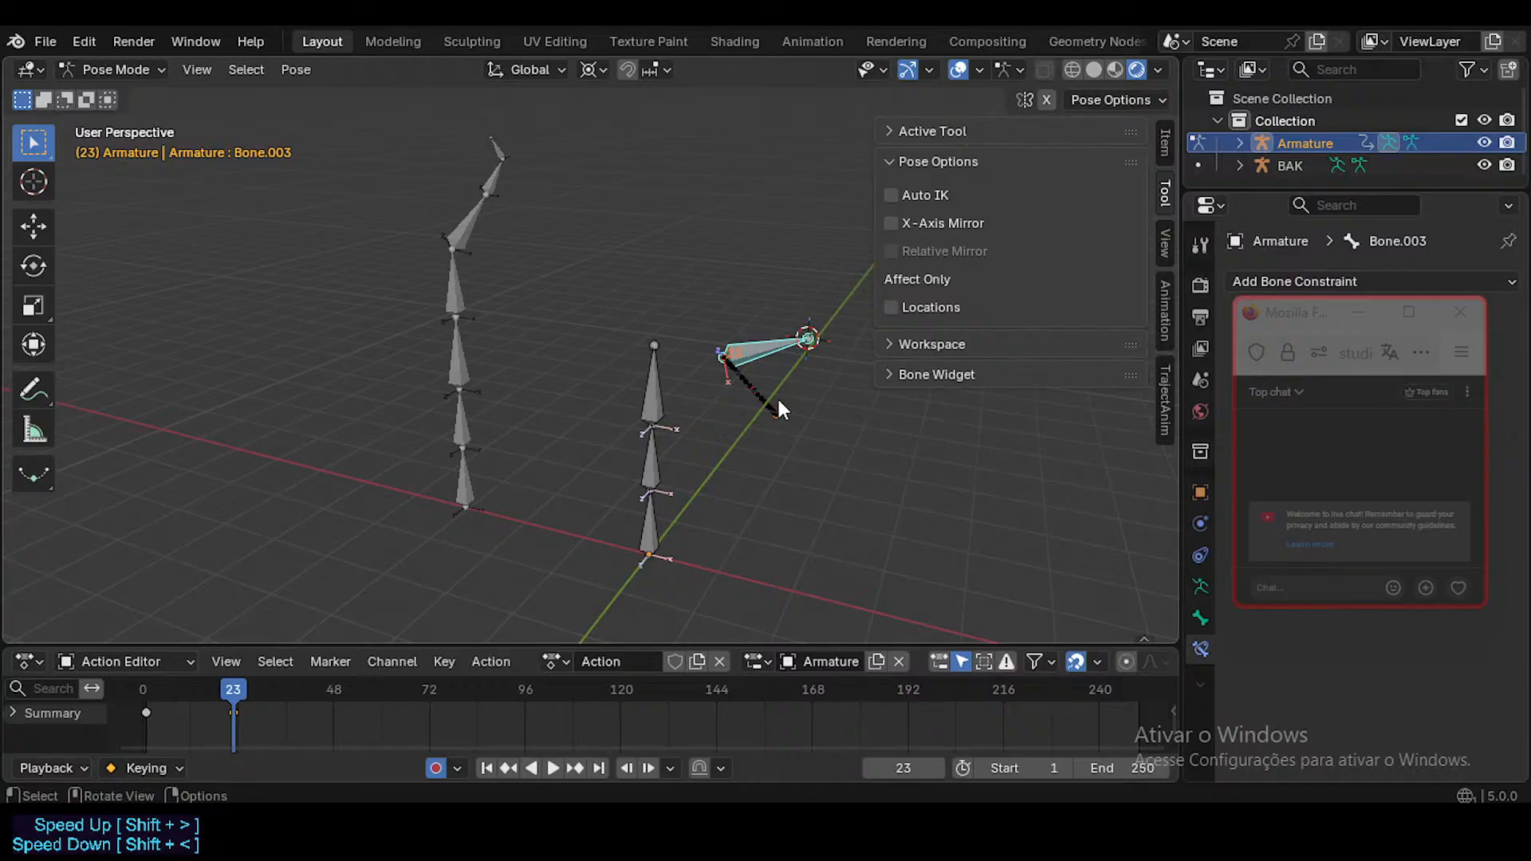
Step: Try a rotation at frame 23, and rotate the separated bone at frame 13 to key an in-between pose
{"action": "key", "text": "r"}
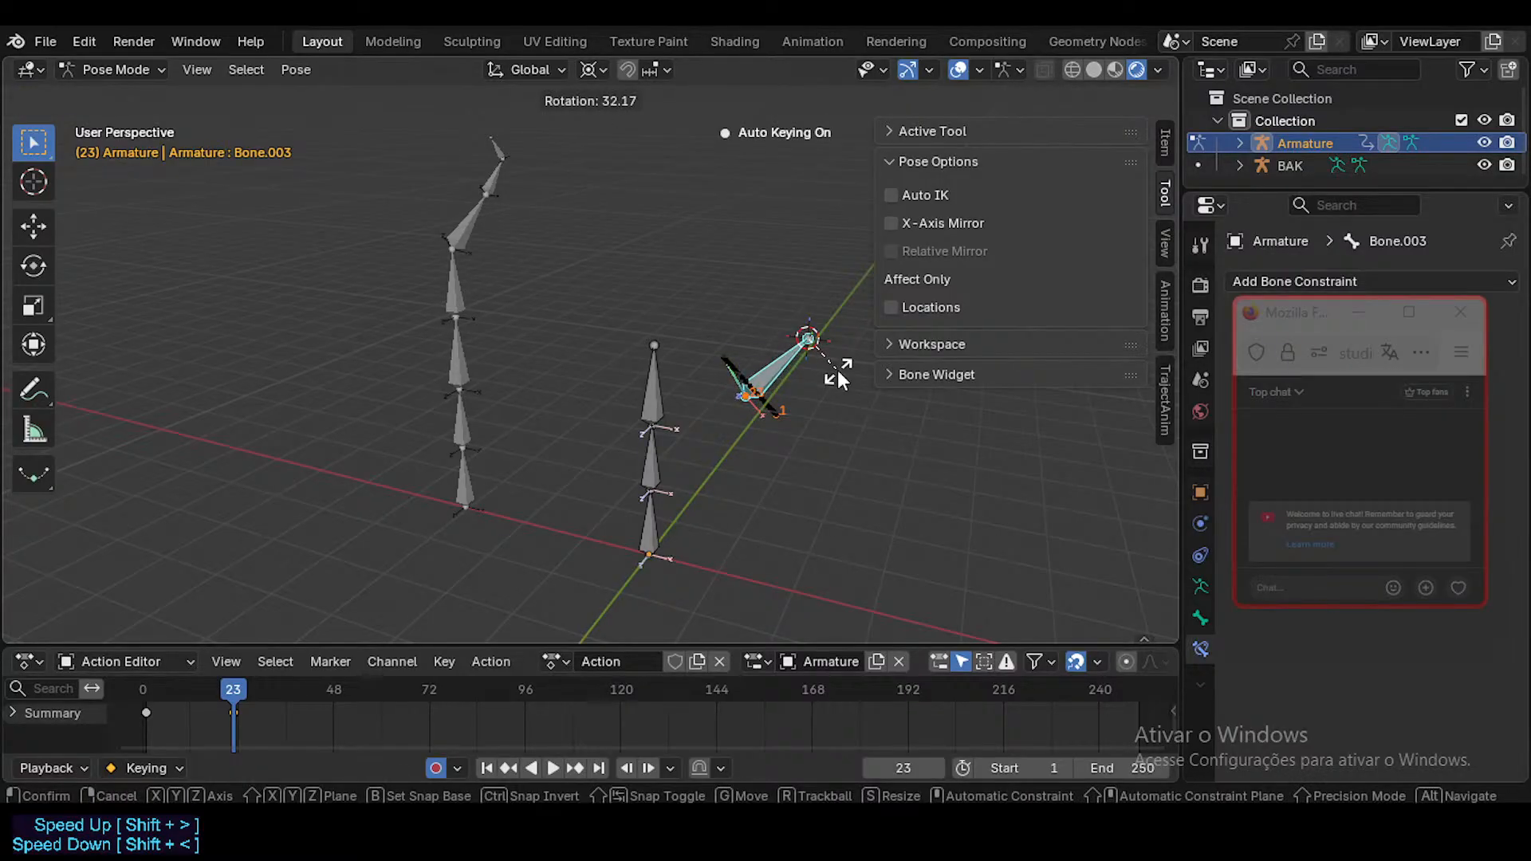
{"action": "left_click", "coordinate": [838, 373]}
{"action": "left_click_drag", "start_coordinate": [225, 698], "coordinate": [194, 694]}
{"action": "key", "text": "r"}
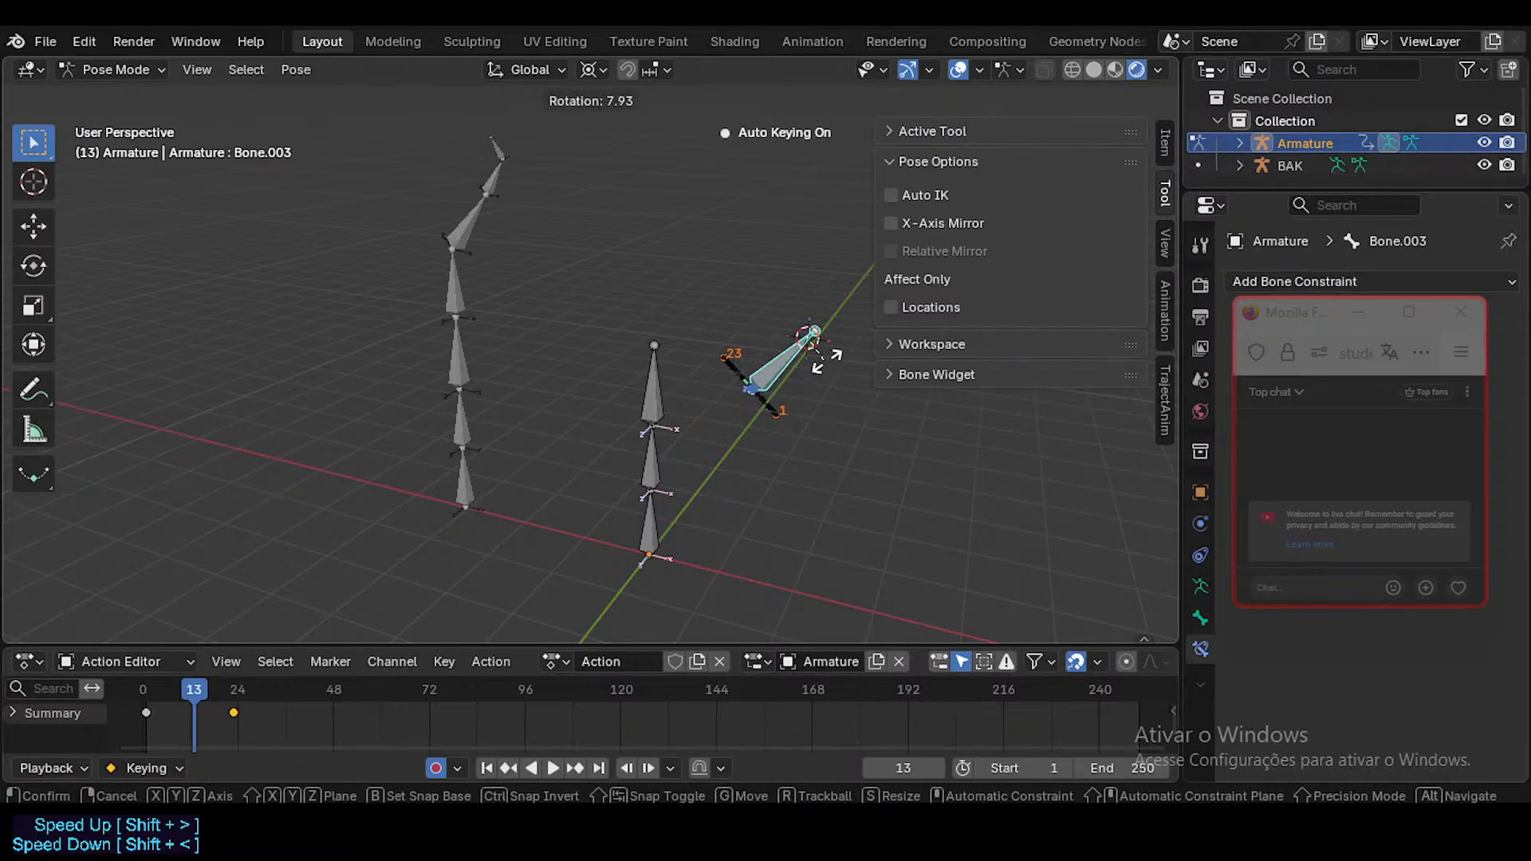
{"action": "left_click", "coordinate": [826, 361]}
{"action": "scroll", "coordinate": [813, 359], "scroll_direction": "up", "scroll_amount": 3}
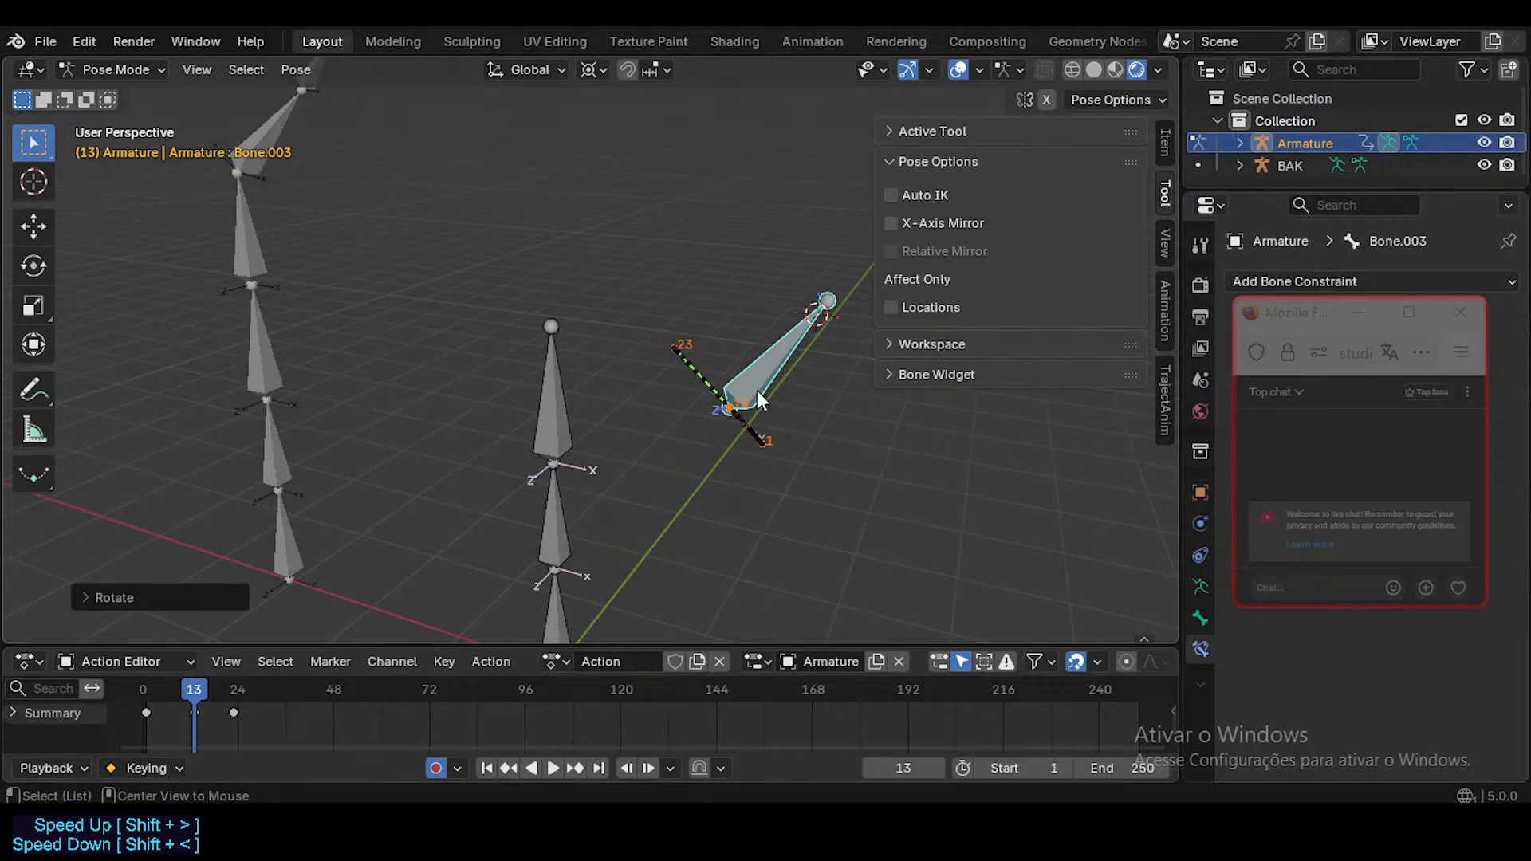
Step: Adjust the separated bone's rotation at frame 13 and recalculate its motion path at the head over the scene frame range
{"action": "key", "text": "q"}
{"action": "left_click", "coordinate": [740, 488]}
{"action": "key", "text": "r"}
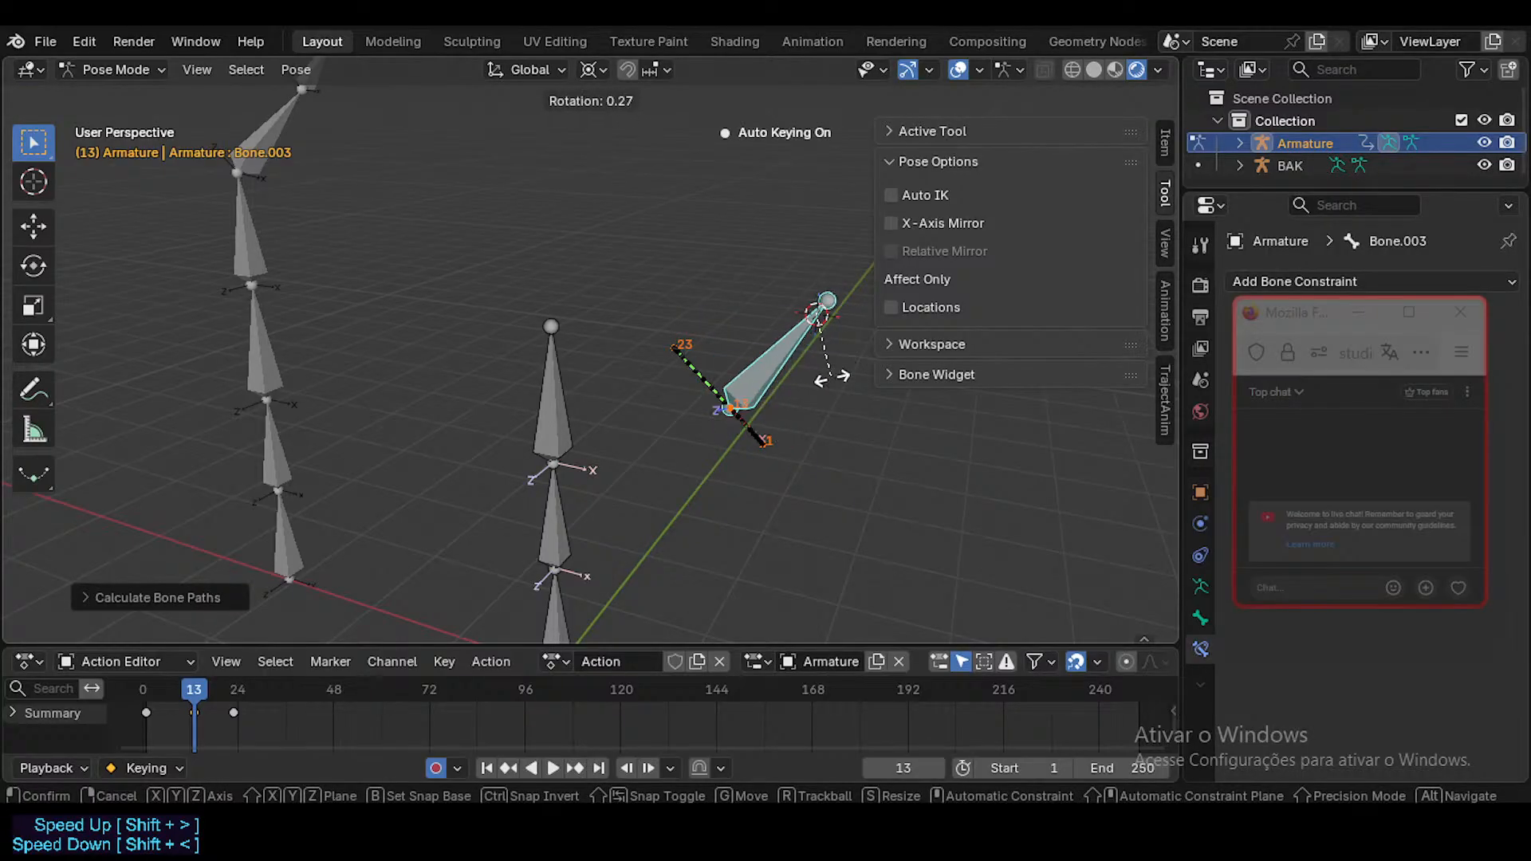
{"action": "left_click", "coordinate": [829, 384]}
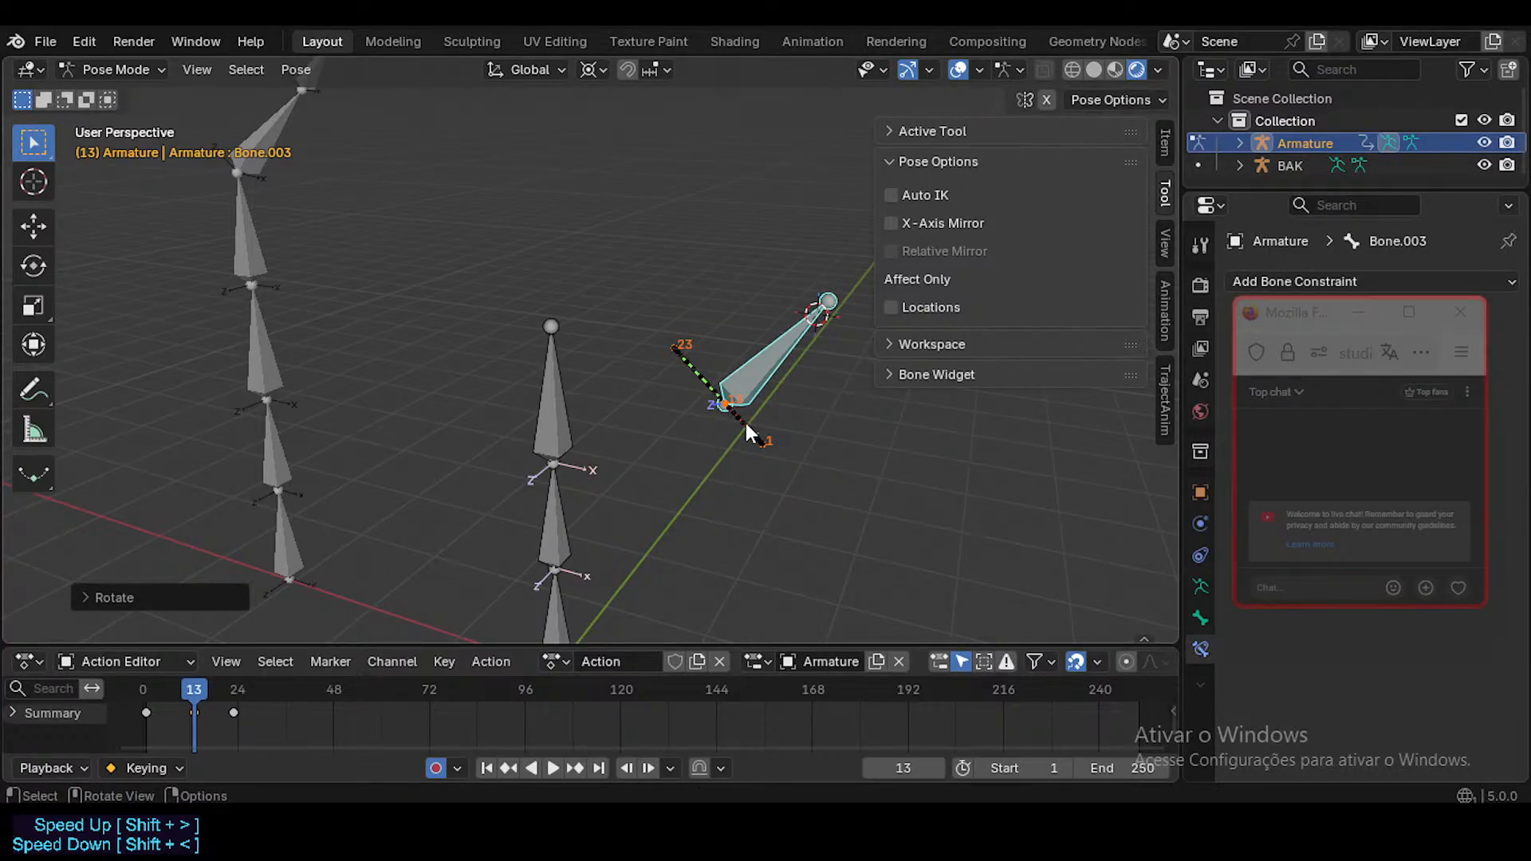
{"action": "key", "text": "alt+q"}
{"action": "key", "text": "q"}
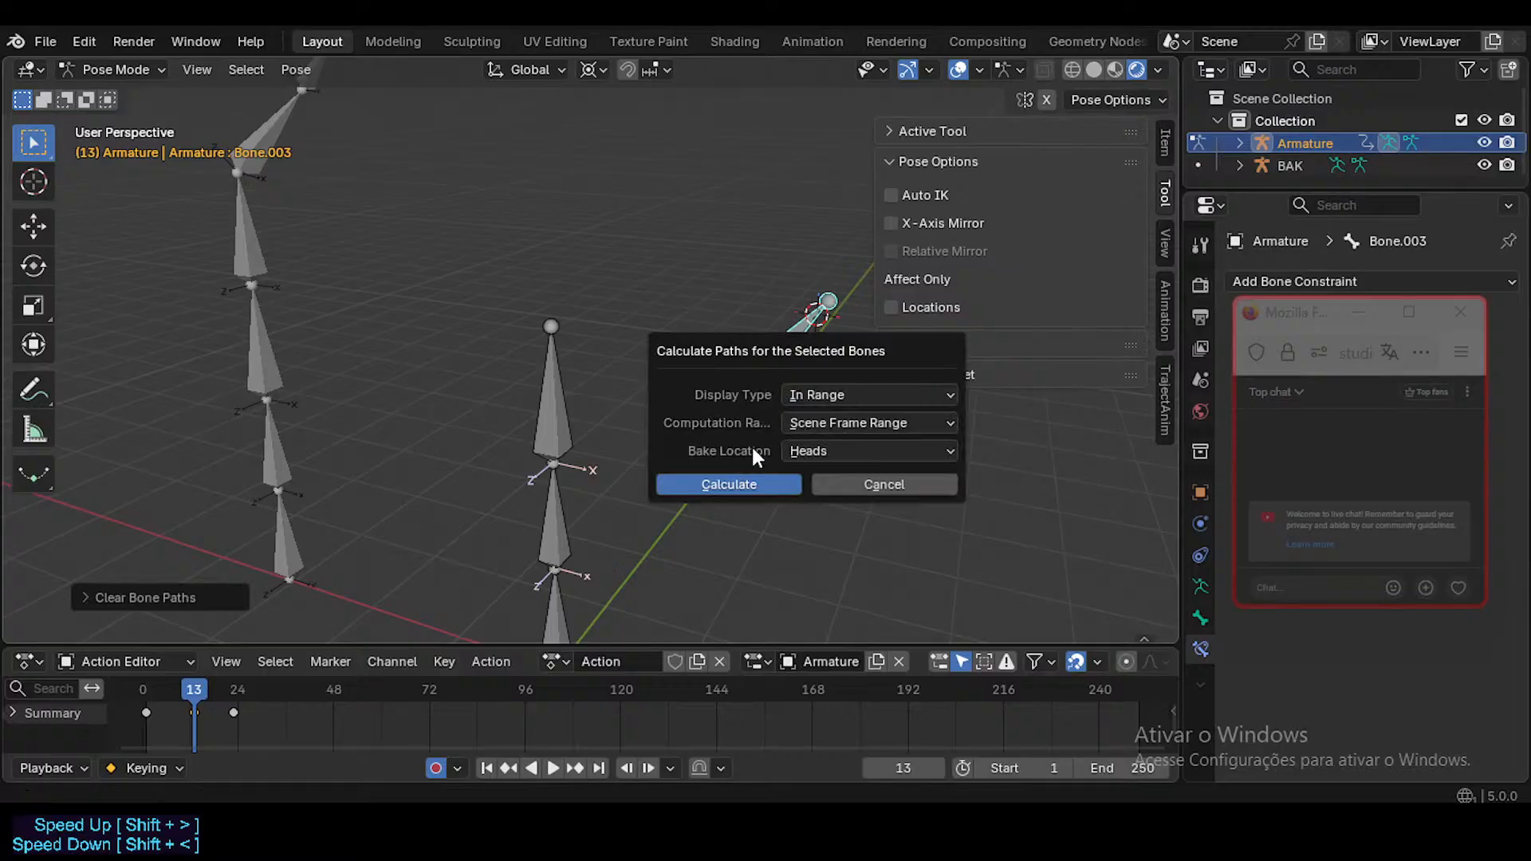
{"action": "left_click", "coordinate": [760, 483]}
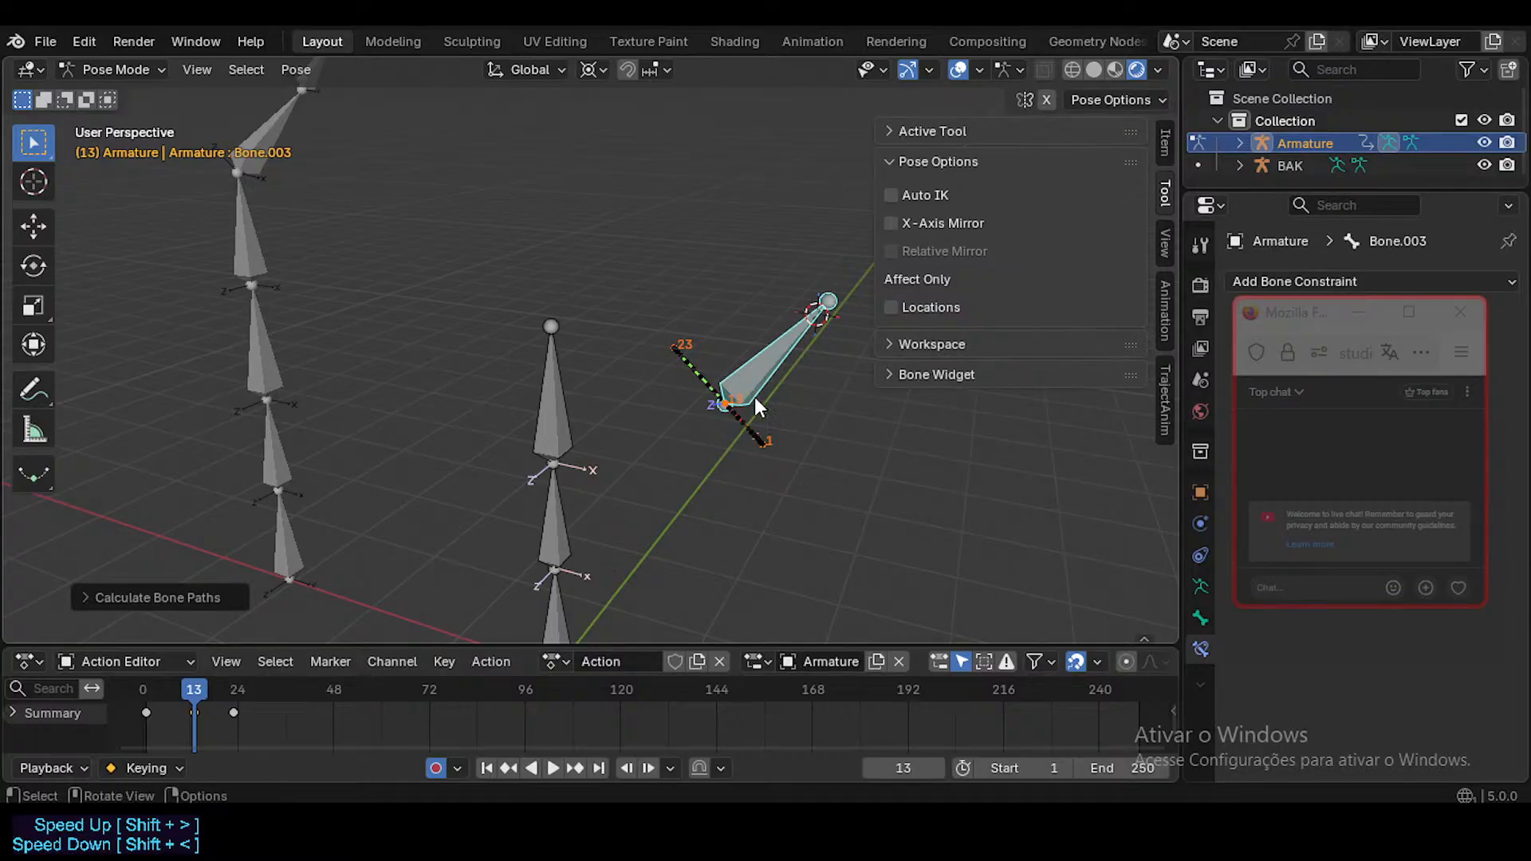
Step: Delete the separated bone's keyframe at frame 13
{"action": "mouse_move", "coordinate": [212, 680]}
{"action": "left_mouse_down"}
{"action": "mouse_move", "coordinate": [156, 692]}
{"action": "mouse_move", "coordinate": [240, 694]}
{"action": "mouse_move", "coordinate": [197, 695]}
{"action": "left_mouse_up"}
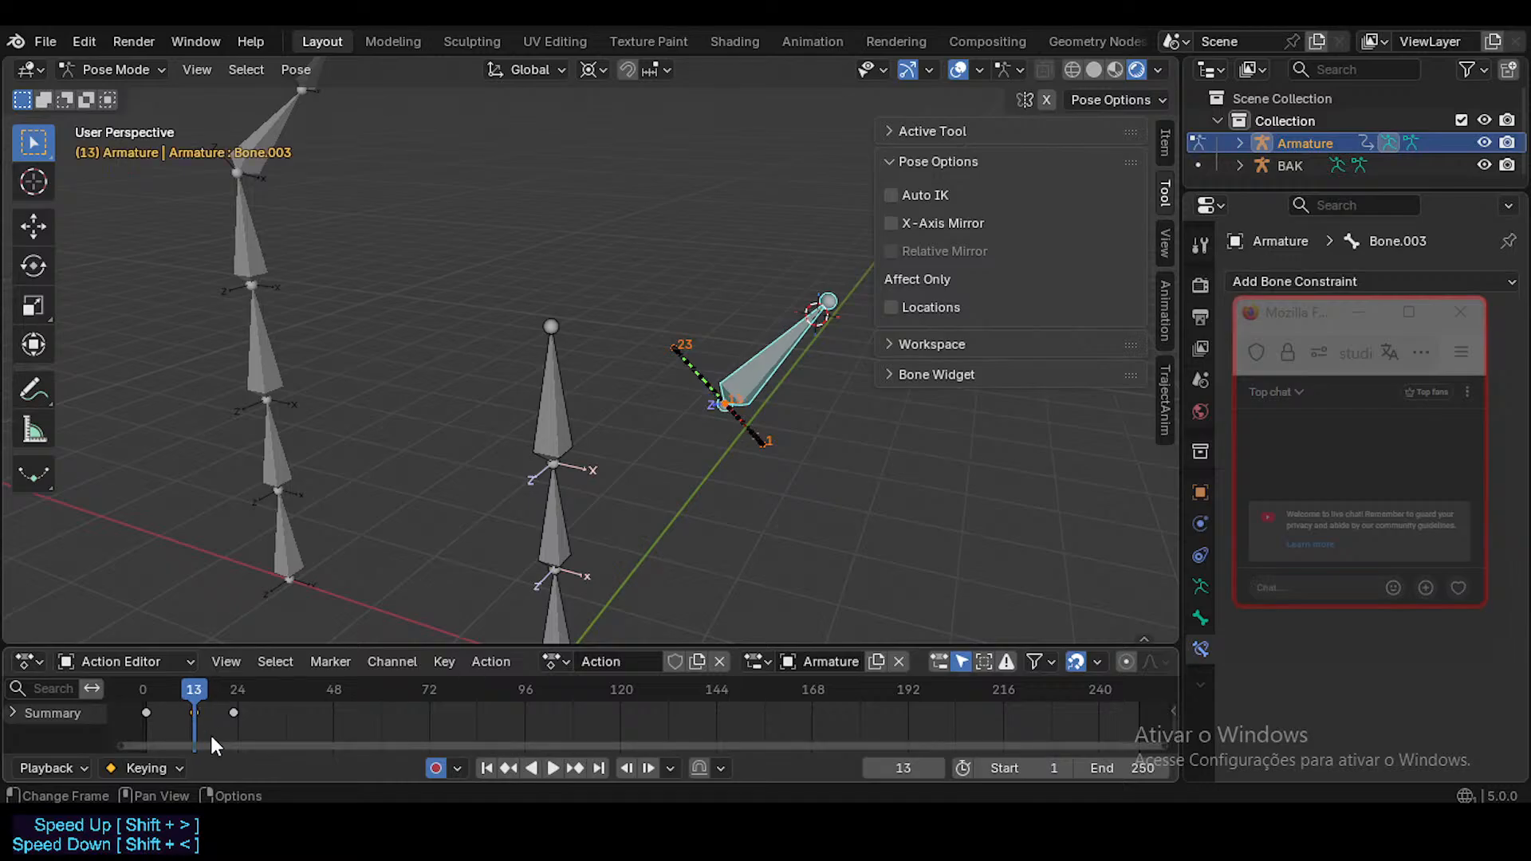
{"action": "key", "text": "x"}
{"action": "left_click", "coordinate": [198, 711]}
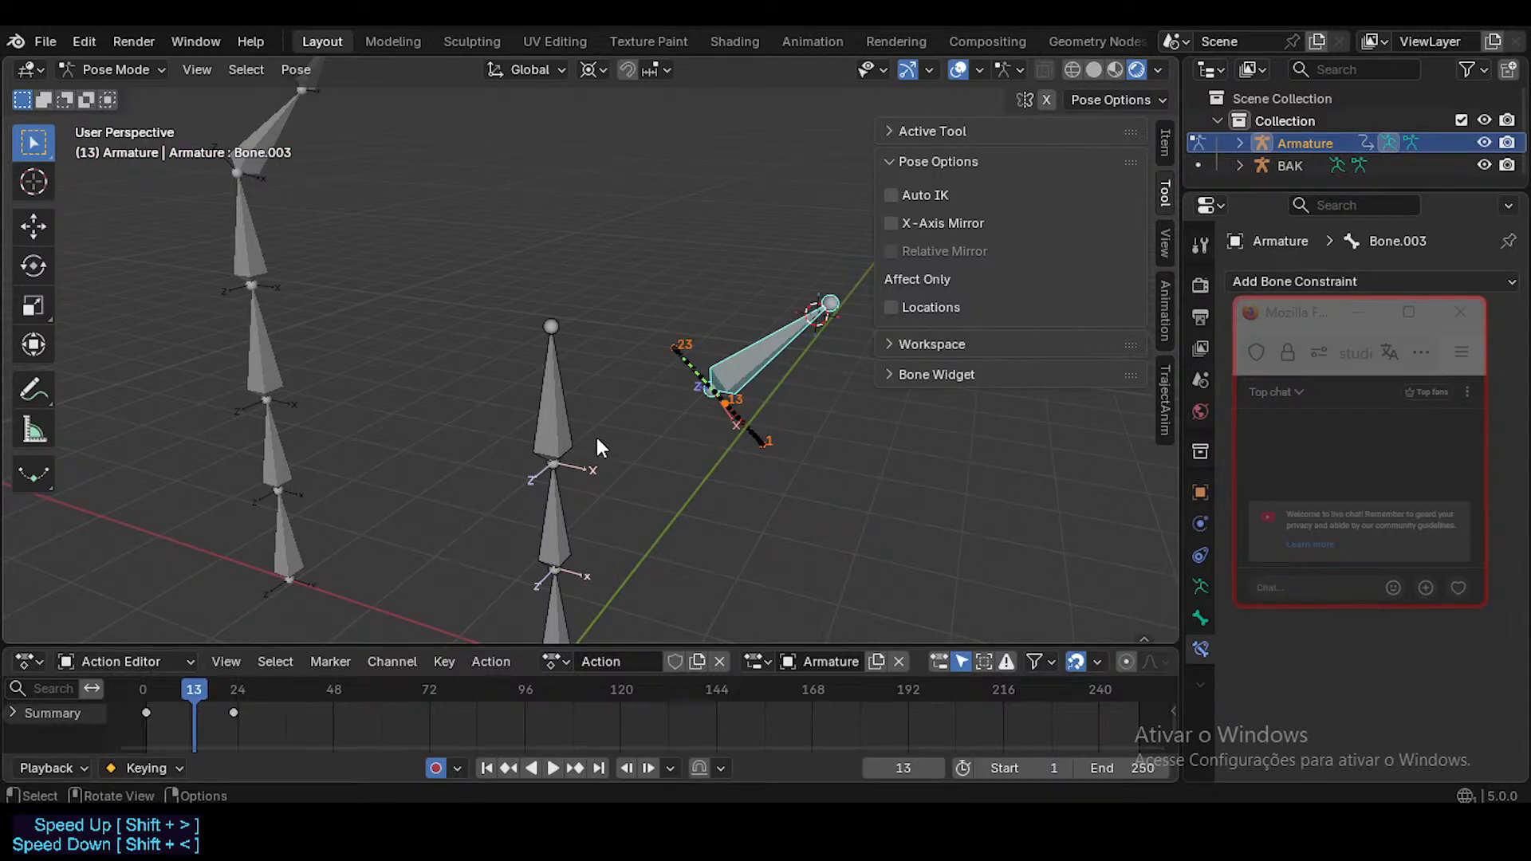
Step: Duplicate the separated bone's keyframe from frame 1 to frame 13
{"action": "key", "text": "shift+Left"}
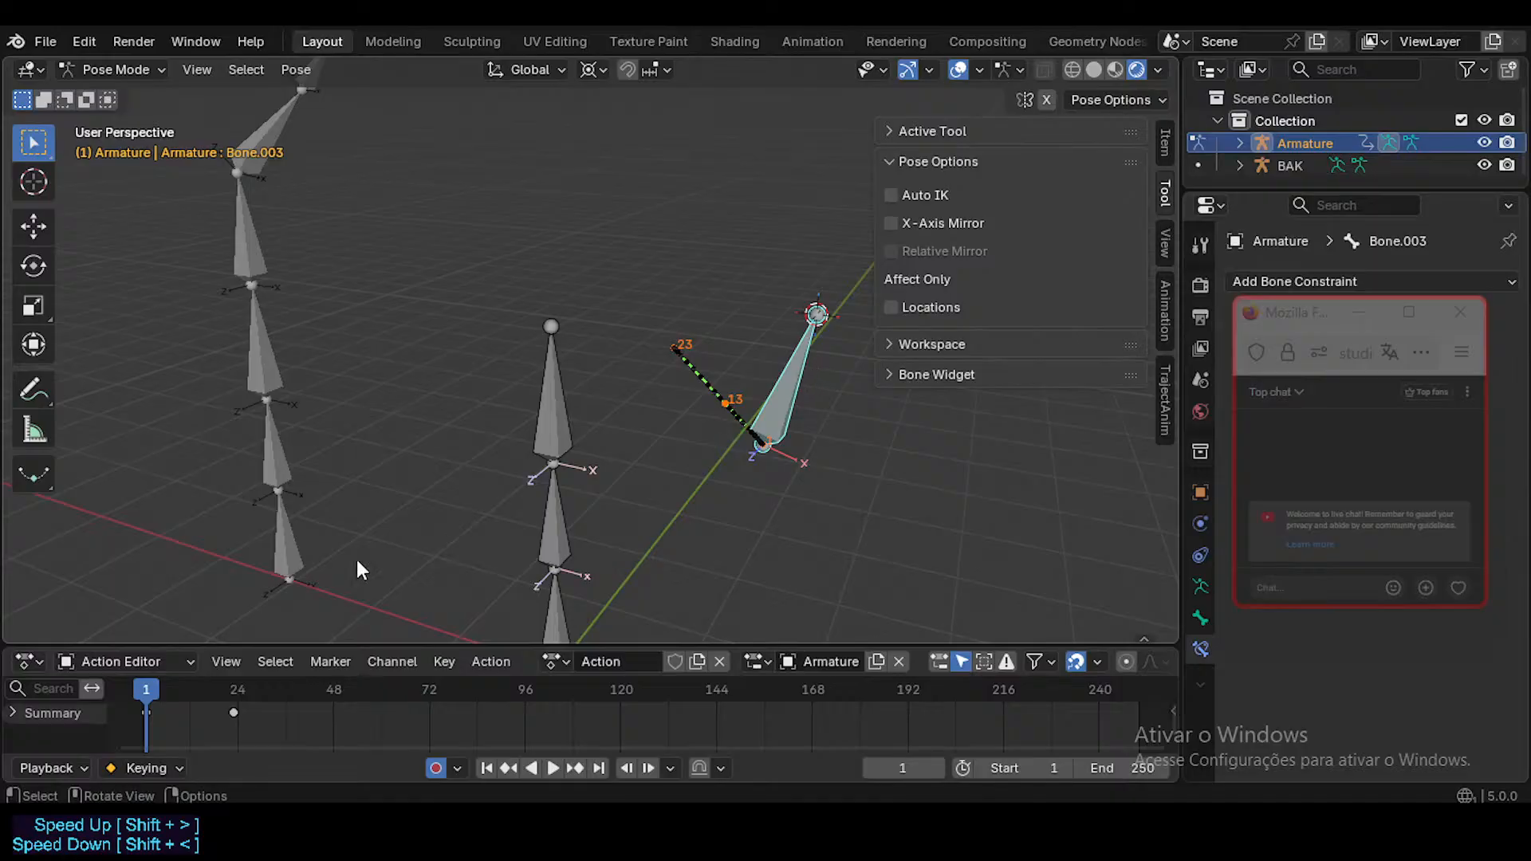
{"action": "key", "text": "r"}
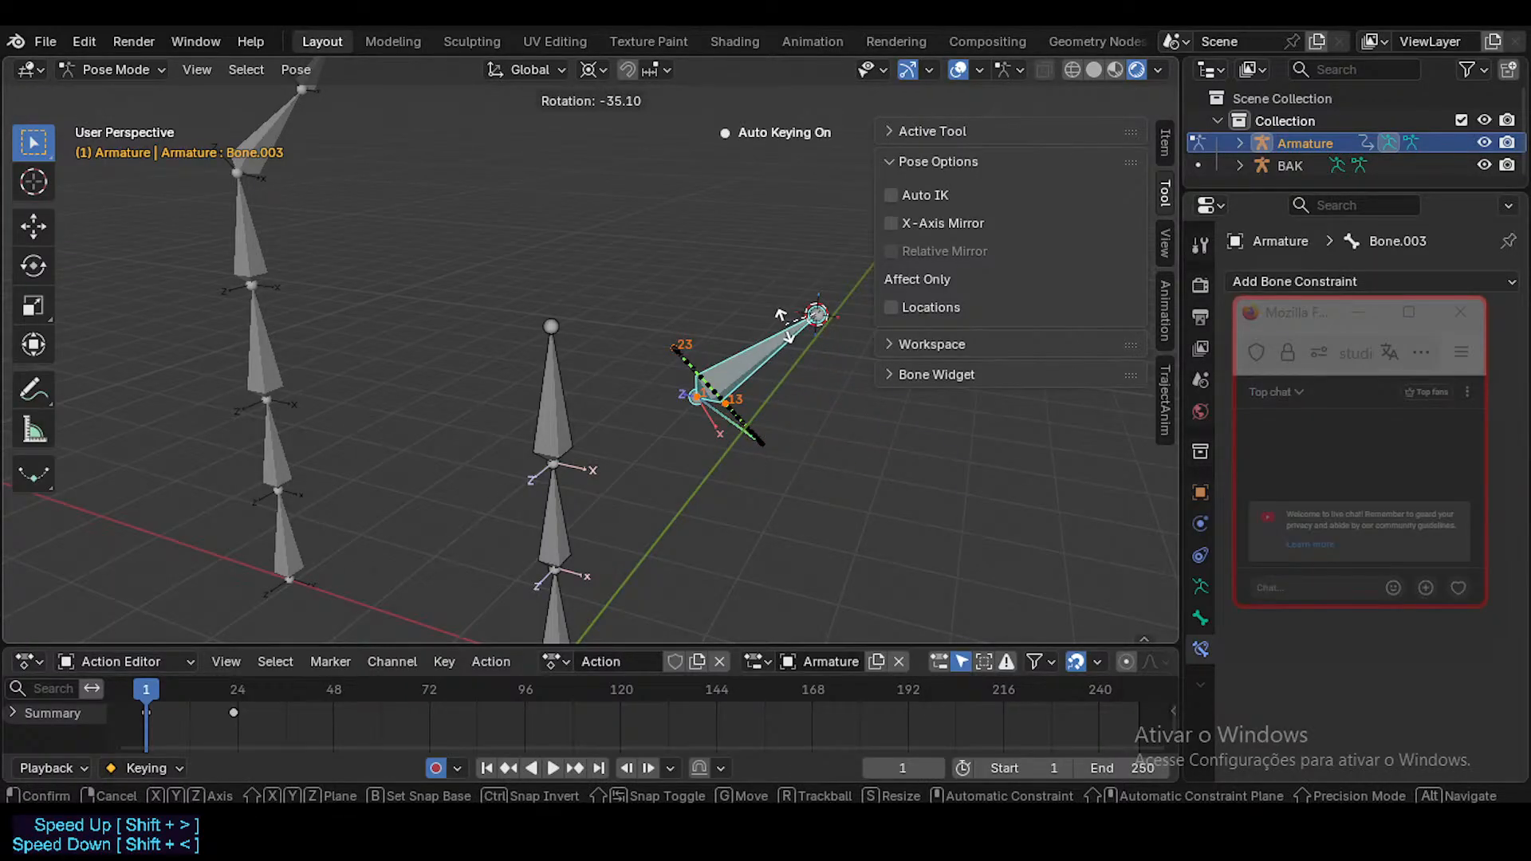
{"action": "right_click", "coordinate": [784, 326]}
{"action": "left_click", "coordinate": [146, 713]}
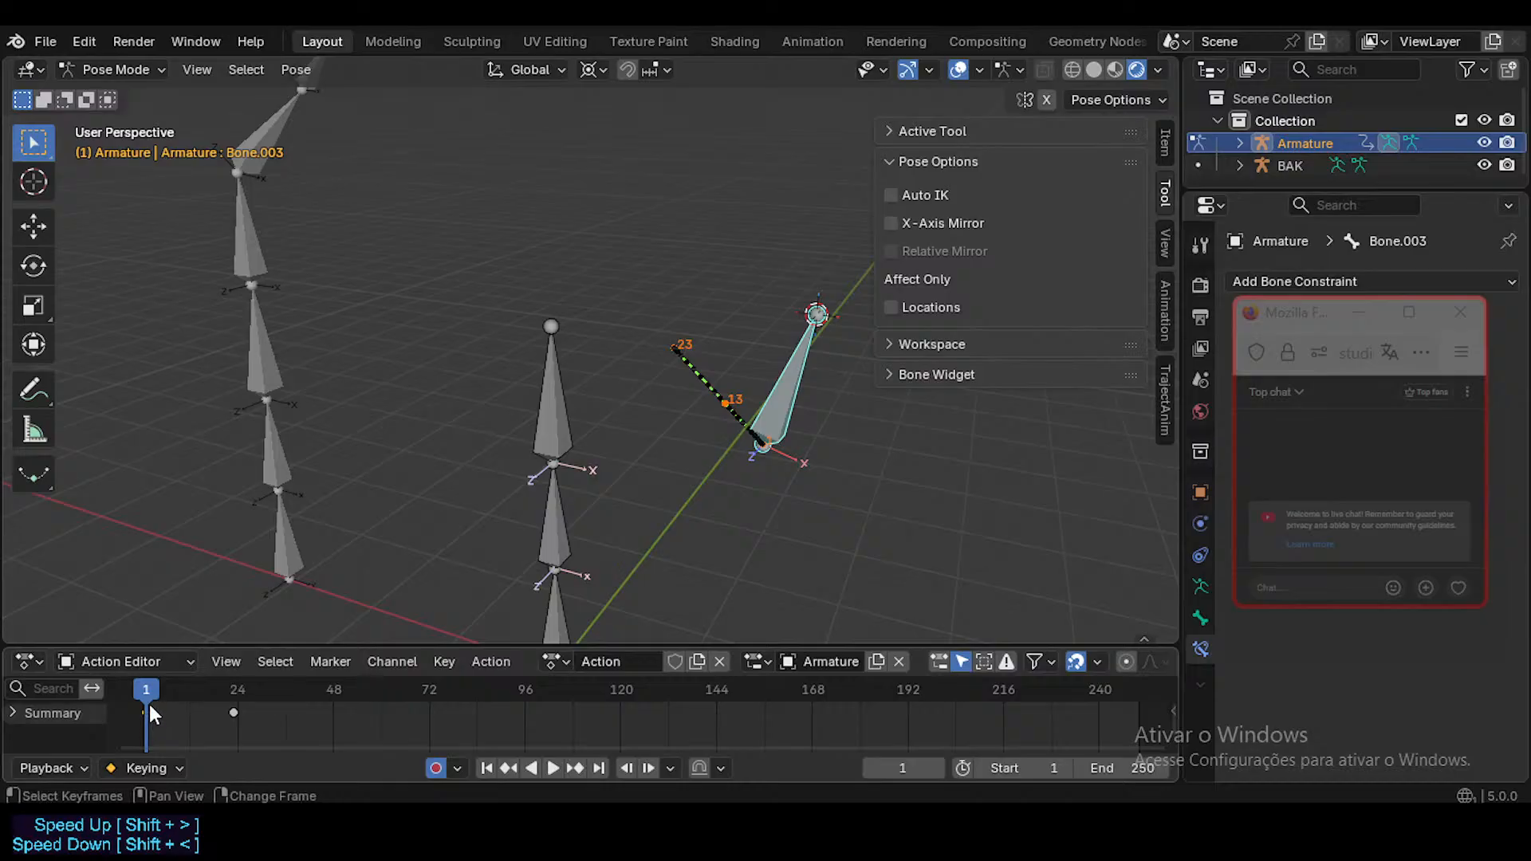
{"action": "key", "text": "shift+d"}
{"action": "left_click", "coordinate": [251, 673]}
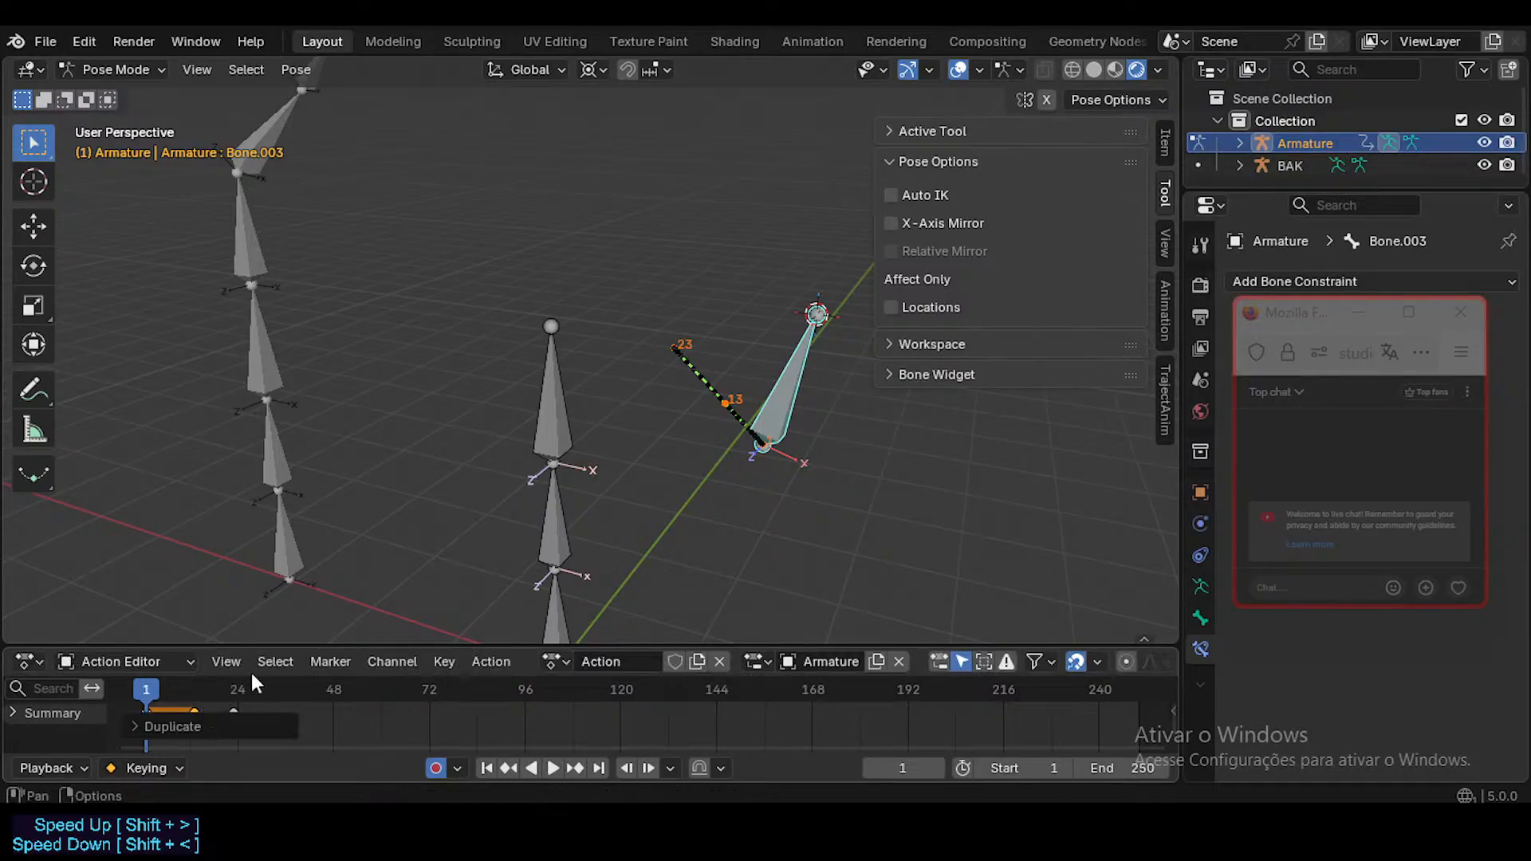
Step: Deselect the keyframes, go to the keyframe at frame 13, and rotate the separated bone partway toward its frame 23 pose
{"action": "key", "text": "Down"}
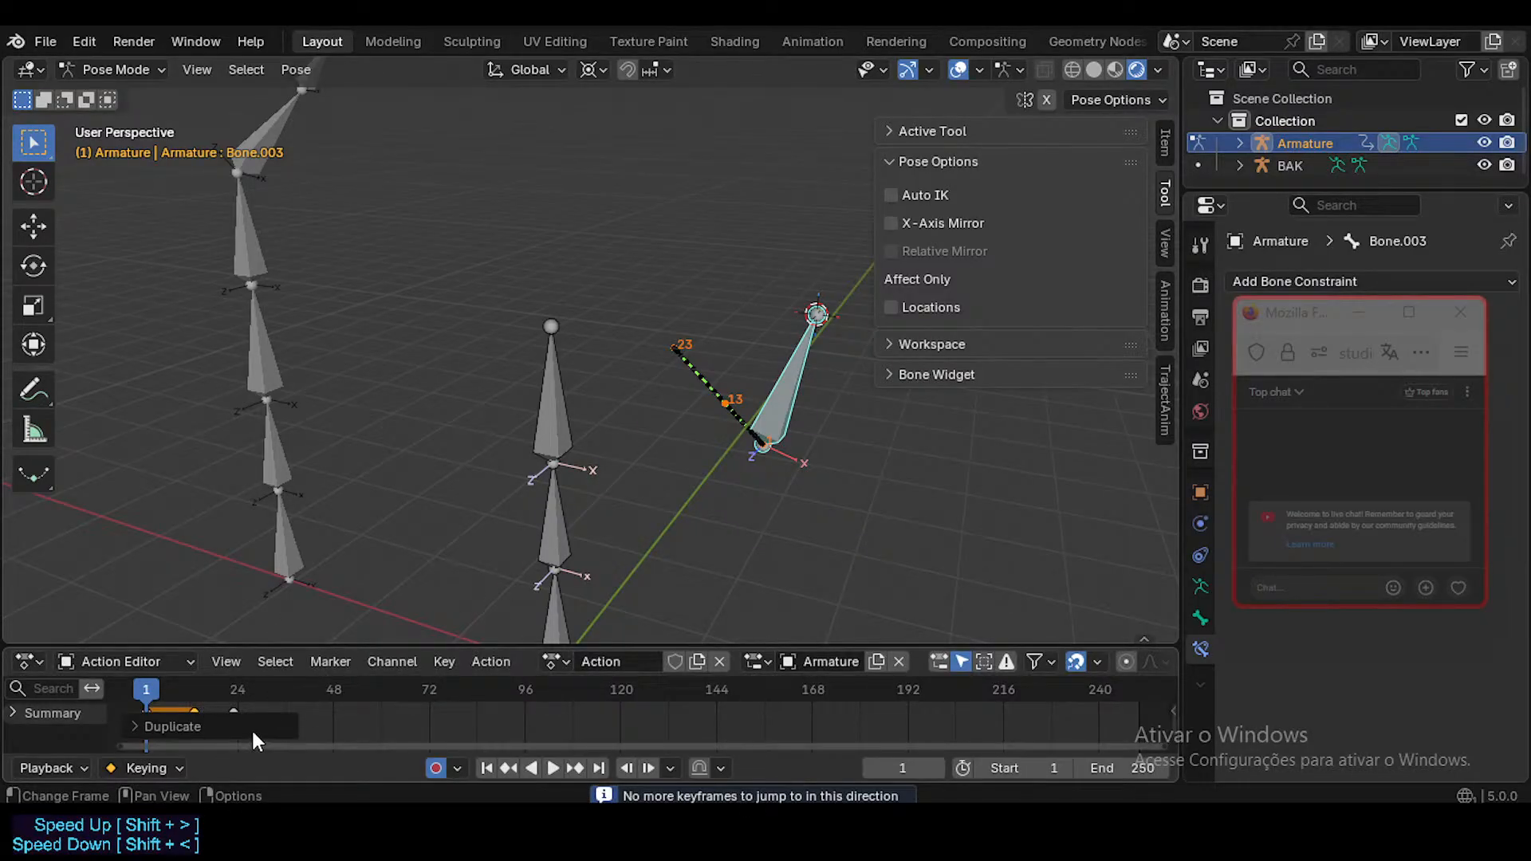
{"action": "key", "text": "Up"}
{"action": "left_click", "coordinate": [370, 709]}
{"action": "key", "text": "Down"}
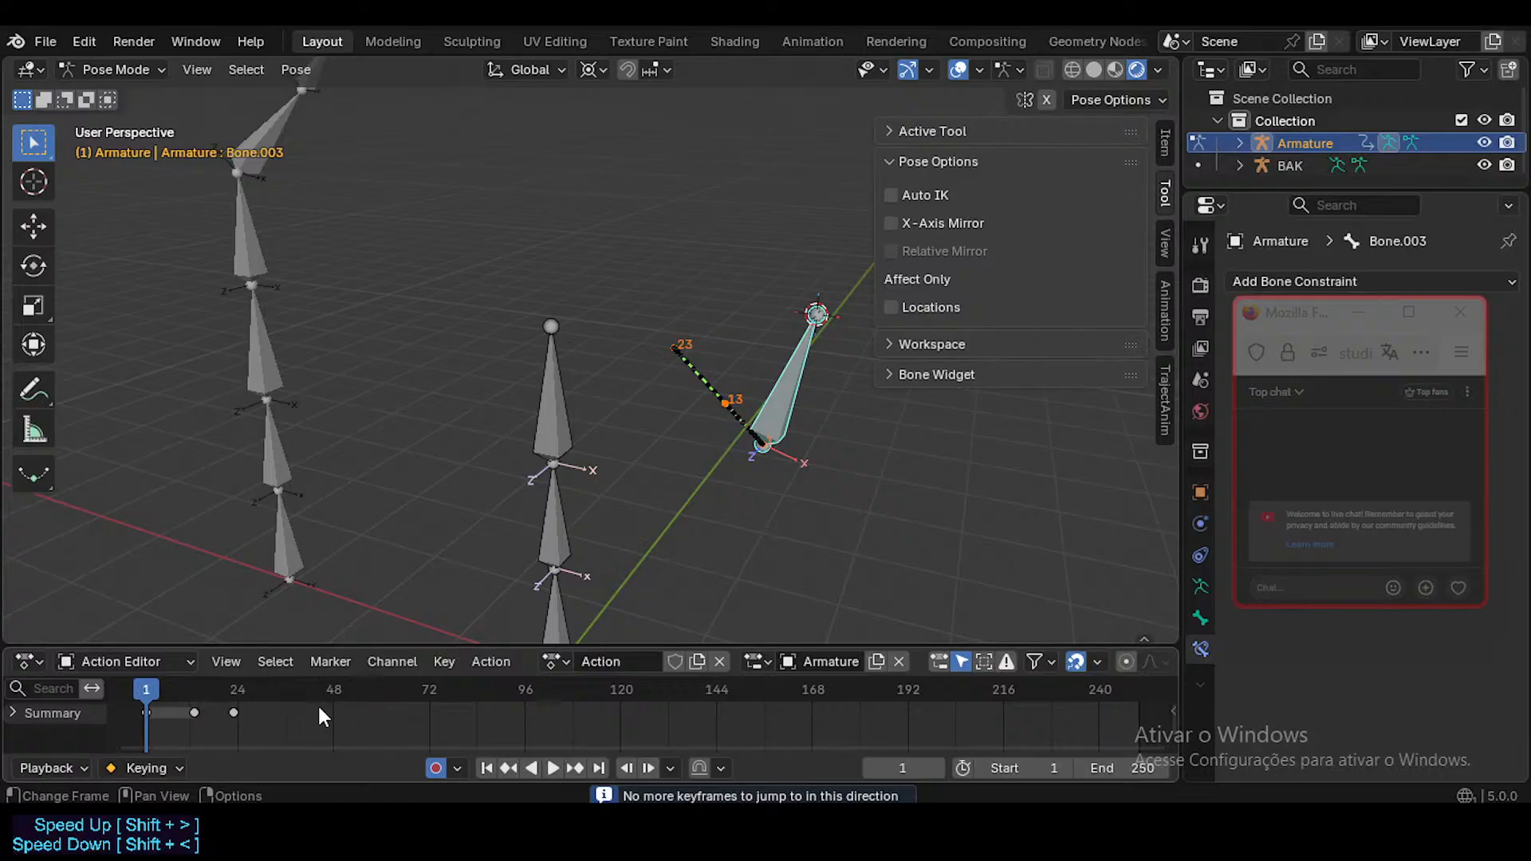
{"action": "key", "text": "Up"}
{"action": "key", "text": "r"}
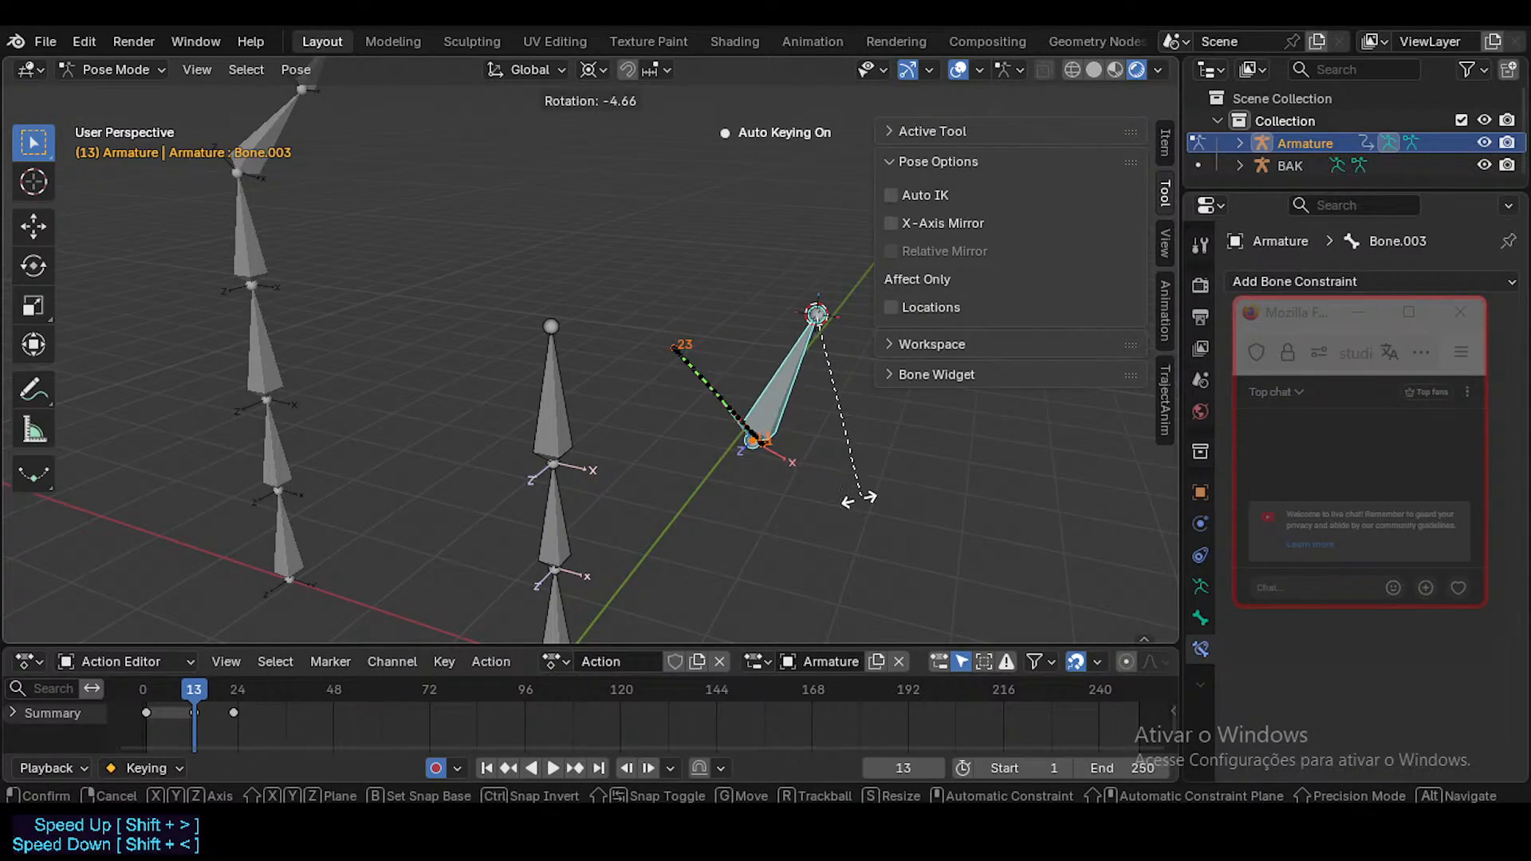
{"action": "left_click", "coordinate": [769, 449]}
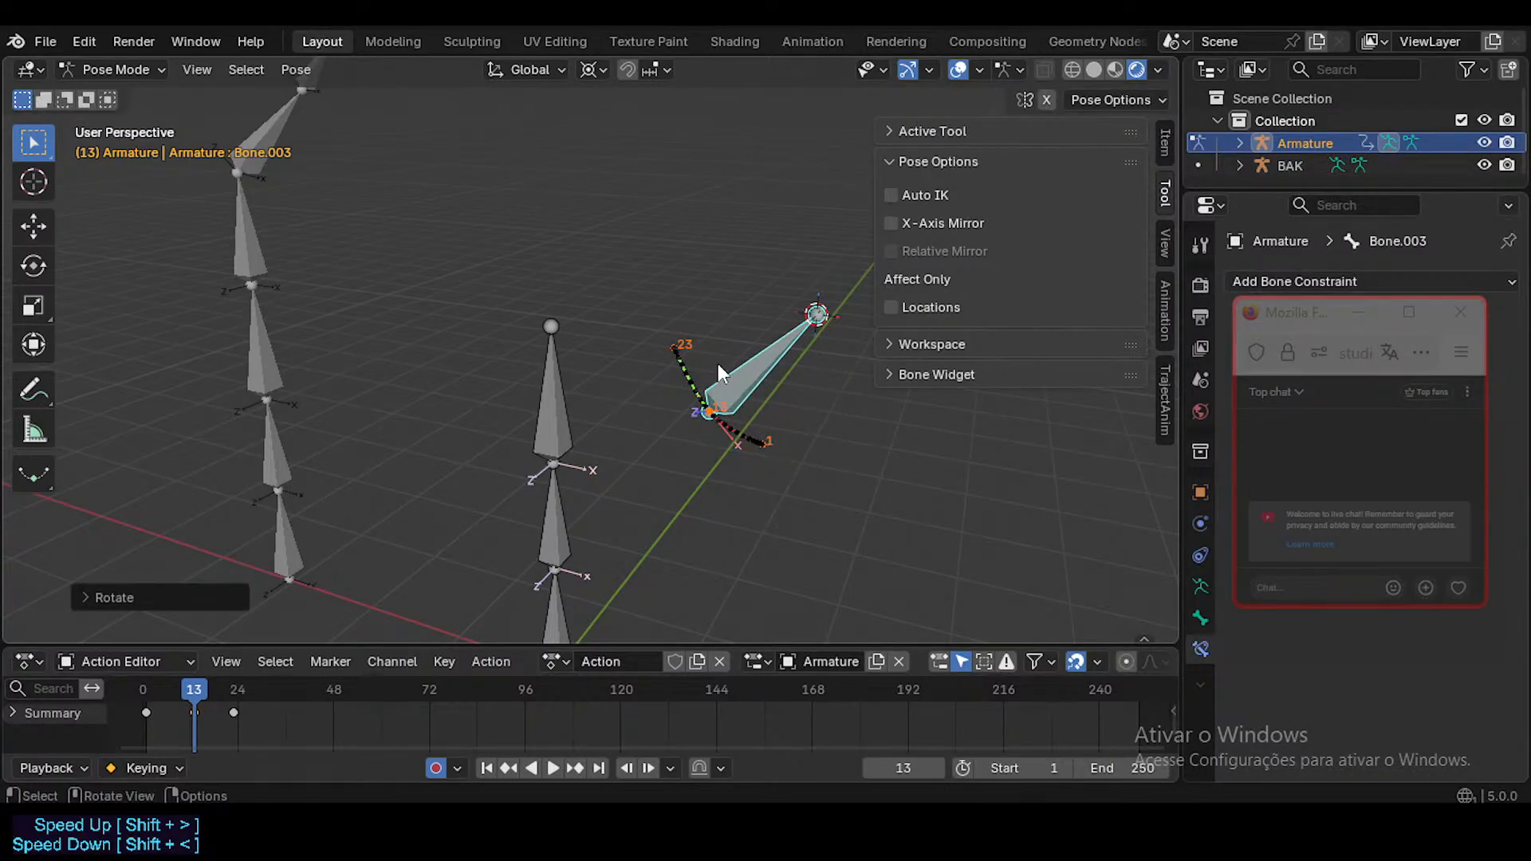
Step: Examine the separated bone's motion path and its keyframe timing around frame 13
{"action": "middle_click_drag", "start_coordinate": [720, 367], "coordinate": [622, 510]}
{"action": "left_click_drag", "start_coordinate": [199, 694], "coordinate": [197, 694]}
{"action": "scroll", "coordinate": [201, 705], "scroll_direction": "up", "scroll_amount": 9}
{"action": "middle_click_drag", "start_coordinate": [197, 719], "coordinate": [432, 711]}
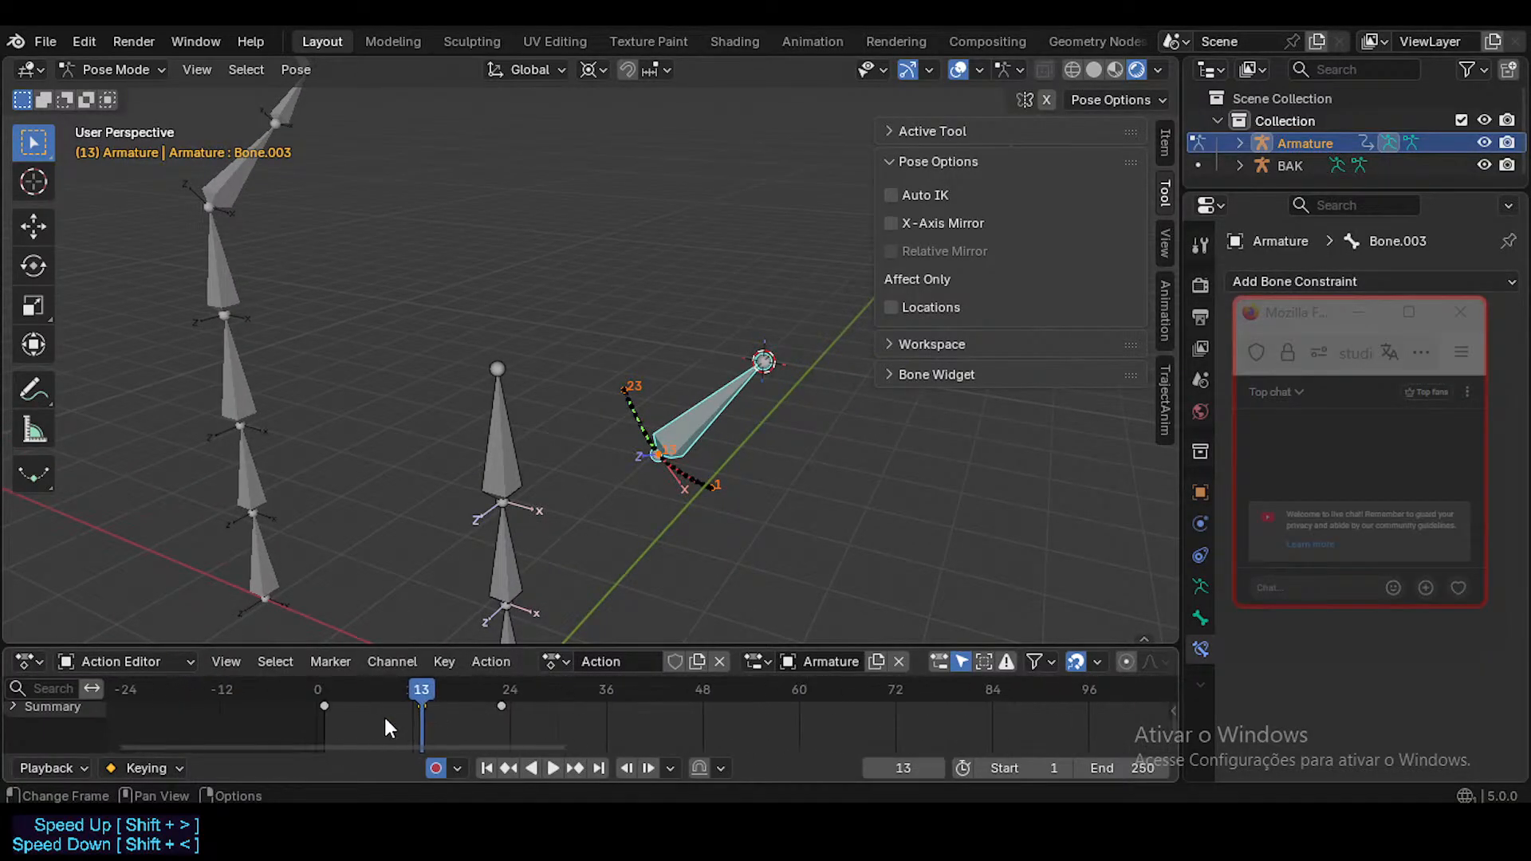
{"action": "middle_click_drag", "start_coordinate": [556, 594], "coordinate": [597, 495]}
{"action": "left_click_drag", "start_coordinate": [313, 697], "coordinate": [423, 697]}
{"action": "scroll", "coordinate": [354, 710], "scroll_direction": "up", "scroll_amount": 2}
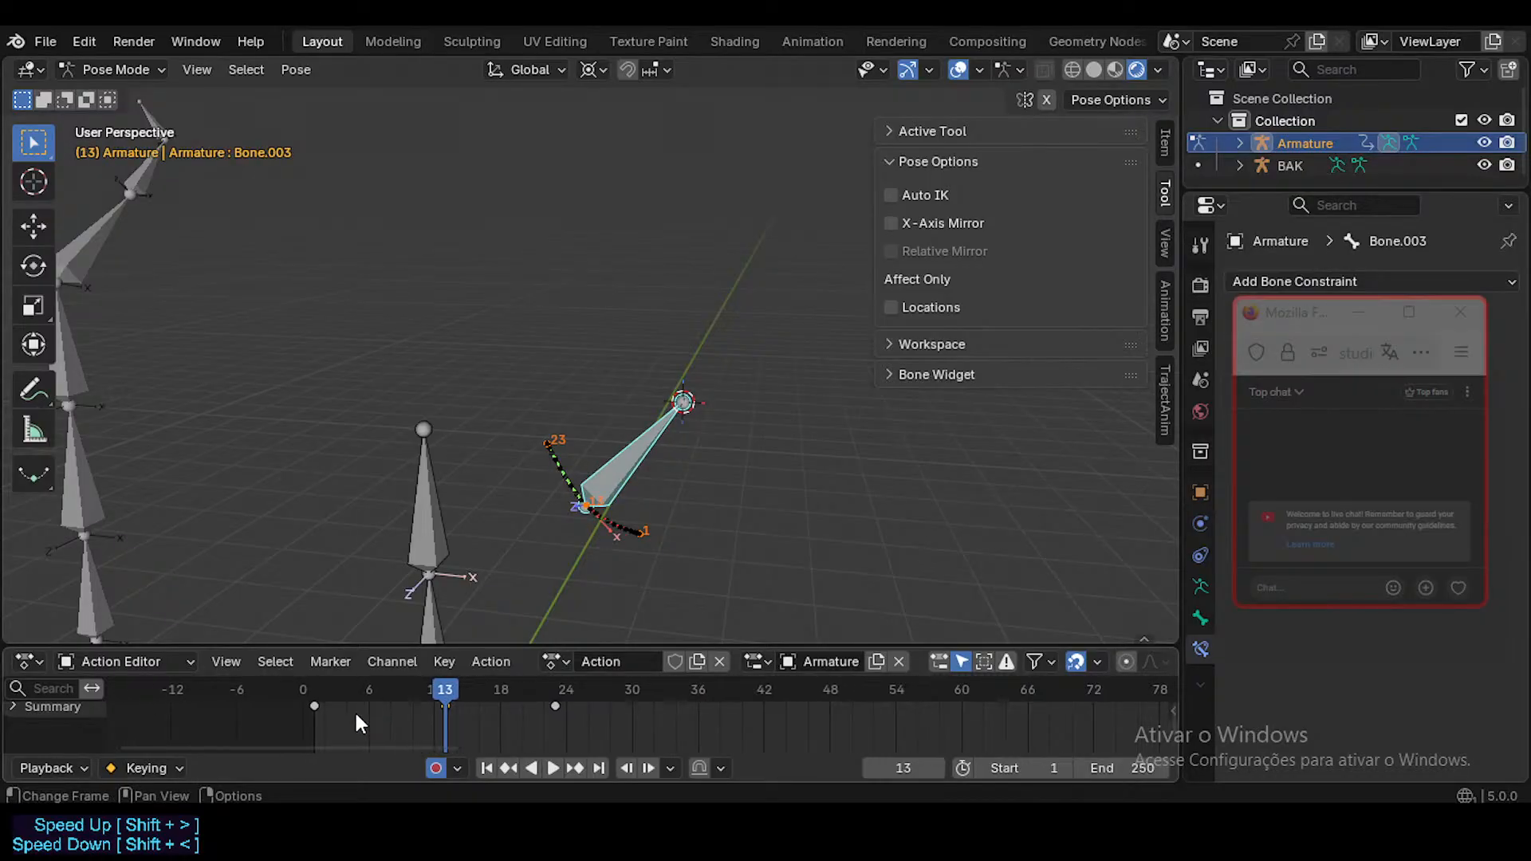
{"action": "scroll", "coordinate": [359, 722], "scroll_direction": "down", "scroll_amount": 2}
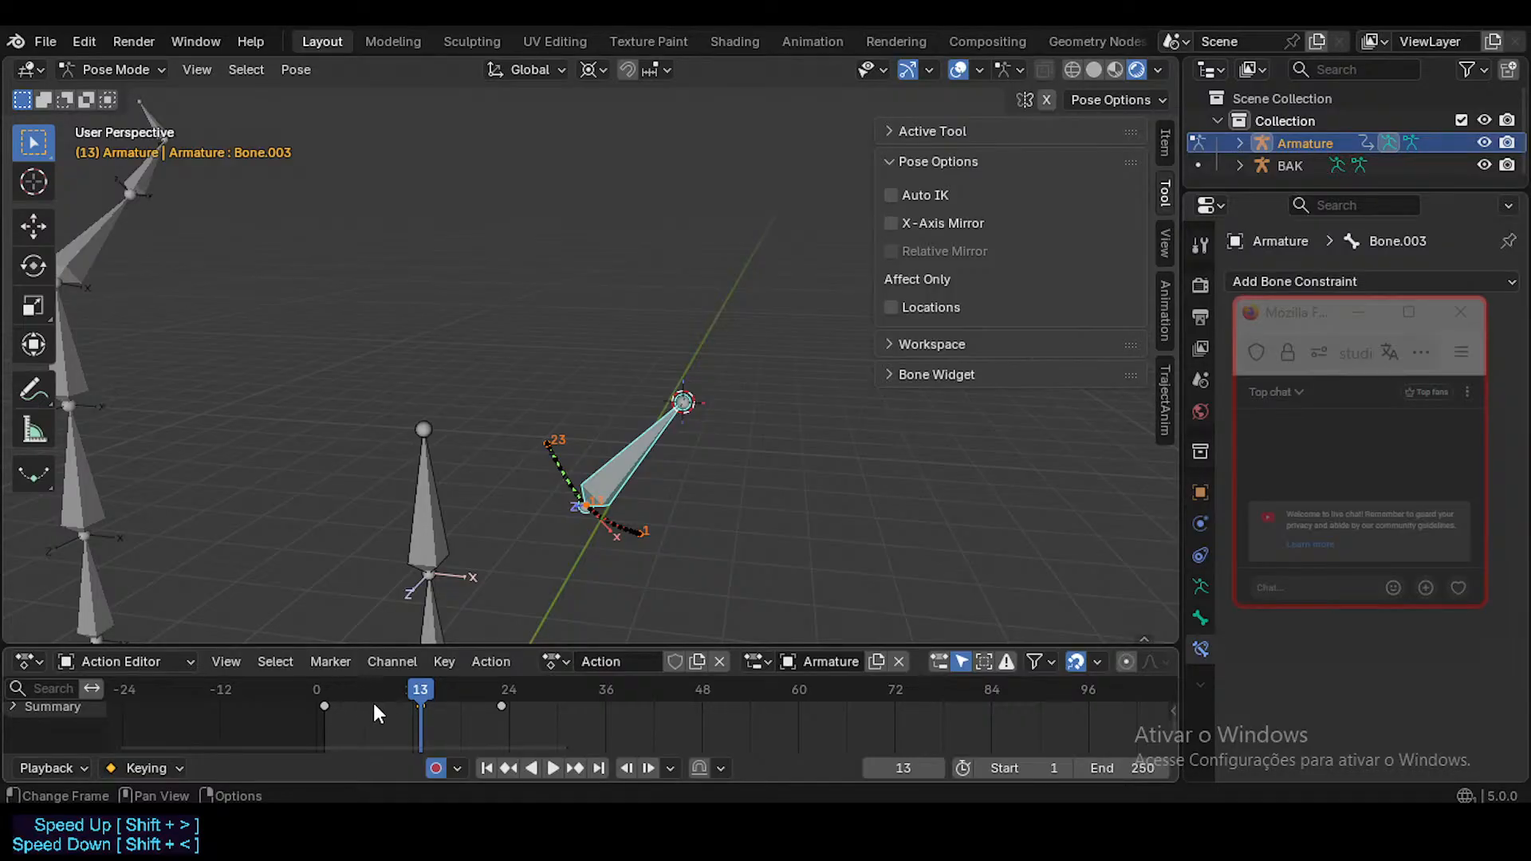
Step: Try Linear and Constant interpolation on the separated bone's keyframes, and set them back to Bézier
{"action": "key", "text": "ctrl+t"}
{"action": "key", "text": "ctrl+t"}
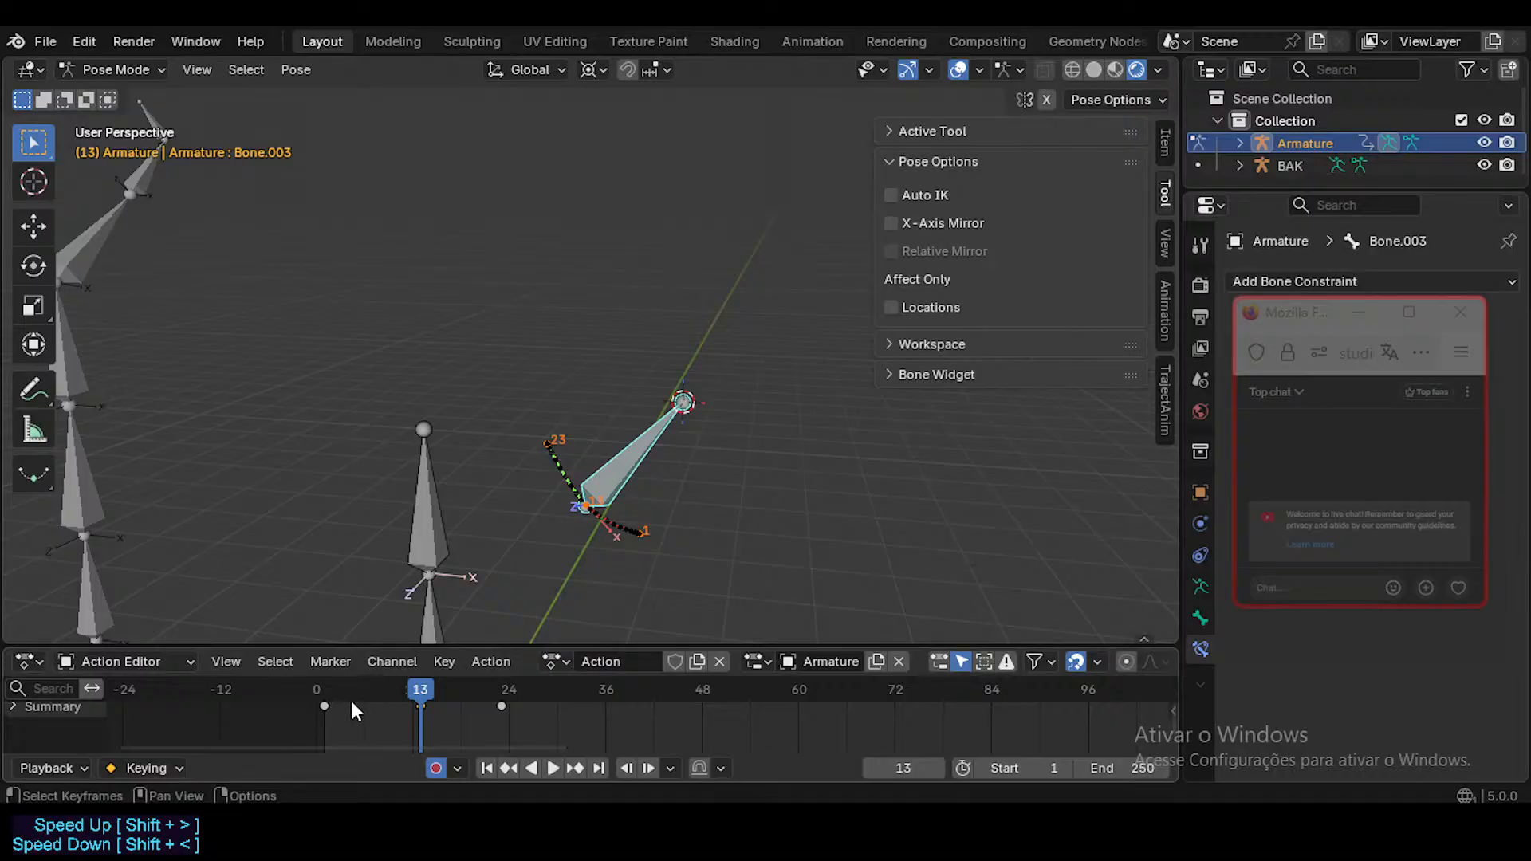
{"action": "key", "text": "t"}
{"action": "left_click", "coordinate": [91, 632]}
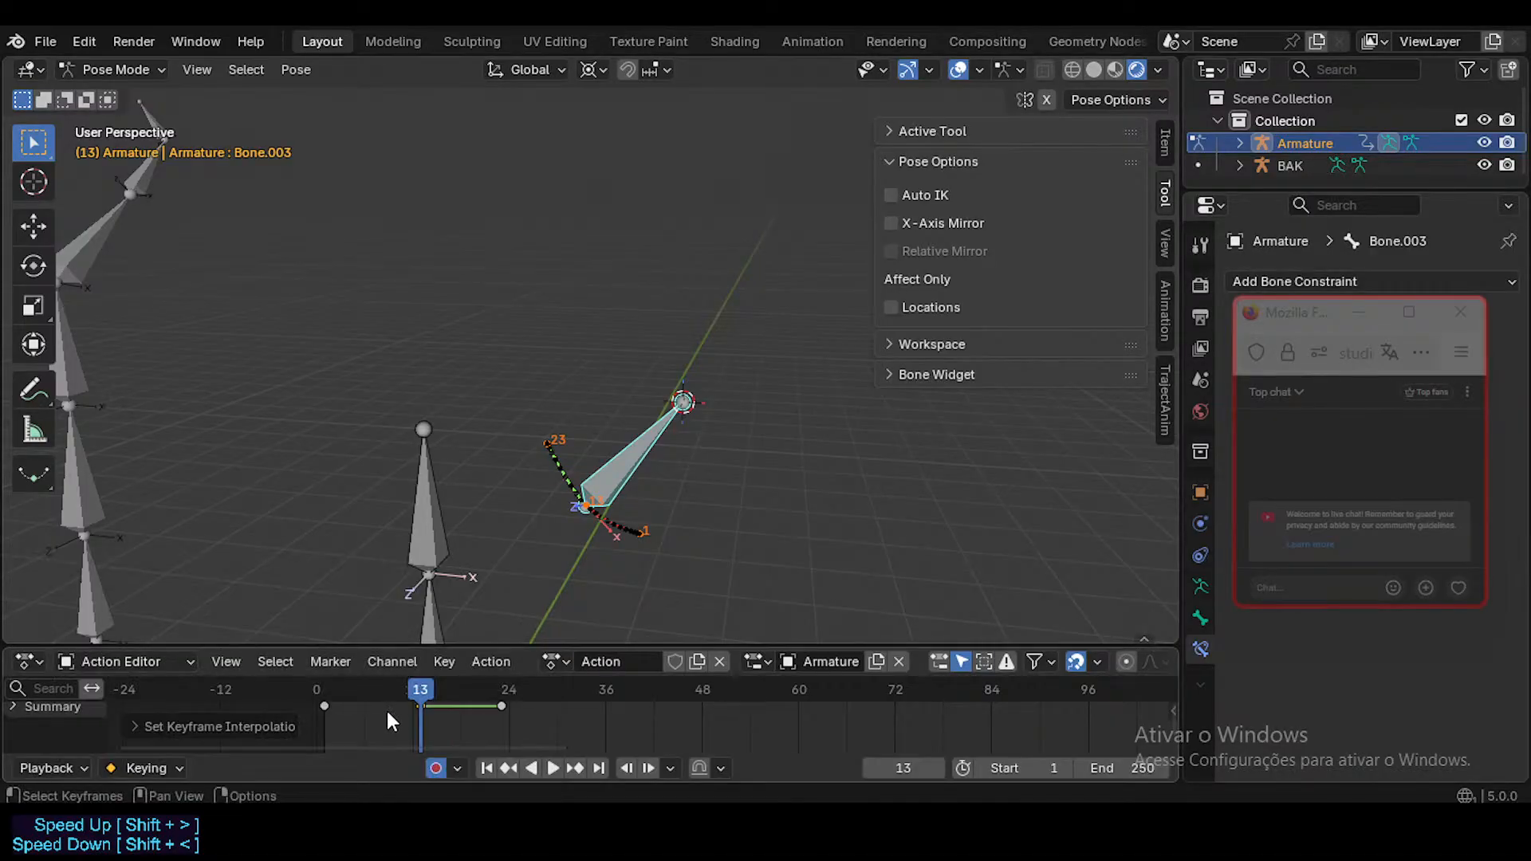
{"action": "key", "text": "t"}
{"action": "left_click", "coordinate": [295, 656]}
{"action": "key", "text": "t"}
{"action": "left_click", "coordinate": [352, 652]}
{"action": "key", "text": "t"}
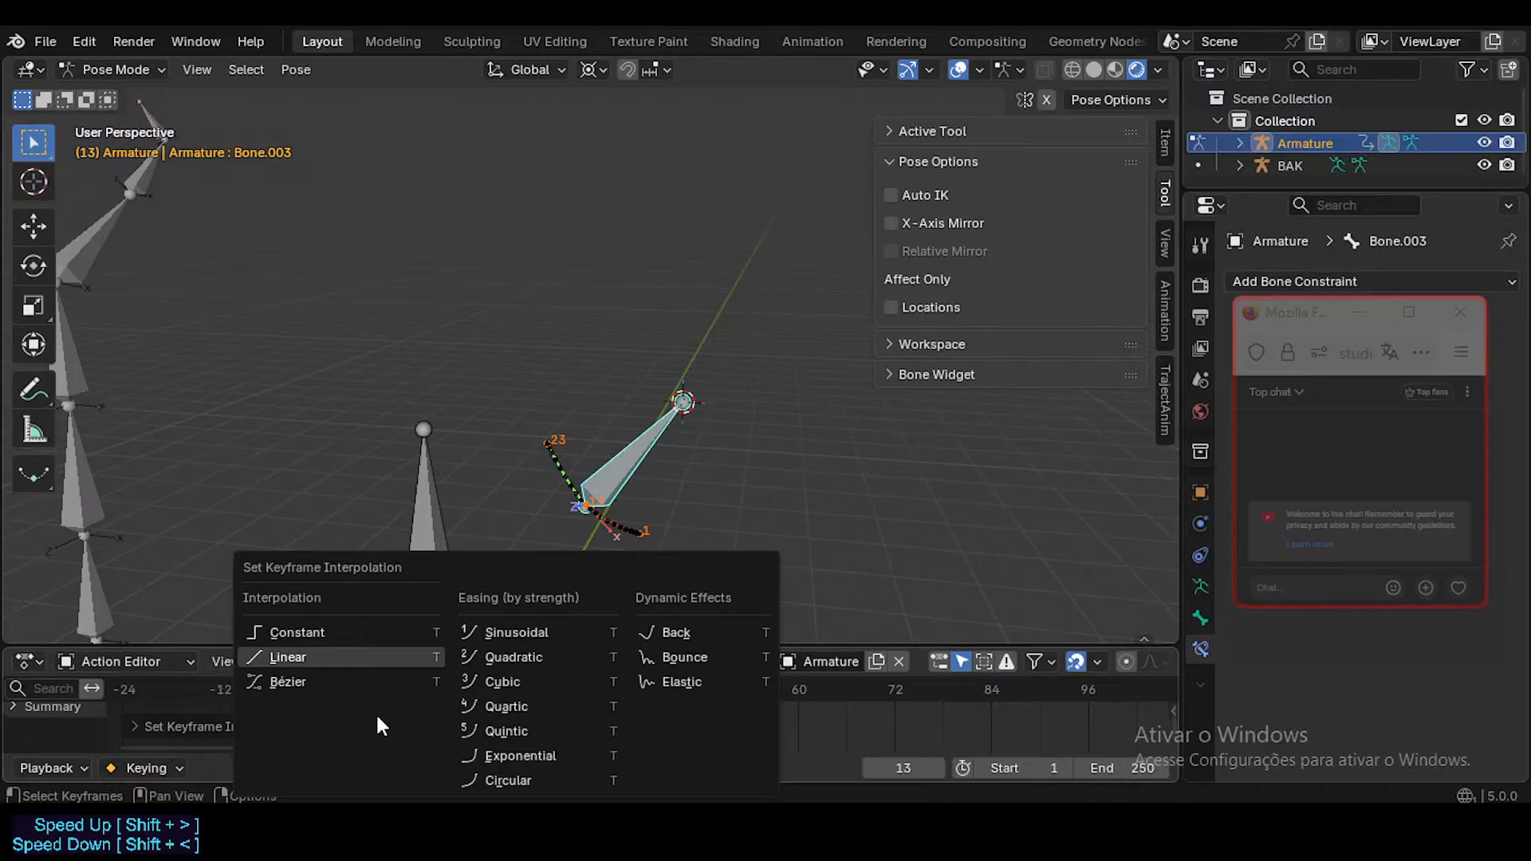
{"action": "left_click", "coordinate": [368, 632]}
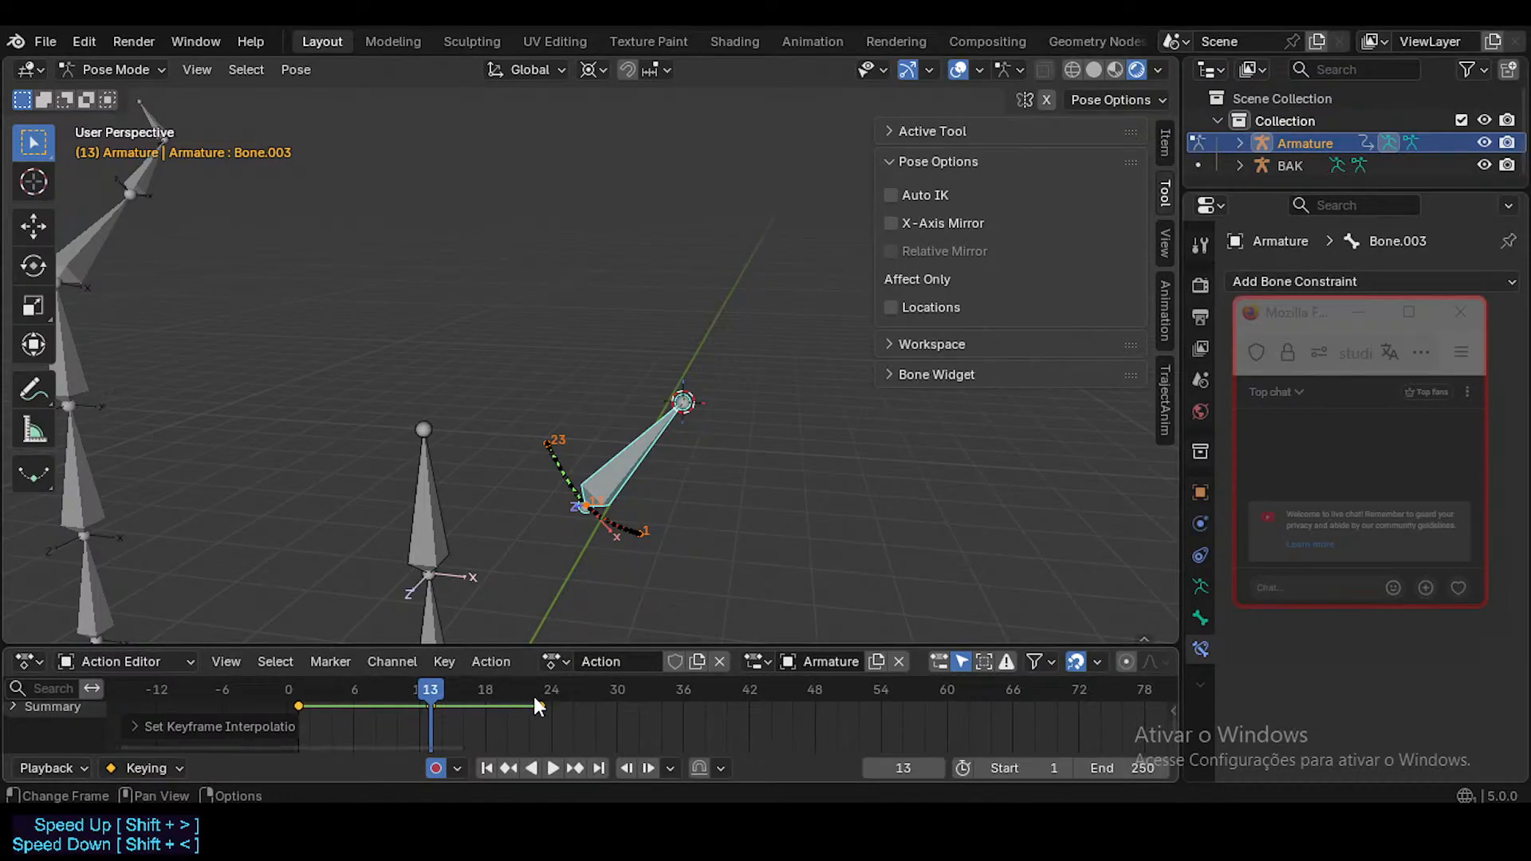
{"action": "key", "text": "t"}
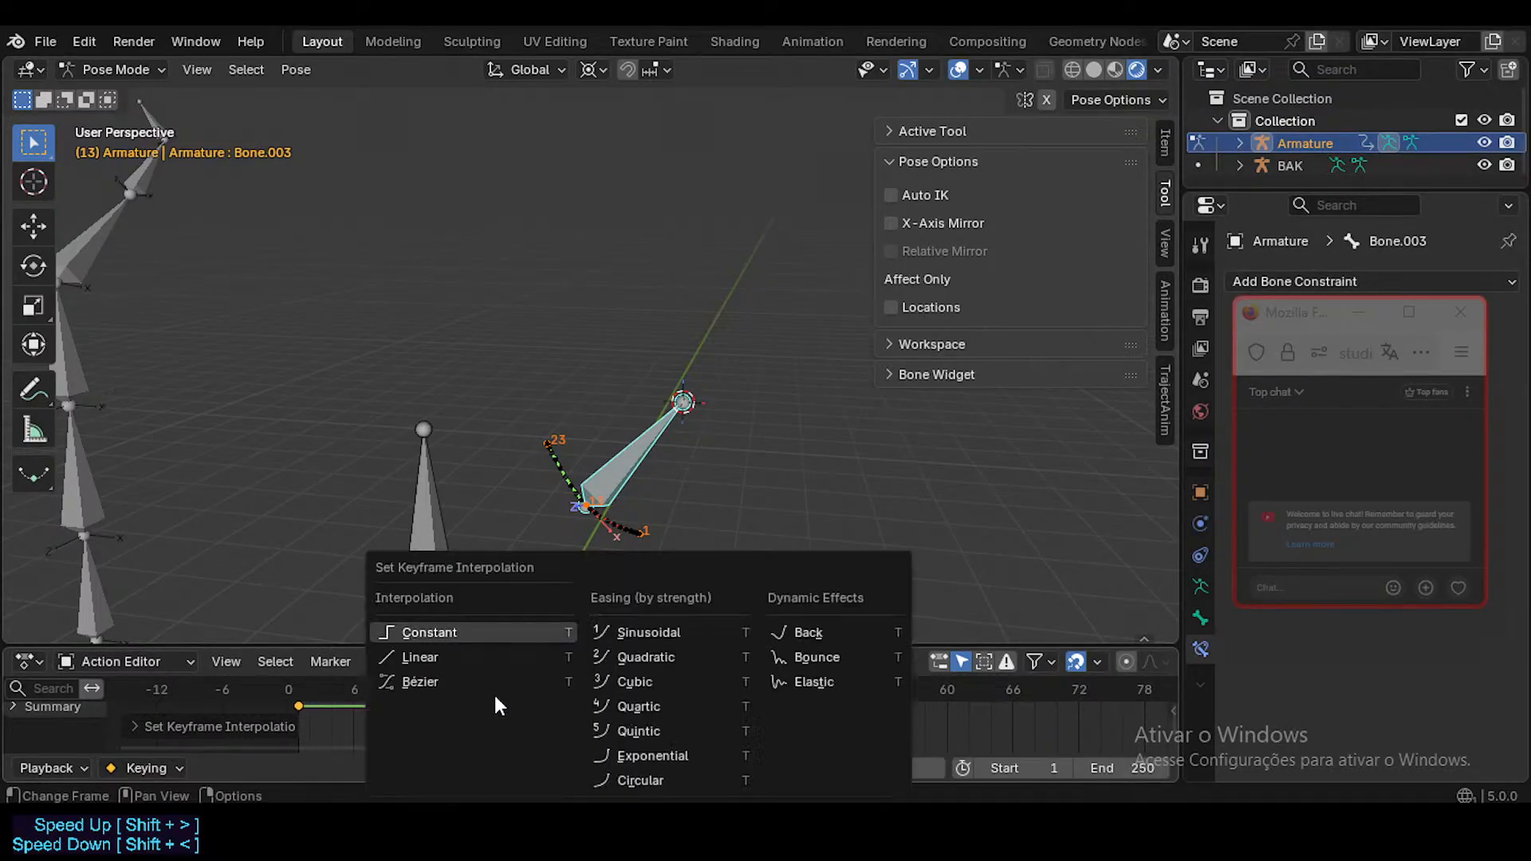
{"action": "left_click", "coordinate": [456, 682]}
Step: Advance to frame 32, past the separated bone's last keyframe, and show the TrajectAnim add-on's stroke options
{"action": "mouse_move", "coordinate": [431, 691]}
{"action": "left_mouse_down"}
{"action": "mouse_move", "coordinate": [335, 691]}
{"action": "mouse_move", "coordinate": [523, 691]}
{"action": "mouse_move", "coordinate": [402, 690]}
{"action": "mouse_move", "coordinate": [430, 691]}
{"action": "left_mouse_up"}
{"action": "scroll", "coordinate": [631, 442], "scroll_direction": "down", "scroll_amount": 1}
{"action": "middle_click_drag", "start_coordinate": [631, 441], "coordinate": [594, 464]}
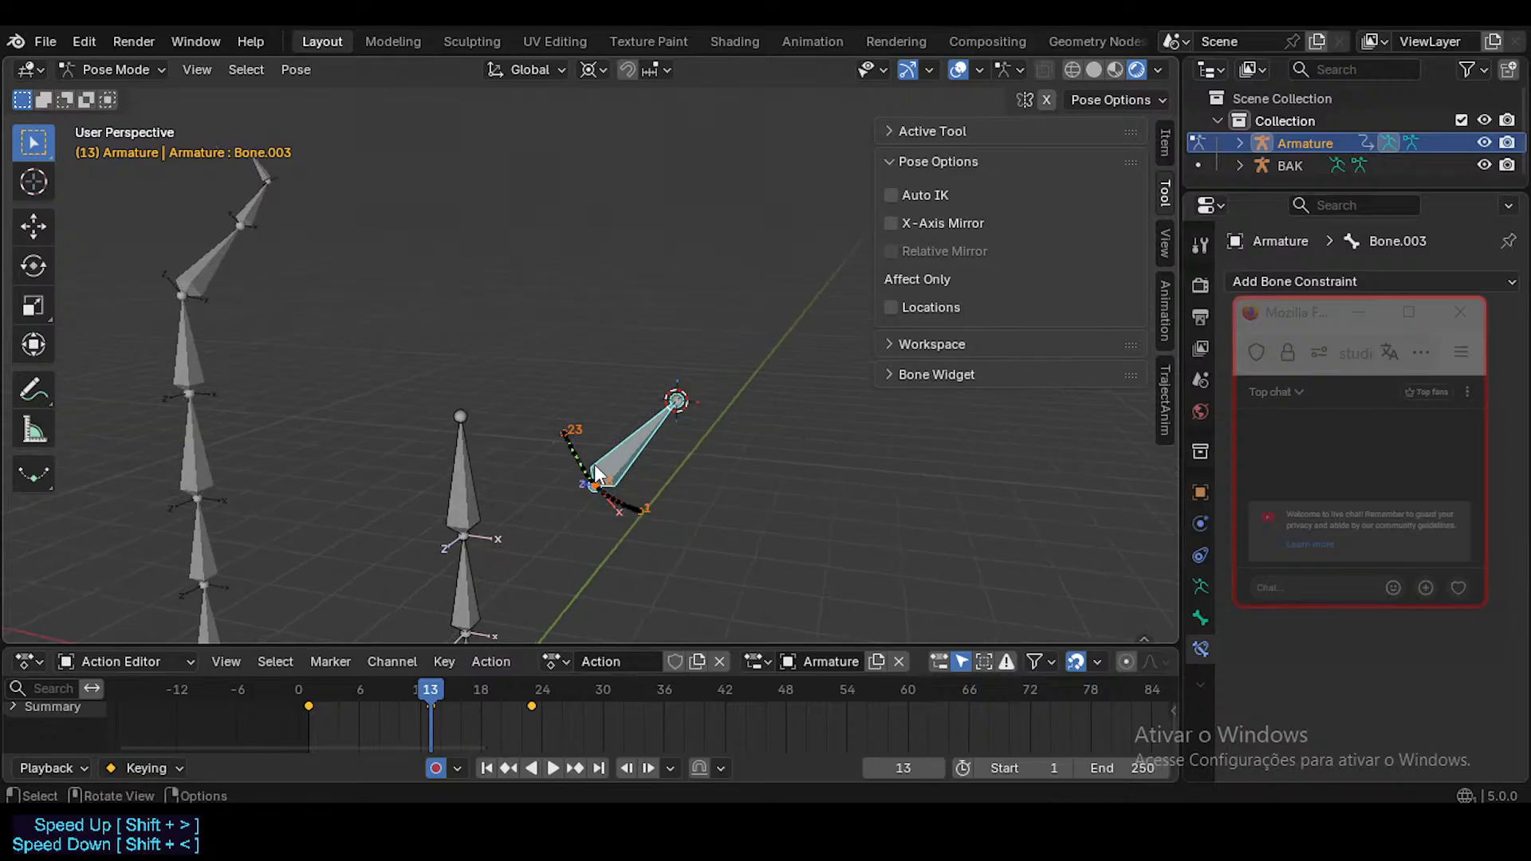
{"action": "scroll", "coordinate": [595, 464], "scroll_direction": "up", "scroll_amount": 2}
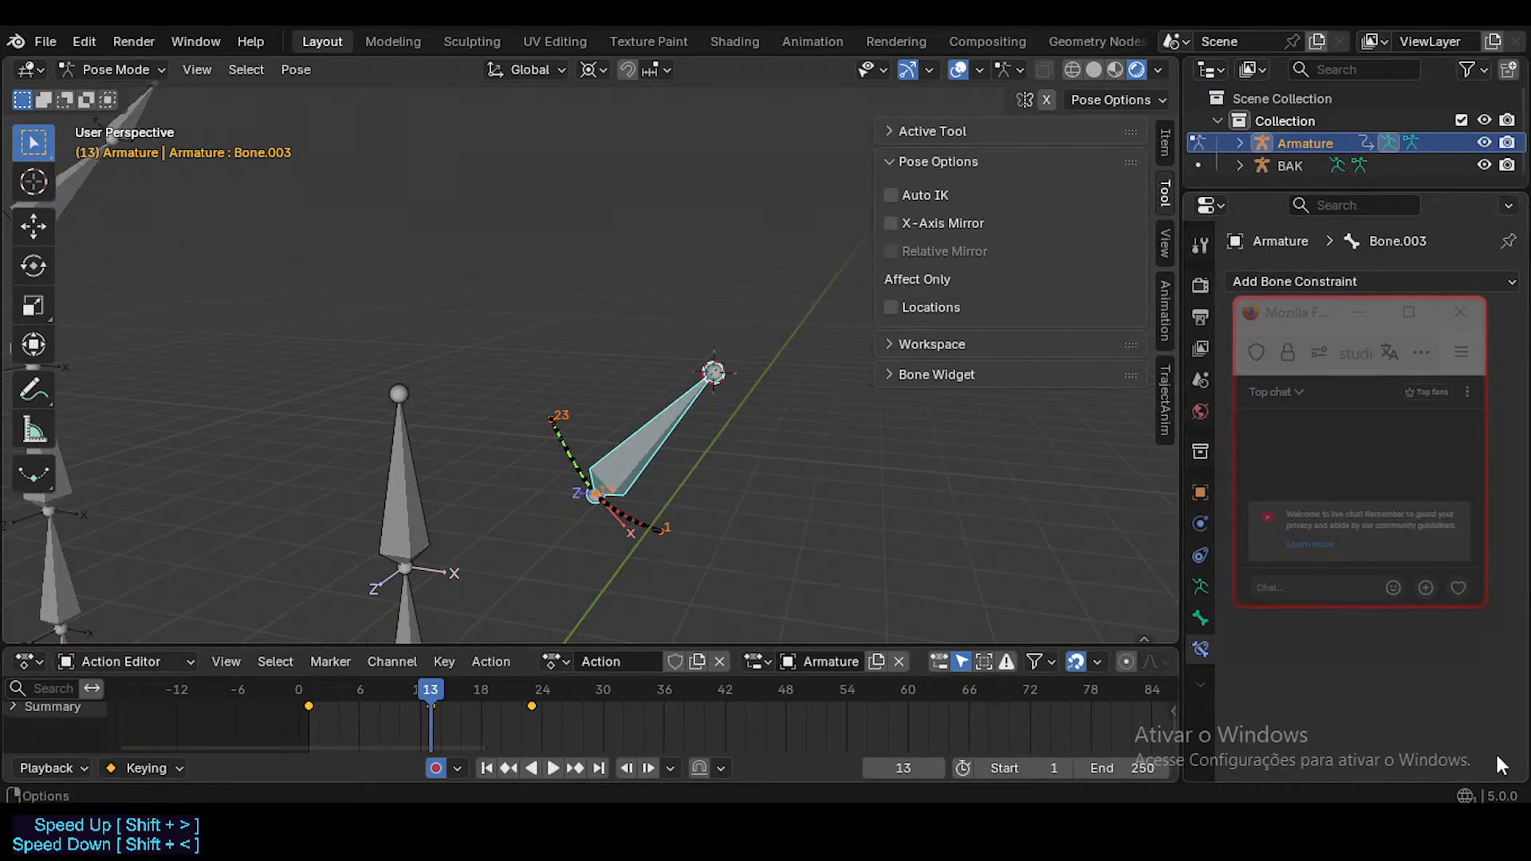
{"action": "scroll", "coordinate": [880, 576], "scroll_direction": "up", "scroll_amount": 1}
{"action": "middle_click_drag", "start_coordinate": [694, 482], "coordinate": [779, 466]}
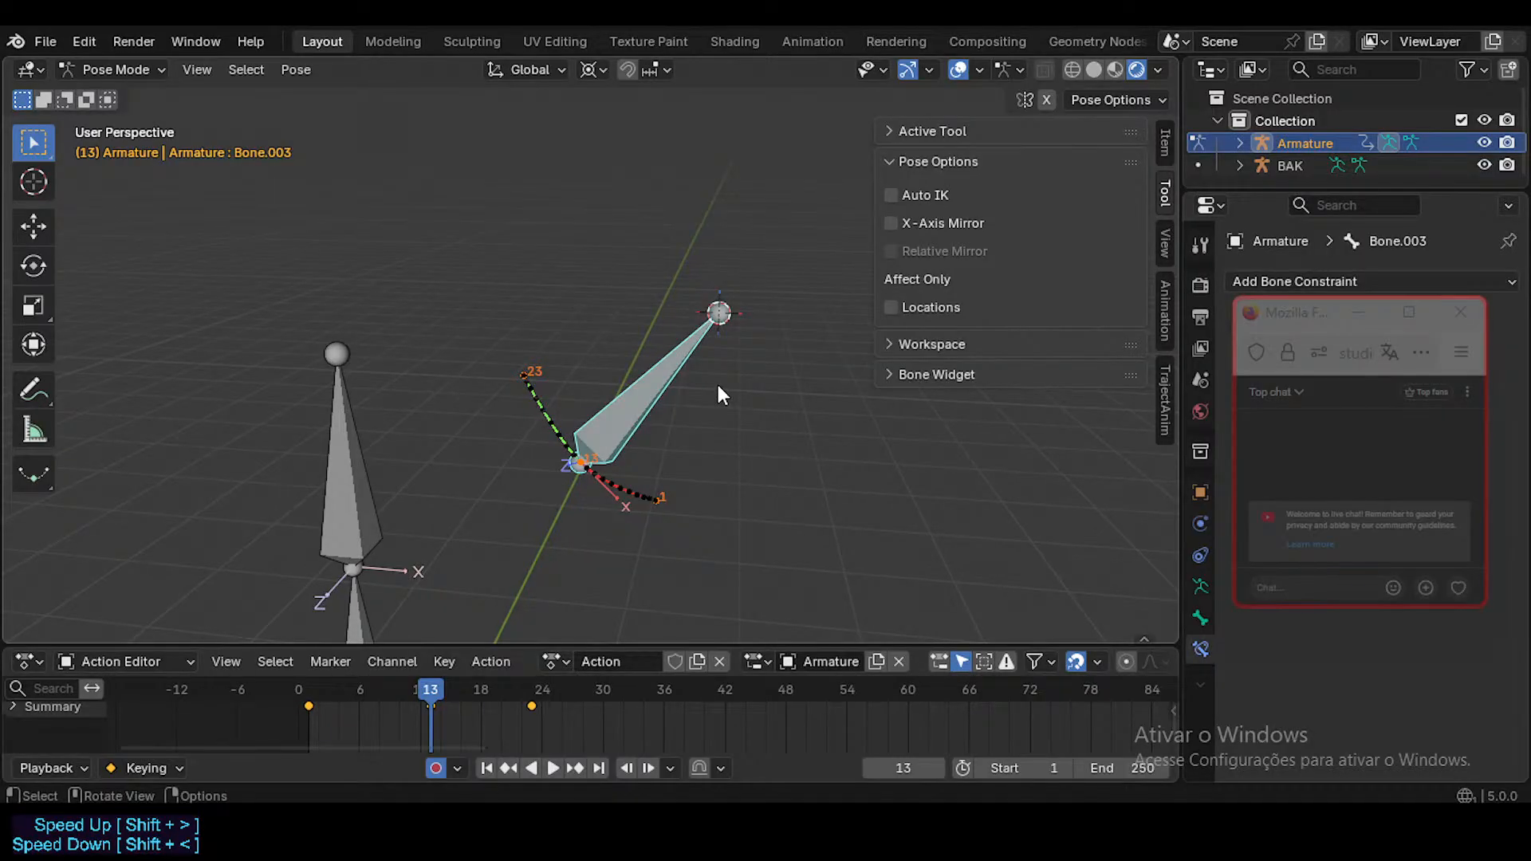
{"action": "middle_click_drag", "start_coordinate": [718, 393], "coordinate": [686, 386]}
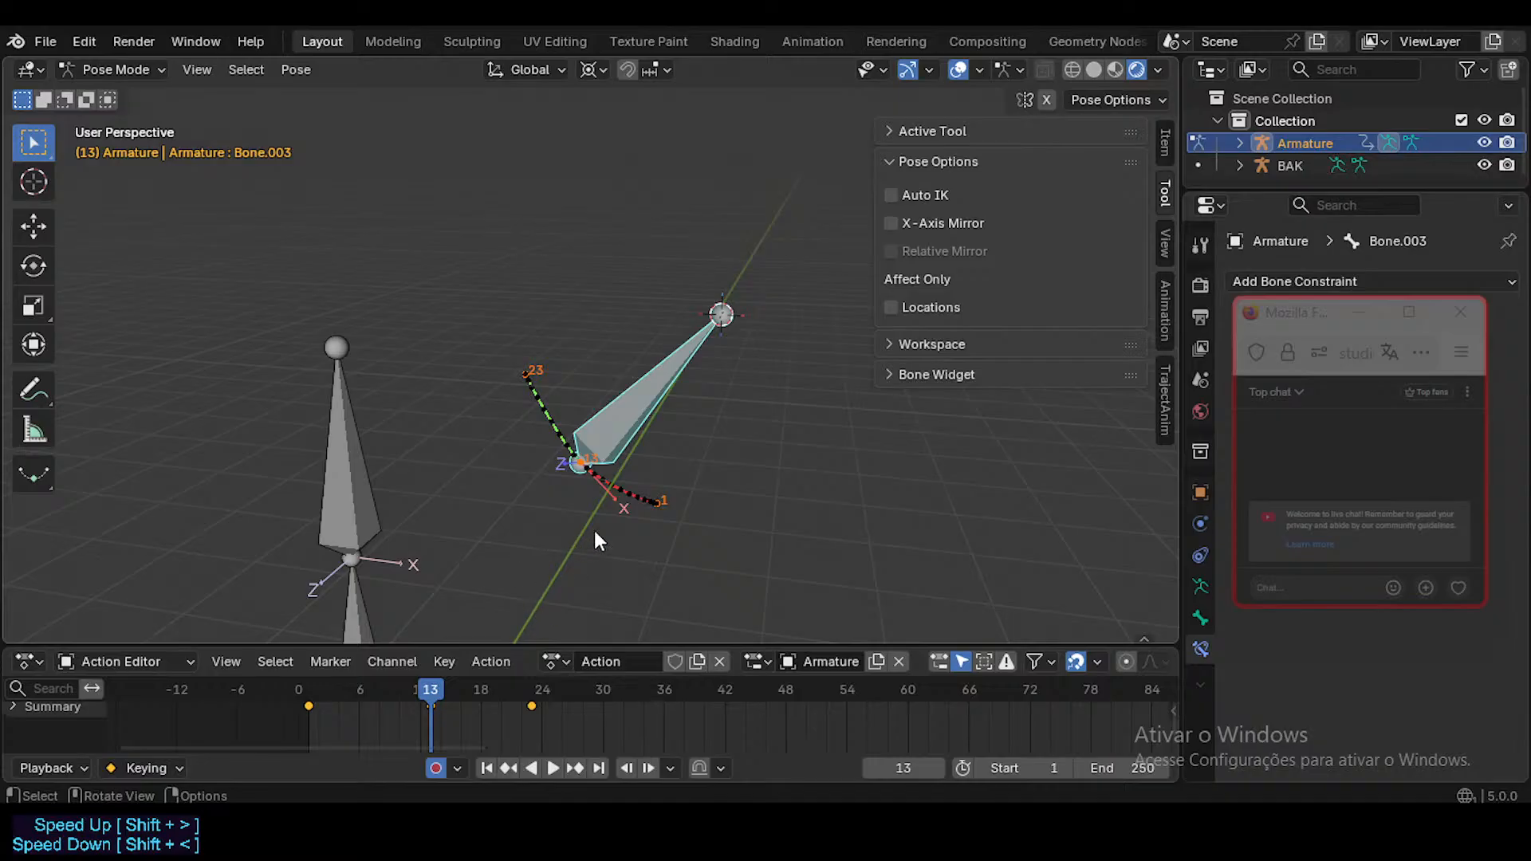
{"action": "left_click_drag", "start_coordinate": [430, 690], "coordinate": [603, 682]}
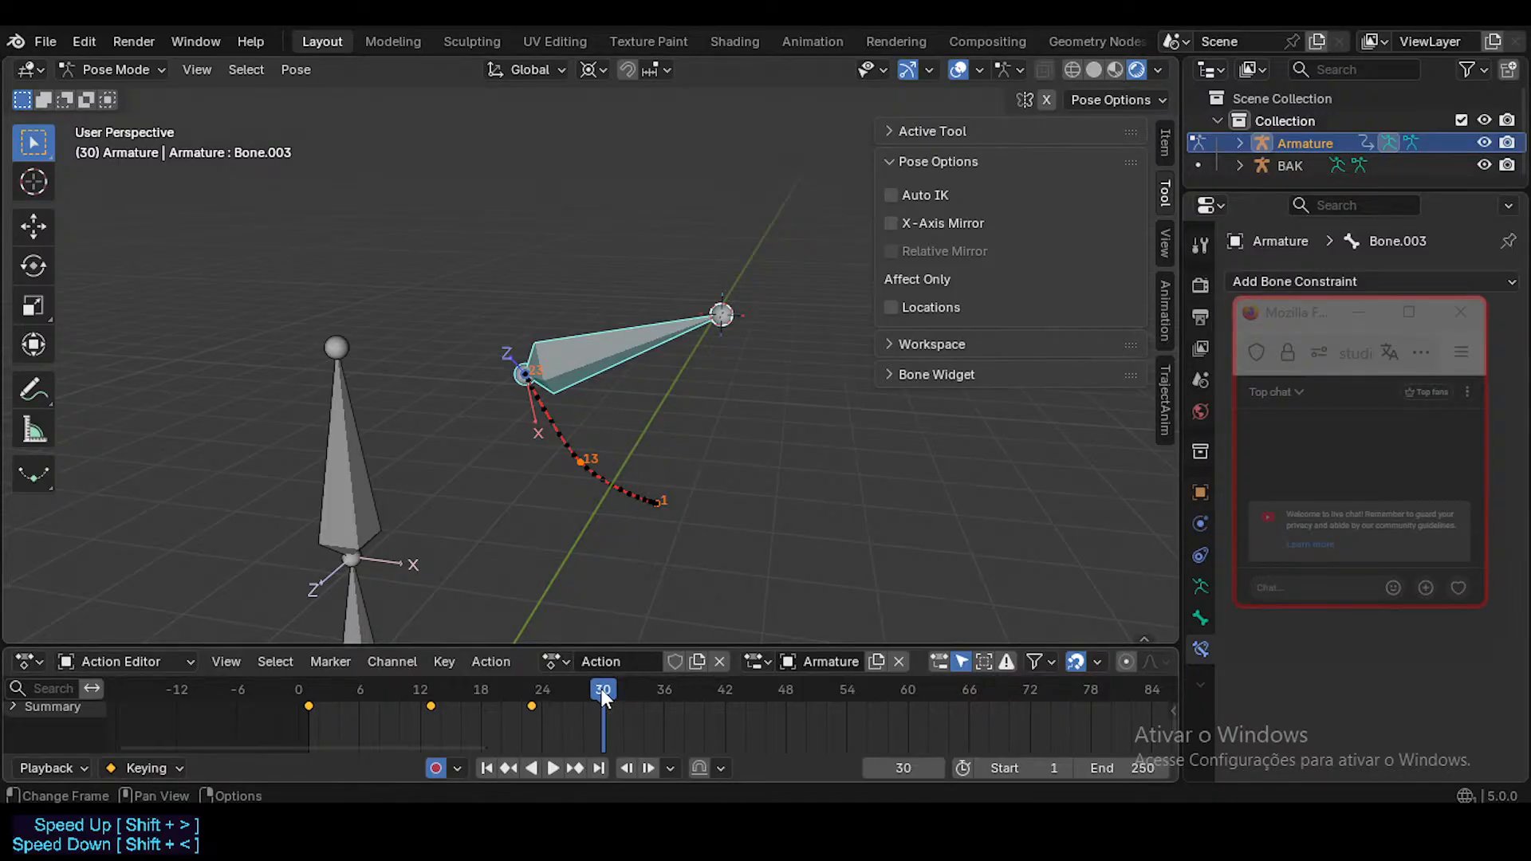
{"action": "left_click_drag", "start_coordinate": [602, 689], "coordinate": [633, 686]}
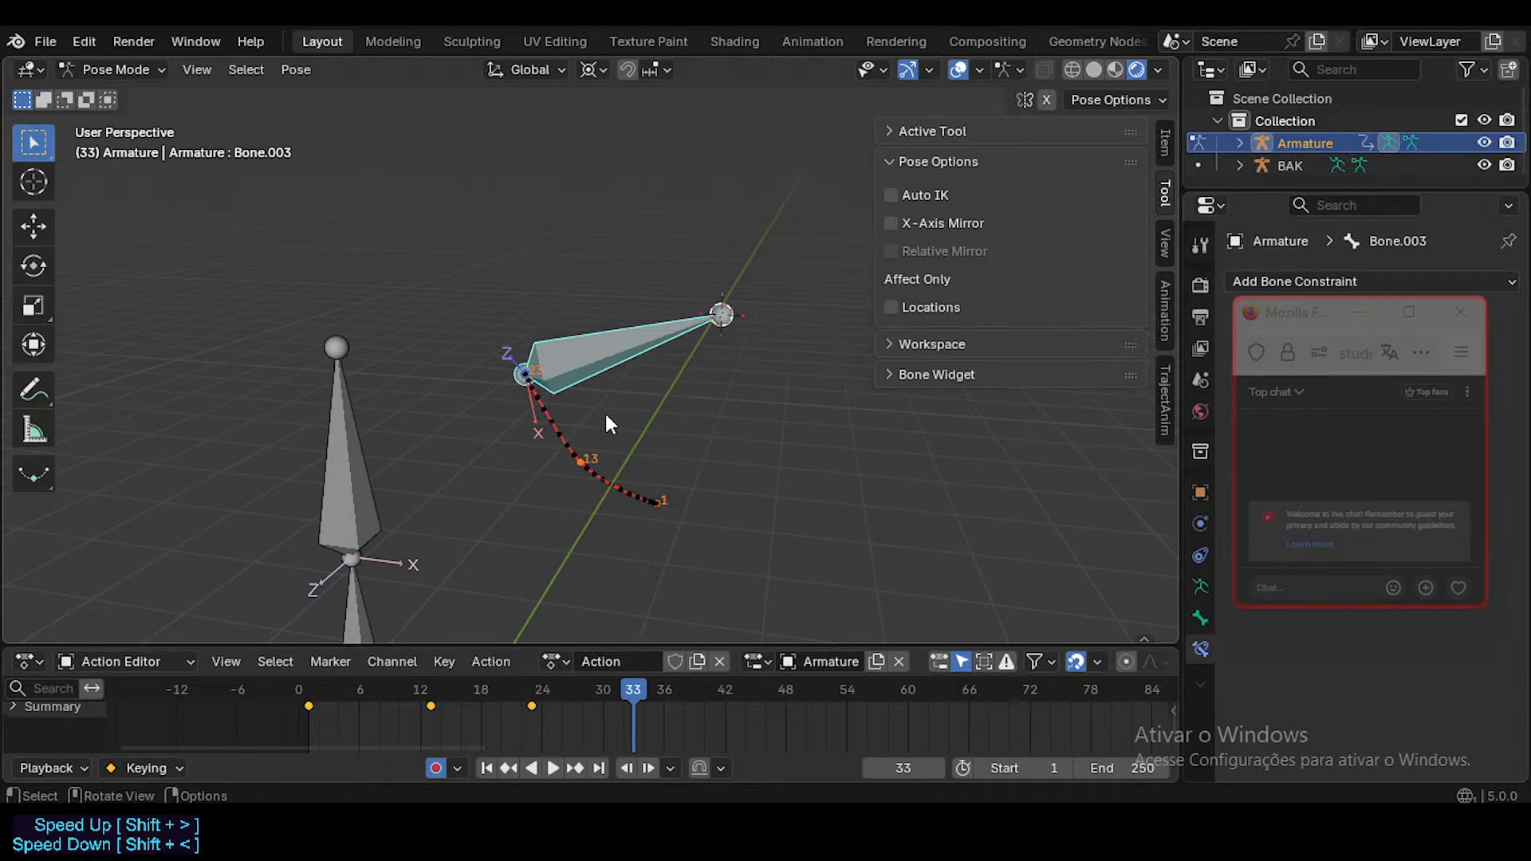
{"action": "mouse_move", "coordinate": [626, 691]}
{"action": "left_mouse_down"}
{"action": "mouse_move", "coordinate": [600, 695]}
{"action": "mouse_move", "coordinate": [622, 698]}
{"action": "left_mouse_up"}
{"action": "left_click", "coordinate": [1165, 422]}
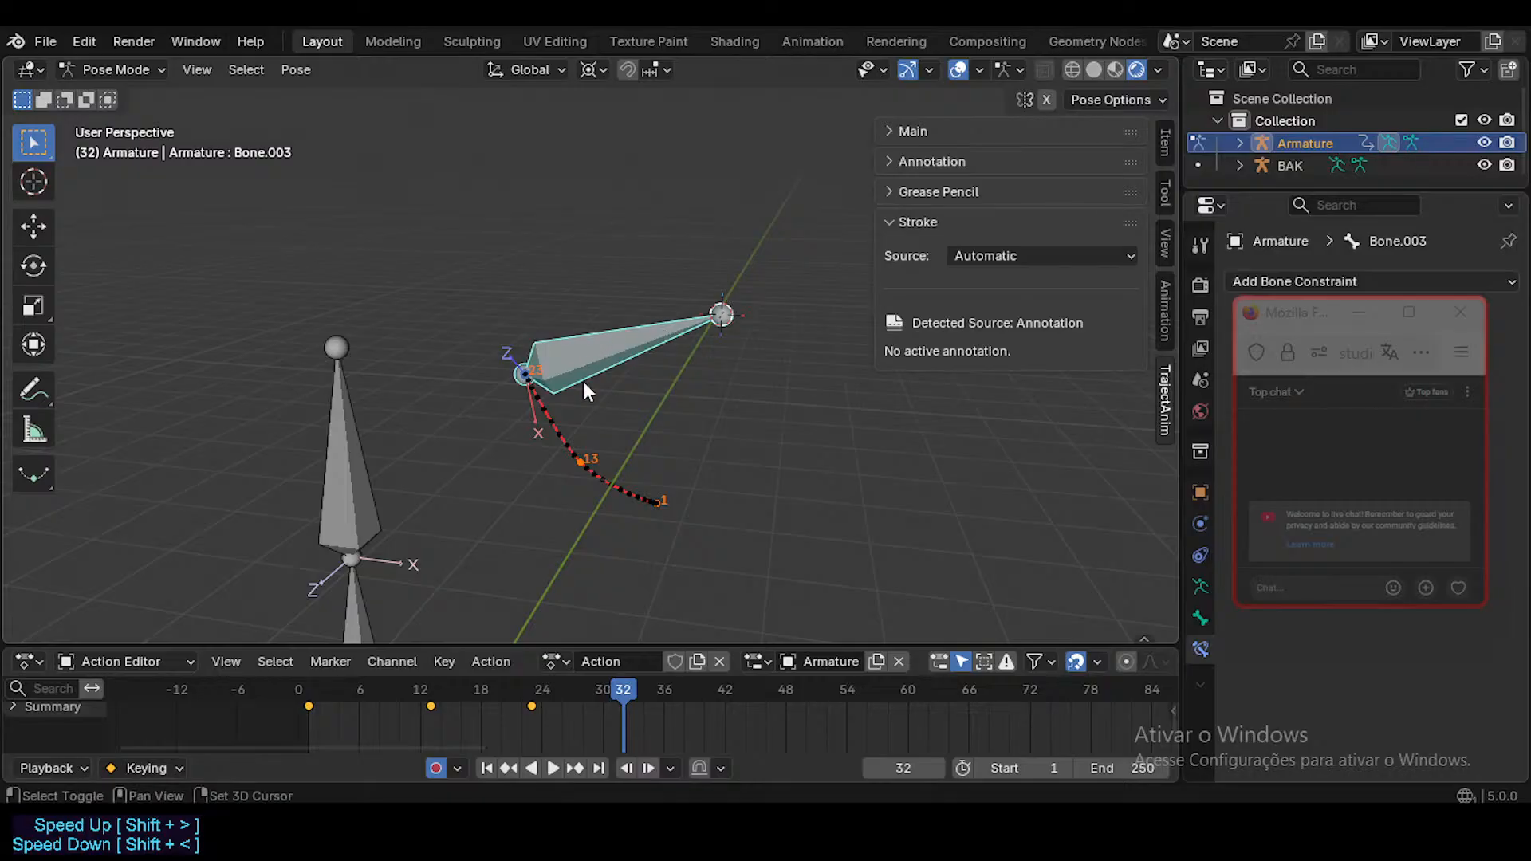
Step: Try moving the separated bone, cancel the move, and place the 3D cursor just above the bone's head
{"action": "middle_click_drag", "start_coordinate": [582, 381], "coordinate": [601, 400], "text": "shift"}
{"action": "middle_click_drag", "start_coordinate": [682, 365], "coordinate": [705, 438], "text": "shift"}
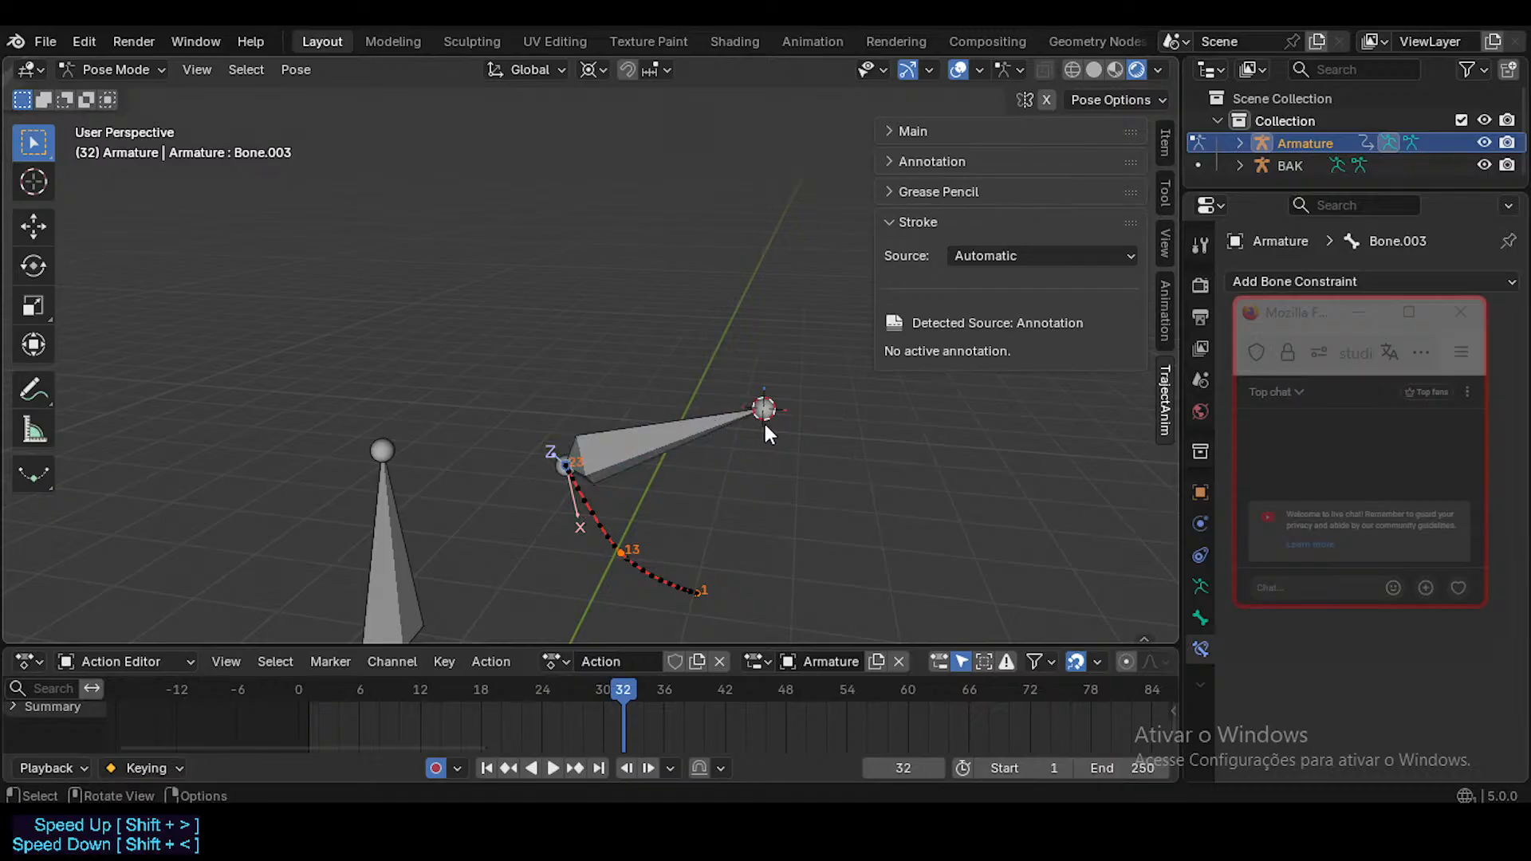
{"action": "key", "text": "g"}
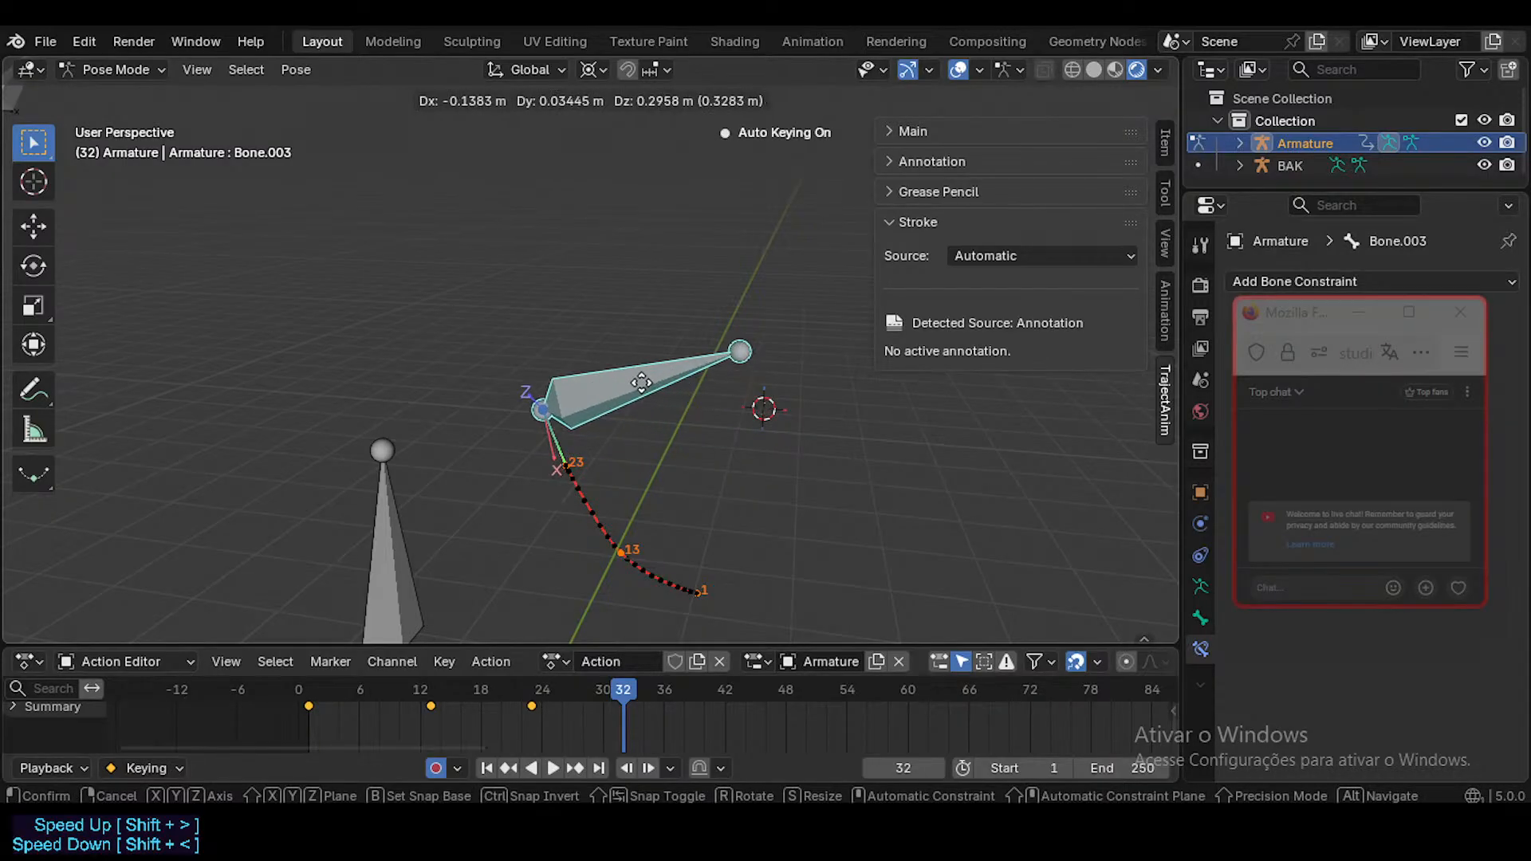
{"action": "key", "text": "Escape"}
{"action": "right_click_drag", "start_coordinate": [559, 450], "coordinate": [535, 399], "text": "shift"}
Step: Annotate a curved trajectory continuing upward from the separated bone's head, with short cross ticks marking the spacing
{"action": "left_click", "coordinate": [33, 390]}
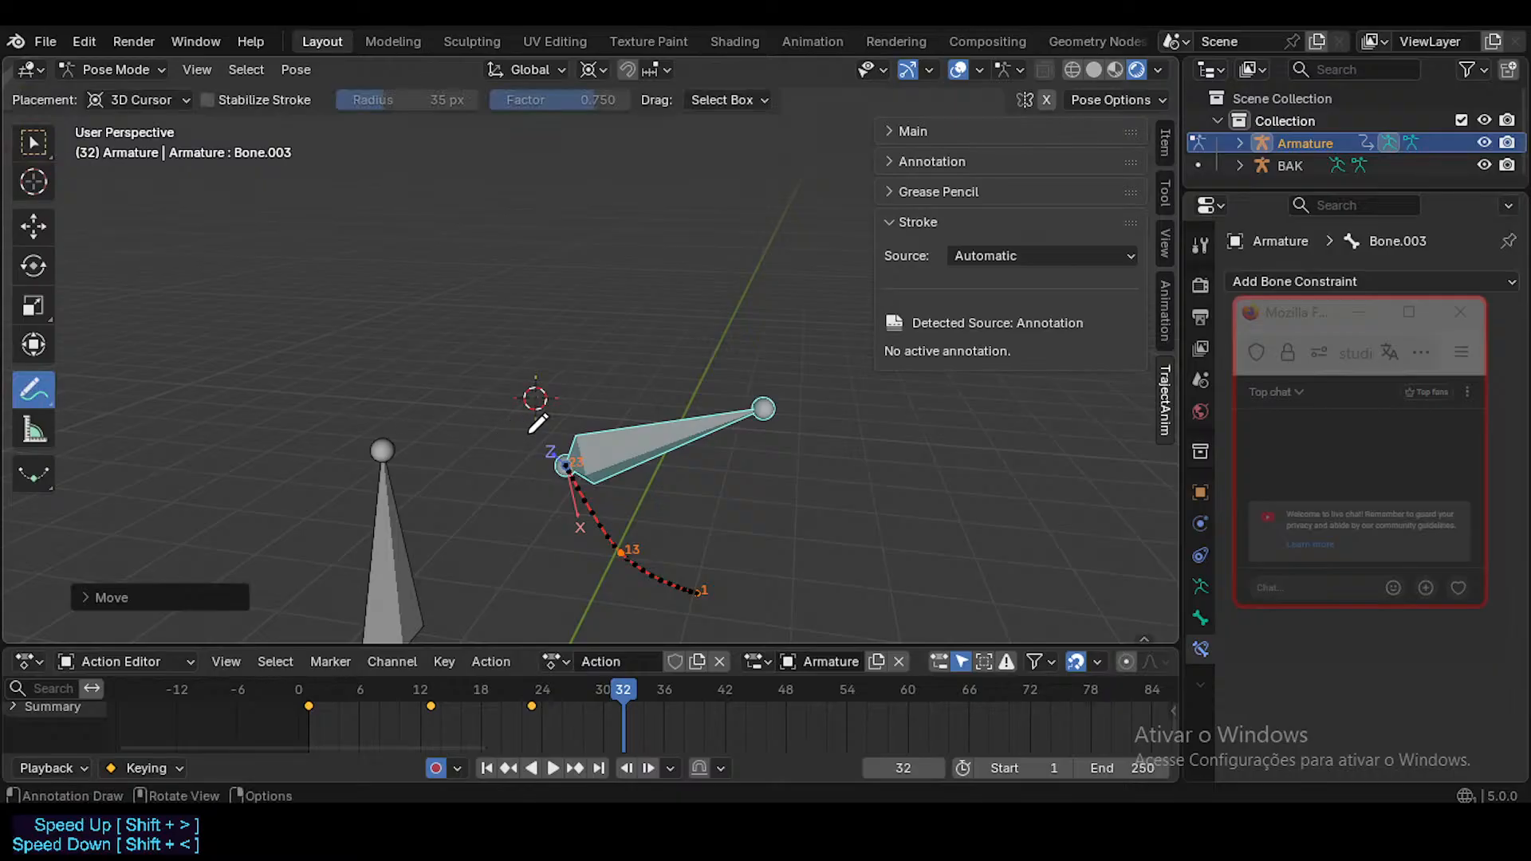
{"action": "left_click_drag", "start_coordinate": [561, 447], "coordinate": [442, 328]}
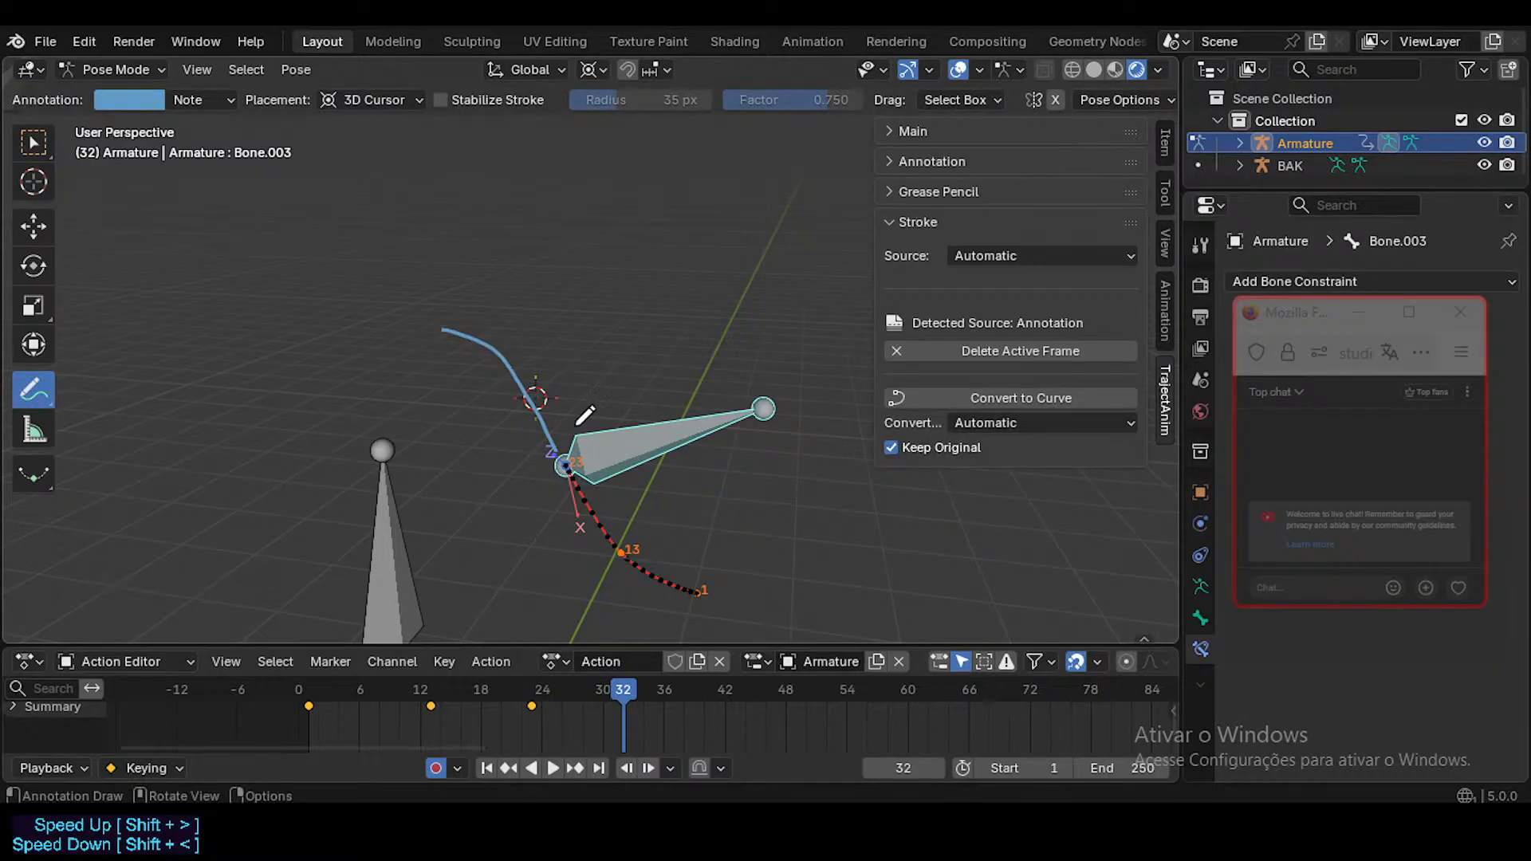
{"action": "left_click_drag", "start_coordinate": [569, 436], "coordinate": [532, 468]}
{"action": "mouse_move", "coordinate": [451, 311]}
{"action": "left_mouse_down"}
{"action": "mouse_move", "coordinate": [433, 351]}
{"action": "mouse_move", "coordinate": [456, 355]}
{"action": "mouse_move", "coordinate": [458, 384]}
{"action": "left_mouse_up"}
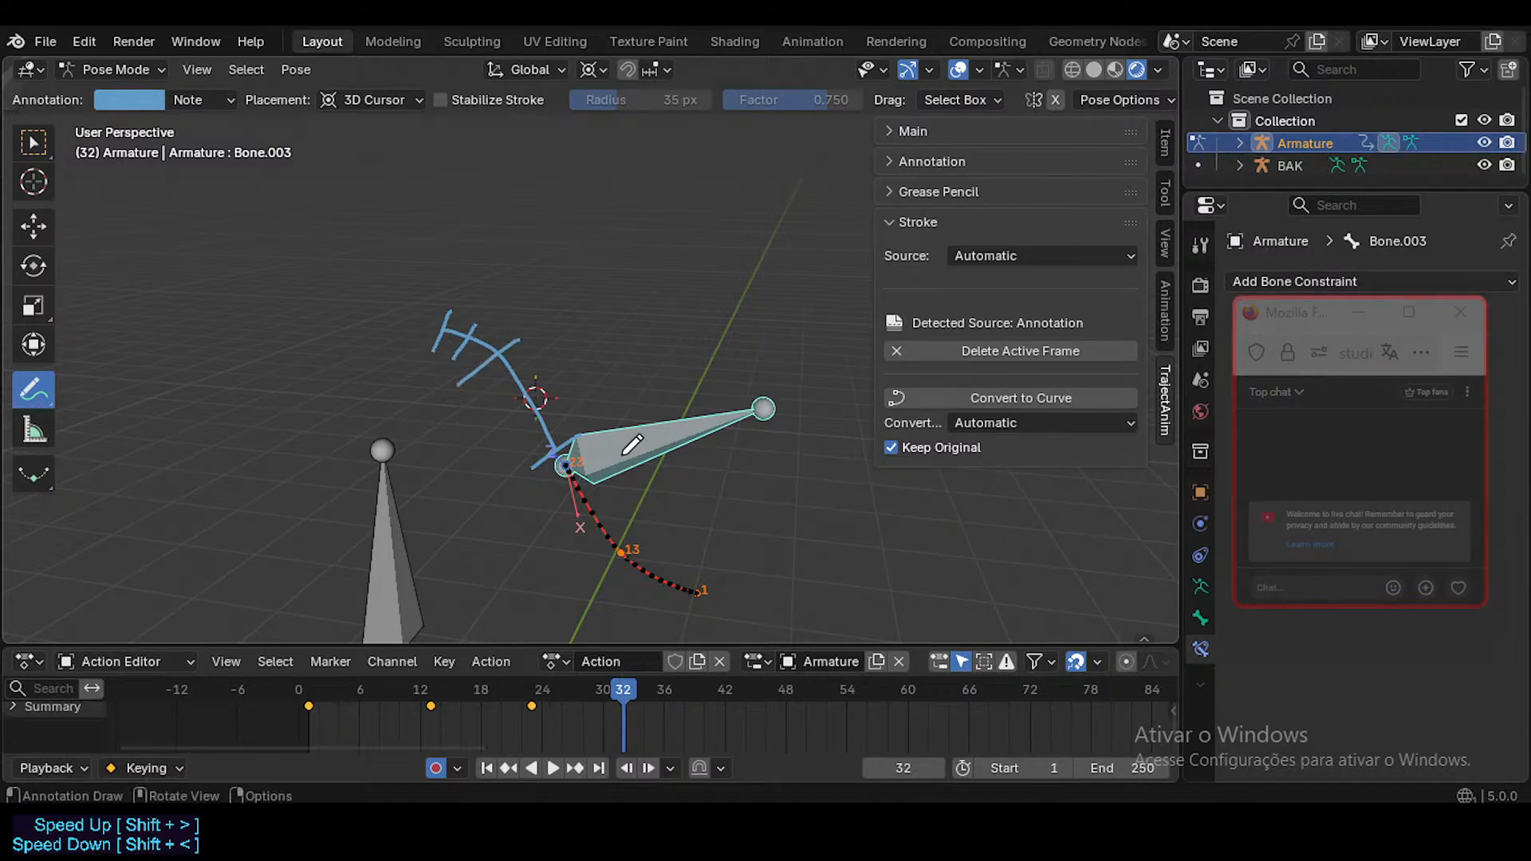
Step: Convert the annotation to curves several times, keeping the original, and delete its active annotation frame
{"action": "left_click", "coordinate": [980, 401]}
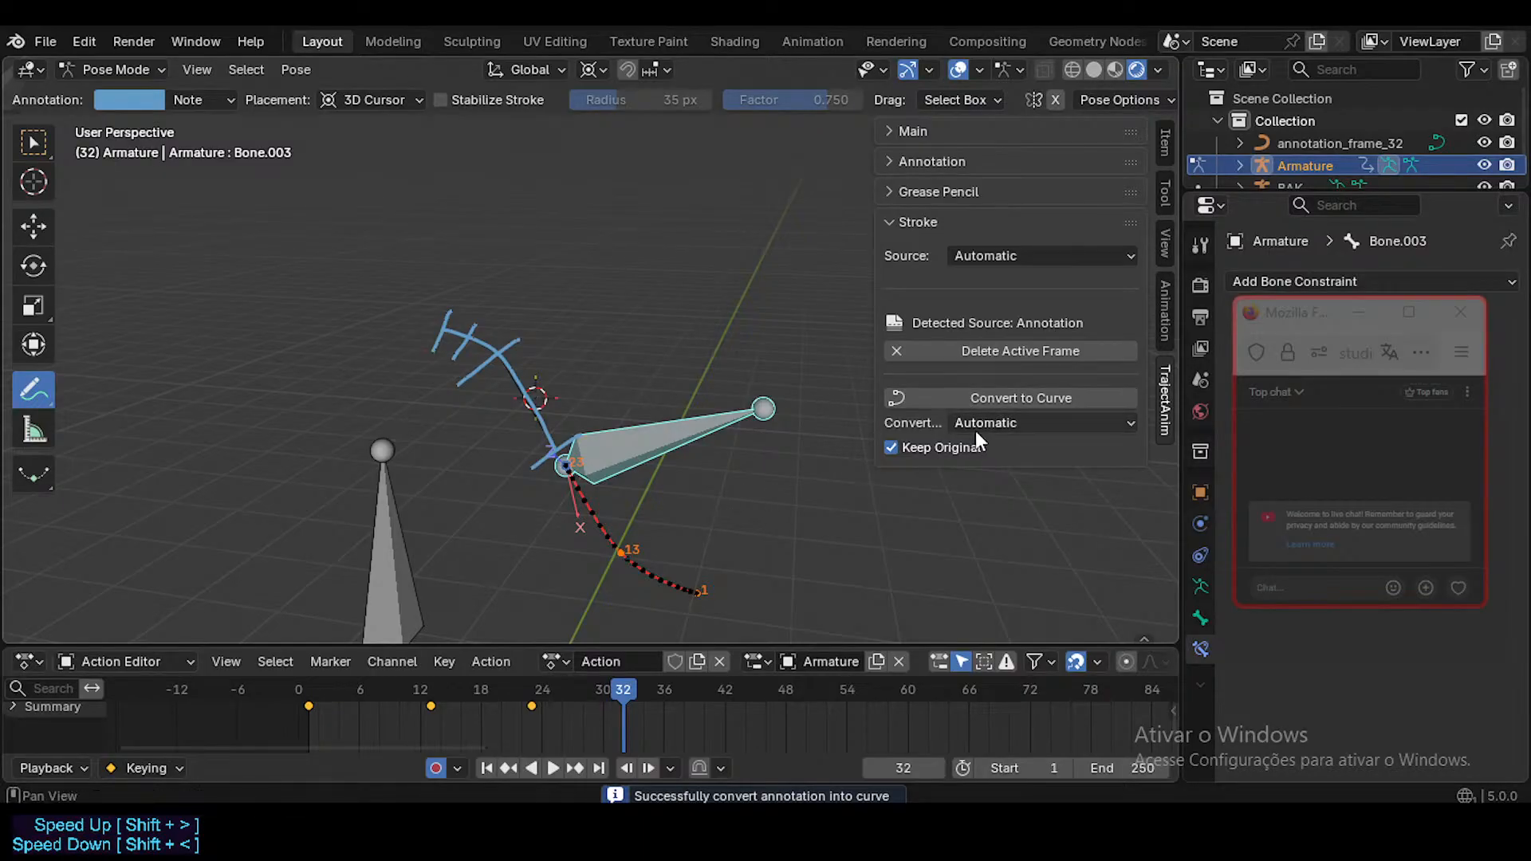
{"action": "left_click", "coordinate": [998, 397]}
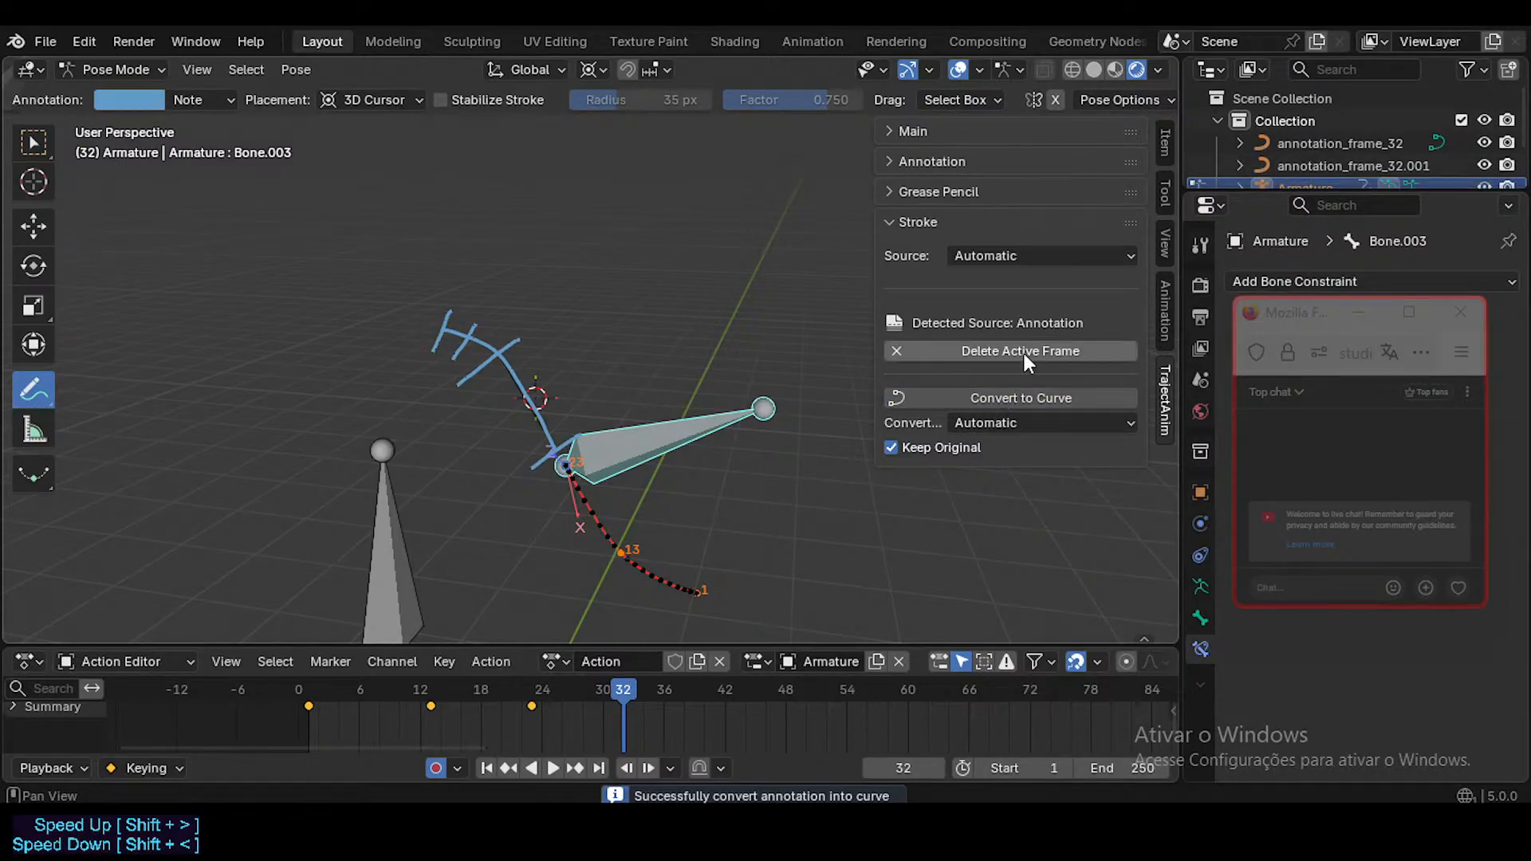
{"action": "left_click", "coordinate": [996, 401]}
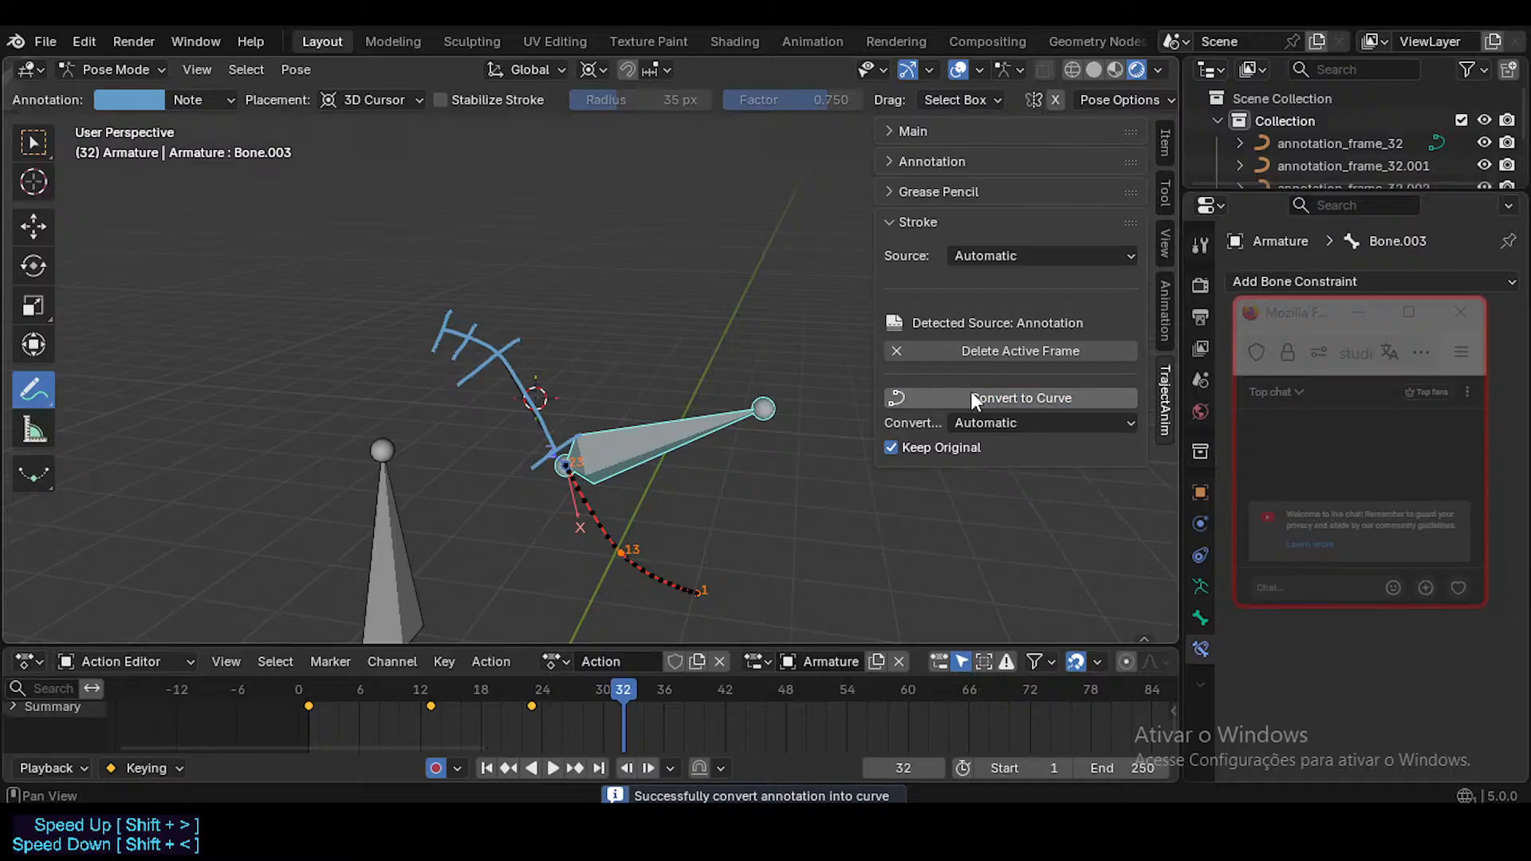
{"action": "left_click", "coordinate": [1014, 351]}
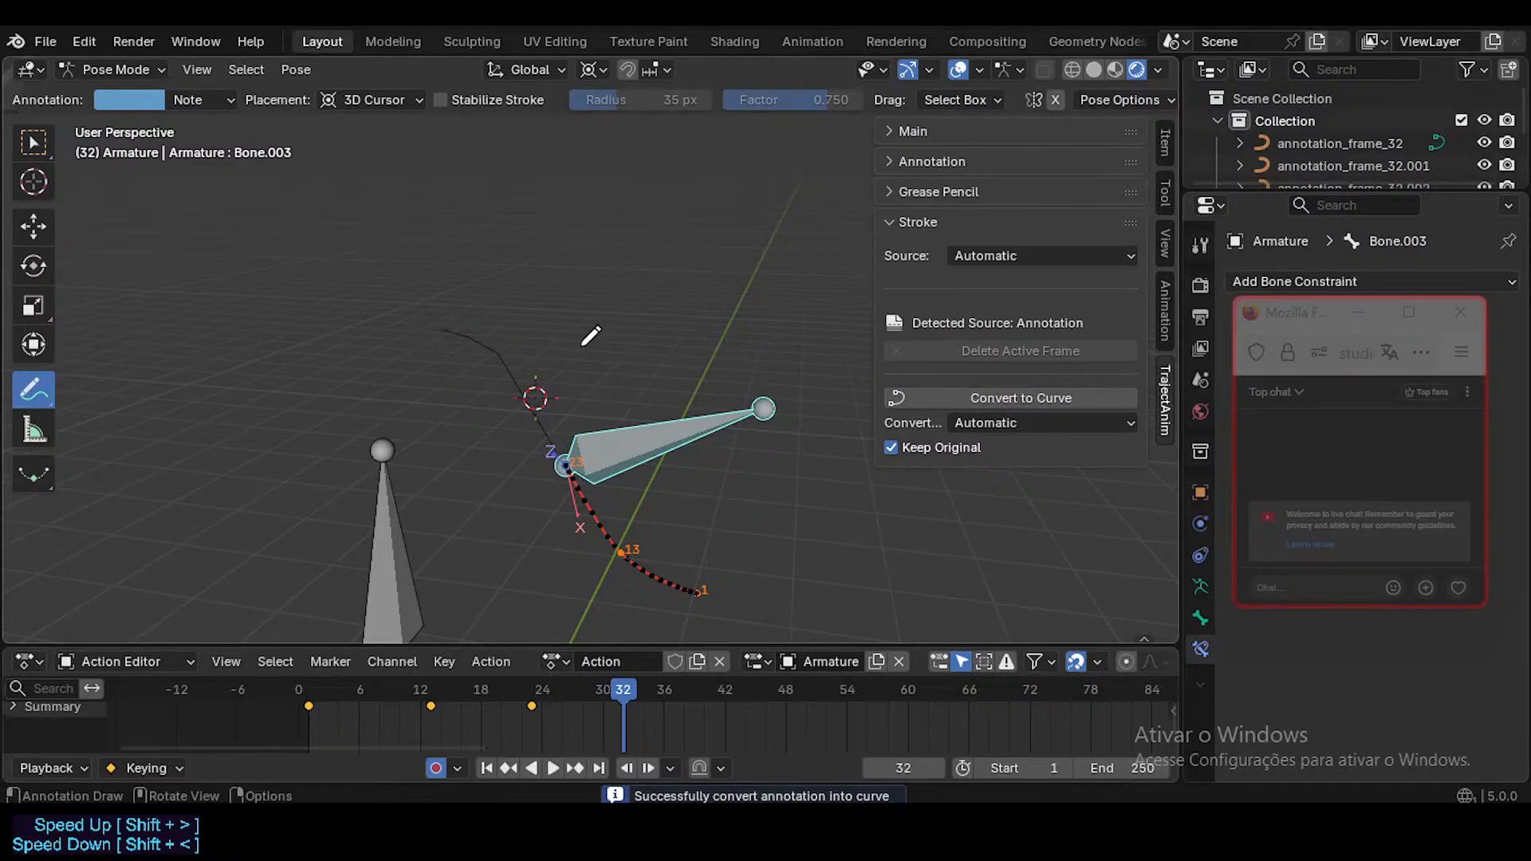
{"action": "left_click", "coordinate": [987, 391]}
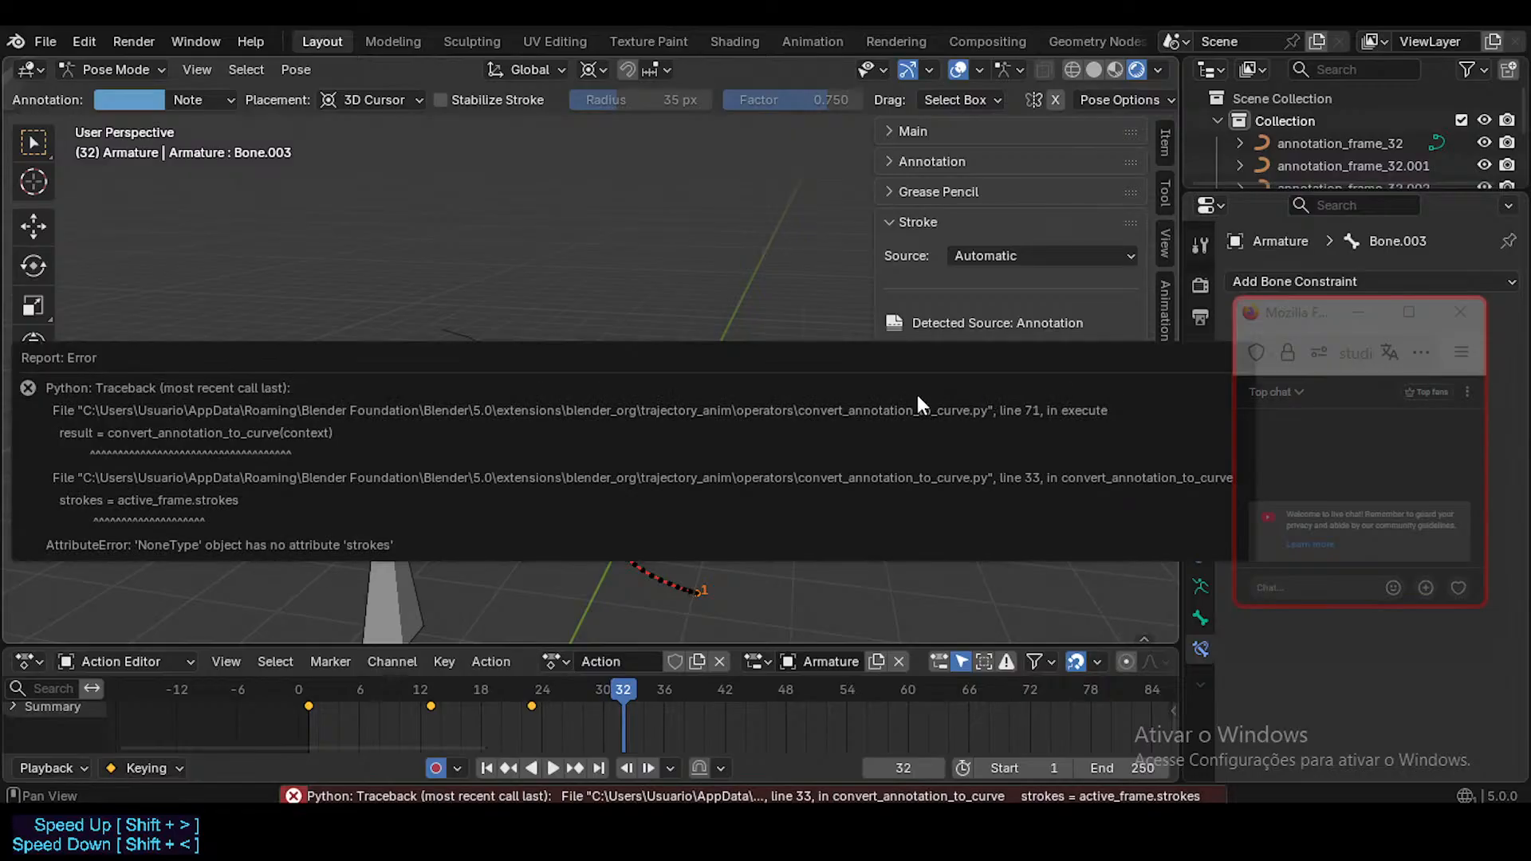
Step: Delete all the curve objects generated from the annotation in Object Mode, and return the armature to Pose Mode
{"action": "key", "text": "ctrl+Tab"}
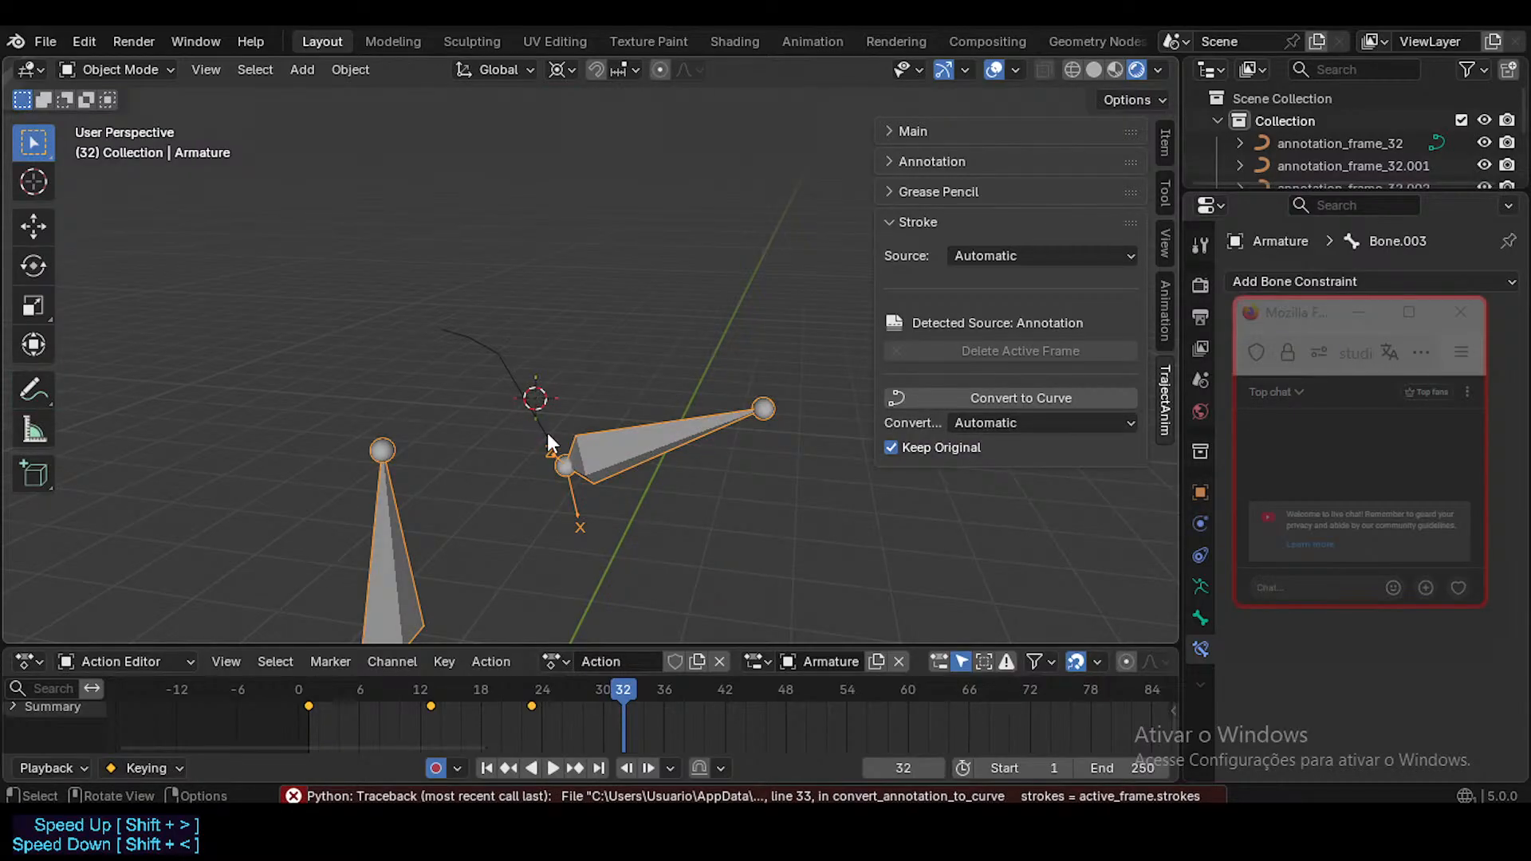
{"action": "left_click", "coordinate": [590, 456]}
{"action": "key", "text": "x"}
{"action": "left_click", "coordinate": [543, 423]}
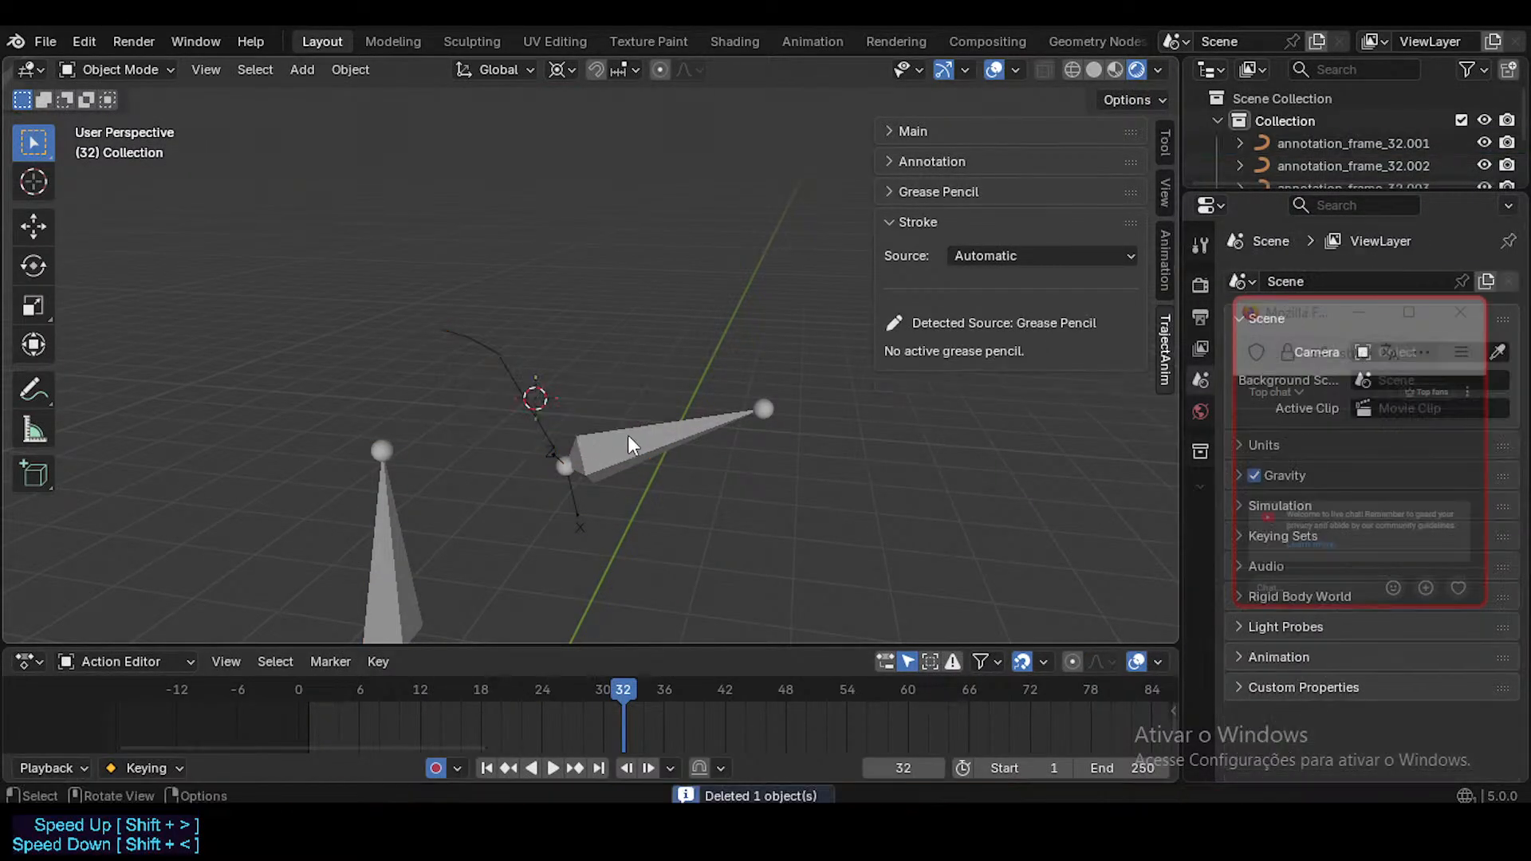
{"action": "left_click", "coordinate": [628, 439]}
{"action": "left_click", "coordinate": [533, 413]}
{"action": "key", "text": "x"}
{"action": "left_click", "coordinate": [534, 417]}
{"action": "left_click", "coordinate": [601, 443]}
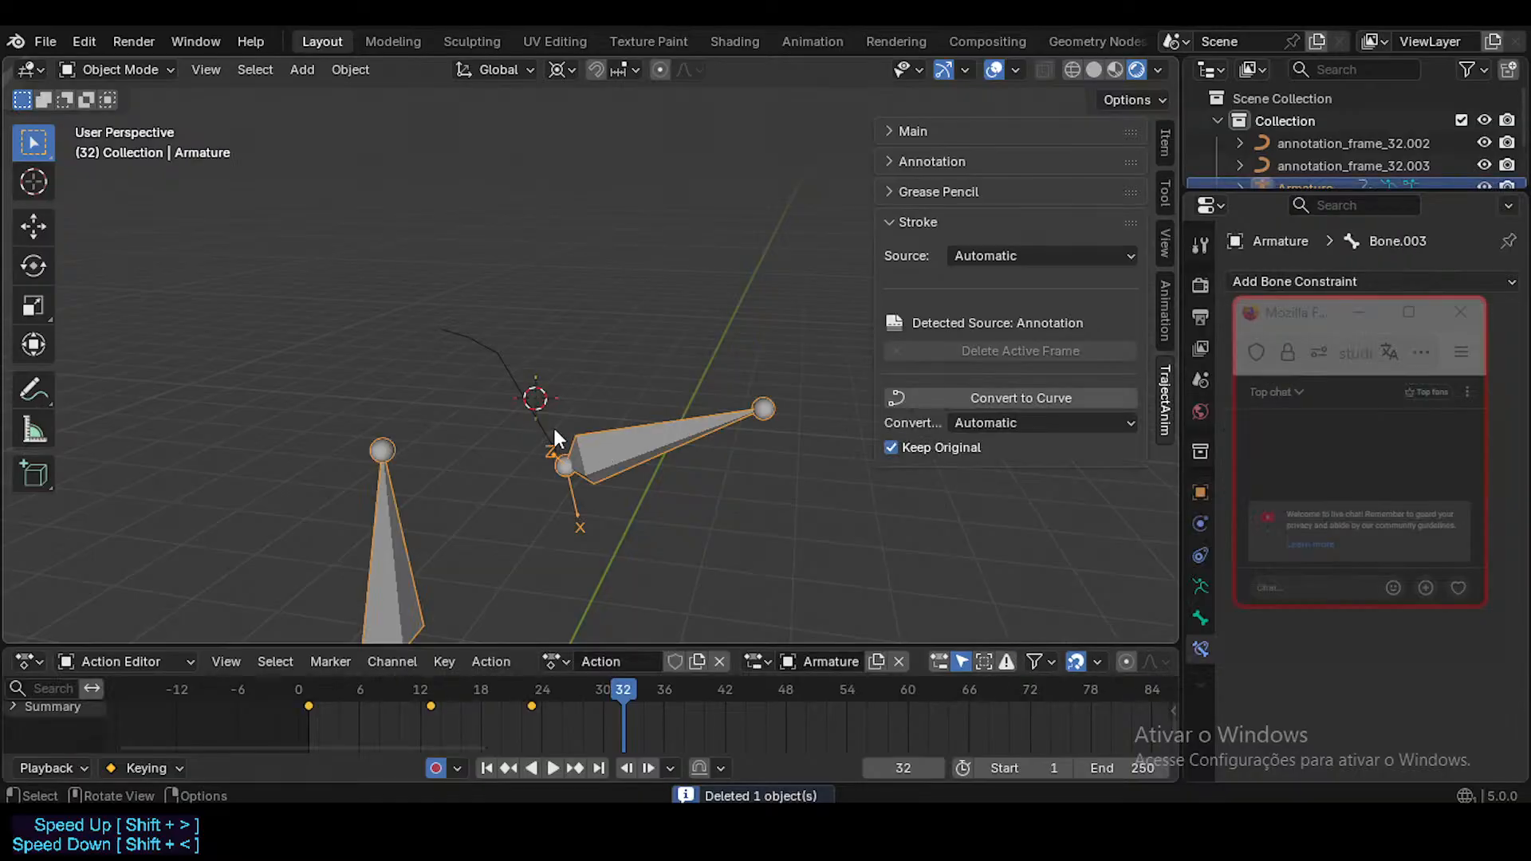
{"action": "left_click", "coordinate": [552, 426]}
{"action": "key", "text": "x"}
{"action": "left_click", "coordinate": [539, 424]}
{"action": "left_click", "coordinate": [534, 411]}
{"action": "key", "text": "x"}
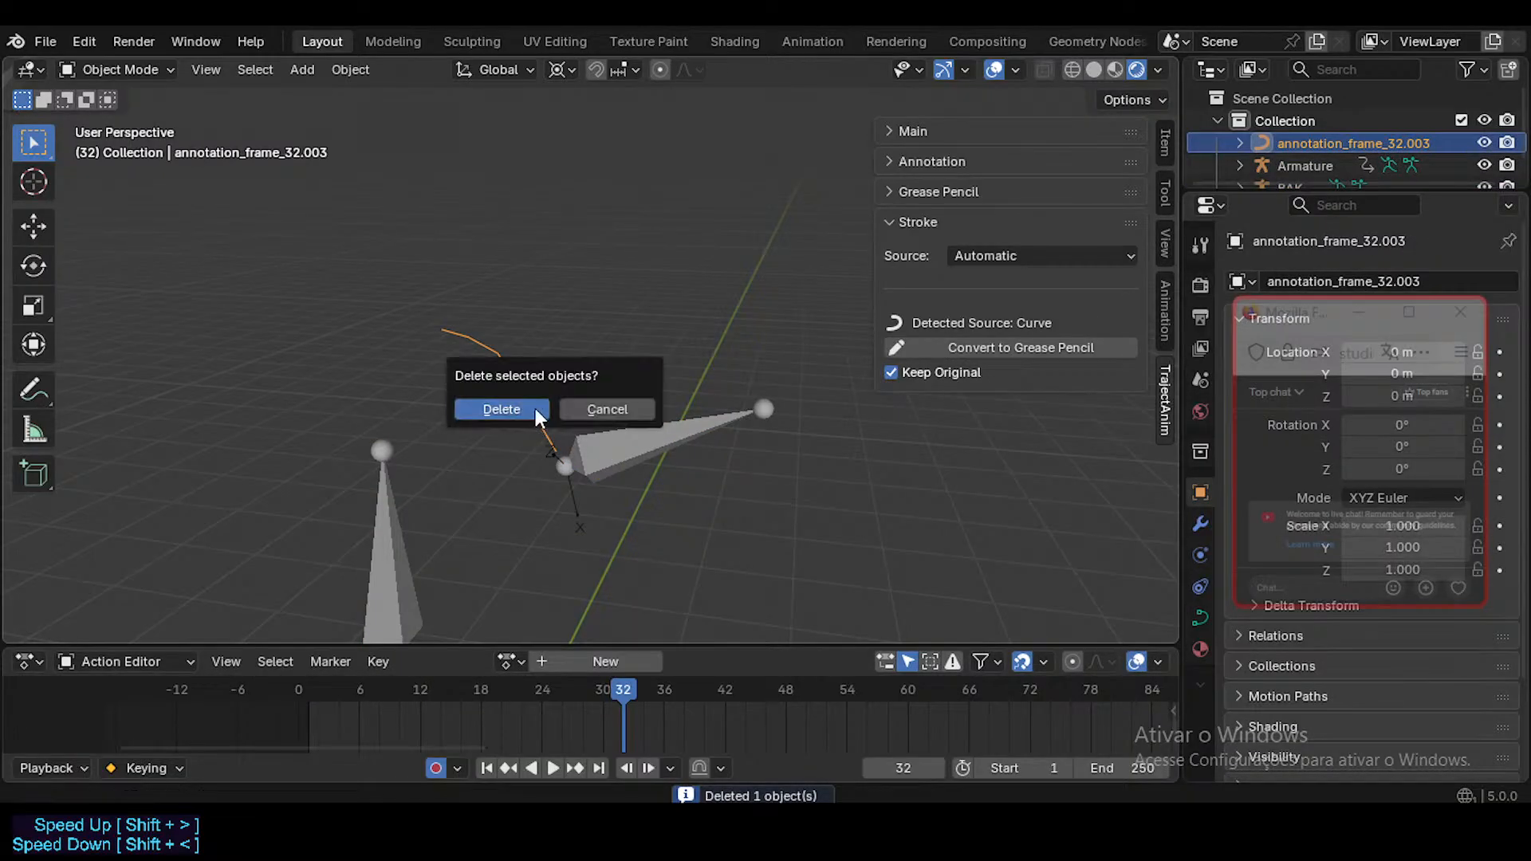
{"action": "left_click", "coordinate": [536, 410]}
{"action": "left_click", "coordinate": [630, 452]}
{"action": "key", "text": "ctrl+Tab"}
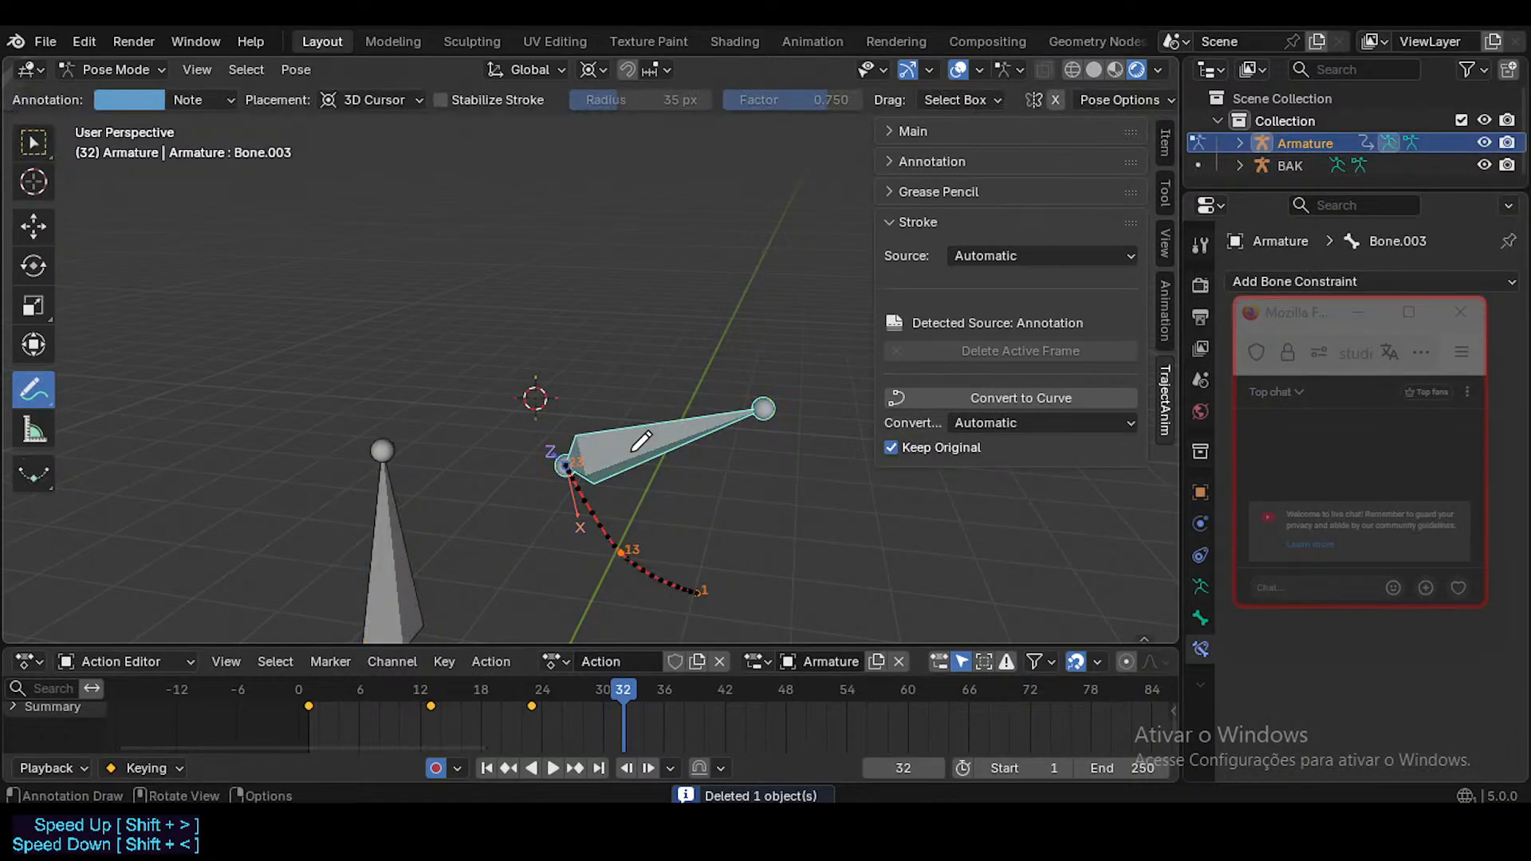
Step: Delete the separated bone's keyframes at frames 1, 13 and 23, and go back to frame 1
{"action": "key", "text": "x"}
{"action": "left_click", "coordinate": [591, 715]}
{"action": "key", "text": "shift+Left"}
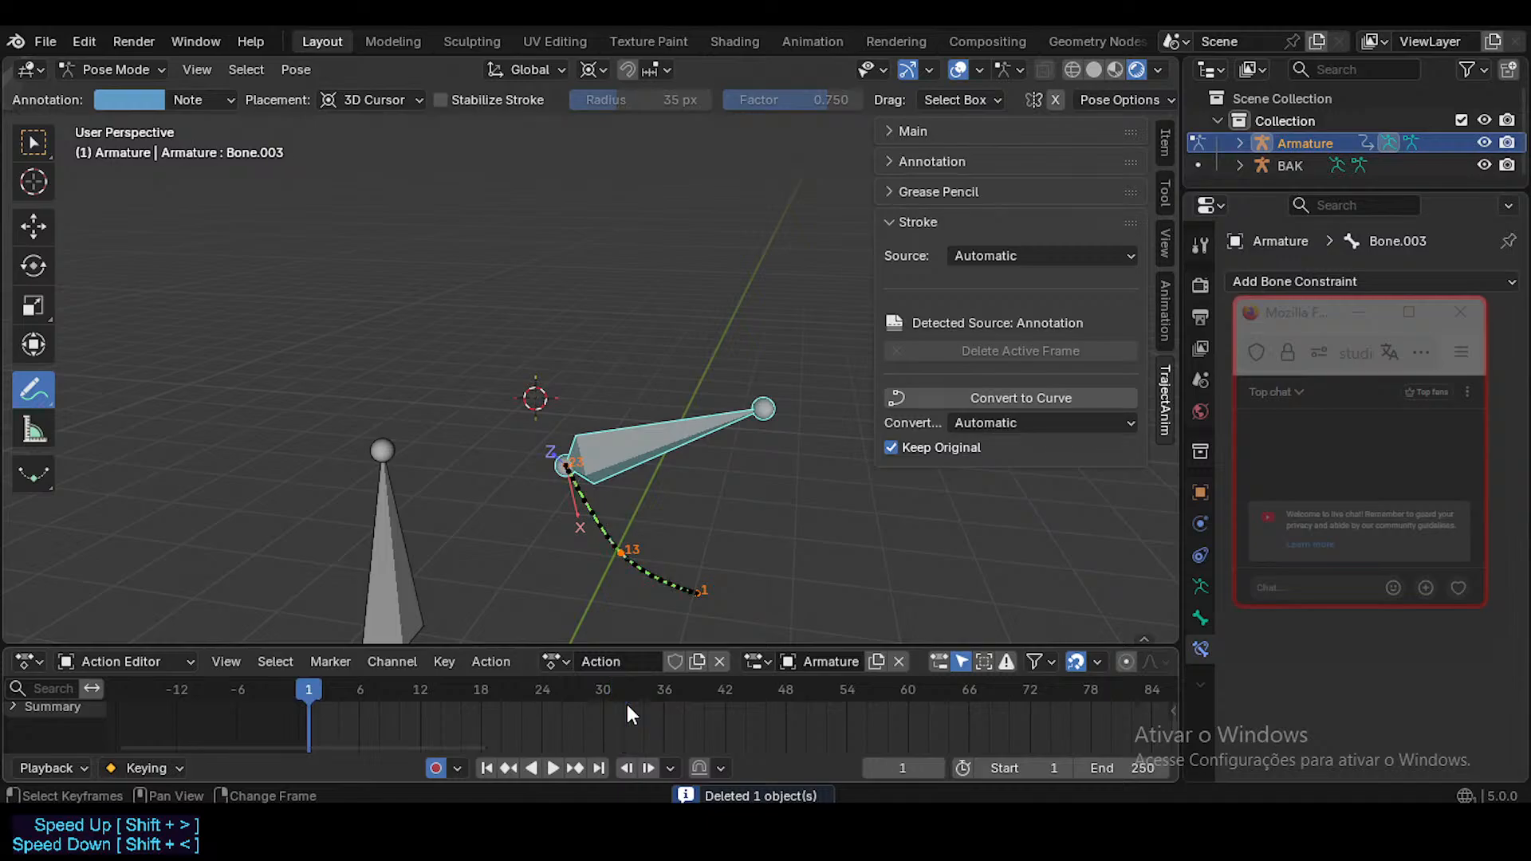
Step: Clear the separated bone's motion path, and reset the location and rotation of all the armature's bones
{"action": "key", "text": "alt+m"}
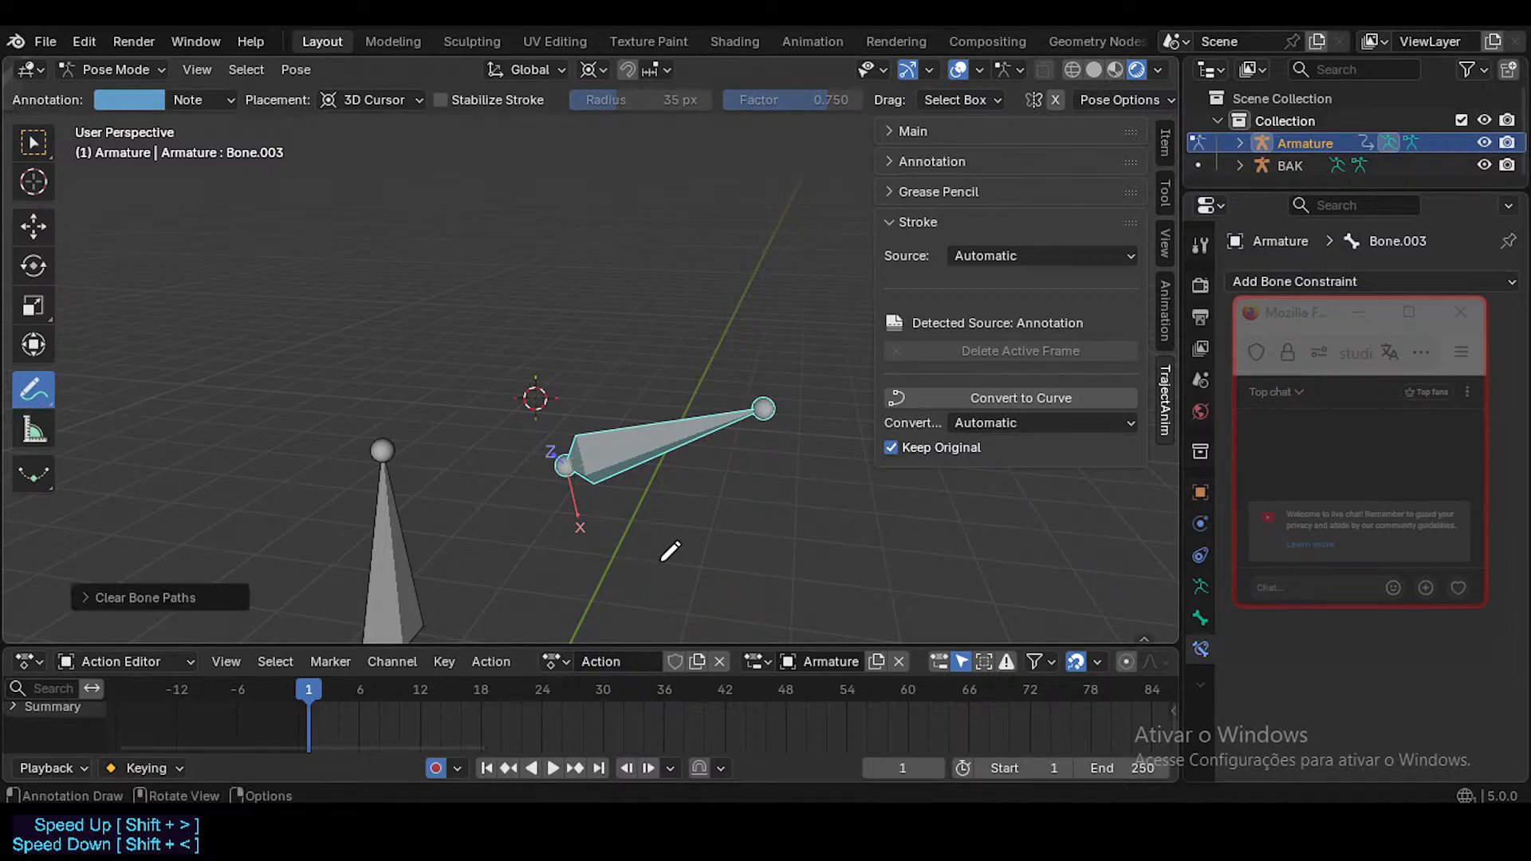
{"action": "key", "text": "a"}
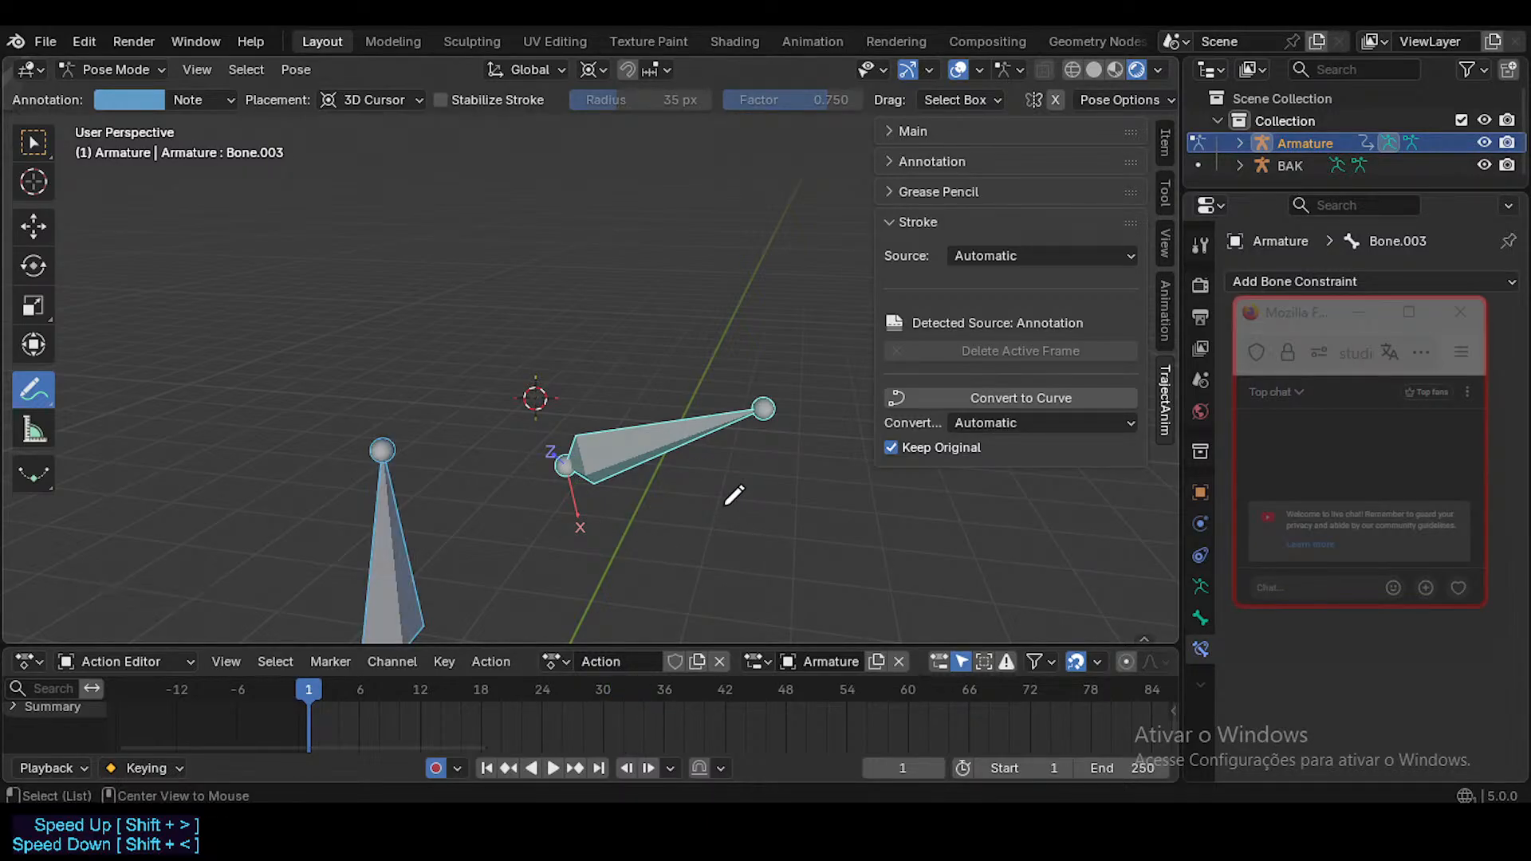
{"action": "key", "text": "alt+g"}
{"action": "key", "text": "alt+r"}
Step: Draw a curved annotation trajectory rising from the separated bone's base, and add short strokes crossing it at the start, middle and end
{"action": "middle_click_drag", "start_coordinate": [731, 569], "coordinate": [740, 536], "text": "shift"}
{"action": "scroll", "coordinate": [731, 561], "scroll_direction": "down", "scroll_amount": 1}
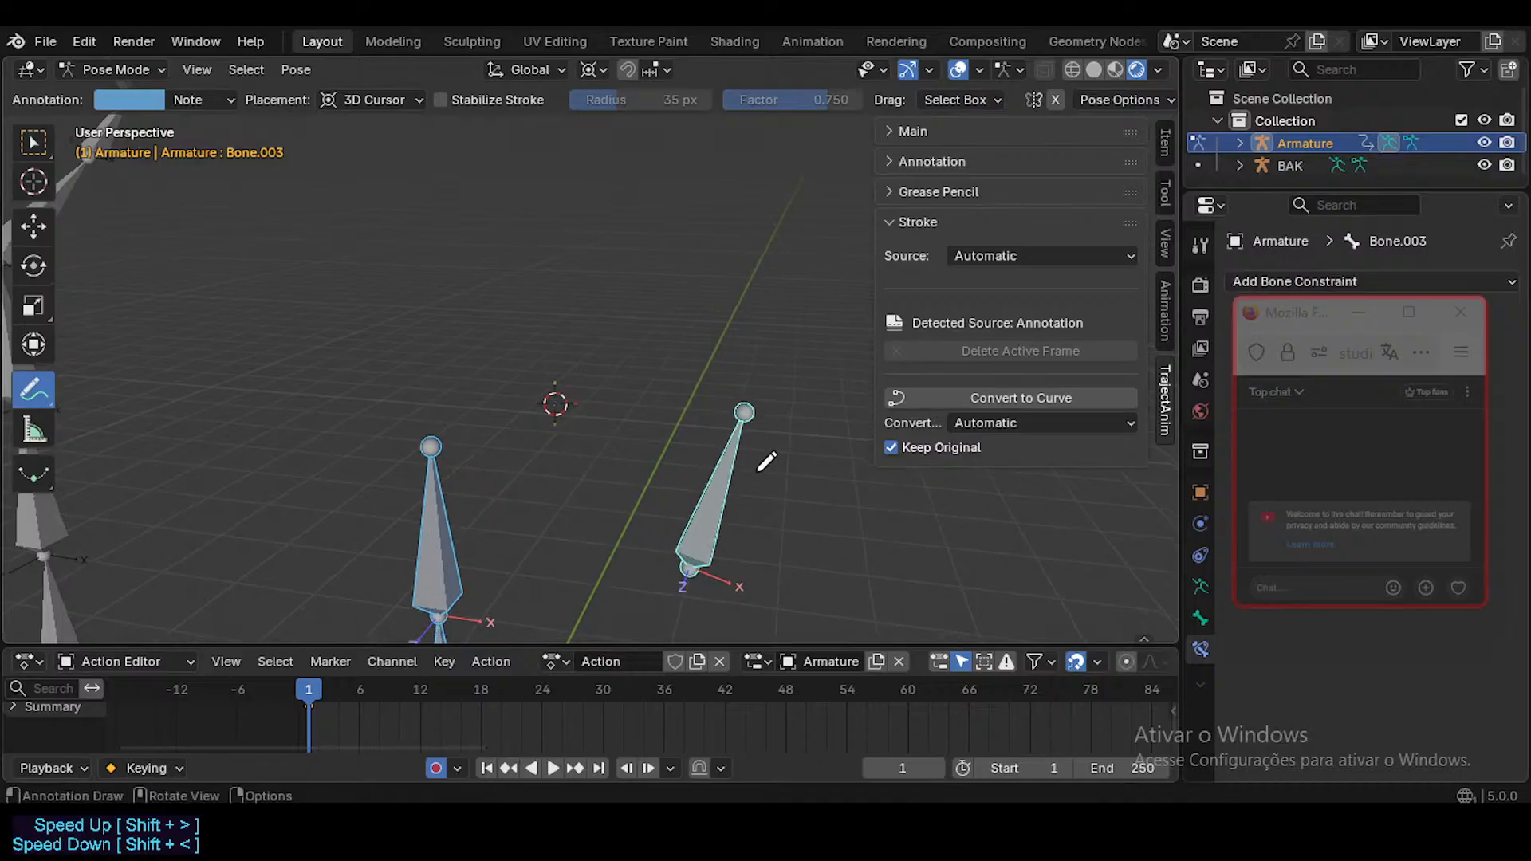
{"action": "mouse_move", "coordinate": [700, 553]}
{"action": "left_mouse_down"}
{"action": "mouse_move", "coordinate": [684, 563]}
{"action": "mouse_move", "coordinate": [616, 384]}
{"action": "mouse_move", "coordinate": [496, 316]}
{"action": "mouse_move", "coordinate": [443, 333]}
{"action": "mouse_move", "coordinate": [482, 367]}
{"action": "left_mouse_up"}
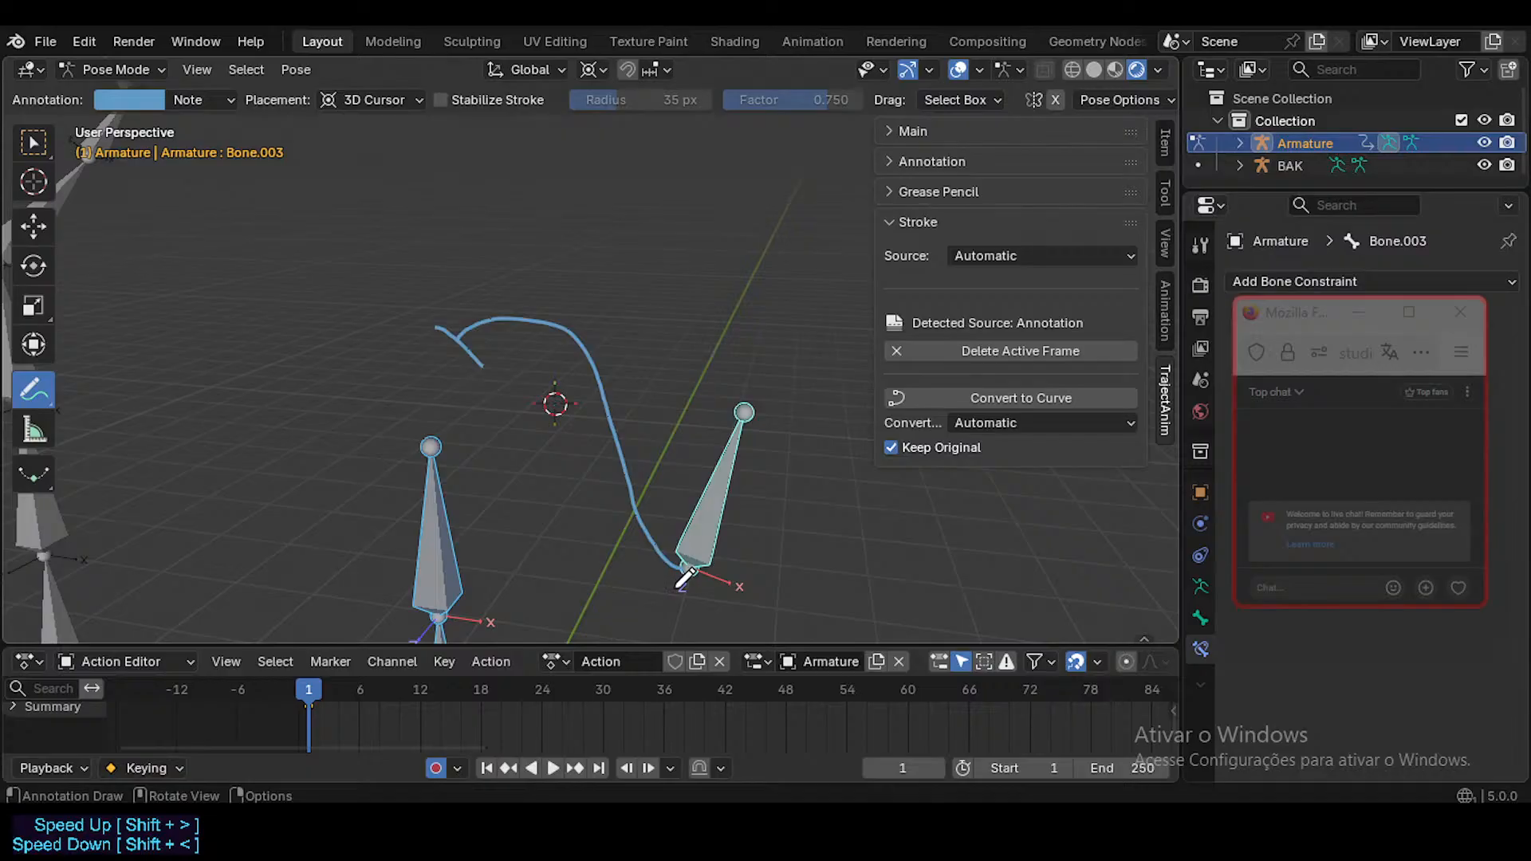
{"action": "left_click_drag", "start_coordinate": [676, 594], "coordinate": [688, 521]}
{"action": "left_click_drag", "start_coordinate": [645, 370], "coordinate": [535, 447]}
{"action": "left_click_drag", "start_coordinate": [501, 299], "coordinate": [516, 367]}
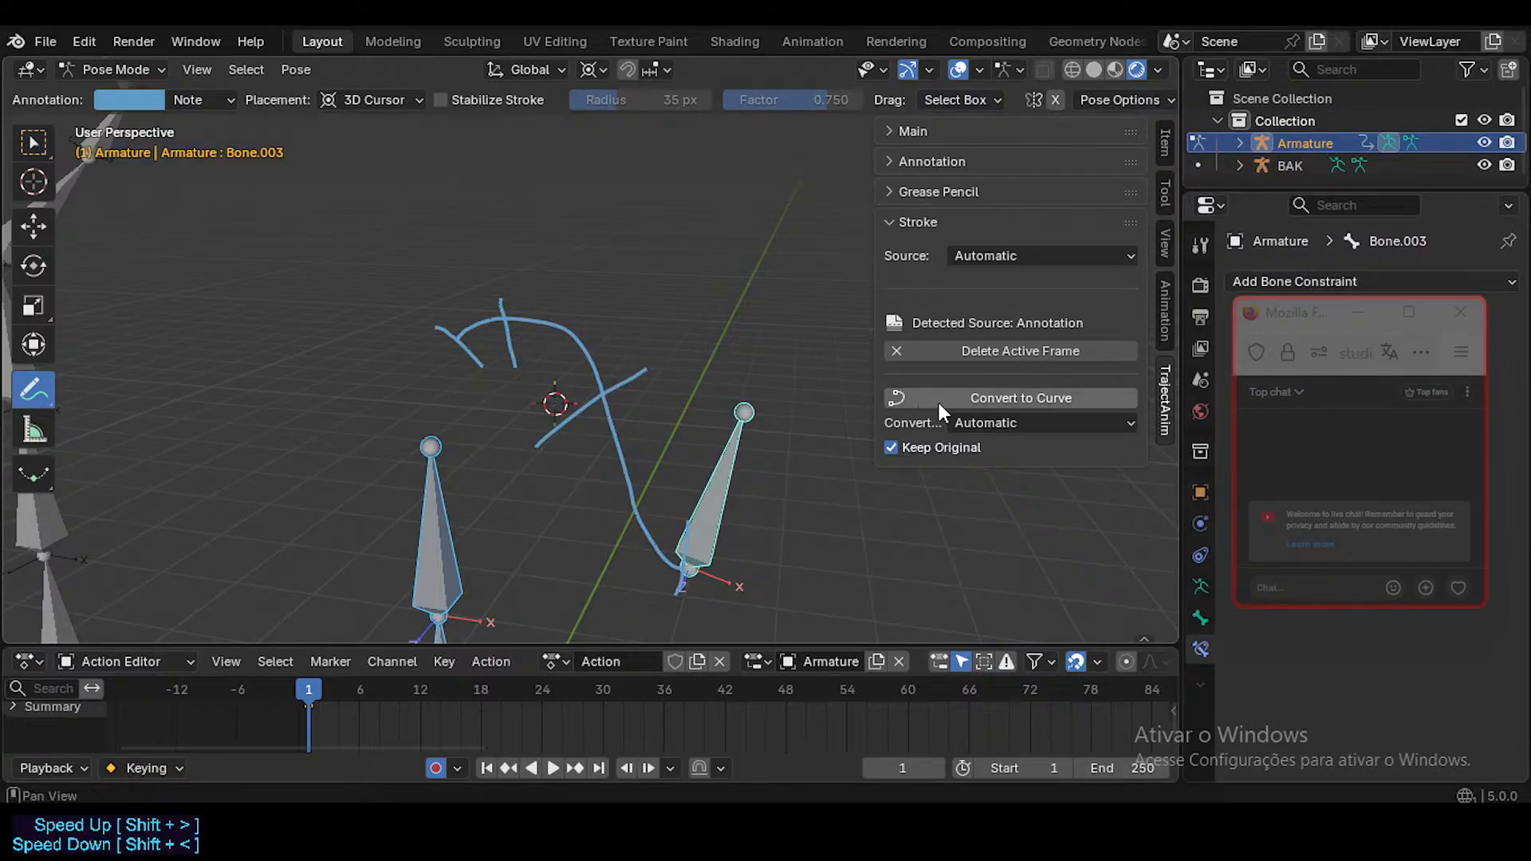
Step: Review the stroke source options, and convert the annotation to a curve with automatic source and conversion, keeping the original
{"action": "left_click", "coordinate": [971, 254]}
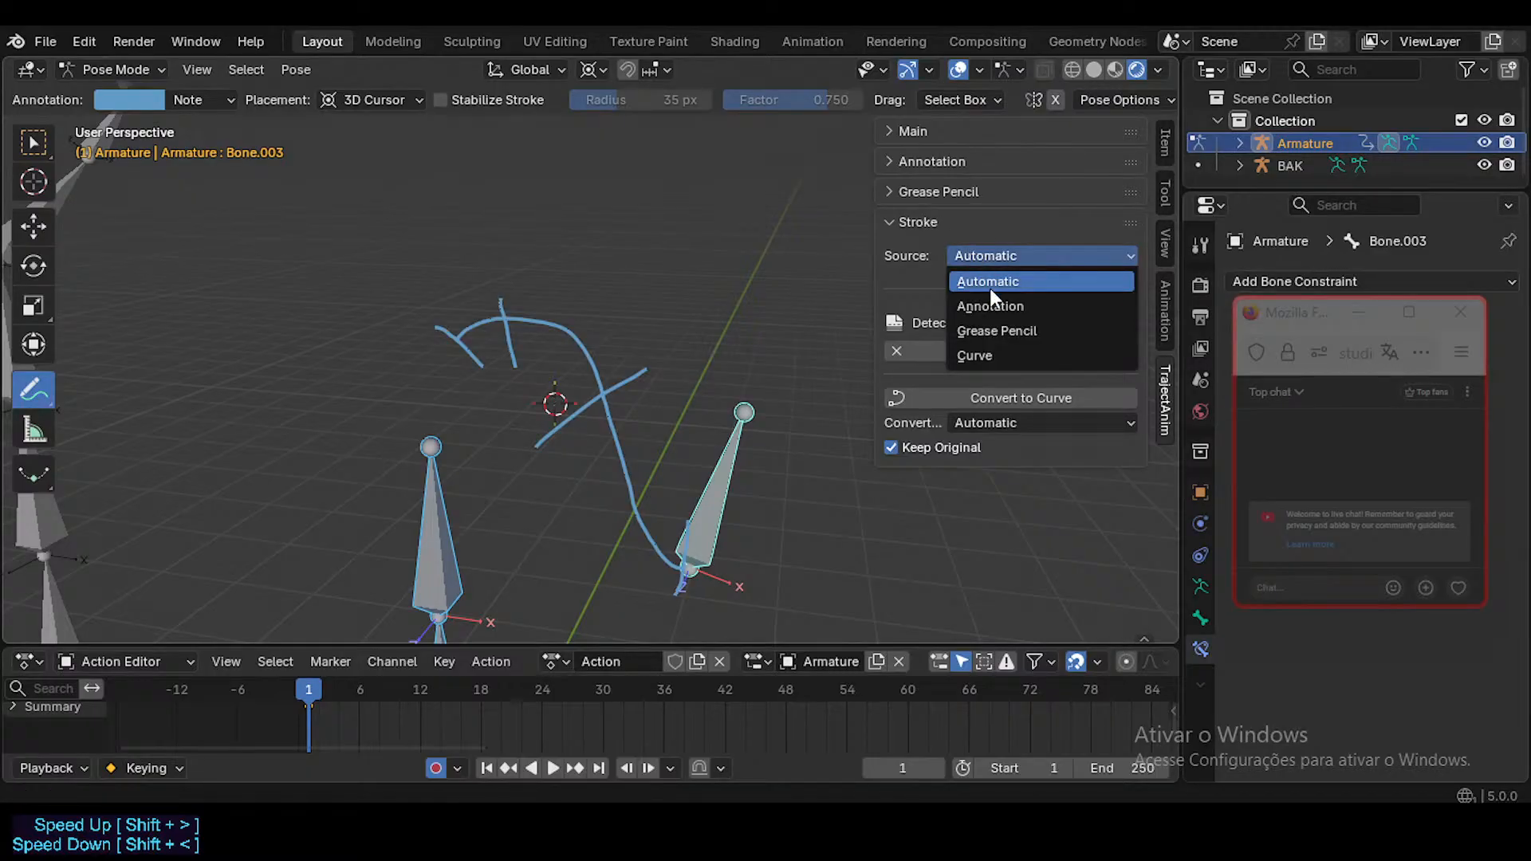
{"action": "left_click", "coordinate": [983, 255]}
{"action": "left_click", "coordinate": [983, 255]}
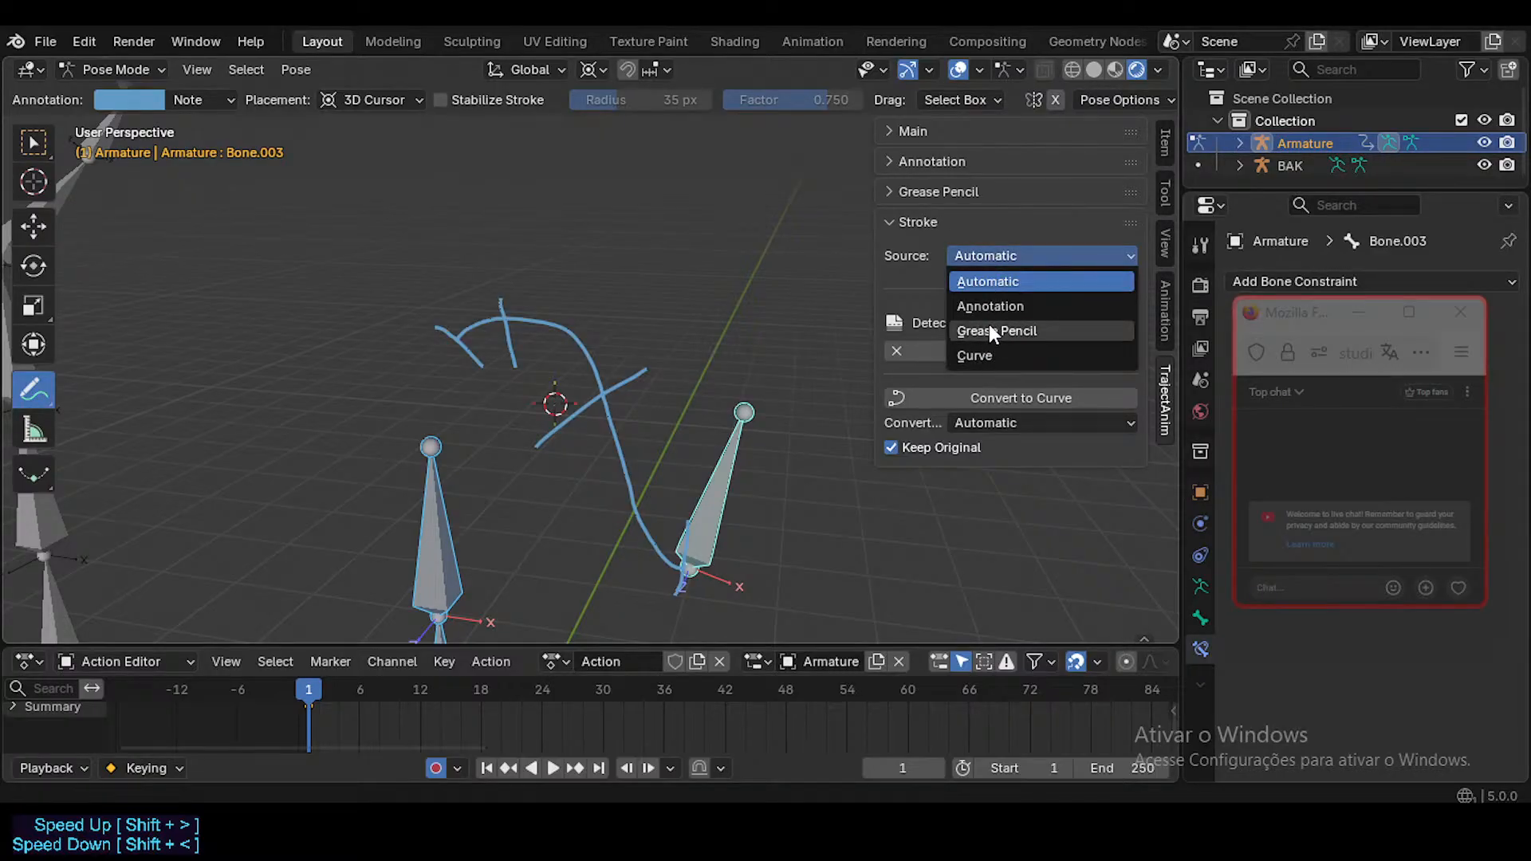
{"action": "left_click", "coordinate": [994, 250]}
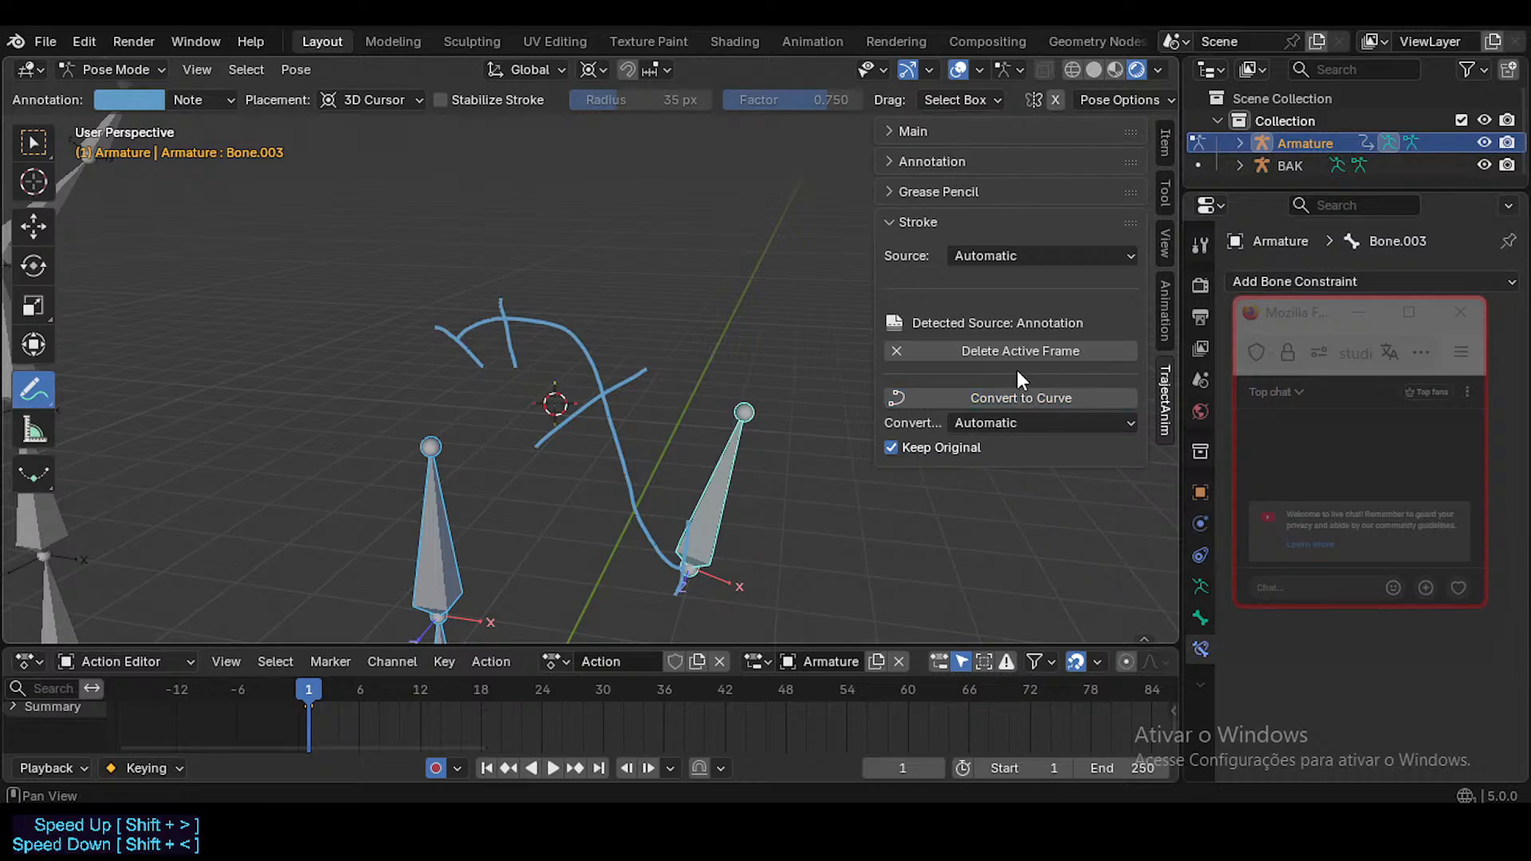
{"action": "left_click", "coordinate": [1016, 424]}
{"action": "left_click", "coordinate": [1002, 407]}
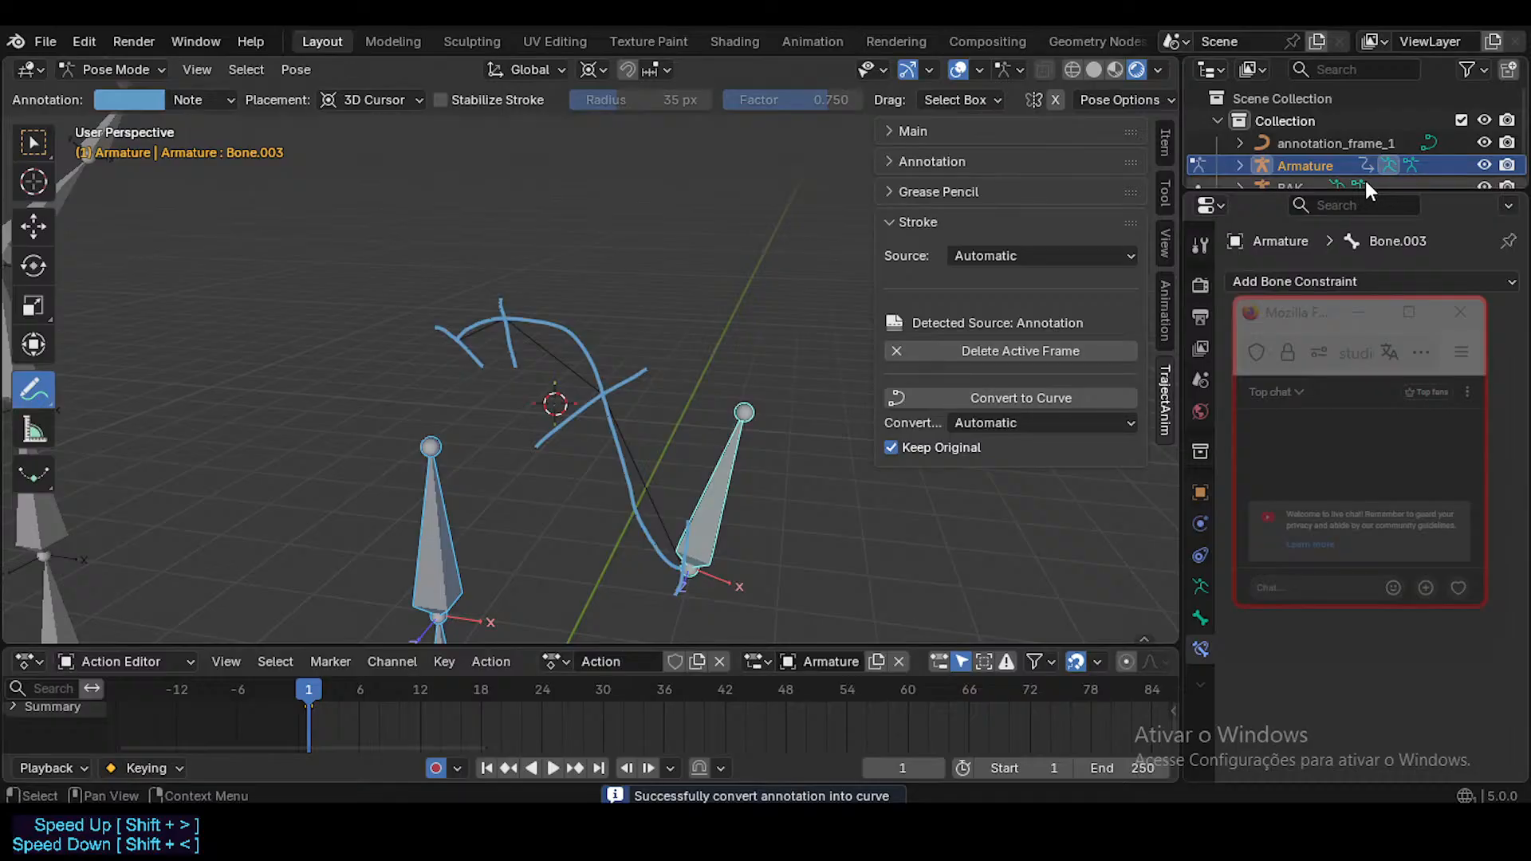
Step: Enlarge the Outliner to show every object in the collection, and inspect the converted curve in Object Mode and Pose Mode
{"action": "left_click_drag", "start_coordinate": [1372, 193], "coordinate": [1373, 235]}
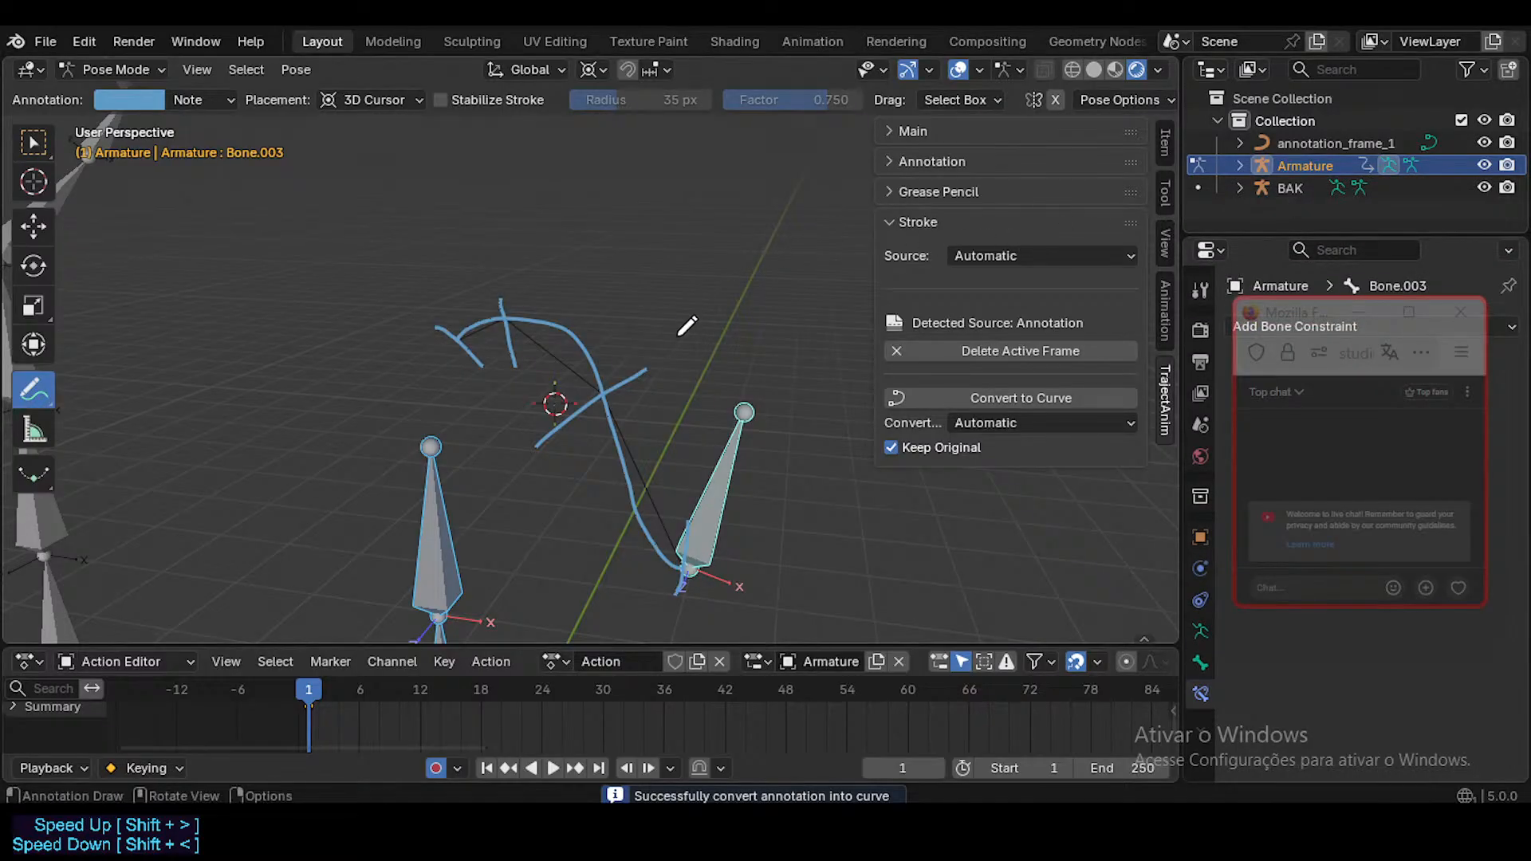
{"action": "key", "text": "ctrl+Tab"}
{"action": "key", "text": "ctrl+Tab"}
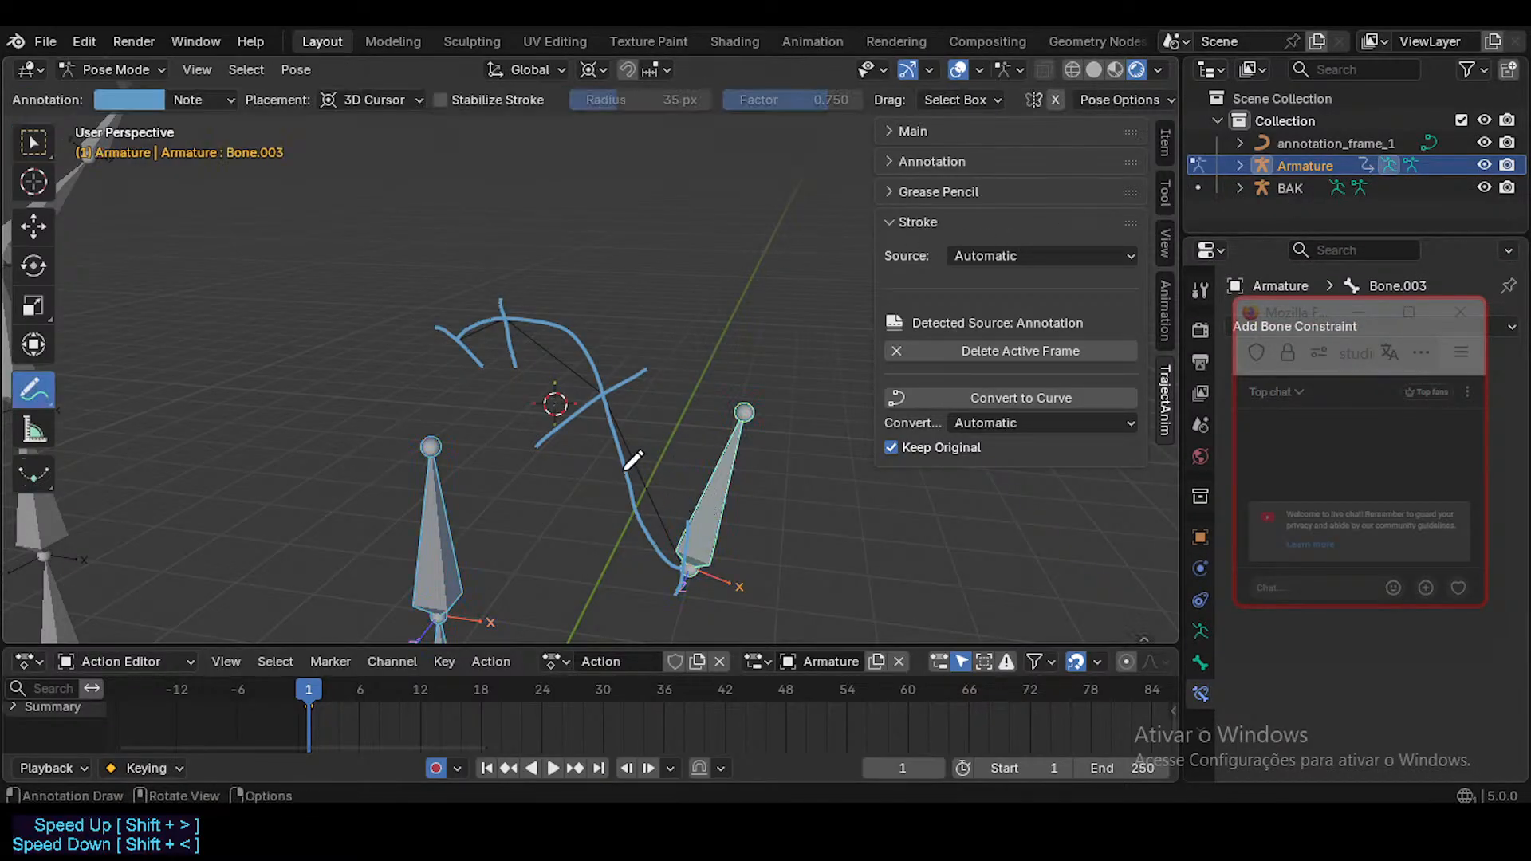
{"action": "key", "text": "ctrl+Tab"}
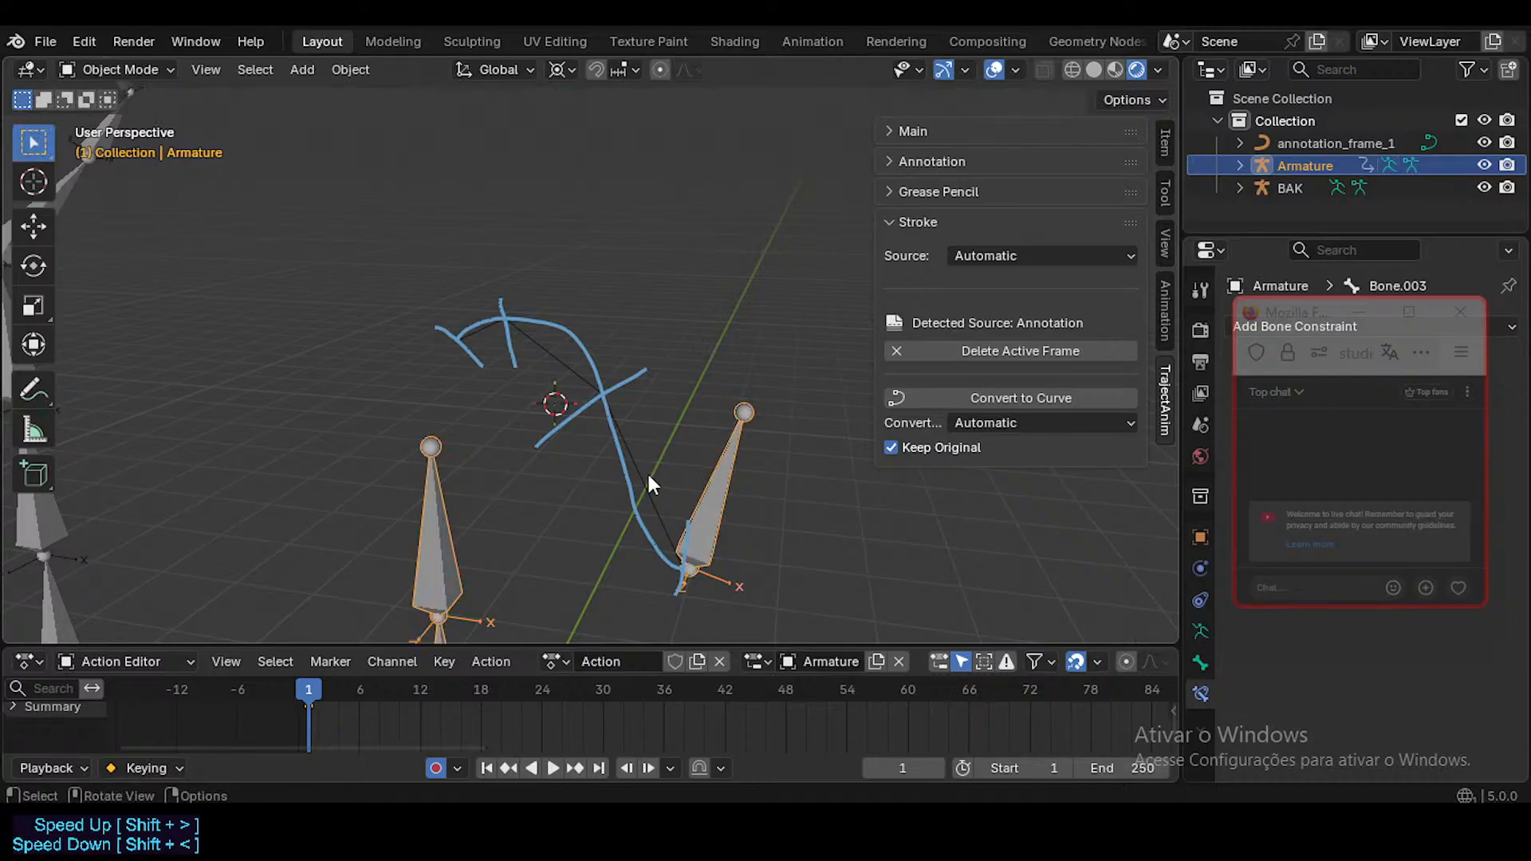
{"action": "key", "text": "ctrl+Tab"}
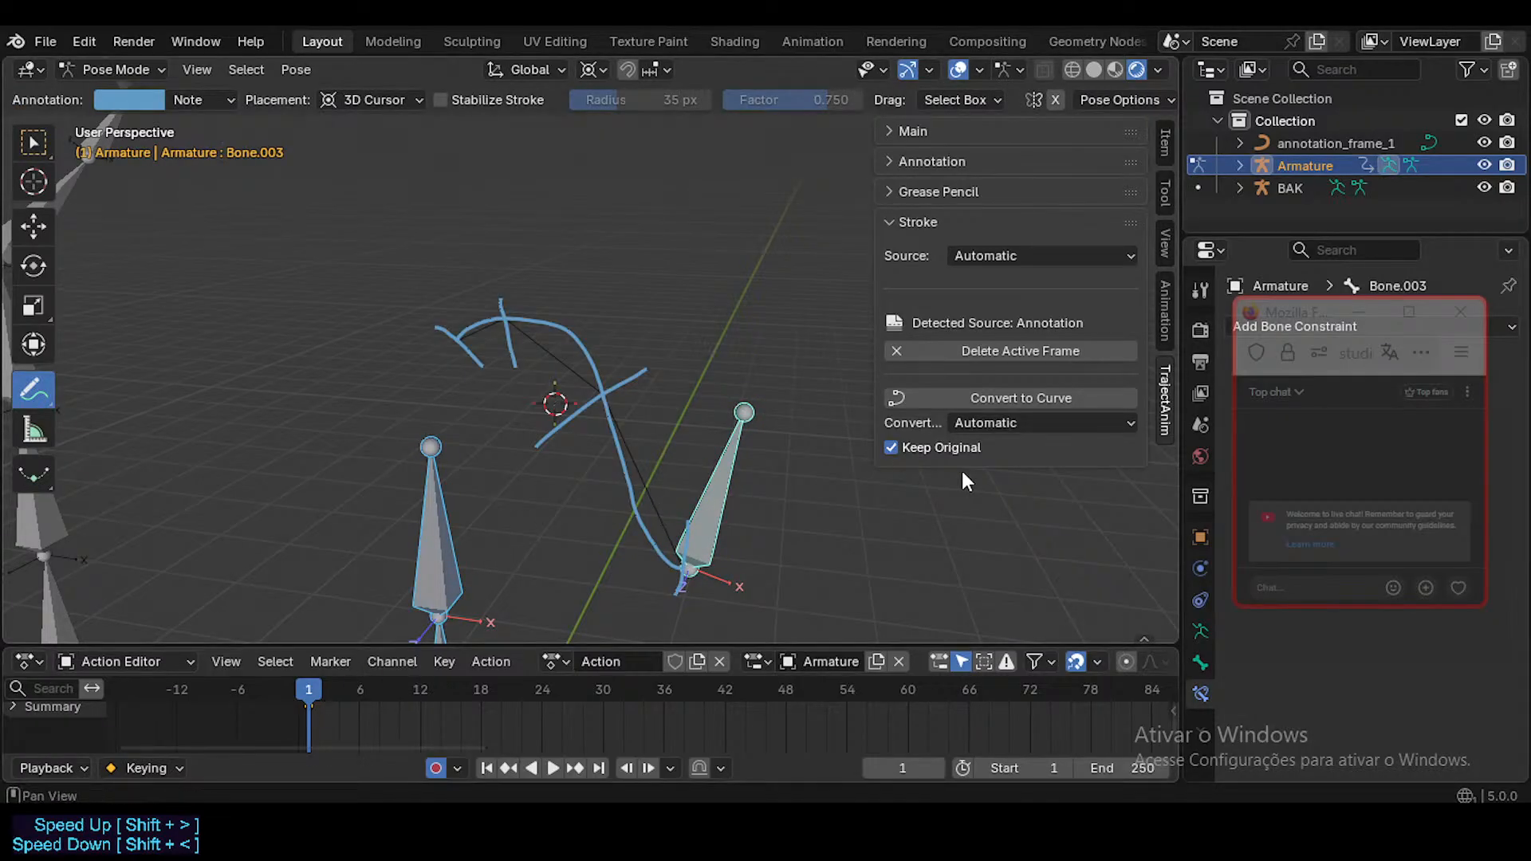
Step: Convert the annotation to a curve with the Intersection conversion method, and delete the active annotation frame
{"action": "left_click", "coordinate": [1025, 420]}
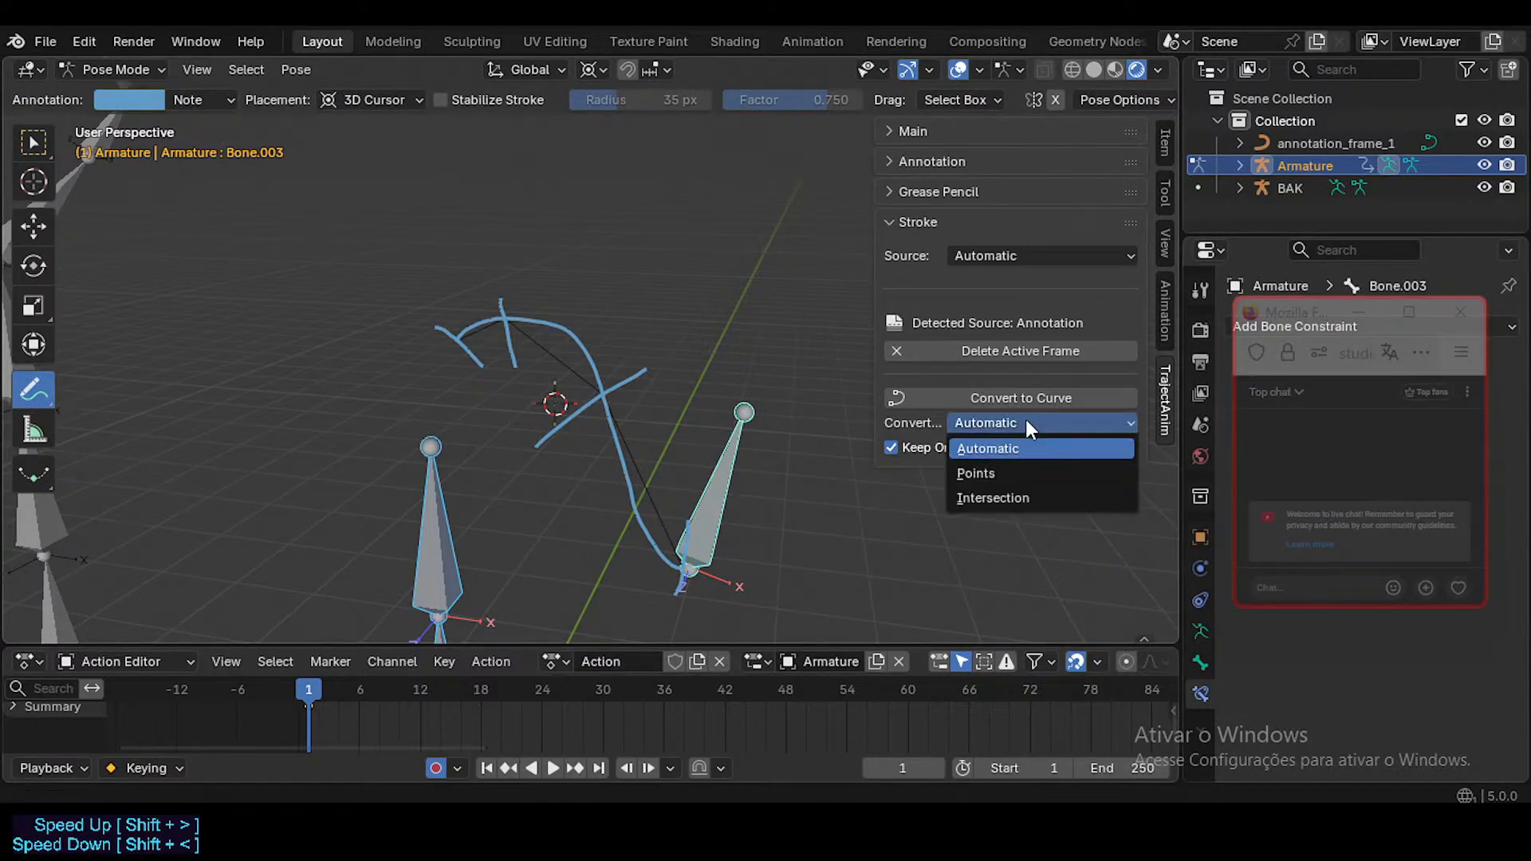
{"action": "left_click", "coordinate": [1015, 479]}
{"action": "left_click", "coordinate": [1023, 421]}
{"action": "left_click", "coordinate": [1000, 499]}
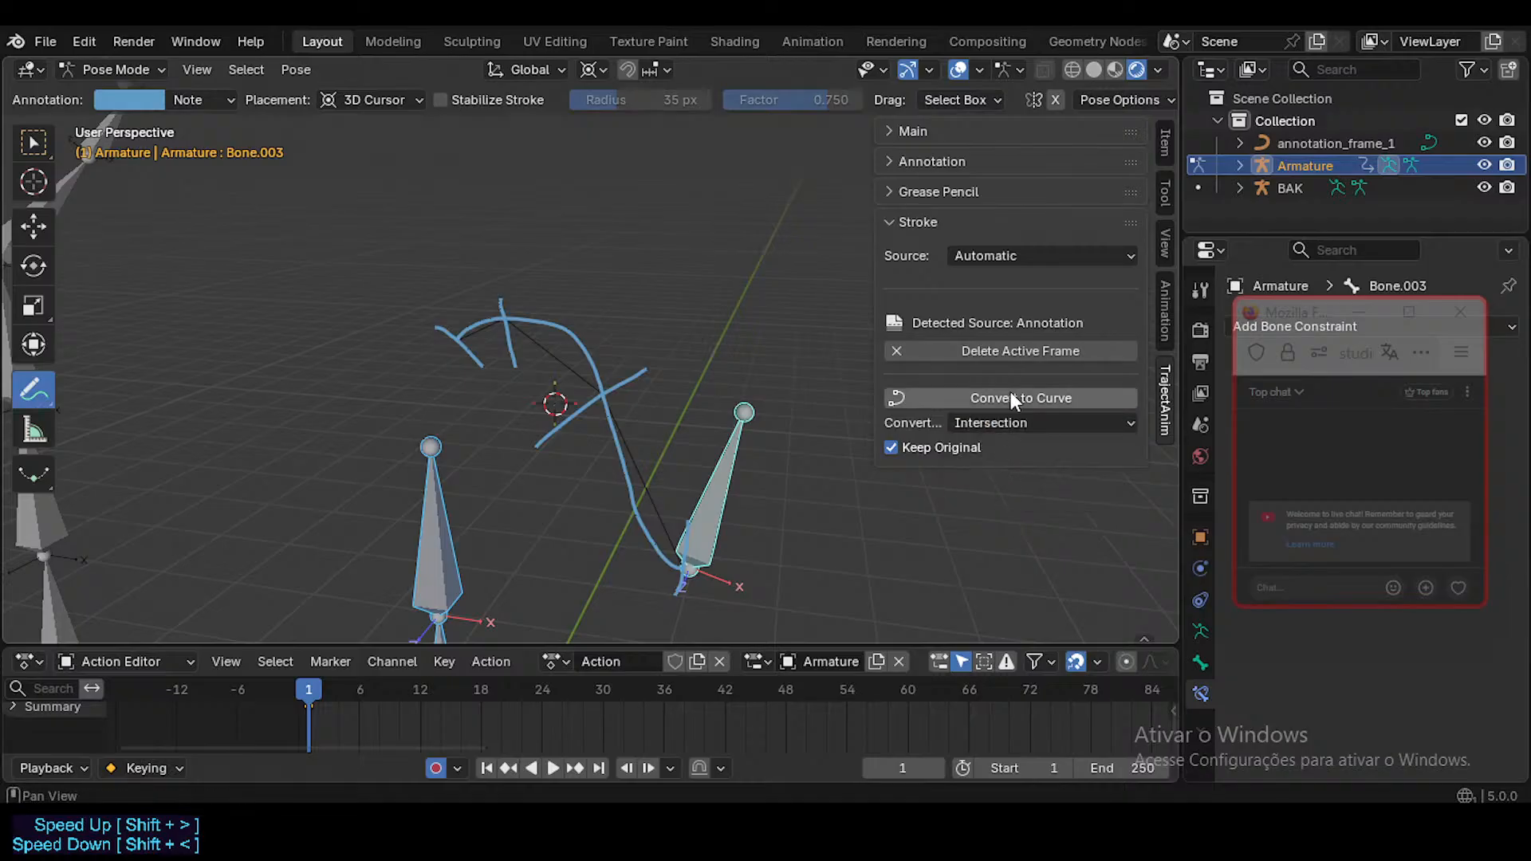
{"action": "left_click", "coordinate": [1011, 398]}
{"action": "left_click", "coordinate": [1031, 350]}
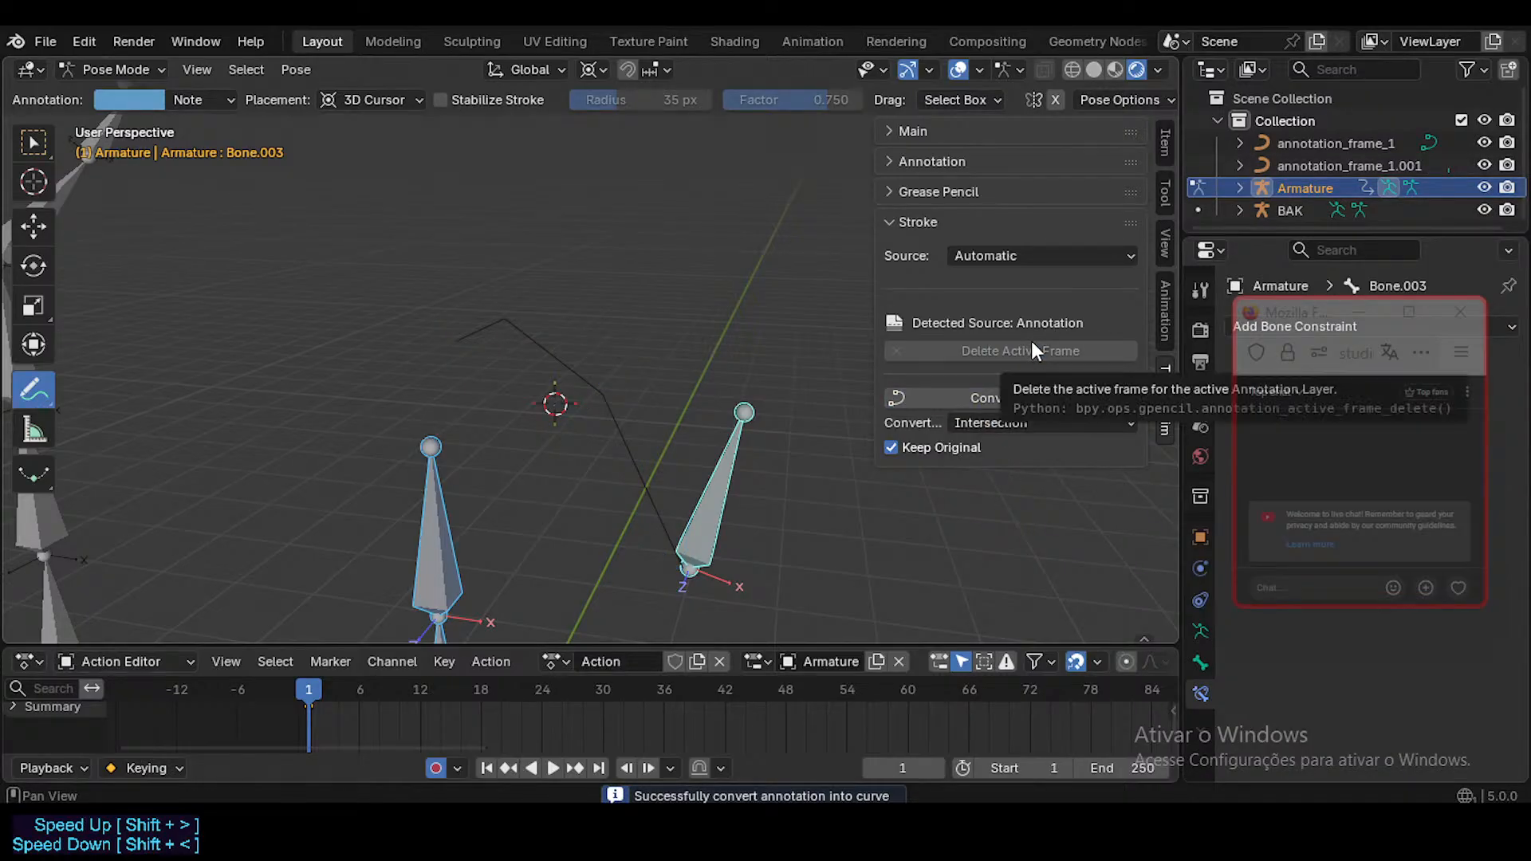
Step: Delete both curves generated from the annotation in Object Mode, and return the armature to Pose Mode
{"action": "key", "text": "ctrl+Tab"}
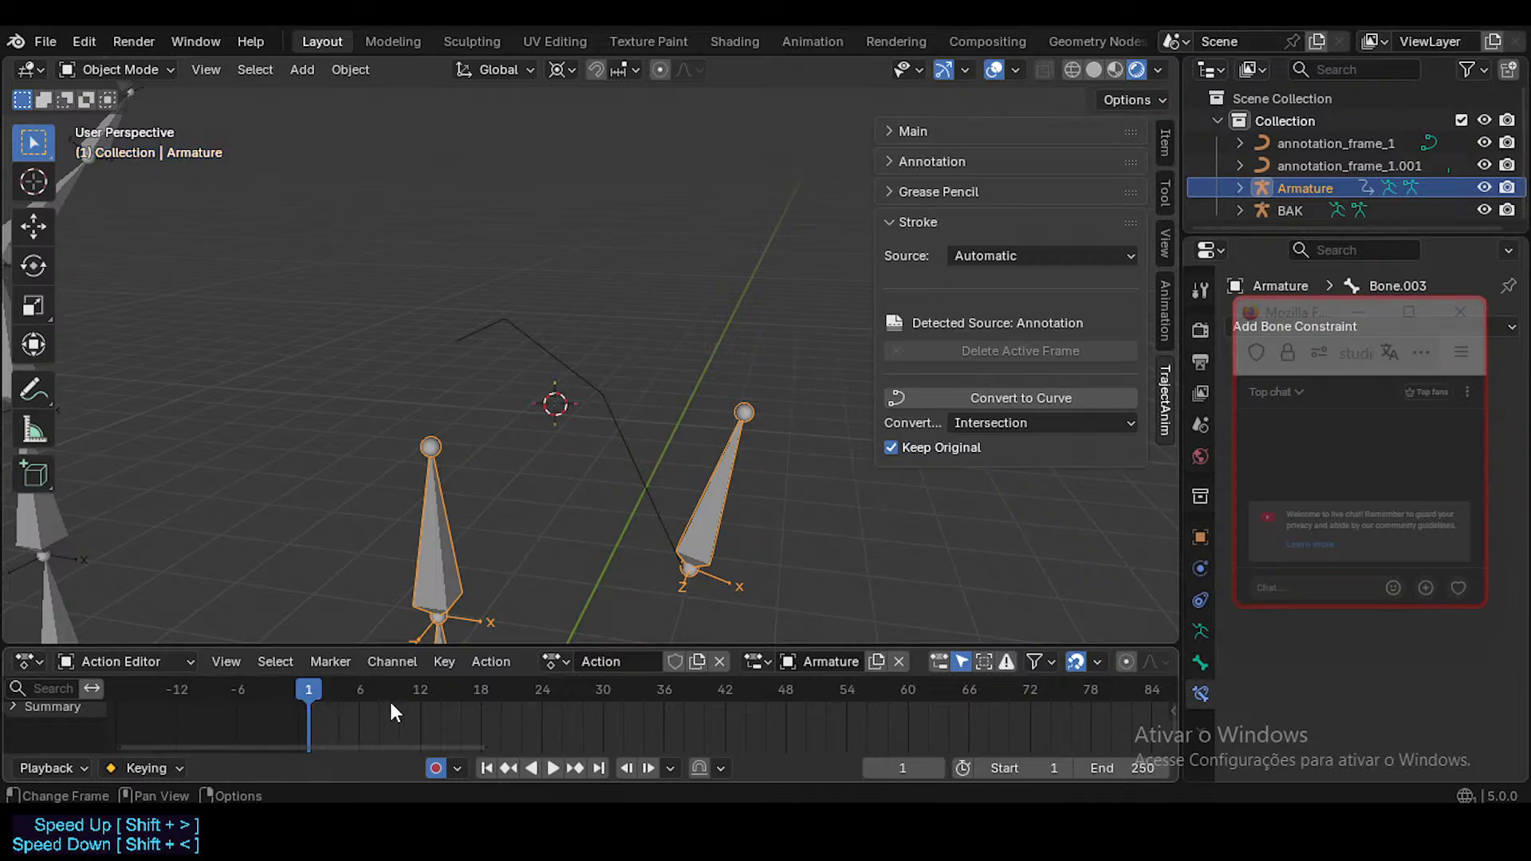
{"action": "left_click", "coordinate": [629, 430]}
{"action": "key", "text": "x"}
{"action": "left_click", "coordinate": [630, 430]}
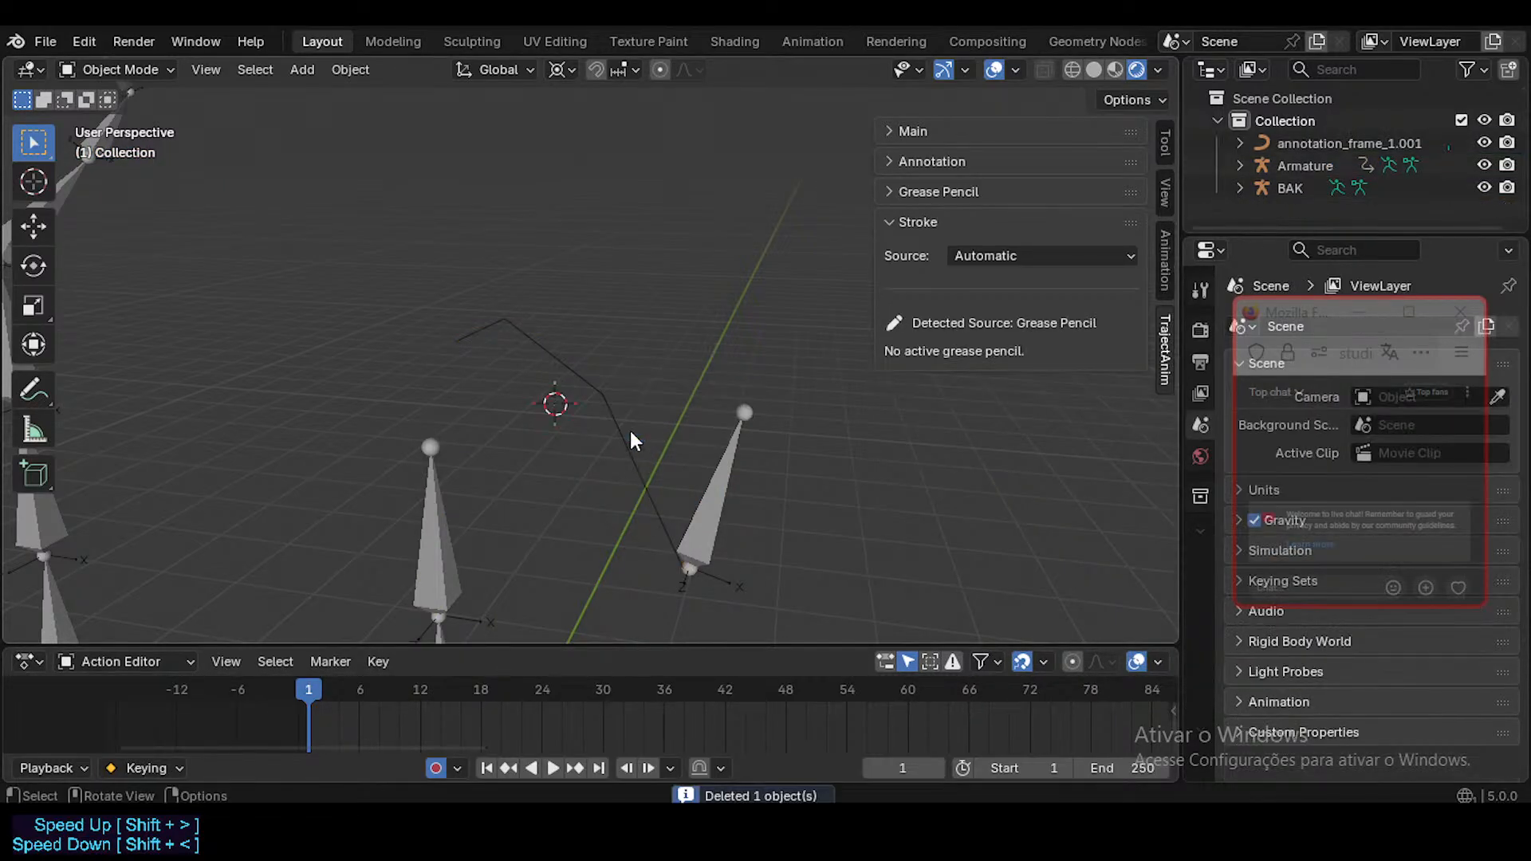
{"action": "key", "text": "x"}
{"action": "left_click", "coordinate": [630, 431]}
{"action": "left_click", "coordinate": [622, 432]}
{"action": "key", "text": "Delete"}
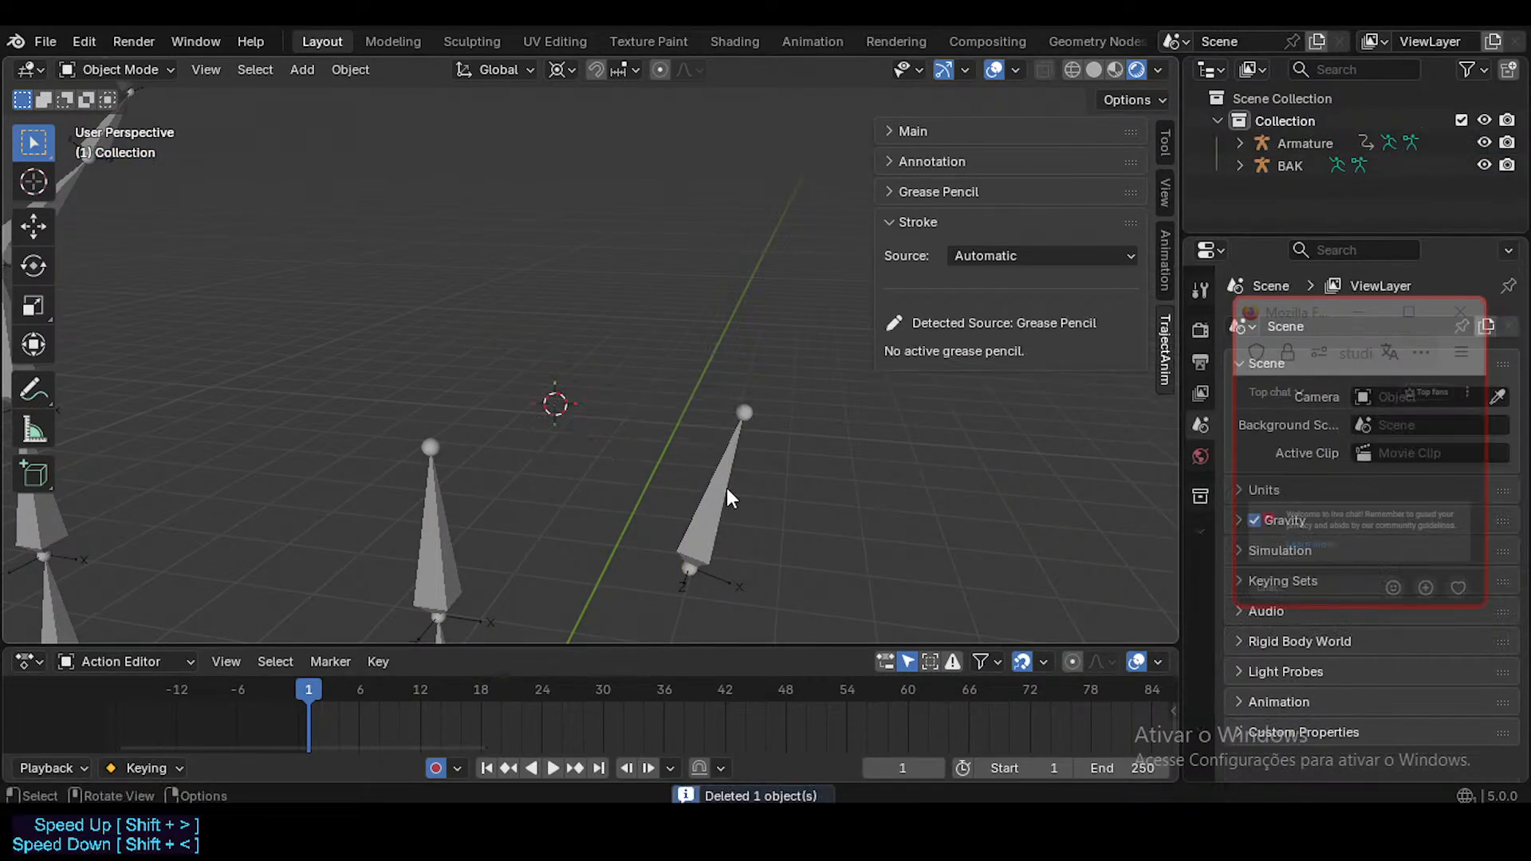
{"action": "left_click", "coordinate": [725, 488]}
{"action": "key", "text": "ctrl+Tab"}
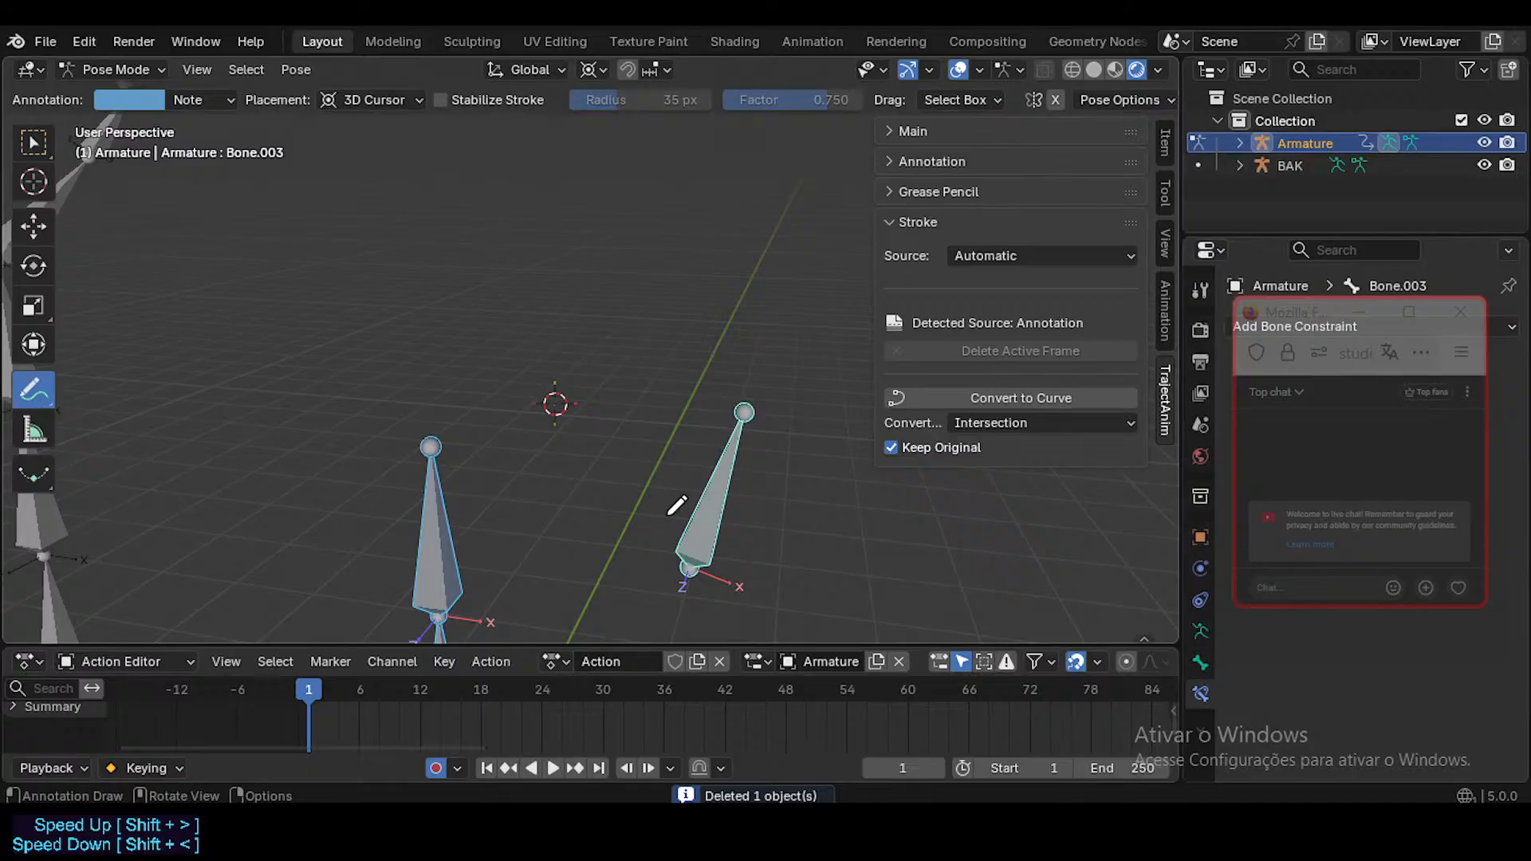
Step: Draw a single uncrossed annotation curve from the separated bone's base, try converting it with Intersection, and delete the active annotation frame
{"action": "left_click_drag", "start_coordinate": [690, 567], "coordinate": [508, 321]}
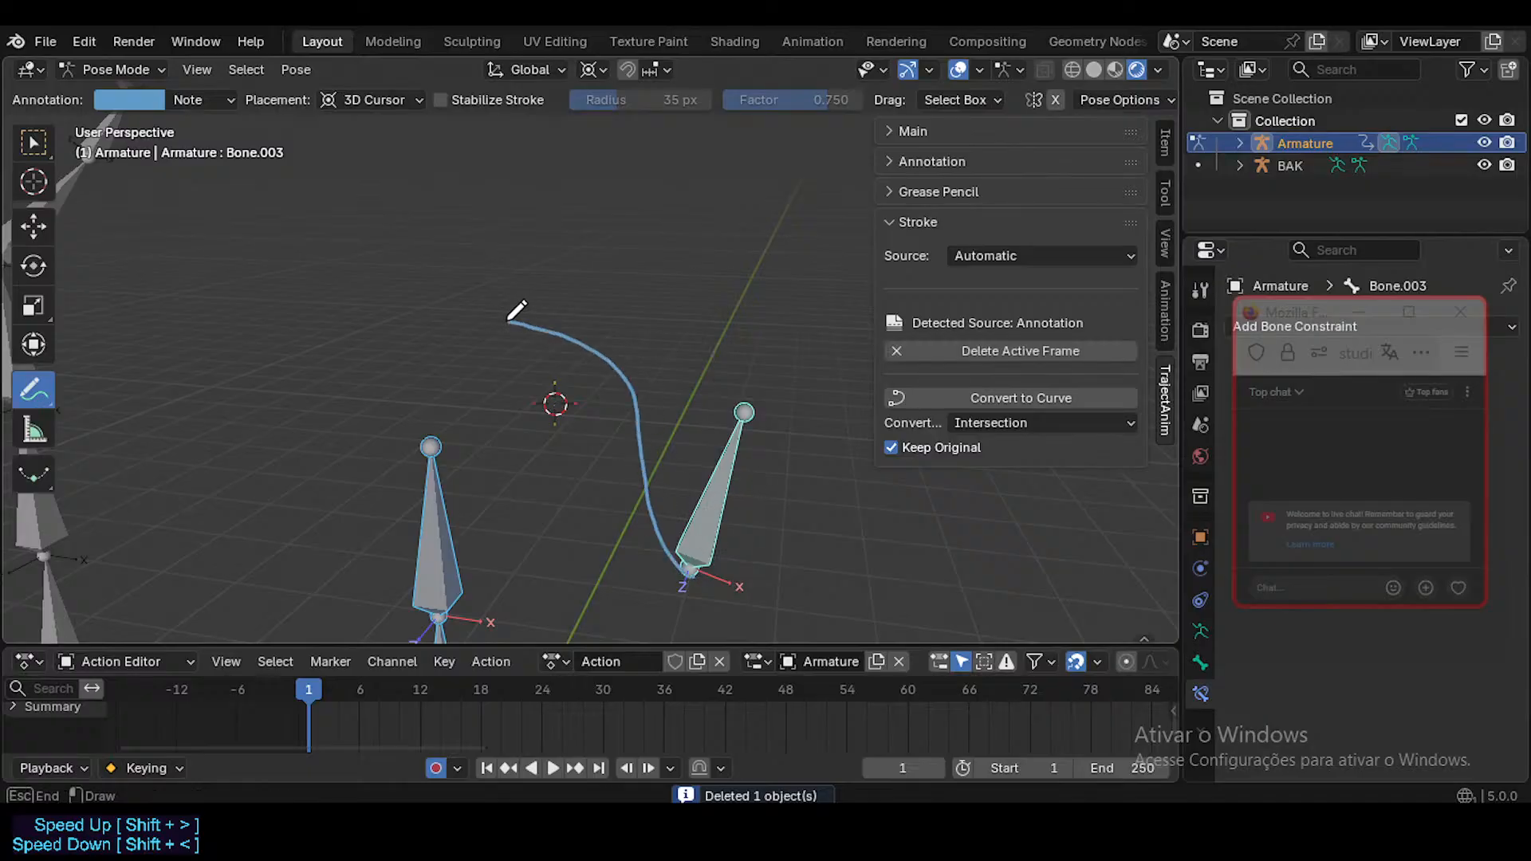
{"action": "left_click", "coordinate": [993, 403]}
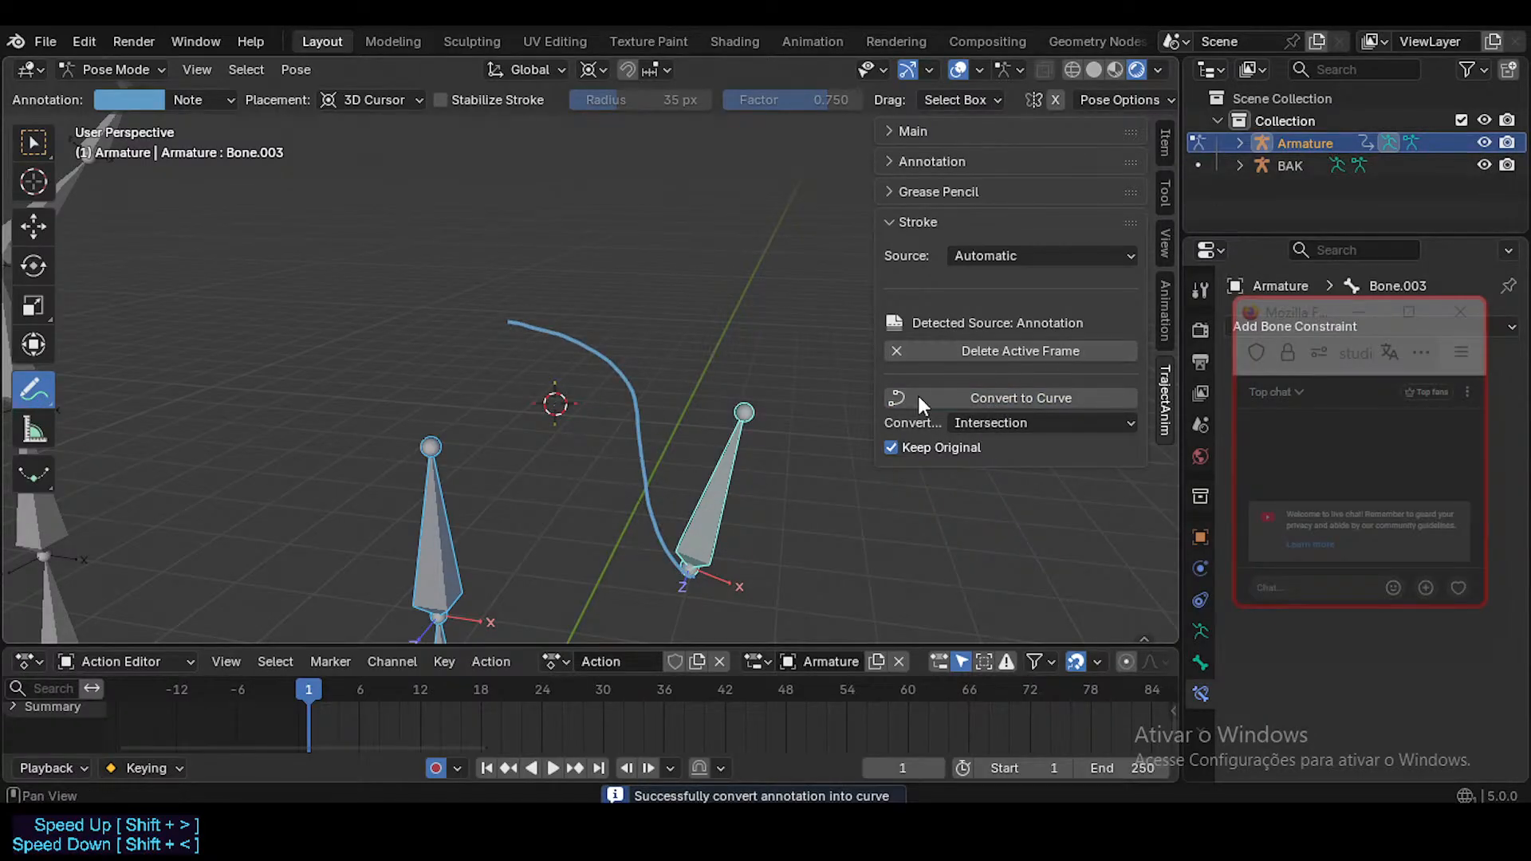
{"action": "left_click", "coordinate": [1029, 351]}
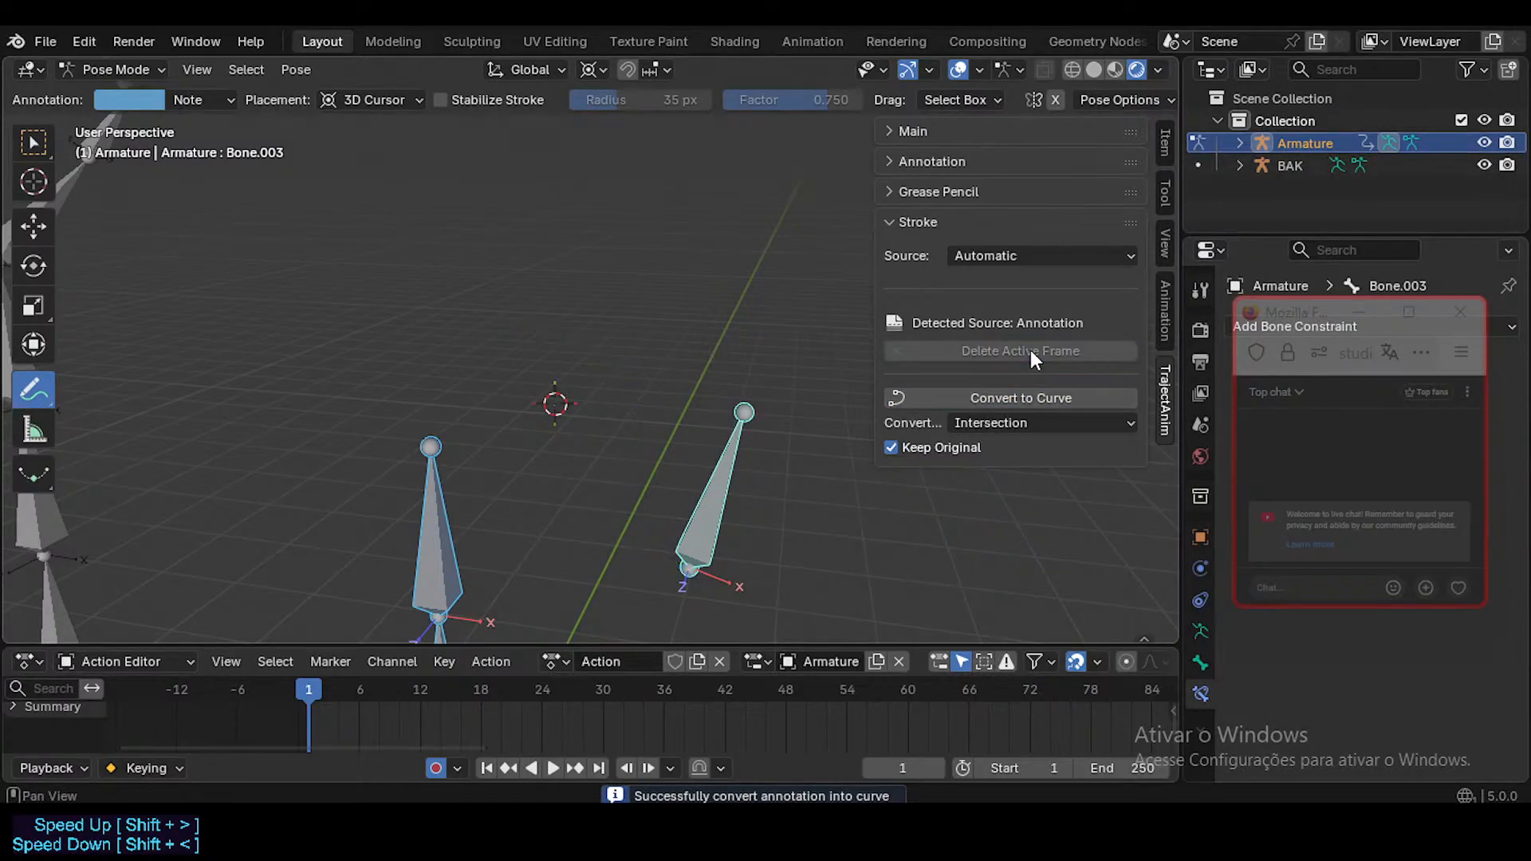
Step: Turn off auto keying, and redraw the annotation as one tall curved trajectory rising from the separated bone's base
{"action": "left_click", "coordinate": [439, 768]}
{"action": "mouse_move", "coordinate": [674, 584]}
{"action": "left_mouse_down"}
{"action": "mouse_move", "coordinate": [668, 490]}
{"action": "mouse_move", "coordinate": [471, 362]}
{"action": "left_mouse_up"}
{"action": "left_click", "coordinate": [942, 352]}
{"action": "mouse_move", "coordinate": [686, 585]}
{"action": "left_mouse_down"}
{"action": "mouse_move", "coordinate": [697, 416]}
{"action": "mouse_move", "coordinate": [511, 229]}
{"action": "left_mouse_up"}
Step: Examine TrajectAnim's annotation layer, main animation and stroke conversion settings
{"action": "left_click", "coordinate": [1026, 255]}
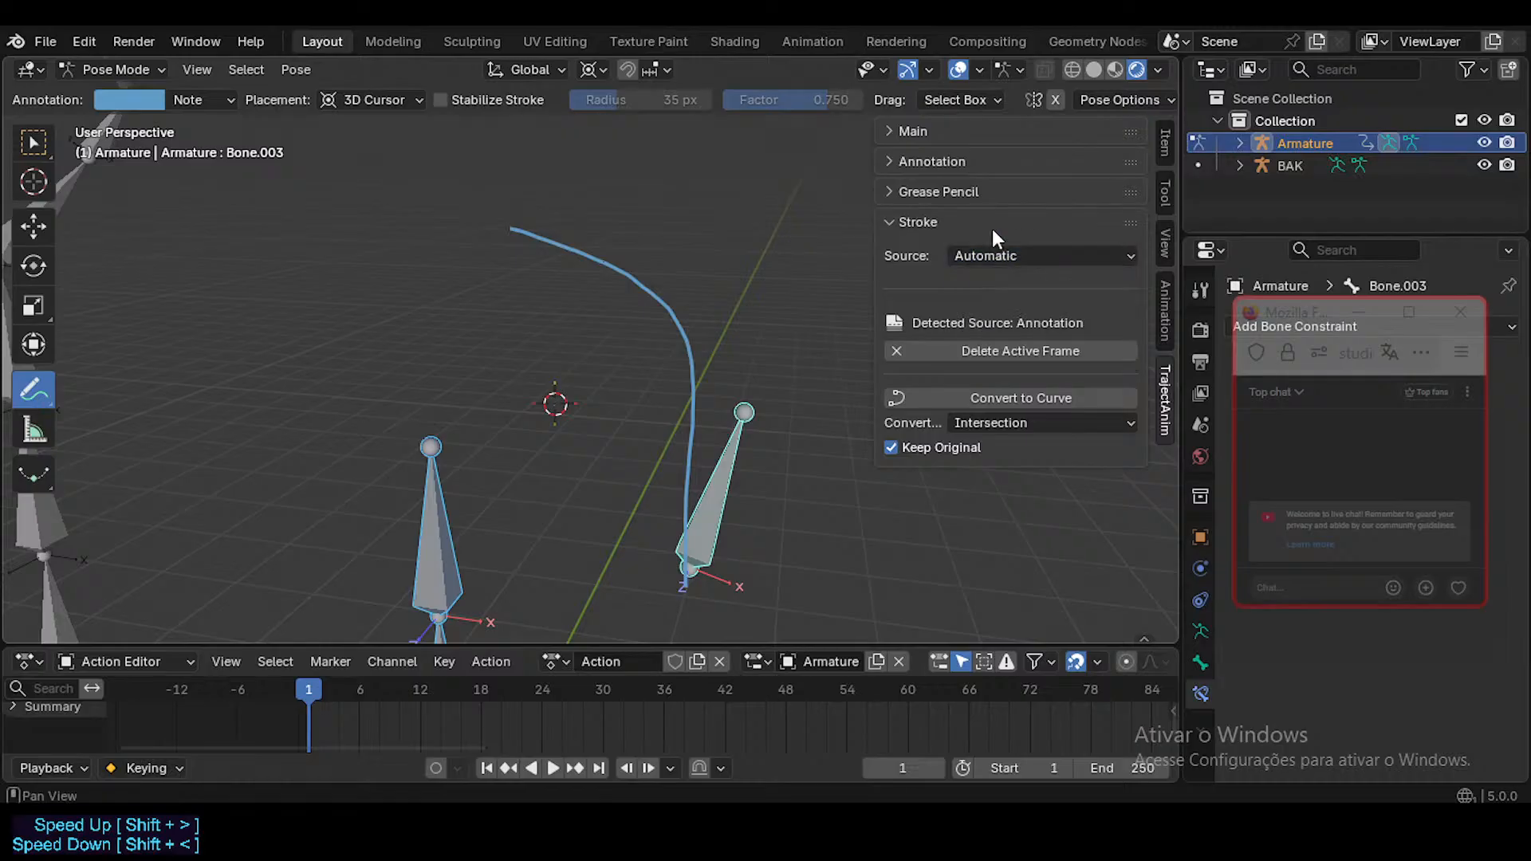
{"action": "left_click", "coordinate": [954, 213]}
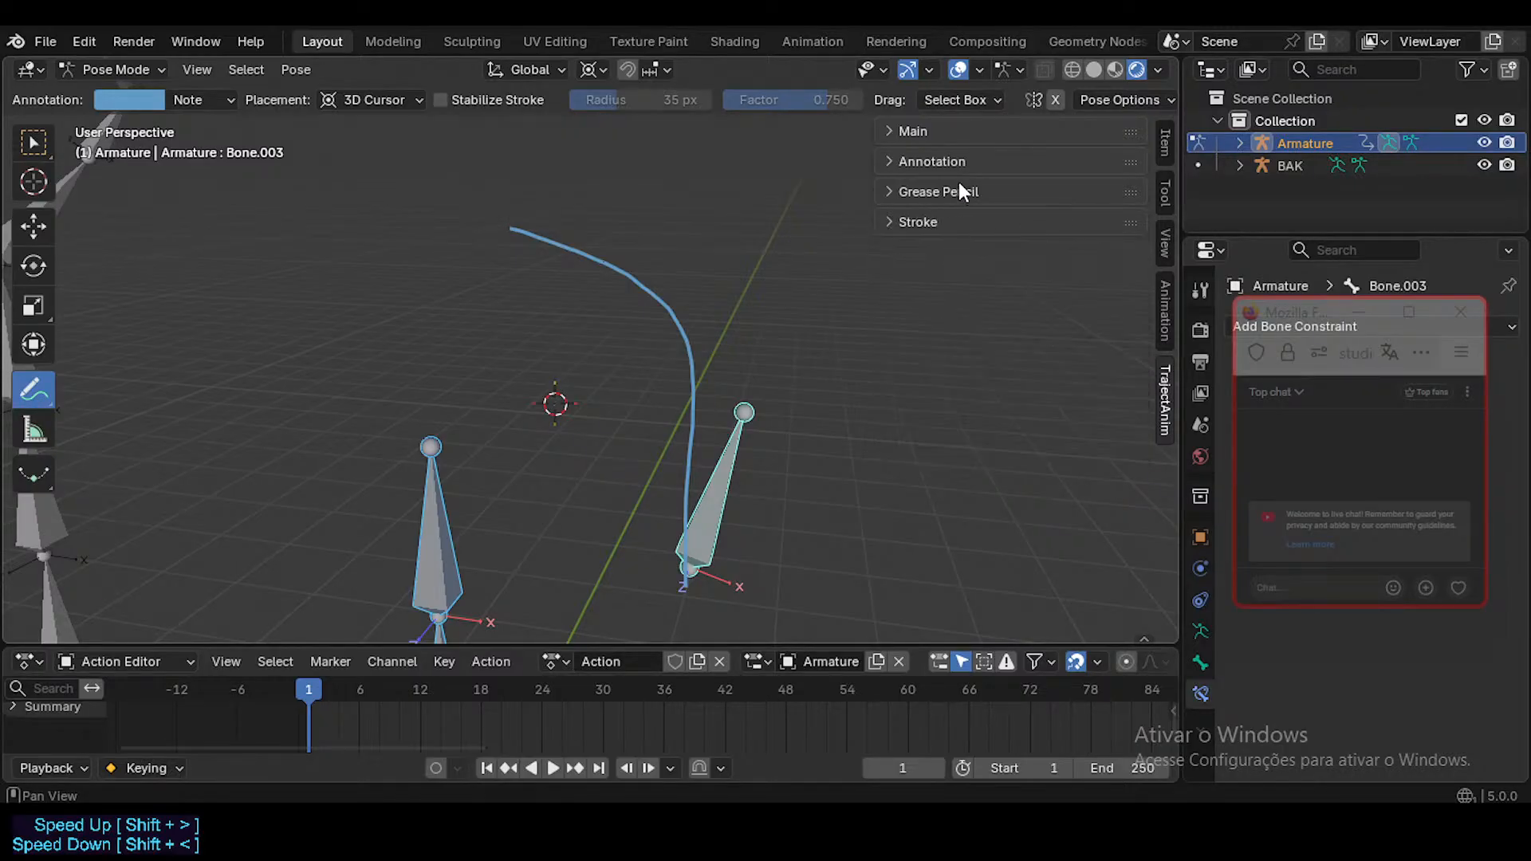
{"action": "left_click", "coordinate": [960, 161]}
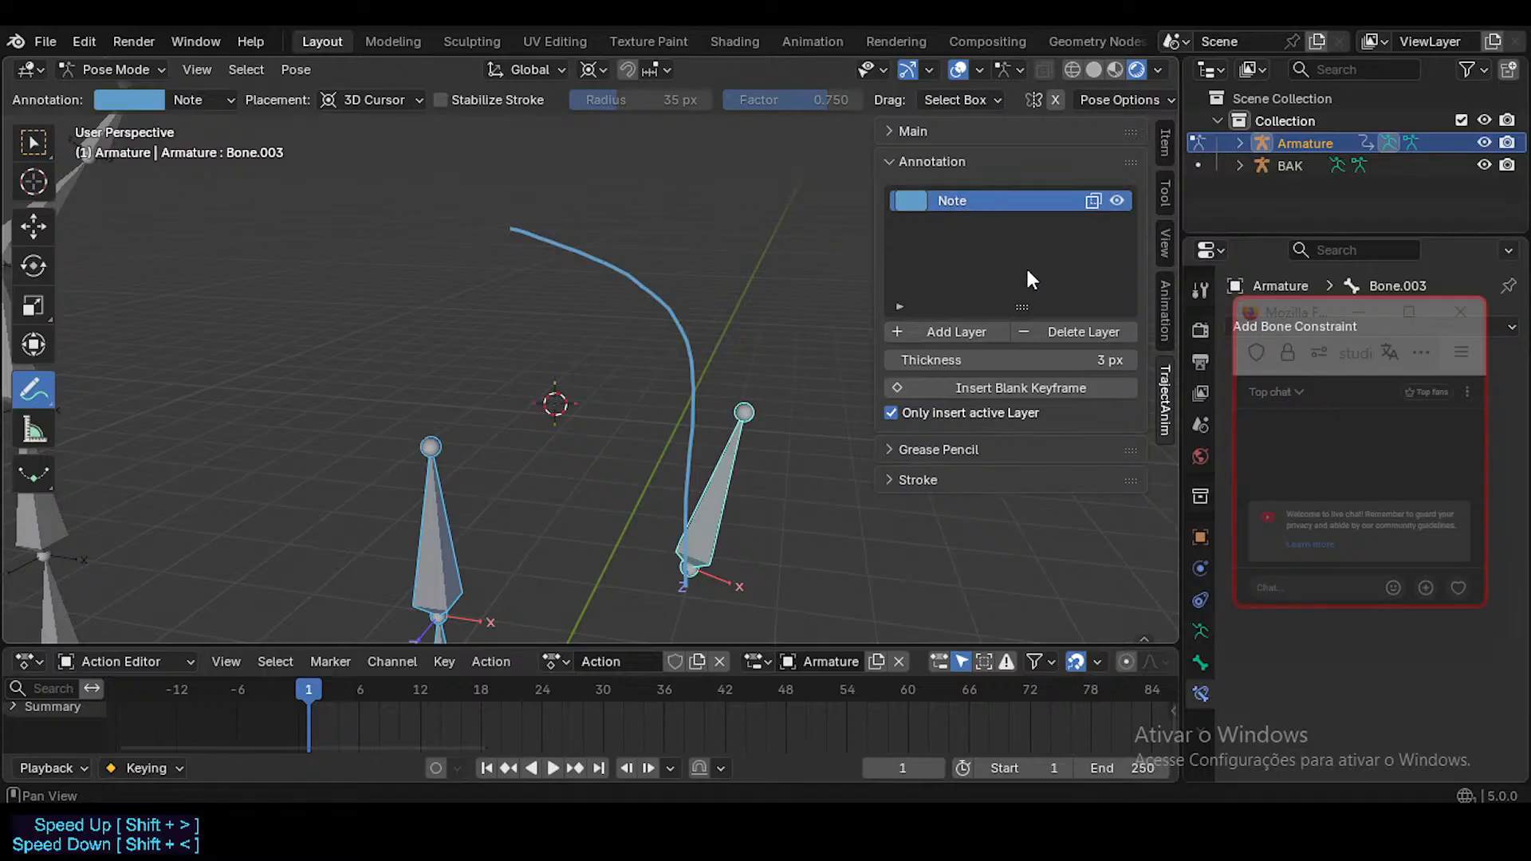
{"action": "left_click", "coordinate": [949, 163]}
{"action": "left_click", "coordinate": [947, 131]}
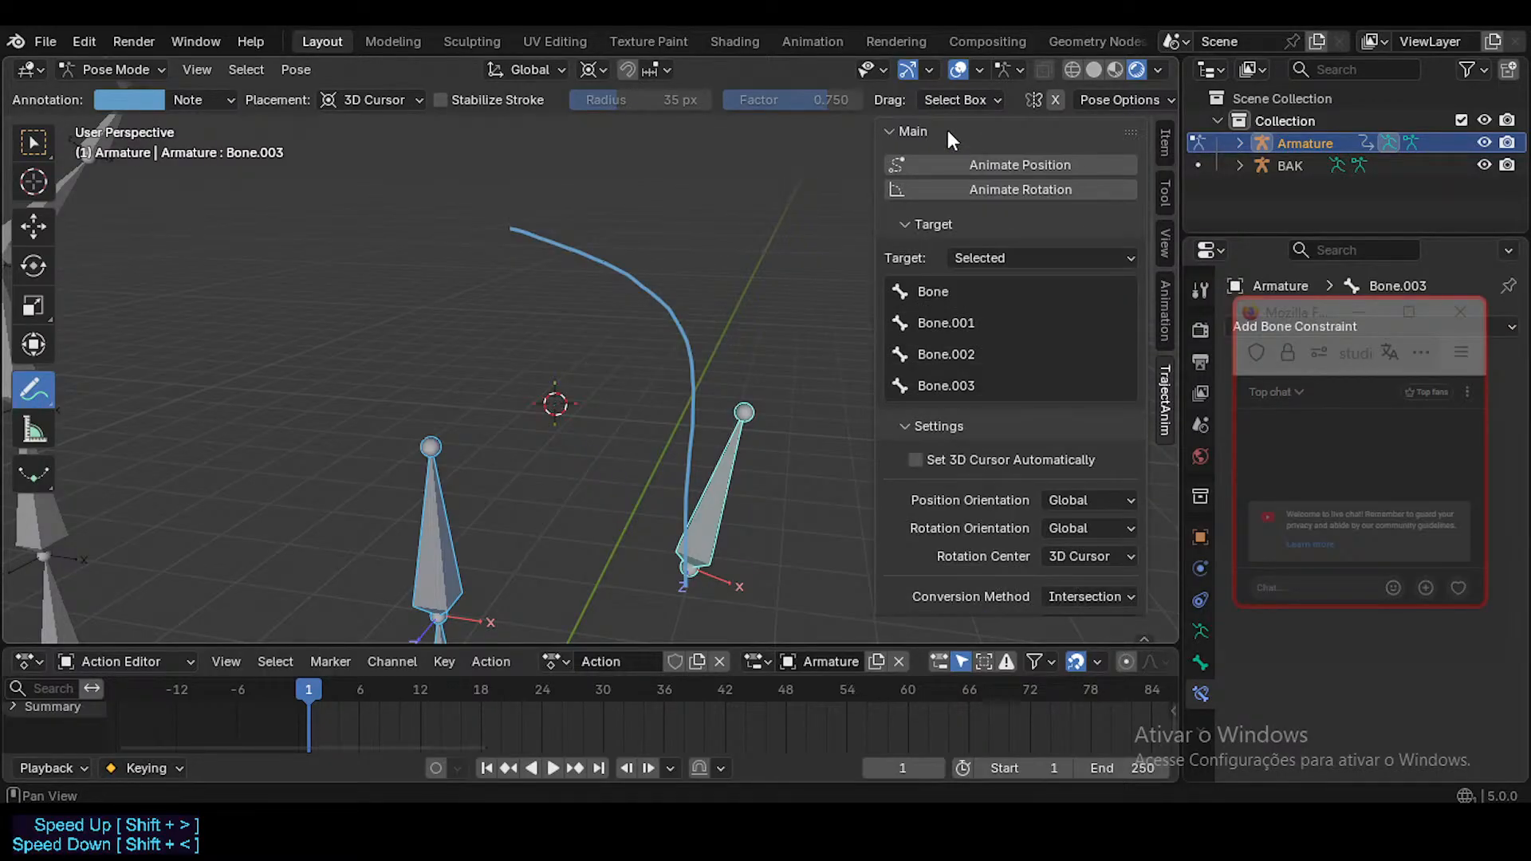
{"action": "scroll", "coordinate": [1050, 374], "scroll_direction": "down", "scroll_amount": 8}
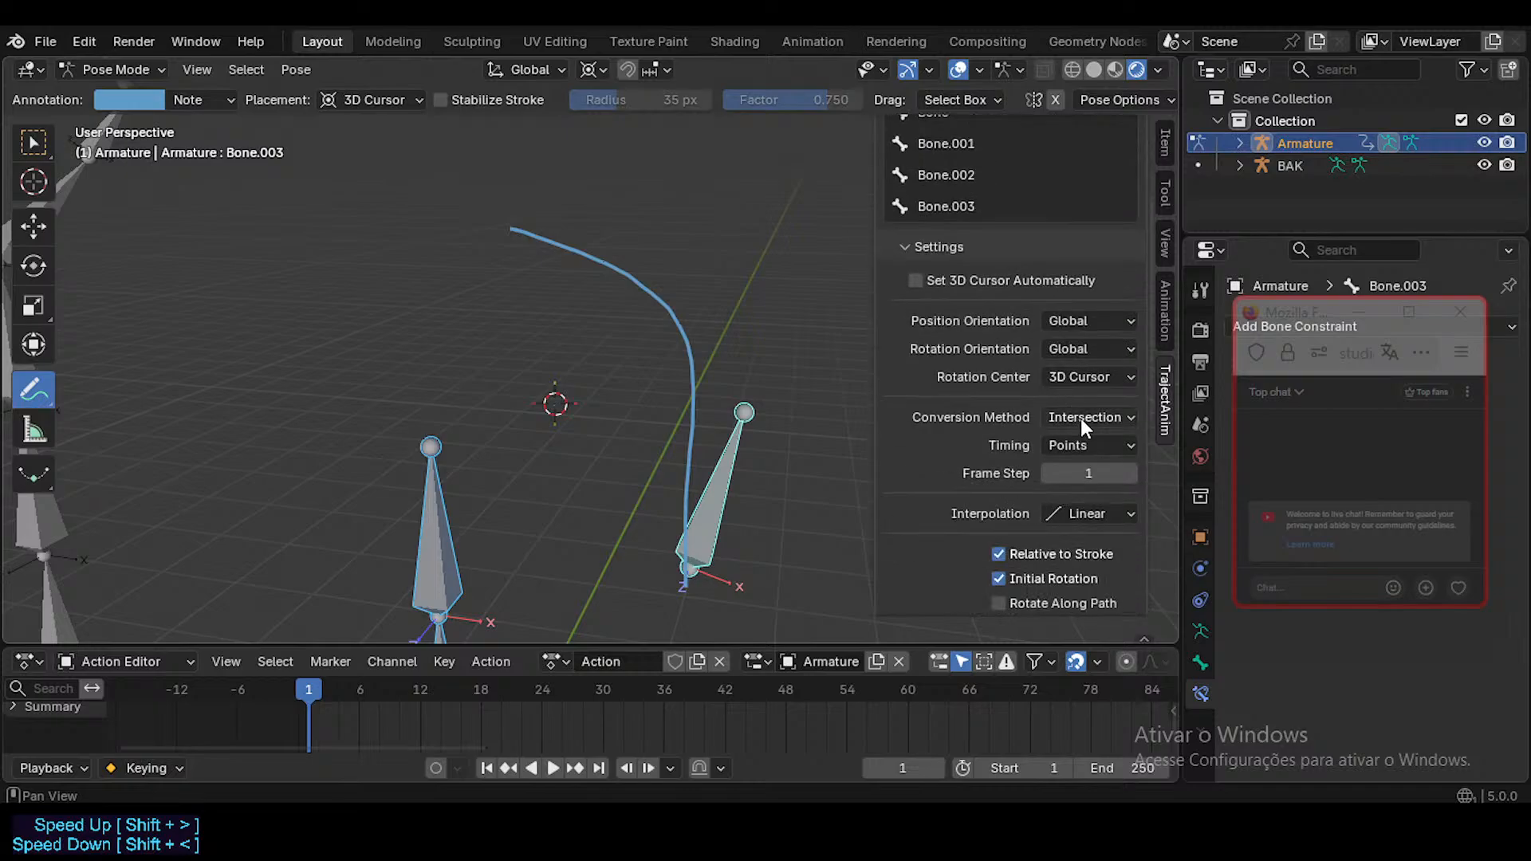
{"action": "scroll", "coordinate": [1070, 423], "scroll_direction": "up", "scroll_amount": 8}
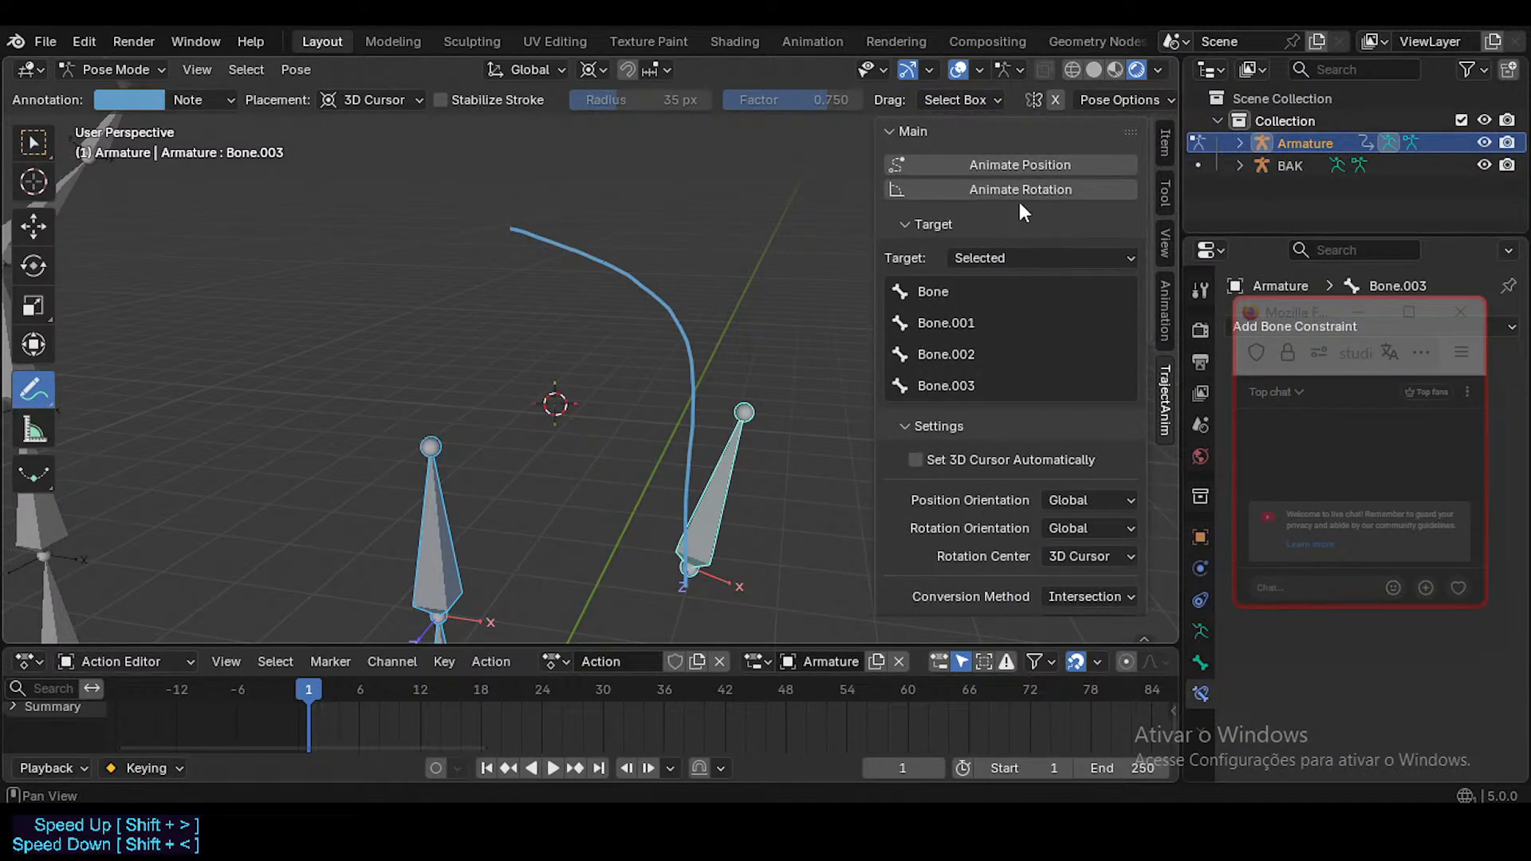
{"action": "left_click", "coordinate": [931, 133]}
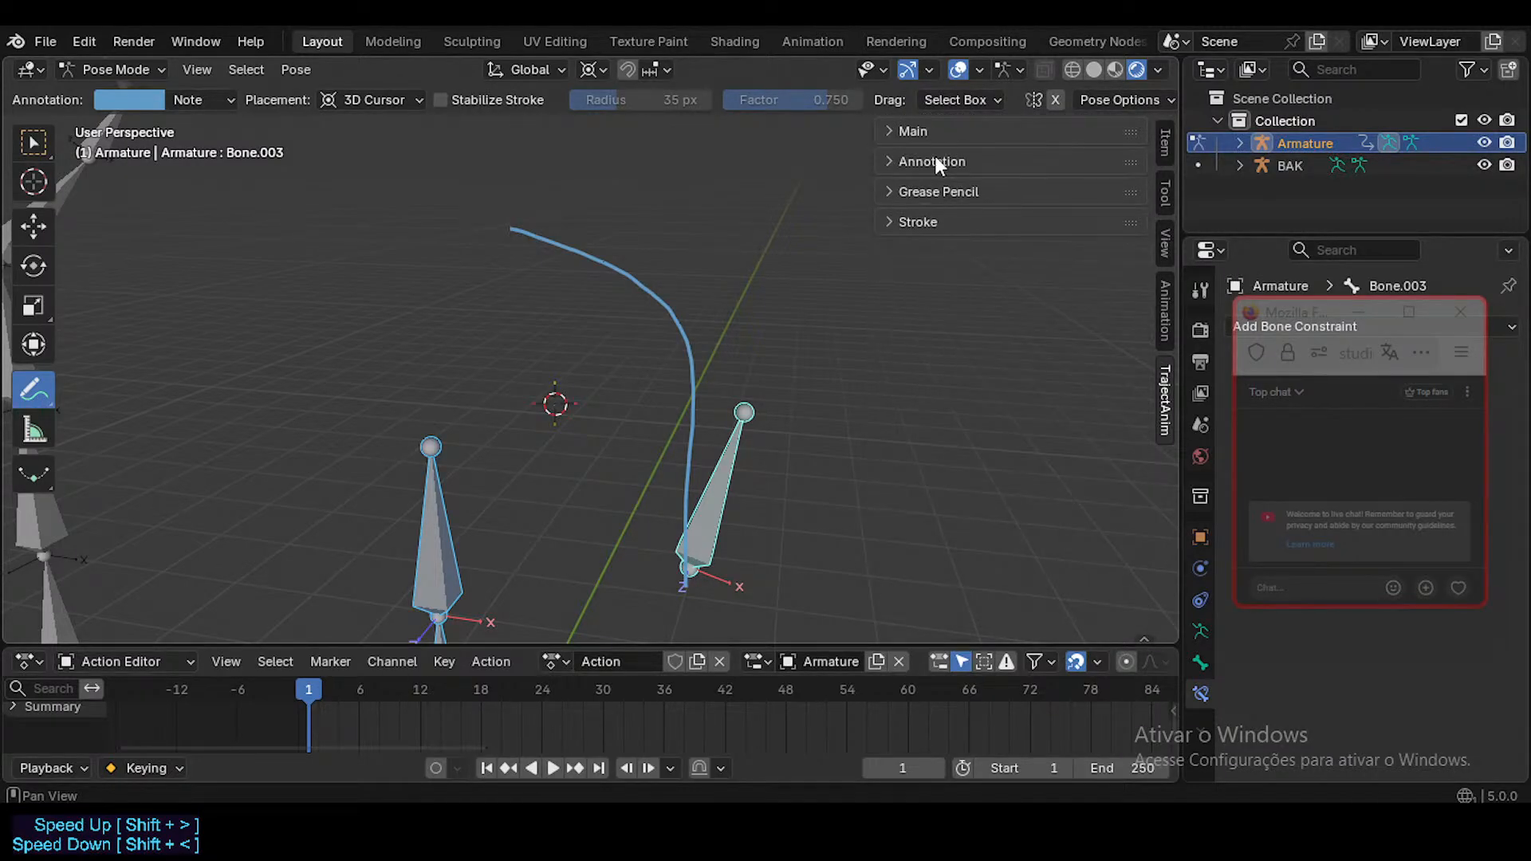
{"action": "left_click", "coordinate": [918, 222]}
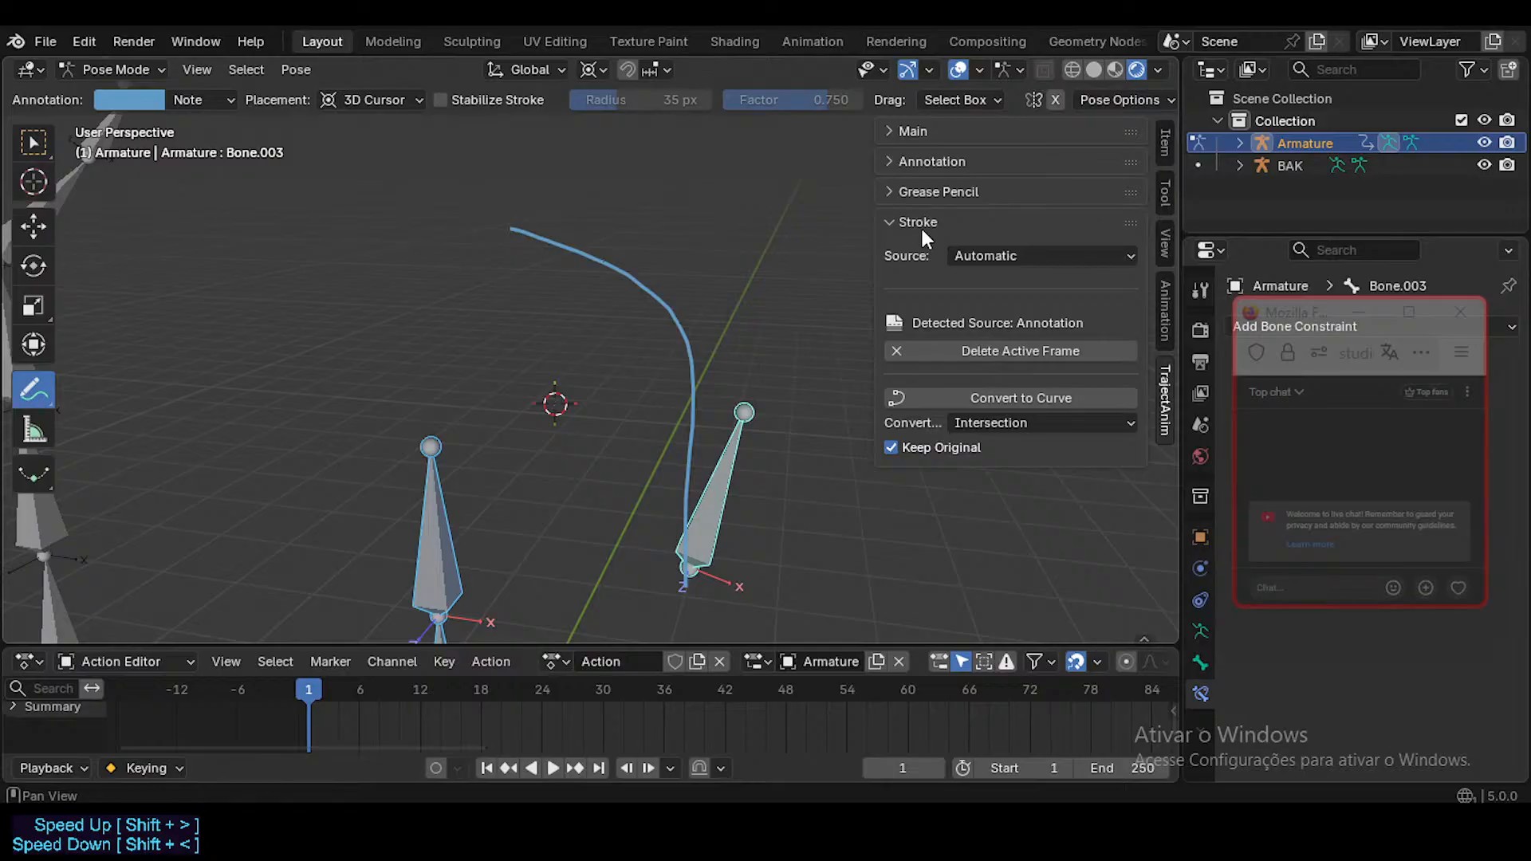
{"action": "left_click", "coordinate": [923, 227]}
Step: Animate the position of the selected bones along the drawn annotation with TrajectAnim, and check the generated keyframes in the timeline
{"action": "left_click", "coordinate": [931, 132]}
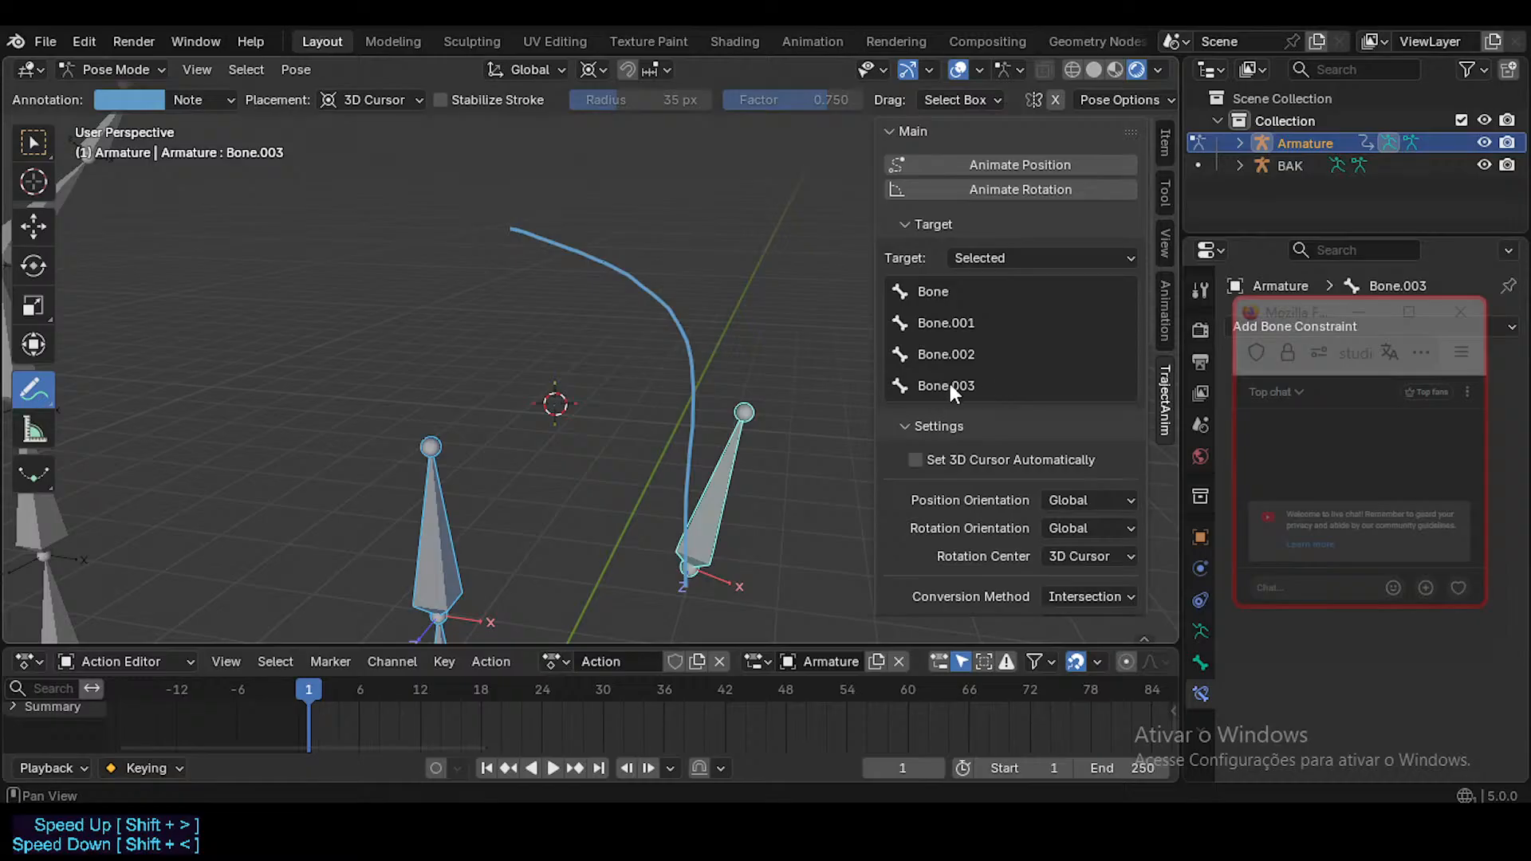
{"action": "left_click", "coordinate": [996, 255]}
{"action": "left_click", "coordinate": [995, 255]}
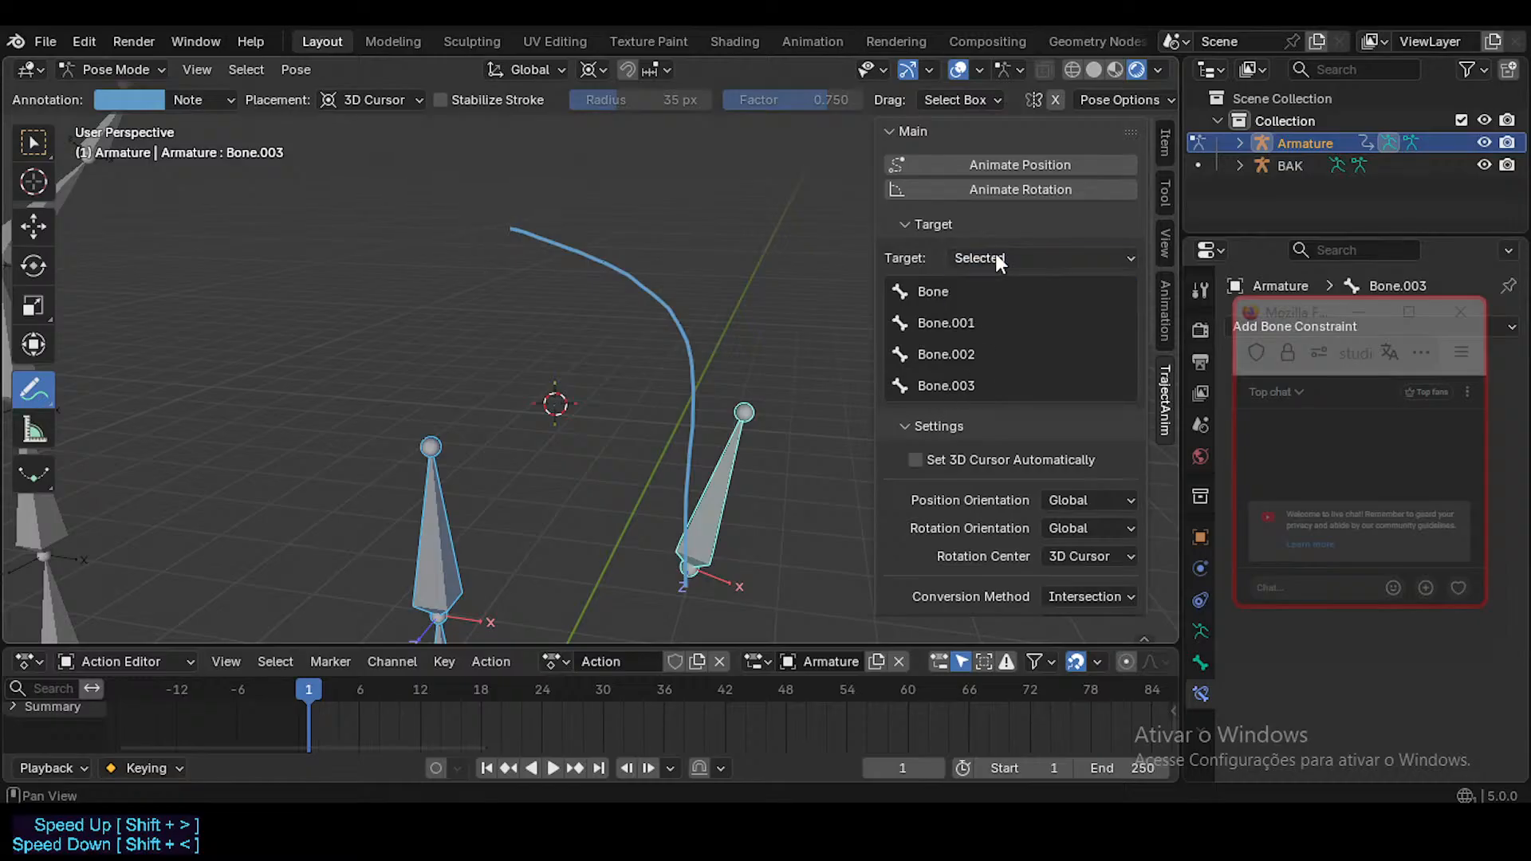
{"action": "left_click", "coordinate": [1021, 165]}
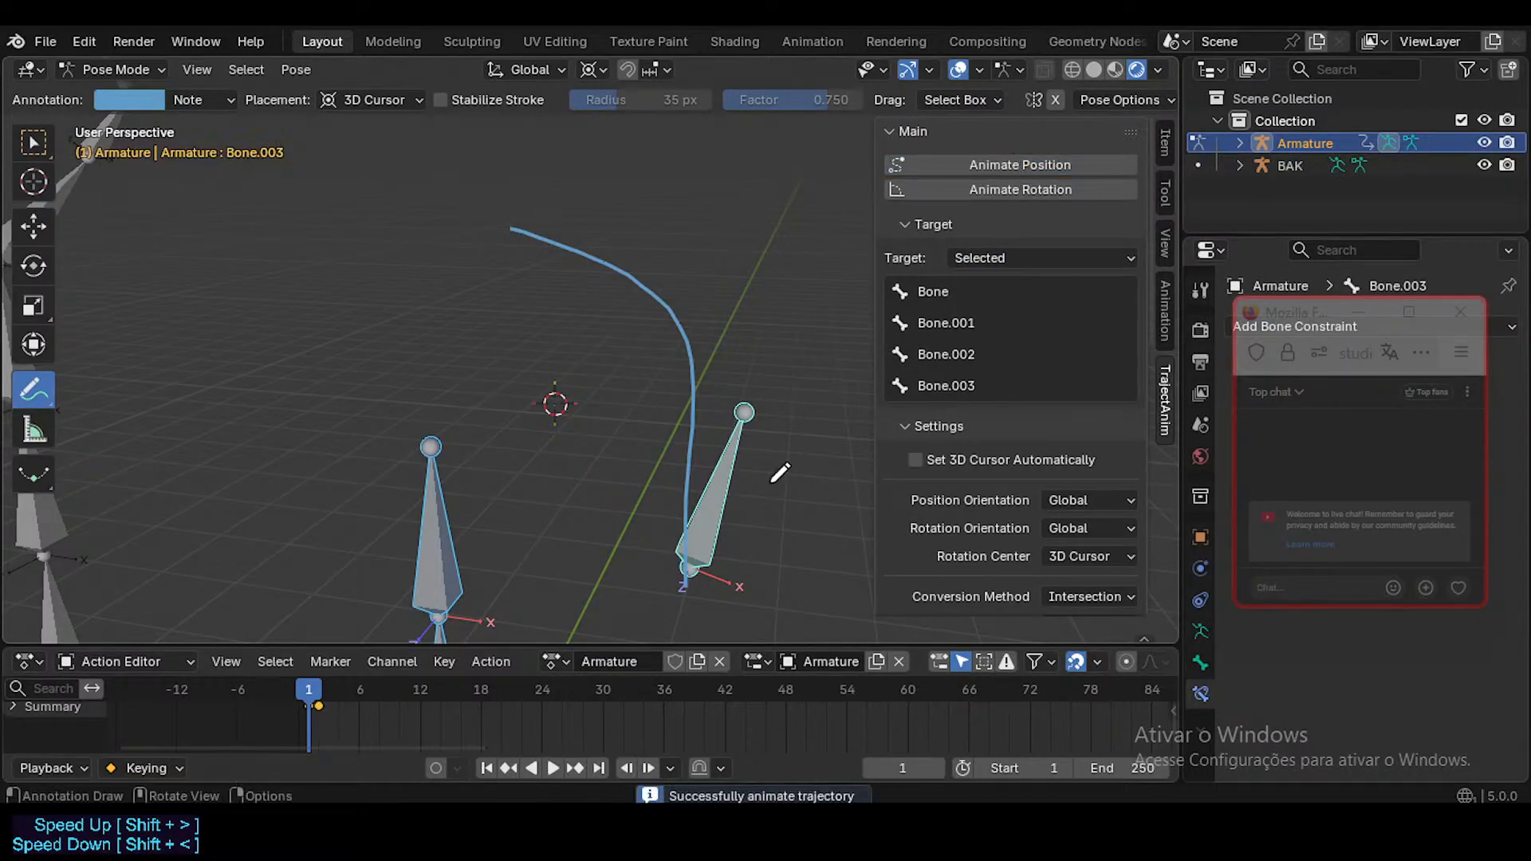
{"action": "left_click", "coordinate": [317, 689]}
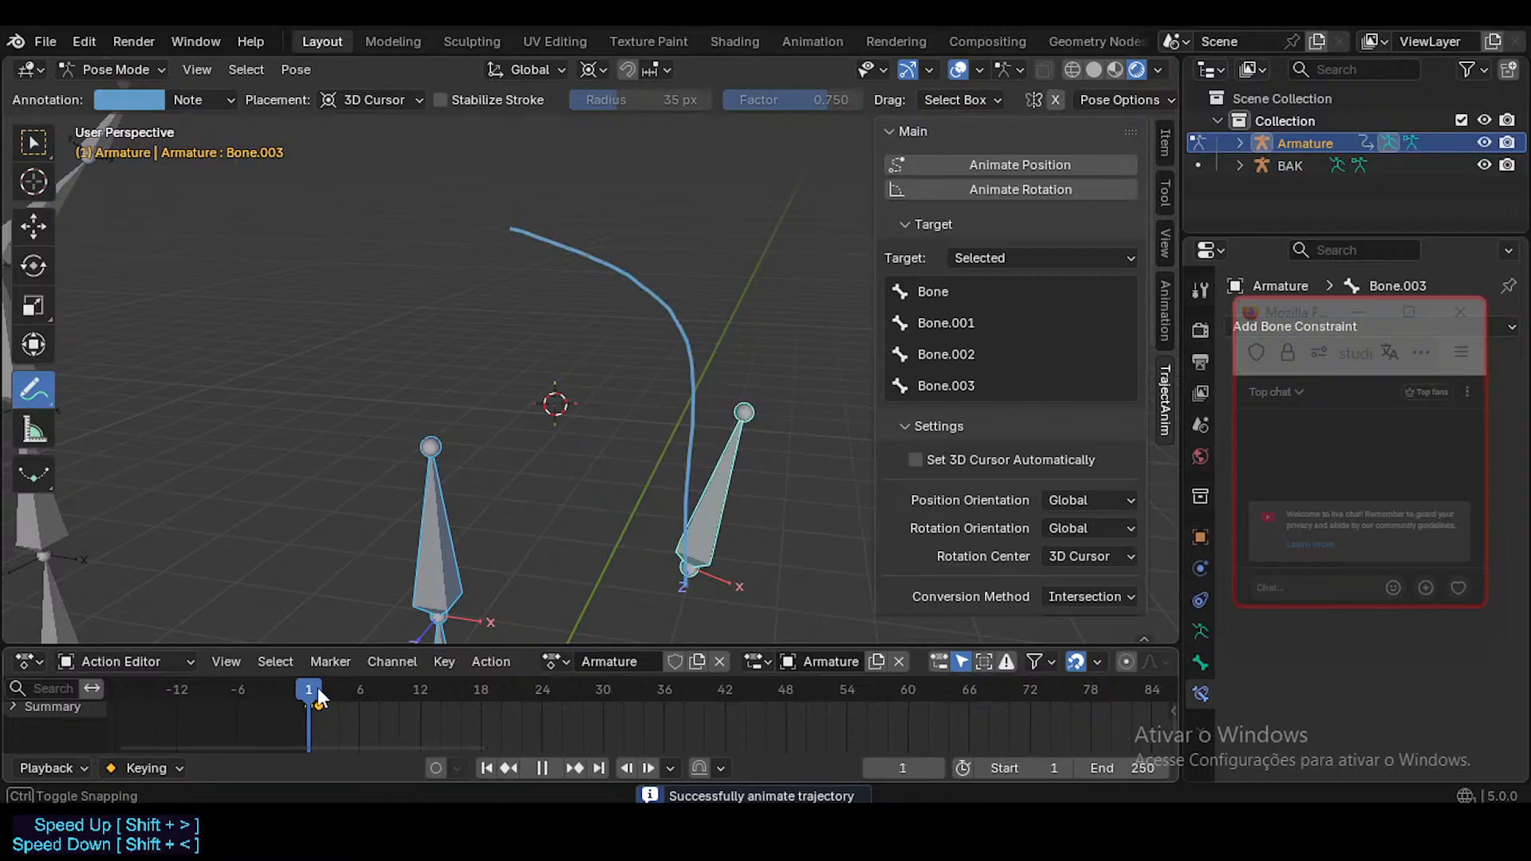
{"action": "key", "text": "space"}
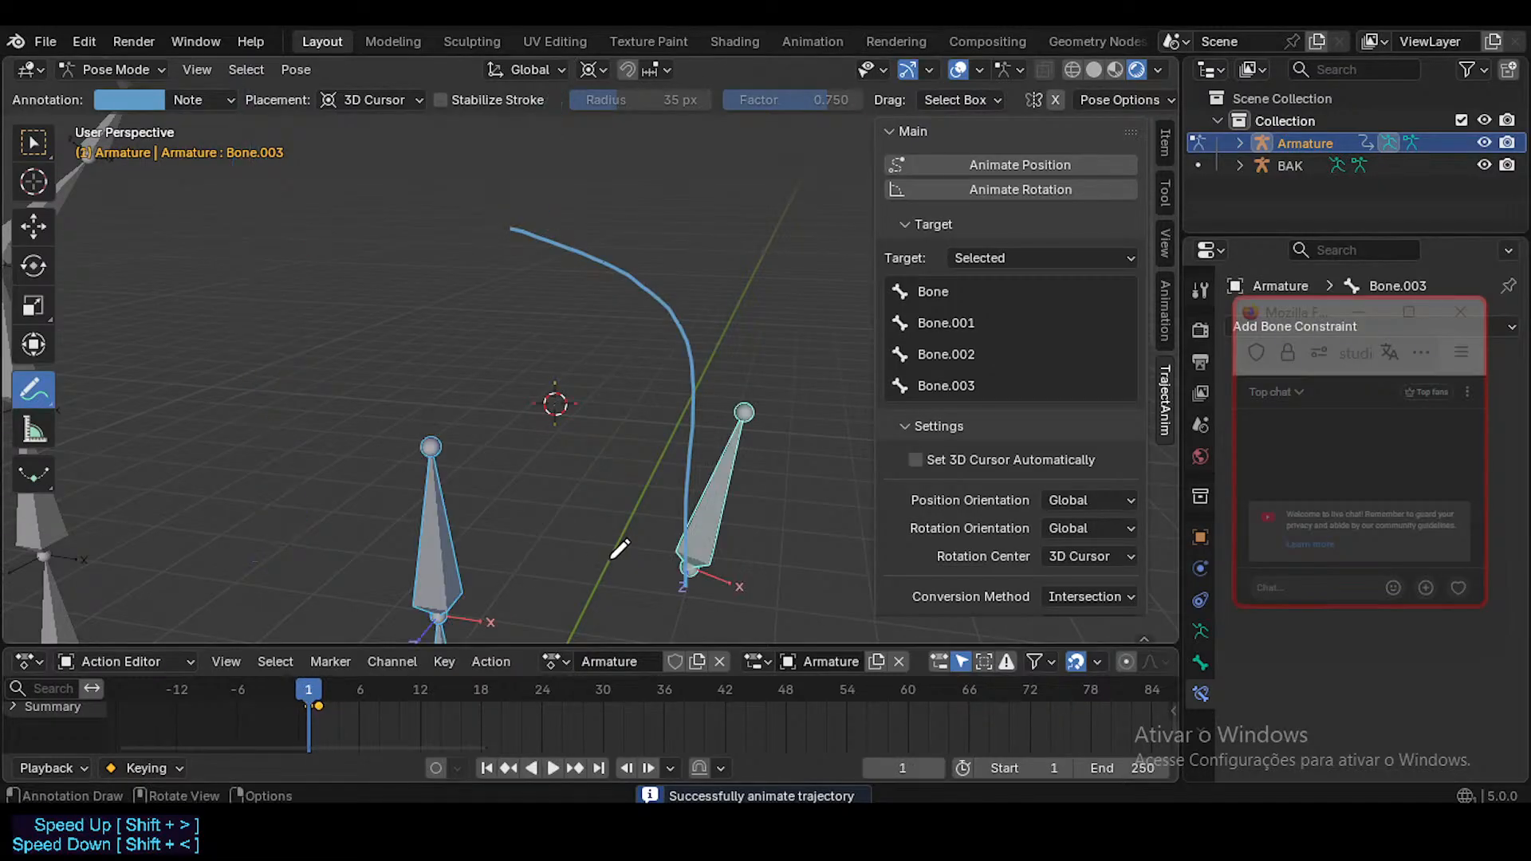
Step: Switch the armature back and forth between Pose Mode and Edit Mode to compare the bones' positions
{"action": "key", "text": "Tab"}
{"action": "key", "text": "Tab"}
{"action": "key", "text": "Tab"}
{"action": "key", "text": "Tab"}
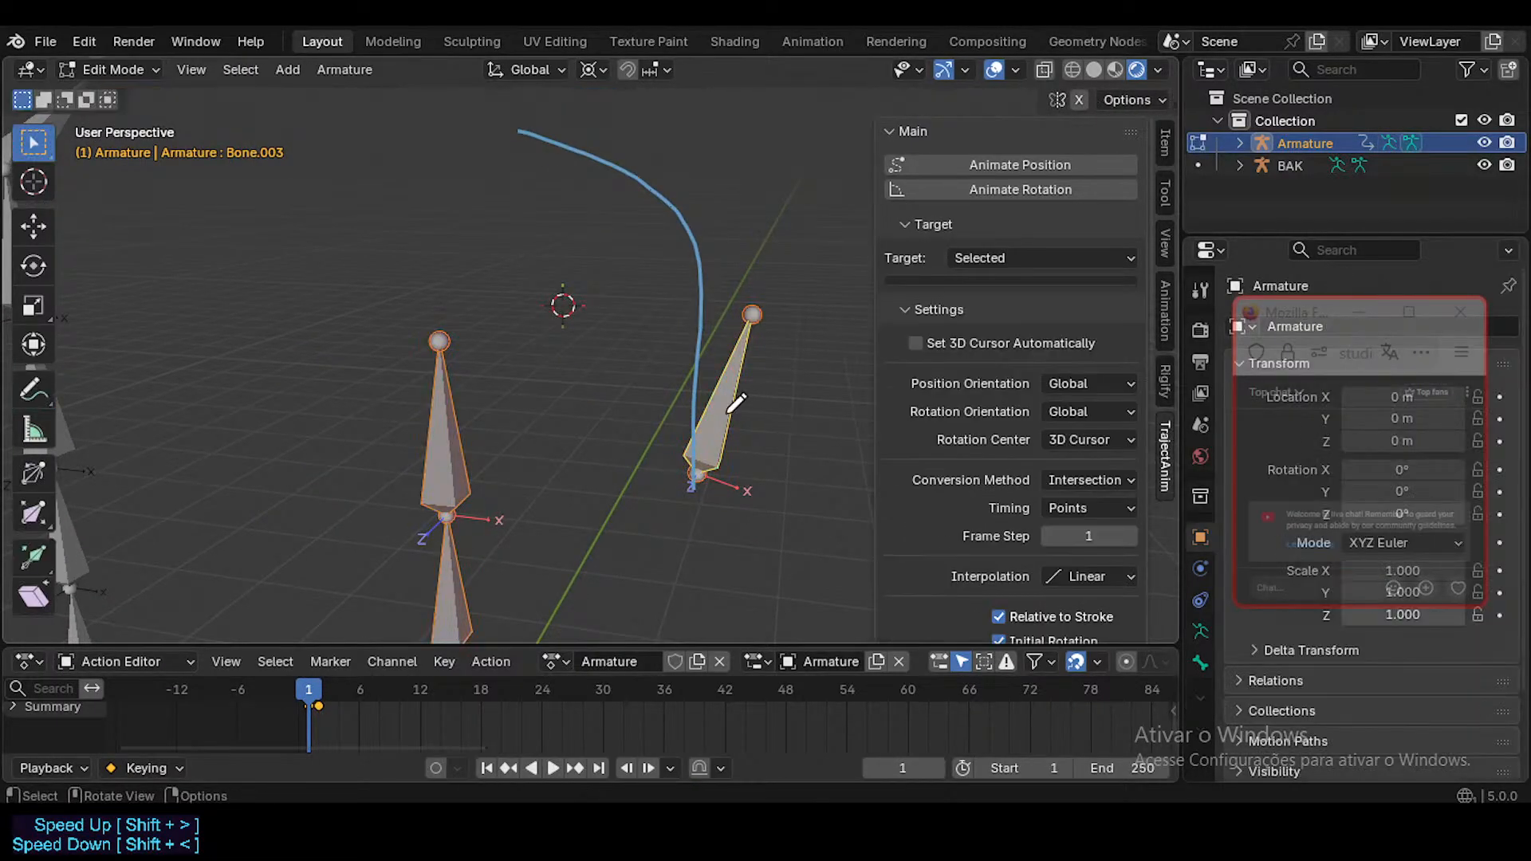
Step: Return the armature to Pose Mode, select only the separated bone, and try moving it, cancelling the move
{"action": "key", "text": "ctrl+Tab"}
{"action": "key", "text": "ctrl+Tab"}
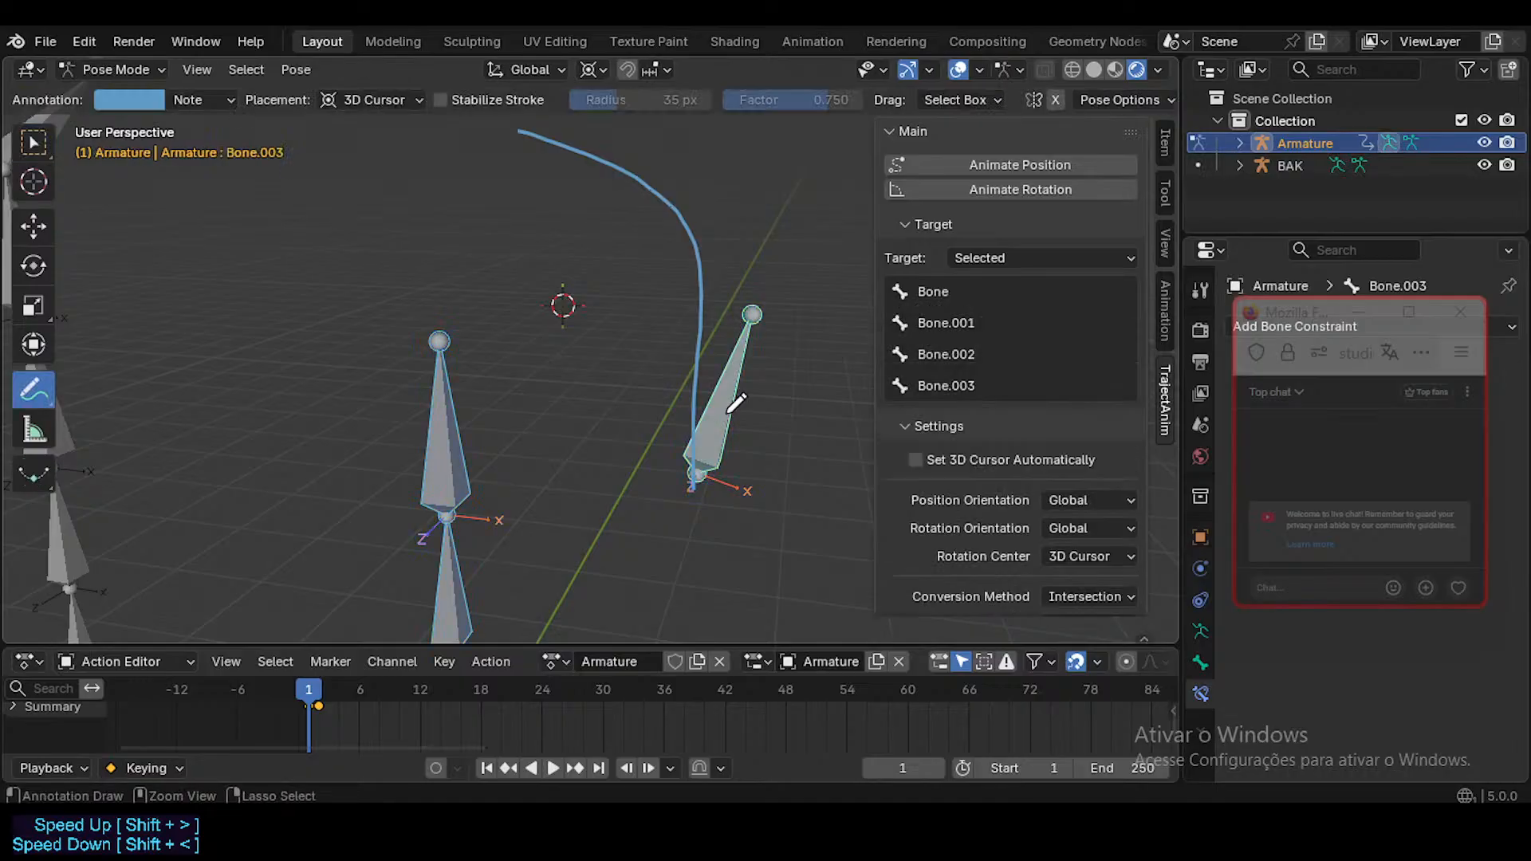
{"action": "left_click", "coordinate": [31, 144]}
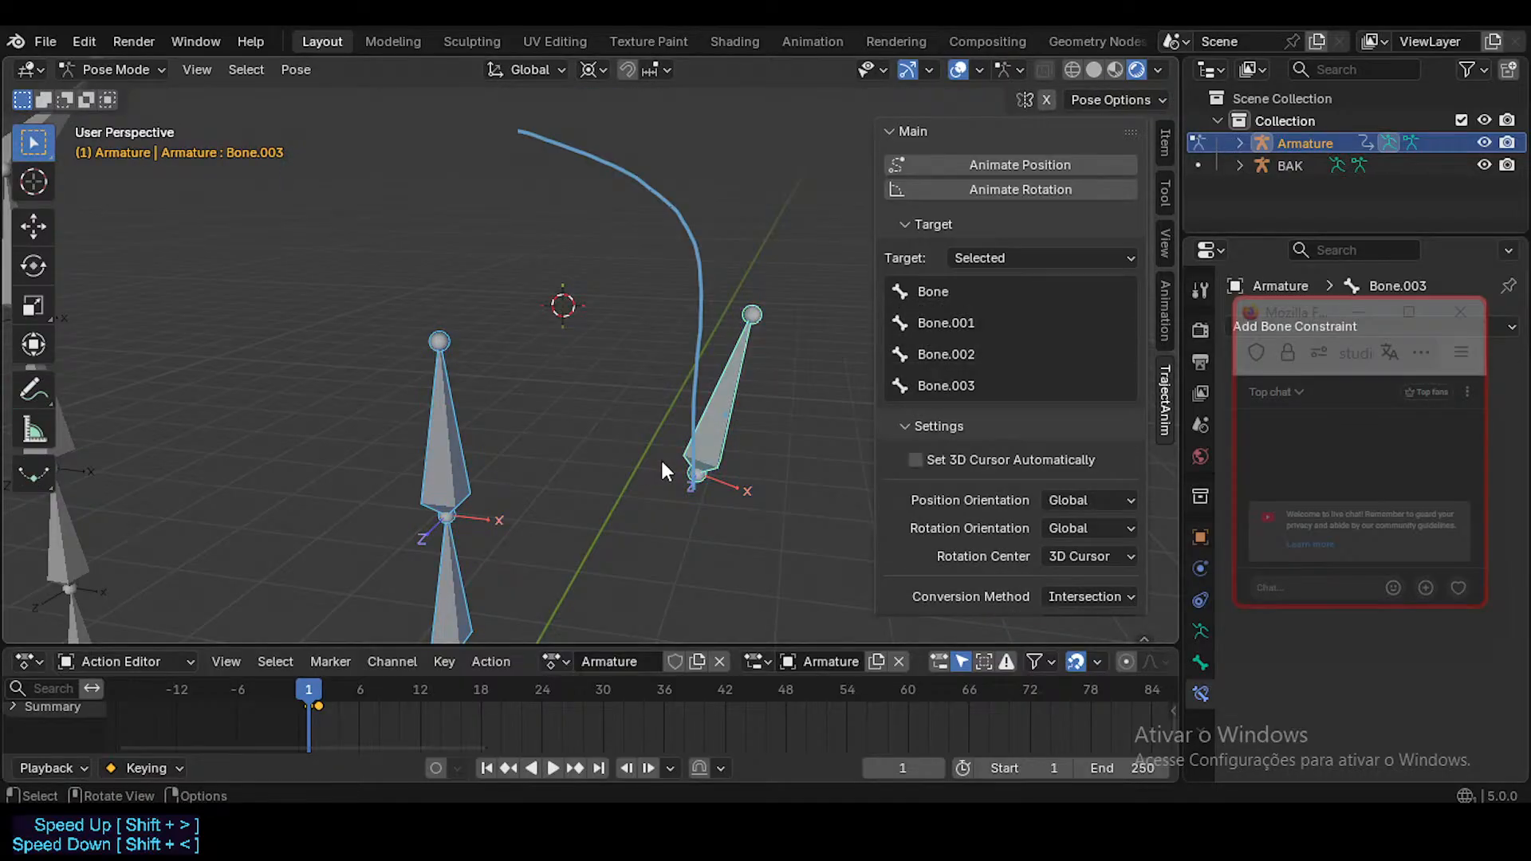
{"action": "left_click", "coordinate": [732, 398]}
{"action": "key", "text": "g"}
{"action": "right_click", "coordinate": [715, 404]}
{"action": "middle_click_drag", "start_coordinate": [716, 403], "coordinate": [679, 453]}
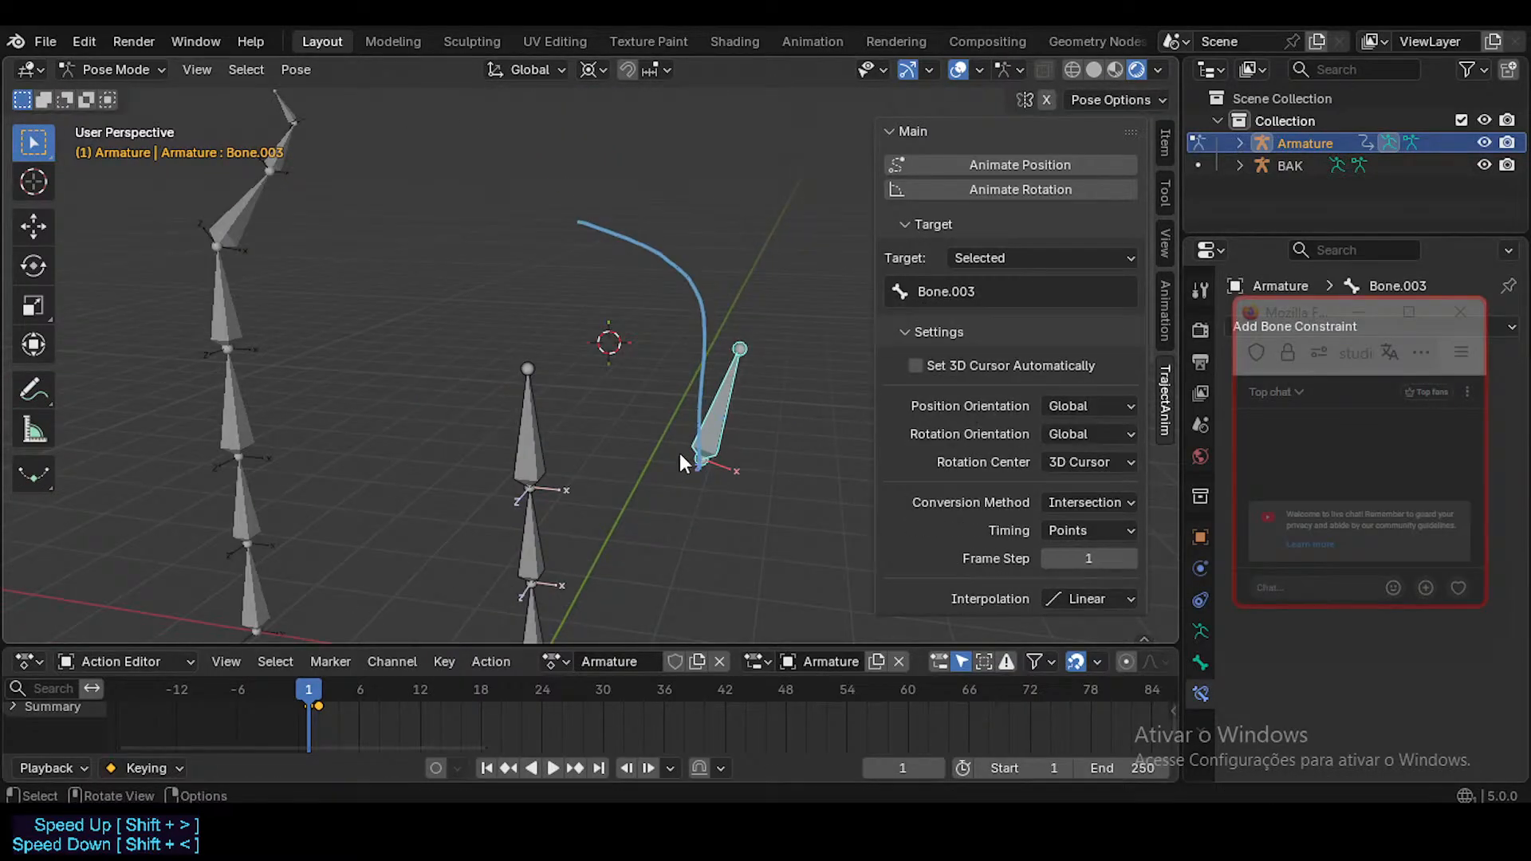
Step: Try moving a lower bone of the chain, cancel it, and reselect the separated bone in Pose Mode
{"action": "left_click", "coordinate": [538, 607]}
{"action": "key", "text": "g"}
{"action": "right_click", "coordinate": [574, 557]}
{"action": "left_click", "coordinate": [759, 393]}
{"action": "left_click", "coordinate": [743, 389]}
{"action": "key", "text": "Tab"}
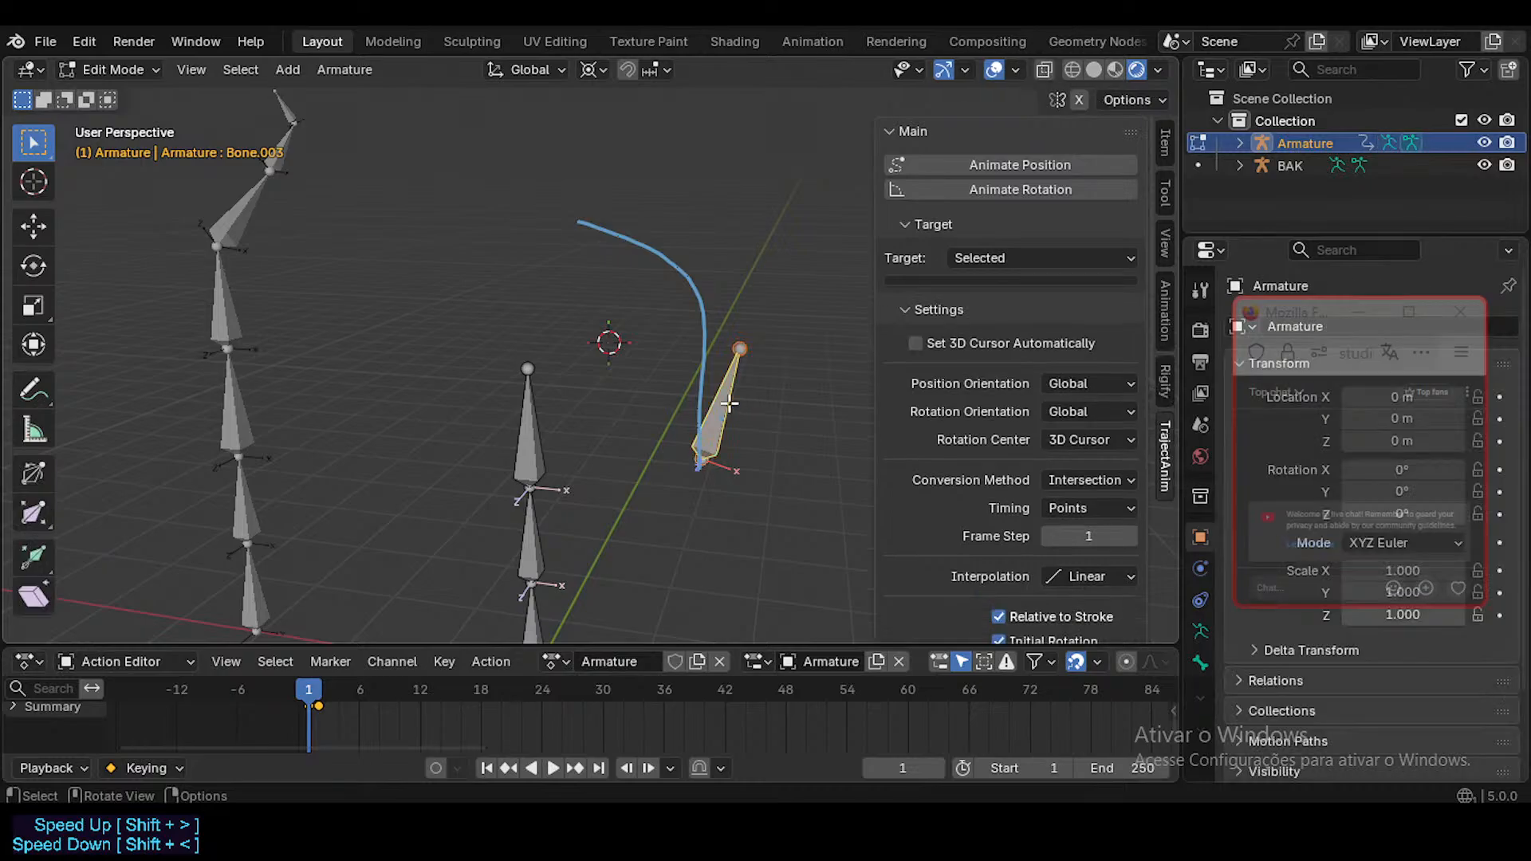
{"action": "key", "text": "ctrl+Tab"}
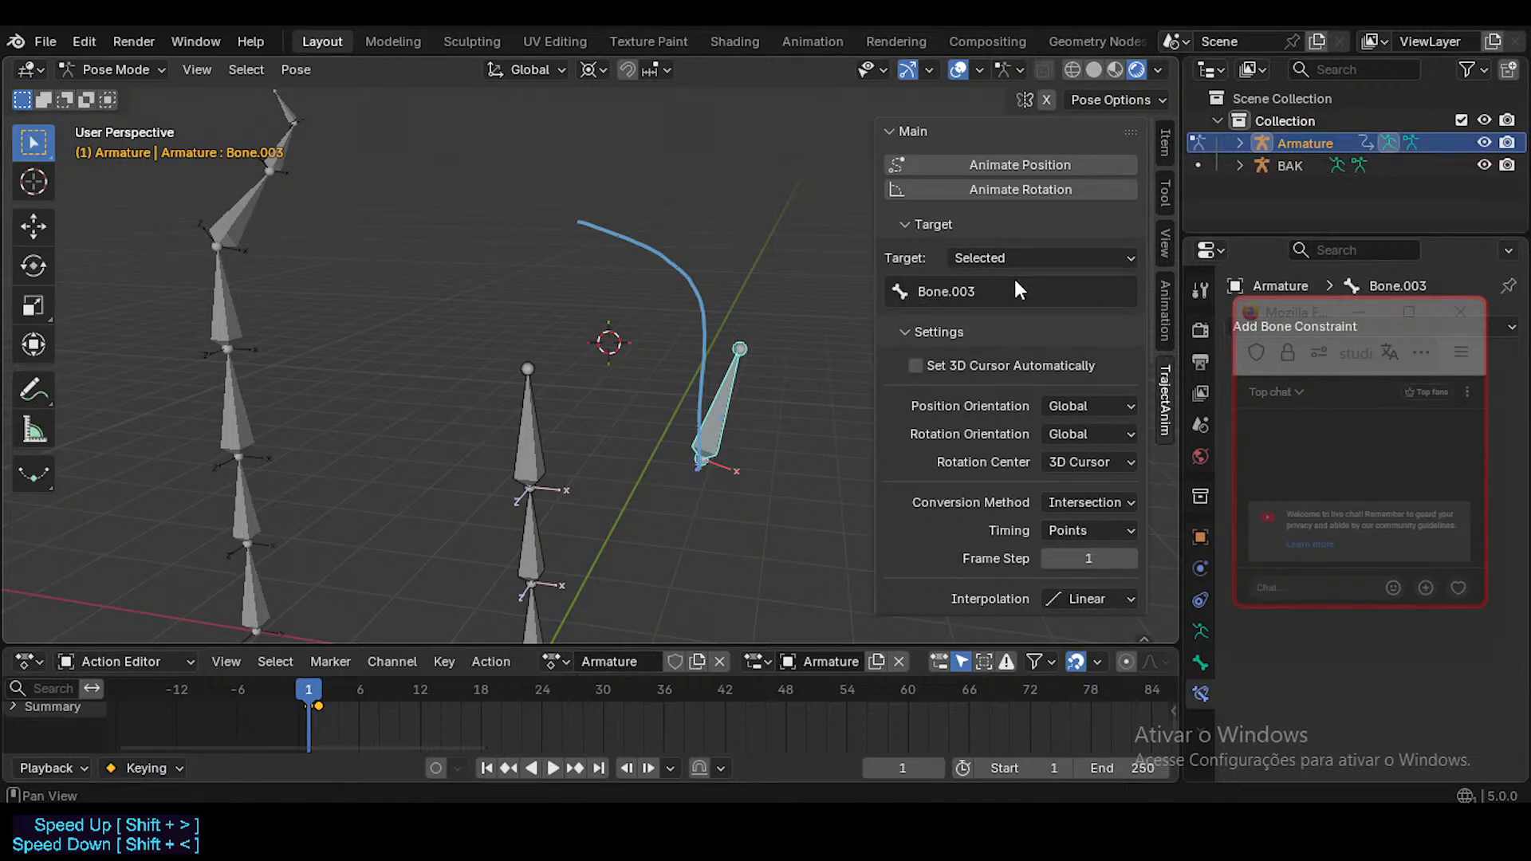
Step: Delete the old keyframes, animate the separated bone's position along the drawn annotation, and scrub the timeline to check it
{"action": "middle_click_drag", "start_coordinate": [735, 381], "coordinate": [720, 422]}
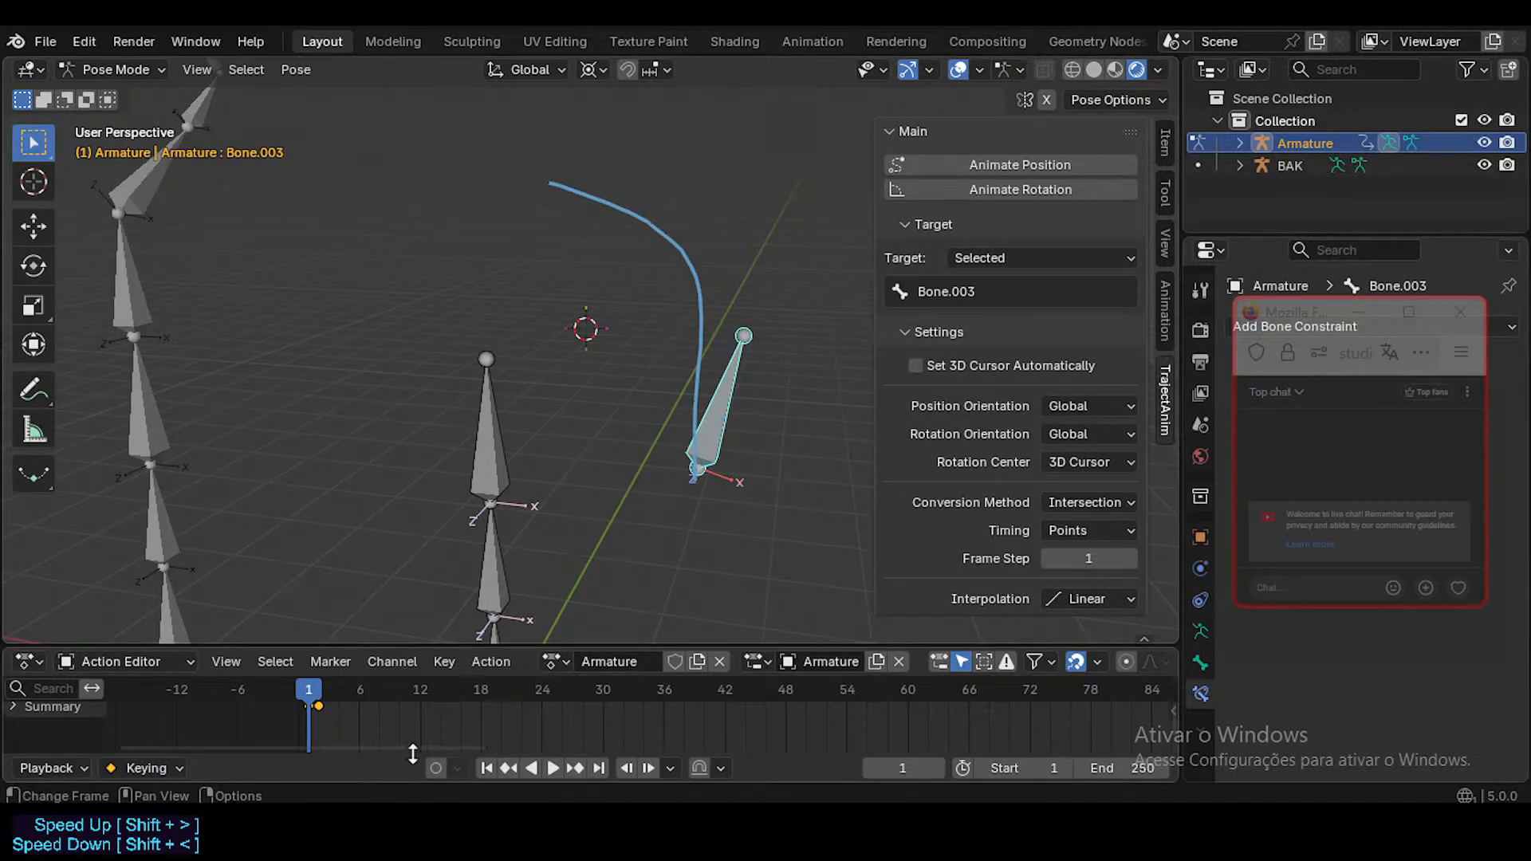
{"action": "key", "text": "x"}
{"action": "left_click", "coordinate": [405, 713]}
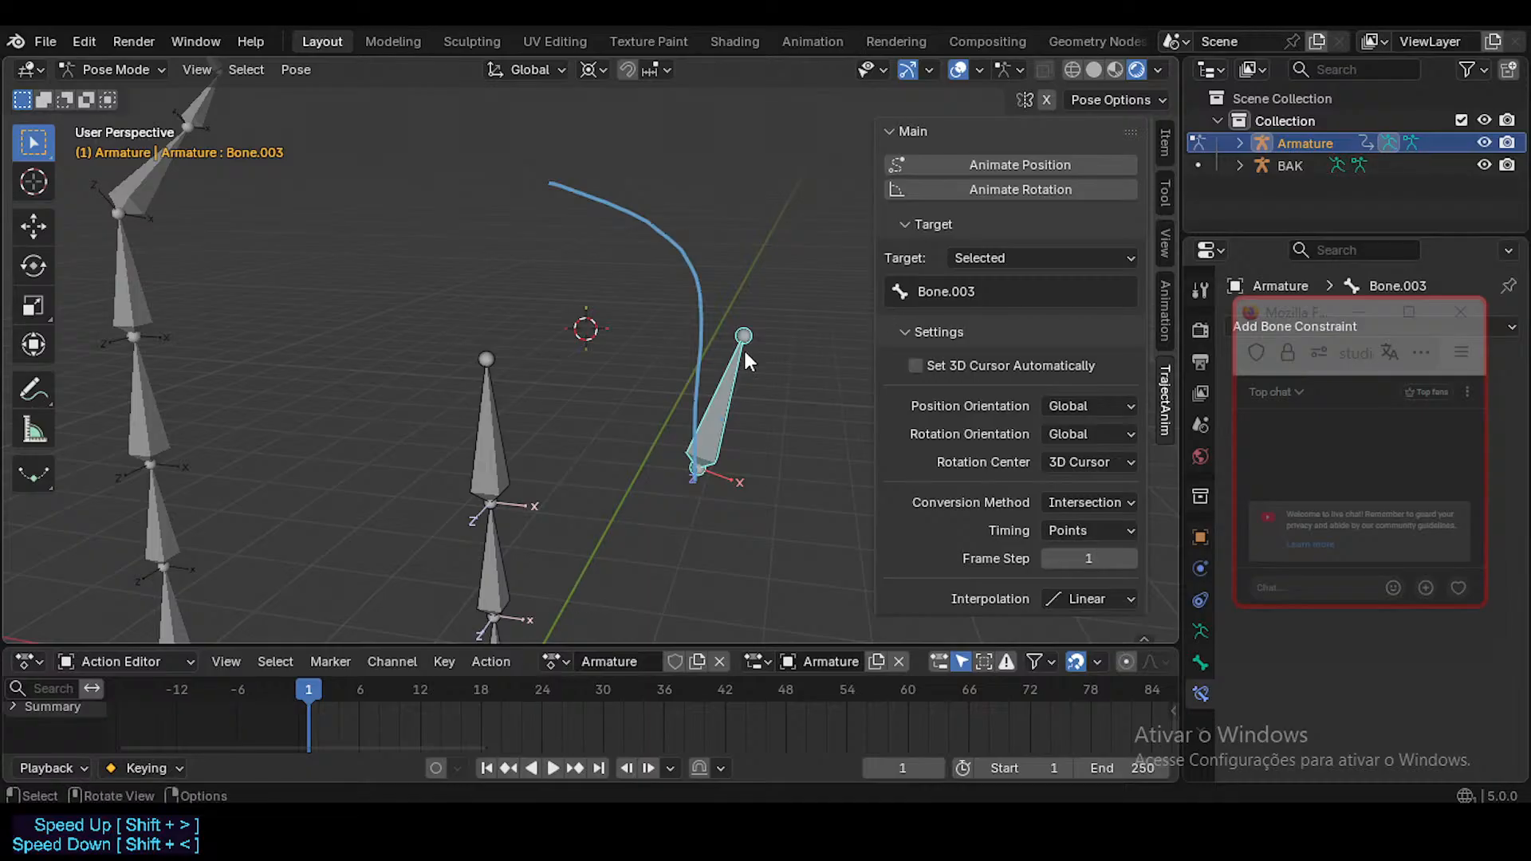
{"action": "left_click", "coordinate": [1008, 166]}
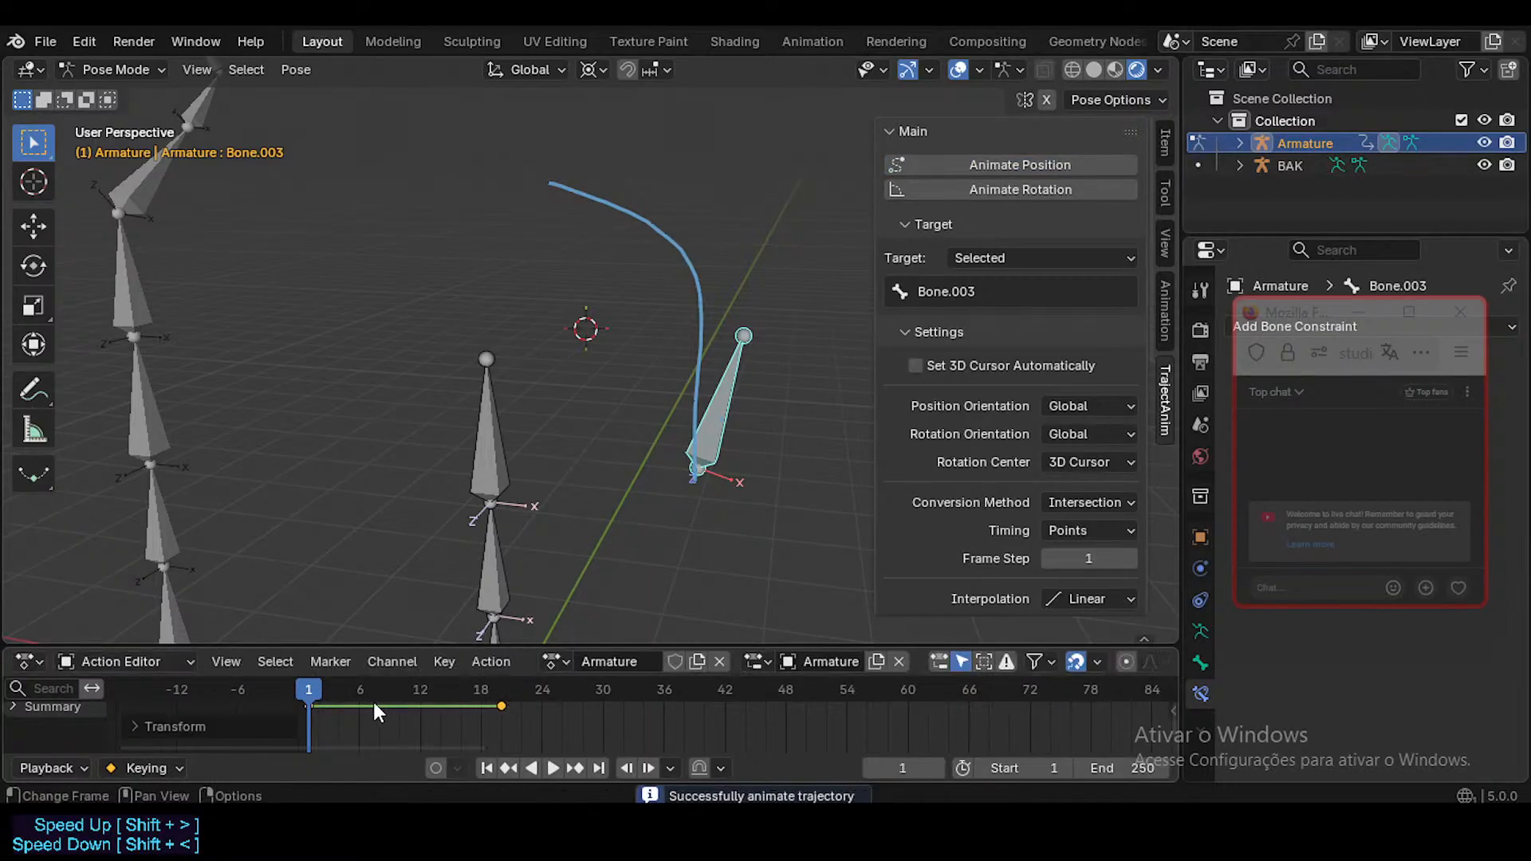
{"action": "left_click_drag", "start_coordinate": [373, 687], "coordinate": [312, 695]}
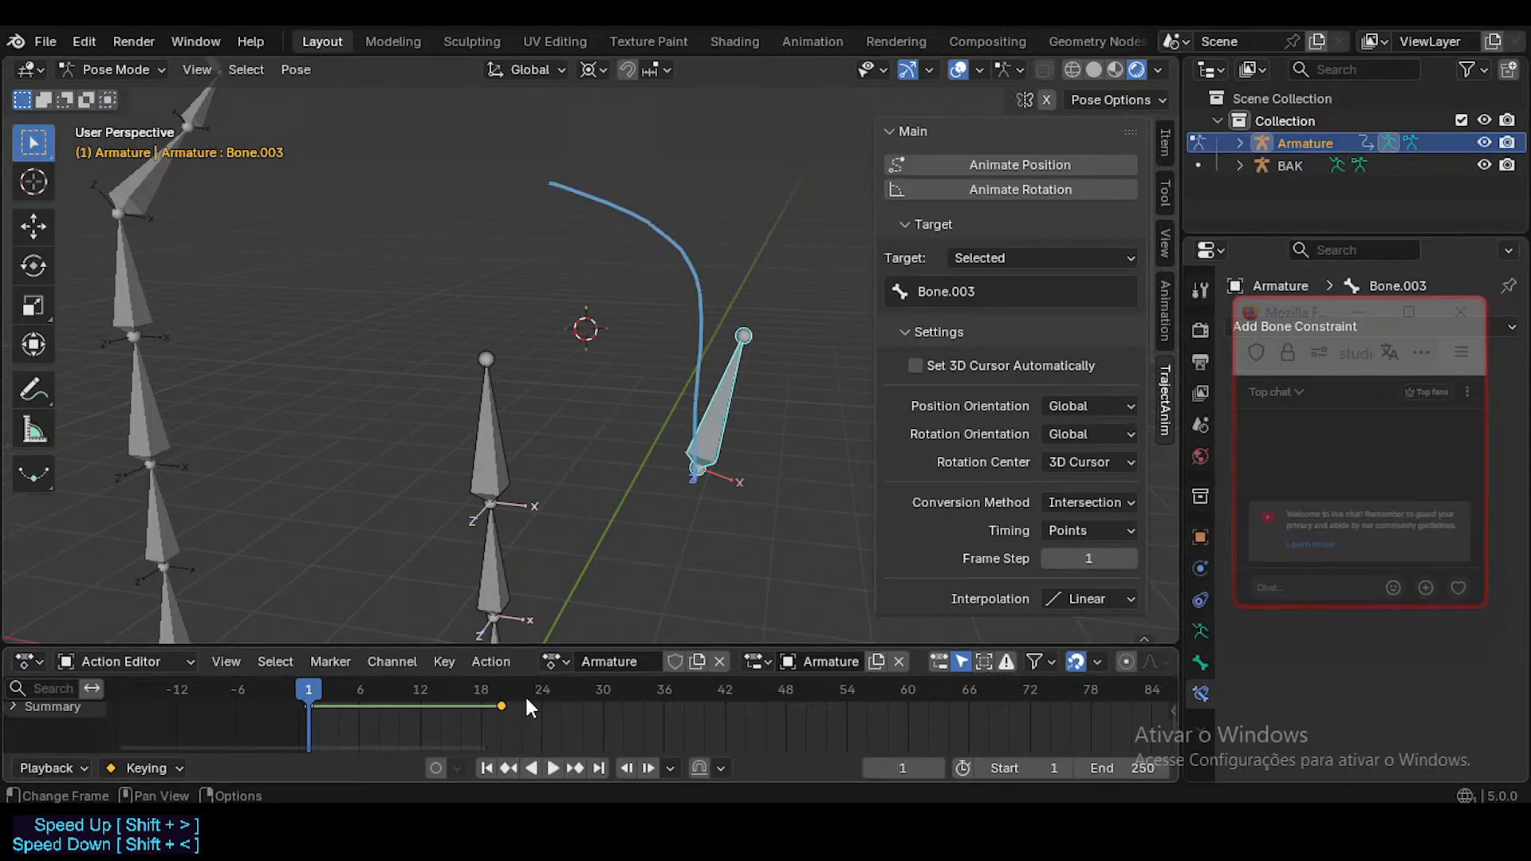
Step: Delete the generated keyframes, and review TrajectAnim's target, orientation and conversion method options
{"action": "key", "text": "x"}
{"action": "left_click", "coordinate": [497, 706]}
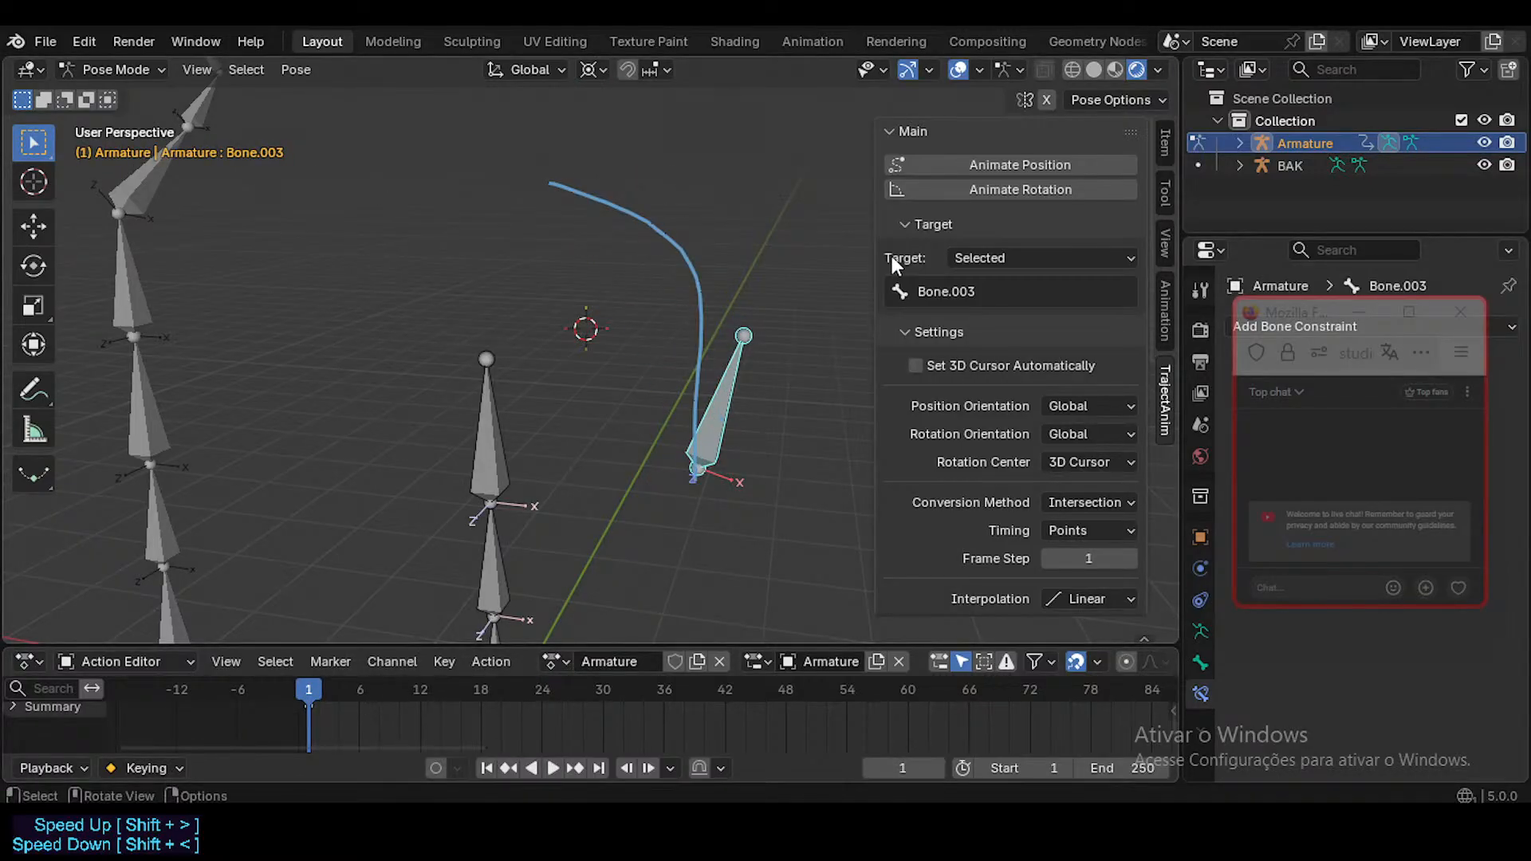
{"action": "left_click", "coordinate": [1005, 257]}
{"action": "left_click", "coordinate": [1005, 257]}
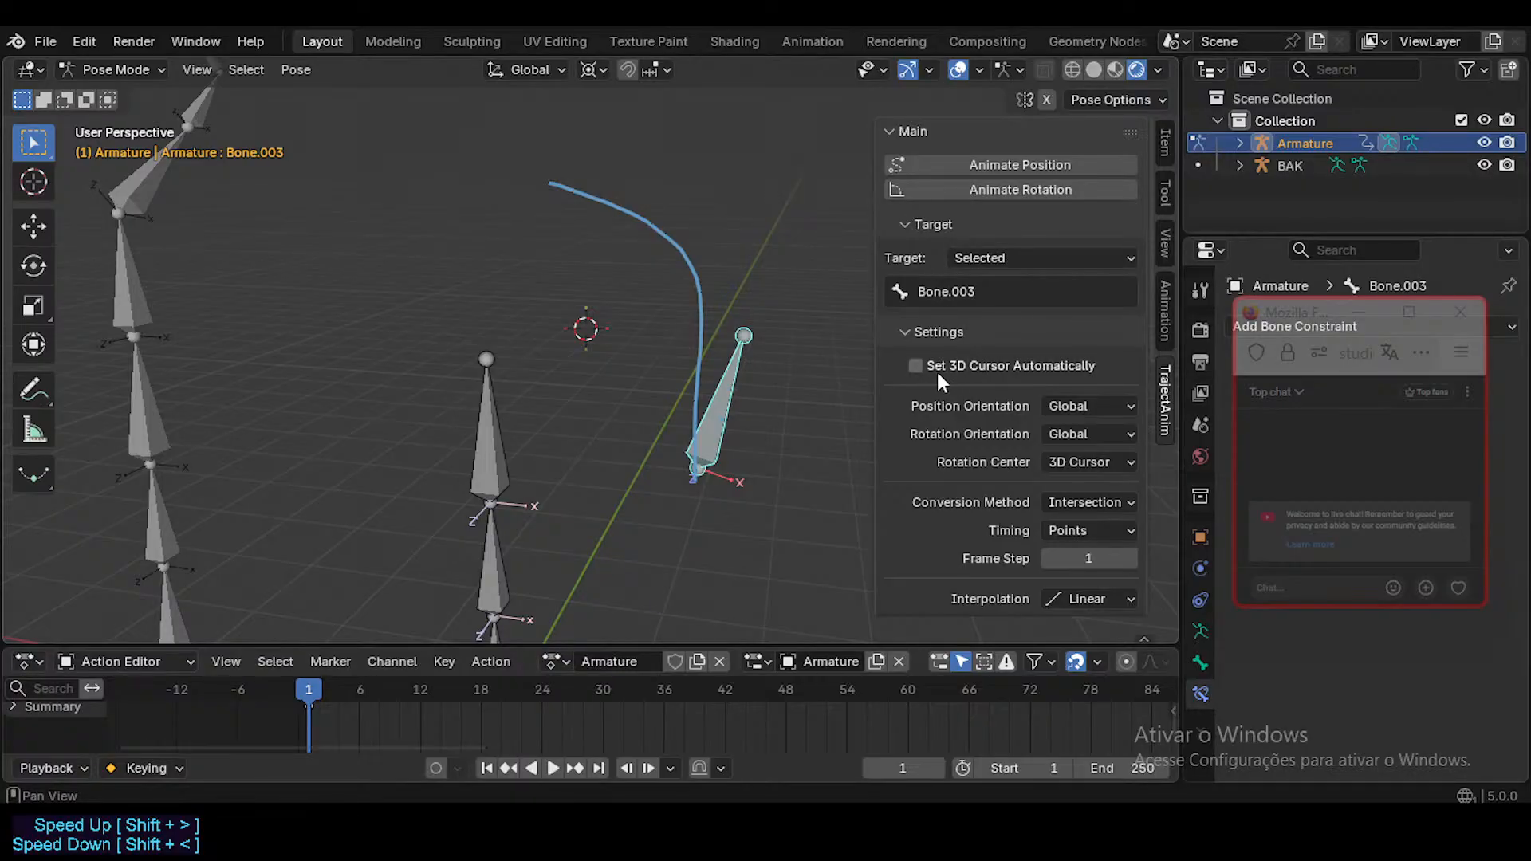
{"action": "scroll", "coordinate": [936, 371], "scroll_direction": "down", "scroll_amount": 2}
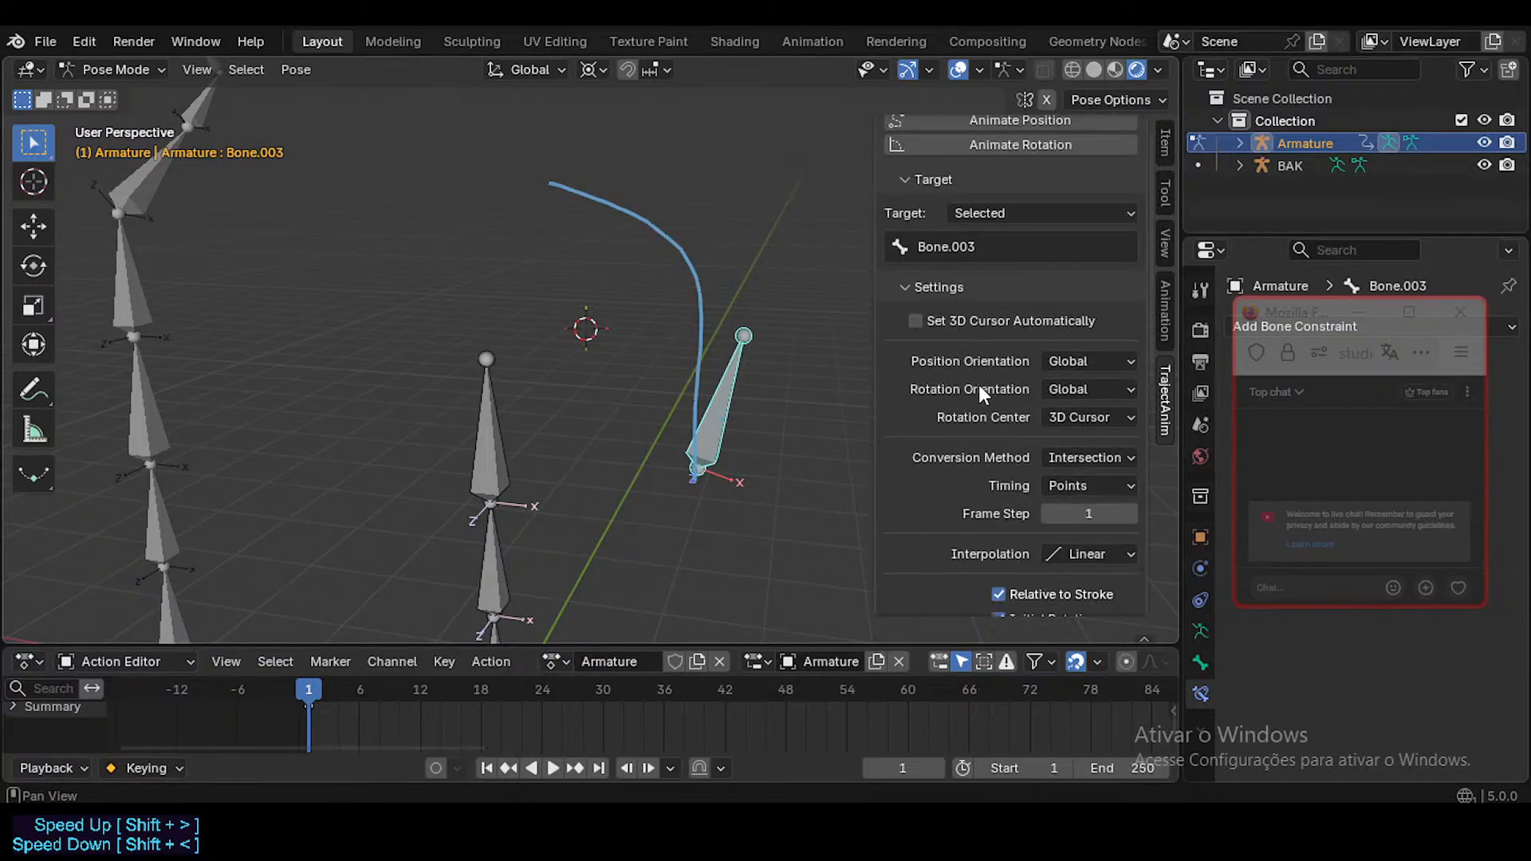
{"action": "left_click", "coordinate": [1088, 354]}
{"action": "left_click", "coordinate": [1088, 354]}
{"action": "left_click", "coordinate": [1089, 391]}
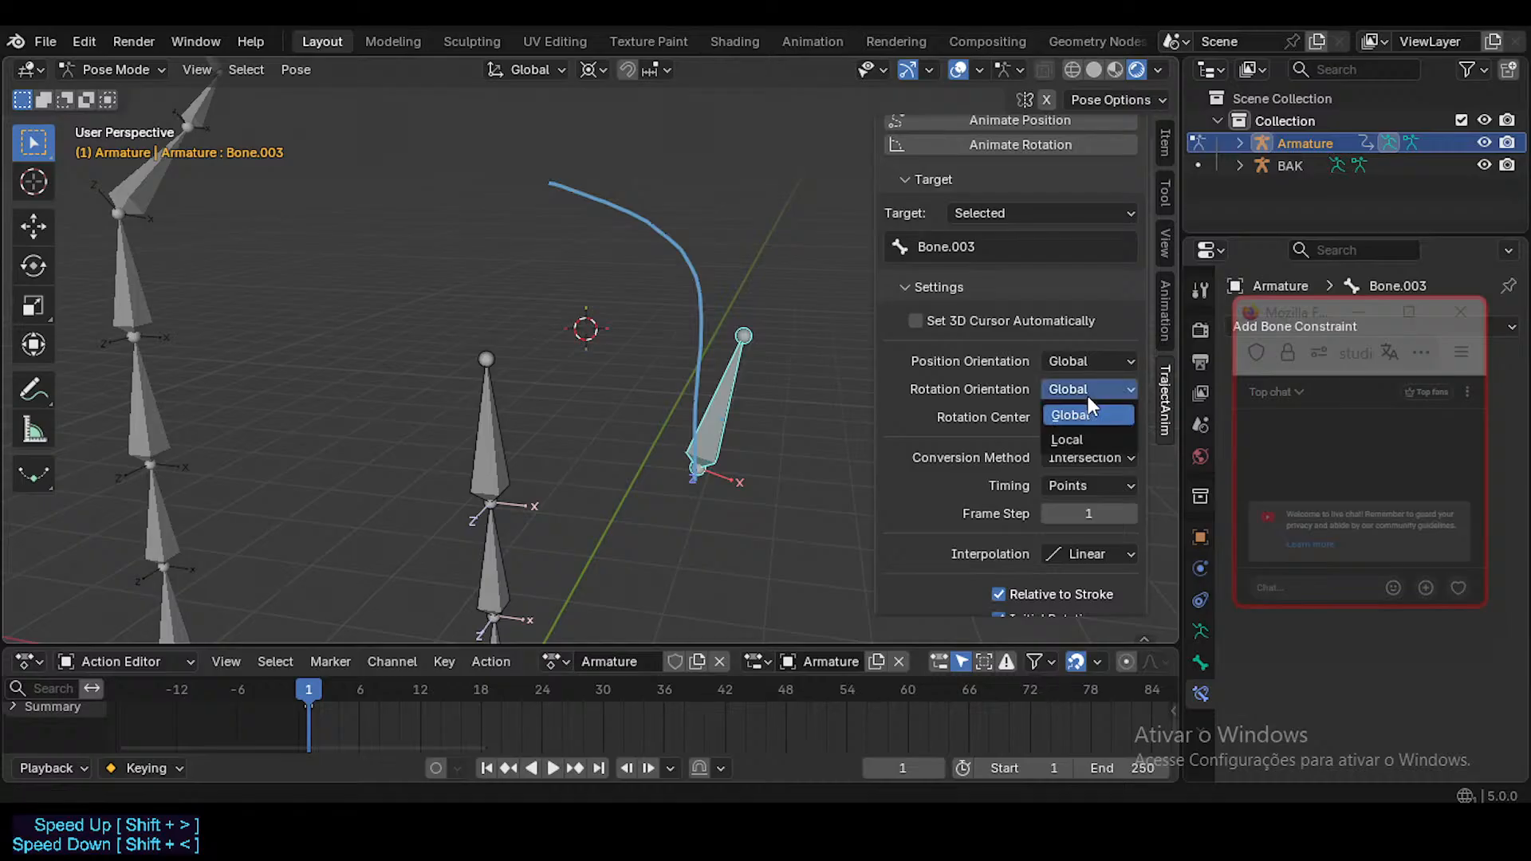
{"action": "left_click", "coordinate": [1089, 394]}
{"action": "left_click", "coordinate": [1097, 459]}
{"action": "left_click", "coordinate": [1096, 459]}
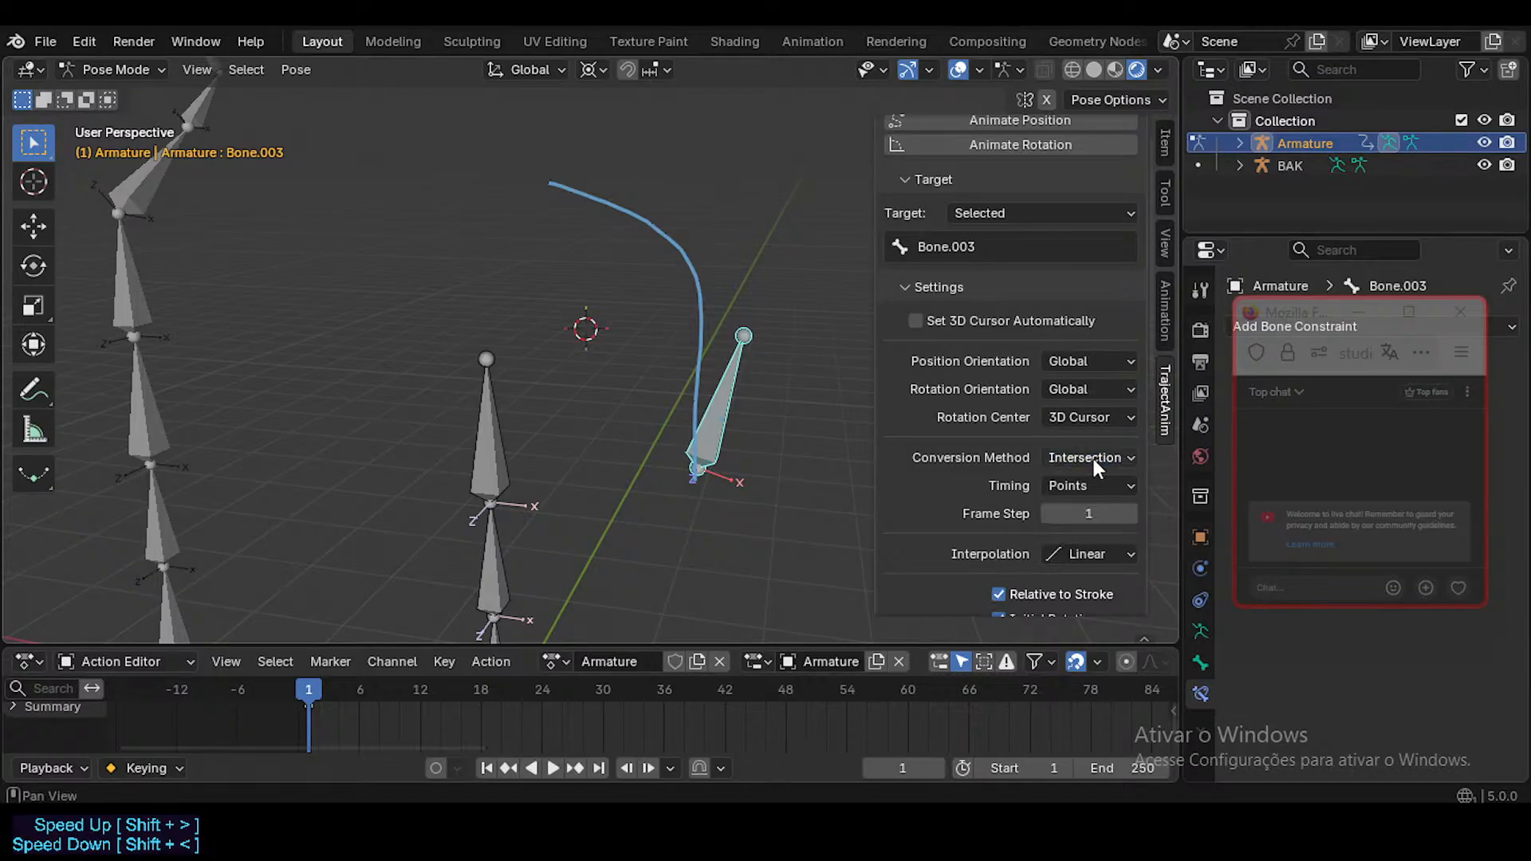
Step: Set TrajectAnim's conversion method to Points and keep the timing on Points
{"action": "left_click", "coordinate": [1100, 460]}
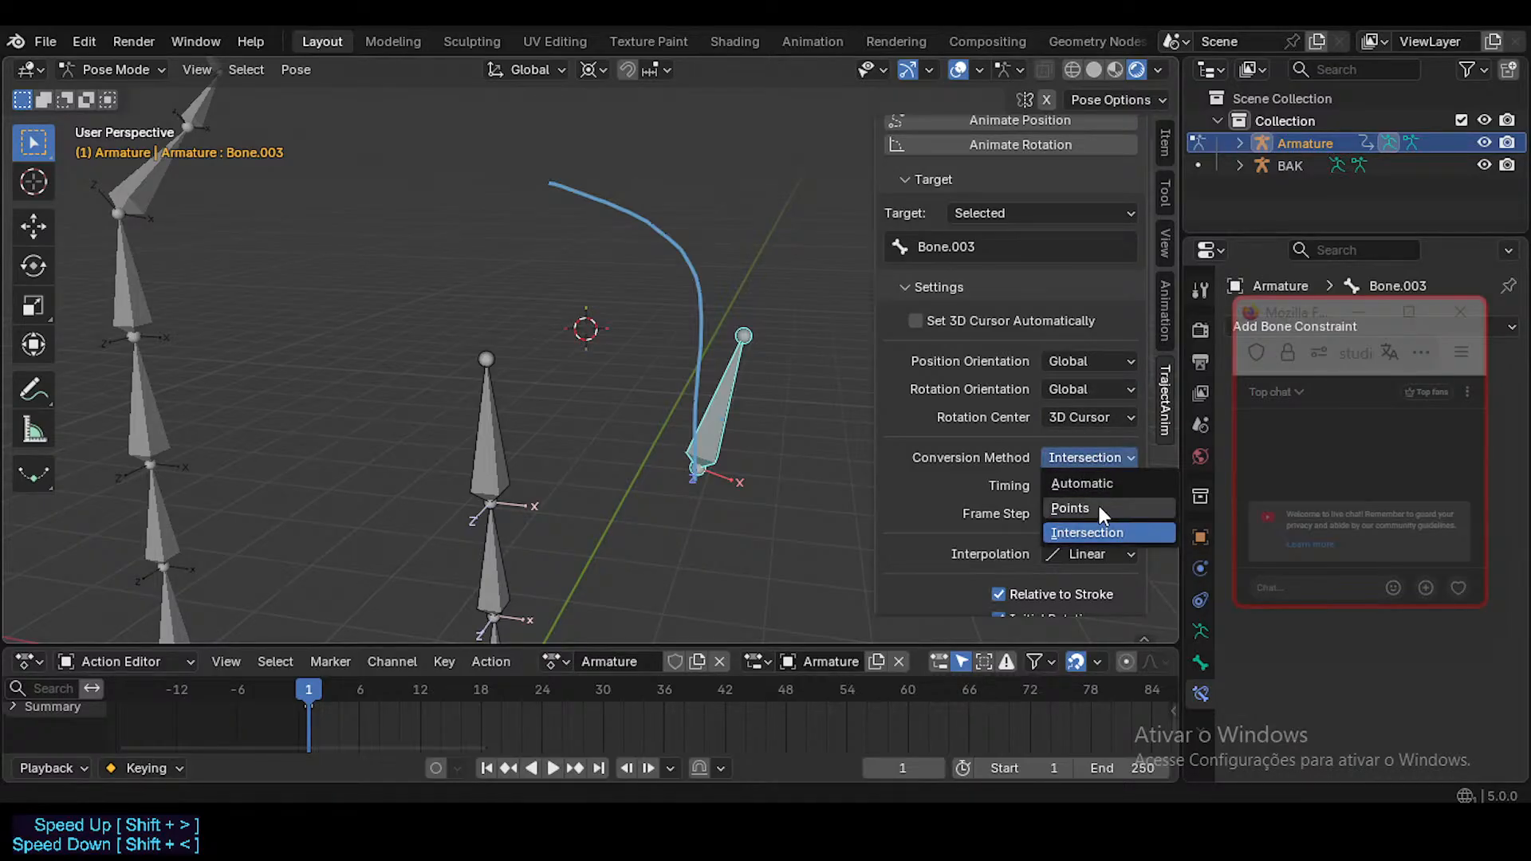
{"action": "left_click", "coordinate": [1099, 505]}
{"action": "left_click", "coordinate": [1094, 488]}
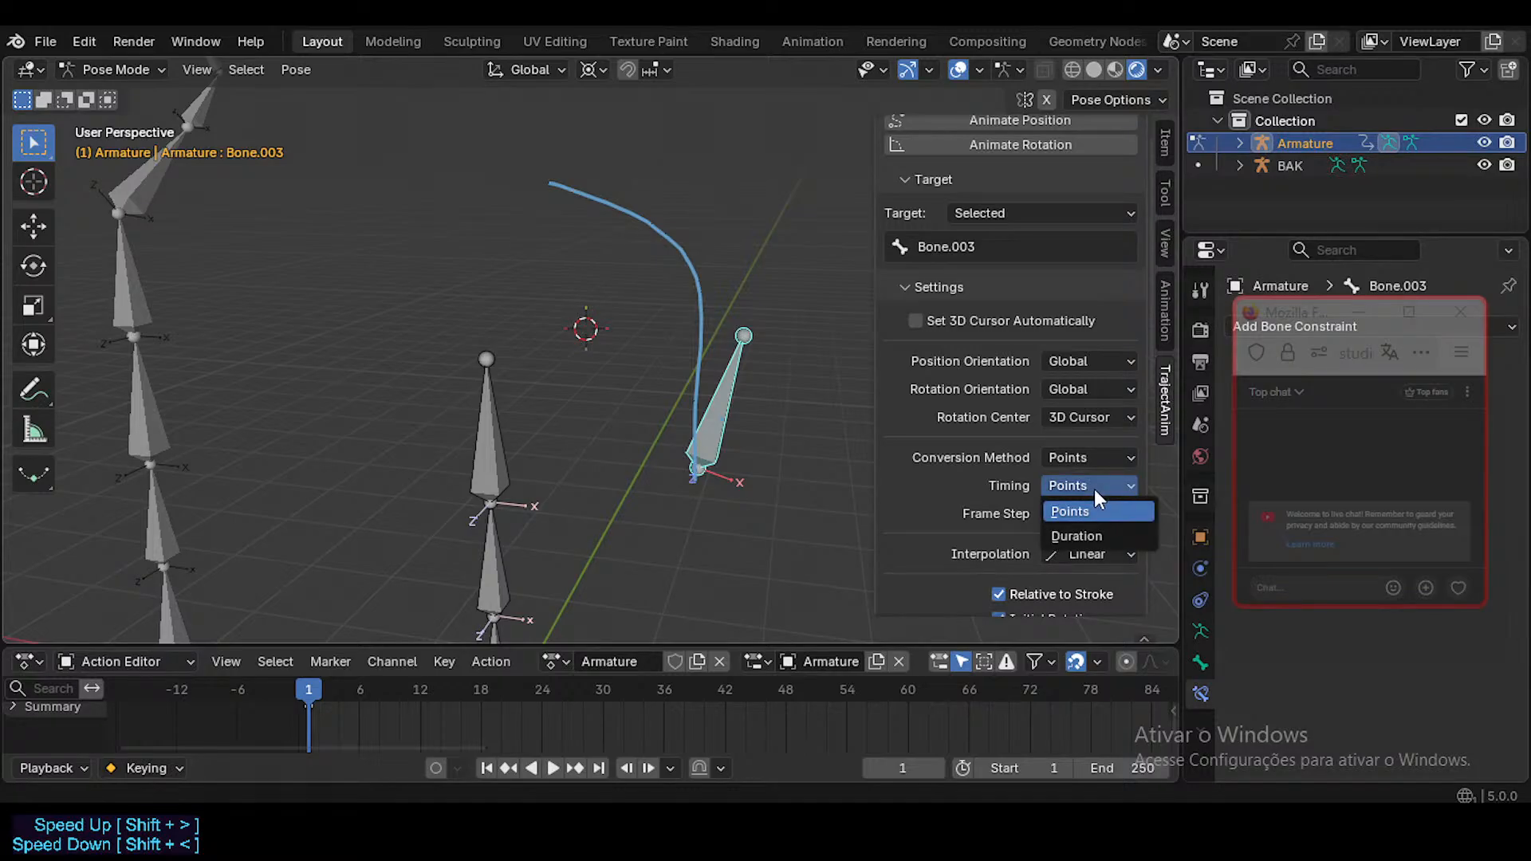
{"action": "left_click", "coordinate": [1116, 504]}
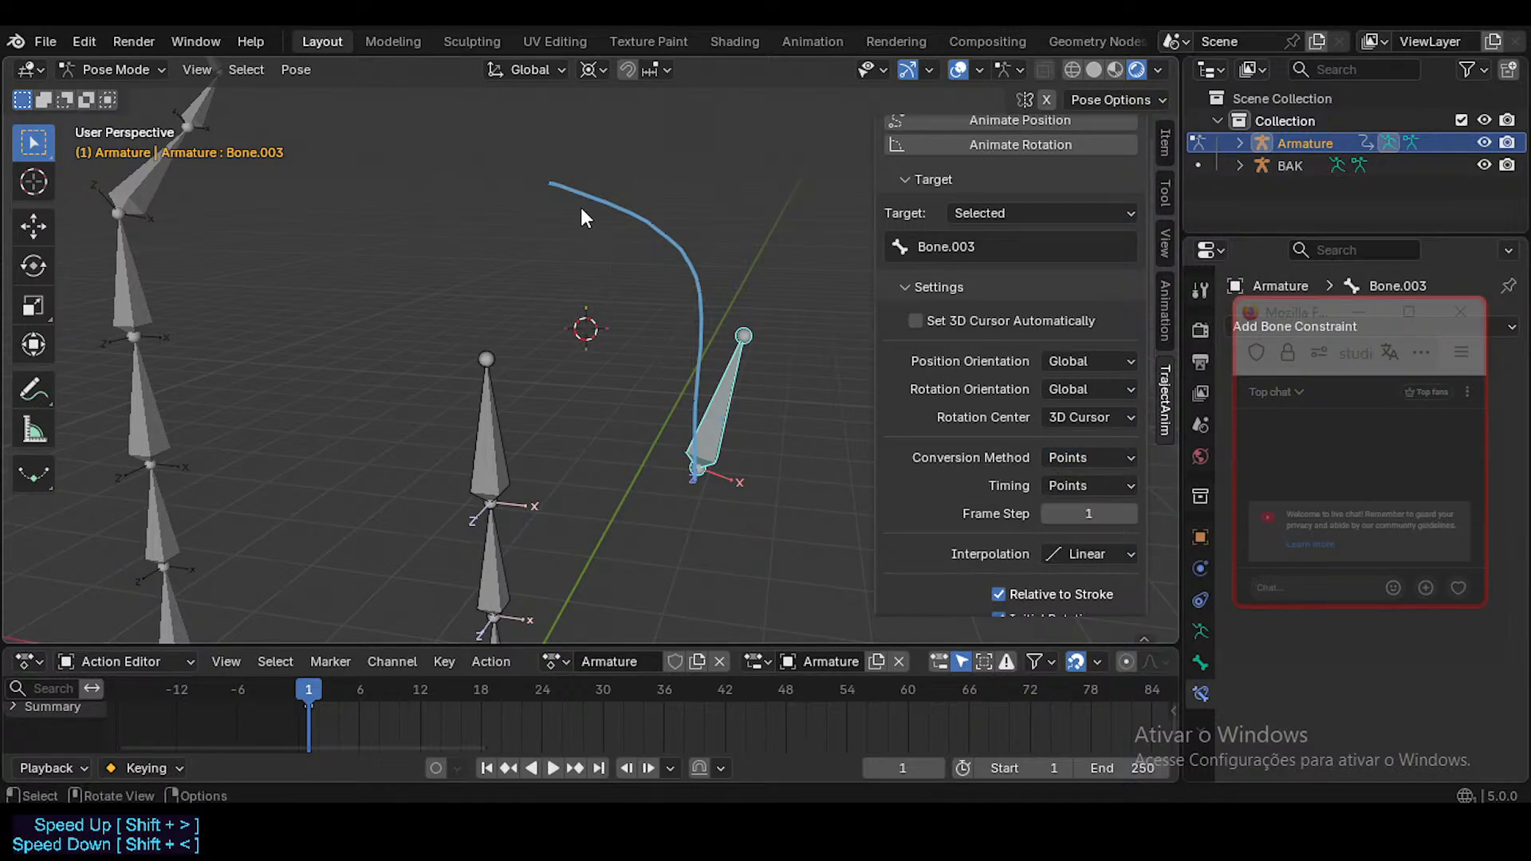
Step: Draw four short annotation marks across the trajectory at its base, at its bend, near its tip and at its tip
{"action": "left_click", "coordinate": [547, 156]}
{"action": "left_click", "coordinate": [33, 389]}
{"action": "left_click_drag", "start_coordinate": [692, 477], "coordinate": [668, 480]}
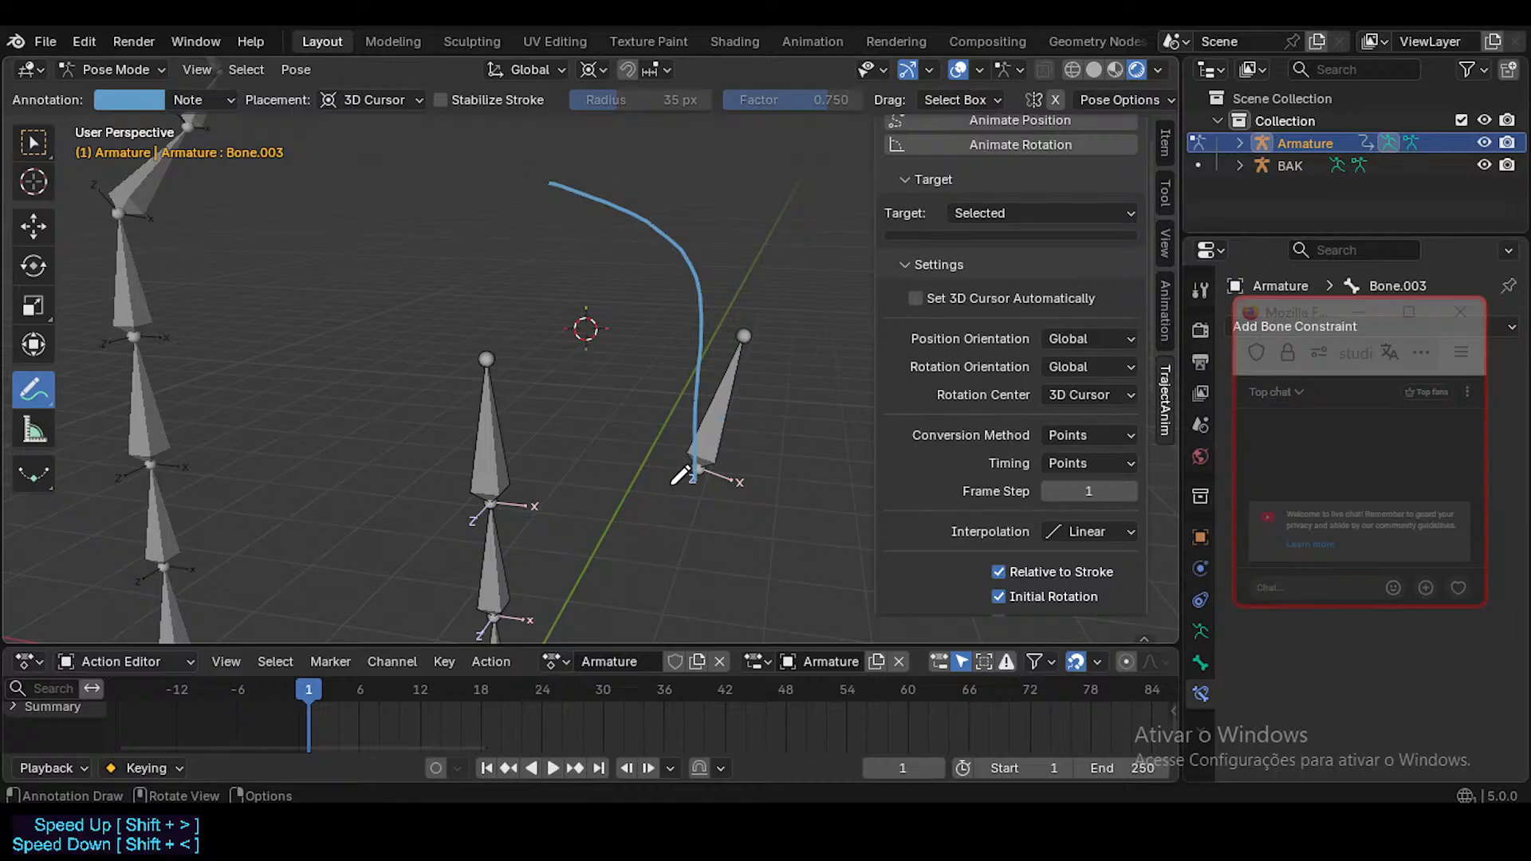
{"action": "left_click_drag", "start_coordinate": [664, 304], "coordinate": [718, 274]}
{"action": "mouse_move", "coordinate": [532, 205]}
{"action": "left_mouse_down"}
{"action": "mouse_move", "coordinate": [589, 151]}
{"action": "mouse_move", "coordinate": [570, 228]}
{"action": "left_mouse_up"}
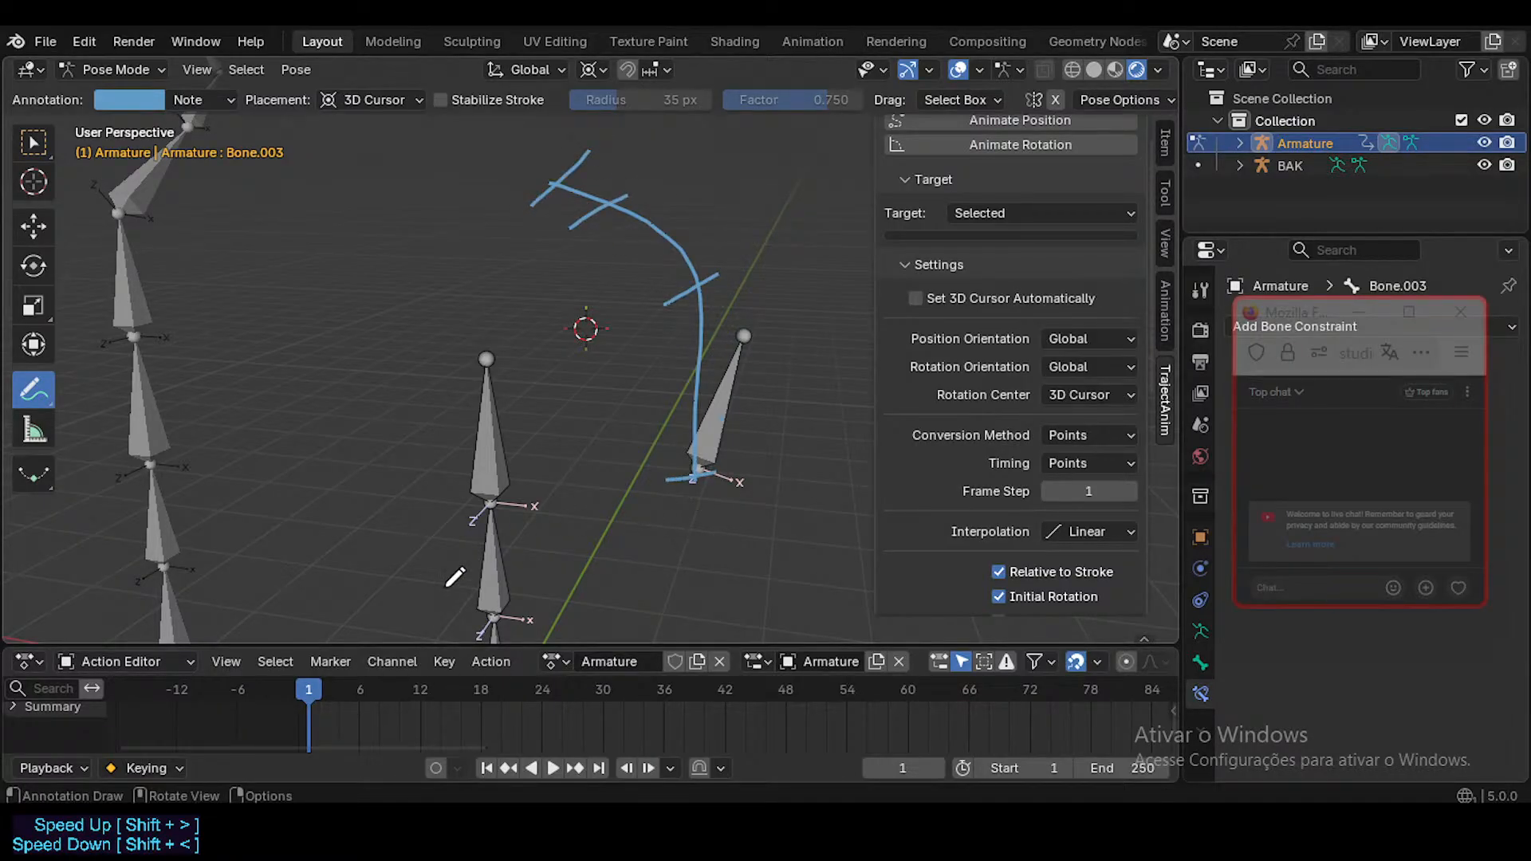
Step: Set TrajectAnim's frame step to 3 and its interpolation to Bezier
{"action": "left_click", "coordinate": [1127, 489]}
{"action": "left_click", "coordinate": [1128, 486]}
{"action": "left_click", "coordinate": [1083, 530]}
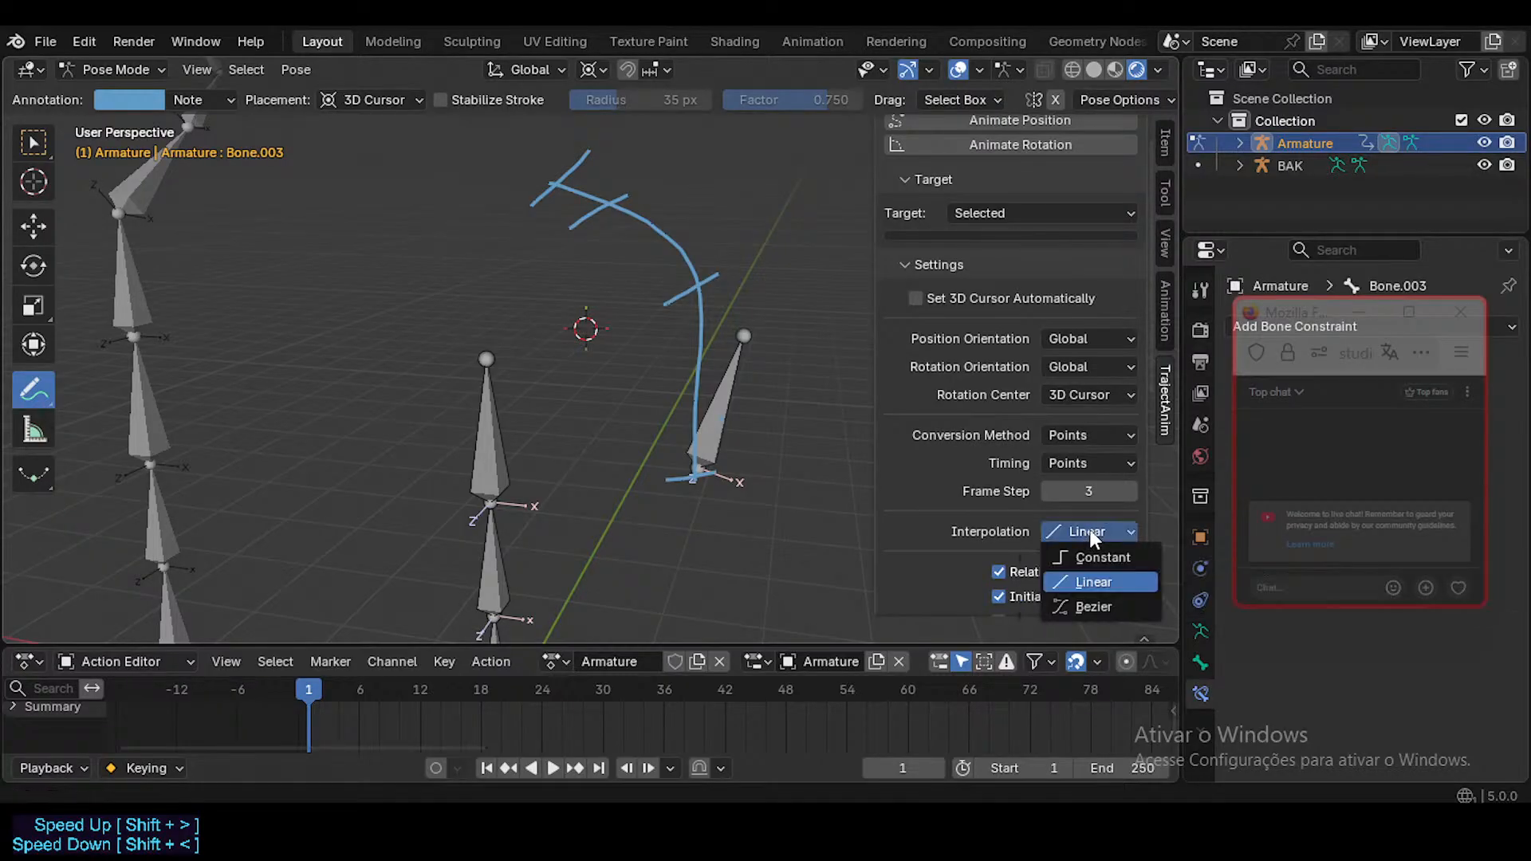
{"action": "left_click", "coordinate": [1093, 606]}
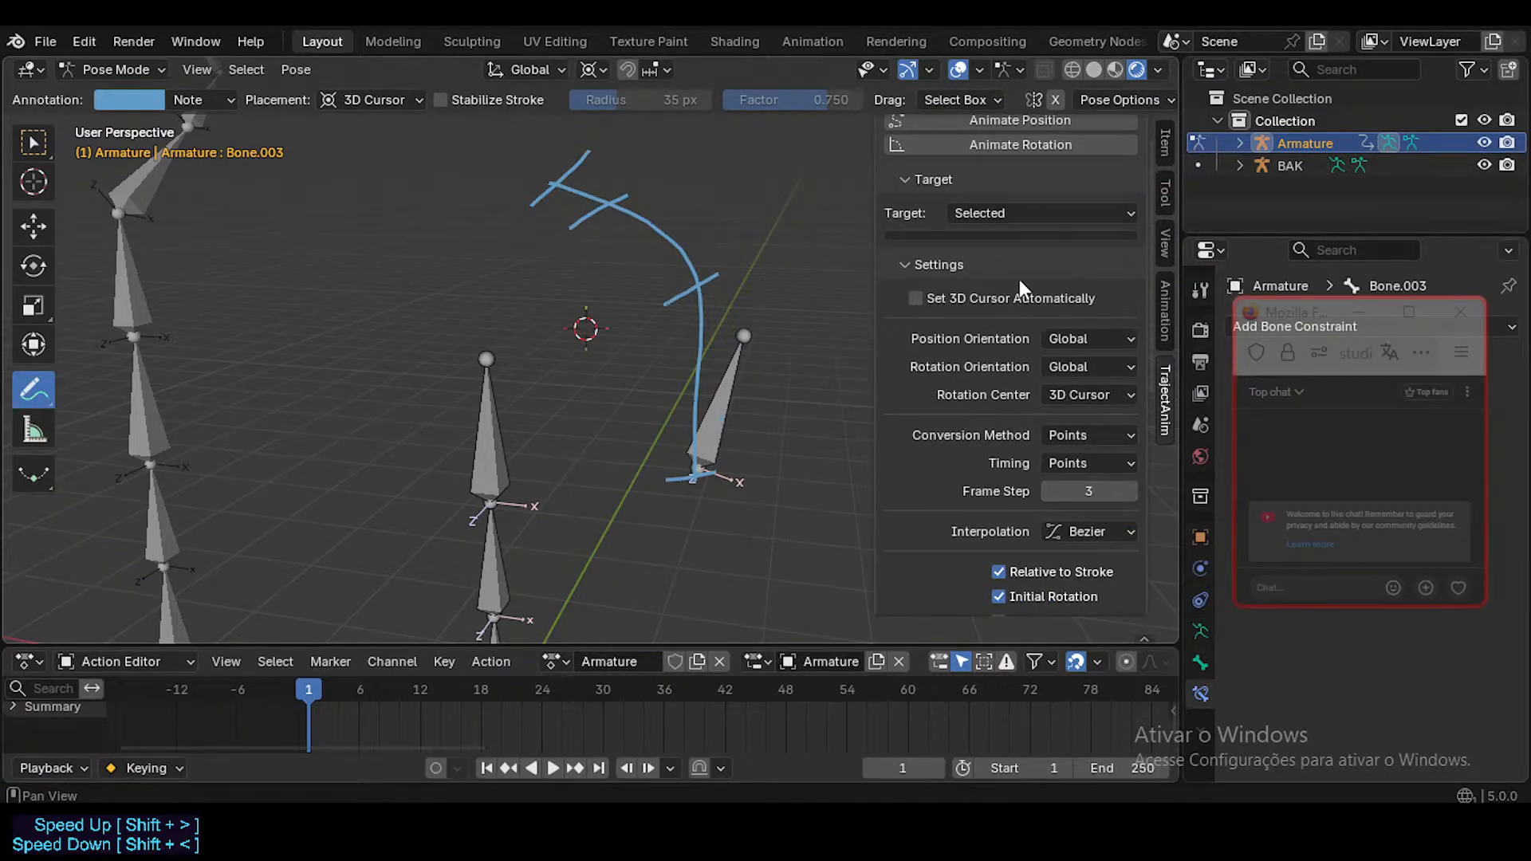
Step: Try to animate the position with the changed settings, and erase the trajectory along with its cross marks
{"action": "scroll", "coordinate": [1021, 239], "scroll_direction": "up", "scroll_amount": 2}
{"action": "left_click", "coordinate": [1036, 164]}
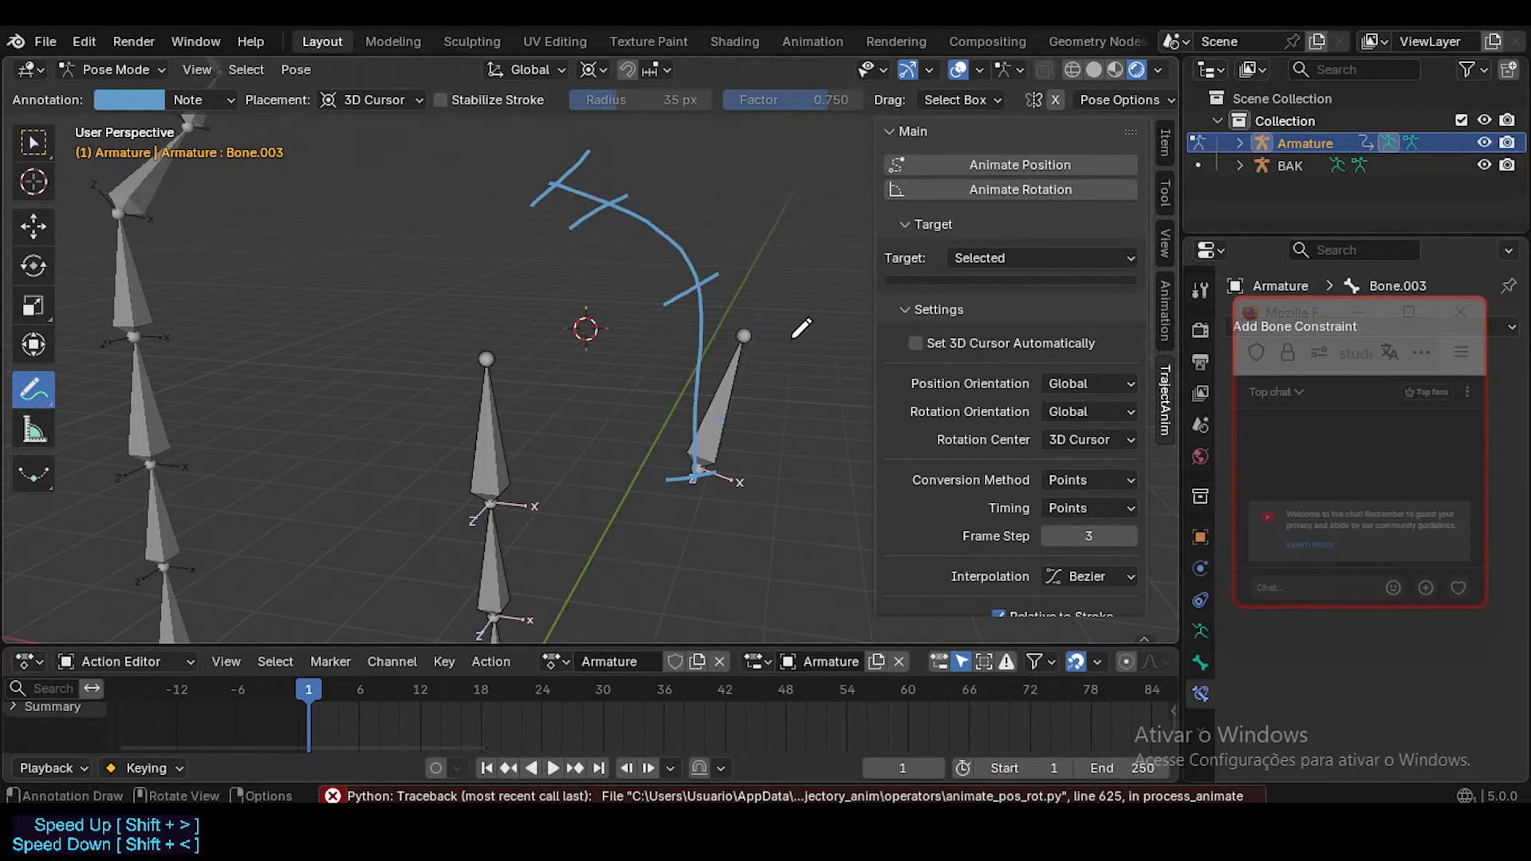
{"action": "mouse_move", "coordinate": [562, 239]}
{"action": "left_mouse_down", "text": "ctrl"}
{"action": "mouse_move", "coordinate": [529, 232]}
{"action": "mouse_move", "coordinate": [610, 164]}
{"action": "mouse_move", "coordinate": [721, 314]}
{"action": "mouse_move", "coordinate": [708, 403]}
{"action": "mouse_move", "coordinate": [457, 133]}
{"action": "mouse_move", "coordinate": [619, 199]}
{"action": "left_mouse_up", "text": "ctrl"}
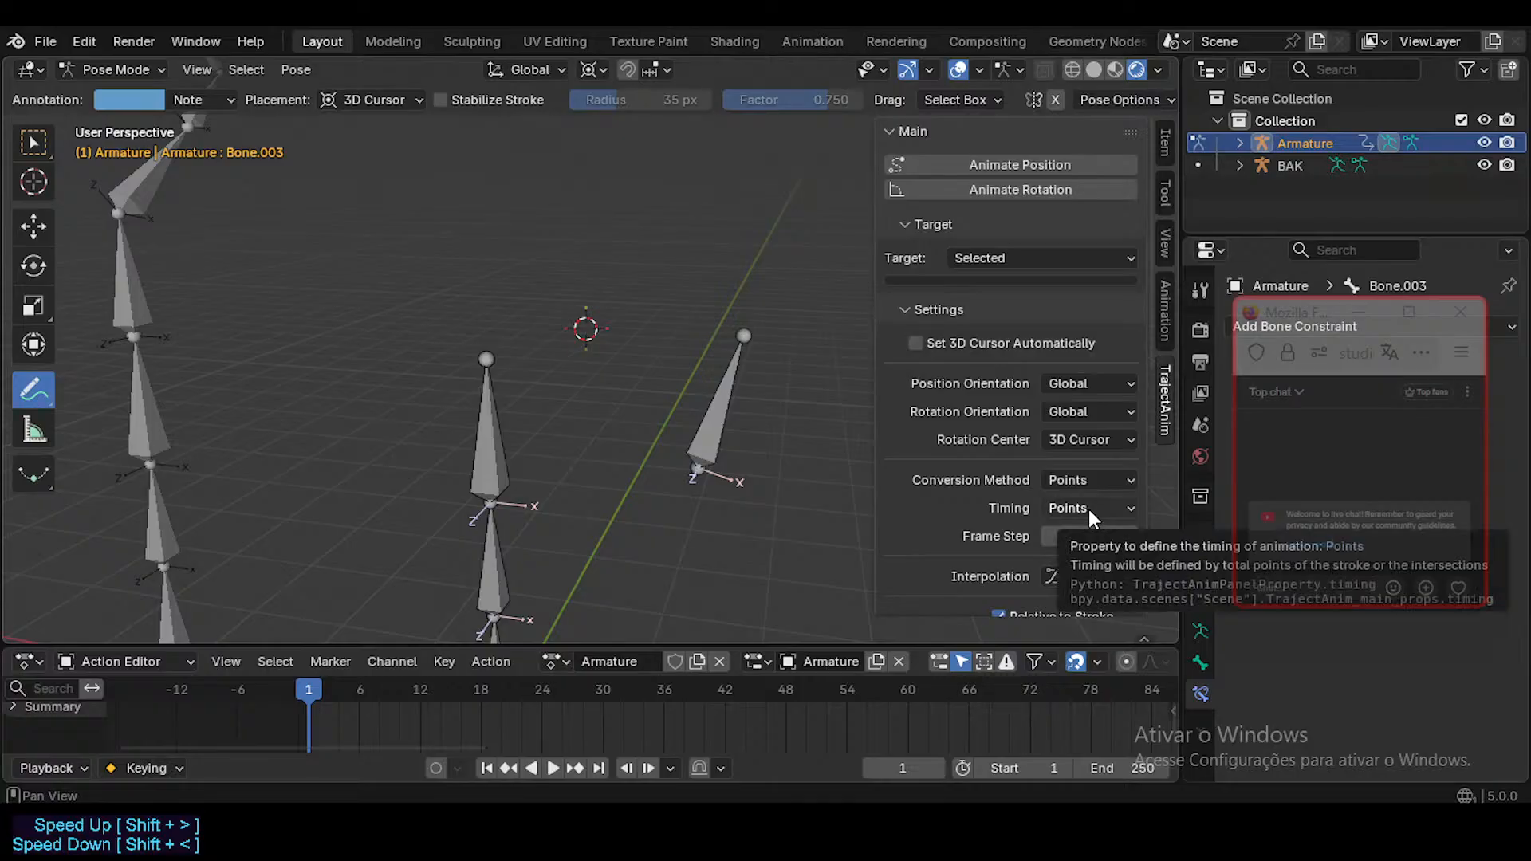
Step: Try several curved annotation strokes rising from the separated bone's base, undoing each one
{"action": "mouse_move", "coordinate": [694, 469]}
{"action": "left_mouse_down"}
{"action": "mouse_move", "coordinate": [592, 271]}
{"action": "mouse_move", "coordinate": [613, 233]}
{"action": "left_mouse_up"}
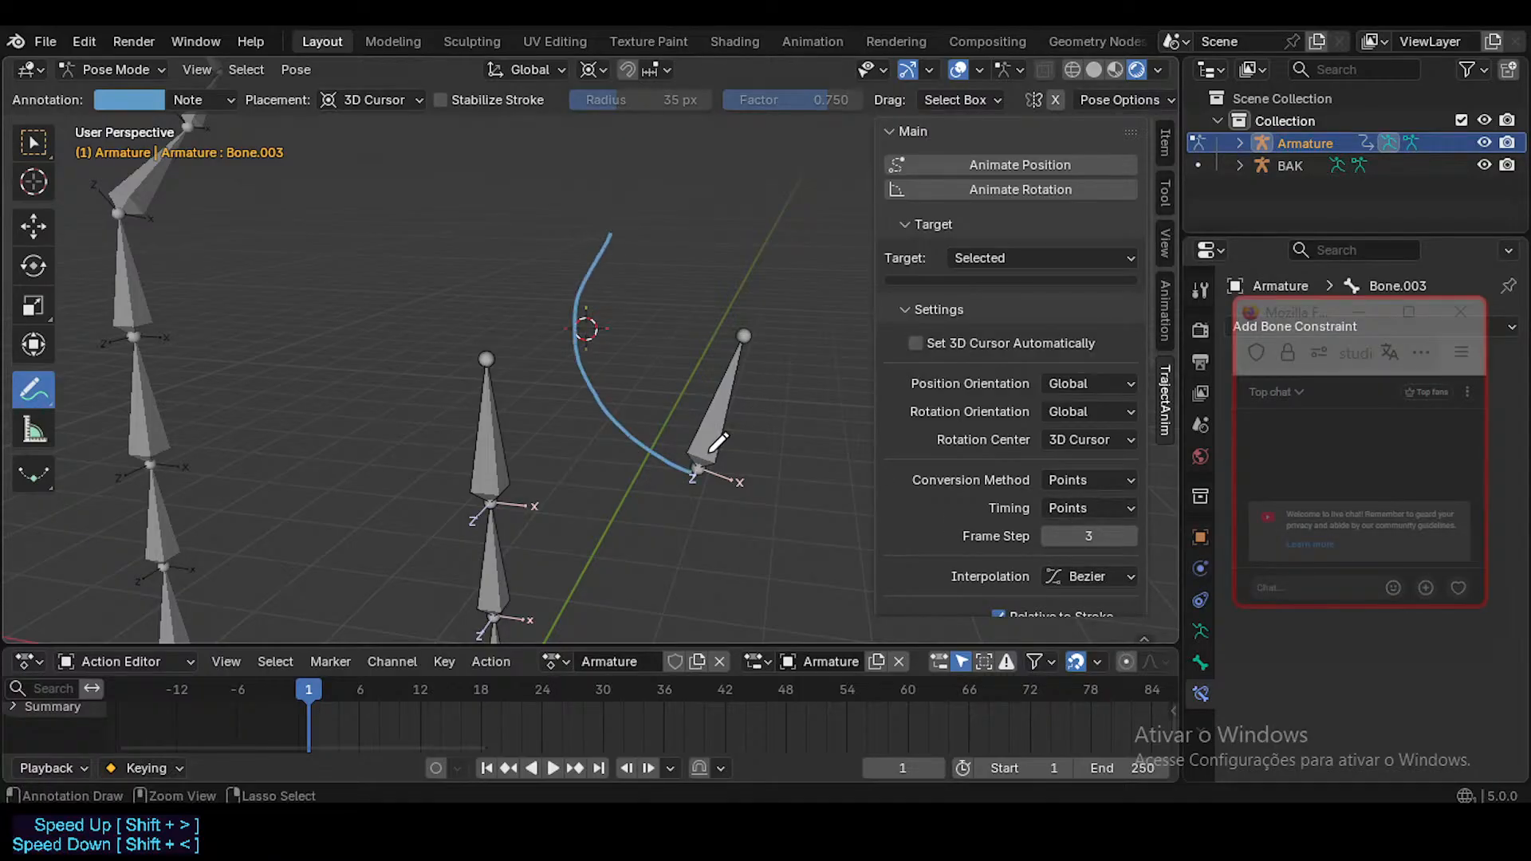
{"action": "key", "text": "ctrl+z"}
{"action": "mouse_move", "coordinate": [696, 477]}
{"action": "left_mouse_down"}
{"action": "mouse_move", "coordinate": [637, 456]}
{"action": "mouse_move", "coordinate": [585, 245]}
{"action": "left_mouse_up"}
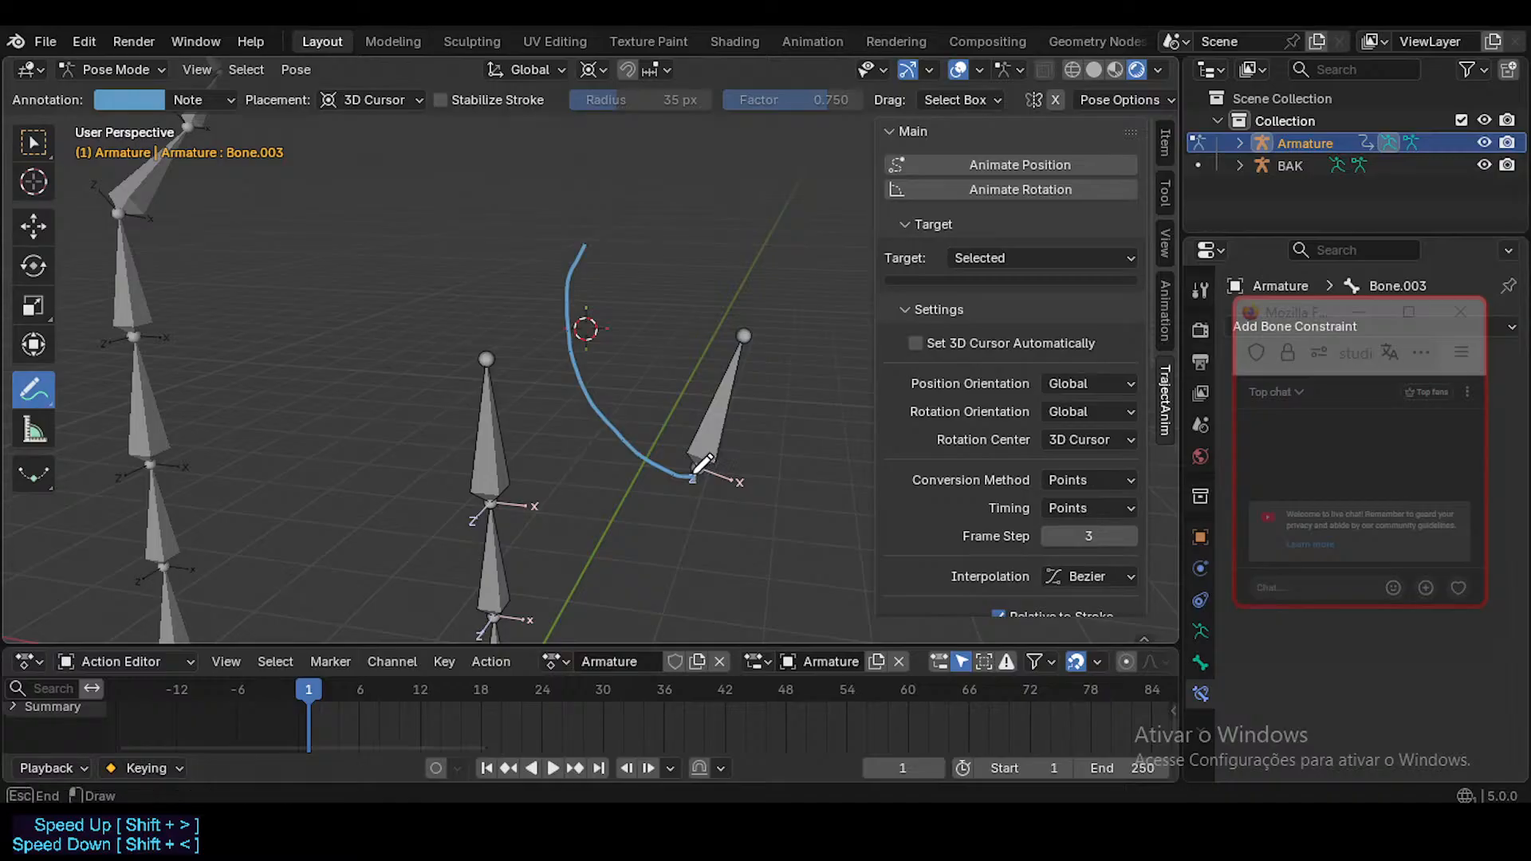
{"action": "left_click_drag", "start_coordinate": [702, 471], "coordinate": [604, 171]}
{"action": "key", "text": "ctrl+z"}
{"action": "key", "text": "ctrl+z"}
{"action": "left_click_drag", "start_coordinate": [706, 471], "coordinate": [598, 212]}
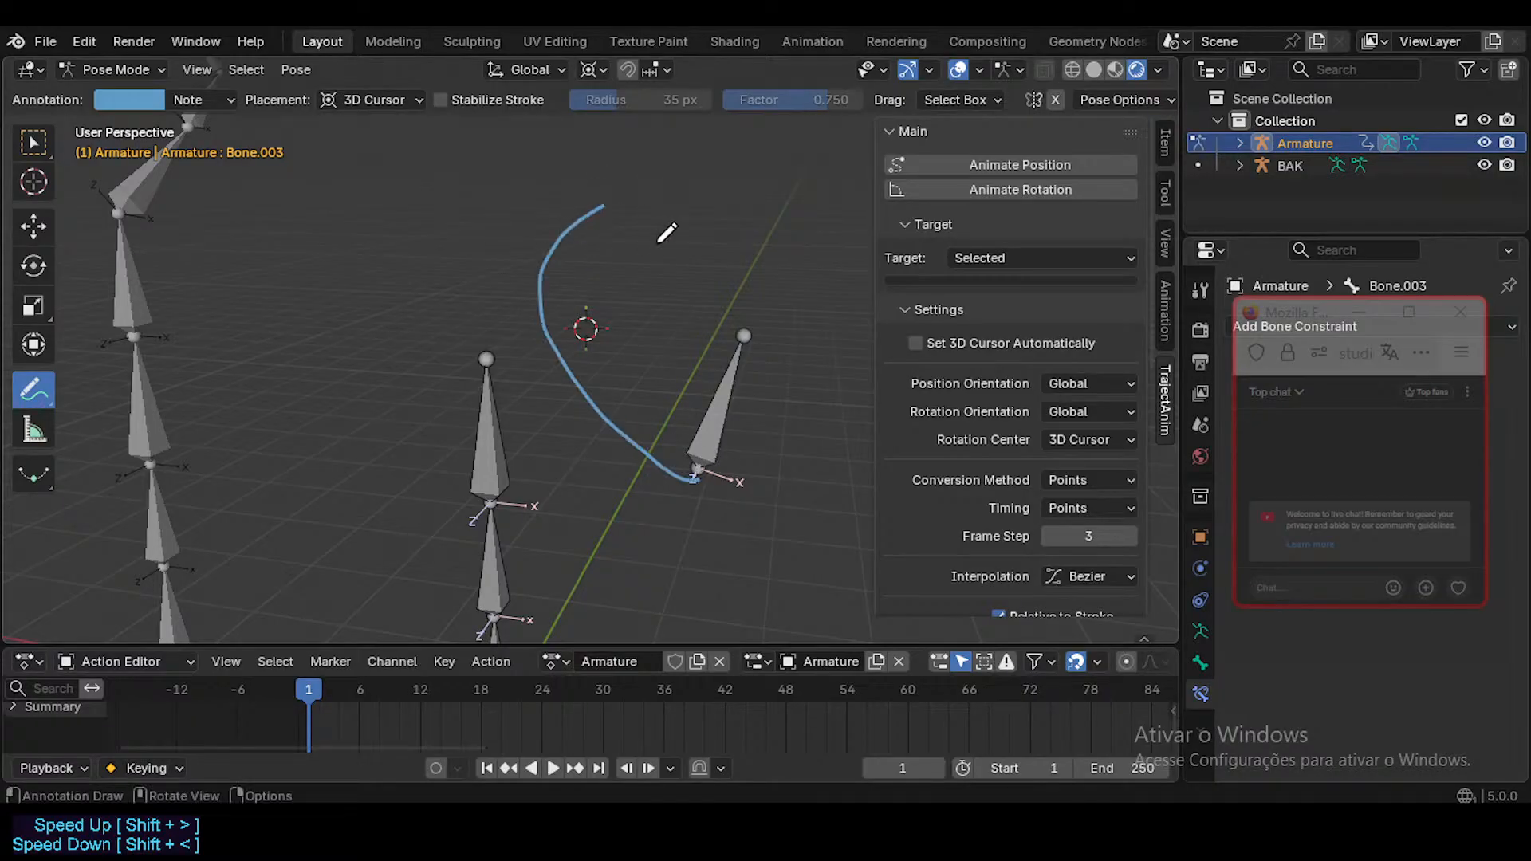
{"action": "key", "text": "ctrl+z"}
{"action": "left_click_drag", "start_coordinate": [695, 475], "coordinate": [598, 237]}
{"action": "key", "text": "ctrl+z"}
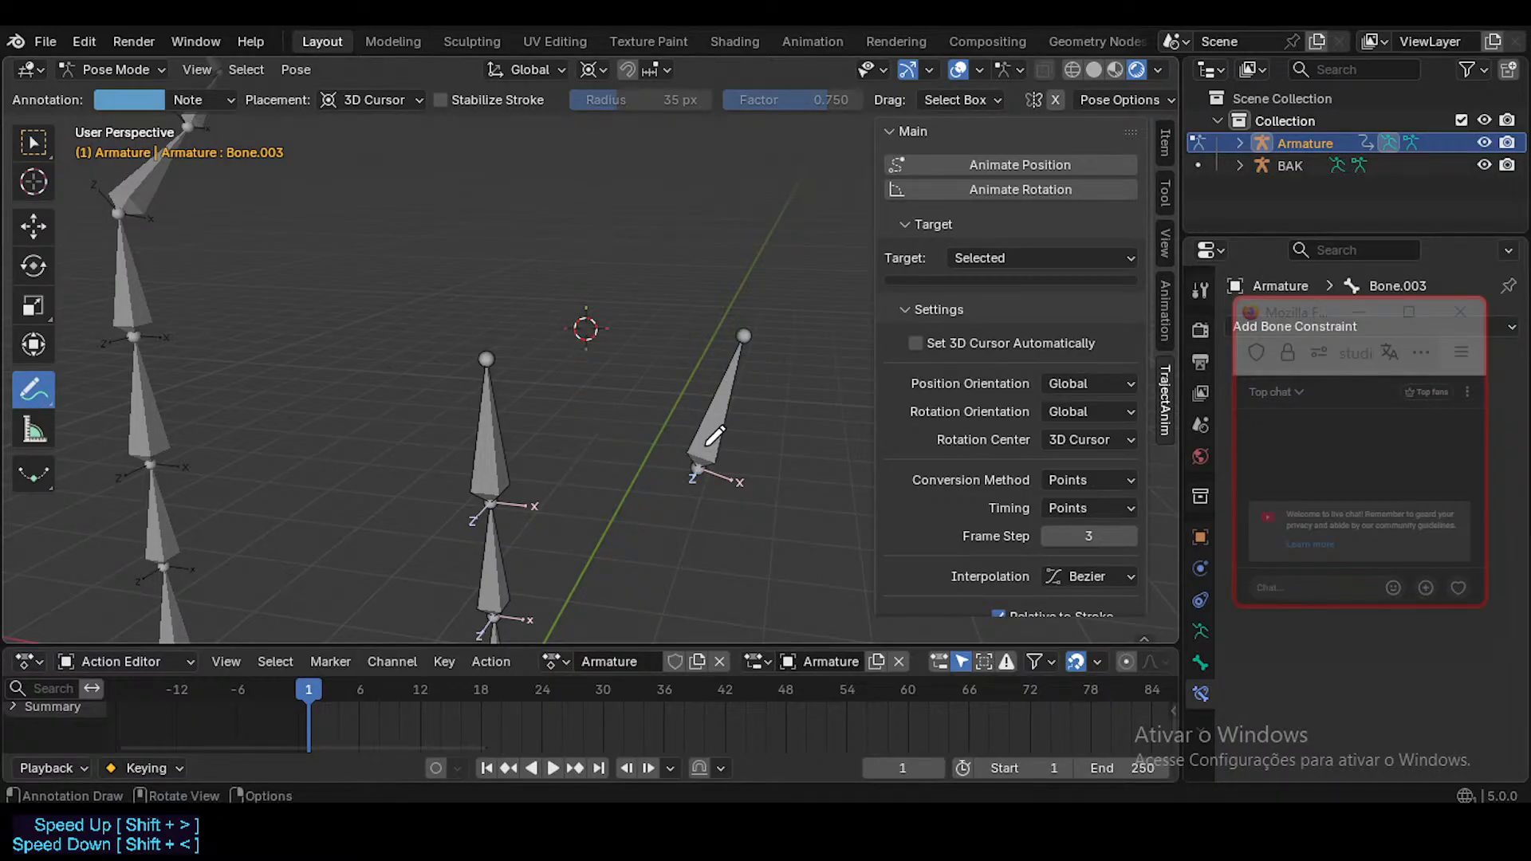
Step: Switch from annotating to the Select Box tool in Pose Mode, and move the separated bone a short distance along positive X
{"action": "key", "text": "ctrl+Tab"}
{"action": "key", "text": "ctrl+Tab"}
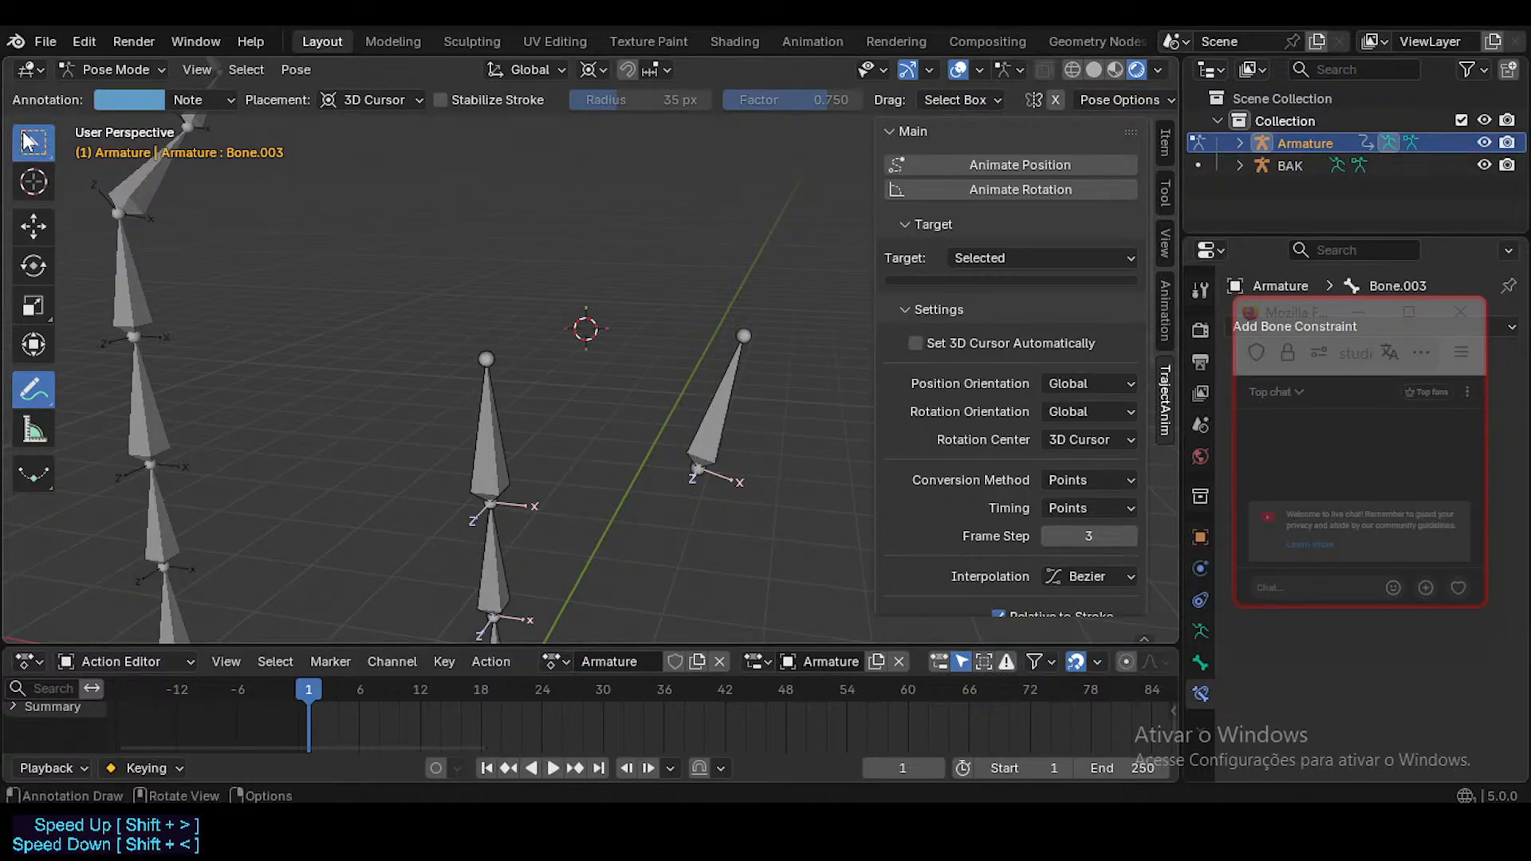
{"action": "key", "text": "ctrl+Tab"}
{"action": "left_click", "coordinate": [697, 418]}
{"action": "key", "text": "ctrl+Tab"}
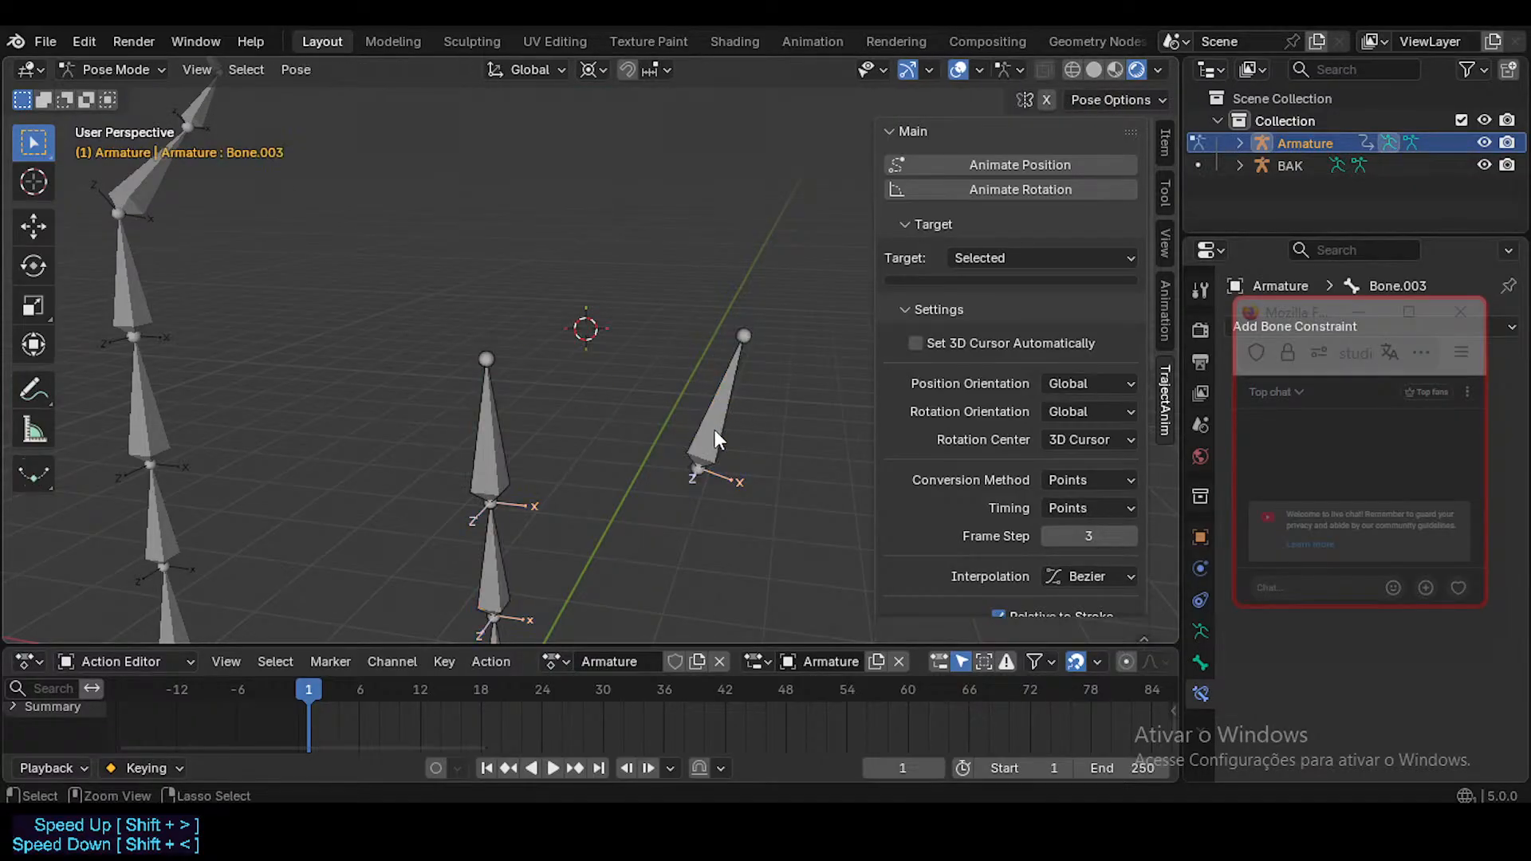
{"action": "left_click", "coordinate": [716, 430]}
{"action": "key", "text": "g"}
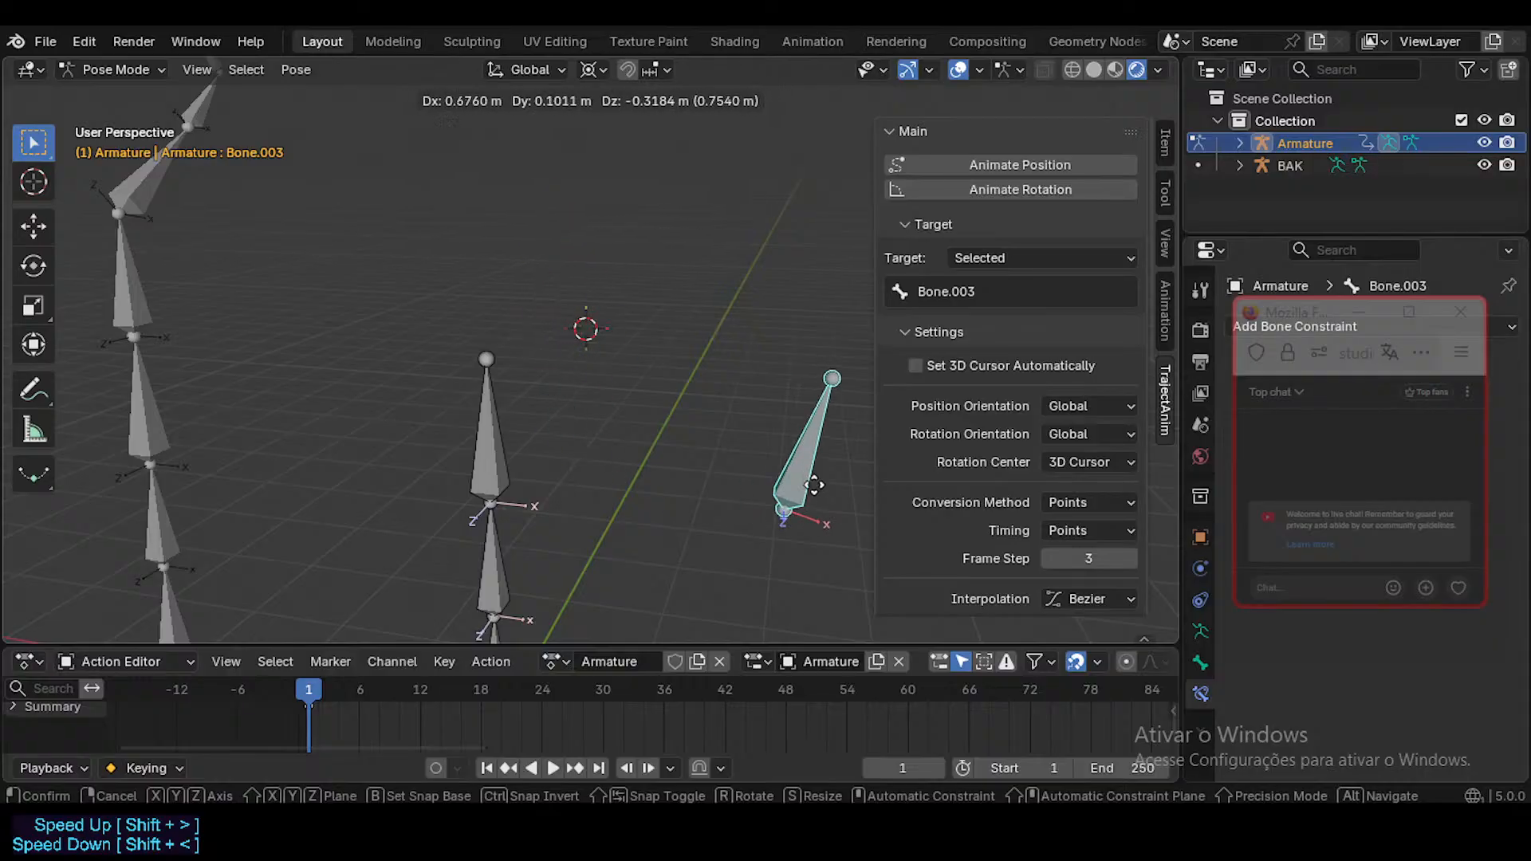
{"action": "left_click", "coordinate": [781, 477]}
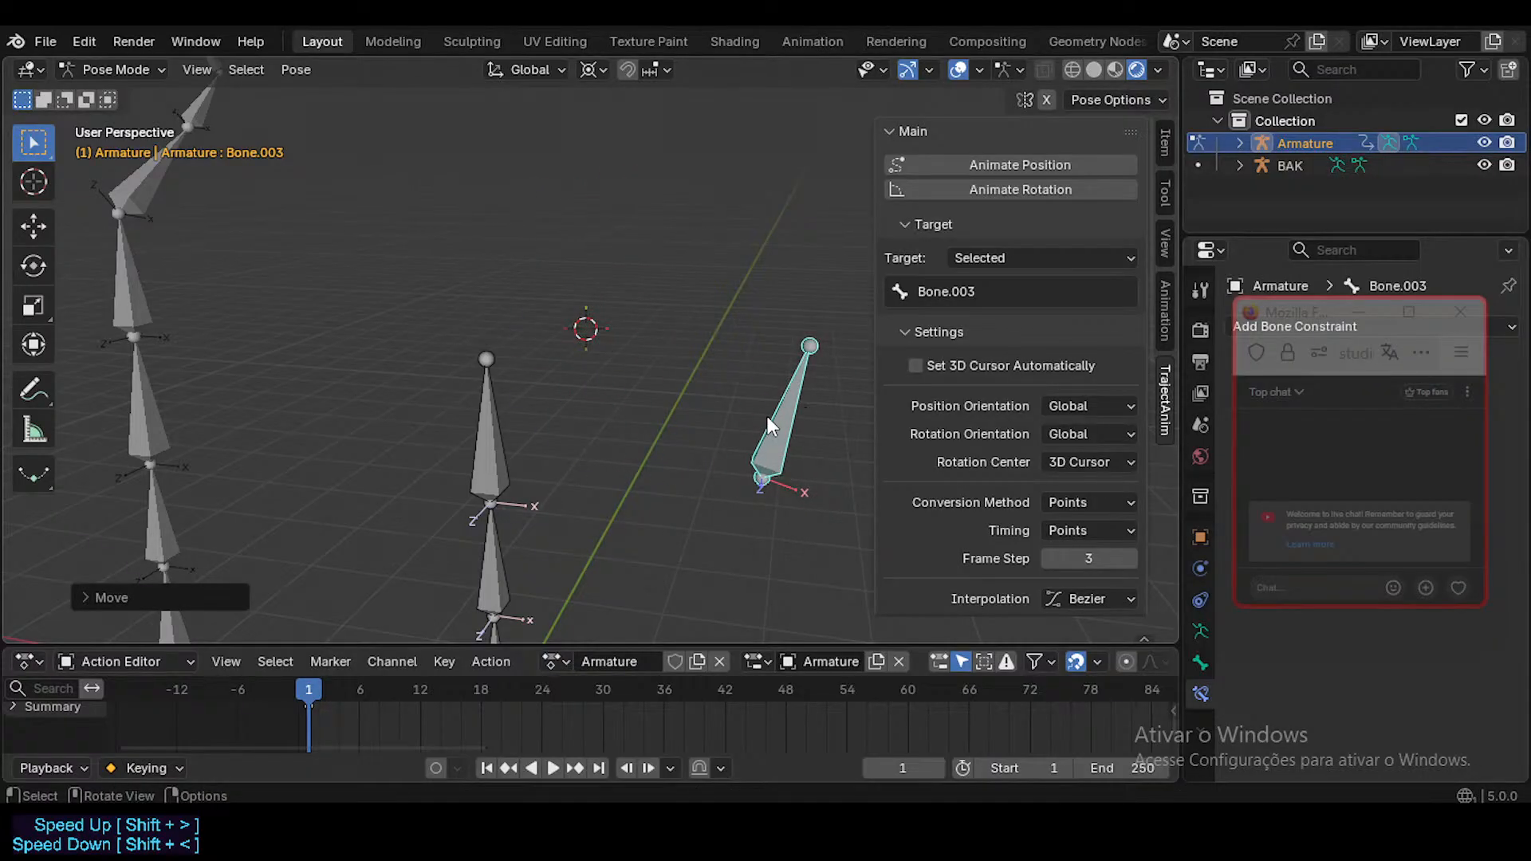
Step: Move the separated bone around freely in several trial moves, ending above its starting position
{"action": "key", "text": "g"}
{"action": "key", "text": "Escape"}
{"action": "key", "text": "g"}
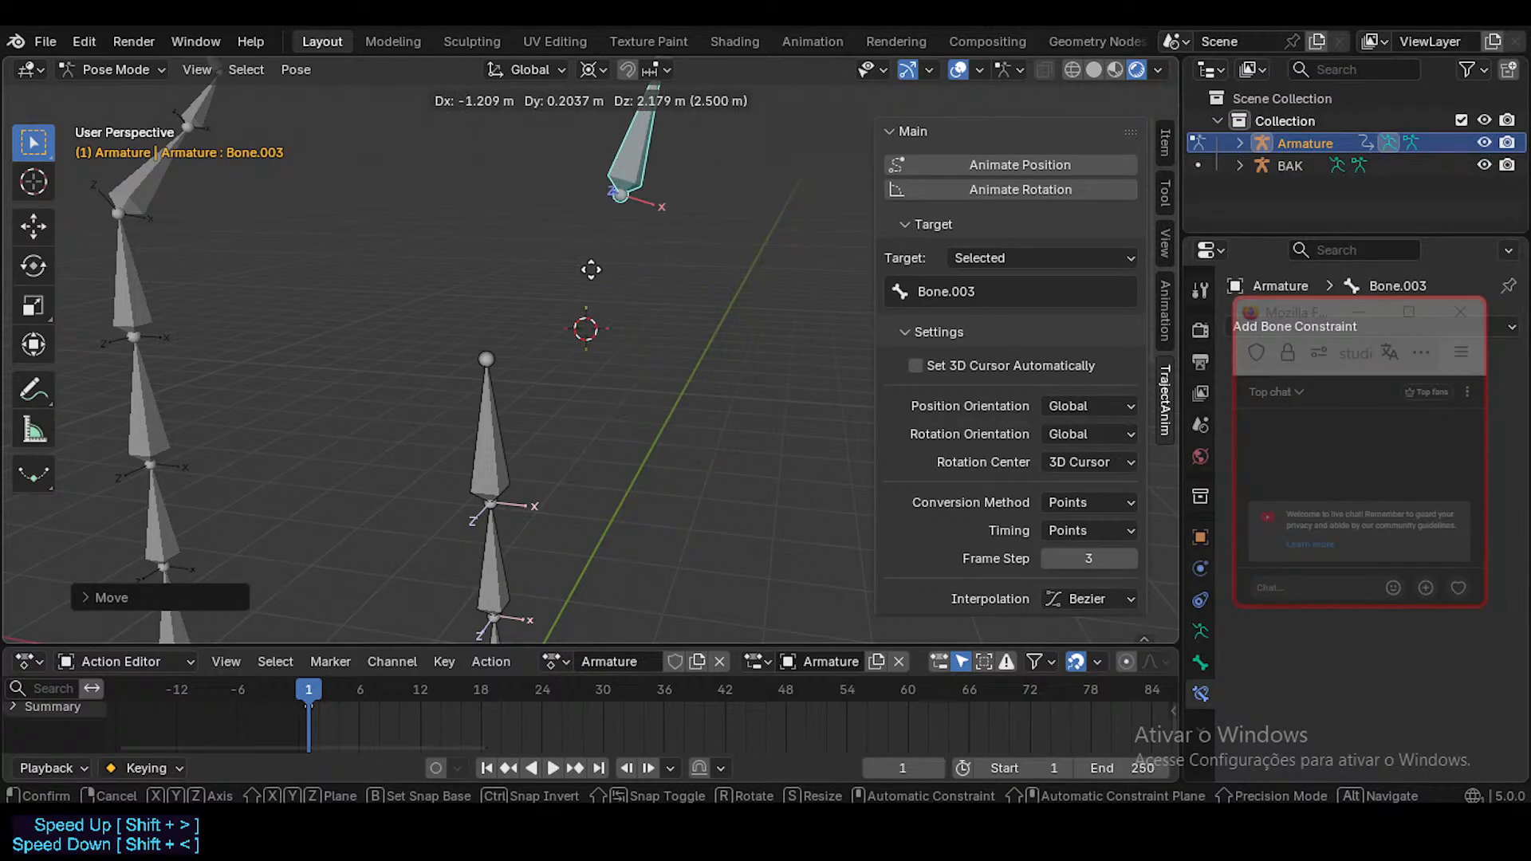
{"action": "left_click", "coordinate": [756, 451]}
{"action": "key", "text": "g"}
{"action": "left_click", "coordinate": [650, 369]}
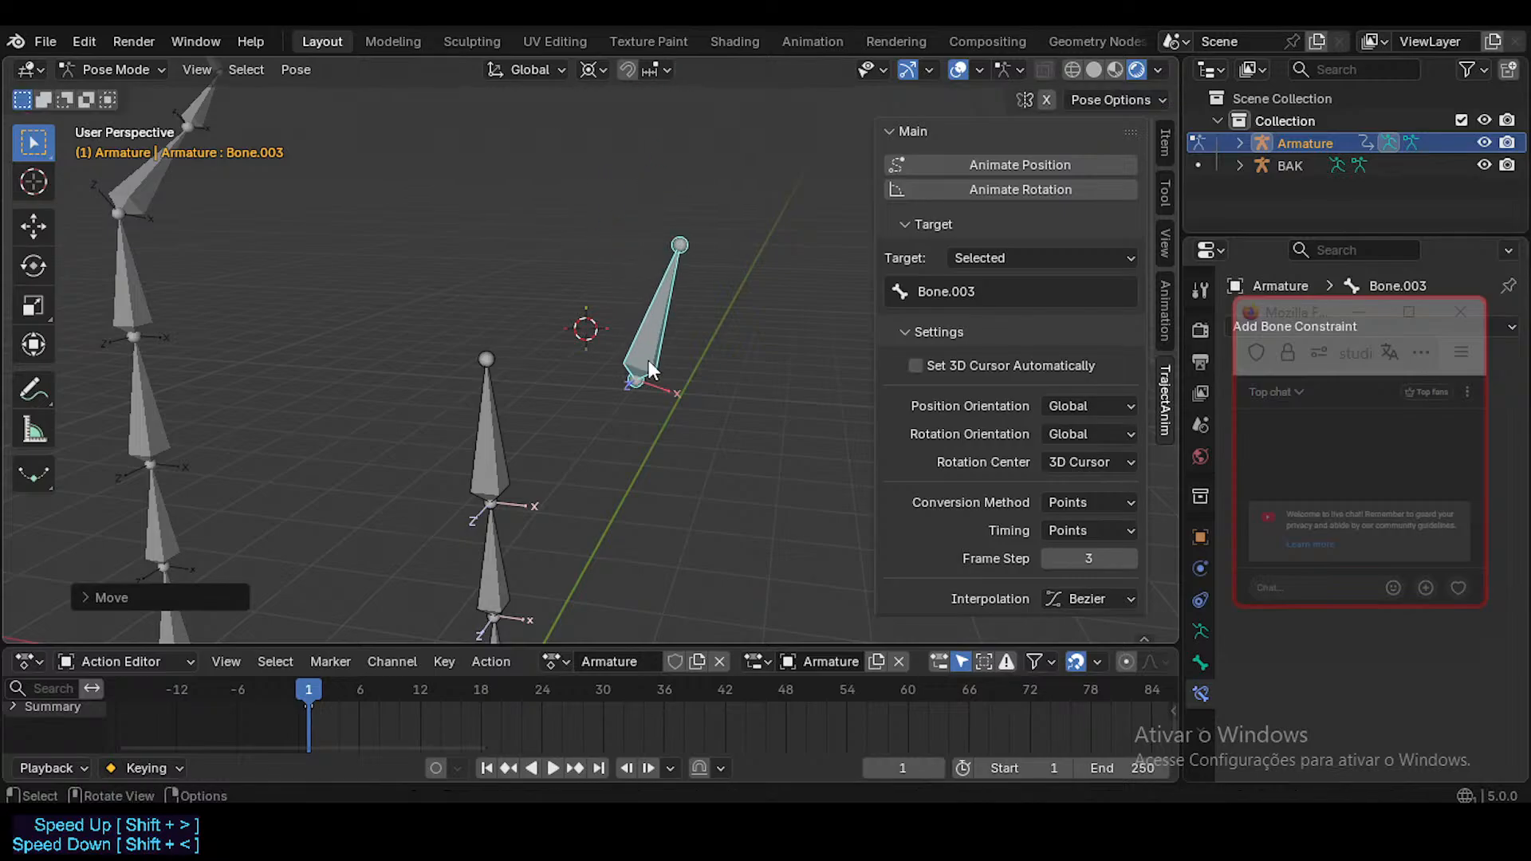
{"action": "key", "text": "g"}
{"action": "left_click", "coordinate": [712, 386]}
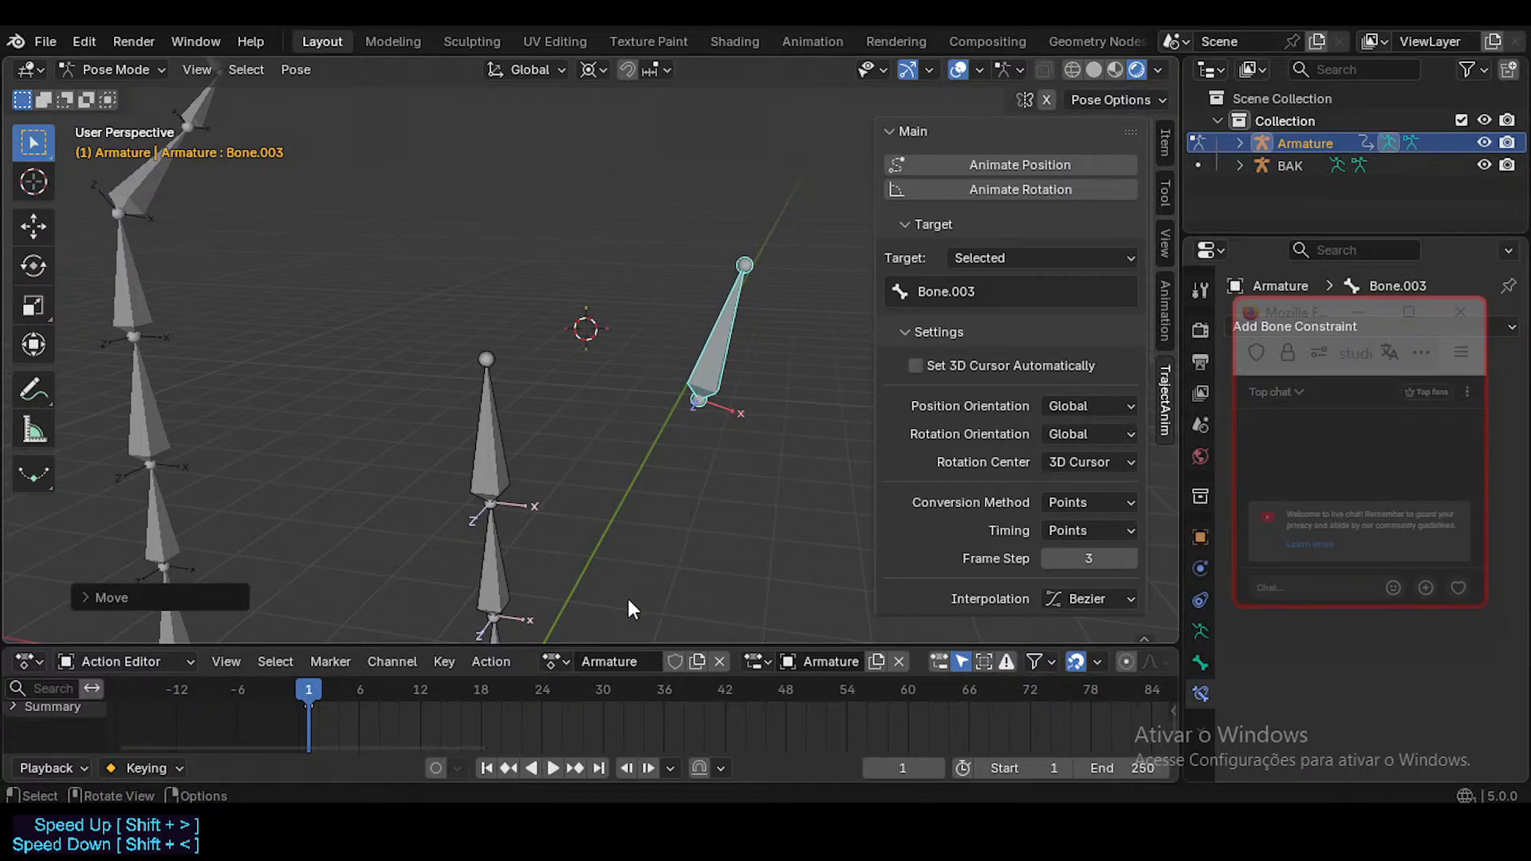
Step: Select all the armature's bones, clear their pose locations, and fold away TrajectAnim's main settings
{"action": "middle_click_drag", "start_coordinate": [605, 395], "coordinate": [677, 386]}
{"action": "scroll", "coordinate": [609, 318], "scroll_direction": "down", "scroll_amount": 1}
{"action": "key", "text": "a"}
{"action": "left_click", "coordinate": [913, 132]}
{"action": "scroll", "coordinate": [682, 309], "scroll_direction": "down", "scroll_amount": 2}
{"action": "key", "text": "alt+g"}
{"action": "middle_click_drag", "start_coordinate": [677, 386], "coordinate": [635, 397]}
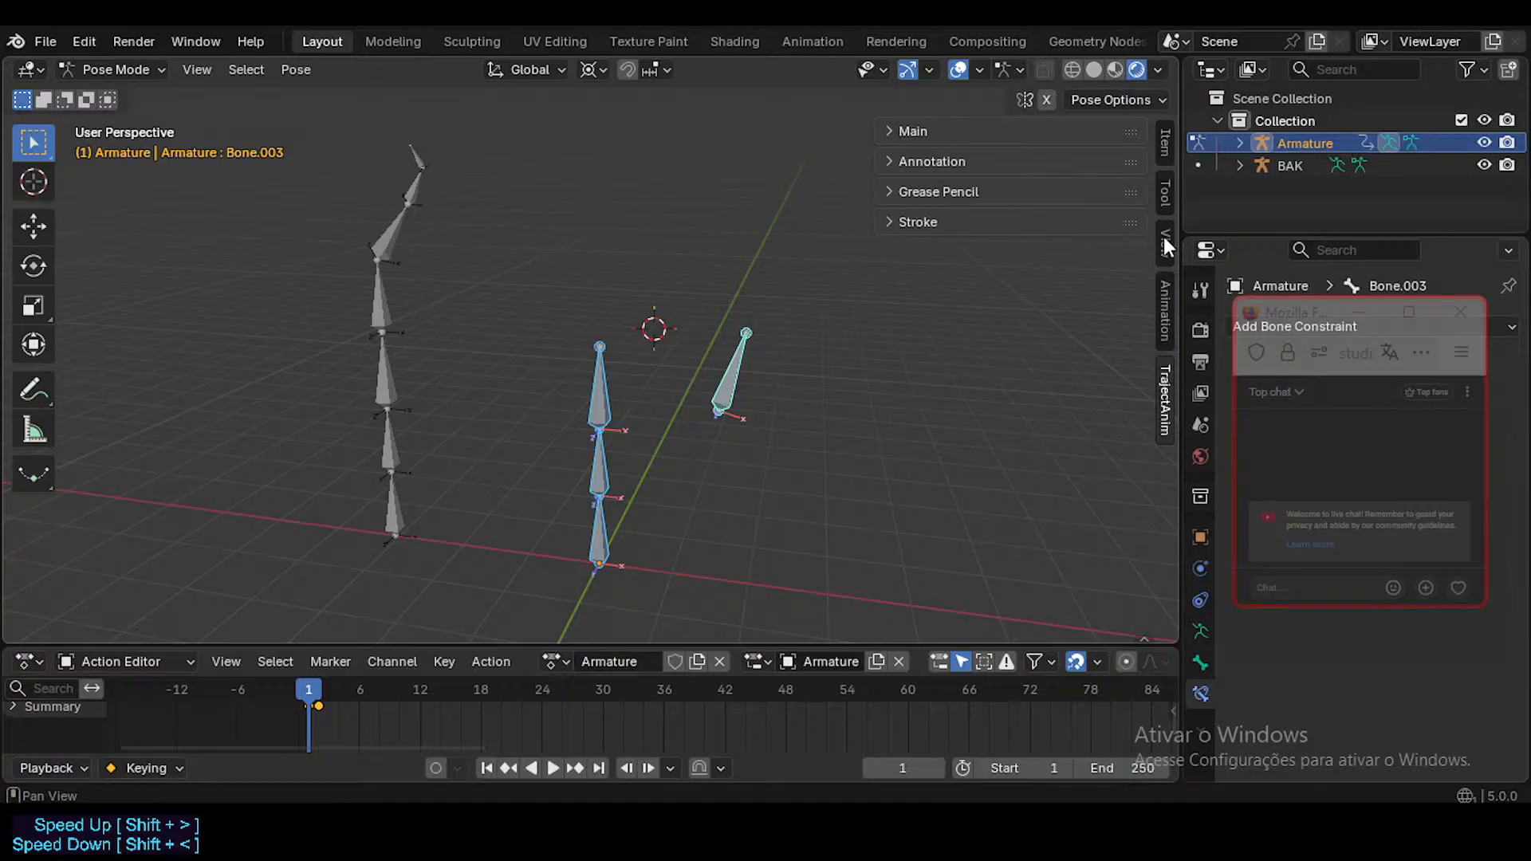
Step: Delete the armature's keyframes at the start of the Action Editor timeline and switch from Pose Mode to Object Mode
{"action": "mouse_move", "coordinate": [731, 399]}
{"action": "middle_mouse_down"}
{"action": "mouse_move", "coordinate": [712, 435]}
{"action": "mouse_move", "coordinate": [749, 435]}
{"action": "mouse_move", "coordinate": [743, 460]}
{"action": "mouse_move", "coordinate": [733, 444]}
{"action": "mouse_move", "coordinate": [754, 398]}
{"action": "mouse_move", "coordinate": [745, 406]}
{"action": "middle_mouse_up"}
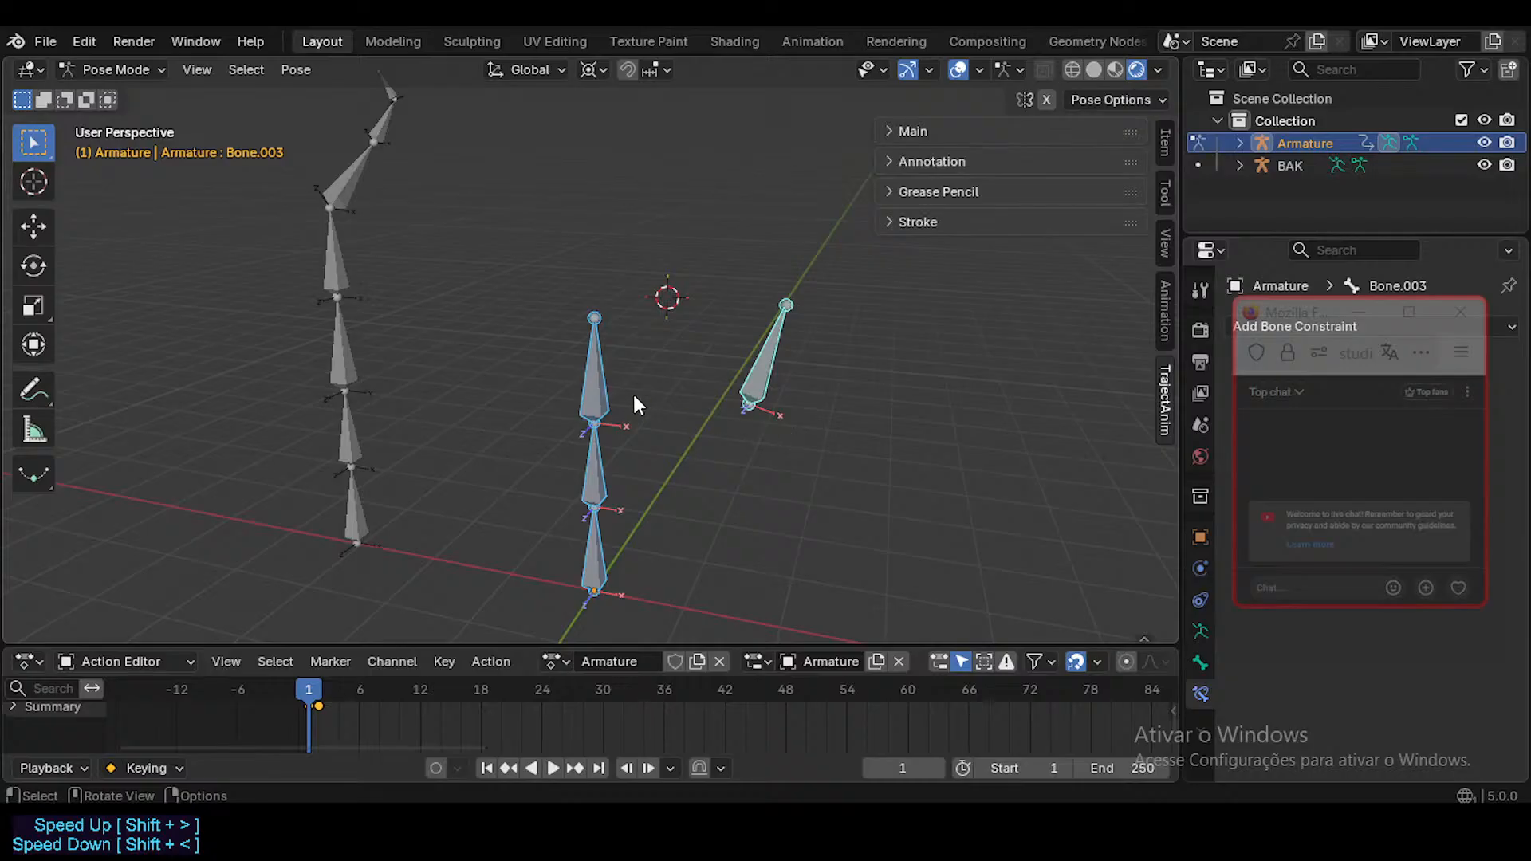
{"action": "middle_click_drag", "start_coordinate": [483, 382], "coordinate": [558, 418]}
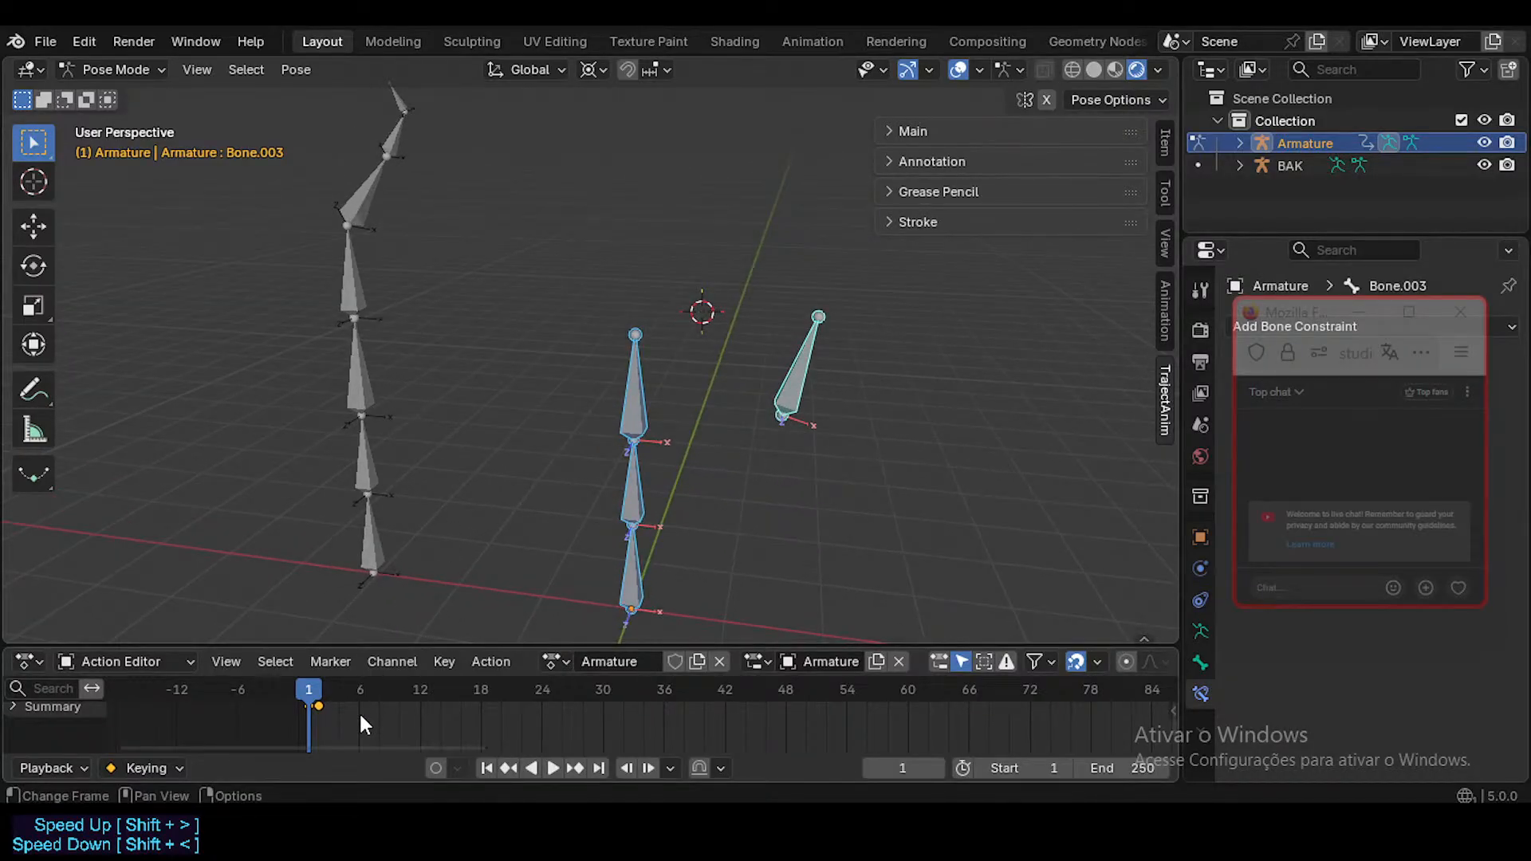
{"action": "key", "text": "x"}
{"action": "left_click", "coordinate": [364, 720]}
{"action": "key", "text": "ctrl+Tab"}
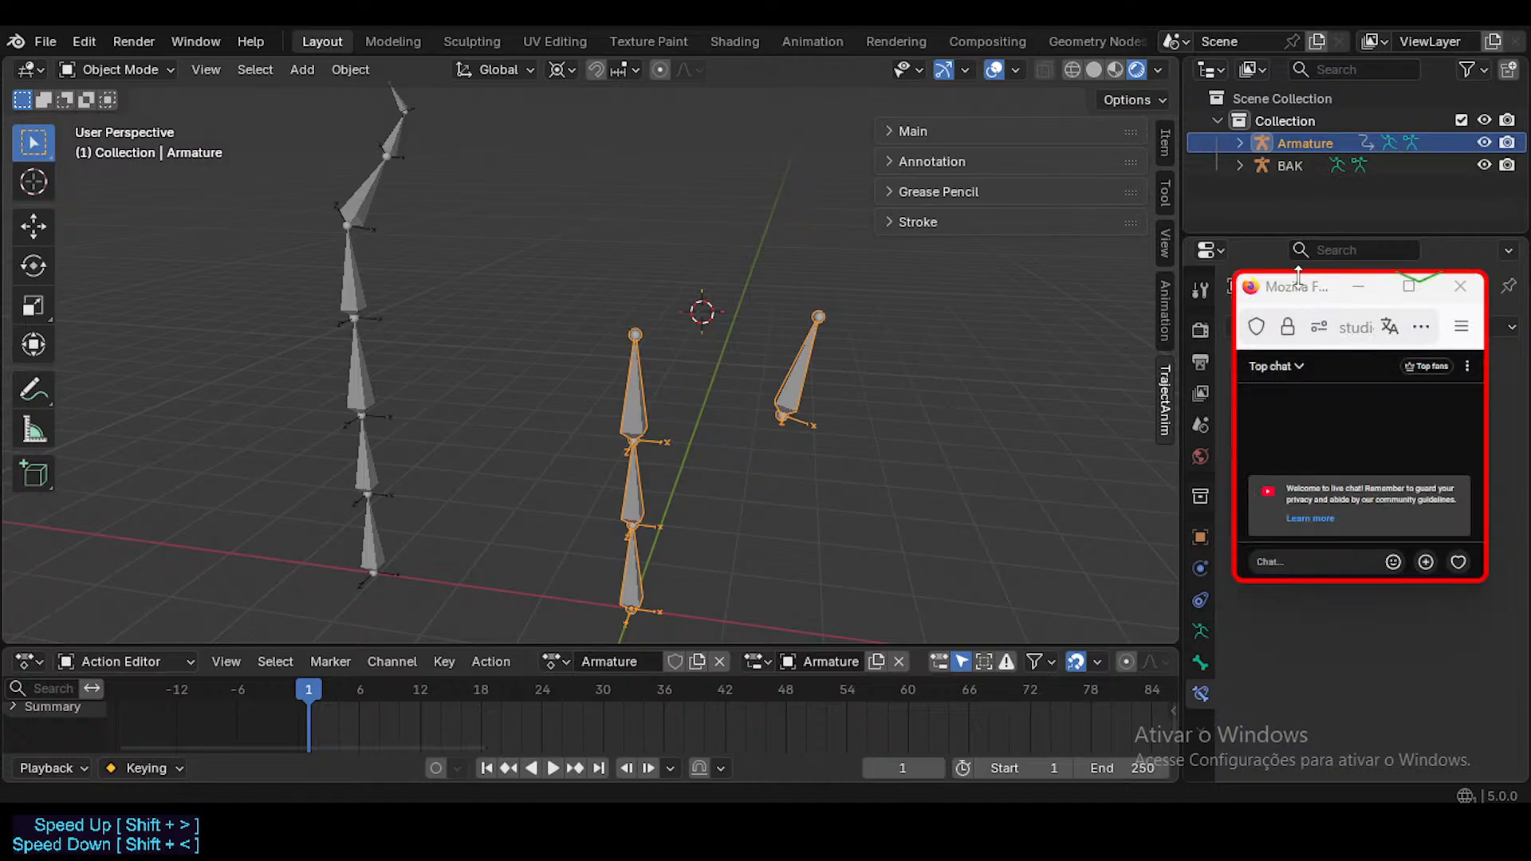
{"action": "left_click", "coordinate": [1291, 281]}
{"action": "left_click_drag", "start_coordinate": [1291, 275], "coordinate": [1284, 158]}
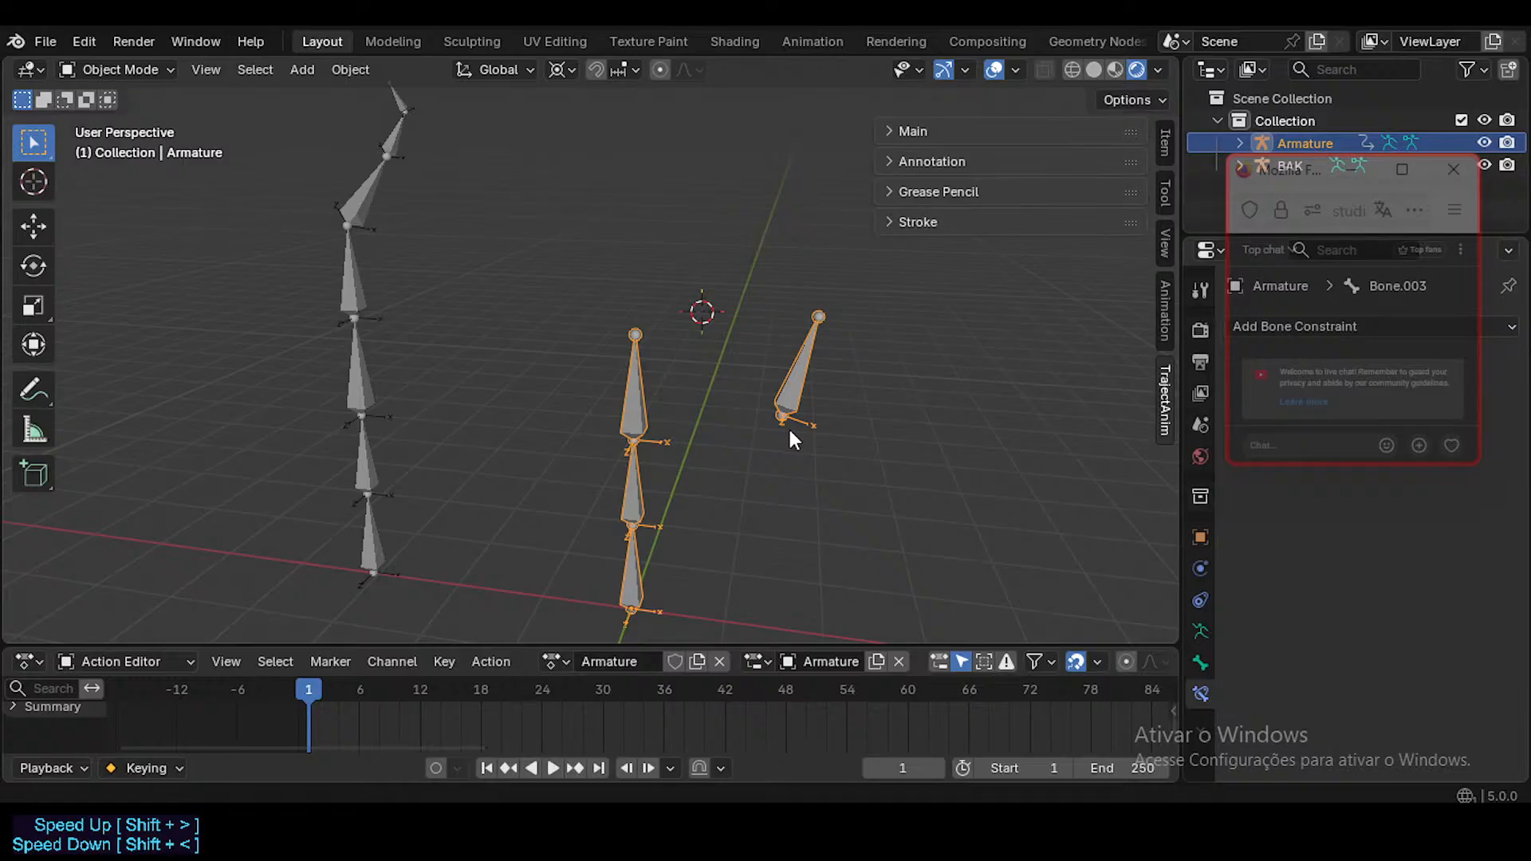
{"action": "mouse_move", "coordinate": [634, 800]}
{"action": "left_click", "coordinate": [567, 714]}
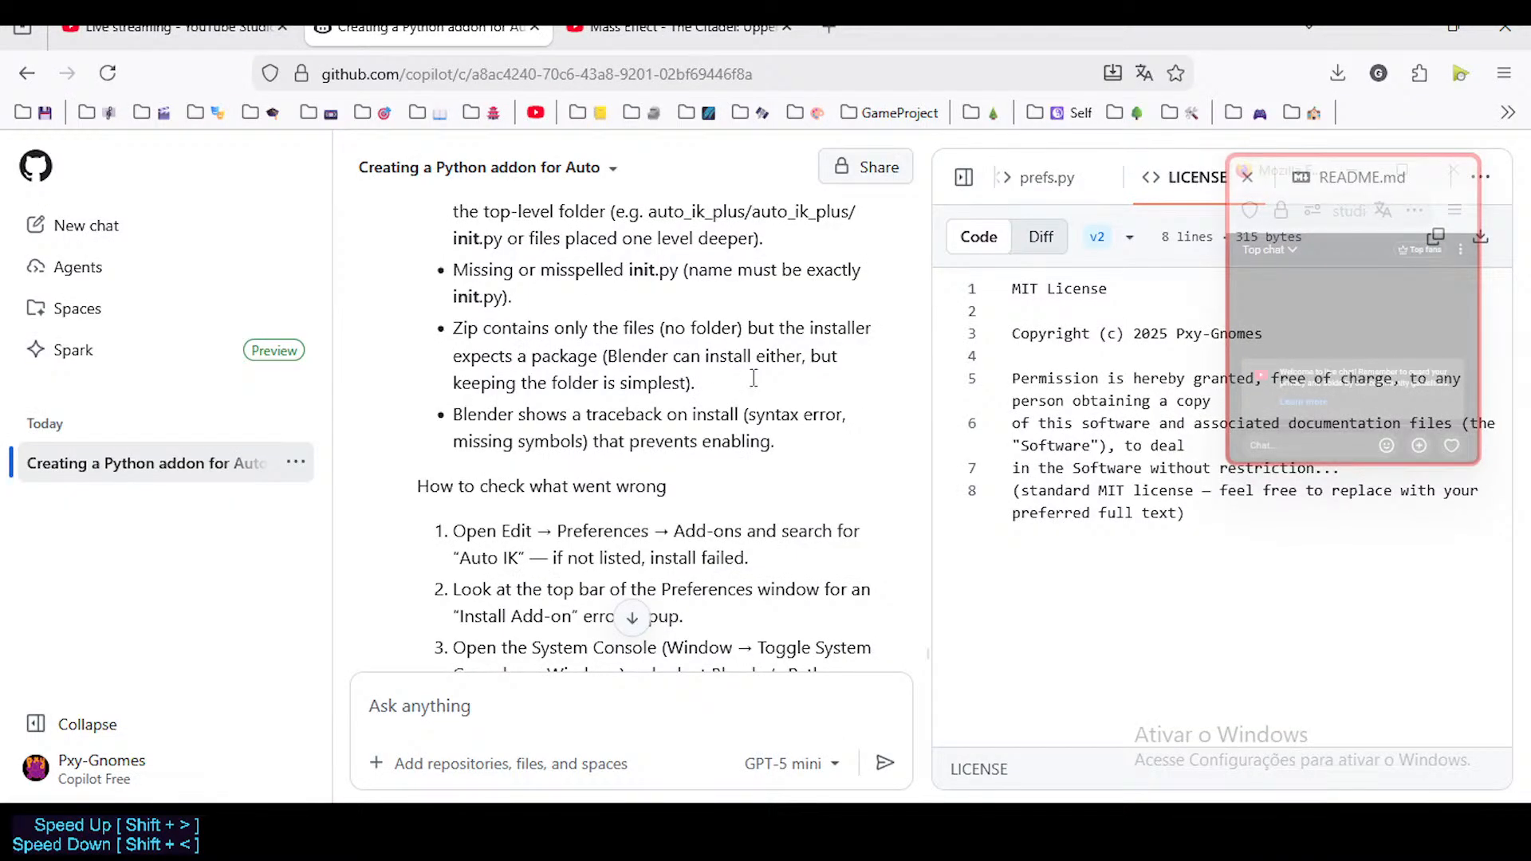
{"action": "left_click", "coordinate": [785, 825]}
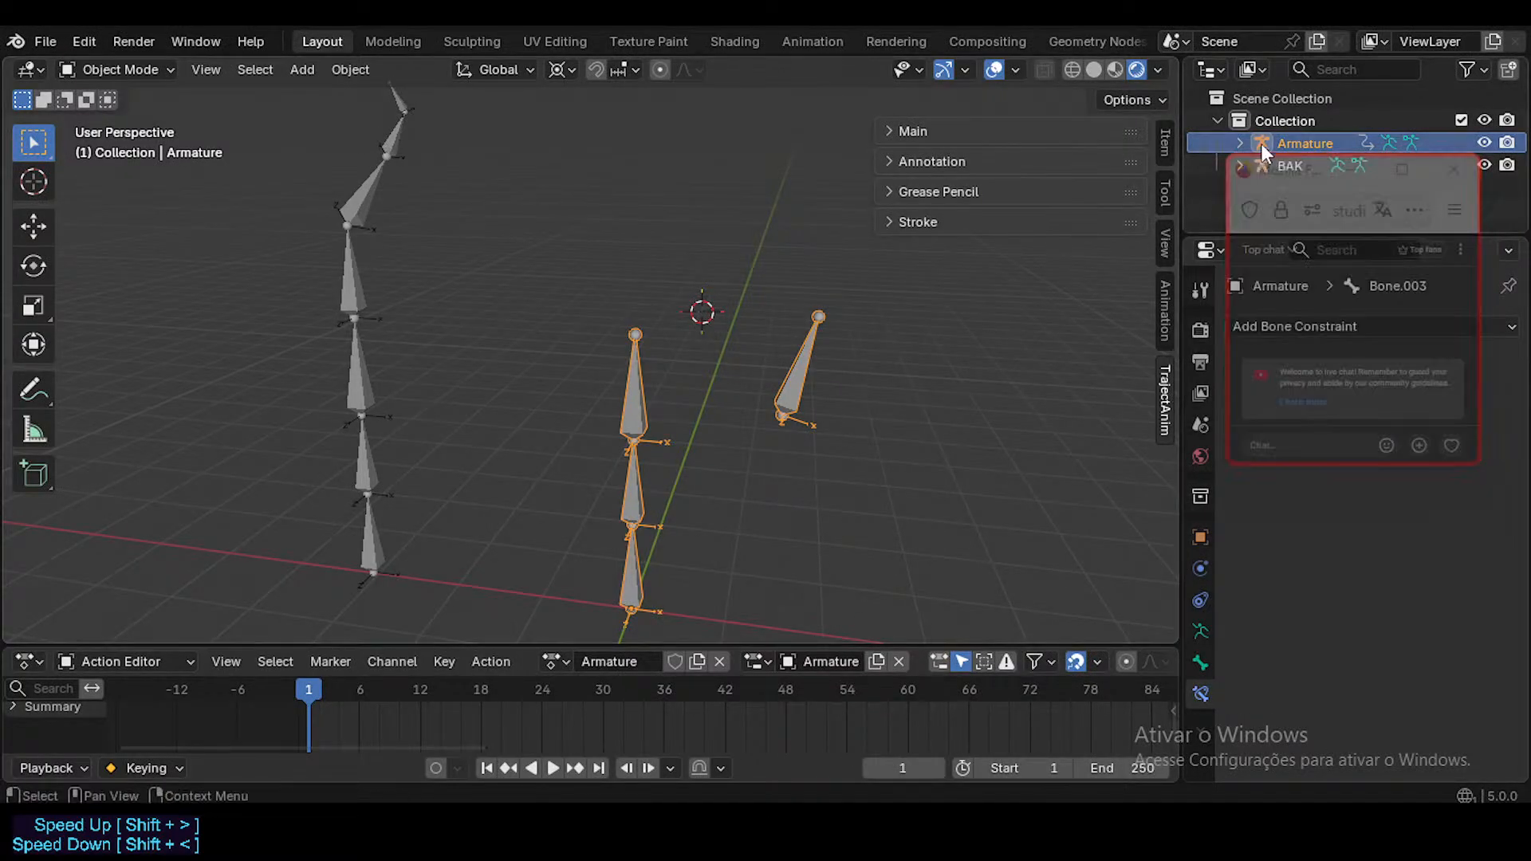
{"action": "left_click_drag", "start_coordinate": [1288, 178], "coordinate": [1299, 319]}
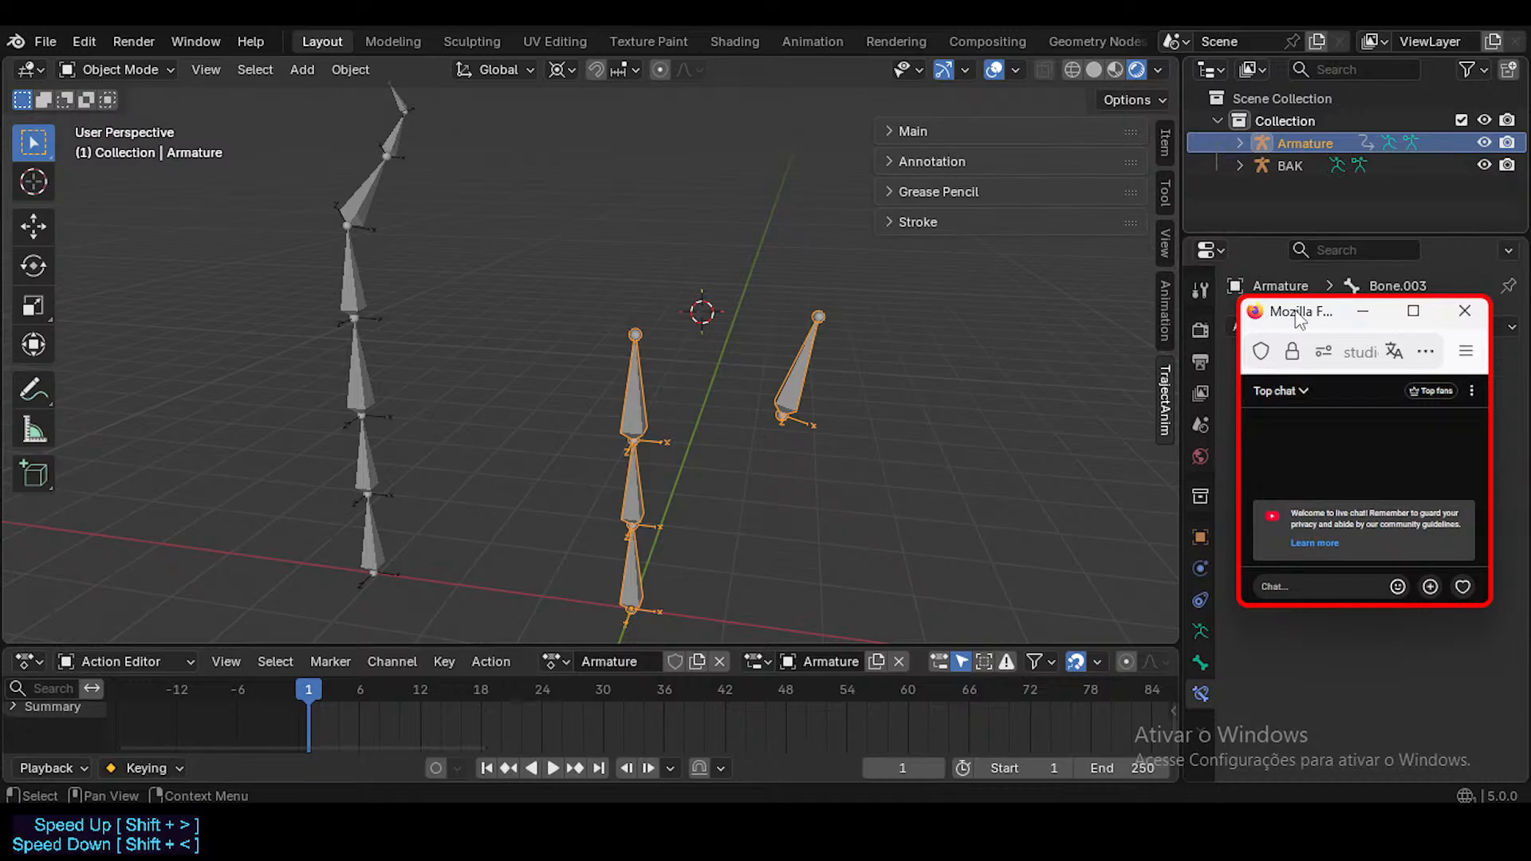